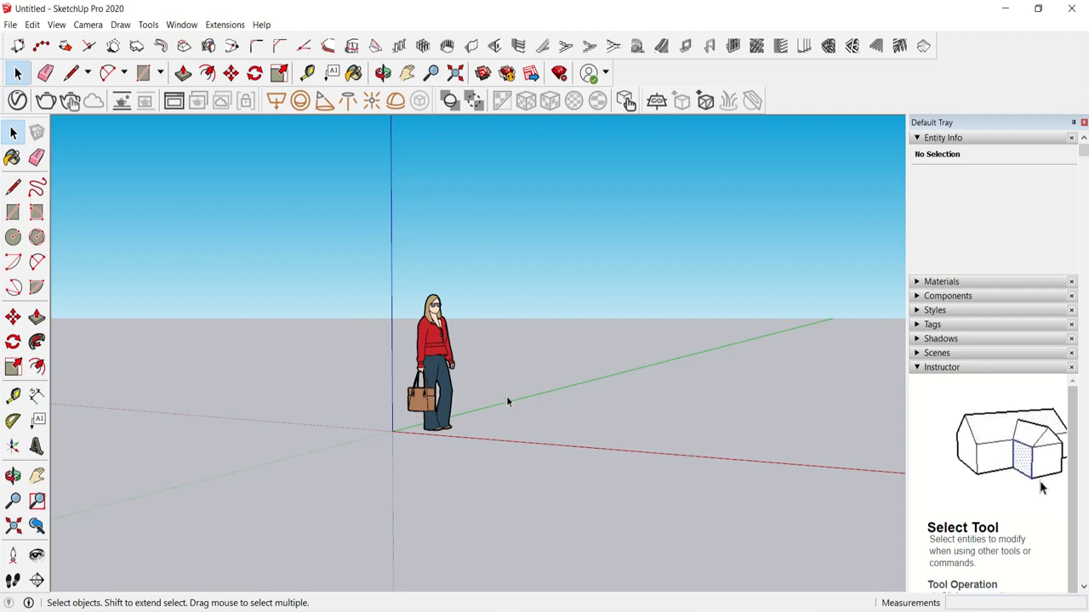
# Step: Import the "working plan" DWG drawing into the model and dismiss the import summary
pyautogui.click(12, 25)
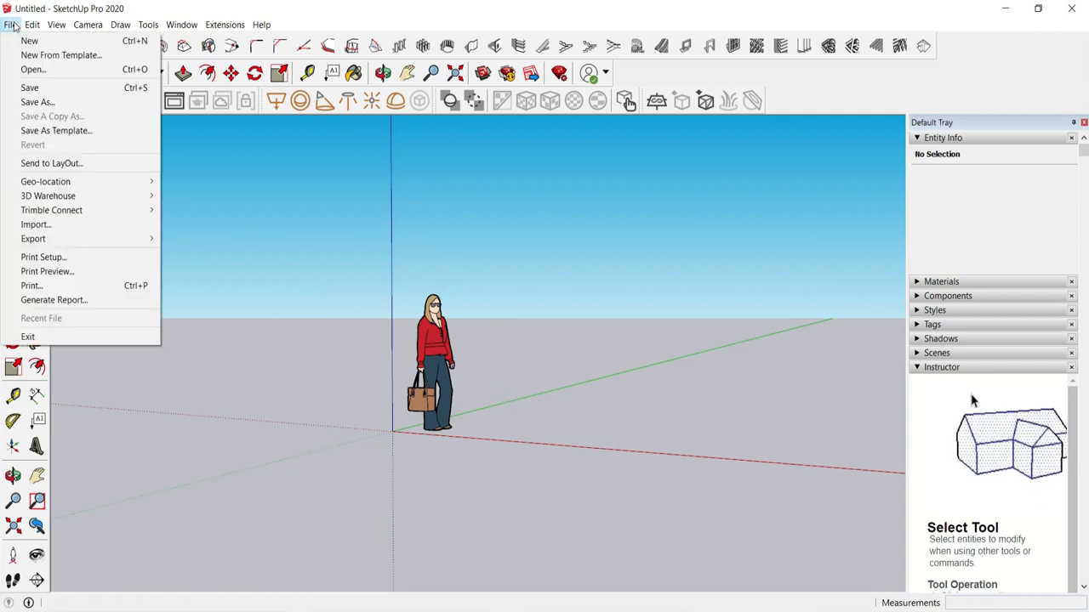
pyautogui.click(35, 224)
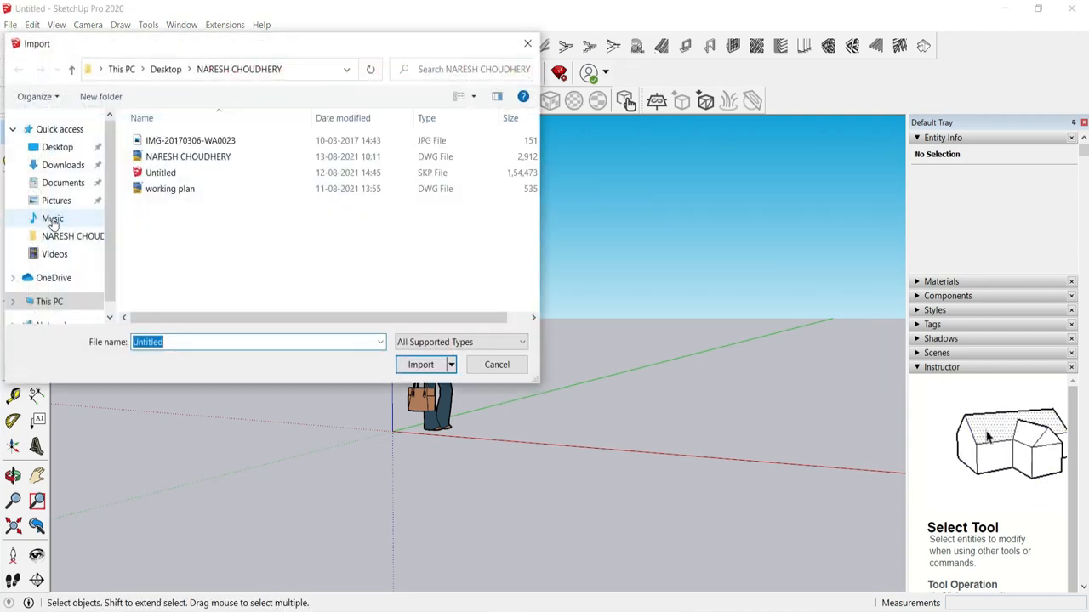
pyautogui.click(178, 188)
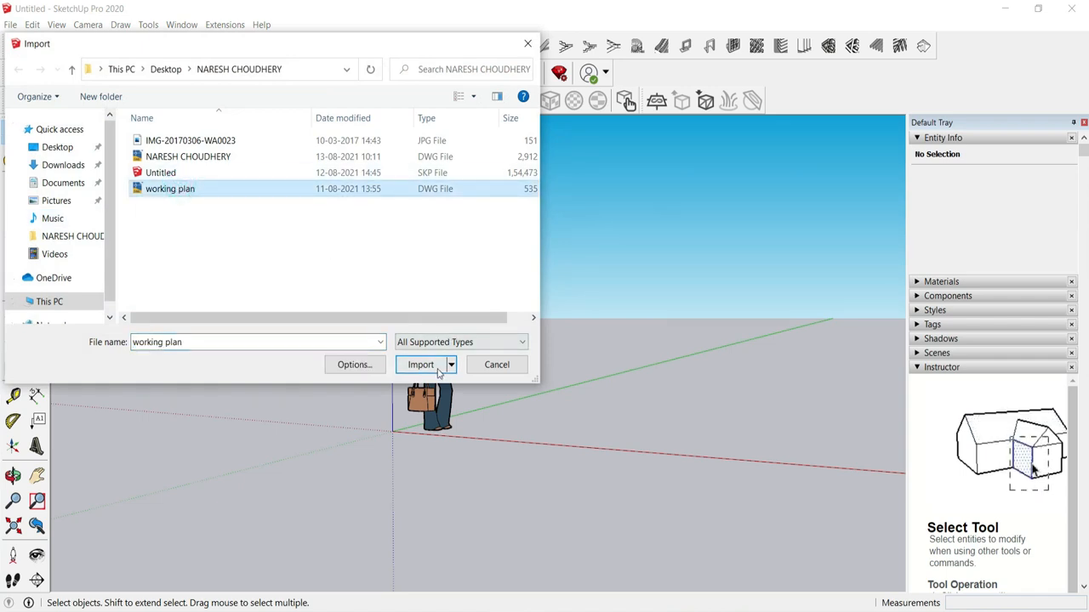
pyautogui.click(420, 365)
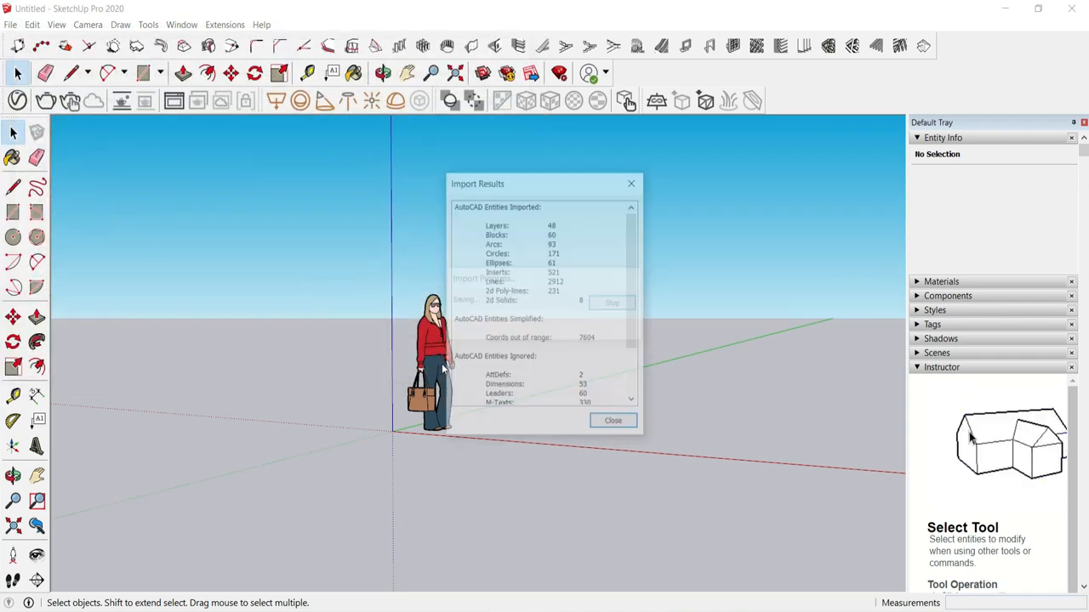
pyautogui.click(613, 424)
# Step: Set up a grouped 1001bit vertical wall with Right alignment, 9" thickness and 11' height for the first floor plan
pyautogui.hotkey('shift', 'z')
pyautogui.moveTo(435, 360); pyautogui.dragTo(601, 475, button='middle')
pyautogui.scroll(-3, 601, 472)
pyautogui.scroll(5, 293, 395)
pyautogui.moveTo(313, 375); pyautogui.dragTo(410, 422, button='middle')
pyautogui.scroll(2, 330, 329)
pyautogui.scroll(2, 330, 330)
pyautogui.scroll(2, 456, 372)
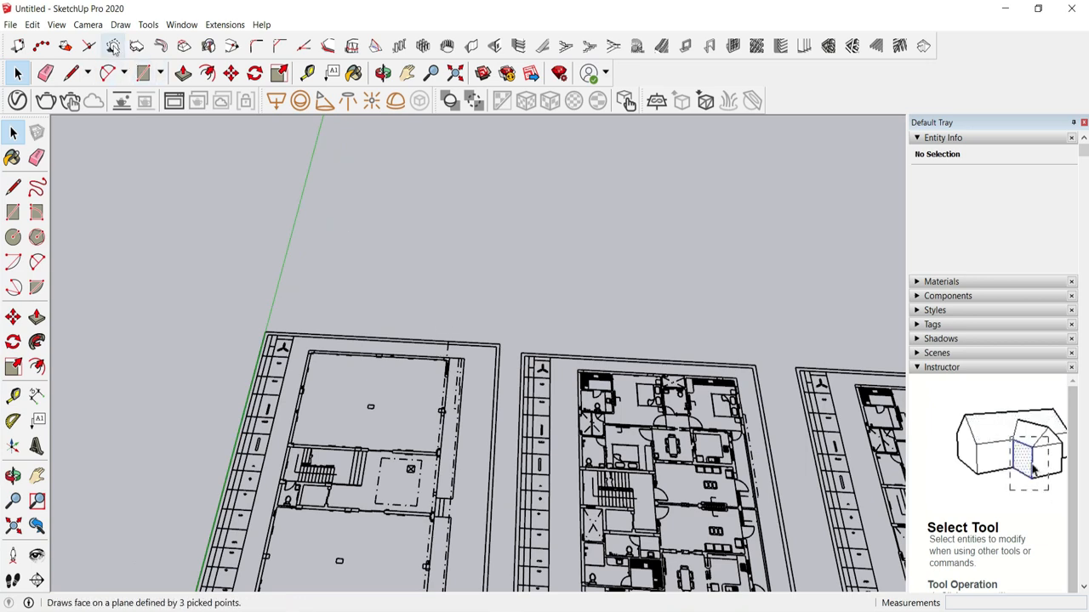
pyautogui.click(470, 49)
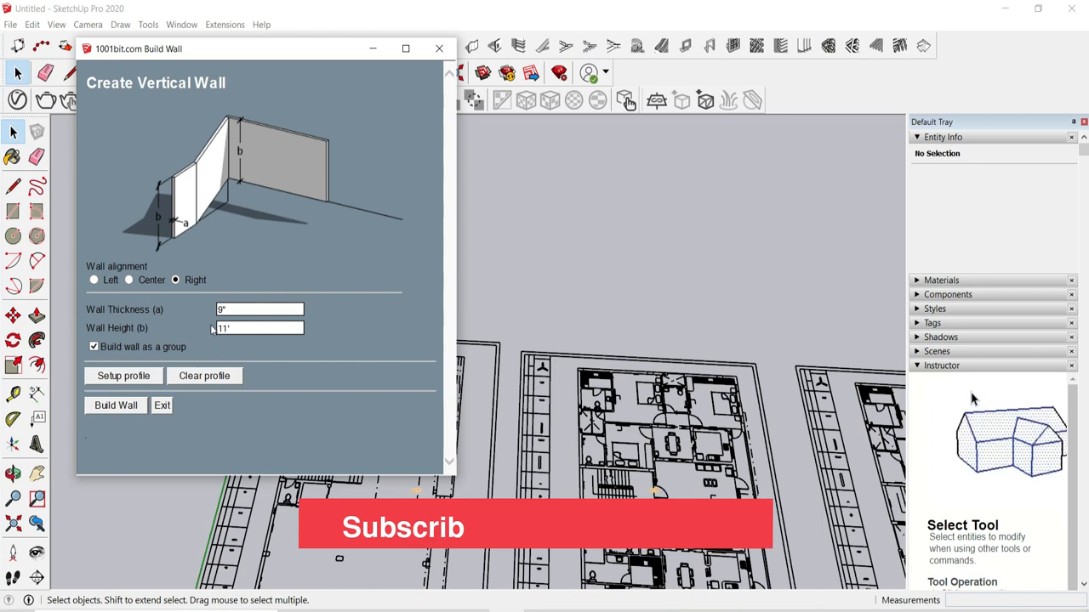
pyautogui.click(112, 407)
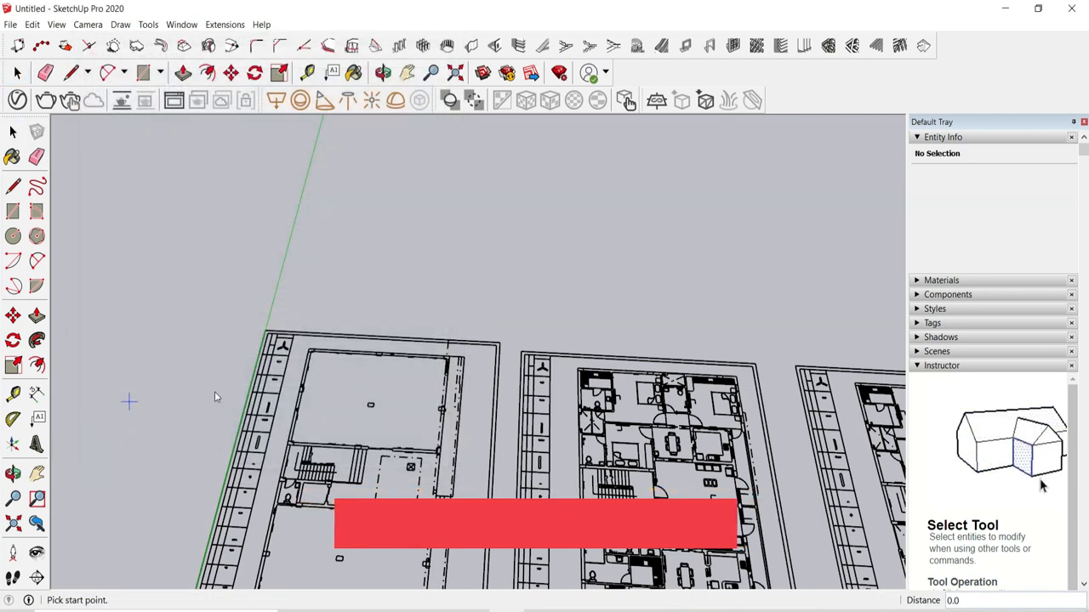
# Step: Trace the wall from the upper hall's upper-right corner around its upper and left sides, ending at the doorway on the lower side
pyautogui.scroll(5, 461, 362)
pyautogui.scroll(4, 461, 362)
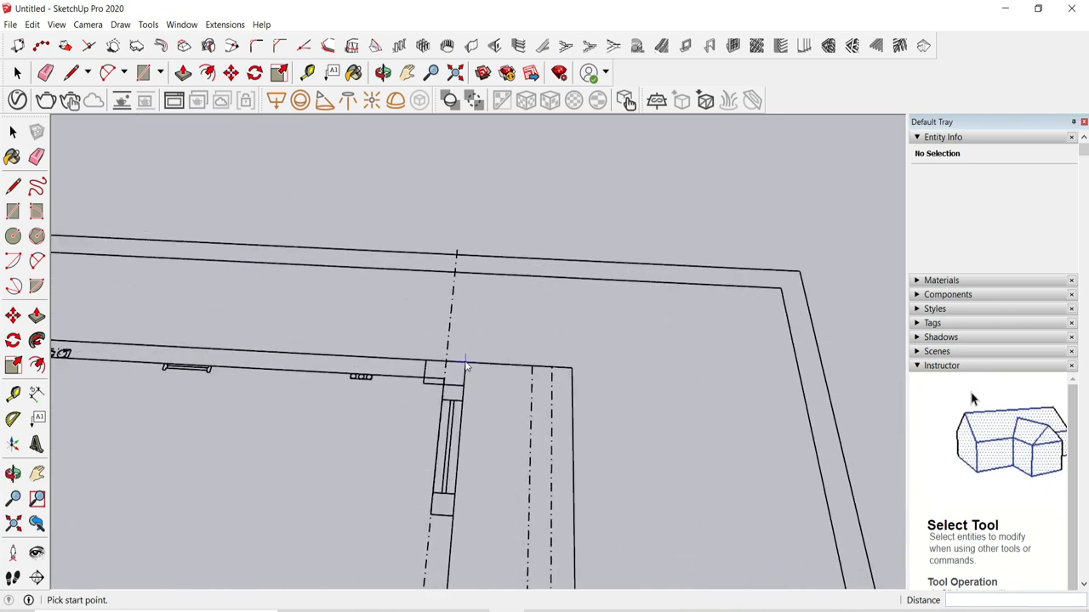
pyautogui.scroll(-8, 698, 338)
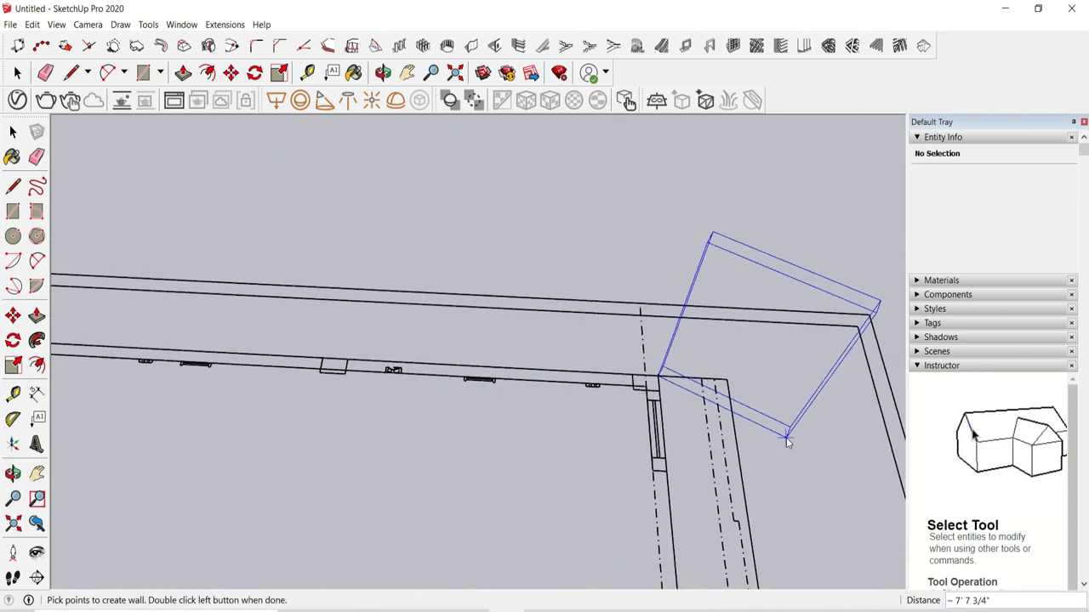
pyautogui.scroll(6, 547, 514)
pyautogui.scroll(4, 420, 403)
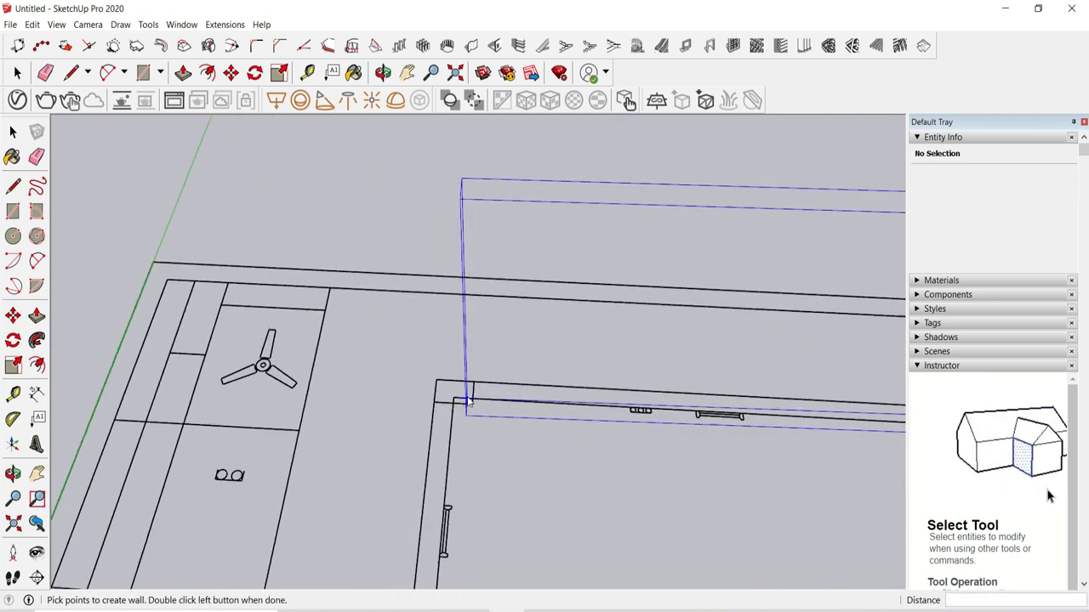
pyautogui.click(426, 379)
pyautogui.scroll(-2, 465, 355)
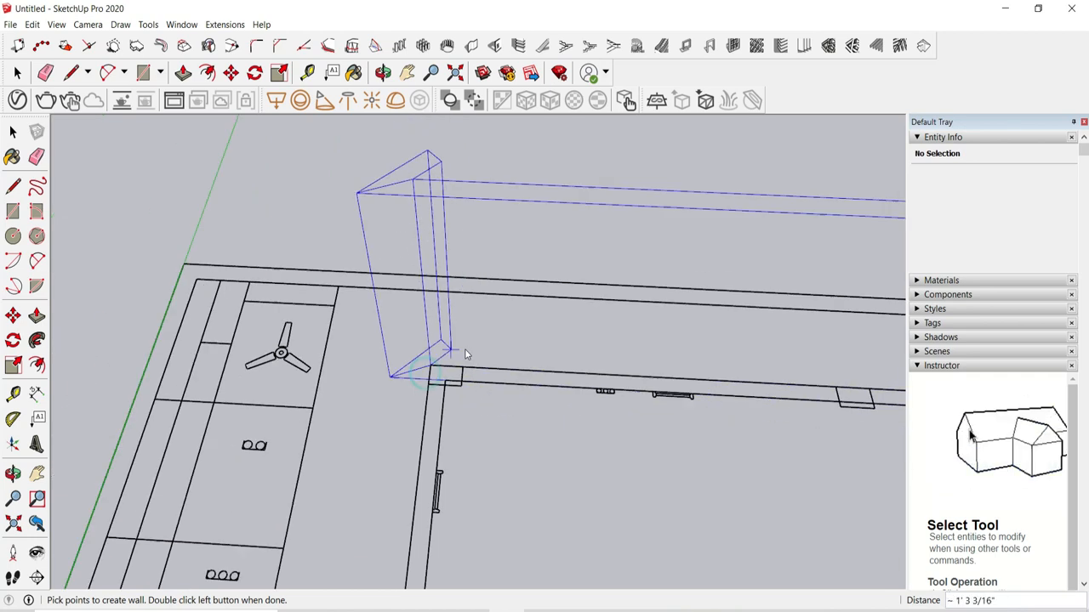
pyautogui.scroll(-6, 415, 541)
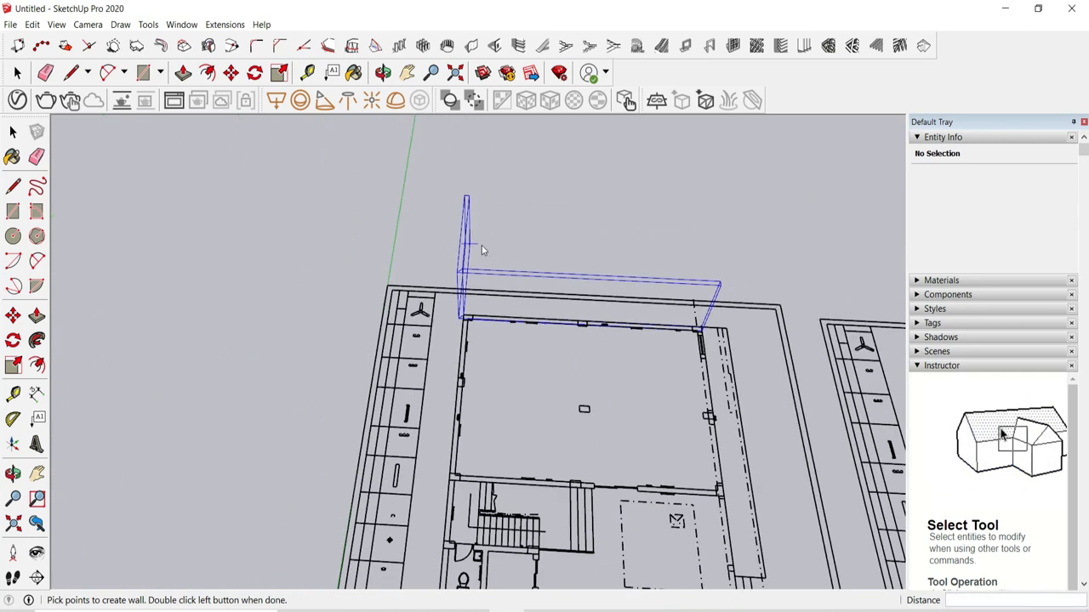
pyautogui.scroll(10, 476, 400)
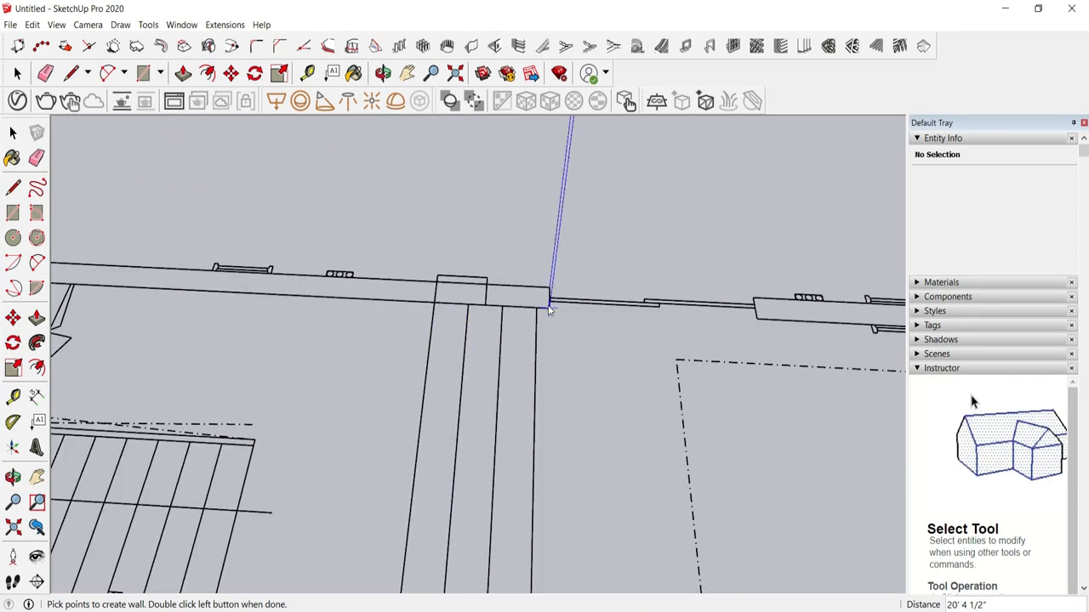
pyautogui.doubleClick(548, 306)
# Step: Build a short 9" by 11' wall from the hall's upper-right corner down past the adjacent window on the right side
pyautogui.scroll(-8, 546, 372)
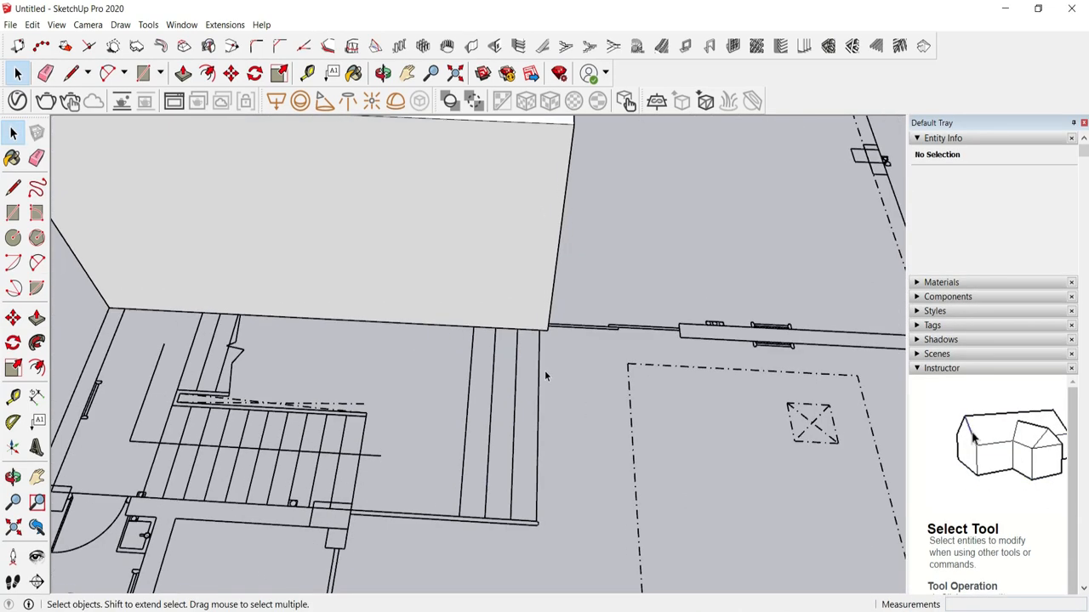
pyautogui.moveTo(551, 375); pyautogui.dragTo(213, 187, button='middle')
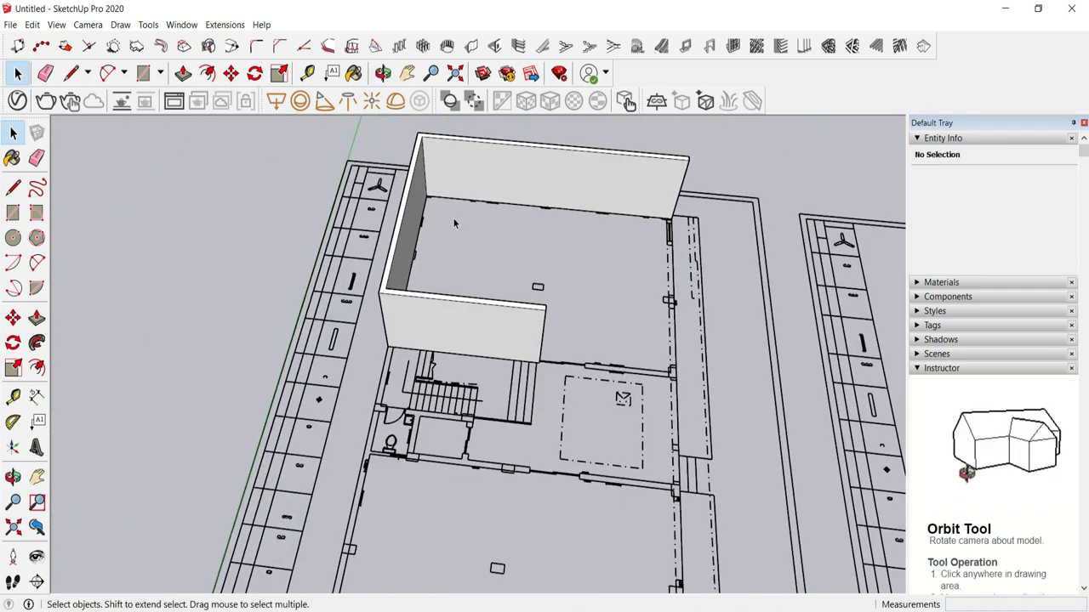
pyautogui.click(470, 46)
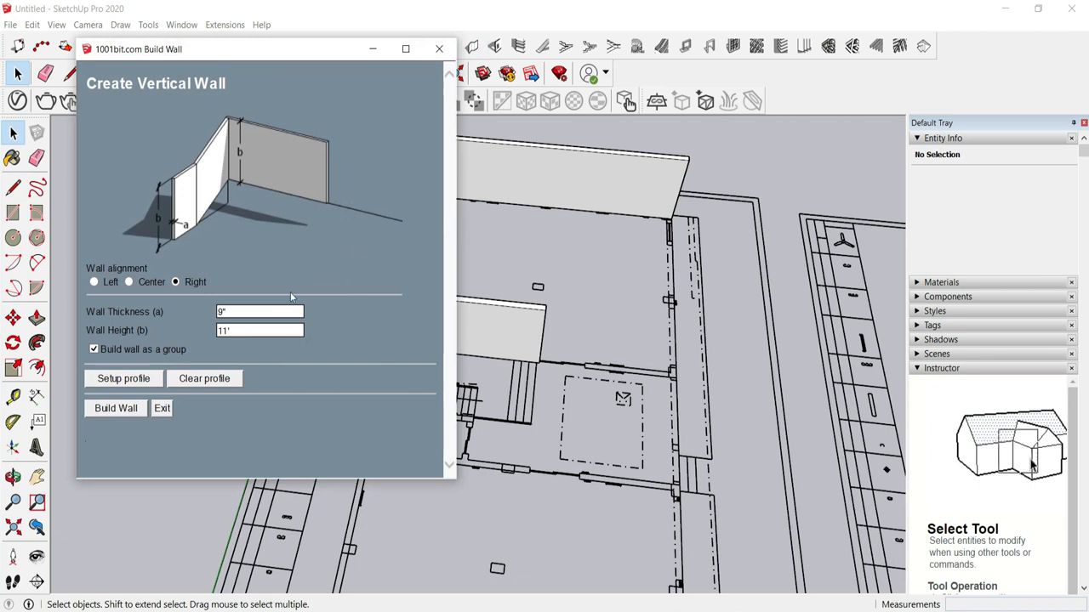
pyautogui.click(117, 409)
pyautogui.scroll(10, 668, 220)
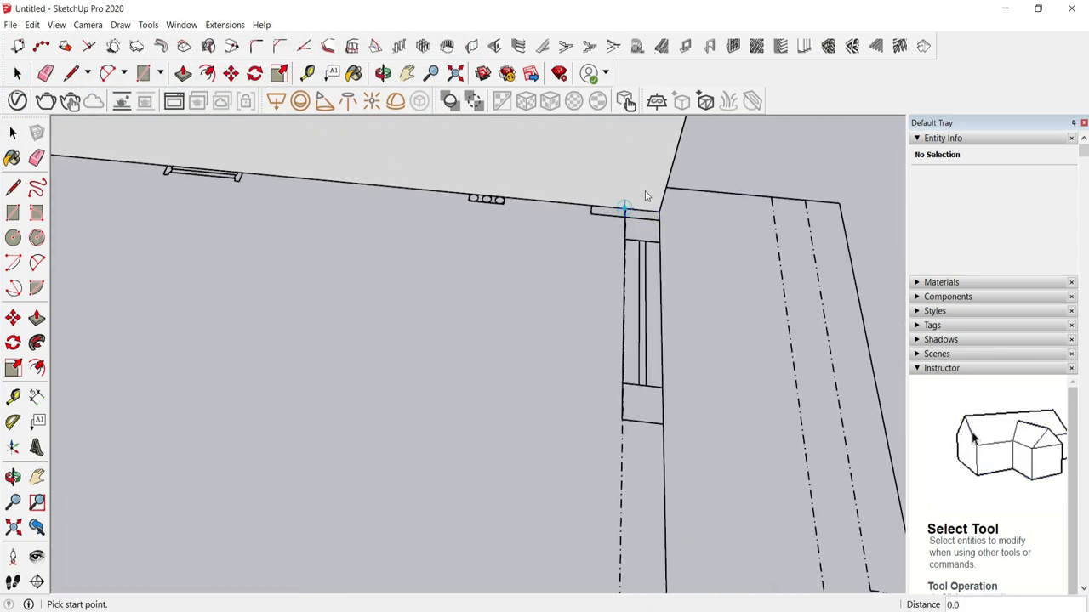
pyautogui.click(645, 197)
pyautogui.scroll(-10, 663, 231)
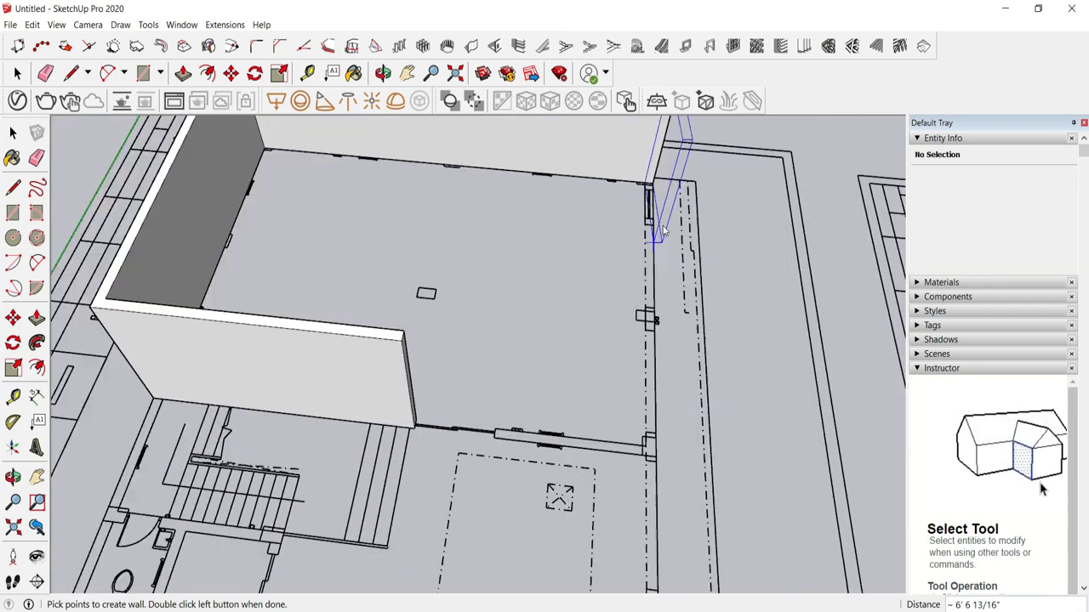
pyautogui.scroll(8, 663, 232)
pyautogui.scroll(-8, 674, 225)
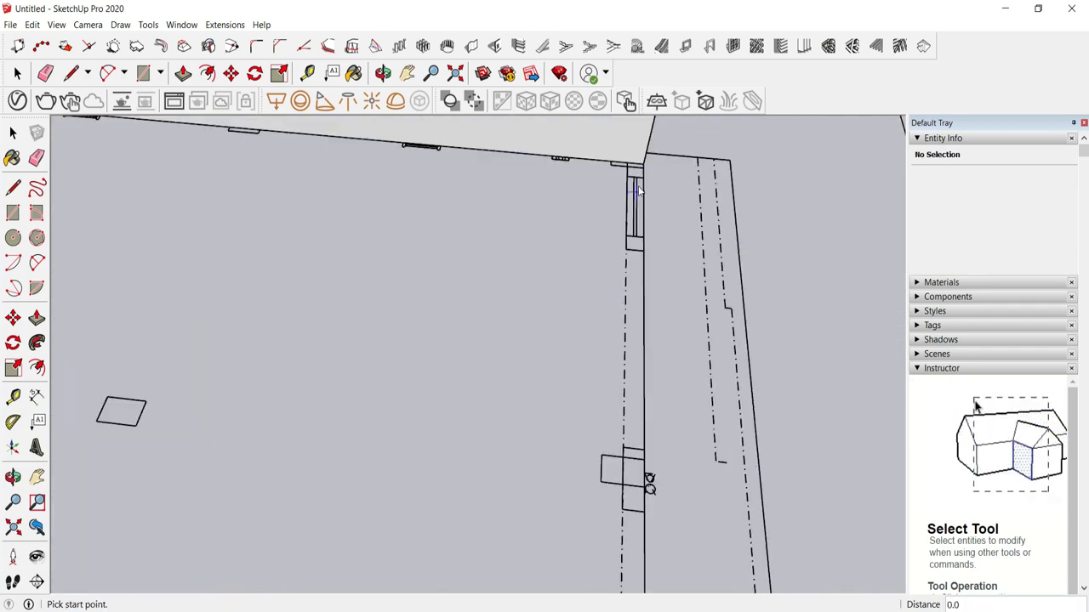
pyautogui.scroll(5, 644, 479)
pyautogui.doubleClick(621, 345)
pyautogui.scroll(-6, 619, 347)
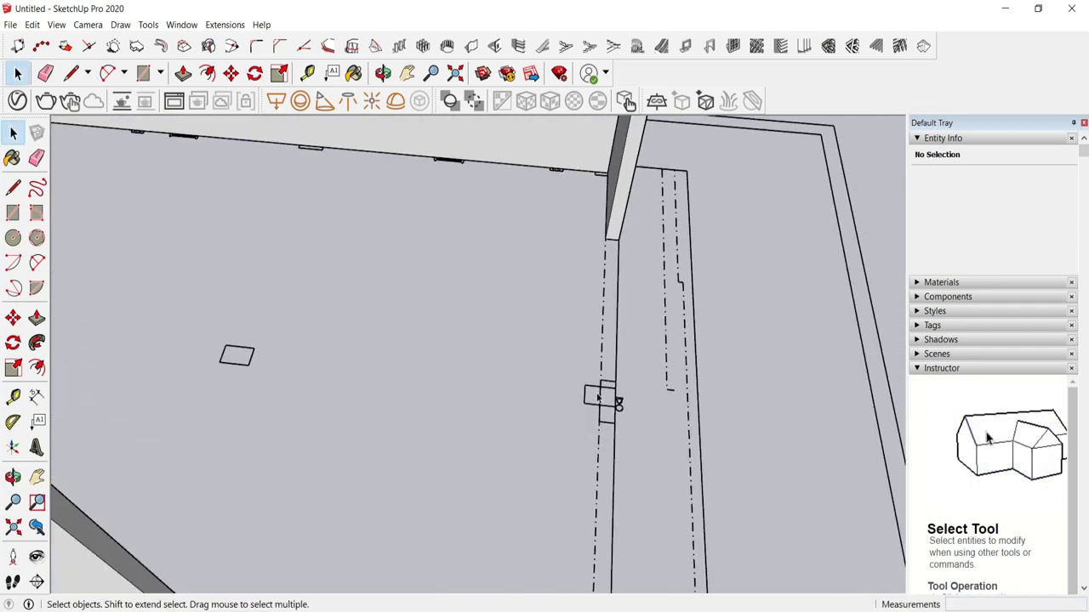
pyautogui.click(470, 46)
pyautogui.press('Return')
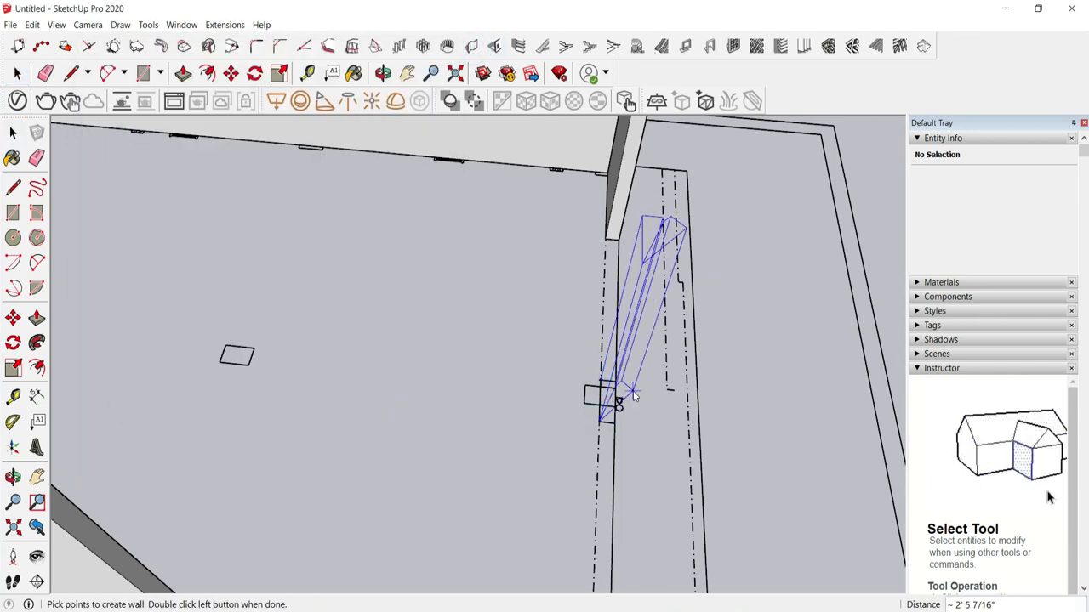
pyautogui.doubleClick(633, 395)
pyautogui.hotkey('ctrl', 'z')
# Step: Build a short 9" by 11' wall pier at the middle column on the hall's right side
pyautogui.click(471, 46)
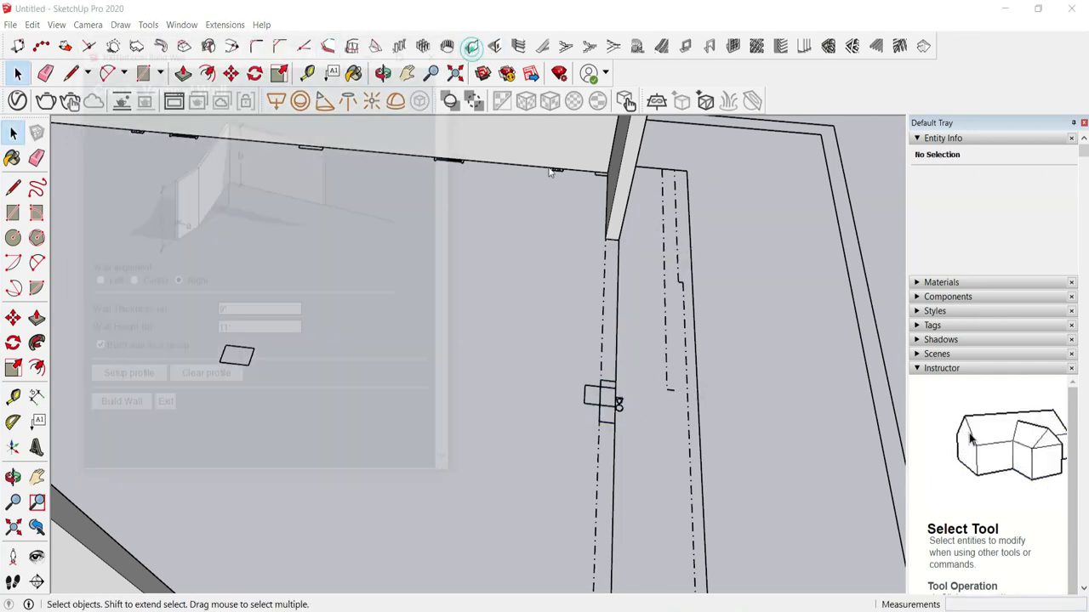
pyautogui.press('Return')
pyautogui.scroll(4, 605, 378)
pyautogui.doubleClick(600, 464)
# Step: Build an L-shaped 9" by 11' wall from the hall's lower-right column along the lobby partition to the doorway
pyautogui.scroll(-7, 624, 222)
pyautogui.scroll(6, 622, 377)
pyautogui.click(471, 46)
pyautogui.click(127, 409)
pyautogui.scroll(-3, 563, 276)
pyautogui.scroll(4, 564, 274)
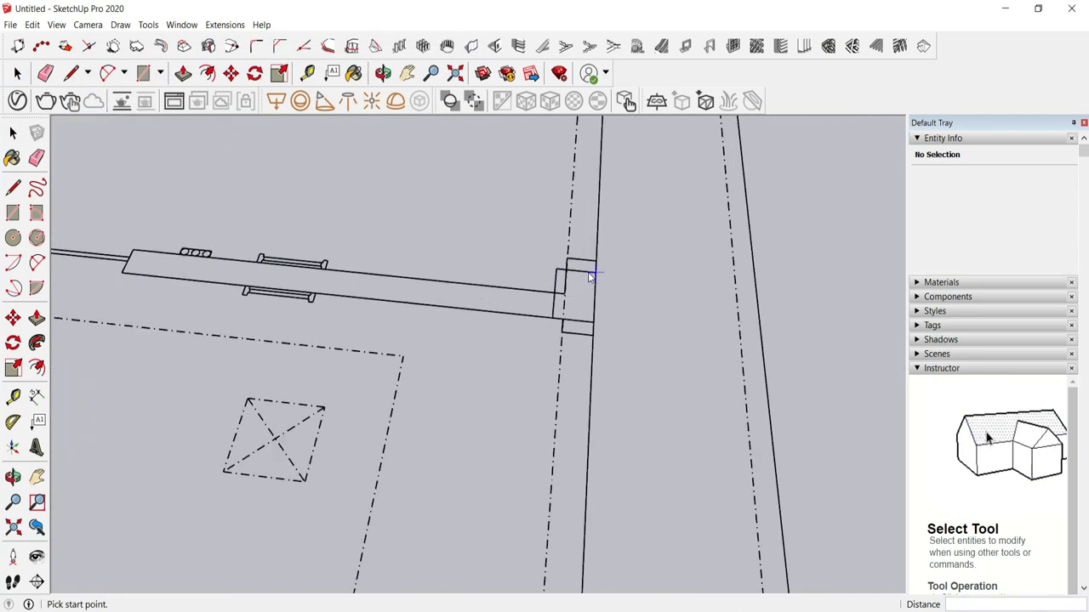
pyautogui.scroll(-2, 562, 310)
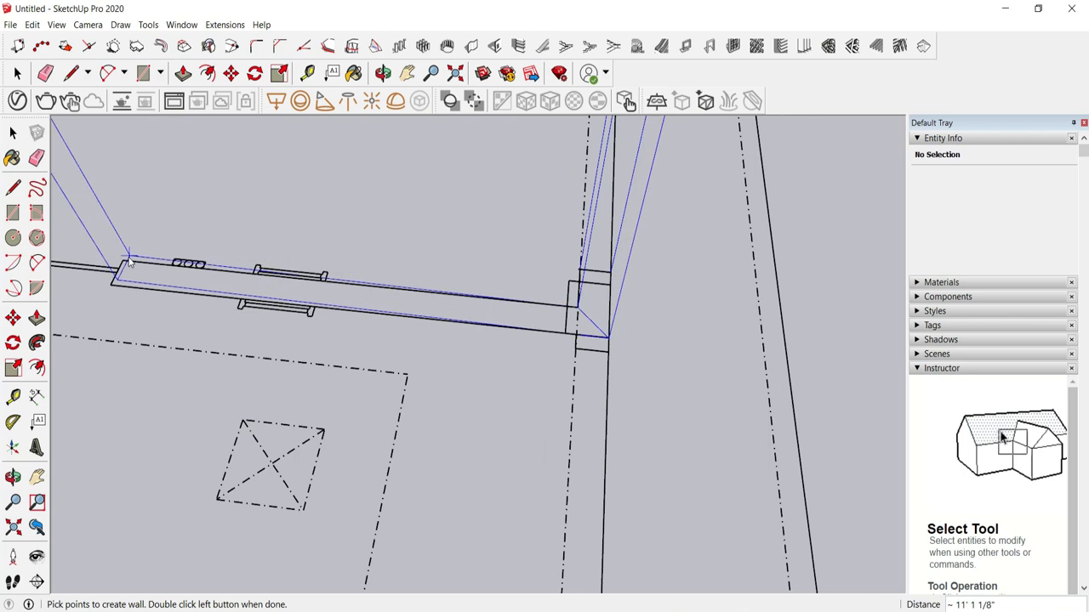
pyautogui.doubleClick(112, 281)
# Step: Build the opposite lobby partition, 9" thick and 11' high, from the right-side column to the doorway of the lower hall
pyautogui.scroll(-6, 510, 225)
pyautogui.click(472, 46)
pyautogui.click(120, 403)
pyautogui.scroll(5, 599, 384)
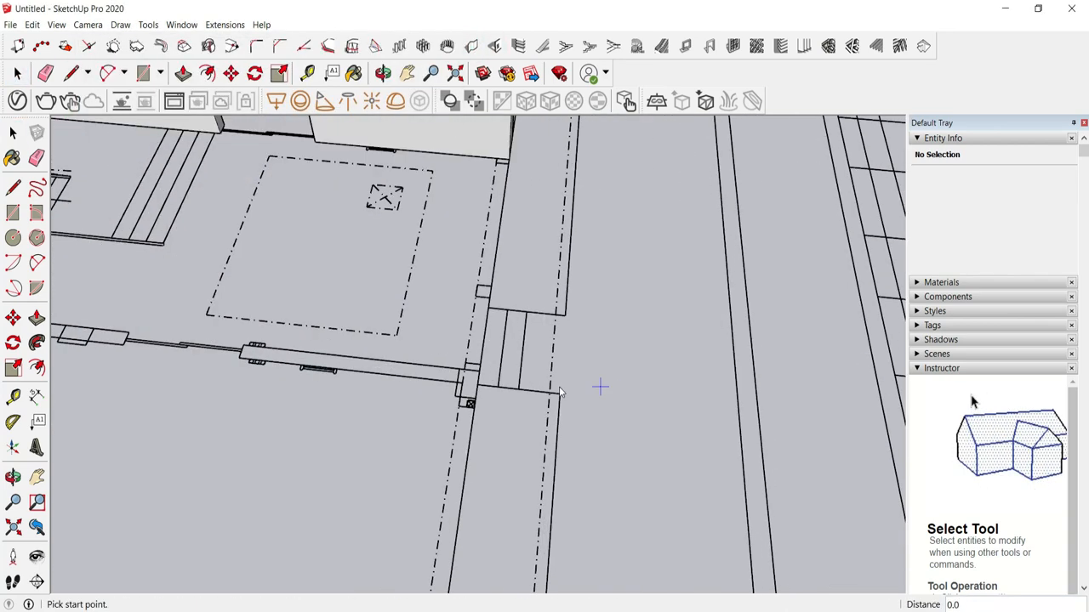
pyautogui.scroll(3, 468, 355)
pyautogui.scroll(-5, 706, 383)
pyautogui.scroll(5, 517, 371)
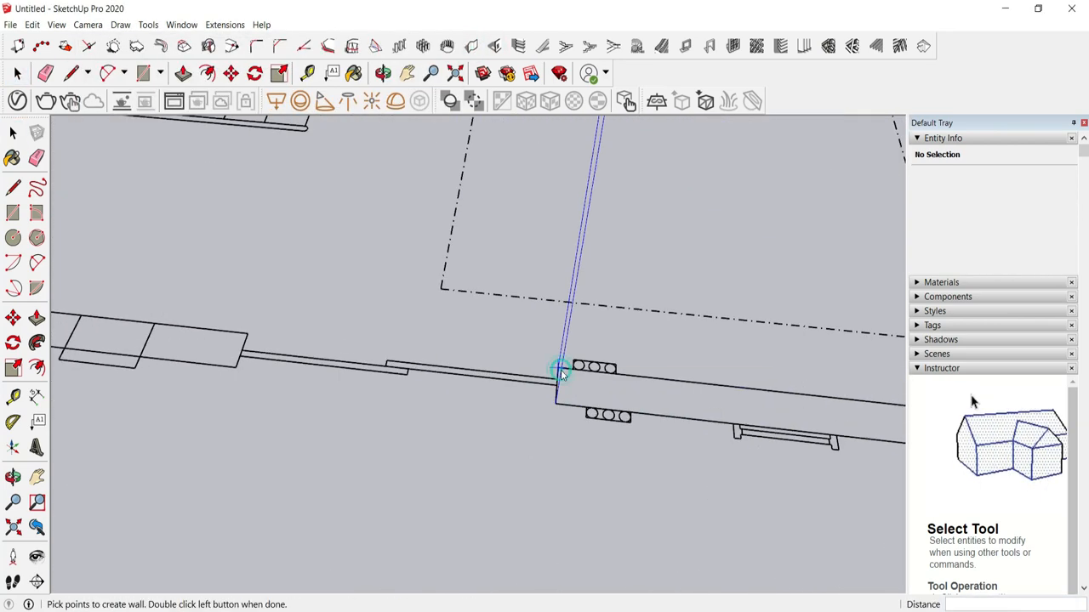
pyautogui.doubleClick(559, 369)
# Step: Build a wall from the other side of the lower hall's doorway along the partition and around the small room beside the stairs
pyautogui.scroll(-2, 706, 367)
pyautogui.click(472, 46)
pyautogui.click(128, 410)
pyautogui.moveTo(489, 387); pyautogui.dragTo(536, 360, button='middle')
pyautogui.click(536, 353)
pyautogui.scroll(-3, 536, 358)
pyautogui.keyDown('shift'); pyautogui.moveTo(408, 378); pyautogui.dragTo(575, 383, button='middle'); pyautogui.keyUp('shift')
pyautogui.scroll(6, 451, 348)
pyautogui.moveTo(374, 332); pyautogui.dragTo(566, 289, button='middle')
pyautogui.click(429, 333)
pyautogui.scroll(-8, 430, 334)
pyautogui.moveTo(429, 341); pyautogui.dragTo(596, 340, button='middle')
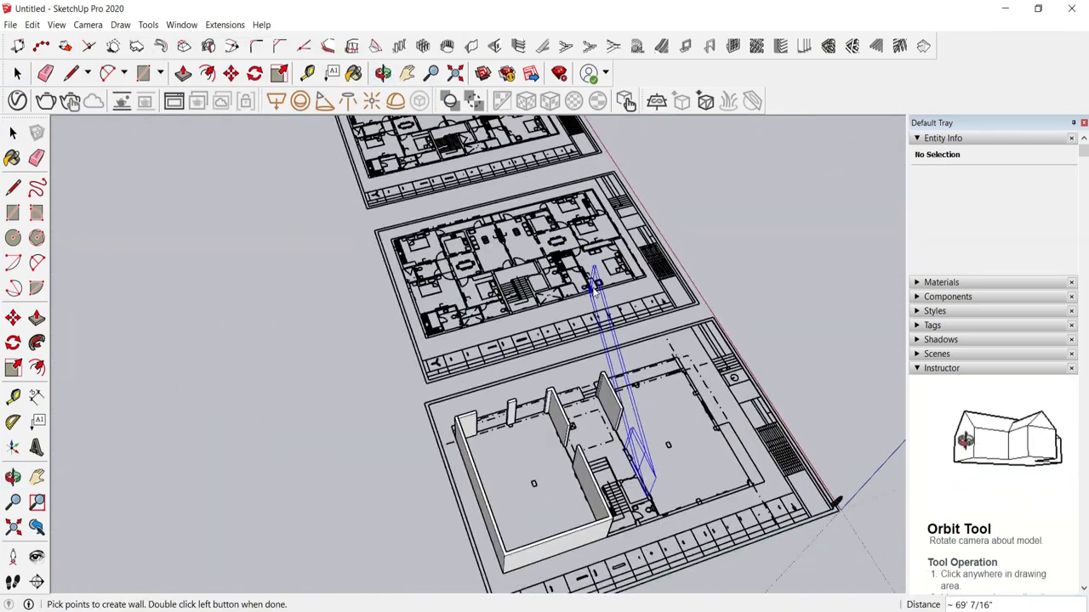
pyautogui.scroll(6, 638, 463)
pyautogui.moveTo(590, 396); pyautogui.dragTo(631, 451, button='middle')
pyautogui.click(426, 333)
pyautogui.moveTo(715, 427); pyautogui.dragTo(553, 434, button='middle')
pyautogui.scroll(4, 411, 260)
pyautogui.scroll(-10, 655, 536)
pyautogui.scroll(12, 536, 425)
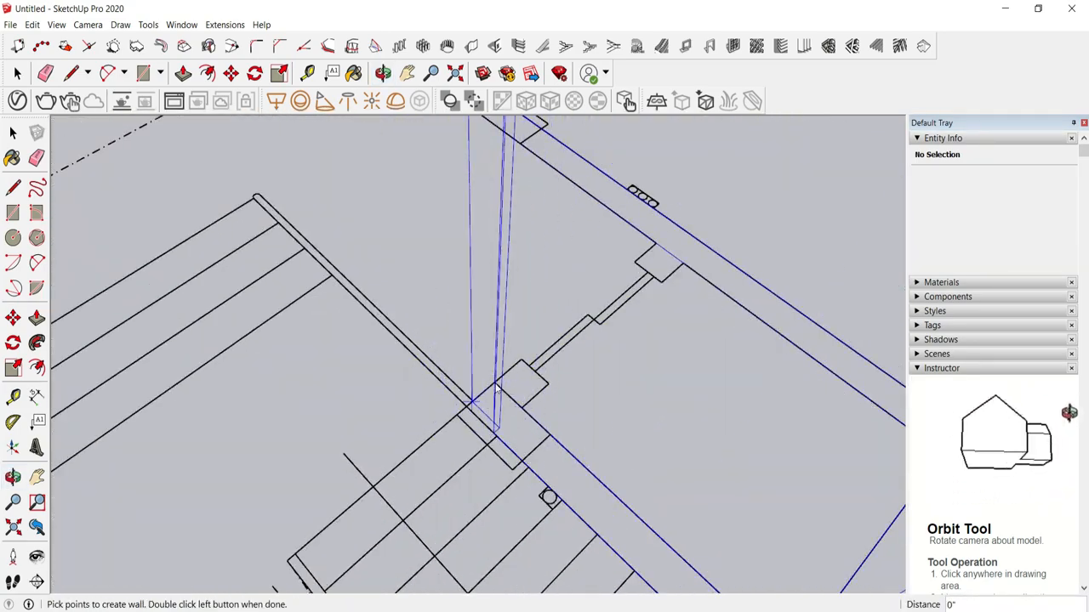
pyautogui.doubleClick(496, 388)
# Step: Build the long outer side wall from the end of the upper hall's wall to the far corner of the lower hall
pyautogui.scroll(-3, 496, 388)
pyautogui.moveTo(496, 387); pyautogui.dragTo(647, 400, button='middle')
pyautogui.scroll(-5, 369, 235)
pyautogui.moveTo(369, 236); pyautogui.dragTo(712, 252, button='middle')
pyautogui.scroll(-3, 712, 253)
pyautogui.click(473, 47)
pyautogui.click(117, 408)
pyautogui.scroll(3, 347, 363)
pyautogui.click(345, 317)
pyautogui.scroll(-5, 367, 236)
pyautogui.scroll(8, 459, 408)
pyautogui.doubleClick(579, 356)
# Step: Explode the two adjoining wall groups along the building's long outer side
pyautogui.scroll(-8, 637, 410)
pyautogui.moveTo(637, 410); pyautogui.dragTo(528, 408, button='middle')
pyautogui.scroll(5, 664, 459)
pyautogui.scroll(-1, 663, 459)
pyautogui.moveTo(360, 418); pyautogui.dragTo(284, 426, button='middle')
pyautogui.scroll(-2, 284, 426)
pyautogui.moveTo(408, 249); pyautogui.dragTo(765, 221, button='middle')
pyautogui.scroll(3, 625, 366)
pyautogui.moveTo(624, 367); pyautogui.dragTo(544, 434, button='middle')
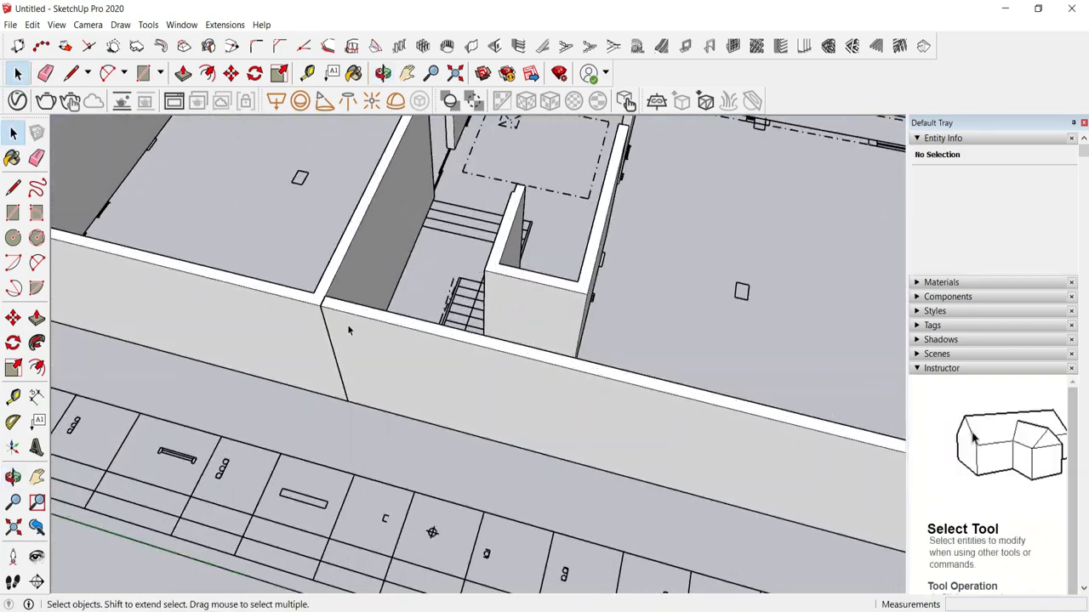
pyautogui.scroll(3, 347, 327)
pyautogui.click(344, 360)
pyautogui.rightClick(354, 366)
pyautogui.click(408, 430)
pyautogui.rightClick(266, 370)
pyautogui.click(307, 430)
pyautogui.scroll(-3, 408, 400)
pyautogui.moveTo(613, 476); pyautogui.dragTo(408, 374, button='middle')
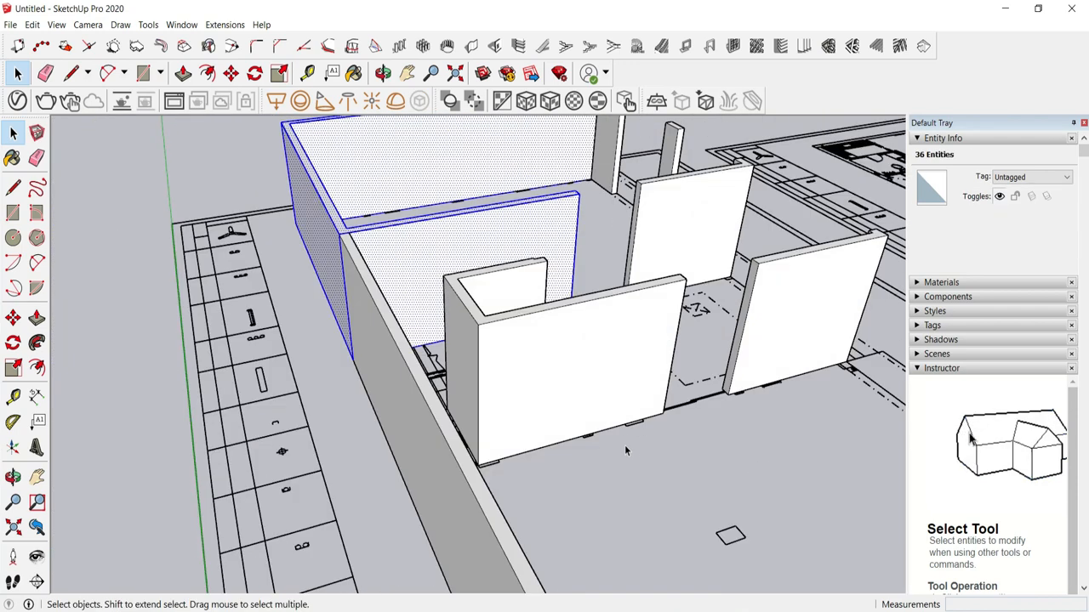
pyautogui.click(624, 445)
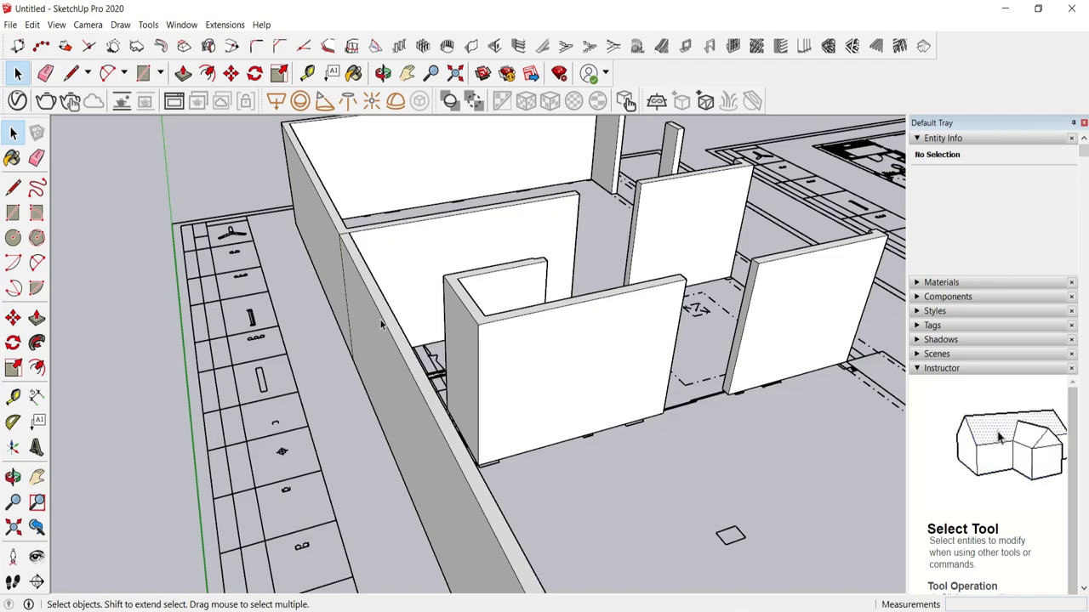
# Step: Explode the next wall groups among the inner partitions between the two halls
pyautogui.scroll(-5, 461, 334)
pyautogui.moveTo(612, 374); pyautogui.dragTo(544, 450, button='middle')
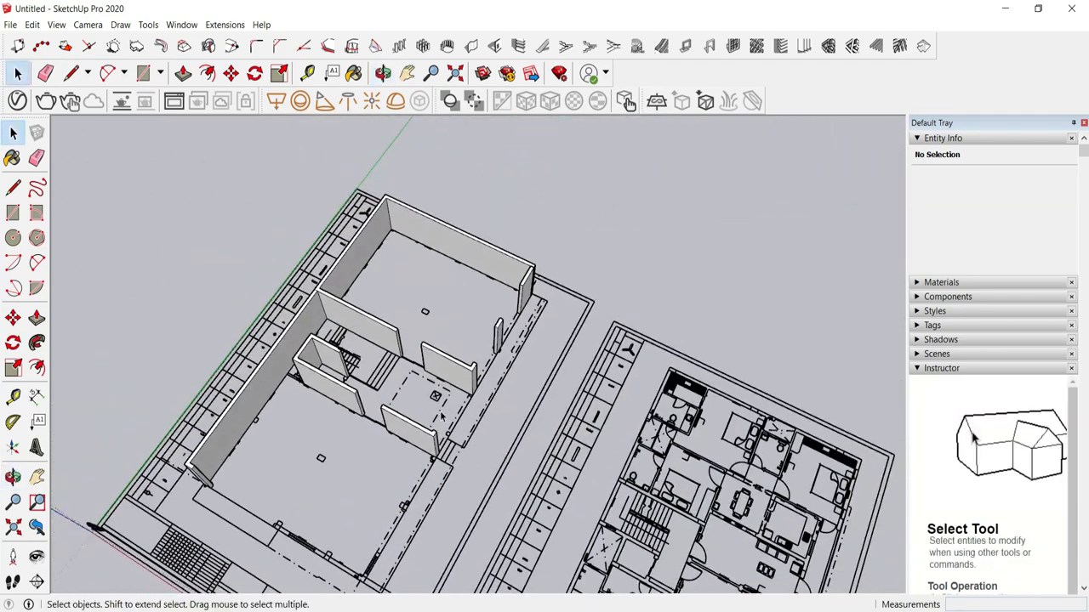
pyautogui.scroll(4, 445, 369)
pyautogui.moveTo(534, 268); pyautogui.dragTo(442, 200, button='middle')
pyautogui.scroll(5, 401, 255)
pyautogui.rightClick(413, 264)
pyautogui.click(404, 282)
pyautogui.scroll(-4, 374, 288)
pyautogui.moveTo(326, 287); pyautogui.dragTo(334, 357, button='middle')
pyautogui.rightClick(326, 368)
pyautogui.click(363, 193)
# Step: Explode the remaining partition and right-side pier groups, including the pier at the upper hall's corner
pyautogui.scroll(-4, 367, 221)
pyautogui.scroll(3, 454, 414)
pyautogui.rightClick(470, 414)
pyautogui.click(513, 238)
pyautogui.rightClick(529, 260)
pyautogui.click(569, 364)
pyautogui.moveTo(765, 276); pyautogui.dragTo(693, 288, button='middle')
pyautogui.rightClick(675, 285)
pyautogui.click(714, 389)
pyautogui.scroll(-3, 750, 238)
pyautogui.rightClick(750, 251)
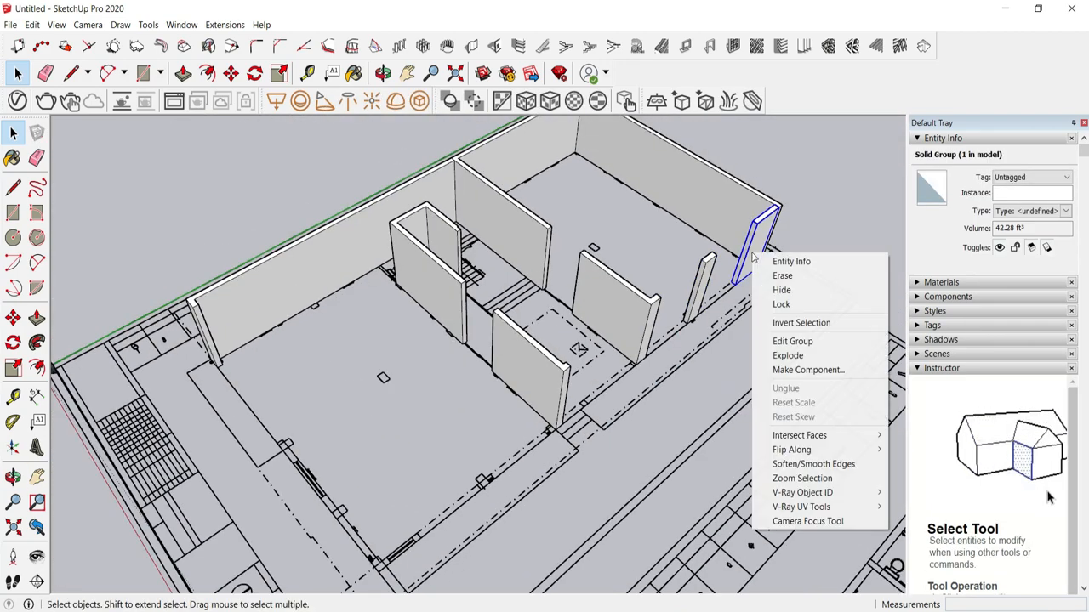
pyautogui.click(791, 356)
pyautogui.click(698, 169)
pyautogui.click(446, 140)
pyautogui.moveTo(442, 162); pyautogui.dragTo(525, 186, button='middle')
# Step: Examine the exploded walls and piers for leftover edges with the Eraser tool active
pyautogui.press('e')
pyautogui.scroll(5, 525, 186)
pyautogui.scroll(-4, 468, 181)
pyautogui.moveTo(516, 323); pyautogui.dragTo(612, 374, button='middle')
pyautogui.scroll(3, 690, 505)
pyautogui.scroll(-6, 557, 377)
pyautogui.moveTo(527, 341)
pyautogui.mouseDown(button='middle')
pyautogui.moveTo(644, 306)
pyautogui.moveTo(762, 294)
pyautogui.mouseUp(button='middle')
pyautogui.scroll(5, 544, 272)
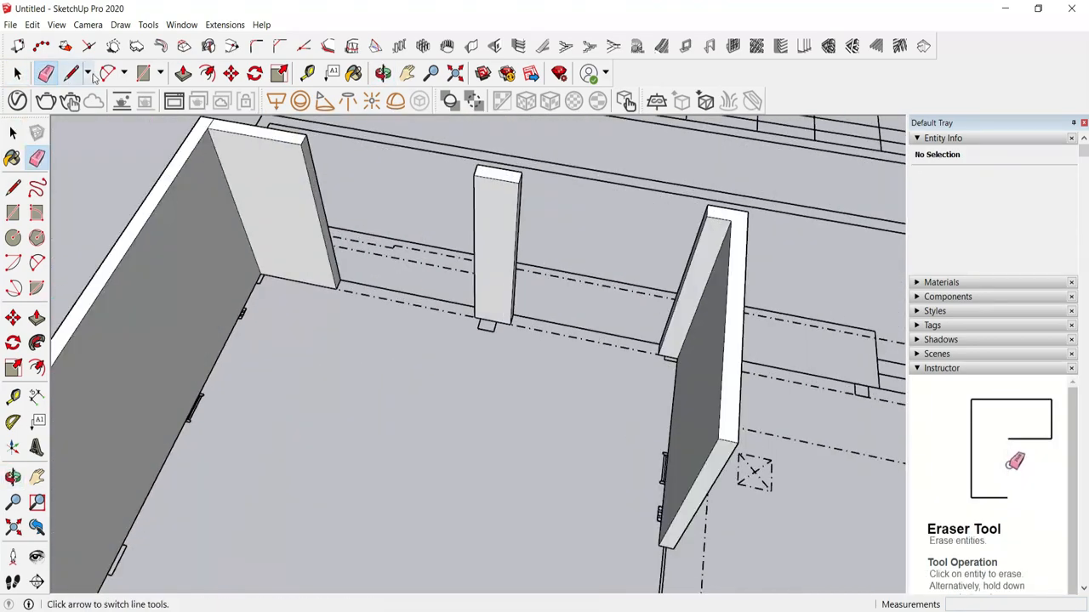
# Step: Draw a rectangle over the column projection beside the hall's middle pier and extrude it 11' up to the pier's top
pyautogui.click(143, 73)
pyautogui.scroll(2, 400, 260)
pyautogui.scroll(3, 499, 356)
pyautogui.click(565, 373)
pyautogui.click(528, 338)
pyautogui.press('p')
pyautogui.scroll(-2, 549, 351)
pyautogui.click(549, 352)
pyautogui.scroll(-4, 595, 338)
pyautogui.click(629, 258)
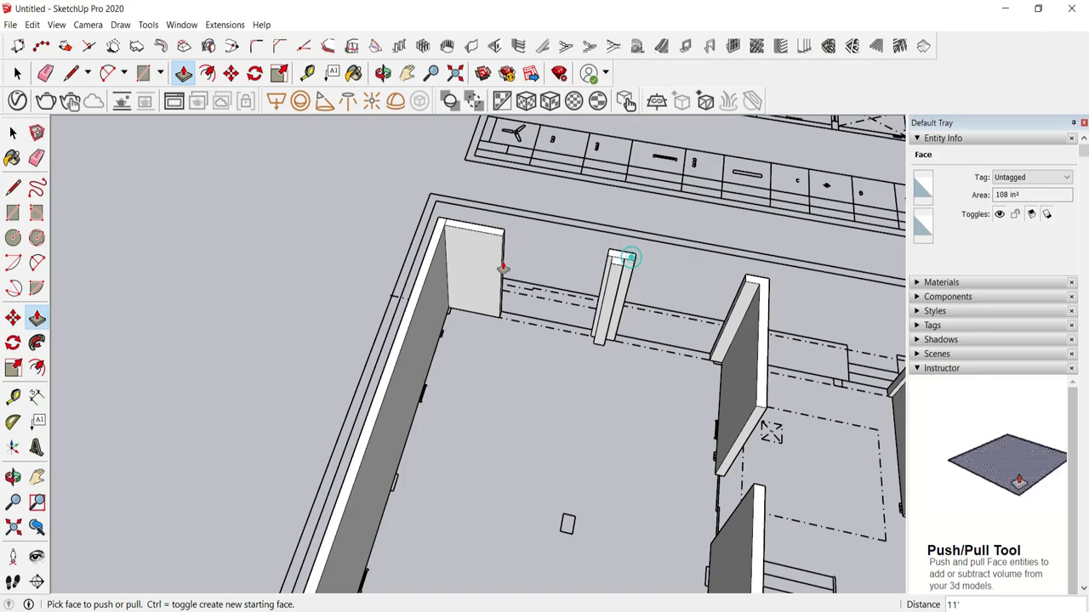
# Step: Extend the pier at the end of the stair-side partition to its plan outline with Push/Pull
pyautogui.moveTo(503, 267); pyautogui.dragTo(544, 293, button='middle')
pyautogui.moveTo(610, 259); pyautogui.dragTo(535, 366, button='middle')
pyautogui.scroll(6, 535, 369)
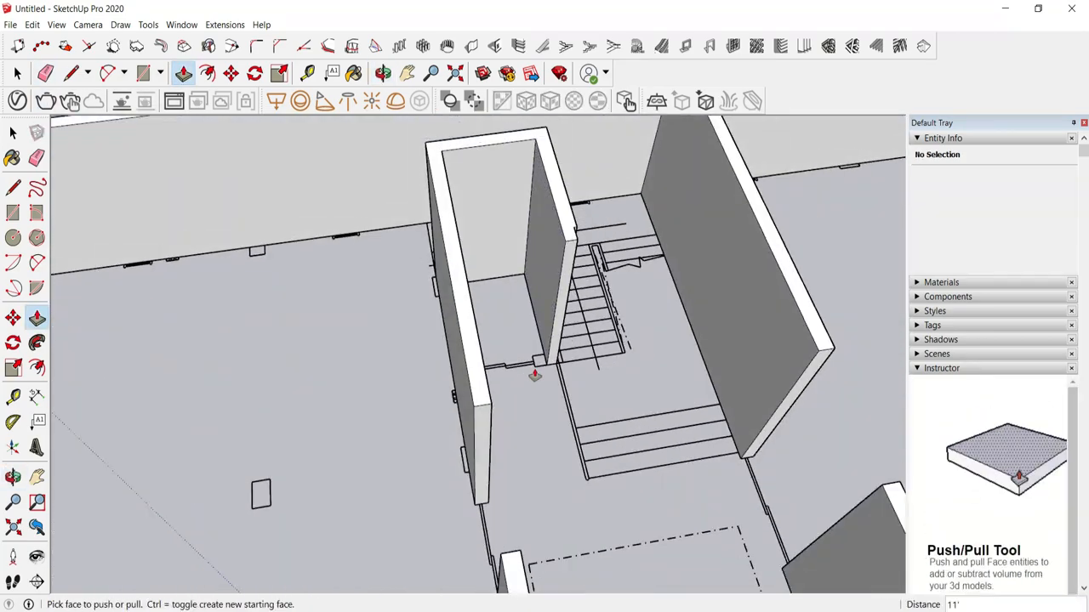
pyautogui.click(529, 372)
pyautogui.scroll(2, 527, 372)
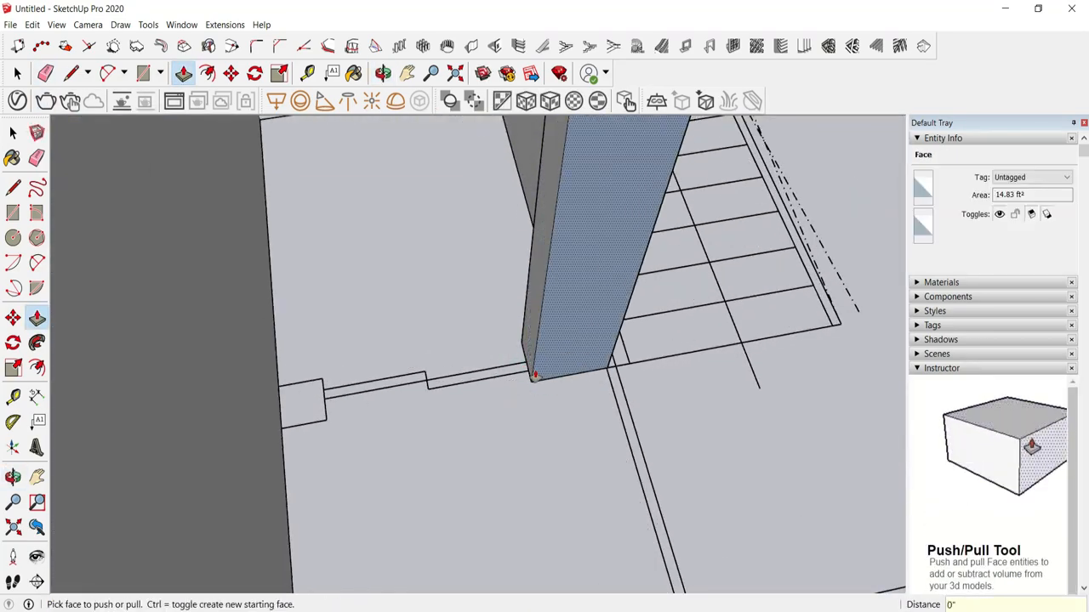
pyautogui.scroll(-5, 410, 390)
pyautogui.moveTo(417, 357); pyautogui.dragTo(508, 280, button='middle')
pyautogui.scroll(5, 502, 285)
pyautogui.click(498, 288)
pyautogui.click(513, 287)
# Step: Erase the leftover edges at the reworked wall end beside the stairs
pyautogui.click(46, 73)
pyautogui.moveTo(490, 245); pyautogui.dragTo(515, 281)
pyautogui.moveTo(515, 282)
pyautogui.mouseDown(button='middle')
pyautogui.moveTo(534, 306)
pyautogui.moveTo(595, 302)
pyautogui.mouseUp(button='middle')
pyautogui.scroll(-6, 627, 301)
pyautogui.moveTo(450, 298); pyautogui.dragTo(544, 332, button='middle')
pyautogui.scroll(3, 401, 284)
pyautogui.moveTo(401, 284); pyautogui.dragTo(498, 353, button='middle')
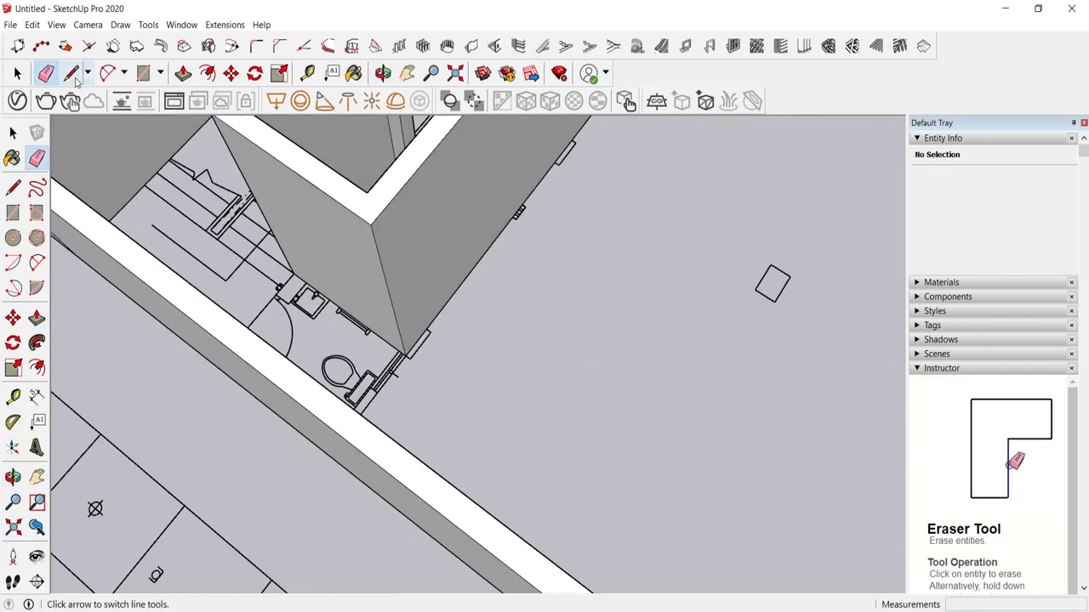
# Step: Draw a line across the end of the toilet-side partition and extend that wall to the outer wall with Push/Pull
pyautogui.click(71, 74)
pyautogui.scroll(6, 376, 372)
pyautogui.click(475, 291)
pyautogui.scroll(-6, 497, 357)
pyautogui.click(535, 207)
pyautogui.click(183, 73)
pyautogui.scroll(5, 510, 366)
pyautogui.click(506, 353)
pyautogui.click(434, 493)
pyautogui.moveTo(435, 493); pyautogui.dragTo(435, 445, button='middle')
pyautogui.click(435, 445)
# Step: Pull the front hall partition's end face 6' across the opening to the next wall segment
pyautogui.scroll(-6, 376, 522)
pyautogui.moveTo(376, 522); pyautogui.dragTo(409, 340, button='middle')
pyautogui.scroll(5, 481, 406)
pyautogui.click(479, 399)
pyautogui.scroll(-2, 482, 406)
pyautogui.click(519, 435)
pyautogui.moveTo(301, 394); pyautogui.dragTo(256, 390, button='middle')
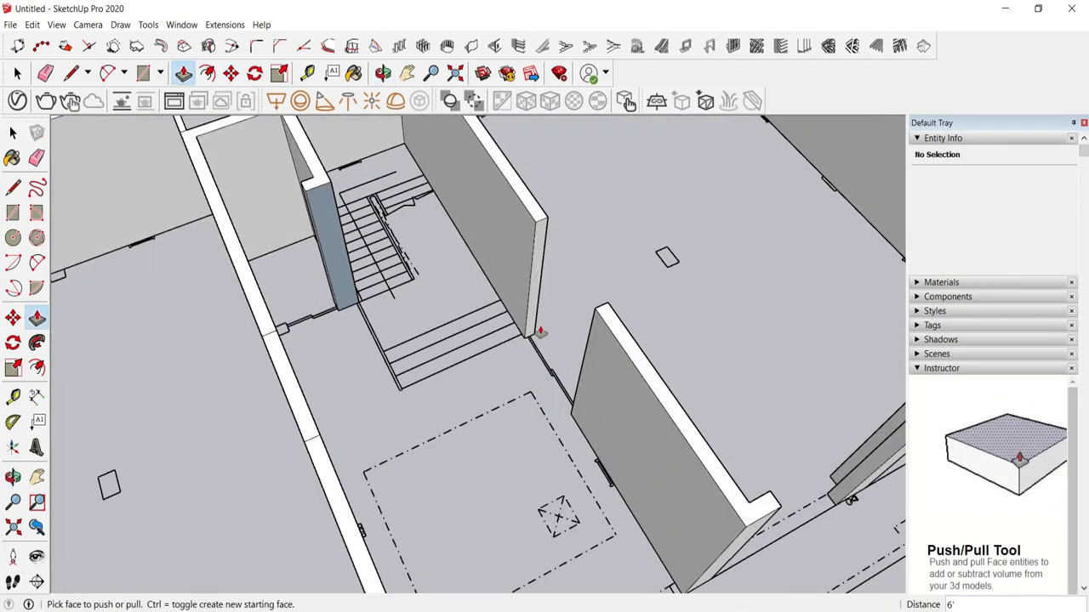
# Step: Extend the partition on the far side of the stairs across its opening to meet the next wall segment
pyautogui.click(537, 317)
pyautogui.click(595, 306)
pyautogui.scroll(-4, 434, 394)
pyautogui.moveTo(435, 393); pyautogui.dragTo(233, 365, button='middle')
# Step: Extend the outer wall segments between the piers across their openings so the wall runs continuously
pyautogui.scroll(4, 412, 391)
pyautogui.click(350, 411)
pyautogui.click(445, 505)
pyautogui.click(468, 474)
pyautogui.click(592, 575)
pyautogui.scroll(-4, 593, 575)
pyautogui.moveTo(545, 408); pyautogui.dragTo(493, 374, button='middle')
pyautogui.scroll(5, 432, 357)
pyautogui.click(430, 352)
pyautogui.click(618, 445)
# Step: Adjust the 9"-wide face of the front hall's corner pier with Push/Pull
pyautogui.moveTo(511, 426); pyautogui.dragTo(612, 175, button='middle')
pyautogui.scroll(5, 663, 358)
pyautogui.click(657, 335)
pyautogui.scroll(-5, 655, 337)
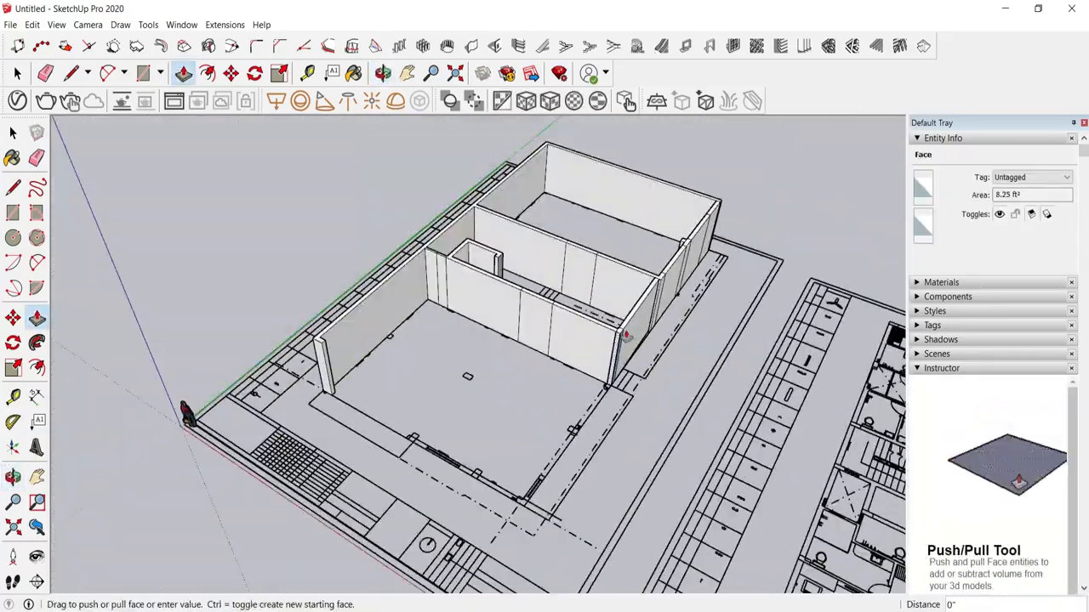
pyautogui.moveTo(528, 408); pyautogui.dragTo(625, 400, button='middle')
pyautogui.scroll(5, 566, 442)
pyautogui.moveTo(519, 459); pyautogui.dragTo(722, 425, button='middle')
pyautogui.click(331, 254)
# Step: Push/Pull the next uneven wall face about 3 1/2" to line it up with the adjoining wall
pyautogui.moveTo(476, 340); pyautogui.dragTo(238, 399, button='middle')
pyautogui.scroll(5, 511, 280)
pyautogui.click(528, 272)
pyautogui.moveTo(511, 280); pyautogui.dragTo(791, 317, button='middle')
pyautogui.click(532, 294)
pyautogui.click(411, 341)
pyautogui.moveTo(647, 324); pyautogui.dragTo(761, 373, button='middle')
pyautogui.scroll(-7, 459, 280)
pyautogui.scroll(-5, 761, 372)
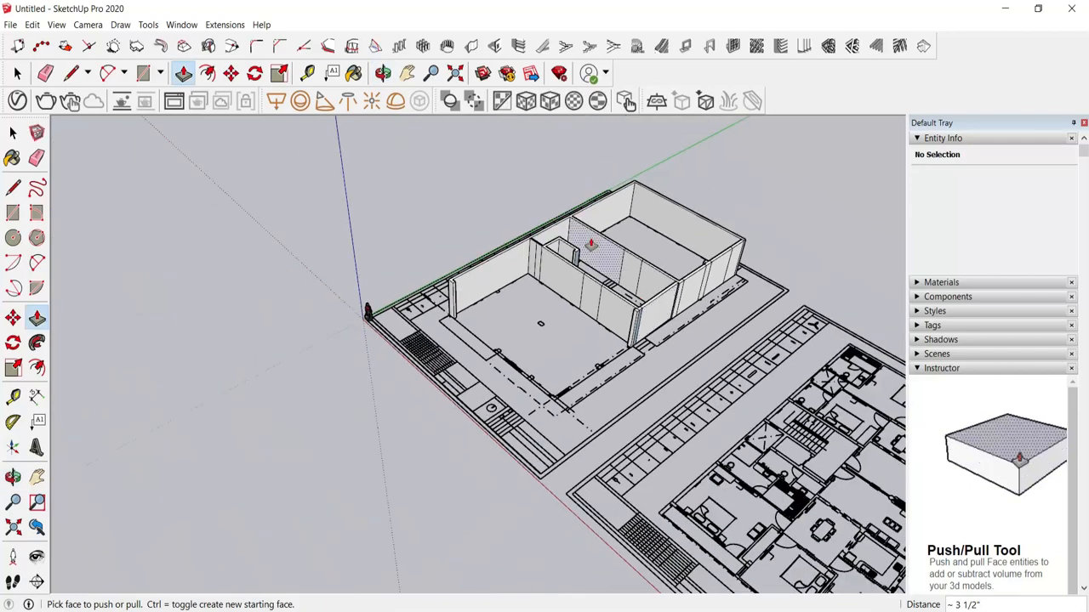
pyautogui.scroll(8, 597, 250)
pyautogui.click(630, 297)
pyautogui.scroll(-2, 575, 337)
pyautogui.scroll(-3, 575, 337)
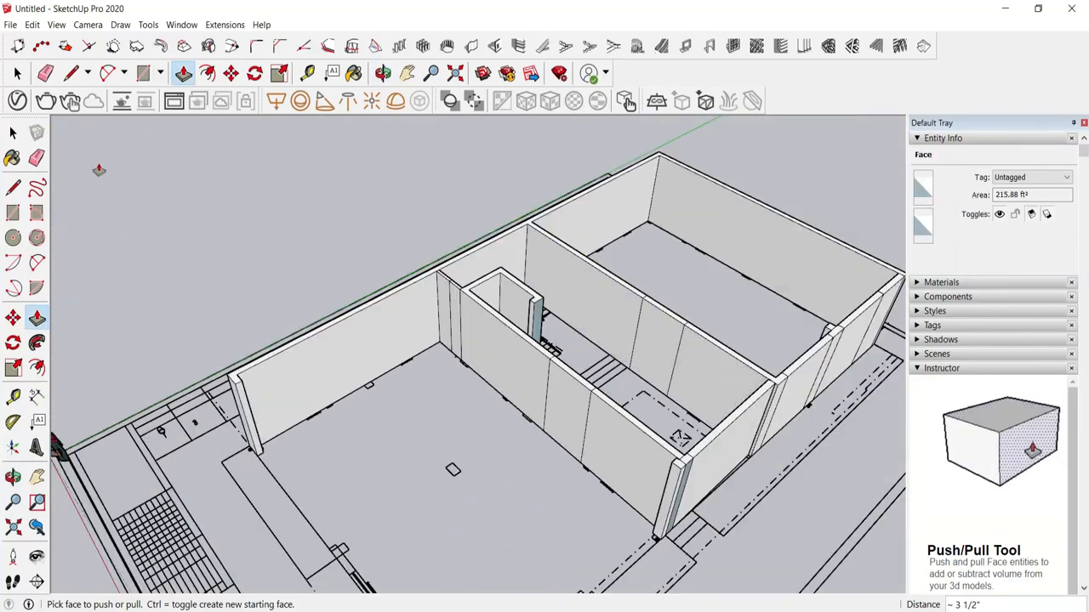
# Step: Select all the connected walls and piers and make them one group
pyautogui.click(17, 73)
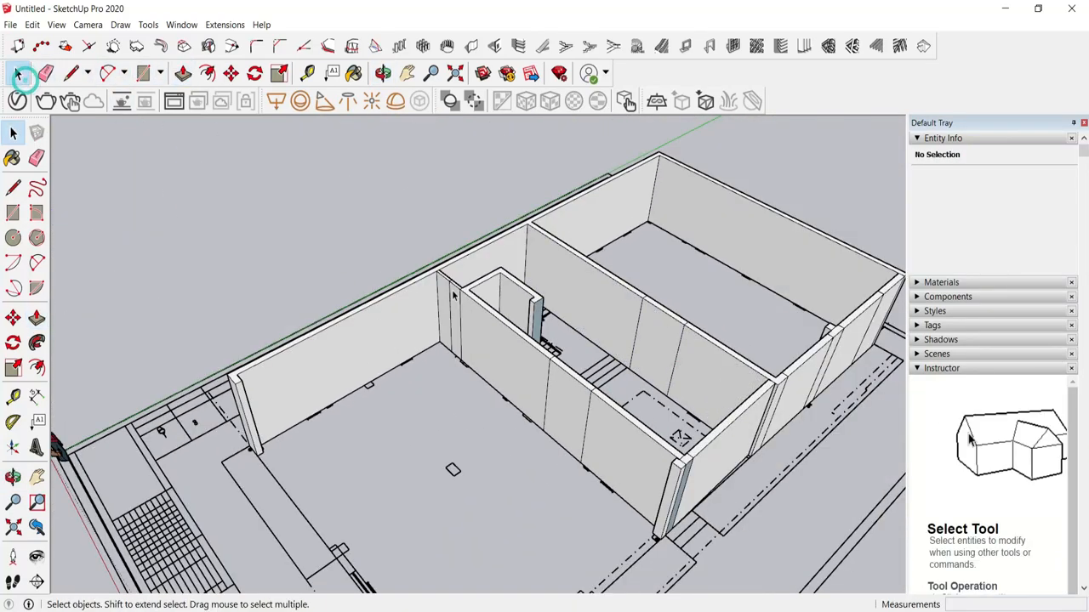
pyautogui.scroll(3, 451, 293)
pyautogui.tripleClick(452, 293)
pyautogui.rightClick(453, 294)
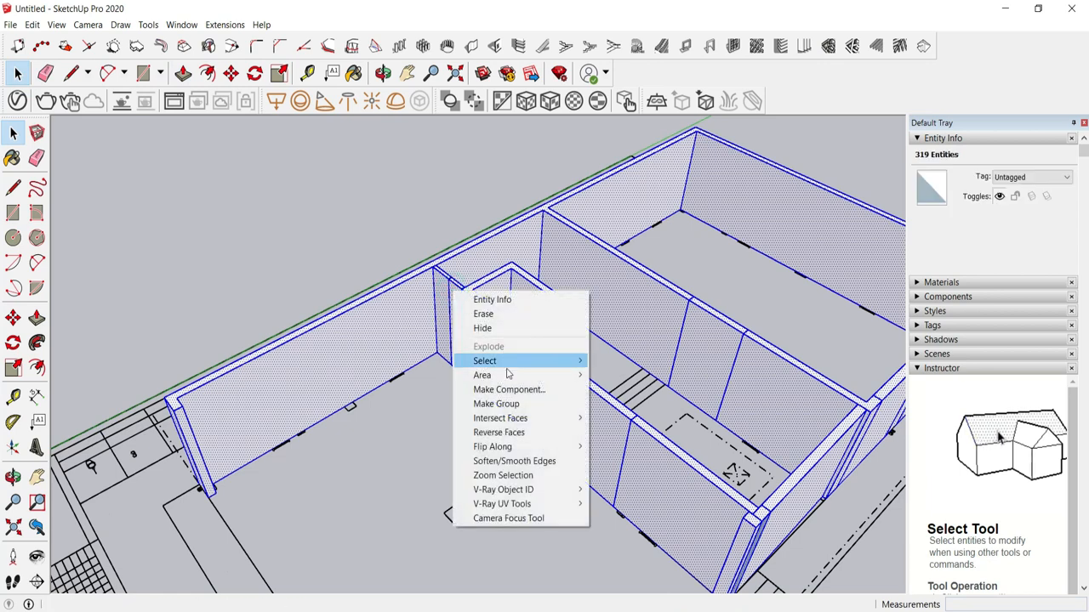
pyautogui.click(508, 405)
pyautogui.scroll(-3, 262, 276)
pyautogui.click(261, 276)
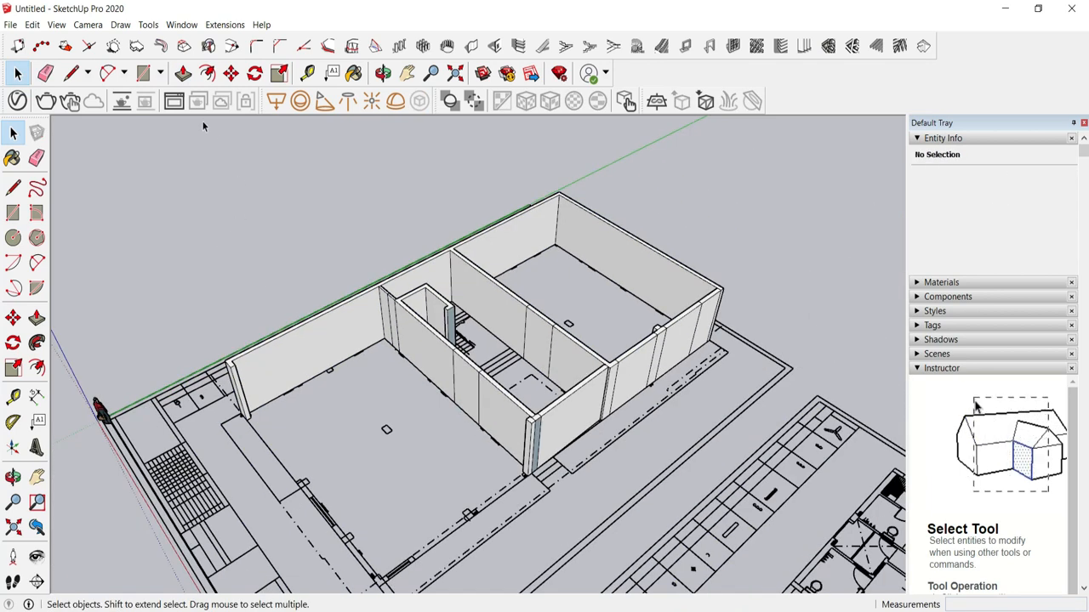
# Step: Draw vertical marking lines on the outer wall, 3' down from its top and 3'6" up from its base
pyautogui.moveTo(395, 372); pyautogui.dragTo(365, 340, button='middle')
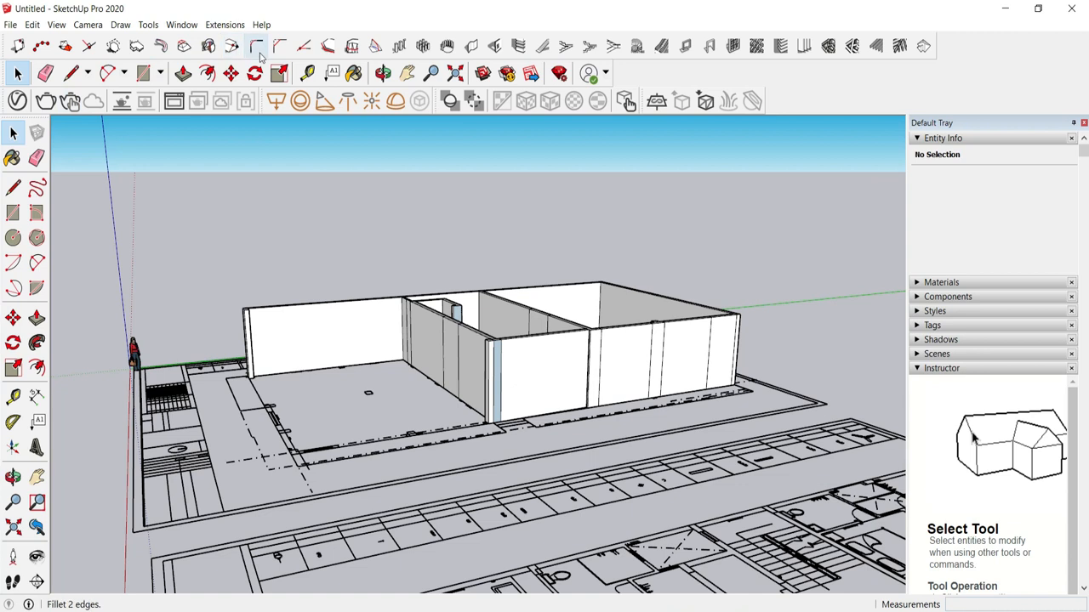
pyautogui.click(75, 74)
pyautogui.scroll(5, 573, 347)
pyautogui.moveTo(575, 345); pyautogui.dragTo(640, 375, button='middle')
pyautogui.scroll(4, 636, 297)
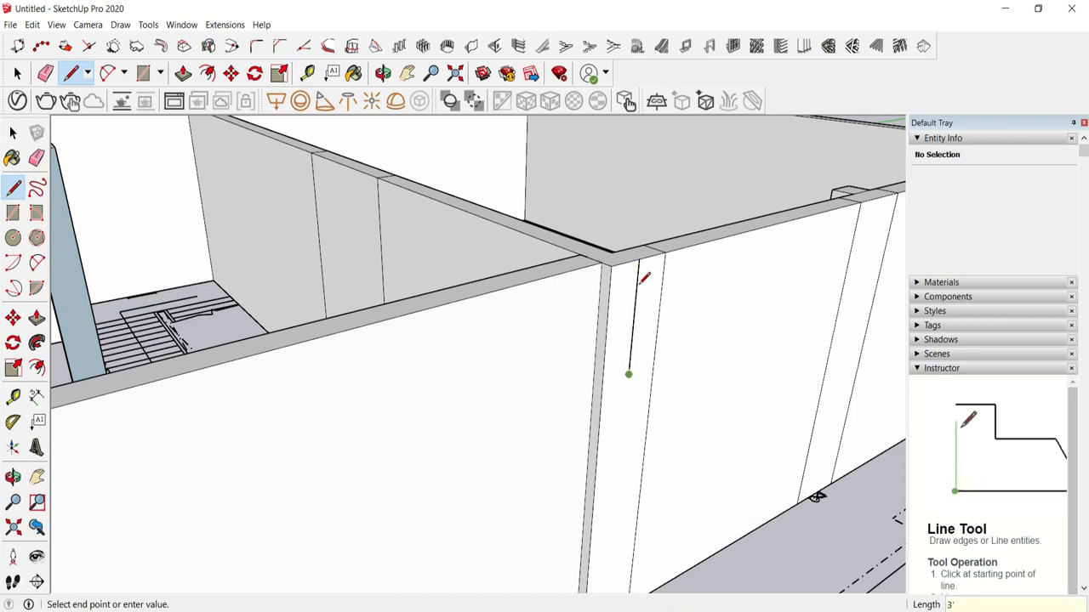
pyautogui.press('Escape')
pyautogui.scroll(-4, 574, 239)
pyautogui.scroll(2, 603, 466)
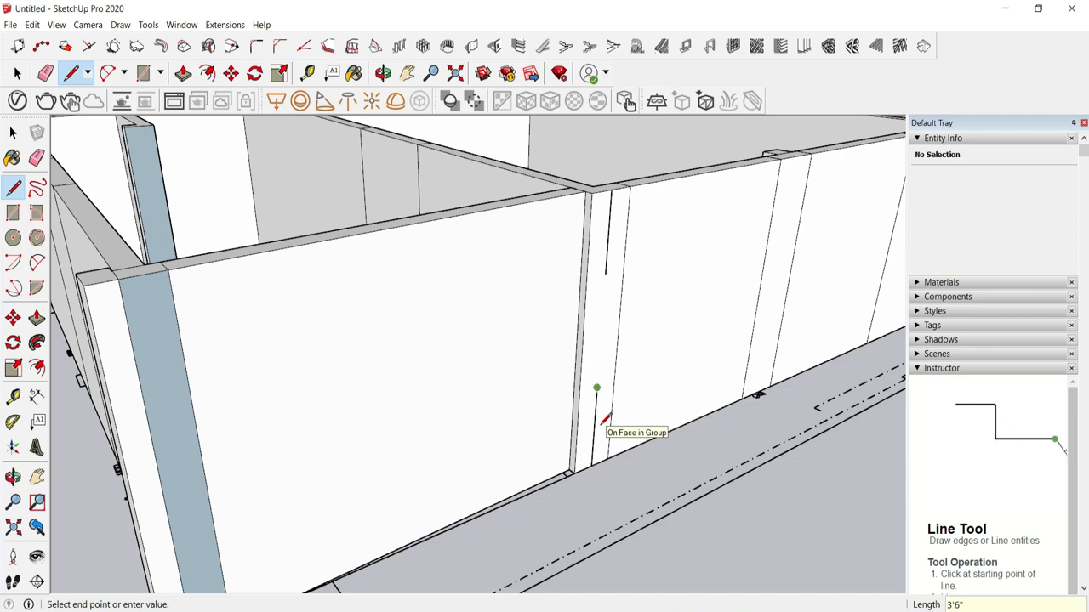
# Step: Place a horizontal guide along the outer wall through the end of the 3' marking line
pyautogui.press('t')
pyautogui.scroll(3, 624, 255)
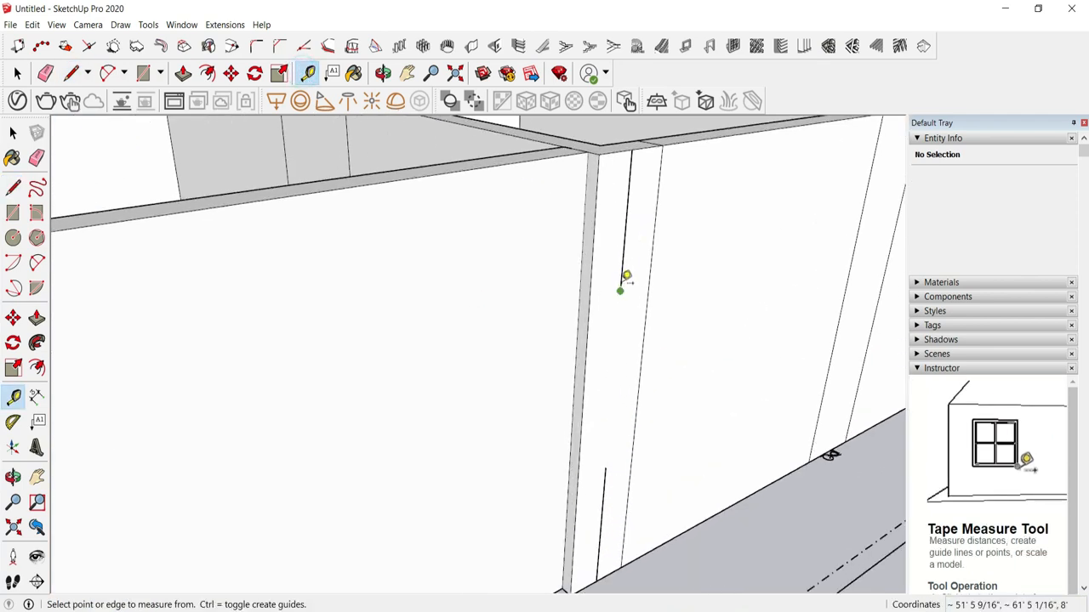
pyautogui.scroll(-3, 587, 357)
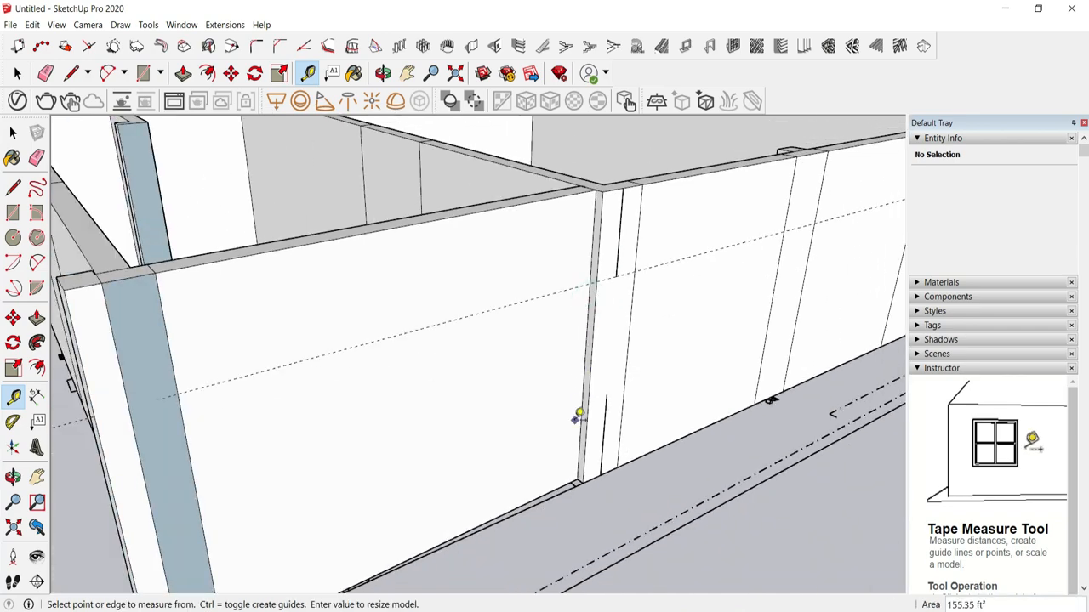
pyautogui.scroll(3, 625, 378)
# Step: Open the wall group and draw a 9"-deep rectangle over the window outline on the outer wall's underside
pyautogui.moveTo(598, 387); pyautogui.dragTo(601, 144, button='middle')
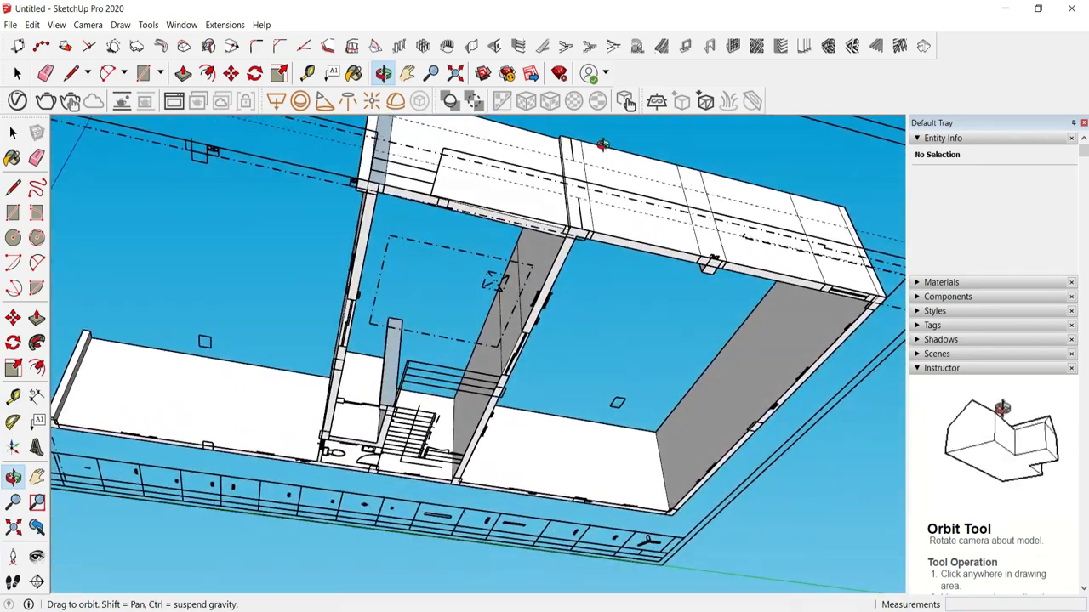
pyautogui.scroll(2, 869, 287)
pyautogui.moveTo(771, 264); pyautogui.dragTo(595, 298, button='middle')
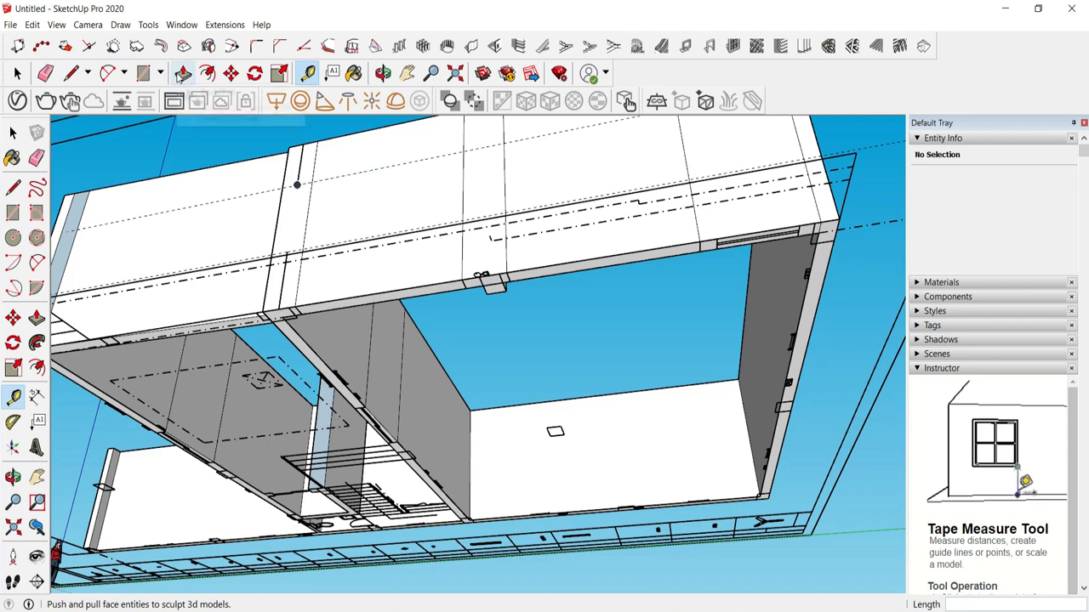
pyautogui.click(144, 74)
pyautogui.scroll(3, 795, 239)
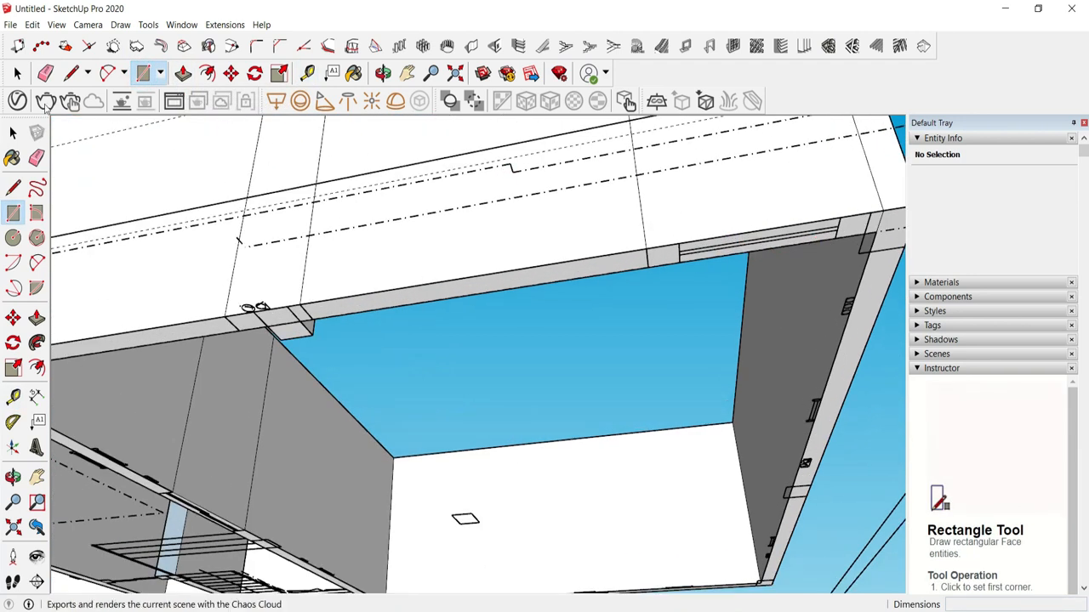
pyautogui.click(17, 74)
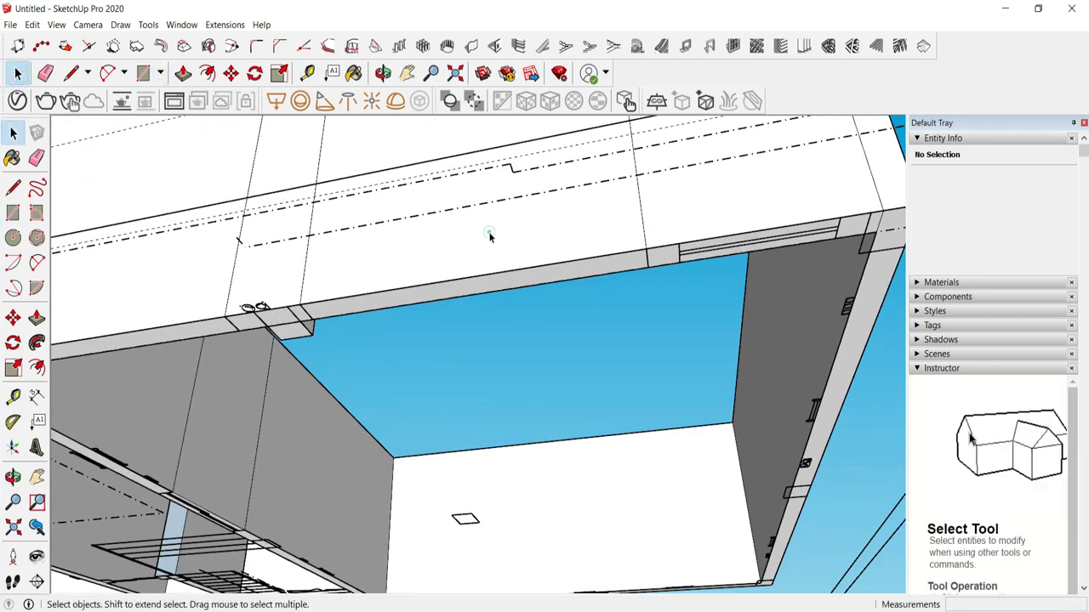
pyautogui.click(144, 75)
pyautogui.scroll(3, 851, 260)
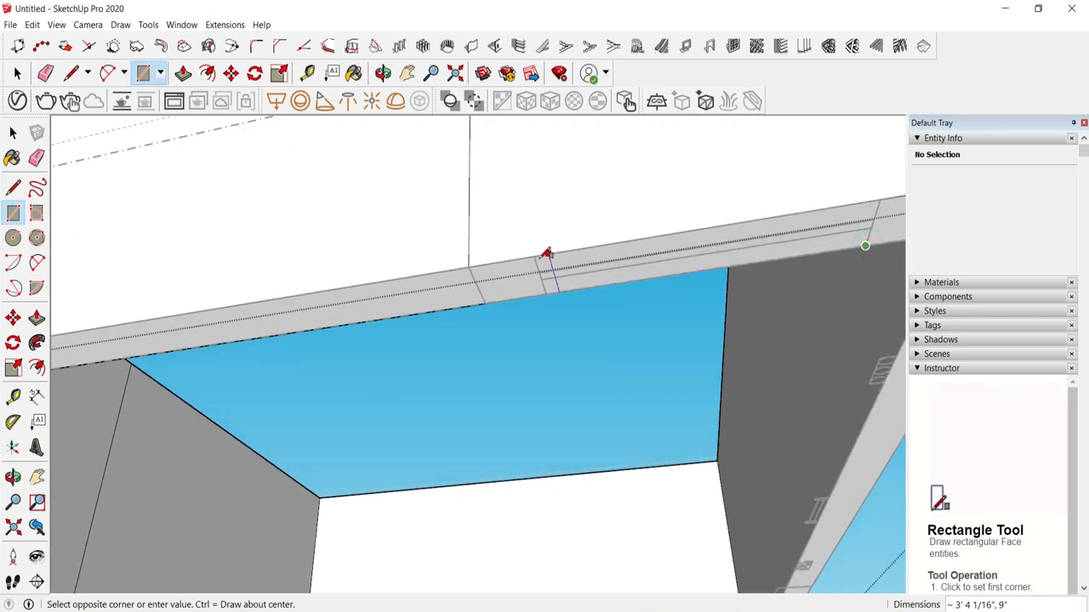
# Step: Push the outer wall's underside faces up 8' between the piers and cut the window at the wall's end
pyautogui.click(183, 74)
pyautogui.moveTo(649, 260); pyautogui.dragTo(665, 278, button='middle')
pyautogui.click(664, 276)
pyautogui.click(672, 367)
pyautogui.scroll(-5, 653, 448)
pyautogui.click(613, 236)
pyautogui.moveTo(503, 294); pyautogui.dragTo(469, 286, button='middle')
pyautogui.press('space')
pyautogui.scroll(-2, 469, 287)
pyautogui.click(188, 73)
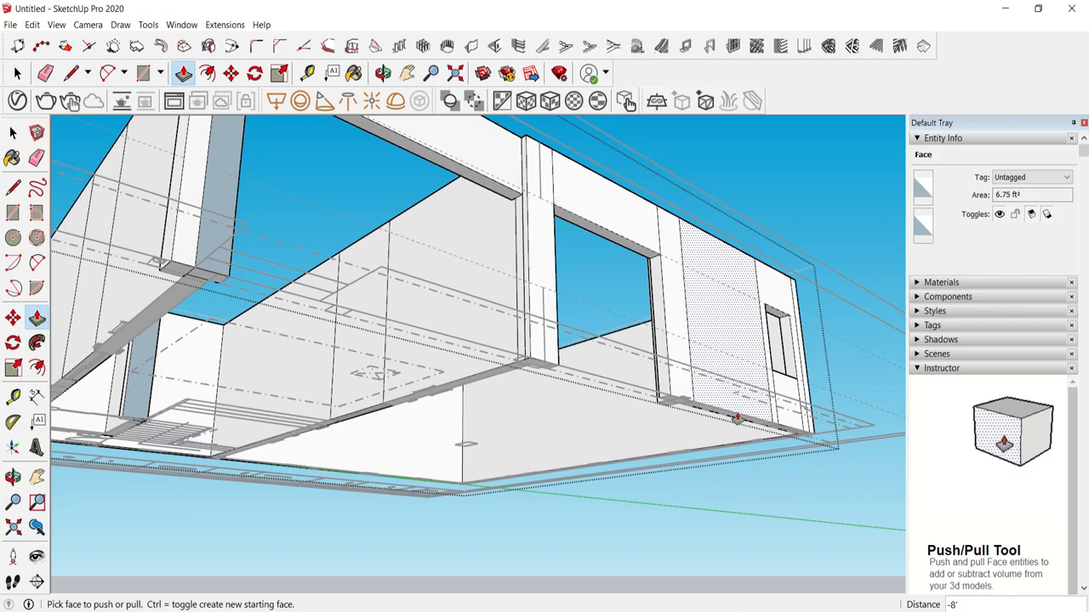
# Step: Push the underside face between the front hall partition's seams up 8' to cut the doorway
pyautogui.moveTo(550, 206); pyautogui.dragTo(375, 159, button='middle')
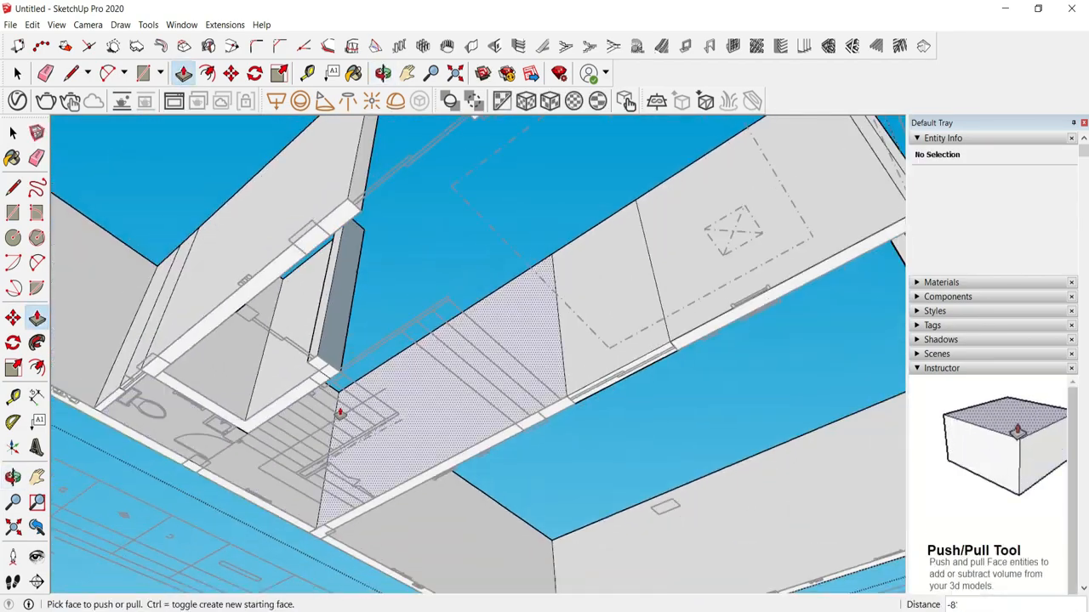
pyautogui.click(340, 413)
pyautogui.moveTo(339, 413); pyautogui.dragTo(354, 315, button='middle')
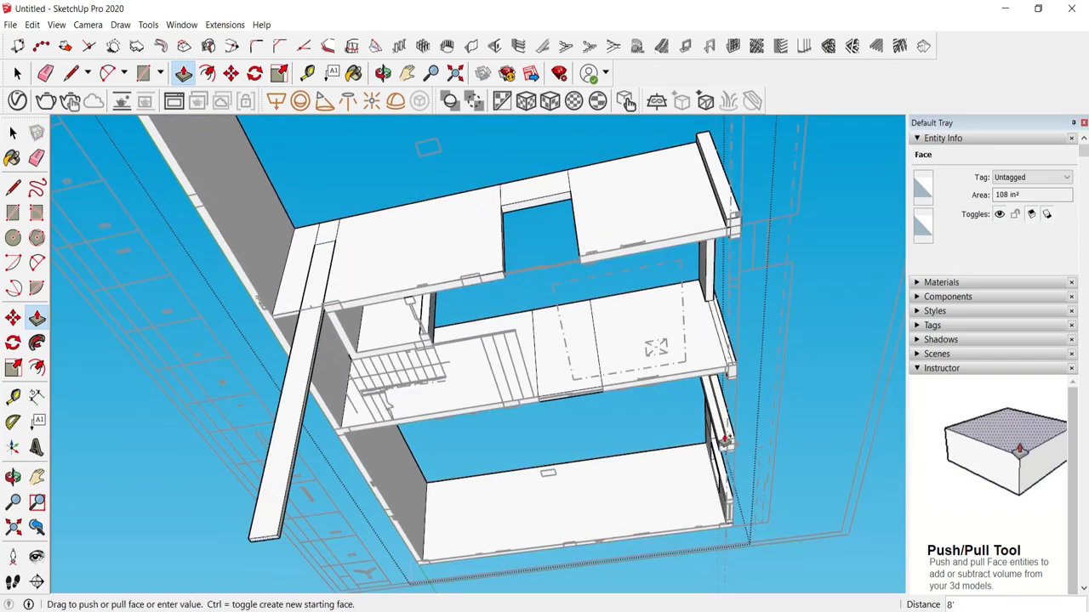
# Step: Push the face of the pier beside the stairs in by 4 1/2"
pyautogui.moveTo(724, 439); pyautogui.dragTo(235, 281, button='middle')
pyautogui.click(351, 429)
pyautogui.scroll(-5, 351, 430)
pyautogui.scroll(4, 325, 345)
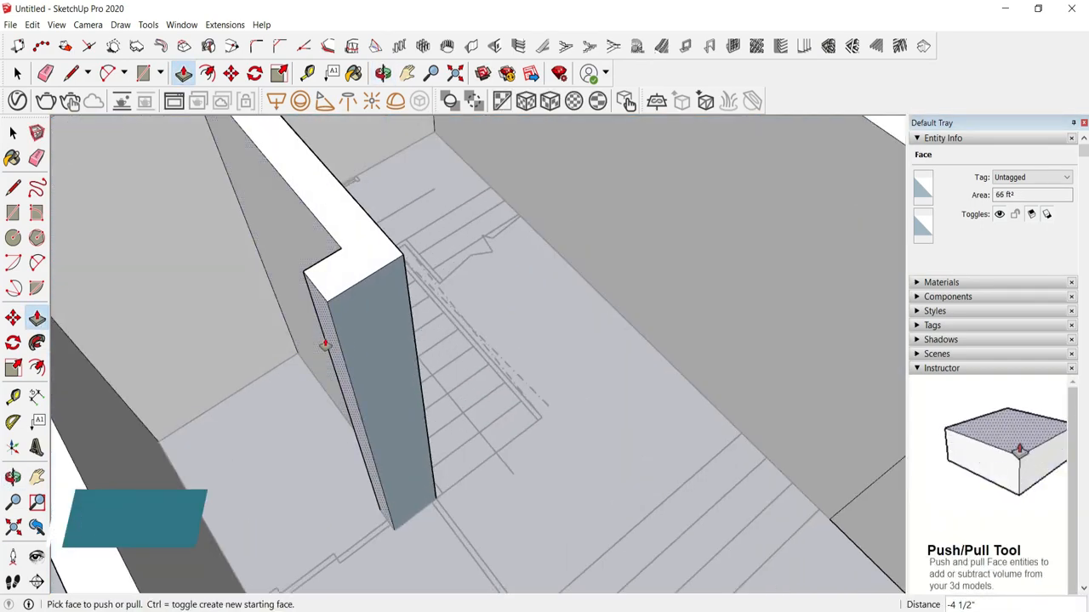
# Step: Cut the small window opening in the front hall partition near the outer wall with Push/Pull
pyautogui.scroll(-4, 330, 346)
pyautogui.click(178, 382)
pyautogui.moveTo(178, 382); pyautogui.dragTo(443, 261, button='middle')
pyautogui.click(265, 413)
pyautogui.click(265, 414)
pyautogui.scroll(-6, 640, 292)
# Step: Extrude the remaining outline at the front hall's corner pier 8' high
pyautogui.moveTo(640, 293); pyautogui.dragTo(490, 387, button='middle')
pyautogui.scroll(5, 647, 493)
pyautogui.scroll(-3, 647, 493)
pyautogui.scroll(6, 706, 395)
pyautogui.moveTo(706, 396); pyautogui.dragTo(644, 212, button='middle')
pyautogui.scroll(-4, 644, 212)
pyautogui.click(656, 279)
pyautogui.moveTo(656, 280); pyautogui.dragTo(699, 374, button='middle')
pyautogui.scroll(-2, 699, 375)
# Step: Pull the corner pier's upper side face out about 20' 7 1/2" to form a beam over the hall's open side
pyautogui.click(707, 311)
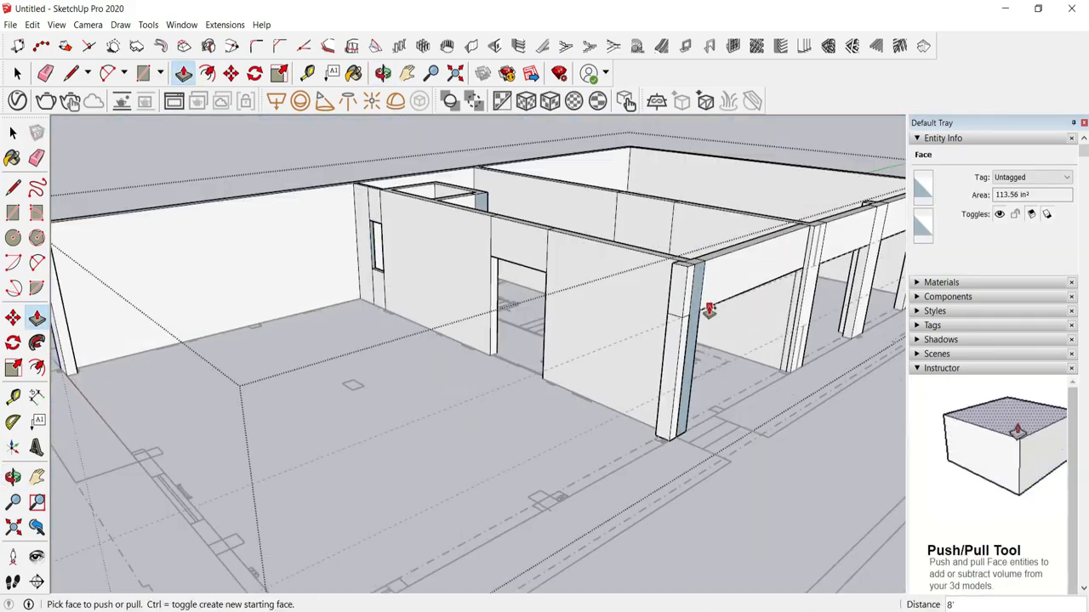
pyautogui.click(681, 278)
pyautogui.scroll(-3, 680, 278)
pyautogui.scroll(5, 574, 421)
pyautogui.click(575, 420)
pyautogui.scroll(-8, 574, 420)
pyautogui.moveTo(574, 420); pyautogui.dragTo(705, 422, button='middle')
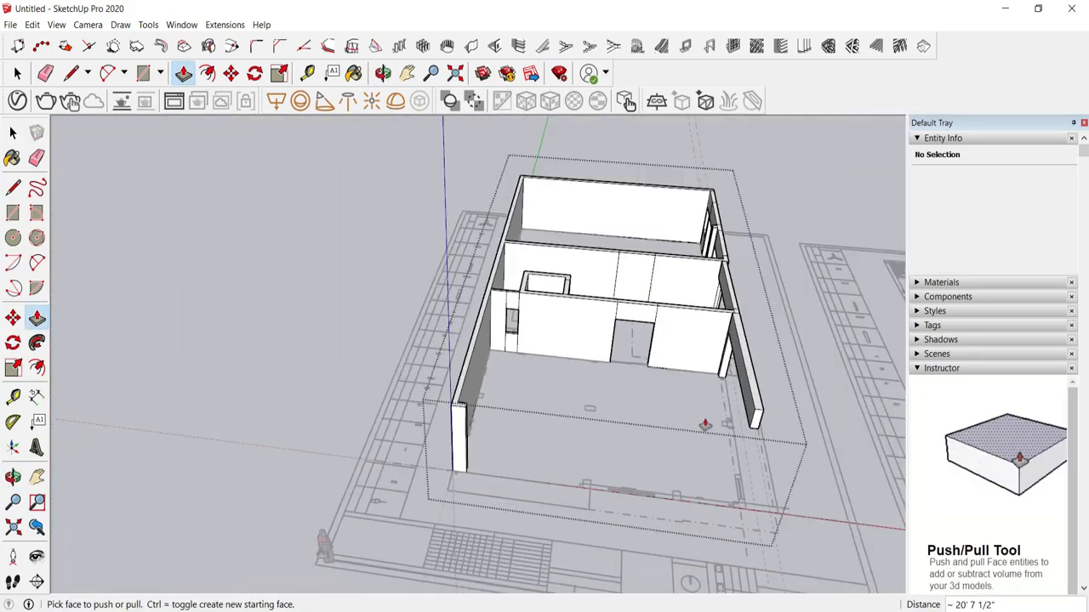
# Step: Pull the underside of the beam's outer end down to the floor to form the front corner column
pyautogui.scroll(5, 723, 408)
pyautogui.click(772, 410)
pyautogui.click(753, 486)
pyautogui.click(273, 319)
pyautogui.moveTo(785, 488); pyautogui.dragTo(300, 199, button='middle')
pyautogui.click(296, 498)
pyautogui.moveTo(316, 275); pyautogui.dragTo(340, 520, button='middle')
# Step: Push the beam's long side face to line it up with the columns at its ends
pyautogui.moveTo(573, 341); pyautogui.dragTo(423, 364, button='middle')
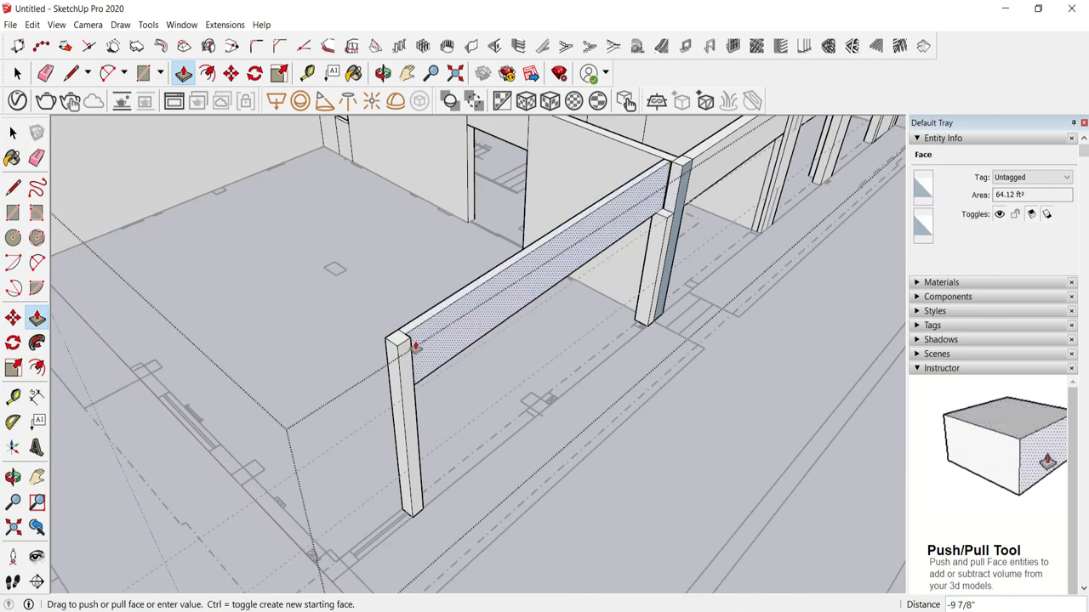
pyautogui.click(396, 353)
pyautogui.moveTo(578, 336); pyautogui.dragTo(444, 357, button='middle')
pyautogui.scroll(3, 651, 420)
pyautogui.scroll(-2, 652, 420)
pyautogui.click(640, 281)
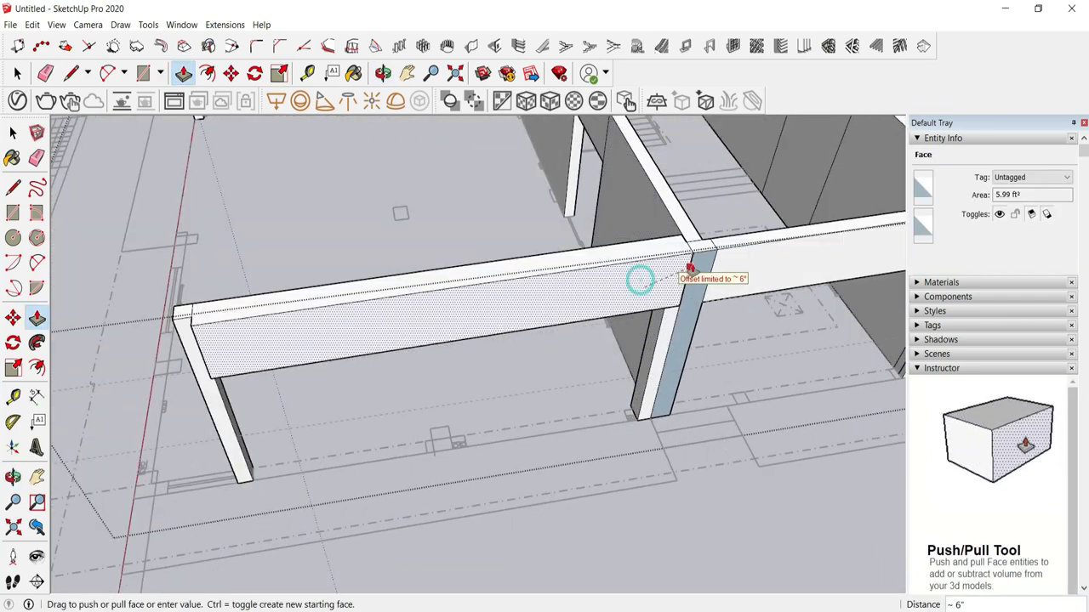
# Step: Erase the leftover edge on the wall tops where the beam meets the hall partition
pyautogui.click(45, 73)
pyautogui.scroll(8, 700, 250)
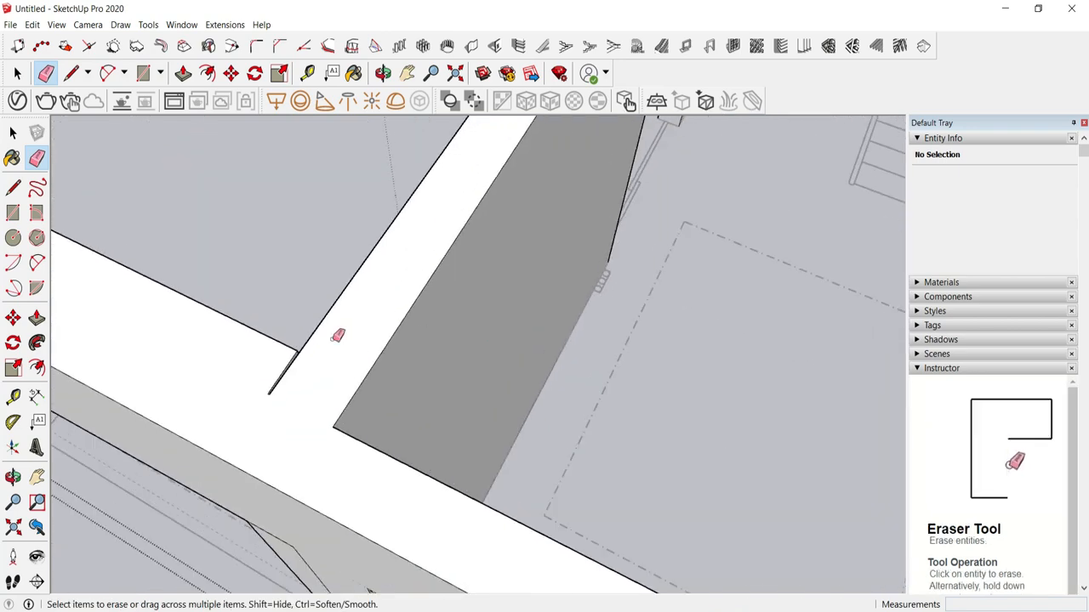
pyautogui.press('p')
pyautogui.scroll(5, 298, 349)
pyautogui.click(304, 344)
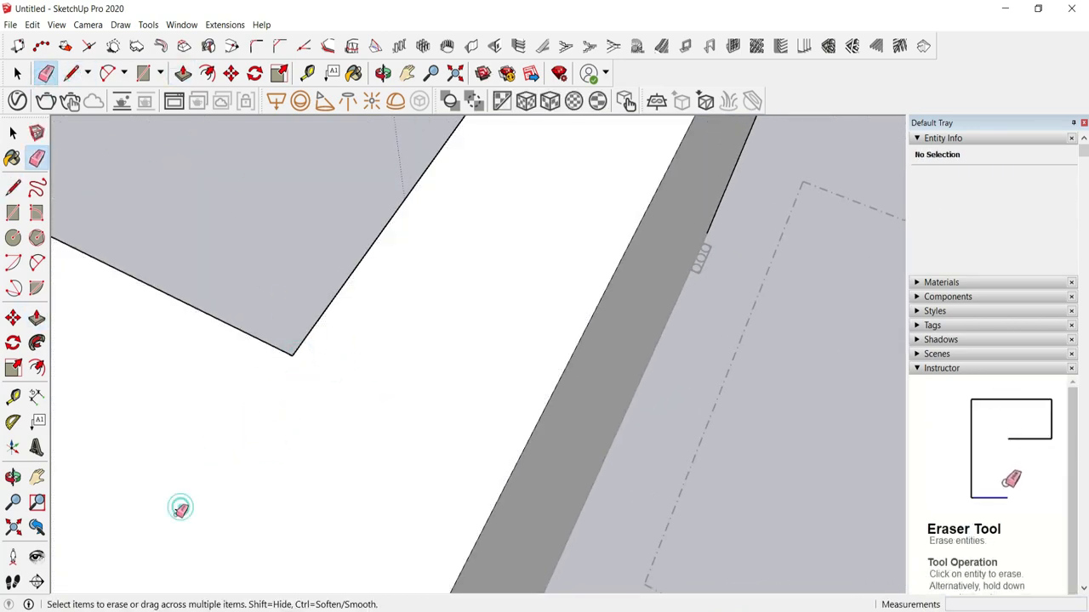
# Step: Erase the leftover edges on the wall tops around the hall partition
pyautogui.scroll(-8, 352, 433)
pyautogui.moveTo(352, 433); pyautogui.dragTo(374, 357, button='middle')
pyautogui.scroll(2, 304, 386)
pyautogui.click(303, 400)
pyautogui.scroll(-3, 306, 398)
pyautogui.keyDown('shift'); pyautogui.moveTo(650, 442); pyautogui.dragTo(475, 321, button='middle'); pyautogui.keyUp('shift')
pyautogui.moveTo(421, 270); pyautogui.dragTo(397, 272)
pyautogui.moveTo(408, 276)
pyautogui.mouseDown(button='middle')
pyautogui.moveTo(689, 413)
pyautogui.moveTo(736, 395)
pyautogui.mouseUp(button='middle')
pyautogui.hotkey('ctrl', 'z')
# Step: Erase the leftover edge on the outer wall's face beside its window and door openings
pyautogui.scroll(2, 451, 341)
pyautogui.moveTo(487, 251)
pyautogui.mouseDown(button='middle')
pyautogui.moveTo(404, 472)
pyautogui.moveTo(539, 301)
pyautogui.moveTo(408, 415)
pyautogui.mouseUp(button='middle')
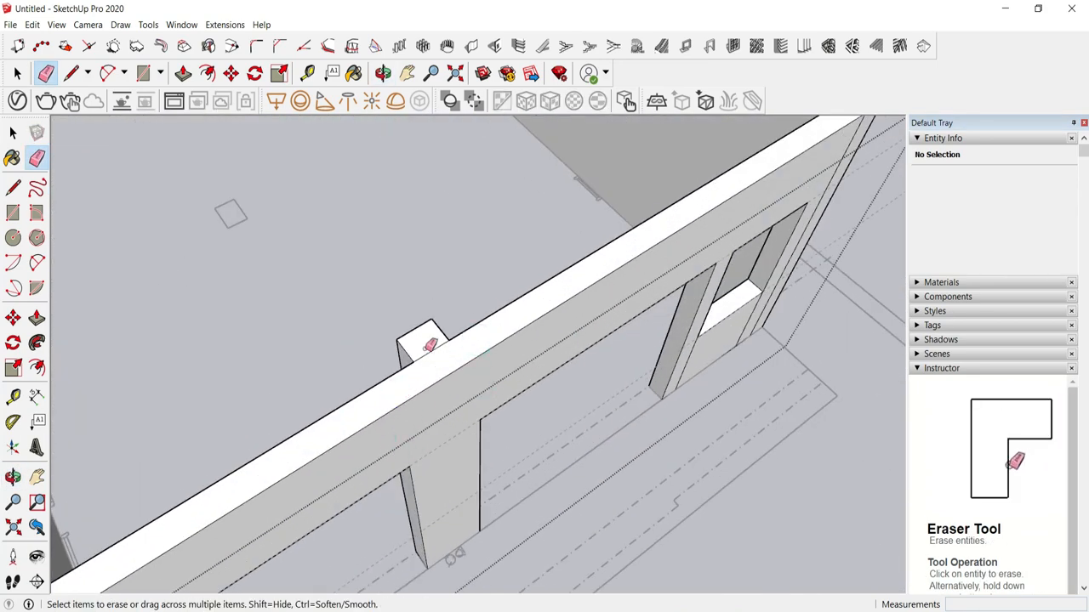
pyautogui.moveTo(629, 408); pyautogui.dragTo(508, 308, button='middle')
pyautogui.scroll(1, 508, 308)
pyautogui.moveTo(594, 473); pyautogui.dragTo(680, 468)
pyautogui.moveTo(680, 314)
pyautogui.mouseDown(button='middle')
pyautogui.moveTo(530, 348)
pyautogui.moveTo(340, 421)
pyautogui.moveTo(539, 406)
pyautogui.moveTo(553, 421)
pyautogui.mouseUp(button='middle')
pyautogui.scroll(-6, 393, 366)
pyautogui.scroll(4, 338, 428)
pyautogui.scroll(-3, 338, 428)
pyautogui.scroll(-3, 459, 372)
pyautogui.scroll(5, 459, 372)
# Step: Repeat the last Push/Pull distance on the wall face beside the partition's opening
pyautogui.moveTo(459, 371); pyautogui.dragTo(516, 288, button='middle')
pyautogui.press('p')
pyautogui.doubleClick(532, 295)
pyautogui.moveTo(442, 182); pyautogui.dragTo(408, 340, button='middle')
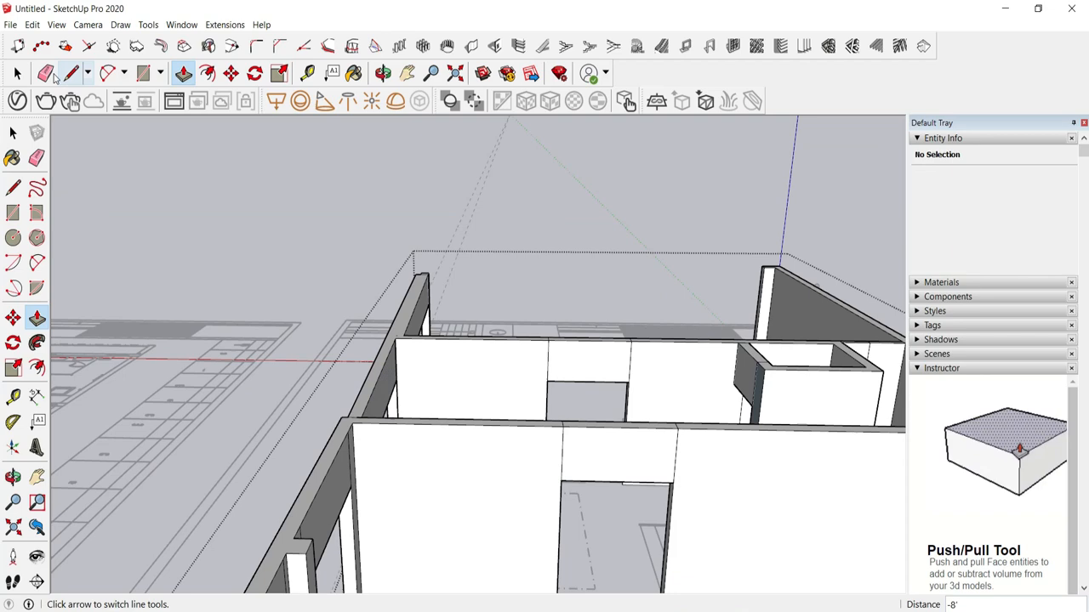
pyautogui.click(46, 73)
pyautogui.scroll(5, 547, 445)
pyautogui.moveTo(554, 193); pyautogui.dragTo(722, 499, button='middle')
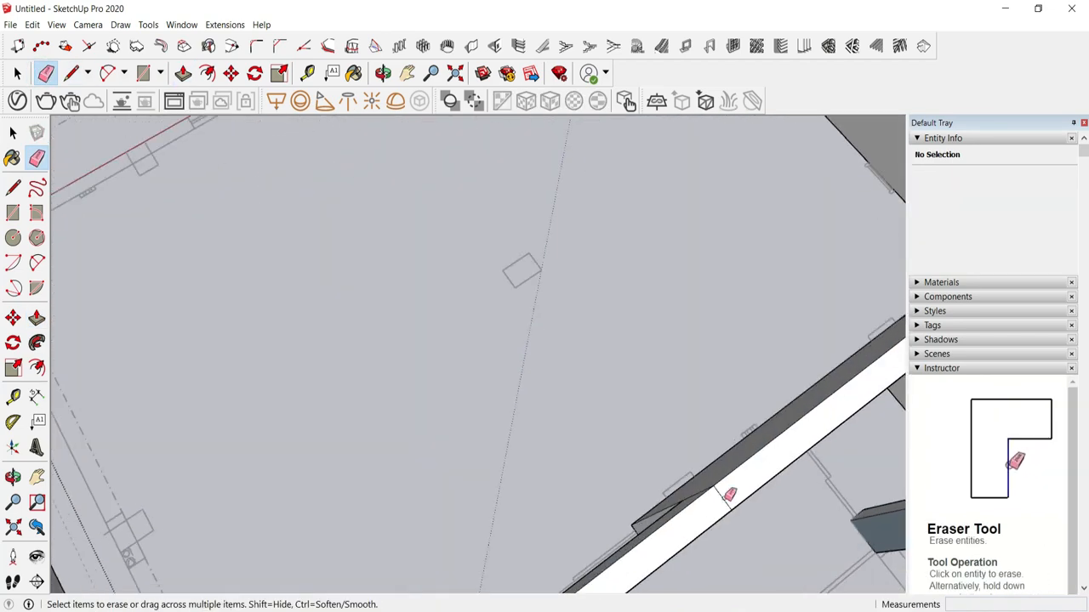
pyautogui.moveTo(527, 400); pyautogui.dragTo(671, 151, button='middle')
pyautogui.scroll(-3, 672, 151)
pyautogui.moveTo(596, 340)
pyautogui.mouseDown(button='middle')
pyautogui.moveTo(707, 389)
pyautogui.moveTo(748, 357)
pyautogui.mouseUp(button='middle')
pyautogui.scroll(2, 646, 281)
# Step: Draw rectangles over the wall faces around the hall partition's door opening to close them
pyautogui.click(145, 73)
pyautogui.click(603, 282)
pyautogui.scroll(-2, 608, 281)
pyautogui.moveTo(612, 281)
pyautogui.mouseDown(button='middle')
pyautogui.moveTo(706, 302)
pyautogui.moveTo(693, 297)
pyautogui.mouseUp(button='middle')
pyautogui.click(779, 228)
pyautogui.scroll(3, 721, 374)
pyautogui.click(705, 402)
pyautogui.moveTo(753, 259); pyautogui.dragTo(800, 174, button='middle')
pyautogui.scroll(3, 727, 182)
pyautogui.moveTo(727, 247)
pyautogui.mouseDown(button='middle')
pyautogui.moveTo(759, 153)
pyautogui.moveTo(688, 391)
pyautogui.moveTo(595, 357)
pyautogui.mouseUp(button='middle')
pyautogui.click(767, 172)
# Step: Erase the leftover edges of the patched faces around the hall partition's door opening
pyautogui.click(46, 73)
pyautogui.click(721, 260)
pyautogui.scroll(-5, 549, 303)
pyautogui.scroll(3, 478, 238)
pyautogui.click(479, 229)
pyautogui.click(477, 222)
pyautogui.scroll(-3, 480, 223)
pyautogui.moveTo(482, 213)
pyautogui.mouseDown(button='middle')
pyautogui.moveTo(495, 235)
pyautogui.moveTo(417, 230)
pyautogui.mouseUp(button='middle')
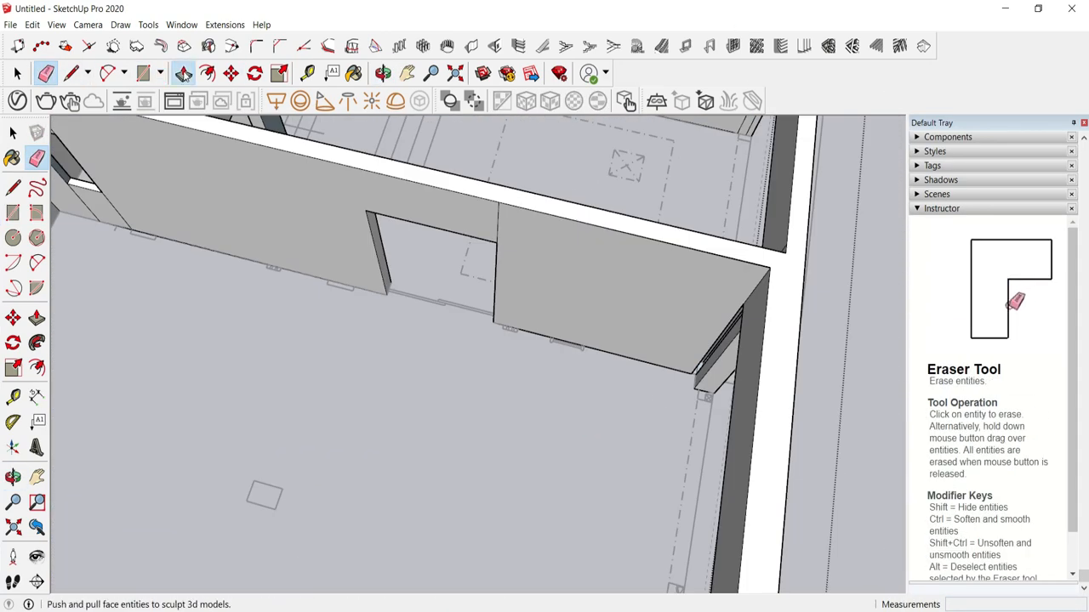
# Step: Push the partition face beside the door flush with the part above it and erase the vertical seam
pyautogui.click(183, 74)
pyautogui.click(526, 228)
pyautogui.click(469, 201)
pyautogui.click(46, 73)
pyautogui.moveTo(503, 224); pyautogui.dragTo(491, 225)
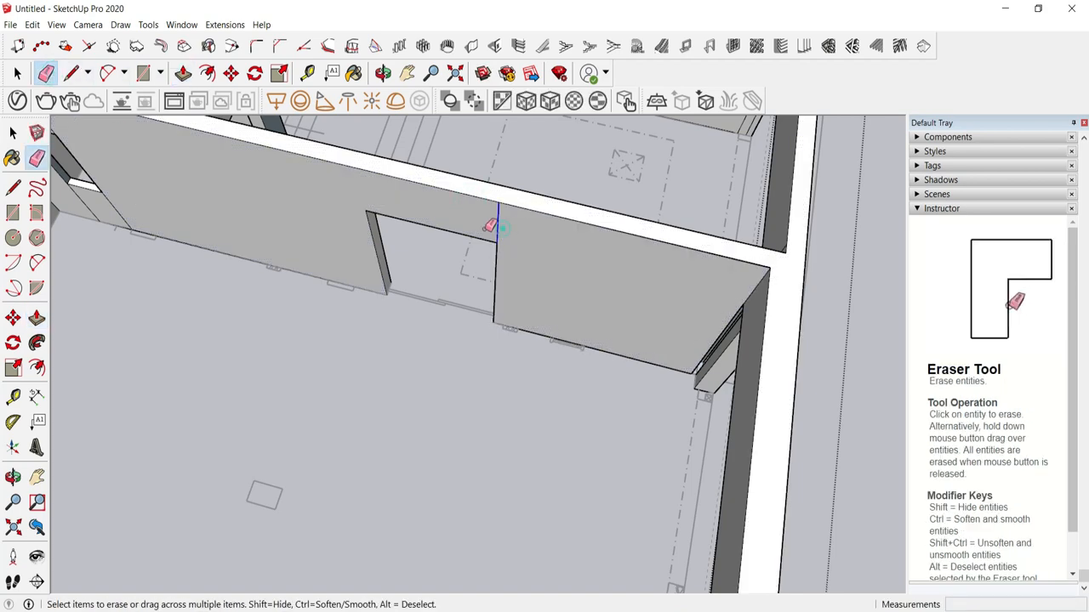
# Step: Erase the leftover edges across the wall tops beside the small toilet window
pyautogui.scroll(-3, 630, 311)
pyautogui.moveTo(581, 332); pyautogui.dragTo(680, 323, button='middle')
pyautogui.scroll(2, 255, 272)
pyautogui.moveTo(243, 265); pyautogui.dragTo(174, 270)
pyautogui.moveTo(202, 266); pyautogui.dragTo(212, 277, button='middle')
pyautogui.moveTo(212, 277); pyautogui.dragTo(131, 297)
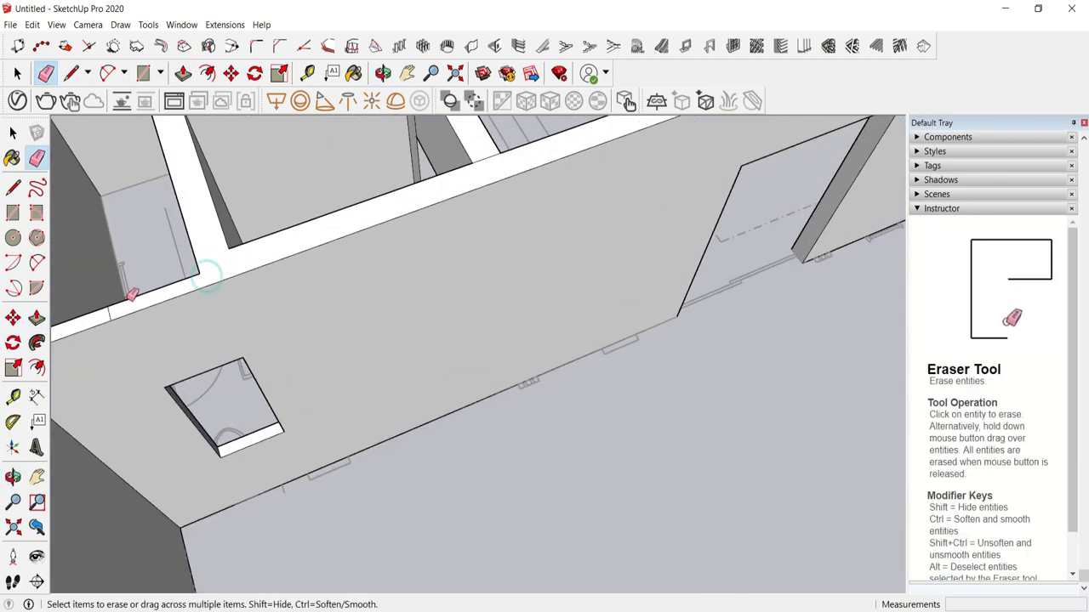
# Step: Draw rectangles over the front corner column's outline on the plan and erase the edge dividing them
pyautogui.press('space')
pyautogui.scroll(-8, 493, 358)
pyautogui.moveTo(502, 383)
pyautogui.mouseDown(button='middle')
pyautogui.moveTo(465, 276)
pyautogui.moveTo(451, 462)
pyautogui.moveTo(515, 481)
pyautogui.mouseUp(button='middle')
pyautogui.scroll(3, 442, 426)
pyautogui.scroll(3, 408, 383)
pyautogui.doubleClick(177, 298)
pyautogui.click(142, 73)
pyautogui.scroll(5, 527, 453)
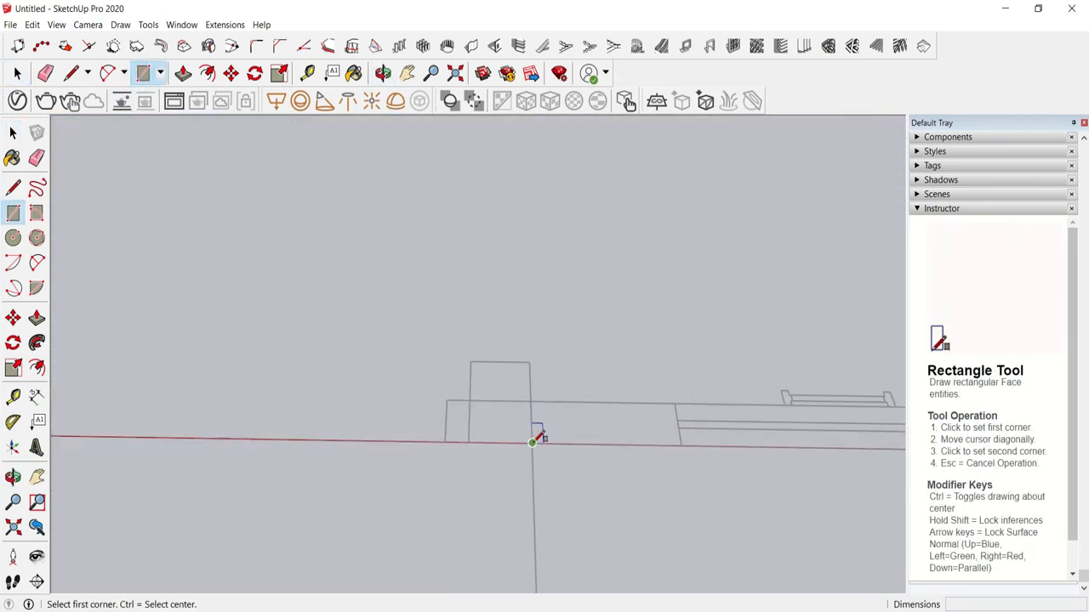
pyautogui.press('e')
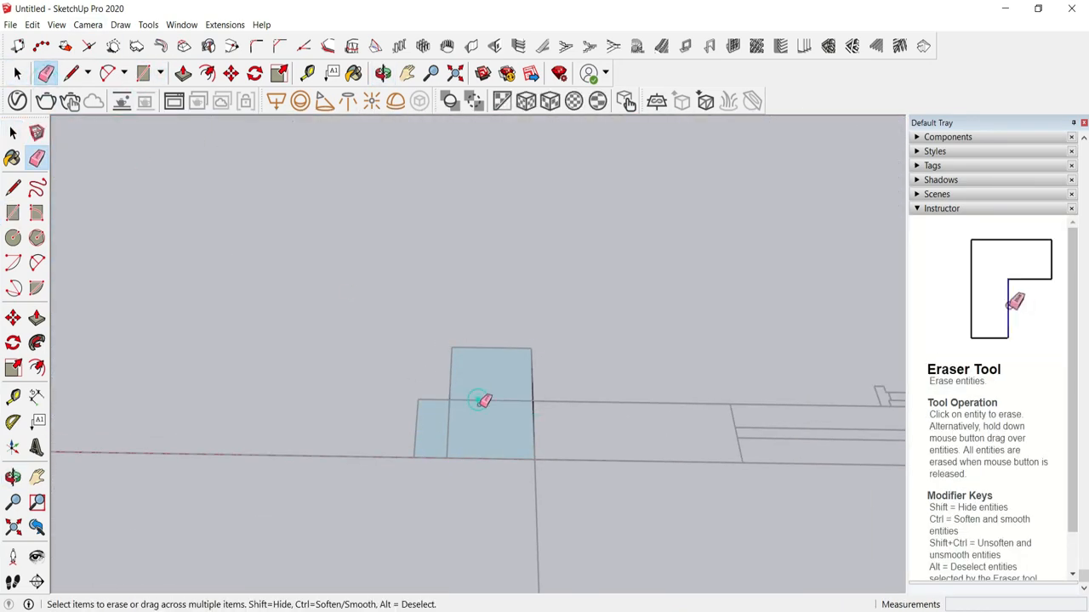
# Step: Pull the front column faces up from the plan into columns and leave the group
pyautogui.press('p')
pyautogui.scroll(-5, 465, 404)
pyautogui.click(17, 76)
pyautogui.scroll(-5, 426, 357)
pyautogui.moveTo(459, 365); pyautogui.dragTo(384, 297, button='middle')
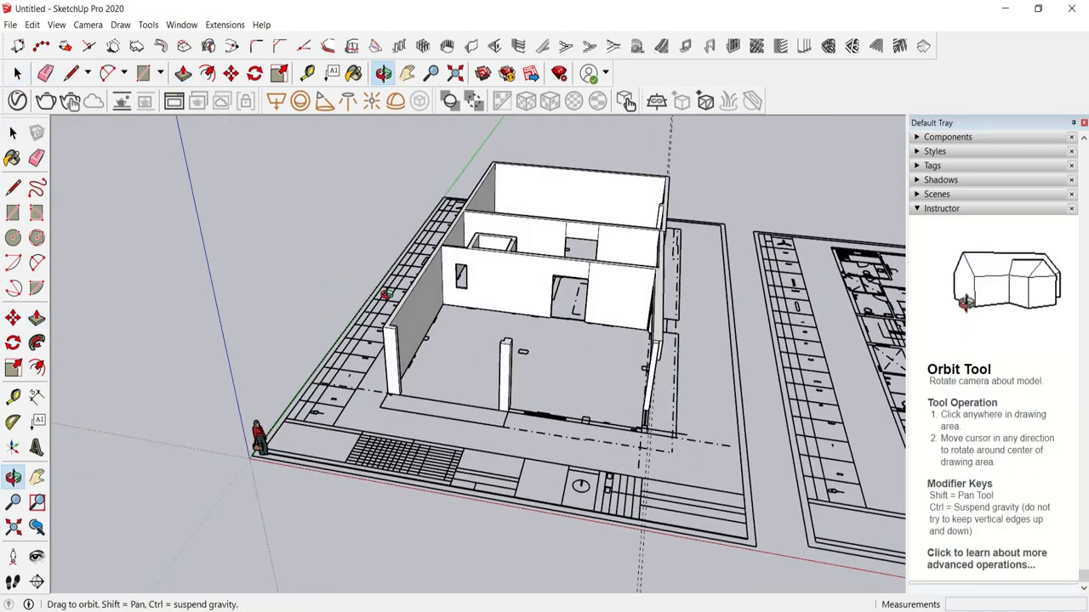
# Step: Pull the front corner column's upper side face across to the middle front column to form a beam
pyautogui.scroll(6, 411, 329)
pyautogui.doubleClick(410, 328)
pyautogui.press('p')
pyautogui.click(428, 298)
pyautogui.scroll(-4, 741, 397)
pyautogui.moveTo(741, 397); pyautogui.dragTo(853, 425, button='middle')
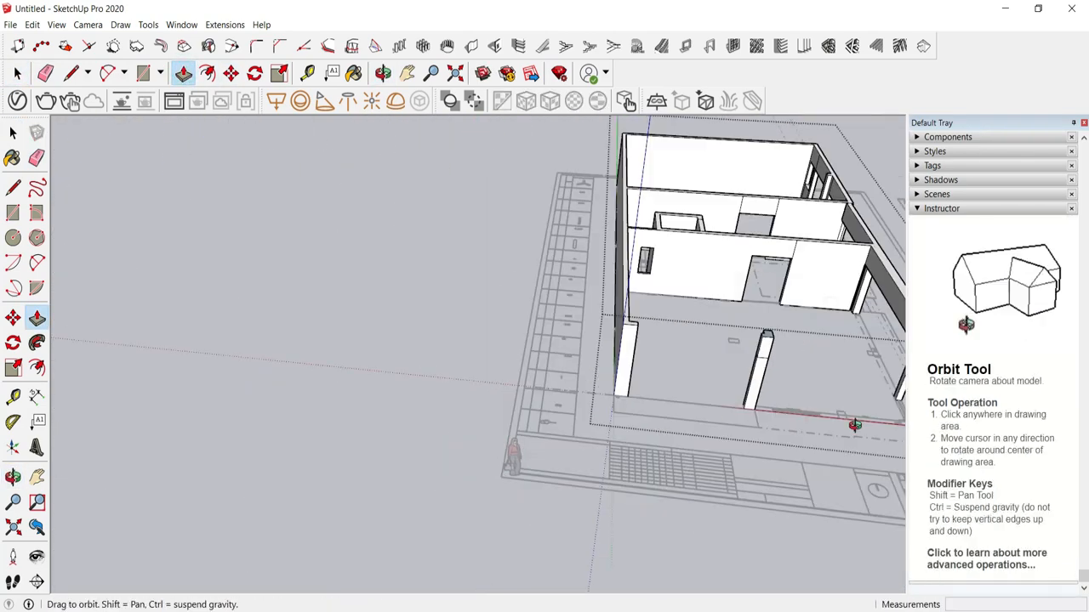
pyautogui.scroll(4, 787, 387)
pyautogui.click(724, 286)
pyautogui.click(512, 301)
pyautogui.moveTo(512, 307); pyautogui.dragTo(459, 319, button='middle')
# Step: Erase the leftover edge where the front beam meets the column and leave the group
pyautogui.click(46, 73)
pyautogui.scroll(3, 427, 300)
pyautogui.moveTo(463, 325)
pyautogui.mouseDown()
pyautogui.moveTo(499, 293)
pyautogui.moveTo(463, 325)
pyautogui.mouseUp()
pyautogui.moveTo(464, 325)
pyautogui.mouseDown(button='middle')
pyautogui.moveTo(272, 374)
pyautogui.moveTo(183, 366)
pyautogui.mouseUp(button='middle')
pyautogui.click(17, 74)
pyautogui.click(403, 206)
# Step: Draw a 41' 11 1/2" by 9" rectangle over the back wall of the second floor plan
pyautogui.scroll(-4, 403, 206)
pyautogui.moveTo(409, 242); pyautogui.dragTo(661, 90, button='middle')
pyautogui.moveTo(661, 89); pyautogui.dragTo(697, 98, button='middle')
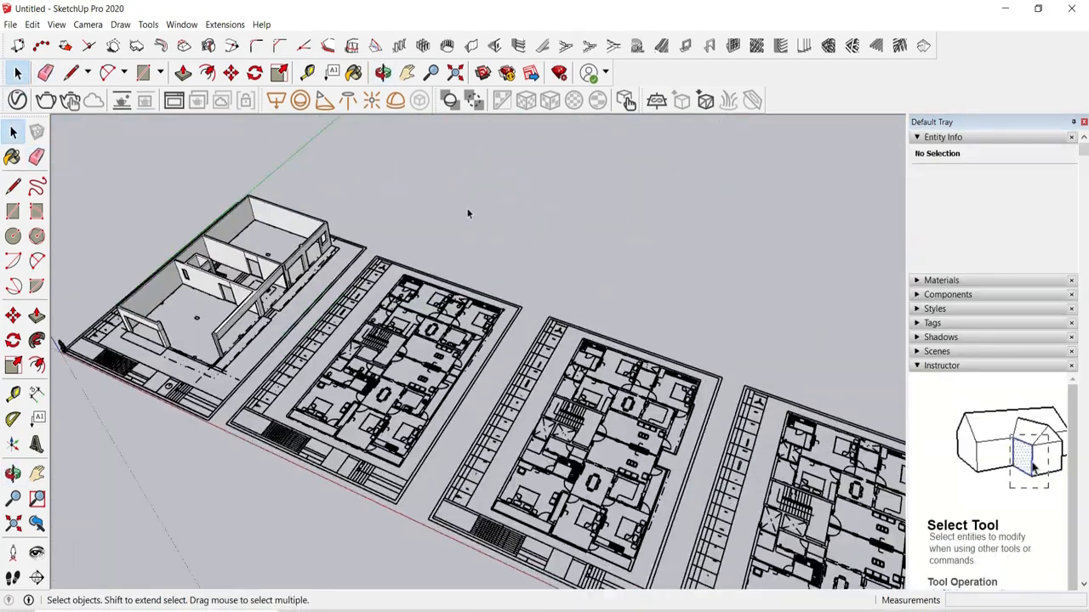
pyautogui.moveTo(468, 211); pyautogui.dragTo(399, 293, button='middle')
pyautogui.scroll(4, 281, 277)
pyautogui.scroll(3, 281, 277)
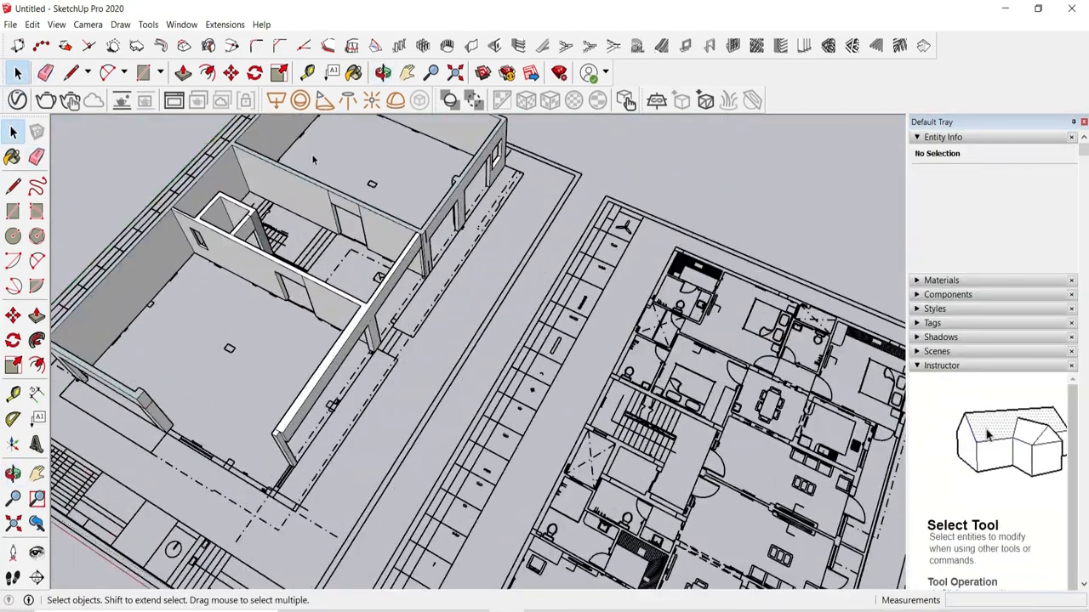
pyautogui.click(143, 77)
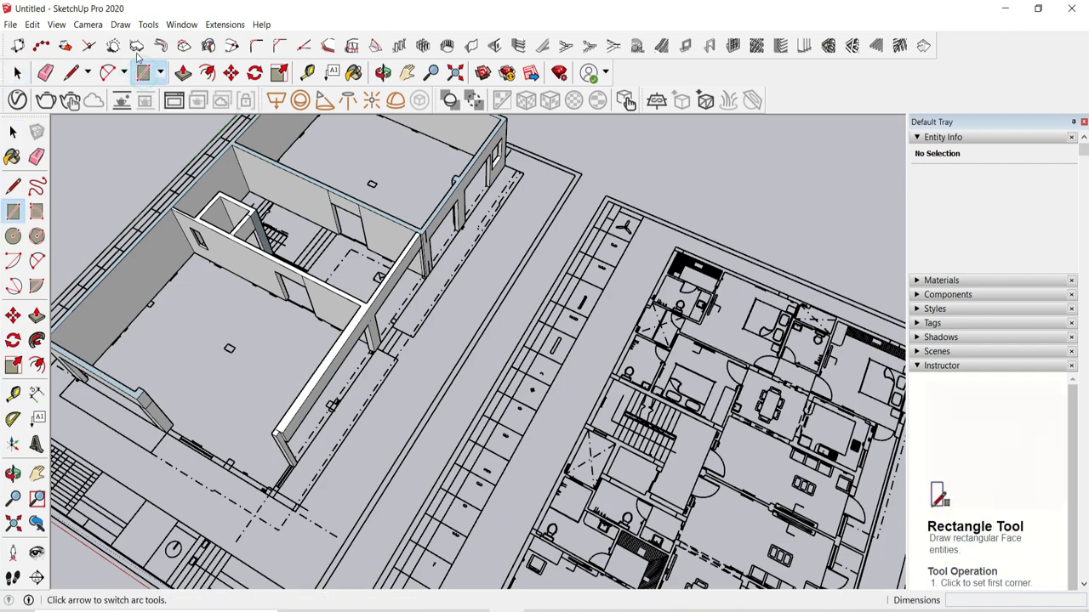
pyautogui.scroll(-3, 451, 330)
pyautogui.scroll(6, 722, 359)
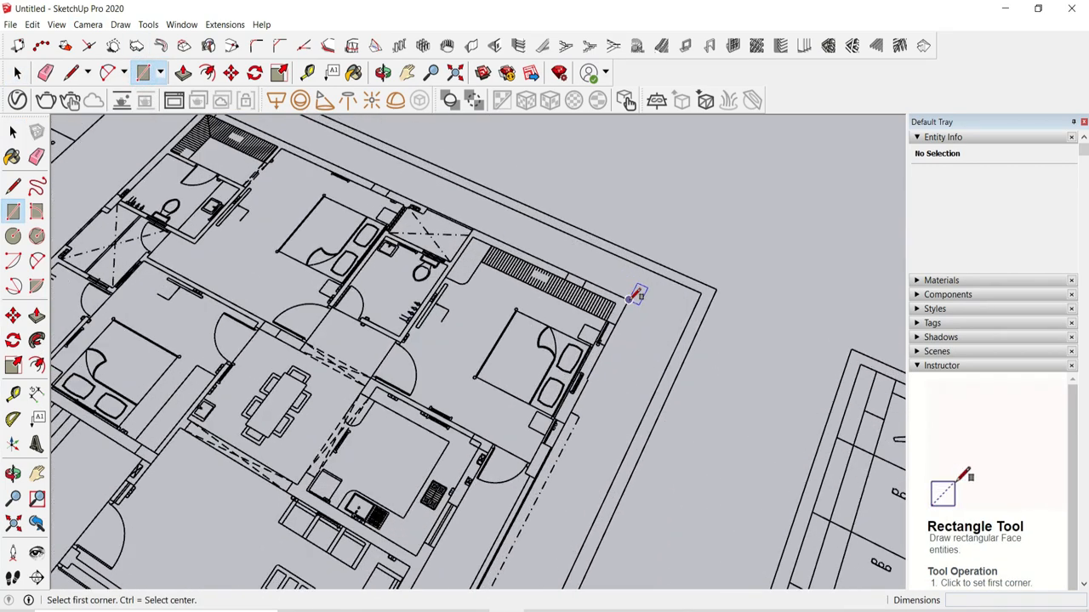
pyautogui.scroll(4, 629, 297)
pyautogui.click(627, 300)
pyautogui.scroll(-5, 831, 403)
pyautogui.scroll(2, 824, 407)
pyautogui.scroll(5, 595, 294)
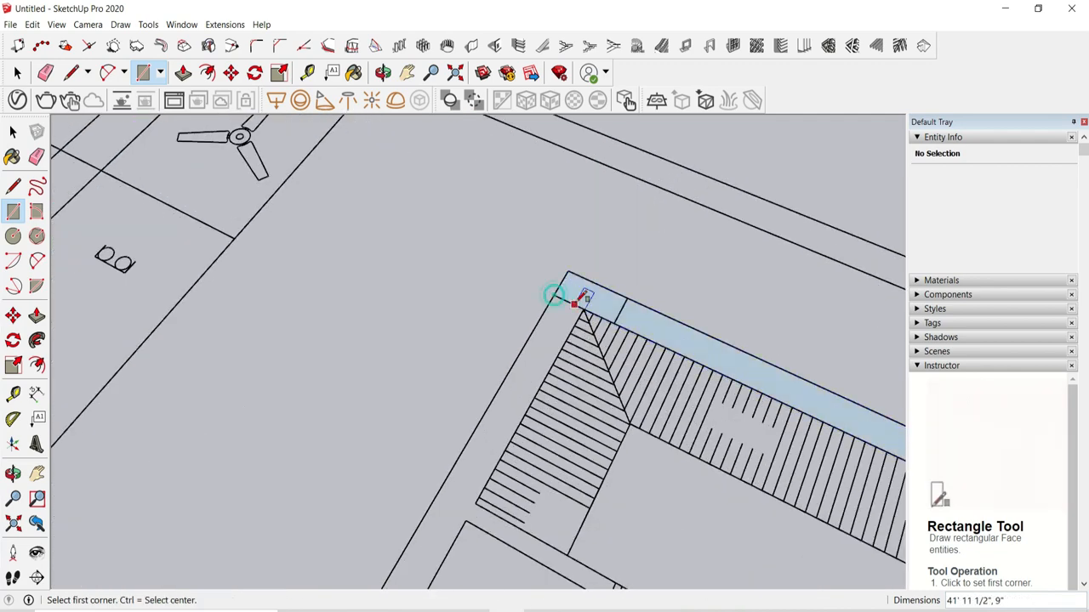
# Step: Draw a rectangle over the second plan's side wall from the back corner past the toilet to the duct opening
pyautogui.scroll(-6, 582, 291)
pyautogui.scroll(3, 587, 256)
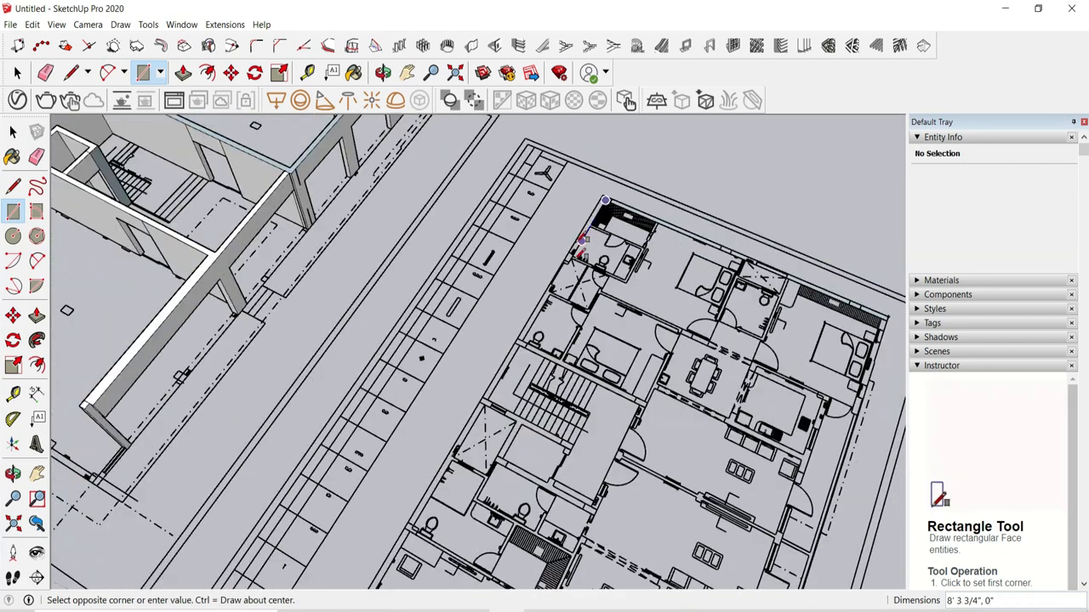
pyautogui.scroll(4, 562, 262)
pyautogui.scroll(-1, 379, 444)
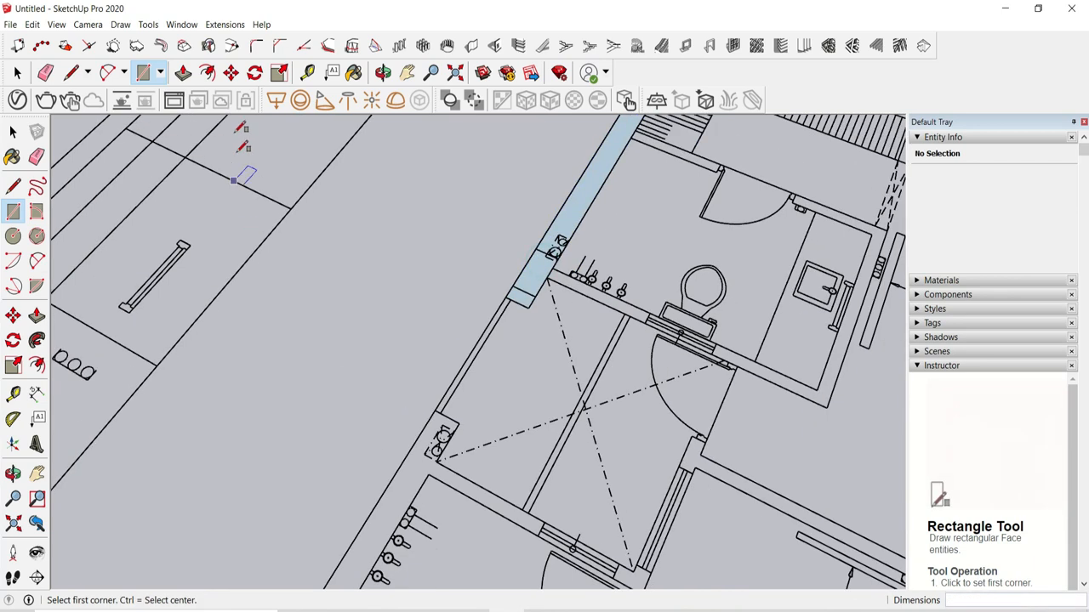
# Step: Pull the second plan's back wall and adjoining side wall strips up 11'
pyautogui.click(184, 75)
pyautogui.scroll(-2, 236, 369)
pyautogui.scroll(4, 499, 195)
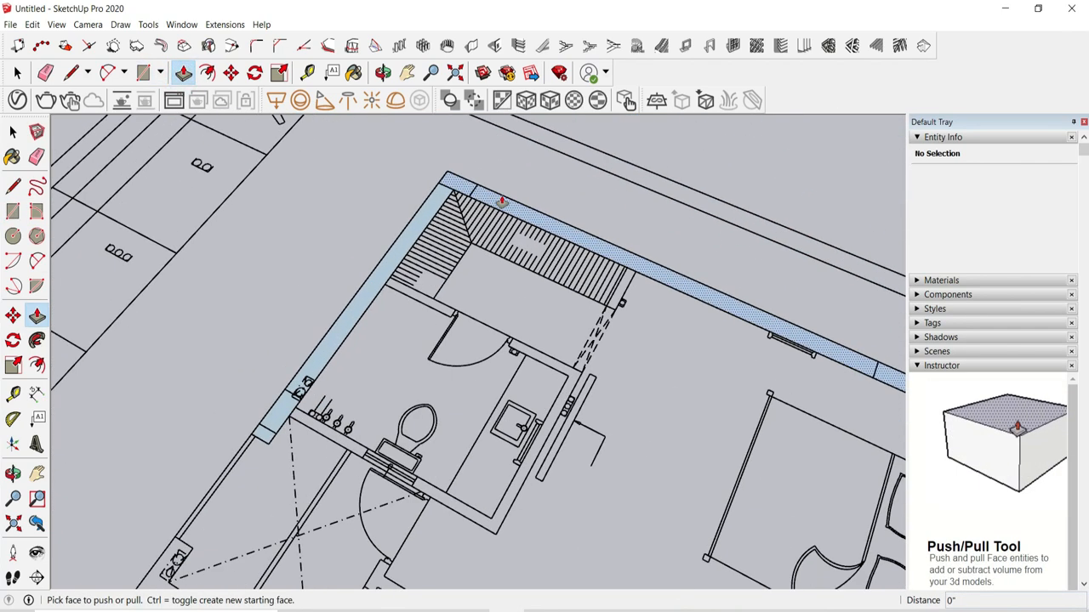
pyautogui.moveTo(498, 195); pyautogui.dragTo(495, 180)
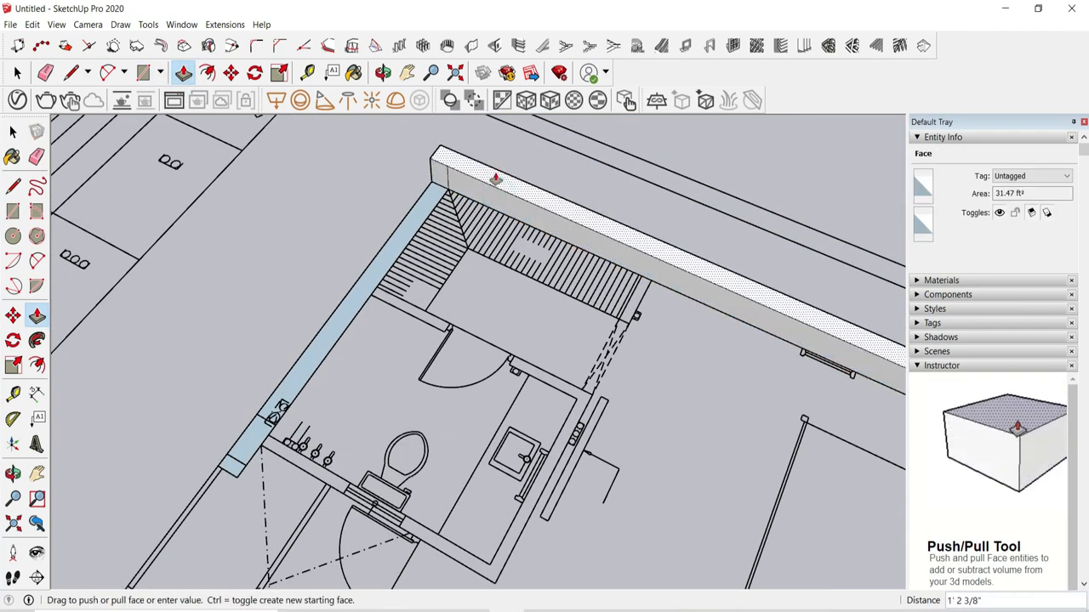
pyautogui.write("11'")
pyautogui.press('Return')
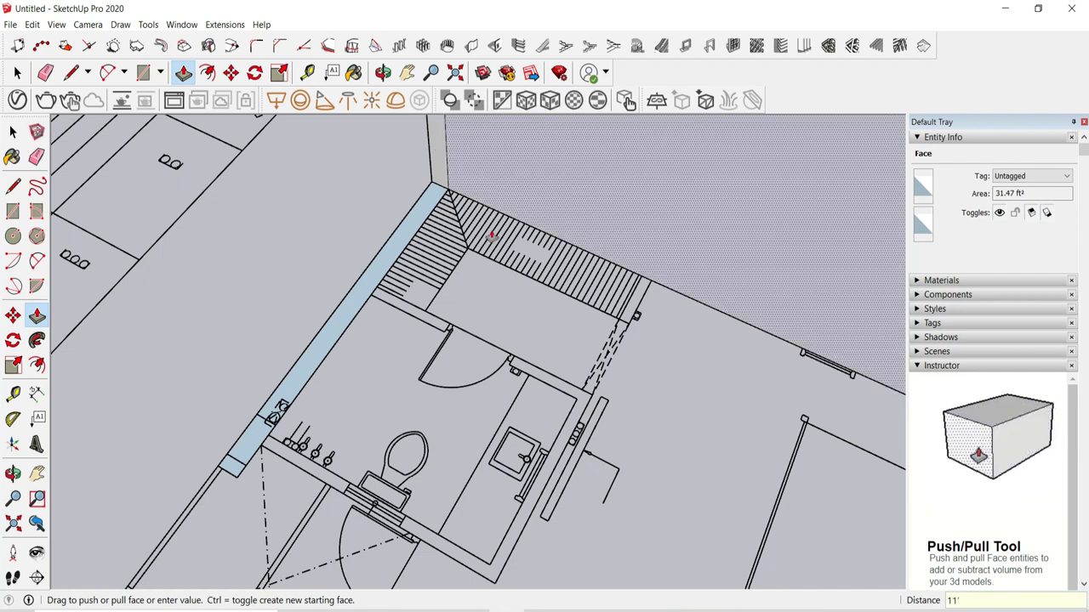
pyautogui.scroll(-2, 460, 238)
pyautogui.scroll(-3, 447, 230)
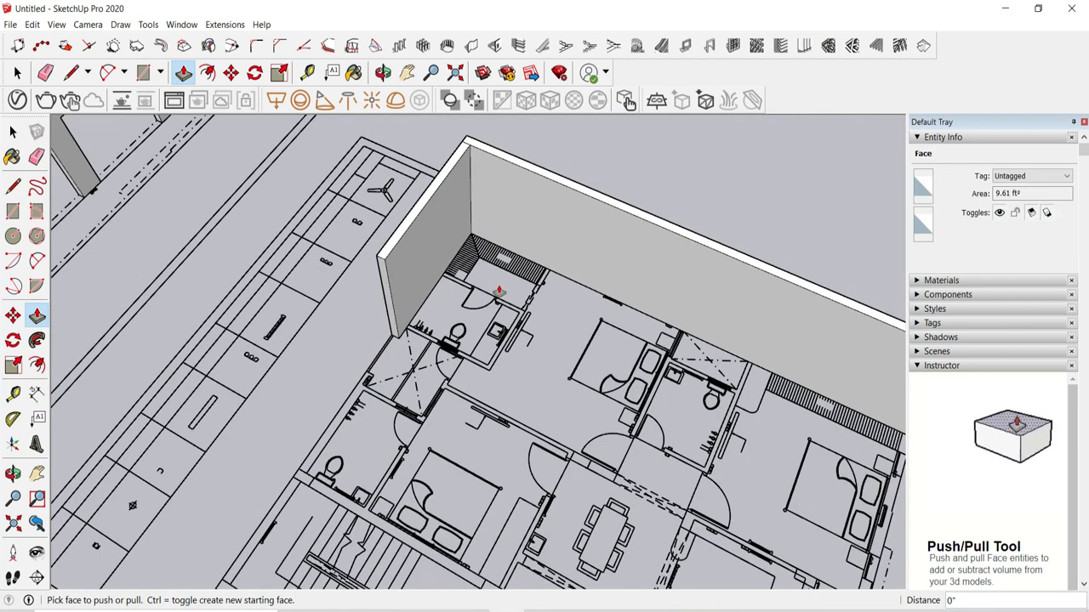
pyautogui.scroll(2, 343, 273)
# Step: Draw a rectangle over the rest of the second plan's side wall, from the duct to the front bedroom's corner
pyautogui.click(144, 73)
pyautogui.scroll(6, 438, 303)
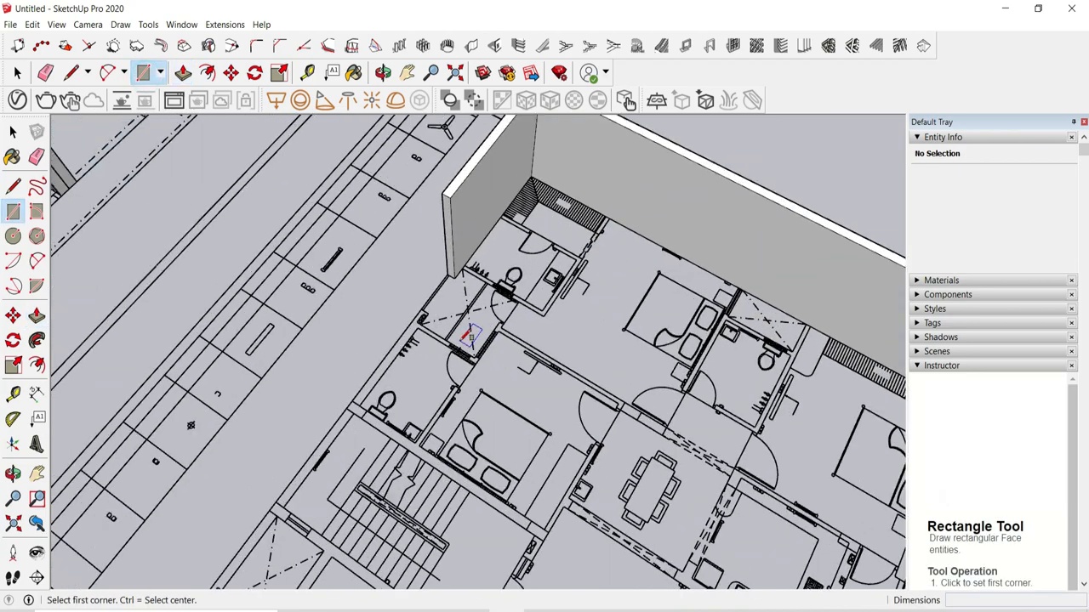
pyautogui.scroll(-6, 600, 283)
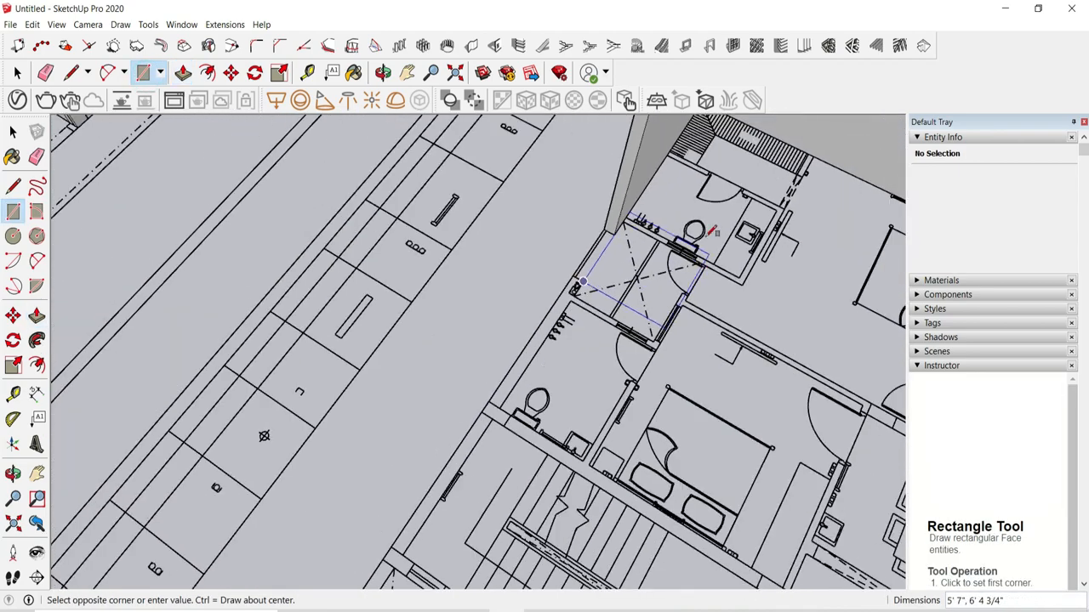
pyautogui.scroll(3, 451, 451)
pyautogui.scroll(5, 465, 515)
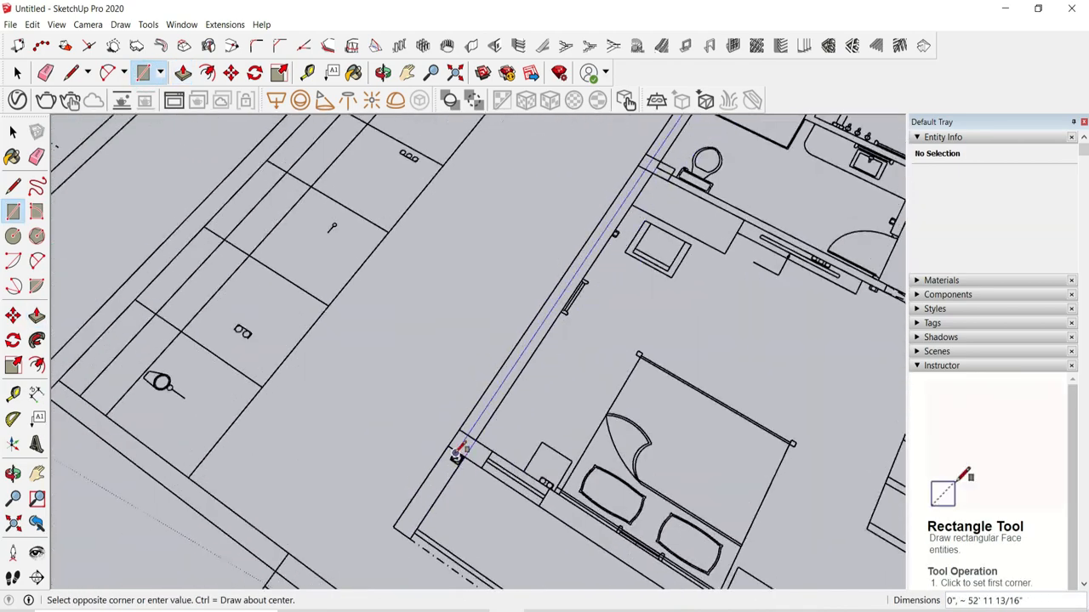
pyautogui.click(468, 487)
# Step: Draw rectangles over the front bedroom's outer wall segments on both sides of its window and balcony door
pyautogui.click(541, 482)
pyautogui.scroll(-3, 544, 476)
pyautogui.scroll(2, 536, 435)
pyautogui.click(498, 395)
pyautogui.scroll(2, 595, 527)
pyautogui.click(574, 523)
pyautogui.scroll(1, 451, 473)
pyautogui.click(402, 472)
pyautogui.scroll(-2, 403, 471)
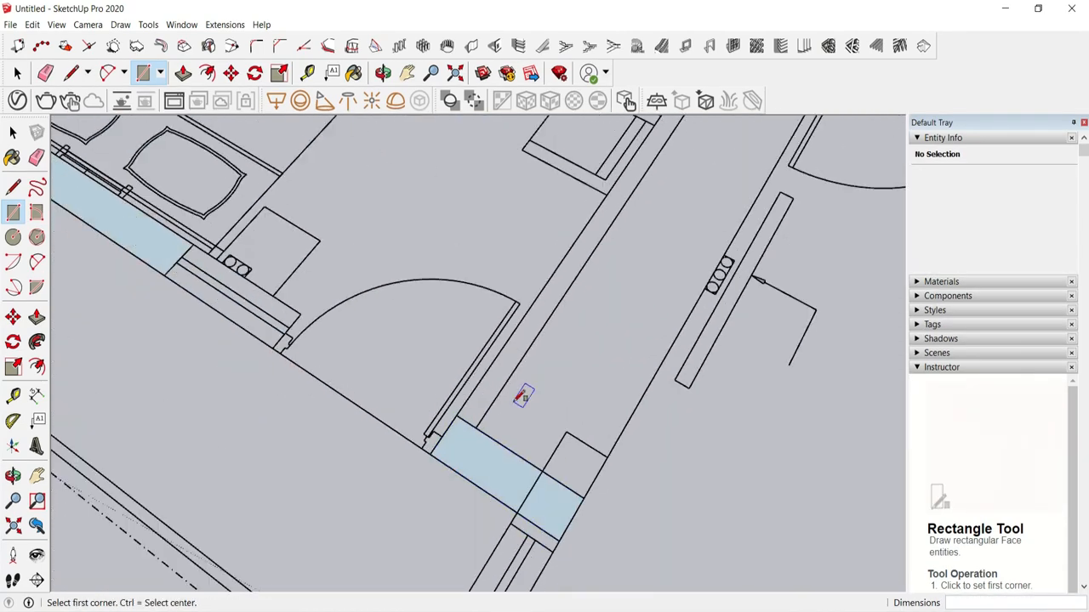
# Step: Draw rectangles over the outer wall segments of the projecting front bedroom between its windows and balcony door
pyautogui.scroll(2, 506, 470)
pyautogui.click(481, 521)
pyautogui.scroll(-3, 480, 521)
pyautogui.scroll(2, 568, 579)
pyautogui.click(450, 439)
pyautogui.scroll(-3, 450, 439)
pyautogui.scroll(3, 562, 520)
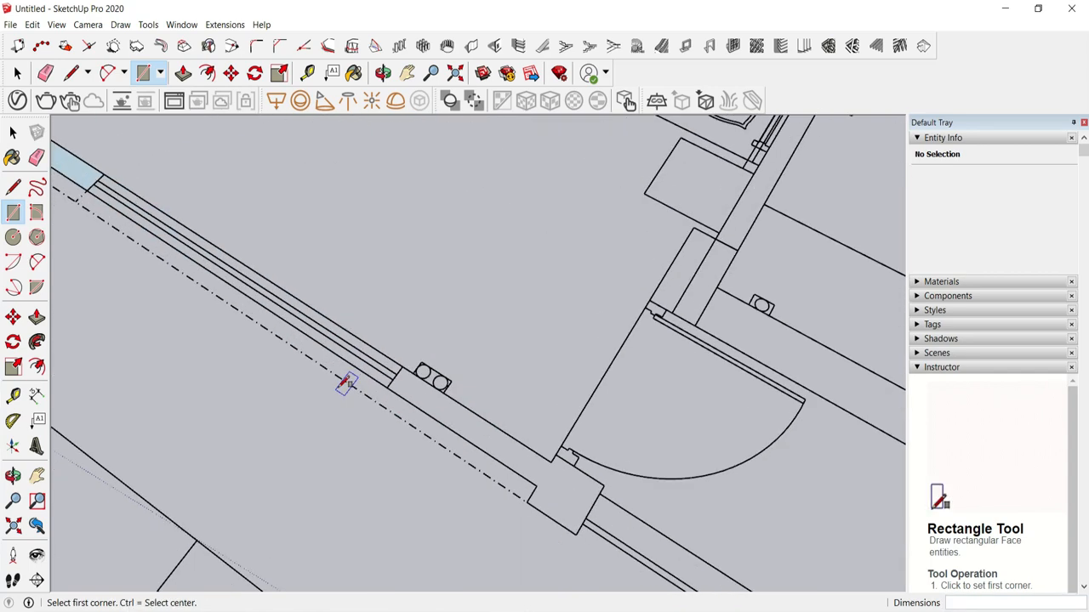
pyautogui.click(599, 488)
pyautogui.scroll(-3, 599, 489)
pyautogui.scroll(3, 238, 200)
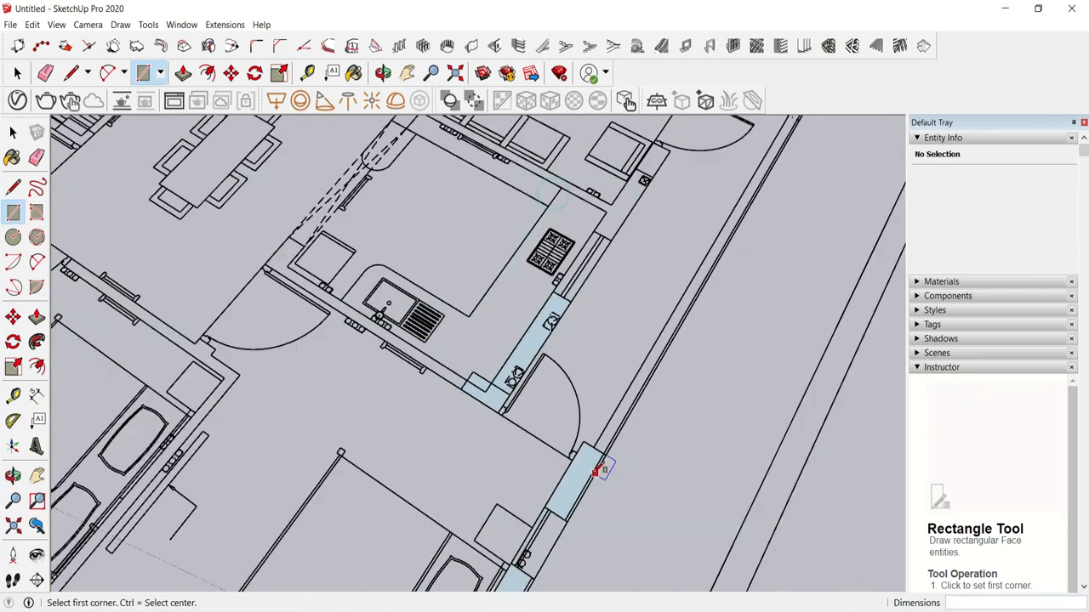
# Step: Draw rectangles over the outer wall segments beside the kitchen window and at the kitchen's corner by the balcony door
pyautogui.scroll(-2, 704, 176)
pyautogui.scroll(2, 783, 195)
pyautogui.click(632, 272)
pyautogui.click(787, 335)
pyautogui.scroll(-6, 688, 347)
pyautogui.moveTo(800, 476); pyautogui.dragTo(644, 466, button='middle')
pyautogui.scroll(4, 644, 466)
pyautogui.click(661, 425)
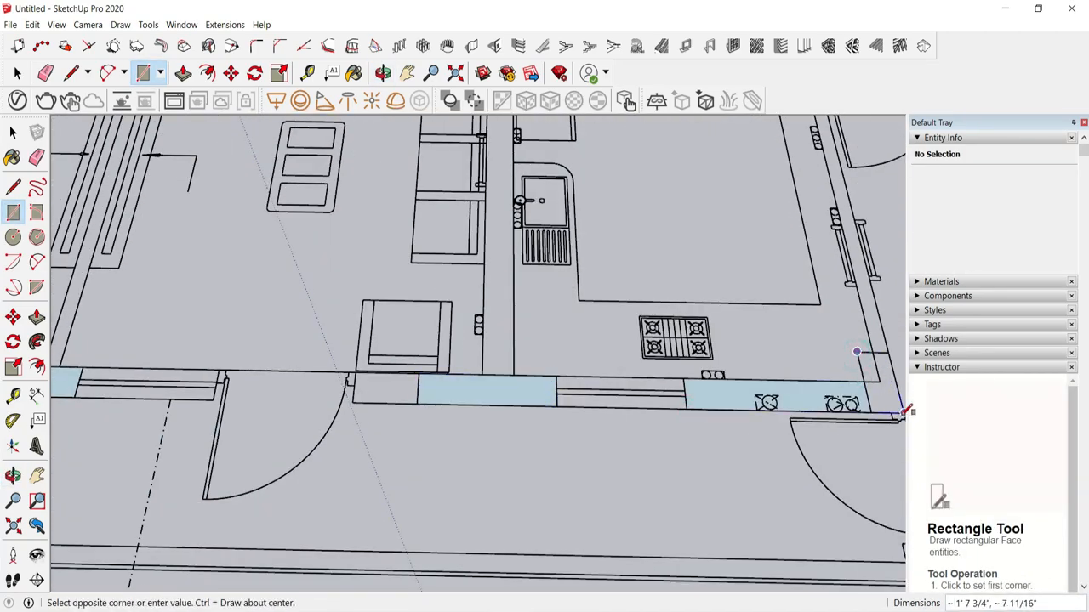
pyautogui.click(904, 413)
# Step: Draw rectangles over the remaining outer wall segments on both sides of the living room's balcony door, undoing a misplaced one
pyautogui.scroll(-5, 902, 425)
pyautogui.keyDown('shift'); pyautogui.moveTo(897, 451); pyautogui.dragTo(549, 408, button='middle'); pyautogui.keyUp('shift')
pyautogui.scroll(6, 549, 433)
pyautogui.click(503, 403)
pyautogui.click(669, 458)
pyautogui.keyDown('shift'); pyautogui.moveTo(791, 459); pyautogui.dragTo(659, 457, button='middle'); pyautogui.keyUp('shift')
pyautogui.click(655, 460)
pyautogui.keyDown('shift'); pyautogui.moveTo(804, 444); pyautogui.dragTo(724, 479, button='middle'); pyautogui.keyUp('shift')
pyautogui.scroll(2, 653, 442)
pyautogui.click(653, 414)
pyautogui.scroll(-4, 659, 426)
pyautogui.hotkey('ctrl', 'z')
pyautogui.click(701, 406)
pyautogui.scroll(4, 392, 465)
pyautogui.click(430, 464)
pyautogui.scroll(-5, 430, 465)
pyautogui.moveTo(430, 465); pyautogui.dragTo(452, 378, button='middle')
pyautogui.scroll(-4, 637, 411)
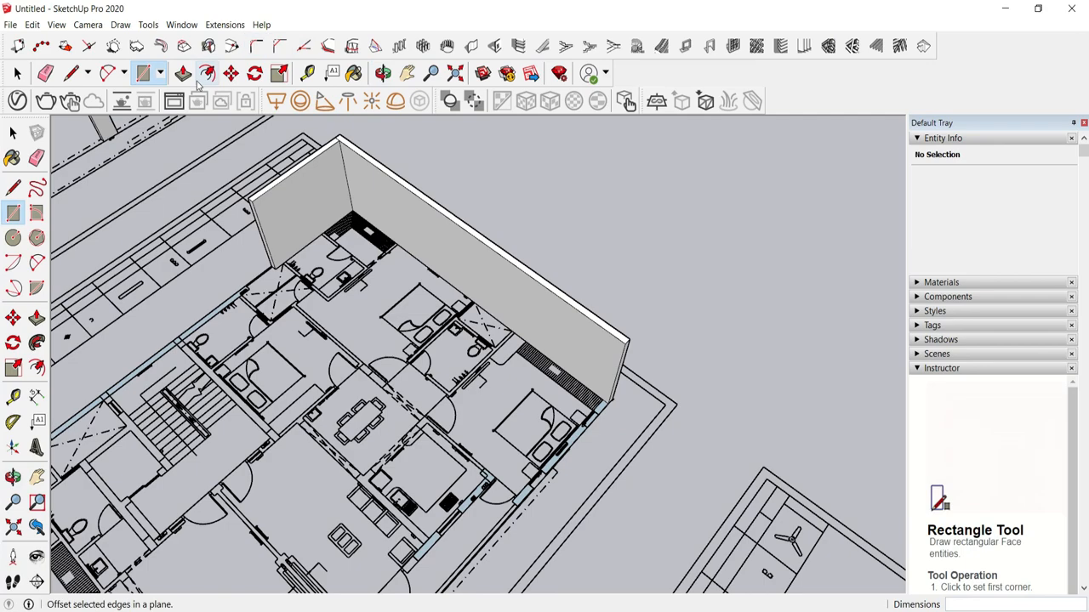
# Step: Pull the long side wall and the adjoining front bedroom's wall segments beside its window up 11'
pyautogui.moveTo(255, 342); pyautogui.dragTo(309, 329, button='middle')
pyautogui.scroll(5, 307, 327)
pyautogui.doubleClick(284, 290)
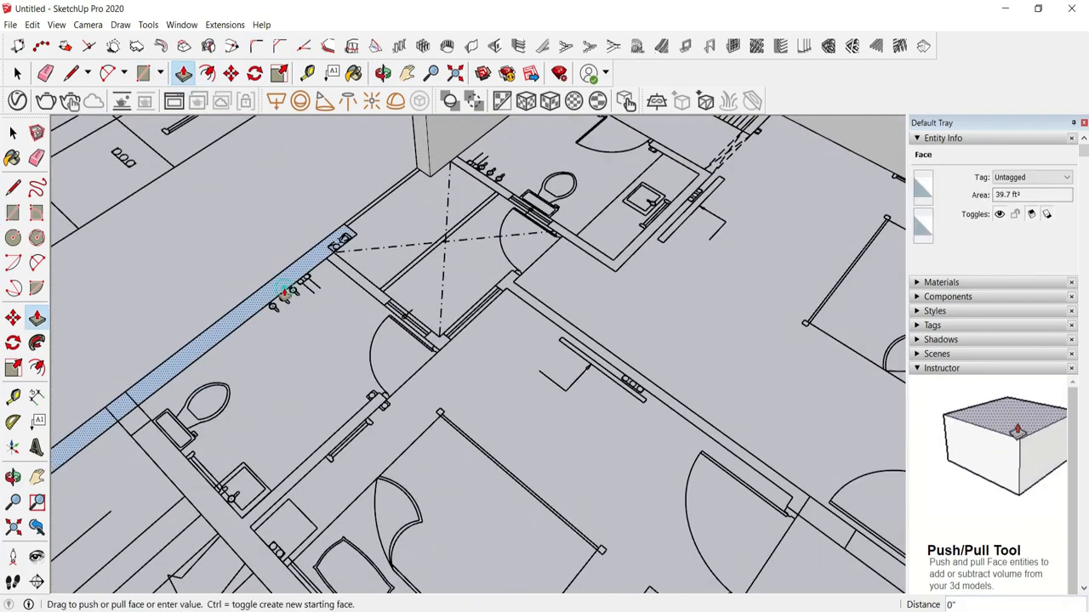
pyautogui.scroll(-3, 684, 269)
pyautogui.scroll(-5, 684, 270)
pyautogui.scroll(6, 382, 510)
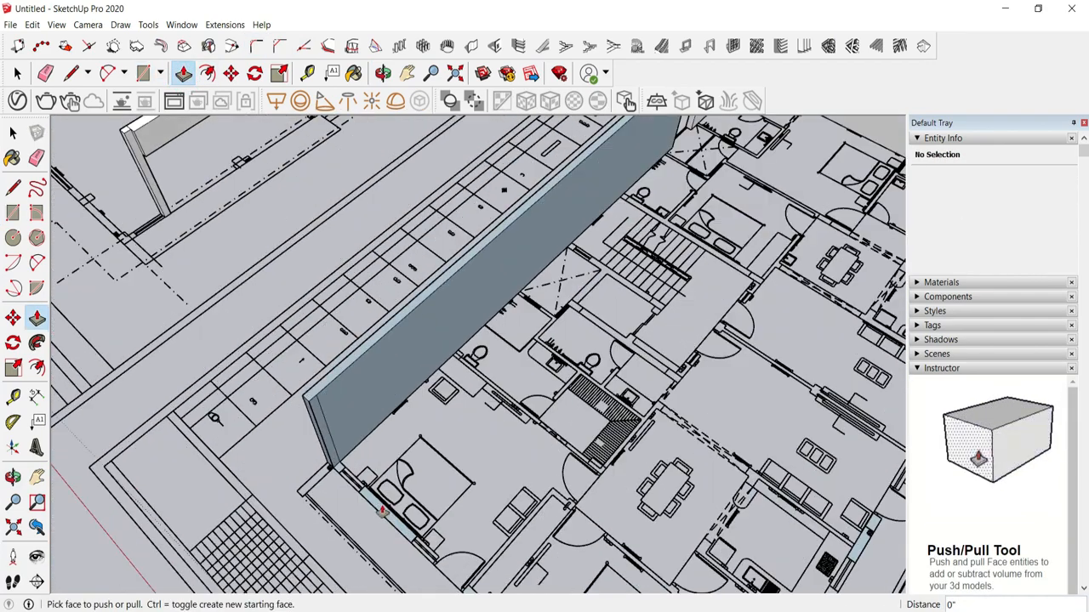
pyautogui.scroll(2, 321, 449)
pyautogui.doubleClick(386, 511)
pyautogui.scroll(-5, 384, 508)
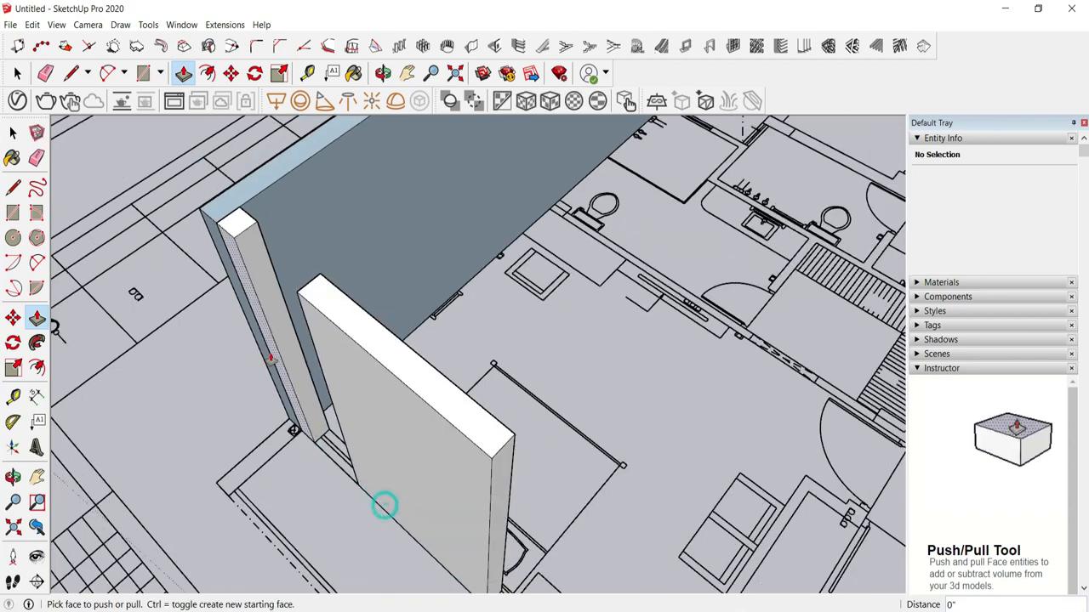
# Step: Pull the segment beyond the front bedroom's balcony door and the projecting bedroom's outer wall segments up 11'
pyautogui.keyDown('shift'); pyautogui.moveTo(385, 506); pyautogui.dragTo(363, 448, button='middle'); pyautogui.keyUp('shift')
pyautogui.scroll(4, 374, 448)
pyautogui.doubleClick(411, 456)
pyautogui.scroll(-4, 413, 451)
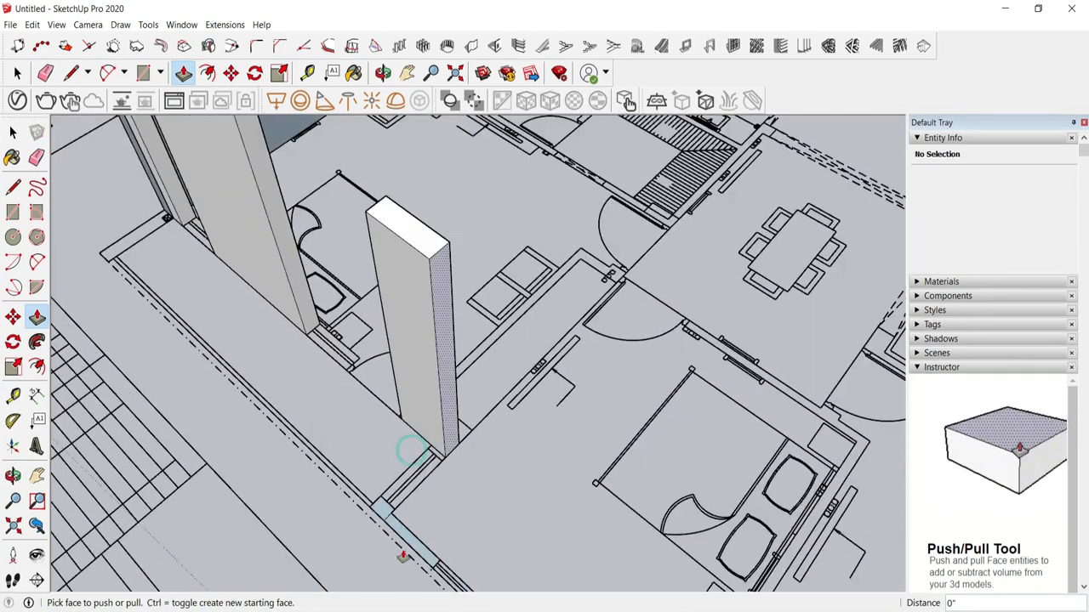
pyautogui.scroll(4, 387, 490)
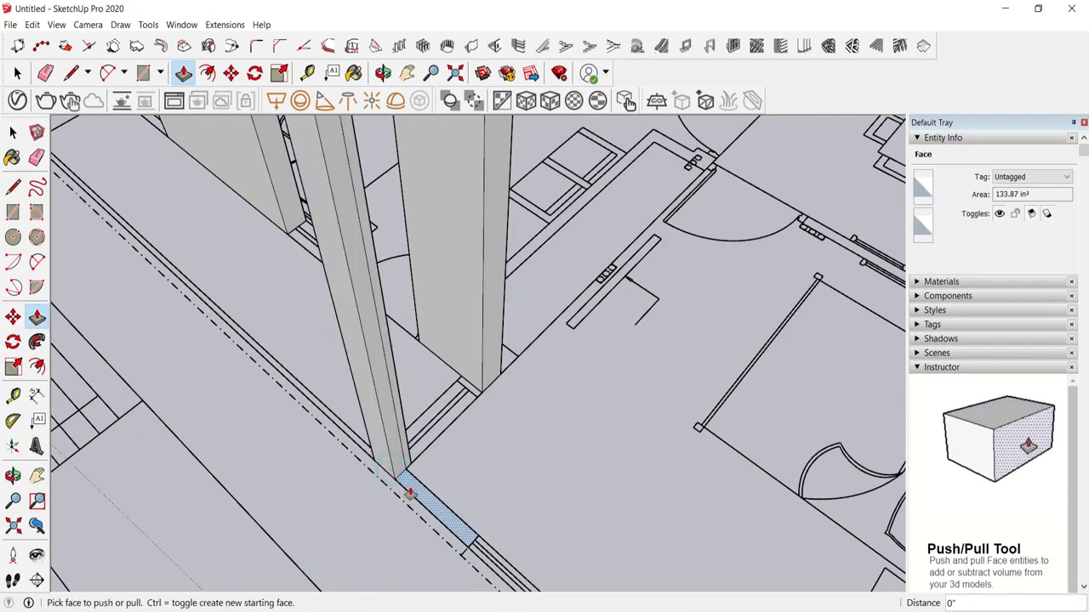
pyautogui.doubleClick(410, 493)
pyautogui.scroll(-4, 371, 439)
pyautogui.scroll(4, 416, 543)
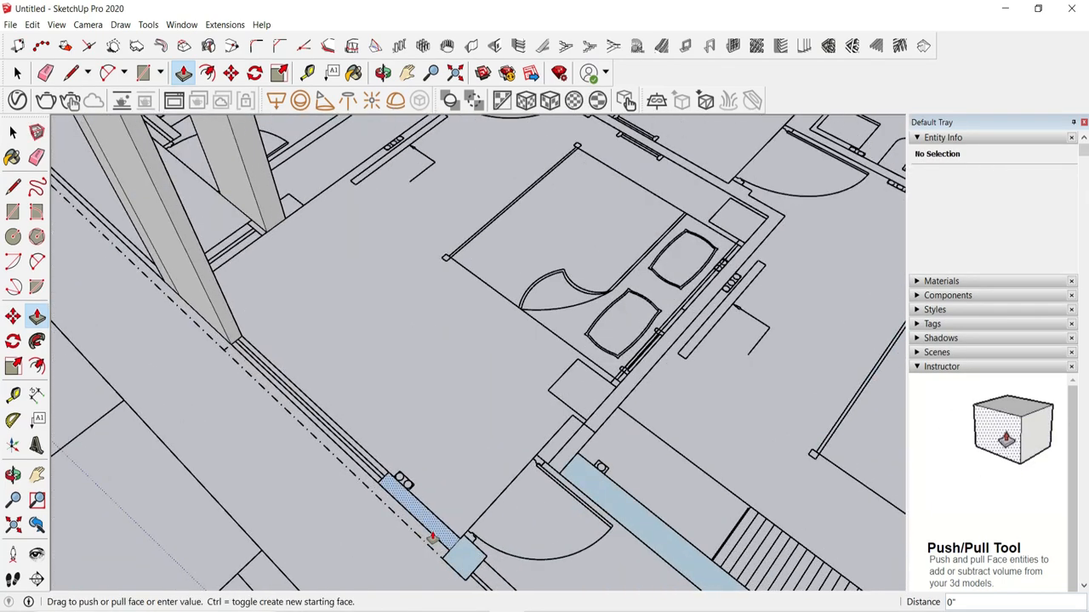
pyautogui.doubleClick(463, 558)
pyautogui.scroll(-3, 400, 489)
# Step: Pull the other front bedroom's balcony wall strip and the building's corner column up 11'
pyautogui.moveTo(519, 486); pyautogui.dragTo(464, 492, button='middle')
pyautogui.scroll(2, 462, 493)
pyautogui.doubleClick(461, 492)
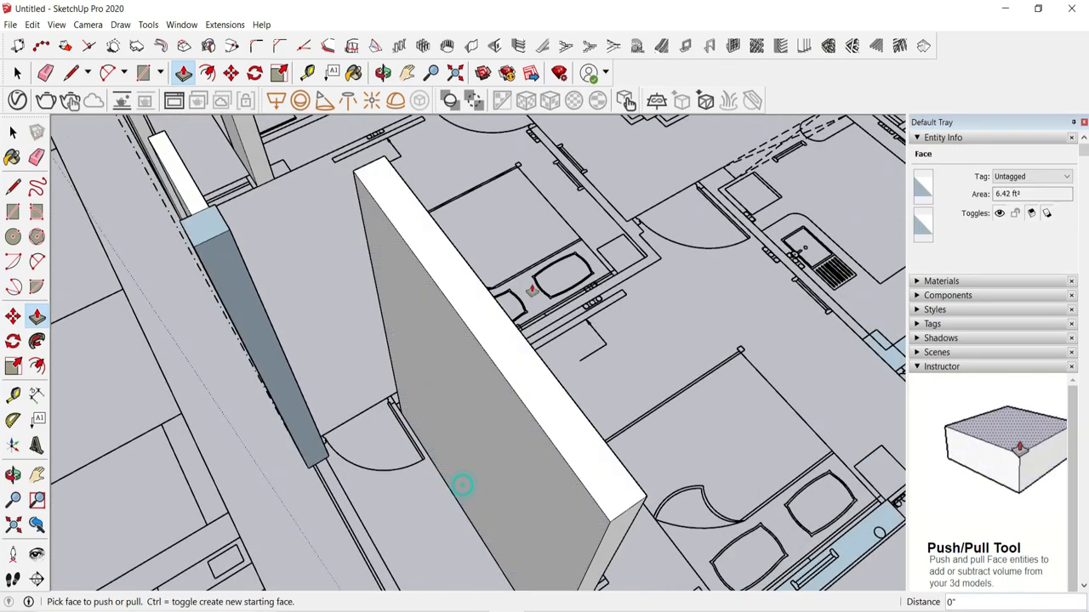
pyautogui.scroll(-4, 535, 289)
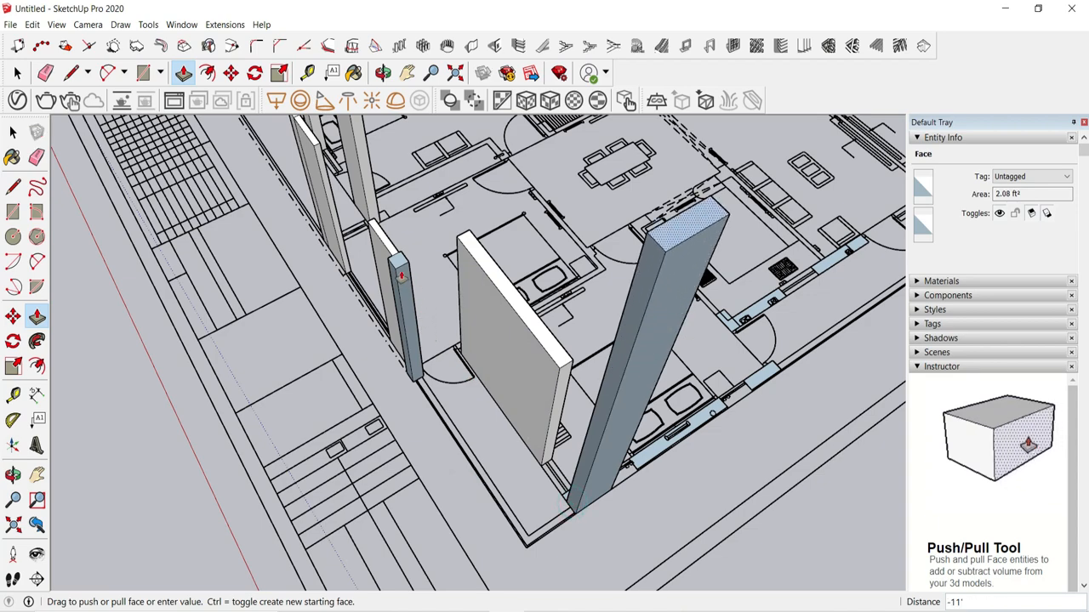
pyautogui.scroll(3, 543, 492)
pyautogui.moveTo(553, 498); pyautogui.dragTo(636, 466, button='middle')
pyautogui.scroll(3, 644, 456)
pyautogui.doubleClick(644, 455)
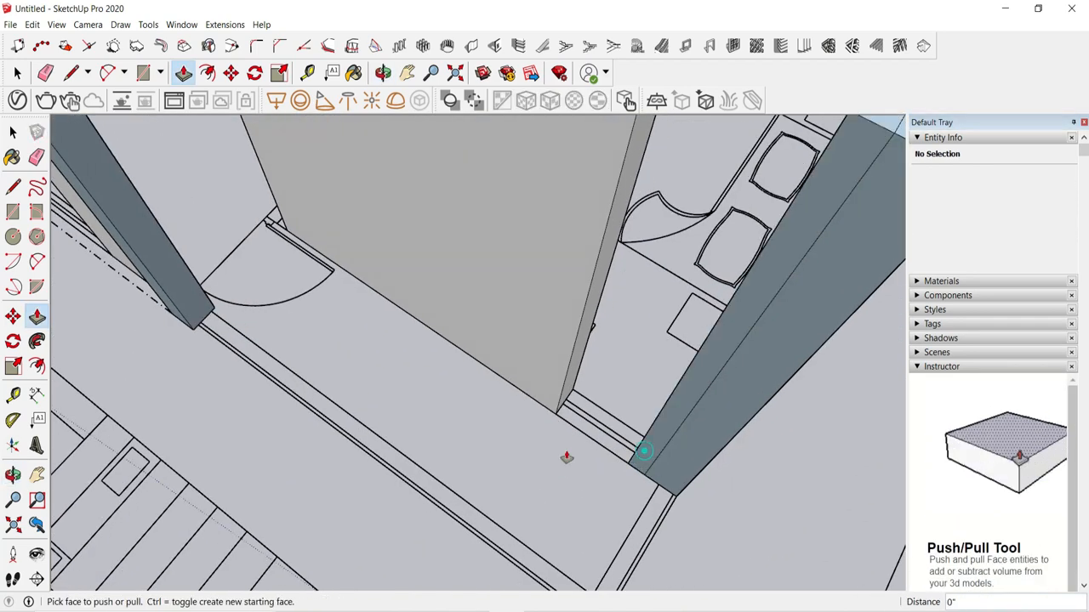
# Step: Pull the corner front bedroom's outer side wall segments up 11'
pyautogui.scroll(-4, 563, 457)
pyautogui.moveTo(562, 455); pyautogui.dragTo(467, 442, button='middle')
pyautogui.click(571, 412)
pyautogui.click(571, 412)
pyautogui.doubleClick(739, 347)
pyautogui.scroll(-4, 715, 357)
# Step: Pull the outer wall segments of the kitchen and the adjoining living room up 11'
pyautogui.moveTo(681, 374); pyautogui.dragTo(360, 389, button='middle')
pyautogui.scroll(5, 659, 510)
pyautogui.doubleClick(489, 472)
pyautogui.doubleClick(425, 414)
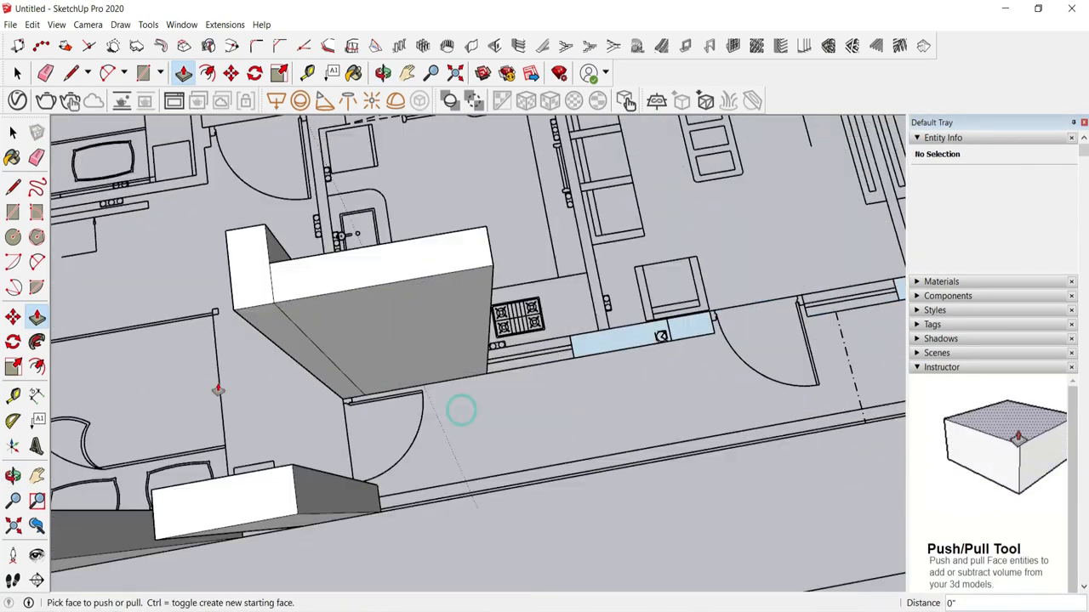
pyautogui.doubleClick(640, 336)
pyautogui.scroll(3, 680, 311)
pyautogui.doubleClick(716, 281)
pyautogui.doubleClick(723, 326)
# Step: Pull the rear bedroom's outer wall and the rear kitchen's outer wall segments up 11'
pyautogui.scroll(-5, 151, 298)
pyautogui.scroll(3, 799, 274)
pyautogui.doubleClick(714, 258)
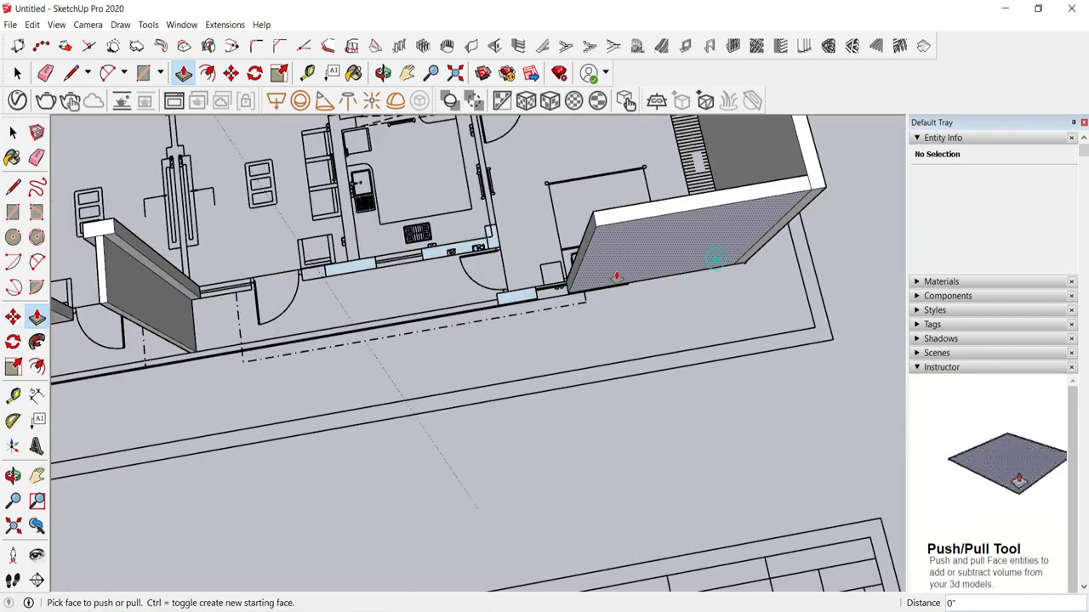
pyautogui.doubleClick(522, 297)
pyautogui.moveTo(323, 294); pyautogui.dragTo(442, 276, button='middle')
pyautogui.doubleClick(407, 260)
pyautogui.doubleClick(389, 316)
pyautogui.doubleClick(300, 482)
# Step: Draw a 9" line across the window-side end face of the front bedroom's corner wall segment
pyautogui.scroll(-5, 323, 442)
pyautogui.moveTo(366, 400); pyautogui.dragTo(596, 289, button='middle')
pyautogui.scroll(5, 340, 306)
pyautogui.press('space')
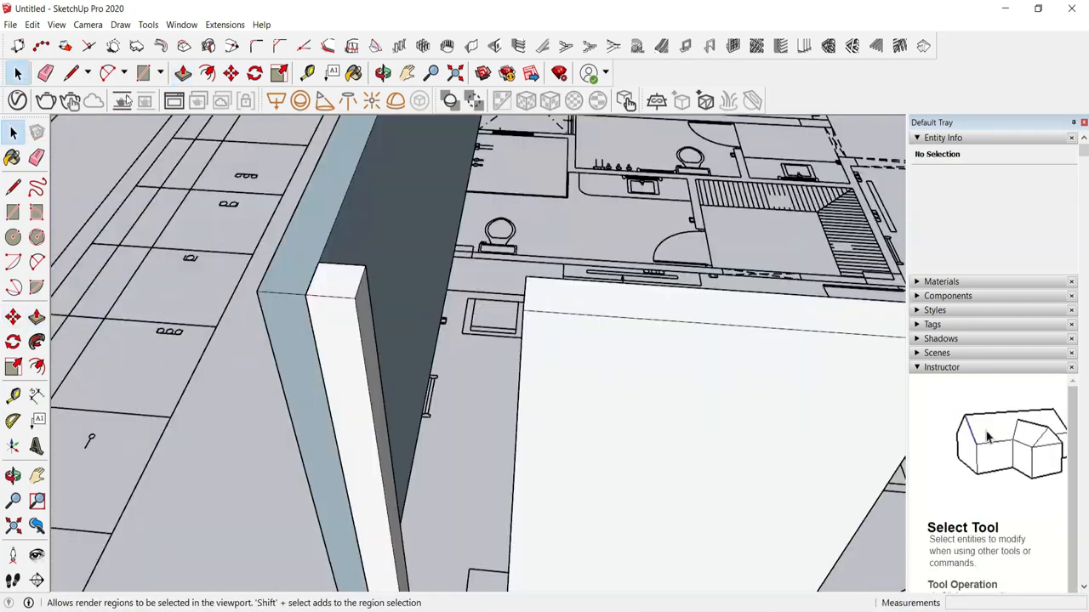
pyautogui.scroll(4, 348, 291)
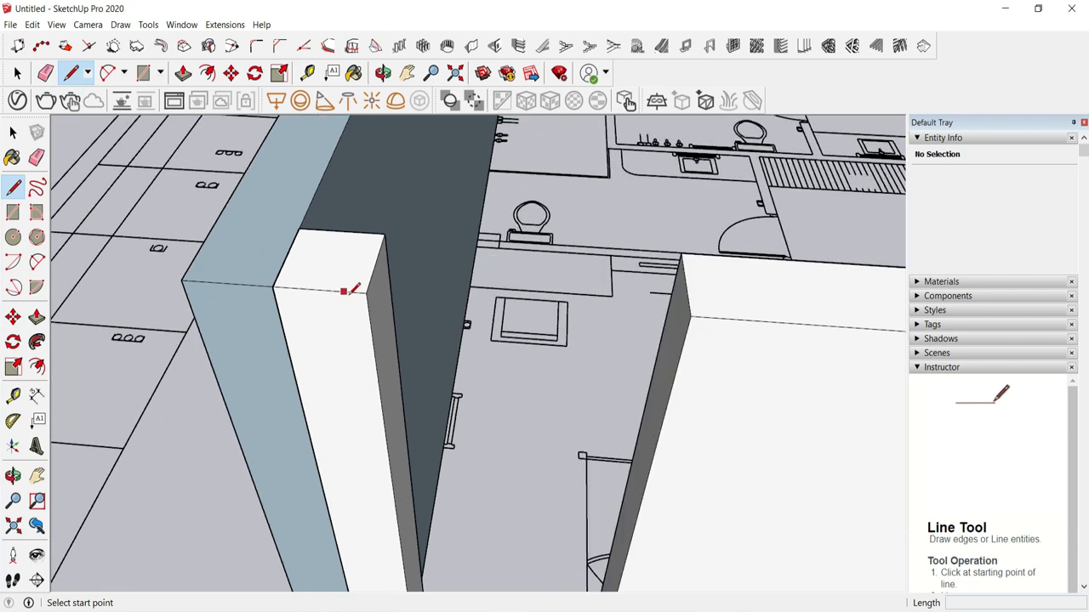
pyautogui.click(367, 293)
pyautogui.scroll(-2, 239, 204)
pyautogui.scroll(2, 330, 321)
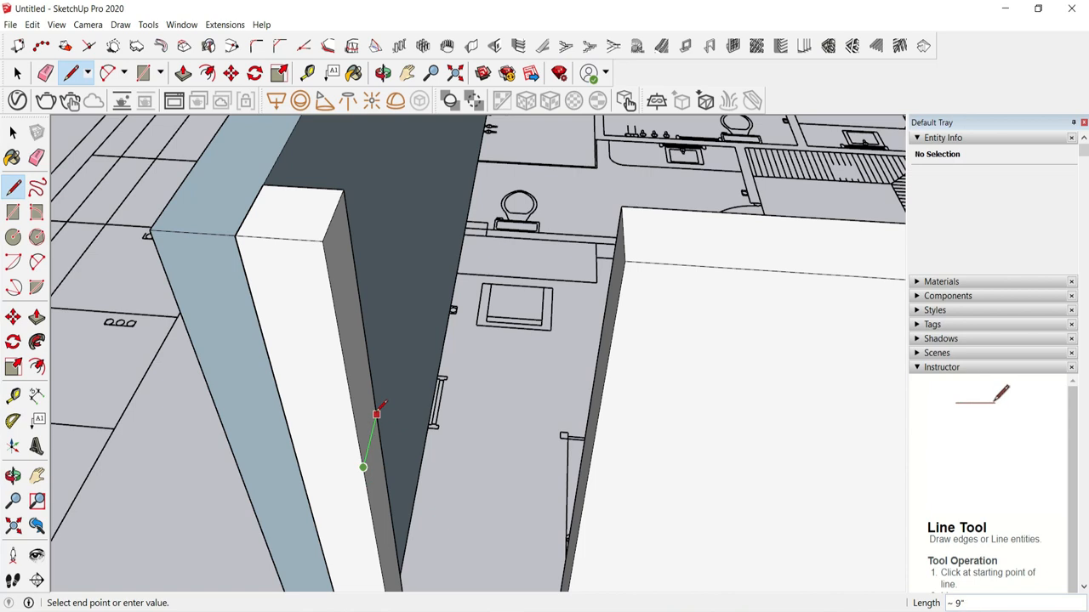
pyautogui.click(376, 414)
pyautogui.scroll(-4, 273, 223)
pyautogui.scroll(3, 311, 366)
pyautogui.scroll(-4, 256, 254)
pyautogui.scroll(3, 320, 496)
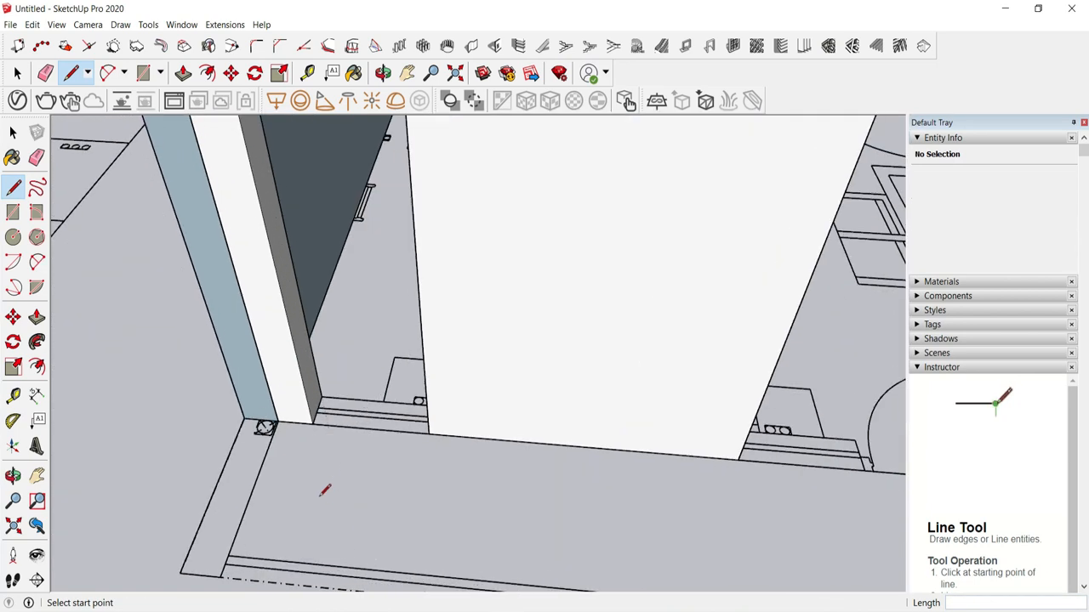
# Step: Mark the 3' sill height from the base of the corner segment's end face and draw a line across the face
pyautogui.scroll(2, 316, 425)
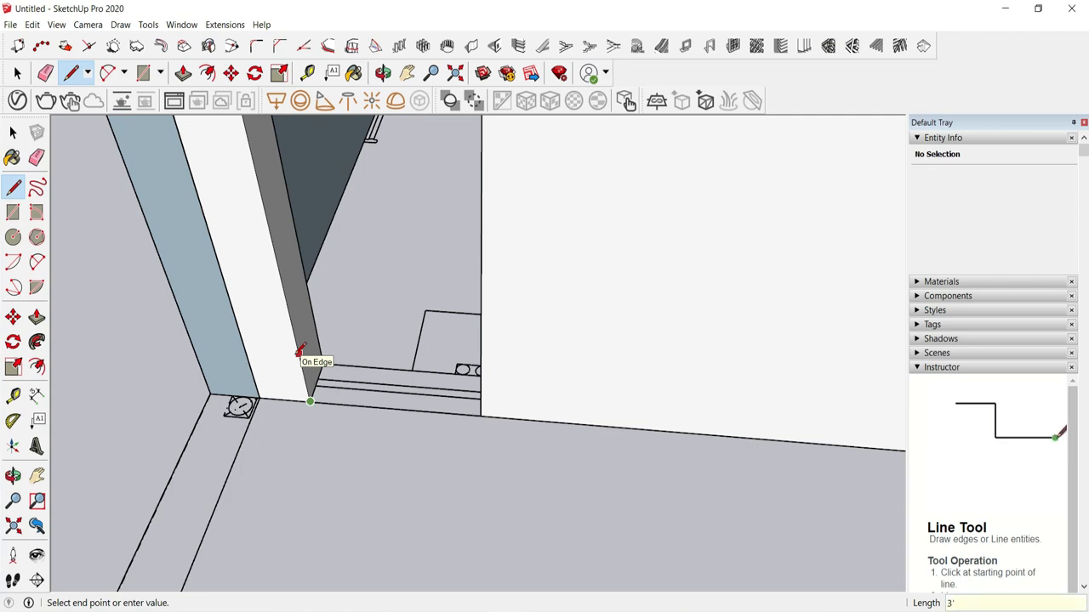
pyautogui.scroll(-2, 303, 347)
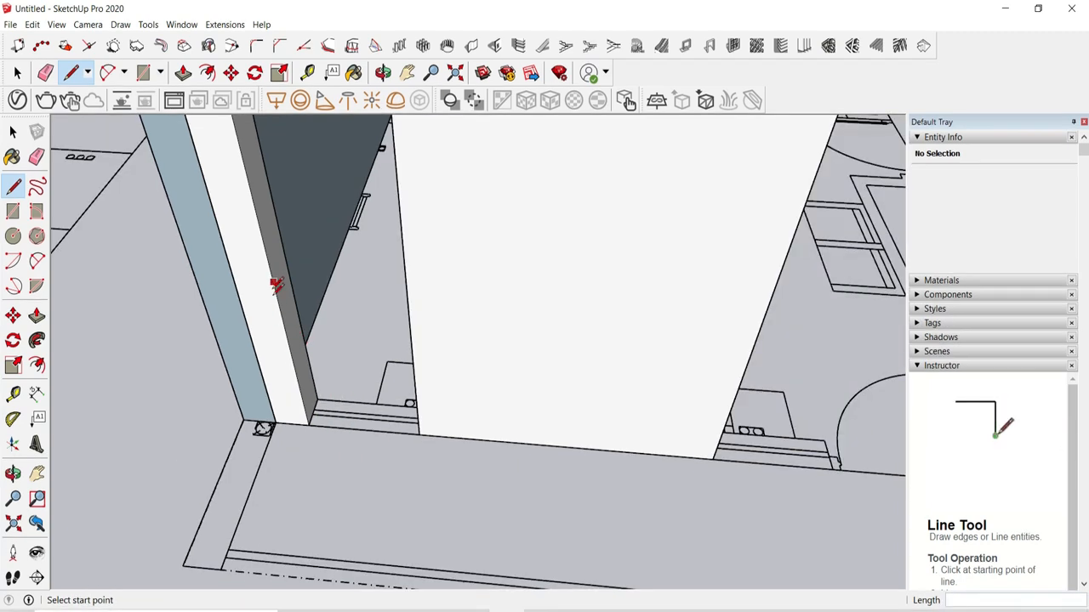
pyautogui.click(273, 287)
pyautogui.click(286, 272)
# Step: Draw the lintel line across the end face and pull the sill and lintel pieces 2' 6" across the window opening
pyautogui.scroll(-4, 426, 549)
pyautogui.moveTo(425, 550); pyautogui.dragTo(349, 484, button='middle')
pyautogui.scroll(3, 330, 286)
pyautogui.scroll(-3, 355, 289)
pyautogui.moveTo(408, 343); pyautogui.dragTo(382, 301, button='middle')
pyautogui.scroll(2, 383, 308)
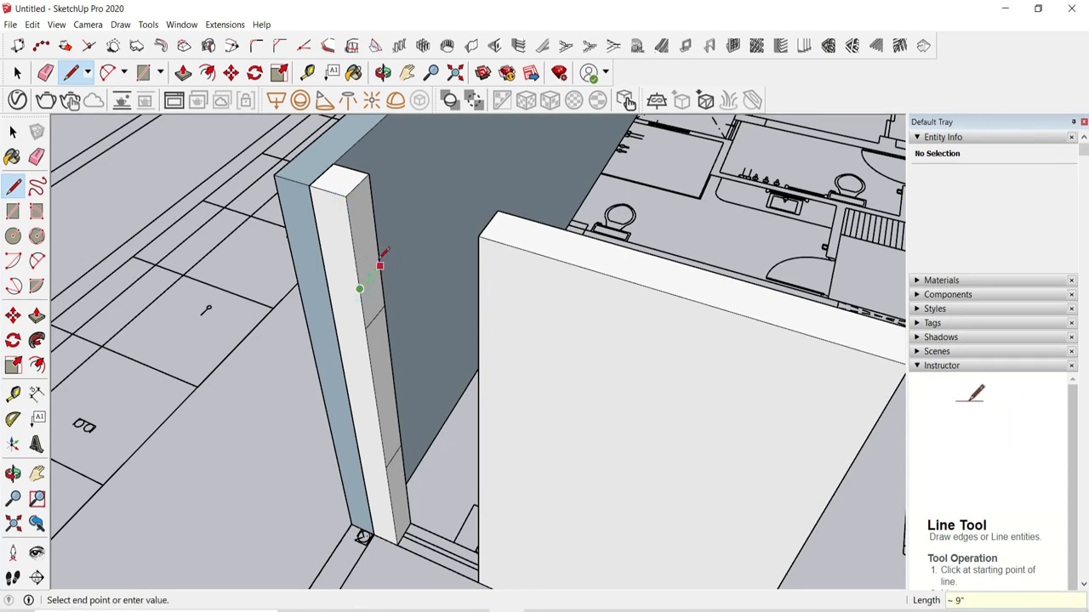
pyautogui.press('p')
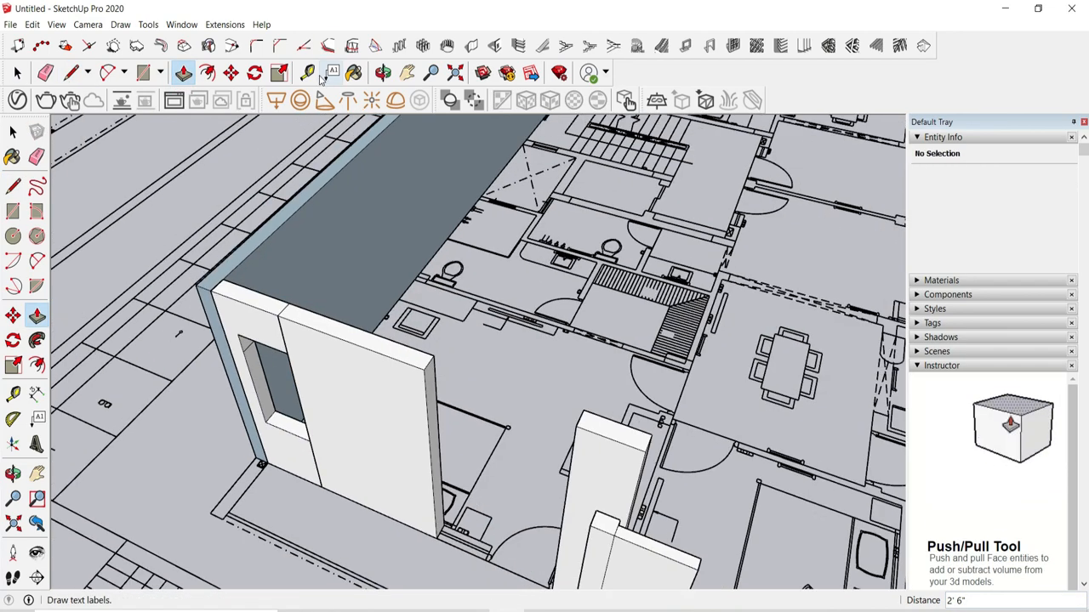
# Step: Place a guide along the window's lintel level and draw a line at that height across the neighbouring wall's end face
pyautogui.click(309, 74)
pyautogui.scroll(4, 287, 376)
pyautogui.click(290, 336)
pyautogui.click(74, 73)
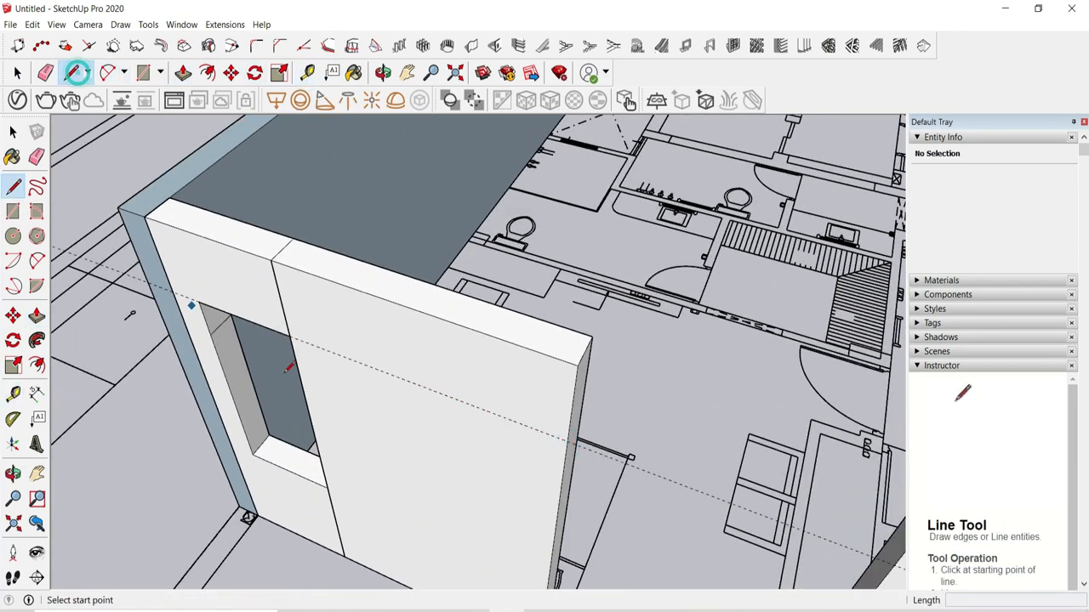
pyautogui.scroll(3, 680, 510)
pyautogui.click(462, 372)
pyautogui.click(490, 342)
pyautogui.scroll(-3, 307, 262)
pyautogui.scroll(6, 428, 312)
pyautogui.scroll(-3, 334, 292)
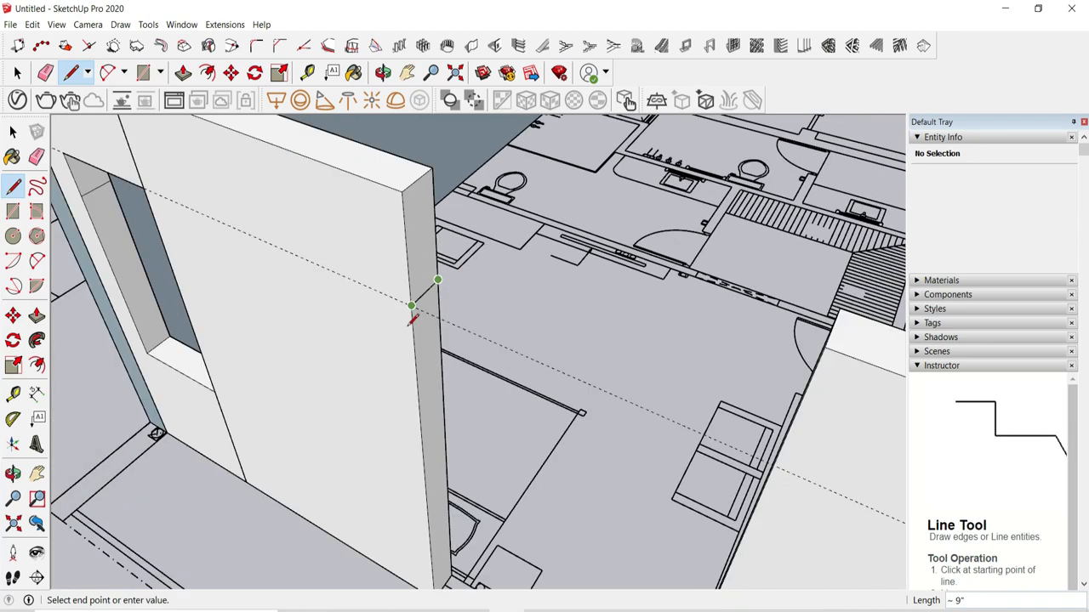
# Step: Adjust the front wall's outer face with Push/Pull to line up with the adjoining window lintel
pyautogui.scroll(4, 414, 309)
pyautogui.press('p')
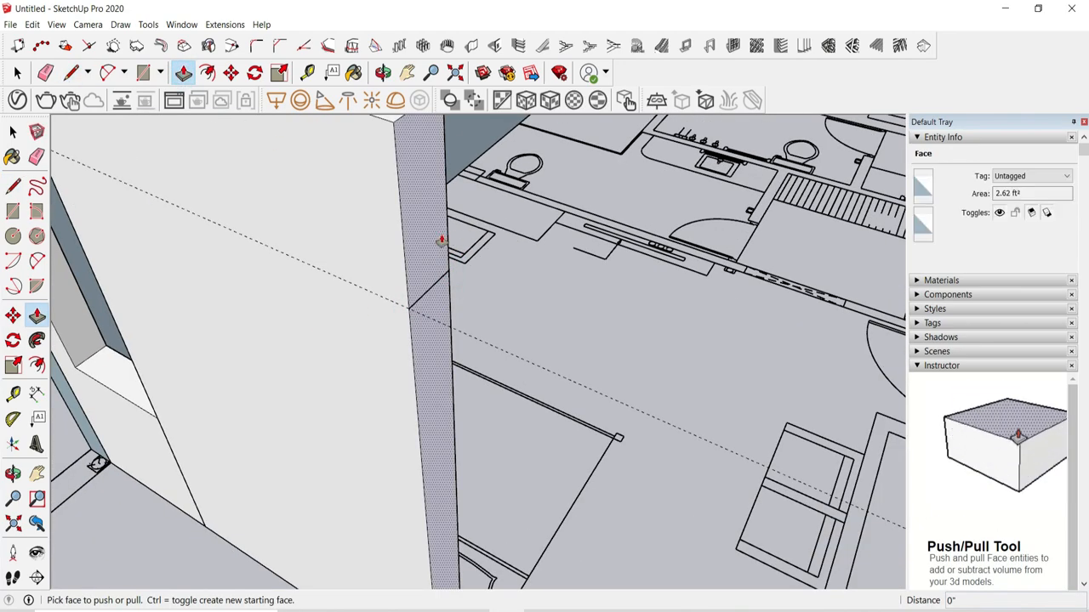
pyautogui.press('e')
pyautogui.moveTo(440, 250); pyautogui.dragTo(391, 432, button='middle')
pyautogui.moveTo(463, 306); pyautogui.dragTo(544, 297, button='middle')
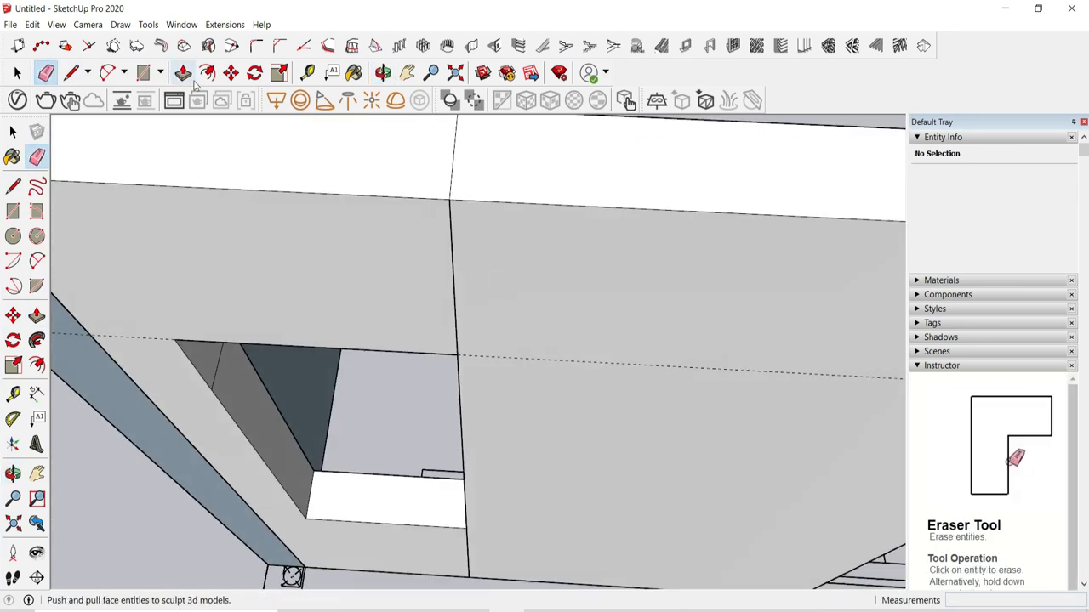
pyautogui.click(183, 74)
pyautogui.click(484, 234)
pyautogui.click(434, 200)
pyautogui.scroll(-3, 340, 170)
# Step: Use Push/Pull to align the other front bedroom's wall face with the first bedroom's front wall
pyautogui.click(74, 74)
pyautogui.moveTo(766, 366); pyautogui.dragTo(510, 405, button='middle')
pyautogui.click(544, 416)
pyautogui.scroll(-3, 544, 417)
pyautogui.scroll(4, 521, 426)
pyautogui.press('p')
pyautogui.click(321, 238)
pyautogui.click(162, 128)
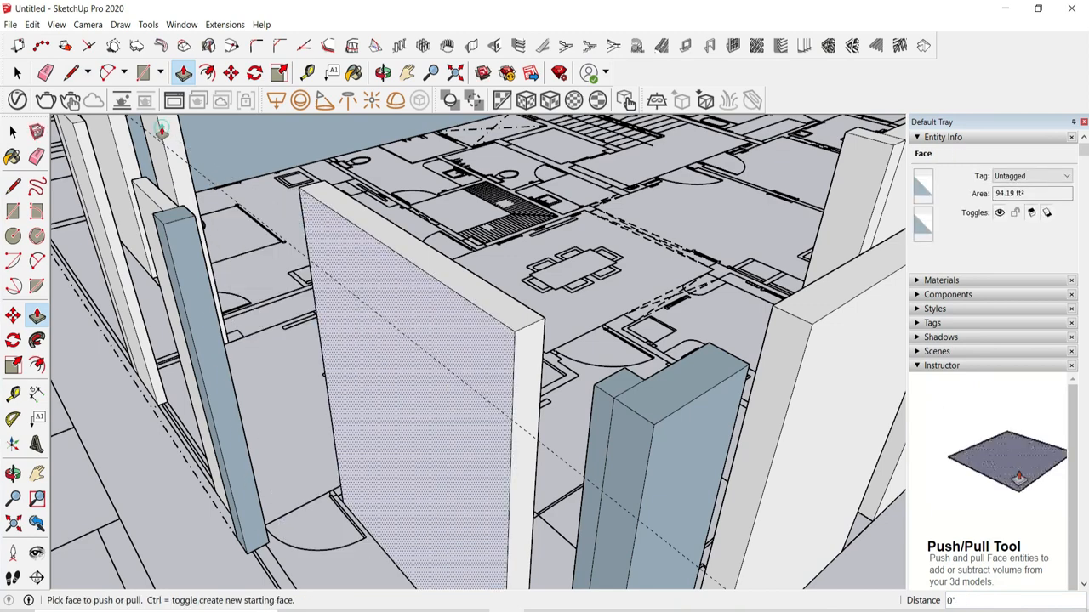
# Step: Mark a lintel 2' deep on the end face of the other front bedroom's wall and pull it 2' to the corner column
pyautogui.press('l')
pyautogui.moveTo(541, 405); pyautogui.dragTo(575, 291, button='middle')
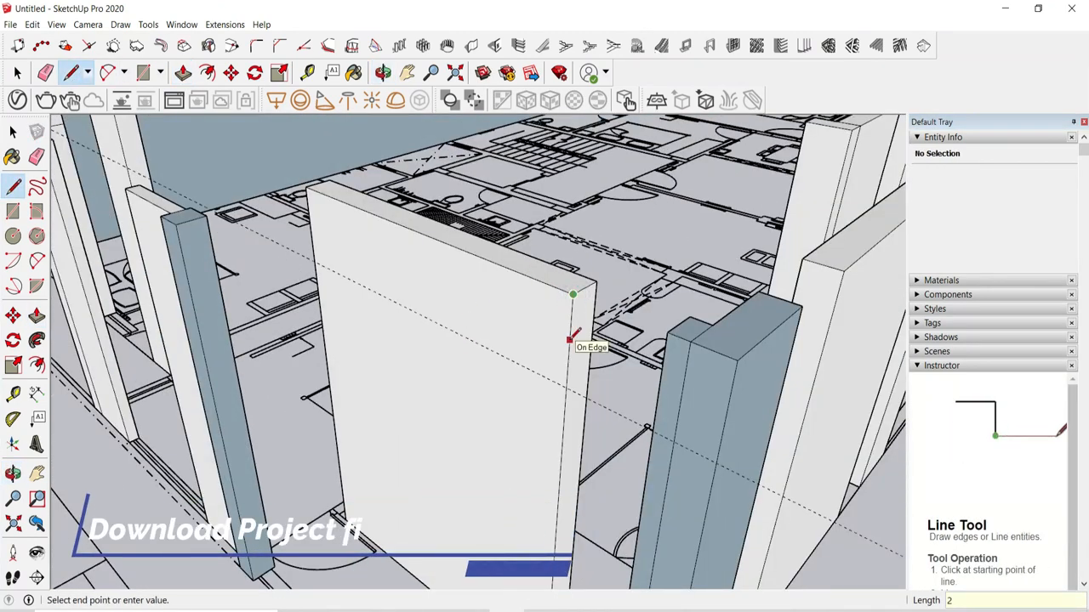
pyautogui.scroll(-3, 590, 369)
pyautogui.moveTo(590, 369); pyautogui.dragTo(578, 417, button='middle')
pyautogui.scroll(3, 587, 392)
pyautogui.press('p')
pyautogui.click(587, 423)
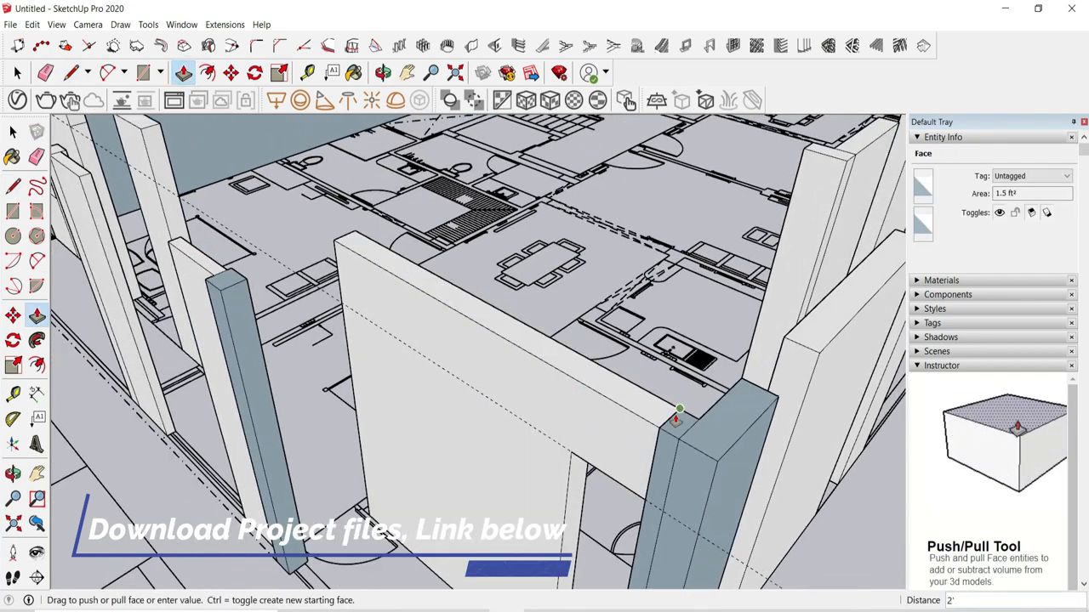
pyautogui.click(676, 418)
# Step: Pull the lintel 5' 9" across the first front bedroom's balcony door opening
pyautogui.scroll(-5, 595, 400)
pyautogui.click(256, 233)
pyautogui.click(335, 269)
pyautogui.moveTo(334, 268); pyautogui.dragTo(734, 358, button='middle')
pyautogui.scroll(1, 737, 249)
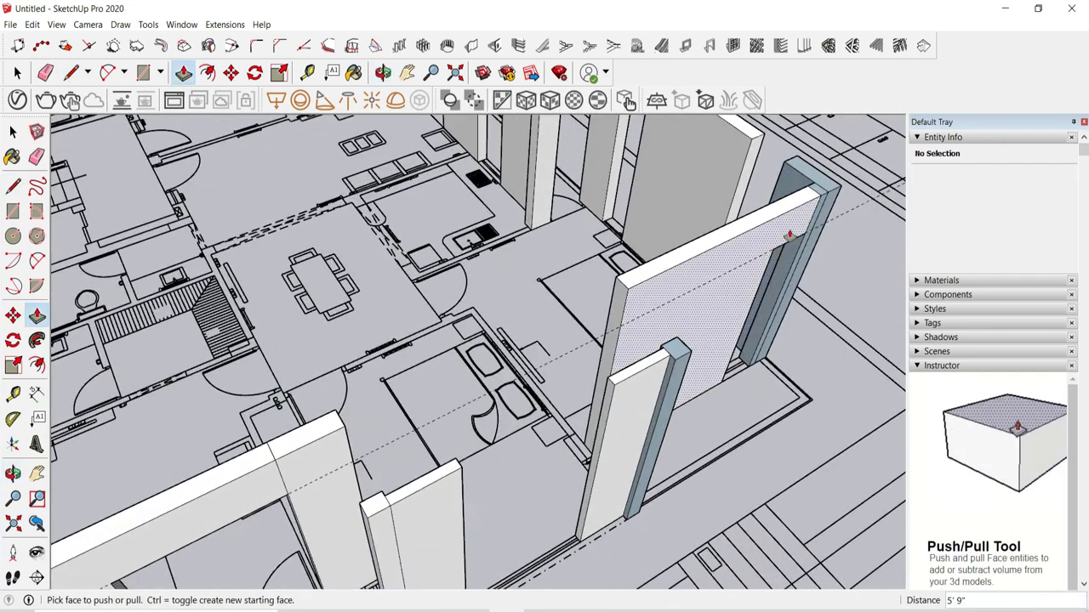
# Step: Draw the lintel line across the front wall's face and pull lintels over the projecting bedroom's back opening and beside its corner column
pyautogui.click(64, 73)
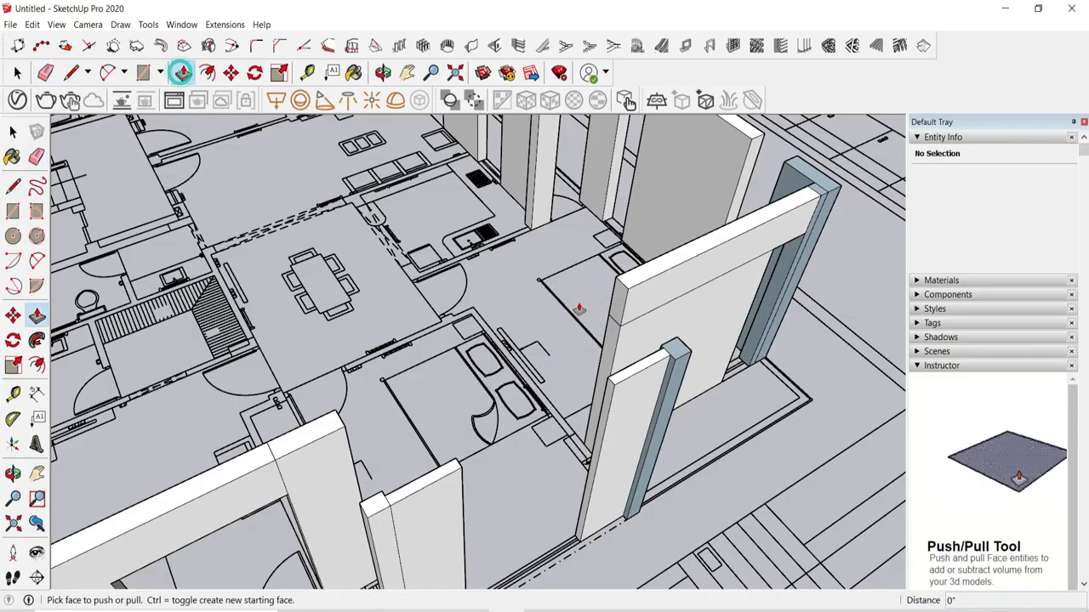
pyautogui.scroll(-3, 578, 308)
pyautogui.moveTo(578, 308); pyautogui.dragTo(694, 385, button='middle')
pyautogui.scroll(3, 379, 405)
pyautogui.click(475, 290)
pyautogui.click(97, 343)
pyautogui.click(352, 415)
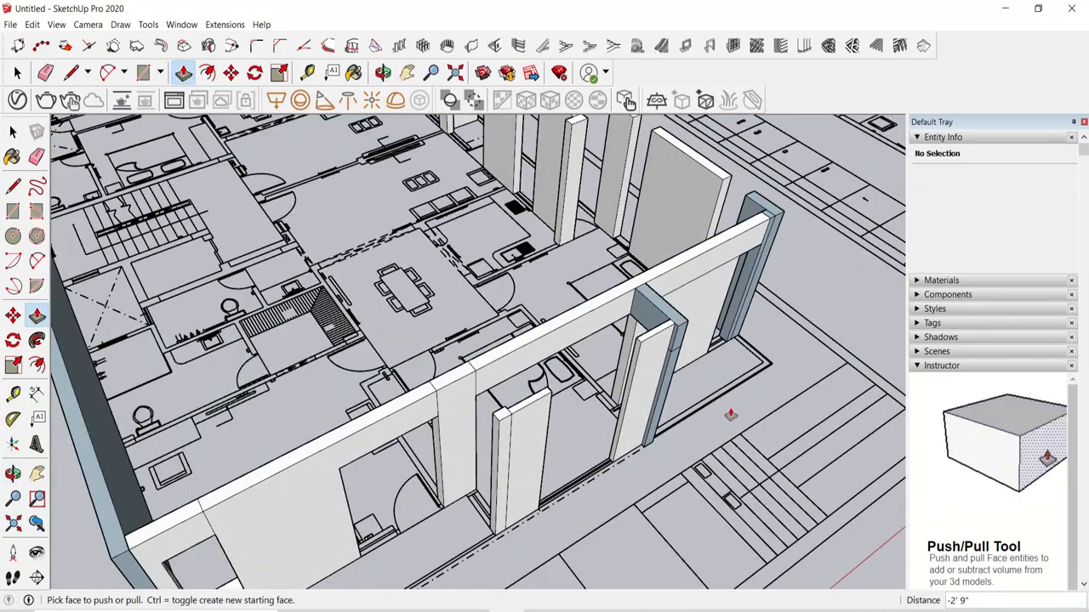
pyautogui.moveTo(496, 446); pyautogui.dragTo(629, 450, button='middle')
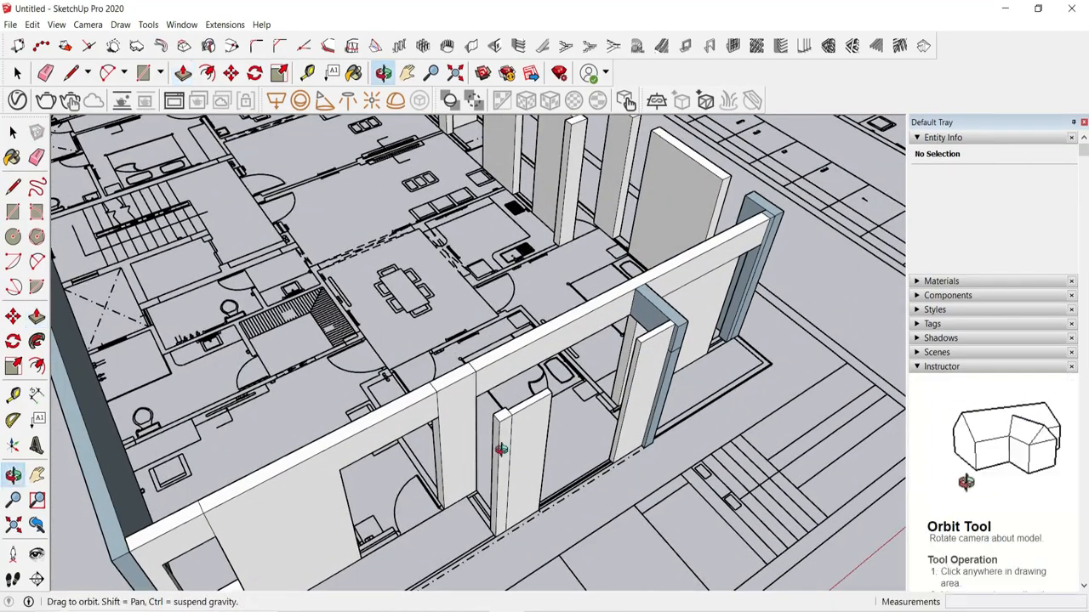
# Step: Pull the lintel and the low window sill across the opening between the projecting front bedroom's walls
pyautogui.scroll(3, 629, 450)
pyautogui.click(627, 400)
pyautogui.click(556, 406)
pyautogui.moveTo(556, 406); pyautogui.dragTo(536, 340, button='middle')
pyautogui.click(534, 328)
pyautogui.click(401, 273)
pyautogui.moveTo(401, 273); pyautogui.dragTo(204, 429, button='middle')
pyautogui.click(433, 435)
pyautogui.moveTo(433, 435); pyautogui.dragTo(585, 204, button='middle')
pyautogui.click(699, 512)
# Step: Use Push/Pull to shift the front wall's lintel face beside the corner column by 4 1/2"
pyautogui.scroll(-3, 500, 407)
pyautogui.scroll(-5, 201, 323)
pyautogui.scroll(5, 627, 396)
pyautogui.scroll(-5, 585, 200)
pyautogui.moveTo(586, 255); pyautogui.dragTo(633, 426, button='middle')
pyautogui.click(414, 409)
pyautogui.click(413, 416)
pyautogui.scroll(4, 578, 383)
pyautogui.moveTo(587, 392)
pyautogui.mouseDown(button='middle')
pyautogui.moveTo(615, 258)
pyautogui.moveTo(617, 332)
pyautogui.moveTo(587, 399)
pyautogui.mouseUp(button='middle')
pyautogui.click(653, 319)
pyautogui.click(617, 333)
pyautogui.click(569, 299)
pyautogui.moveTo(569, 307); pyautogui.dragTo(595, 316, button='middle')
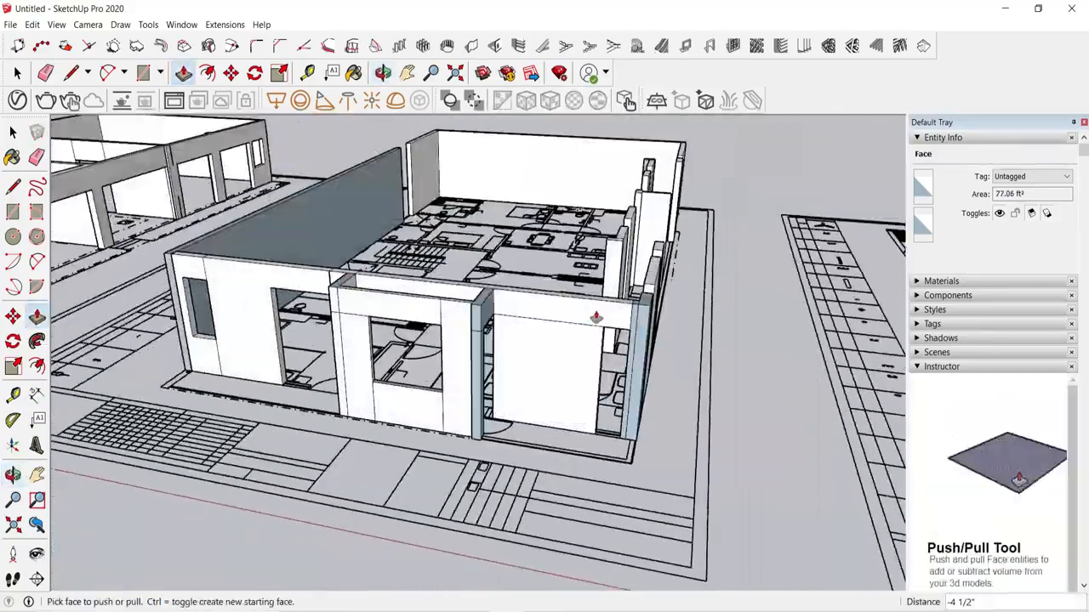
# Step: Push/Pull the second front bedroom's wall by 9" beside the corner column
pyautogui.scroll(5, 622, 256)
pyautogui.click(621, 239)
pyautogui.scroll(-3, 622, 255)
pyautogui.click(212, 432)
pyautogui.moveTo(544, 442); pyautogui.dragTo(587, 340, button='middle')
pyautogui.click(591, 383)
pyautogui.moveTo(613, 430); pyautogui.dragTo(581, 493, button='middle')
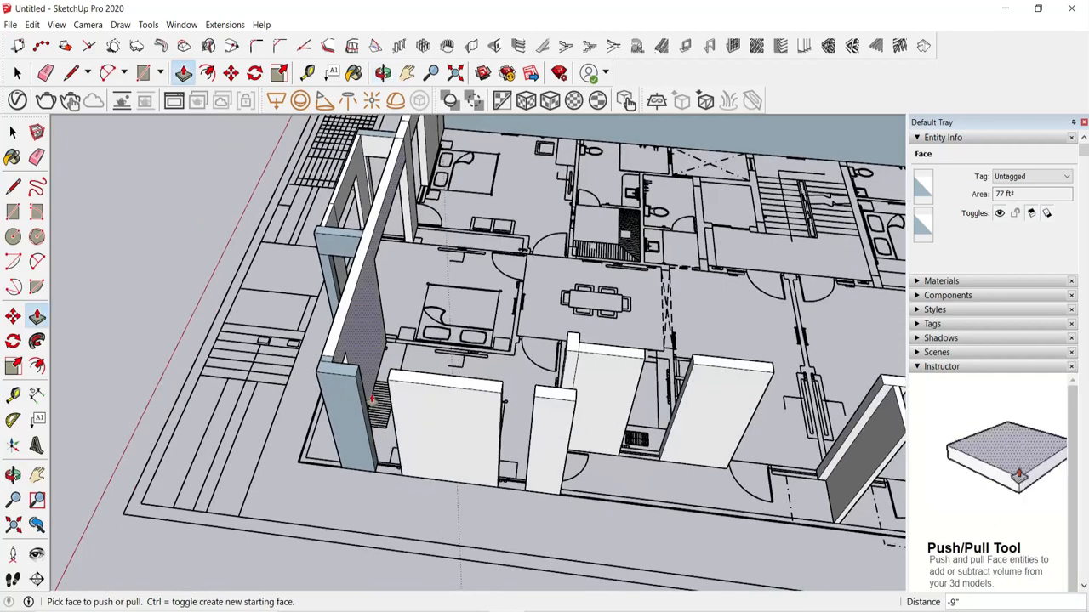
# Step: Carry the lintel and sill heights around the corner column with lines and guides running along the side walls
pyautogui.scroll(5, 371, 400)
pyautogui.click(357, 398)
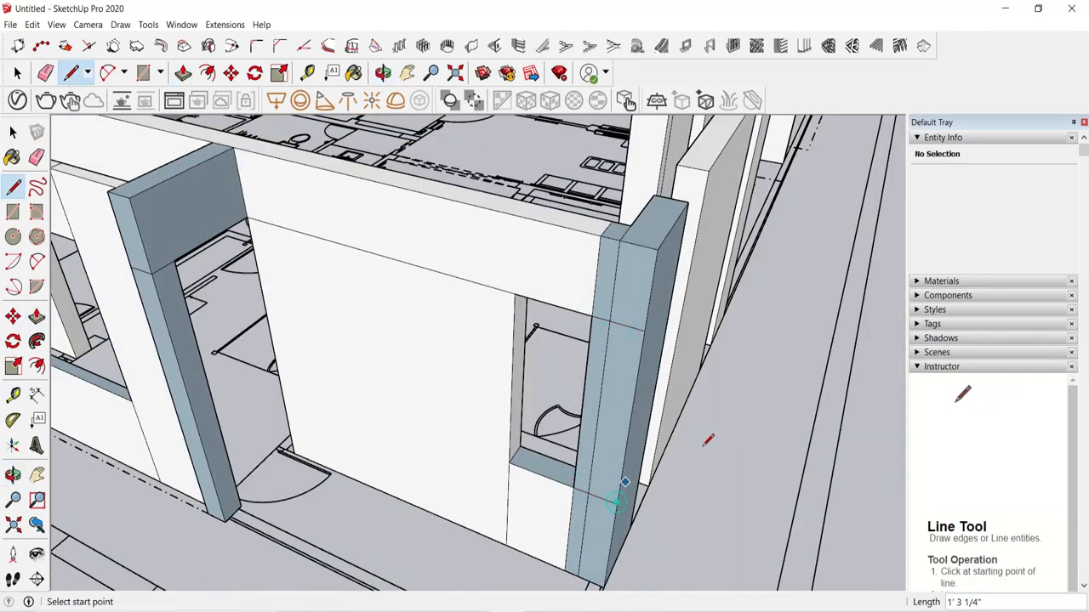
pyautogui.moveTo(704, 444); pyautogui.dragTo(510, 481, button='middle')
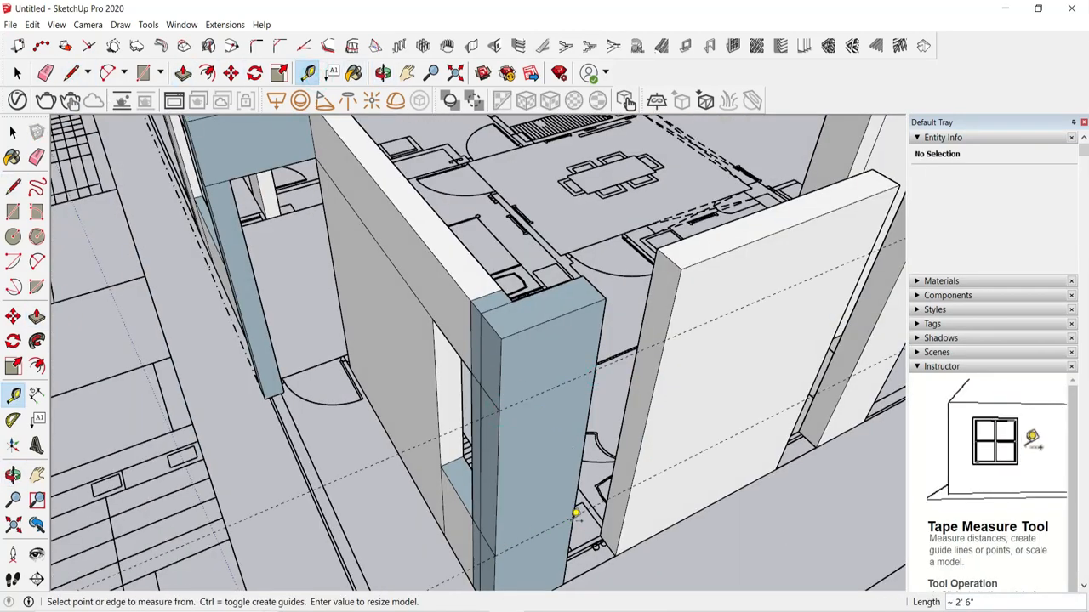
pyautogui.moveTo(576, 514); pyautogui.dragTo(341, 515, button='middle')
pyautogui.click(71, 73)
pyautogui.click(267, 342)
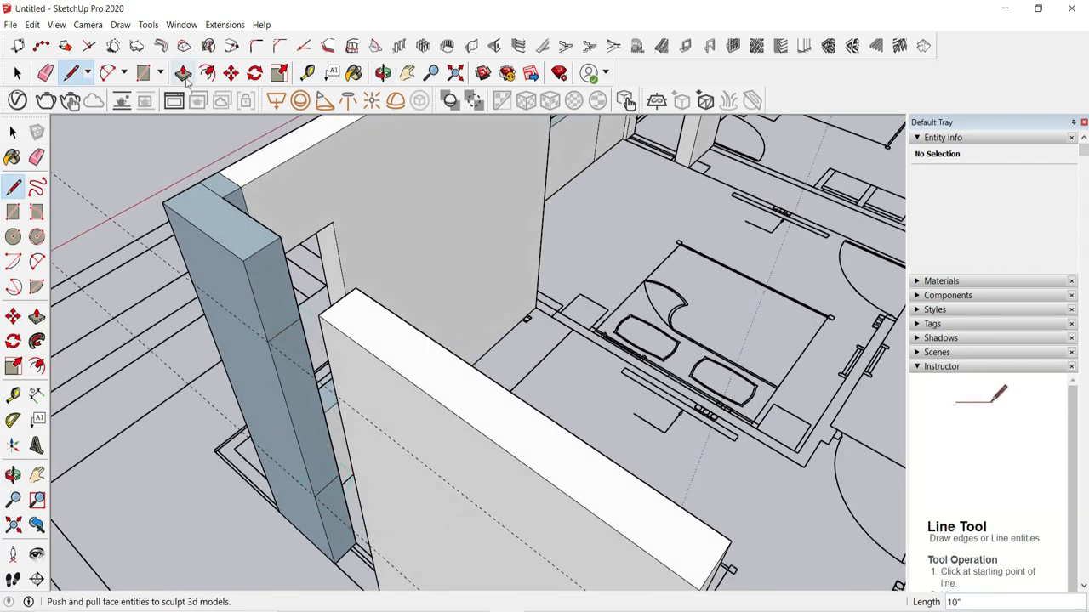
# Step: Draw 10" lines at the lintel and sill guide heights on the end faces of the side walls
pyautogui.scroll(-4, 186, 80)
pyautogui.click(413, 478)
pyautogui.click(432, 462)
pyautogui.scroll(-5, 428, 439)
pyautogui.moveTo(428, 439); pyautogui.dragTo(417, 384, button='middle')
pyautogui.scroll(-4, 442, 399)
pyautogui.scroll(8, 590, 546)
pyautogui.click(583, 512)
pyautogui.click(593, 506)
pyautogui.scroll(-5, 507, 497)
pyautogui.scroll(7, 507, 498)
pyautogui.click(548, 478)
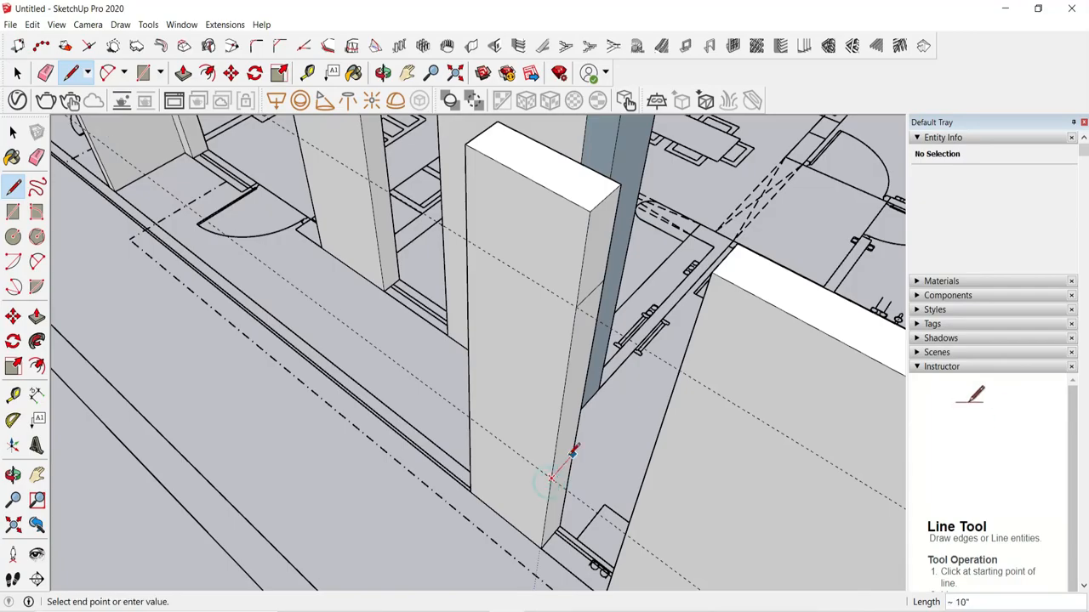
pyautogui.click(575, 454)
# Step: Pull the lintel and sill 2' between the corner column and the adjoining side wall
pyautogui.scroll(-9, 511, 425)
pyautogui.moveTo(476, 382)
pyautogui.mouseDown(button='middle')
pyautogui.moveTo(665, 414)
pyautogui.moveTo(544, 382)
pyautogui.mouseUp(button='middle')
pyautogui.scroll(-4, 544, 383)
pyautogui.scroll(6, 179, 388)
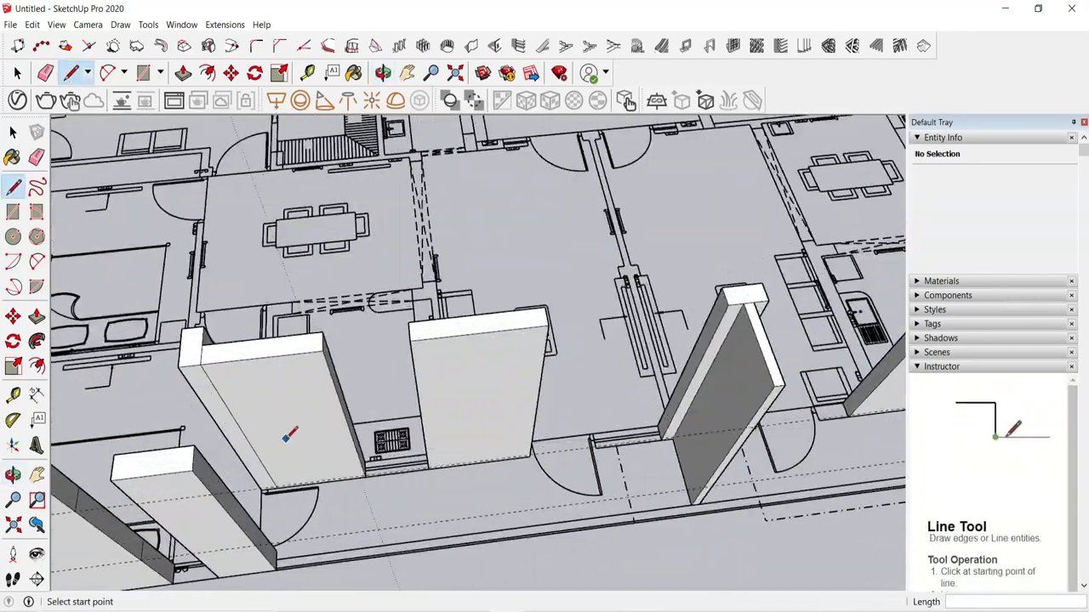
pyautogui.scroll(-4, 292, 432)
pyautogui.moveTo(292, 432); pyautogui.dragTo(266, 419, button='middle')
pyautogui.click(183, 73)
pyautogui.scroll(-4, 268, 375)
pyautogui.scroll(5, 110, 436)
pyautogui.scroll(2, 132, 438)
pyautogui.click(124, 440)
pyautogui.click(159, 419)
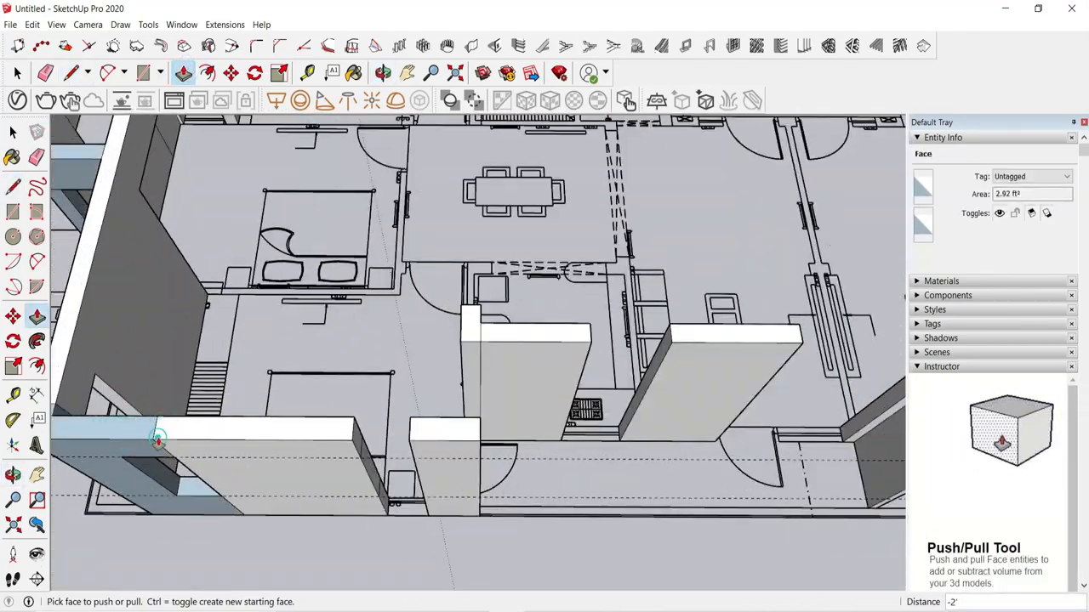
pyautogui.click(158, 439)
# Step: Add guides at lintel and sill height along the recessed kitchen walls and erase the old outer guides
pyautogui.moveTo(157, 439); pyautogui.dragTo(296, 374, button='middle')
pyautogui.scroll(-6, 340, 455)
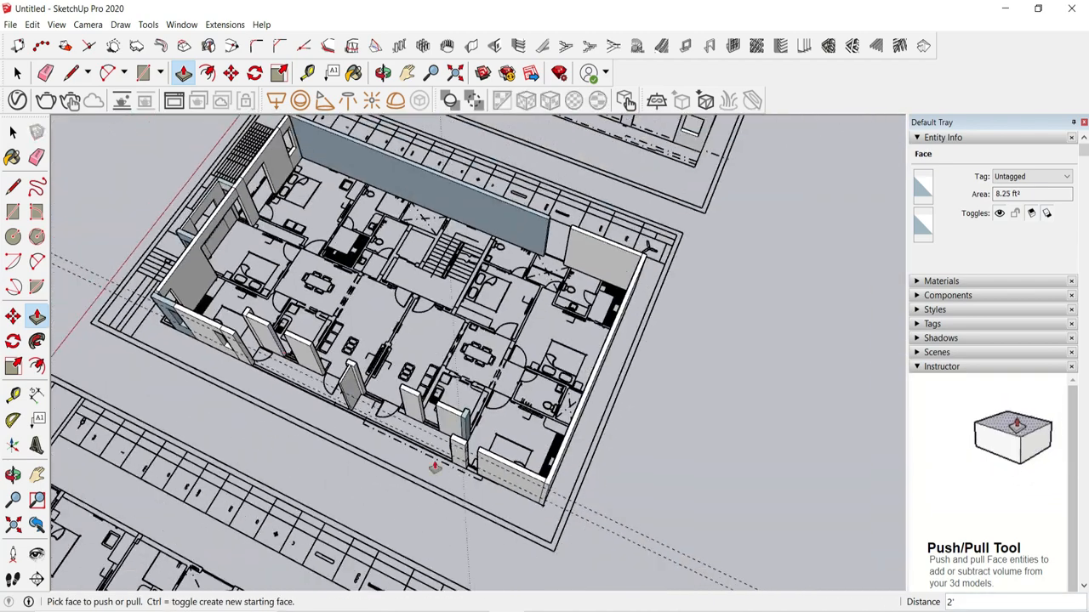
pyautogui.scroll(5, 473, 438)
pyautogui.moveTo(457, 487); pyautogui.dragTo(800, 366, button='middle')
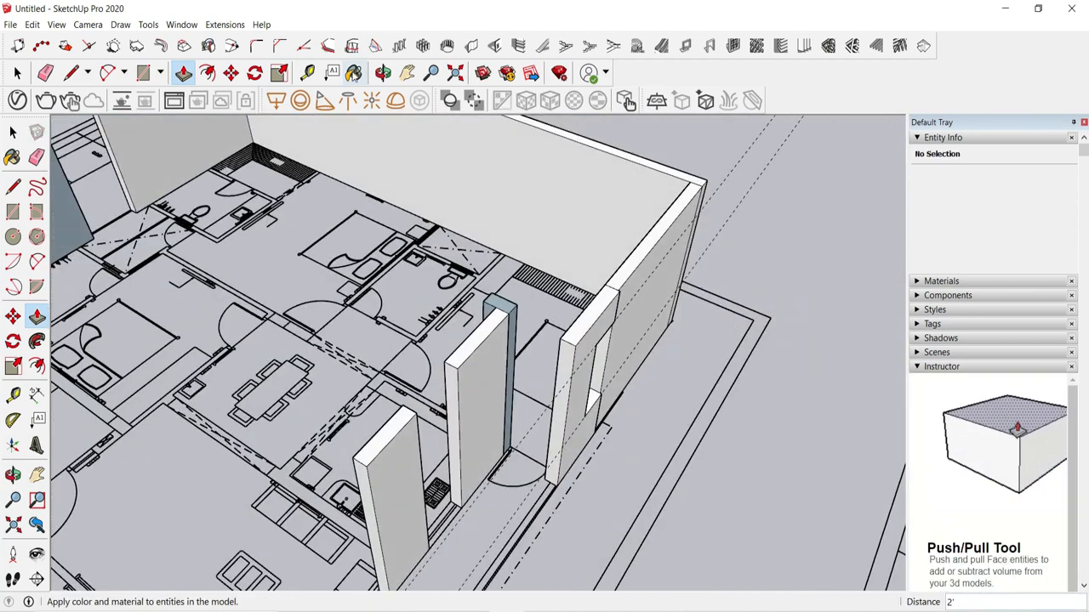
pyautogui.click(308, 73)
pyautogui.scroll(4, 588, 384)
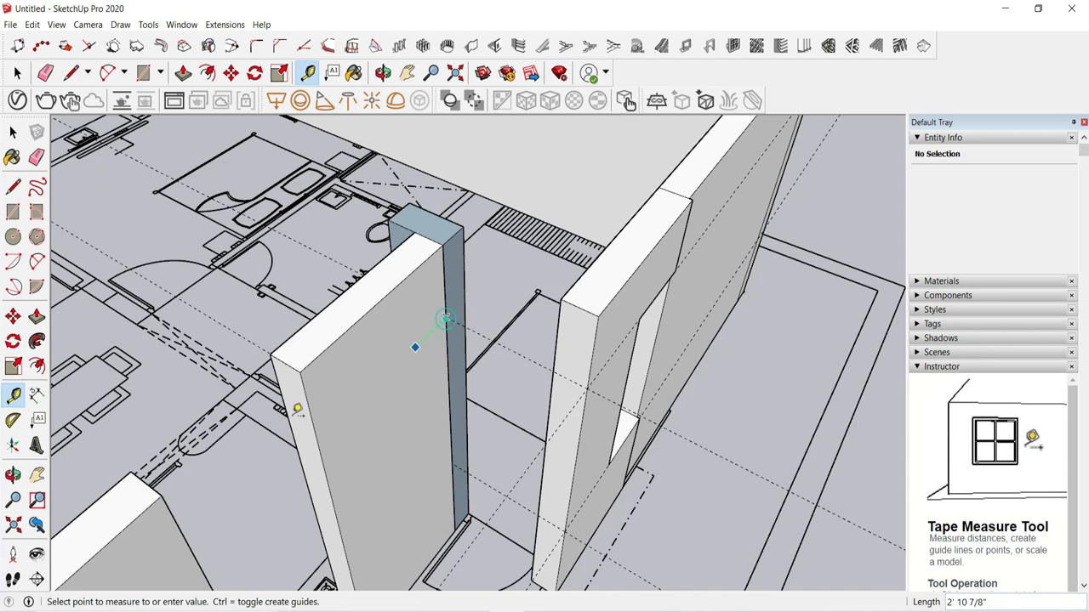
pyautogui.click(47, 78)
pyautogui.moveTo(723, 425); pyautogui.dragTo(633, 593)
pyautogui.scroll(-5, 756, 359)
# Step: Draw 9" lines at the guide heights on the end faces of the first flat's kitchen walls
pyautogui.press('l')
pyautogui.scroll(4, 530, 363)
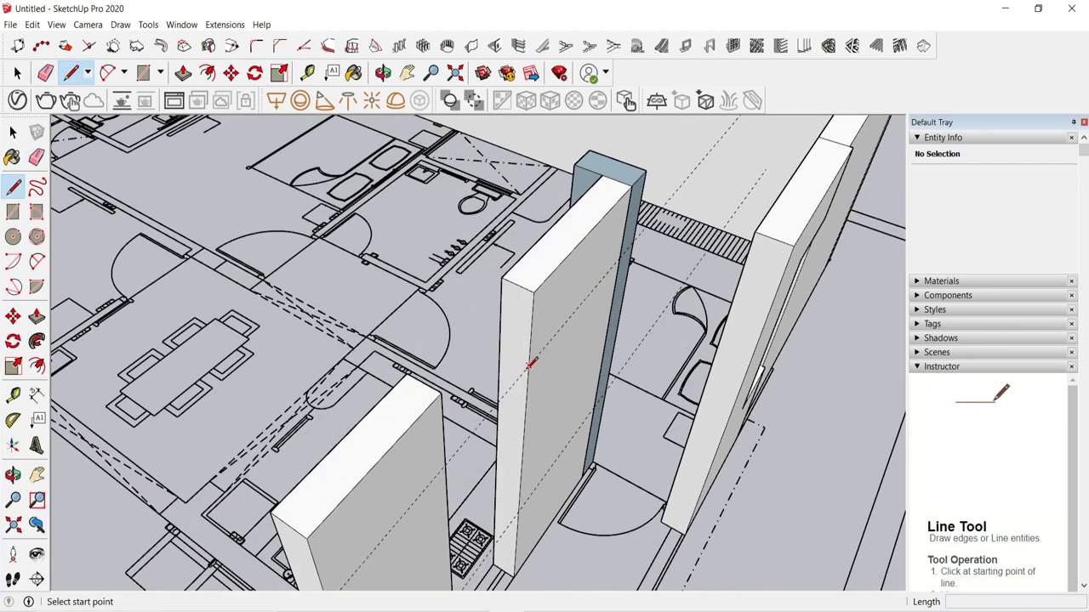
pyautogui.click(519, 503)
pyautogui.scroll(-4, 527, 476)
pyautogui.scroll(4, 578, 366)
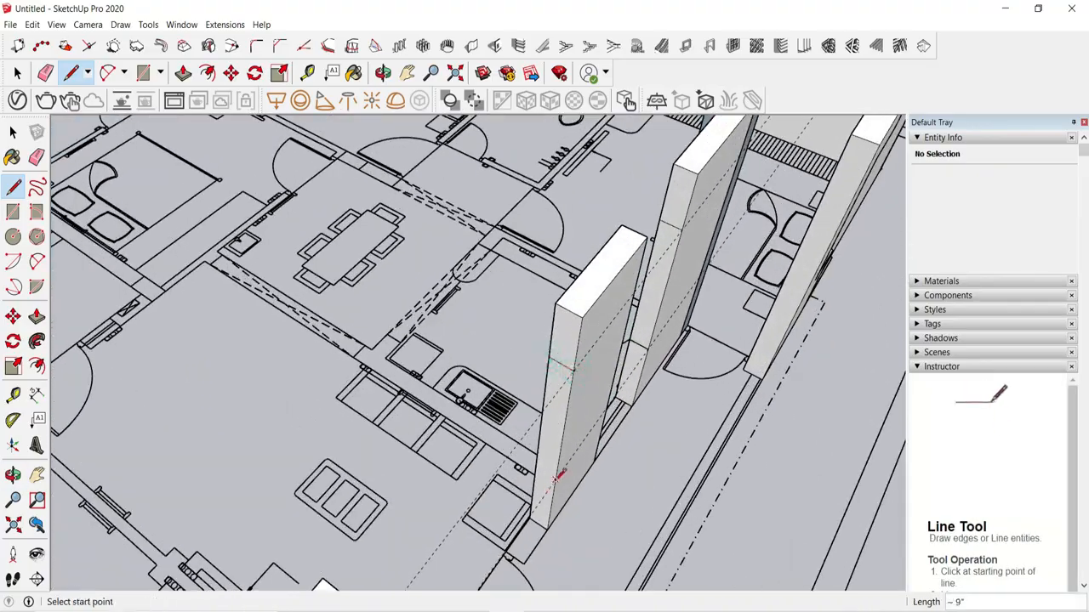
pyautogui.click(555, 480)
pyautogui.click(538, 470)
pyautogui.scroll(-5, 537, 470)
pyautogui.scroll(5, 481, 521)
pyautogui.click(481, 451)
pyautogui.click(459, 432)
# Step: Continue the lintel and sill lines along the guides onto the central entrance wall and the other flat's kitchen walls
pyautogui.scroll(-6, 466, 512)
pyautogui.moveTo(494, 476); pyautogui.dragTo(554, 409, button='middle')
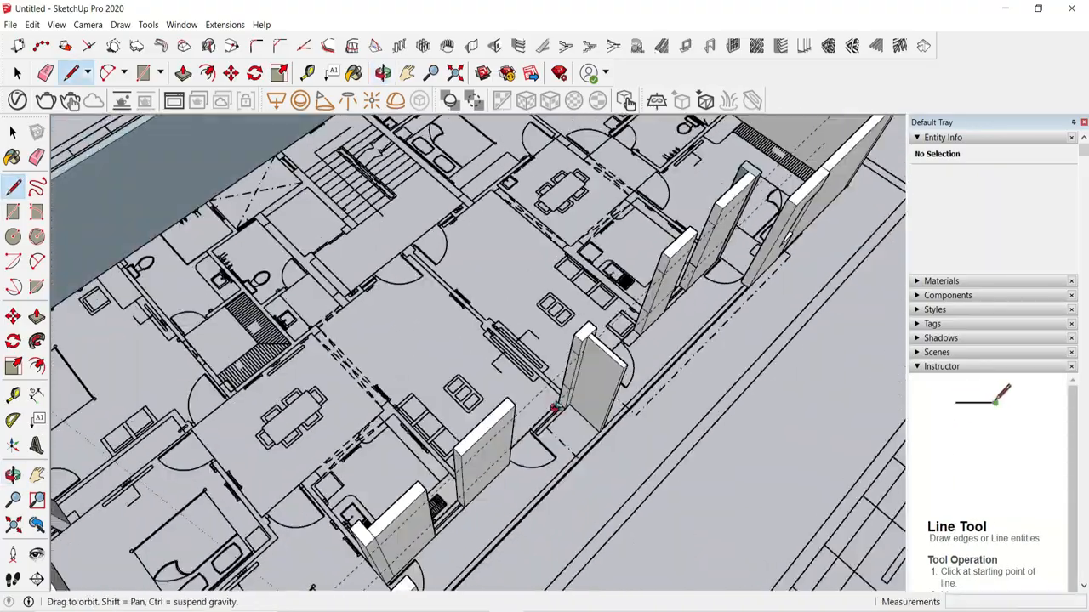
pyautogui.scroll(4, 502, 425)
pyautogui.click(485, 519)
pyautogui.click(470, 501)
pyautogui.scroll(-5, 527, 477)
pyautogui.moveTo(547, 466); pyautogui.dragTo(476, 417, button='middle')
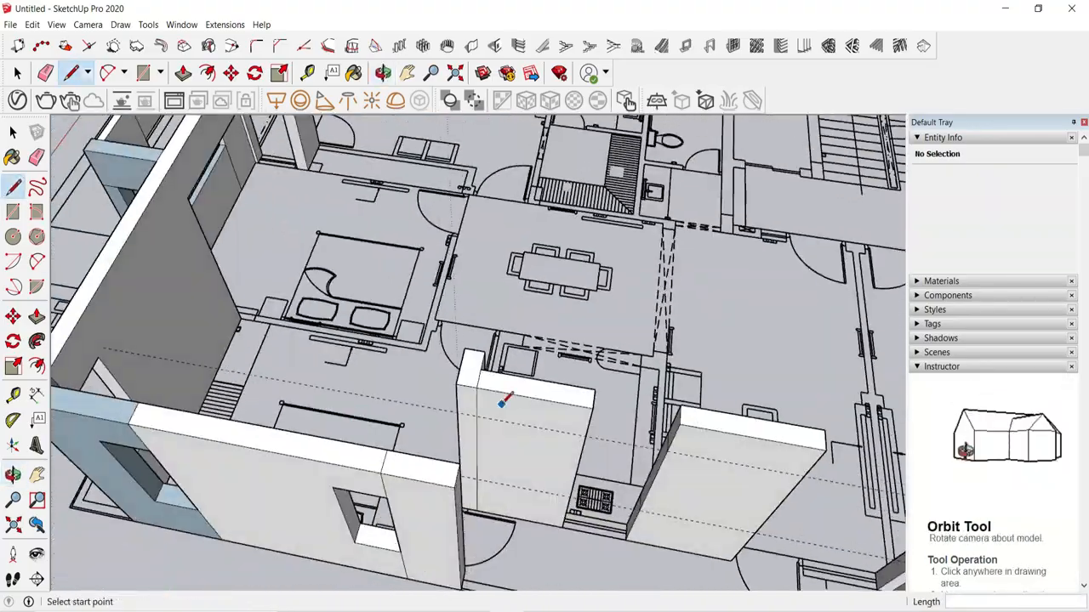
pyautogui.scroll(4, 503, 401)
pyautogui.click(470, 421)
pyautogui.click(434, 414)
# Step: Erase the remaining lintel and sill guide lines along the recessed side walls
pyautogui.scroll(-4, 382, 418)
pyautogui.scroll(6, 365, 420)
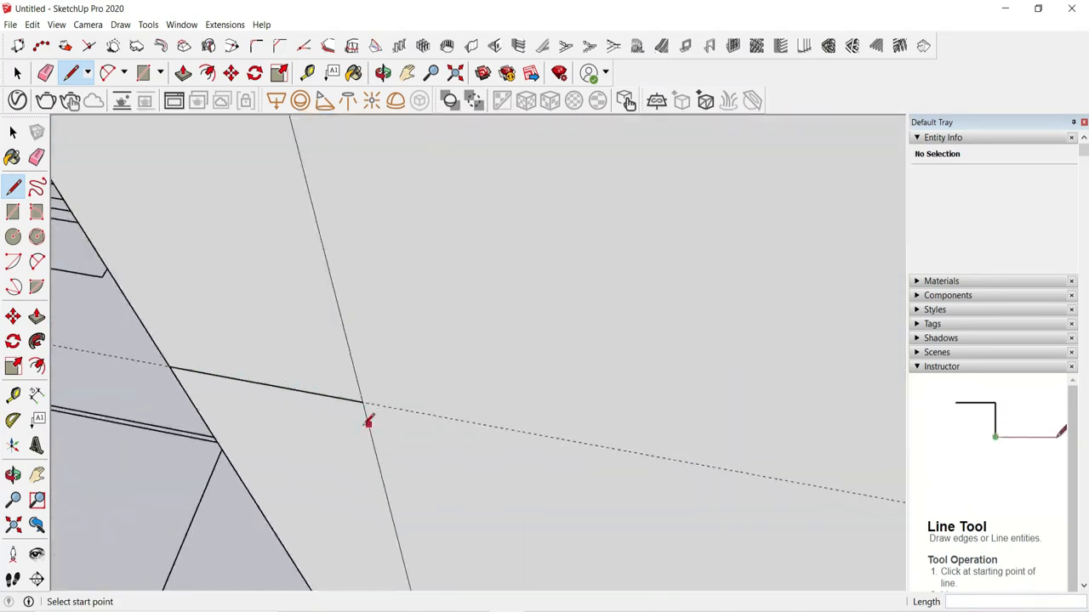
pyautogui.scroll(-8, 377, 357)
pyautogui.scroll(5, 402, 408)
pyautogui.click(763, 231)
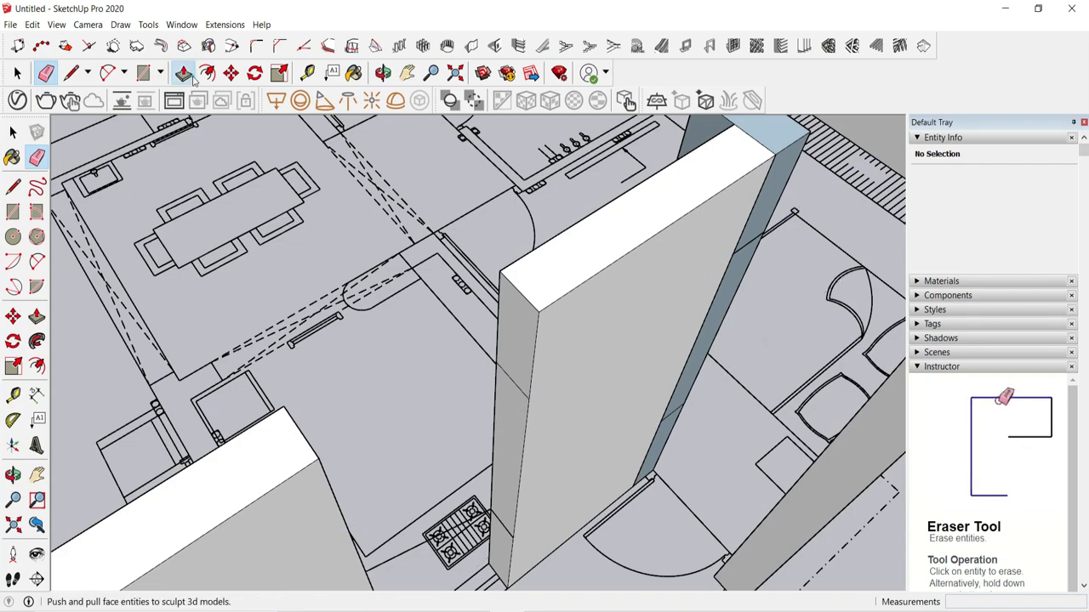
# Step: Pull the lintel across the kitchen window opening to the neighbouring wall section
pyautogui.scroll(-3, 654, 460)
pyautogui.moveTo(654, 460); pyautogui.dragTo(518, 481, button='middle')
pyautogui.scroll(3, 518, 481)
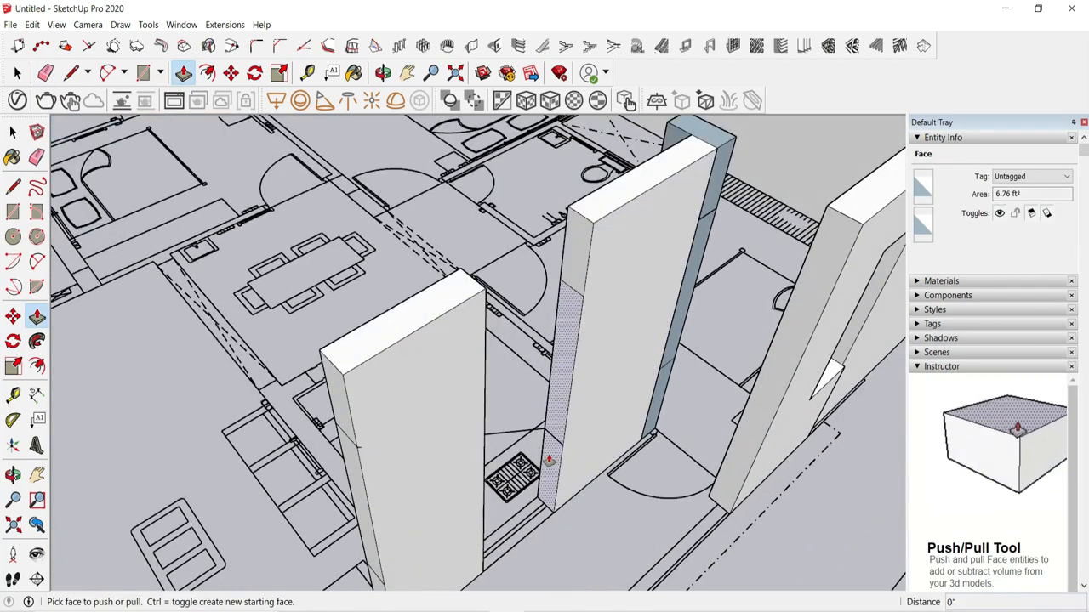
pyautogui.click(564, 271)
pyautogui.click(480, 291)
pyautogui.press('e')
pyautogui.scroll(3, 554, 438)
pyautogui.moveTo(622, 292); pyautogui.dragTo(335, 394, button='middle')
pyautogui.press('p')
pyautogui.scroll(-3, 595, 272)
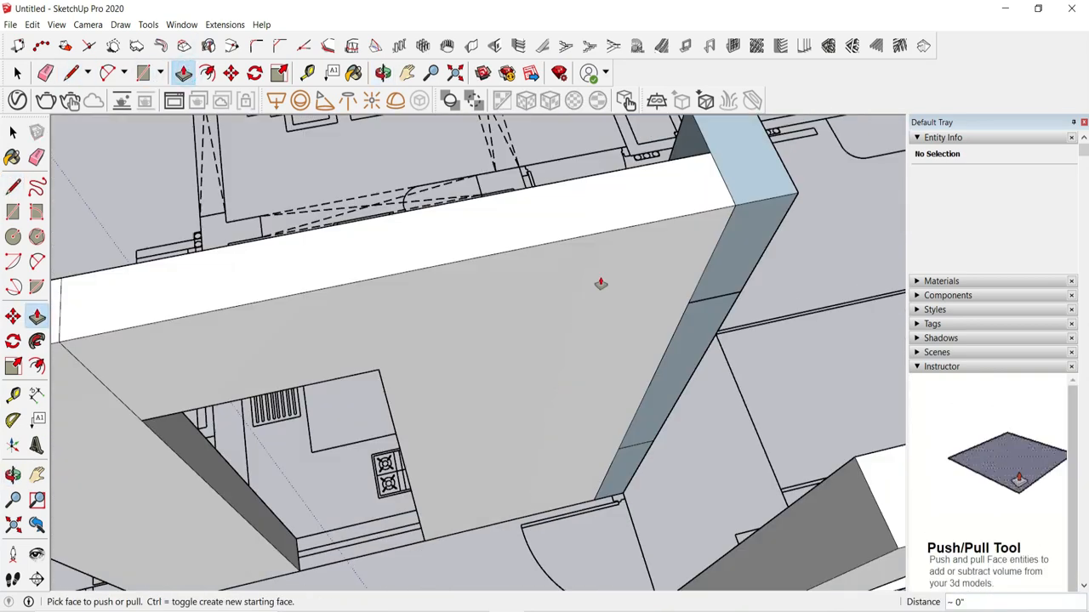
# Step: Draw a 4' 3" sill line across the kitchen wall's face and pull the sill across the kitchen window opening
pyautogui.press('l')
pyautogui.scroll(2, 619, 448)
pyautogui.click(618, 448)
pyautogui.scroll(-5, 619, 448)
pyautogui.moveTo(618, 448); pyautogui.dragTo(488, 350, button='middle')
pyautogui.scroll(5, 529, 355)
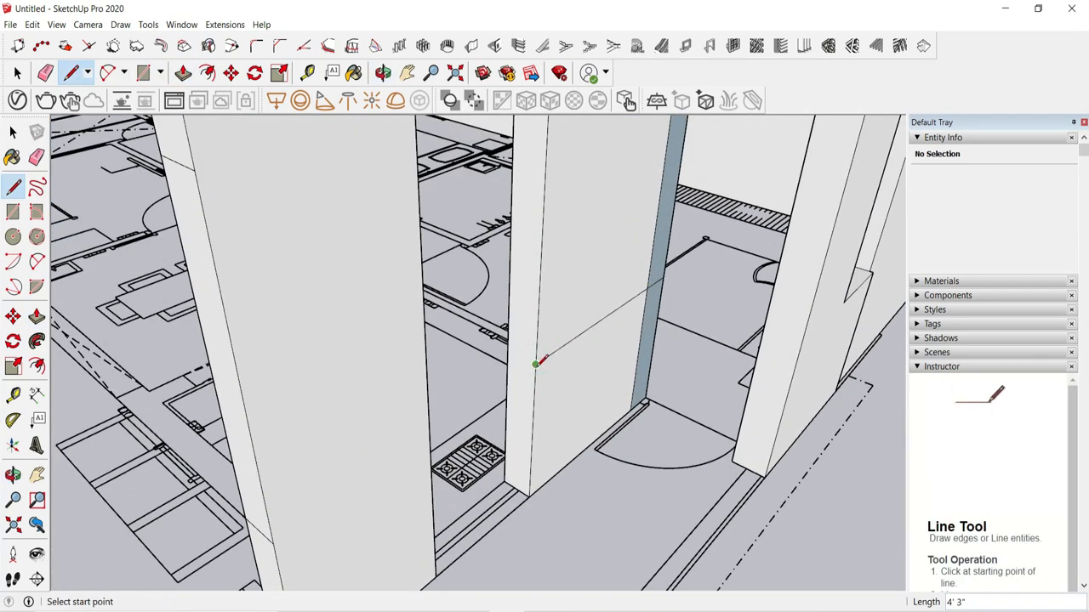
pyautogui.click(183, 74)
pyautogui.moveTo(587, 416); pyautogui.dragTo(477, 476, button='middle')
pyautogui.click(509, 445)
pyautogui.scroll(-4, 509, 445)
pyautogui.click(428, 414)
# Step: Pull the lintel across the living room opening to the central entrance wall
pyautogui.scroll(-4, 428, 414)
pyautogui.moveTo(427, 414); pyautogui.dragTo(382, 391, button='middle')
pyautogui.click(454, 376)
pyautogui.click(256, 389)
# Step: Try to pull the sill 8' across the whole living room opening, and undo it
pyautogui.moveTo(374, 442); pyautogui.dragTo(366, 557, button='middle')
pyautogui.scroll(2, 468, 510)
pyautogui.click(464, 514)
pyautogui.scroll(-4, 464, 513)
pyautogui.scroll(3, 340, 527)
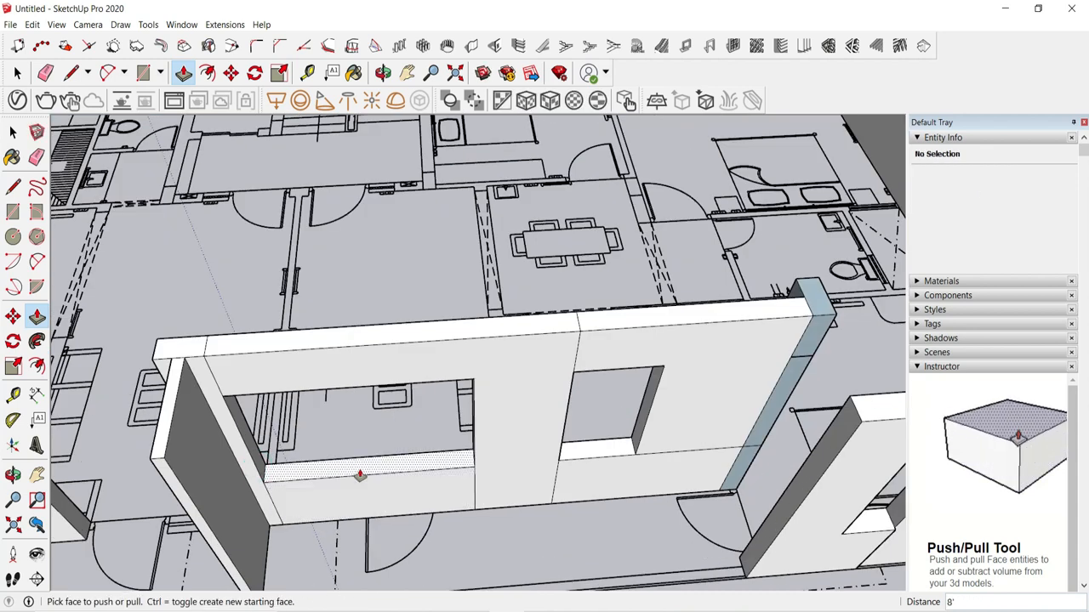
pyautogui.hotkey('ctrl', 'z')
# Step: Pull the living room's sill about 3' 3" along the opening, stopping short of the central entrance wall
pyautogui.moveTo(457, 470); pyautogui.dragTo(527, 476, button='middle')
pyautogui.scroll(2, 488, 500)
pyautogui.click(488, 499)
pyautogui.scroll(-2, 488, 499)
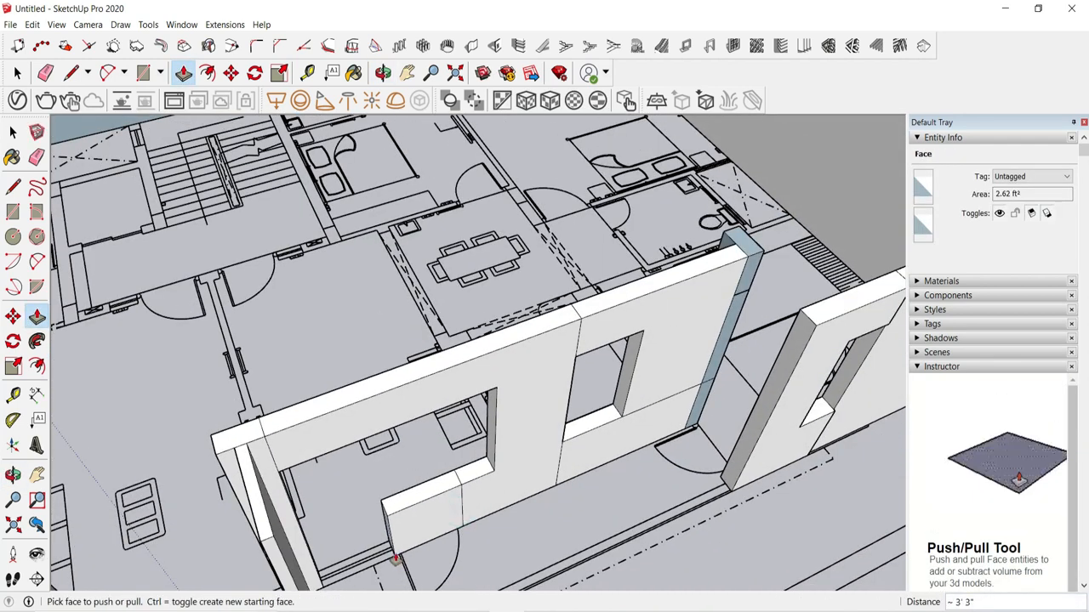
pyautogui.scroll(4, 391, 506)
pyautogui.click(388, 506)
pyautogui.click(365, 493)
# Step: Erase the stray line at the free end of the living room's sill
pyautogui.moveTo(365, 494); pyautogui.dragTo(501, 469, button='middle')
pyautogui.scroll(1, 501, 468)
pyautogui.click(71, 74)
pyautogui.click(50, 78)
pyautogui.scroll(2, 516, 411)
pyautogui.click(536, 419)
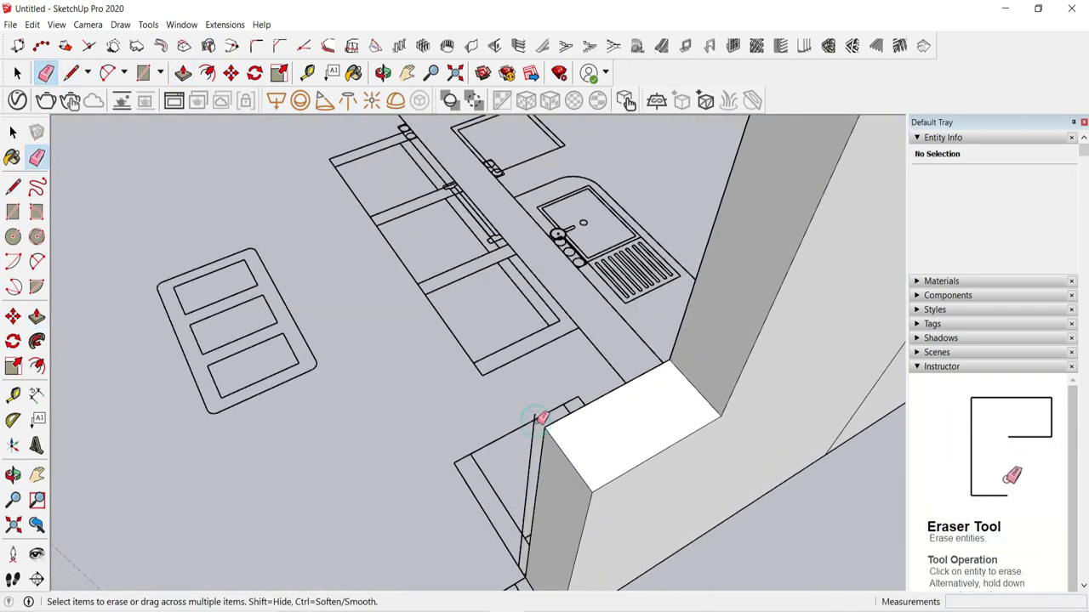
pyautogui.scroll(-2, 527, 418)
pyautogui.moveTo(519, 418); pyautogui.dragTo(340, 416, button='middle')
# Step: Adjust the adjoining wall section with Push/Pull and erase its leftover edge
pyautogui.moveTo(211, 247); pyautogui.dragTo(365, 230, button='middle')
pyautogui.scroll(-3, 365, 229)
pyautogui.click(182, 74)
pyautogui.scroll(1, 415, 289)
pyautogui.click(372, 272)
pyautogui.click(384, 346)
pyautogui.moveTo(383, 345); pyautogui.dragTo(408, 327, button='middle')
pyautogui.click(46, 74)
pyautogui.scroll(1, 345, 349)
pyautogui.click(358, 345)
# Step: Draw a lintel-height line on the wall beside the side doorway and pull the lintel about 2' 10 1/2" across the opening
pyautogui.scroll(-6, 366, 347)
pyautogui.moveTo(511, 374)
pyautogui.mouseDown(button='middle')
pyautogui.moveTo(583, 367)
pyautogui.moveTo(680, 400)
pyautogui.mouseUp(button='middle')
pyautogui.click(183, 75)
pyautogui.scroll(2, 641, 237)
pyautogui.scroll(4, 641, 237)
pyautogui.click(502, 229)
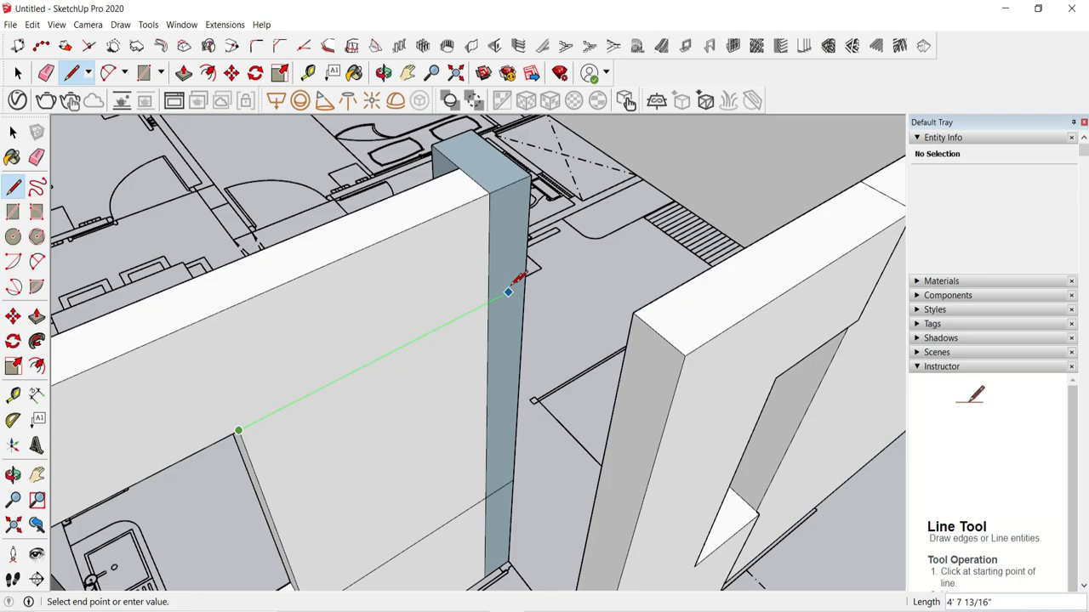
pyautogui.click(508, 238)
pyautogui.click(640, 312)
pyautogui.scroll(-8, 638, 301)
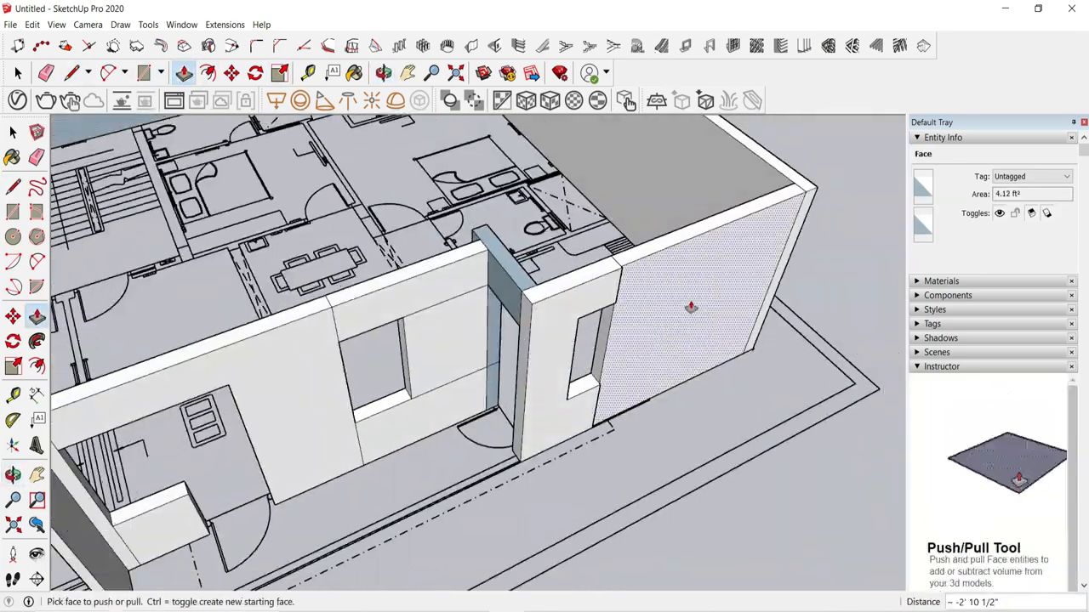
# Step: Pull lintels across the neighbouring openings of the front wall with Push/Pull
pyautogui.scroll(4, 540, 313)
pyautogui.click(528, 327)
pyautogui.click(418, 364)
pyautogui.scroll(3, 522, 451)
pyautogui.click(522, 449)
pyautogui.click(453, 476)
pyautogui.scroll(-4, 454, 475)
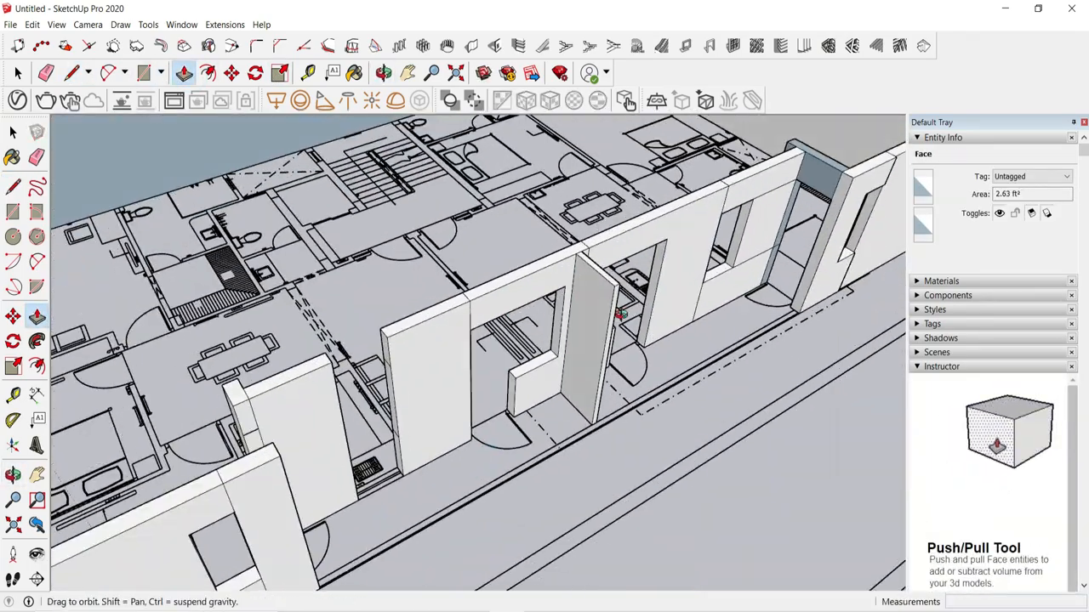
# Step: Pull lintels across the next two openings along the same wall, the last one by 5' 6"
pyautogui.moveTo(615, 311); pyautogui.dragTo(544, 348, button='middle')
pyautogui.click(518, 360)
pyautogui.click(348, 417)
pyautogui.click(540, 473)
pyautogui.click(457, 502)
# Step: Adjust the low lintel top over the corner doorway with Push/Pull so it meets the wall top
pyautogui.scroll(-5, 537, 357)
pyautogui.moveTo(612, 369); pyautogui.dragTo(408, 349, button='middle')
pyautogui.scroll(4, 319, 301)
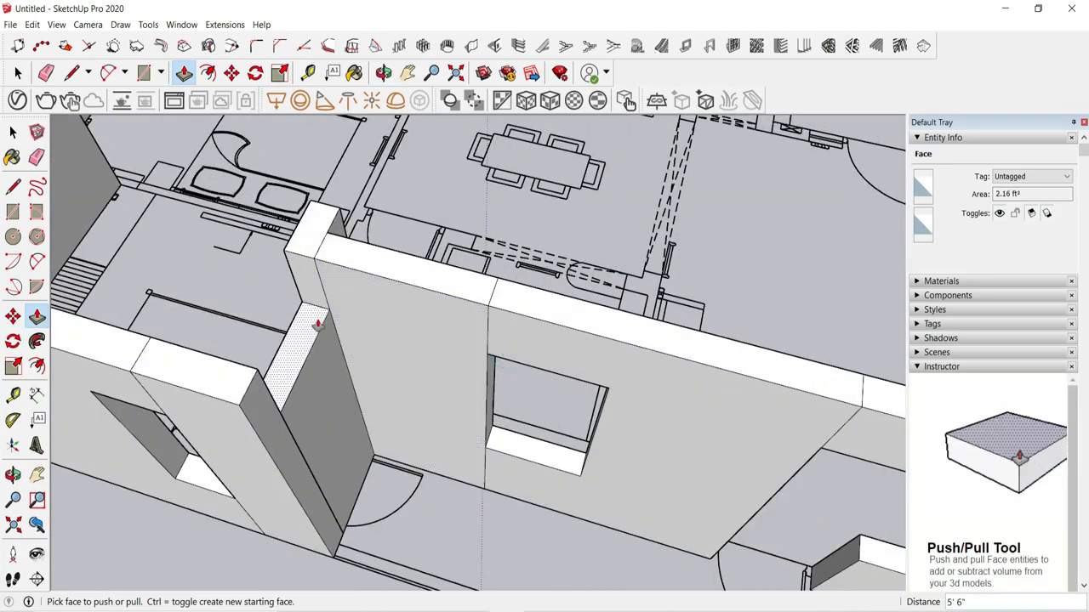
pyautogui.click(381, 357)
pyautogui.click(384, 367)
# Step: Erase the vertical seam beside the small window in the wall near the building's end corner
pyautogui.scroll(-3, 384, 367)
pyautogui.moveTo(384, 367)
pyautogui.mouseDown(button='middle')
pyautogui.moveTo(131, 284)
pyautogui.moveTo(522, 212)
pyautogui.moveTo(460, 304)
pyautogui.moveTo(487, 347)
pyautogui.mouseUp(button='middle')
pyautogui.scroll(5, 311, 303)
pyautogui.press('e')
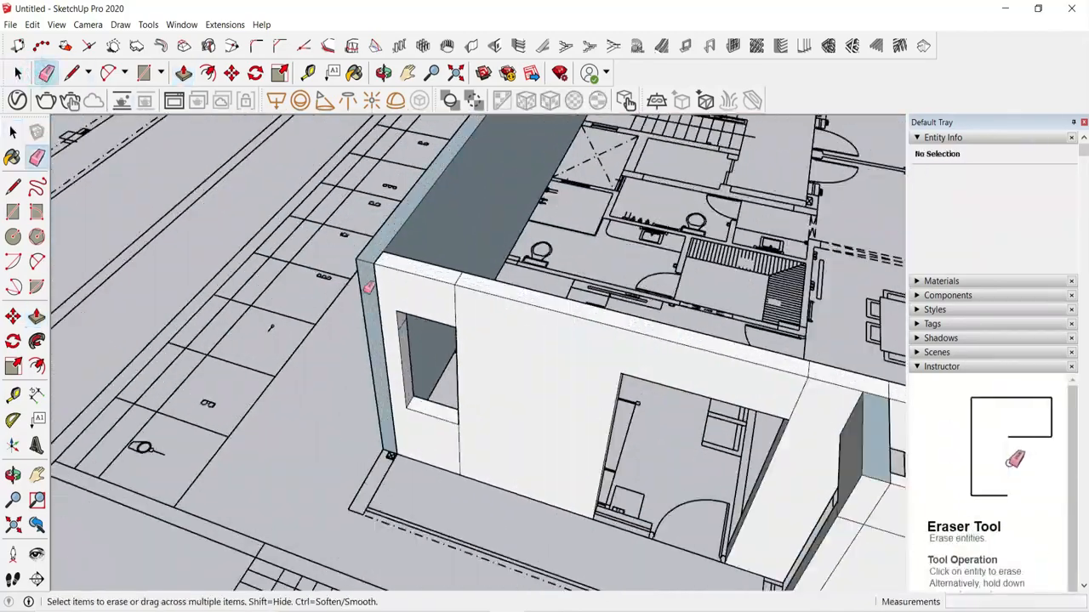
pyautogui.click(460, 442)
# Step: Draw a rectangle over the open end of the long outer wall to close its missing corner face
pyautogui.press('p')
pyautogui.scroll(6, 359, 271)
pyautogui.moveTo(416, 213); pyautogui.dragTo(552, 162, button='middle')
pyautogui.press('r')
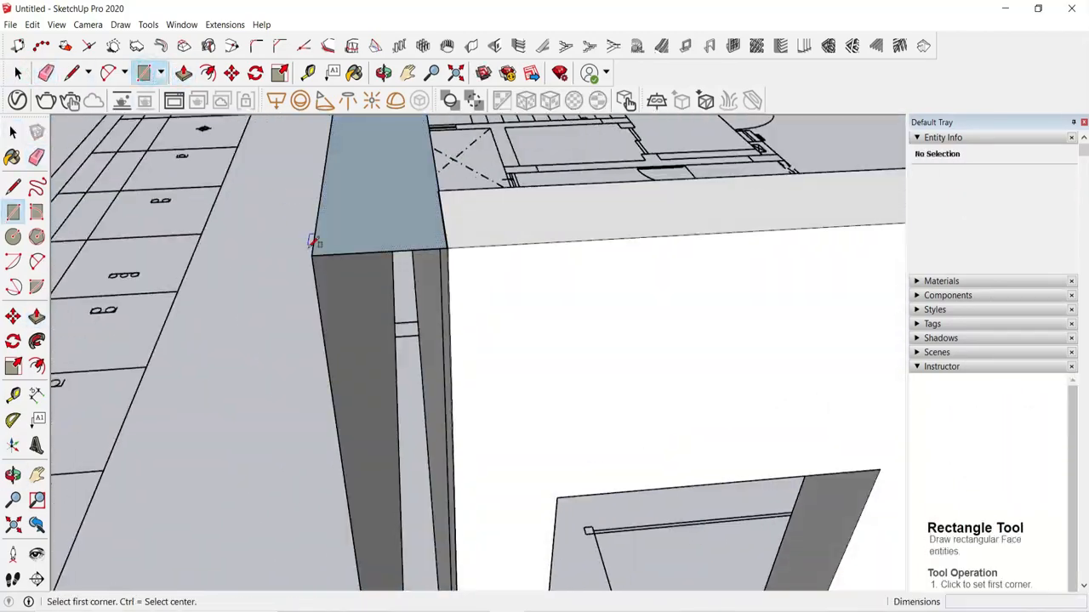
pyautogui.click(311, 255)
pyautogui.scroll(-5, 312, 255)
pyautogui.scroll(4, 372, 401)
pyautogui.click(371, 402)
# Step: Erase the leftover seams on the wall tops and faces around the projecting wall frame
pyautogui.scroll(-5, 374, 403)
pyautogui.moveTo(374, 403); pyautogui.dragTo(426, 415, button='middle')
pyautogui.scroll(5, 501, 429)
pyautogui.press('e')
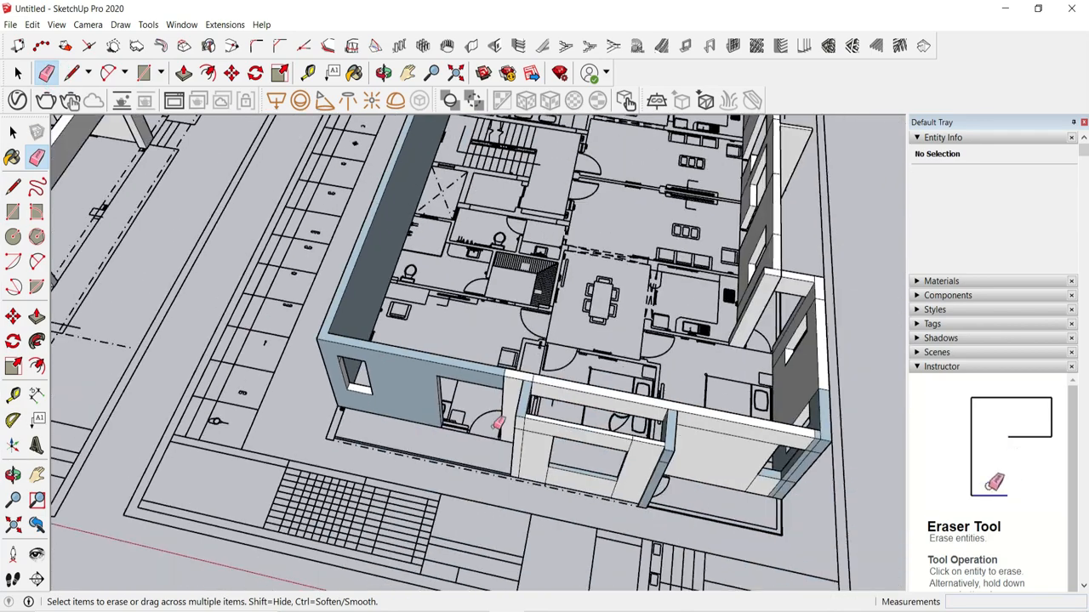
pyautogui.moveTo(501, 326); pyautogui.dragTo(607, 322, button='middle')
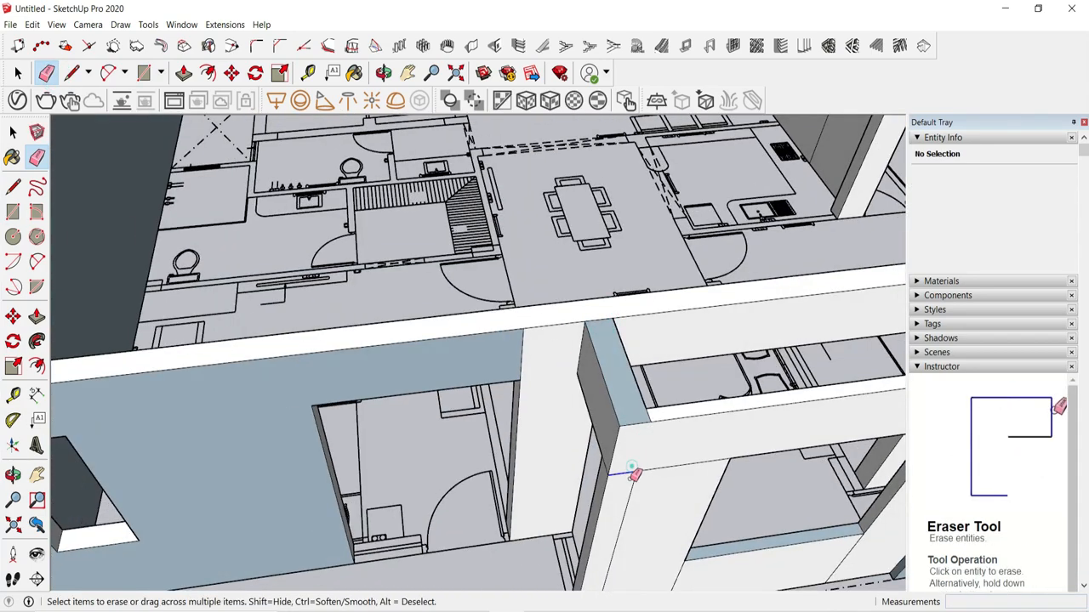
pyautogui.moveTo(634, 475); pyautogui.dragTo(669, 375, button='middle')
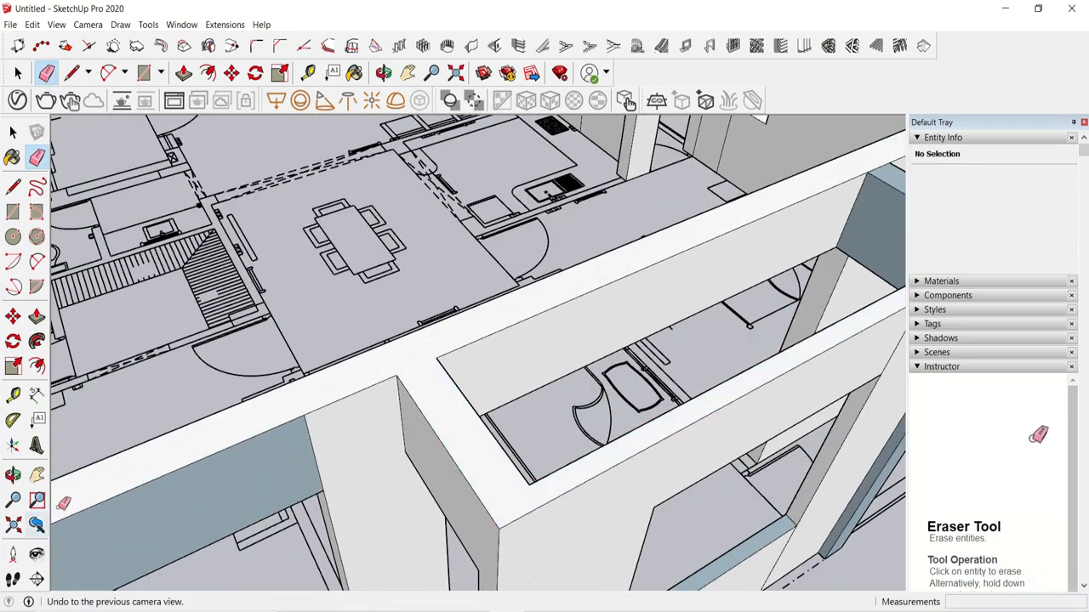
pyautogui.scroll(-8, 335, 400)
pyautogui.scroll(7, 493, 392)
pyautogui.click(467, 319)
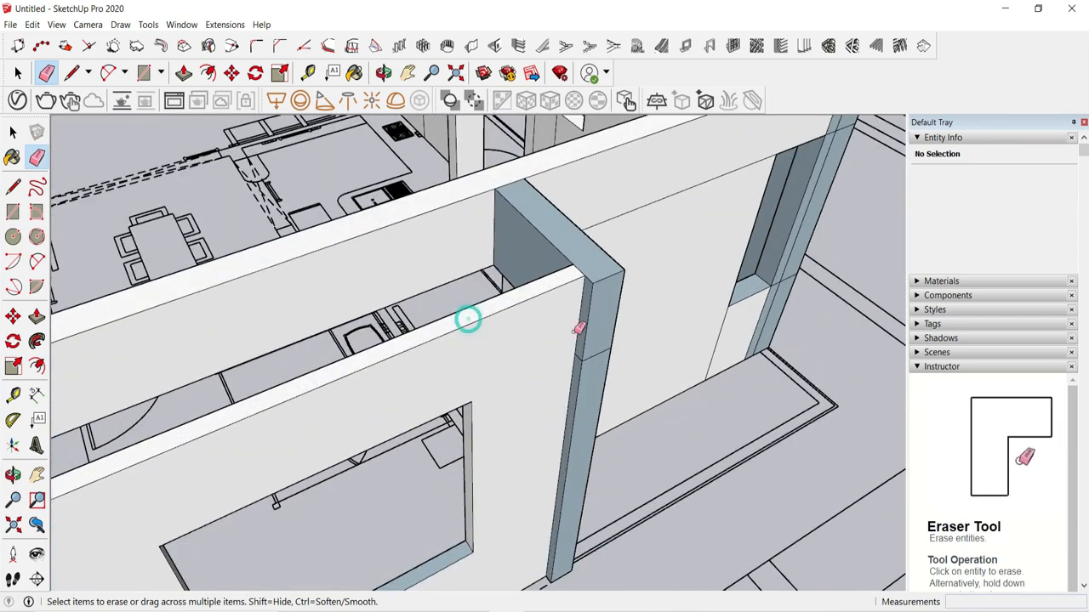
# Step: Erase the leftover edges where the corner doorway's lintel meets the adjoining outer wall
pyautogui.moveTo(425, 294); pyautogui.dragTo(712, 227, button='middle')
pyautogui.scroll(-3, 711, 226)
pyautogui.moveTo(467, 285); pyautogui.dragTo(423, 285, button='middle')
pyautogui.scroll(3, 423, 280)
pyautogui.moveTo(366, 319)
pyautogui.mouseDown(button='middle')
pyautogui.moveTo(222, 342)
pyautogui.moveTo(466, 264)
pyautogui.mouseUp(button='middle')
pyautogui.moveTo(331, 384); pyautogui.dragTo(551, 181, button='middle')
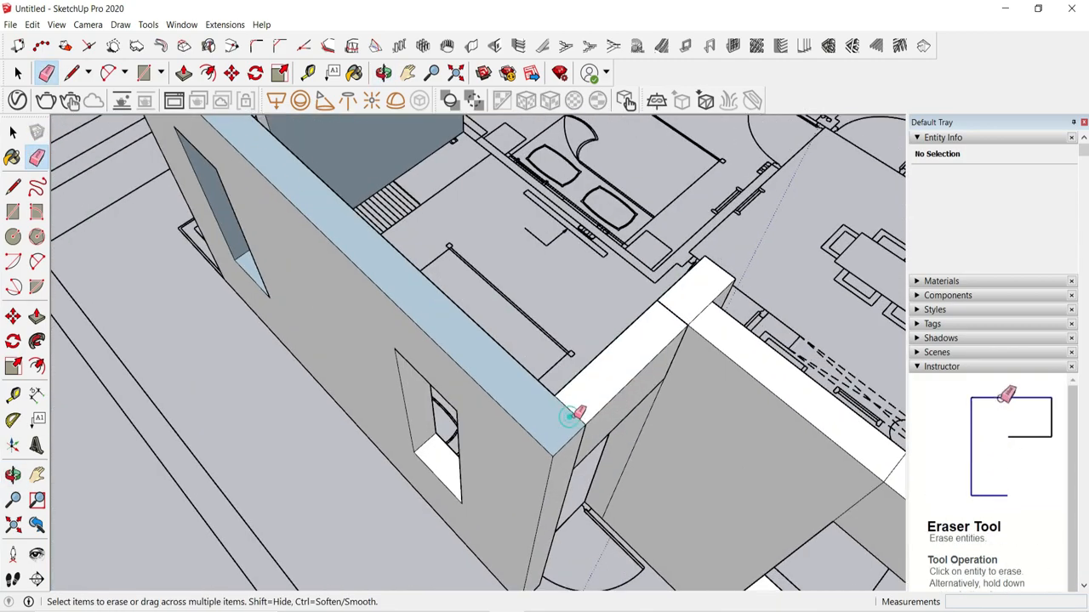
pyautogui.moveTo(579, 412); pyautogui.dragTo(630, 233, button='middle')
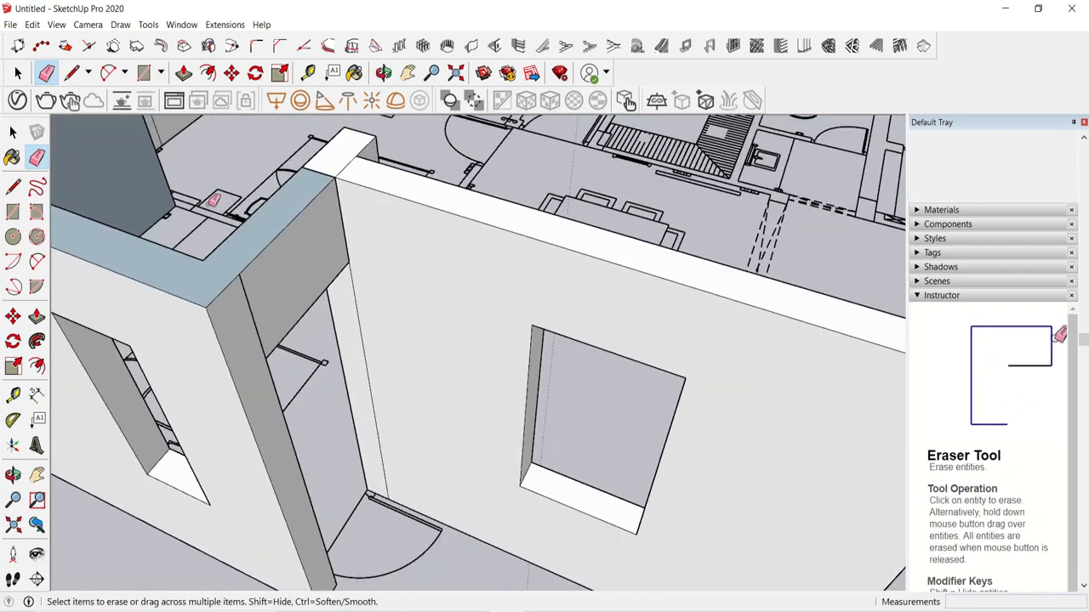
# Step: Align the wall section behind the corner doorway with Push/Pull and erase the remaining seams on its top
pyautogui.press('p')
pyautogui.moveTo(214, 201); pyautogui.dragTo(239, 281, button='middle')
pyautogui.moveTo(276, 146); pyautogui.dragTo(316, 195, button='middle')
pyautogui.scroll(3, 315, 195)
pyautogui.click(315, 195)
pyautogui.click(230, 178)
pyautogui.moveTo(230, 177)
pyautogui.mouseDown(button='middle')
pyautogui.moveTo(471, 330)
pyautogui.moveTo(569, 294)
pyautogui.moveTo(405, 305)
pyautogui.mouseUp(button='middle')
pyautogui.scroll(5, 510, 332)
pyautogui.press('e')
pyautogui.scroll(-10, 292, 290)
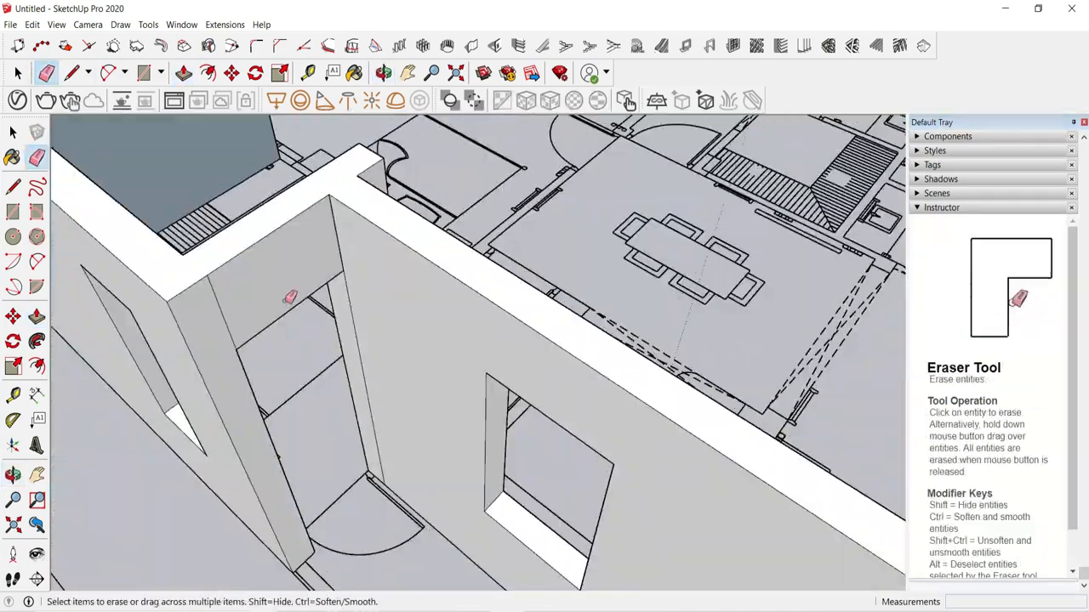
# Step: Align the windowed wall section with the adjoining blank wall using Push/Pull and erase the seam between them
pyautogui.scroll(5, 589, 231)
pyautogui.moveTo(589, 231)
pyautogui.mouseDown(button='middle')
pyautogui.moveTo(323, 303)
pyautogui.moveTo(301, 332)
pyautogui.moveTo(518, 261)
pyautogui.moveTo(445, 228)
pyautogui.moveTo(469, 507)
pyautogui.moveTo(413, 345)
pyautogui.moveTo(837, 193)
pyautogui.mouseUp(button='middle')
pyautogui.moveTo(832, 230)
pyautogui.mouseDown(button='middle')
pyautogui.moveTo(802, 329)
pyautogui.moveTo(703, 253)
pyautogui.moveTo(705, 219)
pyautogui.moveTo(575, 263)
pyautogui.moveTo(583, 382)
pyautogui.moveTo(428, 275)
pyautogui.mouseUp(button='middle')
pyautogui.click(183, 73)
pyautogui.scroll(3, 489, 274)
pyautogui.click(504, 285)
pyautogui.click(481, 262)
pyautogui.click(46, 73)
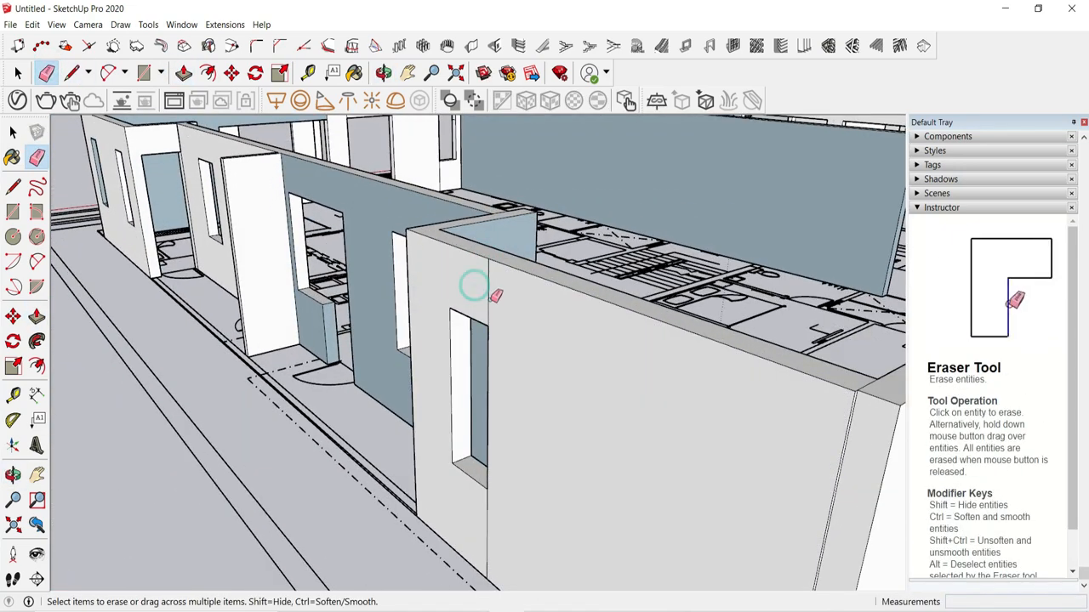
# Step: Try to erase the seam at the far outer corner of the wall, and undo it
pyautogui.scroll(-3, 448, 489)
pyautogui.moveTo(448, 488); pyautogui.dragTo(474, 382, button='middle')
pyautogui.scroll(3, 592, 374)
pyautogui.click(598, 372)
pyautogui.hotkey('ctrl', 'z')
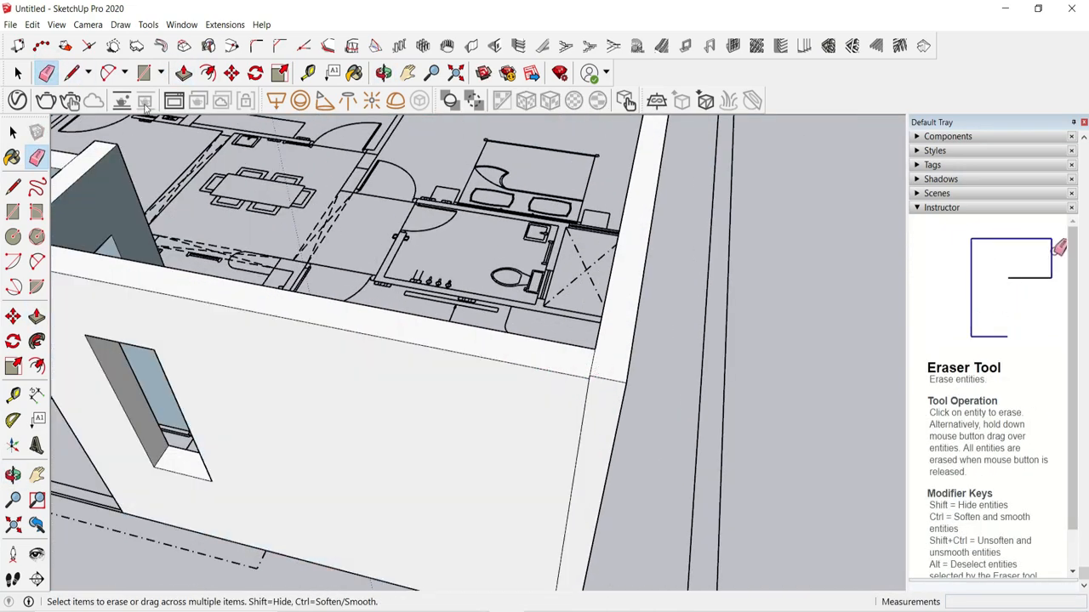
pyautogui.click(183, 73)
pyautogui.scroll(1, 593, 380)
pyautogui.click(51, 79)
pyautogui.click(568, 392)
pyautogui.hotkey('ctrl', 'z')
# Step: Pull a lintel across the open gap above the sill in the long rear wall
pyautogui.moveTo(581, 362); pyautogui.dragTo(1, 482, button='middle')
pyautogui.click(183, 74)
pyautogui.scroll(4, 440, 364)
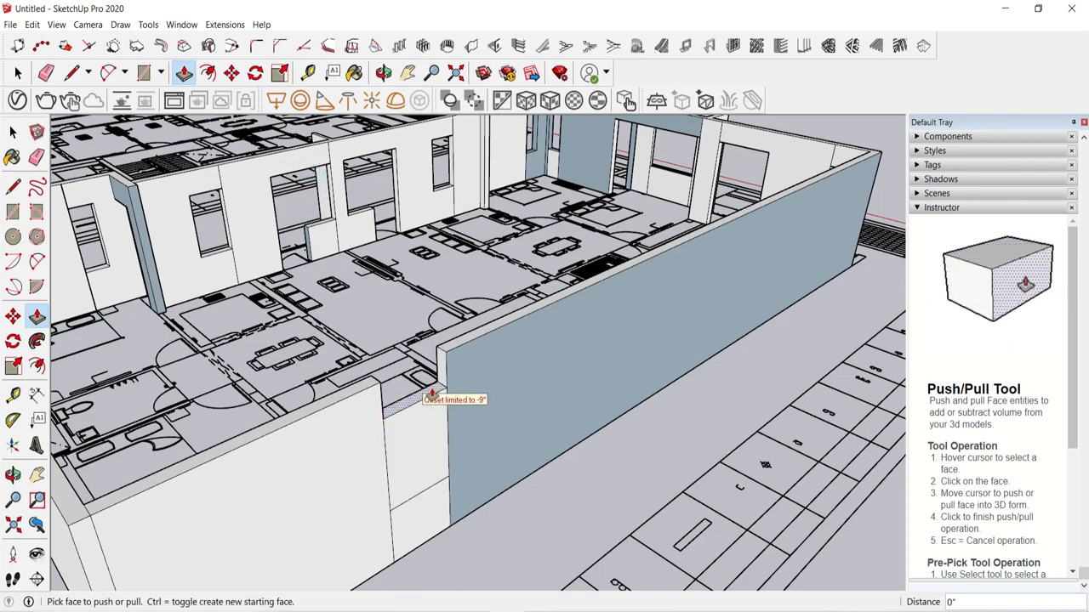
pyautogui.click(405, 364)
# Step: Erase the leftover seams above and below the rear window on both faces of the long wall
pyautogui.scroll(-3, 405, 364)
pyautogui.moveTo(405, 364); pyautogui.dragTo(191, 415, button='middle')
pyautogui.press('e')
pyautogui.scroll(2, 170, 413)
pyautogui.moveTo(136, 419); pyautogui.dragTo(202, 399)
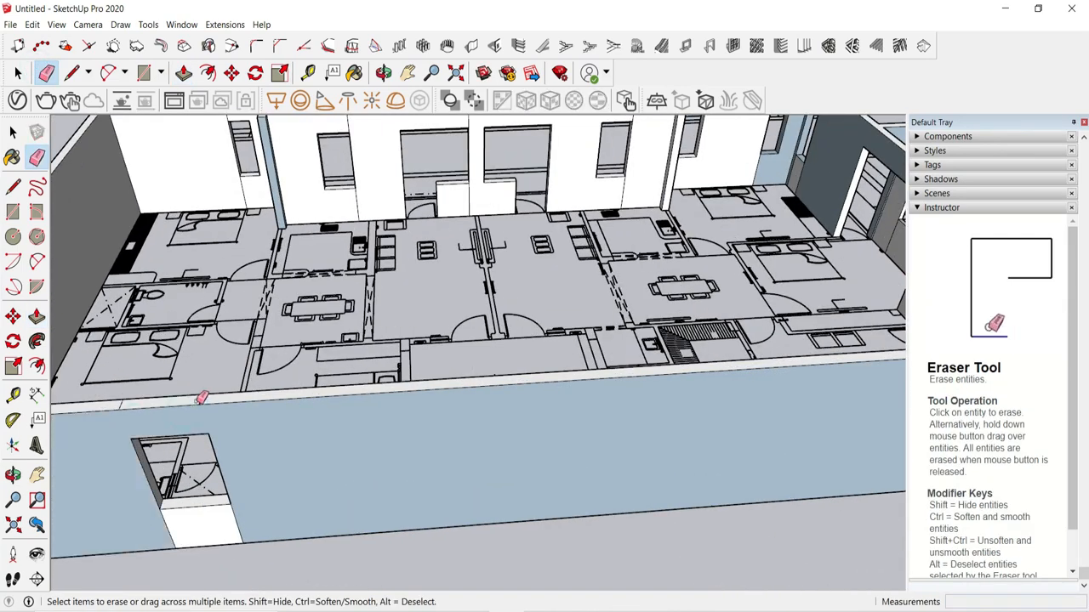
pyautogui.moveTo(170, 528); pyautogui.dragTo(238, 519)
pyautogui.moveTo(238, 517)
pyautogui.mouseDown(button='middle')
pyautogui.moveTo(839, 420)
pyautogui.moveTo(765, 315)
pyautogui.mouseUp(button='middle')
pyautogui.moveTo(749, 250); pyautogui.dragTo(690, 229)
pyautogui.moveTo(692, 314); pyautogui.dragTo(737, 328)
# Step: Try to erase the vertical seam beside the doorway next to the projecting frame, and undo it
pyautogui.scroll(-4, 736, 328)
pyautogui.moveTo(737, 329)
pyautogui.mouseDown(button='middle')
pyautogui.moveTo(628, 340)
pyautogui.moveTo(469, 513)
pyautogui.mouseUp(button='middle')
pyautogui.scroll(8, 553, 344)
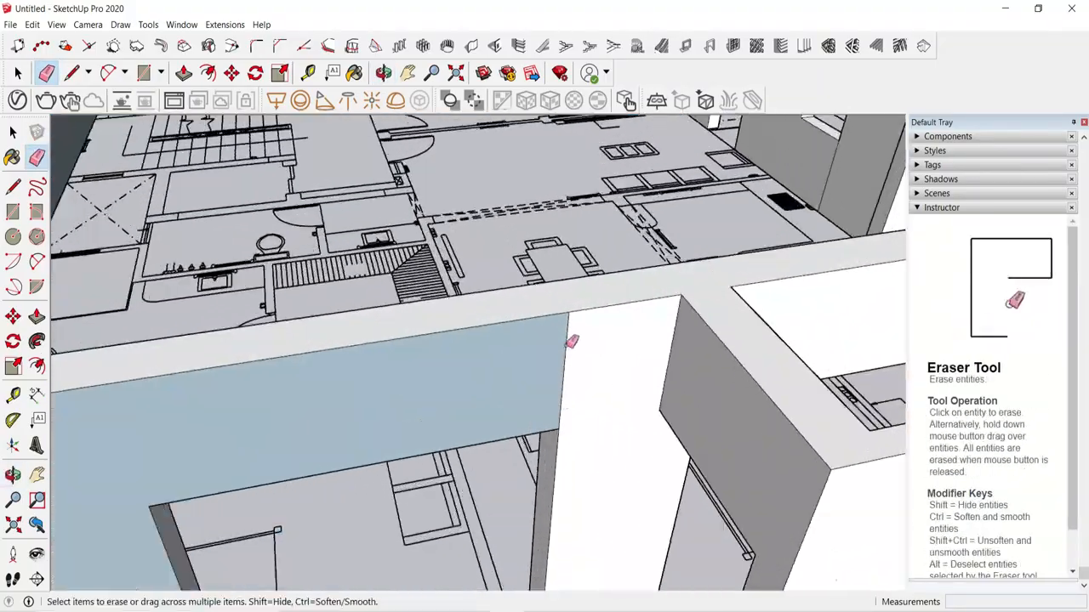
pyautogui.click(566, 343)
pyautogui.hotkey('ctrl', 'z')
# Step: Push the wall face beside the doorway flush with its neighbouring face and erase the vertical seam between them
pyautogui.scroll(4, 536, 302)
pyautogui.press('p')
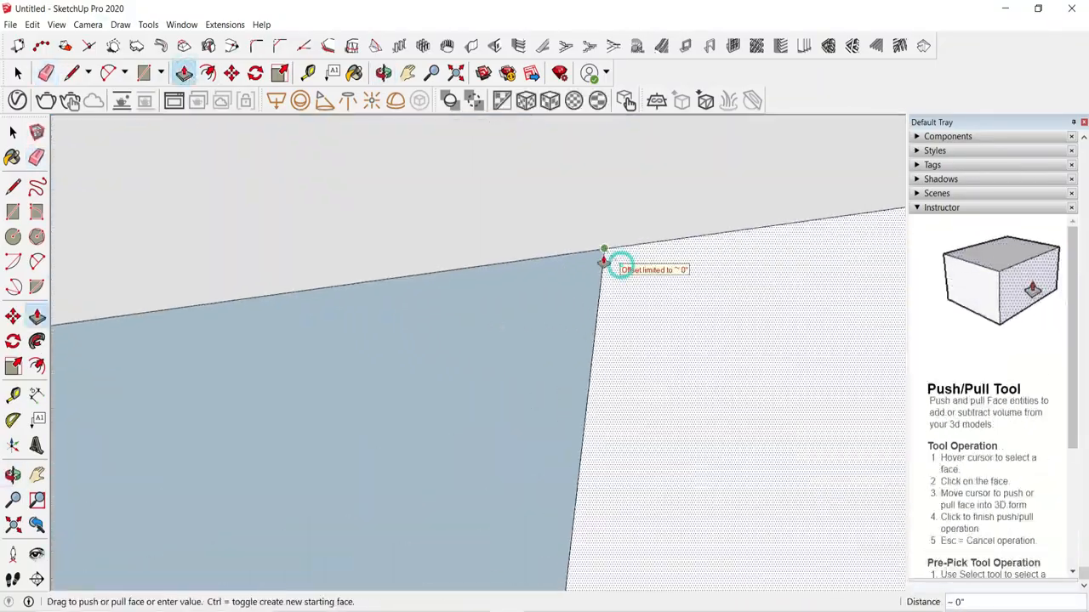
pyautogui.click(603, 258)
pyautogui.click(612, 234)
pyautogui.scroll(-4, 646, 244)
pyautogui.moveTo(645, 285)
pyautogui.mouseDown(button='middle')
pyautogui.moveTo(651, 213)
pyautogui.moveTo(625, 272)
pyautogui.mouseUp(button='middle')
pyautogui.press('e')
pyautogui.click(608, 282)
# Step: Make a group of all the connected wall geometry on the second plan and select that group
pyautogui.moveTo(595, 234)
pyautogui.mouseDown(button='middle')
pyautogui.moveTo(562, 299)
pyautogui.moveTo(574, 359)
pyautogui.mouseUp(button='middle')
pyautogui.scroll(-5, 562, 299)
pyautogui.press('space')
pyautogui.scroll(-3, 587, 306)
pyautogui.moveTo(600, 294)
pyautogui.mouseDown(button='middle')
pyautogui.moveTo(493, 329)
pyautogui.moveTo(562, 391)
pyautogui.moveTo(476, 365)
pyautogui.mouseUp(button='middle')
pyautogui.scroll(4, 498, 338)
pyautogui.click(472, 339)
pyautogui.tripleClick(472, 339)
pyautogui.rightClick(476, 336)
pyautogui.click(515, 447)
pyautogui.scroll(-4, 511, 383)
pyautogui.scroll(-4, 502, 383)
pyautogui.click(508, 392)
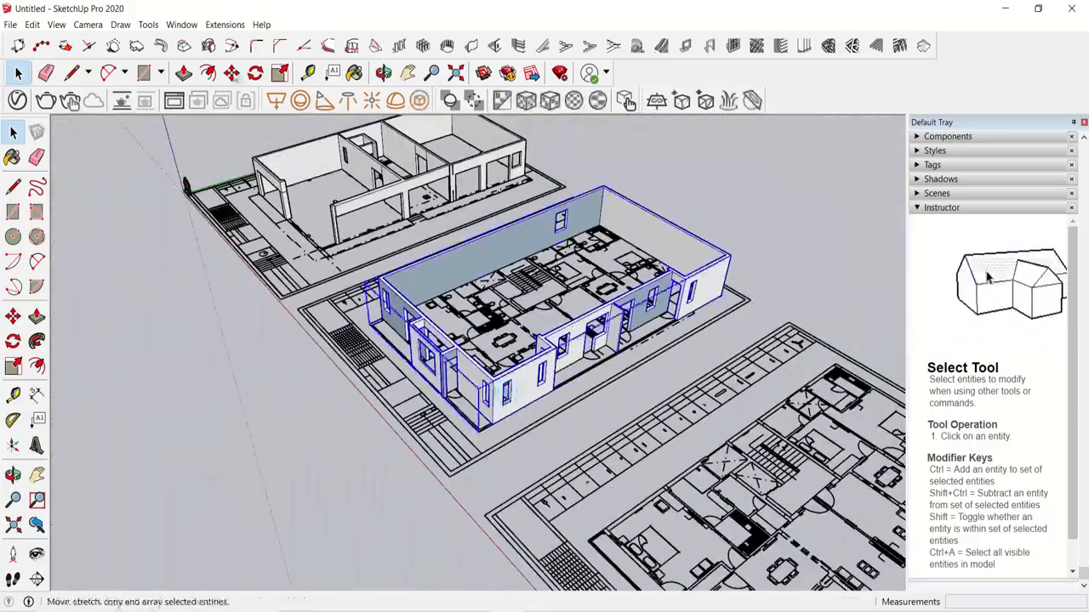
# Step: Try to copy the wall group towards the third plan using its outer corner as base point, and cancel it
pyautogui.click(232, 75)
pyautogui.scroll(5, 486, 429)
pyautogui.click(505, 430)
pyautogui.press('ctrl')
pyautogui.scroll(-7, 506, 426)
pyautogui.scroll(10, 510, 421)
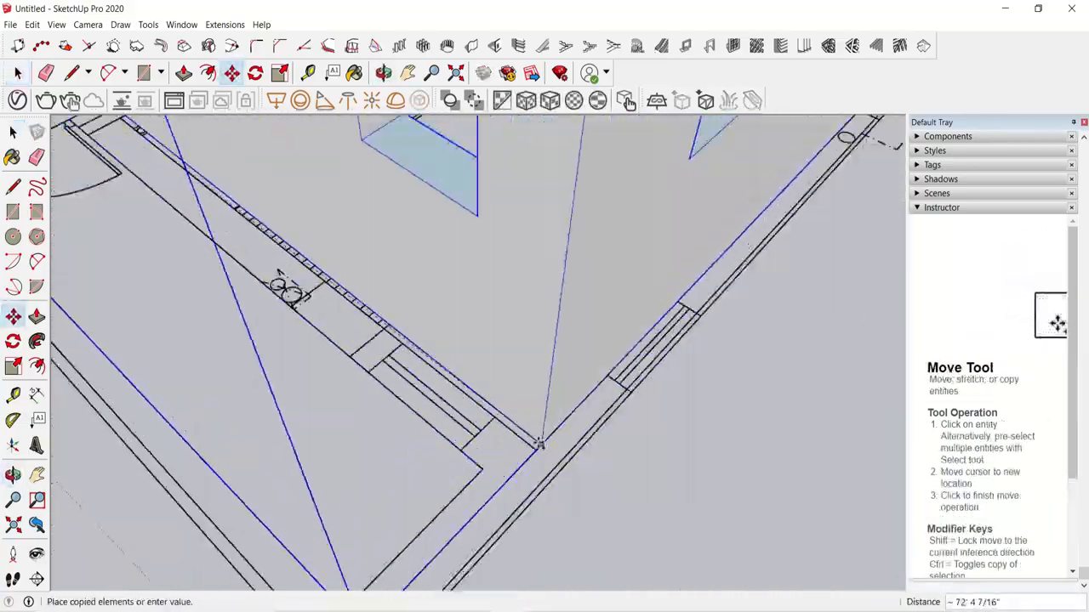
pyautogui.scroll(-3, 525, 455)
pyautogui.press('Escape')
# Step: Copy the wall group onto the third plan, using the base corner of the projecting front wall as reference point
pyautogui.scroll(-5, 526, 455)
pyautogui.moveTo(525, 455); pyautogui.dragTo(624, 388, button='middle')
pyautogui.moveTo(188, 298); pyautogui.dragTo(297, 340, button='middle')
pyautogui.scroll(8, 266, 459)
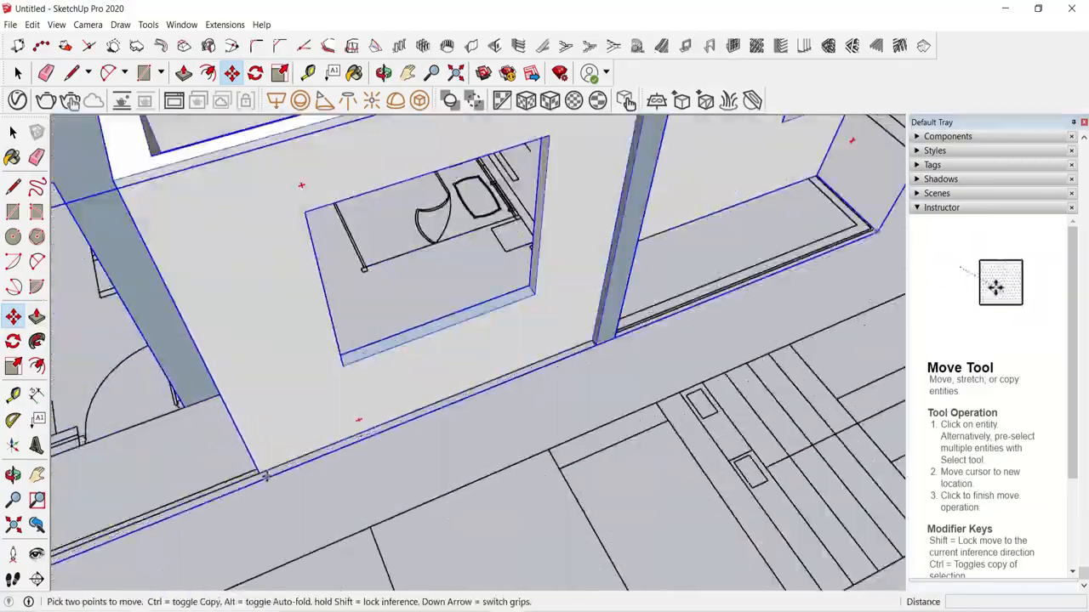
pyautogui.click(266, 478)
pyautogui.scroll(-6, 266, 478)
pyautogui.scroll(8, 302, 370)
pyautogui.click(302, 370)
pyautogui.scroll(-6, 302, 370)
pyautogui.scroll(3, 568, 432)
# Step: Open the copied wall group for editing and push the central projecting partition wall back flush with the facade
pyautogui.click(17, 73)
pyautogui.scroll(6, 354, 356)
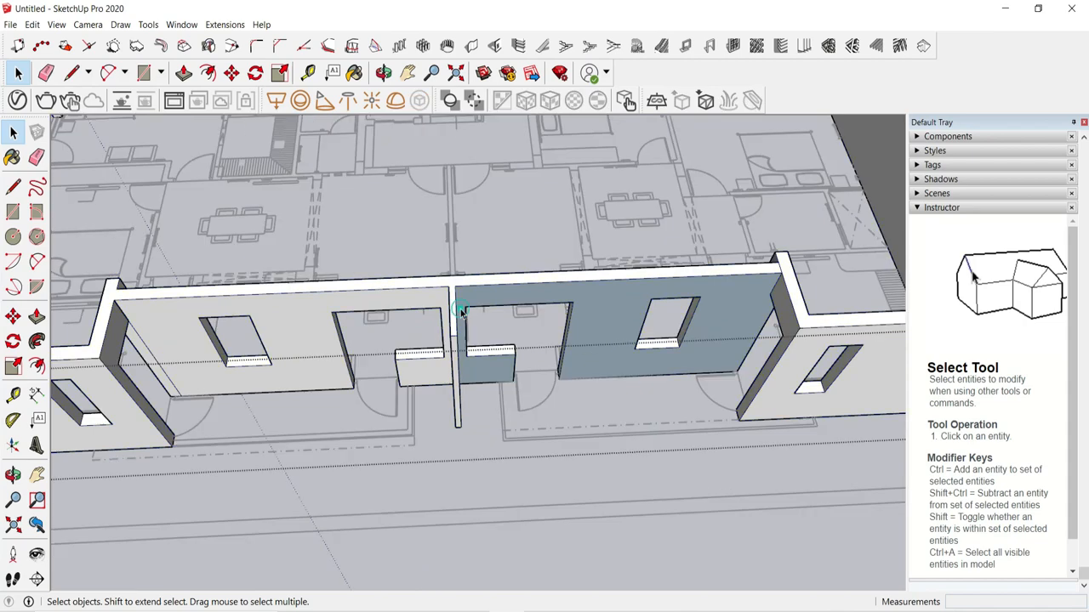
pyautogui.press('p')
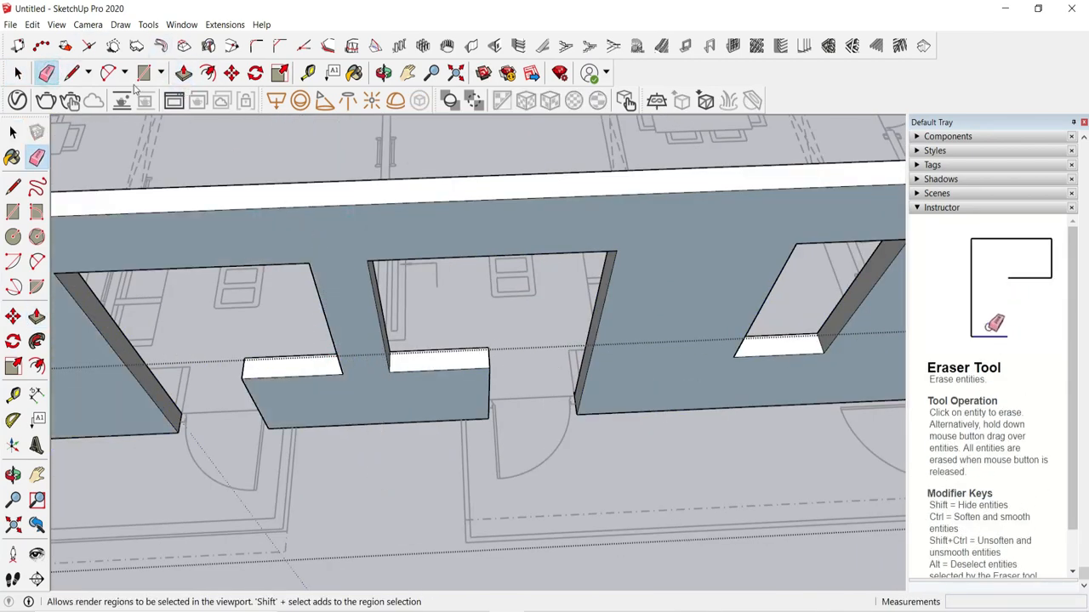
# Step: Push/pull the wall faces around the central facade openings of the copied group to adapt them to the third plan
pyautogui.press('space')
pyautogui.moveTo(414, 348); pyautogui.dragTo(476, 277, button='middle')
pyautogui.press('p')
pyautogui.scroll(1, 428, 246)
pyautogui.click(513, 241)
pyautogui.click(539, 439)
pyautogui.moveTo(586, 357); pyautogui.dragTo(548, 463, button='middle')
pyautogui.click(570, 230)
pyautogui.click(576, 429)
# Step: Copy the third plan's wall group onto the next plan, using the outer base corner as reference point
pyautogui.scroll(-4, 573, 413)
pyautogui.scroll(2, 539, 304)
pyautogui.moveTo(539, 340); pyautogui.dragTo(562, 484, button='middle')
pyautogui.moveTo(490, 433); pyautogui.dragTo(435, 434, button='middle')
pyautogui.click(443, 427)
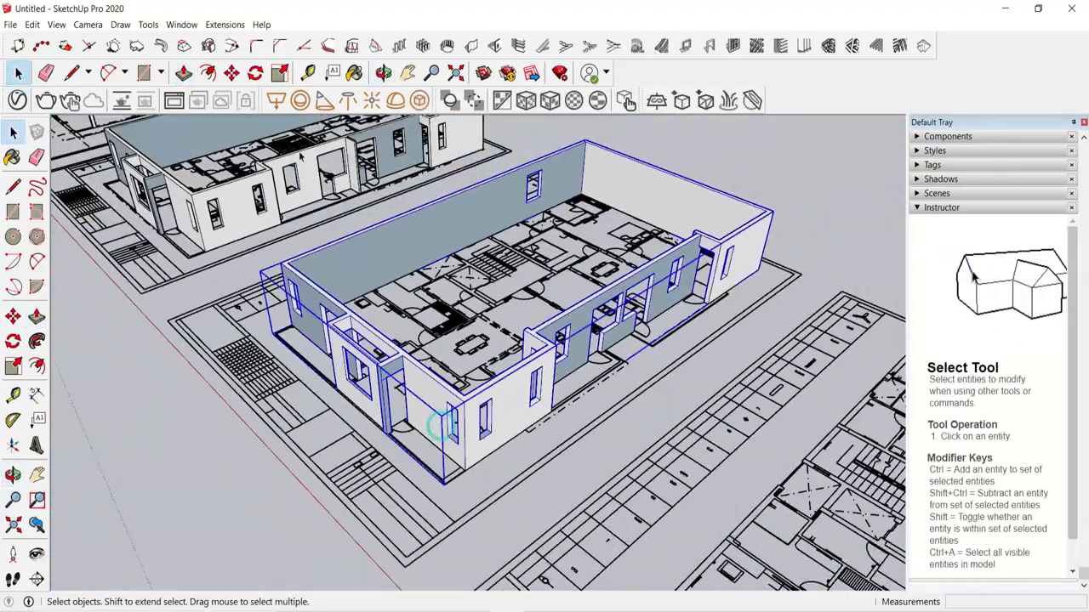
pyautogui.press('m')
pyautogui.scroll(5, 452, 501)
pyautogui.click(455, 520)
pyautogui.scroll(-6, 425, 366)
pyautogui.press('ctrl')
pyautogui.moveTo(545, 366); pyautogui.dragTo(719, 446, button='middle')
pyautogui.scroll(8, 633, 444)
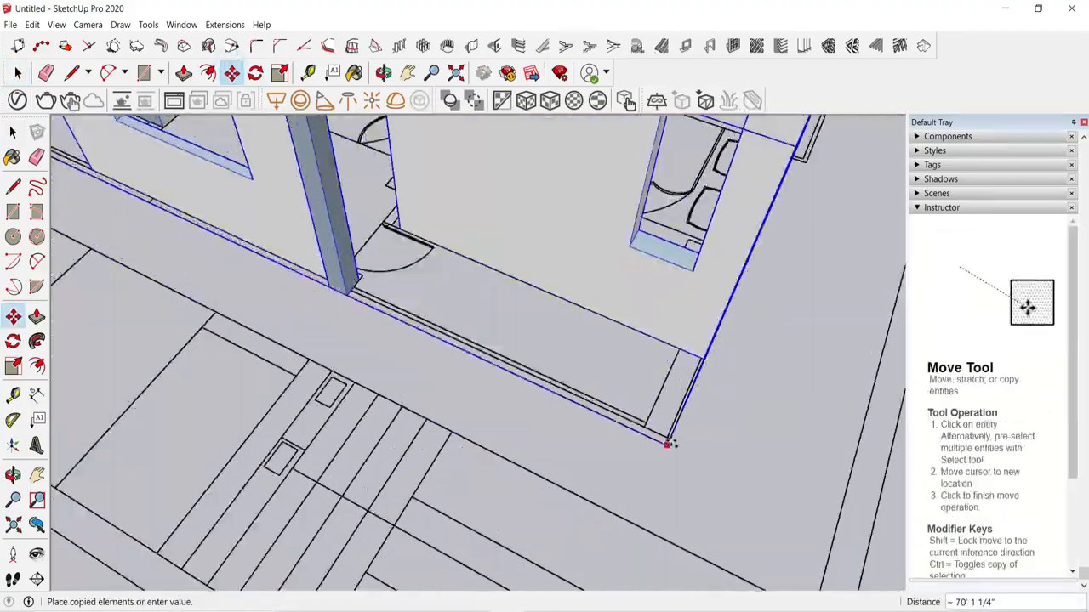
pyautogui.click(673, 445)
# Step: Trace the staircase and shaft walls of the roof-level plan with rectangles snapped to the plan lines
pyautogui.scroll(-8, 216, 309)
pyautogui.moveTo(647, 315); pyautogui.dragTo(587, 340, button='middle')
pyautogui.scroll(2, 549, 140)
pyautogui.click(403, 224)
pyautogui.moveTo(404, 223); pyautogui.dragTo(396, 269, button='middle')
pyautogui.click(368, 285)
pyautogui.scroll(4, 365, 285)
pyautogui.scroll(3, 615, 316)
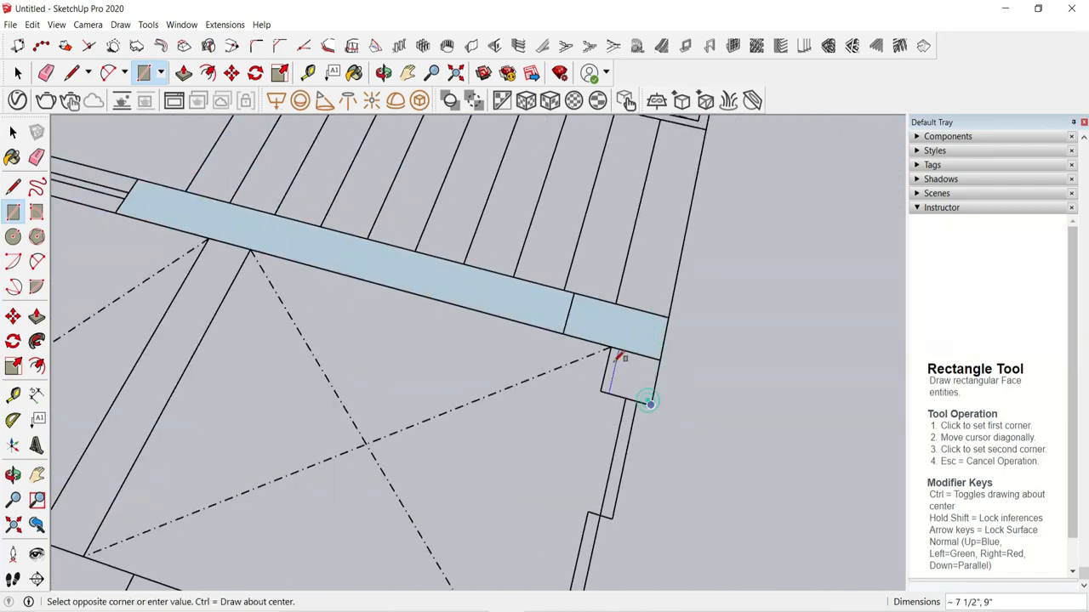
pyautogui.scroll(1, 579, 305)
pyautogui.click(578, 307)
pyautogui.click(531, 328)
pyautogui.click(210, 242)
pyautogui.scroll(-4, 294, 250)
pyautogui.scroll(3, 551, 322)
pyautogui.click(512, 338)
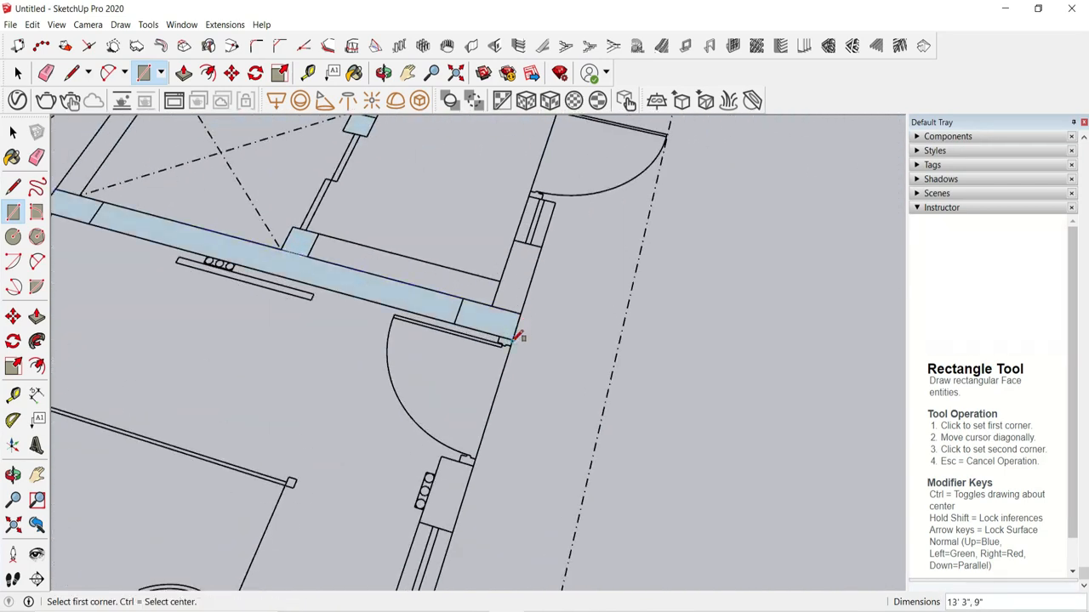
# Step: Trace the short front wall segments beside the two door openings with rectangles
pyautogui.scroll(-2, 523, 349)
pyautogui.click(506, 324)
pyautogui.scroll(-3, 511, 321)
pyautogui.click(611, 272)
pyautogui.click(752, 159)
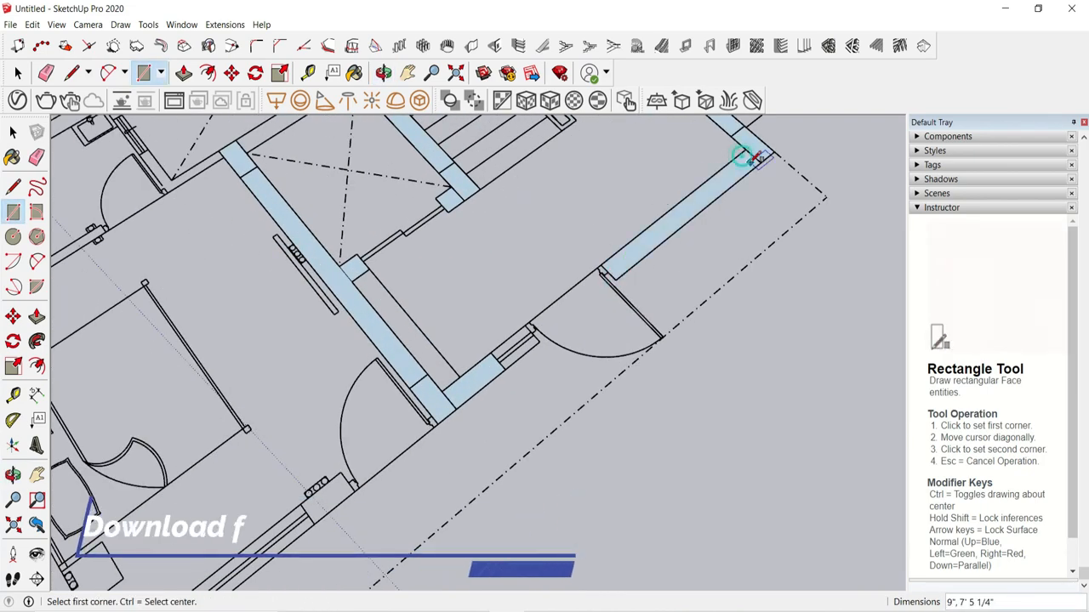
# Step: Trace the outer bathroom and bedroom walls and the partition between the two rooms with rectangles
pyautogui.scroll(-5, 750, 159)
pyautogui.scroll(4, 564, 173)
pyautogui.click(563, 171)
pyautogui.scroll(2, 412, 289)
pyautogui.scroll(-3, 416, 317)
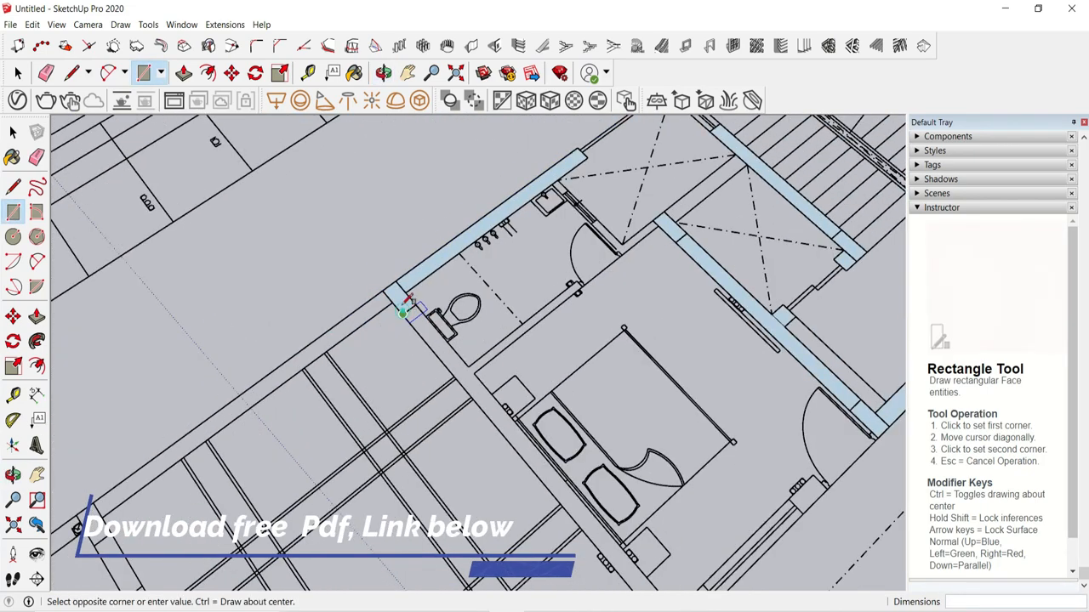
pyautogui.scroll(2, 608, 515)
pyautogui.click(609, 517)
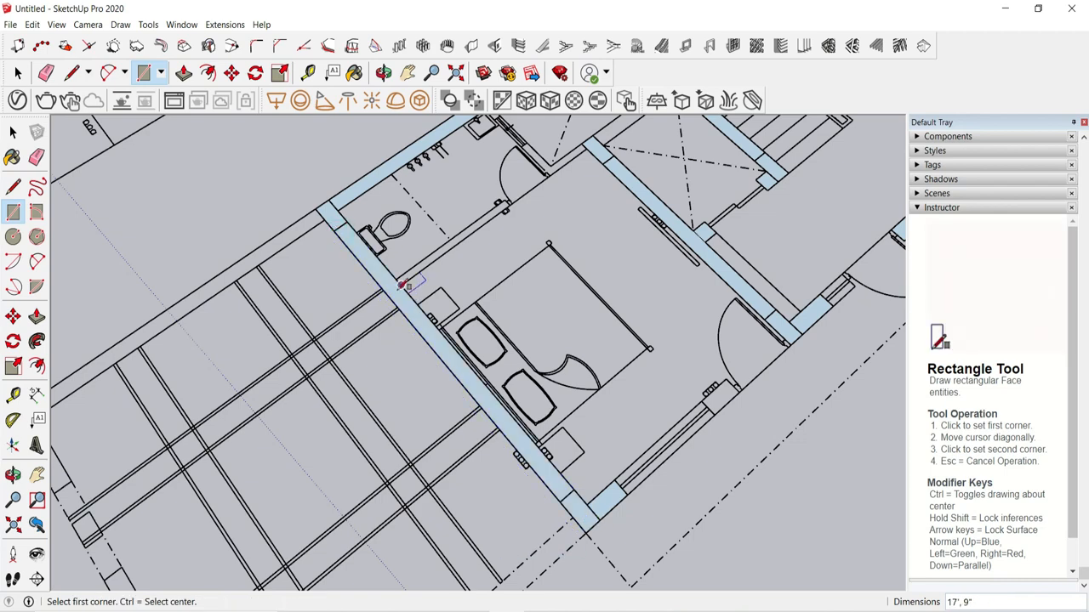
pyautogui.click(508, 201)
pyautogui.scroll(-4, 508, 201)
# Step: Extrude the outer staircase wall 11' and repeat that height on the adjoining stair and shaft walls
pyautogui.press('p')
pyautogui.scroll(4, 575, 190)
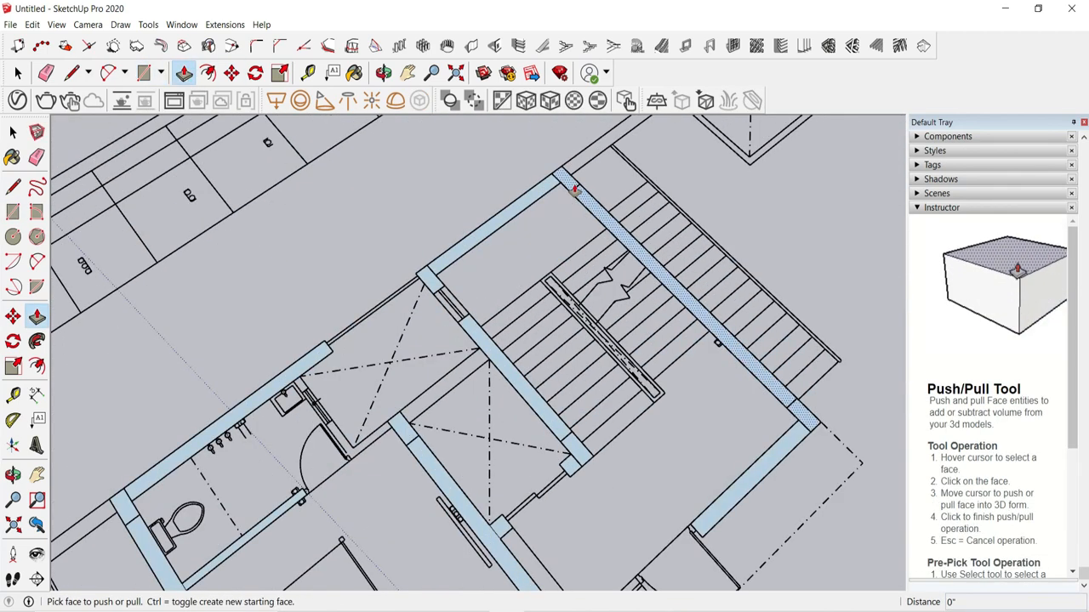
pyautogui.write("11'")
pyautogui.press('Return')
pyautogui.doubleClick(540, 195)
pyautogui.doubleClick(428, 280)
pyautogui.doubleClick(468, 329)
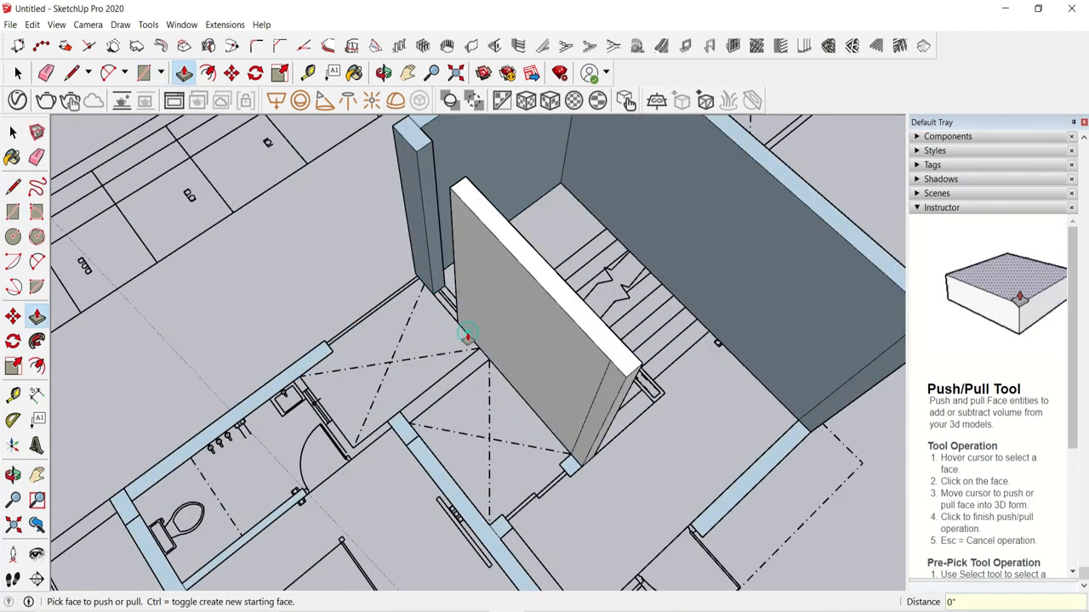
# Step: Extrude the remaining traced bathroom, bedroom and front walls to the same 11' height
pyautogui.doubleClick(262, 398)
pyautogui.scroll(1, 450, 400)
pyautogui.doubleClick(427, 406)
pyautogui.scroll(-3, 426, 406)
pyautogui.doubleClick(631, 410)
pyautogui.doubleClick(452, 361)
pyautogui.scroll(-3, 708, 341)
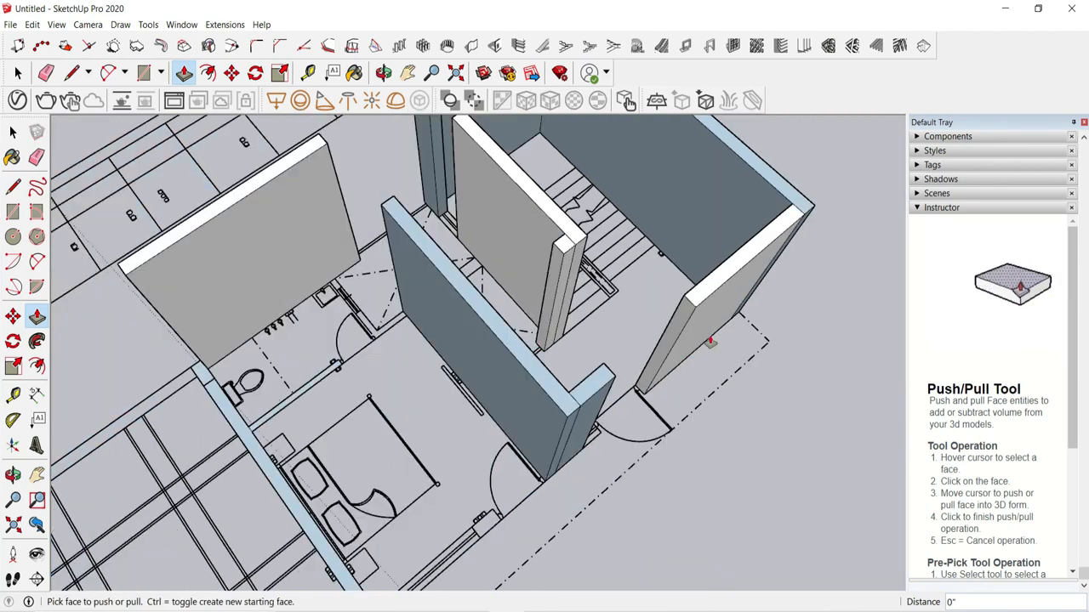
pyautogui.scroll(3, 213, 371)
pyautogui.doubleClick(224, 393)
pyautogui.doubleClick(345, 425)
# Step: Pull the divided end faces of the bedroom's front corner wall across the opening to form the window's lintel and sill wall
pyautogui.moveTo(361, 455); pyautogui.dragTo(323, 470, button='middle')
pyautogui.click(323, 469)
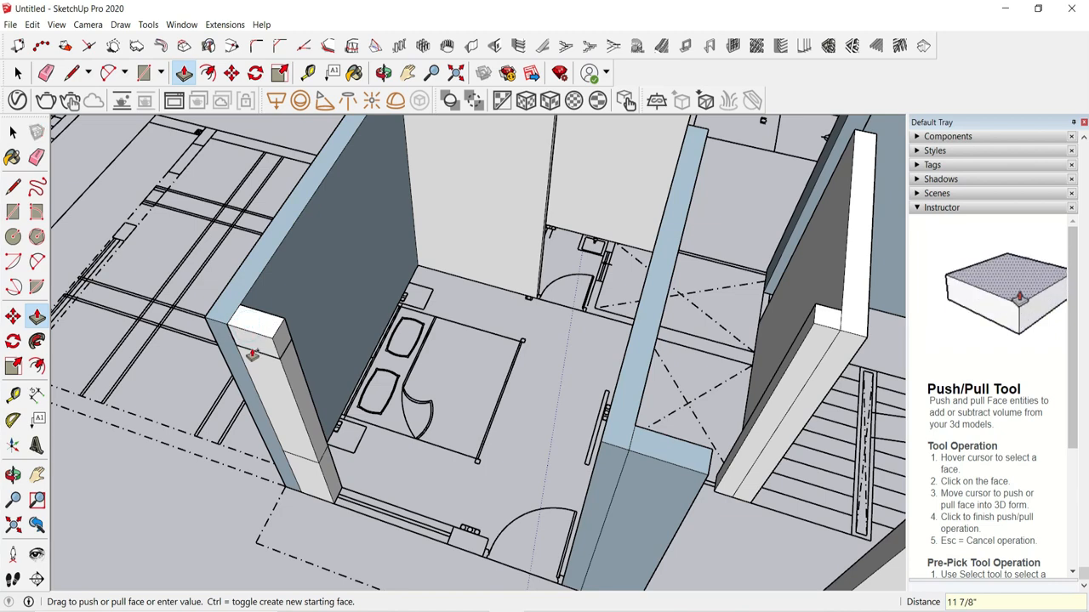
pyautogui.press('ctrl')
pyautogui.click(279, 354)
pyautogui.scroll(-1, 353, 360)
pyautogui.click(438, 516)
pyautogui.scroll(-2, 340, 434)
# Step: Divide the end face of the front wall between the two doors at the sill and lintel heights
pyautogui.moveTo(409, 463); pyautogui.dragTo(311, 418, button='middle')
pyautogui.press('l')
pyautogui.press('t')
pyautogui.scroll(3, 362, 298)
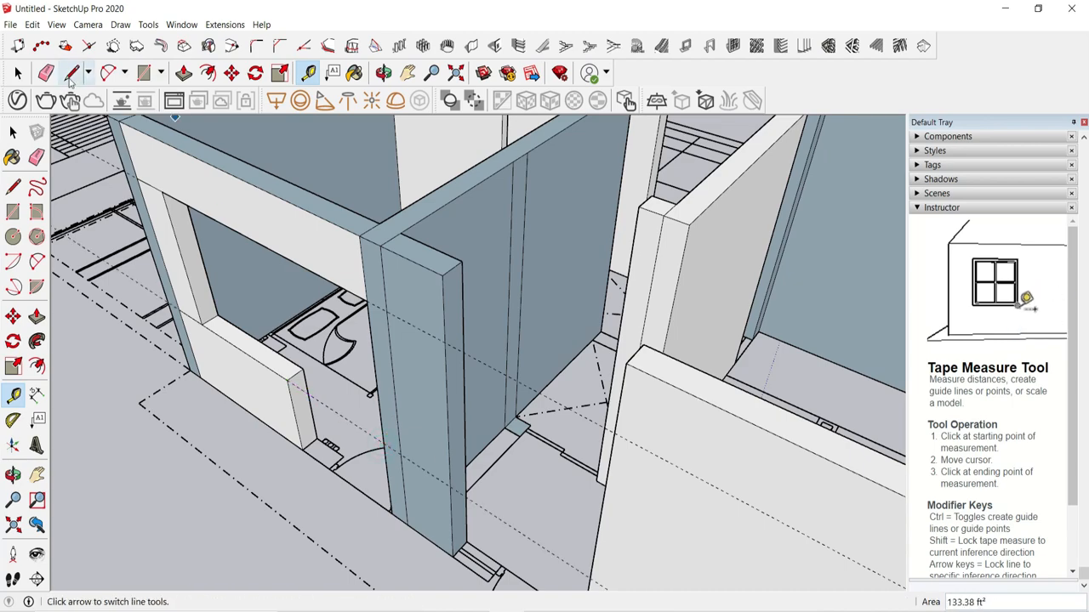
pyautogui.click(463, 328)
pyautogui.moveTo(453, 483); pyautogui.dragTo(445, 440, button='middle')
pyautogui.click(445, 439)
pyautogui.click(461, 426)
# Step: Push/pull the divided front wall end to form the lintel and sill wall of the second window and door opening
pyautogui.scroll(-5, 459, 421)
pyautogui.moveTo(502, 387); pyautogui.dragTo(418, 377, button='middle')
pyautogui.moveTo(183, 379)
pyautogui.mouseDown(button='middle')
pyautogui.moveTo(304, 382)
pyautogui.moveTo(230, 366)
pyautogui.mouseUp(button='middle')
pyautogui.click(183, 74)
pyautogui.scroll(2, 364, 350)
pyautogui.scroll(4, 391, 459)
pyautogui.click(395, 468)
pyautogui.click(180, 324)
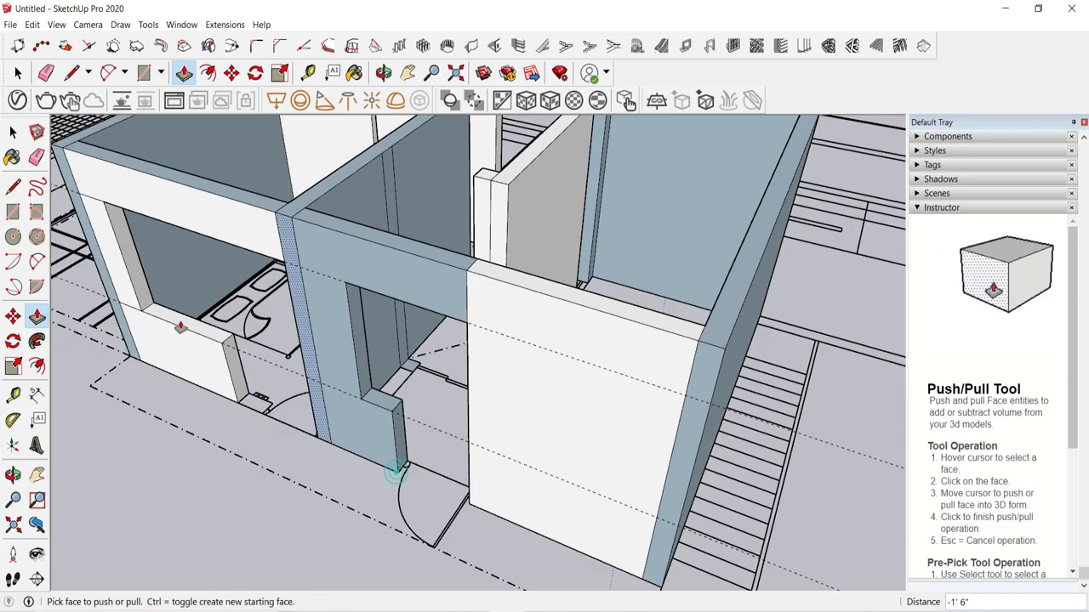
# Step: Draw a narrow rectangle across the shaft gap between the rear wall ends and pull it up level with the adjoining walls
pyautogui.moveTo(180, 324); pyautogui.dragTo(421, 437, button='middle')
pyautogui.scroll(2, 408, 408)
pyautogui.click(355, 372)
pyautogui.click(355, 372)
pyautogui.moveTo(354, 371); pyautogui.dragTo(461, 364, button='middle')
pyautogui.press('r')
pyautogui.scroll(5, 513, 417)
pyautogui.click(511, 416)
pyautogui.moveTo(510, 417); pyautogui.dragTo(736, 553, button='middle')
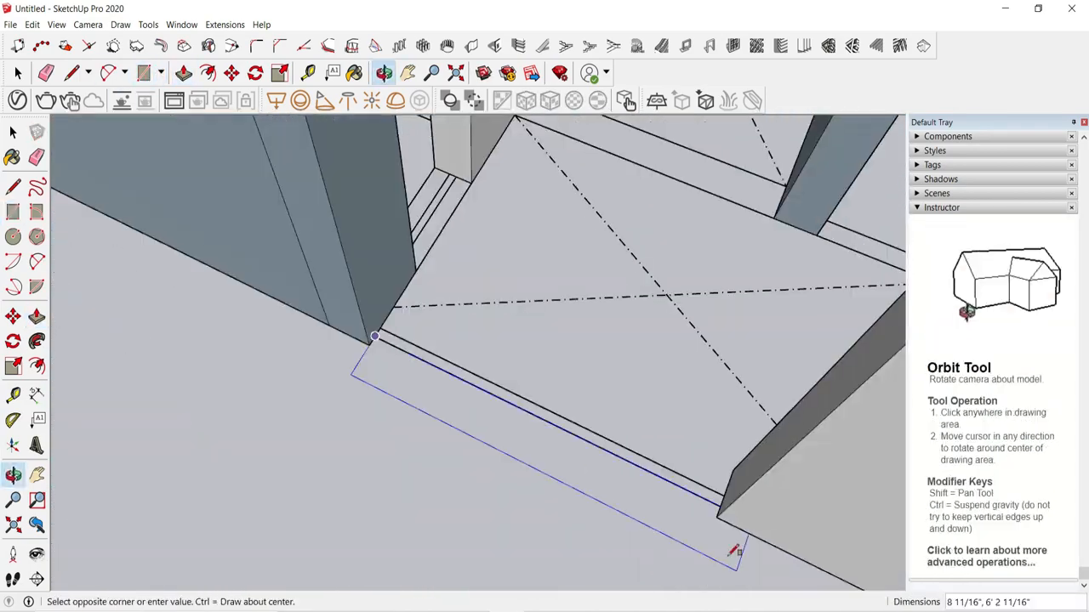
pyautogui.click(185, 75)
pyautogui.click(517, 404)
pyautogui.scroll(-3, 518, 366)
pyautogui.scroll(-3, 515, 345)
pyautogui.click(575, 267)
# Step: Erase the leftover seam lines at the junction beside the new thin rear wall
pyautogui.click(46, 74)
pyautogui.scroll(3, 443, 206)
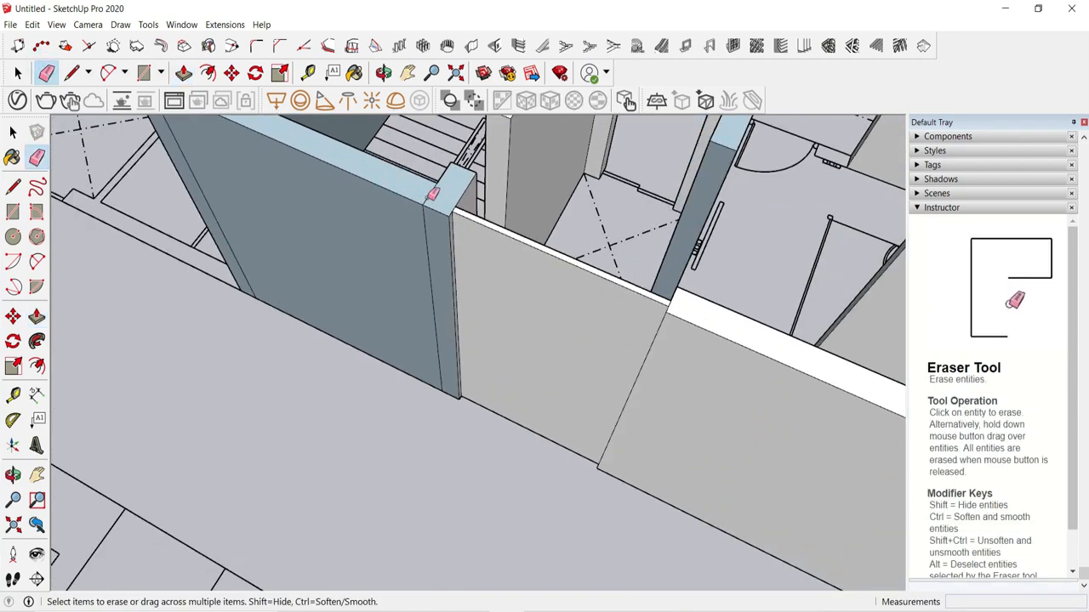
pyautogui.scroll(4, 383, 228)
pyautogui.moveTo(335, 165); pyautogui.dragTo(309, 189)
pyautogui.scroll(-5, 308, 189)
pyautogui.scroll(3, 721, 368)
# Step: Erase the remaining seam lines and guides on the outer walls and front facade
pyautogui.click(697, 402)
pyautogui.moveTo(698, 402)
pyautogui.mouseDown(button='middle')
pyautogui.moveTo(799, 340)
pyautogui.moveTo(622, 356)
pyautogui.moveTo(426, 418)
pyautogui.moveTo(402, 400)
pyautogui.mouseUp(button='middle')
pyautogui.click(749, 270)
pyautogui.scroll(3, 401, 400)
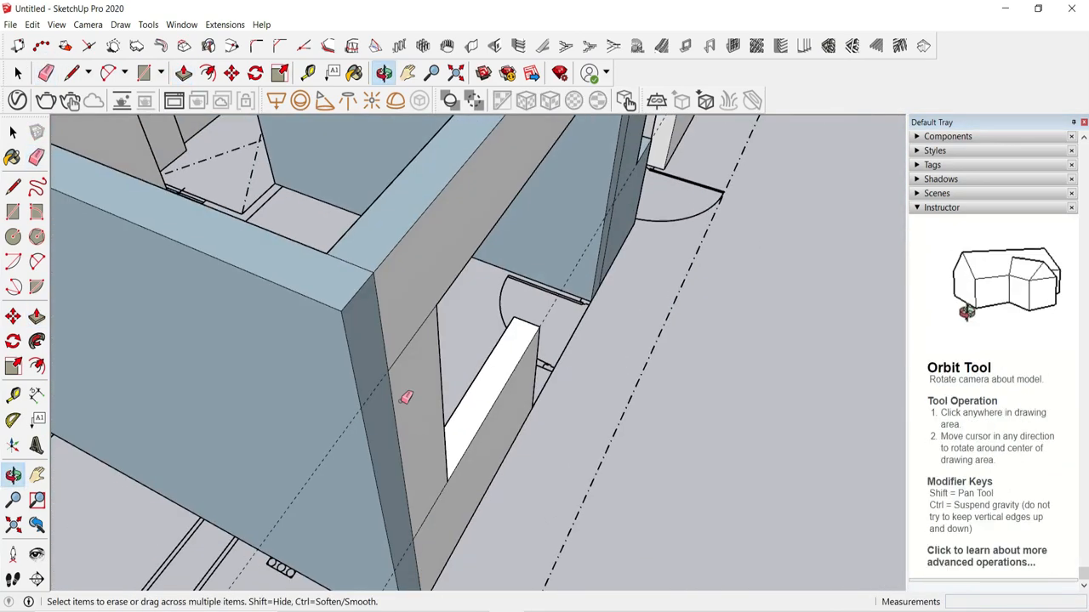
pyautogui.moveTo(432, 508); pyautogui.dragTo(193, 220, button='middle')
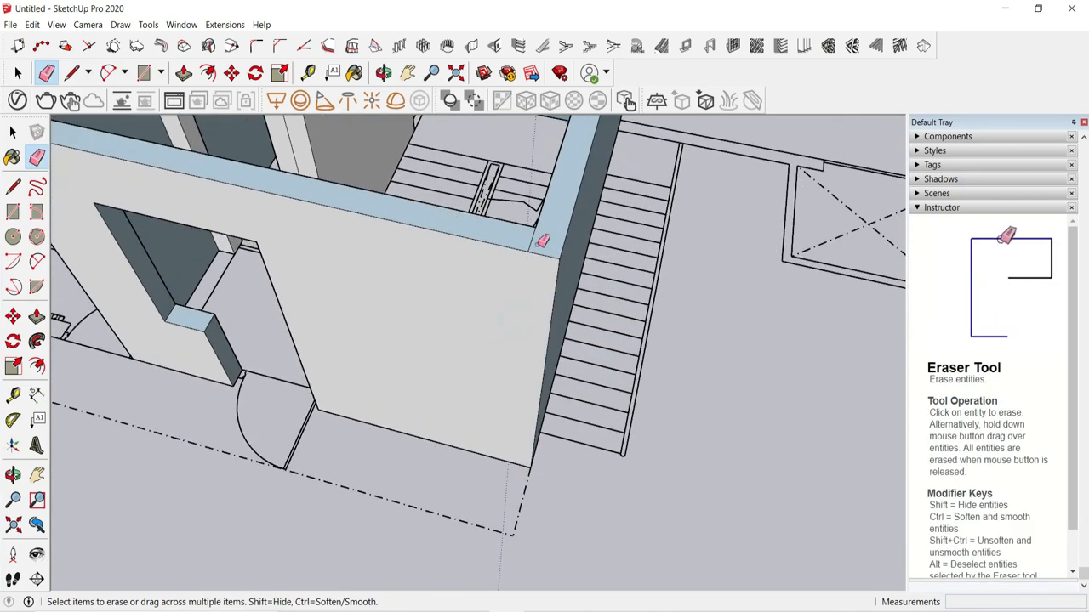
pyautogui.moveTo(539, 244); pyautogui.dragTo(553, 377, button='middle')
pyautogui.moveTo(173, 248)
pyautogui.mouseDown(button='middle')
pyautogui.moveTo(230, 297)
pyautogui.moveTo(549, 345)
pyautogui.mouseUp(button='middle')
pyautogui.scroll(-2, 550, 345)
pyautogui.moveTo(749, 340)
pyautogui.mouseDown(button='middle')
pyautogui.moveTo(620, 382)
pyautogui.moveTo(460, 357)
pyautogui.mouseUp(button='middle')
# Step: Pull the end faces of the inner stair wall across the gap to form the lintel and sill of the window opening
pyautogui.click(184, 73)
pyautogui.scroll(3, 528, 396)
pyautogui.click(521, 389)
pyautogui.moveTo(646, 434)
pyautogui.mouseDown(button='middle')
pyautogui.moveTo(544, 371)
pyautogui.moveTo(1001, 408)
pyautogui.mouseUp(button='middle')
pyautogui.scroll(-4, 543, 371)
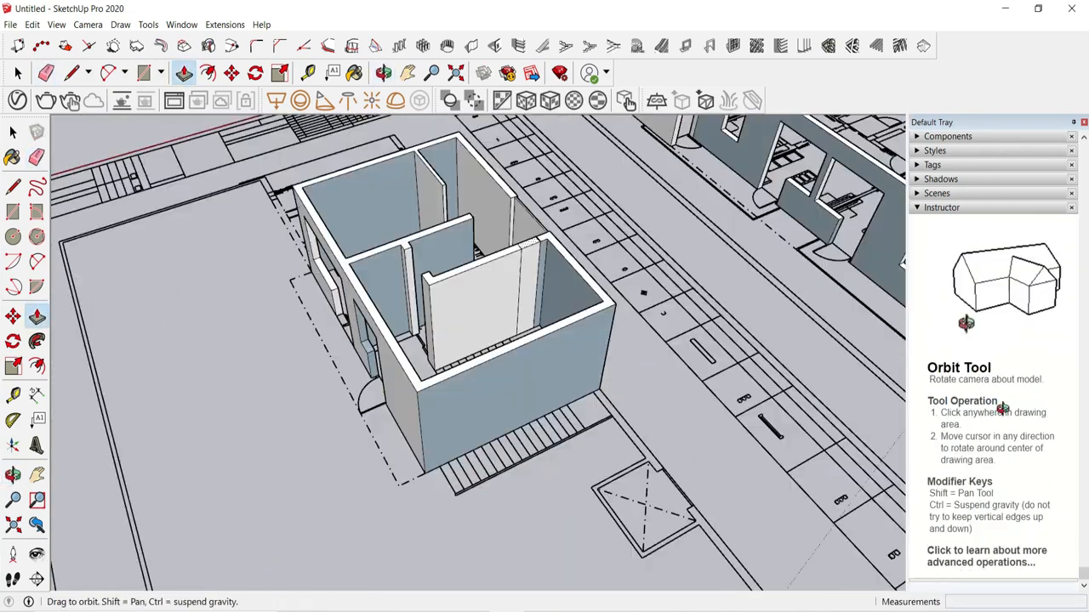
pyautogui.scroll(3, 314, 364)
pyautogui.scroll(-2, 340, 327)
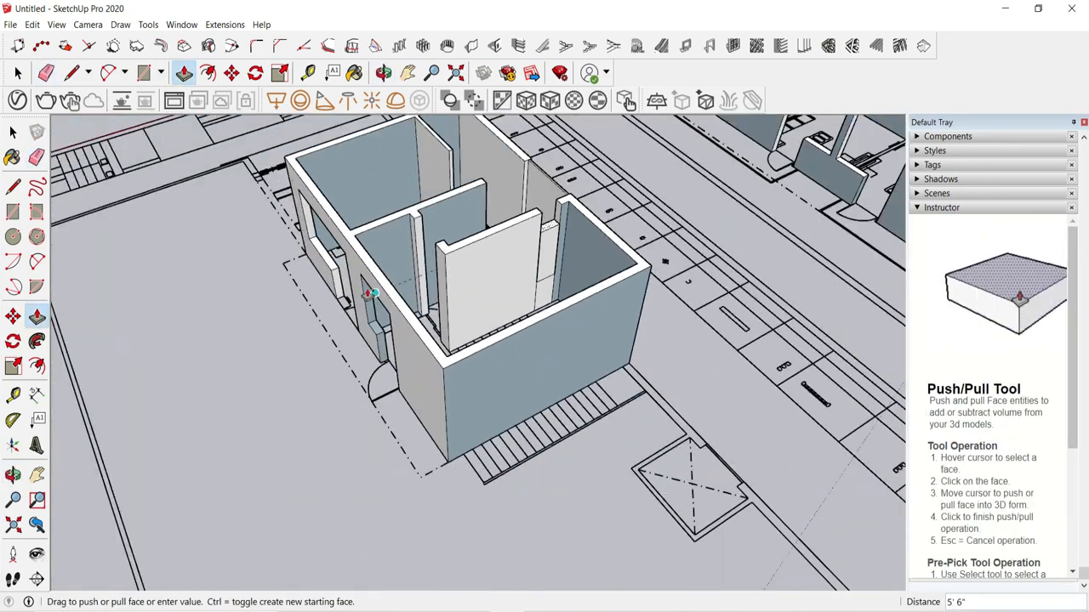
pyautogui.click(543, 222)
pyautogui.scroll(-2, 544, 280)
pyautogui.scroll(4, 358, 474)
# Step: Extend the end of the partition between shaft and bedroom towards the bathroom door with Push/Pull
pyautogui.moveTo(877, 481); pyautogui.dragTo(170, 432, button='middle')
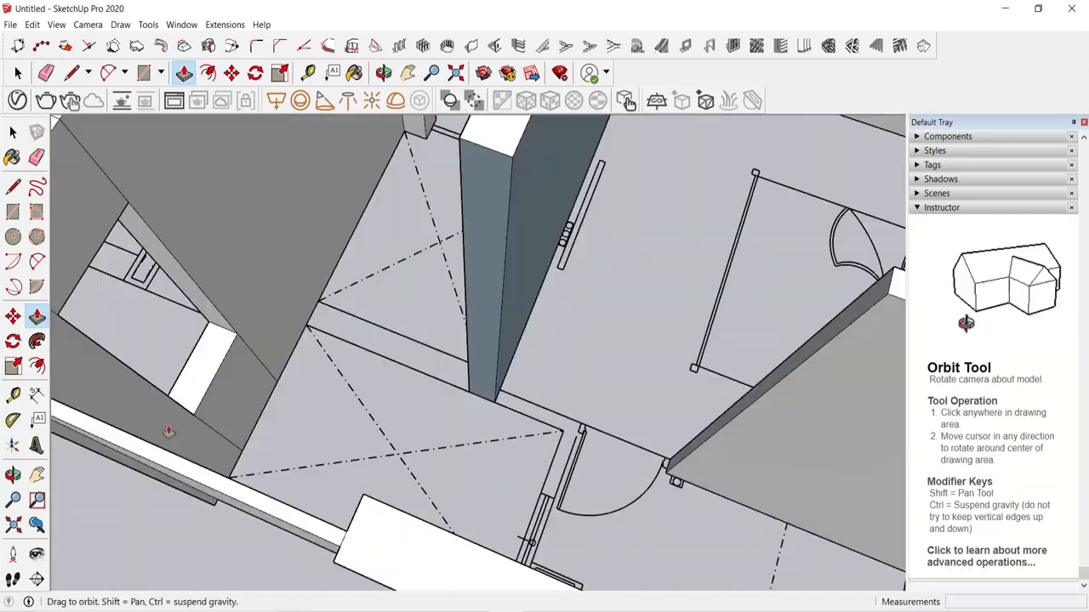
pyautogui.scroll(1, 497, 396)
pyautogui.click(491, 371)
pyautogui.click(521, 396)
pyautogui.click(509, 374)
pyautogui.scroll(-2, 521, 396)
pyautogui.moveTo(561, 417); pyautogui.dragTo(536, 433, button='middle')
pyautogui.scroll(1, 491, 425)
pyautogui.click(490, 427)
pyautogui.scroll(2, 467, 434)
pyautogui.click(457, 400)
pyautogui.scroll(2, 537, 433)
pyautogui.scroll(-5, 583, 445)
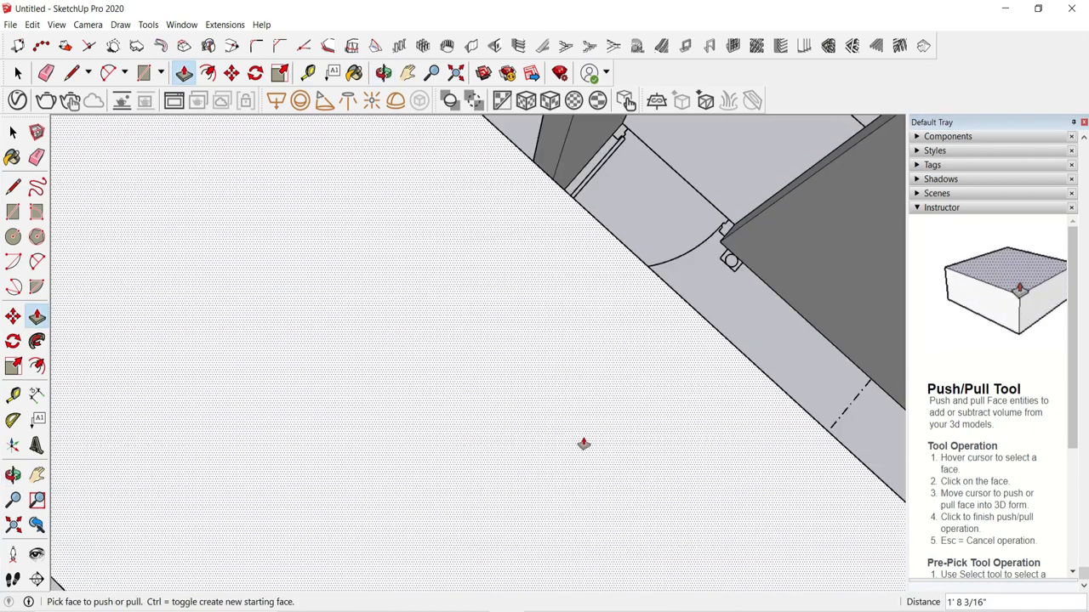
# Step: Align the partition return with the bathroom door jamb and extend its end along the plan towards the rear wall
pyautogui.scroll(4, 545, 340)
pyautogui.click(517, 391)
pyautogui.click(493, 379)
pyautogui.moveTo(493, 378); pyautogui.dragTo(512, 396, button='middle')
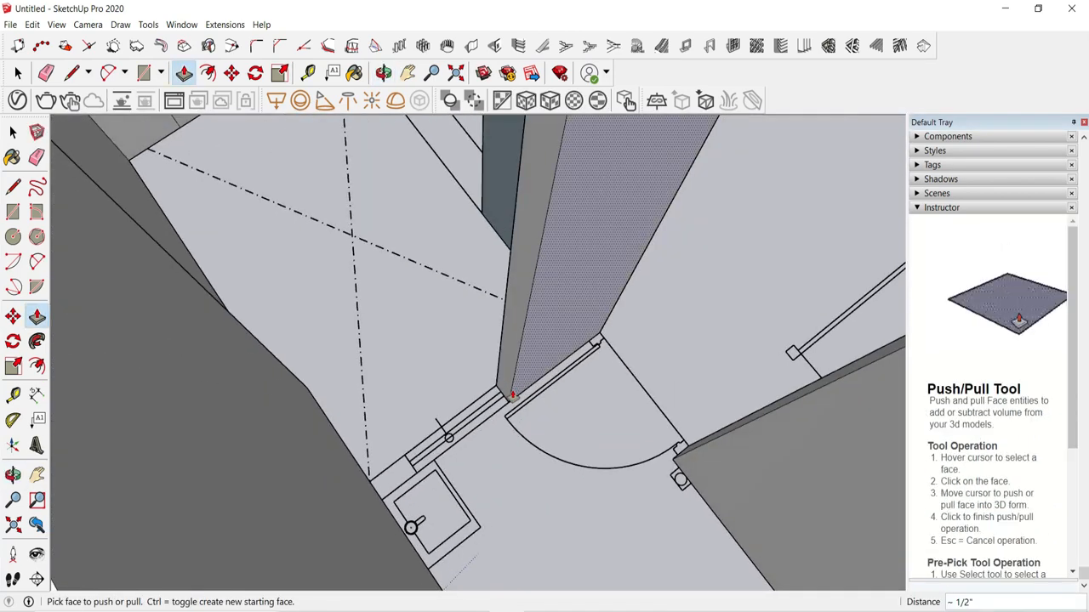
pyautogui.click(505, 389)
pyautogui.click(419, 469)
pyautogui.scroll(-5, 544, 459)
pyautogui.moveTo(557, 473); pyautogui.dragTo(503, 464, button='middle')
# Step: Extend the end of the partition beside the bathroom door to the outer side wall with Push/Pull
pyautogui.click(453, 367)
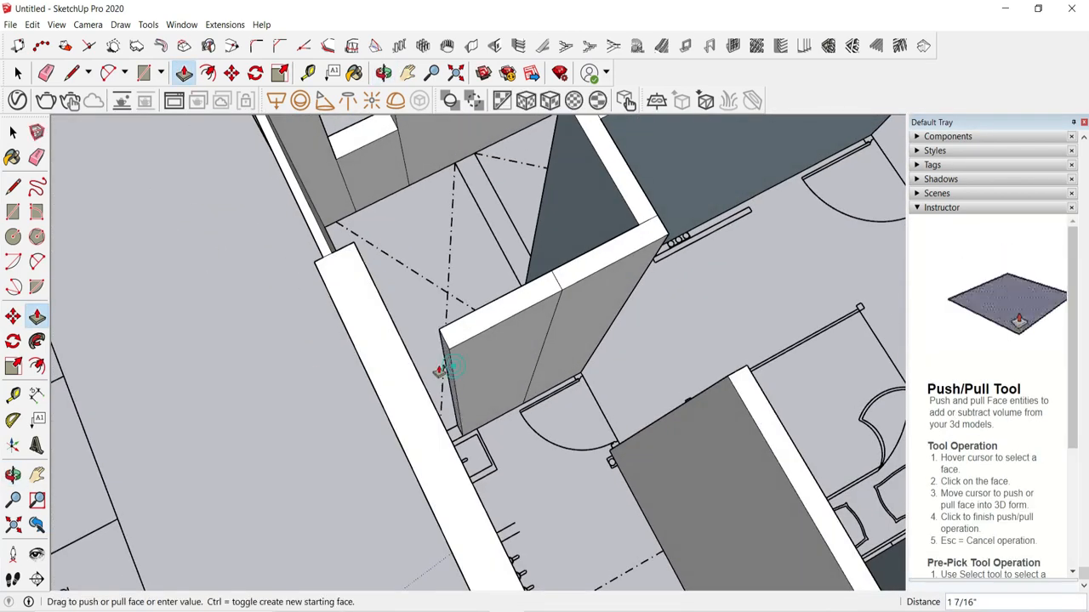
pyautogui.scroll(-4, 395, 406)
pyautogui.moveTo(366, 400); pyautogui.dragTo(344, 369, button='middle')
pyautogui.click(425, 280)
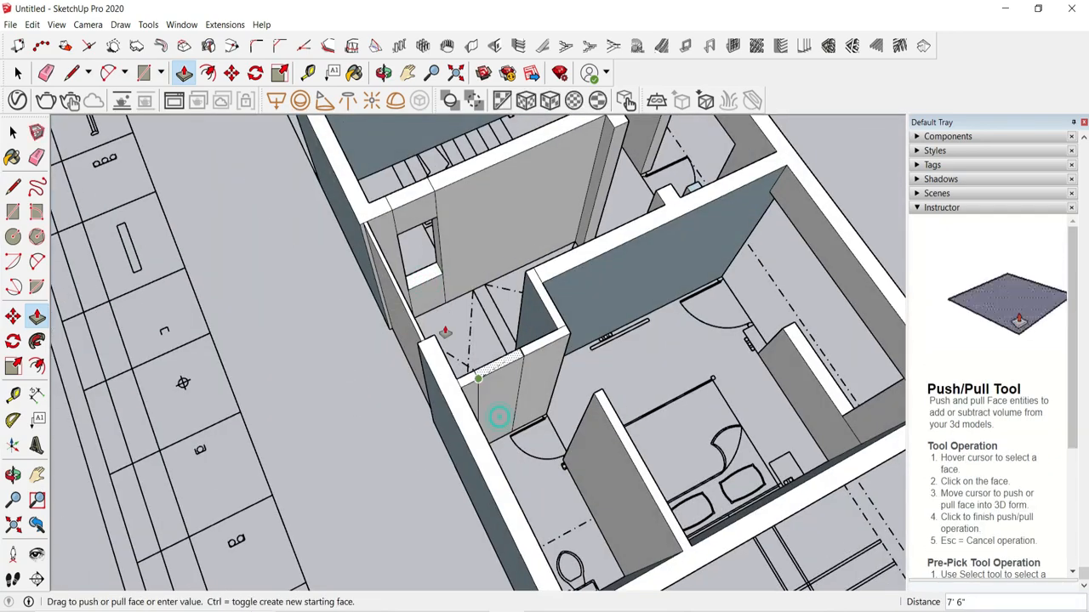
pyautogui.scroll(5, 509, 389)
pyautogui.moveTo(508, 389); pyautogui.dragTo(539, 432, button='middle')
pyautogui.click(603, 304)
# Step: Select all connected walls of the roof-level structure and make them a group
pyautogui.press('space')
pyautogui.scroll(-6, 281, 360)
pyautogui.scroll(-4, 281, 360)
pyautogui.tripleClick(436, 356)
pyautogui.rightClick(436, 357)
pyautogui.click(579, 463)
pyautogui.click(618, 516)
pyautogui.moveTo(618, 516); pyautogui.dragTo(622, 419, button='middle')
pyautogui.scroll(3, 419, 392)
pyautogui.scroll(-3, 623, 419)
pyautogui.moveTo(731, 464); pyautogui.dragTo(634, 430, button='middle')
pyautogui.click(916, 605)
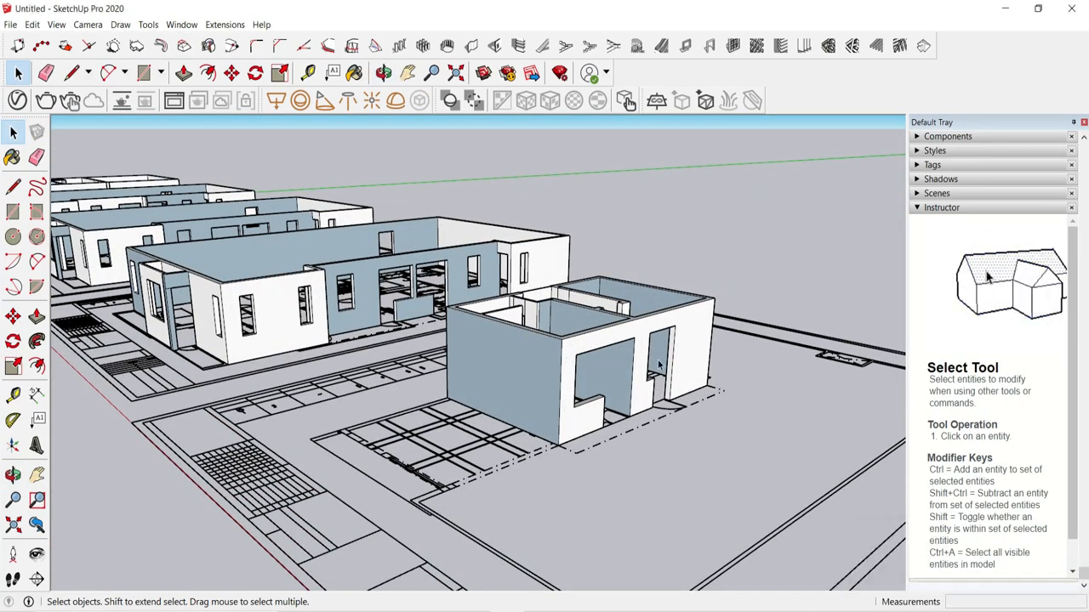
# Step: Select the wall groups on all five plans and hide them, leaving only the plan drawings
pyautogui.moveTo(653, 367); pyautogui.dragTo(665, 432, button='middle')
pyautogui.scroll(-3, 665, 432)
pyautogui.scroll(-2, 667, 428)
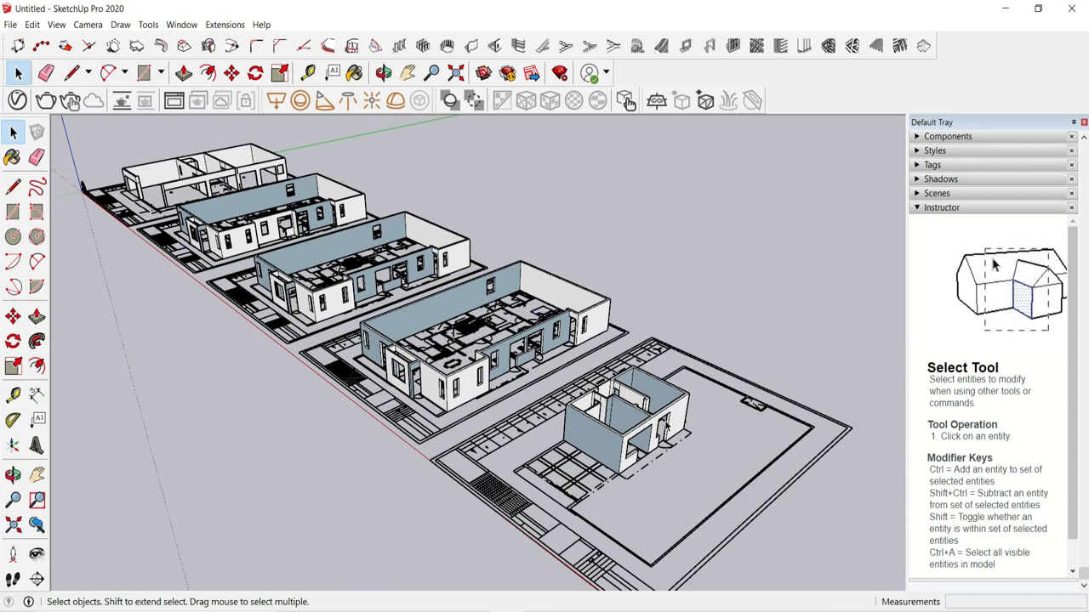
pyautogui.scroll(3, 641, 461)
pyautogui.moveTo(640, 462); pyautogui.dragTo(611, 465, button='middle')
pyautogui.tripleClick(578, 457)
pyautogui.scroll(-1, 660, 451)
pyautogui.scroll(-1, 660, 453)
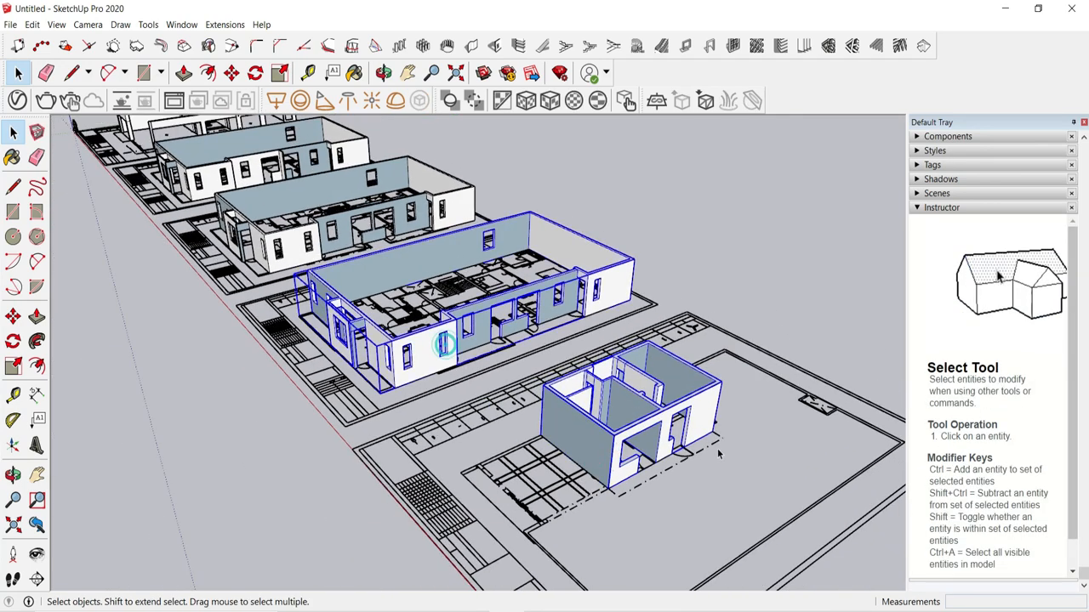
pyautogui.scroll(-2, 445, 344)
pyautogui.scroll(3, 372, 268)
pyautogui.keyDown('ctrl'); pyautogui.tripleClick(373, 268); pyautogui.keyUp('ctrl')
pyautogui.scroll(-3, 373, 268)
pyautogui.scroll(4, 286, 255)
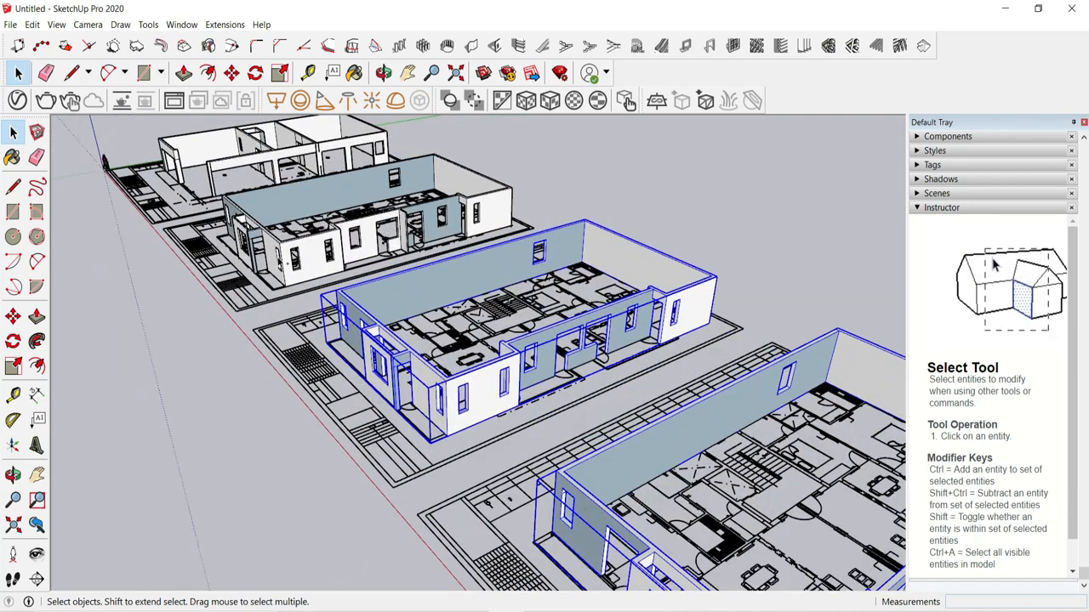
pyautogui.rightClick(226, 168)
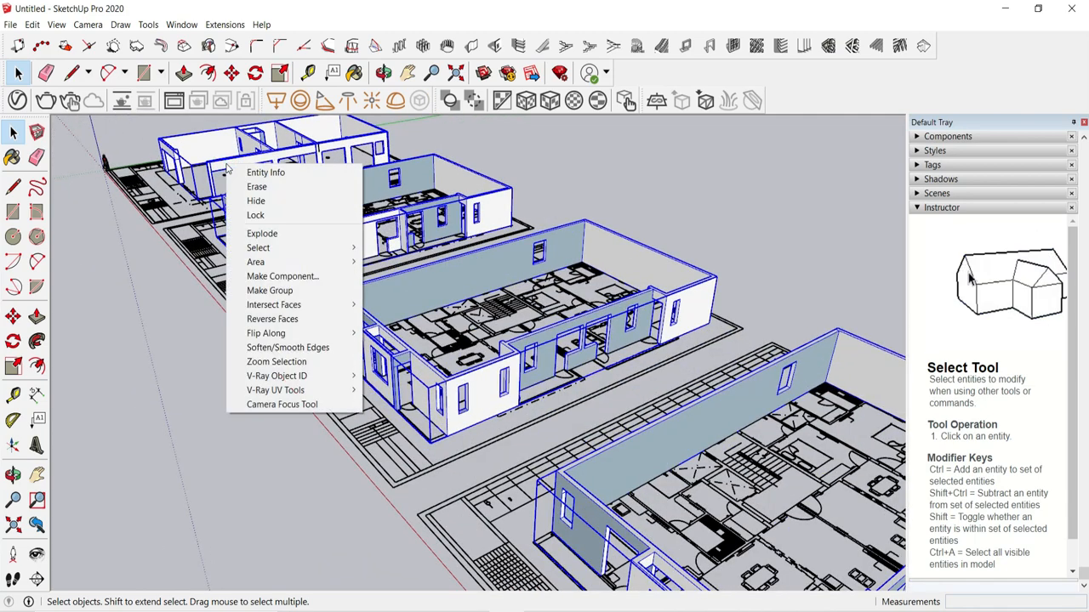
pyautogui.click(259, 201)
pyautogui.moveTo(608, 265); pyautogui.dragTo(608, 266)
pyautogui.scroll(-1, 563, 301)
# Step: Draw a rectangle over the building footprint of the first plan, from the rear outer corner to the opposite front corner
pyautogui.moveTo(374, 298); pyautogui.dragTo(544, 383, button='middle')
pyautogui.click(143, 72)
pyautogui.scroll(6, 267, 253)
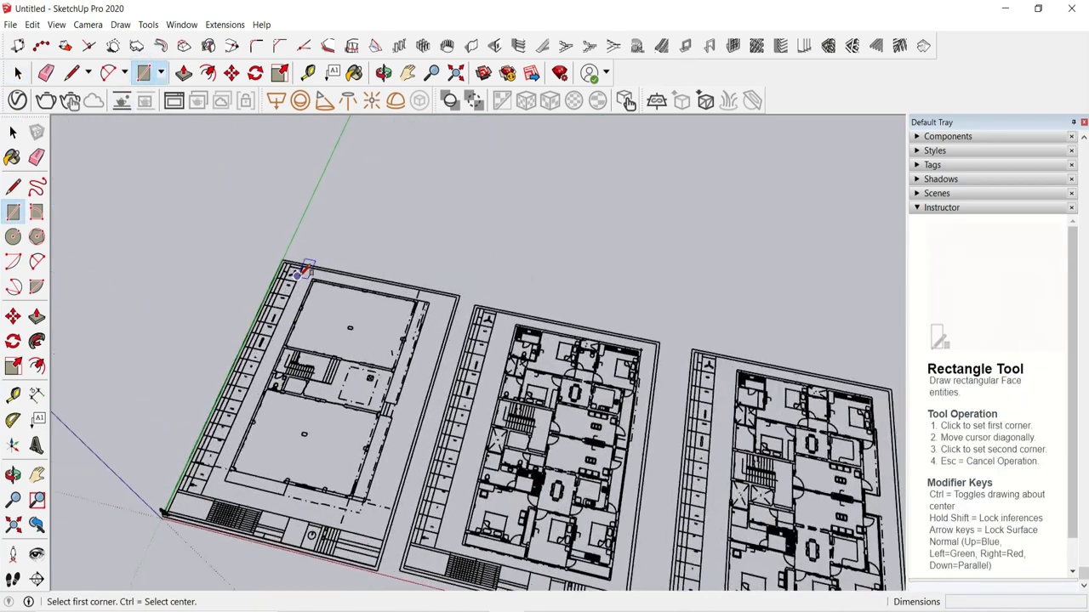
pyautogui.scroll(1, 346, 284)
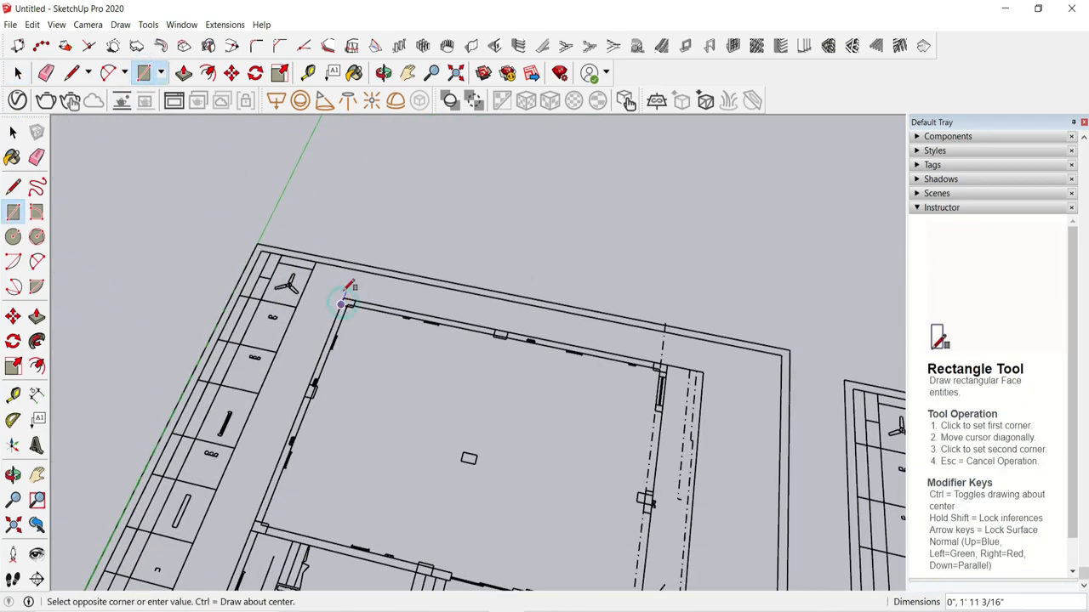
pyautogui.scroll(1, 344, 292)
pyautogui.scroll(-6, 344, 302)
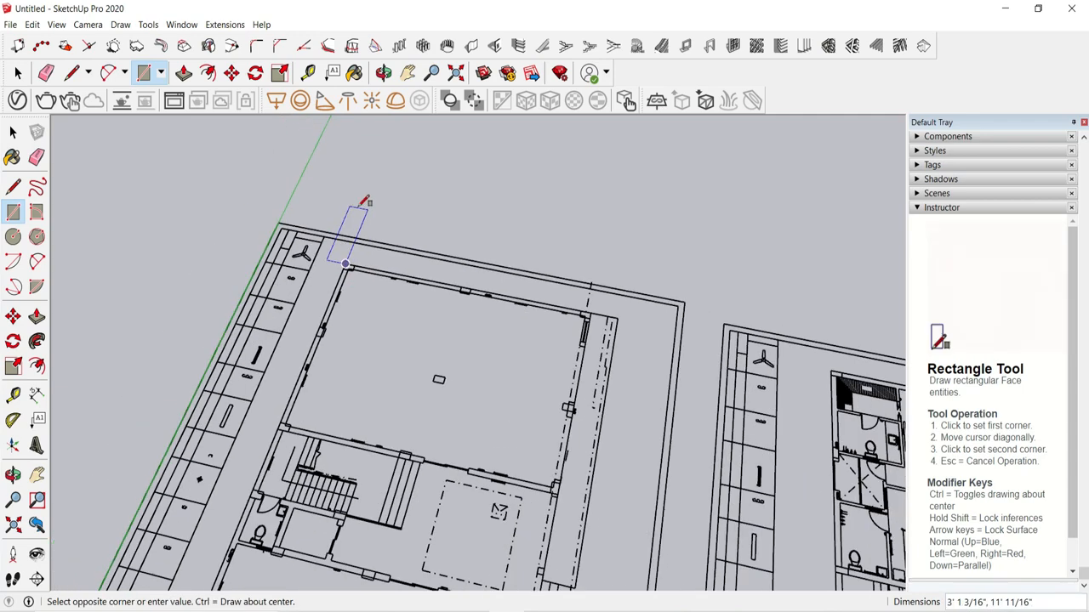
pyautogui.scroll(5, 475, 450)
pyautogui.scroll(3, 475, 451)
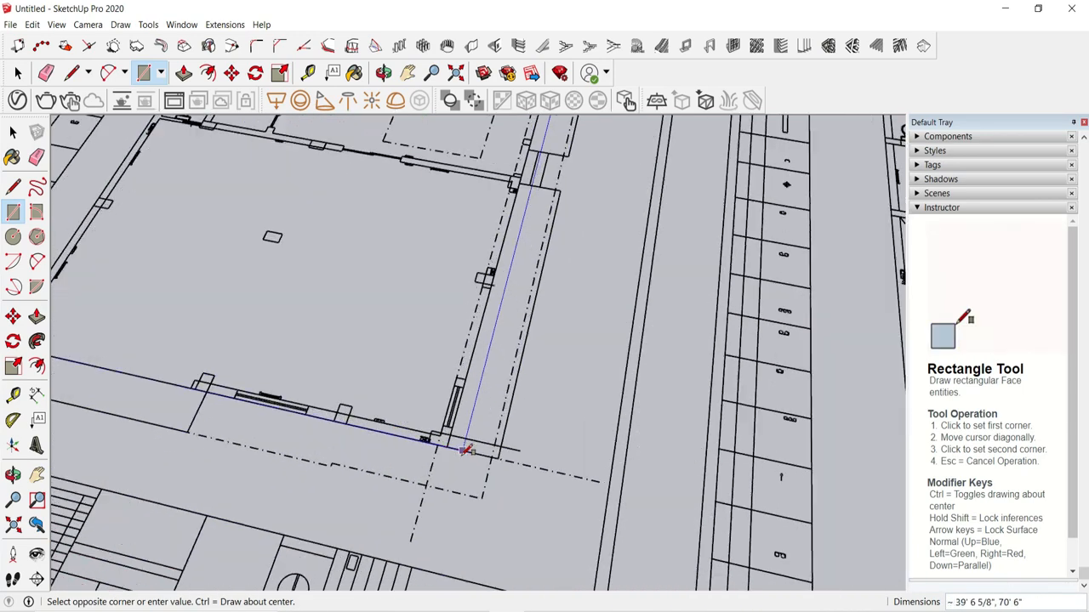
pyautogui.scroll(-5, 449, 443)
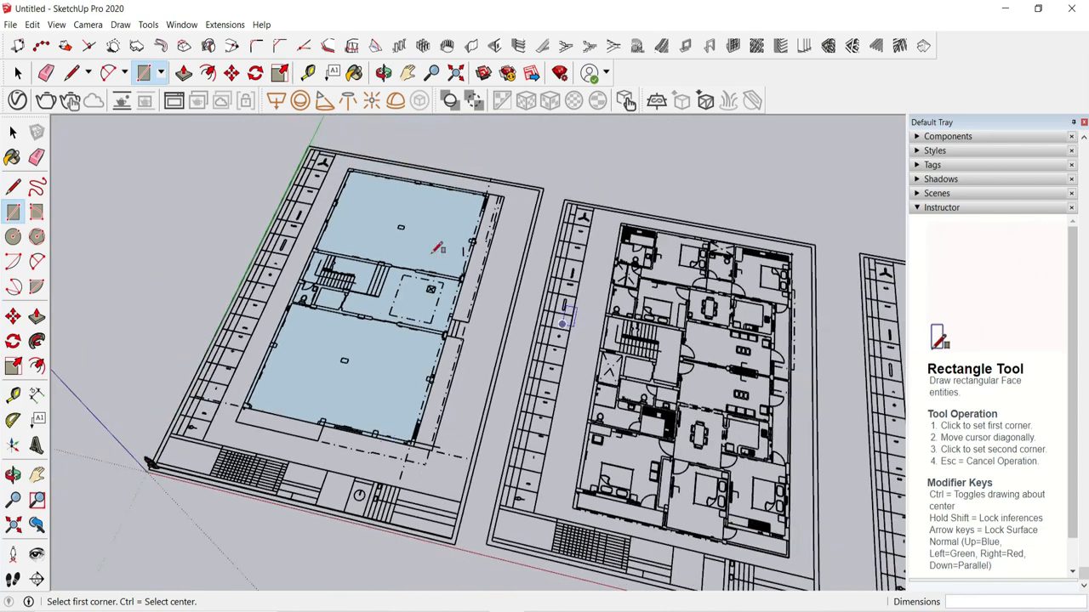
# Step: Extrude the first plan's floor face 9" and make the slab a group
pyautogui.click(183, 72)
pyautogui.scroll(2, 396, 227)
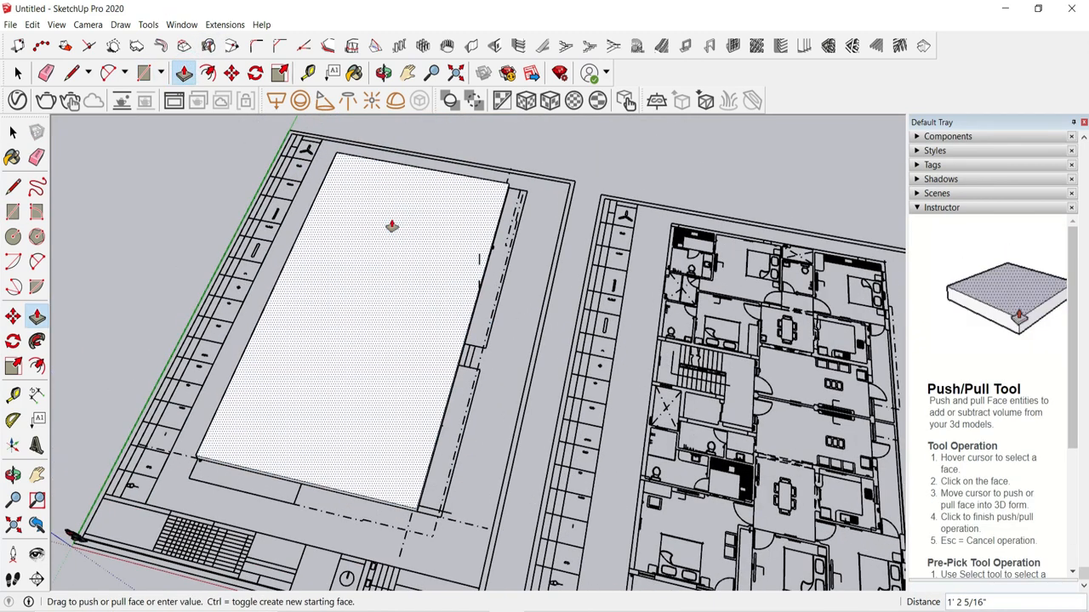
pyautogui.press('Return')
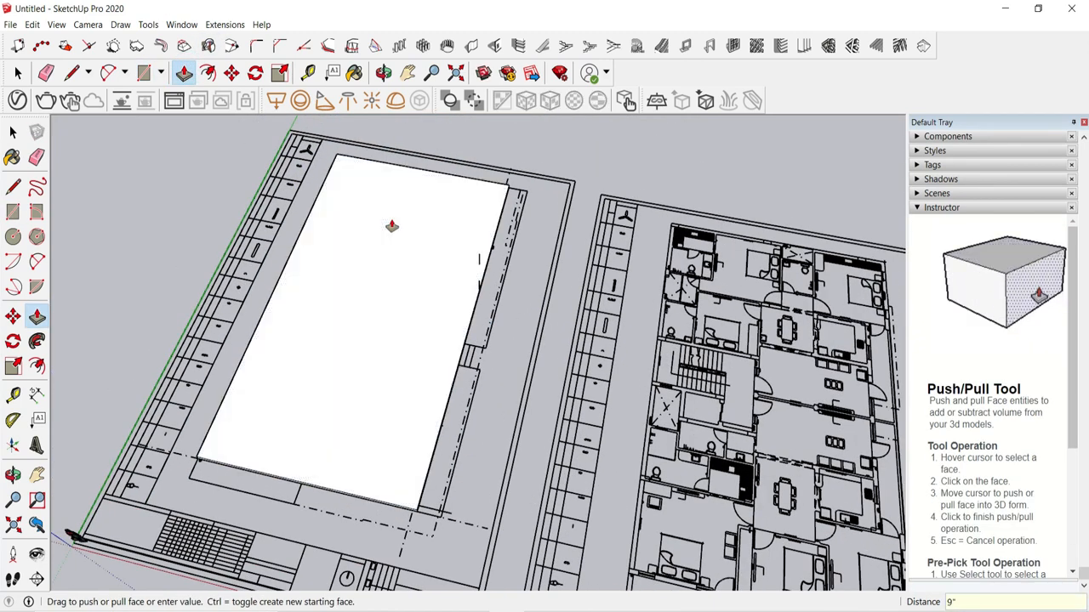
pyautogui.click(18, 73)
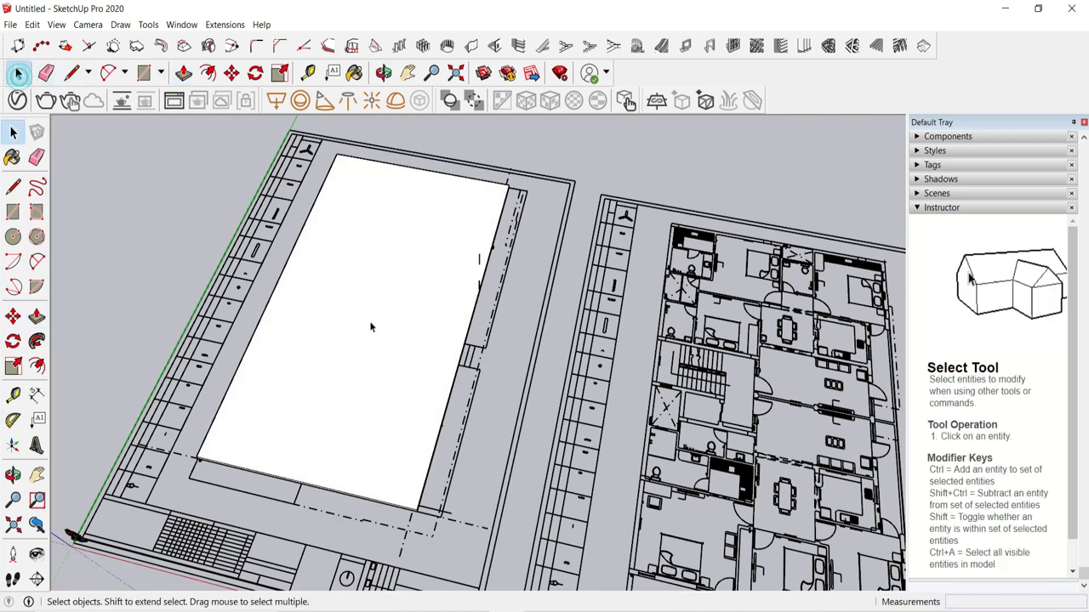
pyautogui.doubleClick(383, 253)
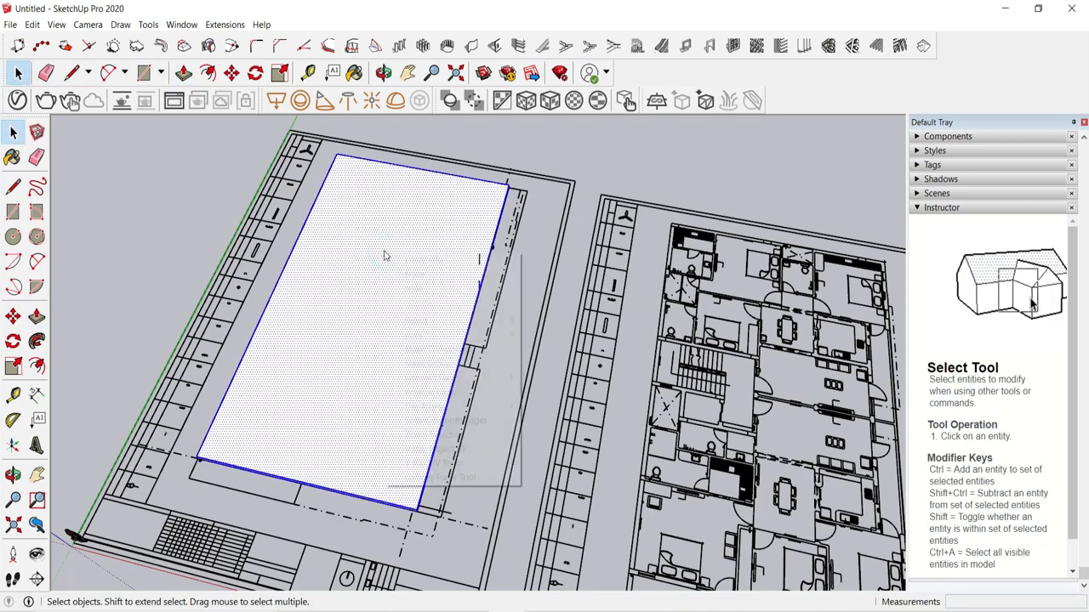
pyautogui.click(428, 363)
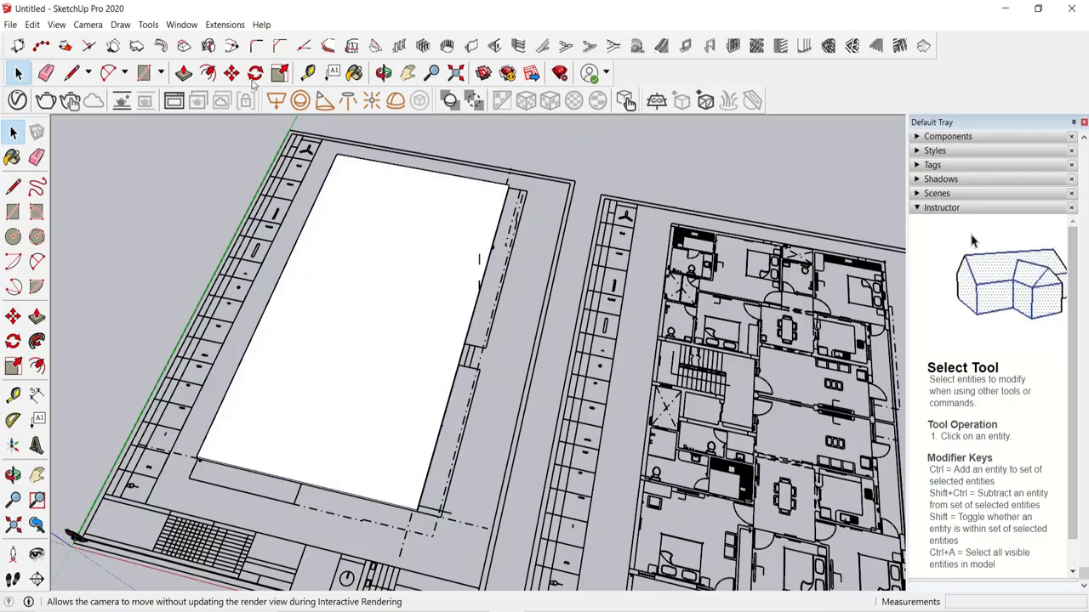
# Step: Draw a rectangle over the whole building footprint of the second plan
pyautogui.click(108, 75)
pyautogui.click(144, 74)
pyautogui.scroll(2, 663, 223)
pyautogui.click(621, 214)
pyautogui.scroll(-5, 553, 225)
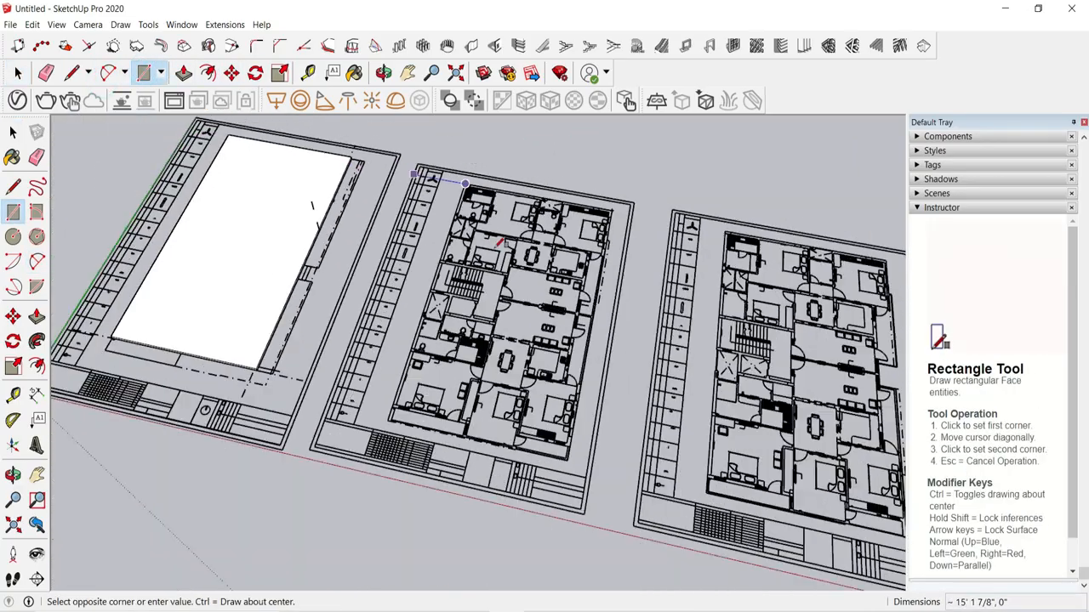
pyautogui.scroll(6, 560, 417)
pyautogui.click(561, 417)
pyautogui.scroll(-8, 359, 396)
pyautogui.scroll(8, 551, 317)
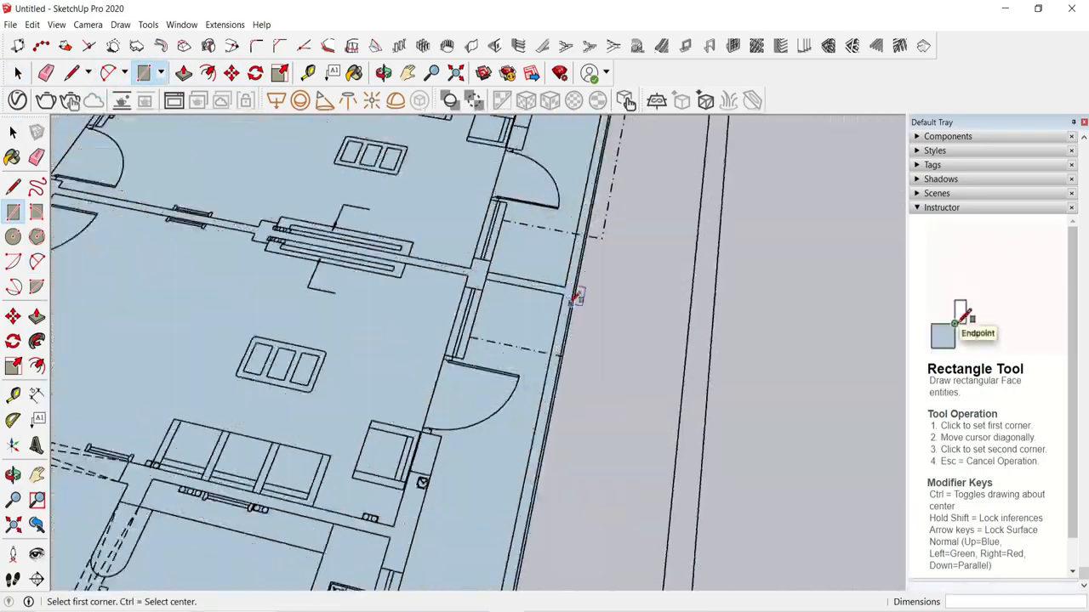
pyautogui.scroll(-7, 551, 316)
# Step: Draw a rectangle over the rear half of the third plan's building footprint, ending at the facade recess
pyautogui.scroll(4, 587, 222)
pyautogui.click(502, 222)
pyautogui.scroll(-4, 596, 323)
pyautogui.scroll(3, 656, 388)
pyautogui.scroll(8, 651, 385)
pyautogui.click(644, 384)
pyautogui.scroll(-6, 644, 383)
# Step: Cover the recessed middle and front half of the third plan's footprint with further rectangles
pyautogui.scroll(4, 340, 290)
pyautogui.click(259, 282)
pyautogui.scroll(-3, 260, 282)
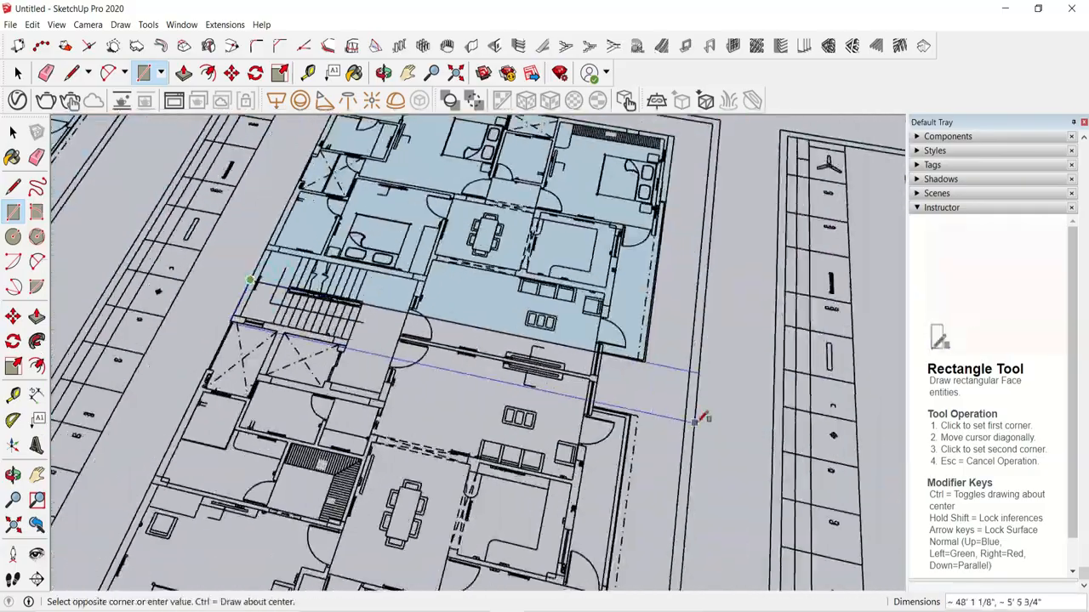
pyautogui.scroll(7, 557, 375)
pyautogui.click(732, 411)
pyautogui.scroll(-8, 733, 404)
pyautogui.scroll(7, 523, 450)
pyautogui.click(454, 412)
pyautogui.scroll(-8, 181, 425)
# Step: Draw a rectangle over the terrace outline of the roof plan
pyautogui.scroll(-5, 576, 269)
pyautogui.scroll(5, 655, 285)
pyautogui.click(606, 277)
pyautogui.scroll(-4, 581, 240)
pyautogui.scroll(6, 693, 425)
pyautogui.click(701, 453)
pyautogui.scroll(-5, 723, 460)
# Step: Extrude the floor faces of the second, third and roof plans into slabs with Push/Pull
pyautogui.press('p')
pyautogui.scroll(-5, 784, 486)
pyautogui.scroll(6, 285, 249)
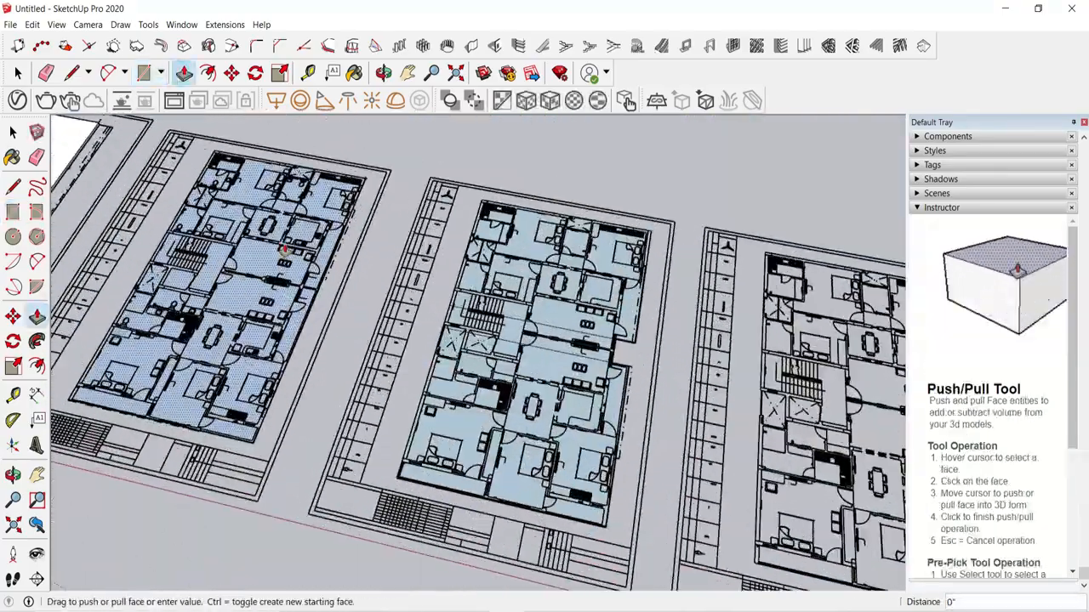
pyautogui.scroll(7, 340, 304)
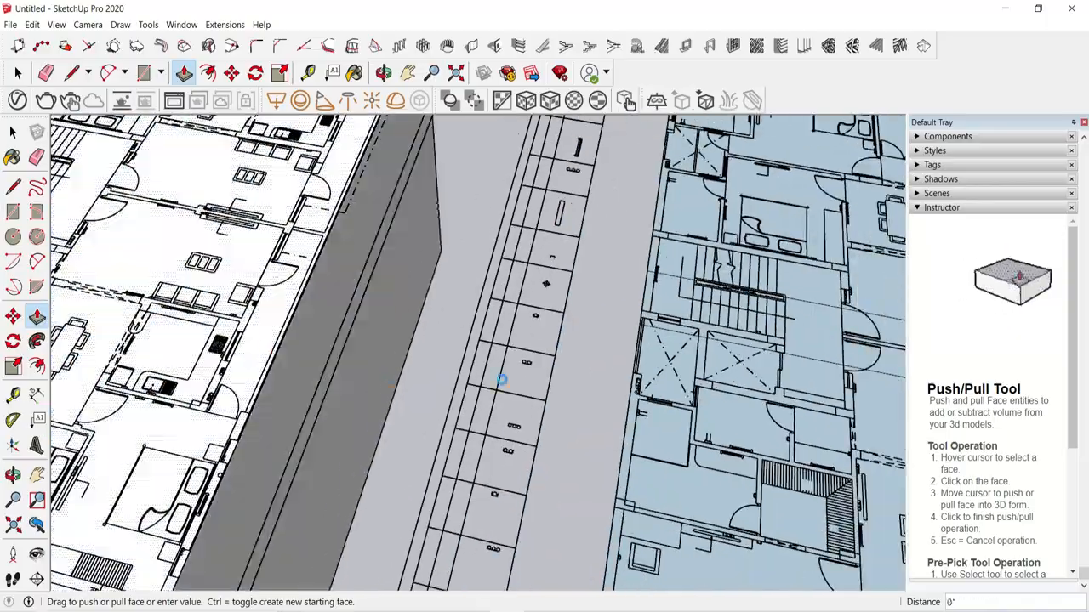
pyautogui.scroll(-6, 502, 381)
pyautogui.moveTo(556, 368); pyautogui.dragTo(645, 453, button='middle')
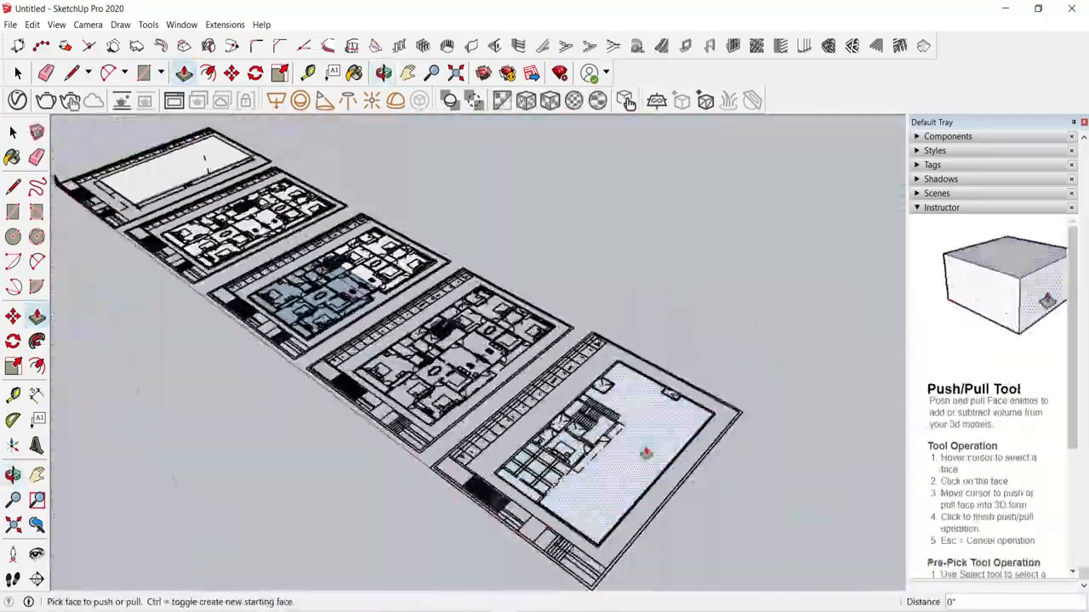
# Step: Make separate groups of the third plan's slab and the roof slab, and hide the plan drawings
pyautogui.scroll(3, 370, 251)
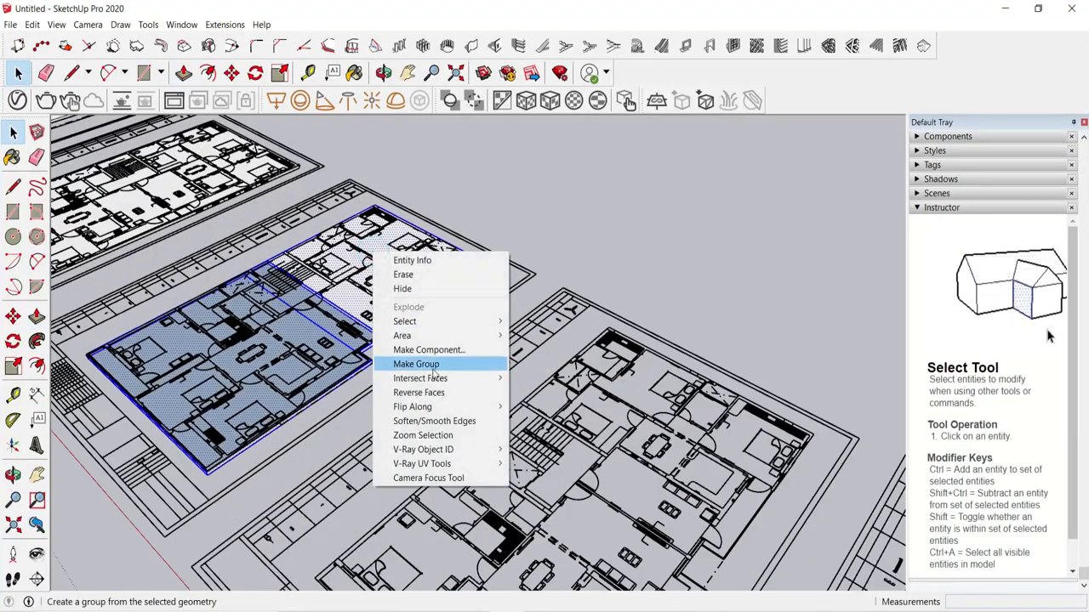
pyautogui.click(433, 369)
pyautogui.scroll(-3, 467, 319)
pyautogui.rightClick(731, 491)
pyautogui.click(789, 364)
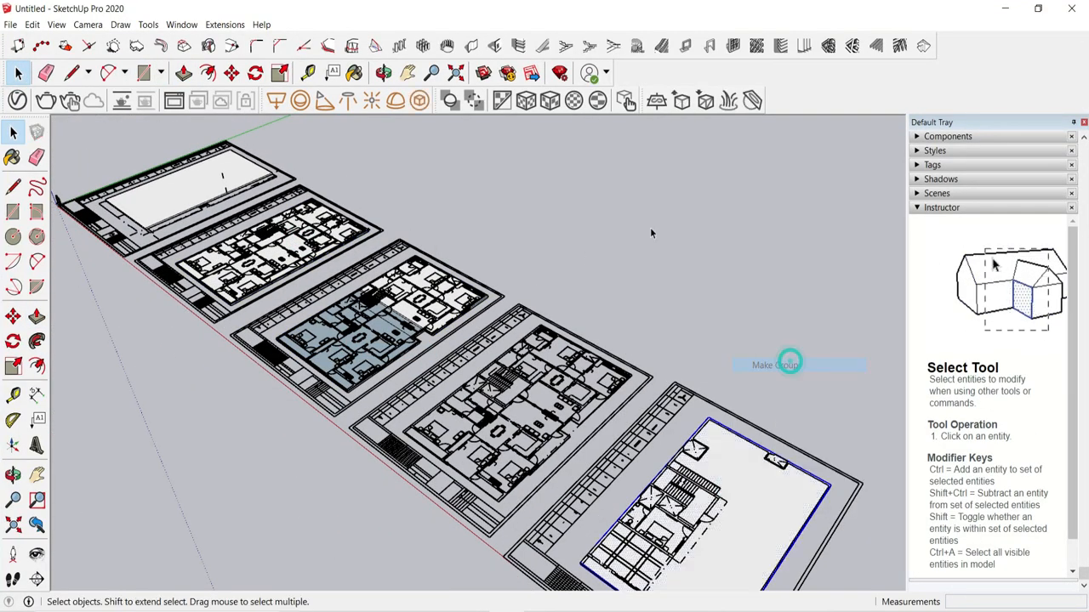
pyautogui.rightClick(603, 238)
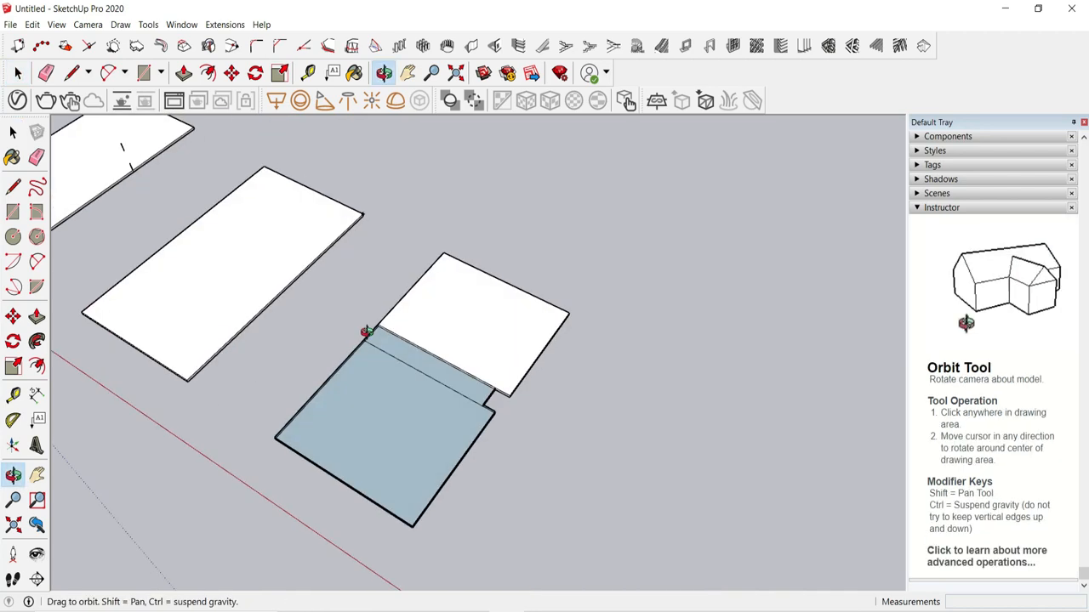
# Step: Level the sections of the third slab with a 9" Push/Pull and erase the seam lines between them
pyautogui.scroll(5, 449, 357)
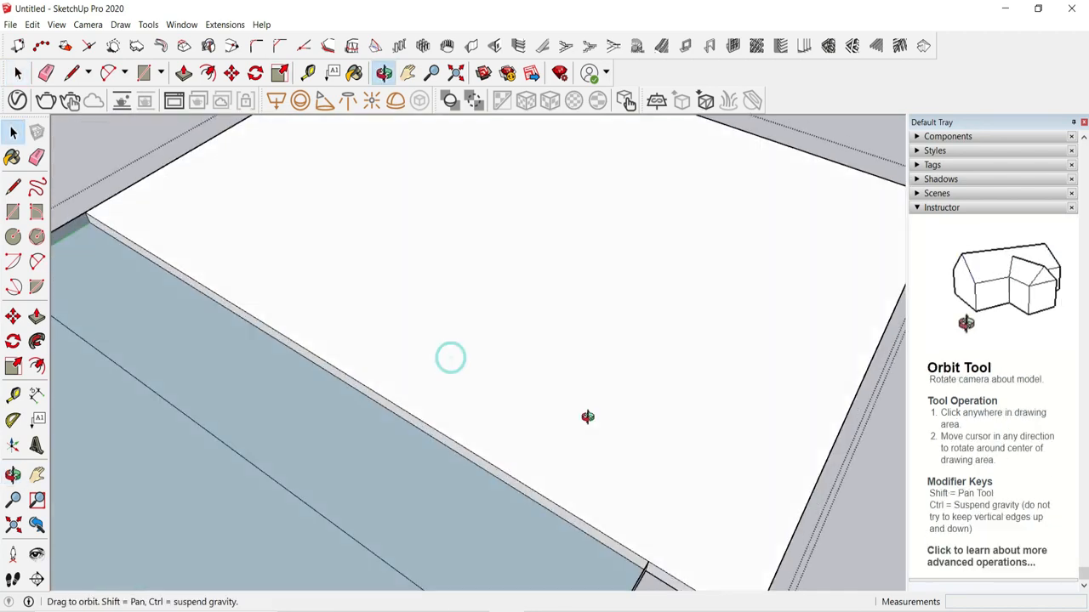
pyautogui.moveTo(394, 348)
pyautogui.mouseDown(button='middle')
pyautogui.moveTo(521, 340)
pyautogui.moveTo(434, 400)
pyautogui.mouseUp(button='middle')
pyautogui.click(184, 73)
pyautogui.click(503, 332)
pyautogui.click(518, 328)
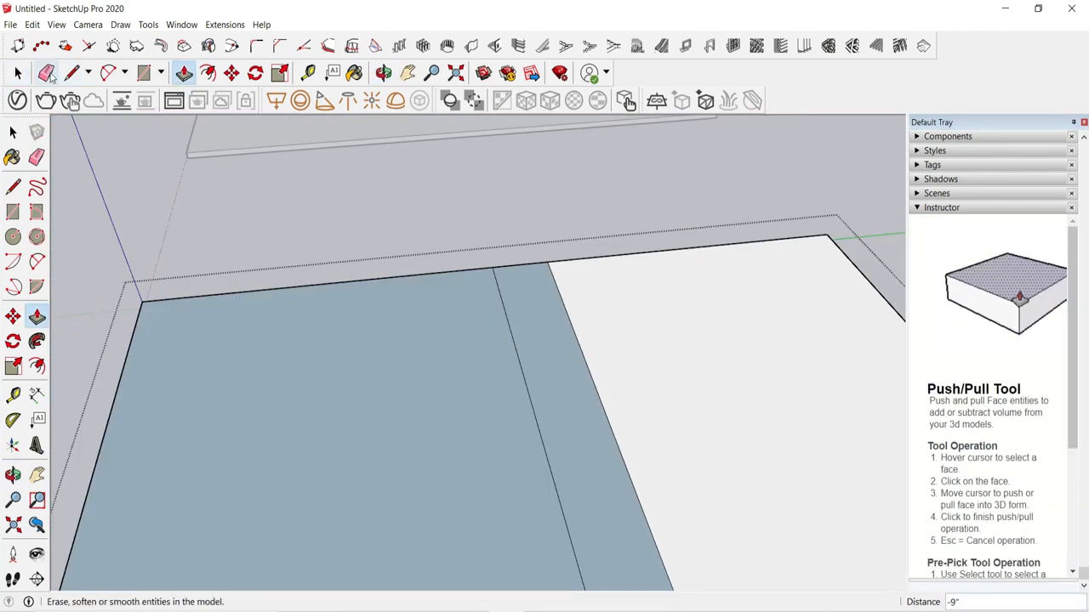
pyautogui.click(46, 74)
pyautogui.moveTo(626, 357); pyautogui.dragTo(519, 340)
pyautogui.scroll(-4, 553, 302)
pyautogui.moveTo(521, 266); pyautogui.dragTo(553, 340, button='middle')
pyautogui.click(184, 73)
pyautogui.moveTo(348, 294)
pyautogui.mouseDown(button='middle')
pyautogui.moveTo(384, 253)
pyautogui.moveTo(372, 219)
pyautogui.moveTo(499, 343)
pyautogui.moveTo(500, 320)
pyautogui.mouseUp(button='middle')
pyautogui.press('r')
pyautogui.click(361, 269)
pyautogui.scroll(3, 668, 294)
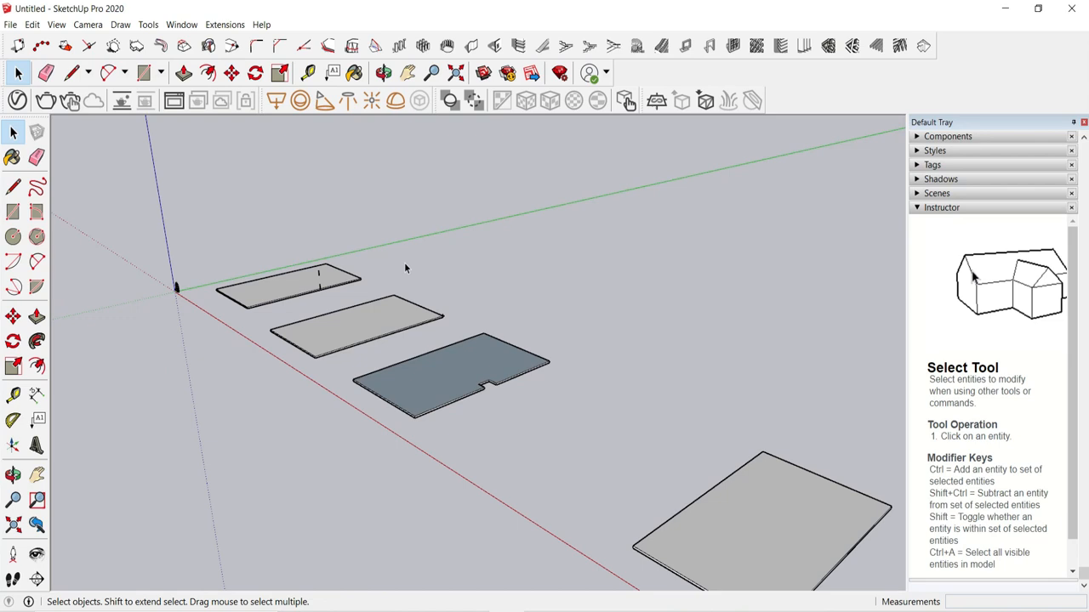
# Step: Open the first slab's group and erase the stray line on its long side edge
pyautogui.press('o')
pyautogui.moveTo(404, 262)
pyautogui.mouseDown()
pyautogui.moveTo(491, 227)
pyautogui.moveTo(420, 416)
pyautogui.mouseUp()
pyautogui.press('space')
pyautogui.scroll(5, 297, 255)
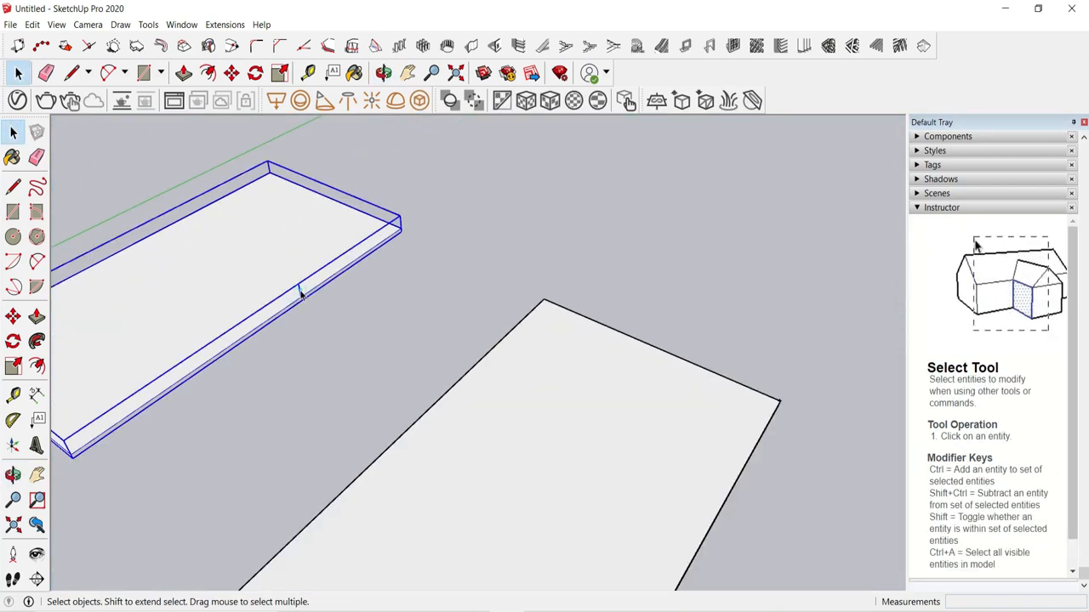
pyautogui.tripleClick(301, 294)
pyautogui.click(307, 307)
pyautogui.click(46, 73)
pyautogui.scroll(4, 328, 283)
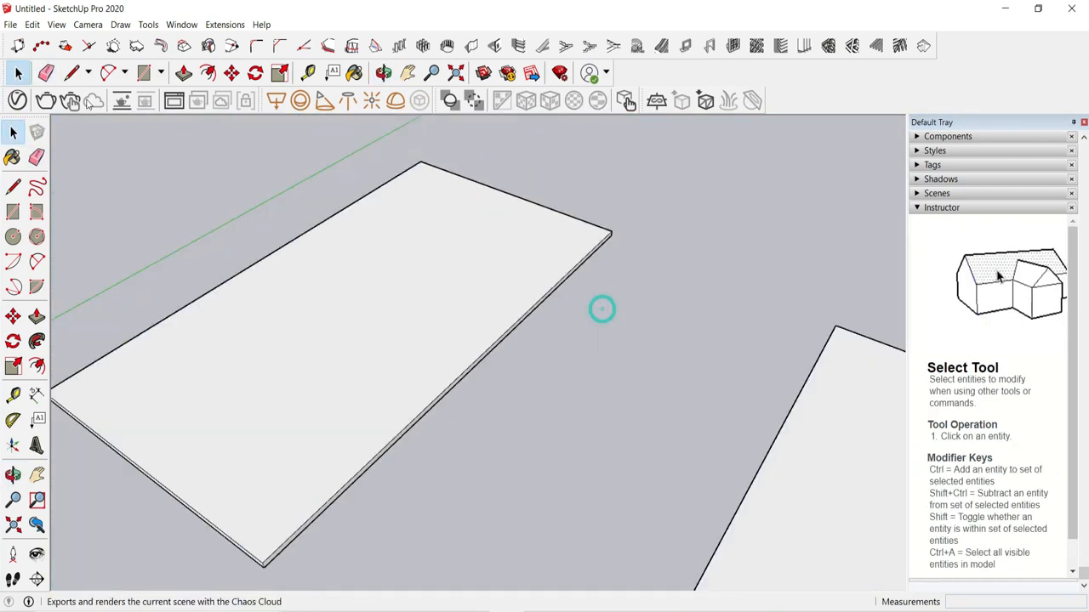
# Step: Unhide all hidden wall groups and plan drawings
pyautogui.click(33, 23)
pyautogui.click(255, 255)
pyautogui.scroll(-3, 394, 338)
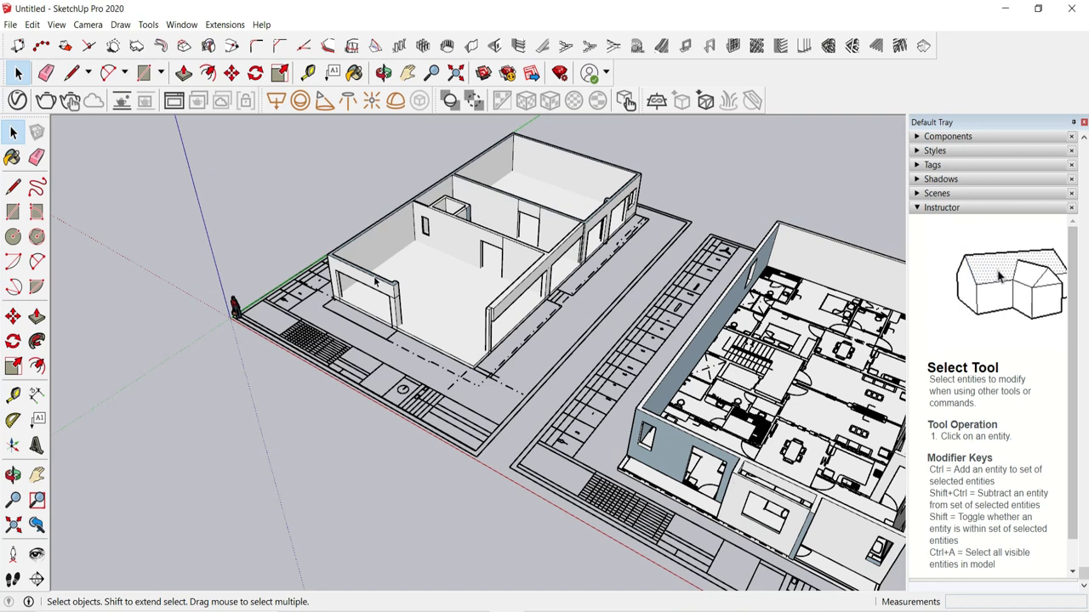
# Step: Select the first plan's wall group and move it up 9" onto the top of its slab
pyautogui.scroll(5, 375, 283)
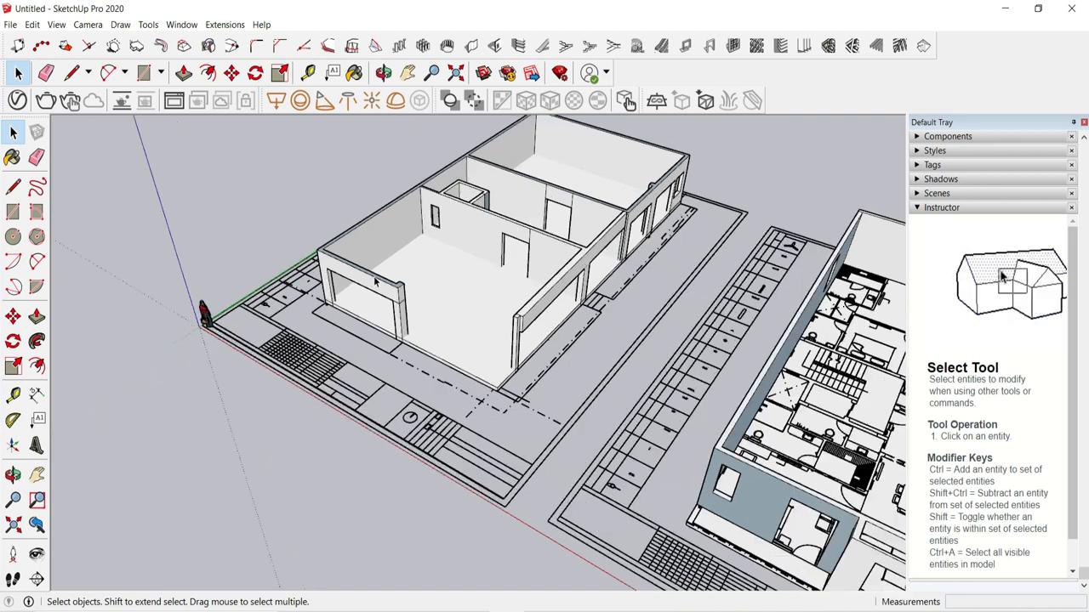
pyautogui.click(372, 281)
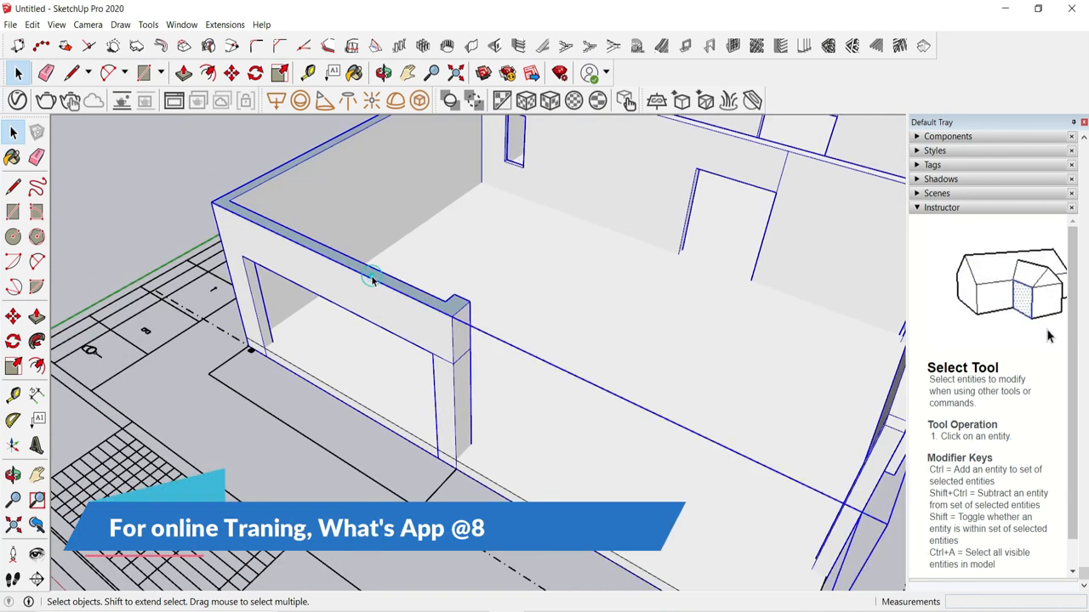
pyautogui.click(232, 73)
pyautogui.scroll(5, 285, 412)
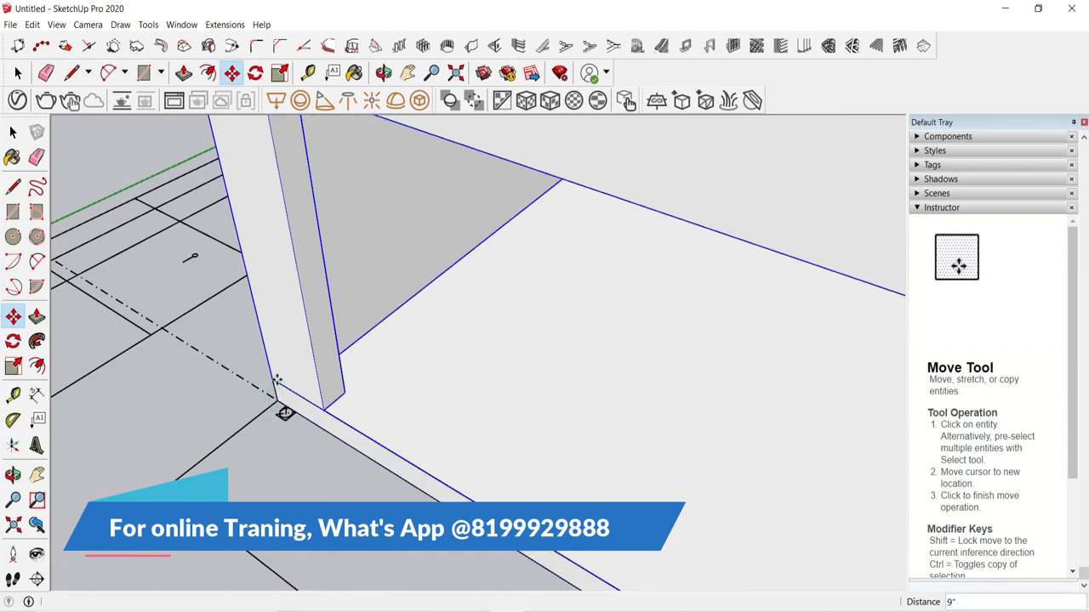
# Step: Move the second plan's wall group and floor slab onto the first plan's walls, aligning them at the front outer wall corner
pyautogui.scroll(-5, 285, 412)
pyautogui.click(18, 73)
pyautogui.scroll(-6, 287, 237)
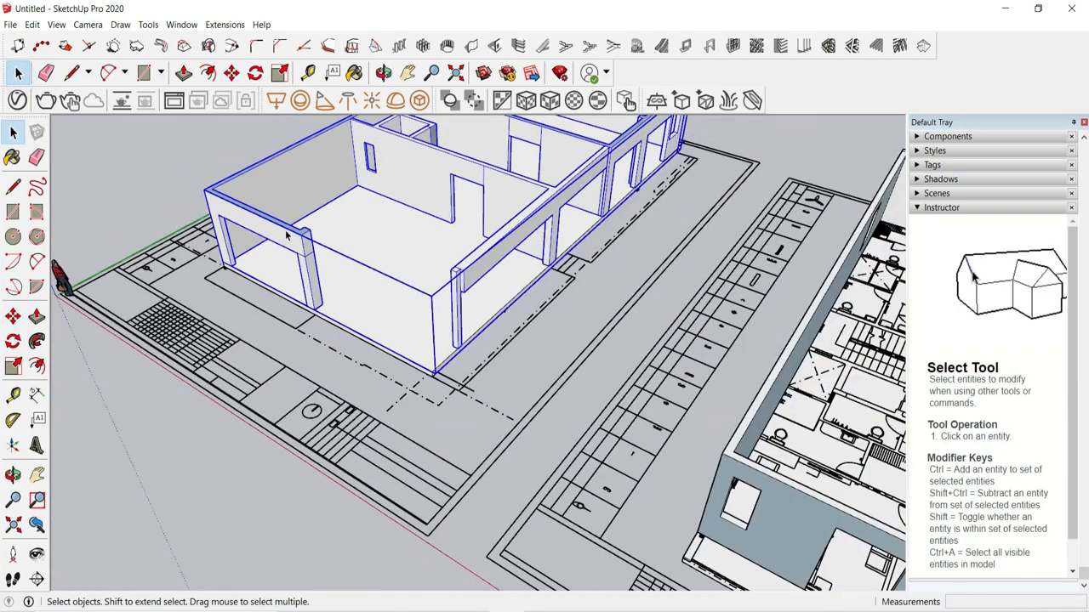
pyautogui.scroll(-5, 286, 236)
pyautogui.scroll(7, 444, 363)
pyautogui.click(449, 321)
pyautogui.scroll(3, 451, 327)
pyautogui.moveTo(455, 330)
pyautogui.mouseDown(button='middle')
pyautogui.moveTo(533, 340)
pyautogui.moveTo(459, 314)
pyautogui.mouseUp(button='middle')
pyautogui.scroll(2, 403, 368)
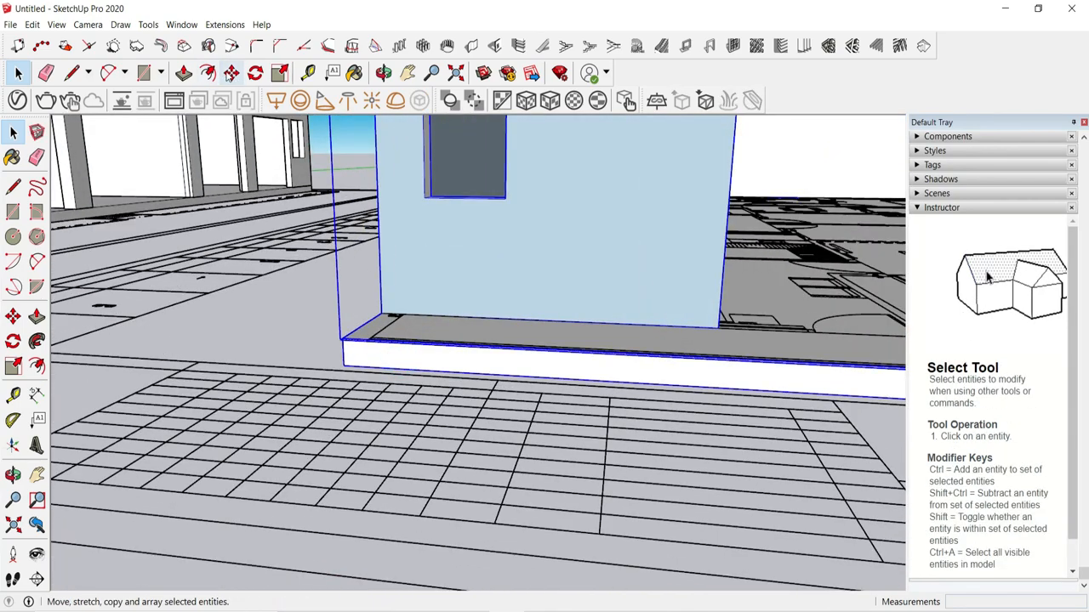
pyautogui.click(344, 366)
pyautogui.moveTo(351, 364); pyautogui.dragTo(476, 404, button='middle')
pyautogui.scroll(-8, 537, 376)
pyautogui.scroll(2, 539, 377)
pyautogui.scroll(10, 474, 406)
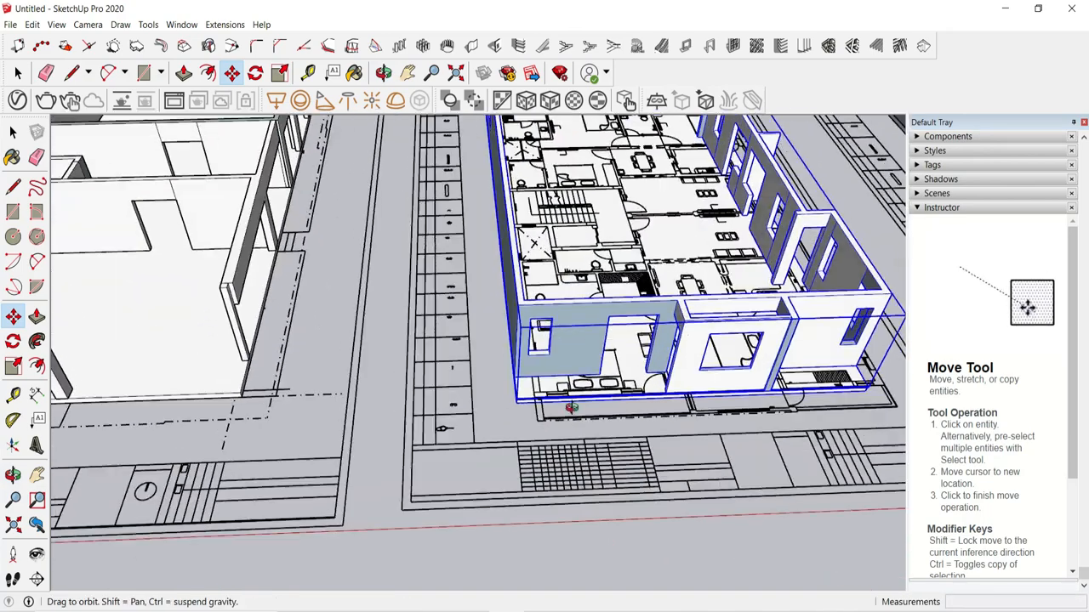
pyautogui.moveTo(559, 400); pyautogui.dragTo(525, 525, button='middle')
pyautogui.click(555, 486)
pyautogui.moveTo(562, 311); pyautogui.dragTo(655, 413, button='middle')
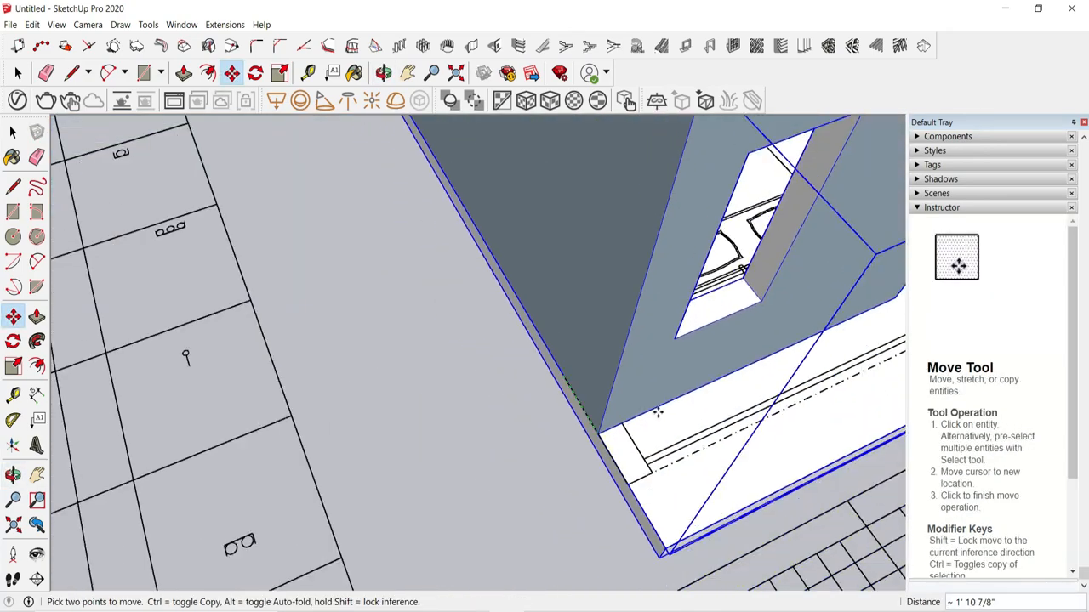
pyautogui.scroll(-8, 740, 302)
pyautogui.scroll(-3, 744, 291)
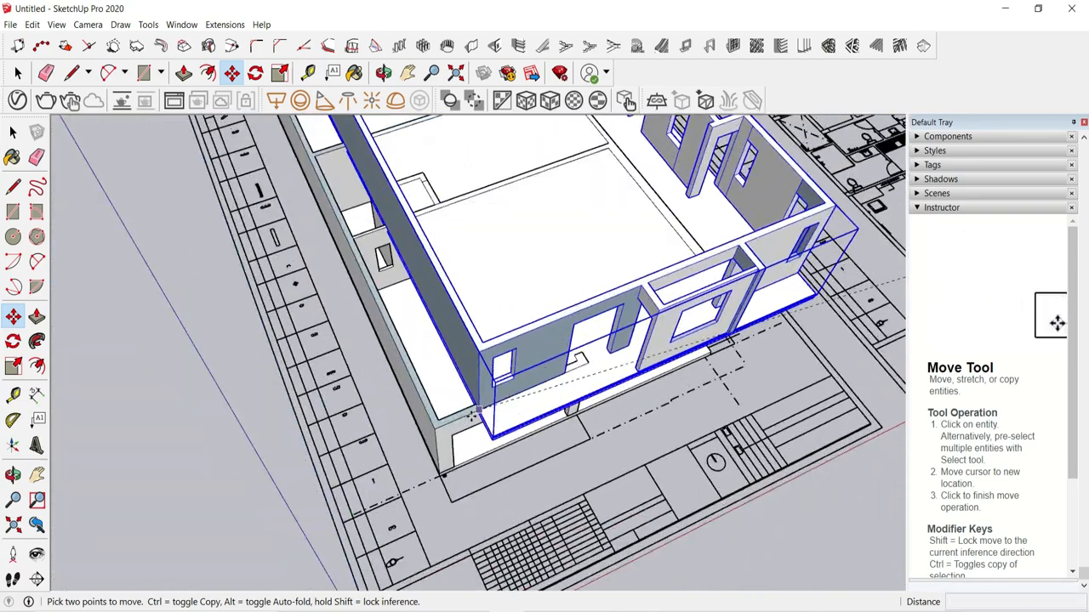
pyautogui.click(403, 442)
pyautogui.moveTo(417, 438); pyautogui.dragTo(466, 311, button='middle')
pyautogui.scroll(-6, 462, 386)
pyautogui.moveTo(501, 349); pyautogui.dragTo(459, 408, button='middle')
# Step: Move the third plan's walls and floor slab onto the second plan's walls, matching the front outer wall corner
pyautogui.hotkey('ctrl', 't')
pyautogui.moveTo(545, 374); pyautogui.dragTo(321, 320, button='middle')
pyautogui.scroll(-3, 321, 320)
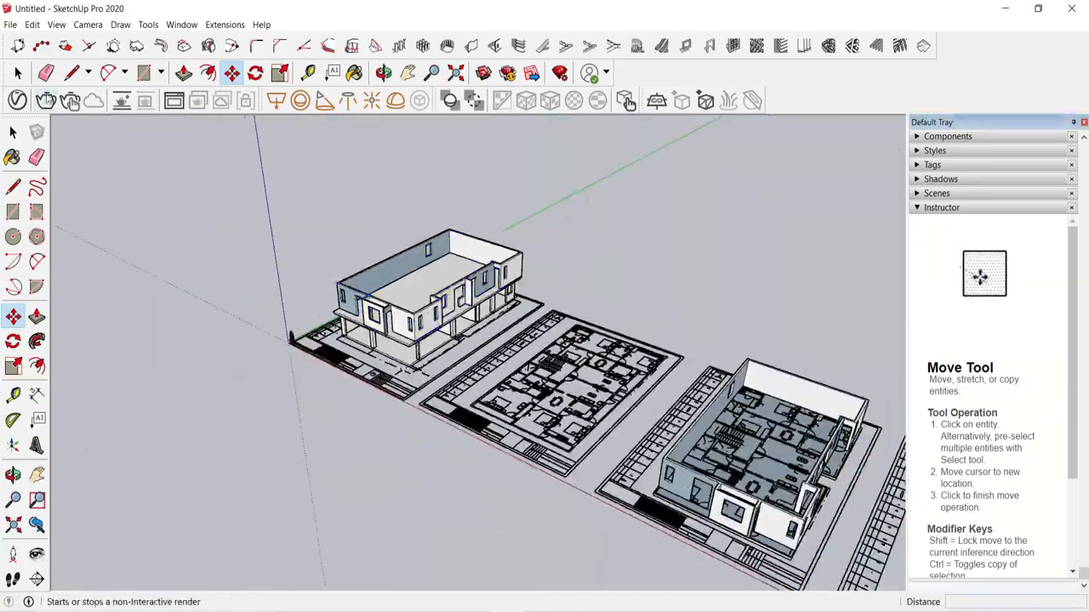
pyautogui.click(18, 73)
pyautogui.scroll(4, 766, 476)
pyautogui.moveTo(527, 420); pyautogui.dragTo(560, 405, button='middle')
pyautogui.scroll(7, 559, 405)
pyautogui.click(229, 77)
pyautogui.moveTo(544, 281); pyautogui.dragTo(309, 223, button='middle')
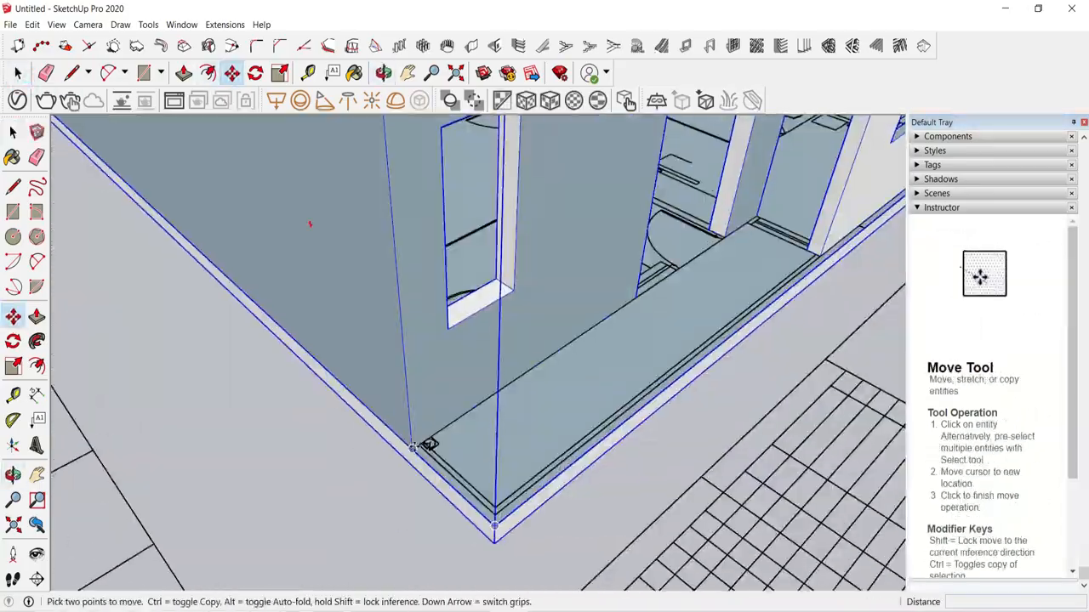
pyautogui.click(493, 510)
pyautogui.scroll(-10, 528, 477)
pyautogui.scroll(6, 459, 434)
pyautogui.moveTo(442, 408); pyautogui.dragTo(473, 322, button='middle')
pyautogui.scroll(6, 471, 336)
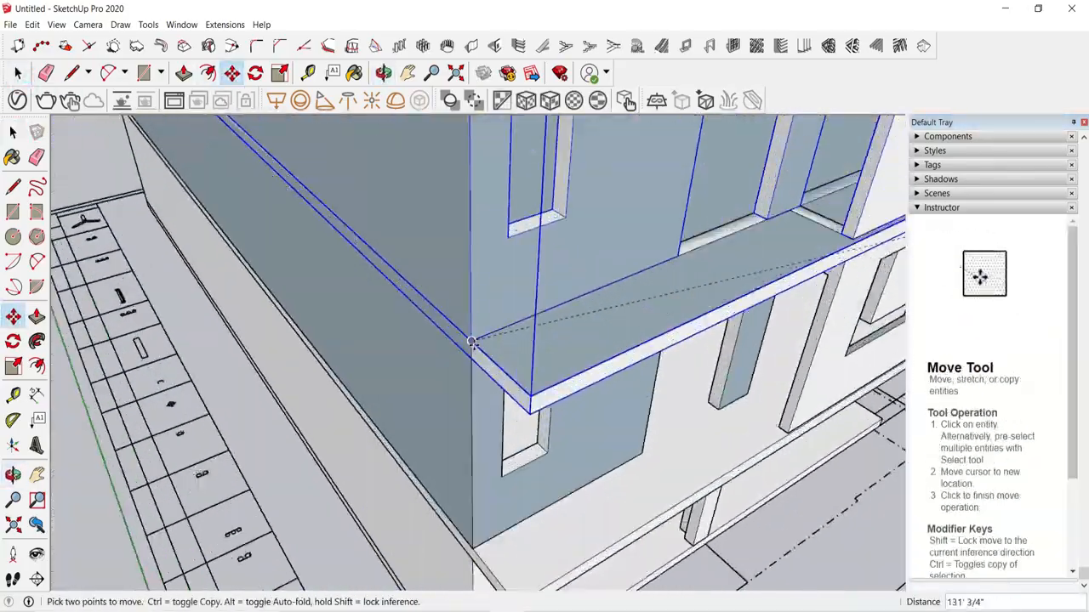
pyautogui.click(471, 333)
# Step: Stack the fourth plan's walls and floor slab on top of the third plan's walls
pyautogui.click(471, 333)
pyautogui.press('ctrl')
pyautogui.scroll(-5, 557, 434)
pyautogui.scroll(-8, 545, 315)
pyautogui.press('space')
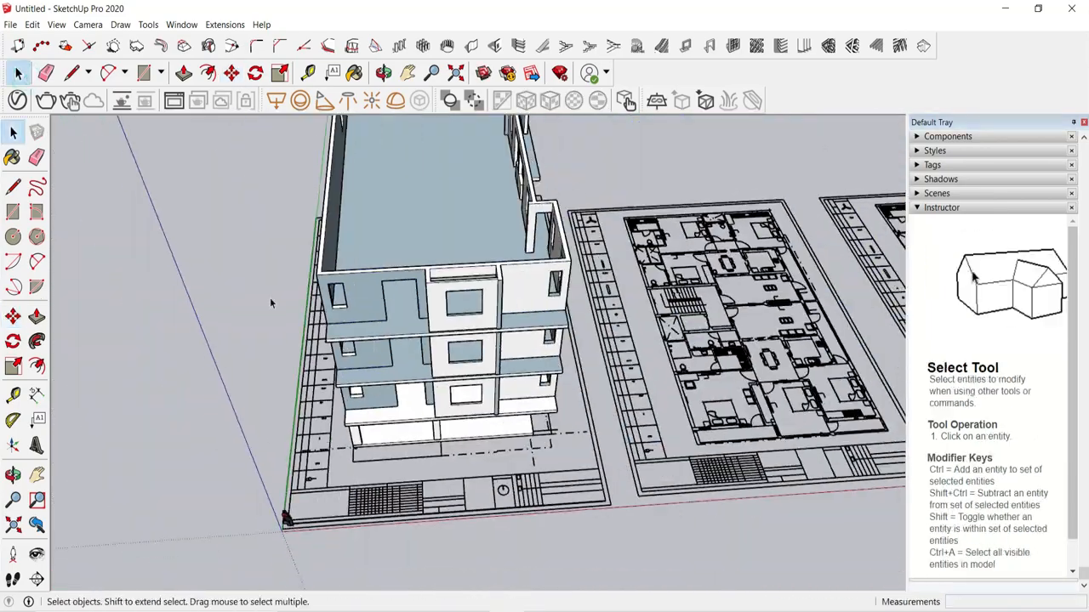
# Step: Move the terrace plan's room walls and slab onto the topmost storey, aligned at the front outer wall corner
pyautogui.scroll(1, 847, 326)
pyautogui.click(849, 322)
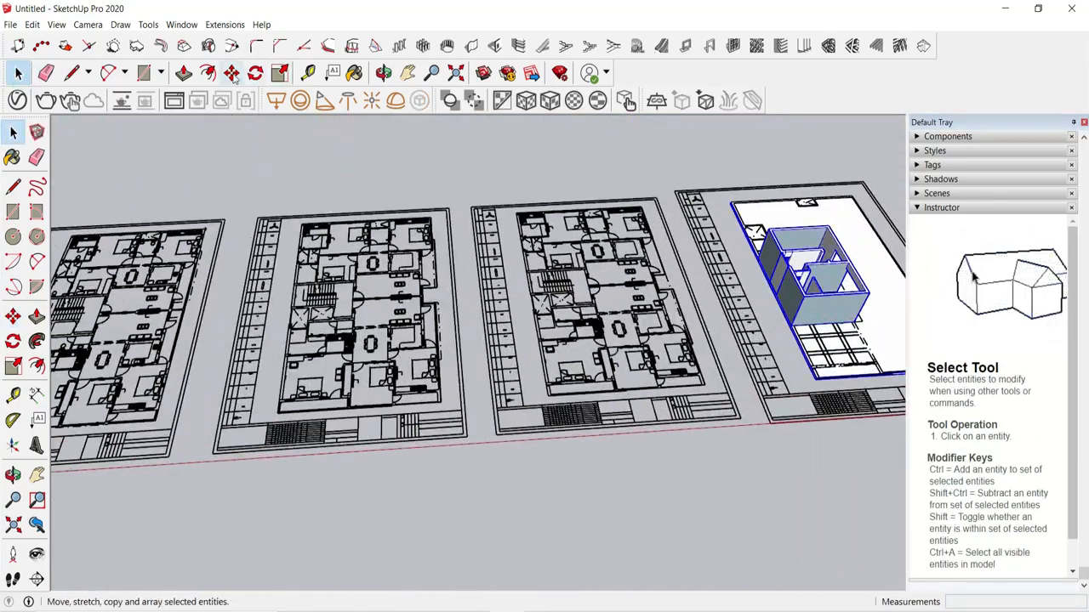
pyautogui.click(232, 75)
pyautogui.scroll(9, 838, 340)
pyautogui.scroll(-5, 672, 315)
pyautogui.moveTo(493, 340); pyautogui.dragTo(561, 357, button='middle')
pyautogui.scroll(3, 603, 400)
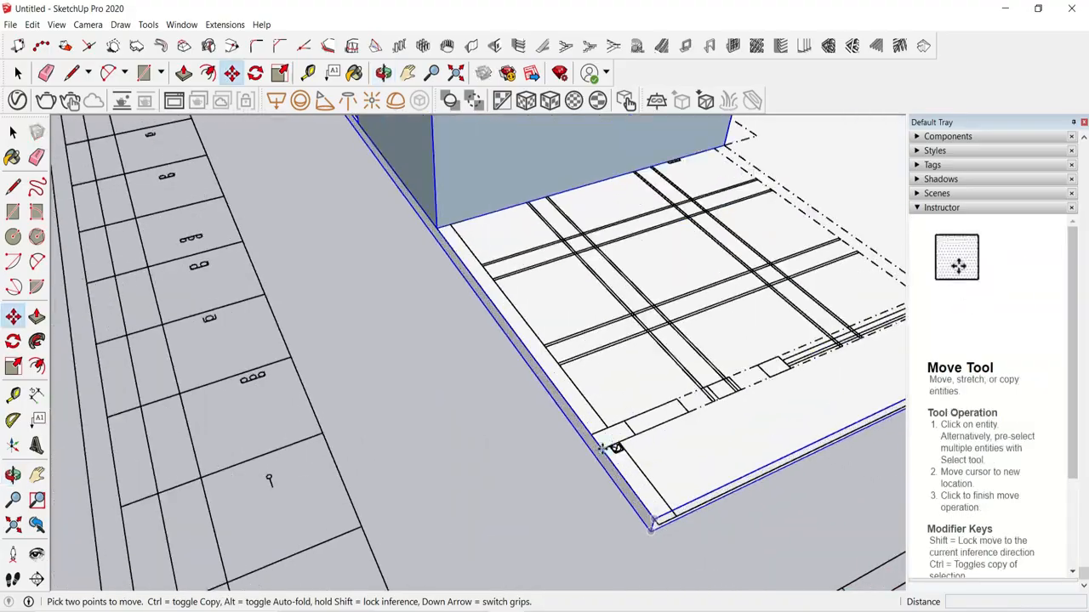
pyautogui.click(602, 448)
pyautogui.scroll(-10, 608, 408)
pyautogui.moveTo(366, 409); pyautogui.dragTo(357, 336, button='middle')
pyautogui.scroll(6, 341, 361)
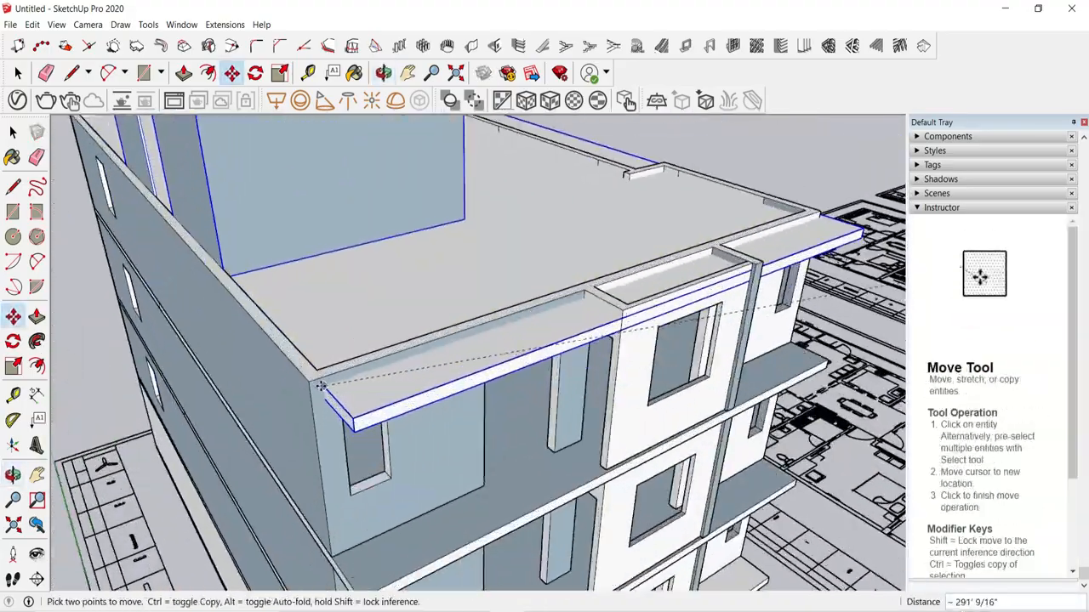
pyautogui.scroll(2, 315, 387)
pyautogui.click(16, 73)
pyautogui.click(78, 349)
# Step: Draw a rectangle over the stair and bedroom block of the terrace plan and extrude it 9"
pyautogui.scroll(-3, 314, 304)
pyautogui.moveTo(425, 293); pyautogui.dragTo(314, 303, button='middle')
pyautogui.scroll(-4, 314, 303)
pyautogui.moveTo(323, 383); pyautogui.dragTo(403, 513, button='middle')
pyautogui.scroll(-8, 477, 383)
pyautogui.click(145, 73)
pyautogui.scroll(9, 523, 333)
pyautogui.click(508, 336)
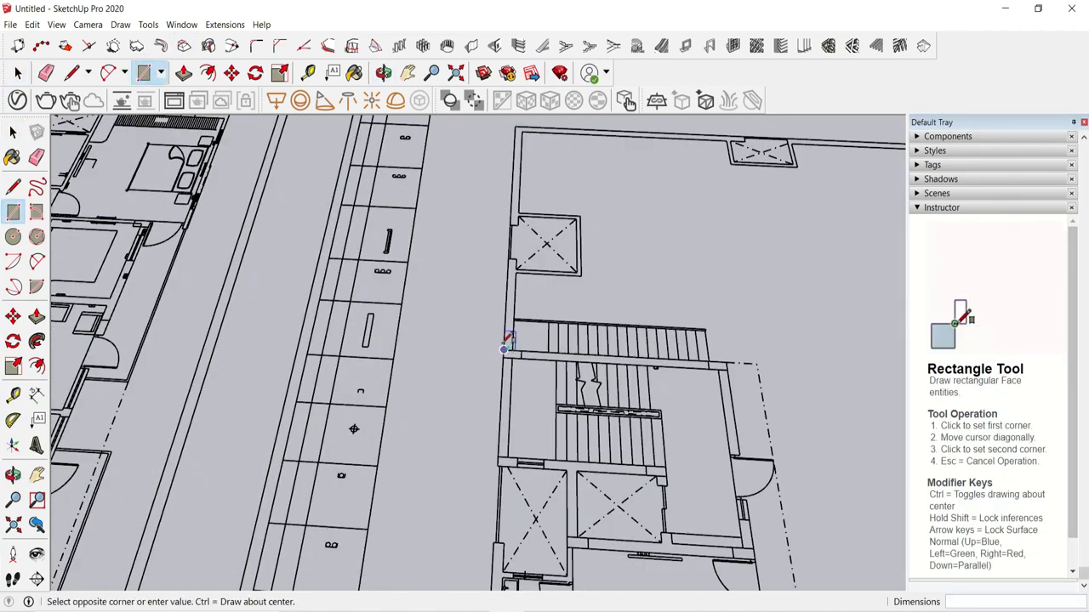
pyautogui.scroll(-3, 510, 338)
pyautogui.scroll(3, 638, 489)
pyautogui.click(636, 472)
pyautogui.press('p')
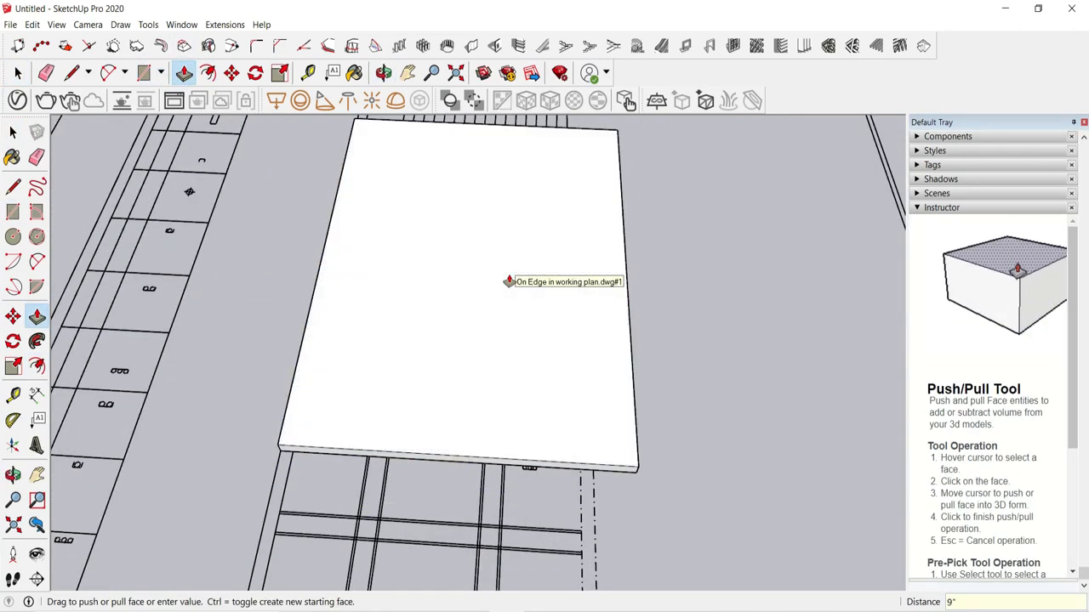
# Step: Select the new roof slab and move it onto the top of the rooftop room's walls
pyautogui.press('space')
pyautogui.click(396, 322)
pyautogui.press('space')
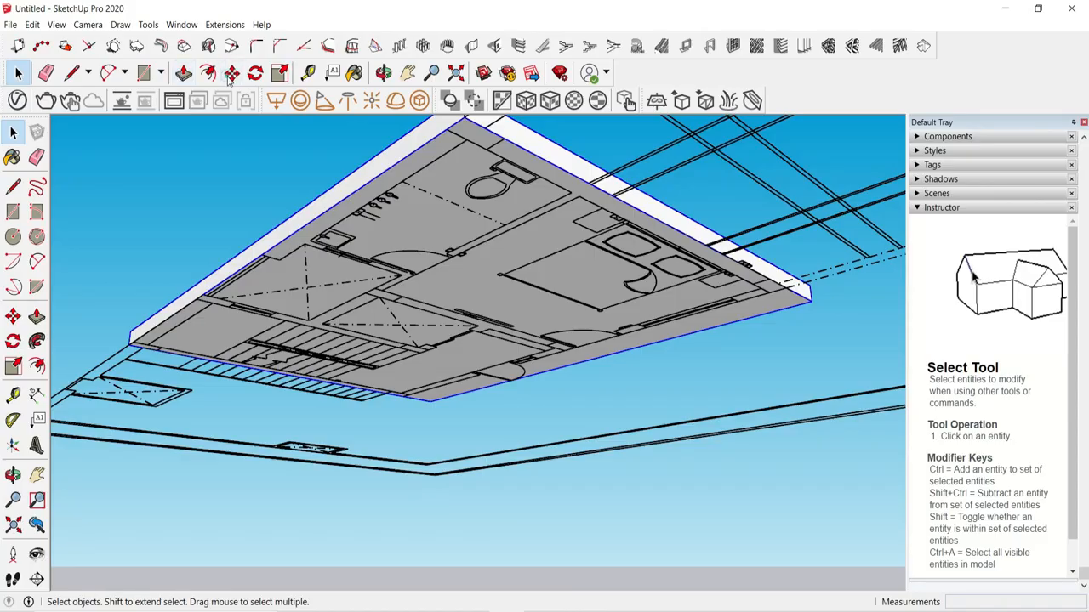
pyautogui.press('m')
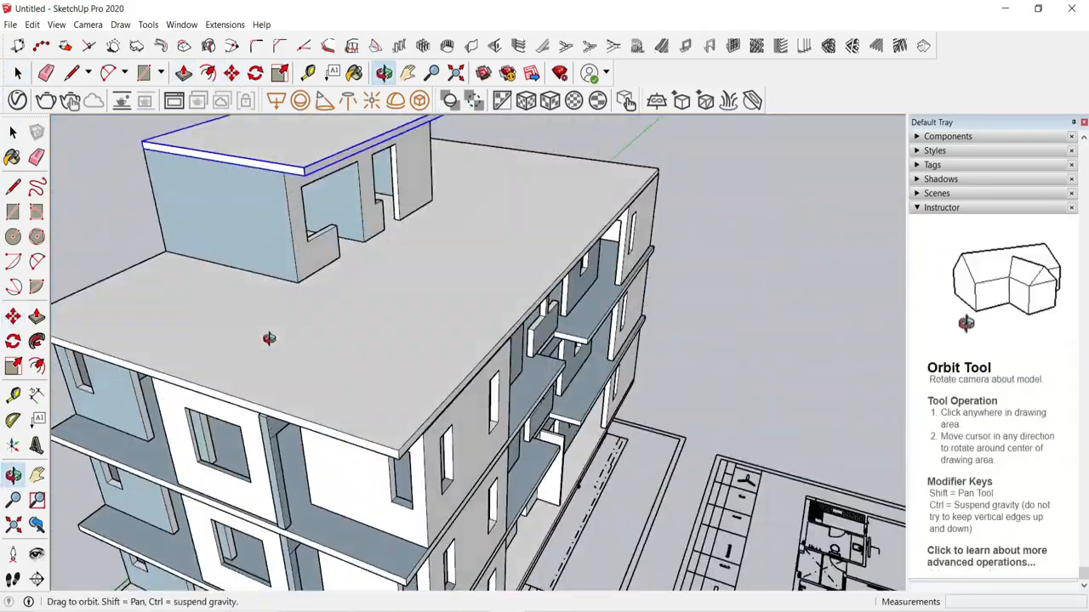
pyautogui.press('space')
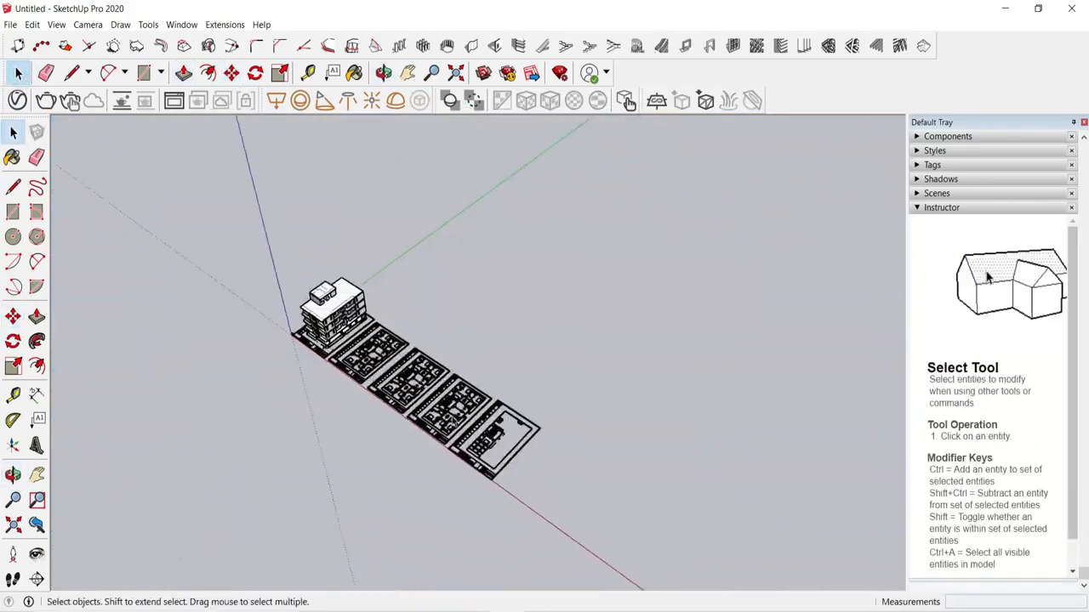
# Step: Open the 1001bit single-flight staircase settings, preview the staircase types and choose Type D
pyautogui.scroll(10, 459, 420)
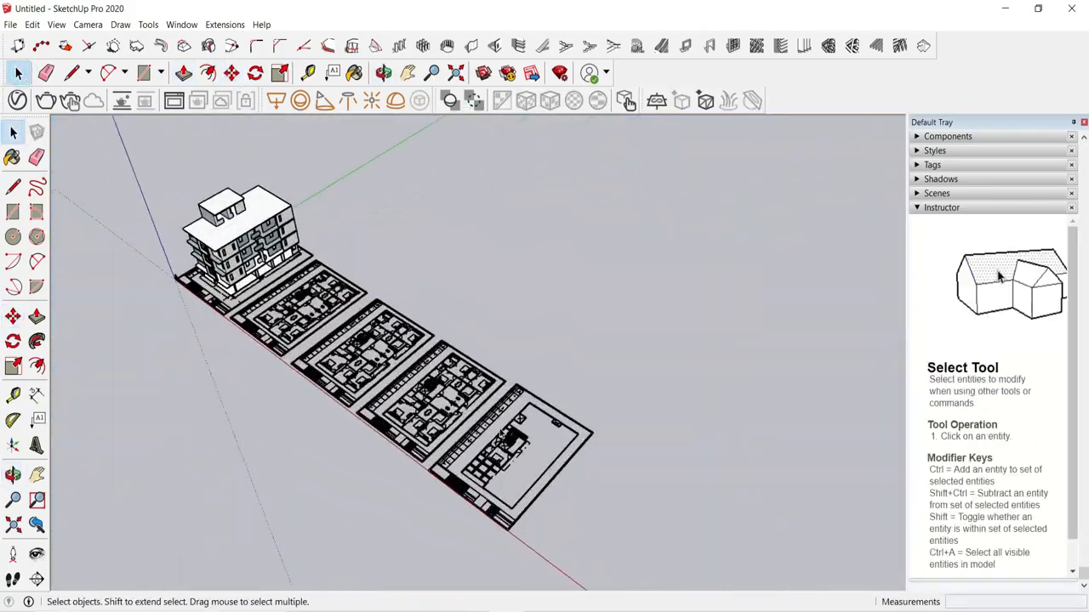
pyautogui.scroll(4, 519, 432)
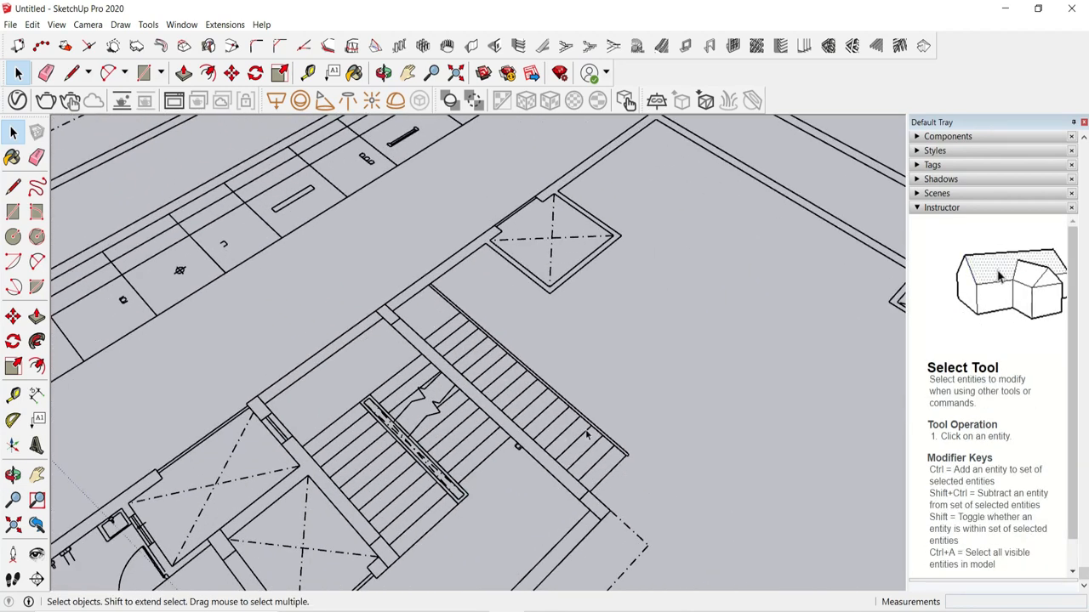
pyautogui.click(544, 46)
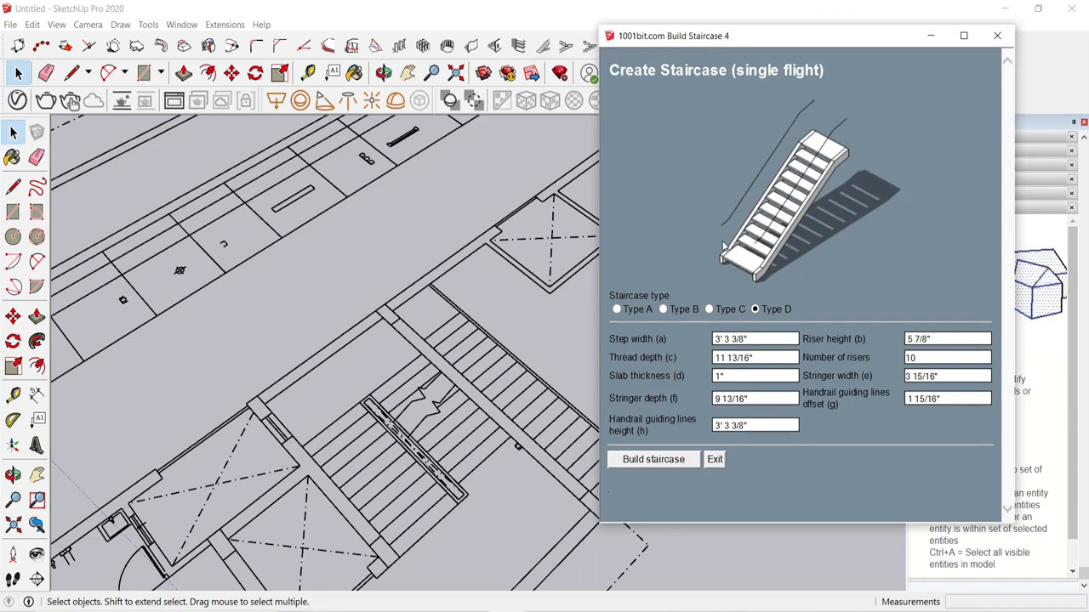
pyautogui.click(616, 310)
pyautogui.click(663, 308)
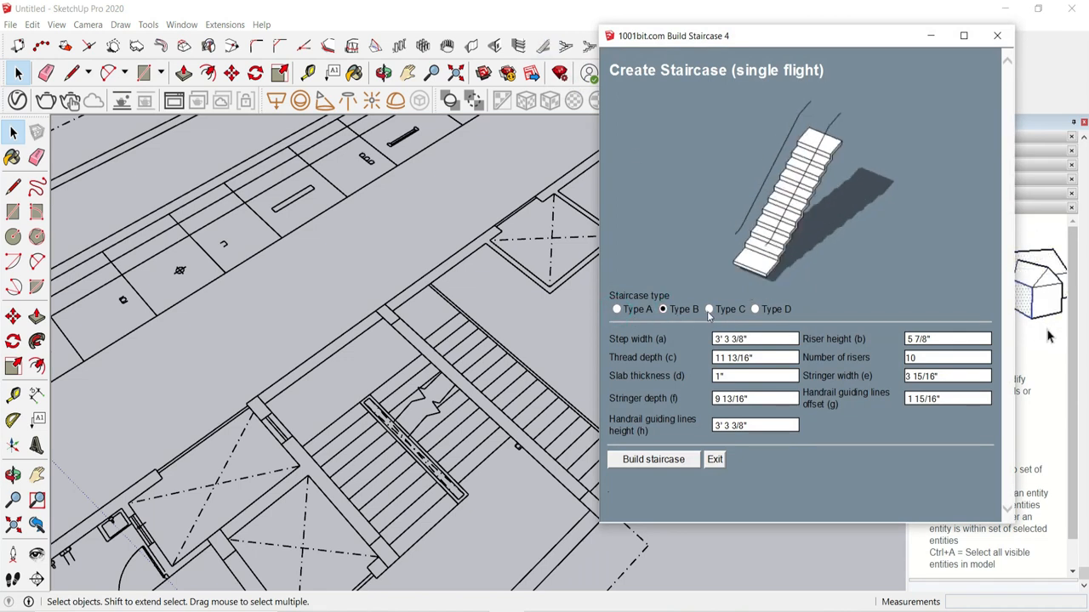
pyautogui.click(709, 310)
pyautogui.click(755, 310)
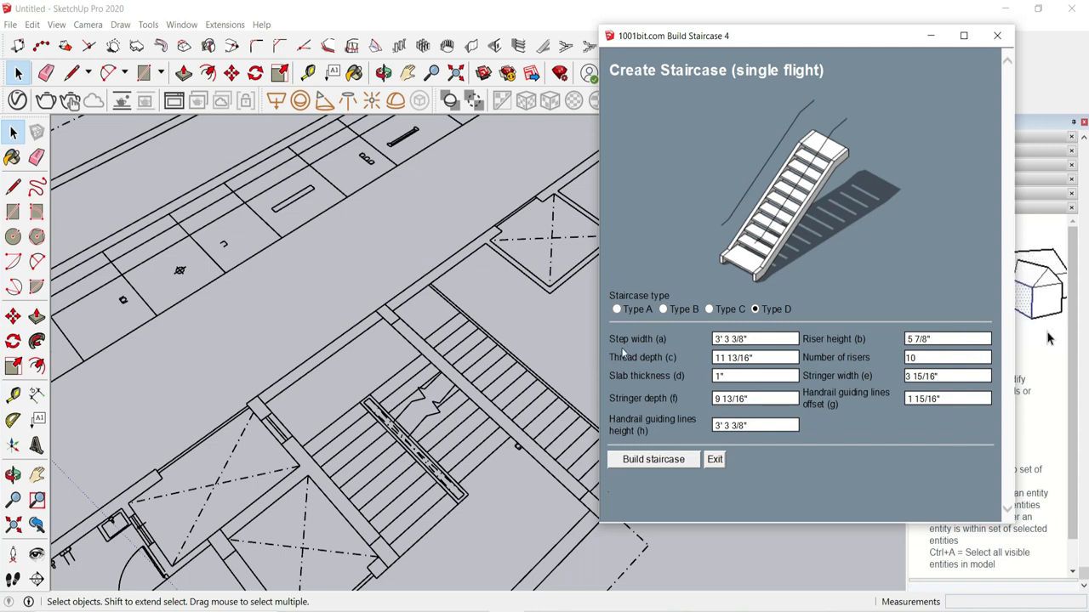
# Step: Build the staircase on the terrace plan with step width 3', tread depth 10", riser height 8" and 17 risers
pyautogui.click(748, 342)
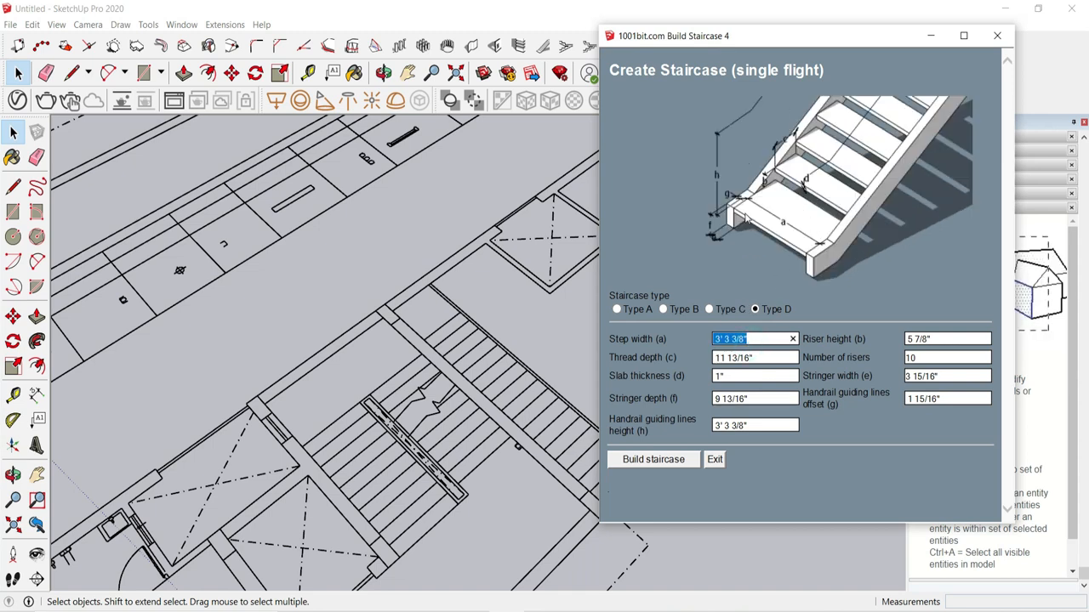
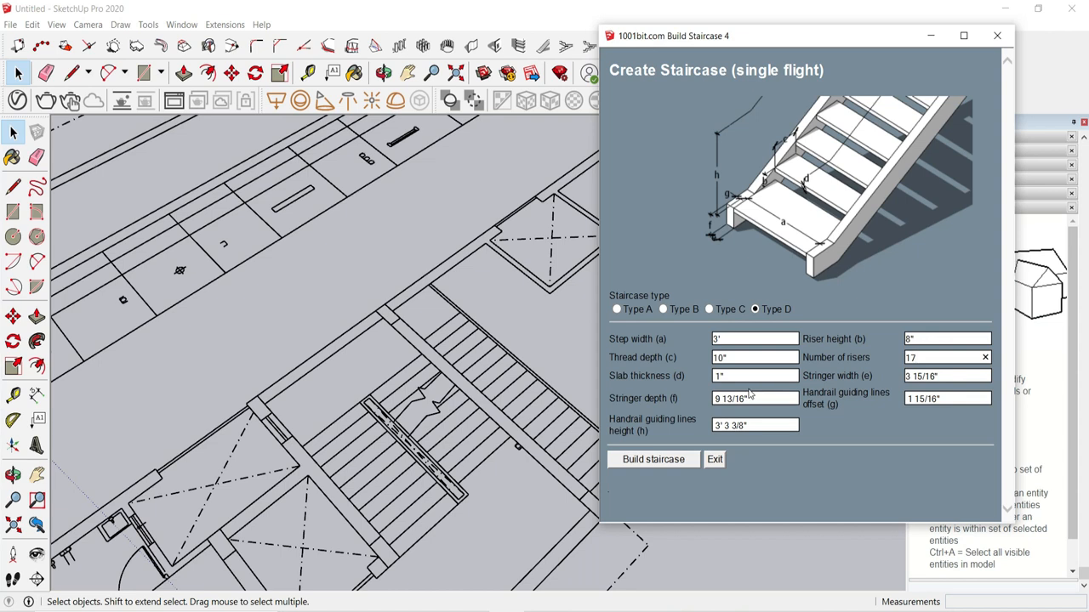
pyautogui.click(654, 460)
pyautogui.scroll(4, 663, 462)
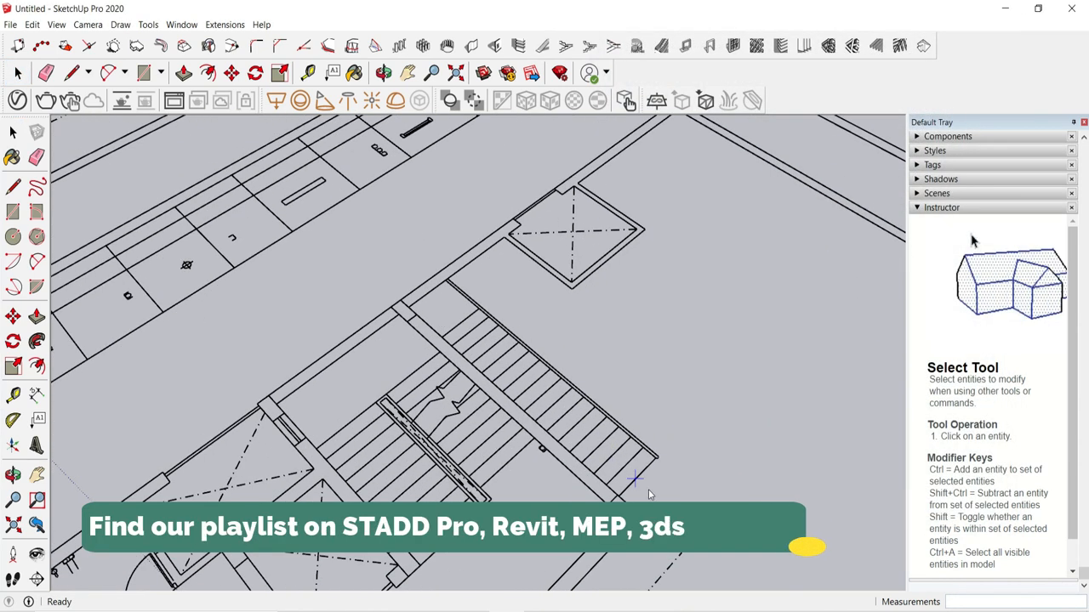
pyautogui.scroll(-3, 602, 498)
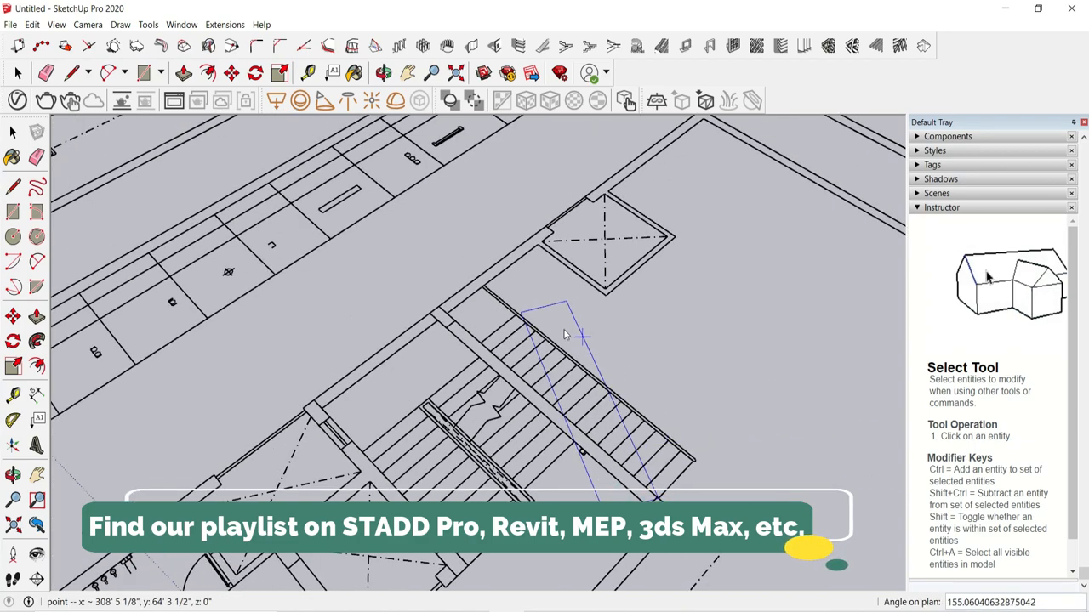
pyautogui.click(482, 343)
pyautogui.moveTo(547, 380); pyautogui.dragTo(629, 340, button='middle')
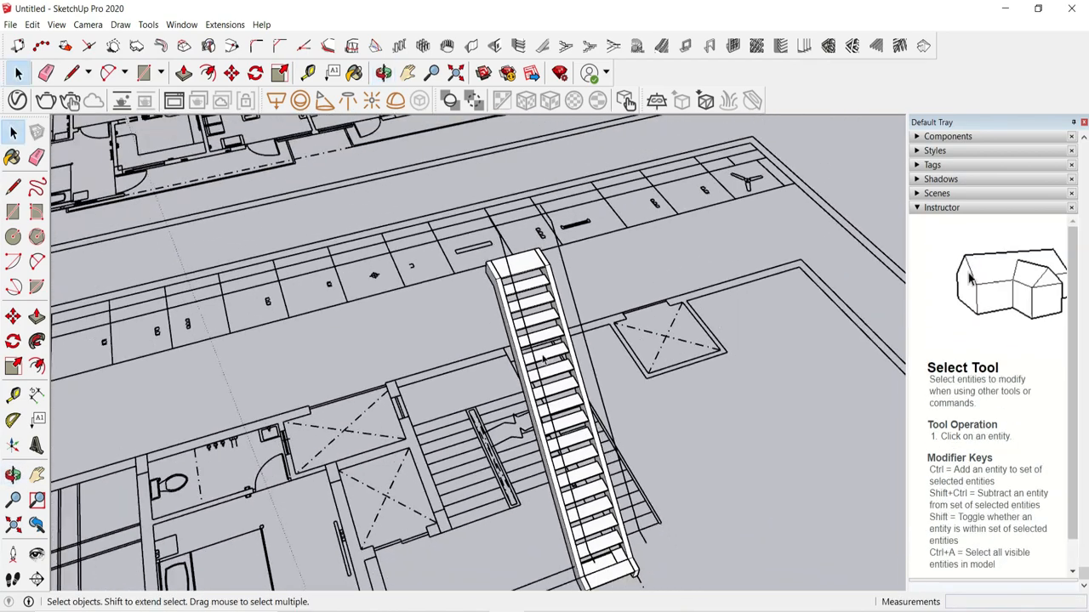
# Step: Move the staircase by its bottom corner to the start of the outer flight drawn on the terrace plan
pyautogui.click(571, 425)
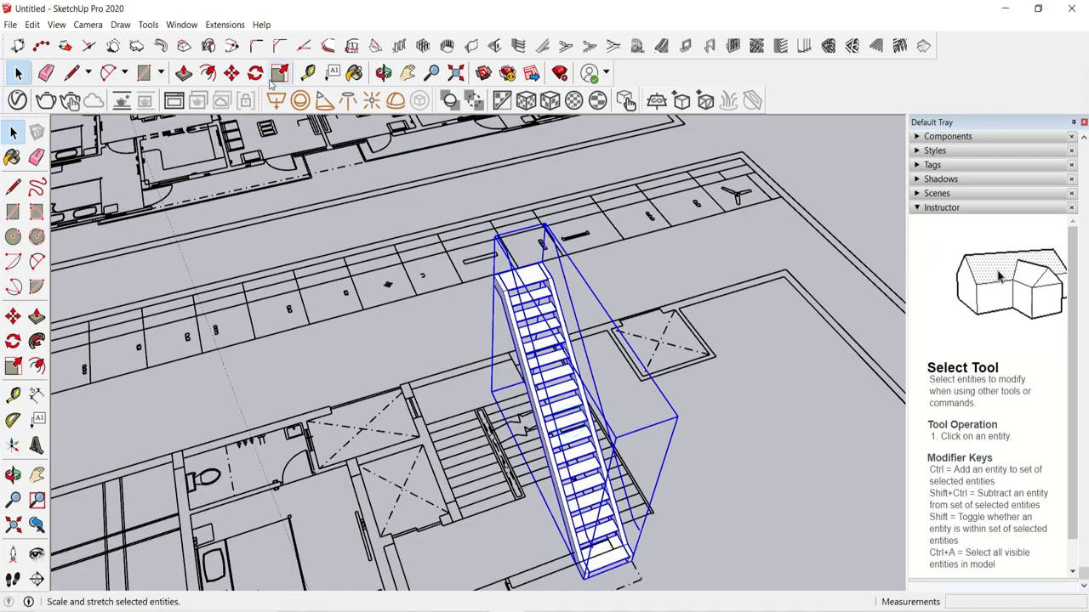
pyautogui.click(231, 74)
pyautogui.scroll(2, 634, 536)
pyautogui.moveTo(664, 522); pyautogui.dragTo(375, 510, button='middle')
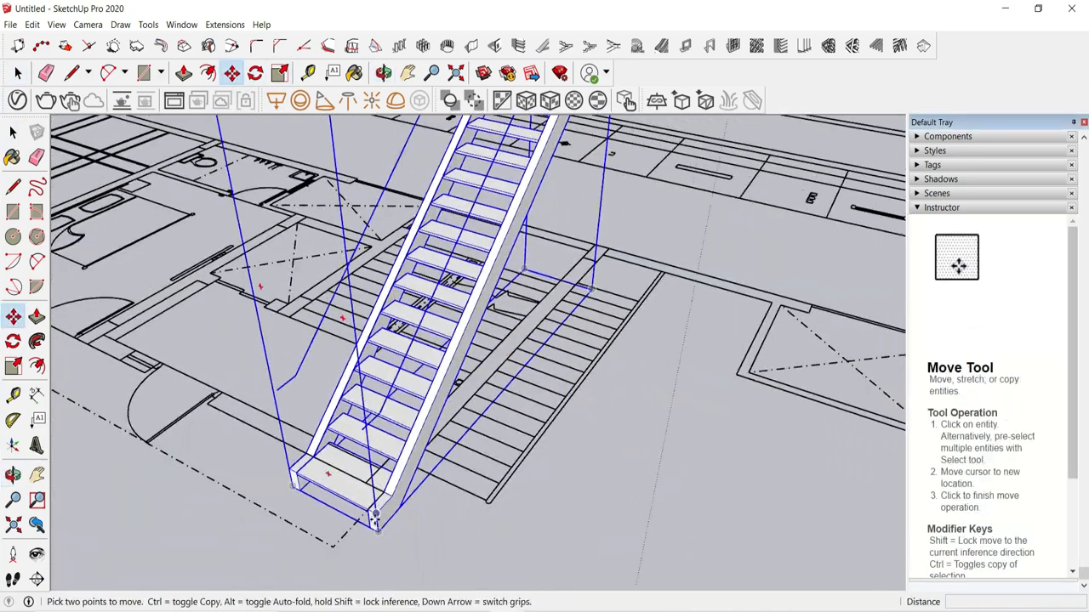
pyautogui.scroll(2, 375, 517)
pyautogui.click(382, 535)
pyautogui.scroll(2, 495, 502)
pyautogui.click(580, 489)
# Step: Scale the staircase to fit the outer flight drawn on the terrace plan
pyautogui.scroll(-5, 581, 488)
pyautogui.moveTo(587, 487); pyautogui.dragTo(553, 408, button='middle')
pyautogui.click(280, 74)
pyautogui.moveTo(766, 502); pyautogui.dragTo(656, 474, button='middle')
pyautogui.click(652, 422)
pyautogui.scroll(-3, 647, 426)
pyautogui.click(648, 427)
pyautogui.click(24, 72)
pyautogui.click(222, 207)
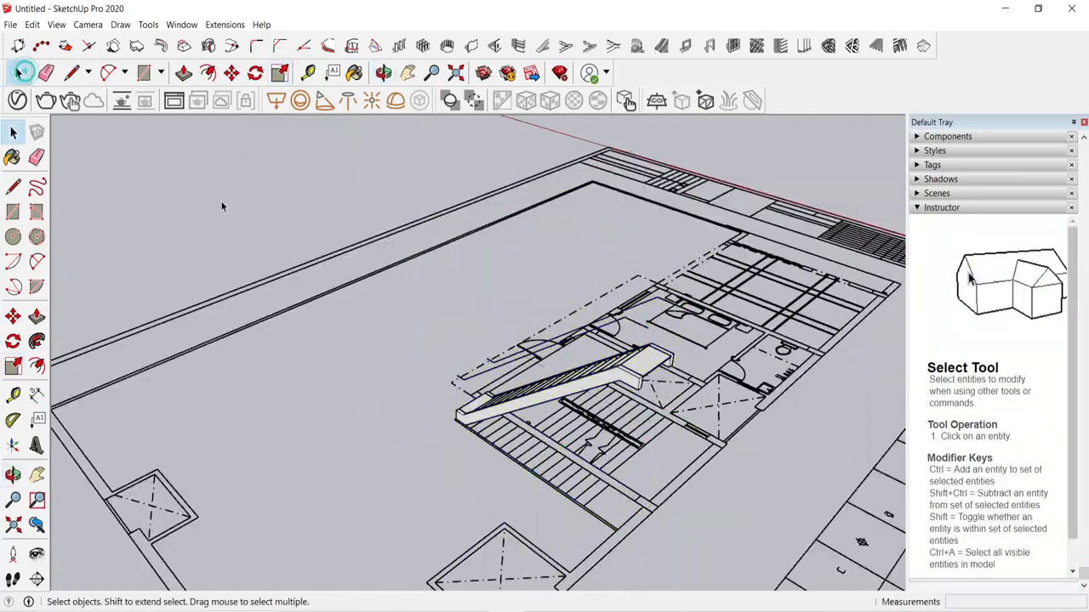
# Step: Move the staircase onto the building, using the terrace plan's outer corner and the matching roof slab corner as reference points
pyautogui.moveTo(476, 408); pyautogui.dragTo(693, 431, button='middle')
pyautogui.scroll(3, 694, 431)
pyautogui.click(693, 432)
pyautogui.scroll(-3, 638, 426)
pyautogui.moveTo(595, 425); pyautogui.dragTo(377, 391, button='middle')
pyautogui.click(231, 74)
pyautogui.scroll(6, 599, 299)
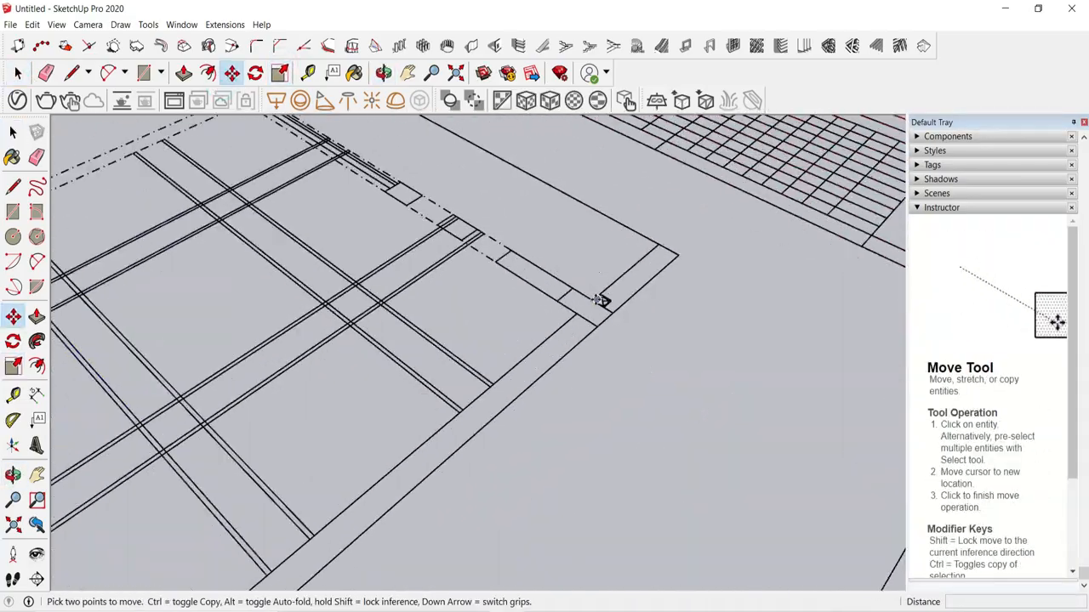
pyautogui.click(602, 303)
pyautogui.scroll(-8, 603, 303)
pyautogui.scroll(4, 557, 396)
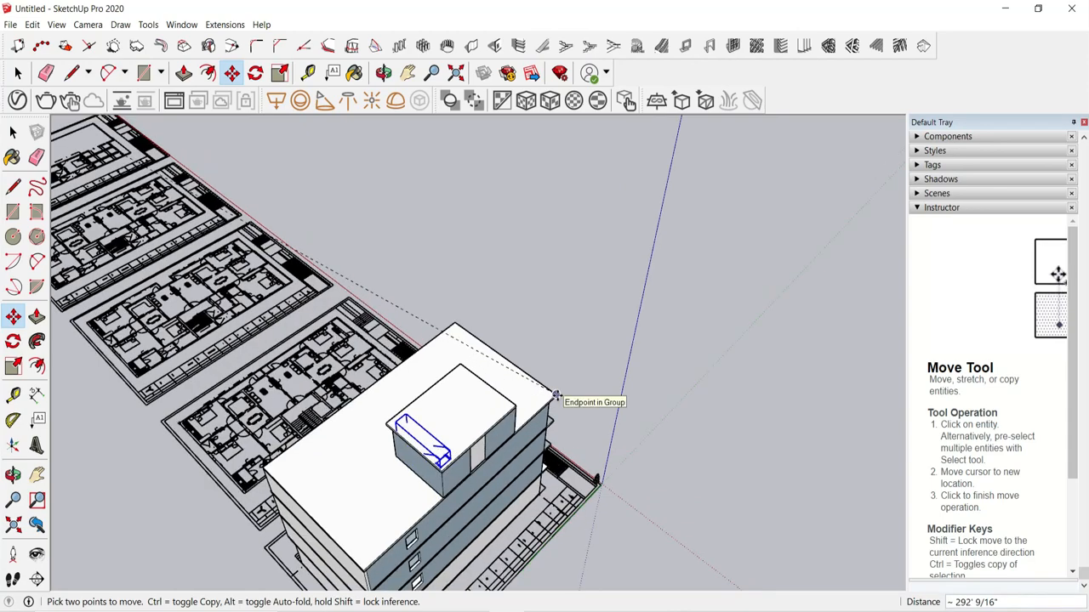
pyautogui.scroll(5, 514, 419)
pyautogui.moveTo(493, 433); pyautogui.dragTo(433, 413, button='middle')
pyautogui.click(663, 400)
# Step: Adjust the staircase's position on the building's roof and rescale it to fit
pyautogui.scroll(-5, 717, 375)
pyautogui.moveTo(717, 374); pyautogui.dragTo(387, 370, button='middle')
pyautogui.scroll(5, 570, 401)
pyautogui.scroll(2, 724, 361)
pyautogui.click(731, 341)
pyautogui.click(746, 321)
pyautogui.scroll(-6, 616, 386)
pyautogui.click(278, 72)
pyautogui.moveTo(451, 203); pyautogui.dragTo(340, 324, button='middle')
pyautogui.click(231, 345)
pyautogui.click(304, 350)
pyautogui.click(17, 74)
# Step: Draw rectangles over the parapet wall strips around the rear corner of the terrace plan
pyautogui.scroll(-4, 366, 255)
pyautogui.moveTo(366, 255); pyautogui.dragTo(44, 291, button='middle')
pyautogui.scroll(-5, 415, 211)
pyautogui.scroll(3, 374, 238)
pyautogui.scroll(-6, 361, 239)
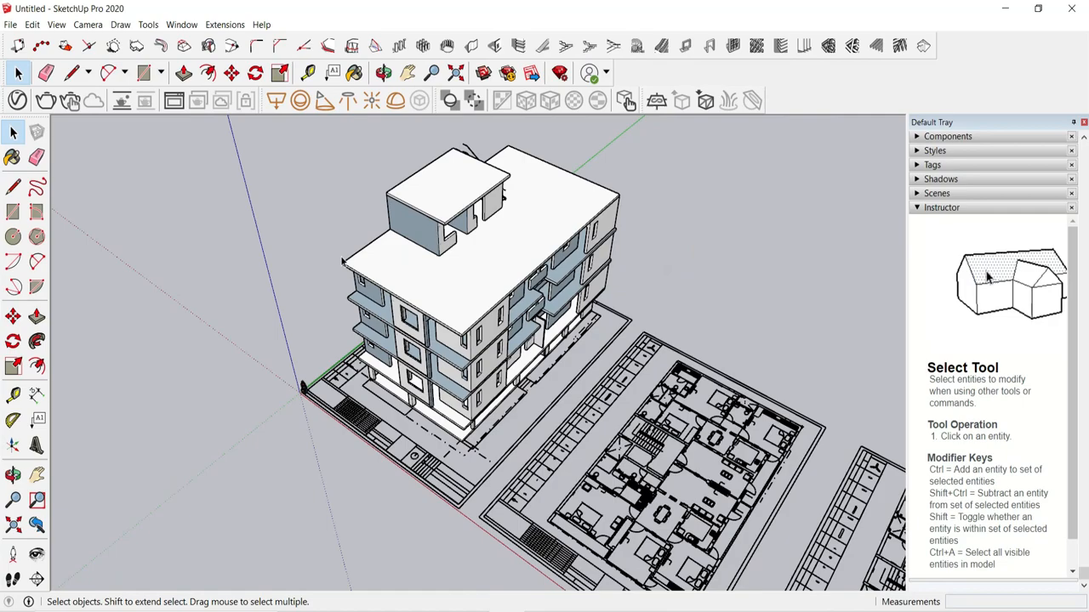
pyautogui.click(144, 74)
pyautogui.scroll(10, 593, 407)
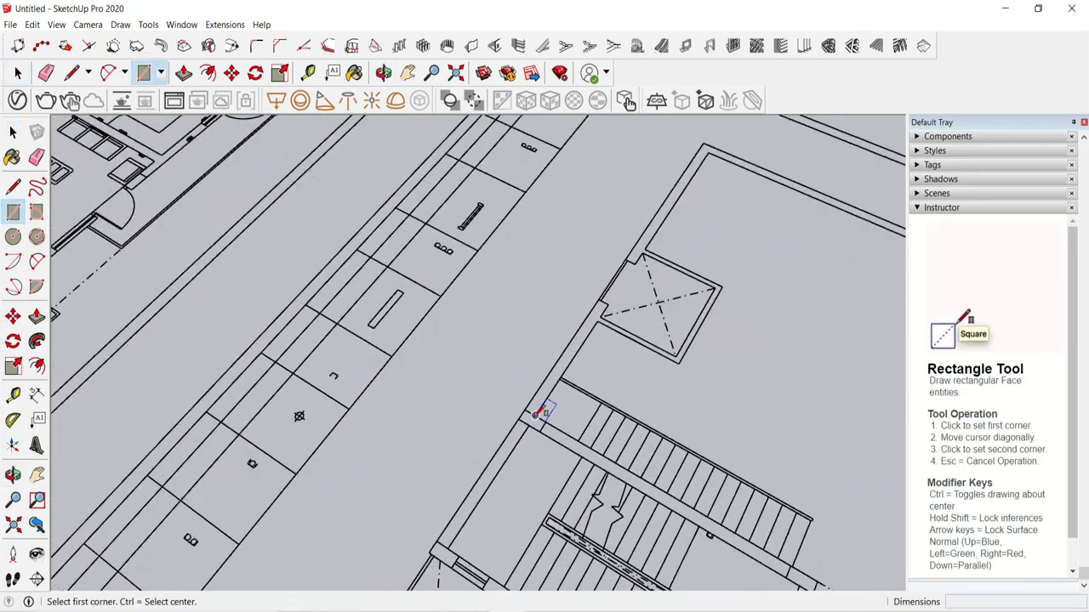
pyautogui.click(431, 556)
pyautogui.click(575, 339)
pyautogui.scroll(-4, 575, 339)
pyautogui.scroll(4, 562, 312)
pyautogui.click(559, 310)
pyautogui.click(572, 318)
# Step: Draw a rectangle over the side parapet strip from the bathroom to the front corner of the terrace plan
pyautogui.scroll(-5, 570, 315)
pyautogui.click(568, 306)
pyautogui.scroll(-4, 724, 238)
pyautogui.scroll(6, 425, 294)
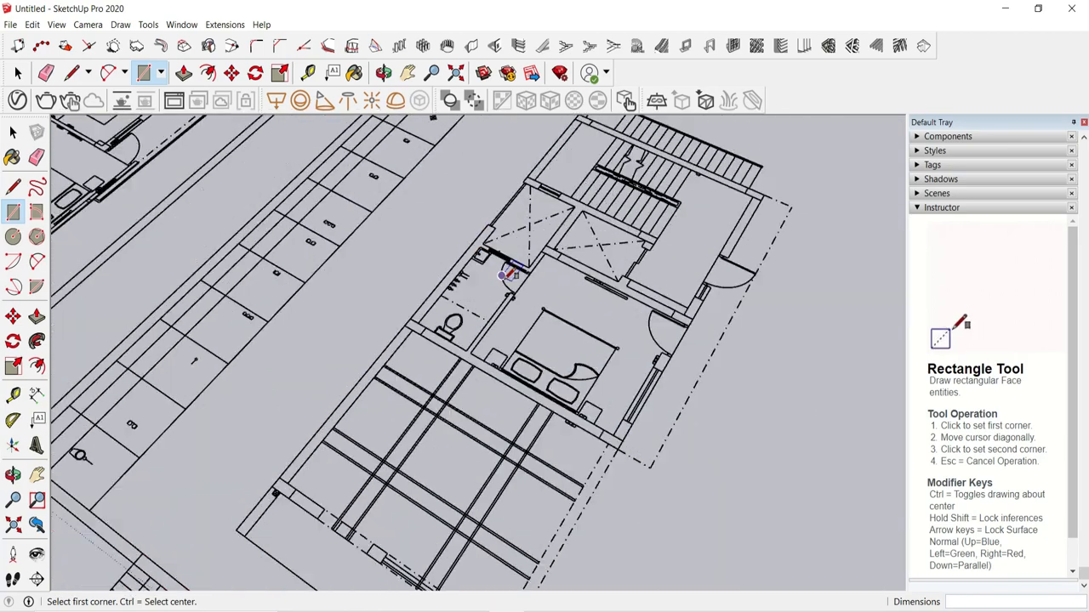
pyautogui.click(504, 239)
pyautogui.scroll(-3, 507, 238)
pyautogui.scroll(4, 416, 319)
pyautogui.click(415, 319)
# Step: Extrude the parapet strips on the terrace plan 3' 3" upward
pyautogui.press('p')
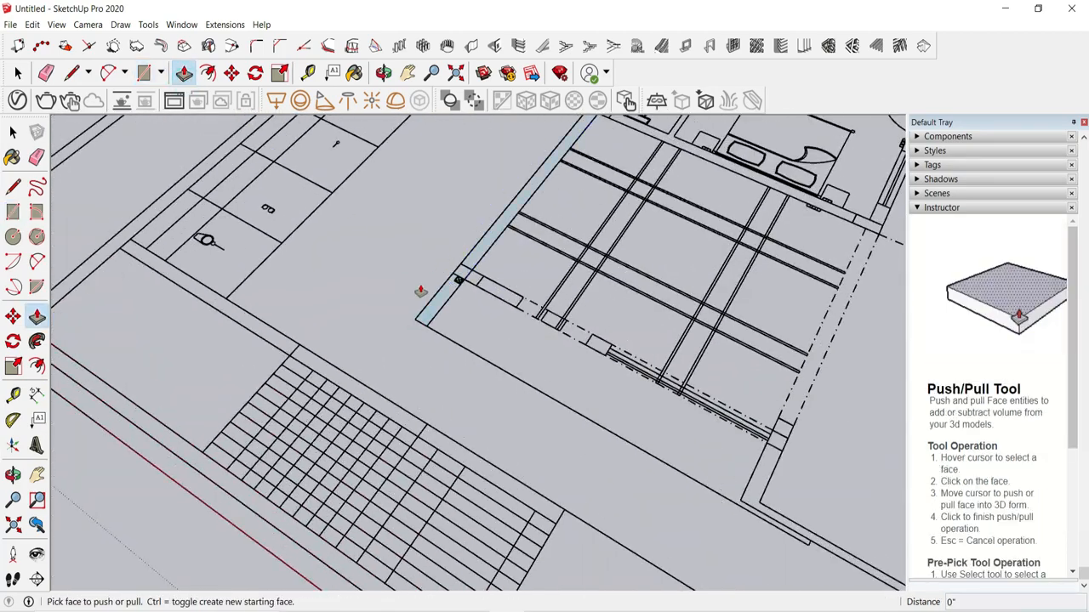
pyautogui.click(421, 310)
pyautogui.write("3'")
pyautogui.press('Return')
pyautogui.scroll(-6, 432, 292)
pyautogui.scroll(5, 523, 214)
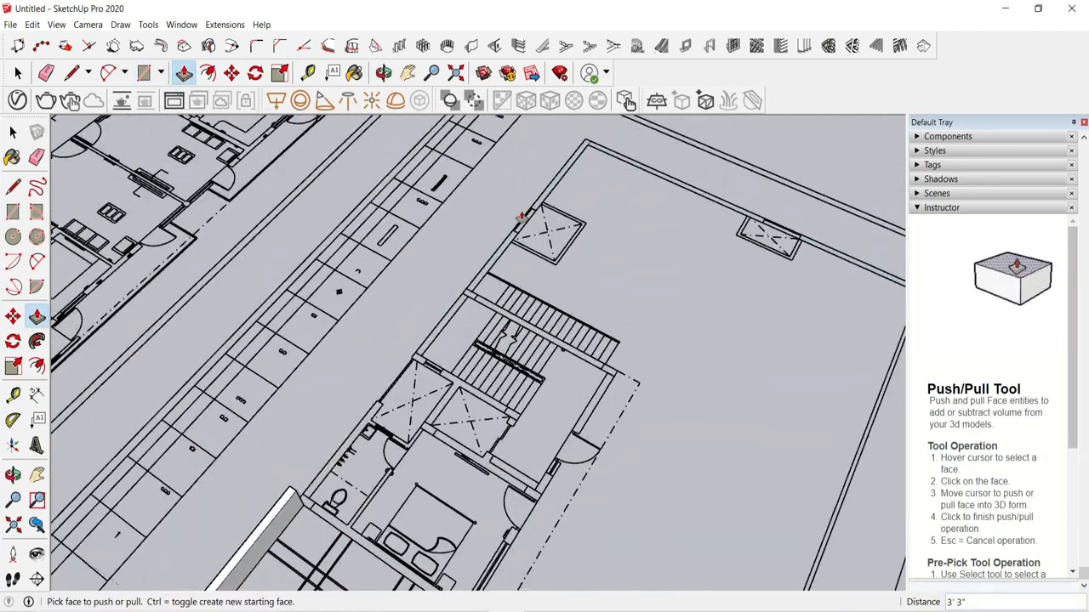
pyautogui.doubleClick(522, 214)
pyautogui.doubleClick(632, 138)
pyautogui.scroll(-3, 595, 255)
# Step: Erase the leftover edge where the extruded parapet walls meet at the rear corner
pyautogui.click(46, 73)
pyautogui.scroll(5, 644, 177)
pyautogui.click(645, 180)
pyautogui.moveTo(648, 184)
pyautogui.mouseDown(button='middle')
pyautogui.moveTo(596, 433)
pyautogui.moveTo(717, 366)
pyautogui.mouseUp(button='middle')
pyautogui.scroll(-6, 717, 367)
pyautogui.scroll(4, 421, 395)
pyautogui.moveTo(421, 398); pyautogui.dragTo(428, 404, button='middle')
pyautogui.scroll(1, 421, 387)
# Step: Group the extruded parapet walls of the terrace plan
pyautogui.press('space')
pyautogui.tripleClick(510, 413)
pyautogui.scroll(-5, 294, 421)
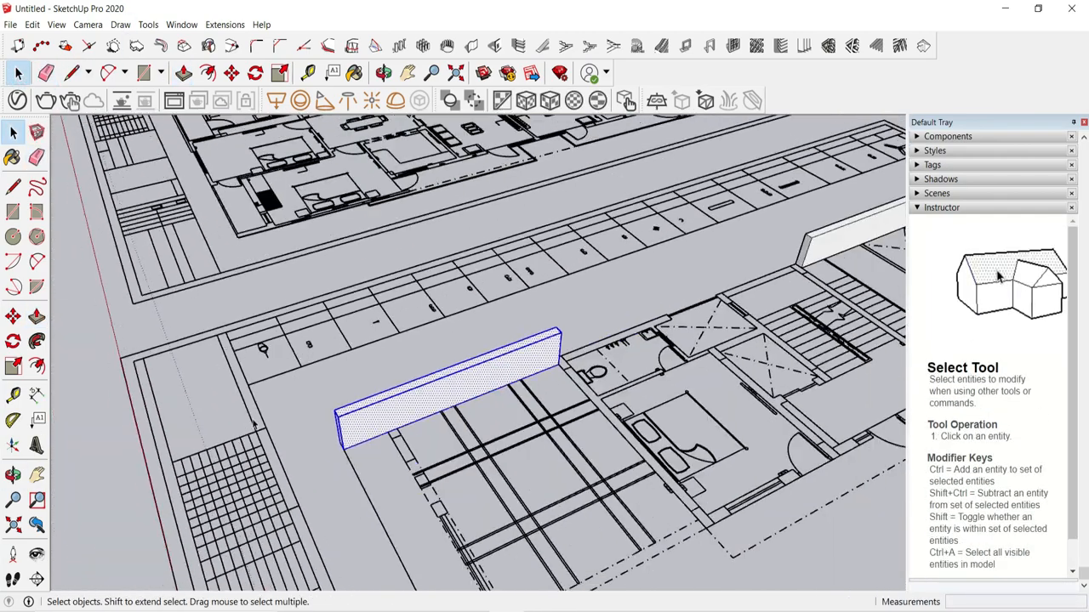
pyautogui.keyDown('shift'); pyautogui.tripleClick(637, 308); pyautogui.keyUp('shift')
pyautogui.rightClick(637, 309)
pyautogui.click(694, 413)
# Step: Move the parapet group from the terrace plan's front corner to the matching corner of the building's roof slab
pyautogui.press('m')
pyautogui.moveTo(619, 460); pyautogui.dragTo(748, 442, button='middle')
pyautogui.scroll(5, 394, 447)
pyautogui.click(394, 447)
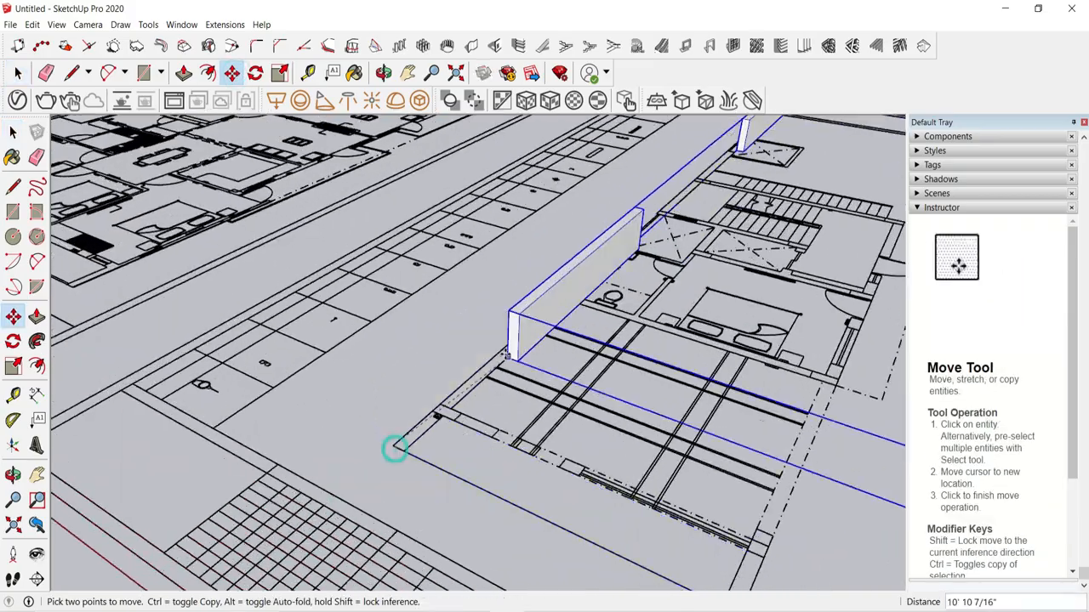
pyautogui.scroll(-10, 510, 392)
pyautogui.moveTo(587, 374); pyautogui.dragTo(692, 369, button='middle')
pyautogui.scroll(4, 381, 312)
pyautogui.scroll(5, 383, 312)
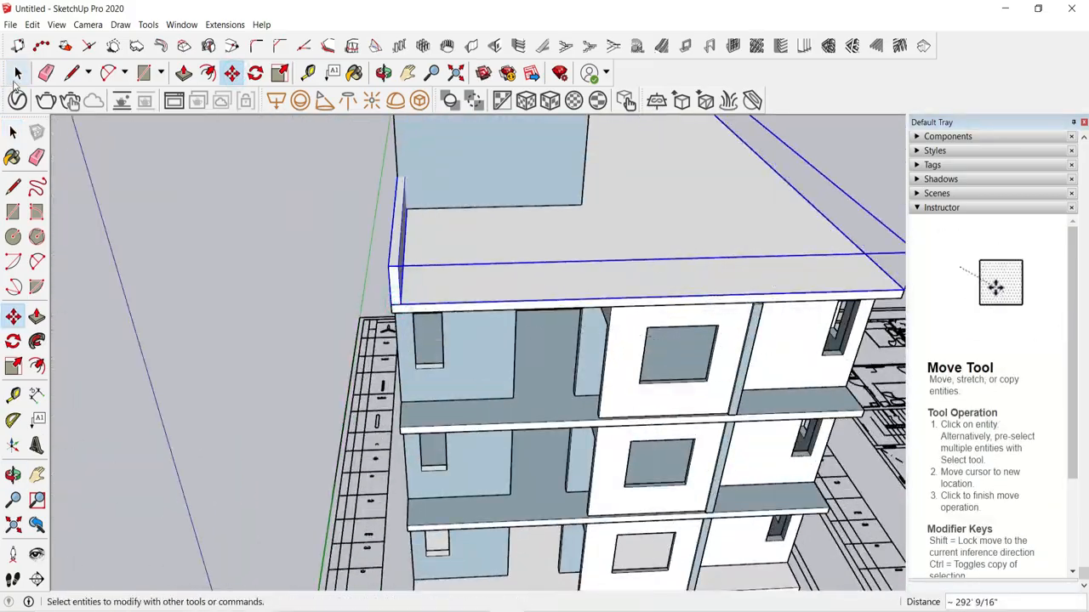
# Step: Inside the parapet group, move the wall end near the rooftop room flush with the room's corner
pyautogui.click(17, 75)
pyautogui.moveTo(289, 340); pyautogui.dragTo(638, 327, button='middle')
pyautogui.doubleClick(545, 247)
pyautogui.moveTo(410, 194); pyautogui.dragTo(442, 259)
pyautogui.click(232, 74)
pyautogui.scroll(5, 434, 242)
pyautogui.click(440, 251)
pyautogui.click(448, 261)
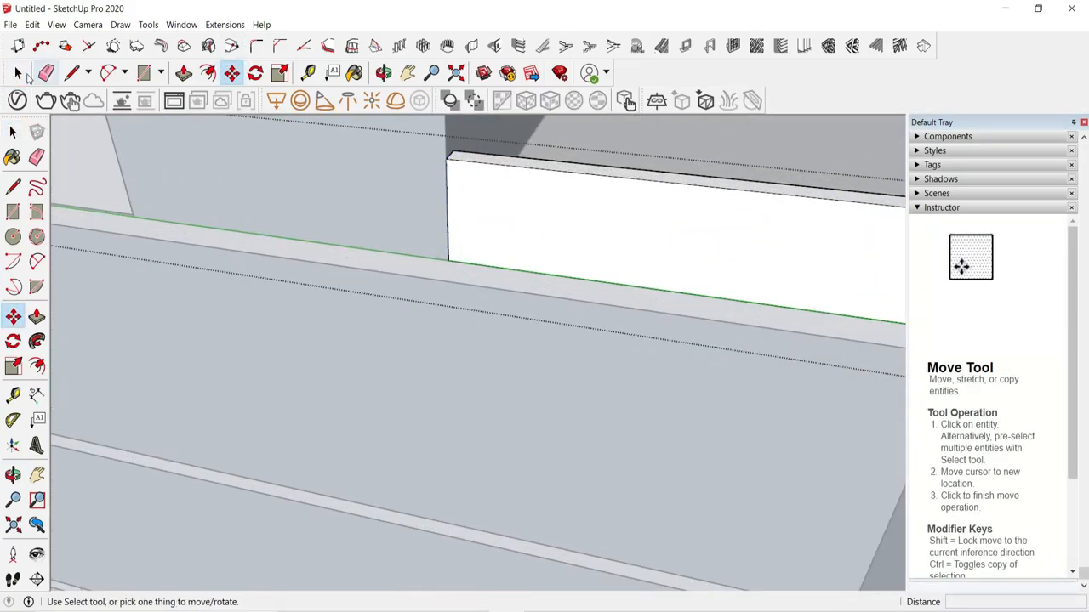
pyautogui.click(19, 74)
pyautogui.scroll(-4, 428, 261)
pyautogui.click(828, 308)
# Step: Open the staircase for editing and try to scale its landing slab
pyautogui.scroll(-6, 828, 308)
pyautogui.moveTo(828, 308); pyautogui.dragTo(748, 294, button='middle')
pyautogui.scroll(1, 600, 256)
pyautogui.moveTo(600, 256); pyautogui.dragTo(420, 291, button='middle')
pyautogui.scroll(5, 376, 333)
pyautogui.click(391, 328)
pyautogui.doubleClick(409, 314)
pyautogui.click(420, 292)
pyautogui.click(277, 73)
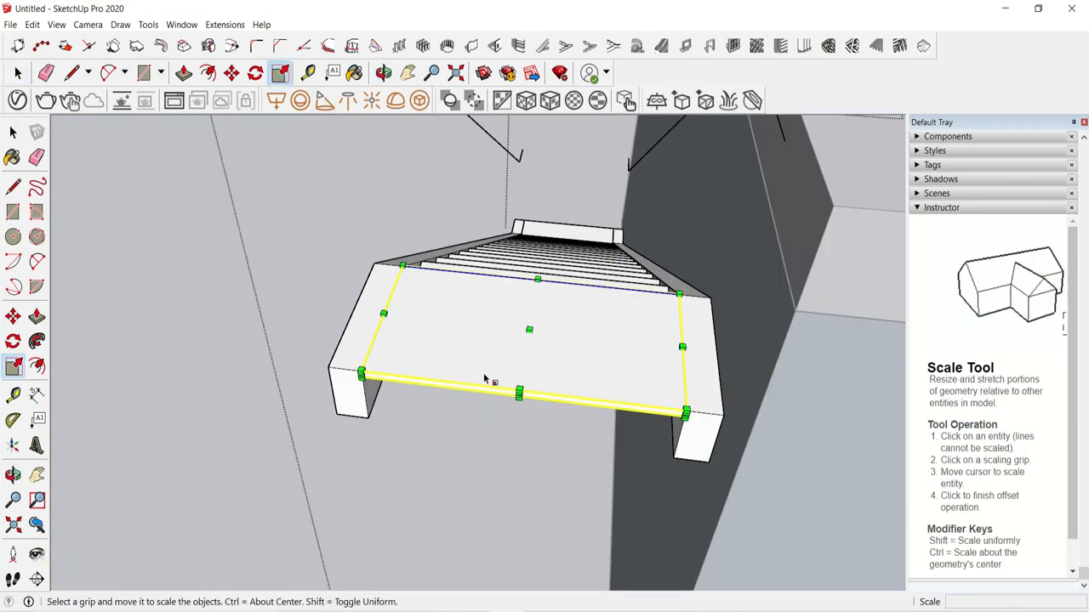
pyautogui.scroll(4, 489, 381)
# Step: Try to push the front face of the staircase's landing slab back with Push/Pull
pyautogui.click(17, 75)
pyautogui.doubleClick(223, 294)
pyautogui.click(184, 73)
pyautogui.click(293, 374)
pyautogui.click(297, 343)
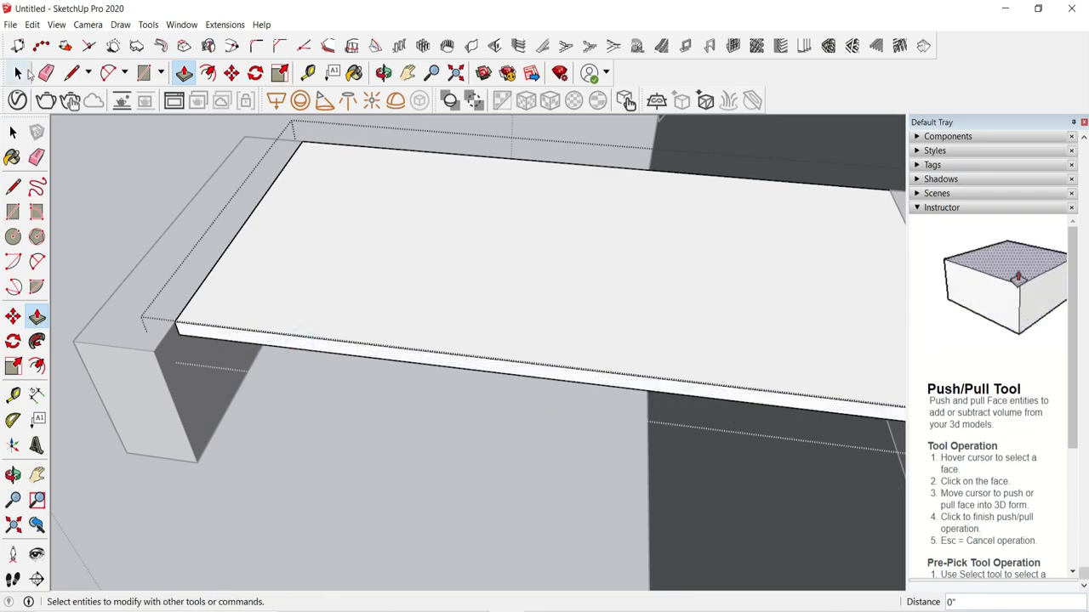
# Step: Undo the last change to the staircase landing and leave the staircase group
pyautogui.click(23, 75)
pyautogui.doubleClick(163, 208)
pyautogui.scroll(-6, 259, 363)
pyautogui.scroll(3, 218, 344)
pyautogui.hotkey('ctrl', 'z')
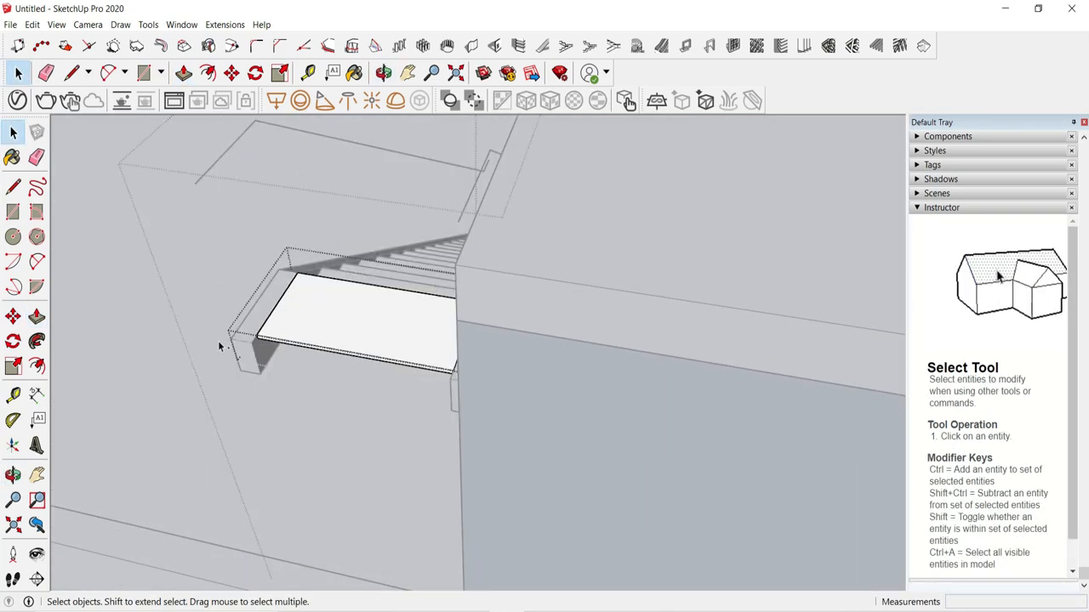
pyautogui.click(187, 260)
pyautogui.click(187, 260)
# Step: Draw a rectangle over the balcony's short side wall on the floor plan
pyautogui.scroll(-5, 216, 298)
pyautogui.moveTo(216, 299); pyautogui.dragTo(469, 255, button='middle')
pyautogui.scroll(-5, 773, 444)
pyautogui.moveTo(773, 444); pyautogui.dragTo(178, 164, button='middle')
pyautogui.click(144, 73)
pyautogui.scroll(4, 452, 473)
pyautogui.scroll(7, 420, 442)
pyautogui.click(461, 351)
pyautogui.scroll(1, 353, 466)
pyautogui.click(368, 494)
# Step: Extrude the balcony side wall to parapet height and group it
pyautogui.click(184, 73)
pyautogui.click(397, 408)
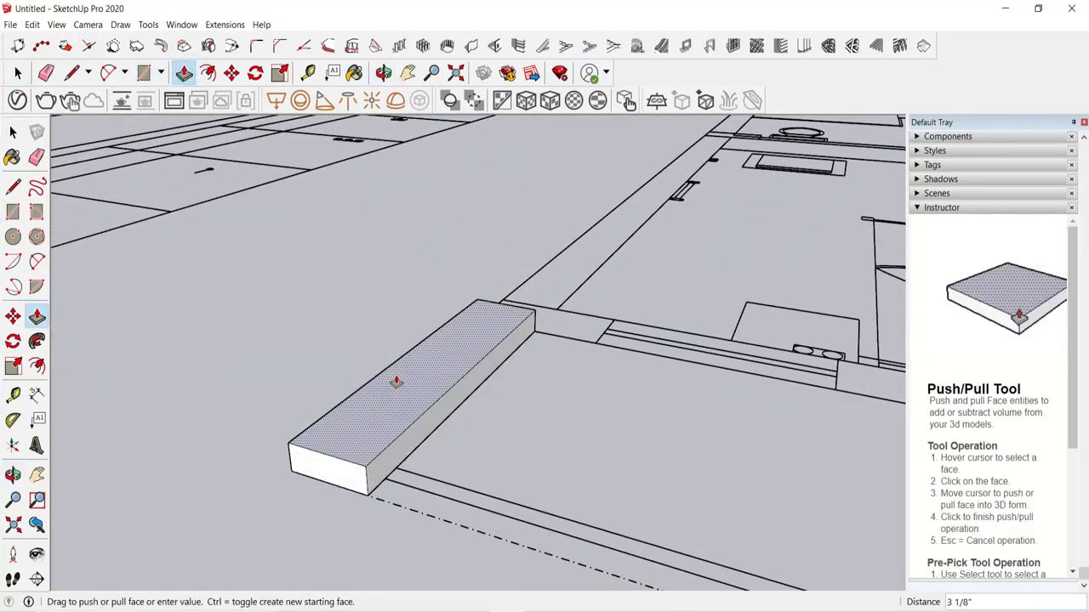
pyautogui.press('Return')
pyautogui.scroll(-3, 397, 383)
pyautogui.moveTo(396, 383); pyautogui.dragTo(235, 302, button='middle')
pyautogui.press('space')
pyautogui.click(450, 354)
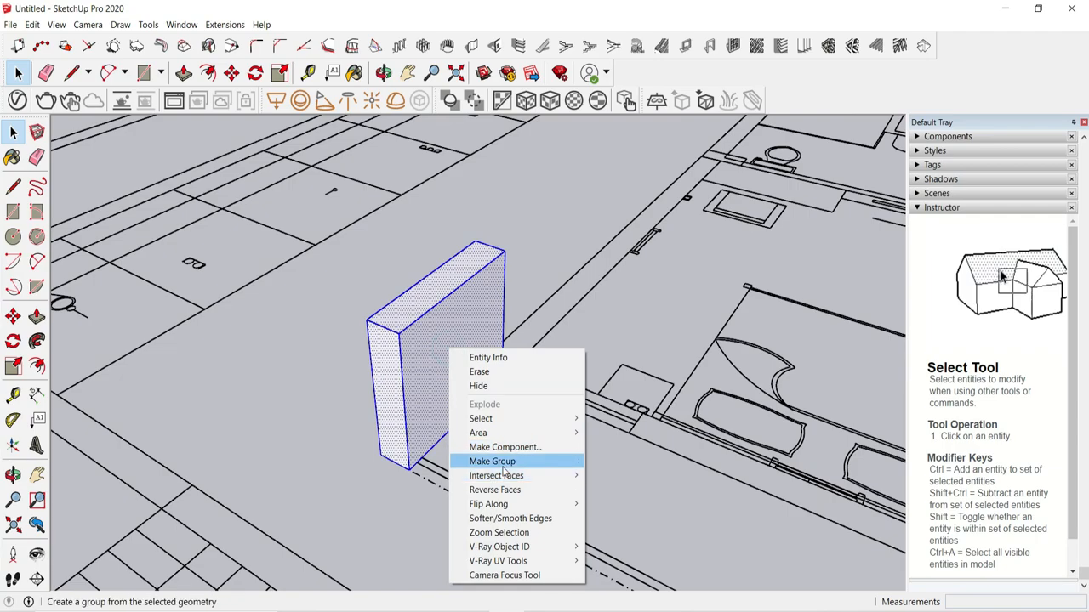
pyautogui.click(502, 466)
# Step: Move the balcony wall group by its bottom outer corner onto the matching balcony slab corner of the building
pyautogui.click(232, 73)
pyautogui.click(381, 455)
pyautogui.scroll(-5, 381, 455)
pyautogui.moveTo(392, 451); pyautogui.dragTo(656, 413, button='middle')
pyautogui.keyDown('shift'); pyautogui.moveTo(365, 263); pyautogui.dragTo(638, 366, button='middle'); pyautogui.keyUp('shift')
pyautogui.scroll(4, 311, 231)
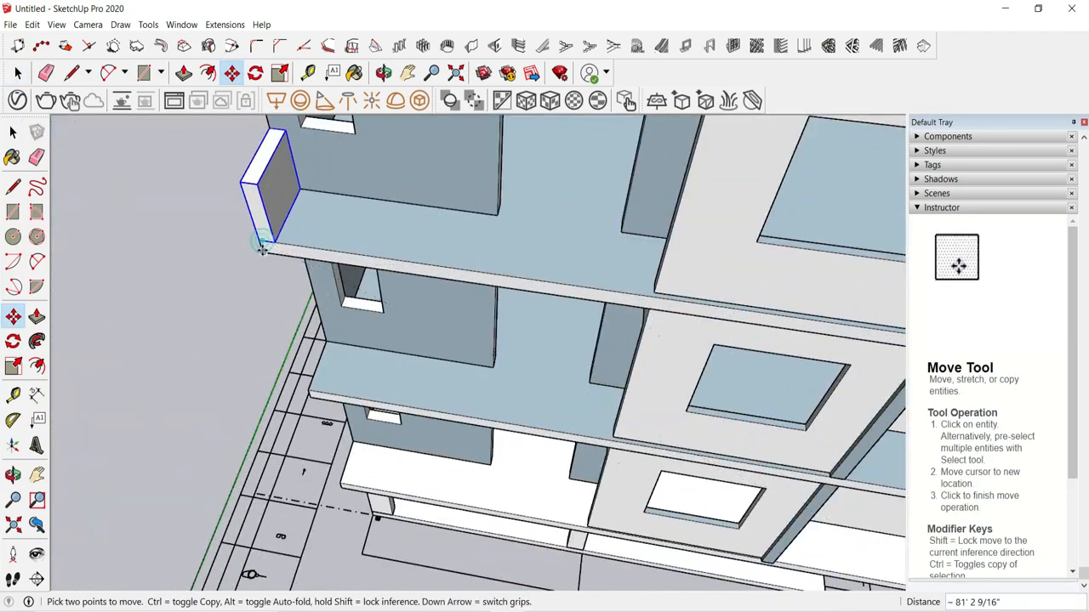
# Step: Copy the balcony side wall down to the same corner of a lower balcony slab
pyautogui.press('ctrl')
pyautogui.click(262, 245)
pyautogui.scroll(5, 341, 485)
pyautogui.scroll(3, 374, 496)
pyautogui.moveTo(340, 485); pyautogui.dragTo(587, 459, button='middle')
pyautogui.click(377, 498)
pyautogui.scroll(-3, 377, 499)
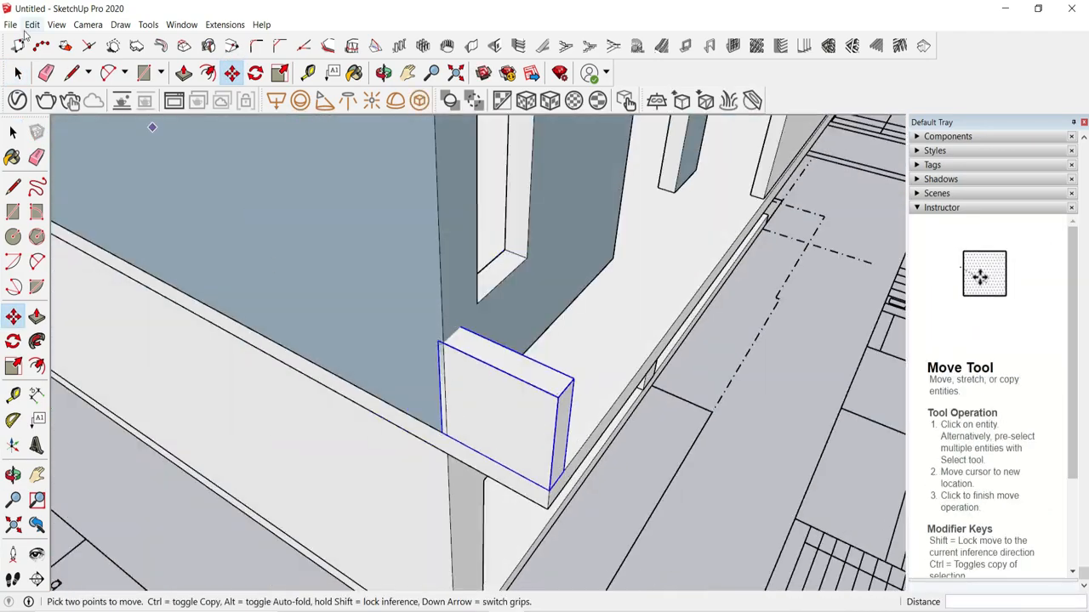
# Step: Inside the lower balcony wall group, move its inner end face flush with the building's wall corner
pyautogui.click(18, 73)
pyautogui.scroll(-5, 510, 400)
pyautogui.moveTo(408, 383); pyautogui.dragTo(553, 358, button='middle')
pyautogui.scroll(4, 519, 389)
pyautogui.doubleClick(525, 374)
pyautogui.tripleClick(526, 370)
pyautogui.moveTo(463, 310); pyautogui.dragTo(515, 417)
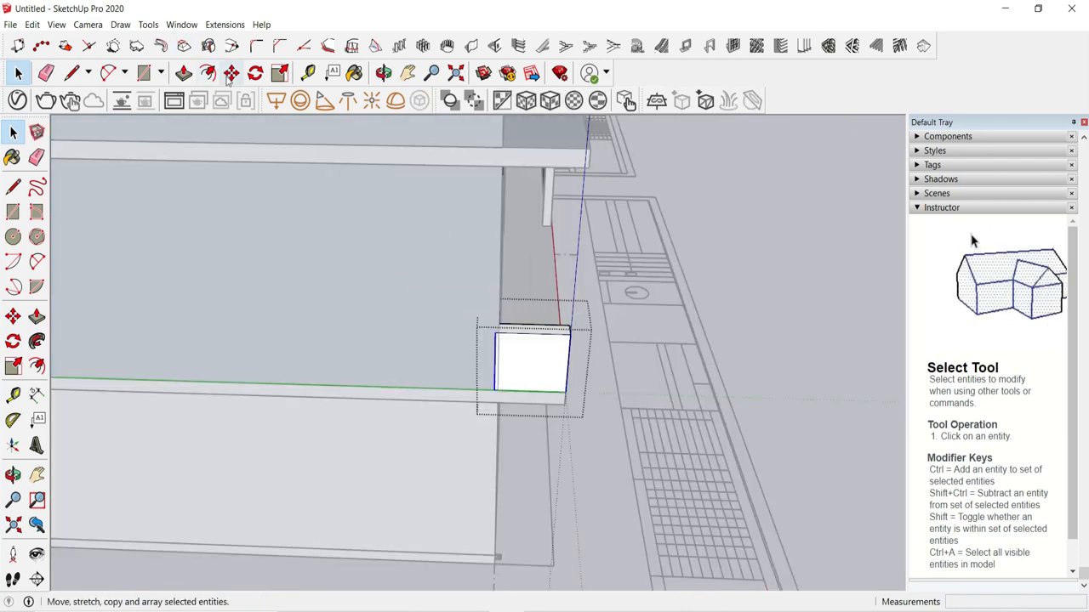
pyautogui.click(230, 74)
pyautogui.scroll(5, 486, 398)
pyautogui.click(515, 377)
pyautogui.click(524, 377)
pyautogui.click(19, 74)
pyautogui.click(191, 142)
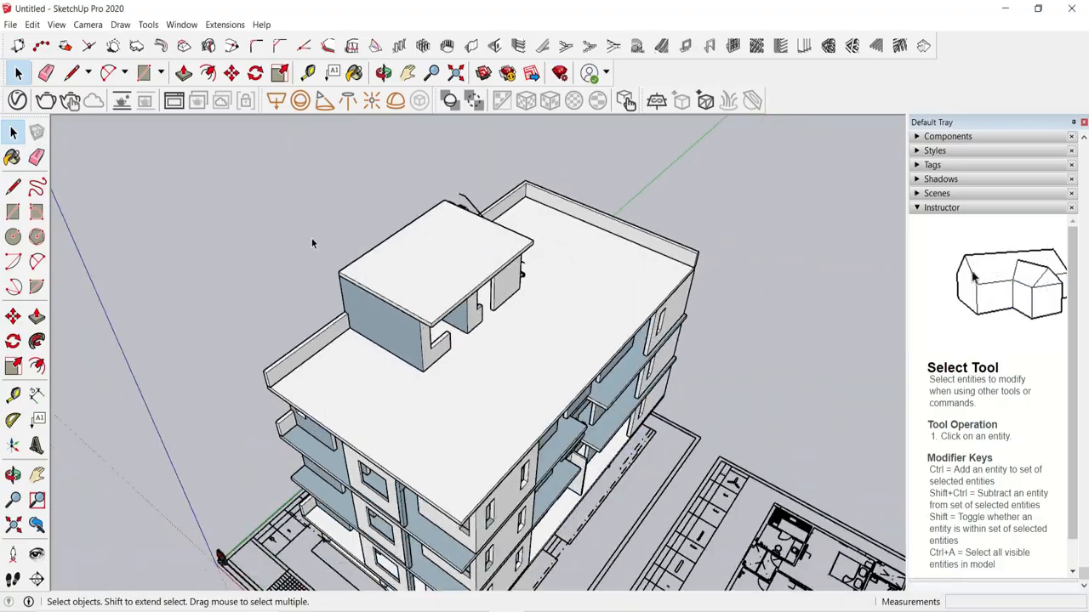
# Step: Move the roof parapet group by its front corner back onto the matching corner of the terrace plan
pyautogui.scroll(2, 595, 219)
pyautogui.click(596, 219)
pyautogui.click(231, 73)
pyautogui.scroll(7, 195, 413)
pyautogui.click(206, 421)
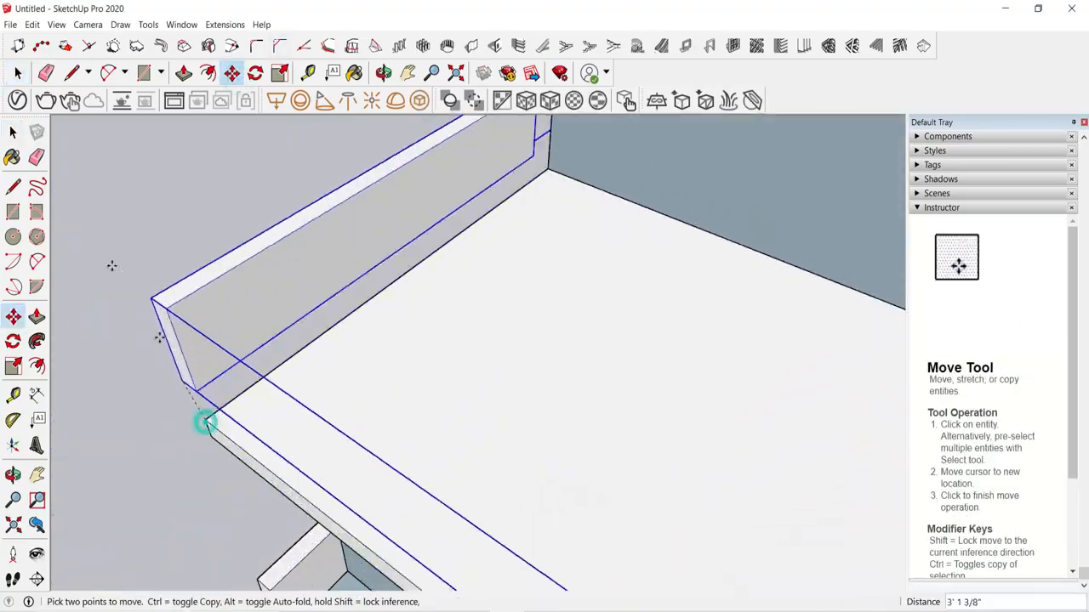
pyautogui.scroll(-10, 161, 338)
pyautogui.scroll(-5, 219, 244)
pyautogui.scroll(10, 513, 456)
pyautogui.moveTo(512, 452); pyautogui.dragTo(590, 330, button='middle')
pyautogui.scroll(-4, 591, 330)
pyautogui.scroll(4, 508, 517)
pyautogui.click(508, 521)
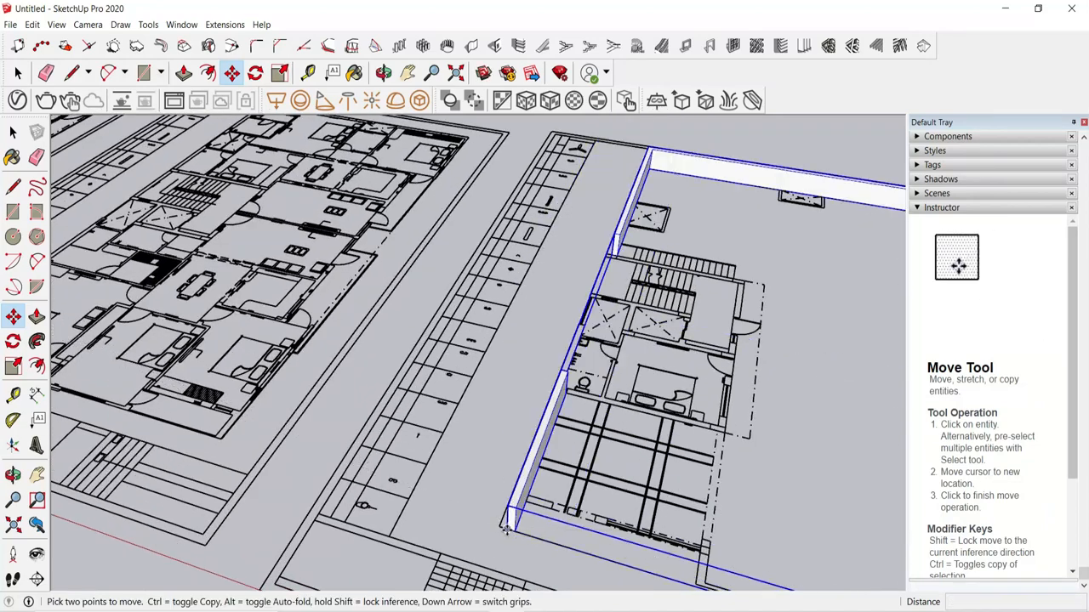
# Step: Align the parapet group's lower front corner exactly with the terrace plan's wall corner and open the group for editing
pyautogui.scroll(5, 507, 517)
pyautogui.click(508, 473)
pyautogui.click(492, 467)
pyautogui.scroll(-4, 459, 433)
pyautogui.press('space')
pyautogui.doubleClick(460, 385)
# Step: Try to push/pull the end face at the free end of the rear parapet wall by 3'
pyautogui.scroll(-3, 477, 374)
pyautogui.scroll(6, 790, 236)
pyautogui.moveTo(787, 236); pyautogui.dragTo(400, 242, button='middle')
pyautogui.click(690, 372)
pyautogui.click(183, 73)
pyautogui.scroll(3, 672, 401)
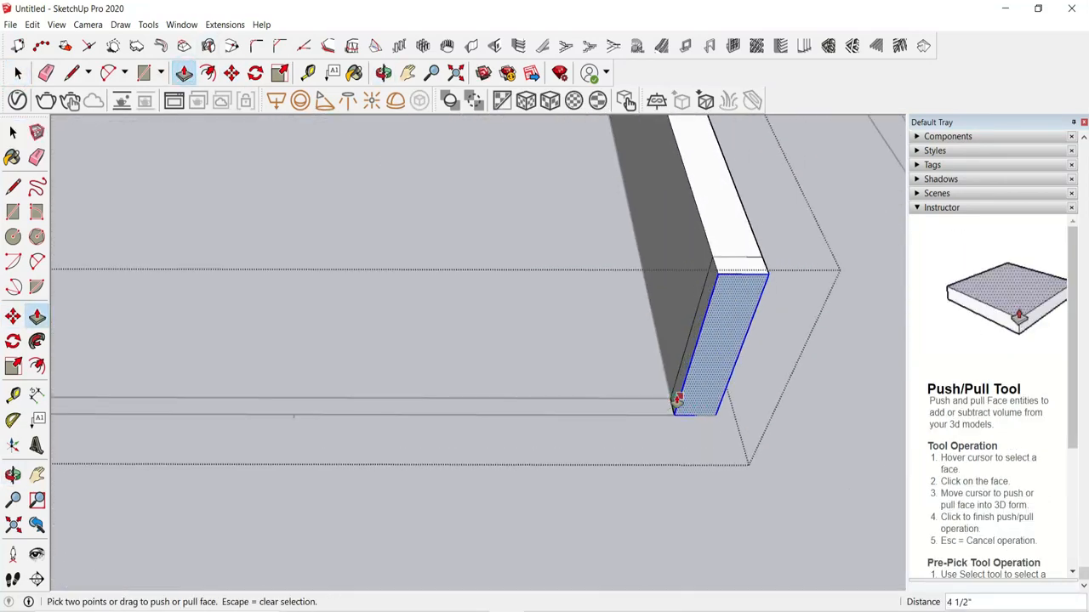
pyautogui.click(675, 405)
pyautogui.write("3'")
pyautogui.press('Return')
pyautogui.press('space')
pyautogui.moveTo(238, 202); pyautogui.dragTo(318, 258)
pyautogui.scroll(-5, 476, 246)
pyautogui.moveTo(476, 255); pyautogui.dragTo(572, 212, button='middle')
pyautogui.hotkey('ctrl', 'z')
pyautogui.hotkey('ctrl', 'z')
# Step: Adjust the free end of the rear parapet wall with Push/Pull offsets of 4 1/2" and 9" to prepare the corner
pyautogui.click(184, 74)
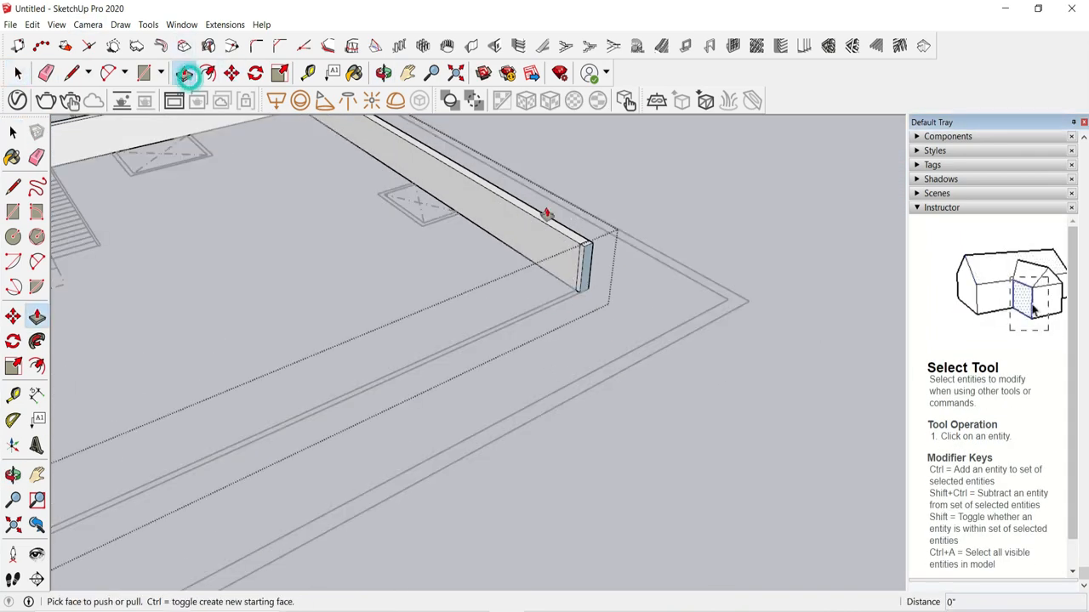
pyautogui.scroll(2, 549, 213)
pyautogui.click(598, 283)
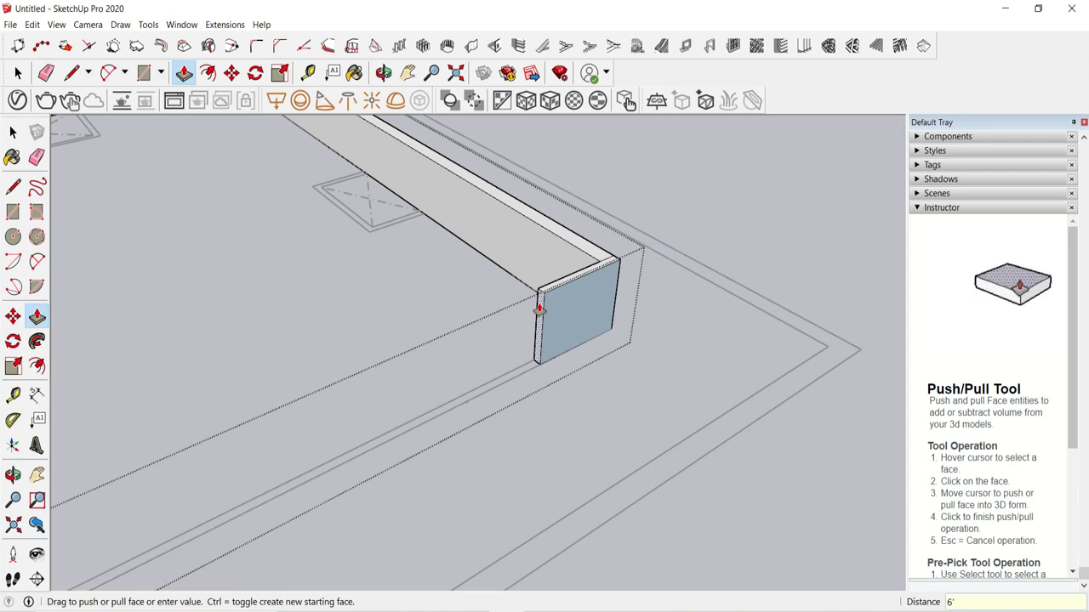
pyautogui.press('Escape')
pyautogui.scroll(3, 619, 263)
pyautogui.click(601, 311)
pyautogui.click(564, 389)
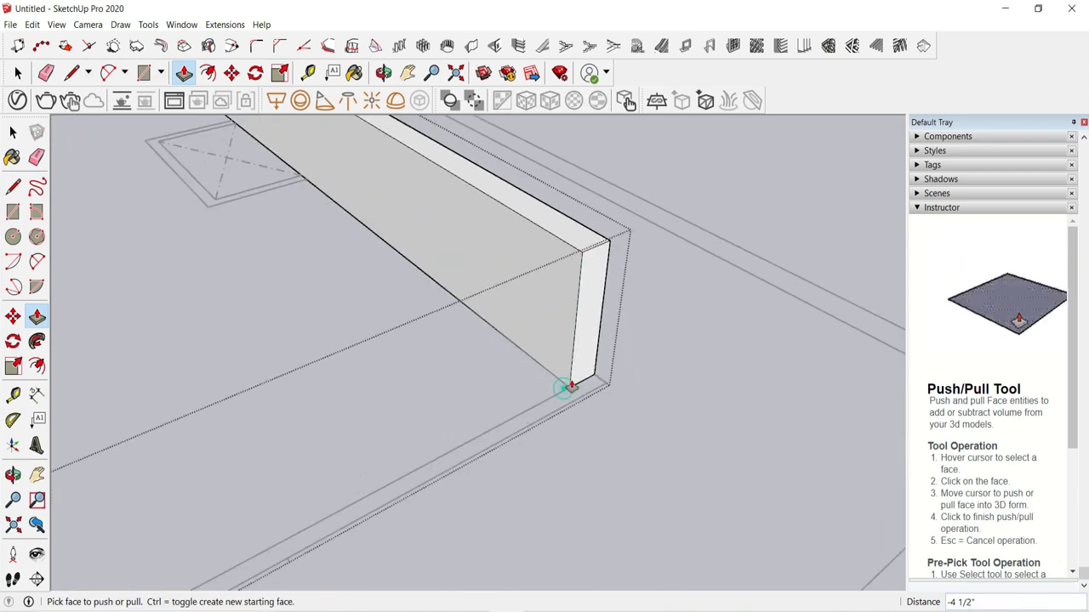
pyautogui.click(581, 381)
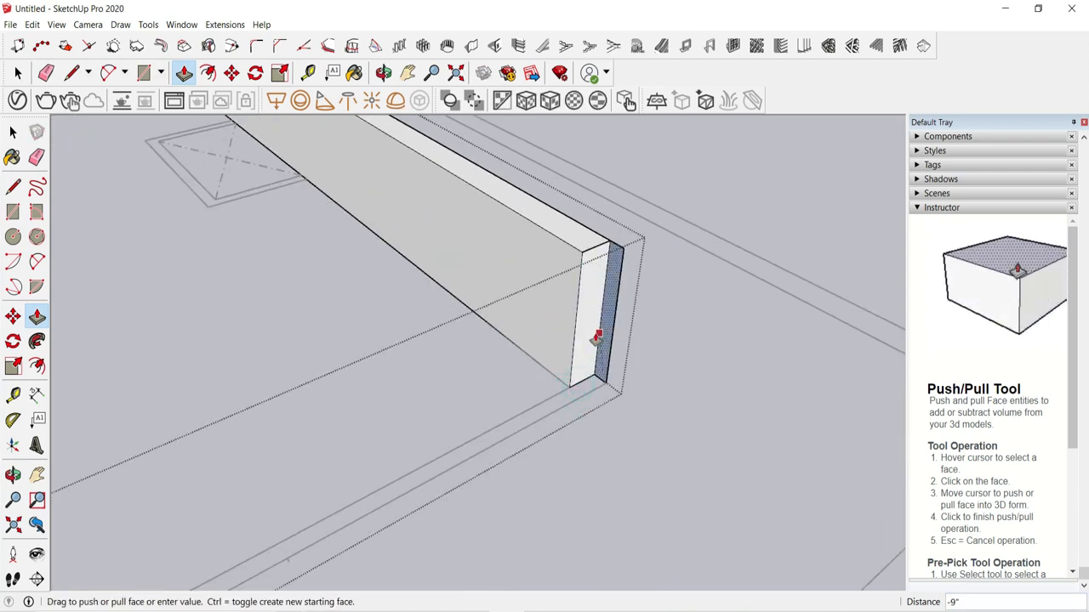
pyautogui.click(597, 338)
# Step: Draw a rectangle on the inner side of the parapet corner and extrude it 7' along the plan's side wall line
pyautogui.click(144, 73)
pyautogui.click(606, 382)
pyautogui.click(609, 242)
pyautogui.click(184, 73)
pyautogui.click(603, 354)
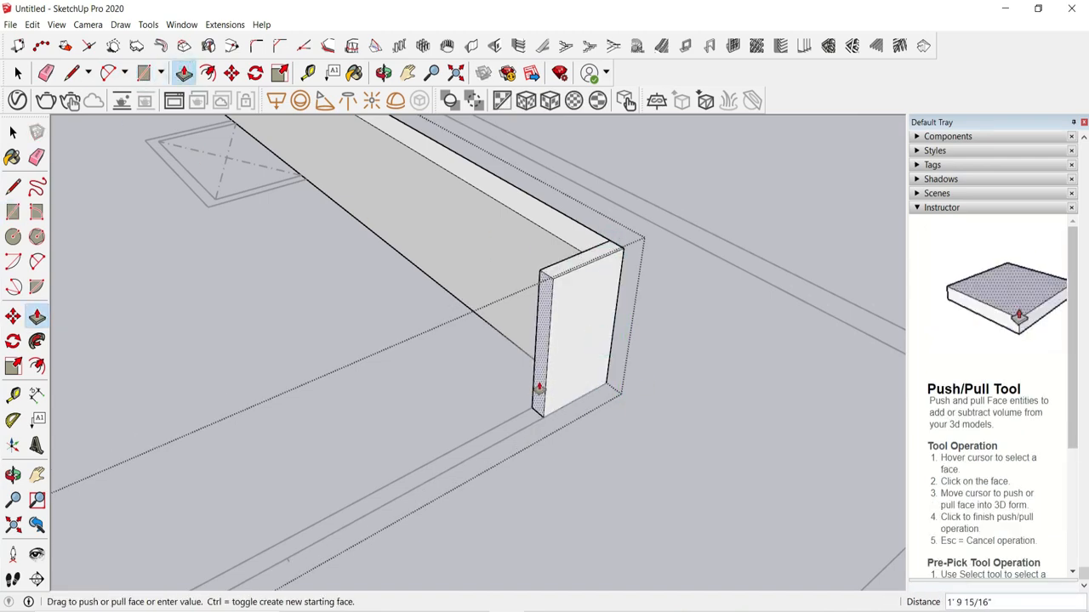
pyautogui.write("7'")
pyautogui.press('Return')
# Step: Erase the leftover edge on top of the new parapet corner and close the group
pyautogui.click(18, 73)
pyautogui.click(374, 290)
pyautogui.doubleClick(525, 326)
pyautogui.click(673, 306)
pyautogui.doubleClick(595, 331)
pyautogui.click(44, 73)
pyautogui.click(596, 249)
pyautogui.click(18, 73)
pyautogui.click(236, 287)
# Step: Move the extended parapet group from the terrace plan back onto the matching roof corner of the building
pyautogui.click(476, 357)
pyautogui.scroll(-8, 685, 305)
pyautogui.moveTo(706, 307); pyautogui.dragTo(799, 340, button='middle')
pyautogui.scroll(3, 234, 366)
pyautogui.click(231, 73)
pyautogui.scroll(2, 238, 361)
pyautogui.click(239, 363)
pyautogui.scroll(-5, 239, 363)
pyautogui.moveTo(341, 341); pyautogui.dragTo(723, 222, button='middle')
pyautogui.scroll(-6, 649, 273)
pyautogui.scroll(2, 432, 310)
pyautogui.scroll(-4, 432, 306)
pyautogui.scroll(8, 396, 308)
pyautogui.click(393, 345)
pyautogui.click(17, 73)
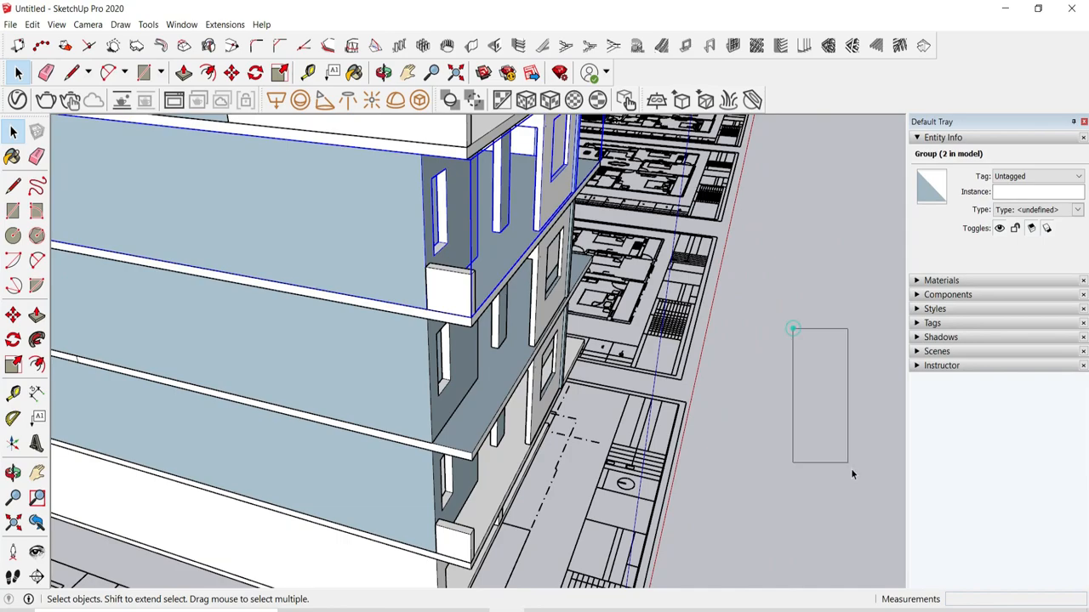
pyautogui.moveTo(853, 473); pyautogui.dragTo(842, 519)
# Step: Draw a rectangle filling the door opening between the side wall and pillar on the top-floor balcony
pyautogui.moveTo(842, 519); pyautogui.dragTo(519, 323, button='middle')
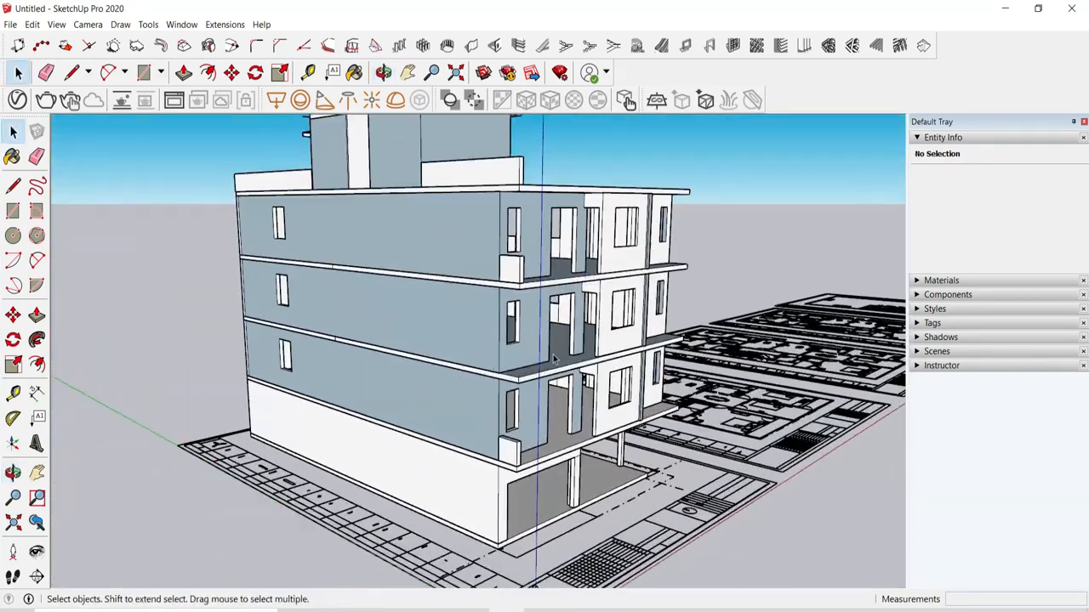
pyautogui.scroll(3, 540, 279)
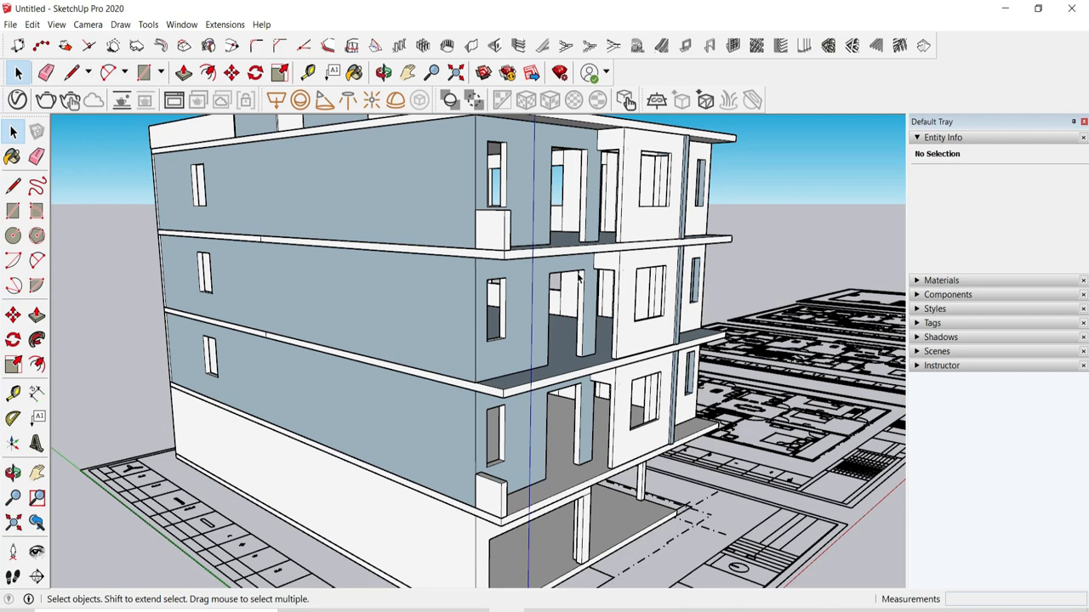
pyautogui.moveTo(459, 253); pyautogui.dragTo(347, 326, button='middle')
pyautogui.scroll(4, 348, 328)
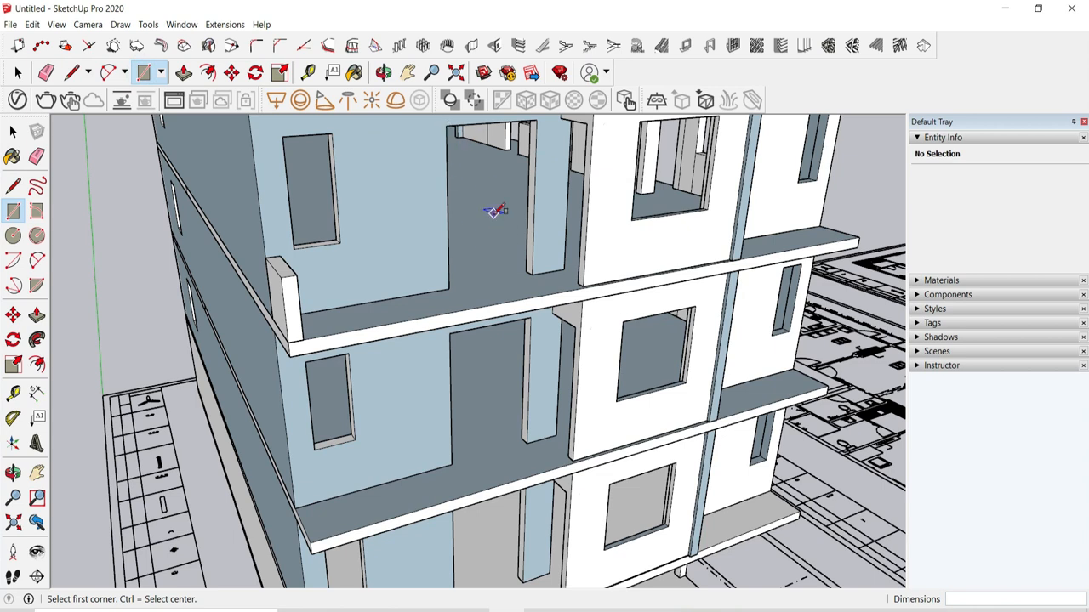
pyautogui.click(533, 273)
pyautogui.scroll(-2, 545, 289)
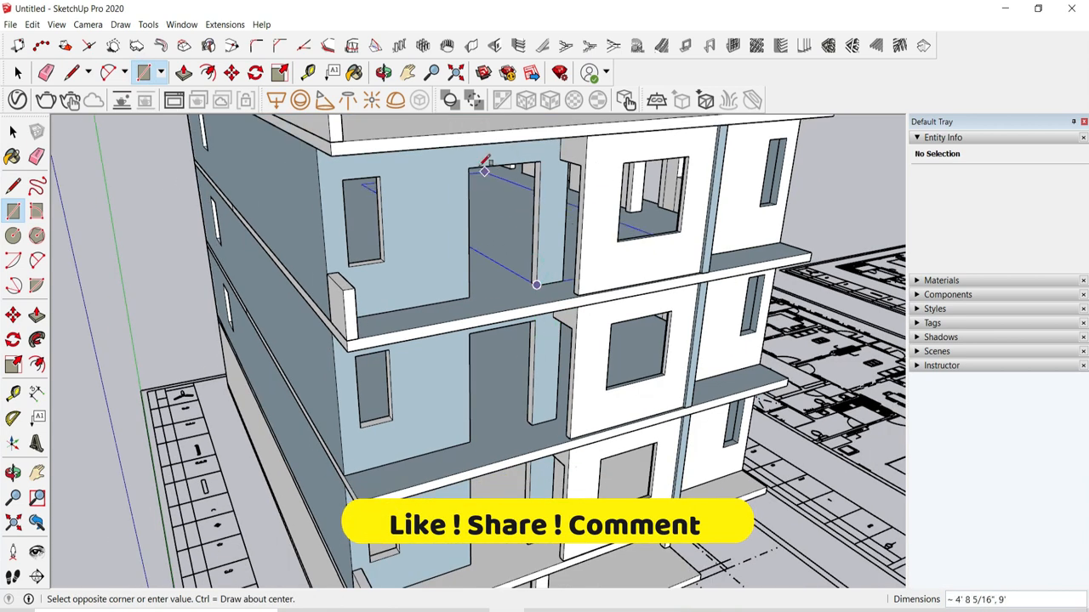
pyautogui.click(469, 167)
pyautogui.moveTo(469, 167); pyautogui.dragTo(624, 189, button='middle')
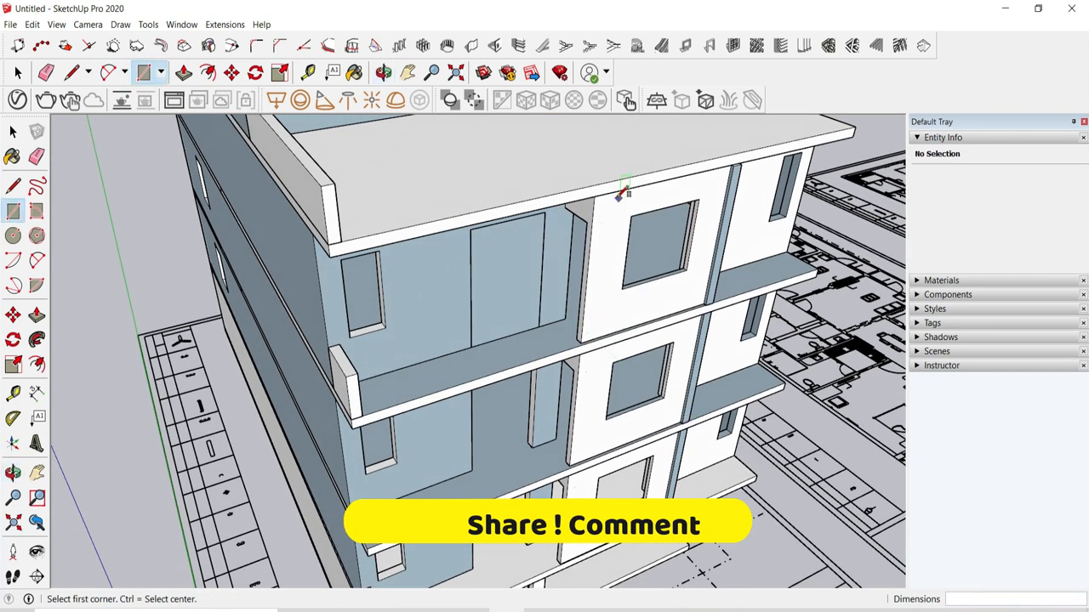
pyautogui.scroll(3, 470, 227)
# Step: Create a rectangular door frame on the filled balcony door opening with the 1001bit Create Door Frame tool
pyautogui.click(18, 73)
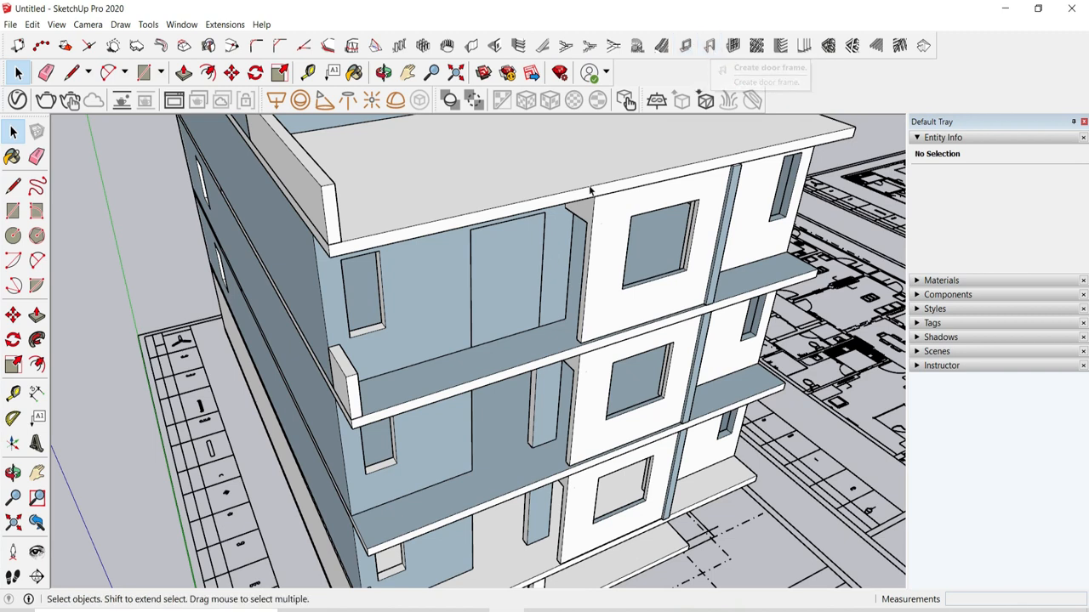
pyautogui.click(711, 47)
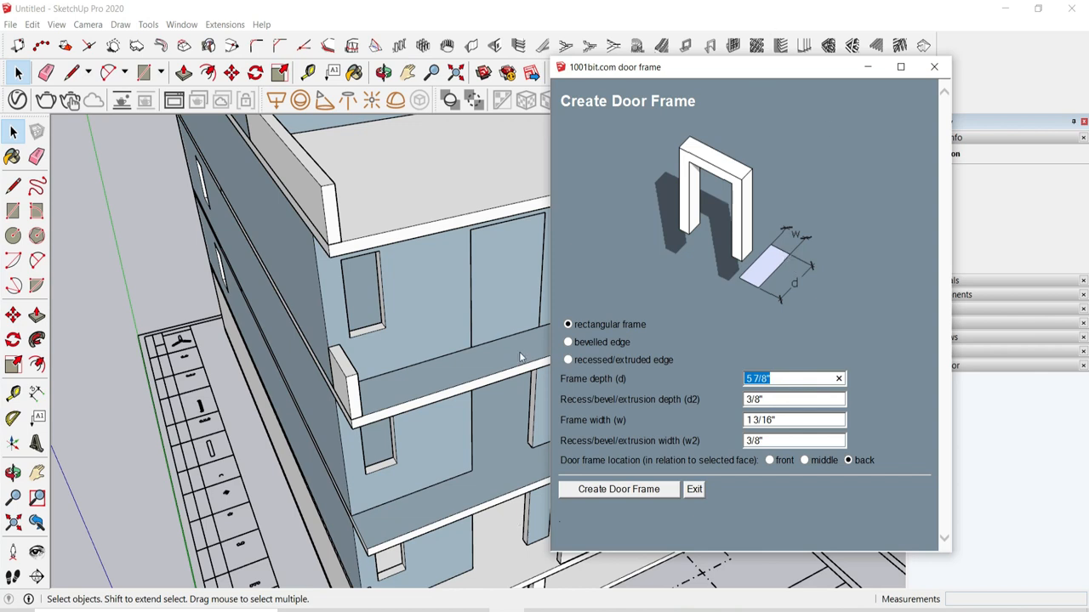
pyautogui.click(569, 342)
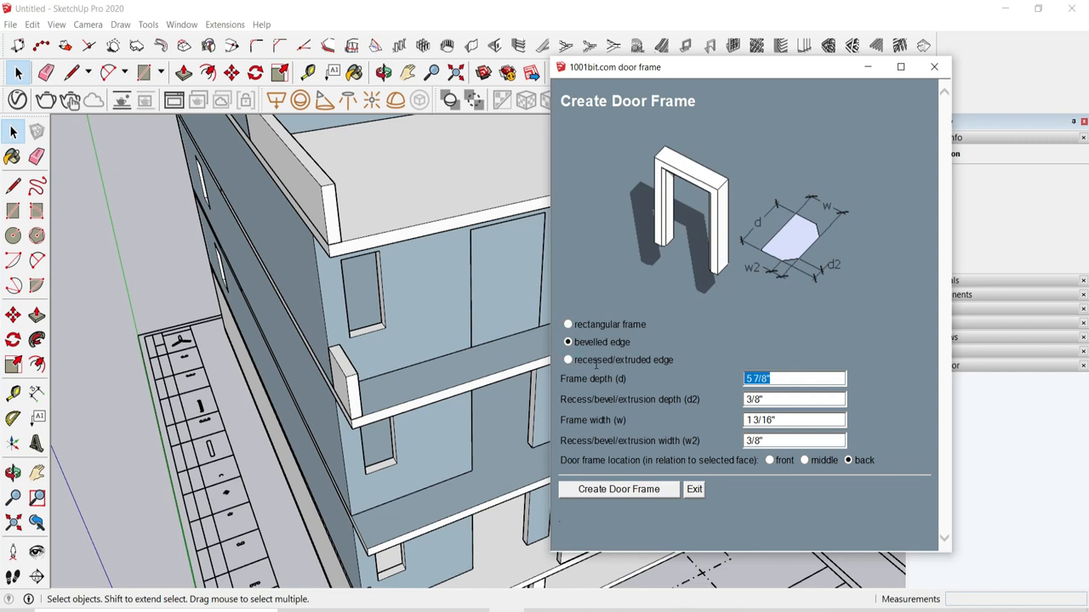
pyautogui.click(568, 360)
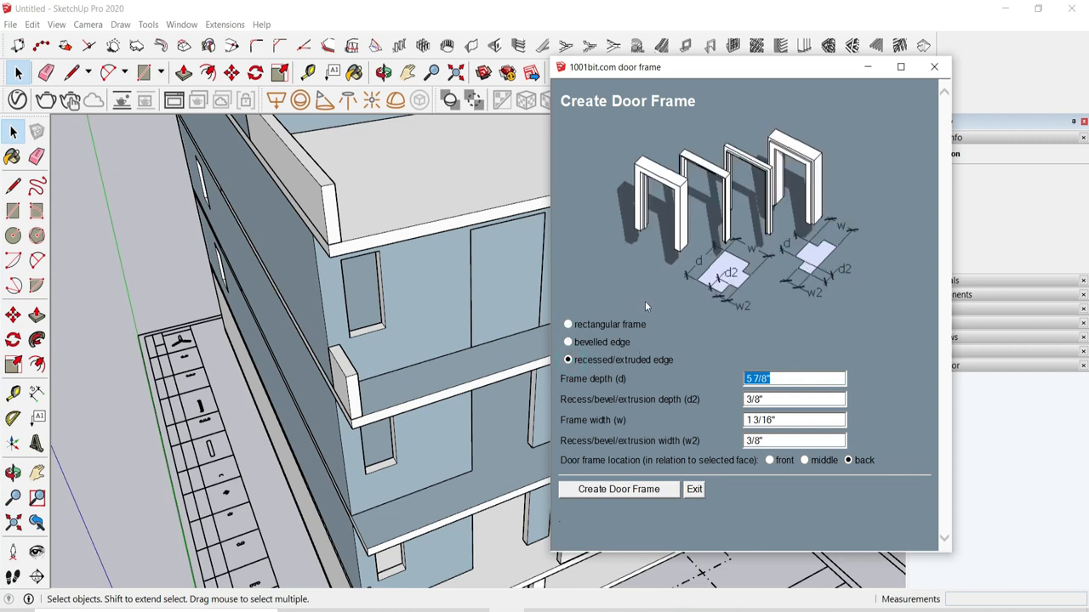
pyautogui.click(568, 325)
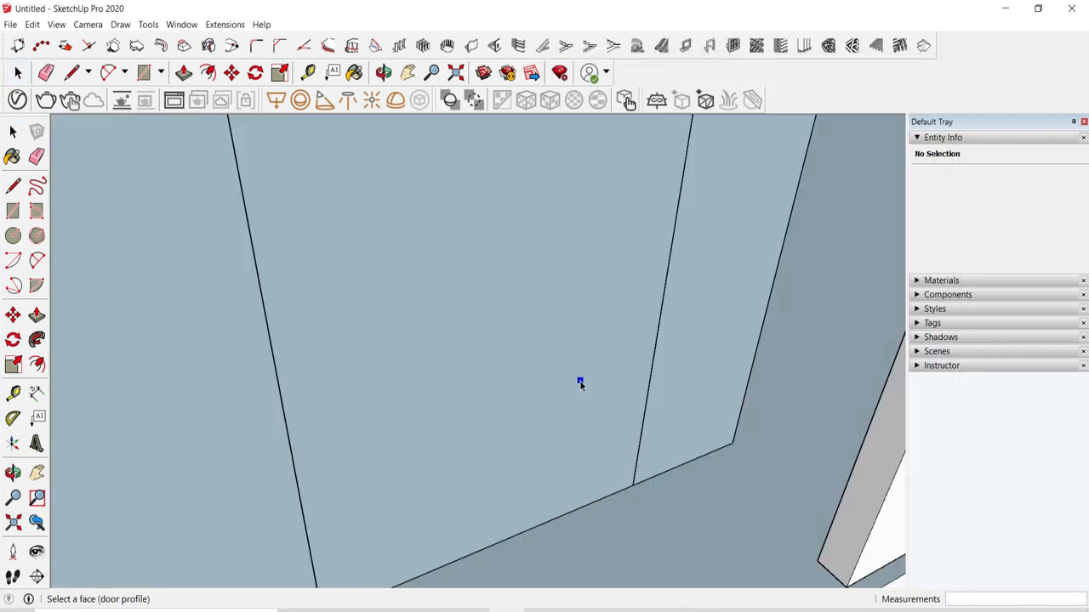
pyautogui.click(578, 382)
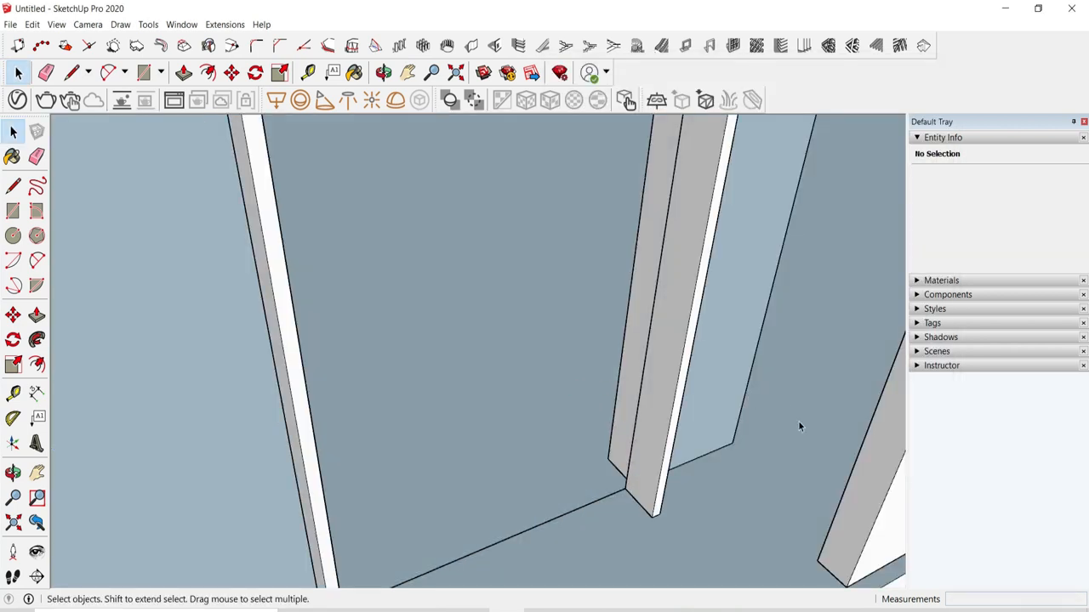
pyautogui.scroll(-3, 800, 426)
# Step: Move the door frame by its outer bottom corner so its front sits flush with the balcony wall
pyautogui.click(535, 159)
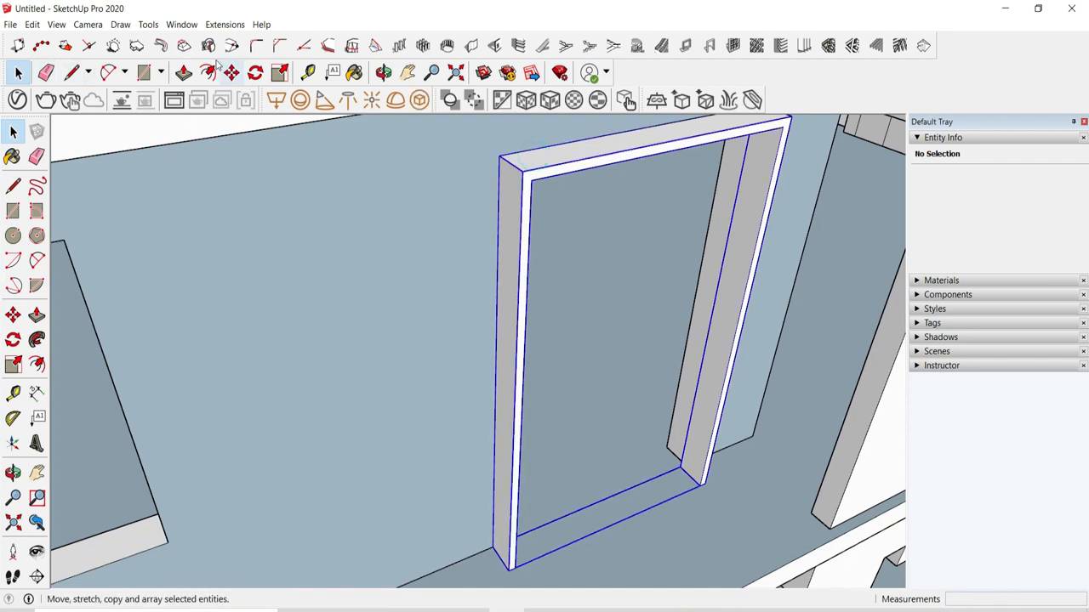
pyautogui.click(232, 73)
pyautogui.scroll(4, 706, 489)
pyautogui.scroll(2, 706, 491)
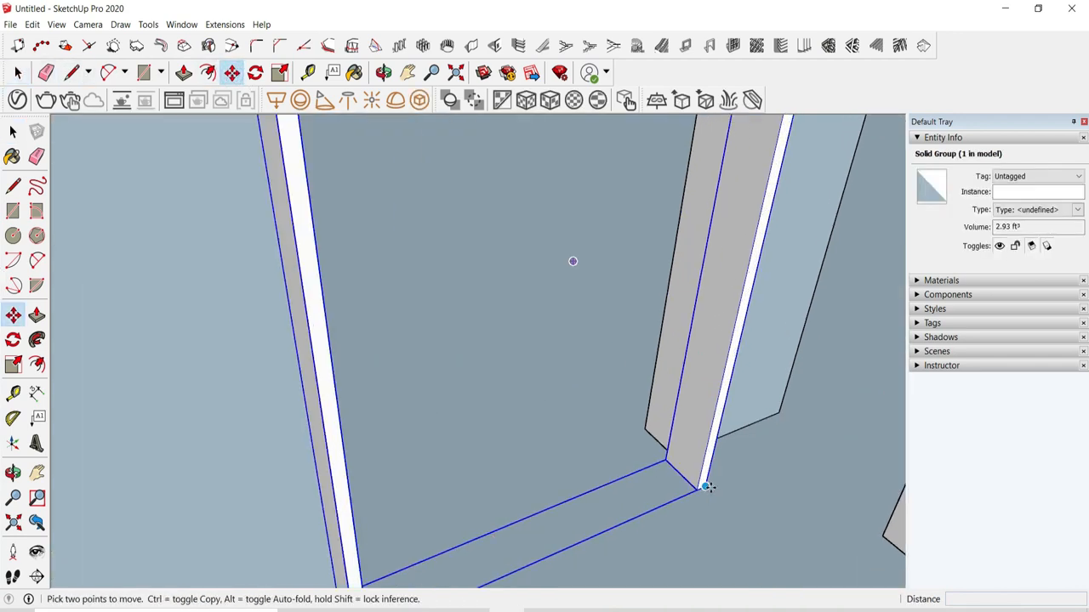
pyautogui.click(705, 487)
pyautogui.scroll(-2, 718, 440)
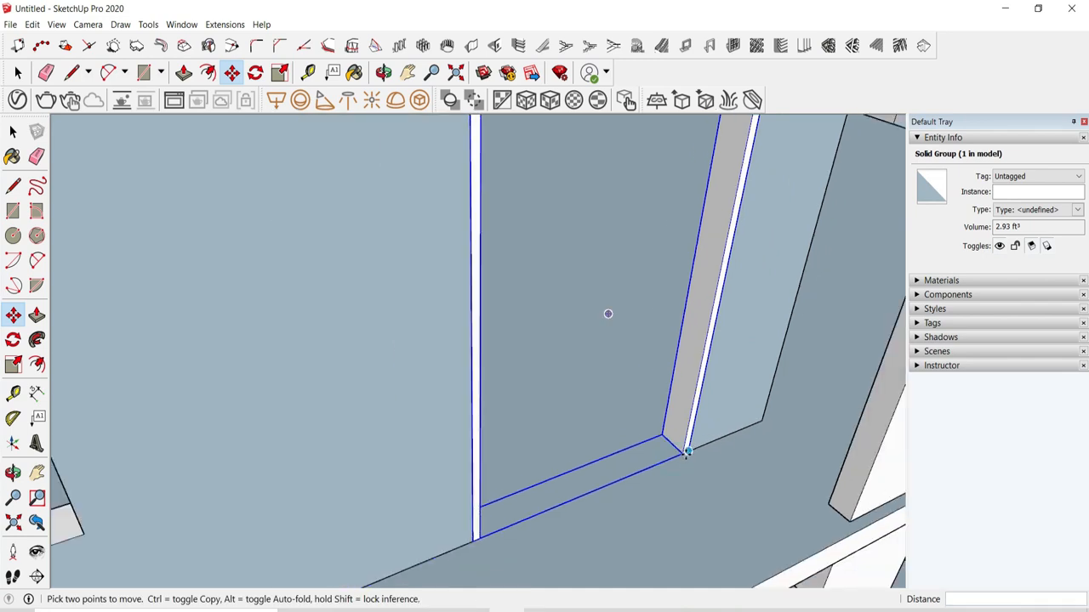
# Step: Turn the door frame group into a component named "door frame"
pyautogui.click(18, 74)
pyautogui.click(571, 332)
pyautogui.click(665, 411)
pyautogui.moveTo(705, 495); pyautogui.dragTo(460, 387, button='middle')
pyautogui.rightClick(459, 387)
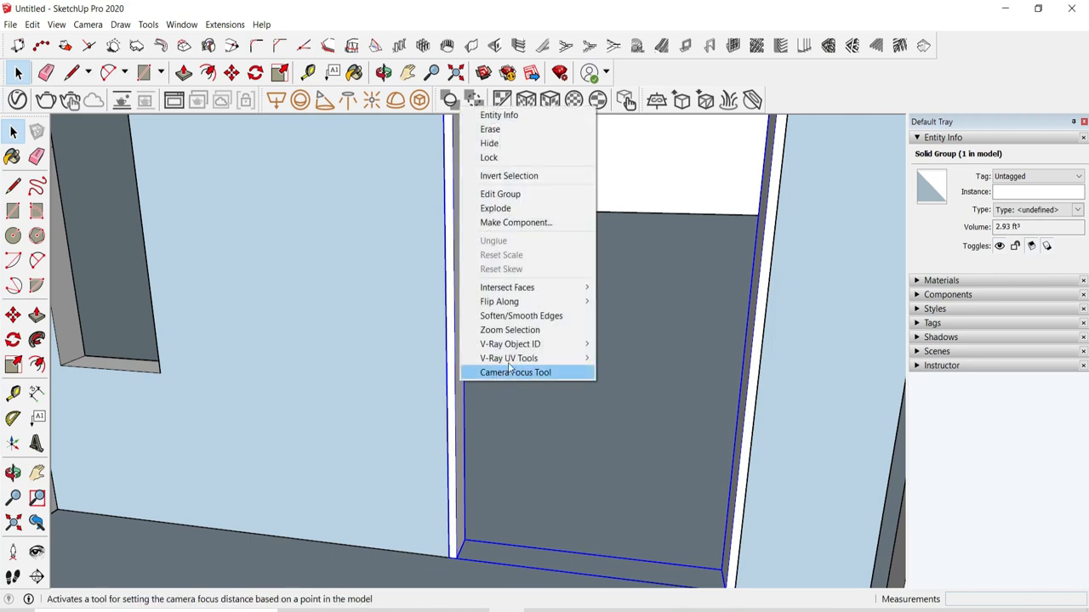
pyautogui.click(520, 222)
pyautogui.write('door frame')
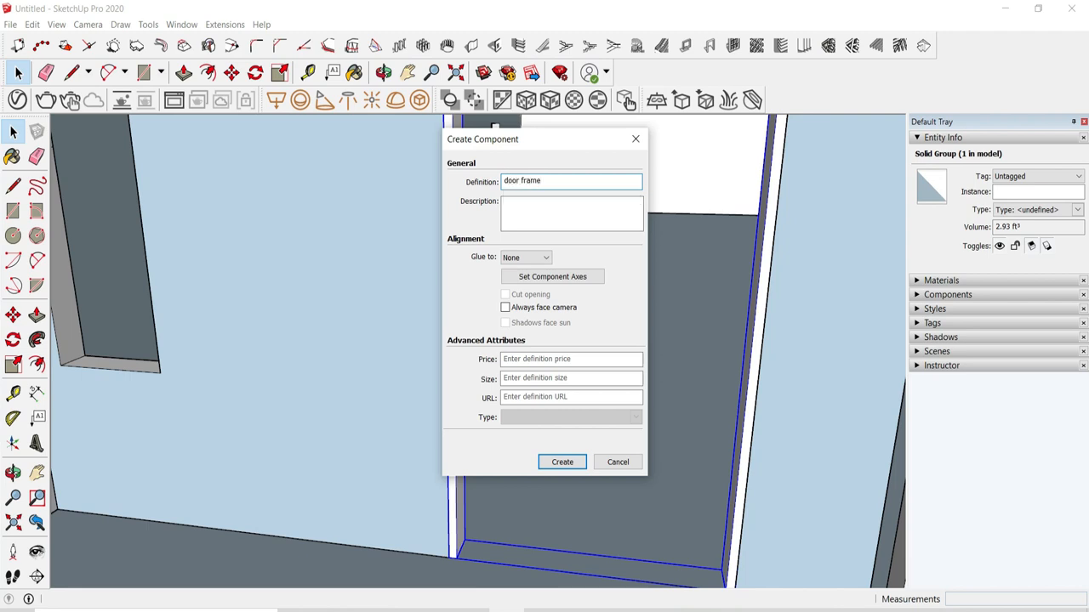
pyautogui.press('Return')
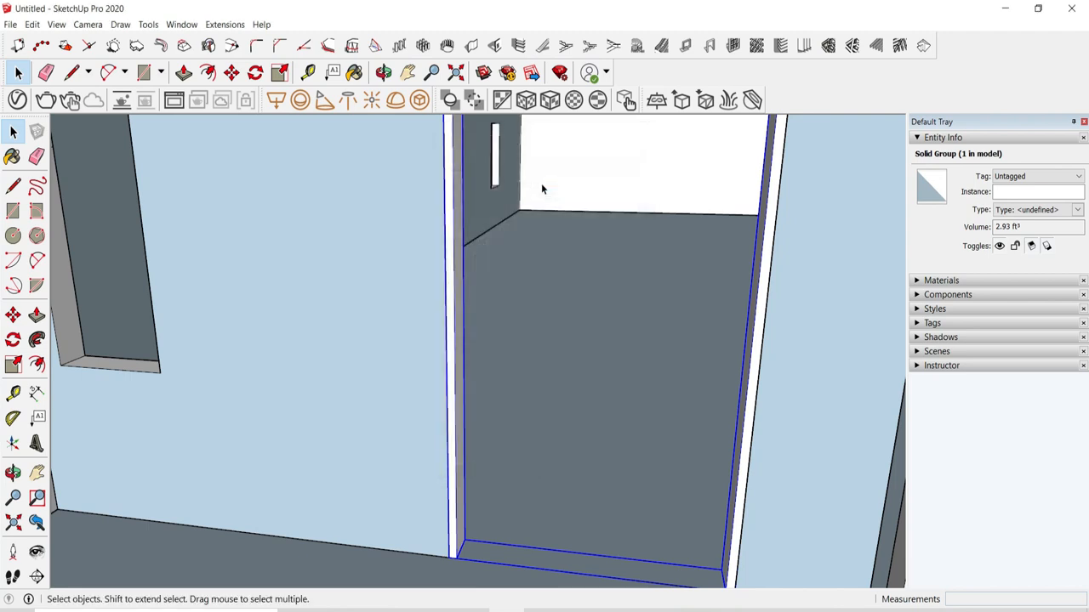
# Step: Inside the door frame component, draw a horizontal line across one jamb's inner face below the head and erase the vertical helper line
pyautogui.click(516, 306)
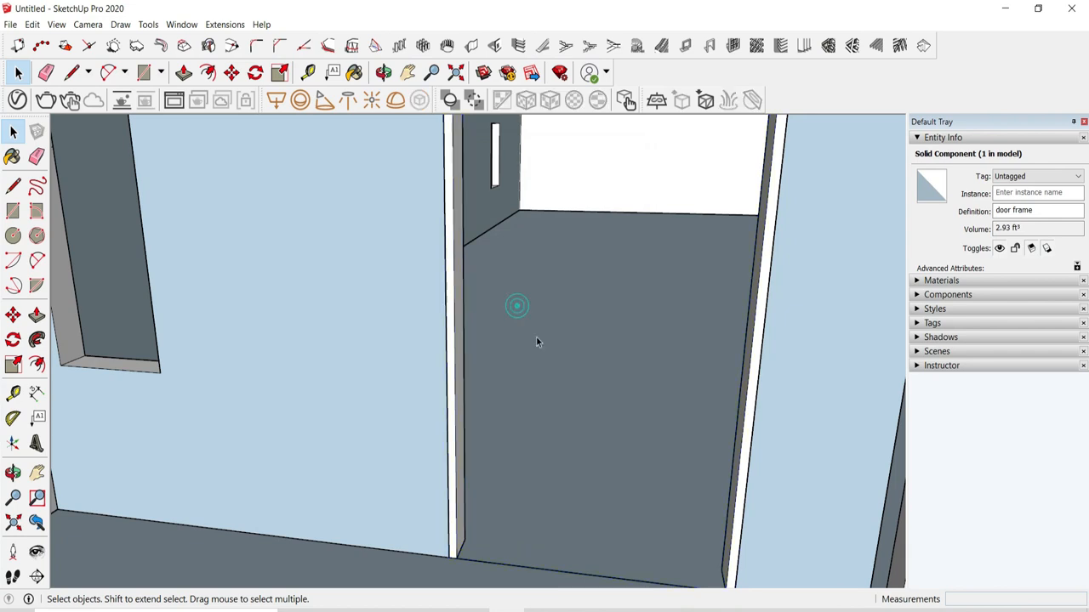
pyautogui.scroll(-5, 537, 339)
pyautogui.moveTo(537, 338); pyautogui.dragTo(507, 264, button='middle')
pyautogui.scroll(5, 507, 259)
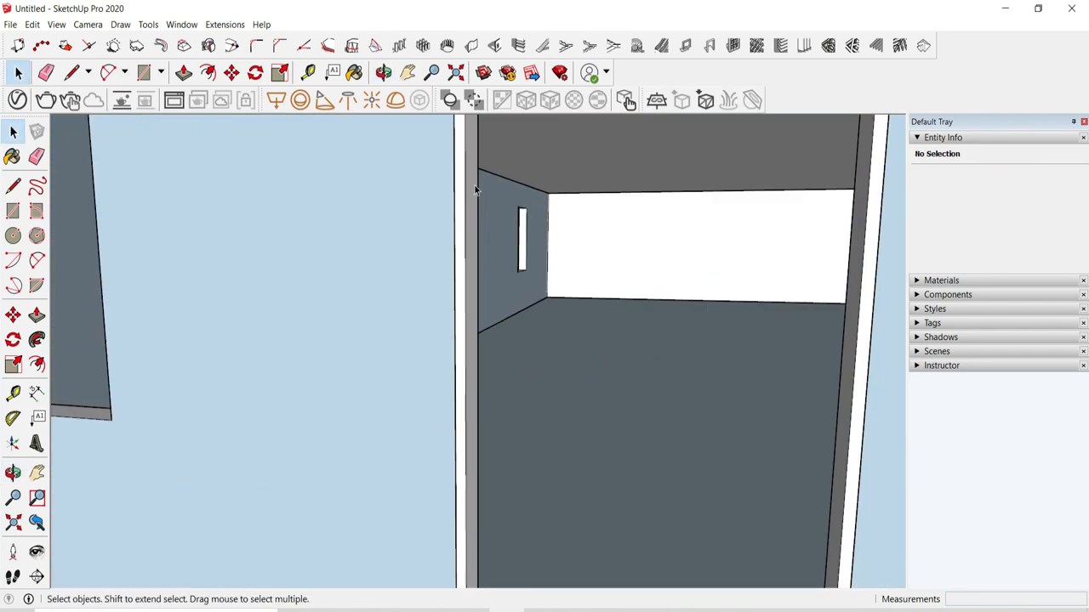
pyautogui.doubleClick(507, 259)
pyautogui.scroll(-8, 507, 272)
pyautogui.scroll(3, 490, 272)
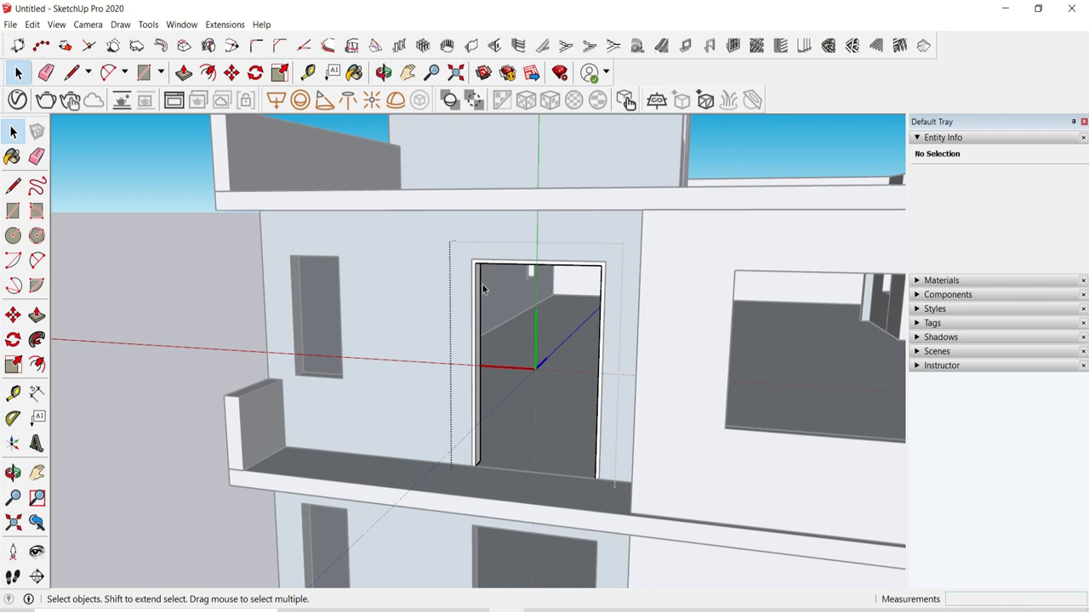
pyautogui.scroll(3, 490, 271)
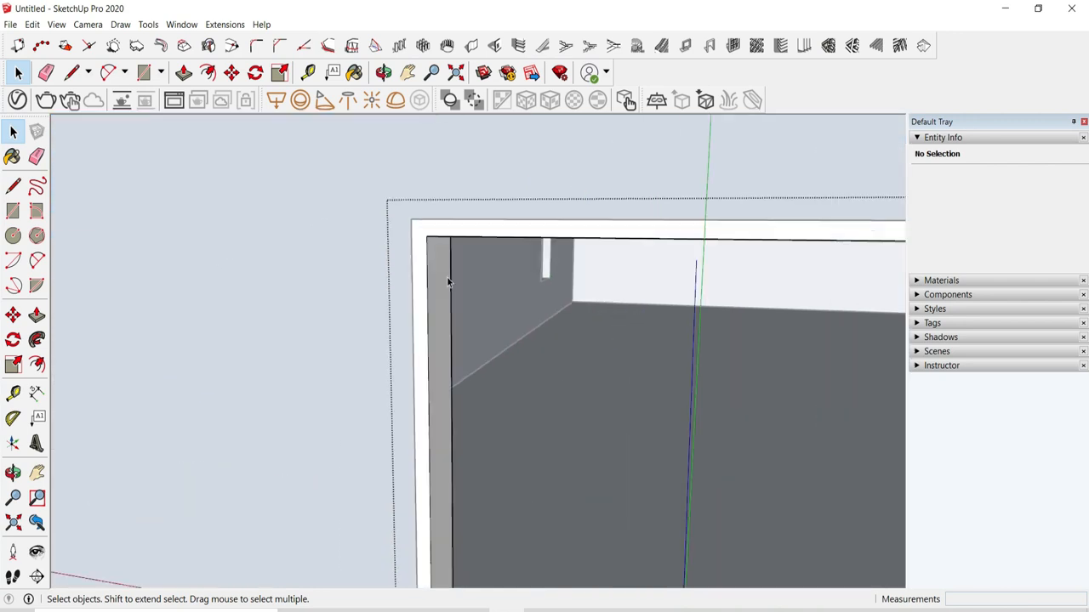
pyautogui.click(74, 77)
pyautogui.moveTo(411, 277); pyautogui.dragTo(386, 194, button='middle')
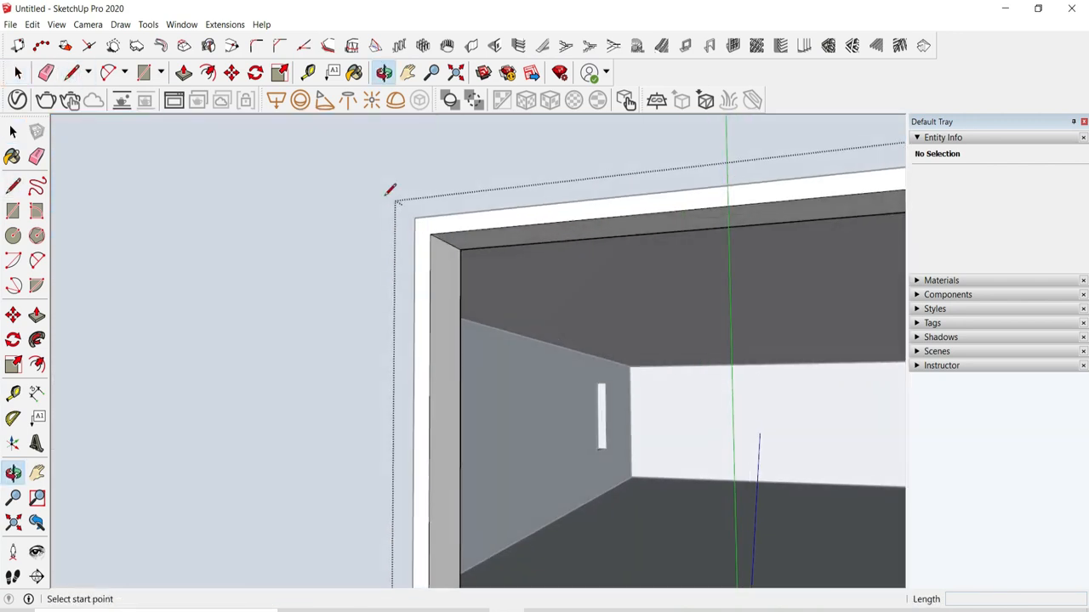
pyautogui.click(445, 241)
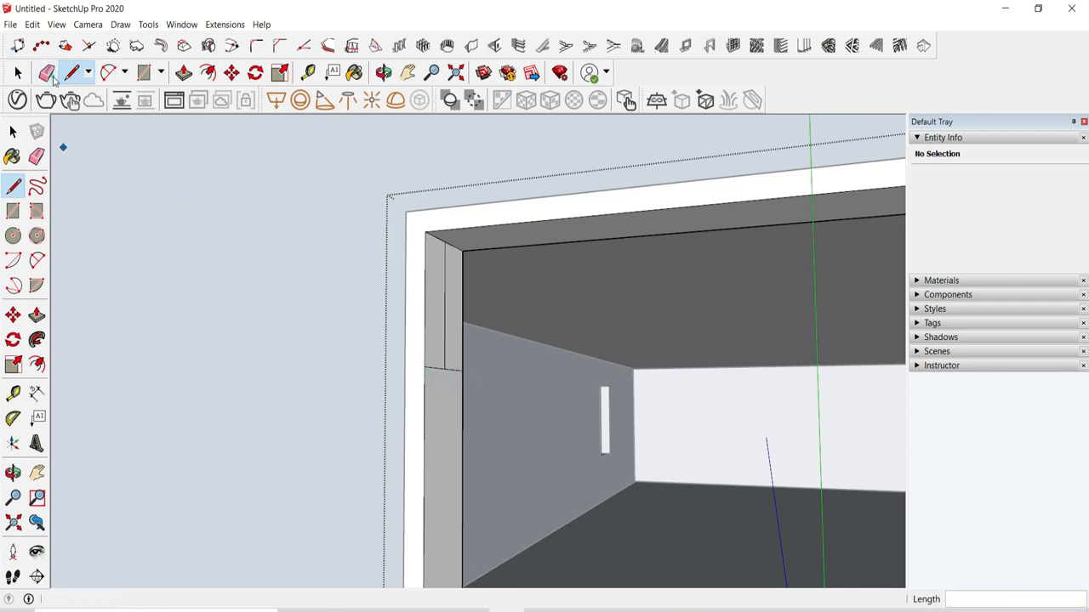
pyautogui.click(53, 78)
pyautogui.click(445, 281)
# Step: Copy the jamb's top inner edge down to just below the drawn line to outline a transom bar
pyautogui.click(88, 73)
pyautogui.click(216, 152)
pyautogui.click(73, 73)
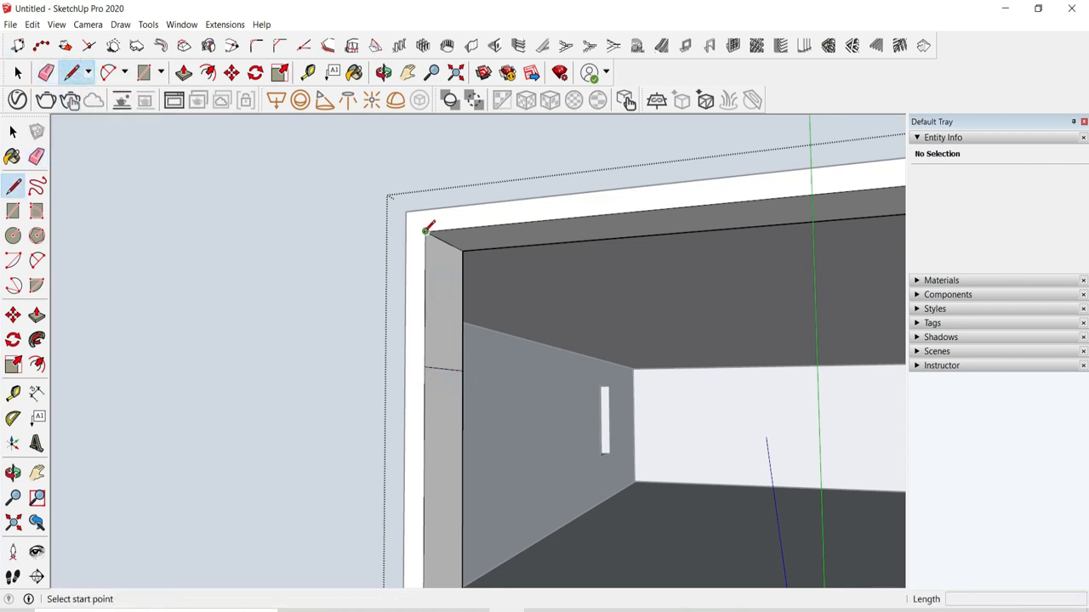
pyautogui.click(18, 73)
pyautogui.click(448, 243)
pyautogui.press('m')
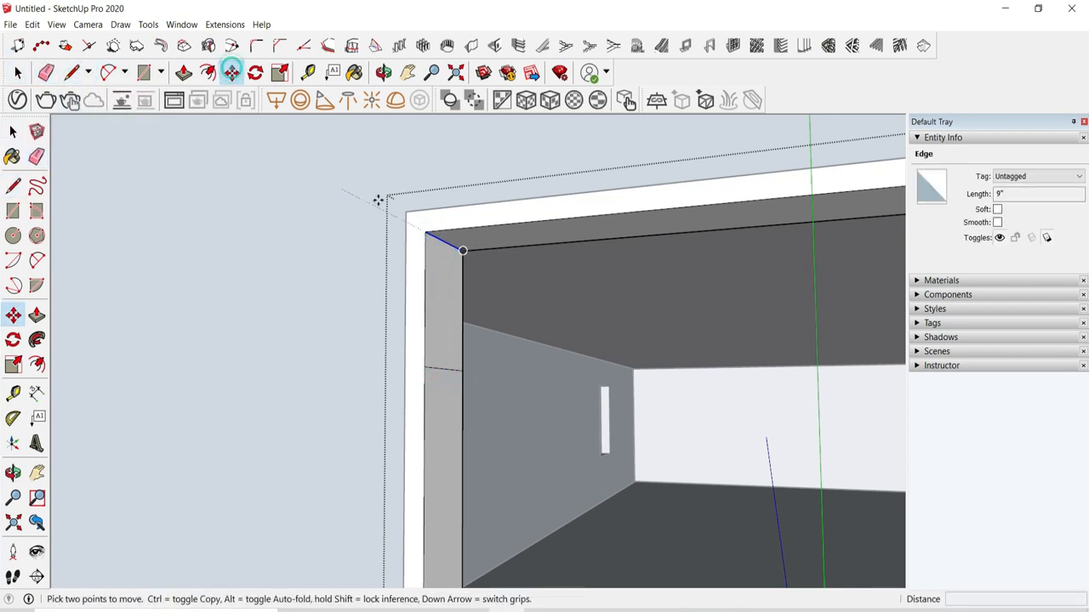
pyautogui.press('ctrl')
pyautogui.click(425, 208)
pyautogui.click(426, 365)
# Step: Extrude the outlined jamb face across to the opposite jamb as a transom bar, erase the leftover joint edge and close the component
pyautogui.press('p')
pyautogui.click(443, 380)
pyautogui.moveTo(442, 382); pyautogui.dragTo(521, 387, button='middle')
pyautogui.scroll(-4, 520, 387)
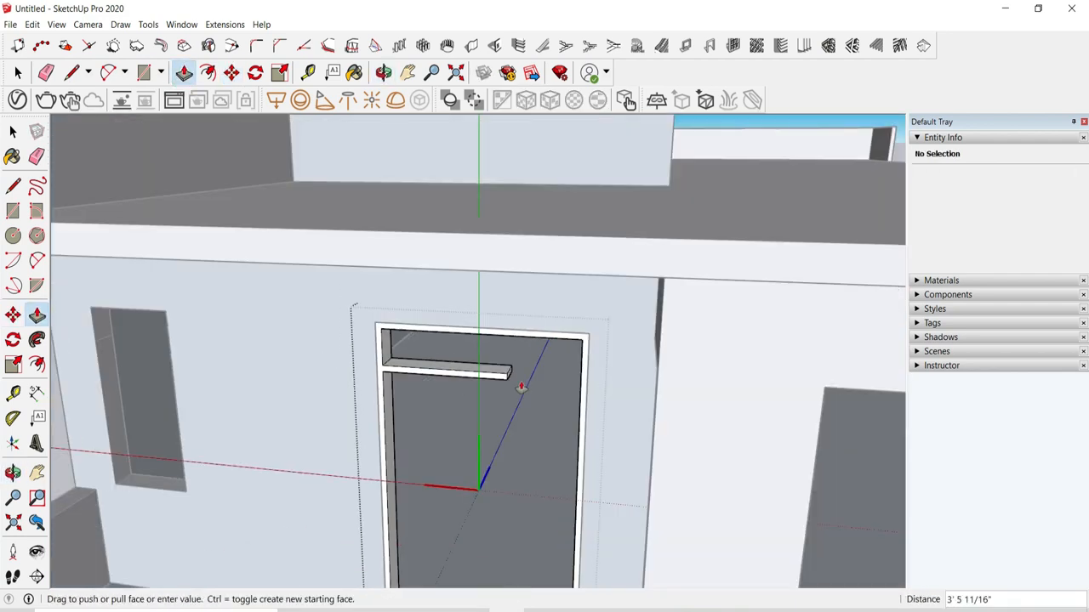
pyautogui.scroll(3, 526, 387)
pyautogui.click(608, 340)
pyautogui.click(46, 75)
pyautogui.scroll(6, 590, 364)
pyautogui.click(628, 404)
pyautogui.click(19, 73)
pyautogui.press('Escape')
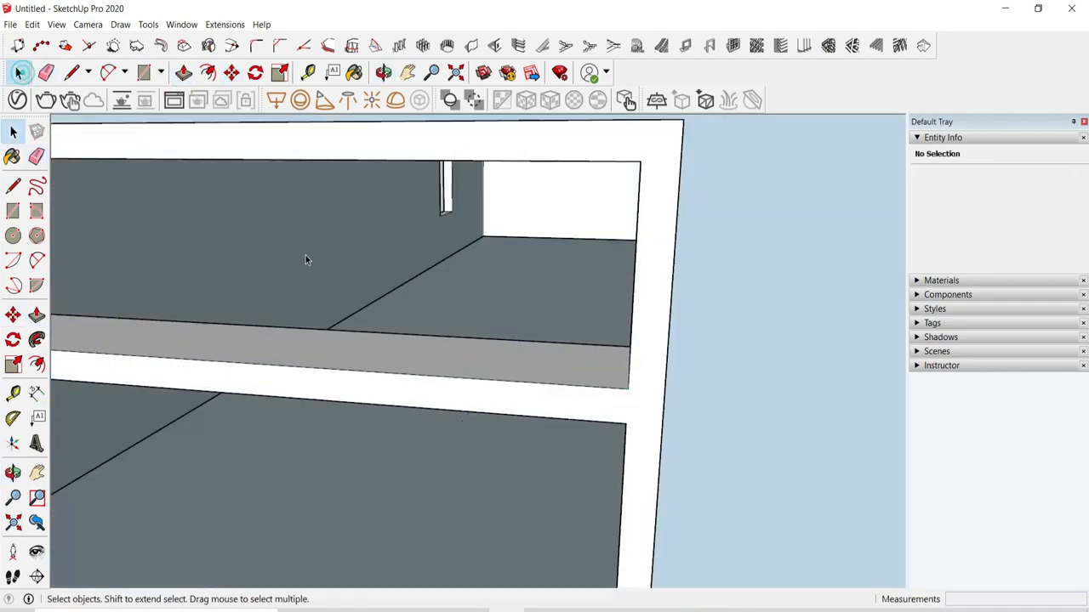
# Step: Copy the top floor's door frame component down into the matching door opening one floor below
pyautogui.scroll(-8, 305, 255)
pyautogui.scroll(2, 321, 261)
pyautogui.click(312, 257)
pyautogui.click(231, 72)
pyautogui.scroll(2, 300, 195)
pyautogui.click(307, 257)
pyautogui.press('ctrl')
pyautogui.scroll(-4, 323, 340)
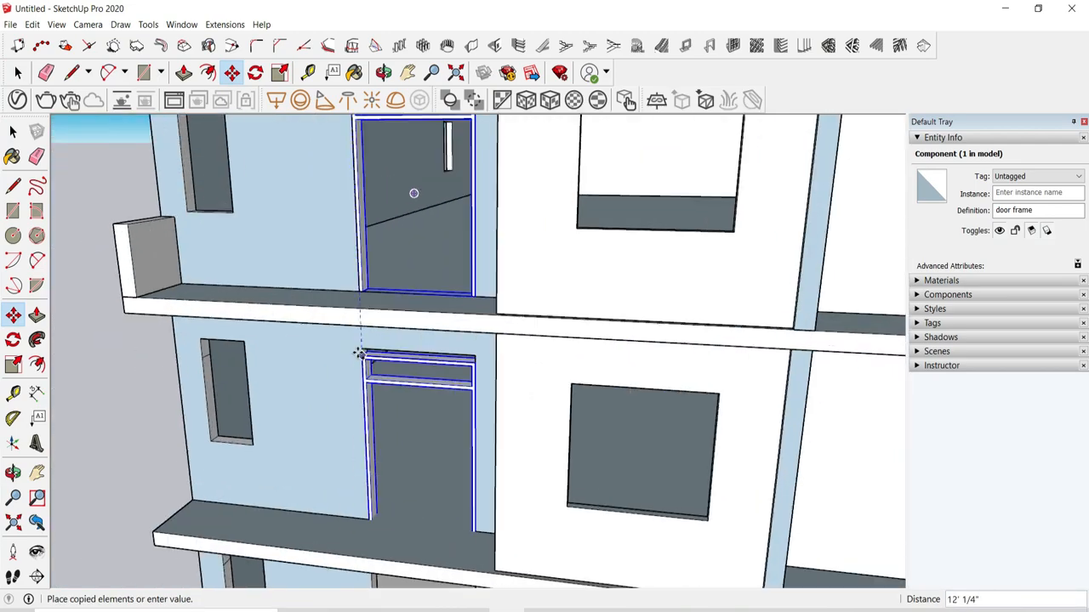
pyautogui.scroll(3, 360, 351)
pyautogui.click(360, 349)
# Step: Copy the door frame once more into the matching opening on the lowest of the three floors and clear the selection
pyautogui.click(361, 349)
pyautogui.press('ctrl')
pyautogui.scroll(-5, 393, 298)
pyautogui.scroll(3, 447, 320)
pyautogui.click(449, 322)
pyautogui.scroll(-5, 347, 392)
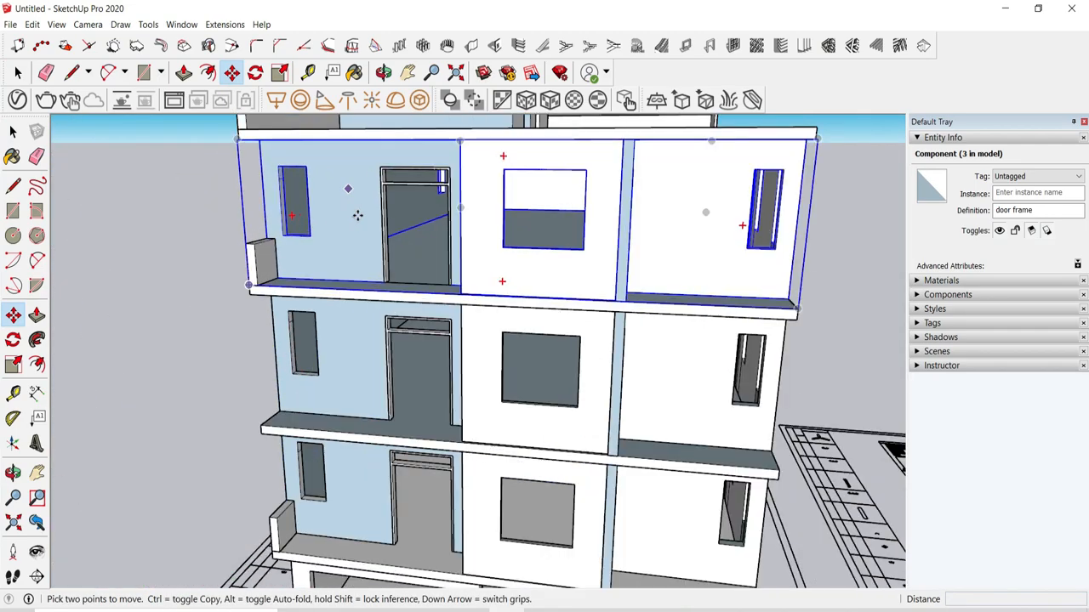
pyautogui.click(18, 73)
pyautogui.click(146, 195)
# Step: Draw a rectangle covering the large square window opening on the top floor's front wall
pyautogui.scroll(-3, 409, 314)
pyautogui.moveTo(476, 306); pyautogui.dragTo(399, 369, button='middle')
pyautogui.scroll(7, 387, 368)
pyautogui.click(144, 72)
pyautogui.moveTo(400, 196); pyautogui.dragTo(423, 244, button='middle')
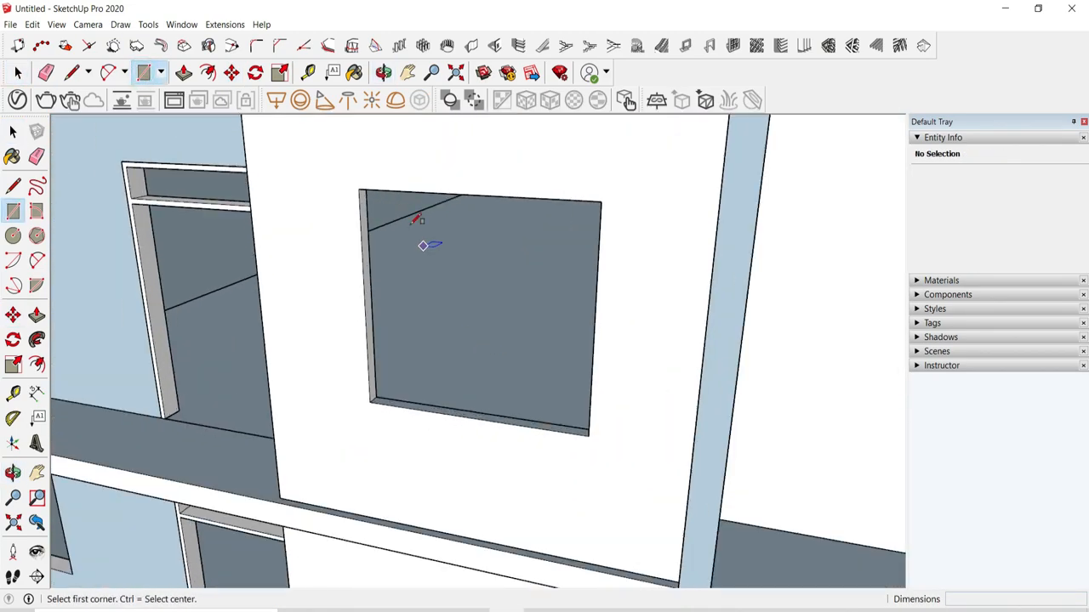
pyautogui.scroll(3, 374, 196)
pyautogui.click(330, 167)
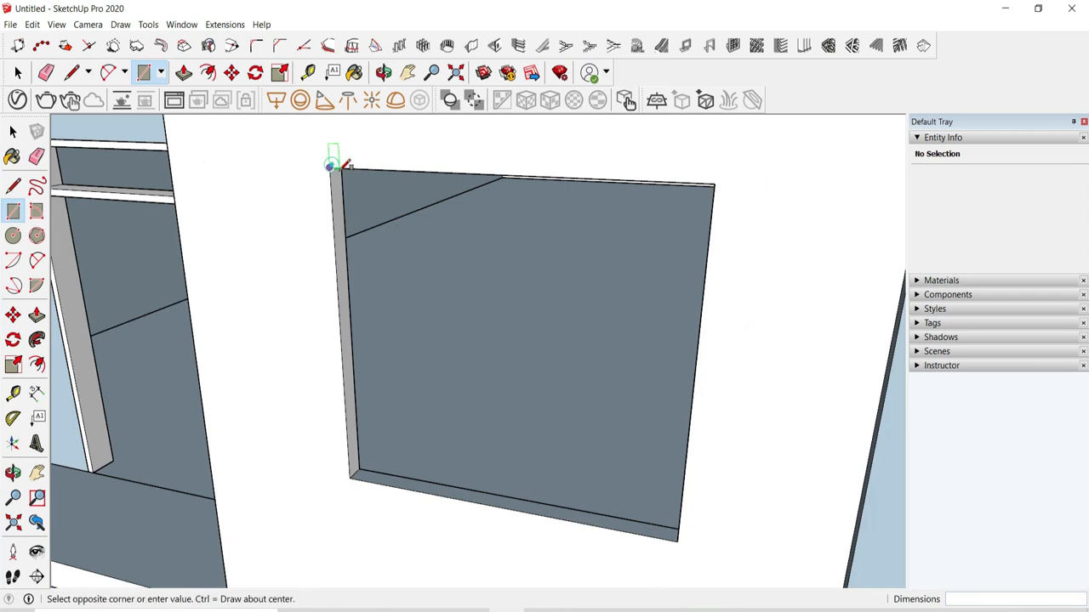
pyautogui.click(680, 535)
pyautogui.press('space')
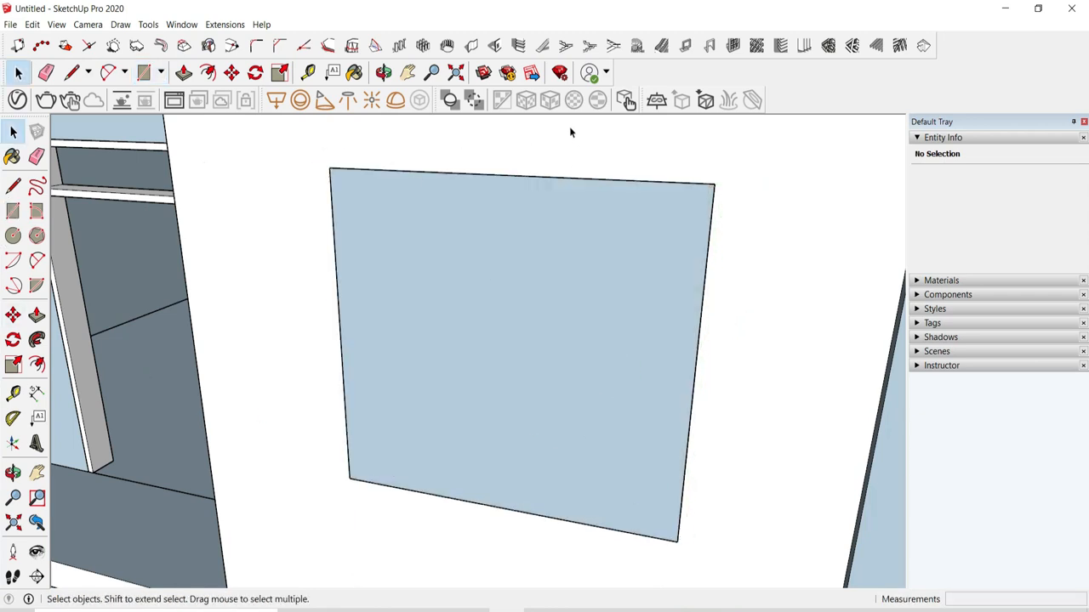
# Step: Create a plain rectangular window frame from the new face with 9" frame depth, 2" frame width and back location
pyautogui.click(687, 47)
pyautogui.moveTo(357, 49); pyautogui.dragTo(939, 17)
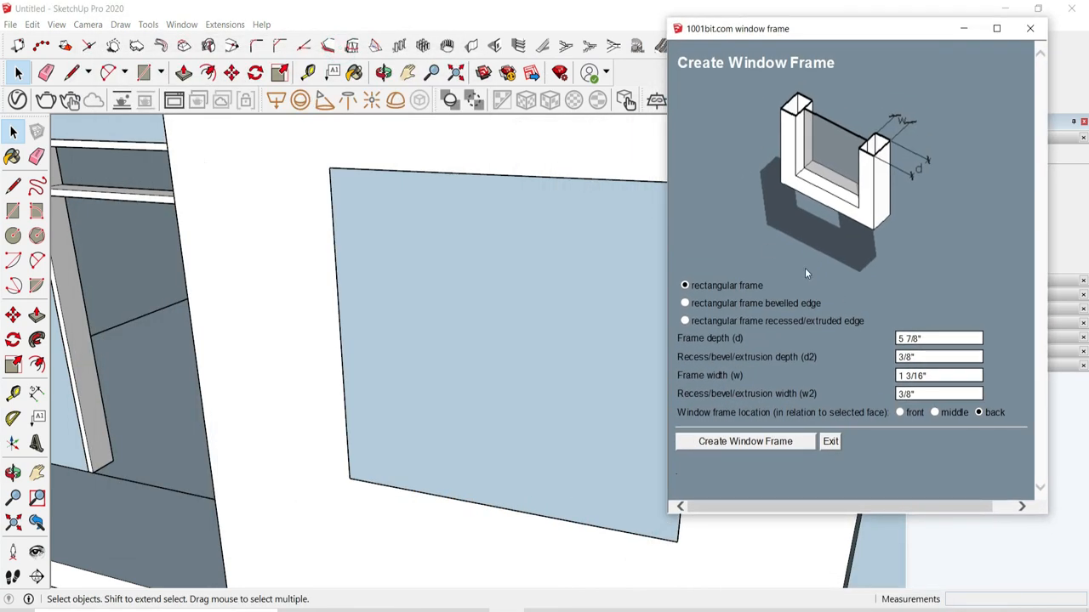
pyautogui.click(684, 304)
pyautogui.click(685, 320)
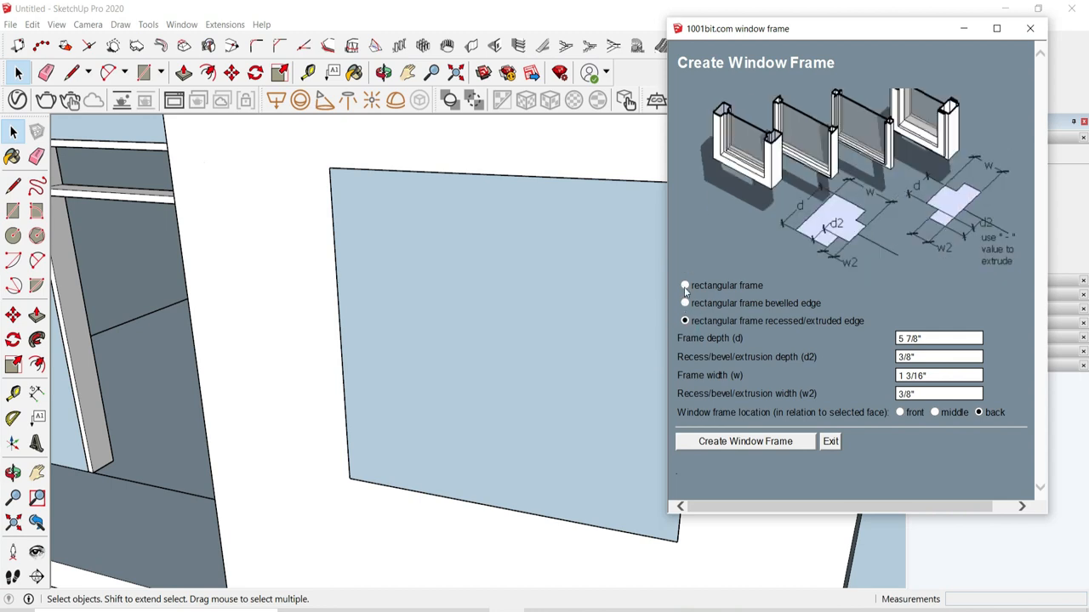
pyautogui.click(685, 286)
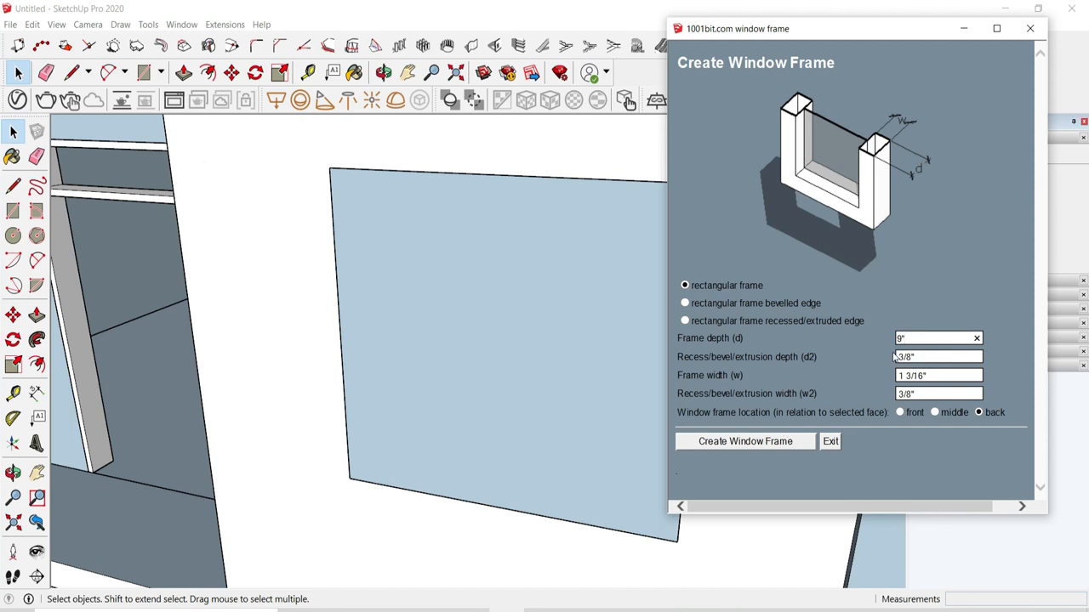
pyautogui.click(706, 441)
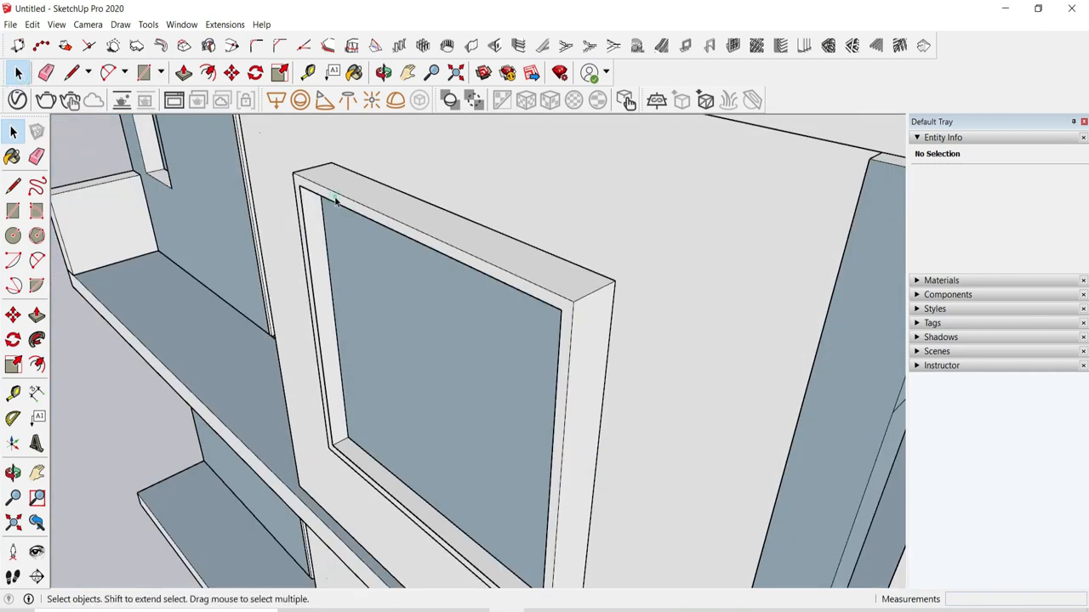
# Step: Move the protruding window frame back into the wall so its corner meets the corner of the opening
pyautogui.click(318, 466)
pyautogui.press('m')
pyautogui.scroll(3, 317, 466)
pyautogui.scroll(1, 317, 466)
pyautogui.click(330, 452)
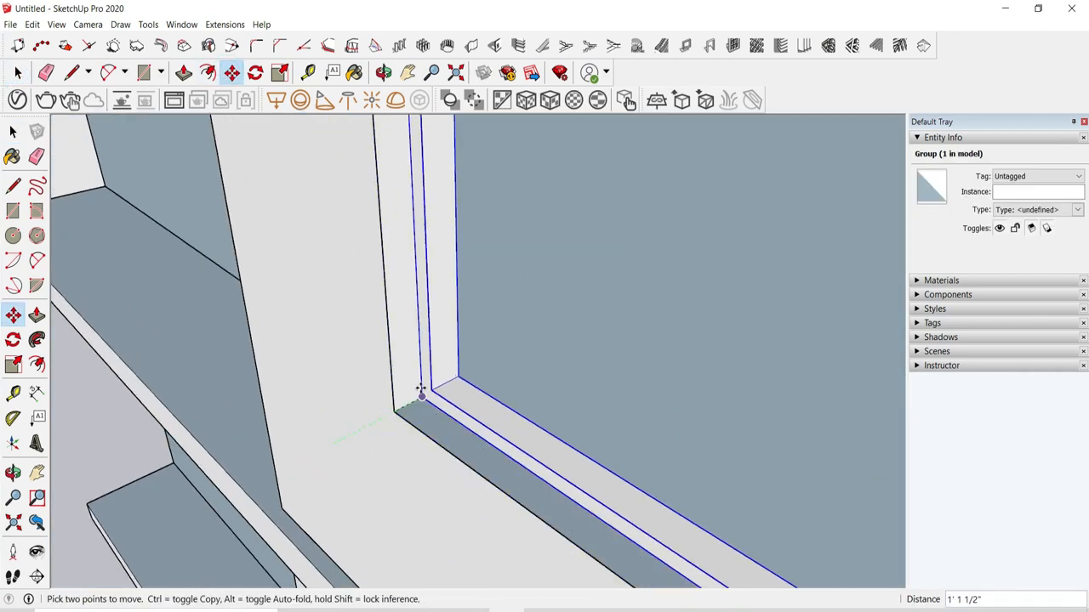
pyautogui.click(396, 413)
pyautogui.moveTo(396, 414); pyautogui.dragTo(435, 433, button='middle')
pyautogui.scroll(-5, 435, 433)
pyautogui.moveTo(618, 417); pyautogui.dragTo(414, 379, button='middle')
# Step: Turn the window frame group into a component named "Window frame"
pyautogui.press('s')
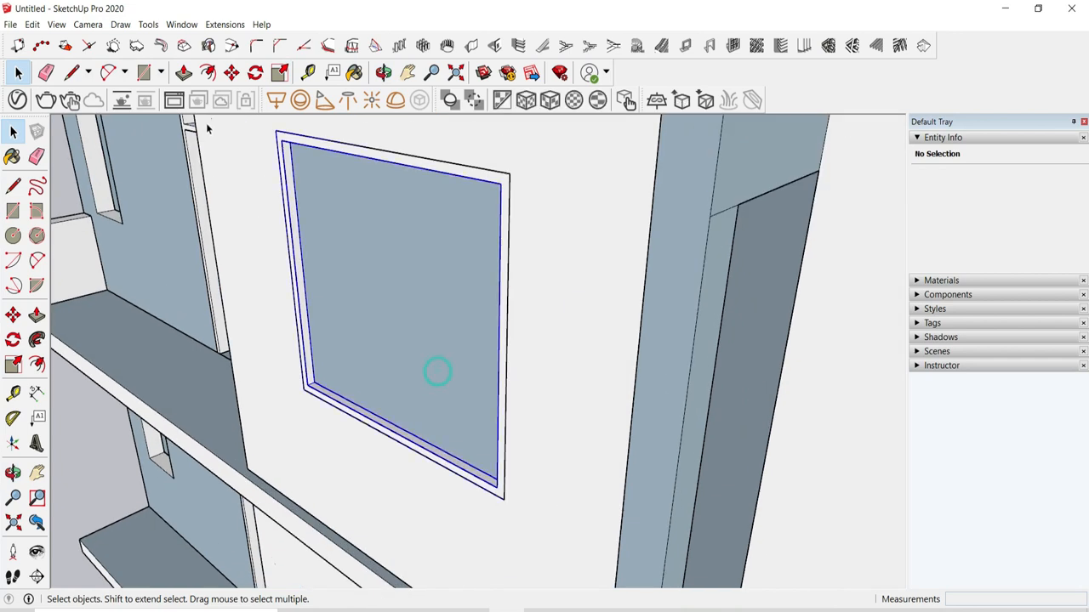
pyautogui.rightClick(372, 240)
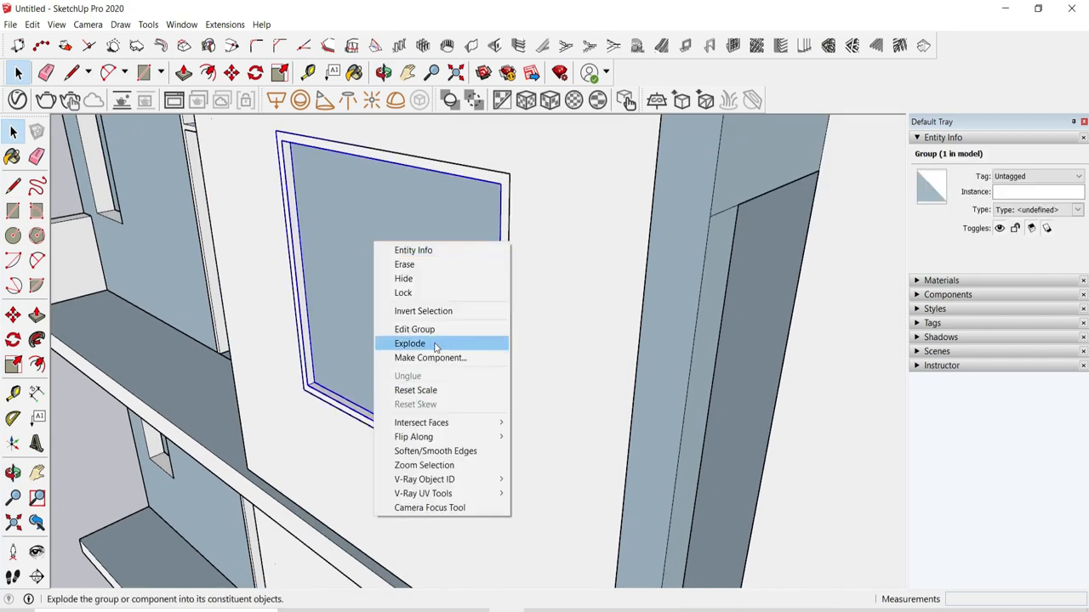
pyautogui.click(427, 361)
pyautogui.write('Window fr')
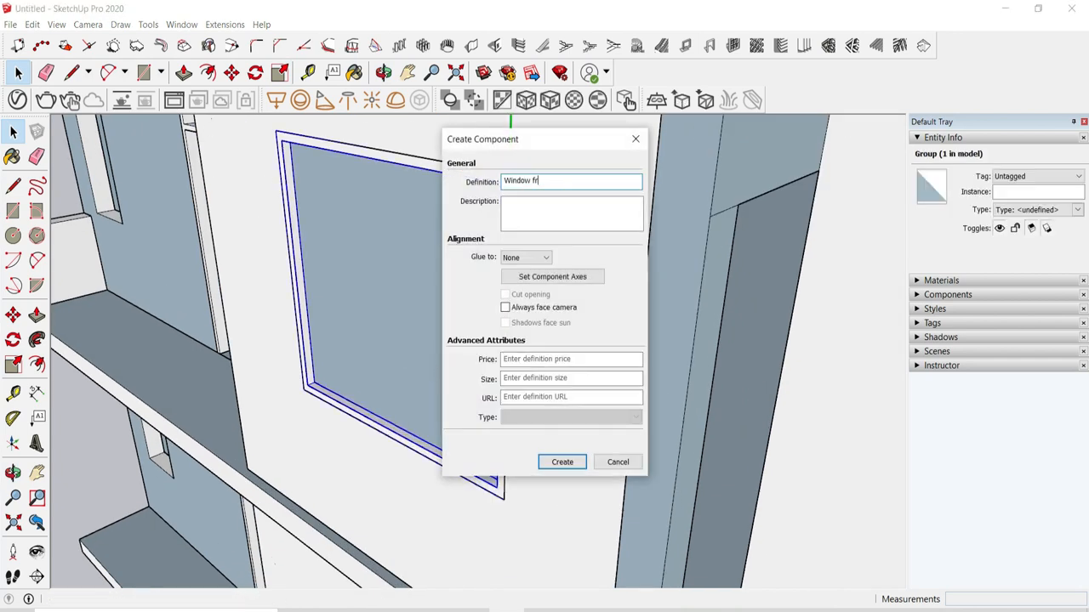
pyautogui.write('ame')
pyautogui.press('Return')
# Step: Copy the Window frame component down into the matching large openings on the two floors below and clear the selection
pyautogui.press('m')
pyautogui.click(510, 175)
pyautogui.press('ctrl')
pyautogui.scroll(-5, 544, 173)
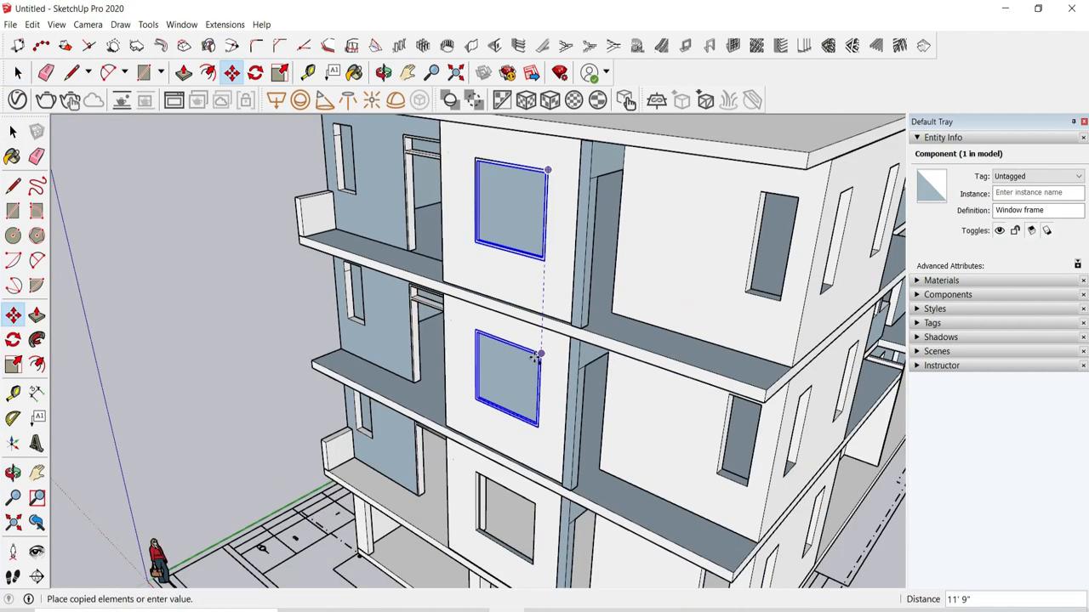
pyautogui.click(535, 358)
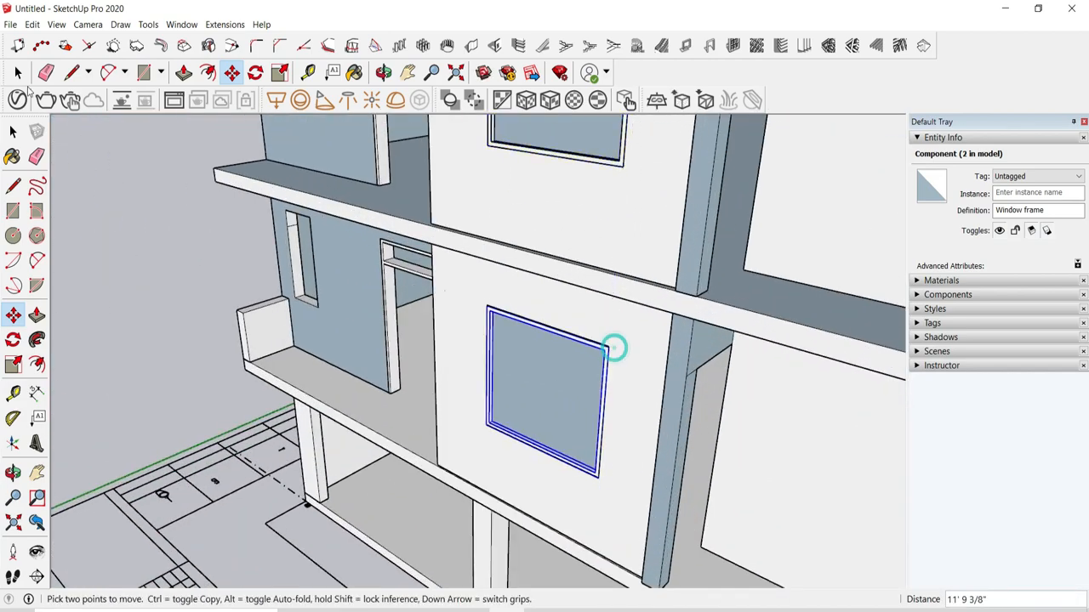
pyautogui.press('space')
pyautogui.click(160, 219)
# Step: Draw a 2' 6" by 5' 6" rectangle over the narrow window opening beside the top floor's door
pyautogui.moveTo(160, 220); pyautogui.dragTo(247, 391, button='middle')
pyautogui.scroll(-6, 242, 393)
pyautogui.scroll(4, 424, 312)
pyautogui.scroll(4, 424, 333)
pyautogui.moveTo(357, 353); pyautogui.dragTo(286, 410, button='middle')
pyautogui.scroll(-3, 440, 409)
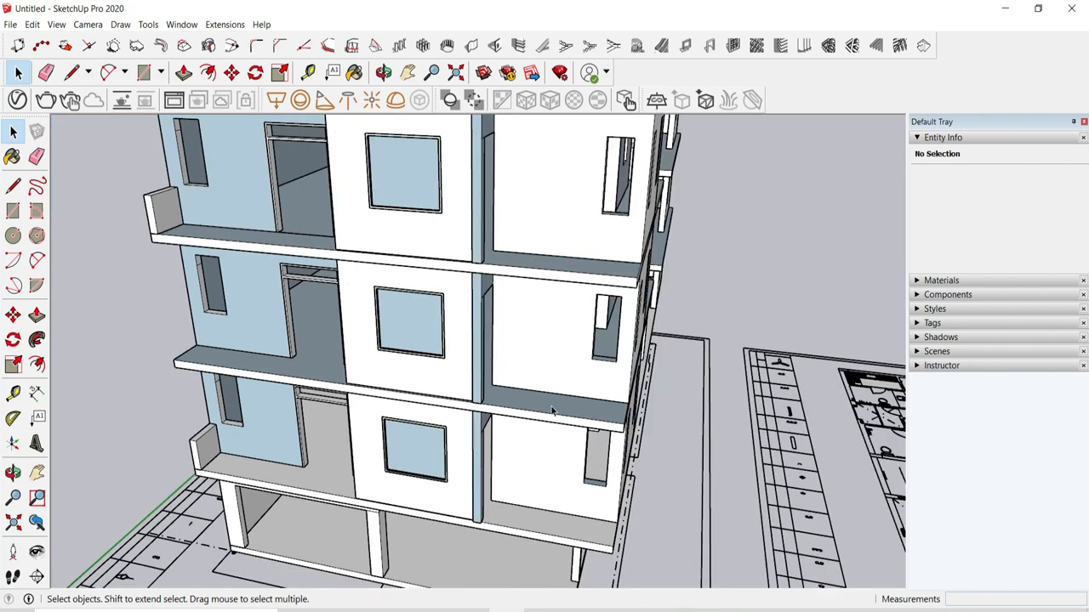
pyautogui.scroll(-5, 551, 411)
pyautogui.scroll(5, 255, 183)
pyautogui.scroll(2, 251, 174)
pyautogui.press('r')
pyautogui.click(252, 180)
pyautogui.click(341, 358)
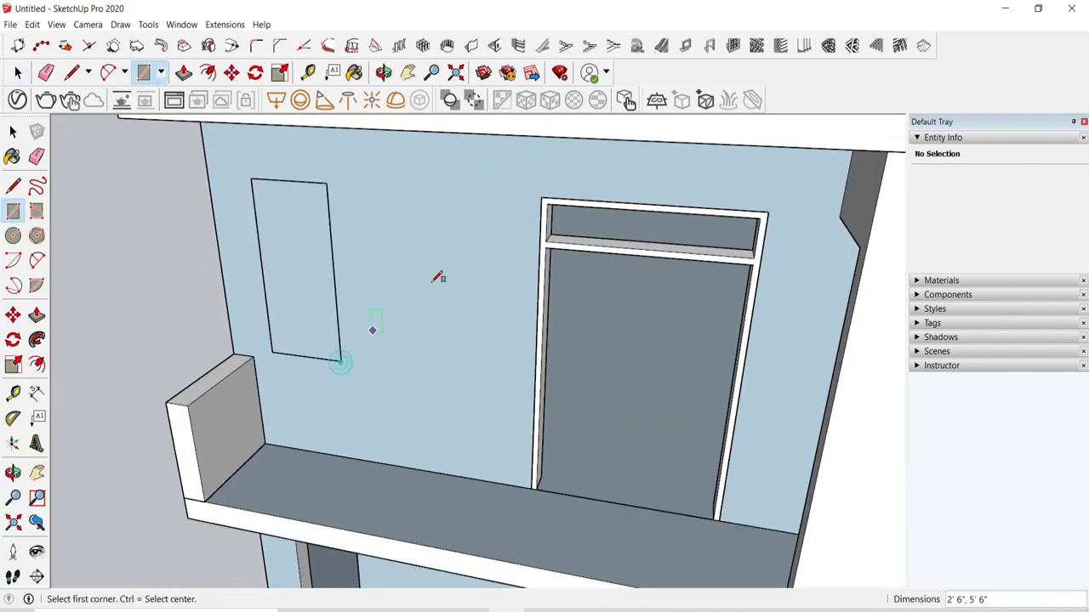
# Step: Create a rectangular window frame 9" deep and 2" wide from the narrow face and make it a component with the default name
pyautogui.scroll(-2, 437, 277)
pyautogui.press('space')
pyautogui.click(686, 45)
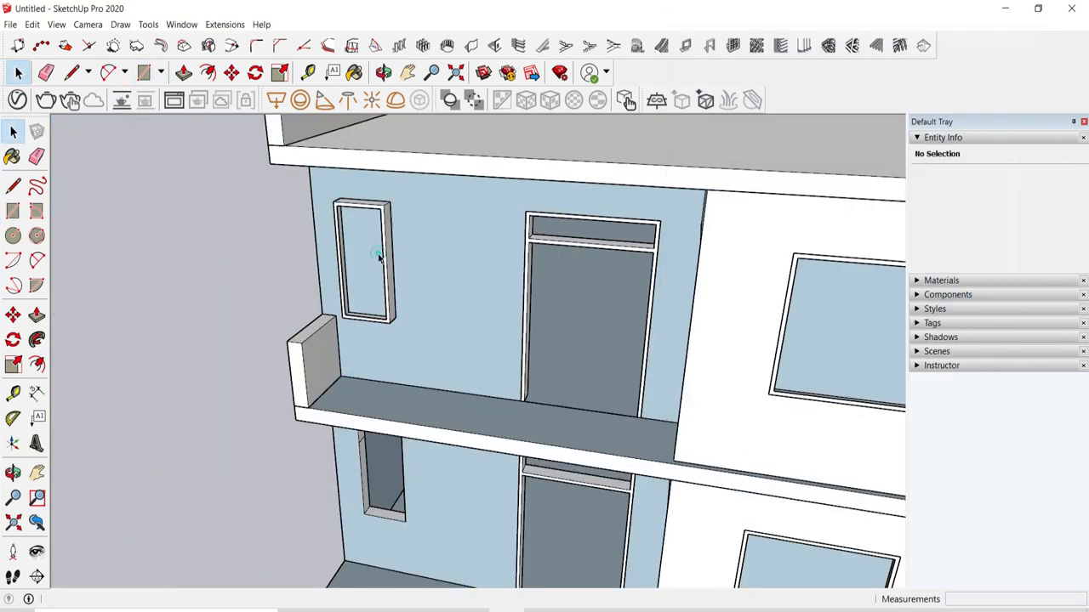
pyautogui.scroll(2, 426, 298)
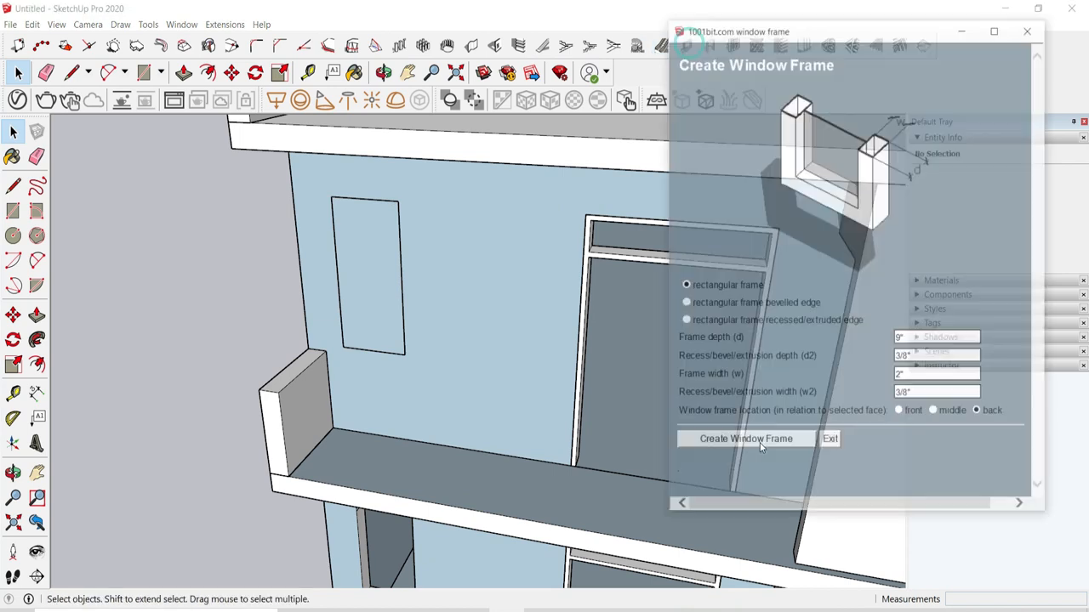
pyautogui.click(746, 439)
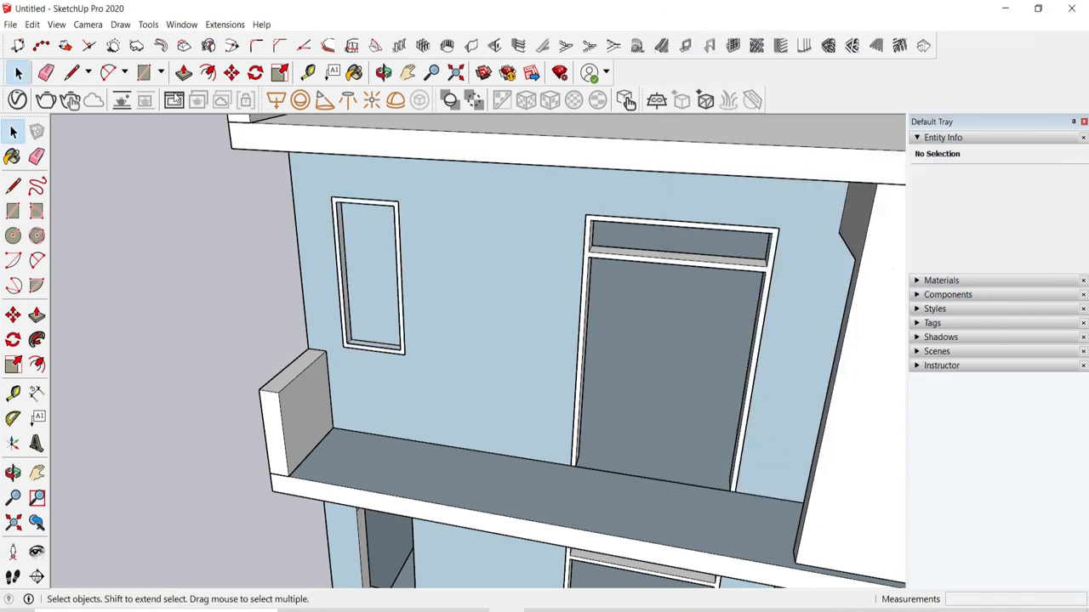
pyautogui.scroll(2, 376, 249)
pyautogui.rightClick(340, 202)
pyautogui.click(396, 319)
pyautogui.click(562, 462)
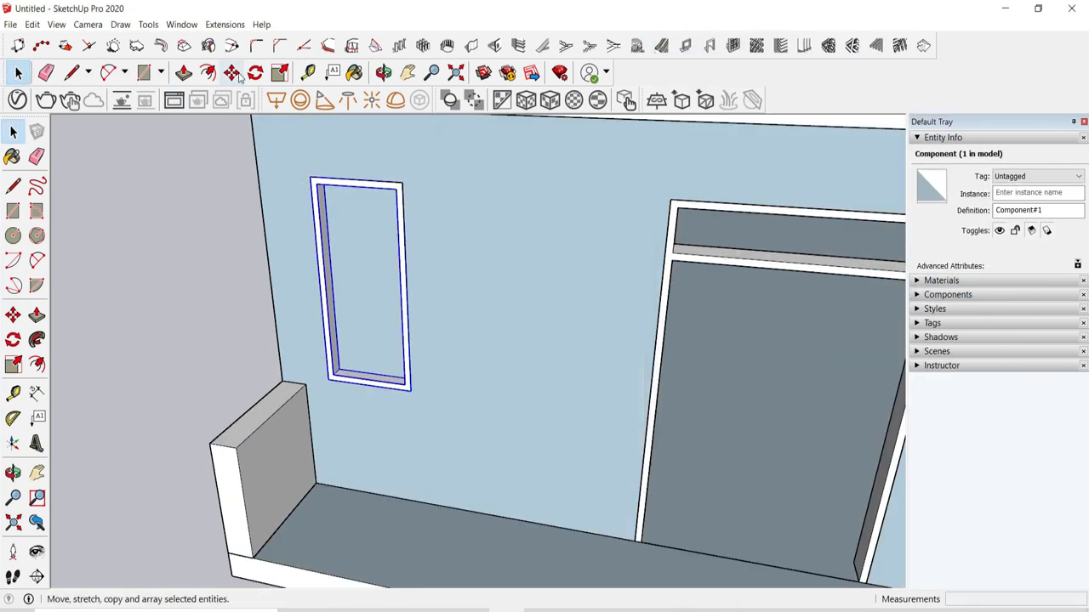
# Step: Copy the narrow window frame down into the matching openings beside the doors on the two floors below
pyautogui.click(231, 73)
pyautogui.scroll(3, 315, 180)
pyautogui.press('ctrl')
pyautogui.click(309, 173)
pyautogui.scroll(-5, 352, 340)
pyautogui.scroll(3, 408, 312)
pyautogui.click(400, 320)
# Step: Copy the narrow window frame across into the lowest floor's narrow opening at the other end of the facade
pyautogui.press('ctrl')
pyautogui.click(405, 316)
pyautogui.keyDown('shift'); pyautogui.moveTo(401, 319); pyautogui.dragTo(277, 294, button='middle'); pyautogui.keyUp('shift')
pyautogui.scroll(-4, 276, 295)
pyautogui.scroll(5, 630, 353)
pyautogui.click(610, 312)
pyautogui.press('s')
pyautogui.moveTo(757, 462); pyautogui.dragTo(808, 411, button='middle')
pyautogui.moveTo(677, 396); pyautogui.dragTo(657, 401)
# Step: Copy that end frame up into the narrow openings on the two floors above and clear the selection
pyautogui.click(231, 73)
pyautogui.scroll(1, 558, 281)
pyautogui.press('ctrl')
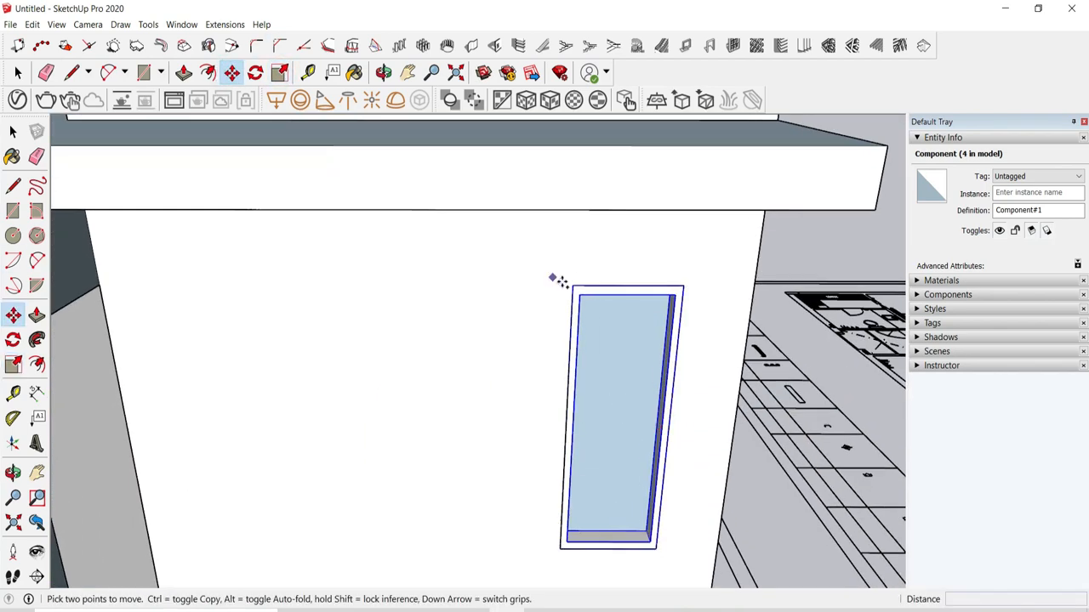
pyautogui.click(572, 287)
pyautogui.keyDown('shift'); pyautogui.moveTo(572, 287); pyautogui.dragTo(632, 482, button='middle'); pyautogui.keyUp('shift')
pyautogui.scroll(-4, 633, 477)
pyautogui.click(649, 278)
pyautogui.press('ctrl')
pyautogui.click(649, 277)
pyautogui.scroll(-6, 655, 389)
pyautogui.click(684, 294)
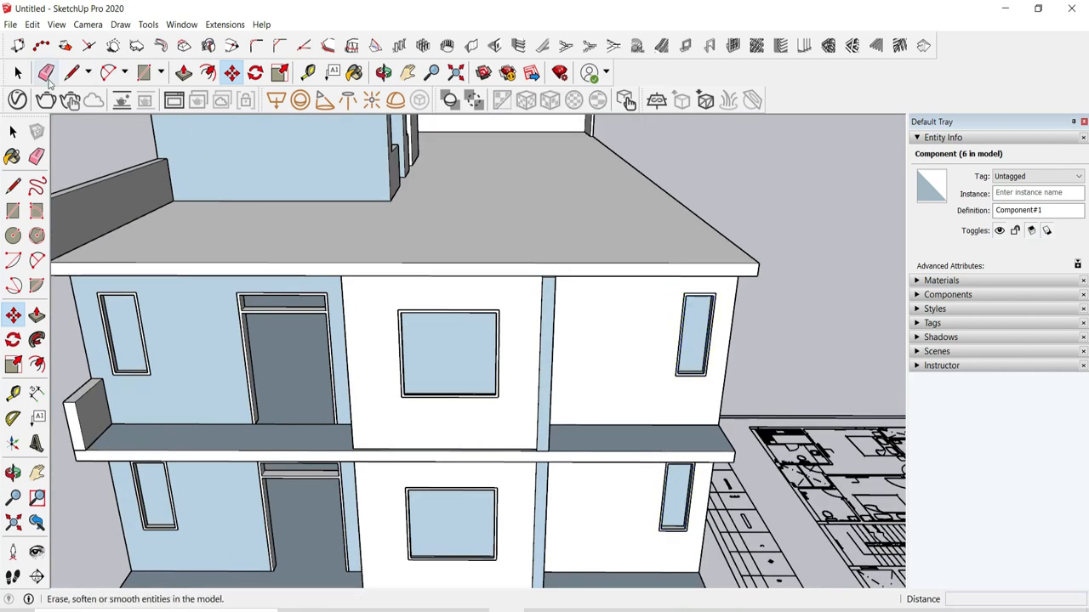
pyautogui.click(18, 73)
pyautogui.click(851, 286)
# Step: Open a narrow window frame component for editing at its upper corner
pyautogui.scroll(6, 723, 336)
pyautogui.scroll(-8, 851, 287)
pyautogui.doubleClick(814, 296)
pyautogui.scroll(5, 825, 257)
pyautogui.moveTo(831, 258); pyautogui.dragTo(808, 223, button='middle')
pyautogui.scroll(9, 787, 232)
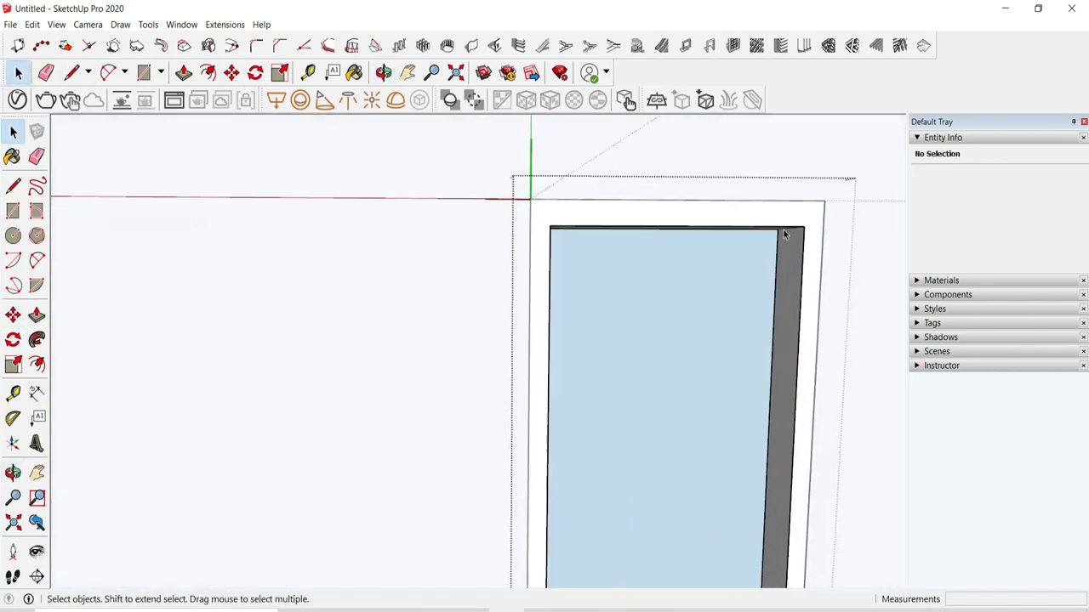
# Step: Try to copy the short 9" edge at the frame's inner upper corner down the jamb with a distance of 1
pyautogui.click(807, 227)
pyautogui.moveTo(148, 222); pyautogui.dragTo(310, 216, button='middle')
pyautogui.click(188, 236)
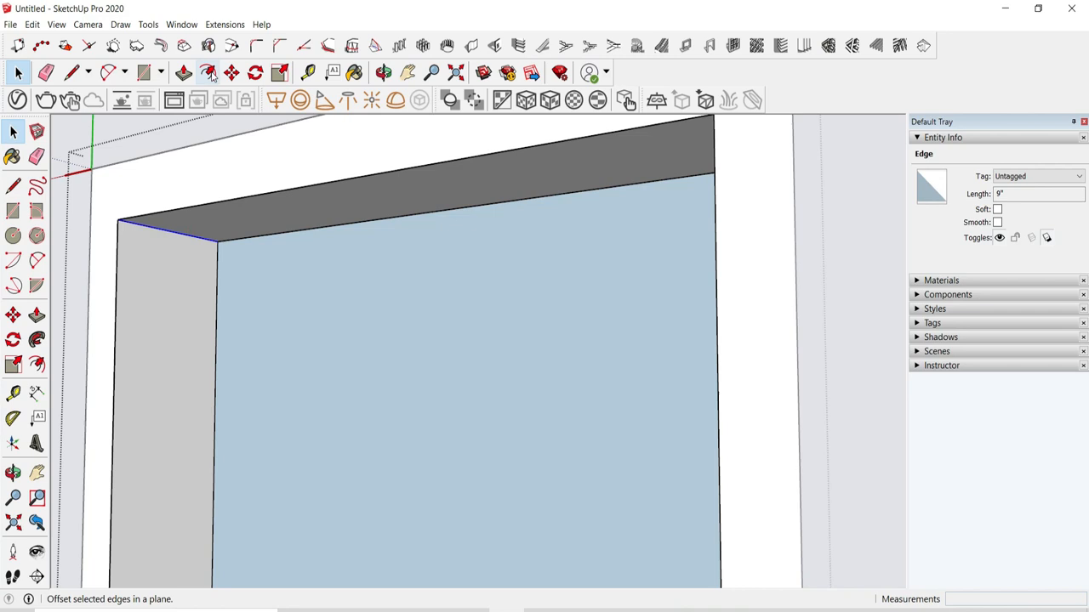
pyautogui.click(231, 73)
pyautogui.press('ctrl')
pyautogui.click(118, 222)
pyautogui.write('1')
pyautogui.press('Return')
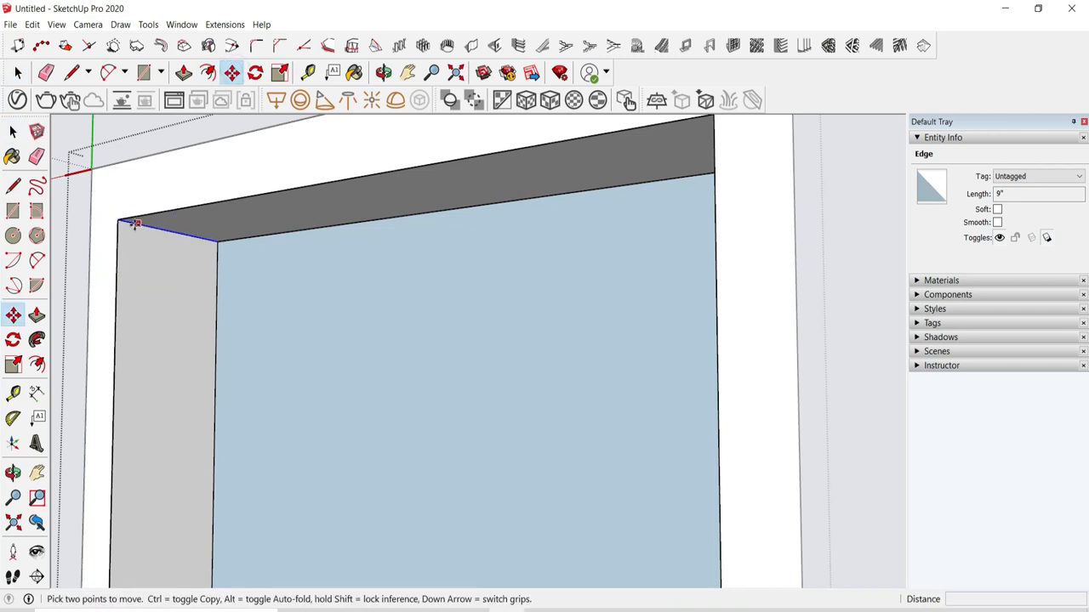
pyautogui.click(122, 222)
pyautogui.write('1')
pyautogui.press('Return')
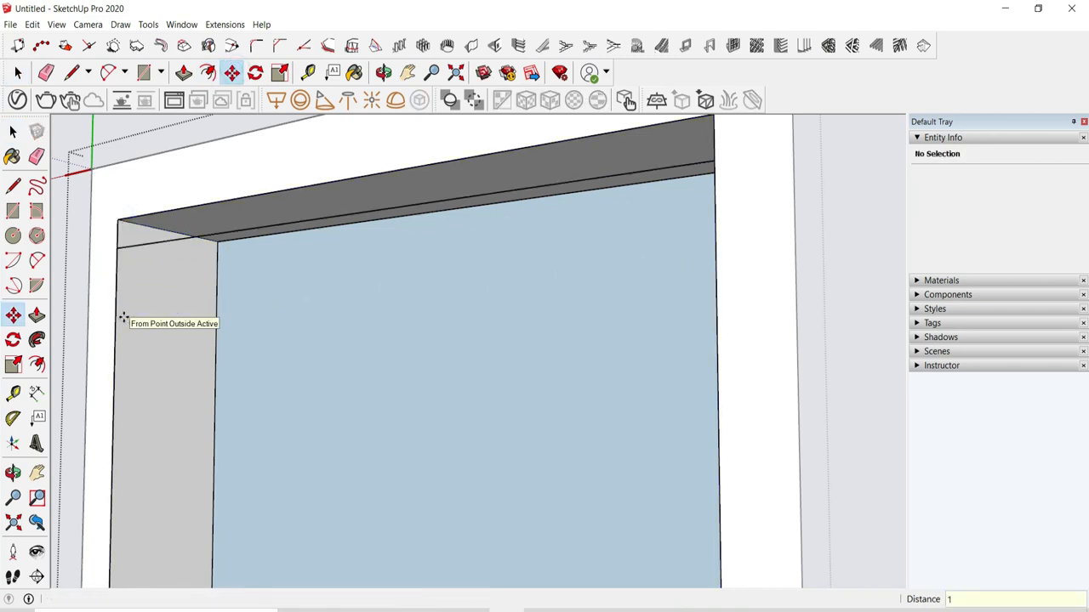
pyautogui.scroll(-10, 124, 316)
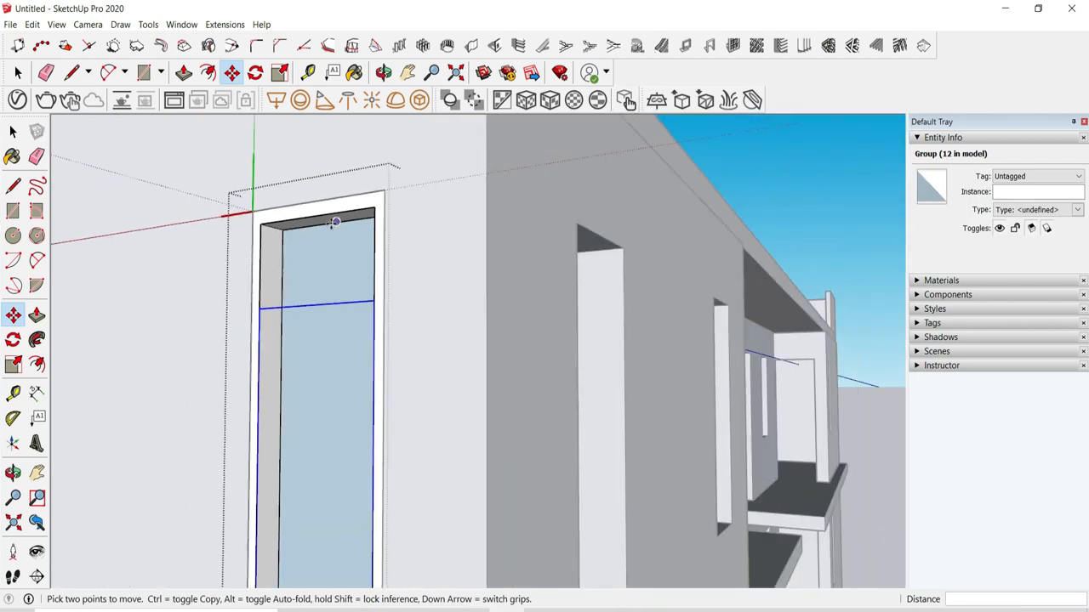
# Step: Copy the inner front edge of the narrow frame's head 1' downward
pyautogui.click(18, 72)
pyautogui.scroll(5, 280, 217)
pyautogui.click(271, 216)
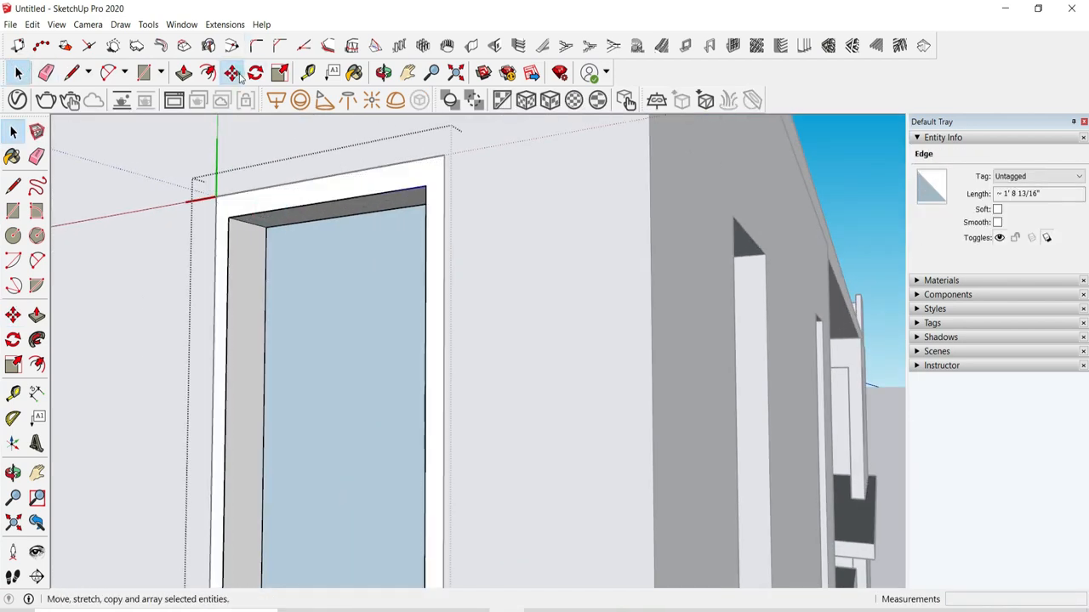
pyautogui.click(240, 78)
pyautogui.press('ctrl')
pyautogui.click(229, 218)
pyautogui.write("1'")
pyautogui.press('Return')
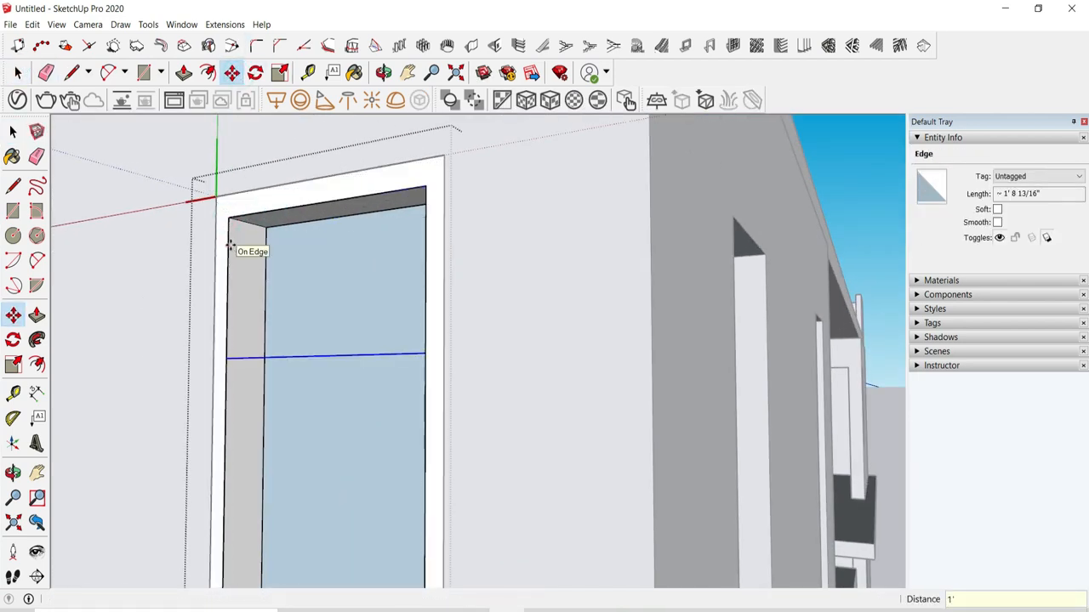
# Step: Add a second copy of the horizontal edge about 2" below the first and close the component
pyautogui.click(217, 197)
pyautogui.press('Return')
pyautogui.press('space')
pyautogui.click(166, 153)
# Step: Reopen the narrow frame component and draw a rectangle between the two horizontal edges from jamb to jamb
pyautogui.click(151, 74)
pyautogui.press('space')
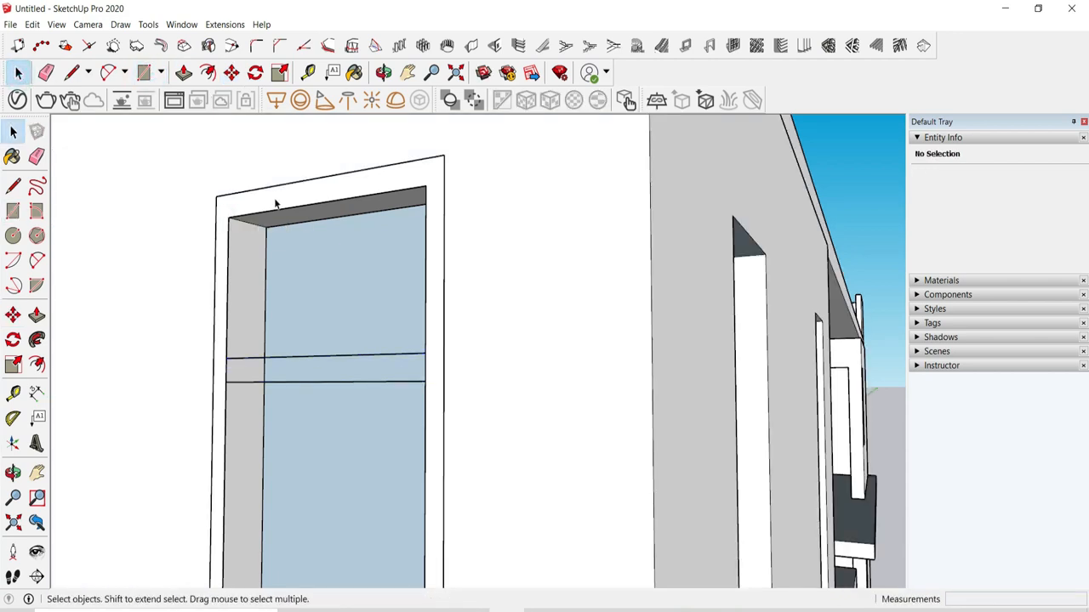
pyautogui.doubleClick(275, 204)
pyautogui.click(148, 74)
pyautogui.scroll(2, 235, 386)
pyautogui.click(221, 381)
pyautogui.click(508, 338)
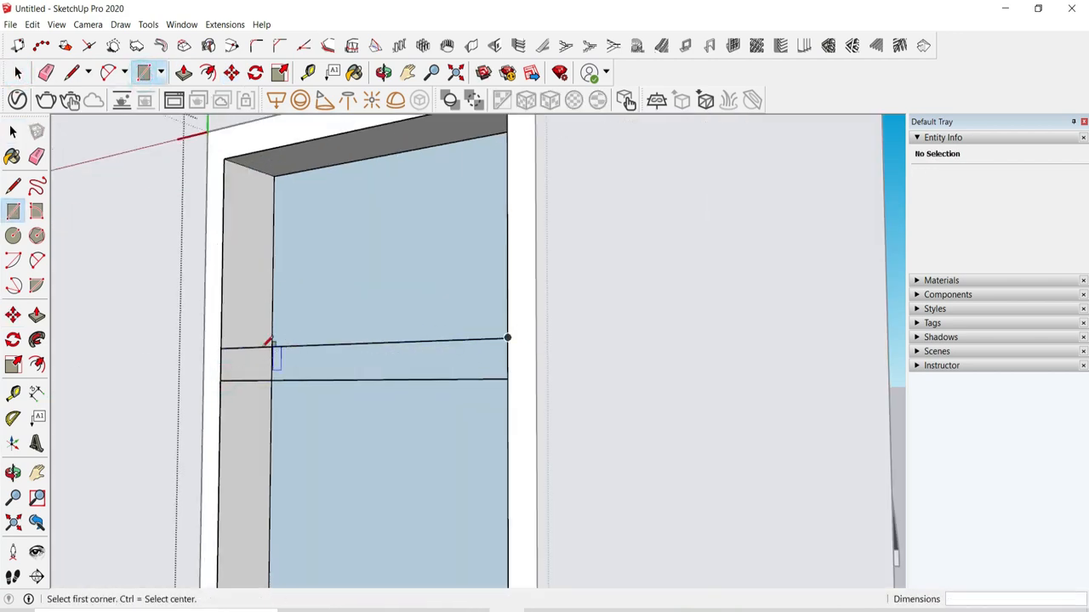
# Step: Try to draw a line from the end of the outlined bar across the jamb's inner face
pyautogui.scroll(3, 255, 348)
pyautogui.press('l')
pyautogui.click(230, 358)
pyautogui.moveTo(236, 410); pyautogui.dragTo(382, 391, button='middle')
pyautogui.scroll(-2, 382, 391)
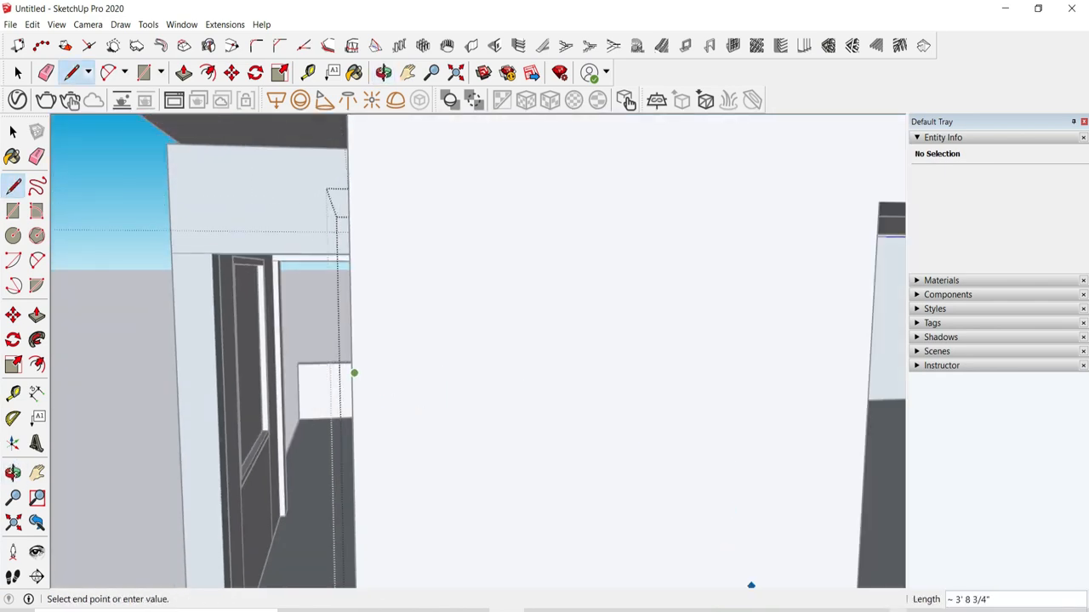
pyautogui.moveTo(553, 459); pyautogui.dragTo(489, 435, button='middle')
pyautogui.click(495, 459)
pyautogui.hotkey('ctrl', 'z')
# Step: Draw a rectangle about 4 1/2" by 2" on the jamb's inner face between the ends of the two horizontal edges
pyautogui.scroll(5, 347, 390)
pyautogui.moveTo(348, 390)
pyautogui.mouseDown(button='middle')
pyautogui.moveTo(323, 372)
pyautogui.moveTo(326, 400)
pyautogui.moveTo(359, 415)
pyautogui.mouseUp(button='middle')
pyautogui.click(307, 387)
pyautogui.click(378, 372)
pyautogui.scroll(-1, 374, 374)
pyautogui.press('Escape')
pyautogui.click(313, 422)
pyautogui.scroll(3, 346, 417)
pyautogui.click(143, 73)
pyautogui.click(397, 344)
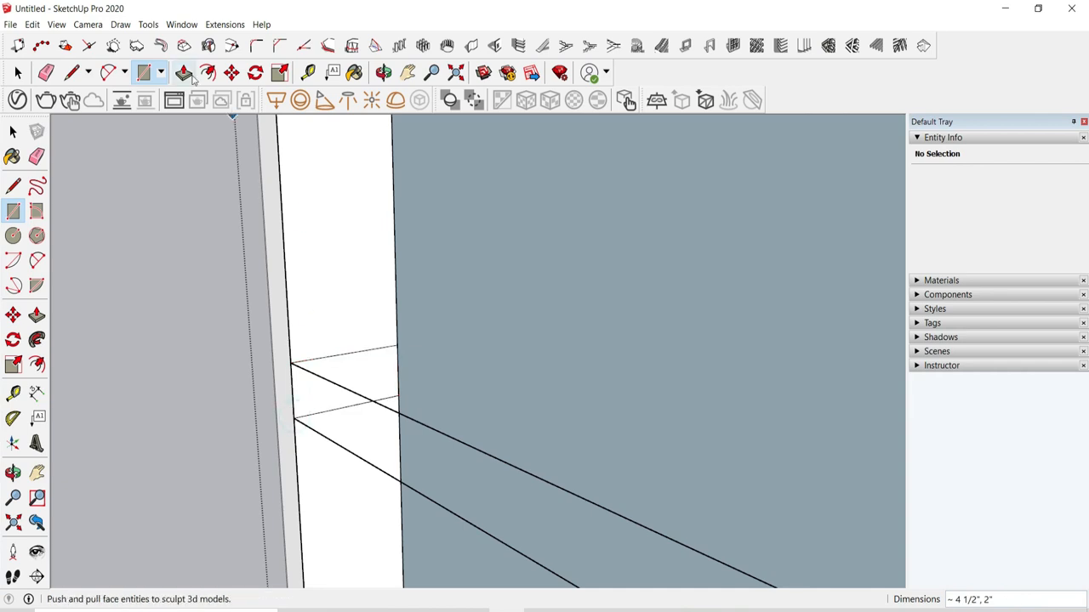
# Step: Erase the two long horizontal edges running across the narrow frame's opening from the jamb rectangle
pyautogui.click(191, 75)
pyautogui.click(46, 76)
pyautogui.moveTo(339, 379); pyautogui.dragTo(340, 443)
# Step: Extrude the small jamb rectangle across the narrow frame to the opposite jamb to form a crossbar
pyautogui.click(184, 75)
pyautogui.click(314, 415)
pyautogui.press('Escape')
pyautogui.click(357, 388)
pyautogui.moveTo(527, 408)
pyautogui.mouseDown(button='middle')
pyautogui.moveTo(663, 374)
pyautogui.moveTo(345, 394)
pyautogui.moveTo(355, 404)
pyautogui.mouseUp(button='middle')
pyautogui.scroll(-3, 664, 366)
pyautogui.click(703, 345)
pyautogui.click(451, 428)
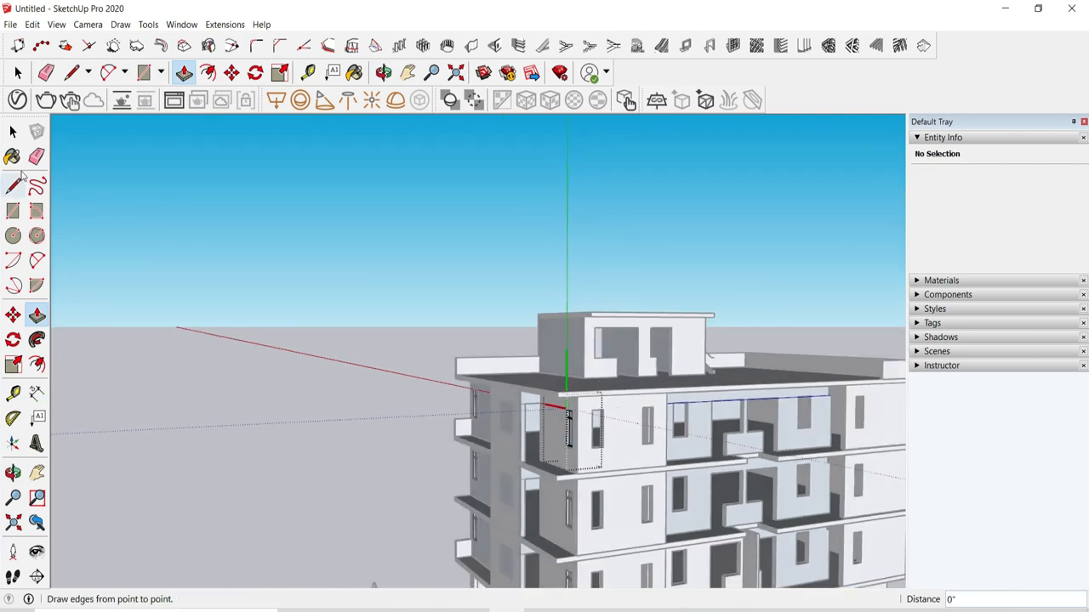
# Step: Copy the narrow top-floor window frame from the side wall to the first window opening around the corner
pyautogui.press('space')
pyautogui.scroll(3, 551, 404)
pyautogui.moveTo(551, 404); pyautogui.dragTo(600, 410, button='middle')
pyautogui.scroll(8, 596, 294)
pyautogui.click(582, 296)
pyautogui.press('m')
pyautogui.click(544, 194)
pyautogui.press('ctrl')
pyautogui.scroll(-4, 368, 258)
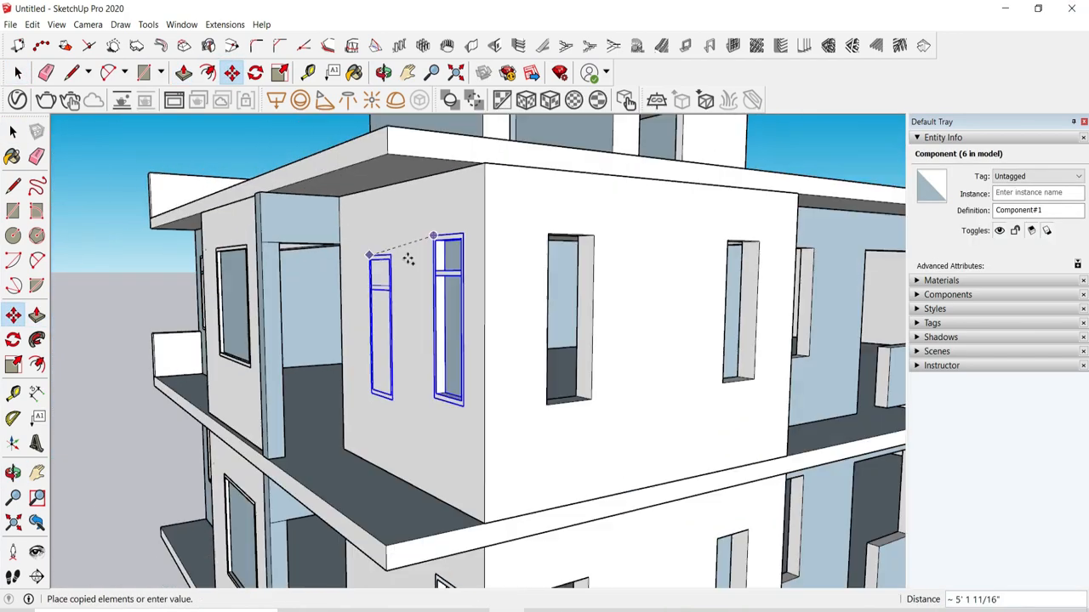
pyautogui.scroll(4, 554, 247)
pyautogui.click(510, 246)
# Step: Rotate the copied narrow frame about a vertical axis so it lines up with the wall around the corner
pyautogui.click(255, 72)
pyautogui.moveTo(348, 162); pyautogui.dragTo(575, 292, button='middle')
pyautogui.scroll(5, 575, 292)
pyautogui.click(540, 262)
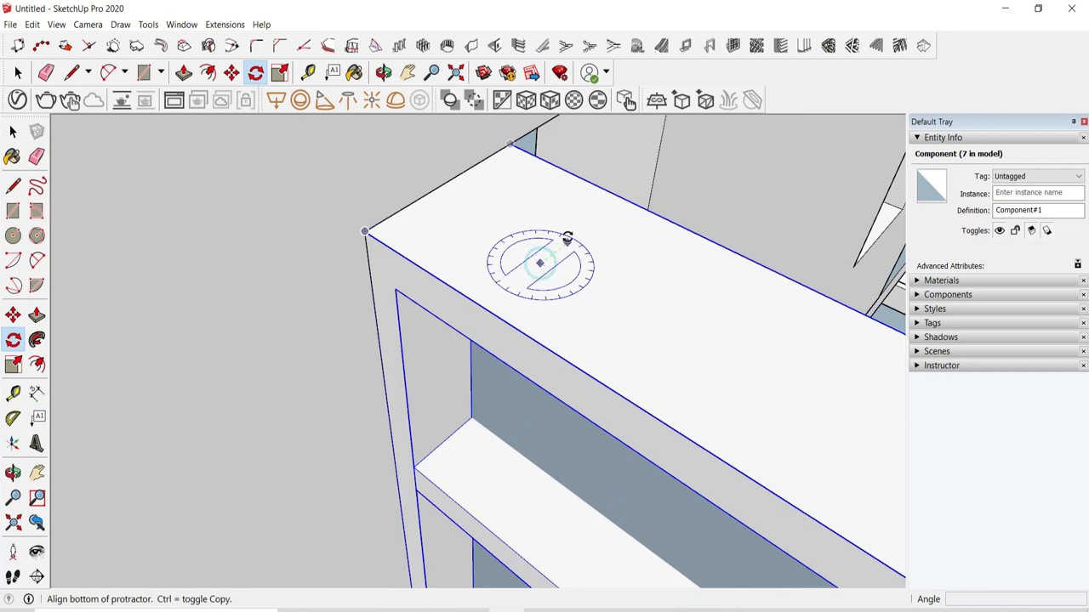
pyautogui.click(573, 223)
pyautogui.press('Escape')
pyautogui.click(562, 250)
pyautogui.click(610, 214)
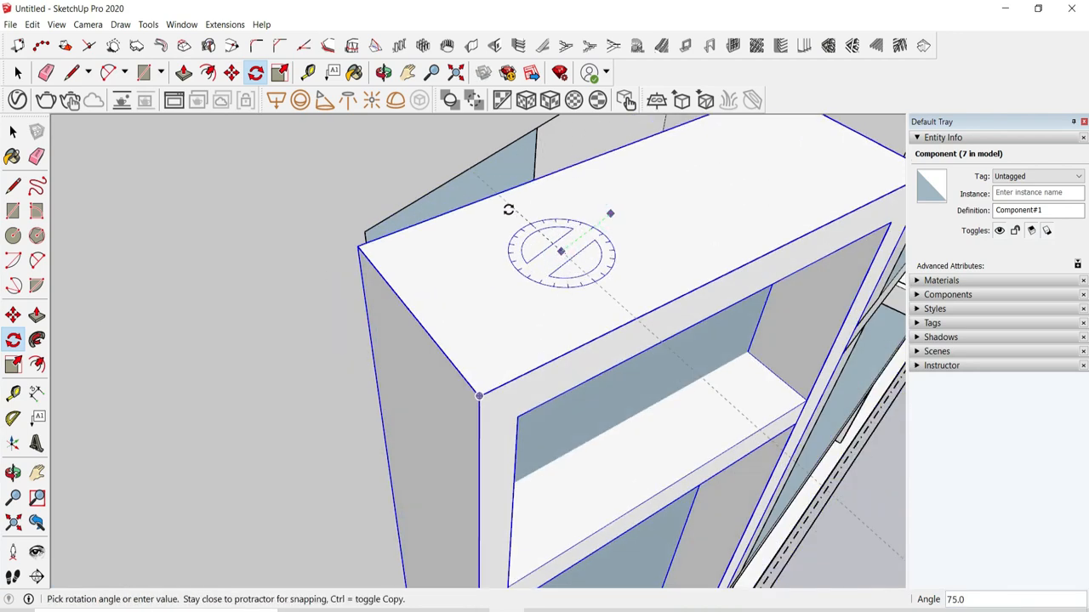
pyautogui.click(496, 214)
# Step: Move the rotated frame by its upper corner into the first window opening on the top floor
pyautogui.click(232, 72)
pyautogui.click(541, 411)
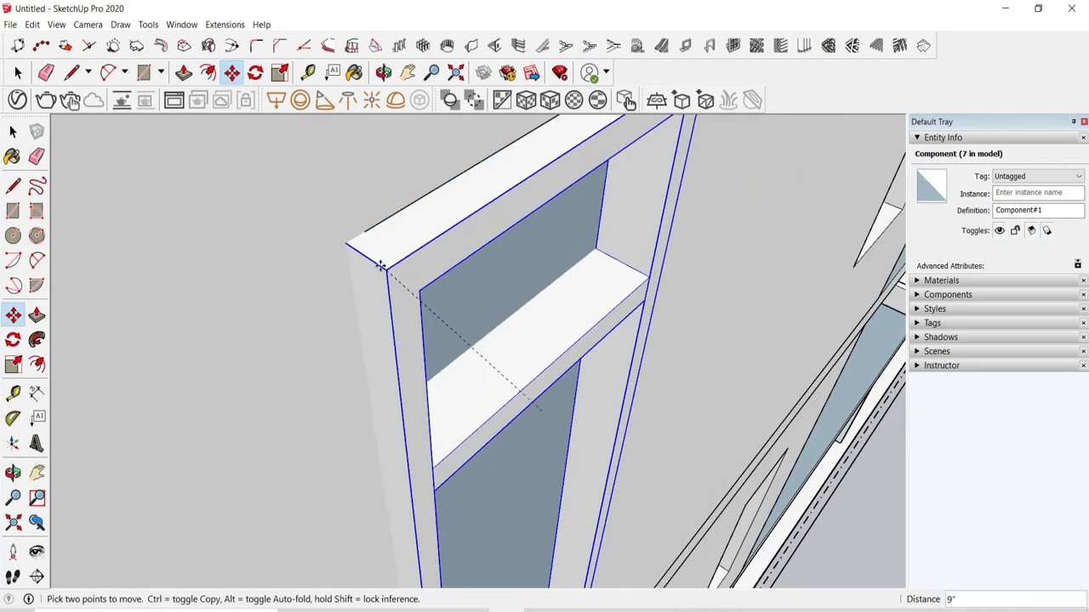
pyautogui.click(380, 266)
# Step: Copy the rotated narrow frame into the second window opening of the same top-floor wall
pyautogui.moveTo(510, 374); pyautogui.dragTo(416, 294, button='middle')
pyautogui.scroll(-3, 374, 310)
pyautogui.click(374, 260)
pyautogui.scroll(-6, 250, 245)
pyautogui.click(479, 192)
pyautogui.scroll(-2, 492, 174)
# Step: Copy the narrow frame into both window openings of the same wall on the middle floor
pyautogui.click(484, 183)
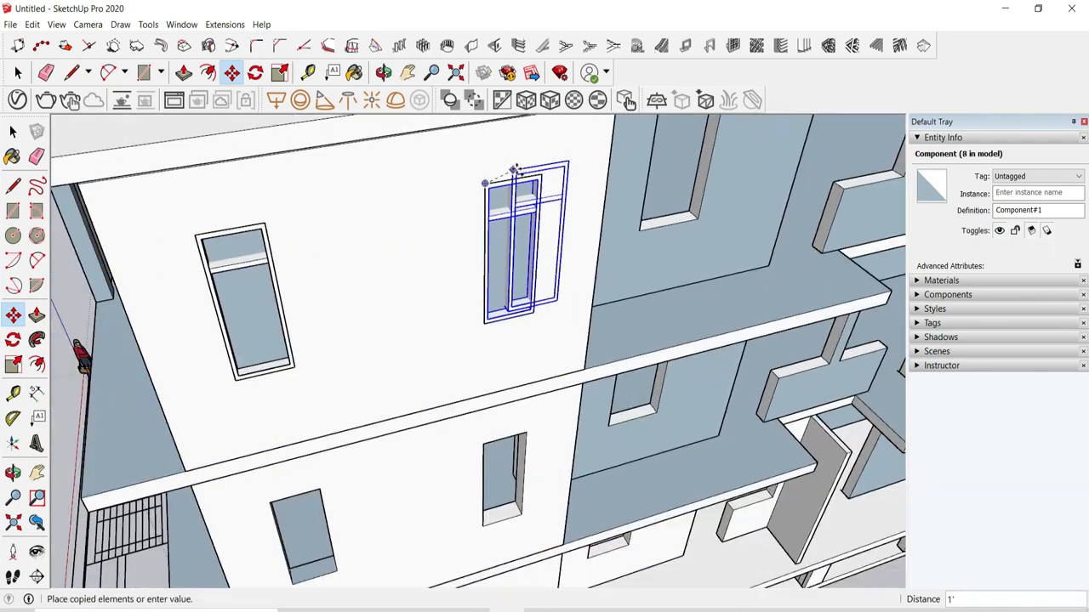
pyautogui.scroll(-3, 511, 183)
pyautogui.scroll(5, 469, 364)
pyautogui.click(464, 367)
pyautogui.click(464, 367)
pyautogui.scroll(-4, 615, 209)
pyautogui.scroll(3, 451, 255)
pyautogui.click(455, 227)
# Step: Copy the narrow frame into both window openings of the same wall on the lowest floor
pyautogui.click(455, 226)
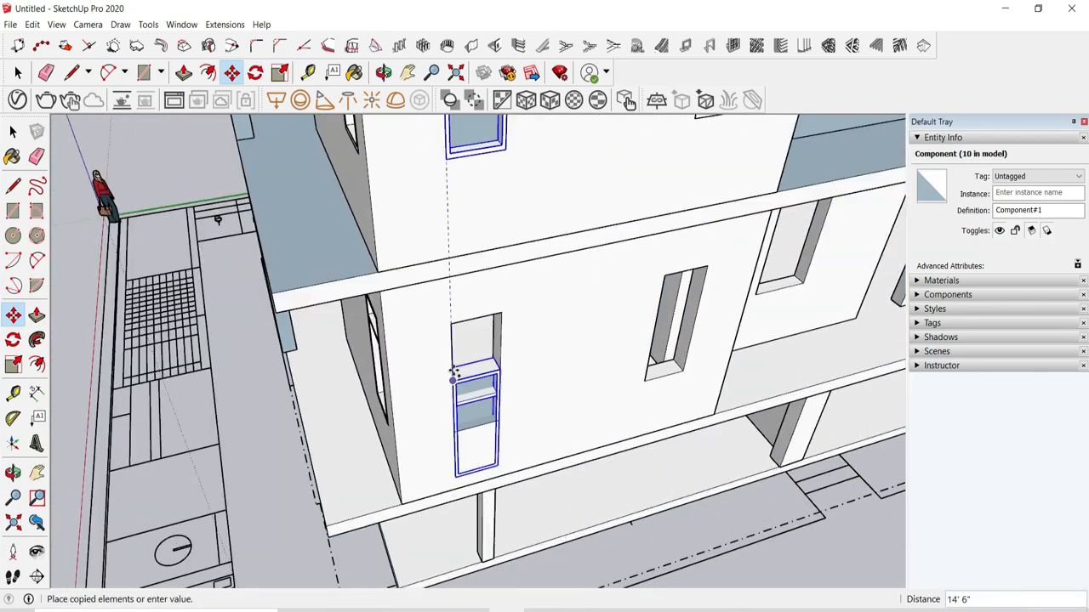
pyautogui.scroll(4, 452, 327)
pyautogui.click(450, 312)
pyautogui.click(450, 311)
pyautogui.click(591, 244)
pyautogui.click(591, 245)
pyautogui.scroll(-4, 587, 256)
pyautogui.moveTo(587, 264); pyautogui.dragTo(459, 255, button='middle')
pyautogui.scroll(4, 538, 211)
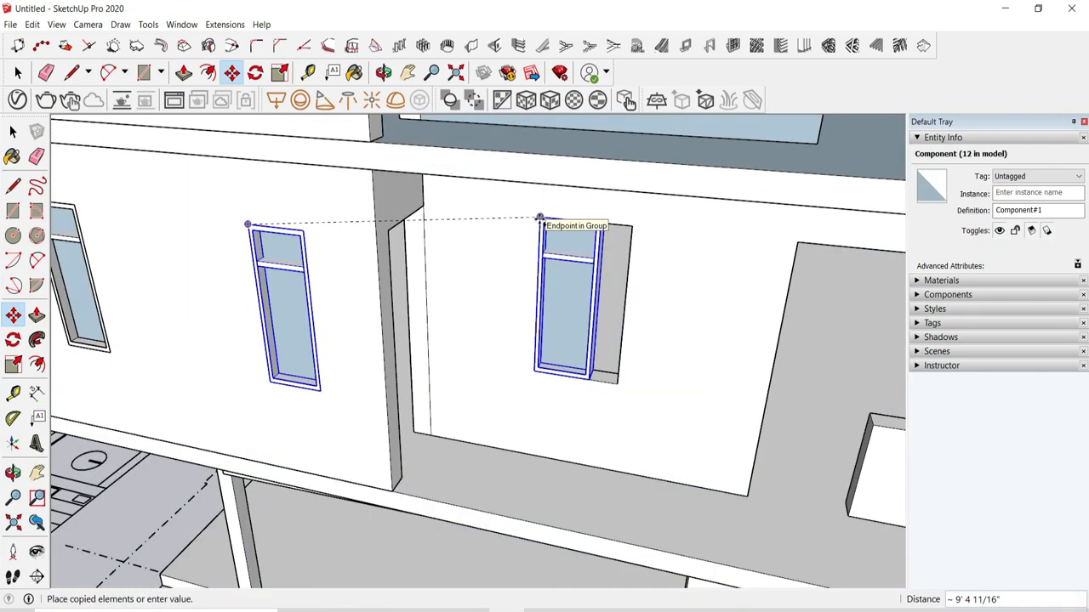
pyautogui.press('Escape')
# Step: Draw a 5' 6" by 3' rectangle over the recessed wall's window opening and generate a window frame from it
pyautogui.click(143, 73)
pyautogui.click(539, 218)
pyautogui.scroll(1, 614, 340)
pyautogui.click(615, 388)
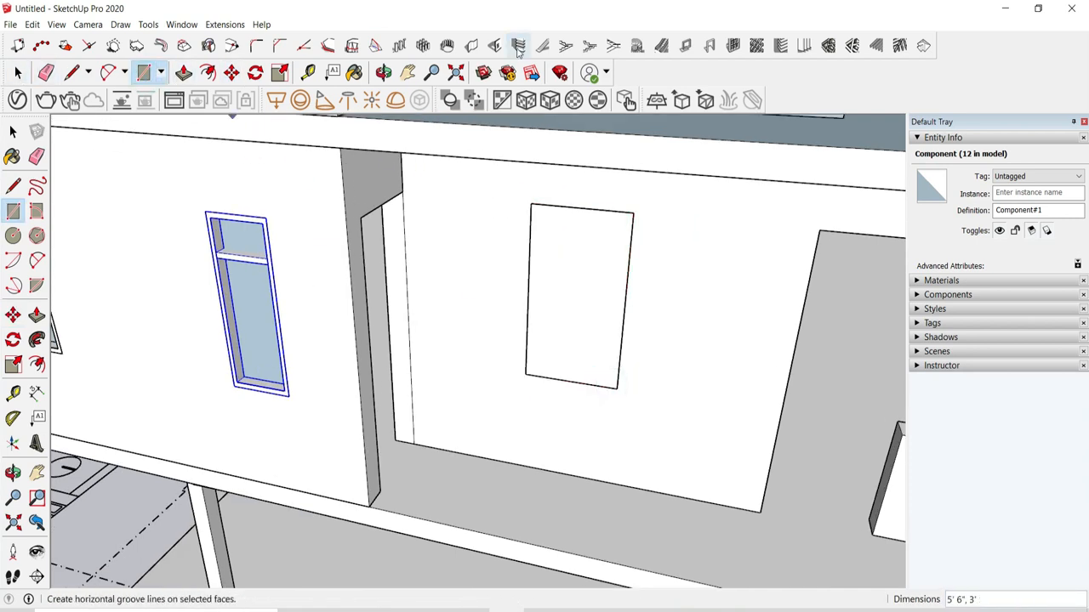
pyautogui.click(686, 45)
pyautogui.click(712, 440)
pyautogui.click(607, 333)
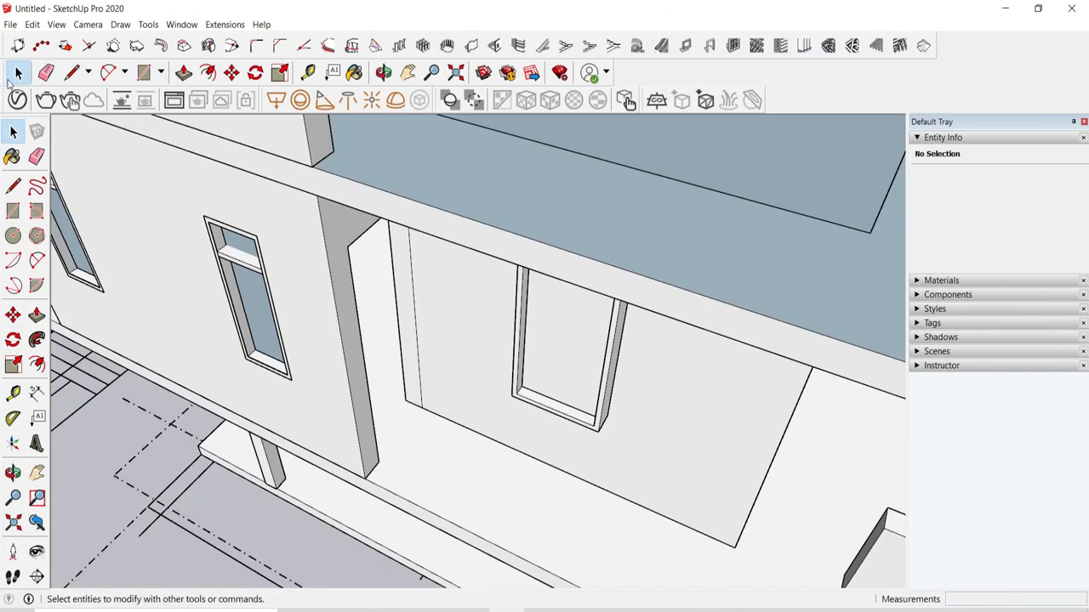
pyautogui.scroll(4, 506, 353)
pyautogui.click(540, 355)
pyautogui.press('m')
pyautogui.scroll(3, 536, 472)
pyautogui.click(516, 364)
pyautogui.press('ctrl')
pyautogui.click(516, 365)
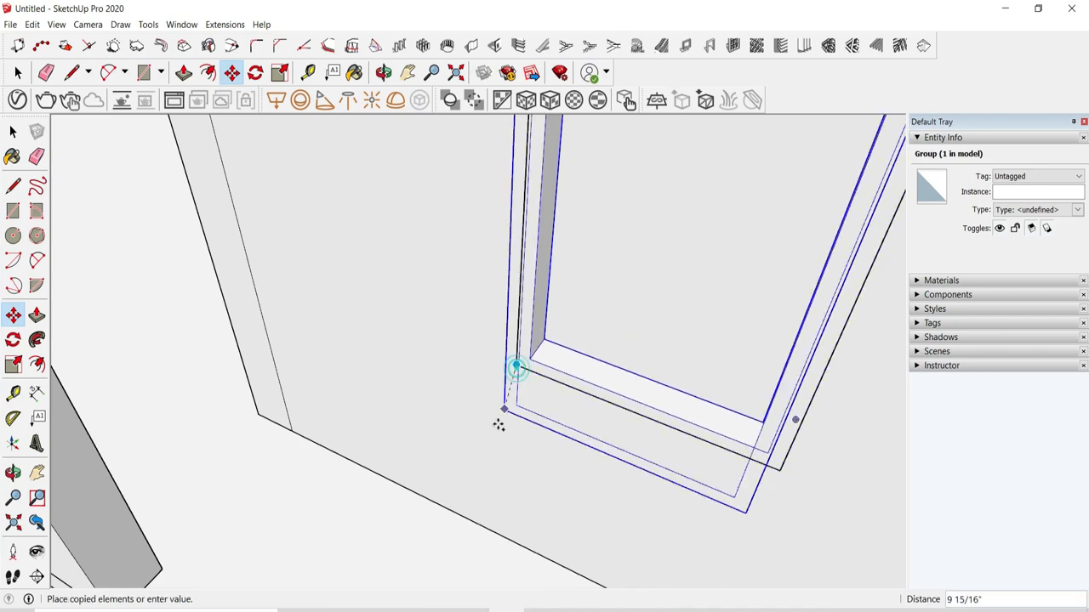
pyautogui.scroll(-5, 593, 515)
pyautogui.click(602, 233)
pyautogui.scroll(-2, 619, 362)
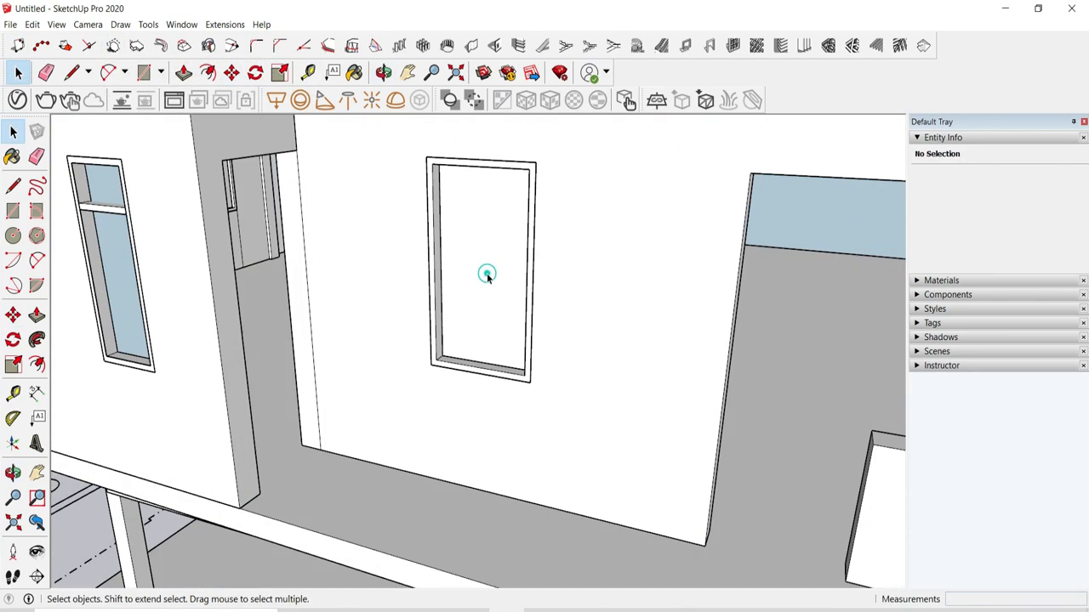
# Step: Make the recessed wall's new window frame a component and open it for editing
pyautogui.rightClick(486, 275)
pyautogui.click(556, 386)
pyautogui.doubleClick(448, 192)
# Step: Copy the jamb's top edge down its inner face, add another copy 2" below, and extrude the strip across the frame as a crossbar
pyautogui.scroll(8, 448, 192)
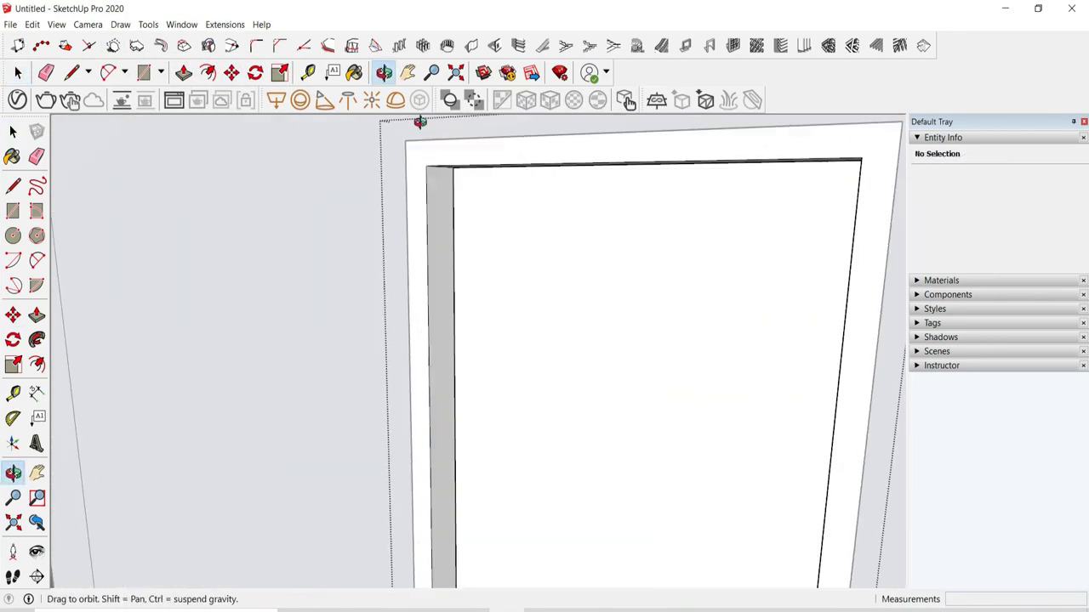
pyautogui.moveTo(420, 121); pyautogui.dragTo(469, 161, button='middle')
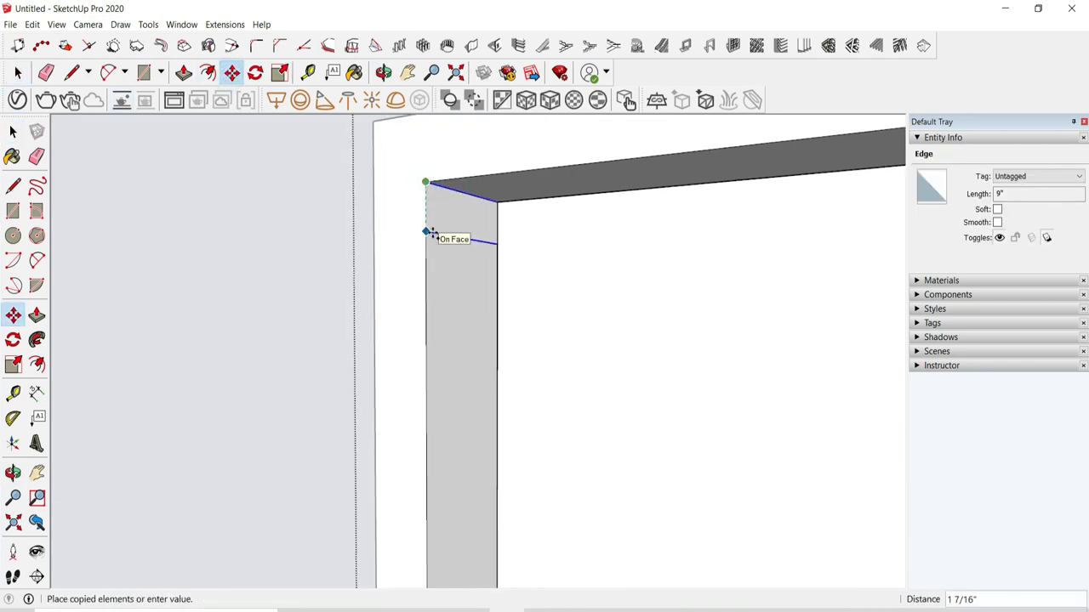
pyautogui.moveTo(432, 233); pyautogui.dragTo(419, 167, button='middle')
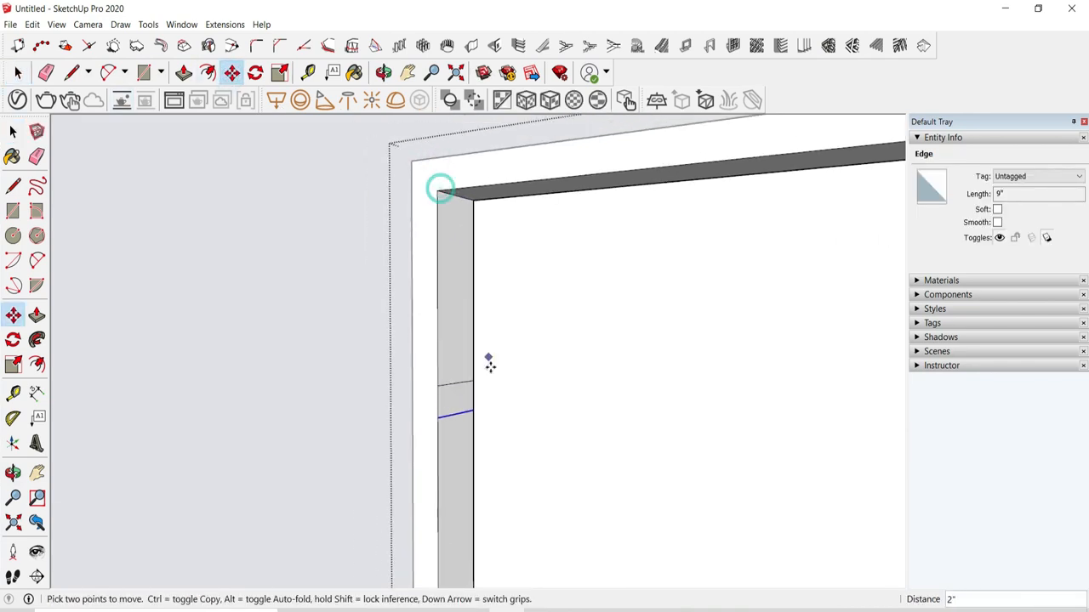
pyautogui.scroll(-4, 609, 481)
pyautogui.moveTo(544, 374); pyautogui.dragTo(706, 387, button='middle')
pyautogui.click(726, 382)
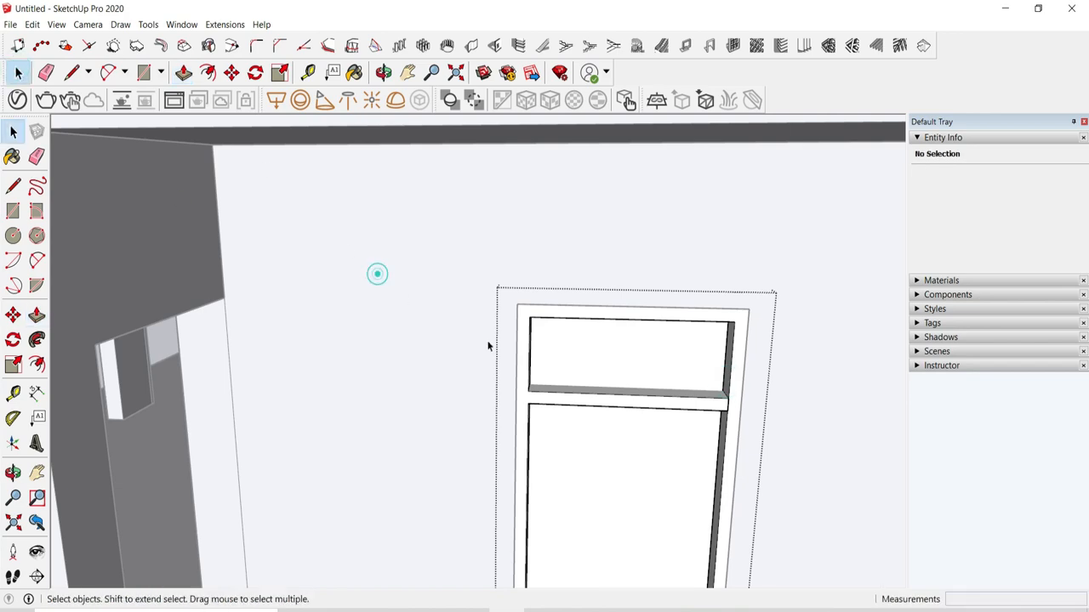
# Step: Copy the wider frame component into the matching recessed-wall openings on the middle and top floors
pyautogui.click(523, 368)
pyautogui.press('m')
pyautogui.scroll(-4, 502, 314)
pyautogui.moveTo(501, 315); pyautogui.dragTo(522, 406, button='middle')
pyautogui.click(503, 213)
pyautogui.press('ctrl')
pyautogui.scroll(-3, 519, 225)
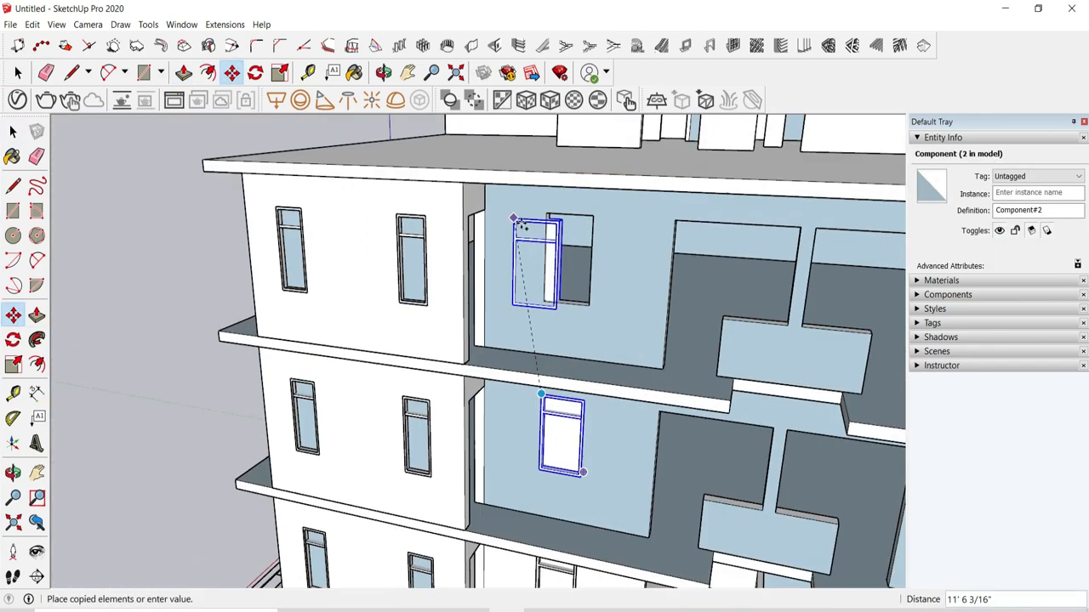
pyautogui.scroll(3, 538, 272)
pyautogui.click(460, 179)
# Step: Copy the wider frame 27' 1 1/2" across to the top-floor opening on the other side of the balcony
pyautogui.press('ctrl')
pyautogui.scroll(-5, 476, 187)
pyautogui.scroll(7, 646, 203)
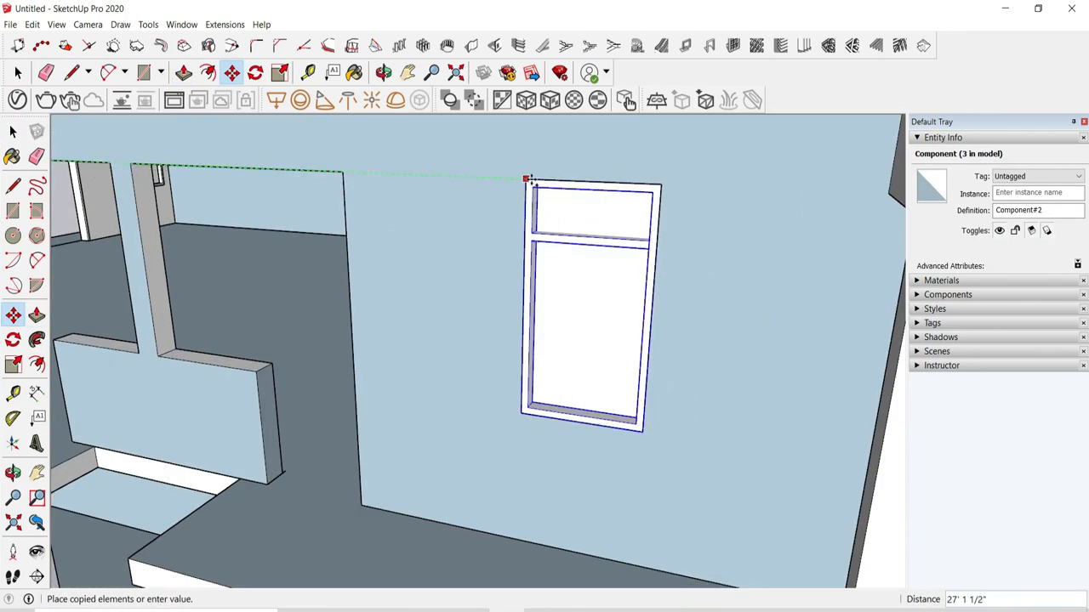
pyautogui.click(529, 178)
# Step: Copy the wider frame into the openings directly beneath on the middle and lowest floors
pyautogui.click(529, 178)
pyautogui.scroll(-5, 571, 158)
pyautogui.scroll(-3, 579, 170)
pyautogui.scroll(5, 556, 185)
pyautogui.scroll(-3, 604, 165)
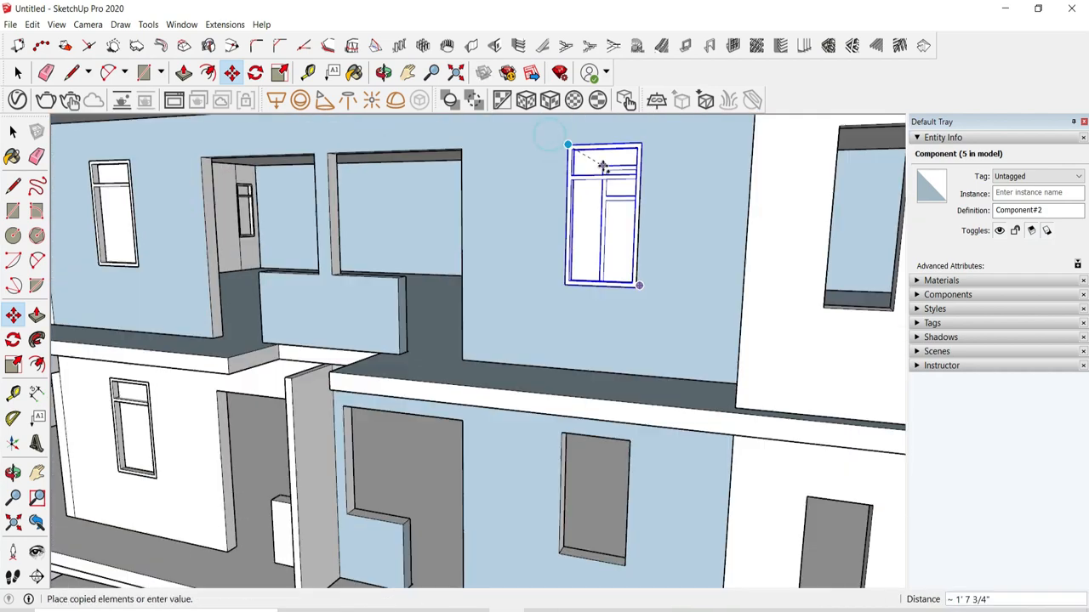
pyautogui.scroll(3, 605, 165)
pyautogui.click(567, 293)
pyautogui.click(566, 293)
pyautogui.scroll(-5, 595, 306)
pyautogui.scroll(-3, 681, 340)
pyautogui.press('Escape')
# Step: Copy the lowest floor's narrow window frame into the narrow opening in the far end section of the facade
pyautogui.click(17, 73)
pyautogui.scroll(5, 334, 337)
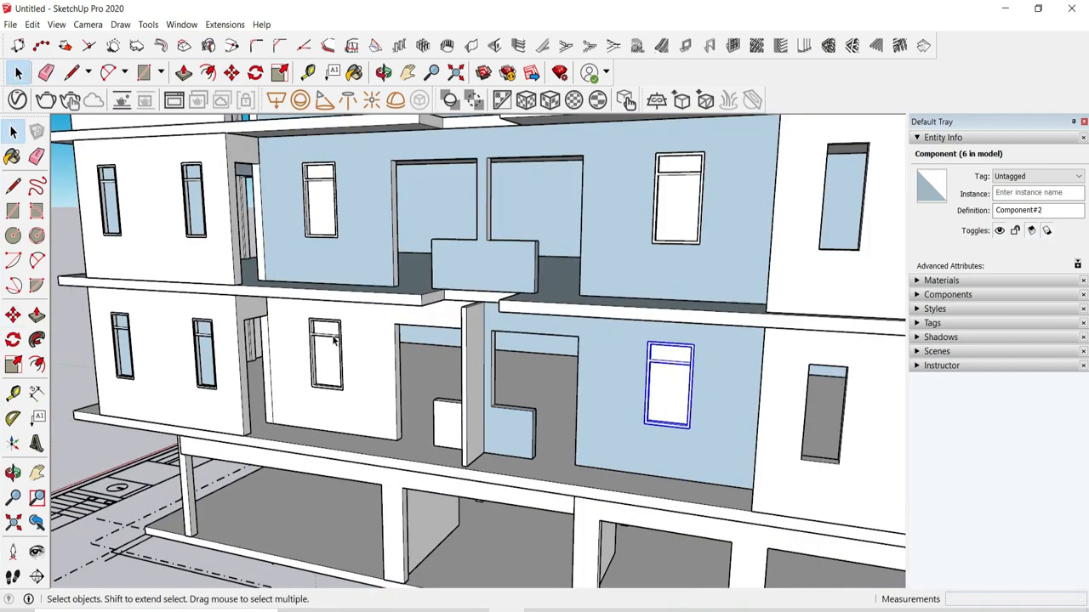
pyautogui.click(187, 328)
pyautogui.click(232, 73)
pyautogui.scroll(5, 177, 325)
pyautogui.click(171, 300)
pyautogui.press('ctrl')
pyautogui.scroll(-7, 179, 290)
pyautogui.scroll(3, 600, 274)
pyautogui.click(576, 287)
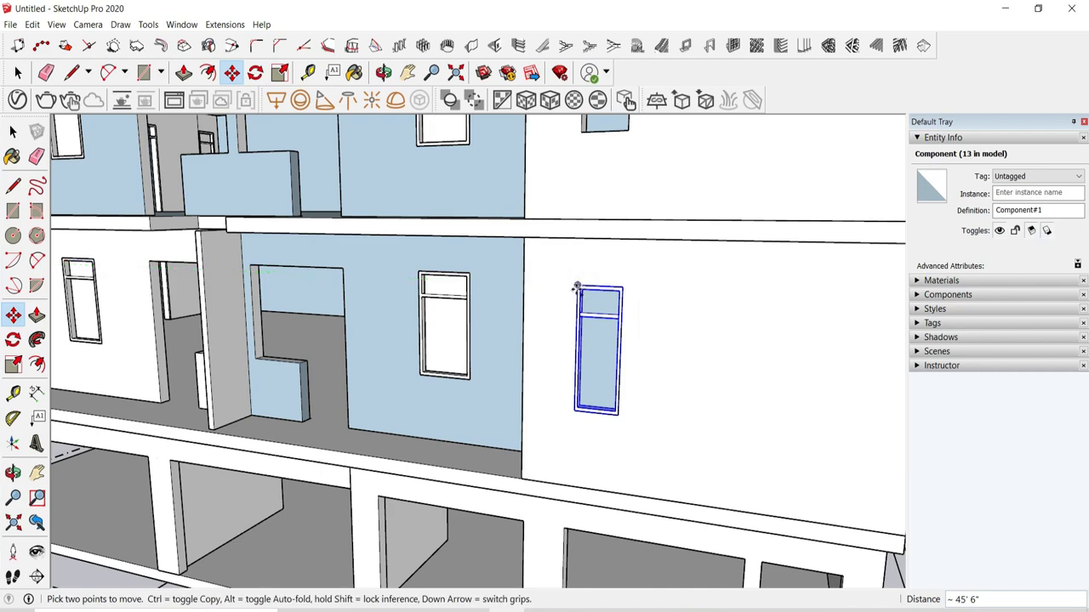
# Step: Copy the end section's narrow frame up into the matching openings on the middle and top floors
pyautogui.click(575, 286)
pyautogui.scroll(-3, 597, 443)
pyautogui.click(591, 173)
pyautogui.scroll(4, 592, 174)
pyautogui.click(593, 175)
pyautogui.scroll(-6, 598, 434)
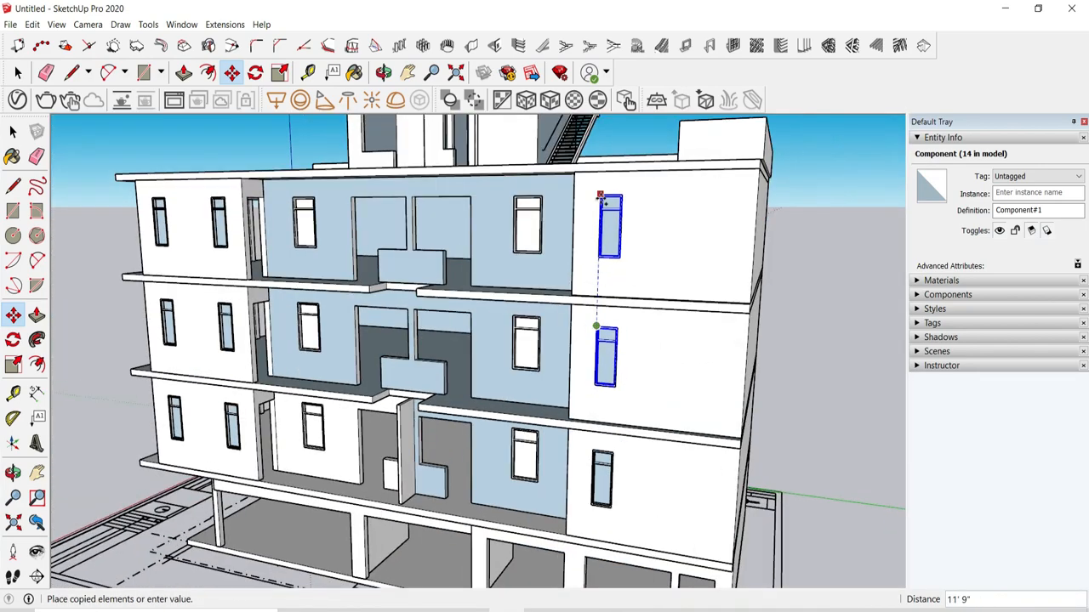
pyautogui.click(601, 195)
pyautogui.scroll(4, 600, 195)
pyautogui.click(600, 195)
pyautogui.scroll(-6, 601, 332)
pyautogui.scroll(4, 462, 227)
pyautogui.scroll(6, 598, 275)
pyautogui.press('space')
# Step: Draw a 5' 6" by 5' rectangle over the open area above the low wall beside the doorway
pyautogui.moveTo(419, 407); pyautogui.dragTo(437, 457)
pyautogui.scroll(-5, 460, 391)
pyautogui.moveTo(459, 391); pyautogui.dragTo(464, 376, button='middle')
pyautogui.click(145, 73)
pyautogui.scroll(5, 439, 368)
pyautogui.click(459, 404)
pyautogui.click(283, 190)
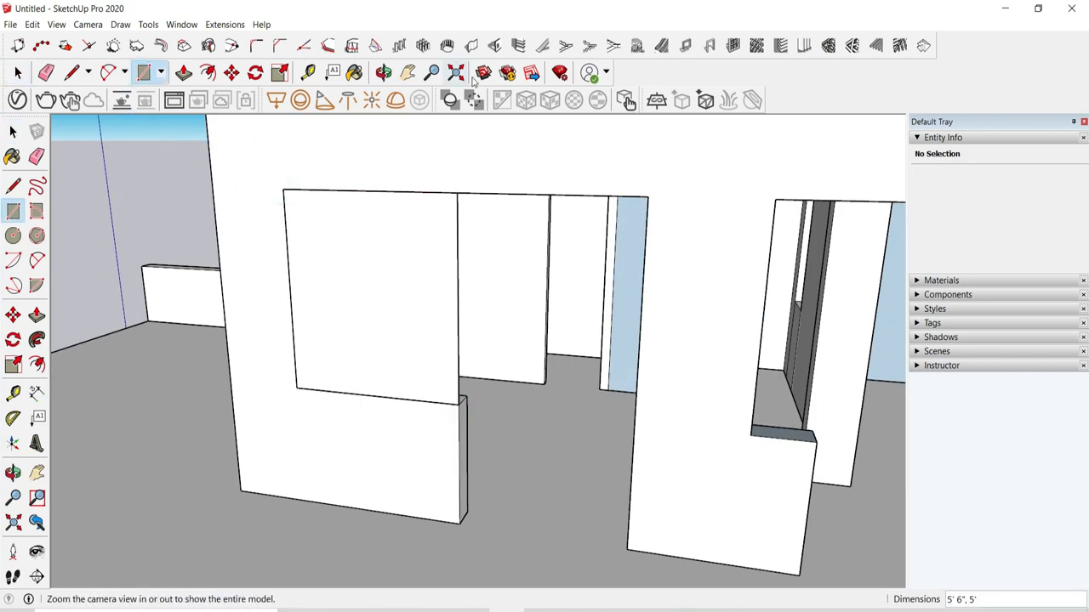
# Step: Create a window frame from the rectangle drawn over the rooftop room's window opening and move it flush into the opening
pyautogui.click(686, 45)
pyautogui.click(746, 439)
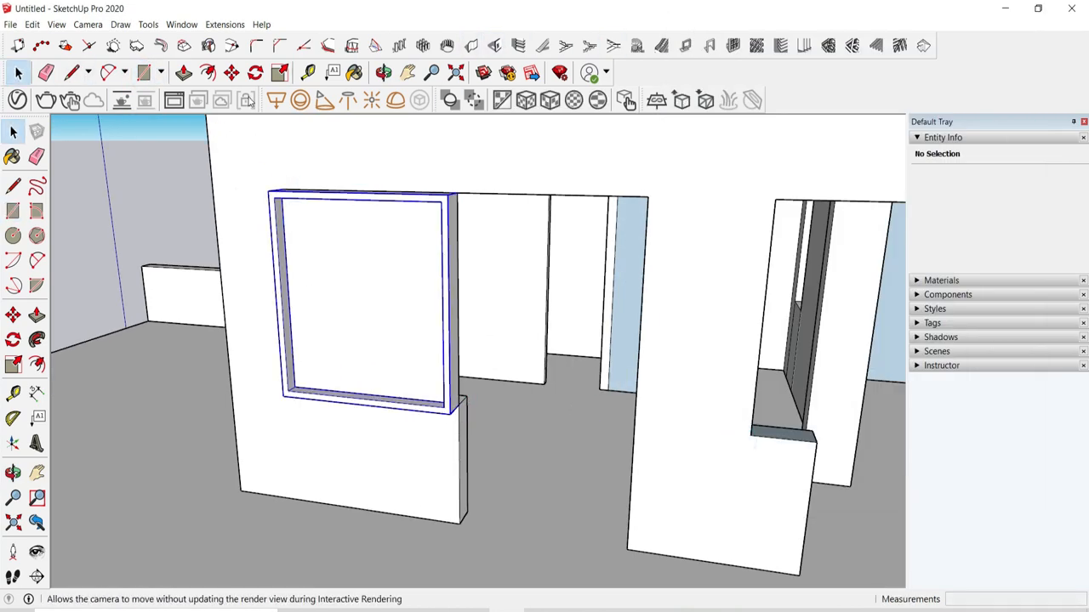
pyautogui.click(232, 73)
pyautogui.scroll(4, 331, 417)
pyautogui.click(250, 381)
pyautogui.click(271, 368)
pyautogui.press('space')
# Step: Open the window frame group and copy its short upper inner edge down the frame side to outline a transom bar
pyautogui.scroll(-5, 298, 374)
pyautogui.scroll(1, 309, 264)
pyautogui.doubleClick(312, 266)
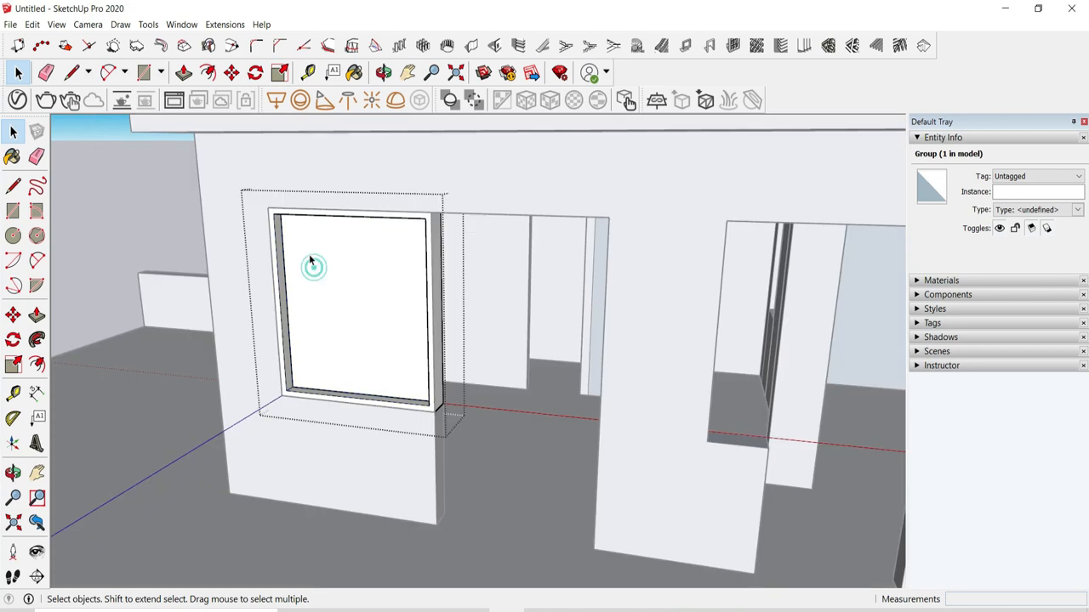
pyautogui.moveTo(309, 253); pyautogui.dragTo(253, 165, button='middle')
pyautogui.scroll(5, 282, 233)
pyautogui.click(280, 226)
pyautogui.press('m')
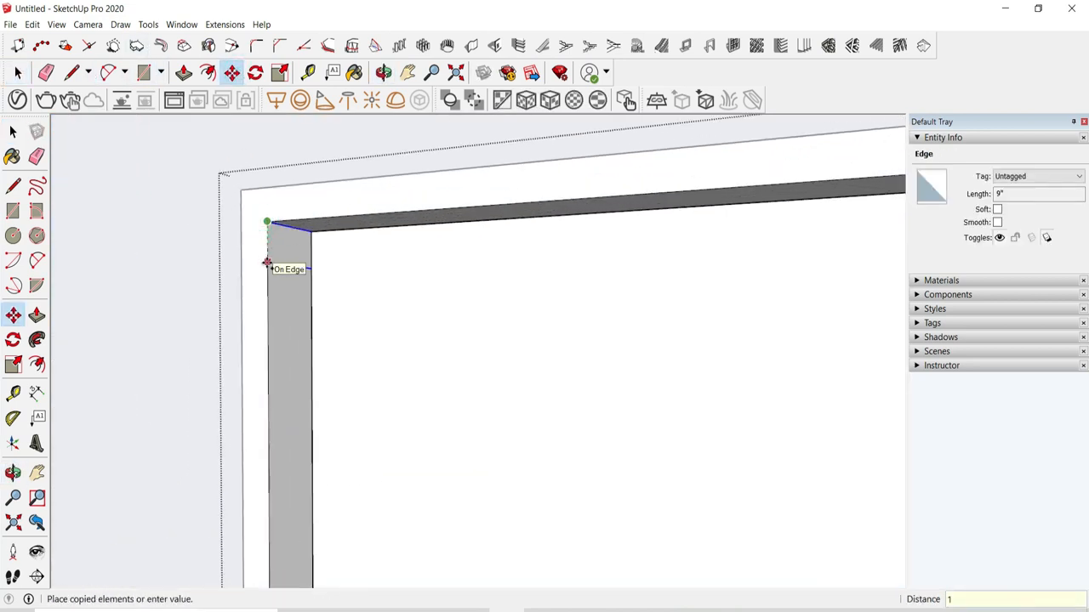
pyautogui.click(314, 443)
# Step: Push/Pull the outlined strip across to the opposite side of the window frame to form the transom bar, and close the group
pyautogui.scroll(-5, 340, 400)
pyautogui.moveTo(341, 383); pyautogui.dragTo(476, 476, button='middle')
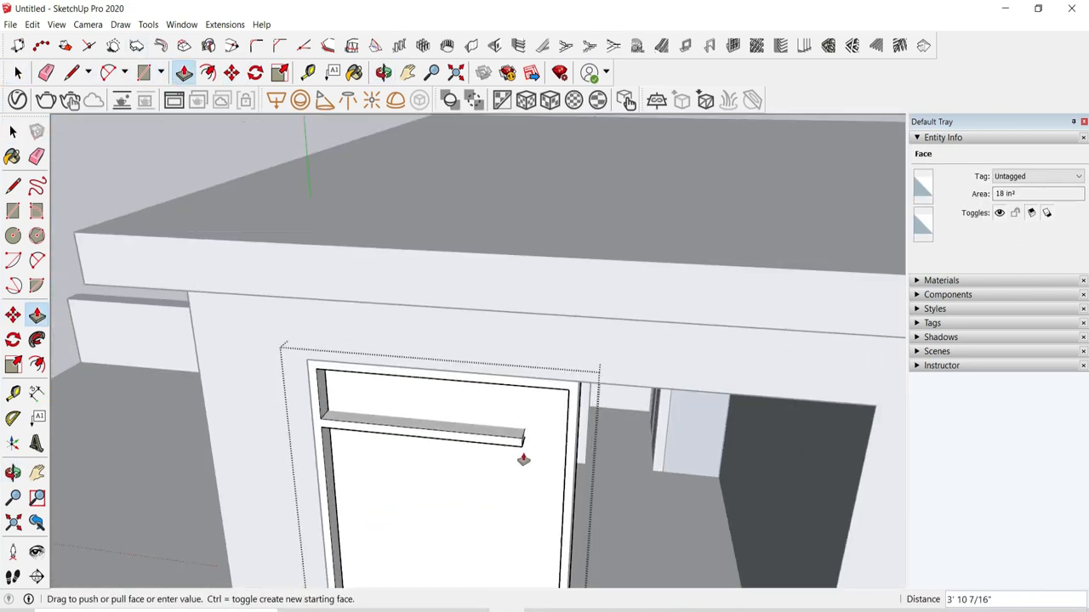
pyautogui.click(581, 437)
pyautogui.click(17, 73)
pyautogui.moveTo(409, 459); pyautogui.dragTo(425, 331, button='middle')
pyautogui.click(373, 321)
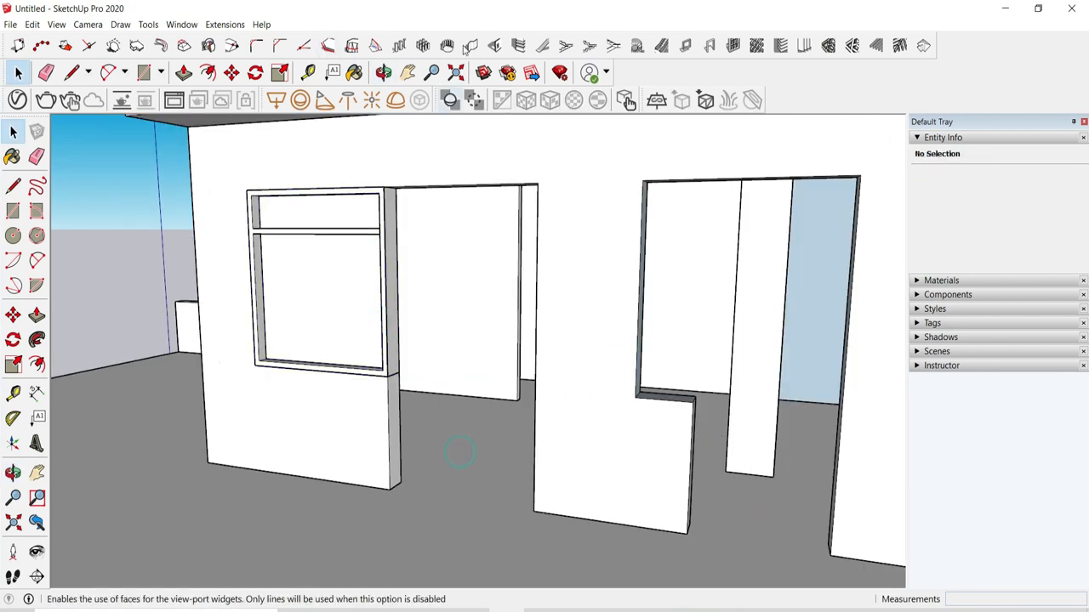
pyautogui.click(389, 490)
pyautogui.click(537, 183)
pyautogui.hotkey('ctrl', 'z')
pyautogui.scroll(-3, 409, 247)
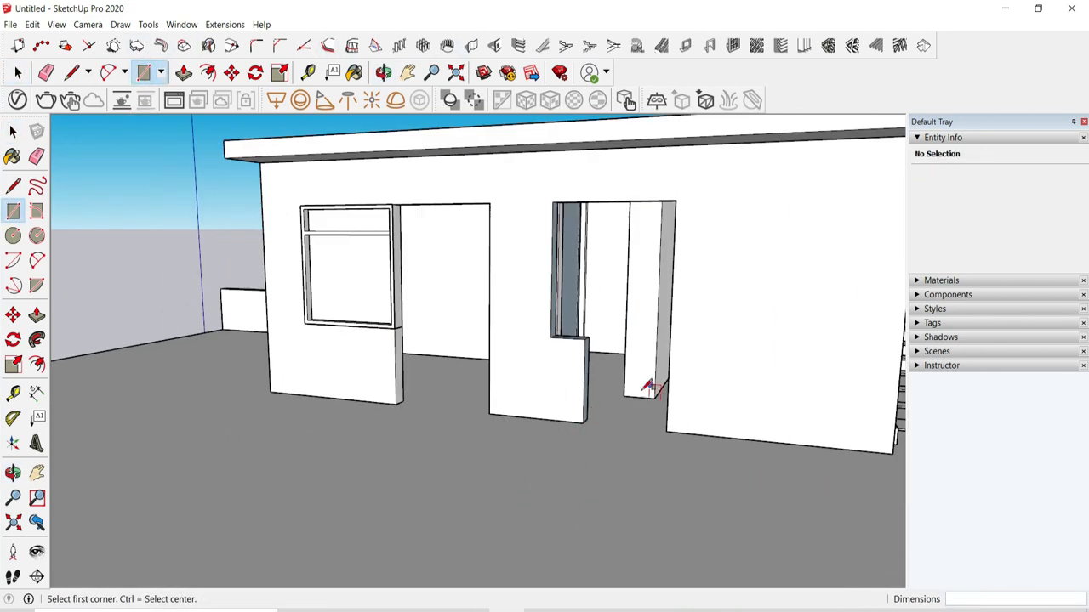
# Step: Copy the existing door frame component from the other facade to the door opening beside the rooftop room's new window frame
pyautogui.click(17, 73)
pyautogui.moveTo(408, 340); pyautogui.dragTo(460, 348, button='middle')
pyautogui.scroll(-5, 476, 340)
pyautogui.scroll(4, 366, 357)
pyautogui.moveTo(340, 425); pyautogui.dragTo(510, 519, button='middle')
pyautogui.scroll(-3, 524, 525)
pyautogui.scroll(5, 289, 464)
pyautogui.click(407, 400)
pyautogui.click(232, 73)
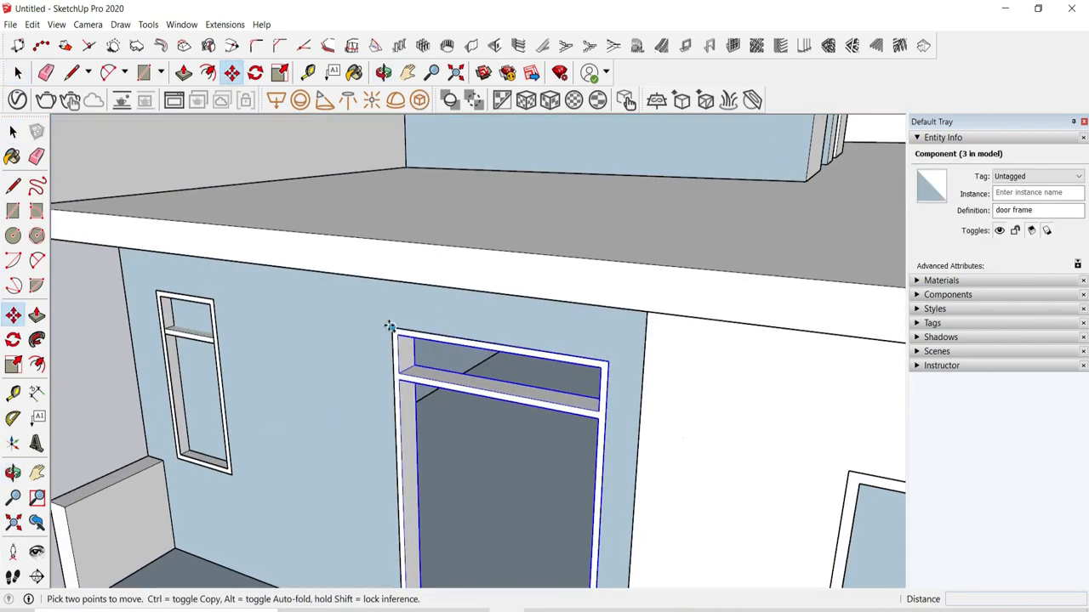
pyautogui.click(392, 329)
pyautogui.press('ctrl')
pyautogui.scroll(-8, 408, 332)
pyautogui.moveTo(595, 341); pyautogui.dragTo(455, 324, button='middle')
pyautogui.scroll(8, 271, 255)
pyautogui.click(270, 254)
pyautogui.scroll(-6, 271, 256)
pyautogui.moveTo(374, 273); pyautogui.dragTo(481, 350, button='middle')
# Step: Rotate the copied door frame to line up with the rooftop room's front wall
pyautogui.press('q')
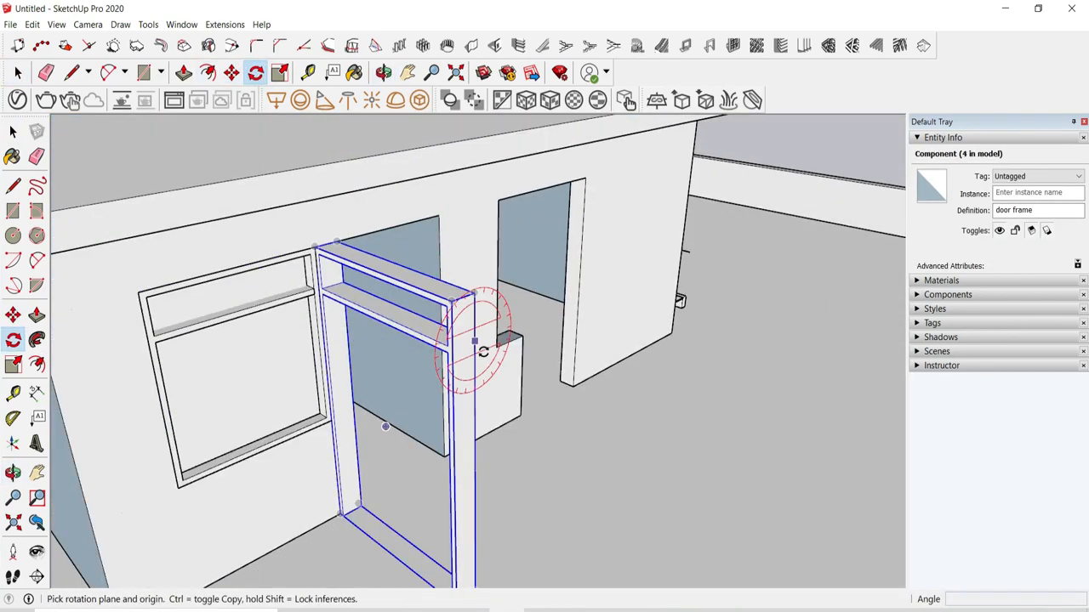
pyautogui.click(557, 484)
pyautogui.click(612, 447)
pyautogui.click(513, 443)
pyautogui.scroll(-6, 513, 442)
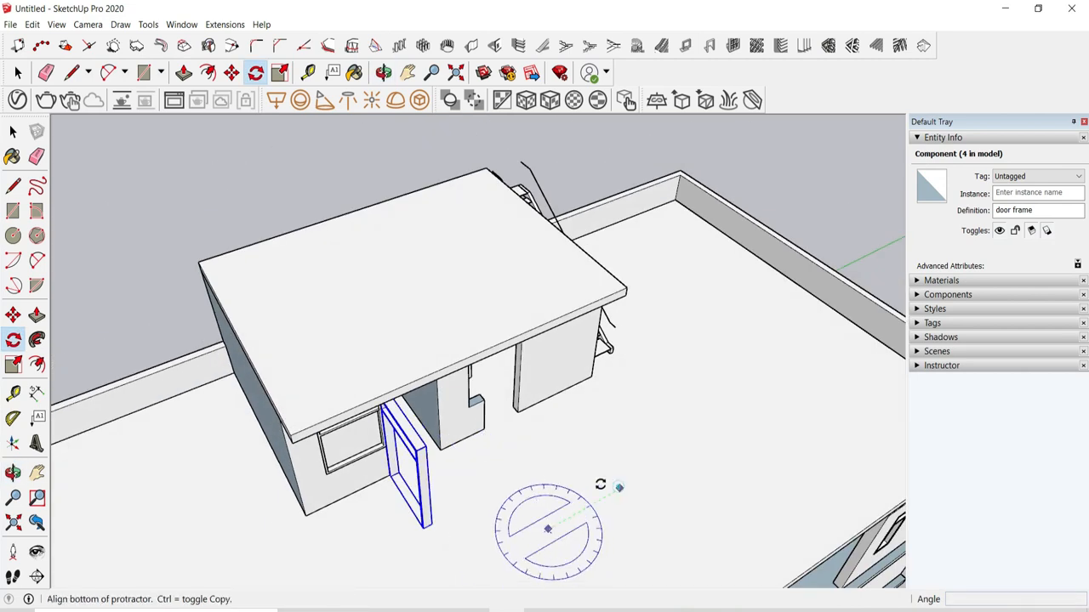
pyautogui.click(620, 487)
pyautogui.click(507, 474)
# Step: Move the rotated door frame into the door opening beside the window frame
pyautogui.scroll(-5, 508, 474)
pyautogui.press('m')
pyautogui.scroll(8, 393, 398)
pyautogui.click(411, 388)
pyautogui.scroll(-6, 380, 392)
pyautogui.moveTo(380, 374); pyautogui.dragTo(340, 213, button='middle')
pyautogui.scroll(3, 340, 140)
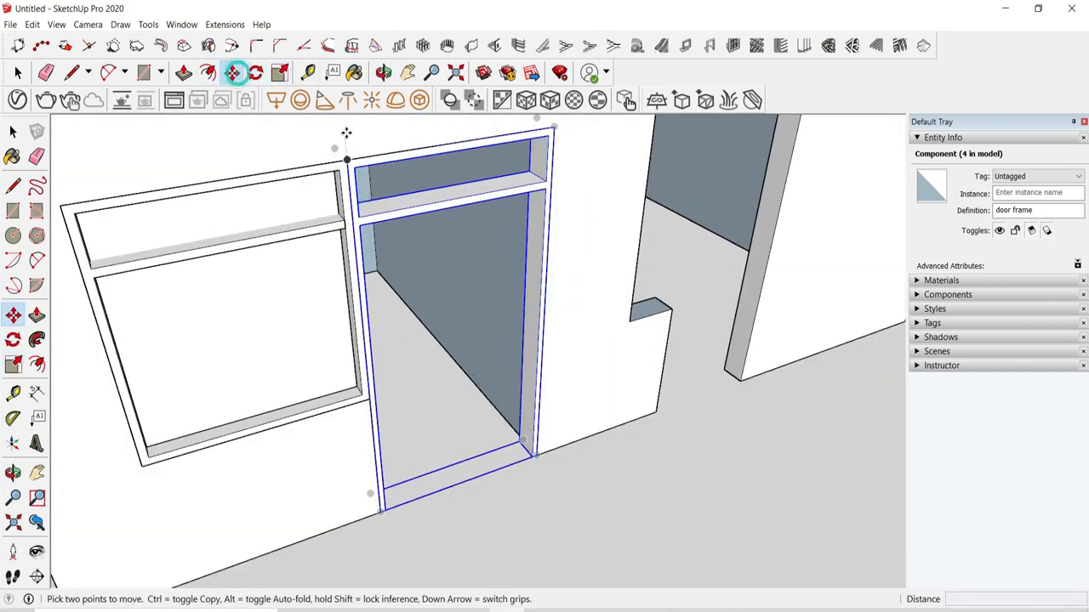
# Step: Copy the door frame about 7' 9 3/4" along the wall to the second rooftop opening
pyautogui.click(347, 159)
pyautogui.press('ctrl')
pyautogui.scroll(-2, 408, 162)
pyautogui.click(428, 147)
pyautogui.press('ctrl')
pyautogui.scroll(-3, 582, 166)
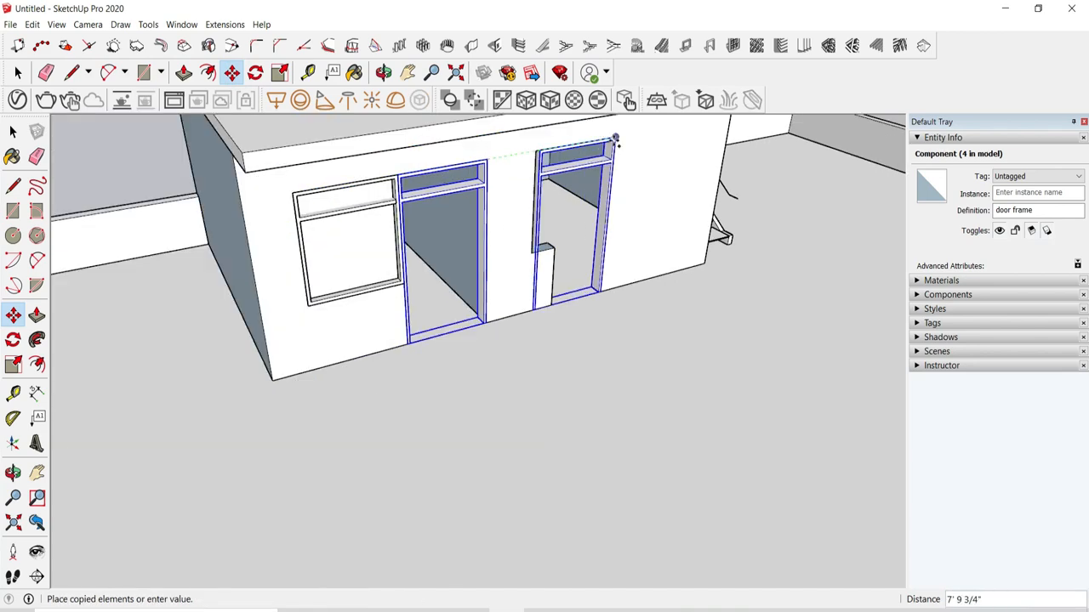
pyautogui.click(612, 142)
# Step: Scale the second door frame's width to fit between the low sill wall and the far side of the opening
pyautogui.scroll(-6, 564, 241)
pyautogui.moveTo(352, 364); pyautogui.dragTo(348, 332, button='middle')
pyautogui.scroll(6, 476, 238)
pyautogui.press('s')
pyautogui.scroll(2, 587, 279)
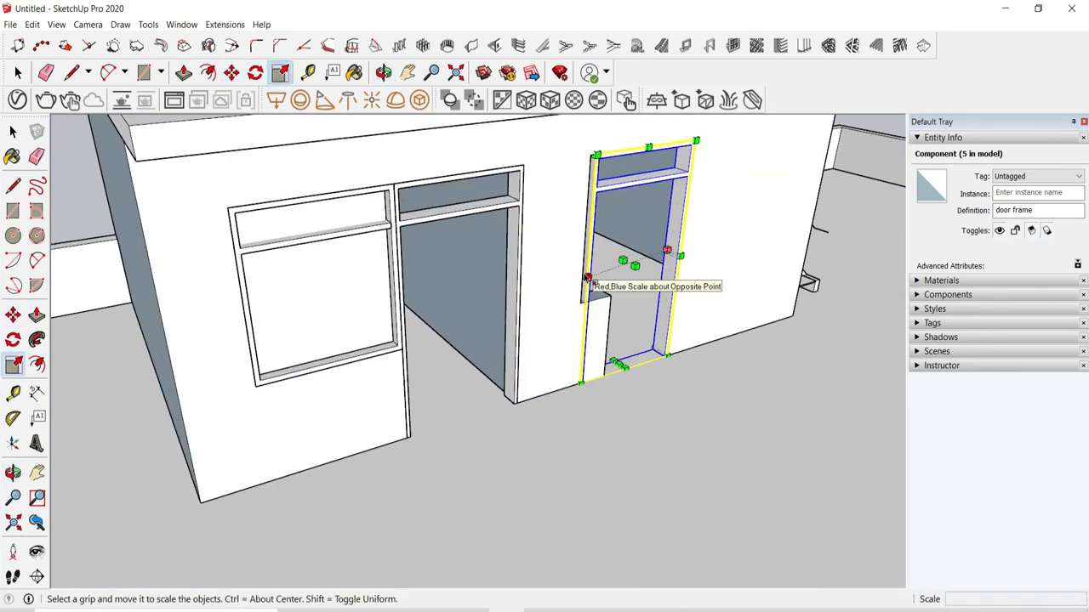
pyautogui.click(610, 302)
pyautogui.scroll(3, 632, 302)
# Step: Hide the scaled door frame in the second opening
pyautogui.moveTo(638, 302); pyautogui.dragTo(476, 374, button='middle')
pyautogui.press('space')
pyautogui.rightClick(535, 287)
pyautogui.click(568, 260)
pyautogui.scroll(-5, 553, 340)
# Step: Draw a rectangle over the narrow window opening above the sill wall and create a window frame from it
pyautogui.click(144, 73)
pyautogui.scroll(4, 426, 314)
pyautogui.click(411, 331)
pyautogui.scroll(-3, 411, 331)
pyautogui.click(686, 48)
pyautogui.click(780, 437)
pyautogui.click(502, 353)
pyautogui.moveTo(510, 332); pyautogui.dragTo(409, 426, button='middle')
pyautogui.press('space')
pyautogui.click(18, 72)
# Step: Move the narrow window frame by its corner into the opening, flush with the wall
pyautogui.scroll(3, 428, 495)
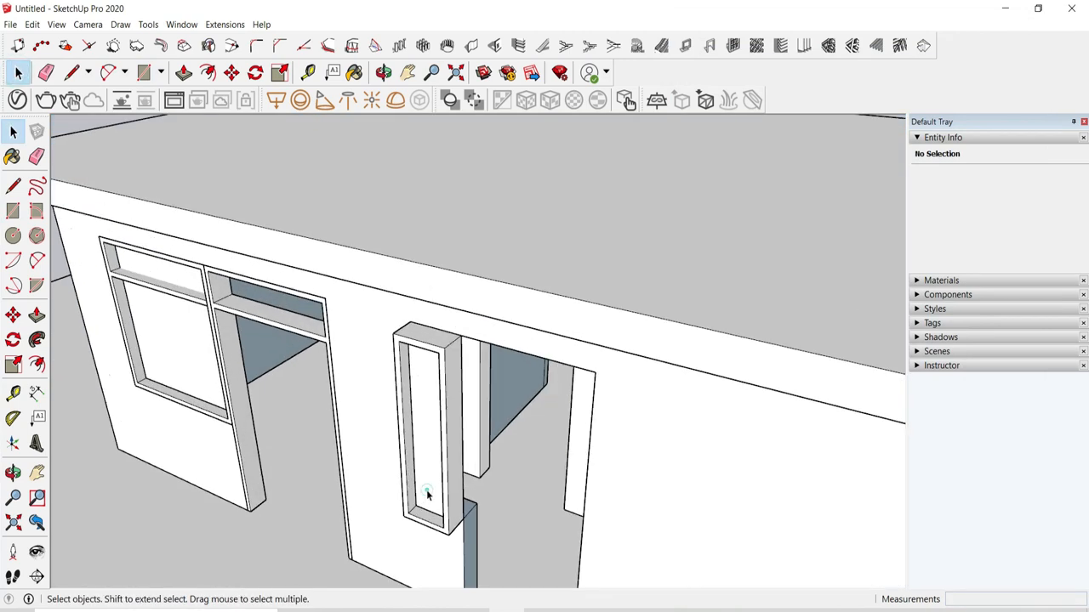
pyautogui.scroll(3, 407, 337)
pyautogui.click(383, 329)
pyautogui.click(408, 312)
pyautogui.scroll(-2, 466, 298)
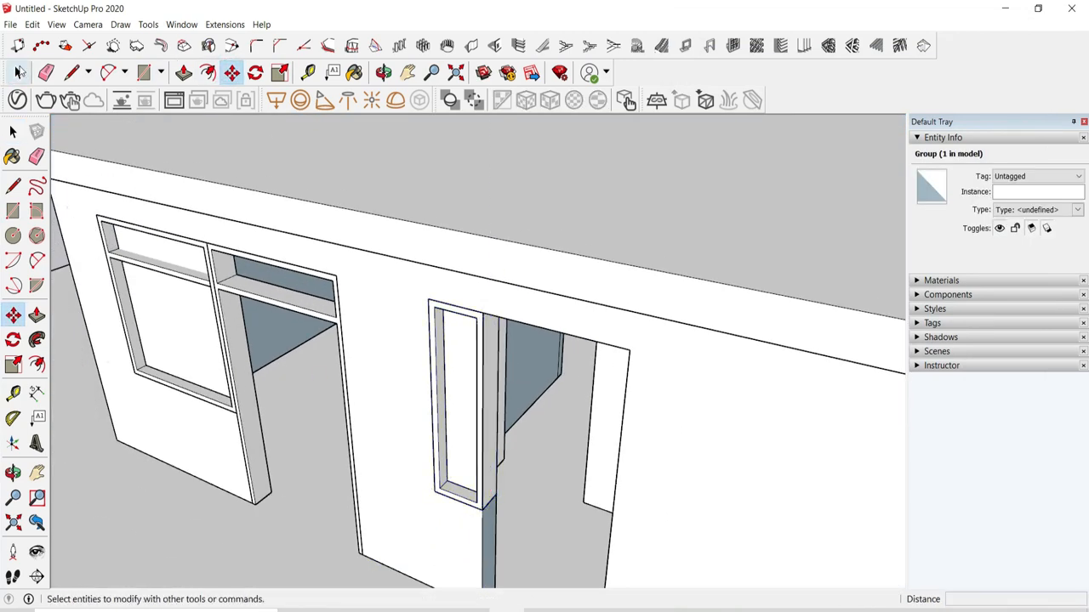
# Step: Unhide the hidden door frame
pyautogui.click(32, 25)
pyautogui.click(95, 223)
pyautogui.click(270, 252)
pyautogui.click(13, 132)
# Step: Scale the exterior staircase group vertically by about 1.27 to reach the rooftop room's slab
pyautogui.scroll(-5, 442, 302)
pyautogui.moveTo(438, 306); pyautogui.dragTo(140, 388, button='middle')
pyautogui.scroll(-4, 470, 315)
pyautogui.scroll(3, 616, 298)
pyautogui.doubleClick(457, 333)
pyautogui.scroll(2, 375, 281)
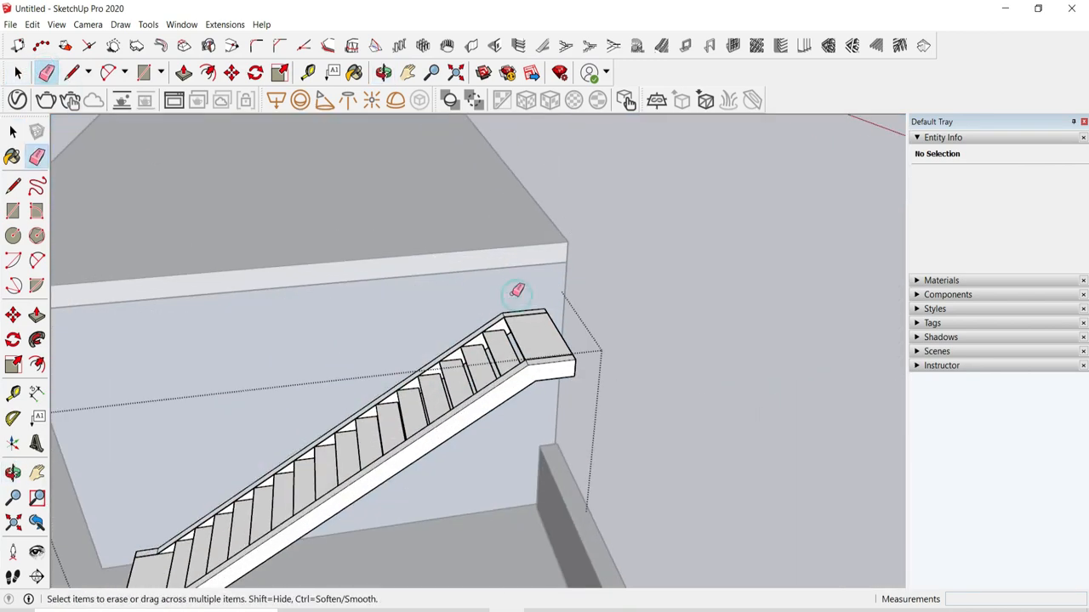
pyautogui.press('space')
pyautogui.click(436, 356)
pyautogui.moveTo(324, 360); pyautogui.dragTo(418, 256)
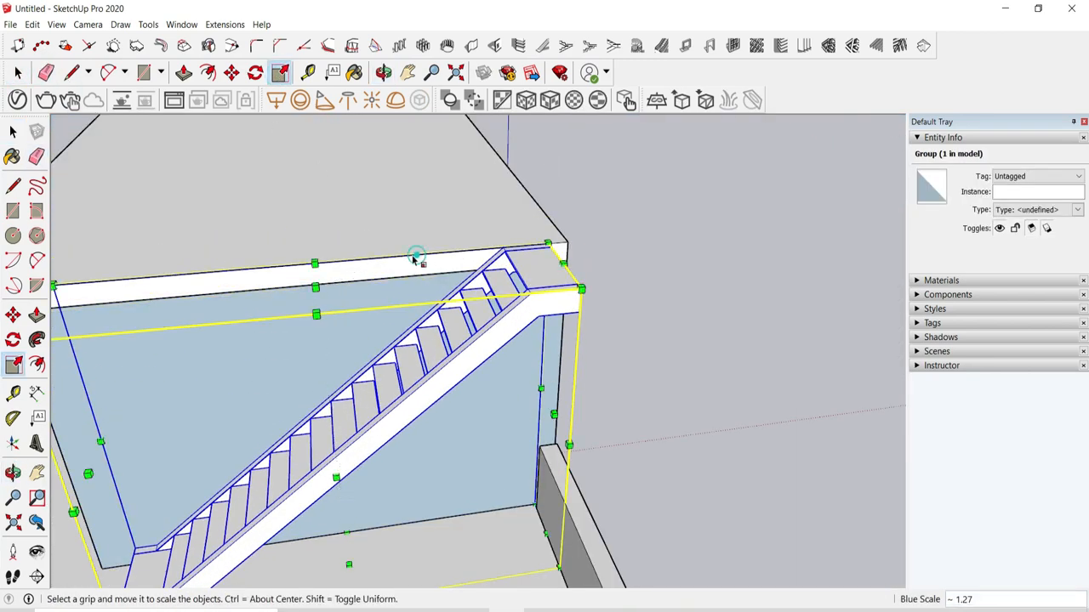
pyautogui.press('space')
pyautogui.click(608, 246)
pyautogui.scroll(-6, 646, 307)
pyautogui.moveTo(646, 307); pyautogui.dragTo(741, 356, button='middle')
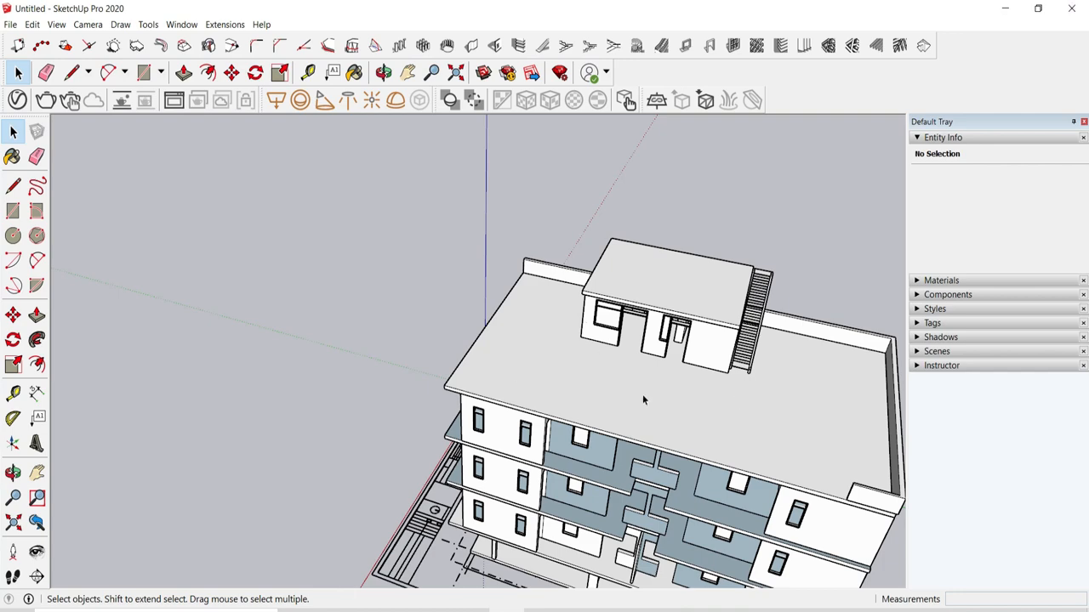
pyautogui.scroll(8, 644, 399)
pyautogui.scroll(-3, 327, 117)
pyautogui.scroll(3, 474, 154)
pyautogui.press('ctrl')
pyautogui.click(474, 155)
pyautogui.scroll(-7, 473, 156)
# Step: Draw a rectangle over the top floor's narrow door opening and create a door frame from it
pyautogui.scroll(6, 458, 321)
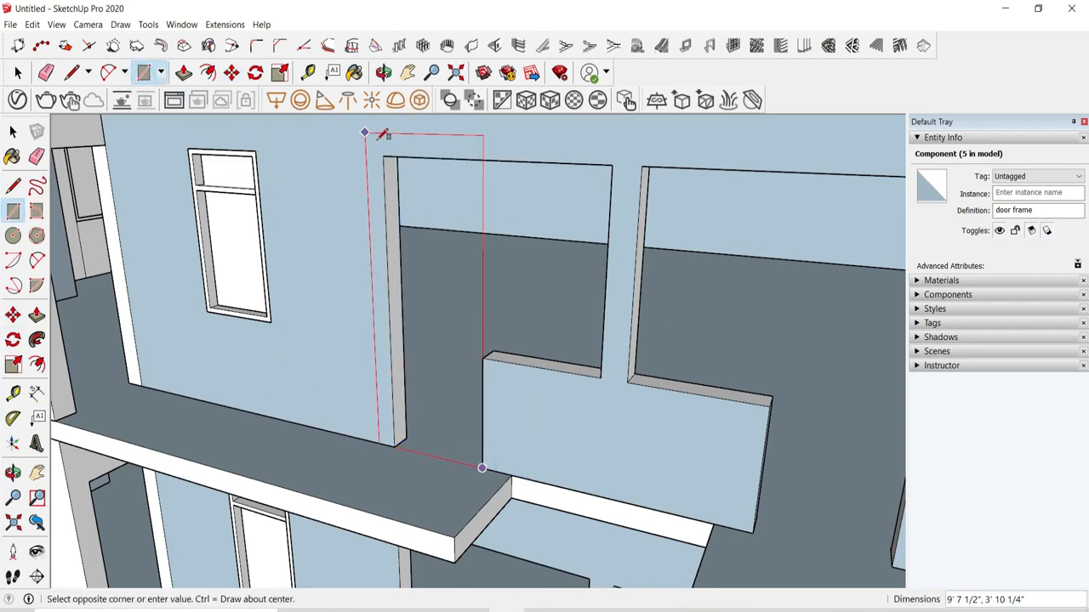
pyautogui.click(383, 158)
pyautogui.click(17, 73)
pyautogui.click(710, 45)
pyautogui.click(620, 558)
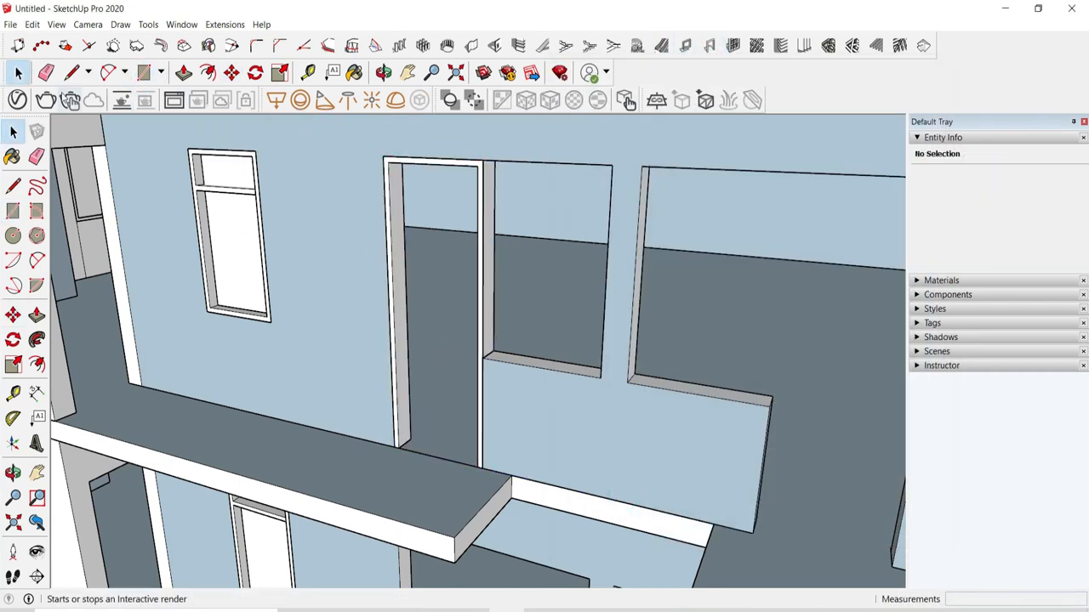
# Step: Create a window frame over the top-floor window opening farther from the new door frame
pyautogui.click(647, 166)
pyautogui.click(733, 45)
pyautogui.click(745, 445)
pyautogui.moveTo(717, 364); pyautogui.dragTo(638, 408, button='middle')
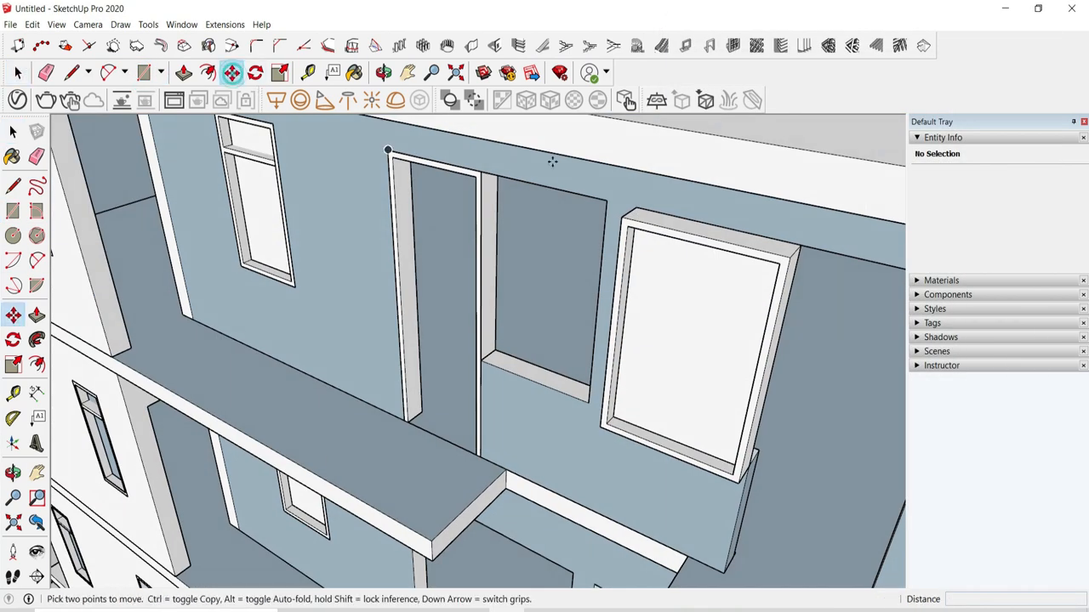
# Step: Move the new window frame by its upper corner into the window opening beside the door frame
pyautogui.scroll(3, 587, 188)
pyautogui.click(232, 72)
pyautogui.click(623, 210)
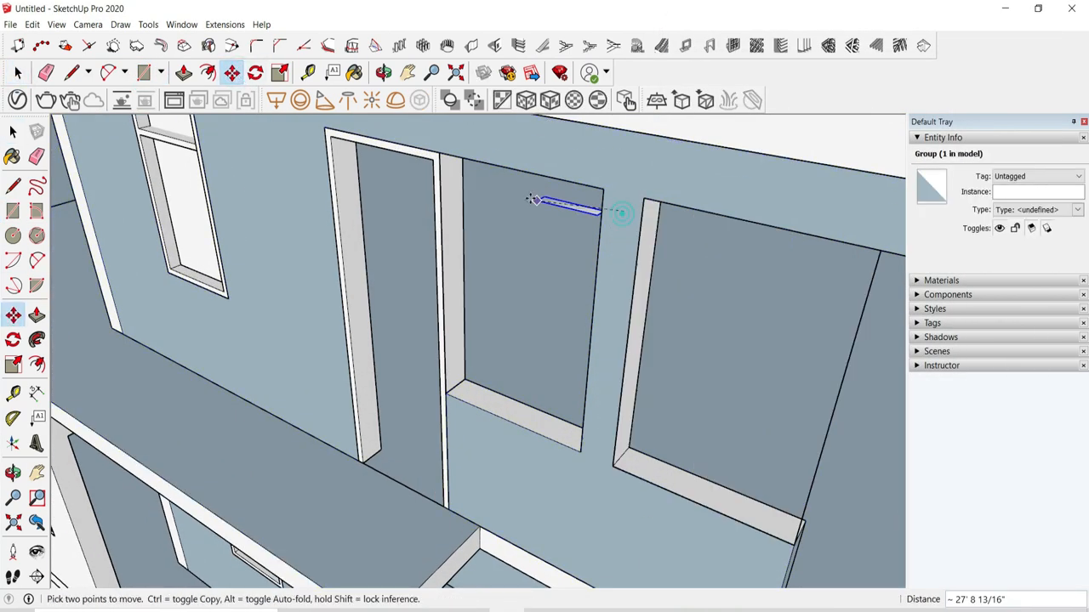
# Step: Combine the top-floor door frame and window frame into one component
pyautogui.keyDown('shift'); pyautogui.click(436, 159); pyautogui.keyUp('shift')
pyautogui.rightClick(435, 159)
pyautogui.click(498, 270)
pyautogui.click(572, 465)
# Step: Open the new component's door frame for editing and extrude a transom bar across it below the top edge
pyautogui.doubleClick(489, 204)
pyautogui.scroll(-4, 488, 204)
pyautogui.moveTo(488, 204); pyautogui.dragTo(479, 260, button='middle')
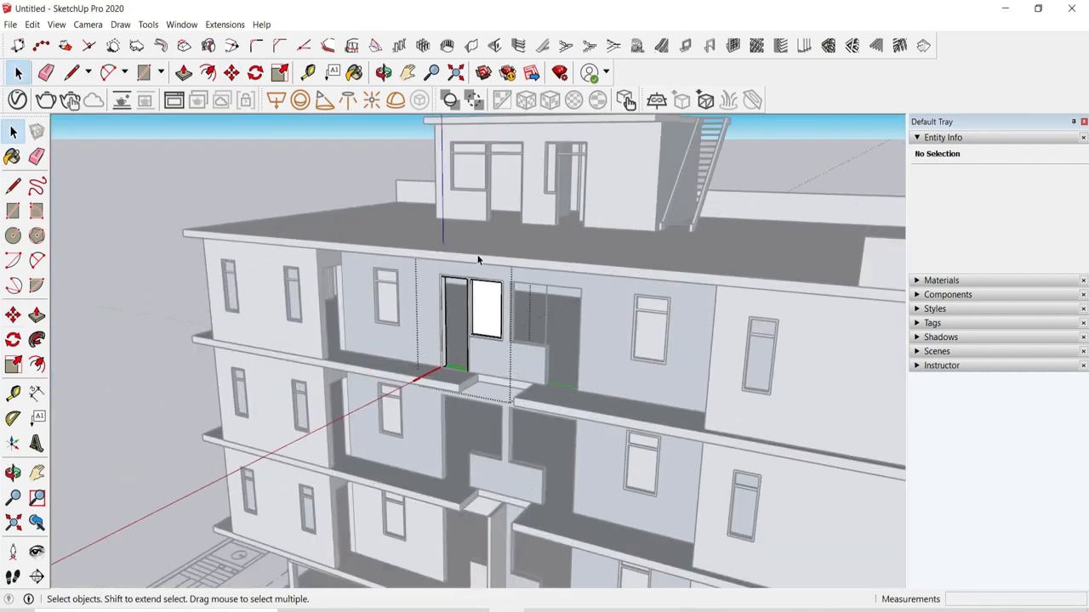
pyautogui.scroll(8, 377, 301)
pyautogui.click(372, 262)
pyautogui.scroll(2, 381, 266)
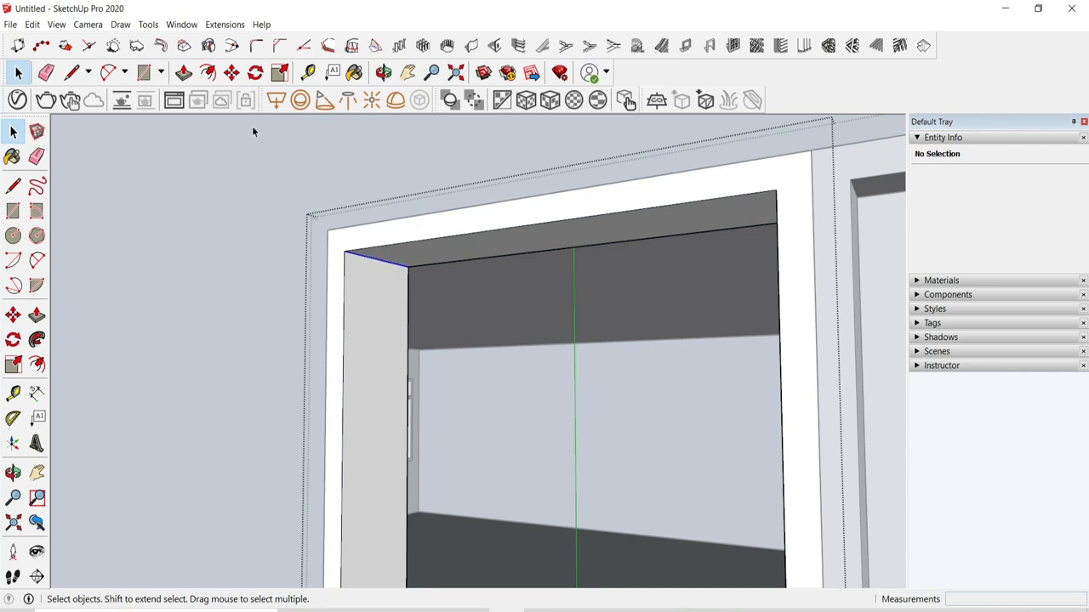
pyautogui.click(184, 73)
pyautogui.click(377, 409)
pyautogui.scroll(-5, 459, 391)
# Step: Open the adjoining window frame, copy its edge 2" for the bar thickness, Push/Pull a transom across, and close the component
pyautogui.click(17, 73)
pyautogui.click(600, 364)
pyautogui.scroll(3, 600, 364)
pyautogui.doubleClick(605, 363)
pyautogui.moveTo(605, 362); pyautogui.dragTo(494, 303, button='middle')
pyautogui.click(491, 281)
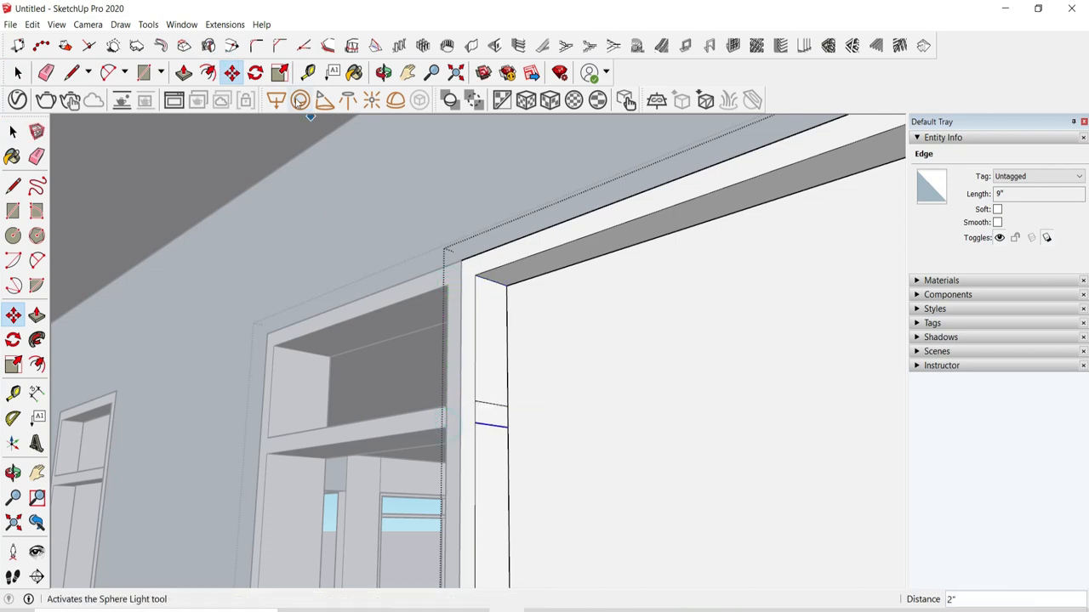
pyautogui.click(508, 421)
pyautogui.moveTo(514, 425); pyautogui.dragTo(580, 547, button='middle')
pyautogui.scroll(-4, 765, 434)
pyautogui.scroll(2, 819, 455)
pyautogui.click(816, 455)
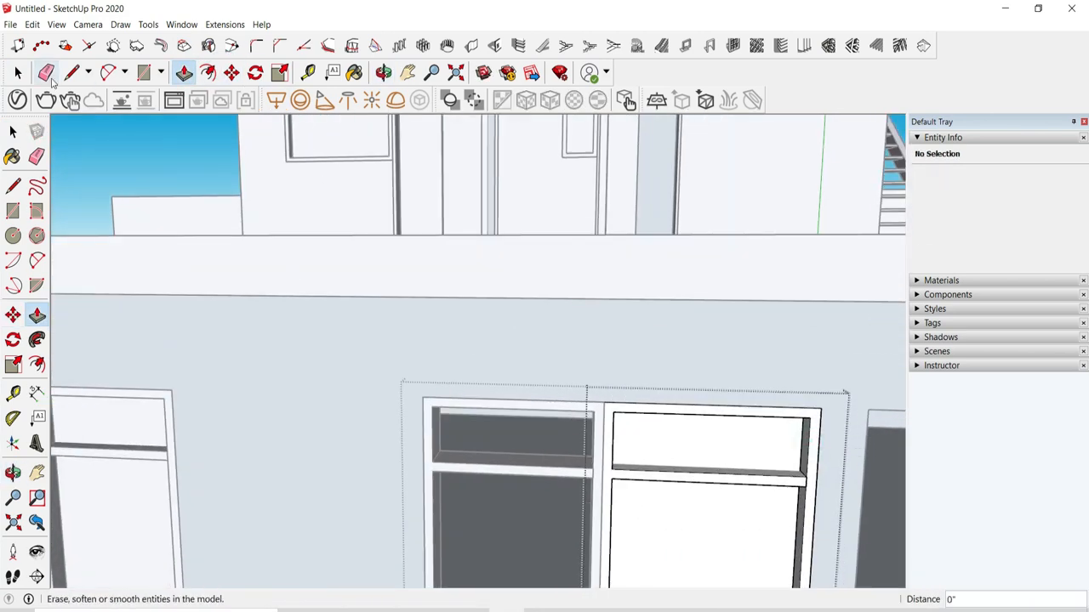
pyautogui.click(18, 73)
pyautogui.scroll(-5, 392, 299)
pyautogui.click(268, 194)
# Step: Copy the combined door and window frame component from the top floor into the matching opening one floor below
pyautogui.click(451, 393)
pyautogui.click(231, 73)
pyautogui.scroll(3, 321, 301)
pyautogui.click(306, 302)
pyautogui.press('ctrl')
pyautogui.scroll(-5, 382, 229)
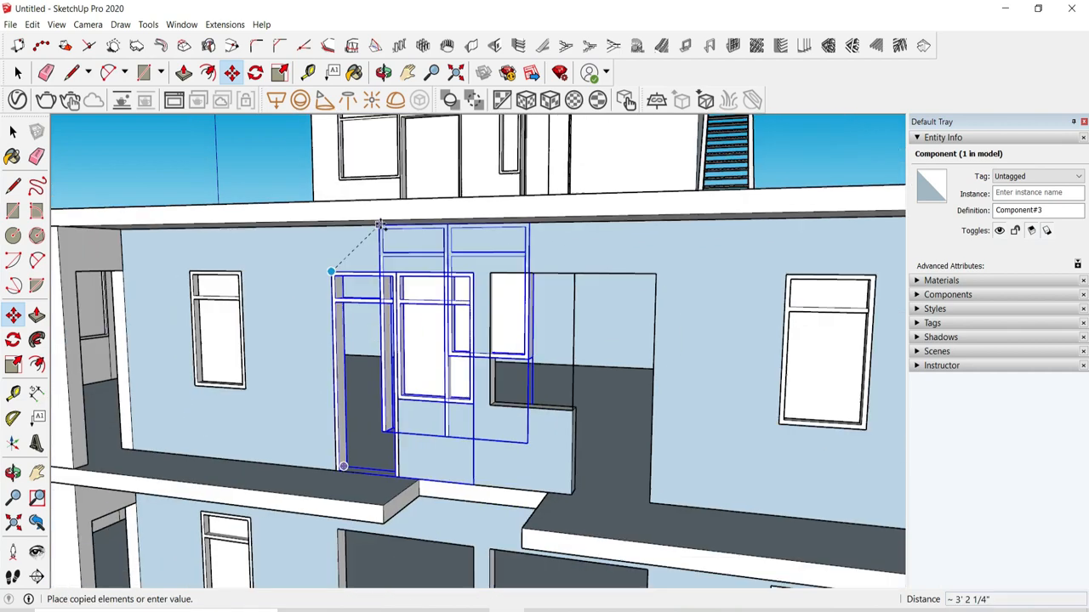
pyautogui.scroll(4, 311, 365)
pyautogui.click(311, 364)
# Step: Copy the frame component down once more into the opening beside the partition wall on the lowest residential floor
pyautogui.click(310, 364)
pyautogui.press('ctrl')
pyautogui.scroll(-5, 417, 247)
pyautogui.scroll(4, 430, 482)
pyautogui.click(354, 382)
pyautogui.scroll(-3, 385, 360)
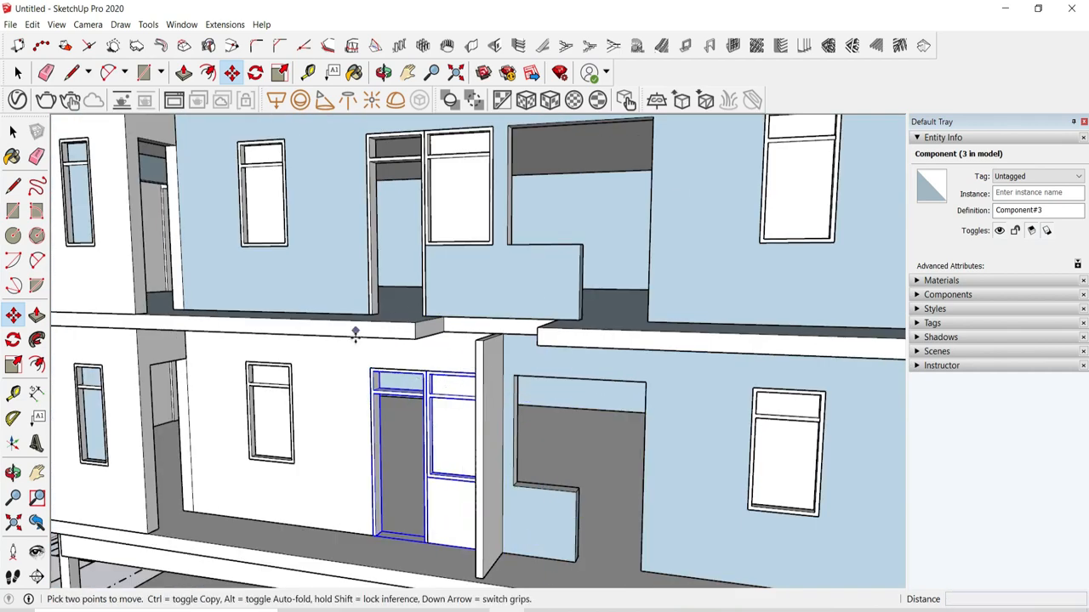
# Step: Copy the lowest frame component into the neighbouring opening on the other side of the partition wall
pyautogui.scroll(3, 387, 408)
pyautogui.click(350, 330)
pyautogui.press('ctrl')
pyautogui.scroll(2, 353, 336)
pyautogui.click(19, 73)
pyautogui.scroll(-2, 595, 357)
# Step: Try to flip the copied frame component along one of its own axes
pyautogui.moveTo(638, 341); pyautogui.dragTo(544, 366, button='middle')
pyautogui.rightClick(542, 364)
pyautogui.moveTo(595, 512)
pyautogui.click(770, 516)
pyautogui.hotkey('ctrl', 'z')
# Step: Mirror the copied frame component so its window sits next to the partition wall and its door on the far side
pyautogui.rightClick(575, 417)
pyautogui.moveTo(631, 326)
pyautogui.click(791, 332)
# Step: Try to narrow the window frame inside the component beside the partition wall by scaling it along the red axis
pyautogui.moveTo(532, 410); pyautogui.dragTo(554, 240, button='middle')
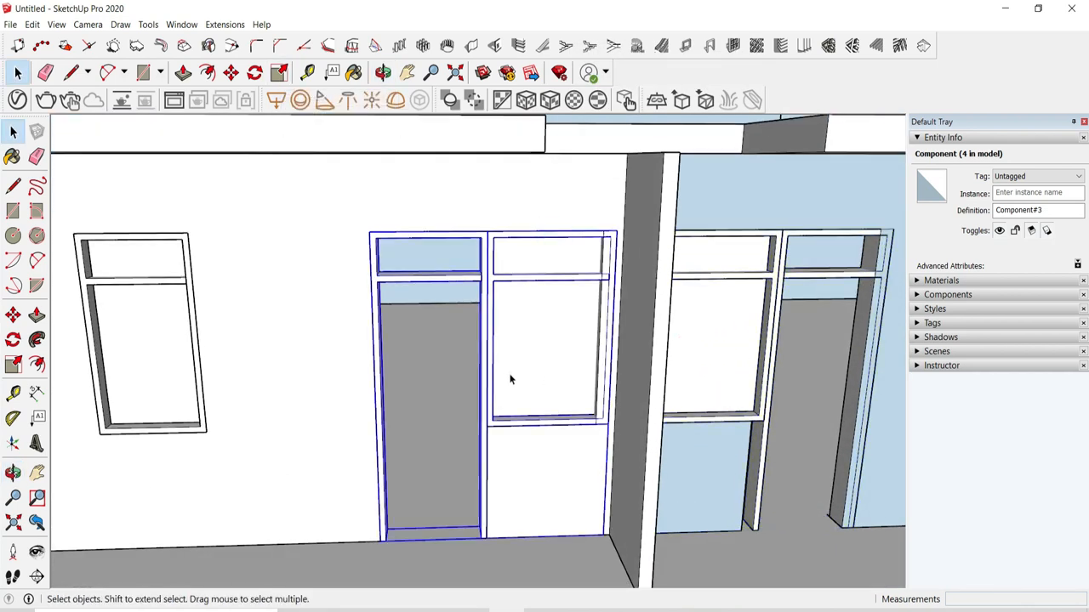
pyautogui.doubleClick(511, 379)
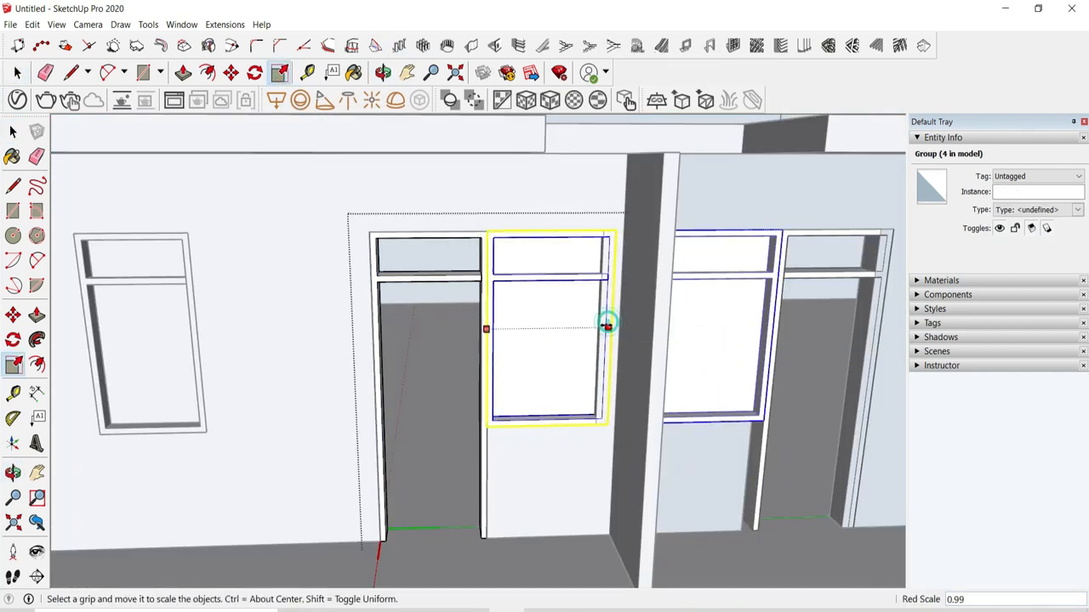
pyautogui.click(17, 73)
# Step: Try to copy the mirrored frame component up into the matching opening on the floor above
pyautogui.moveTo(586, 366); pyautogui.dragTo(722, 396, button='middle')
pyautogui.scroll(5, 544, 340)
pyautogui.click(493, 306)
pyautogui.click(232, 73)
pyautogui.scroll(3, 414, 408)
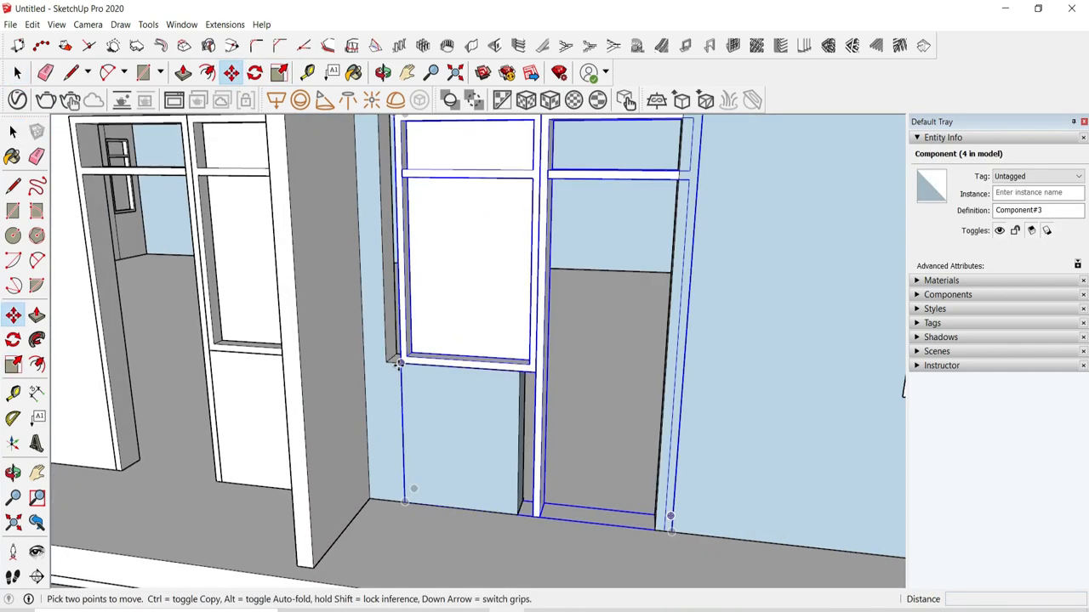
pyautogui.press('ctrl')
pyautogui.click(385, 361)
pyautogui.scroll(-5, 520, 484)
pyautogui.scroll(5, 478, 244)
pyautogui.click(482, 247)
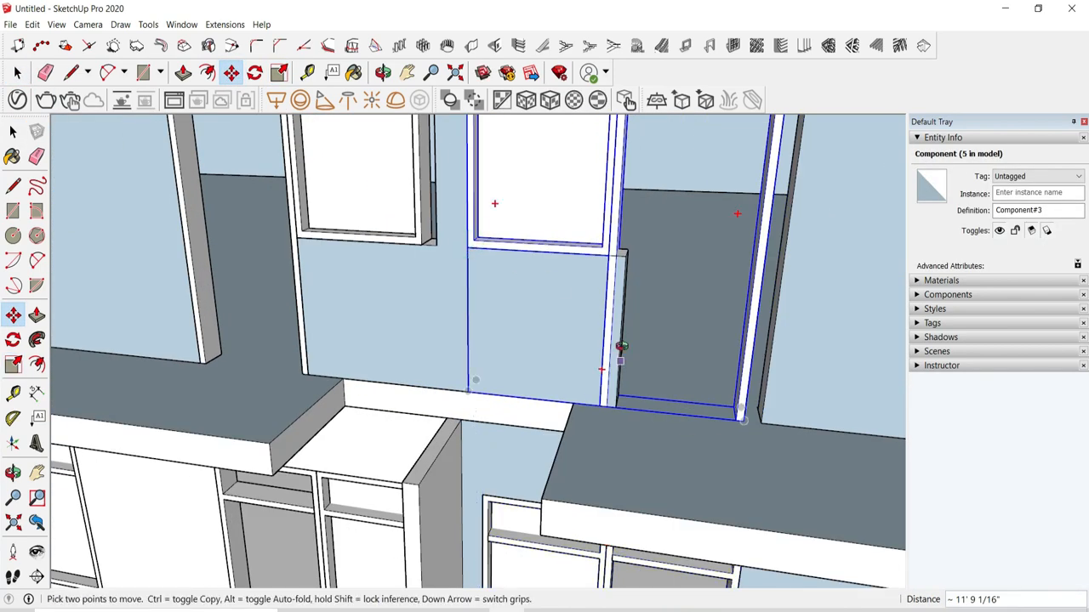
# Step: Undo the upward copy of the mirrored component and the edits made just before it, and clear the selection
pyautogui.scroll(-7, 620, 348)
pyautogui.moveTo(620, 348); pyautogui.dragTo(627, 279, button='middle')
pyautogui.hotkey('ctrl', 'z')
pyautogui.hotkey('ctrl', 'z')
pyautogui.hotkey('ctrl', 'z')
pyautogui.press('space')
pyautogui.click(734, 329)
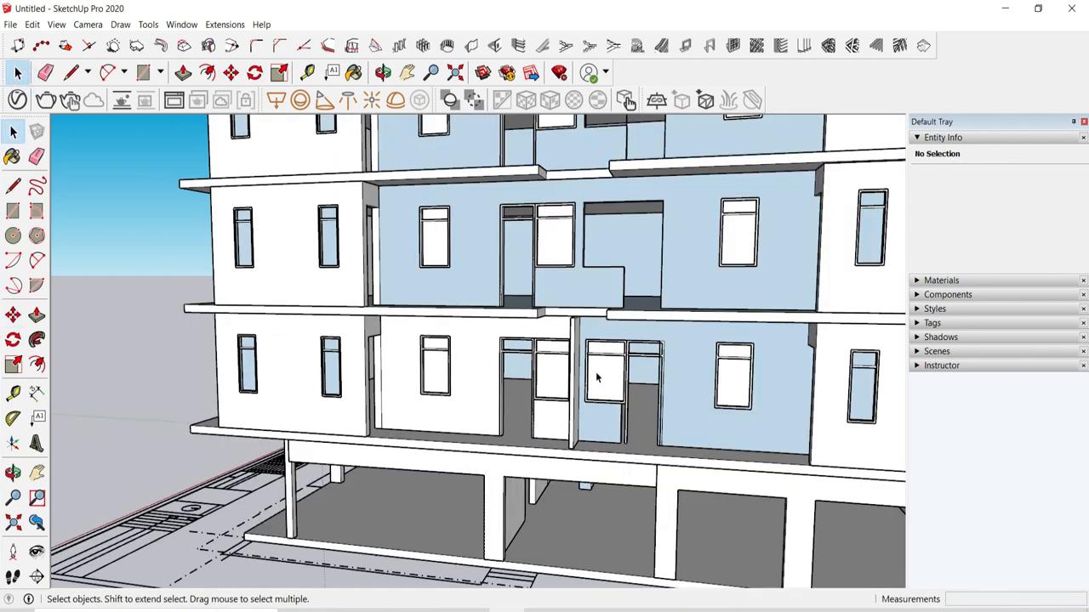
# Step: Move the mirrored frame component by its window's lower corner up into the matching opening one floor above
pyautogui.scroll(2, 597, 375)
pyautogui.click(599, 380)
pyautogui.scroll(3, 582, 407)
pyautogui.click(584, 411)
pyautogui.press('ctrl')
pyautogui.moveTo(595, 340); pyautogui.dragTo(587, 409, button='middle')
pyautogui.click(571, 382)
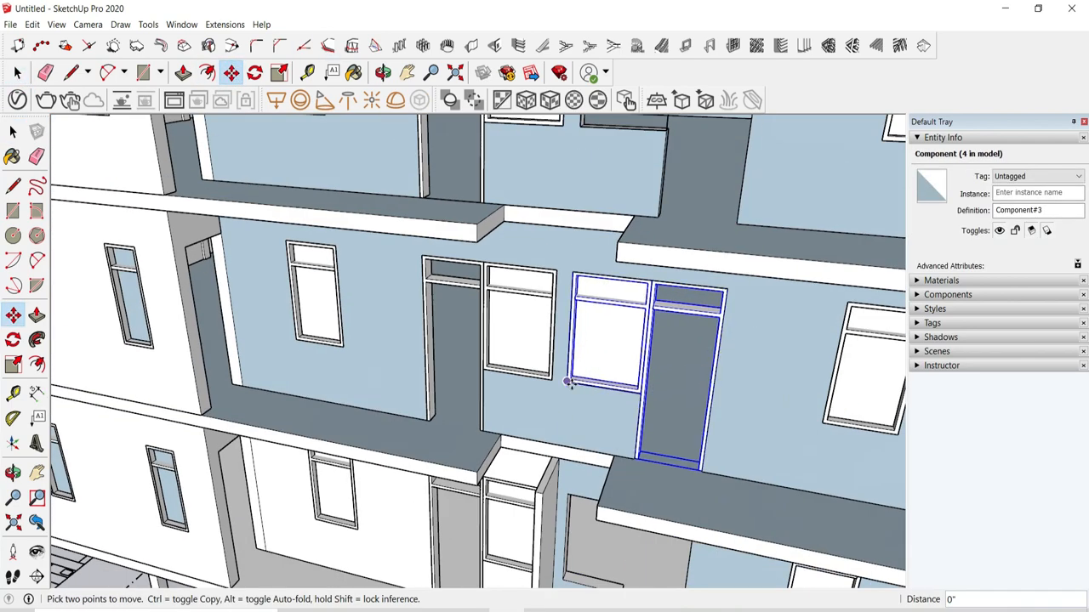
# Step: Copy the mirrored frame component 11' 9" up into the matching opening on the next floor and clear the selection
pyautogui.scroll(5, 568, 381)
pyautogui.click(876, 593)
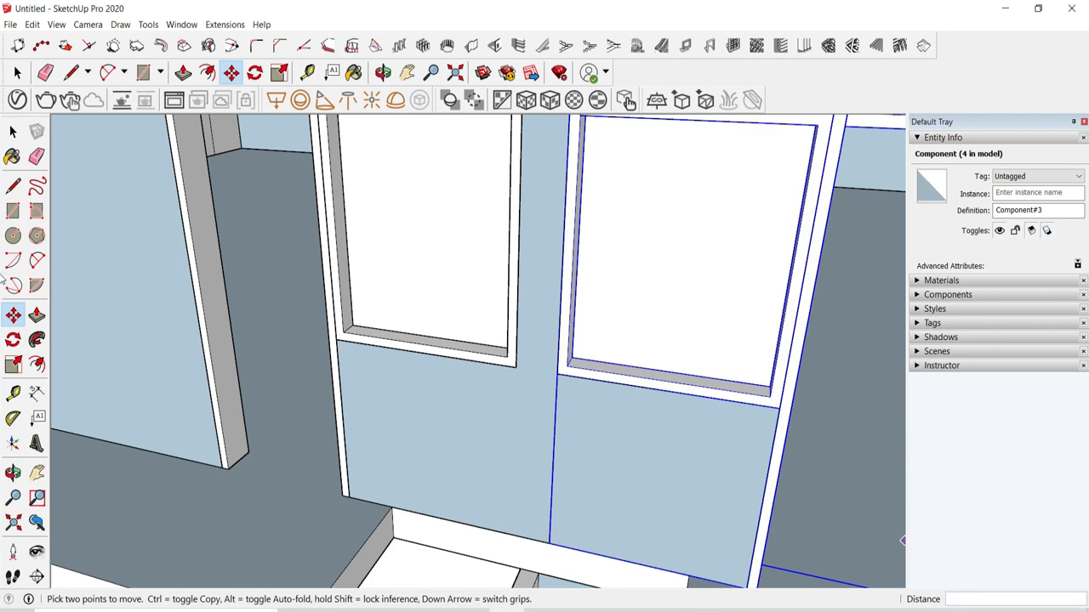
pyautogui.scroll(-6, 593, 395)
pyautogui.scroll(4, 592, 411)
pyautogui.click(571, 357)
pyautogui.press('ctrl')
pyautogui.scroll(-4, 568, 353)
pyautogui.scroll(2, 580, 243)
pyautogui.click(588, 249)
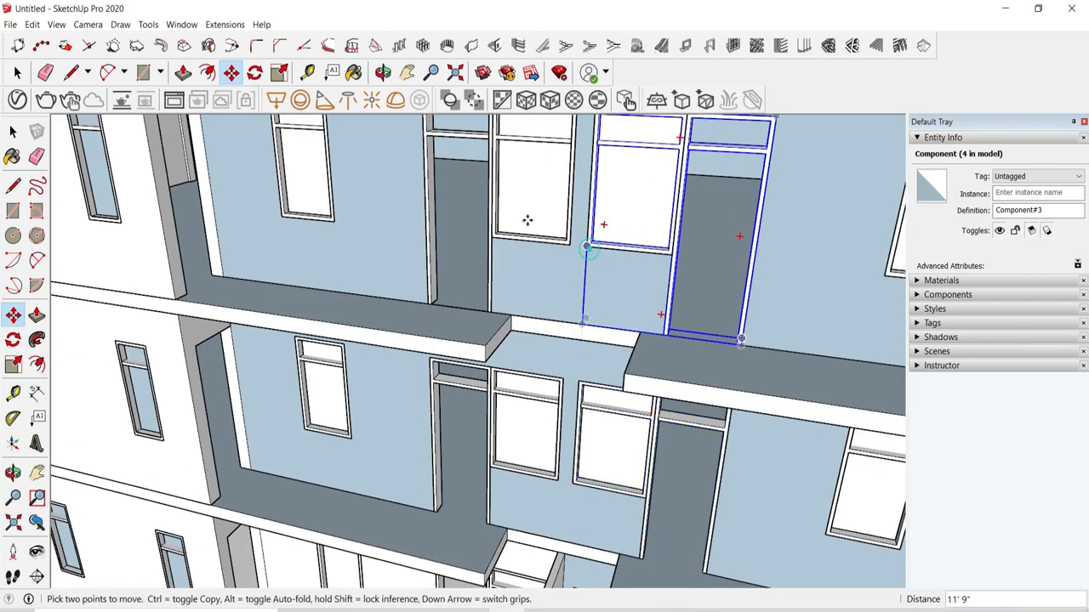
pyautogui.press('space')
pyautogui.click(527, 219)
# Step: Make the frame component beside the partition wall on the lowest residential floor unique
pyautogui.scroll(-3, 607, 213)
pyautogui.scroll(4, 544, 481)
pyautogui.rightClick(555, 441)
pyautogui.click(616, 173)
# Step: Open the window frame inside the unique component and move its outer jamb to adjust the width beside the partition wall
pyautogui.moveTo(583, 432); pyautogui.dragTo(644, 411, button='middle')
pyautogui.scroll(4, 651, 425)
pyautogui.doubleClick(656, 432)
pyautogui.doubleClick(655, 223)
pyautogui.moveTo(574, 143); pyautogui.dragTo(735, 526)
pyautogui.click(231, 73)
pyautogui.scroll(3, 653, 489)
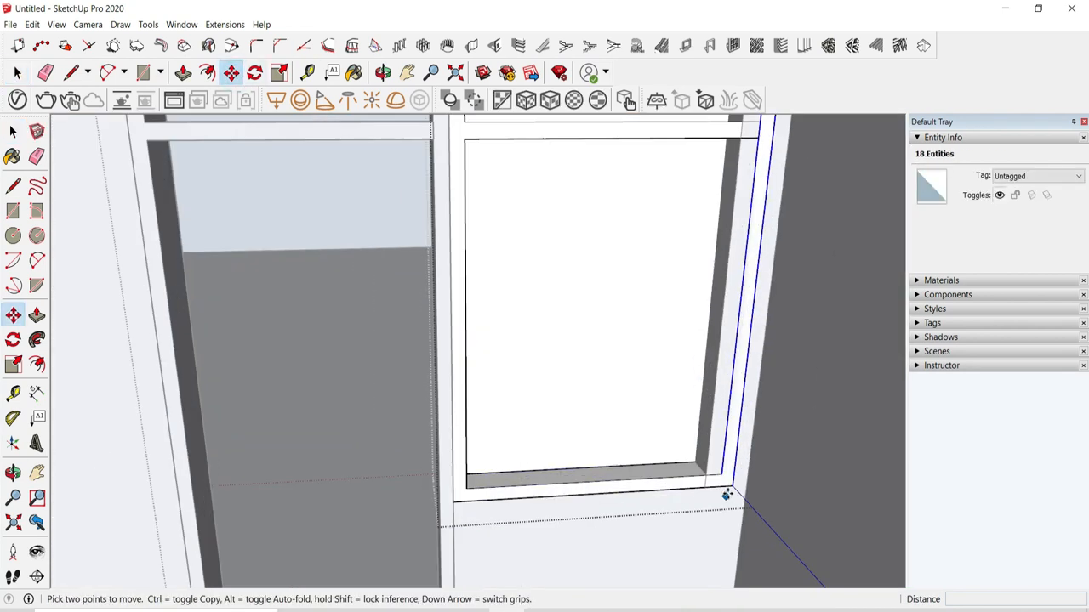
pyautogui.click(728, 494)
pyautogui.click(17, 71)
pyautogui.scroll(-3, 524, 294)
# Step: Copy the adjusted frame component by its upper corner into the opening on the other side of the partition wall
pyautogui.click(523, 290)
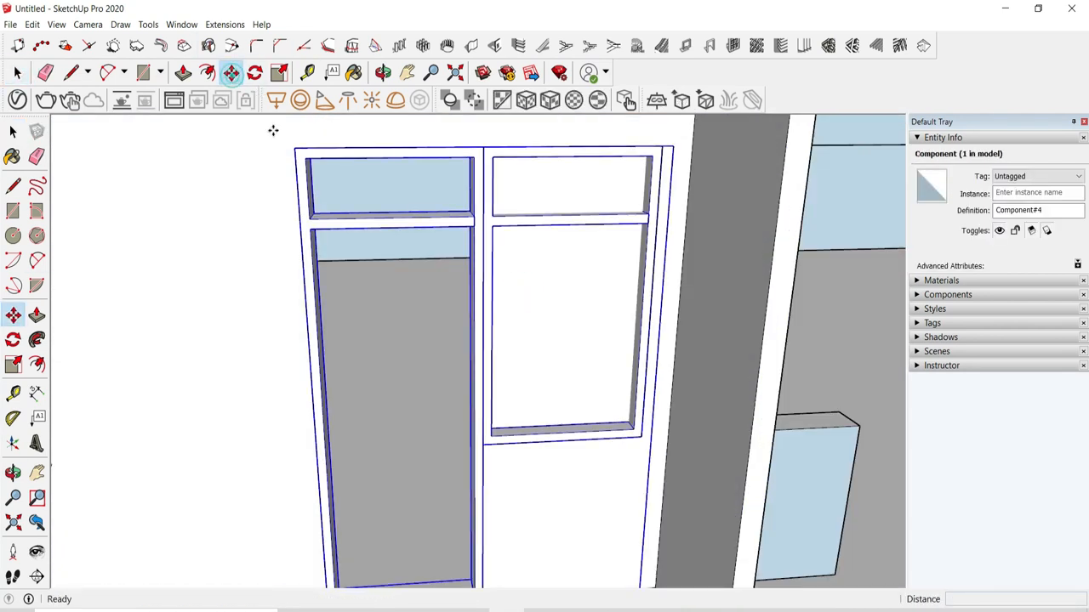
pyautogui.click(296, 148)
pyautogui.press('ctrl')
pyautogui.scroll(-4, 255, 251)
pyautogui.moveTo(439, 245); pyautogui.dragTo(369, 224, button='middle')
pyautogui.click(338, 222)
# Step: Flip the new copy along the component's green axis and clear the selection
pyautogui.click(17, 72)
pyautogui.rightClick(494, 272)
pyautogui.moveTo(571, 516)
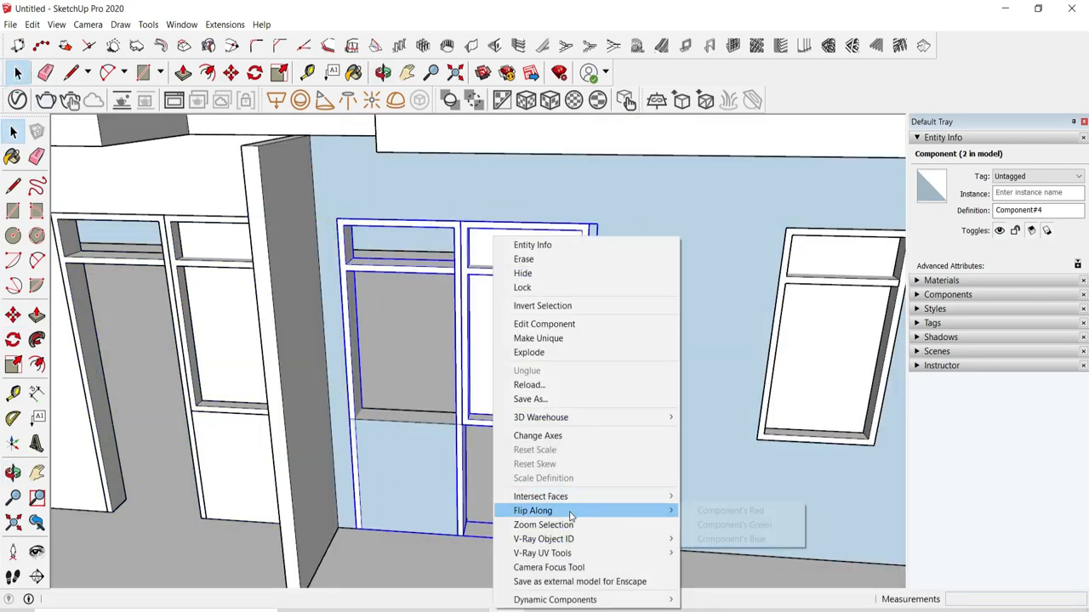
pyautogui.click(748, 526)
pyautogui.scroll(-5, 683, 422)
pyautogui.click(680, 421)
# Step: Open the ground-floor walls group for editing
pyautogui.moveTo(681, 420); pyautogui.dragTo(688, 311, button='middle')
pyautogui.scroll(4, 758, 434)
pyautogui.scroll(4, 607, 486)
pyautogui.doubleClick(547, 447)
pyautogui.press('p')
pyautogui.scroll(3, 557, 446)
pyautogui.click(551, 365)
pyautogui.click(17, 72)
pyautogui.click(545, 557)
pyautogui.scroll(-3, 587, 476)
pyautogui.doubleClick(650, 294)
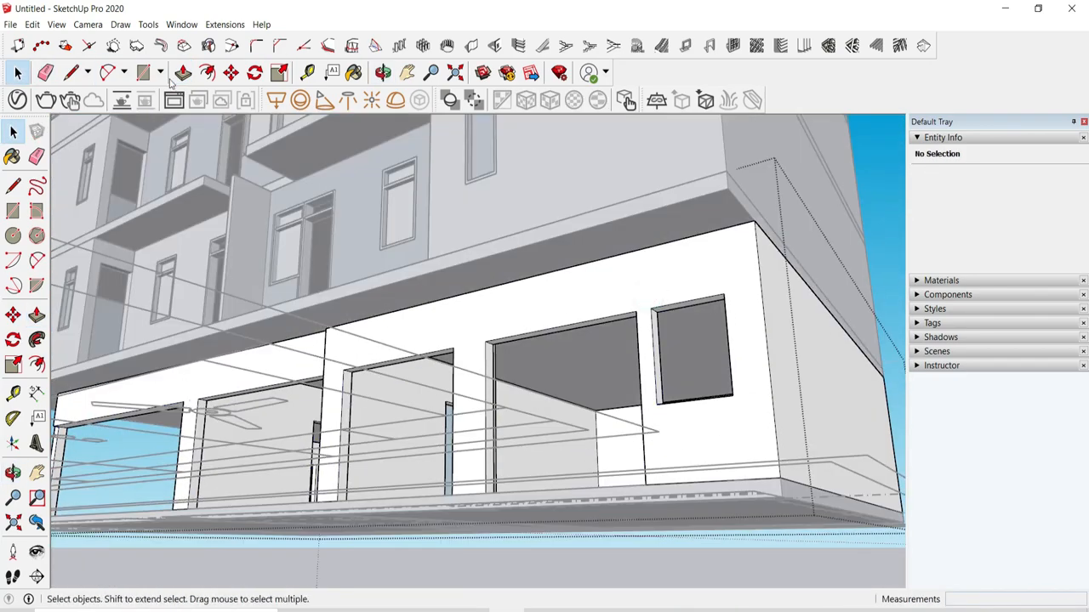
# Step: Push/Pull the beam face above a ground-floor bay by 1' to clear the beam between the columns
pyautogui.click(183, 73)
pyautogui.scroll(4, 646, 302)
pyautogui.press('Return')
pyautogui.scroll(3, 347, 372)
pyautogui.moveTo(323, 389); pyautogui.dragTo(588, 382, button='middle')
pyautogui.scroll(5, 508, 476)
pyautogui.write("1'")
pyautogui.press('Return')
pyautogui.moveTo(501, 416); pyautogui.dragTo(541, 416, button='middle')
# Step: Push/Pull the beam above the adjoining ground-floor bay by 1' as well
pyautogui.scroll(-8, 542, 416)
pyautogui.scroll(7, 420, 382)
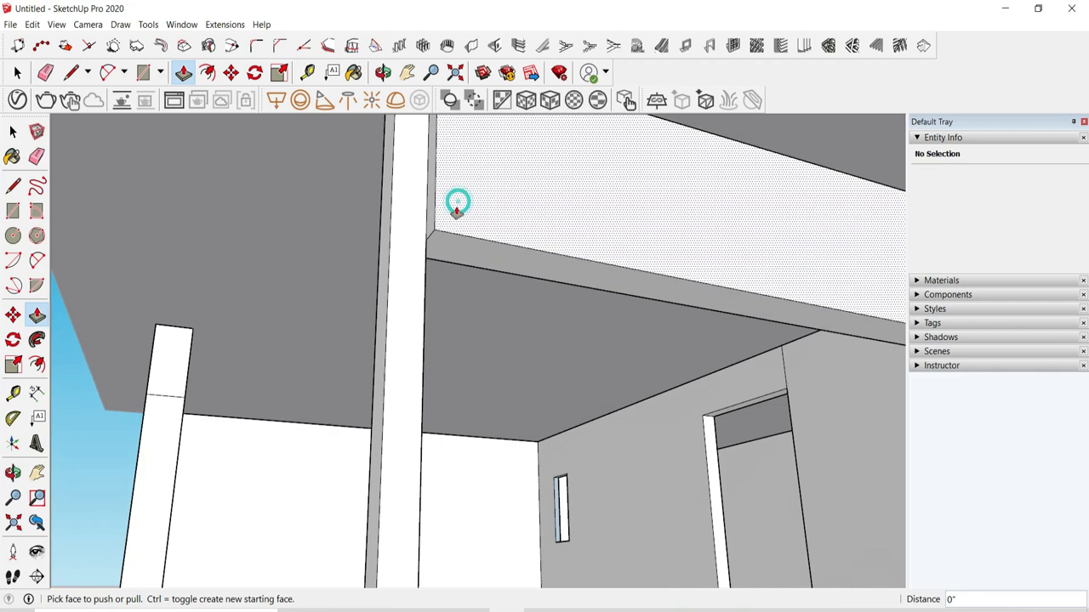
pyautogui.click(457, 204)
pyautogui.write("1'")
pyautogui.press('Return')
pyautogui.scroll(-6, 454, 201)
pyautogui.moveTo(454, 202); pyautogui.dragTo(656, 267, button='middle')
# Step: Erase the leftover edges near the top of the ground-floor column and close the walls group
pyautogui.scroll(5, 363, 406)
pyautogui.click(363, 406)
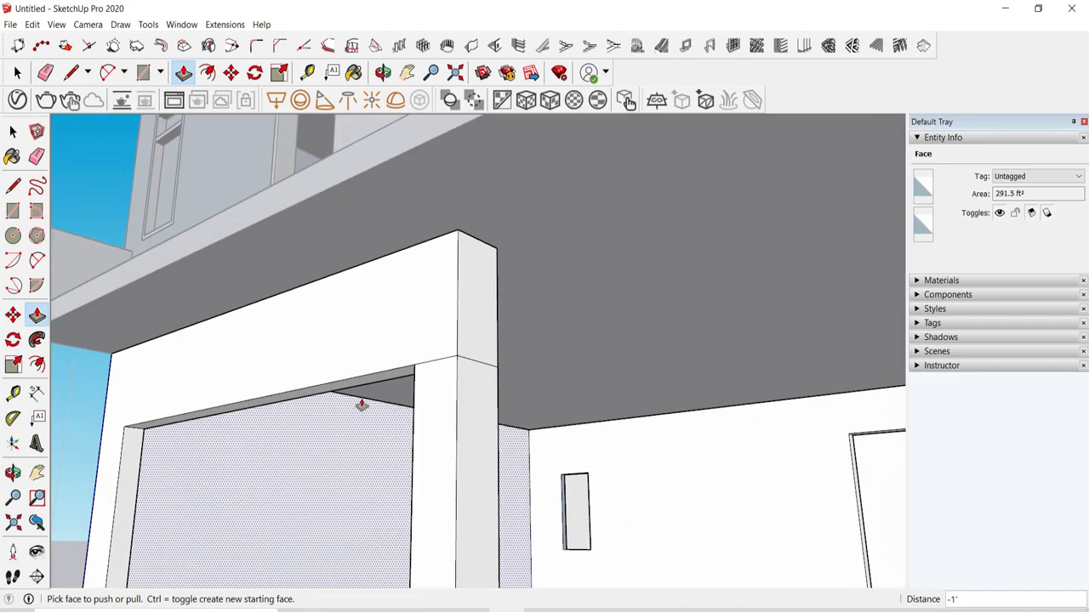
pyautogui.moveTo(363, 406); pyautogui.dragTo(442, 412, button='middle')
pyautogui.click(45, 74)
pyautogui.moveTo(482, 386); pyautogui.dragTo(587, 377)
pyautogui.moveTo(586, 377)
pyautogui.mouseDown(button='middle')
pyautogui.moveTo(501, 409)
pyautogui.moveTo(396, 382)
pyautogui.moveTo(544, 404)
pyautogui.mouseUp(button='middle')
pyautogui.click(397, 382)
pyautogui.scroll(-4, 544, 404)
pyautogui.click(17, 73)
# Step: Fill the ground-floor side opening with a rectangle and create a rectangular door frame from it, 9" deep, 2" wide, located at the back
pyautogui.moveTo(477, 366); pyautogui.dragTo(614, 383, button='middle')
pyautogui.click(148, 72)
pyautogui.scroll(4, 553, 438)
pyautogui.click(576, 456)
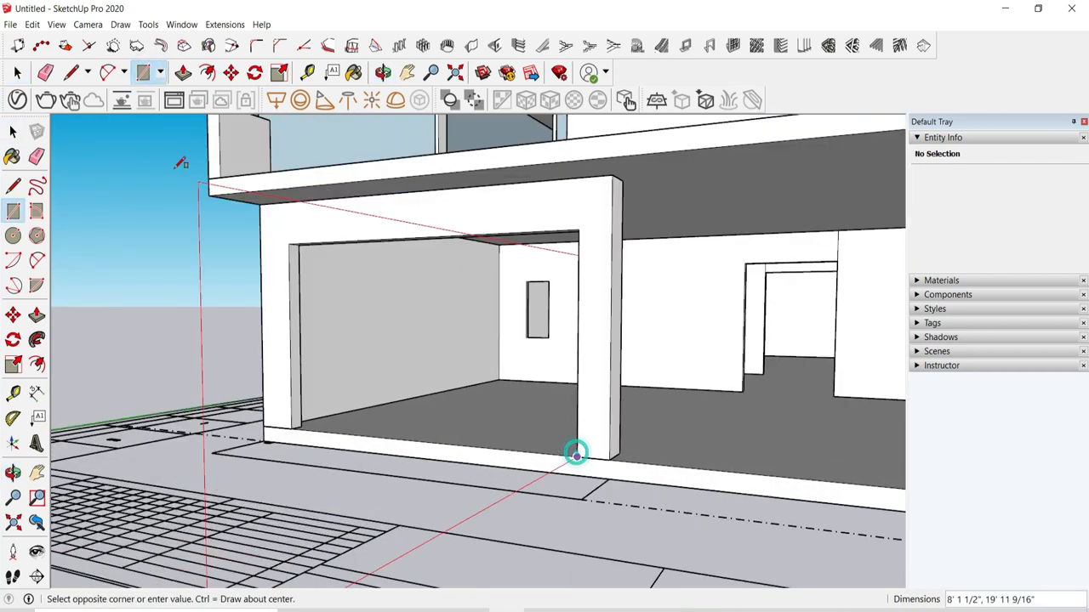
pyautogui.click(387, 312)
pyautogui.click(709, 47)
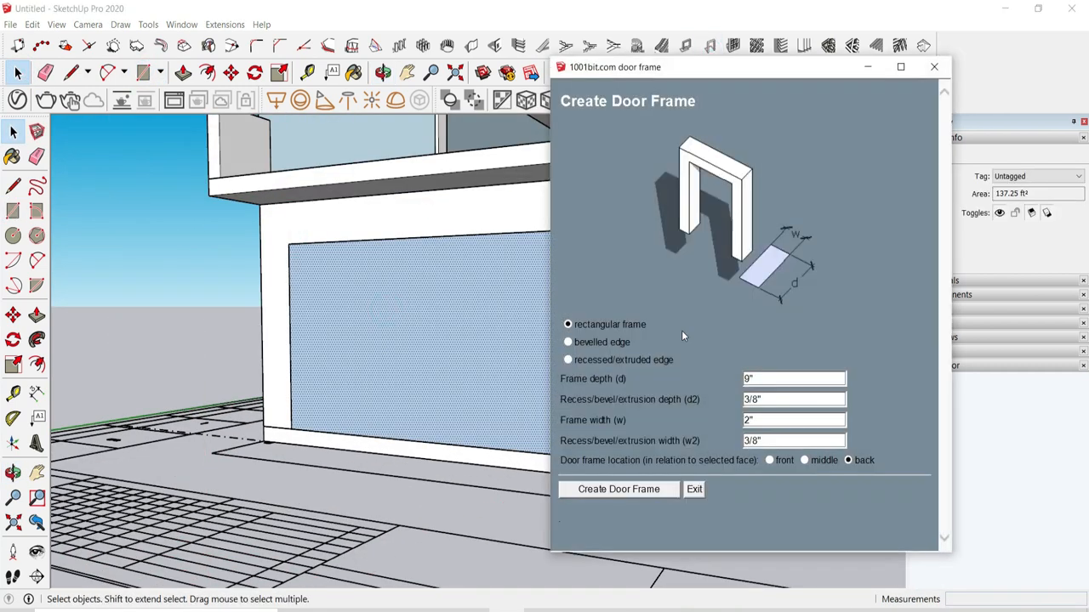
pyautogui.click(618, 489)
# Step: Copy the new door frame by its upper corner to the column at the adjoining open ground-floor bay
pyautogui.click(460, 345)
pyautogui.scroll(3, 289, 235)
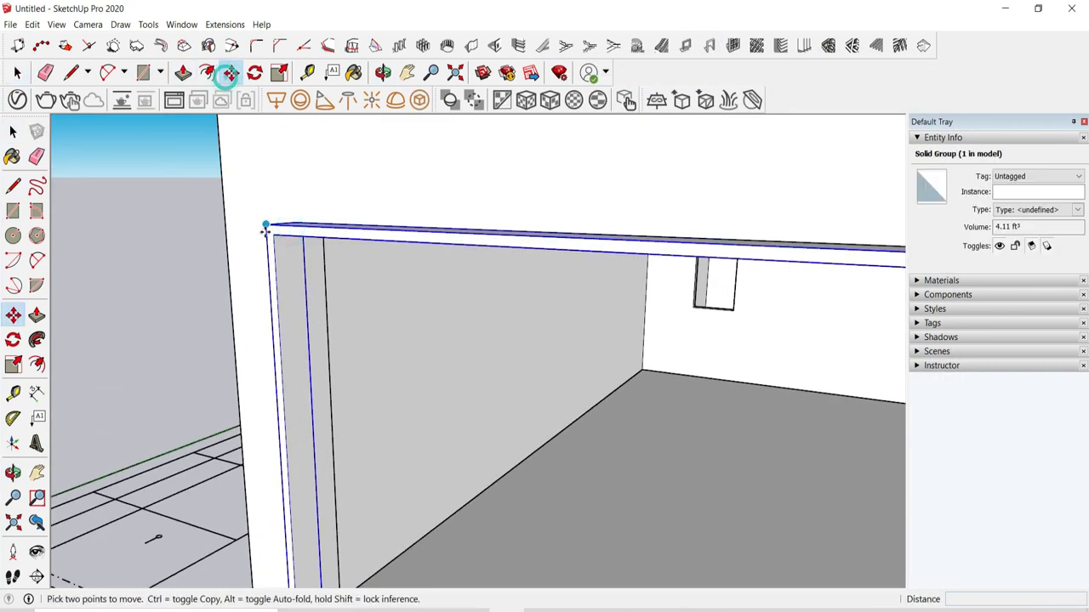
pyautogui.moveTo(265, 232); pyautogui.dragTo(312, 224, button='middle')
pyautogui.press('ctrl')
pyautogui.click(312, 224)
pyautogui.scroll(-5, 311, 224)
pyautogui.moveTo(510, 255); pyautogui.dragTo(382, 243, button='middle')
pyautogui.scroll(8, 500, 264)
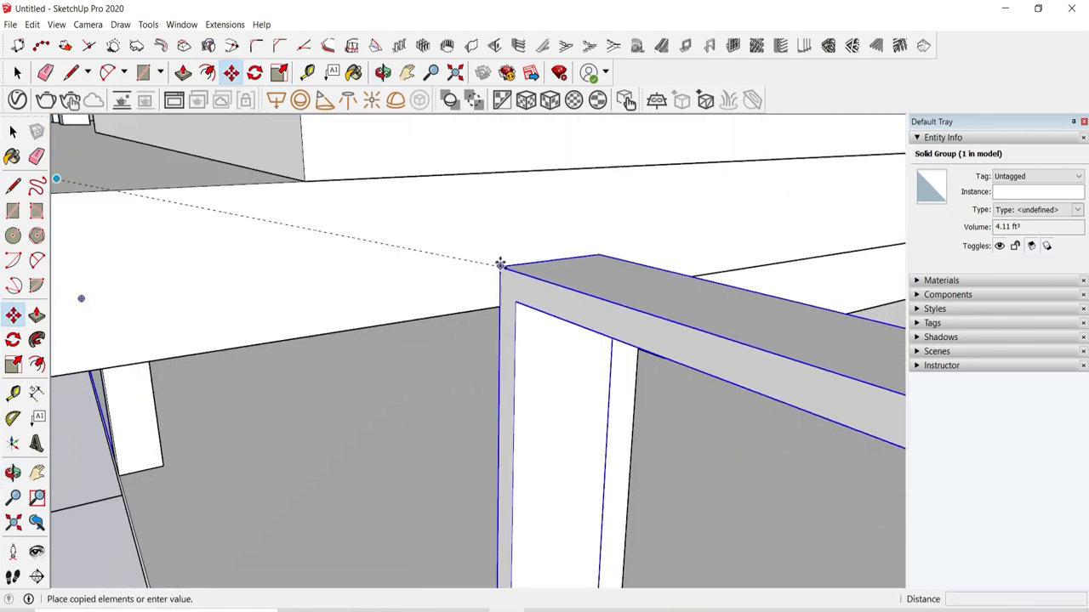
pyautogui.moveTo(500, 264); pyautogui.dragTo(539, 263, button='middle')
# Step: Rotate the copied door frame 90 degrees to run parallel with the front of the open bay
pyautogui.click(254, 73)
pyautogui.scroll(-4, 456, 343)
pyautogui.scroll(4, 467, 364)
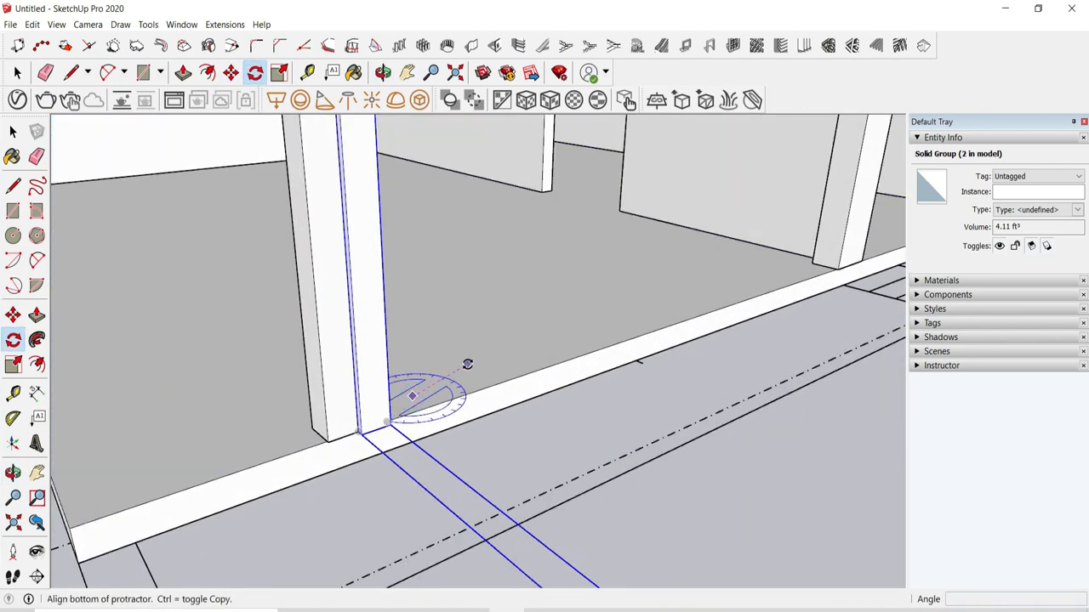
pyautogui.click(536, 340)
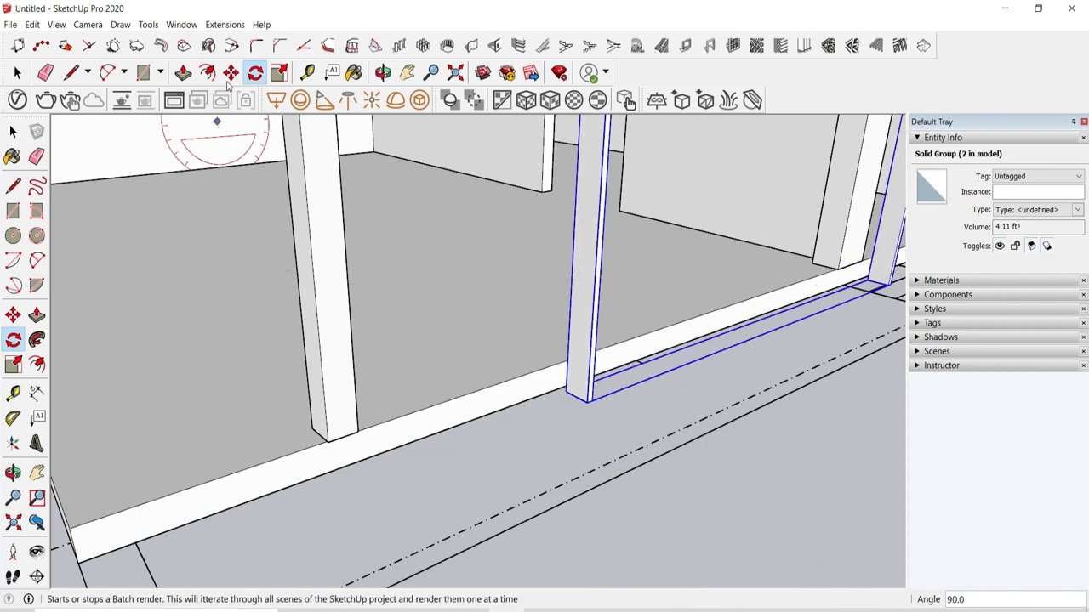
# Step: Move the rotated door frame by its bottom corner into the open bay, against the column
pyautogui.click(230, 74)
pyautogui.scroll(2, 586, 389)
pyautogui.click(587, 390)
pyautogui.click(275, 422)
pyautogui.scroll(-4, 289, 417)
pyautogui.moveTo(620, 396); pyautogui.dragTo(508, 317, button='middle')
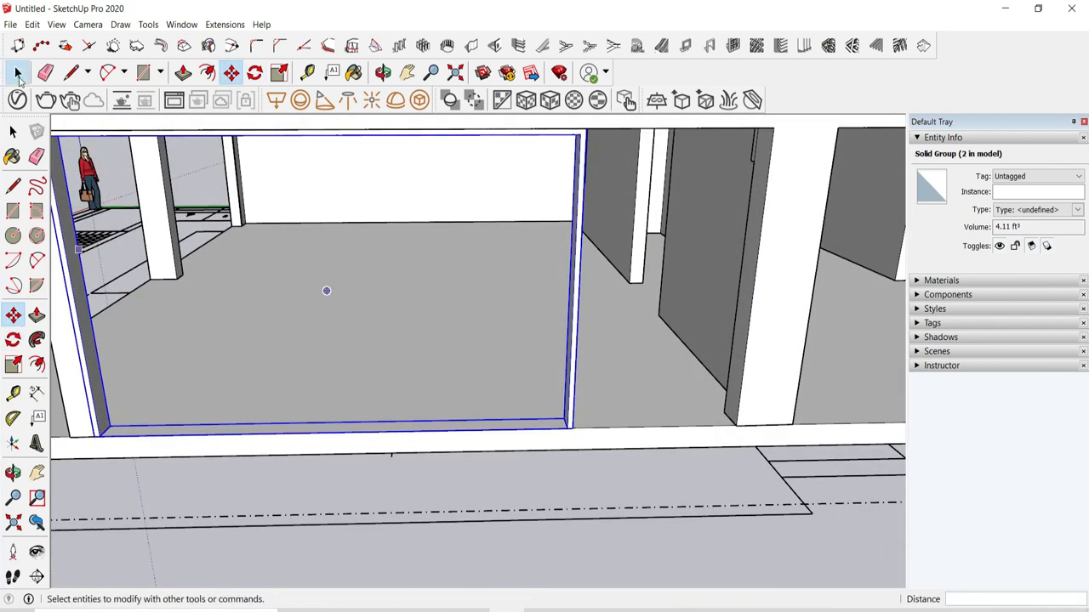
# Step: Stretch the rotated door frame about 5' 5" by moving its free jamb until the upper corner meets the far column
pyautogui.click(19, 77)
pyautogui.doubleClick(578, 175)
pyautogui.scroll(-5, 561, 221)
pyautogui.moveTo(513, 177); pyautogui.dragTo(591, 340)
pyautogui.click(230, 74)
pyautogui.scroll(4, 570, 202)
pyautogui.click(539, 205)
pyautogui.scroll(4, 594, 204)
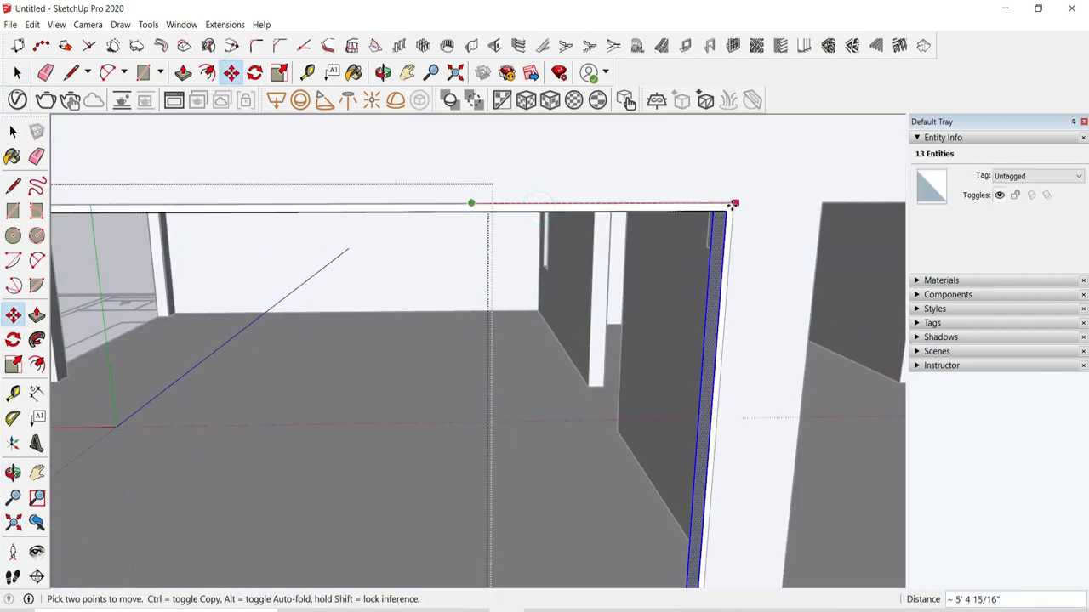
pyautogui.click(732, 205)
pyautogui.click(18, 74)
pyautogui.click(192, 209)
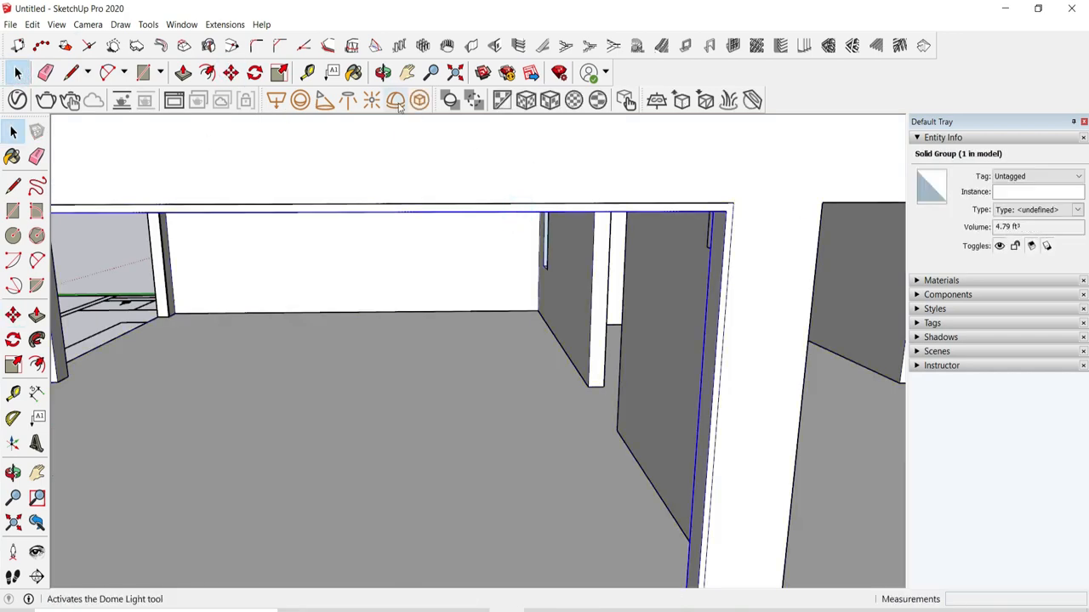
# Step: Open the ground-floor walls and remove the narrow intermediate column from the end front bay, erasing its leftover edges
pyautogui.scroll(-8, 496, 241)
pyautogui.press('space')
pyautogui.scroll(2, 616, 265)
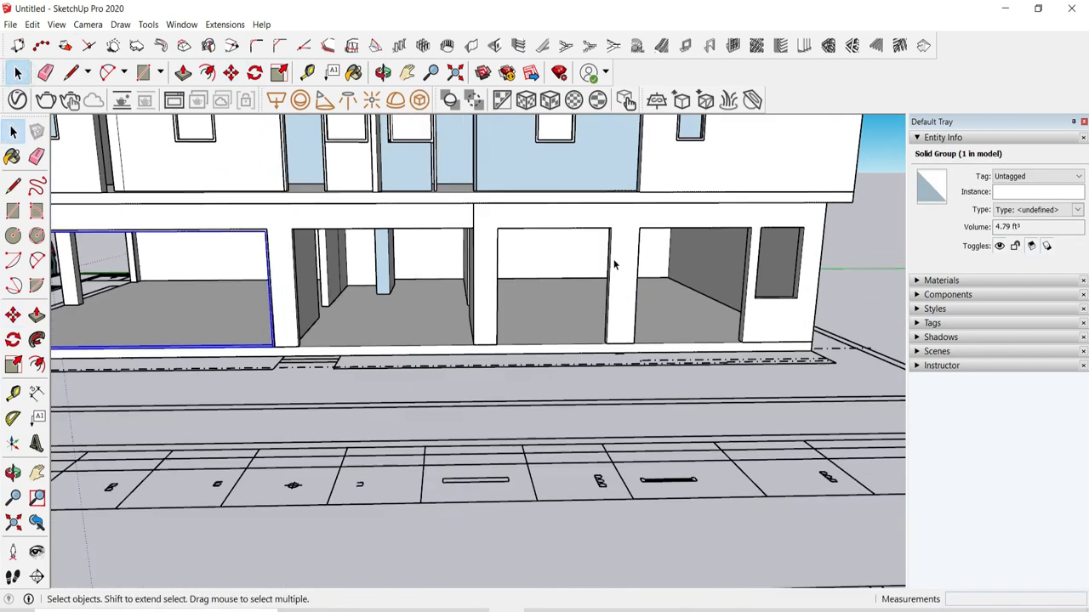
pyautogui.moveTo(615, 263); pyautogui.dragTo(652, 244, button='middle')
pyautogui.doubleClick(652, 242)
pyautogui.click(183, 74)
pyautogui.scroll(3, 620, 274)
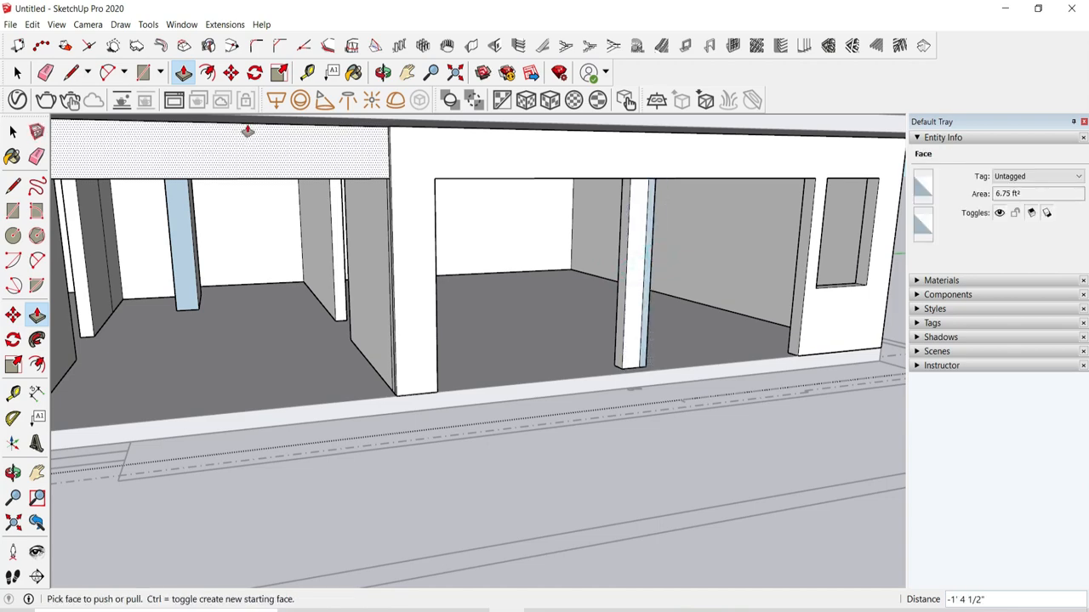
pyautogui.scroll(-2, 247, 131)
pyautogui.moveTo(657, 328); pyautogui.dragTo(722, 406, button='middle')
pyautogui.scroll(2, 722, 406)
pyautogui.press('e')
pyautogui.scroll(1, 672, 408)
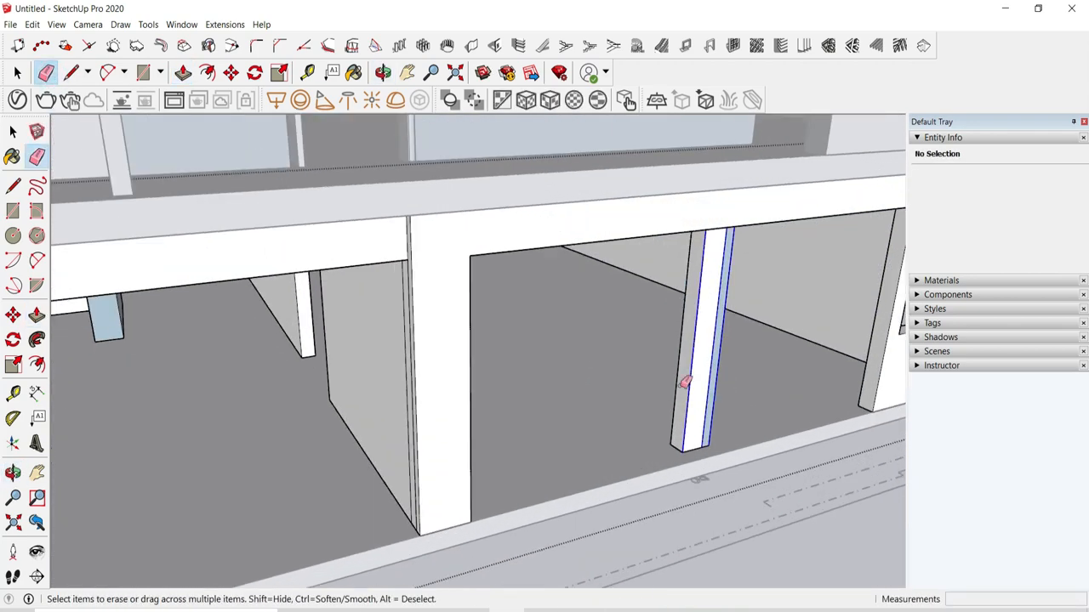
# Step: Close the window opening in the front wall beside the end bay with Push/Pull
pyautogui.click(17, 74)
pyautogui.scroll(-4, 485, 228)
pyautogui.moveTo(486, 228)
pyautogui.mouseDown(button='middle')
pyautogui.moveTo(501, 218)
pyautogui.moveTo(466, 239)
pyautogui.mouseUp(button='middle')
pyautogui.scroll(-2, 300, 214)
pyautogui.scroll(4, 666, 178)
pyautogui.press('p')
pyautogui.scroll(1, 676, 221)
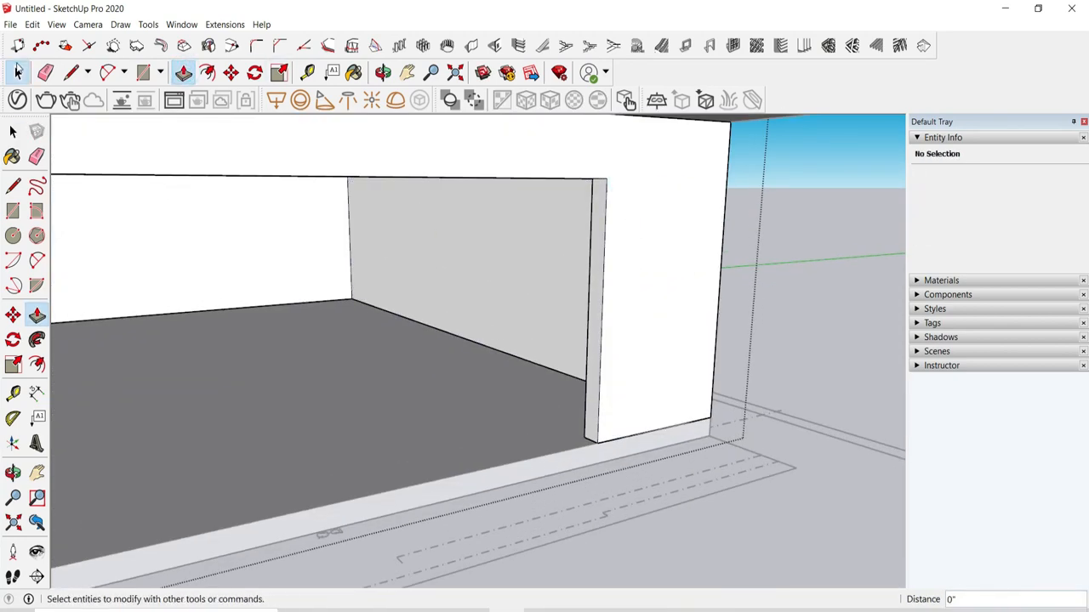
# Step: Try to bring the header above the framed front bay flush with its column using Push/Pull
pyautogui.click(18, 72)
pyautogui.scroll(-4, 280, 195)
pyautogui.scroll(6, 280, 170)
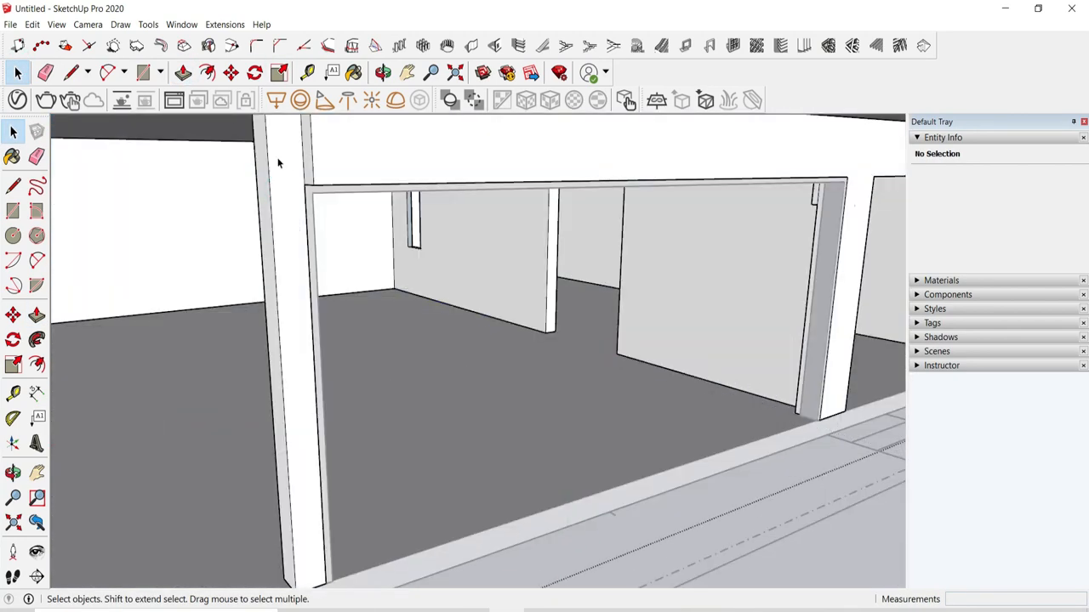
pyautogui.press('p')
pyautogui.scroll(-4, 278, 162)
pyautogui.scroll(5, 409, 269)
pyautogui.click(400, 274)
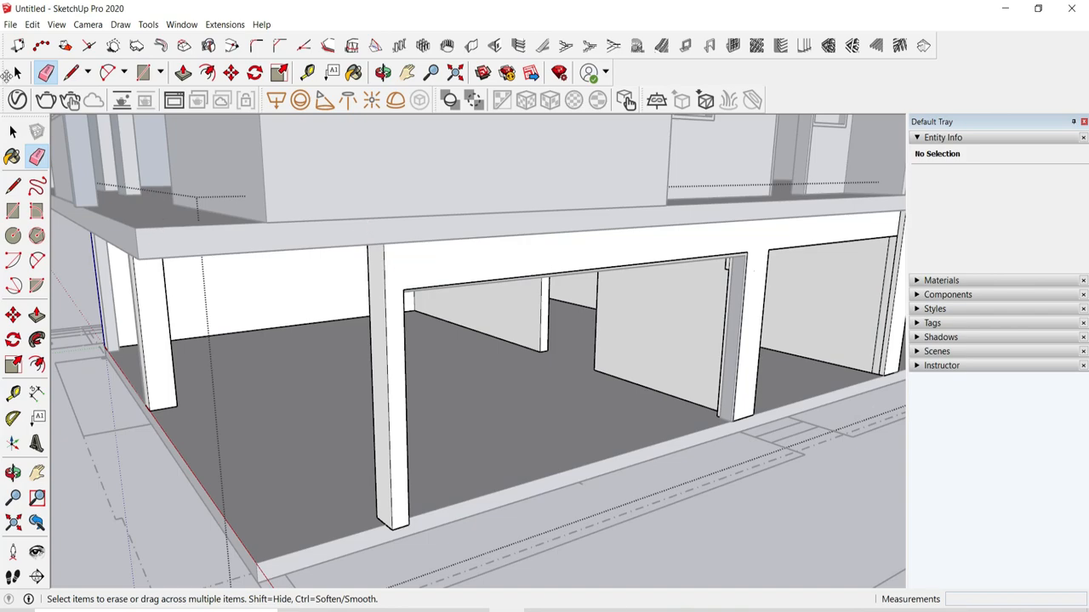
# Step: Examine how the header, frame and column meet at the framed front bay from several angles
pyautogui.click(18, 72)
pyautogui.click(525, 425)
pyautogui.moveTo(568, 450); pyautogui.dragTo(226, 462, button='middle')
pyautogui.scroll(3, 227, 461)
pyautogui.scroll(-5, 226, 462)
pyautogui.moveTo(723, 383); pyautogui.dragTo(521, 376, button='middle')
pyautogui.scroll(4, 521, 376)
pyautogui.moveTo(366, 376)
pyautogui.mouseDown(button='middle')
pyautogui.moveTo(576, 378)
pyautogui.moveTo(276, 401)
pyautogui.mouseUp(button='middle')
pyautogui.doubleClick(293, 402)
pyautogui.click(304, 458)
pyautogui.scroll(-3, 308, 467)
pyautogui.moveTo(309, 467); pyautogui.dragTo(703, 316, button='middle')
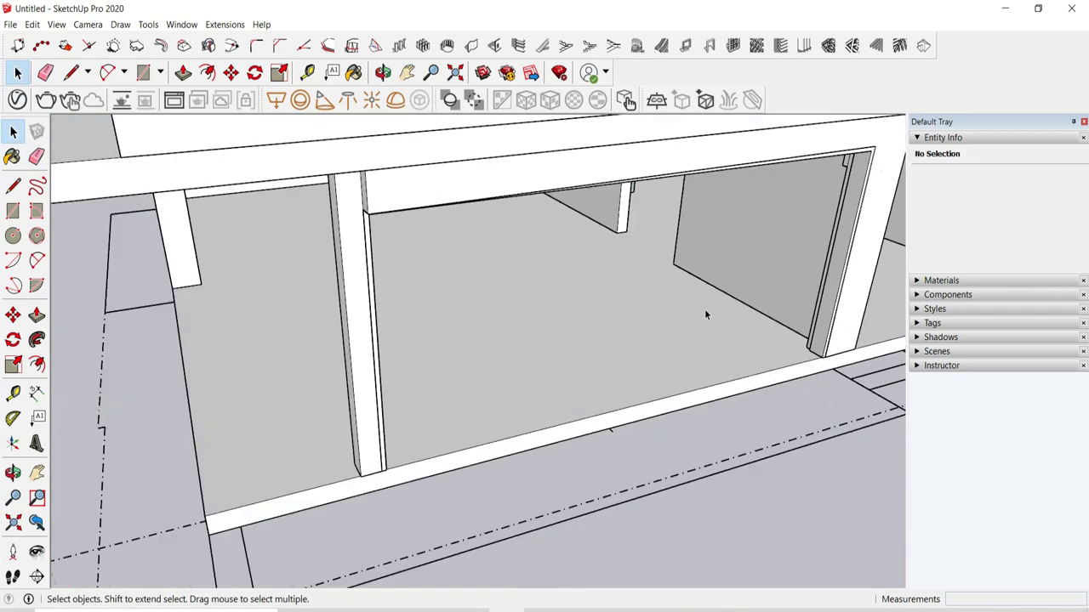
pyautogui.scroll(-5, 705, 315)
pyautogui.scroll(3, 712, 166)
pyautogui.moveTo(650, 248); pyautogui.dragTo(808, 172, button='middle')
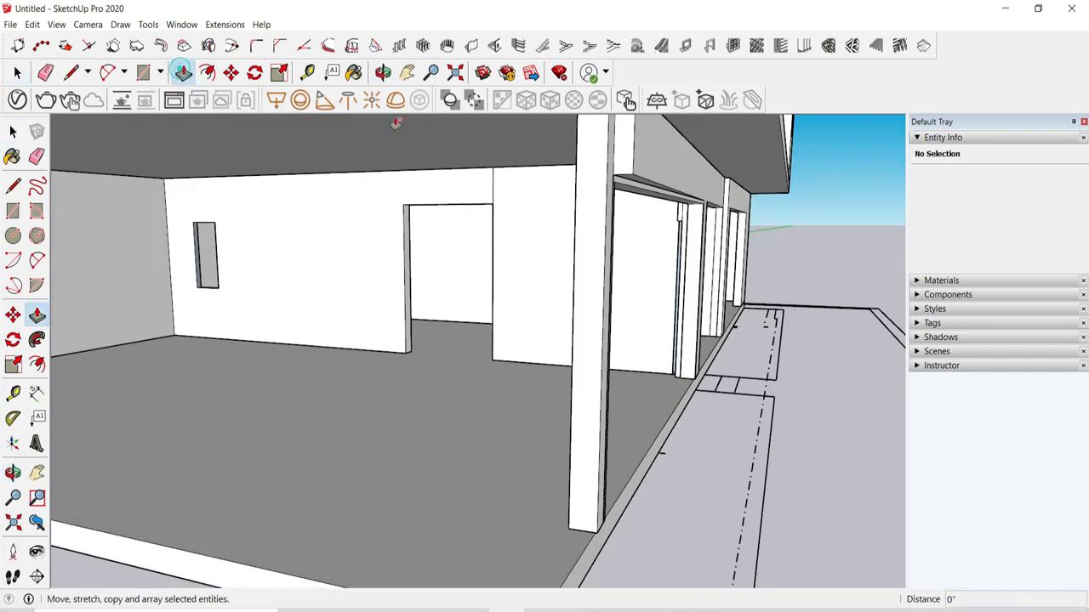
# Step: Push the header's narrow face above the framed front bay across to the column at the opposite end
pyautogui.click(19, 73)
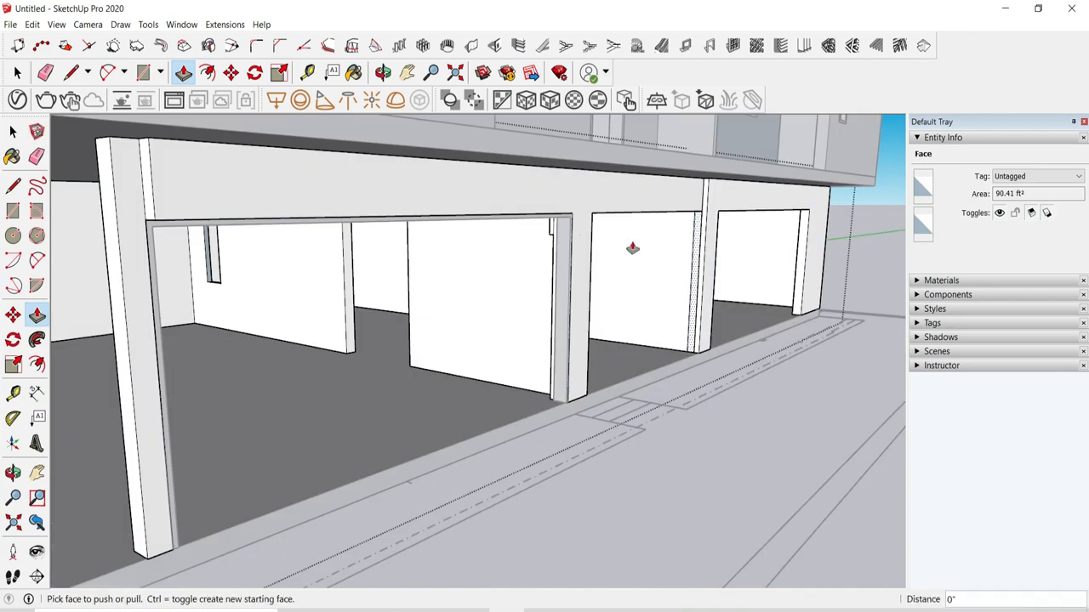
pyautogui.click(568, 198)
pyautogui.click(150, 207)
pyautogui.moveTo(705, 215); pyautogui.dragTo(400, 223, button='middle')
pyautogui.scroll(-5, 697, 267)
pyautogui.scroll(4, 399, 255)
# Step: Fill the middle ground-floor front bay with a rectangle between its opposite corners
pyautogui.click(143, 73)
pyautogui.moveTo(608, 417); pyautogui.dragTo(546, 486, button='middle')
pyautogui.click(459, 458)
pyautogui.scroll(2, 757, 281)
pyautogui.moveTo(745, 285); pyautogui.dragTo(791, 293, button='middle')
pyautogui.scroll(3, 686, 281)
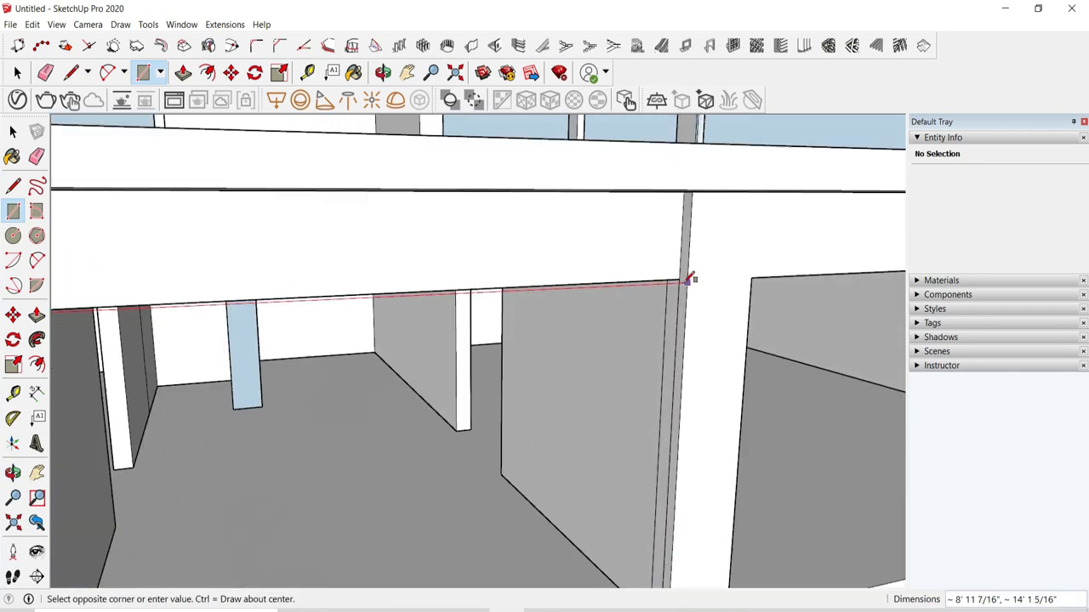
pyautogui.click(689, 279)
pyautogui.moveTo(689, 279); pyautogui.dragTo(643, 504, button='middle')
pyautogui.scroll(-5, 635, 508)
pyautogui.moveTo(596, 331); pyautogui.dragTo(555, 416, button='middle')
pyautogui.moveTo(719, 315); pyautogui.dragTo(812, 180, button='middle')
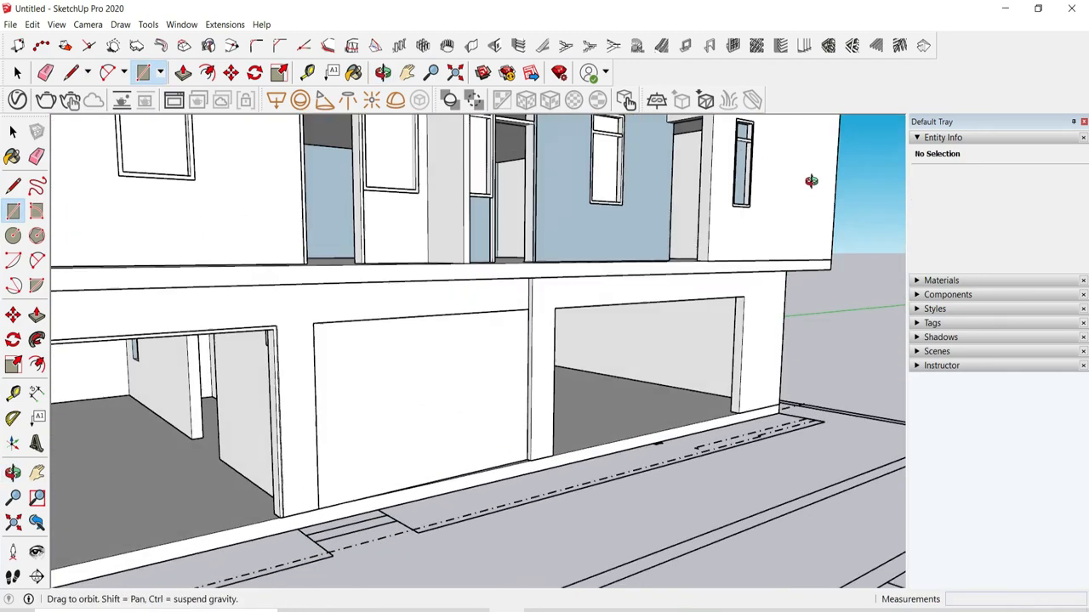
# Step: Fill the end ground-floor front bay with a rectangle matching its opening
pyautogui.click(740, 296)
pyautogui.moveTo(740, 296); pyautogui.dragTo(770, 366, button='middle')
pyautogui.moveTo(532, 385); pyautogui.dragTo(909, 348, button='middle')
pyautogui.scroll(4, 613, 348)
pyautogui.scroll(3, 595, 340)
pyautogui.moveTo(595, 341); pyautogui.dragTo(671, 298, button='middle')
pyautogui.moveTo(644, 257); pyautogui.dragTo(791, 608)
pyautogui.scroll(-5, 646, 366)
pyautogui.moveTo(697, 366); pyautogui.dragTo(299, 556, button='middle')
pyautogui.scroll(3, 486, 388)
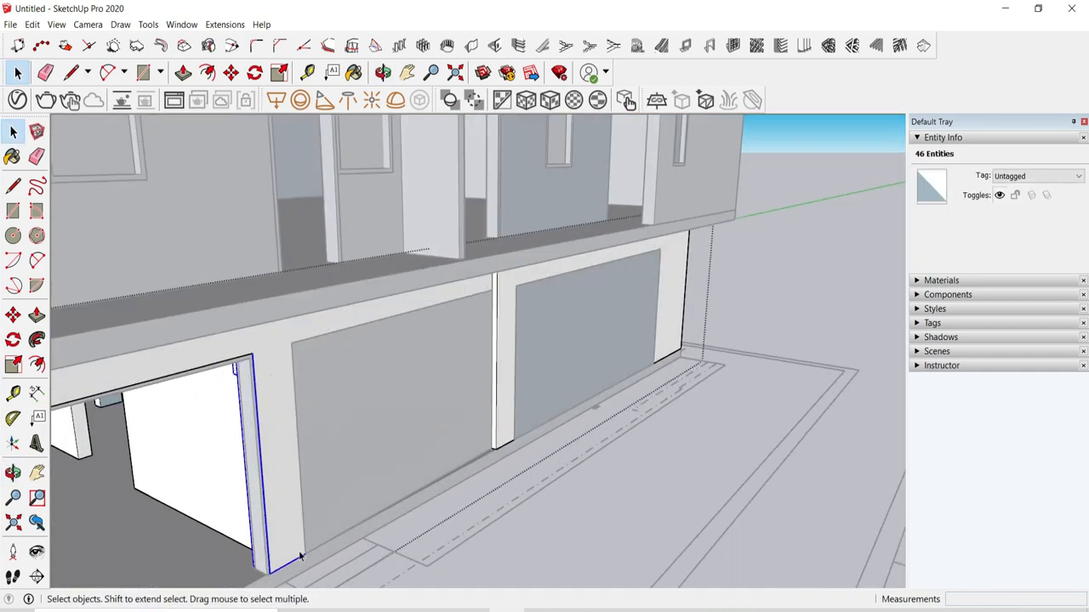
# Step: Move the recessed vertical edge beside the middle bay's column 4" outward onto the column's front corner
pyautogui.moveTo(612, 315); pyautogui.dragTo(552, 369, button='middle')
pyautogui.scroll(4, 550, 369)
pyautogui.press('Delete')
pyautogui.doubleClick(542, 412)
pyautogui.scroll(-4, 553, 400)
pyautogui.scroll(3, 558, 270)
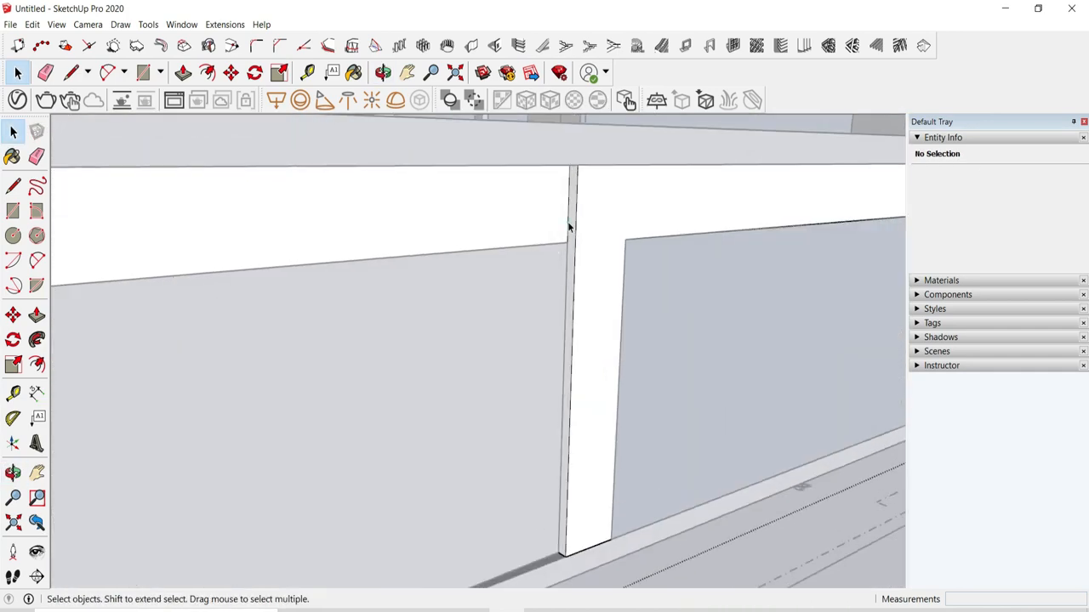
pyautogui.click(570, 226)
pyautogui.press('m')
pyautogui.moveTo(571, 223); pyautogui.dragTo(580, 169, button='middle')
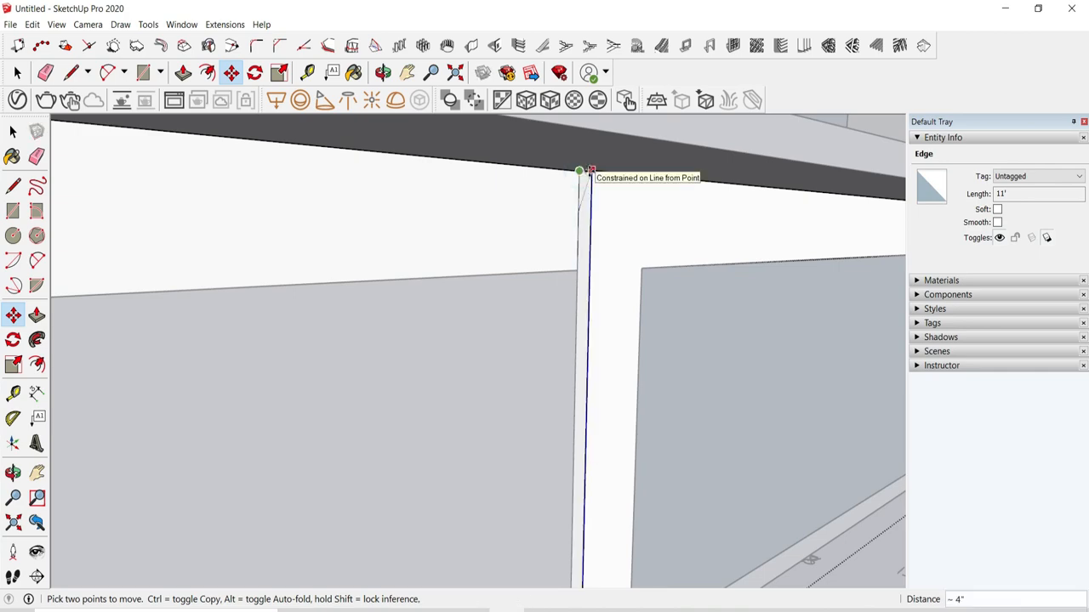
pyautogui.click(591, 170)
pyautogui.scroll(-4, 591, 171)
# Step: Delete the recessed rectangle face filling the middle front bay
pyautogui.click(17, 74)
pyautogui.click(629, 505)
pyautogui.scroll(-3, 627, 502)
pyautogui.moveTo(561, 425); pyautogui.dragTo(380, 490, button='middle')
pyautogui.press('Delete')
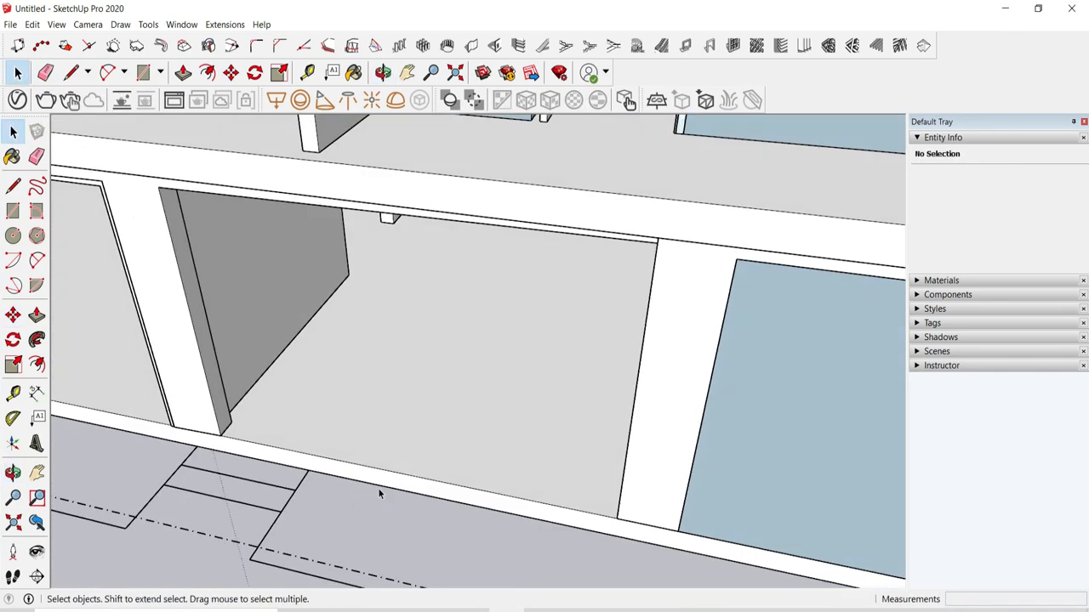
# Step: Refill the middle bay with a rectangle flush with the front faces of the adjoining columns
pyautogui.moveTo(216, 451); pyautogui.dragTo(467, 428, button='middle')
pyautogui.click(482, 514)
pyautogui.scroll(-3, 482, 514)
pyautogui.scroll(-3, 469, 425)
pyautogui.click(220, 330)
pyautogui.moveTo(220, 330); pyautogui.dragTo(544, 264, button='middle')
pyautogui.click(13, 132)
# Step: Close the header's narrow end face with a 2' vertical line and push it across to the far corner column
pyautogui.scroll(4, 457, 287)
pyautogui.press('l')
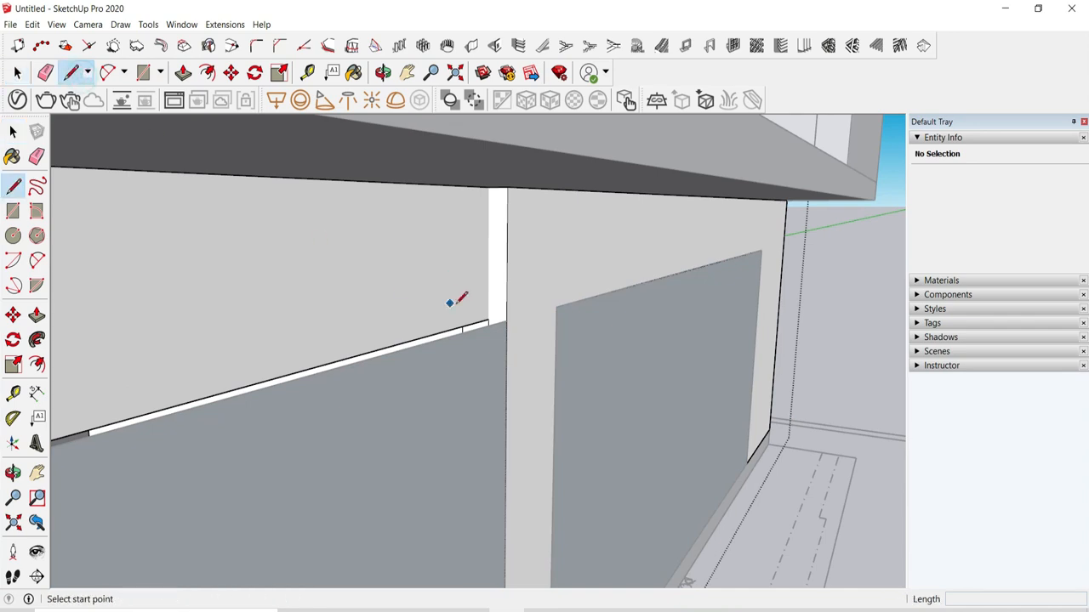
pyautogui.scroll(2, 457, 299)
pyautogui.click(497, 323)
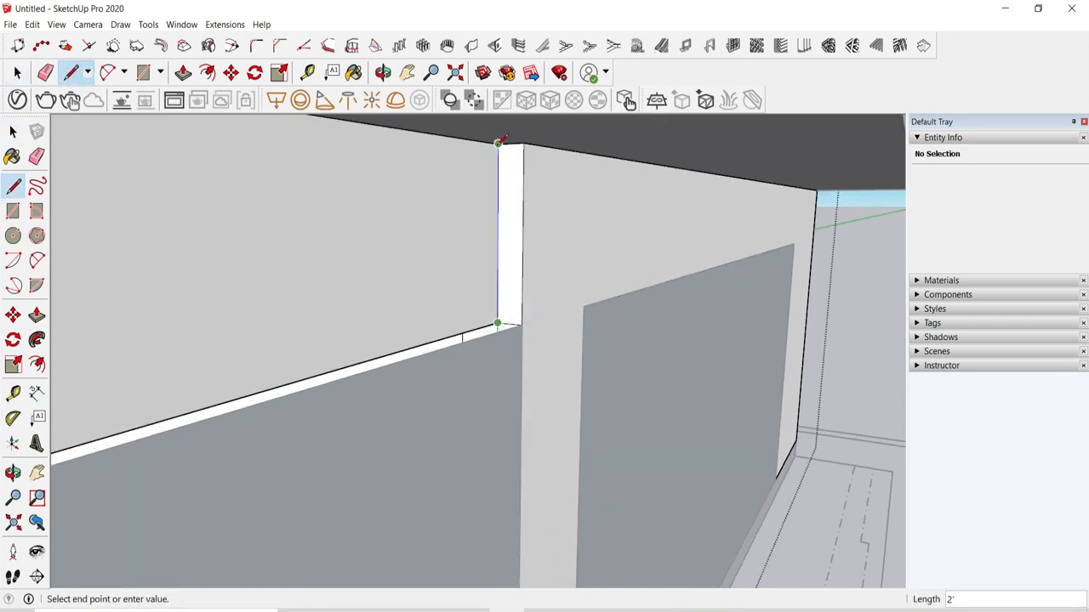
pyautogui.click(184, 74)
pyautogui.click(508, 230)
pyautogui.scroll(-8, 491, 252)
pyautogui.scroll(4, 314, 264)
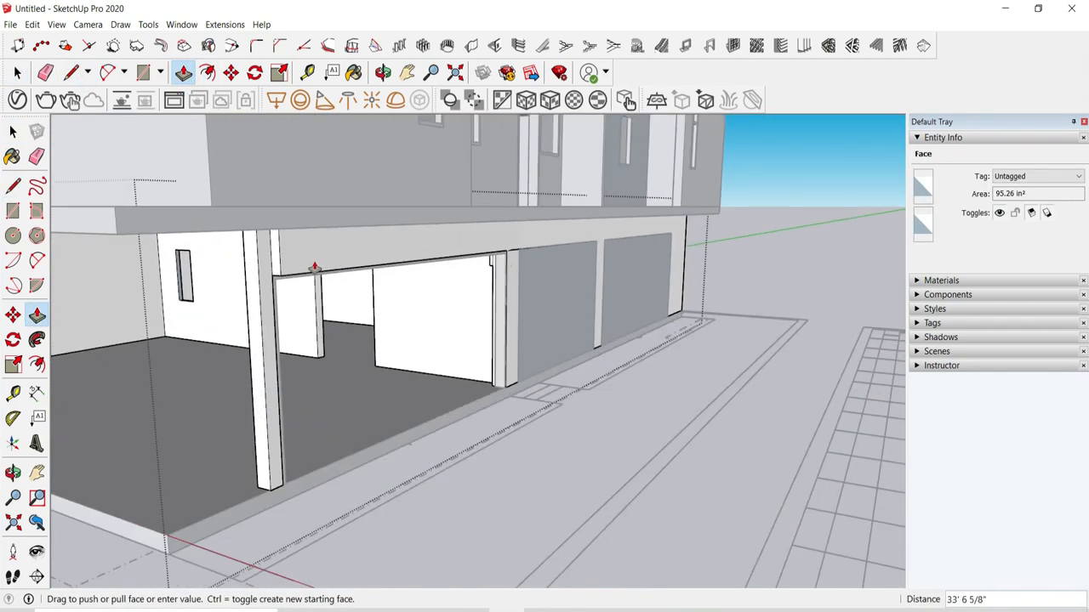
pyautogui.click(268, 262)
pyautogui.click(13, 132)
# Step: Create rectangular door frames from the filled faces of the middle and end front bays
pyautogui.click(519, 285)
pyautogui.moveTo(519, 285); pyautogui.dragTo(455, 318, button='middle')
pyautogui.scroll(8, 515, 278)
pyautogui.scroll(-8, 585, 266)
pyautogui.moveTo(689, 336); pyautogui.dragTo(620, 315, button='middle')
pyautogui.scroll(2, 623, 314)
pyautogui.click(704, 45)
pyautogui.click(634, 487)
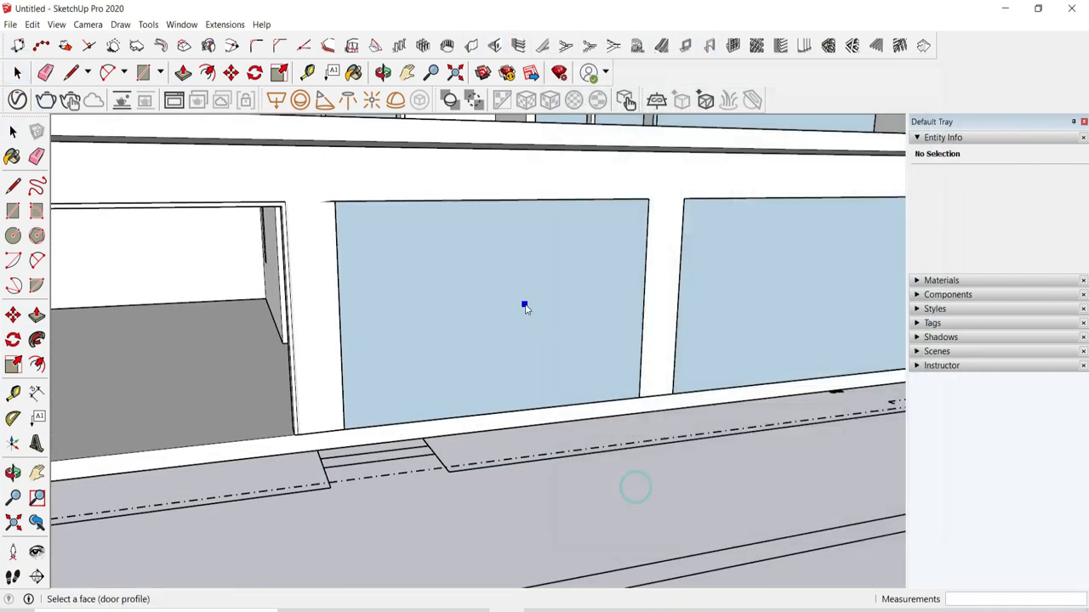
pyautogui.click(525, 305)
pyautogui.click(684, 45)
pyautogui.click(1029, 29)
pyautogui.click(712, 47)
pyautogui.click(628, 488)
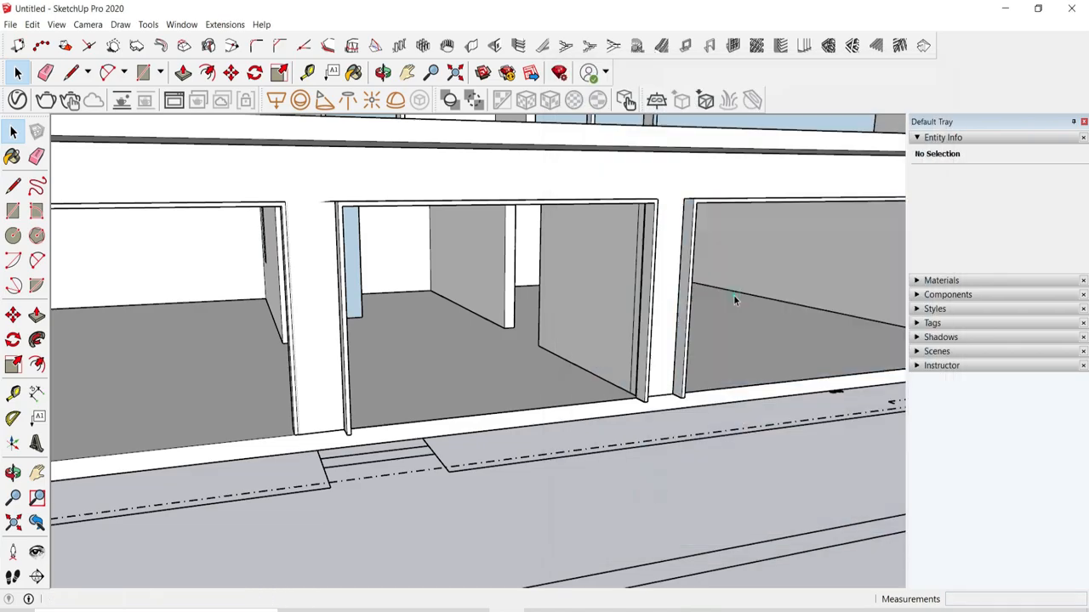
# Step: Select both new door frames and move them together by a bottom corner into line with the columns
pyautogui.scroll(4, 328, 208)
pyautogui.click(361, 228)
pyautogui.scroll(-4, 372, 227)
pyautogui.scroll(3, 684, 232)
pyautogui.keyDown('shift'); pyautogui.click(684, 234); pyautogui.keyUp('shift')
pyautogui.click(13, 315)
pyautogui.scroll(6, 668, 462)
pyautogui.click(668, 500)
pyautogui.click(637, 476)
pyautogui.click(13, 132)
# Step: Raise the working plan drawing by a slab corner onto the top of the ground-floor slab
pyautogui.scroll(-7, 497, 323)
pyautogui.scroll(-6, 568, 420)
pyautogui.moveTo(568, 420); pyautogui.dragTo(453, 450, button='middle')
pyautogui.scroll(-4, 680, 383)
pyautogui.scroll(3, 477, 408)
pyautogui.scroll(-4, 454, 451)
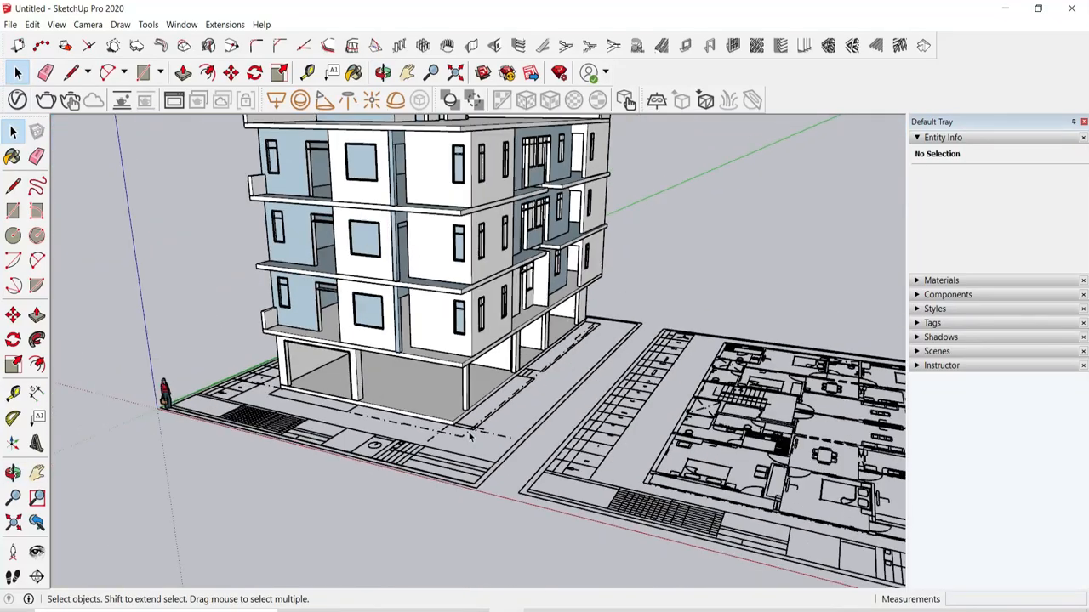
pyautogui.scroll(7, 458, 444)
pyautogui.click(455, 446)
pyautogui.click(230, 73)
pyautogui.scroll(3, 404, 383)
pyautogui.click(417, 476)
pyautogui.click(416, 447)
pyautogui.moveTo(442, 400); pyautogui.dragTo(483, 444, button='middle')
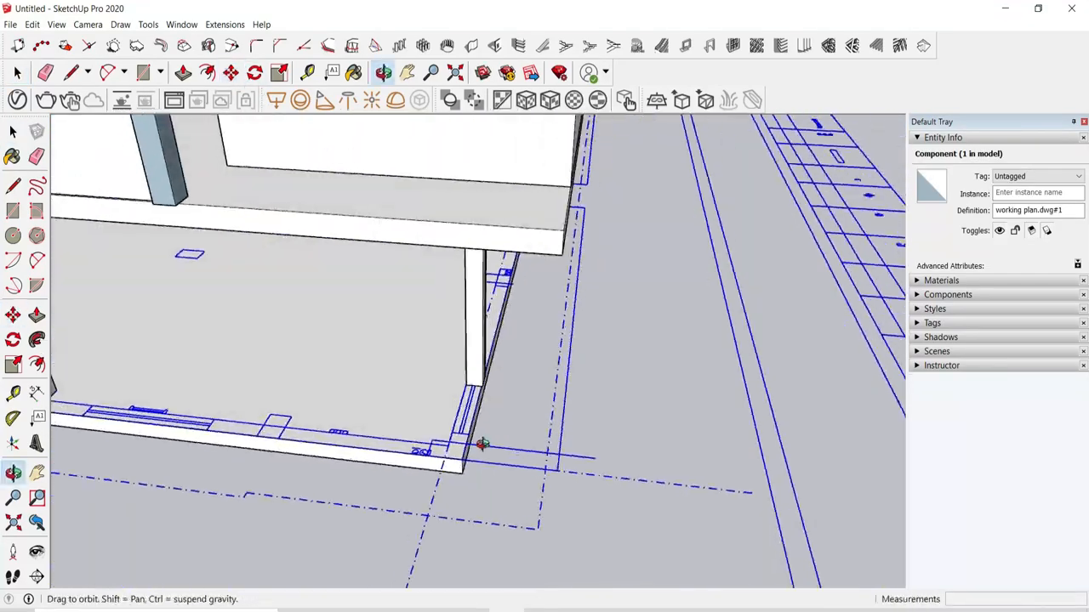
pyautogui.scroll(-3, 542, 408)
pyautogui.press('space')
pyautogui.click(541, 408)
# Step: Open the front columns for editing and place a guide point 11'6" from the slab's outer corner along its front edge
pyautogui.doubleClick(495, 370)
pyautogui.moveTo(501, 365); pyautogui.dragTo(357, 246, button='middle')
pyautogui.scroll(-3, 277, 253)
pyautogui.moveTo(278, 254); pyautogui.dragTo(225, 315, button='middle')
pyautogui.click(184, 74)
pyautogui.scroll(5, 178, 375)
pyautogui.moveTo(223, 361); pyautogui.dragTo(242, 468, button='middle')
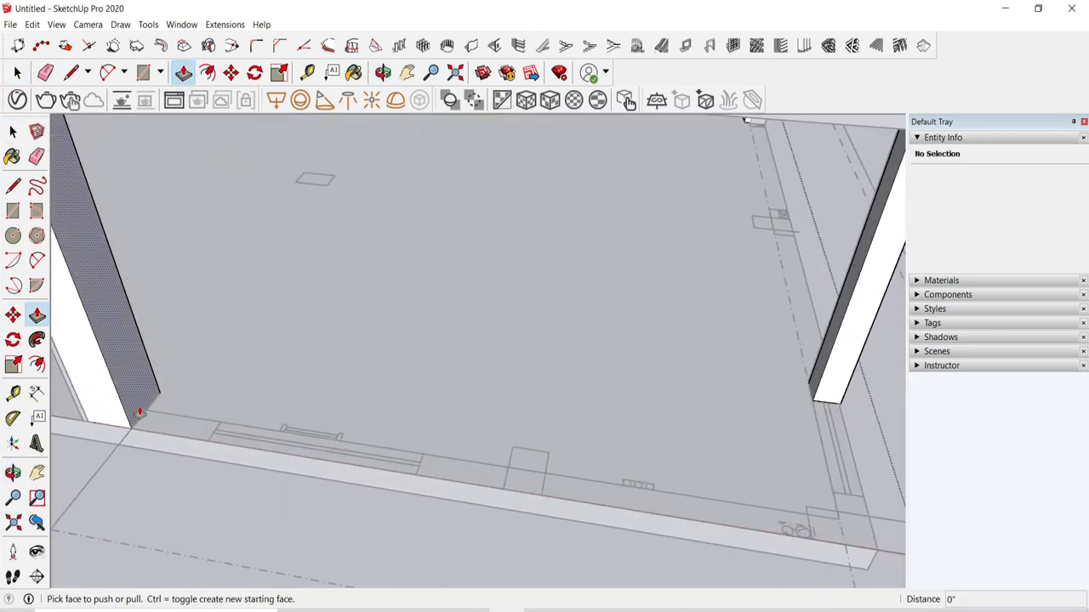
pyautogui.click(308, 75)
pyautogui.scroll(-2, 697, 425)
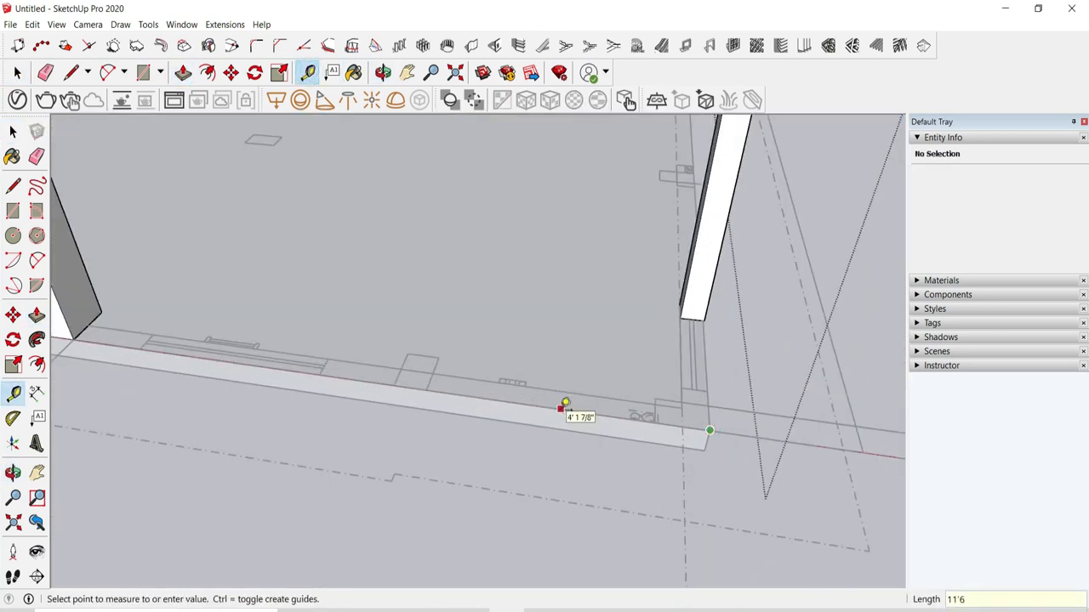
pyautogui.scroll(2, 340, 361)
pyautogui.scroll(-4, 510, 306)
# Step: Select the front intermediate column's geometry and move it by its bottom corner to the guide point on the slab edge
pyautogui.press('p')
pyautogui.scroll(-2, 357, 307)
pyautogui.moveTo(361, 340); pyautogui.dragTo(894, 67, button='middle')
pyautogui.press('space')
pyautogui.click(355, 257)
pyautogui.doubleClick(355, 260)
pyautogui.scroll(3, 425, 129)
pyautogui.moveTo(425, 129); pyautogui.dragTo(432, 197, button='middle')
pyautogui.moveTo(620, 238); pyautogui.dragTo(476, 528, button='middle')
pyautogui.moveTo(476, 476); pyautogui.dragTo(585, 333, button='middle')
pyautogui.moveTo(434, 444); pyautogui.dragTo(437, 451)
pyautogui.moveTo(436, 449); pyautogui.dragTo(136, 401, button='middle')
pyautogui.press('m')
pyautogui.scroll(5, 163, 410)
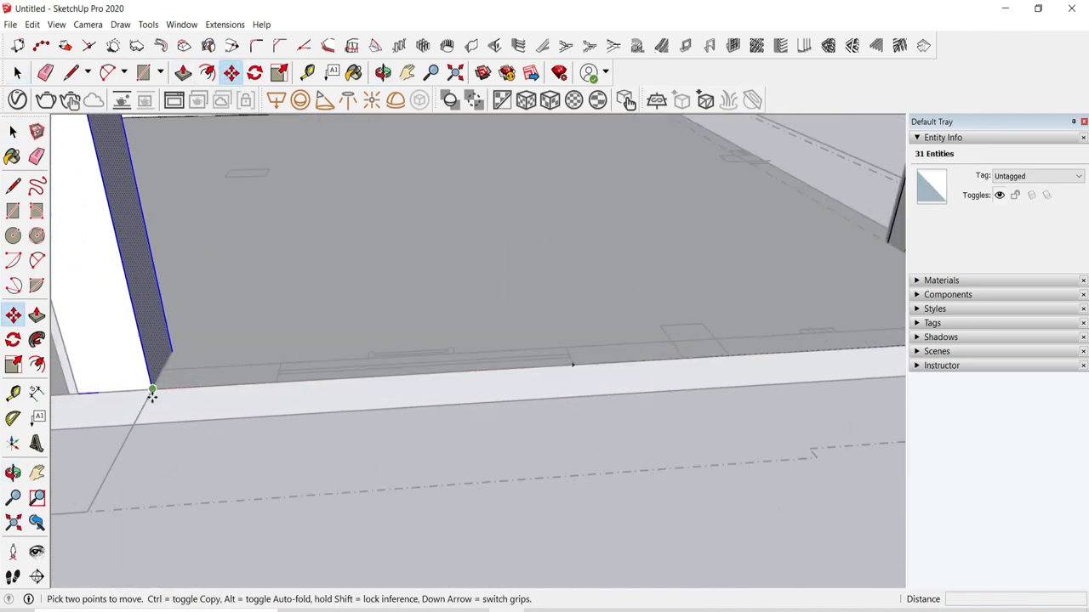
pyautogui.click(152, 391)
pyautogui.click(573, 365)
pyautogui.press('Escape')
pyautogui.press('space')
pyautogui.press('Escape')
# Step: Stretch the front opening's frame by moving its side post across to the relocated column
pyautogui.scroll(-5, 595, 367)
pyautogui.scroll(1, 374, 281)
pyautogui.click(375, 276)
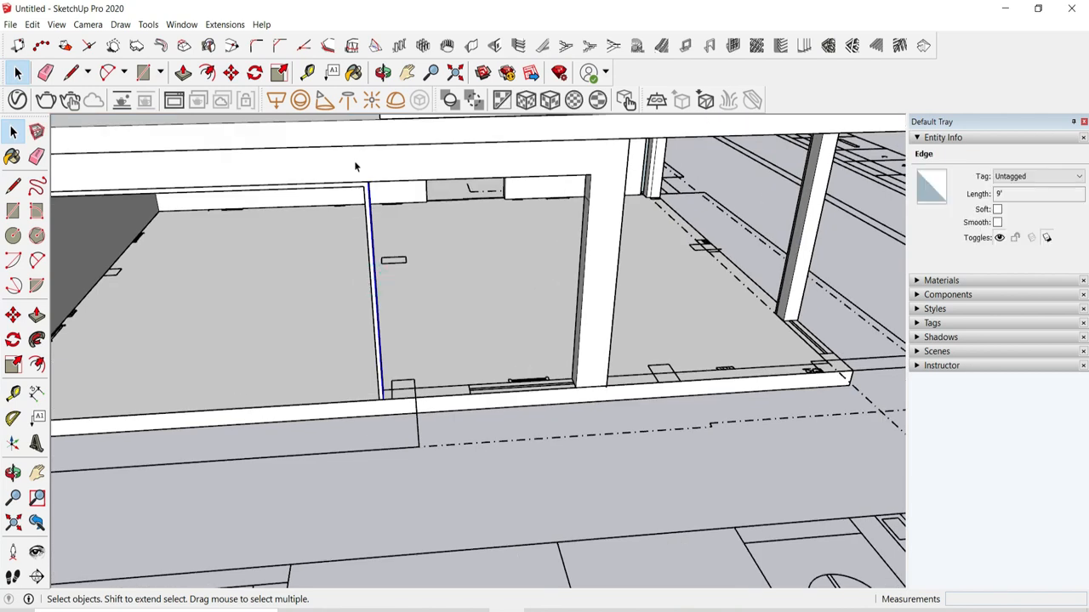
pyautogui.press('m')
pyautogui.scroll(2, 400, 419)
pyautogui.scroll(-5, 665, 409)
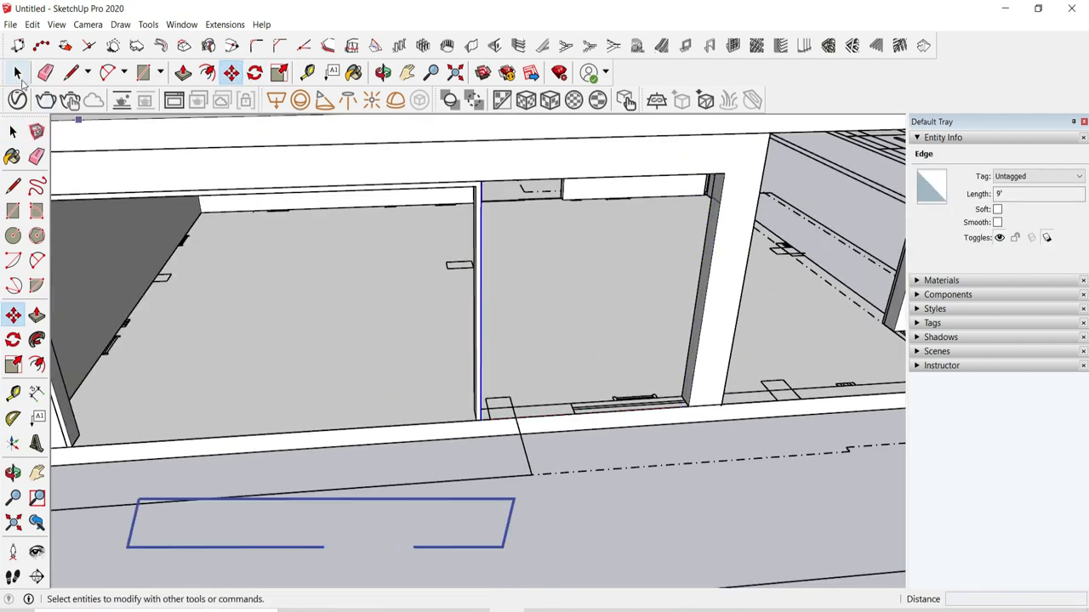
pyautogui.click(18, 72)
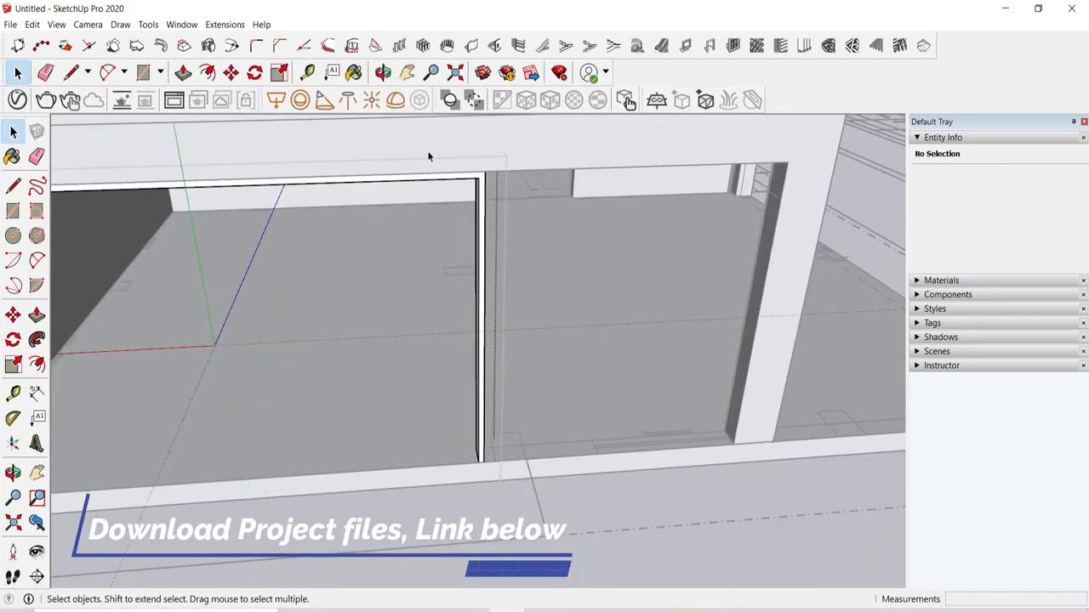
pyautogui.click(231, 74)
pyautogui.scroll(3, 479, 457)
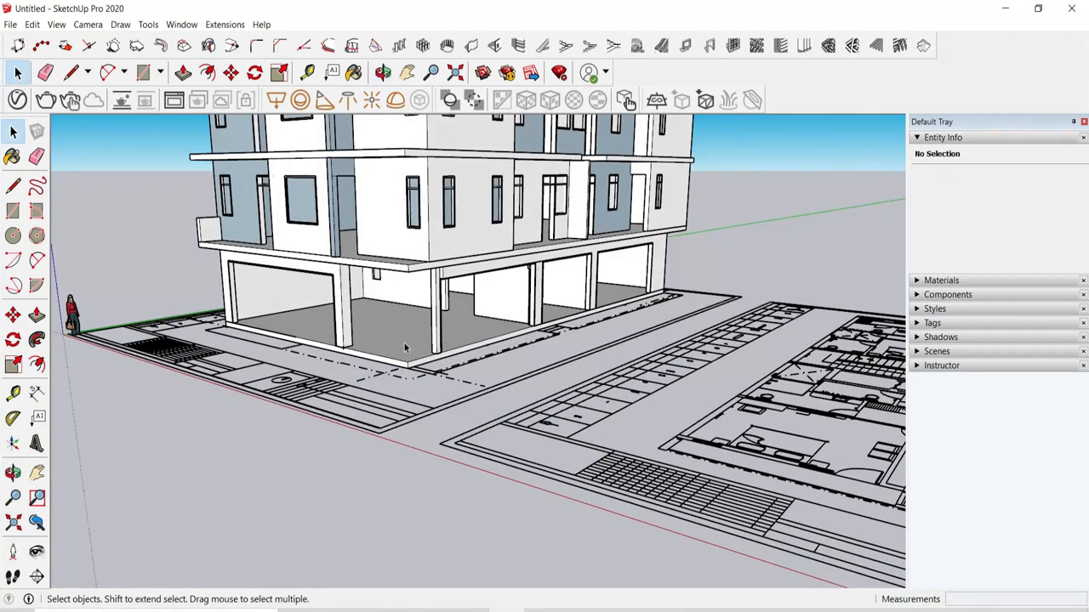
# Step: Examine the ground-floor front corner, its columns and slab edge against the plan from several angles
pyautogui.moveTo(404, 342); pyautogui.dragTo(399, 426, button='middle')
pyautogui.scroll(3, 401, 383)
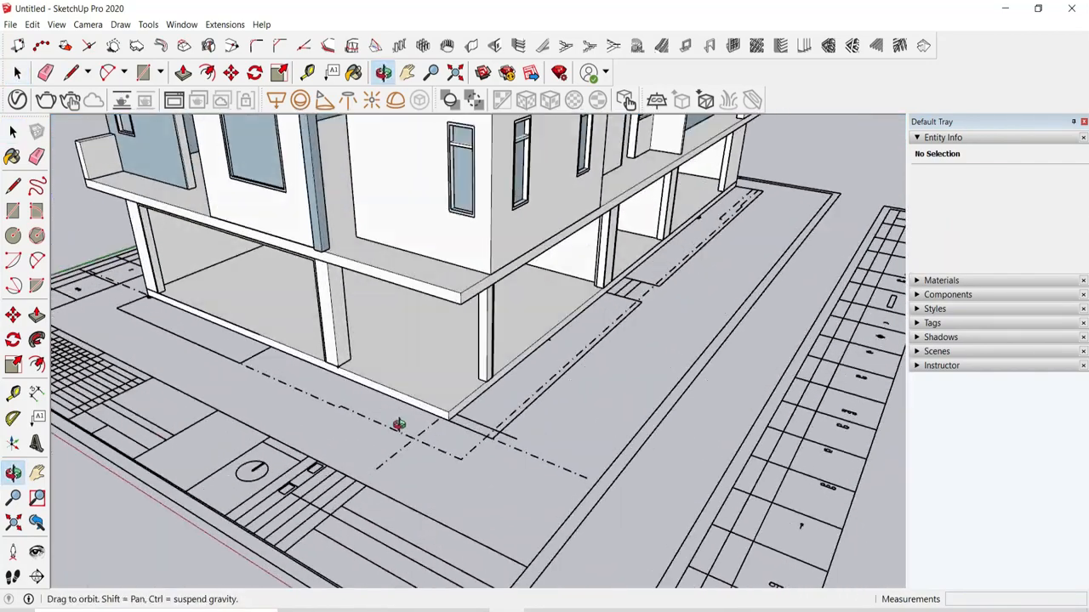
pyautogui.scroll(2, 387, 406)
pyautogui.scroll(1, 333, 377)
pyautogui.scroll(-4, 333, 377)
pyautogui.moveTo(371, 381); pyautogui.dragTo(407, 384, button='middle')
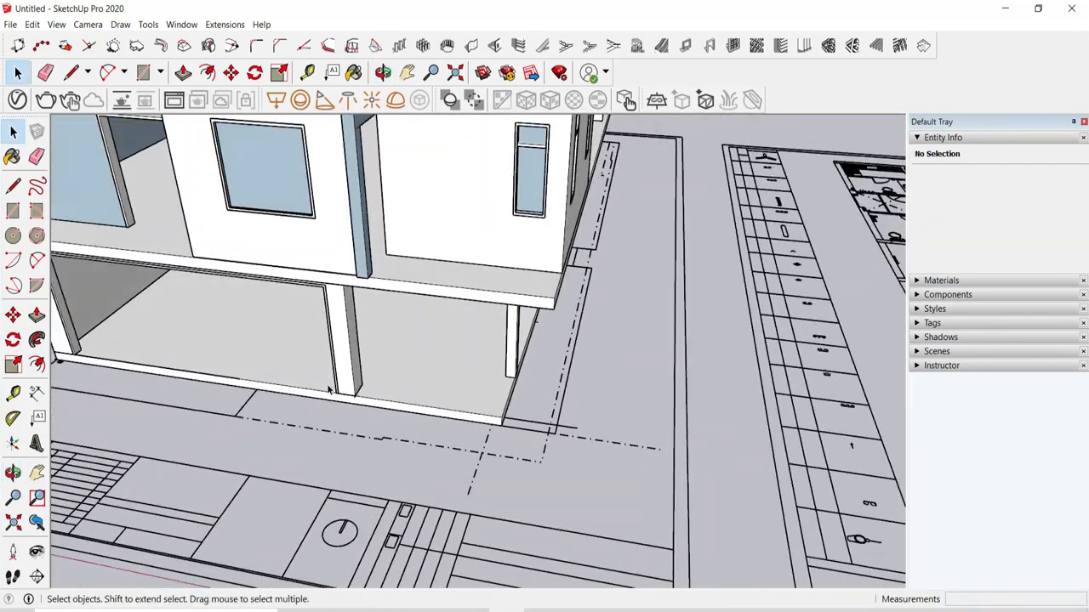
pyautogui.scroll(3, 333, 388)
pyautogui.moveTo(332, 389); pyautogui.dragTo(368, 391, button='middle')
pyautogui.scroll(-3, 260, 361)
pyautogui.scroll(2, 258, 398)
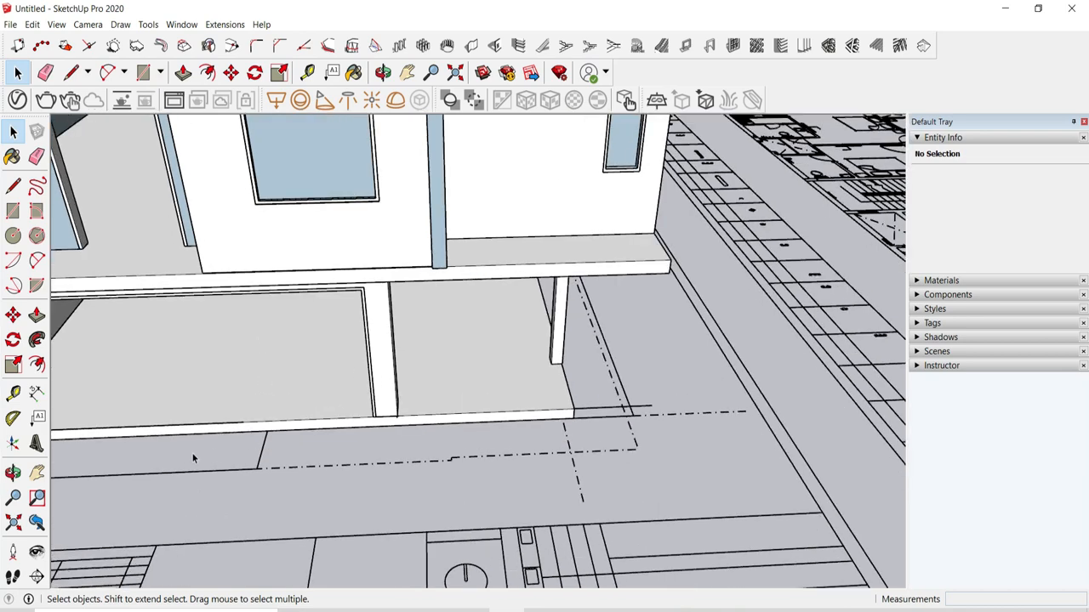
pyautogui.scroll(1, 193, 458)
pyautogui.press('Delete')
pyautogui.scroll(-2, 332, 400)
pyautogui.moveTo(333, 402); pyautogui.dragTo(355, 410, button='middle')
pyautogui.scroll(-2, 371, 418)
pyautogui.scroll(1, 306, 341)
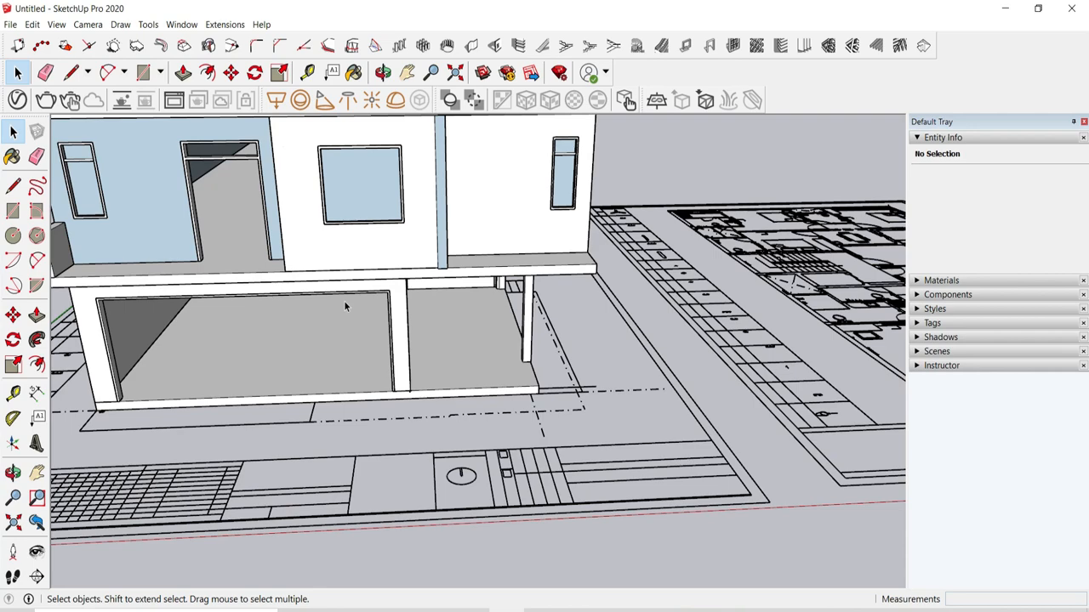
pyautogui.moveTo(357, 480); pyautogui.dragTo(295, 494, button='middle')
pyautogui.scroll(3, 297, 485)
pyautogui.moveTo(340, 387); pyautogui.dragTo(306, 278, button='middle')
pyautogui.scroll(-4, 306, 277)
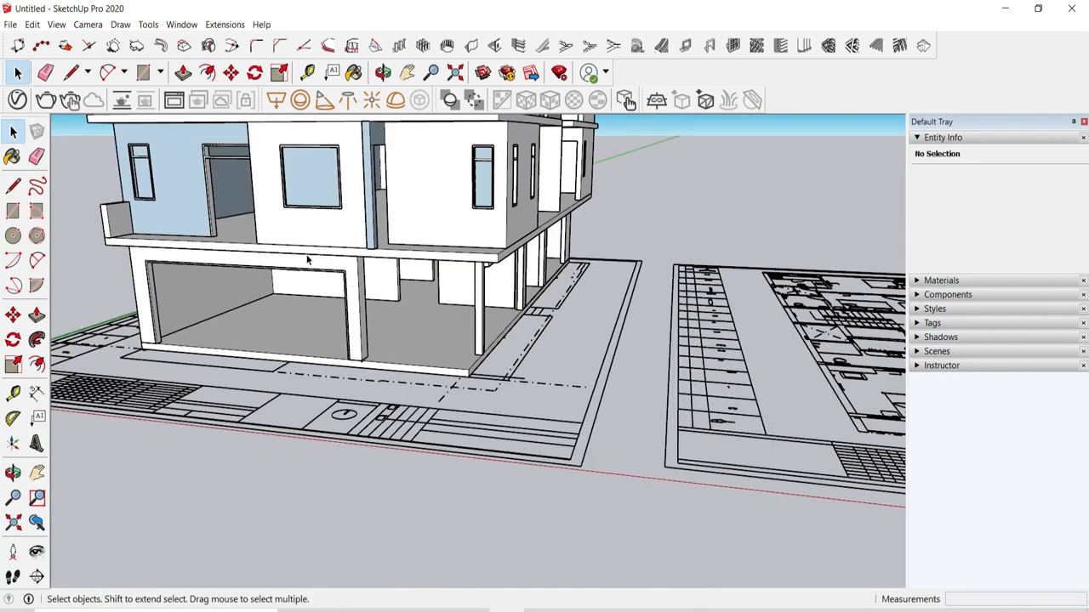
pyautogui.scroll(4, 397, 338)
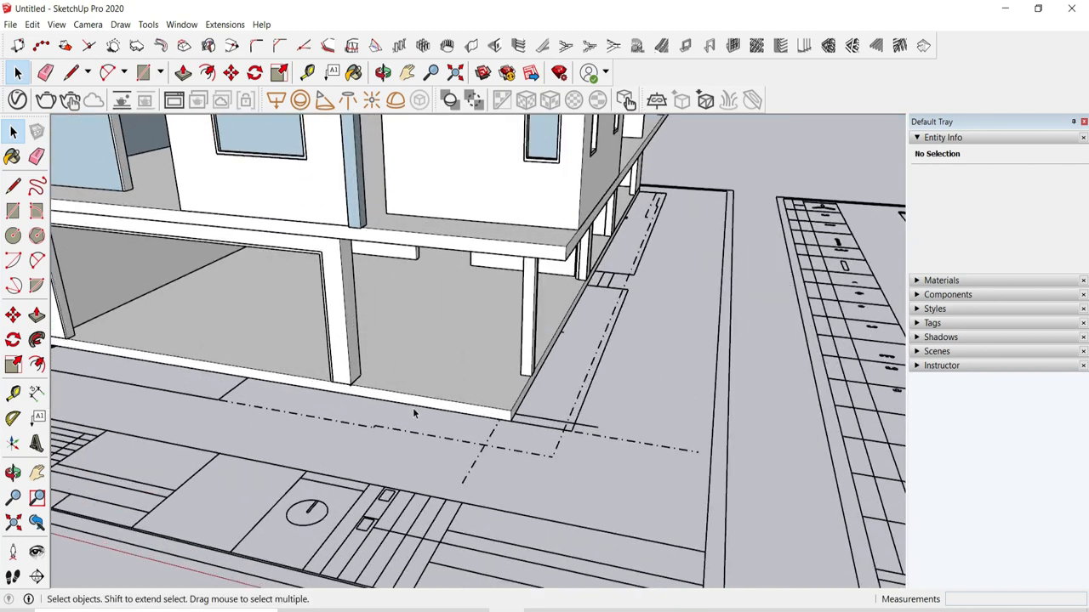
pyautogui.moveTo(521, 372); pyautogui.dragTo(494, 435, button='middle')
pyautogui.scroll(3, 494, 434)
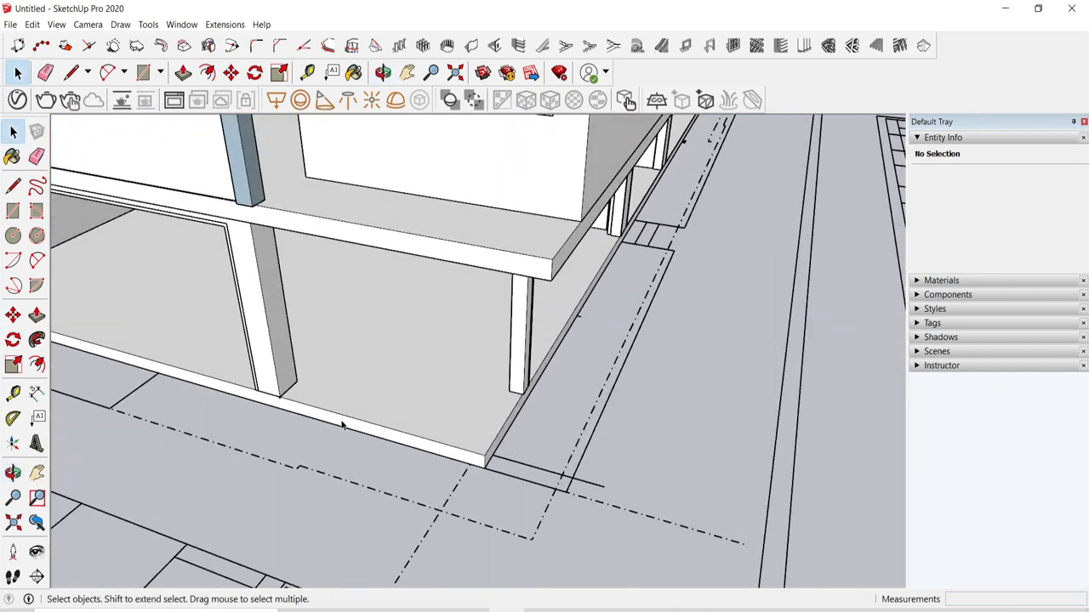
pyautogui.scroll(3, 531, 472)
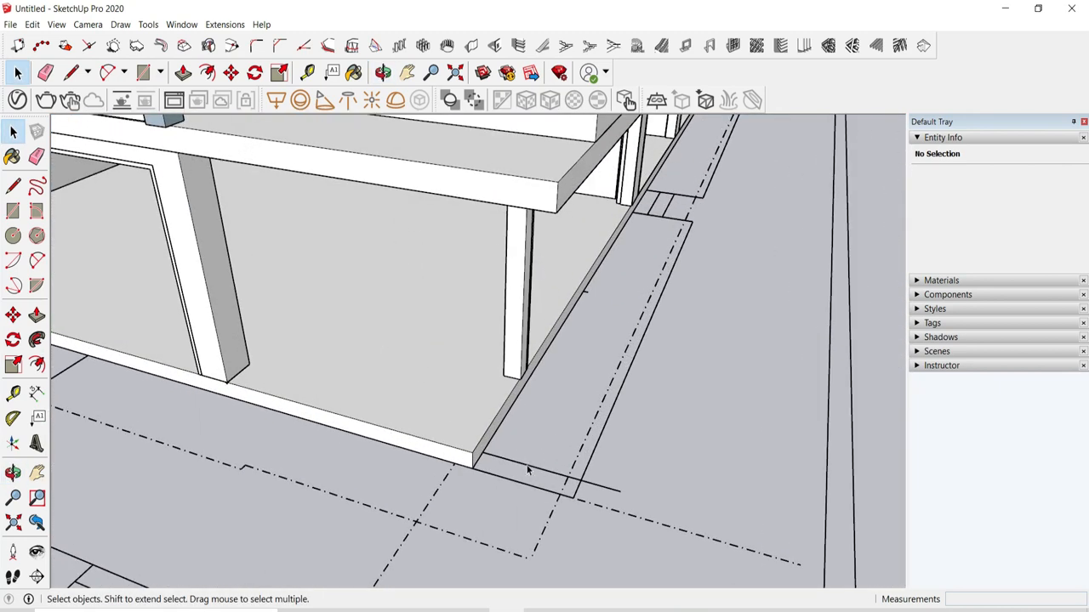
# Step: Raise the working plan drawing from the slab's bottom corner onto the slab's top face
pyautogui.click(232, 73)
pyautogui.scroll(2, 440, 453)
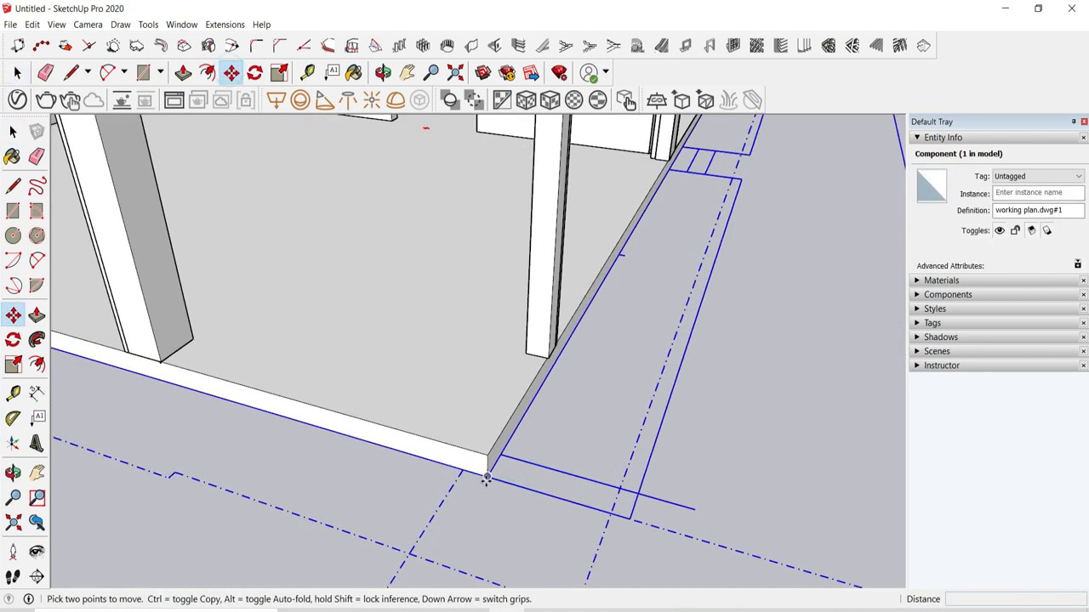
pyautogui.click(486, 479)
pyautogui.click(365, 359)
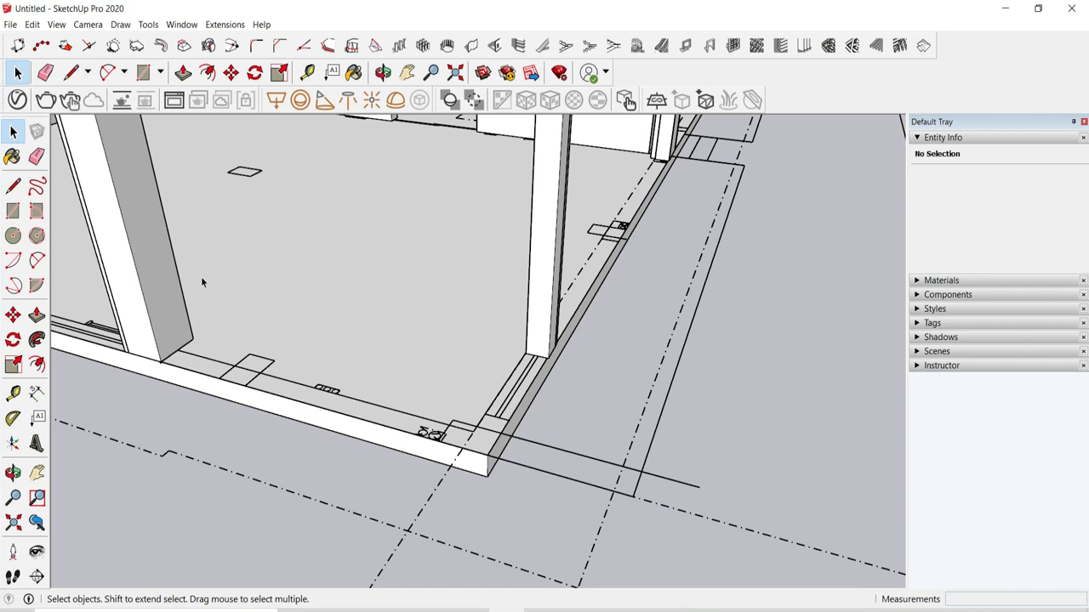
# Step: Draw rectangular strips on the slab's corner edges, about 5' 1" by 9" along the side and 10' 9" by 9" along the front
pyautogui.press('r')
pyautogui.scroll(5, 552, 369)
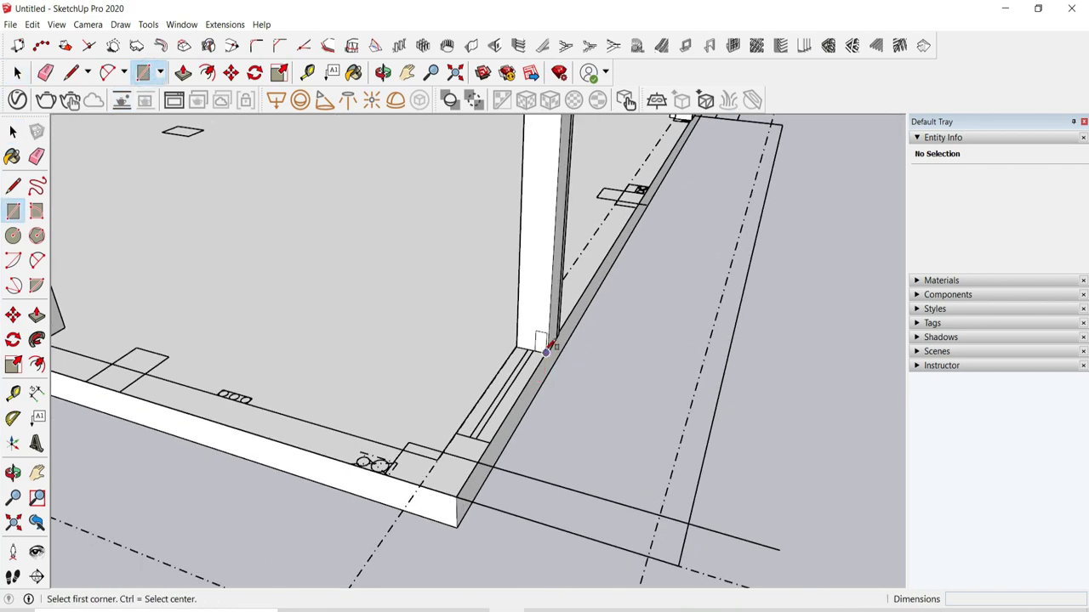
pyautogui.click(564, 334)
pyautogui.click(414, 490)
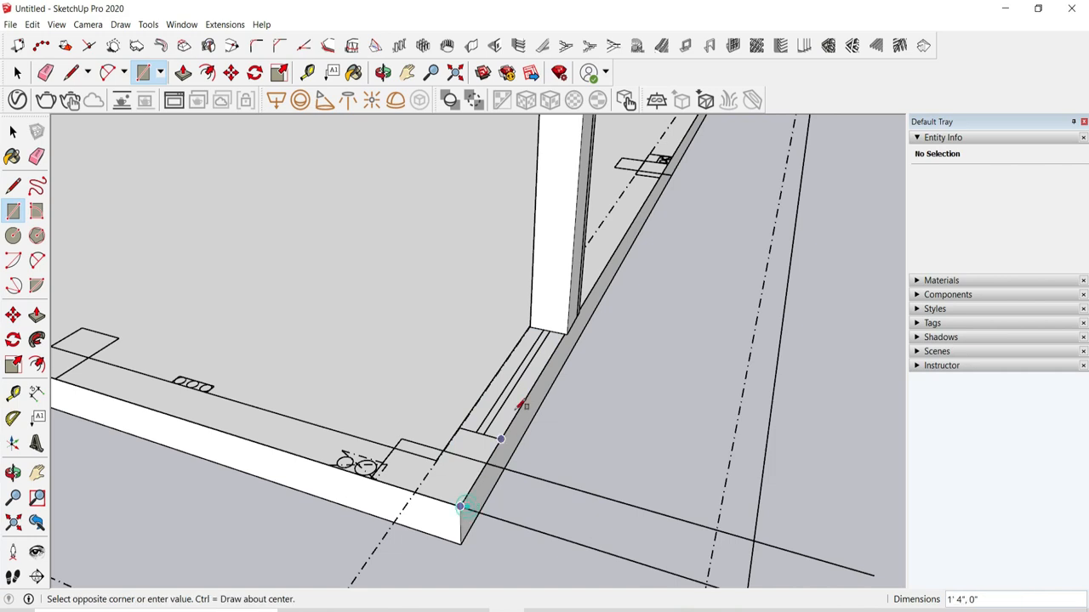
pyautogui.scroll(1, 523, 405)
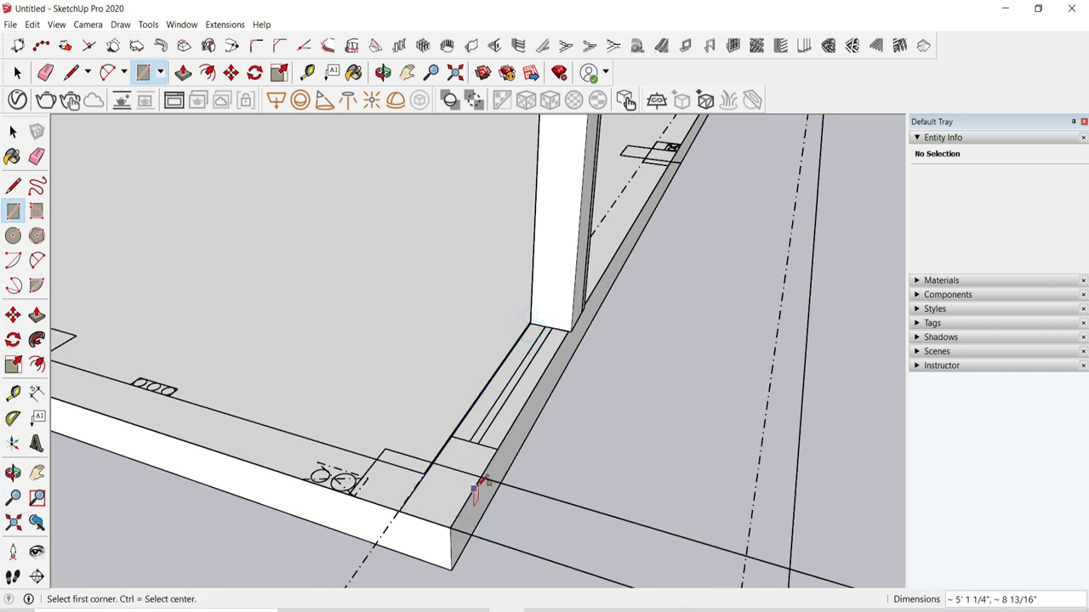
pyautogui.click(568, 331)
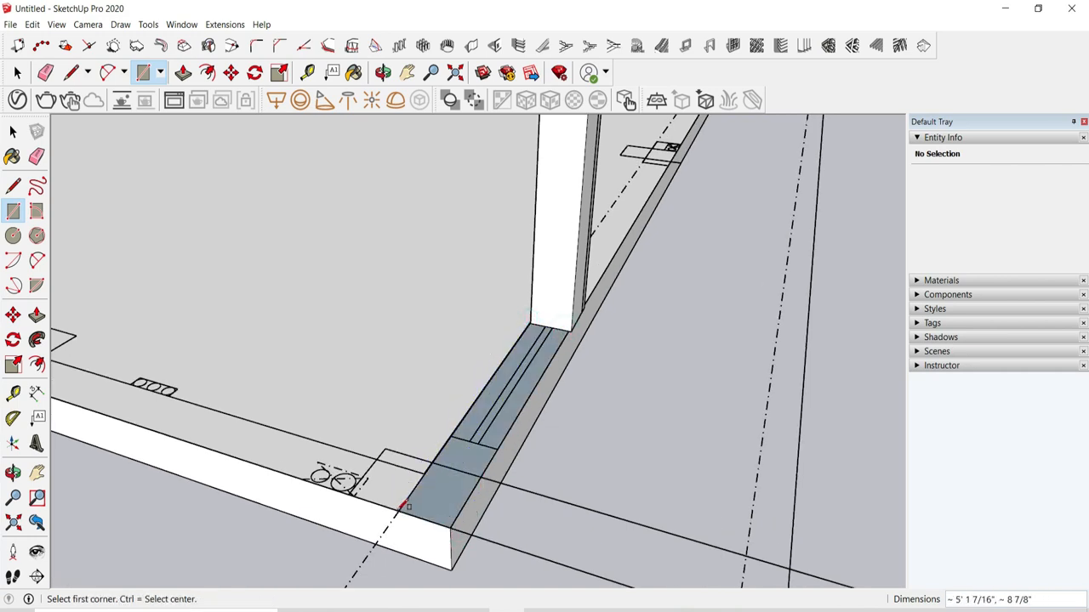
pyautogui.scroll(-2, 327, 430)
pyautogui.click(129, 369)
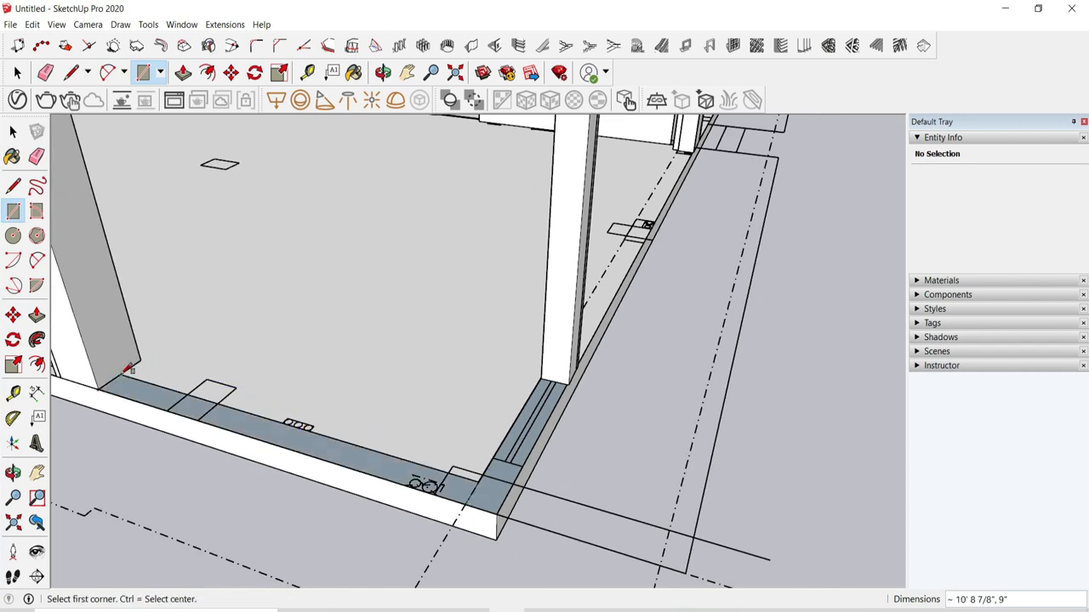
pyautogui.click(184, 72)
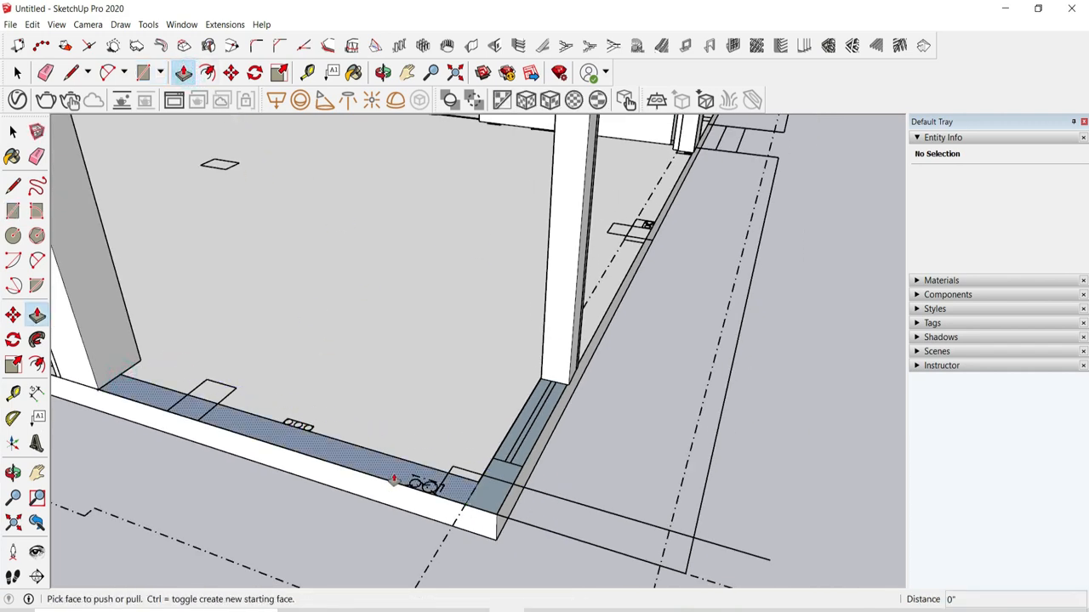
pyautogui.click(395, 481)
pyautogui.scroll(-4, 437, 392)
pyautogui.moveTo(463, 276); pyautogui.dragTo(449, 207, button='middle')
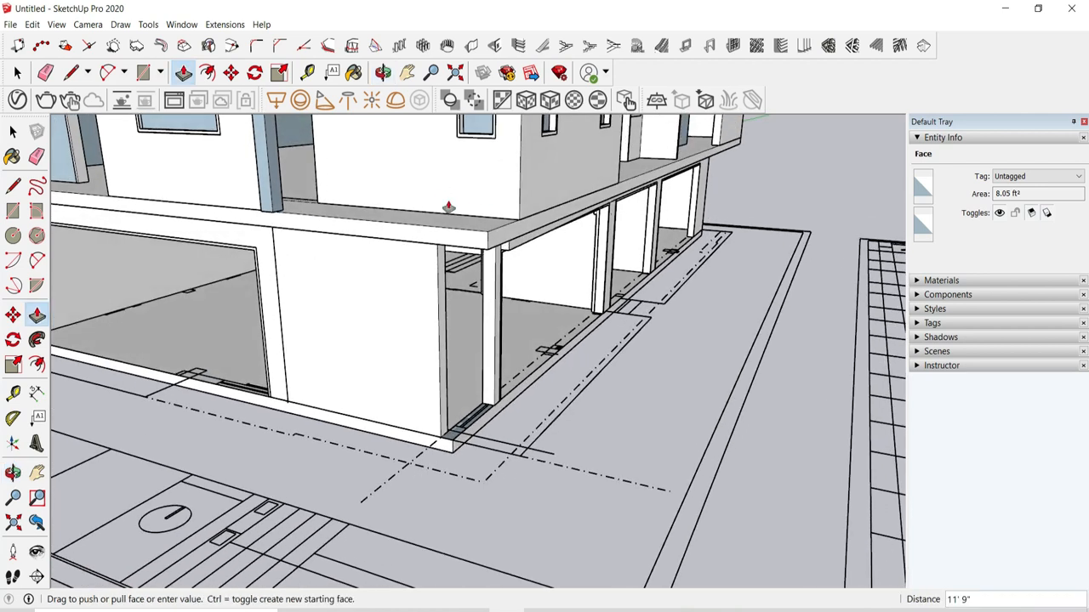
pyautogui.press('Escape')
pyautogui.press('e')
pyautogui.press('space')
# Step: Open the slab for editing and split its front and side edge faces with 9" vertical lines at the two columns
pyautogui.scroll(2, 394, 355)
pyautogui.moveTo(394, 355); pyautogui.dragTo(232, 391, button='middle')
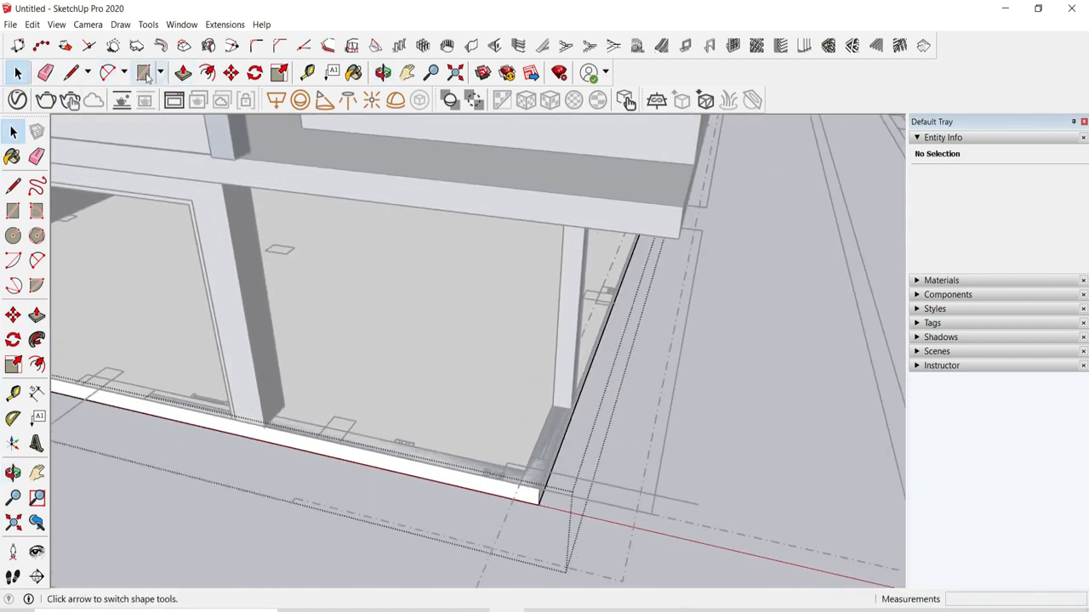
pyautogui.scroll(3, 232, 393)
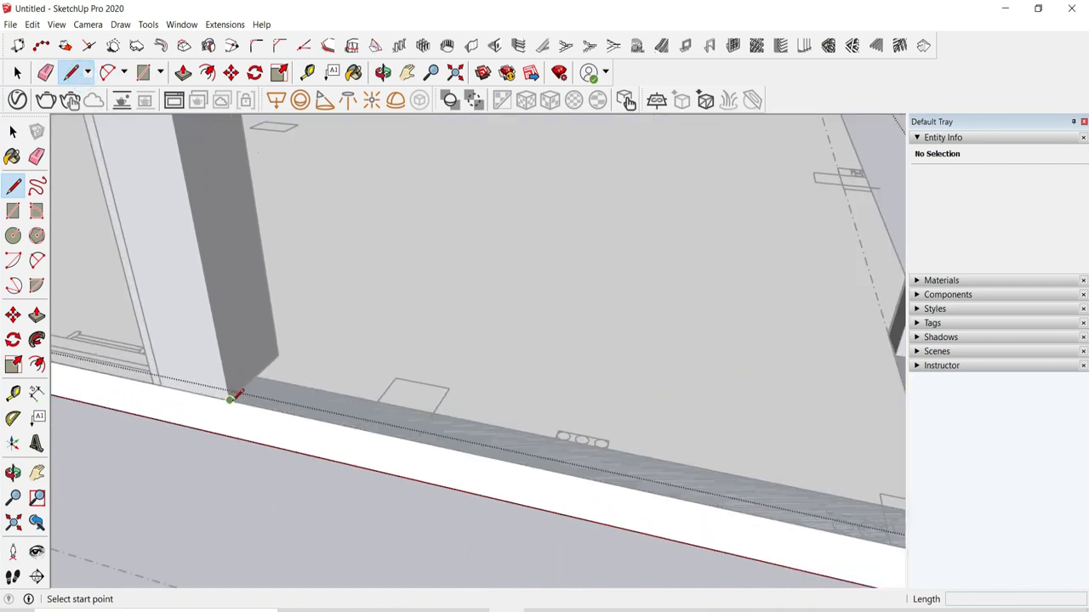
pyautogui.press('Escape')
pyautogui.moveTo(226, 440); pyautogui.dragTo(601, 428, button='middle')
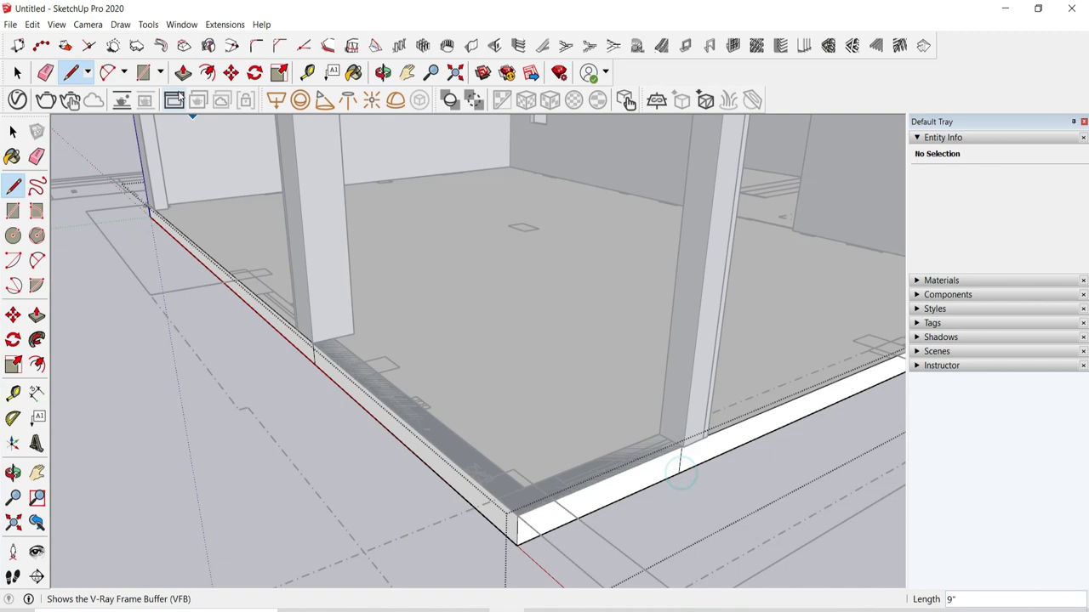
# Step: Push the slab's split front edge face in 9" and the side edge face in about 8 7/8" to recess the corner
pyautogui.click(183, 75)
pyautogui.scroll(1, 353, 333)
pyautogui.click(354, 396)
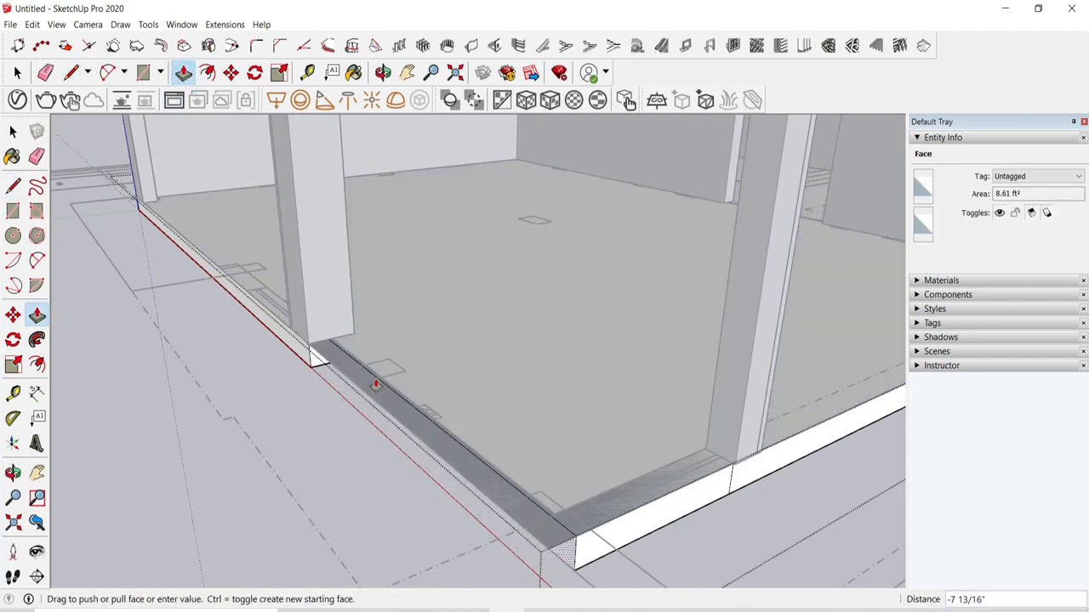
pyautogui.click(336, 344)
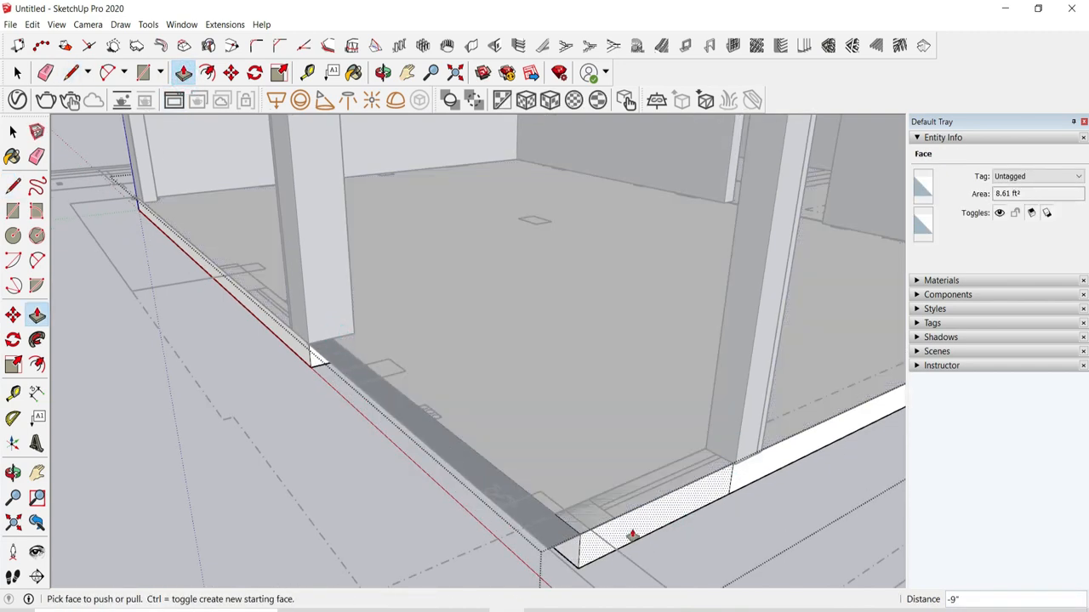
pyautogui.click(632, 535)
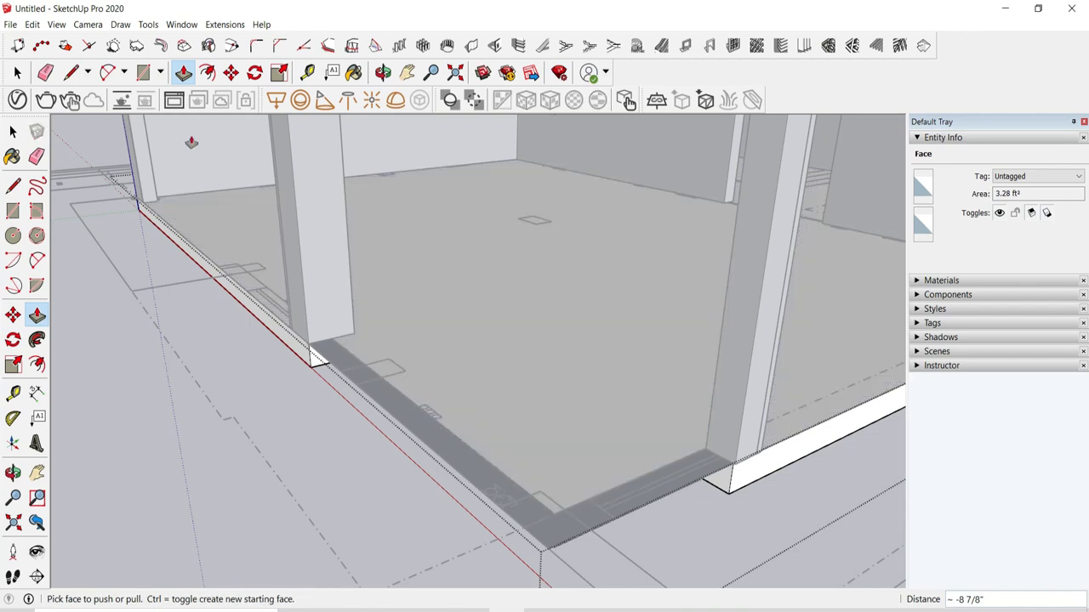
pyautogui.click(16, 72)
pyautogui.click(76, 330)
pyautogui.moveTo(466, 443); pyautogui.dragTo(488, 452, button='middle')
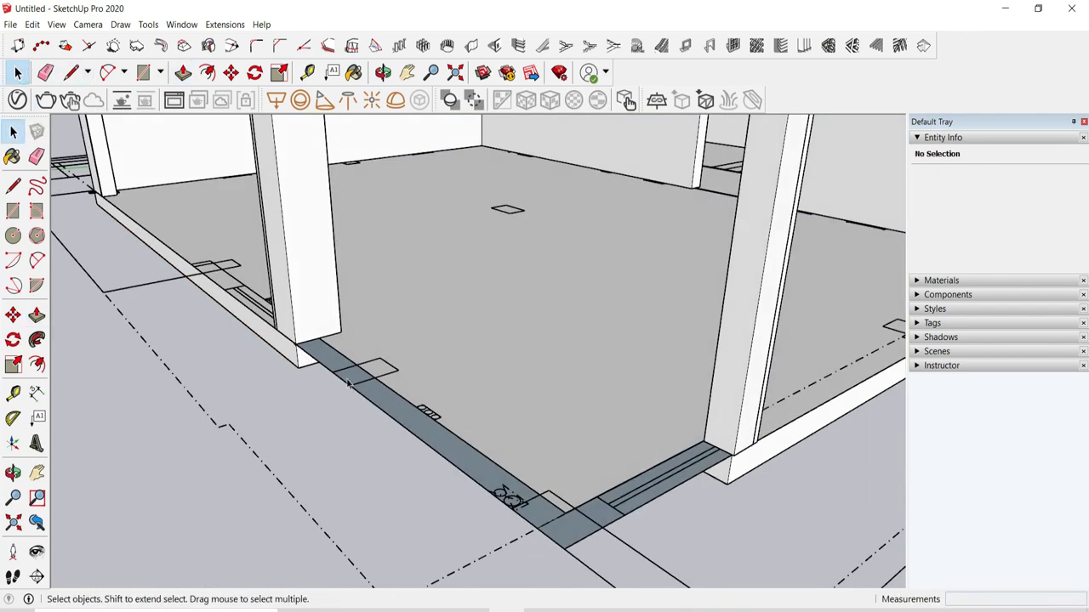
# Step: Open the ground-floor slab for editing and extend its underside downward by 1' 3"
pyautogui.click(184, 72)
pyautogui.moveTo(430, 353); pyautogui.dragTo(487, 374, button='middle')
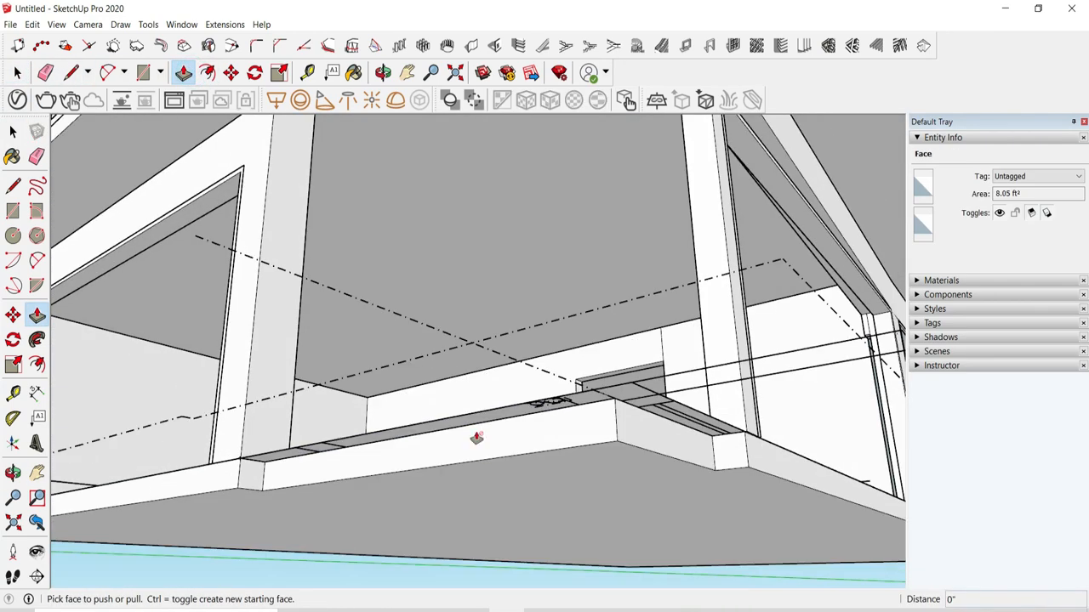
pyautogui.scroll(-2, 193, 259)
pyautogui.click(19, 74)
pyautogui.scroll(-4, 457, 310)
pyautogui.moveTo(456, 310); pyautogui.dragTo(479, 411, button='middle')
pyautogui.scroll(3, 488, 388)
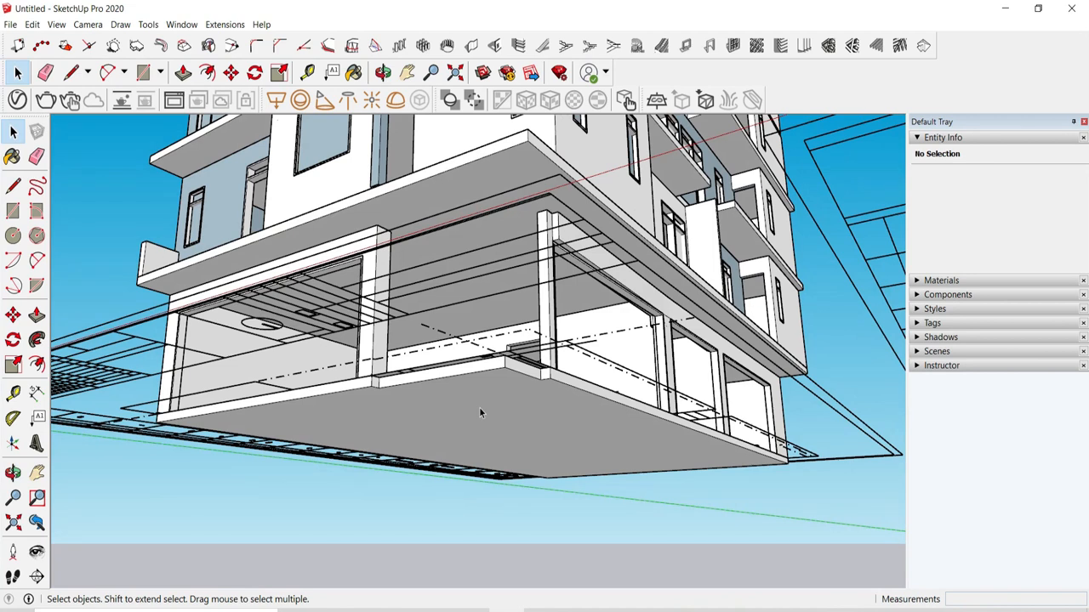
pyautogui.scroll(3, 475, 404)
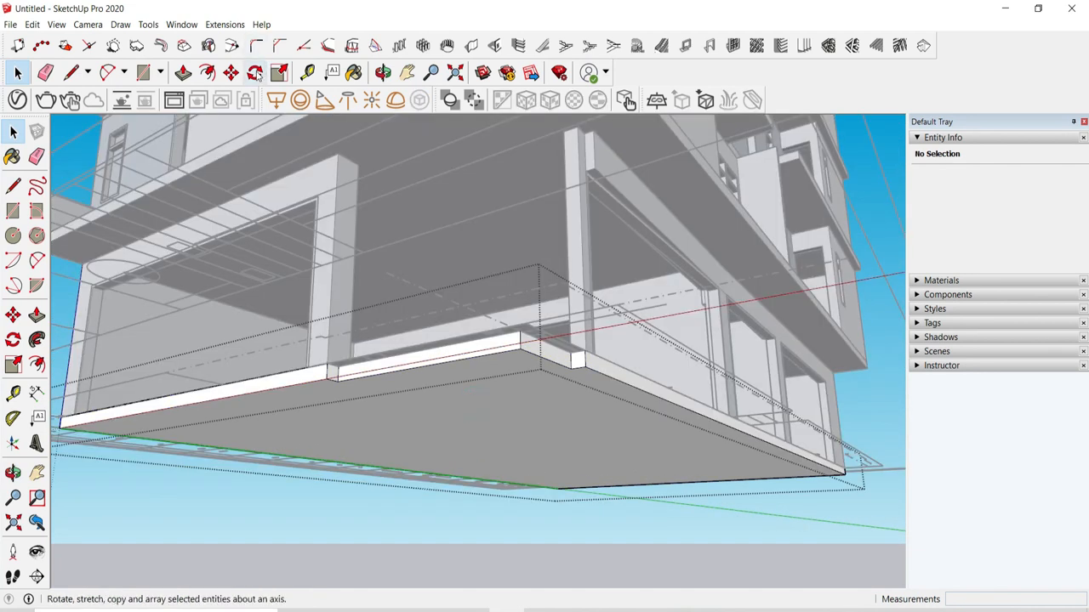
pyautogui.click(184, 73)
pyautogui.click(479, 409)
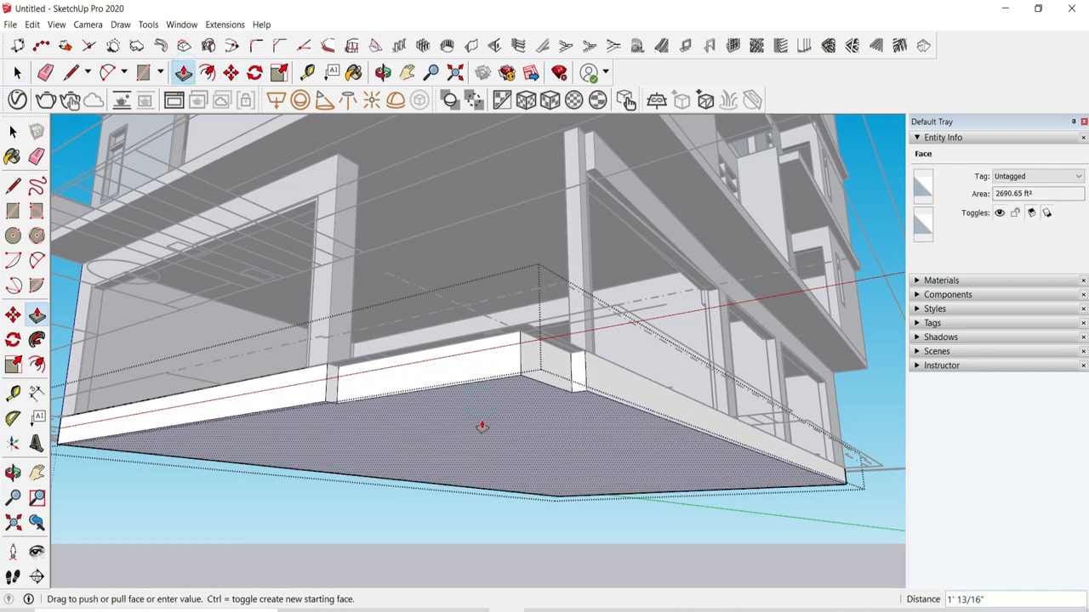
pyautogui.write("1' 3")
pyautogui.press('Return')
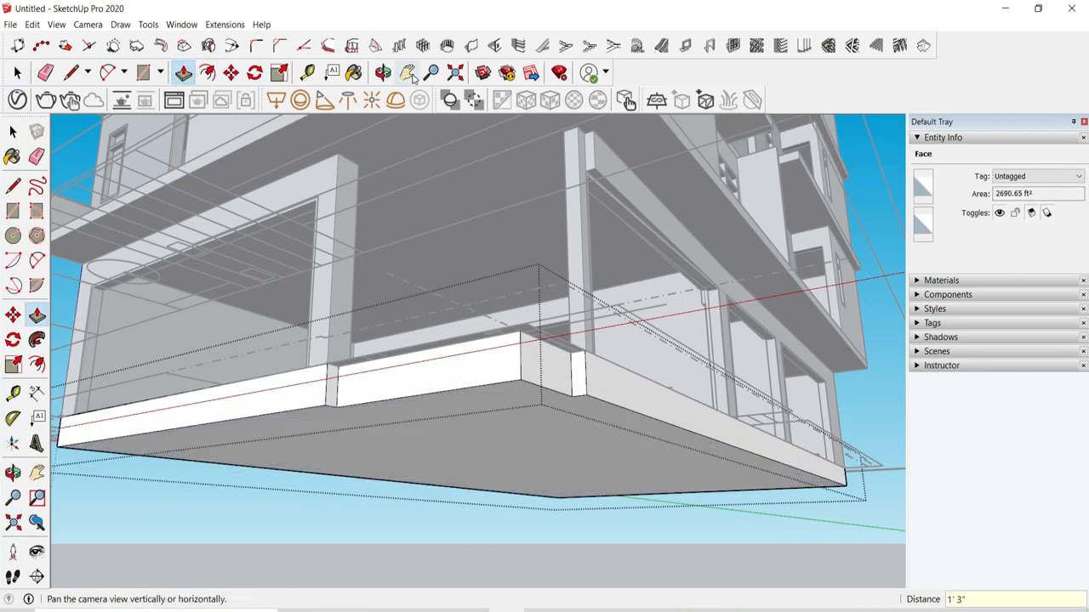
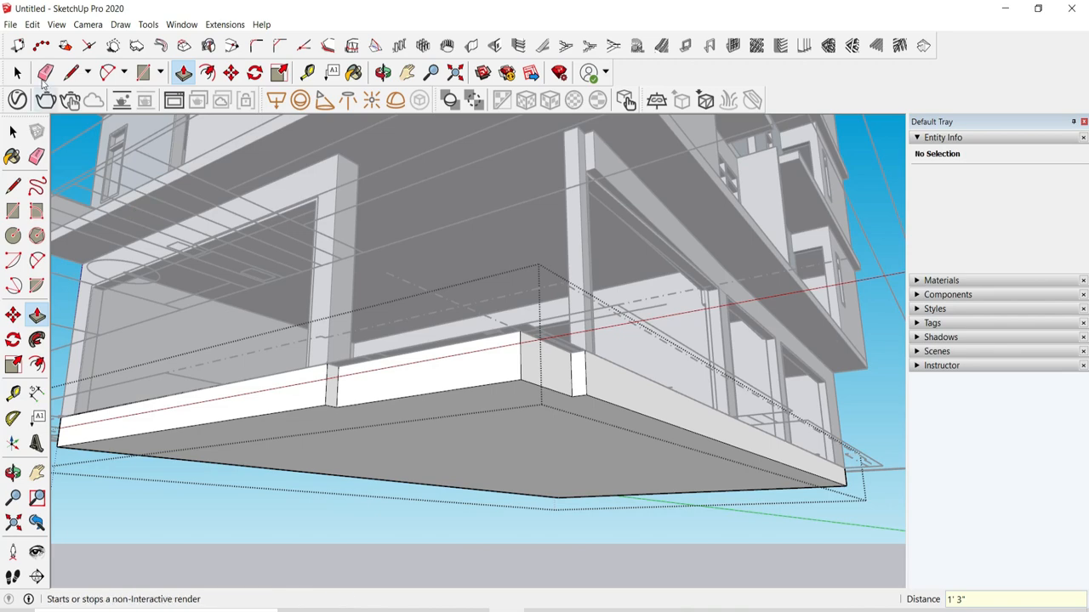
# Step: Move the two rectangular corner strips straight down from the slab's top face to its bottom edge in the recess
pyautogui.click(17, 73)
pyautogui.moveTo(874, 335); pyautogui.dragTo(634, 435, button='middle')
pyautogui.scroll(-5, 615, 451)
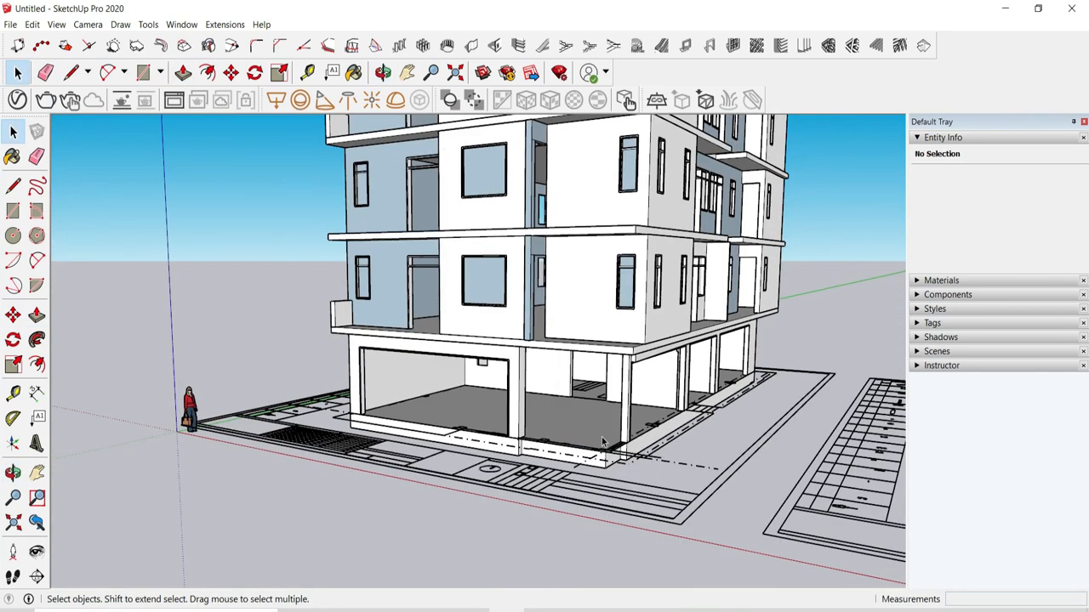
pyautogui.scroll(9, 615, 463)
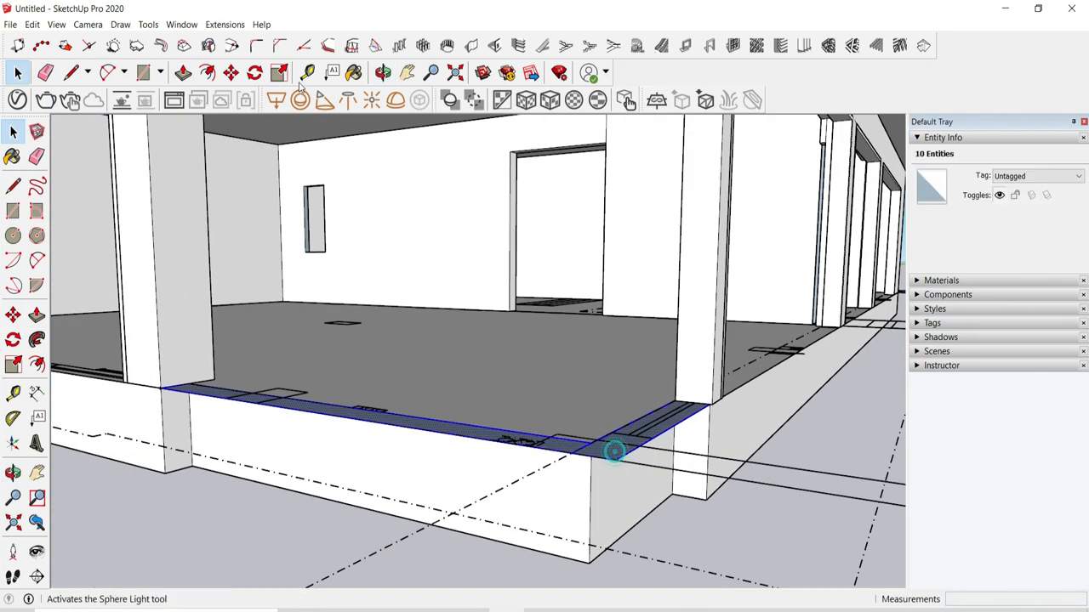
pyautogui.click(232, 73)
pyautogui.scroll(2, 661, 418)
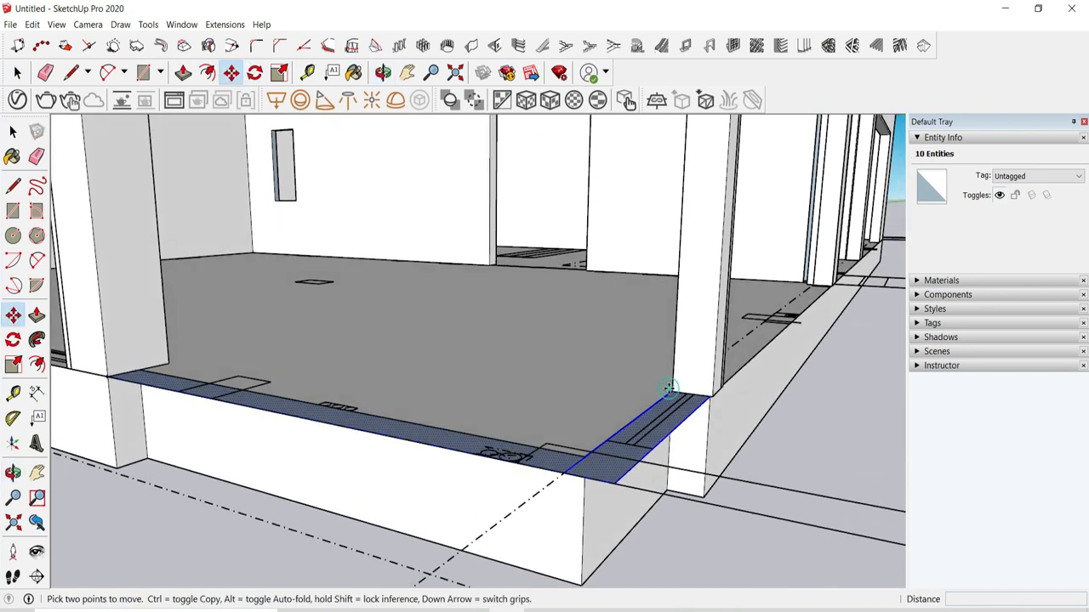
pyautogui.click(669, 388)
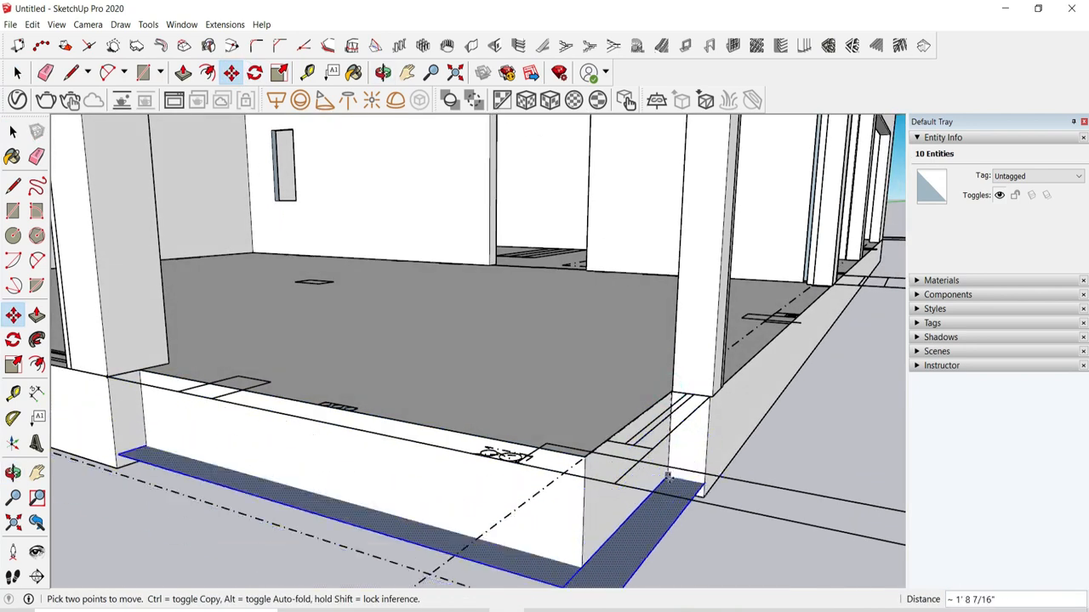
# Step: Extrude the side and front strips up 13' to the underside of the upper slab, forming corner walls
pyautogui.click(185, 73)
pyautogui.click(651, 558)
pyautogui.scroll(-5, 643, 459)
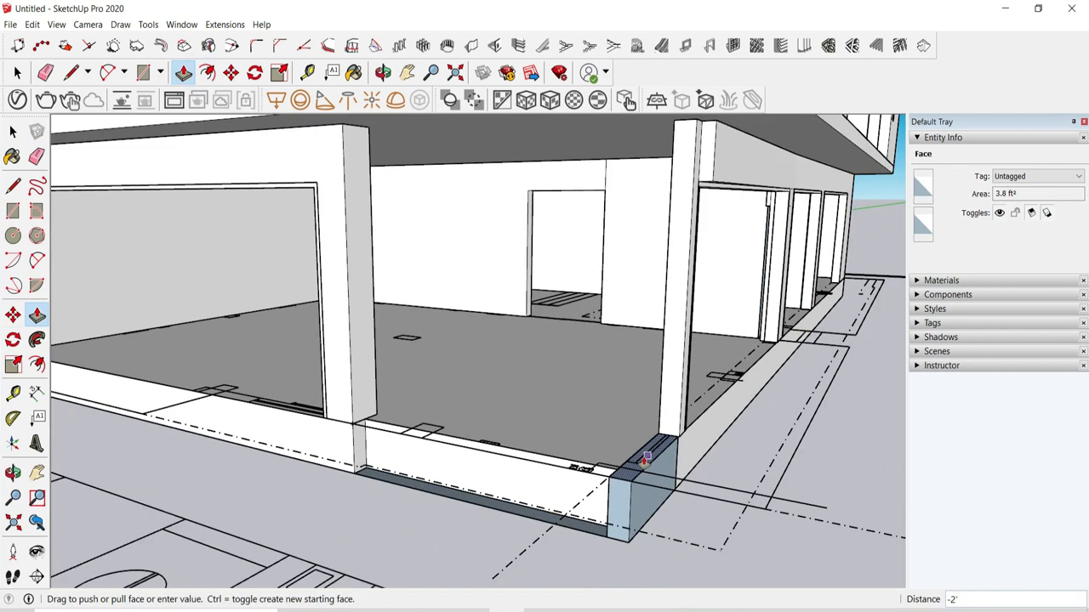
pyautogui.scroll(2, 633, 328)
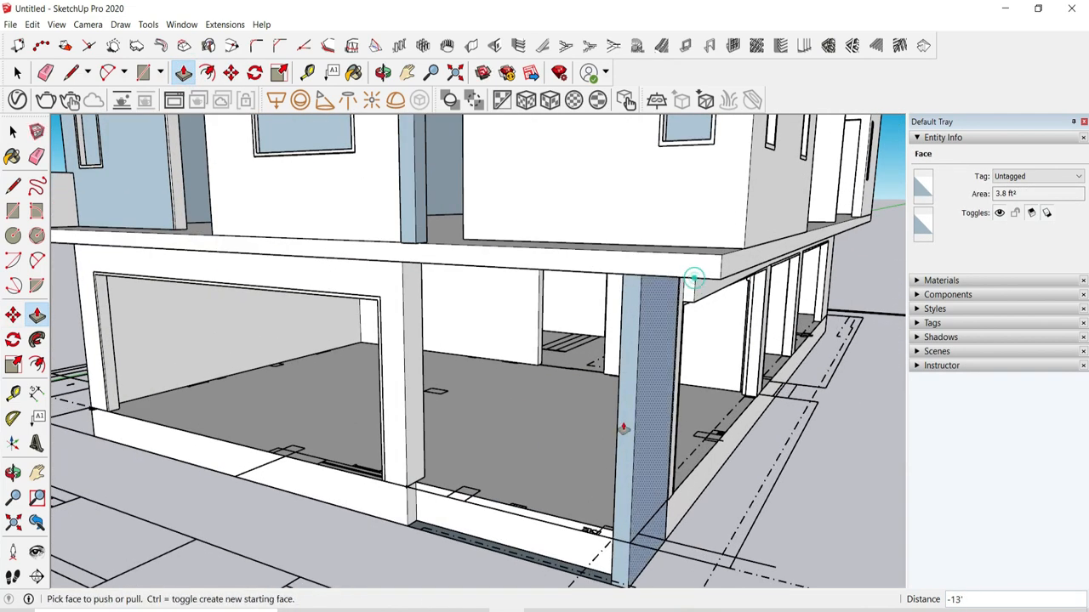
pyautogui.click(586, 576)
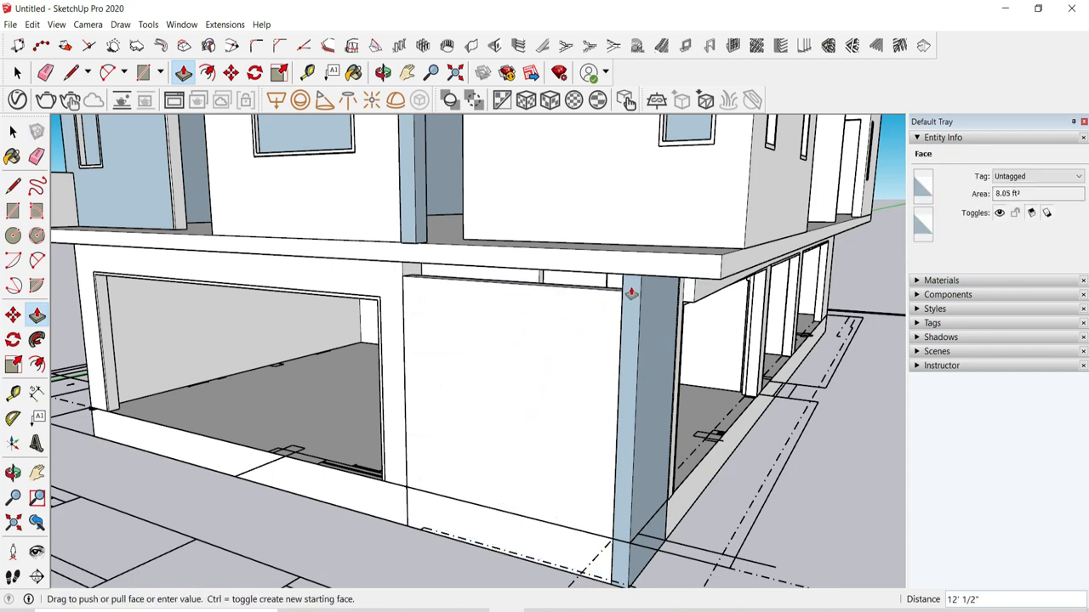
pyautogui.click(623, 275)
# Step: Erase the vertical seam between the two corner walls on the front face
pyautogui.press('e')
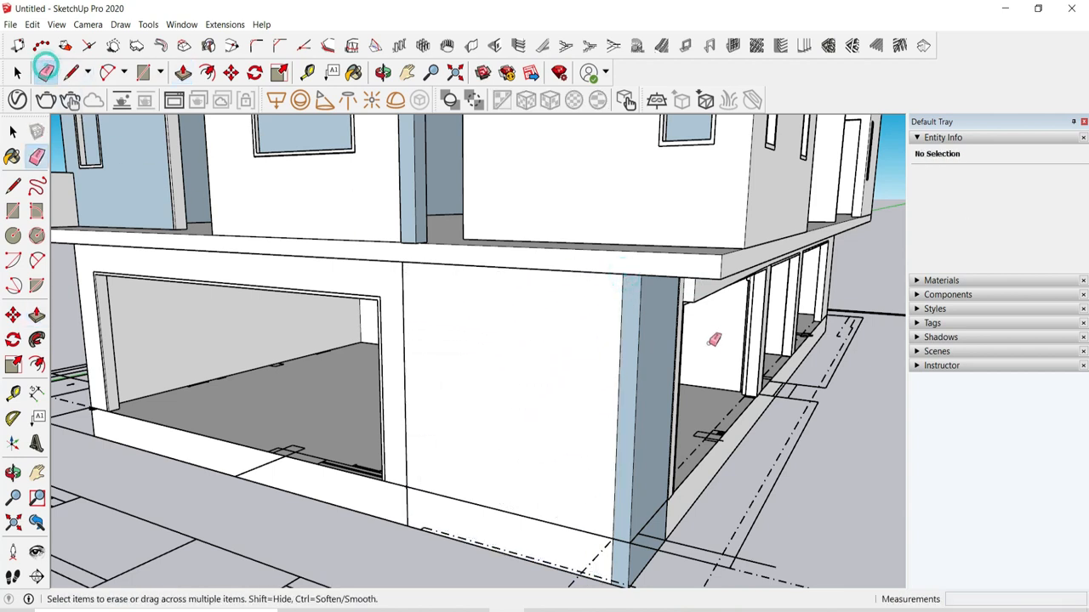
pyautogui.scroll(2, 582, 308)
pyautogui.click(580, 314)
pyautogui.scroll(-2, 609, 207)
pyautogui.moveTo(609, 209)
pyautogui.mouseDown(button='middle')
pyautogui.moveTo(583, 306)
pyautogui.moveTo(489, 382)
pyautogui.mouseUp(button='middle')
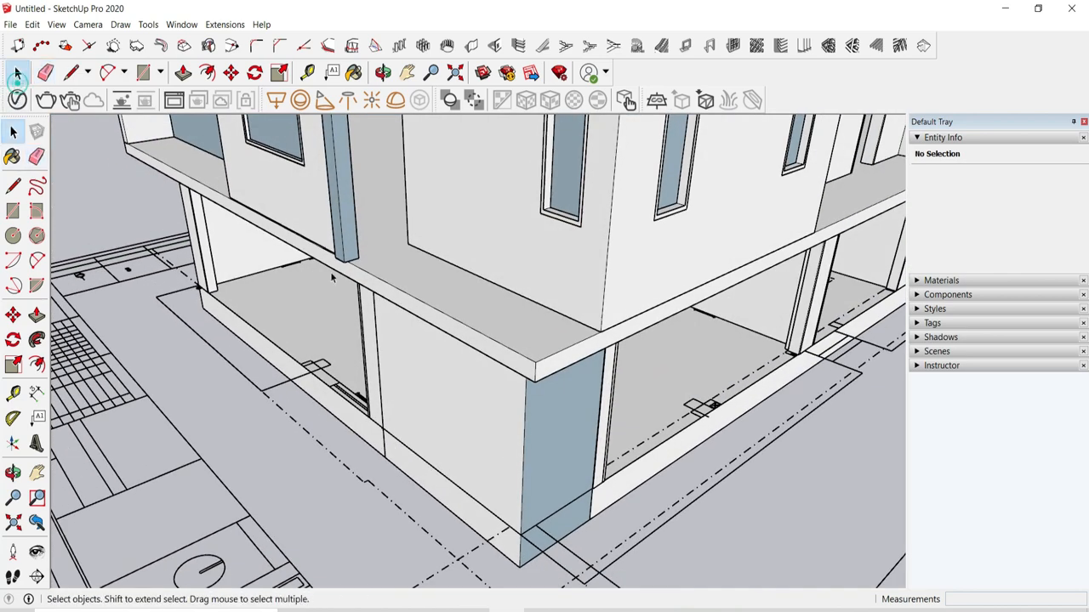
# Step: Raise the building, without the working plan drawing, so that its bottom front corner rests on the plan
pyautogui.scroll(-3, 332, 276)
pyautogui.scroll(4, 623, 406)
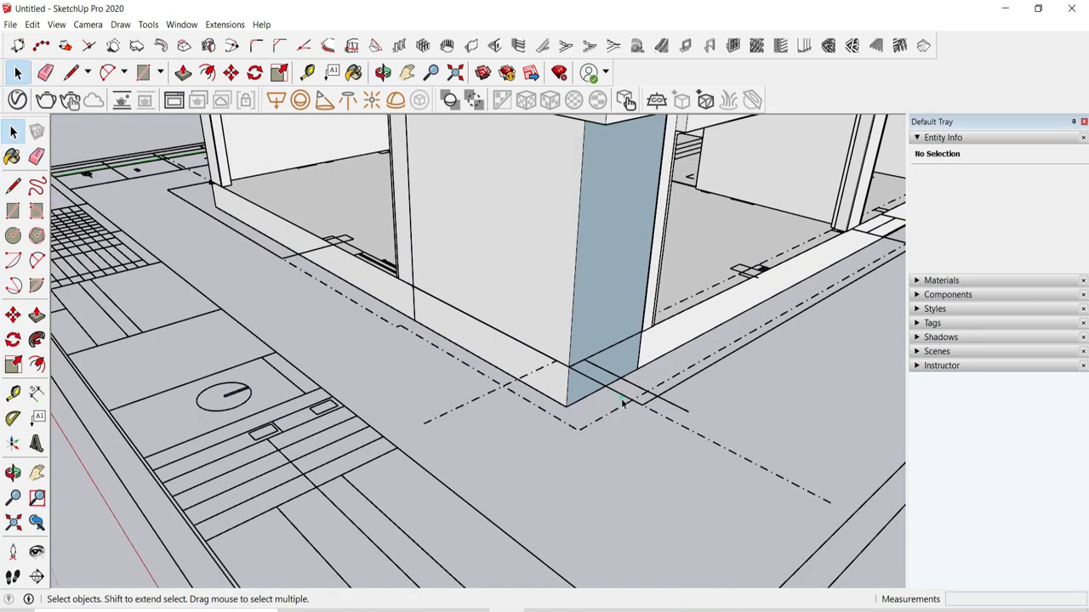
pyautogui.click(621, 398)
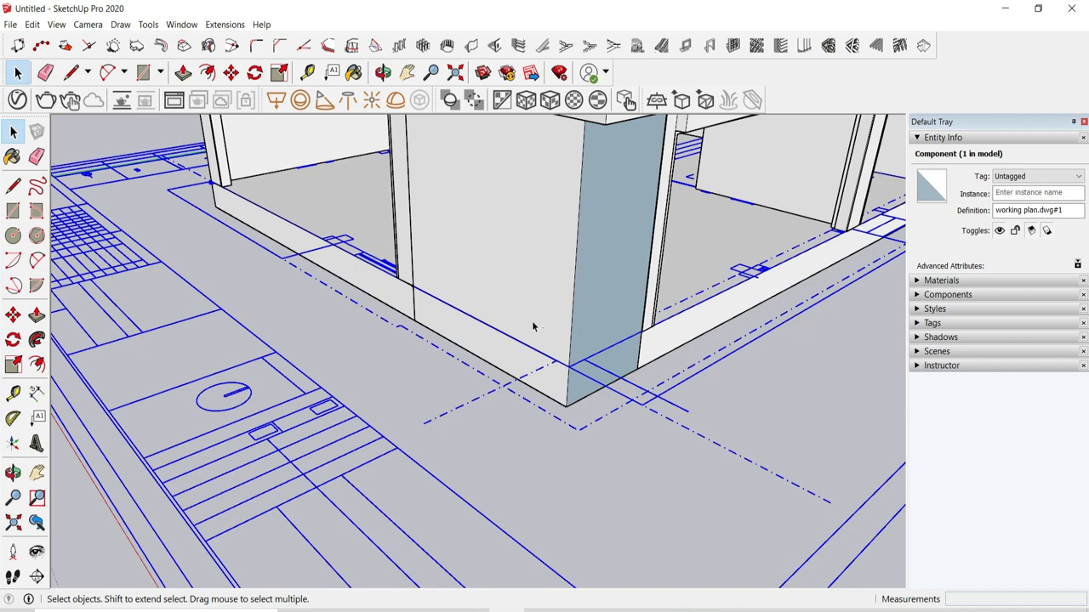
pyautogui.click(533, 326)
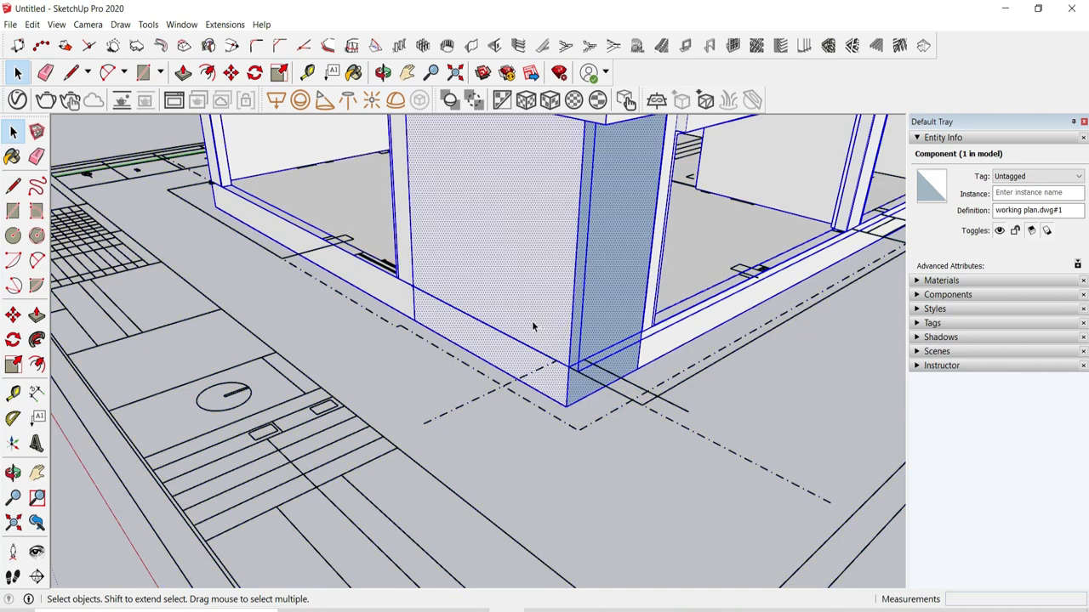
pyautogui.click(230, 72)
pyautogui.scroll(2, 563, 406)
pyautogui.click(566, 407)
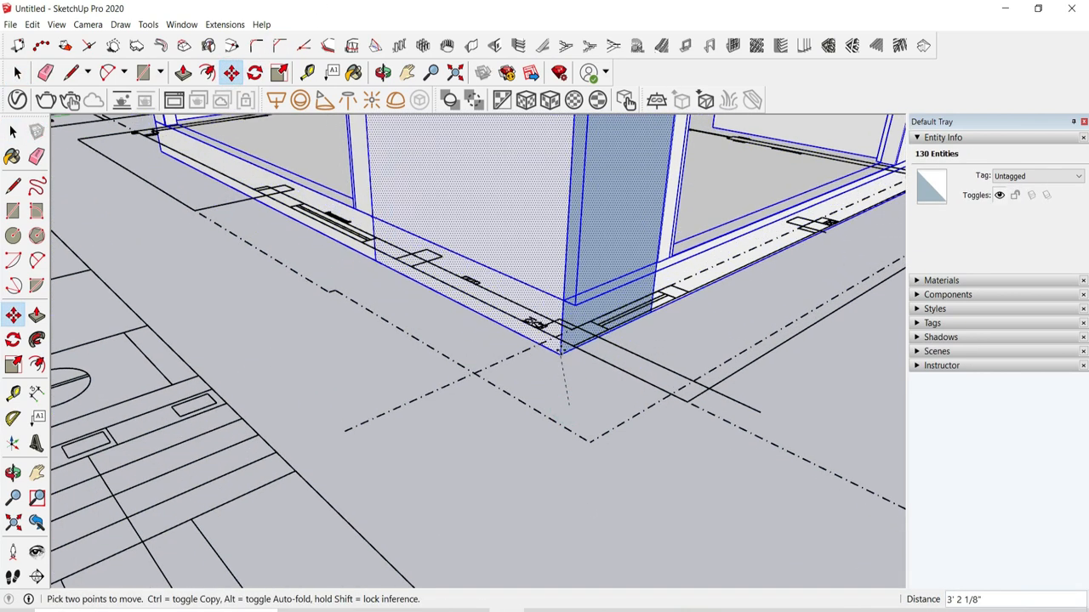
pyautogui.hotkey('ctrl', 't')
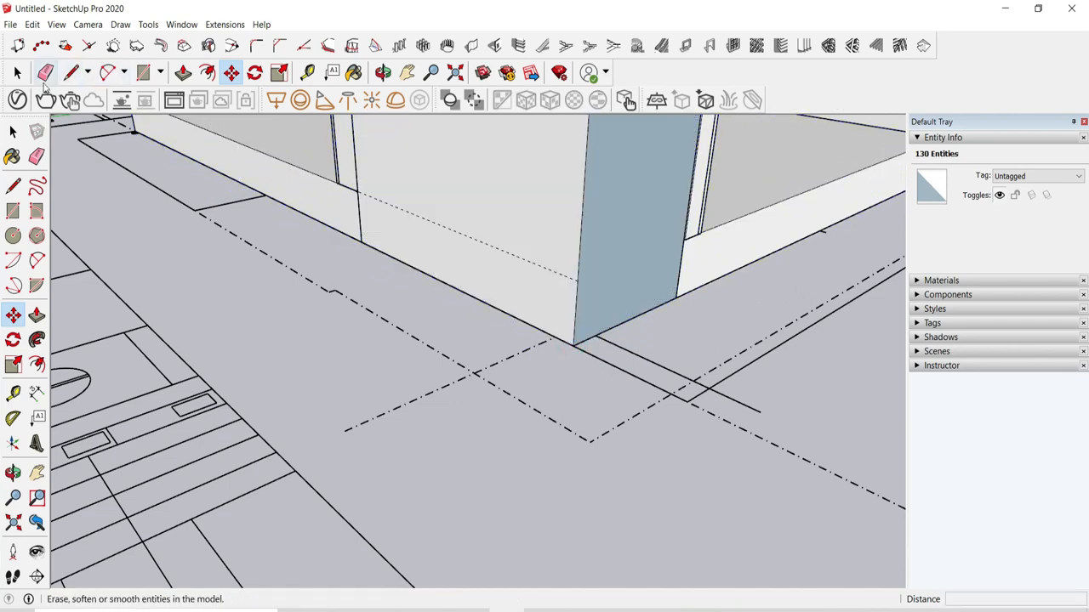
# Step: Examine the slab group and the new corner walls, from the slab edge up to the upper slab's underside
pyautogui.click(17, 72)
pyautogui.click(371, 315)
pyautogui.scroll(-5, 489, 402)
pyautogui.moveTo(490, 399); pyautogui.dragTo(459, 417, button='middle')
pyautogui.scroll(5, 523, 383)
pyautogui.scroll(2, 402, 200)
pyautogui.scroll(-3, 429, 378)
pyautogui.scroll(5, 461, 432)
pyautogui.click(460, 432)
pyautogui.scroll(2, 330, 384)
pyautogui.doubleClick(331, 387)
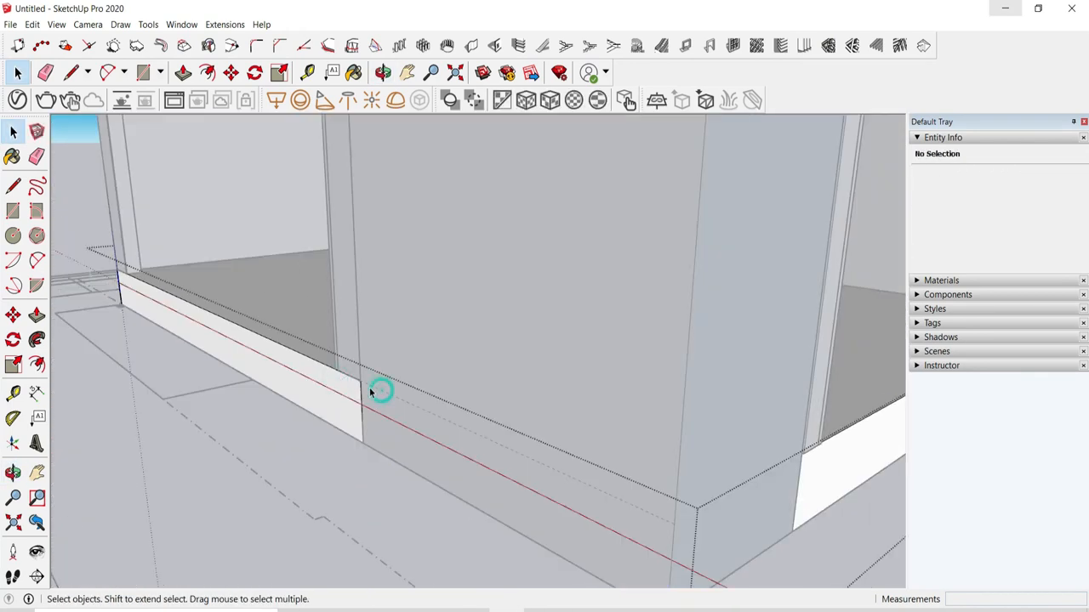
pyautogui.doubleClick(374, 391)
pyautogui.click(392, 390)
pyautogui.click(247, 435)
pyautogui.scroll(-6, 374, 451)
pyautogui.scroll(2, 450, 364)
pyautogui.scroll(2, 452, 368)
pyautogui.moveTo(453, 329); pyautogui.dragTo(483, 320, button='middle')
pyautogui.moveTo(488, 301); pyautogui.dragTo(490, 308)
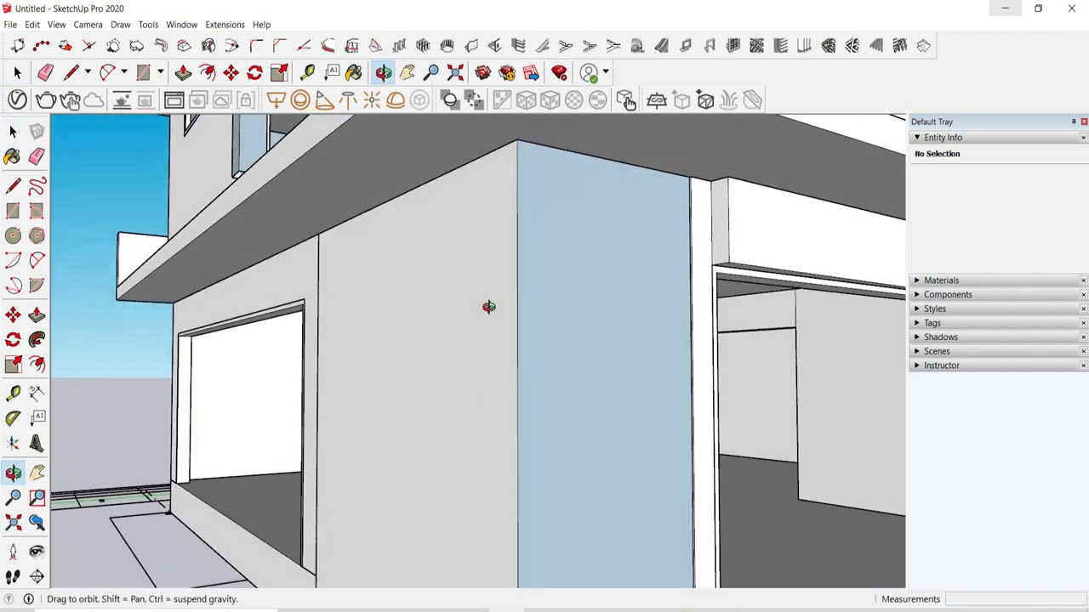
pyautogui.press('space')
pyautogui.scroll(3, 491, 308)
pyautogui.click(491, 311)
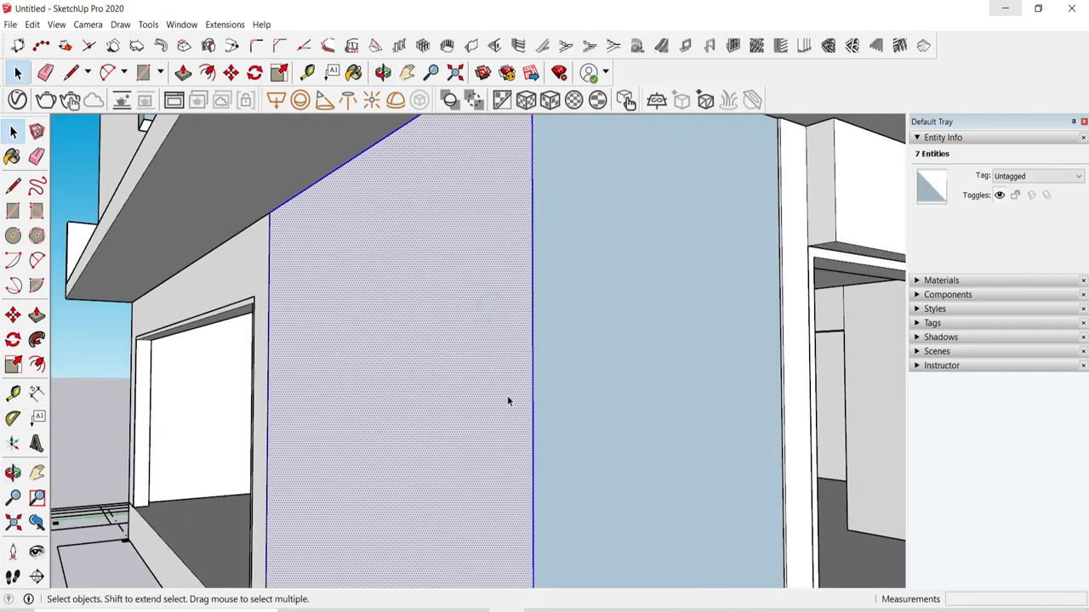
pyautogui.scroll(-2, 383, 383)
pyautogui.moveTo(154, 368); pyautogui.dragTo(155, 368)
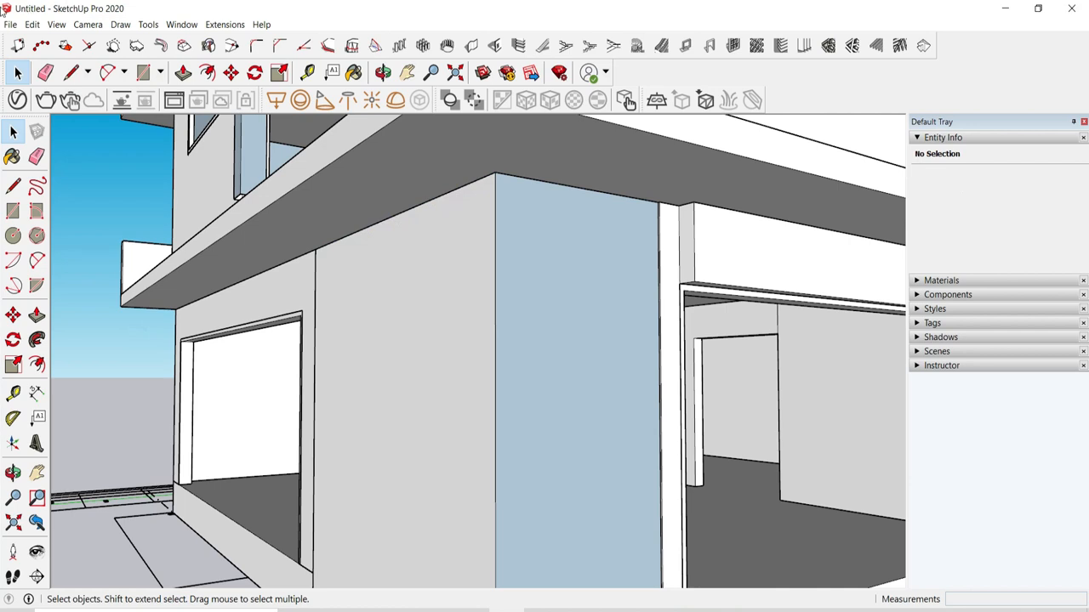
# Step: Draw horizontal lines across the front and side faces of the corner walls, 1" below the upper slab
pyautogui.click(70, 72)
pyautogui.scroll(2, 493, 170)
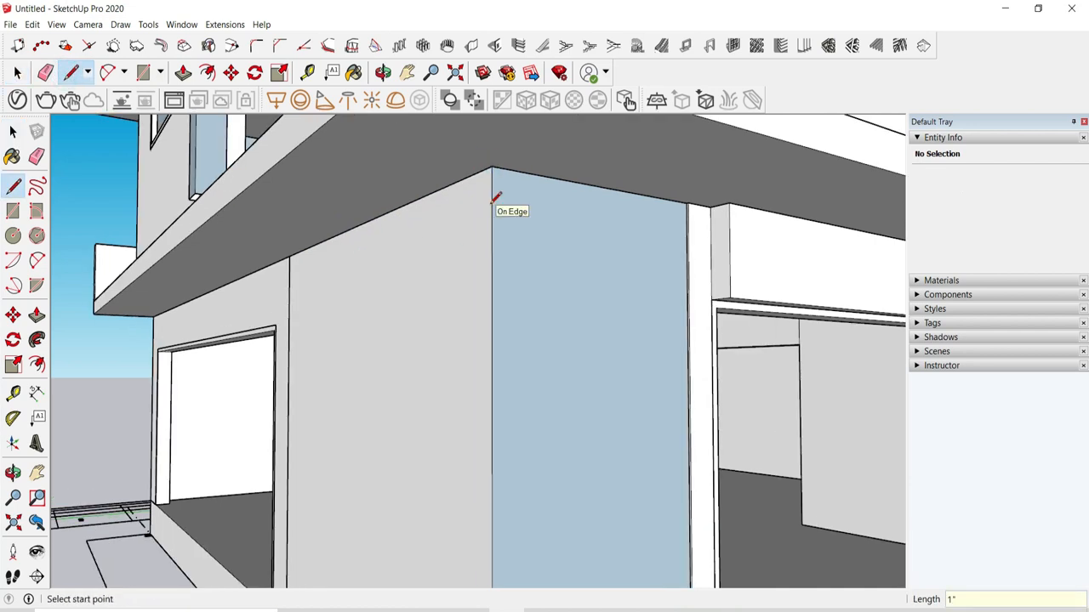
pyautogui.scroll(2, 491, 165)
pyautogui.click(497, 159)
pyautogui.scroll(2, 264, 266)
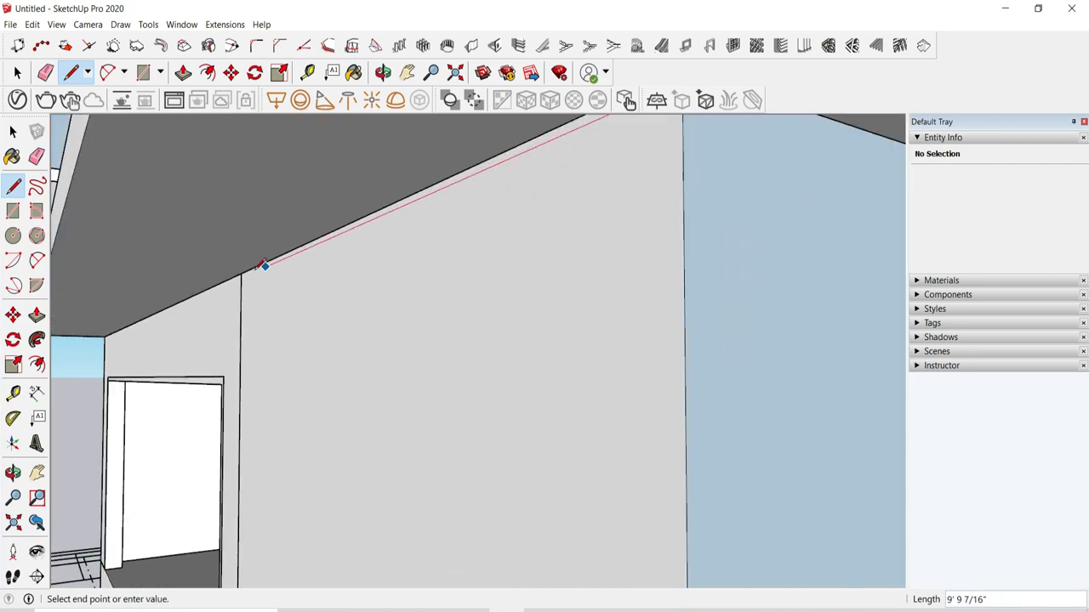
pyautogui.click(245, 277)
pyautogui.scroll(-2, 244, 277)
pyautogui.click(779, 224)
pyautogui.scroll(2, 776, 234)
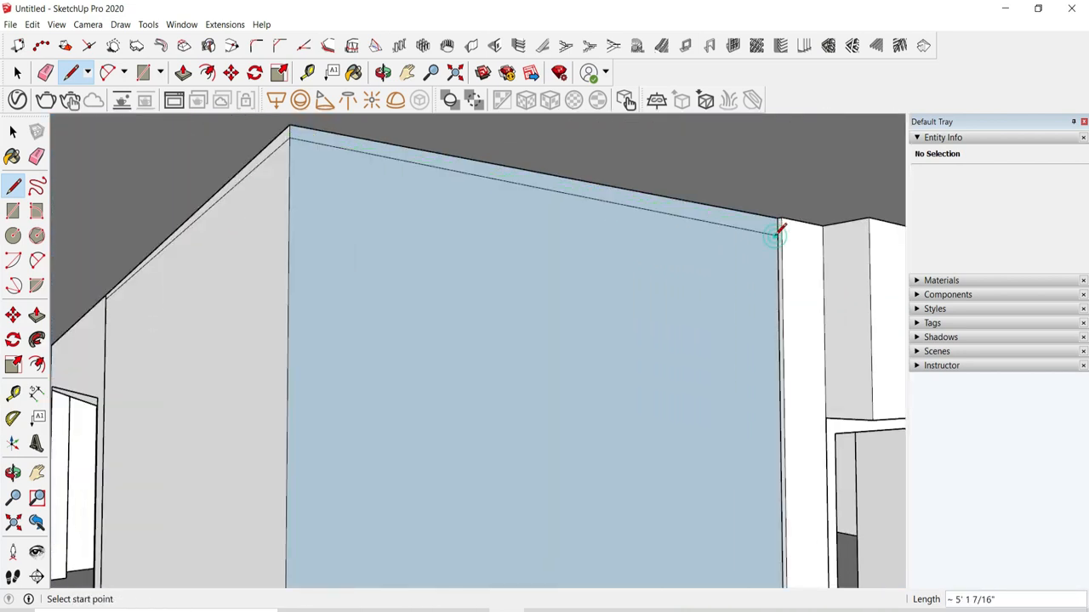
pyautogui.click(290, 137)
pyautogui.click(779, 227)
pyautogui.scroll(-1, 779, 226)
# Step: Copy the front and side horizontal lines 6" down the corner walls
pyautogui.click(17, 72)
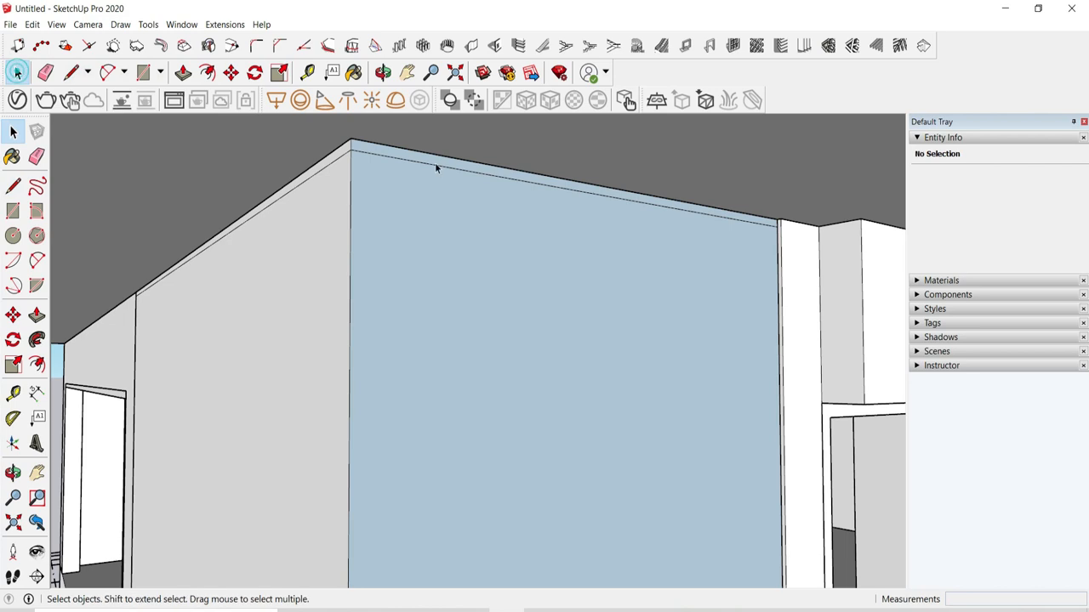
pyautogui.scroll(2, 366, 166)
pyautogui.click(355, 153)
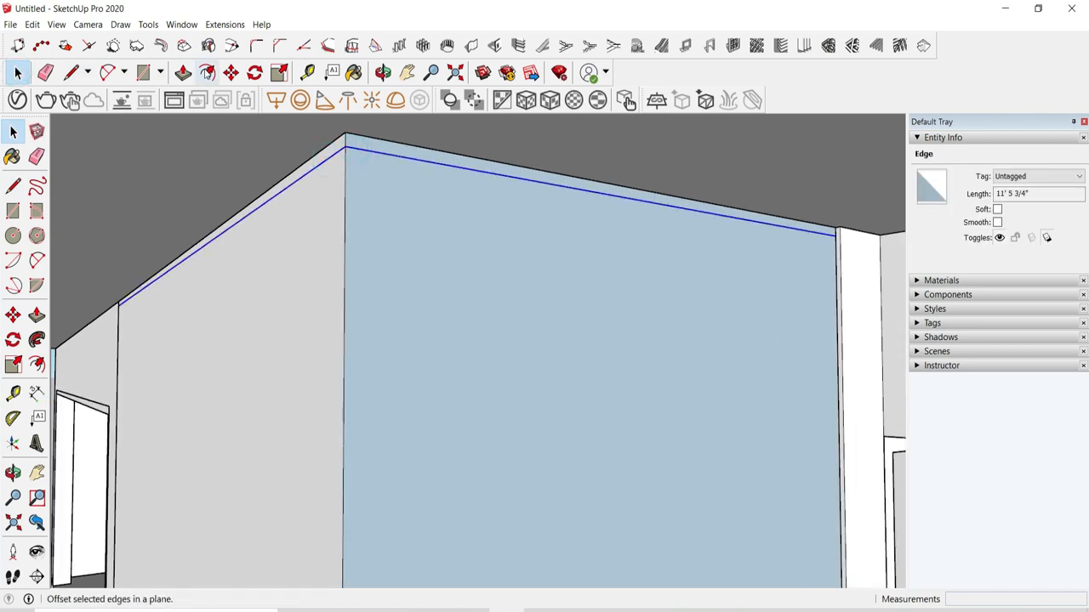
pyautogui.click(231, 74)
pyautogui.click(345, 147)
pyautogui.press('ctrl')
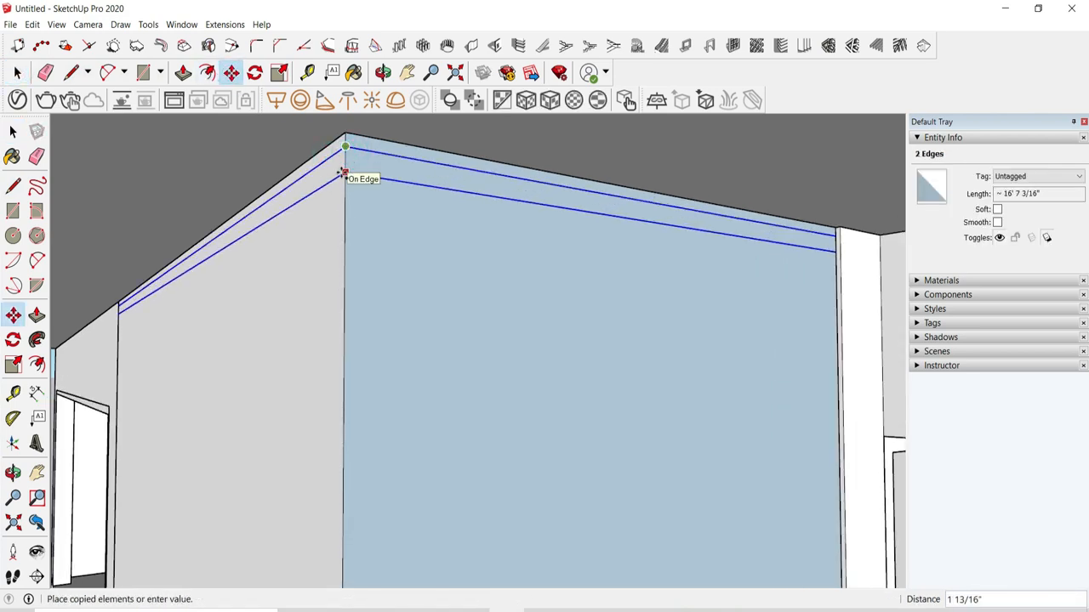
pyautogui.write('6')
pyautogui.press('Return')
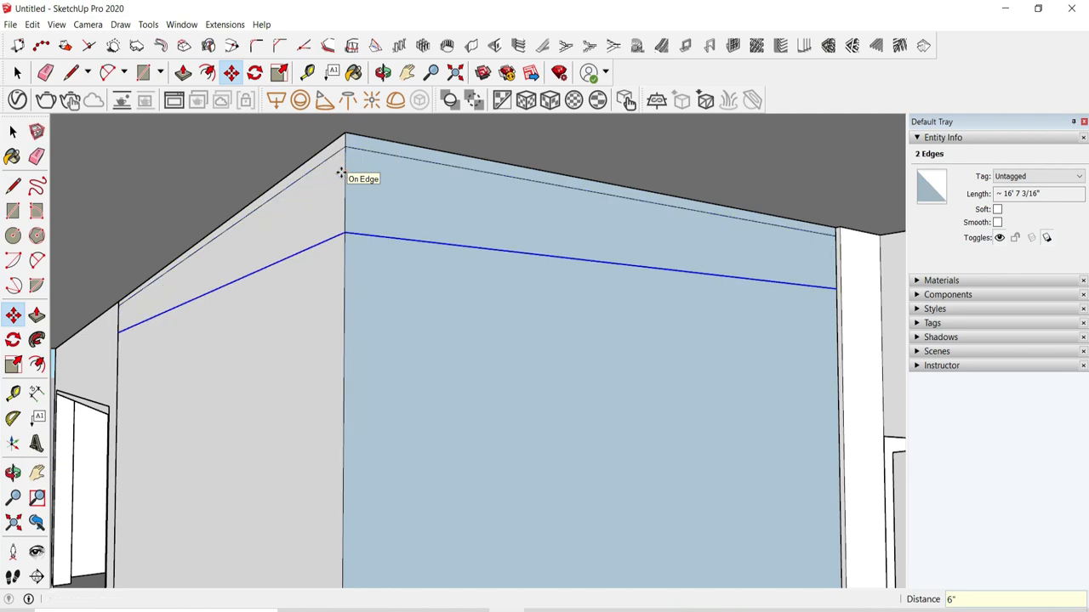
# Step: Copy the lower pair of lines down the corner walls by 11" and undo that copy
pyautogui.press('ctrl')
pyautogui.click(346, 232)
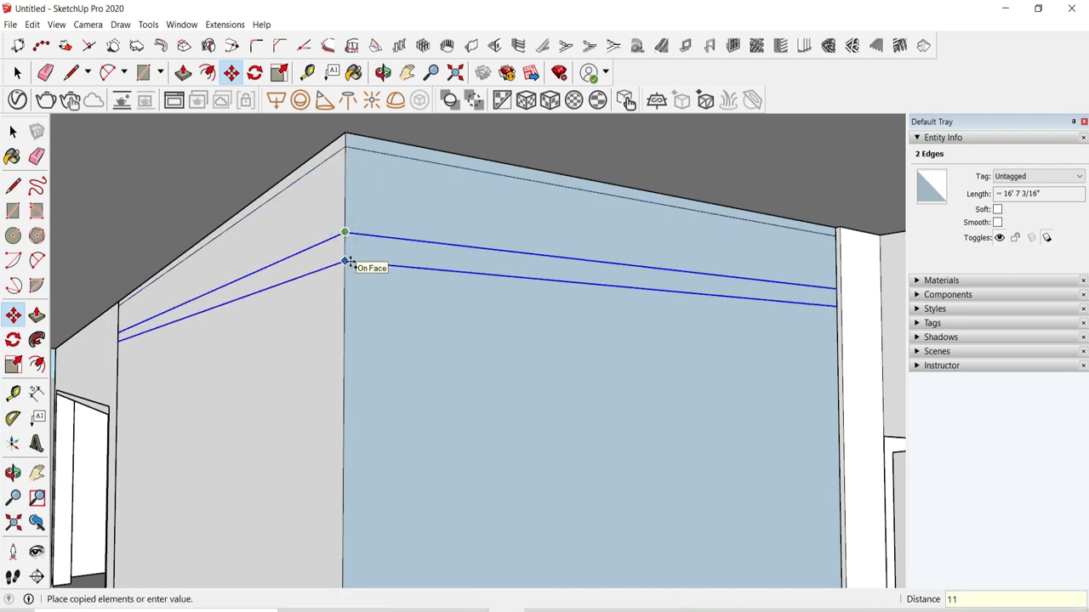
pyautogui.press('Return')
pyautogui.hotkey('ctrl', 'z')
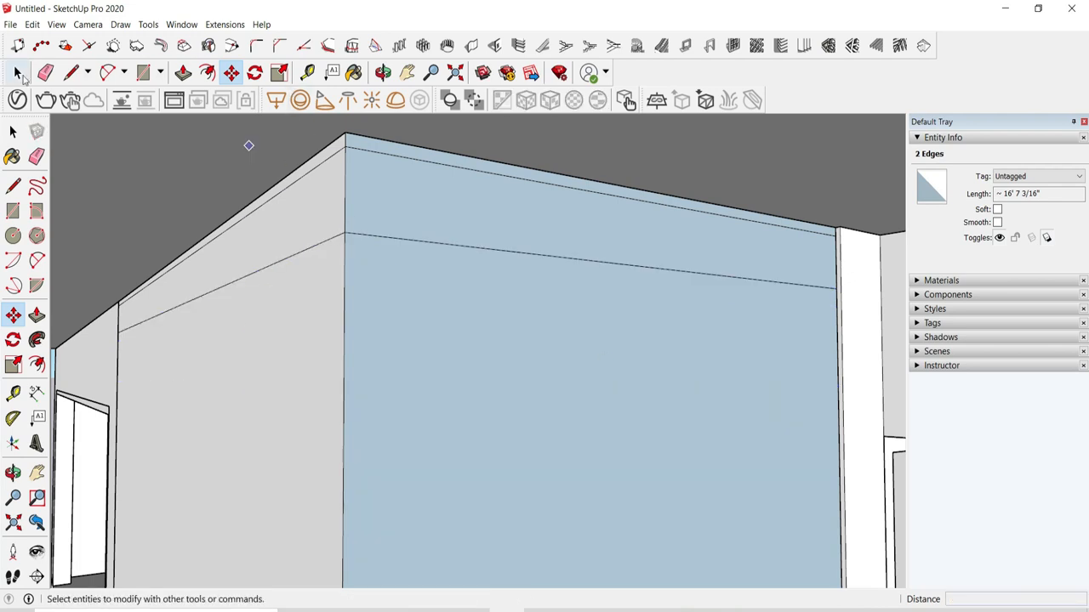
# Step: Copy the lower front and side lines 1" down the corner walls to outline a narrow band
pyautogui.click(24, 78)
pyautogui.click(339, 227)
pyautogui.click(343, 234)
pyautogui.keyDown('shift'); pyautogui.click(352, 227); pyautogui.keyUp('shift')
pyautogui.keyDown('shift'); pyautogui.click(408, 199); pyautogui.keyUp('shift')
pyautogui.press('m')
pyautogui.press('ctrl')
pyautogui.click(345, 233)
pyautogui.write('1')
pyautogui.press('Return')
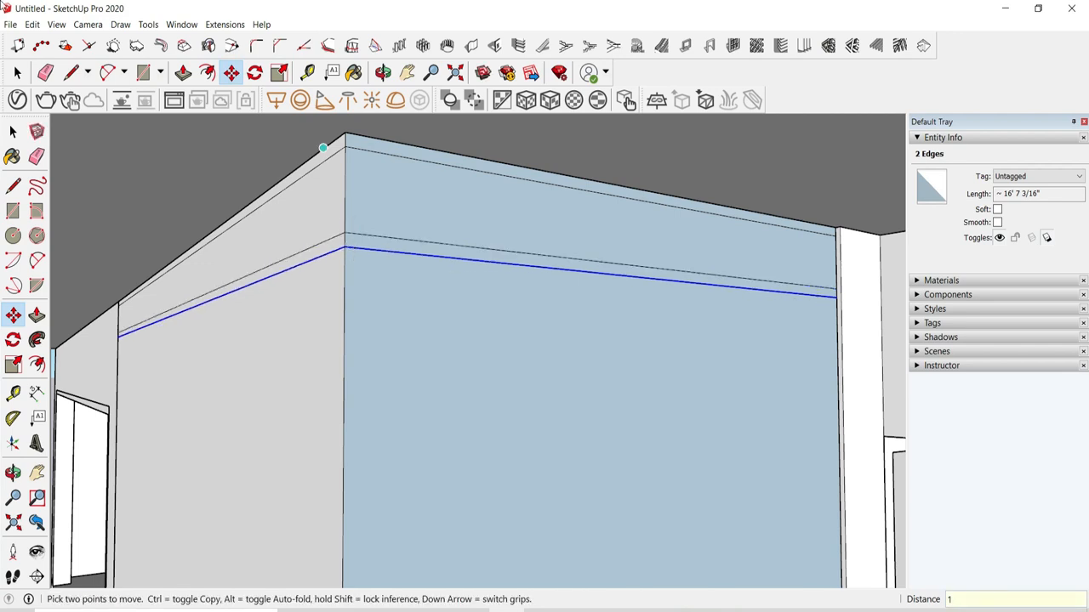
# Step: Select the front and side lines of the narrow band and copy them down the corner walls twice at 7" spacing
pyautogui.press('space')
pyautogui.keyDown('shift'); pyautogui.click(342, 239); pyautogui.keyUp('shift')
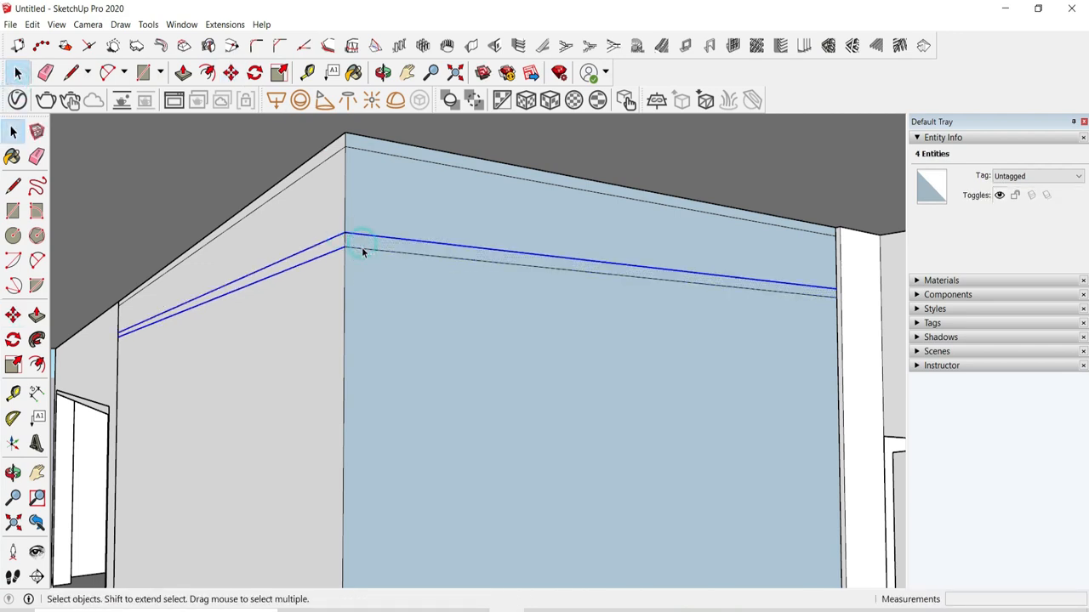
pyautogui.keyDown('shift'); pyautogui.click(363, 249); pyautogui.keyUp('shift')
pyautogui.click(230, 73)
pyautogui.press('ctrl')
pyautogui.click(345, 147)
pyautogui.click(345, 247)
pyautogui.press('ctrl')
pyautogui.click(345, 247)
pyautogui.click(351, 300)
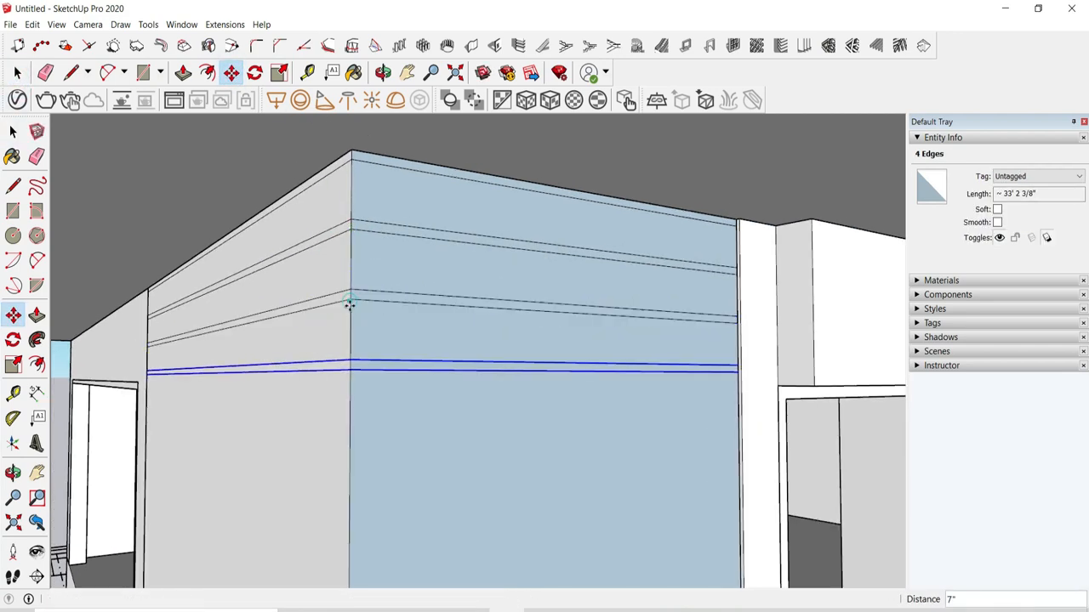
# Step: Copy the narrow band's four lines three more times down the corner walls, keeping the 7" spacing
pyautogui.press('ctrl')
pyautogui.click(350, 300)
pyautogui.scroll(-1, 350, 370)
pyautogui.click(350, 371)
pyautogui.press('ctrl')
pyautogui.click(350, 372)
pyautogui.scroll(-4, 391, 255)
pyautogui.click(368, 358)
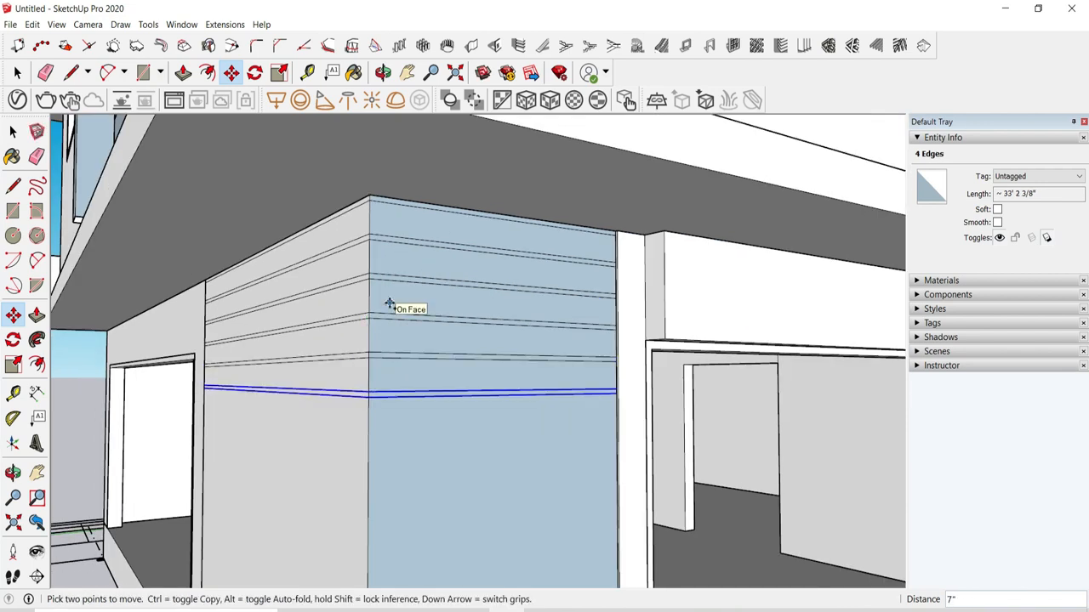
pyautogui.scroll(3, 367, 381)
pyautogui.press('ctrl')
pyautogui.click(370, 346)
pyautogui.click(370, 407)
pyautogui.press('space')
pyautogui.keyDown('shift'); pyautogui.click(359, 408); pyautogui.keyUp('shift')
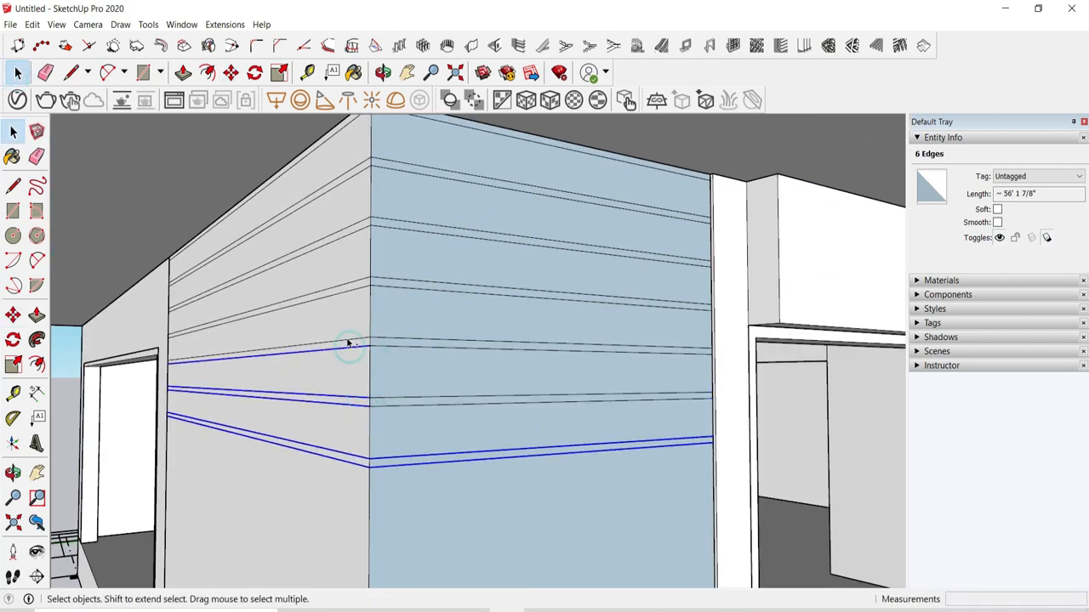
pyautogui.keyDown('shift'); pyautogui.click(350, 335); pyautogui.keyUp('shift')
pyautogui.keyDown('shift'); pyautogui.click(352, 340); pyautogui.keyUp('shift')
pyautogui.keyDown('shift'); pyautogui.click(343, 284); pyautogui.keyUp('shift')
pyautogui.keyDown('shift'); pyautogui.click(342, 293); pyautogui.keyUp('shift')
pyautogui.keyDown('shift'); pyautogui.click(341, 238); pyautogui.keyUp('shift')
pyautogui.keyDown('shift'); pyautogui.click(340, 230); pyautogui.keyUp('shift')
pyautogui.keyDown('shift'); pyautogui.click(342, 182); pyautogui.keyUp('shift')
pyautogui.keyDown('shift'); pyautogui.click(347, 171); pyautogui.keyUp('shift')
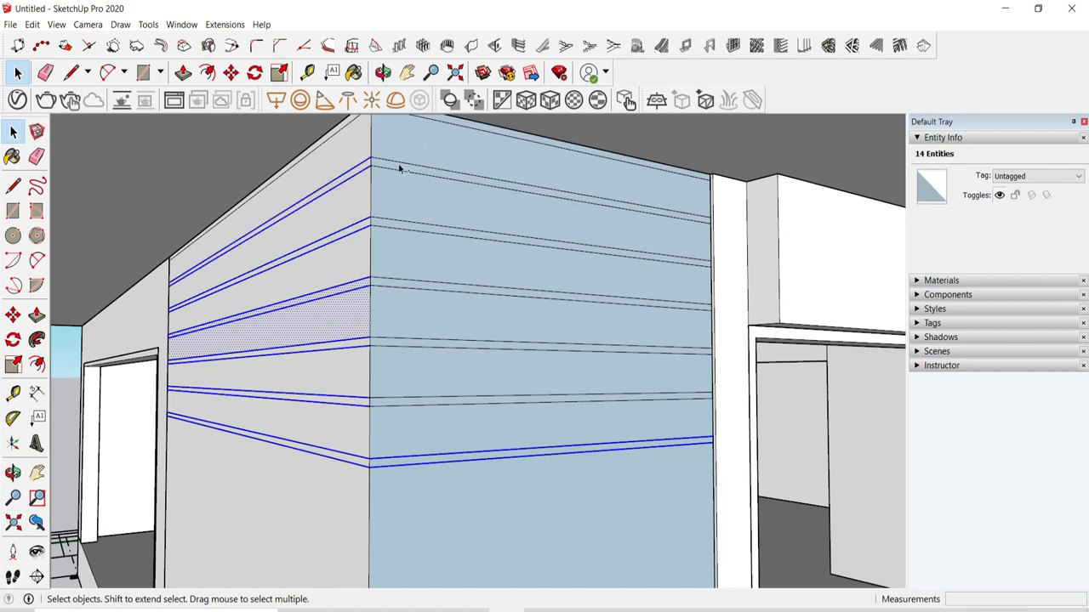
pyautogui.keyDown('shift'); pyautogui.click(395, 278); pyautogui.keyUp('shift')
pyautogui.keyDown('shift'); pyautogui.moveTo(409, 409); pyautogui.dragTo(408, 297); pyautogui.keyUp('shift')
pyautogui.scroll(-2, 414, 262)
pyautogui.hotkey('ctrl', 'z')
pyautogui.hotkey('ctrl', 'z')
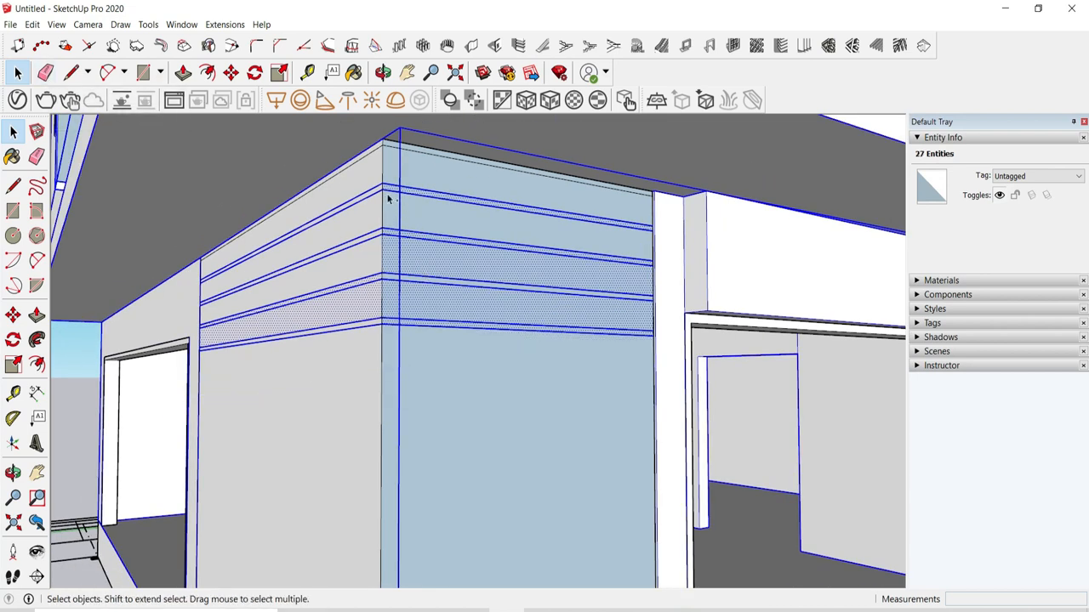
pyautogui.moveTo(160, 168); pyautogui.dragTo(676, 452)
pyautogui.keyDown('ctrl'); pyautogui.moveTo(160, 117); pyautogui.dragTo(671, 297); pyautogui.keyUp('ctrl')
pyautogui.hotkey('ctrl', 'z')
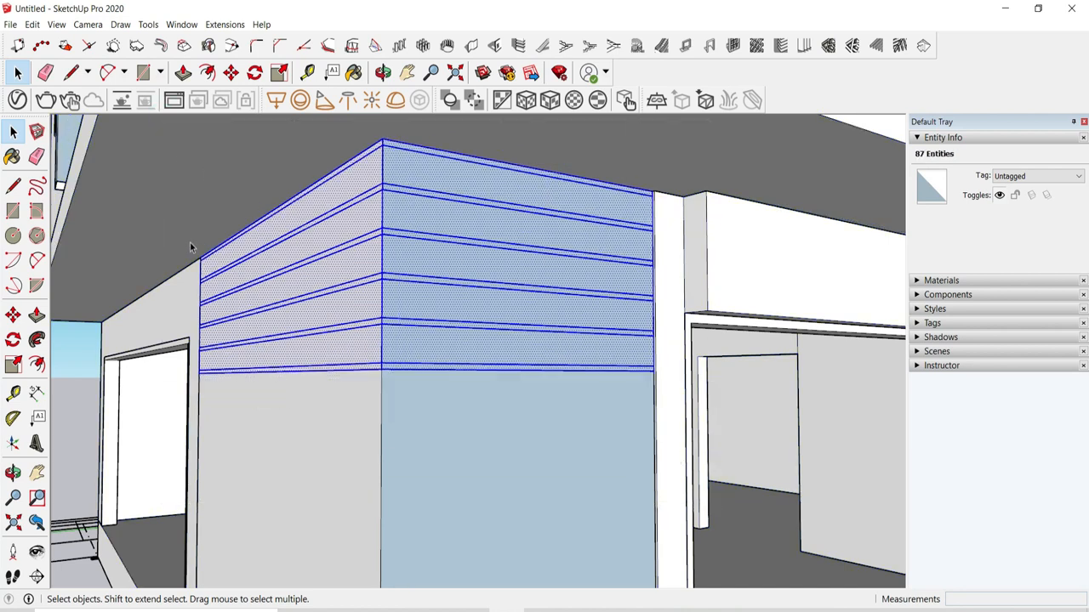
pyautogui.click(225, 393)
pyautogui.moveTo(183, 205); pyautogui.dragTo(186, 206)
pyautogui.hotkey('ctrl', 'z')
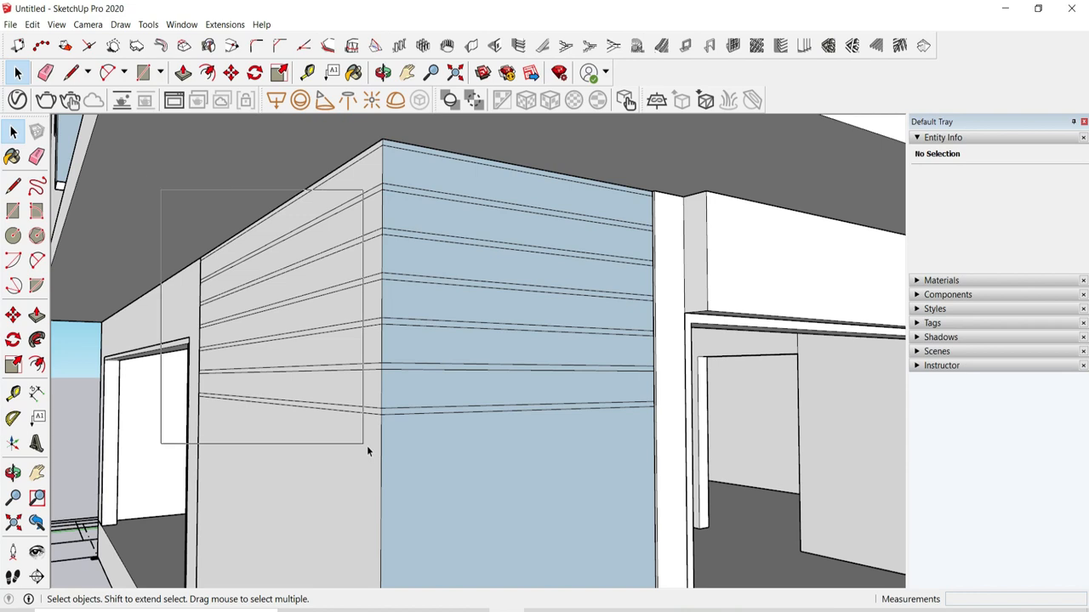
pyautogui.moveTo(367, 448); pyautogui.dragTo(367, 449)
# Step: Select the six pairs of band lines on both corner wall faces and copy the whole set directly below
pyautogui.click(360, 199)
pyautogui.click(348, 239)
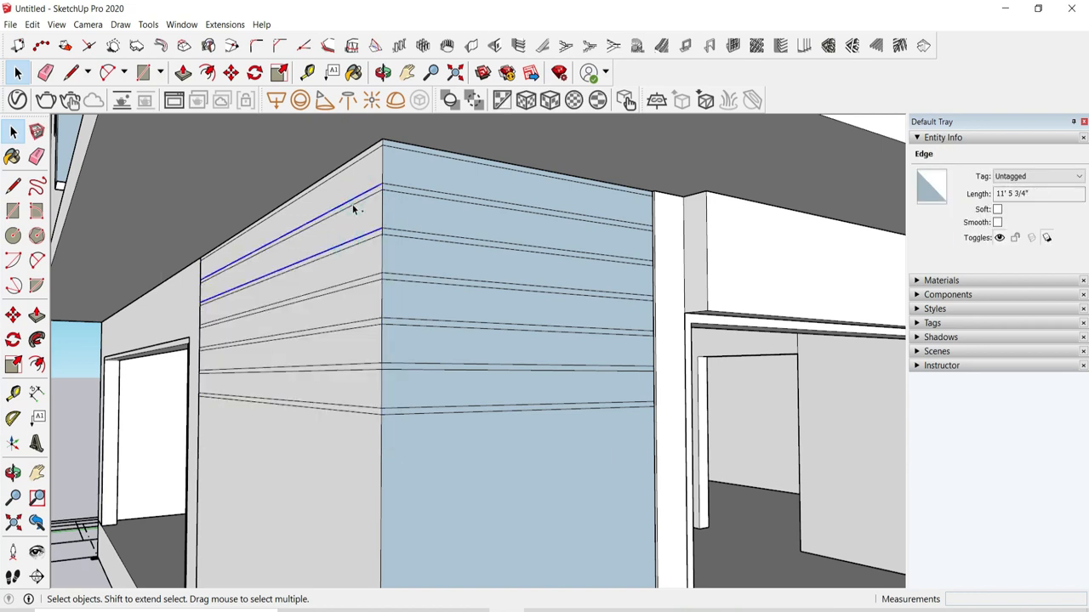
pyautogui.keyDown('shift'); pyautogui.click(373, 371); pyautogui.keyUp('shift')
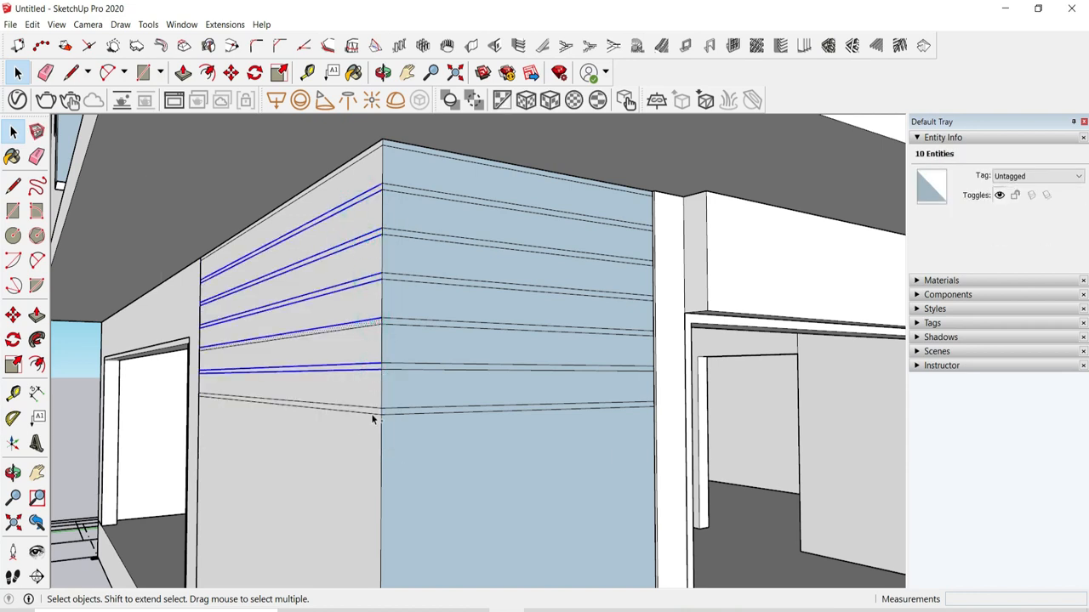
pyautogui.keyDown('shift'); pyautogui.click(371, 411); pyautogui.keyUp('shift')
pyautogui.keyDown('shift'); pyautogui.click(373, 326); pyautogui.keyUp('shift')
pyautogui.scroll(3, 367, 331)
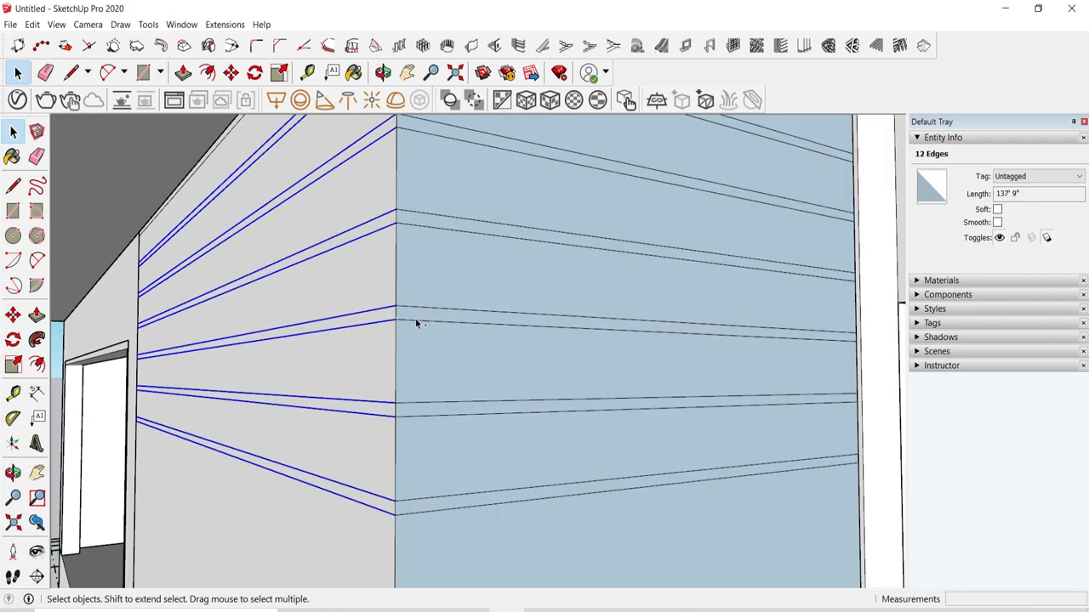
pyautogui.keyDown('shift'); pyautogui.click(407, 408); pyautogui.keyUp('shift')
pyautogui.keyDown('shift'); pyautogui.click(407, 501); pyautogui.keyUp('shift')
pyautogui.scroll(-1, 420, 258)
pyautogui.keyDown('shift'); pyautogui.click(415, 247); pyautogui.keyUp('shift')
pyautogui.keyDown('shift'); pyautogui.click(417, 266); pyautogui.keyUp('shift')
pyautogui.scroll(-1, 418, 266)
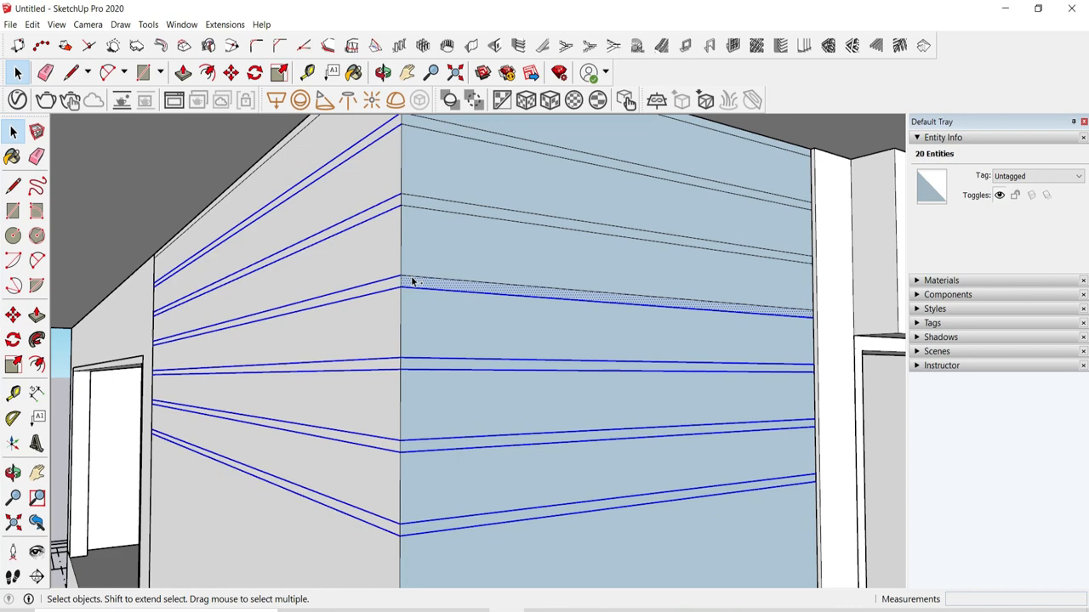
pyautogui.keyDown('shift'); pyautogui.click(412, 279); pyautogui.keyUp('shift')
pyautogui.keyDown('shift'); pyautogui.click(417, 207); pyautogui.keyUp('shift')
pyautogui.keyDown('shift'); pyautogui.click(428, 128); pyautogui.keyUp('shift')
pyautogui.scroll(-2, 352, 345)
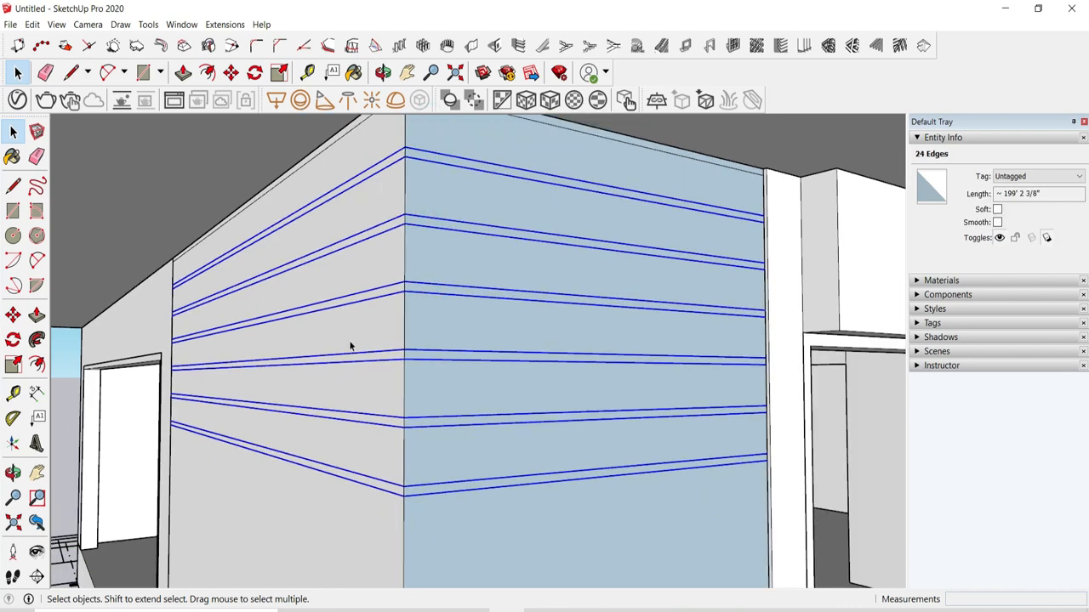
pyautogui.press('m')
pyautogui.press('ctrl')
pyautogui.click(397, 142)
pyautogui.click(397, 470)
# Step: Copy the set of six line pairs twice more down both wall faces to reach the wall base
pyautogui.scroll(-4, 476, 336)
pyautogui.scroll(1, 477, 333)
pyautogui.press('ctrl')
pyautogui.click(472, 344)
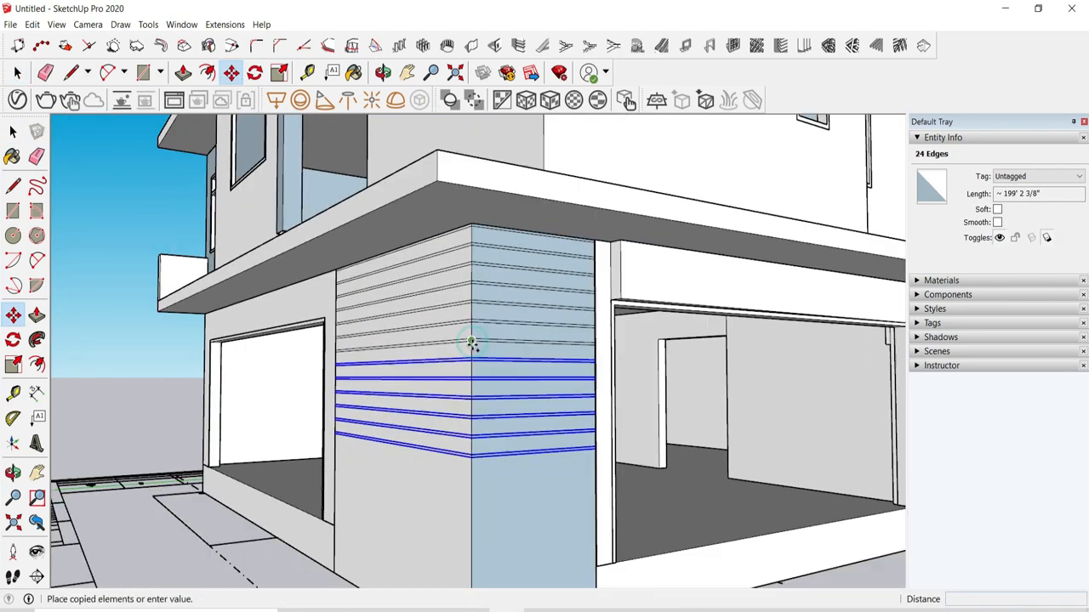
pyautogui.scroll(3, 471, 459)
pyautogui.click(471, 453)
pyautogui.scroll(-4, 471, 323)
pyautogui.press('ctrl')
pyautogui.click(481, 374)
pyautogui.scroll(4, 478, 468)
pyautogui.click(479, 464)
# Step: Erase the surplus copied lines at the base of the corner walls
pyautogui.press('e')
pyautogui.moveTo(536, 496); pyautogui.dragTo(533, 489)
pyautogui.scroll(1, 535, 491)
pyautogui.moveTo(511, 492); pyautogui.dragTo(426, 467)
pyautogui.scroll(4, 497, 460)
pyautogui.scroll(-3, 427, 463)
pyautogui.moveTo(434, 451); pyautogui.dragTo(554, 479, button='middle')
pyautogui.scroll(-2, 557, 479)
pyautogui.click(18, 73)
# Step: Extrude the top wide band outward 1" on both faces of the corner walls
pyautogui.scroll(-3, 689, 442)
pyautogui.scroll(3, 628, 260)
pyautogui.moveTo(627, 256)
pyautogui.mouseDown(button='middle')
pyautogui.moveTo(635, 228)
pyautogui.moveTo(590, 221)
pyautogui.mouseUp(button='middle')
pyautogui.scroll(4, 590, 221)
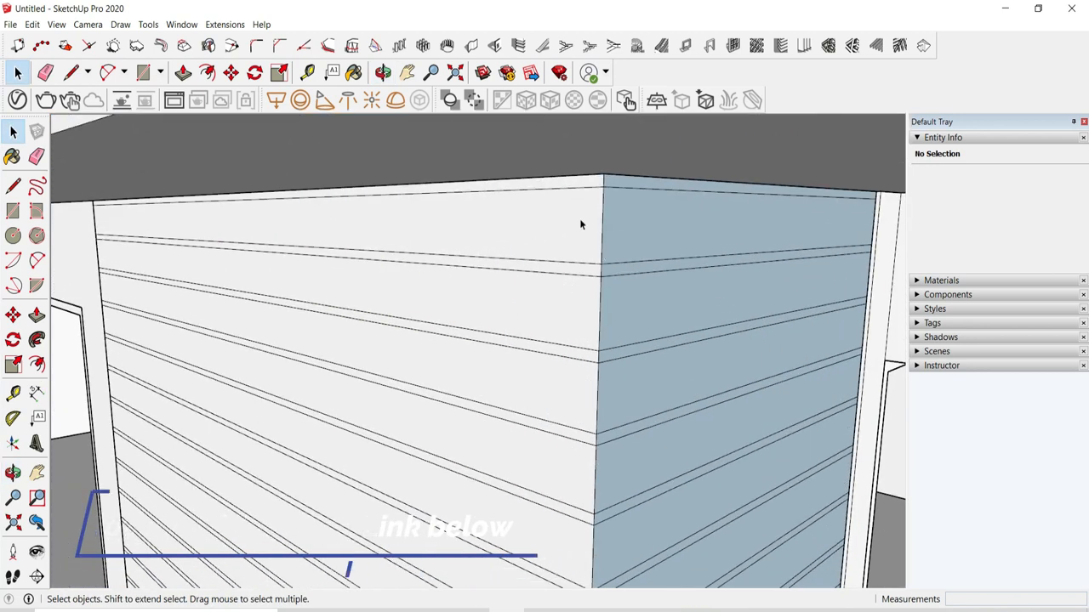
pyautogui.click(183, 73)
pyautogui.click(502, 242)
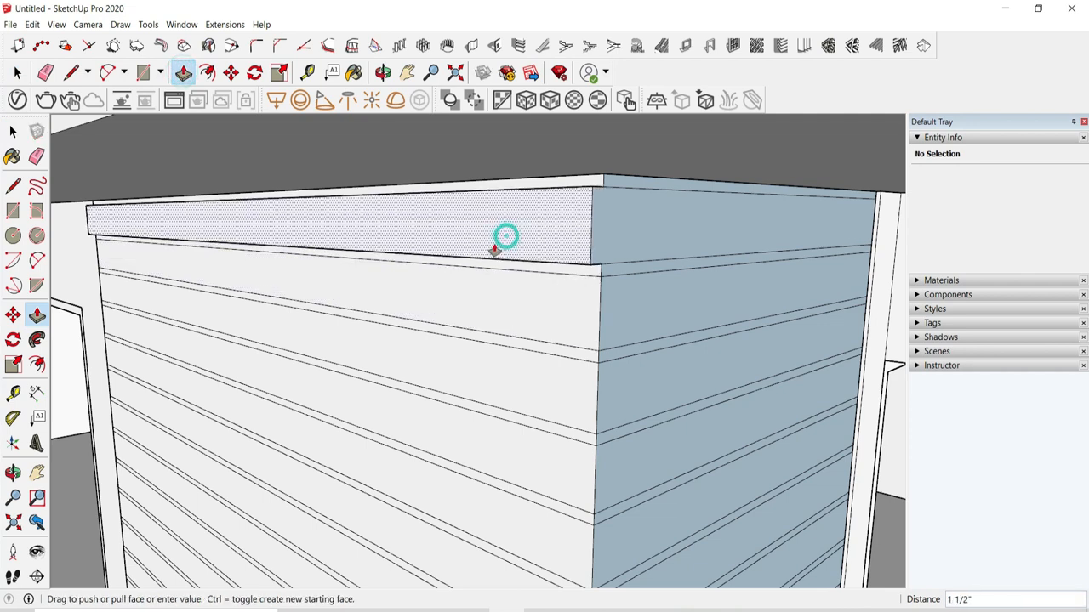
pyautogui.press('Return')
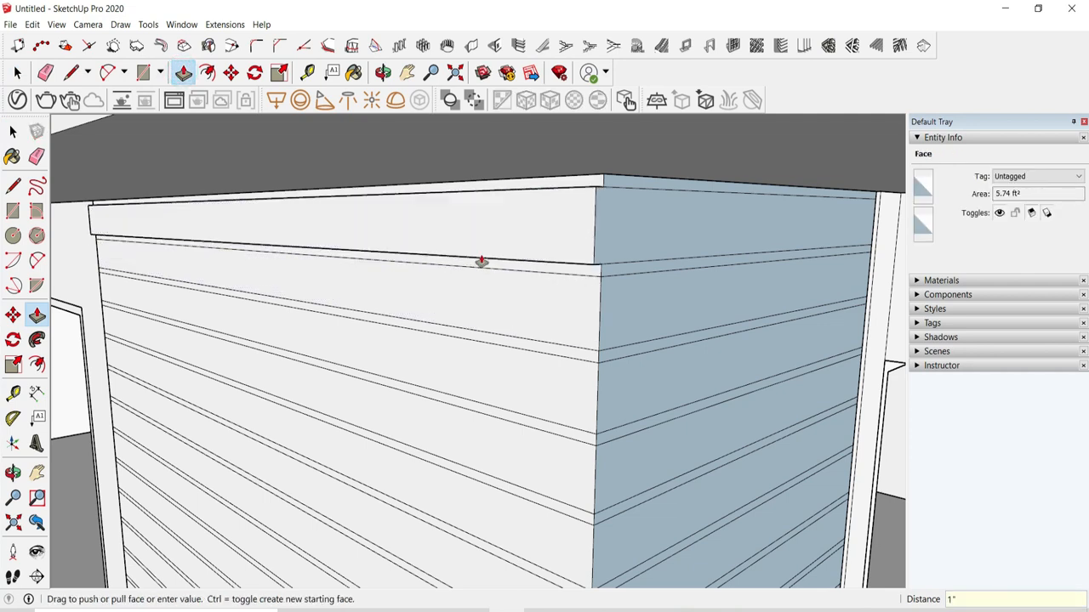
pyautogui.doubleClick(629, 236)
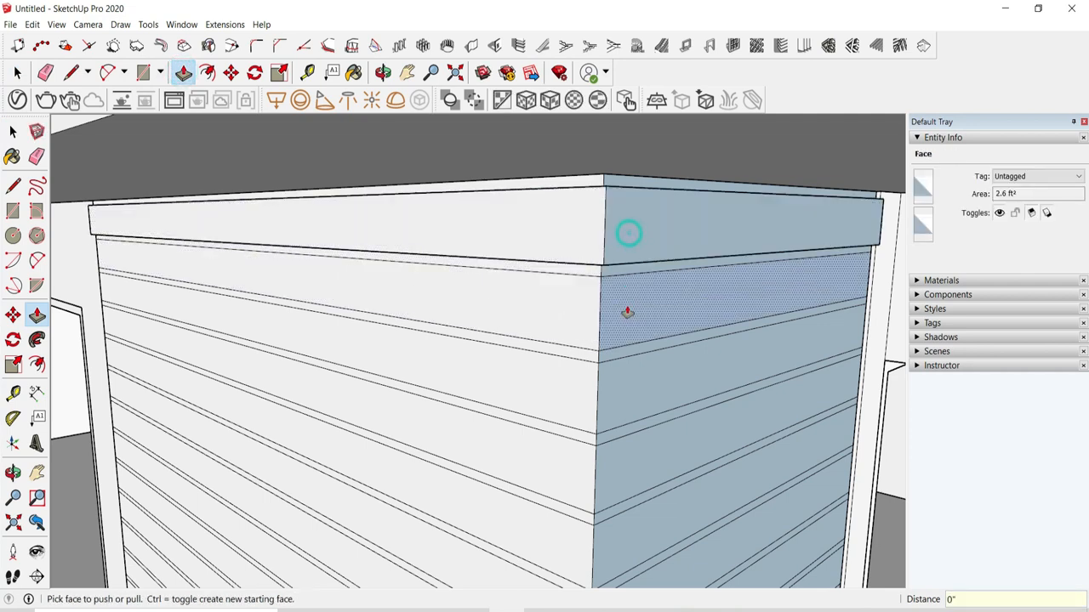
# Step: Extrude the next upper wide bands on the narrower corner wall face by the same 1"
pyautogui.doubleClick(627, 310)
pyautogui.doubleClick(586, 320)
pyautogui.scroll(-2, 586, 320)
pyautogui.moveTo(628, 351); pyautogui.dragTo(581, 369, button='middle')
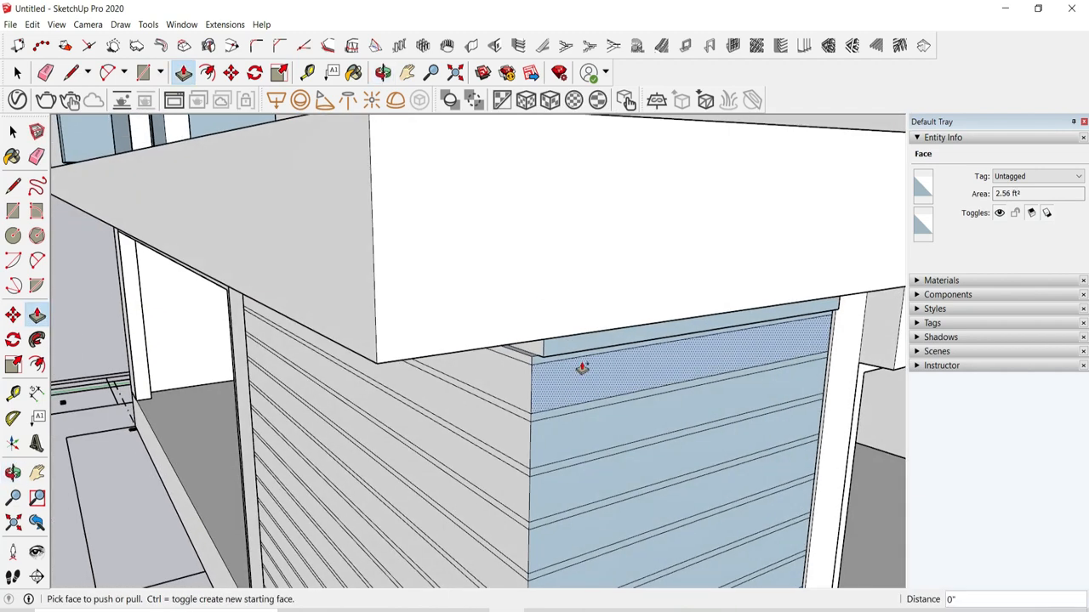
pyautogui.moveTo(599, 323); pyautogui.dragTo(653, 268, button='middle')
pyautogui.click(591, 348)
pyautogui.click(591, 348)
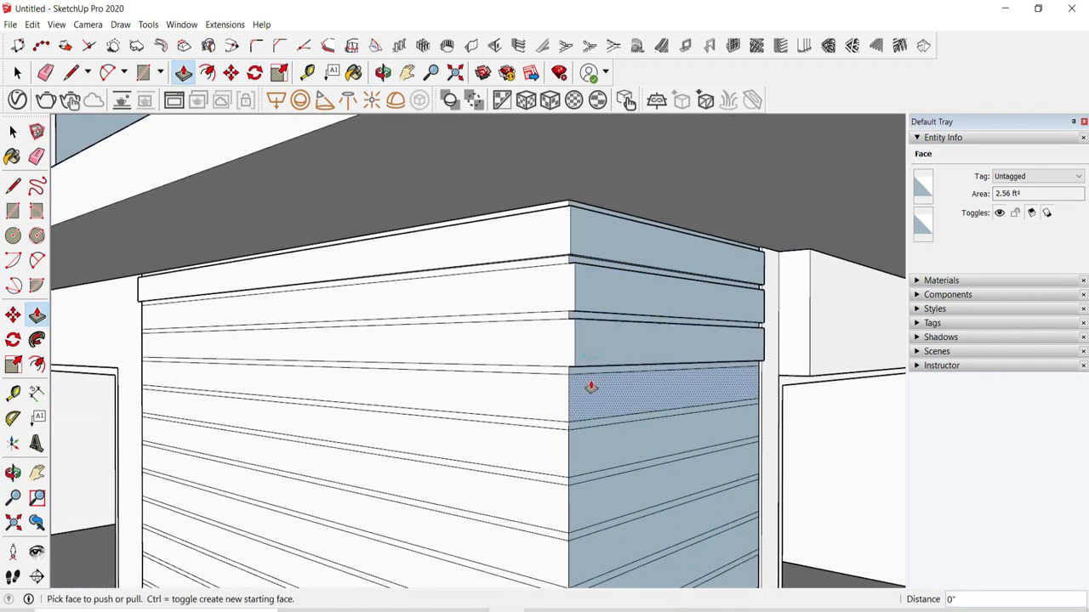
pyautogui.doubleClick(591, 382)
pyautogui.doubleClick(598, 437)
# Step: Extrude the middle wide bands on the narrower corner wall face by 1", leaving the thin strips recessed
pyautogui.scroll(-2, 580, 547)
pyautogui.keyDown('shift'); pyautogui.moveTo(580, 547); pyautogui.dragTo(625, 432, button='middle'); pyautogui.keyUp('shift')
pyautogui.scroll(2, 619, 475)
pyautogui.doubleClick(639, 351)
pyautogui.doubleClick(641, 415)
pyautogui.doubleClick(644, 471)
pyautogui.scroll(-1, 668, 557)
pyautogui.keyDown('shift'); pyautogui.moveTo(668, 557); pyautogui.dragTo(702, 432, button='middle'); pyautogui.keyUp('shift')
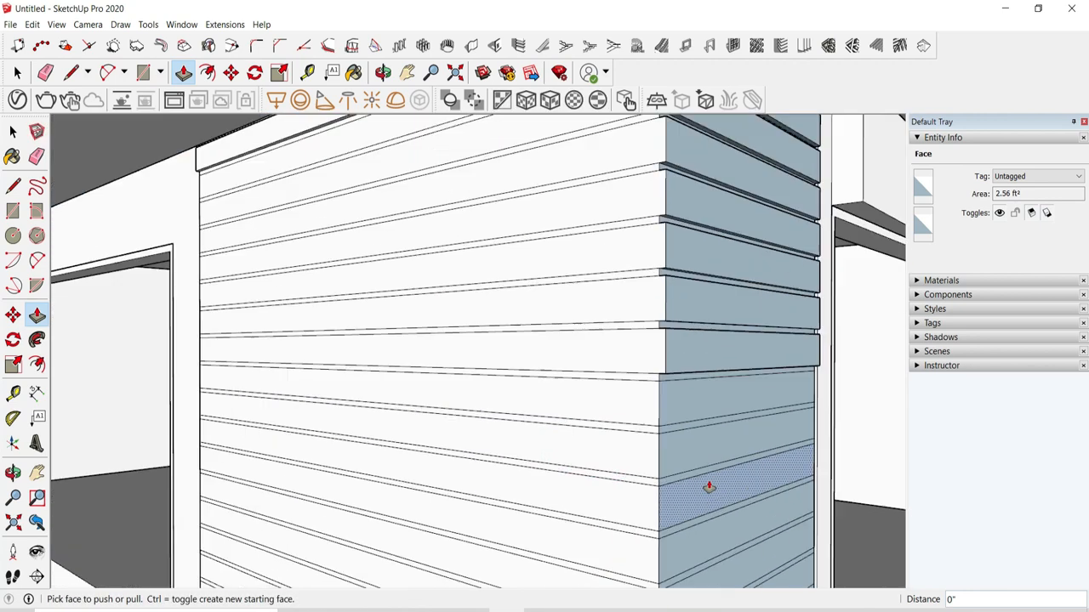
pyautogui.scroll(1, 709, 488)
pyautogui.click(665, 400)
pyautogui.click(672, 343)
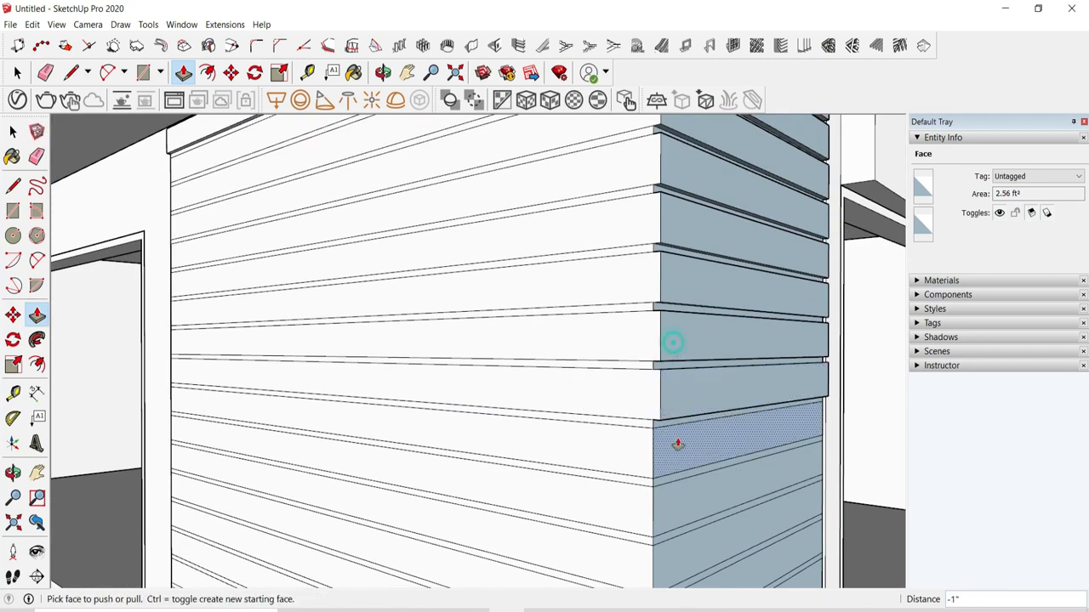
pyautogui.doubleClick(672, 450)
pyautogui.scroll(-3, 704, 296)
pyautogui.scroll(3, 678, 442)
pyautogui.doubleClick(689, 372)
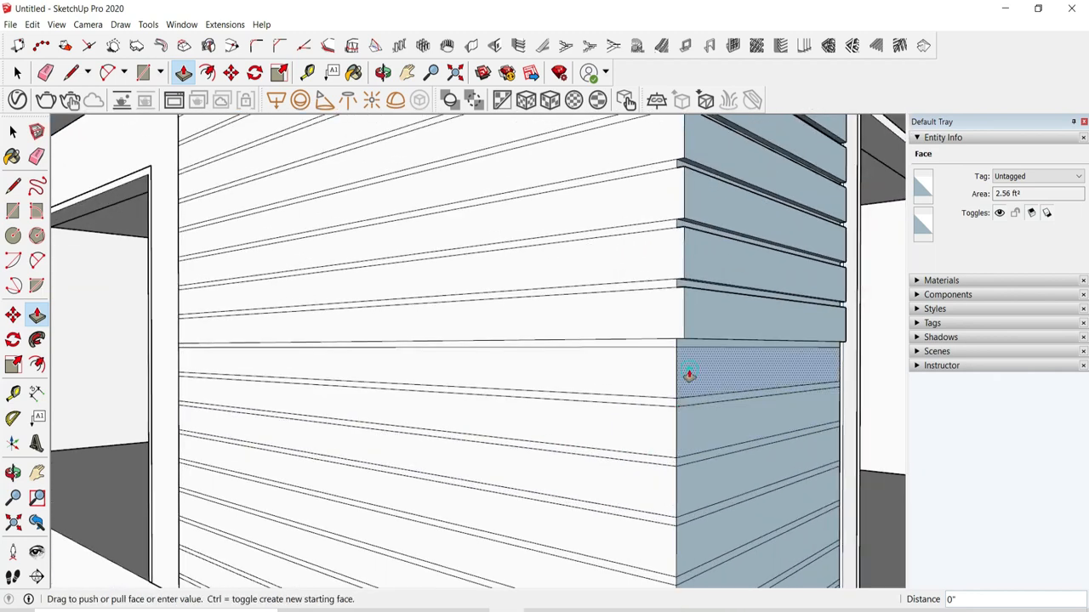
pyautogui.doubleClick(693, 413)
pyautogui.doubleClick(695, 468)
# Step: Extrude the remaining lower wide bands on the narrower corner wall face by 1" down to the base
pyautogui.scroll(-3, 738, 238)
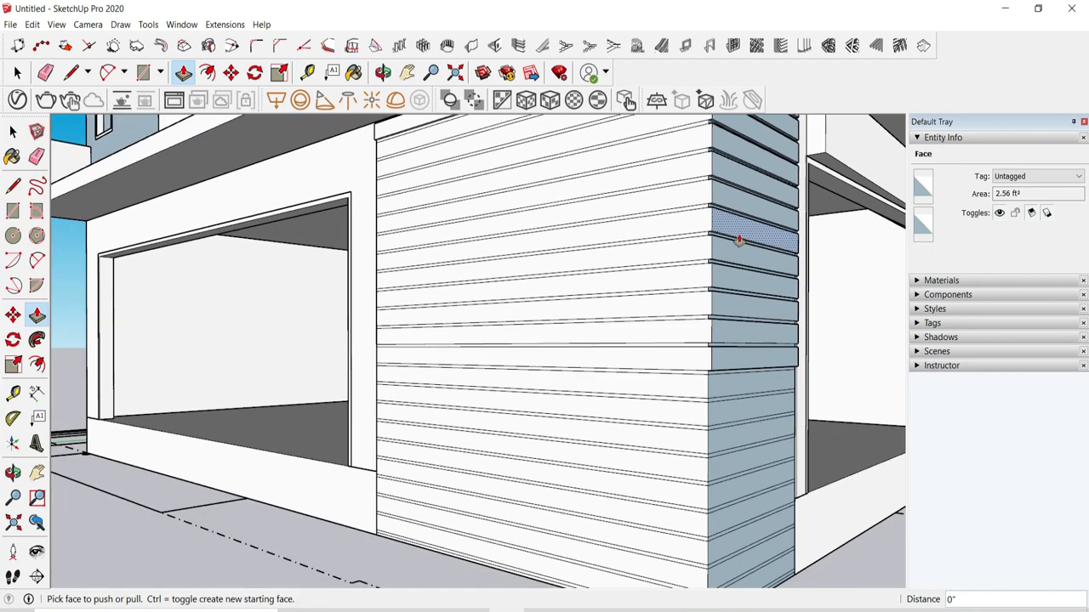
pyautogui.scroll(2, 727, 472)
pyautogui.doubleClick(723, 406)
pyautogui.doubleClick(724, 443)
pyautogui.doubleClick(721, 476)
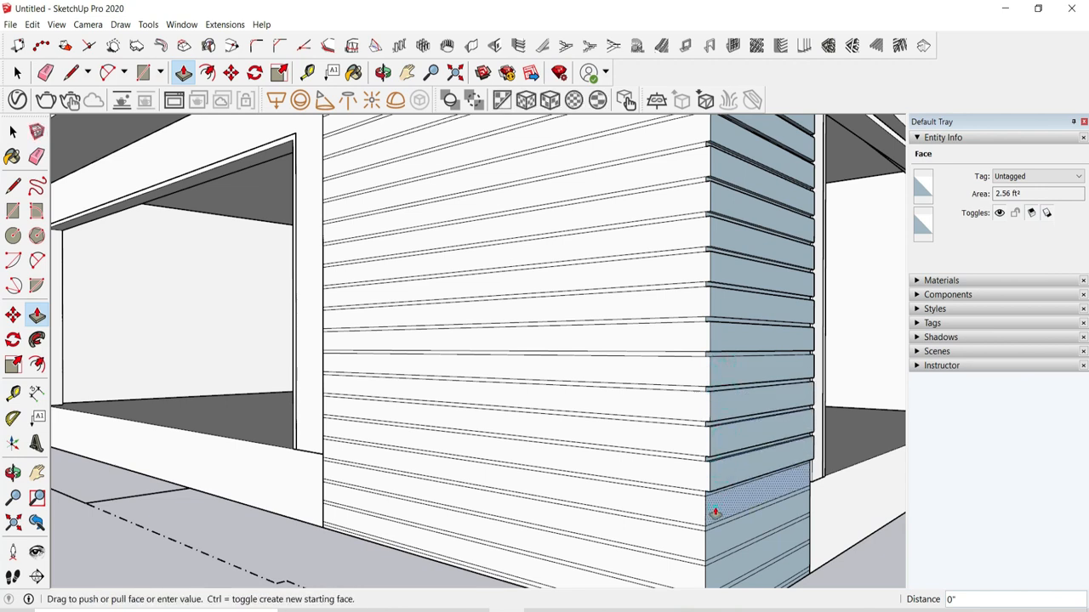
pyautogui.doubleClick(715, 513)
pyautogui.scroll(-2, 753, 249)
pyautogui.scroll(3, 724, 466)
pyautogui.doubleClick(734, 460)
pyautogui.doubleClick(730, 487)
pyautogui.doubleClick(723, 535)
# Step: Extrude the wide bands on the longer corner wall face by the same 1" to meet the finished side
pyautogui.moveTo(780, 426); pyautogui.dragTo(622, 195, button='middle')
pyautogui.click(622, 195)
pyautogui.scroll(1, 623, 225)
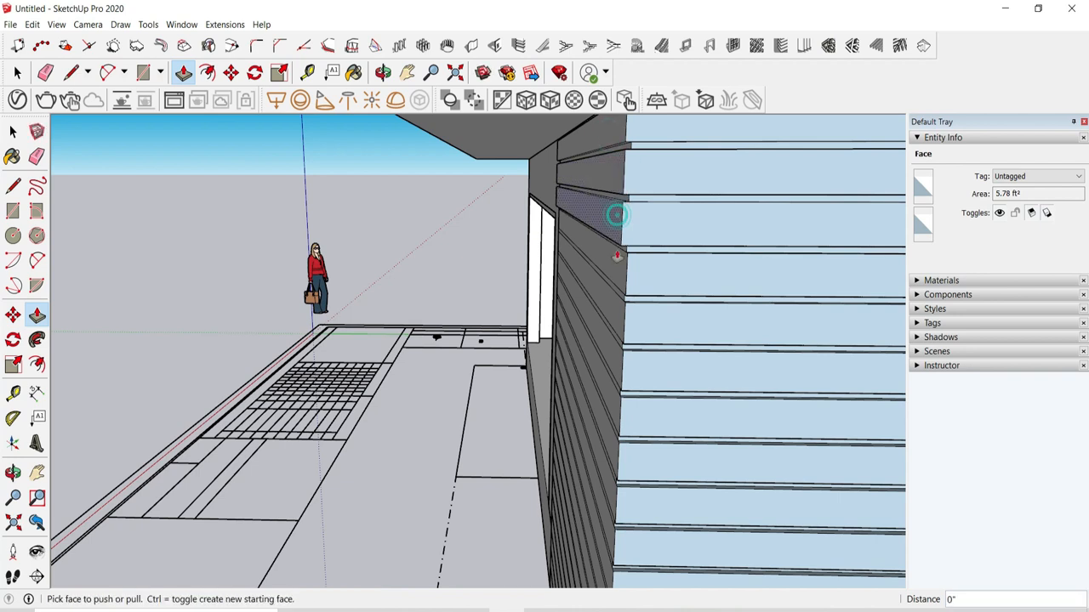
pyautogui.moveTo(614, 350); pyautogui.dragTo(627, 343, button='middle')
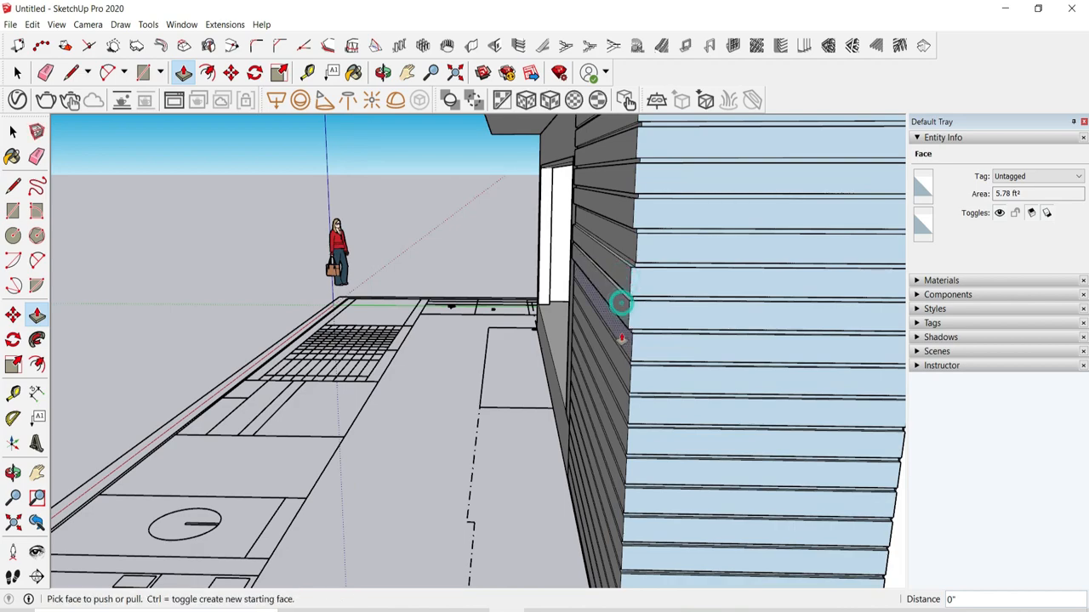
pyautogui.moveTo(619, 365); pyautogui.dragTo(616, 261, button='middle')
pyautogui.scroll(2, 635, 255)
pyautogui.scroll(-2, 625, 234)
pyautogui.moveTo(616, 378); pyautogui.dragTo(578, 320, button='middle')
pyautogui.scroll(4, 692, 347)
pyautogui.scroll(-1, 692, 347)
pyautogui.click(702, 308)
pyautogui.click(703, 347)
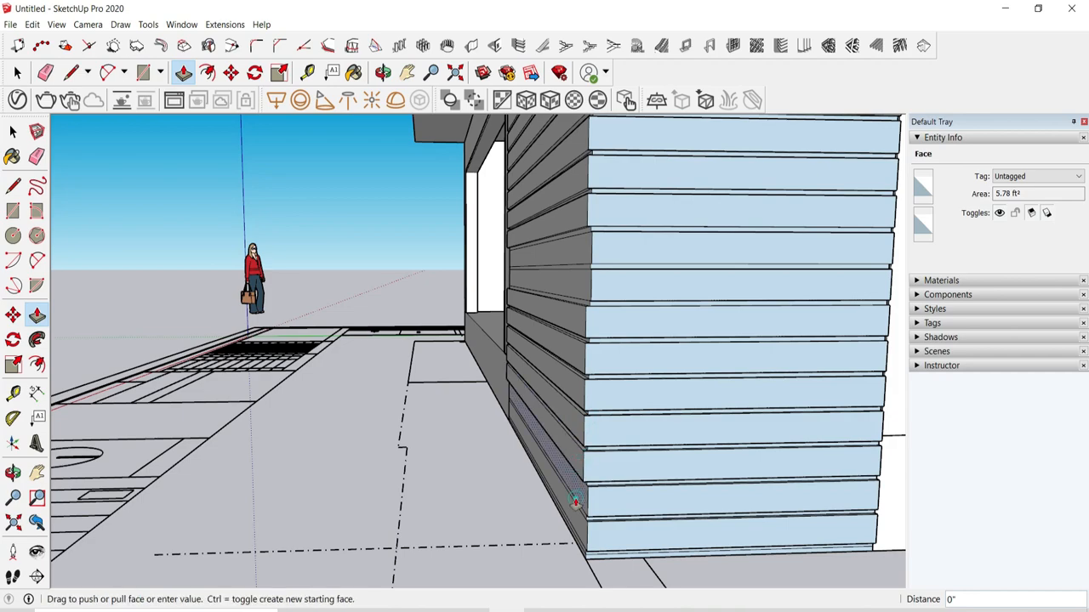
# Step: Extrude the wide bands missed on the longer corner wall face outward by 1"
pyautogui.click(17, 73)
pyautogui.moveTo(297, 218); pyautogui.dragTo(614, 263, button='middle')
pyautogui.doubleClick(614, 264)
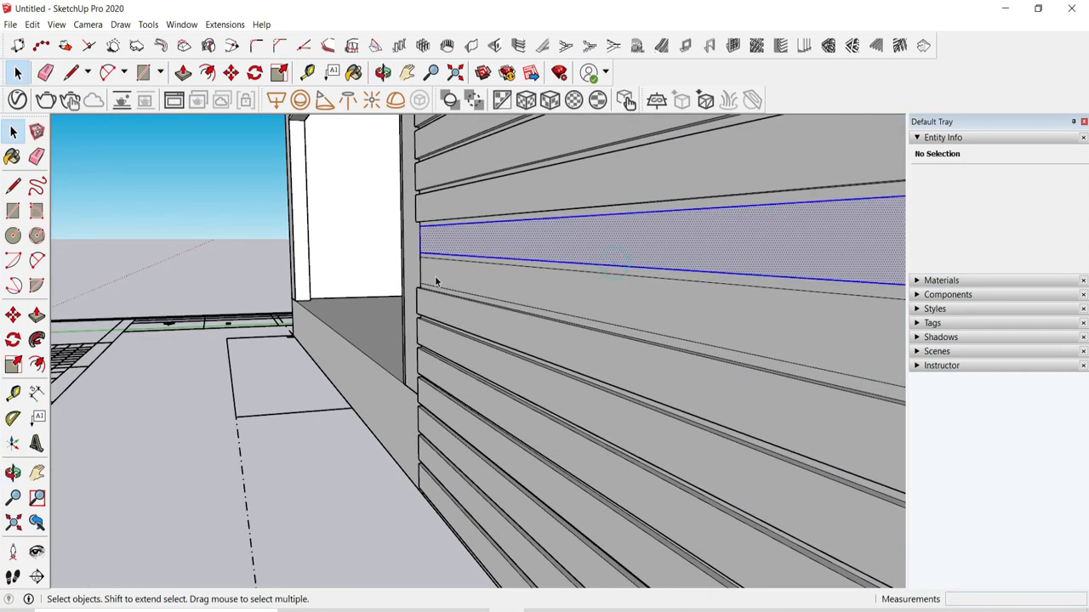
pyautogui.click(158, 259)
pyautogui.press('p')
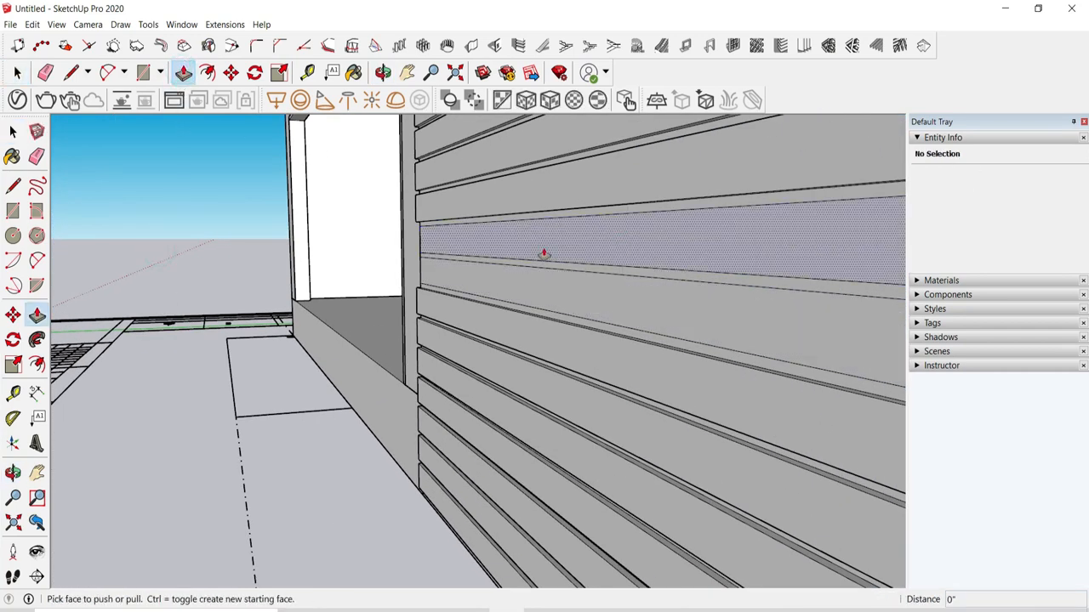
pyautogui.click(543, 247)
pyautogui.click(536, 192)
pyautogui.doubleClick(530, 284)
# Step: Select all connected geometry of the banded corner walls, make it a group and clear the selection
pyautogui.scroll(-4, 416, 303)
pyautogui.moveTo(416, 303); pyautogui.dragTo(732, 340, button='middle')
pyautogui.scroll(-4, 587, 406)
pyautogui.moveTo(586, 406); pyautogui.dragTo(476, 366, button='middle')
pyautogui.press('space')
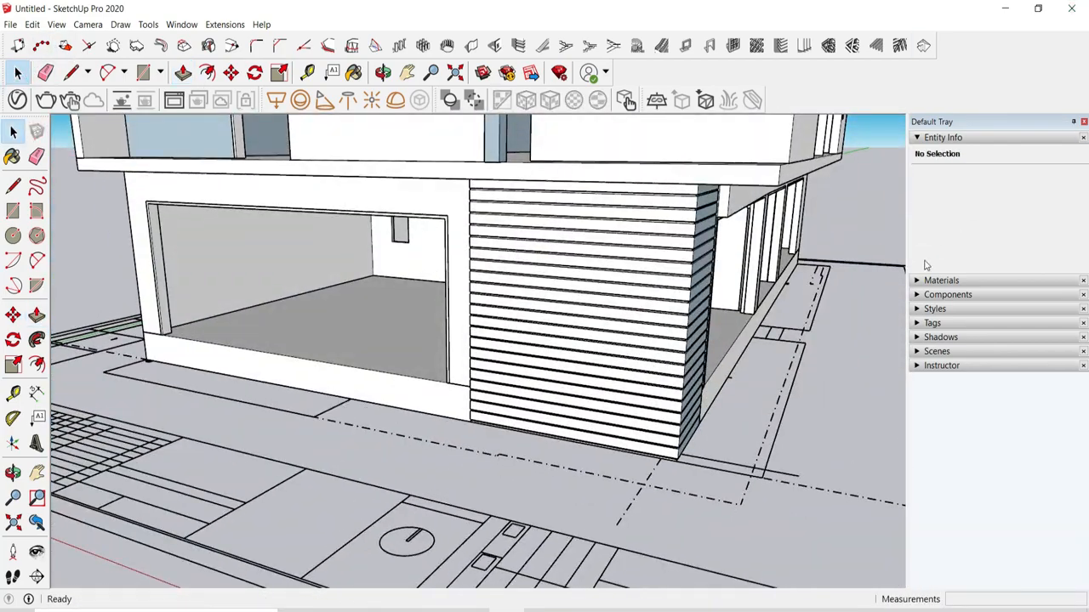
pyautogui.scroll(5, 654, 245)
pyautogui.tripleClick(653, 245)
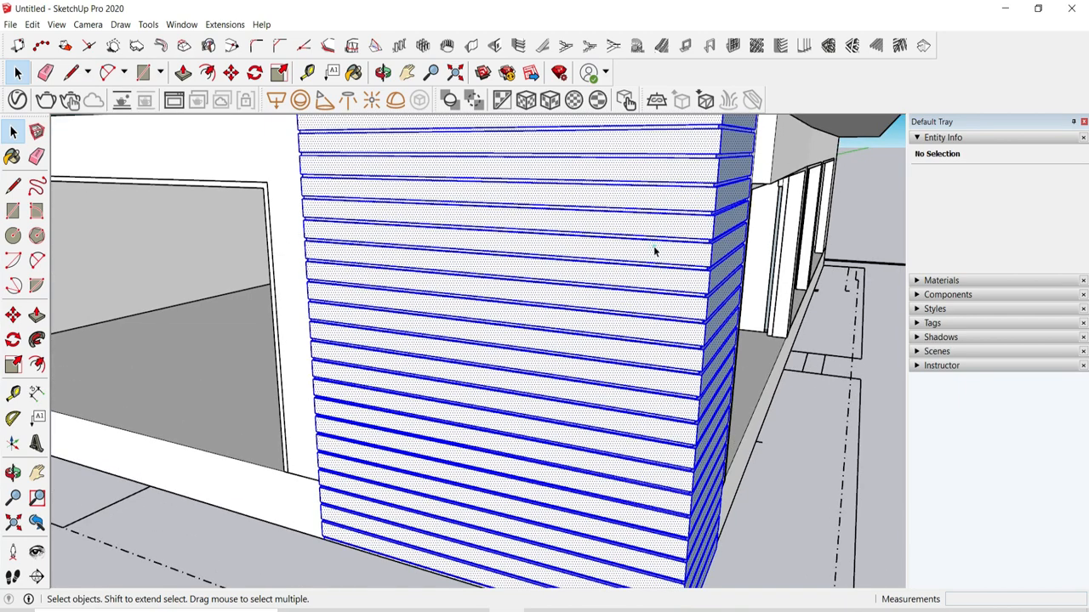
pyautogui.rightClick(655, 249)
pyautogui.click(698, 360)
pyautogui.moveTo(788, 439); pyautogui.dragTo(836, 500)
pyautogui.scroll(-10, 577, 311)
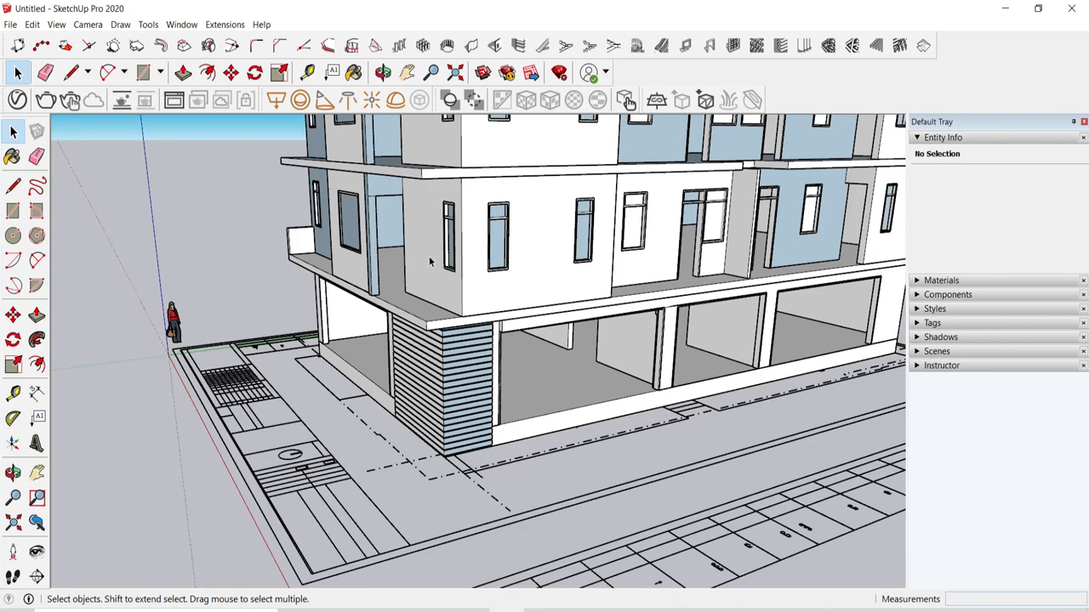
# Step: Draw two adjoining rectangles, each about 4' 6" by 1', over the plan's entrance steps in front of the column and plinth
pyautogui.moveTo(430, 262); pyautogui.dragTo(411, 312, button='middle')
pyautogui.scroll(7, 680, 419)
pyautogui.moveTo(813, 499); pyautogui.dragTo(723, 374, button='middle')
pyautogui.click(143, 73)
pyautogui.scroll(2, 637, 452)
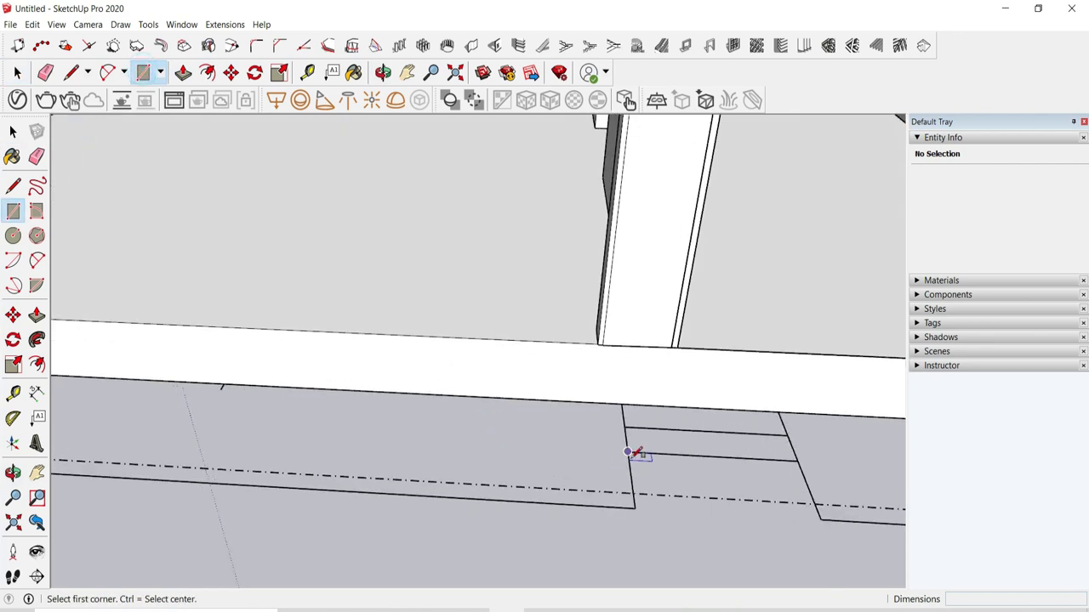
pyautogui.click(627, 450)
pyautogui.scroll(1, 789, 434)
pyautogui.click(787, 435)
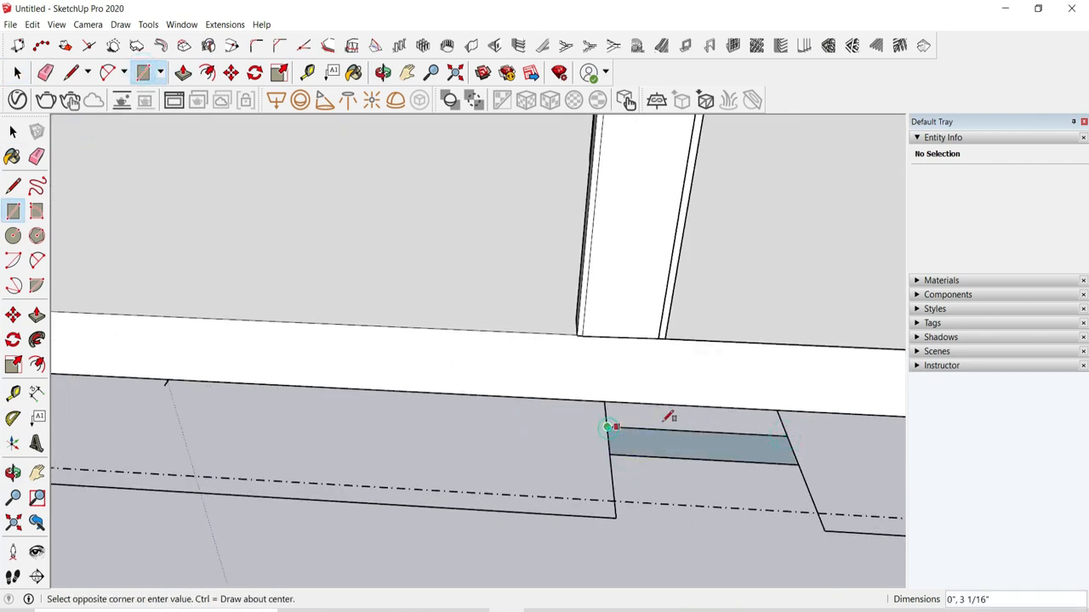
pyautogui.click(780, 406)
pyautogui.hotkey('ctrl', 'z')
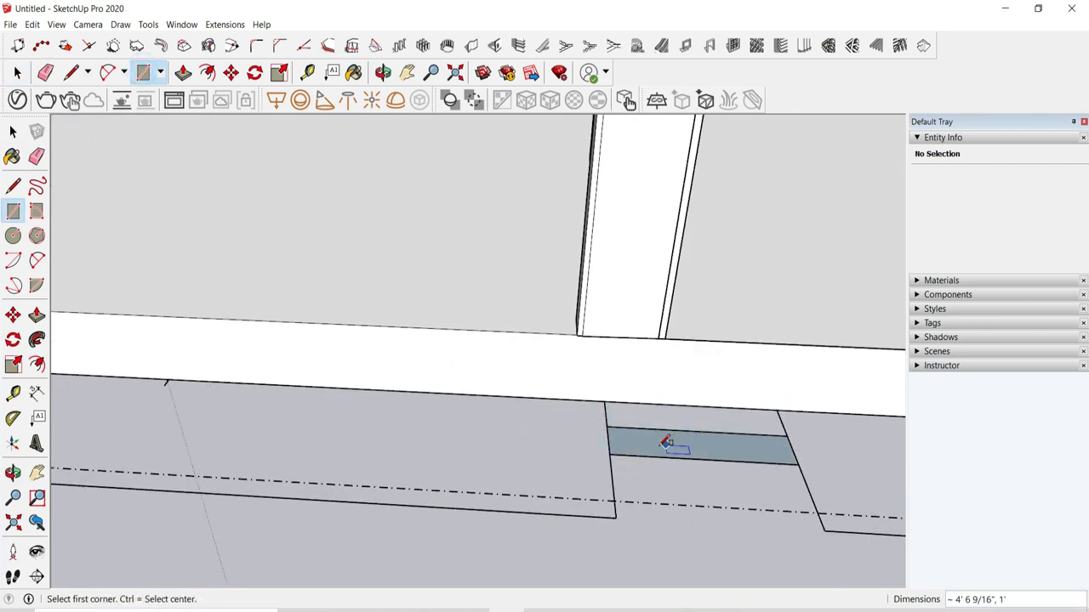
pyautogui.click(780, 409)
# Step: Extrude the step rectangle against the plinth by 8" and another 8", and the outer step rectangle by 8"
pyautogui.click(182, 73)
pyautogui.moveTo(595, 476); pyautogui.dragTo(624, 376, button='middle')
pyautogui.moveTo(625, 377); pyautogui.dragTo(617, 360)
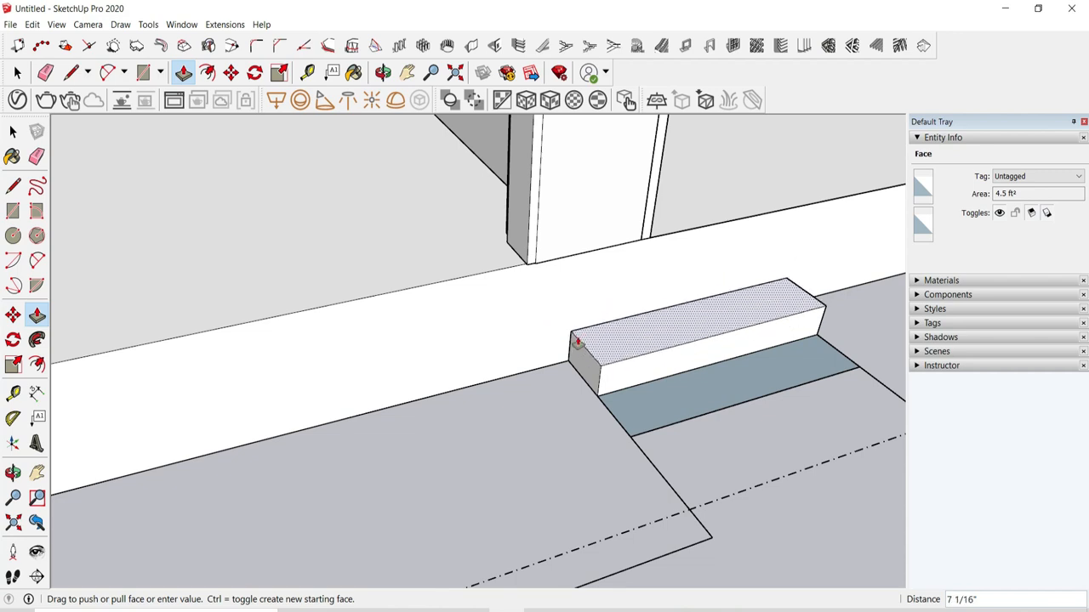
pyautogui.press('Escape')
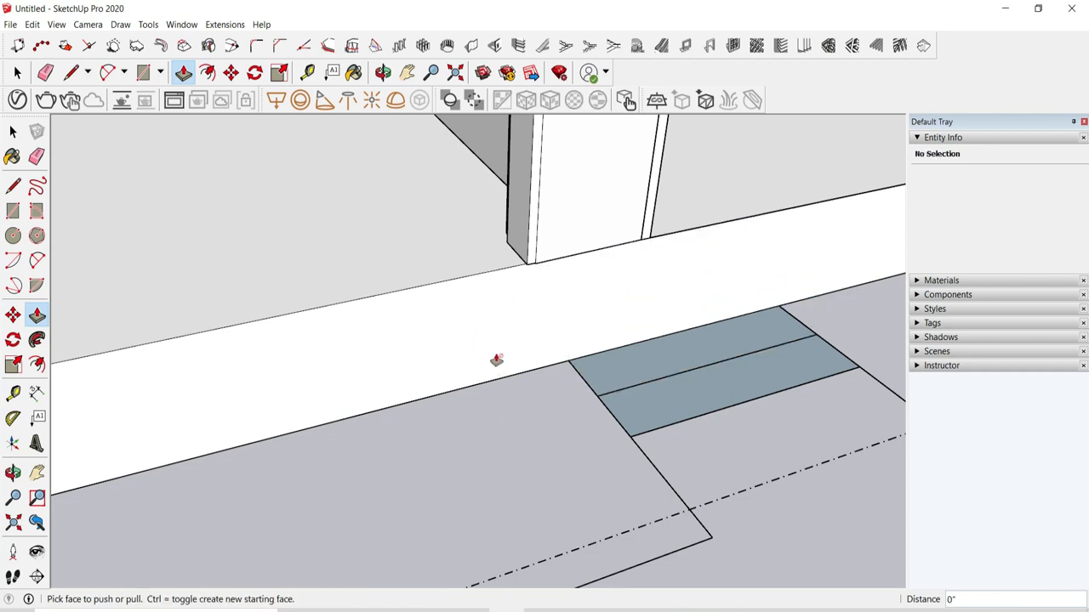
pyautogui.moveTo(567, 358); pyautogui.dragTo(611, 341)
pyautogui.press('Return')
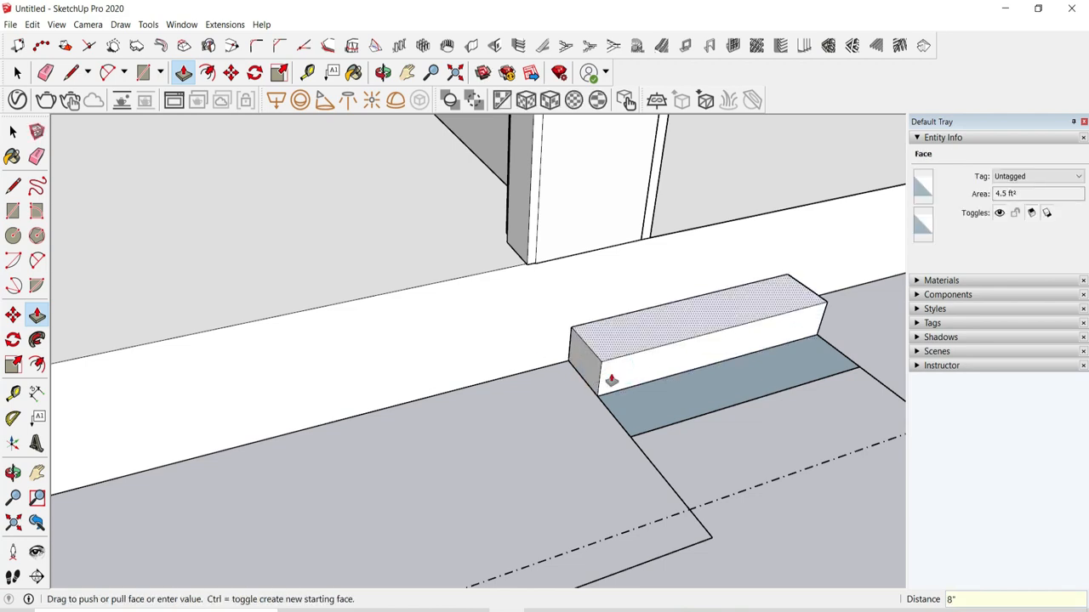
pyautogui.doubleClick(606, 330)
pyautogui.moveTo(660, 399); pyautogui.dragTo(610, 319)
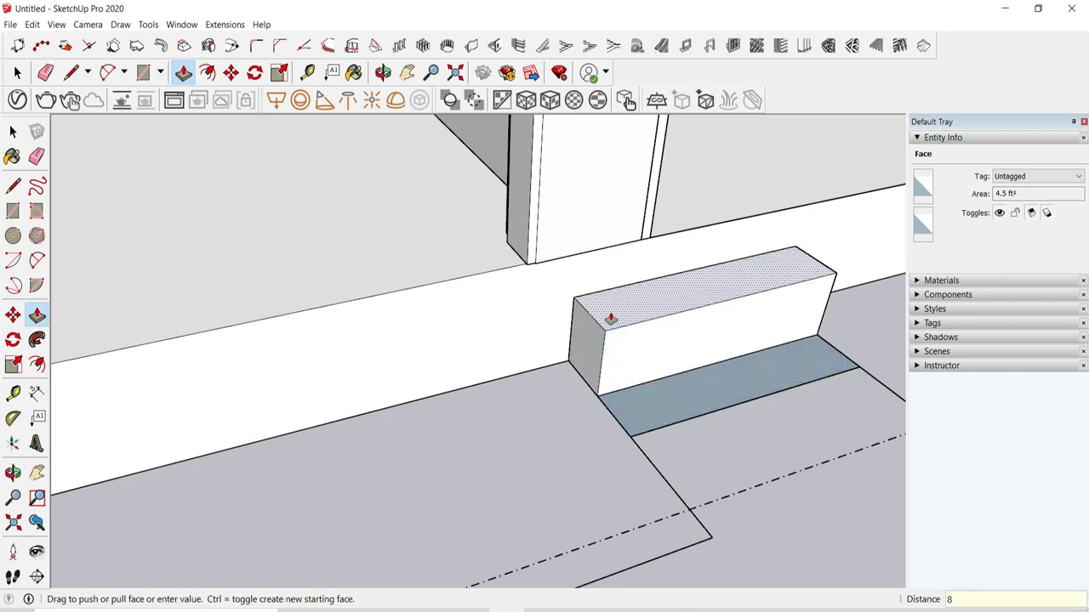
pyautogui.doubleClick(636, 419)
pyautogui.moveTo(636, 423); pyautogui.dragTo(625, 375)
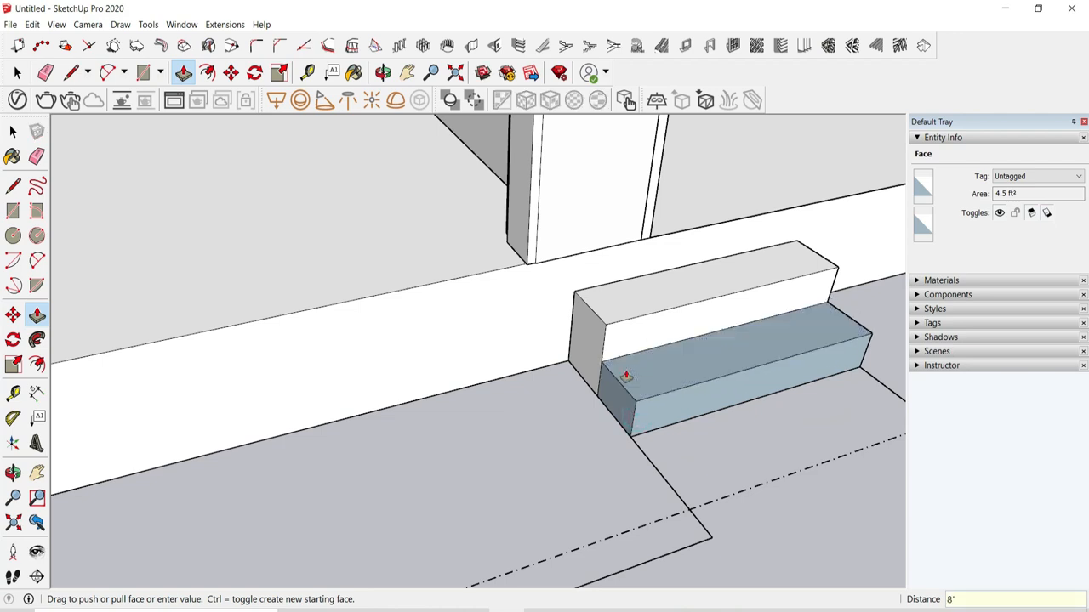
# Step: Select all connected geometry of the two entrance steps and make it a group
pyautogui.click(17, 74)
pyautogui.tripleClick(676, 343)
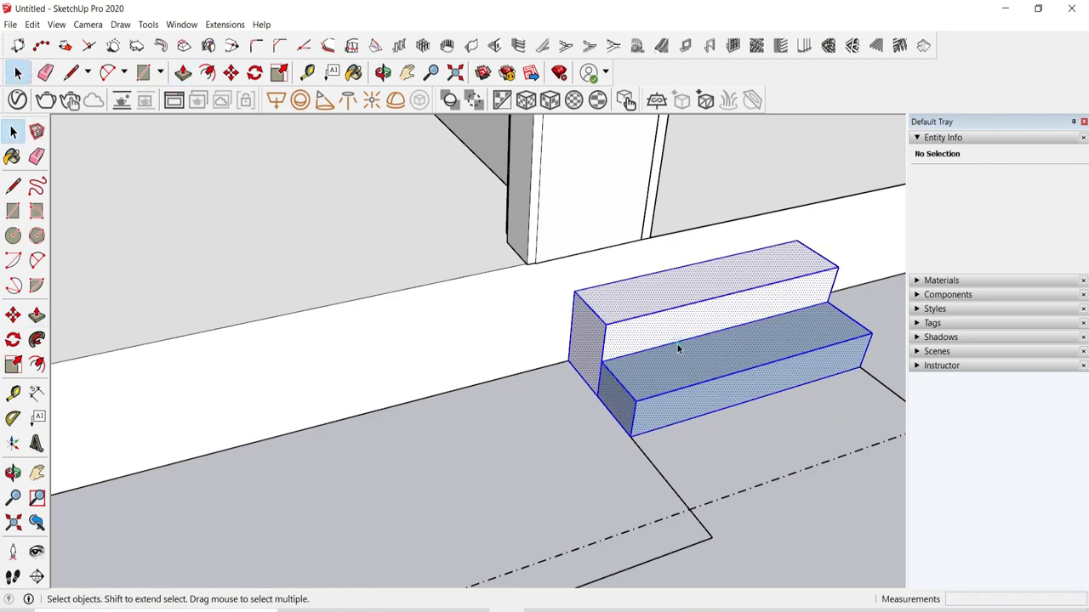
pyautogui.rightClick(677, 344)
pyautogui.click(723, 457)
pyautogui.moveTo(437, 481); pyautogui.dragTo(478, 515)
pyautogui.moveTo(579, 476); pyautogui.dragTo(478, 498, button='middle')
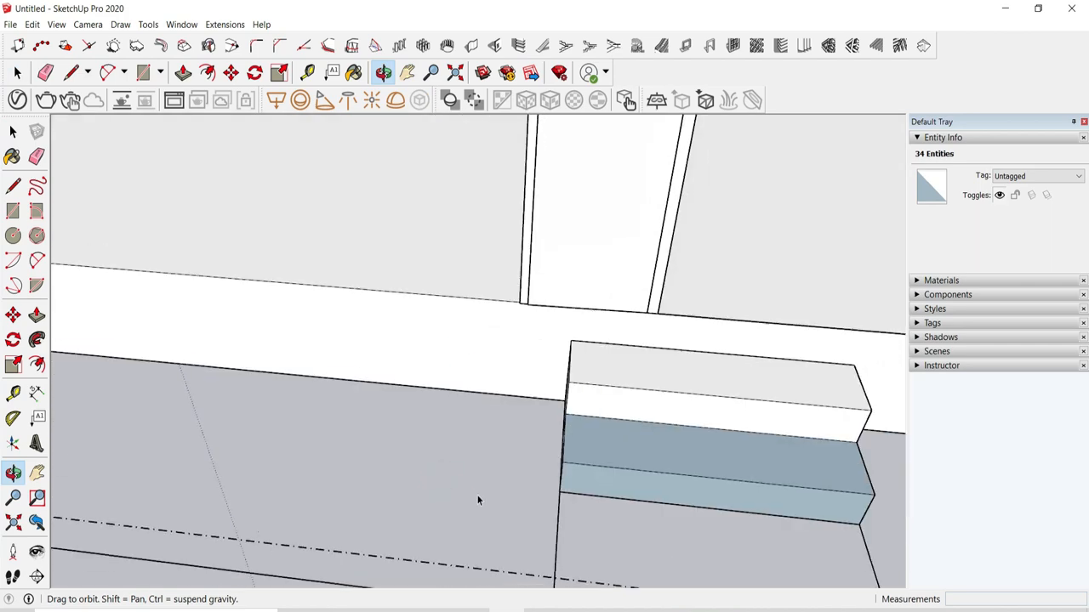
# Step: Open the nested wall group behind the entrance steps and push the column's wide face inward by about 1/8"
pyautogui.scroll(-3, 544, 455)
pyautogui.scroll(2, 597, 438)
pyautogui.scroll(-5, 556, 416)
pyautogui.moveTo(557, 416); pyautogui.dragTo(571, 309, button='middle')
pyautogui.doubleClick(571, 306)
pyautogui.moveTo(621, 401); pyautogui.dragTo(559, 173, button='middle')
pyautogui.moveTo(561, 218); pyautogui.dragTo(281, 476, button='middle')
pyautogui.click(471, 511)
pyautogui.scroll(4, 448, 472)
pyautogui.doubleClick(448, 468)
pyautogui.click(184, 75)
pyautogui.click(529, 224)
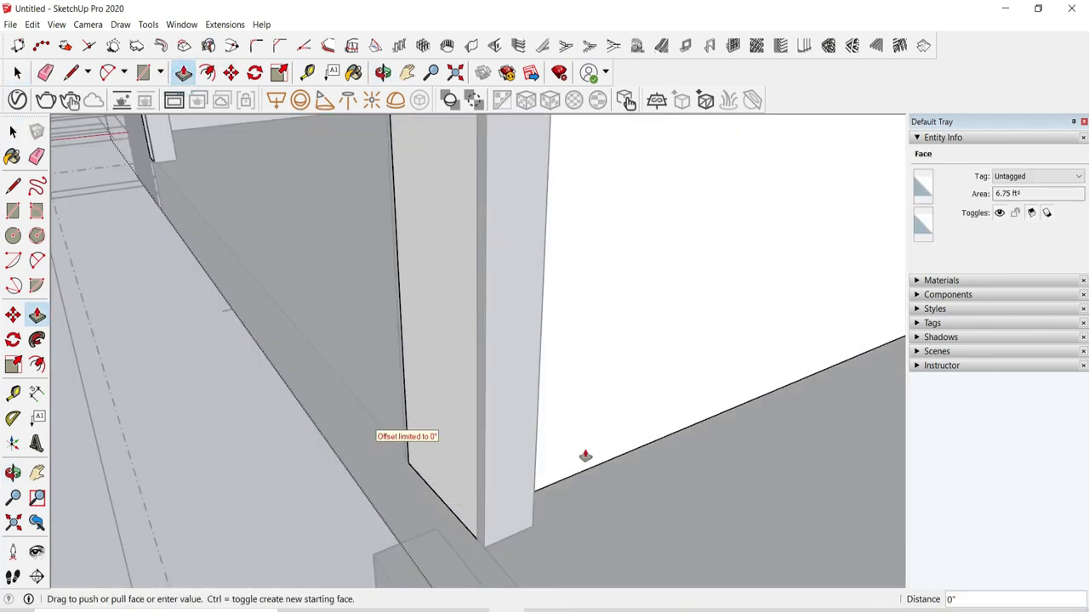
pyautogui.click(586, 457)
pyautogui.moveTo(586, 456); pyautogui.dragTo(576, 501, button='middle')
pyautogui.scroll(3, 578, 500)
pyautogui.click(583, 489)
pyautogui.click(533, 440)
pyautogui.click(532, 440)
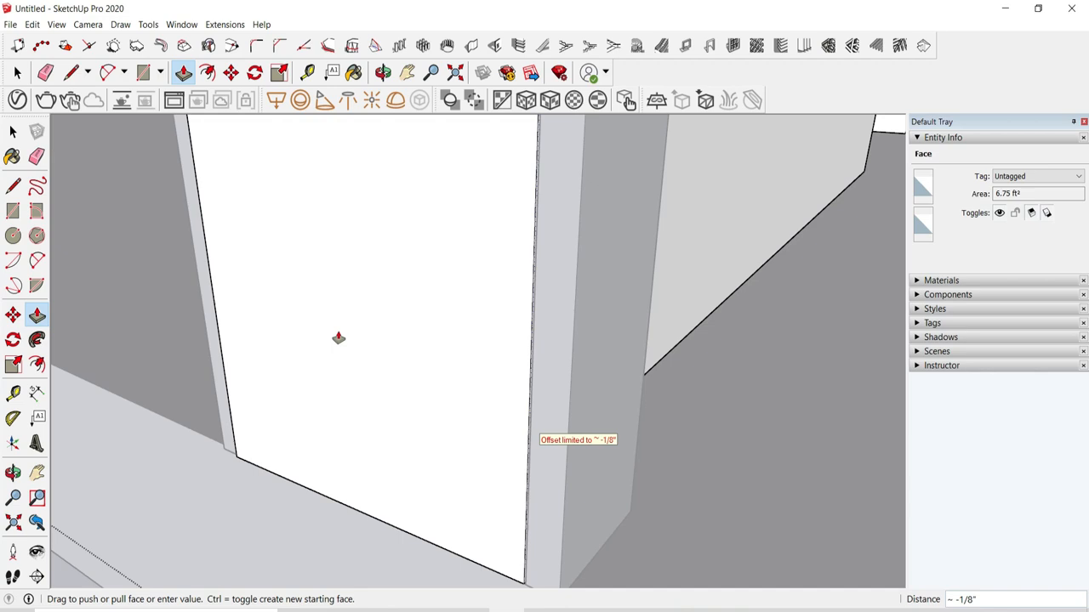
# Step: Open the column piece at the opening, push its narrow face back about 4 15/16" and erase its leftover edge
pyautogui.press('space')
pyautogui.rightClick(586, 266)
pyautogui.moveTo(616, 367); pyautogui.dragTo(218, 452, button='middle')
pyautogui.doubleClick(308, 364)
pyautogui.click(183, 73)
pyautogui.click(371, 311)
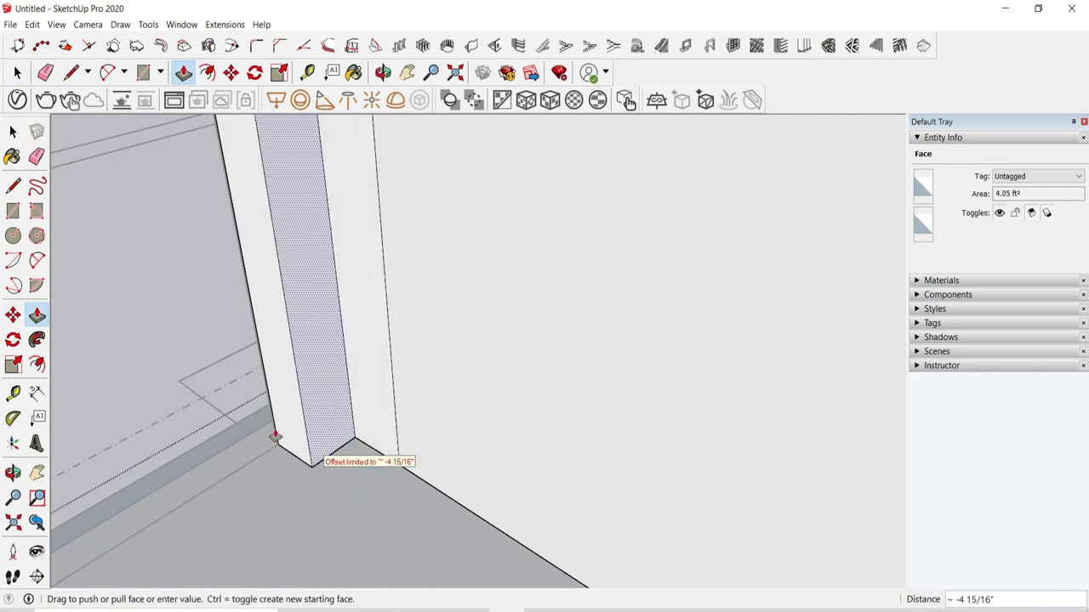
pyautogui.click(46, 72)
pyautogui.click(272, 289)
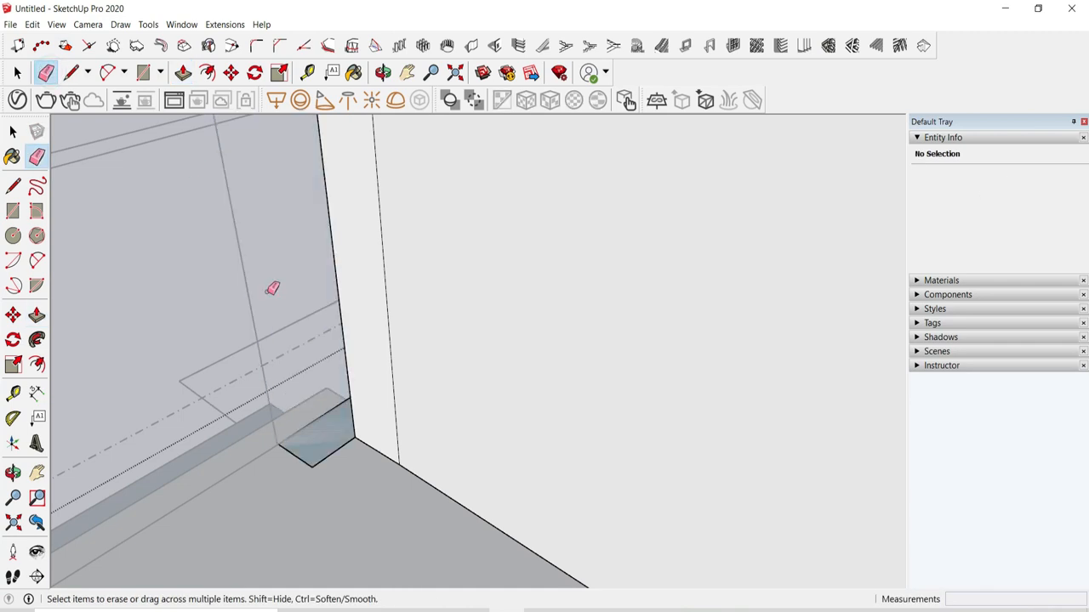
# Step: Erase the stray vertical edges remaining at the foot of the column beside the opening
pyautogui.moveTo(325, 457); pyautogui.dragTo(697, 455, button='middle')
pyautogui.click(695, 458)
pyautogui.scroll(2, 589, 401)
pyautogui.click(572, 383)
pyautogui.scroll(2, 508, 334)
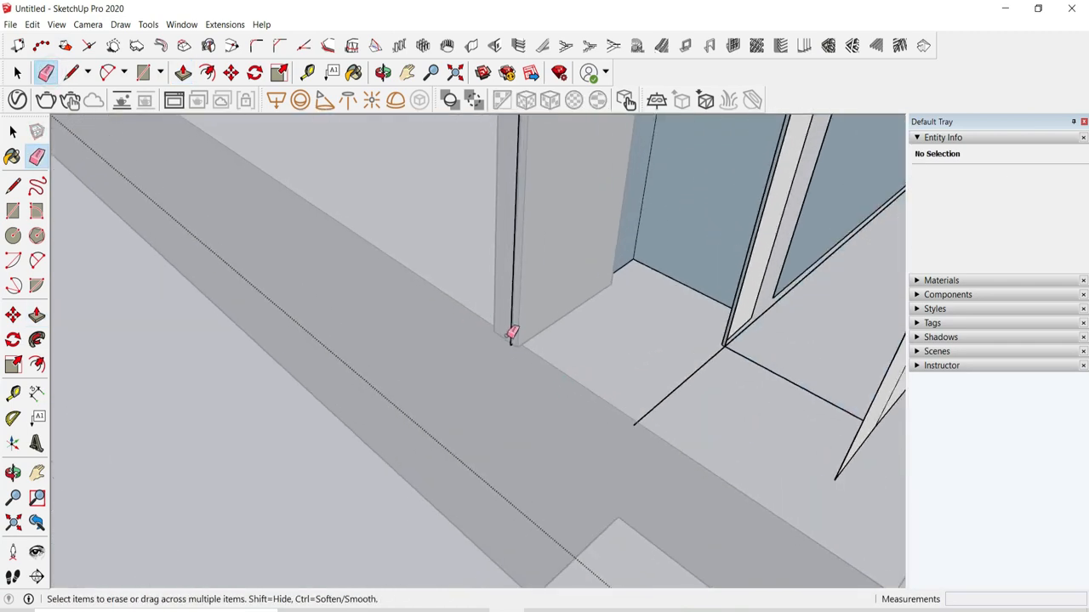
pyautogui.click(512, 338)
# Step: Draw a rectangle about 1' 5 11/16" by 9' over the column's front face behind the entrance steps
pyautogui.click(143, 72)
pyautogui.scroll(-2, 615, 454)
pyautogui.moveTo(732, 515)
pyautogui.mouseDown(button='middle')
pyautogui.moveTo(669, 499)
pyautogui.moveTo(605, 442)
pyautogui.mouseUp(button='middle')
pyautogui.scroll(-3, 658, 448)
pyautogui.click(658, 449)
pyautogui.moveTo(727, 285); pyautogui.dragTo(734, 221, button='middle')
pyautogui.scroll(3, 737, 264)
pyautogui.moveTo(737, 268); pyautogui.dragTo(731, 242, button='middle')
pyautogui.scroll(2, 659, 234)
pyautogui.scroll(2, 681, 221)
pyautogui.click(690, 218)
pyautogui.click(697, 233)
pyautogui.moveTo(605, 199); pyautogui.dragTo(625, 272, button='middle')
pyautogui.scroll(-4, 625, 272)
pyautogui.scroll(4, 680, 470)
pyautogui.click(646, 485)
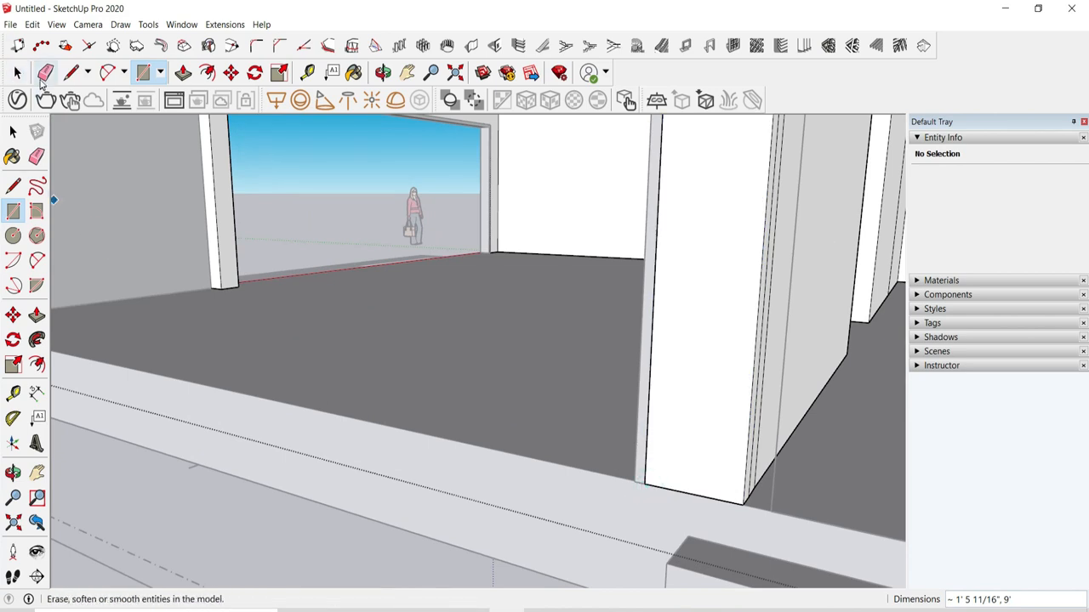
pyautogui.click(45, 75)
pyautogui.moveTo(646, 366); pyautogui.dragTo(374, 374, button='middle')
pyautogui.click(364, 406)
pyautogui.hotkey('ctrl', 'z')
# Step: Delete the leftover connected geometry at the column and unhide the hidden geometry
pyautogui.click(17, 74)
pyautogui.scroll(-5, 476, 340)
pyautogui.moveTo(408, 281); pyautogui.dragTo(554, 324, button='middle')
pyautogui.scroll(4, 447, 434)
pyautogui.tripleClick(452, 428)
pyautogui.press('Delete')
pyautogui.click(32, 24)
pyautogui.moveTo(110, 225)
pyautogui.click(242, 253)
# Step: Open the frame group of the opening behind the entrance steps and move its jamb beside the column sideways to the column
pyautogui.scroll(-3, 434, 405)
pyautogui.moveTo(438, 402); pyautogui.dragTo(451, 255, button='middle')
pyautogui.doubleClick(466, 256)
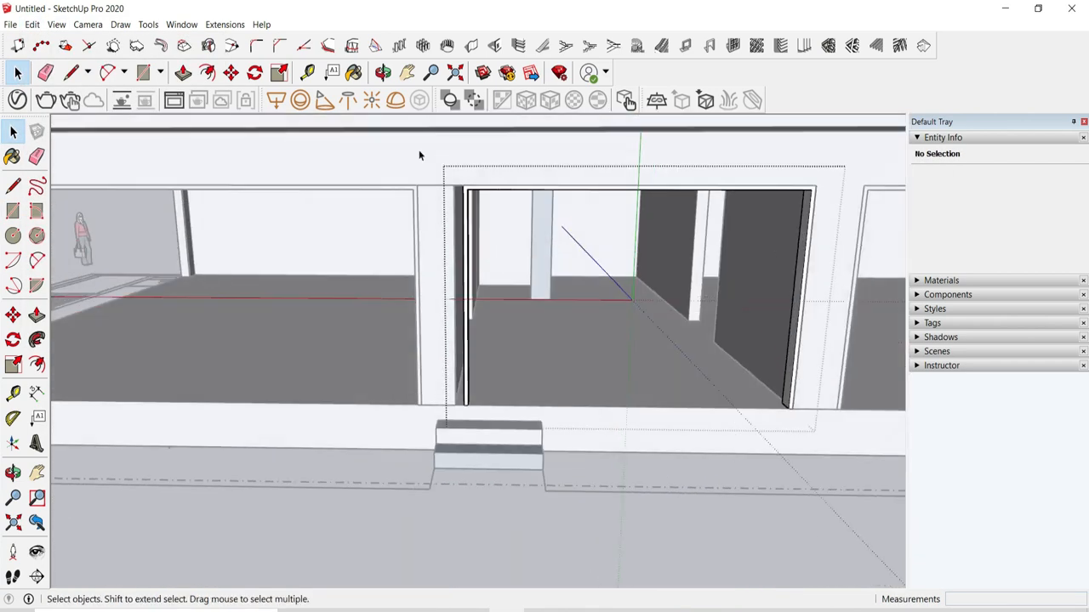
pyautogui.moveTo(419, 155); pyautogui.dragTo(505, 433)
pyautogui.click(231, 73)
pyautogui.scroll(5, 468, 417)
pyautogui.click(450, 357)
pyautogui.click(415, 355)
pyautogui.click(17, 74)
pyautogui.scroll(-5, 459, 341)
pyautogui.moveTo(485, 357); pyautogui.dragTo(614, 495, button='middle')
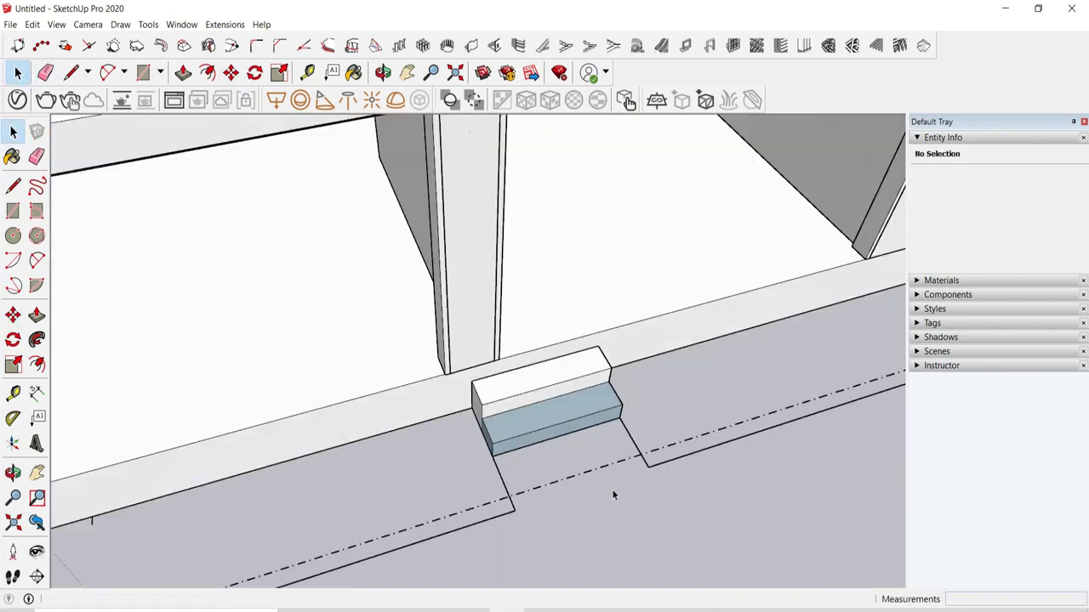
# Step: Draw an 18' 6" long rectangle over the plan outline along the plinth of the opening beside the banded corner wall
pyautogui.scroll(-4, 613, 493)
pyautogui.scroll(-3, 697, 498)
pyautogui.moveTo(697, 499); pyautogui.dragTo(833, 366, button='middle')
pyautogui.scroll(-3, 834, 366)
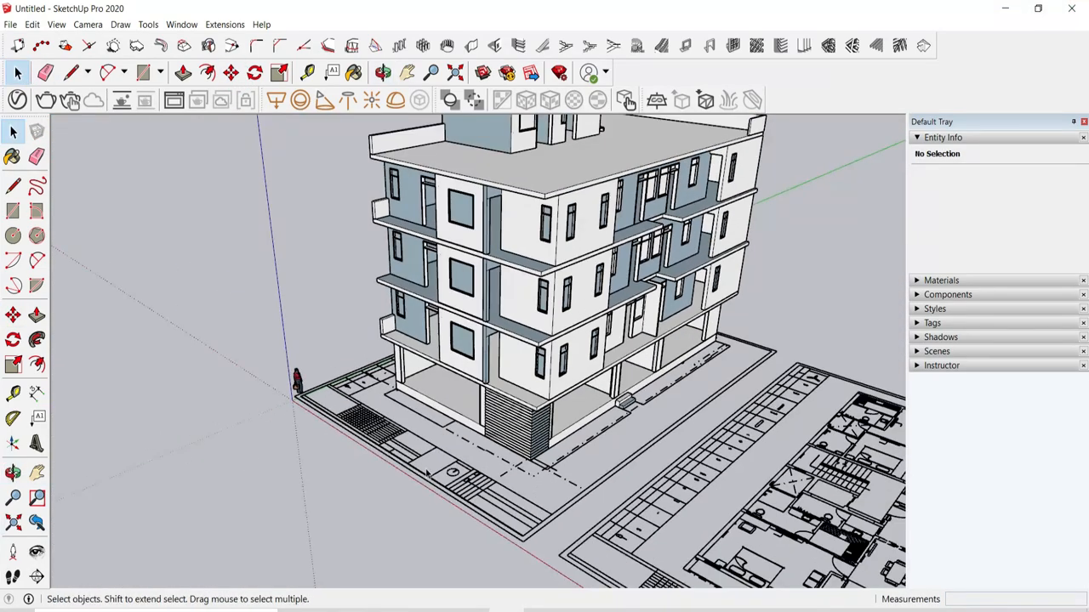
pyautogui.scroll(4, 426, 473)
pyautogui.moveTo(688, 460); pyautogui.dragTo(357, 408, button='middle')
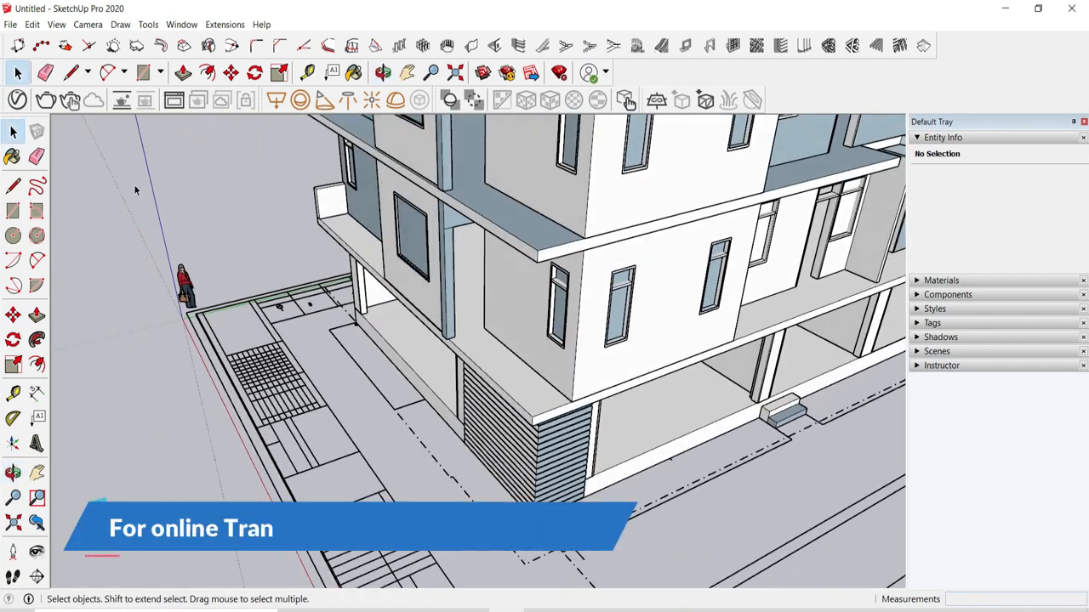
pyautogui.click(143, 72)
pyautogui.scroll(8, 196, 446)
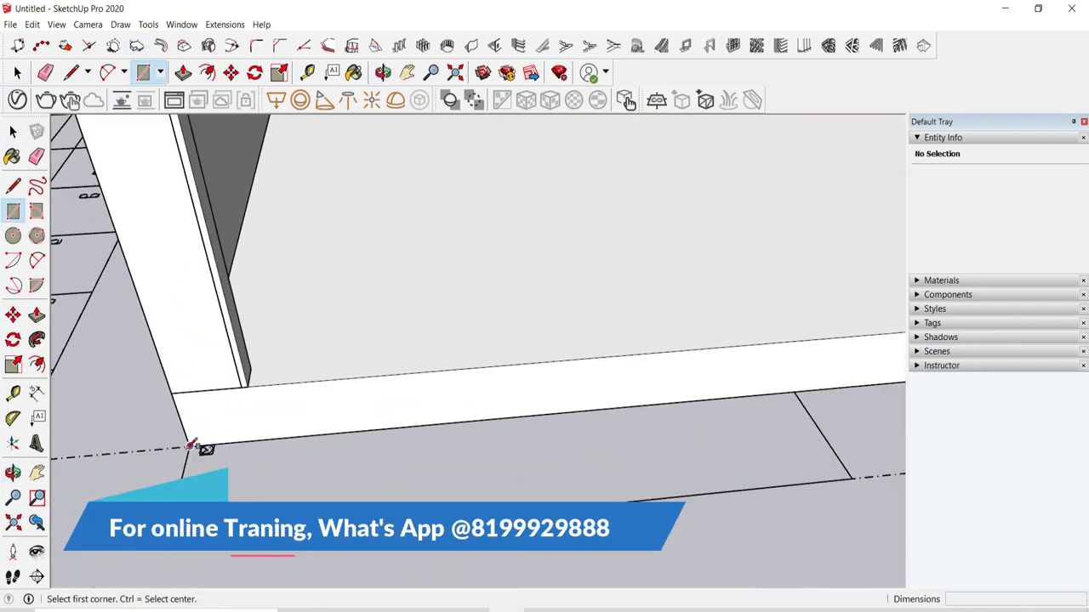
pyautogui.click(191, 446)
pyautogui.moveTo(184, 444); pyautogui.dragTo(491, 462, button='middle')
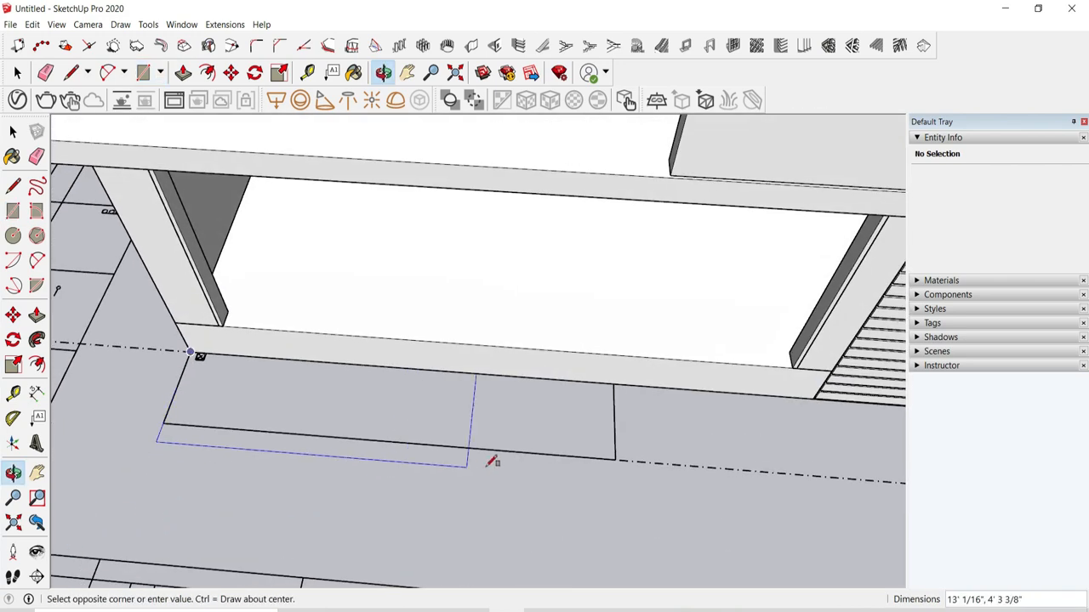
pyautogui.scroll(-3, 625, 409)
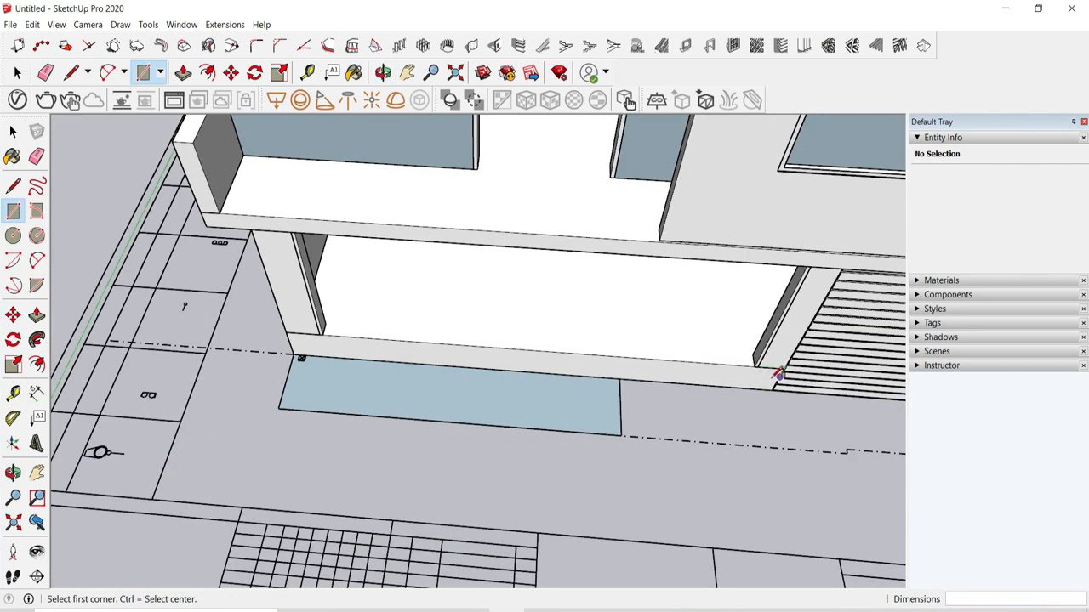
# Step: Extrude the long rectangle upward by 2' to the top of the plinth
pyautogui.click(183, 73)
pyautogui.moveTo(742, 511); pyautogui.dragTo(562, 451, button='middle')
pyautogui.scroll(3, 610, 485)
pyautogui.moveTo(610, 486); pyautogui.dragTo(678, 442)
pyautogui.moveTo(678, 442); pyautogui.dragTo(283, 225, button='middle')
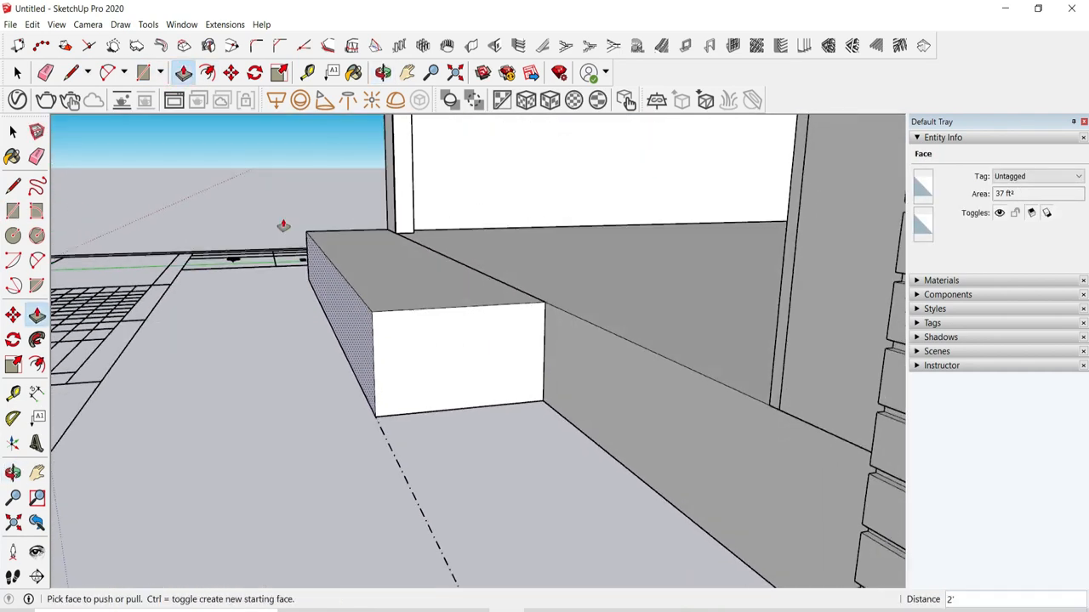
pyautogui.press('space')
# Step: Move the block's outer top edge straight down by 1'11" to form a sloping ramp
pyautogui.scroll(4, 358, 292)
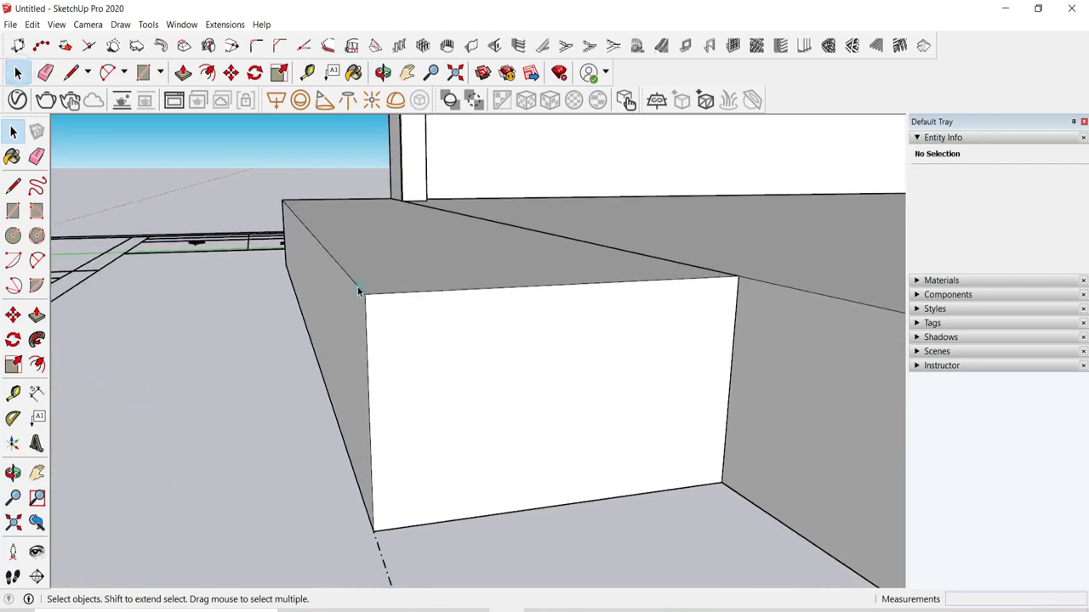
pyautogui.click(231, 72)
pyautogui.scroll(1, 364, 295)
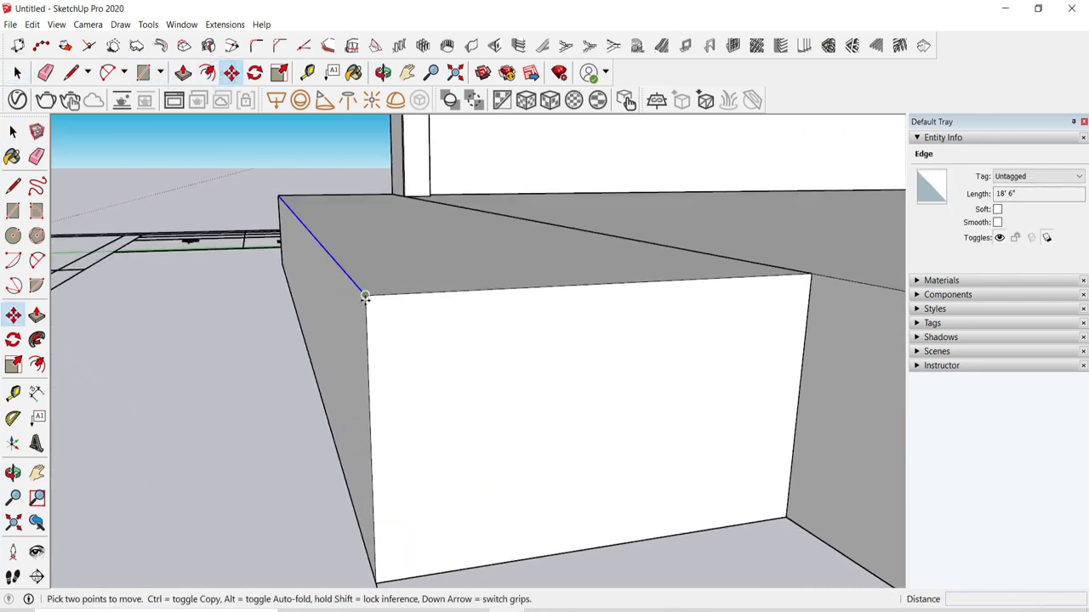
pyautogui.click(364, 302)
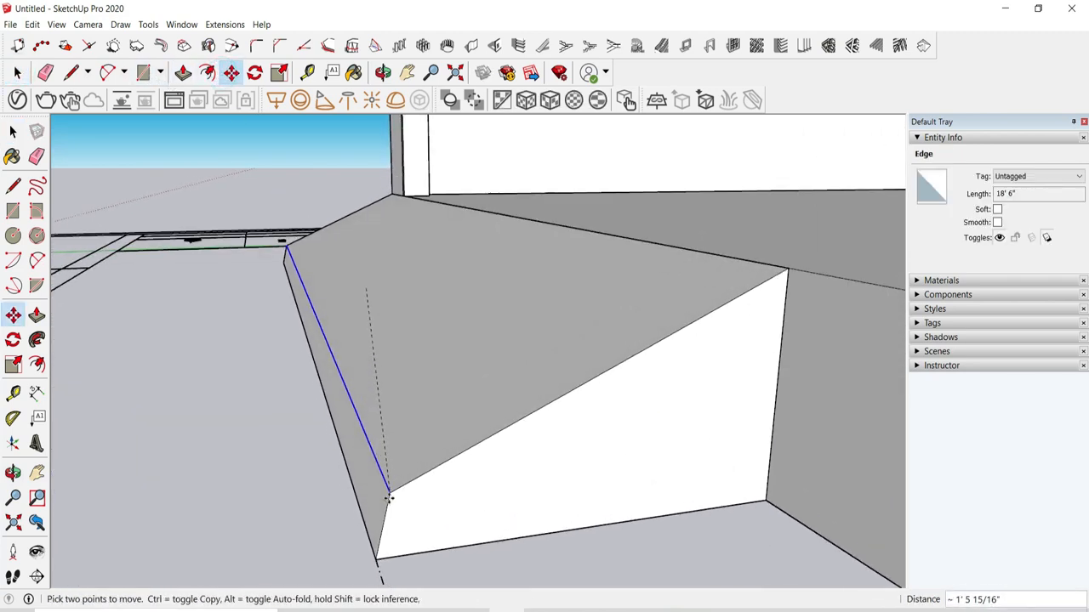
pyautogui.scroll(1, 379, 546)
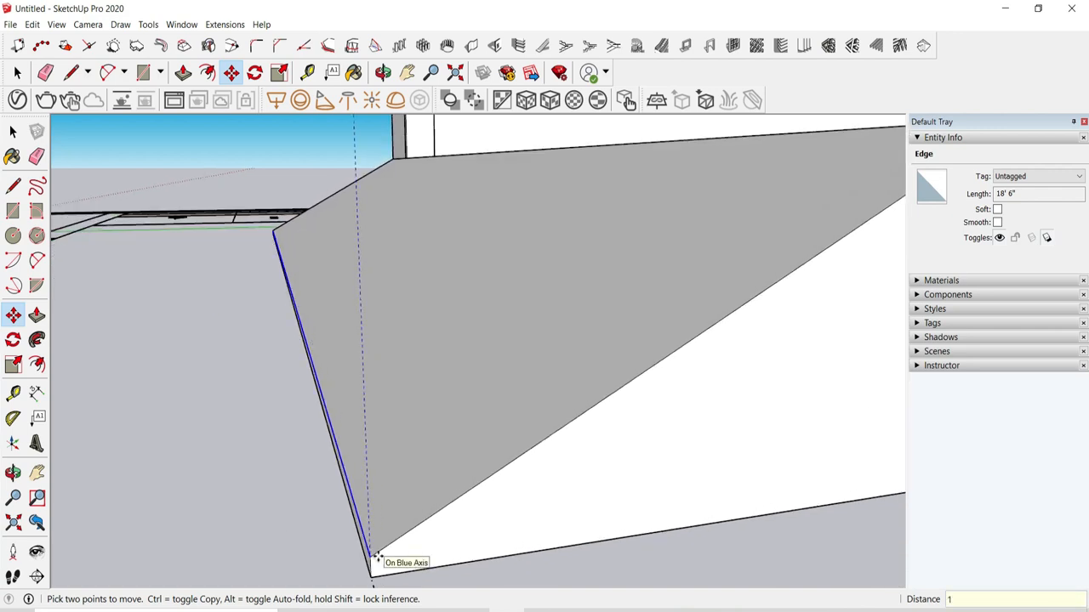
pyautogui.write("1'11")
pyautogui.press('Return')
# Step: Raise the ramp's outer top edge back to full height, lower it by 1'9" and clear the selection
pyautogui.moveTo(321, 511); pyautogui.dragTo(342, 498, button='middle')
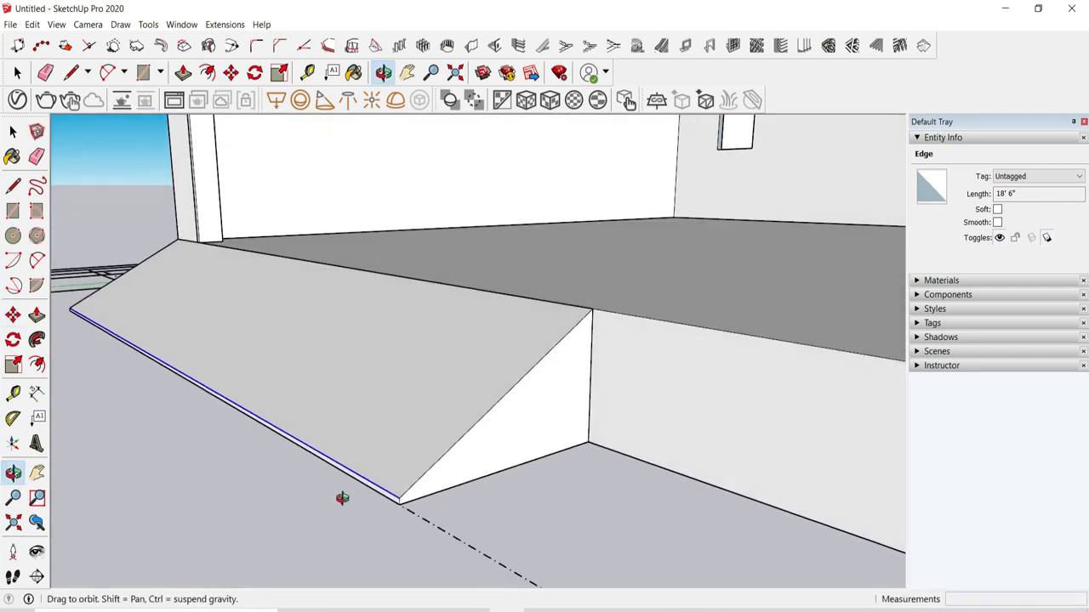
pyautogui.scroll(-1, 347, 493)
pyautogui.moveTo(502, 465); pyautogui.dragTo(522, 511, button='middle')
pyautogui.scroll(3, 422, 571)
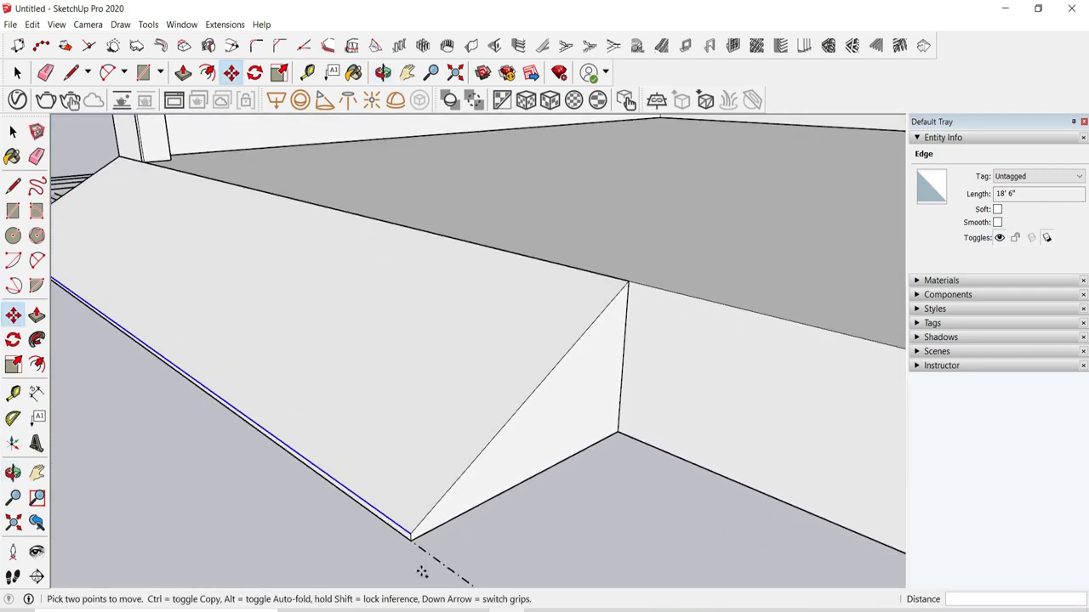
pyautogui.click(422, 571)
pyautogui.click(404, 351)
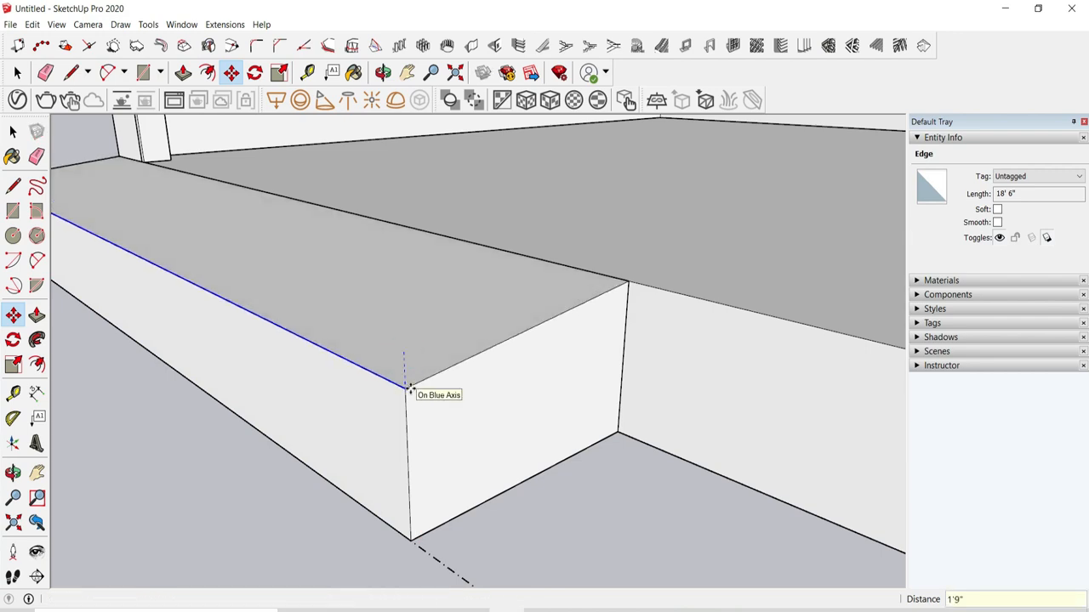
pyautogui.press('Escape')
pyautogui.click(17, 77)
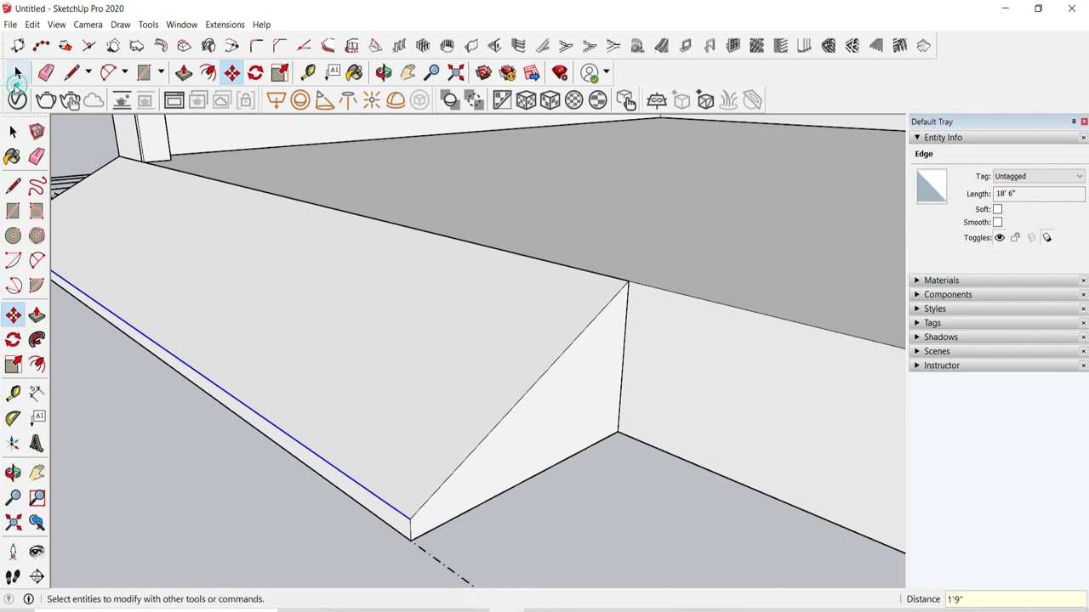
pyautogui.click(127, 434)
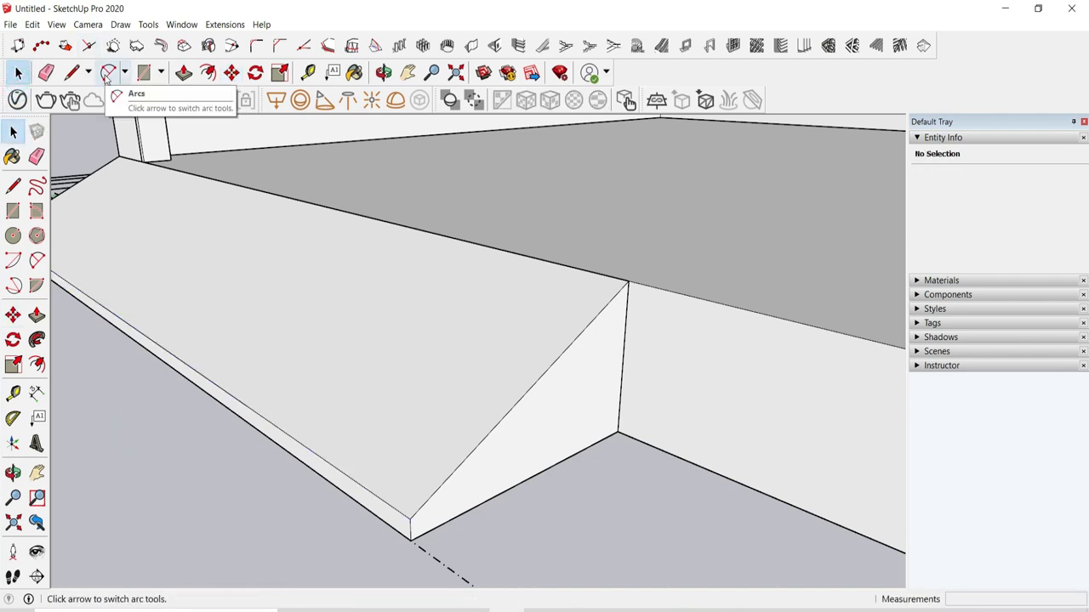
# Step: Draw a two-point arc with a 7/8" bulge on the ramp's end face, from its outer bottom corner to the sloped edge
pyautogui.click(106, 73)
pyautogui.moveTo(527, 485); pyautogui.dragTo(354, 511, button='middle')
pyautogui.scroll(2, 353, 523)
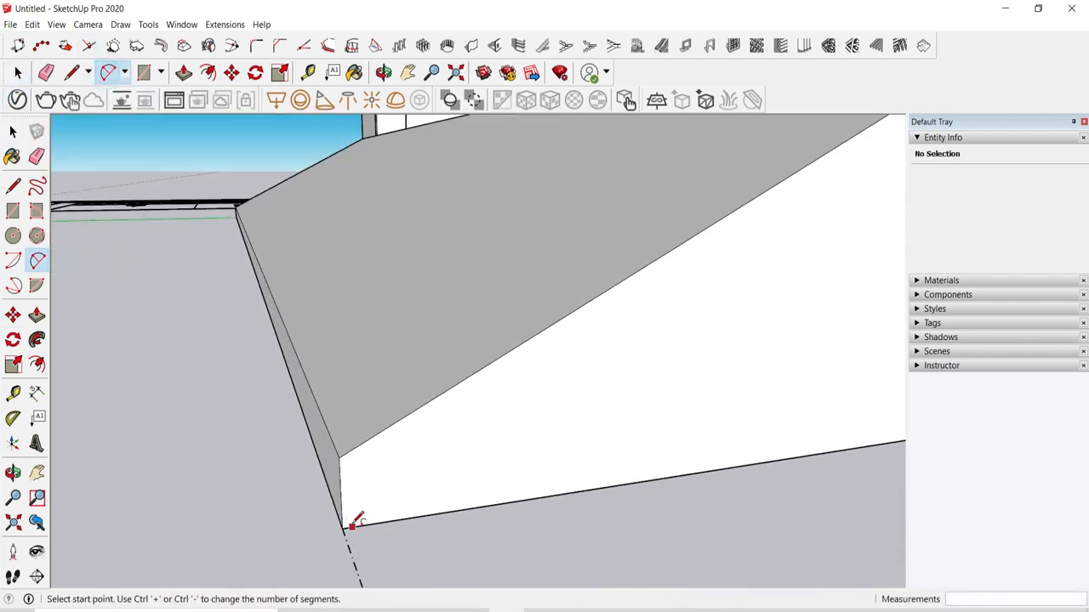
pyautogui.click(343, 527)
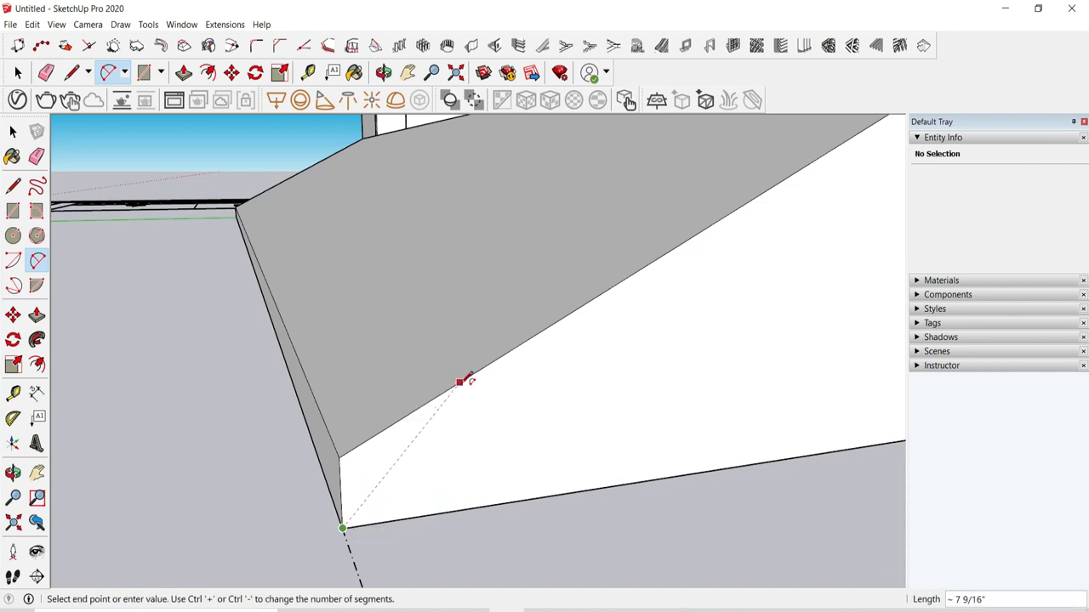
pyautogui.click(460, 382)
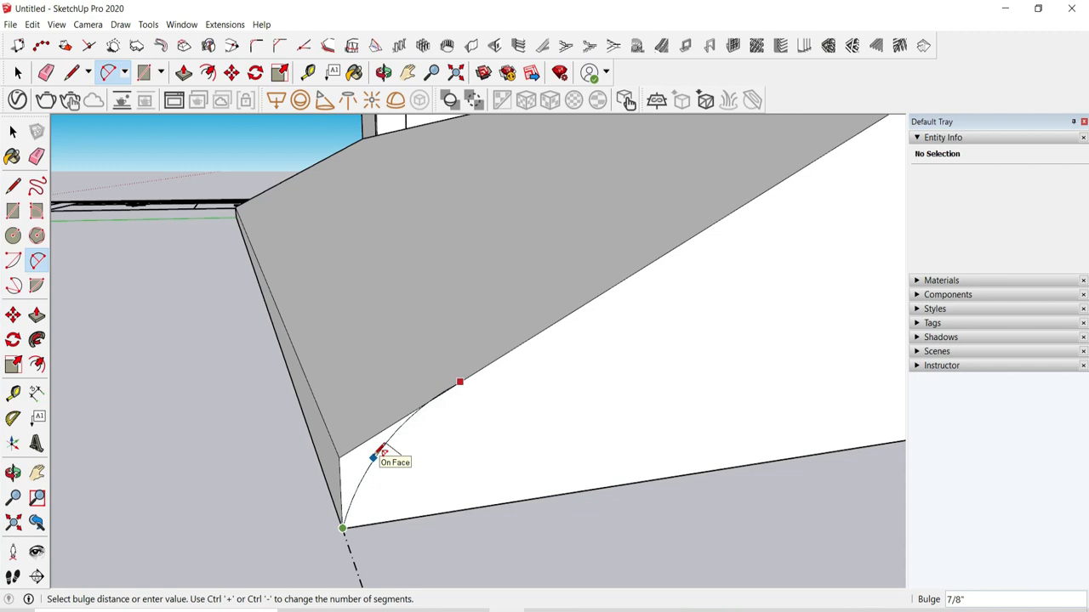
pyautogui.moveTo(462, 518); pyautogui.dragTo(539, 539, button='middle')
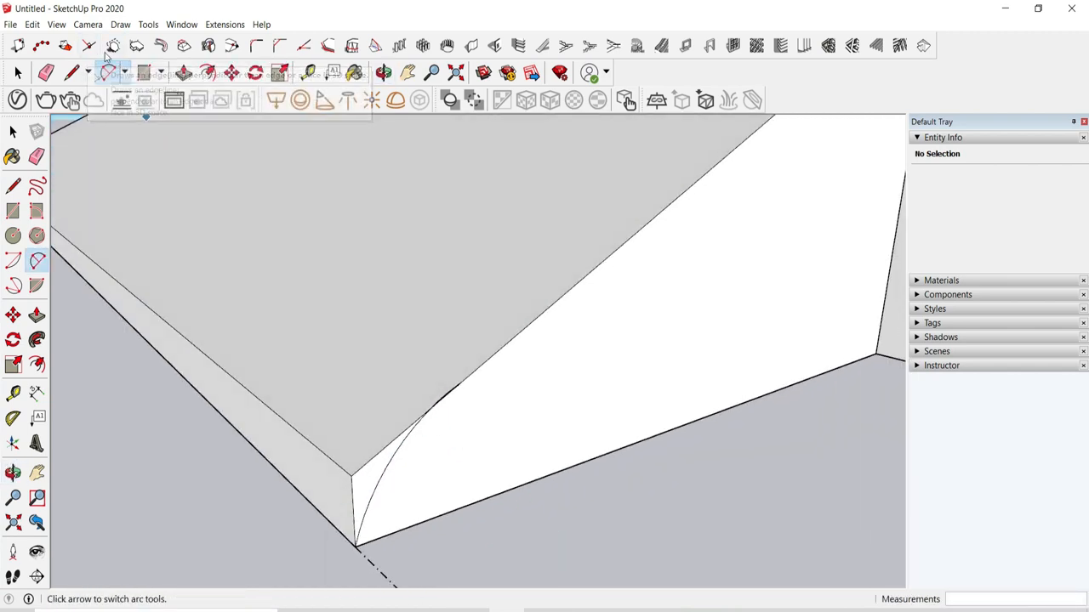
# Step: Sweep the small corner profile outside the arc along the ramp's full outer edge with Follow Me to round it off
pyautogui.click(87, 24)
pyautogui.moveTo(129, 28)
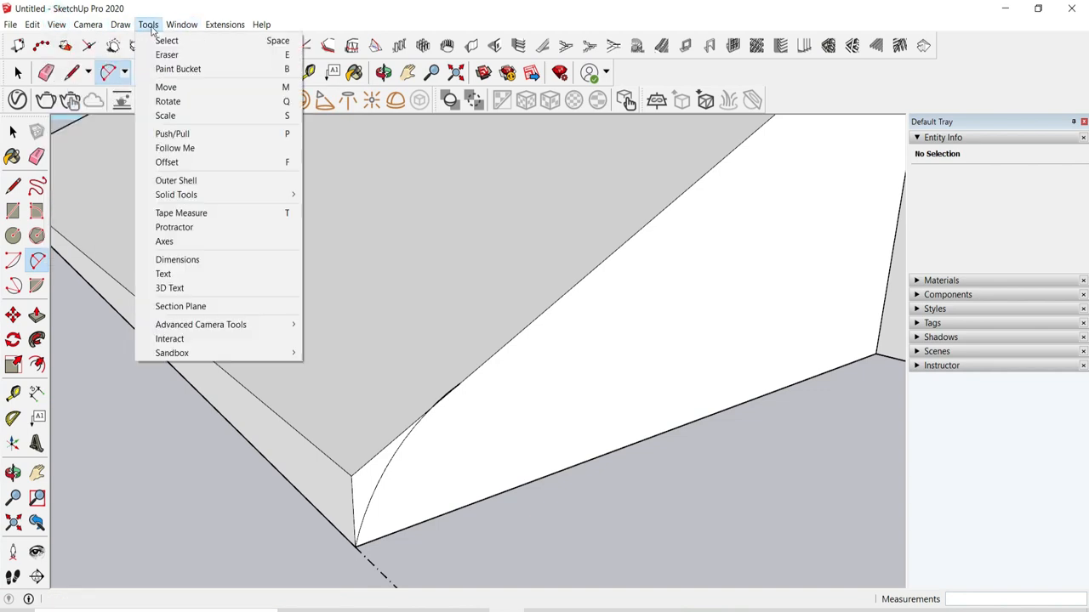
pyautogui.click(172, 134)
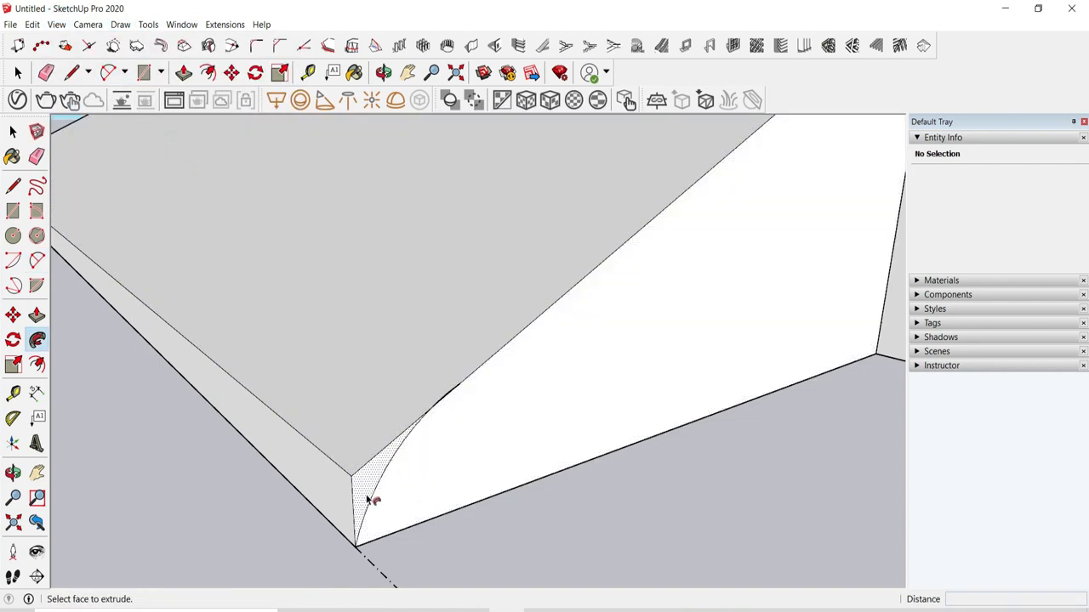
pyautogui.scroll(-10, 293, 449)
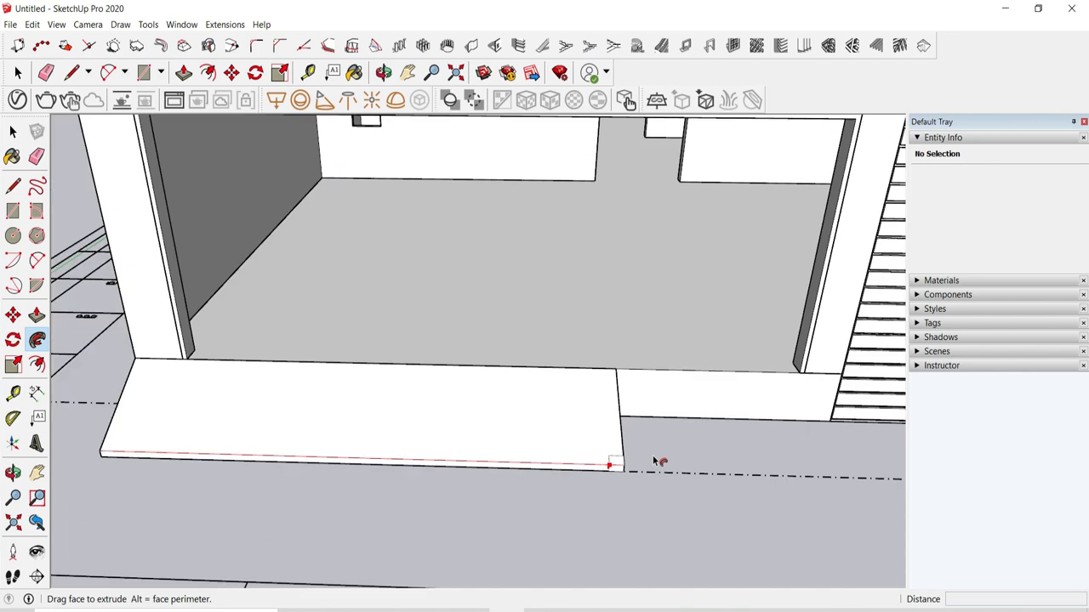
pyautogui.scroll(5, 330, 459)
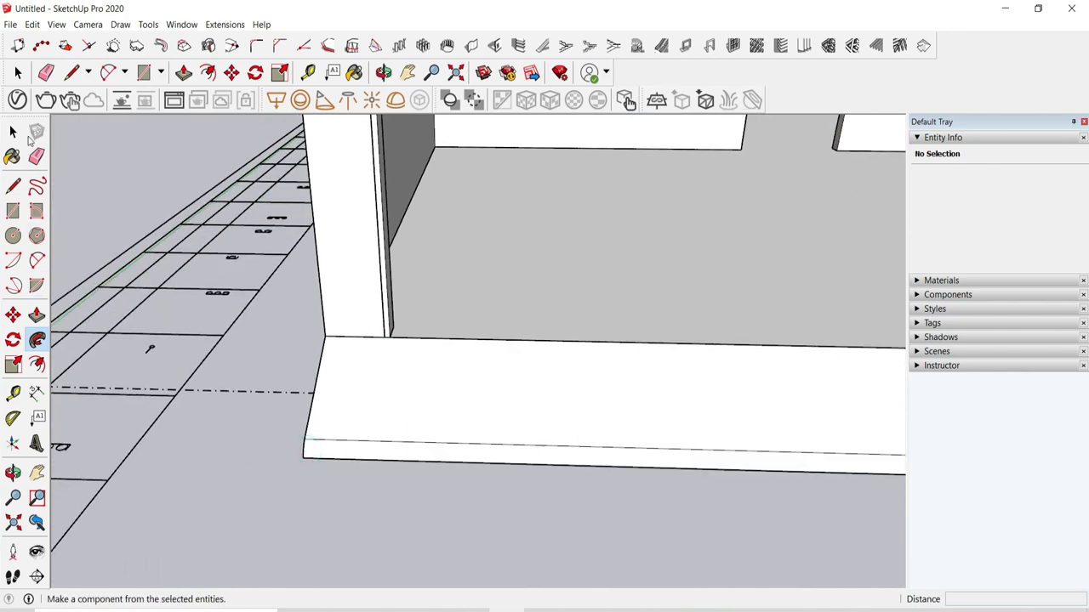
pyautogui.moveTo(227, 460); pyautogui.dragTo(785, 406, button='middle')
# Step: Delete the leftover sliver at the end of the ramp's rounded edge
pyautogui.scroll(6, 785, 406)
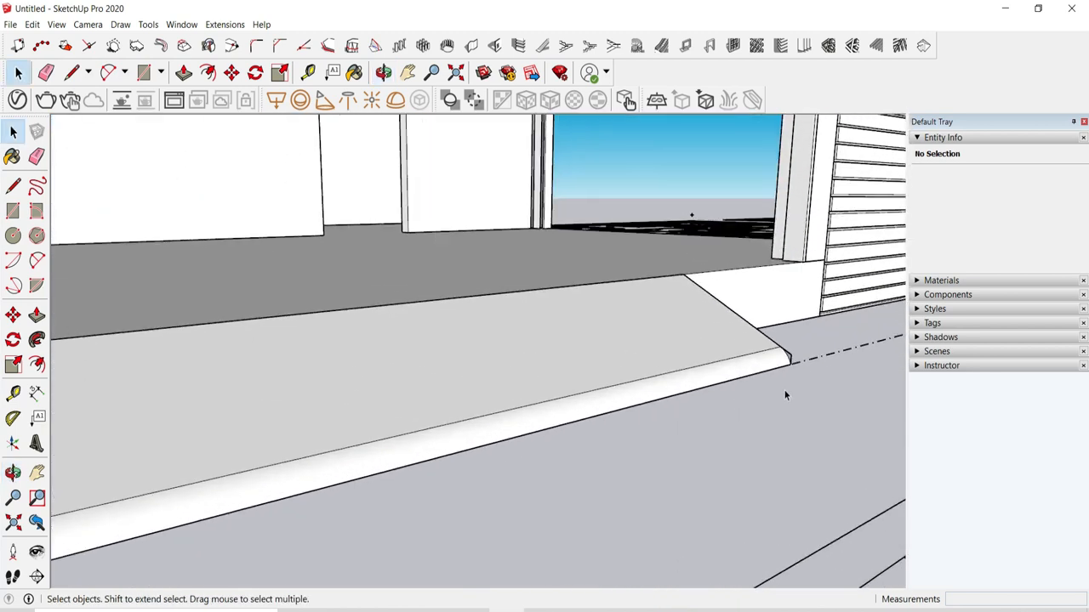
pyautogui.moveTo(784, 320); pyautogui.dragTo(783, 321)
pyautogui.click(815, 335)
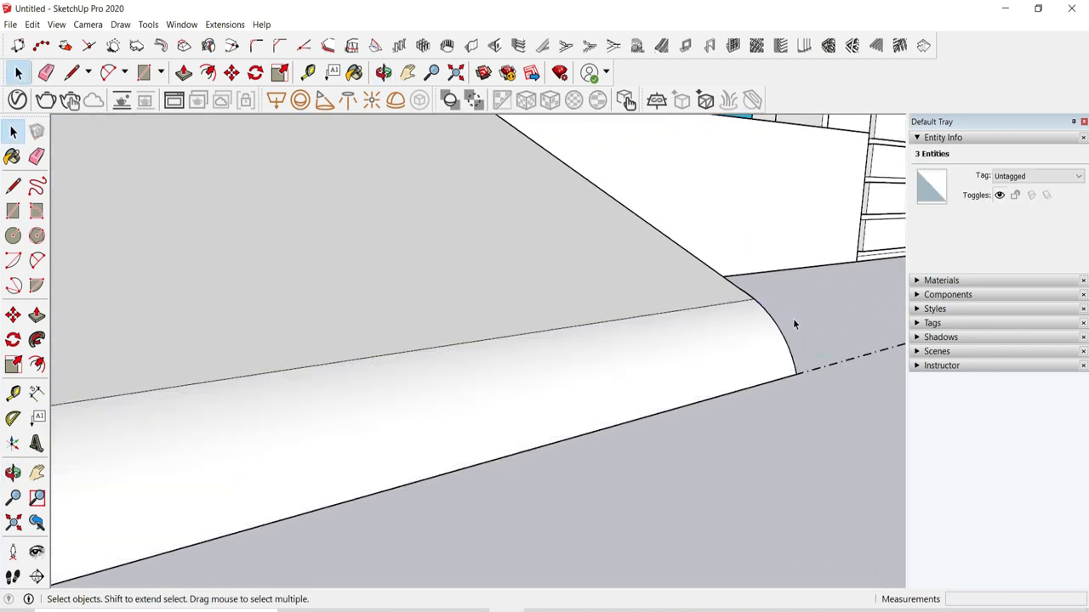
# Step: Make a group of the whole sloped ramp with its rounded edge
pyautogui.scroll(-3, 668, 360)
pyautogui.moveTo(668, 360); pyautogui.dragTo(293, 386, button='middle')
pyautogui.scroll(3, 503, 411)
pyautogui.tripleClick(518, 377)
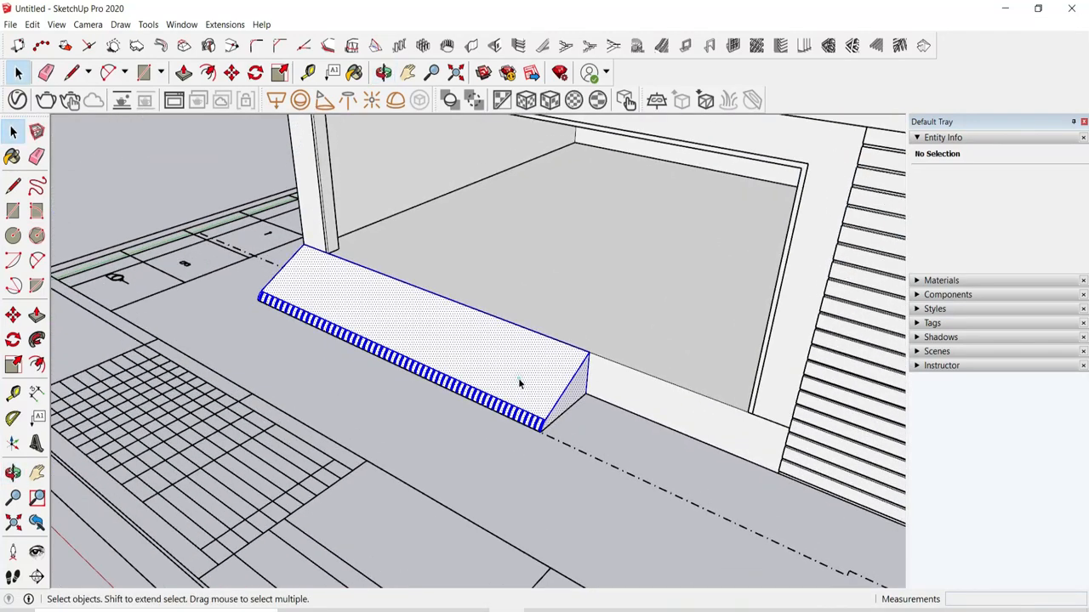
pyautogui.rightClick(518, 378)
pyautogui.click(561, 213)
pyautogui.click(538, 380)
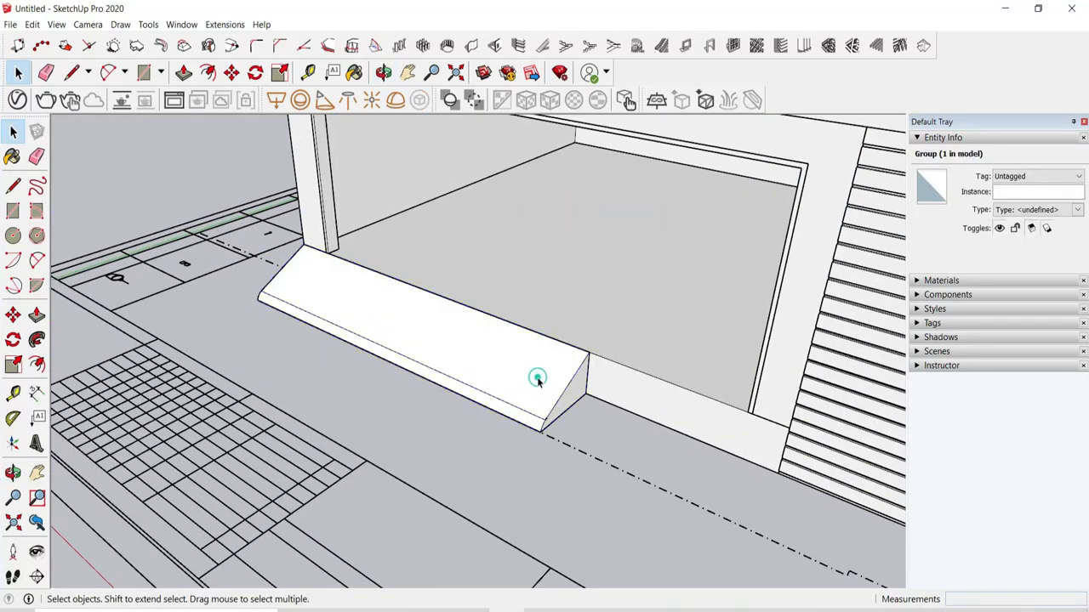
# Step: Scale the ramp group lengthwise to span the opening up to the wall beside the banded corner, then clear the selection
pyautogui.scroll(2, 562, 407)
pyautogui.moveTo(545, 389); pyautogui.dragTo(830, 362)
pyautogui.scroll(2, 812, 362)
pyautogui.click(830, 362)
pyautogui.moveTo(162, 285); pyautogui.dragTo(296, 251, button='middle')
pyautogui.click(297, 251)
pyautogui.click(18, 73)
pyautogui.scroll(-2, 714, 295)
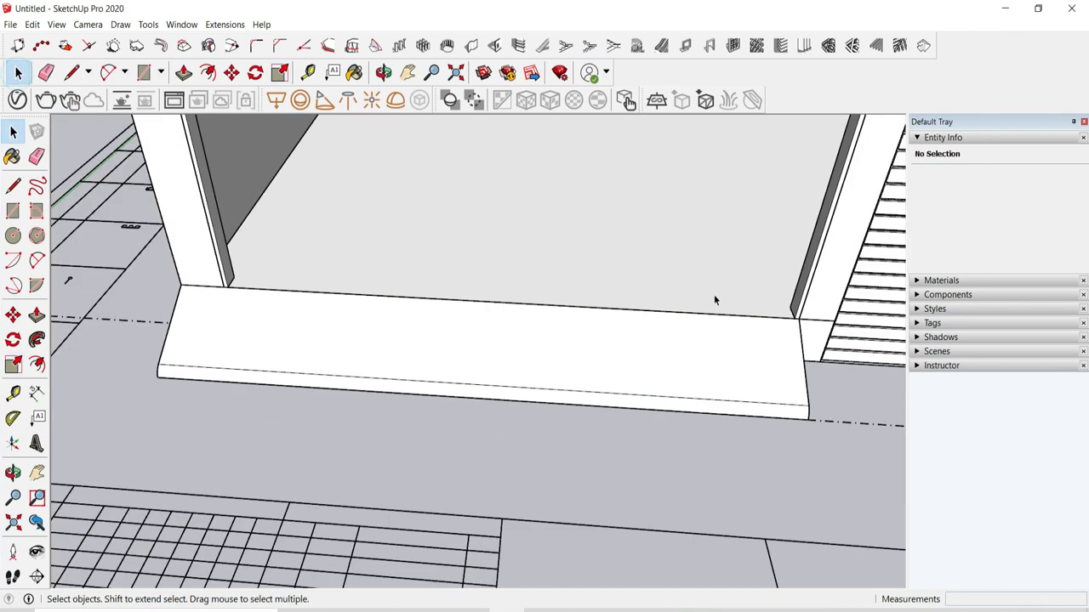
# Step: Copy the ramp group around to the adjacent side of the building, placing it at the foot of the banded corner wall
pyautogui.scroll(-2, 714, 299)
pyautogui.click(462, 331)
pyautogui.moveTo(462, 331); pyautogui.dragTo(343, 220, button='middle')
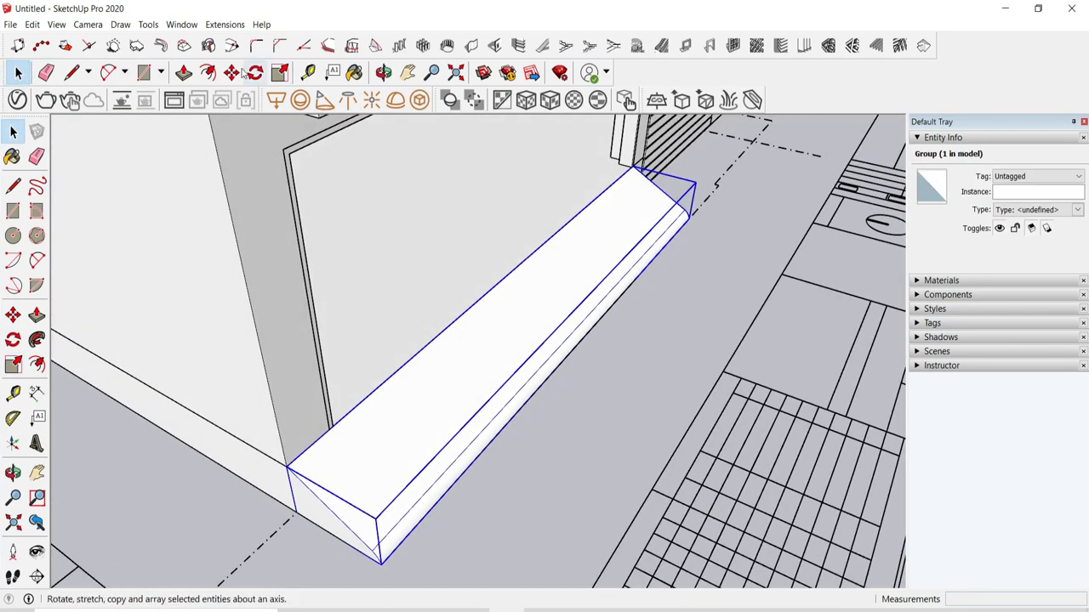
pyautogui.scroll(4, 287, 512)
pyautogui.click(267, 538)
pyautogui.press('ctrl')
pyautogui.scroll(-3, 311, 379)
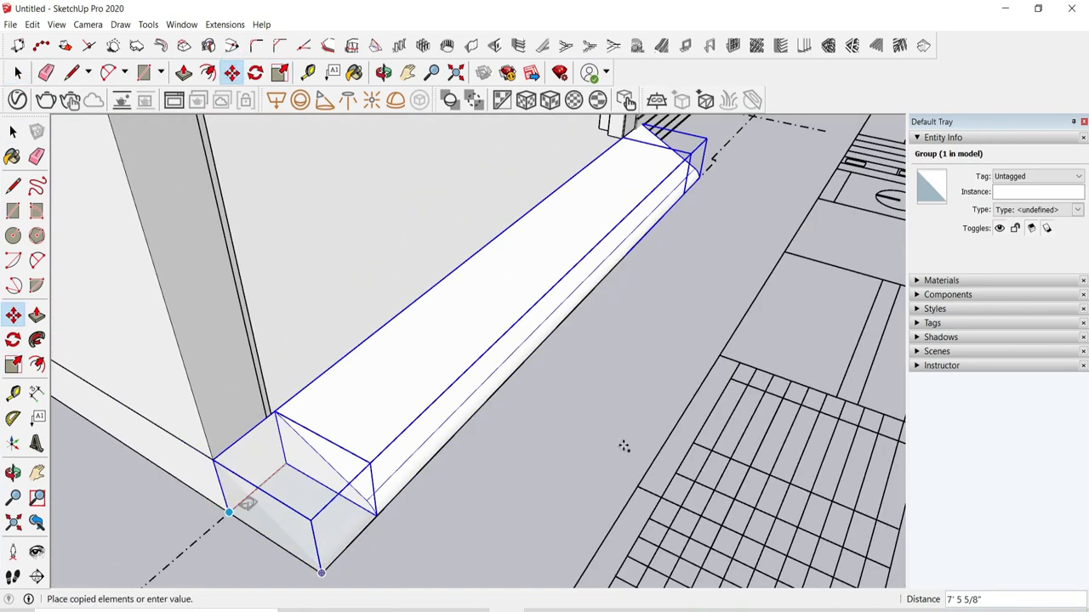
pyautogui.moveTo(625, 448); pyautogui.dragTo(285, 425, button='middle')
pyautogui.scroll(-4, 279, 425)
pyautogui.moveTo(851, 394); pyautogui.dragTo(607, 384, button='middle')
pyautogui.scroll(7, 630, 417)
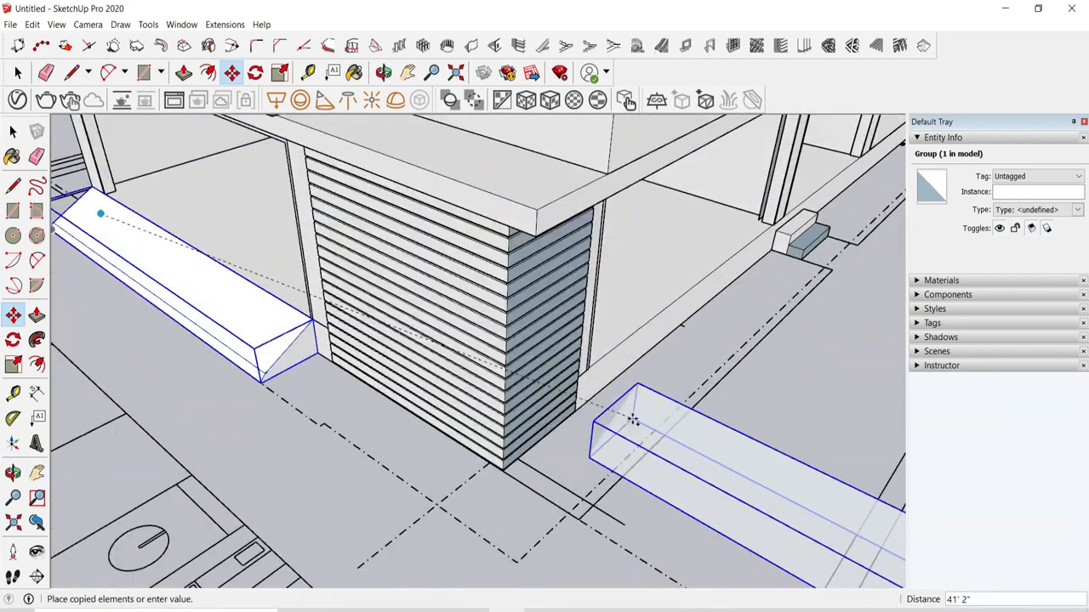
pyautogui.scroll(4, 559, 413)
pyautogui.moveTo(519, 435); pyautogui.dragTo(122, 434, button='middle')
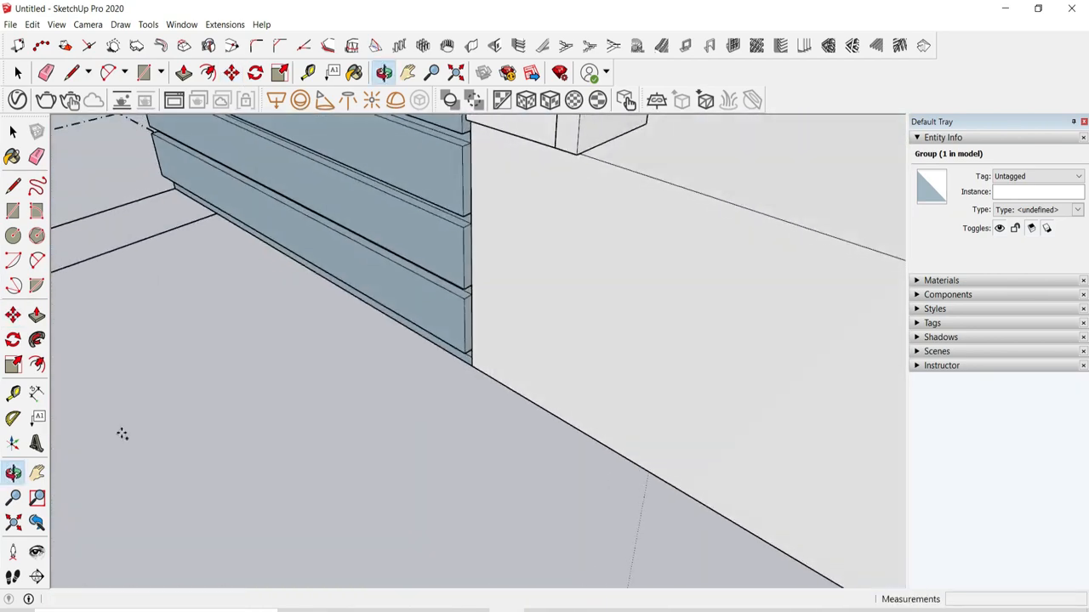
pyautogui.click(470, 368)
pyautogui.click(256, 72)
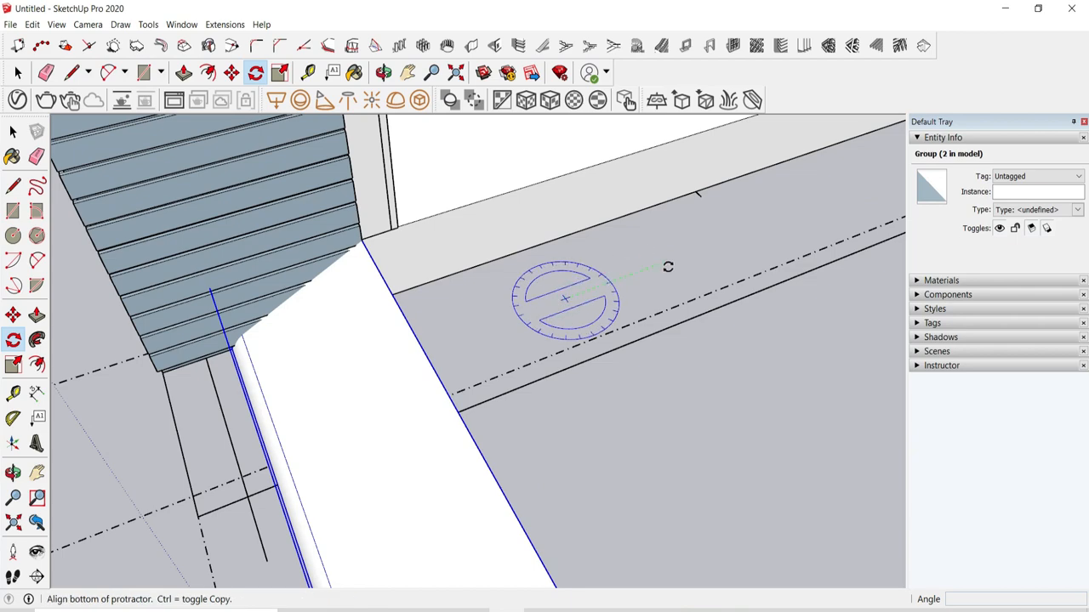
pyautogui.click(666, 477)
pyautogui.click(733, 244)
pyautogui.hotkey('ctrl', 'z')
# Step: Rotate the copied ramp in plan so that it runs parallel to the plinth on the entrance-steps side
pyautogui.scroll(-3, 417, 309)
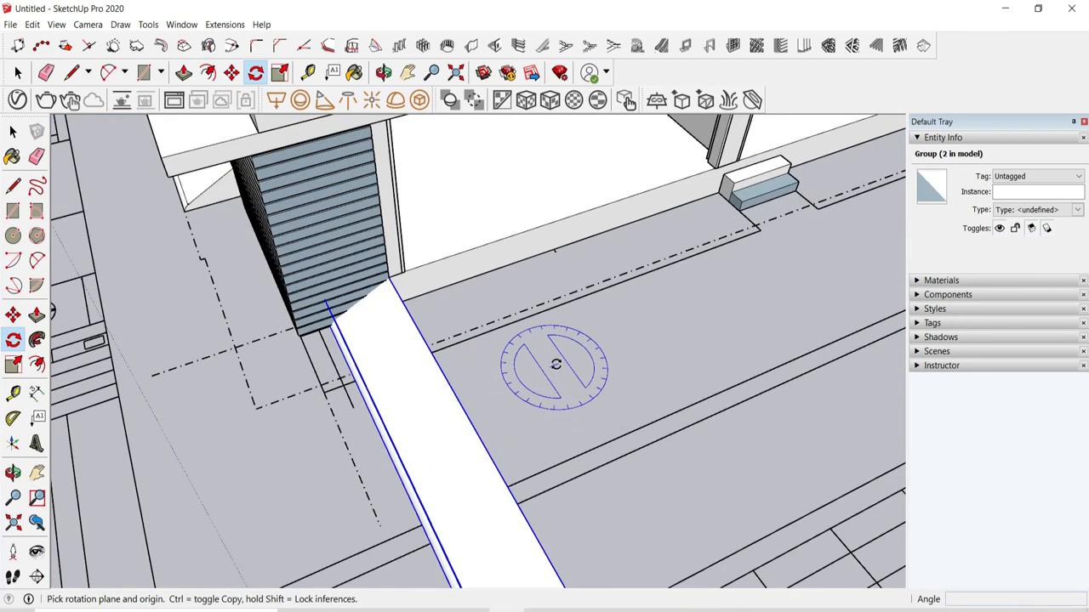
pyautogui.click(556, 364)
pyautogui.click(596, 418)
pyautogui.click(664, 330)
# Step: Move the rotated ramp against the plinth, starting at the edge of the banded corner wall
pyautogui.press('m')
pyautogui.moveTo(382, 428); pyautogui.dragTo(630, 393, button='middle')
pyautogui.scroll(3, 634, 391)
pyautogui.click(635, 392)
pyautogui.scroll(5, 255, 229)
pyautogui.click(262, 180)
pyautogui.moveTo(242, 194); pyautogui.dragTo(170, 287, button='middle')
pyautogui.scroll(-5, 170, 288)
# Step: Scale the side ramp along its length until it ends at the near edge of the entrance steps, and clear the selection
pyautogui.scroll(2, 749, 341)
pyautogui.click(281, 73)
pyautogui.scroll(2, 511, 402)
pyautogui.click(508, 404)
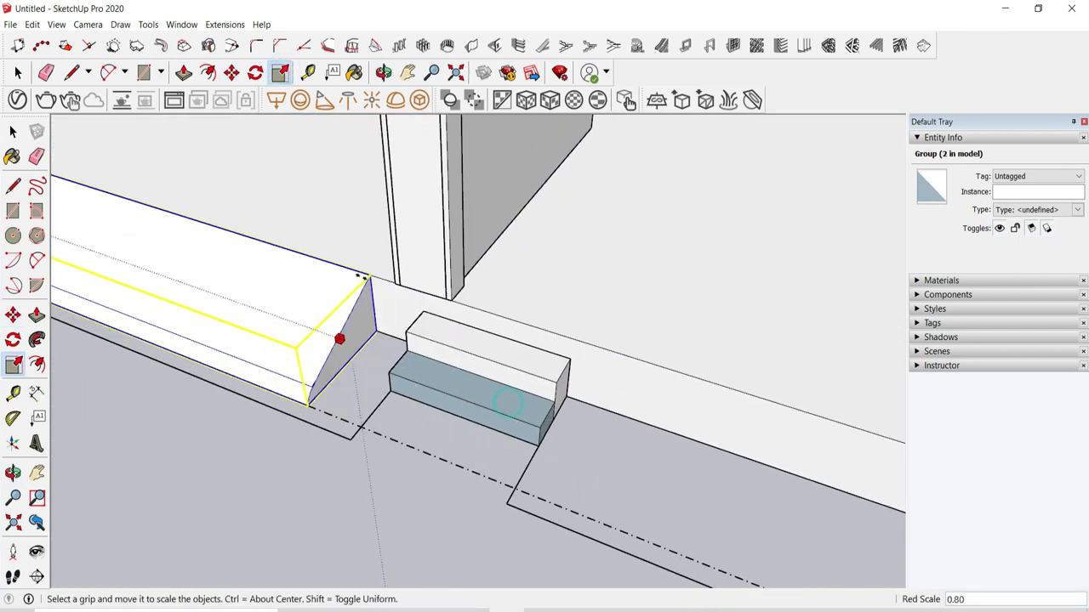
pyautogui.click(381, 377)
pyautogui.scroll(3, 383, 357)
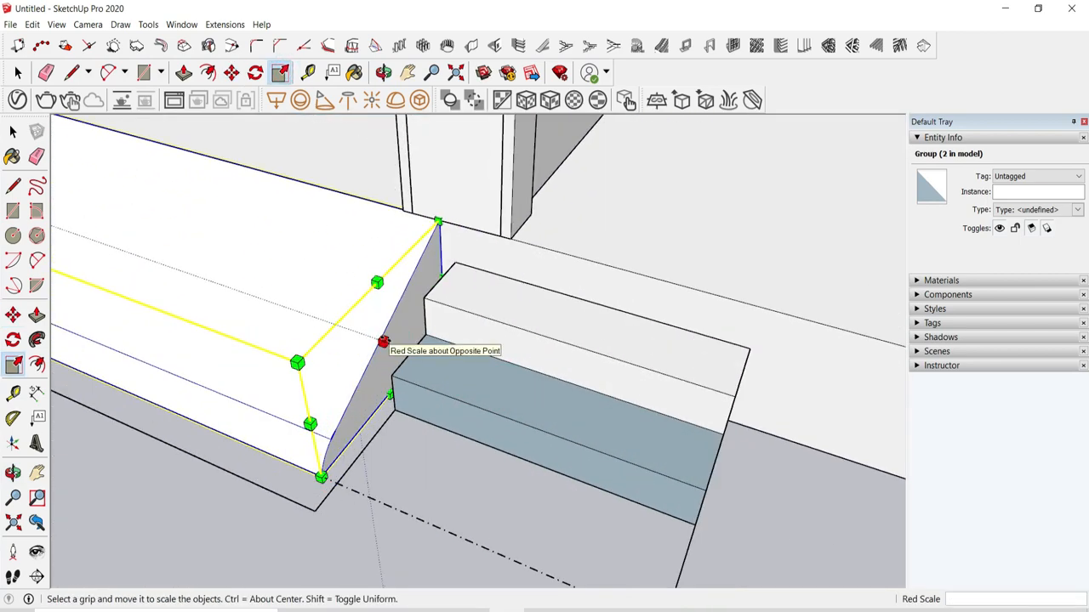
pyautogui.moveTo(405, 257); pyautogui.dragTo(382, 382, button='middle')
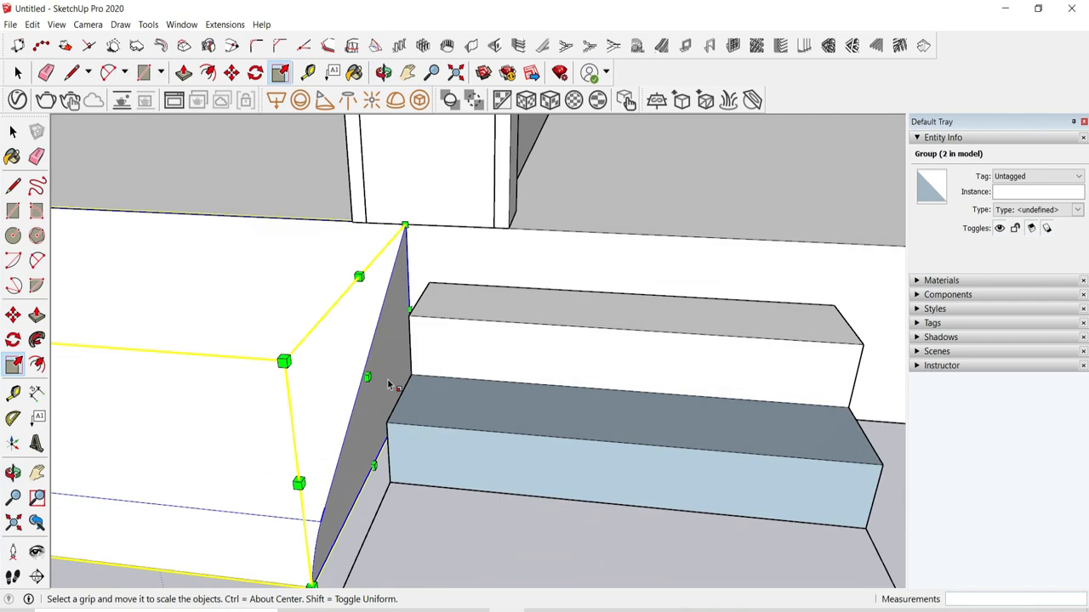
pyautogui.scroll(2, 365, 377)
pyautogui.click(387, 426)
pyautogui.click(18, 73)
pyautogui.scroll(-4, 425, 341)
pyautogui.moveTo(409, 314); pyautogui.dragTo(442, 413, button='middle')
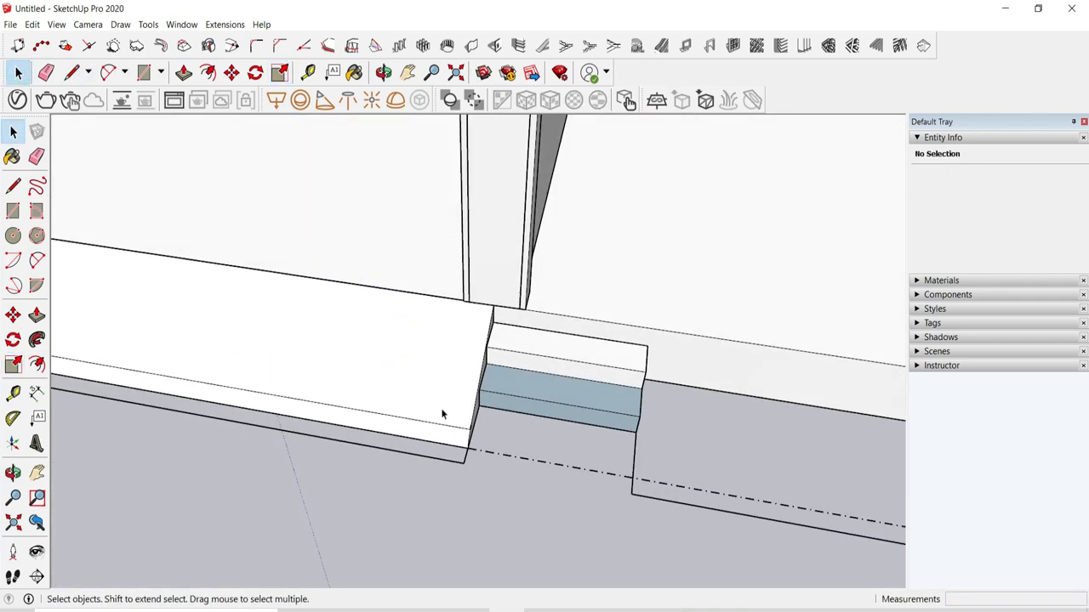
pyautogui.scroll(-4, 464, 341)
pyautogui.click(425, 319)
pyautogui.click(231, 74)
pyautogui.scroll(3, 170, 258)
pyautogui.click(162, 258)
pyautogui.press('ctrl')
pyautogui.scroll(-4, 171, 272)
pyautogui.scroll(4, 536, 344)
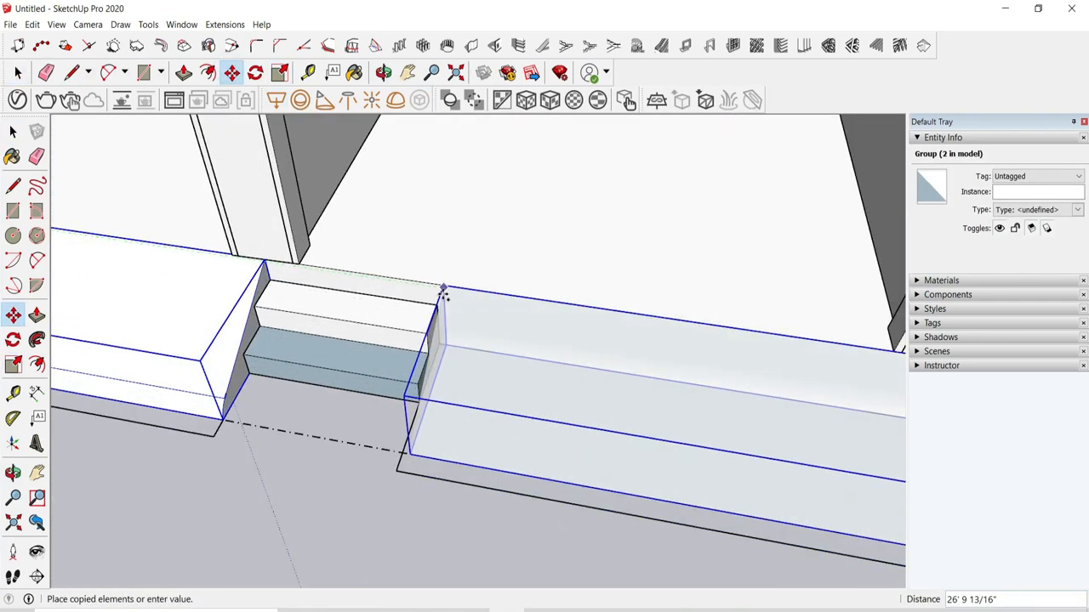
pyautogui.press('Escape')
# Step: Copy the side ramp along the plinth past the entrance steps to the far end of the building
pyautogui.scroll(-3, 545, 357)
pyautogui.press('ctrl')
pyautogui.click(402, 381)
pyautogui.scroll(-4, 366, 370)
pyautogui.scroll(5, 508, 483)
pyautogui.click(507, 486)
# Step: Move the new ramp copy so its top end point meets the building's far plinth corner
pyautogui.moveTo(508, 486); pyautogui.dragTo(535, 411, button='middle')
pyautogui.scroll(4, 478, 398)
pyautogui.click(465, 386)
pyautogui.scroll(1, 486, 380)
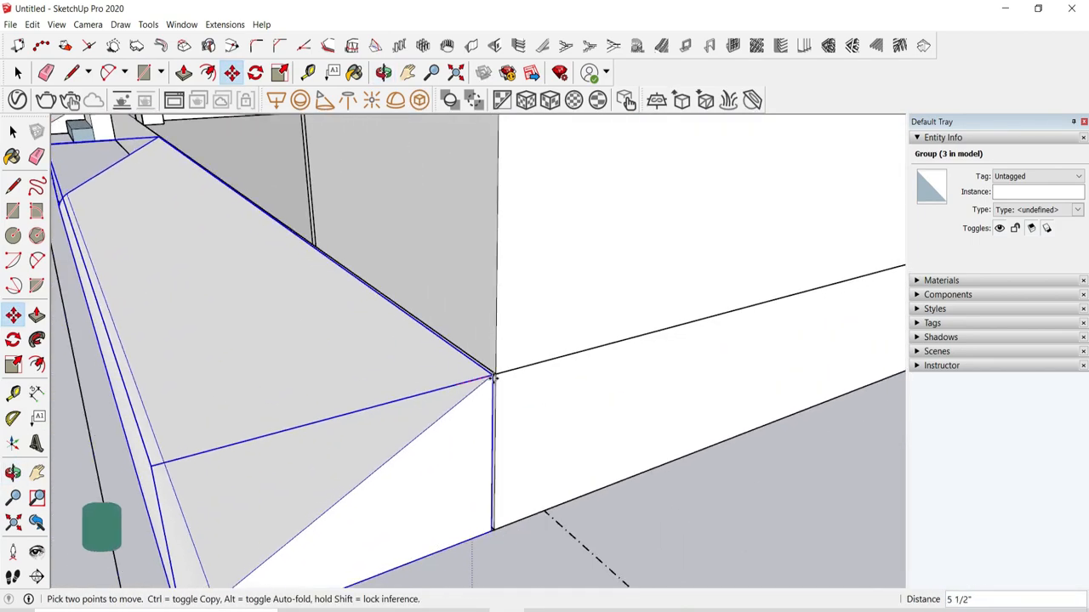
pyautogui.click(494, 374)
# Step: Stretch the far ramp lengthwise by a scale of about 1.75 to meet the entrance steps, and clear the selection
pyautogui.scroll(-3, 493, 374)
pyautogui.moveTo(493, 379); pyautogui.dragTo(630, 442, button='middle')
pyautogui.scroll(-4, 312, 435)
pyautogui.moveTo(311, 435); pyautogui.dragTo(494, 340, button='middle')
pyautogui.click(279, 73)
pyautogui.scroll(3, 459, 485)
pyautogui.click(415, 430)
pyautogui.scroll(-4, 355, 446)
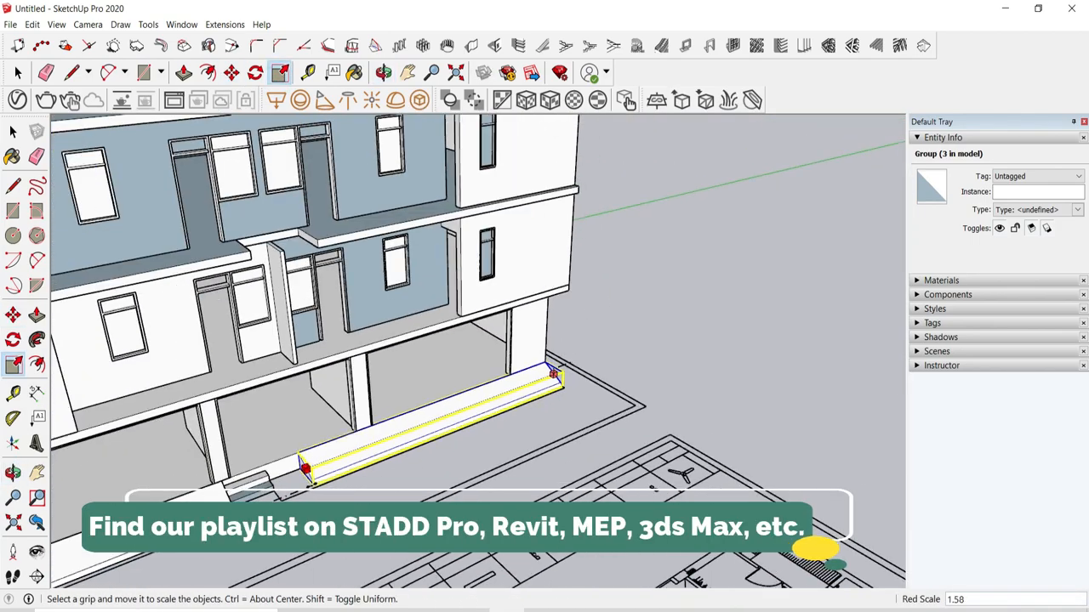
pyautogui.scroll(6, 247, 480)
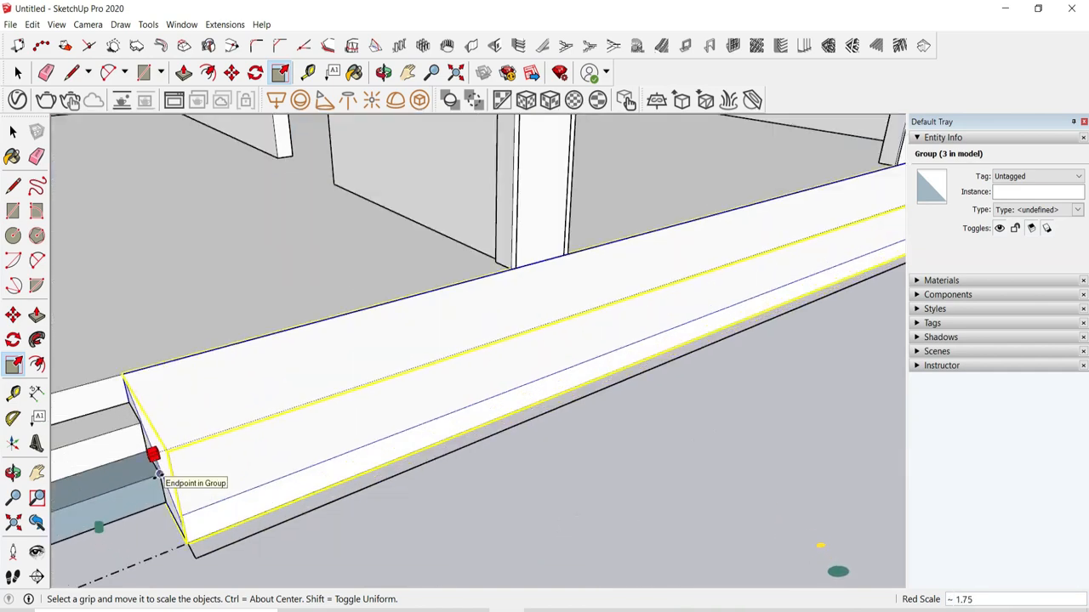
pyautogui.click(153, 454)
pyautogui.press('space')
pyautogui.click(522, 509)
pyautogui.scroll(-6, 640, 468)
pyautogui.click(642, 474)
pyautogui.scroll(-5, 440, 499)
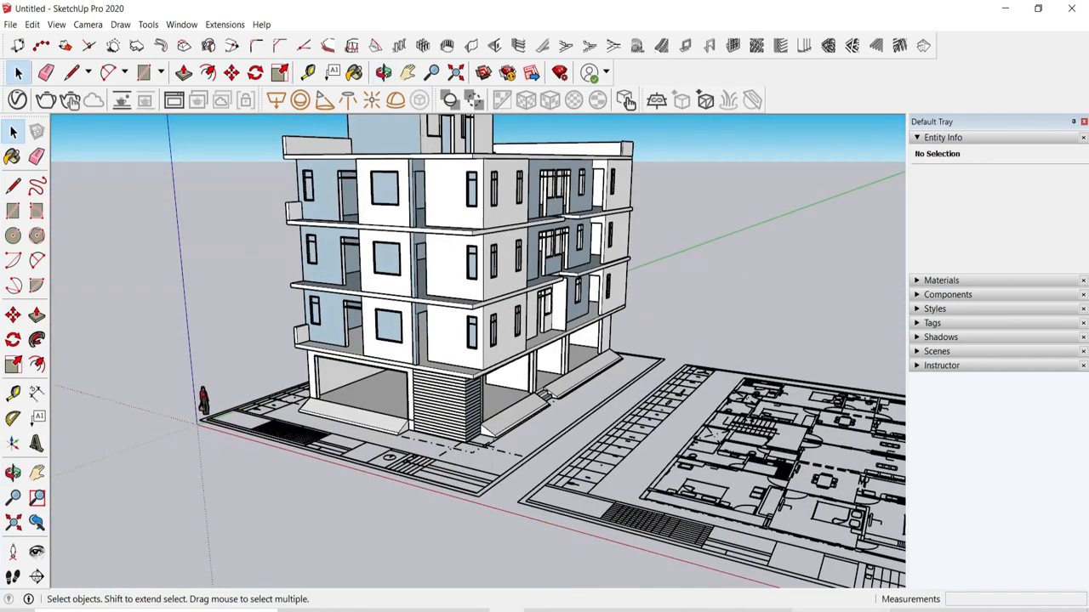
pyautogui.click(895, 603)
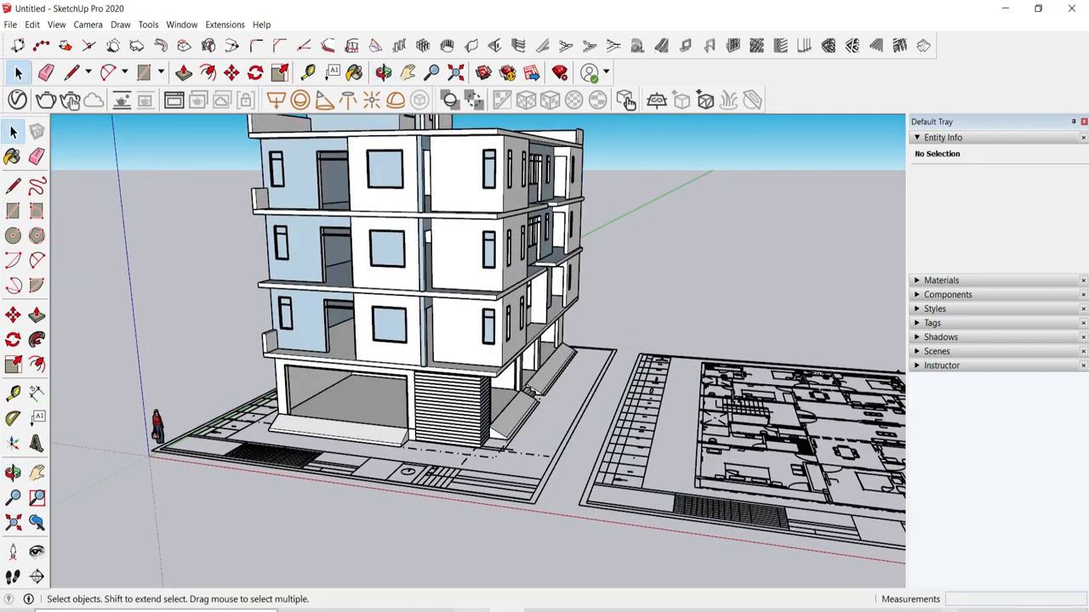
# Step: Open the frame component of the large square window on the front facade for editing
pyautogui.scroll(10, 380, 251)
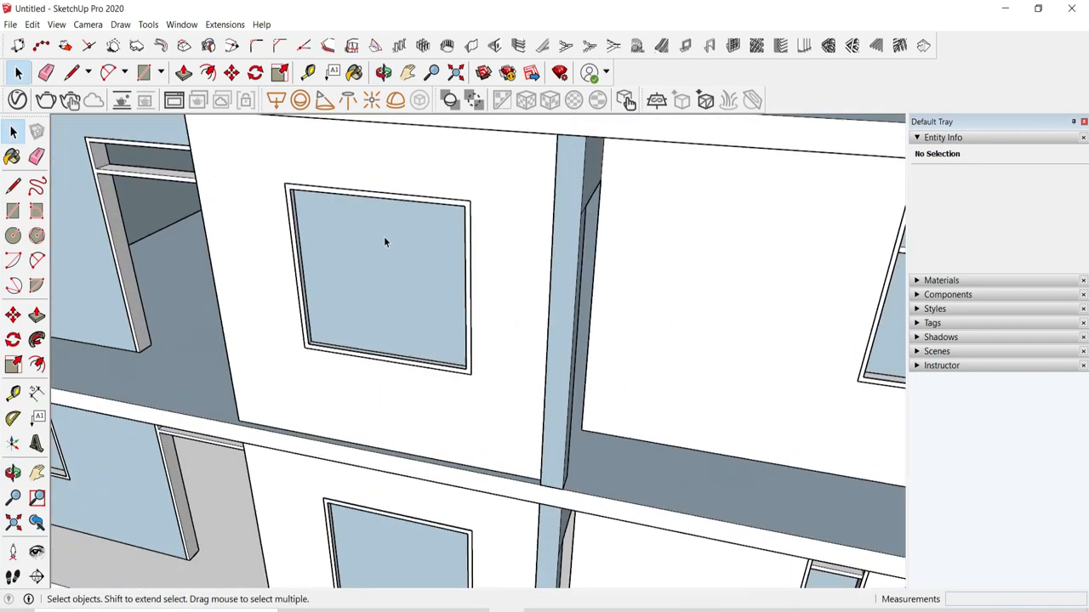
pyautogui.scroll(3, 312, 250)
pyautogui.moveTo(311, 250); pyautogui.dragTo(284, 255, button='middle')
pyautogui.scroll(3, 283, 262)
pyautogui.scroll(-4, 270, 221)
pyautogui.scroll(1, 260, 177)
pyautogui.moveTo(259, 176); pyautogui.dragTo(196, 153, button='middle')
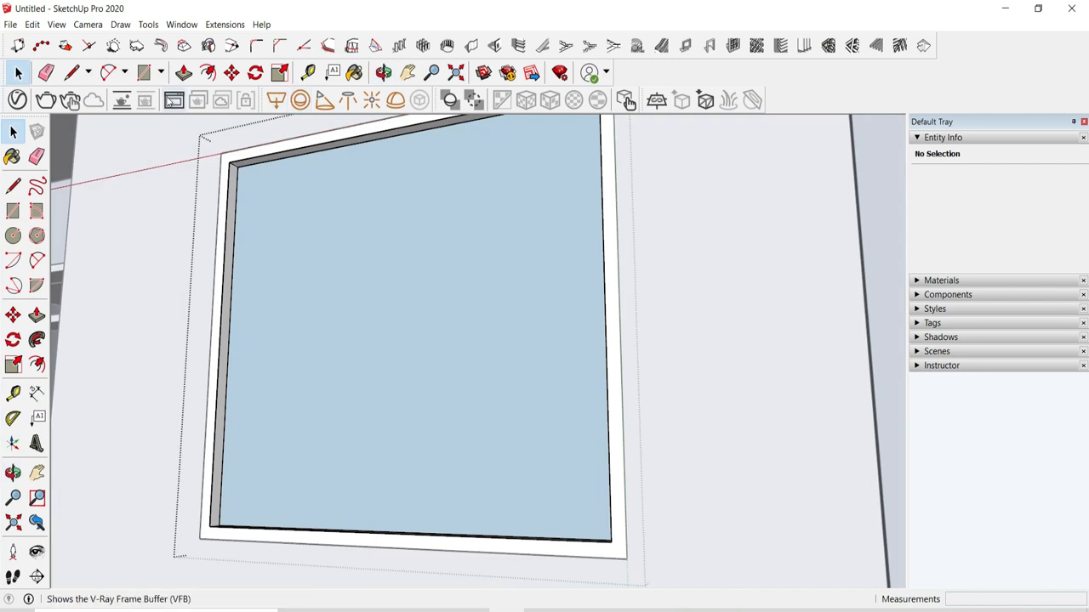
pyautogui.scroll(2, 283, 215)
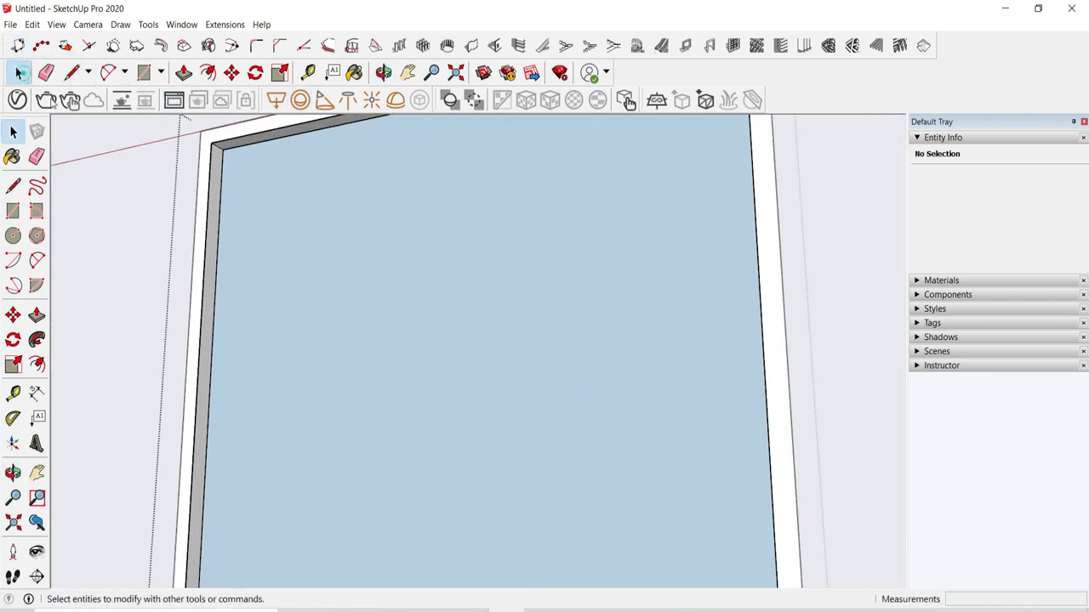
pyautogui.click(329, 297)
# Step: Draw a 5' 8" line along the inner back edge of the window frame's top rail, from corner to corner
pyautogui.scroll(2, 258, 197)
pyautogui.moveTo(258, 197); pyautogui.dragTo(274, 174, button='middle')
pyautogui.click(72, 79)
pyautogui.scroll(-1, 316, 365)
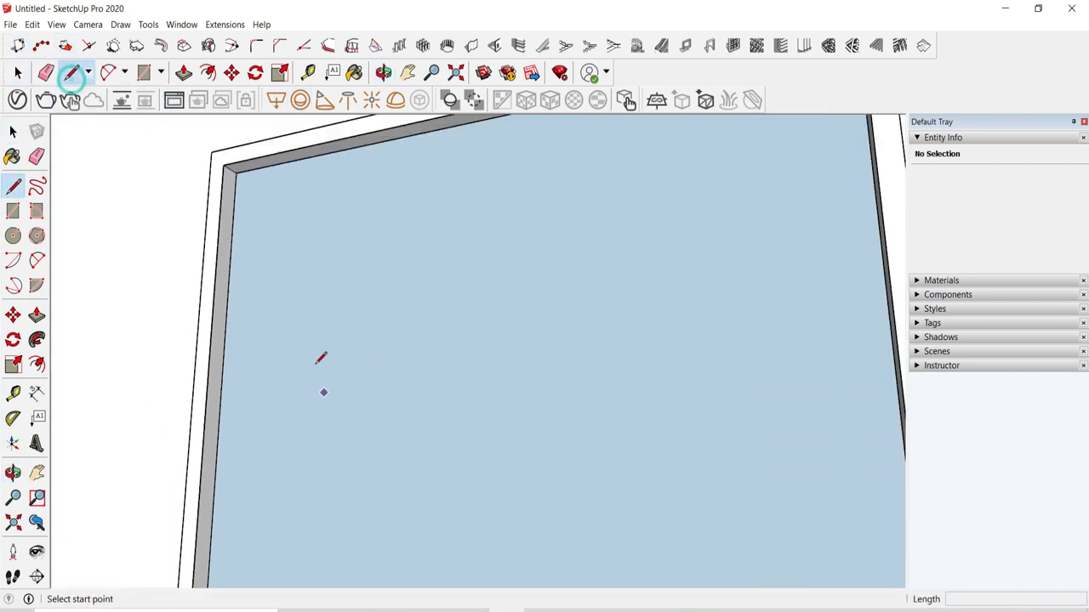
pyautogui.scroll(-1, 317, 364)
pyautogui.scroll(2, 240, 211)
pyautogui.click(257, 199)
pyautogui.scroll(-2, 175, 246)
pyautogui.moveTo(176, 245); pyautogui.dragTo(415, 258, button='middle')
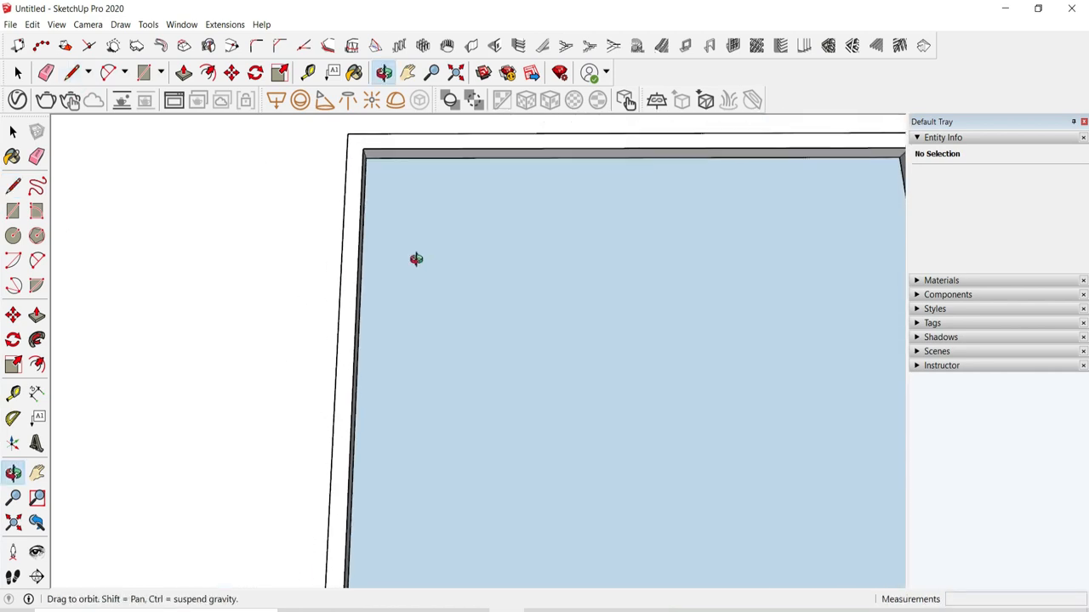
pyautogui.scroll(1, 789, 227)
pyautogui.scroll(1, 790, 227)
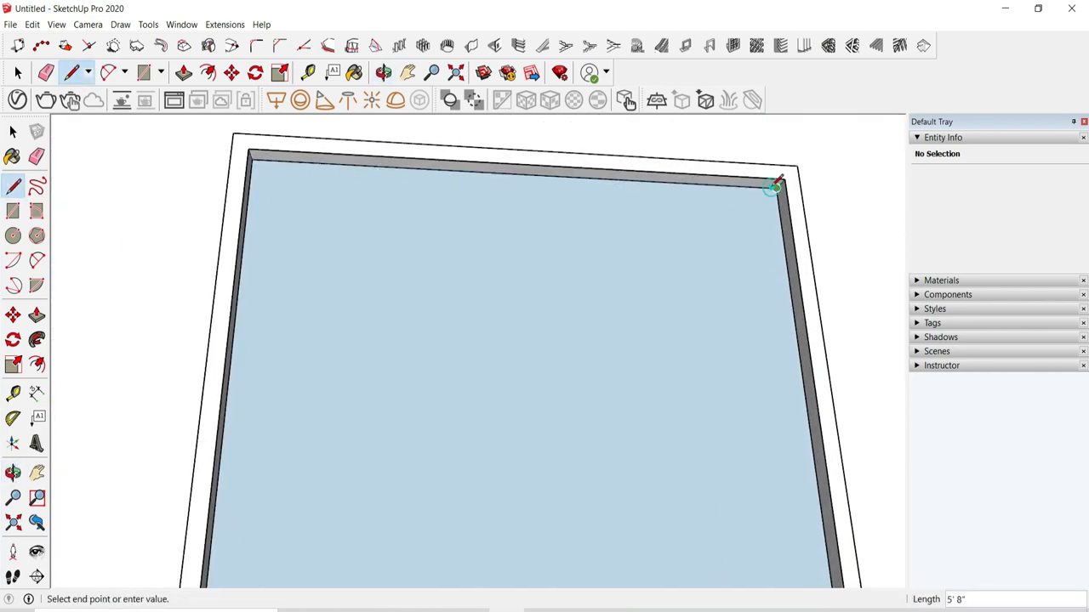
pyautogui.click(19, 72)
# Step: Divide the back edge of the frame's top rail into 4 equal segments
pyautogui.scroll(1, 266, 162)
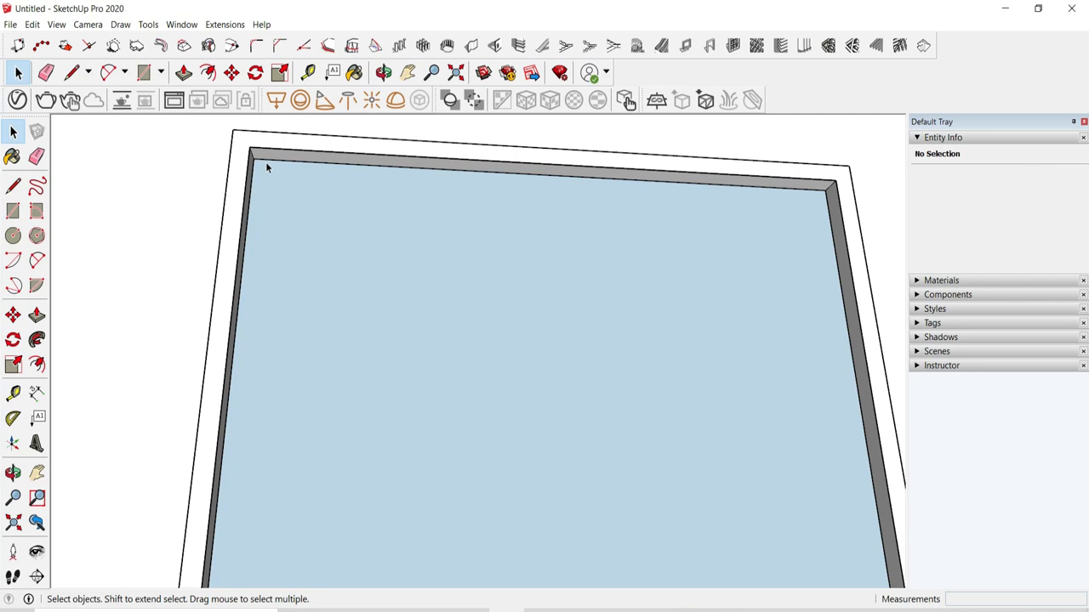
pyautogui.click(266, 162)
pyautogui.rightClick(263, 166)
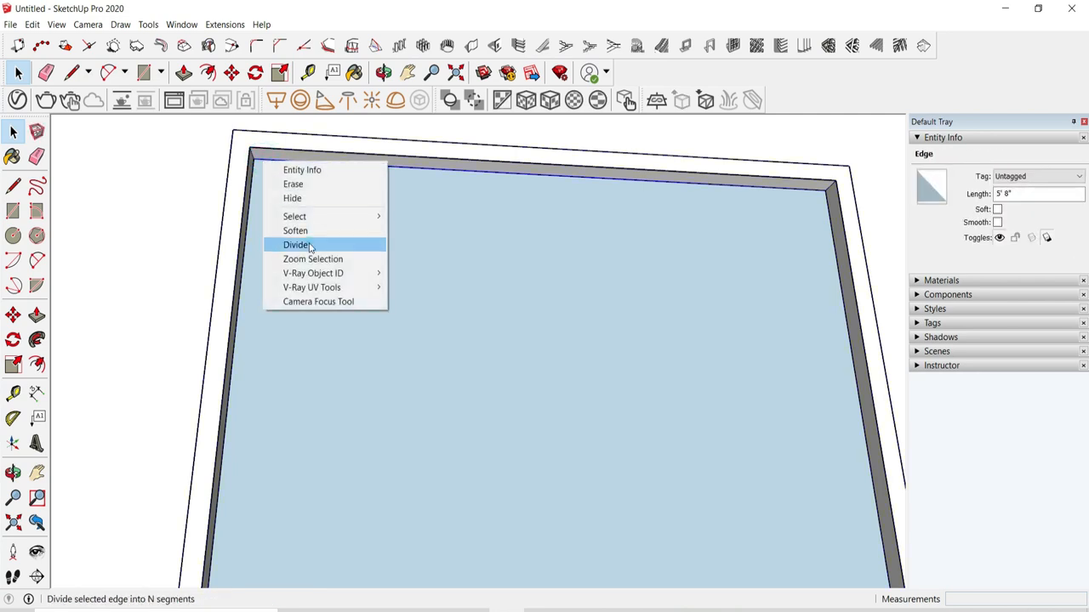
pyautogui.click(294, 244)
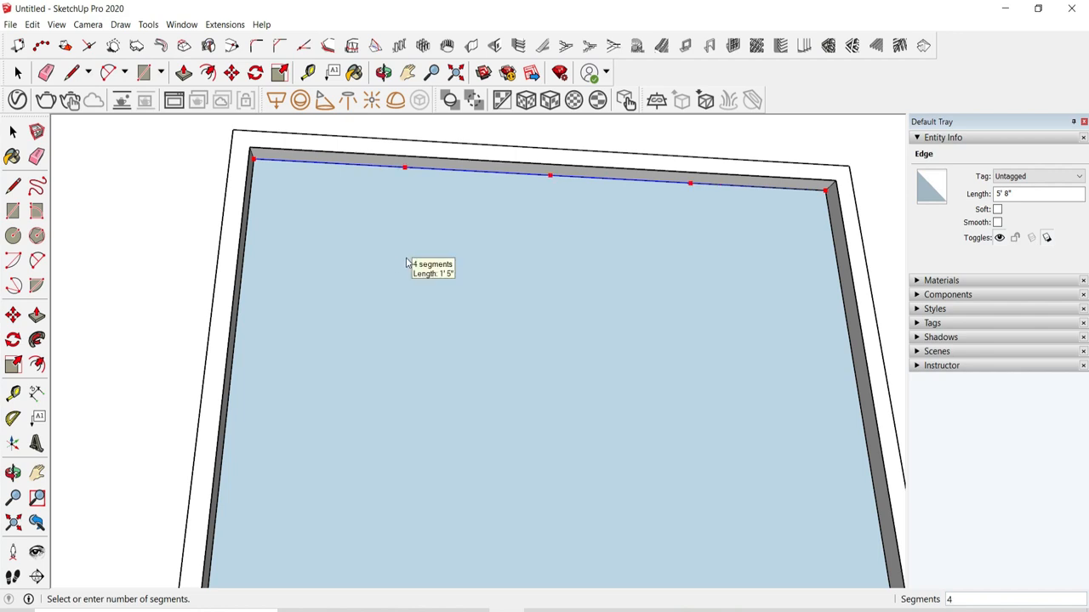
pyautogui.click(406, 263)
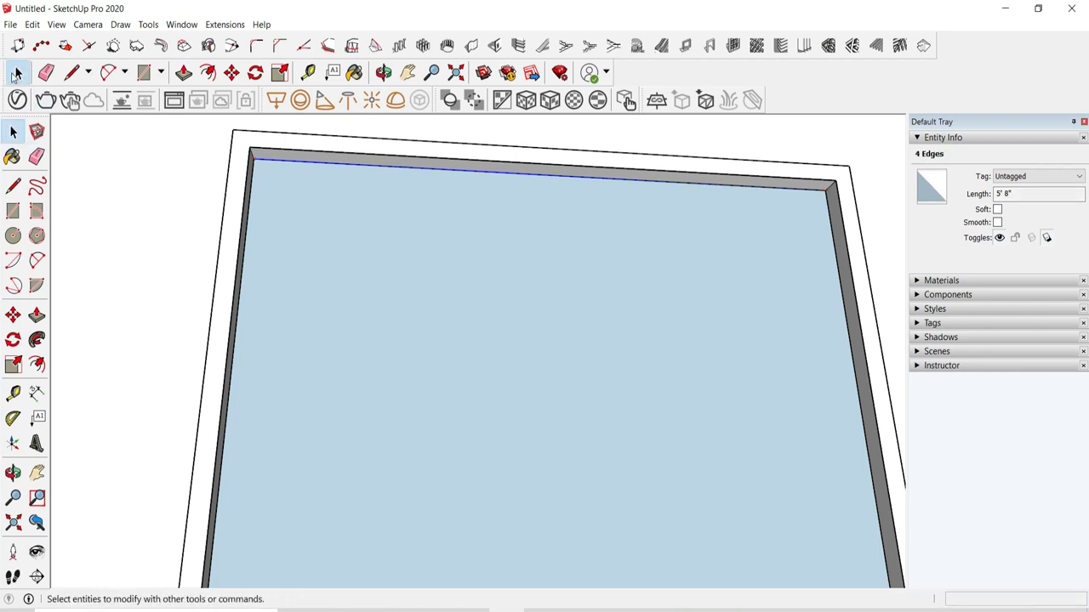
# Step: Draw a line across the underside of the top rail at the first division point, from back edge to front edge
pyautogui.scroll(1, 271, 148)
pyautogui.click(263, 145)
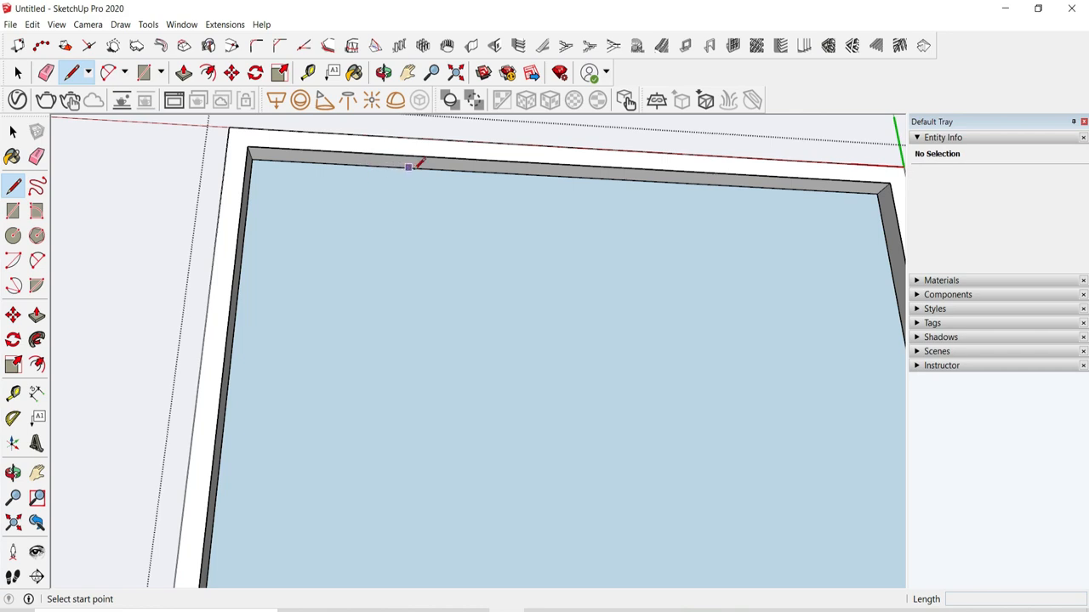
pyautogui.click(418, 168)
pyautogui.moveTo(420, 169)
pyautogui.mouseDown(button='middle')
pyautogui.moveTo(437, 212)
pyautogui.moveTo(437, 144)
pyautogui.moveTo(420, 149)
pyautogui.mouseUp(button='middle')
pyautogui.scroll(-3, 428, 180)
pyautogui.scroll(2, 428, 180)
pyautogui.scroll(3, 426, 143)
pyautogui.moveTo(439, 193)
pyautogui.mouseDown(button='middle')
pyautogui.moveTo(454, 146)
pyautogui.moveTo(437, 178)
pyautogui.mouseUp(button='middle')
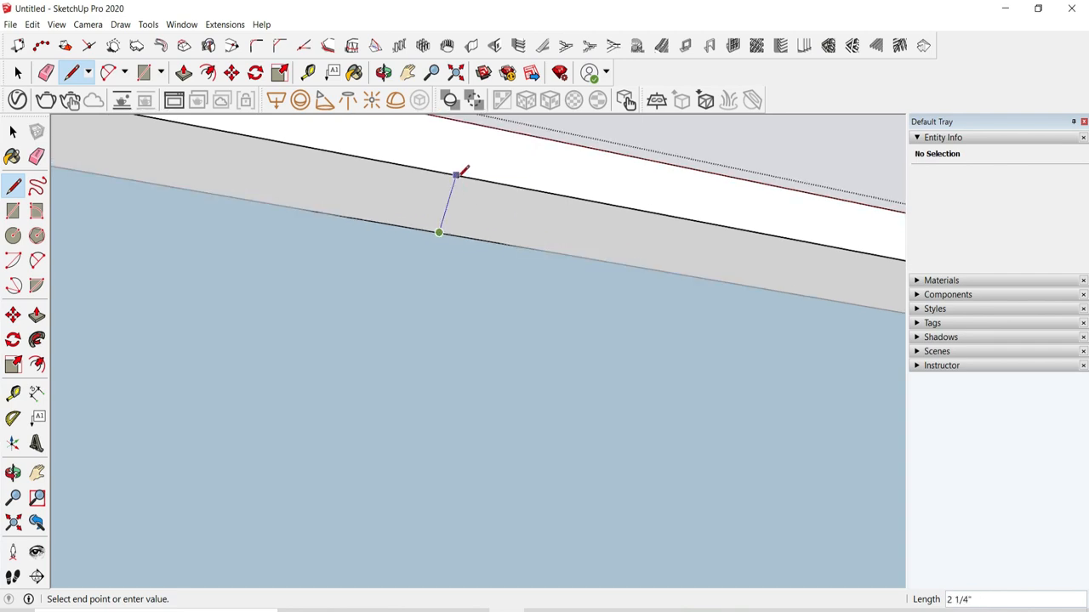
pyautogui.scroll(-2, 494, 219)
pyautogui.moveTo(492, 220); pyautogui.dragTo(427, 267, button='middle')
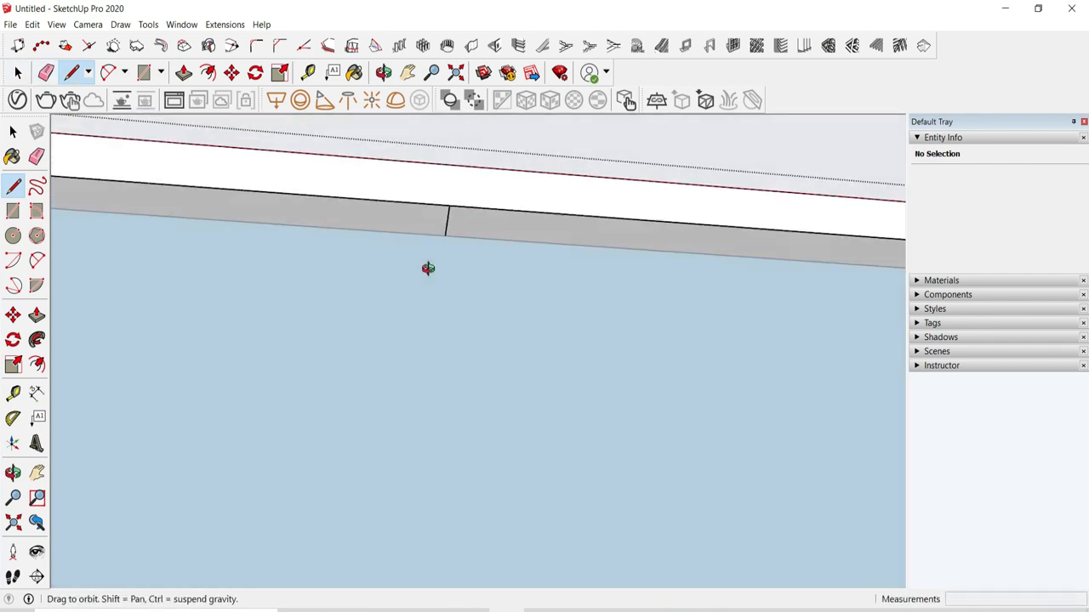
# Step: Draw parallel cross lines 1" to either side of the division line and erase the middle lines, leaving a 2" wide strip
pyautogui.scroll(-2, 432, 255)
pyautogui.scroll(1, 459, 216)
pyautogui.scroll(1, 456, 182)
pyautogui.moveTo(446, 225); pyautogui.dragTo(455, 195, button='middle')
pyautogui.scroll(1, 451, 205)
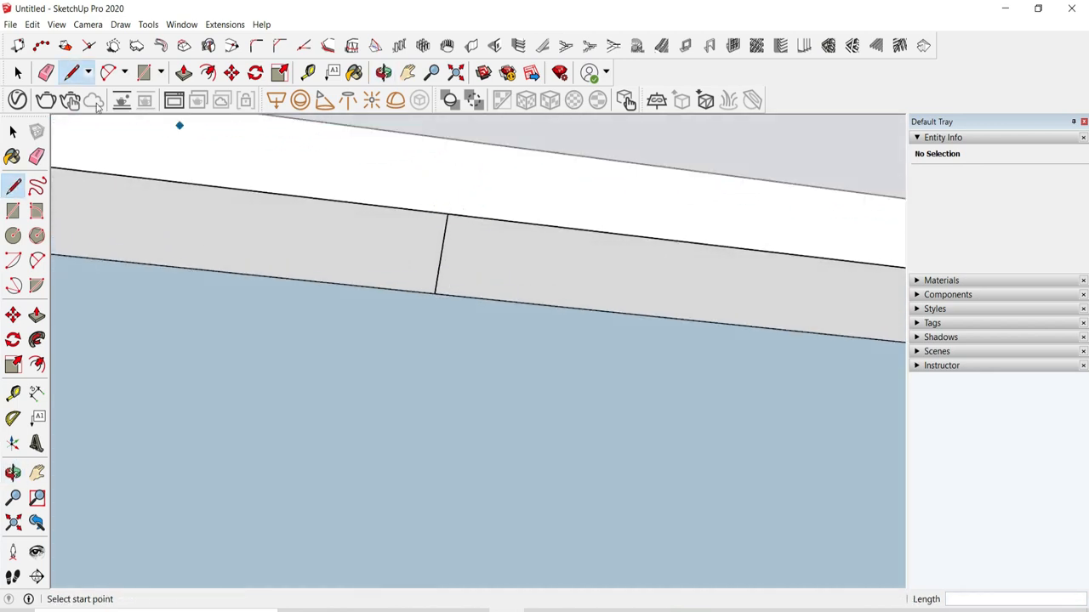
pyautogui.press('Escape')
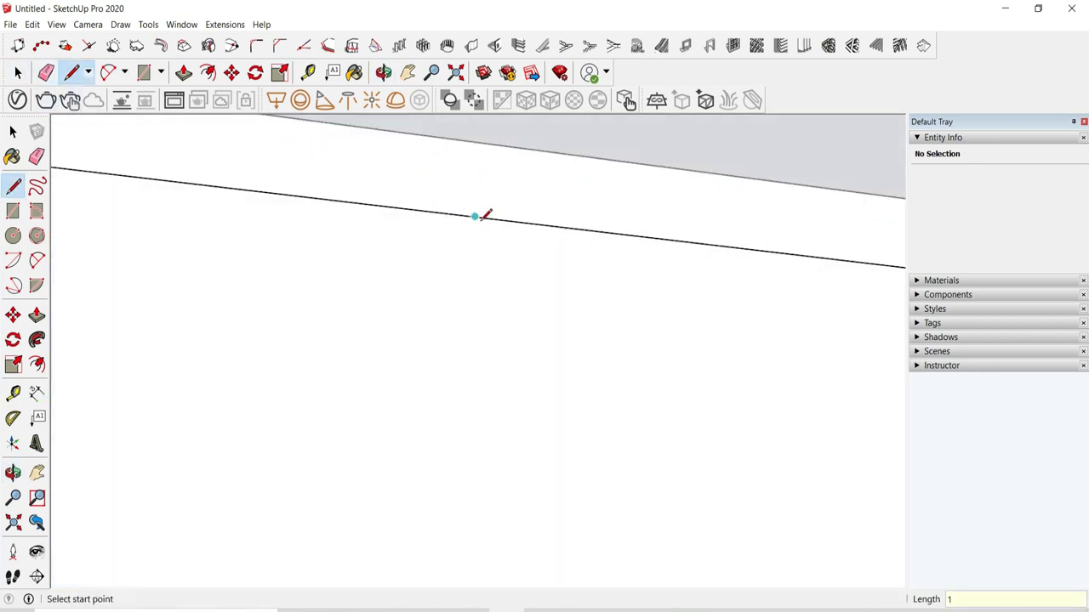
pyautogui.press('space')
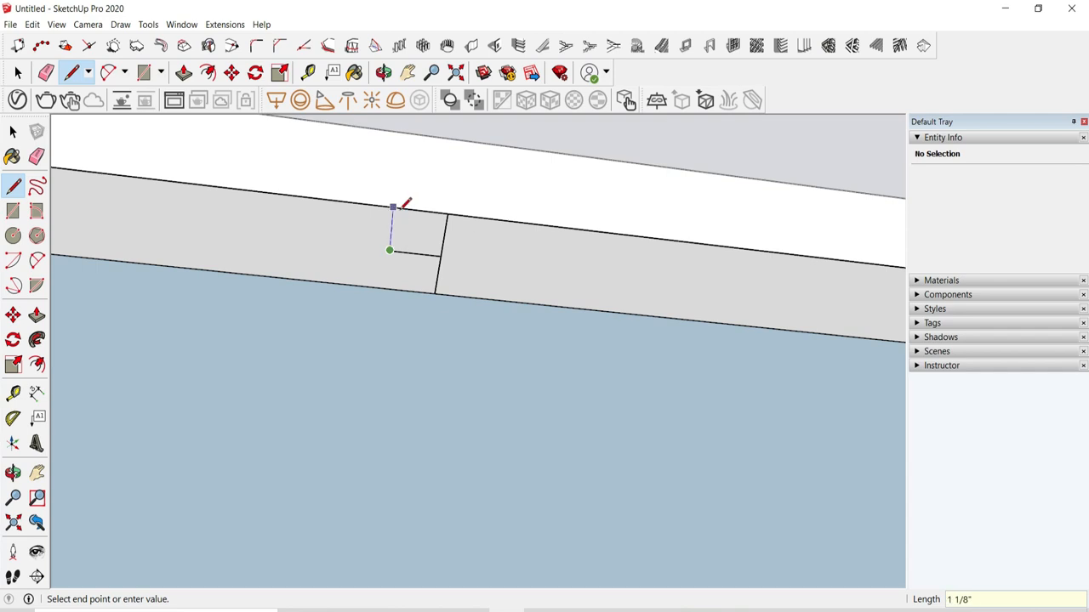
pyautogui.click(482, 296)
pyautogui.press('e')
pyautogui.click(414, 254)
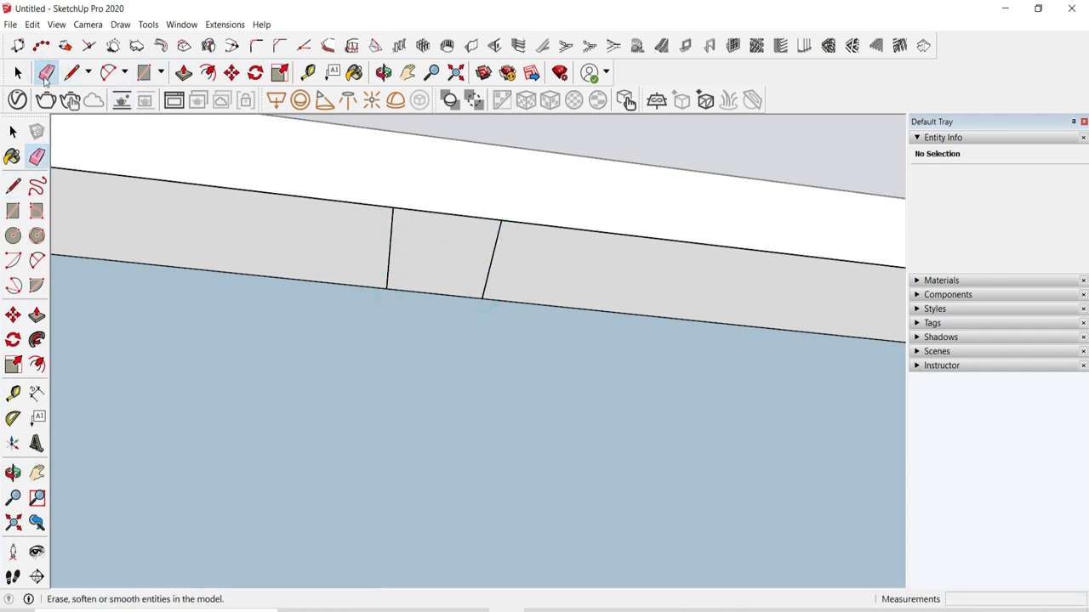
# Step: Try to separate the strip between the two cross lines from the rail's underside by redrawing its boundary edges
pyautogui.press('space')
pyautogui.doubleClick(498, 243)
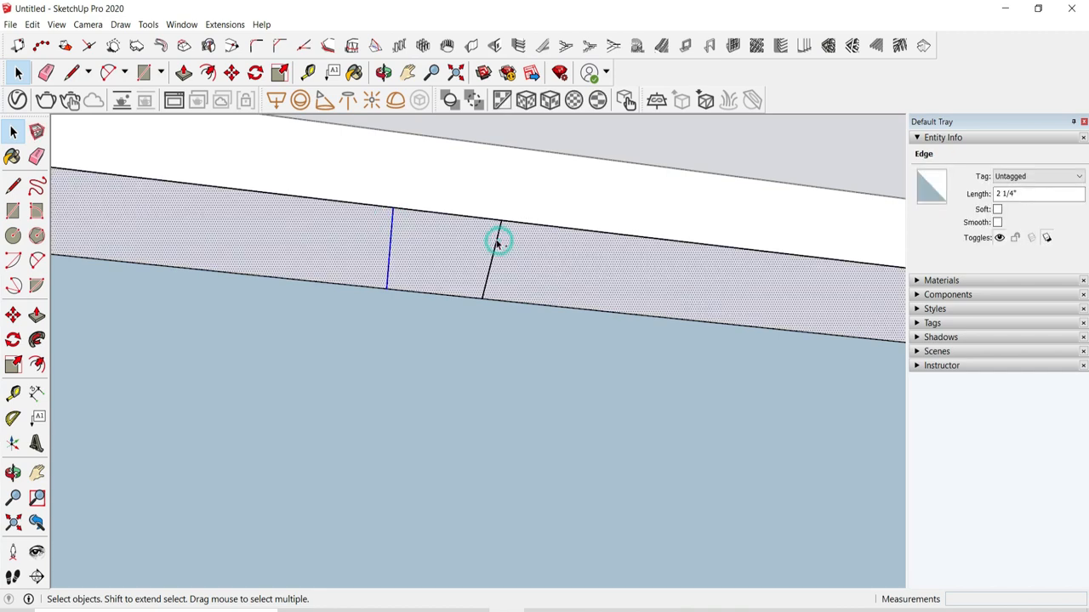
pyautogui.keyDown('shift'); pyautogui.click(472, 242); pyautogui.keyUp('shift')
pyautogui.click(472, 243)
pyautogui.moveTo(473, 249); pyautogui.dragTo(510, 270, button='middle')
pyautogui.click(510, 270)
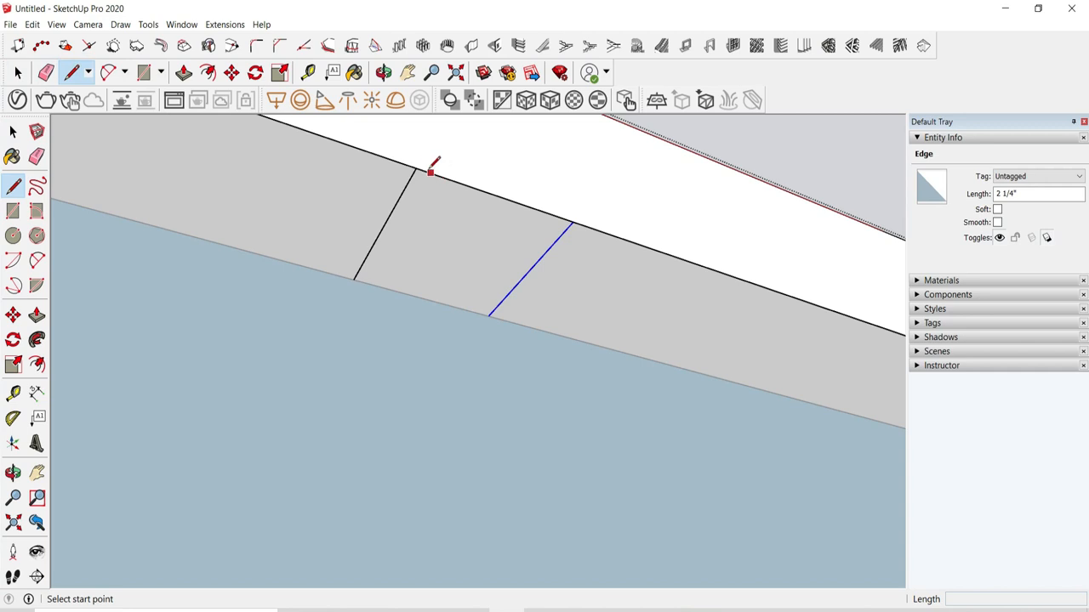
pyautogui.moveTo(417, 167); pyautogui.dragTo(432, 264, button='middle')
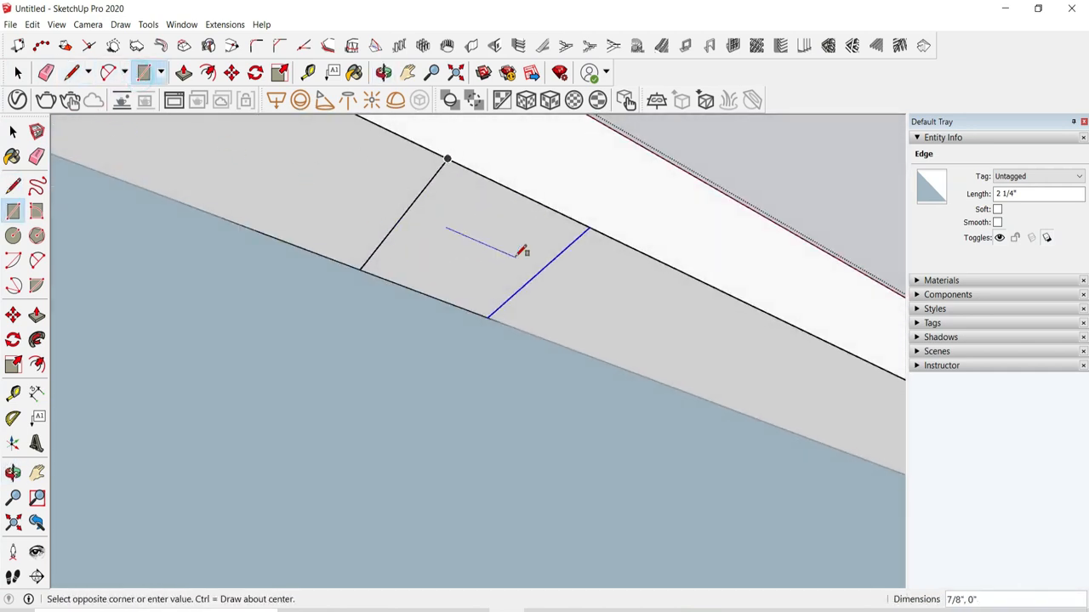
# Step: Try a small rectangle of about 11/16" by 7/16" inside the strip and pull it out 3/8"
pyautogui.moveTo(532, 277); pyautogui.dragTo(406, 203, button='middle')
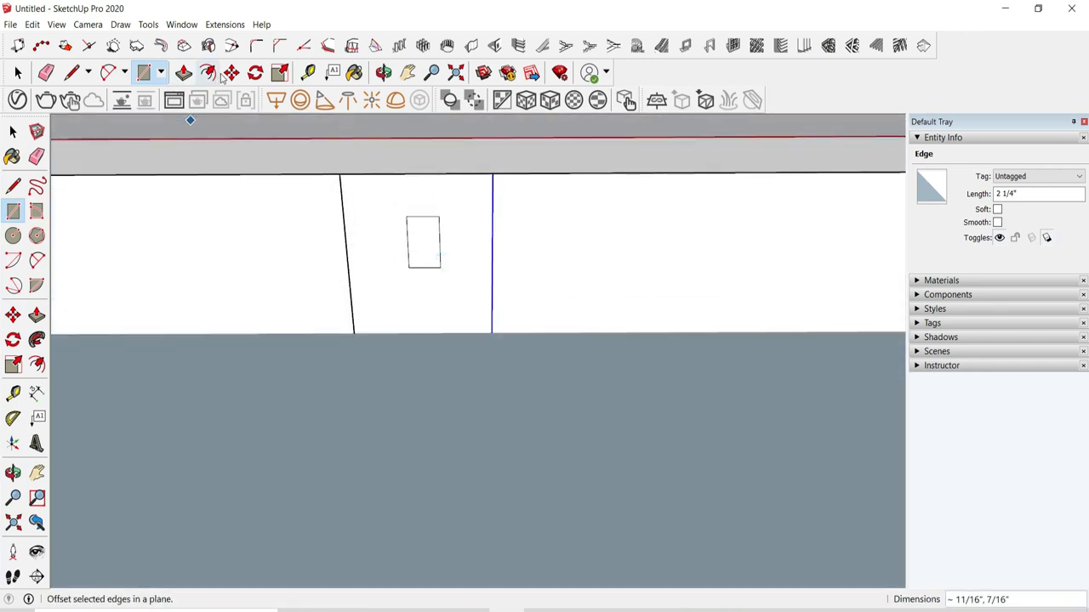
pyautogui.click(437, 238)
pyautogui.moveTo(437, 301); pyautogui.dragTo(482, 367, button='middle')
pyautogui.press('Escape')
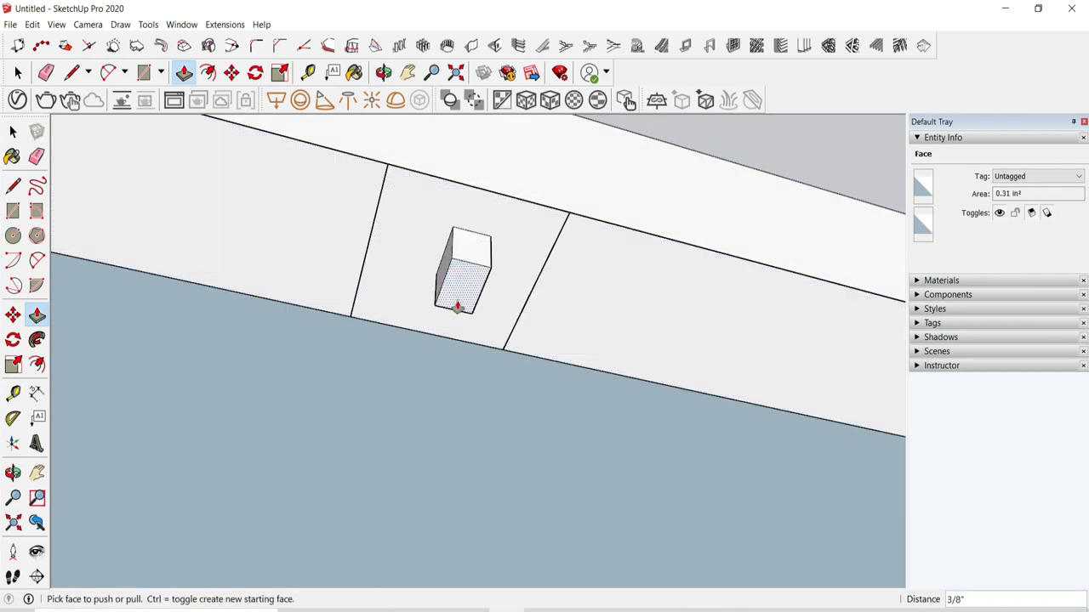
# Step: Pull the full strip between the two cross lines down from the top rail into a short mullion stub
pyautogui.moveTo(384, 185); pyautogui.dragTo(456, 264, button='middle')
pyautogui.moveTo(458, 199); pyautogui.dragTo(680, 315, button='middle')
pyautogui.scroll(-5, 449, 331)
pyautogui.click(893, 207)
pyautogui.scroll(-8, 738, 373)
pyautogui.scroll(10, 738, 374)
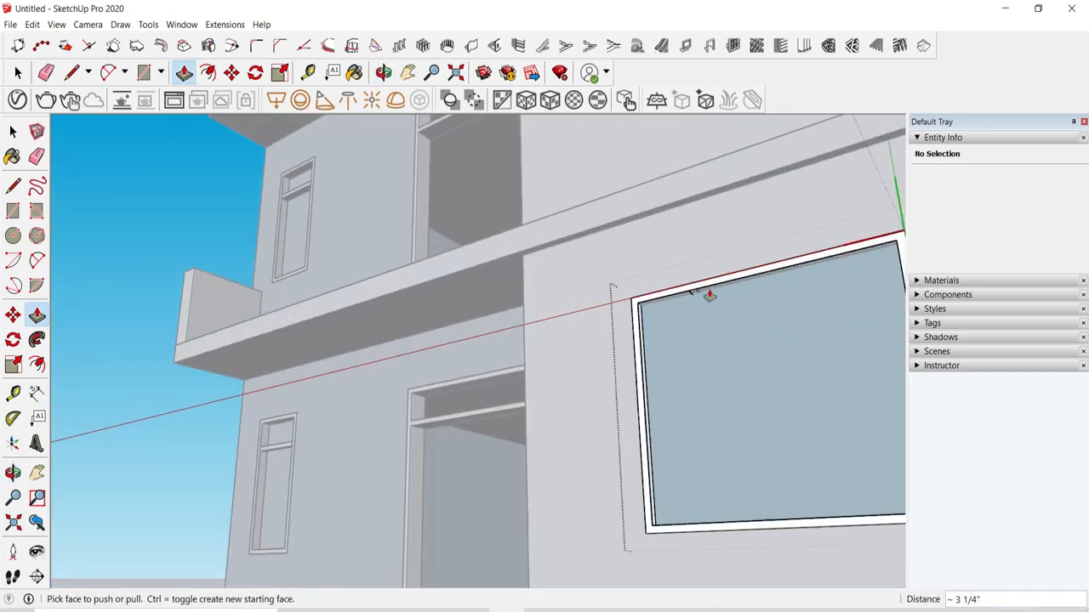
# Step: Try to copy the front edges of the mullion stub along the frame's top rail
pyautogui.press('space')
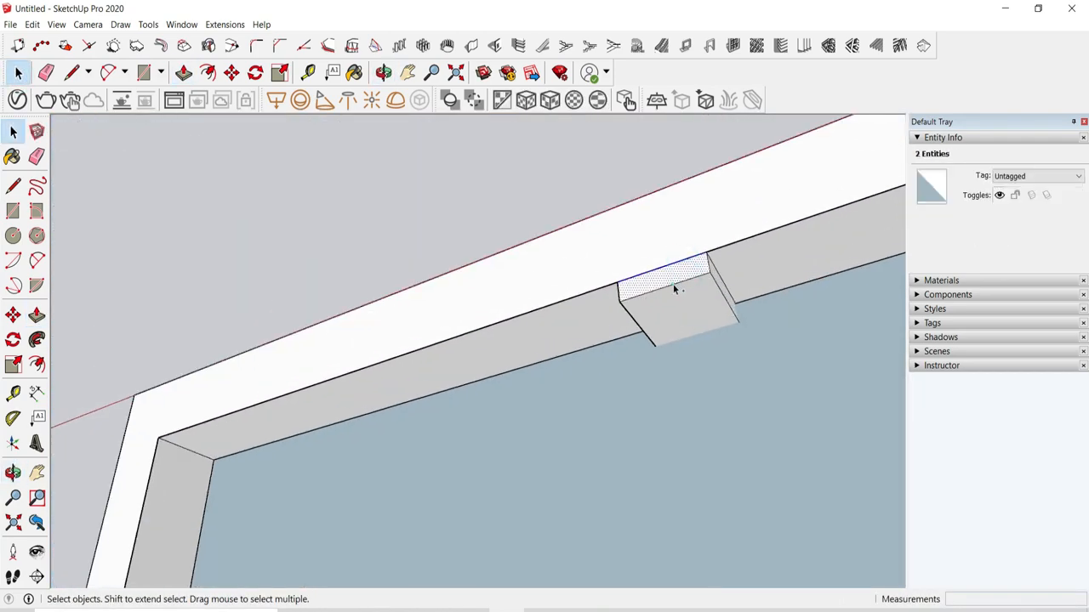
pyautogui.click(662, 266)
pyautogui.press('ctrl')
pyautogui.scroll(-7, 439, 277)
pyautogui.moveTo(440, 277); pyautogui.dragTo(391, 349, button='middle')
pyautogui.scroll(-2, 516, 340)
pyautogui.scroll(5, 515, 340)
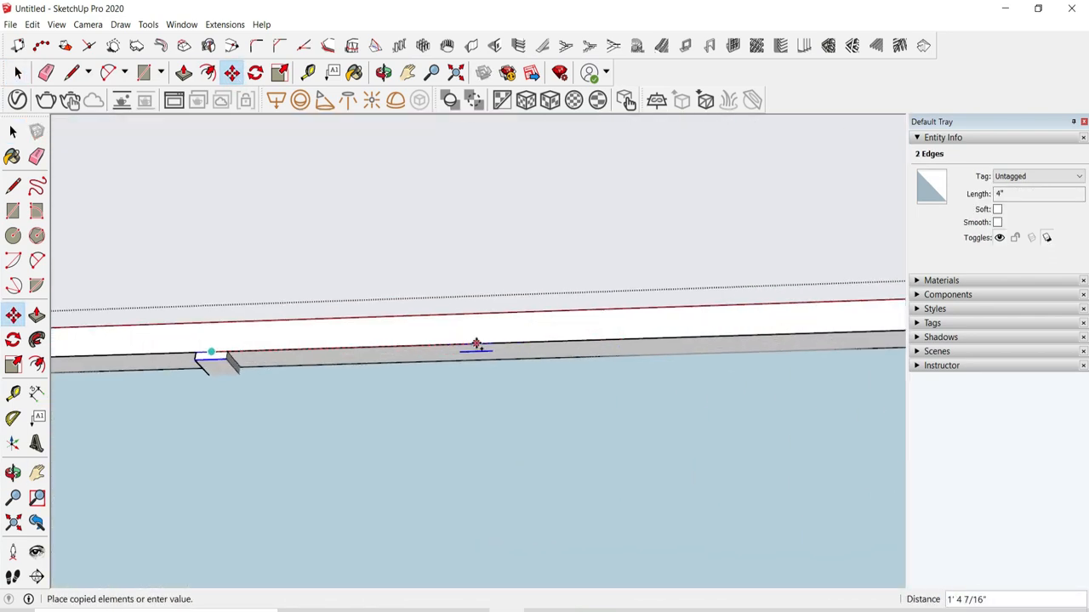
pyautogui.scroll(-3, 476, 345)
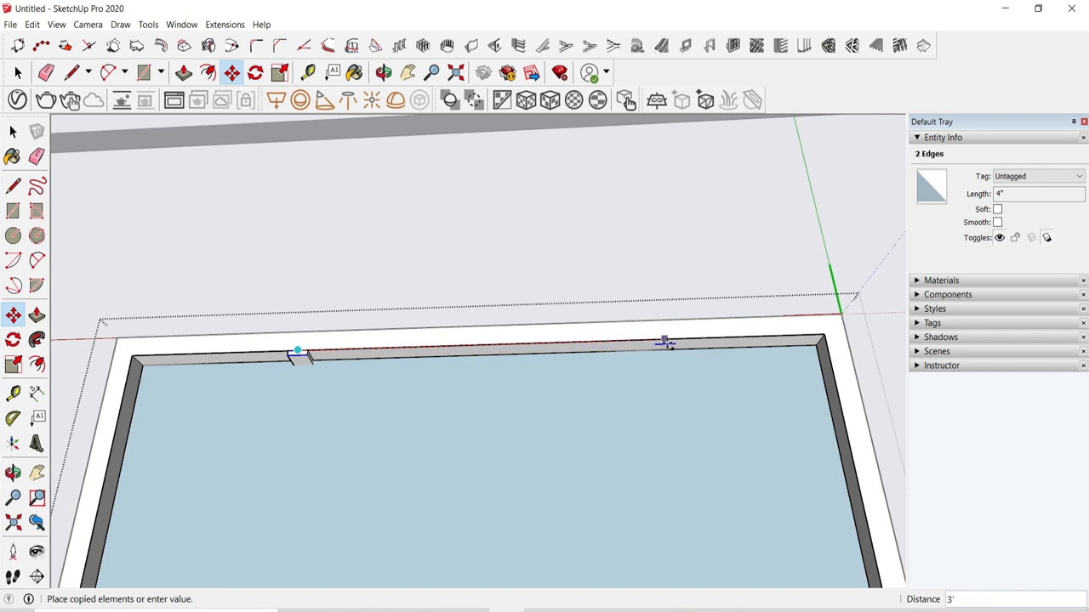
pyautogui.scroll(2, 392, 365)
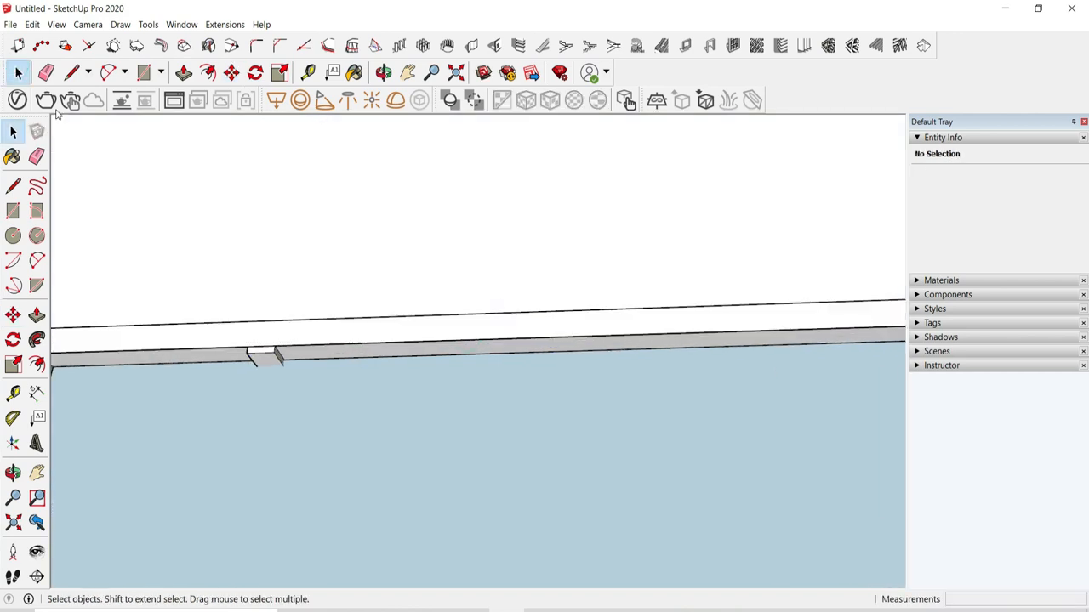
# Step: Reopen the window frame component and copy the complete mullion stub to the other two quarter points of the top rail
pyautogui.click(380, 348)
pyautogui.scroll(-2, 426, 343)
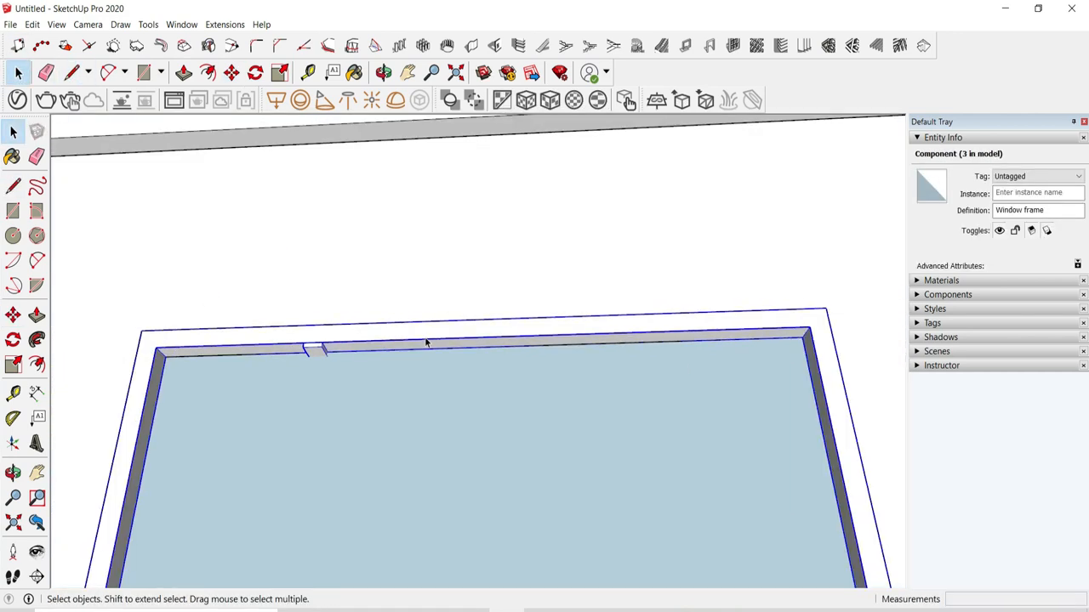
pyautogui.doubleClick(690, 328)
pyautogui.moveTo(363, 385); pyautogui.dragTo(290, 326, button='middle')
pyautogui.moveTo(289, 326); pyautogui.dragTo(366, 421)
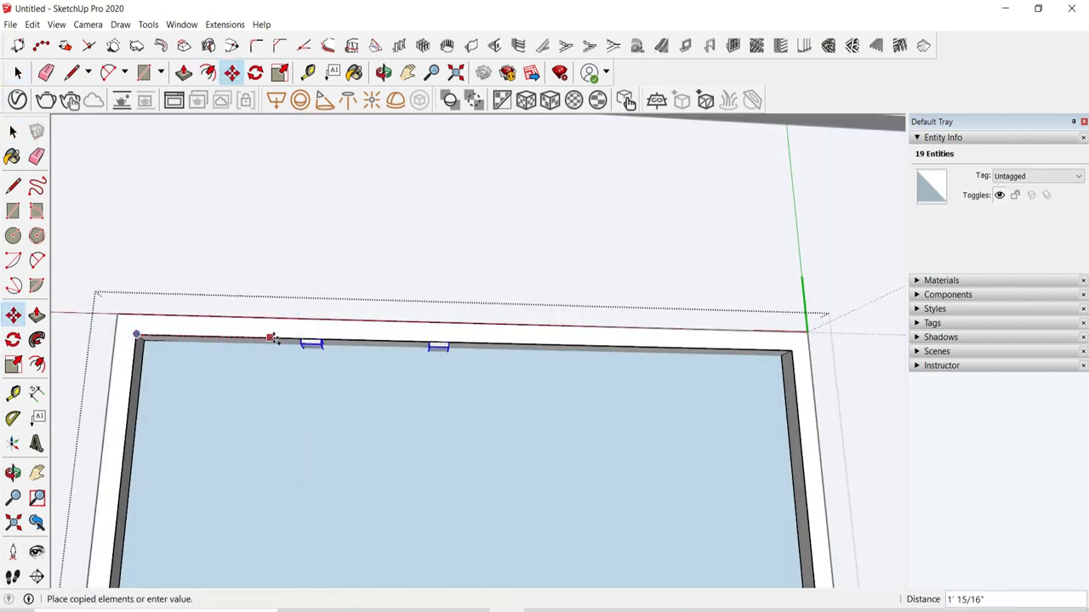
pyautogui.scroll(2, 311, 338)
pyautogui.click(312, 338)
pyautogui.click(312, 339)
pyautogui.scroll(-2, 312, 340)
pyautogui.scroll(3, 483, 342)
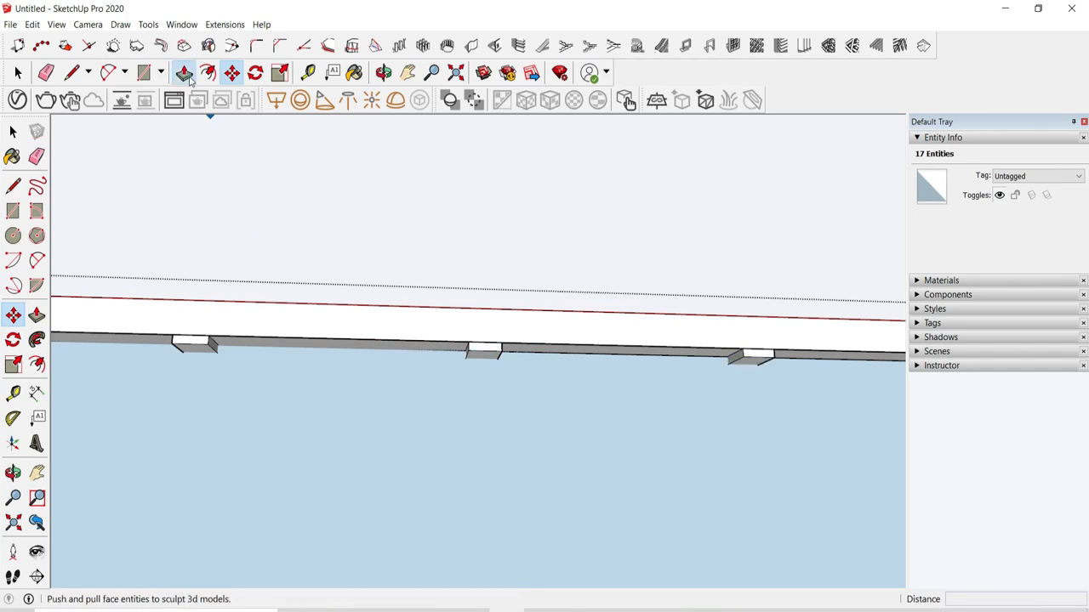
# Step: Push/Pull the three mullion stubs 5' 1 1/2" down to the frame's bottom rail and close the component
pyautogui.click(189, 79)
pyautogui.click(198, 346)
pyautogui.scroll(-6, 229, 255)
pyautogui.moveTo(228, 255); pyautogui.dragTo(239, 328, button='middle')
pyautogui.click(249, 421)
pyautogui.moveTo(265, 285); pyautogui.dragTo(335, 146, button='middle')
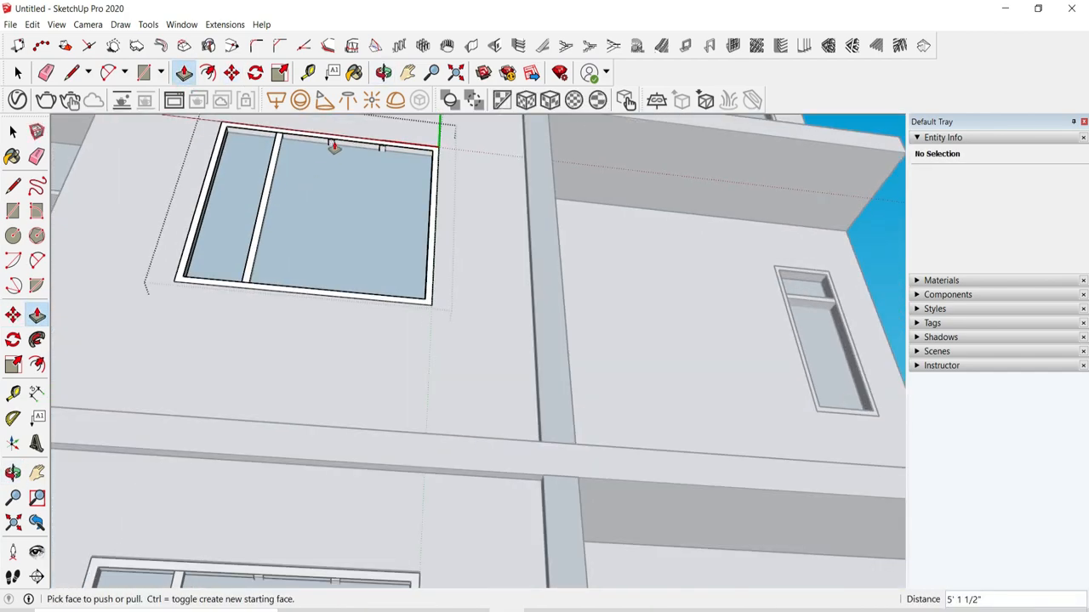
pyautogui.click(18, 73)
pyautogui.click(269, 446)
# Step: Open the top-floor balcony door frame component and draw a rectangle across its transom opening, midway through the frame's depth
pyautogui.scroll(-2, 270, 451)
pyautogui.scroll(-5, 269, 452)
pyautogui.moveTo(270, 451); pyautogui.dragTo(348, 503, button='middle')
pyautogui.scroll(-2, 369, 340)
pyautogui.scroll(3, 263, 405)
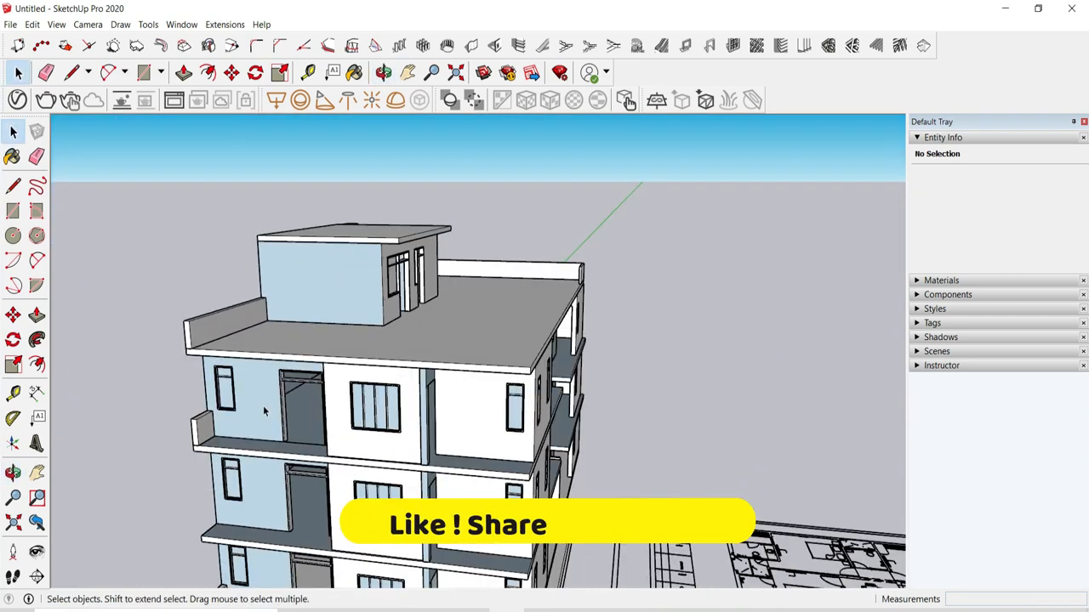
pyautogui.scroll(3, 293, 414)
pyautogui.scroll(9, 295, 336)
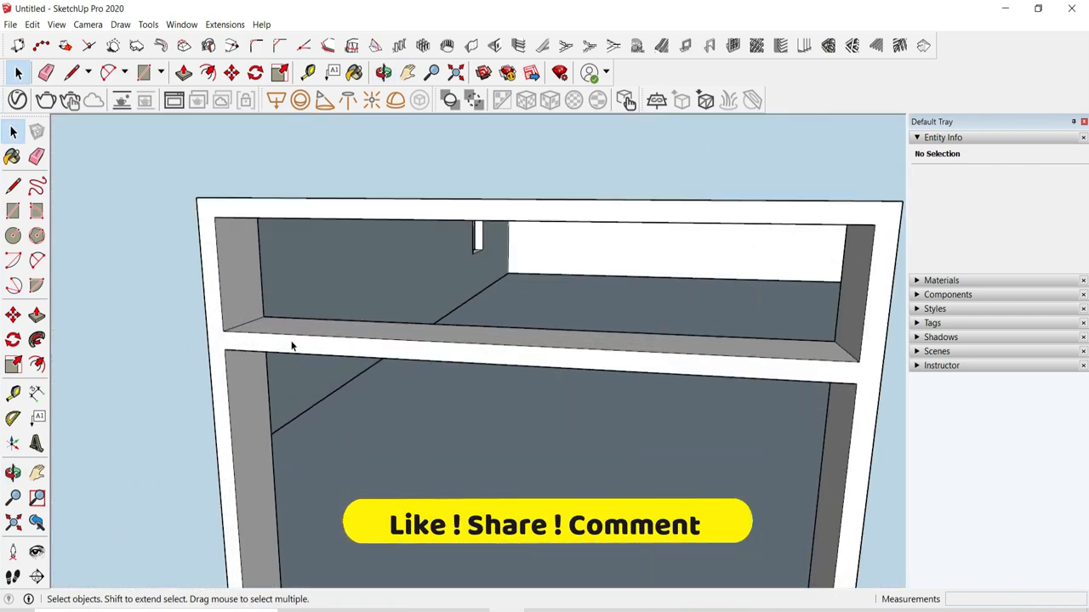
pyautogui.doubleClick(292, 345)
pyautogui.scroll(-3, 255, 298)
pyautogui.click(142, 73)
pyautogui.scroll(4, 245, 302)
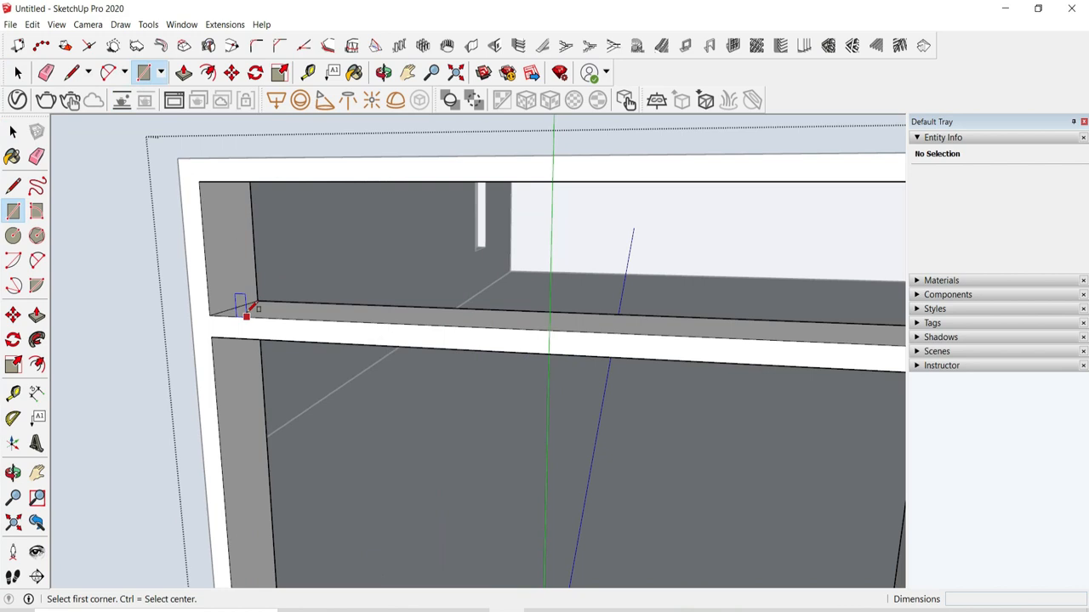
pyautogui.moveTo(239, 303)
pyautogui.mouseDown(button='middle')
pyautogui.moveTo(220, 329)
pyautogui.moveTo(235, 316)
pyautogui.mouseUp(button='middle')
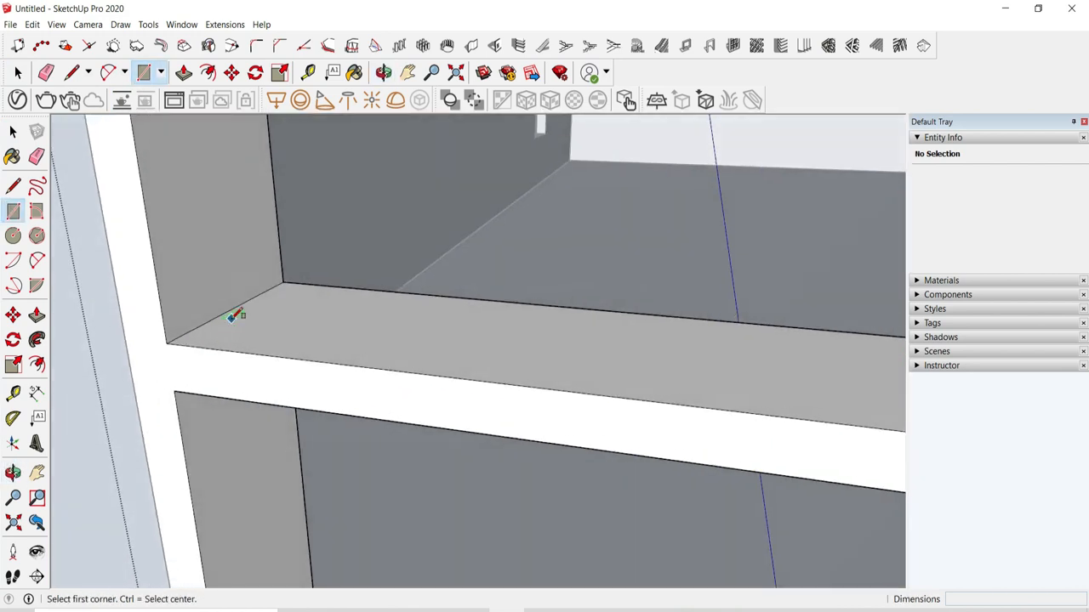
pyautogui.click(231, 307)
pyautogui.scroll(-10, 239, 306)
pyautogui.moveTo(644, 316); pyautogui.dragTo(600, 294, button='middle')
pyautogui.scroll(13, 557, 299)
pyautogui.scroll(-3, 582, 296)
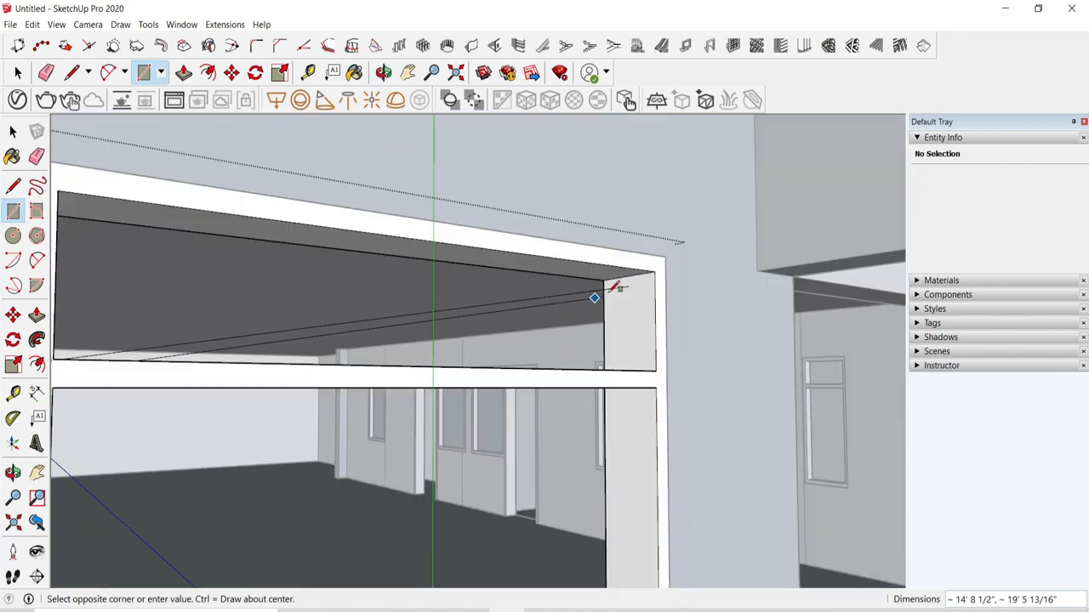
pyautogui.scroll(1, 597, 296)
pyautogui.click(629, 272)
# Step: Push/Pull the new transom panel to give it thickness and close the door frame component
pyautogui.click(182, 72)
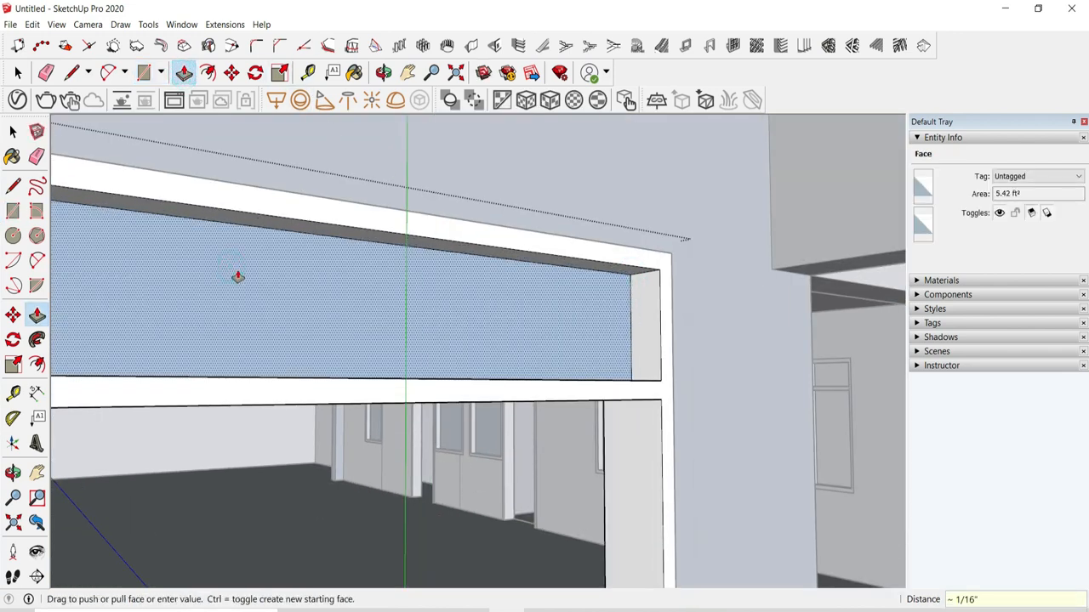
pyautogui.click(238, 277)
pyautogui.click(18, 72)
pyautogui.click(476, 183)
pyautogui.scroll(-6, 621, 272)
# Step: Open a rear door-and-window frame component, fill the door's transom with a rectangle, and Push/Pull it about 3 1/16"
pyautogui.moveTo(622, 272); pyautogui.dragTo(170, 419, button='middle')
pyautogui.scroll(-8, 584, 297)
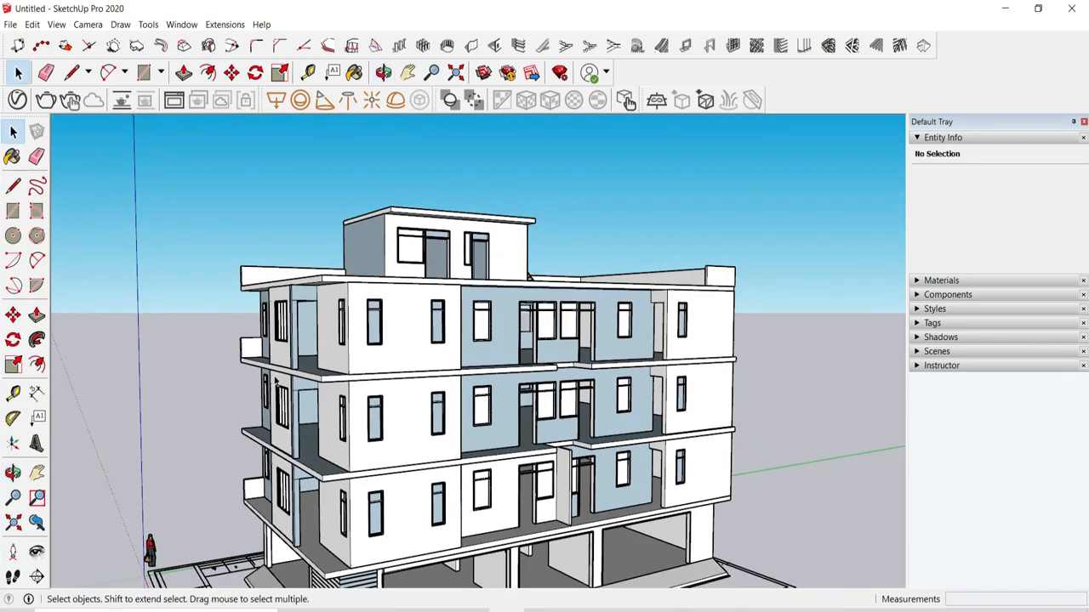
pyautogui.scroll(9, 522, 433)
pyautogui.moveTo(425, 442); pyautogui.dragTo(341, 340, button='middle')
pyautogui.doubleClick(137, 168)
pyautogui.click(144, 73)
pyautogui.moveTo(205, 183); pyautogui.dragTo(436, 335, button='middle')
pyautogui.scroll(2, 149, 213)
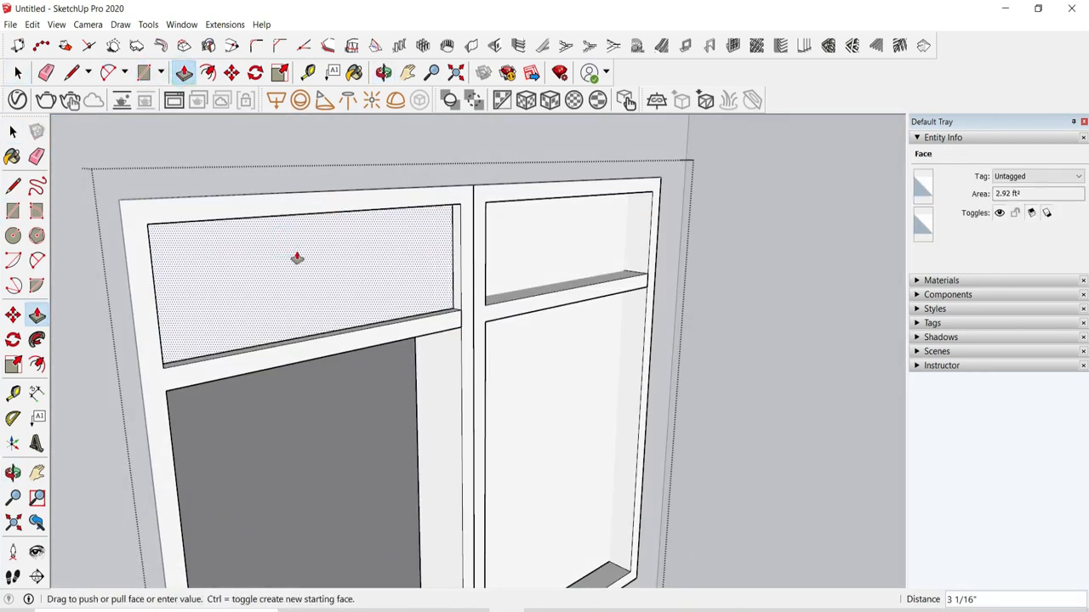
pyautogui.press('space')
pyautogui.click(95, 231)
# Step: Open another rear door-and-window frame component and draw a rectangular panel across its door transom
pyautogui.scroll(-5, 151, 239)
pyautogui.moveTo(155, 241); pyautogui.dragTo(527, 339, button='middle')
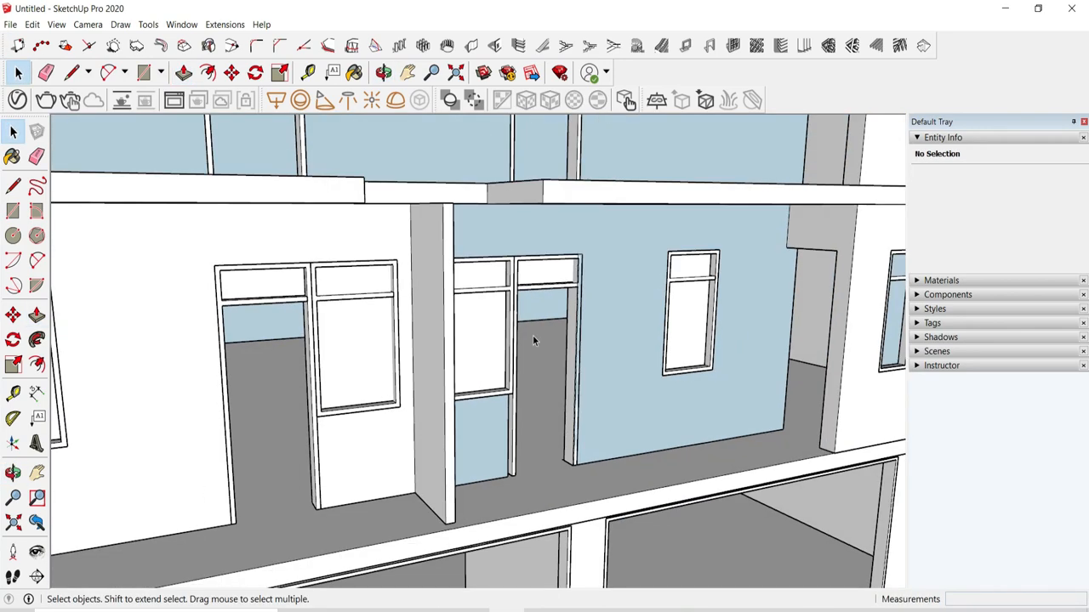
pyautogui.scroll(-5, 533, 338)
pyautogui.scroll(3, 474, 246)
pyautogui.scroll(5, 474, 246)
pyautogui.doubleClick(465, 239)
pyautogui.click(144, 72)
pyautogui.moveTo(340, 187); pyautogui.dragTo(465, 305, button='middle')
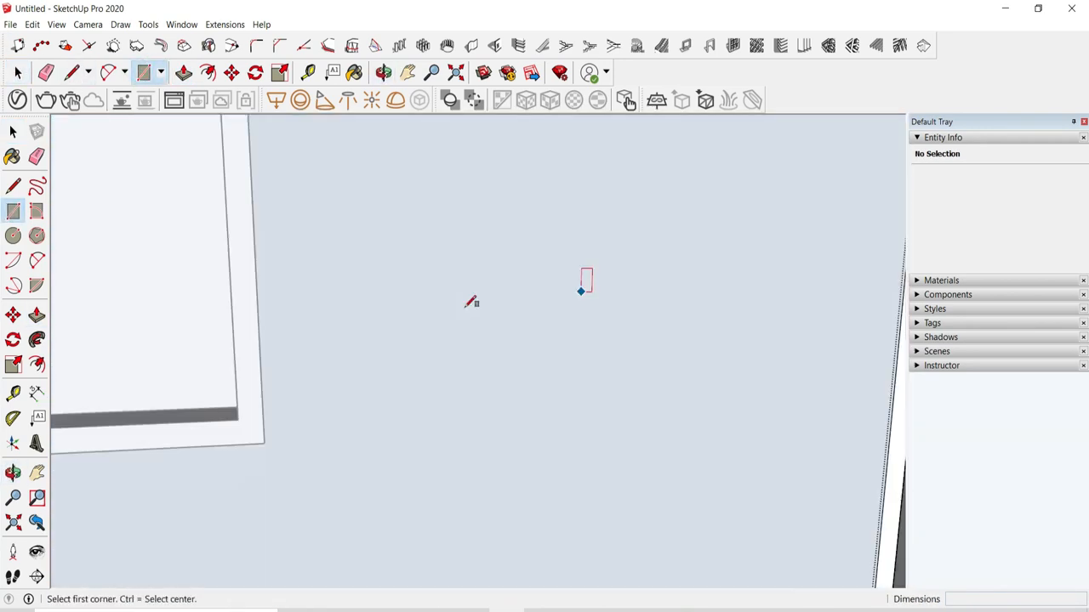
pyautogui.scroll(-4, 465, 305)
pyautogui.click(674, 177)
pyautogui.scroll(5, 673, 177)
pyautogui.click(312, 297)
# Step: Draw a panel about 1' by 2' 11 5/16" across the open transom above the doorway in the door-and-window frame
pyautogui.moveTo(311, 297)
pyautogui.mouseDown(button='middle')
pyautogui.moveTo(420, 280)
pyautogui.moveTo(498, 303)
pyautogui.mouseUp(button='middle')
pyautogui.scroll(-5, 498, 303)
pyautogui.scroll(8, 433, 253)
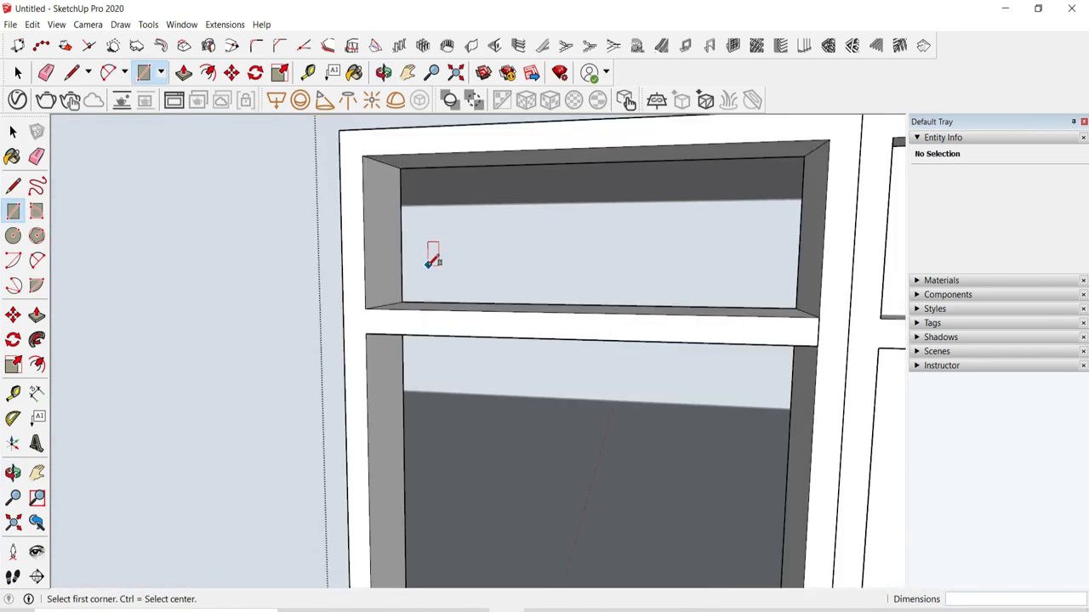
pyautogui.scroll(-6, 406, 305)
pyautogui.moveTo(406, 305); pyautogui.dragTo(368, 308, button='middle')
pyautogui.scroll(2, 368, 273)
pyautogui.click(366, 263)
pyautogui.moveTo(365, 263); pyautogui.dragTo(591, 200, button='middle')
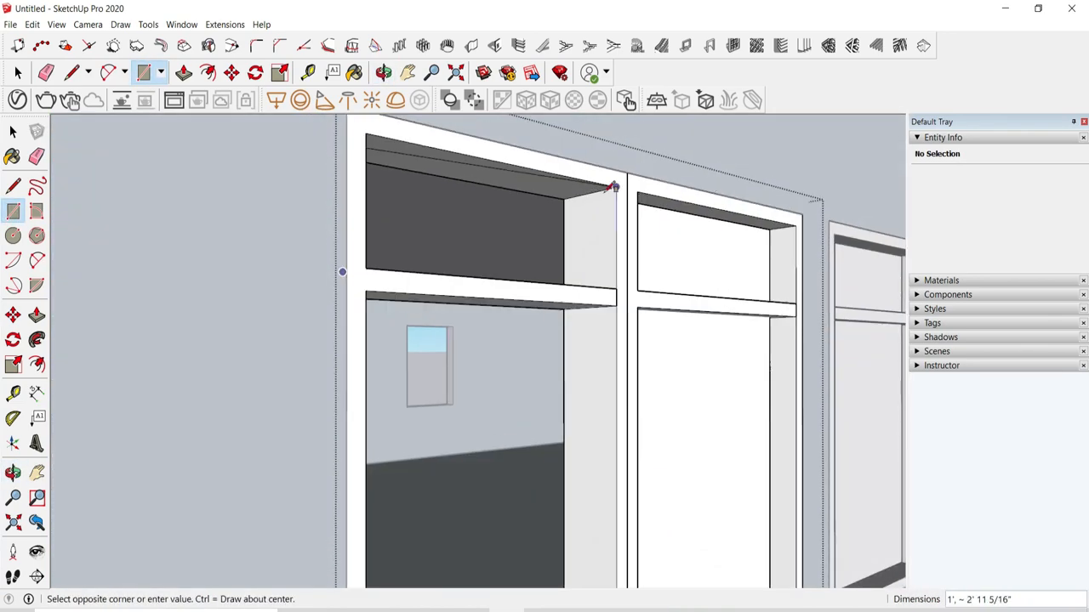
pyautogui.click(17, 73)
# Step: Inspect the door and window frames on all upper floors around the building
pyautogui.scroll(-10, 476, 340)
pyautogui.moveTo(400, 361); pyautogui.dragTo(522, 416, button='middle')
pyautogui.moveTo(307, 442); pyautogui.dragTo(665, 374, button='middle')
pyautogui.scroll(3, 400, 442)
pyautogui.moveTo(400, 442)
pyautogui.mouseDown(button='middle')
pyautogui.moveTo(474, 420)
pyautogui.moveTo(758, 263)
pyautogui.mouseUp(button='middle')
pyautogui.scroll(-4, 773, 304)
pyautogui.moveTo(680, 332); pyautogui.dragTo(442, 425, button='middle')
pyautogui.scroll(4, 584, 290)
pyautogui.scroll(2, 585, 289)
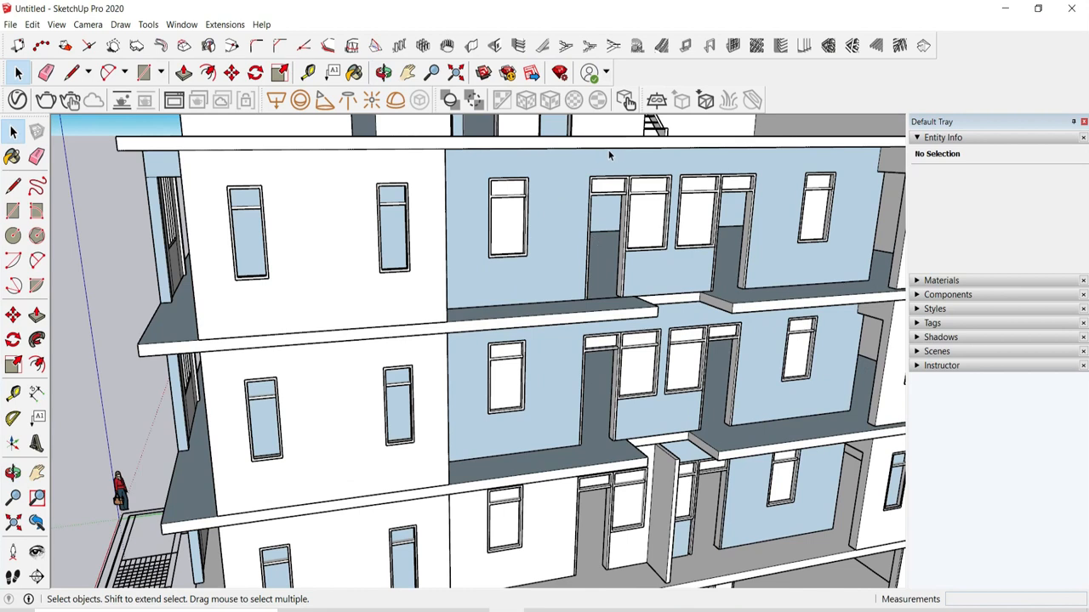
# Step: Search 3D Warehouse for "door" and browse the product results in a maximized window
pyautogui.click(484, 74)
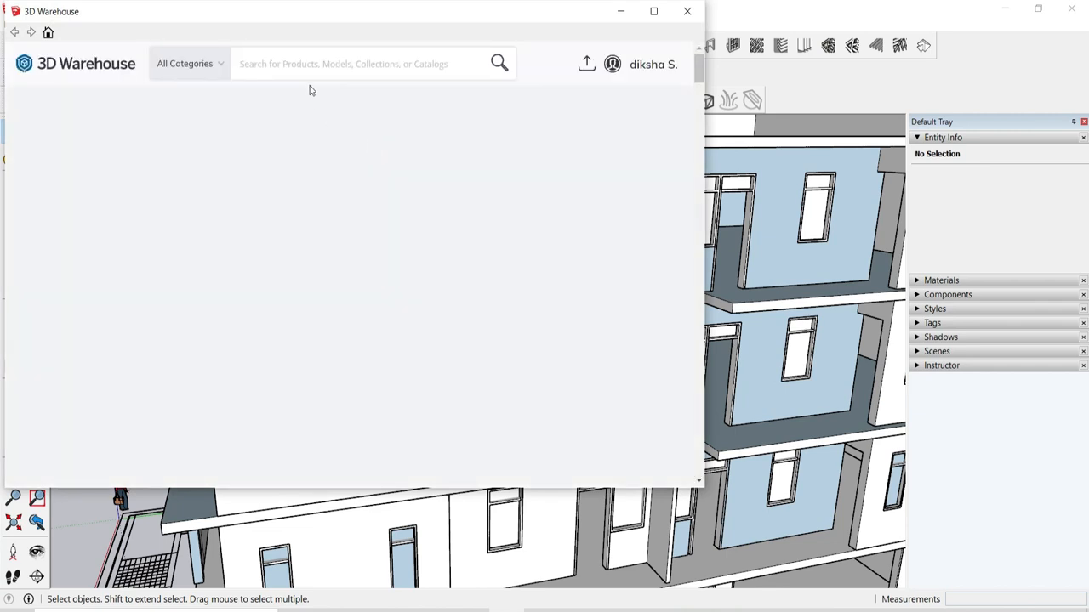
pyautogui.write('door')
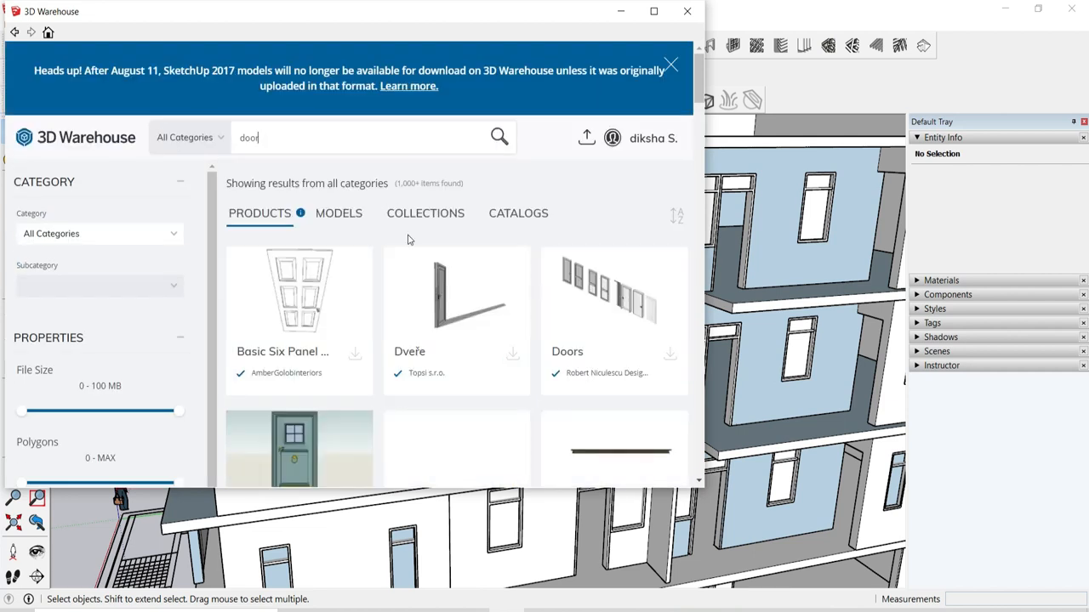
pyautogui.scroll(-4, 499, 330)
pyautogui.scroll(4, 501, 325)
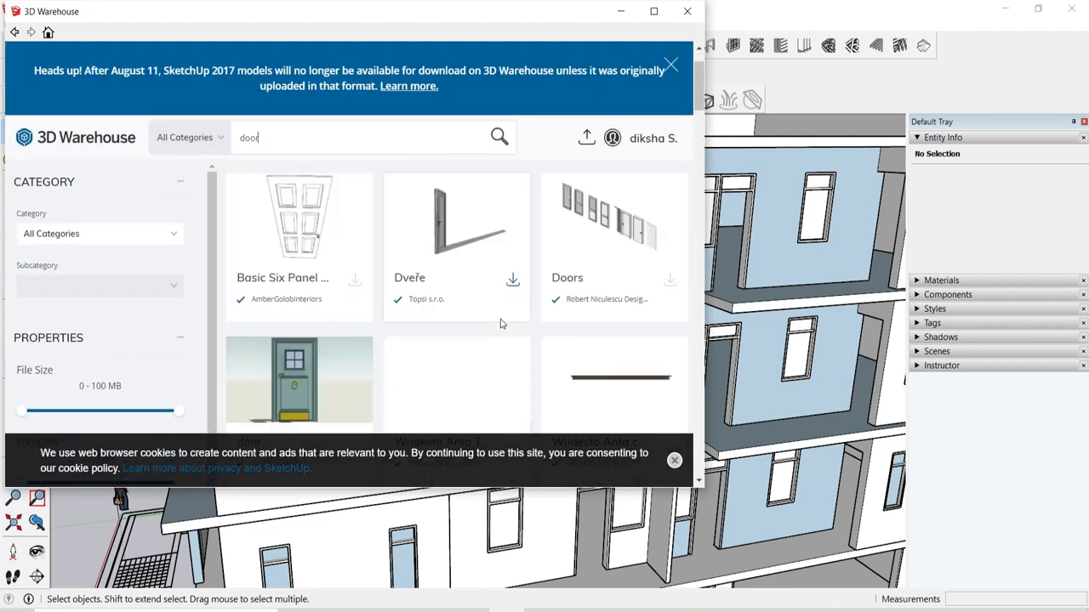
pyautogui.click(652, 12)
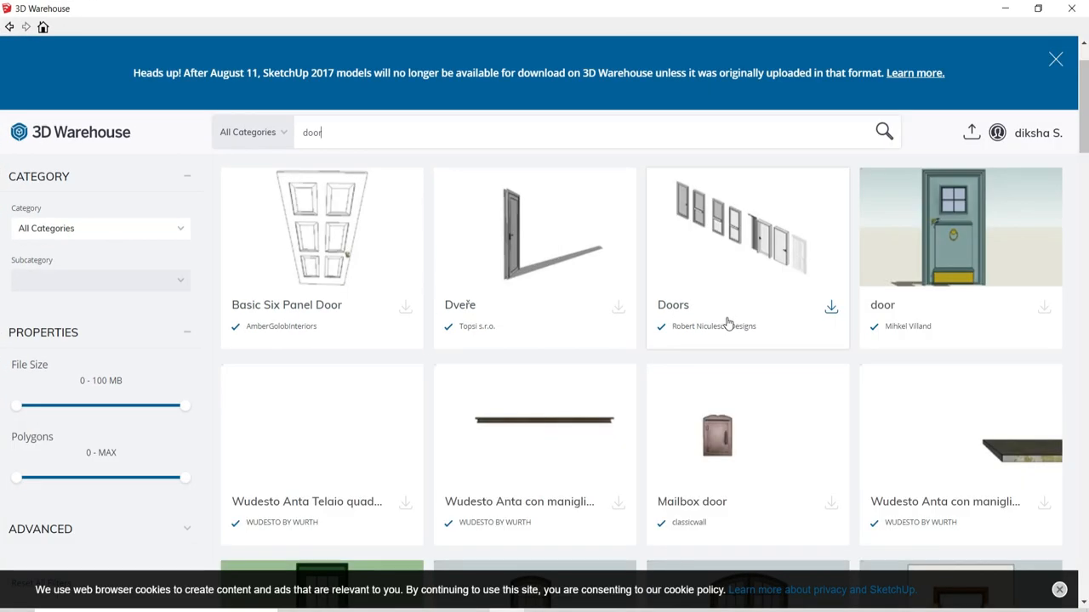
pyautogui.scroll(-5, 725, 320)
pyautogui.scroll(2, 622, 363)
pyautogui.scroll(3, 587, 349)
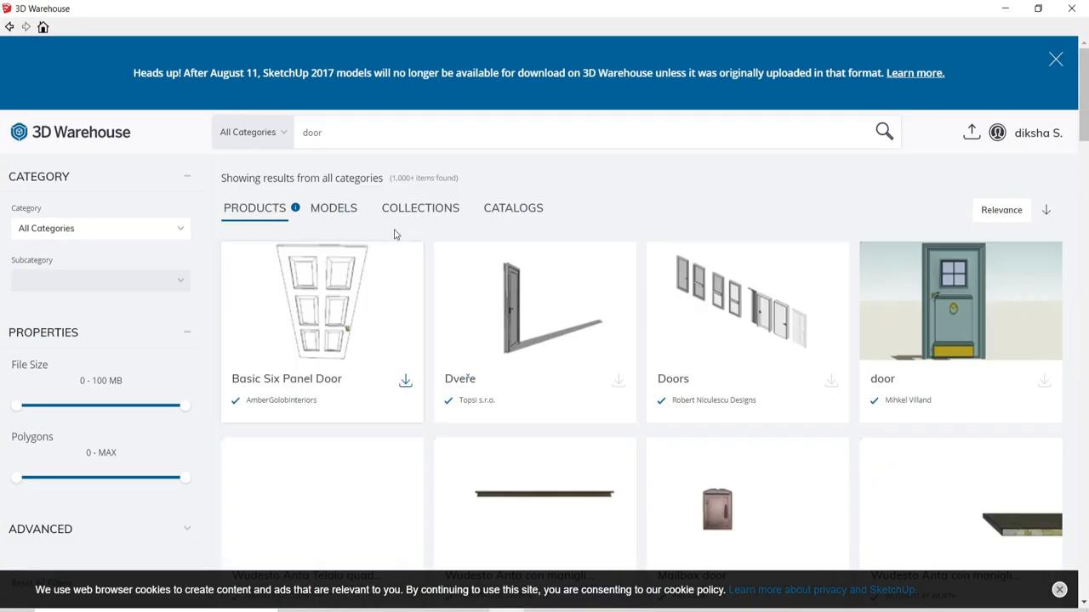
# Step: Restrict the door search to models and look through the available door designs
pyautogui.click(351, 205)
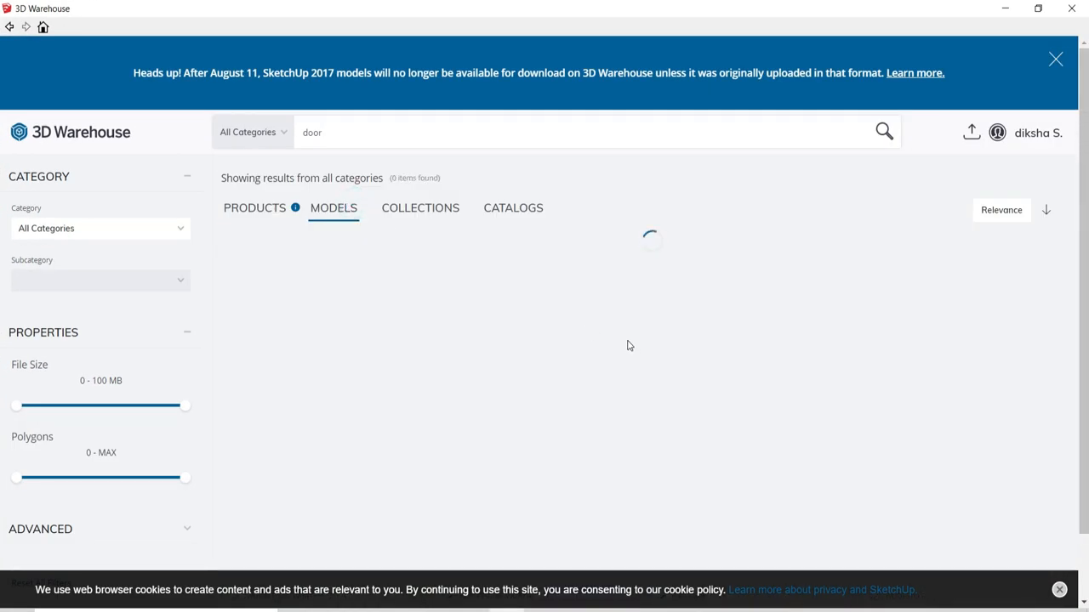
pyautogui.scroll(-2, 812, 328)
pyautogui.scroll(-1, 814, 324)
pyautogui.scroll(2, 816, 326)
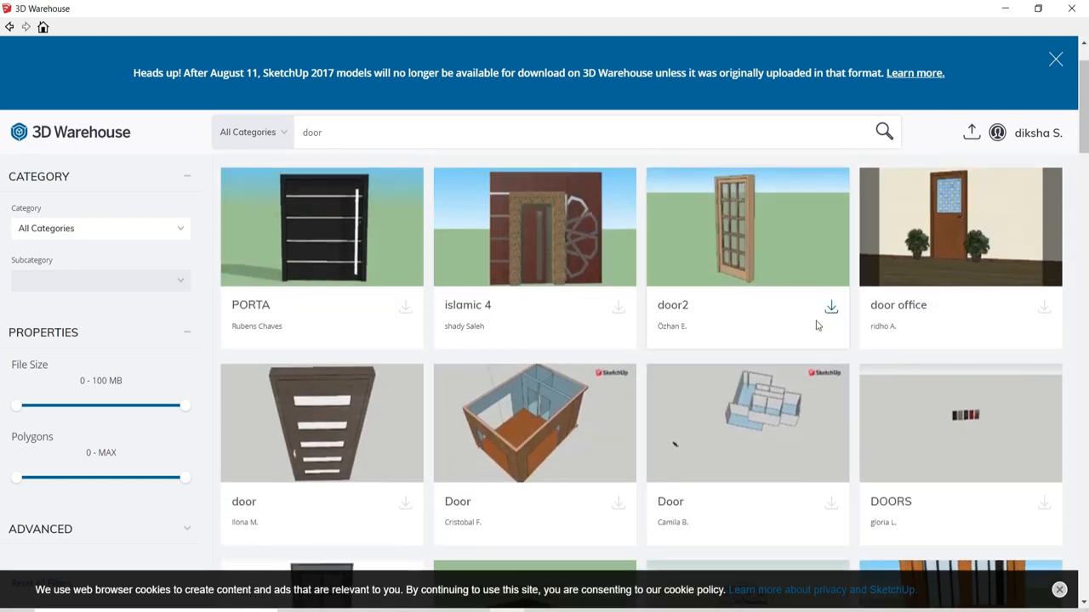
pyautogui.scroll(-3, 817, 324)
pyautogui.scroll(-3, 817, 324)
pyautogui.scroll(4, 816, 325)
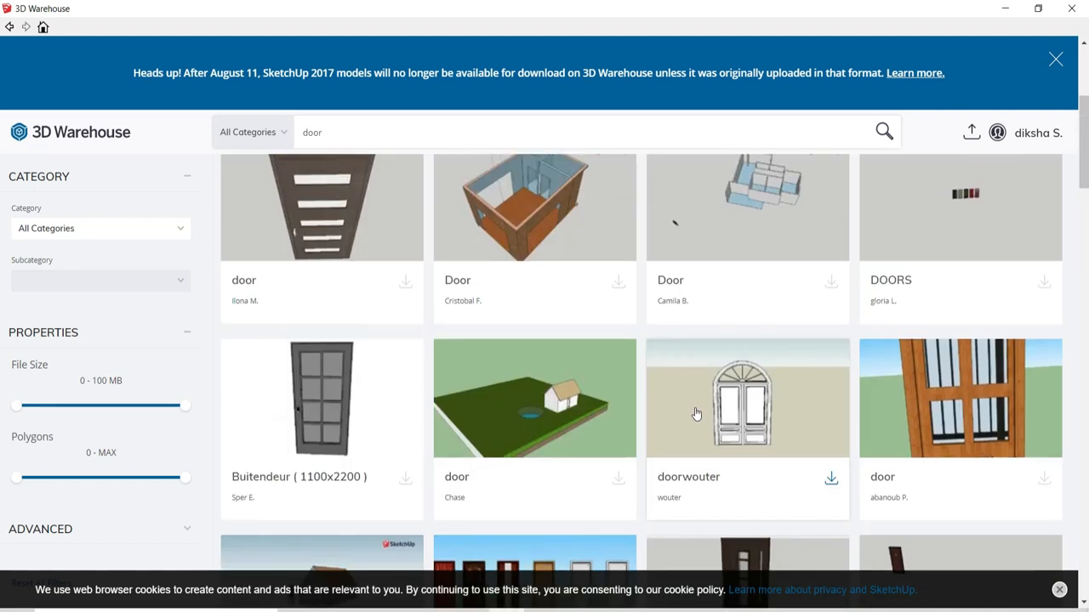
pyautogui.scroll(-10, 695, 413)
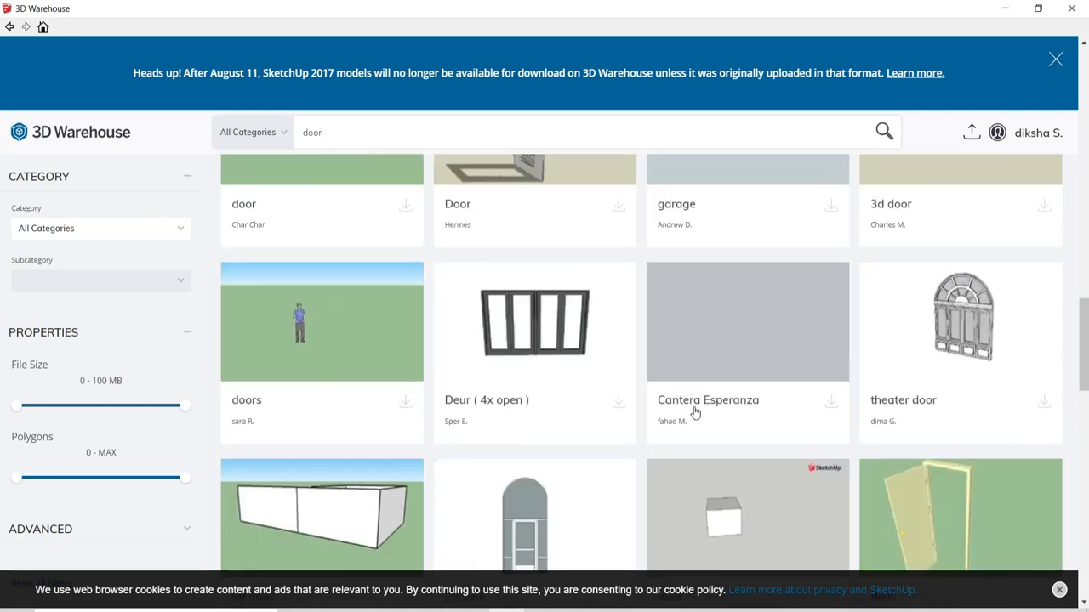
pyautogui.scroll(-15, 695, 413)
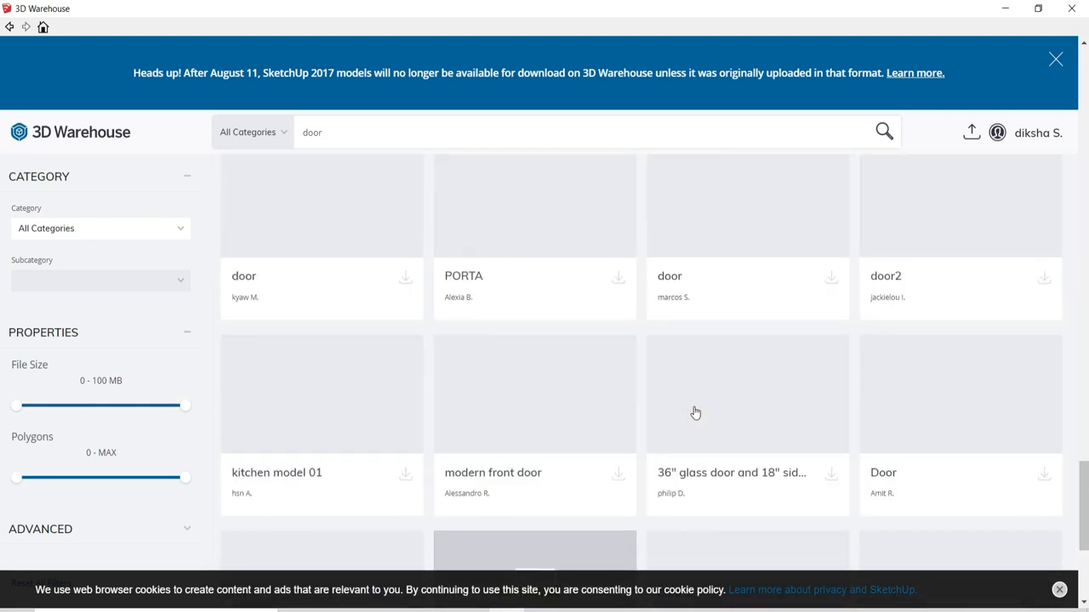
pyautogui.scroll(15, 695, 412)
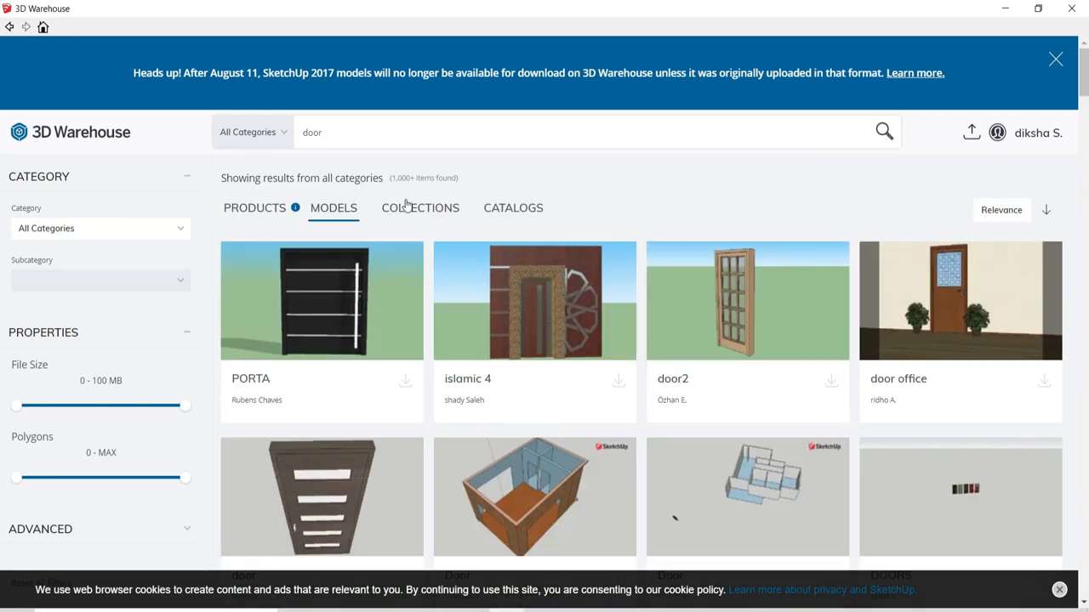
# Step: Switch the door search to collections and look through them
pyautogui.click(407, 204)
pyautogui.scroll(-10, 498, 296)
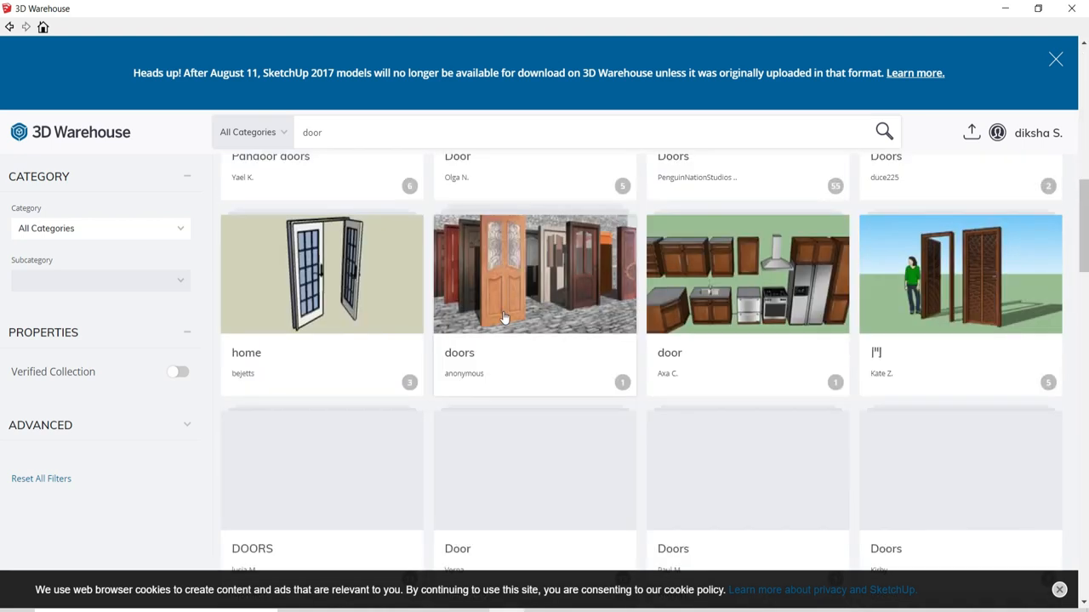
pyautogui.scroll(3, 703, 504)
pyautogui.scroll(-4, 703, 504)
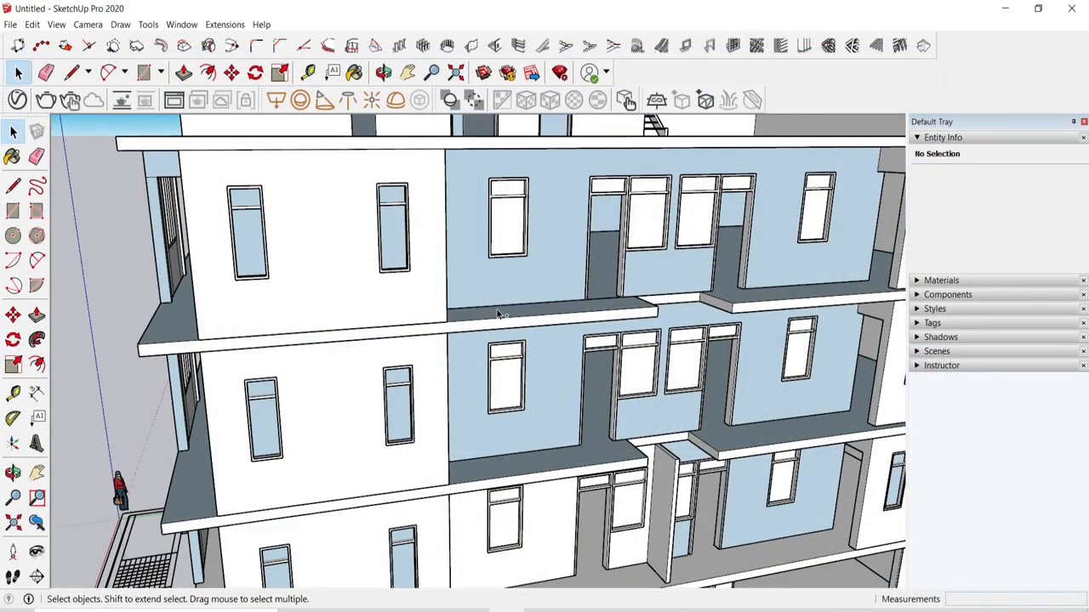
# Step: Place the Door 7 Minimalis component in the rear doorway, aligned with the frame's lower corner
pyautogui.scroll(8, 499, 375)
pyautogui.scroll(-3, 375, 443)
pyautogui.moveTo(374, 443); pyautogui.dragTo(404, 443, button='middle')
pyautogui.scroll(-5, 404, 443)
pyautogui.scroll(10, 458, 428)
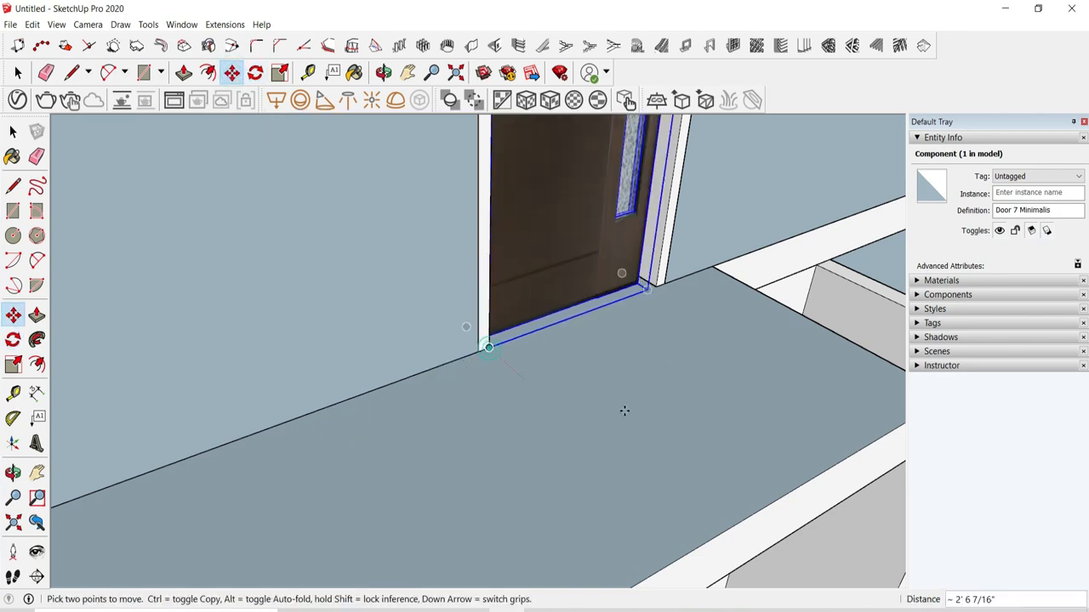
# Step: Scale the Door 7 Minimalis component to fit the doorway frame
pyautogui.moveTo(624, 411); pyautogui.dragTo(408, 417, button='middle')
pyautogui.click(280, 73)
pyautogui.scroll(-2, 559, 408)
pyautogui.scroll(1, 589, 155)
pyautogui.moveTo(577, 152); pyautogui.dragTo(587, 186)
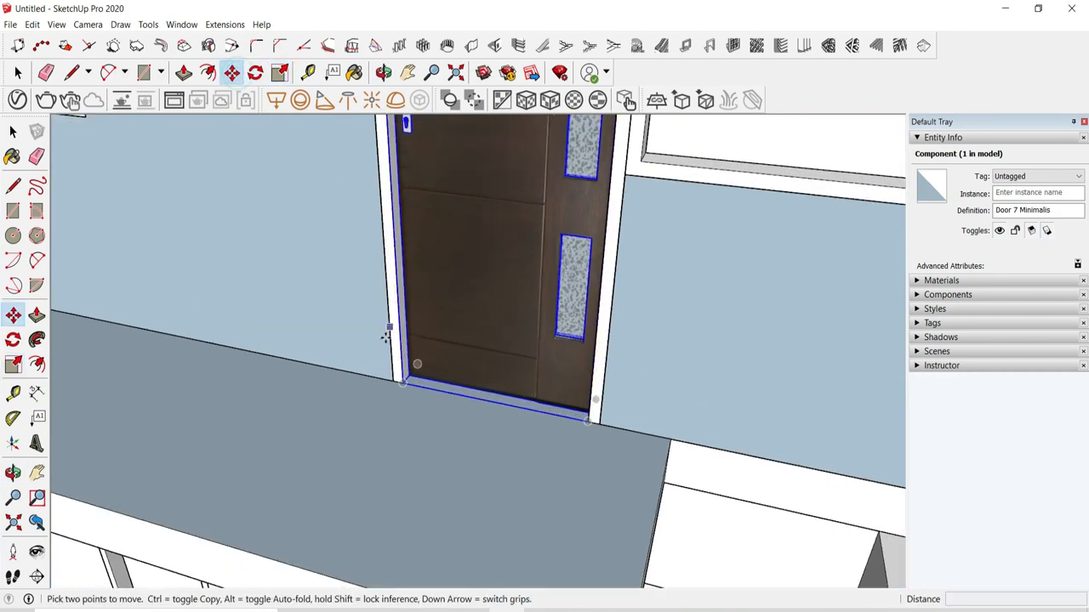
# Step: Copy the door from its lower corner into the matching doorway on the floor below
pyautogui.click(403, 383)
pyautogui.press('ctrl')
pyautogui.scroll(-6, 589, 255)
pyautogui.scroll(5, 539, 523)
pyautogui.click(520, 503)
# Step: Copy the door from its lower corner into the matching doorway on the top floor
pyautogui.click(519, 504)
pyautogui.press('ctrl')
pyautogui.scroll(-7, 596, 426)
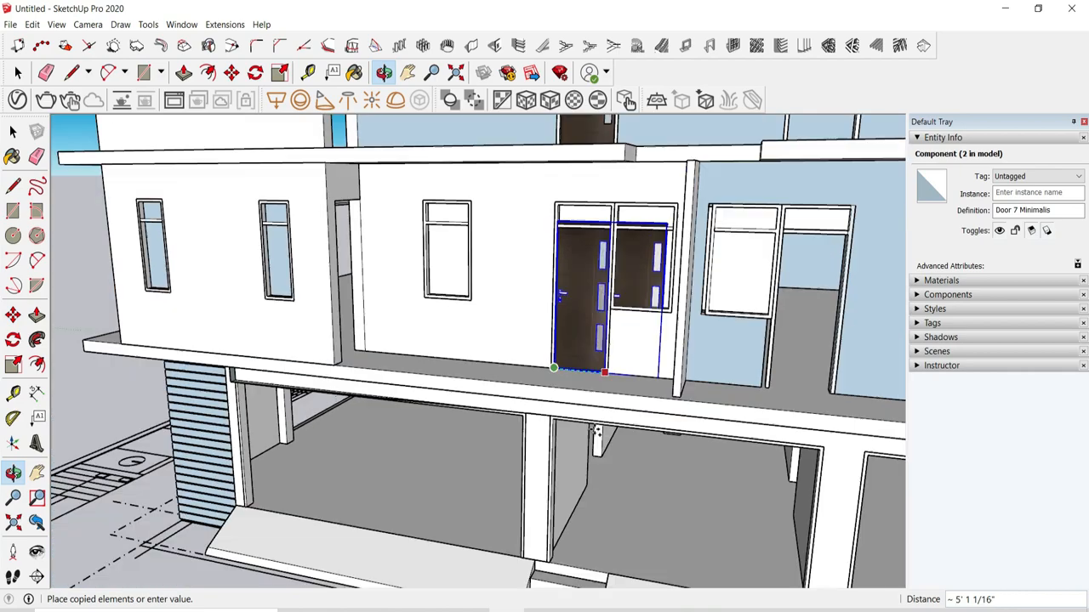
pyautogui.scroll(-5, 596, 431)
pyautogui.scroll(8, 561, 501)
pyautogui.click(507, 416)
pyautogui.scroll(-2, 507, 416)
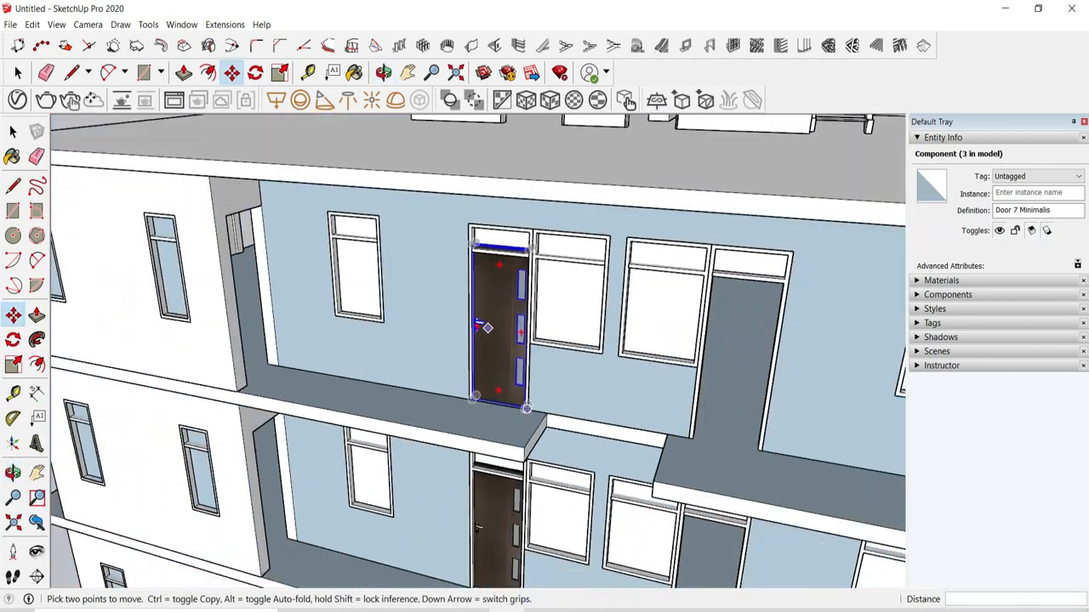
# Step: Delete the two door copies on the floors above and below, keeping the first door
pyautogui.press('space')
pyautogui.scroll(-5, 527, 409)
pyautogui.scroll(6, 547, 468)
pyautogui.click(508, 406)
pyautogui.scroll(-6, 508, 406)
pyautogui.scroll(3, 592, 476)
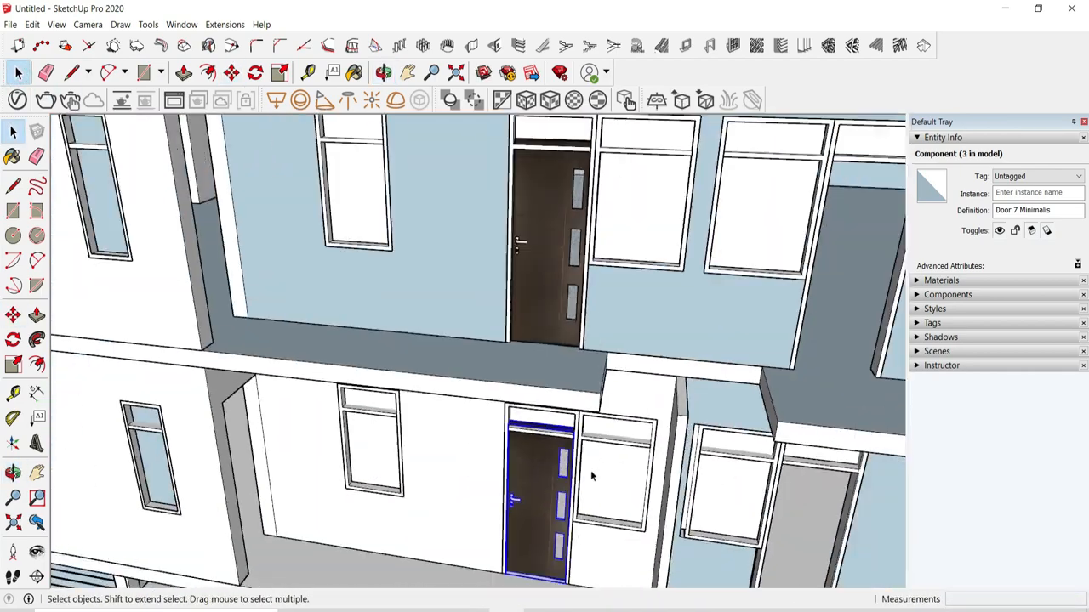
pyautogui.scroll(-2, 592, 477)
pyautogui.press('Delete')
# Step: Scale the remaining door's height down so its top ends at the frame's transom bar
pyautogui.press('s')
pyautogui.scroll(6, 538, 304)
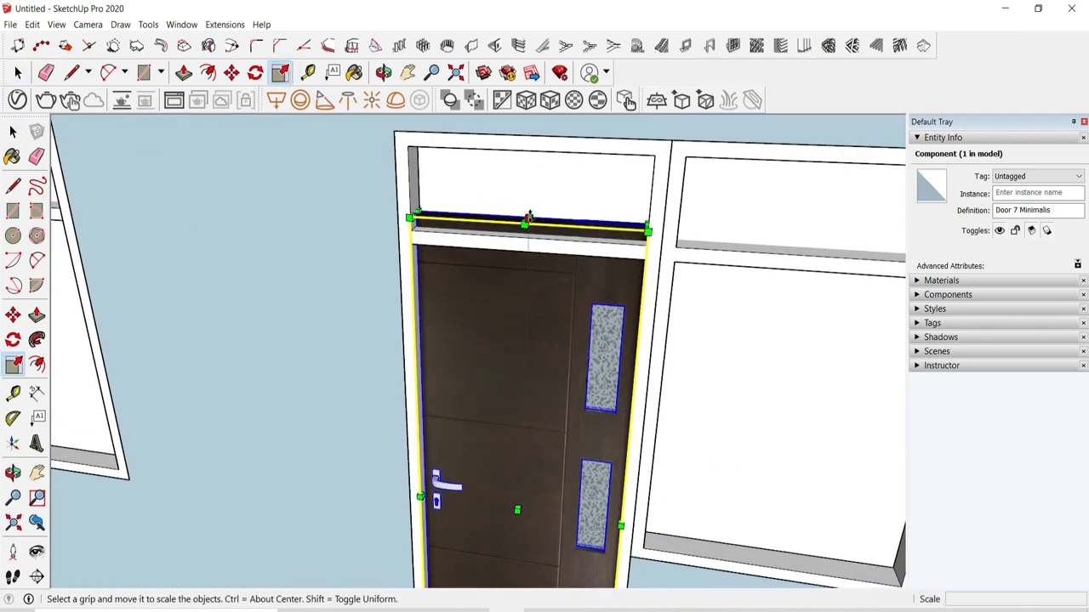
pyautogui.click(18, 73)
pyautogui.click(749, 340)
# Step: Copy the shortened door from its lower corner into the matching doorway on the floor above
pyautogui.scroll(-5, 732, 289)
pyautogui.scroll(2, 664, 351)
pyautogui.scroll(1, 540, 562)
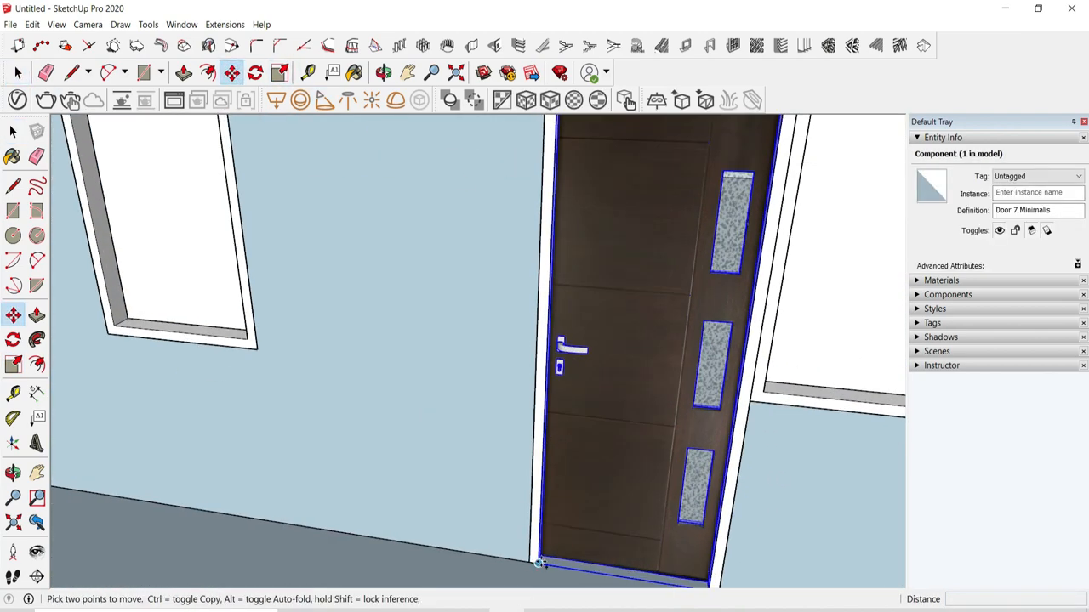
pyautogui.click(540, 562)
pyautogui.press('ctrl')
pyautogui.scroll(-7, 647, 451)
pyautogui.scroll(5, 661, 297)
pyautogui.scroll(-2, 552, 429)
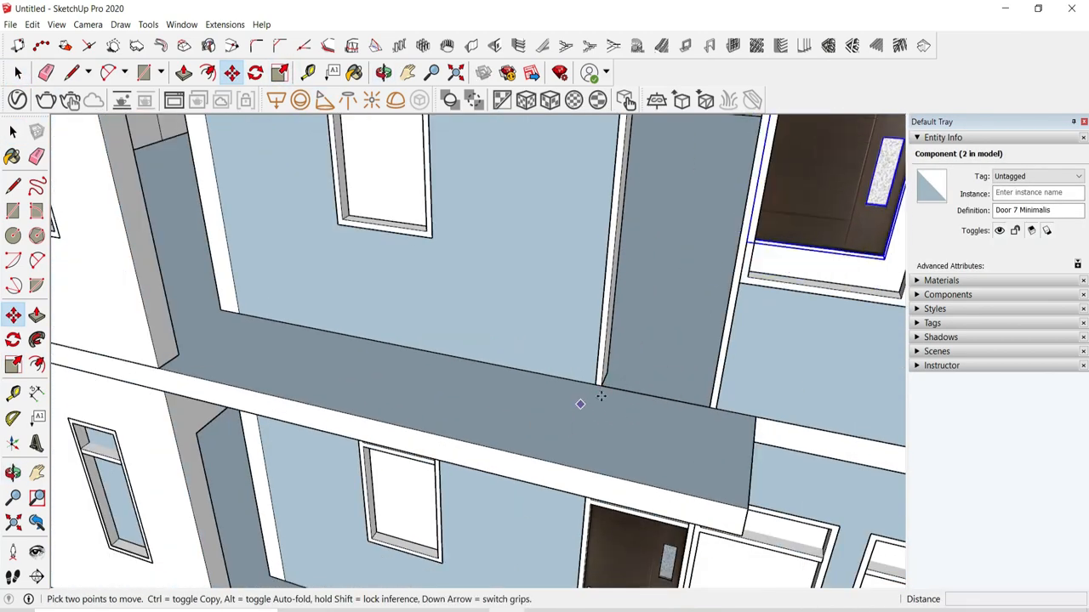
pyautogui.scroll(4, 659, 406)
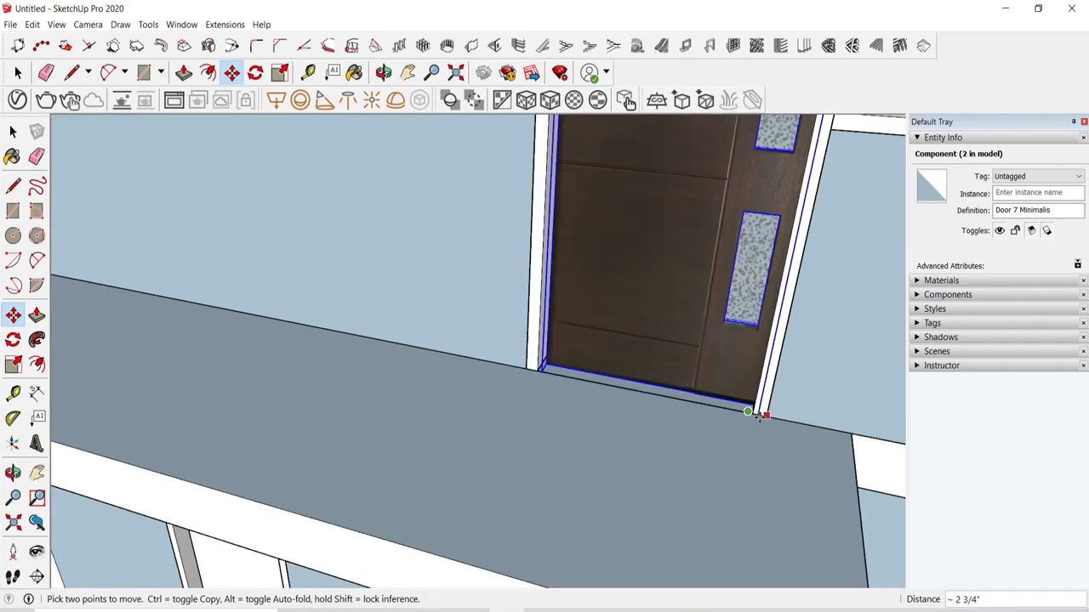
# Step: Copy the door from its lower corner into the neighbouring doorway on the same top floor
pyautogui.scroll(-6, 528, 498)
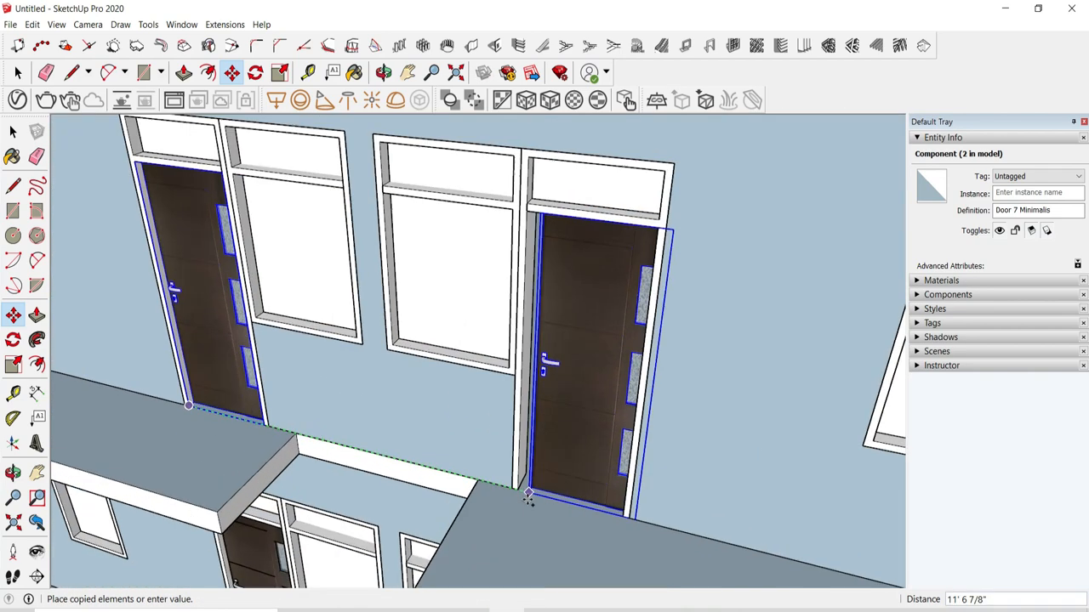
pyautogui.scroll(8, 510, 527)
pyautogui.click(502, 486)
# Step: Mirror the left-hand doors on both floors so their handles sit beside the adjoining windows
pyautogui.scroll(-6, 756, 350)
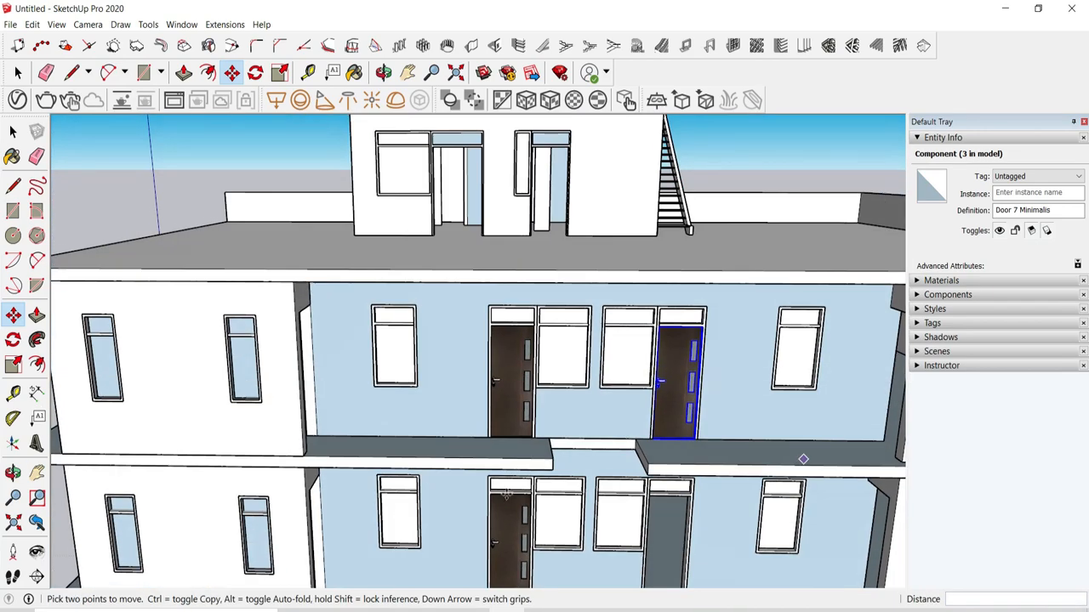
pyautogui.press('space')
pyautogui.scroll(1, 561, 310)
pyautogui.click(768, 490)
pyautogui.click(790, 141)
pyautogui.moveTo(570, 348); pyautogui.dragTo(602, 464, button='middle')
pyautogui.scroll(5, 527, 442)
# Step: Copy the right-hand top-floor door from its lower corner into the right-hand doorway one floor down
pyautogui.click(812, 194)
pyautogui.moveTo(680, 280); pyautogui.dragTo(731, 331, button='middle')
pyautogui.click(231, 72)
pyautogui.scroll(5, 625, 239)
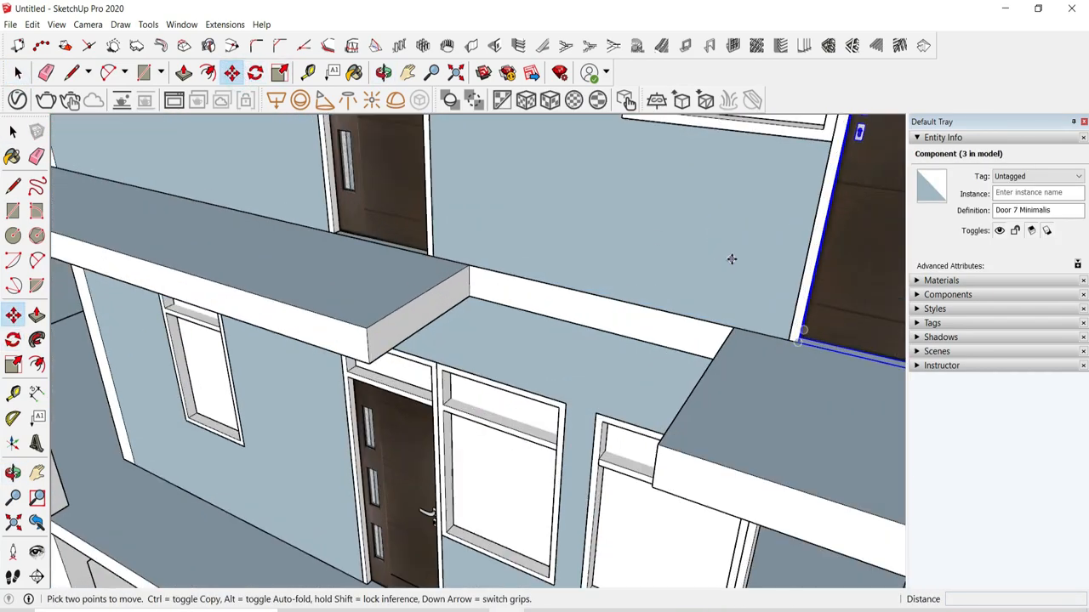
pyautogui.click(791, 340)
pyautogui.press('ctrl')
pyautogui.scroll(-3, 406, 256)
pyautogui.moveTo(425, 391); pyautogui.dragTo(459, 272, button='middle')
pyautogui.scroll(4, 660, 529)
pyautogui.click(687, 489)
# Step: Copy the right-hand door down once more into the doorway on the lowest upper floor
pyautogui.moveTo(455, 386); pyautogui.dragTo(466, 407, button='middle')
pyautogui.scroll(-4, 493, 391)
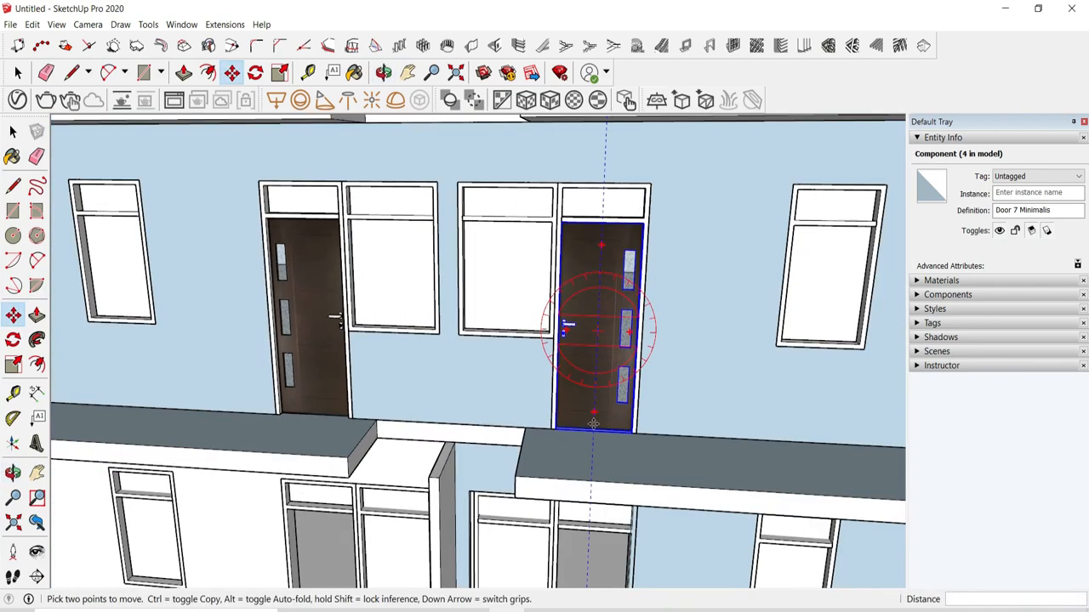
pyautogui.scroll(4, 540, 432)
pyautogui.click(539, 432)
pyautogui.press('ctrl')
pyautogui.scroll(-4, 539, 318)
pyautogui.moveTo(536, 374); pyautogui.dragTo(548, 264, button='middle')
pyautogui.scroll(4, 553, 417)
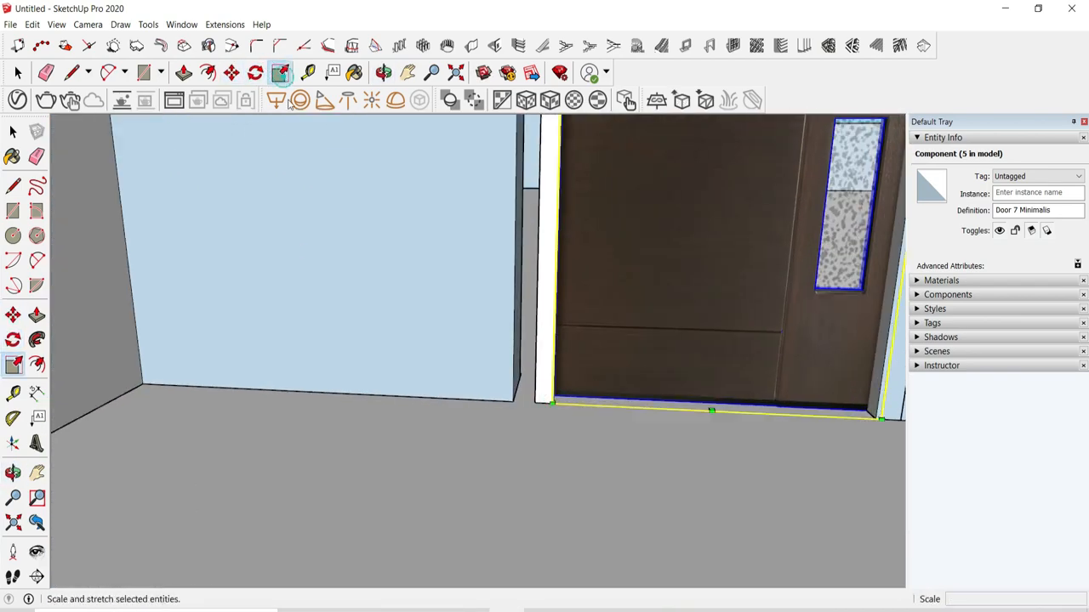
# Step: Scale the lowest right-hand door along its width so it fits between the frame's jambs
pyautogui.scroll(-4, 588, 294)
pyautogui.scroll(4, 511, 258)
pyautogui.scroll(1, 506, 264)
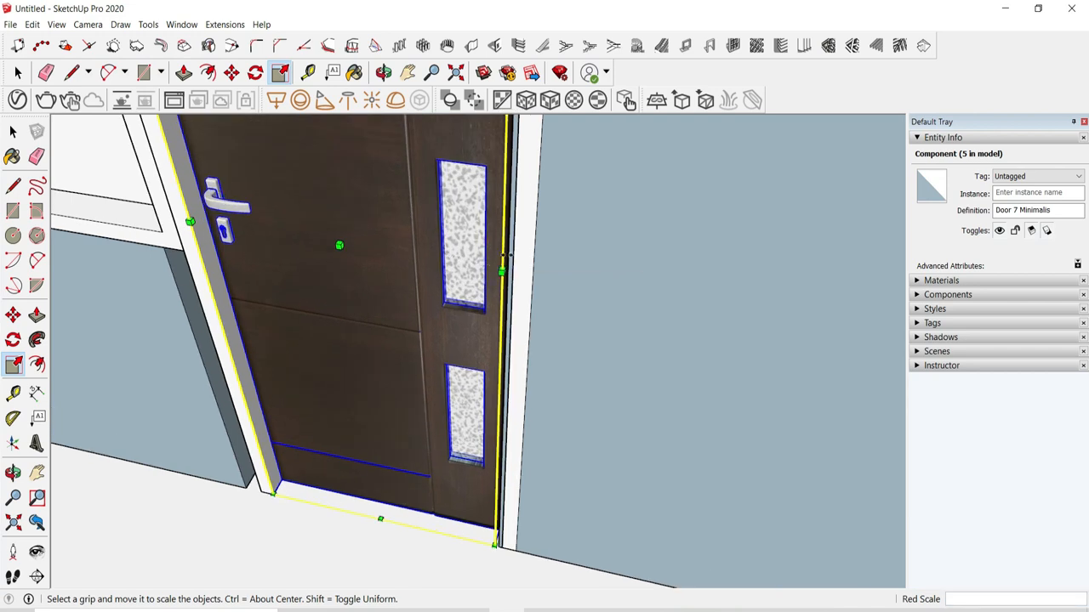
pyautogui.click(506, 389)
pyautogui.moveTo(506, 390); pyautogui.dragTo(596, 476, button='middle')
pyautogui.scroll(4, 595, 459)
# Step: Move the lowest right-hand door together with its window frame sideways to align with the wall opening
pyautogui.press('space')
pyautogui.scroll(-5, 518, 413)
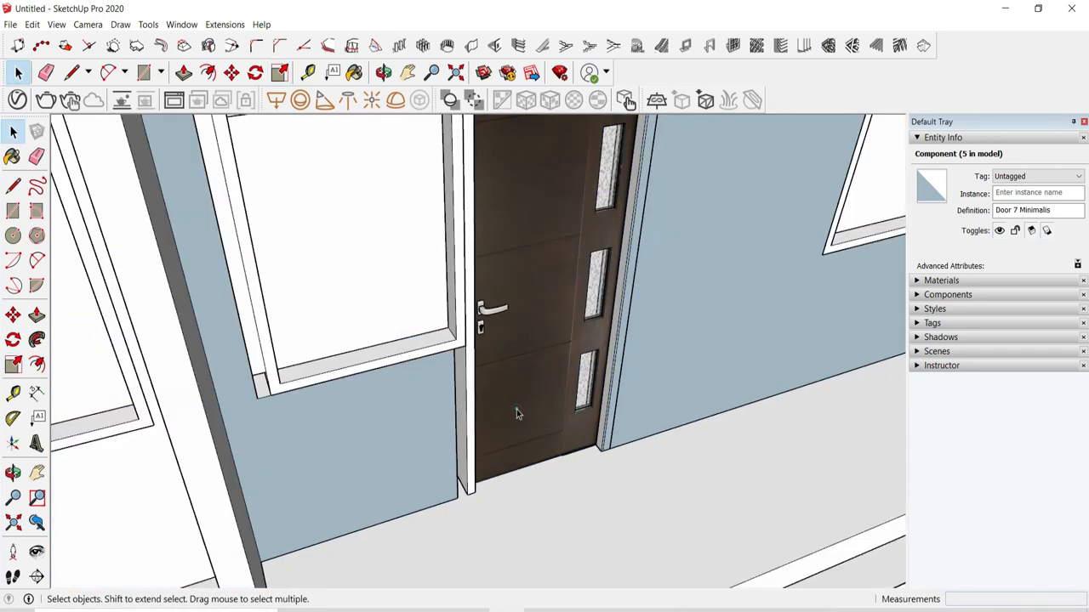
pyautogui.moveTo(518, 413); pyautogui.dragTo(573, 356, button='middle')
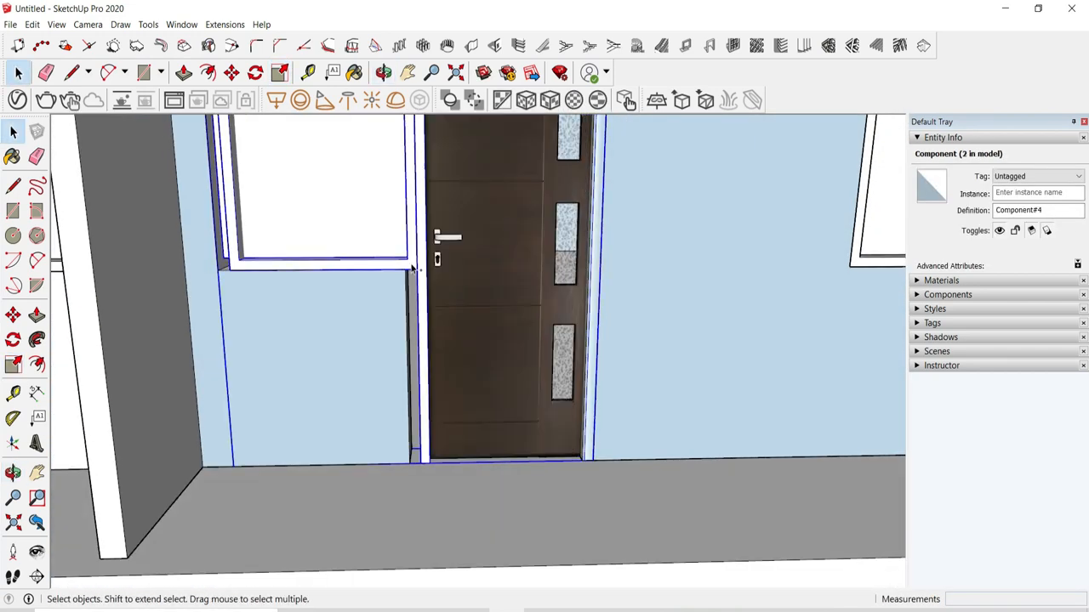
pyautogui.click(231, 73)
pyautogui.scroll(2, 227, 270)
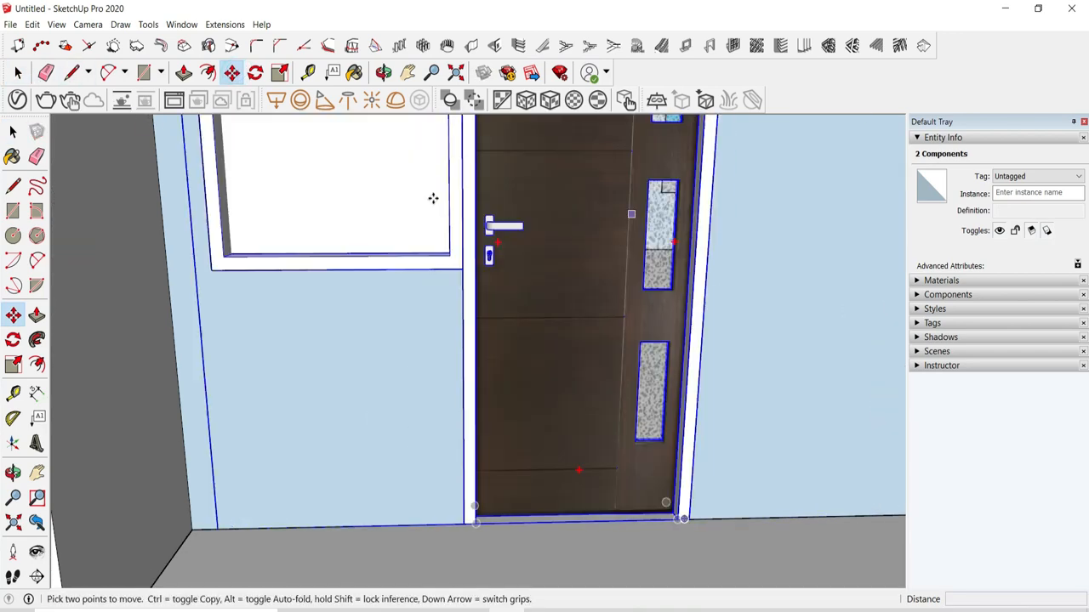
# Step: Copy the mirrored left-hand door from its lower corner into the left doorway on the floor below
pyautogui.scroll(-5, 566, 251)
pyautogui.moveTo(565, 251); pyautogui.dragTo(493, 340, button='middle')
pyautogui.scroll(3, 493, 340)
pyautogui.click(492, 339)
pyautogui.click(232, 74)
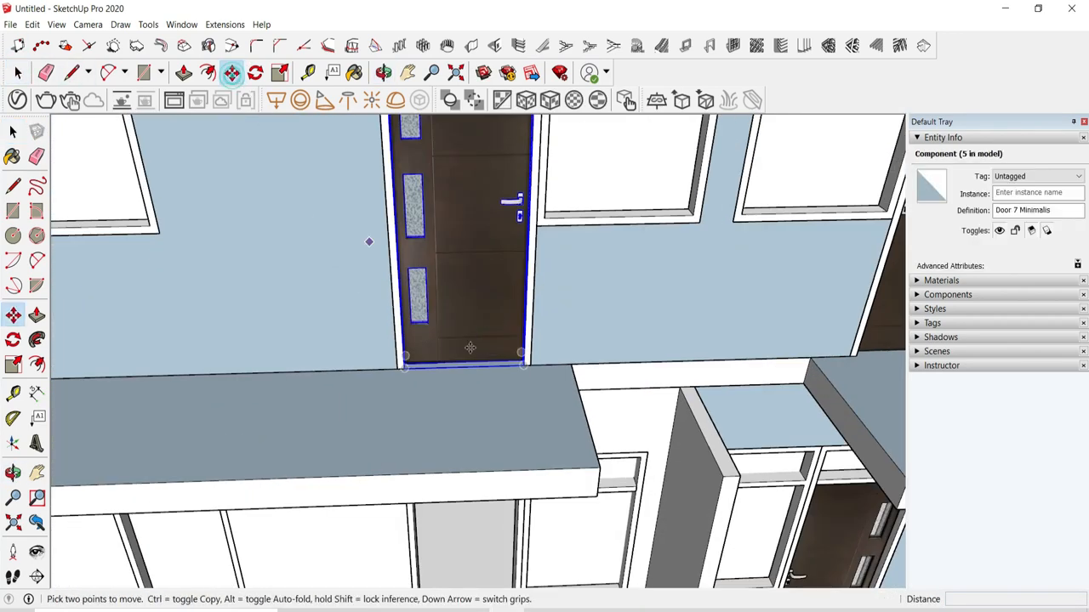
pyautogui.press('ctrl')
pyautogui.click(548, 367)
pyautogui.scroll(-4, 601, 196)
pyautogui.scroll(5, 571, 502)
pyautogui.click(575, 500)
pyautogui.press('space')
pyautogui.click(719, 541)
# Step: Draw a 9' by 2' 9" rectangle over the narrow top-floor balcony doorway beside the grilled window
pyautogui.scroll(-4, 488, 399)
pyautogui.scroll(-5, 488, 399)
pyautogui.moveTo(488, 399); pyautogui.dragTo(668, 430, button='middle')
pyautogui.scroll(3, 365, 191)
pyautogui.moveTo(366, 191); pyautogui.dragTo(451, 170, button='middle')
pyautogui.scroll(4, 441, 253)
pyautogui.click(144, 73)
pyautogui.scroll(3, 407, 179)
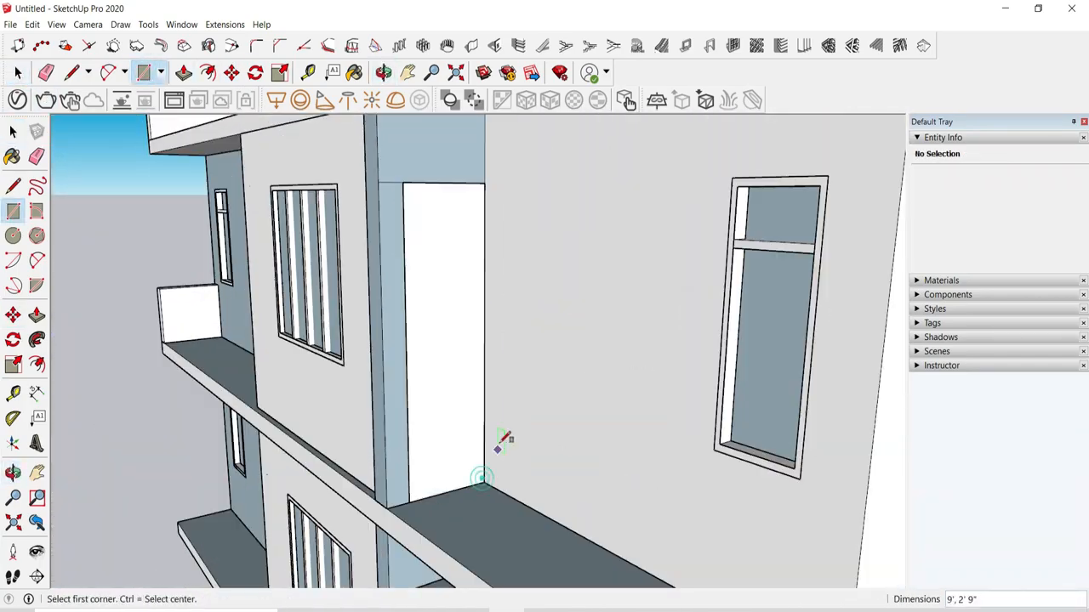
# Step: Turn the balcony doorway rectangle into a door frame that is open at floor level
pyautogui.press('space')
pyautogui.moveTo(502, 439); pyautogui.dragTo(418, 255, button='middle')
pyautogui.click(709, 46)
pyautogui.click(661, 489)
pyautogui.click(445, 297)
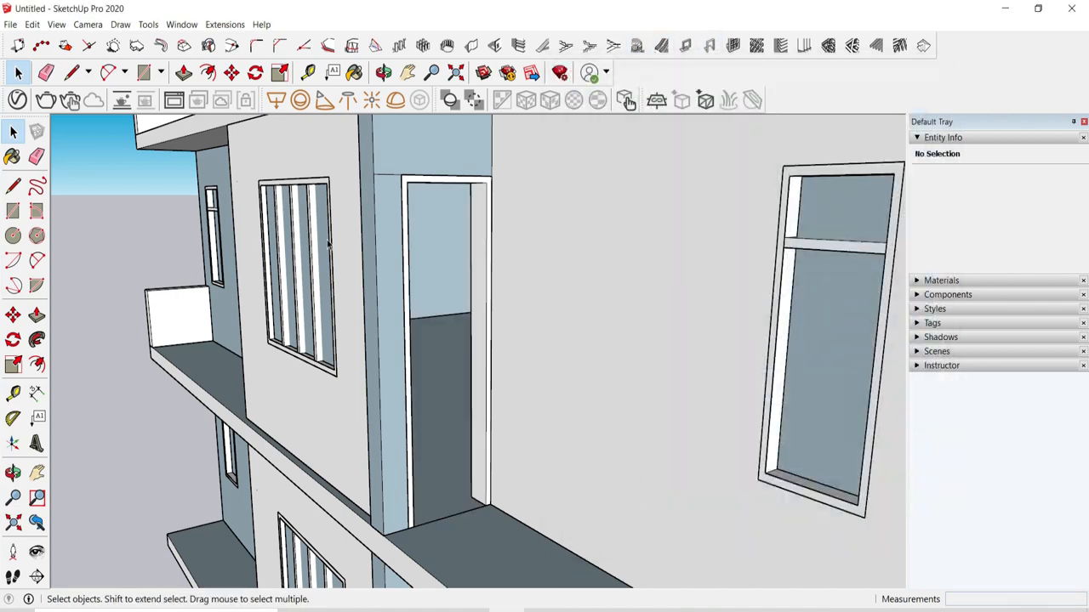
# Step: Copy a mirrored door from its lower corner into the new frame of the top-floor balcony doorway
pyautogui.scroll(-5, 330, 245)
pyautogui.moveTo(510, 289); pyautogui.dragTo(408, 297, button='middle')
pyautogui.moveTo(765, 290); pyautogui.dragTo(595, 298, button='middle')
pyautogui.scroll(5, 732, 298)
pyautogui.click(733, 297)
pyautogui.press('m')
pyautogui.moveTo(733, 298); pyautogui.dragTo(771, 414, button='middle')
pyautogui.scroll(4, 686, 379)
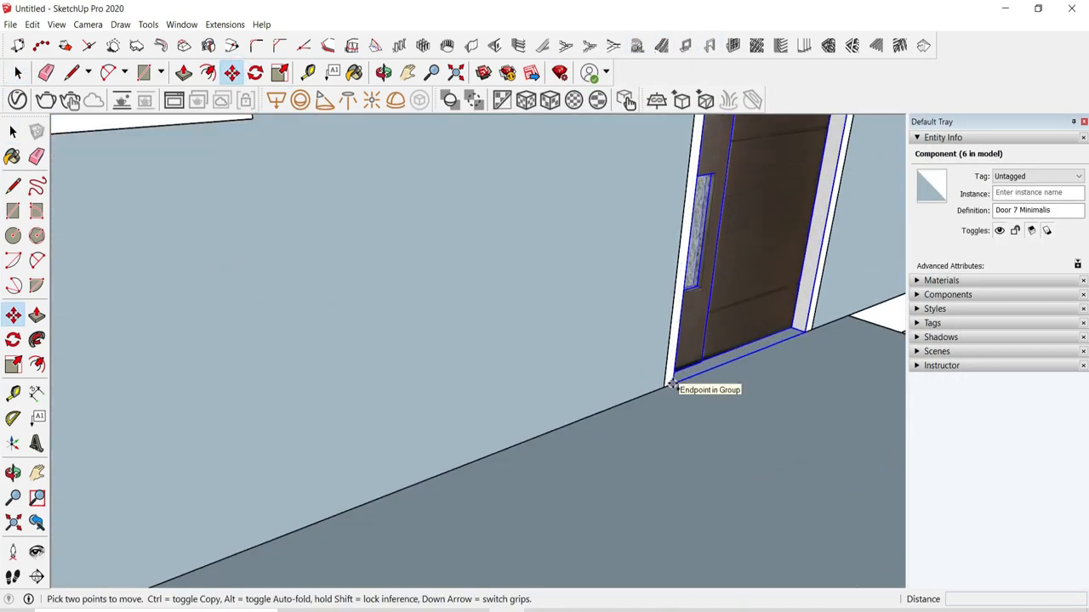
pyautogui.click(673, 386)
pyautogui.press('ctrl')
pyautogui.scroll(-8, 673, 386)
pyautogui.moveTo(426, 306); pyautogui.dragTo(596, 408, button='middle')
pyautogui.scroll(4, 397, 428)
pyautogui.click(375, 404)
# Step: Scale the balcony door's width by about 0.83 to fit inside the frame
pyautogui.scroll(-5, 377, 405)
pyautogui.moveTo(434, 408); pyautogui.dragTo(557, 406, button='middle')
pyautogui.press('s')
pyautogui.scroll(2, 444, 313)
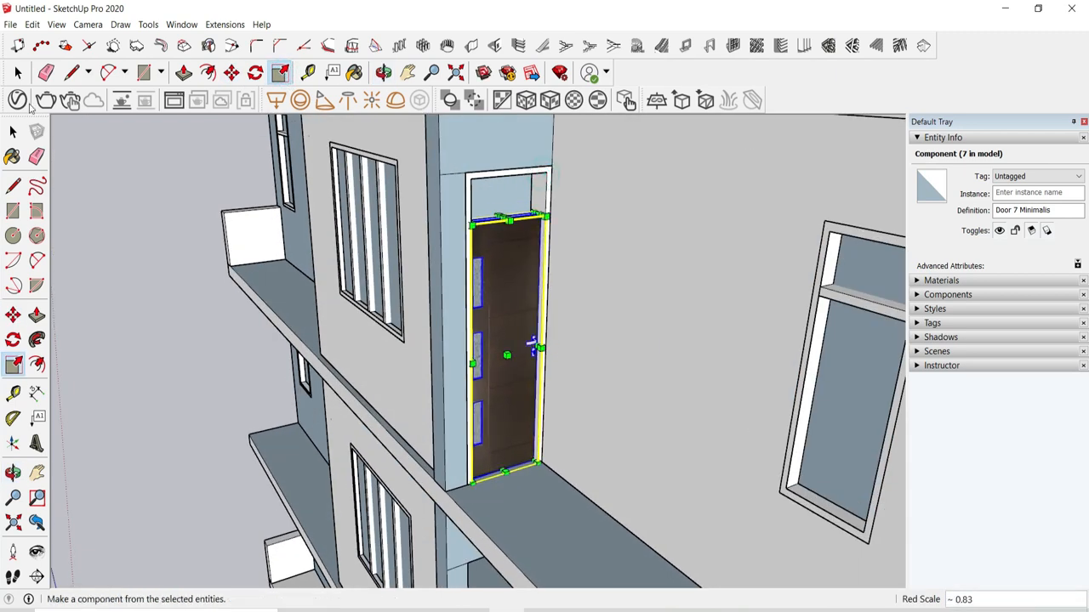
pyautogui.click(18, 73)
# Step: Open the balcony door frame for editing and copy its inner edge 2" to mark a transom bar above the door
pyautogui.scroll(5, 584, 212)
pyautogui.scroll(-4, 583, 212)
pyautogui.moveTo(584, 255); pyautogui.dragTo(627, 198, button='middle')
pyautogui.doubleClick(627, 198)
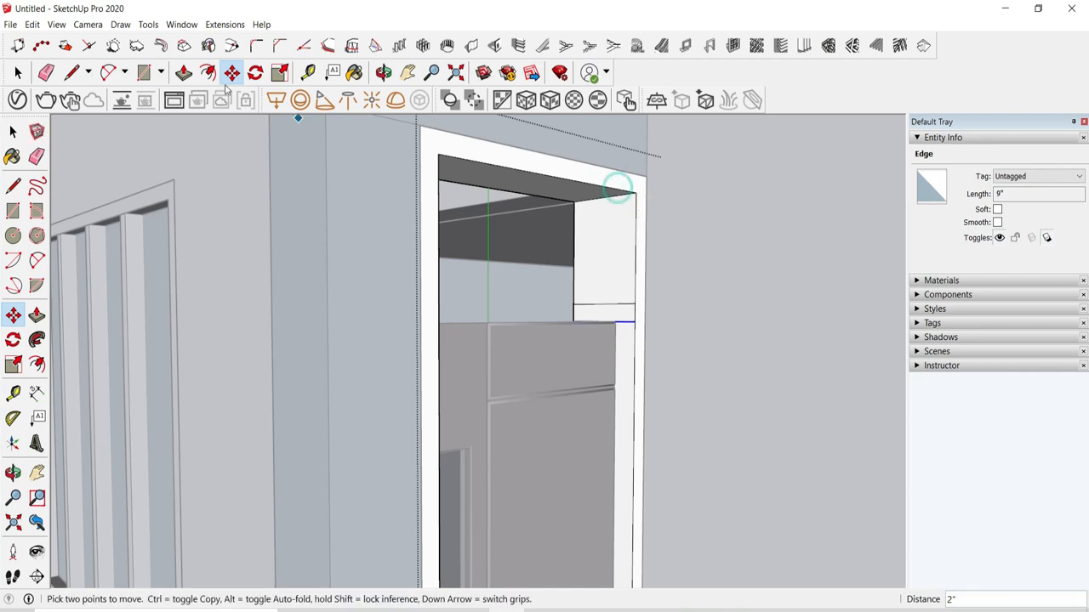
# Step: Fill the opening above the transom bar with a 2' 5" by 1' rectangular panel and leave the frame group
pyautogui.click(142, 79)
pyautogui.moveTo(557, 213)
pyautogui.mouseDown(button='middle')
pyautogui.moveTo(598, 289)
pyautogui.moveTo(340, 216)
pyautogui.moveTo(330, 222)
pyautogui.moveTo(768, 401)
pyautogui.mouseUp(button='middle')
pyautogui.click(577, 297)
pyautogui.click(355, 192)
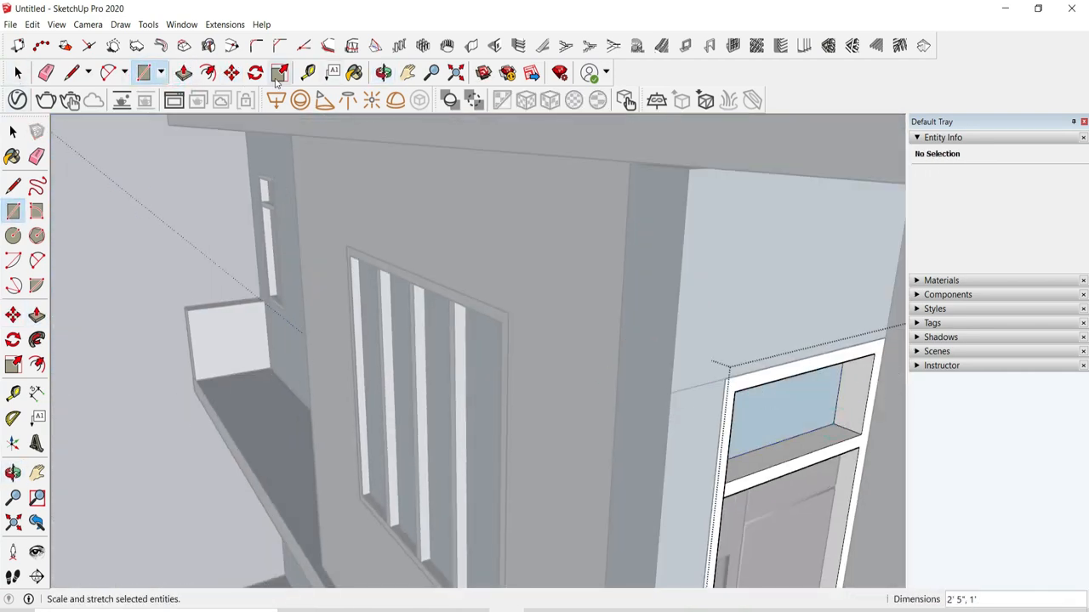
pyautogui.click(13, 133)
pyautogui.click(127, 169)
# Step: Copy the balcony door together with its frame from the upper corner to the doorway one floor down
pyautogui.scroll(-6, 189, 194)
pyautogui.scroll(5, 340, 315)
pyautogui.moveTo(340, 298); pyautogui.dragTo(419, 265, button='middle')
pyautogui.click(420, 262)
pyautogui.click(231, 75)
pyautogui.scroll(2, 450, 136)
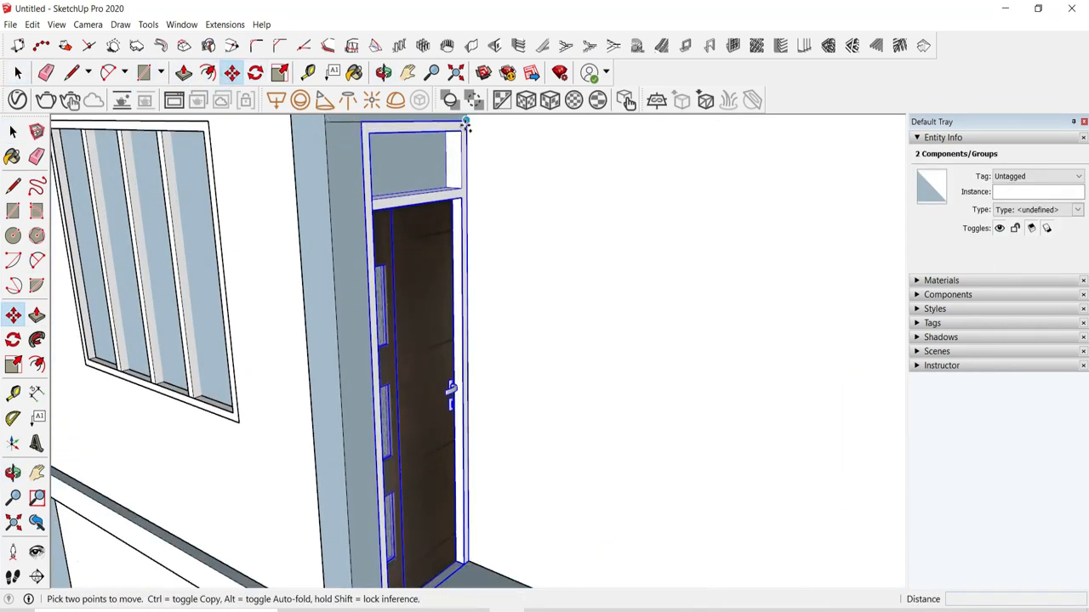
pyautogui.click(467, 123)
pyautogui.press('ctrl')
pyautogui.scroll(-5, 467, 170)
pyautogui.scroll(4, 466, 371)
pyautogui.click(485, 294)
# Step: Copy the balcony door and frame down again to the doorway on the lowest upper floor
pyautogui.moveTo(485, 295); pyautogui.dragTo(444, 280, button='middle')
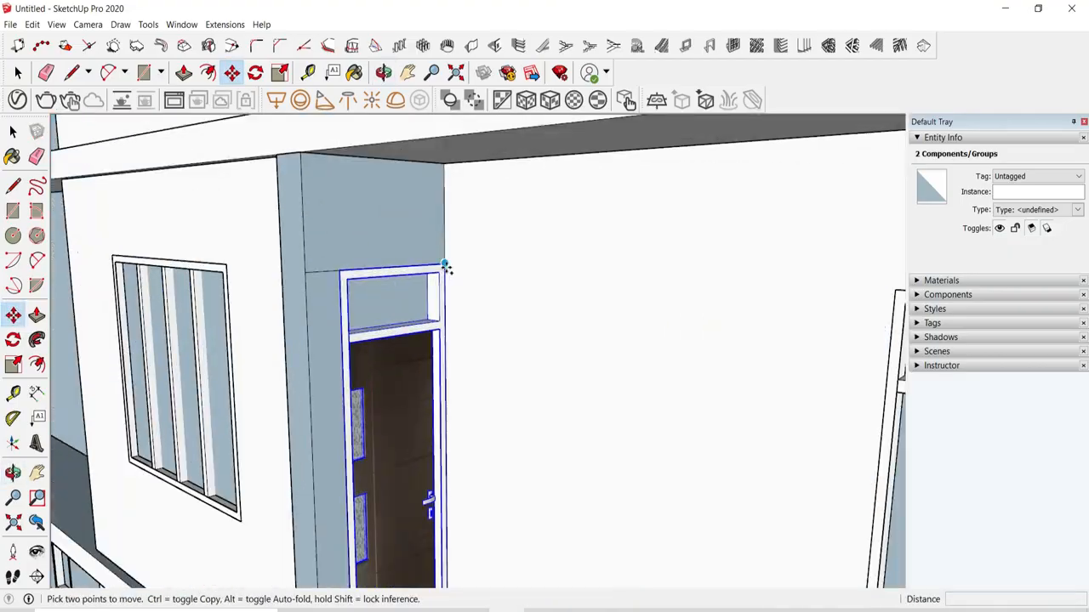
pyautogui.click(446, 265)
pyautogui.press('ctrl')
pyautogui.scroll(-5, 455, 247)
pyautogui.scroll(5, 474, 389)
pyautogui.click(467, 406)
pyautogui.click(18, 73)
# Step: Examine the front facade's wide balcony doorways and the corresponding bedroom doors in the floor plan
pyautogui.moveTo(545, 340); pyautogui.dragTo(659, 368, button='middle')
pyautogui.scroll(-6, 544, 255)
pyautogui.moveTo(464, 241); pyautogui.dragTo(282, 291, button='middle')
pyautogui.keyDown('shift'); pyautogui.moveTo(647, 477); pyautogui.dragTo(339, 529, button='middle'); pyautogui.keyUp('shift')
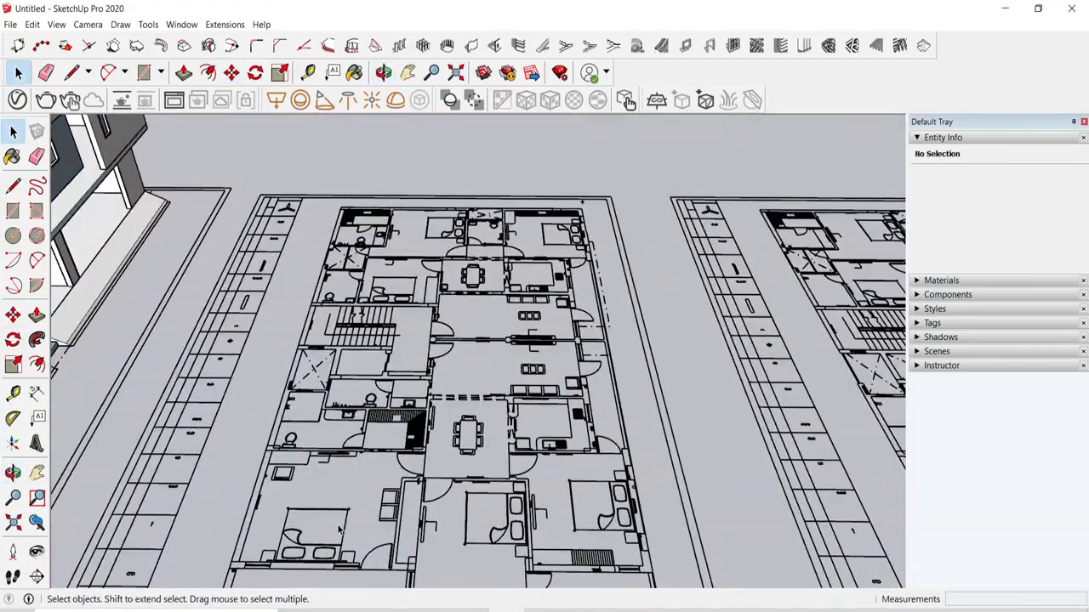
pyautogui.scroll(-3, 340, 521)
pyautogui.scroll(5, 340, 510)
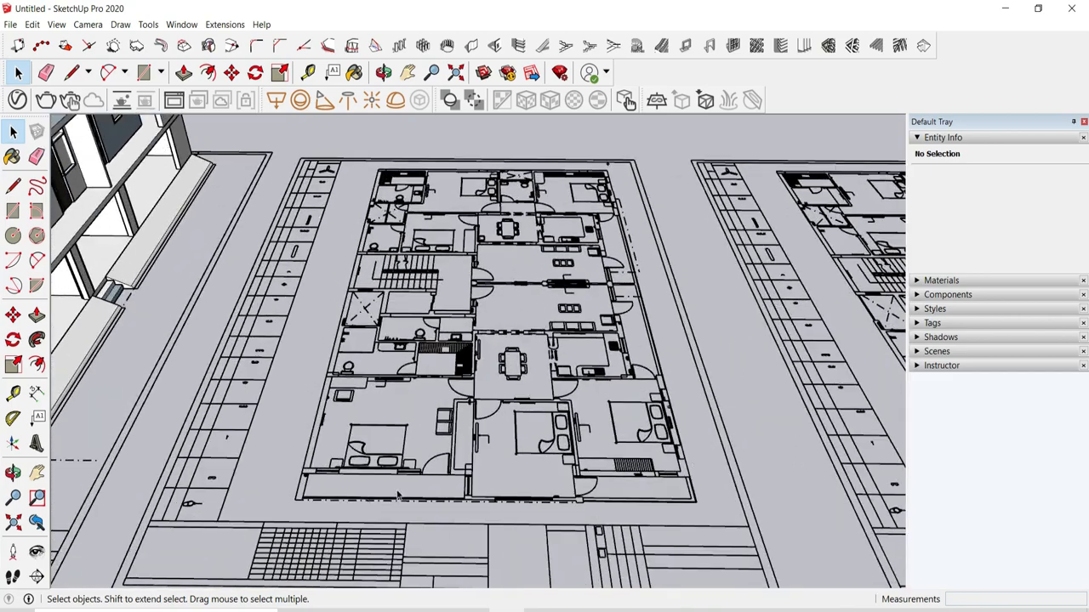
pyautogui.scroll(-8, 610, 440)
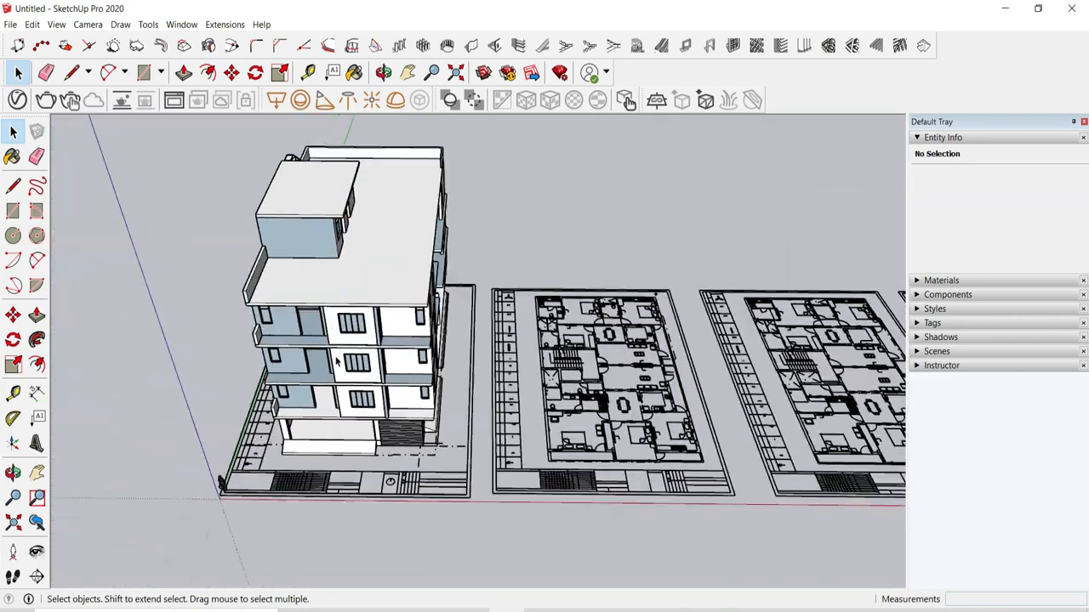
pyautogui.scroll(4, 307, 325)
pyautogui.scroll(4, 306, 322)
pyautogui.scroll(-4, 262, 390)
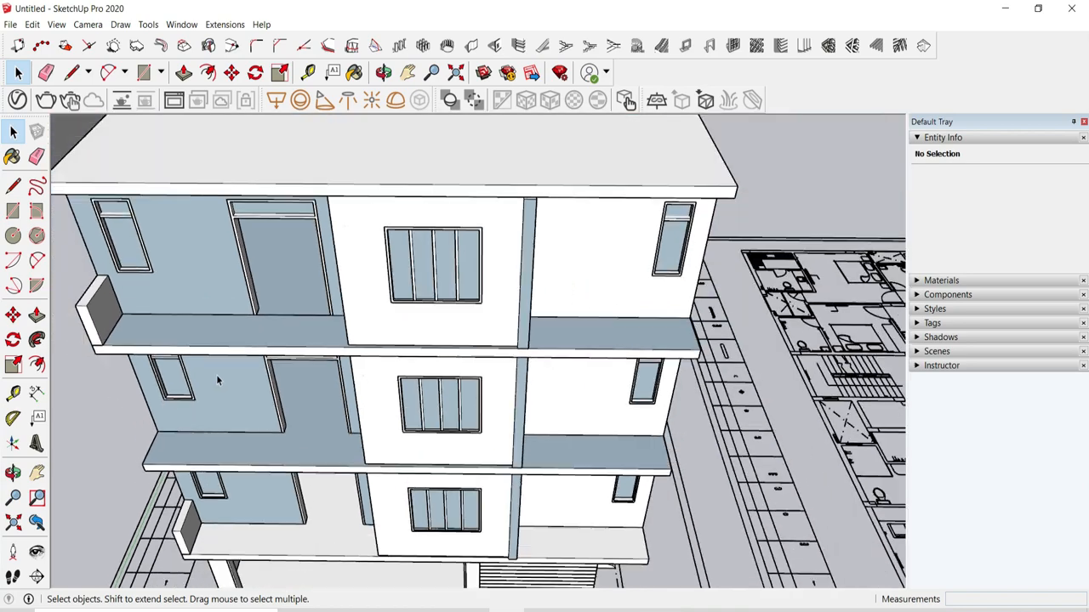
pyautogui.scroll(-2, 212, 370)
# Step: Measure the width of the front bedroom's balcony door opening in the floor plan
pyautogui.scroll(10, 721, 532)
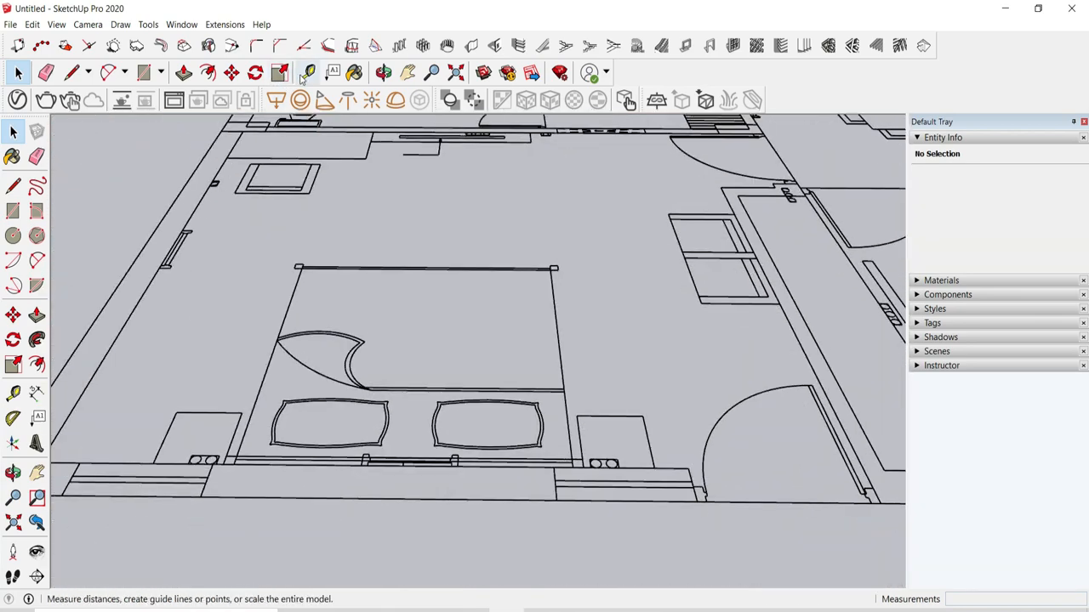
pyautogui.scroll(-5, 239, 292)
pyautogui.scroll(5, 336, 393)
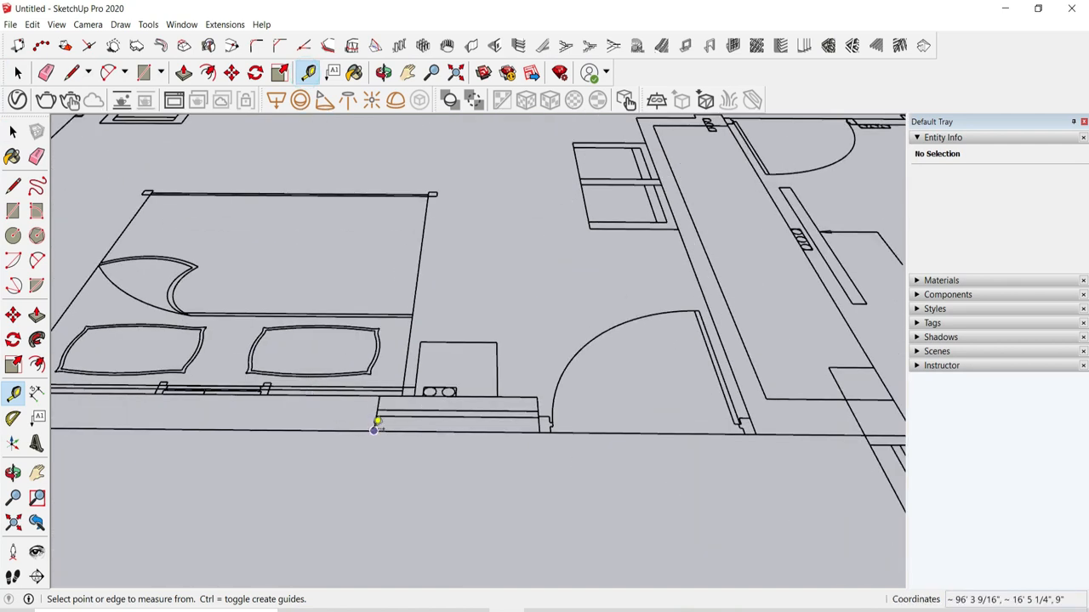
pyautogui.click(374, 430)
pyautogui.scroll(4, 740, 432)
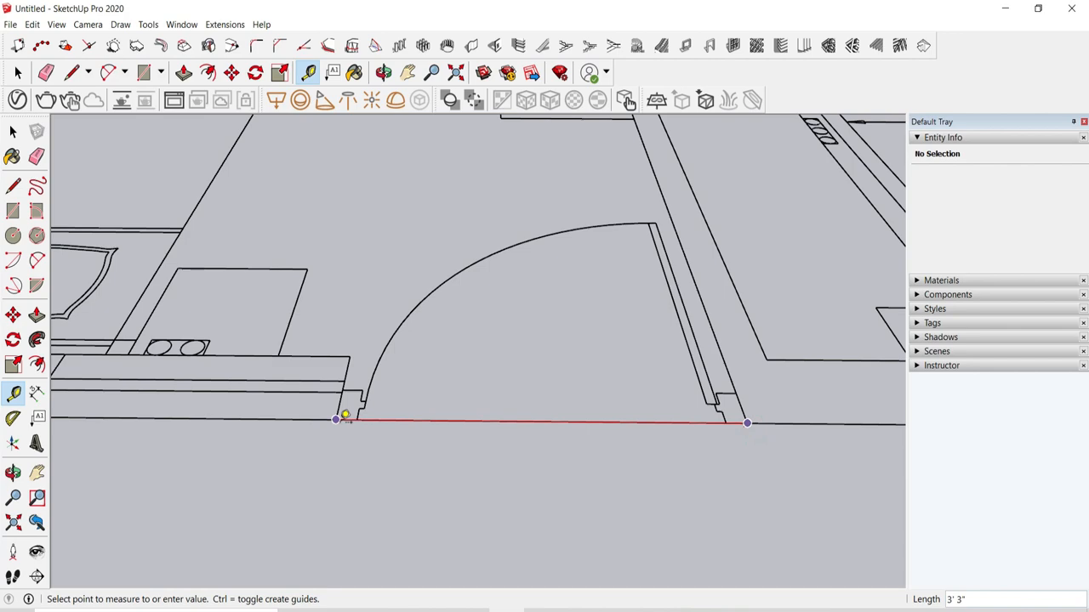
pyautogui.click(345, 415)
# Step: Draw a 3'3" line along the top-floor front balcony doorway's threshold from the frame's outer edge, and delete the face filling the opening
pyautogui.scroll(-10, 754, 365)
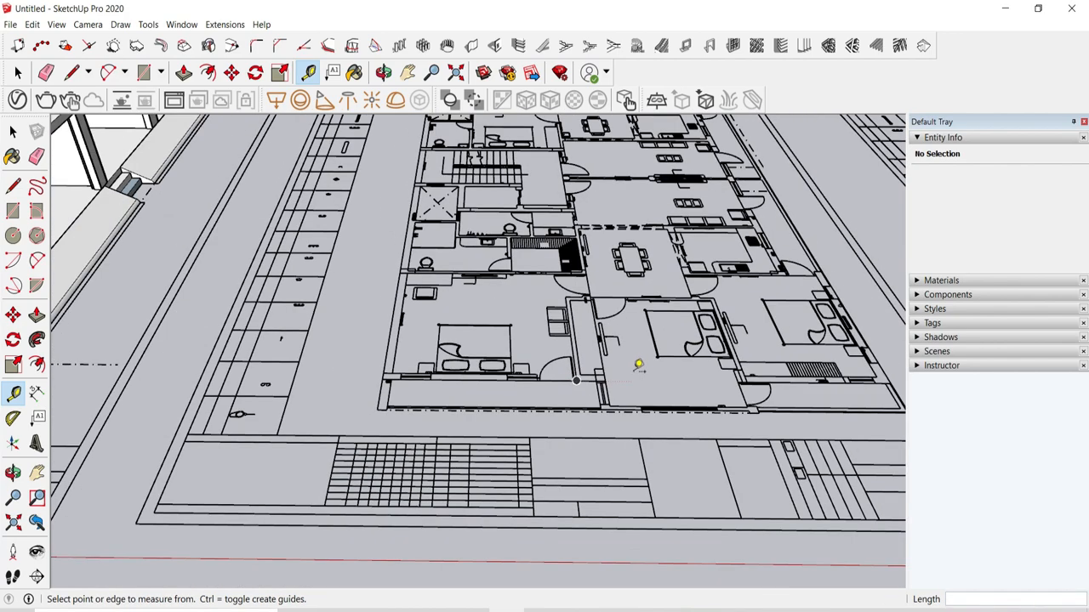
pyautogui.scroll(-4, 636, 367)
pyautogui.scroll(4, 314, 191)
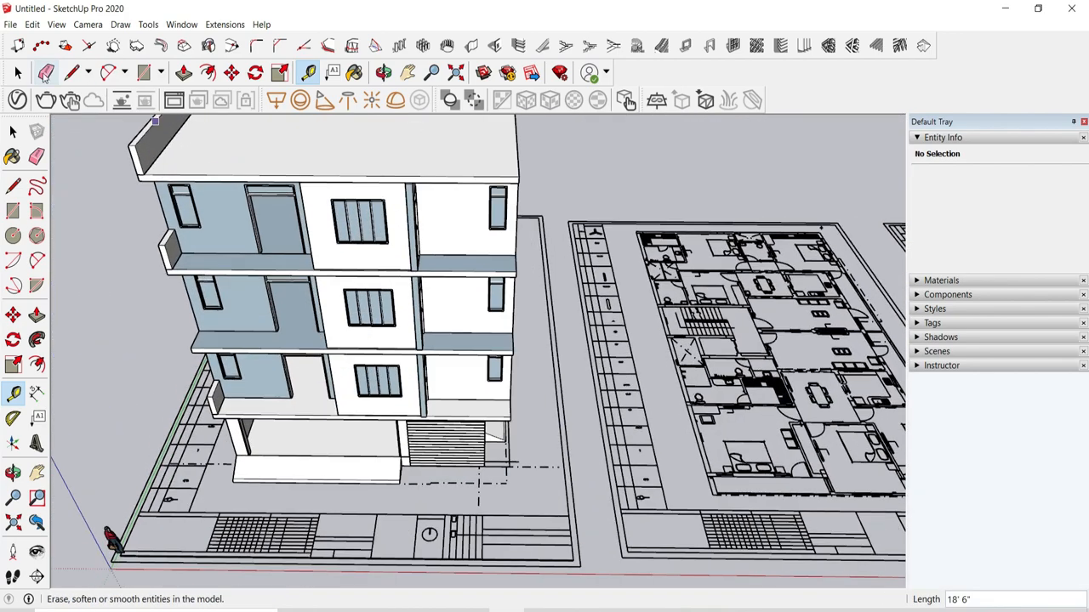
pyautogui.scroll(8, 253, 174)
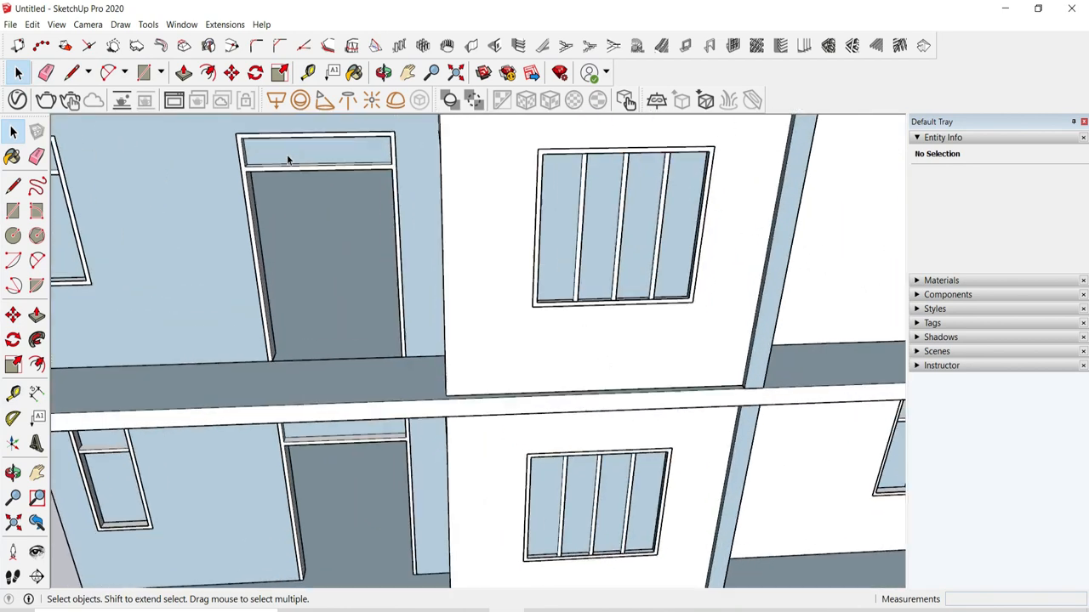
pyautogui.scroll(2, 288, 164)
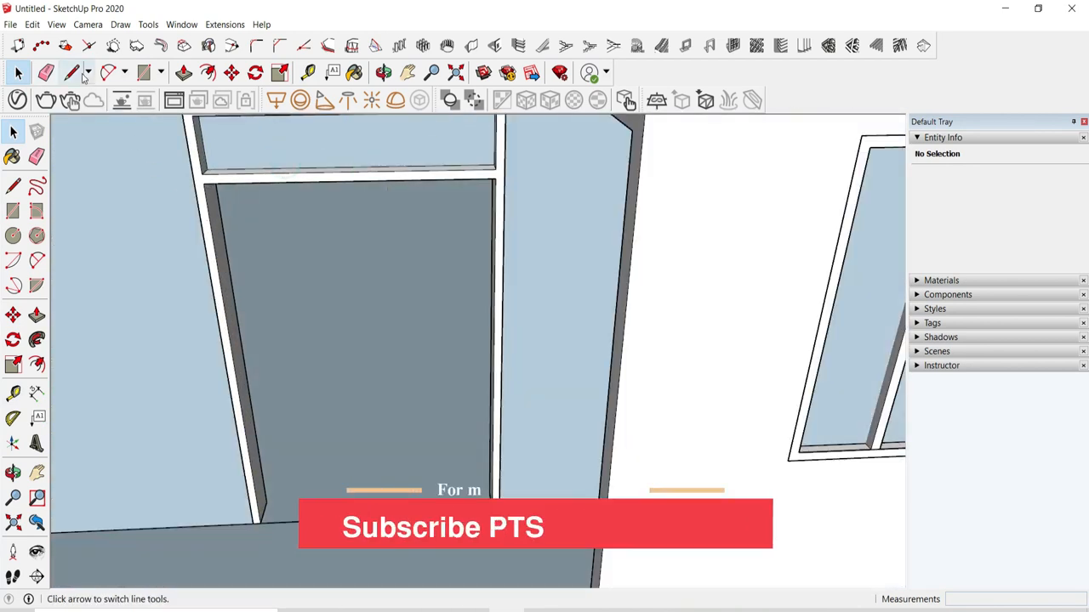
pyautogui.scroll(3, 515, 473)
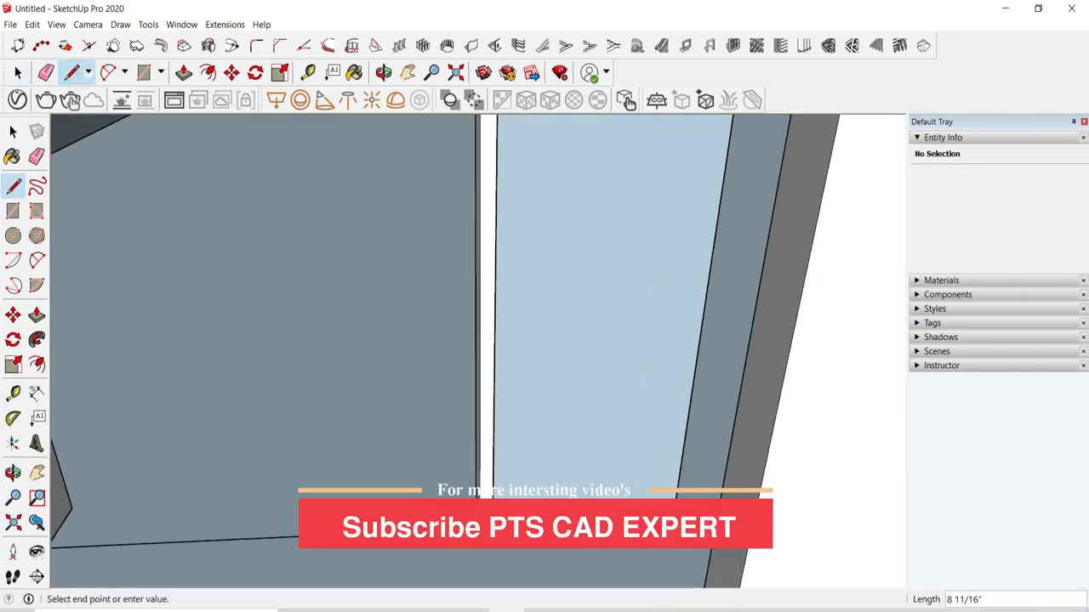
pyautogui.write('"')
pyautogui.press('Return')
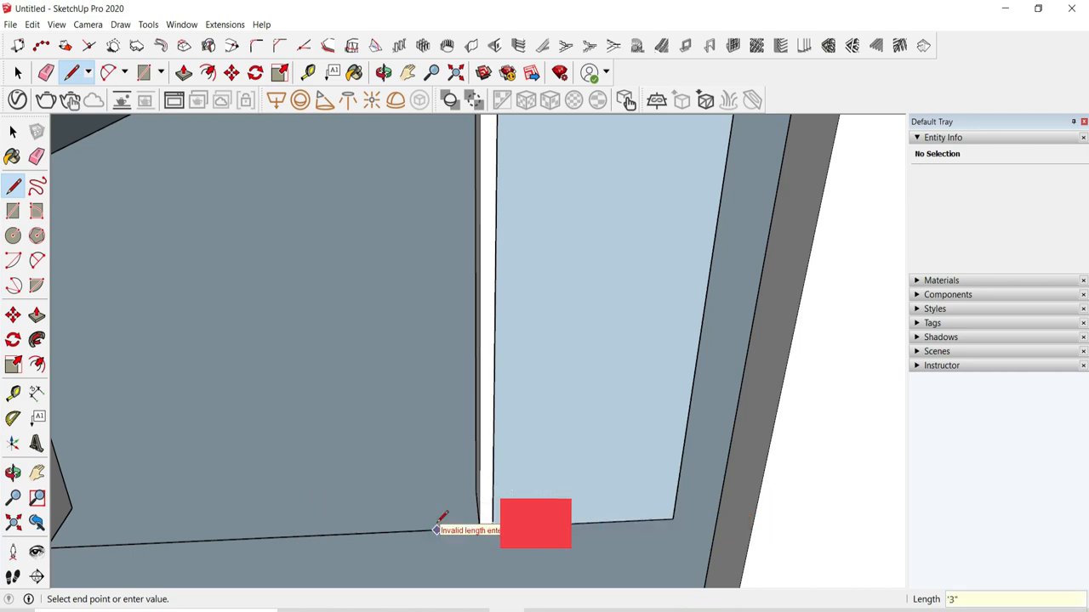
pyautogui.scroll(-1, 389, 474)
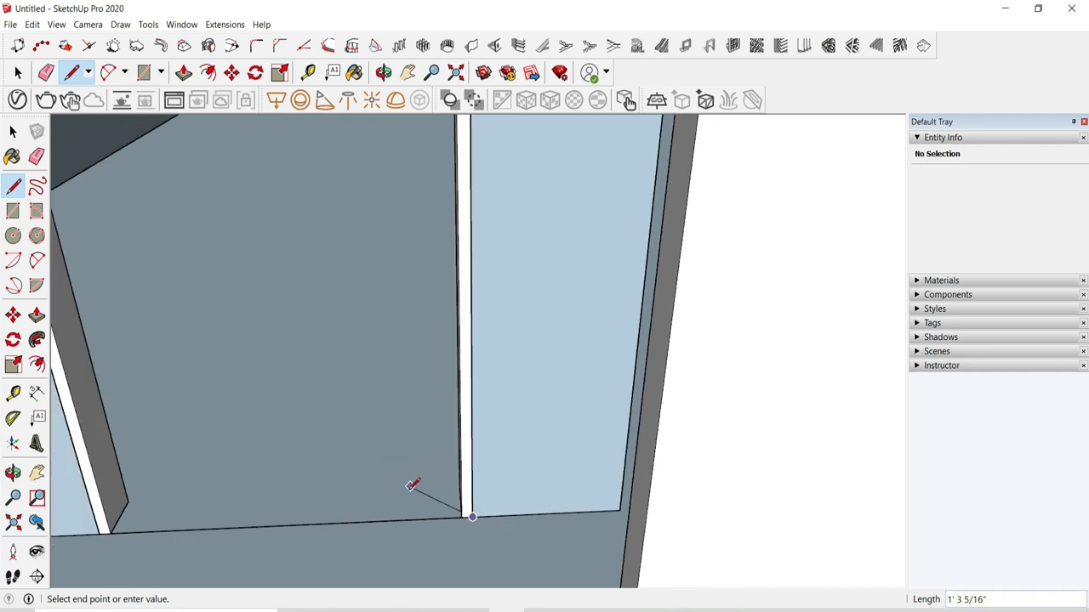
pyautogui.click(328, 520)
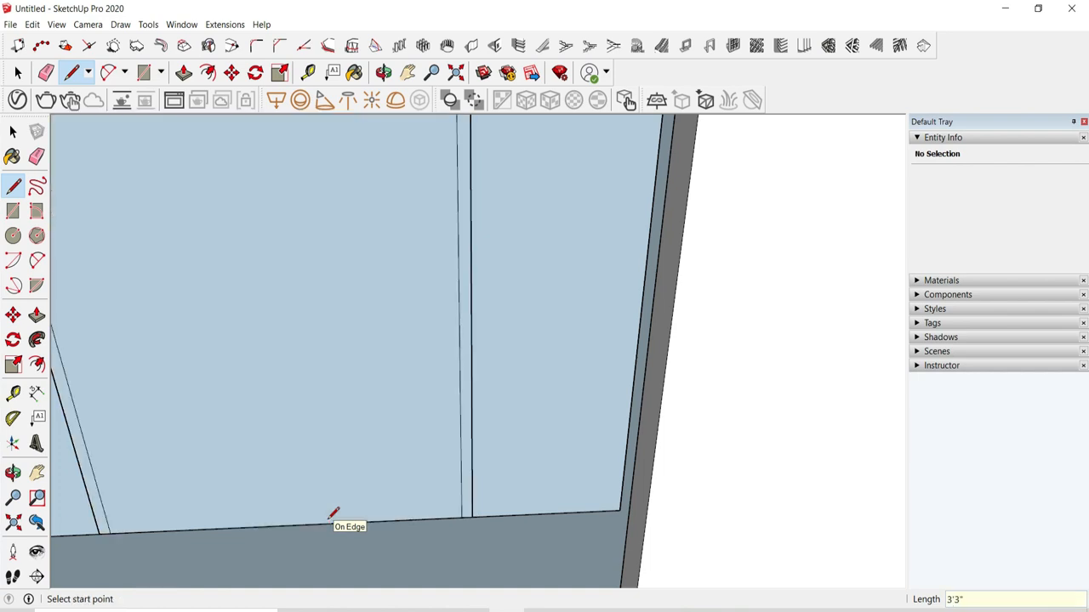
pyautogui.click(182, 241)
pyautogui.press('Delete')
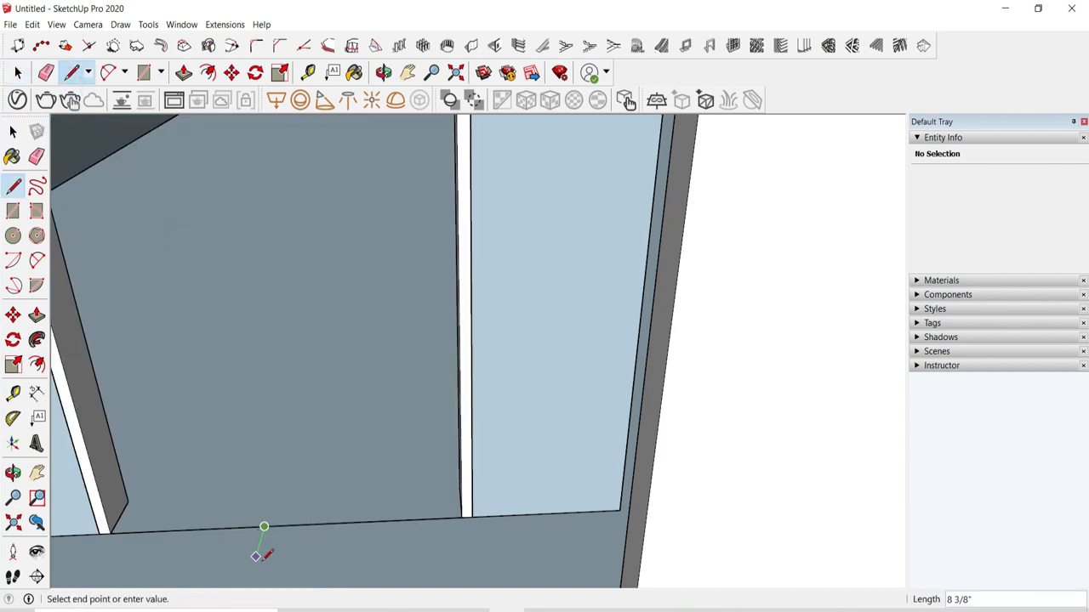
# Step: Draw a short marker line across the balcony floor from the 3'3" point on the doorway's threshold
pyautogui.scroll(-2, 567, 290)
pyautogui.scroll(2, 194, 364)
pyautogui.click(194, 364)
# Step: Inside the door frame, move the jamb farthest from the large window inward so its outer edge meets the 3'3" marker
pyautogui.scroll(-2, 403, 416)
pyautogui.scroll(-4, 326, 361)
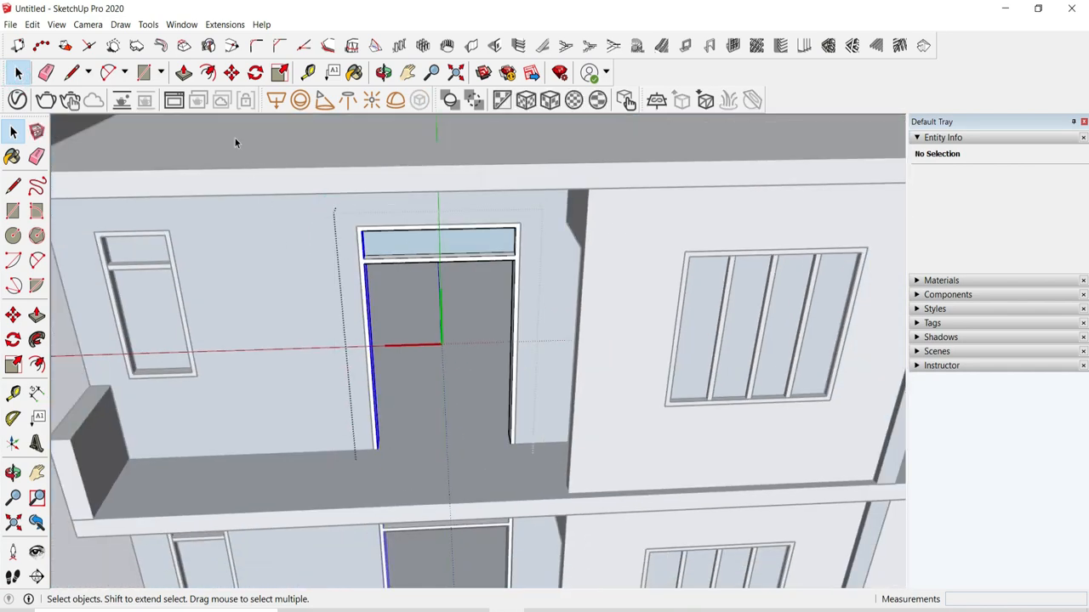
pyautogui.click(232, 74)
pyautogui.scroll(5, 347, 447)
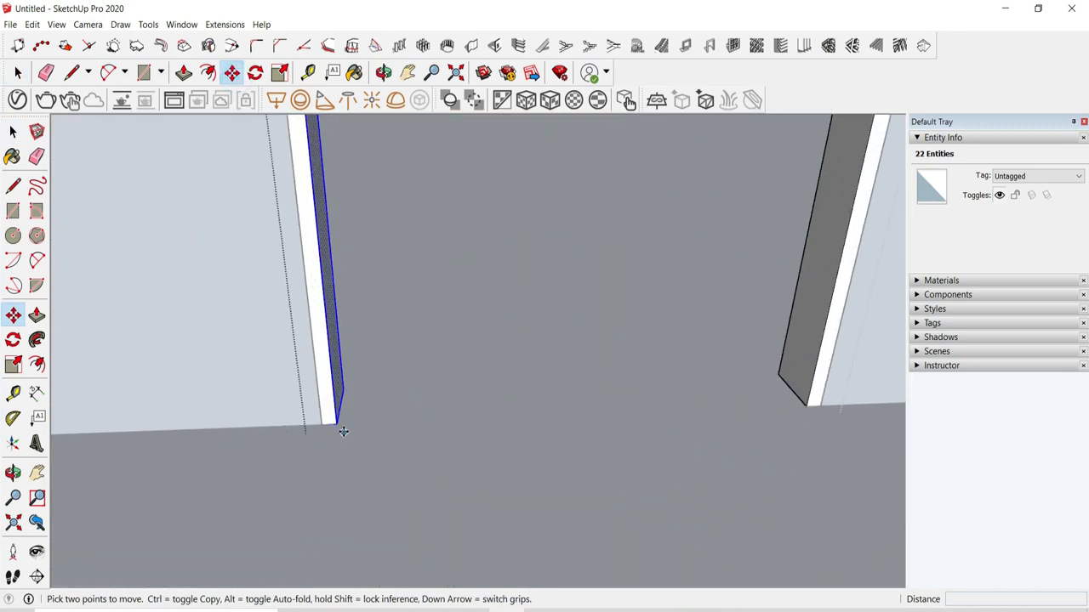
pyautogui.click(337, 425)
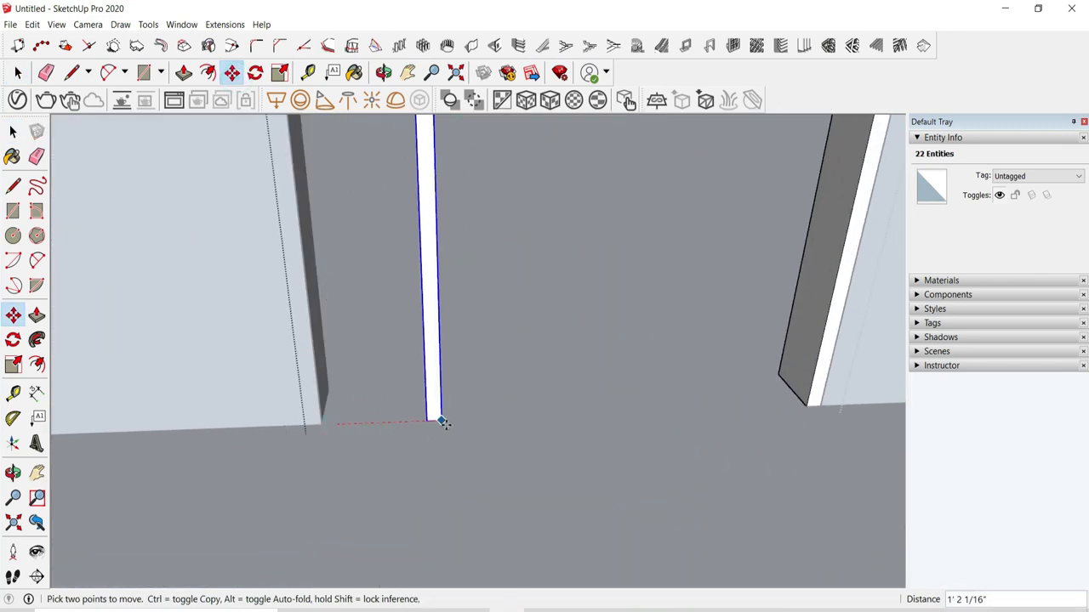
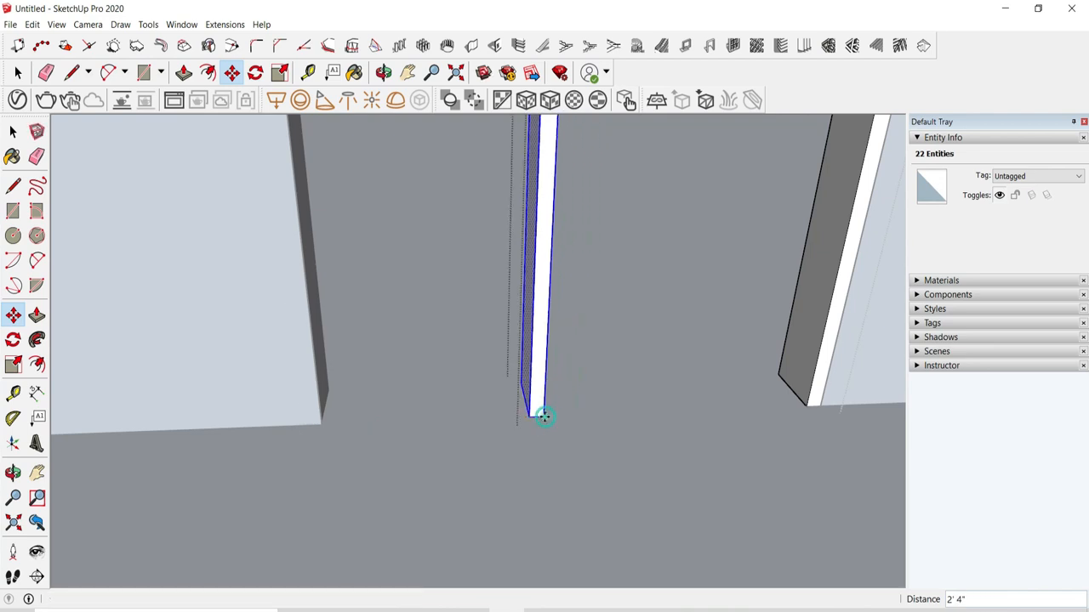
pyautogui.click(528, 417)
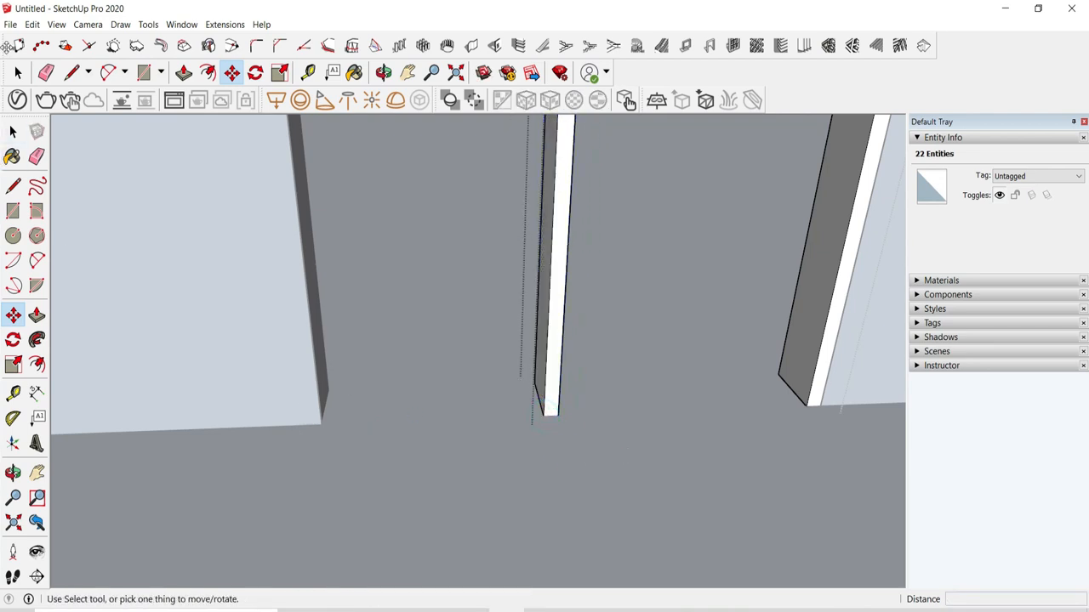
pyautogui.click(397, 410)
# Step: Delete the marker line and the leftover threshold line at the top-floor doorway
pyautogui.scroll(-2, 397, 409)
pyautogui.moveTo(465, 516); pyautogui.dragTo(469, 484, button='middle')
pyautogui.scroll(1, 474, 463)
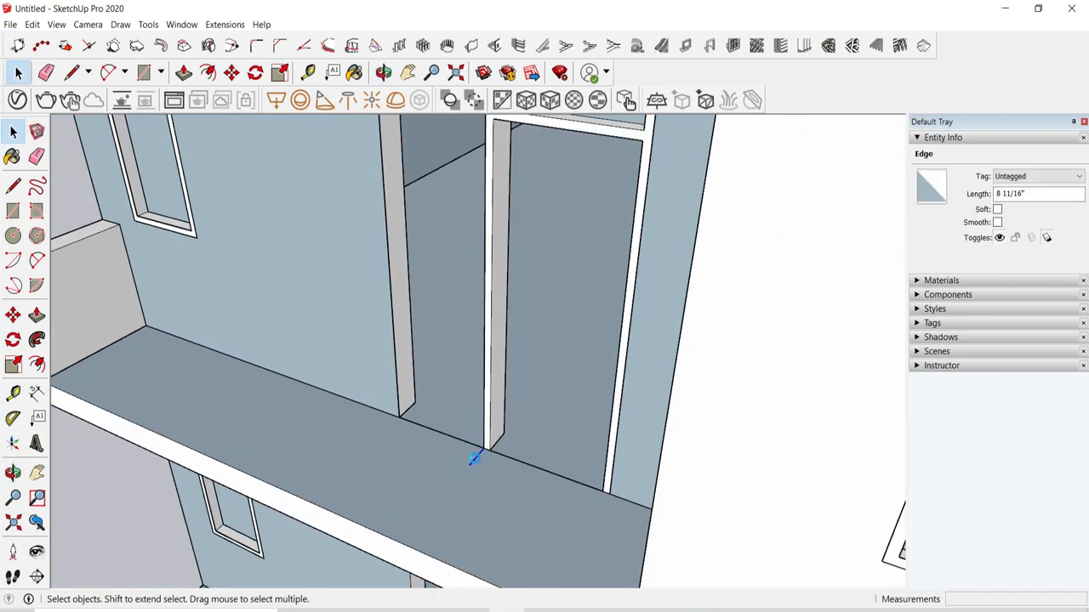
pyautogui.click(499, 456)
pyautogui.press('Delete')
pyautogui.scroll(-4, 451, 451)
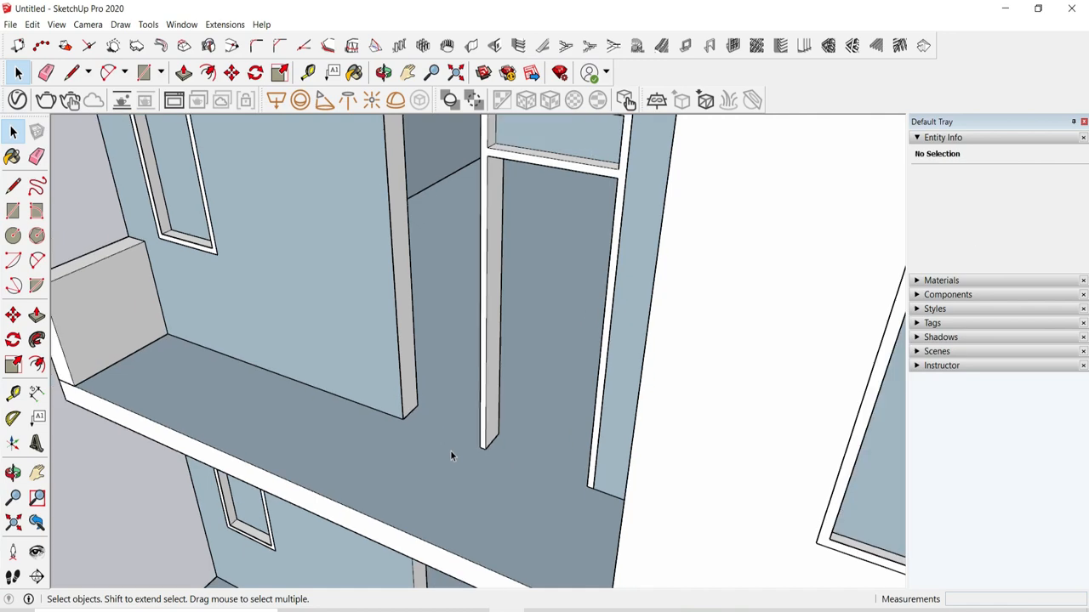
# Step: Draw a line on the top-floor balcony wall from the narrow window's lower corner to the edge of the doorway
pyautogui.scroll(3, 286, 303)
pyautogui.scroll(-5, 351, 266)
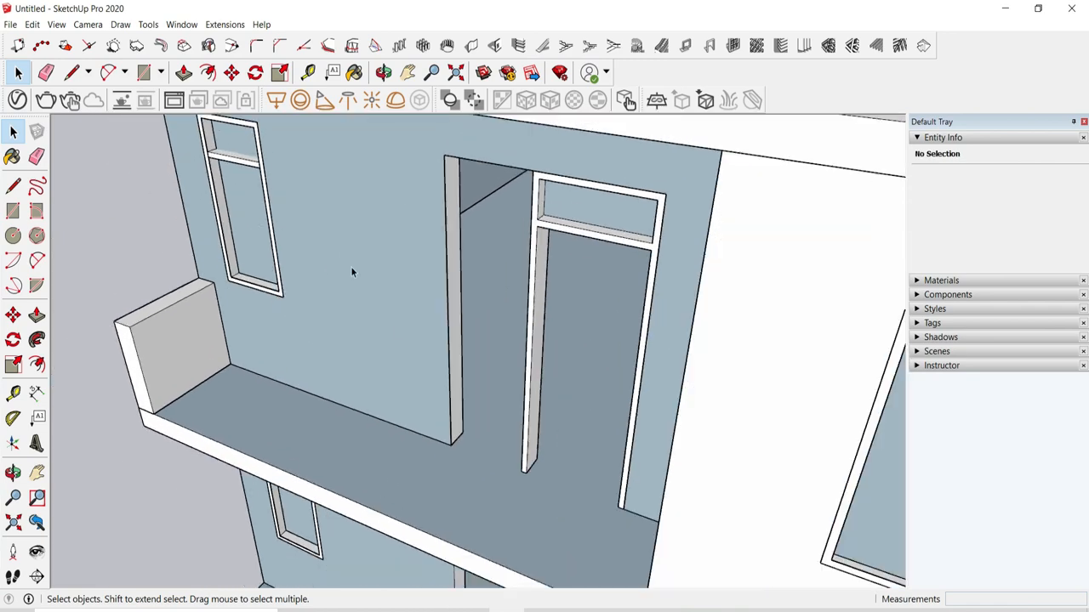
pyautogui.moveTo(359, 273); pyautogui.dragTo(547, 284, button='middle')
pyautogui.scroll(-4, 547, 284)
pyautogui.moveTo(528, 332); pyautogui.dragTo(485, 340, button='middle')
pyautogui.scroll(6, 497, 302)
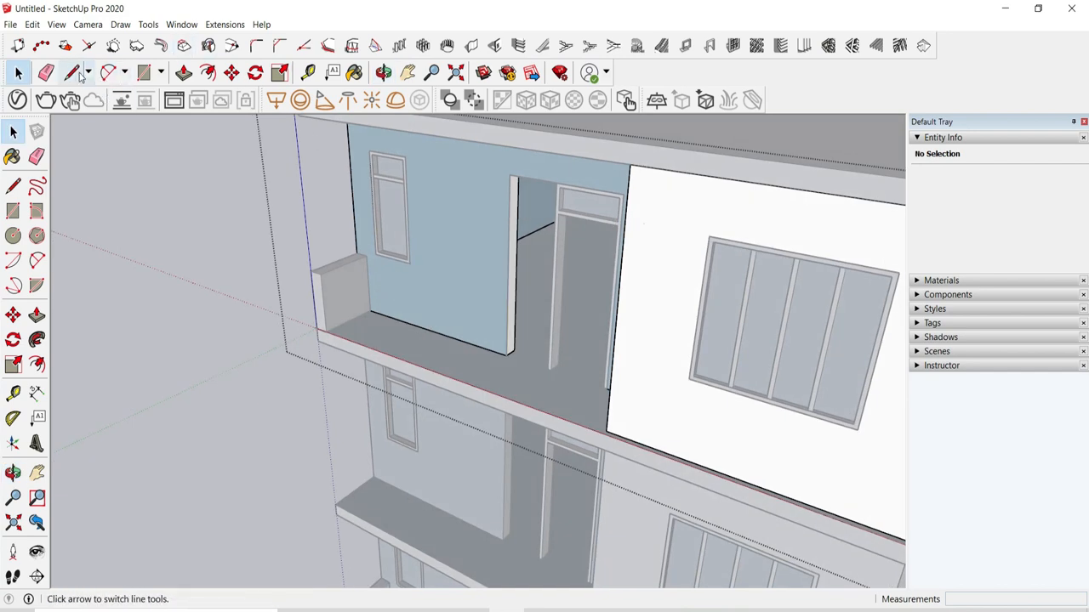
pyautogui.scroll(5, 488, 285)
pyautogui.click(382, 257)
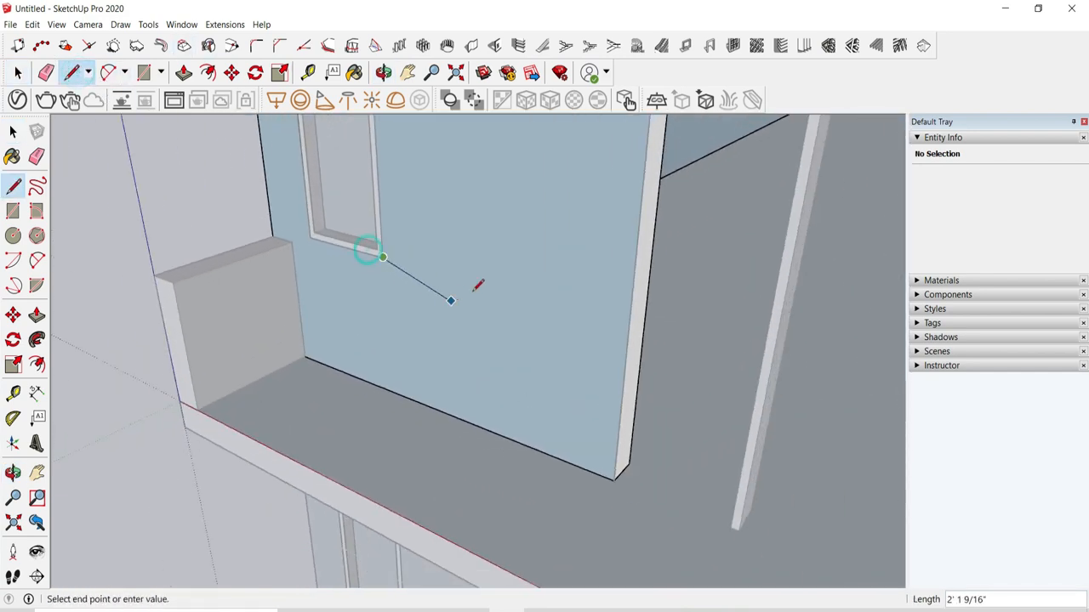
pyautogui.click(630, 325)
# Step: Push/Pull the lower part of the doorway's wall end to the narrowed door frame, leaving a window opening above it
pyautogui.scroll(-4, 629, 324)
pyautogui.scroll(3, 578, 292)
pyautogui.click(183, 72)
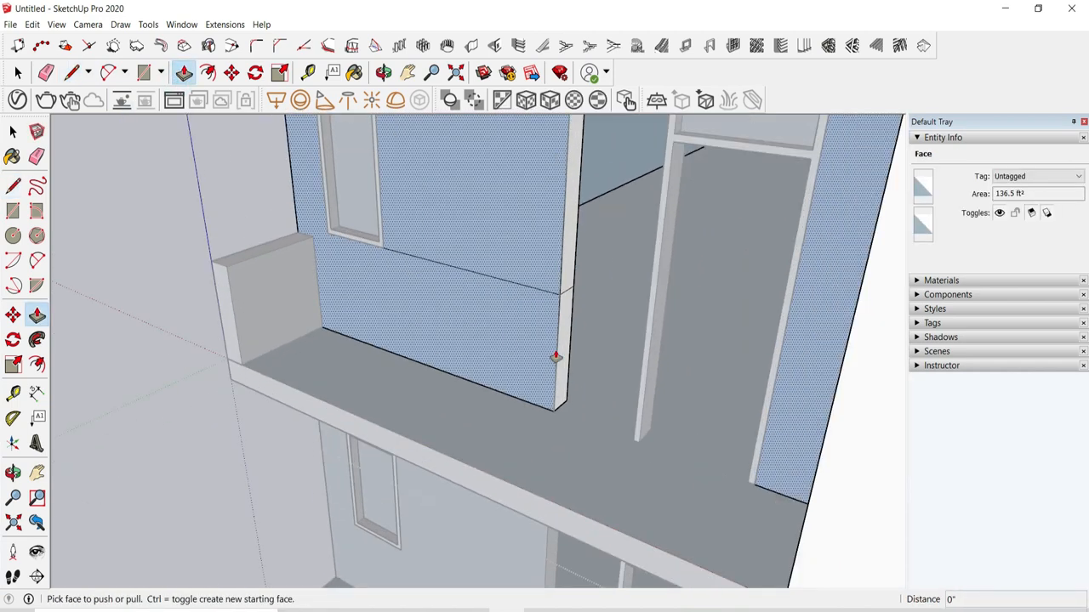
pyautogui.moveTo(553, 357); pyautogui.dragTo(646, 277)
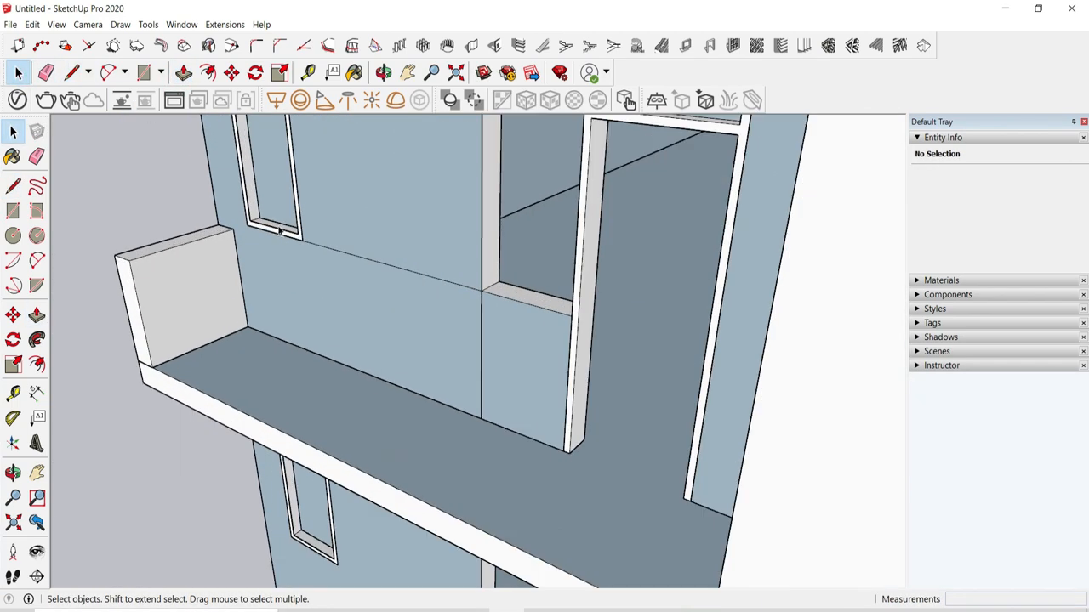
# Step: Copy the narrow balcony window into the new opening beside the top-floor door frame
pyautogui.click(279, 232)
pyautogui.scroll(-4, 383, 340)
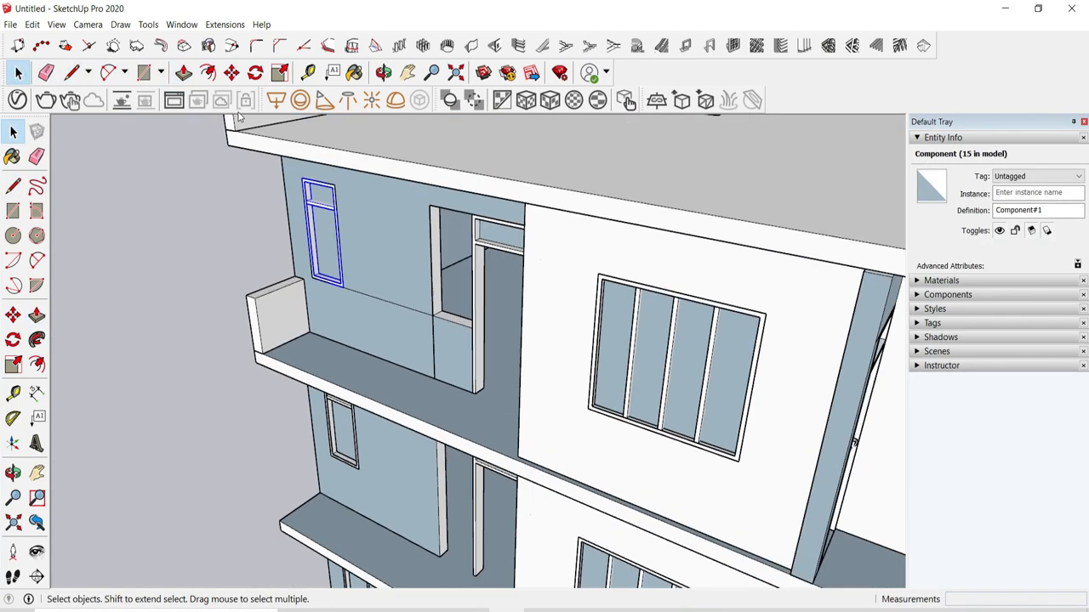
pyautogui.click(231, 72)
pyautogui.scroll(5, 312, 293)
pyautogui.click(308, 252)
pyautogui.press('ctrl')
pyautogui.click(597, 335)
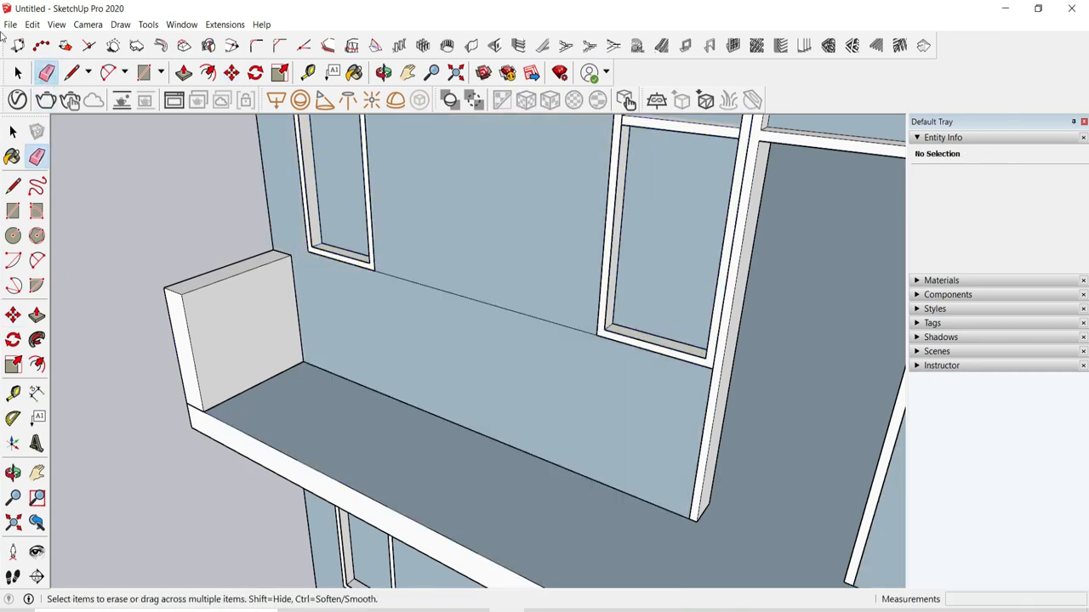
# Step: Erase the sill-height line between the two windows on the top-floor balcony wall
pyautogui.press('space')
pyautogui.doubleClick(445, 274)
pyautogui.press('space')
pyautogui.click(227, 182)
# Step: On the middle floor's balcony, mark the lower part of the doorway's wall end with a rectangle and Push/Pull it to the door frame
pyautogui.scroll(-5, 461, 260)
pyautogui.moveTo(660, 320); pyautogui.dragTo(561, 357, button='middle')
pyautogui.scroll(3, 515, 451)
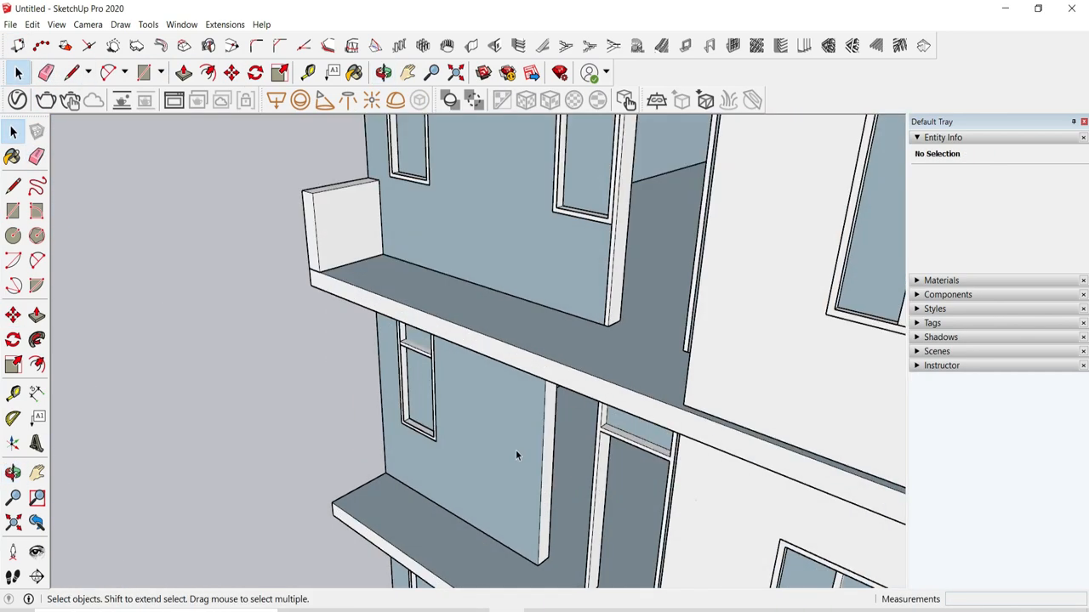
pyautogui.moveTo(515, 451); pyautogui.dragTo(618, 270, button='middle')
pyautogui.scroll(-4, 617, 270)
pyautogui.scroll(3, 540, 351)
pyautogui.doubleClick(540, 356)
pyautogui.press('r')
pyautogui.moveTo(540, 356); pyautogui.dragTo(581, 351, button='middle')
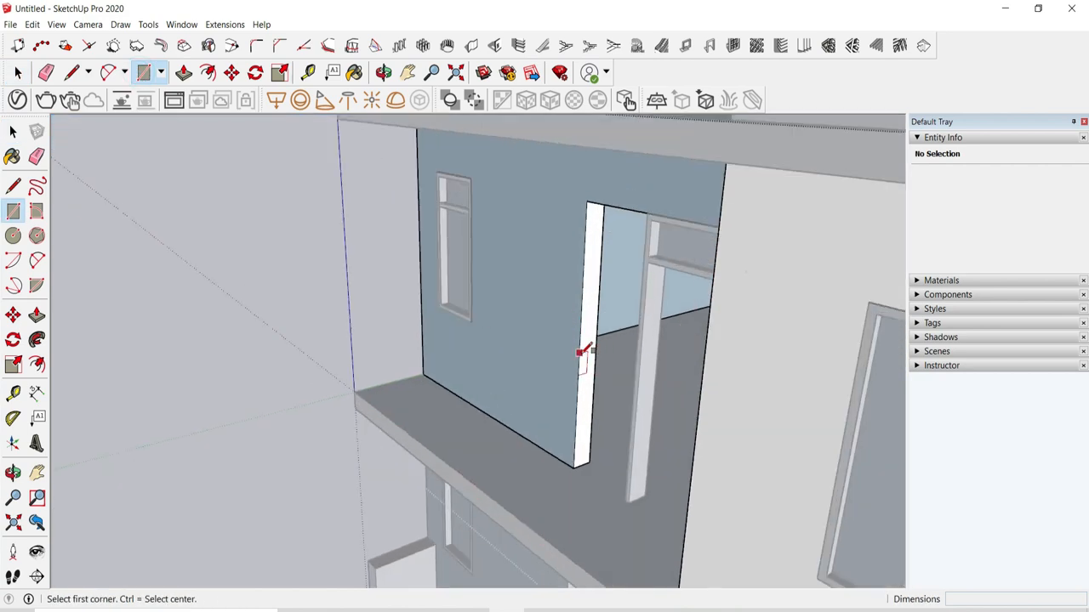
pyautogui.scroll(-3, 594, 243)
pyautogui.press('p')
pyautogui.scroll(1, 582, 371)
pyautogui.click(579, 357)
pyautogui.click(619, 273)
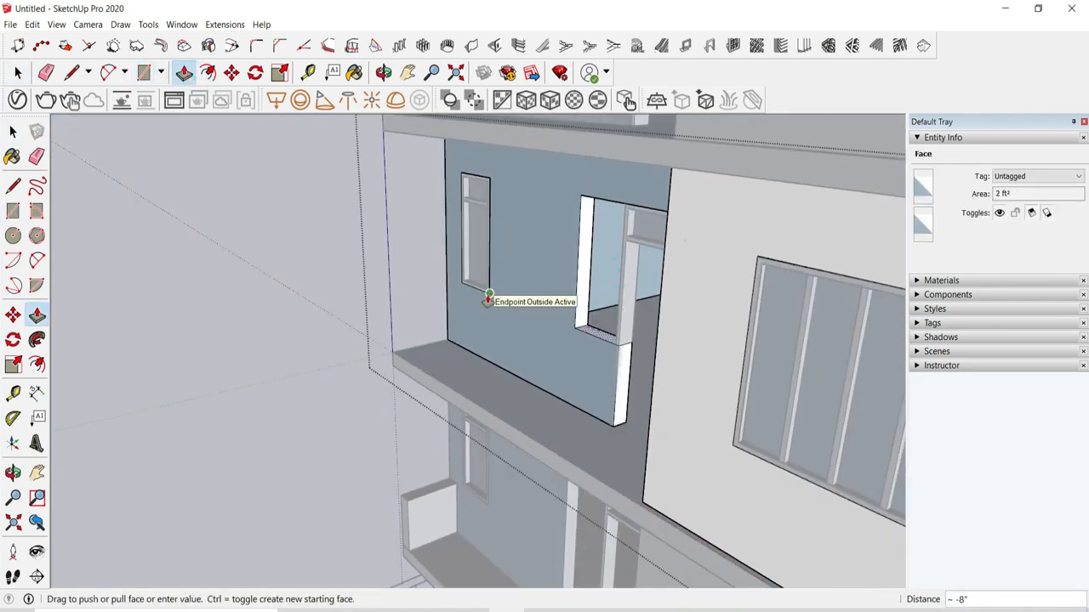
# Step: Push/Pull the sill of the middle floor's new opening to match the bottom of the narrow window
pyautogui.scroll(2, 620, 340)
pyautogui.click(605, 342)
pyautogui.moveTo(594, 342); pyautogui.dragTo(681, 476, button='middle')
pyautogui.scroll(2, 693, 503)
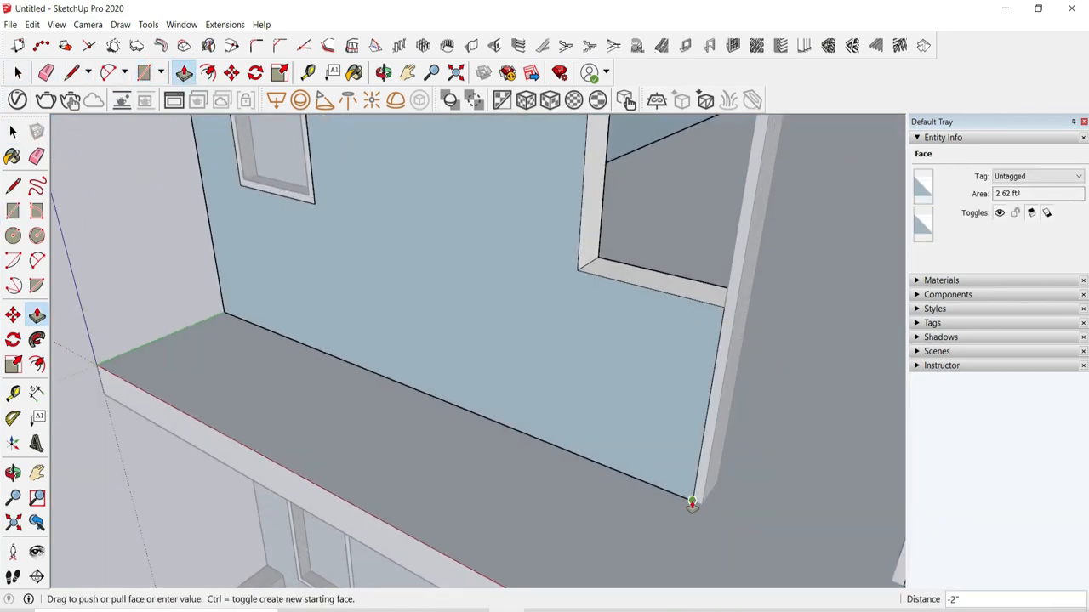
# Step: On the lowest balcony floor, extend the lower part of the doorway's wall end to the door frame, up to the narrow window's sill height
pyautogui.click(17, 74)
pyautogui.scroll(-8, 544, 340)
pyautogui.moveTo(613, 408); pyautogui.dragTo(706, 391, button='middle')
pyautogui.scroll(4, 494, 383)
pyautogui.doubleClick(501, 357)
pyautogui.click(146, 75)
pyautogui.scroll(2, 600, 517)
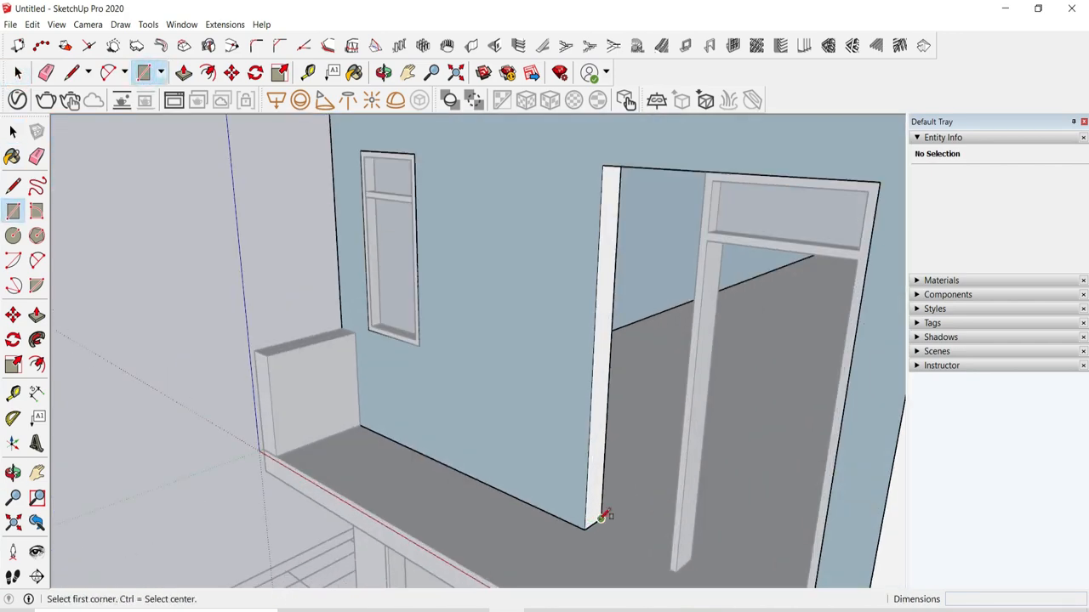
pyautogui.click(184, 73)
pyautogui.click(592, 505)
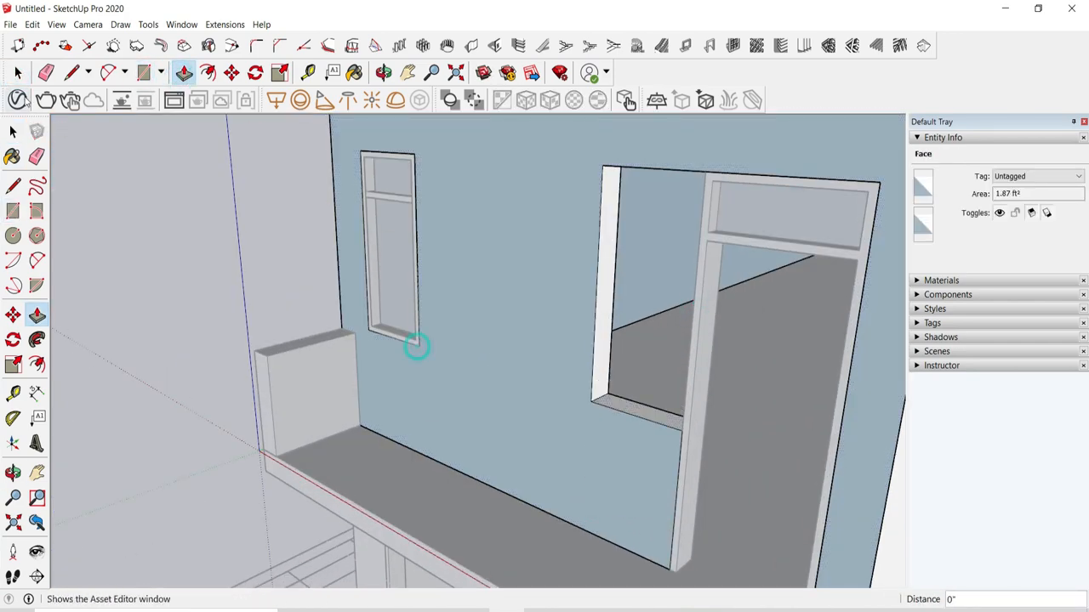
# Step: Copy the narrow windows of the two lower balcony floors together into the new openings beside their door frames
pyautogui.press('space')
pyautogui.scroll(-8, 416, 345)
pyautogui.scroll(6, 492, 501)
pyautogui.scroll(3, 470, 355)
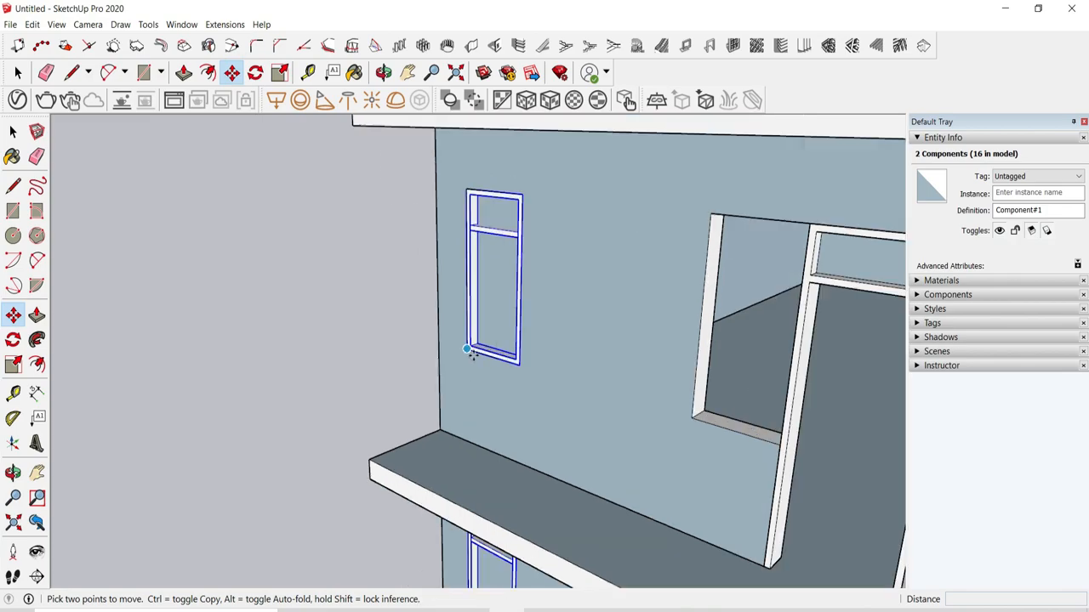
pyautogui.click(470, 355)
pyautogui.press('ctrl')
pyautogui.click(692, 419)
pyautogui.click(17, 74)
pyautogui.moveTo(206, 253); pyautogui.dragTo(256, 285)
# Step: Try to copy a Door 7 Minimalis door from the floor below up into the rooftop room's doorway
pyautogui.scroll(-8, 510, 357)
pyautogui.moveTo(510, 434); pyautogui.dragTo(403, 502, button='middle')
pyautogui.moveTo(783, 408); pyautogui.dragTo(649, 360, button='middle')
pyautogui.scroll(6, 649, 360)
pyautogui.click(596, 369)
pyautogui.press('m')
pyautogui.scroll(3, 545, 365)
pyautogui.click(592, 425)
pyautogui.press('ctrl')
pyautogui.scroll(-10, 595, 408)
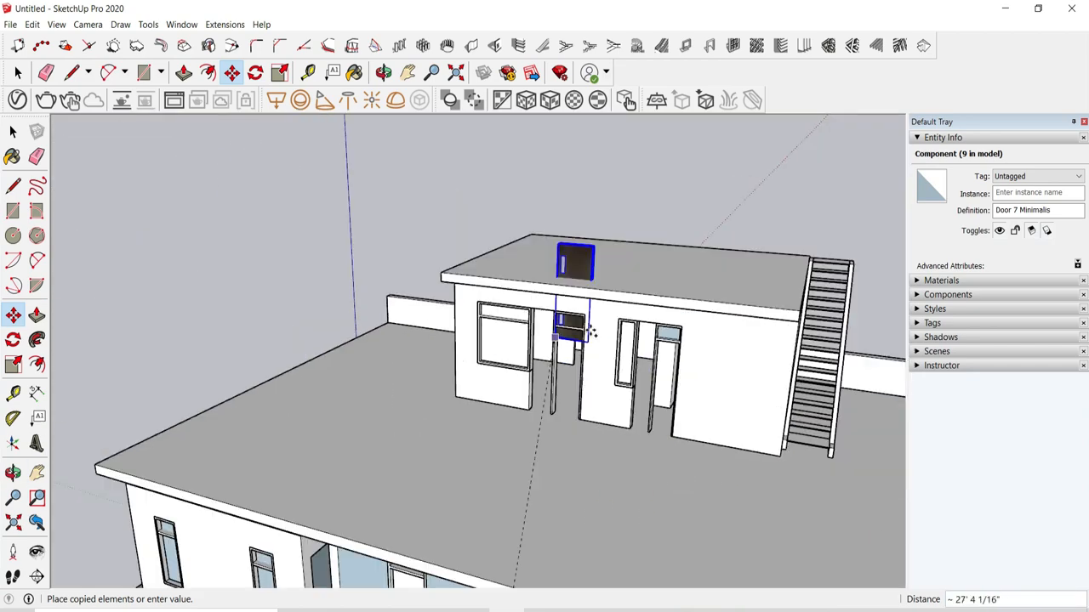
pyautogui.scroll(-6, 590, 330)
pyautogui.moveTo(595, 408); pyautogui.dragTo(629, 409, button='middle')
pyautogui.scroll(8, 612, 364)
pyautogui.scroll(7, 562, 366)
pyautogui.click(537, 372)
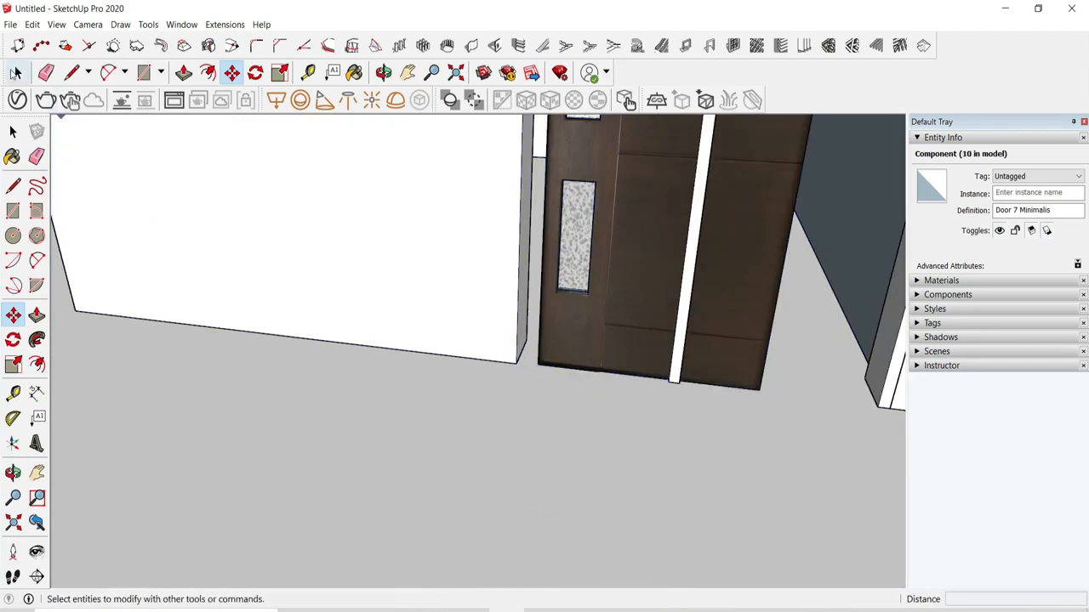
pyautogui.click(15, 73)
pyautogui.click(357, 422)
pyautogui.scroll(1, 358, 422)
pyautogui.hotkey('ctrl', 'z')
# Step: Delete the door frame and transom from the rooftop room's doorway nearest the exterior ladder
pyautogui.scroll(-10, 544, 476)
pyautogui.click(503, 441)
pyautogui.rightClick(709, 450)
pyautogui.click(710, 451)
pyautogui.press('Delete')
pyautogui.rightClick(457, 362)
pyautogui.click(476, 508)
pyautogui.click(477, 502)
pyautogui.scroll(-3, 481, 468)
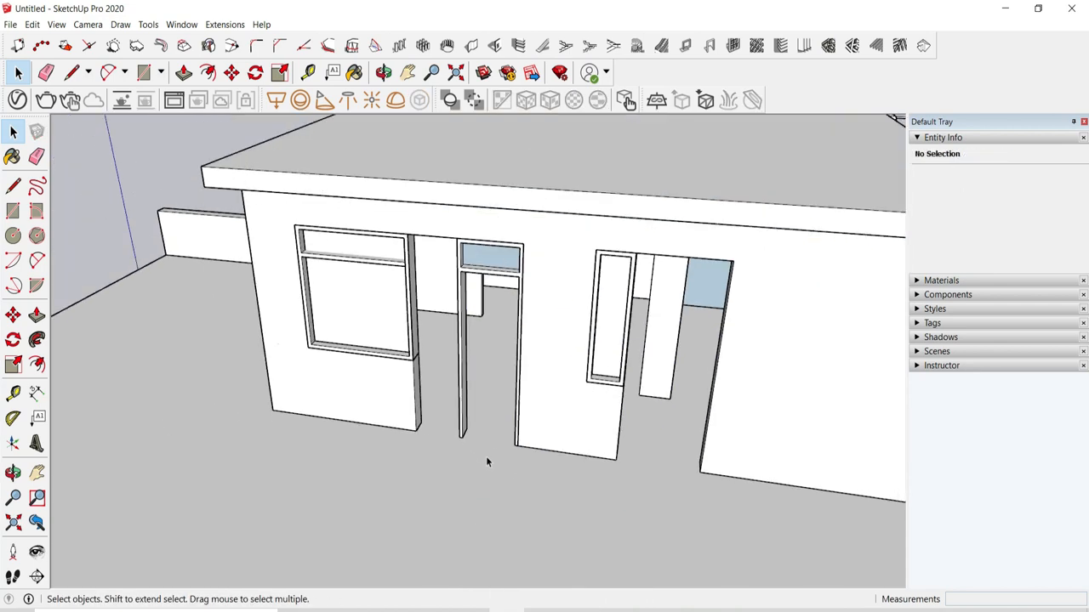
# Step: Examine the rooftop room's openings and the building's front facade with its balcony doors and windows
pyautogui.scroll(-3, 486, 456)
pyautogui.scroll(4, 447, 374)
pyautogui.scroll(-3, 516, 356)
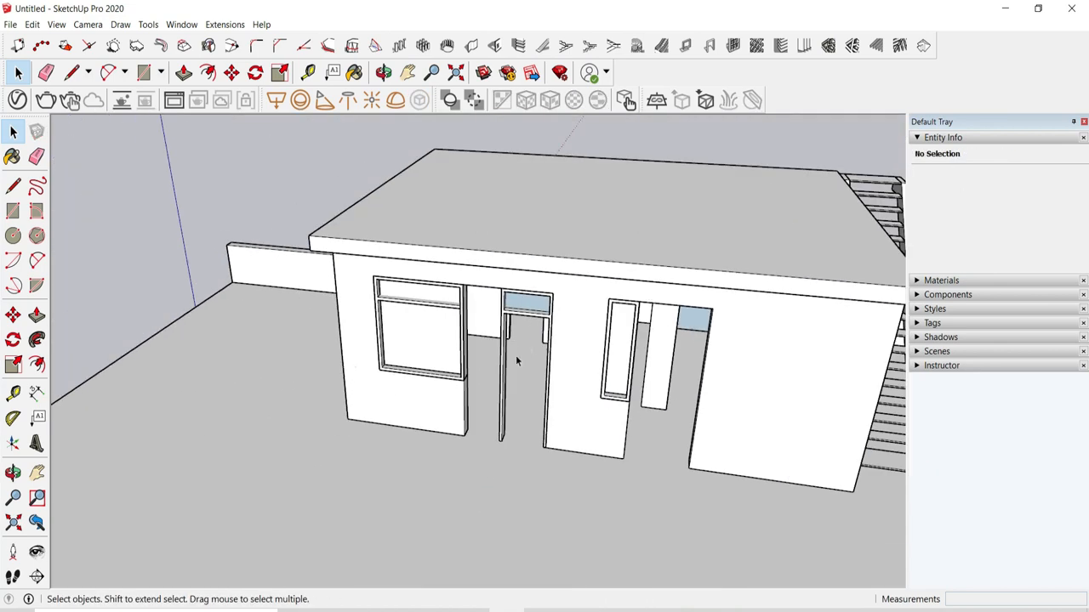
pyautogui.scroll(-5, 515, 356)
pyautogui.moveTo(515, 355); pyautogui.dragTo(785, 309, button='middle')
pyautogui.scroll(-2, 785, 309)
pyautogui.scroll(3, 587, 423)
pyautogui.scroll(-4, 687, 395)
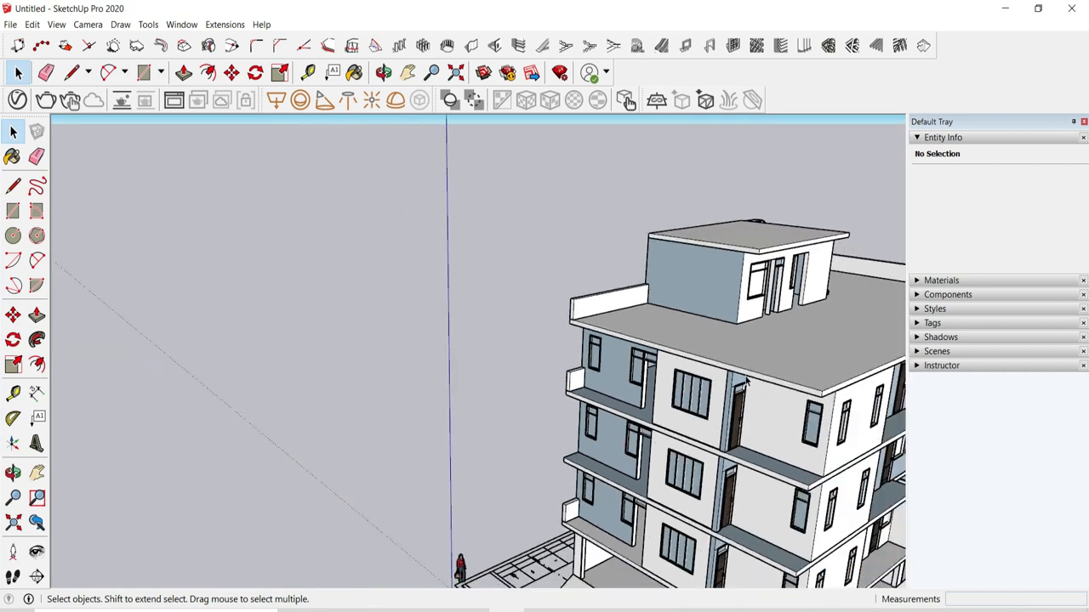
# Step: Widen the rooftop room's door frame beside the large window by moving its jamb inside the component to the doorway's wall edge
pyautogui.scroll(4, 776, 294)
pyautogui.moveTo(777, 292); pyautogui.dragTo(631, 390, button='middle')
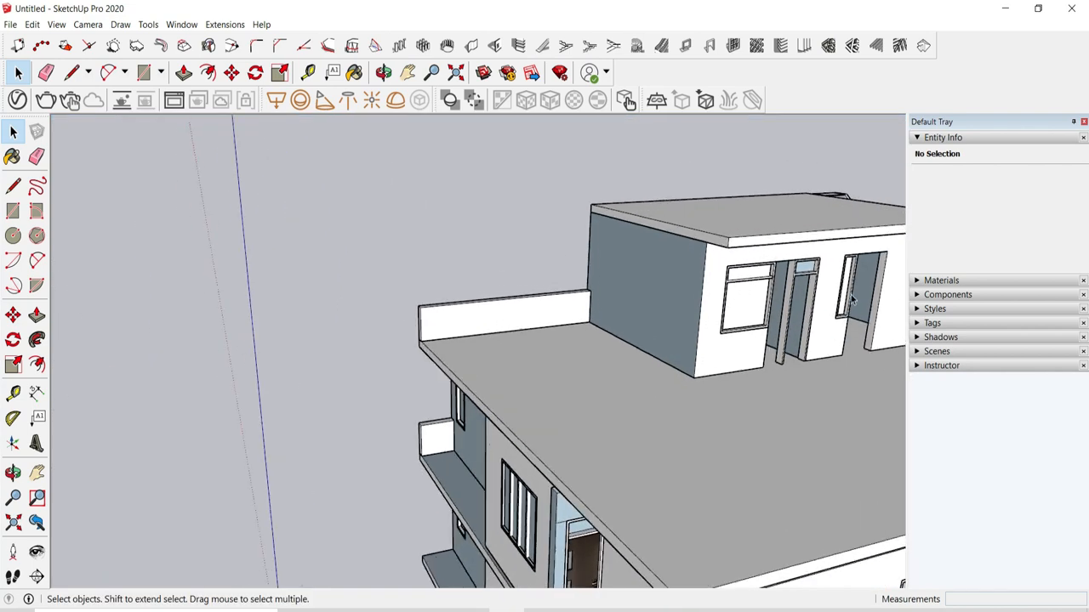
pyautogui.scroll(8, 851, 298)
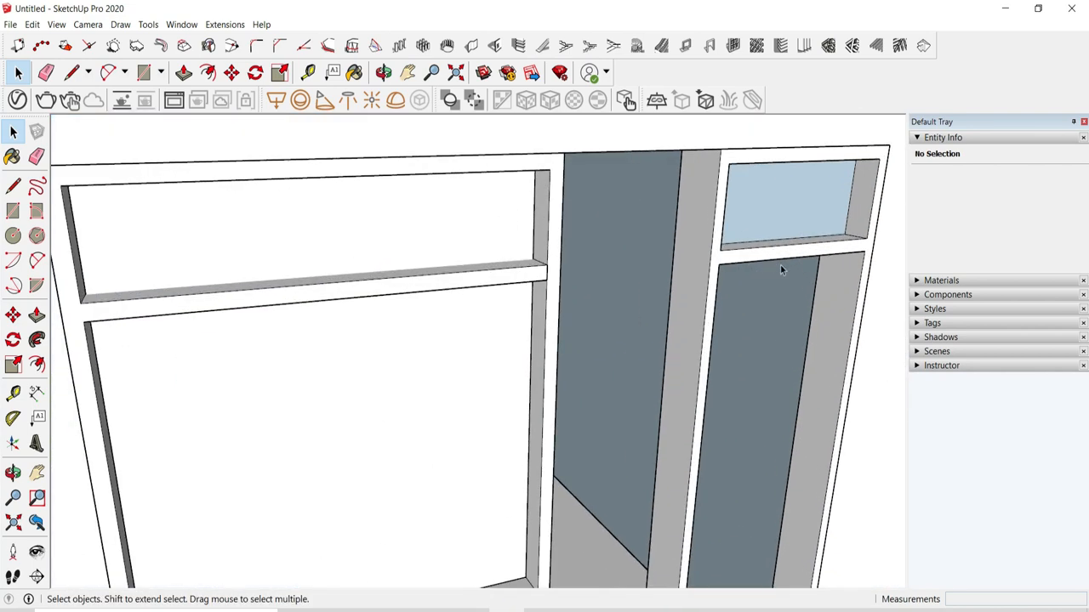
pyautogui.rightClick(759, 255)
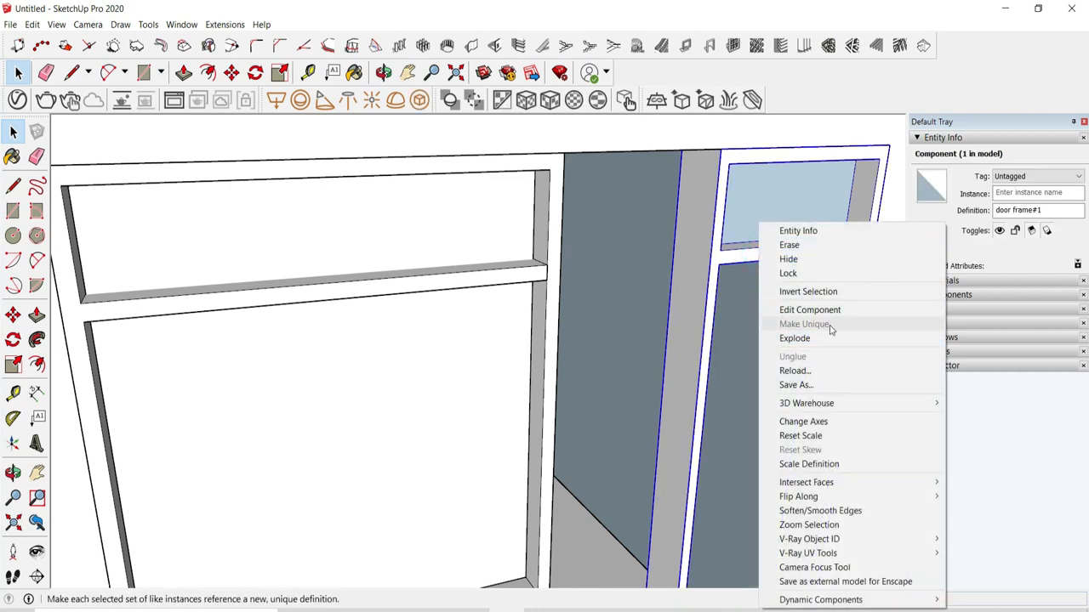
pyautogui.click(647, 290)
pyautogui.scroll(-4, 648, 290)
pyautogui.doubleClick(689, 306)
pyautogui.moveTo(689, 306); pyautogui.dragTo(708, 265, button='middle')
pyautogui.scroll(-5, 707, 259)
pyautogui.moveTo(722, 502); pyautogui.dragTo(723, 501)
pyautogui.moveTo(722, 461); pyautogui.dragTo(666, 393, button='middle')
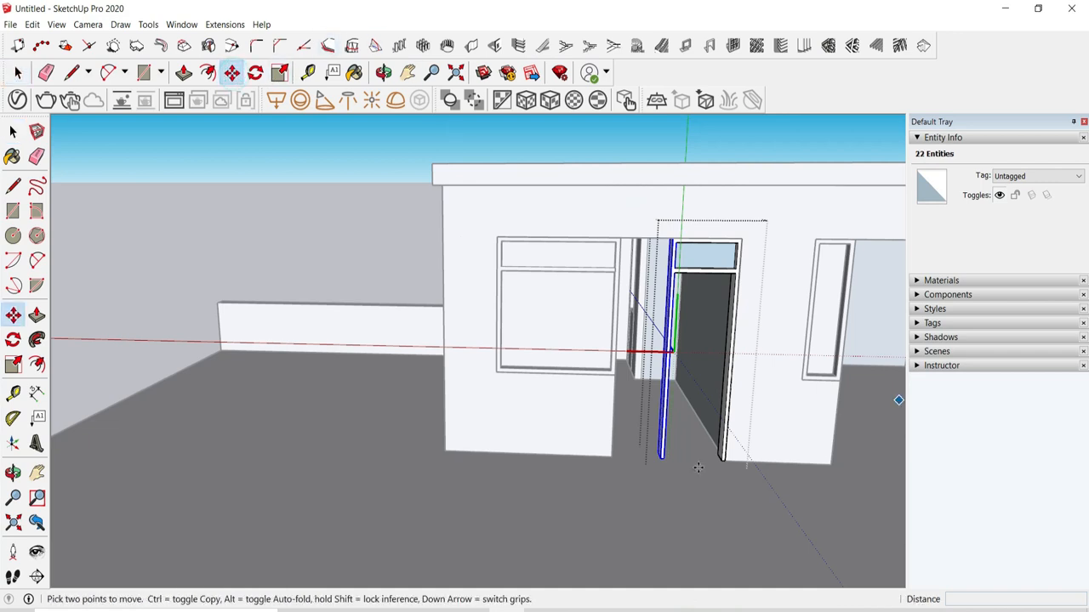
pyautogui.scroll(8, 666, 501)
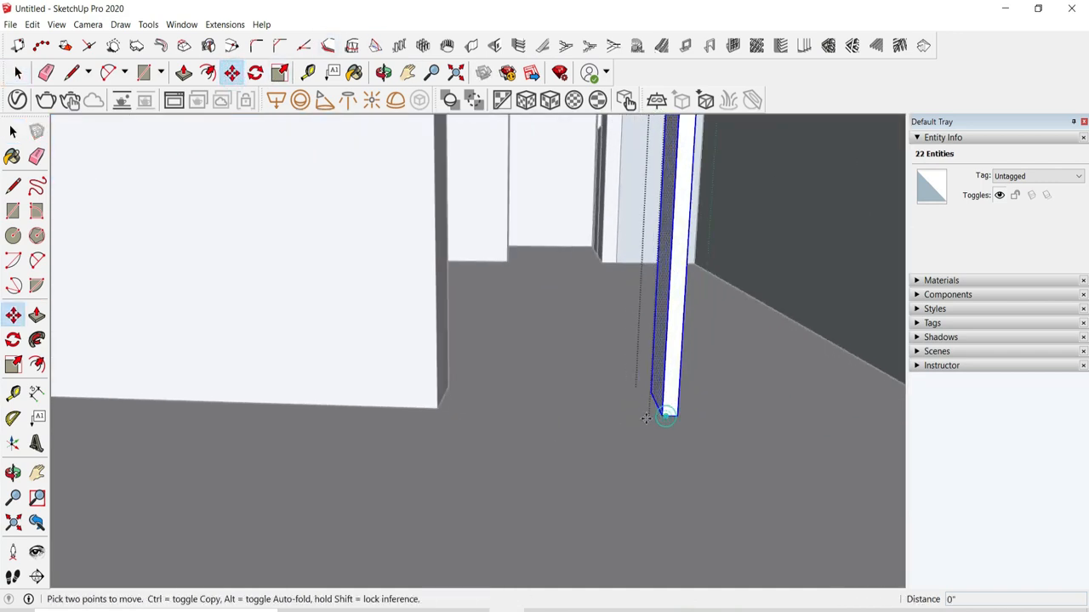
pyautogui.click(646, 417)
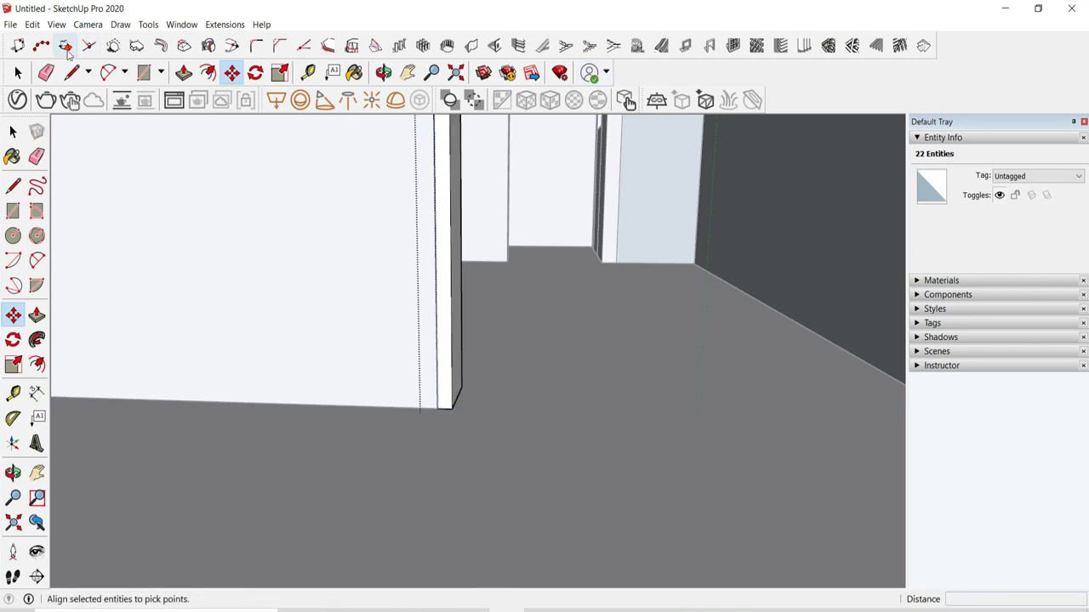
pyautogui.click(17, 75)
# Step: Copy the widened door frame from its upper corner into the rooftop doorway beside the narrow window, nearest the exterior ladder
pyautogui.scroll(-6, 520, 332)
pyautogui.moveTo(481, 355); pyautogui.dragTo(463, 298, button='middle')
pyautogui.scroll(2, 460, 295)
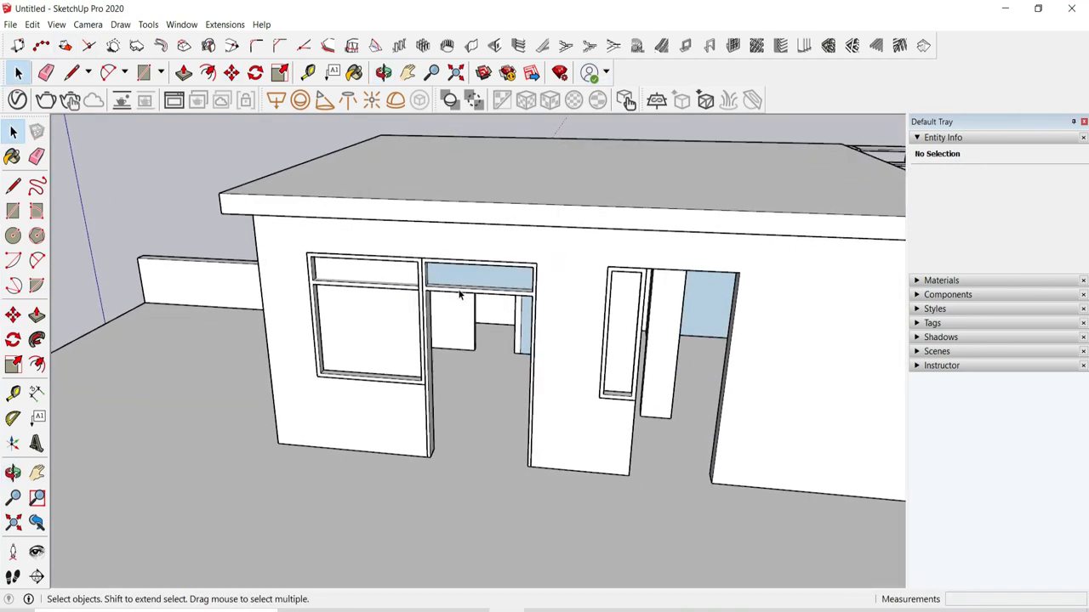
pyautogui.click(231, 74)
pyautogui.scroll(3, 432, 254)
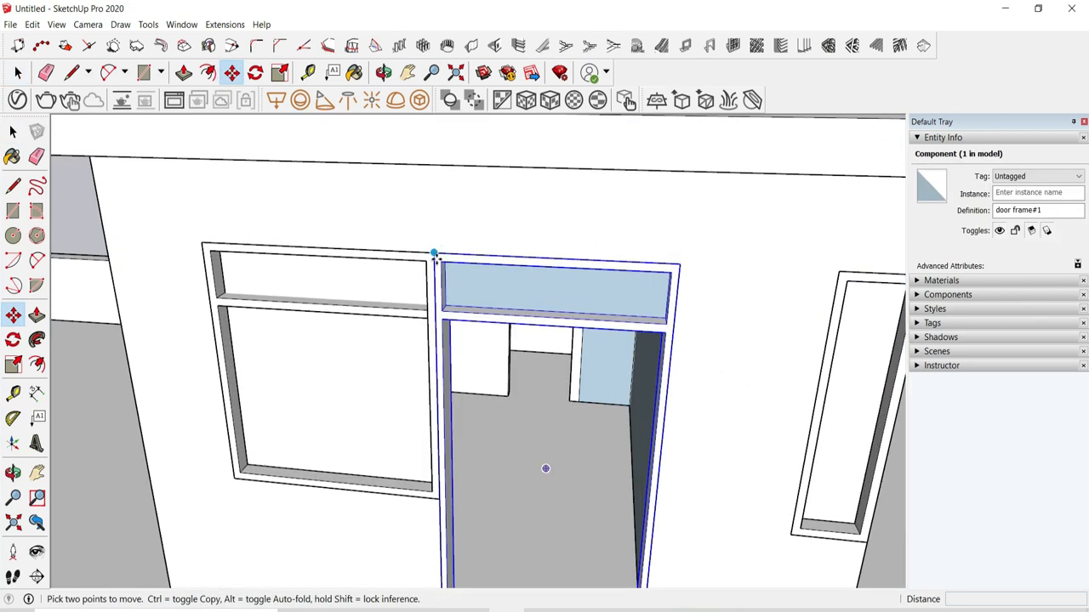
pyautogui.click(434, 252)
pyautogui.press('ctrl')
pyautogui.scroll(-3, 154, 239)
pyautogui.scroll(2, 592, 252)
pyautogui.click(643, 268)
# Step: Scale the copied door frame's width to fit the rooftop doorway nearest the exterior ladder
pyautogui.click(279, 74)
pyautogui.scroll(-2, 438, 196)
pyautogui.click(728, 399)
pyautogui.click(706, 252)
pyautogui.press('space')
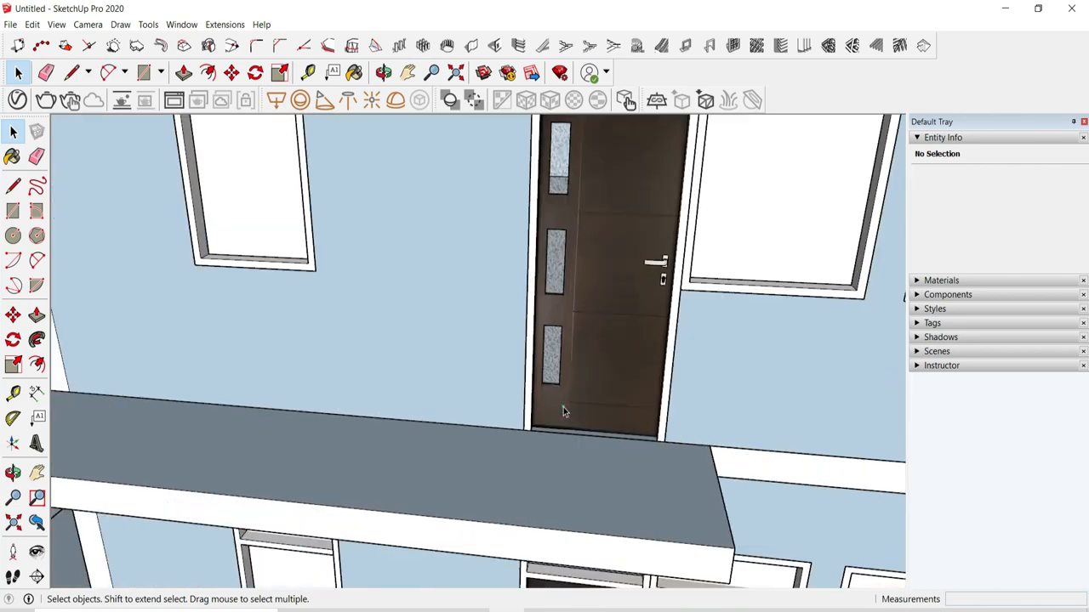
# Step: Copy a Door 7 Minimalis door from the floor below into the rooftop door frame beside the large window
pyautogui.click(564, 407)
pyautogui.click(231, 74)
pyautogui.scroll(3, 526, 436)
pyautogui.click(518, 457)
pyautogui.press('ctrl')
pyautogui.scroll(-6, 477, 454)
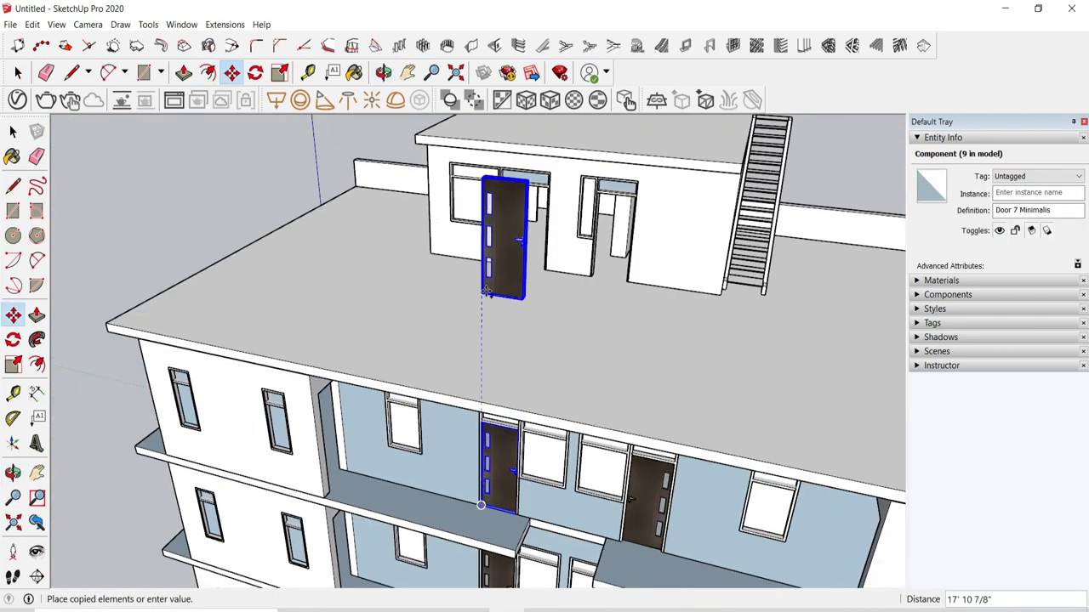
pyautogui.scroll(6, 489, 289)
pyautogui.click(494, 225)
# Step: Scale the copied rooftop door by about 1.54 along the red axis to fill its frame's width
pyautogui.click(281, 71)
pyautogui.scroll(-2, 435, 475)
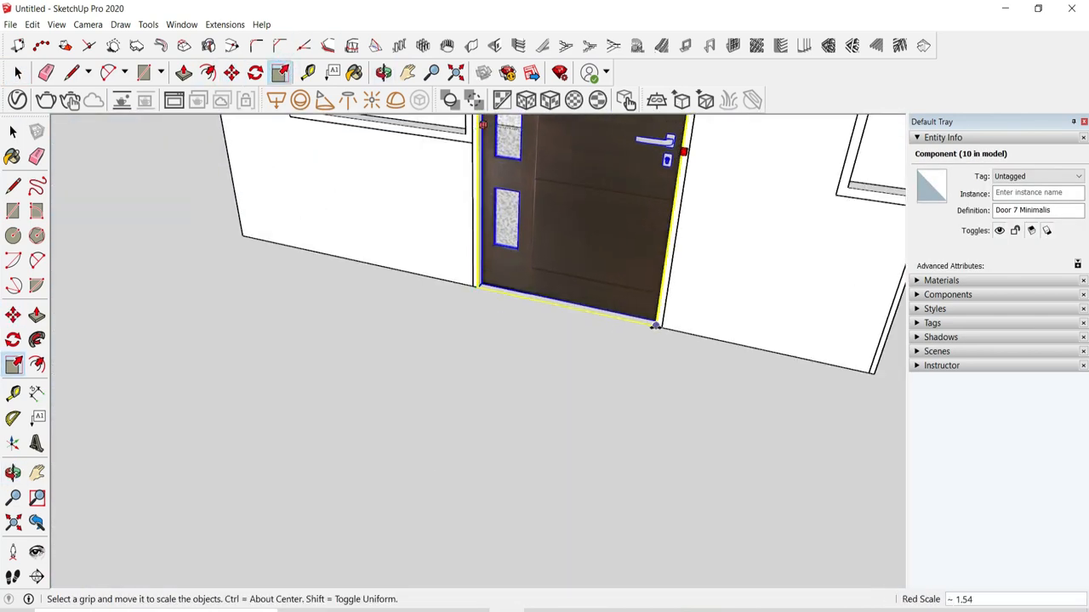
pyautogui.click(544, 255)
# Step: Copy the fitted rooftop door into the frame nearest the exterior ladder and scale its width to that frame
pyautogui.click(231, 73)
pyautogui.scroll(2, 479, 284)
pyautogui.click(479, 282)
pyautogui.press('ctrl')
pyautogui.scroll(-4, 97, 337)
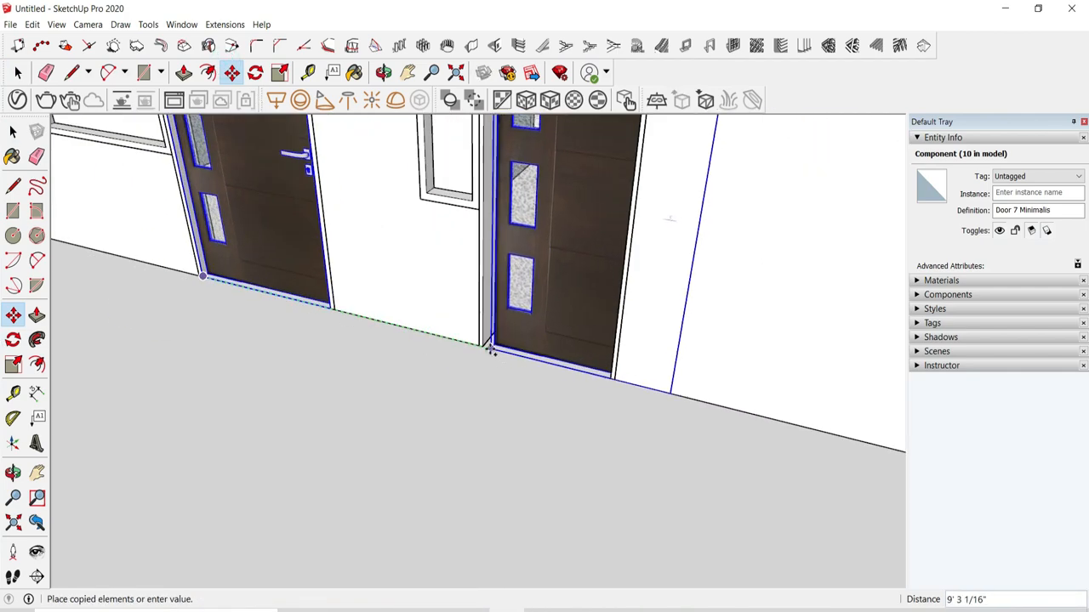
pyautogui.click(488, 346)
pyautogui.click(281, 72)
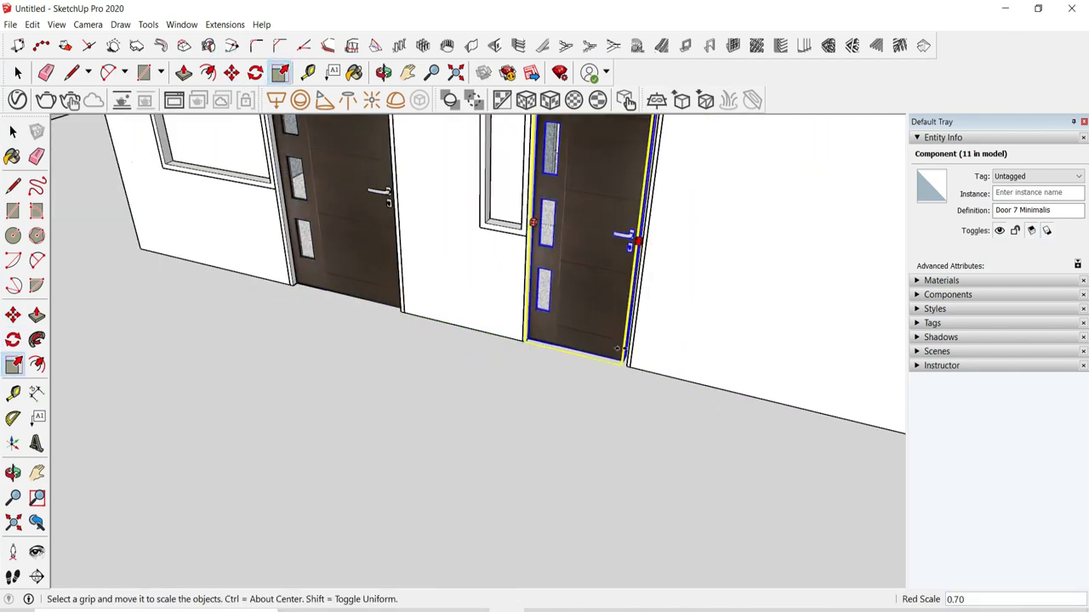
# Step: Examine the floor plan's corner bedroom and compare its window positions with the matching outer wall of the building
pyautogui.click(28, 76)
pyautogui.scroll(-6, 616, 382)
pyautogui.click(616, 382)
pyautogui.moveTo(616, 382); pyautogui.dragTo(766, 335, button='middle')
pyautogui.scroll(-5, 672, 404)
pyautogui.moveTo(672, 404); pyautogui.dragTo(621, 335, button='middle')
pyautogui.scroll(-3, 664, 375)
pyautogui.moveTo(614, 412); pyautogui.dragTo(629, 450, button='middle')
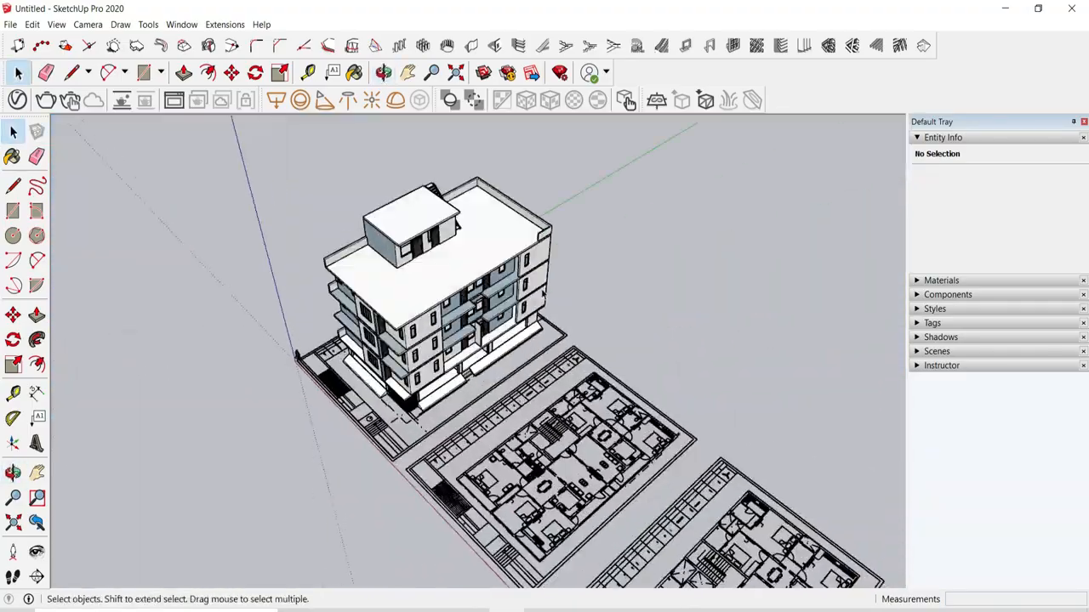
pyautogui.scroll(4, 637, 459)
pyautogui.scroll(6, 714, 455)
pyautogui.scroll(-3, 704, 450)
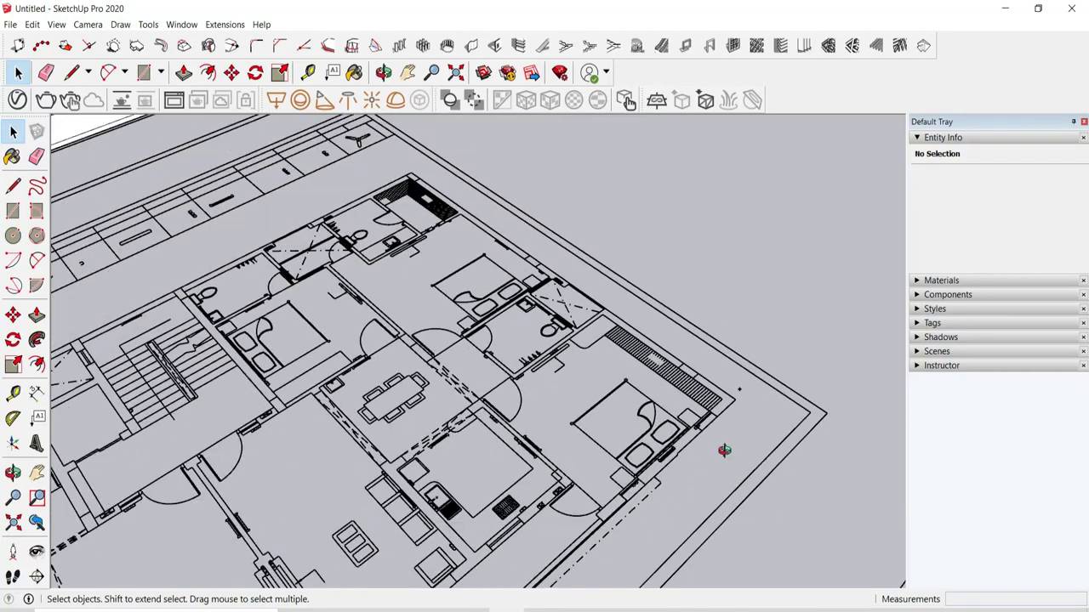
pyautogui.moveTo(723, 450); pyautogui.dragTo(561, 562, button='middle')
pyautogui.scroll(5, 589, 517)
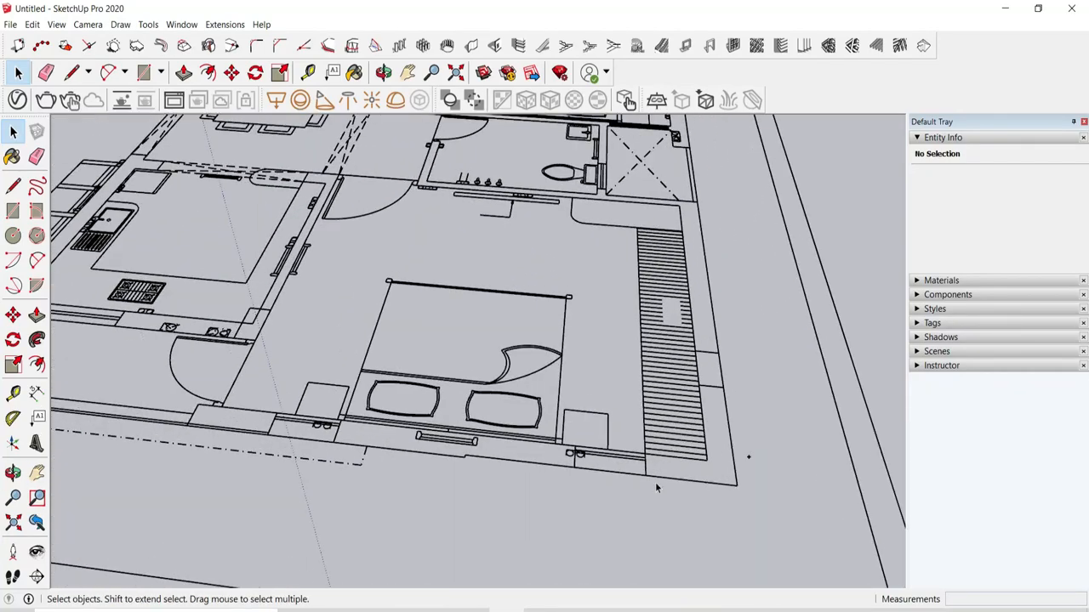
pyautogui.scroll(2, 313, 430)
pyautogui.scroll(-6, 273, 414)
pyautogui.moveTo(613, 467); pyautogui.dragTo(603, 510, button='middle')
pyautogui.scroll(-4, 604, 514)
pyautogui.scroll(6, 662, 228)
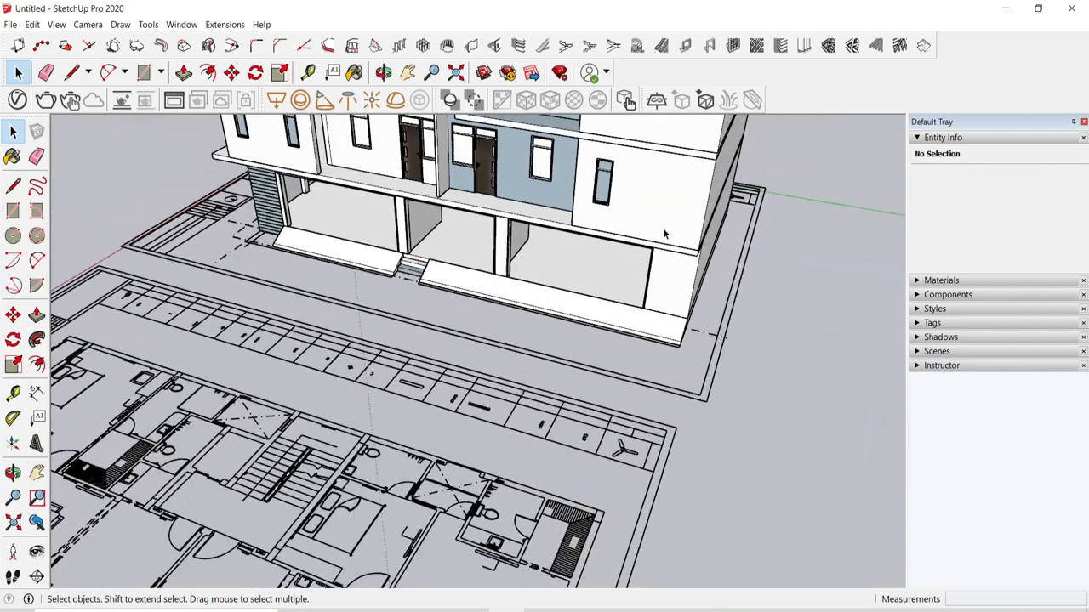
# Step: Move the first upper floor's wall group from the building onto its floor plan, aligned at the outer corner
pyautogui.click(659, 227)
pyautogui.scroll(-3, 677, 338)
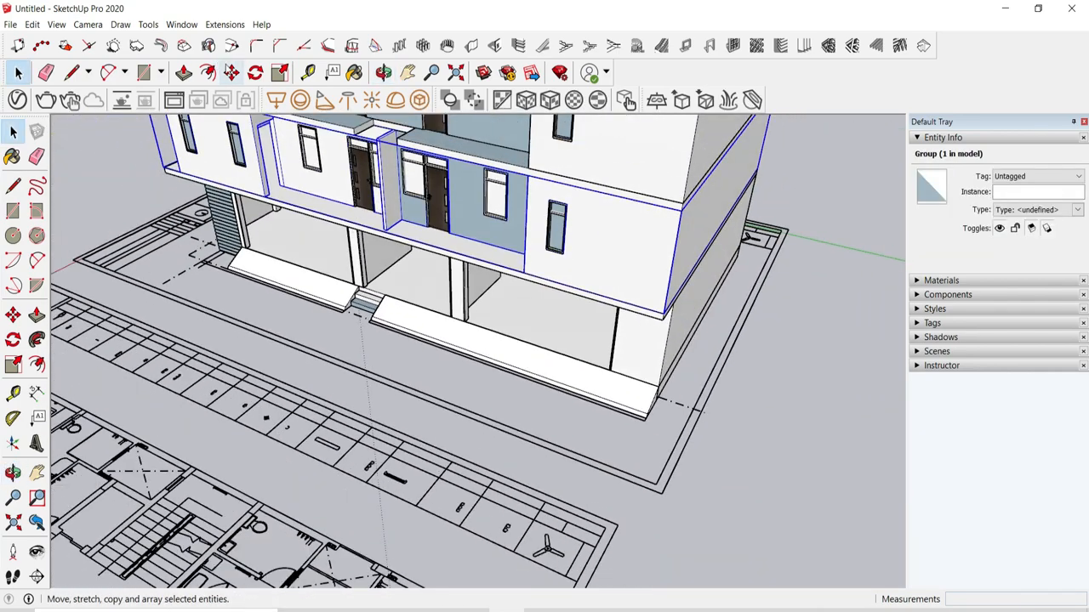
pyautogui.click(230, 70)
pyautogui.scroll(2, 657, 313)
pyautogui.click(658, 313)
pyautogui.scroll(-5, 657, 323)
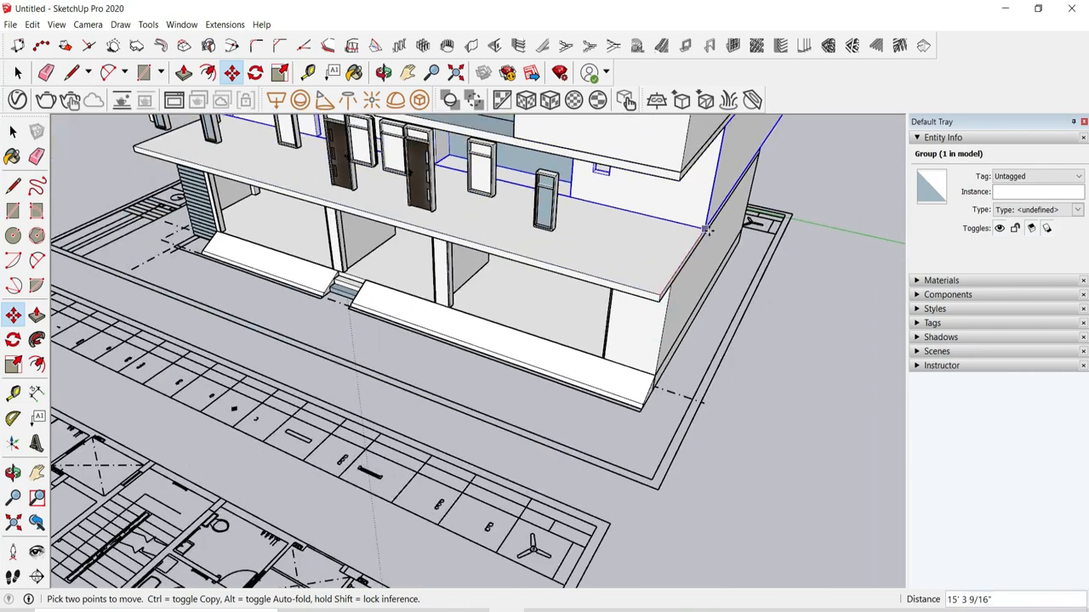
pyautogui.scroll(3, 560, 421)
pyautogui.scroll(5, 560, 421)
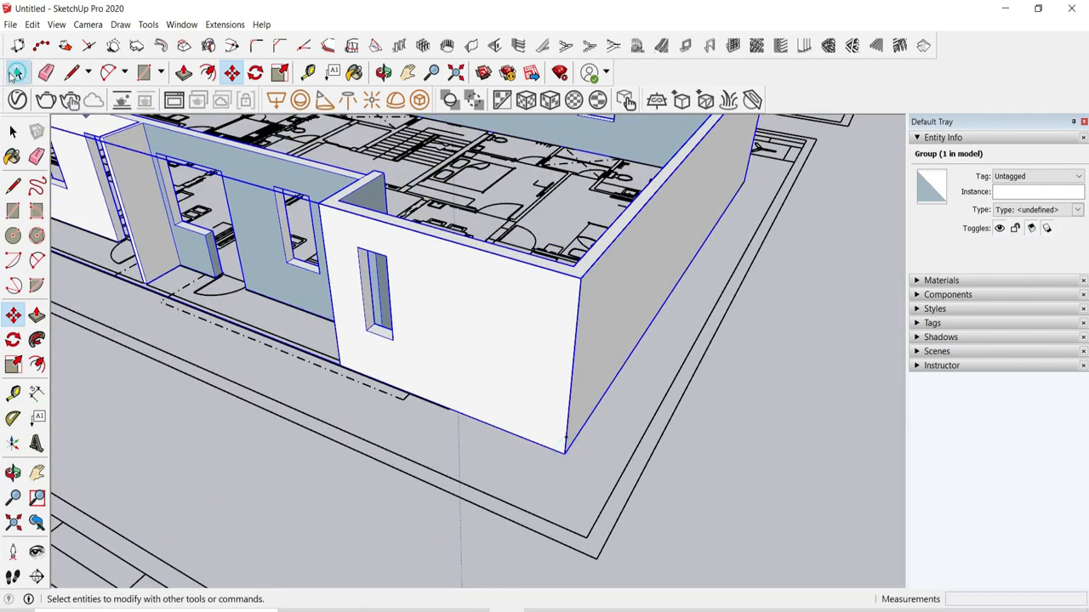
# Step: Open the wall group and draw a rectangle about 2' by 10" on the corner wall's underside, over the plan's window
pyautogui.click(12, 74)
pyautogui.scroll(3, 444, 319)
pyautogui.doubleClick(444, 319)
pyautogui.moveTo(446, 318); pyautogui.dragTo(544, 141, button='middle')
pyautogui.moveTo(562, 333); pyautogui.dragTo(561, 442, button='middle')
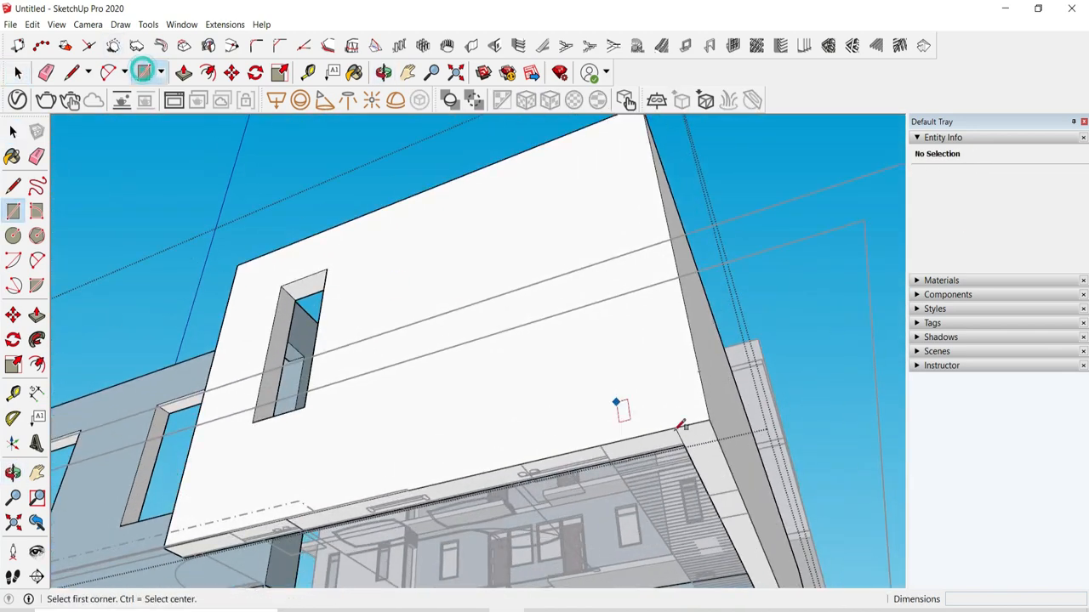
pyautogui.scroll(4, 587, 467)
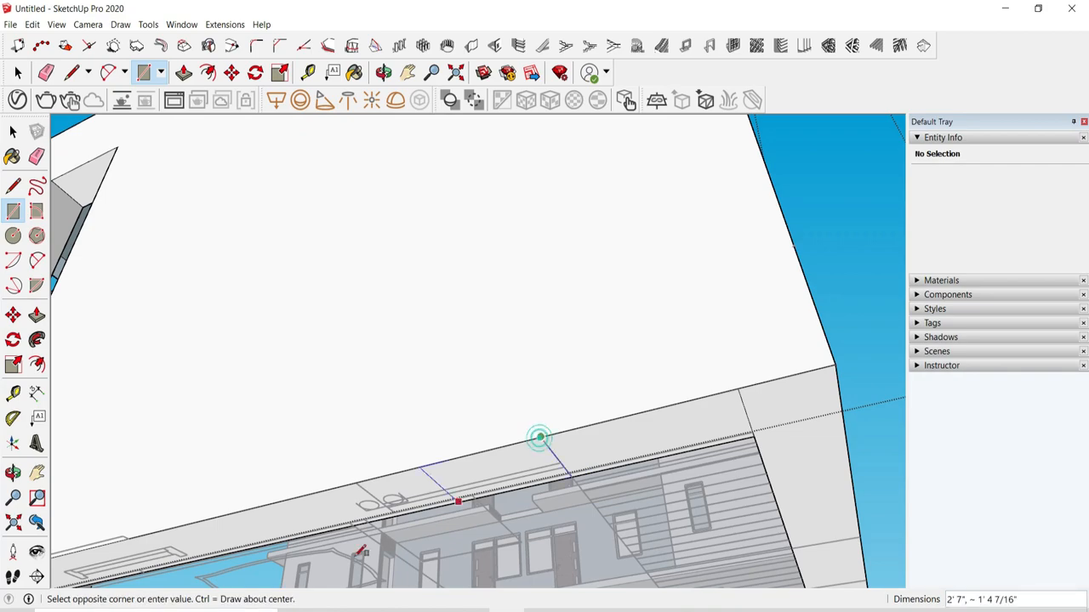
pyautogui.scroll(2, 361, 551)
pyautogui.moveTo(426, 492); pyautogui.dragTo(651, 431, button='middle')
pyautogui.click(770, 502)
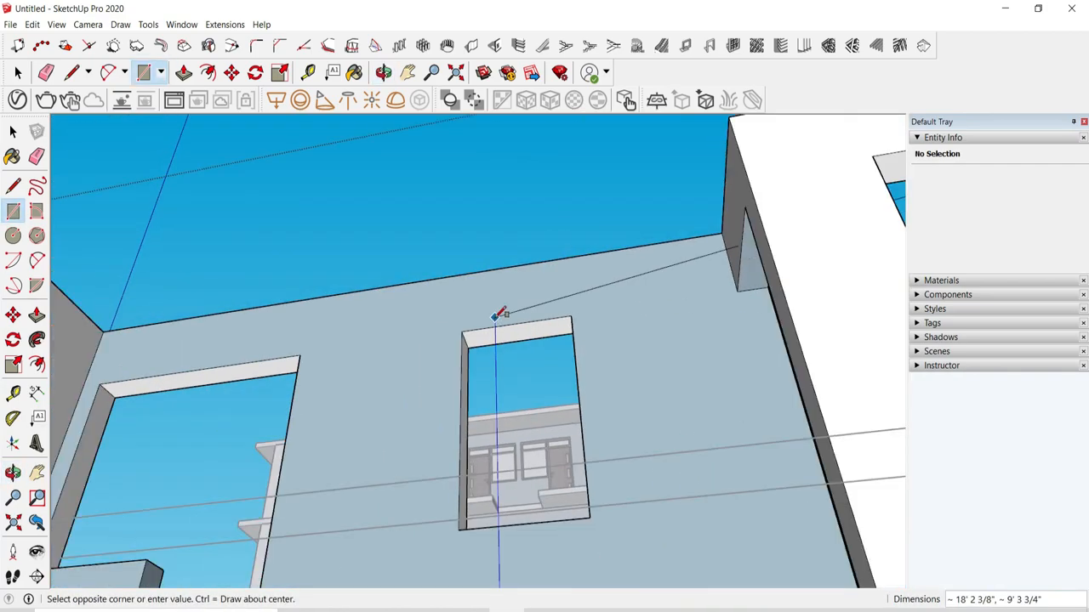
pyautogui.scroll(-5, 499, 315)
pyautogui.moveTo(498, 314); pyautogui.dragTo(486, 384, button='middle')
pyautogui.scroll(4, 699, 308)
pyautogui.scroll(3, 703, 306)
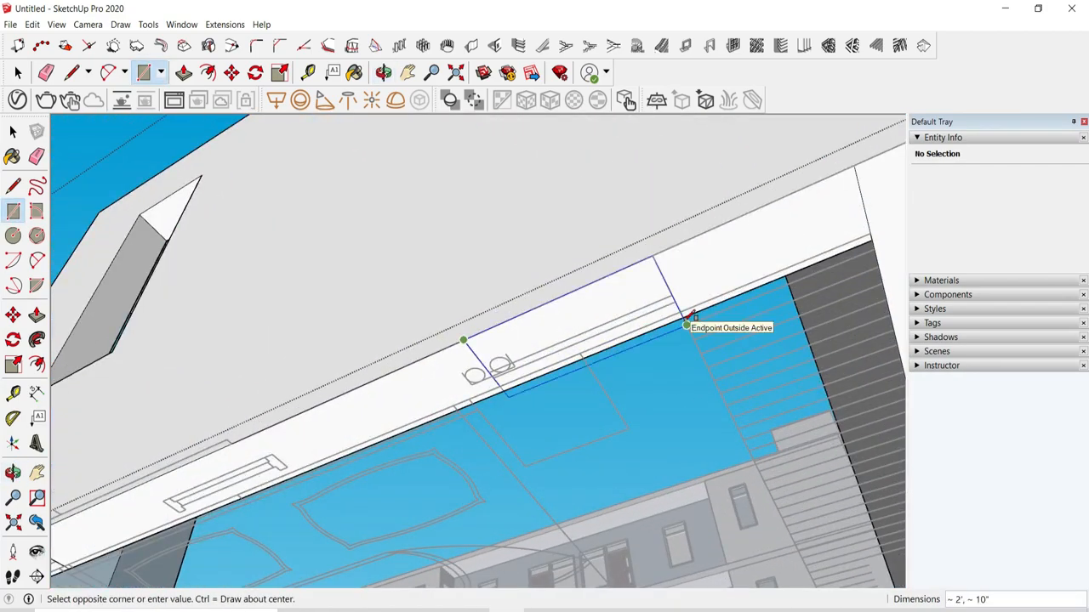
# Step: Push the rectangle up through the wall by 3' 6" and by another 5' 6" to the neighbouring window's head
pyautogui.click(186, 76)
pyautogui.click(563, 326)
pyautogui.scroll(-4, 557, 298)
pyautogui.moveTo(541, 259); pyautogui.dragTo(508, 362, button='middle')
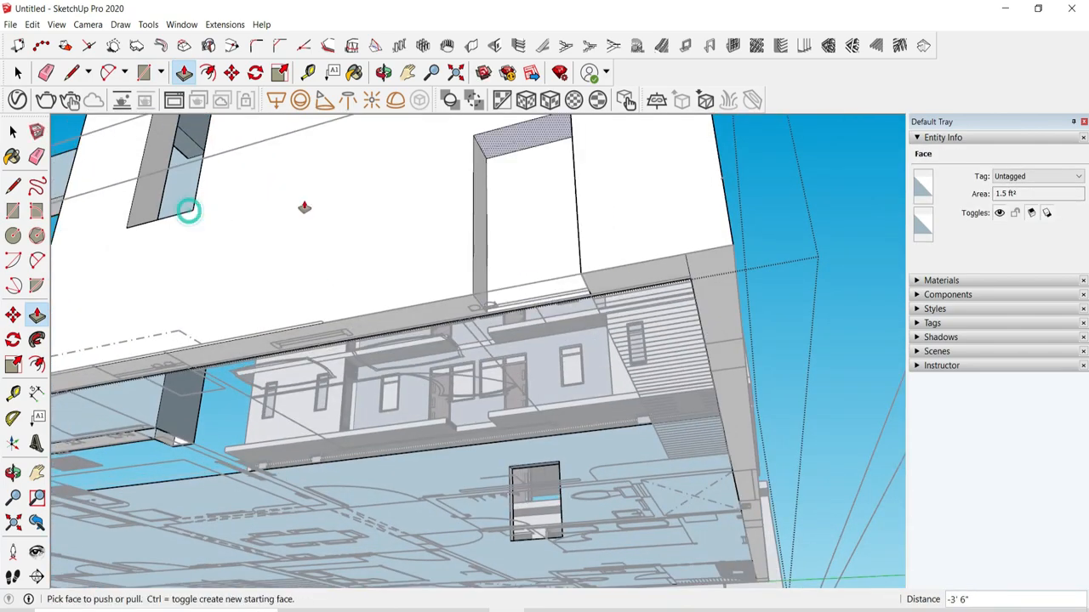
pyautogui.click(522, 142)
pyautogui.scroll(-5, 460, 217)
pyautogui.click(314, 135)
pyautogui.scroll(-1, 493, 251)
pyautogui.scroll(5, 502, 276)
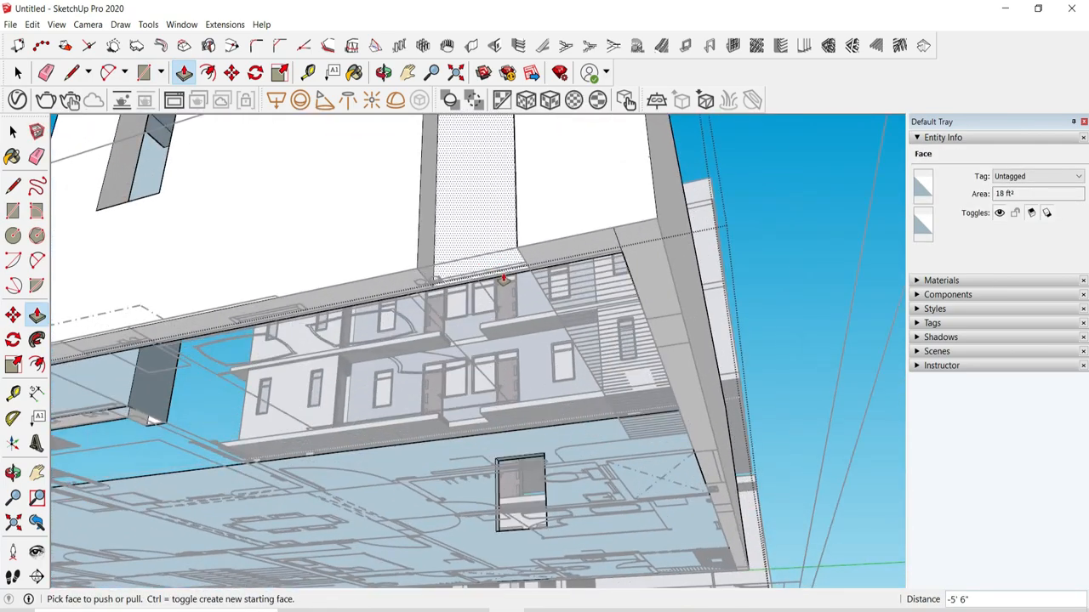
# Step: Fill the wall below the new opening up to the neighbouring window's sill level and clean up the leftover edges
pyautogui.click(503, 277)
pyautogui.scroll(-7, 544, 291)
pyautogui.scroll(3, 570, 323)
pyautogui.click(571, 325)
pyautogui.moveTo(513, 246); pyautogui.dragTo(527, 219, button='middle')
pyautogui.click(522, 209)
pyautogui.scroll(1, 399, 315)
pyautogui.click(371, 315)
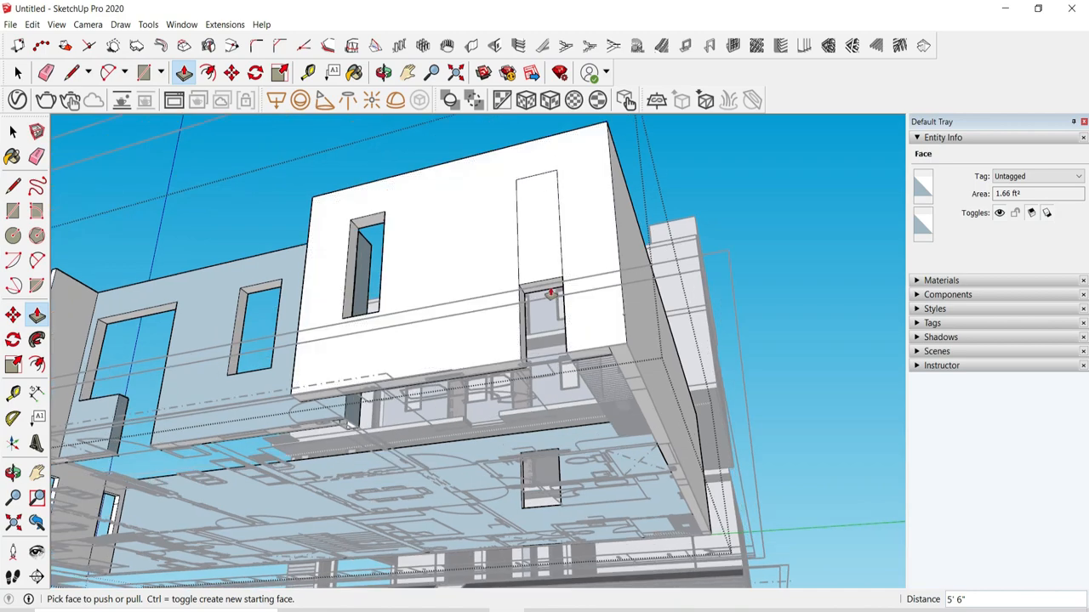
pyautogui.click(358, 228)
pyautogui.moveTo(359, 228); pyautogui.dragTo(510, 400, button='middle')
pyautogui.scroll(3, 622, 233)
pyautogui.click(514, 404)
pyautogui.click(590, 330)
pyautogui.moveTo(591, 330)
pyautogui.mouseDown(button='middle')
pyautogui.moveTo(650, 305)
pyautogui.moveTo(188, 149)
pyautogui.mouseUp(button='middle')
pyautogui.press('e')
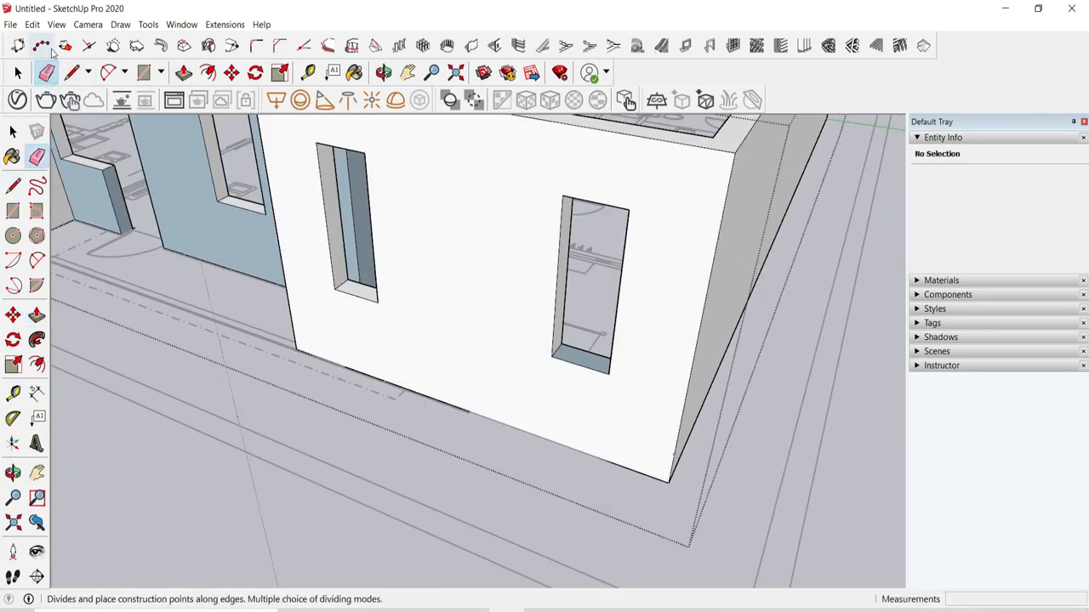
# Step: Close the wall group and move it by its lower outer corner from the plan back into the building
pyautogui.click(17, 72)
pyautogui.click(170, 472)
pyautogui.scroll(-2, 170, 472)
pyautogui.click(517, 420)
pyautogui.click(208, 73)
pyautogui.click(375, 183)
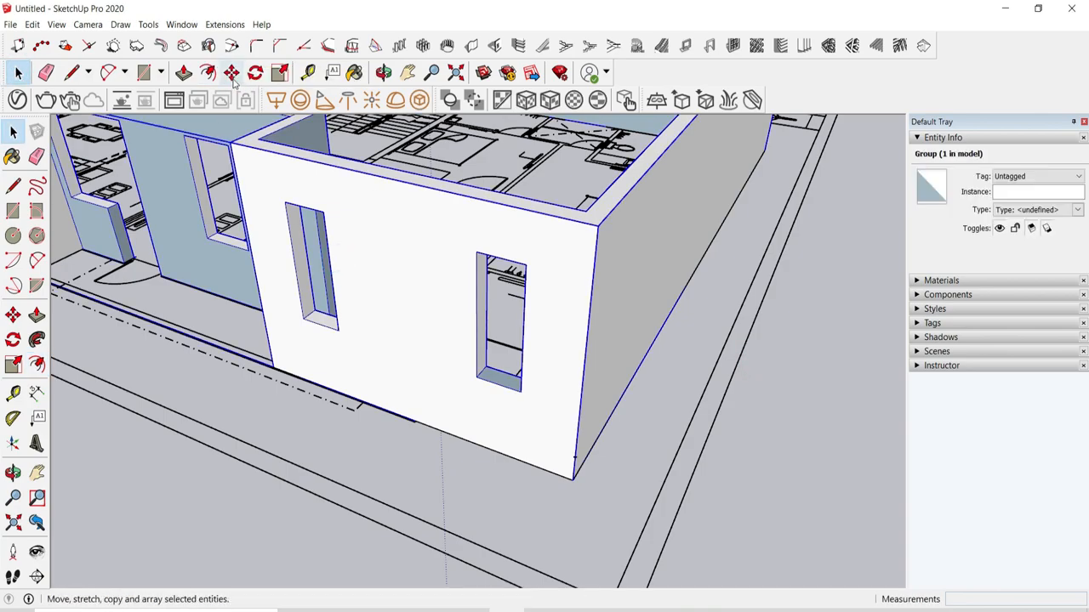
pyautogui.click(232, 72)
pyautogui.click(574, 480)
pyautogui.scroll(-8, 386, 422)
pyautogui.moveTo(386, 423); pyautogui.dragTo(563, 239, button='middle')
pyautogui.scroll(7, 567, 328)
pyautogui.scroll(1, 566, 333)
pyautogui.click(565, 332)
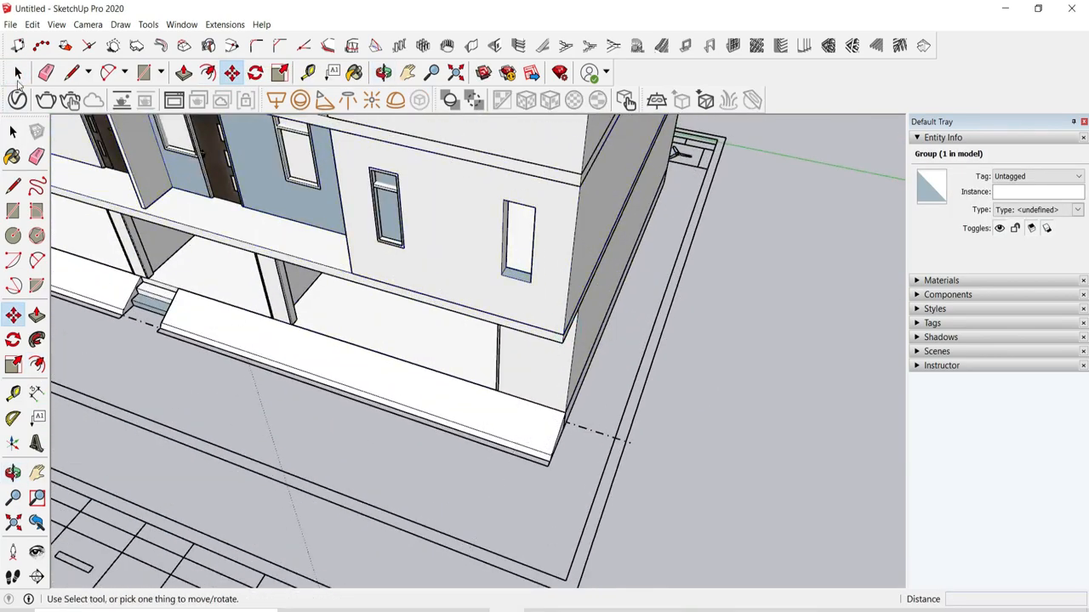
# Step: Open the wall group of the next floor up for editing
pyautogui.click(17, 72)
pyautogui.scroll(-3, 536, 340)
pyautogui.moveTo(536, 340); pyautogui.dragTo(556, 238, button='middle')
pyautogui.doubleClick(556, 239)
# Step: Draw construction lines on the corner wall from the lower opening's sides and the neighbouring window's head and sill
pyautogui.click(71, 73)
pyautogui.scroll(2, 489, 242)
pyautogui.scroll(2, 581, 305)
pyautogui.click(586, 323)
pyautogui.scroll(-3, 586, 323)
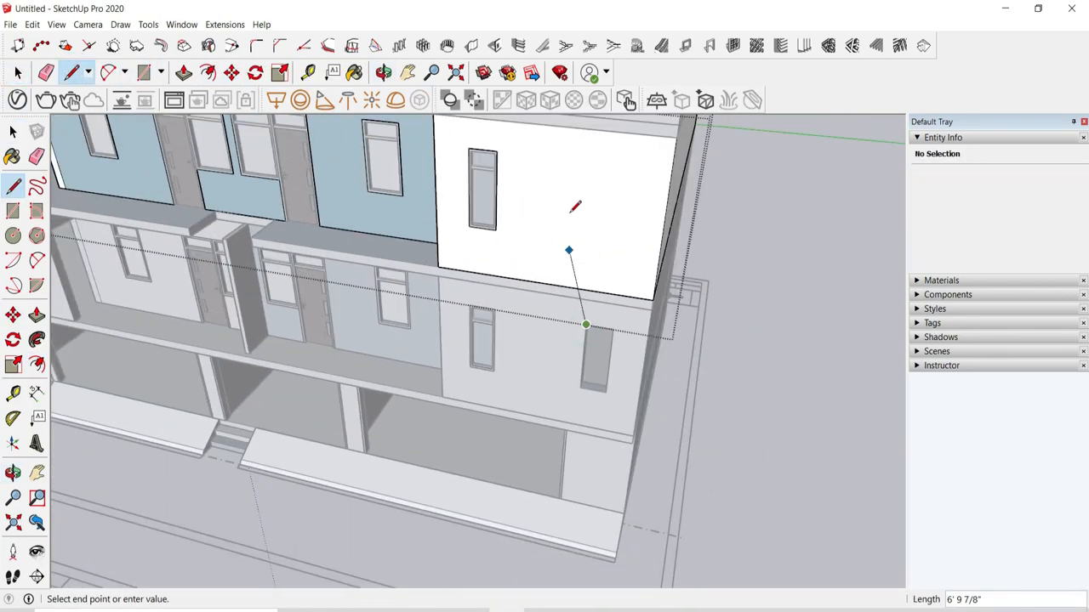
pyautogui.click(638, 155)
pyautogui.moveTo(638, 157); pyautogui.dragTo(479, 226, button='middle')
pyautogui.scroll(6, 425, 281)
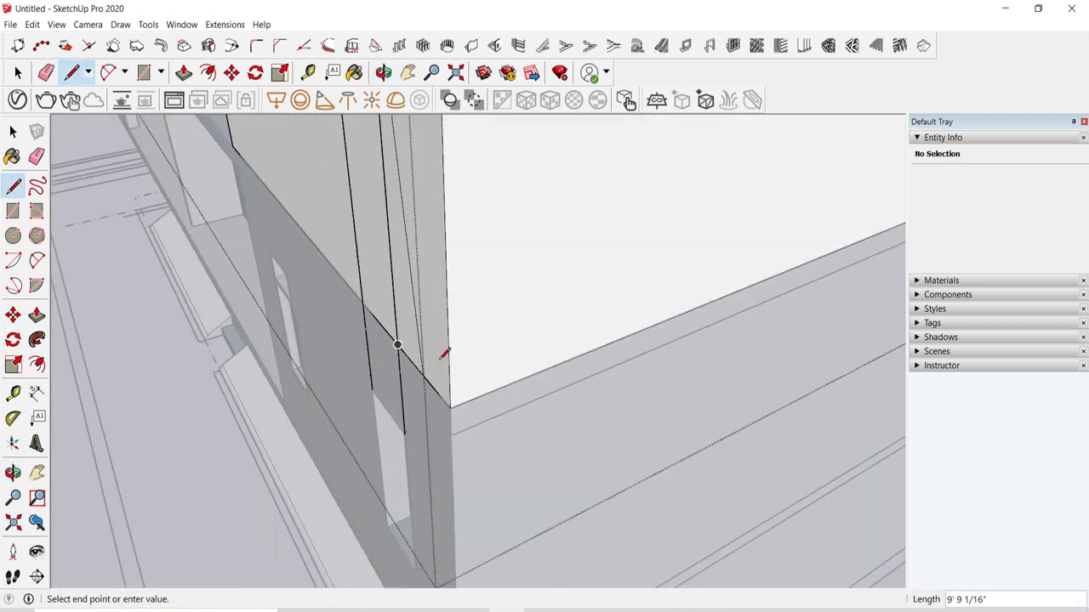
pyautogui.scroll(-5, 406, 449)
pyautogui.moveTo(408, 425); pyautogui.dragTo(587, 246, button='middle')
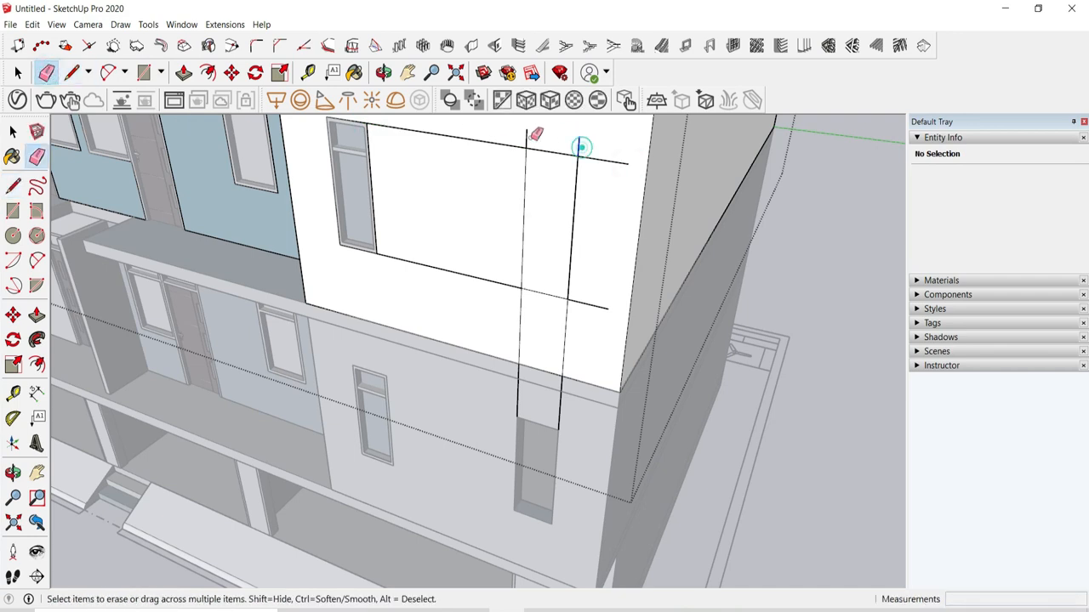
# Step: Erase the overshooting line ends and redraw the outline's edge to form a closed window face
pyautogui.scroll(5, 603, 199)
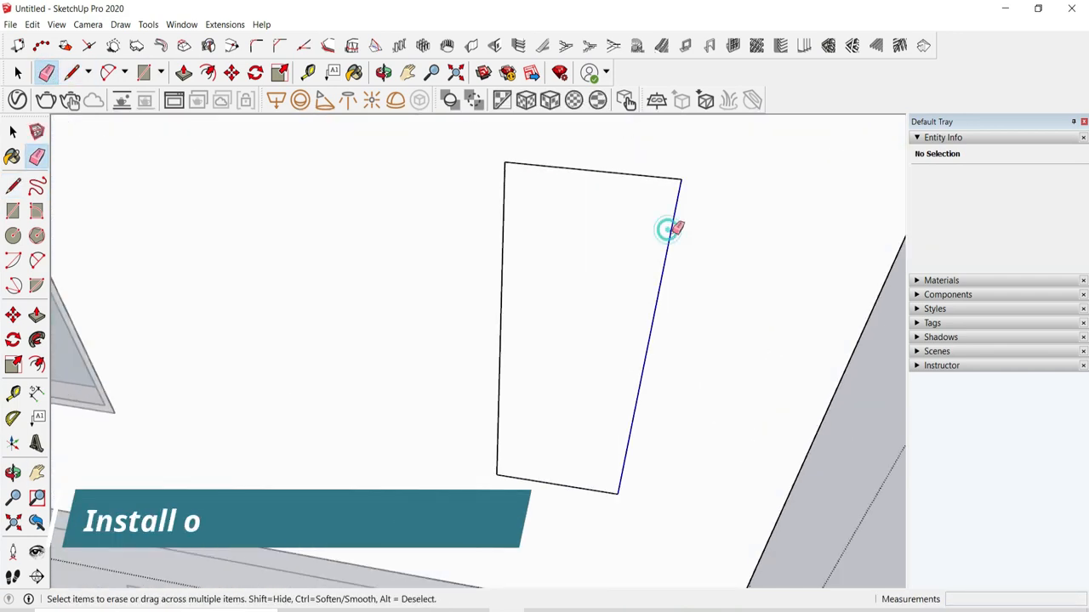
pyautogui.click(668, 229)
pyautogui.press('l')
pyautogui.click(619, 490)
pyautogui.moveTo(619, 490); pyautogui.dragTo(636, 465, button='middle')
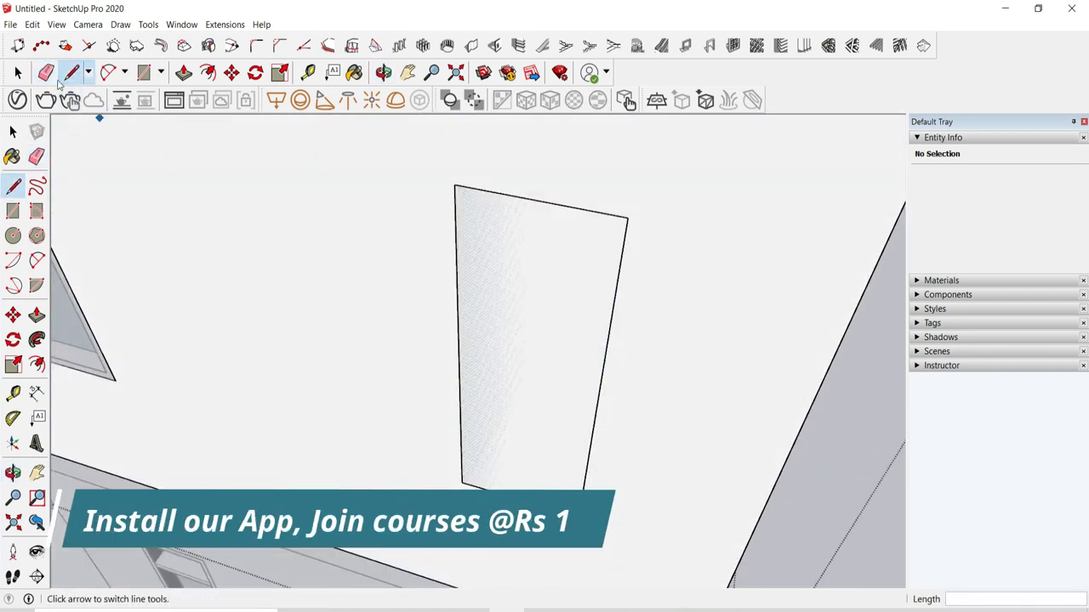
# Step: Try to push the window outline into the corner wall, and erase the outline
pyautogui.click(47, 74)
pyautogui.scroll(-3, 552, 412)
pyautogui.click(183, 75)
pyautogui.click(537, 357)
pyautogui.scroll(-4, 672, 285)
pyautogui.moveTo(692, 292)
pyautogui.mouseDown(button='middle')
pyautogui.moveTo(573, 255)
pyautogui.moveTo(586, 223)
pyautogui.mouseUp(button='middle')
pyautogui.click(18, 73)
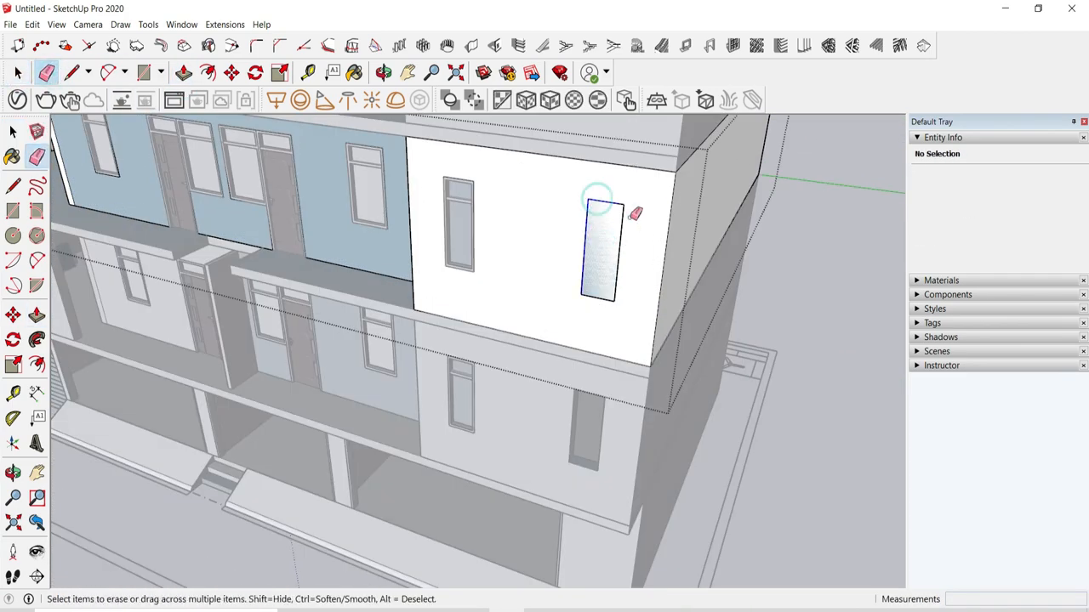
pyautogui.moveTo(630, 208); pyautogui.dragTo(630, 210)
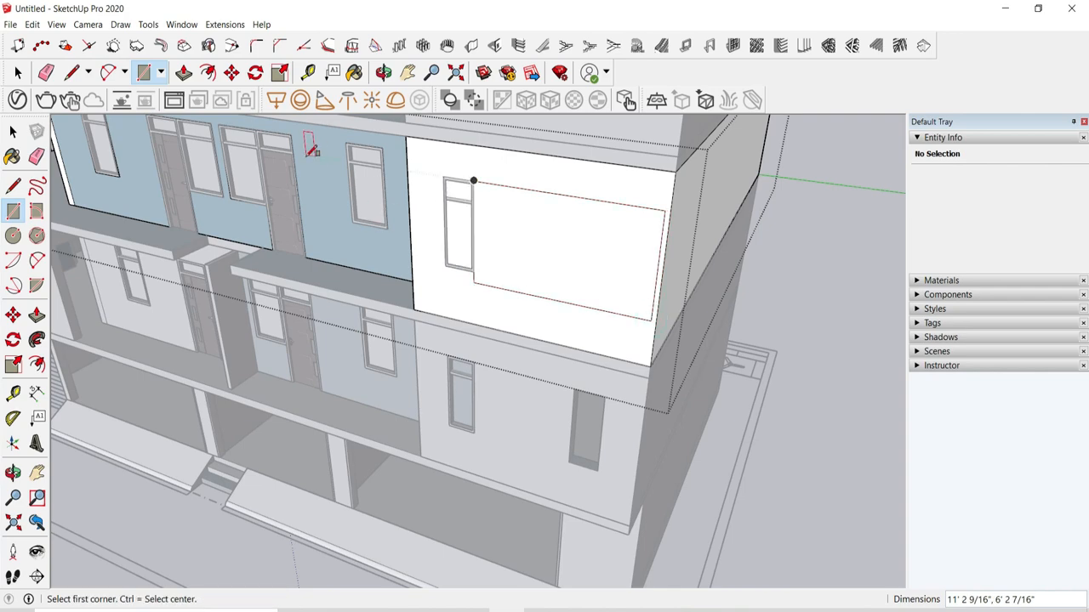
# Step: Draw a new window rectangle on the corner wall beside the existing window and push it into the wall
pyautogui.click(597, 278)
pyautogui.click(184, 74)
pyautogui.scroll(1, 541, 243)
pyautogui.doubleClick(581, 210)
# Step: Delete the leftover face at the back of the recess to open it through the wall
pyautogui.click(18, 73)
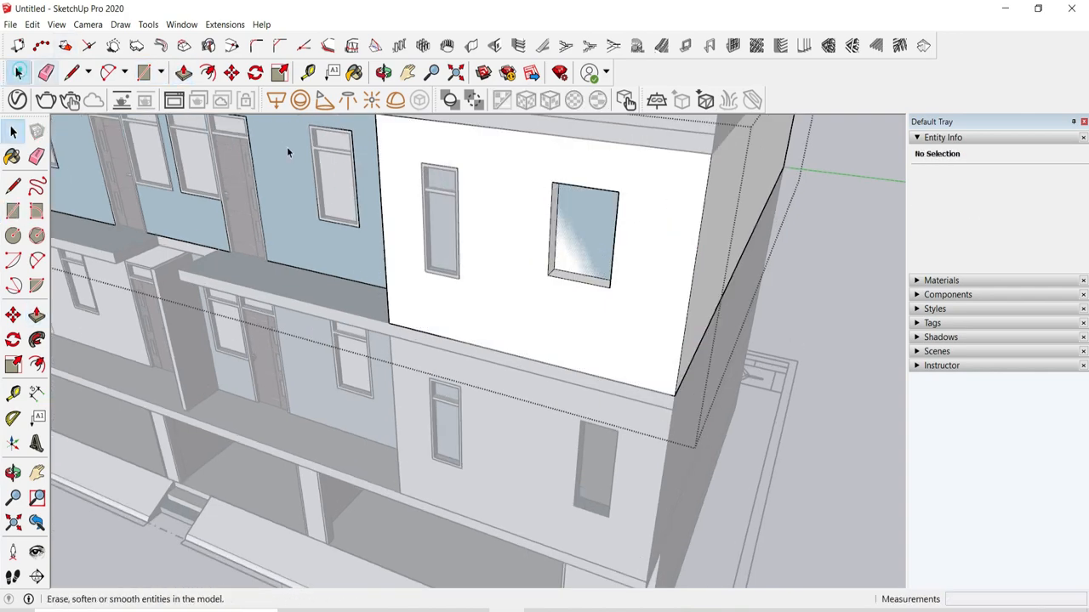
pyautogui.moveTo(575, 260); pyautogui.dragTo(553, 274, button='middle')
pyautogui.click(728, 317)
pyautogui.press('Delete')
# Step: Push the top face of the opening to align with the neighbouring window's head
pyautogui.click(184, 73)
pyautogui.click(489, 272)
pyautogui.click(554, 274)
pyautogui.scroll(-5, 553, 274)
pyautogui.scroll(5, 554, 275)
pyautogui.click(558, 260)
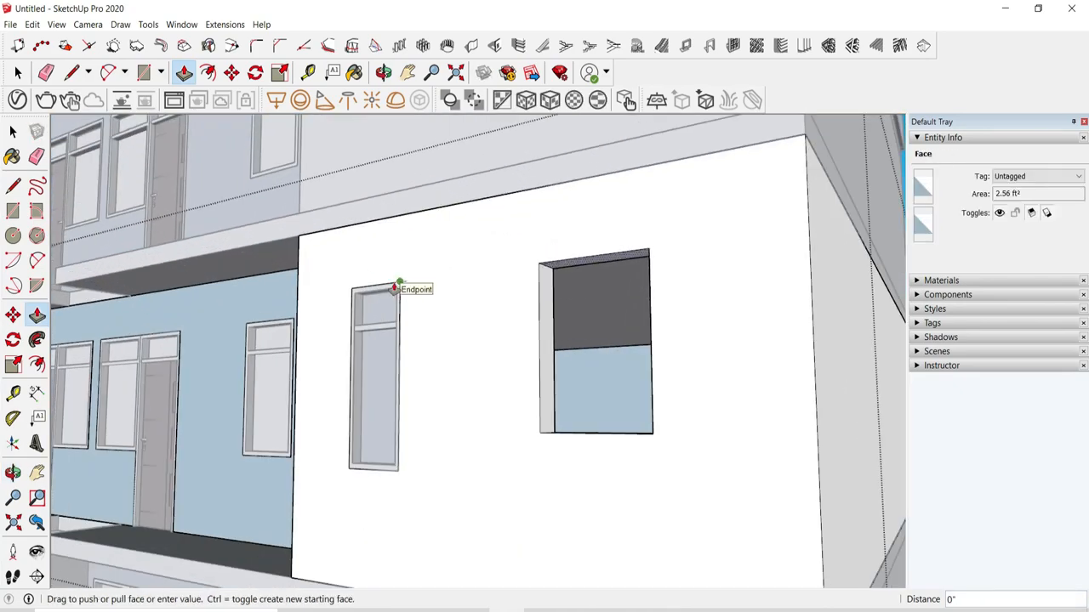
pyautogui.click(400, 284)
# Step: Align the opening's sill with the neighbouring window and its side with the opening below, and close the wall group
pyautogui.scroll(-3, 401, 284)
pyautogui.moveTo(401, 284); pyautogui.dragTo(522, 369, button='middle')
pyautogui.scroll(3, 531, 539)
pyautogui.click(538, 541)
pyautogui.click(372, 523)
pyautogui.click(505, 493)
pyautogui.scroll(-5, 548, 340)
pyautogui.click(564, 513)
pyautogui.moveTo(564, 512); pyautogui.dragTo(671, 340, button='middle')
pyautogui.scroll(2, 778, 365)
pyautogui.press('space')
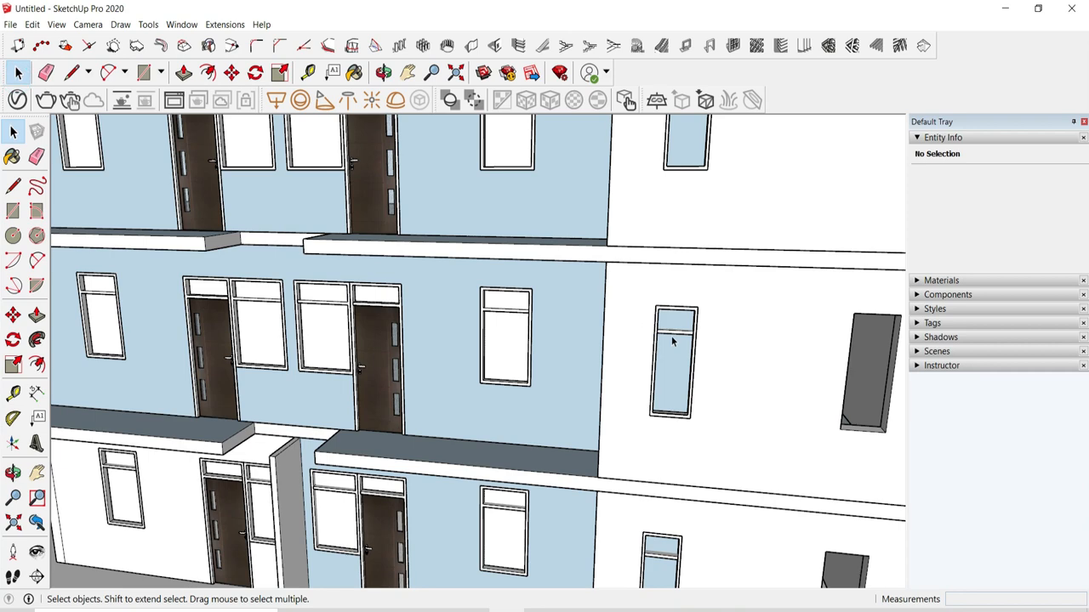
# Step: Copy the narrow window component 9' along the wall into the new opening on the same floor
pyautogui.click(671, 340)
pyautogui.press('m')
pyautogui.press('ctrl')
pyautogui.click(657, 316)
pyautogui.scroll(-3, 656, 317)
pyautogui.click(758, 316)
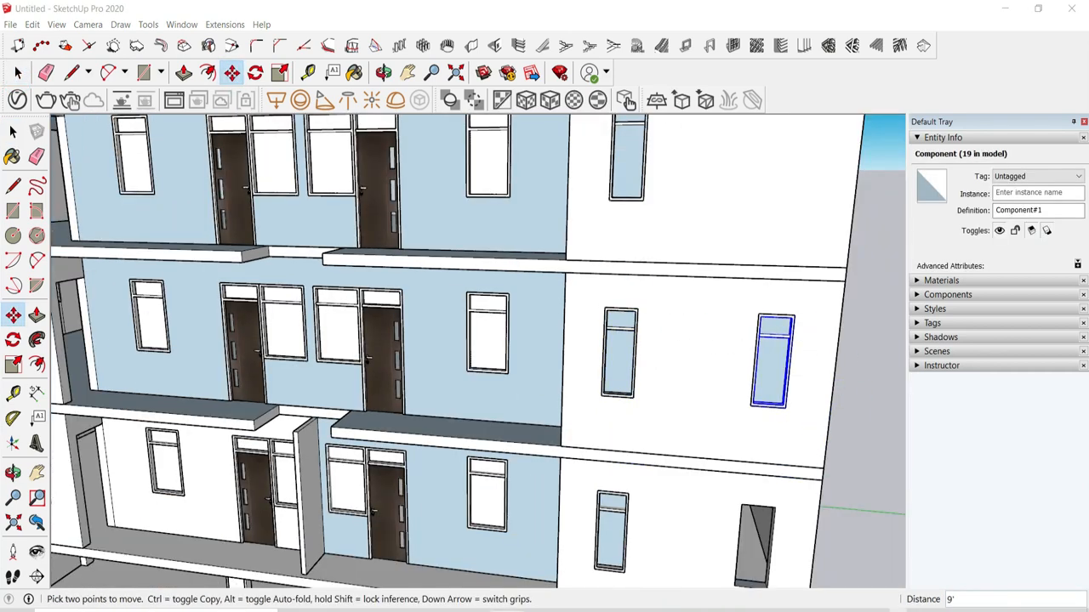
# Step: Copy the placed window component down into the matching opening on the floor below
pyautogui.moveTo(633, 371); pyautogui.dragTo(596, 387, button='middle')
pyautogui.press('ctrl')
pyautogui.click(707, 337)
pyautogui.scroll(3, 707, 425)
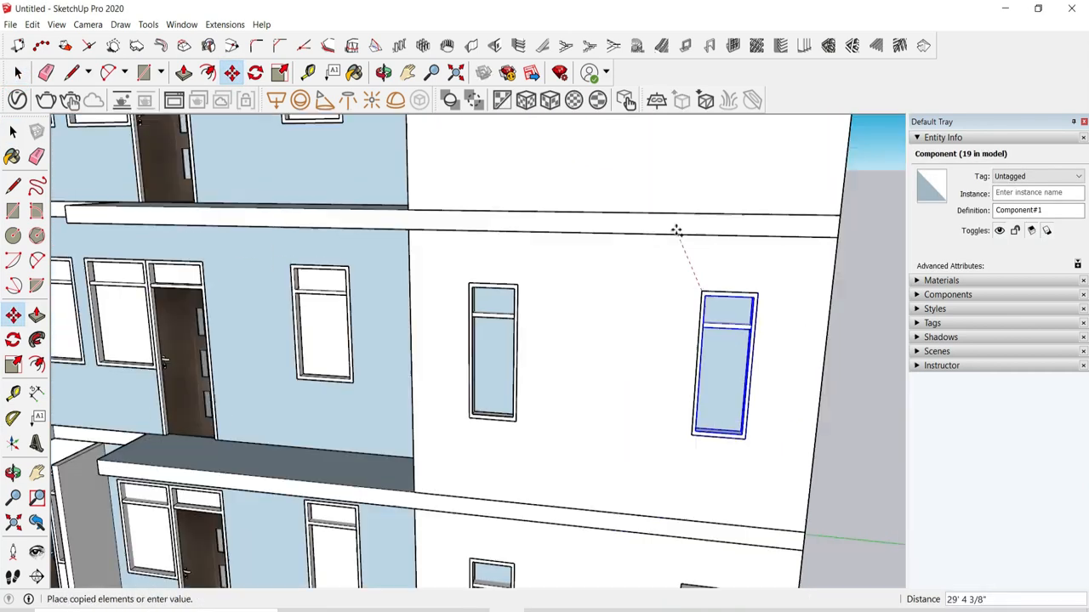
pyautogui.moveTo(675, 230); pyautogui.dragTo(671, 171, button='middle')
pyautogui.click(671, 425)
# Step: Delete the wall group of the top floor
pyautogui.press('space')
pyautogui.moveTo(383, 366); pyautogui.dragTo(625, 376, button='middle')
pyautogui.scroll(-5, 351, 391)
pyautogui.scroll(3, 624, 377)
pyautogui.click(625, 377)
pyautogui.press('Delete')
# Step: Copy the floor's wall group 11' 9" straight up to form the top floor
pyautogui.click(595, 451)
pyautogui.click(231, 73)
pyautogui.moveTo(476, 323); pyautogui.dragTo(437, 170, button='middle')
pyautogui.press('ctrl')
pyautogui.click(661, 511)
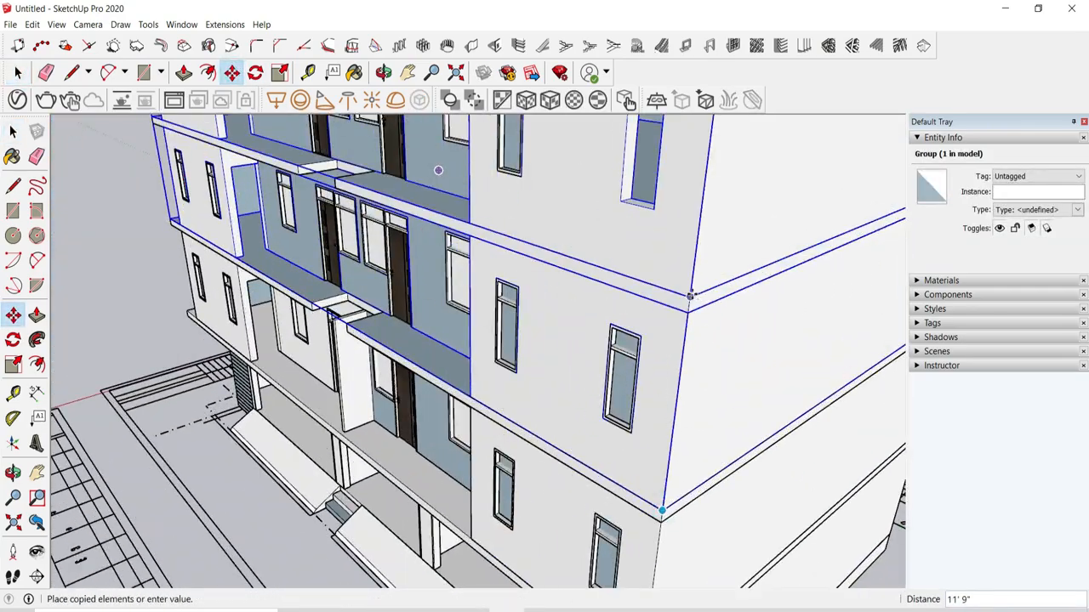
pyautogui.click(689, 296)
pyautogui.press('space')
pyautogui.click(110, 281)
# Step: Copy the outer narrow window from the middle floor up into the matching opening on the top floor
pyautogui.moveTo(411, 355); pyautogui.dragTo(662, 248, button='middle')
pyautogui.click(663, 249)
pyautogui.click(231, 73)
pyautogui.scroll(3, 571, 331)
pyautogui.press('ctrl')
pyautogui.click(685, 308)
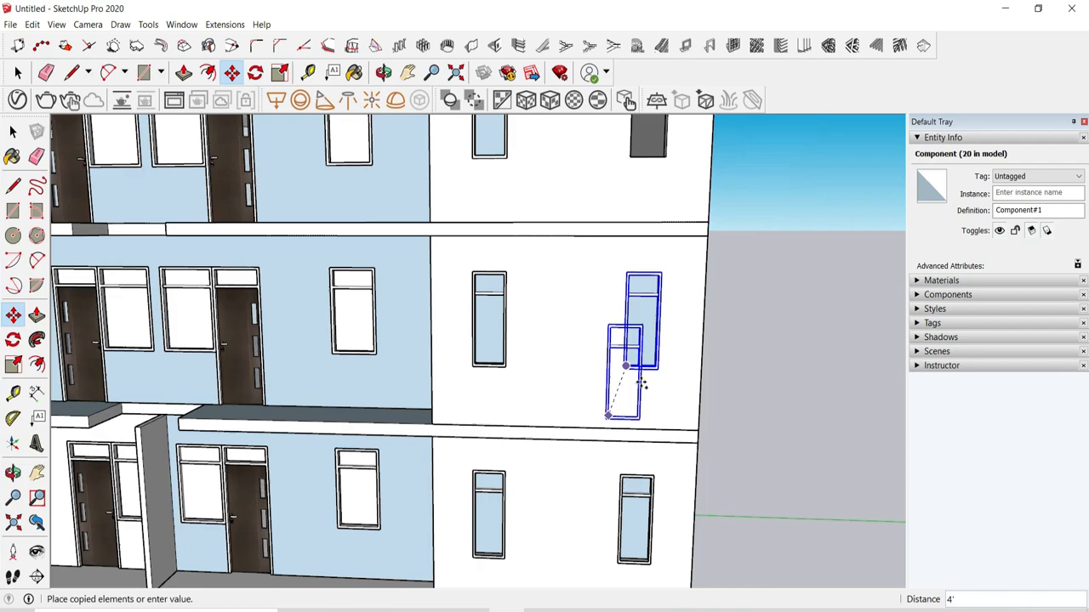
pyautogui.click(622, 178)
pyautogui.click(18, 74)
# Step: Nudge the top floor's copied window into place in its opening
pyautogui.moveTo(544, 340); pyautogui.dragTo(748, 289, button='middle')
pyautogui.scroll(6, 602, 208)
pyautogui.click(586, 173)
pyautogui.click(231, 73)
pyautogui.click(544, 156)
pyautogui.click(544, 139)
pyautogui.click(18, 73)
# Step: Copy the door with its frame from the existing balcony wall to the empty opening in the top-floor balcony's end wall
pyautogui.scroll(-6, 595, 255)
pyautogui.scroll(-6, 607, 352)
pyautogui.moveTo(664, 306); pyautogui.dragTo(612, 383, button='middle')
pyautogui.scroll(5, 236, 293)
pyautogui.scroll(3, 235, 293)
pyautogui.click(236, 294)
pyautogui.click(231, 74)
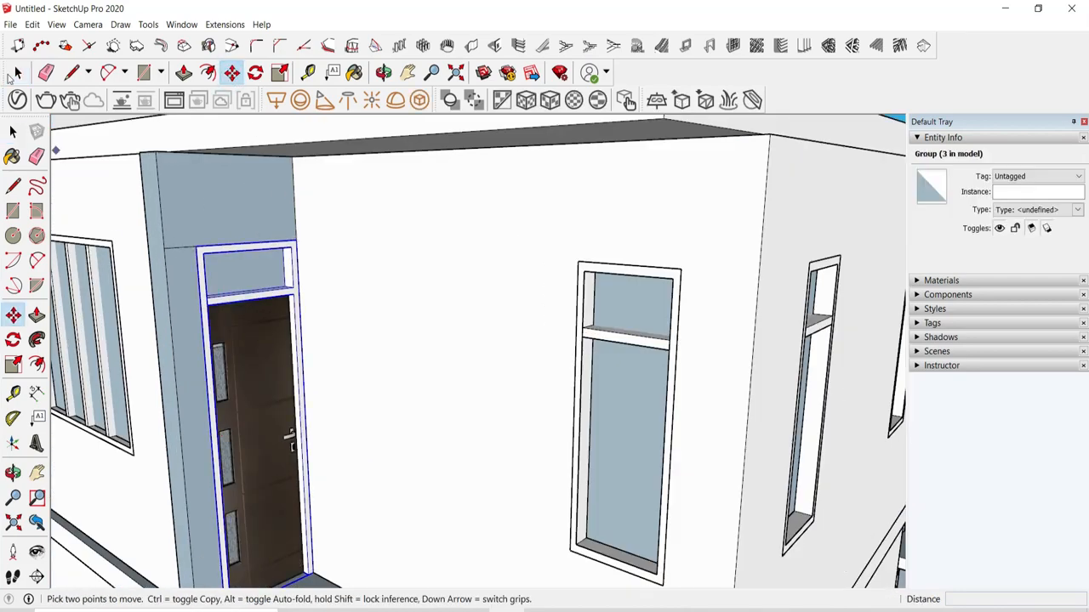
pyautogui.scroll(-6, 213, 255)
pyautogui.scroll(8, 748, 219)
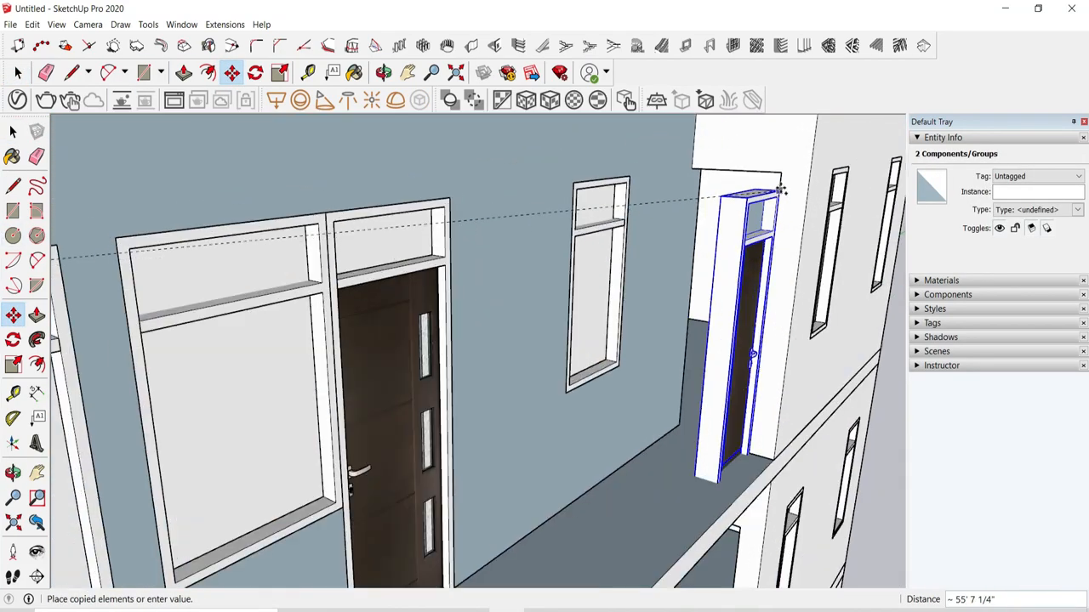
pyautogui.click(783, 165)
# Step: Rotate the copied door and frame 90° in the horizontal plane
pyautogui.click(255, 73)
pyautogui.moveTo(489, 340); pyautogui.dragTo(546, 467, button='middle')
pyautogui.click(547, 467)
pyautogui.click(591, 443)
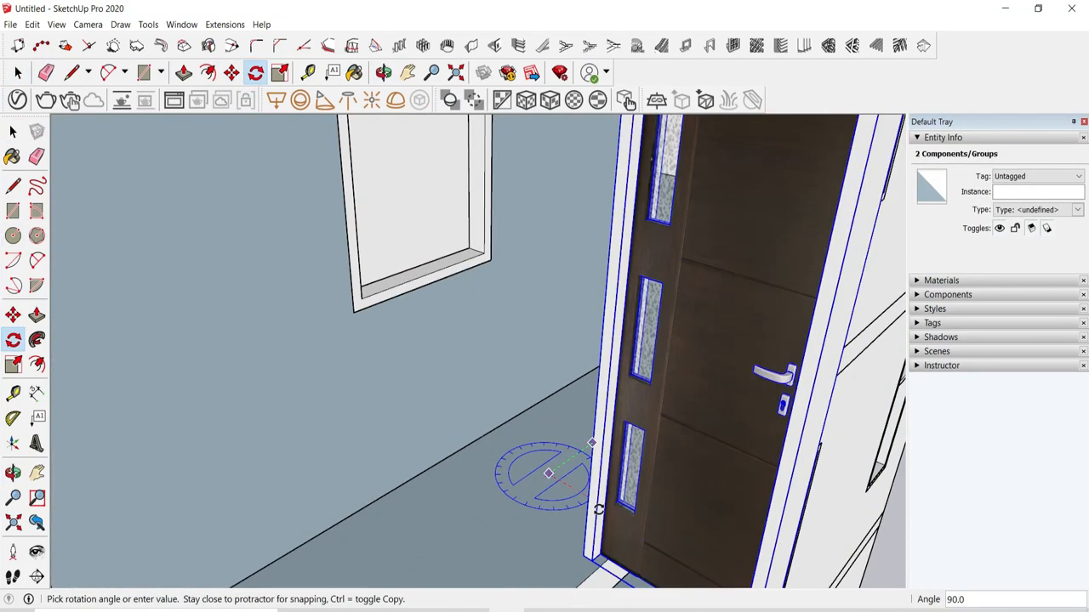
pyautogui.click(899, 610)
pyautogui.click(869, 594)
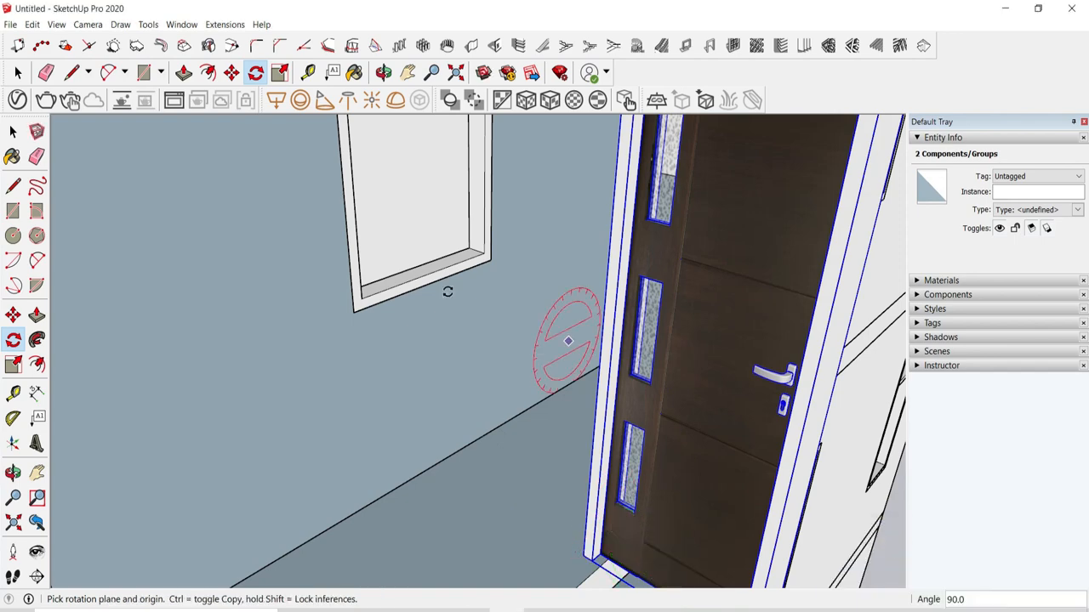
# Step: Move the rotated door by its lower corner to the inner floor corner of the balcony
pyautogui.moveTo(448, 292); pyautogui.dragTo(544, 408, button='middle')
pyautogui.scroll(2, 574, 470)
pyautogui.click(235, 71)
pyautogui.click(562, 491)
pyautogui.scroll(-3, 566, 476)
pyautogui.moveTo(568, 459); pyautogui.dragTo(598, 333, button='middle')
pyautogui.click(578, 280)
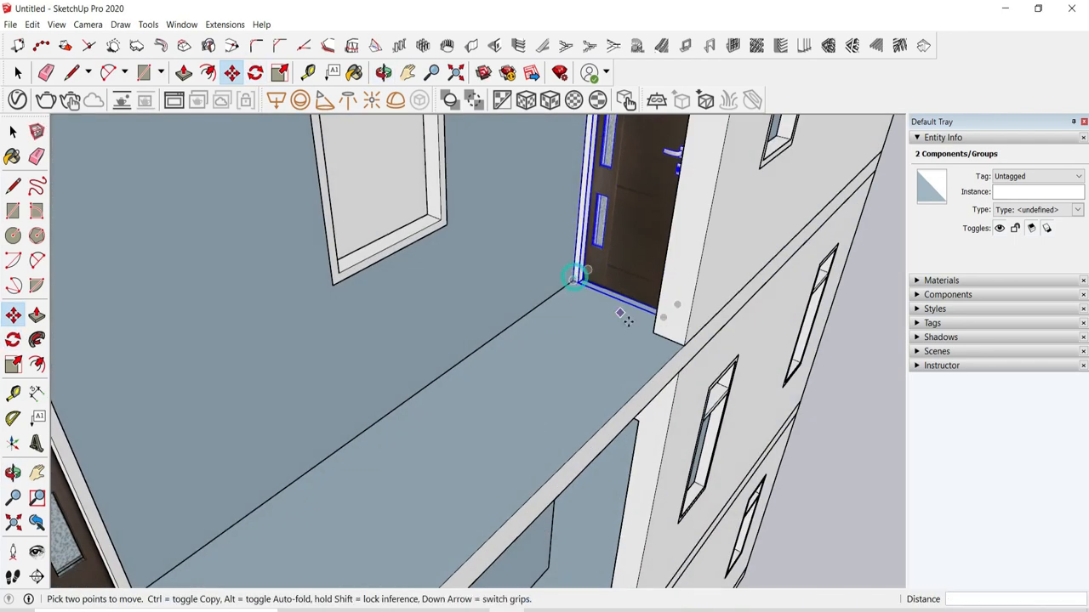
# Step: Adjust the door's fit in the balcony's end-wall opening with Move and Scale
pyautogui.scroll(5, 624, 318)
pyautogui.click(703, 304)
pyautogui.click(695, 364)
pyautogui.press('s')
pyautogui.moveTo(709, 387); pyautogui.dragTo(553, 224, button='middle')
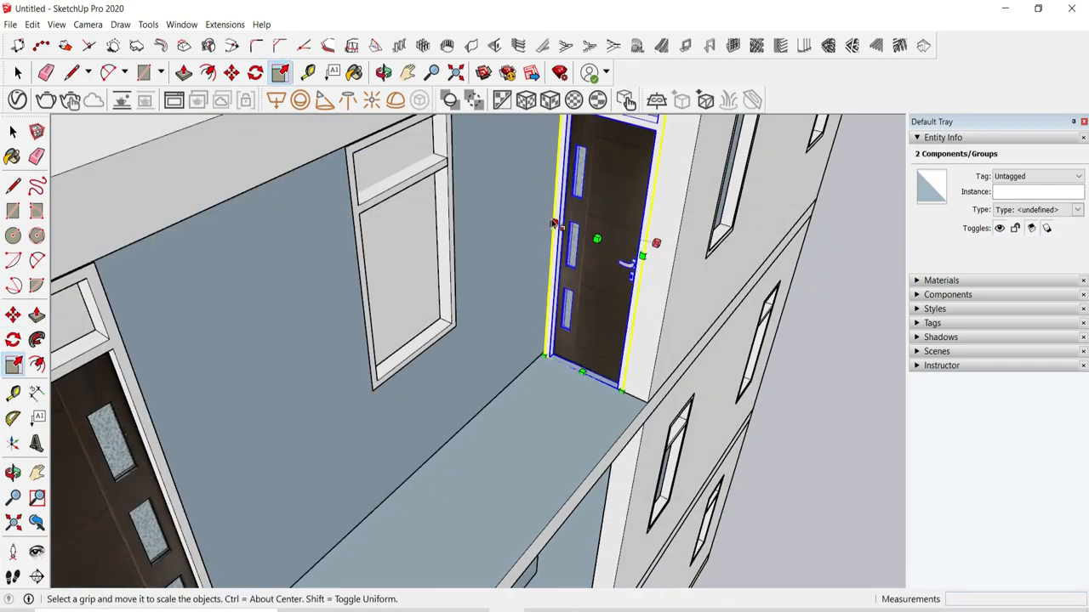
pyautogui.click(232, 73)
# Step: Copy the fitted door down into the matching balcony end-wall openings on the two floors below
pyautogui.scroll(-3, 557, 328)
pyautogui.moveTo(559, 327); pyautogui.dragTo(408, 357, button='middle')
pyautogui.scroll(4, 569, 311)
pyautogui.click(553, 474)
pyautogui.press('ctrl')
pyautogui.scroll(-5, 502, 293)
pyautogui.scroll(4, 499, 484)
pyautogui.click(516, 535)
pyautogui.click(515, 535)
pyautogui.press('ctrl')
pyautogui.scroll(-5, 544, 387)
pyautogui.scroll(8, 341, 332)
pyautogui.click(335, 338)
# Step: Copy the door across to the opposite corner block's lowest balcony opening and up into the middle-floor one
pyautogui.click(367, 370)
pyautogui.click(331, 337)
pyautogui.scroll(-4, 365, 340)
pyautogui.click(354, 367)
pyautogui.press('ctrl')
pyautogui.scroll(-5, 430, 433)
pyautogui.scroll(5, 505, 306)
pyautogui.click(506, 323)
# Step: Copy the middle-floor door up into the top-floor opening of the same block and clear the selection
pyautogui.click(506, 323)
pyautogui.press('ctrl')
pyautogui.scroll(-5, 511, 272)
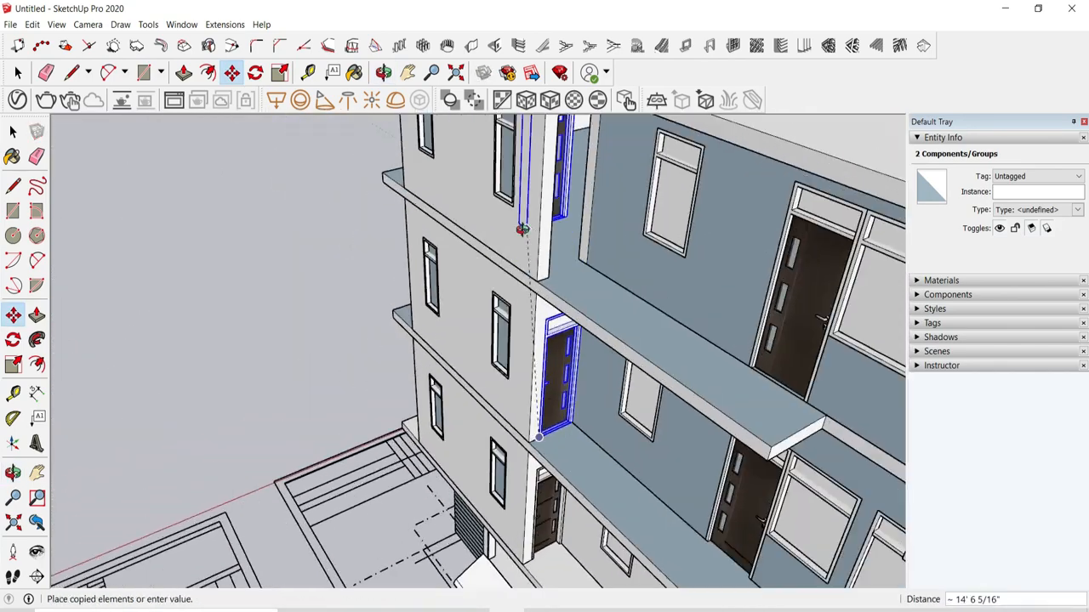
pyautogui.scroll(4, 529, 281)
pyautogui.click(537, 322)
pyautogui.press('space')
pyautogui.click(144, 202)
# Step: Examine the new balcony doors and corner-block windows across the whole front facade
pyautogui.scroll(-4, 400, 283)
pyautogui.moveTo(459, 323); pyautogui.dragTo(838, 406, button='middle')
pyautogui.scroll(5, 833, 408)
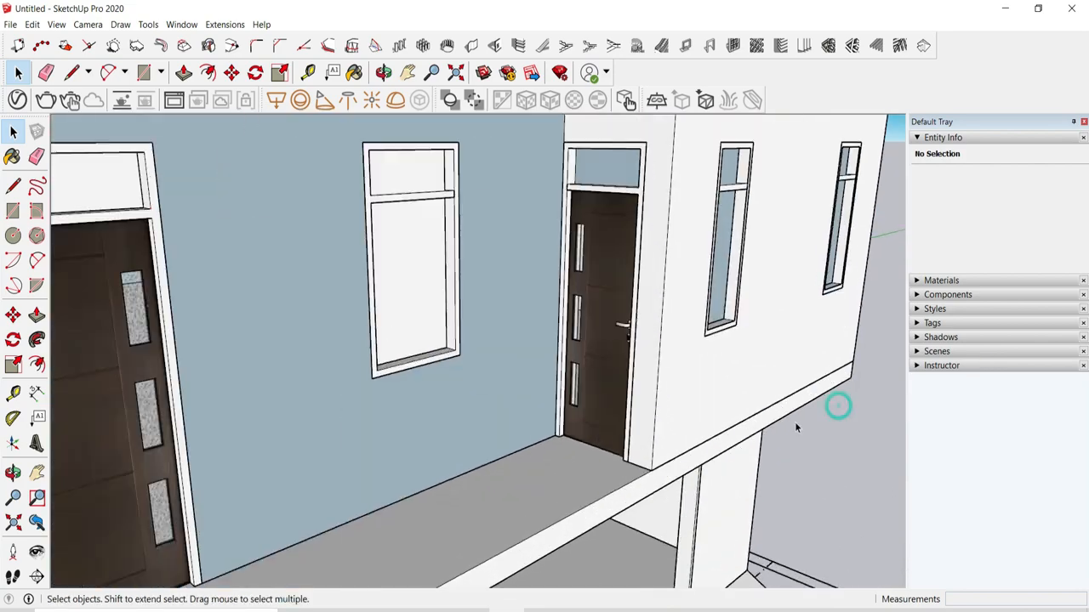
pyautogui.scroll(-6, 797, 421)
pyautogui.scroll(-5, 649, 361)
pyautogui.moveTo(648, 362); pyautogui.dragTo(477, 285, button='middle')
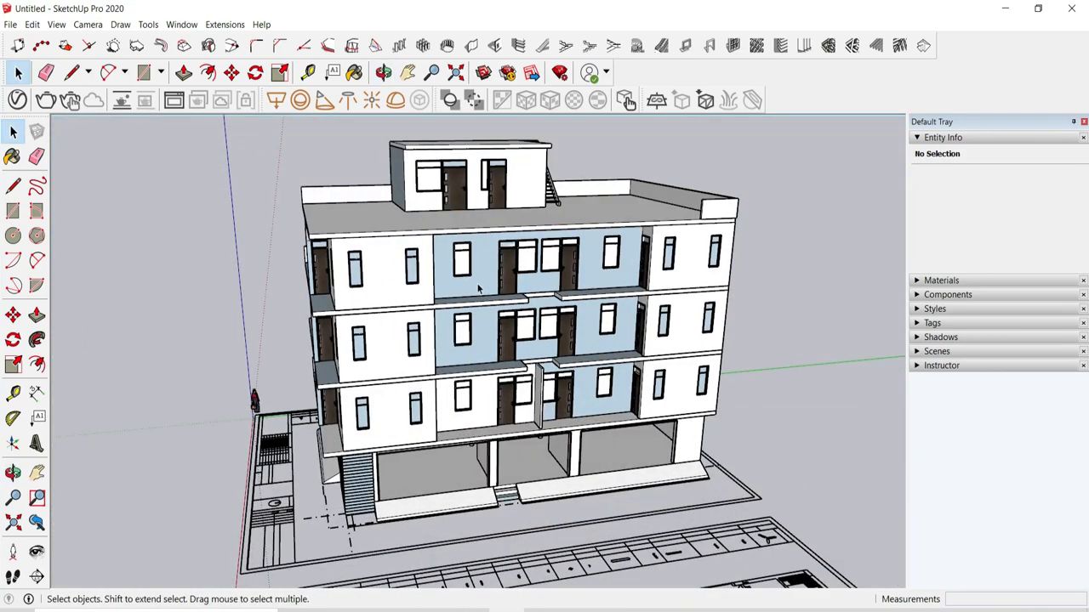
pyautogui.moveTo(566, 292); pyautogui.dragTo(610, 341, button='middle')
pyautogui.moveTo(766, 365); pyautogui.dragTo(704, 377, button='middle')
pyautogui.scroll(5, 733, 379)
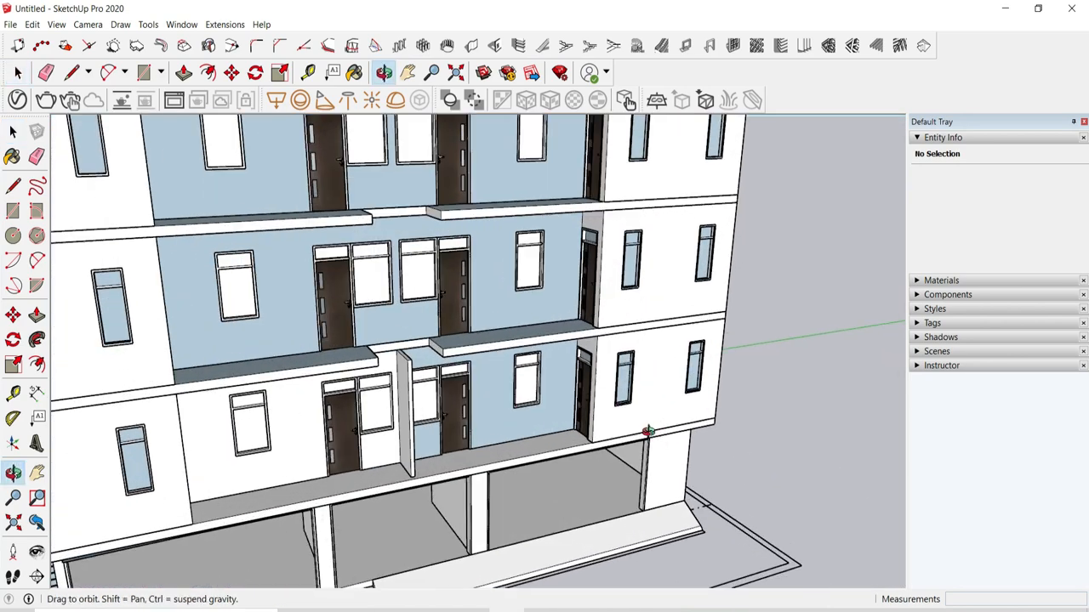
pyautogui.moveTo(649, 435); pyautogui.dragTo(613, 439, button='middle')
pyautogui.scroll(-4, 612, 439)
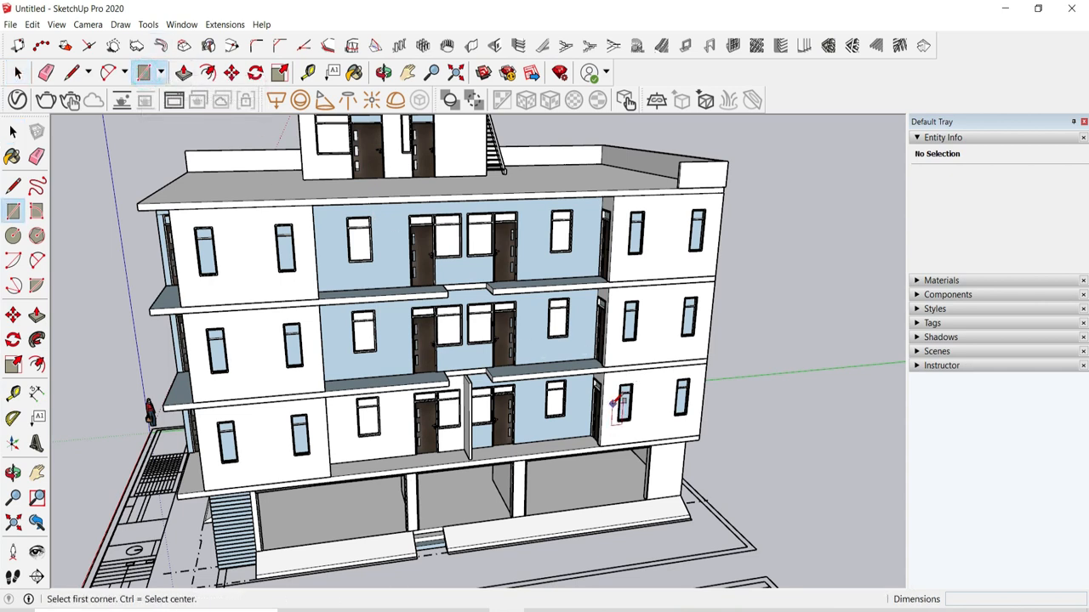
# Step: Draw a tall rectangle about 6' 4 5/8" by 34' 6" on the facade, from the corner block's inner base corner to the roof slab
pyautogui.scroll(1, 614, 405)
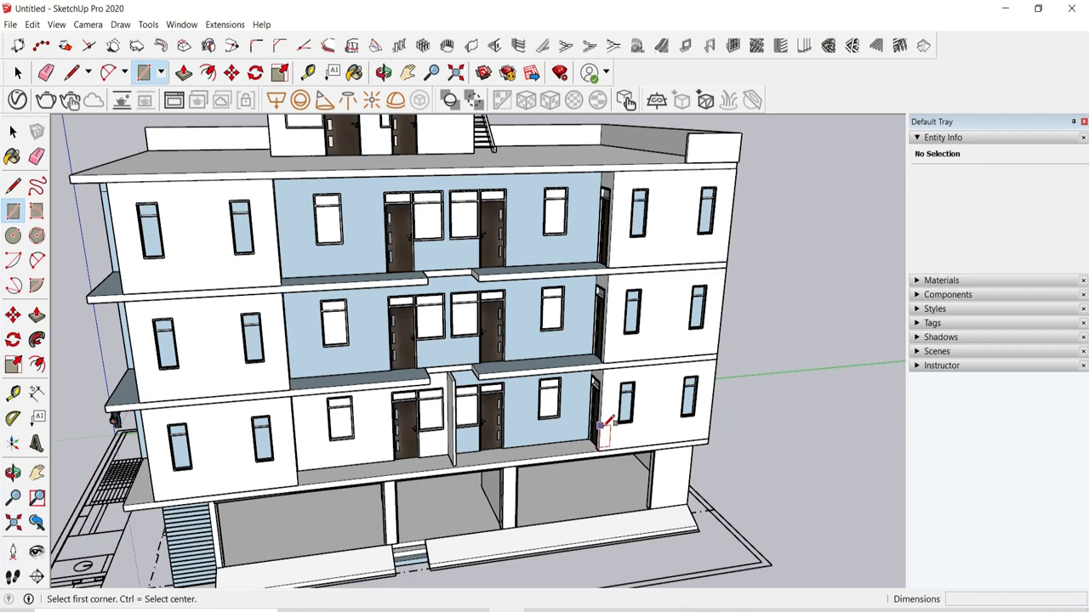
pyautogui.scroll(4, 612, 435)
pyautogui.click(600, 449)
pyautogui.scroll(-5, 599, 449)
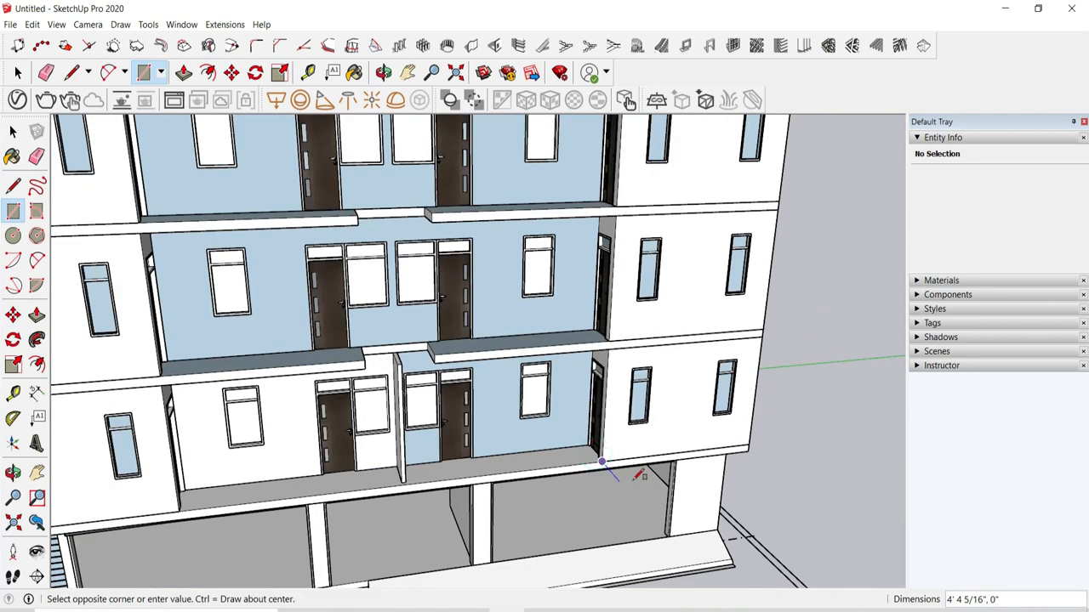
pyautogui.scroll(5, 590, 235)
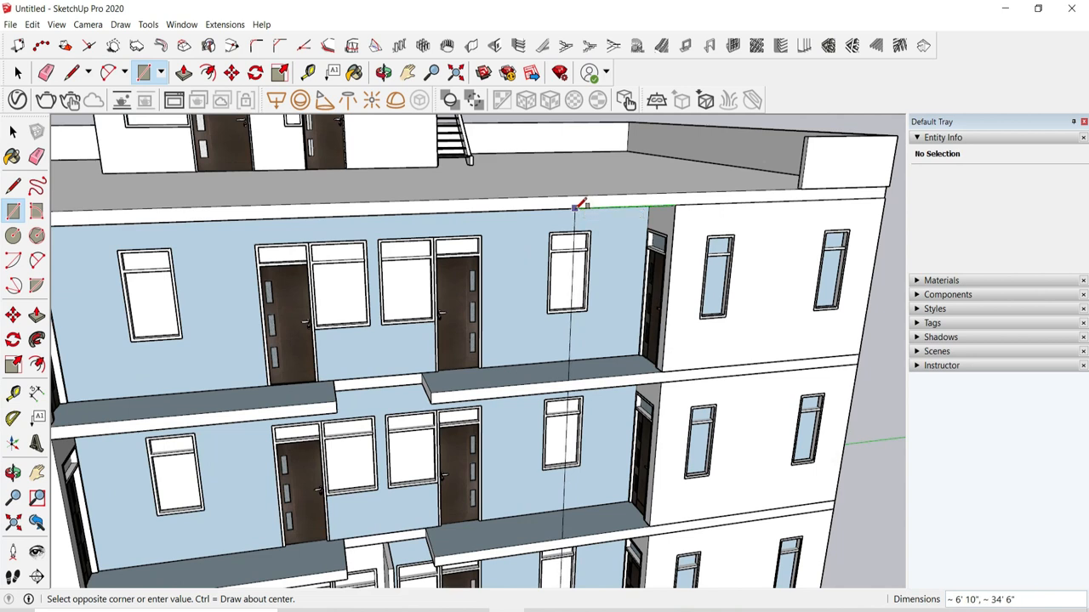
pyautogui.scroll(-3, 578, 206)
pyautogui.moveTo(579, 213); pyautogui.dragTo(729, 213, button='middle')
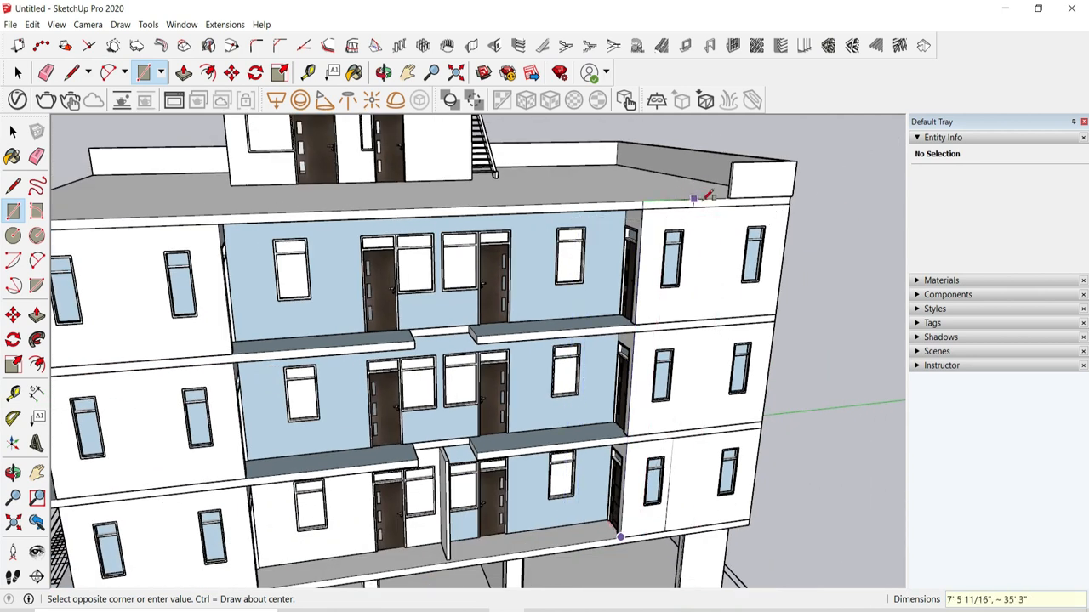
pyautogui.click(580, 209)
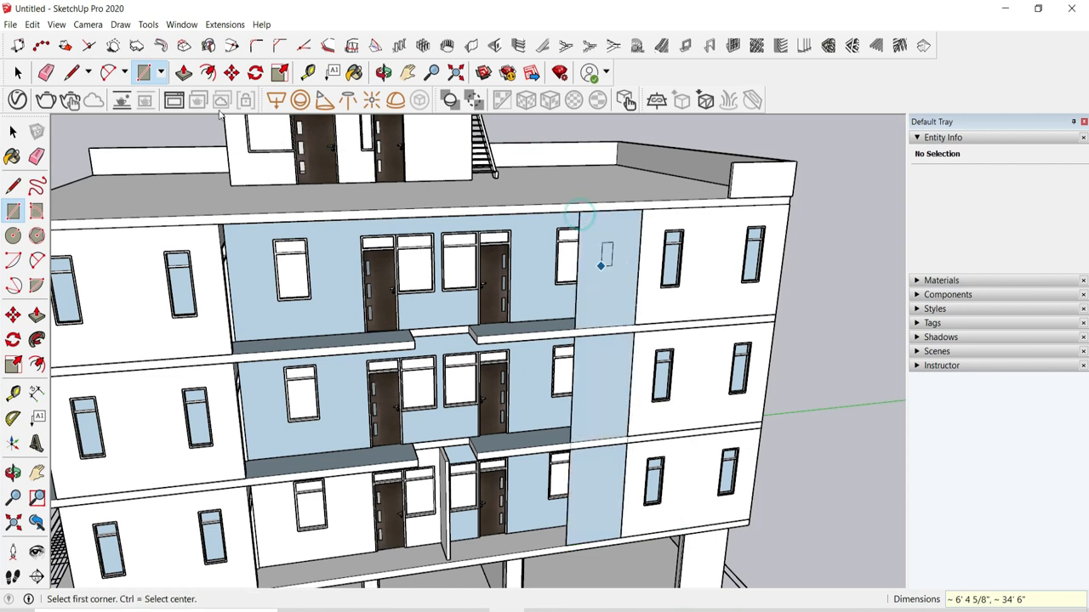
# Step: Extrude the tall rectangle 9" outward and make the resulting panel a group
pyautogui.click(185, 73)
pyautogui.scroll(2, 617, 249)
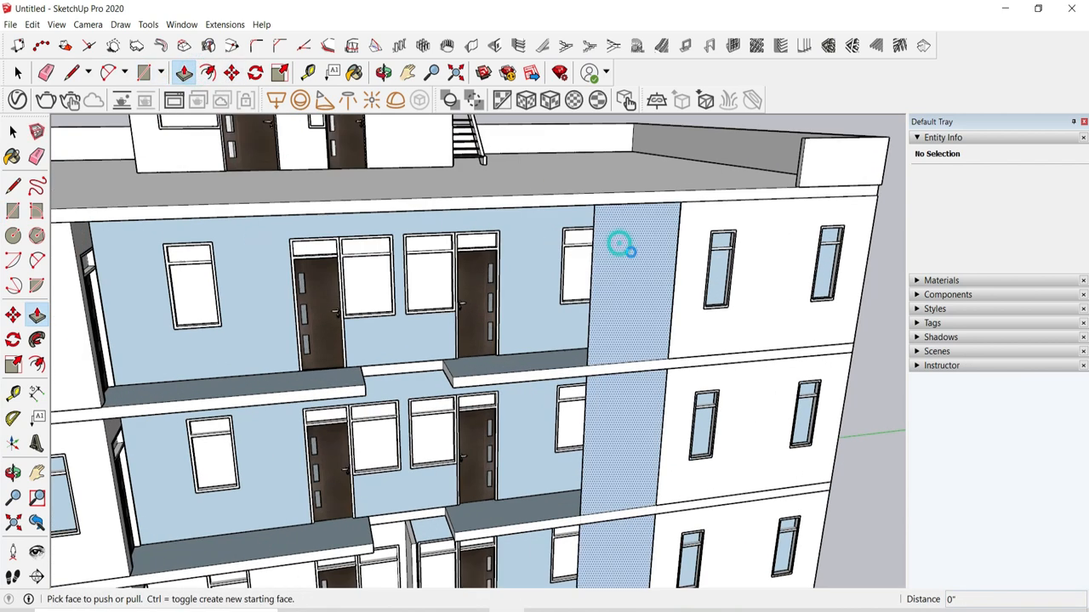
pyautogui.click(620, 246)
pyautogui.write('9')
pyautogui.press('Return')
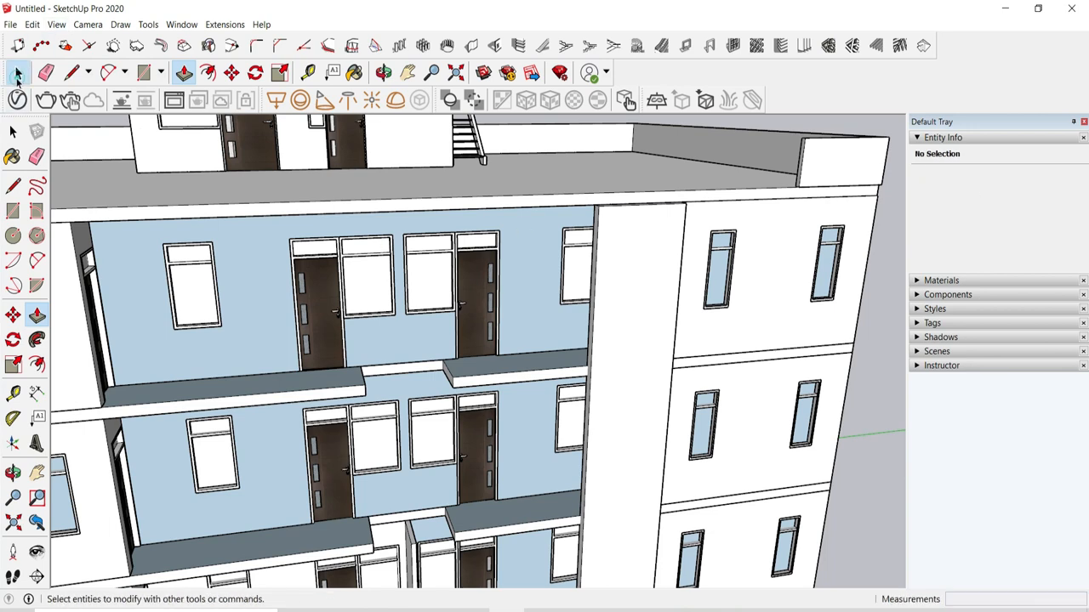
pyautogui.click(635, 313)
pyautogui.rightClick(635, 313)
pyautogui.click(672, 419)
# Step: Move the panel group 8' along the corner block's front wall, between its two columns of windows
pyautogui.moveTo(677, 386); pyautogui.dragTo(426, 399, button='middle')
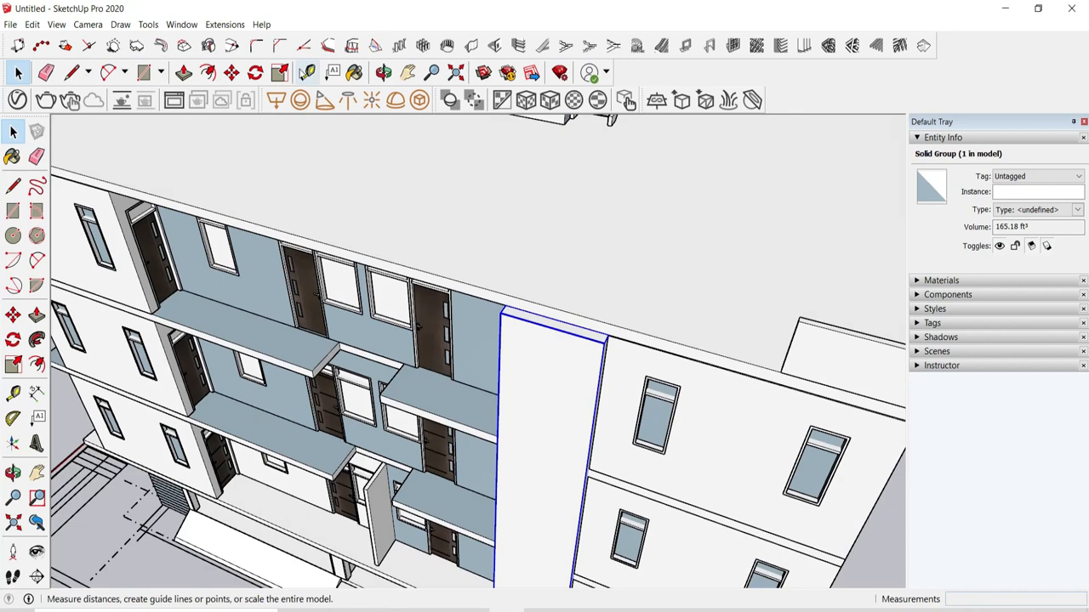
pyautogui.click(233, 74)
pyautogui.scroll(2, 610, 337)
pyautogui.click(599, 334)
pyautogui.scroll(-2, 430, 245)
pyautogui.moveTo(714, 438); pyautogui.dragTo(648, 226, button='middle')
pyautogui.scroll(2, 666, 232)
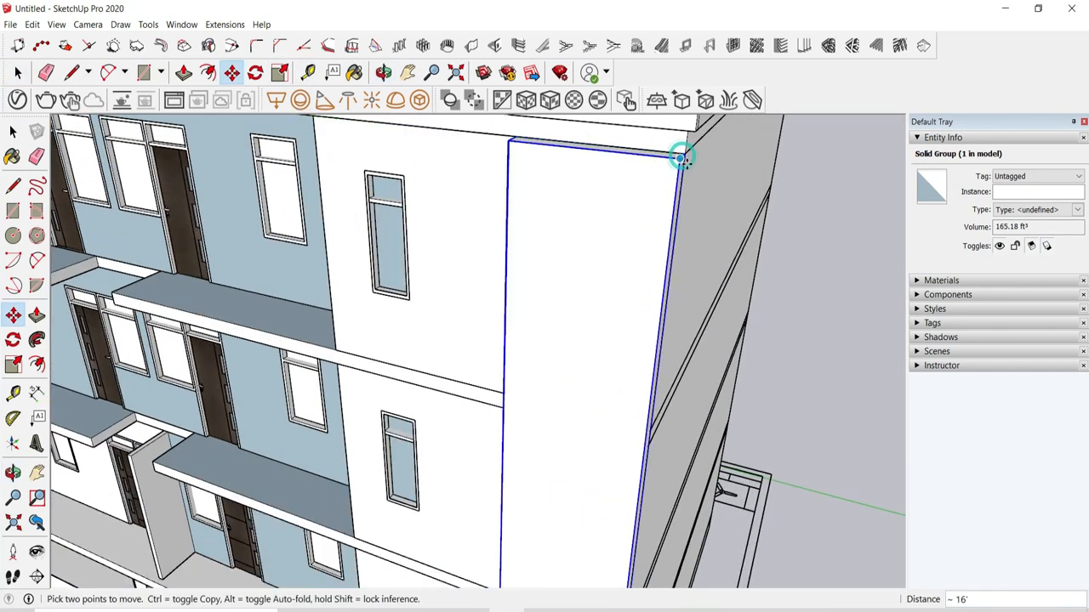
pyautogui.write("8'")
pyautogui.press('Return')
# Step: Move the panel 5 3/16" by its top corner to line it up with the roof slab's edge
pyautogui.moveTo(584, 204); pyautogui.dragTo(420, 318, button='middle')
pyautogui.scroll(2, 420, 271)
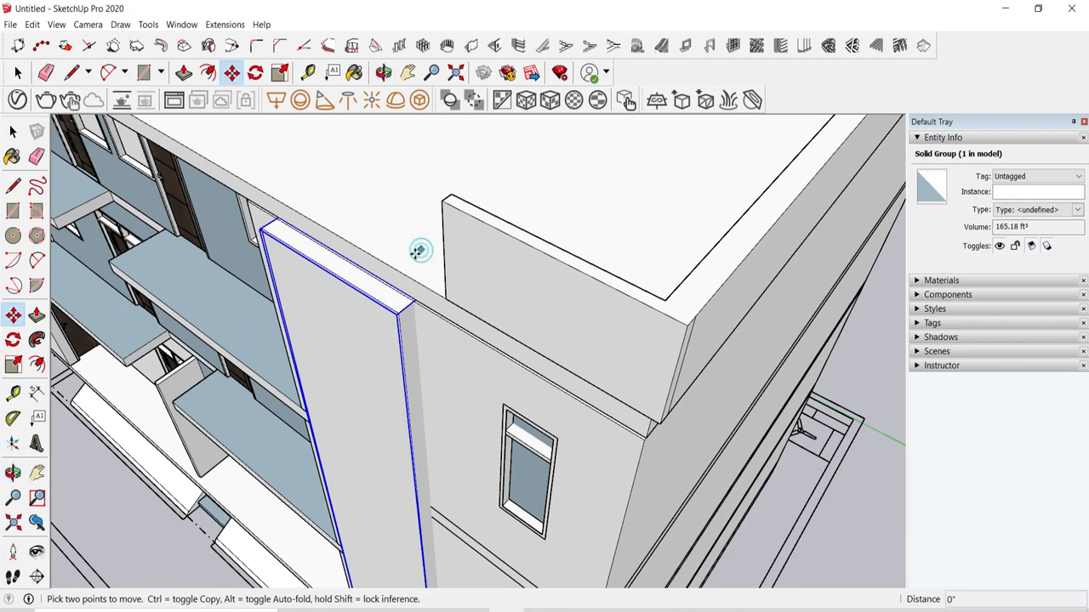
pyautogui.scroll(4, 408, 261)
pyautogui.click(406, 301)
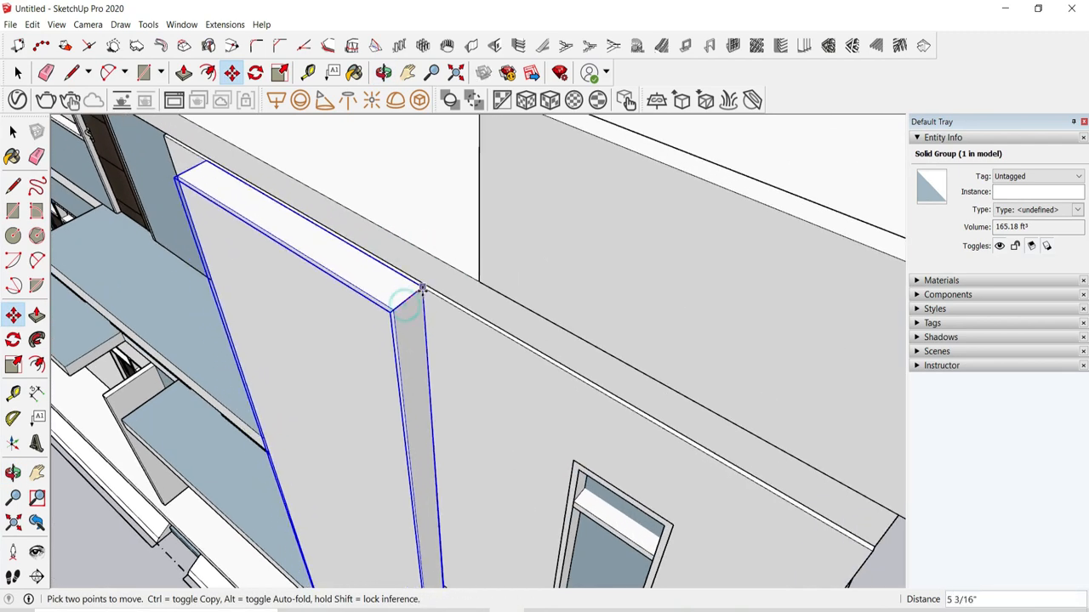
pyautogui.scroll(-5, 417, 295)
pyautogui.moveTo(452, 326); pyautogui.dragTo(418, 281, button='middle')
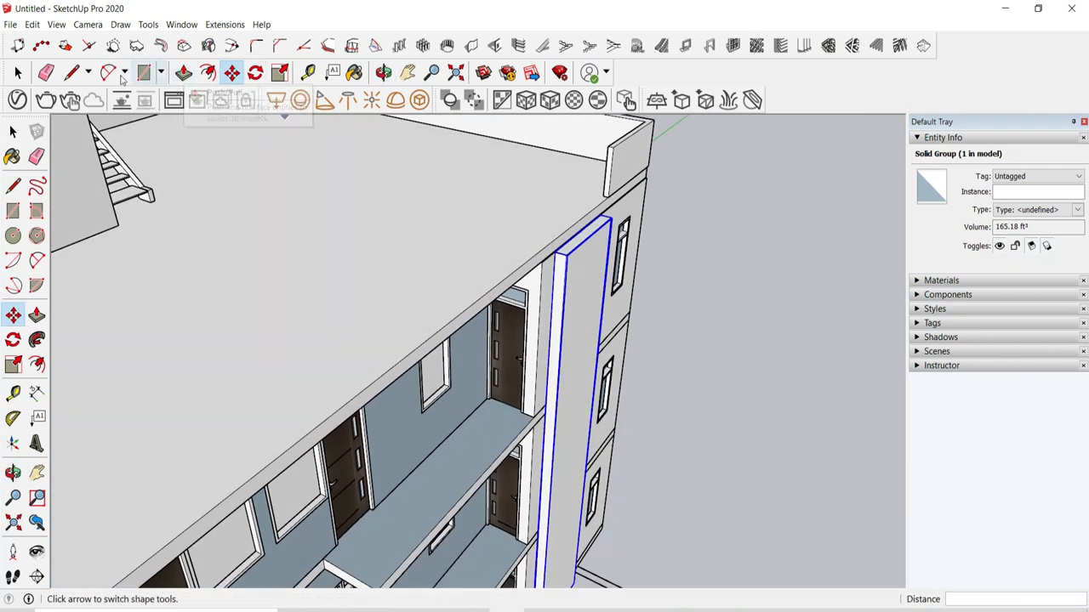
# Step: Explode the panel group and adjust the loose panel's face with Push/Pull
pyautogui.click(18, 72)
pyautogui.rightClick(587, 276)
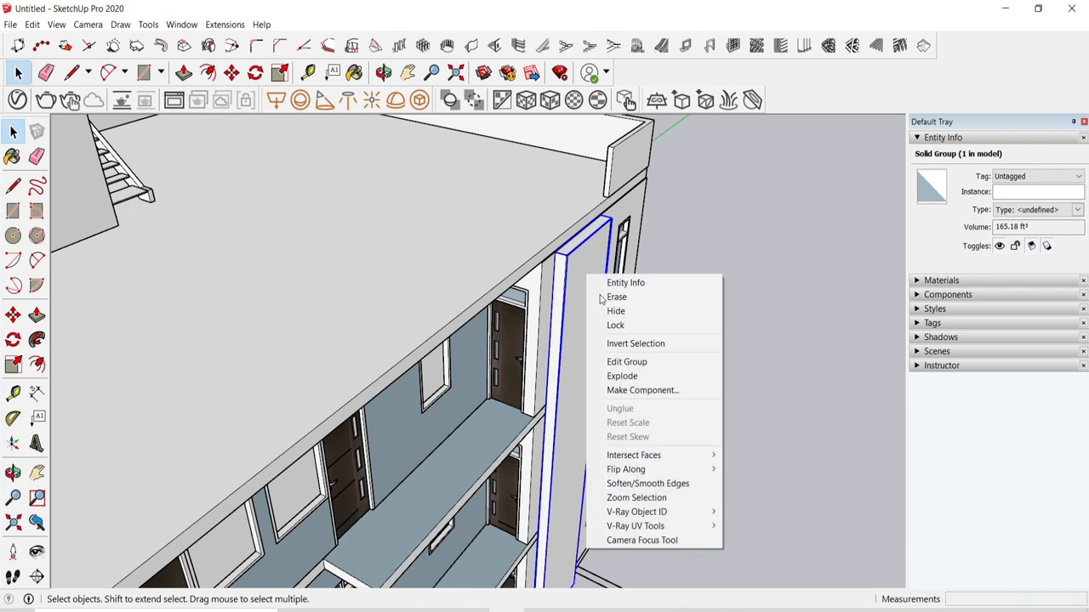
pyautogui.click(641, 377)
pyautogui.click(719, 331)
pyautogui.scroll(2, 565, 278)
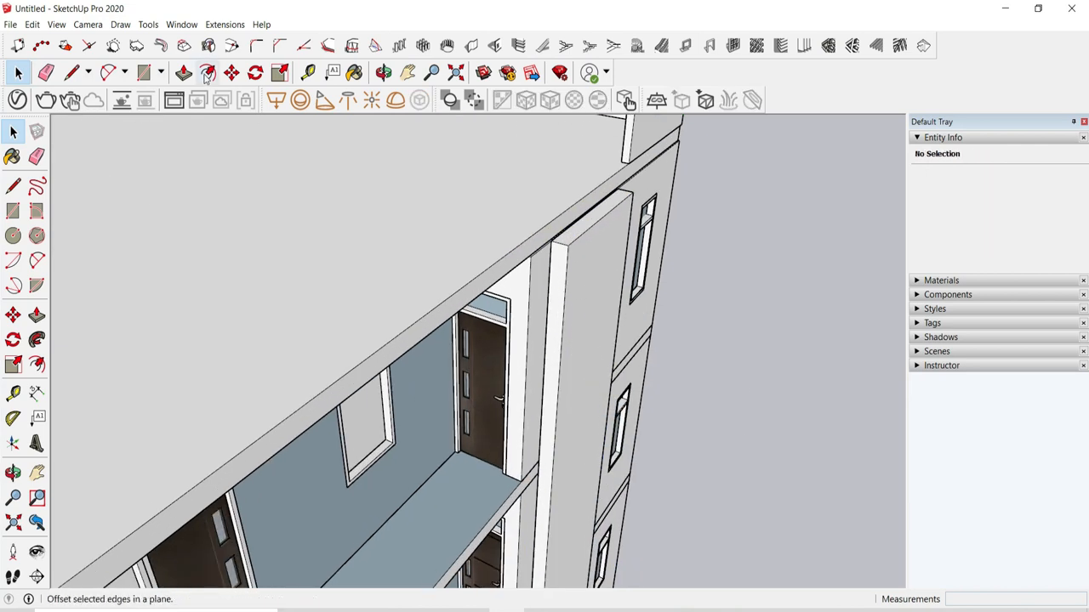
pyautogui.scroll(2, 492, 292)
pyautogui.click(576, 282)
pyautogui.click(543, 256)
pyautogui.moveTo(561, 293); pyautogui.dragTo(523, 252, button='middle')
pyautogui.press('space')
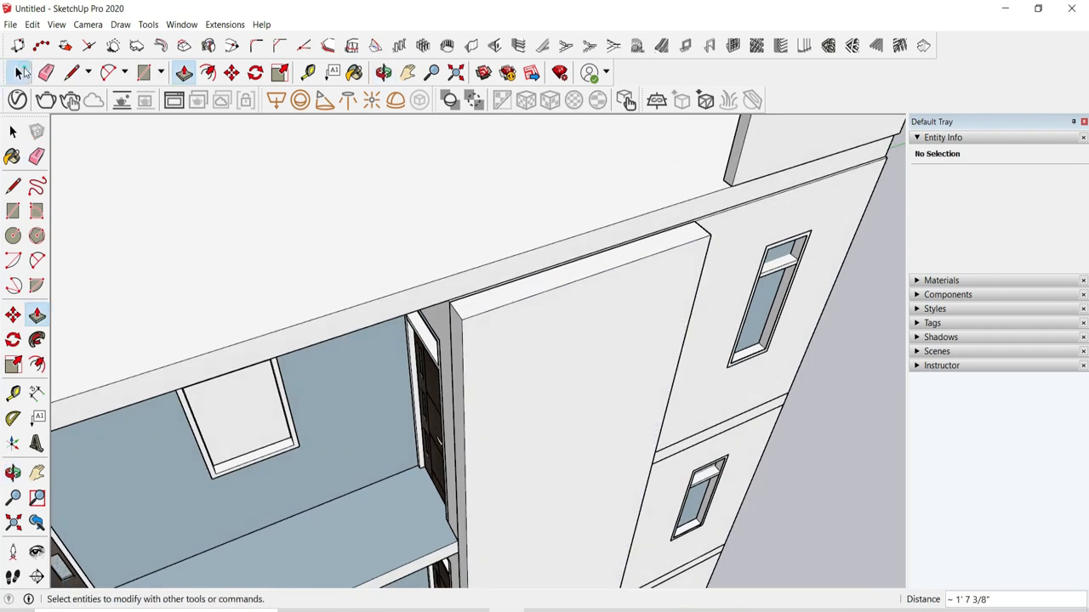
# Step: Open the roof slab group and try to push or pull its front edge face
pyautogui.doubleClick(521, 250)
pyautogui.click(183, 72)
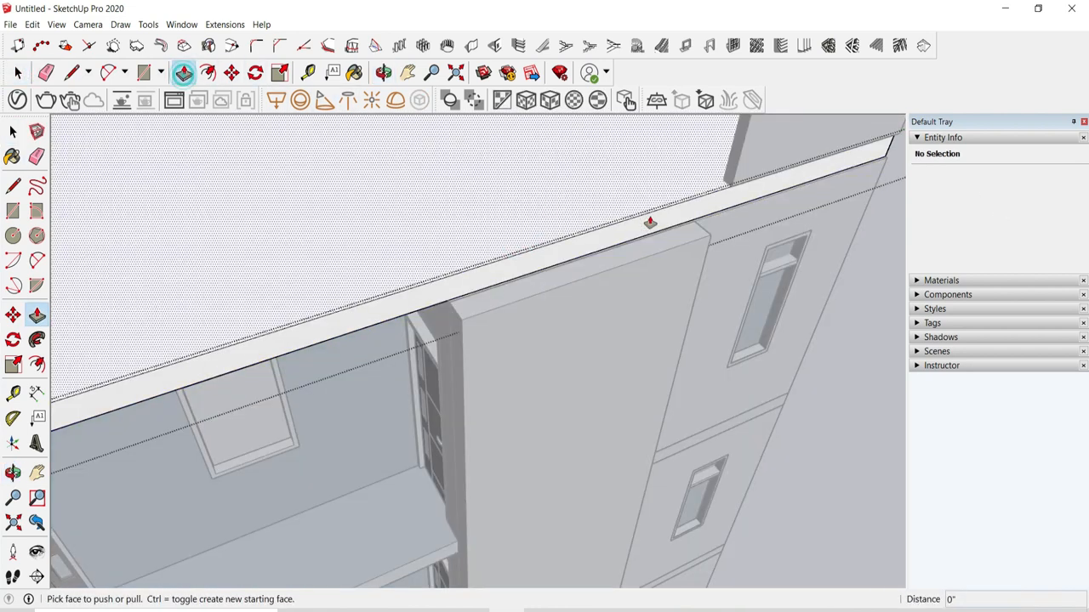
pyautogui.click(723, 201)
pyautogui.click(746, 136)
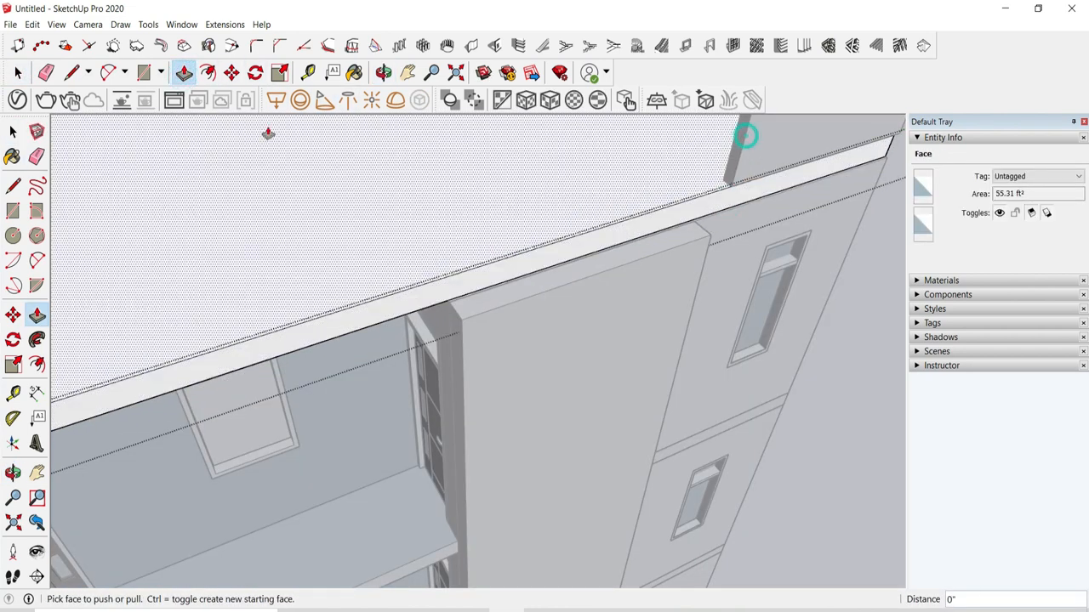
pyautogui.press('space')
pyautogui.click(686, 307)
# Step: Push/Pull the roof slab's front edge face by 1" near the building corner
pyautogui.scroll(-3, 686, 306)
pyautogui.moveTo(761, 319); pyautogui.dragTo(491, 299, button='middle')
pyautogui.scroll(-2, 546, 466)
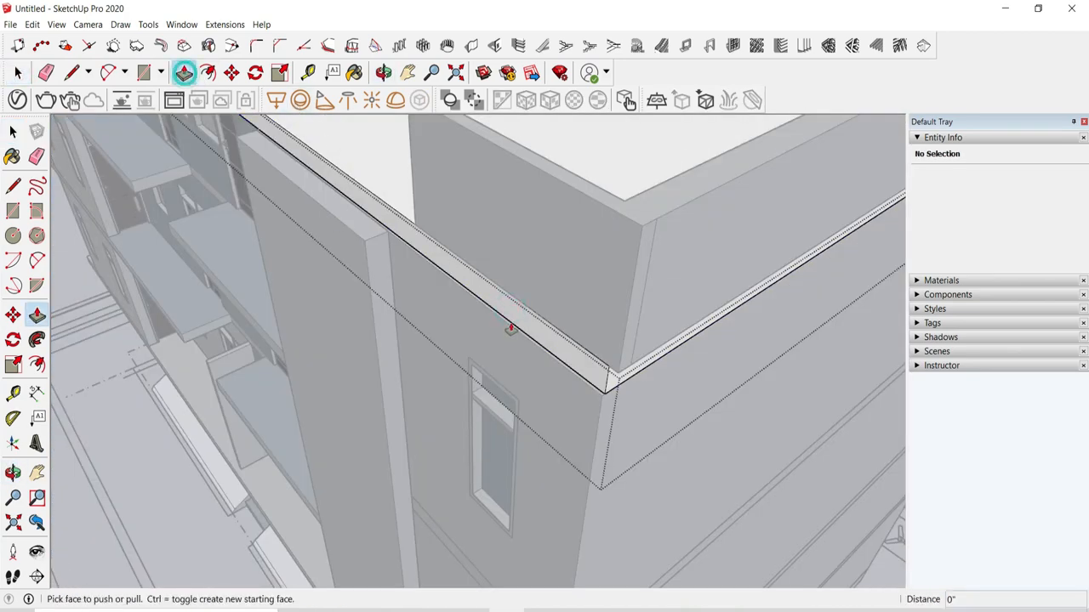
pyautogui.scroll(1, 510, 330)
pyautogui.click(596, 372)
pyautogui.click(615, 425)
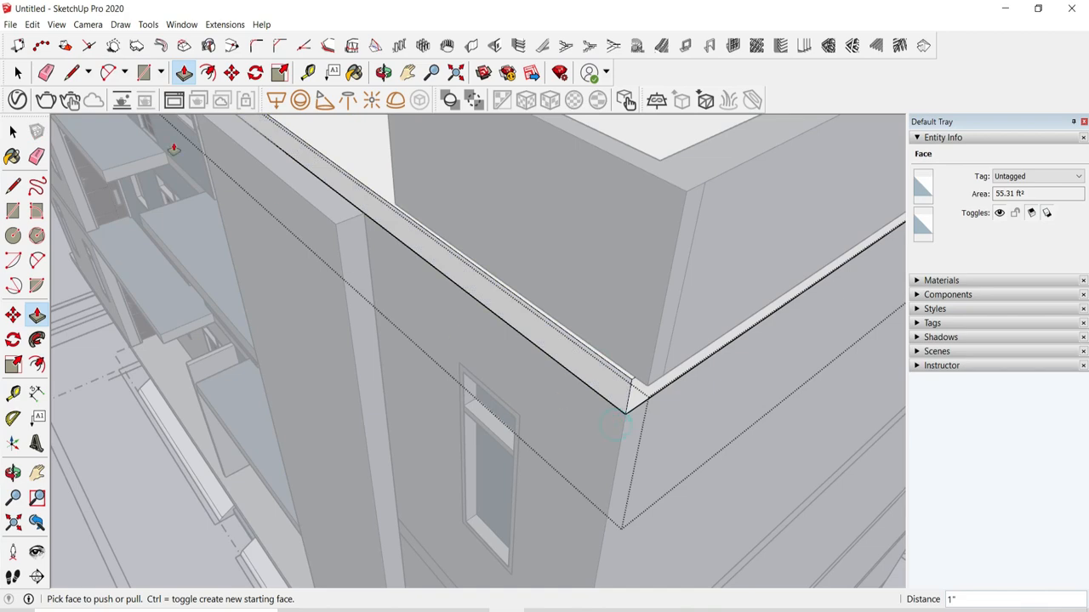
# Step: Leave the slab group and move the roof parapet group by its corner to align with the slab's outer edge
pyautogui.click(22, 74)
pyautogui.click(529, 249)
pyautogui.doubleClick(529, 248)
pyautogui.scroll(-2, 725, 367)
pyautogui.moveTo(724, 367); pyautogui.dragTo(787, 460, button='middle')
pyautogui.click(705, 435)
pyautogui.click(770, 174)
pyautogui.click(232, 74)
pyautogui.scroll(3, 816, 223)
pyautogui.click(700, 265)
pyautogui.scroll(3, 688, 262)
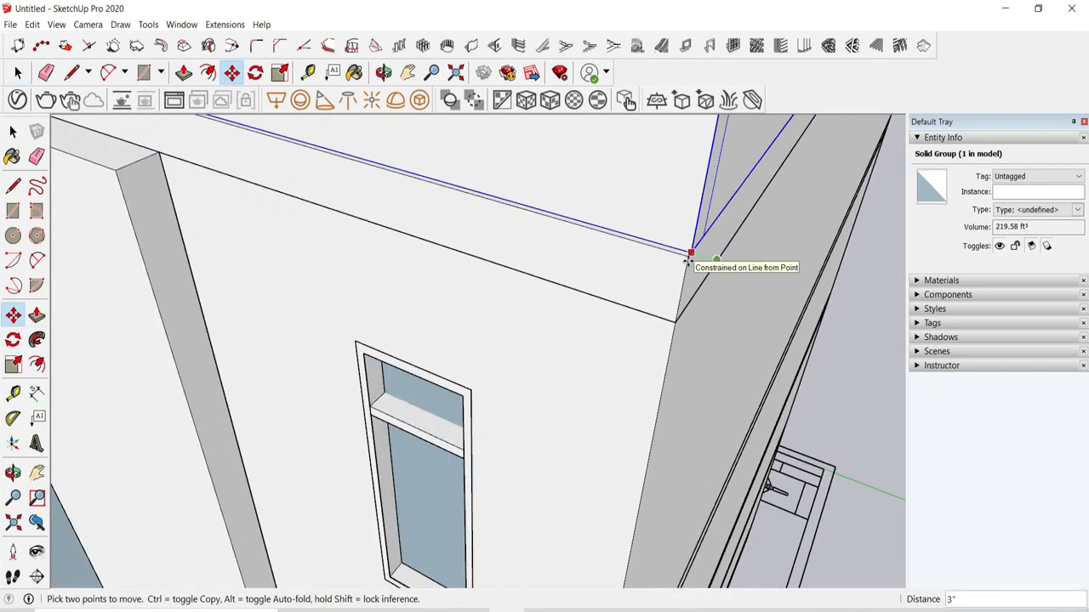
pyautogui.scroll(2, 688, 260)
pyautogui.click(681, 248)
pyautogui.click(18, 72)
pyautogui.scroll(-6, 706, 349)
pyautogui.moveTo(705, 350)
pyautogui.mouseDown(button='middle')
pyautogui.moveTo(663, 348)
pyautogui.moveTo(719, 361)
pyautogui.mouseUp(button='middle')
pyautogui.scroll(4, 712, 231)
pyautogui.doubleClick(668, 195)
pyautogui.moveTo(668, 195); pyautogui.dragTo(659, 258, button='middle')
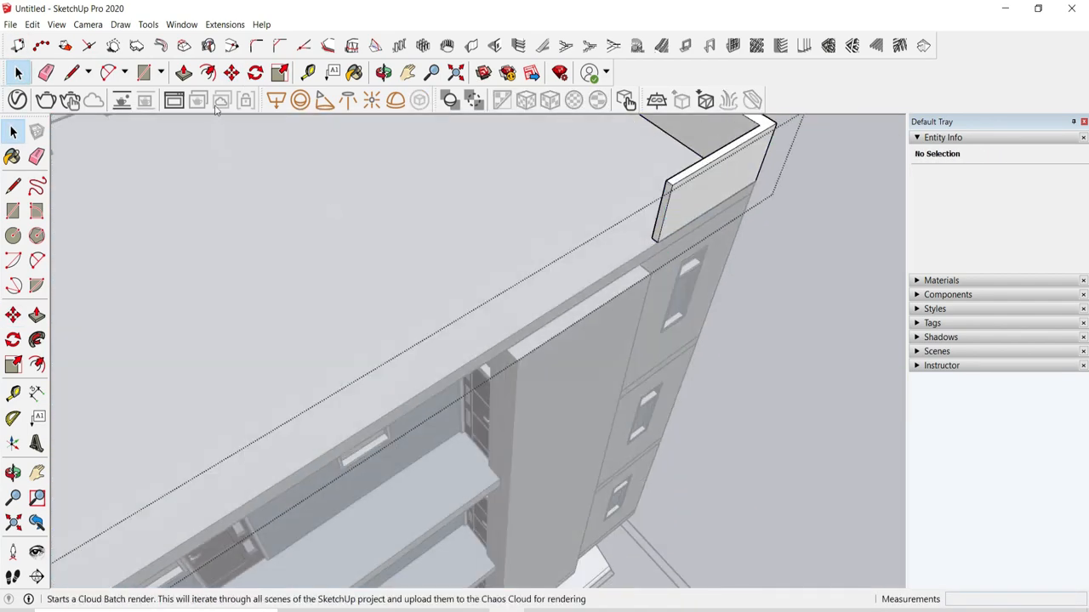
pyautogui.click(181, 76)
pyautogui.scroll(3, 729, 269)
pyautogui.click(687, 255)
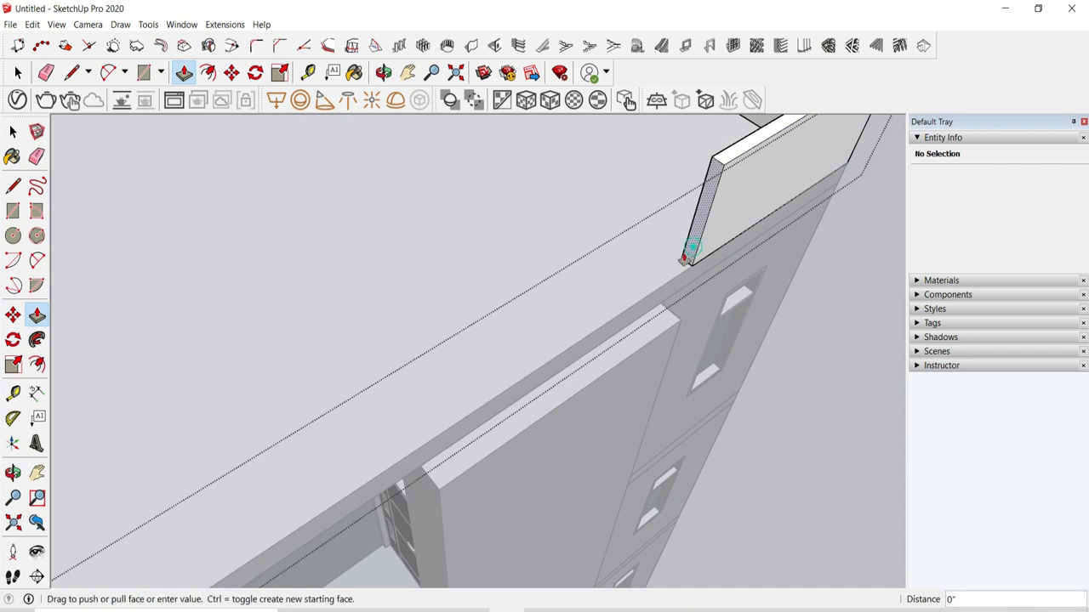
pyautogui.click(18, 72)
pyautogui.click(606, 366)
# Step: Push/Pull the vertical facade panel's top face up 9" to the top of the roof slab
pyautogui.scroll(2, 616, 370)
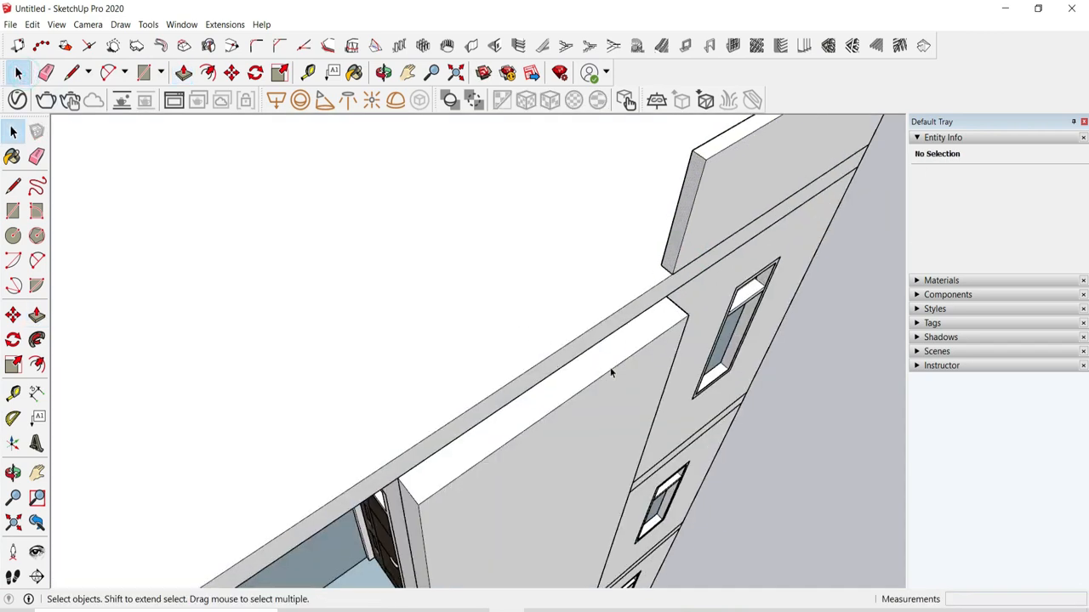
pyautogui.doubleClick(625, 369)
pyautogui.click(539, 302)
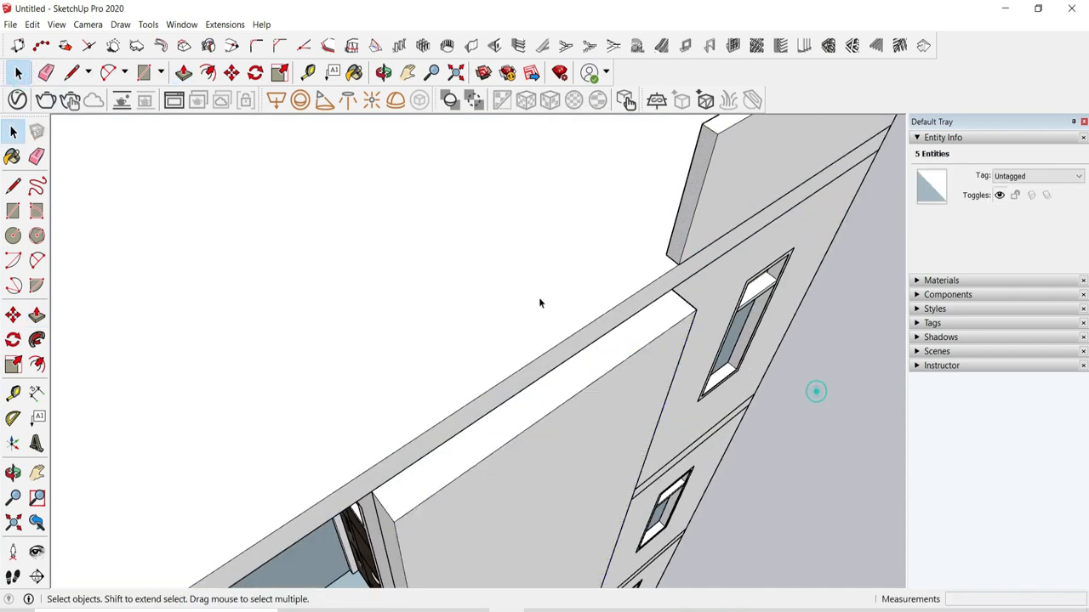
pyautogui.click(500, 416)
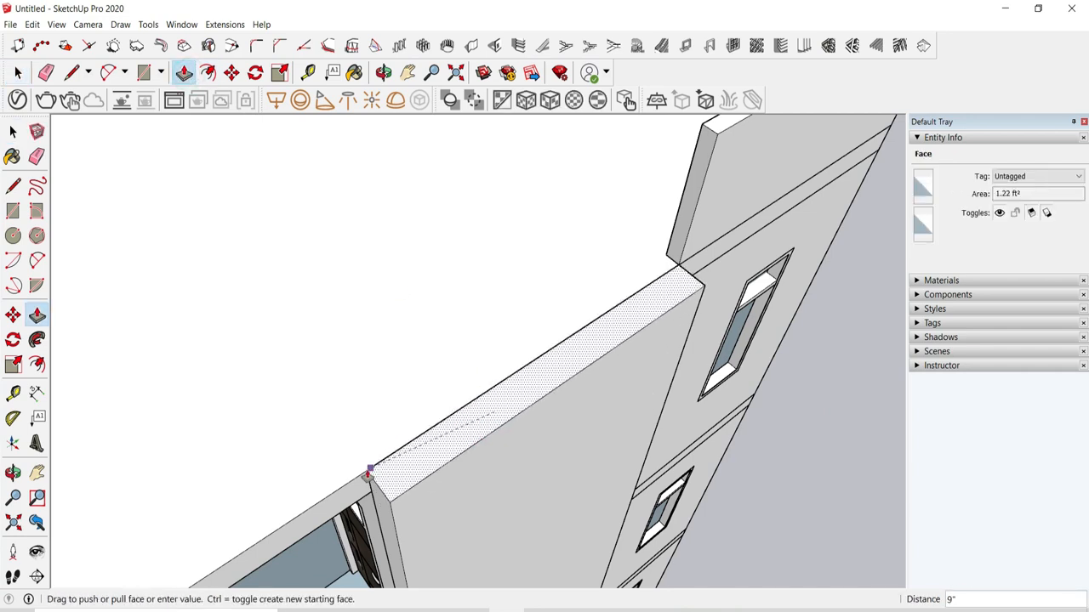
pyautogui.scroll(-3, 493, 404)
pyautogui.moveTo(625, 454); pyautogui.dragTo(569, 326, button='middle')
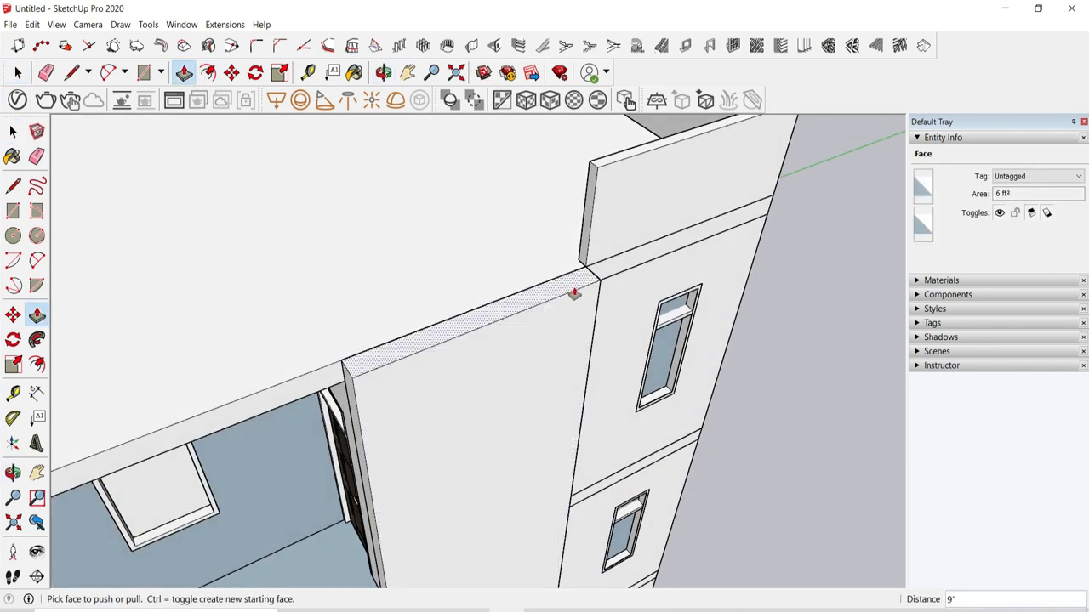
# Step: Raise the facade panel's top face by 3' 3" as a new section, up to the adjoining parapet's height
pyautogui.moveTo(633, 214); pyautogui.dragTo(450, 377, button='middle')
pyautogui.click(450, 377)
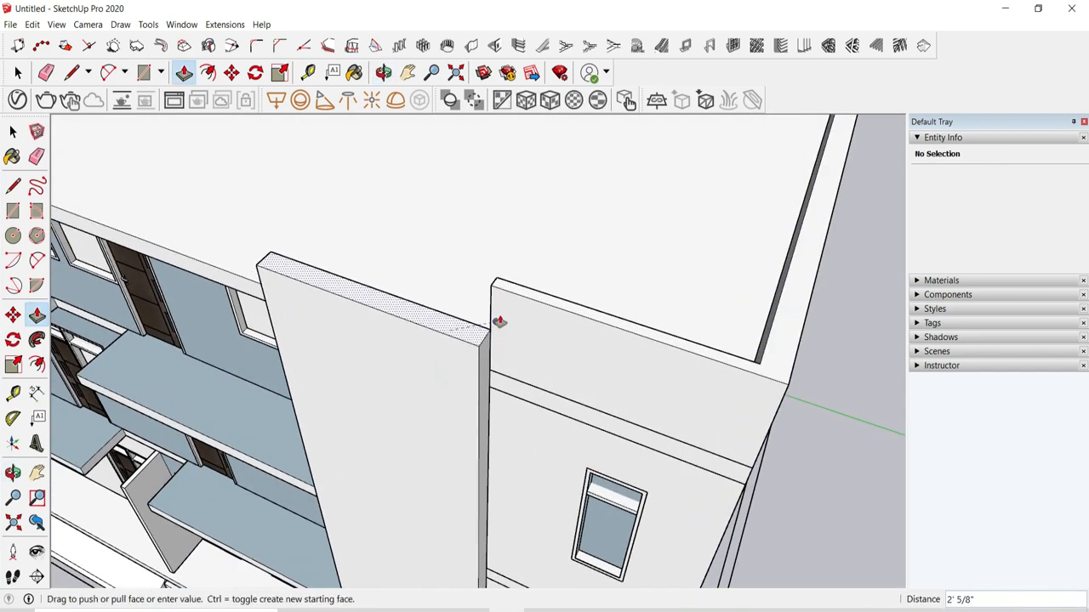
pyautogui.click(501, 293)
# Step: Pull the raised section's inner side face along the front roof edge, across the recess, to the first window beyond it
pyautogui.moveTo(638, 352); pyautogui.dragTo(612, 211, button='middle')
pyautogui.scroll(3, 612, 212)
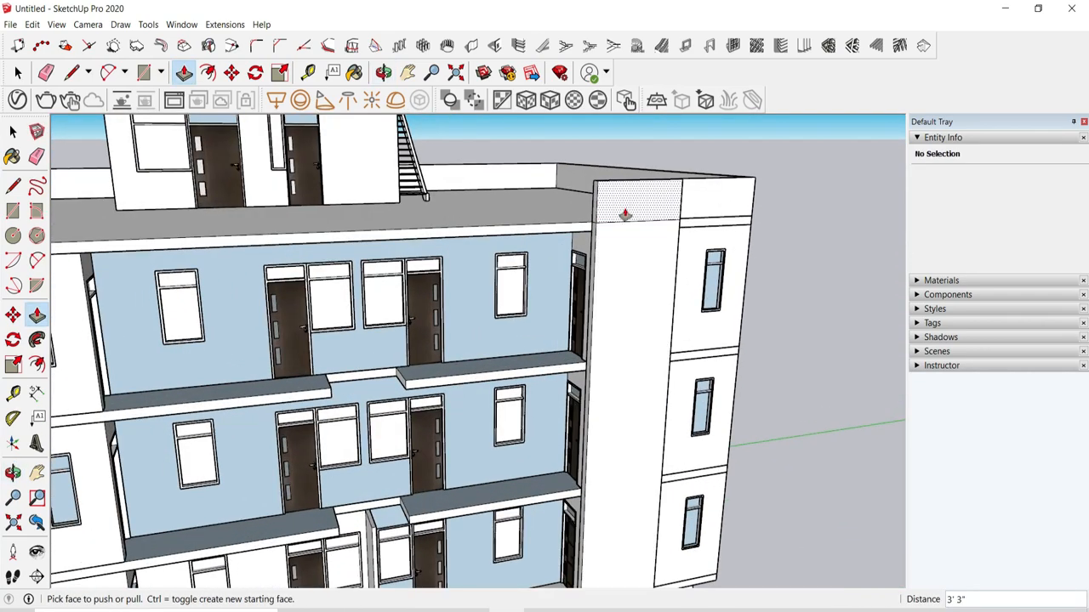
pyautogui.moveTo(621, 216); pyautogui.dragTo(596, 221, button='middle')
pyautogui.scroll(-5, 455, 288)
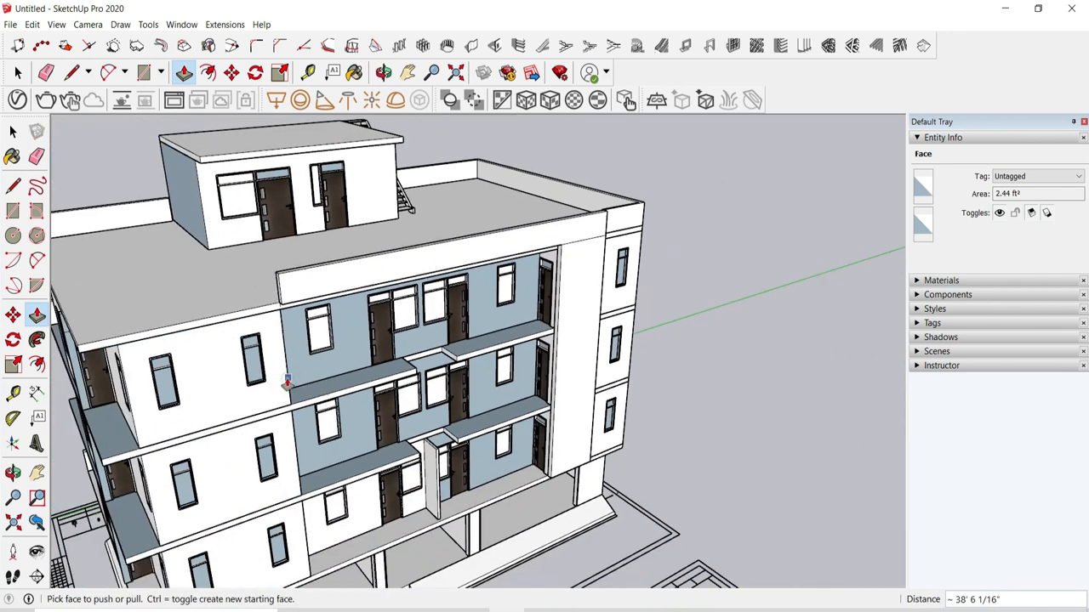
pyautogui.scroll(5, 244, 342)
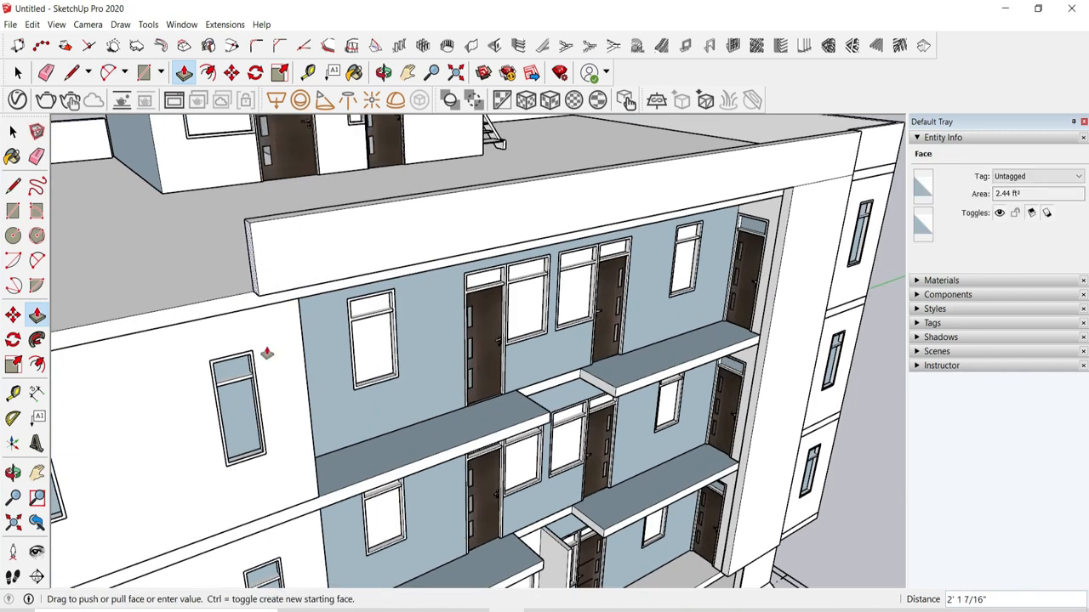
pyautogui.scroll(4, 267, 353)
pyautogui.scroll(2, 246, 355)
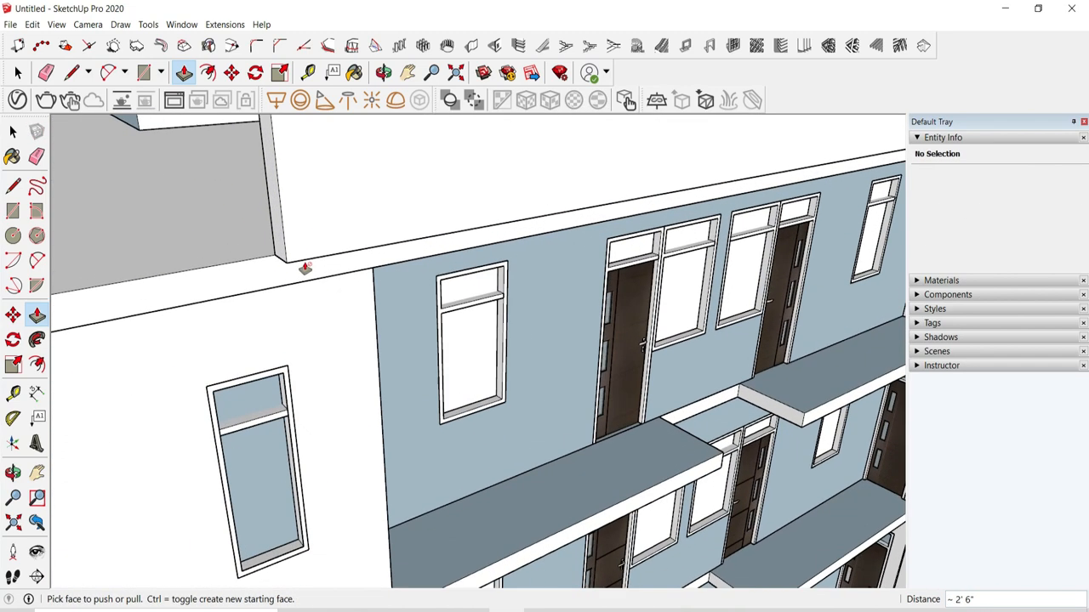
# Step: Push the new front parapet's end face back by 2"
pyautogui.moveTo(280, 251); pyautogui.dragTo(323, 253)
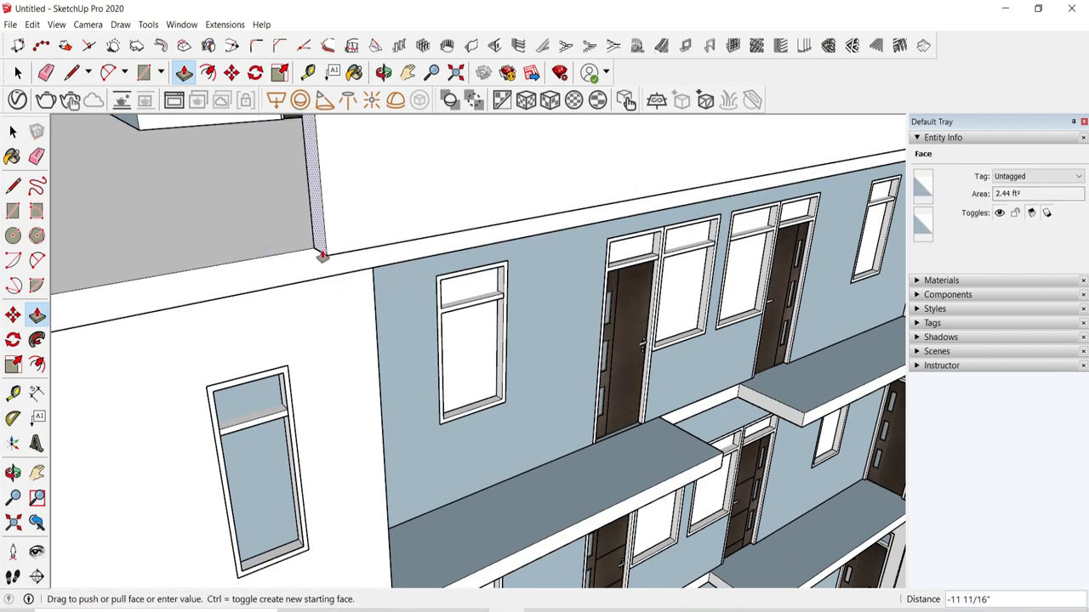
pyautogui.moveTo(321, 255); pyautogui.dragTo(293, 251)
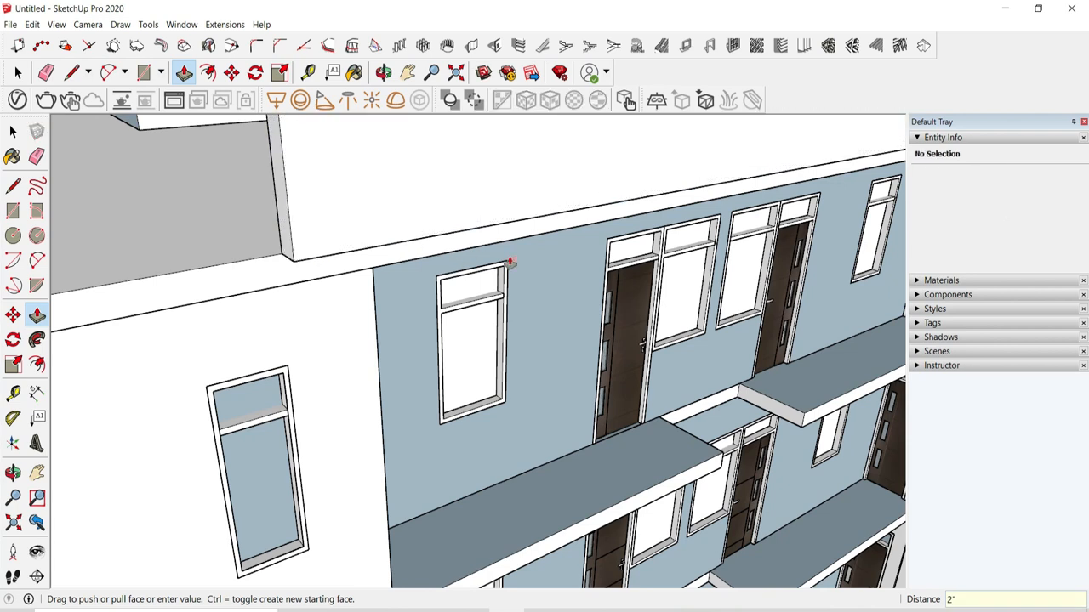
pyautogui.press('Return')
# Step: Extend the front parapet as a new section to the first window's far edge and push its end back 2"
pyautogui.scroll(-3, 511, 262)
pyautogui.scroll(2, 287, 297)
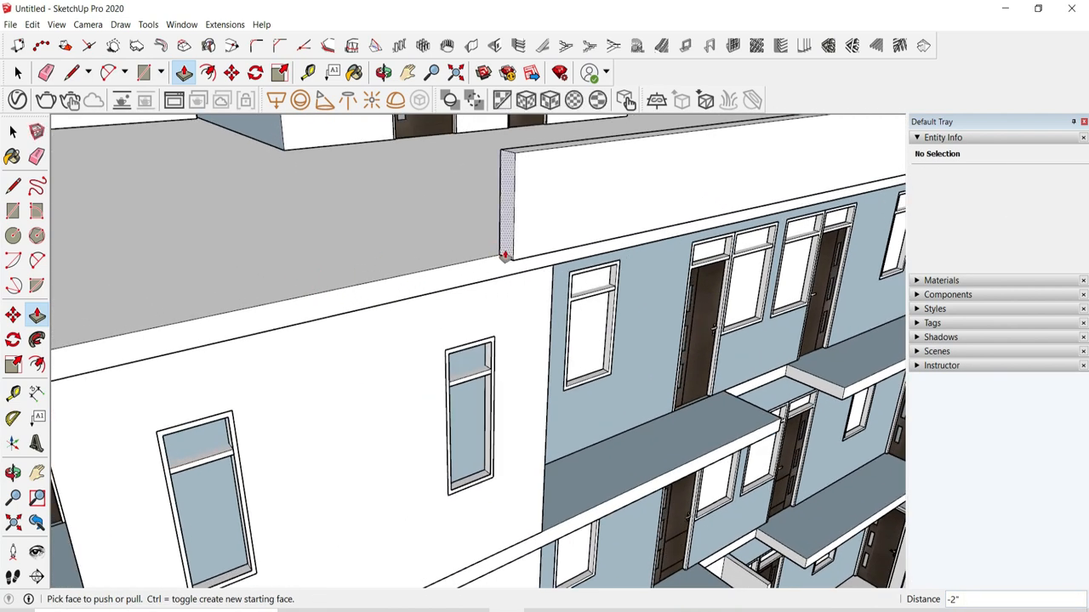
pyautogui.moveTo(505, 255); pyautogui.dragTo(451, 346)
pyautogui.moveTo(441, 274); pyautogui.dragTo(437, 275)
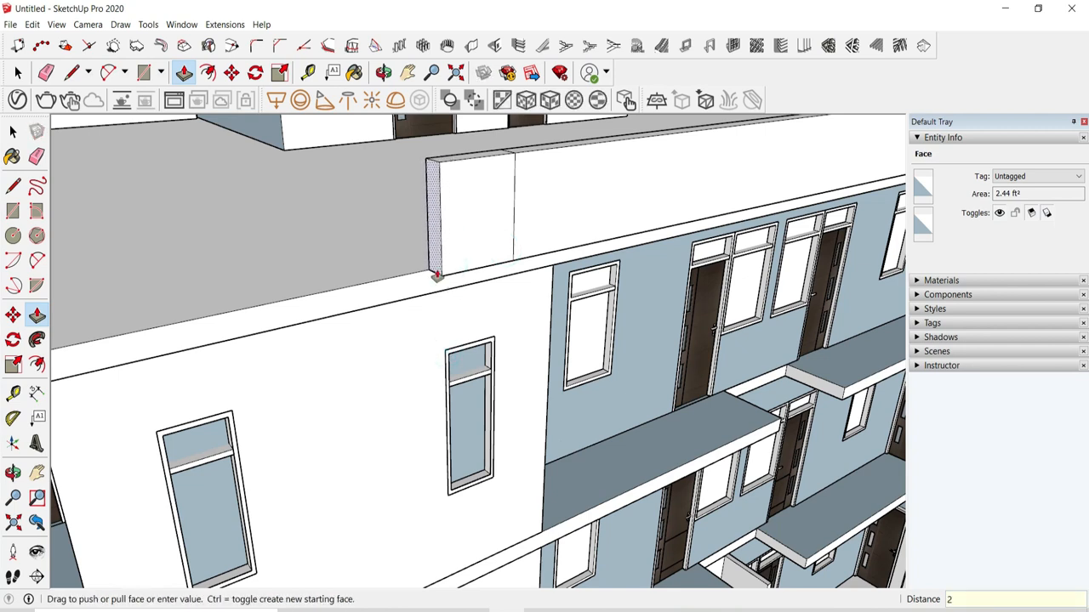
# Step: Extend the parapet as a new section to the second window's near edge and push its end back 2"
pyautogui.moveTo(444, 274); pyautogui.dragTo(232, 415)
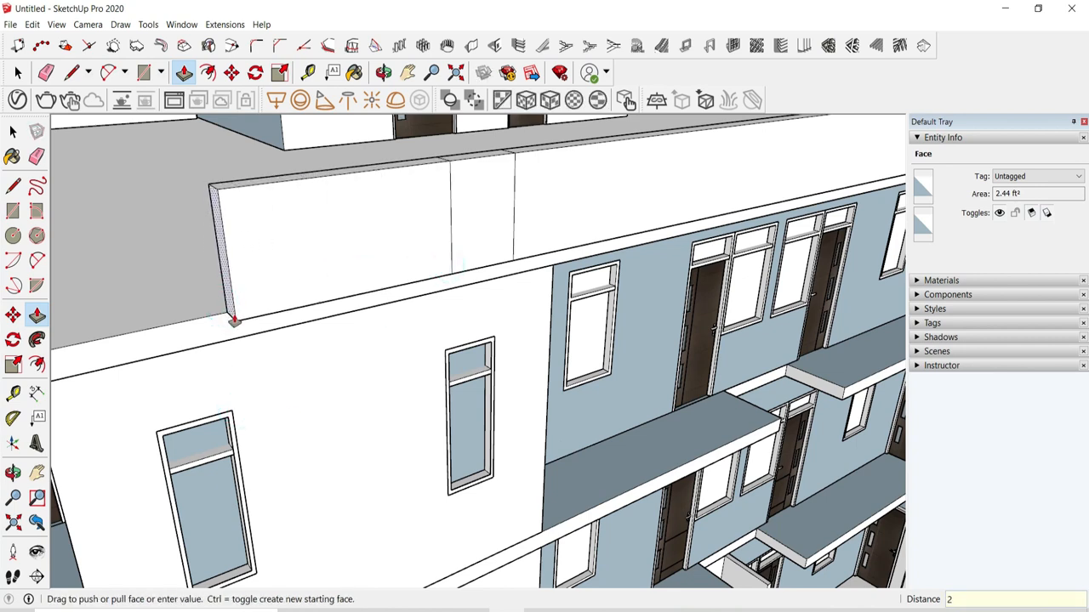
pyautogui.write("'")
pyautogui.press('Return')
pyautogui.moveTo(320, 338); pyautogui.dragTo(343, 353, button='middle')
pyautogui.moveTo(244, 308); pyautogui.dragTo(236, 272, button='middle')
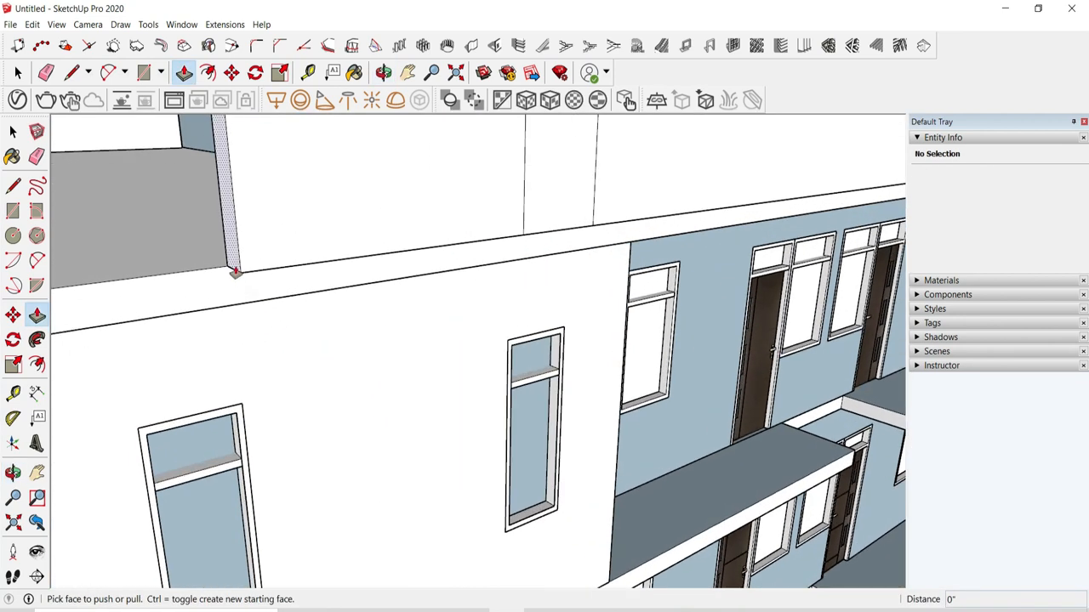
pyautogui.click(237, 270)
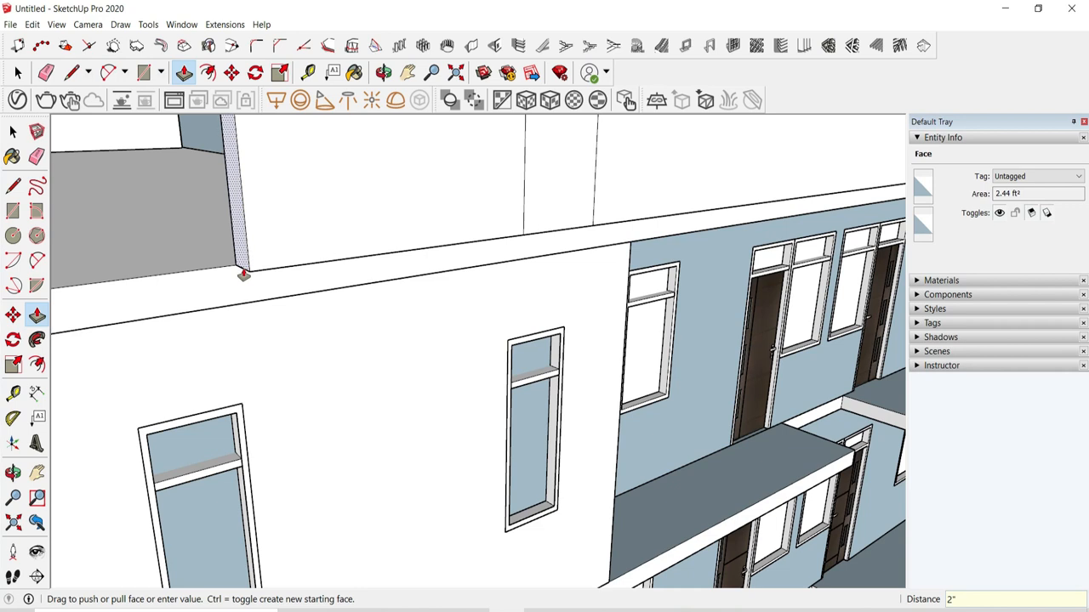
# Step: Add a parapet section over the second window, set back 2", and a final section about 5' 7" long to the roof corner
pyautogui.click(244, 263)
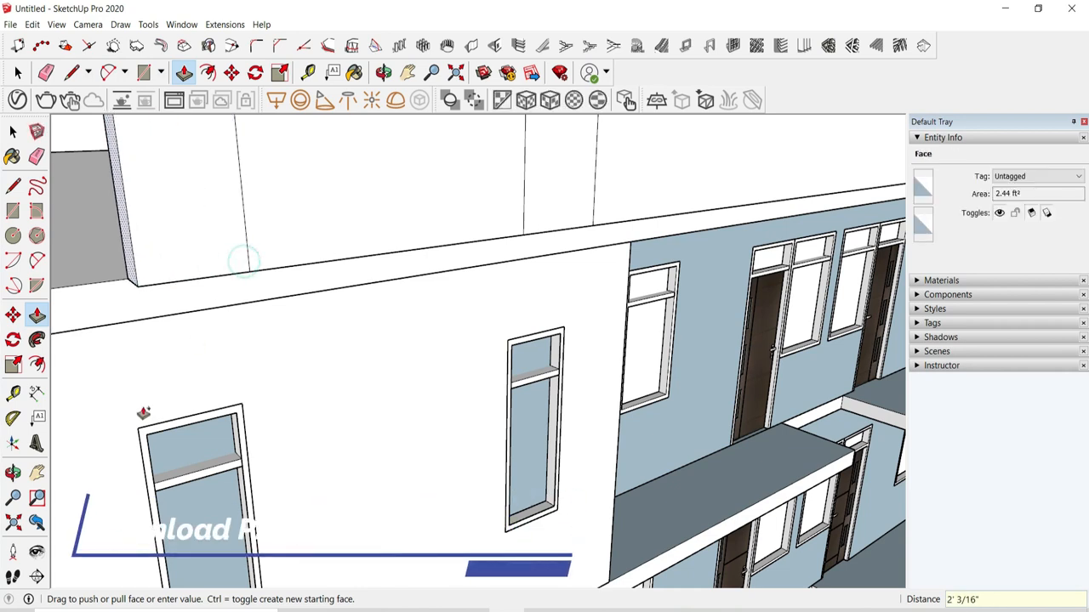
pyautogui.click(139, 435)
pyautogui.scroll(-5, 309, 323)
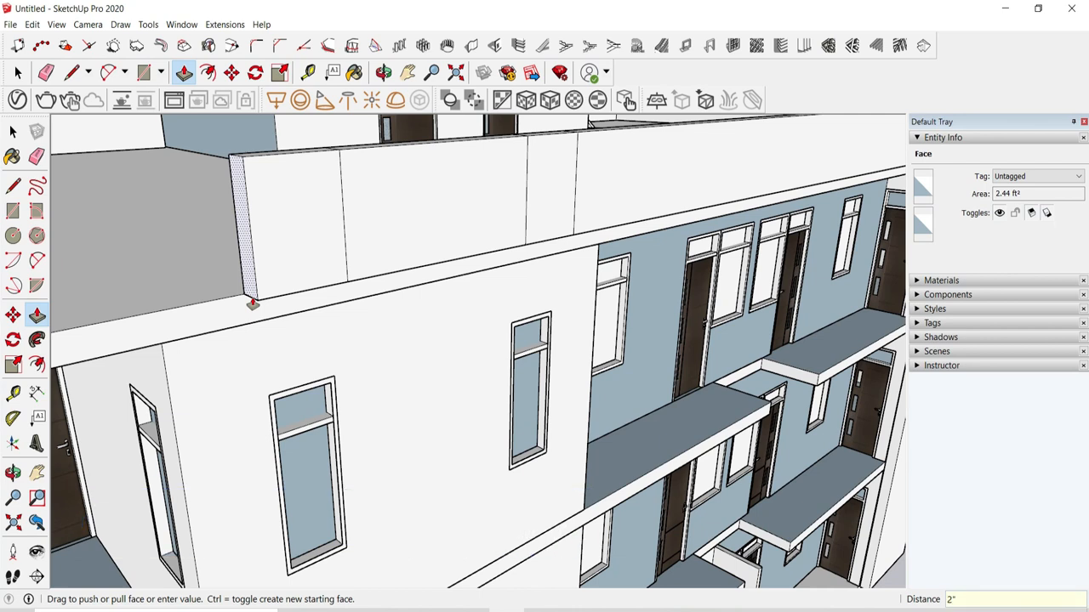
pyautogui.moveTo(481, 330); pyautogui.dragTo(348, 303, button='middle')
pyautogui.click(345, 306)
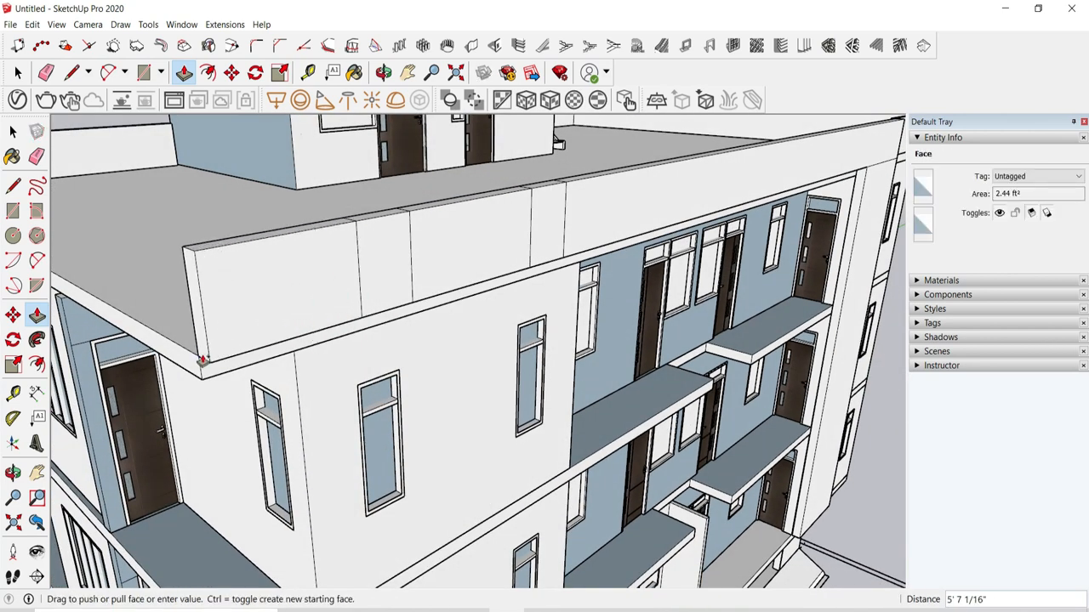
# Step: Draw a vertical line on the roof slab's front edge from the recess wall's corner up to the parapet's underside
pyautogui.scroll(1, 202, 359)
pyautogui.moveTo(461, 373)
pyautogui.mouseDown(button='middle')
pyautogui.moveTo(454, 316)
pyautogui.moveTo(484, 342)
pyautogui.moveTo(485, 323)
pyautogui.moveTo(459, 253)
pyautogui.moveTo(430, 211)
pyautogui.moveTo(377, 182)
pyautogui.moveTo(389, 195)
pyautogui.mouseUp(button='middle')
pyautogui.scroll(3, 374, 223)
pyautogui.click(88, 73)
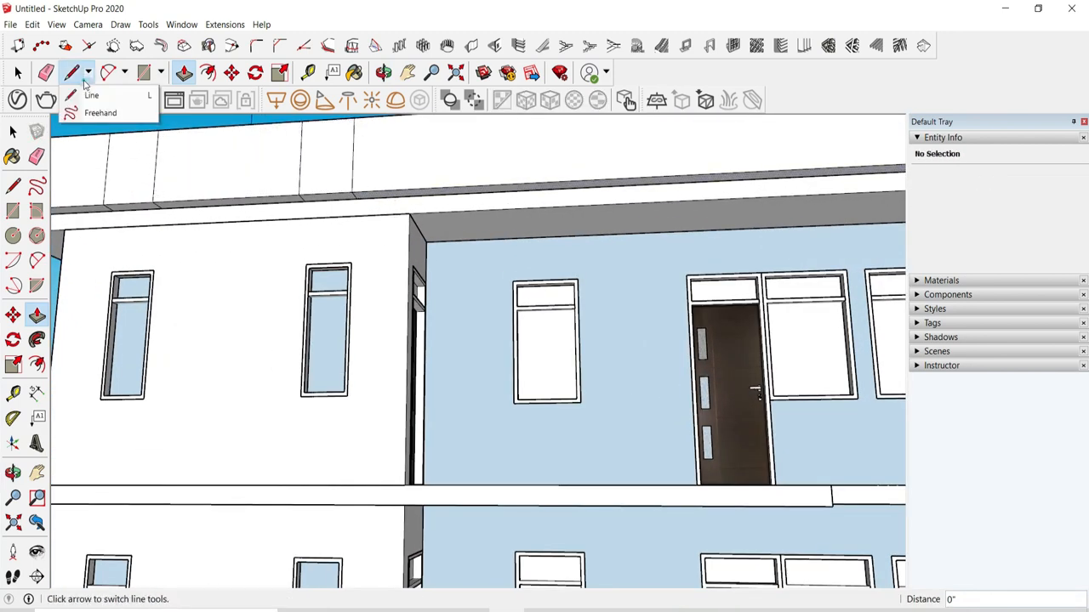
pyautogui.click(286, 178)
pyautogui.scroll(2, 376, 207)
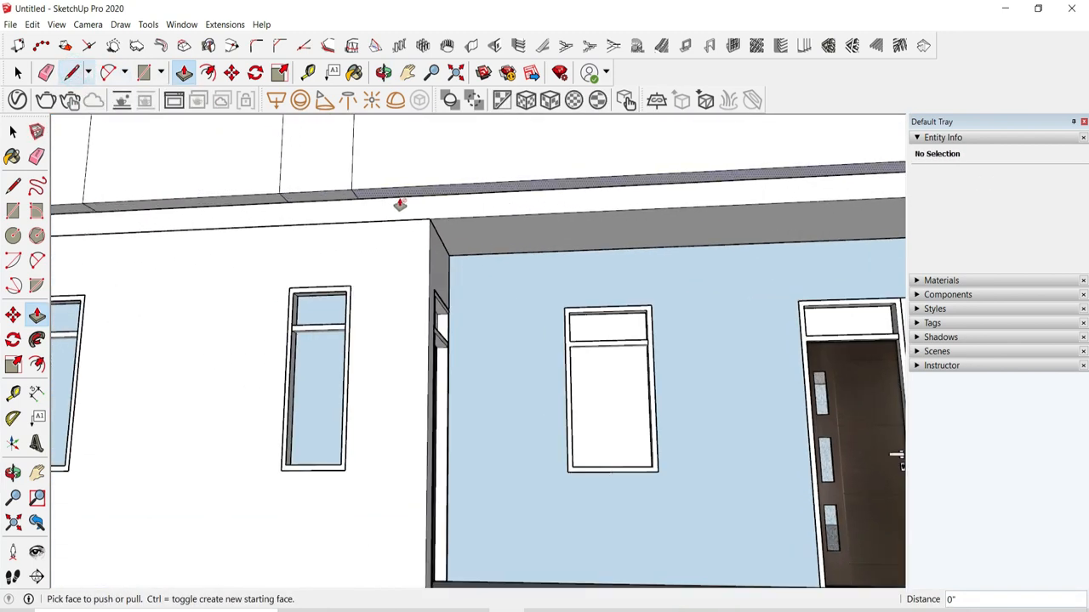
pyautogui.scroll(2, 399, 204)
pyautogui.click(75, 77)
pyautogui.scroll(2, 425, 225)
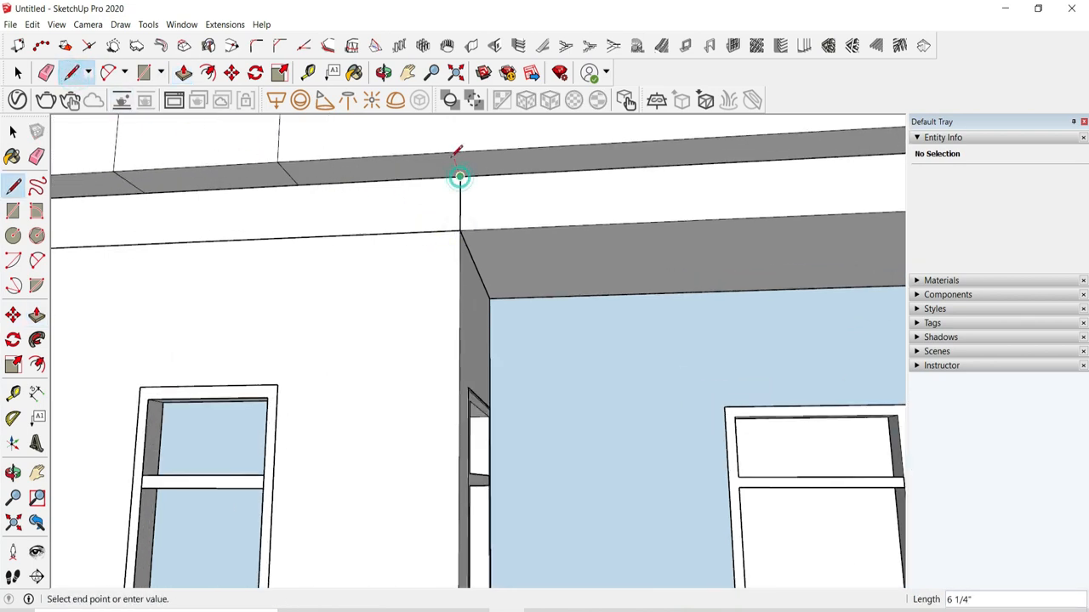
pyautogui.moveTo(436, 172); pyautogui.dragTo(335, 250, button='middle')
pyautogui.press('Escape')
# Step: Draw a rectangle about 2' 3 3/4" by 9" on the parapet's underside, ending above the recess wall's corner
pyautogui.scroll(5, 409, 185)
pyautogui.moveTo(383, 189); pyautogui.dragTo(352, 134, button='middle')
pyautogui.scroll(2, 381, 156)
pyautogui.scroll(-3, 449, 219)
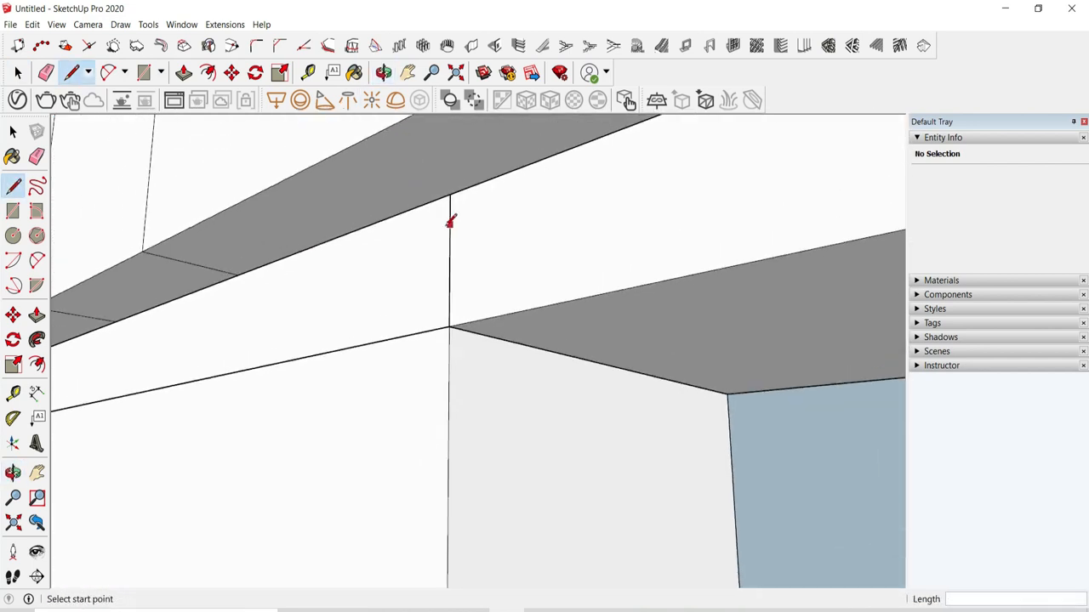
pyautogui.click(144, 72)
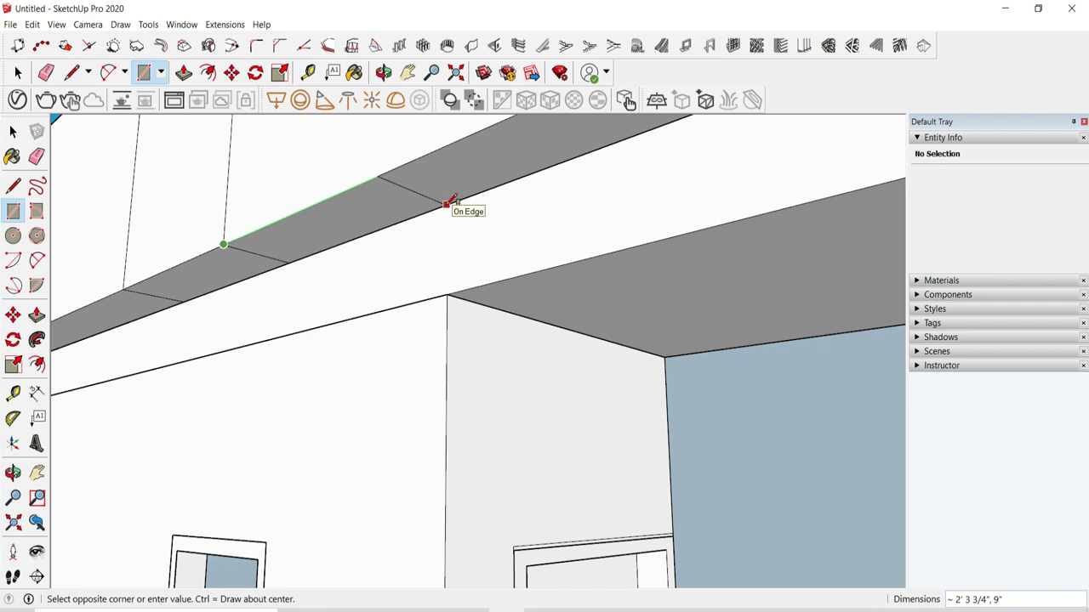
# Step: Pull the rectangle down 24' 3" to the lower balcony slab's edge to form a narrow facade pillar
pyautogui.click(184, 75)
pyautogui.scroll(-2, 401, 192)
pyautogui.click(401, 194)
pyautogui.moveTo(387, 316); pyautogui.dragTo(452, 417, button='middle')
pyautogui.scroll(-4, 473, 361)
pyautogui.scroll(-6, 491, 321)
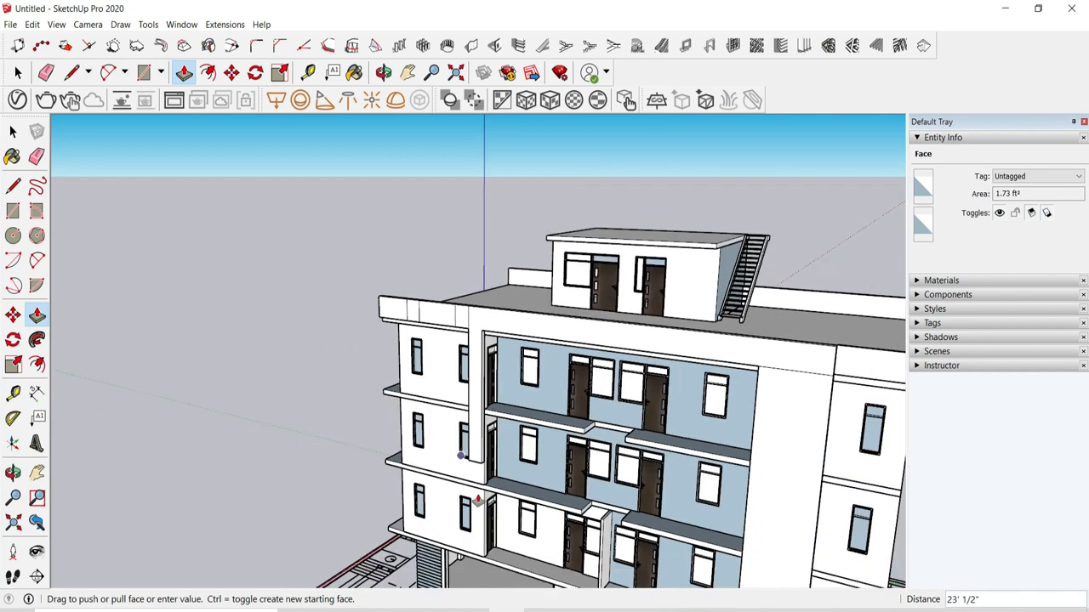
pyautogui.scroll(5, 493, 508)
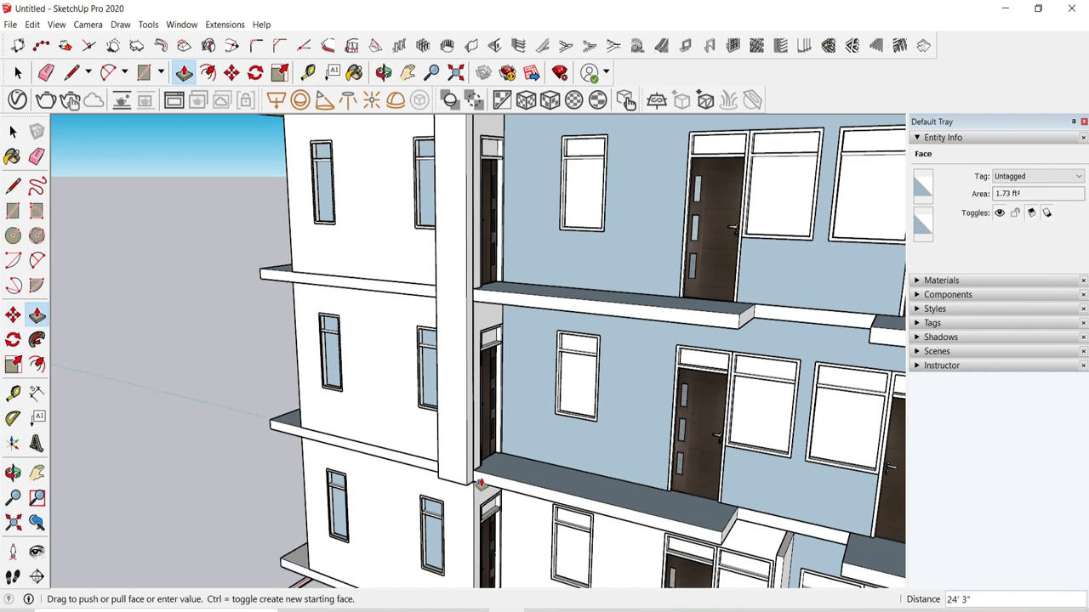
pyautogui.scroll(3, 481, 484)
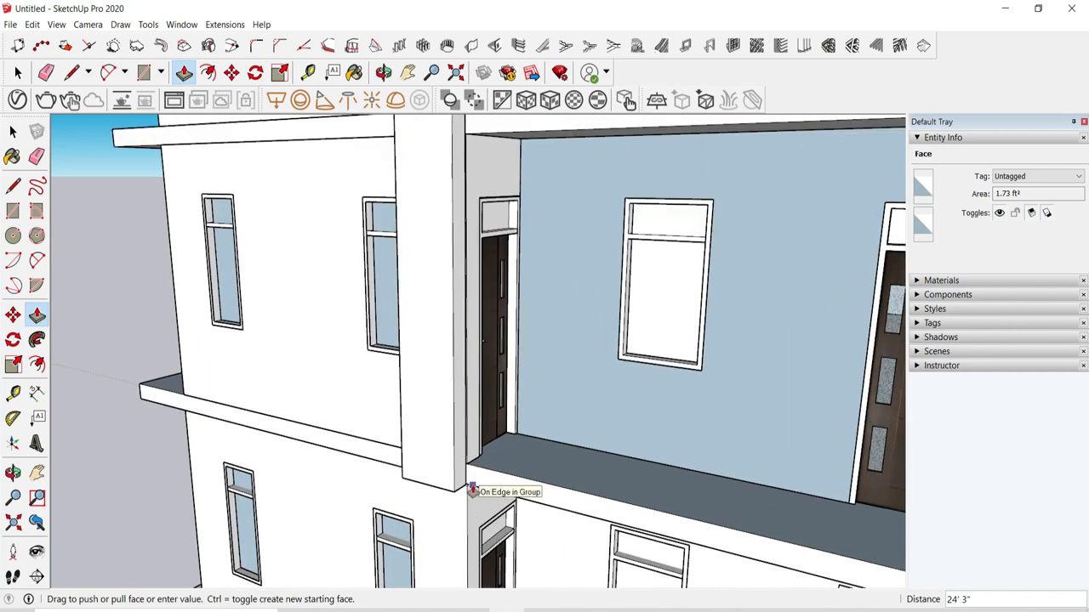
pyautogui.moveTo(473, 489); pyautogui.dragTo(987, 493, button='middle')
# Step: Pull the underside of the parapet section between the two front windows down to the narrow pillar's bottom level
pyautogui.moveTo(699, 406); pyautogui.dragTo(676, 404, button='middle')
pyautogui.scroll(-8, 667, 417)
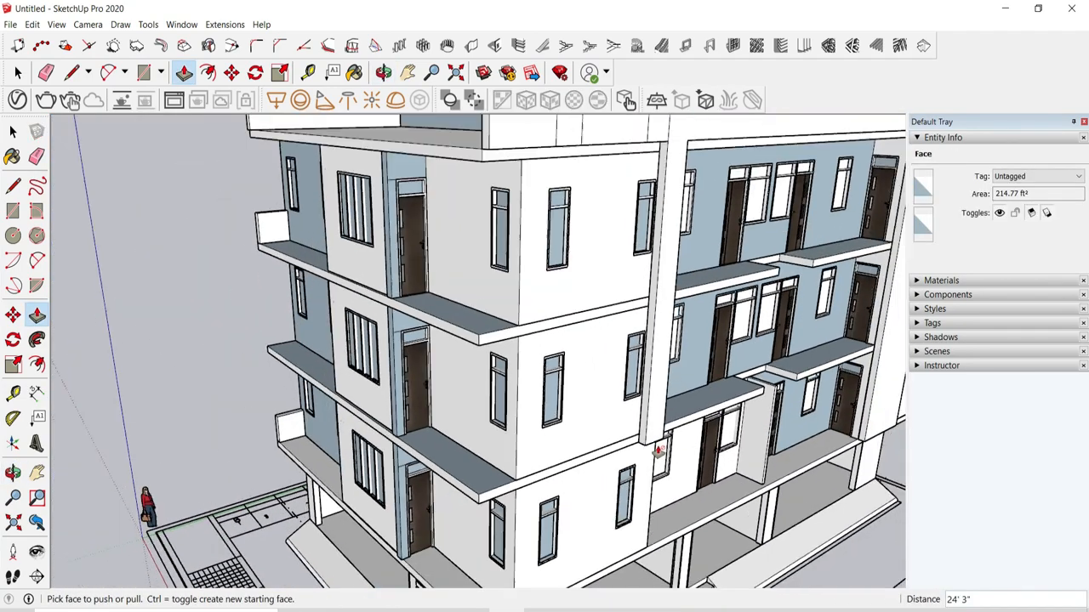
pyautogui.moveTo(660, 424); pyautogui.dragTo(655, 460, button='middle')
pyautogui.scroll(5, 643, 206)
pyautogui.moveTo(653, 305); pyautogui.dragTo(656, 182, button='middle')
pyautogui.scroll(-1, 655, 182)
pyautogui.scroll(1, 638, 214)
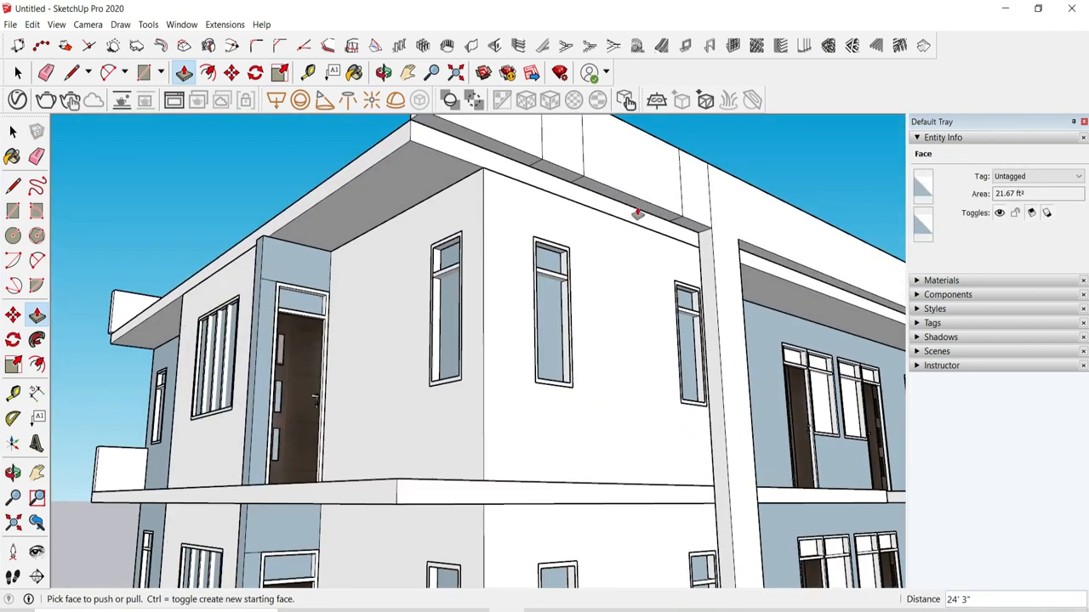
pyautogui.scroll(-3, 645, 302)
pyautogui.moveTo(621, 298); pyautogui.dragTo(606, 247, button='middle')
pyautogui.scroll(-5, 637, 247)
pyautogui.scroll(4, 646, 493)
pyautogui.scroll(3, 669, 461)
pyautogui.click(669, 451)
# Step: Pull the underside of the corner parapet section down to the same slab level as the neighbouring facade panel
pyautogui.scroll(-3, 625, 413)
pyautogui.scroll(-3, 601, 214)
pyautogui.scroll(5, 595, 204)
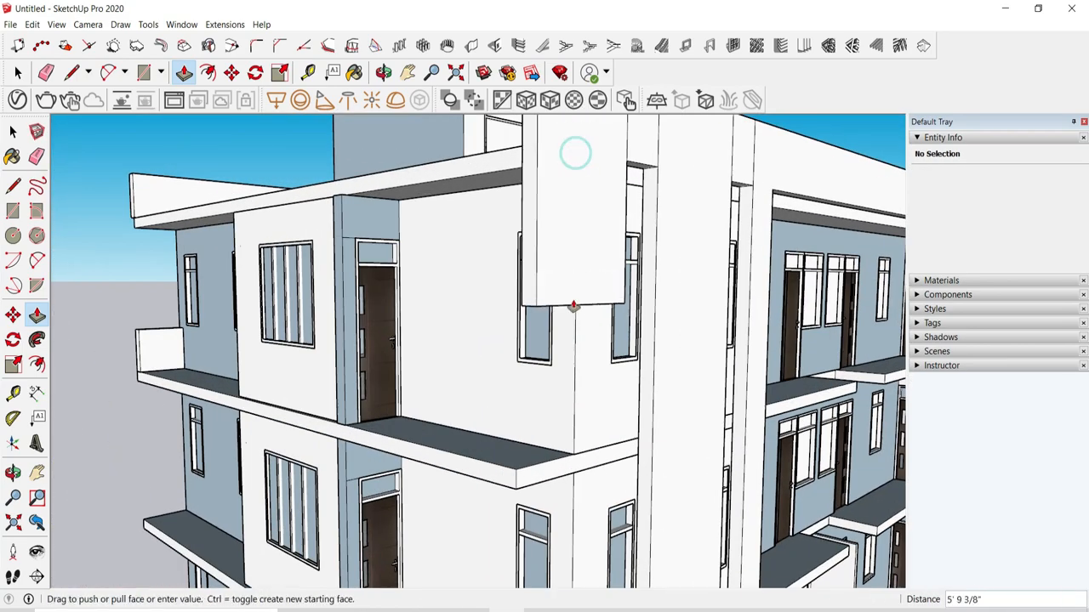
pyautogui.scroll(-4, 572, 300)
pyautogui.moveTo(553, 187); pyautogui.dragTo(533, 273, button='middle')
pyautogui.scroll(-1, 534, 298)
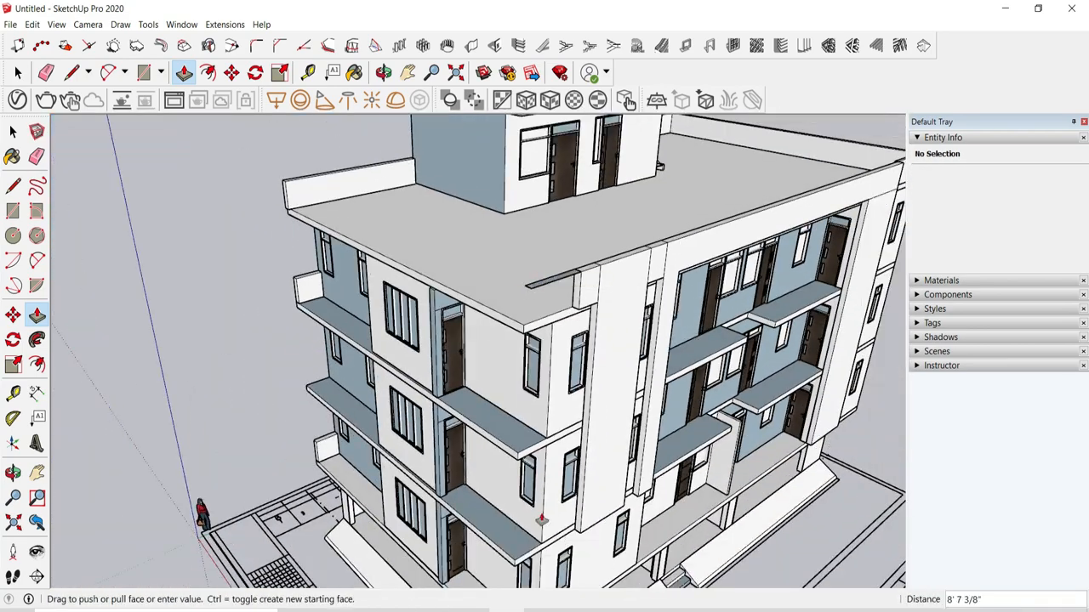
pyautogui.scroll(5, 578, 516)
pyautogui.moveTo(595, 478); pyautogui.dragTo(427, 502, button='middle')
# Step: Divide the narrow facade pillar 3' 3" above its base and extend its underside down 9" to the slab's lower edge
pyautogui.scroll(2, 442, 250)
pyautogui.scroll(-2, 447, 249)
pyautogui.scroll(3, 446, 375)
pyautogui.moveTo(477, 368); pyautogui.dragTo(365, 335, button='middle')
pyautogui.click(362, 334)
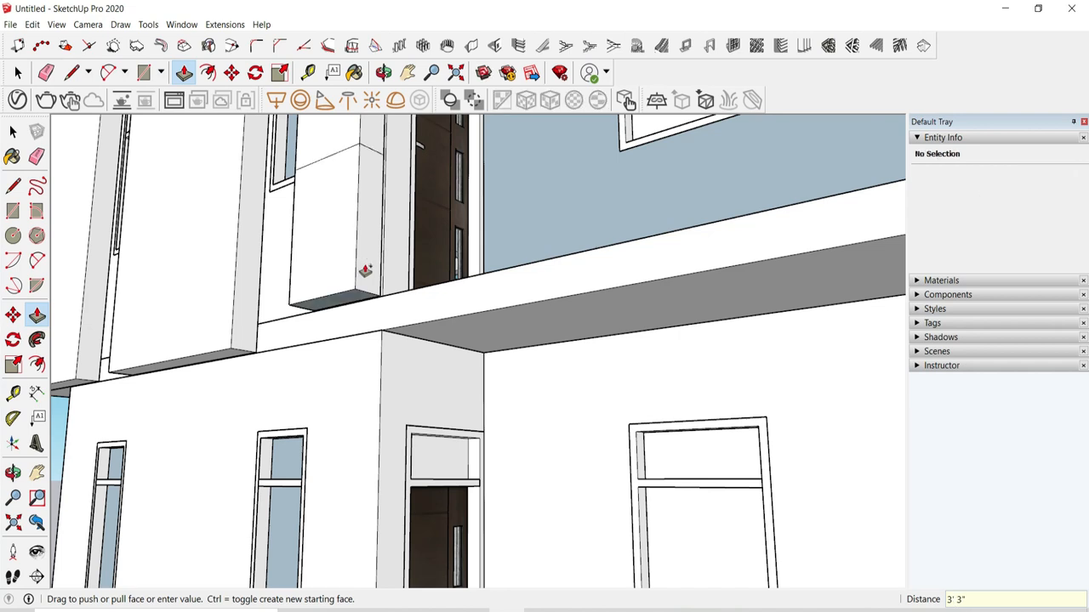
pyautogui.click(398, 330)
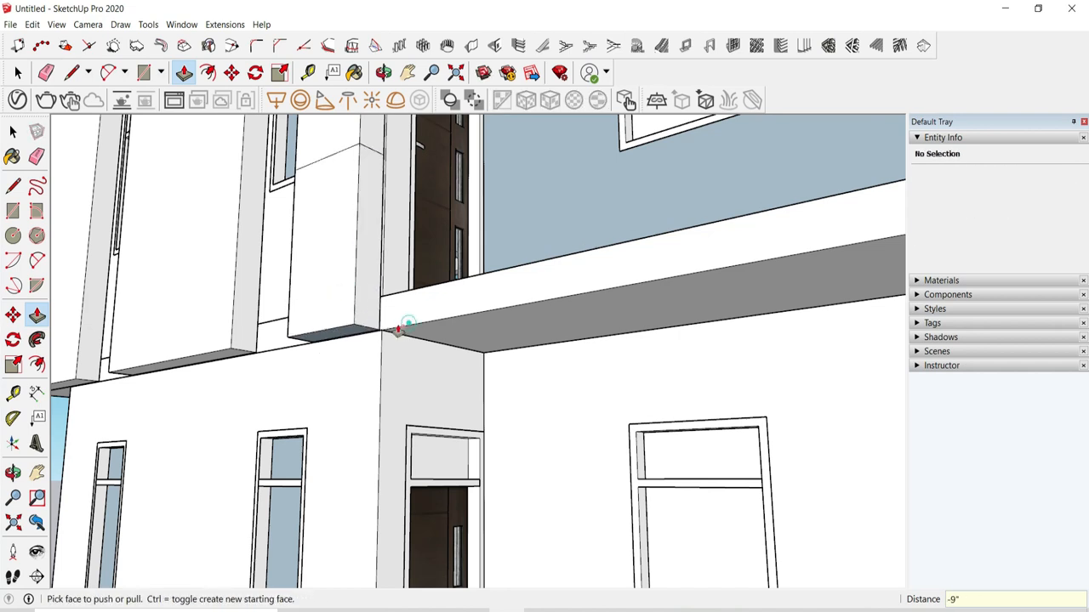
# Step: Divide the middle and corner facade panels at the same height and extend their undersides to the slab's lower edge
pyautogui.click(310, 164)
pyautogui.moveTo(312, 165); pyautogui.dragTo(216, 358, button='middle')
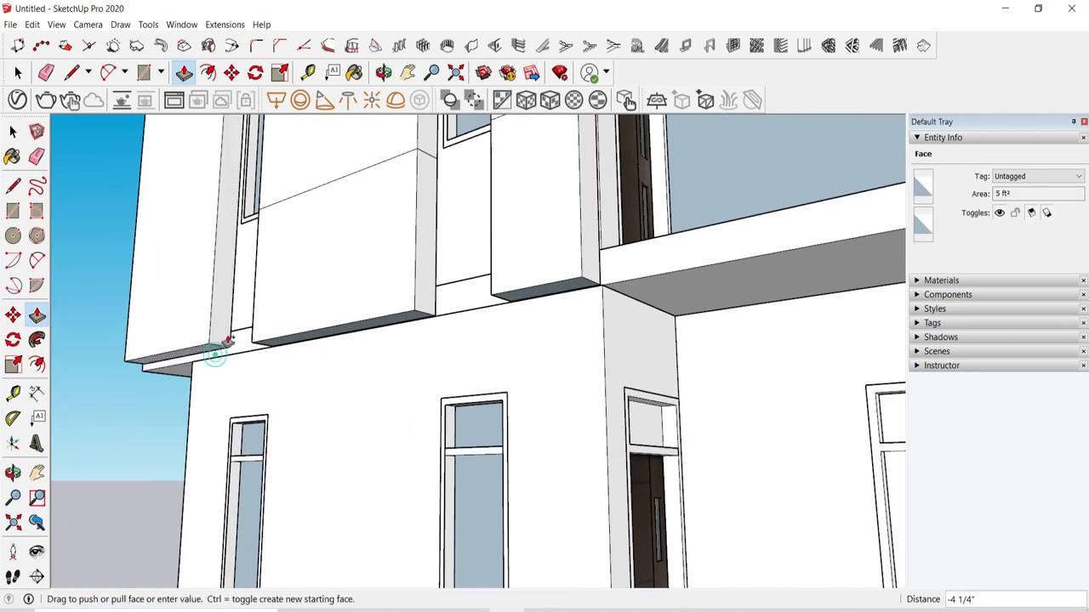
pyautogui.click(270, 210)
# Step: Pull the lower side faces of the corner and middle panels across 2' 4" to close the gaps below the front windows
pyautogui.moveTo(275, 206); pyautogui.dragTo(289, 387, button='middle')
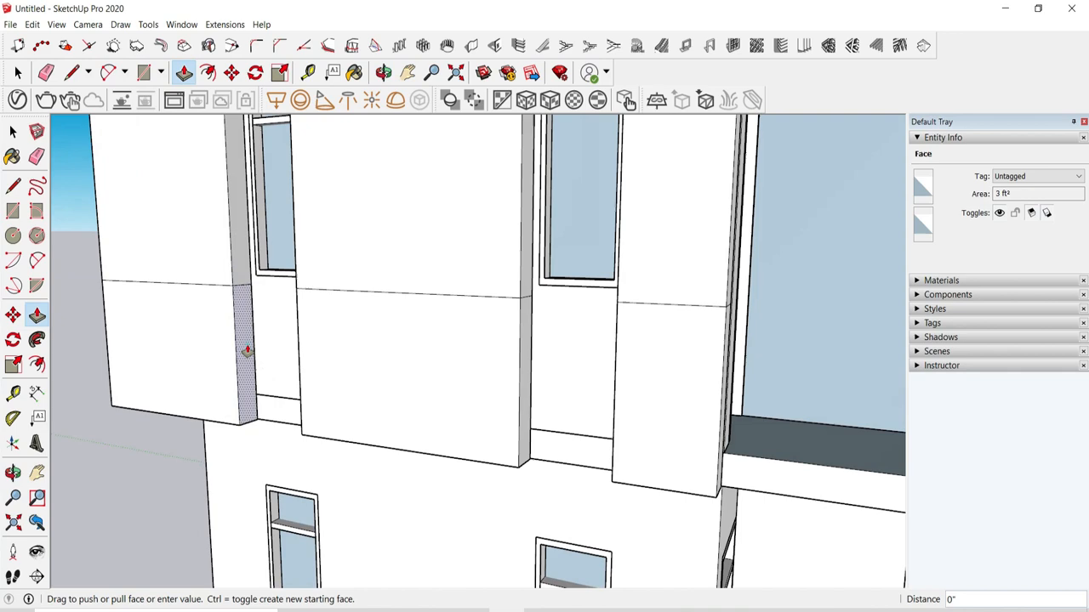
pyautogui.click(296, 290)
pyautogui.moveTo(502, 346); pyautogui.dragTo(440, 381, button='middle')
pyautogui.scroll(1, 440, 382)
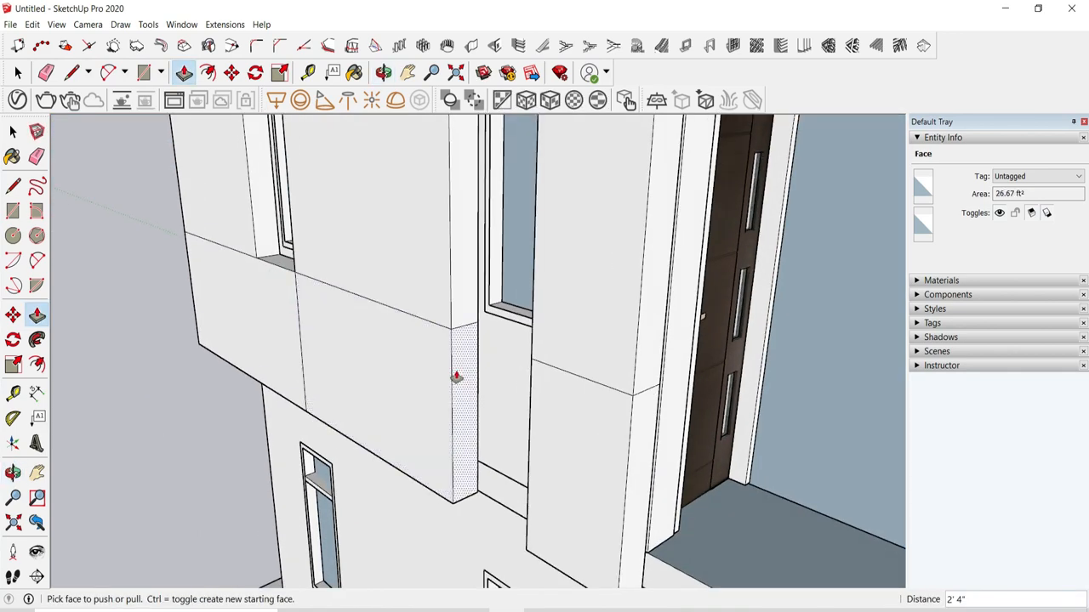
pyautogui.click(456, 379)
pyautogui.click(532, 362)
# Step: Pull the underside of the parapet above the balcony recess down 9"
pyautogui.scroll(-2, 531, 362)
pyautogui.moveTo(306, 408); pyautogui.dragTo(493, 323, button='middle')
pyautogui.scroll(-2, 485, 451)
pyautogui.scroll(-3, 525, 466)
pyautogui.scroll(3, 516, 247)
pyautogui.moveTo(516, 247); pyautogui.dragTo(459, 213, button='middle')
pyautogui.scroll(-2, 459, 214)
pyautogui.moveTo(417, 247); pyautogui.dragTo(421, 203, button='middle')
pyautogui.press('p')
pyautogui.scroll(3, 421, 203)
pyautogui.scroll(-3, 443, 187)
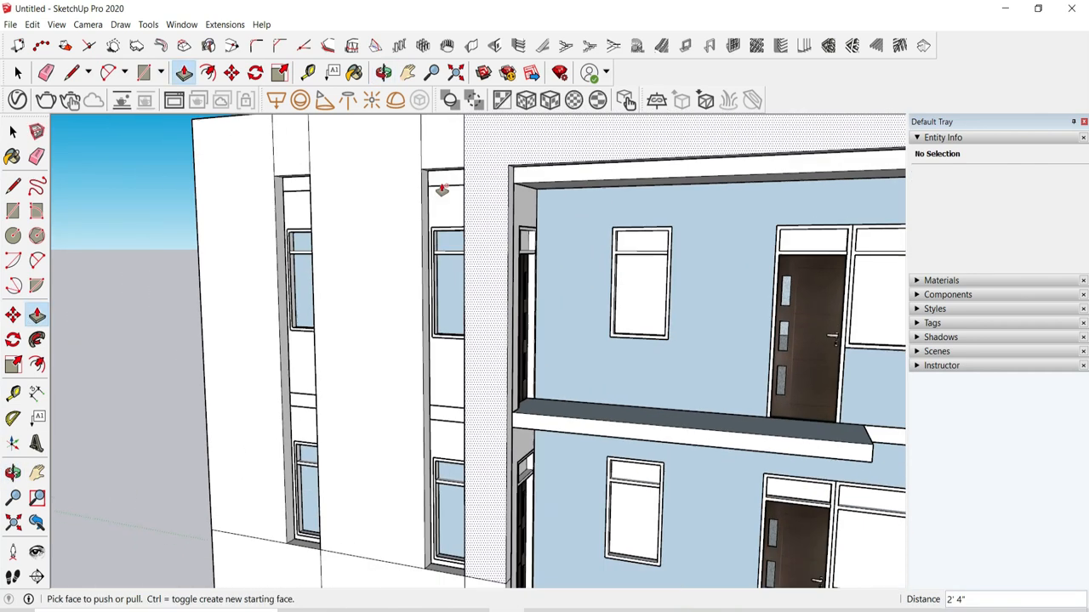
pyautogui.scroll(3, 442, 187)
pyautogui.scroll(2, 553, 141)
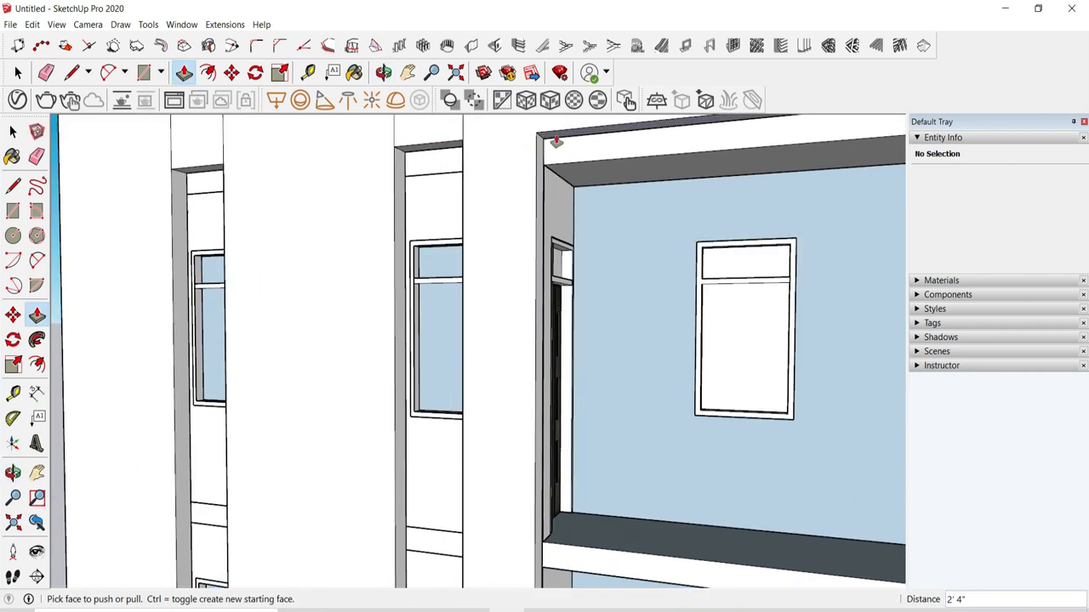
pyautogui.click(553, 149)
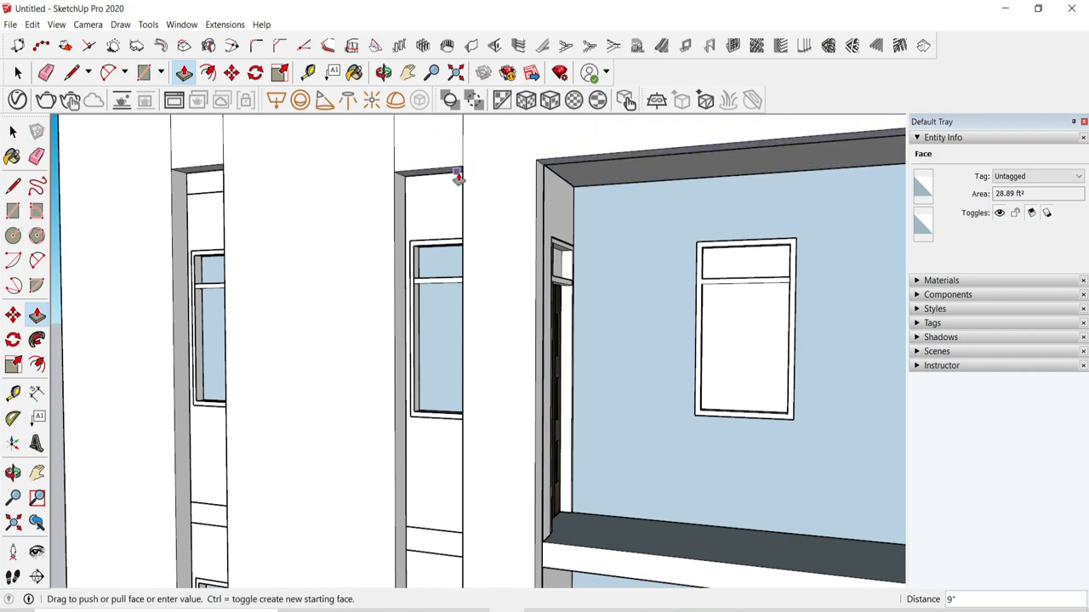
# Step: Pull the top faces of both vertical window slots down 9" to line up with the top of the balcony recess
pyautogui.moveTo(459, 193); pyautogui.dragTo(547, 136, button='middle')
pyautogui.scroll(1, 553, 136)
pyautogui.click(557, 136)
pyautogui.scroll(-2, 692, 158)
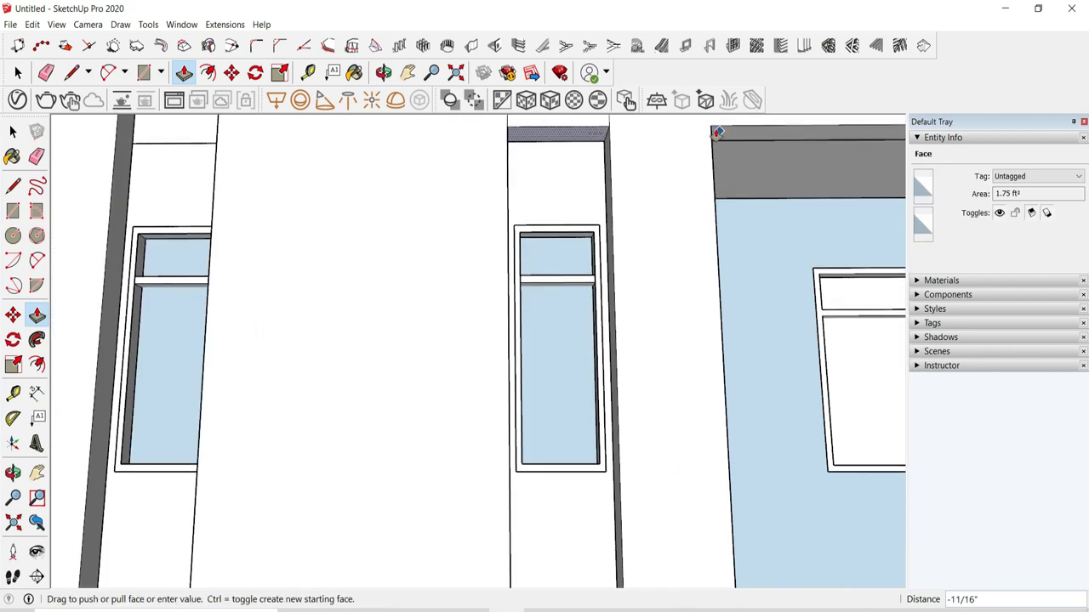
pyautogui.click(206, 146)
pyautogui.scroll(-2, 697, 240)
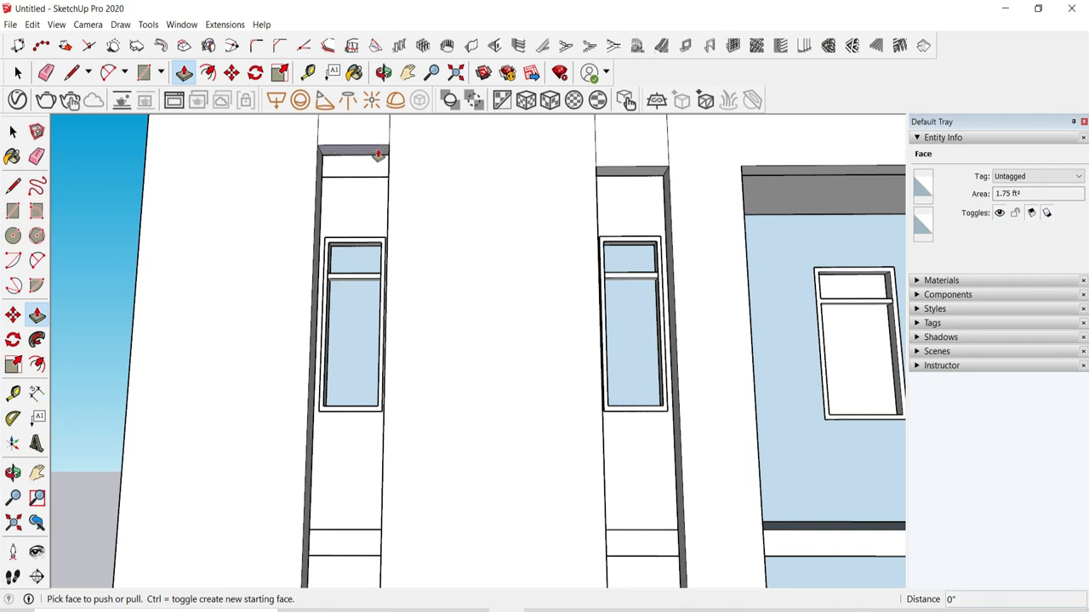
pyautogui.click(379, 154)
pyautogui.click(608, 170)
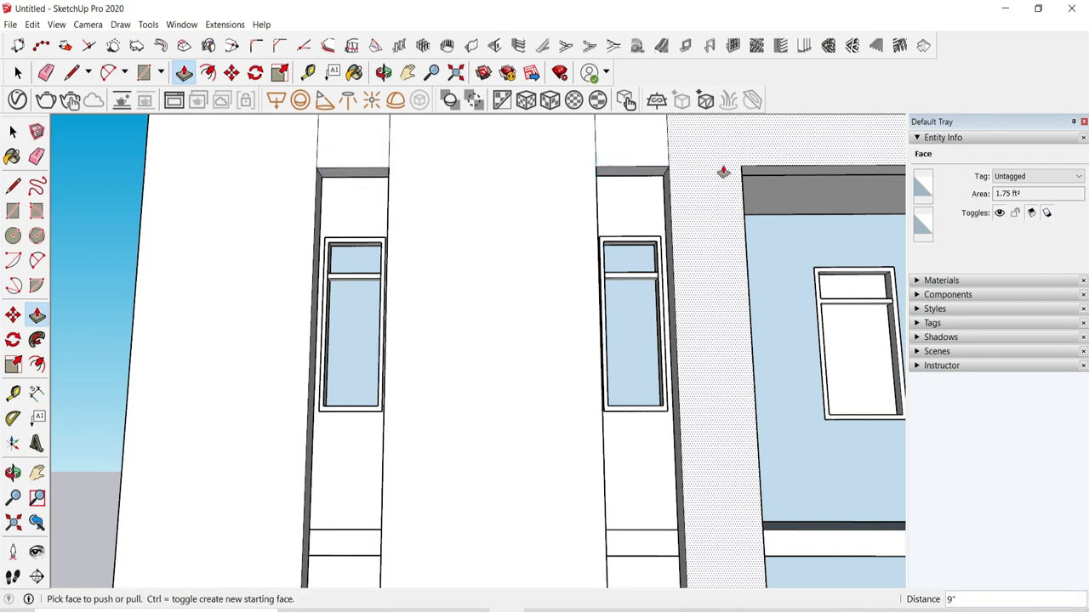
pyautogui.click(748, 174)
# Step: Measure the distance from the lower window frame's bottom corner down to the window slot's bottom face
pyautogui.scroll(-3, 328, 219)
pyautogui.moveTo(329, 219); pyautogui.dragTo(525, 366, button='middle')
pyautogui.scroll(-4, 498, 495)
pyautogui.scroll(10, 503, 482)
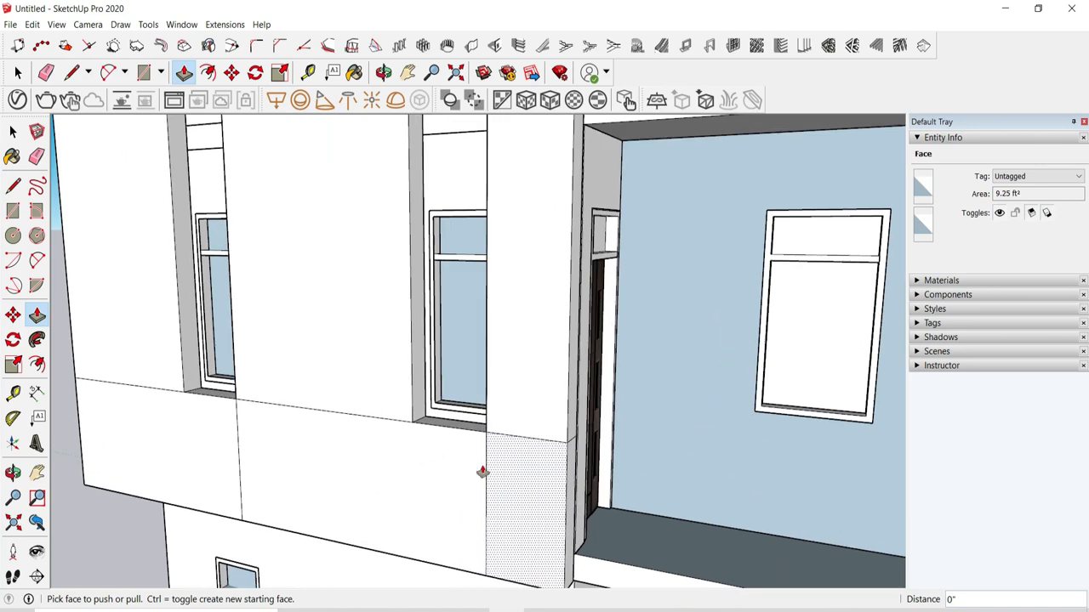
pyautogui.scroll(6, 498, 483)
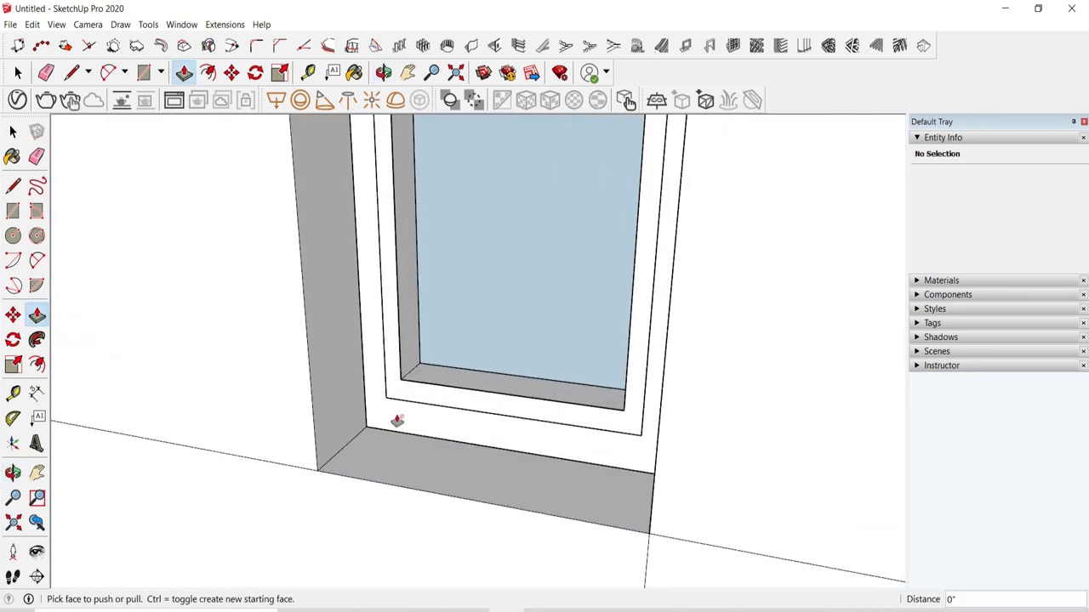
pyautogui.click(308, 73)
pyautogui.scroll(5, 425, 399)
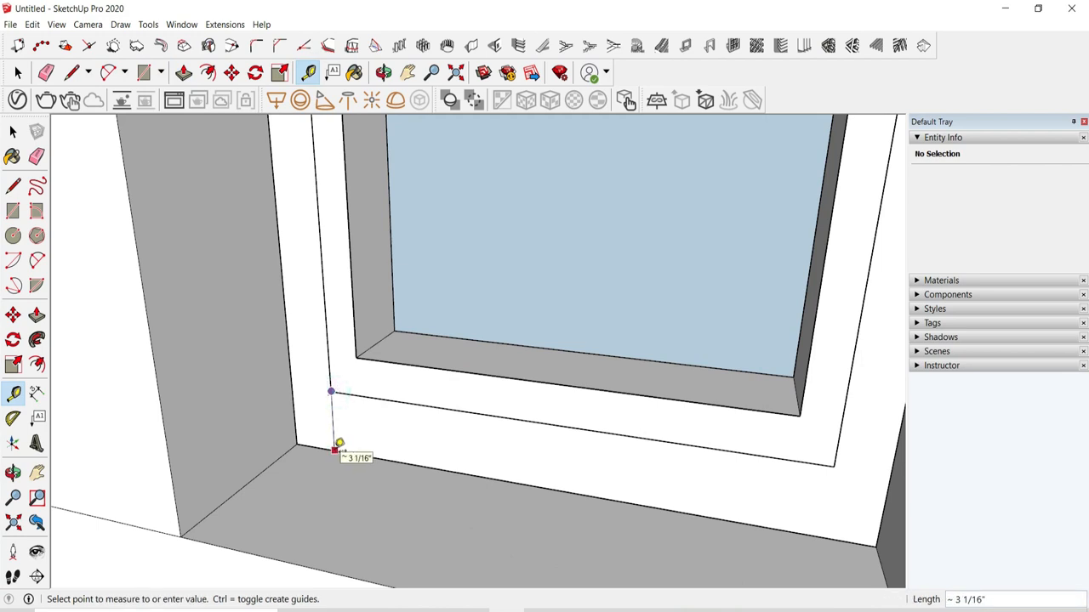
pyautogui.click(335, 449)
# Step: Push the bottom face of the window slot down 3" and repeat the offset on the neighbouring slot
pyautogui.scroll(-5, 384, 437)
pyautogui.moveTo(384, 437); pyautogui.dragTo(431, 480, button='middle')
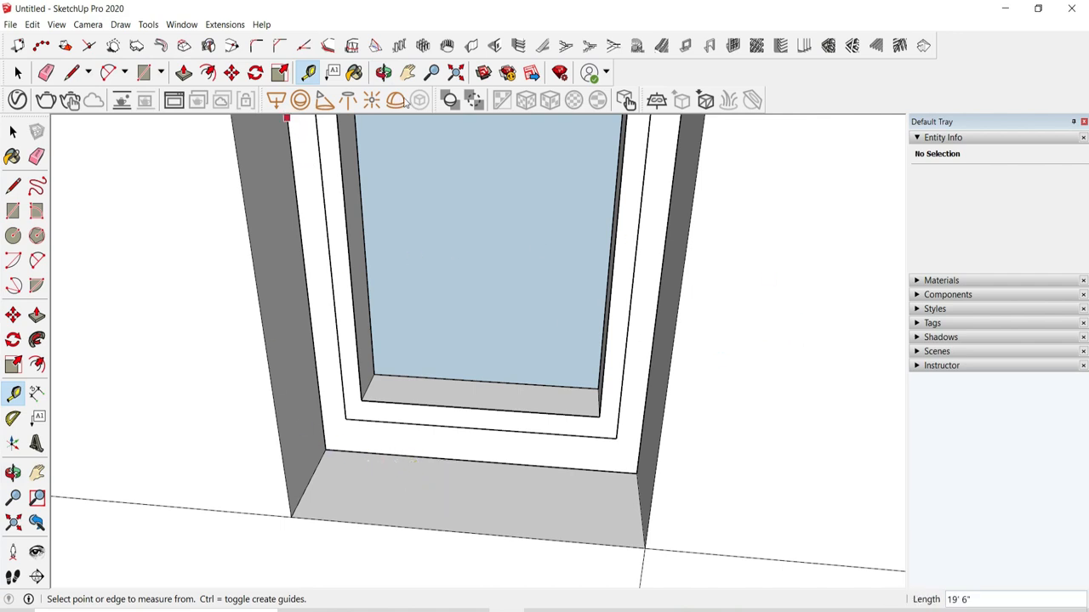
pyautogui.click(184, 73)
pyautogui.moveTo(428, 485); pyautogui.dragTo(430, 570)
pyautogui.press('Return')
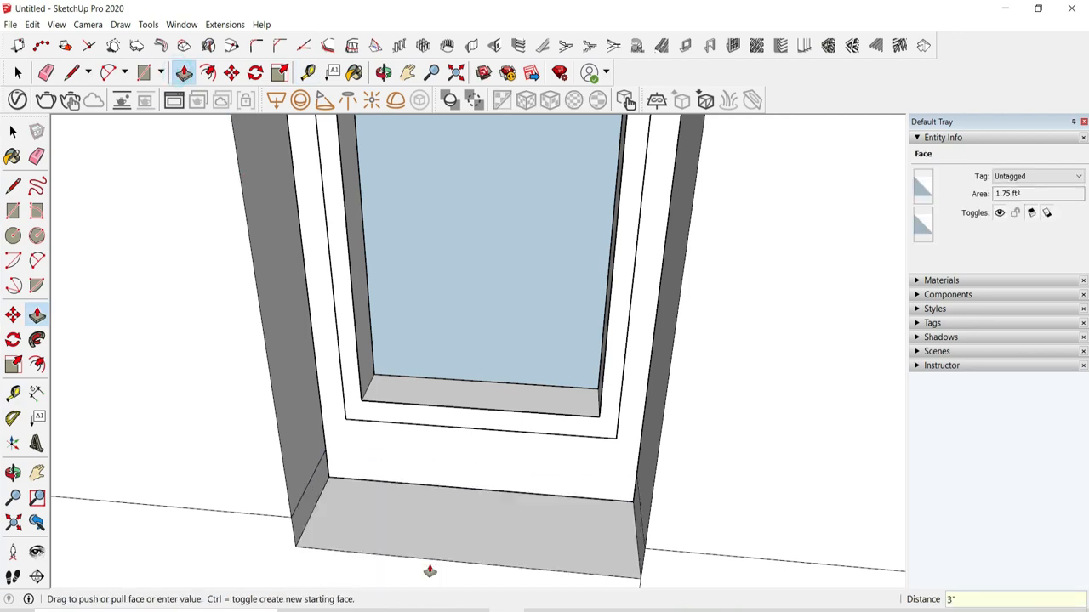
pyautogui.moveTo(429, 571); pyautogui.dragTo(327, 482, button='middle')
pyautogui.scroll(-1, 328, 482)
pyautogui.doubleClick(335, 454)
# Step: Pull the top faces of both vertical window slots down 1' 6" towards the upper window frames
pyautogui.scroll(-2, 469, 516)
pyautogui.moveTo(544, 510); pyautogui.dragTo(532, 531, button='middle')
pyautogui.scroll(-1, 534, 535)
pyautogui.scroll(-3, 534, 535)
pyautogui.scroll(3, 535, 347)
pyautogui.scroll(7, 556, 257)
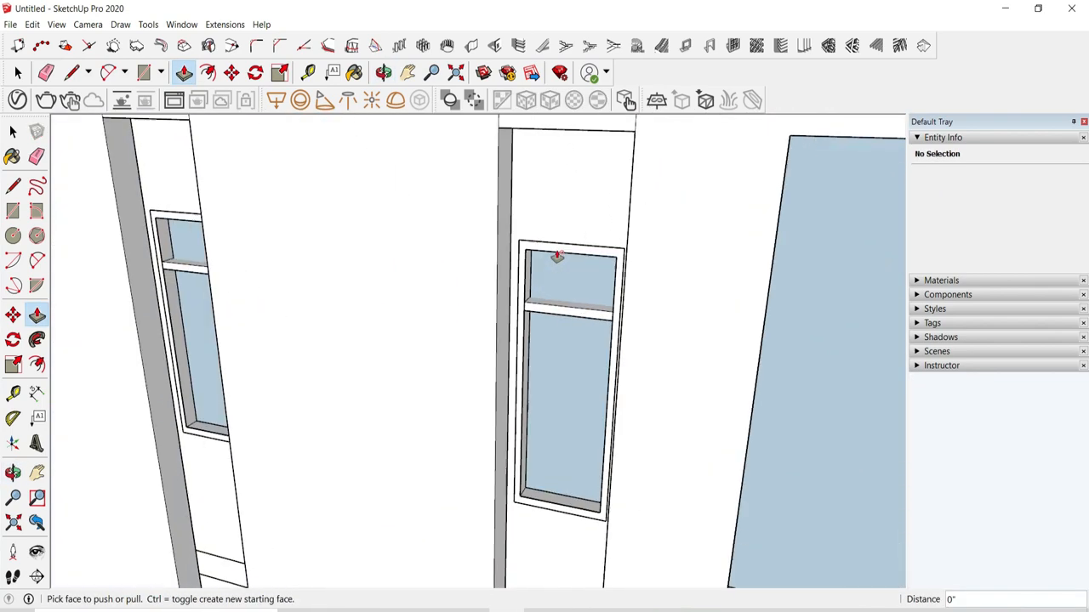
pyautogui.moveTo(563, 295); pyautogui.dragTo(590, 267, button='middle')
pyautogui.scroll(-3, 552, 287)
pyautogui.scroll(-1, 552, 286)
pyautogui.moveTo(576, 185); pyautogui.dragTo(585, 128, button='middle')
pyautogui.click(584, 126)
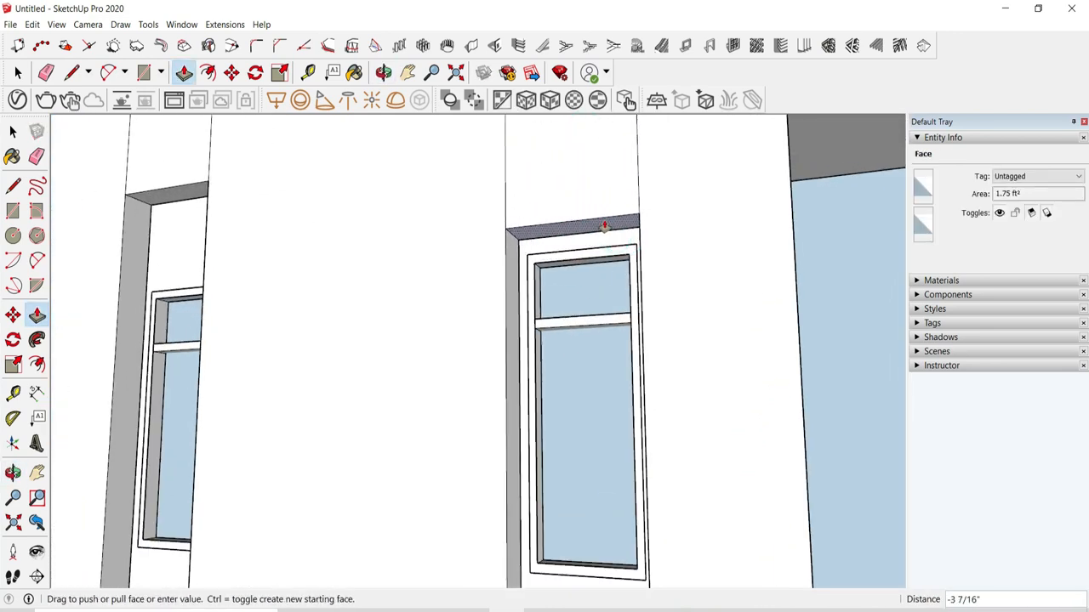
pyautogui.click(603, 227)
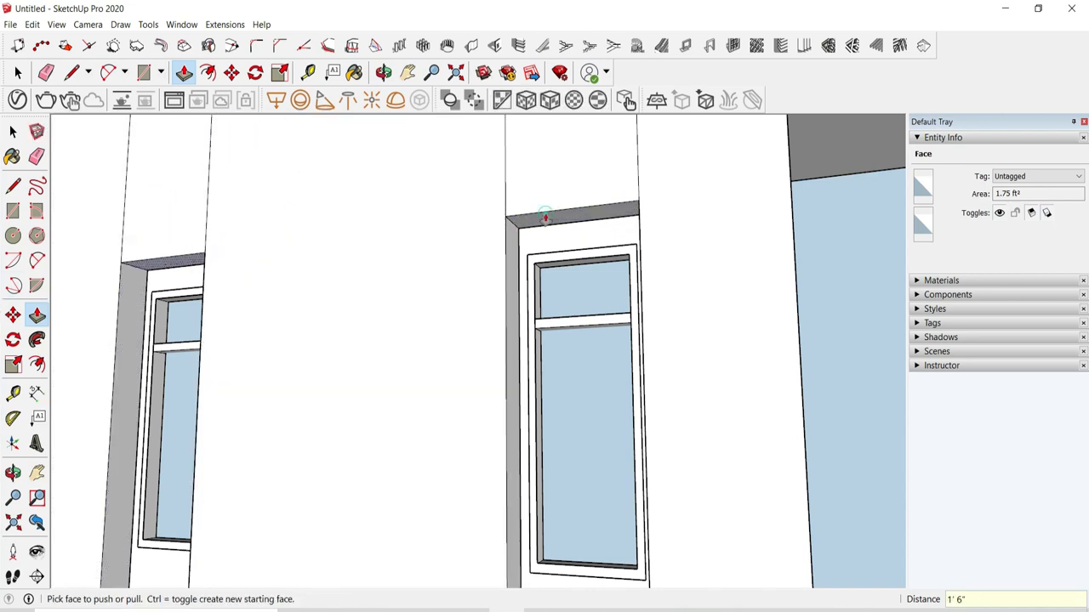
# Step: Erase the leftover vertical edges on the parapet face above the two window slots
pyautogui.scroll(-3, 332, 250)
pyautogui.moveTo(332, 250); pyautogui.dragTo(383, 281, button='middle')
pyautogui.press('e')
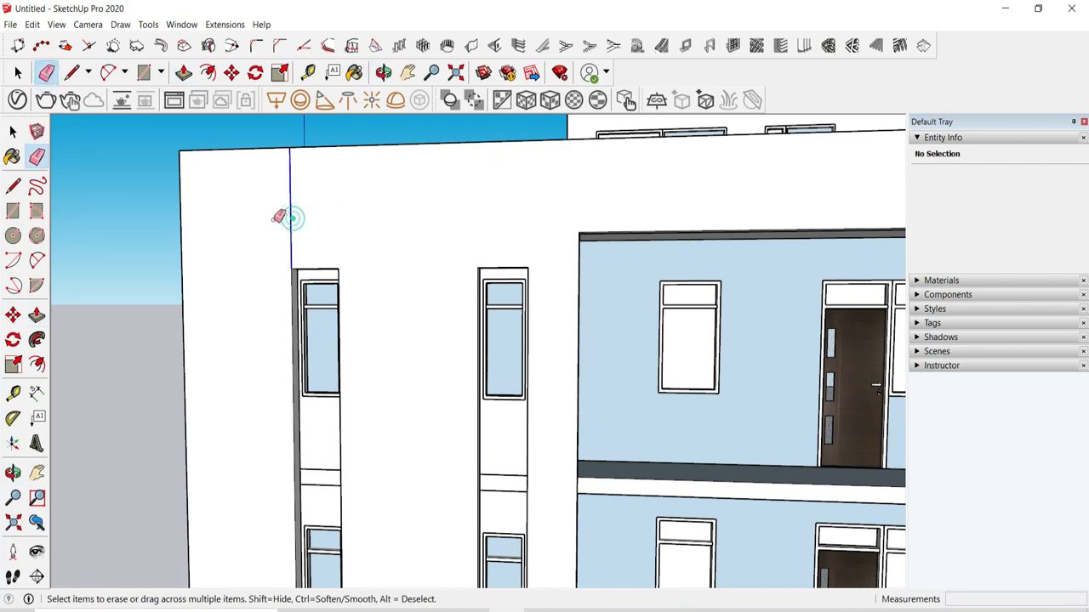
pyautogui.click(290, 219)
# Step: Erase the leftover dividing edges on the facade band below the two window slots
pyautogui.moveTo(289, 218); pyautogui.dragTo(379, 267, button='middle')
pyautogui.scroll(-3, 473, 389)
pyautogui.moveTo(473, 390); pyautogui.dragTo(589, 519, button='middle')
pyautogui.scroll(3, 577, 531)
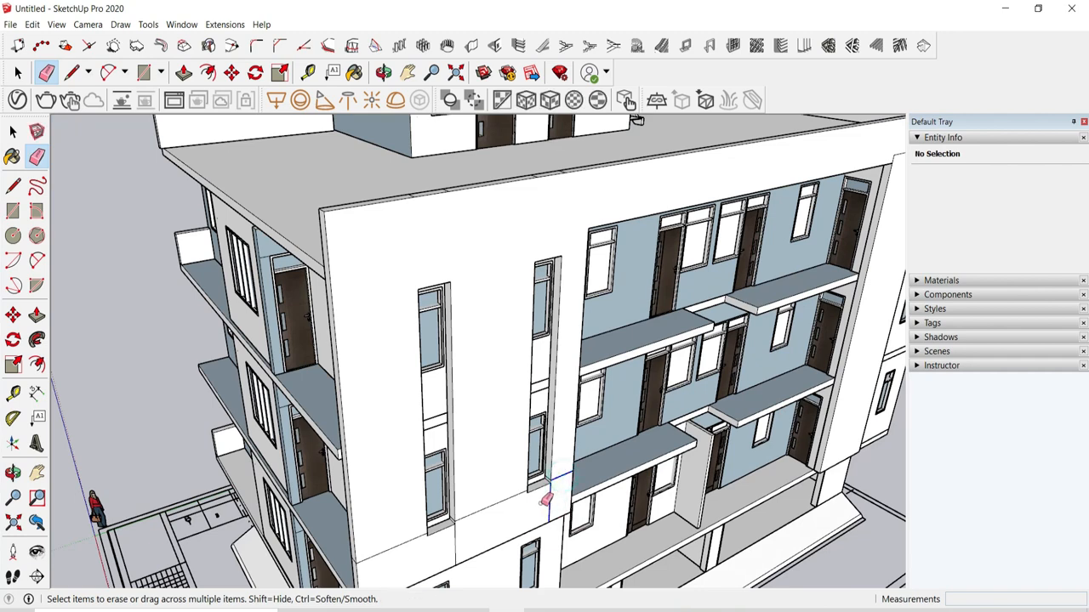
pyautogui.click(403, 546)
pyautogui.scroll(2, 365, 573)
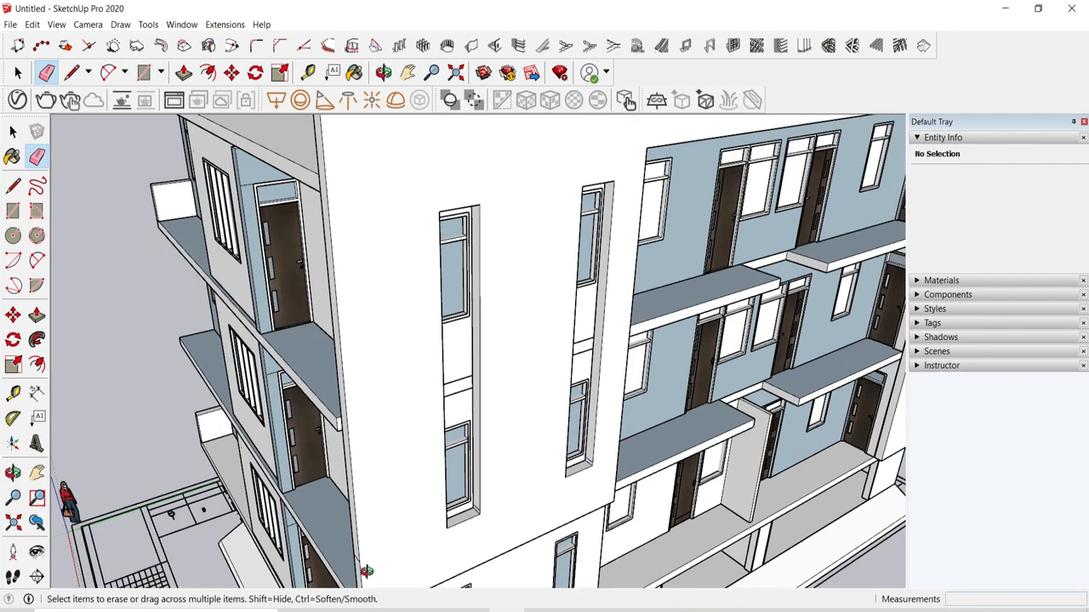
# Step: Examine the cleaned facade panel and the lower ends of its window slots from several angles
pyautogui.moveTo(365, 573); pyautogui.dragTo(431, 561, button='middle')
pyautogui.scroll(2, 442, 562)
pyautogui.scroll(-2, 595, 406)
pyautogui.moveTo(644, 408)
pyautogui.mouseDown(button='middle')
pyautogui.moveTo(445, 484)
pyautogui.moveTo(204, 414)
pyautogui.moveTo(323, 377)
pyautogui.moveTo(351, 199)
pyautogui.moveTo(358, 302)
pyautogui.moveTo(417, 357)
pyautogui.moveTo(487, 533)
pyautogui.mouseUp(button='middle')
pyautogui.scroll(2, 328, 373)
pyautogui.scroll(2, 358, 307)
pyautogui.scroll(-3, 489, 288)
pyautogui.scroll(4, 211, 326)
pyautogui.scroll(-3, 492, 528)
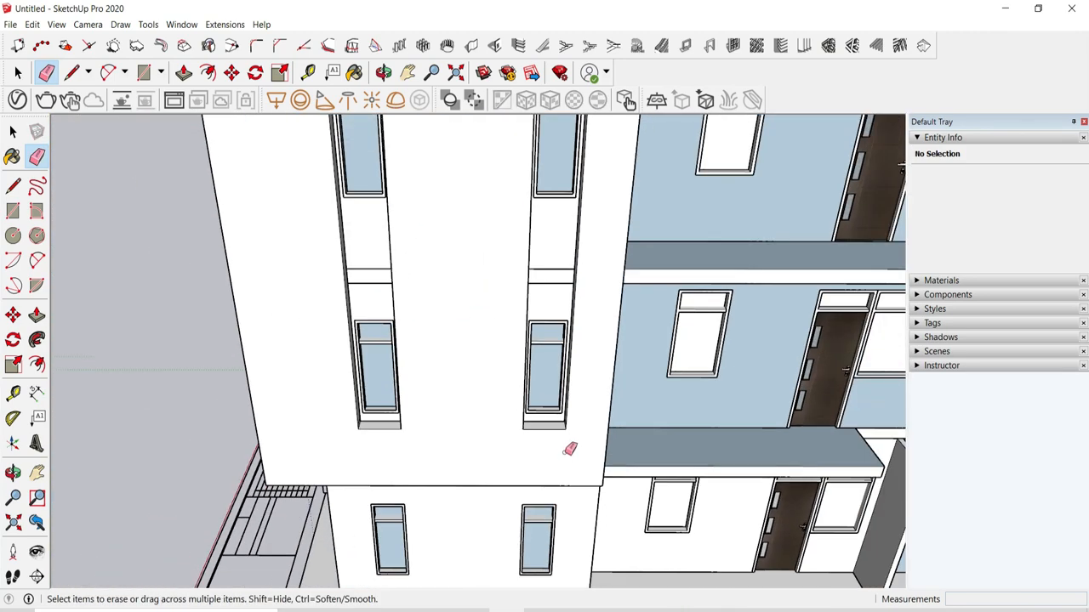
# Step: Pull the underside of the parapet above the balcony recess down 1' 6" to align with the tops of the window slots
pyautogui.moveTo(553, 411)
pyautogui.mouseDown(button='middle')
pyautogui.moveTo(522, 440)
pyautogui.moveTo(469, 397)
pyautogui.moveTo(498, 275)
pyautogui.moveTo(529, 213)
pyautogui.moveTo(387, 130)
pyautogui.mouseUp(button='middle')
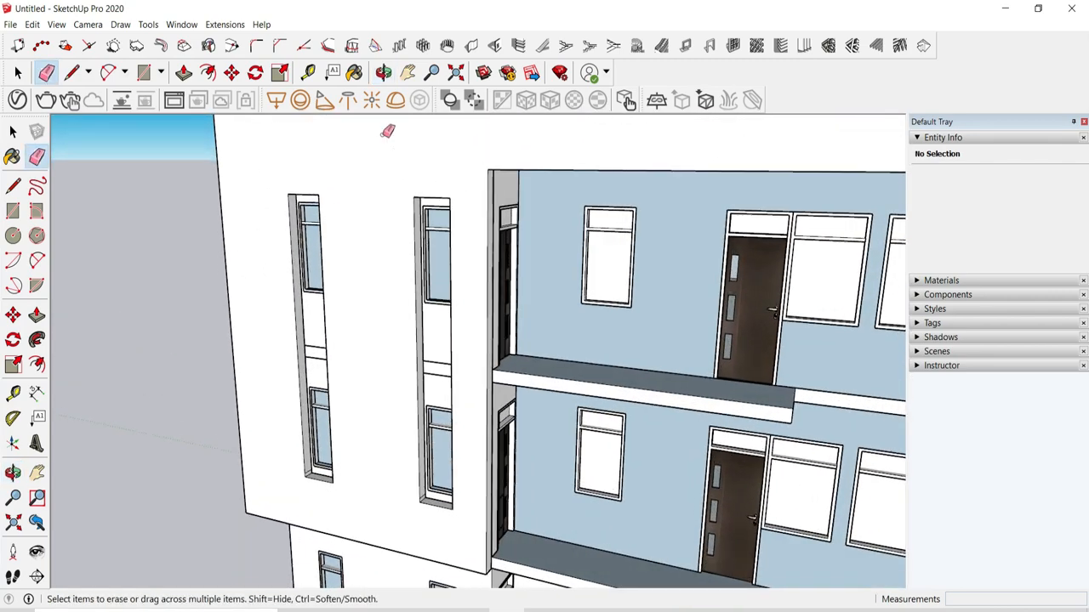
pyautogui.click(183, 72)
pyautogui.moveTo(452, 161); pyautogui.dragTo(456, 188, button='middle')
pyautogui.scroll(2, 456, 189)
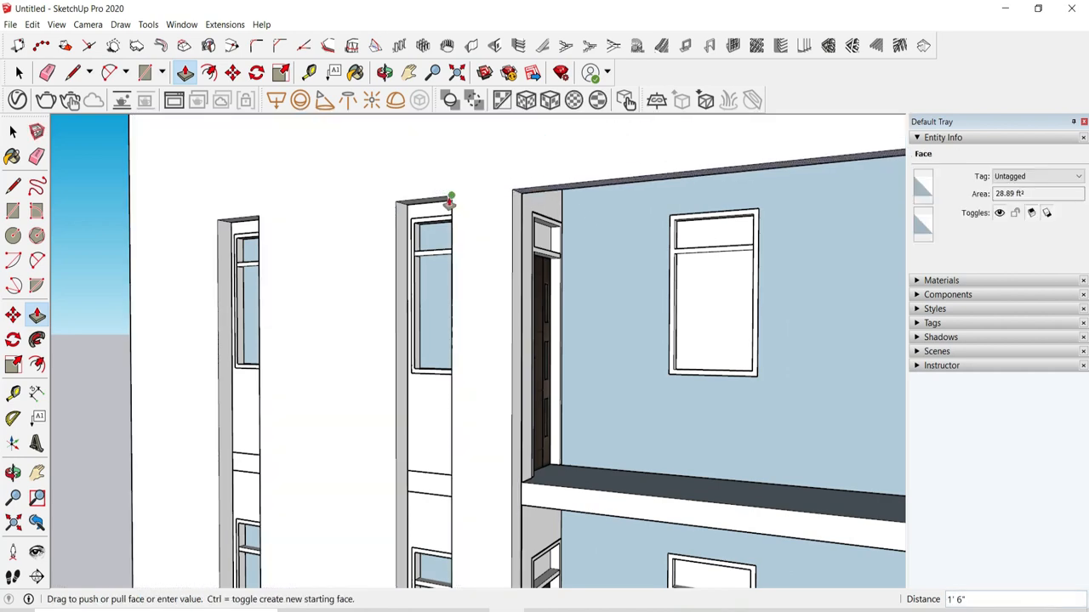
pyautogui.click(450, 200)
# Step: Erase the leftover edge where the parapet meets the pillar at the far end of the balconies
pyautogui.moveTo(204, 258); pyautogui.dragTo(246, 284, button='middle')
pyautogui.scroll(-4, 246, 284)
pyautogui.moveTo(444, 321); pyautogui.dragTo(520, 297, button='middle')
pyautogui.scroll(-3, 519, 297)
pyautogui.scroll(5, 688, 299)
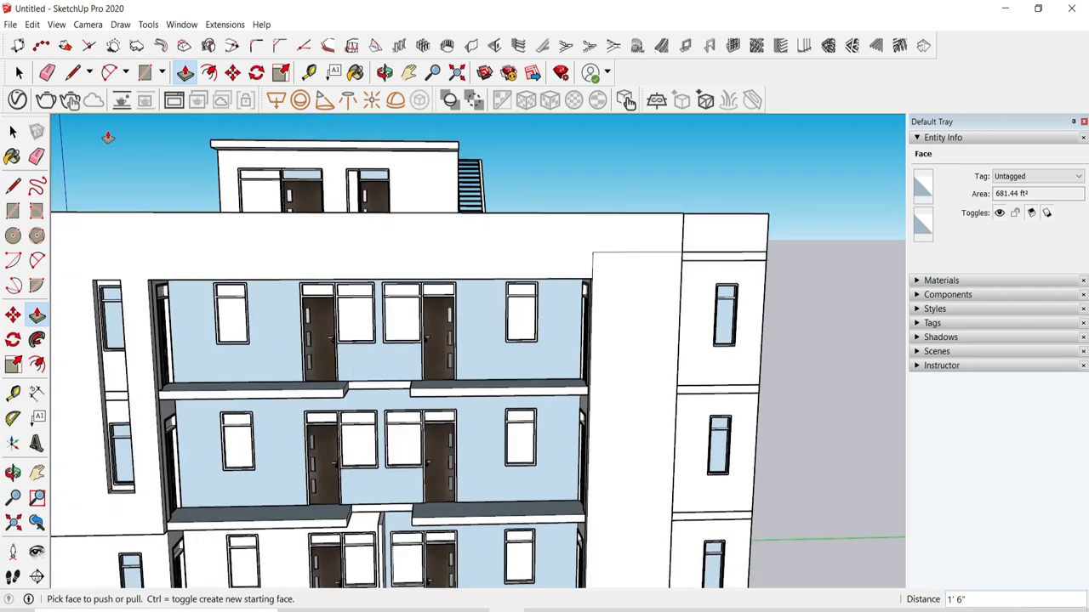
pyautogui.click(48, 73)
pyautogui.moveTo(594, 263)
pyautogui.mouseDown(button='middle')
pyautogui.moveTo(625, 226)
pyautogui.moveTo(677, 321)
pyautogui.moveTo(700, 214)
pyautogui.mouseUp(button='middle')
pyautogui.scroll(-3, 695, 223)
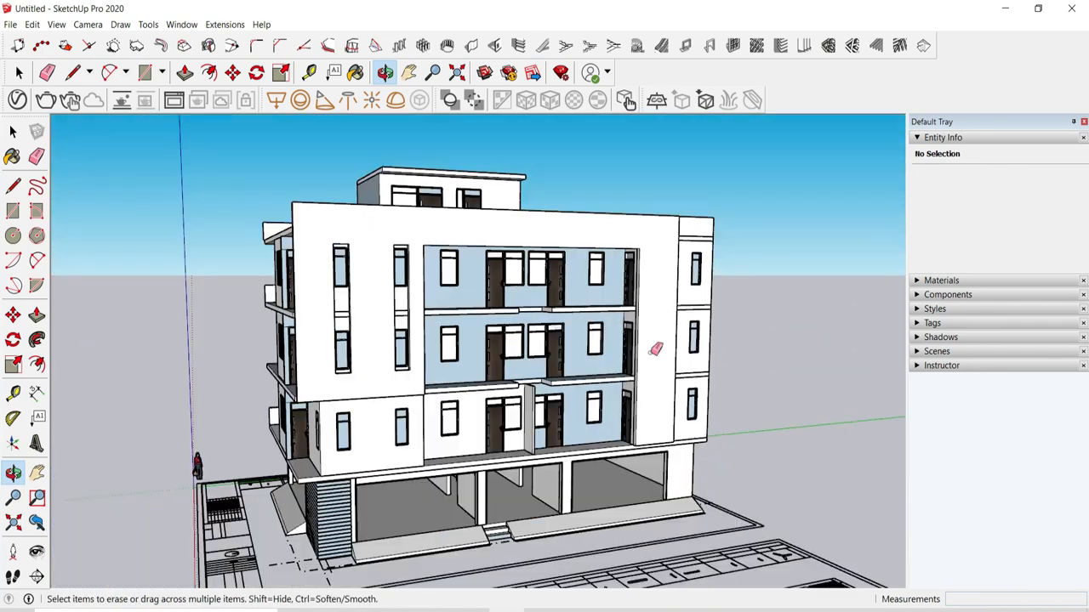
# Step: Divide the far-end pillar 3' 3" above its base and extend its underside down 9" to the lowest balcony slab's bottom
pyautogui.scroll(5, 667, 350)
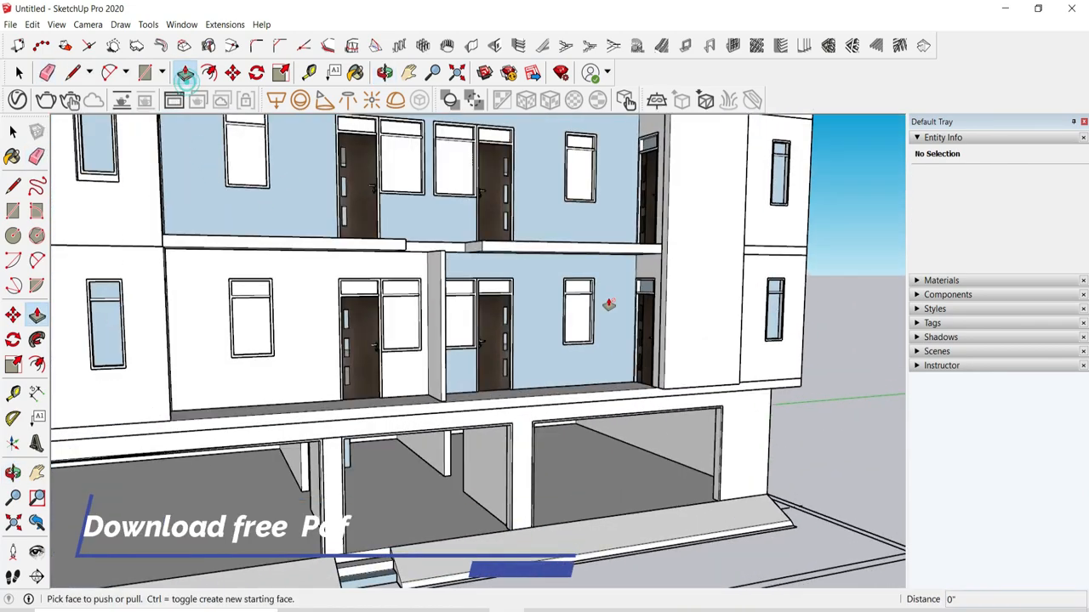
pyautogui.scroll(10, 609, 304)
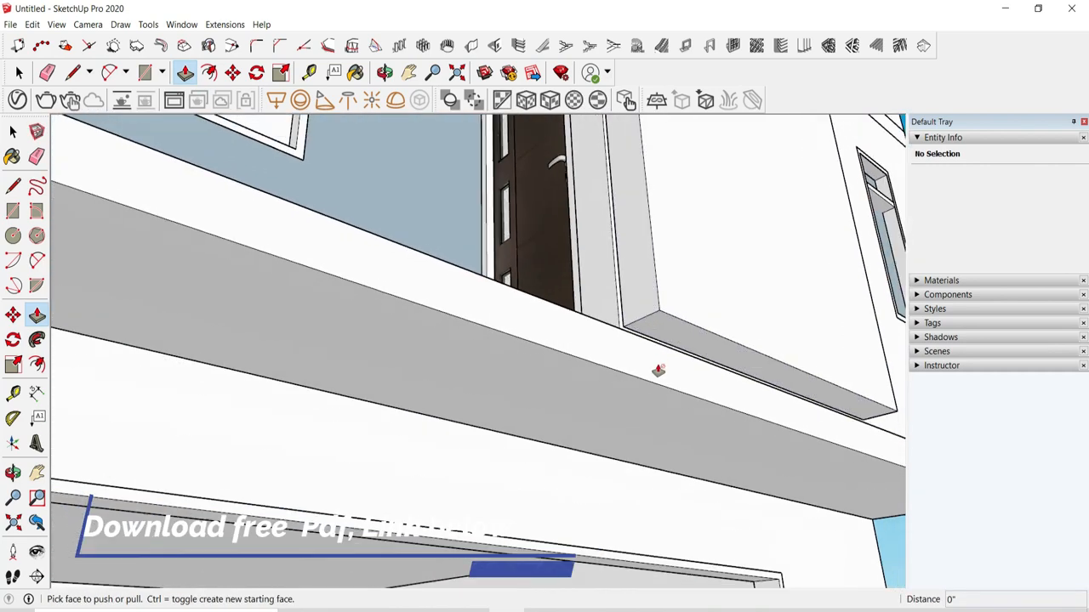
pyautogui.scroll(-10, 658, 370)
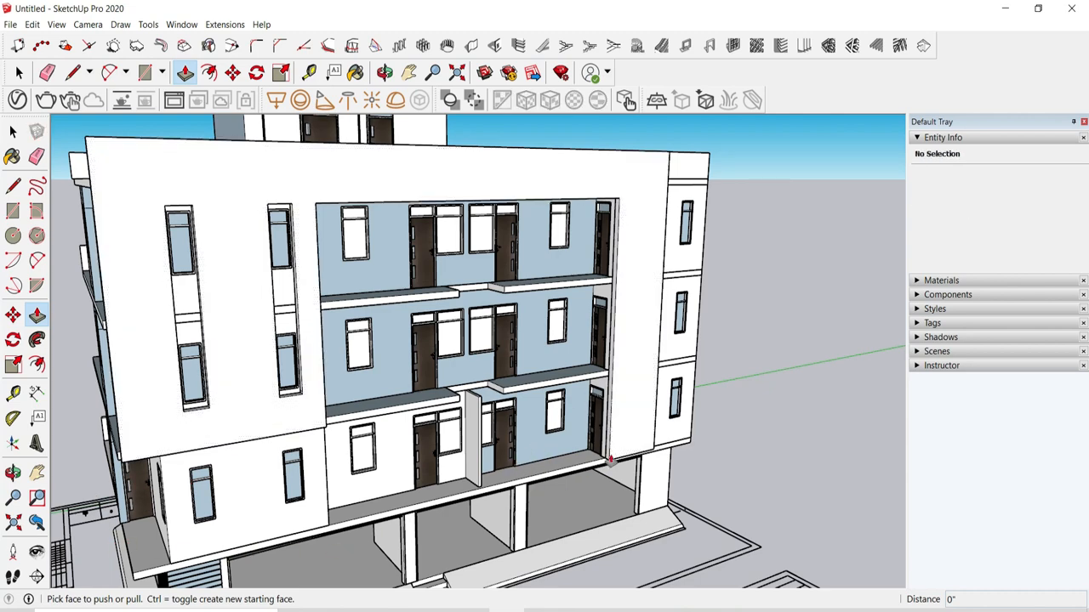
pyautogui.scroll(10, 609, 459)
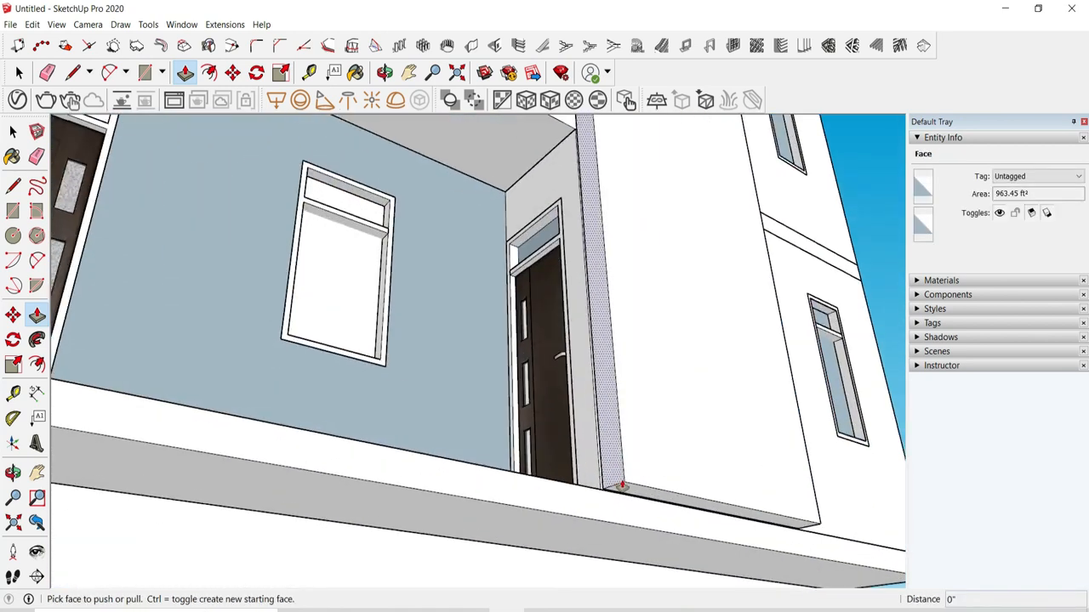
pyautogui.click(622, 486)
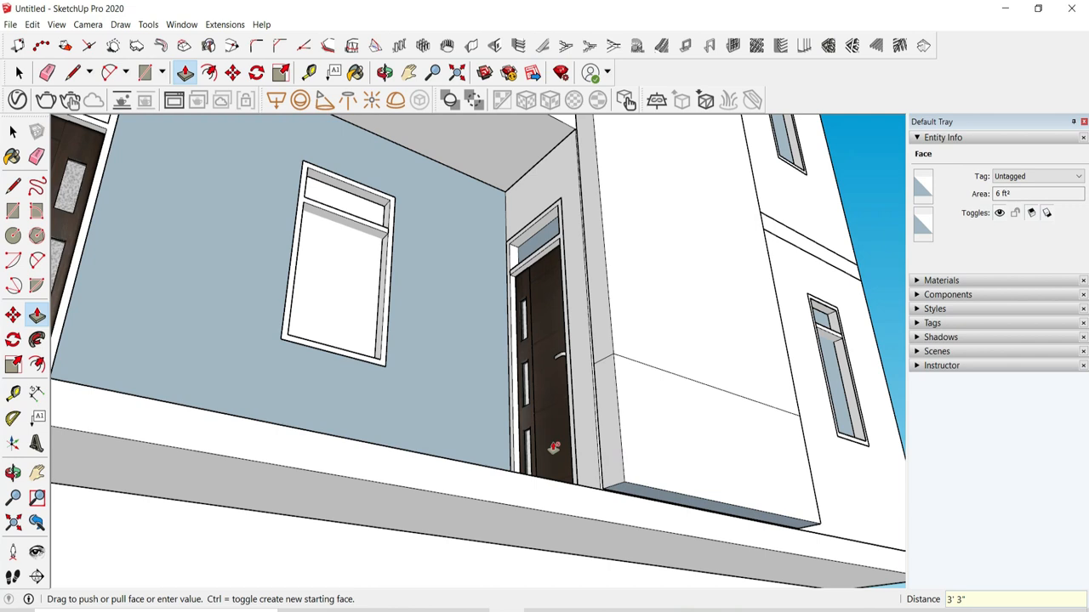
pyautogui.click(546, 518)
# Step: Pull the side face of the far-end pillar's lower section 57' 10" along the front to form a continuous balcony parapet
pyautogui.moveTo(537, 515); pyautogui.dragTo(631, 545, button='middle')
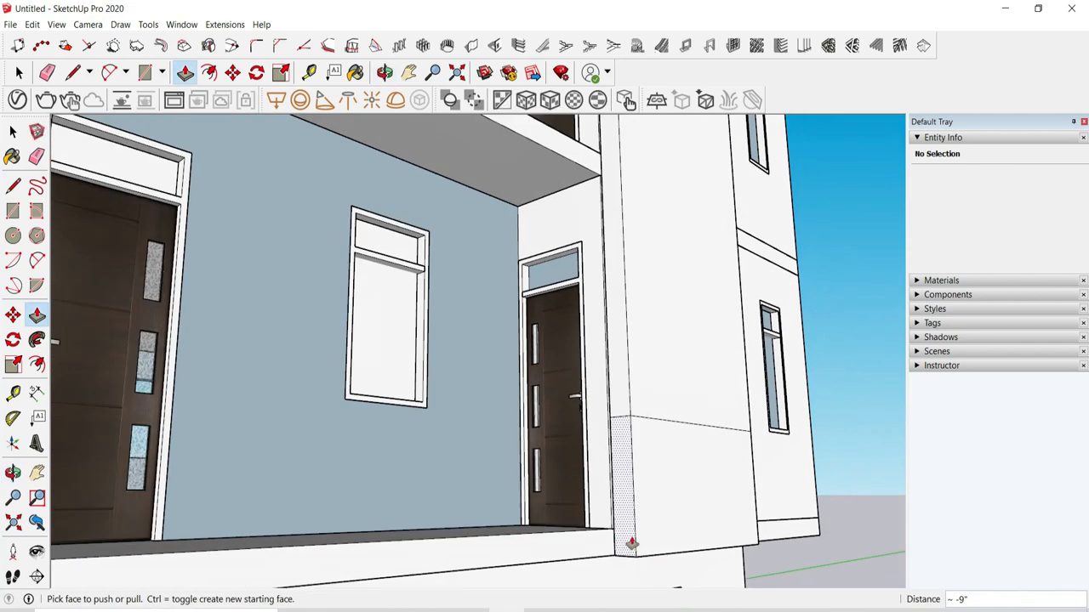
pyautogui.click(631, 545)
pyautogui.scroll(-10, 552, 502)
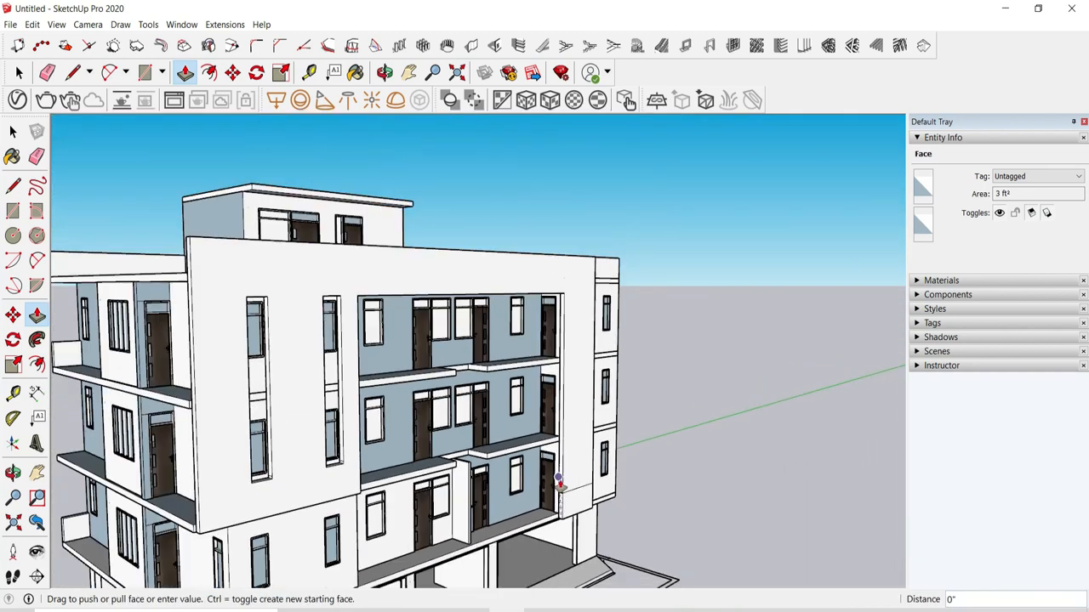
pyautogui.scroll(-4, 558, 484)
pyautogui.moveTo(435, 572); pyautogui.dragTo(579, 560, button='middle')
pyautogui.scroll(3, 436, 574)
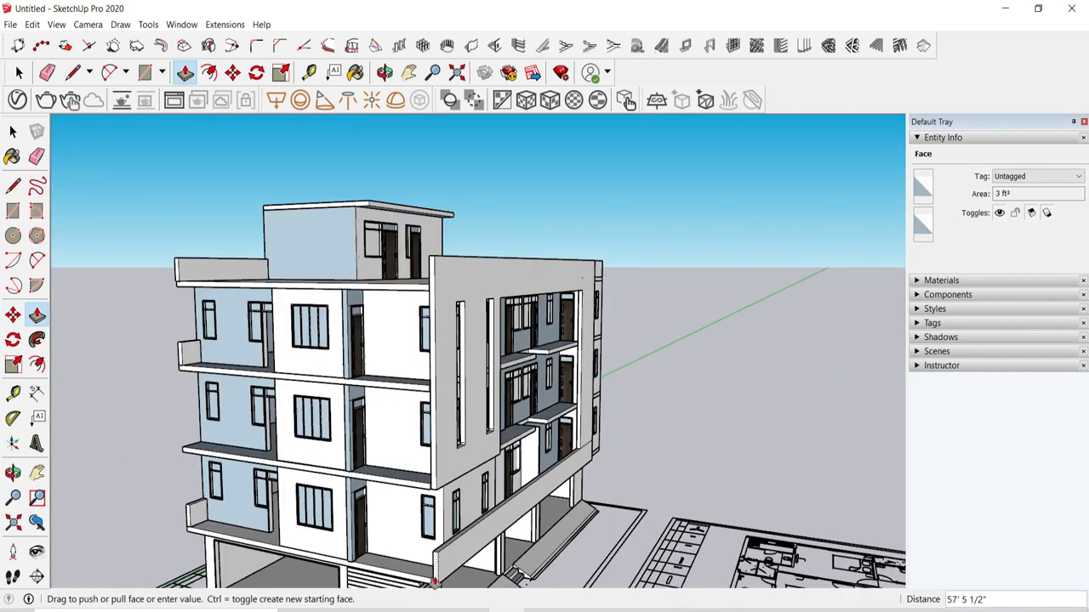
pyautogui.scroll(2, 434, 581)
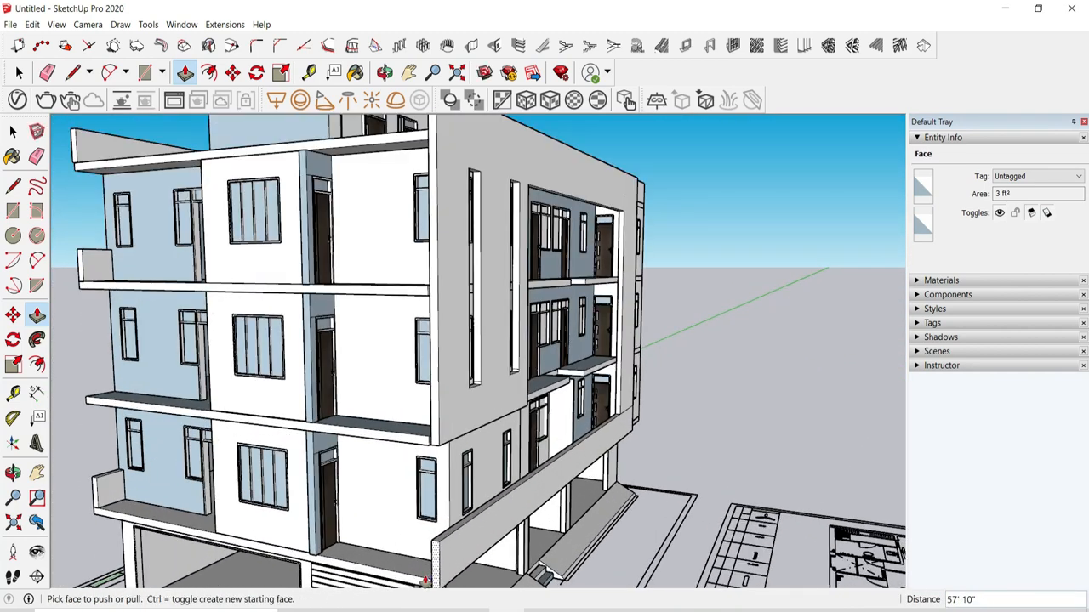
# Step: Extend the near end of the lower balcony parapet outward past the building's corner
pyautogui.moveTo(461, 531); pyautogui.dragTo(639, 588, button='middle')
pyautogui.scroll(-4, 606, 532)
pyautogui.scroll(3, 575, 558)
pyautogui.scroll(2, 635, 567)
pyautogui.scroll(2, 635, 564)
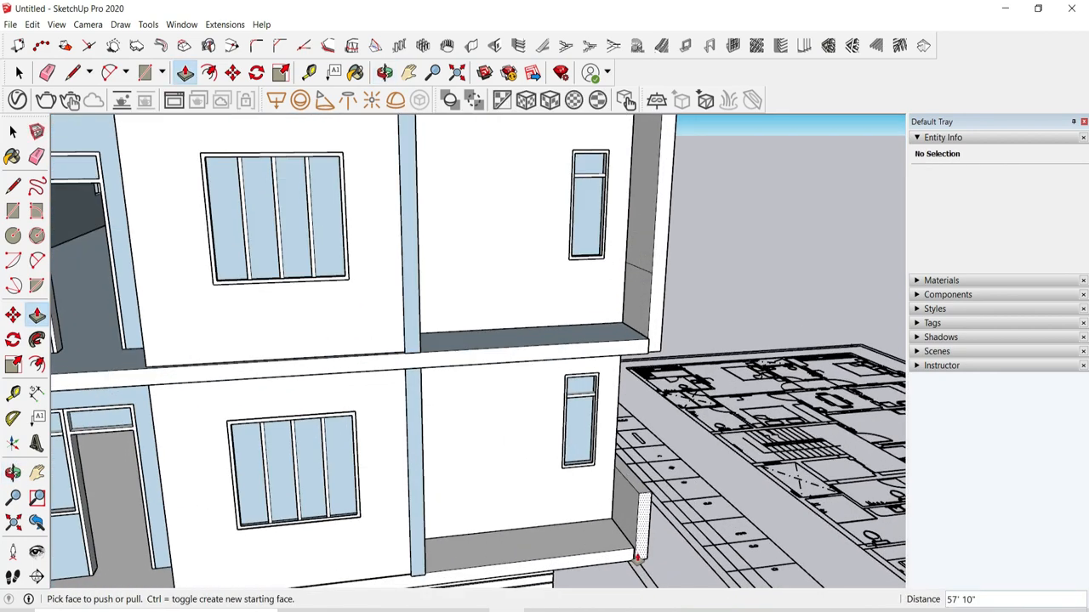
pyautogui.click(645, 561)
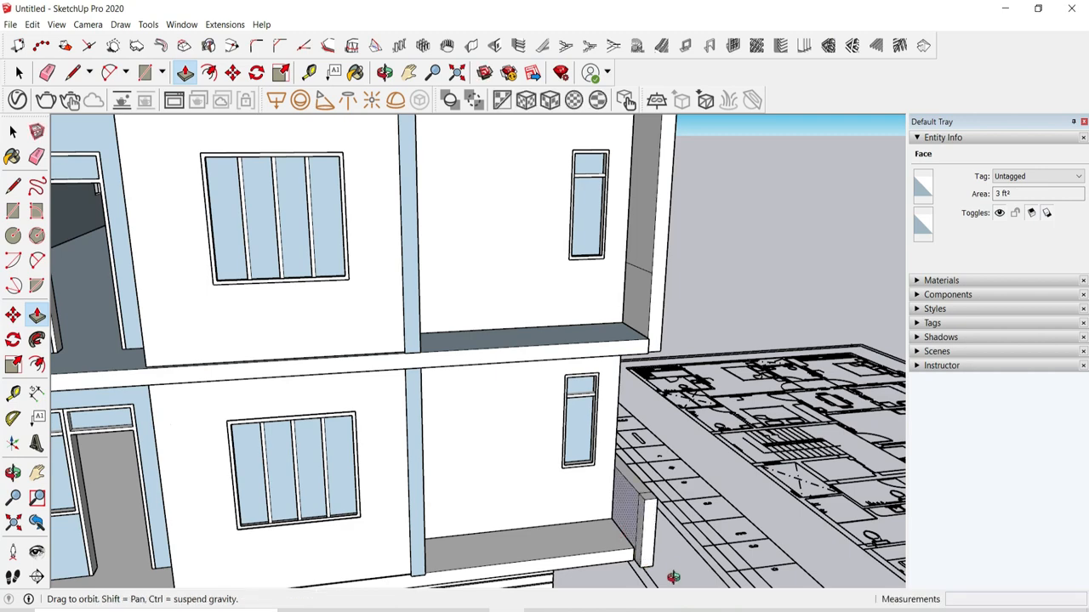
# Step: Pull the inner face at the lower parapet's corner 11' 10 3/4" back along the building's side as a return
pyautogui.moveTo(672, 577); pyautogui.dragTo(677, 561, button='middle')
pyautogui.scroll(2, 679, 550)
pyautogui.scroll(-2, 649, 553)
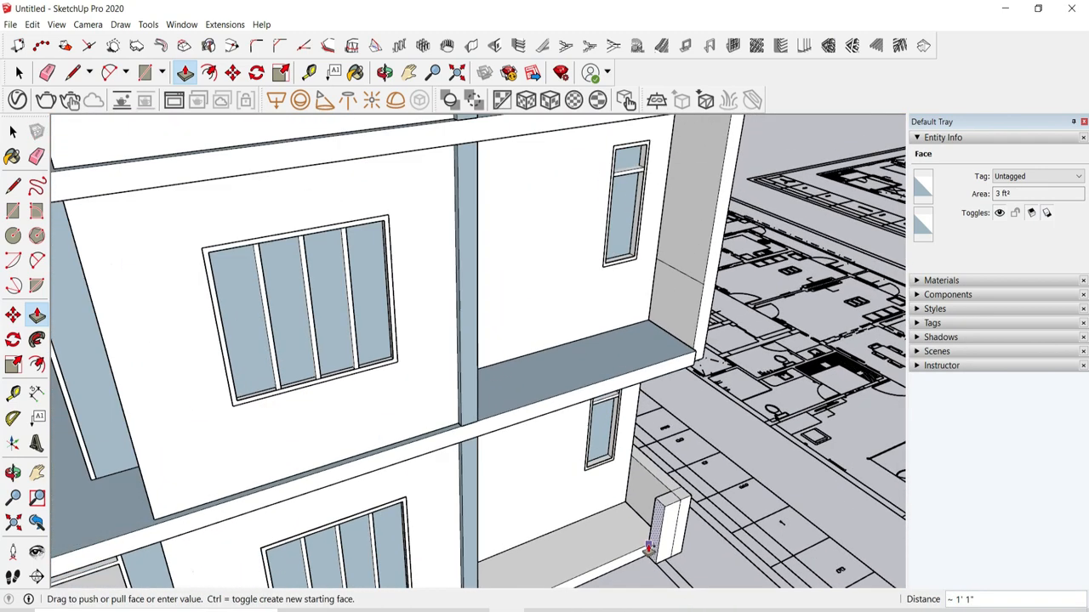
pyautogui.click(645, 551)
pyautogui.scroll(-2, 645, 552)
pyautogui.scroll(3, 536, 518)
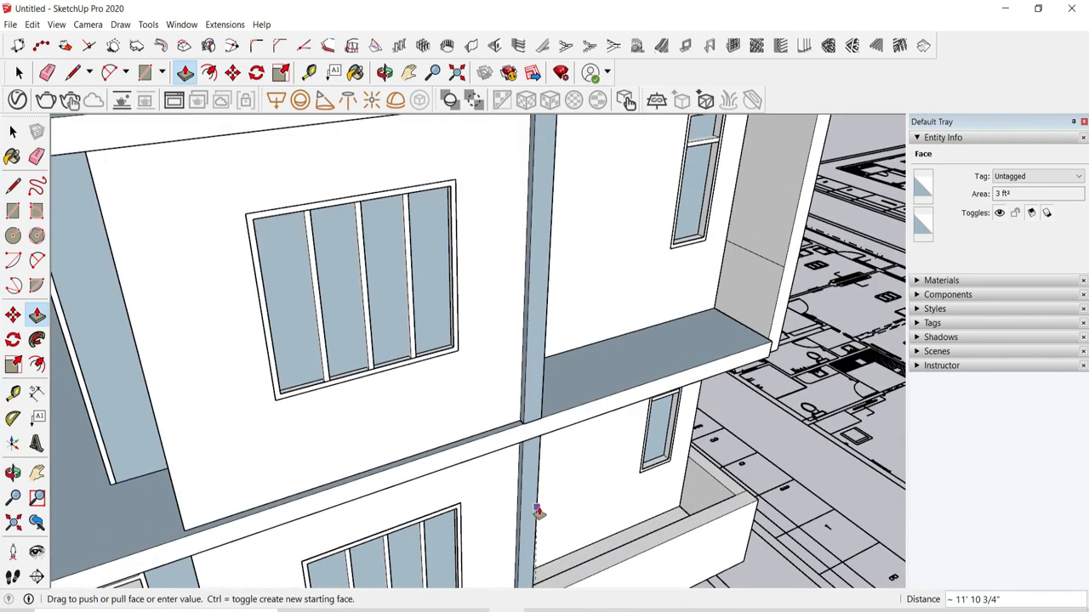
pyautogui.scroll(-2, 673, 495)
# Step: Pull the underside of the facade panel down level with the bottom of the second-floor balcony slab
pyautogui.moveTo(673, 495); pyautogui.dragTo(434, 467, button='middle')
pyautogui.scroll(-3, 435, 467)
pyautogui.moveTo(649, 456); pyautogui.dragTo(277, 447, button='middle')
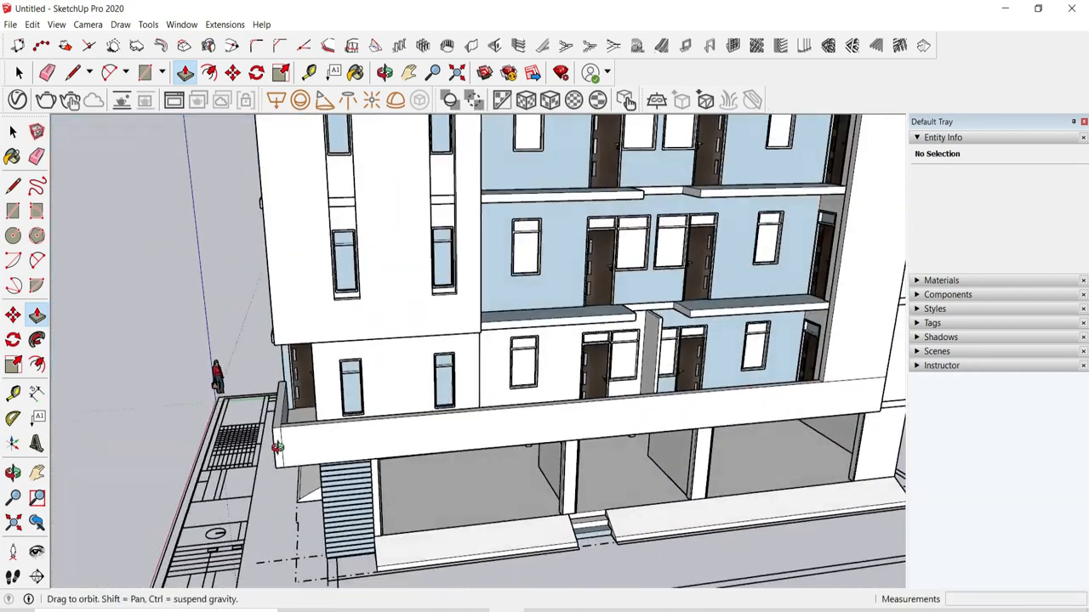
pyautogui.scroll(-4, 243, 384)
pyautogui.moveTo(243, 383); pyautogui.dragTo(466, 449, button='middle')
pyautogui.scroll(4, 344, 333)
pyautogui.scroll(1, 466, 449)
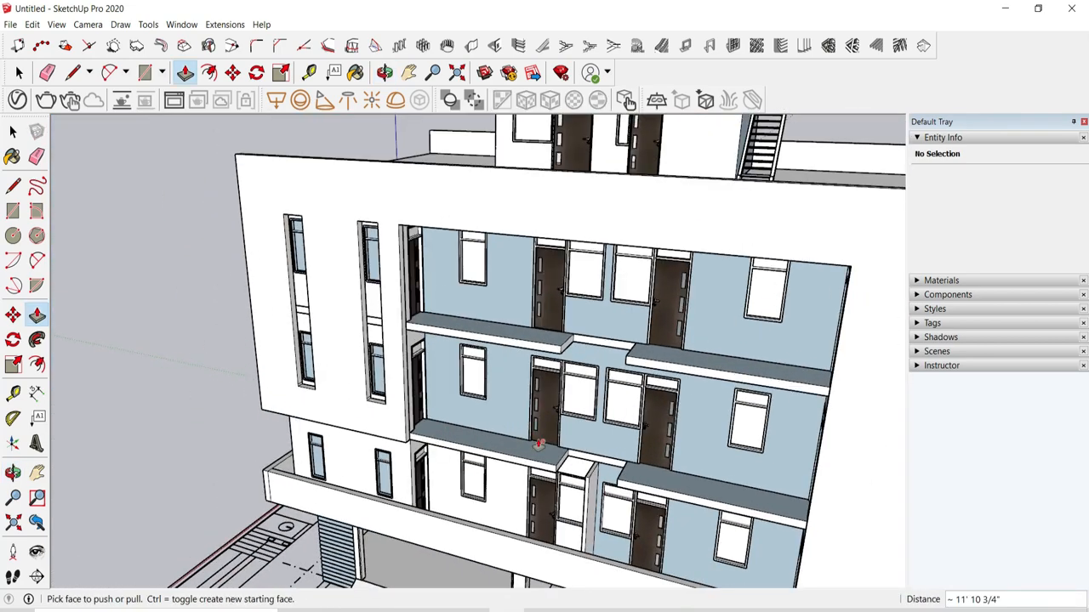
pyautogui.scroll(1, 515, 455)
pyautogui.moveTo(428, 516); pyautogui.dragTo(363, 357, button='middle')
pyautogui.scroll(4, 379, 414)
pyautogui.scroll(2, 364, 359)
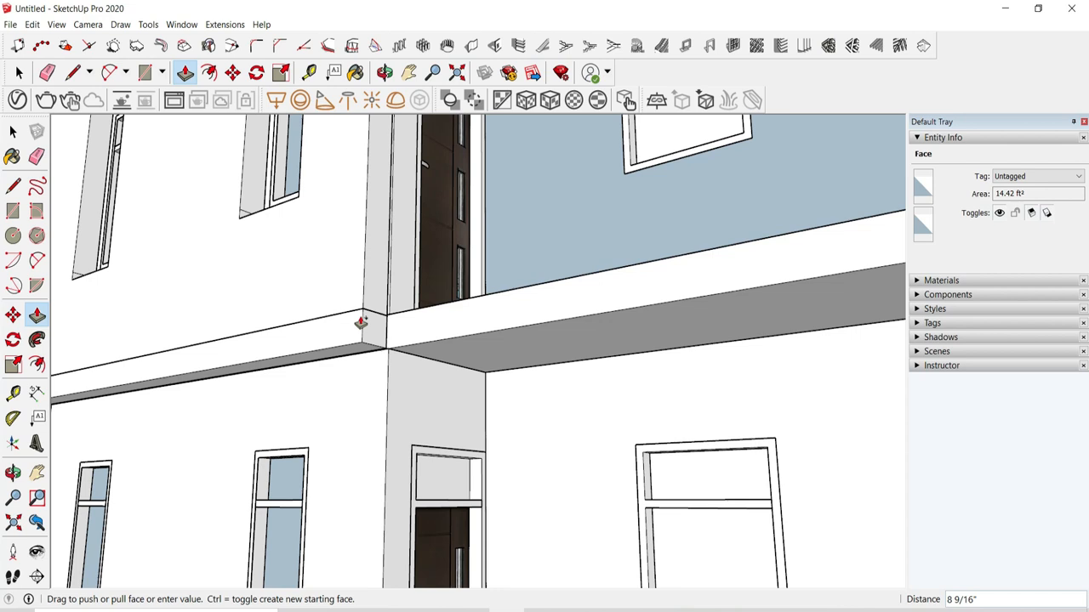
pyautogui.click(357, 326)
# Step: Draw a 9" line across the facade panel's inner end face above the second-floor balcony slab
pyautogui.click(89, 74)
pyautogui.click(77, 78)
pyautogui.moveTo(471, 301); pyautogui.dragTo(284, 346, button='middle')
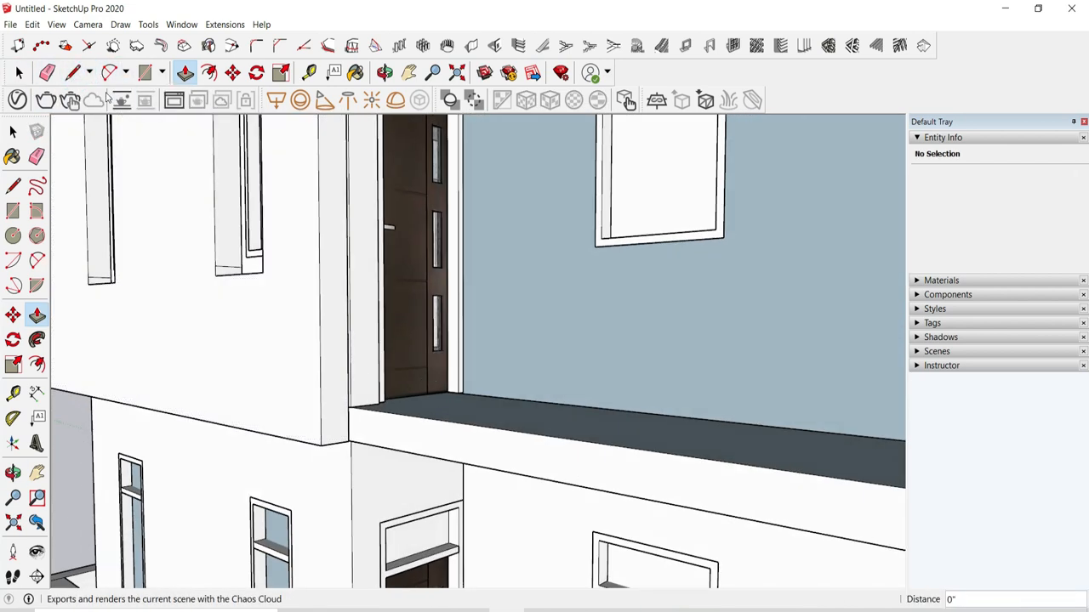
pyautogui.click(74, 74)
pyautogui.scroll(2, 364, 432)
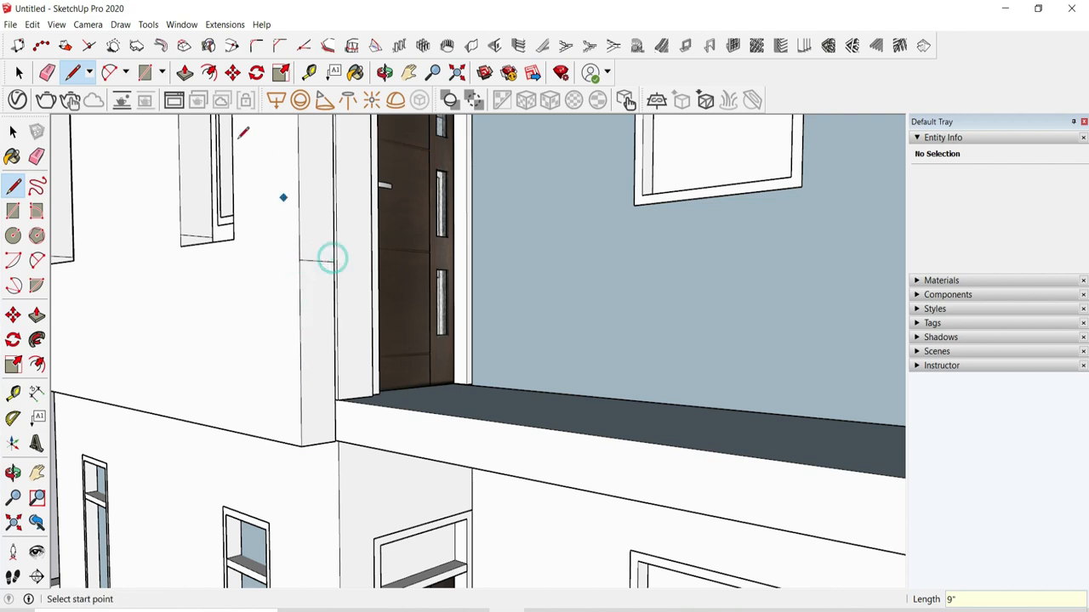
# Step: Pull the lower section of the panel's end face along the second-floor balcony to the slab's free end as a parapet
pyautogui.click(181, 78)
pyautogui.click(314, 332)
pyautogui.scroll(-1, 442, 392)
pyautogui.moveTo(442, 392); pyautogui.dragTo(386, 452, button='middle')
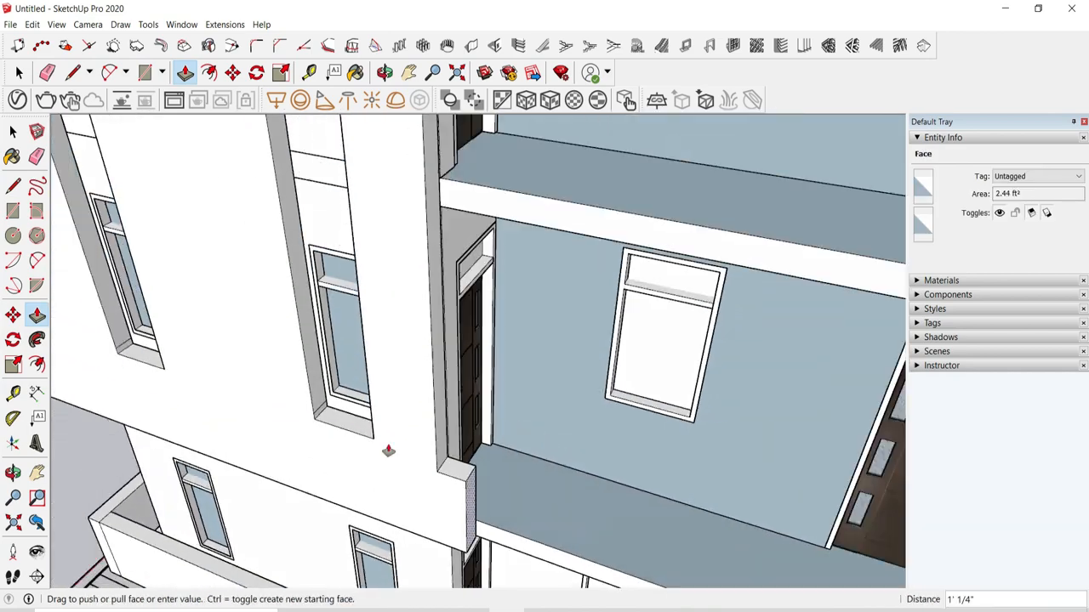
pyautogui.scroll(-4, 386, 451)
pyautogui.scroll(-2, 425, 469)
pyautogui.scroll(3, 570, 523)
pyautogui.click(578, 359)
# Step: Extend the free end of the second-floor balcony parapet to form the corner for its return
pyautogui.scroll(3, 561, 517)
pyautogui.moveTo(561, 517); pyautogui.dragTo(535, 314, button='middle')
pyautogui.click(435, 530)
pyautogui.click(457, 541)
pyautogui.scroll(3, 372, 496)
pyautogui.press('Escape')
pyautogui.scroll(-5, 561, 284)
pyautogui.scroll(2, 253, 465)
pyautogui.click(306, 254)
# Step: Erase the leftover edge on the second-floor balcony parapet near its corner
pyautogui.moveTo(252, 464)
pyautogui.mouseDown(button='middle')
pyautogui.moveTo(306, 256)
pyautogui.moveTo(618, 289)
pyautogui.moveTo(612, 319)
pyautogui.mouseUp(button='middle')
pyautogui.press('e')
pyautogui.click(347, 272)
pyautogui.hotkey('ctrl', 'z')
pyautogui.hotkey('ctrl', 'z')
pyautogui.hotkey('ctrl', 'y')
pyautogui.moveTo(298, 272); pyautogui.dragTo(285, 314)
# Step: Pull the inner face at the second-floor parapet's corner back toward the wall to form the return
pyautogui.moveTo(374, 502); pyautogui.dragTo(425, 230, button='middle')
pyautogui.click(184, 73)
pyautogui.click(277, 264)
pyautogui.moveTo(333, 268); pyautogui.dragTo(605, 360, button='middle')
pyautogui.click(605, 360)
pyautogui.moveTo(268, 408); pyautogui.dragTo(267, 359, button='middle')
pyautogui.click(19, 73)
# Step: Group the connected front facade geometry and open it for editing with all its contents selected for moving
pyautogui.scroll(2, 630, 330)
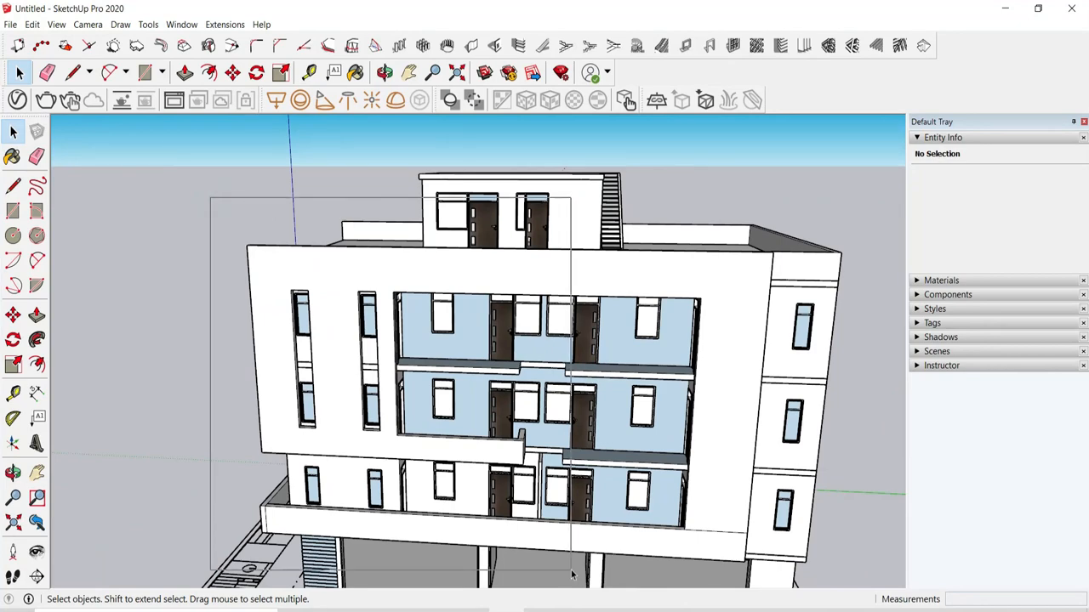
pyautogui.moveTo(572, 576); pyautogui.dragTo(568, 572)
pyautogui.tripleClick(449, 277)
pyautogui.rightClick(450, 275)
pyautogui.click(503, 388)
pyautogui.doubleClick(450, 272)
pyautogui.moveTo(163, 199); pyautogui.dragTo(565, 557)
pyautogui.click(232, 73)
pyautogui.moveTo(528, 442); pyautogui.dragTo(476, 468, button='middle')
pyautogui.scroll(3, 466, 476)
pyautogui.scroll(10, 459, 408)
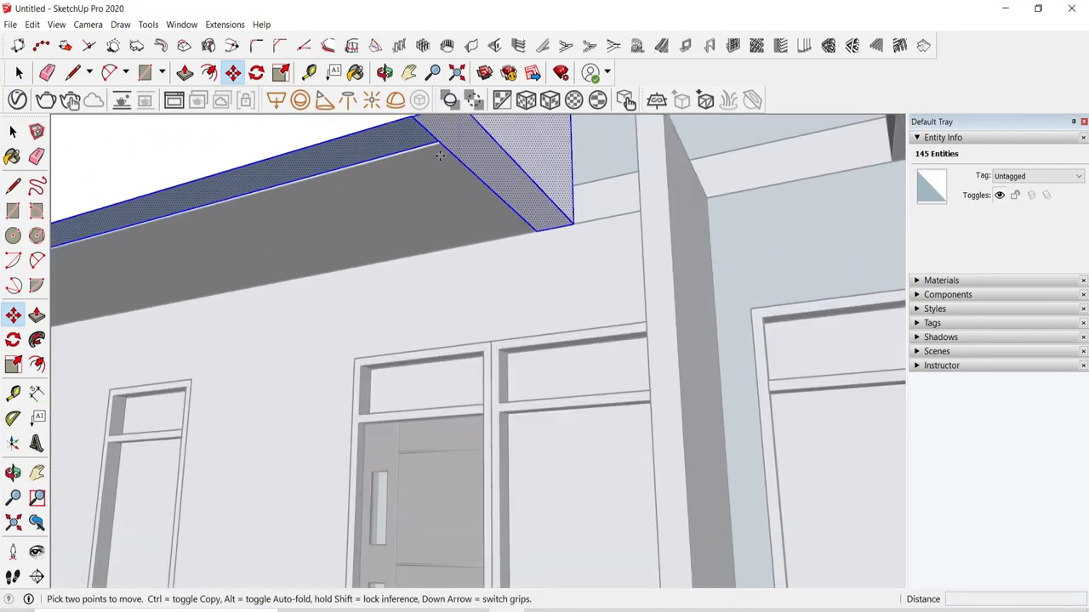
# Step: Push/Pull the narrow face along the underside of the second-floor balcony parapet into line with its return
pyautogui.click(18, 73)
pyautogui.click(428, 333)
pyautogui.scroll(-3, 428, 334)
pyautogui.click(465, 264)
pyautogui.click(464, 265)
pyautogui.click(367, 338)
pyautogui.scroll(2, 368, 338)
pyautogui.doubleClick(368, 339)
pyautogui.press('p')
pyautogui.click(451, 290)
pyautogui.scroll(1, 439, 267)
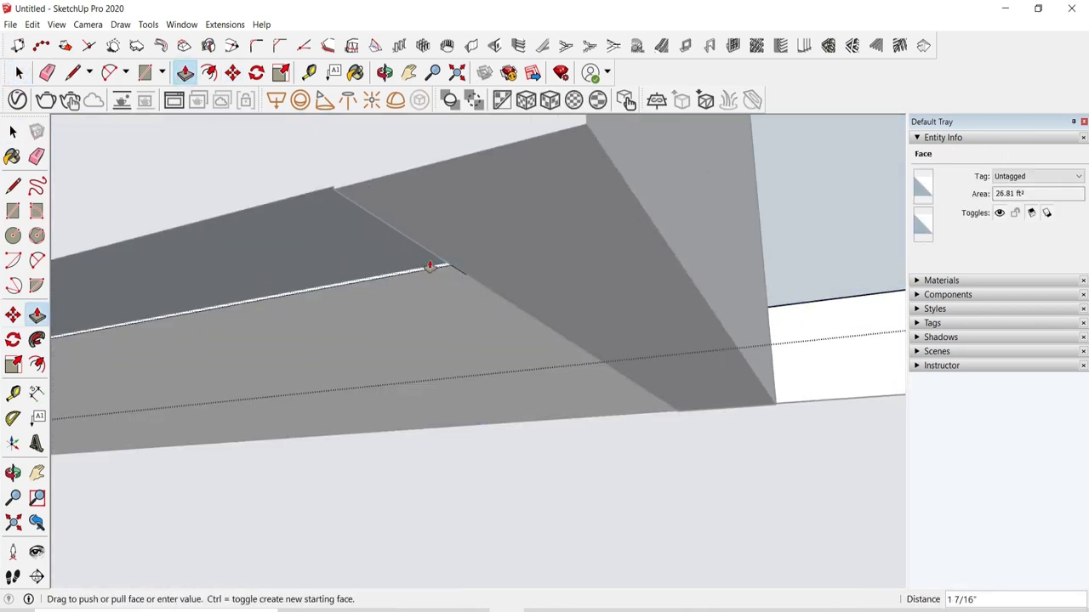
pyautogui.moveTo(437, 265); pyautogui.dragTo(779, 360, button='middle')
pyautogui.click(729, 286)
# Step: Try to delete the seam across the top of the second-floor parapet's corner and undo the deletion
pyautogui.press('space')
pyautogui.click(510, 451)
pyautogui.moveTo(510, 425); pyautogui.dragTo(450, 464, button='middle')
pyautogui.scroll(-6, 450, 425)
pyautogui.moveTo(450, 357); pyautogui.dragTo(461, 425, button='middle')
pyautogui.scroll(4, 461, 407)
pyautogui.doubleClick(479, 411)
pyautogui.scroll(2, 485, 440)
pyautogui.click(485, 439)
pyautogui.press('Delete')
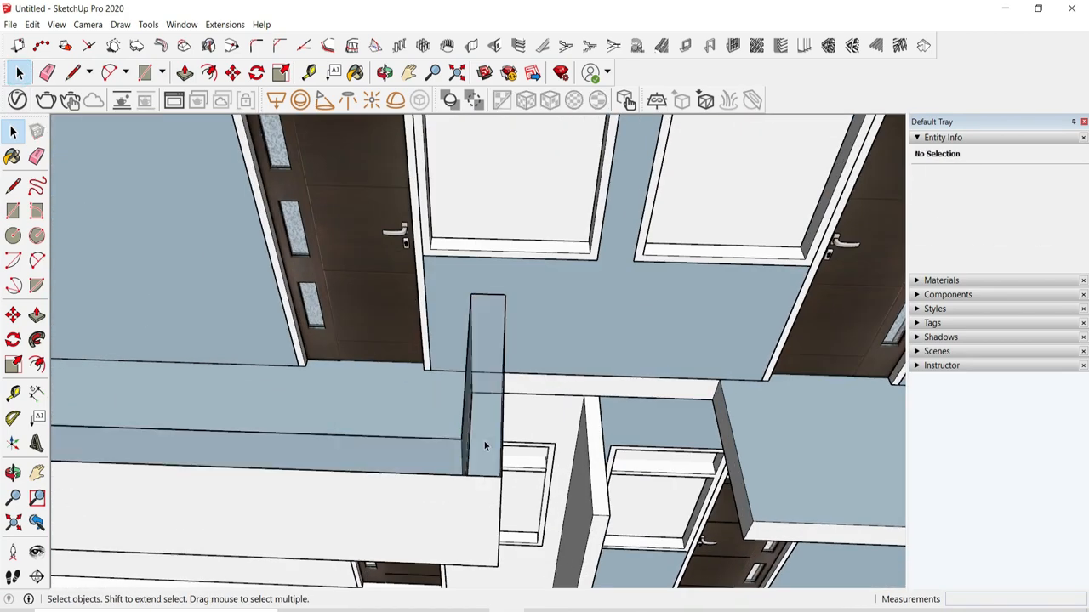
pyautogui.hotkey('ctrl', 'z')
# Step: Even out the tops of the second-floor parapet and its return with Push/Pull and erase the seam across their corner
pyautogui.click(192, 73)
pyautogui.scroll(2, 488, 436)
pyautogui.click(483, 425)
pyautogui.click(440, 456)
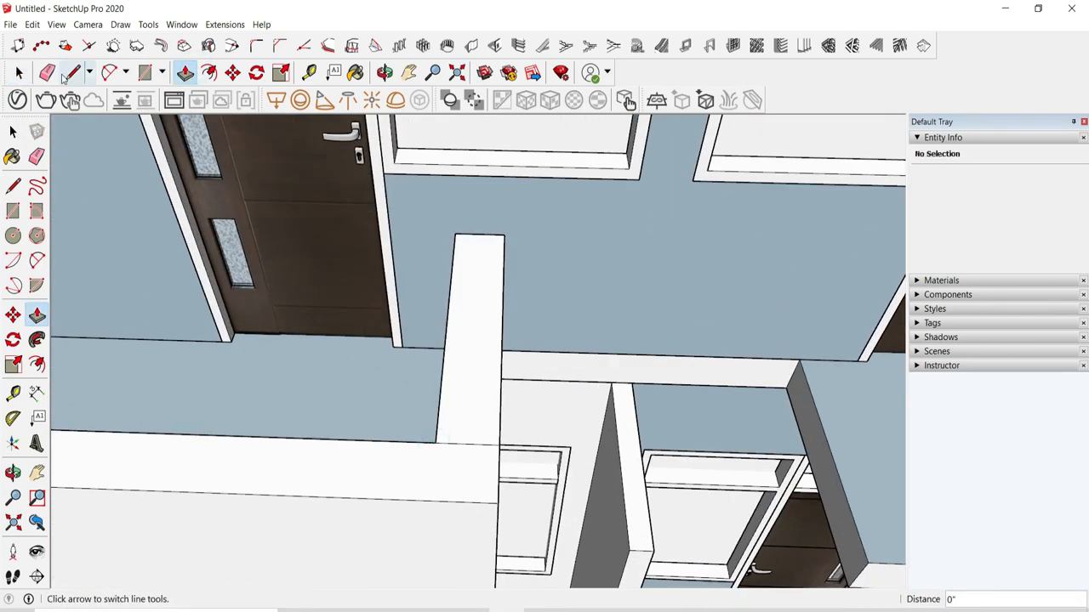
pyautogui.click(50, 74)
pyautogui.click(488, 442)
# Step: Examine the whole building and its front balcony parapets from the street corner and from above
pyautogui.moveTo(481, 434)
pyautogui.mouseDown(button='middle')
pyautogui.moveTo(155, 385)
pyautogui.moveTo(288, 294)
pyautogui.mouseUp(button='middle')
pyautogui.press('space')
pyautogui.scroll(-5, 289, 293)
pyautogui.moveTo(511, 357); pyautogui.dragTo(563, 162, button='middle')
pyautogui.scroll(-5, 476, 222)
pyautogui.moveTo(426, 238); pyautogui.dragTo(558, 313, button='middle')
pyautogui.scroll(-2, 533, 218)
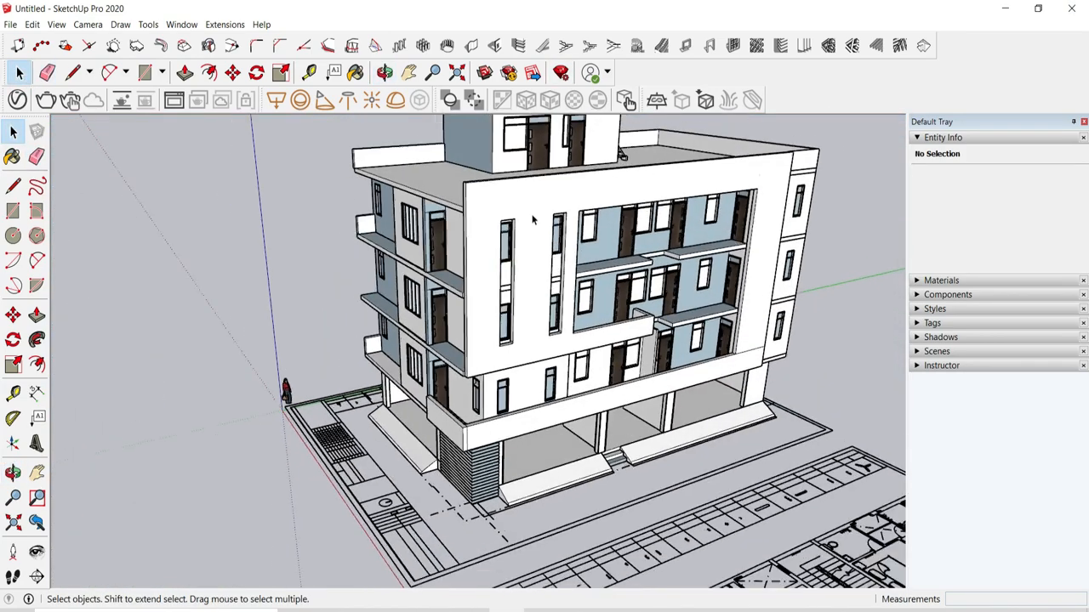
pyautogui.moveTo(500, 223); pyautogui.dragTo(529, 253, button='middle')
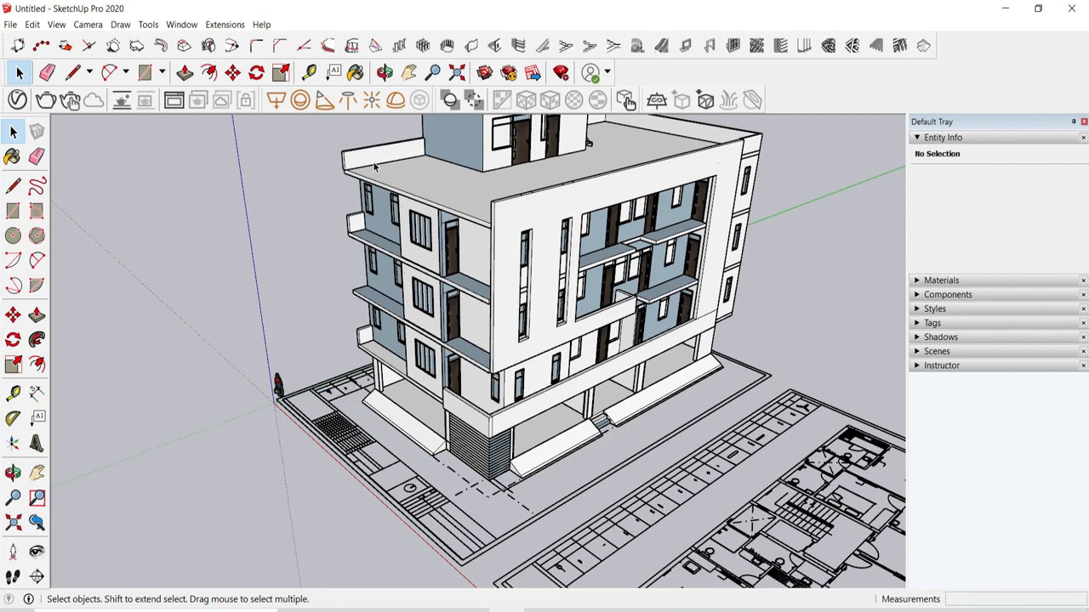
# Step: Push/Pull the roof parapet's top segment nearest the corner by 4' to mark off the panel's upper section
pyautogui.scroll(4, 522, 220)
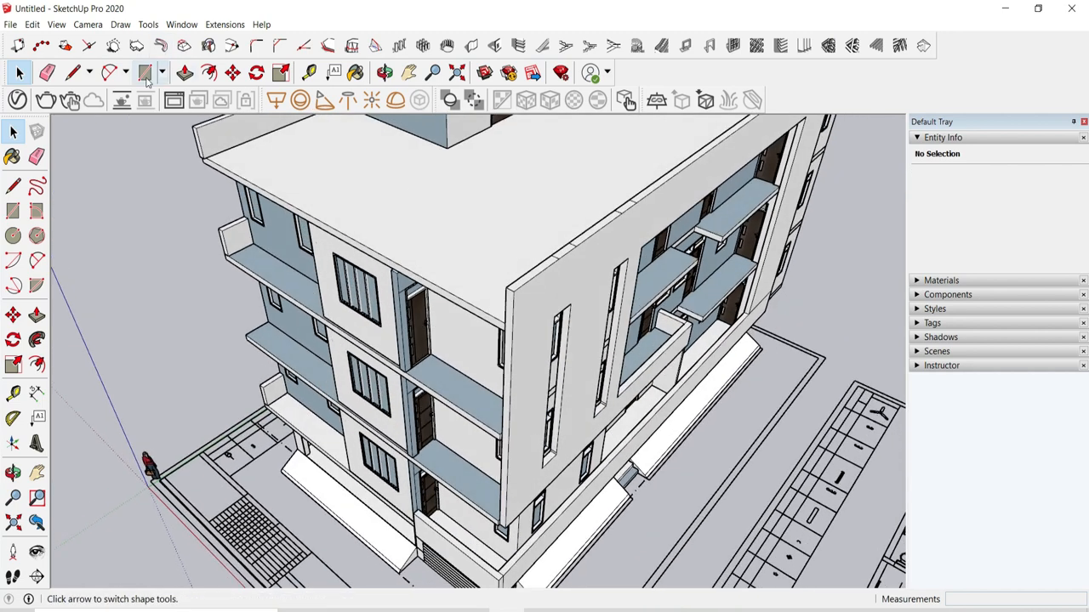
pyautogui.scroll(3, 514, 293)
pyautogui.click(517, 300)
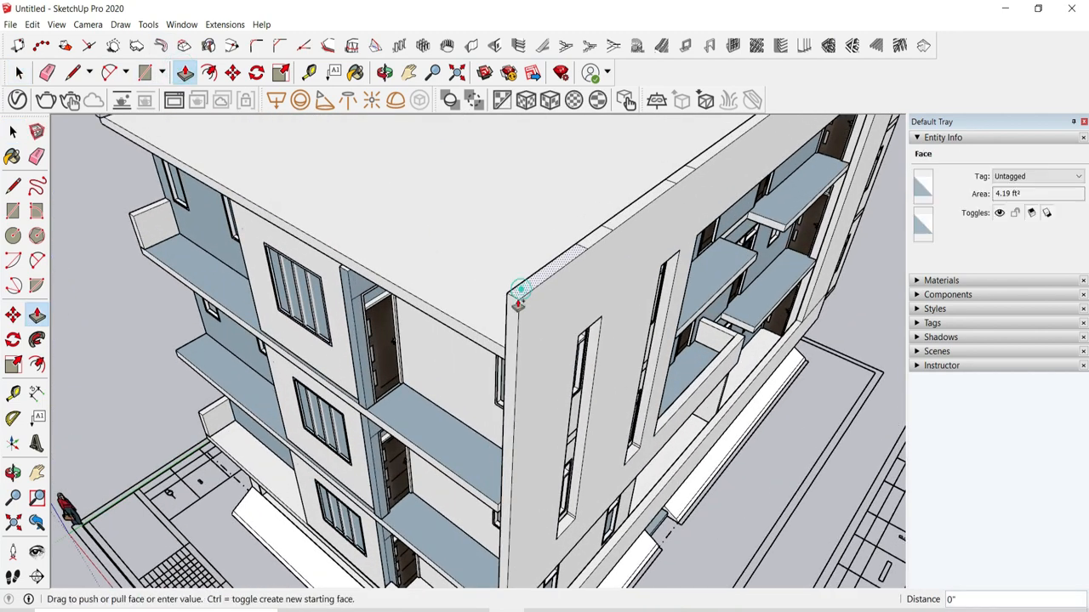
pyautogui.moveTo(497, 339); pyautogui.dragTo(554, 354, button='middle')
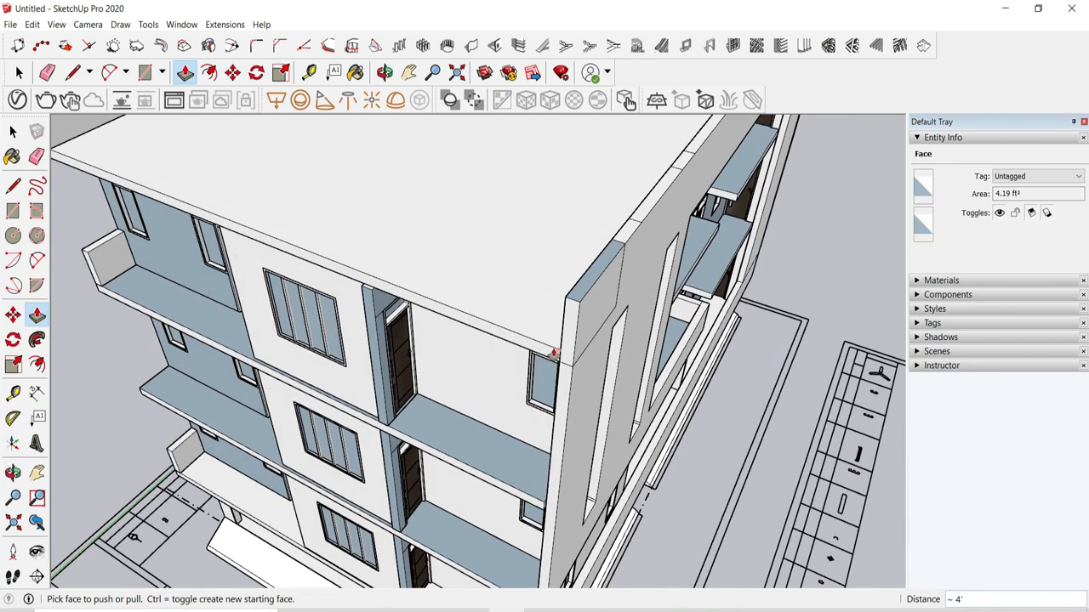
# Step: Extend the upper section of the facade panel's end face 9" outward past the corner
pyautogui.scroll(2, 564, 353)
pyautogui.click(551, 367)
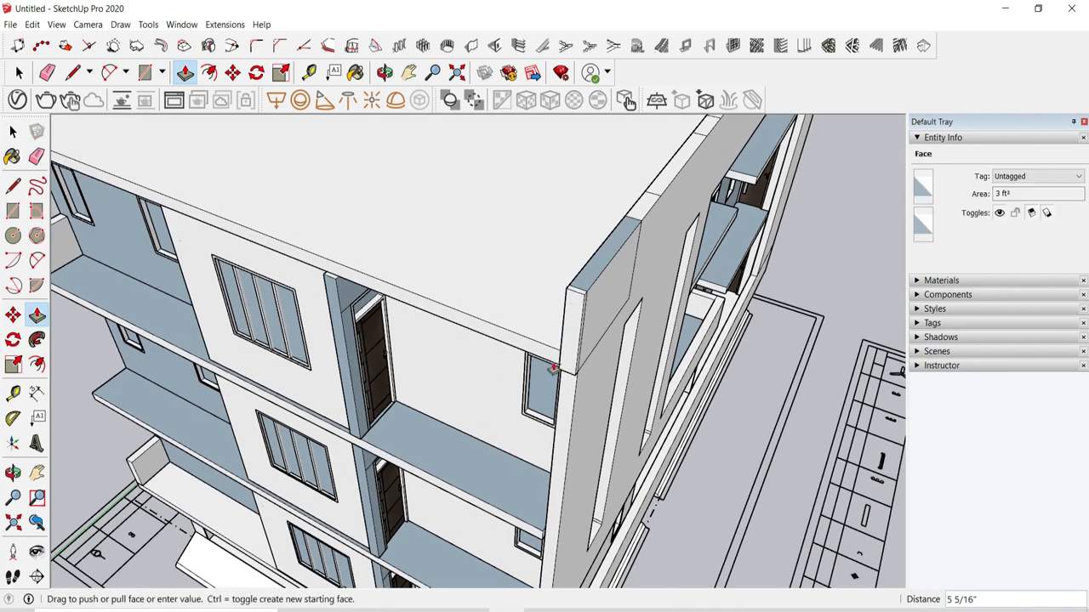
pyautogui.click(546, 373)
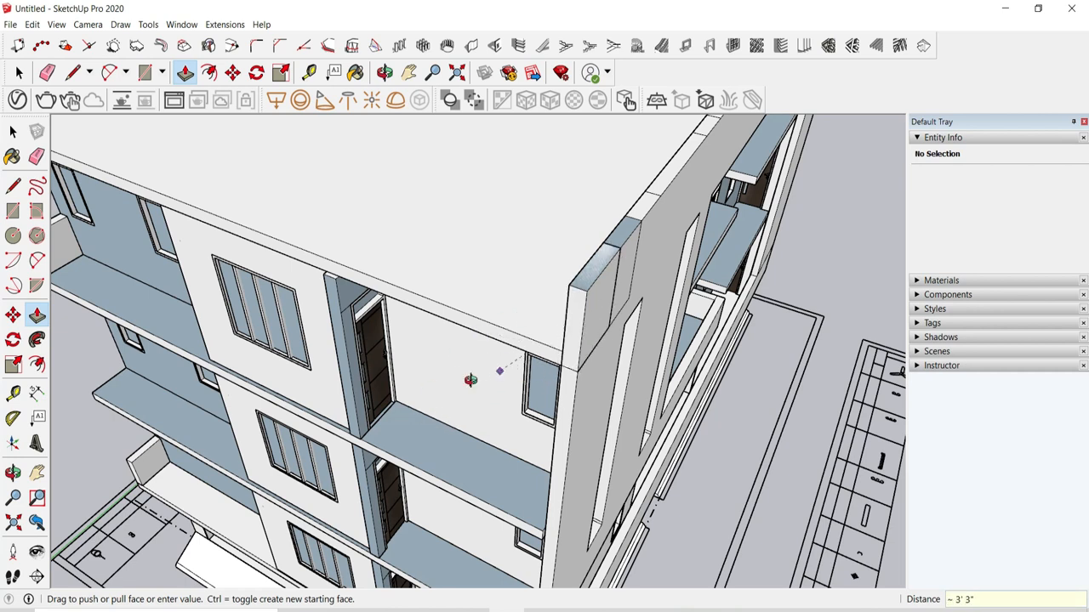
pyautogui.moveTo(470, 381); pyautogui.dragTo(187, 338, button='middle')
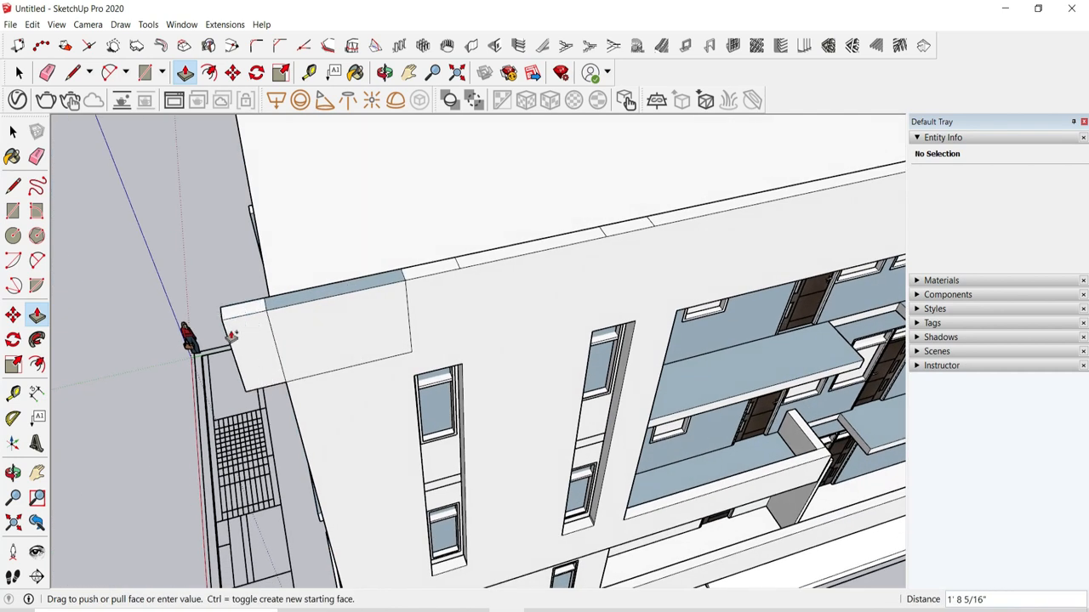
pyautogui.moveTo(381, 340); pyautogui.dragTo(583, 195, button='middle')
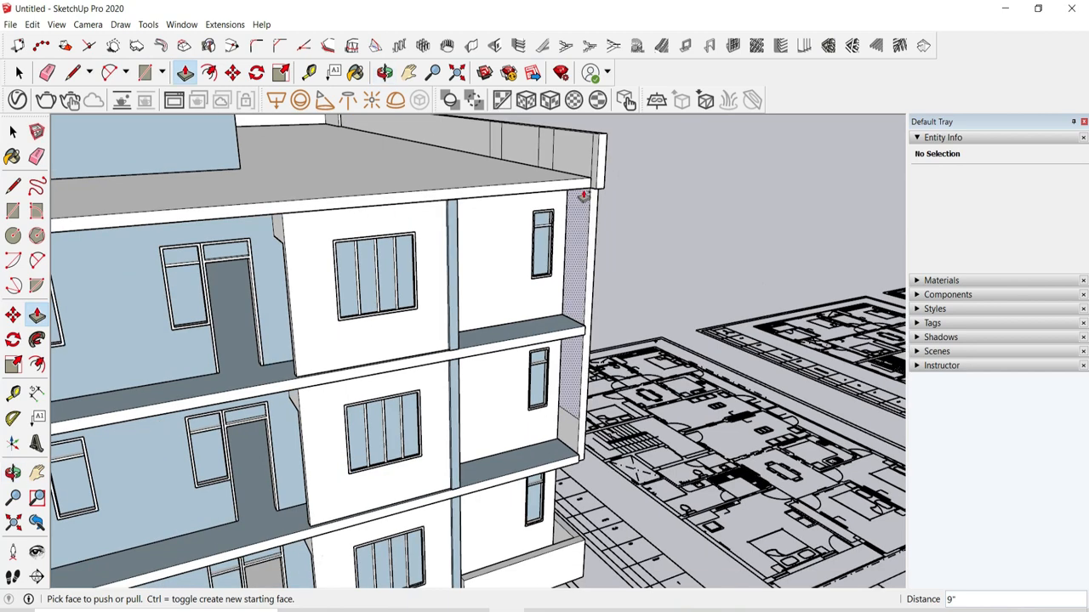
# Step: Pull the inner face at the roof parapet's corner 11' 10 3/4" back along the building's side
pyautogui.scroll(1, 587, 191)
pyautogui.scroll(-3, 596, 180)
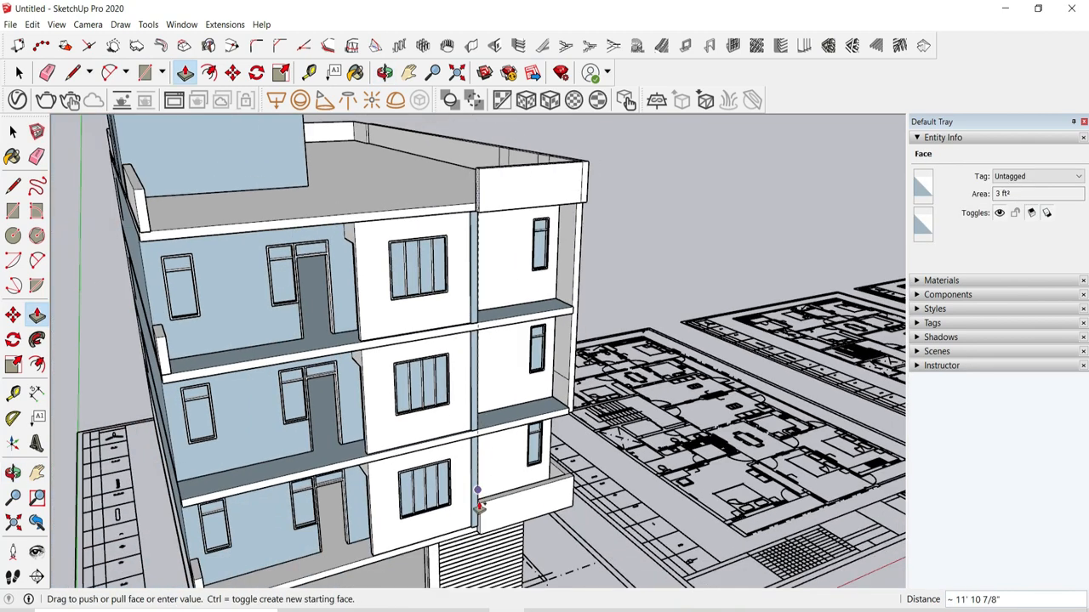
pyautogui.moveTo(479, 507); pyautogui.dragTo(507, 379, button='middle')
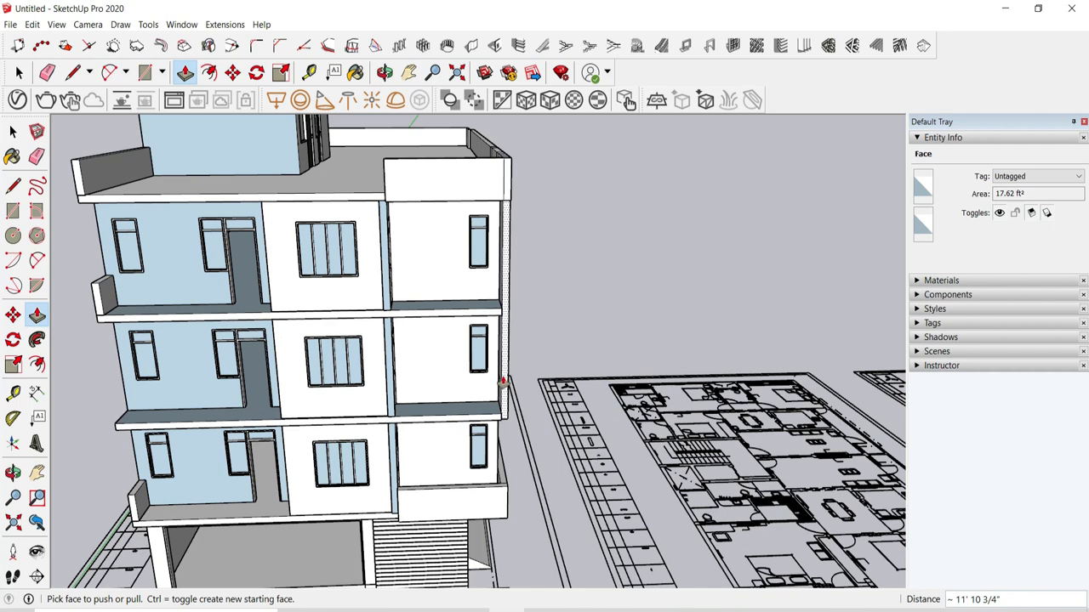
pyautogui.moveTo(519, 372); pyautogui.dragTo(637, 352, button='middle')
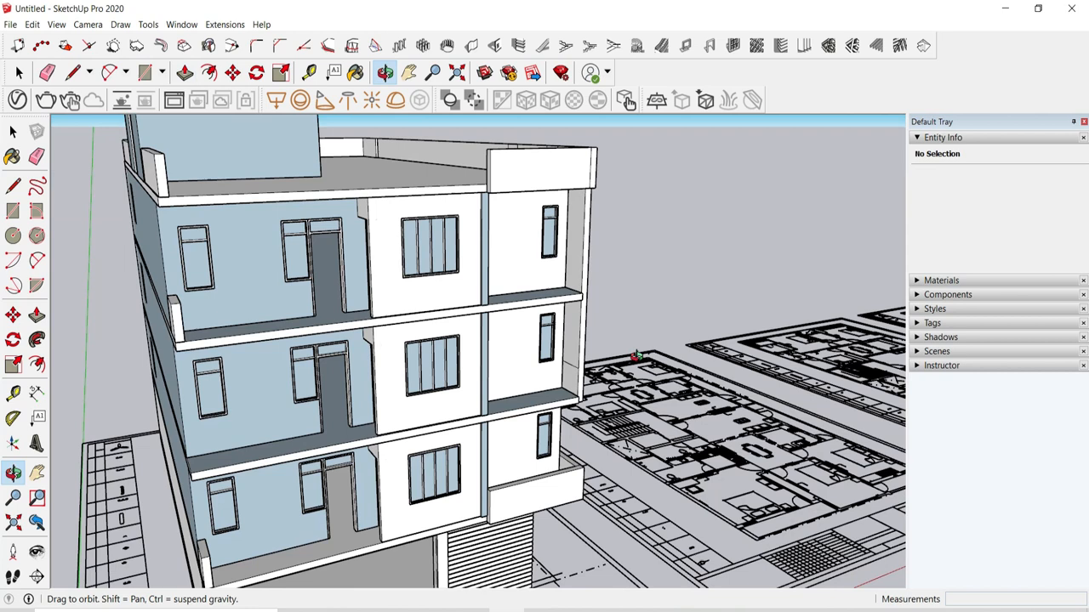
# Step: Extend the side roof parapet another 12' 5" to the far edge of the projecting window bay
pyautogui.press('p')
pyautogui.scroll(5, 498, 182)
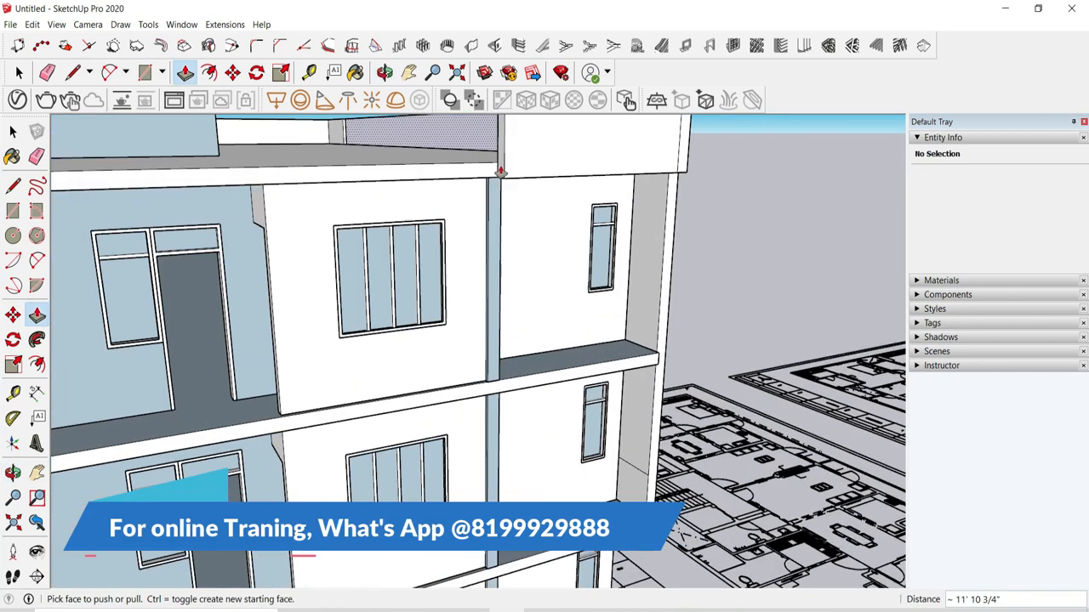
pyautogui.click(500, 166)
pyautogui.scroll(-1, 479, 214)
pyautogui.click(318, 370)
pyautogui.moveTo(471, 317); pyautogui.dragTo(286, 223, button='middle')
pyautogui.scroll(-2, 286, 223)
pyautogui.moveTo(414, 476); pyautogui.dragTo(354, 535, button='middle')
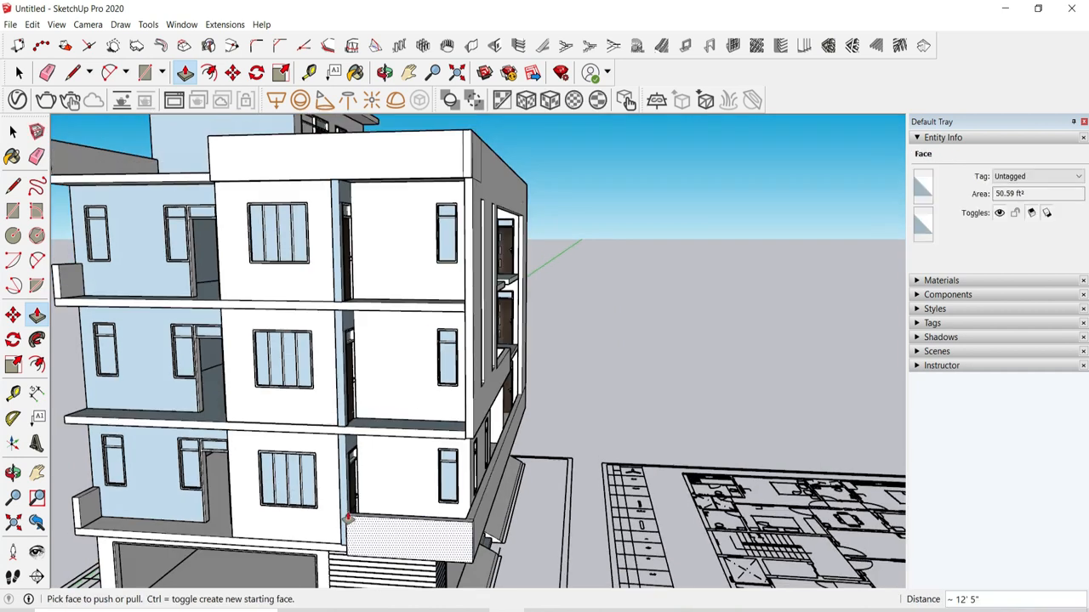
pyautogui.click(348, 518)
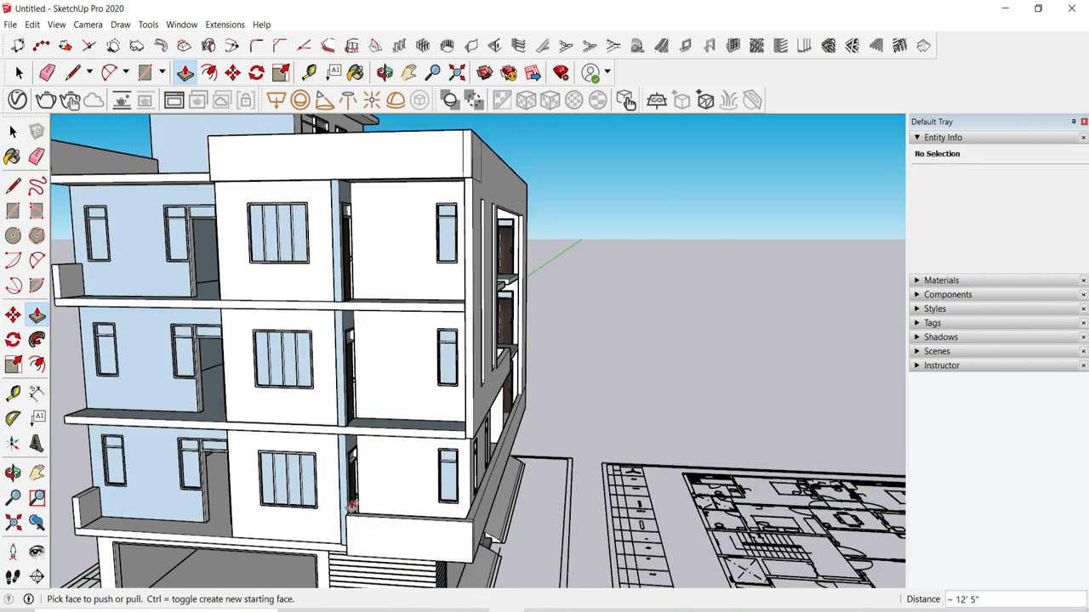
pyautogui.click(338, 174)
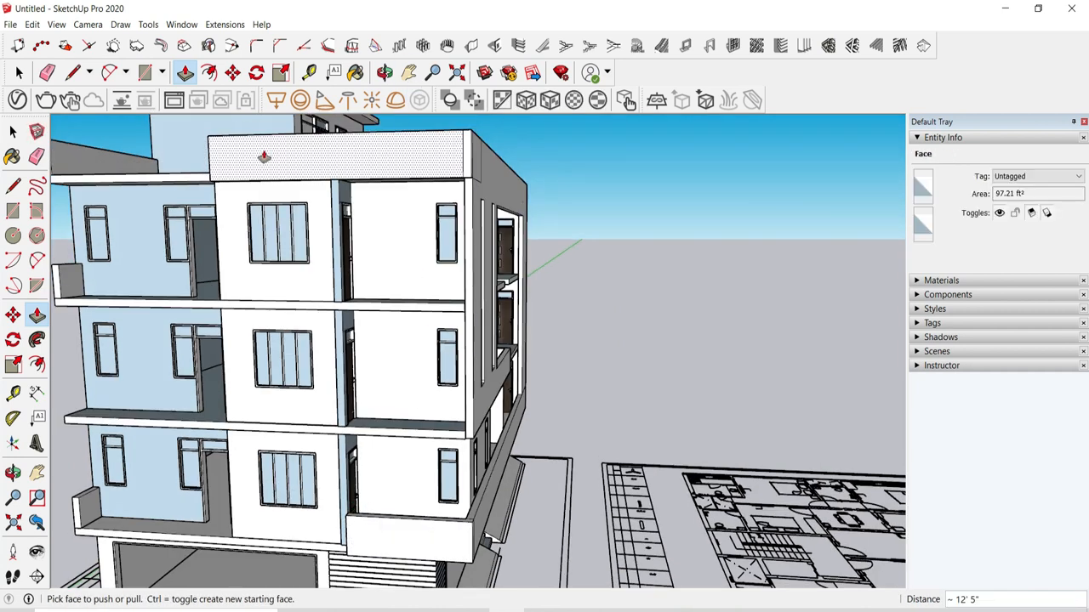
# Step: Push/Pull the roof parapet's front face into line with the facade panel at the building's corner
pyautogui.click(263, 157)
pyautogui.moveTo(259, 285); pyautogui.dragTo(539, 204, button='middle')
pyautogui.scroll(3, 646, 200)
pyautogui.click(645, 197)
pyautogui.moveTo(724, 296); pyautogui.dragTo(228, 347, button='middle')
pyautogui.scroll(-5, 228, 347)
pyautogui.moveTo(422, 324); pyautogui.dragTo(596, 274, button='middle')
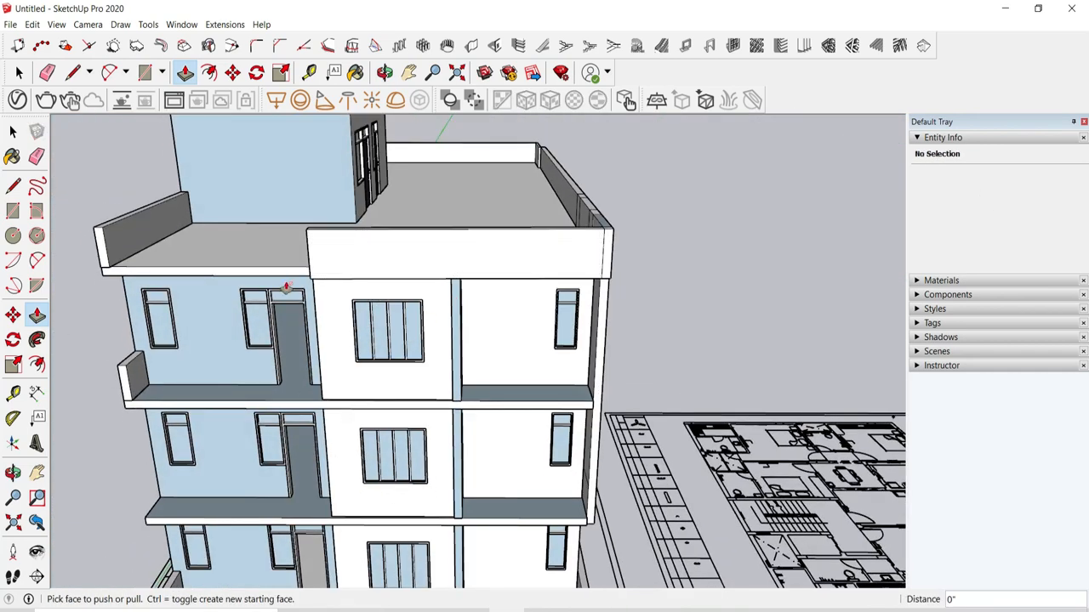
pyautogui.moveTo(343, 286); pyautogui.dragTo(520, 298, button='middle')
pyautogui.scroll(3, 476, 303)
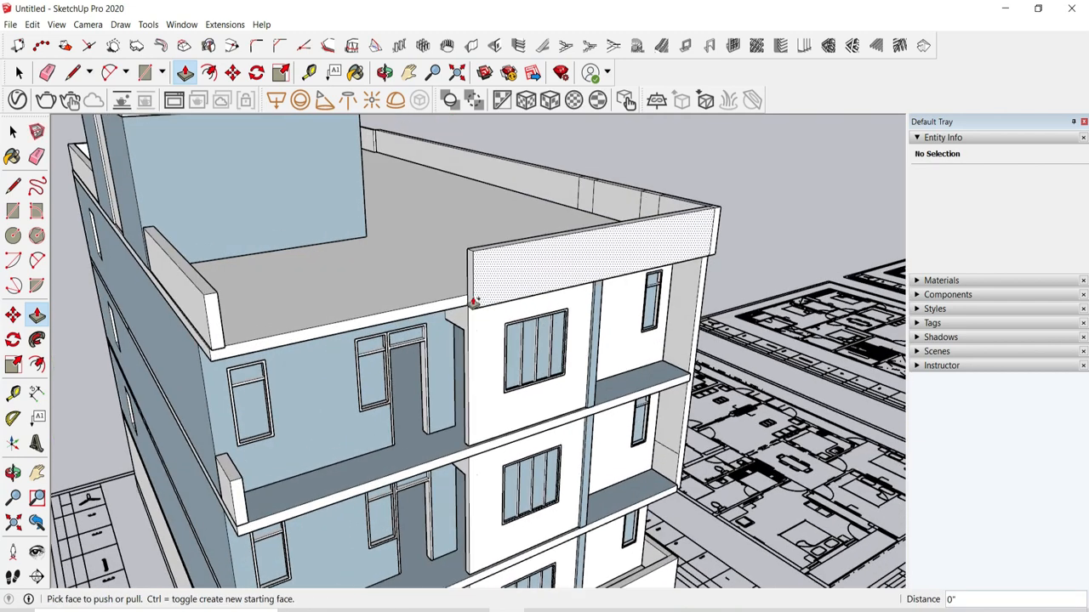
# Step: Divide the front roof parapet into segments with Push/Pull, marking column positions and extending a 9' 3" segment to its outer end
pyautogui.click(472, 295)
pyautogui.scroll(3, 609, 330)
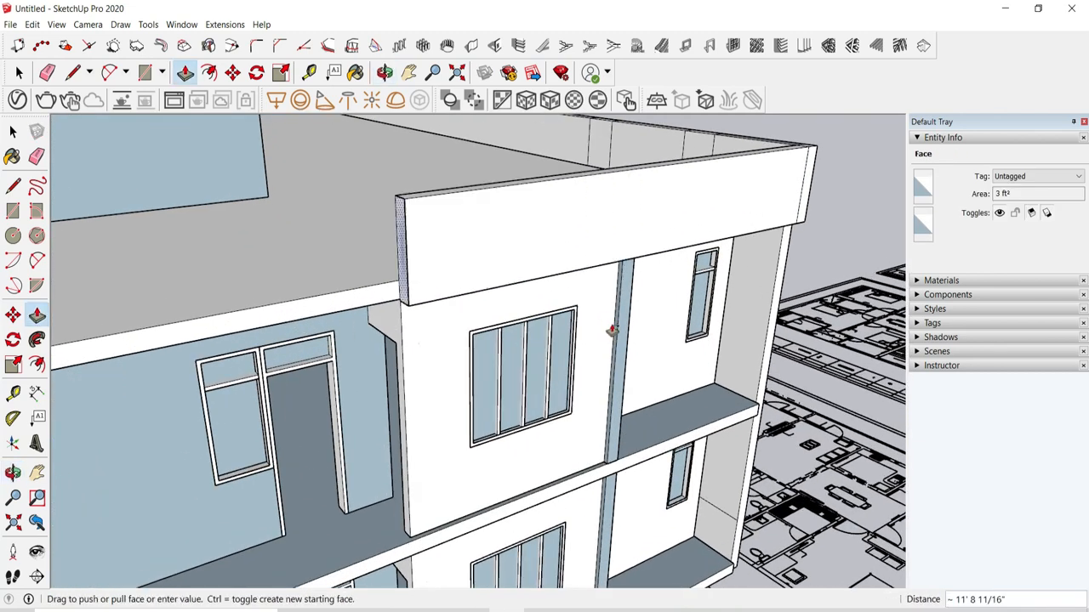
pyautogui.moveTo(618, 334); pyautogui.dragTo(568, 305, button='middle')
pyautogui.click(566, 302)
pyautogui.moveTo(585, 204); pyautogui.dragTo(408, 192, button='middle')
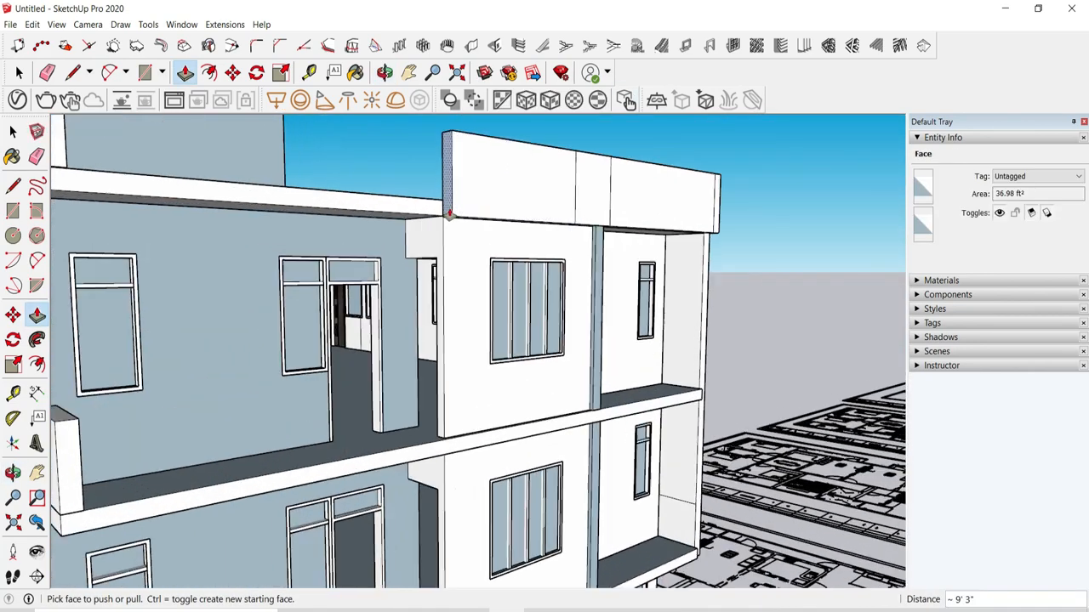
pyautogui.moveTo(587, 260); pyautogui.dragTo(357, 344, button='middle')
pyautogui.click(467, 171)
pyautogui.press('Escape')
# Step: Push/Pull the top-floor partition wall's exposed end face 3" to line it up beneath the roof parapet
pyautogui.scroll(5, 329, 451)
pyautogui.moveTo(330, 452); pyautogui.dragTo(284, 234, button='middle')
pyautogui.scroll(-6, 402, 545)
pyautogui.press('space')
pyautogui.scroll(5, 319, 508)
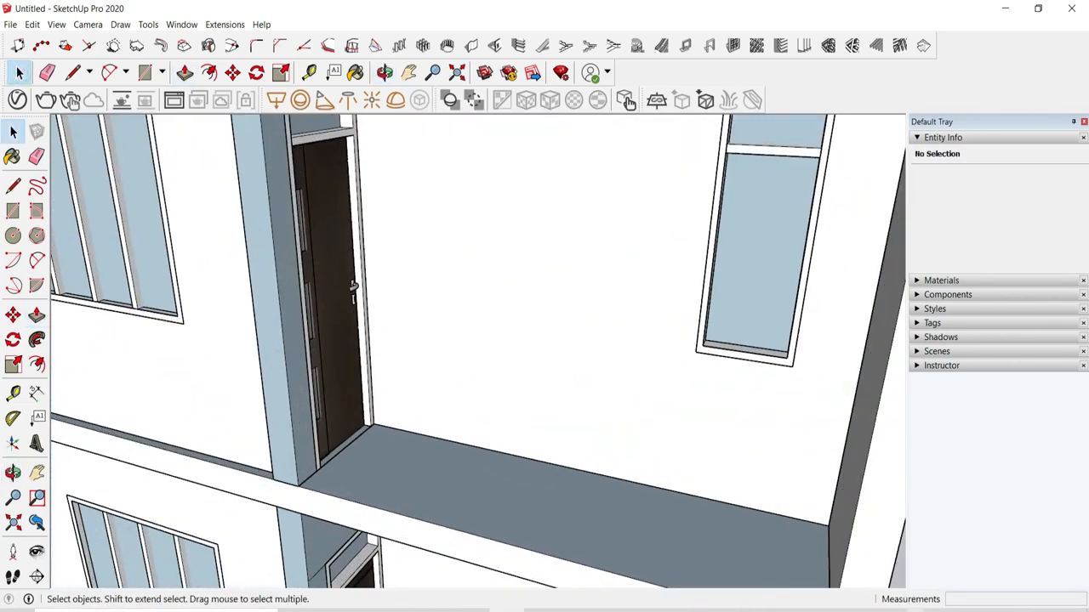
pyautogui.moveTo(322, 509); pyautogui.dragTo(656, 479, button='middle')
pyautogui.moveTo(656, 479); pyautogui.dragTo(381, 446)
pyautogui.scroll(-6, 381, 444)
pyautogui.moveTo(381, 444); pyautogui.dragTo(374, 123, button='middle')
pyautogui.scroll(3, 550, 455)
pyautogui.scroll(4, 386, 230)
pyautogui.scroll(1, 387, 231)
pyautogui.doubleClick(415, 274)
pyautogui.press('p')
pyautogui.click(408, 281)
pyautogui.click(366, 305)
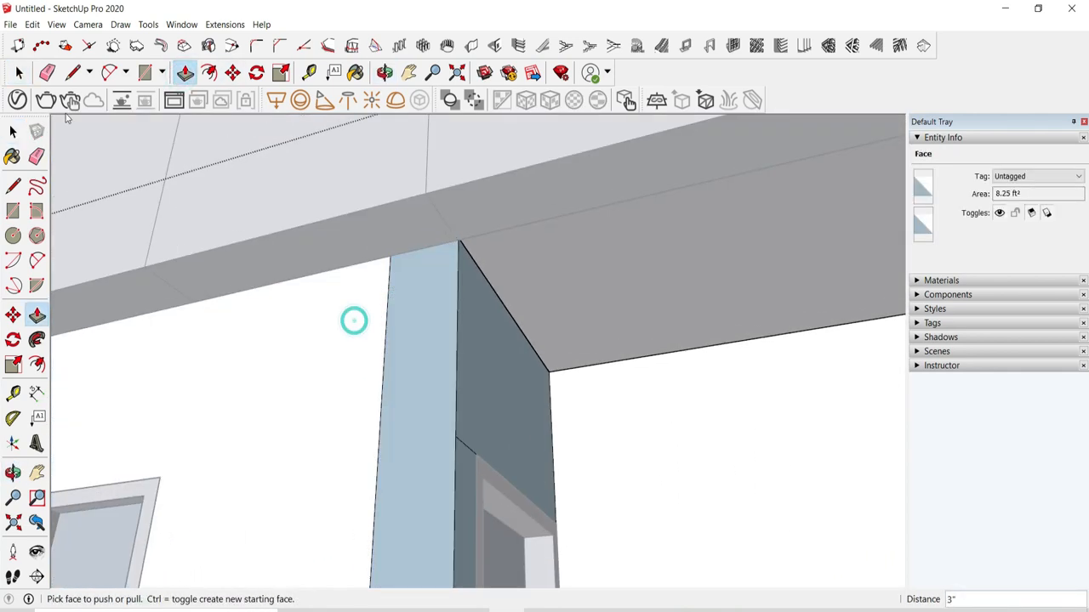
pyautogui.press('space')
pyautogui.click(355, 320)
# Step: Push/Pull the exposed end face of the matching partition wall one floor down to align it with the slab above
pyautogui.moveTo(366, 294); pyautogui.dragTo(494, 303, button='middle')
pyautogui.scroll(-6, 494, 303)
pyautogui.scroll(5, 423, 392)
pyautogui.doubleClick(421, 383)
pyautogui.click(185, 73)
pyautogui.click(415, 317)
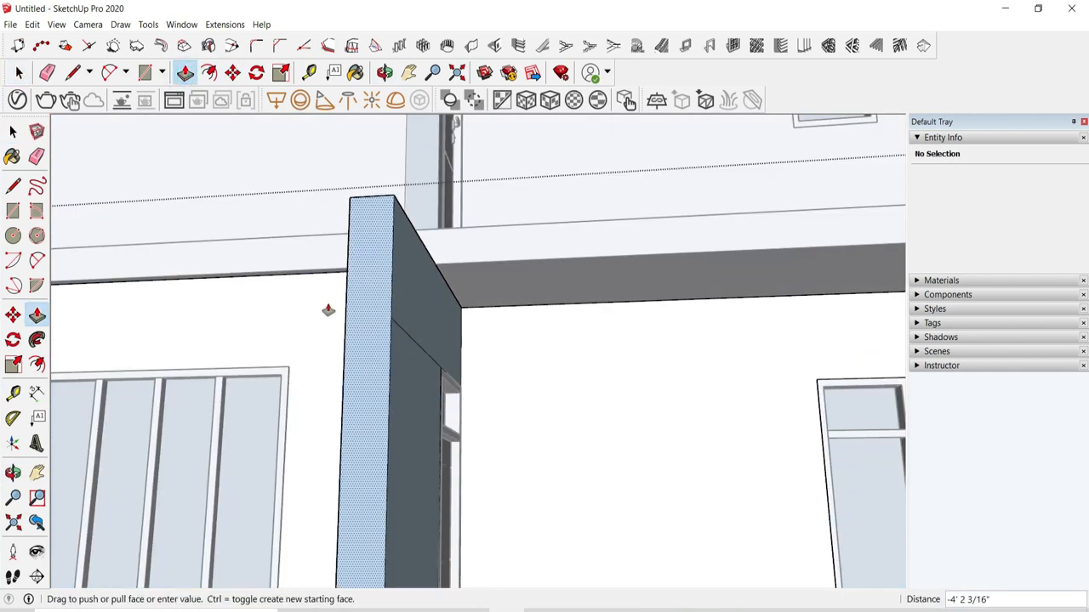
pyautogui.scroll(-2, 498, 337)
pyautogui.click(358, 345)
pyautogui.click(19, 73)
pyautogui.click(374, 255)
# Step: Align the lowest balcony floor's partition wall end the same way with Push/Pull
pyautogui.scroll(-3, 428, 209)
pyautogui.doubleClick(435, 454)
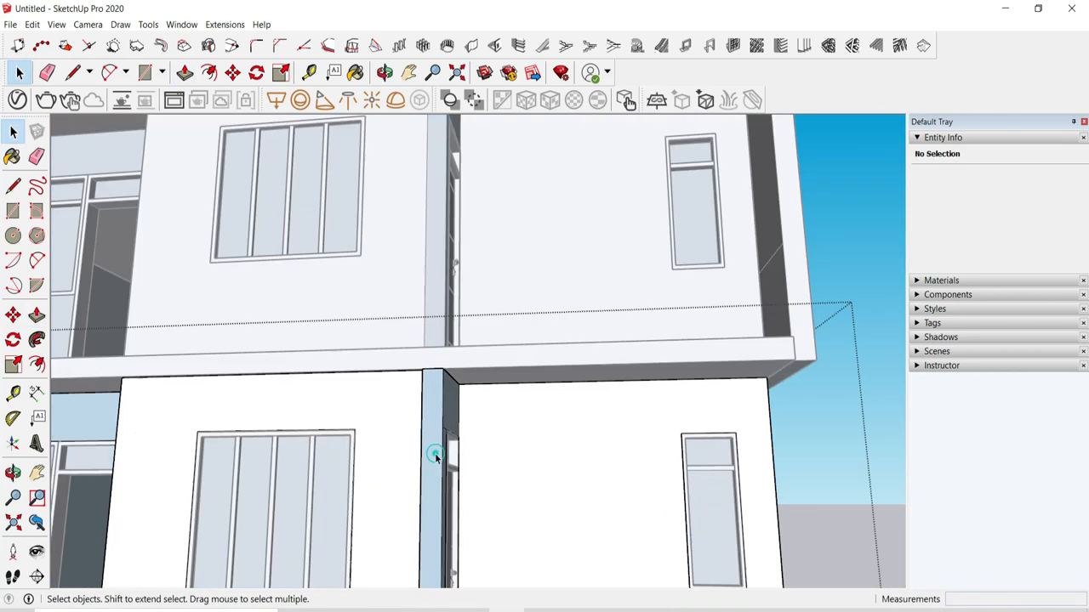
pyautogui.click(189, 73)
pyautogui.scroll(2, 435, 418)
pyautogui.click(435, 418)
pyautogui.click(21, 75)
pyautogui.click(387, 223)
# Step: Pull the roof parapet segment's underside down 35' 3" to form a column between the window bay and the corner balconies
pyautogui.scroll(-6, 417, 204)
pyautogui.scroll(4, 438, 150)
pyautogui.doubleClick(442, 149)
pyautogui.click(186, 73)
pyautogui.scroll(2, 442, 157)
pyautogui.click(442, 157)
pyautogui.scroll(-7, 498, 318)
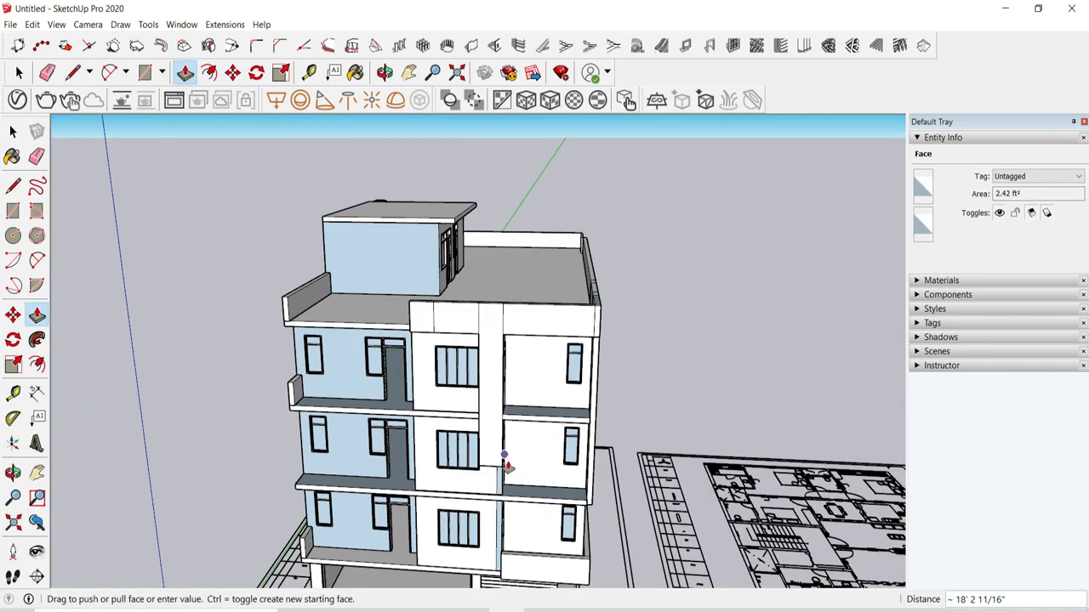
pyautogui.scroll(2, 486, 538)
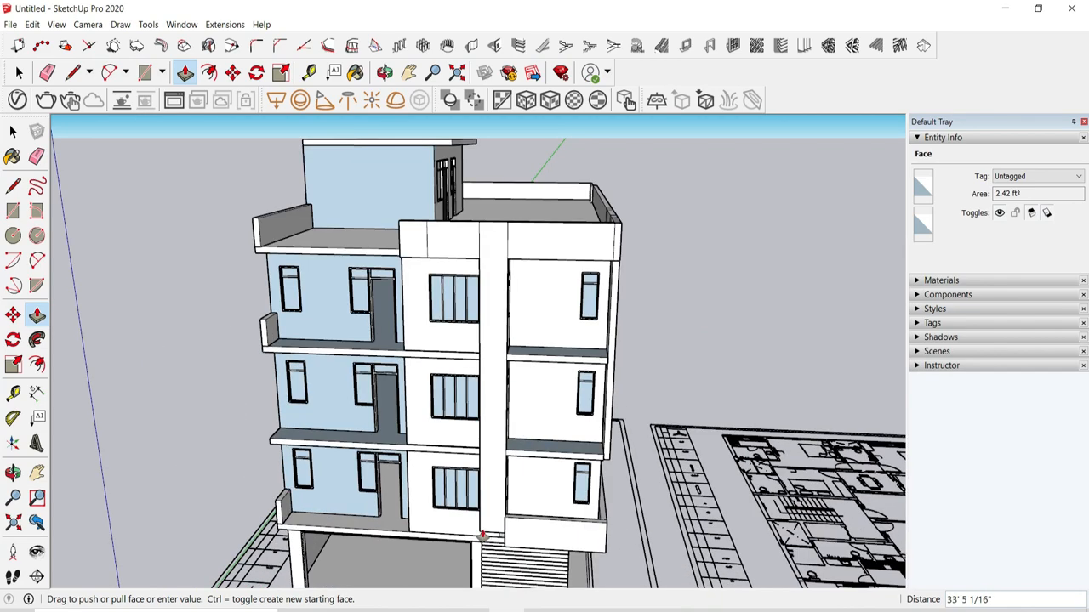
pyautogui.scroll(4, 477, 516)
pyautogui.click(530, 576)
pyautogui.scroll(-1, 547, 486)
pyautogui.moveTo(547, 486); pyautogui.dragTo(655, 519, button='middle')
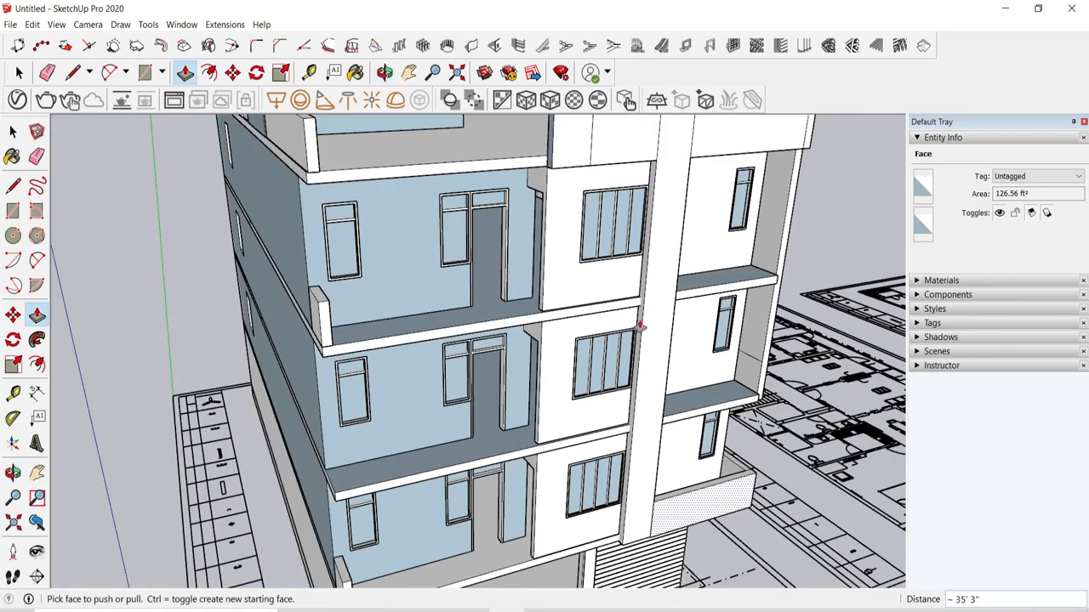
# Step: Pull the underside of the parapet's outer segment down 35' 3" to form the second column on the window bay's other side
pyautogui.moveTo(640, 326); pyautogui.dragTo(579, 162, button='middle')
pyautogui.scroll(2, 572, 144)
pyautogui.click(566, 131)
pyautogui.scroll(-6, 595, 306)
pyautogui.click(624, 467)
# Step: Push the inner side faces of both columns back 6" to widen the opening around the windows
pyautogui.moveTo(620, 409); pyautogui.dragTo(565, 417, button='middle')
pyautogui.scroll(6, 585, 229)
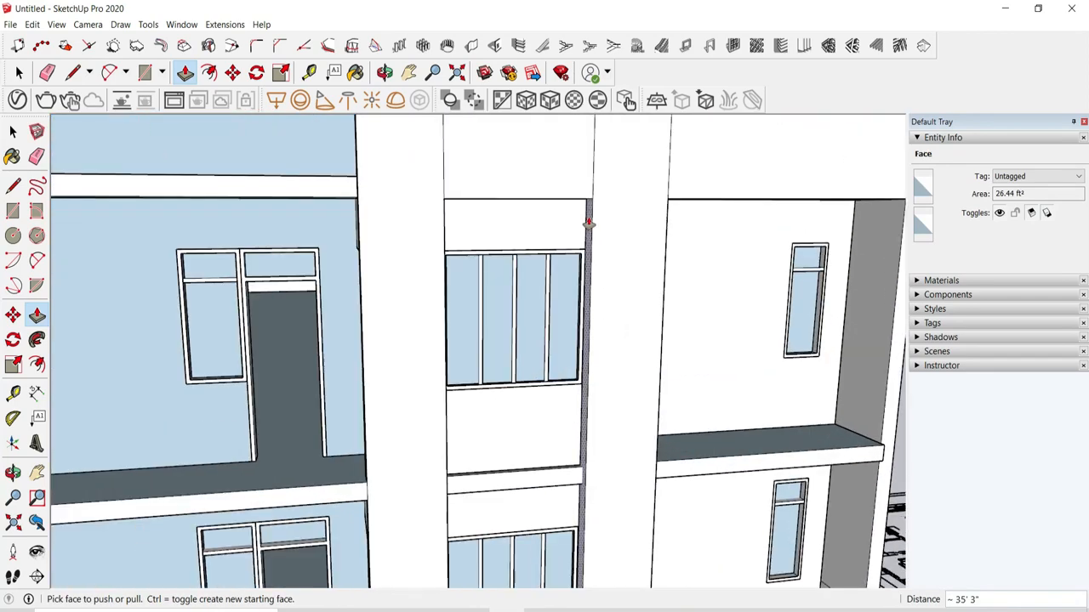
pyautogui.scroll(3, 616, 238)
pyautogui.click(648, 252)
pyautogui.write('6')
pyautogui.press('Return')
pyautogui.moveTo(649, 259); pyautogui.dragTo(361, 123, button='middle')
pyautogui.click(248, 248)
pyautogui.write('6')
pyautogui.press('Return')
# Step: Measure the distance from the top-floor window's upper frame to the underside of the roof parapet
pyautogui.scroll(-5, 255, 252)
pyautogui.press('t')
pyautogui.scroll(5, 445, 221)
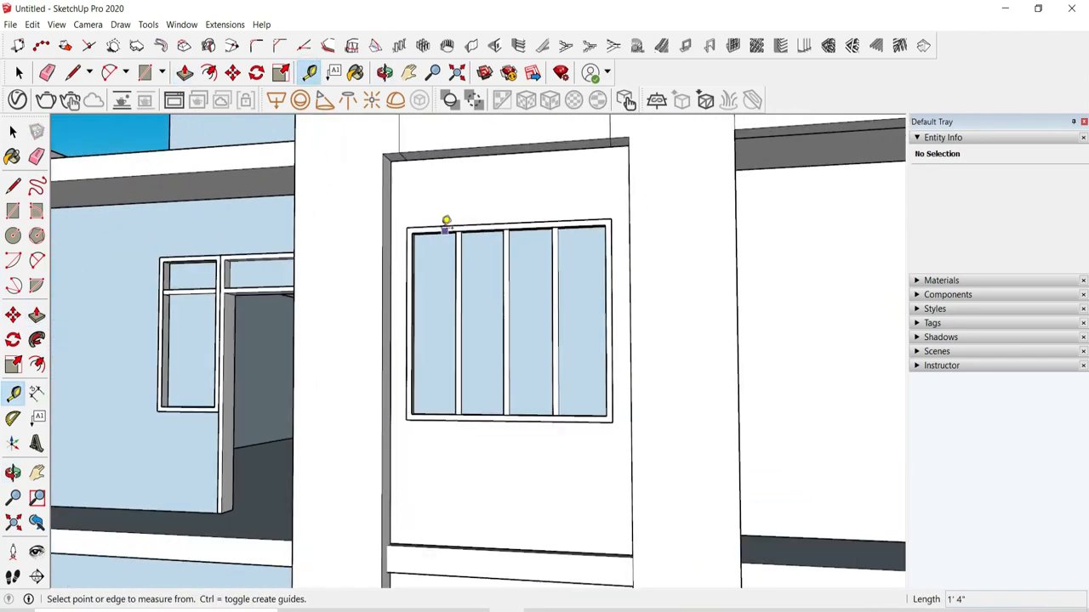
pyautogui.click(430, 226)
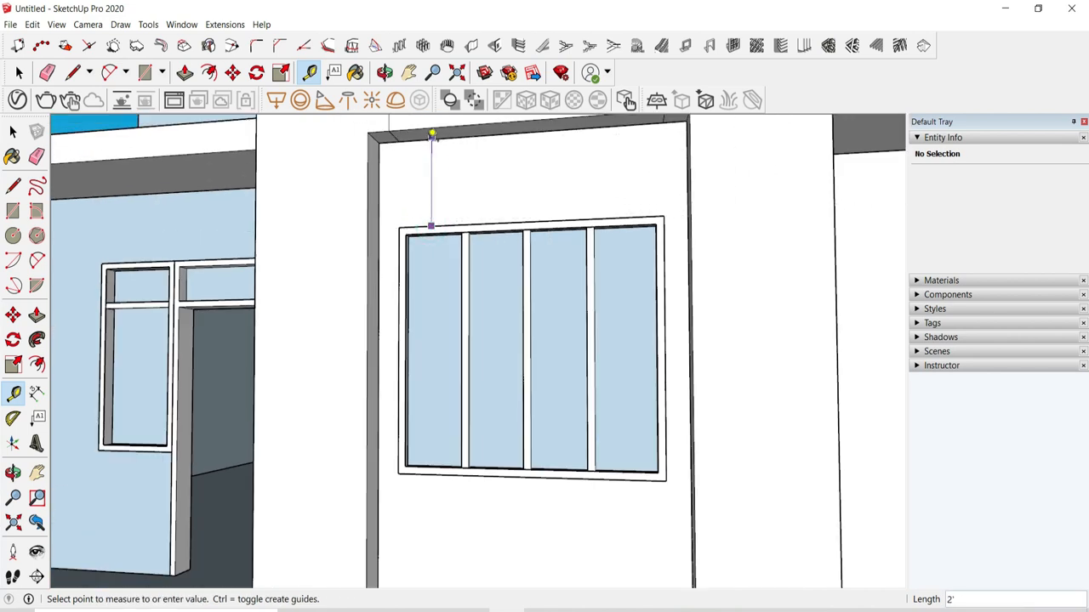
pyautogui.press('Escape')
pyautogui.scroll(-2, 171, 154)
pyautogui.click(20, 73)
pyautogui.scroll(-8, 408, 544)
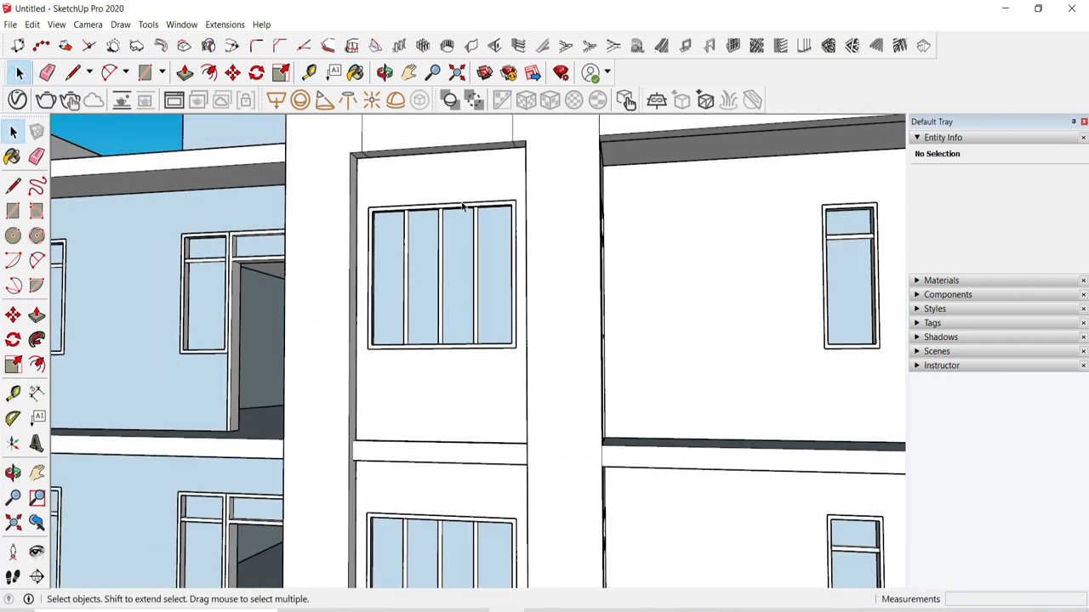
pyautogui.moveTo(393, 555); pyautogui.dragTo(377, 469, button='middle')
pyautogui.scroll(4, 287, 247)
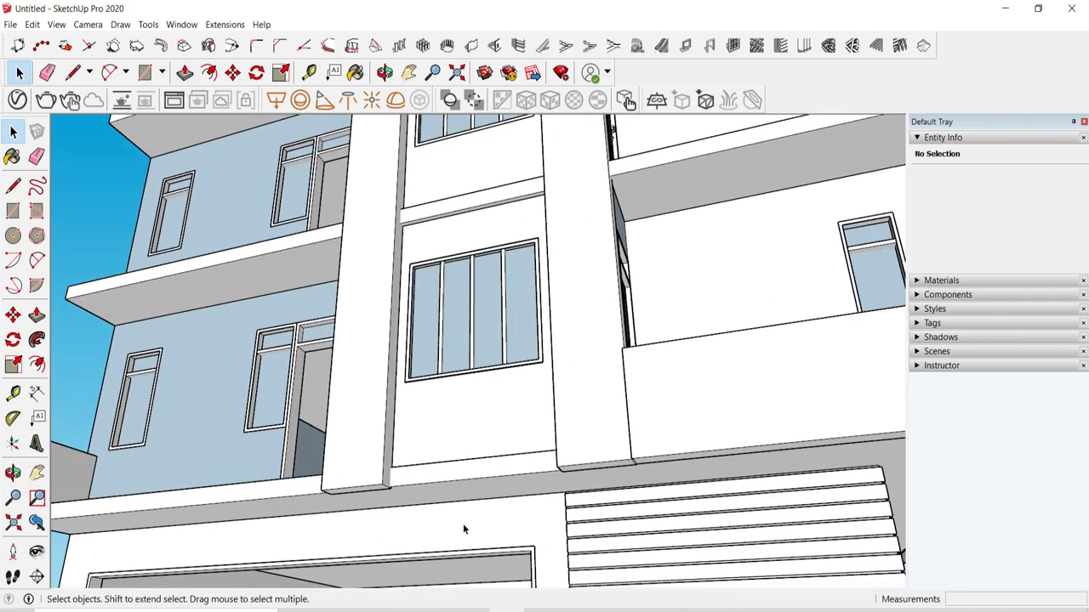
pyautogui.scroll(2, 463, 524)
pyautogui.doubleClick(461, 477)
pyautogui.scroll(2, 552, 444)
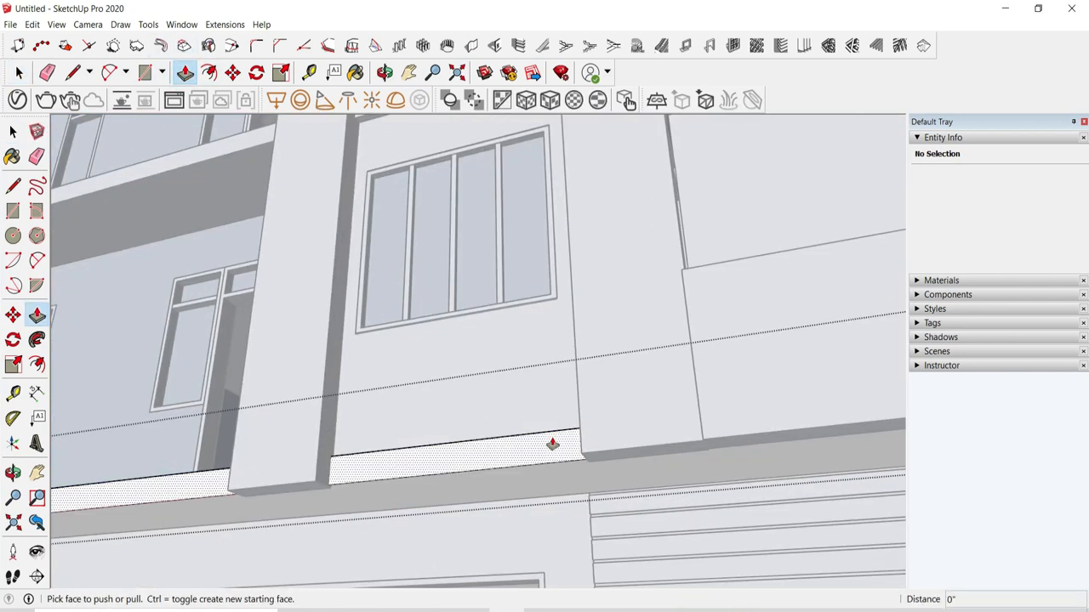
pyautogui.click(19, 75)
pyautogui.press('Escape')
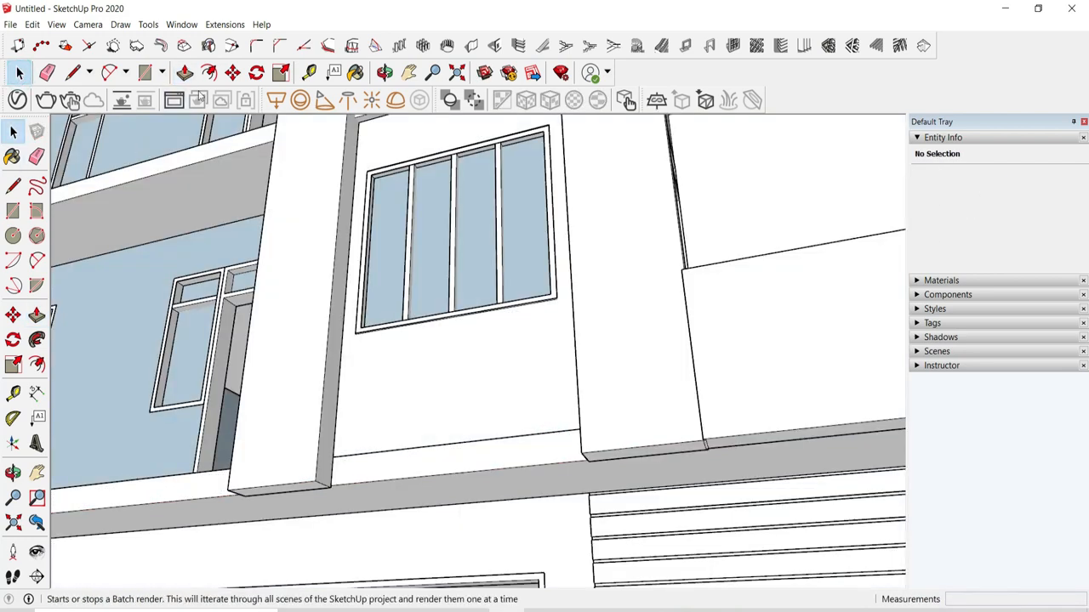
# Step: Bridge the two columns' lower ends with a beam beneath the lowest window and erase its seam with the column
pyautogui.click(337, 354)
pyautogui.moveTo(348, 353); pyautogui.dragTo(663, 398, button='middle')
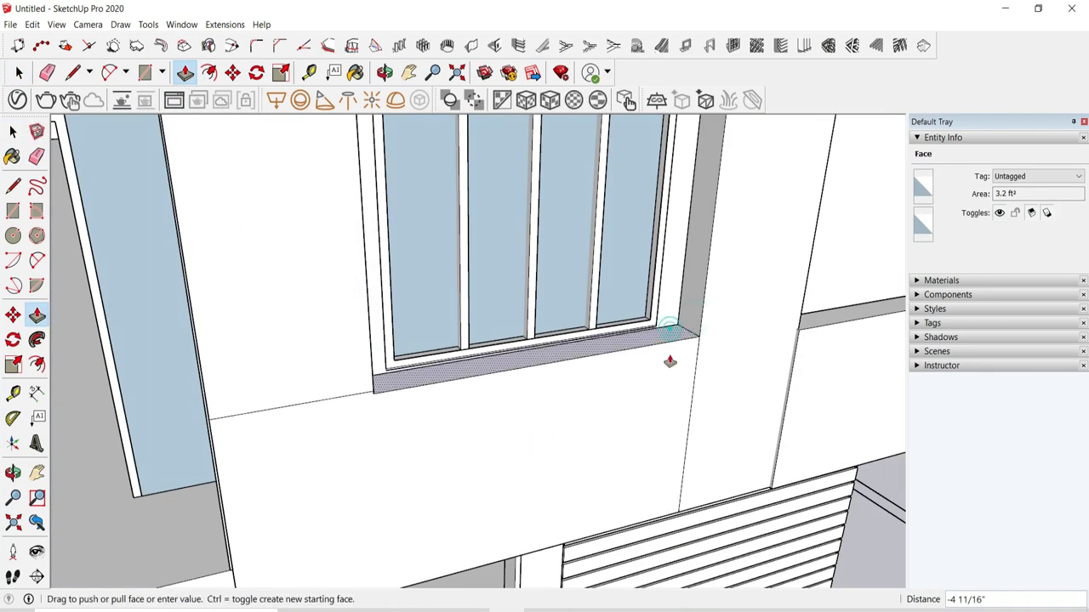
pyautogui.moveTo(323, 400); pyautogui.dragTo(322, 403)
pyautogui.scroll(-9, 470, 471)
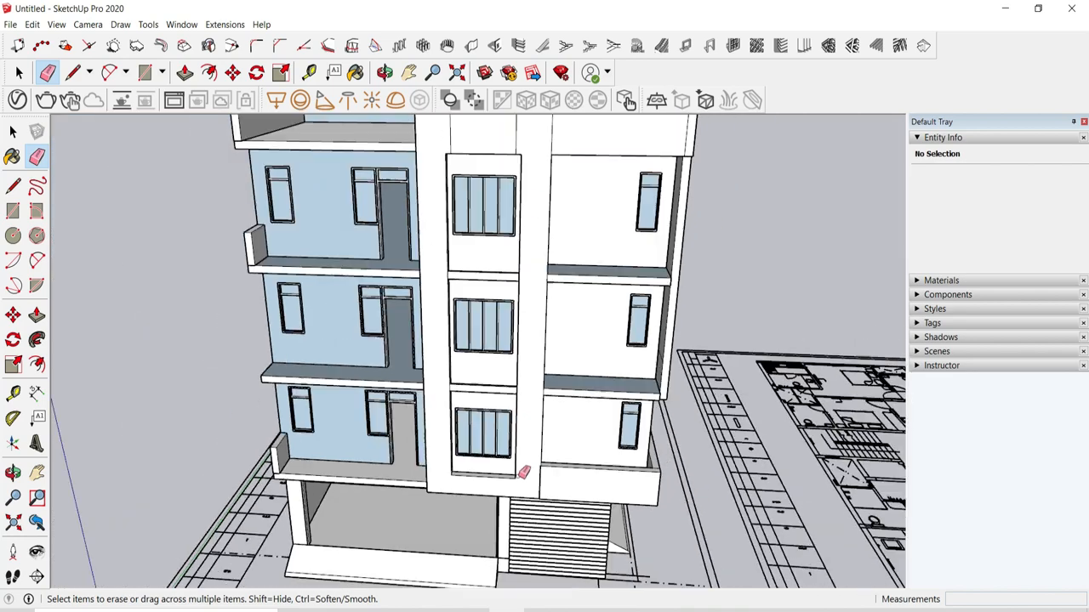
# Step: Erase the leftover seam lines between the frame's columns, beam and roof parapet, continuing around the building's corner
pyautogui.scroll(3, 438, 238)
pyautogui.moveTo(557, 236); pyautogui.dragTo(561, 375, button='middle')
pyautogui.scroll(2, 565, 373)
pyautogui.moveTo(512, 364); pyautogui.dragTo(371, 359)
pyautogui.moveTo(736, 425); pyautogui.dragTo(590, 379, button='middle')
pyautogui.scroll(2, 606, 367)
pyautogui.moveTo(641, 371); pyautogui.dragTo(677, 369)
pyautogui.moveTo(749, 357); pyautogui.dragTo(568, 387, button='middle')
pyautogui.scroll(2, 510, 370)
pyautogui.moveTo(478, 470)
pyautogui.mouseDown()
pyautogui.moveTo(481, 321)
pyautogui.moveTo(580, 309)
pyautogui.mouseUp()
pyautogui.moveTo(742, 344); pyautogui.dragTo(625, 333, button='middle')
pyautogui.moveTo(672, 339); pyautogui.dragTo(608, 343)
# Step: Clean up the seam on the frame's underside where the lower beam meets the lowest corner balcony's parapet
pyautogui.scroll(-4, 528, 323)
pyautogui.moveTo(506, 540)
pyautogui.mouseDown(button='middle')
pyautogui.moveTo(444, 473)
pyautogui.moveTo(532, 447)
pyautogui.moveTo(584, 493)
pyautogui.mouseUp(button='middle')
pyautogui.scroll(-5, 532, 447)
pyautogui.scroll(3, 578, 496)
pyautogui.moveTo(748, 340); pyautogui.dragTo(592, 432, button='middle')
pyautogui.moveTo(263, 409); pyautogui.dragTo(502, 217, button='middle')
pyautogui.scroll(3, 362, 302)
pyautogui.moveTo(395, 340); pyautogui.dragTo(452, 314, button='middle')
pyautogui.scroll(4, 168, 379)
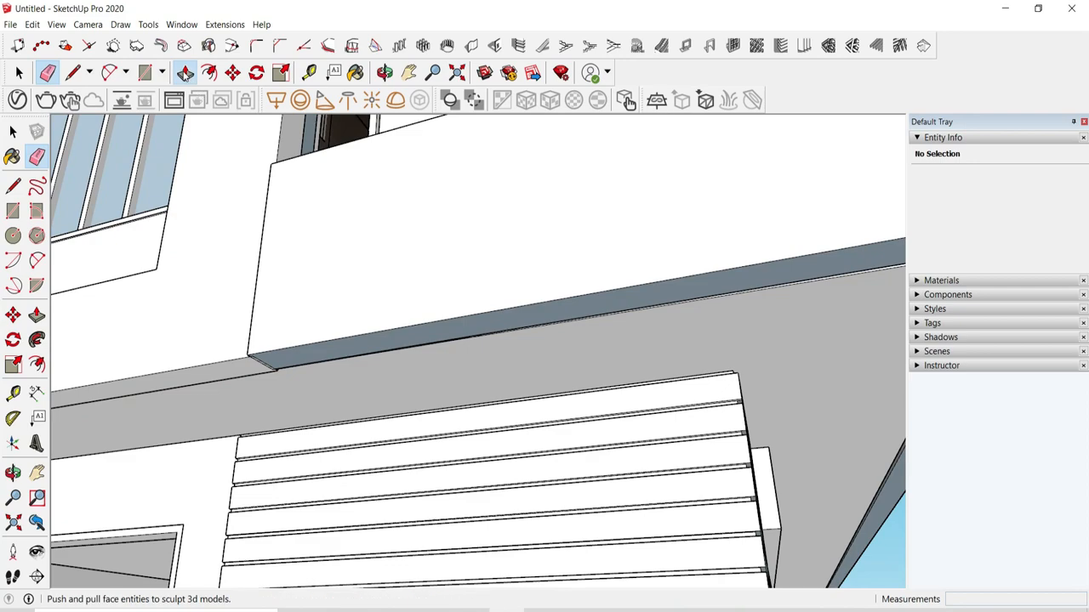
pyautogui.click(185, 73)
pyautogui.scroll(3, 233, 360)
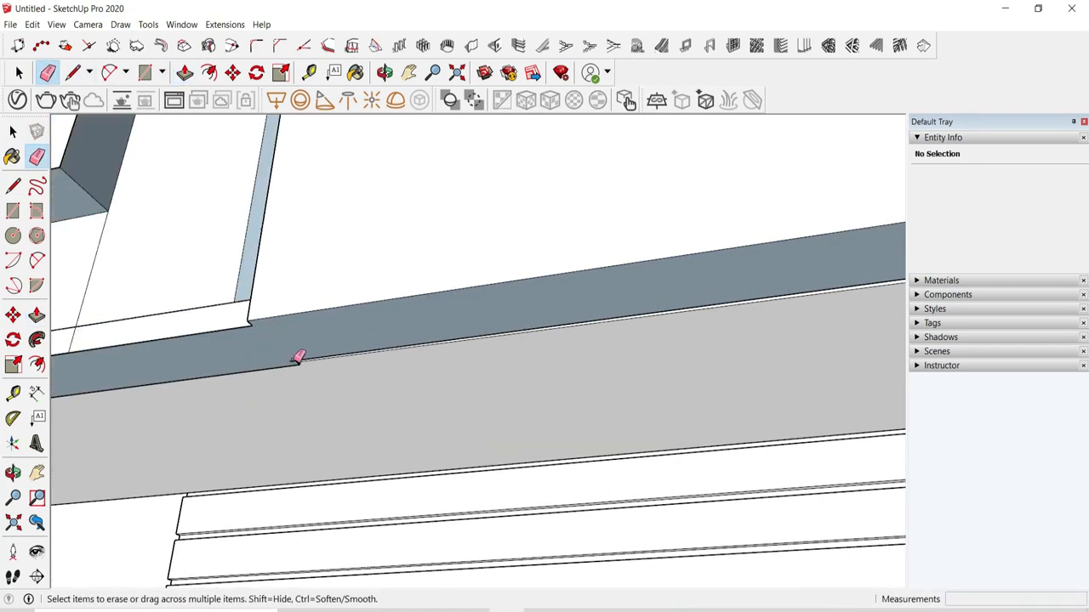
pyautogui.moveTo(298, 358); pyautogui.dragTo(165, 120, button='middle')
pyautogui.moveTo(389, 458)
pyautogui.mouseDown(button='middle')
pyautogui.moveTo(365, 473)
pyautogui.moveTo(298, 216)
pyautogui.moveTo(328, 340)
pyautogui.mouseUp(button='middle')
pyautogui.scroll(3, 332, 340)
pyautogui.click(184, 73)
pyautogui.scroll(1, 320, 242)
pyautogui.click(317, 285)
pyautogui.click(353, 287)
pyautogui.moveTo(383, 315); pyautogui.dragTo(467, 433, button='middle')
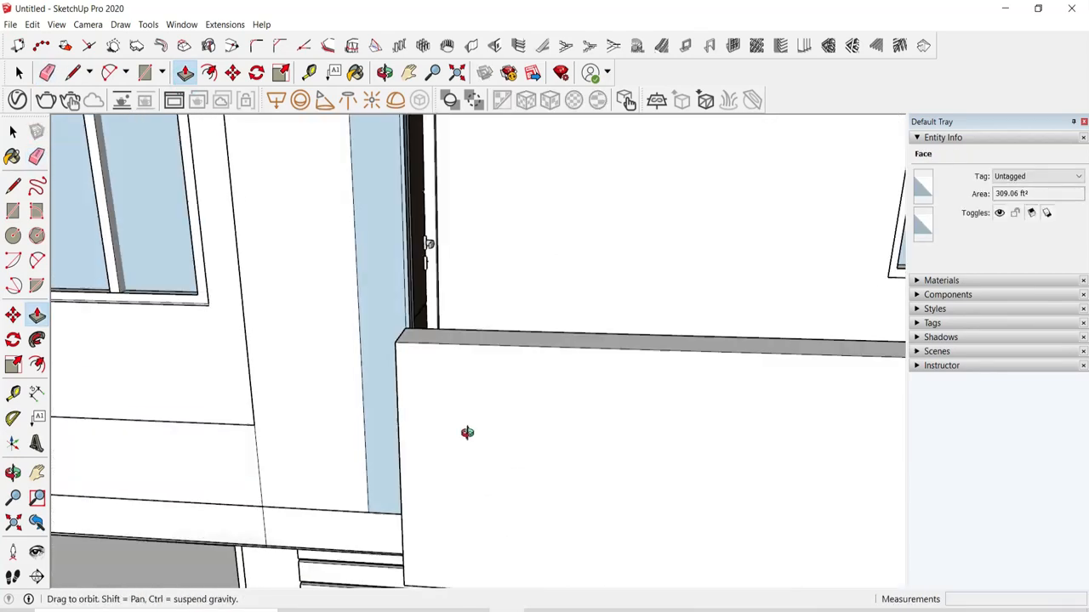
pyautogui.hotkey('ctrl', 'z')
# Step: Push/Pull the strip beside the column flush with the lowest balcony parapet and erase the seam edges between them
pyautogui.click(375, 340)
pyautogui.click(403, 347)
pyautogui.click(48, 73)
pyautogui.moveTo(391, 383); pyautogui.dragTo(414, 386)
pyautogui.scroll(-3, 396, 354)
pyautogui.scroll(4, 397, 349)
pyautogui.click(401, 334)
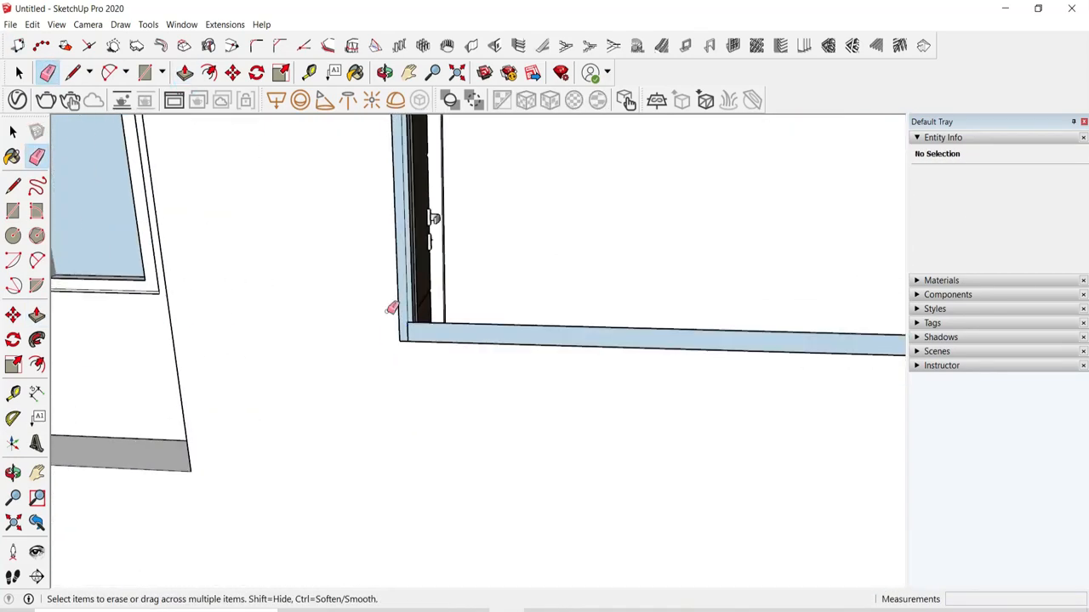
# Step: Draw a rectangle from the lowest balcony parapet's inner corner up the column to close the frame's open side
pyautogui.moveTo(440, 336); pyautogui.dragTo(454, 571, button='middle')
pyautogui.scroll(-7, 454, 571)
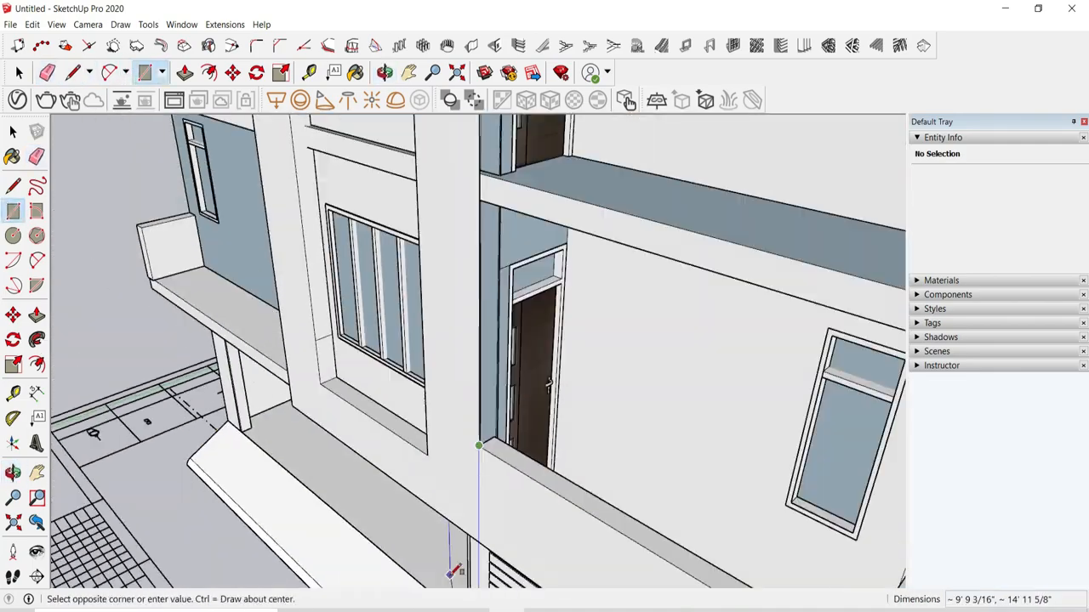
pyautogui.scroll(5, 464, 230)
pyautogui.moveTo(464, 234); pyautogui.dragTo(459, 146, button='middle')
pyautogui.click(457, 160)
pyautogui.scroll(-5, 429, 215)
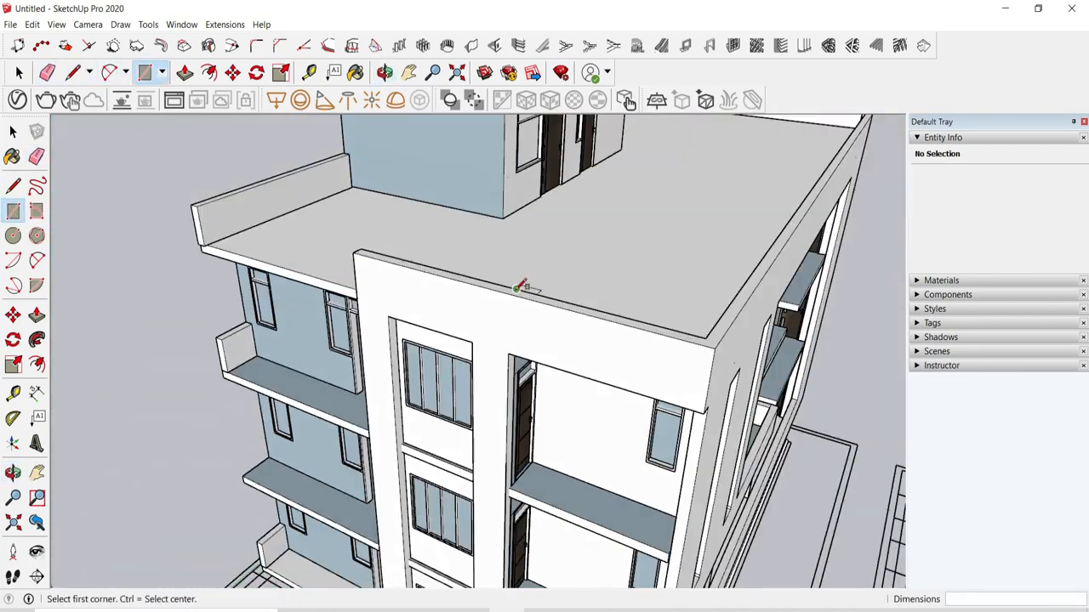
# Step: Delete the leftover geometry along the column's side next to the balcony openings
pyautogui.scroll(8, 499, 428)
pyautogui.press('space')
pyautogui.click(467, 240)
pyautogui.press('Delete')
pyautogui.scroll(-8, 486, 239)
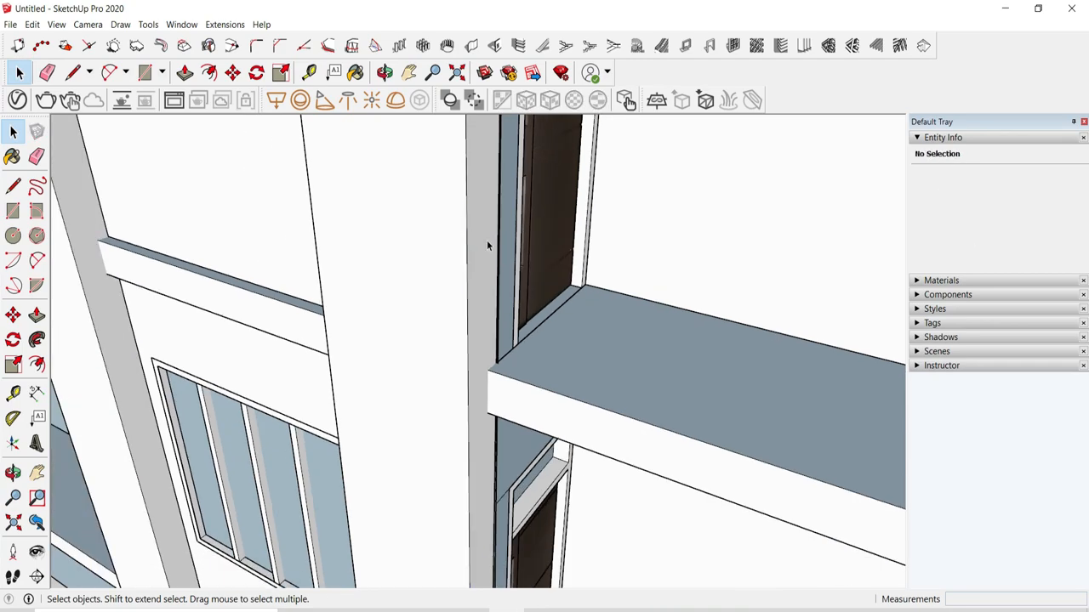
# Step: Draw a line bridging the narrow gap between the column's inner side and the balcony slab's corner
pyautogui.scroll(9, 552, 429)
pyautogui.moveTo(553, 430); pyautogui.dragTo(522, 308, button='middle')
pyautogui.scroll(-4, 522, 310)
pyautogui.moveTo(387, 391); pyautogui.dragTo(368, 450, button='middle')
pyautogui.scroll(5, 367, 450)
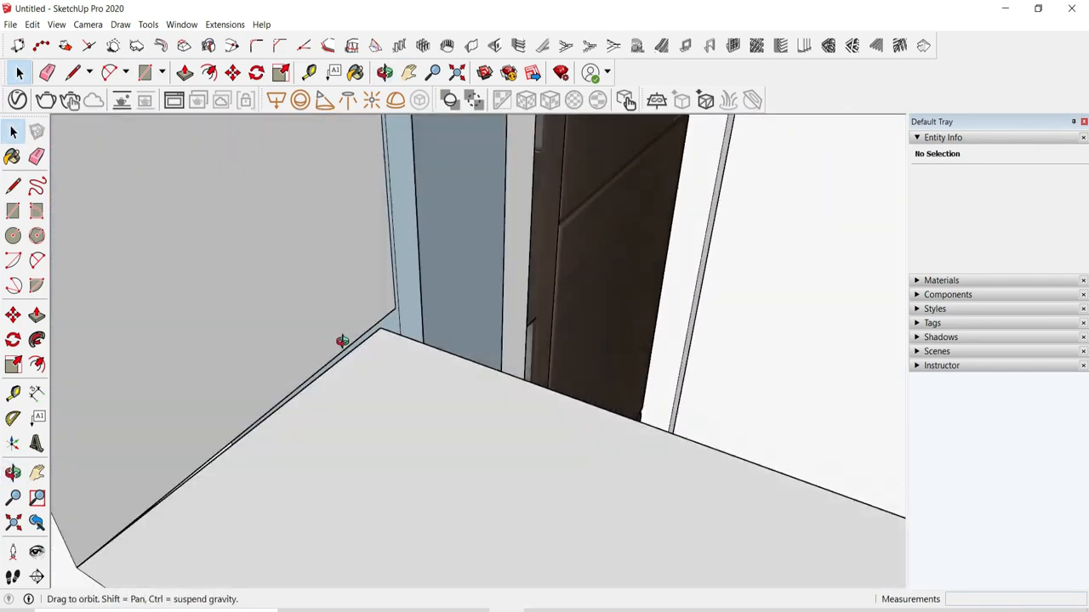
pyautogui.moveTo(340, 340); pyautogui.dragTo(360, 388, button='middle')
pyautogui.press('l')
pyautogui.click(379, 324)
pyautogui.click(428, 301)
pyautogui.scroll(2, 425, 300)
pyautogui.click(418, 299)
# Step: Draw a rectangle along the column's inner side to close the open gap beside the balcony slab
pyautogui.moveTo(418, 303); pyautogui.dragTo(472, 57, button='middle')
pyautogui.scroll(-7, 482, 190)
pyautogui.scroll(3, 479, 272)
pyautogui.moveTo(479, 272)
pyautogui.mouseDown(button='middle')
pyautogui.moveTo(341, 340)
pyautogui.moveTo(371, 359)
pyautogui.moveTo(362, 289)
pyautogui.mouseUp(button='middle')
pyautogui.click(363, 348)
pyautogui.click(145, 72)
pyautogui.click(365, 401)
pyautogui.scroll(-5, 365, 401)
pyautogui.moveTo(374, 340); pyautogui.dragTo(395, 422, button='middle')
pyautogui.scroll(6, 393, 436)
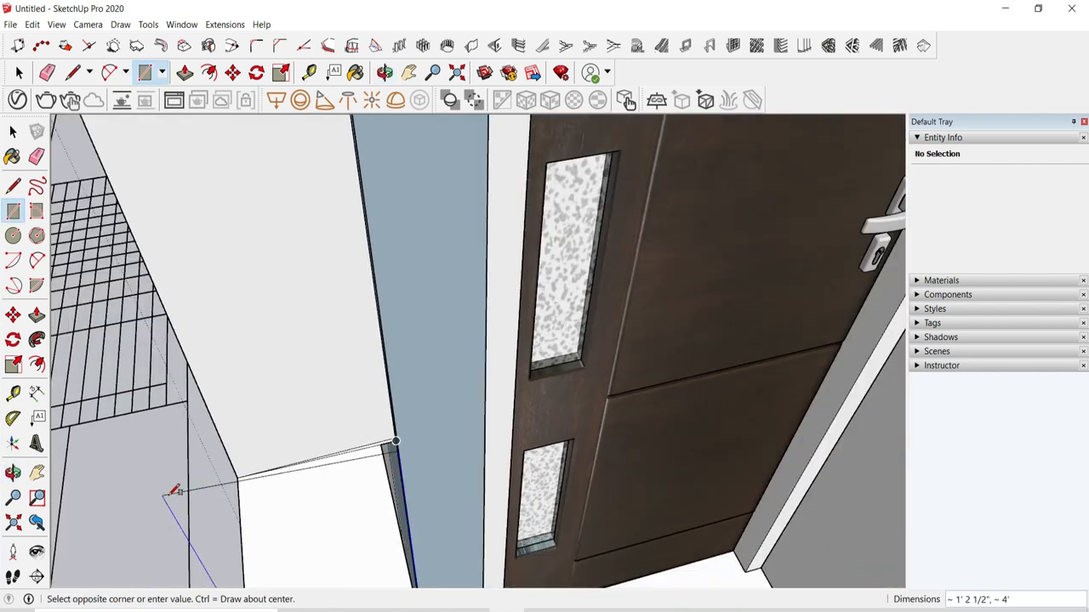
pyautogui.scroll(5, 390, 456)
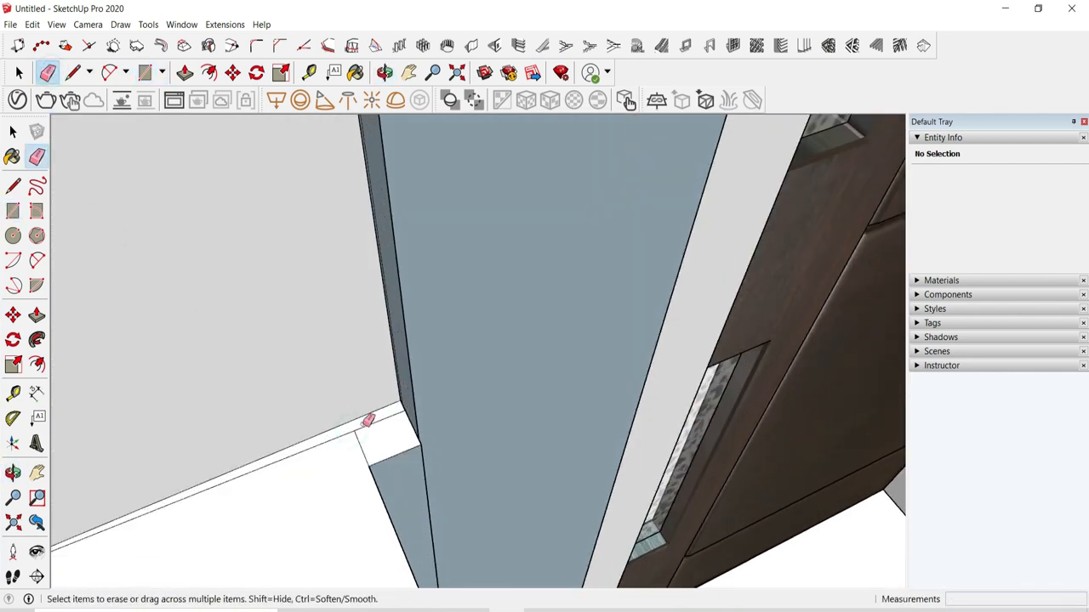
# Step: Delete the leftover face and seam edges along the column's inner side
pyautogui.click(18, 77)
pyautogui.scroll(-3, 247, 357)
pyautogui.moveTo(246, 357); pyautogui.dragTo(190, 388, button='middle')
pyautogui.scroll(1, 190, 389)
pyautogui.doubleClick(269, 329)
pyautogui.press('Delete')
pyautogui.moveTo(269, 329)
pyautogui.mouseDown(button='middle')
pyautogui.moveTo(273, 573)
pyautogui.moveTo(331, 576)
pyautogui.moveTo(248, 320)
pyautogui.moveTo(437, 383)
pyautogui.moveTo(527, 341)
pyautogui.mouseUp(button='middle')
pyautogui.scroll(-5, 247, 321)
pyautogui.click(45, 75)
pyautogui.scroll(4, 455, 251)
pyautogui.moveTo(455, 264)
pyautogui.mouseDown(button='middle')
pyautogui.moveTo(447, 348)
pyautogui.moveTo(314, 374)
pyautogui.moveTo(383, 317)
pyautogui.moveTo(504, 362)
pyautogui.moveTo(678, 333)
pyautogui.moveTo(525, 430)
pyautogui.moveTo(603, 246)
pyautogui.mouseUp(button='middle')
pyautogui.scroll(-4, 403, 301)
pyautogui.scroll(-5, 510, 365)
pyautogui.scroll(-4, 525, 430)
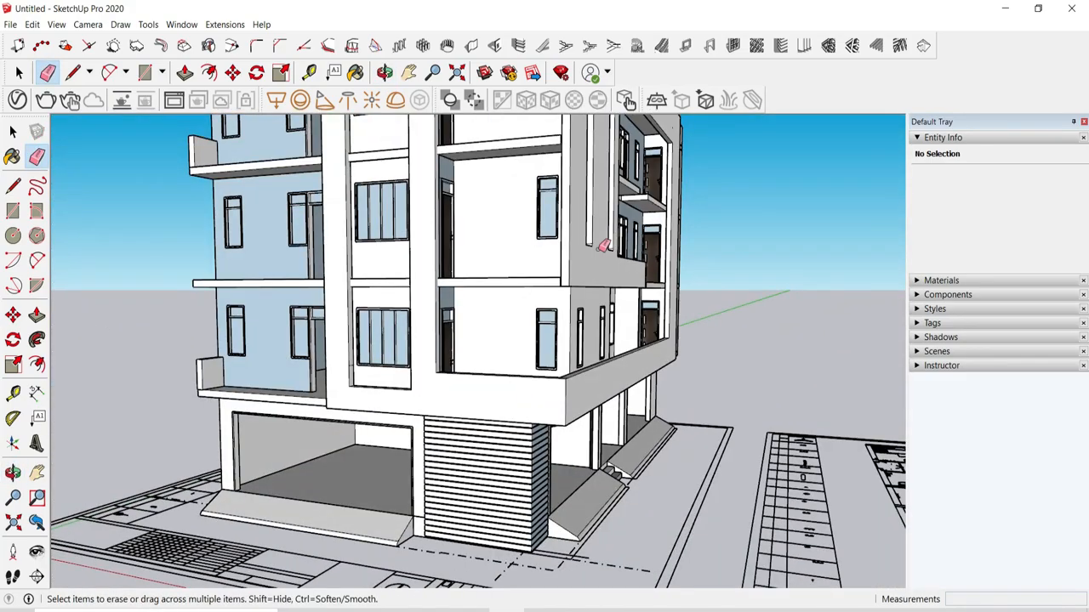
# Step: Push/Pull the underside of the corner frame wall 9 inches downward, below the balcony slab
pyautogui.scroll(5, 599, 278)
pyautogui.press('p')
pyautogui.click(503, 202)
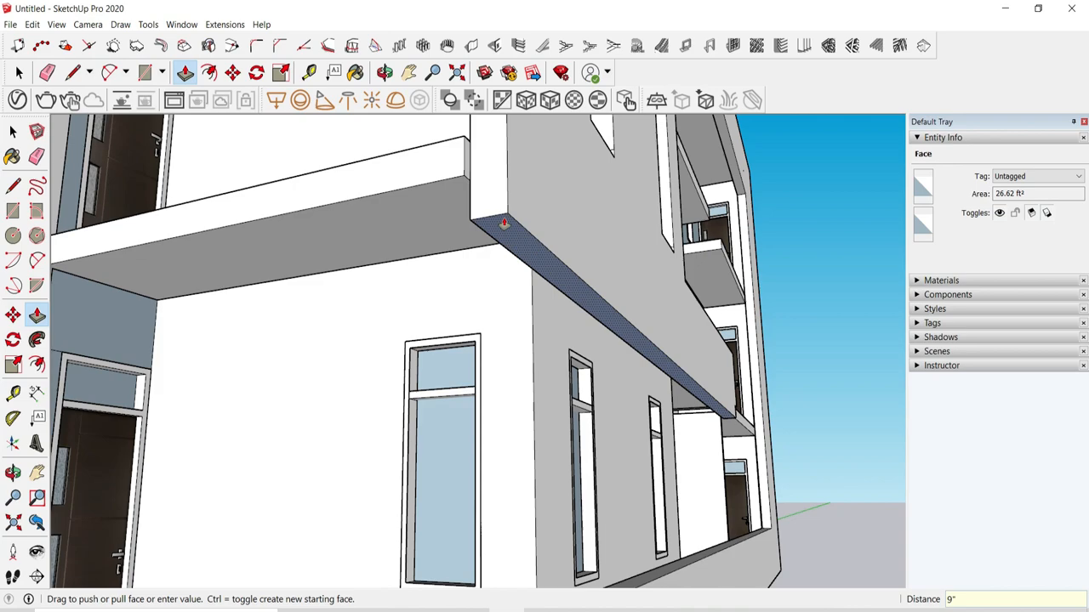
pyautogui.click(504, 224)
# Step: Open the corner balcony slab and Push/Pull its end face back about 3 inches at the frame wall
pyautogui.moveTo(504, 224); pyautogui.dragTo(294, 573, button='middle')
pyautogui.press('space')
pyautogui.doubleClick(185, 320)
pyautogui.click(406, 363)
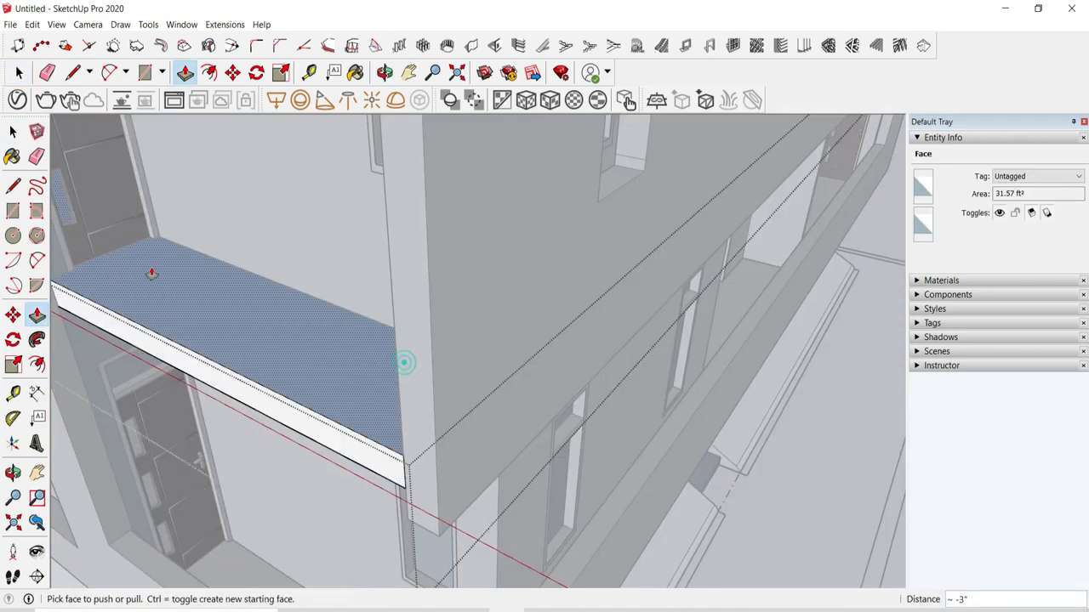
pyautogui.press('space')
pyautogui.click(566, 425)
# Step: Clean up the leftover face and edges on the frame's underside at the balcony parapet's end
pyautogui.scroll(-4, 565, 426)
pyautogui.moveTo(577, 438); pyautogui.dragTo(742, 175, button='middle')
pyautogui.scroll(4, 710, 255)
pyautogui.scroll(2, 761, 191)
pyautogui.doubleClick(773, 196)
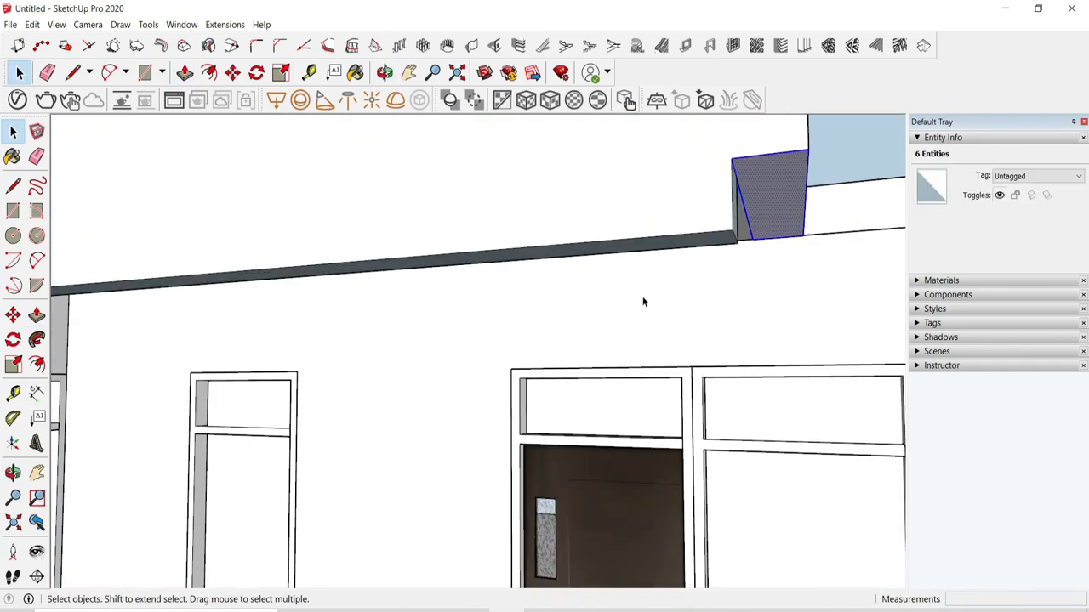
pyautogui.click(721, 232)
pyautogui.press('e')
pyautogui.moveTo(788, 238); pyautogui.dragTo(805, 285, button='middle')
pyautogui.scroll(-5, 804, 284)
pyautogui.moveTo(443, 289)
pyautogui.mouseDown(button='middle')
pyautogui.moveTo(632, 330)
pyautogui.moveTo(646, 238)
pyautogui.moveTo(629, 389)
pyautogui.moveTo(535, 413)
pyautogui.moveTo(669, 352)
pyautogui.mouseUp(button='middle')
pyautogui.scroll(2, 596, 375)
pyautogui.moveTo(587, 400); pyautogui.dragTo(463, 494, button='middle')
# Step: Select all connected geometry of the front facade frame and make it a group
pyautogui.press('space')
pyautogui.moveTo(293, 258); pyautogui.dragTo(350, 319)
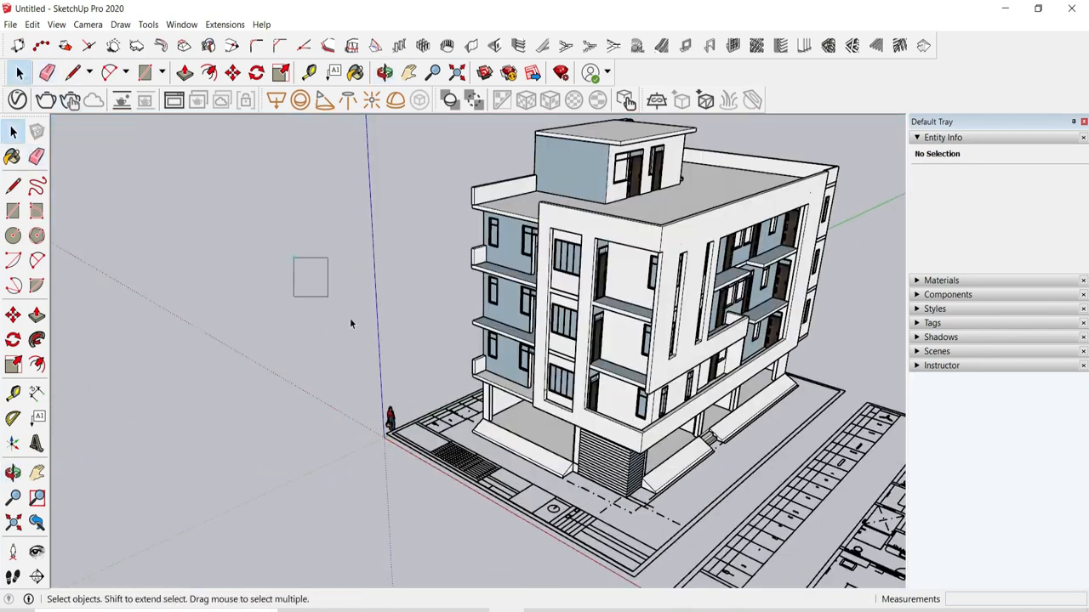
pyautogui.scroll(5, 680, 255)
pyautogui.tripleClick(681, 255)
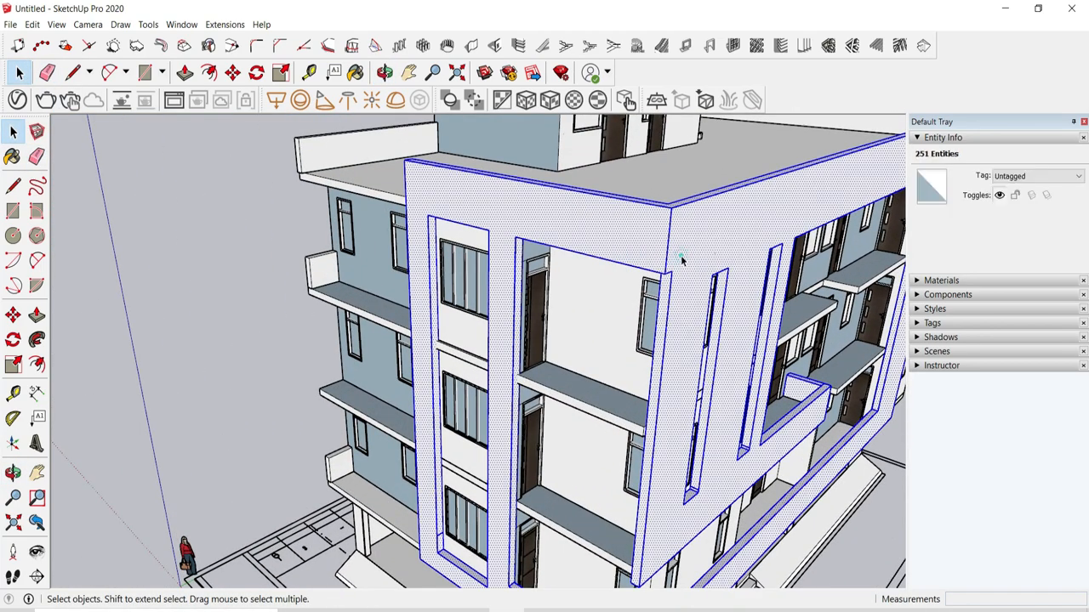
pyautogui.rightClick(681, 255)
pyautogui.click(714, 371)
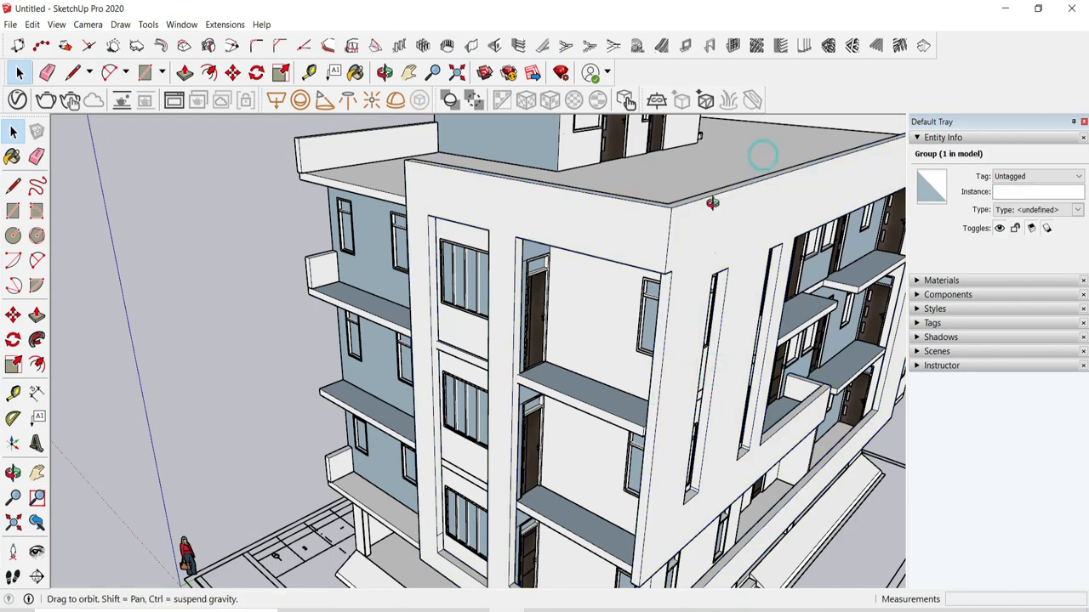
pyautogui.moveTo(712, 203); pyautogui.dragTo(711, 131, button='middle')
pyautogui.click(712, 131)
# Step: Open the frame group and Push/Pull the corner wall's narrow face flush with the roof parapet above it
pyautogui.scroll(4, 710, 133)
pyautogui.moveTo(690, 247); pyautogui.dragTo(843, 407, button='middle')
pyautogui.scroll(-3, 557, 282)
pyautogui.scroll(3, 620, 164)
pyautogui.scroll(2, 620, 163)
pyautogui.scroll(-4, 838, 280)
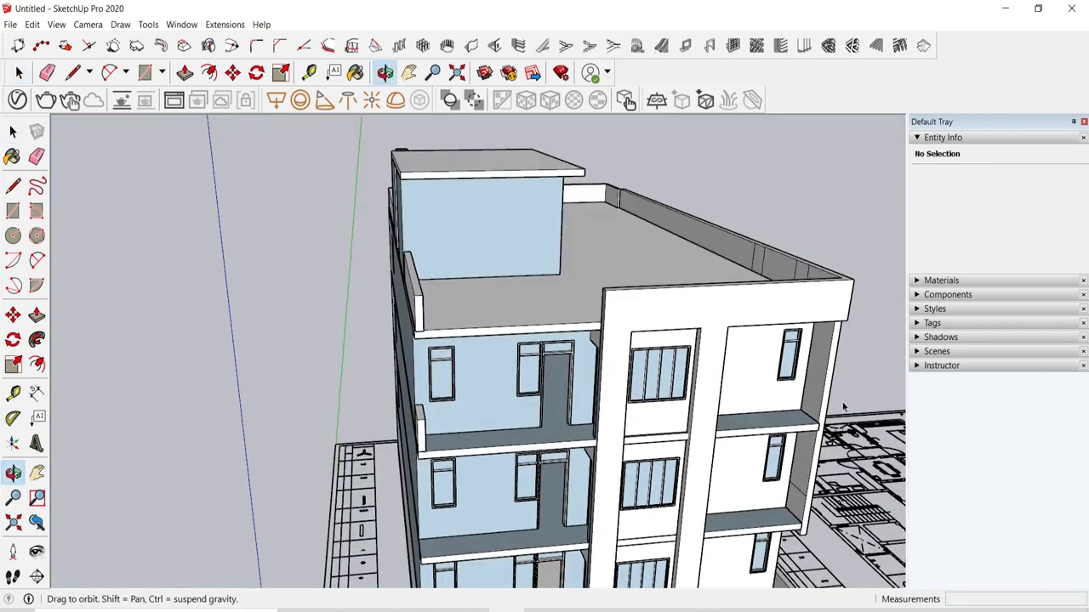
pyautogui.scroll(4, 832, 394)
pyautogui.doubleClick(831, 393)
pyautogui.scroll(2, 831, 393)
pyautogui.moveTo(365, 277); pyautogui.dragTo(327, 189, button='middle')
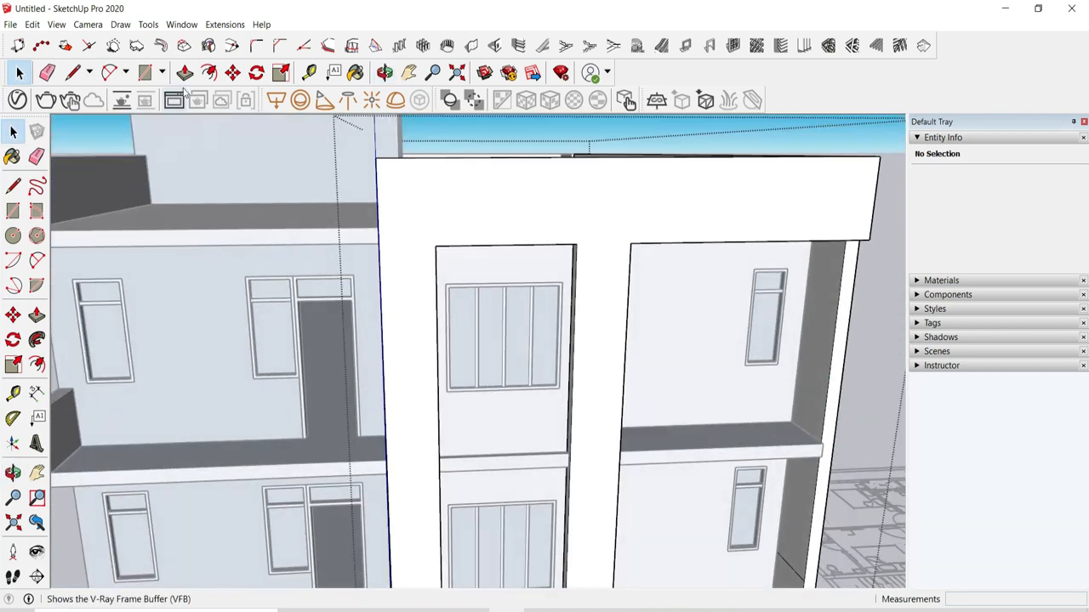
pyautogui.click(184, 74)
pyautogui.scroll(2, 654, 255)
pyautogui.moveTo(608, 323); pyautogui.dragTo(636, 312, button='middle')
pyautogui.click(844, 256)
pyautogui.click(851, 236)
pyautogui.moveTo(851, 235)
pyautogui.mouseDown(button='middle')
pyautogui.moveTo(636, 320)
pyautogui.moveTo(742, 316)
pyautogui.mouseUp(button='middle')
# Step: Erase the seam between the corner wall and the roof parapet, and close the frame group
pyautogui.click(47, 74)
pyautogui.scroll(2, 428, 298)
pyautogui.click(18, 73)
pyautogui.scroll(-4, 477, 281)
pyautogui.moveTo(425, 264)
pyautogui.mouseDown(button='middle')
pyautogui.moveTo(581, 336)
pyautogui.moveTo(402, 291)
pyautogui.mouseUp(button='middle')
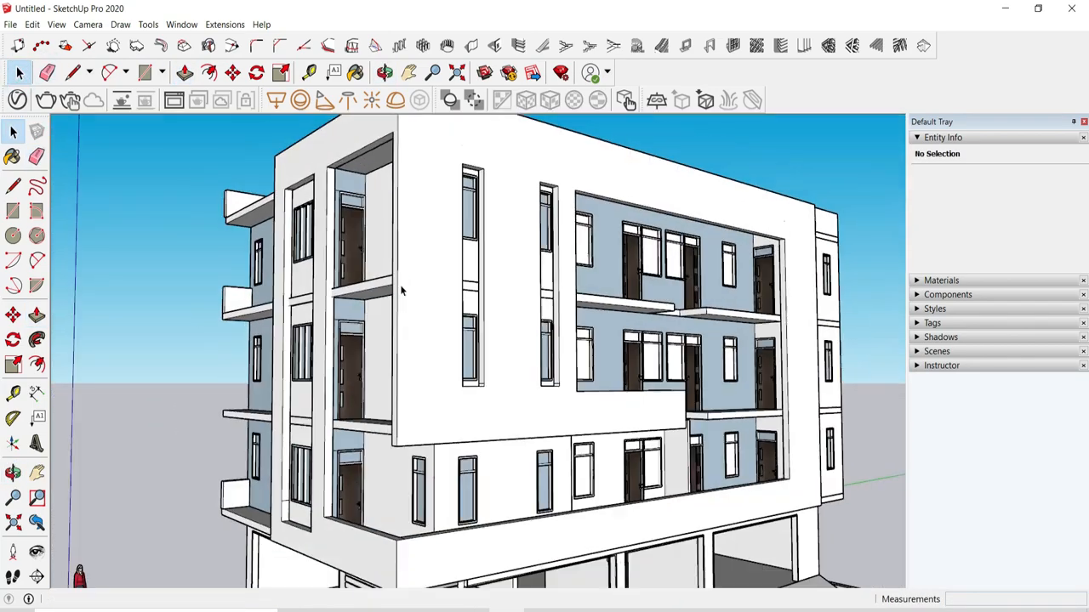
pyautogui.scroll(-3, 400, 302)
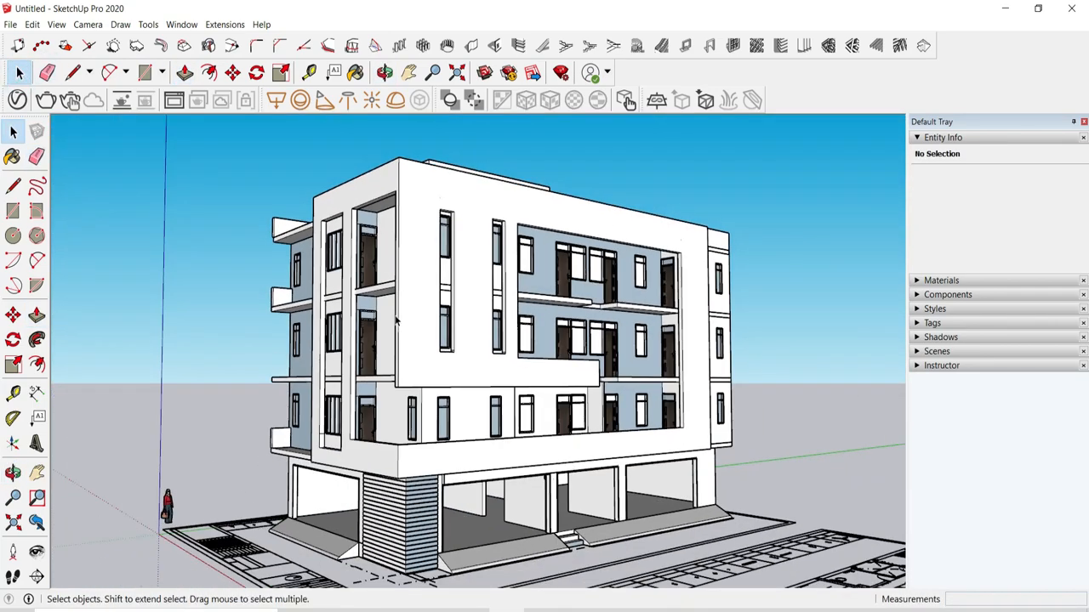
# Step: Delete the parapet wall on the top-floor side balcony, one level below the roof
pyautogui.moveTo(384, 315); pyautogui.dragTo(299, 377, button='middle')
pyautogui.scroll(3, 235, 371)
pyautogui.scroll(3, 236, 371)
pyautogui.press('Delete')
pyautogui.scroll(-3, 263, 341)
pyautogui.scroll(4, 263, 341)
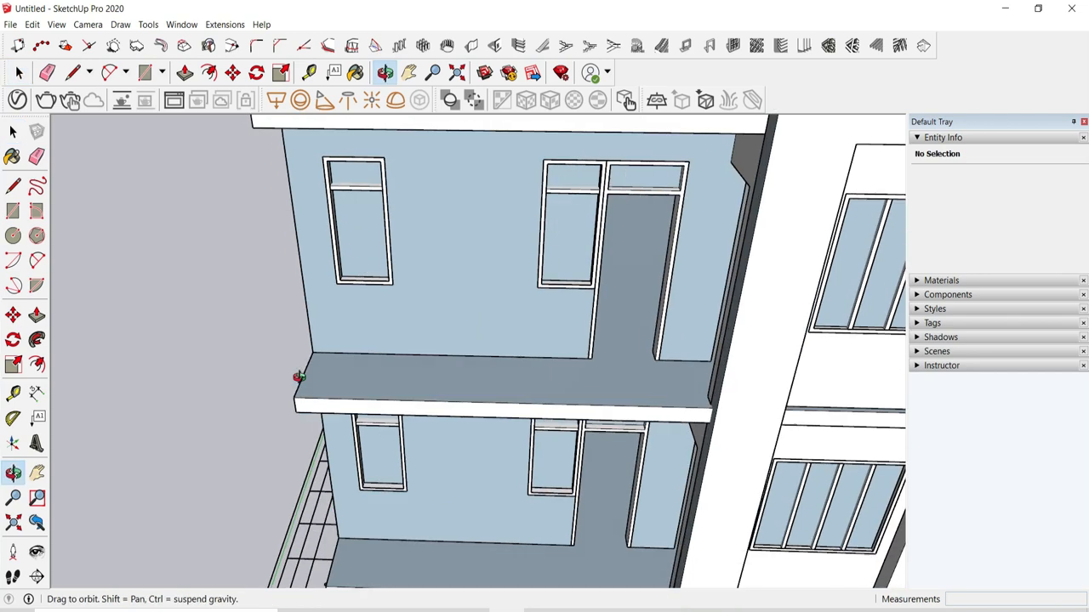
pyautogui.scroll(-2, 301, 375)
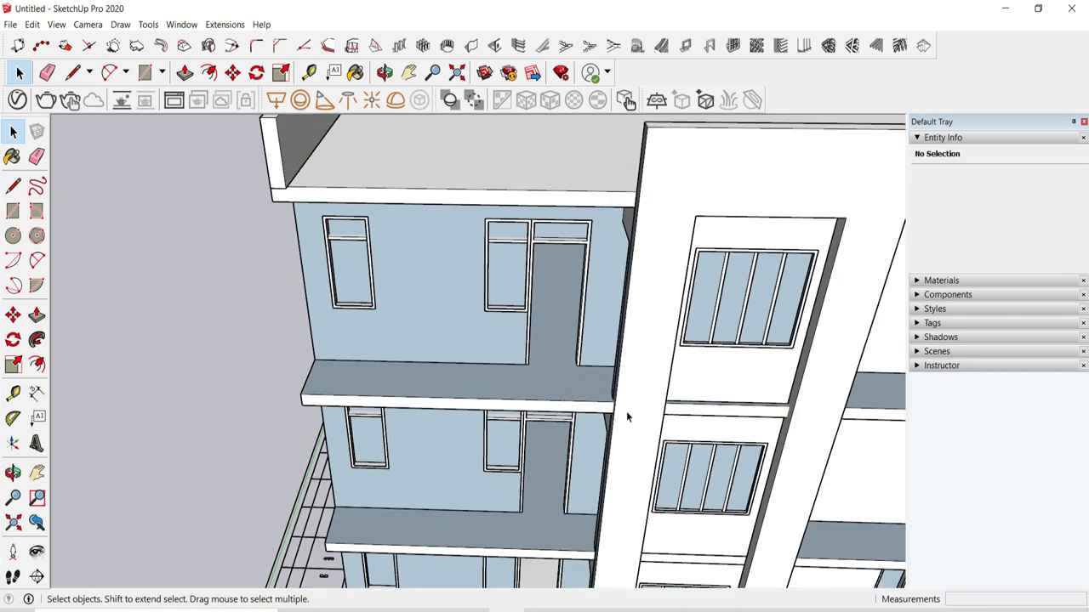
# Step: Try to draw a rectangle across the top-floor side balcony opening from the slab's outer corner to the roof slab at the column
pyautogui.moveTo(338, 206); pyautogui.dragTo(616, 236, button='middle')
pyautogui.moveTo(620, 357); pyautogui.dragTo(476, 374, button='middle')
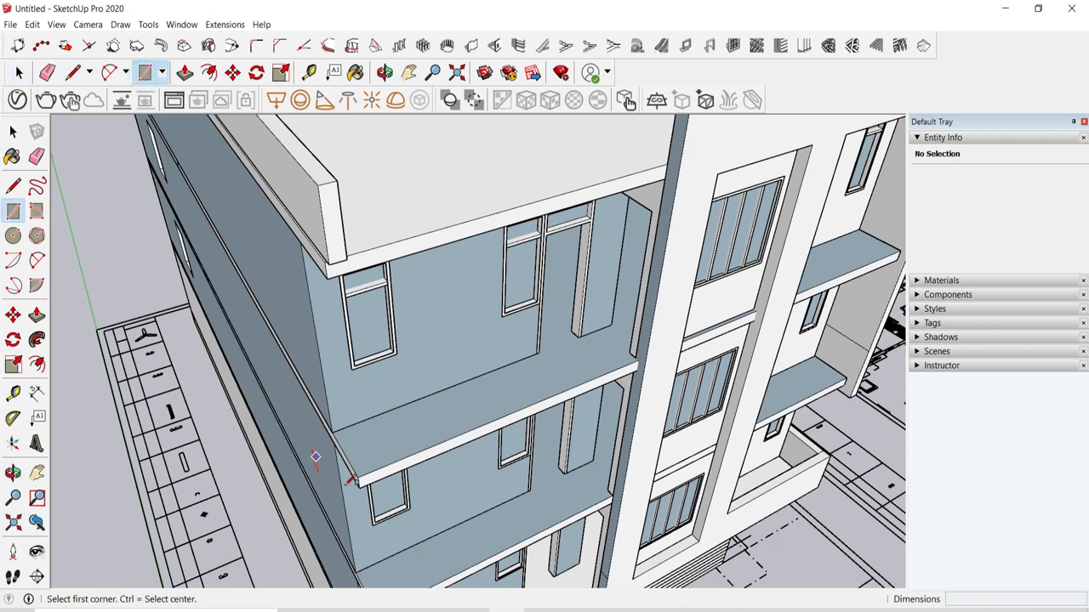
pyautogui.scroll(2, 349, 479)
pyautogui.moveTo(383, 497); pyautogui.dragTo(349, 393, button='middle')
pyautogui.click(328, 383)
pyautogui.scroll(-6, 400, 481)
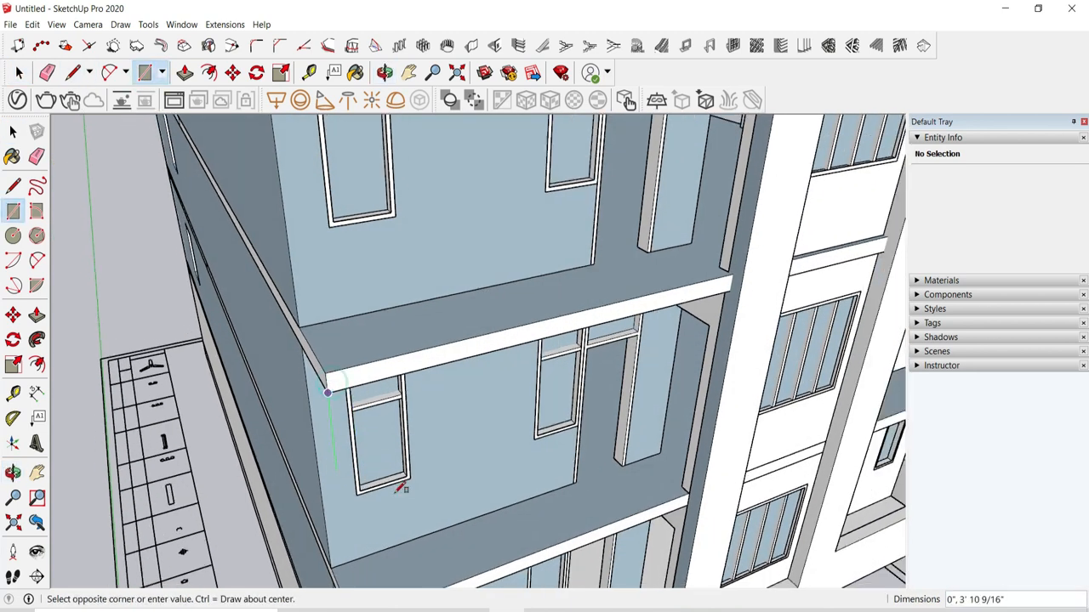
pyautogui.scroll(3, 523, 272)
pyautogui.scroll(3, 533, 272)
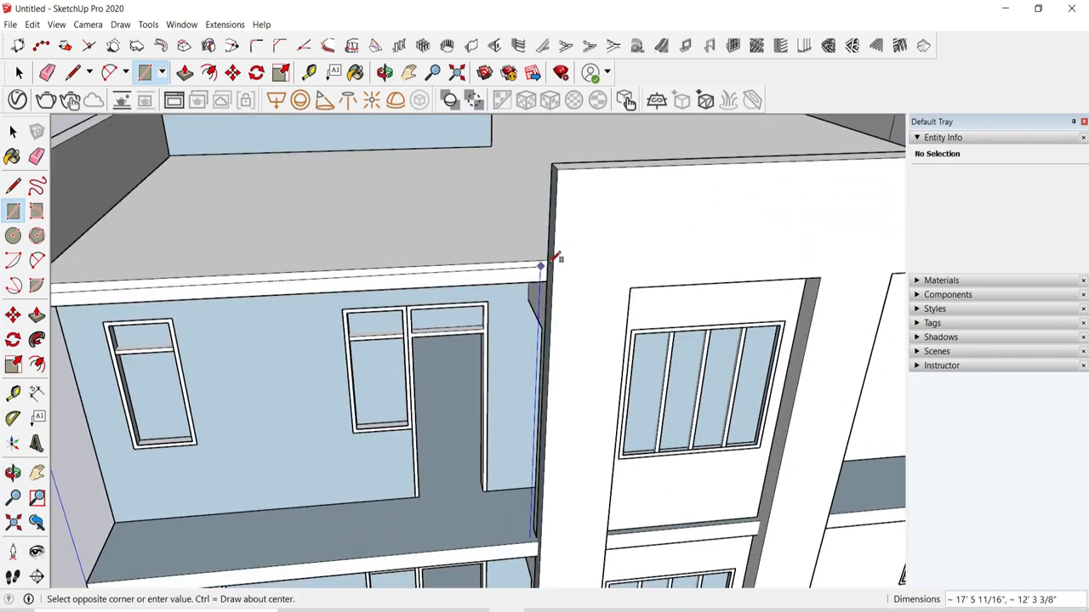
pyautogui.click(545, 260)
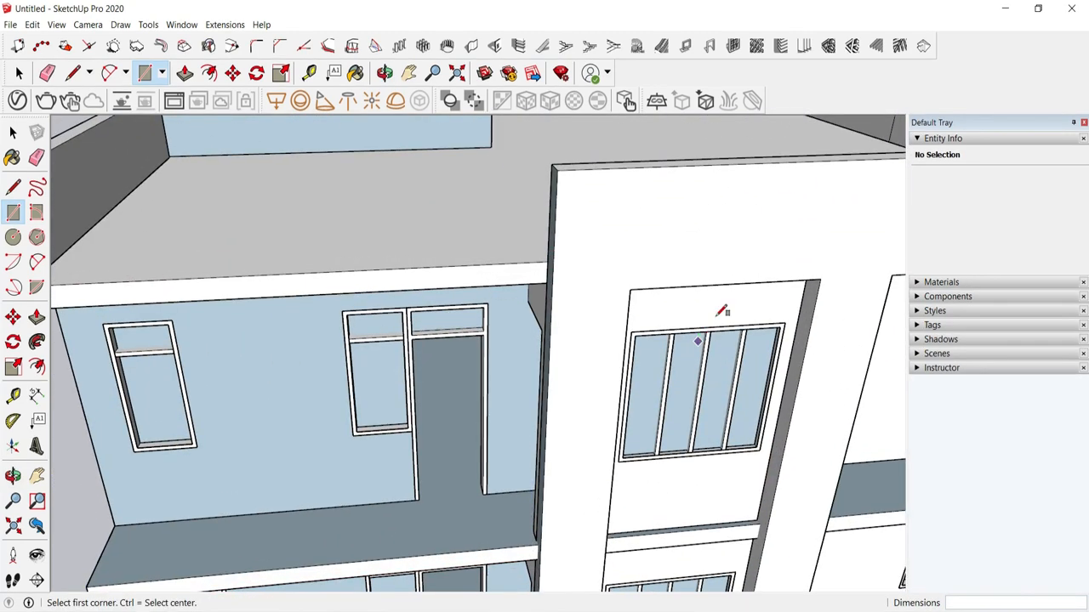
# Step: Try to draw a rectangle from the roof slab's outer corner to the balcony slab's end at the column, and undo it
pyautogui.scroll(-2, 725, 272)
pyautogui.moveTo(706, 297); pyautogui.dragTo(766, 266, button='middle')
pyautogui.scroll(2, 352, 267)
pyautogui.scroll(4, 352, 268)
pyautogui.moveTo(360, 252); pyautogui.dragTo(394, 309, button='middle')
pyautogui.click(360, 192)
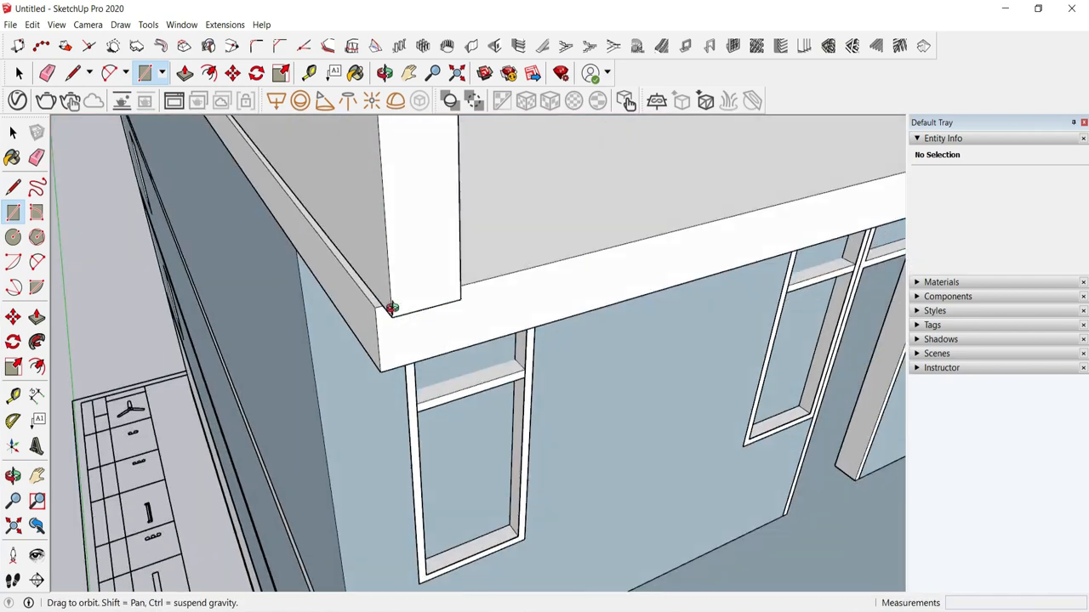
pyautogui.scroll(-5, 389, 219)
pyautogui.scroll(4, 772, 439)
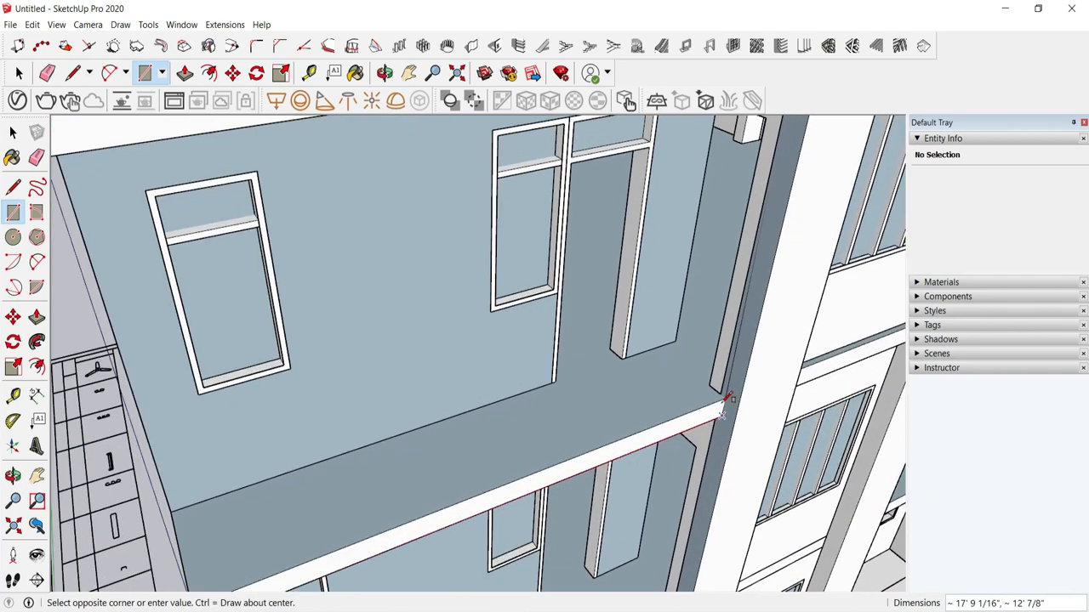
pyautogui.click(728, 395)
pyautogui.moveTo(783, 454); pyautogui.dragTo(746, 442, button='middle')
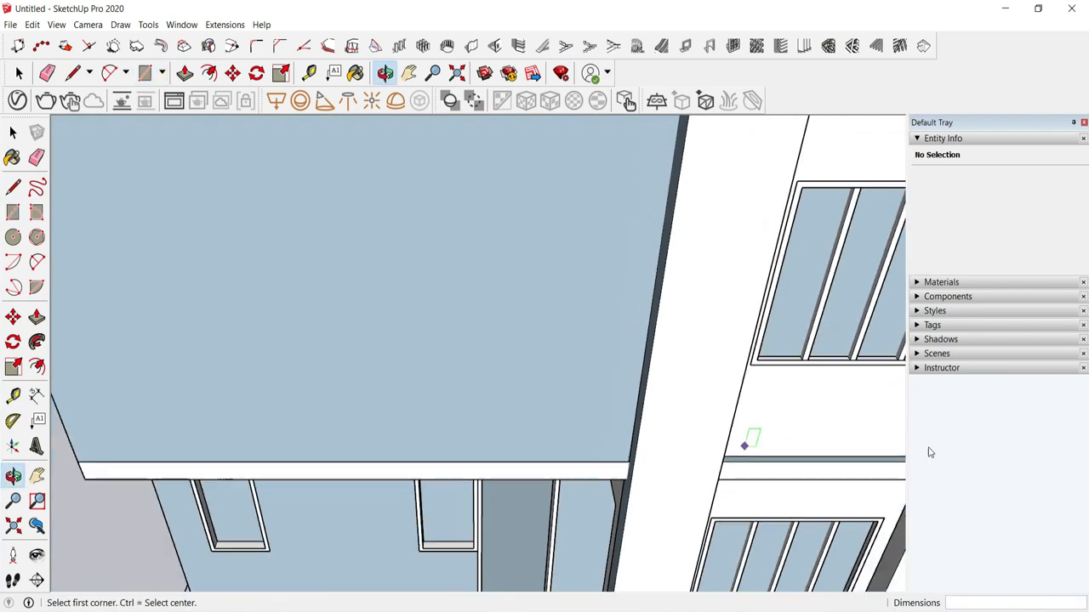
pyautogui.scroll(-2, 649, 389)
pyautogui.moveTo(539, 384); pyautogui.dragTo(664, 264, button='middle')
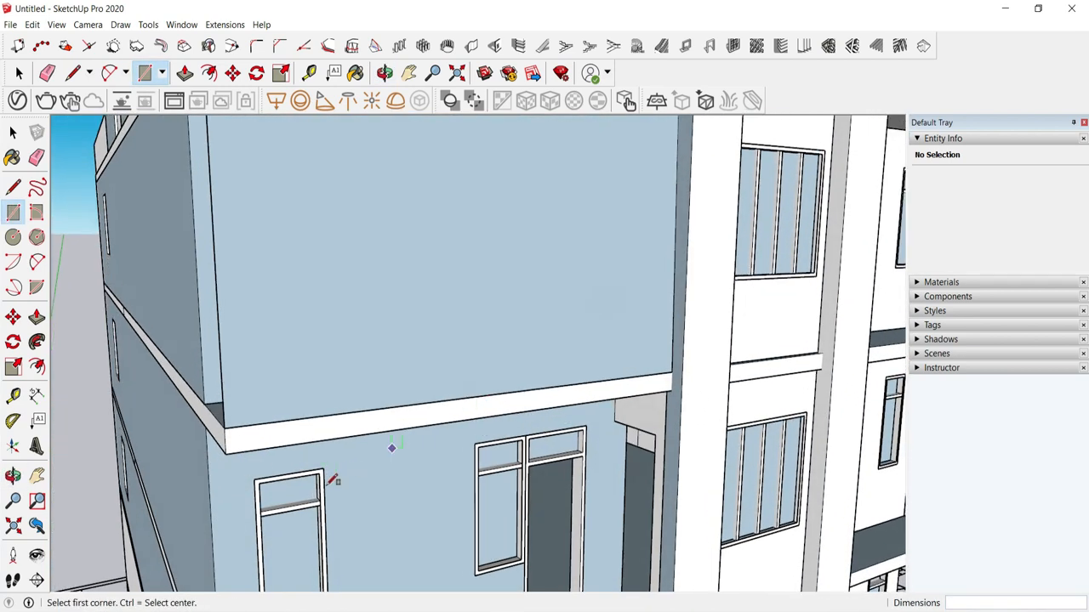
pyautogui.hotkey('ctrl', 'z')
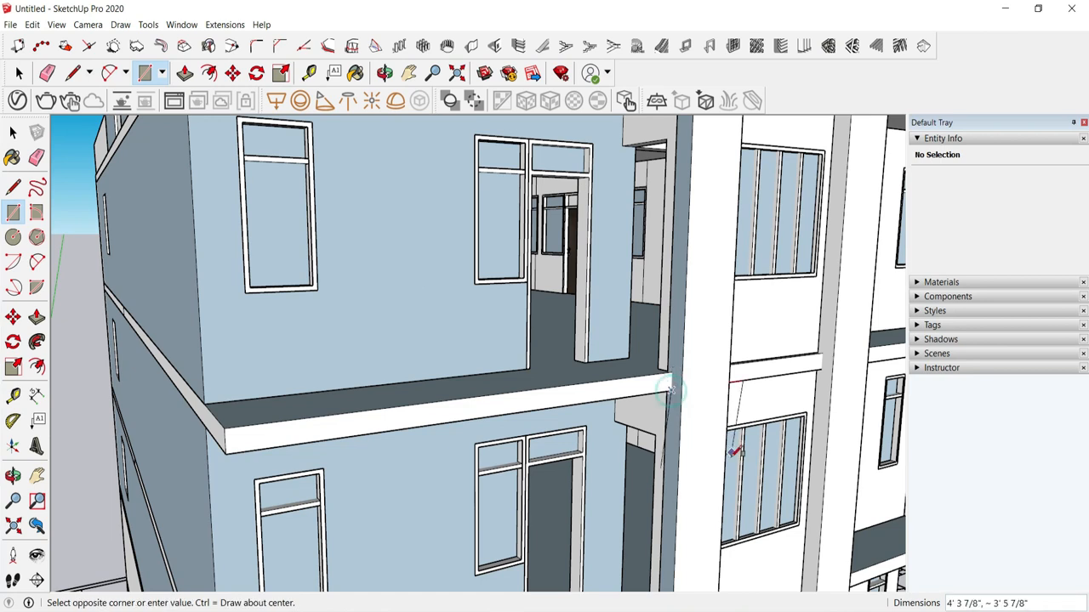
# Step: Draw a rectangle about 17' 9" by 12' 6" from the balcony slab's end at the column to the roof slab's outer corner
pyautogui.scroll(-3, 733, 453)
pyautogui.moveTo(621, 388); pyautogui.dragTo(625, 447, button='middle')
pyautogui.scroll(4, 453, 300)
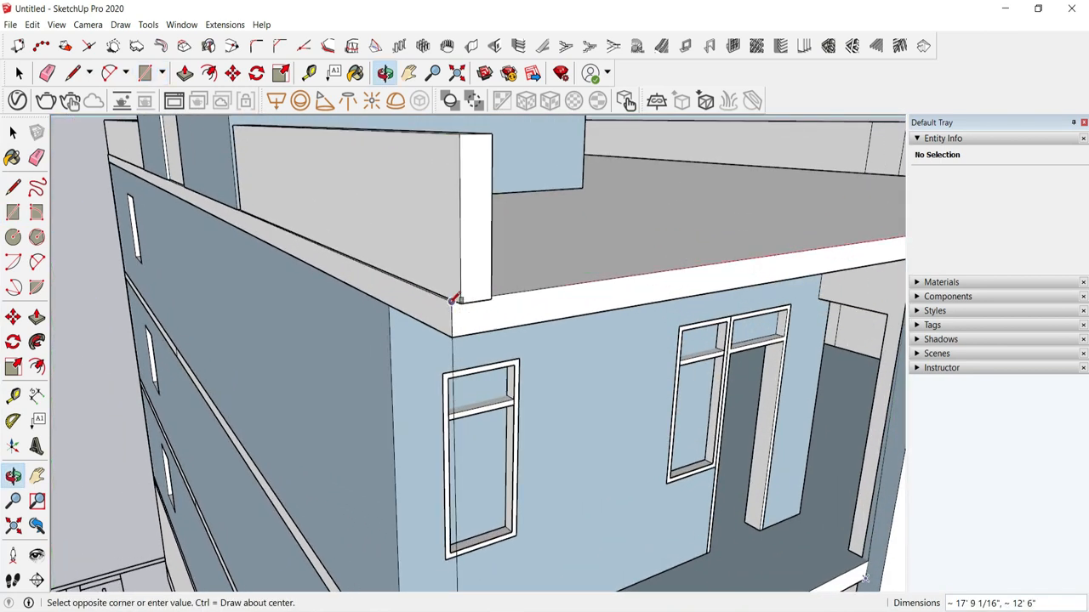
pyautogui.click(452, 301)
pyautogui.moveTo(586, 331); pyautogui.dragTo(562, 352, button='middle')
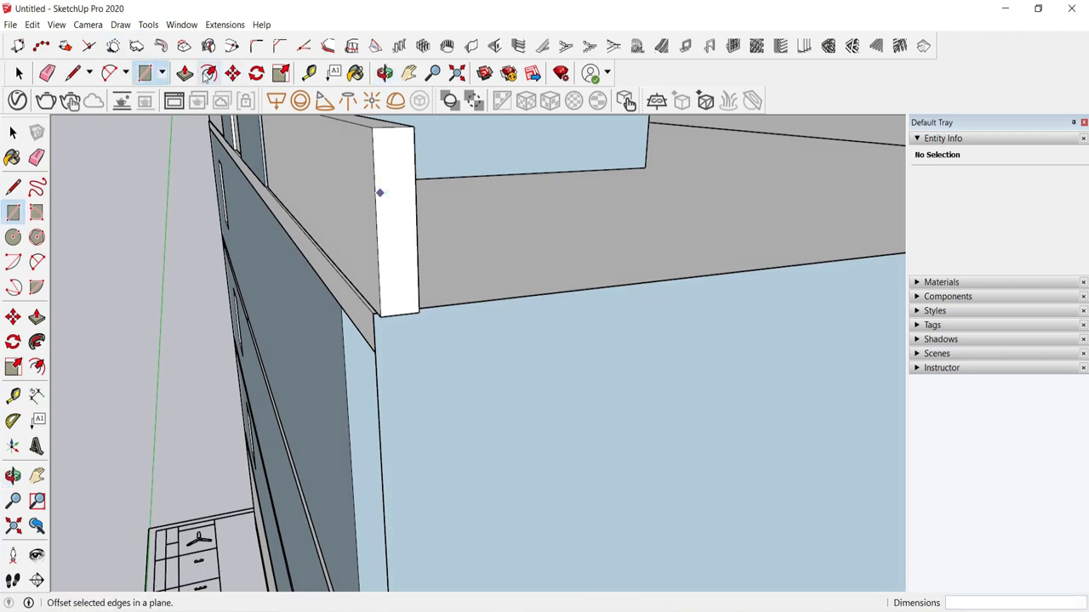
# Step: Offset the rectangle's edges 9 inches outward and delete the inner face, leaving only the frame band
pyautogui.click(209, 74)
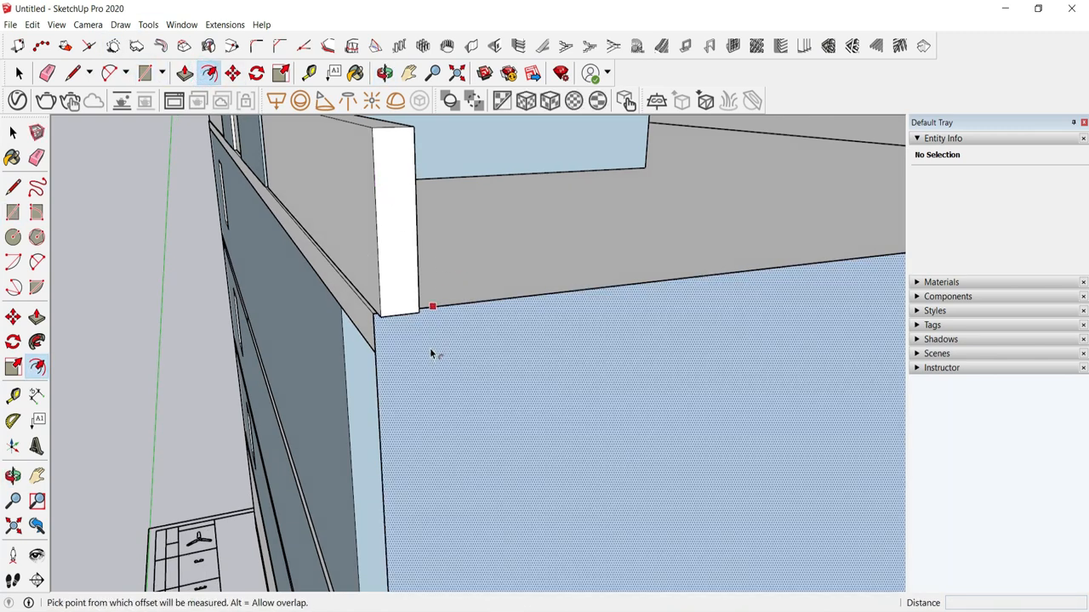
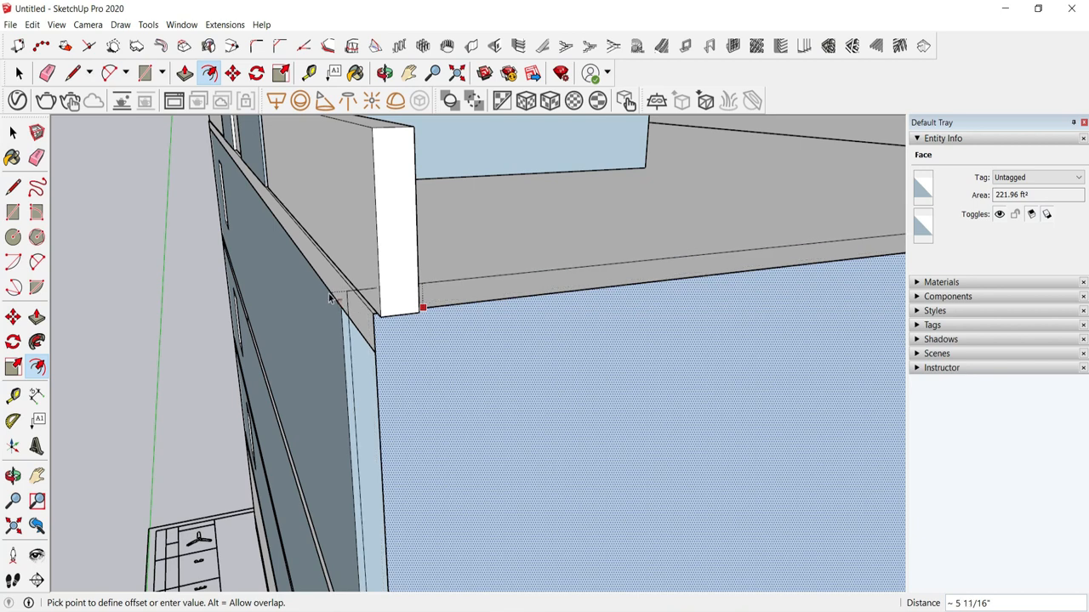
pyautogui.write('9')
pyautogui.press('Return')
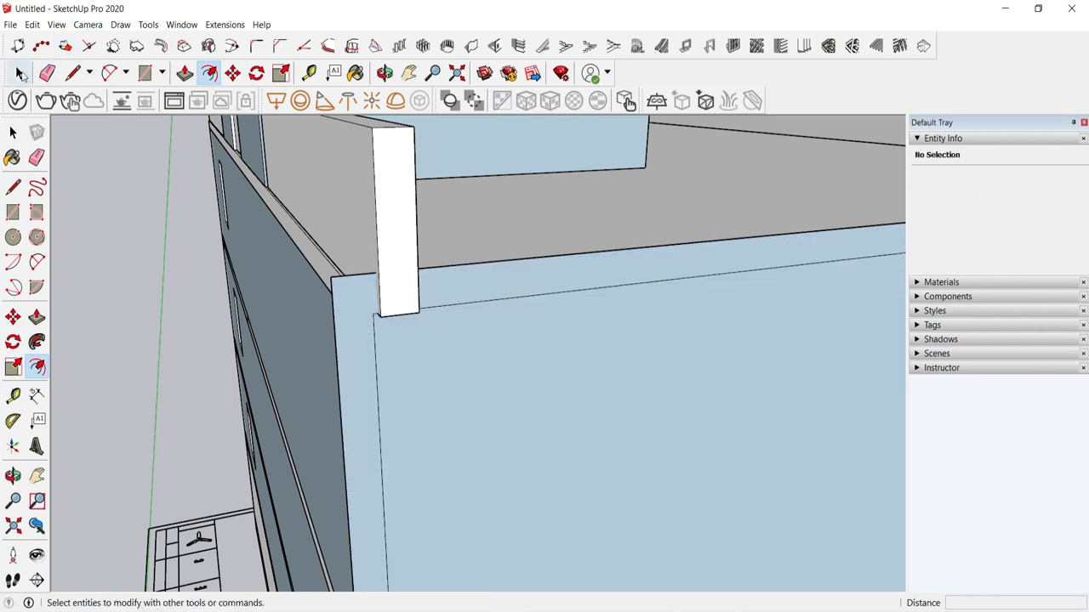
pyautogui.click(430, 356)
pyautogui.moveTo(431, 344); pyautogui.dragTo(428, 357, button='middle')
pyautogui.doubleClick(426, 293)
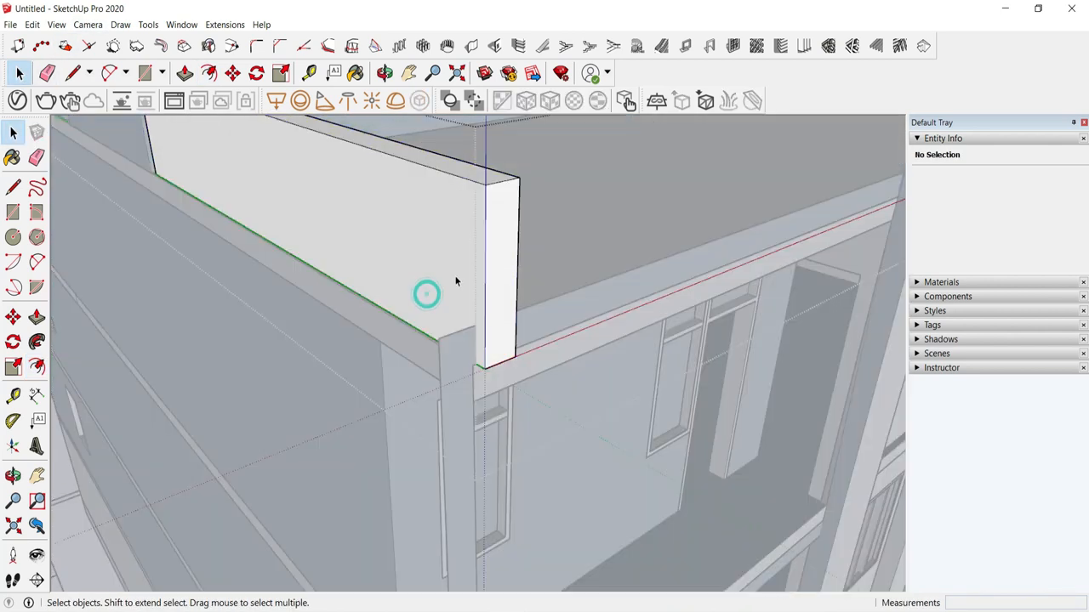
pyautogui.click(188, 79)
pyautogui.scroll(2, 525, 314)
pyautogui.click(500, 334)
pyautogui.moveTo(388, 358)
pyautogui.mouseDown(button='middle')
pyautogui.moveTo(654, 407)
pyautogui.moveTo(525, 381)
pyautogui.mouseUp(button='middle')
pyautogui.click(23, 76)
pyautogui.press('Escape')
# Step: Push/Pull the band around the side balcony opening 9 inches outward to form the frame
pyautogui.moveTo(228, 290); pyautogui.dragTo(528, 326, button='middle')
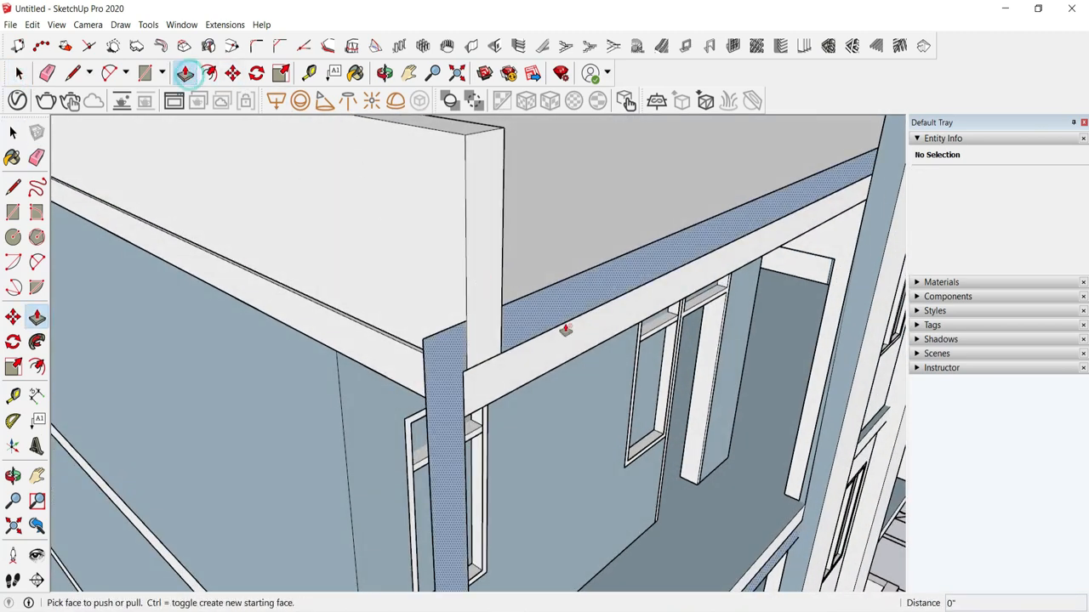
pyautogui.moveTo(587, 342); pyautogui.dragTo(593, 344)
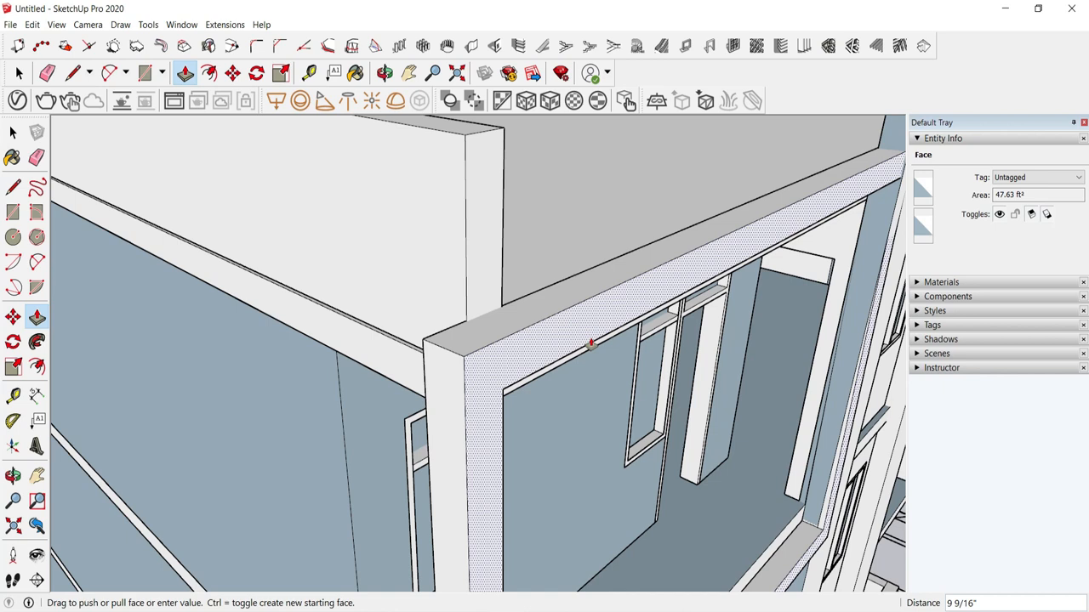
pyautogui.click(590, 344)
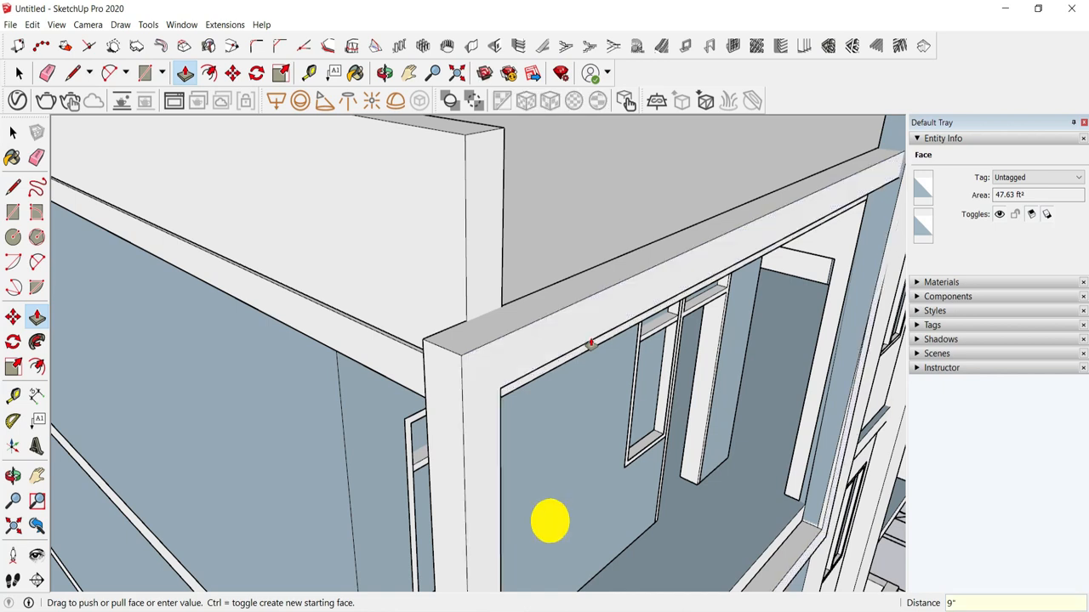
# Step: Select the whole 9-inch frame around the top-floor side balcony and make it a group
pyautogui.moveTo(89, 181); pyautogui.dragTo(608, 255, button='middle')
pyautogui.click(639, 208)
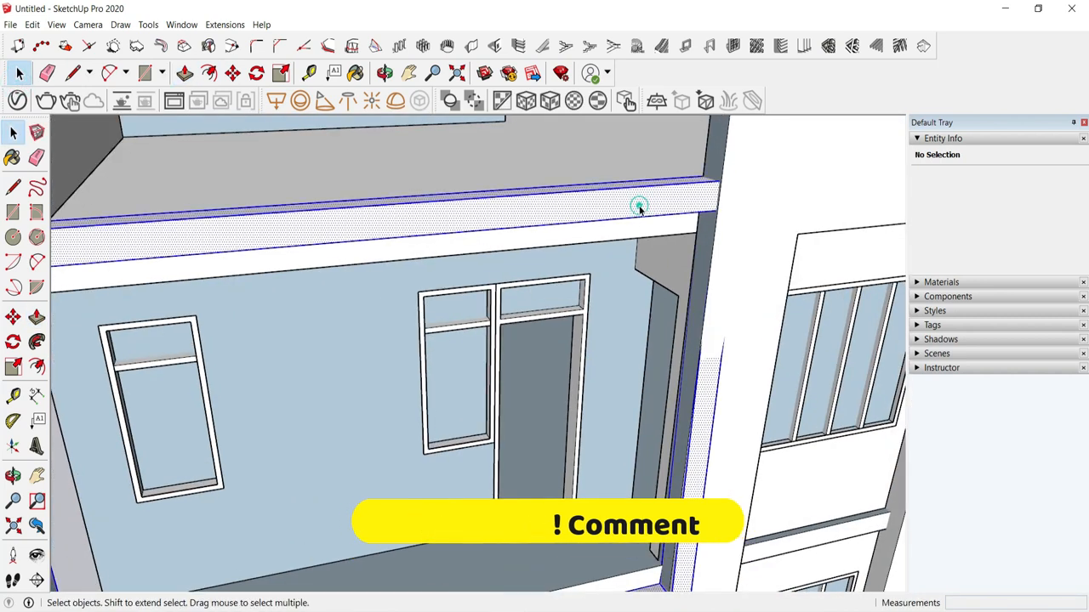
pyautogui.rightClick(639, 208)
pyautogui.click(686, 321)
# Step: Move the frame group outward from the balcony opening and shift it by its upper rear corner to the column's face
pyautogui.moveTo(432, 158); pyautogui.dragTo(477, 170, button='middle')
pyautogui.click(367, 172)
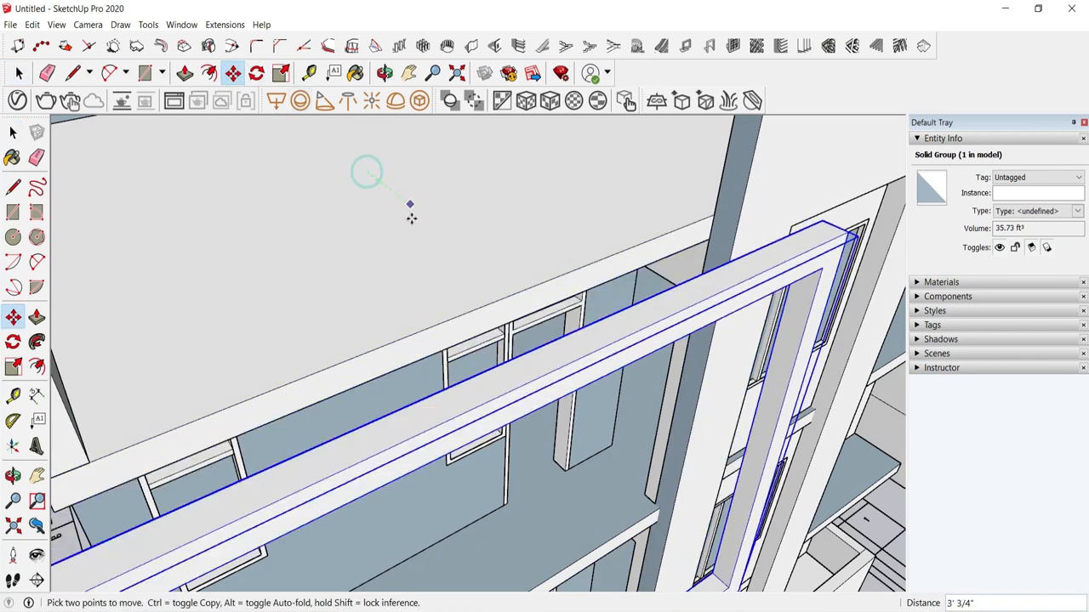
pyautogui.scroll(2, 800, 211)
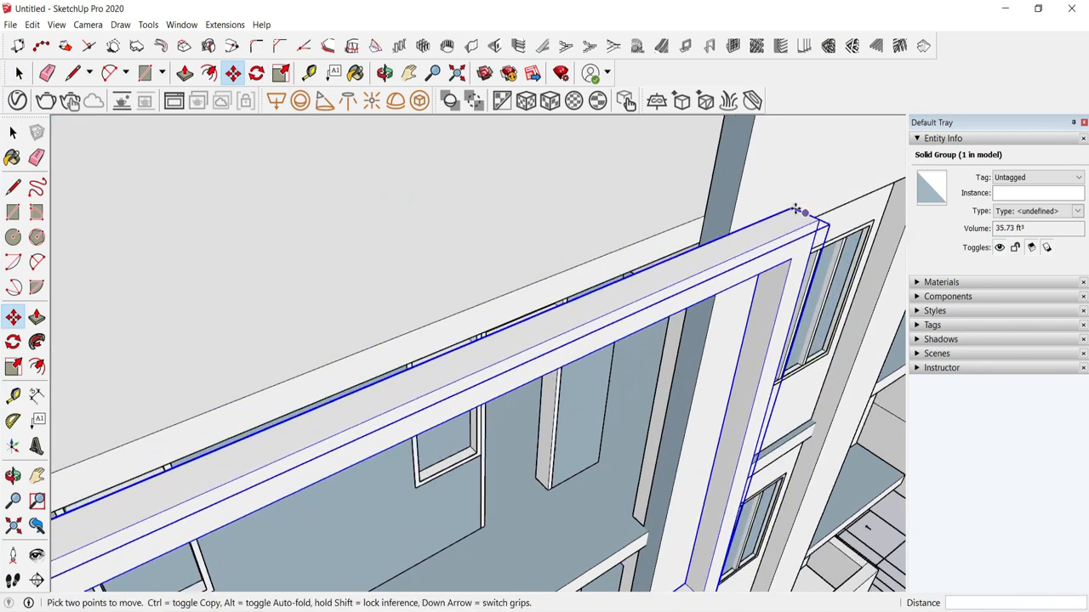
pyautogui.click(792, 207)
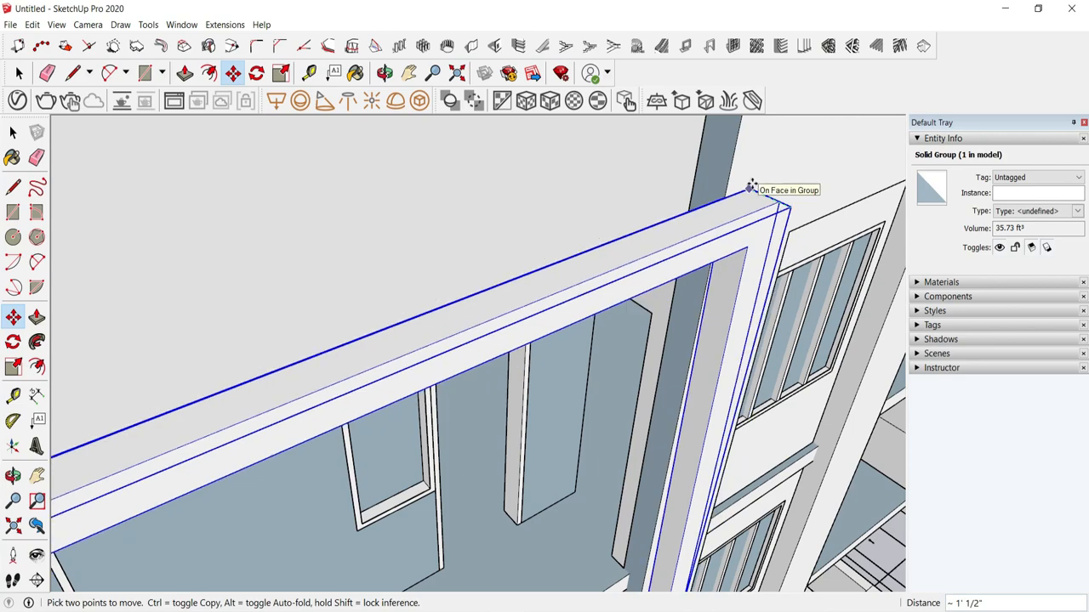
pyautogui.click(754, 189)
pyautogui.moveTo(760, 206); pyautogui.dragTo(338, 194, button='middle')
pyautogui.scroll(1, 416, 233)
pyautogui.moveTo(416, 233); pyautogui.dragTo(631, 317, button='middle')
pyautogui.scroll(-2, 390, 309)
pyautogui.scroll(-3, 631, 316)
pyautogui.moveTo(551, 324); pyautogui.dragTo(920, 450, button='middle')
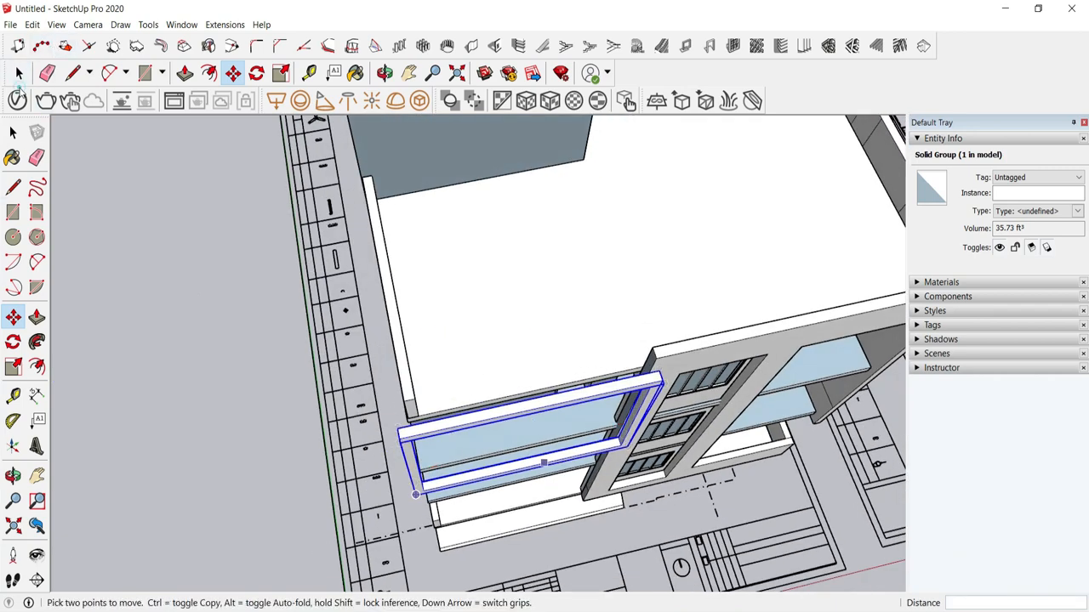
# Step: Push/Pull the roof slab's front face outward to meet the rear of the balcony frame
pyautogui.moveTo(201, 310); pyautogui.dragTo(596, 270, button='middle')
pyautogui.scroll(5, 578, 283)
pyautogui.click(596, 272)
pyautogui.doubleClick(596, 270)
pyautogui.moveTo(589, 408); pyautogui.dragTo(585, 347, button='middle')
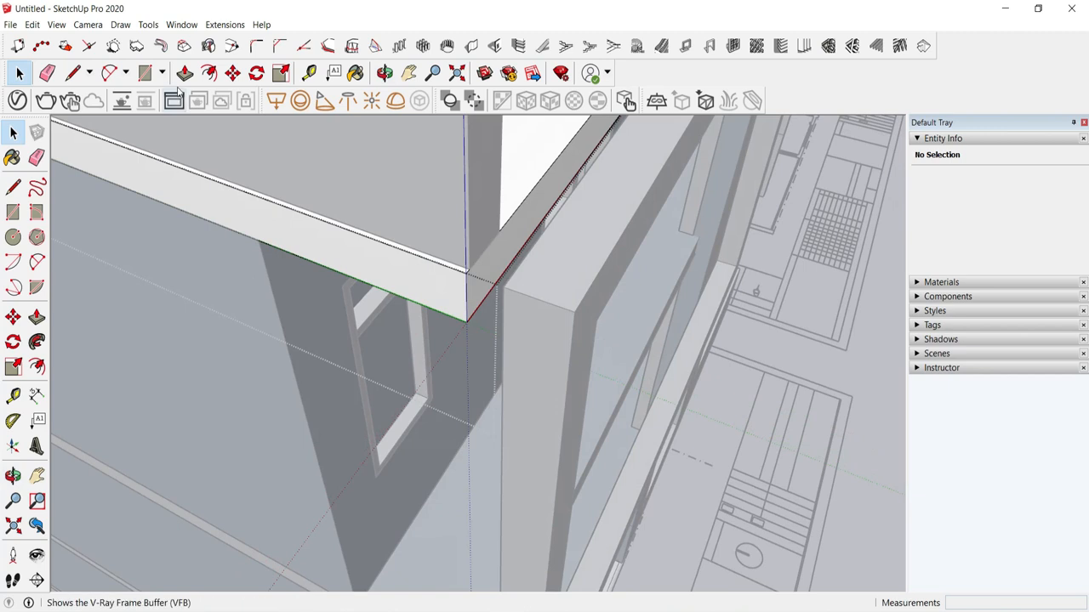
pyautogui.moveTo(443, 316); pyautogui.dragTo(479, 302, button='middle')
pyautogui.click(479, 301)
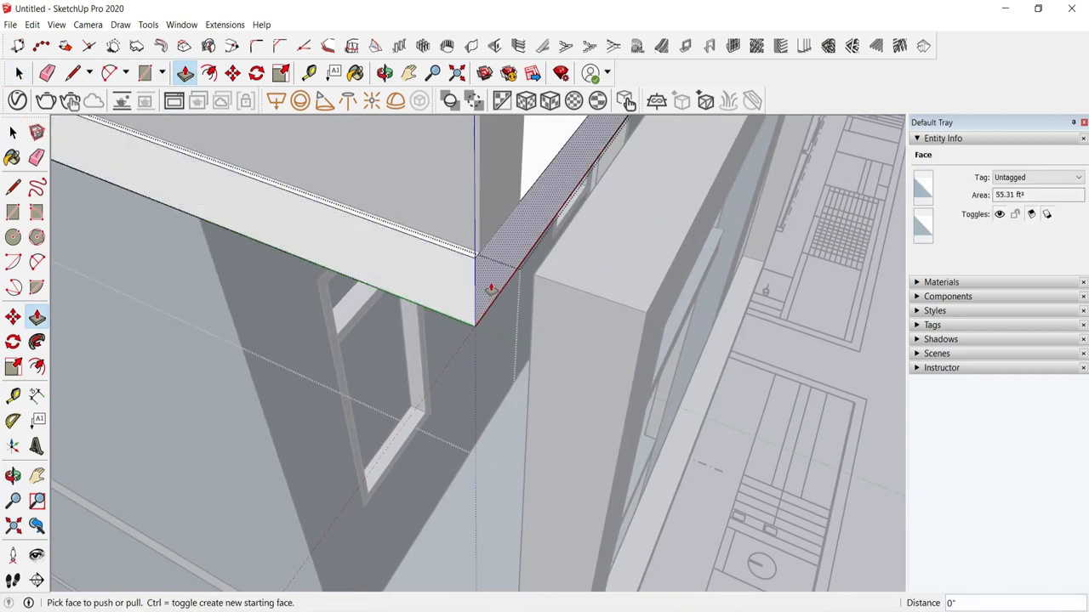
pyautogui.click(21, 74)
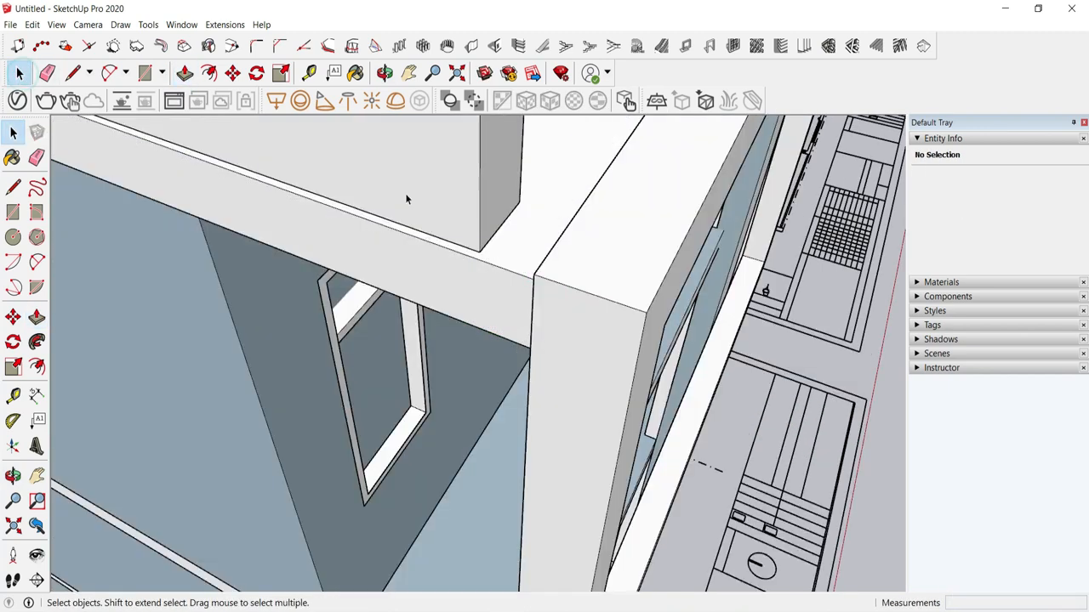
# Step: Push/Pull the front end of the parapet wall outward over the extended roof slab toward the frame
pyautogui.click(482, 234)
pyautogui.moveTo(481, 234); pyautogui.dragTo(518, 281, button='middle')
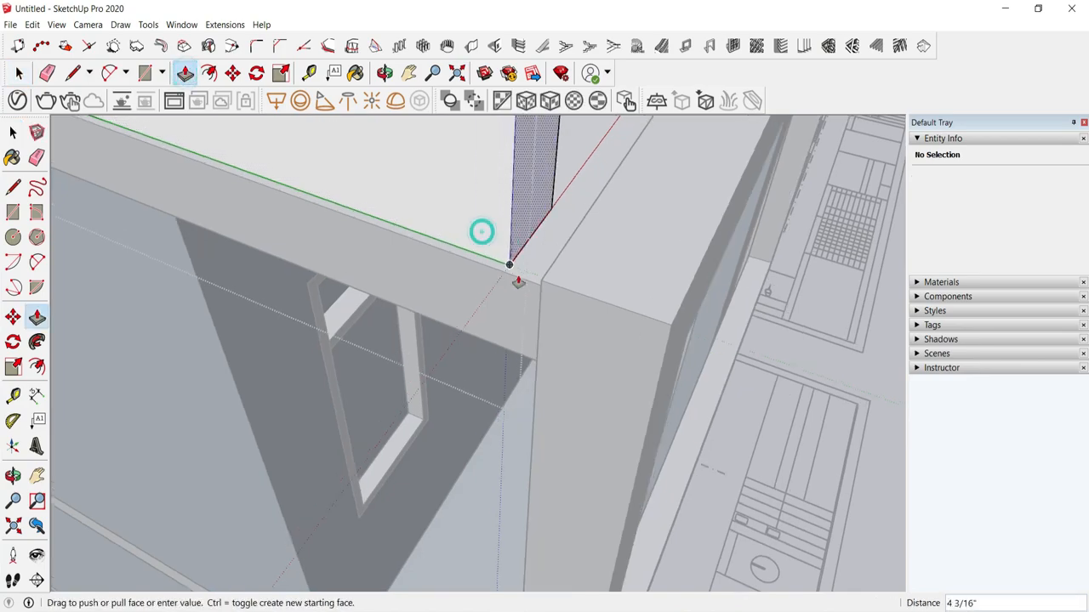
pyautogui.click(26, 80)
pyautogui.click(425, 339)
# Step: Examine how the frame sits against the top balcony slab and side wall from the side, front and below
pyautogui.moveTo(425, 339); pyautogui.dragTo(208, 247, button='middle')
pyautogui.scroll(-4, 360, 426)
pyautogui.scroll(-3, 565, 384)
pyautogui.moveTo(327, 270); pyautogui.dragTo(876, 346, button='middle')
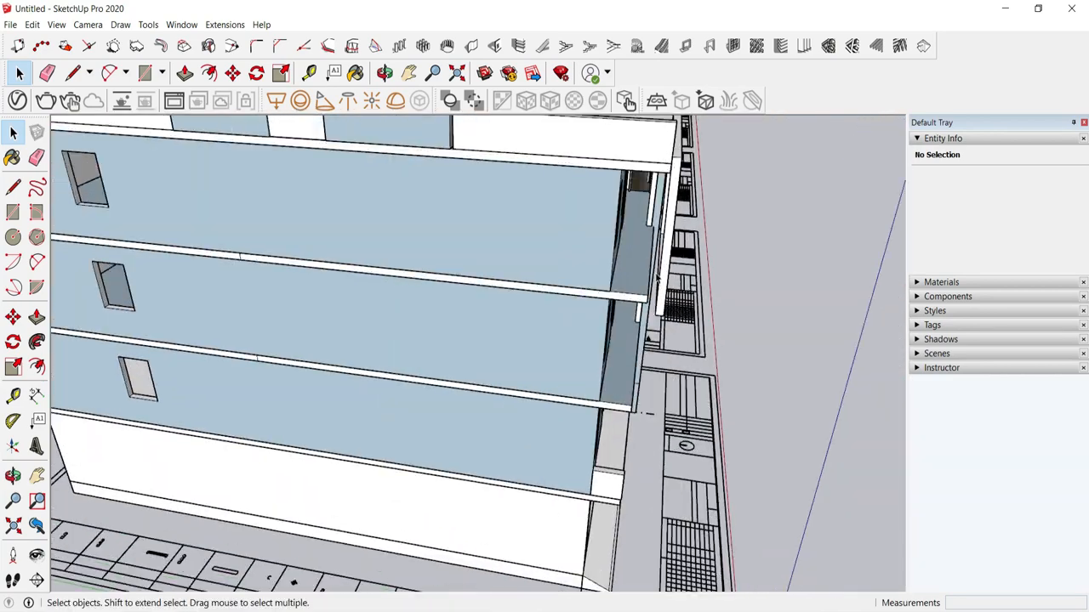
pyautogui.scroll(3, 651, 319)
pyautogui.moveTo(625, 345); pyautogui.dragTo(365, 385, button='middle')
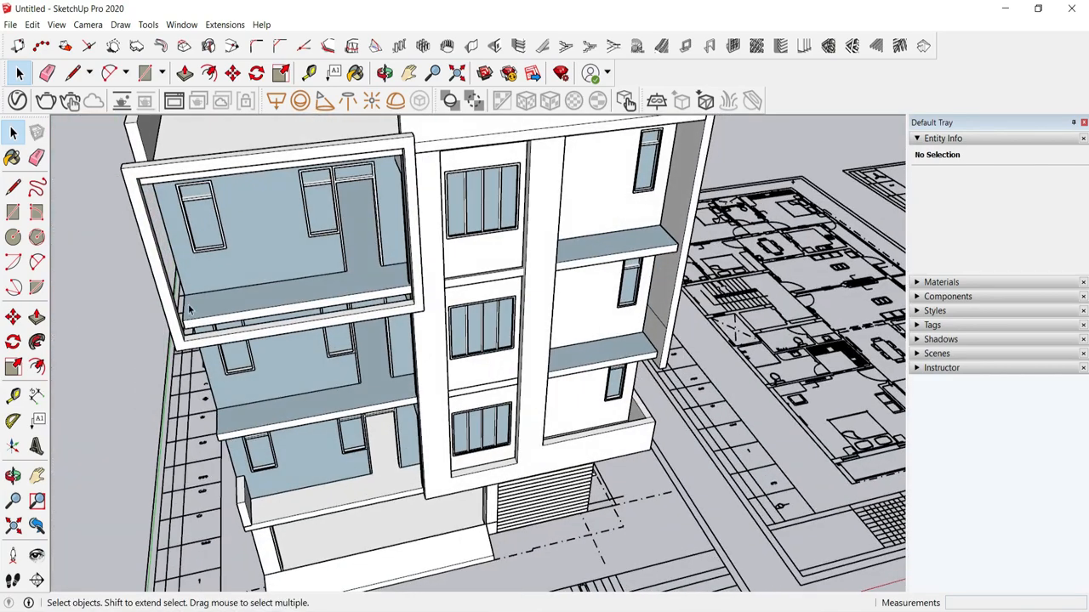
pyautogui.moveTo(190, 315); pyautogui.dragTo(557, 362, button='middle')
pyautogui.scroll(3, 310, 319)
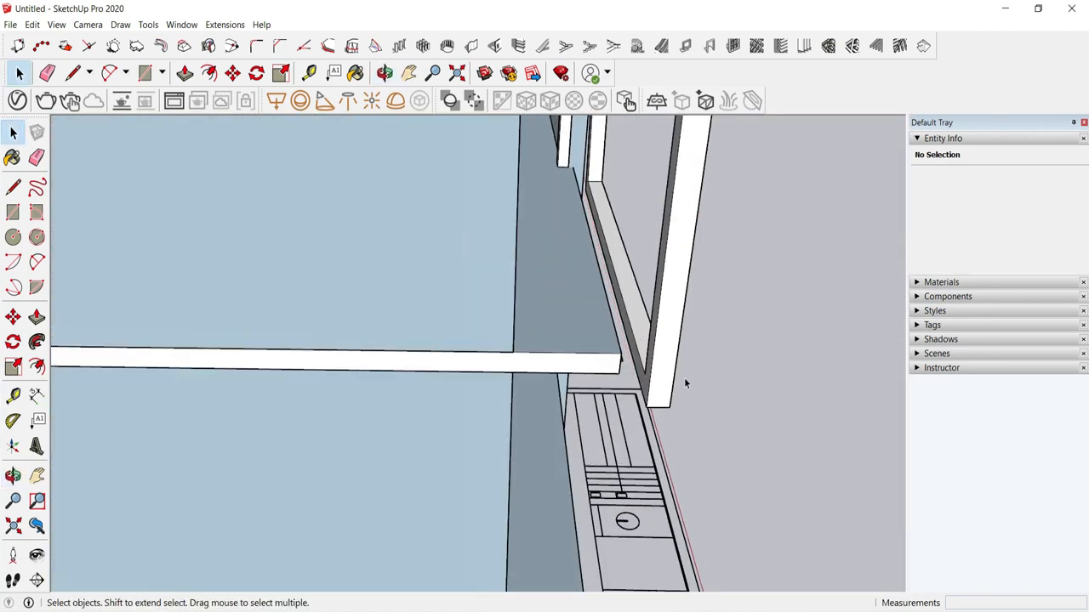
pyautogui.scroll(4, 684, 379)
pyautogui.scroll(-5, 600, 391)
pyautogui.moveTo(599, 392); pyautogui.dragTo(202, 398, button='middle')
pyautogui.scroll(2, 627, 379)
pyautogui.scroll(3, 223, 345)
pyautogui.scroll(-10, 363, 387)
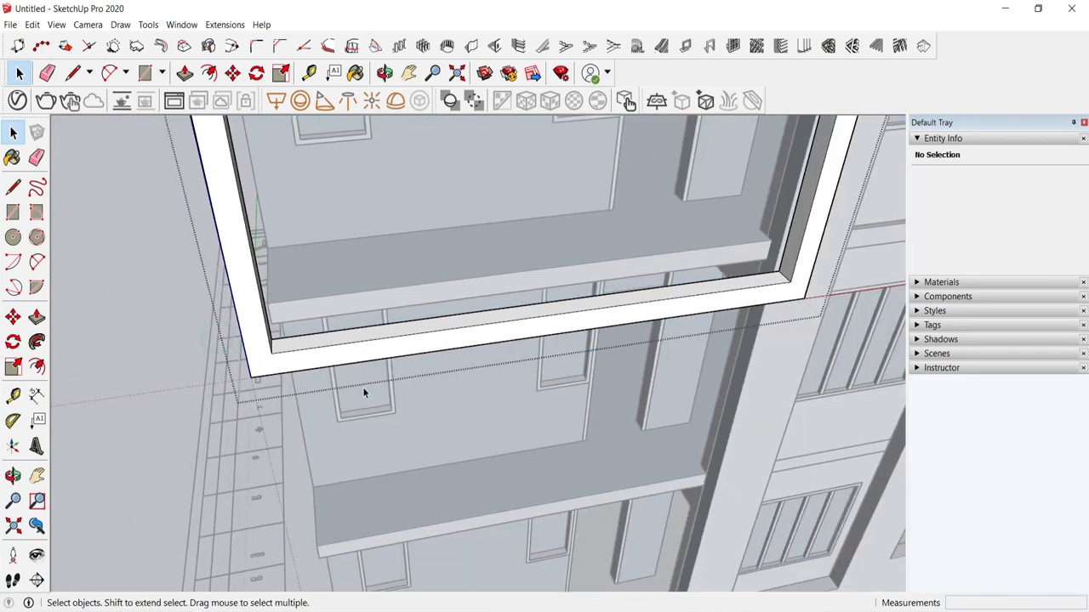
pyautogui.scroll(-3, 366, 364)
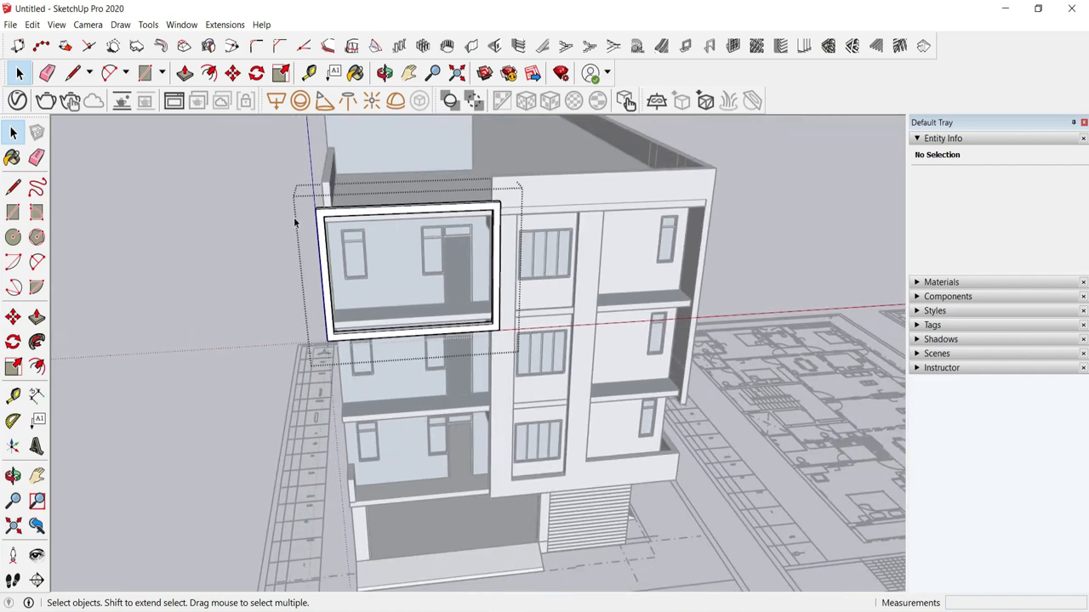
# Step: Try to Push/Pull the frame's rear face 3' 11 5/16" back toward the building, and undo it
pyautogui.scroll(1, 296, 220)
pyautogui.moveTo(283, 191); pyautogui.dragTo(357, 421)
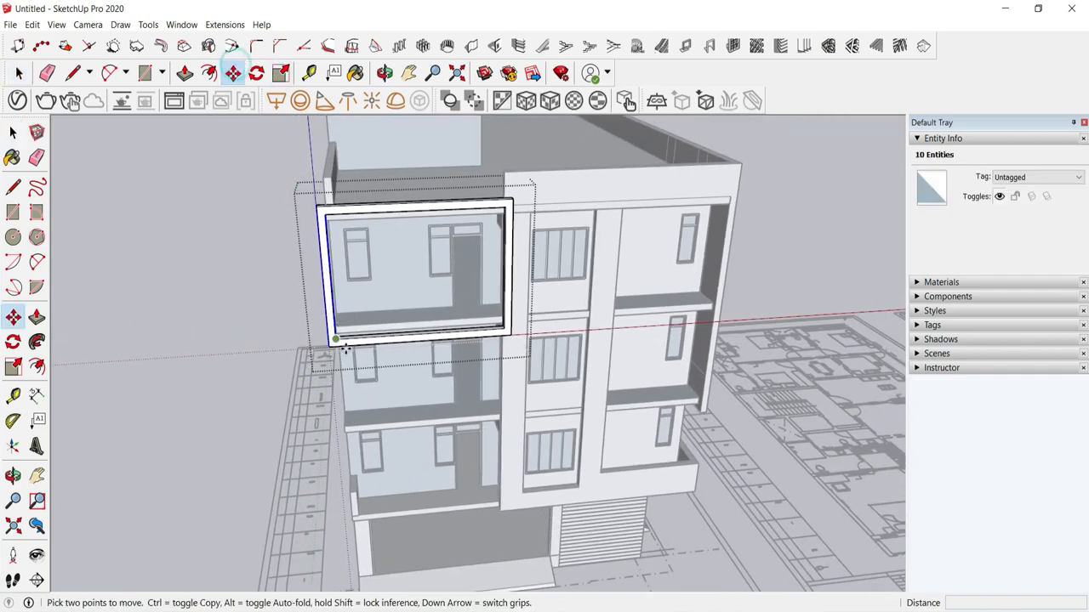
pyautogui.scroll(3, 336, 336)
pyautogui.moveTo(323, 326); pyautogui.dragTo(356, 169, button='middle')
pyautogui.moveTo(507, 355); pyautogui.dragTo(785, 389, button='middle')
pyautogui.moveTo(785, 389); pyautogui.dragTo(592, 276)
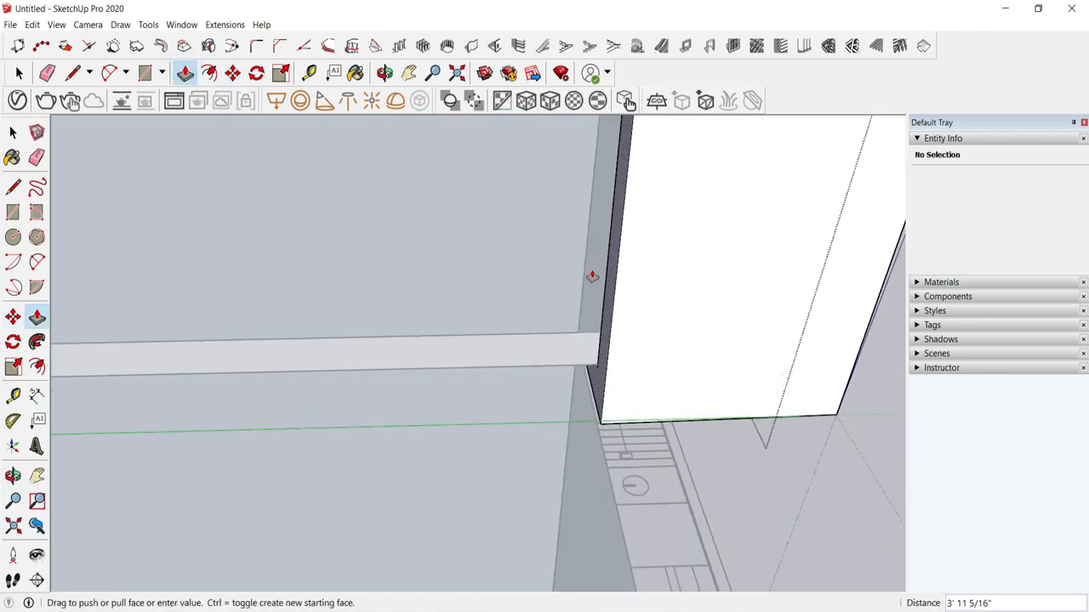
pyautogui.hotkey('ctrl', 'z')
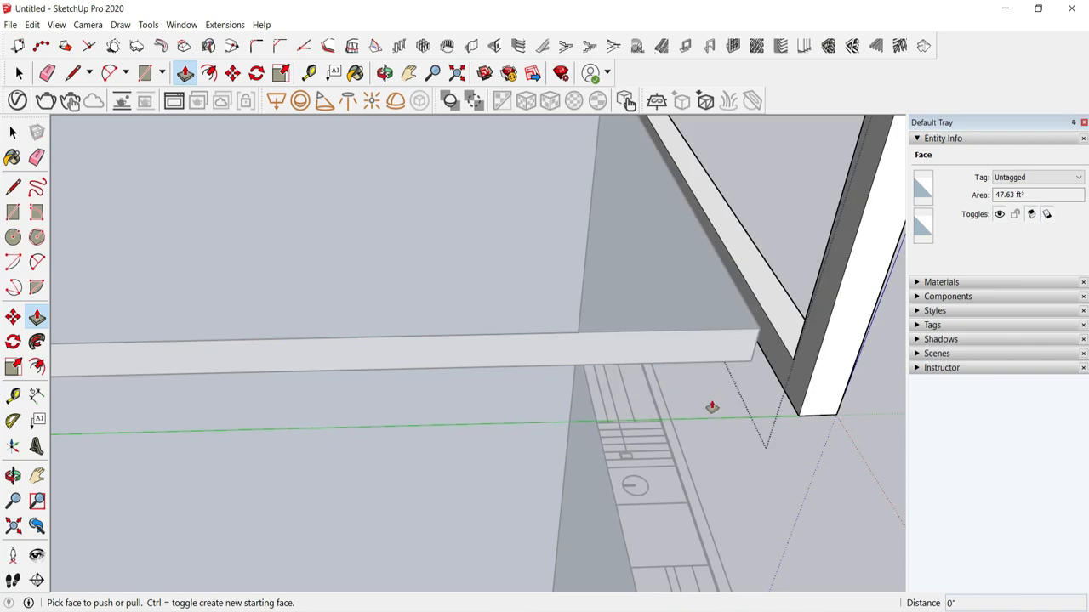
# Step: Draw a line along the frame's rear upright edge and Push/Pull the rear face about 4' 1 3/8" back toward the building
pyautogui.scroll(-1, 712, 408)
pyautogui.scroll(1, 778, 364)
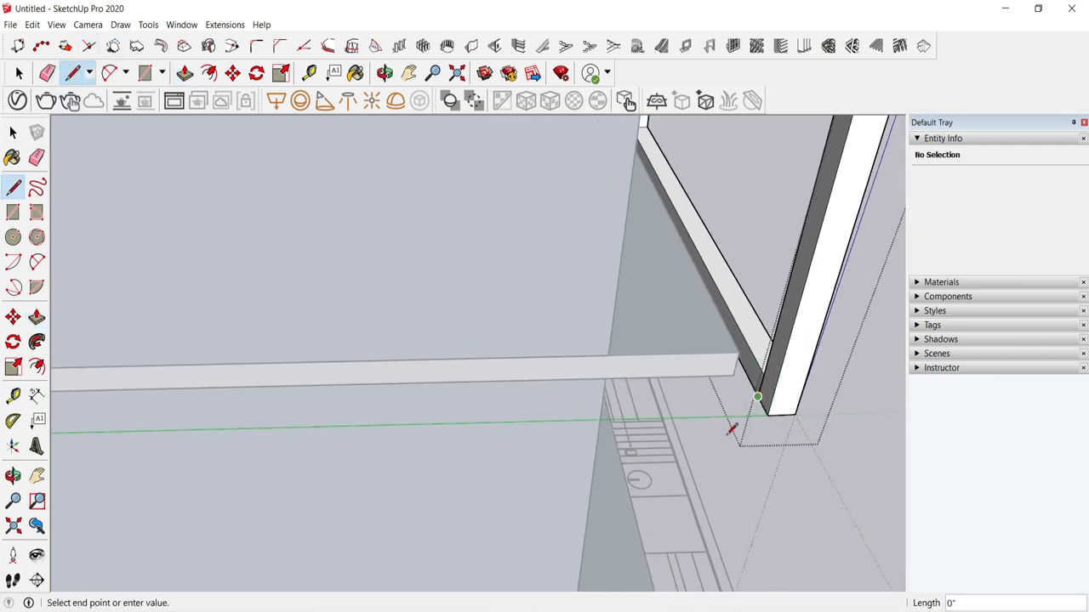
pyautogui.scroll(-4, 723, 481)
pyautogui.scroll(3, 786, 238)
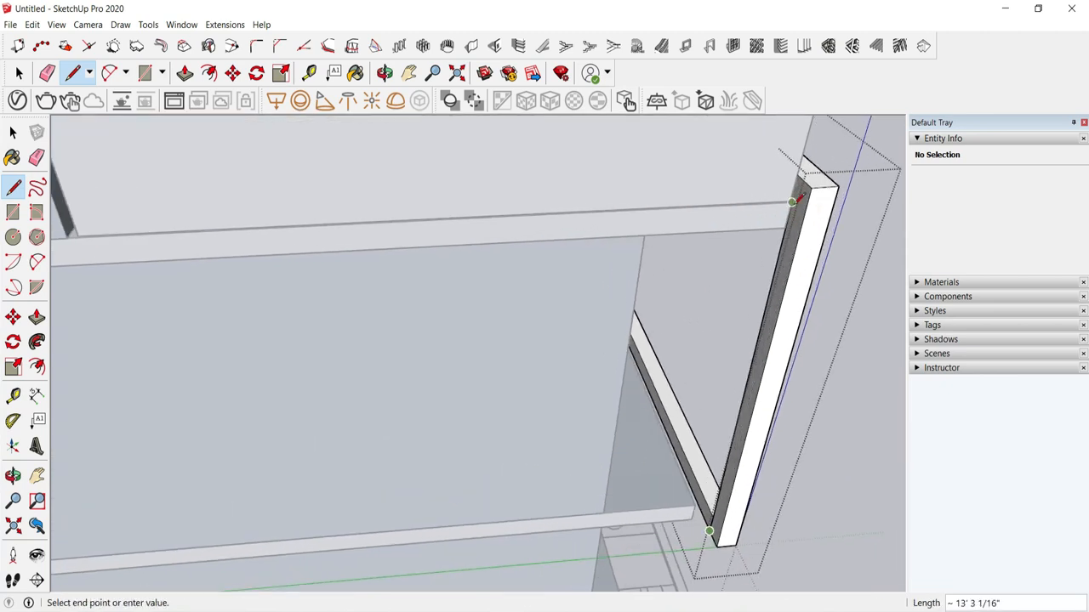
pyautogui.scroll(1, 792, 201)
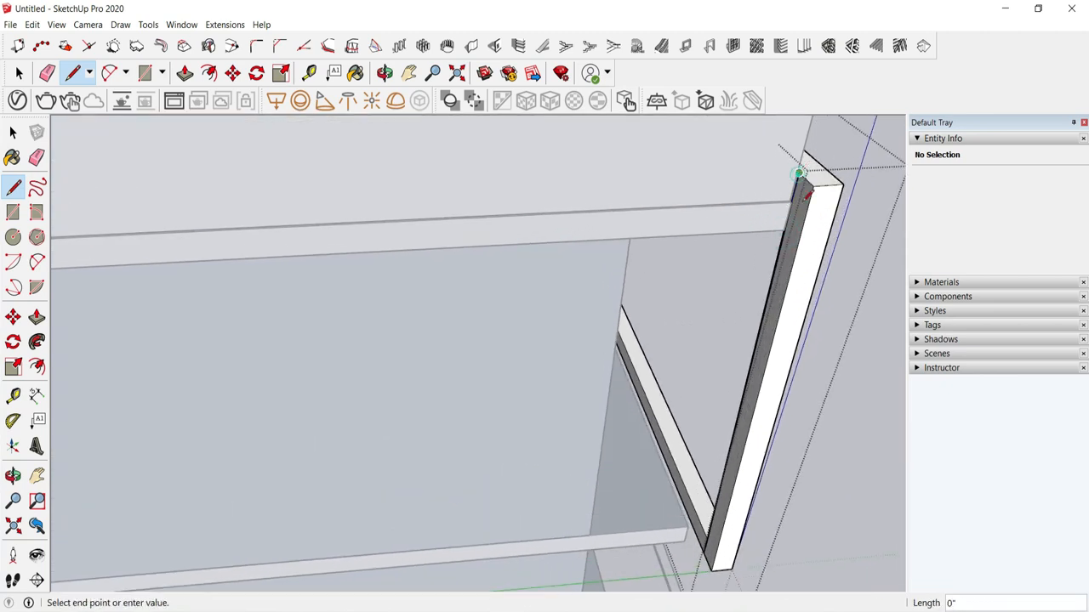
pyautogui.click(752, 390)
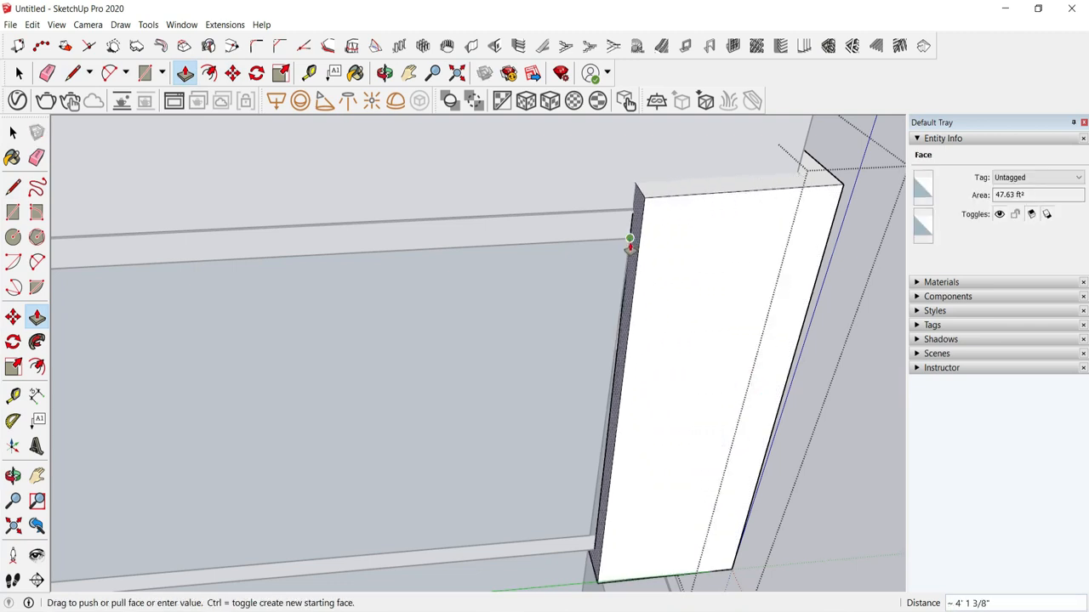
pyautogui.moveTo(629, 244); pyautogui.dragTo(382, 367, button='middle')
pyautogui.scroll(-2, 339, 454)
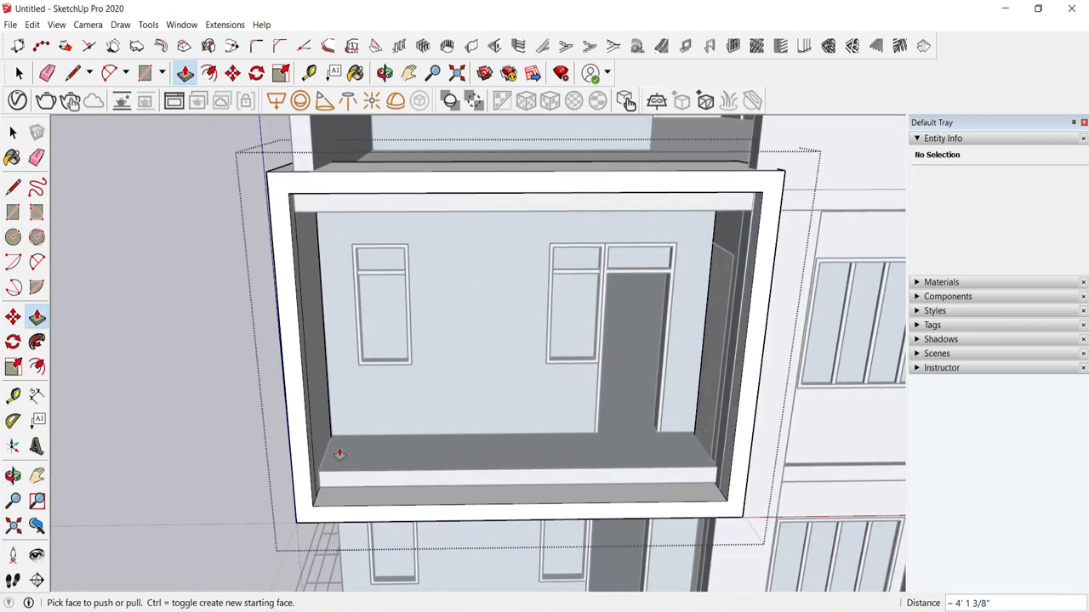
# Step: Select the frame's outer upright and move it sideways until its outer face is flush with the balcony slab's end
pyautogui.click(17, 77)
pyautogui.moveTo(271, 358); pyautogui.dragTo(340, 315, button='middle')
pyautogui.scroll(-1, 340, 315)
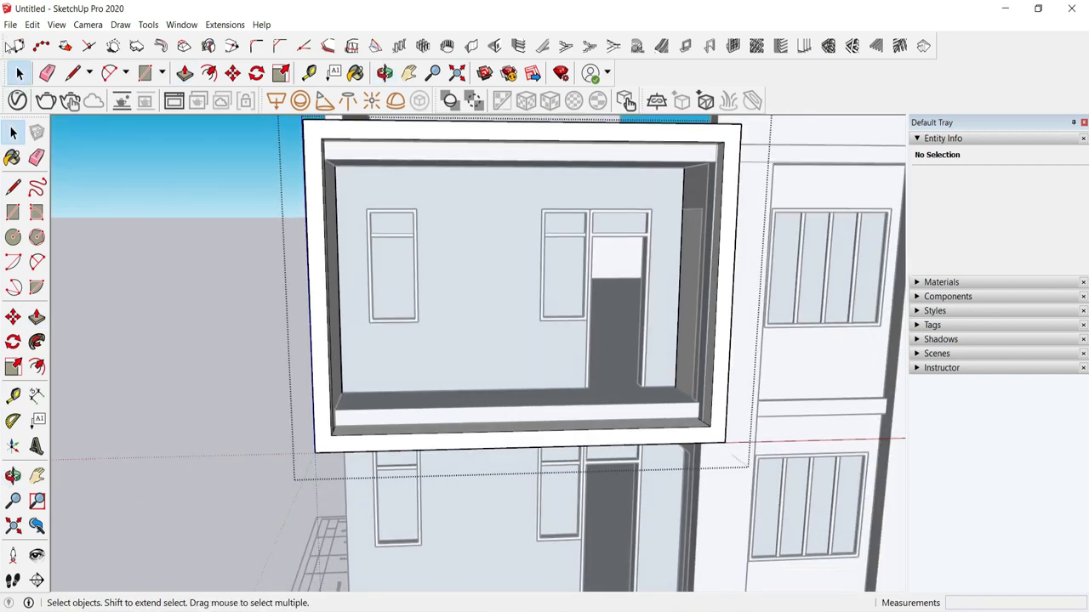
pyautogui.moveTo(468, 432); pyautogui.dragTo(412, 342, button='middle')
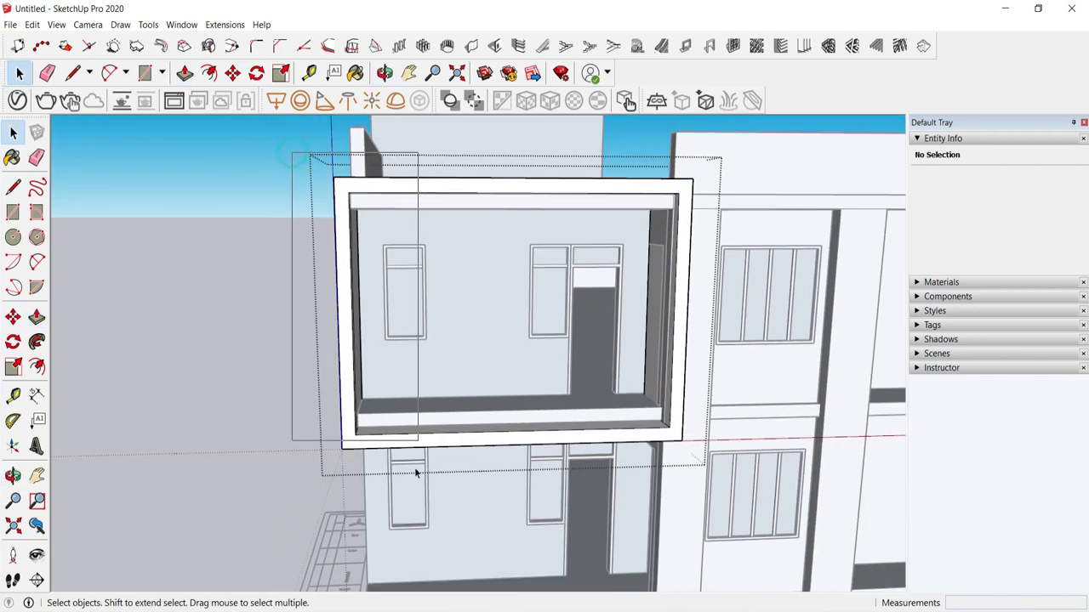
pyautogui.scroll(2, 409, 459)
pyautogui.moveTo(408, 459); pyautogui.dragTo(328, 529, button='middle')
pyautogui.scroll(5, 295, 459)
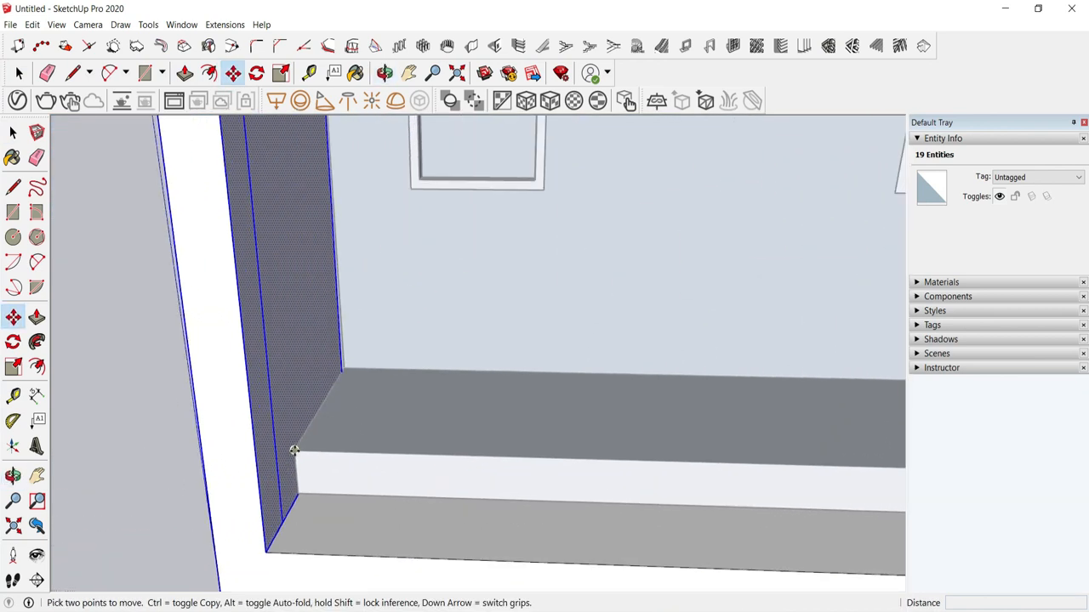
pyautogui.click(294, 450)
pyautogui.click(404, 458)
pyautogui.moveTo(404, 459); pyautogui.dragTo(529, 481, button='middle')
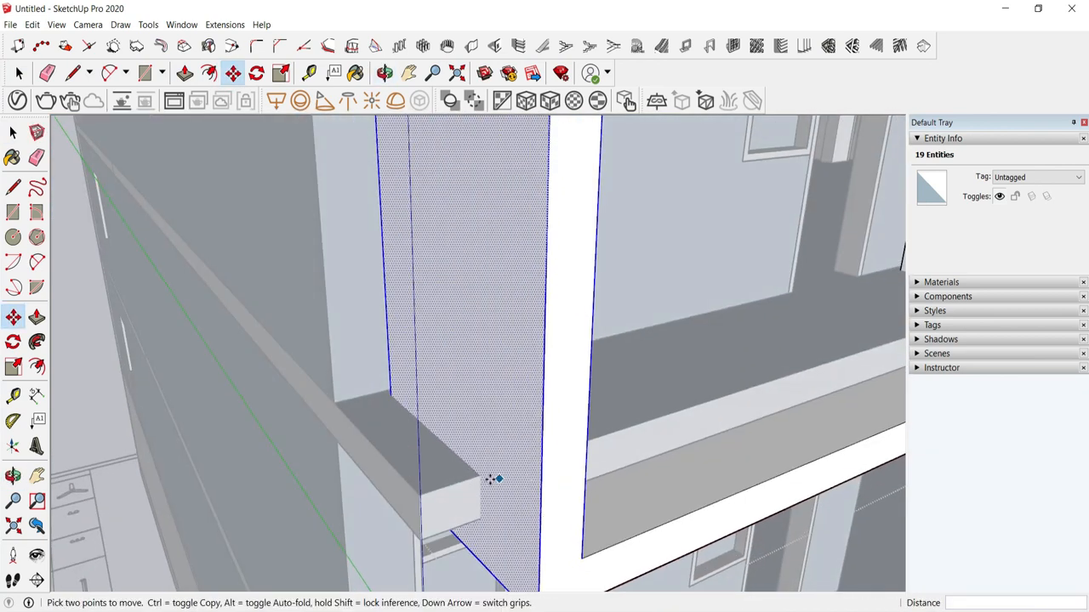
pyautogui.click(480, 476)
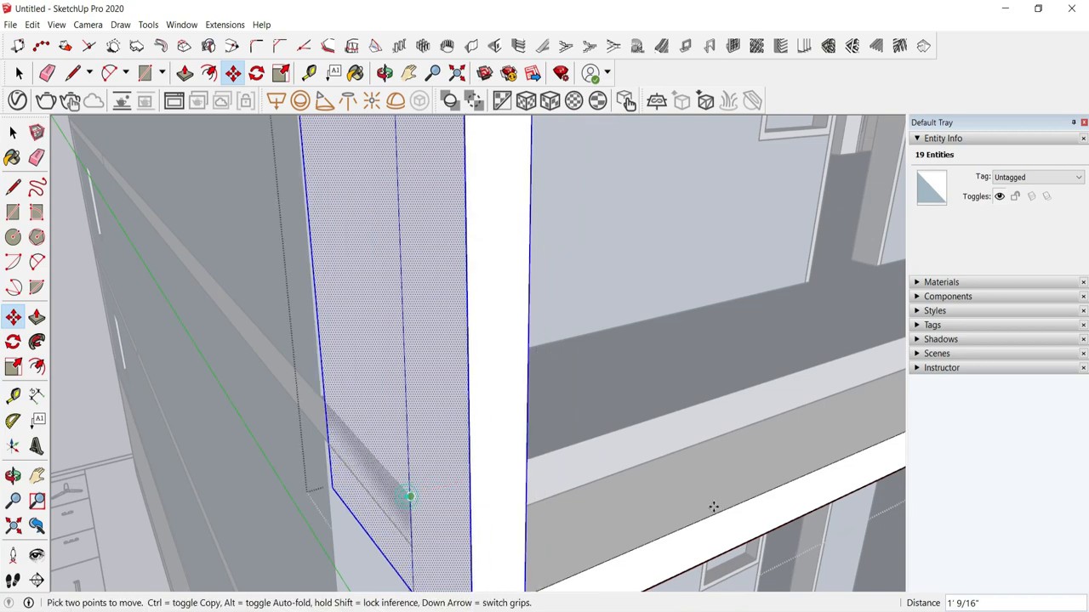
pyautogui.click(19, 73)
pyautogui.click(567, 323)
# Step: Open the top balcony slab group and draw a rectangle about 3' 6" by 9" on its side face where it overlaps the frame
pyautogui.scroll(-5, 566, 323)
pyautogui.moveTo(576, 416); pyautogui.dragTo(659, 349, button='middle')
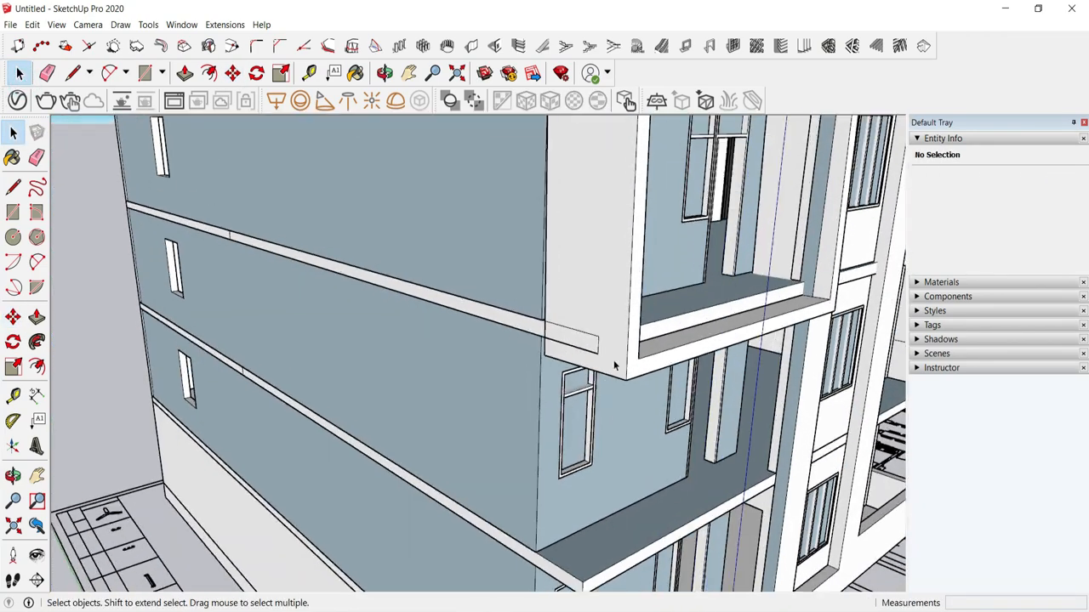
pyautogui.scroll(2, 666, 330)
pyautogui.doubleClick(665, 326)
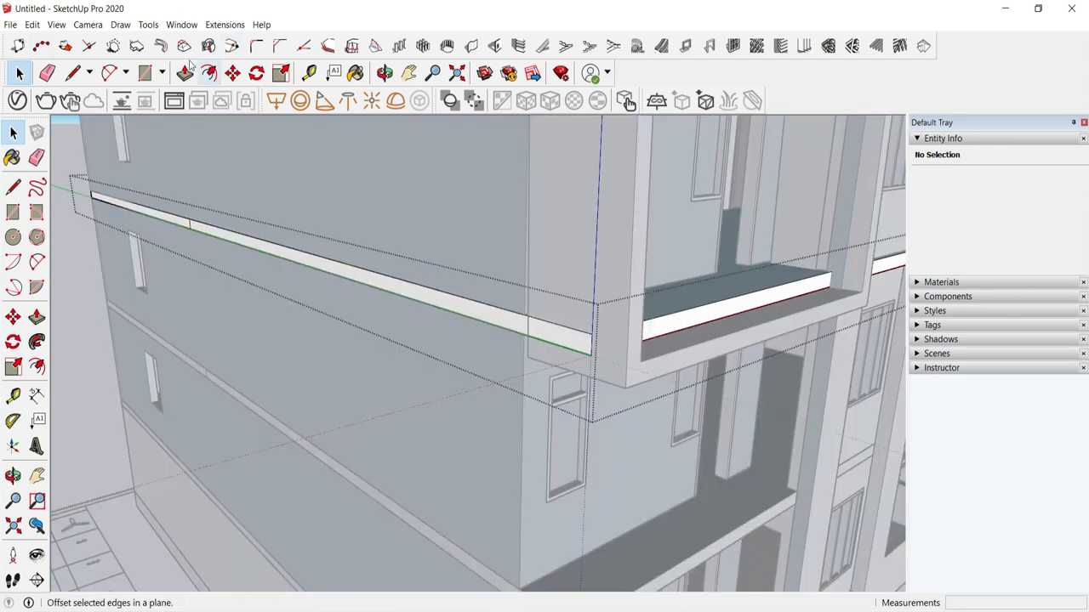
pyautogui.click(146, 73)
pyautogui.scroll(5, 529, 316)
pyautogui.moveTo(529, 311); pyautogui.dragTo(697, 360, button='middle')
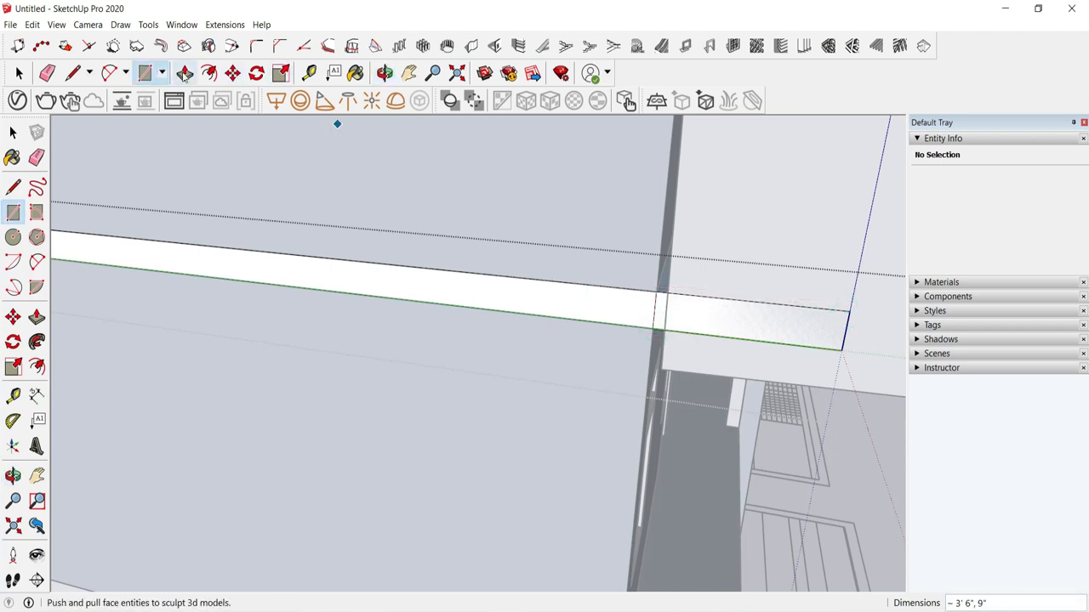
# Step: Push/Pull the slab's rectangle inward to the frame's inner side, trimming the overlap with the upright
pyautogui.moveTo(651, 371); pyautogui.dragTo(379, 387, button='middle')
pyautogui.click(522, 341)
pyautogui.click(243, 386)
pyautogui.moveTo(234, 380); pyautogui.dragTo(489, 352, button='middle')
pyautogui.moveTo(28, 76); pyautogui.dragTo(508, 420, button='middle')
pyautogui.scroll(-3, 215, 351)
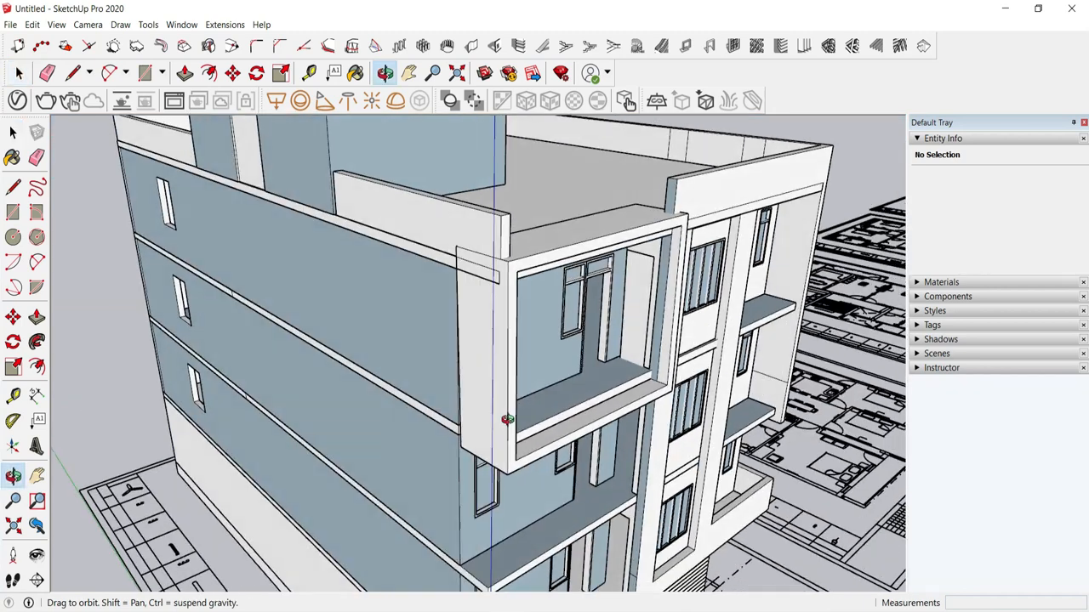
pyautogui.scroll(5, 492, 442)
pyautogui.doubleClick(481, 449)
pyautogui.scroll(2, 442, 468)
pyautogui.click(450, 473)
pyautogui.click(233, 72)
pyautogui.scroll(1, 432, 444)
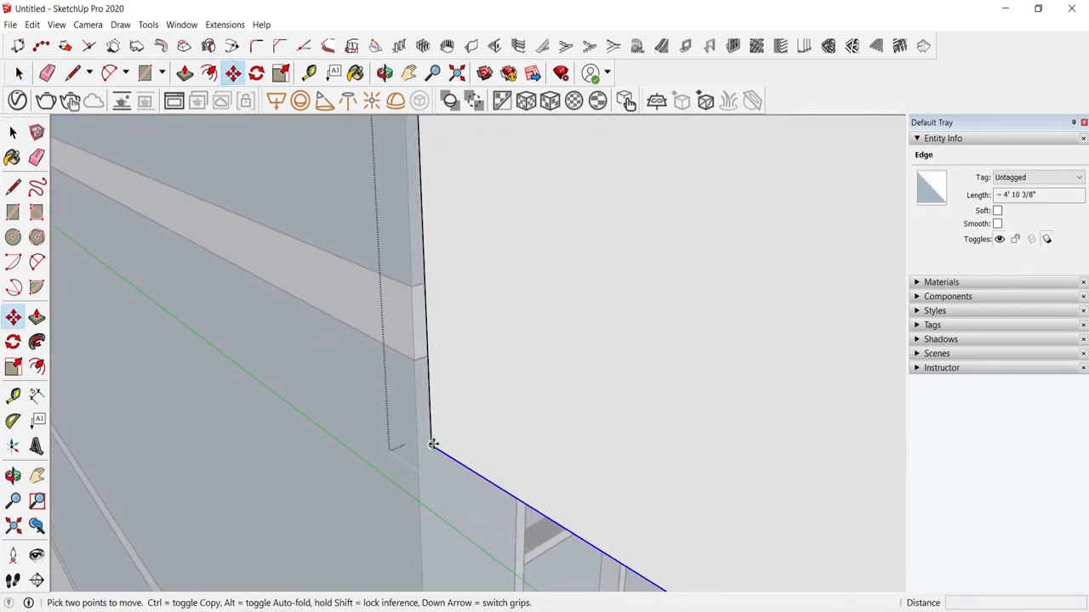
pyautogui.scroll(2, 417, 454)
pyautogui.press('Escape')
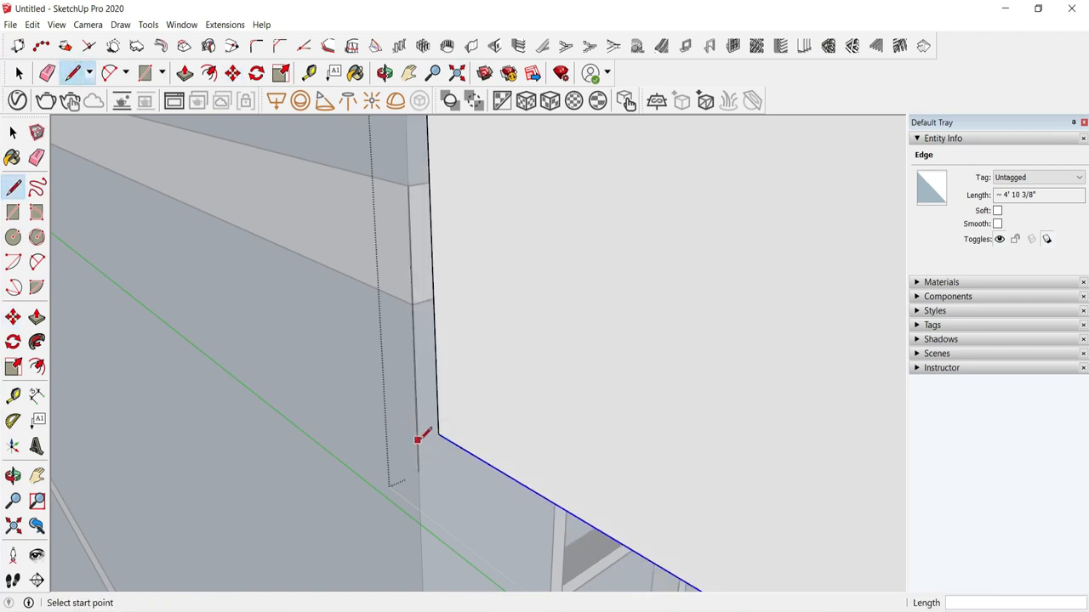
pyautogui.moveTo(419, 443); pyautogui.dragTo(544, 408, button='middle')
pyautogui.click(20, 74)
pyautogui.click(255, 246)
# Step: Open the top balcony slab group again and Push/Pull its notch face out to the frame's rear edge
pyautogui.moveTo(507, 366); pyautogui.dragTo(548, 400, button='middle')
pyautogui.doubleClick(425, 226)
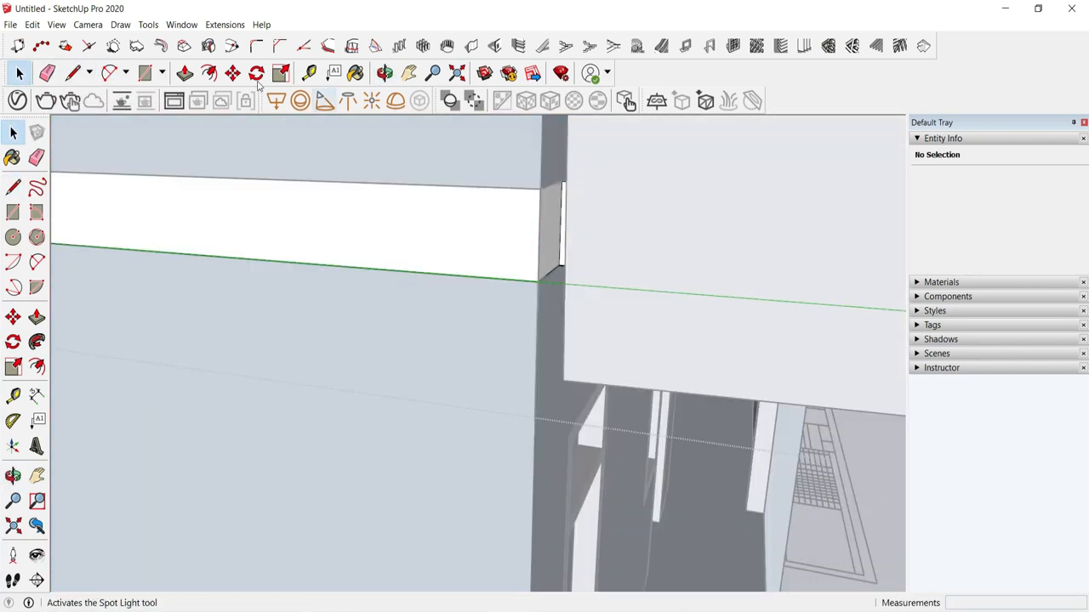
pyautogui.click(184, 74)
pyautogui.click(551, 231)
pyautogui.click(567, 179)
pyautogui.moveTo(545, 255); pyautogui.dragTo(485, 332, button='middle')
pyautogui.click(20, 74)
pyautogui.click(340, 332)
# Step: Open the top-floor side wall group and the group below it and try to Push/Pull their end faces beside the frame
pyautogui.scroll(-2, 341, 332)
pyautogui.doubleClick(396, 238)
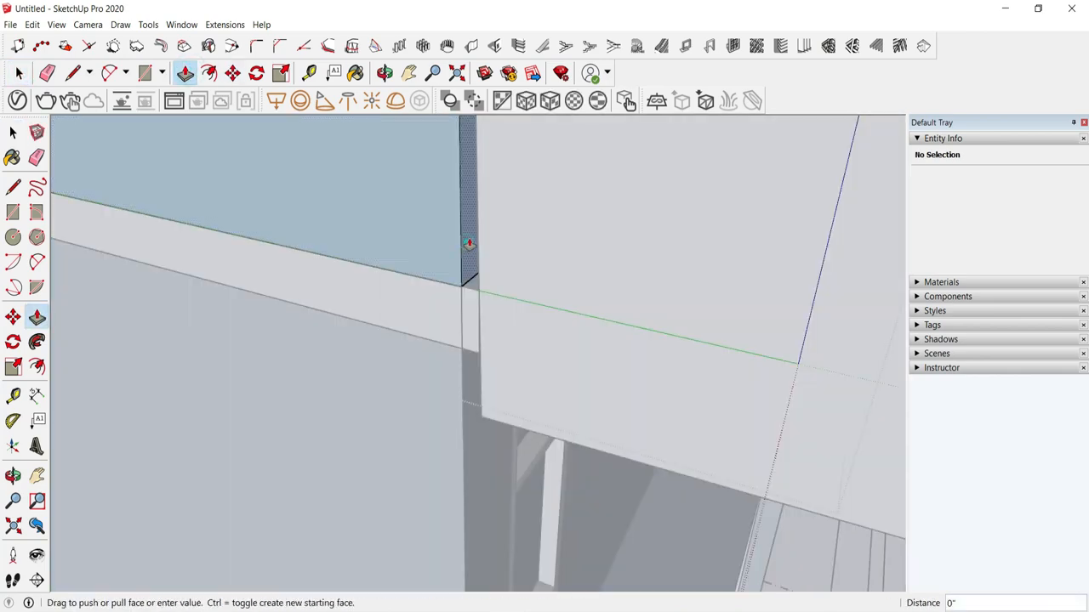
pyautogui.click(19, 75)
pyautogui.click(383, 366)
pyautogui.doubleClick(383, 366)
pyautogui.click(479, 351)
pyautogui.click(19, 74)
pyautogui.click(485, 261)
# Step: Undo the last three edits made at the wall ends beside the frame
pyautogui.scroll(-5, 485, 260)
pyautogui.moveTo(551, 428); pyautogui.dragTo(476, 400, button='middle')
pyautogui.scroll(3, 475, 400)
pyautogui.doubleClick(476, 402)
pyautogui.scroll(-5, 543, 511)
pyautogui.hotkey('ctrl', 'z')
pyautogui.hotkey('ctrl', 'z')
pyautogui.hotkey('ctrl', 'z')
pyautogui.click(421, 256)
pyautogui.scroll(4, 455, 352)
pyautogui.moveTo(454, 352); pyautogui.dragTo(536, 349, button='middle')
pyautogui.click(544, 340)
pyautogui.click(233, 73)
pyautogui.scroll(3, 518, 400)
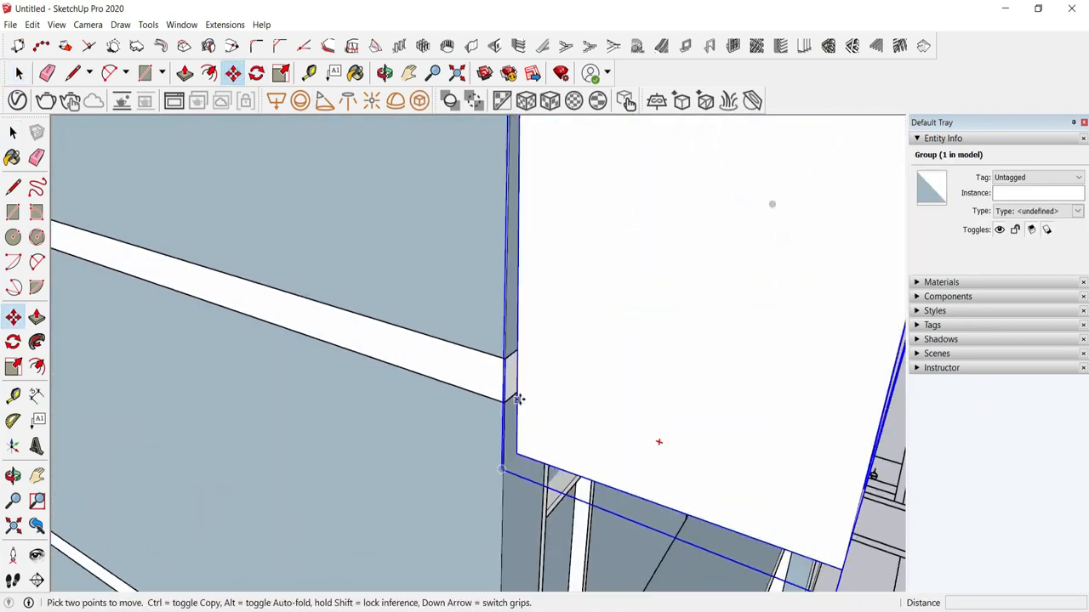
pyautogui.click(19, 74)
pyautogui.scroll(-4, 510, 365)
pyautogui.moveTo(476, 366); pyautogui.dragTo(548, 396, button='middle')
pyautogui.scroll(-3, 637, 432)
pyautogui.scroll(4, 541, 281)
pyautogui.click(538, 274)
pyautogui.scroll(-3, 538, 271)
pyautogui.moveTo(537, 271); pyautogui.dragTo(614, 180, button='middle')
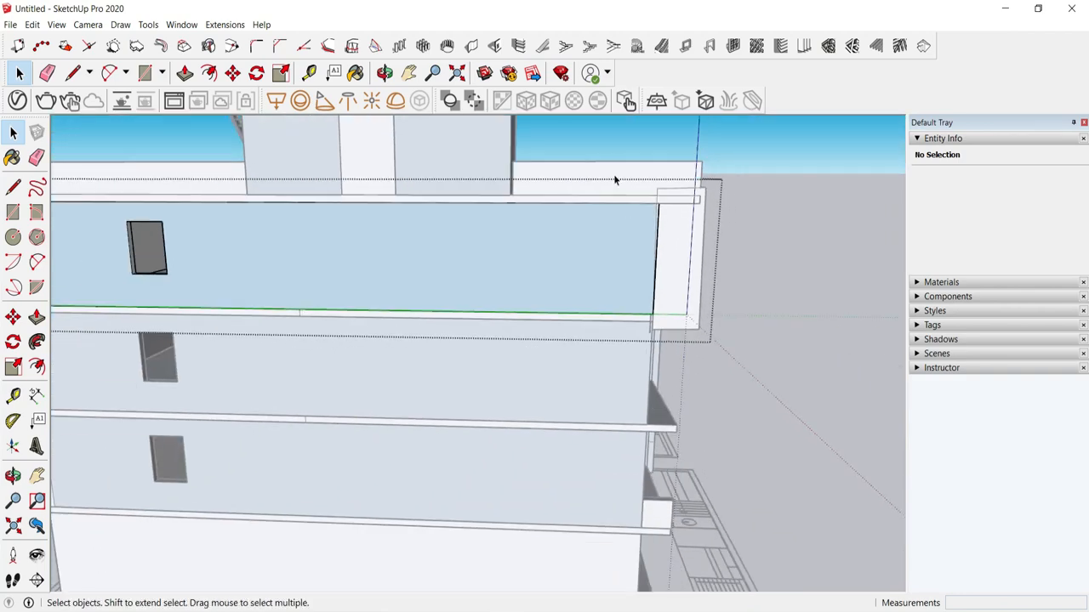
pyautogui.click(233, 73)
pyautogui.scroll(4, 664, 199)
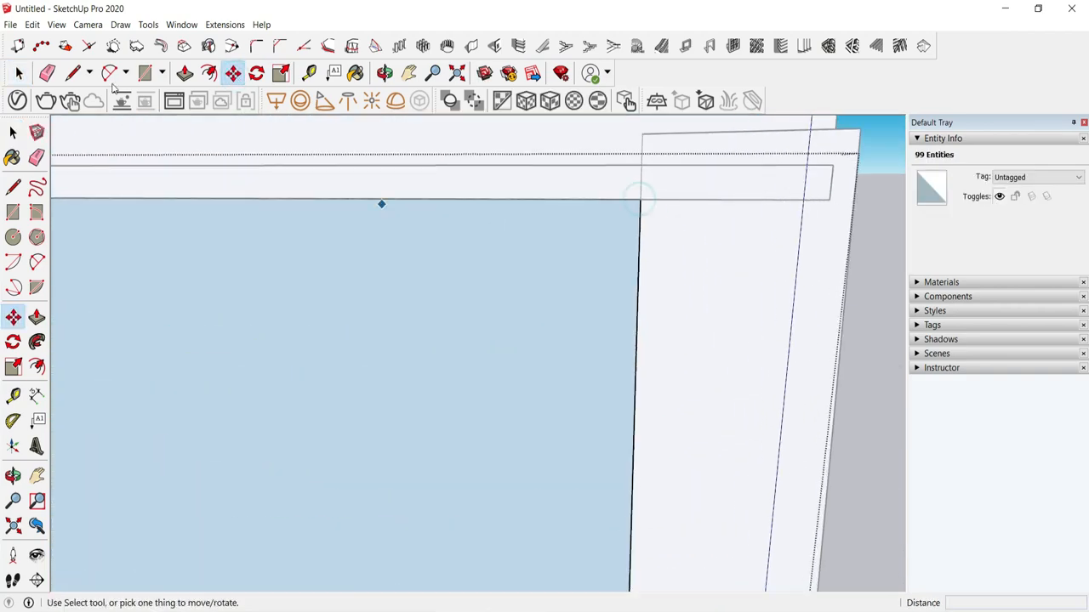
pyautogui.click(19, 74)
pyautogui.click(481, 425)
pyautogui.scroll(-5, 481, 425)
# Step: Open the frame group and try to Push/Pull the inner face of its side upright
pyautogui.scroll(2, 291, 308)
pyautogui.doubleClick(292, 308)
pyautogui.moveTo(292, 309); pyautogui.dragTo(772, 270, button='middle')
pyautogui.scroll(-4, 500, 321)
pyautogui.click(541, 472)
pyautogui.click(568, 319)
pyautogui.doubleClick(759, 296)
pyautogui.click(184, 73)
pyautogui.scroll(4, 742, 299)
pyautogui.click(742, 299)
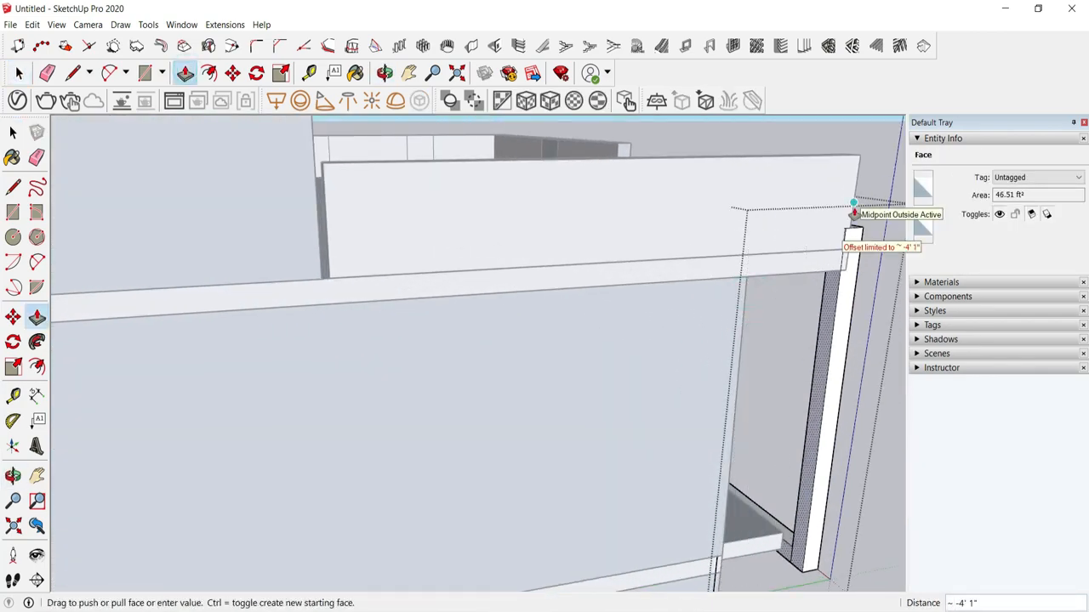
pyautogui.scroll(1, 838, 502)
pyautogui.press('Escape')
pyautogui.moveTo(887, 457); pyautogui.dragTo(716, 540, button='middle')
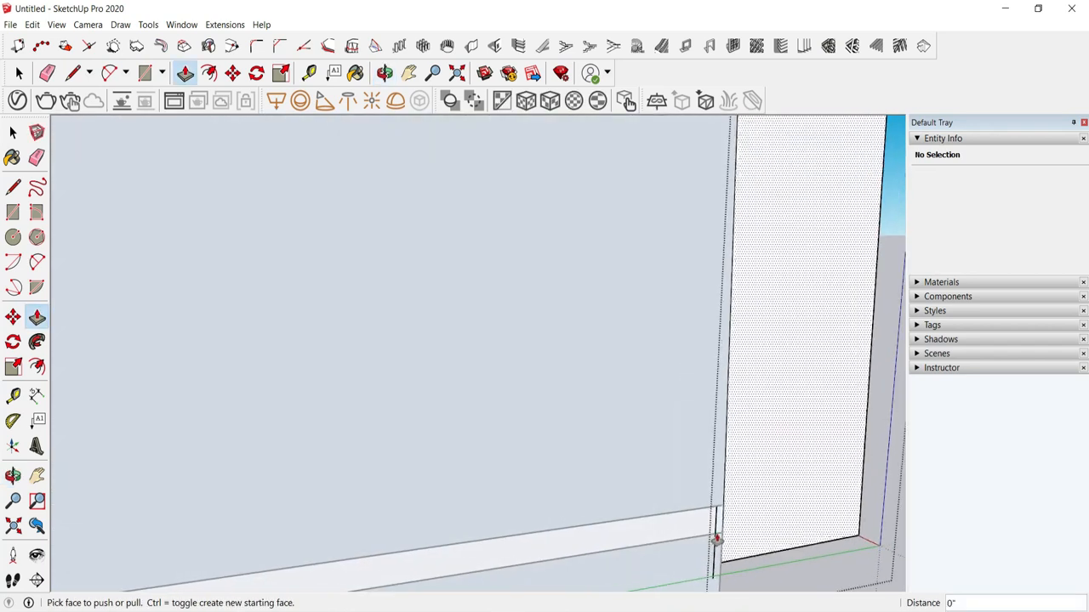
# Step: Draw a rectangle about 9" by 9 1/8" at the foot of the frame's side upright and Push/Pull it back toward the wall
pyautogui.click(817, 496)
pyautogui.moveTo(816, 495); pyautogui.dragTo(576, 442, button='middle')
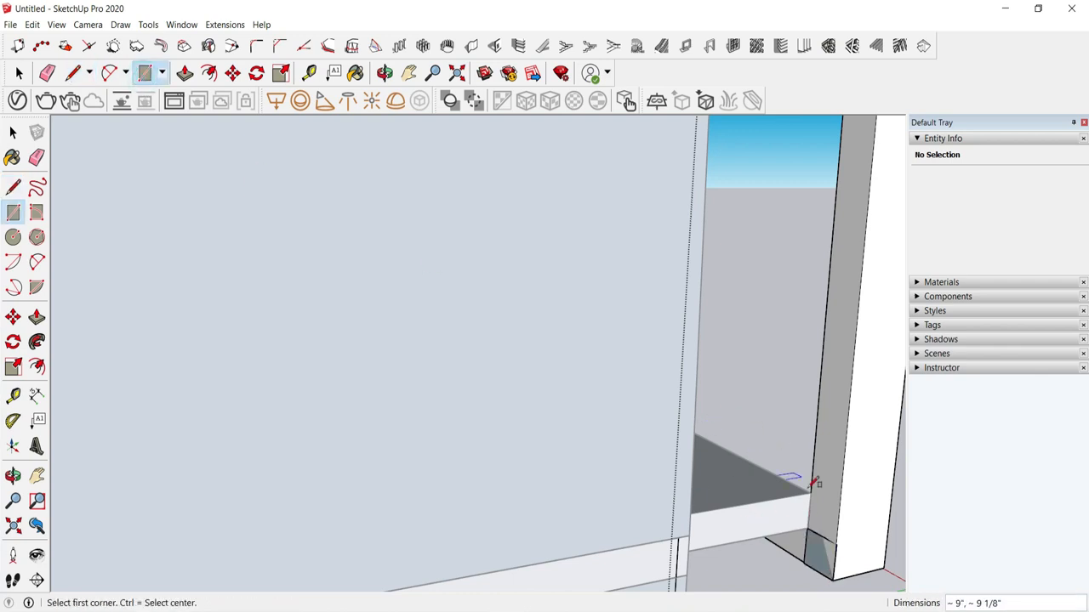
pyautogui.click(828, 517)
pyautogui.moveTo(828, 517); pyautogui.dragTo(791, 481, button='middle')
pyautogui.click(184, 74)
pyautogui.click(809, 479)
pyautogui.click(681, 367)
# Step: Push/Pull the top face of the side base up about 12' 2 1/4" to close the frame's side
pyautogui.moveTo(680, 367); pyautogui.dragTo(740, 246, button='middle')
pyautogui.moveTo(835, 413); pyautogui.dragTo(706, 455, button='middle')
pyautogui.click(251, 502)
pyautogui.click(222, 508)
pyautogui.scroll(-5, 223, 508)
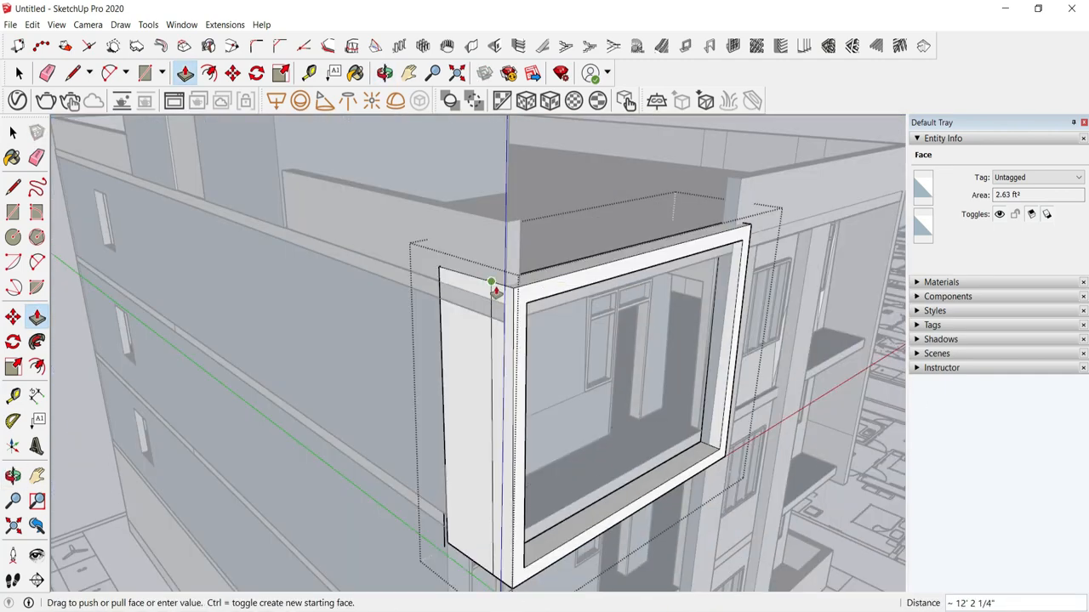
pyautogui.click(383, 322)
# Step: Erase the leftover seam edges between the frame's upright and its new side panel
pyautogui.scroll(3, 472, 291)
pyautogui.doubleClick(473, 292)
pyautogui.click(47, 74)
pyautogui.scroll(-2, 561, 451)
pyautogui.click(554, 452)
pyautogui.moveTo(555, 453)
pyautogui.mouseDown(button='middle')
pyautogui.moveTo(687, 314)
pyautogui.moveTo(607, 442)
pyautogui.moveTo(587, 510)
pyautogui.mouseUp(button='middle')
pyautogui.scroll(2, 734, 293)
pyautogui.scroll(-4, 737, 292)
pyautogui.scroll(4, 522, 423)
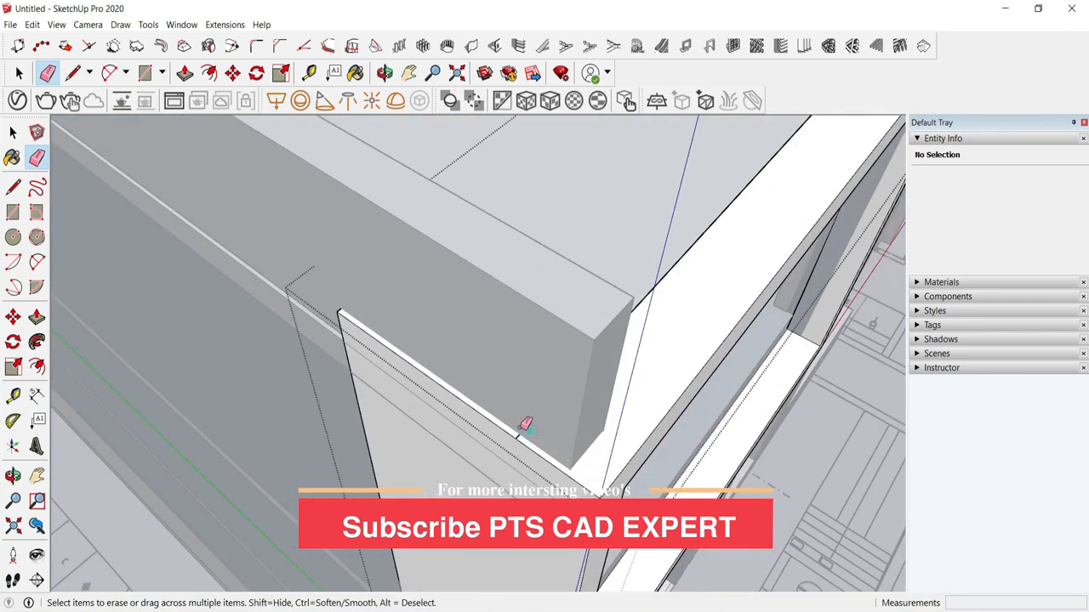
# Step: Open the roof parapet group and Push/Pull its end face back about 4' 4" to the frame's rear edge
pyautogui.click(19, 74)
pyautogui.click(281, 225)
pyautogui.scroll(-3, 340, 272)
pyautogui.click(185, 73)
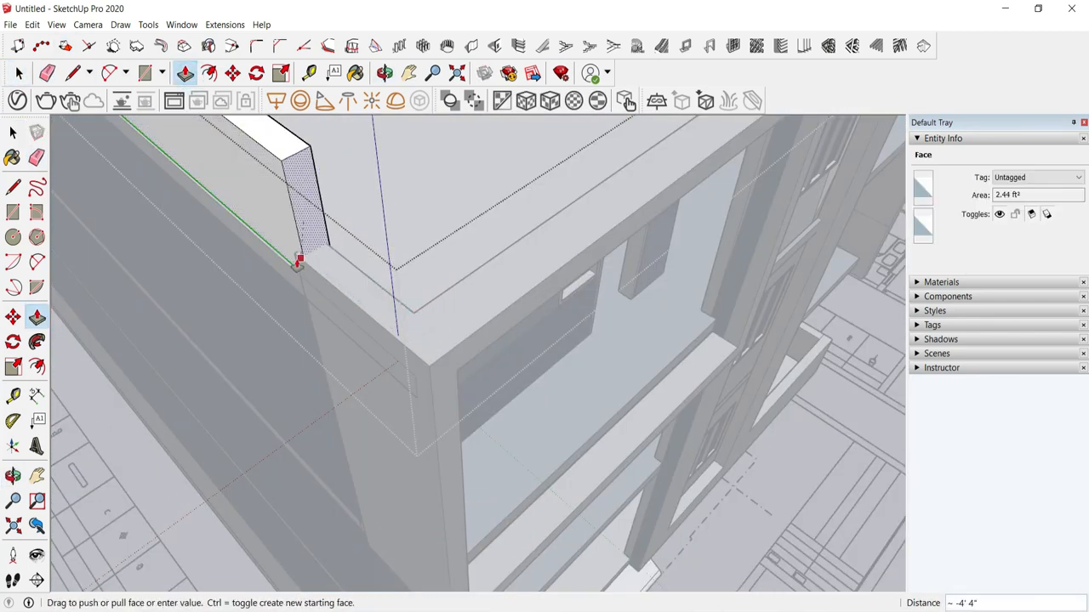
pyautogui.click(26, 77)
pyautogui.click(383, 293)
# Step: Open the roof slab group and draw a rectangle on its side face where it overlaps the frame
pyautogui.scroll(-2, 383, 293)
pyautogui.moveTo(491, 325); pyautogui.dragTo(489, 209, button='middle')
pyautogui.click(145, 73)
pyautogui.scroll(2, 347, 196)
pyautogui.click(333, 209)
pyautogui.click(502, 189)
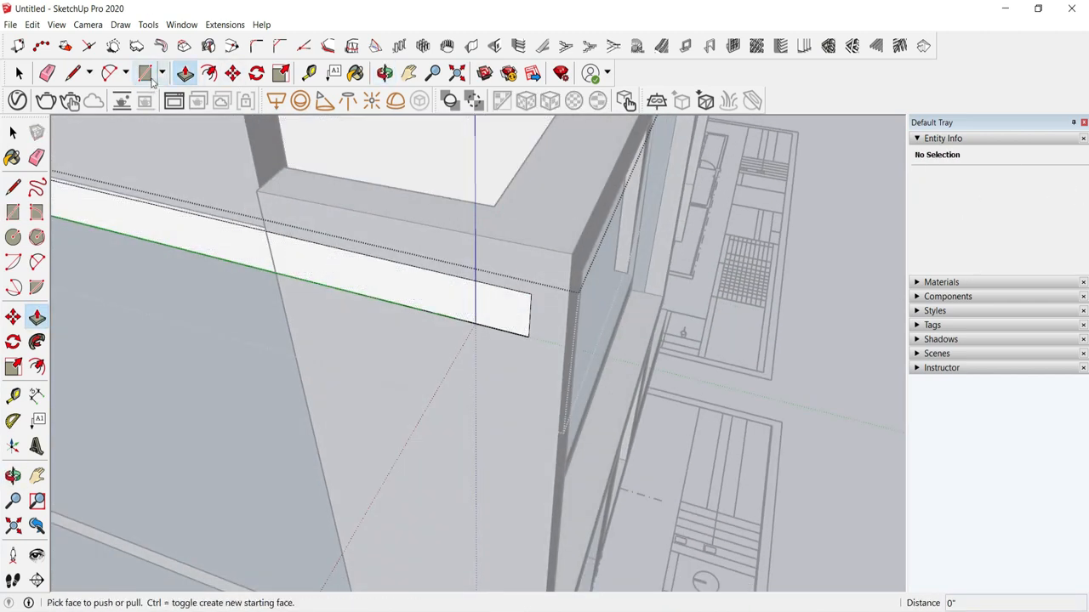
# Step: Push/Pull the roof slab's rectangle inward 1' 7 7/16" to trim the overlap with the frame
pyautogui.click(186, 73)
pyautogui.click(408, 289)
pyautogui.moveTo(408, 289); pyautogui.dragTo(444, 162, button='middle')
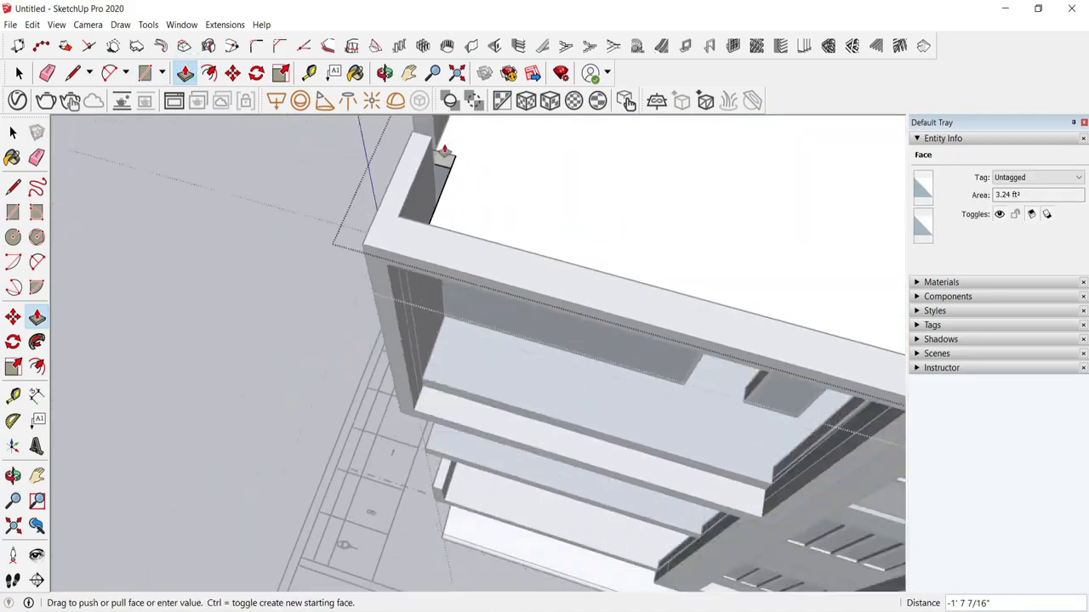
pyautogui.click(445, 152)
pyautogui.click(19, 73)
pyautogui.click(161, 218)
# Step: Select the geometry of the frame's top and move it down about 8" to line up with the roof slab's top
pyautogui.moveTo(510, 409)
pyautogui.mouseDown(button='middle')
pyautogui.moveTo(602, 308)
pyautogui.moveTo(575, 318)
pyautogui.moveTo(630, 357)
pyautogui.moveTo(638, 259)
pyautogui.moveTo(539, 341)
pyautogui.moveTo(502, 344)
pyautogui.mouseUp(button='middle')
pyautogui.scroll(-3, 602, 309)
pyautogui.scroll(3, 629, 357)
pyautogui.scroll(2, 374, 298)
pyautogui.moveTo(365, 285); pyautogui.dragTo(315, 397, button='middle')
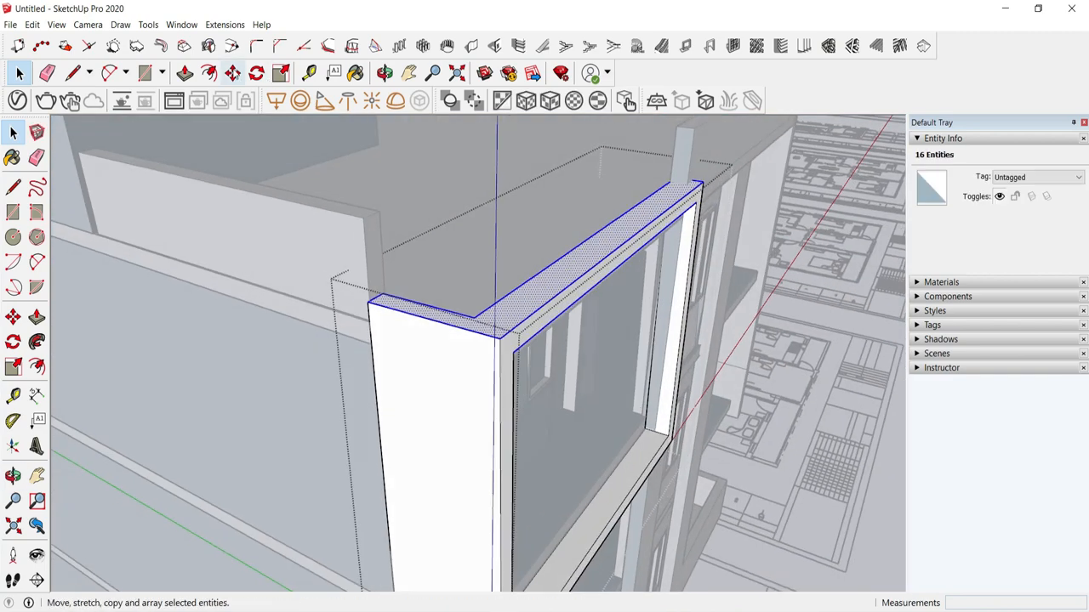
pyautogui.click(232, 72)
pyautogui.scroll(10, 369, 327)
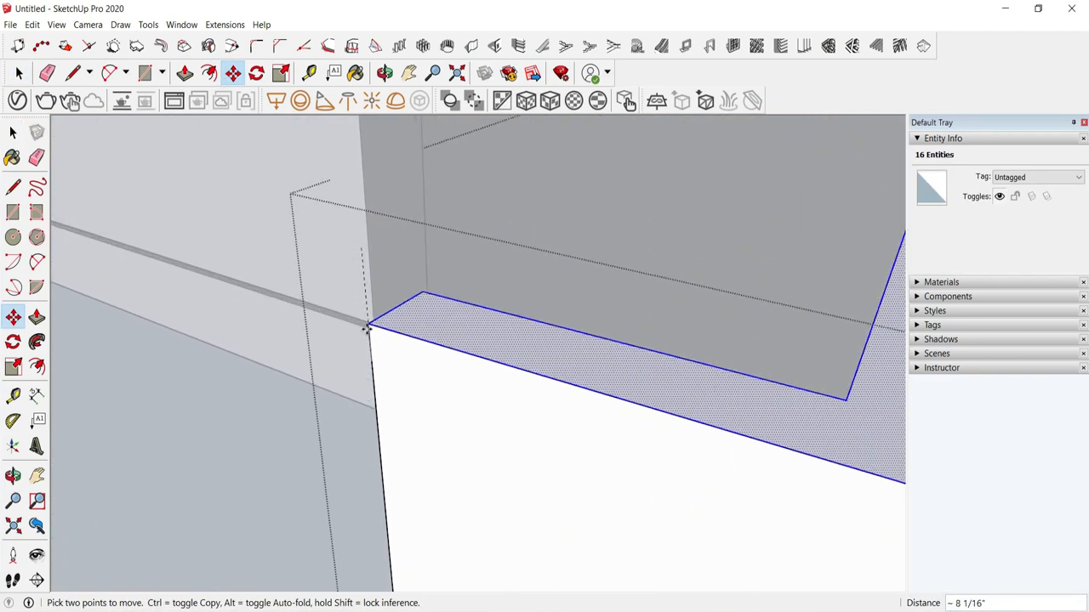
pyautogui.moveTo(369, 327); pyautogui.dragTo(309, 308, button='middle')
pyautogui.scroll(-6, 457, 387)
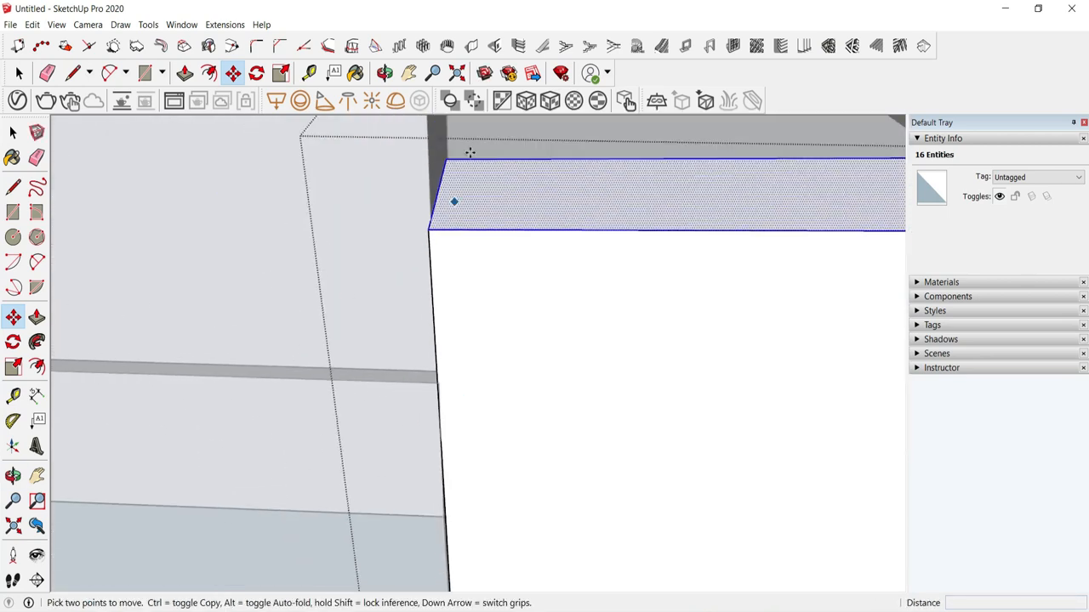
pyautogui.click(449, 160)
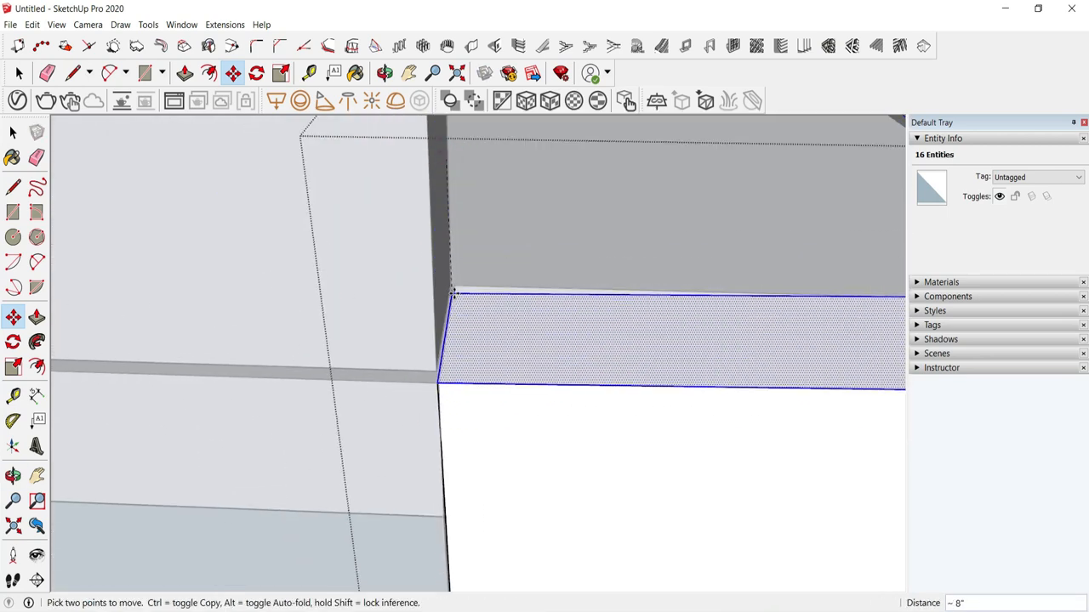
pyautogui.click(453, 293)
pyautogui.press('space')
# Step: Open the roof slab group and Push/Pull its large top face level with the frame's top edge
pyautogui.click(195, 175)
pyautogui.moveTo(340, 212); pyautogui.dragTo(399, 365, button='middle')
pyautogui.scroll(4, 425, 224)
pyautogui.doubleClick(436, 218)
pyautogui.moveTo(426, 224); pyautogui.dragTo(68, 68, button='middle')
pyautogui.press('p')
pyautogui.click(366, 176)
pyautogui.click(400, 220)
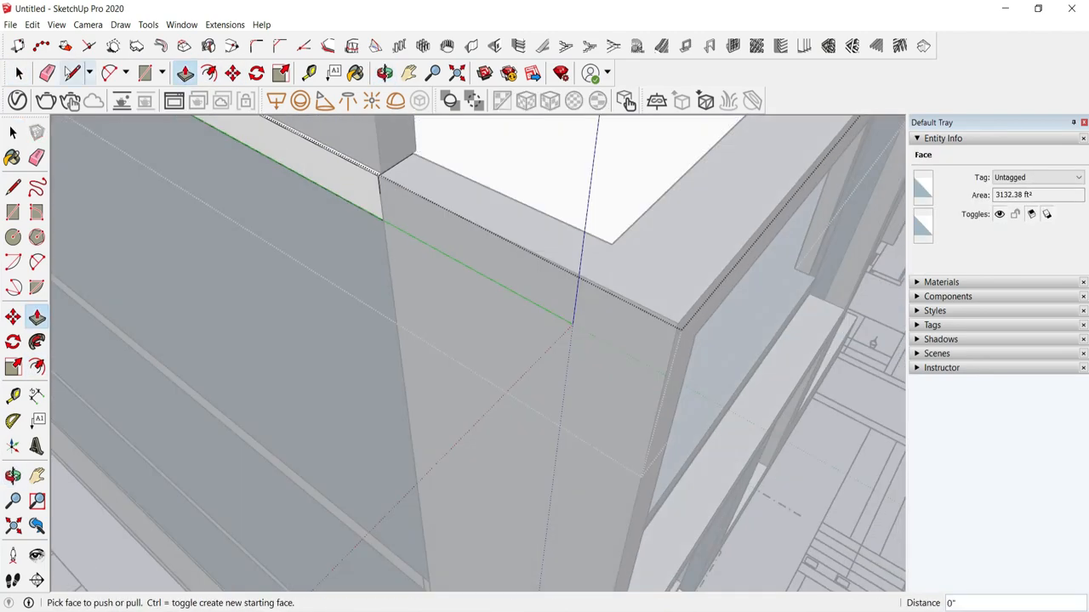
# Step: Open the roof parapet group, select all its geometry and move it to the corner at the base of the adjoining roof wall
pyautogui.press('space')
pyautogui.click(196, 179)
pyautogui.moveTo(255, 183); pyautogui.dragTo(437, 239, button='middle')
pyautogui.doubleClick(434, 236)
pyautogui.moveTo(482, 267); pyautogui.dragTo(510, 247, button='middle')
pyautogui.moveTo(442, 139); pyautogui.dragTo(546, 326)
pyautogui.click(185, 196)
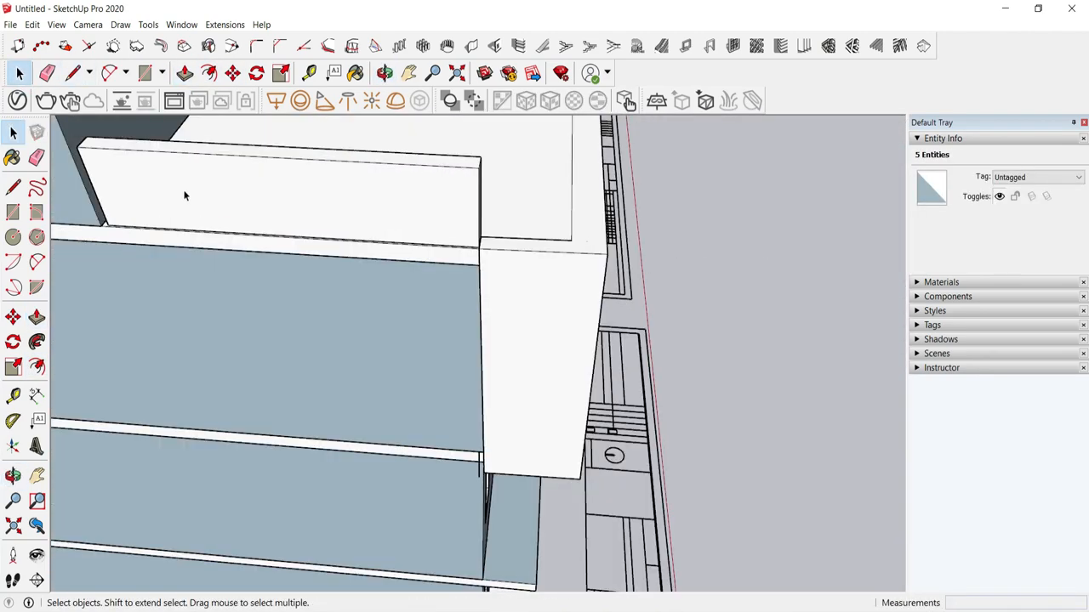
pyautogui.doubleClick(184, 196)
pyautogui.scroll(-4, 185, 195)
pyautogui.click(233, 73)
pyautogui.scroll(5, 144, 225)
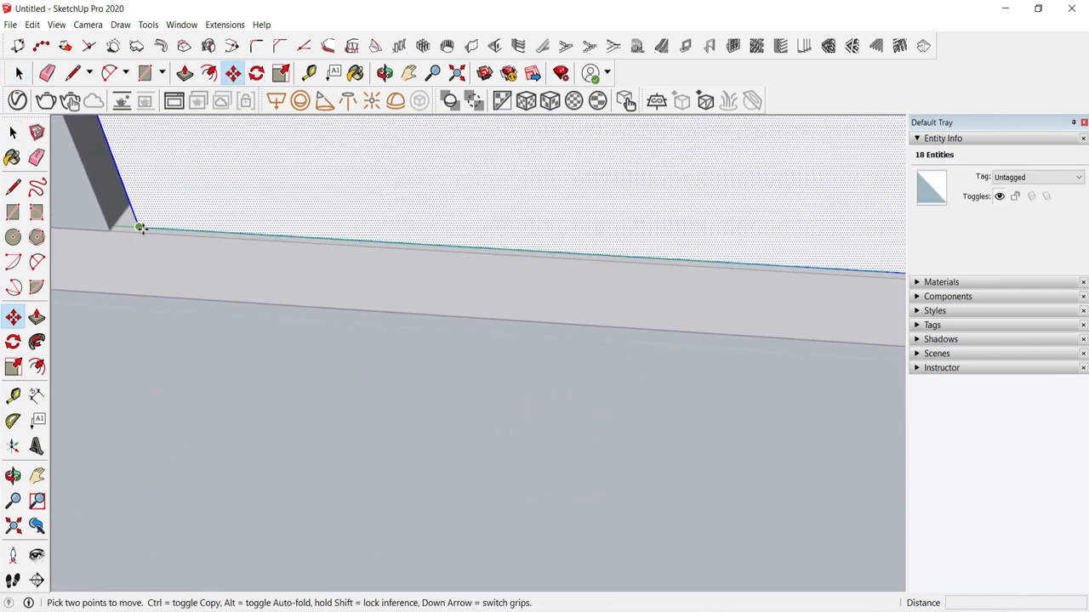
pyautogui.click(110, 230)
# Step: Push/Pull the parapet's end face about 3 1/4" toward the frame's rear edge and adjust it back by 1 1/2"
pyautogui.press('p')
pyautogui.scroll(-3, 225, 261)
pyautogui.moveTo(545, 331); pyautogui.dragTo(460, 366, button='middle')
pyautogui.scroll(4, 479, 388)
pyautogui.click(488, 400)
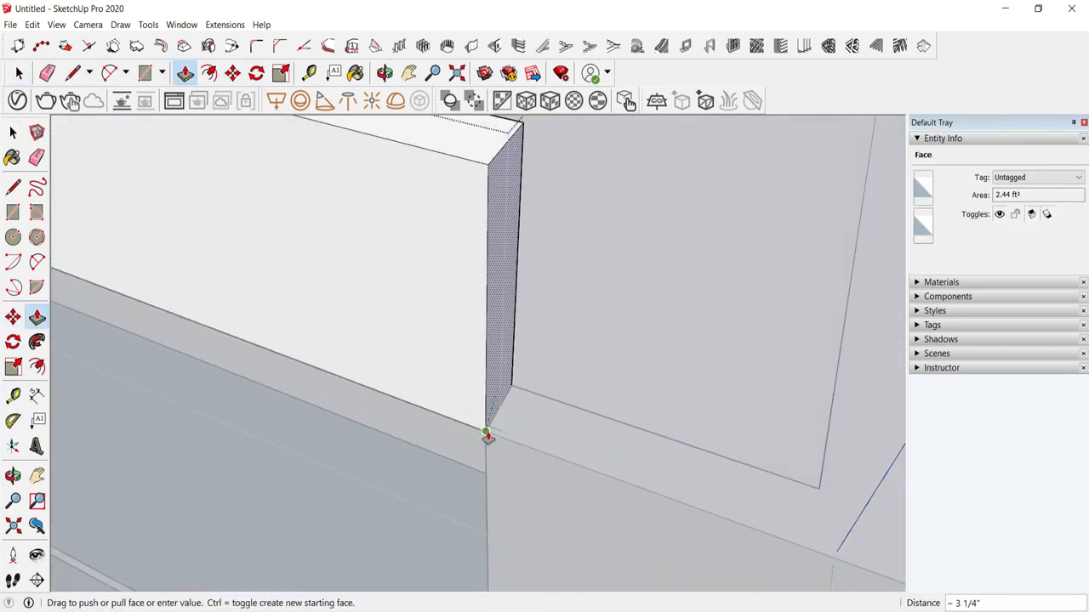
pyautogui.click(486, 436)
pyautogui.click(495, 395)
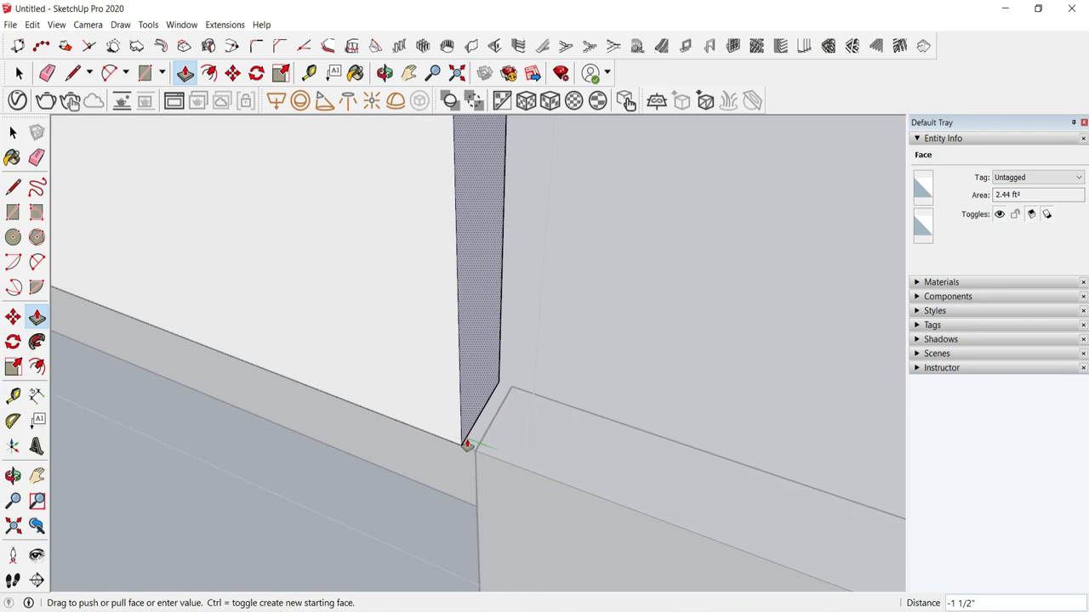
pyautogui.click(19, 73)
# Step: Open the frame group, draw a rectangle on its side face over the roof slab's end and Push/Pull it inward 7 11/16"
pyautogui.click(280, 476)
pyautogui.moveTo(341, 426); pyautogui.dragTo(204, 425, button='middle')
pyautogui.scroll(-6, 474, 332)
pyautogui.moveTo(474, 333); pyautogui.dragTo(389, 379, button='middle')
pyautogui.scroll(3, 282, 316)
pyautogui.scroll(3, 285, 310)
pyautogui.scroll(-1, 289, 309)
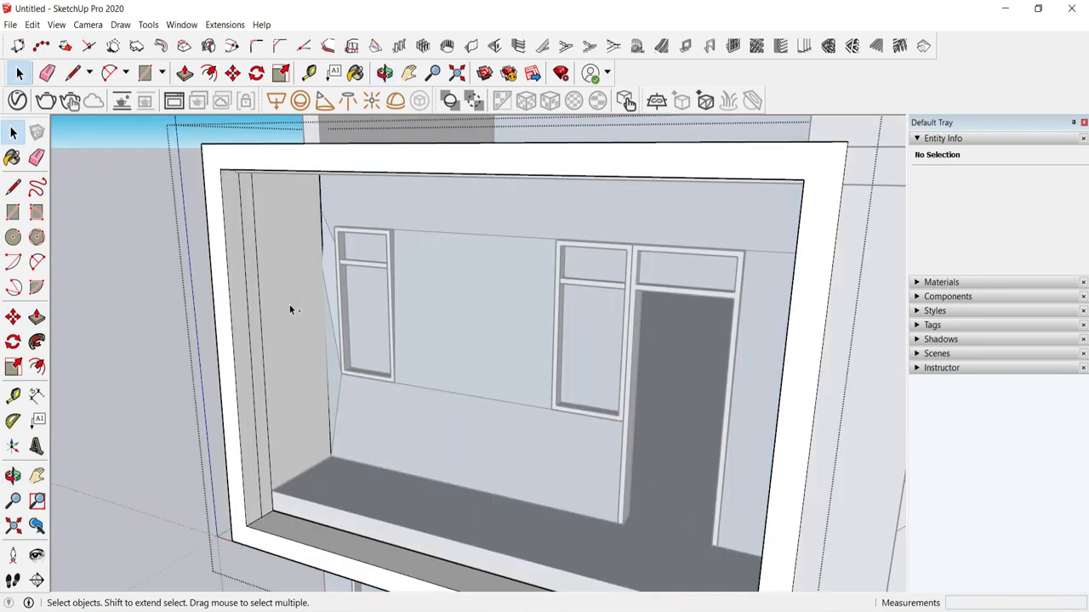
pyautogui.moveTo(289, 310); pyautogui.dragTo(791, 395, button='middle')
pyautogui.moveTo(643, 209); pyautogui.dragTo(442, 221, button='middle')
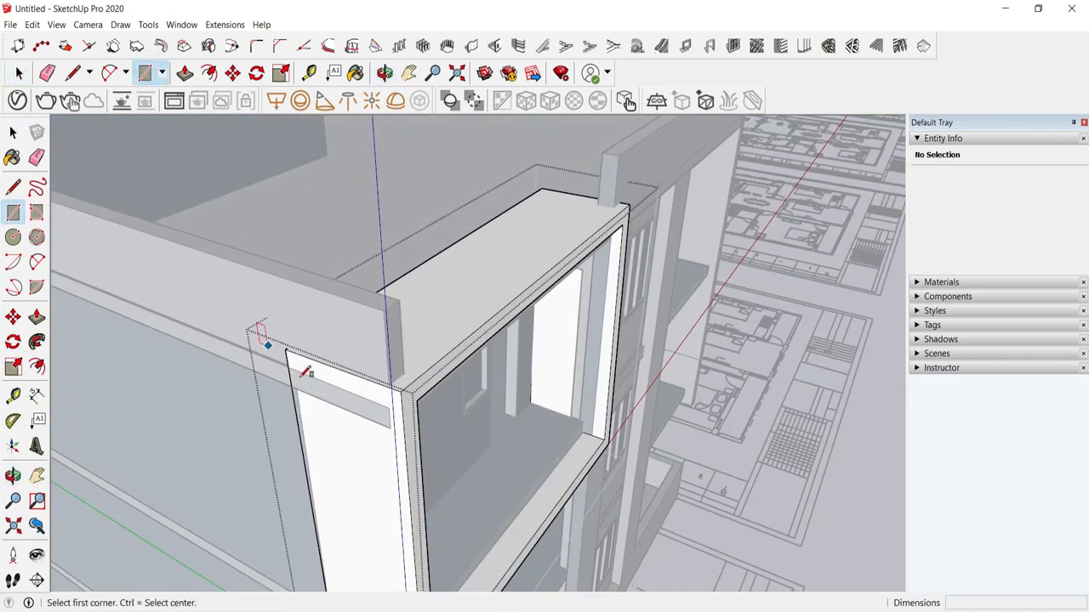
pyautogui.scroll(2, 302, 375)
pyautogui.click(403, 435)
pyautogui.scroll(1, 286, 359)
pyautogui.click(277, 364)
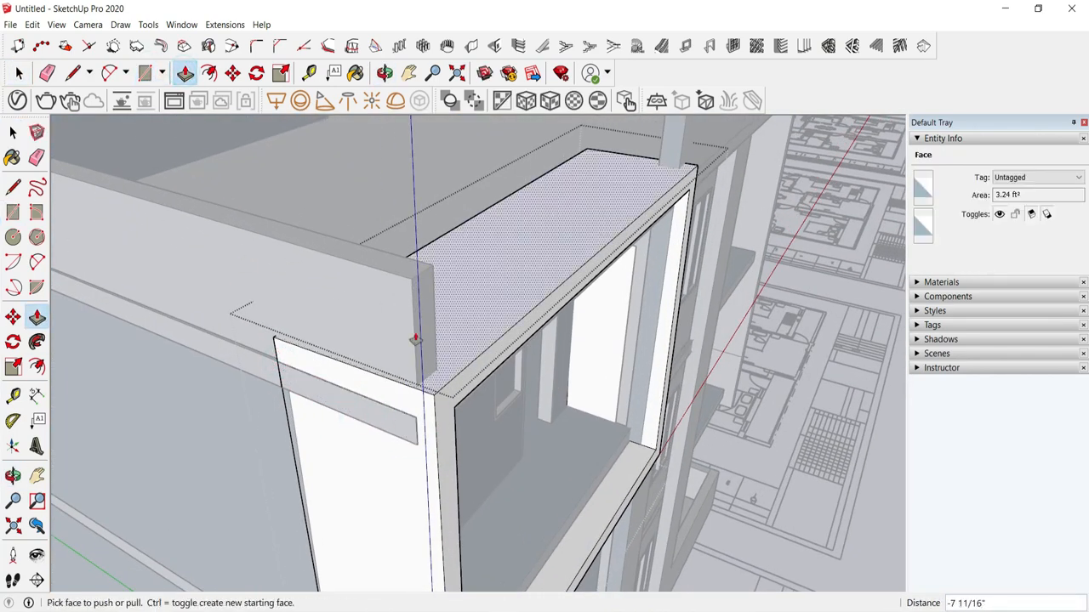
# Step: Open the roof slab group, draw a rectangle on its side face over the frame and Push/Pull it inward 10"
pyautogui.scroll(3, 314, 393)
pyautogui.click(19, 74)
pyautogui.doubleClick(173, 339)
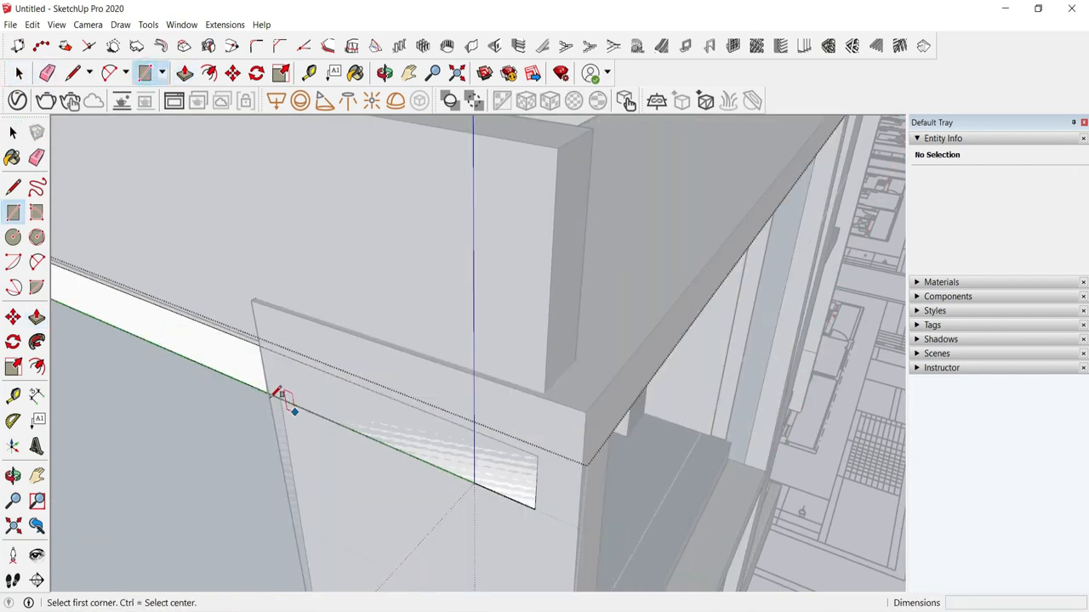
pyautogui.click(403, 432)
pyautogui.moveTo(459, 443); pyautogui.dragTo(291, 493, button='middle')
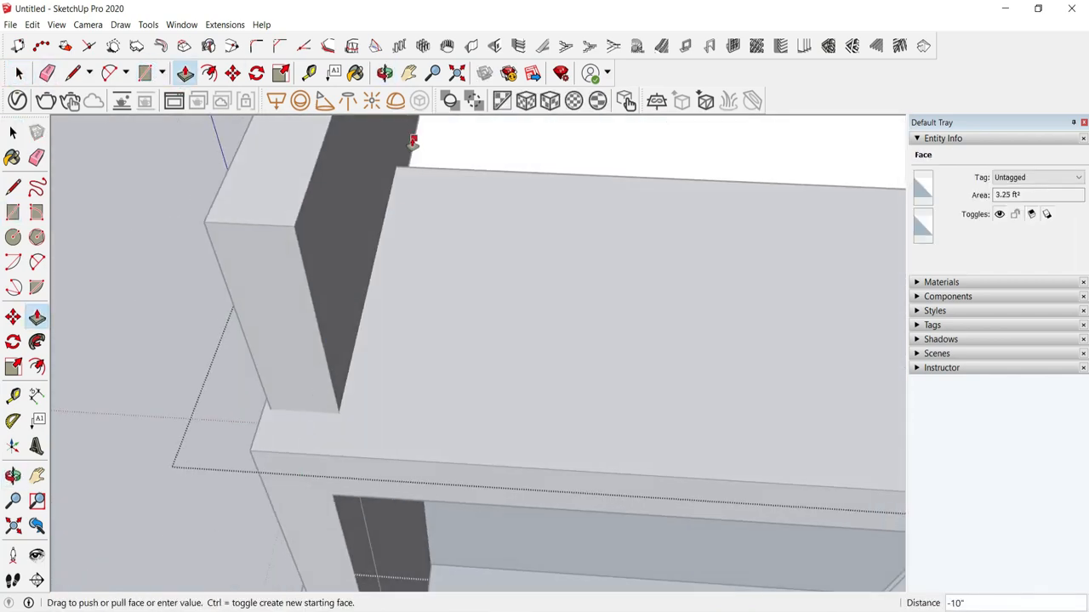
pyautogui.click(413, 143)
pyautogui.moveTo(374, 204); pyautogui.dragTo(545, 191, button='middle')
# Step: Examine the joint between the roof slab, the frame and the walls from outside and inside the top-floor balcony
pyautogui.click(20, 75)
pyautogui.click(344, 325)
pyautogui.moveTo(345, 325); pyautogui.dragTo(290, 314, button='middle')
pyautogui.doubleClick(279, 308)
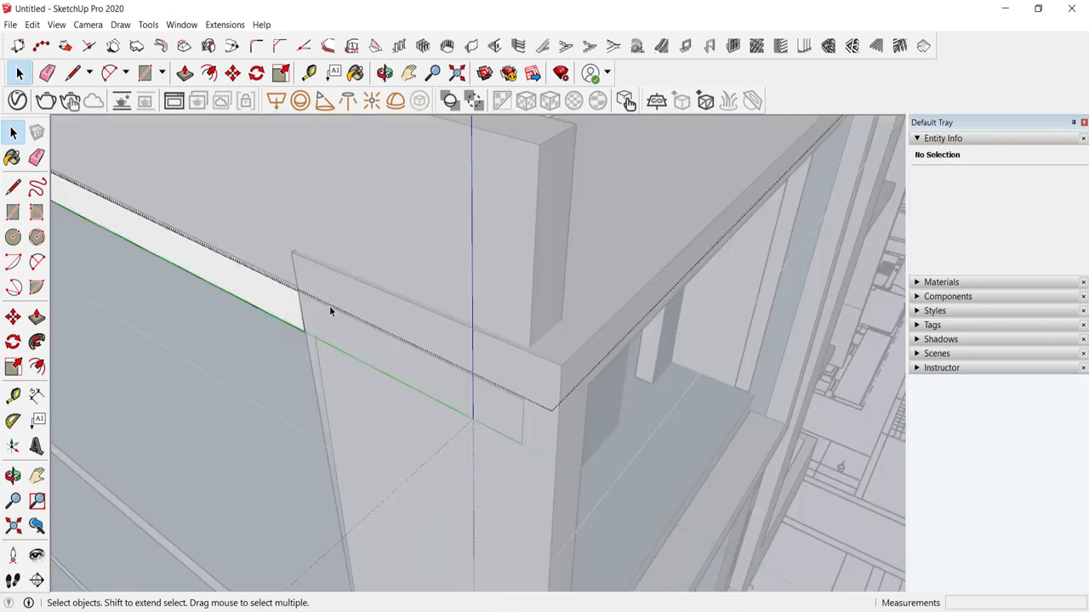
pyautogui.moveTo(447, 411); pyautogui.dragTo(379, 378, button='middle')
pyautogui.moveTo(499, 520); pyautogui.dragTo(605, 285, button='middle')
pyautogui.moveTo(462, 258); pyautogui.dragTo(256, 187, button='middle')
pyautogui.scroll(4, 630, 204)
pyautogui.click(191, 174)
pyautogui.moveTo(192, 173); pyautogui.dragTo(187, 137, button='middle')
pyautogui.scroll(2, 193, 175)
pyautogui.click(195, 181)
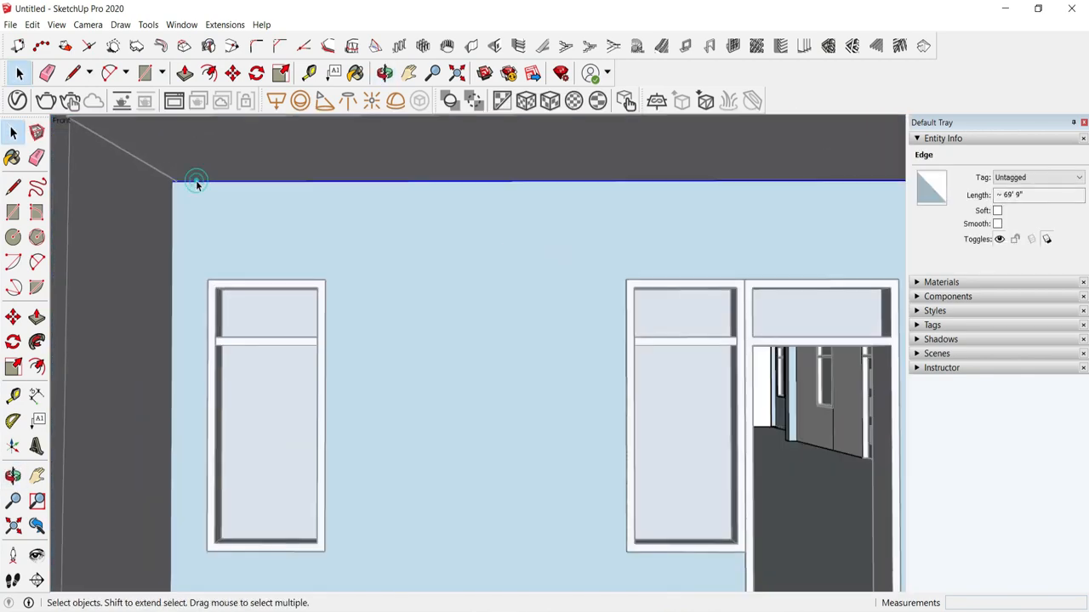
# Step: Hide the top-floor balcony frame group to expose the notch in the roof slab
pyautogui.moveTo(194, 181); pyautogui.dragTo(534, 228, button='middle')
pyautogui.click(289, 119)
pyautogui.press('m')
pyautogui.click(19, 73)
pyautogui.moveTo(102, 147); pyautogui.dragTo(374, 220, button='middle')
pyautogui.click(281, 217)
pyautogui.rightClick(379, 220)
pyautogui.click(419, 257)
pyautogui.moveTo(419, 257); pyautogui.dragTo(382, 343, button='middle')
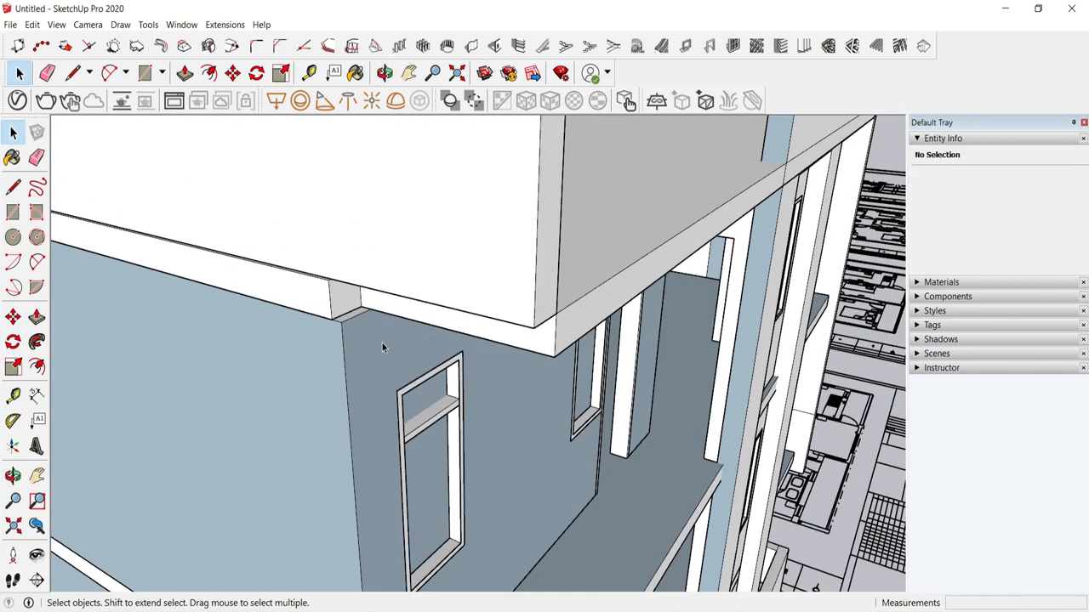
# Step: Open the roof slab group and Push/Pull the notch's end face about 2 15/16" to the wall corner
pyautogui.scroll(1, 382, 343)
pyautogui.doubleClick(382, 343)
pyautogui.scroll(4, 335, 320)
pyautogui.click(335, 320)
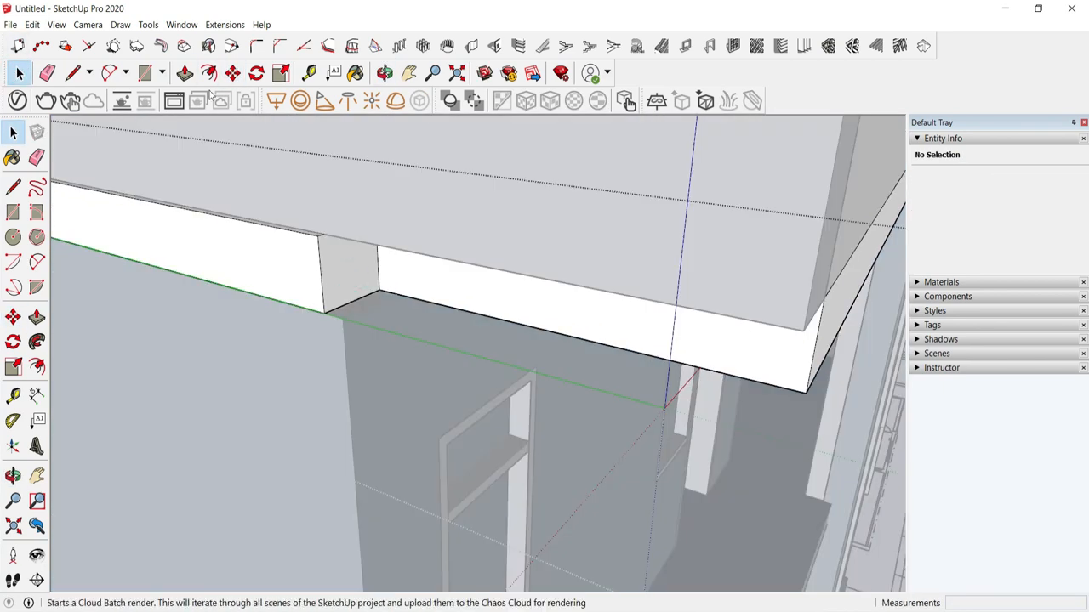
pyautogui.click(185, 73)
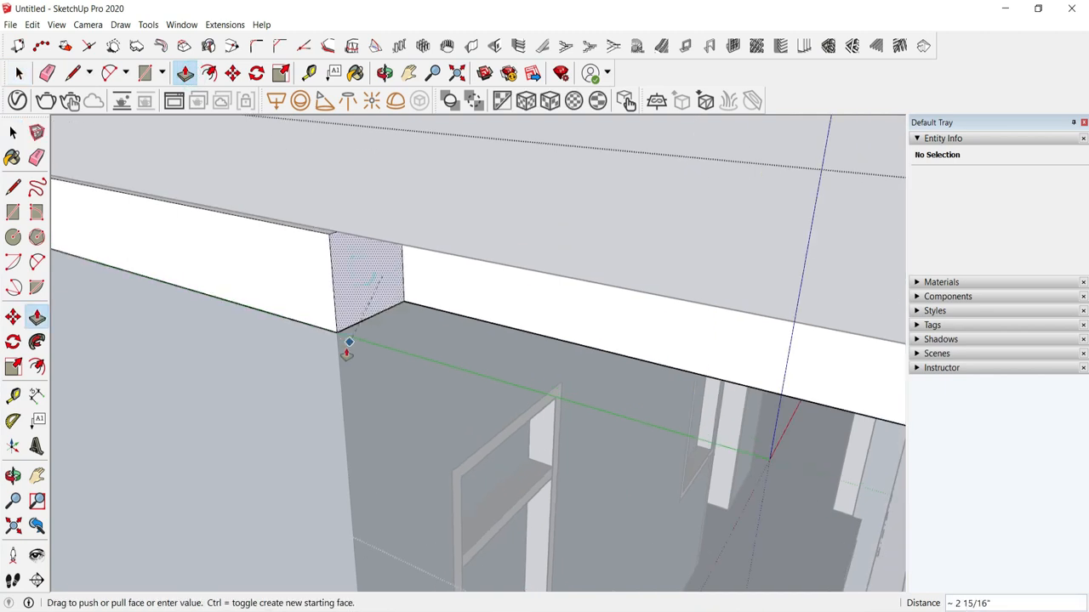
pyautogui.press('space')
# Step: Unhide the frame, open its group and Push/Pull away the rear part of its side panel
pyautogui.click(36, 26)
pyautogui.moveTo(85, 224)
pyautogui.click(245, 259)
pyautogui.moveTo(299, 305); pyautogui.dragTo(503, 206, button='middle')
pyautogui.doubleClick(440, 307)
pyautogui.scroll(3, 464, 198)
pyautogui.moveTo(415, 172); pyautogui.dragTo(614, 332, button='middle')
pyautogui.press('p')
pyautogui.click(550, 328)
pyautogui.scroll(3, 620, 323)
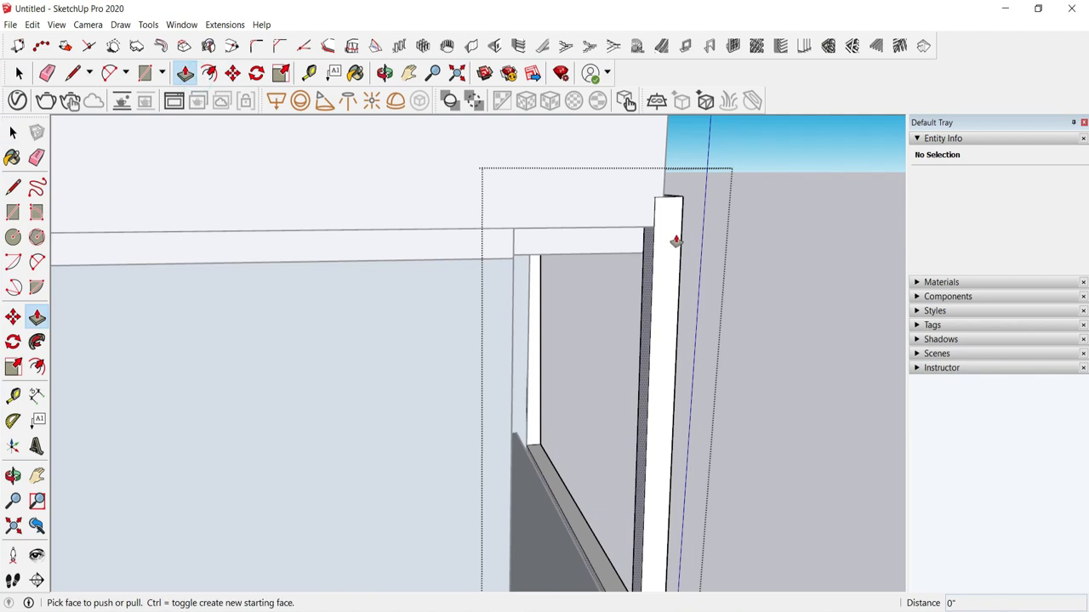
# Step: Try to close the frame's open side by drawing a vertical line down from the balcony slab's corner
pyautogui.scroll(-3, 677, 241)
pyautogui.scroll(3, 649, 508)
pyautogui.click(644, 502)
pyautogui.click(74, 74)
pyautogui.moveTo(617, 451); pyautogui.dragTo(734, 439, button='middle')
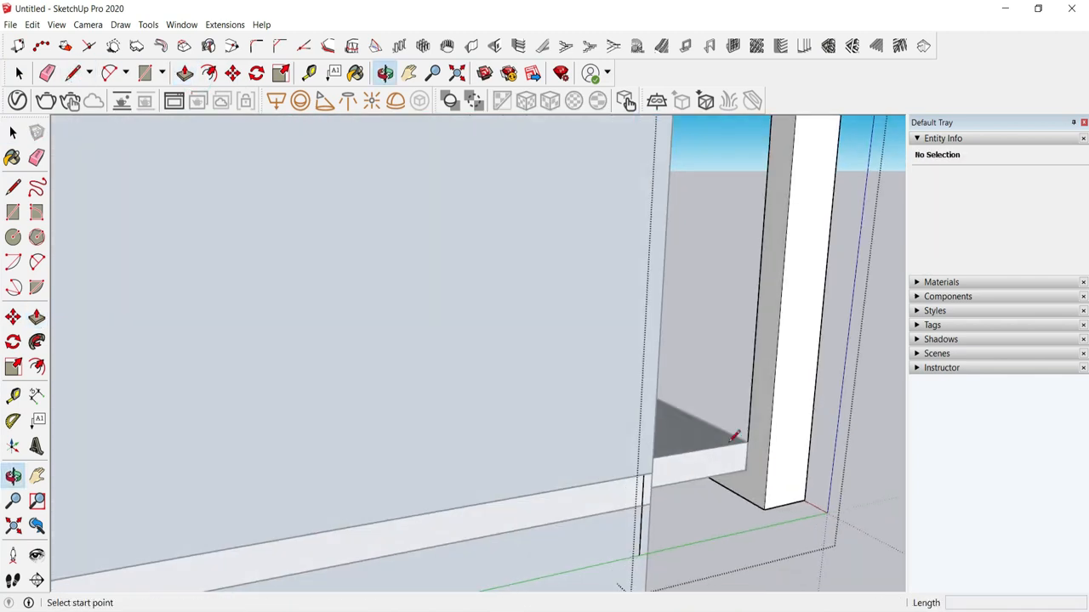
pyautogui.scroll(1, 740, 443)
pyautogui.click(743, 444)
pyautogui.scroll(-2, 753, 535)
pyautogui.click(746, 527)
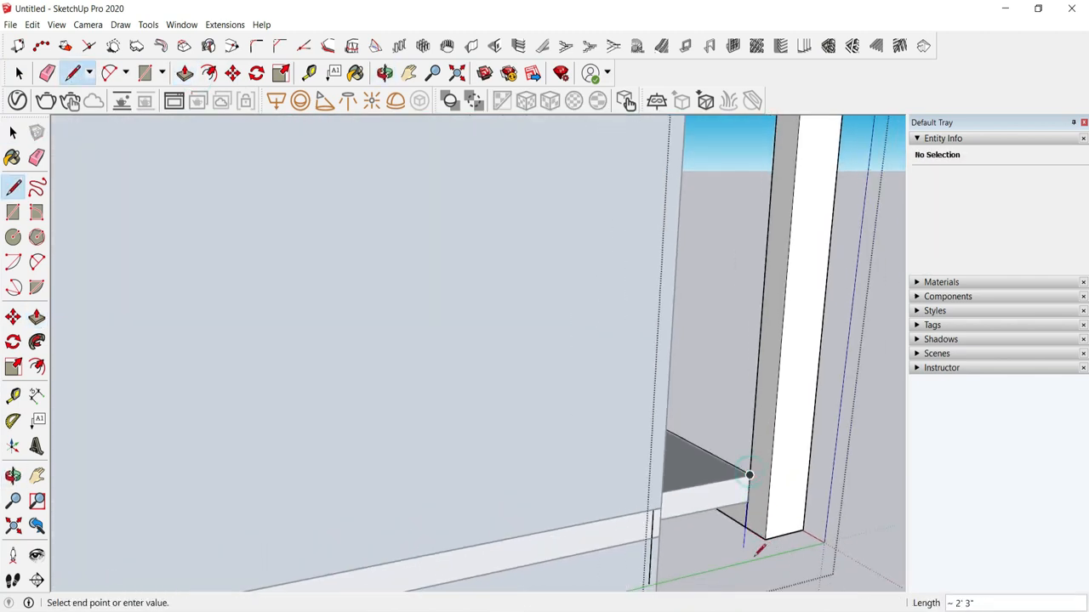
pyautogui.click(746, 547)
pyautogui.press('Escape')
pyautogui.scroll(-3, 766, 540)
pyautogui.moveTo(799, 272); pyautogui.dragTo(793, 430, button='middle')
pyautogui.click(831, 308)
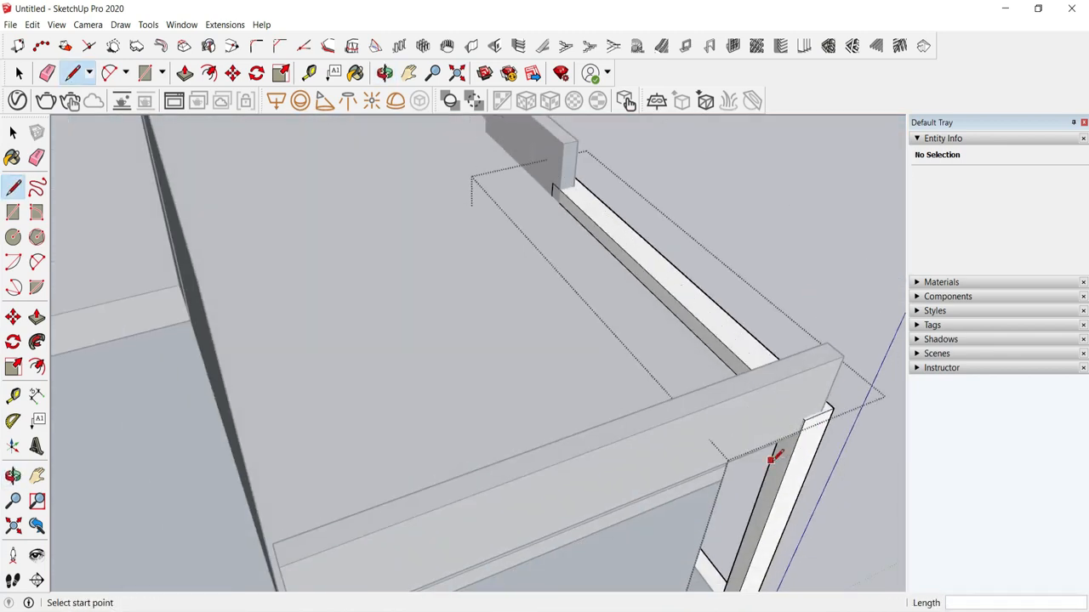
pyautogui.moveTo(832, 305); pyautogui.dragTo(825, 221, button='middle')
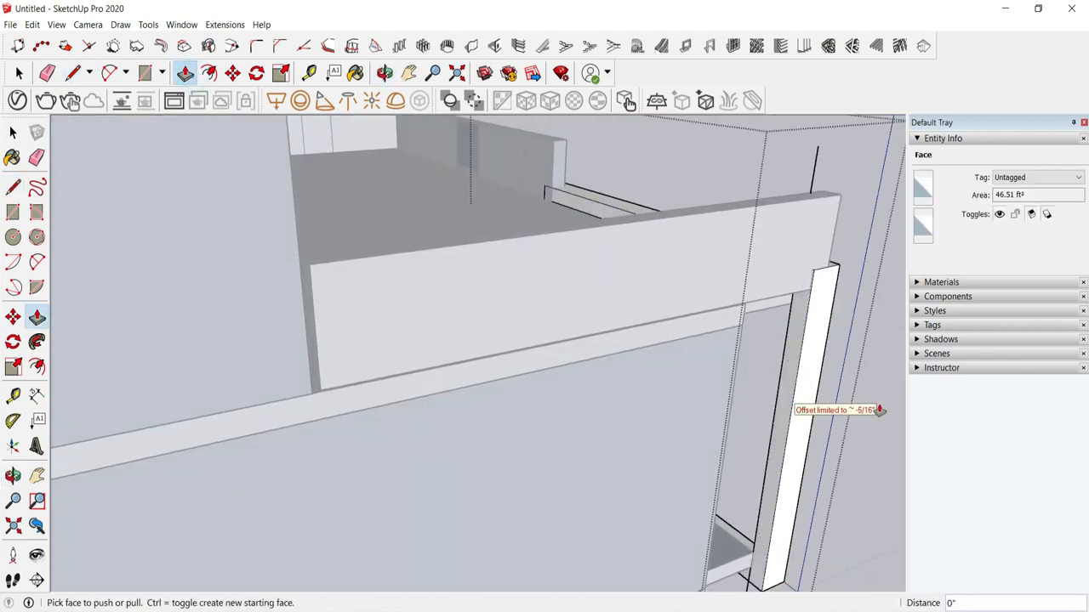
# Step: Draw a rectangle on the frame post's rear face and Push/Pull it into a new side panel, extending it 8' 7 11/16" along the post
pyautogui.press('r')
pyautogui.scroll(3, 773, 388)
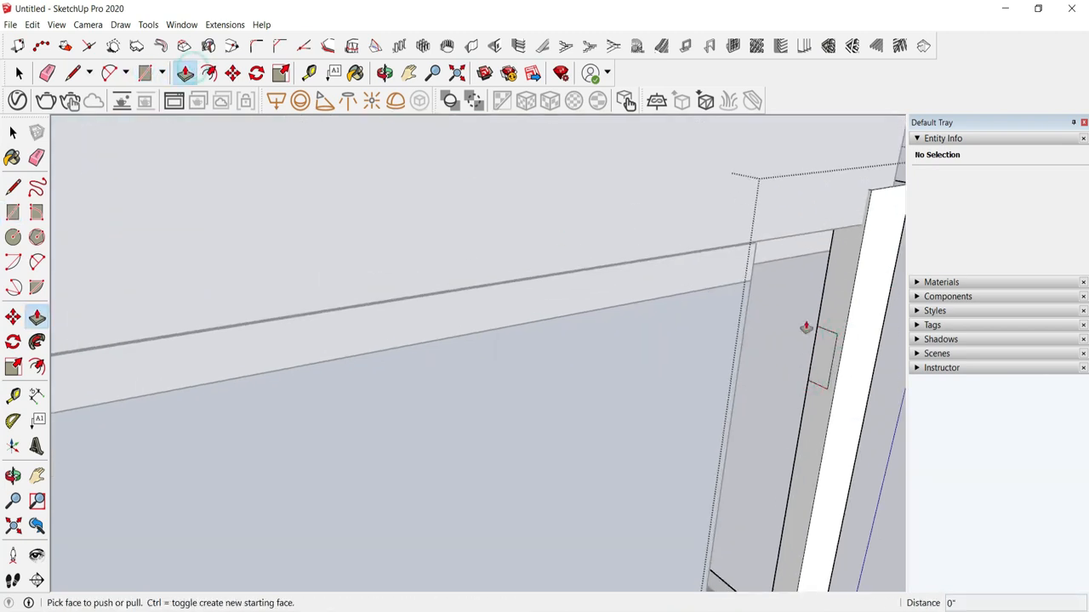
pyautogui.click(840, 220)
pyautogui.scroll(-1, 790, 300)
pyautogui.moveTo(833, 228)
pyautogui.mouseDown(button='middle')
pyautogui.moveTo(833, 332)
pyautogui.moveTo(731, 212)
pyautogui.mouseUp(button='middle')
pyautogui.click(723, 245)
pyautogui.moveTo(724, 255); pyautogui.dragTo(727, 349, button='middle')
pyautogui.scroll(-4, 729, 340)
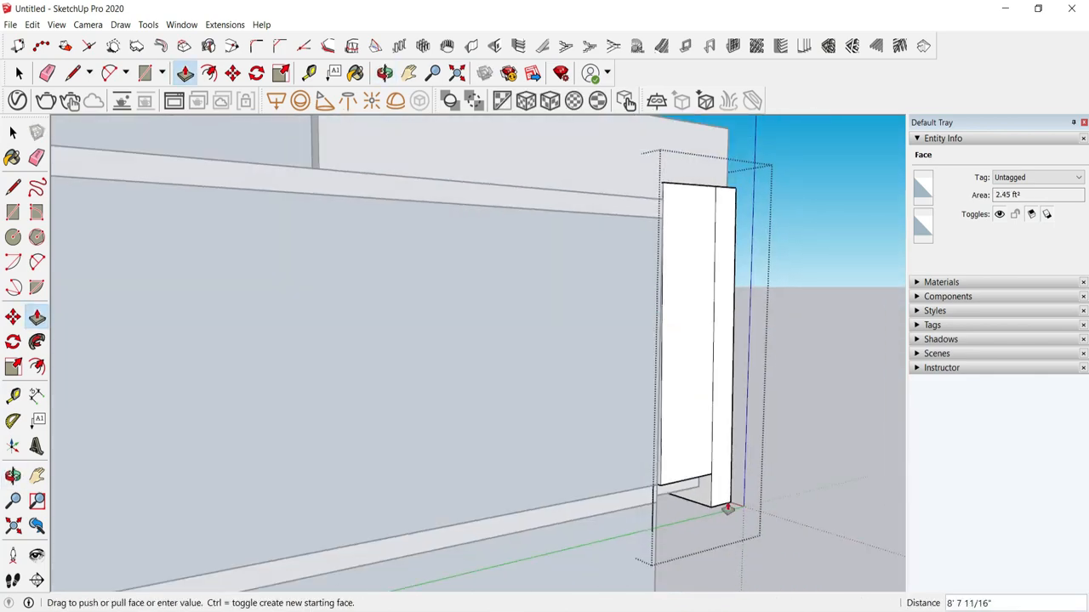
pyautogui.click(729, 509)
# Step: Erase the leftover edges on the frame's rebuilt side panel
pyautogui.moveTo(723, 443); pyautogui.dragTo(718, 553, button='middle')
pyautogui.click(37, 158)
pyautogui.scroll(3, 745, 352)
pyautogui.scroll(2, 745, 352)
pyautogui.moveTo(771, 382); pyautogui.dragTo(476, 442, button='middle')
pyautogui.scroll(-3, 280, 340)
# Step: Open the roof parapet group and Push/Pull its end face about 1' 6 1/2" back to the frame's rear corner
pyautogui.click(13, 133)
pyautogui.scroll(-2, 374, 247)
pyautogui.click(500, 219)
pyautogui.doubleClick(500, 219)
pyautogui.click(233, 72)
pyautogui.scroll(1, 200, 125)
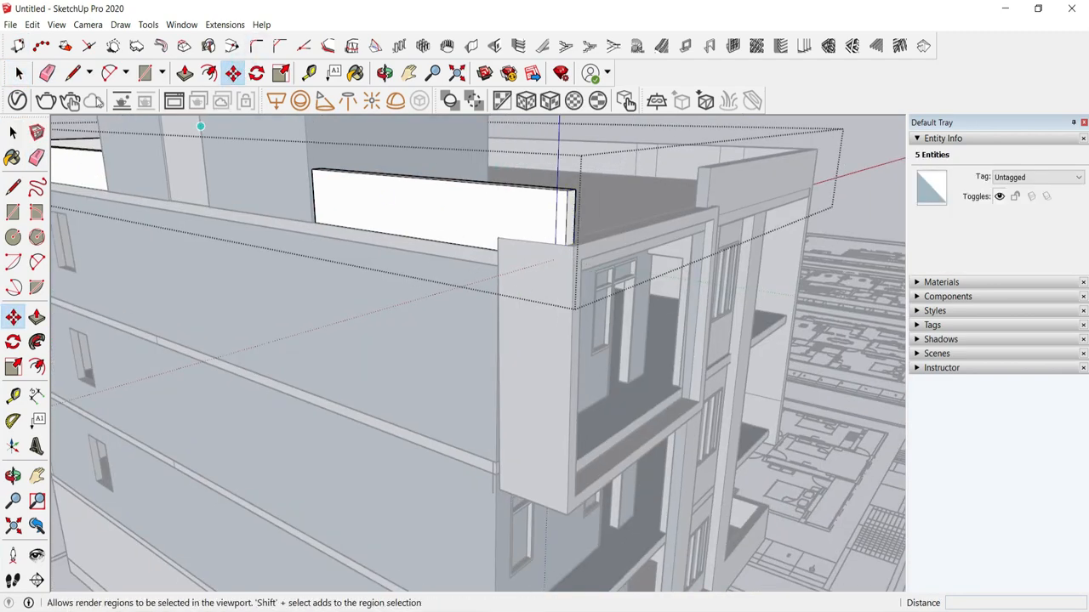
pyautogui.moveTo(682, 256); pyautogui.dragTo(604, 416, button='middle')
pyautogui.doubleClick(537, 416)
pyautogui.click(232, 72)
pyautogui.scroll(2, 510, 405)
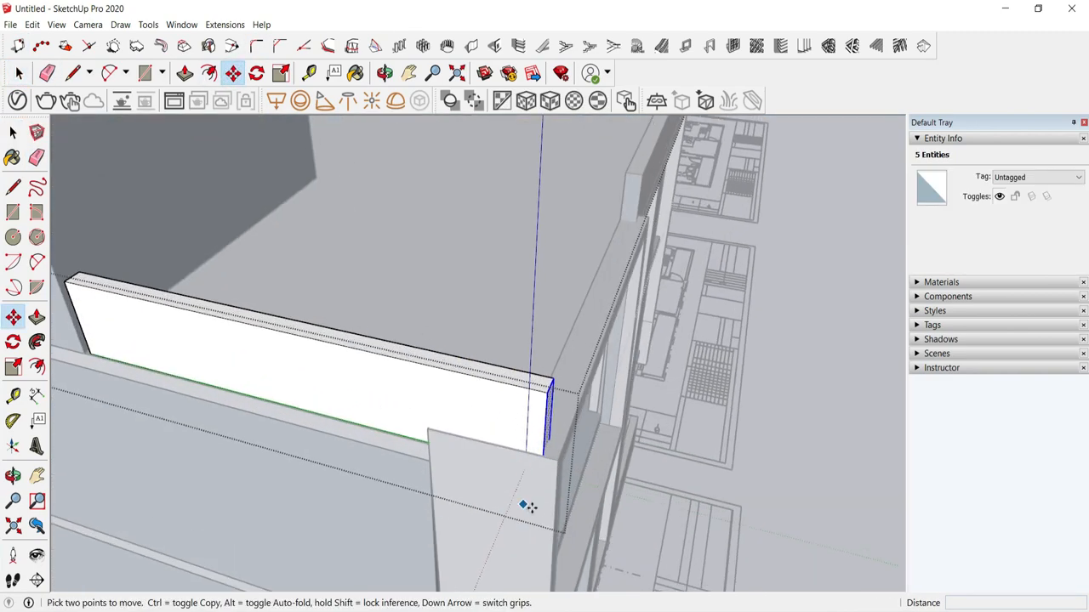
pyautogui.scroll(1, 389, 431)
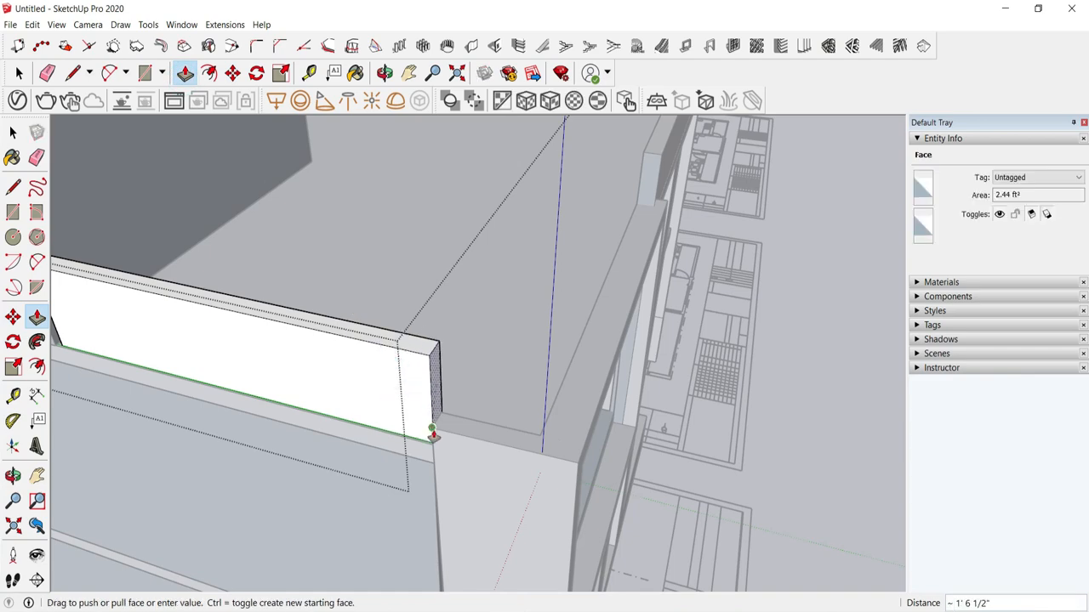
pyautogui.click(432, 433)
# Step: Align the parapet's opposite end with the corner of the adjoining roof wall using Push/Pull
pyautogui.press('space')
pyautogui.click(392, 296)
pyautogui.scroll(-2, 391, 295)
pyautogui.doubleClick(188, 297)
pyautogui.moveTo(188, 297); pyautogui.dragTo(428, 224, button='middle')
pyautogui.click(185, 73)
pyautogui.scroll(3, 443, 266)
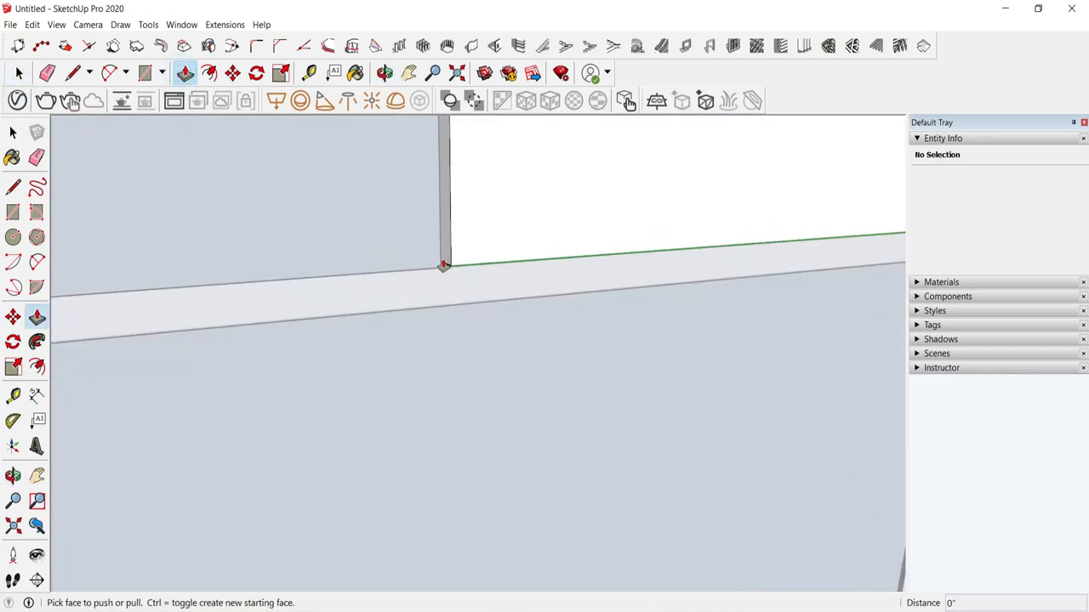
pyautogui.click(19, 73)
pyautogui.click(460, 341)
# Step: Open the frame group, select the loose edges beside its rear lower corner and remove them
pyautogui.moveTo(408, 442); pyautogui.dragTo(597, 251, button='middle')
pyautogui.scroll(-5, 567, 377)
pyautogui.scroll(-2, 596, 251)
pyautogui.moveTo(596, 375); pyautogui.dragTo(664, 347, button='middle')
pyautogui.scroll(5, 447, 272)
pyautogui.moveTo(460, 277); pyautogui.dragTo(462, 388, button='middle')
pyautogui.doubleClick(450, 357)
pyautogui.scroll(3, 450, 357)
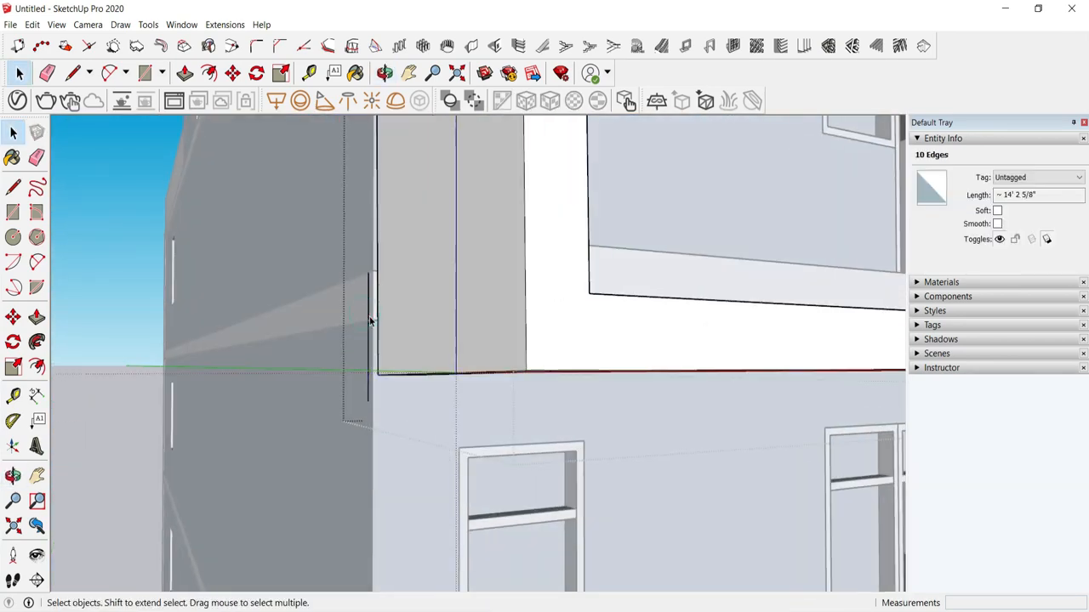
pyautogui.click(232, 73)
pyautogui.moveTo(340, 340); pyautogui.dragTo(408, 289, button='middle')
pyautogui.hotkey('ctrl', 'z')
pyautogui.click(18, 74)
pyautogui.click(179, 221)
pyautogui.scroll(1, 403, 362)
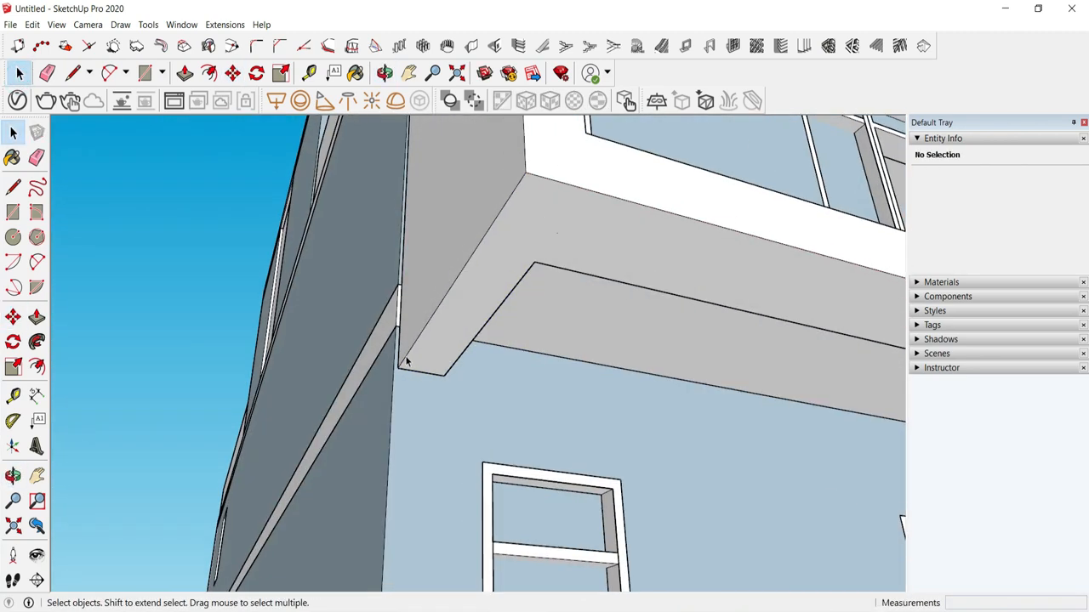
# Step: Reopen the frame group and move the rear edge of its side panel at the wall corner
pyautogui.doubleClick(407, 361)
pyautogui.click(414, 346)
pyautogui.press('m')
pyautogui.scroll(2, 397, 364)
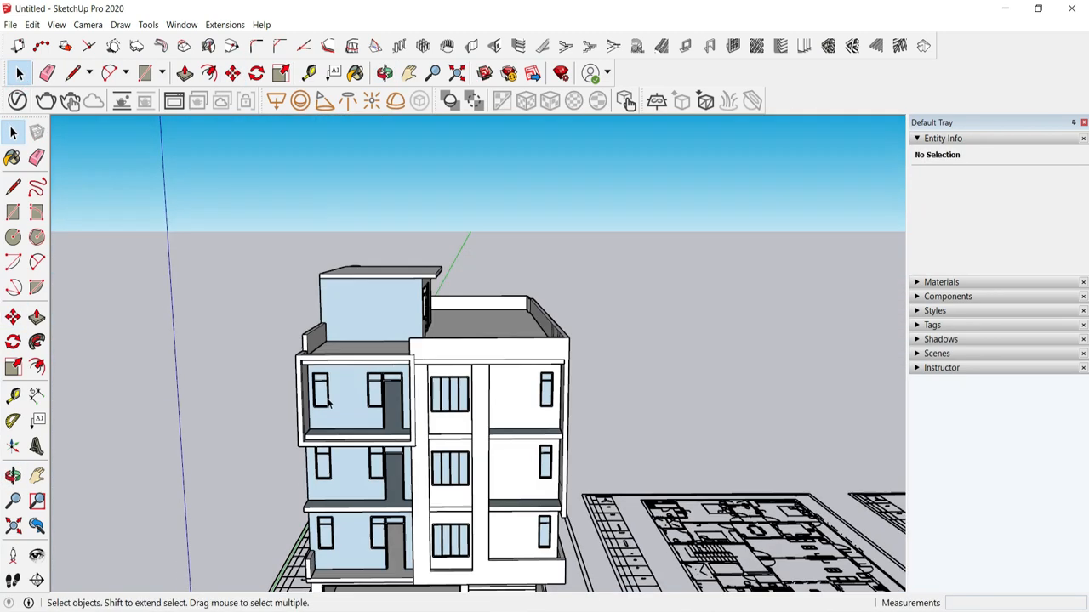
# Step: Copy the frame group about 23' 6" down, from the top-floor balcony slab's corner to the lowest balcony slab's corner
pyautogui.scroll(4, 322, 362)
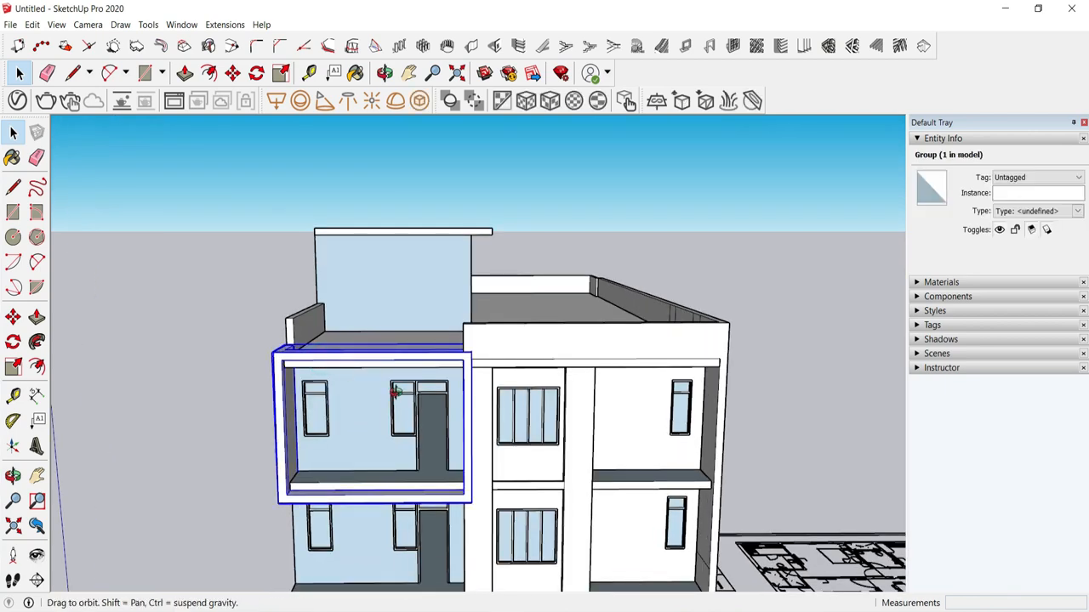
pyautogui.moveTo(394, 390); pyautogui.dragTo(357, 340, button='middle')
pyautogui.scroll(5, 387, 492)
pyautogui.moveTo(400, 493); pyautogui.dragTo(633, 464, button='middle')
pyautogui.scroll(4, 466, 465)
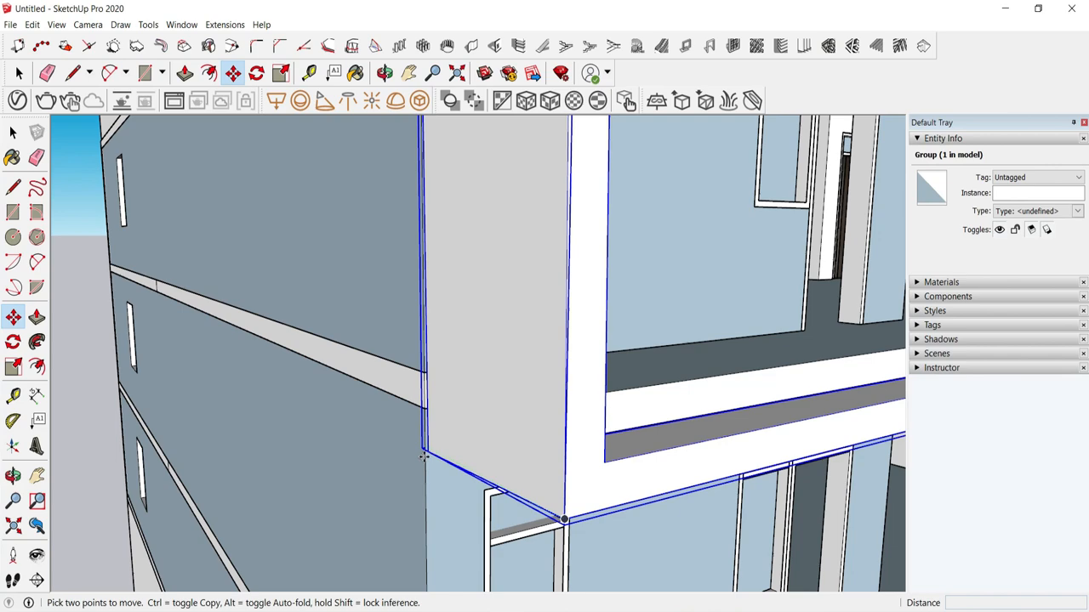
pyautogui.moveTo(528, 426); pyautogui.dragTo(377, 506, button='middle')
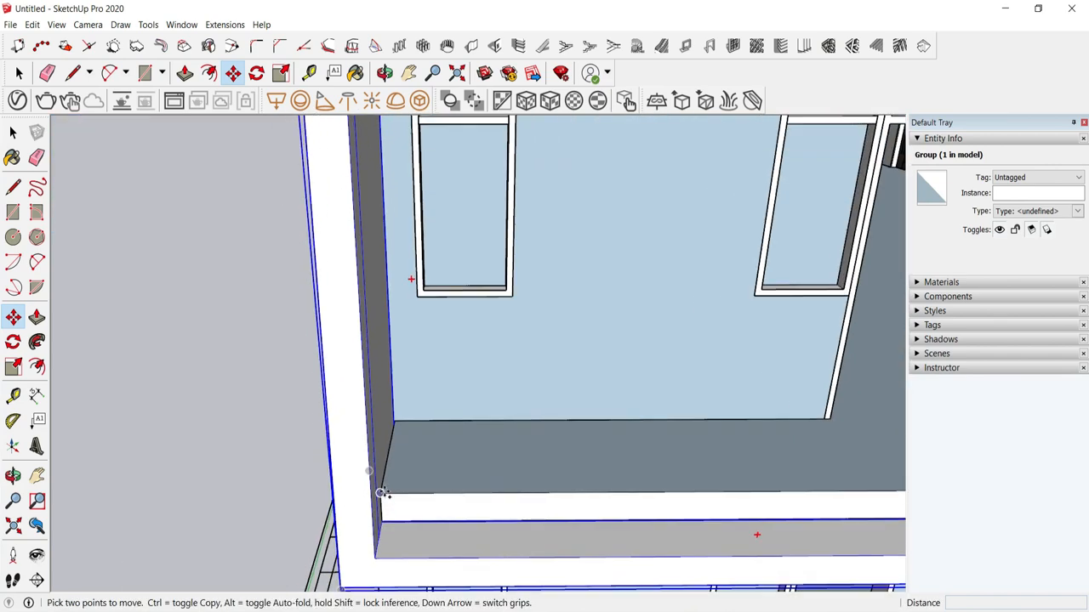
pyautogui.press('ctrl')
pyautogui.click(382, 492)
pyautogui.scroll(-6, 382, 248)
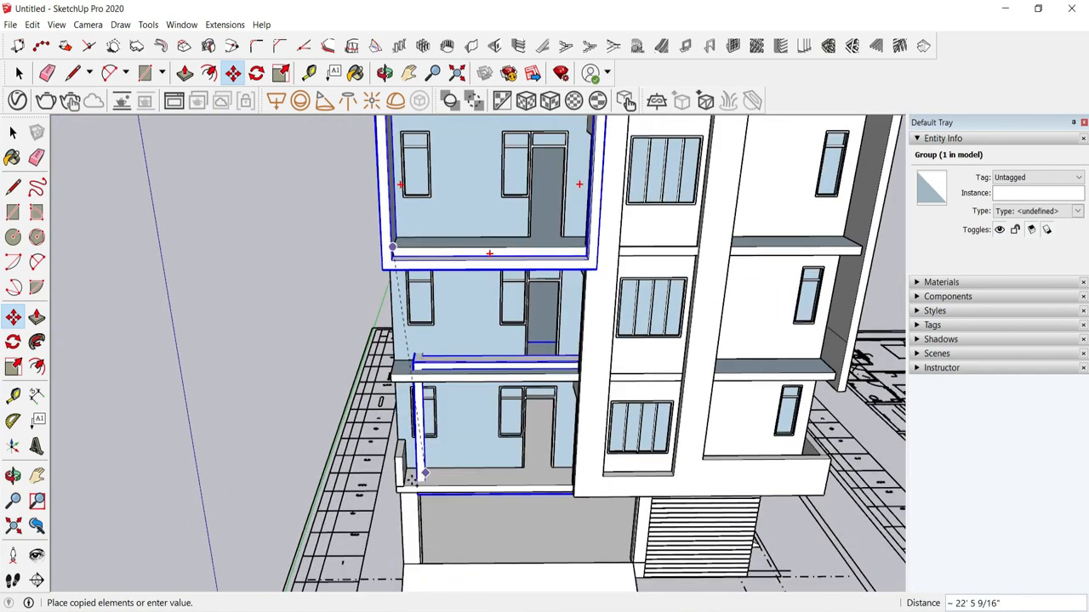
pyautogui.scroll(8, 412, 478)
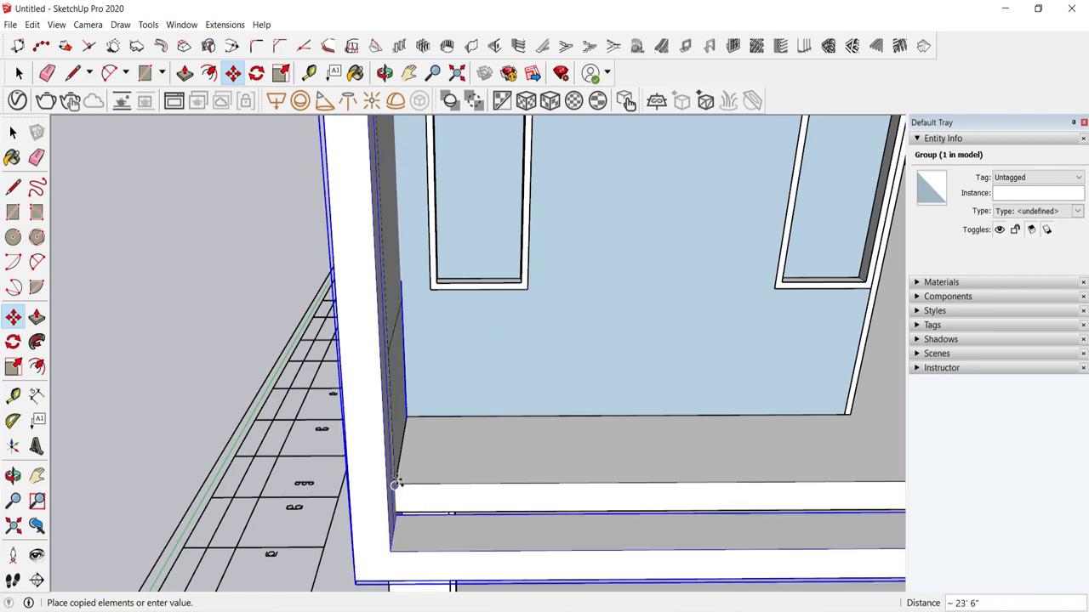
pyautogui.moveTo(396, 482); pyautogui.dragTo(706, 435, button='middle')
pyautogui.moveTo(135, 190); pyautogui.dragTo(409, 384, button='middle')
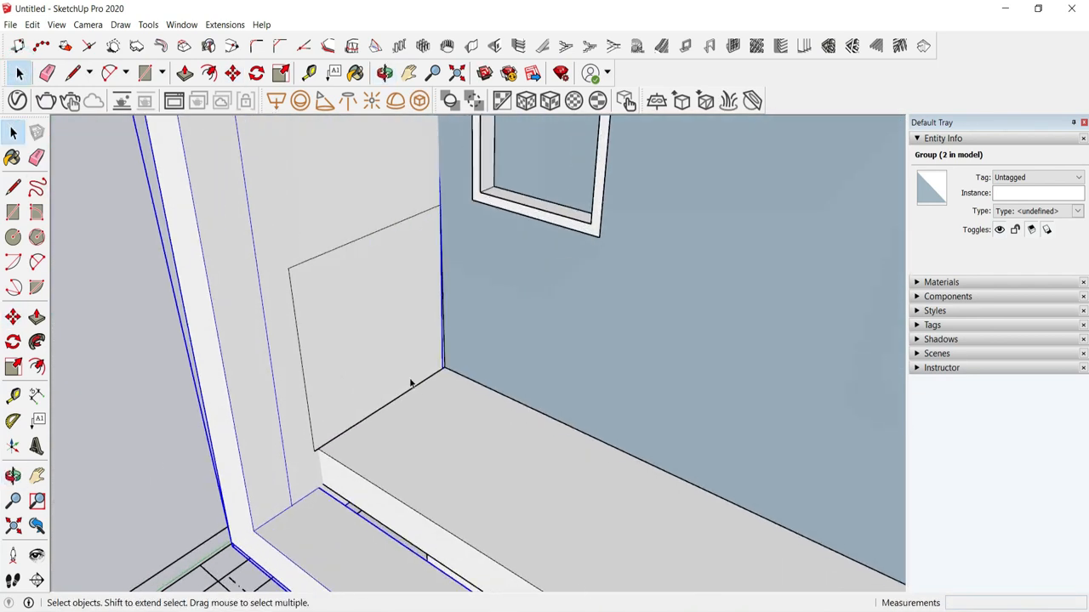
# Step: Hide the copied frame and open the lowest balcony's slab group for editing
pyautogui.moveTo(352, 348); pyautogui.dragTo(506, 438, button='middle')
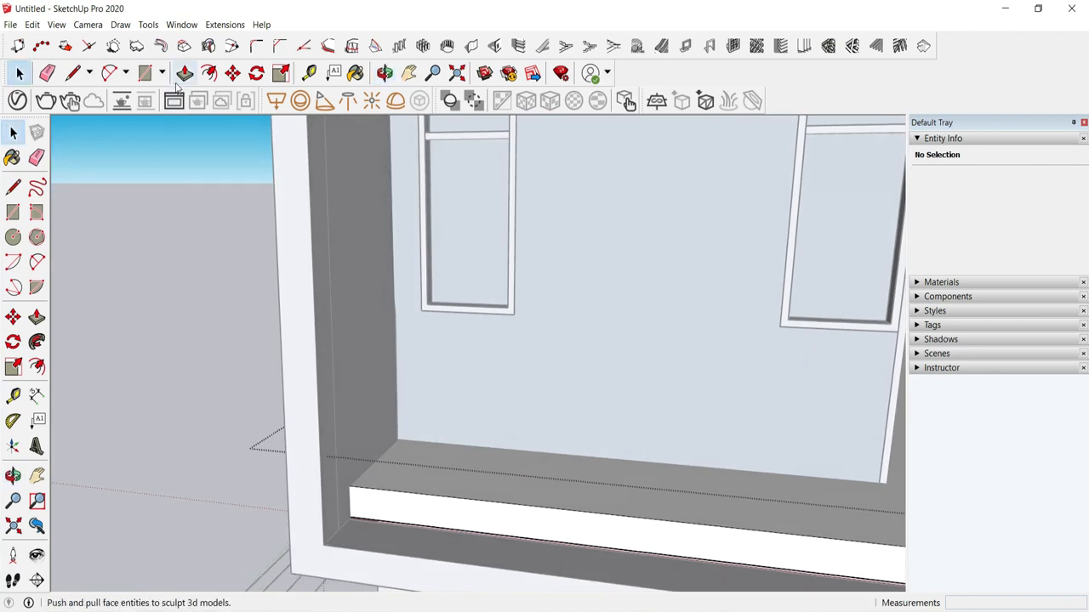
pyautogui.click(150, 75)
pyautogui.moveTo(731, 476); pyautogui.dragTo(698, 400, button='middle')
pyautogui.press('space')
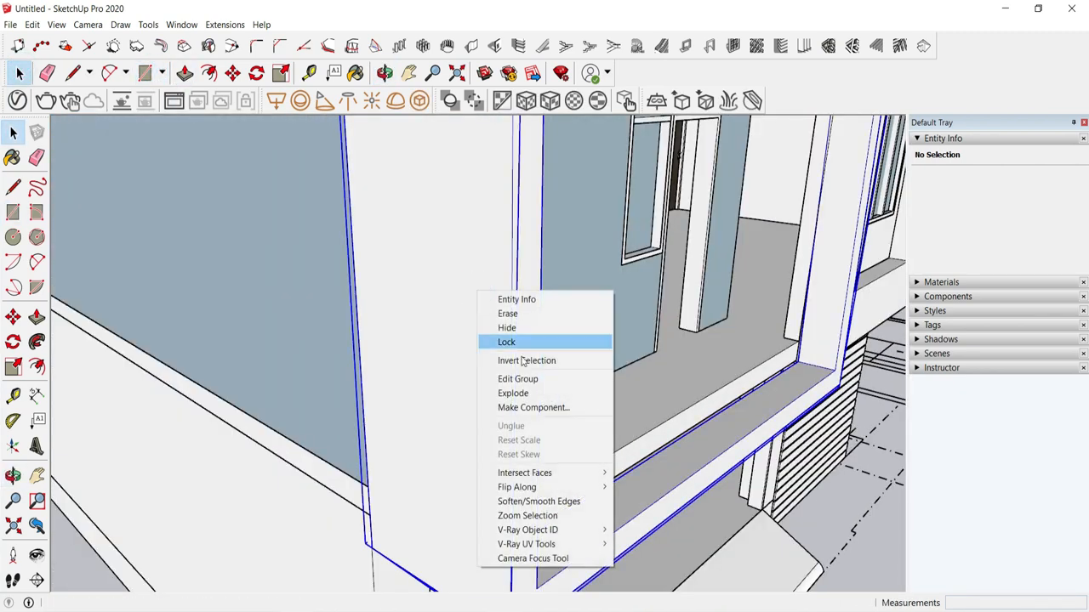
pyautogui.click(508, 328)
pyautogui.doubleClick(439, 546)
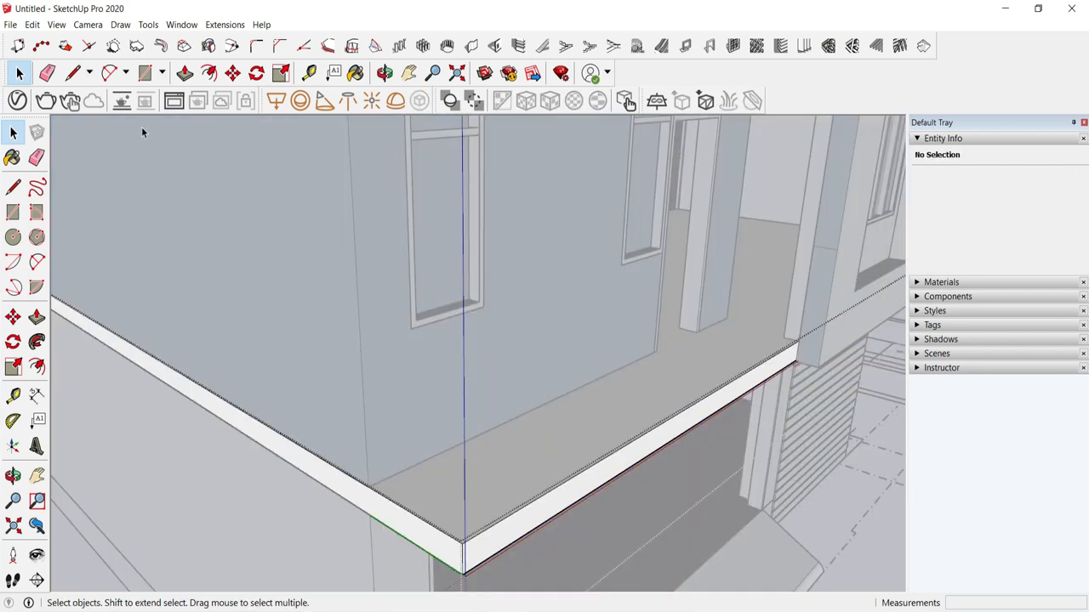
pyautogui.scroll(1, 414, 525)
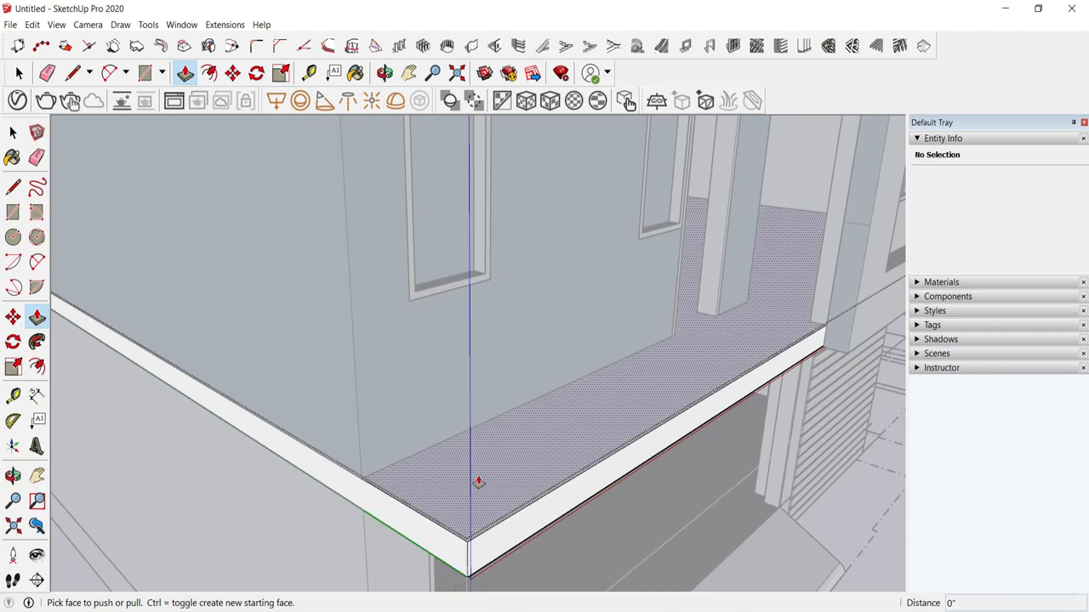
pyautogui.press('r')
pyautogui.scroll(4, 369, 482)
pyautogui.moveTo(371, 480)
pyautogui.mouseDown(button='middle')
pyautogui.moveTo(462, 461)
pyautogui.moveTo(473, 432)
pyautogui.mouseUp(button='middle')
pyautogui.click(441, 441)
pyautogui.click(514, 503)
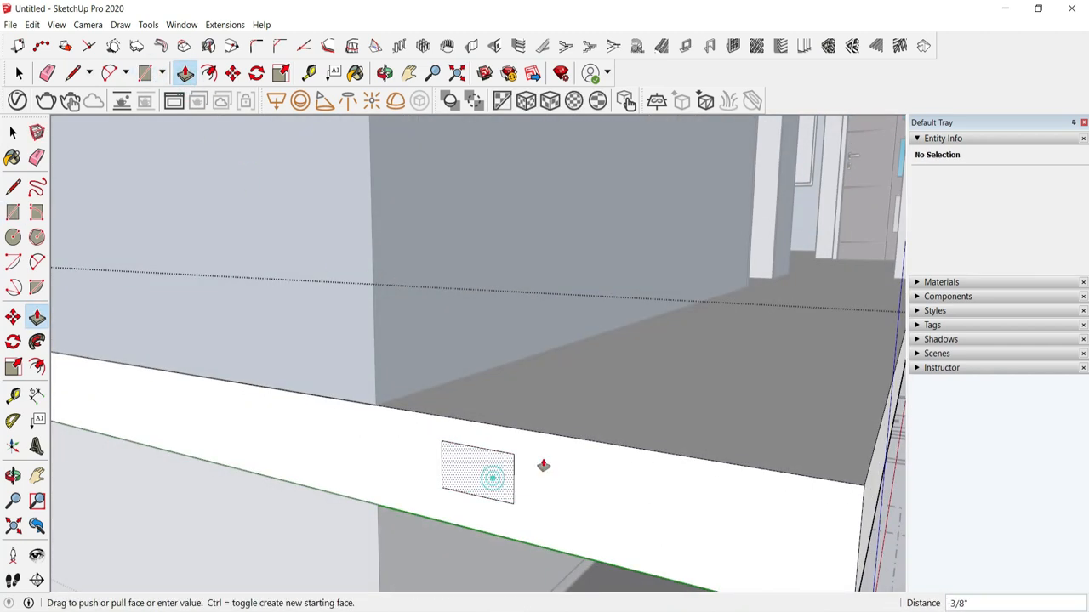
pyautogui.press('Escape')
pyautogui.moveTo(544, 465); pyautogui.dragTo(519, 519, button='middle')
pyautogui.hotkey('ctrl', 'z')
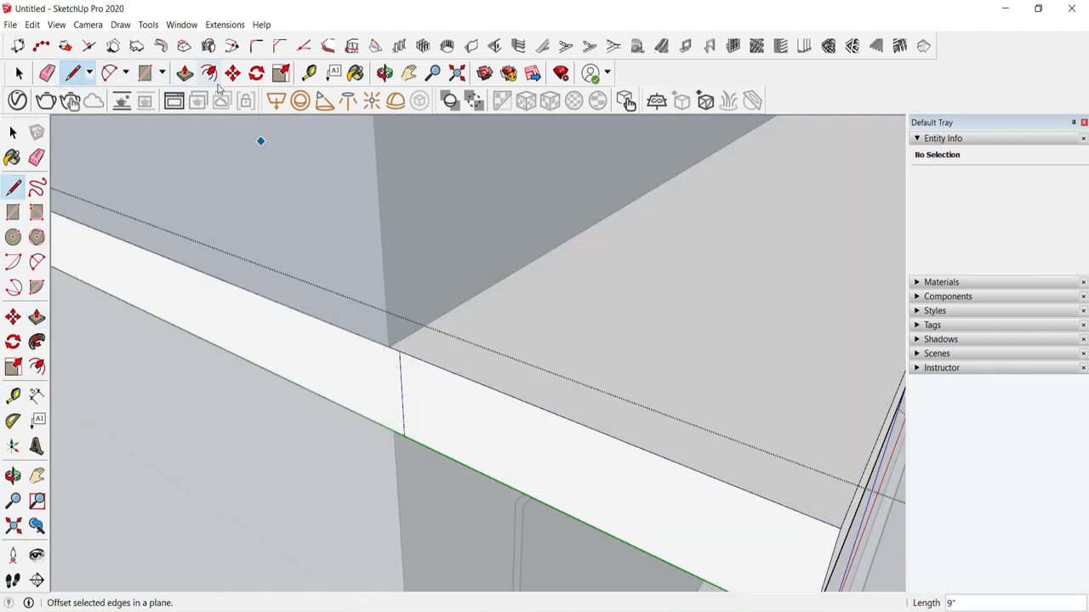
# Step: Divide the slab's side face with a 9" line at the wall corner and unhide the copied frame
pyautogui.click(32, 24)
pyautogui.press('Escape')
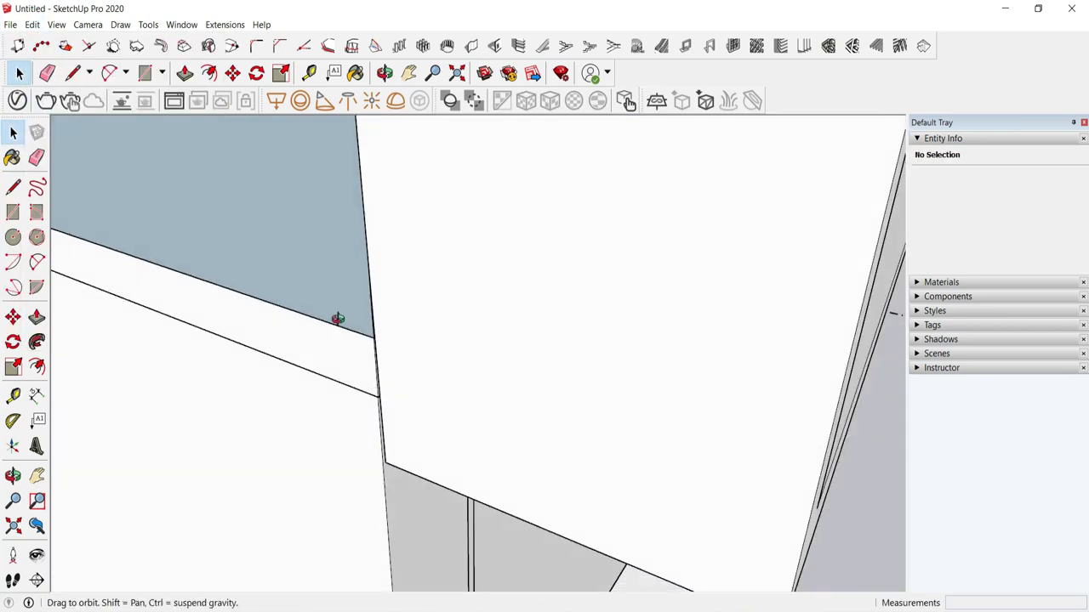
pyautogui.moveTo(337, 318); pyautogui.dragTo(177, 418)
pyautogui.moveTo(177, 418); pyautogui.dragTo(478, 430, button='middle')
# Step: Open the lowest balcony's slab group and Push/Pull its end face 1' 9/16" to the copied frame's inner side
pyautogui.doubleClick(391, 369)
pyautogui.press('Escape')
pyautogui.doubleClick(479, 430)
pyautogui.click(185, 74)
pyautogui.click(452, 423)
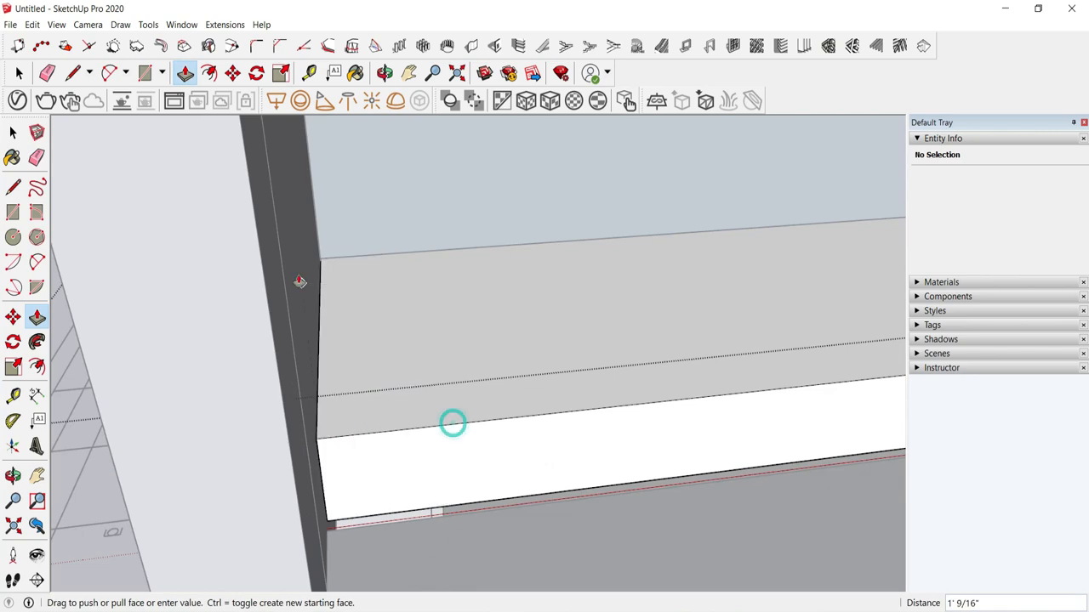
pyautogui.click(300, 282)
# Step: Push/Pull the slab's front face to align with the copied frame and leave the slab group
pyautogui.scroll(-2, 347, 476)
pyautogui.click(348, 498)
pyautogui.moveTo(348, 499); pyautogui.dragTo(643, 387, button='middle')
pyautogui.scroll(5, 631, 400)
pyautogui.scroll(2, 756, 399)
pyautogui.moveTo(756, 399); pyautogui.dragTo(732, 352, button='middle')
pyautogui.click(522, 427)
pyautogui.click(19, 75)
pyautogui.moveTo(408, 375); pyautogui.dragTo(396, 537, button='middle')
pyautogui.scroll(-4, 464, 514)
pyautogui.moveTo(617, 417); pyautogui.dragTo(568, 398, button='middle')
pyautogui.scroll(4, 562, 349)
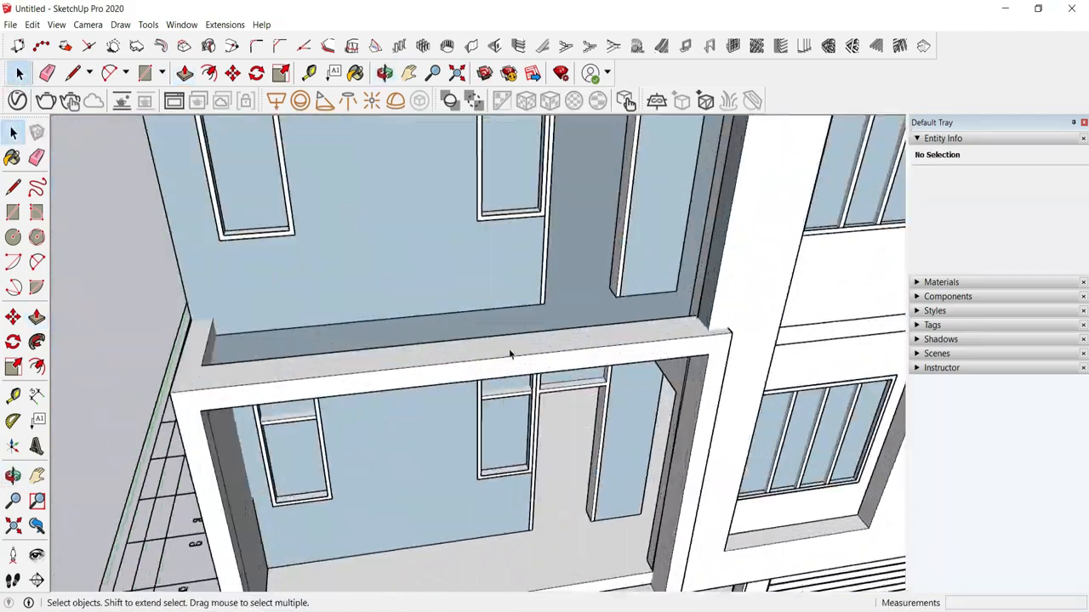
# Step: Open the copied frame's group and move its end geometry sideways across the adjacent window bay to the building's corner
pyautogui.doubleClick(493, 365)
pyautogui.scroll(-2, 493, 365)
pyautogui.moveTo(698, 353); pyautogui.dragTo(631, 328, button='middle')
pyautogui.scroll(-3, 596, 315)
pyautogui.moveTo(586, 274); pyautogui.dragTo(657, 501)
pyautogui.moveTo(619, 464); pyautogui.dragTo(548, 340, button='middle')
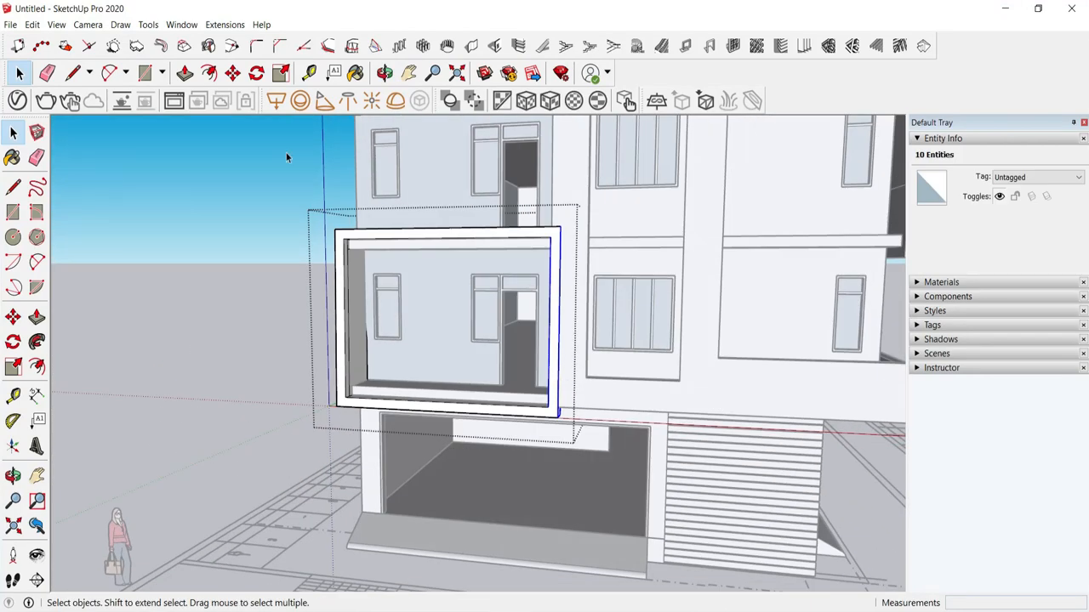
pyautogui.click(234, 74)
pyautogui.moveTo(587, 247); pyautogui.dragTo(447, 335, button='middle')
pyautogui.scroll(2, 447, 335)
pyautogui.click(430, 273)
pyautogui.scroll(3, 731, 451)
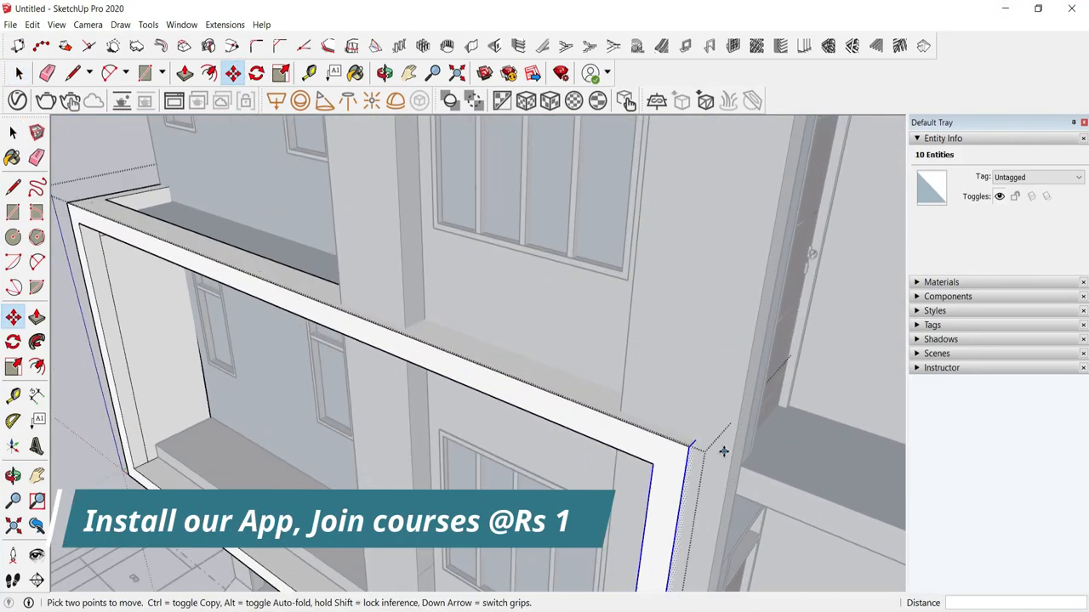
# Step: Open the lengthened frame and Push/Pull its thin side face to align with the adjoining wall
pyautogui.click(19, 74)
pyautogui.scroll(-3, 391, 298)
pyautogui.doubleClick(510, 361)
pyautogui.moveTo(625, 374); pyautogui.dragTo(379, 353, button='middle')
pyautogui.scroll(4, 459, 374)
pyautogui.click(505, 347)
pyautogui.scroll(3, 440, 322)
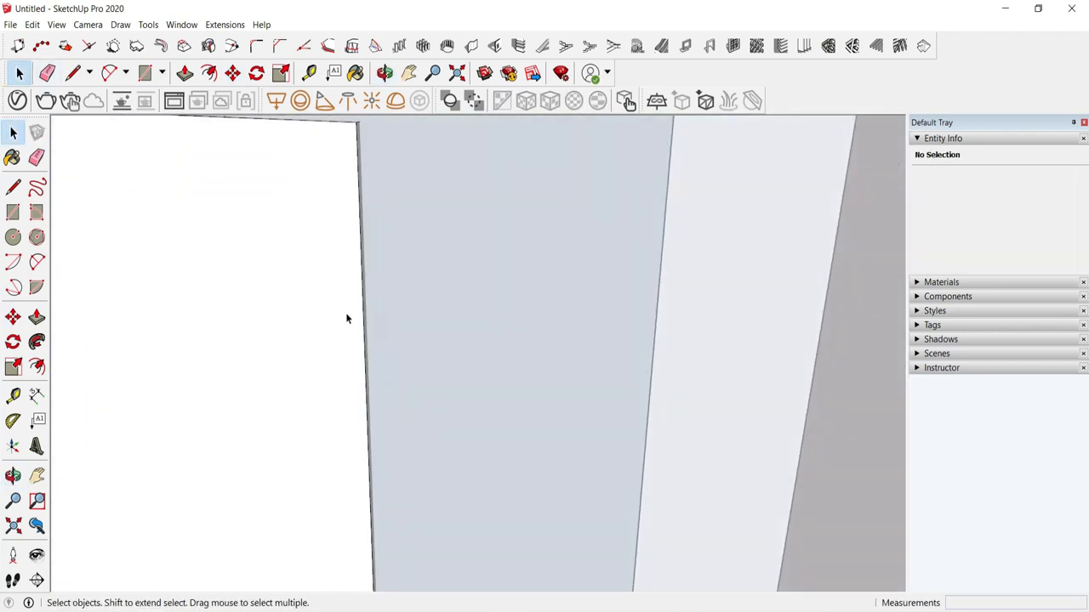
pyautogui.doubleClick(348, 315)
pyautogui.click(184, 74)
pyautogui.click(360, 183)
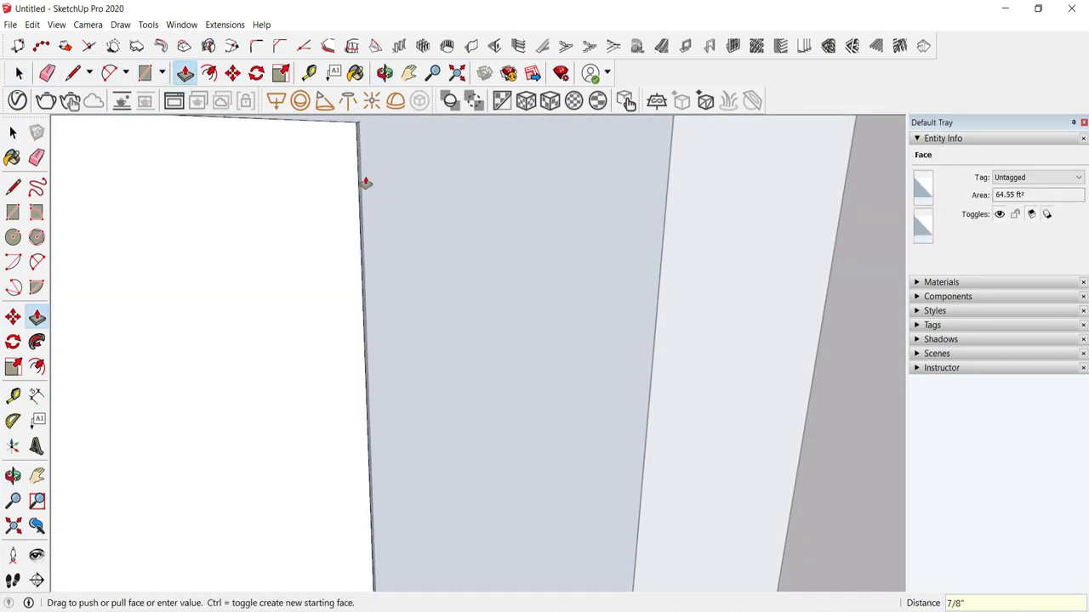
pyautogui.click(347, 158)
# Step: Push/Pull the lengthened frame's rear face about 1' 1/16" to meet the building wall
pyautogui.scroll(3, 345, 159)
pyautogui.click(334, 146)
pyautogui.moveTo(334, 146); pyautogui.dragTo(315, 189, button='middle')
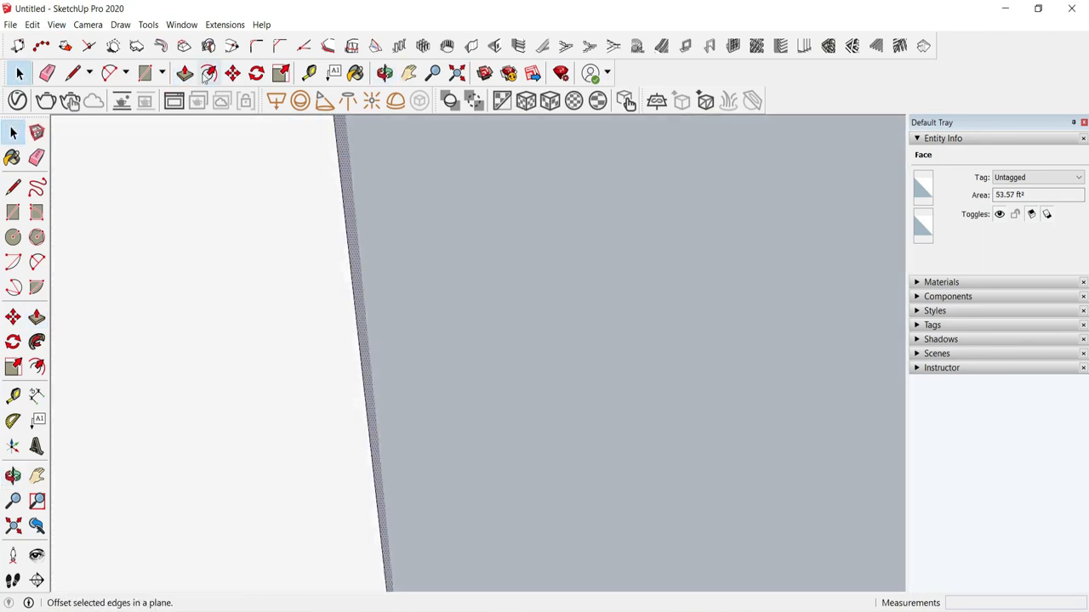
pyautogui.moveTo(410, 215); pyautogui.dragTo(500, 220, button='middle')
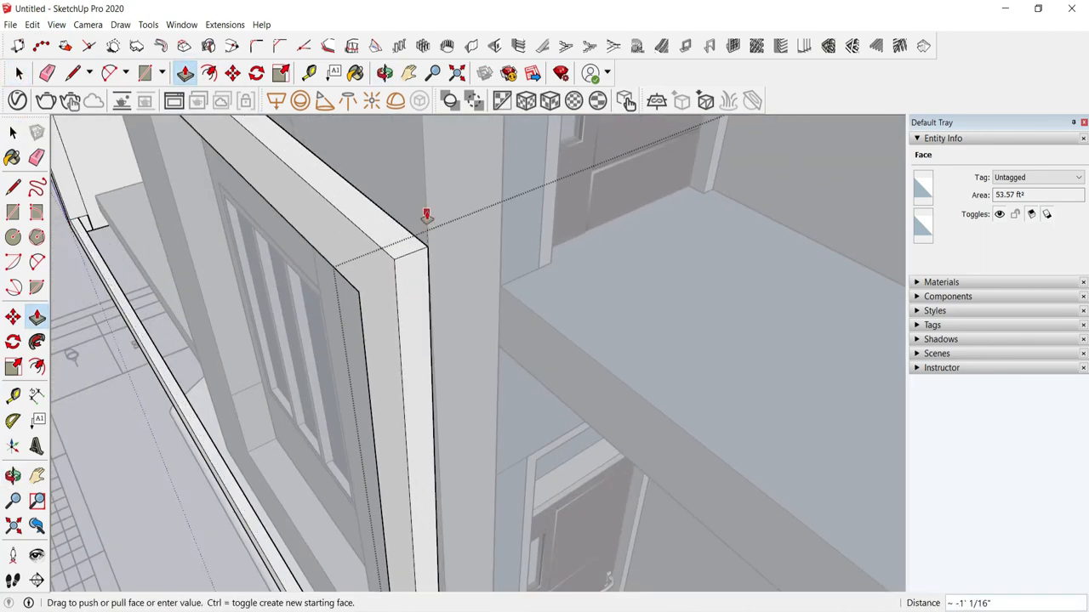
pyautogui.click(425, 214)
pyautogui.press('space')
pyautogui.click(425, 216)
# Step: Reopen the frame and erase the leftover edge at its lower inner corner
pyautogui.scroll(-3, 408, 228)
pyautogui.moveTo(388, 241); pyautogui.dragTo(527, 246, button='middle')
pyautogui.scroll(5, 130, 334)
pyautogui.moveTo(196, 264); pyautogui.dragTo(140, 307, button='middle')
pyautogui.scroll(-2, 281, 340)
pyautogui.moveTo(332, 298)
pyautogui.mouseDown(button='middle')
pyautogui.moveTo(364, 277)
pyautogui.moveTo(374, 212)
pyautogui.mouseUp(button='middle')
pyautogui.scroll(4, 213, 298)
pyautogui.doubleClick(204, 301)
pyautogui.click(47, 73)
pyautogui.scroll(3, 258, 285)
pyautogui.click(260, 295)
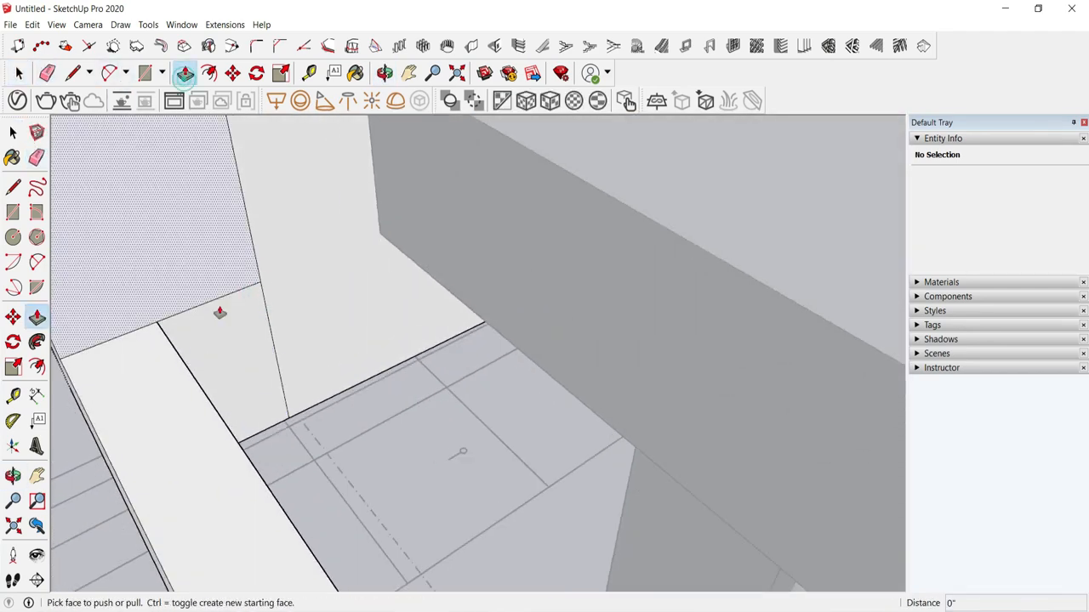
# Step: Push/Pull the small face at the frame's lower inner corner beside the slab
pyautogui.click(219, 313)
pyautogui.scroll(-3, 230, 317)
pyautogui.moveTo(232, 318); pyautogui.dragTo(324, 346, button='middle')
pyautogui.scroll(-3, 324, 345)
pyautogui.scroll(4, 587, 451)
pyautogui.press('ctrl')
pyautogui.scroll(-1, 386, 374)
pyautogui.scroll(-3, 388, 372)
pyautogui.moveTo(477, 368); pyautogui.dragTo(568, 434, button='middle')
# Step: Divide the frame's inner face beside the balcony slab with a narrow rectangle about 2 3/16" by 9"
pyautogui.click(518, 182)
pyautogui.click(218, 211)
pyautogui.click(228, 175)
pyautogui.scroll(-2, 574, 332)
pyautogui.scroll(5, 158, 534)
pyautogui.click(310, 493)
pyautogui.moveTo(314, 489); pyautogui.dragTo(204, 409, button='middle')
pyautogui.click(265, 265)
pyautogui.moveTo(293, 293); pyautogui.dragTo(183, 374, button='middle')
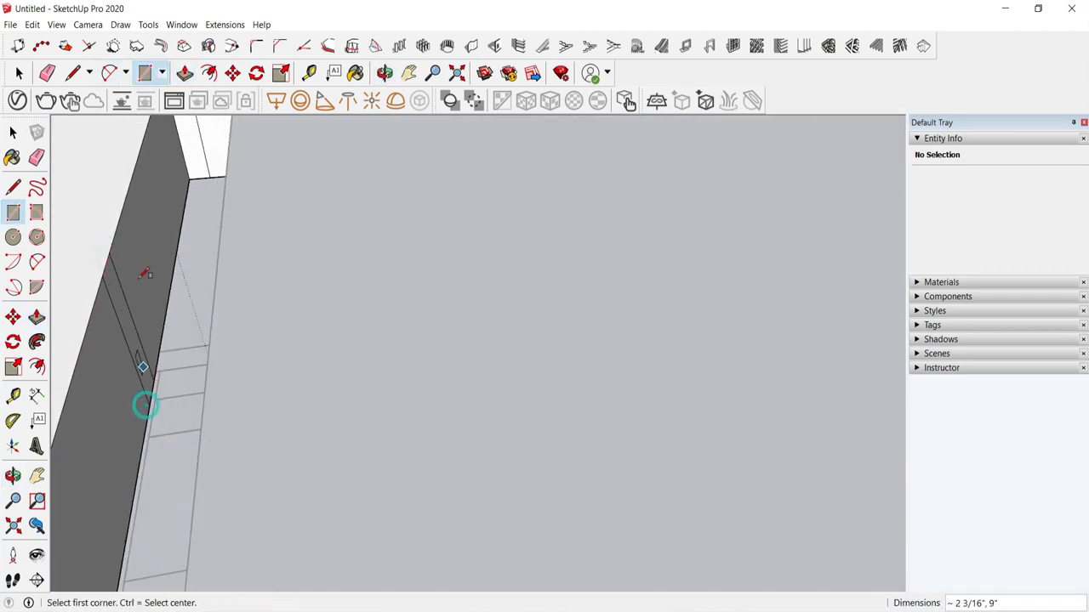
# Step: Push/Pull the divided inner face of the frame back to the wall edge and outline its corner with a 6 1/2" square
pyautogui.moveTo(258, 193); pyautogui.dragTo(140, 198, button='middle')
pyautogui.click(139, 198)
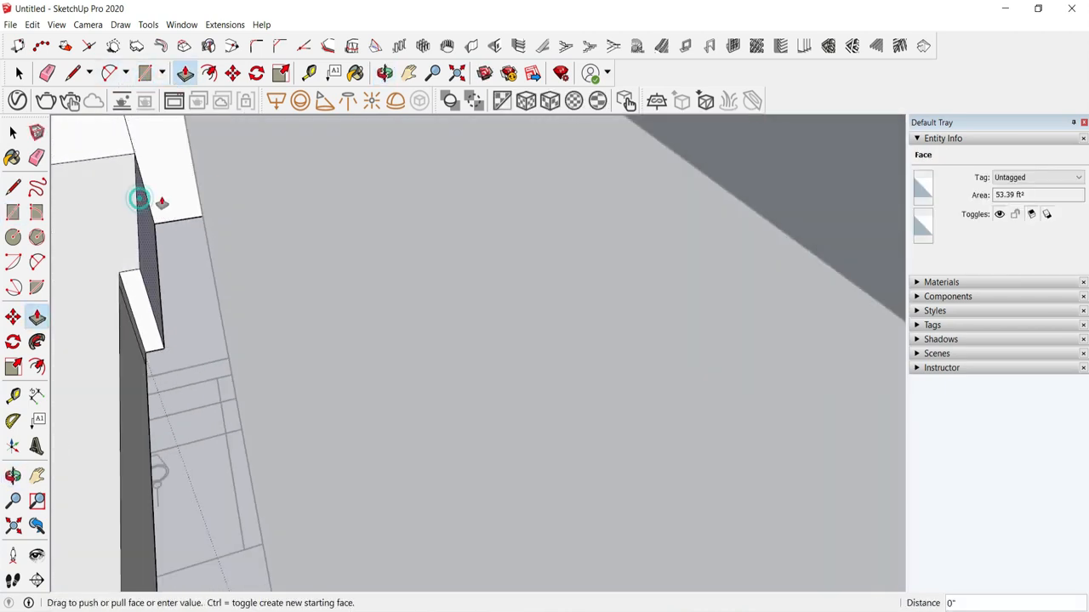
pyautogui.click(135, 154)
pyautogui.moveTo(135, 153); pyautogui.dragTo(194, 218, button='middle')
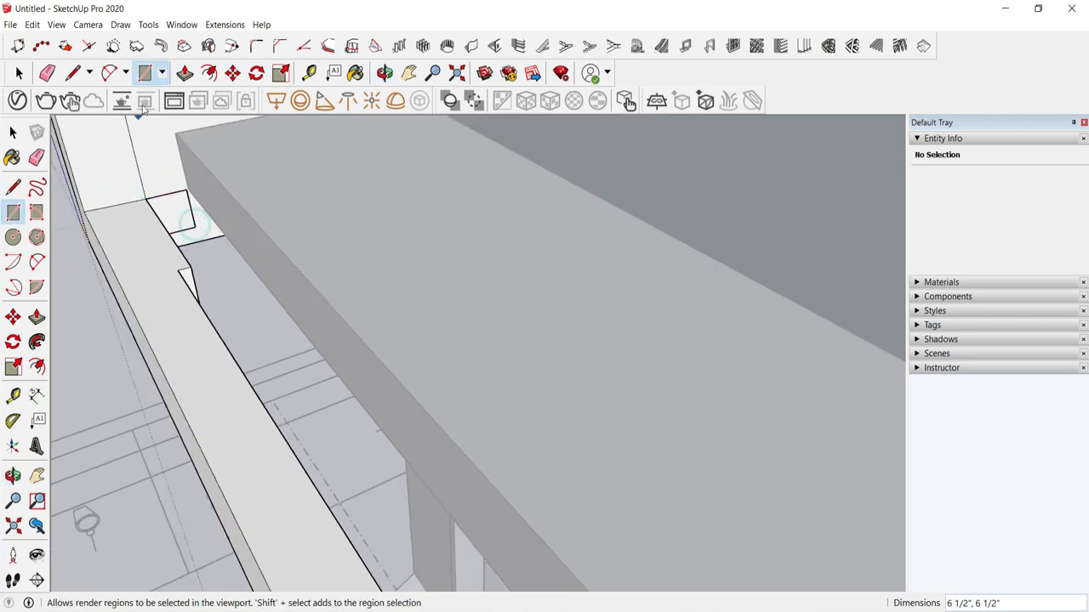
# Step: Draw a rectangle about 16' 11 15/16" by 9" along the frame's lower rail between the balcony walls
pyautogui.click(192, 289)
pyautogui.moveTo(250, 340); pyautogui.dragTo(635, 526, button='middle')
pyautogui.scroll(4, 587, 527)
pyautogui.click(607, 507)
pyautogui.scroll(-4, 607, 507)
pyautogui.scroll(4, 297, 488)
pyautogui.moveTo(297, 488); pyautogui.dragTo(688, 292, button='middle')
pyautogui.press('r')
pyautogui.scroll(5, 680, 289)
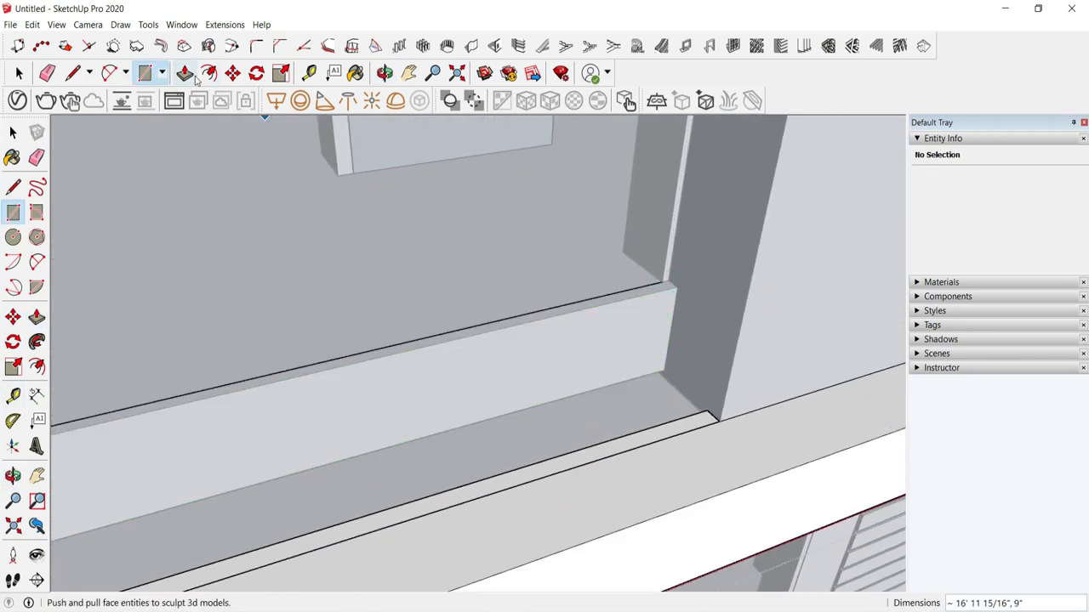
# Step: Push/Pull the lower rail's narrow inner face about 1 3/4" and leave the group
pyautogui.moveTo(685, 312); pyautogui.dragTo(705, 101, button='middle')
pyautogui.moveTo(698, 213); pyautogui.dragTo(258, 361, button='middle')
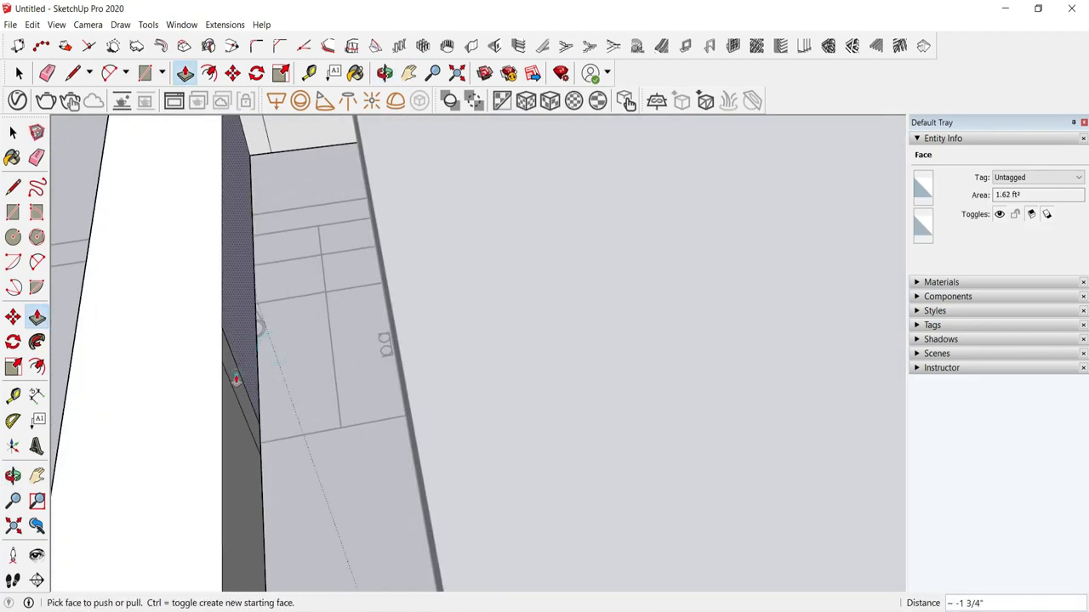
pyautogui.press('space')
pyautogui.scroll(-5, 519, 187)
pyautogui.moveTo(519, 187); pyautogui.dragTo(569, 232, button='middle')
pyautogui.scroll(5, 408, 377)
pyautogui.scroll(-3, 639, 260)
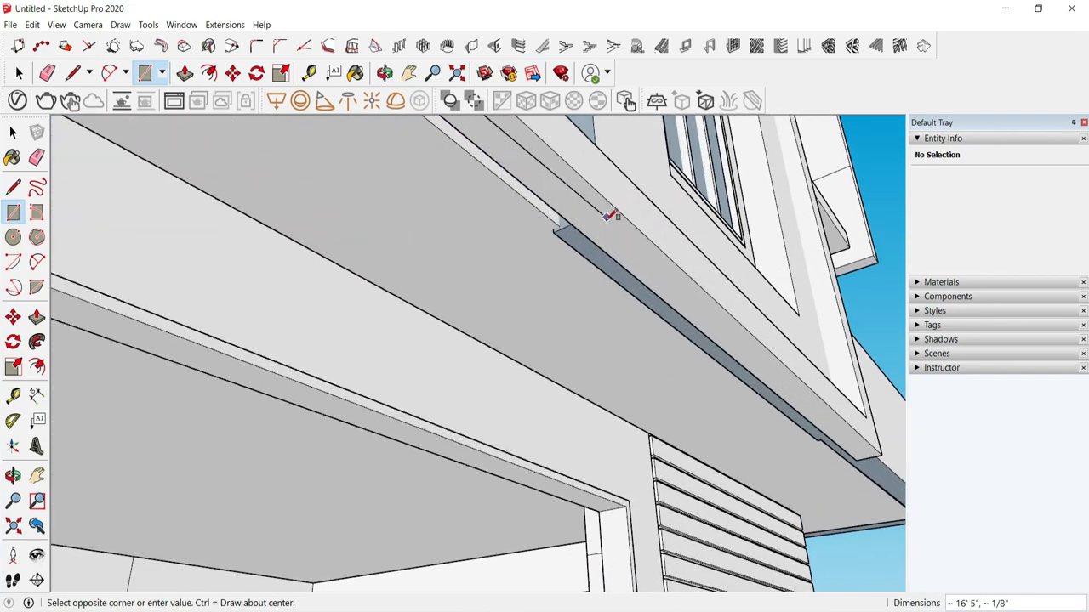
# Step: Draw a rectangle in the gap between the balcony slab and the frame's lower rail, seen from below
pyautogui.moveTo(635, 331); pyautogui.dragTo(197, 243, button='middle')
pyautogui.scroll(3, 197, 242)
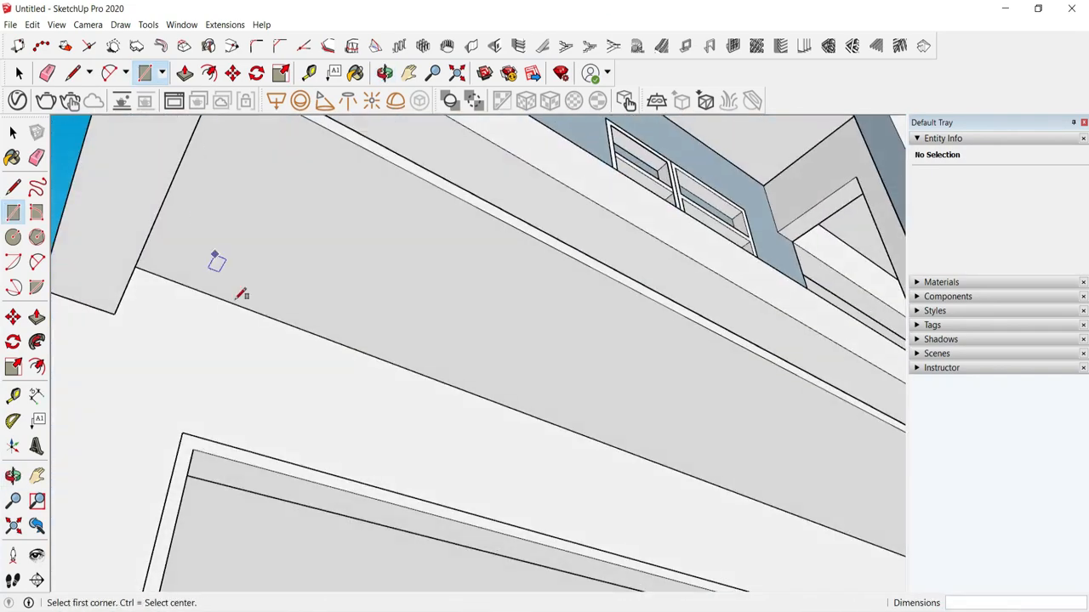
pyautogui.moveTo(325, 146); pyautogui.dragTo(340, 319, button='middle')
pyautogui.moveTo(441, 443); pyautogui.dragTo(656, 190, button='middle')
pyautogui.click(396, 334)
# Step: Select the new rectangle and Push/Pull it into a filler block between the slab and the frame's lower rail
pyautogui.press('space')
pyautogui.doubleClick(396, 348)
pyautogui.press('m')
pyautogui.click(187, 75)
pyautogui.moveTo(255, 255); pyautogui.dragTo(269, 463, button='middle')
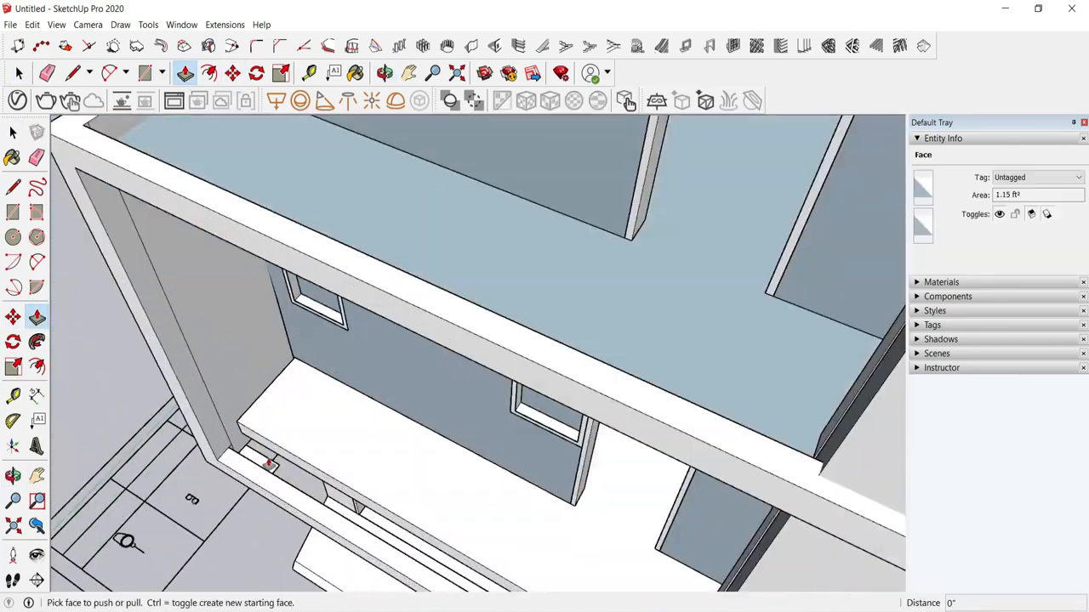
pyautogui.scroll(4, 270, 465)
pyautogui.click(268, 464)
pyautogui.click(279, 485)
# Step: Push/Pull the filler block's end face about 15' 4 5/16" along the slab to the far wall
pyautogui.scroll(-6, 280, 476)
pyautogui.moveTo(357, 408); pyautogui.dragTo(644, 401, button='middle')
pyautogui.scroll(4, 747, 405)
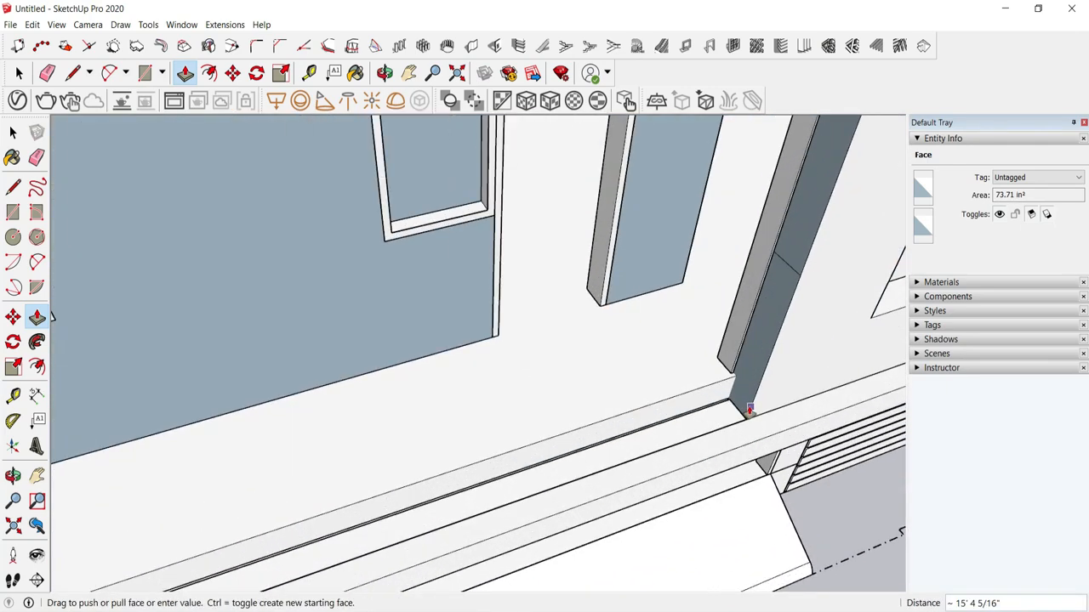
pyautogui.click(748, 408)
pyautogui.scroll(4, 745, 410)
pyautogui.click(738, 422)
pyautogui.click(28, 79)
pyautogui.moveTo(680, 365); pyautogui.dragTo(816, 344, button='middle')
pyautogui.click(549, 472)
pyautogui.moveTo(551, 470); pyautogui.dragTo(570, 608, button='middle')
# Step: Select all connected geometry of the filler strip and make it a group
pyautogui.click(18, 75)
pyautogui.scroll(-4, 638, 243)
pyautogui.tripleClick(601, 344)
pyautogui.rightClick(600, 343)
pyautogui.click(658, 452)
pyautogui.click(750, 457)
pyautogui.scroll(-5, 749, 456)
pyautogui.moveTo(740, 447); pyautogui.dragTo(284, 408, button='middle')
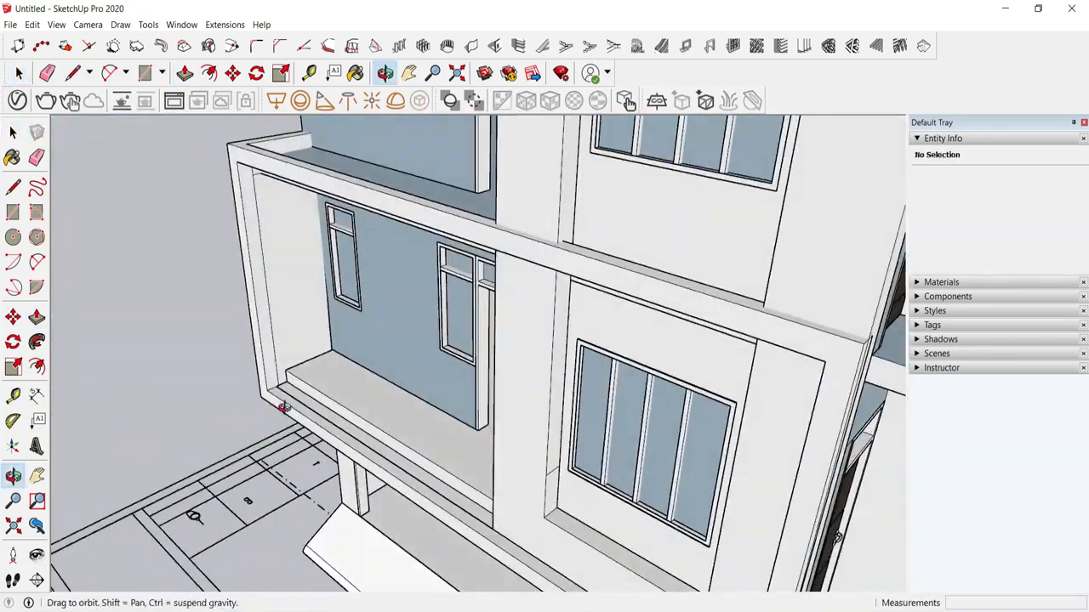
# Step: Open the frame group and move its top rail down to the level of the upper balcony's slab
pyautogui.scroll(-3, 503, 459)
pyautogui.moveTo(503, 460); pyautogui.dragTo(831, 445, button='middle')
pyautogui.scroll(4, 387, 387)
pyautogui.doubleClick(396, 382)
pyautogui.moveTo(338, 187); pyautogui.dragTo(464, 255, button='middle')
pyautogui.scroll(3, 459, 274)
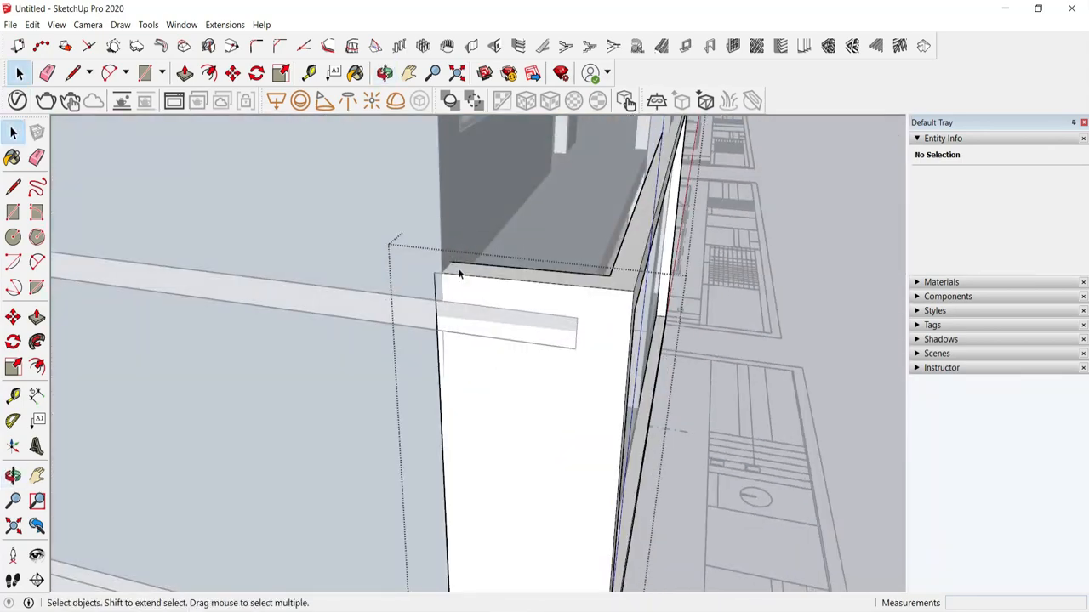
pyautogui.moveTo(651, 374); pyautogui.dragTo(382, 328, button='middle')
pyautogui.click(19, 73)
pyautogui.scroll(-3, 343, 272)
pyautogui.moveTo(342, 272); pyautogui.dragTo(408, 204, button='middle')
pyautogui.scroll(-2, 409, 204)
pyautogui.moveTo(265, 143); pyautogui.dragTo(732, 240)
pyautogui.moveTo(697, 255); pyautogui.dragTo(536, 162, button='middle')
pyautogui.click(233, 73)
pyautogui.scroll(4, 590, 345)
pyautogui.scroll(3, 421, 185)
pyautogui.scroll(-2, 421, 185)
pyautogui.moveTo(418, 226); pyautogui.dragTo(558, 371, button='middle')
pyautogui.scroll(3, 493, 364)
pyautogui.press('space')
pyautogui.press('Escape')
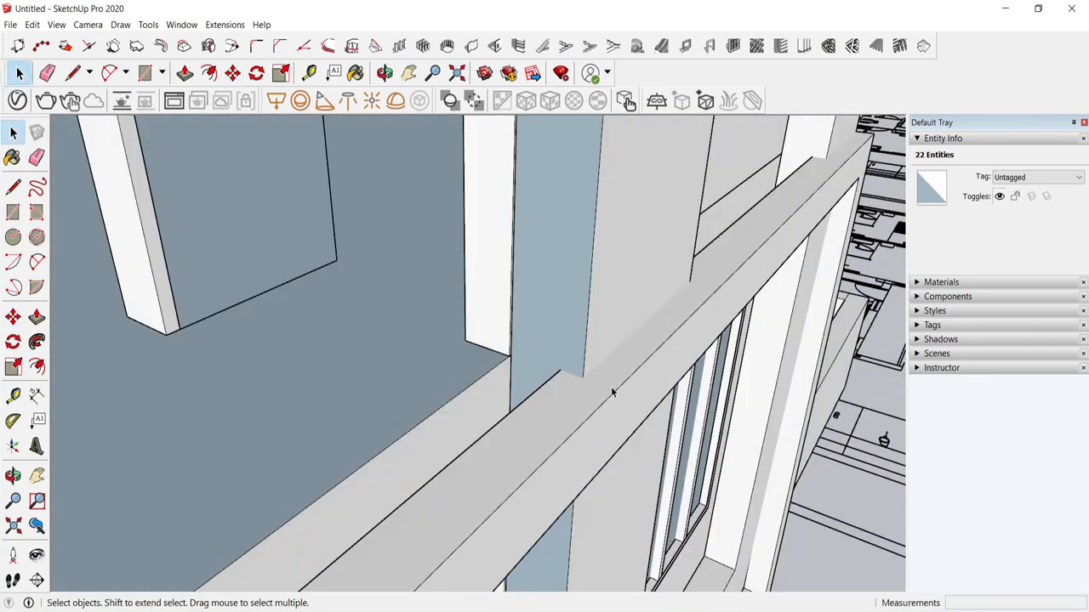
# Step: Move the frame's geometry outward from the facade, away from the slab's front edge
pyautogui.doubleClick(611, 388)
pyautogui.click(276, 137)
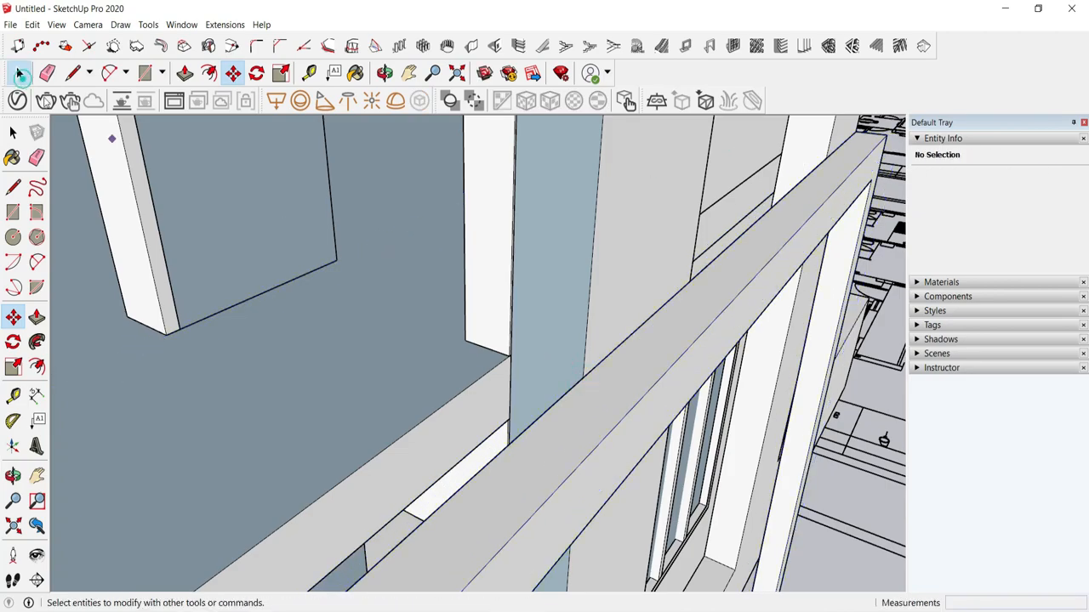
pyautogui.click(20, 75)
pyautogui.scroll(-5, 745, 336)
pyautogui.moveTo(746, 336); pyautogui.dragTo(632, 372, button='middle')
pyautogui.scroll(3, 659, 468)
pyautogui.doubleClick(668, 479)
pyautogui.moveTo(669, 479); pyautogui.dragTo(476, 553, button='middle')
pyautogui.click(729, 467)
pyautogui.click(18, 73)
pyautogui.click(238, 255)
# Step: Open the upper balcony's slab group and Push/Pull its top face to align with the frame's top rail
pyautogui.moveTo(408, 460); pyautogui.dragTo(420, 377, button='middle')
pyautogui.scroll(3, 420, 377)
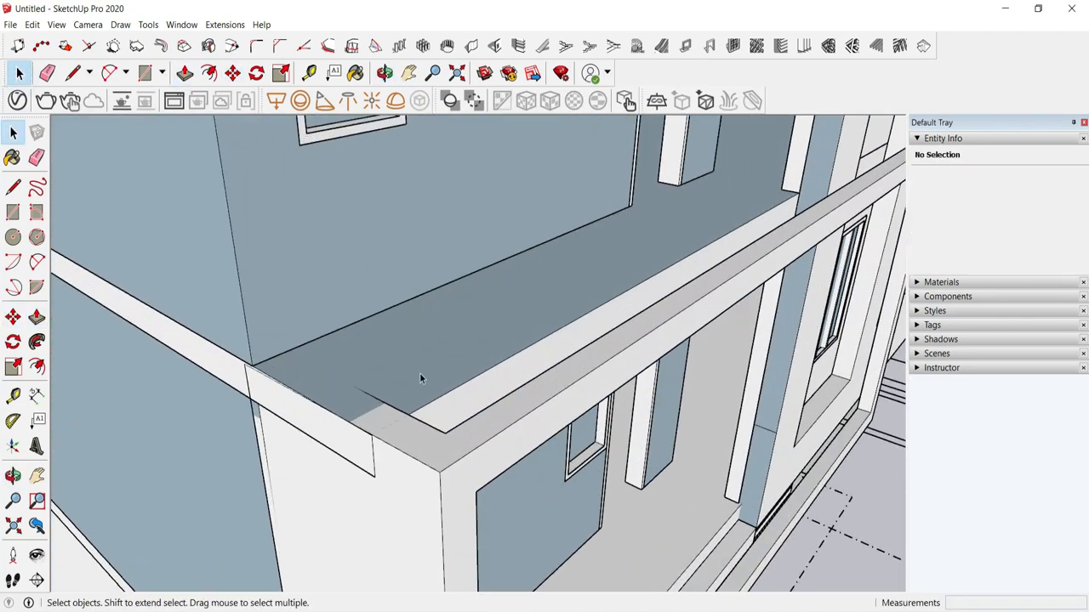
pyautogui.doubleClick(440, 428)
pyautogui.scroll(2, 438, 426)
pyautogui.press('Escape')
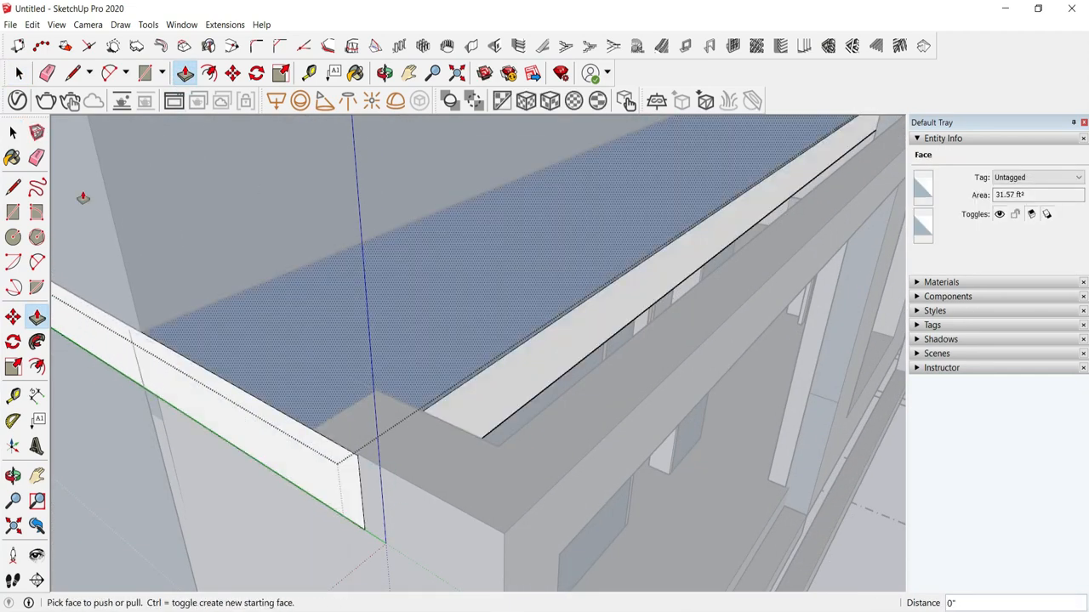
pyautogui.click(18, 73)
pyautogui.click(170, 183)
# Step: Outline the slab's end protruding through the frame with a rectangle and push it back to the wall corner
pyautogui.scroll(-2, 340, 391)
pyautogui.moveTo(341, 391); pyautogui.dragTo(350, 348, button='middle')
pyautogui.doubleClick(350, 349)
pyautogui.scroll(2, 197, 347)
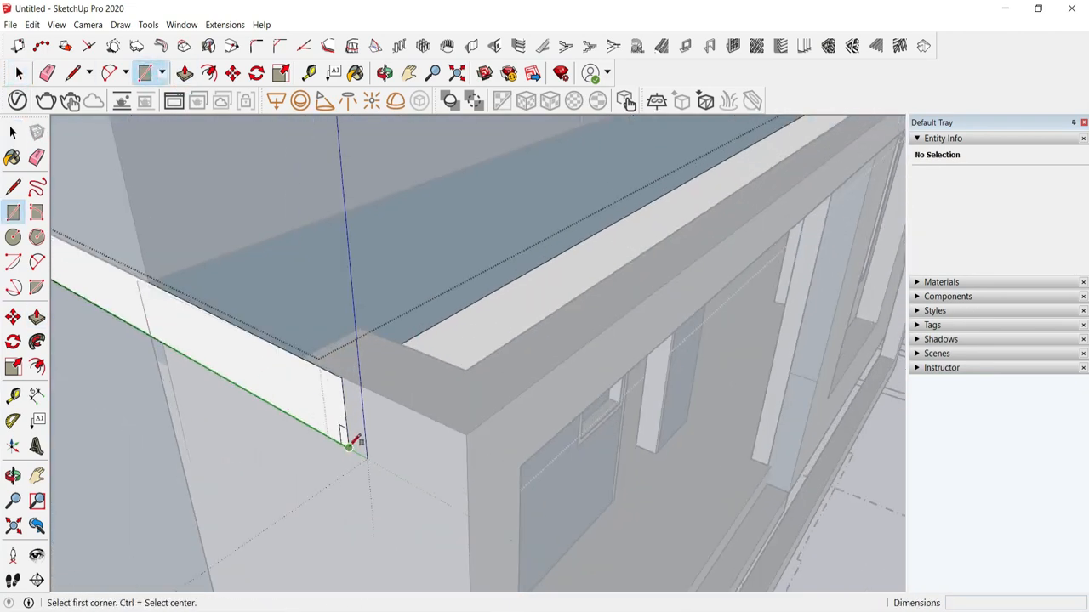
pyautogui.click(372, 353)
pyautogui.moveTo(328, 306); pyautogui.dragTo(311, 335, button='middle')
pyautogui.click(19, 73)
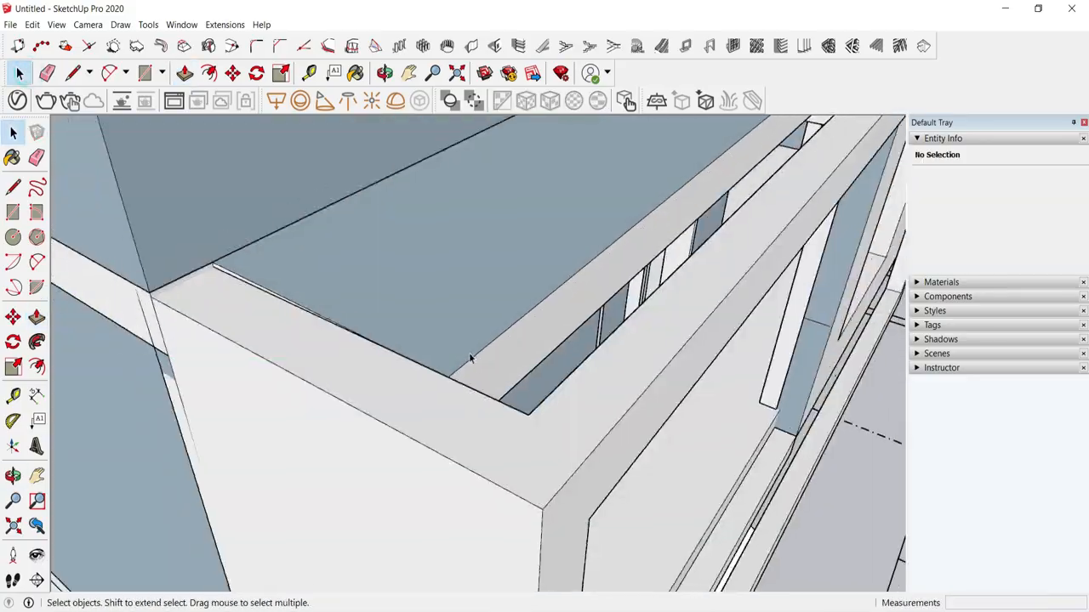
# Step: Open the balcony slab group at the frame's corner and Push/Pull its edge strip to meet the frame
pyautogui.doubleClick(471, 360)
pyautogui.click(186, 73)
pyautogui.click(467, 352)
pyautogui.moveTo(467, 352); pyautogui.dragTo(484, 417, button='middle')
pyautogui.click(495, 469)
pyautogui.click(18, 73)
pyautogui.click(196, 176)
# Step: Move the whole projecting frame sideways along the facade toward the wall corner, by about 10 1/16"
pyautogui.scroll(-10, 323, 289)
pyautogui.moveTo(405, 340); pyautogui.dragTo(502, 328, button='middle')
pyautogui.moveTo(233, 326); pyautogui.dragTo(619, 204, button='middle')
pyautogui.click(547, 287)
pyautogui.moveTo(547, 287); pyautogui.dragTo(553, 494, button='middle')
pyautogui.click(233, 75)
pyautogui.scroll(5, 685, 222)
pyautogui.click(685, 222)
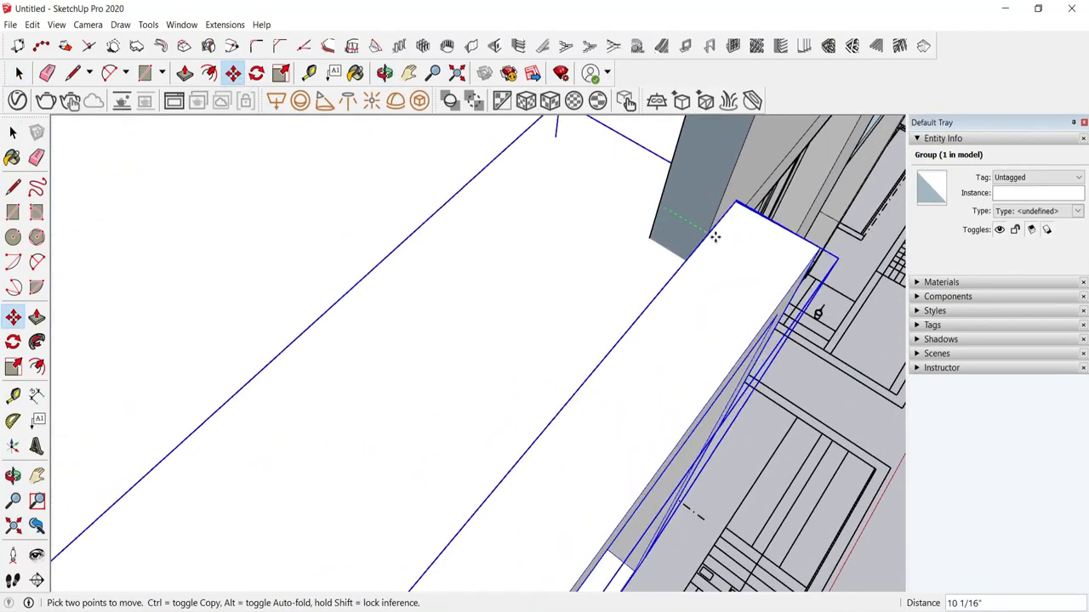
pyautogui.click(722, 240)
pyautogui.scroll(3, 738, 205)
pyautogui.press('space')
pyautogui.scroll(-5, 572, 260)
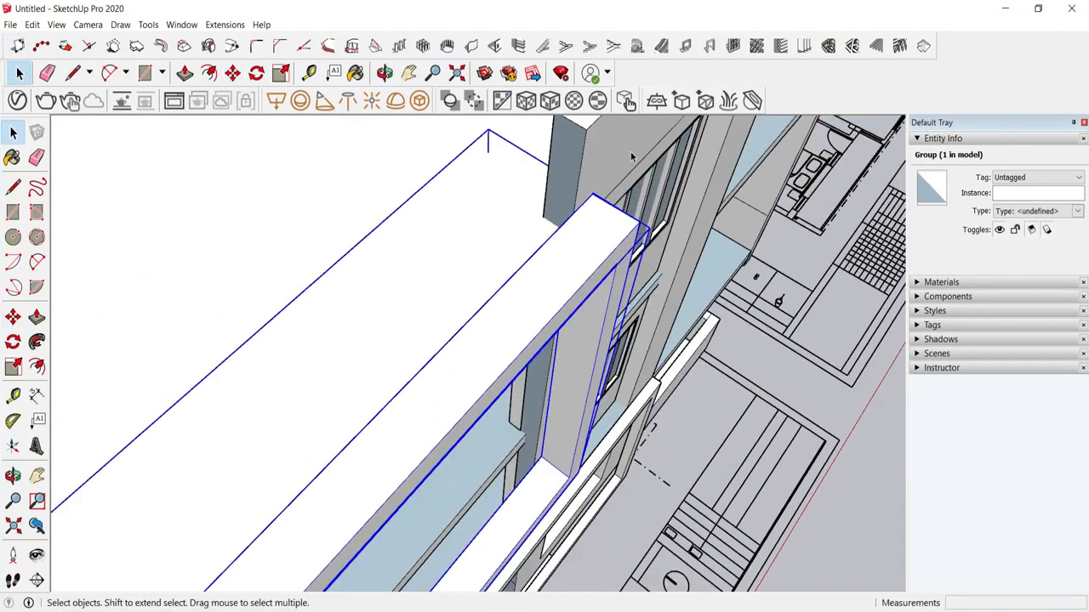
# Step: Open the frame group and shift its side member's geometry by about 9 15/16" toward the wall
pyautogui.moveTo(511, 298); pyautogui.dragTo(618, 258, button='middle')
pyautogui.doubleClick(618, 259)
pyautogui.click(233, 75)
pyautogui.scroll(3, 587, 311)
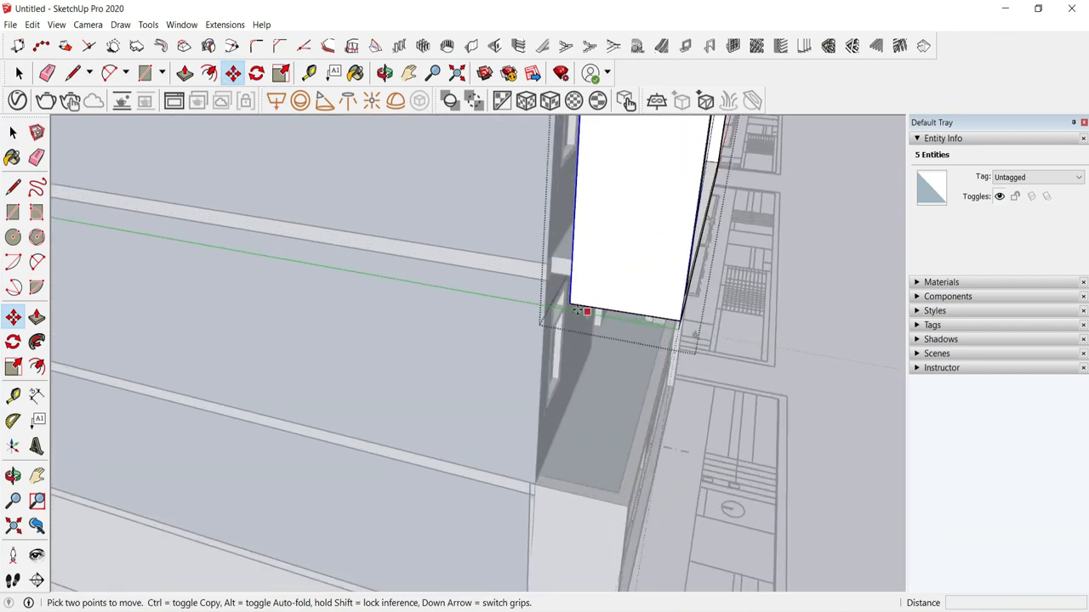
pyautogui.scroll(-2, 583, 416)
pyautogui.scroll(3, 591, 173)
pyautogui.click(589, 172)
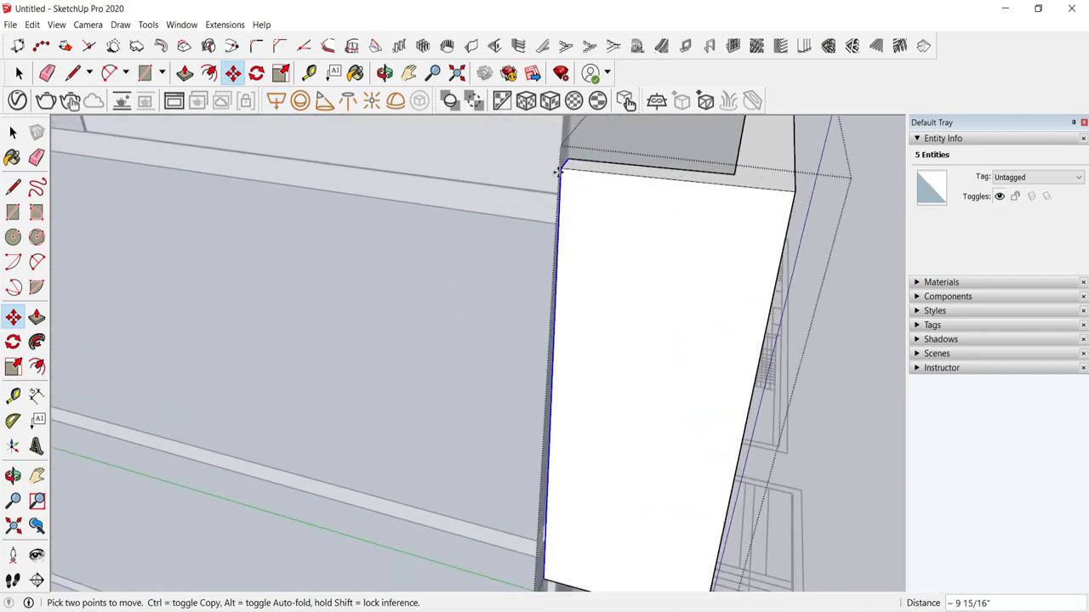
# Step: Push/Pull the narrow side face of the frame's vertical member and trace a line along its back edge
pyautogui.click(185, 75)
pyautogui.moveTo(568, 218); pyautogui.dragTo(652, 200, button='middle')
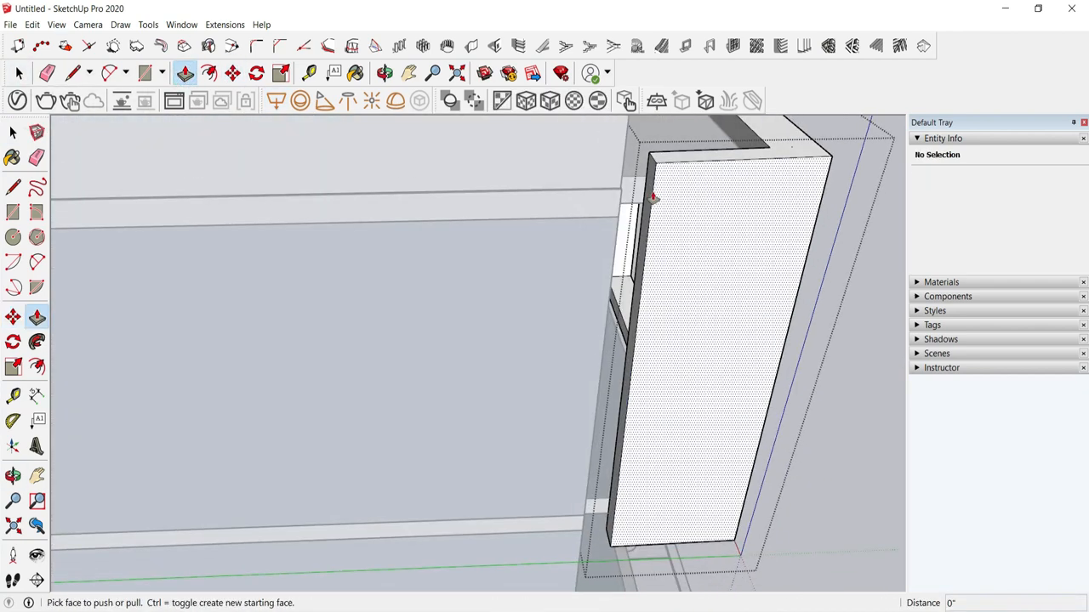
pyautogui.scroll(2, 648, 204)
pyautogui.click(644, 206)
pyautogui.scroll(-3, 614, 156)
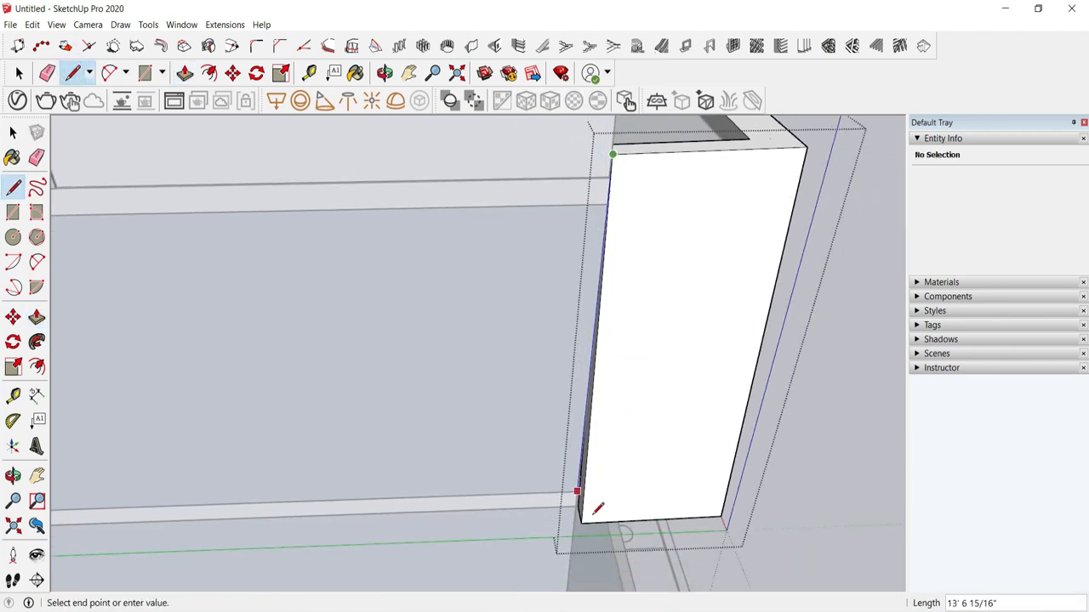
pyautogui.scroll(3, 587, 511)
pyautogui.scroll(1, 569, 549)
pyautogui.press('Escape')
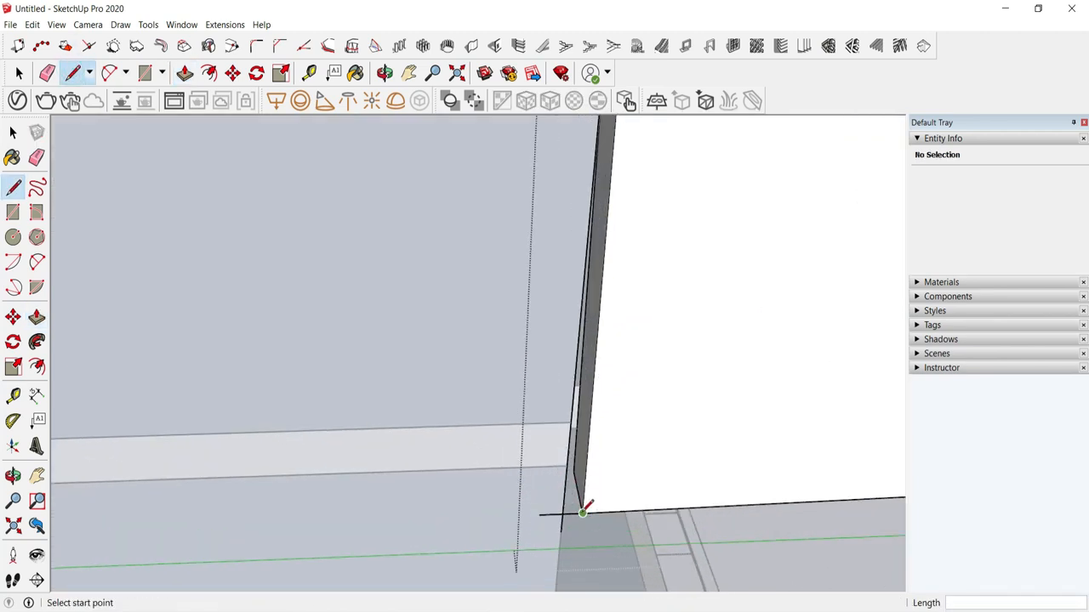
# Step: Draw edges closing the frame's bottom corner against the wall and erase the leftover overhanging lines
pyautogui.click(582, 514)
pyautogui.scroll(-3, 545, 557)
pyautogui.scroll(2, 577, 200)
pyautogui.click(562, 231)
pyautogui.scroll(-2, 560, 234)
pyautogui.moveTo(572, 548); pyautogui.dragTo(553, 489, button='middle')
pyautogui.scroll(2, 486, 309)
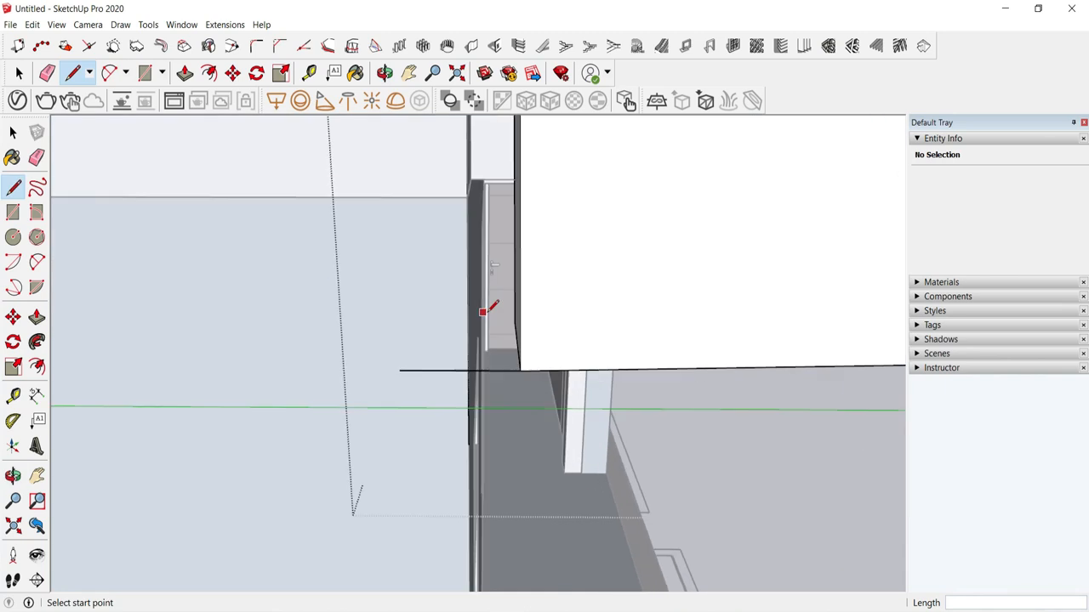
pyautogui.scroll(2, 459, 494)
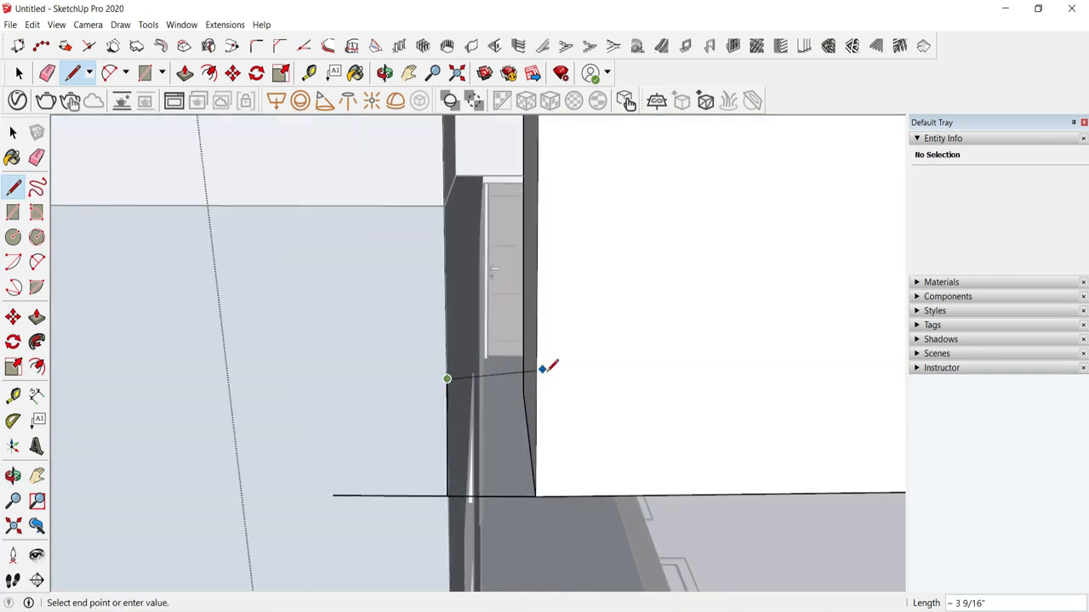
pyautogui.moveTo(565, 429); pyautogui.dragTo(617, 518, button='middle')
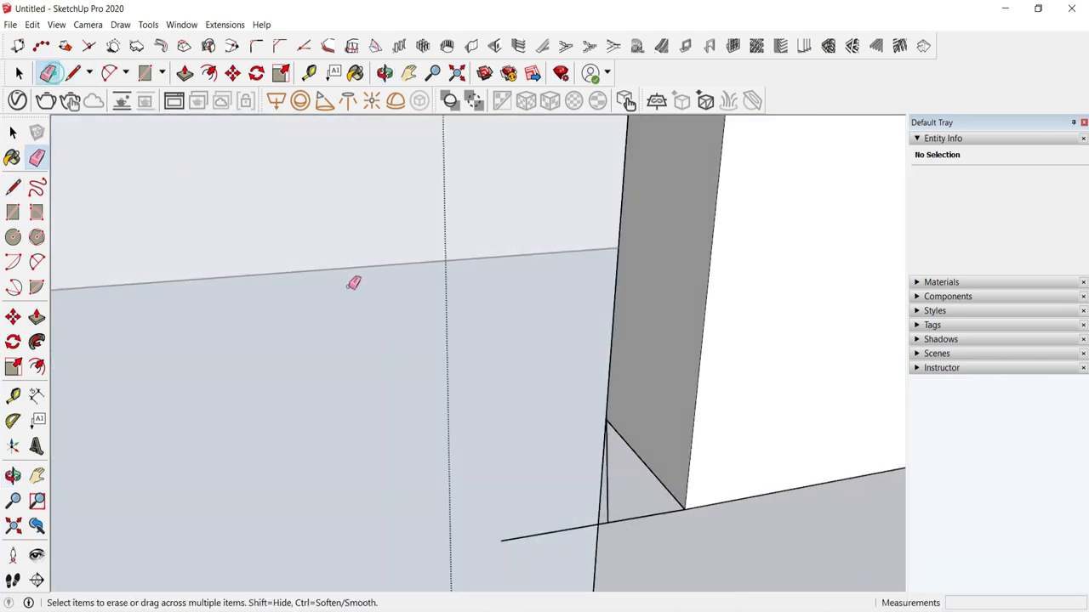
pyautogui.moveTo(577, 438); pyautogui.dragTo(629, 424, button='middle')
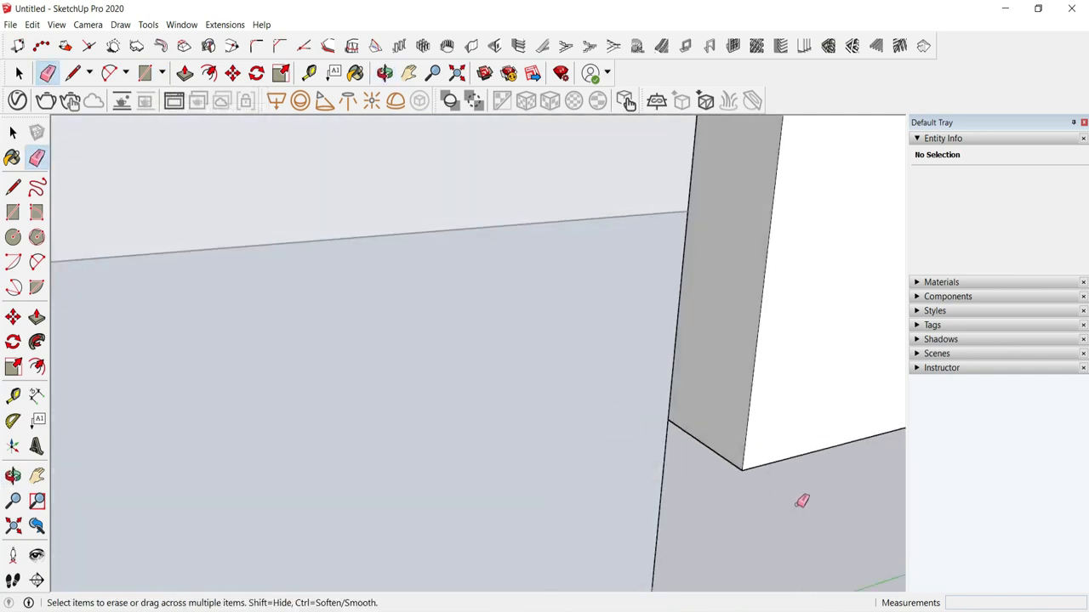
pyautogui.moveTo(736, 502); pyautogui.dragTo(595, 233, button='middle')
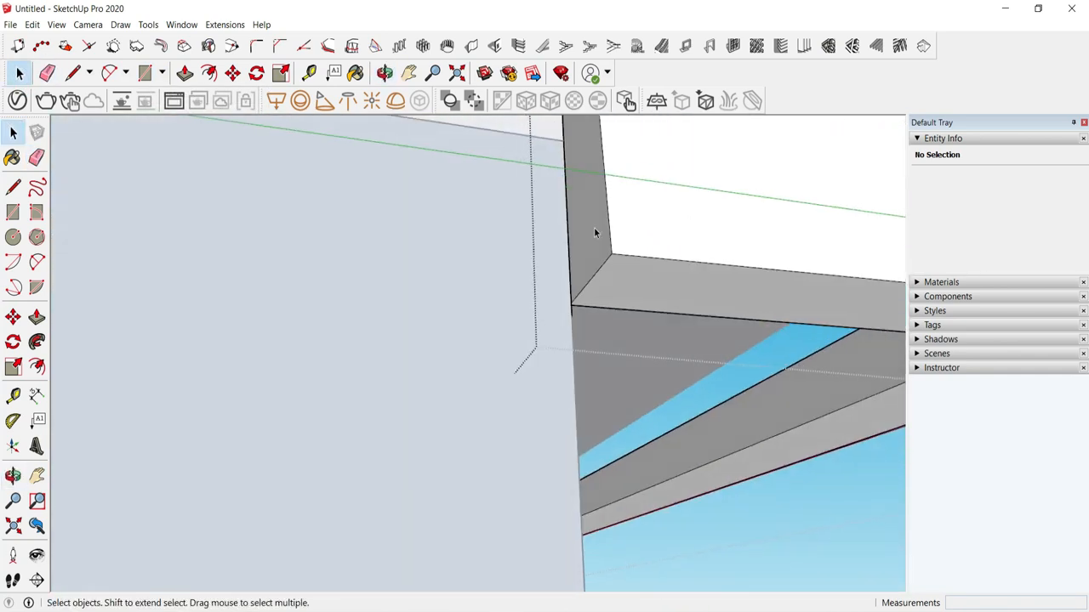
# Step: Move the short corner edge and the long vertical edge of the frame's side to line up with the wall
pyautogui.scroll(1, 595, 233)
pyautogui.click(584, 275)
pyautogui.press('m')
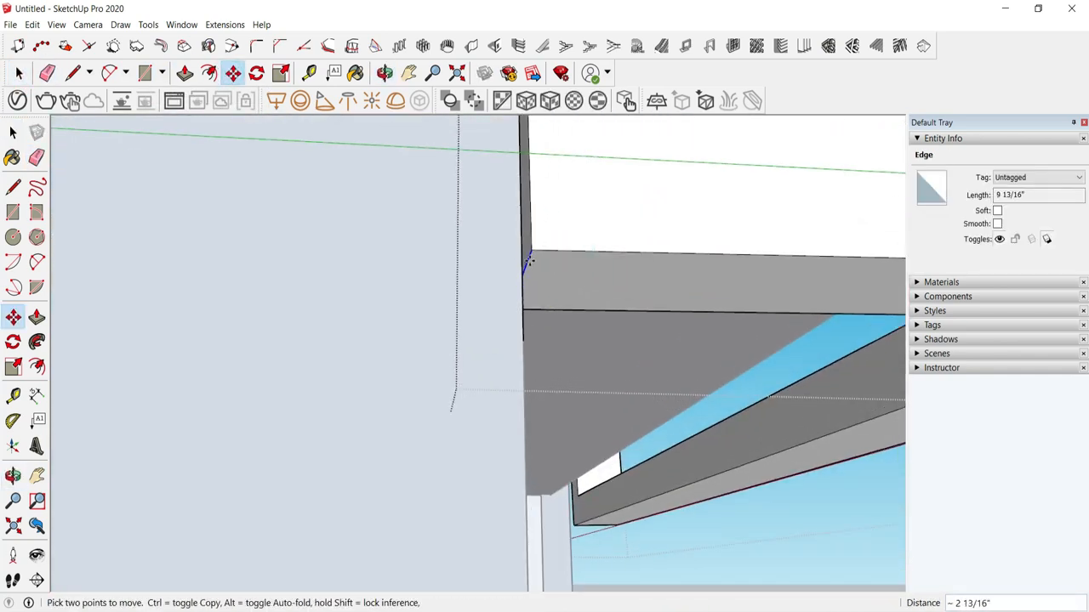
pyautogui.moveTo(522, 291); pyautogui.dragTo(622, 287, button='middle')
pyautogui.press('space')
pyautogui.scroll(2, 627, 297)
pyautogui.click(617, 311)
pyautogui.scroll(1, 618, 311)
pyautogui.click(584, 316)
pyautogui.press('m')
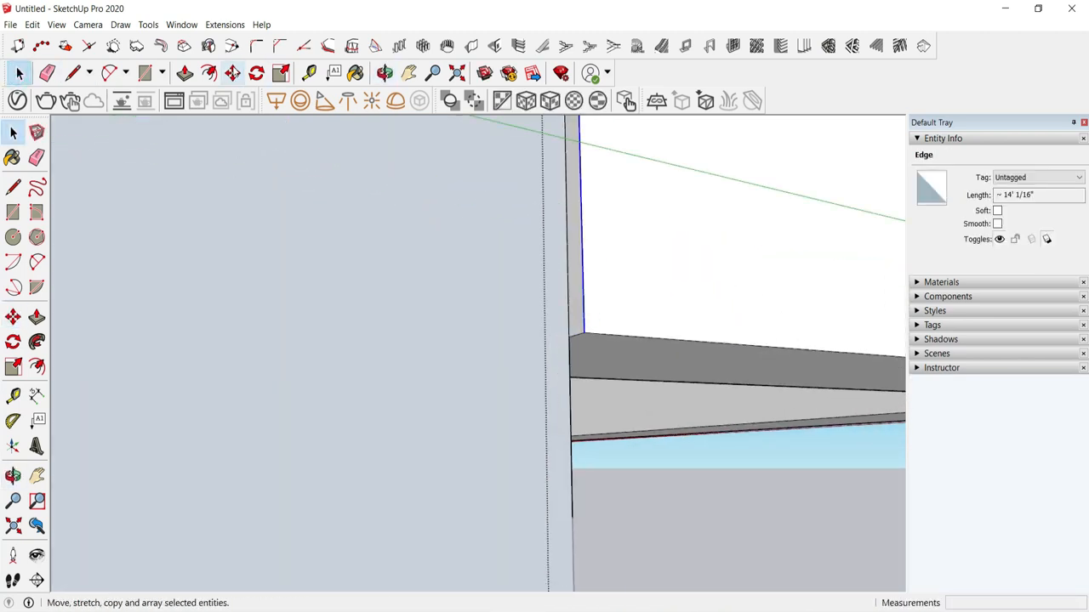
pyautogui.scroll(2, 606, 332)
pyautogui.moveTo(597, 390); pyautogui.dragTo(515, 500, button='middle')
pyautogui.press('space')
pyautogui.click(516, 500)
# Step: Move the frame's corner across the remaining gap so that it meets the adjoining wall's edge
pyautogui.scroll(-8, 515, 500)
pyautogui.moveTo(514, 434); pyautogui.dragTo(407, 449, button='middle')
pyautogui.scroll(-4, 407, 449)
pyautogui.moveTo(544, 366); pyautogui.dragTo(502, 425, button='middle')
pyautogui.scroll(5, 544, 374)
pyautogui.moveTo(634, 400); pyautogui.dragTo(139, 282, button='middle')
pyautogui.scroll(4, 669, 453)
pyautogui.scroll(2, 156, 372)
pyautogui.scroll(3, 139, 281)
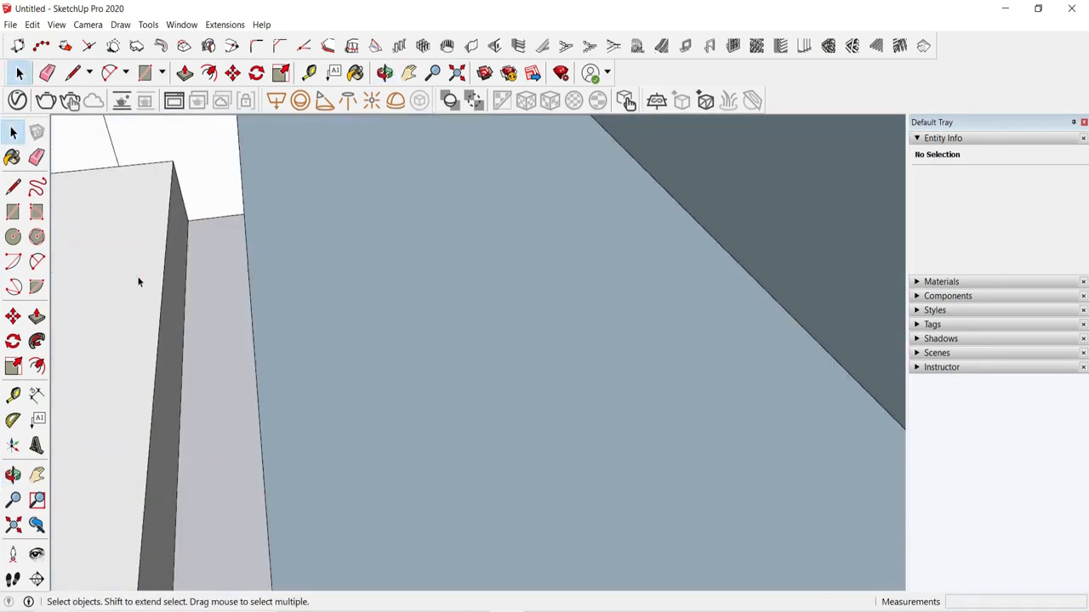
pyautogui.moveTo(180, 213); pyautogui.dragTo(245, 213)
pyautogui.moveTo(253, 209); pyautogui.dragTo(238, 181, button='middle')
pyautogui.moveTo(238, 179); pyautogui.dragTo(227, 133)
pyautogui.press('space')
# Step: Draw a narrow rectangle along the framed top balcony's front slab edge, Push/Pull it up into a low parapet, and select the parapet's geometry
pyautogui.scroll(-5, 239, 179)
pyautogui.moveTo(680, 154); pyautogui.dragTo(680, 255, button='middle')
pyautogui.scroll(-5, 425, 341)
pyautogui.moveTo(115, 321); pyautogui.dragTo(510, 307, button='middle')
pyautogui.scroll(2, 613, 357)
pyautogui.moveTo(629, 383); pyautogui.dragTo(703, 333, button='middle')
pyautogui.scroll(4, 678, 340)
pyautogui.scroll(-1, 703, 332)
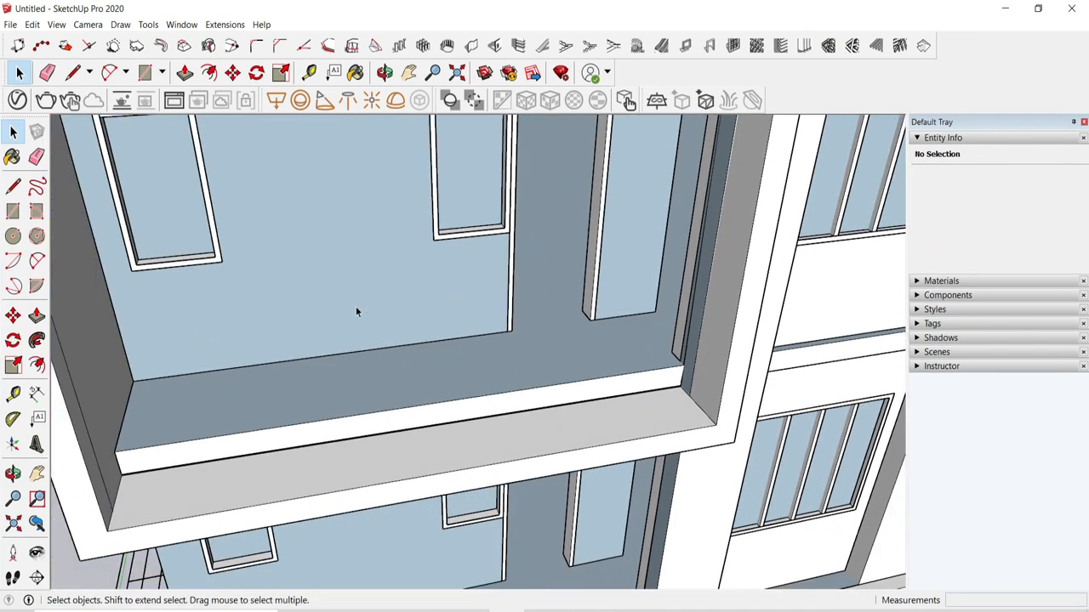
pyautogui.scroll(2, 690, 370)
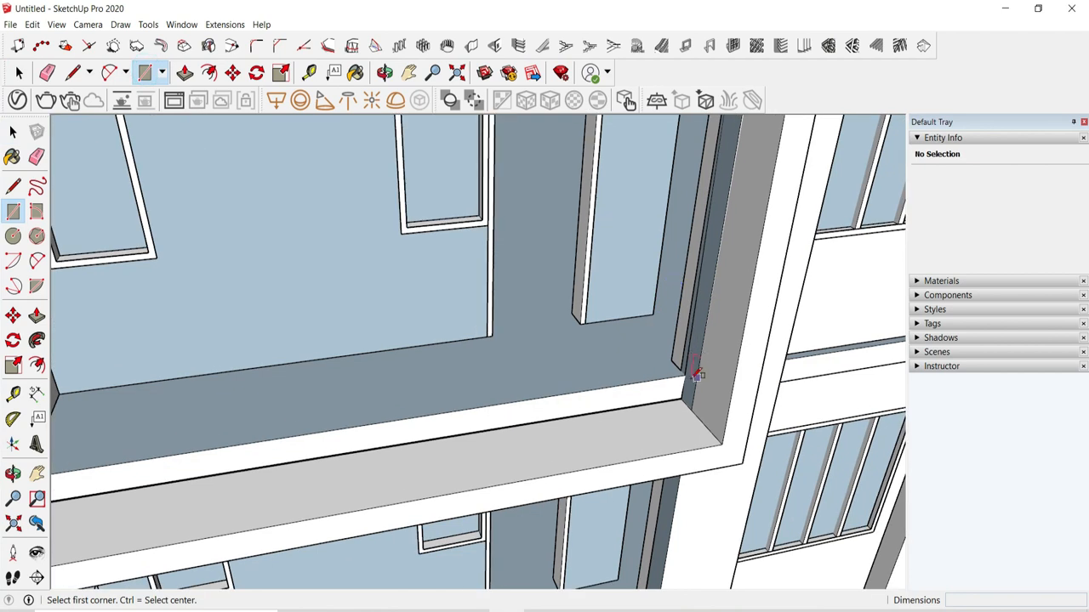
pyautogui.moveTo(714, 415); pyautogui.dragTo(459, 417, button='middle')
pyautogui.scroll(-2, 442, 417)
pyautogui.scroll(4, 143, 326)
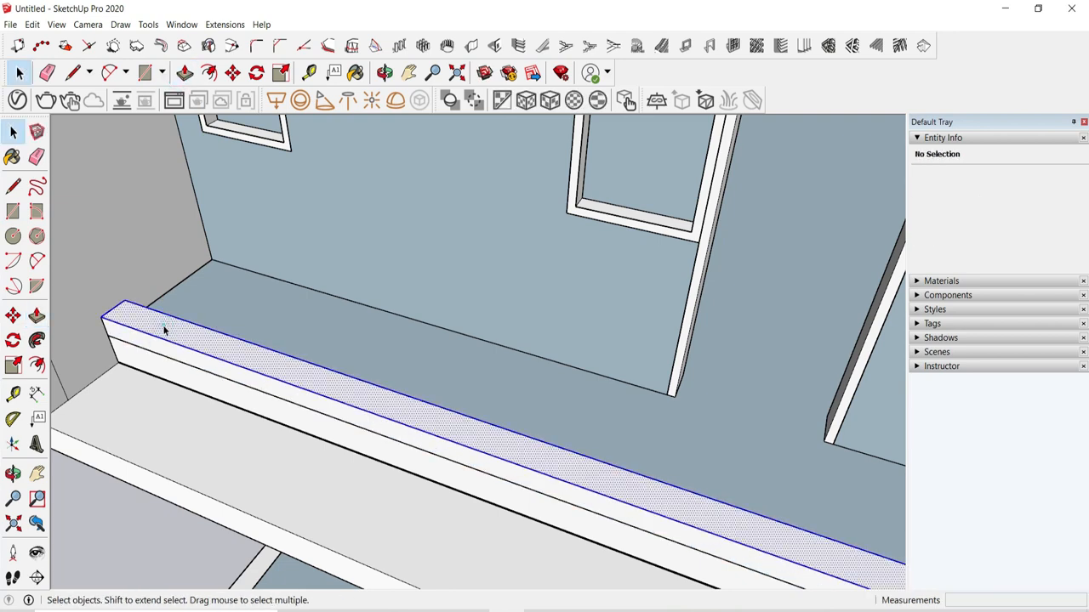
pyautogui.click(214, 435)
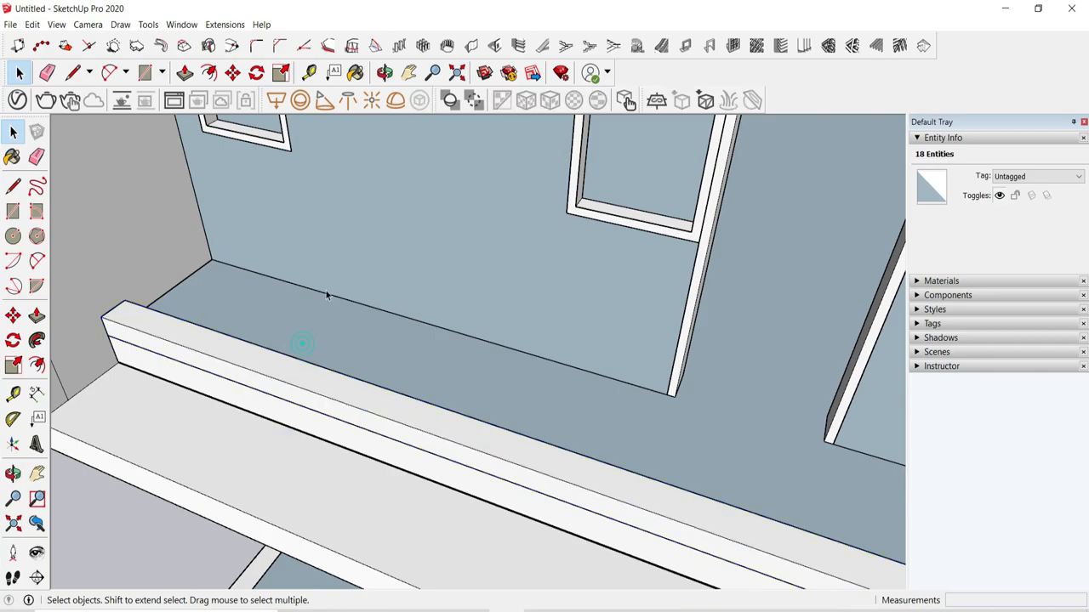
# Step: Unhide the model's hidden objects
pyautogui.scroll(-6, 325, 295)
pyautogui.moveTo(315, 311); pyautogui.dragTo(460, 411, button='middle')
pyautogui.click(32, 25)
pyautogui.moveTo(175, 221)
pyautogui.click(279, 248)
pyautogui.scroll(2, 510, 365)
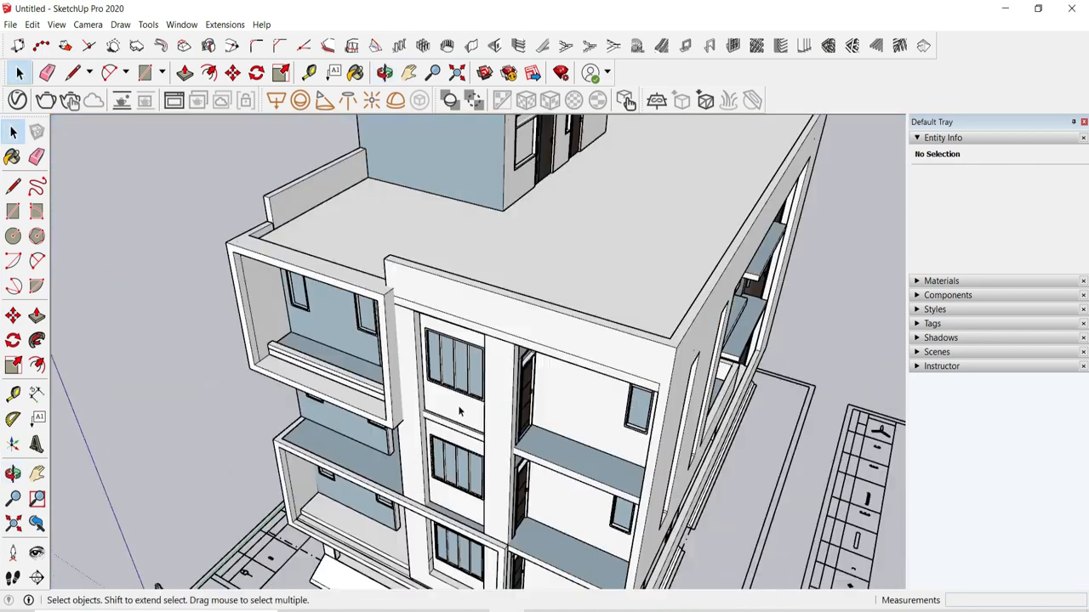
# Step: Copy the Door 7 Minimalis component from the rooftop room to the bottom corner of the framed top balcony's doorway
pyautogui.scroll(5, 549, 149)
pyautogui.click(515, 227)
pyautogui.press('m')
pyautogui.scroll(9, 519, 281)
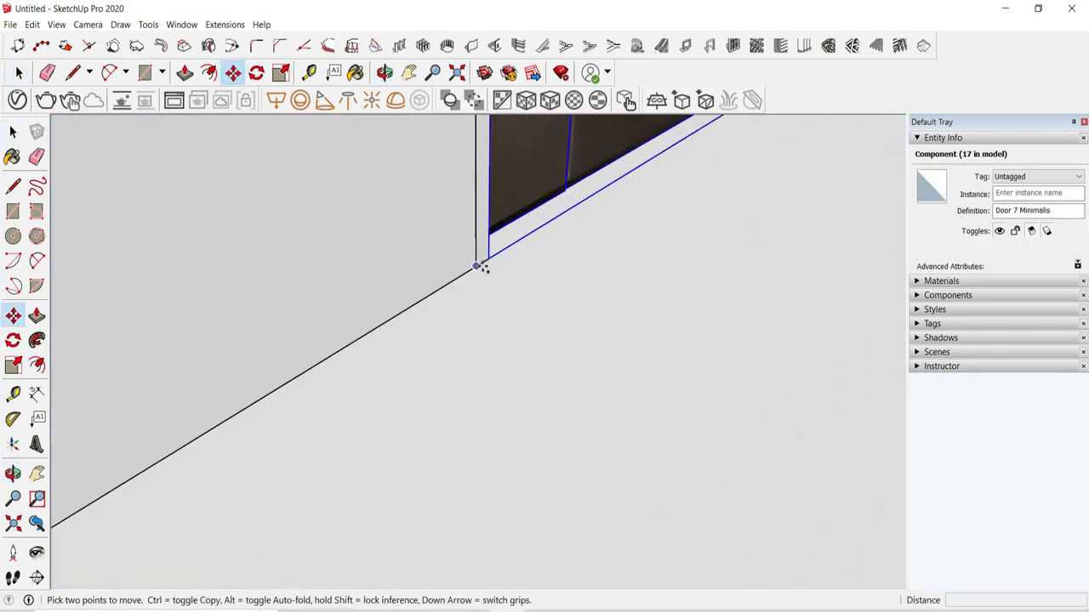
pyautogui.click(477, 266)
pyautogui.press('ctrl')
pyautogui.scroll(-8, 595, 231)
pyautogui.moveTo(709, 231); pyautogui.dragTo(545, 357, button='middle')
pyautogui.scroll(5, 386, 524)
pyautogui.click(337, 548)
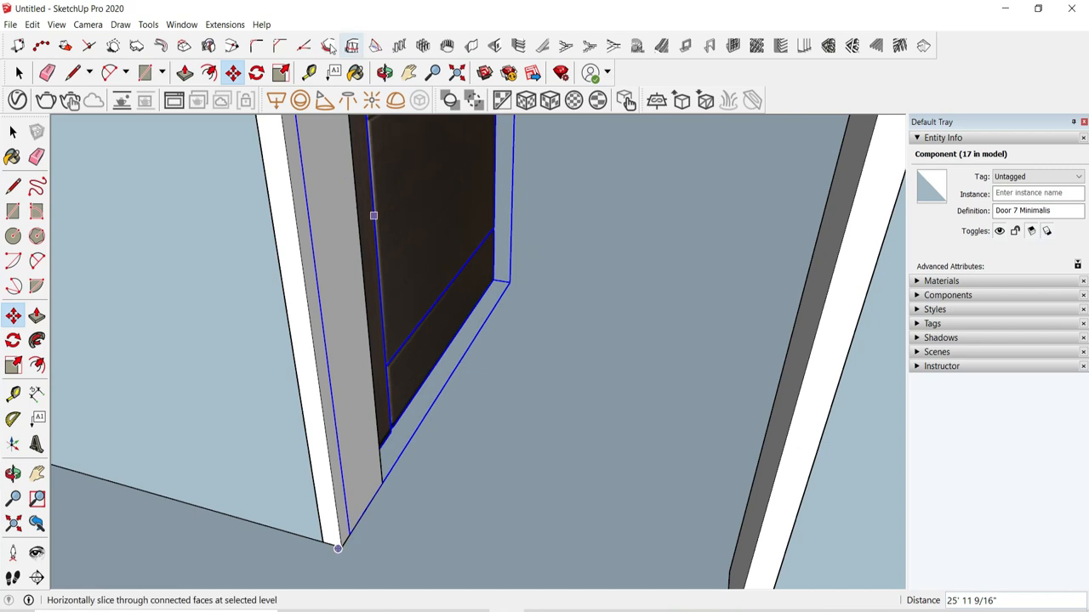
pyautogui.click(370, 500)
pyautogui.click(357, 552)
pyautogui.click(341, 546)
# Step: Scale the copied door to fit between the jambs of the framed balcony's doorway
pyautogui.scroll(-7, 341, 546)
pyautogui.moveTo(345, 540); pyautogui.dragTo(540, 179, button='middle')
pyautogui.scroll(-2, 539, 179)
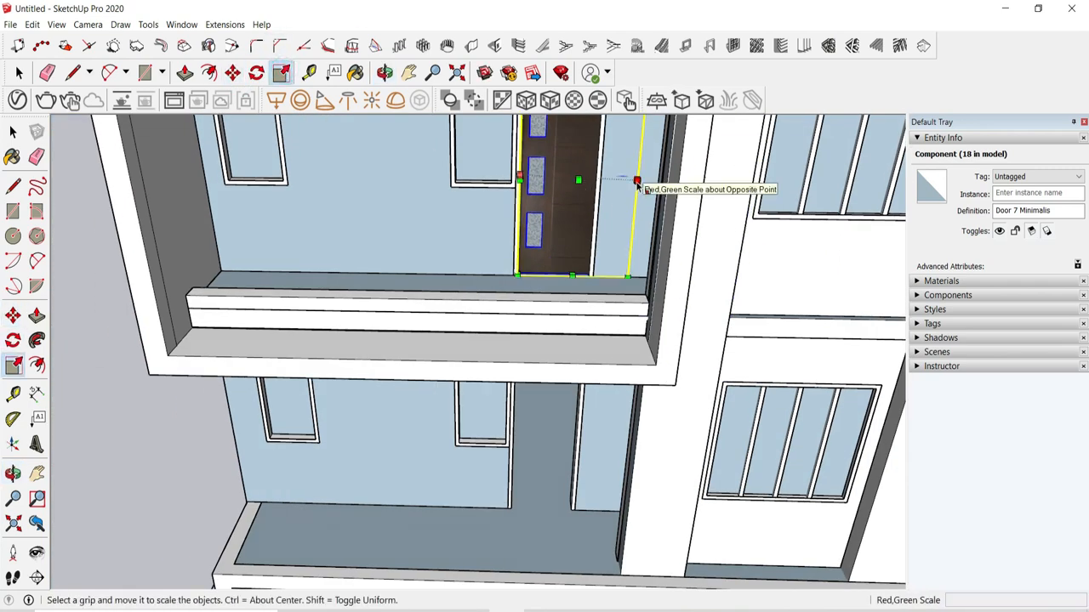
pyautogui.scroll(3, 561, 277)
pyautogui.press('m')
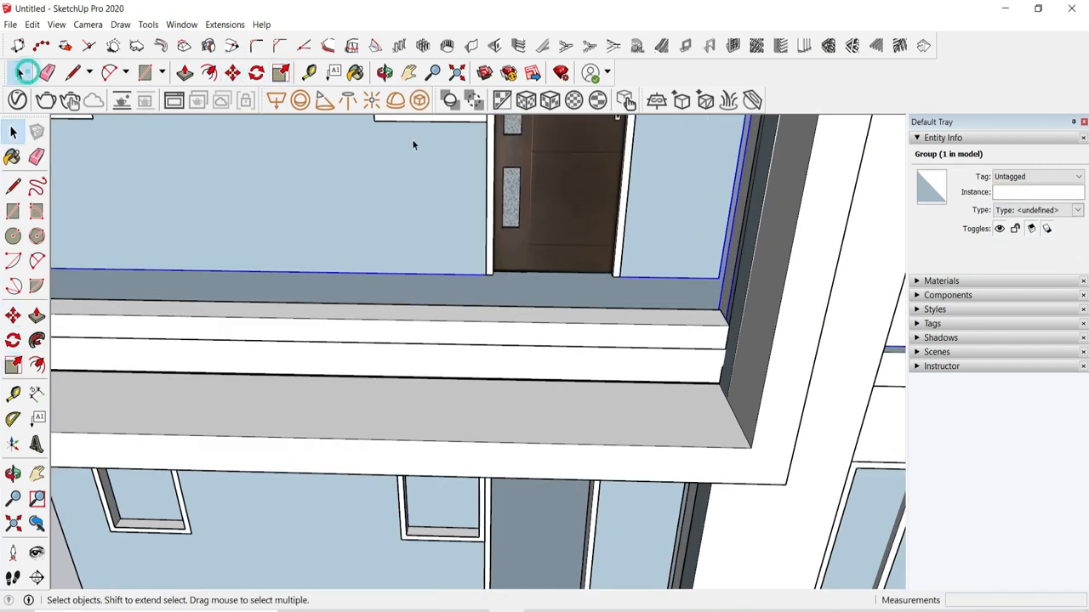
# Step: Copy the fitted door to the matching doorway on the balcony below, snapping its bottom corner to the jamb
pyautogui.click(233, 74)
pyautogui.scroll(2, 490, 275)
pyautogui.click(489, 274)
pyautogui.press('ctrl')
pyautogui.scroll(-4, 486, 281)
pyautogui.scroll(5, 455, 520)
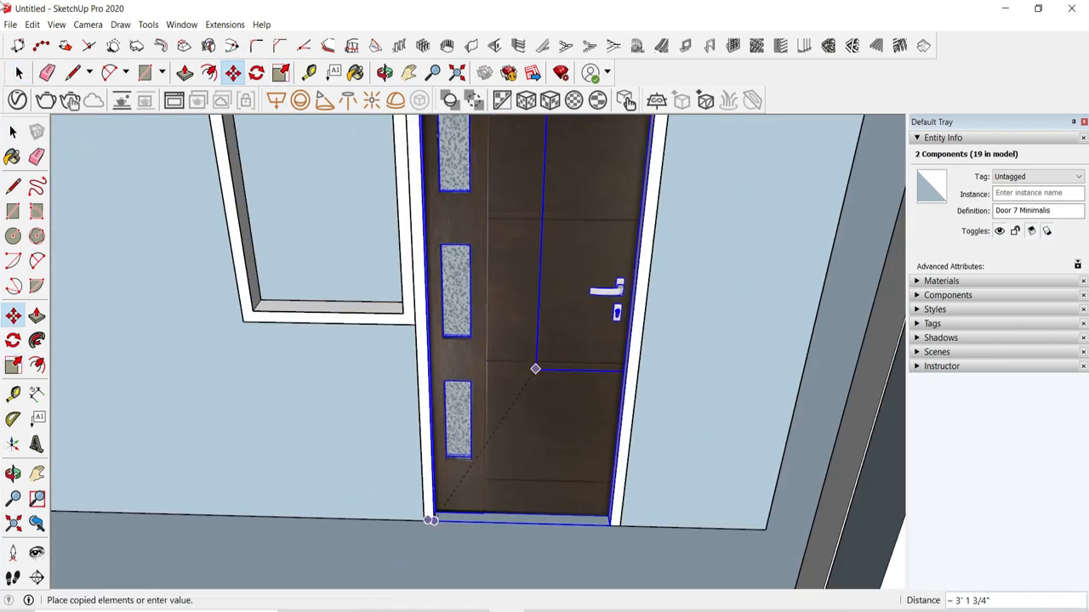
pyautogui.scroll(-4, 431, 520)
pyautogui.scroll(4, 401, 413)
pyautogui.click(437, 526)
pyautogui.moveTo(437, 526); pyautogui.dragTo(554, 462, button='middle')
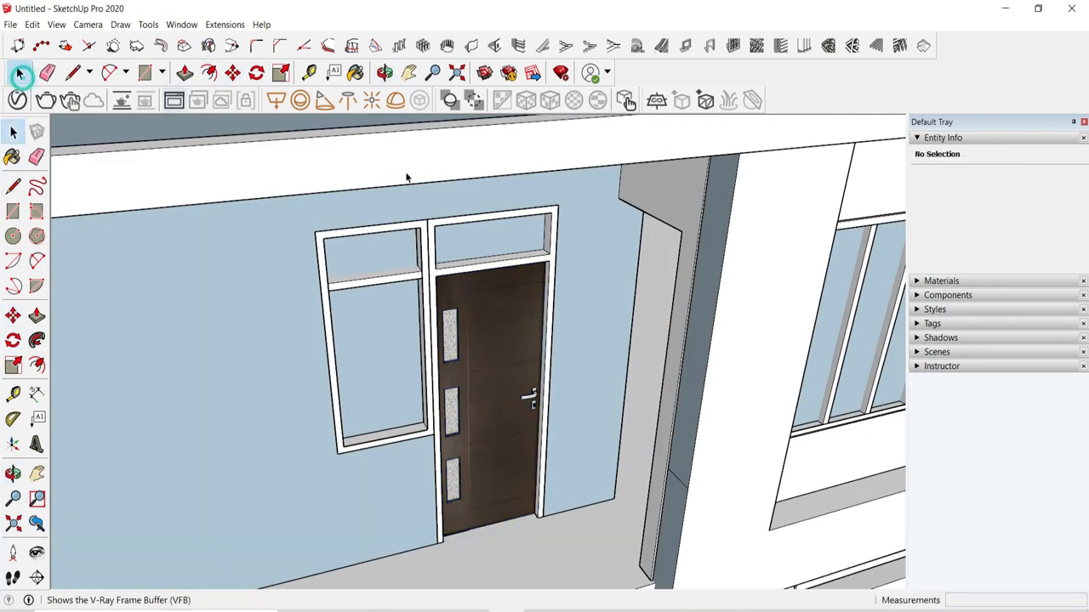
# Step: Select the balcony door together with its frame and copy both sideways onto the balcony floor
pyautogui.scroll(2, 487, 285)
pyautogui.click(488, 257)
pyautogui.keyDown('shift'); pyautogui.click(489, 298); pyautogui.keyUp('shift')
pyautogui.click(233, 73)
pyautogui.scroll(4, 462, 518)
pyautogui.click(476, 494)
pyautogui.press('ctrl')
pyautogui.click(708, 468)
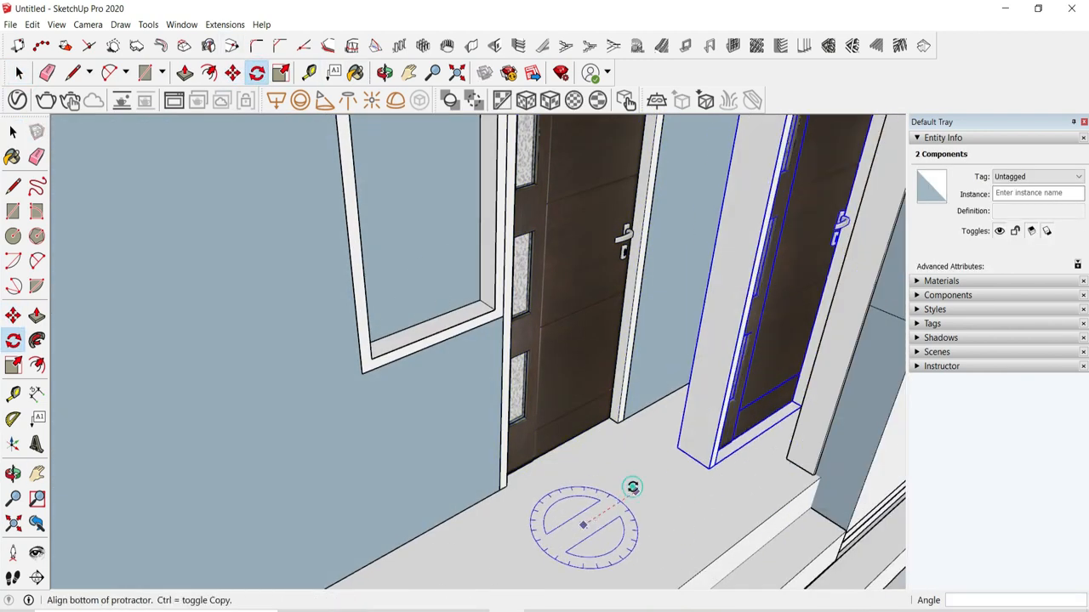
# Step: Rotate the copied door and frame perpendicular to the original and move them into the corner against the balcony's side wall
pyautogui.scroll(-3, 665, 449)
pyautogui.click(233, 73)
pyautogui.scroll(-1, 705, 545)
pyautogui.click(706, 568)
pyautogui.scroll(3, 705, 389)
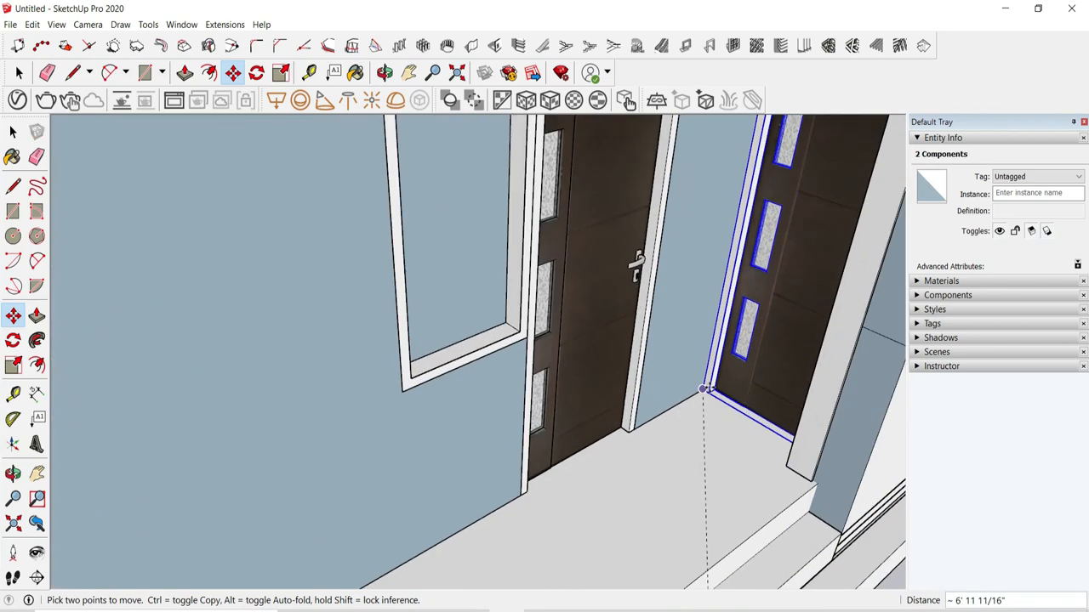
pyautogui.click(701, 393)
# Step: Copy the rotated door and frame straight up to the same corner of the balcony above
pyautogui.press('ctrl')
pyautogui.scroll(-3, 702, 393)
pyautogui.scroll(3, 745, 323)
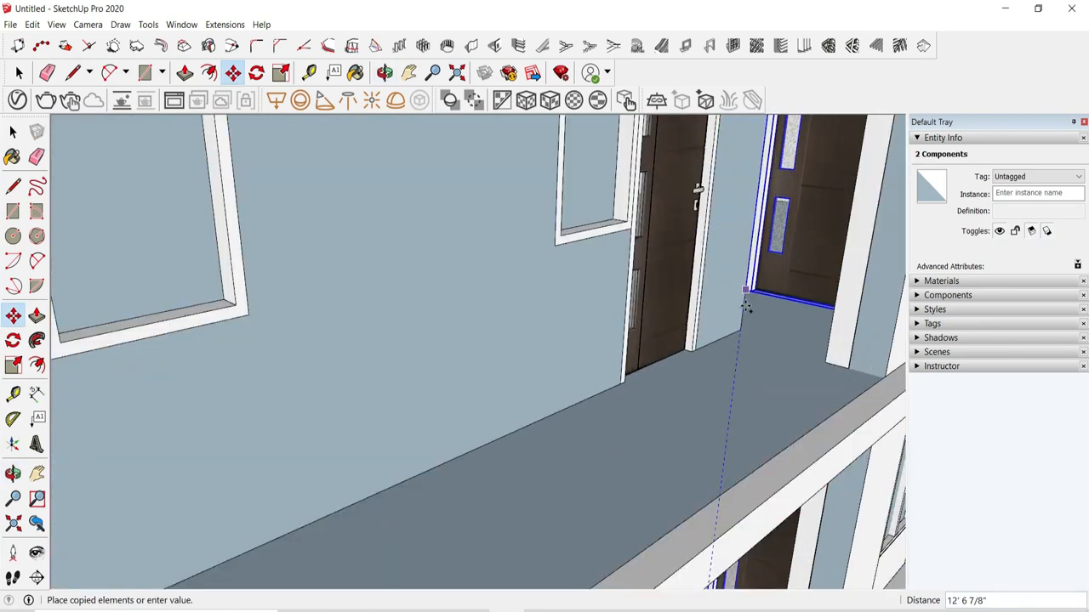
# Step: Place a copy of the two selected doors one floor up, on the balcony above
pyautogui.click(742, 330)
pyautogui.press('ctrl')
pyautogui.scroll(-3, 741, 330)
pyautogui.scroll(2, 752, 484)
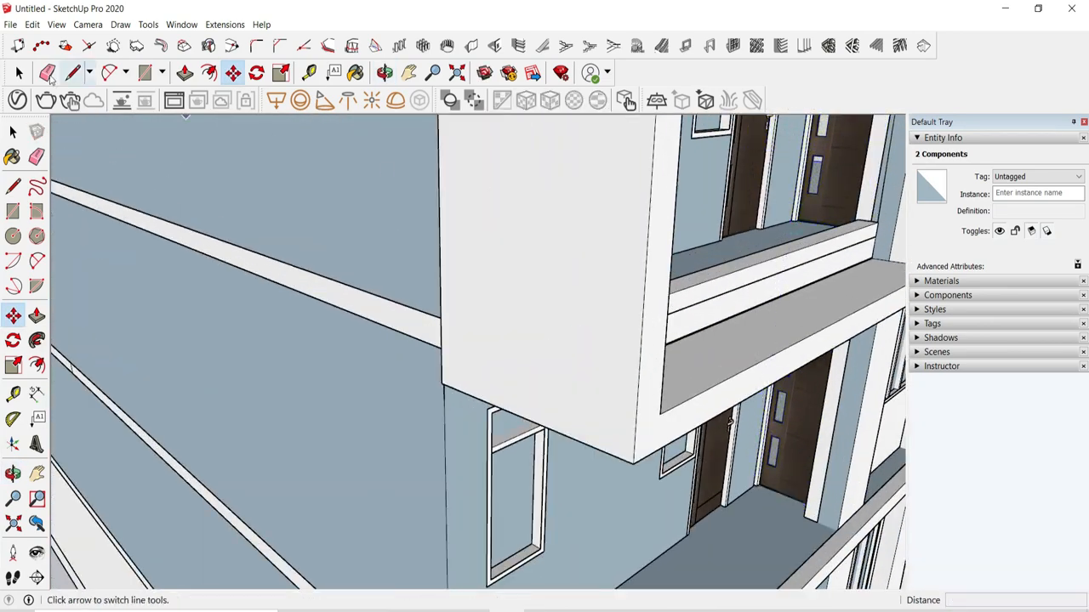
# Step: Select the low curb wall along the front edge of the upper framed balcony
pyautogui.click(19, 73)
pyautogui.click(544, 317)
pyautogui.scroll(-2, 554, 322)
pyautogui.moveTo(554, 322); pyautogui.dragTo(394, 387, button='middle')
pyautogui.scroll(2, 393, 387)
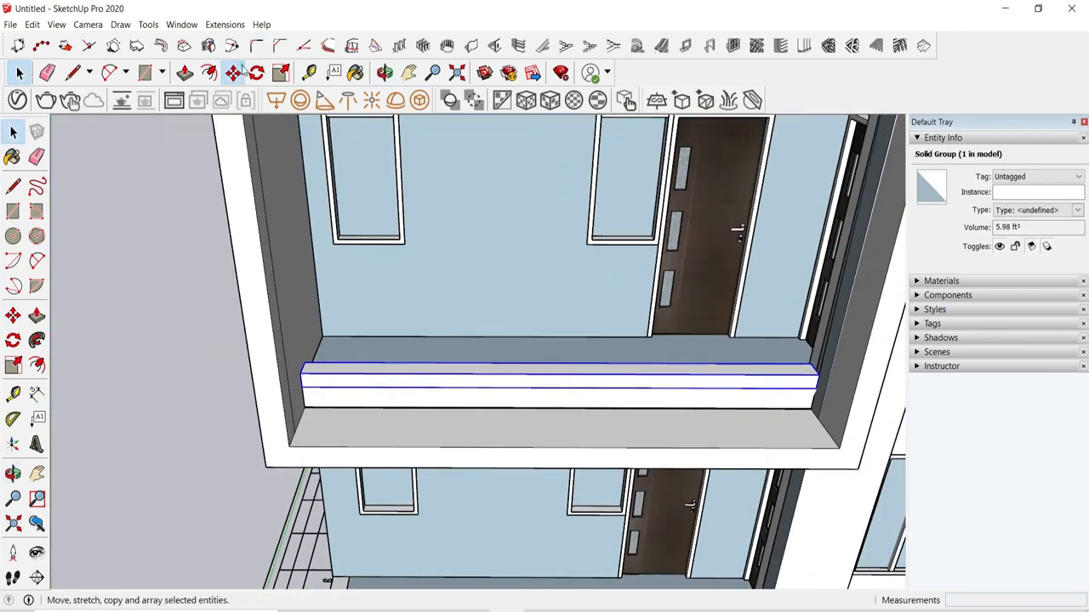
pyautogui.click(233, 73)
pyautogui.click(302, 387)
pyautogui.press('ctrl')
pyautogui.scroll(-3, 364, 212)
pyautogui.scroll(4, 338, 557)
pyautogui.scroll(-3, 316, 494)
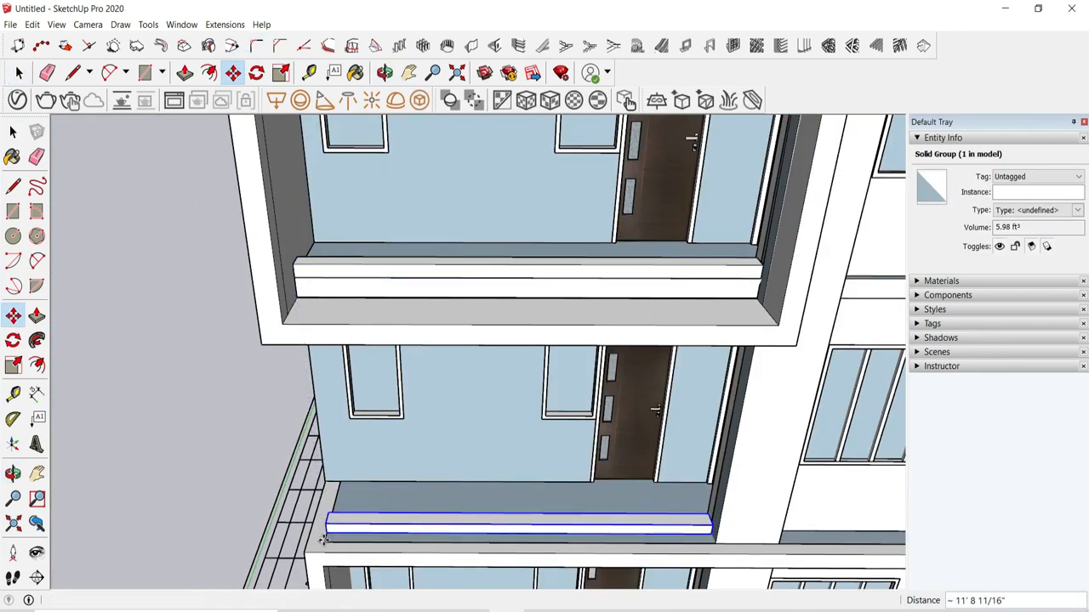
pyautogui.scroll(2, 323, 537)
pyautogui.press('Escape')
# Step: Copy the selected curb wall down to the front edge of the open balcony directly below
pyautogui.scroll(-2, 337, 470)
pyautogui.click(19, 74)
pyautogui.click(233, 73)
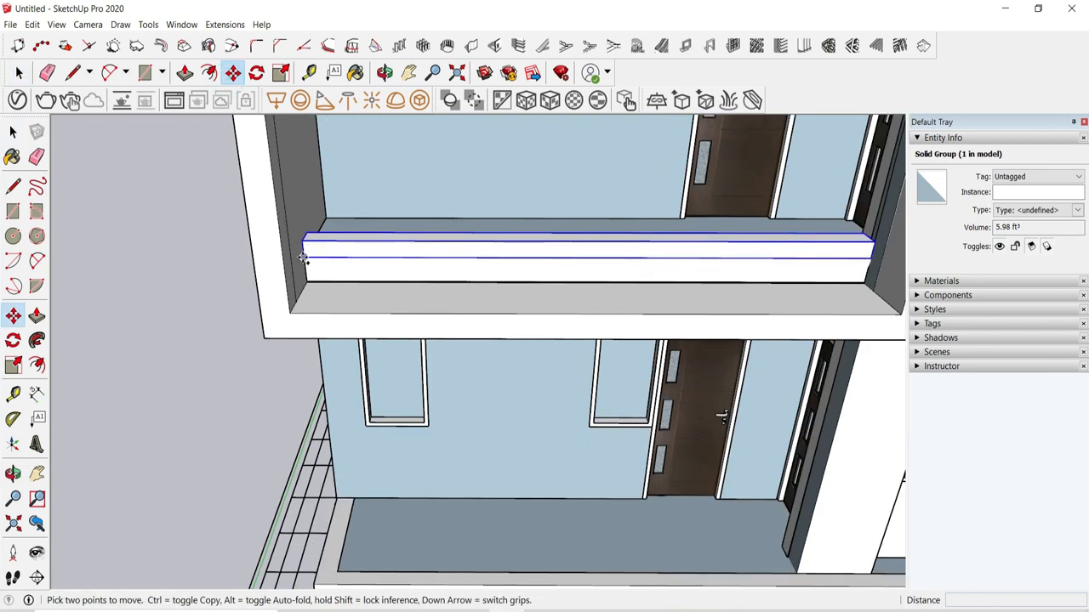
pyautogui.click(299, 237)
pyautogui.press('ctrl')
pyautogui.scroll(-3, 365, 359)
pyautogui.scroll(2, 348, 393)
pyautogui.scroll(3, 347, 393)
pyautogui.click(349, 396)
pyautogui.moveTo(432, 424); pyautogui.dragTo(519, 472, button='middle')
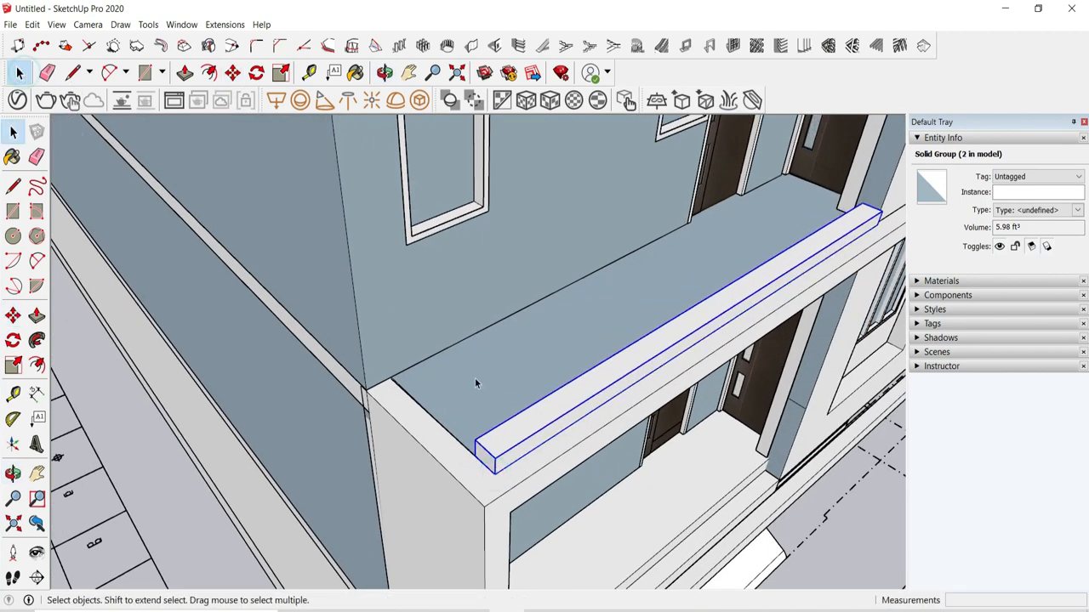
# Step: Extend the copied curb along the open balcony's side edge with Push/Pull to form an L-shaped curb
pyautogui.scroll(3, 485, 391)
pyautogui.press('p')
pyautogui.click(442, 472)
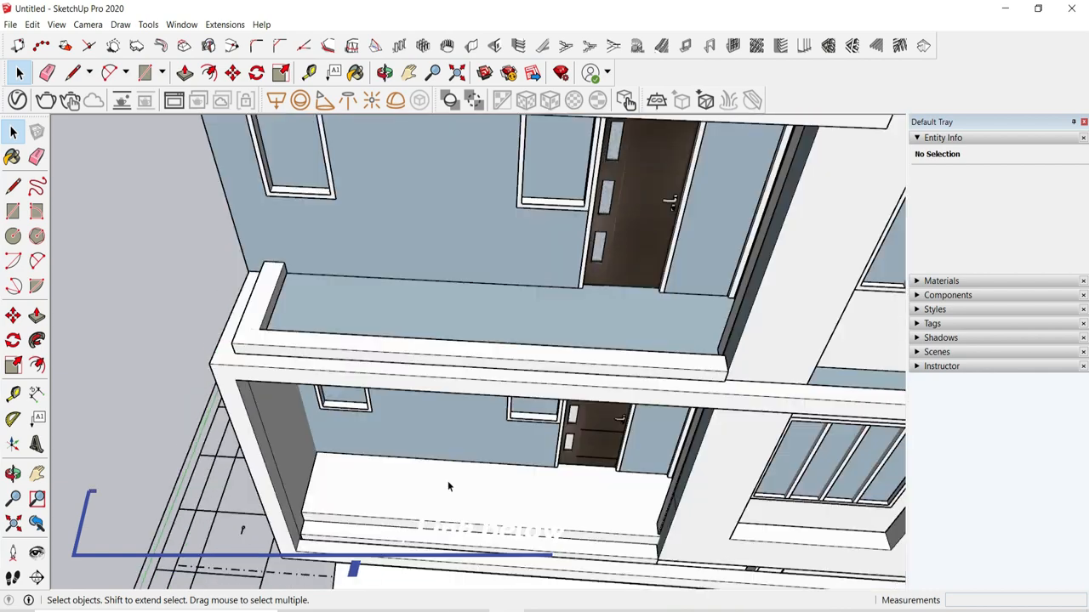
# Step: Try to copy the L-shaped curb down to the lower framed balcony
pyautogui.click(426, 259)
pyautogui.press('m')
pyautogui.click(292, 267)
pyautogui.press('ctrl')
pyautogui.scroll(-3, 306, 298)
pyautogui.scroll(6, 372, 508)
pyautogui.click(357, 534)
pyautogui.moveTo(357, 534); pyautogui.dragTo(342, 399, button='middle')
pyautogui.moveTo(384, 466); pyautogui.dragTo(409, 506, button='middle')
pyautogui.press('space')
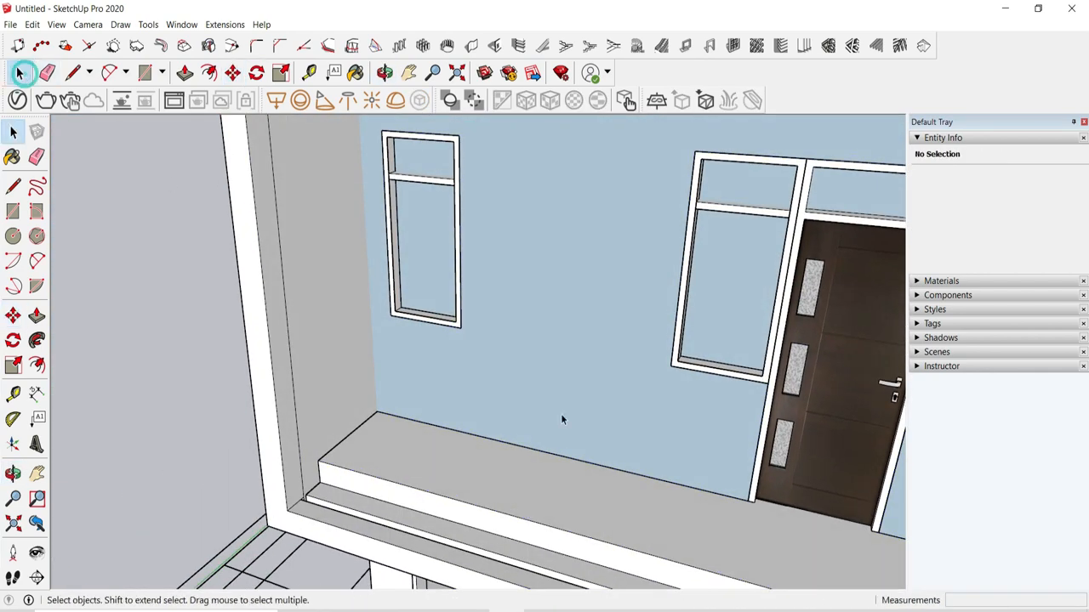
# Step: Edit the lower framed balcony's floor slab and Push/Pull its front face out to the surrounding frame
pyautogui.moveTo(519, 434); pyautogui.dragTo(502, 464, button='middle')
pyautogui.doubleClick(476, 442)
pyautogui.click(186, 73)
pyautogui.scroll(1, 387, 455)
pyautogui.click(390, 470)
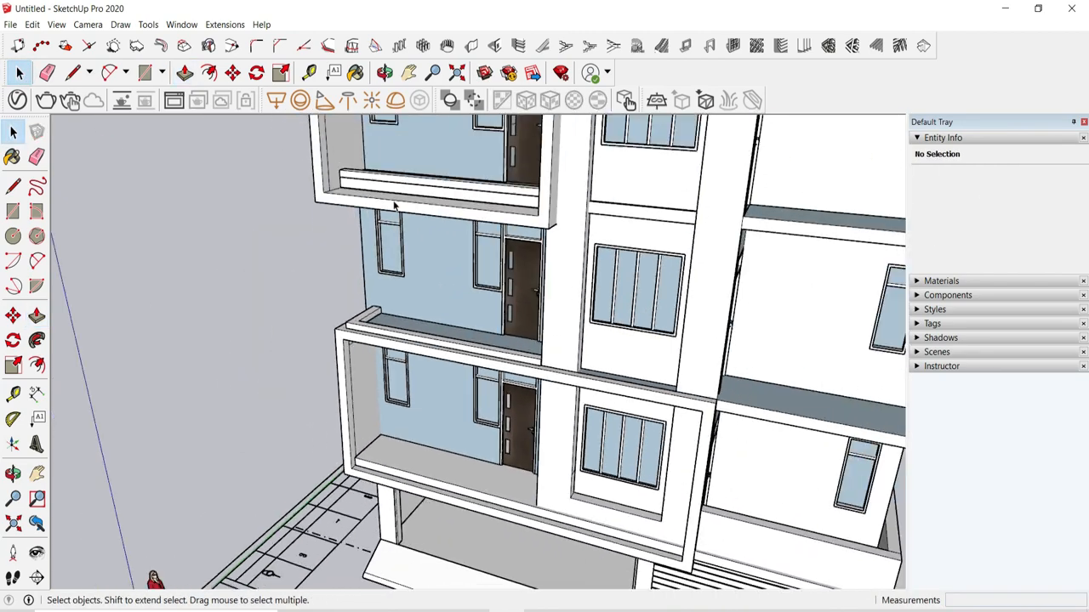
# Step: Try to Push/Pull the front face of the upper framed balcony's slab by 10"
pyautogui.scroll(5, 365, 224)
pyautogui.press('p')
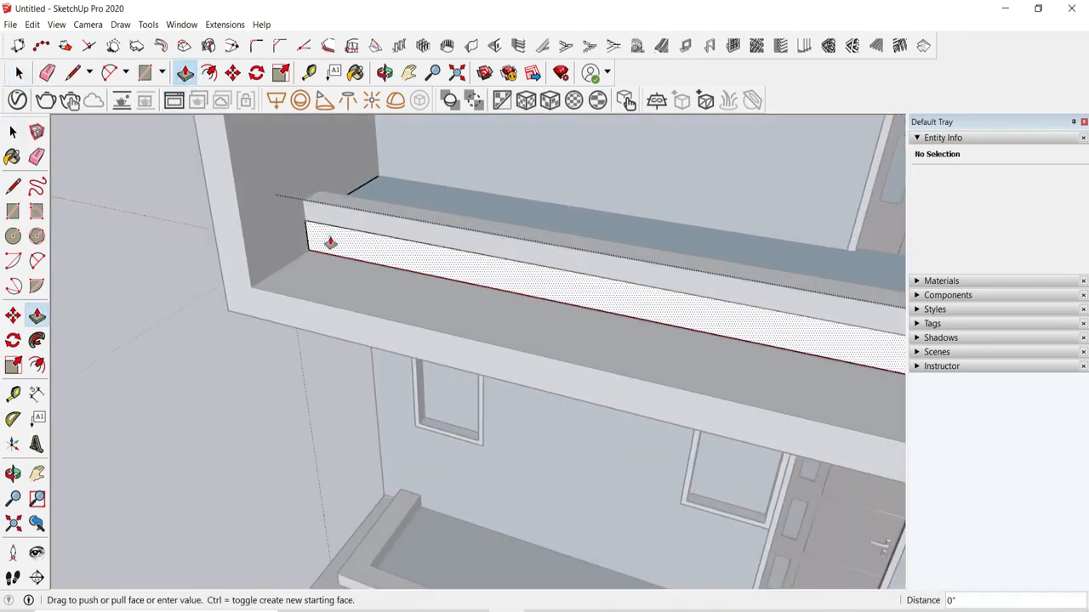
pyautogui.click(330, 243)
pyautogui.scroll(-3, 330, 242)
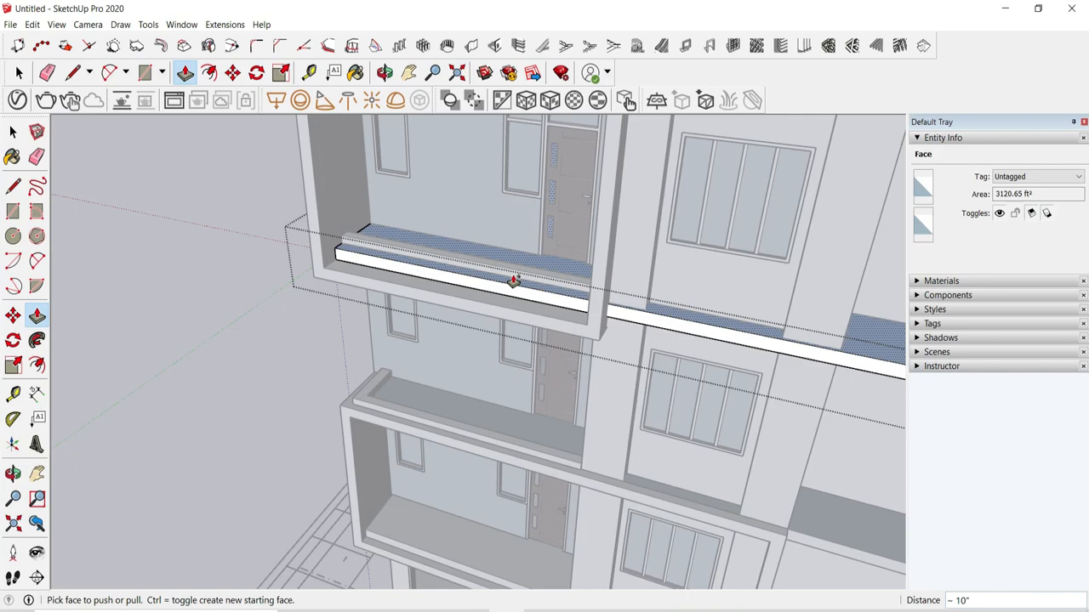
pyautogui.scroll(-3, 478, 255)
pyautogui.click(177, 256)
# Step: Copy the straight curb from the upper framed balcony down to the front of the lower framed balcony
pyautogui.scroll(6, 460, 276)
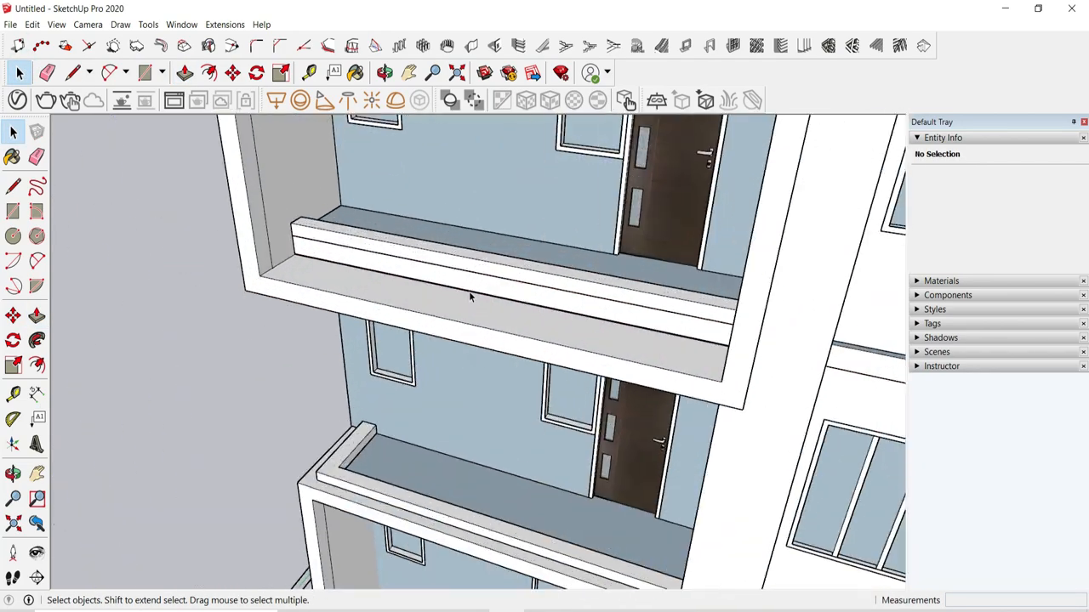
pyautogui.click(448, 248)
pyautogui.click(234, 75)
pyautogui.scroll(1, 254, 223)
pyautogui.click(254, 224)
pyautogui.press('ctrl')
pyautogui.scroll(-7, 328, 213)
pyautogui.scroll(5, 341, 438)
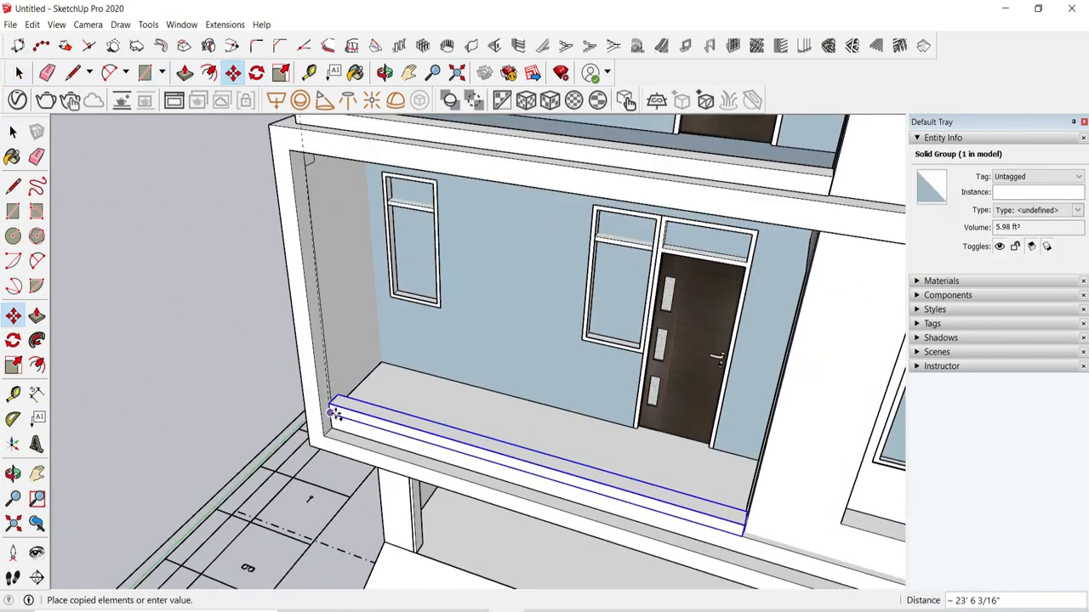
pyautogui.click(330, 412)
# Step: Copy the curb across the facade to the front corner of the balcony beyond the central windows
pyautogui.click(330, 413)
pyautogui.press('ctrl')
pyautogui.scroll(-7, 170, 360)
pyautogui.scroll(7, 401, 349)
pyautogui.click(388, 330)
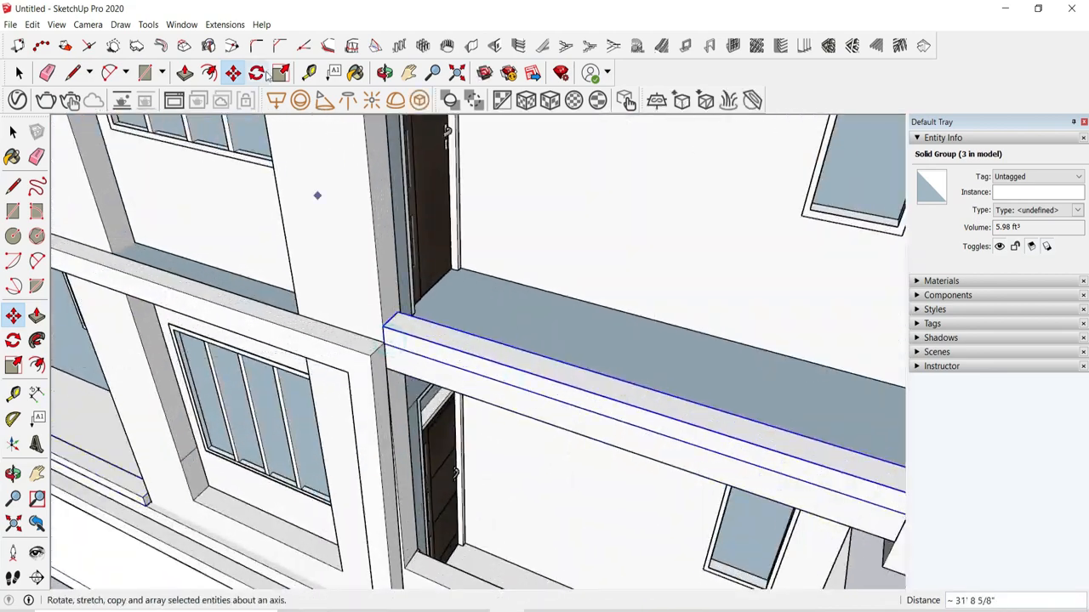
# Step: Scale the new curb copy lengthwise to about 0.67 to fit its balcony front
pyautogui.click(281, 73)
pyautogui.scroll(-3, 188, 238)
pyautogui.moveTo(679, 411); pyautogui.dragTo(816, 255, button='middle')
pyautogui.scroll(1, 592, 322)
pyautogui.click(592, 321)
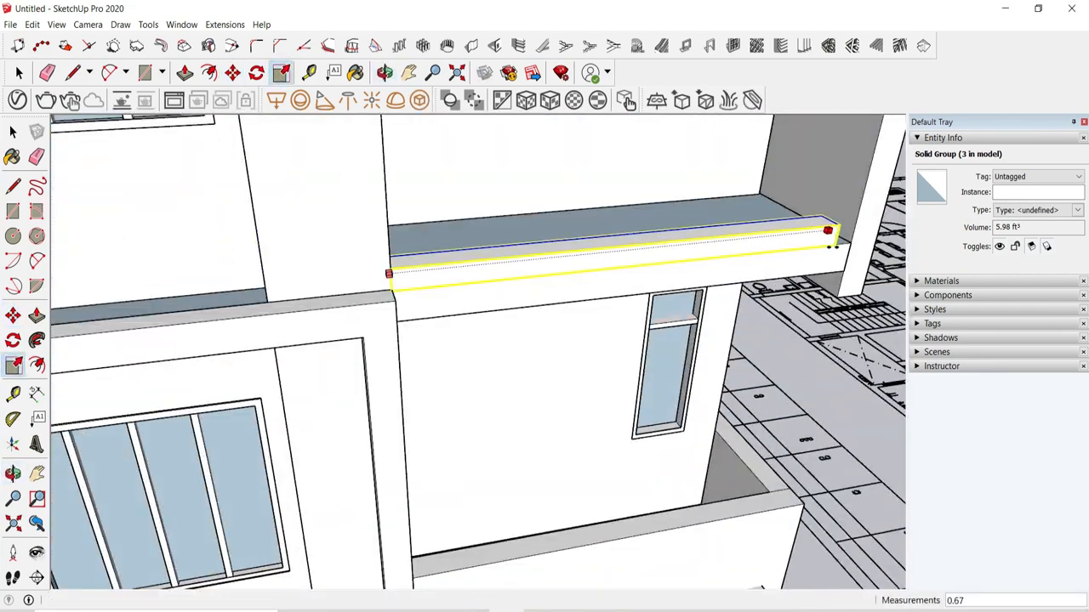
# Step: Copy the shortened curb vertically up to the front edge of the balcony one floor above
pyautogui.moveTo(666, 382); pyautogui.dragTo(527, 442, button='middle')
pyautogui.scroll(3, 366, 238)
pyautogui.click(159, 233)
pyautogui.press('ctrl')
pyautogui.scroll(-6, 455, 400)
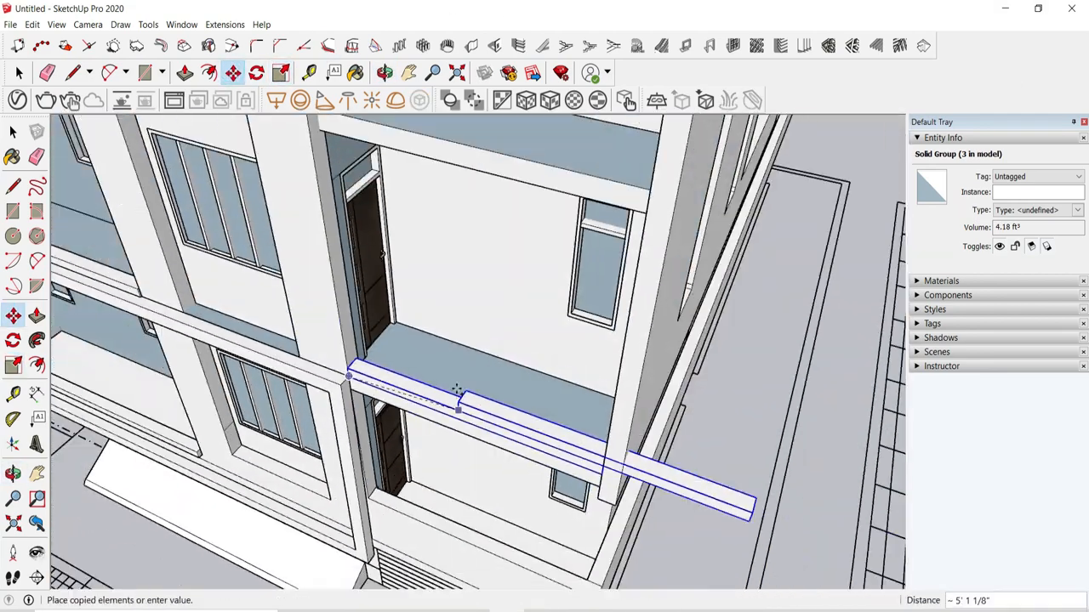
pyautogui.scroll(6, 490, 196)
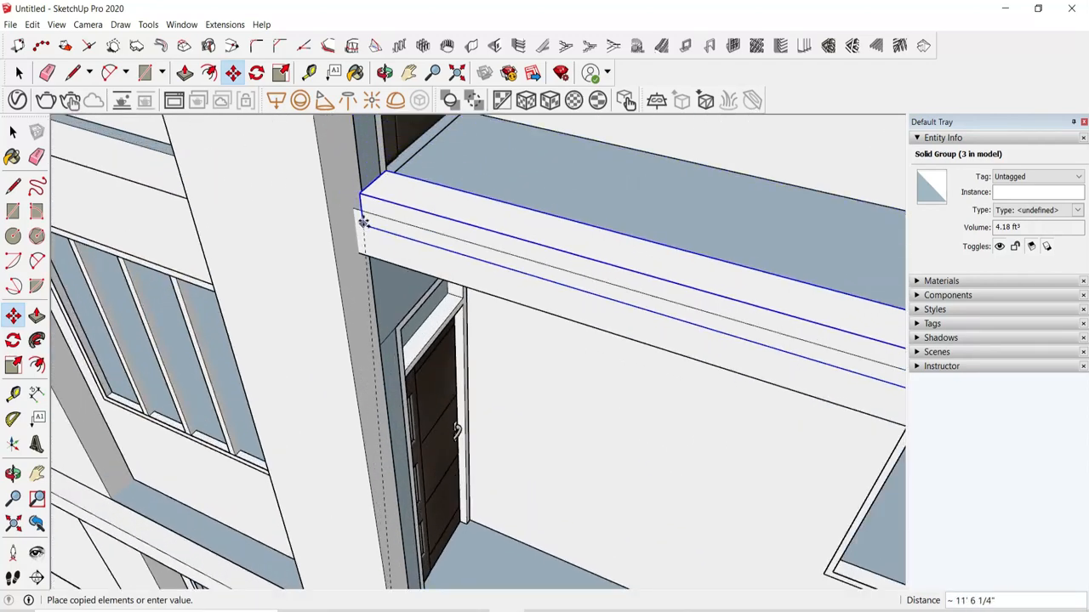
pyautogui.click(346, 191)
pyautogui.scroll(1, 319, 192)
pyautogui.scroll(-3, 528, 225)
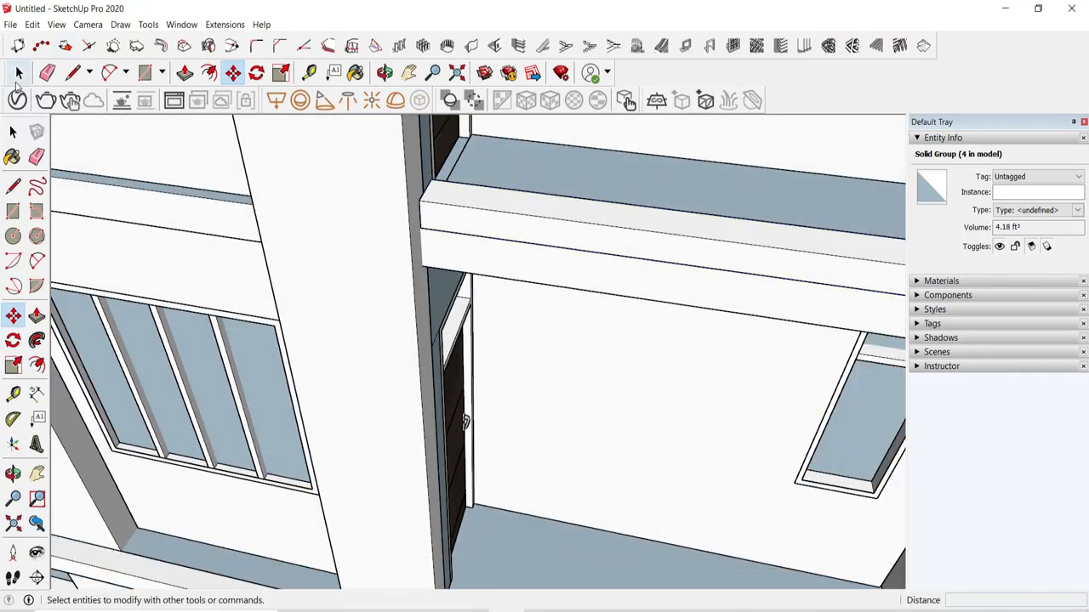
# Step: Draw a rectangular strip across the open end of the side balcony slab and Push/Pull it up 6"
pyautogui.click(19, 73)
pyautogui.scroll(-3, 510, 221)
pyautogui.click(791, 229)
pyautogui.moveTo(554, 280); pyautogui.dragTo(268, 343, button='middle')
pyautogui.moveTo(586, 336)
pyautogui.mouseDown(button='middle')
pyautogui.moveTo(524, 297)
pyautogui.moveTo(292, 311)
pyautogui.moveTo(273, 366)
pyautogui.mouseUp(button='middle')
pyautogui.press('r')
pyautogui.scroll(5, 690, 377)
pyautogui.click(673, 348)
pyautogui.scroll(4, 665, 387)
pyautogui.click(656, 411)
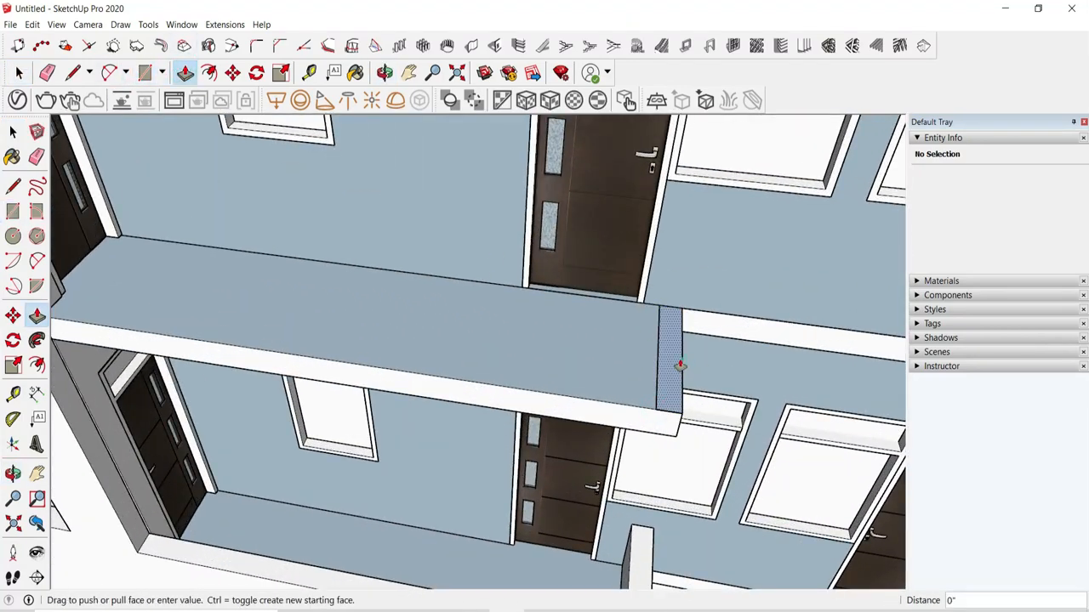
pyautogui.write('6')
pyautogui.press('Return')
# Step: Push/Pull the end curb's side face along the balcony's front edge to the wall, forming an L-shaped curb
pyautogui.scroll(2, 668, 408)
pyautogui.click(669, 408)
pyautogui.moveTo(668, 408); pyautogui.dragTo(502, 468, button='middle')
pyautogui.moveTo(571, 489); pyautogui.dragTo(864, 476, button='middle')
pyautogui.click(640, 394)
pyautogui.scroll(-2, 647, 387)
pyautogui.moveTo(595, 383); pyautogui.dragTo(442, 374, button='middle')
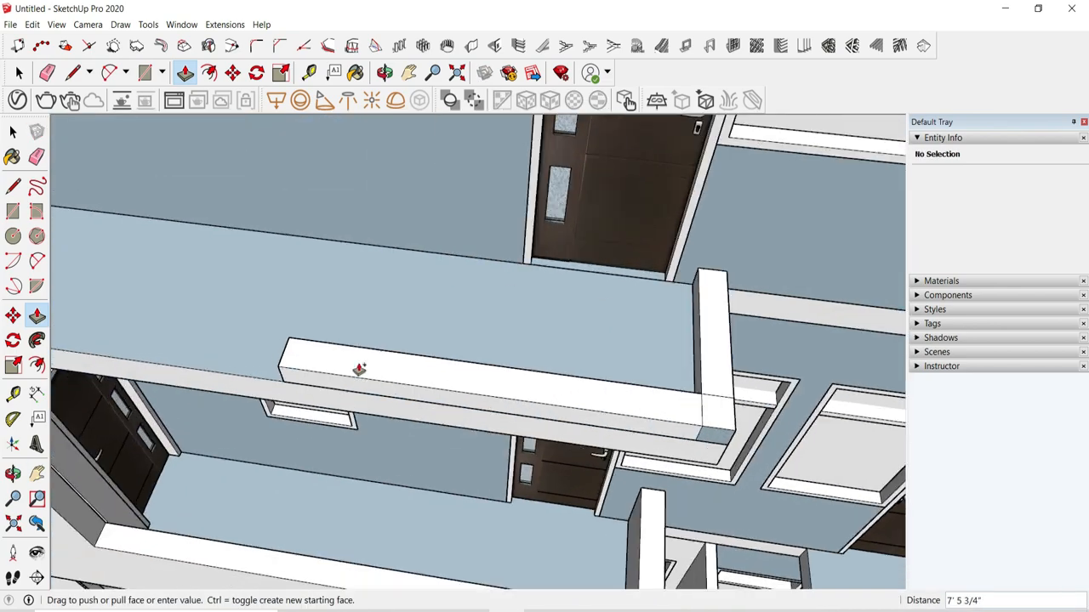
pyautogui.scroll(-2, 359, 369)
pyautogui.moveTo(340, 362); pyautogui.dragTo(408, 357, button='middle')
pyautogui.scroll(2, 294, 339)
pyautogui.click(269, 315)
pyautogui.click(19, 72)
pyautogui.moveTo(545, 357); pyautogui.dragTo(772, 405, button='middle')
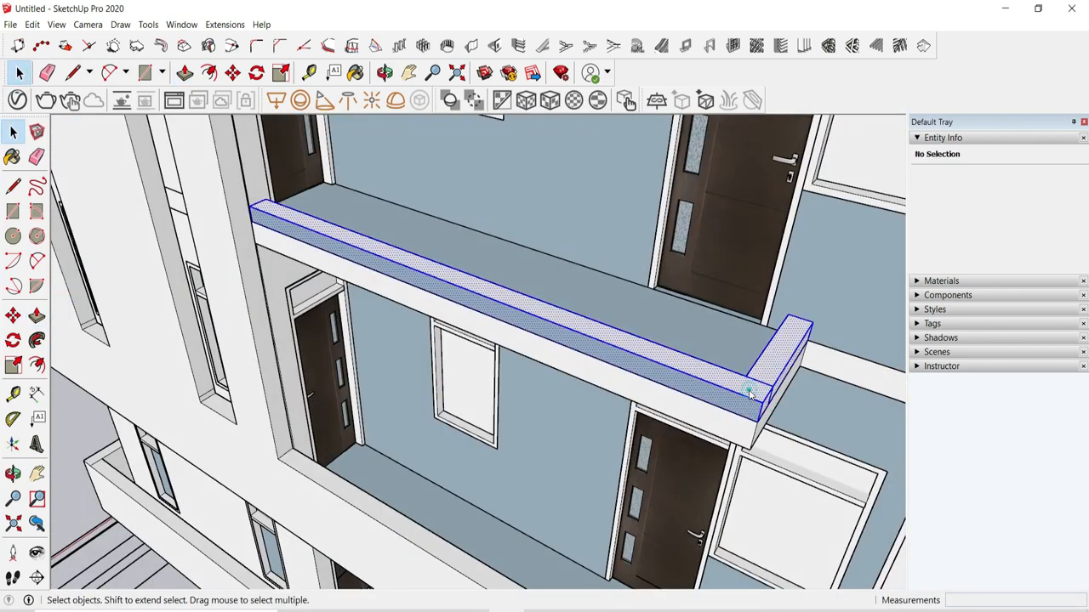
# Step: Copy the L-shaped curb group onto the neighbouring balcony on the same floor and flip it to mirror the original
pyautogui.click(233, 74)
pyautogui.scroll(-3, 442, 207)
pyautogui.scroll(2, 606, 310)
pyautogui.click(568, 292)
pyautogui.press('ctrl')
pyautogui.scroll(-2, 323, 253)
pyautogui.moveTo(408, 272); pyautogui.dragTo(629, 307, button='middle')
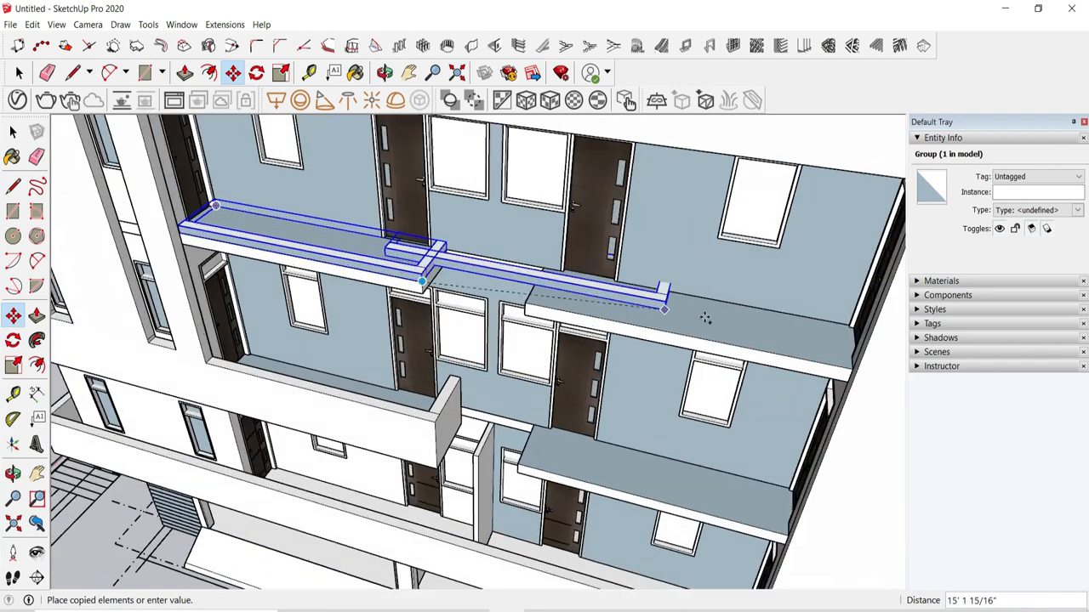
pyautogui.scroll(1, 713, 319)
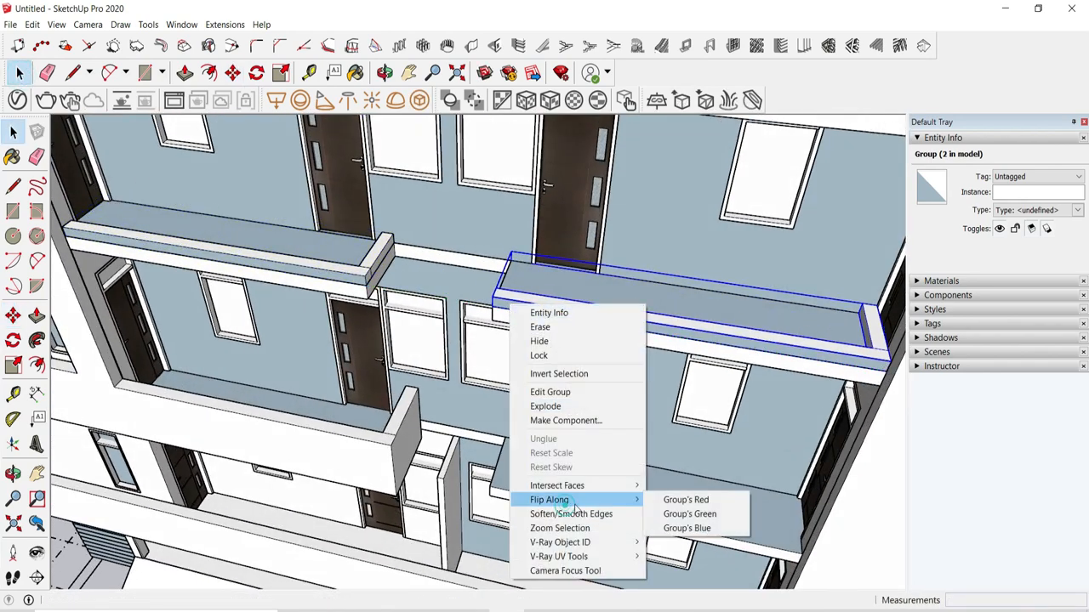
# Step: Copy the flipped L-shaped curb 11' 9" down onto the balcony below
pyautogui.click(233, 73)
pyautogui.scroll(2, 488, 314)
pyautogui.click(492, 268)
pyautogui.press('ctrl')
pyautogui.scroll(-2, 639, 241)
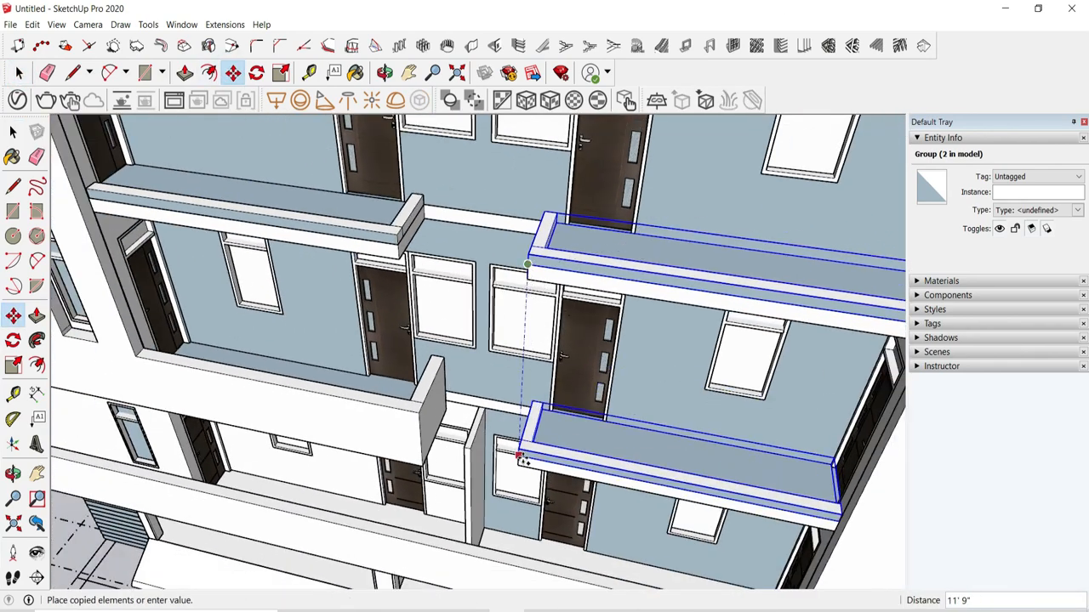
pyautogui.click(21, 74)
pyautogui.moveTo(392, 298); pyautogui.dragTo(510, 255, button='middle')
pyautogui.click(512, 377)
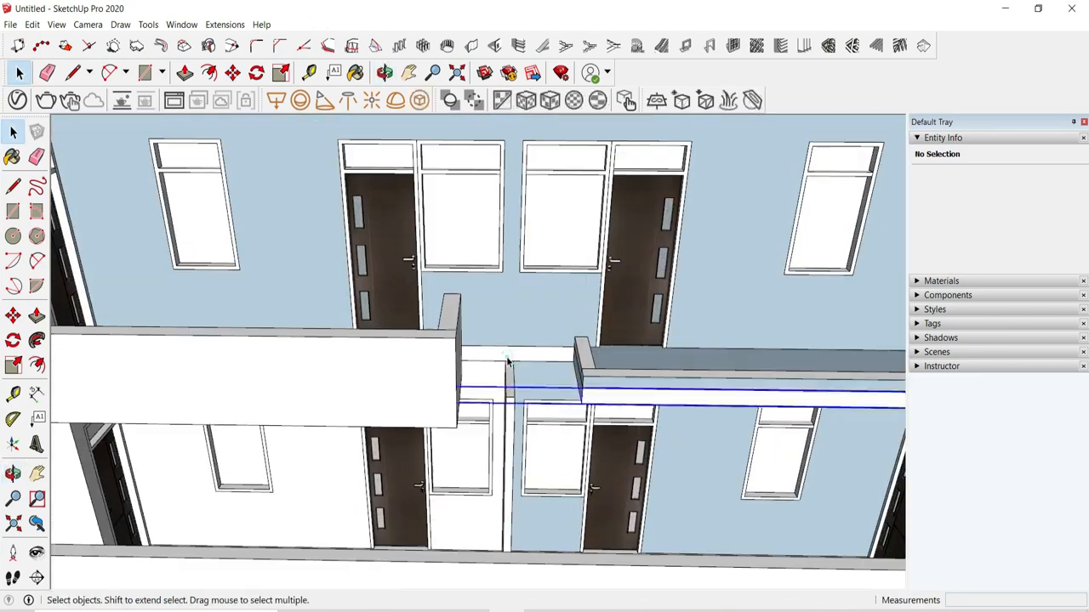
pyautogui.moveTo(512, 377); pyautogui.dragTo(544, 383, button='middle')
pyautogui.doubleClick(528, 366)
pyautogui.click(30, 74)
pyautogui.click(527, 315)
pyautogui.scroll(-4, 528, 314)
pyautogui.moveTo(527, 340); pyautogui.dragTo(622, 448, button='middle')
pyautogui.hotkey('ctrl', 'z')
pyautogui.hotkey('ctrl', 'z')
pyautogui.click(749, 293)
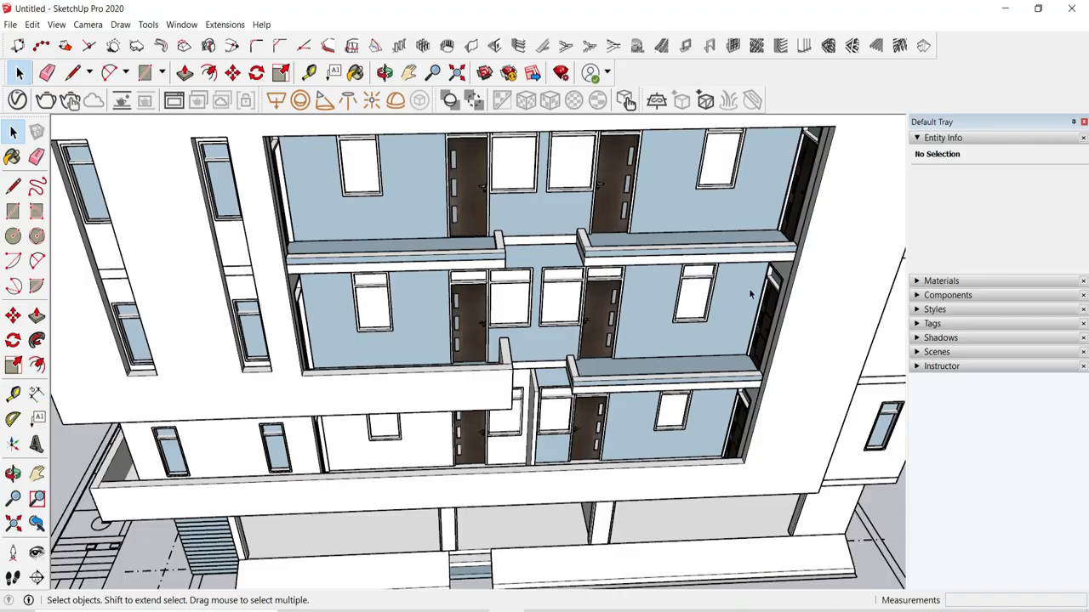
# Step: Isolate the short roof-edge parapet between the stair tower and the front corner as its own group
pyautogui.scroll(-5, 749, 293)
pyautogui.moveTo(554, 318); pyautogui.dragTo(672, 400, button='middle')
pyautogui.moveTo(484, 297); pyautogui.dragTo(637, 340, button='middle')
pyautogui.scroll(3, 499, 314)
pyautogui.scroll(3, 484, 269)
pyautogui.doubleClick(483, 272)
pyautogui.press('Escape')
pyautogui.rightClick(484, 274)
pyautogui.click(533, 380)
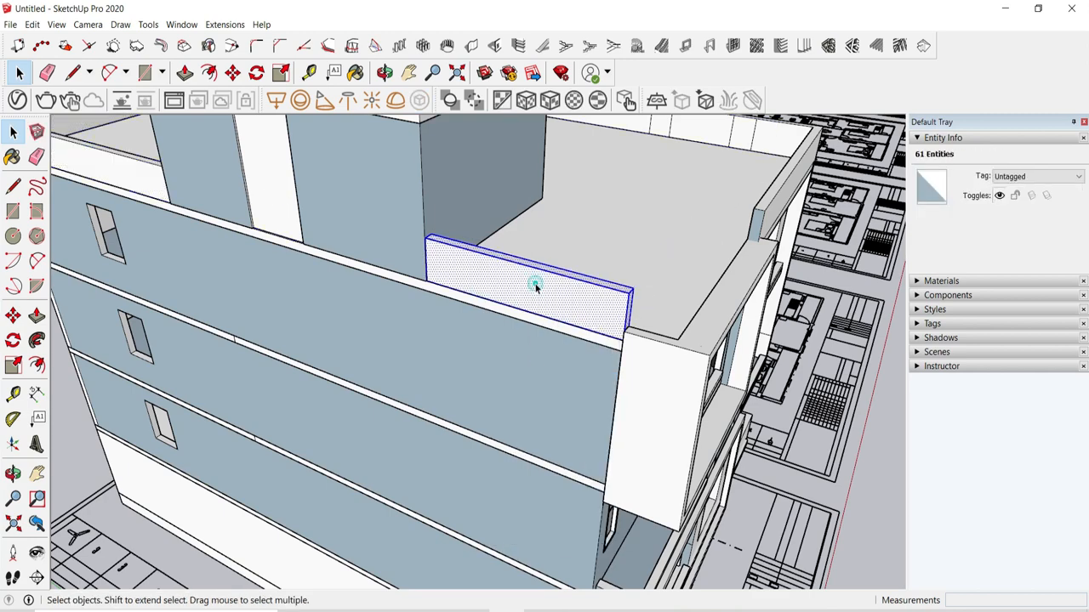
pyautogui.click(529, 320)
pyautogui.moveTo(529, 319)
pyautogui.mouseDown(button='middle')
pyautogui.moveTo(522, 284)
pyautogui.moveTo(379, 401)
pyautogui.moveTo(314, 418)
pyautogui.moveTo(365, 442)
pyautogui.moveTo(340, 400)
pyautogui.moveTo(510, 323)
pyautogui.mouseUp(button='middle')
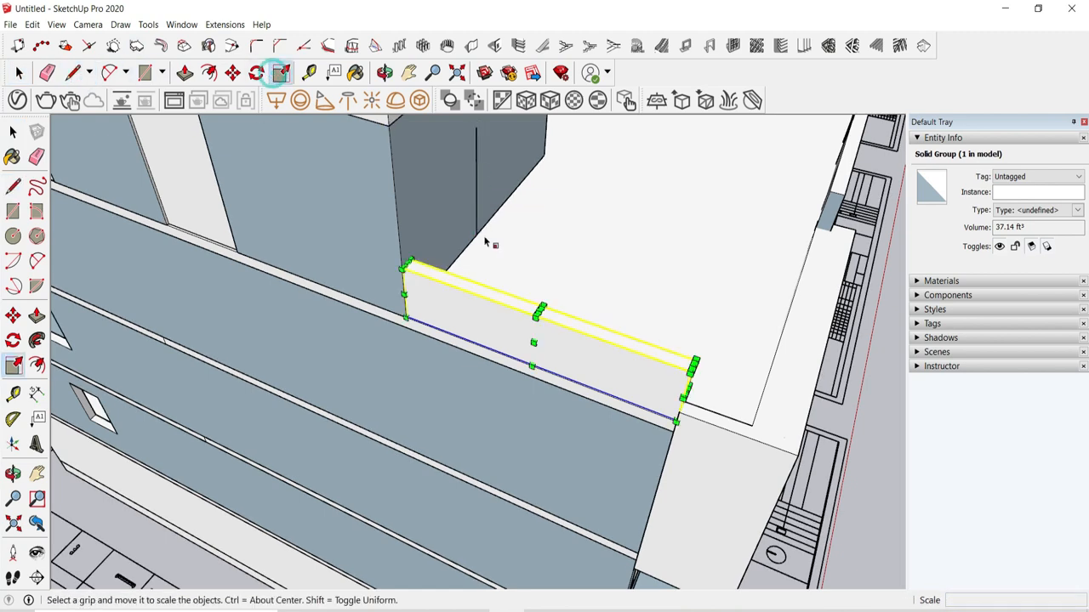
# Step: Scale the short roof-edge parapet group upward to make it taller
pyautogui.scroll(3, 543, 306)
pyautogui.click(543, 307)
pyautogui.scroll(-4, 540, 313)
pyautogui.moveTo(672, 349); pyautogui.dragTo(476, 388, button='middle')
pyautogui.scroll(-2, 476, 389)
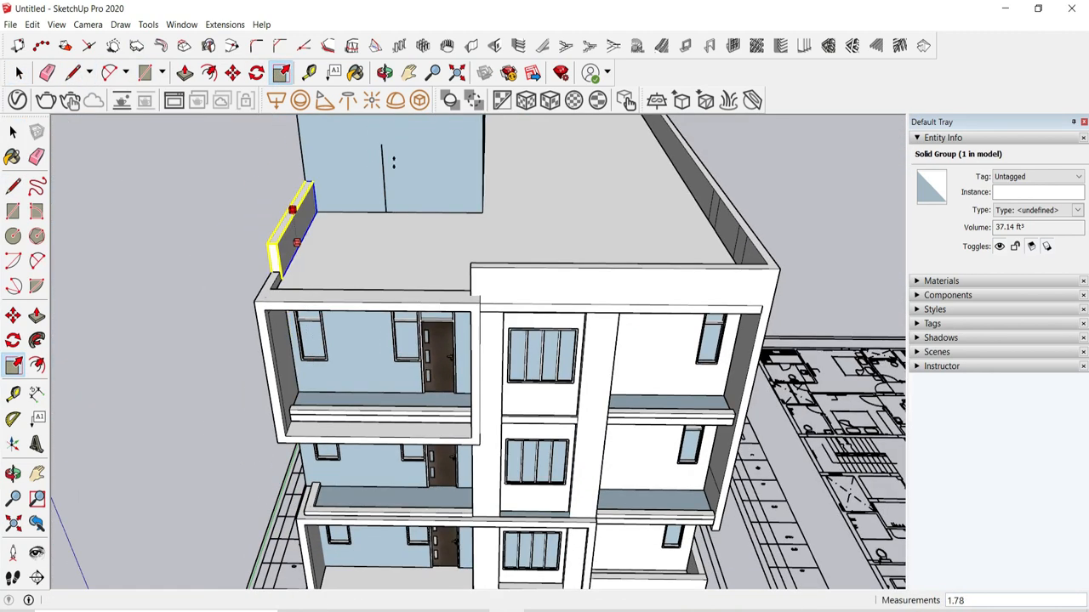
# Step: Edit the projecting balcony frame and lower its top faces flush with the roof-edge band at the corner
pyautogui.moveTo(415, 304); pyautogui.dragTo(396, 276, button='middle')
pyautogui.scroll(3, 383, 297)
pyautogui.doubleClick(383, 297)
pyautogui.tripleClick(384, 297)
pyautogui.moveTo(228, 152); pyautogui.dragTo(568, 255)
pyautogui.moveTo(407, 239); pyautogui.dragTo(603, 272, button='middle')
pyautogui.click(233, 73)
pyautogui.scroll(3, 517, 290)
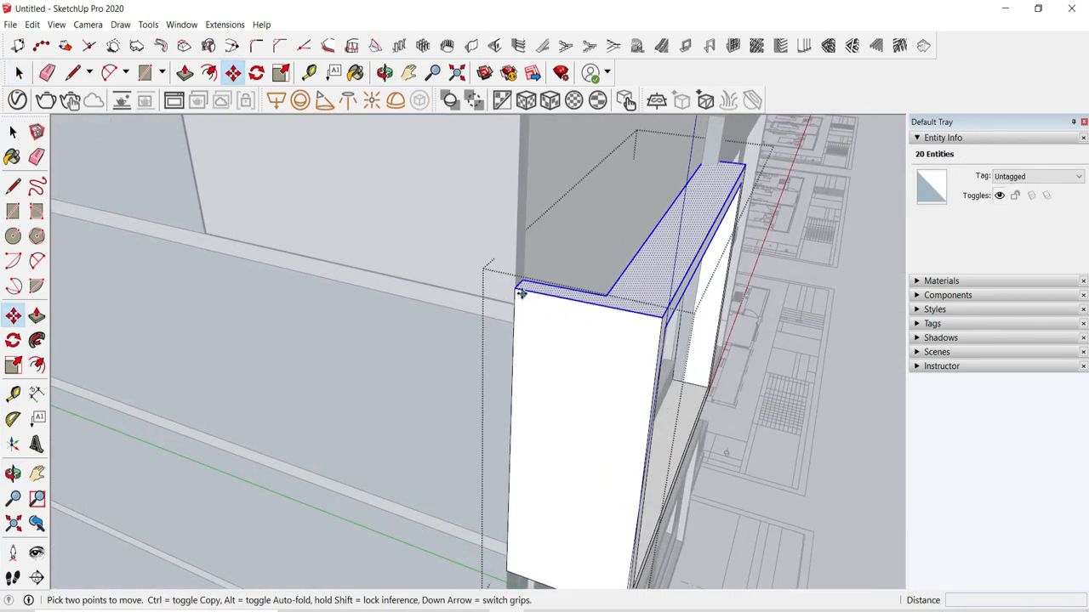
pyautogui.click(516, 297)
pyautogui.click(19, 74)
pyautogui.click(341, 255)
pyautogui.moveTo(476, 281); pyautogui.dragTo(408, 318, button='middle')
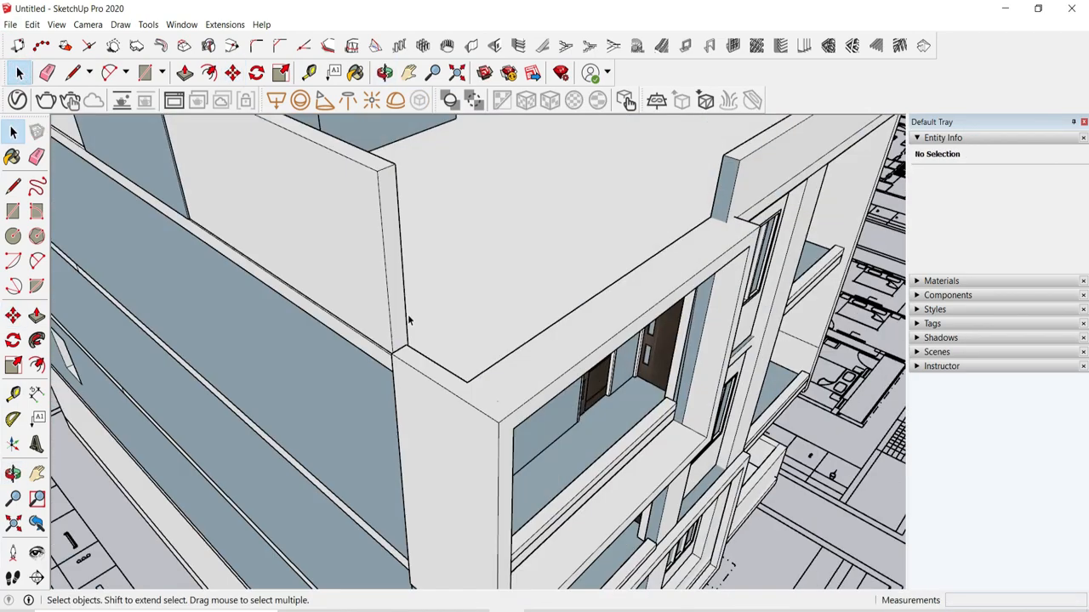
pyautogui.scroll(3, 408, 318)
pyautogui.click(511, 341)
pyautogui.doubleClick(592, 384)
pyautogui.moveTo(532, 386); pyautogui.dragTo(478, 364, button='middle')
pyautogui.press('p')
pyautogui.click(19, 73)
pyautogui.click(544, 340)
# Step: Scale the short roof-edge parapet group lengthwise so that its front end reaches the outer face of the building
pyautogui.click(476, 364)
pyautogui.scroll(-3, 481, 367)
pyautogui.click(282, 73)
pyautogui.scroll(1, 493, 306)
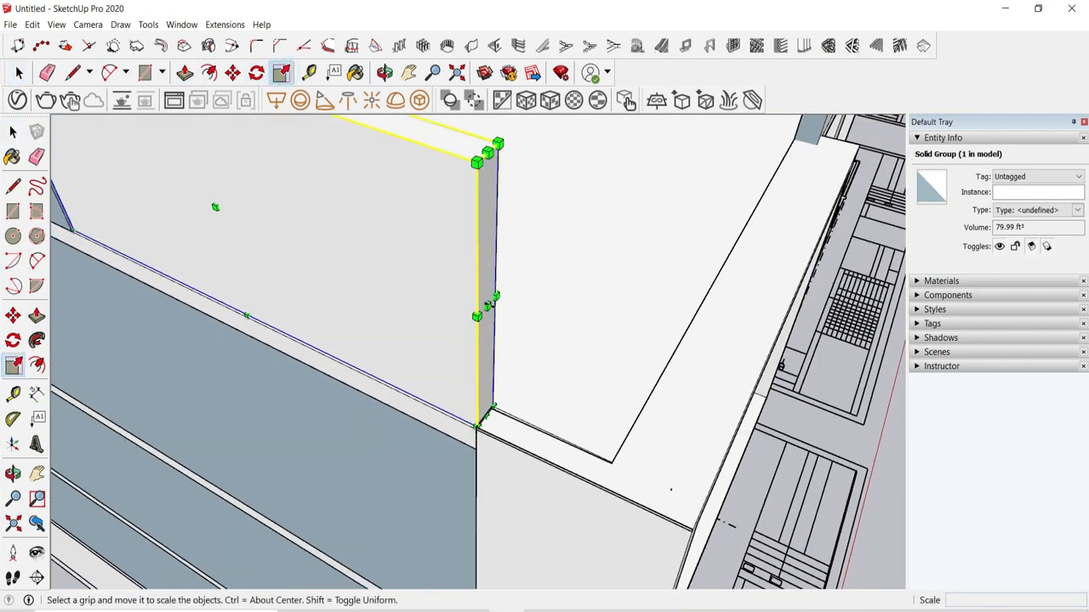
pyautogui.click(488, 306)
pyautogui.moveTo(489, 306); pyautogui.dragTo(374, 366, button='middle')
pyautogui.scroll(-2, 544, 374)
pyautogui.click(796, 384)
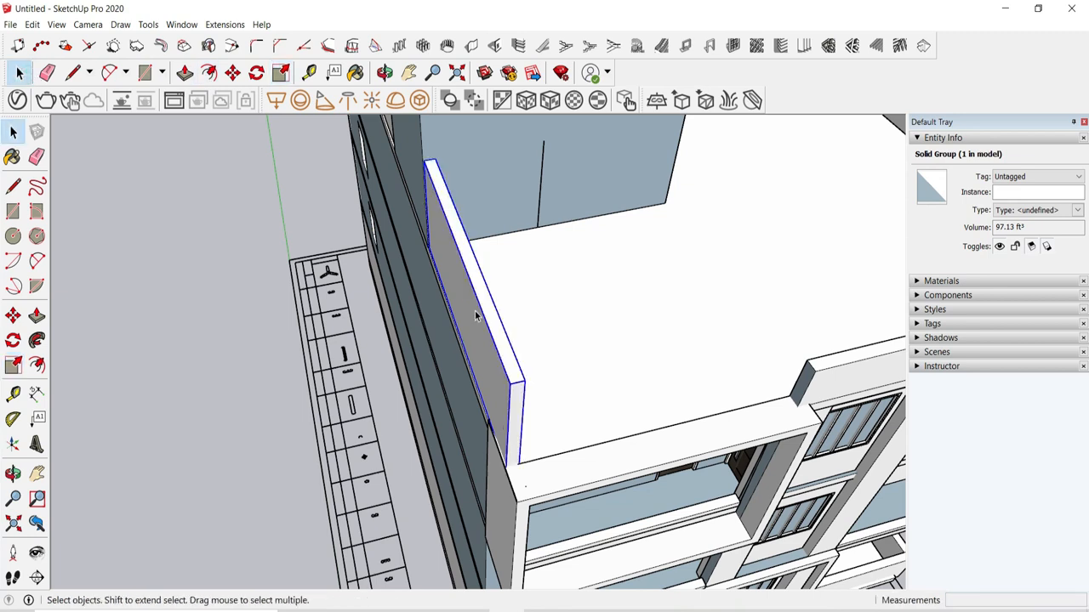
# Step: Explode the short roof-edge parapet group and extend its front end at the corner with Push/Pull
pyautogui.rightClick(475, 311)
pyautogui.click(510, 395)
pyautogui.click(98, 224)
pyautogui.click(184, 73)
pyautogui.scroll(2, 502, 412)
pyautogui.click(546, 425)
pyautogui.scroll(-3, 765, 400)
pyautogui.click(814, 380)
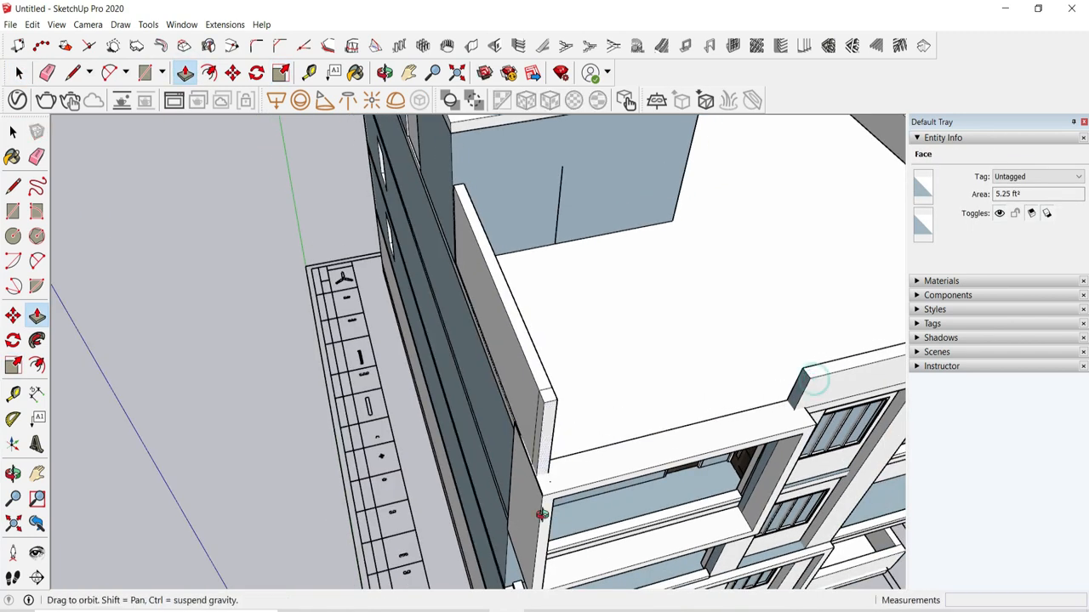
pyautogui.moveTo(542, 515); pyautogui.dragTo(310, 374, button='middle')
pyautogui.click(301, 360)
# Step: Pull the parapet's corner section 4' along the front edge of the roof to start a front return wall
pyautogui.click(19, 73)
pyautogui.scroll(3, 277, 349)
pyautogui.click(345, 468)
pyautogui.moveTo(348, 468); pyautogui.dragTo(512, 340, button='middle')
pyautogui.doubleClick(336, 358)
pyautogui.scroll(-5, 365, 332)
pyautogui.click(462, 337)
pyautogui.scroll(2, 502, 327)
pyautogui.doubleClick(503, 327)
pyautogui.click(233, 73)
pyautogui.press('Return')
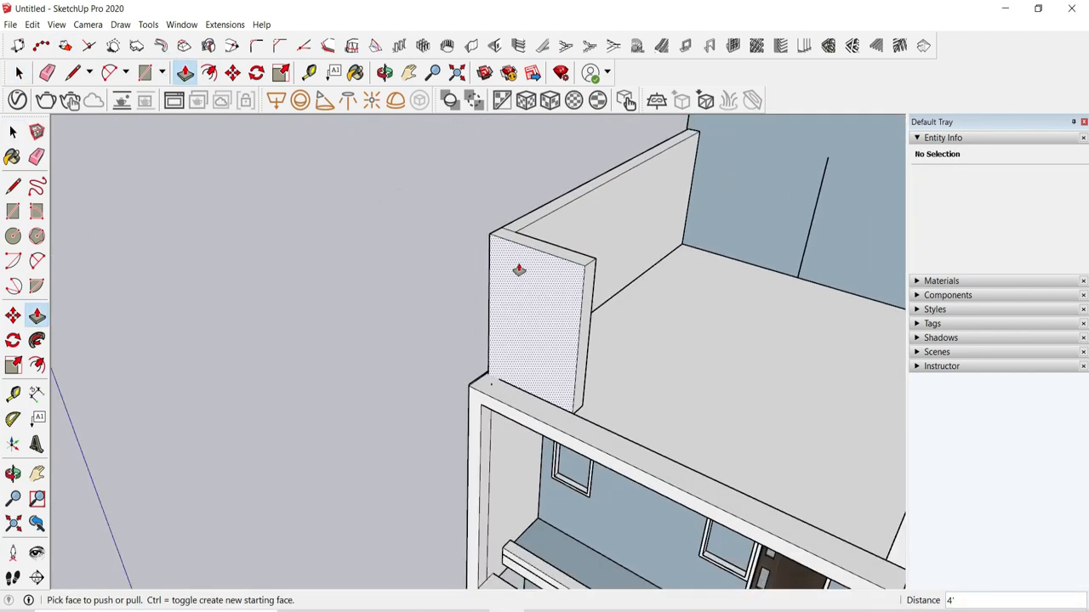
# Step: Extend the front return wall with a row of narrow sections, including 1' wide ones, followed by a long end section
pyautogui.moveTo(517, 267); pyautogui.dragTo(523, 407, button='middle')
pyautogui.scroll(2, 583, 365)
pyautogui.click(583, 366)
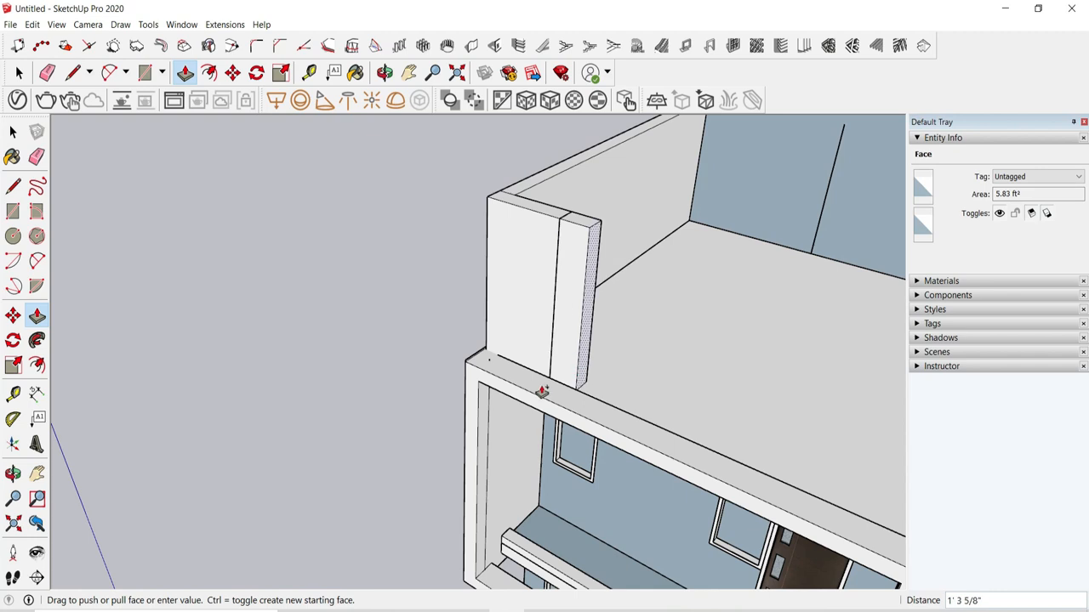
pyautogui.scroll(1, 644, 272)
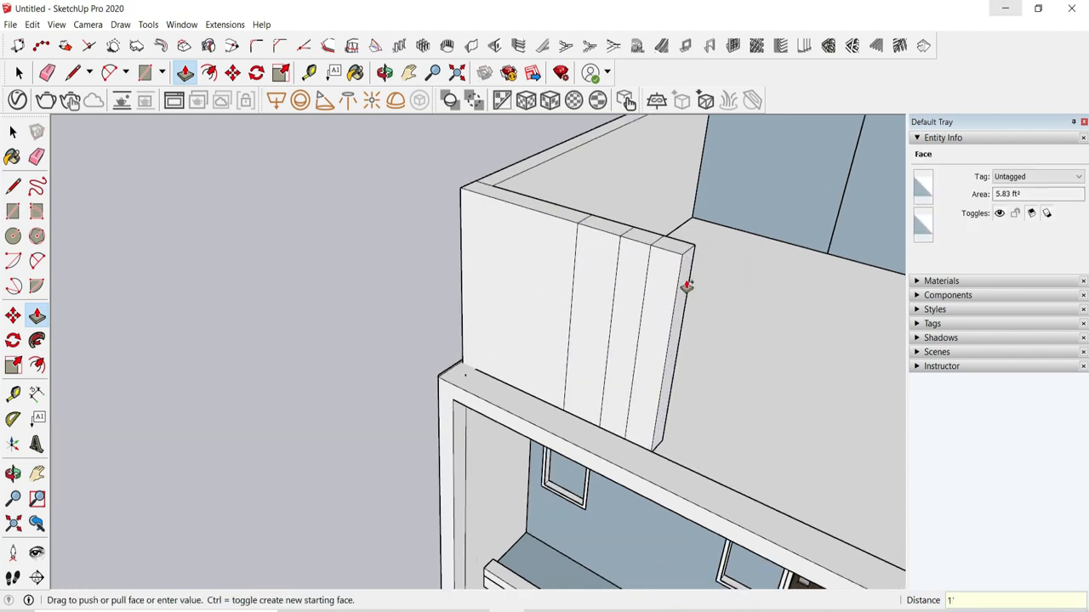
pyautogui.click(711, 317)
pyautogui.scroll(-2, 669, 301)
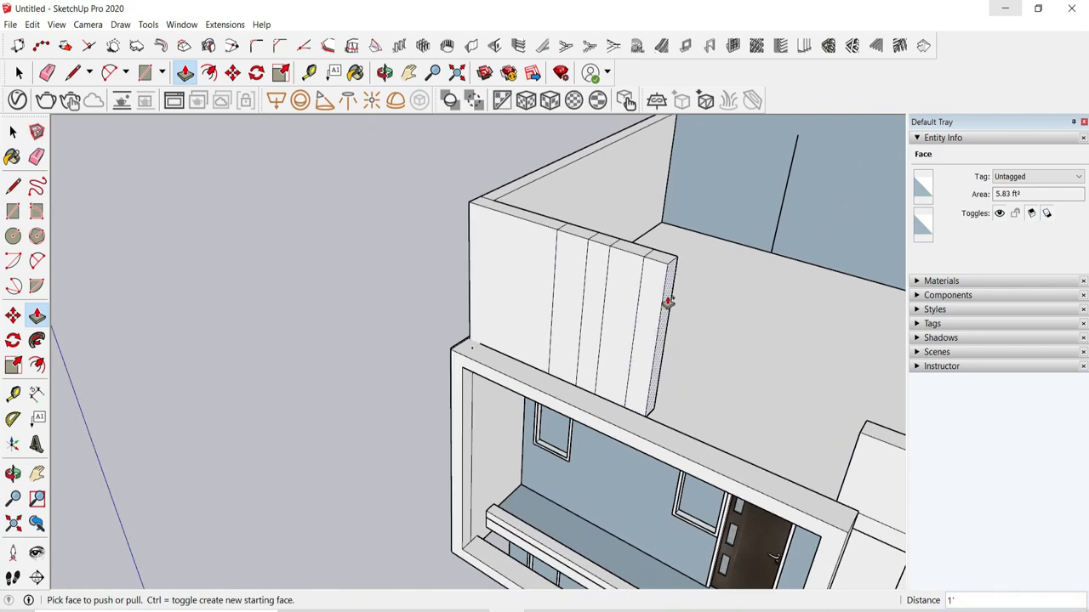
pyautogui.click(668, 302)
pyautogui.scroll(2, 625, 366)
pyautogui.scroll(-2, 687, 276)
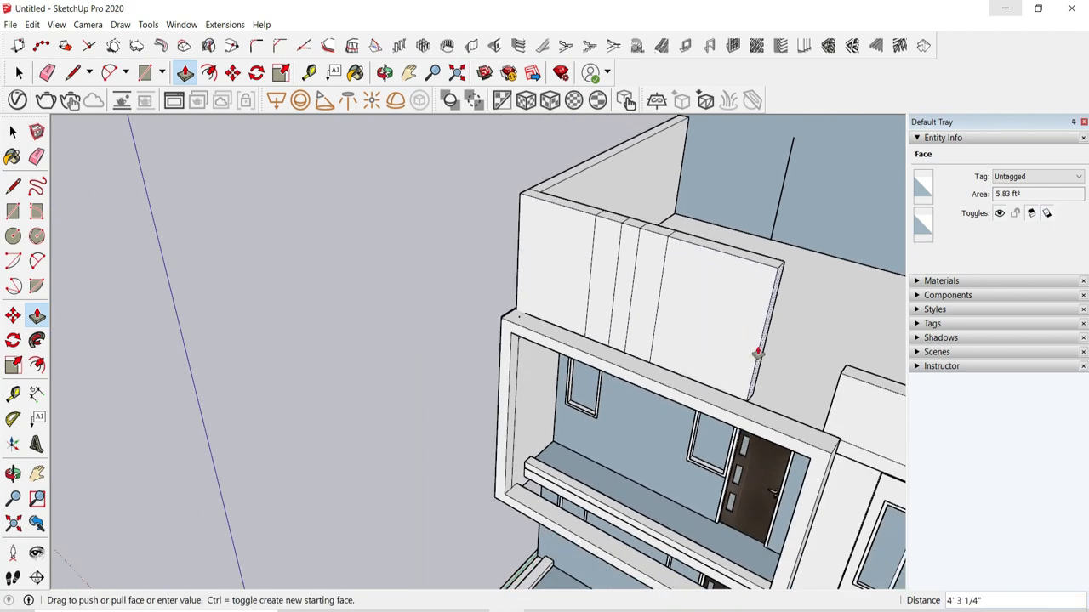
# Step: Hide the projecting balcony frame below the new front parapet wall
pyautogui.press('space')
pyautogui.scroll(2, 576, 276)
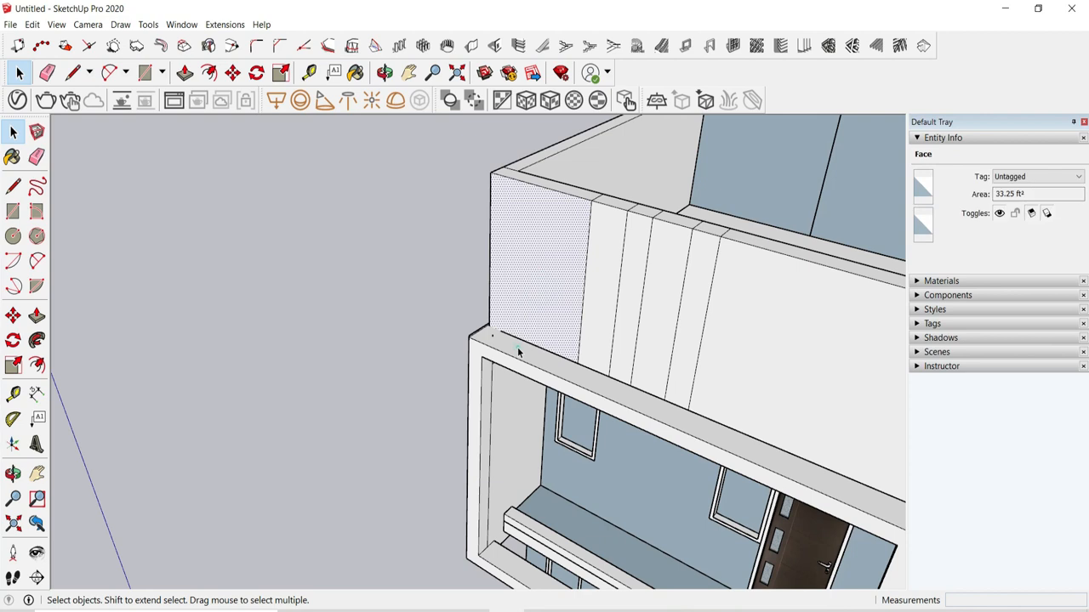
pyautogui.rightClick(518, 349)
pyautogui.click(555, 109)
# Step: Push the underside of the first narrow parapet section up 6' to open a vertical slot
pyautogui.scroll(3, 638, 298)
pyautogui.moveTo(660, 281); pyautogui.dragTo(665, 170, button='middle')
pyautogui.doubleClick(672, 219)
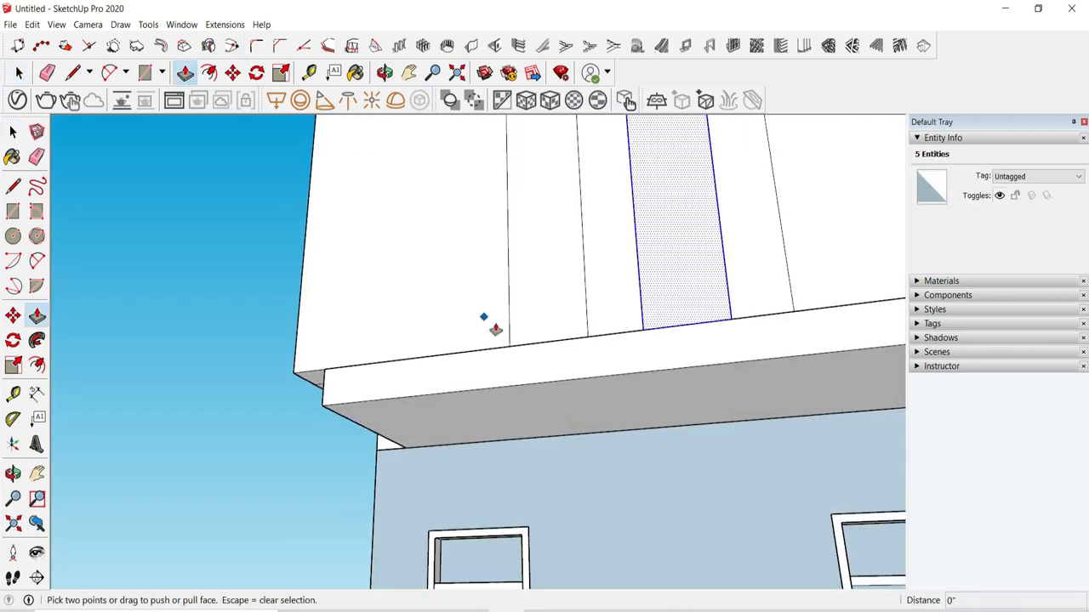
pyautogui.press('Return')
pyautogui.scroll(-3, 674, 374)
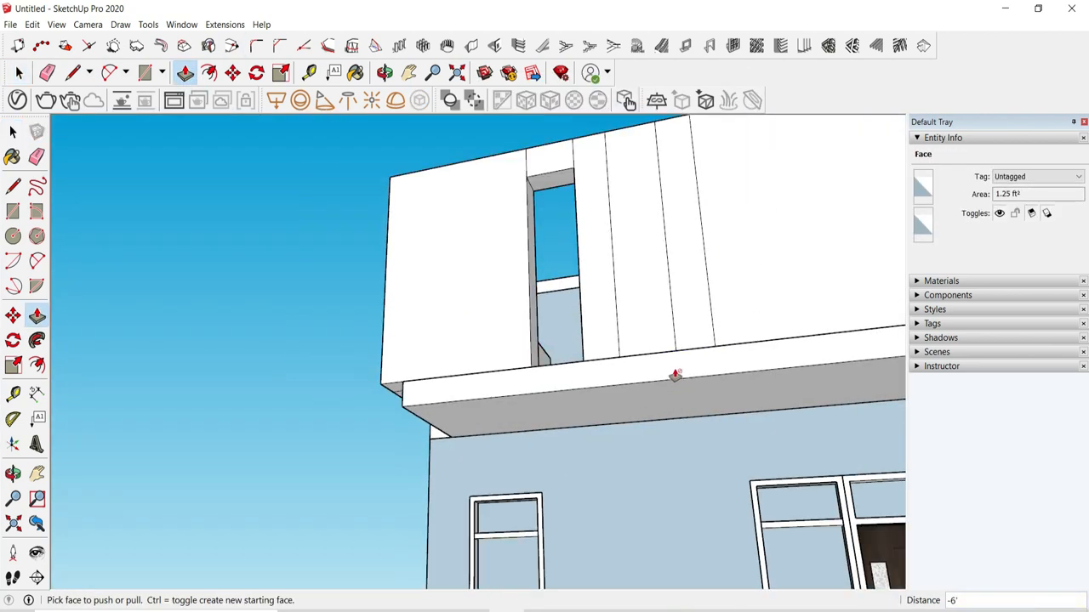
# Step: Repeat the 6' push on the undersides of the next alternate narrow section and the long end section
pyautogui.scroll(1, 662, 366)
pyautogui.doubleClick(659, 362)
pyautogui.moveTo(588, 306); pyautogui.dragTo(569, 578, button='middle')
pyautogui.scroll(-4, 672, 366)
pyautogui.moveTo(679, 370); pyautogui.dragTo(668, 183, button='middle')
pyautogui.doubleClick(660, 367)
pyautogui.scroll(1, 685, 353)
pyautogui.doubleClick(690, 337)
pyautogui.scroll(-2, 664, 348)
# Step: Erase the vertical seam lines between the parapet sections above and beside the slots
pyautogui.moveTo(651, 362); pyautogui.dragTo(563, 453, button='middle')
pyautogui.scroll(4, 540, 283)
pyautogui.moveTo(534, 327); pyautogui.dragTo(519, 255, button='middle')
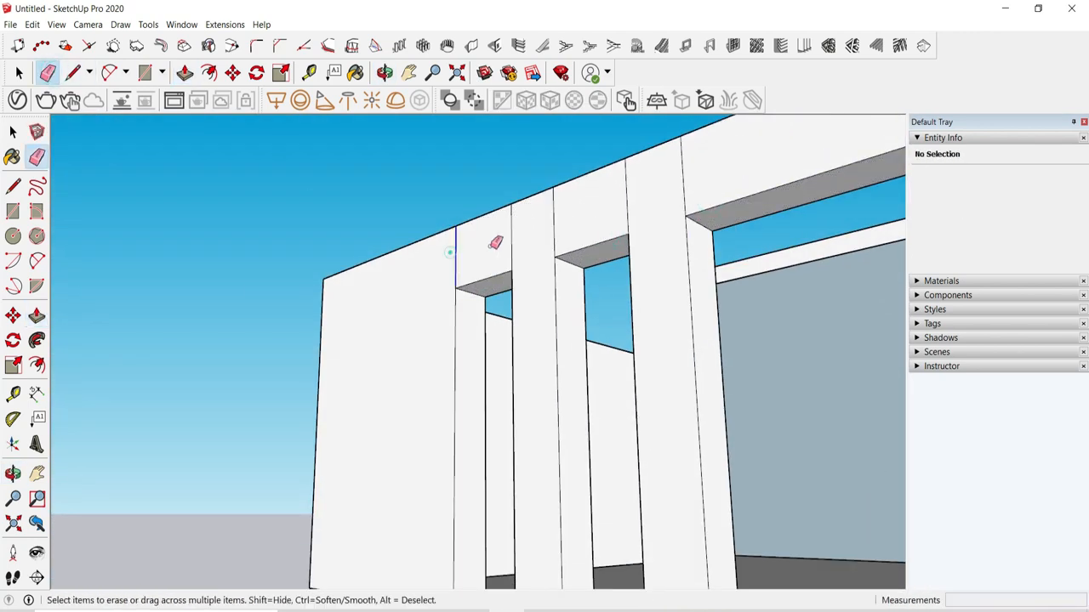
pyautogui.moveTo(511, 225); pyautogui.dragTo(745, 359, button='middle')
pyautogui.moveTo(487, 289); pyautogui.dragTo(614, 326)
pyautogui.moveTo(614, 326)
pyautogui.mouseDown(button='middle')
pyautogui.moveTo(233, 388)
pyautogui.moveTo(175, 362)
pyautogui.moveTo(440, 281)
pyautogui.mouseUp(button='middle')
pyautogui.scroll(-2, 603, 196)
# Step: Extend the parapet's top beam toward the opposite front corner with a 10' section, and bring that section down to full height
pyautogui.press('p')
pyautogui.moveTo(612, 268); pyautogui.dragTo(552, 262, button='middle')
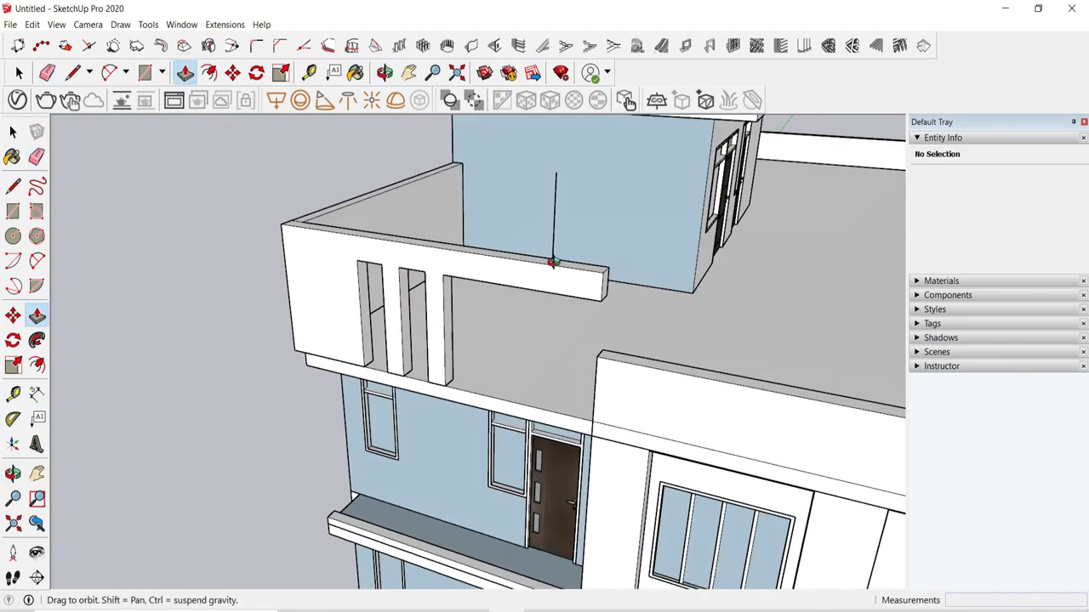
pyautogui.click(604, 282)
pyautogui.scroll(-4, 391, 302)
pyautogui.click(779, 383)
pyautogui.scroll(1, 780, 374)
pyautogui.click(772, 333)
pyautogui.write("10'")
pyautogui.press('Return')
pyautogui.moveTo(763, 346)
pyautogui.mouseDown(button='middle')
pyautogui.moveTo(688, 170)
pyautogui.moveTo(778, 399)
pyautogui.mouseUp(button='middle')
pyautogui.click(690, 170)
pyautogui.click(739, 177)
# Step: Erase the leftover seam lines on the extended front parapet
pyautogui.click(51, 73)
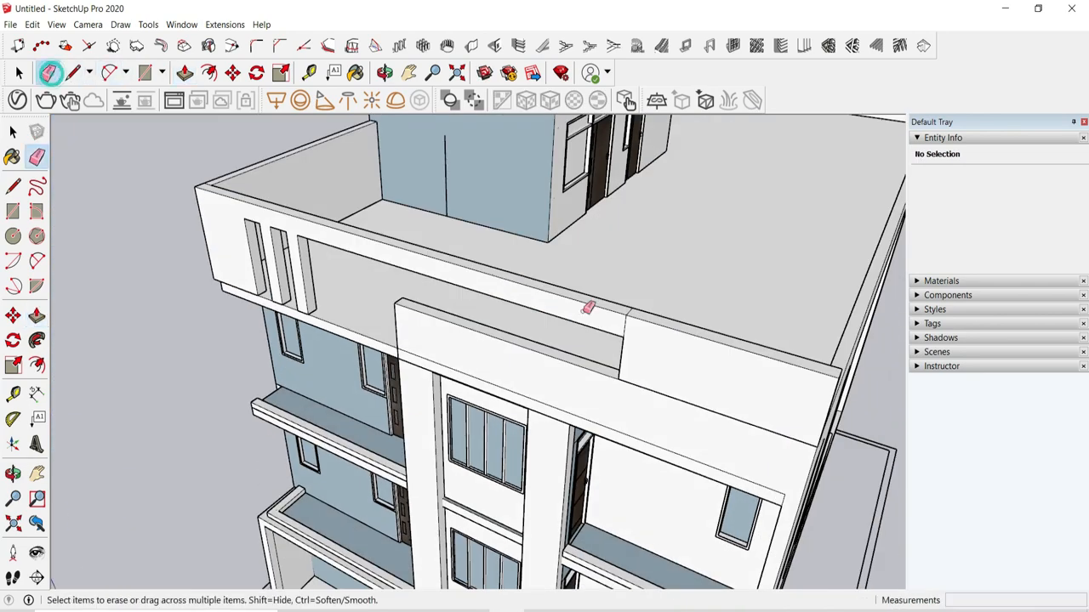
pyautogui.scroll(2, 587, 308)
pyautogui.click(636, 338)
pyautogui.click(263, 305)
pyautogui.moveTo(622, 345)
pyautogui.mouseDown(button='middle')
pyautogui.moveTo(268, 304)
pyautogui.moveTo(423, 323)
pyautogui.mouseUp(button='middle')
pyautogui.scroll(-2, 423, 323)
pyautogui.moveTo(595, 327)
pyautogui.mouseDown(button='middle')
pyautogui.moveTo(525, 259)
pyautogui.moveTo(512, 362)
pyautogui.mouseUp(button='middle')
# Step: Pull the far end of the front parapet by 9" and extend its corner section about 57' 9" along the side roof edge
pyautogui.click(184, 73)
pyautogui.moveTo(613, 370); pyautogui.dragTo(527, 417, button='middle')
pyautogui.scroll(2, 527, 418)
pyautogui.click(420, 452)
pyautogui.click(408, 456)
pyautogui.moveTo(408, 456); pyautogui.dragTo(185, 373, button='middle')
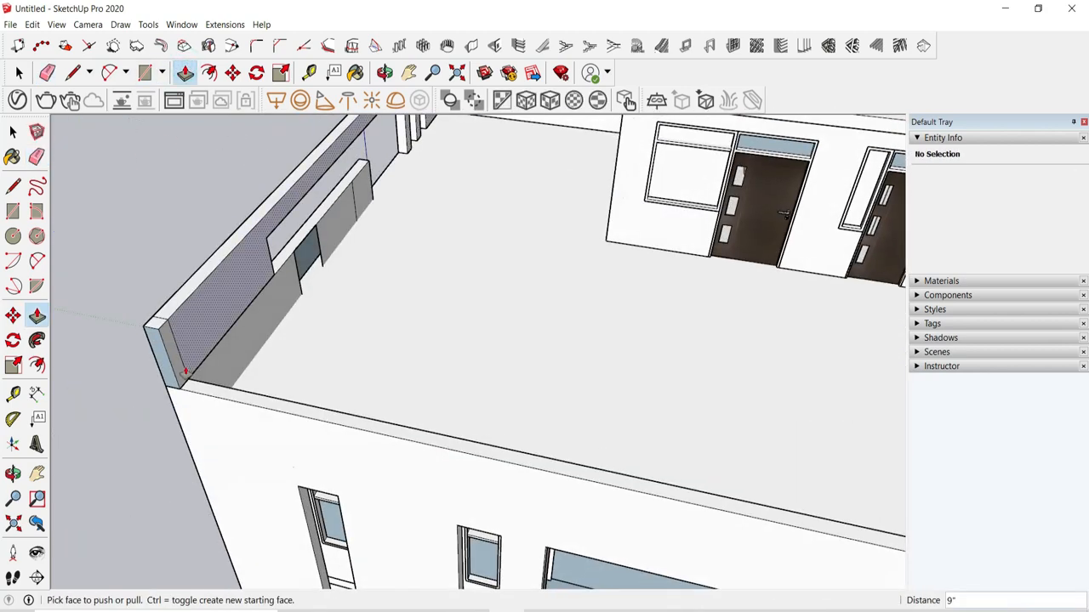
pyautogui.click(177, 362)
pyautogui.scroll(-4, 301, 418)
pyautogui.click(880, 392)
pyautogui.moveTo(578, 417); pyautogui.dragTo(766, 247, button='middle')
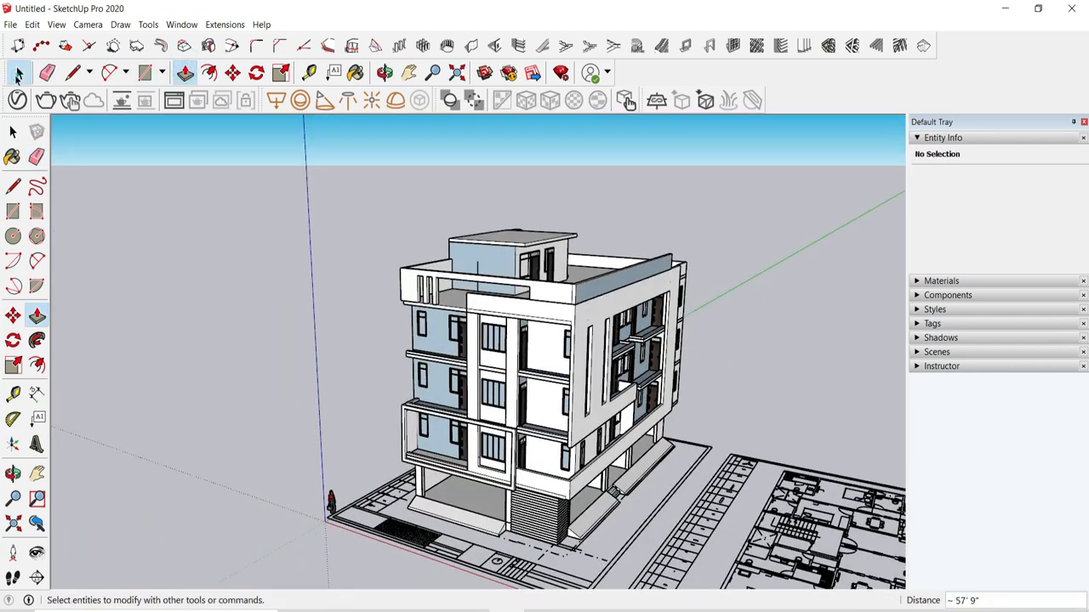
# Step: Erase the seam line on the parapet where the front and side walls meet at the corner
pyautogui.click(17, 77)
pyautogui.scroll(3, 556, 299)
pyautogui.moveTo(556, 298); pyautogui.dragTo(595, 417, button='middle')
pyautogui.scroll(3, 646, 421)
pyautogui.click(48, 74)
pyautogui.scroll(1, 652, 417)
pyautogui.click(649, 417)
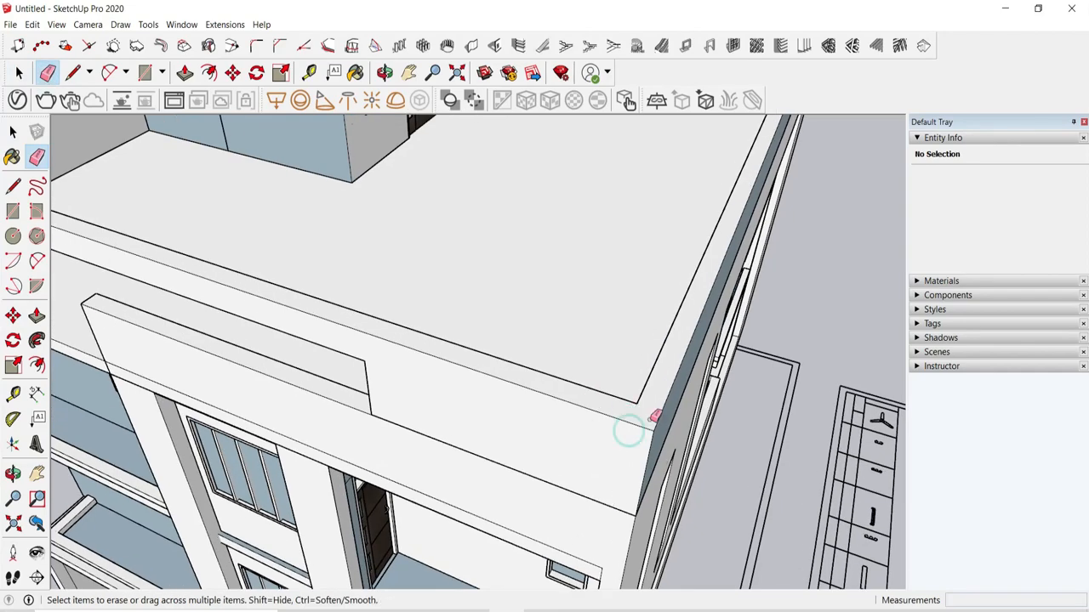
# Step: Make the whole connected roof parapet, including its slotted front and side walls, a group
pyautogui.scroll(-5, 653, 417)
pyautogui.press('space')
pyautogui.tripleClick(651, 340)
pyautogui.rightClick(651, 340)
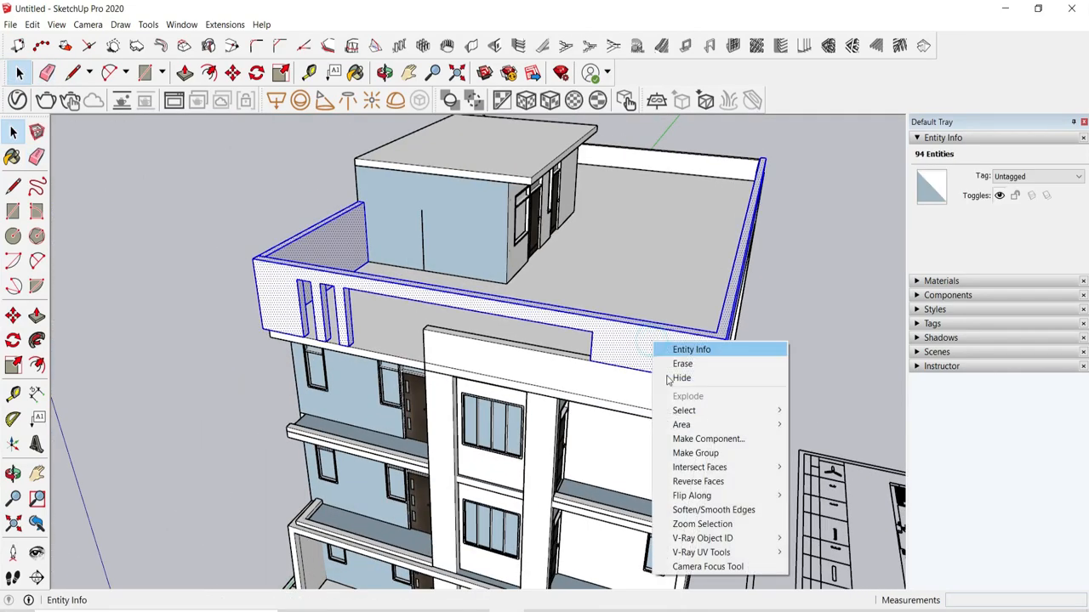
pyautogui.click(694, 453)
pyautogui.click(817, 379)
# Step: Delete the stray vertical line on the front wall of the stair tower
pyautogui.scroll(3, 459, 247)
pyautogui.click(397, 236)
pyautogui.press('Delete')
pyautogui.scroll(-4, 400, 280)
pyautogui.moveTo(443, 365); pyautogui.dragTo(362, 365, button='middle')
pyautogui.scroll(-3, 357, 298)
pyautogui.moveTo(383, 409); pyautogui.dragTo(680, 489, button='middle')
pyautogui.scroll(2, 626, 513)
pyautogui.scroll(3, 626, 513)
pyautogui.moveTo(627, 513); pyautogui.dragTo(582, 442, button='middle')
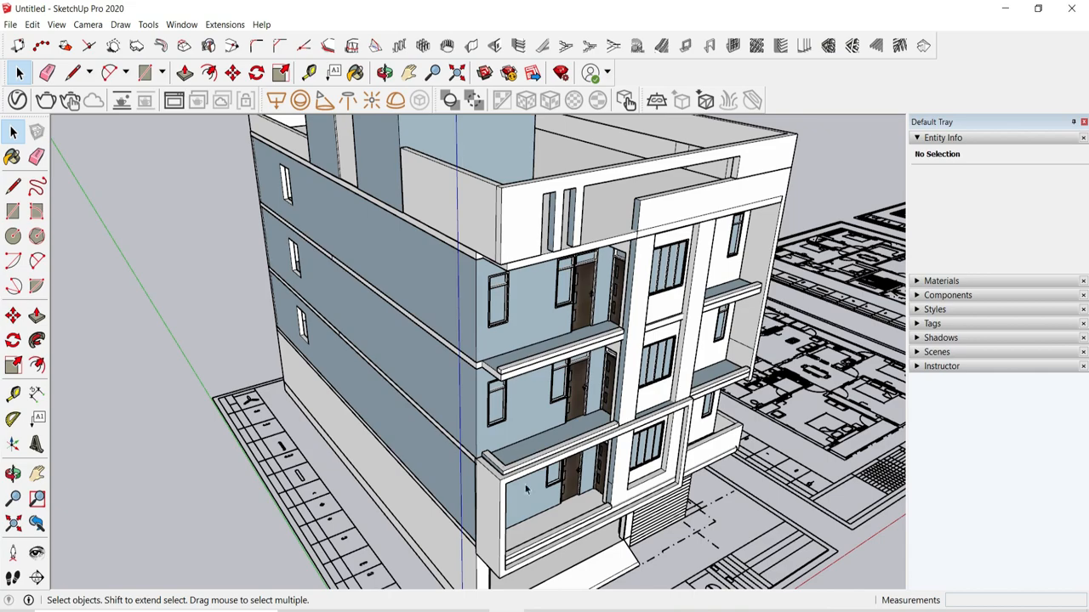
pyautogui.click(525, 489)
pyautogui.scroll(2, 511, 476)
pyautogui.press('m')
pyautogui.scroll(4, 395, 454)
# Step: Unhide the hidden projecting frame around the top balcony
pyautogui.click(33, 25)
pyautogui.moveTo(85, 227)
pyautogui.click(247, 257)
pyautogui.scroll(-4, 374, 383)
pyautogui.click(19, 73)
pyautogui.click(159, 213)
# Step: Inspect the top balcony frame's corner junctions and the ground-floor front of the building against the site plan
pyautogui.moveTo(577, 411); pyautogui.dragTo(367, 127, button='middle')
pyautogui.scroll(9, 314, 221)
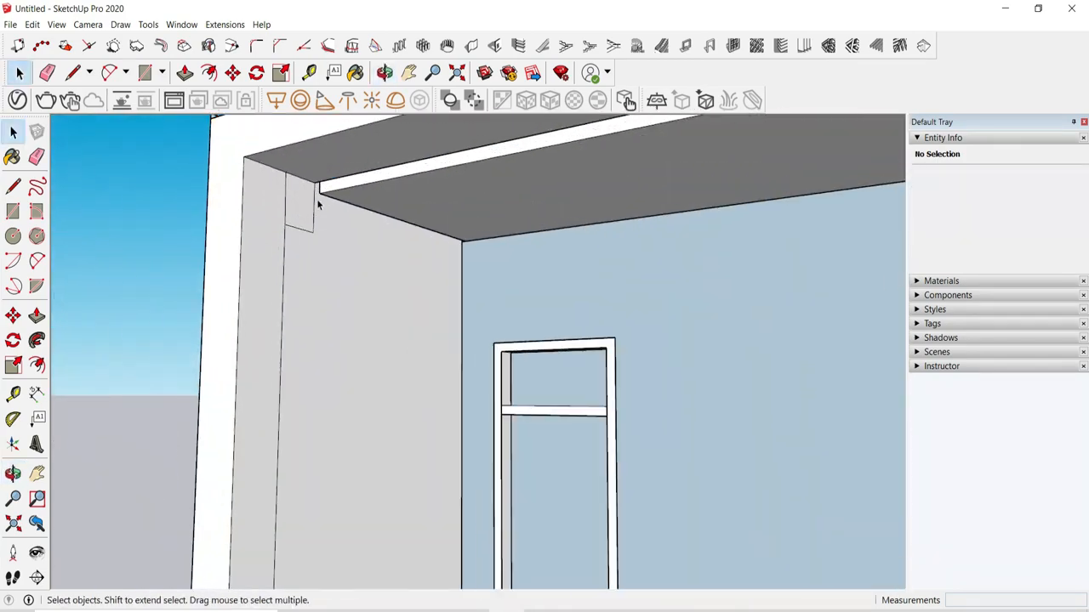
pyautogui.scroll(2, 317, 202)
pyautogui.press('e')
pyautogui.click(19, 73)
pyautogui.moveTo(212, 170); pyautogui.dragTo(193, 257, button='middle')
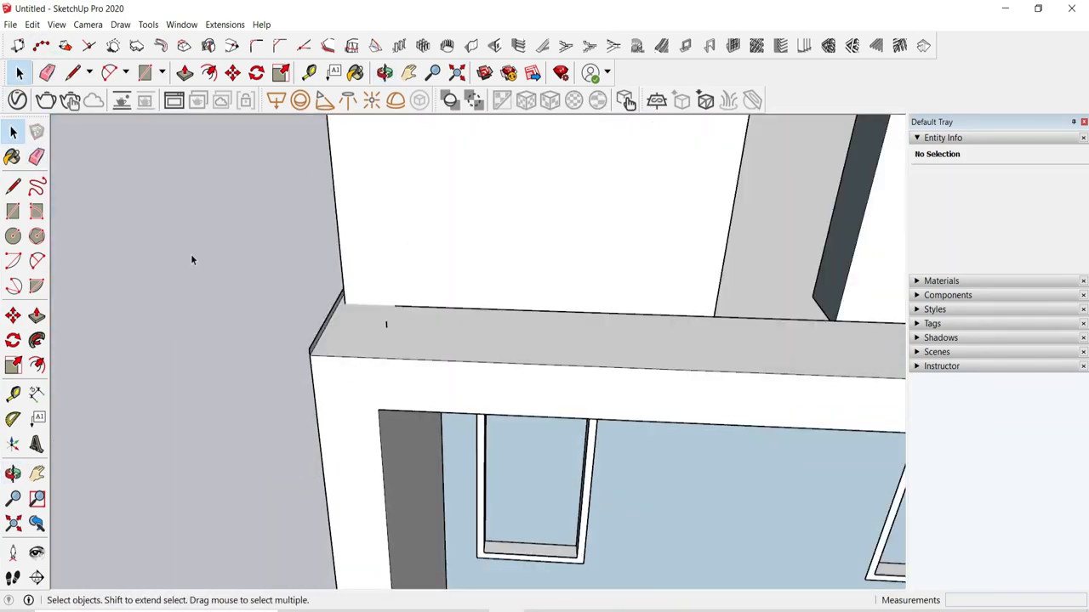
pyautogui.scroll(-6, 348, 335)
pyautogui.scroll(-3, 483, 369)
pyautogui.moveTo(348, 335); pyautogui.dragTo(480, 457, button='middle')
pyautogui.scroll(-3, 468, 422)
pyautogui.scroll(3, 466, 568)
pyautogui.scroll(3, 480, 455)
pyautogui.moveTo(483, 425); pyautogui.dragTo(502, 476, button='middle')
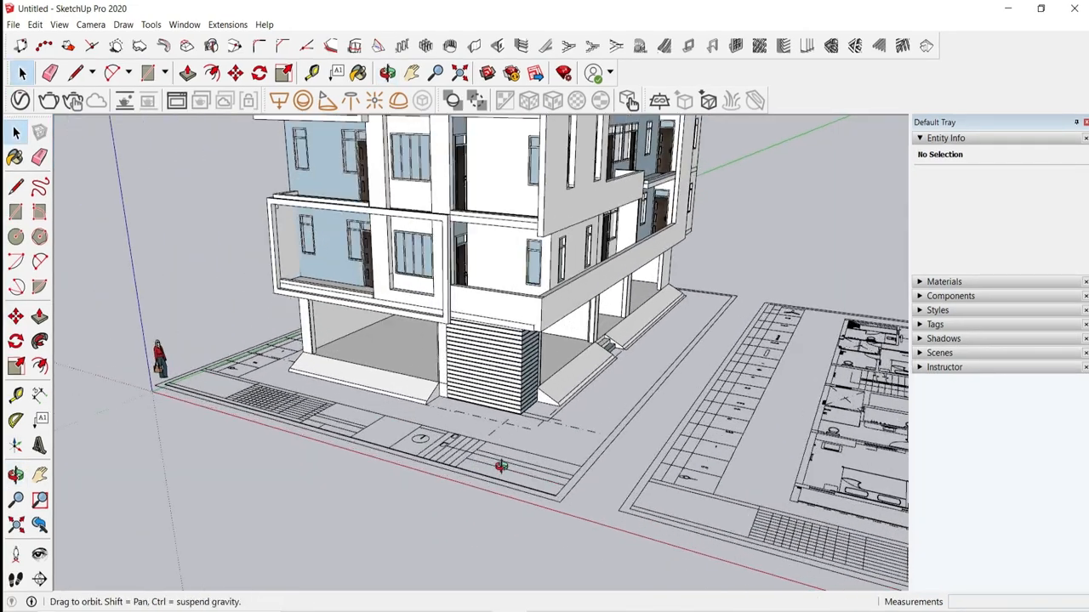
pyautogui.scroll(3, 502, 476)
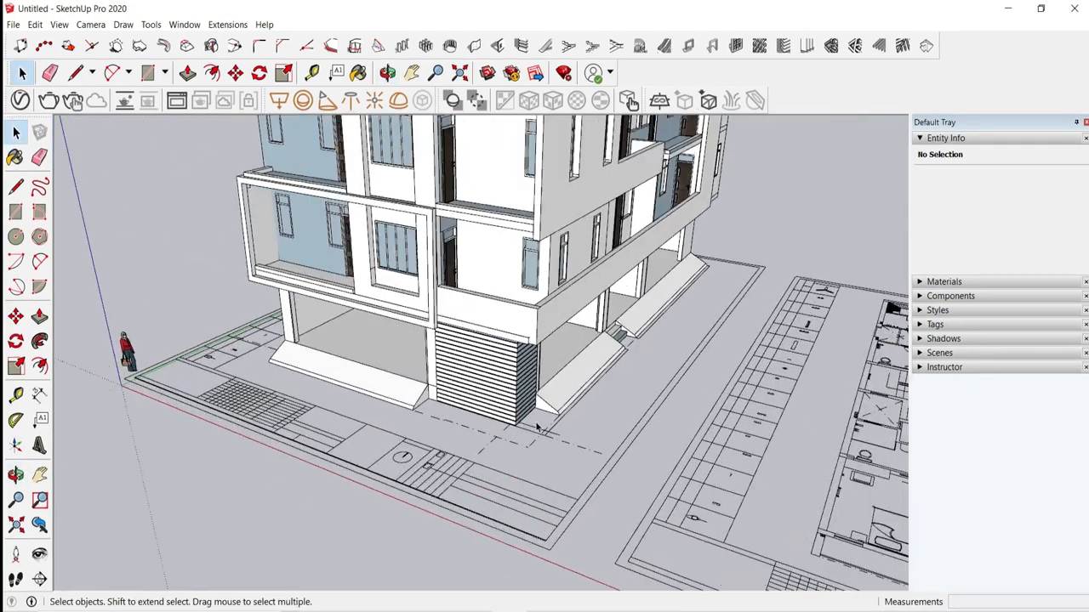
pyautogui.moveTo(372, 440); pyautogui.dragTo(455, 432, button='middle')
pyautogui.scroll(-2, 395, 443)
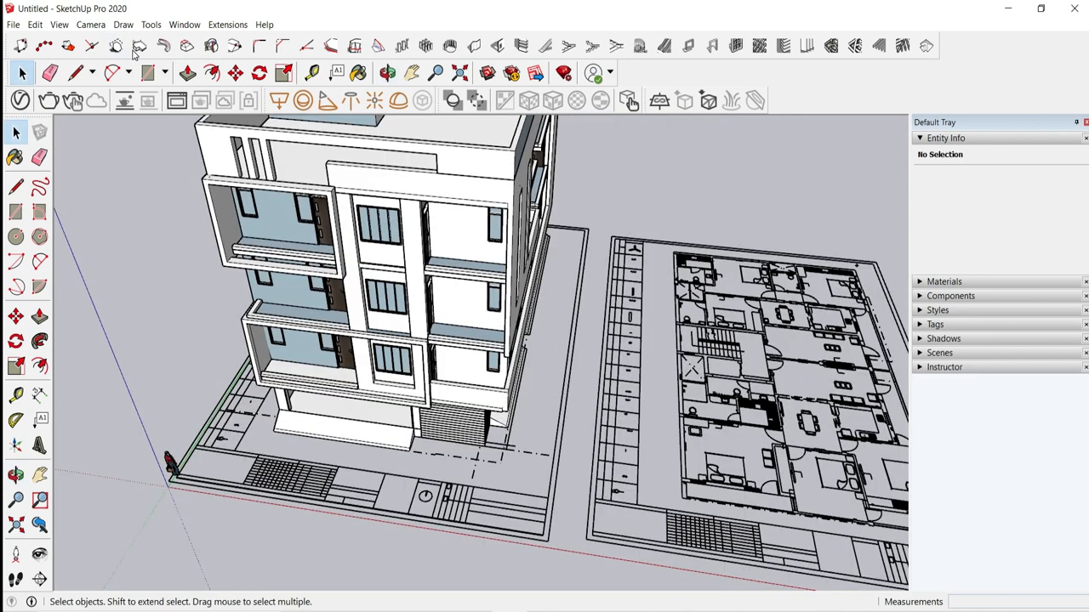
# Step: Draw guide lines from the louvred wall's corner and a ground rectangle about 101' by 13' across the building's front
pyautogui.scroll(6, 490, 434)
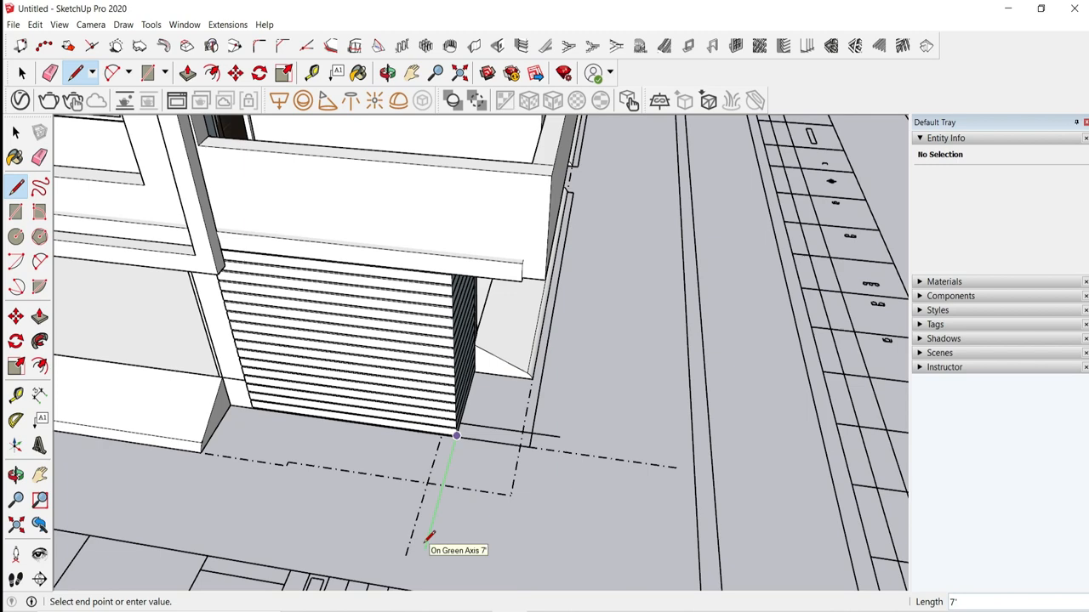
pyautogui.scroll(-10, 430, 536)
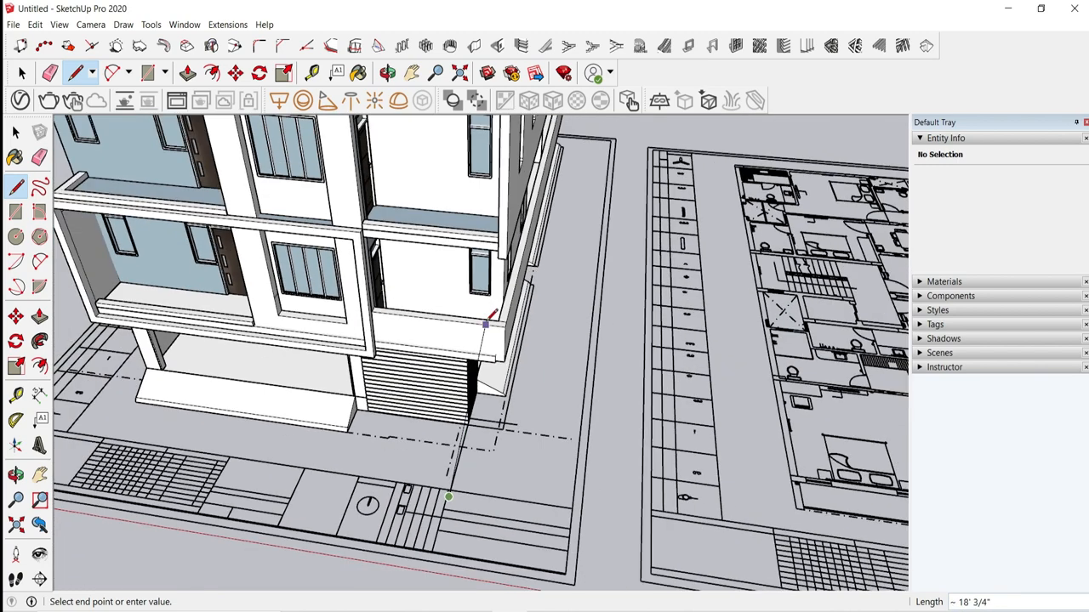
pyautogui.scroll(3, 457, 434)
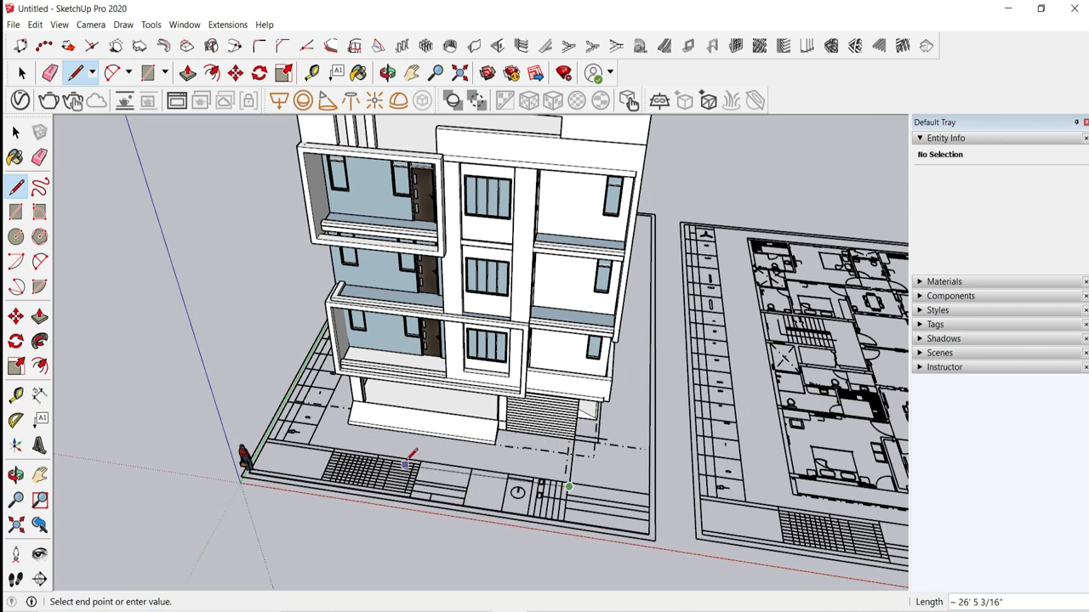
pyautogui.scroll(-3, 414, 454)
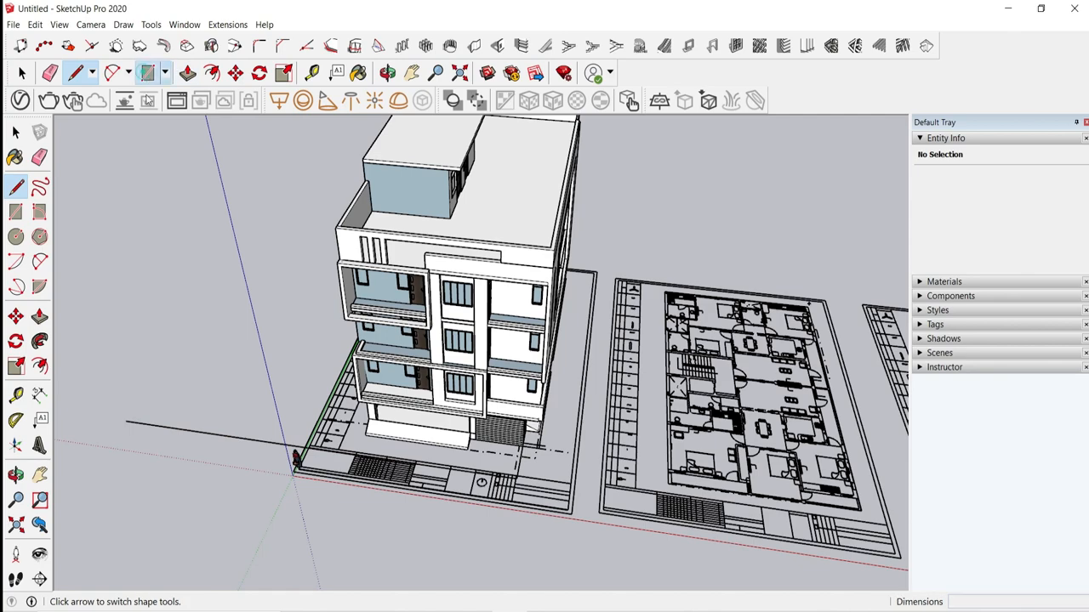
pyautogui.scroll(5, 530, 463)
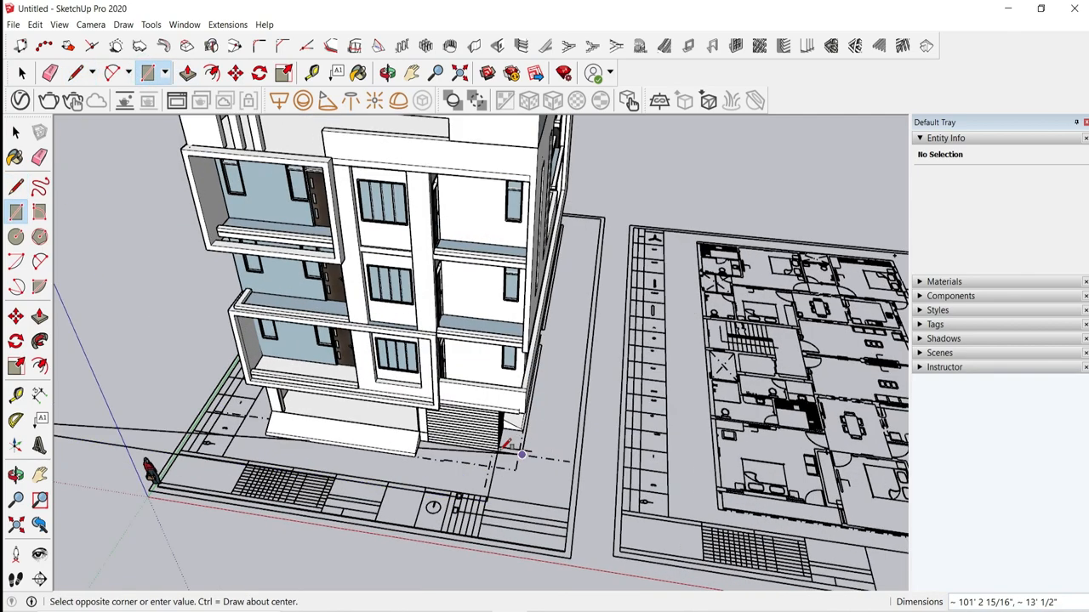
# Step: Extrude the long ground rectangle in front of the building into a slab and make it a group
pyautogui.moveTo(502, 454); pyautogui.dragTo(501, 174, button='middle')
pyautogui.press('space')
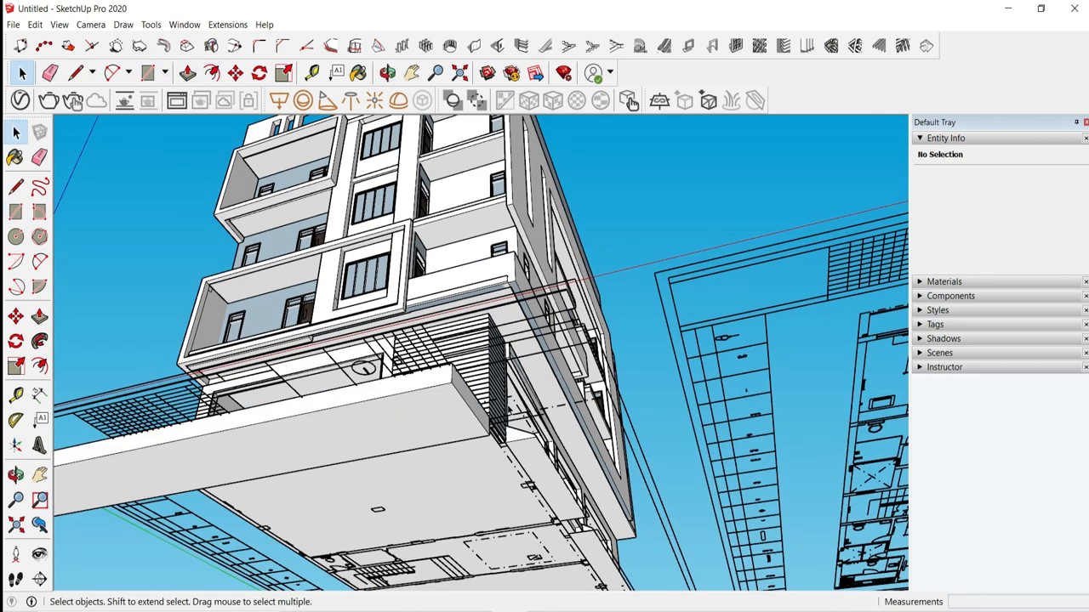
pyautogui.tripleClick(408, 402)
pyautogui.rightClick(409, 404)
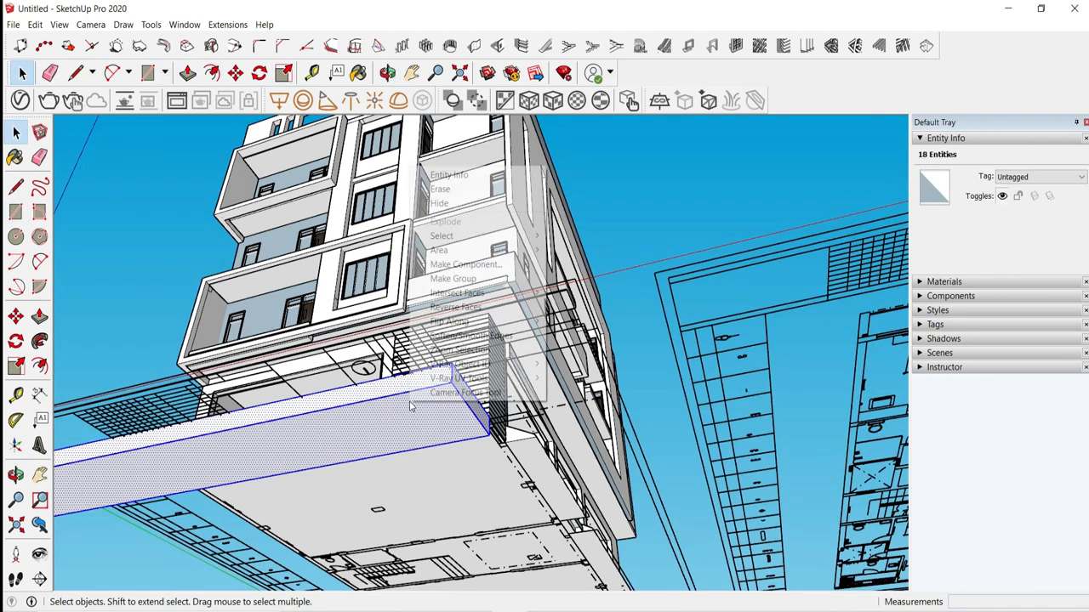
pyautogui.click(479, 280)
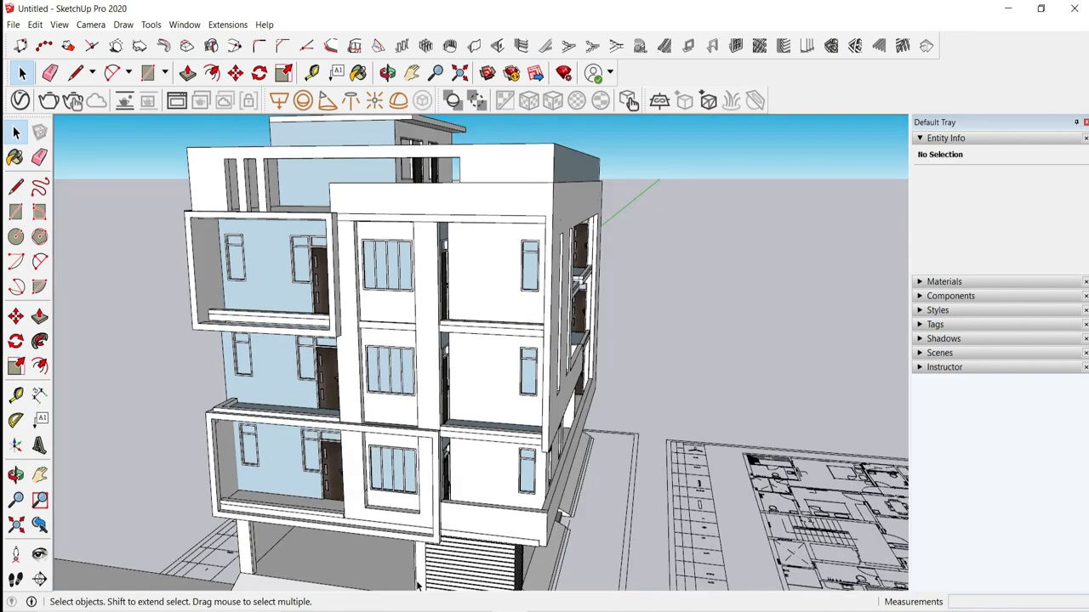
pyautogui.moveTo(390, 256); pyautogui.dragTo(394, 266, button='middle')
pyautogui.scroll(-4, 480, 439)
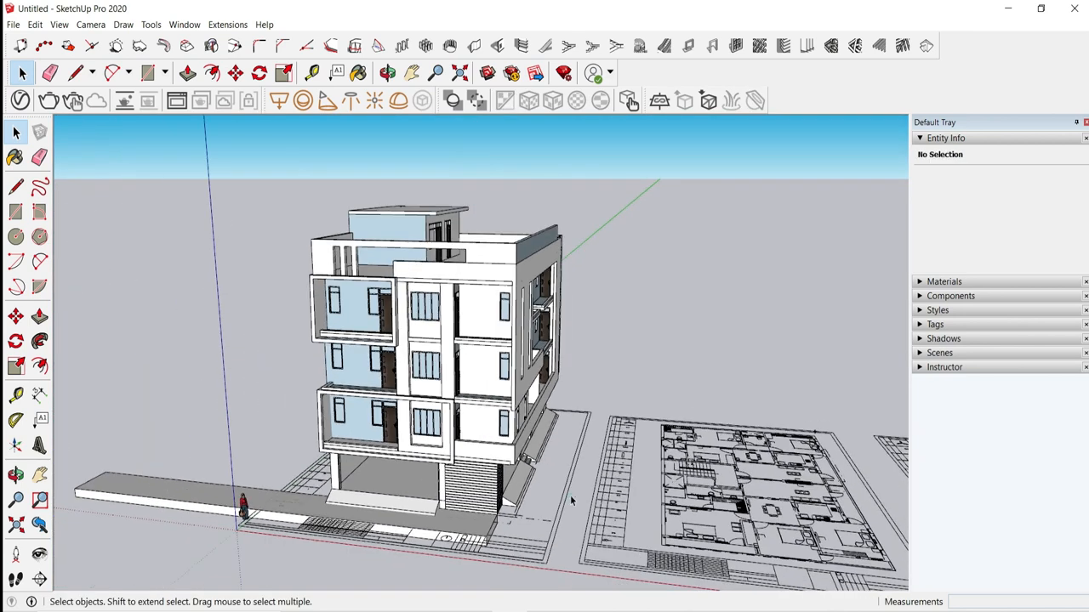
# Step: Hide the imported working plan component lying on the ground around the building
pyautogui.rightClick(563, 493)
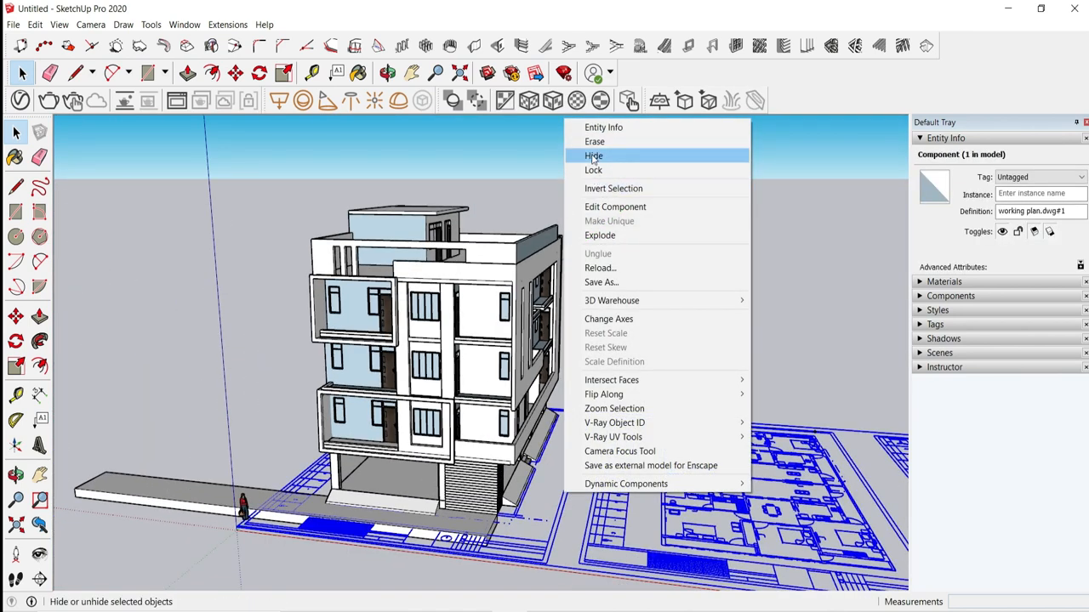
pyautogui.click(595, 153)
pyautogui.moveTo(659, 320); pyautogui.dragTo(654, 338)
pyautogui.scroll(-2, 567, 433)
pyautogui.scroll(3, 487, 519)
# Step: Move the front ground slab so its end corner aligns with the base of the louvred wall's corner
pyautogui.click(489, 514)
pyautogui.moveTo(489, 514); pyautogui.dragTo(412, 553, button='middle')
pyautogui.click(238, 75)
pyautogui.scroll(4, 527, 498)
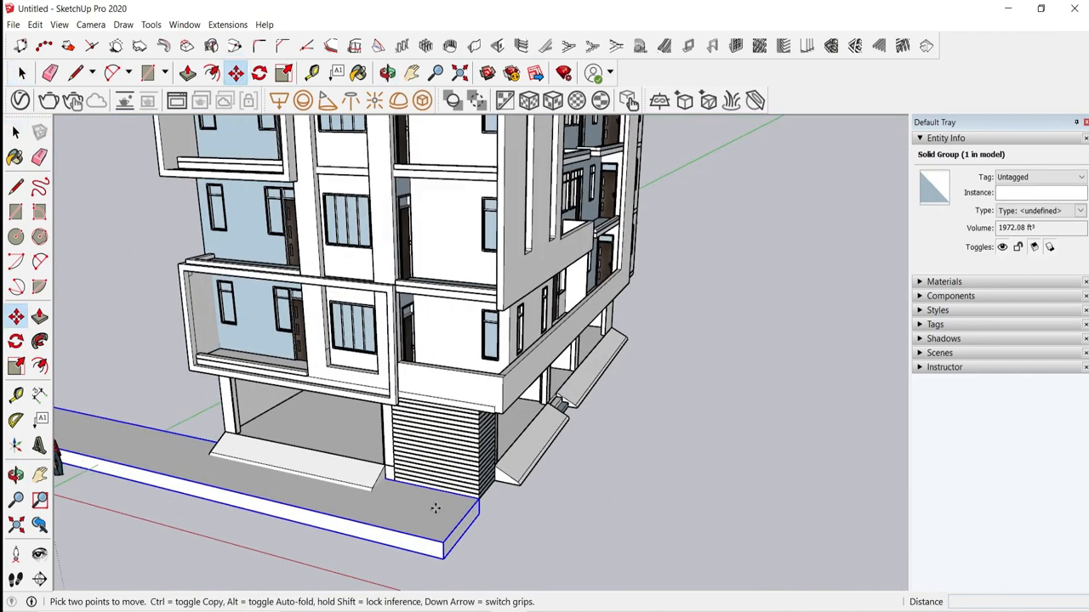
pyautogui.moveTo(434, 508); pyautogui.dragTo(348, 459, button='middle')
pyautogui.scroll(1, 425, 487)
pyautogui.scroll(6, 424, 482)
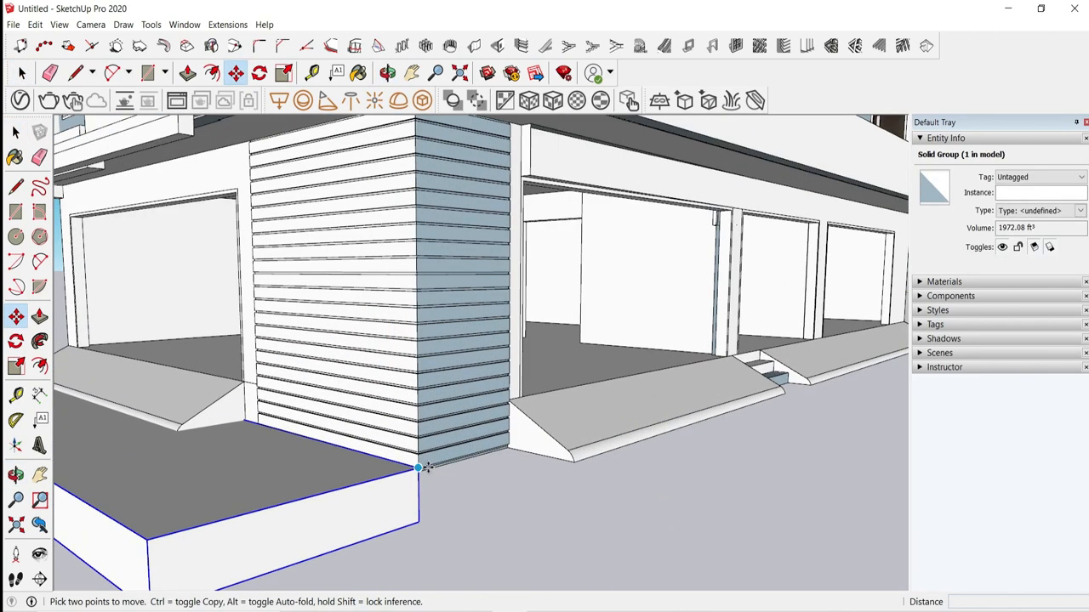
pyautogui.click(405, 469)
pyautogui.click(405, 480)
pyautogui.moveTo(513, 471); pyautogui.dragTo(565, 442, button='middle')
pyautogui.scroll(-7, 565, 443)
pyautogui.moveTo(311, 437); pyautogui.dragTo(426, 436, button='middle')
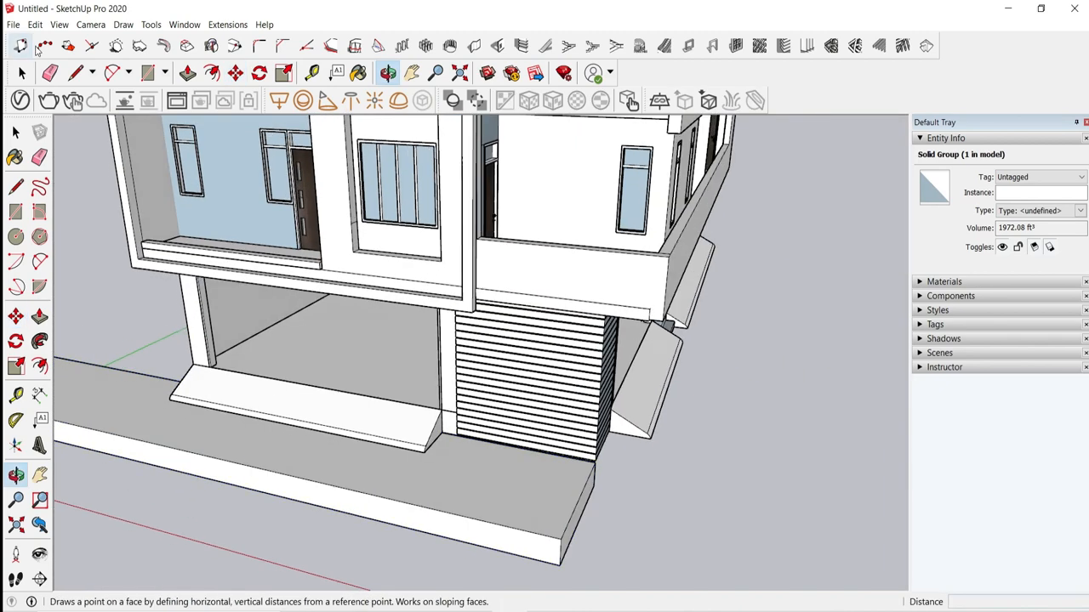
# Step: Open the front slab group and extend its end face 10' past the louvred wall
pyautogui.scroll(-4, 403, 357)
pyautogui.moveTo(605, 473); pyautogui.dragTo(609, 489)
pyautogui.moveTo(610, 490); pyautogui.dragTo(461, 498, button='middle')
pyautogui.scroll(2, 430, 458)
pyautogui.doubleClick(430, 458)
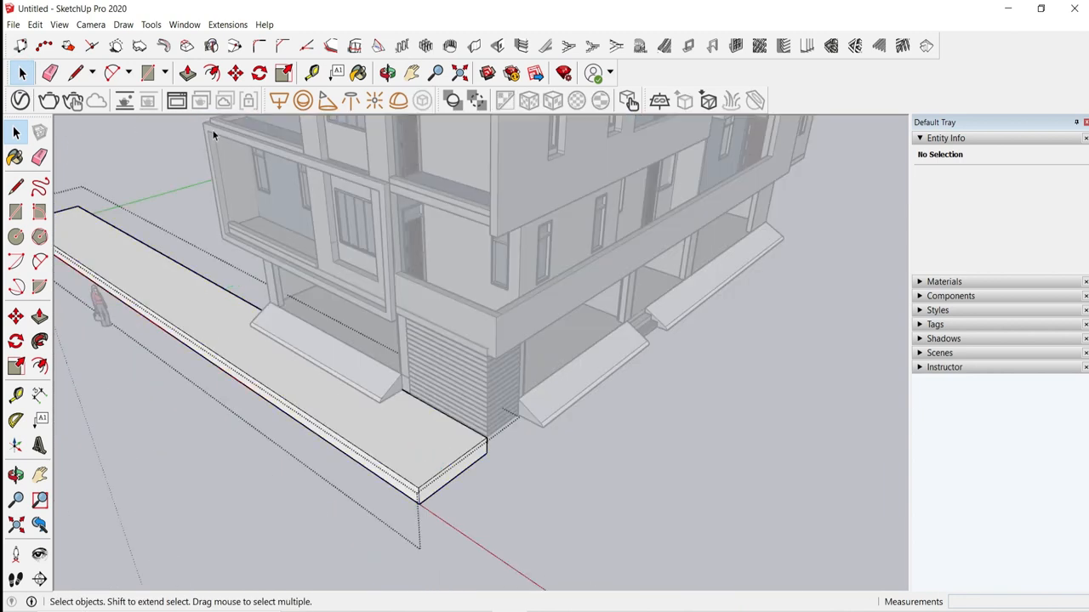
pyautogui.click(188, 72)
pyautogui.click(442, 481)
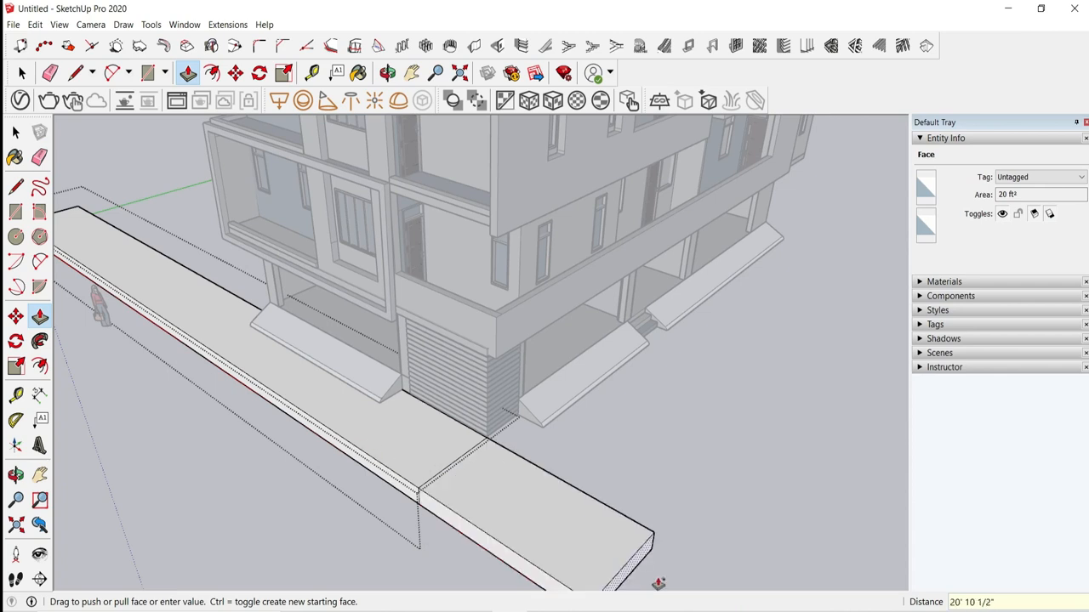
pyautogui.click(654, 581)
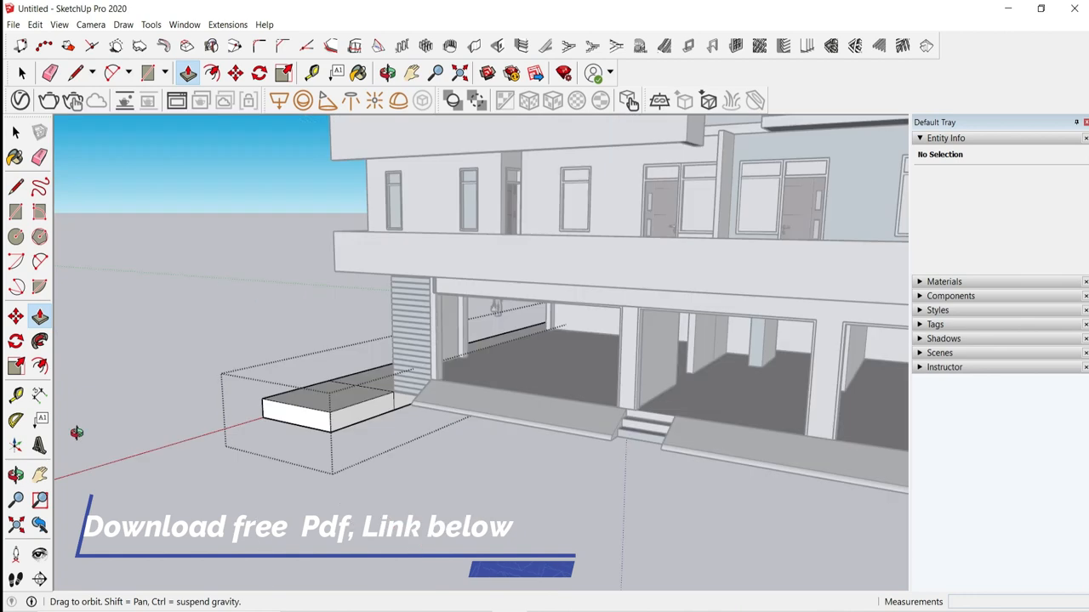
pyautogui.moveTo(77, 433); pyautogui.dragTo(396, 404, button='middle')
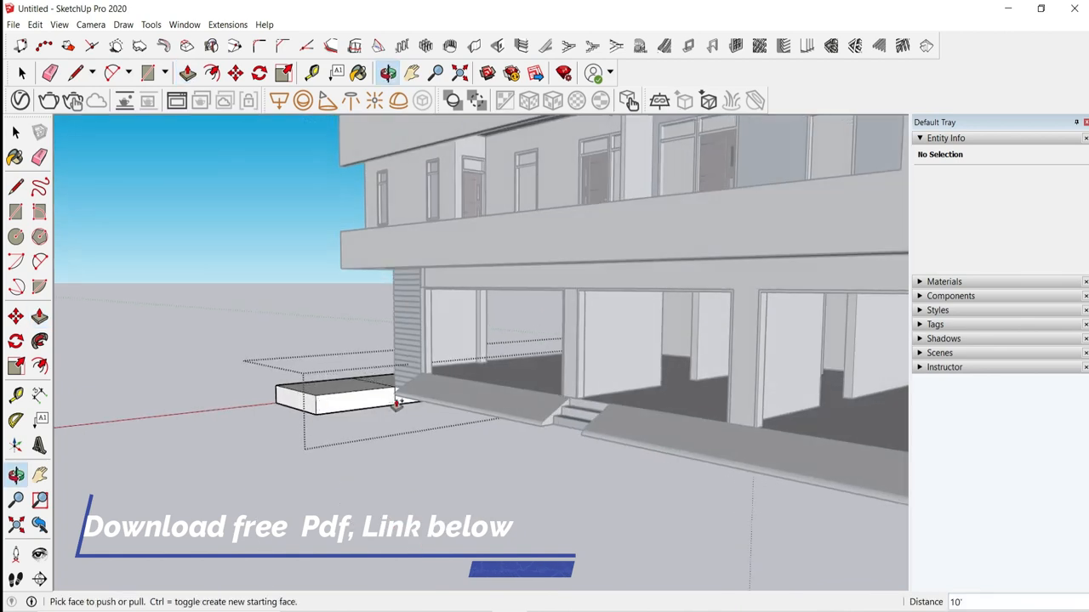
# Step: Extrude the side face of the slab's new end section along the building's side and past its rear
pyautogui.moveTo(476, 440); pyautogui.dragTo(382, 420, button='middle')
pyautogui.scroll(-5, 382, 420)
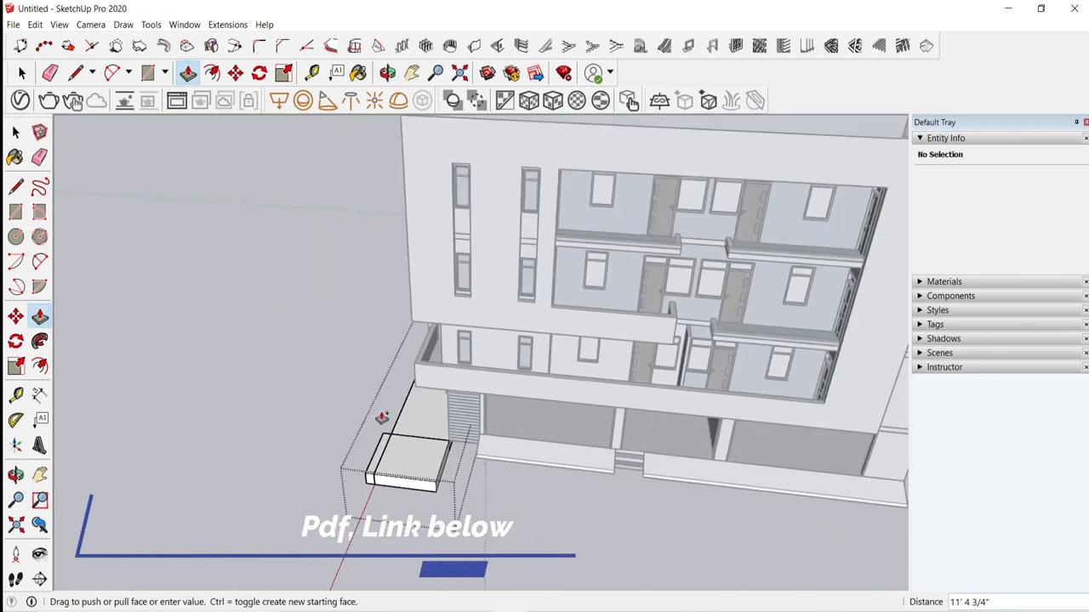
pyautogui.click(410, 455)
pyautogui.scroll(-1, 415, 456)
pyautogui.scroll(2, 652, 479)
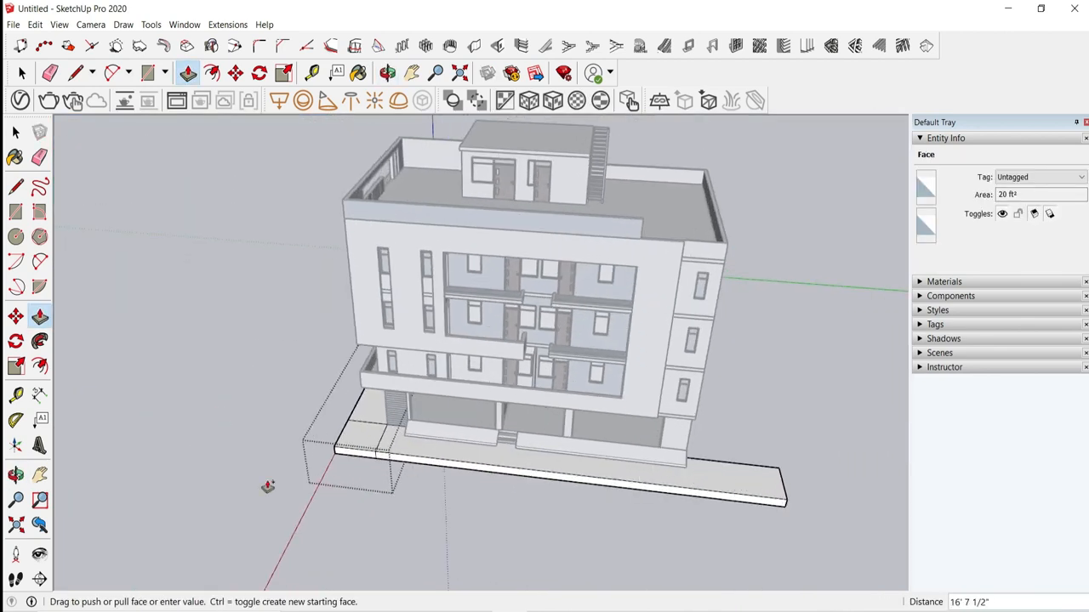
pyautogui.scroll(-4, 267, 486)
pyautogui.moveTo(268, 487); pyautogui.dragTo(327, 510, button='middle')
pyautogui.click(857, 496)
# Step: Extend both arms of the L-shaped slab far beyond the building in each direction
pyautogui.moveTo(613, 459); pyautogui.dragTo(851, 409, button='middle')
pyautogui.scroll(-2, 476, 411)
pyautogui.click(487, 529)
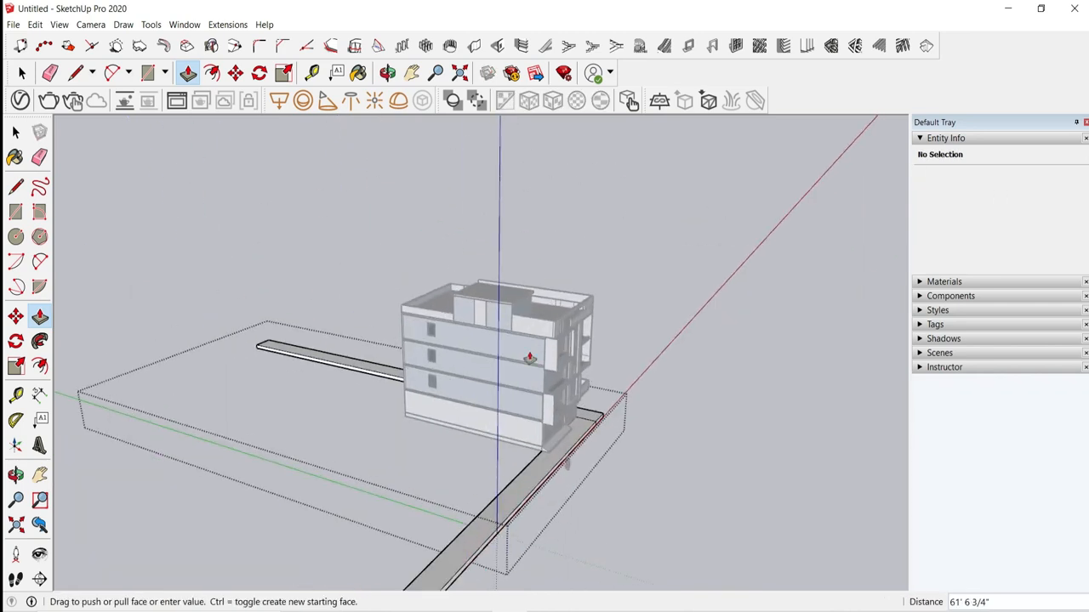
pyautogui.moveTo(530, 359); pyautogui.dragTo(477, 442, button='middle')
pyautogui.scroll(-5, 502, 243)
pyautogui.click(293, 342)
pyautogui.moveTo(510, 243)
pyautogui.mouseDown(button='middle')
pyautogui.moveTo(552, 241)
pyautogui.moveTo(468, 318)
pyautogui.moveTo(510, 324)
pyautogui.moveTo(530, 401)
pyautogui.mouseUp(button='middle')
pyautogui.scroll(3, 468, 318)
pyautogui.click(350, 415)
pyautogui.click(483, 325)
pyautogui.press('space')
pyautogui.moveTo(182, 216); pyautogui.dragTo(241, 306)
# Step: Reopen the slab group and erase the seam edge at its outer corner
pyautogui.scroll(5, 449, 374)
pyautogui.doubleClick(463, 384)
pyautogui.scroll(3, 464, 384)
pyautogui.click(51, 73)
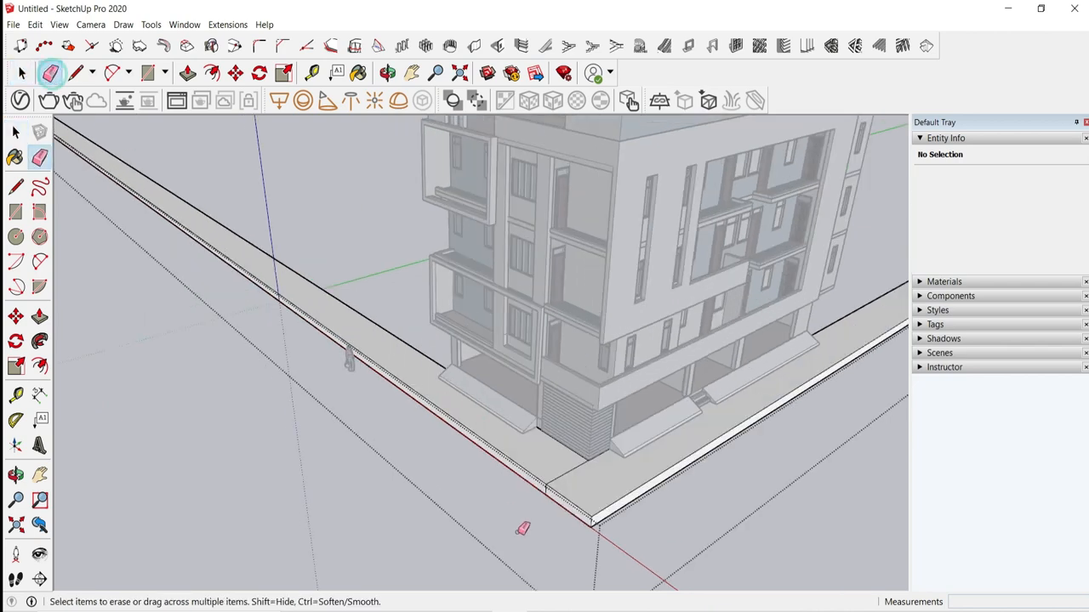
pyautogui.scroll(2, 521, 530)
pyautogui.click(557, 472)
# Step: Extrude the slab's front face 10' and erase the leftover edges at the outer corner
pyautogui.click(187, 73)
pyautogui.click(401, 377)
pyautogui.write("10'")
pyautogui.press('Return')
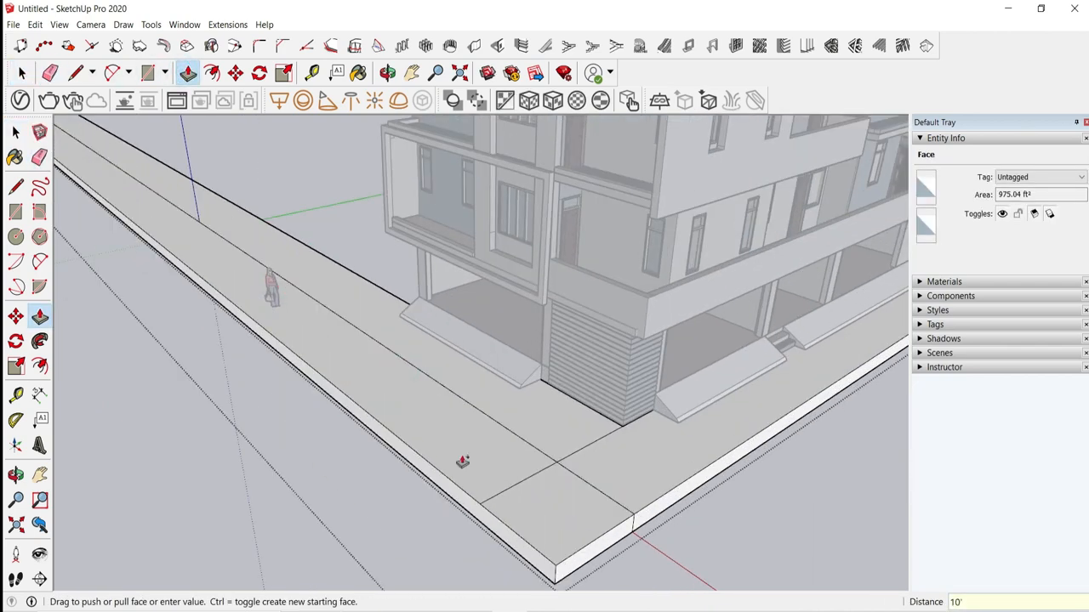
pyautogui.scroll(-3, 461, 462)
pyautogui.press('e')
# Step: Extend the slab's long front face outward by a further 10'
pyautogui.click(187, 73)
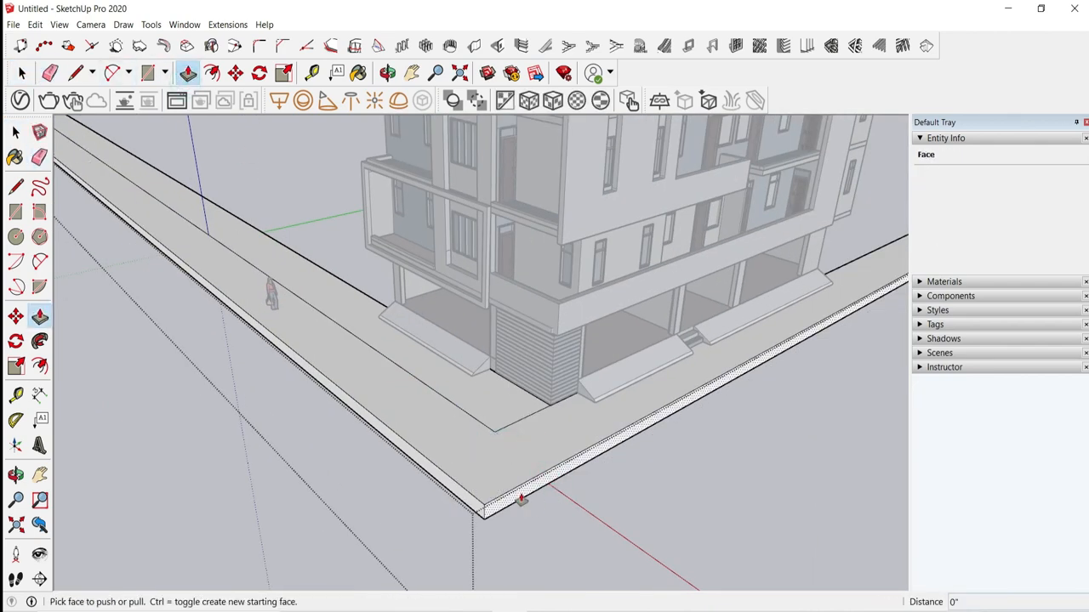
pyautogui.click(475, 508)
pyautogui.write("10'")
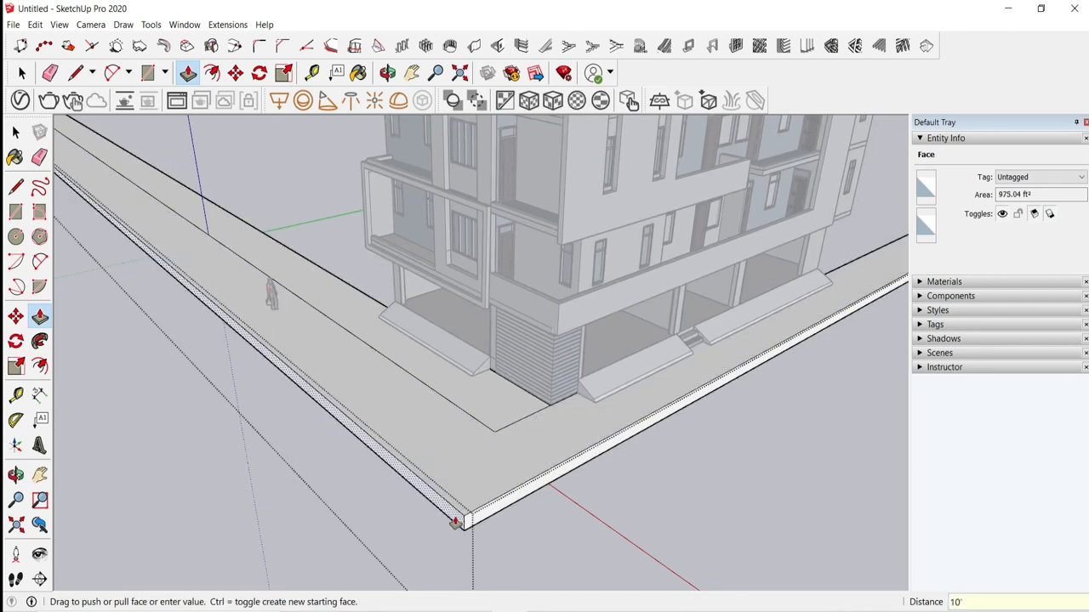
pyautogui.press('Return')
pyautogui.moveTo(486, 439); pyautogui.dragTo(459, 453, button='middle')
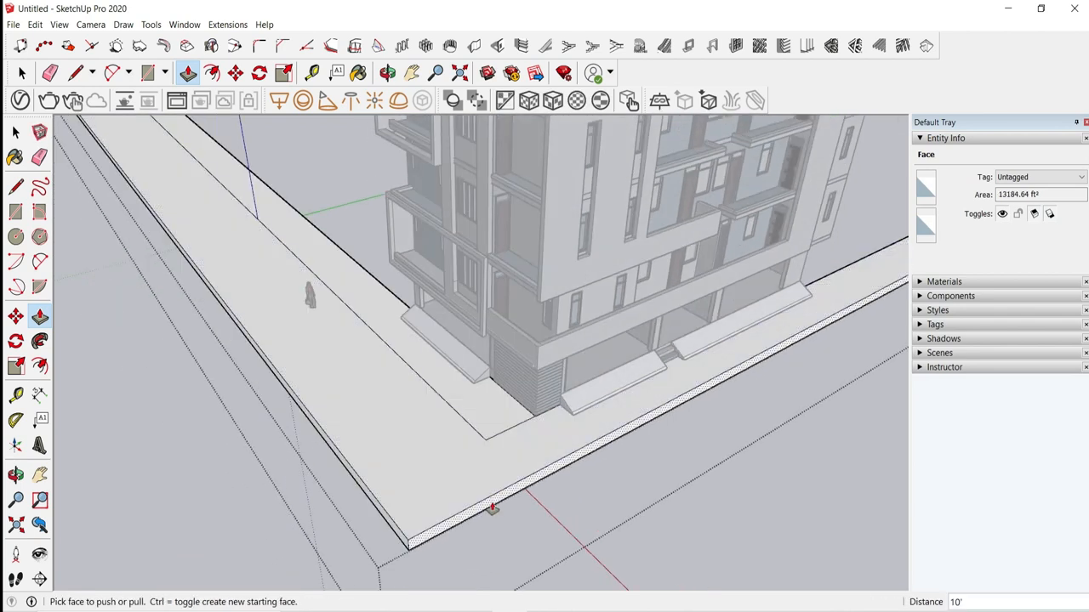
# Step: Extrude the slab's long side face 20' outward and erase the dividing edges on top
pyautogui.click(491, 501)
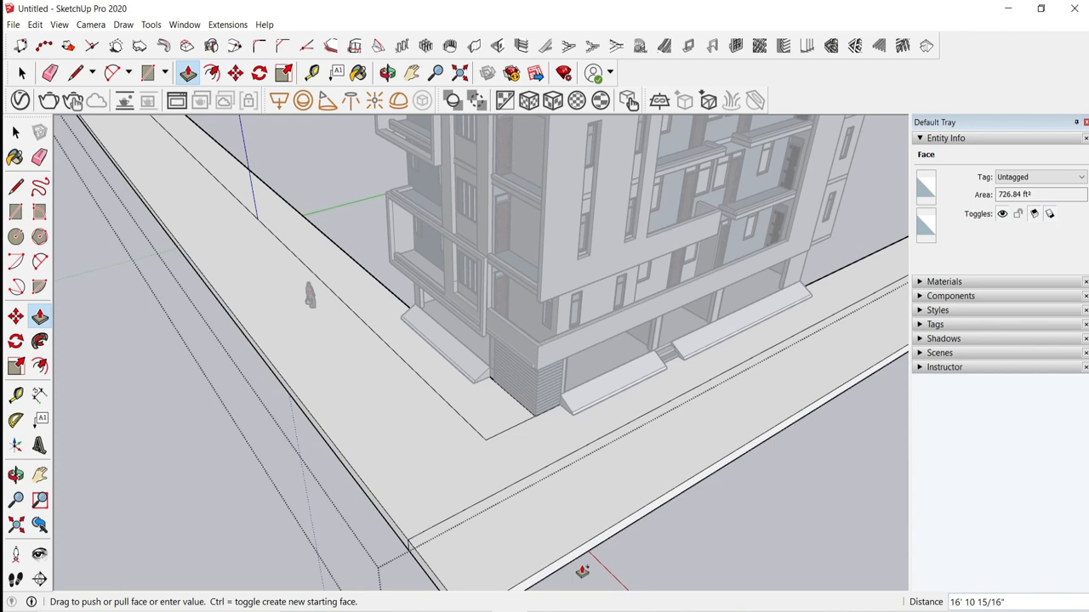
pyautogui.write("20'")
pyautogui.press('Return')
pyautogui.scroll(-1, 594, 419)
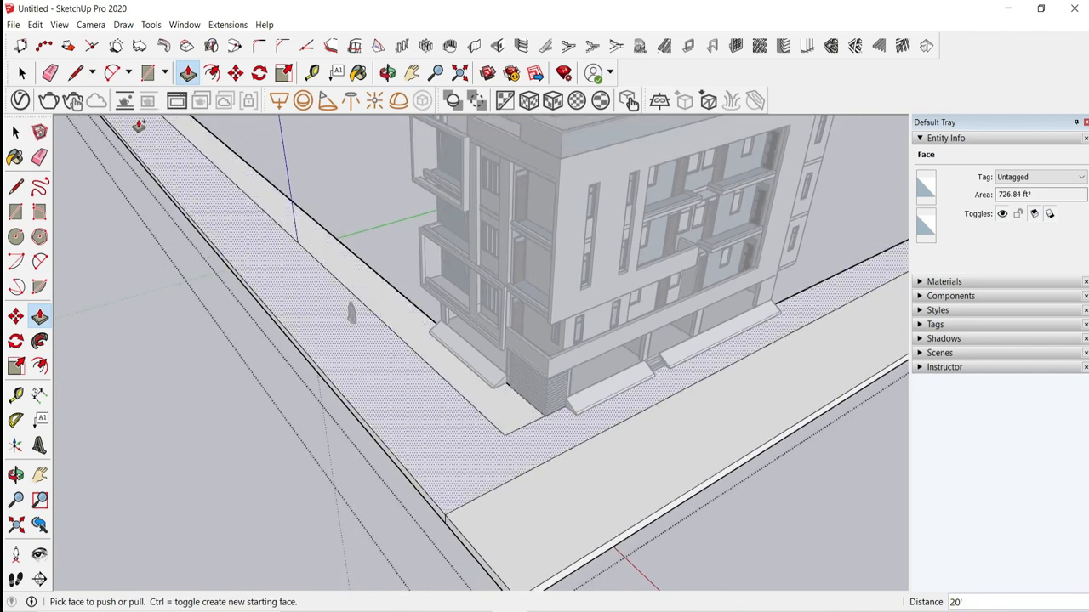
pyautogui.click(59, 78)
pyautogui.scroll(1, 423, 457)
pyautogui.moveTo(488, 512)
pyautogui.mouseDown(button='middle')
pyautogui.moveTo(508, 481)
pyautogui.moveTo(493, 502)
pyautogui.moveTo(496, 569)
pyautogui.moveTo(529, 482)
pyautogui.mouseUp(button='middle')
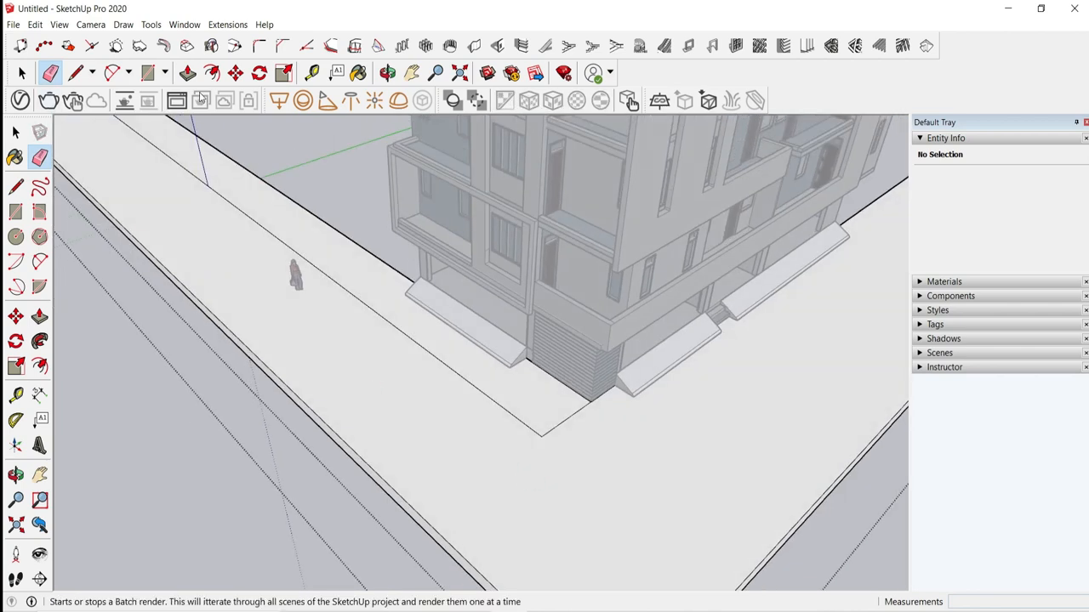
pyautogui.scroll(-2, 507, 371)
pyautogui.scroll(2, 506, 439)
# Step: Extend the slab's front and side faces 20' each, filling the outer corner between them
pyautogui.click(510, 466)
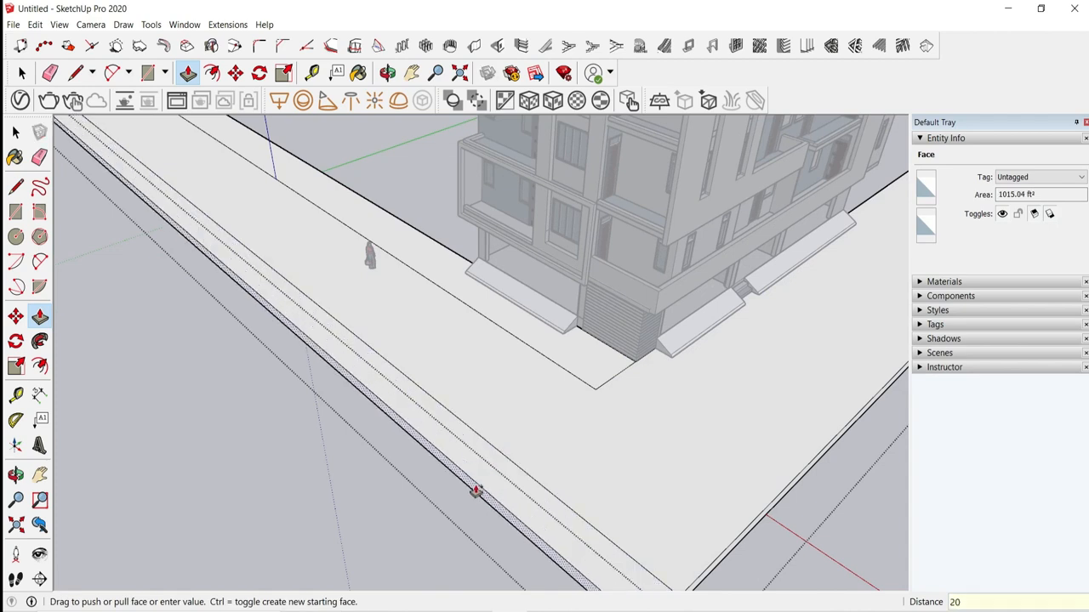
pyautogui.press('Return')
pyautogui.moveTo(454, 332); pyautogui.dragTo(525, 428, button='middle')
pyautogui.click(525, 424)
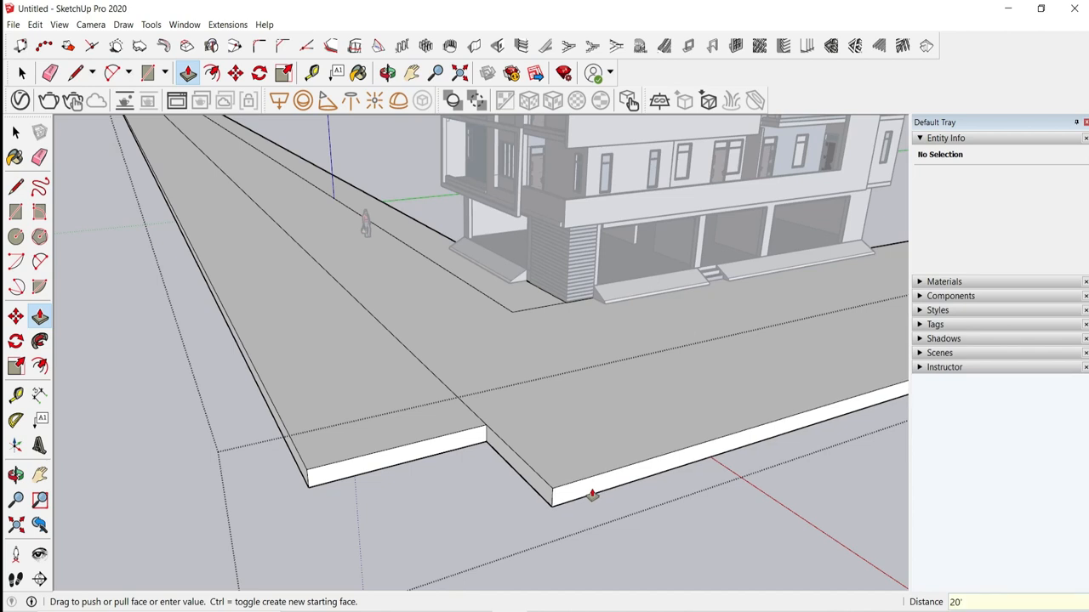
pyautogui.click(554, 497)
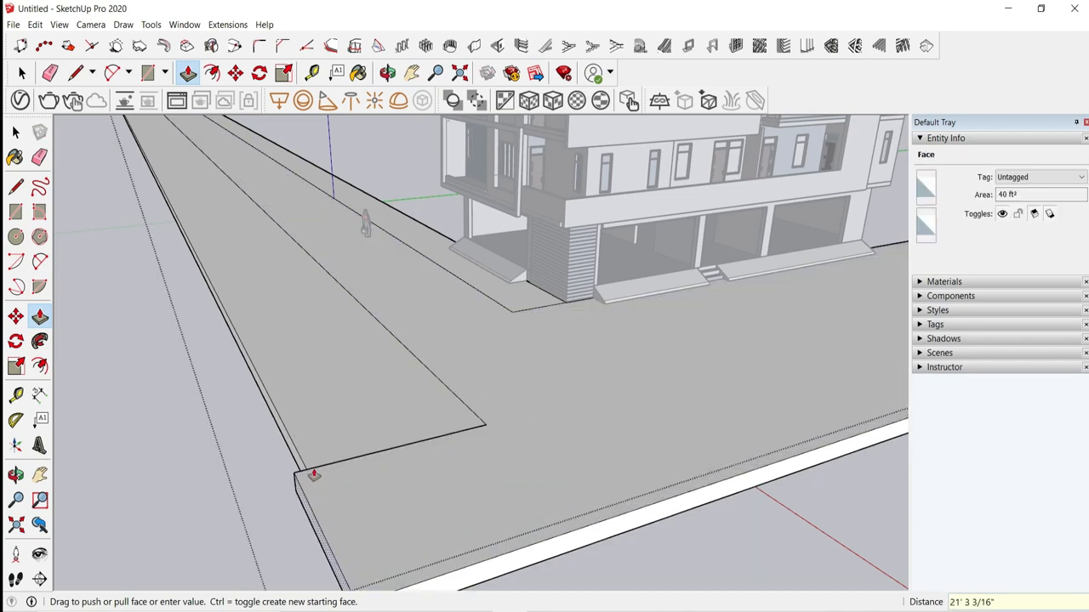
pyautogui.moveTo(330, 415); pyautogui.dragTo(272, 384, button='middle')
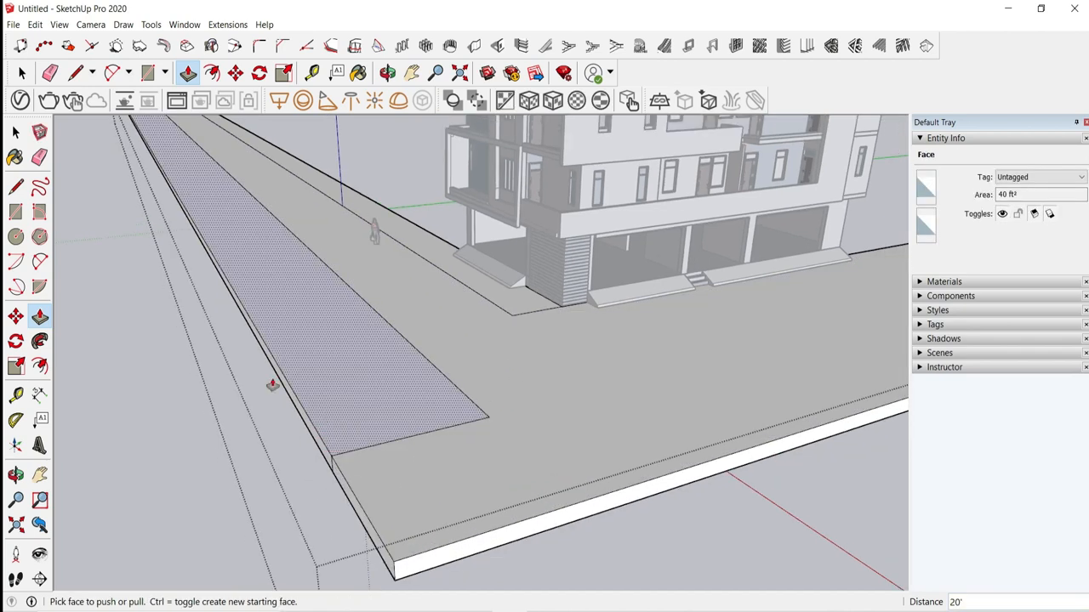
# Step: Undo the latest slab edit near the outer corner
pyautogui.moveTo(332, 418); pyautogui.dragTo(549, 295, button='middle')
pyautogui.moveTo(488, 416); pyautogui.dragTo(483, 466, button='middle')
pyautogui.hotkey('ctrl', 'z')
# Step: Extend the slab's front face outward, including the short corner segment, to add an outer strip along the road
pyautogui.click(596, 453)
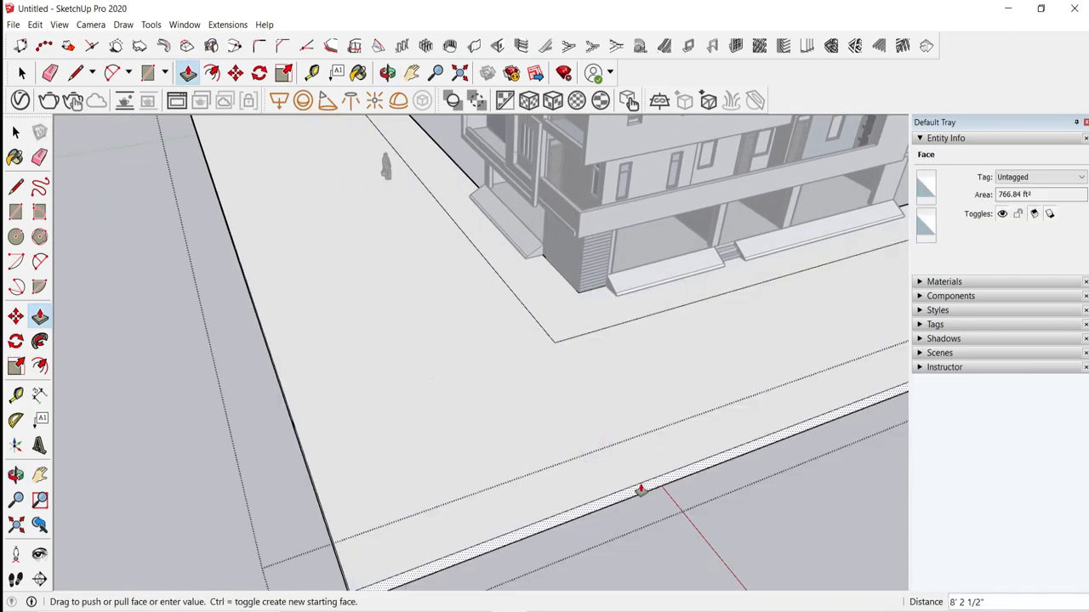
pyautogui.moveTo(641, 491); pyautogui.dragTo(591, 497, button='middle')
pyautogui.press('Return')
pyautogui.click(591, 497)
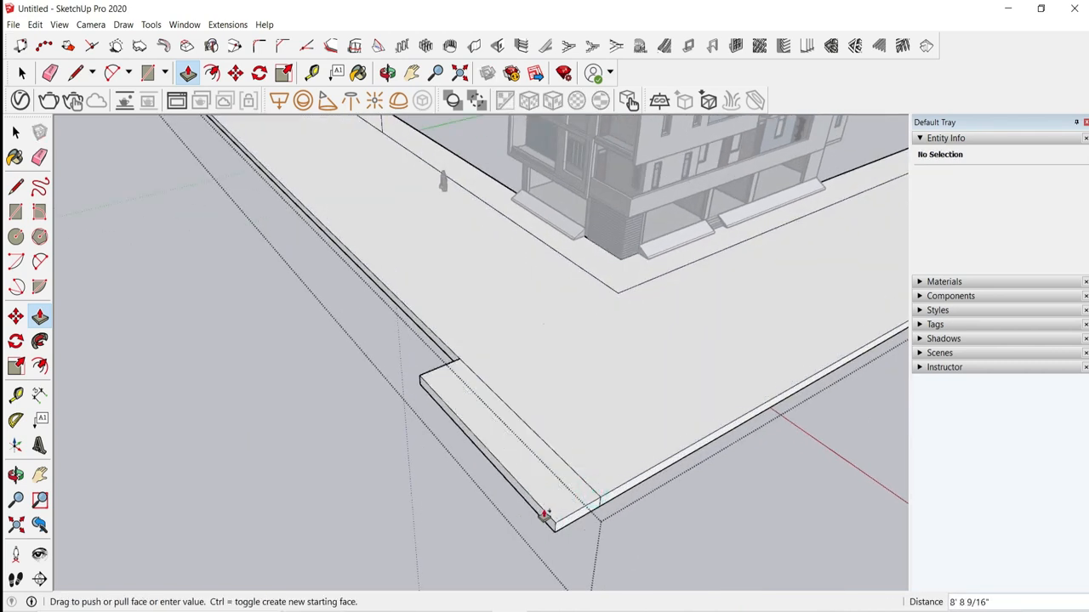
pyautogui.click(456, 363)
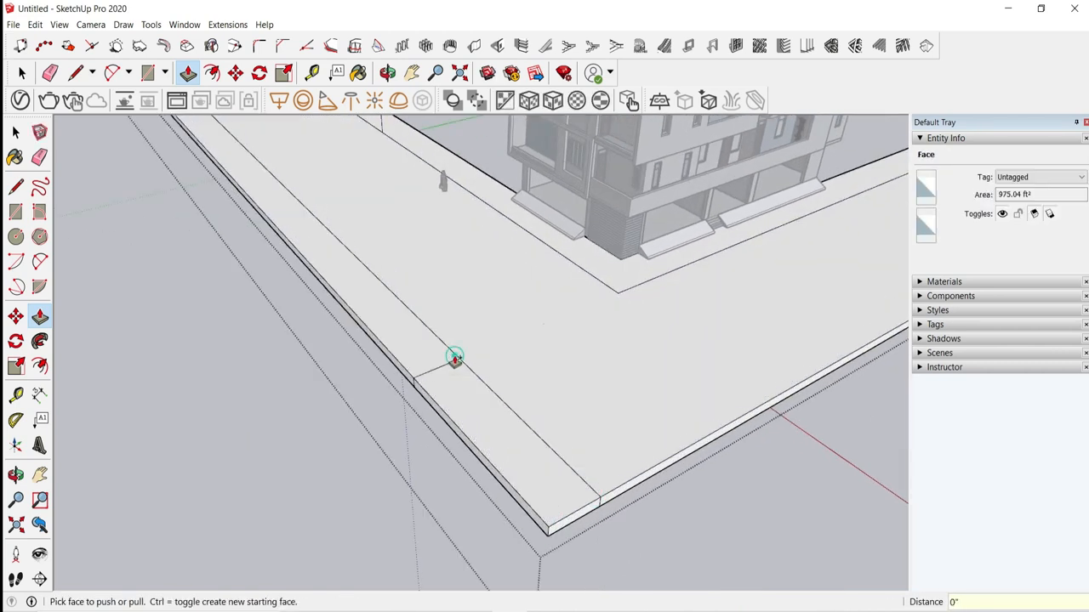
# Step: Try to extend the slab's side face and erase the corner seams, and undo the attempt
pyautogui.doubleClick(615, 500)
pyautogui.doubleClick(596, 511)
pyautogui.moveTo(602, 519); pyautogui.dragTo(619, 546, button='middle')
pyautogui.click(56, 77)
pyautogui.scroll(-5, 513, 408)
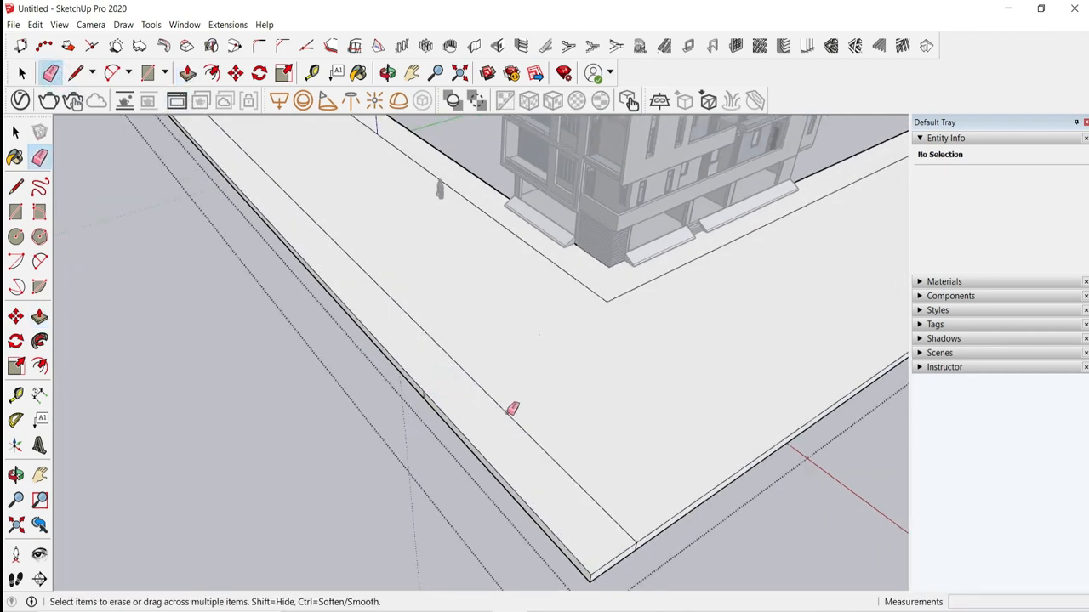
pyautogui.moveTo(603, 510); pyautogui.dragTo(529, 491, button='middle')
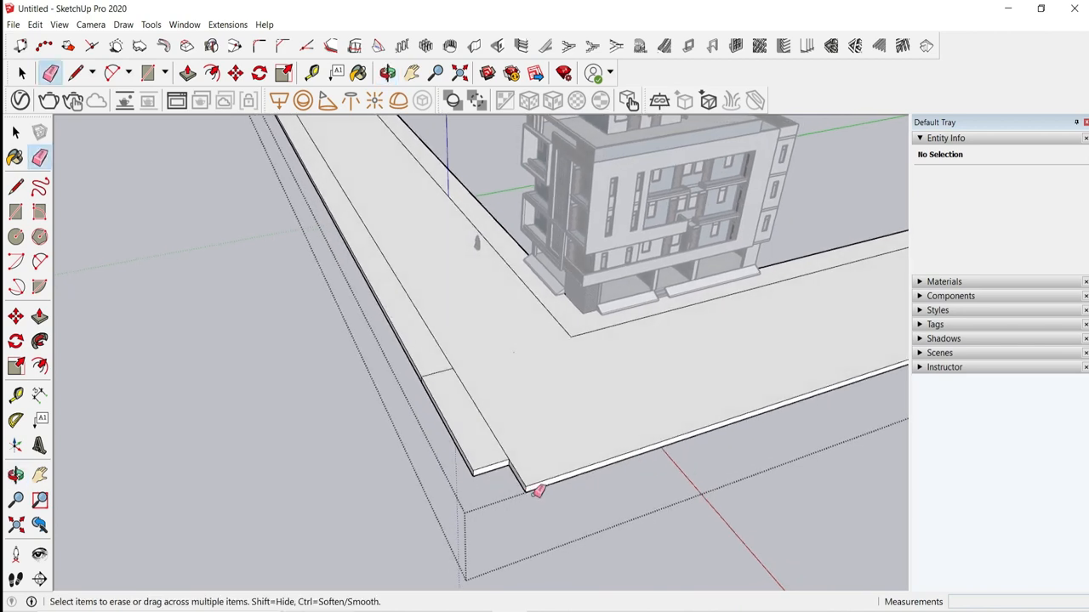
pyautogui.hotkey('ctrl', 'z')
# Step: Extrude the slab's side face 10' as an outer strip, fill its front corner and erase the extra corner edges
pyautogui.press('p')
pyautogui.moveTo(601, 434)
pyautogui.mouseDown()
pyautogui.moveTo(535, 456)
pyautogui.moveTo(545, 481)
pyautogui.mouseUp()
pyautogui.write('10')
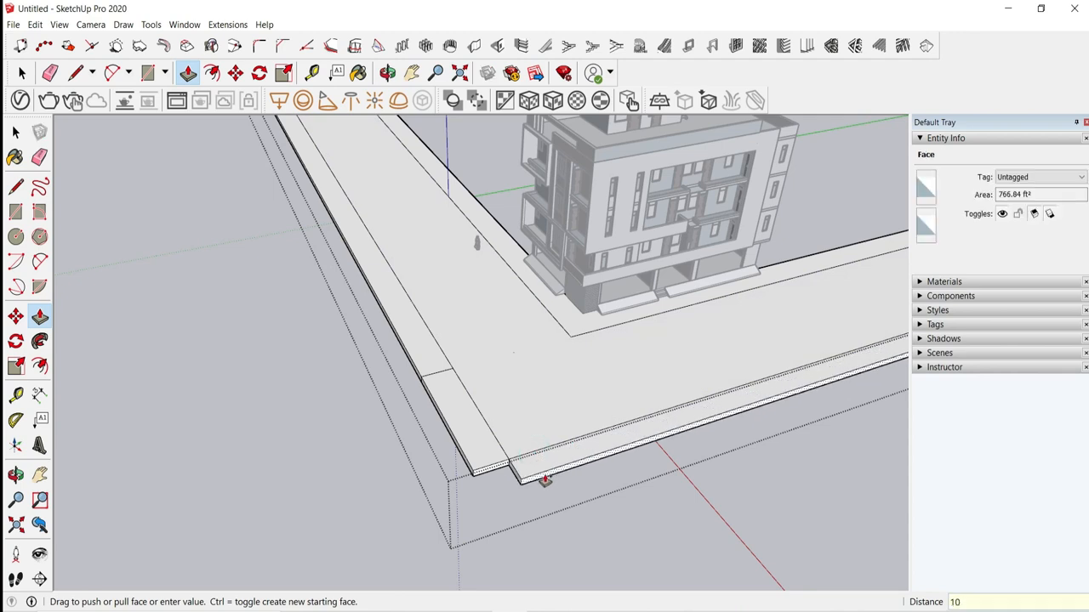
pyautogui.write("'")
pyautogui.press('Return')
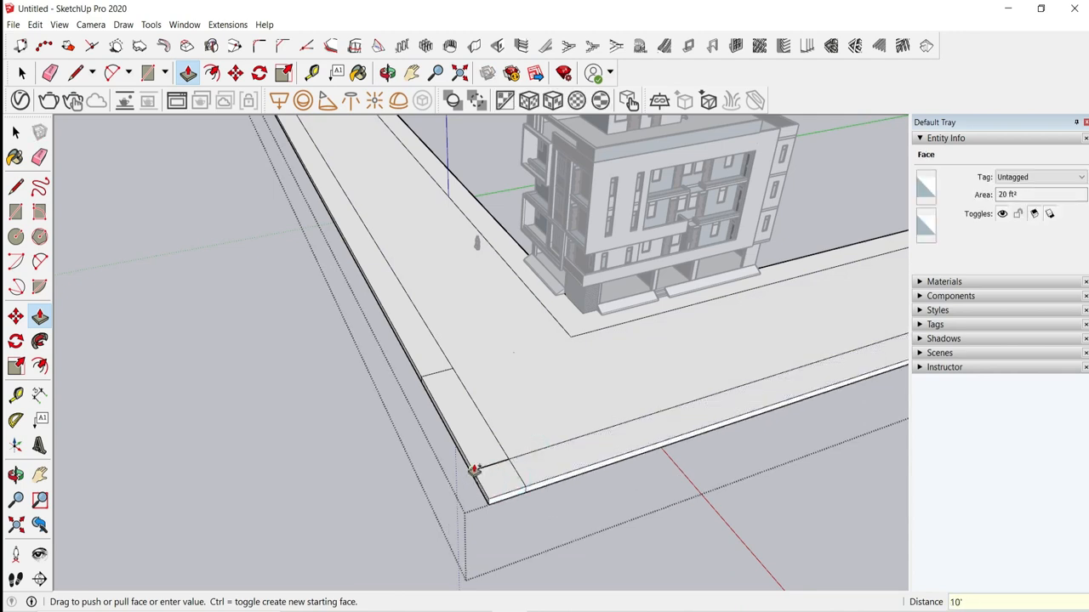
pyautogui.press('e')
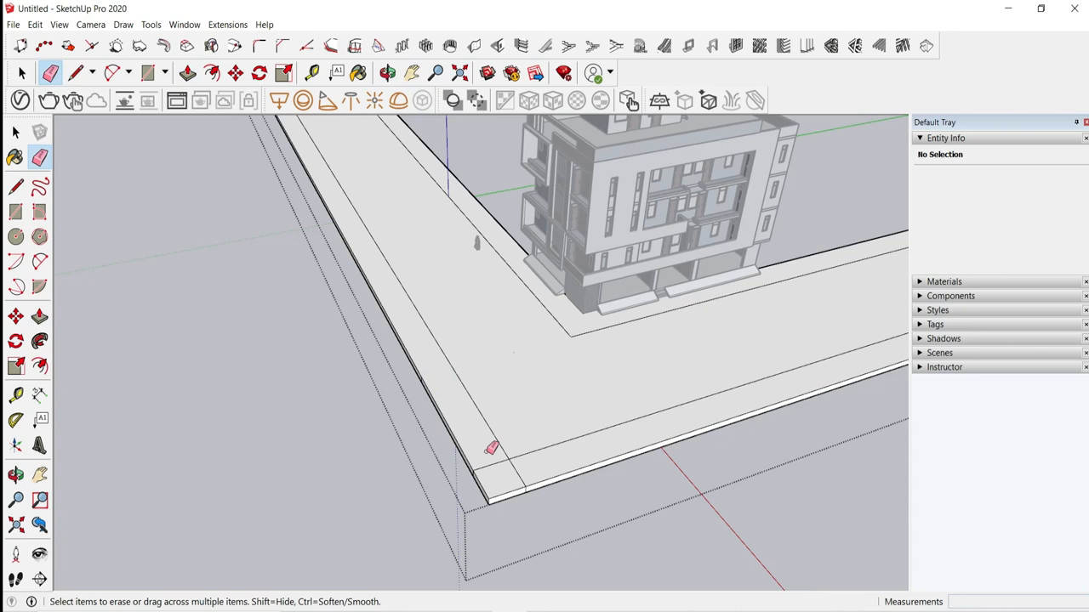
# Step: Push the wide L-shaped road surface between the inner and outer sidewalk strips down 6"
pyautogui.moveTo(637, 495); pyautogui.dragTo(328, 265, button='middle')
pyautogui.click(188, 73)
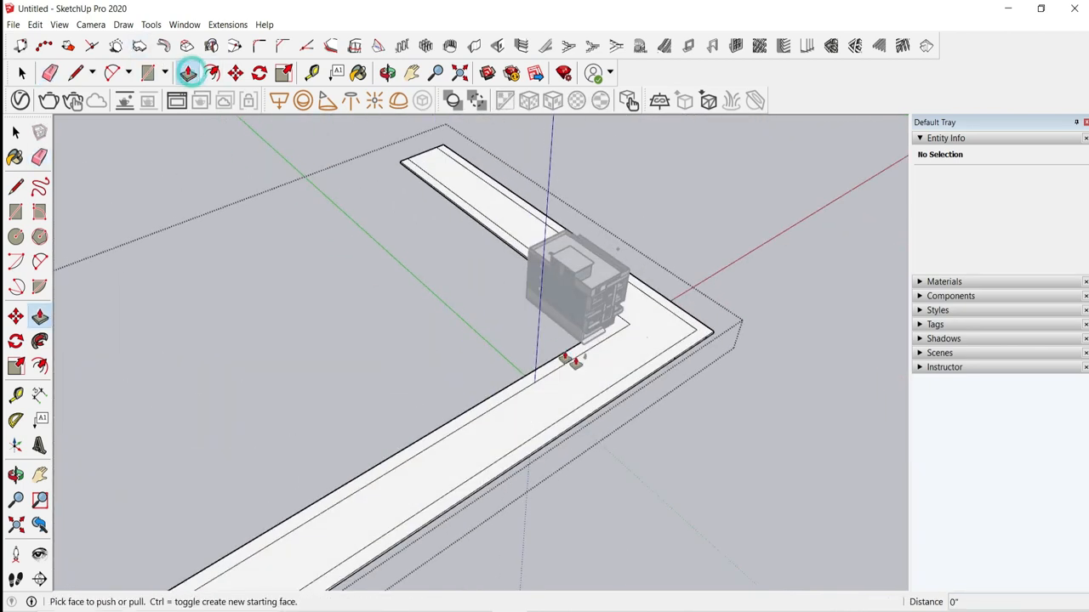
pyautogui.scroll(8, 630, 345)
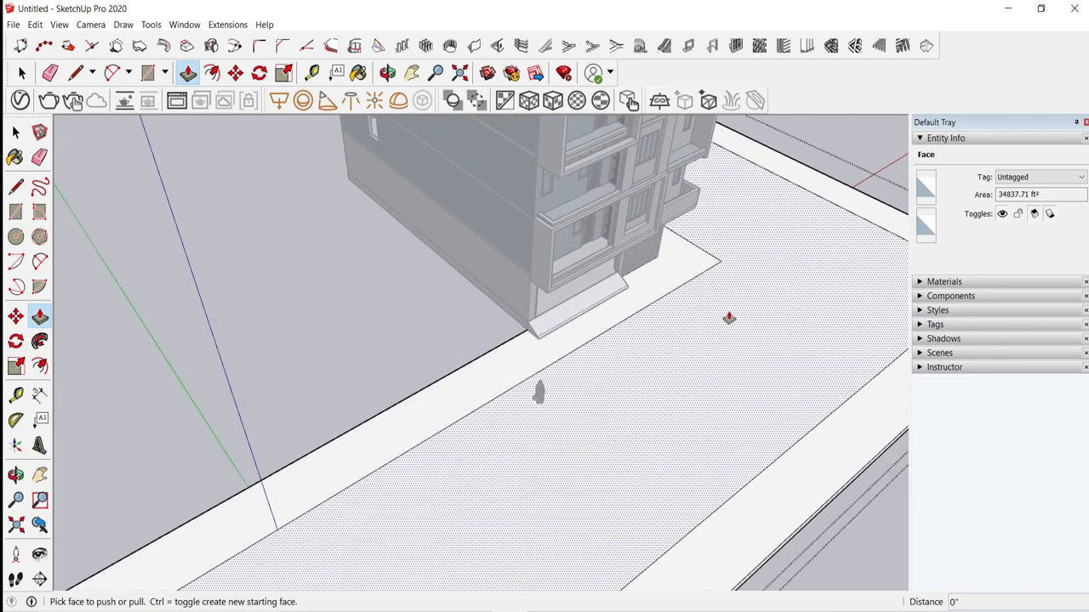
pyautogui.moveTo(732, 316)
pyautogui.mouseDown()
pyautogui.moveTo(731, 326)
pyautogui.moveTo(712, 323)
pyautogui.mouseUp()
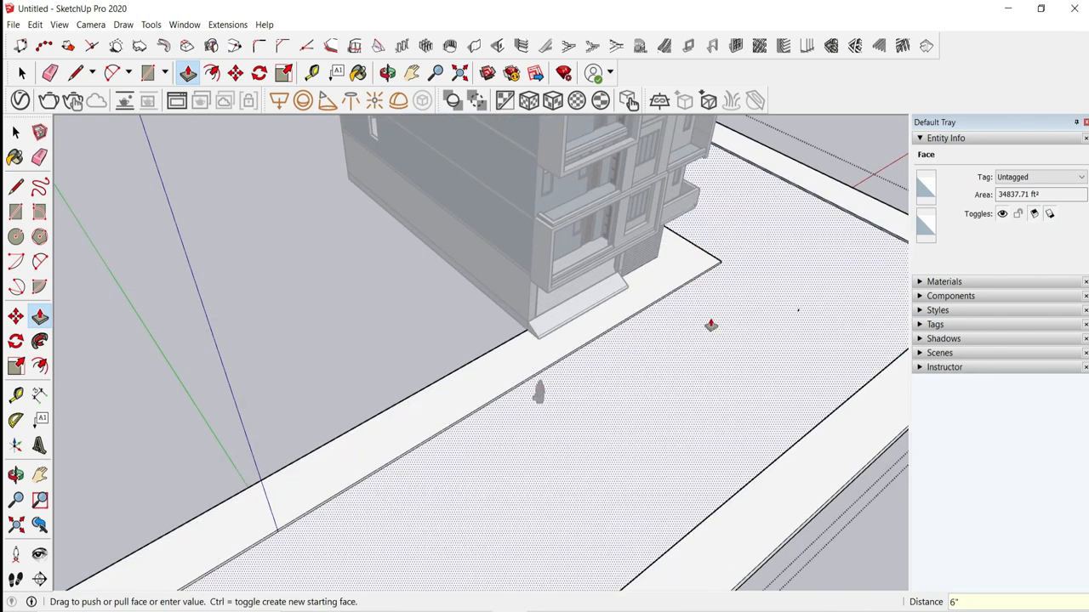
pyautogui.scroll(10, 717, 294)
pyautogui.scroll(-10, 756, 258)
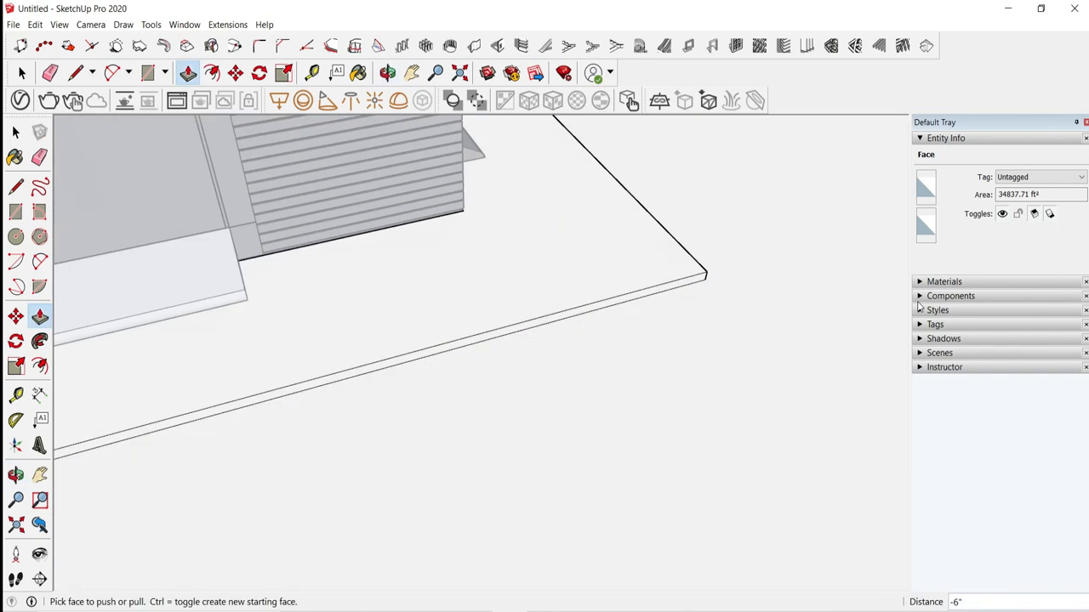
# Step: Draw a small arc across the road-side top corner of the inner sidewalk's end face as a rounded curb profile
pyautogui.moveTo(831, 272); pyautogui.dragTo(579, 347, button='middle')
pyautogui.scroll(-10, 579, 347)
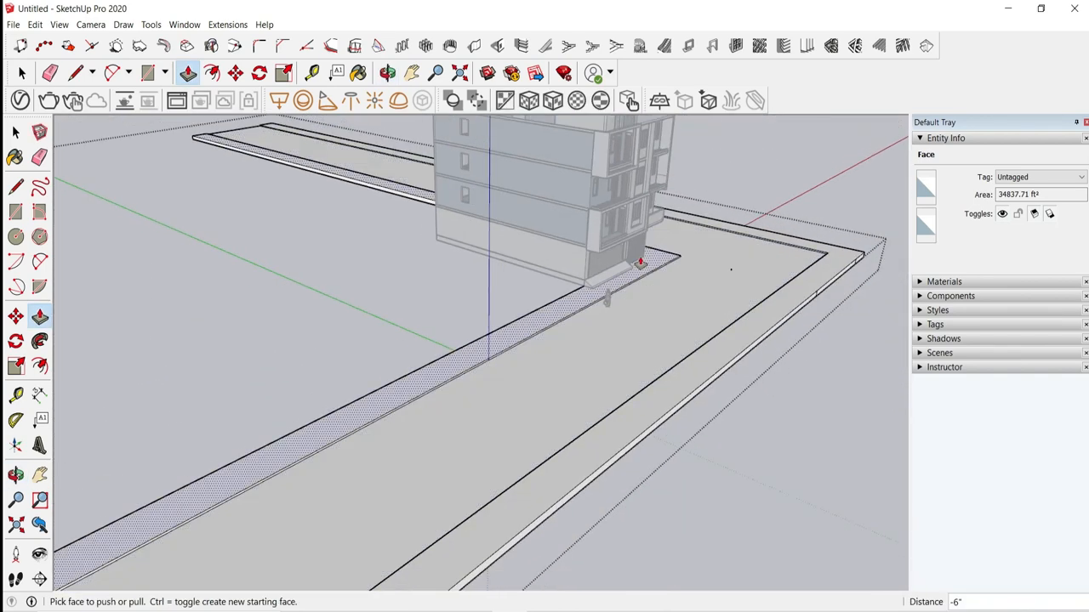
pyautogui.scroll(10, 479, 387)
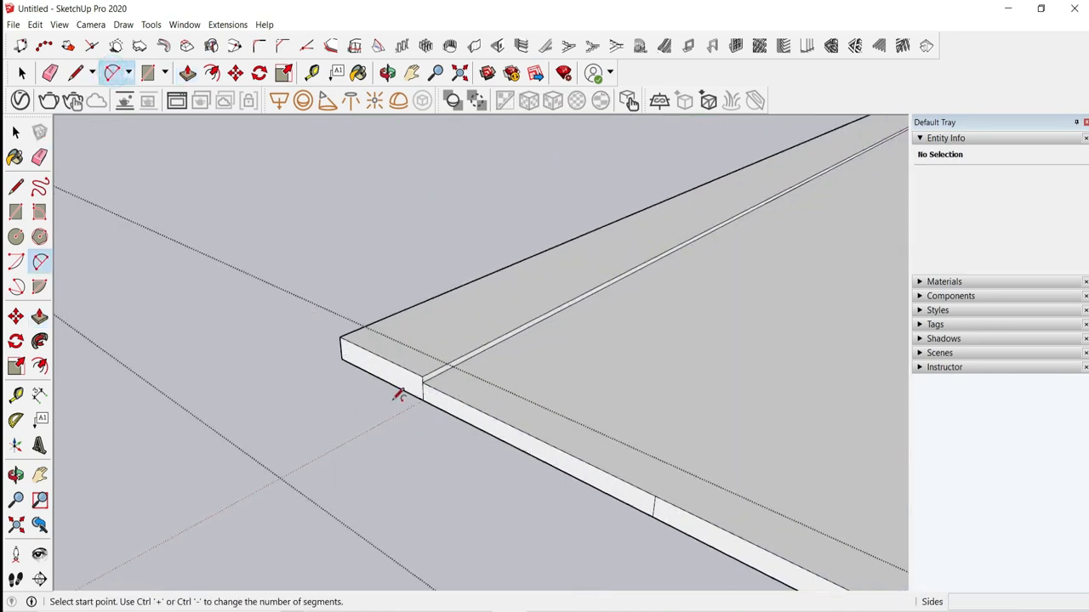
pyautogui.scroll(8, 399, 394)
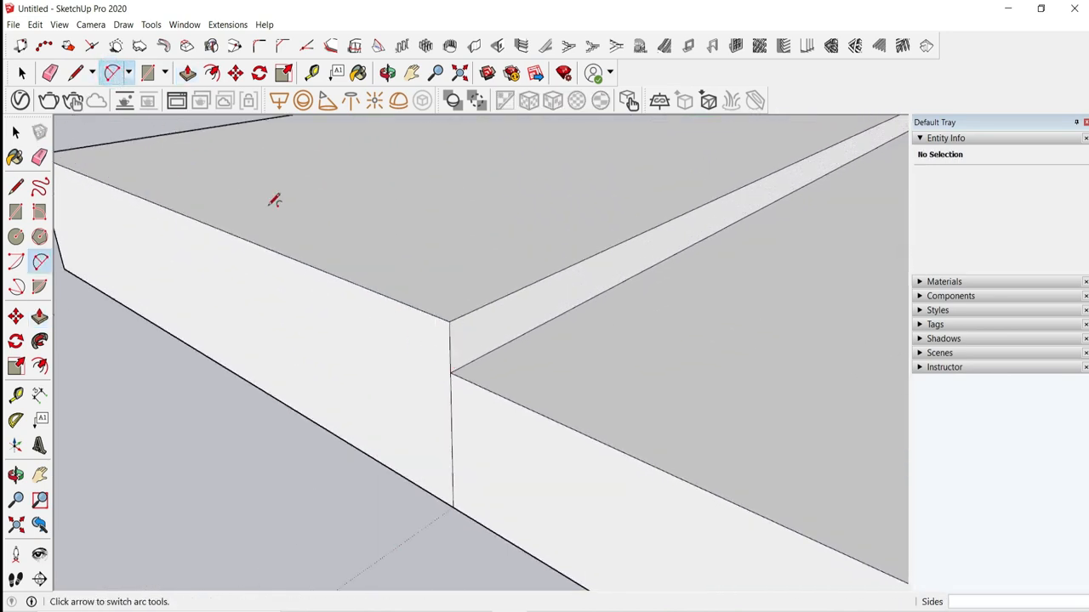
pyautogui.scroll(2, 459, 377)
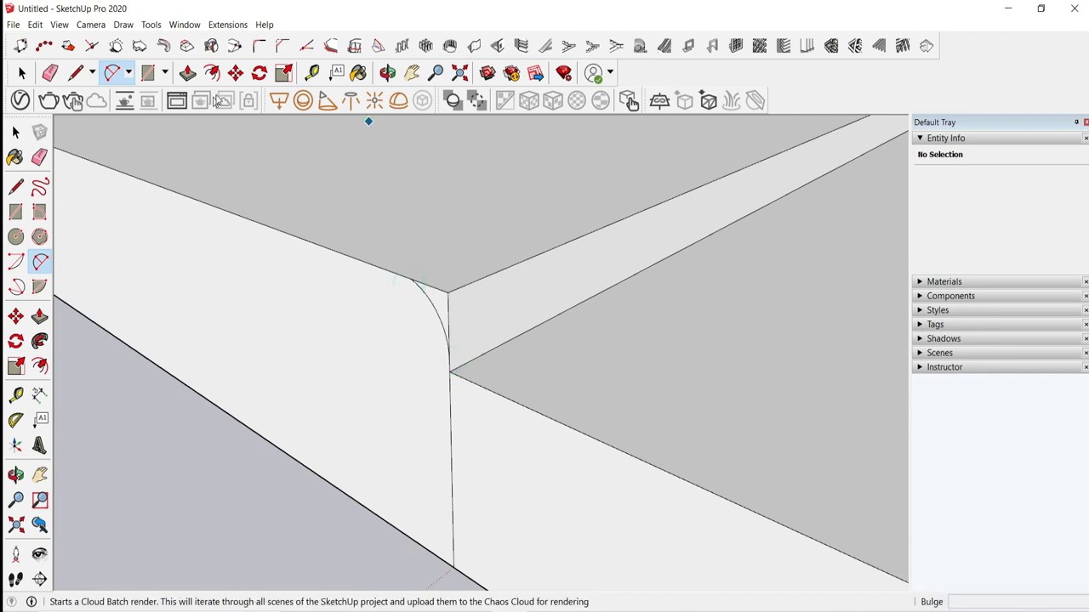
pyautogui.click(187, 73)
pyautogui.scroll(-15, 176, 300)
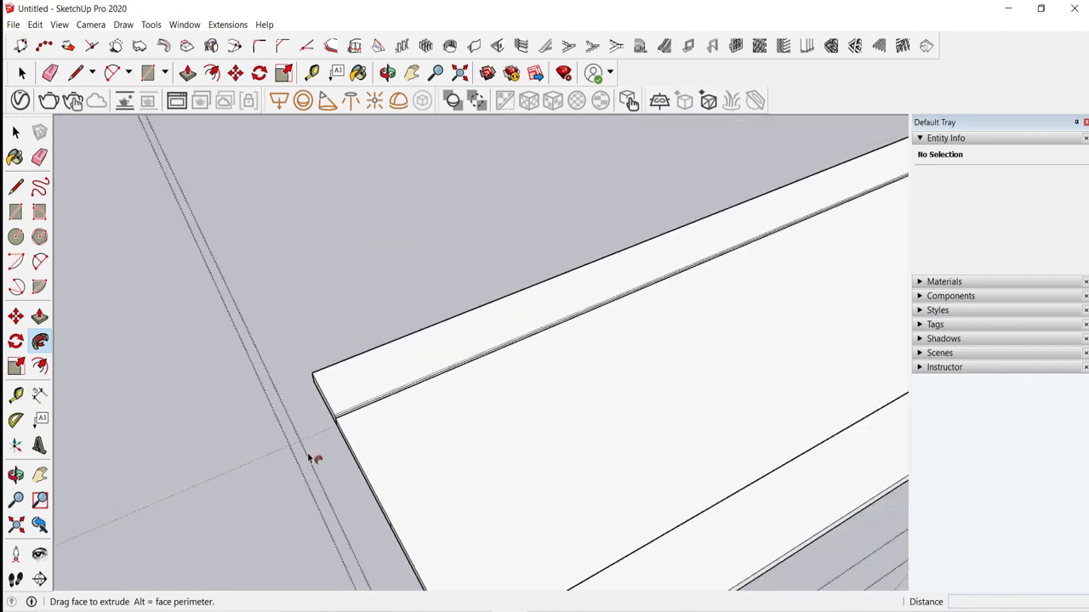
pyautogui.scroll(3, 332, 520)
pyautogui.moveTo(763, 298); pyautogui.dragTo(280, 307, button='middle')
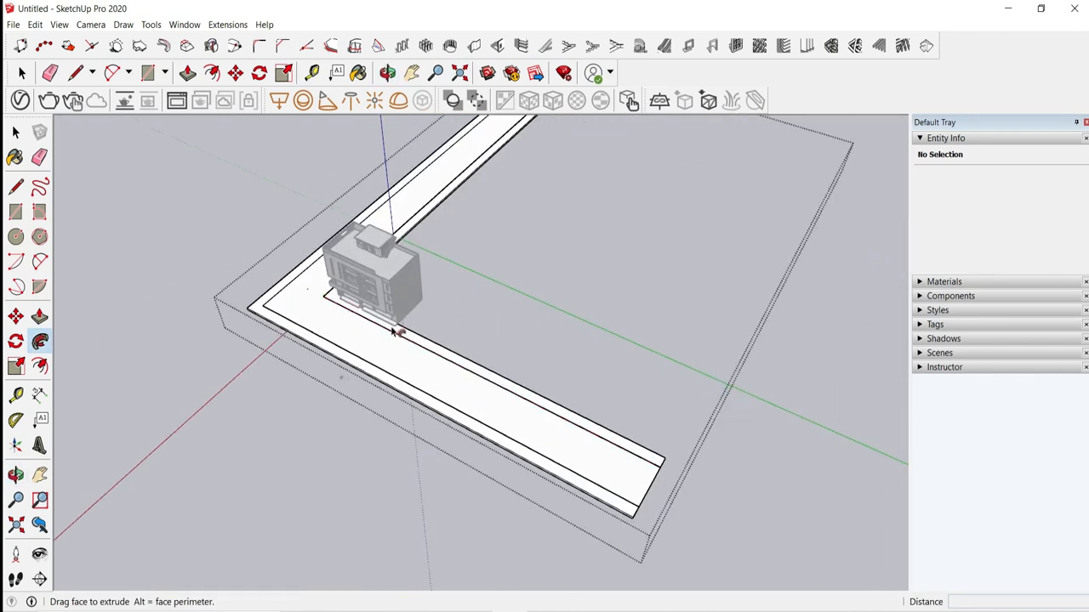
pyautogui.scroll(-3, 459, 382)
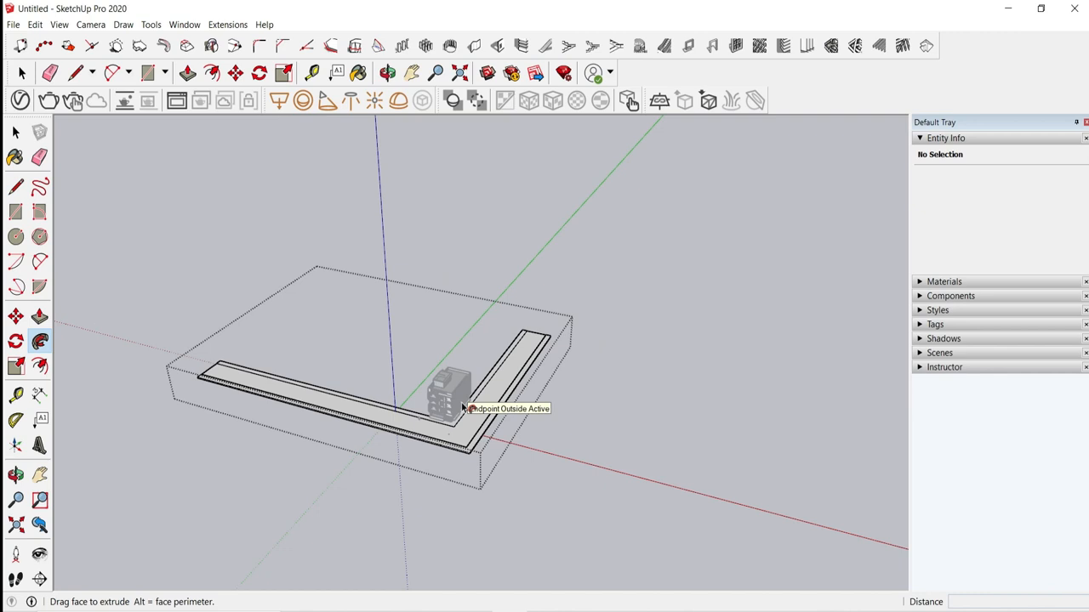
pyautogui.press('Escape')
# Step: Round the inner sidewalk's curb with Follow Me, sweeping the corner profile along both legs to the far road end
pyautogui.scroll(5, 700, 321)
pyautogui.moveTo(462, 408); pyautogui.dragTo(584, 399, button='middle')
pyautogui.scroll(6, 549, 383)
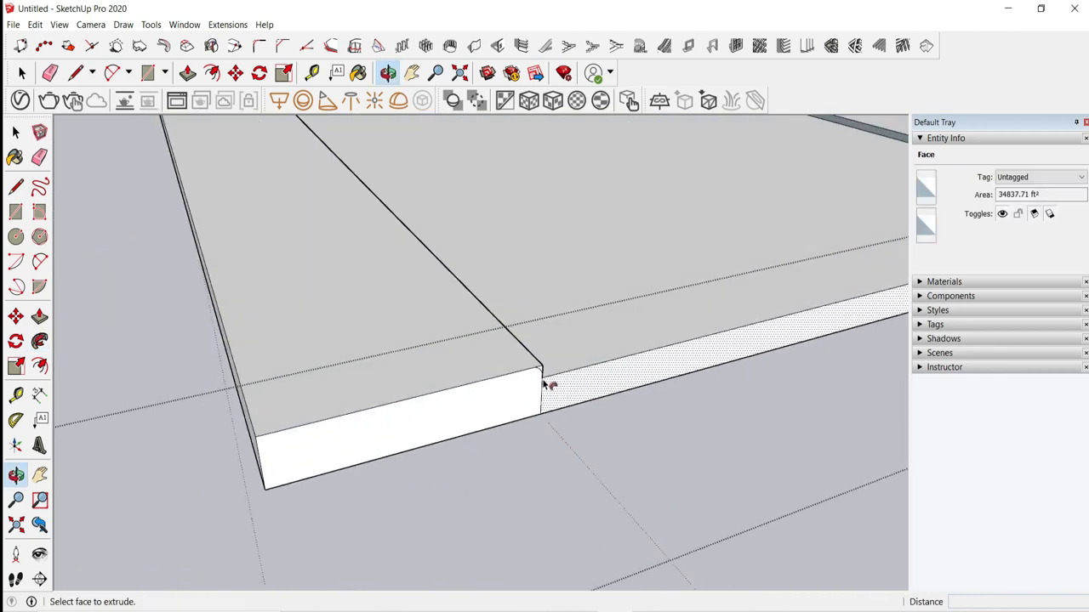
pyautogui.click(537, 365)
pyautogui.moveTo(522, 372); pyautogui.dragTo(722, 491, button='middle')
pyautogui.scroll(-8, 722, 491)
pyautogui.moveTo(379, 284); pyautogui.dragTo(501, 391, button='middle')
pyautogui.scroll(-2, 713, 446)
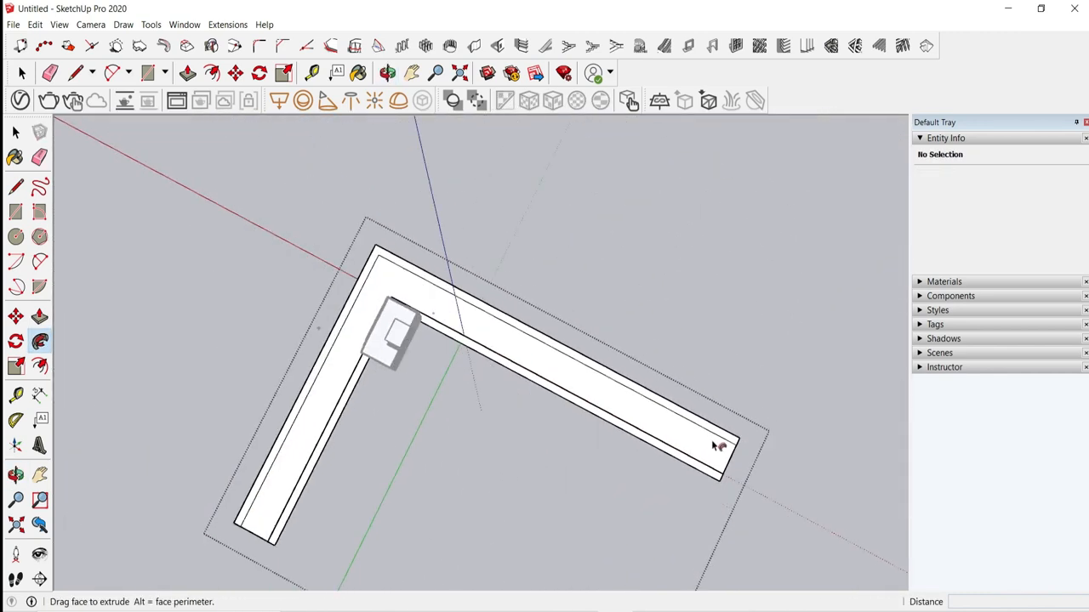
pyautogui.moveTo(500, 346)
pyautogui.mouseDown(button='middle')
pyautogui.moveTo(450, 330)
pyautogui.moveTo(360, 273)
pyautogui.moveTo(508, 366)
pyautogui.mouseUp(button='middle')
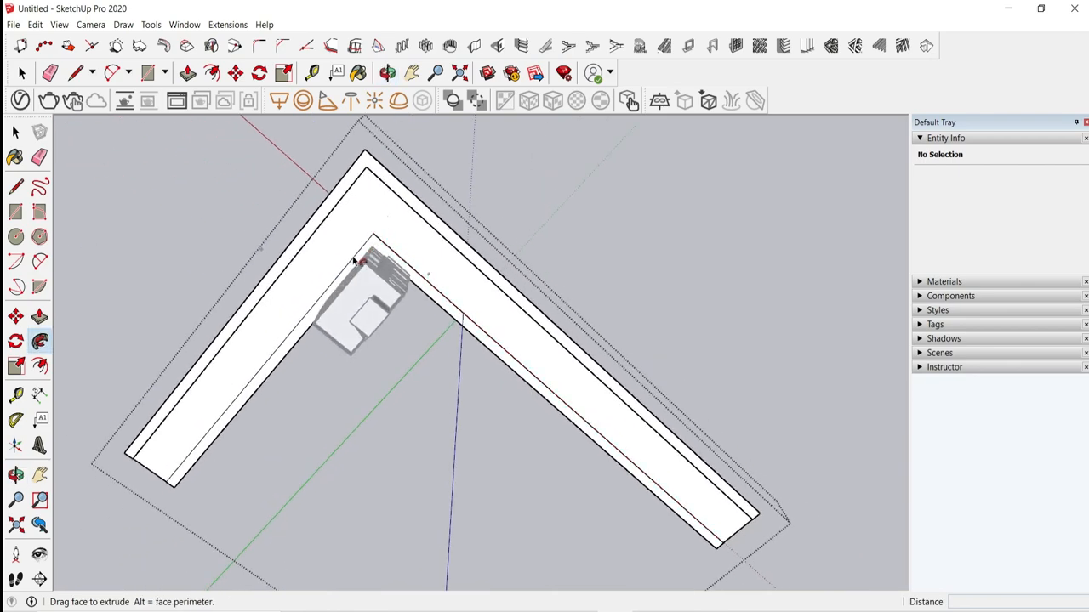
pyautogui.scroll(4, 382, 238)
pyautogui.moveTo(384, 240); pyautogui.dragTo(363, 338, button='middle')
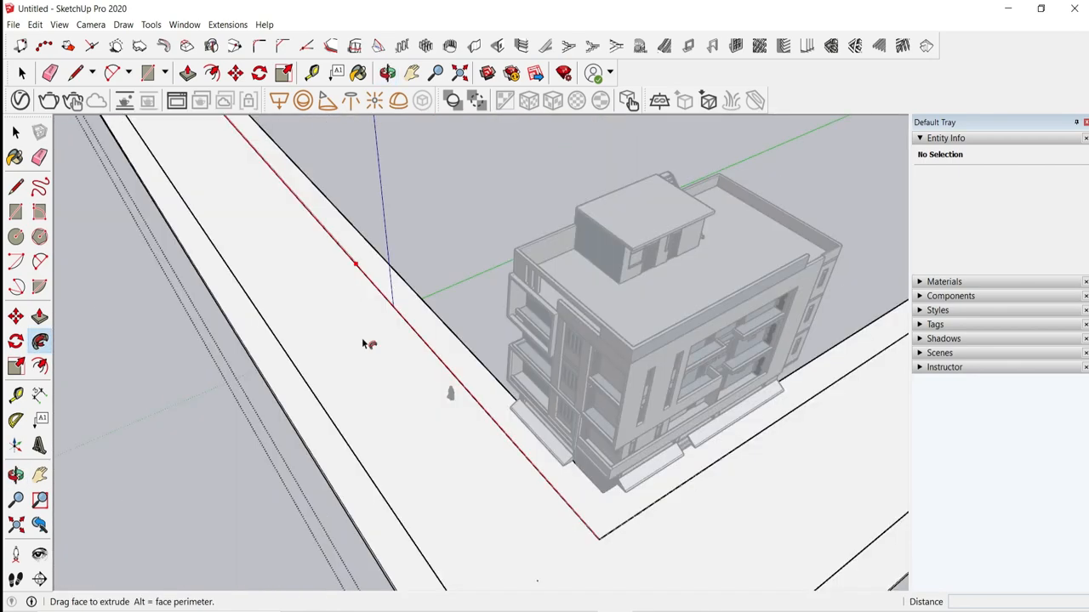
pyautogui.scroll(-3, 399, 372)
pyautogui.scroll(-5, 552, 463)
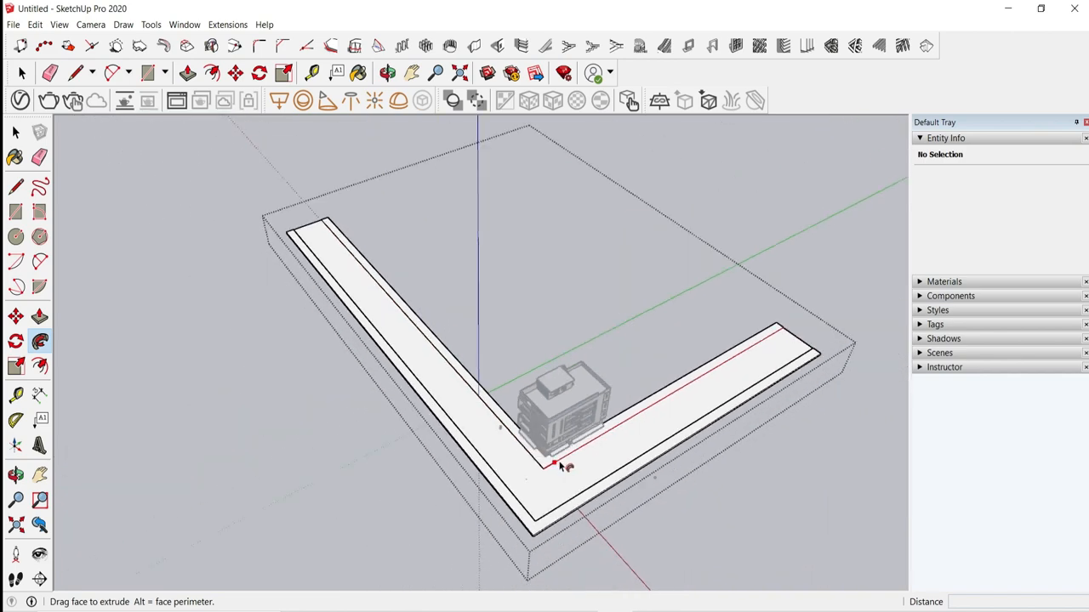
pyautogui.scroll(2, 773, 335)
pyautogui.click(772, 334)
# Step: Draw a matching arc profile across the road-side top corner of the outer sidewalk's end face
pyautogui.scroll(4, 771, 331)
pyautogui.moveTo(766, 332); pyautogui.dragTo(511, 306, button='middle')
pyautogui.moveTo(704, 529); pyautogui.dragTo(315, 428, button='middle')
pyautogui.scroll(-5, 459, 445)
pyautogui.scroll(6, 281, 444)
pyautogui.press('a')
pyautogui.scroll(5, 265, 449)
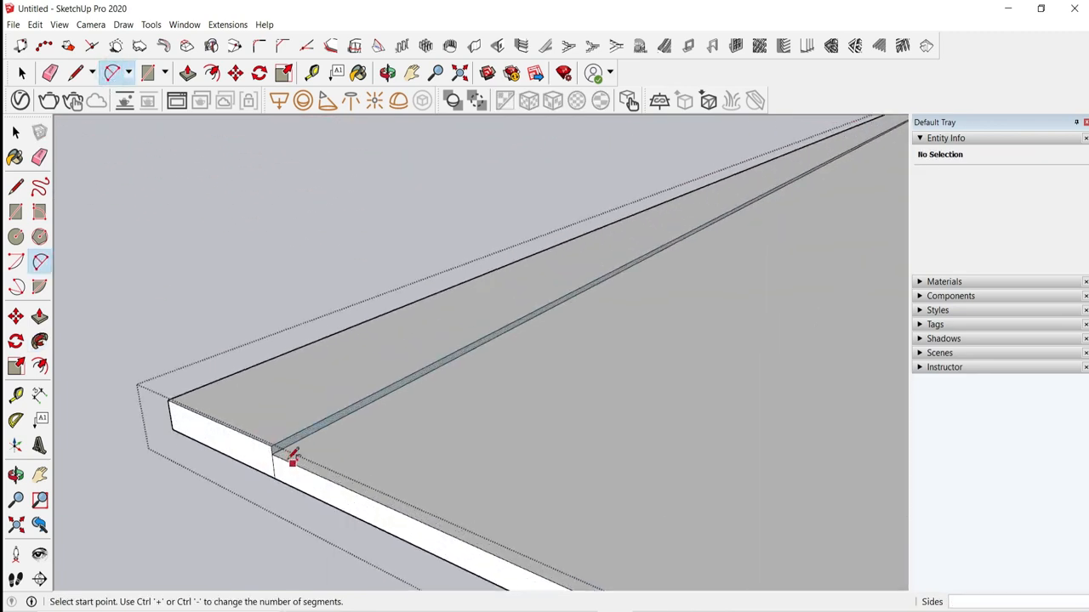
pyautogui.click(265, 454)
pyautogui.click(212, 73)
pyautogui.click(255, 396)
# Step: Sweep the outer sidewalk's corner profile with Follow Me along the curb's full L-shaped edge
pyautogui.moveTo(273, 409); pyautogui.dragTo(482, 507, button='middle')
pyautogui.scroll(-7, 506, 532)
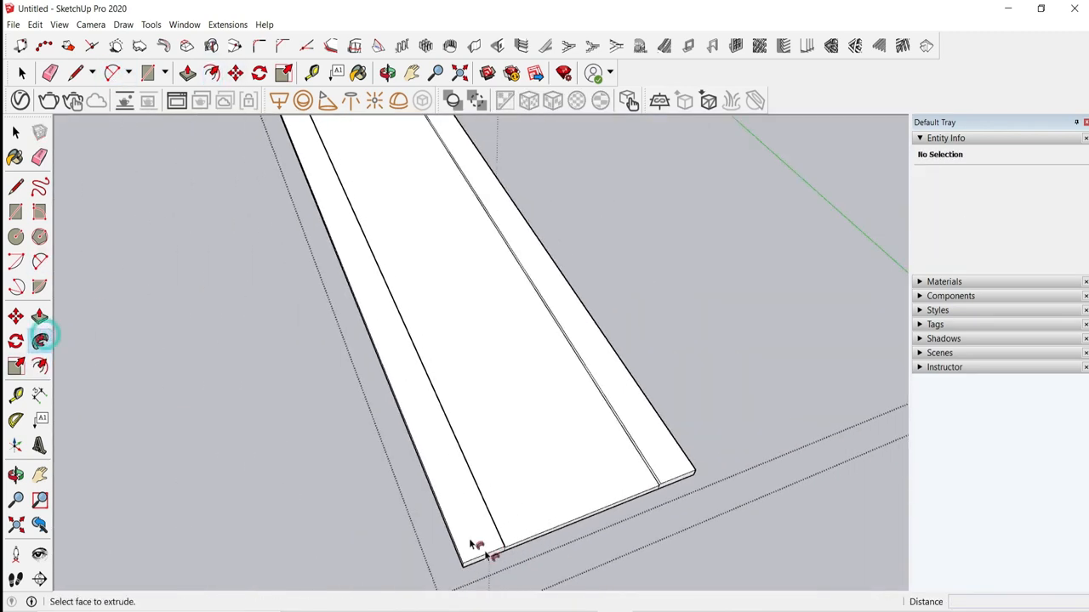
pyautogui.scroll(5, 499, 551)
pyautogui.click(518, 551)
pyautogui.moveTo(518, 551); pyautogui.dragTo(547, 545, button='middle')
pyautogui.scroll(-8, 553, 549)
pyautogui.scroll(-4, 294, 493)
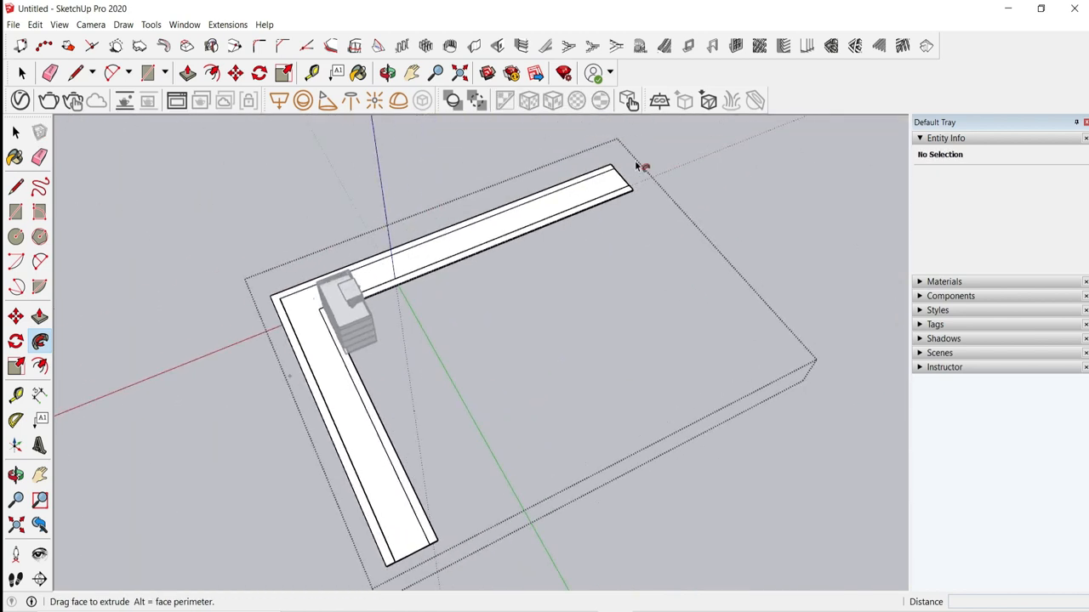
pyautogui.scroll(2, 636, 166)
pyautogui.moveTo(209, 331); pyautogui.dragTo(174, 340, button='middle')
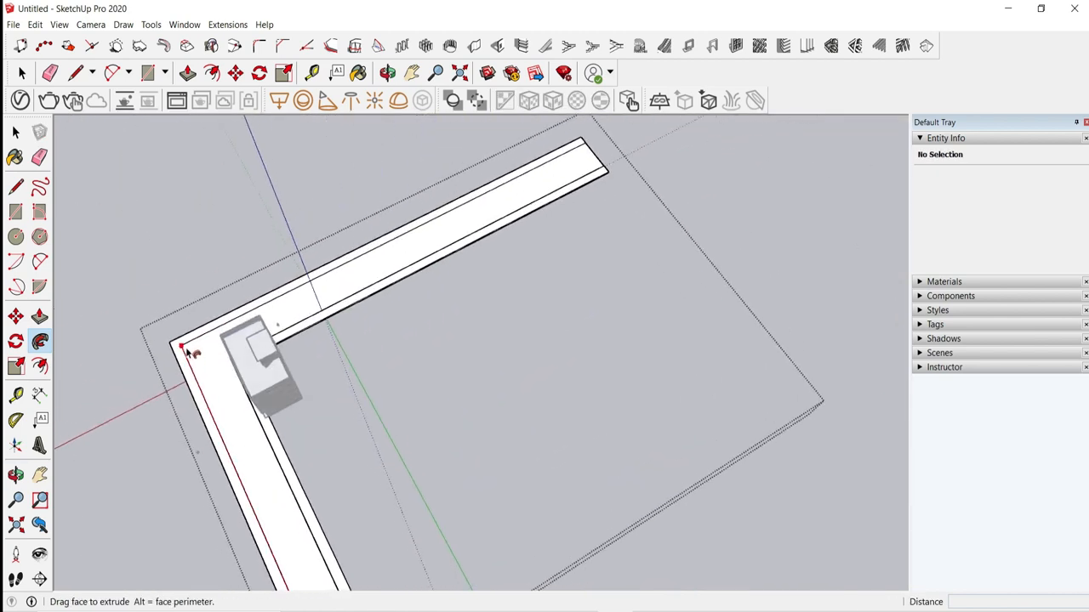
pyautogui.scroll(3, 557, 157)
pyautogui.click(618, 134)
# Step: Inspect the rounded curbs at the road ends and leave the ground slab's group
pyautogui.moveTo(632, 194); pyautogui.dragTo(510, 179, button='middle')
pyautogui.scroll(5, 581, 412)
pyautogui.moveTo(738, 486)
pyautogui.mouseDown(button='middle')
pyautogui.moveTo(596, 416)
pyautogui.moveTo(603, 401)
pyautogui.mouseUp(button='middle')
pyautogui.scroll(3, 580, 410)
pyautogui.press('e')
pyautogui.scroll(-8, 782, 247)
pyautogui.scroll(1, 189, 260)
pyautogui.scroll(5, 193, 260)
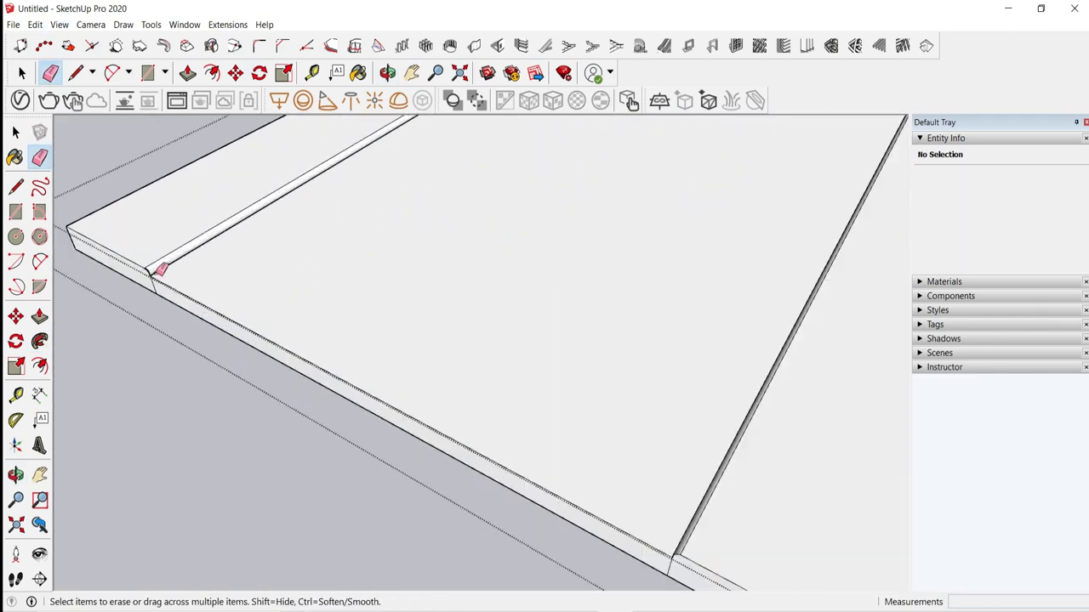
pyautogui.click(20, 75)
pyautogui.scroll(-10, 263, 391)
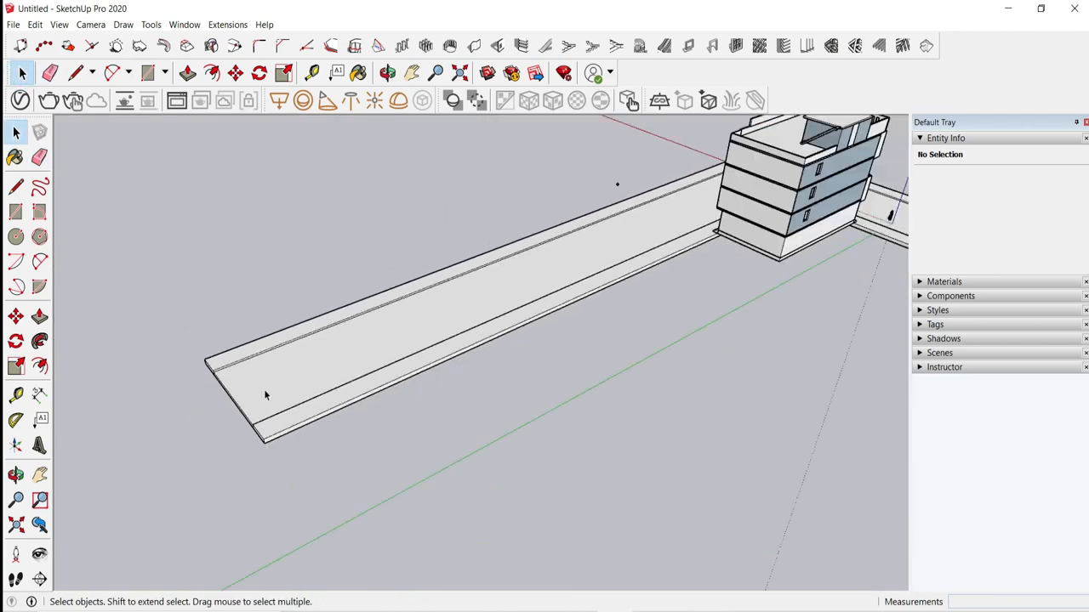
pyautogui.scroll(4, 476, 357)
pyautogui.scroll(1, 452, 336)
pyautogui.tripleClick(476, 362)
pyautogui.click(873, 555)
# Step: Draw a narrow rectangle about 440' by 2' 9" along the inner sidewalk's back edge, from the building's rear corner to the road end
pyautogui.scroll(-5, 718, 448)
pyautogui.moveTo(510, 272); pyautogui.dragTo(749, 314, button='middle')
pyautogui.scroll(4, 620, 416)
pyautogui.scroll(2, 620, 417)
pyautogui.click(164, 73)
pyautogui.click(170, 92)
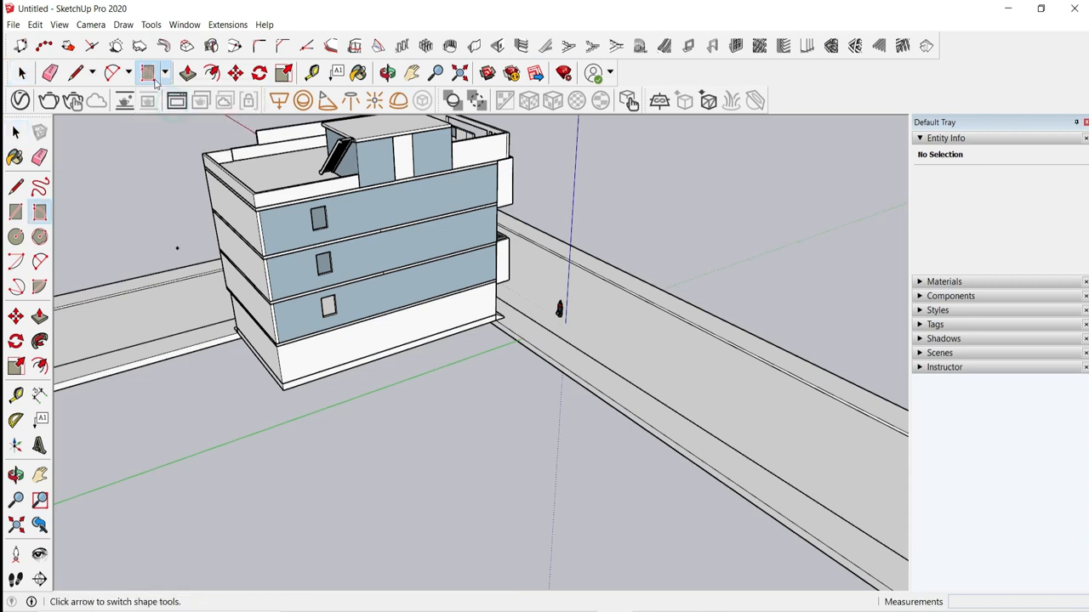
pyautogui.click(497, 316)
pyautogui.scroll(-6, 352, 273)
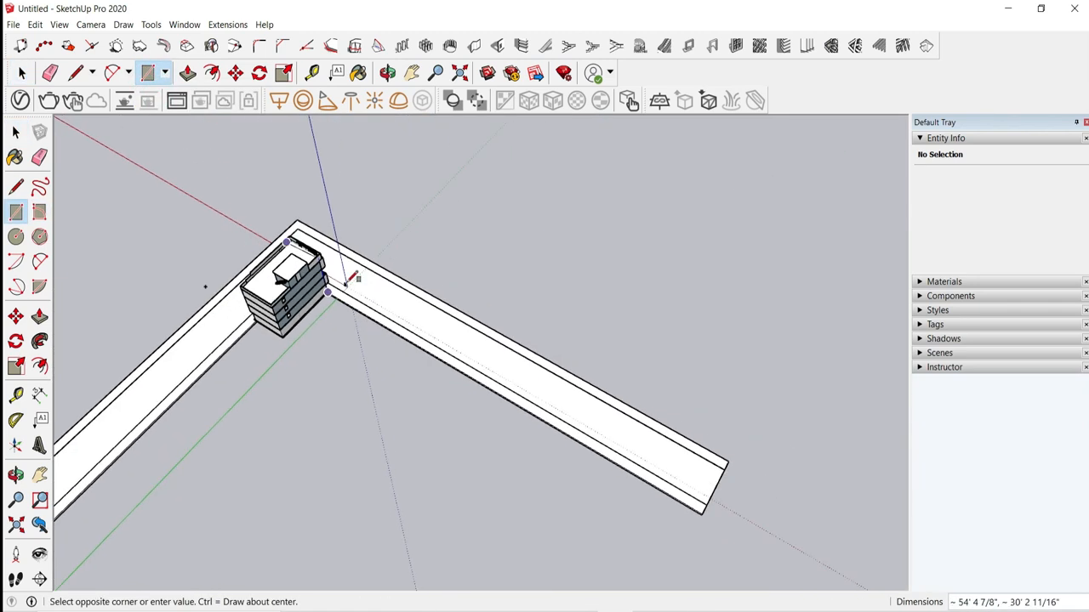
pyautogui.scroll(6, 512, 378)
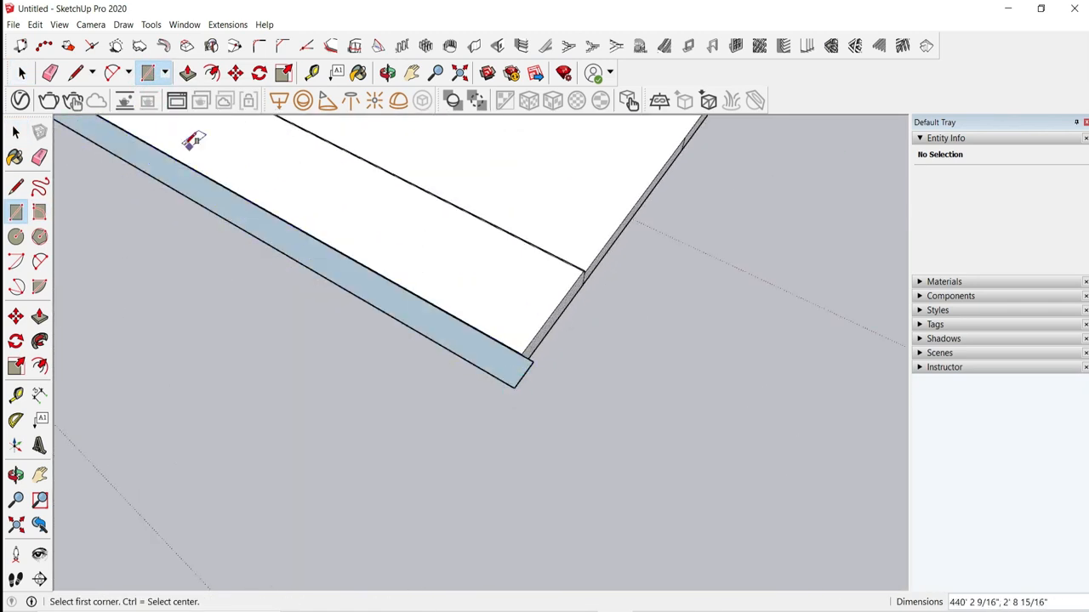
# Step: Extrude the narrow rectangle 6' upward as a boundary wall
pyautogui.click(188, 74)
pyautogui.click(329, 267)
pyautogui.write("6'")
pyautogui.press('Return')
# Step: Adjust the boundary wall's thickness by pushing and pulling its long side faces
pyautogui.moveTo(401, 291); pyautogui.dragTo(374, 353, button='middle')
pyautogui.click(533, 382)
pyautogui.press('Return')
pyautogui.moveTo(587, 403); pyautogui.dragTo(749, 408, button='middle')
pyautogui.click(496, 355)
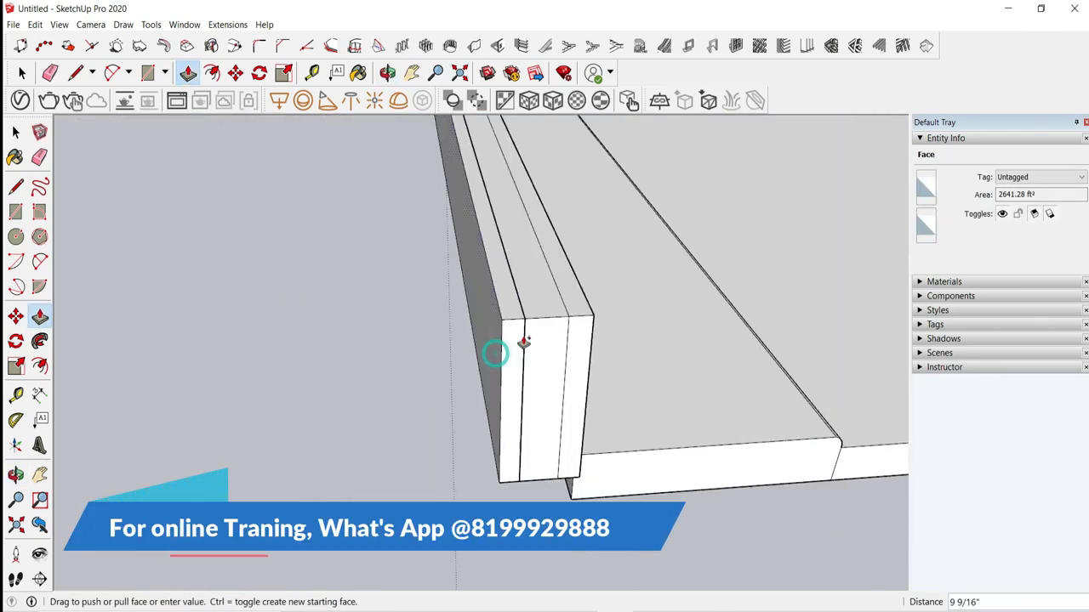
pyautogui.click(563, 311)
pyautogui.moveTo(518, 372); pyautogui.dragTo(595, 400, button='middle')
pyautogui.click(543, 383)
pyautogui.click(569, 300)
# Step: Select all the boundary wall's geometry and make it a group
pyautogui.moveTo(570, 306); pyautogui.dragTo(183, 374, button='middle')
pyautogui.click(500, 437)
pyautogui.click(512, 493)
pyautogui.tripleClick(511, 361)
pyautogui.rightClick(507, 357)
pyautogui.click(559, 473)
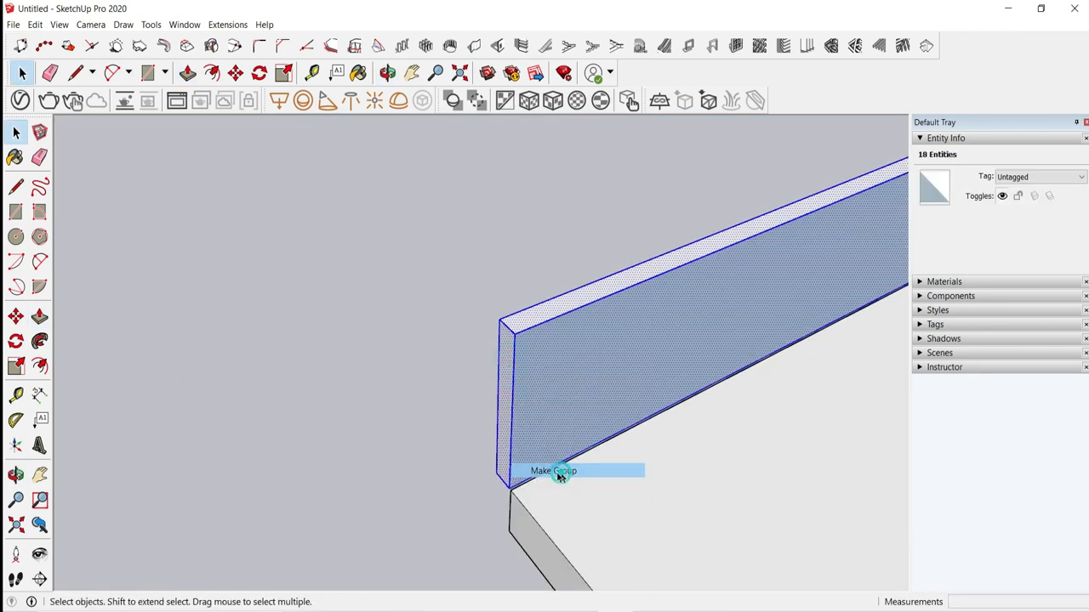
# Step: Move the wall group so its lower end corner snaps onto the inner sidewalk's back corner at the road end
pyautogui.press('m')
pyautogui.scroll(4, 519, 482)
pyautogui.click(521, 509)
pyautogui.scroll(2, 521, 509)
pyautogui.press('Escape')
pyautogui.scroll(2, 513, 499)
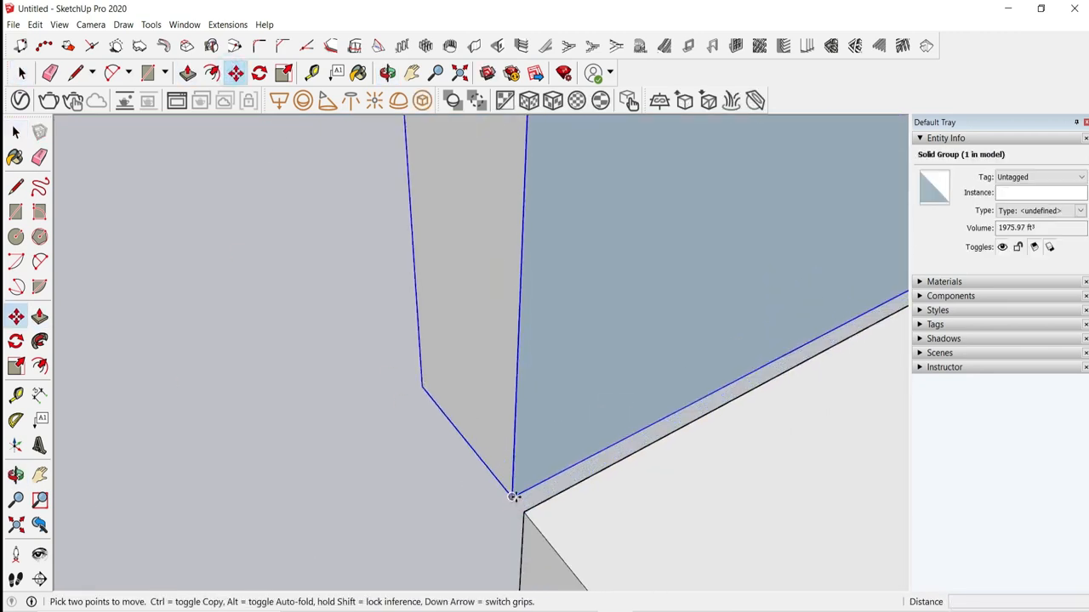
pyautogui.click(513, 499)
pyautogui.click(525, 510)
# Step: Copy the boundary wall to the building's other side, placing its end at the front corner beside the ramp
pyautogui.scroll(-6, 539, 493)
pyautogui.moveTo(539, 494); pyautogui.dragTo(272, 459, button='middle')
pyautogui.scroll(-2, 775, 468)
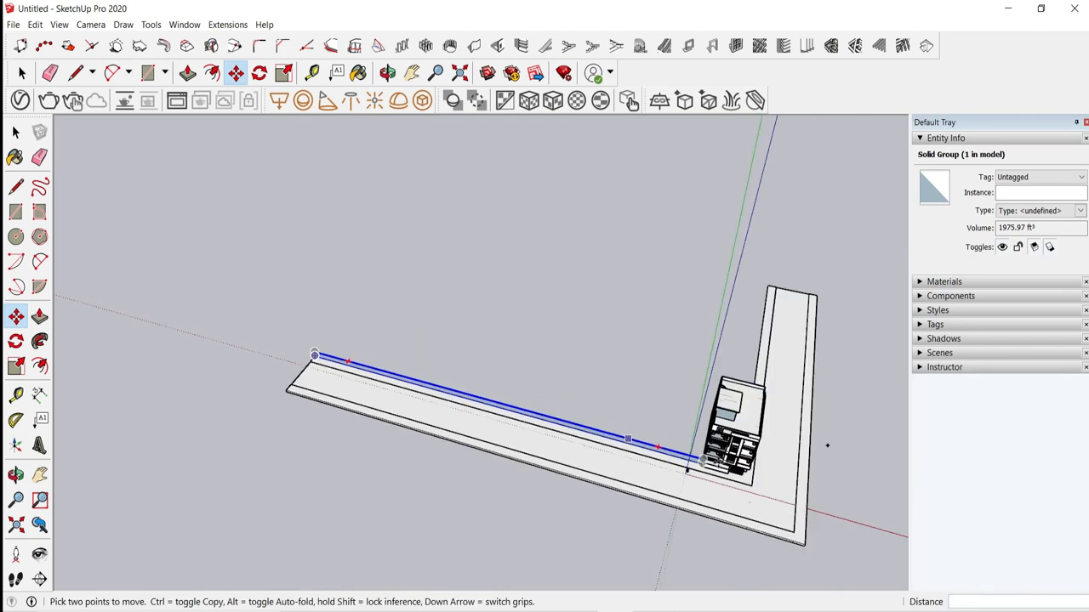
pyautogui.scroll(1, 709, 449)
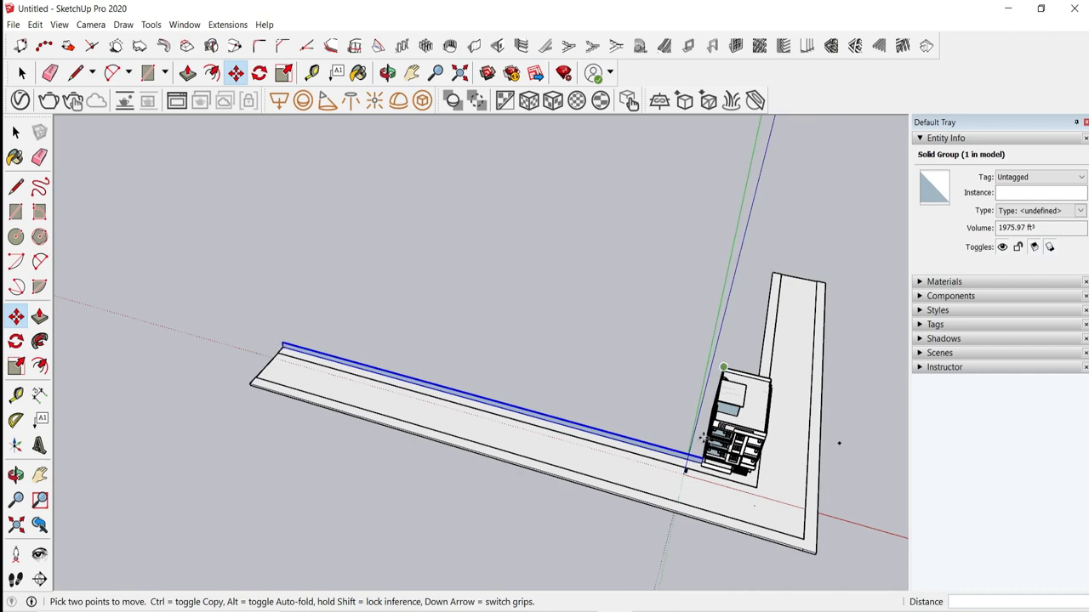
pyautogui.scroll(10, 703, 460)
pyautogui.moveTo(687, 508); pyautogui.dragTo(887, 360, button='middle')
pyautogui.scroll(4, 587, 502)
pyautogui.click(578, 505)
pyautogui.press('ctrl')
pyautogui.scroll(-7, 578, 477)
pyautogui.moveTo(647, 255); pyautogui.dragTo(719, 367, button='middle')
pyautogui.scroll(-7, 718, 367)
pyautogui.moveTo(833, 358); pyautogui.dragTo(480, 434, button='middle')
pyautogui.scroll(-3, 666, 371)
pyautogui.scroll(6, 663, 375)
pyautogui.scroll(5, 626, 469)
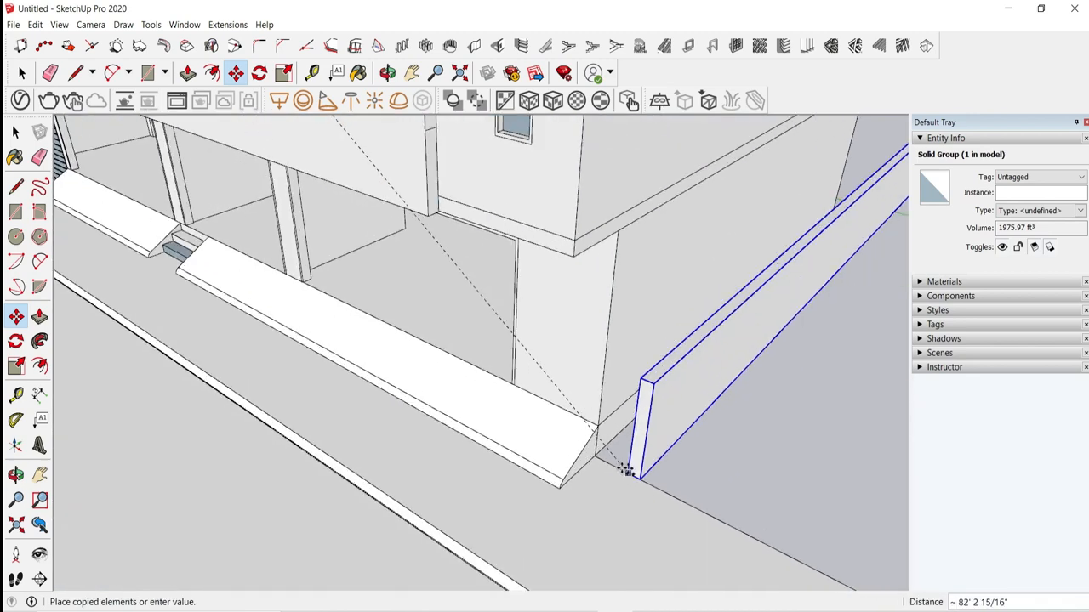
pyautogui.click(625, 471)
# Step: Rotate the copied wall about its end corner to run along the inner sidewalk of the road's other leg
pyautogui.scroll(2, 727, 510)
pyautogui.click(466, 350)
pyautogui.press('Escape')
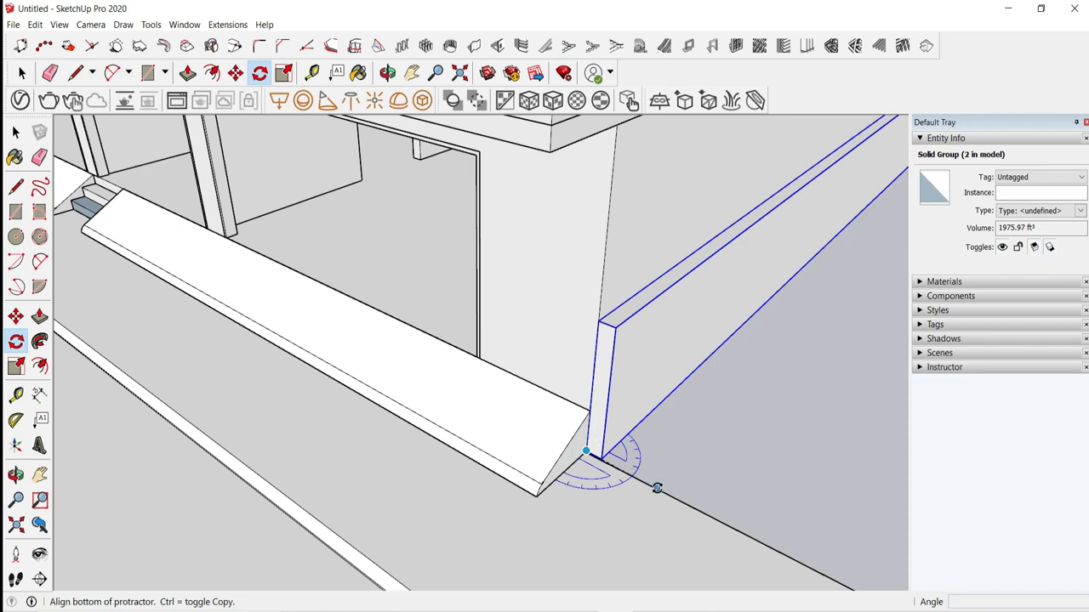
pyautogui.click(657, 488)
pyautogui.scroll(-5, 443, 579)
pyautogui.press('Escape')
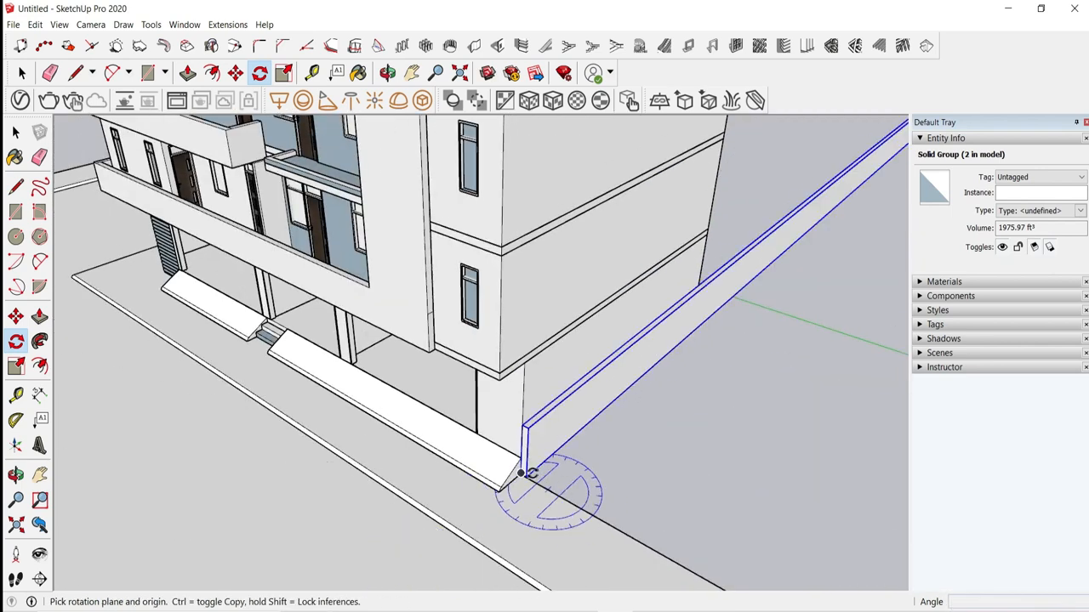
pyautogui.click(648, 550)
pyautogui.scroll(-3, 575, 504)
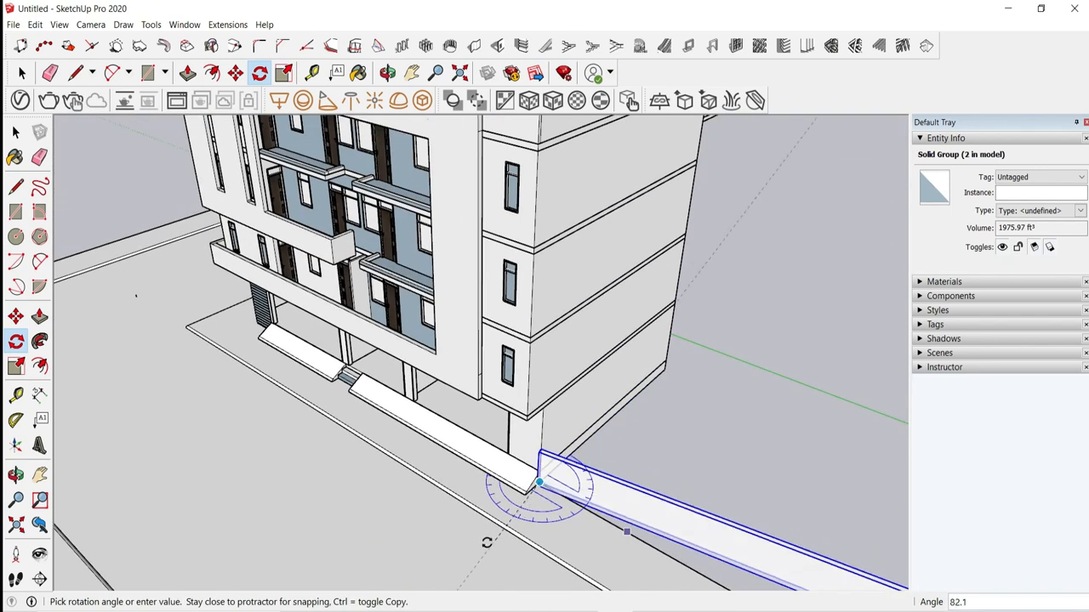
pyautogui.click(476, 544)
# Step: Copy the first boundary wall across the road to the outer edge of the outer sidewalk
pyautogui.scroll(-3, 895, 431)
pyautogui.click(893, 431)
pyautogui.moveTo(732, 417); pyautogui.dragTo(5, 305, button='middle')
pyautogui.scroll(7, 550, 384)
pyautogui.click(549, 387)
pyautogui.click(236, 73)
pyautogui.scroll(2, 515, 374)
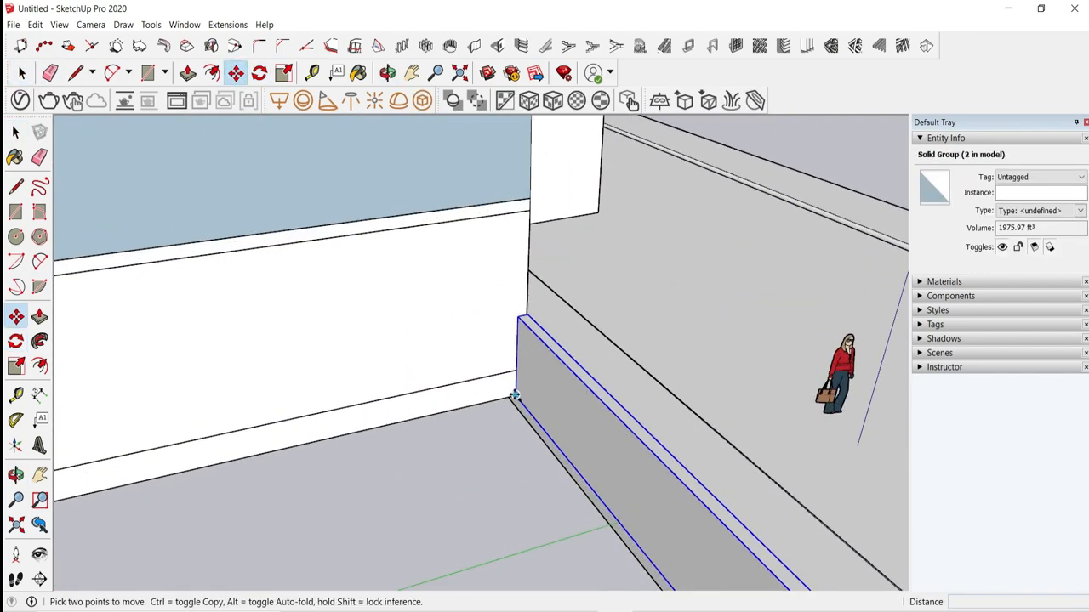
pyautogui.click(515, 394)
pyautogui.press('ctrl')
pyautogui.scroll(-6, 515, 394)
pyautogui.moveTo(544, 382); pyautogui.dragTo(418, 416, button='middle')
pyautogui.scroll(5, 590, 491)
pyautogui.click(627, 492)
# Step: Scale the outer wall lengthwise so it extends to the outer sidewalk's corner
pyautogui.scroll(-5, 627, 491)
pyautogui.moveTo(596, 425); pyautogui.dragTo(102, 344, button='middle')
pyautogui.press('s')
pyautogui.scroll(8, 183, 444)
pyautogui.click(175, 424)
pyautogui.scroll(-1, 178, 427)
pyautogui.scroll(-8, 226, 442)
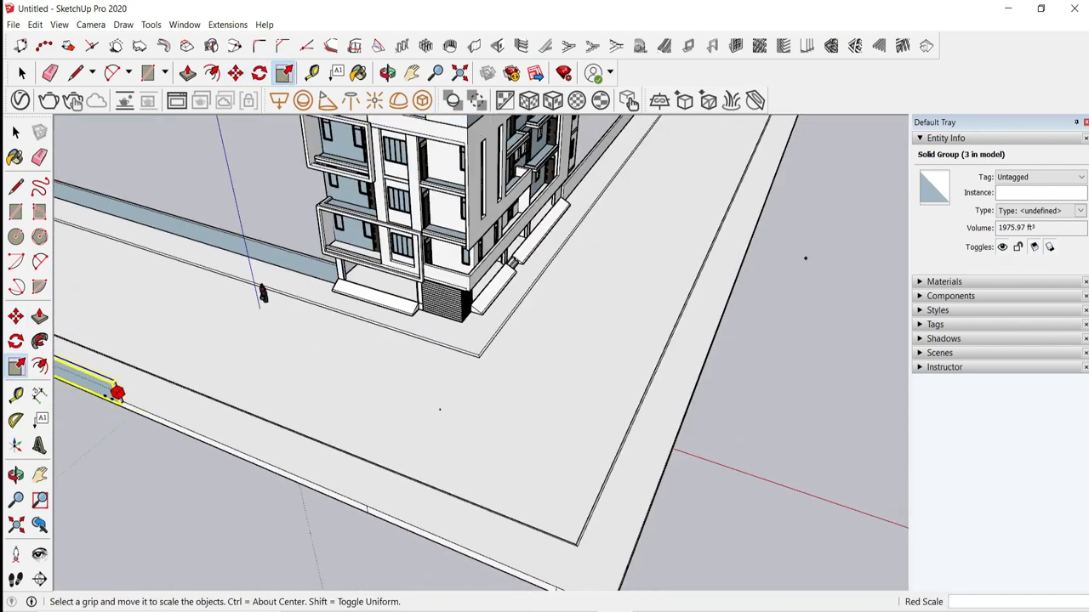
pyautogui.moveTo(476, 426); pyautogui.dragTo(383, 425, button='middle')
pyautogui.click(449, 514)
# Step: Open the outer wall along the road's first leg and extend its end at the sidewalk corner with Push/Pull
pyautogui.press('space')
pyautogui.click(395, 539)
pyautogui.moveTo(511, 455); pyautogui.dragTo(369, 468, button='middle')
pyautogui.scroll(-5, 355, 511)
pyautogui.scroll(3, 256, 494)
pyautogui.click(248, 487)
pyautogui.scroll(2, 218, 300)
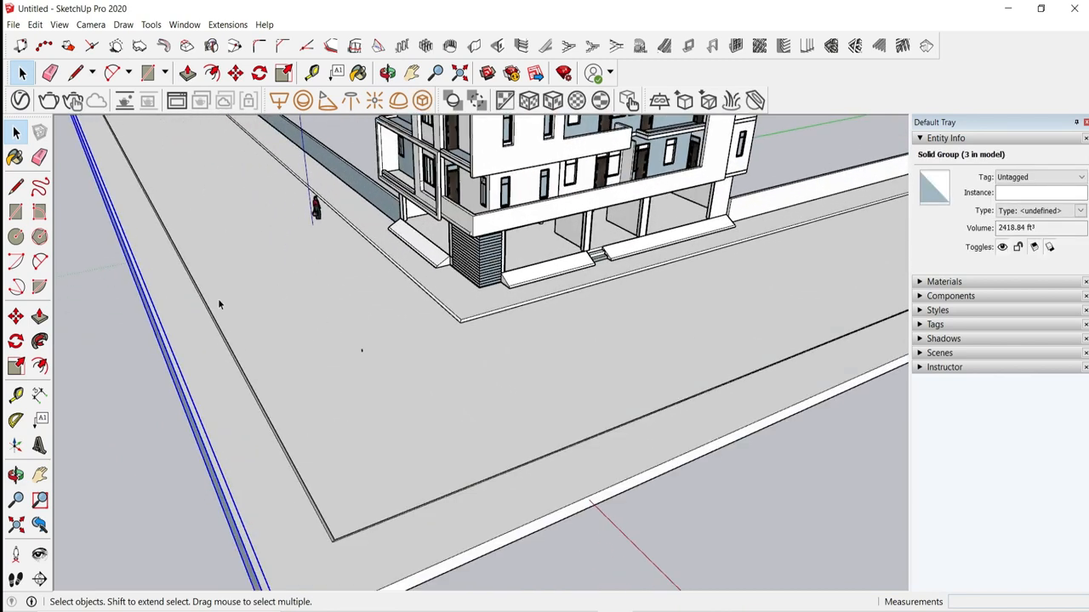
pyautogui.scroll(-2, 219, 299)
pyautogui.scroll(2, 255, 507)
pyautogui.doubleClick(256, 509)
pyautogui.press('p')
pyautogui.scroll(2, 229, 508)
pyautogui.click(268, 517)
pyautogui.moveTo(272, 525); pyautogui.dragTo(69, 434, button='middle')
# Step: Push/Pull the outer wall's side face at the corner along the outer sidewalk of the road's other leg
pyautogui.press('Escape')
pyautogui.click(318, 442)
pyautogui.press('Escape')
pyautogui.scroll(1, 304, 434)
pyautogui.click(303, 437)
pyautogui.moveTo(319, 447); pyautogui.dragTo(327, 510, button='middle')
pyautogui.scroll(-8, 83, 382)
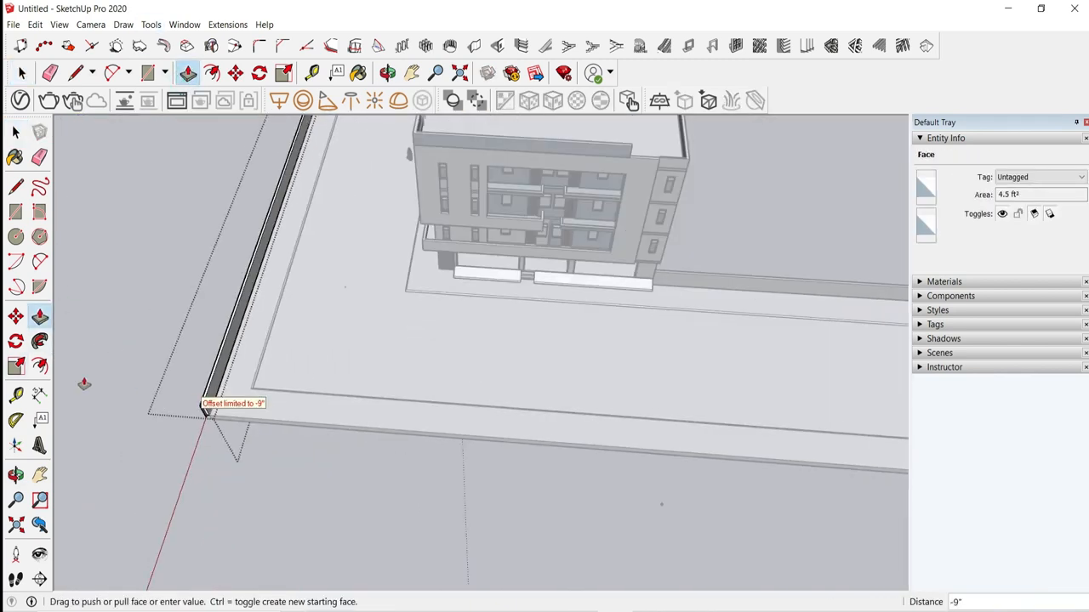
# Step: Extend the end of the road and sidewalks to the far ends of the boundary walls
pyautogui.click(21, 73)
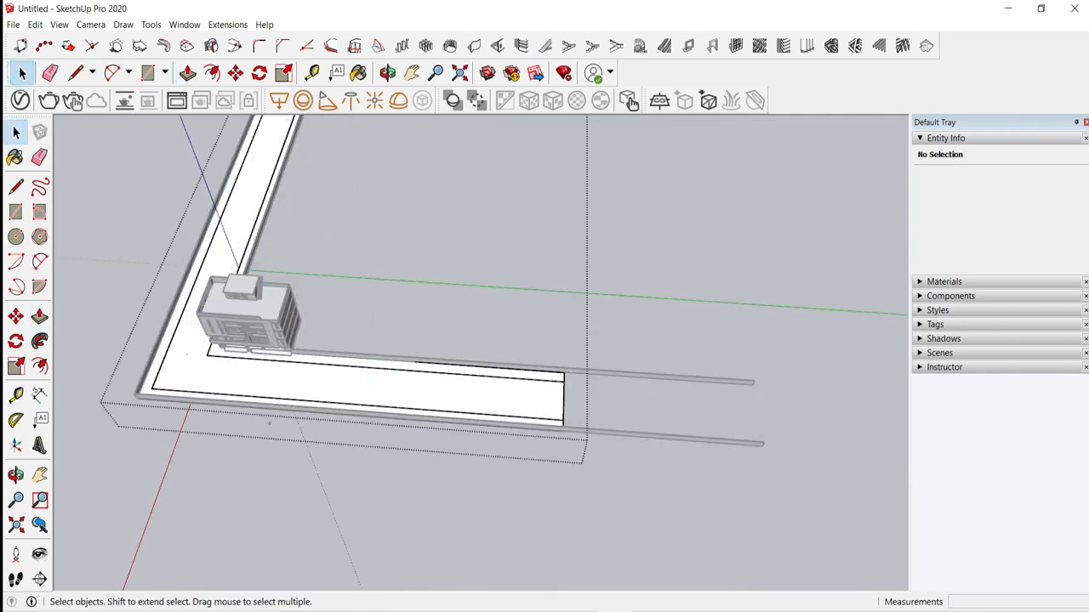
pyautogui.click(241, 74)
pyautogui.click(504, 341)
pyautogui.click(22, 73)
pyautogui.click(437, 196)
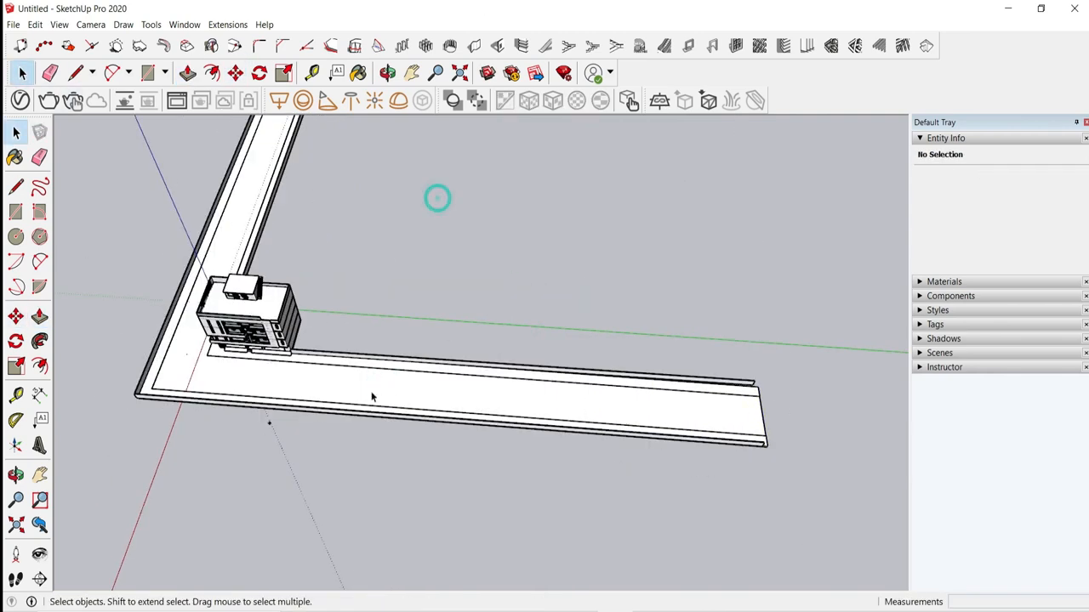
# Step: Delete the stray point-like group lying outside the outer boundary wall
pyautogui.moveTo(371, 396); pyautogui.dragTo(386, 329, button='middle')
pyautogui.scroll(7, 650, 395)
pyautogui.moveTo(632, 388); pyautogui.dragTo(648, 409)
pyautogui.scroll(8, 647, 403)
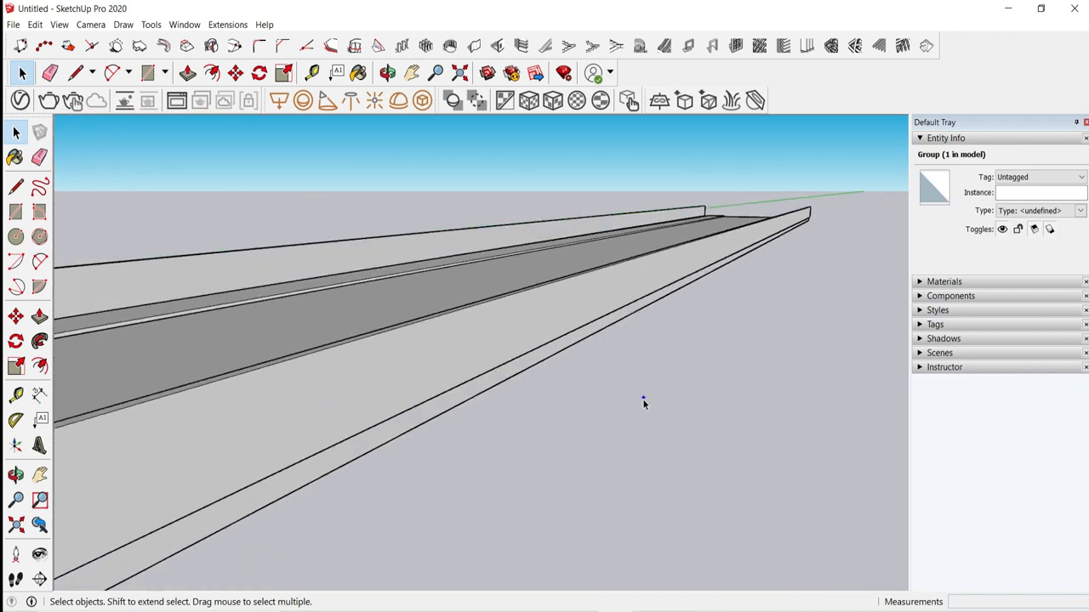
pyautogui.scroll(-12, 599, 349)
pyautogui.press('Delete')
pyautogui.moveTo(591, 328); pyautogui.dragTo(615, 382, button='middle')
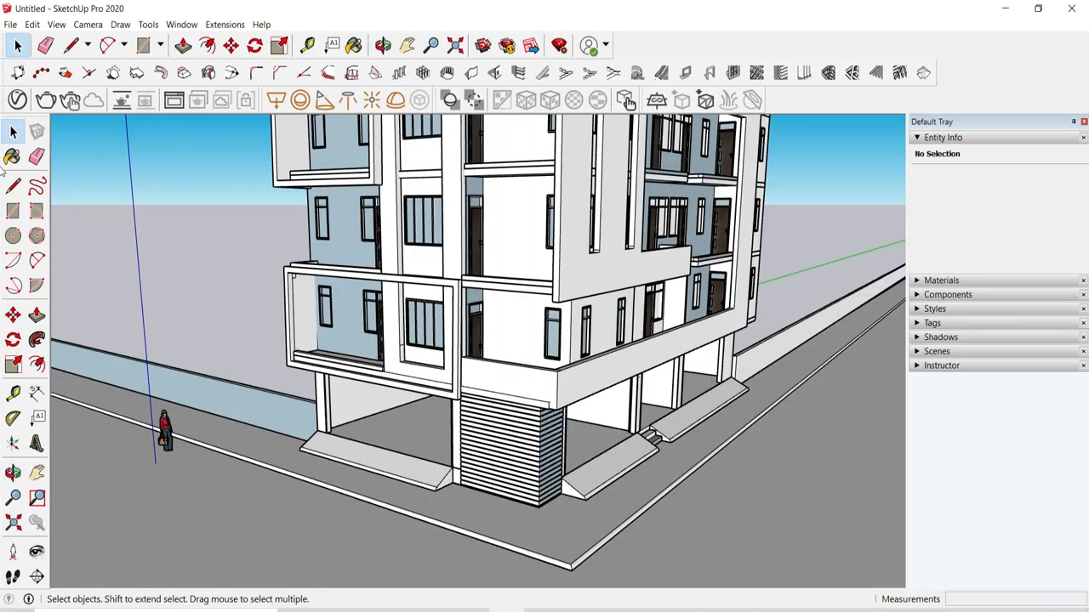
# Step: Paste the copied metal railing and place it on the sidewalk in front of the louvered corner panel
pyautogui.moveTo(318, 229); pyautogui.dragTo(337, 319, button='middle')
pyautogui.scroll(6, 300, 197)
pyautogui.moveTo(299, 194); pyautogui.dragTo(457, 91, button='middle')
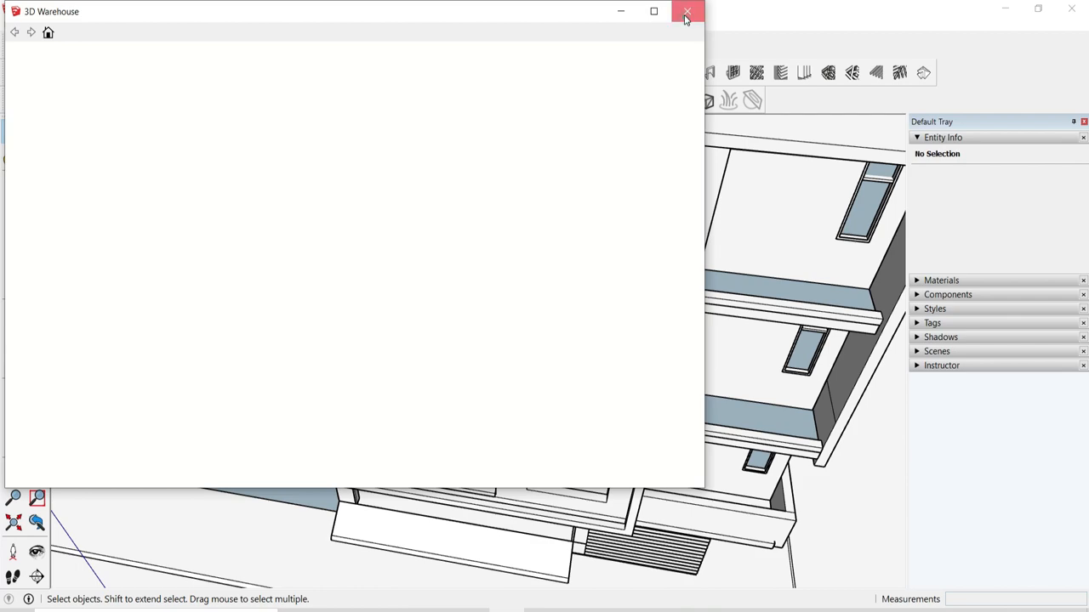
pyautogui.click(687, 17)
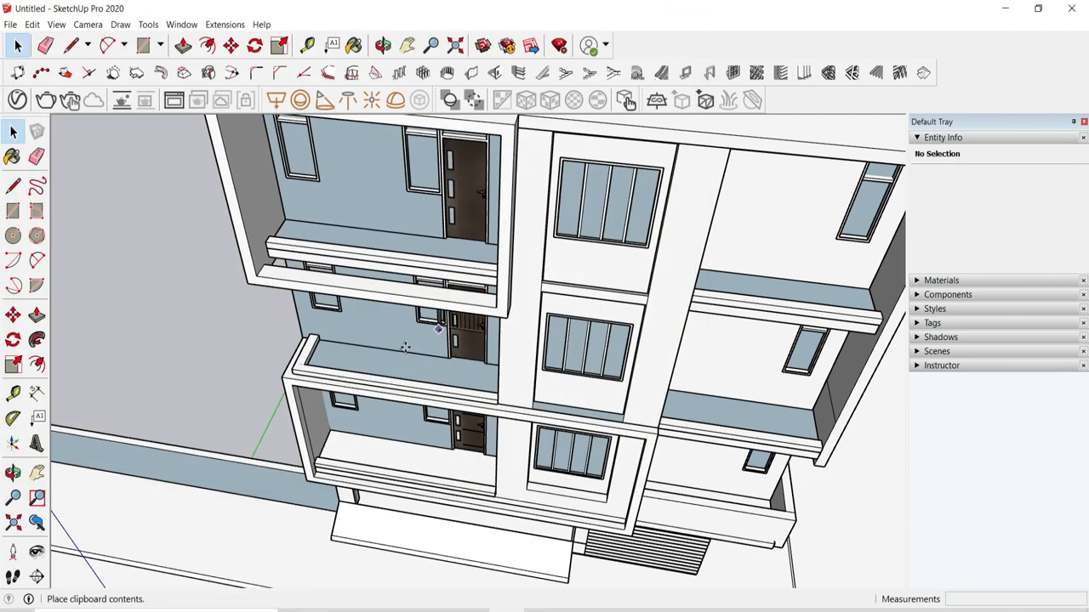
pyautogui.scroll(-3, 406, 347)
pyautogui.scroll(3, 372, 398)
pyautogui.moveTo(371, 389); pyautogui.dragTo(387, 299, button='middle')
pyautogui.scroll(-2, 384, 299)
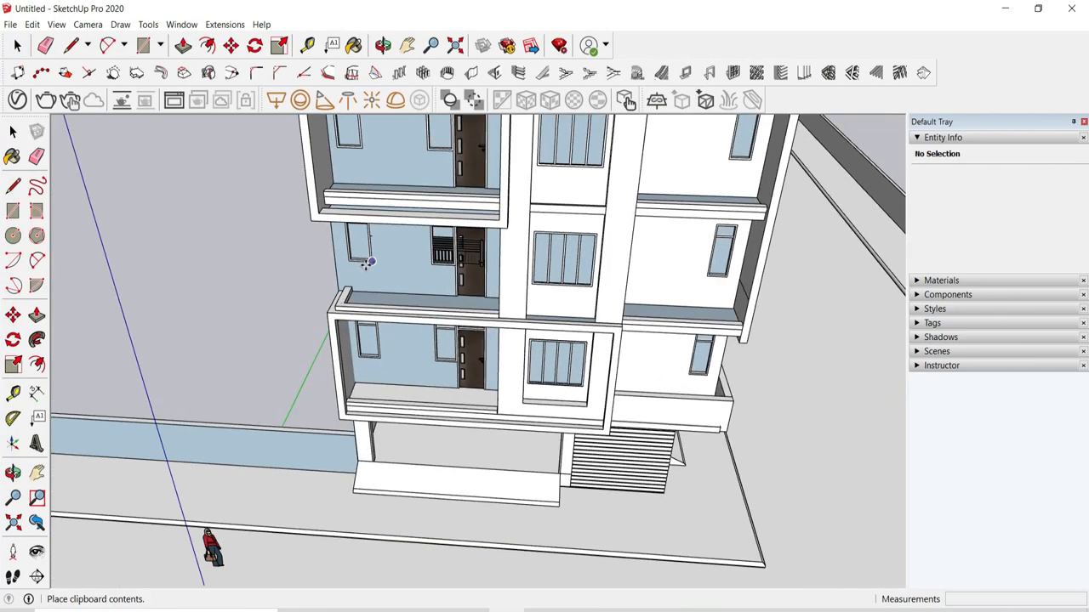
pyautogui.scroll(-1, 367, 264)
pyautogui.scroll(6, 545, 483)
pyautogui.click(544, 491)
# Step: Move the railing by its bottom corner onto the outer end of the upper framed balcony's parapet
pyautogui.scroll(5, 544, 492)
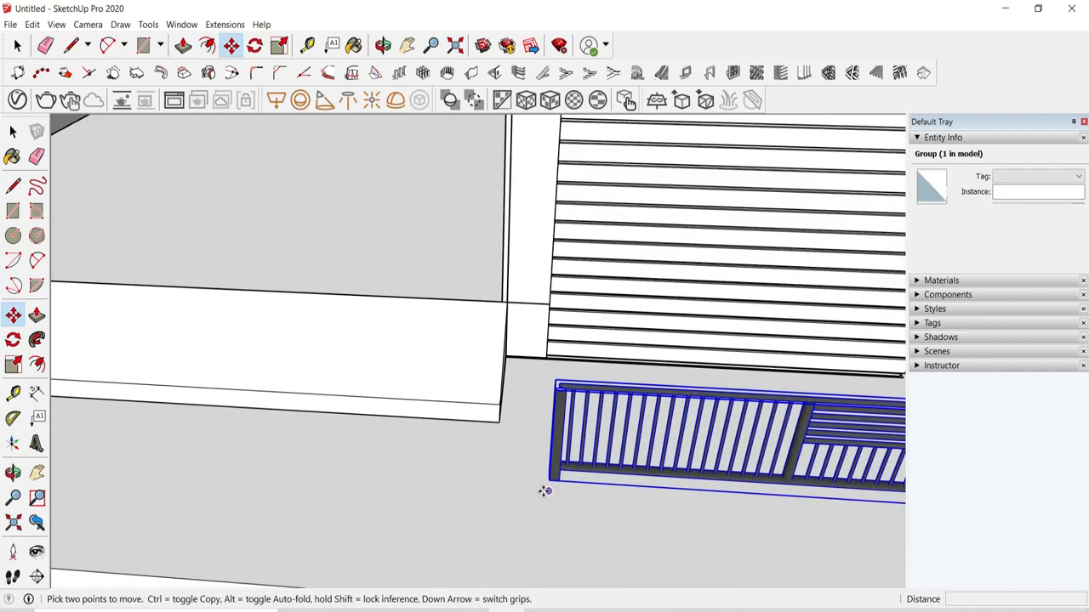
pyautogui.scroll(3, 545, 492)
pyautogui.scroll(3, 552, 496)
pyautogui.click(554, 467)
pyautogui.scroll(-4, 549, 453)
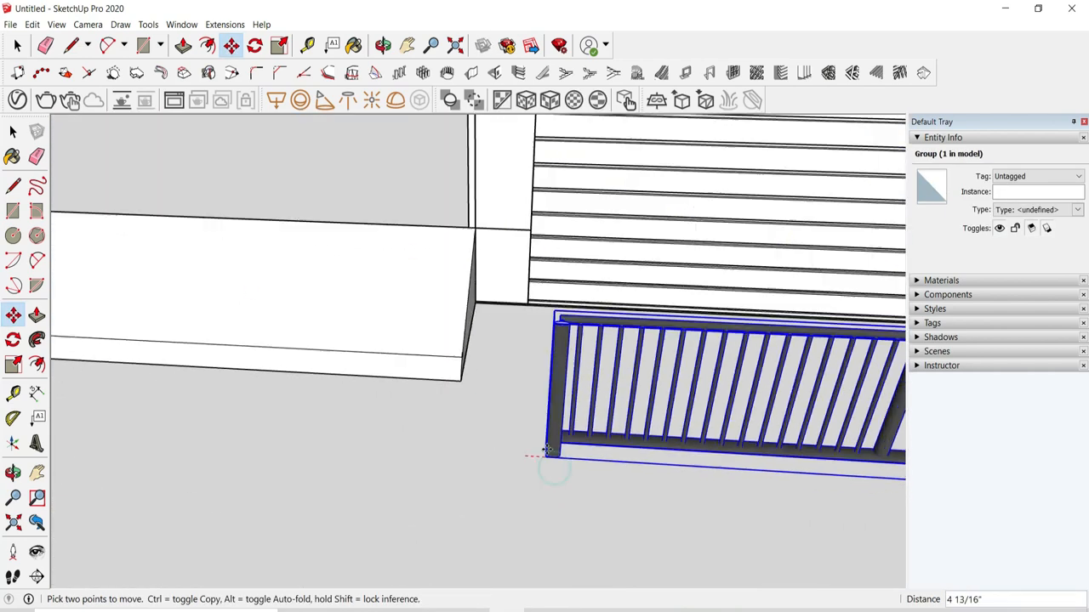
pyautogui.scroll(-8, 544, 457)
pyautogui.moveTo(562, 457); pyautogui.dragTo(335, 469, button='middle')
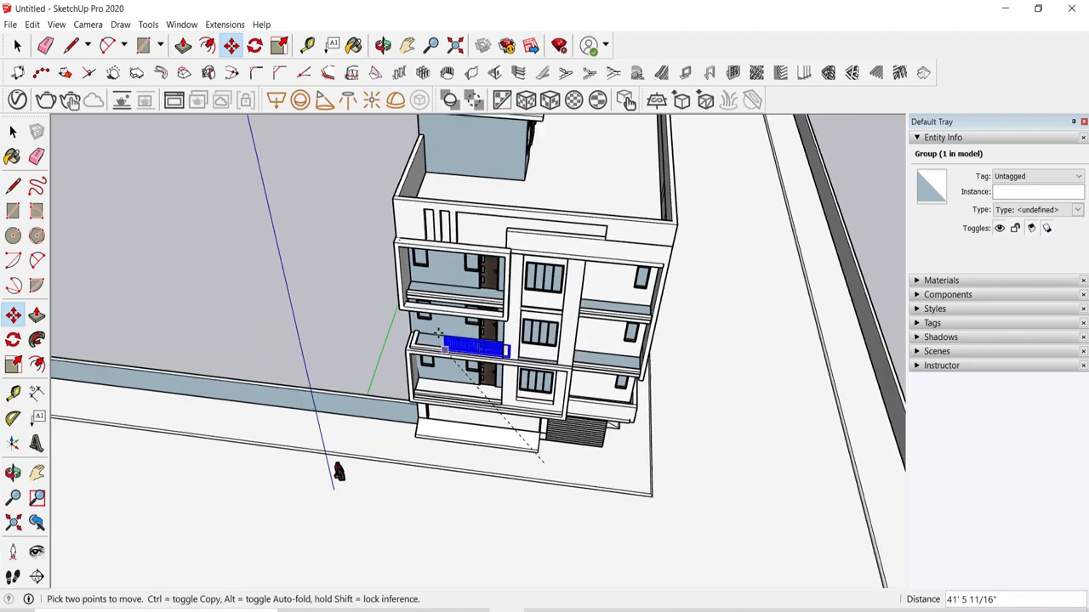
pyautogui.scroll(12, 372, 278)
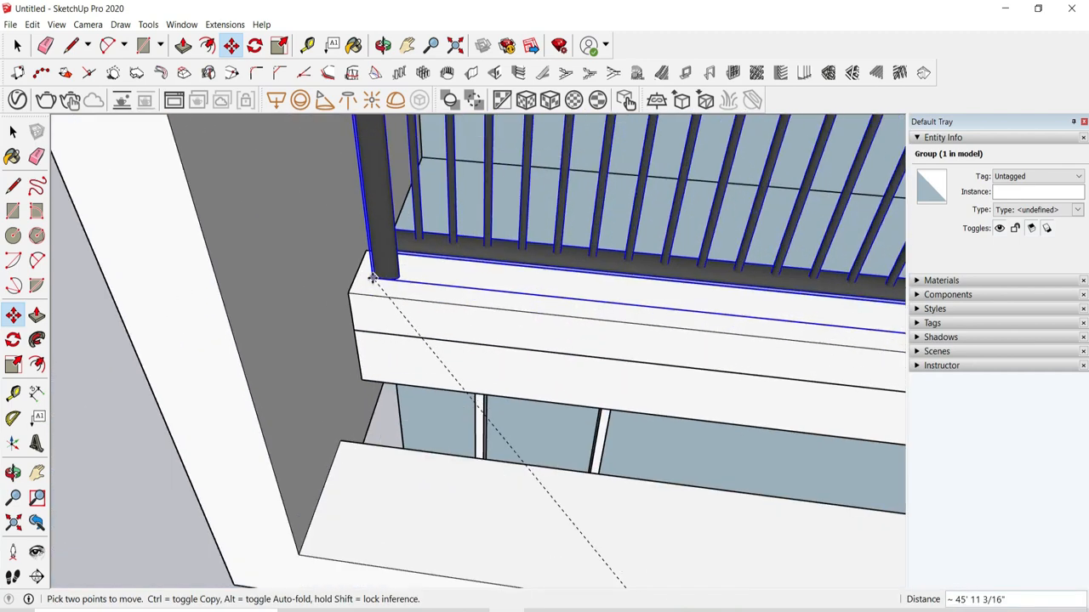
pyautogui.scroll(-6, 223, 284)
pyautogui.moveTo(605, 340); pyautogui.dragTo(490, 298, button='middle')
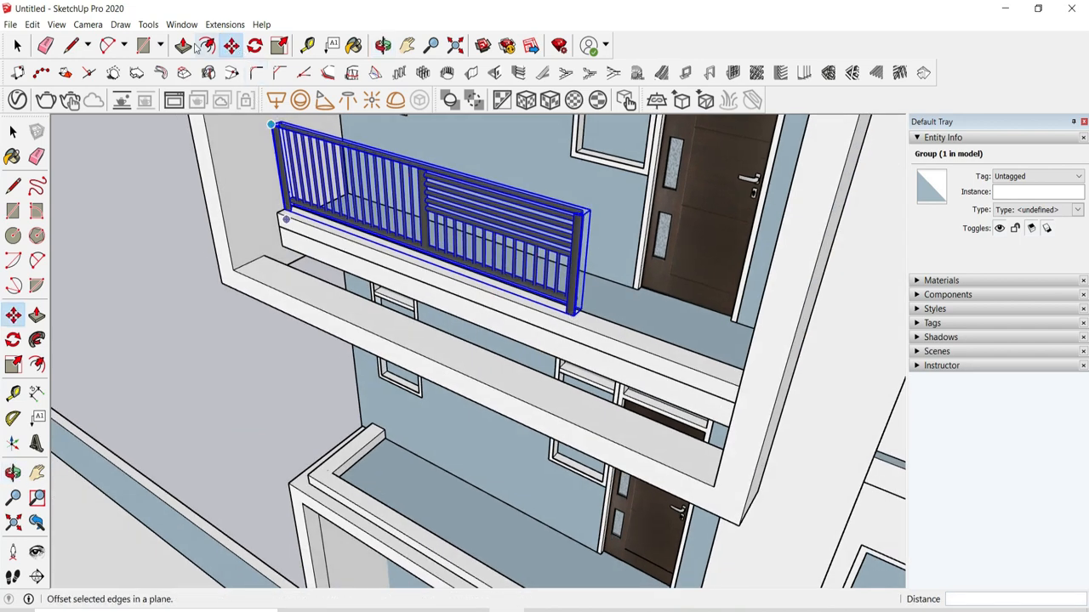
pyautogui.click(280, 44)
pyautogui.scroll(4, 587, 268)
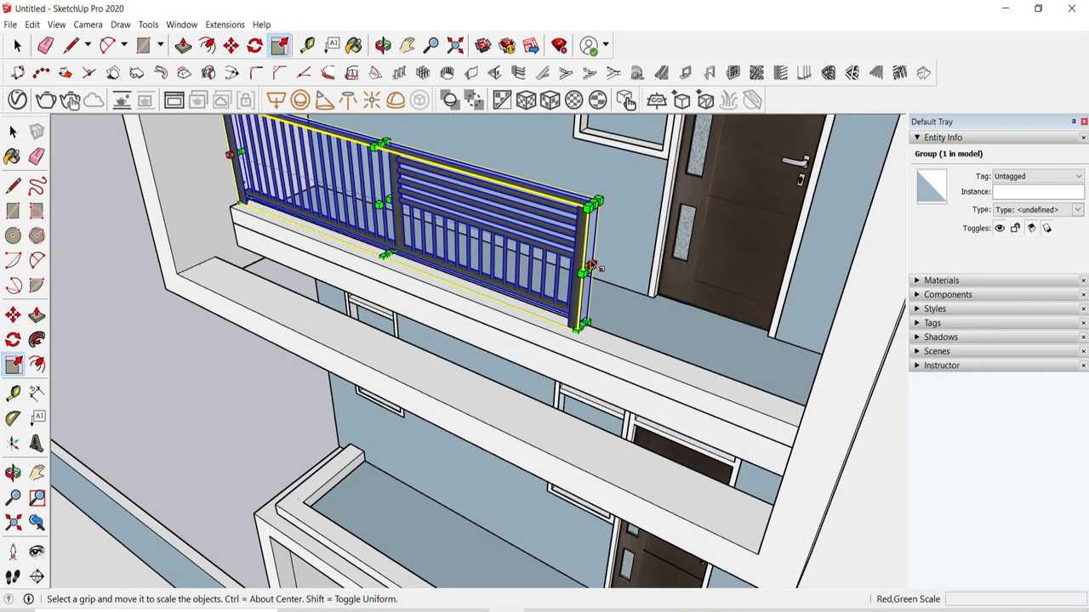
pyautogui.scroll(-4, 588, 271)
pyautogui.moveTo(604, 271); pyautogui.dragTo(740, 274, button='middle')
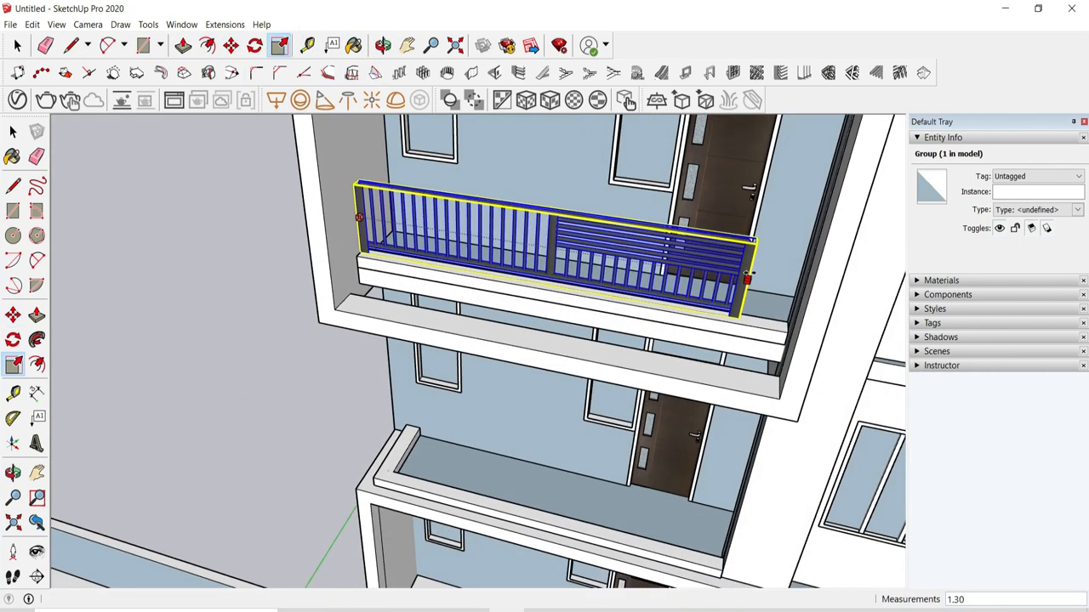
pyautogui.press('Escape')
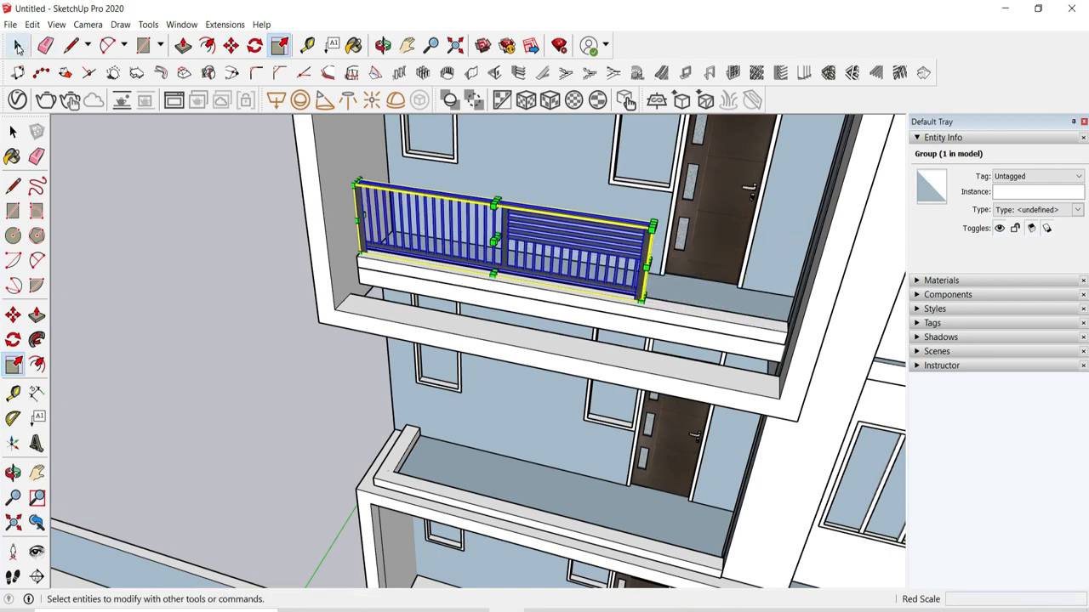
# Step: Open the railing group for editing and explode the nested group containing its bars and rails
pyautogui.scroll(4, 663, 270)
pyautogui.doubleClick(635, 255)
pyautogui.scroll(-3, 698, 261)
pyautogui.moveTo(652, 257); pyautogui.dragTo(697, 260, button='middle')
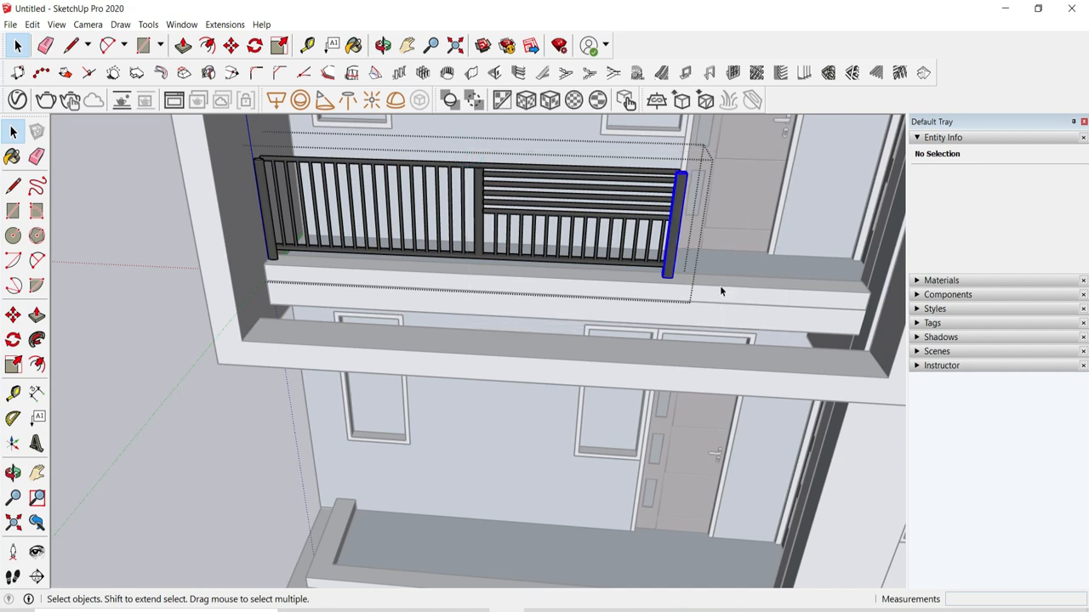
pyautogui.click(680, 255)
pyautogui.scroll(2, 614, 223)
pyautogui.rightClick(613, 219)
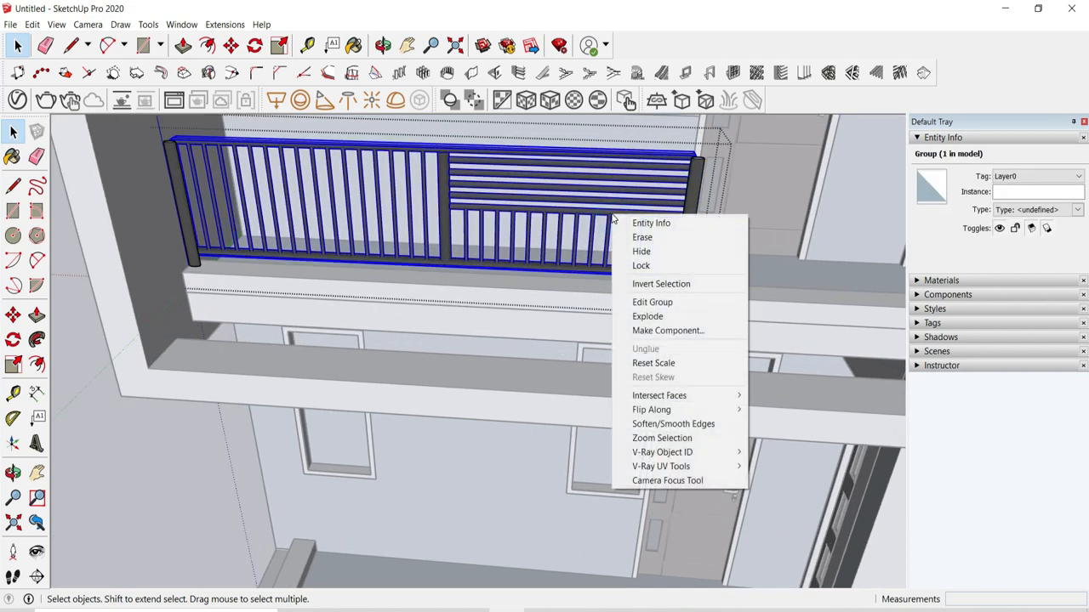
pyautogui.click(668, 316)
# Step: Move the railing's end post, horizontal-slat panel and middle post about 5' 2" along the parapet to its far end
pyautogui.click(507, 297)
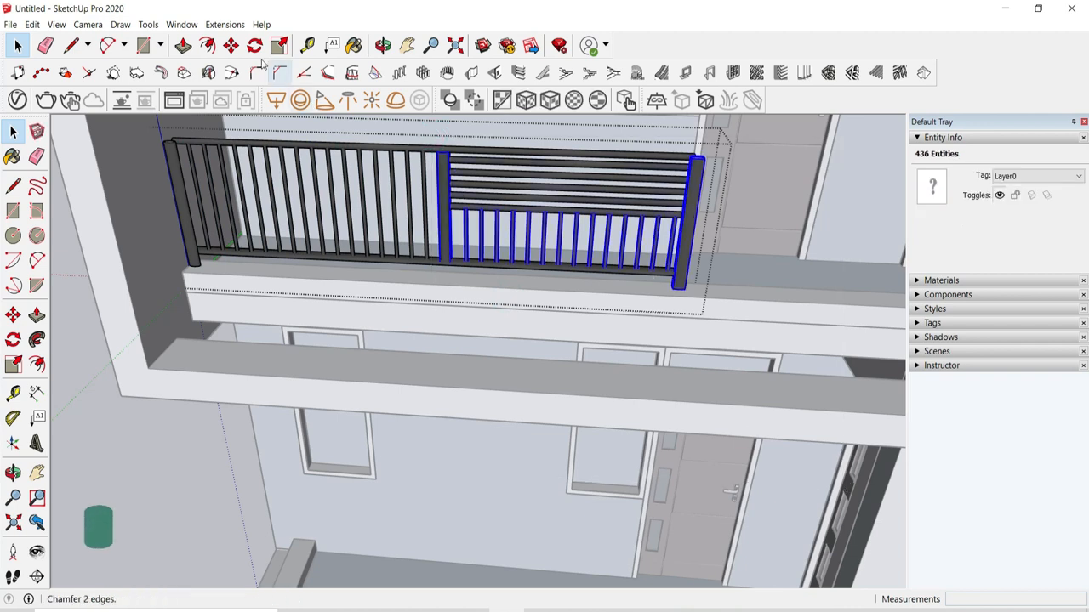
pyautogui.click(230, 44)
pyautogui.scroll(3, 690, 289)
pyautogui.moveTo(690, 289); pyautogui.dragTo(695, 321, button='middle')
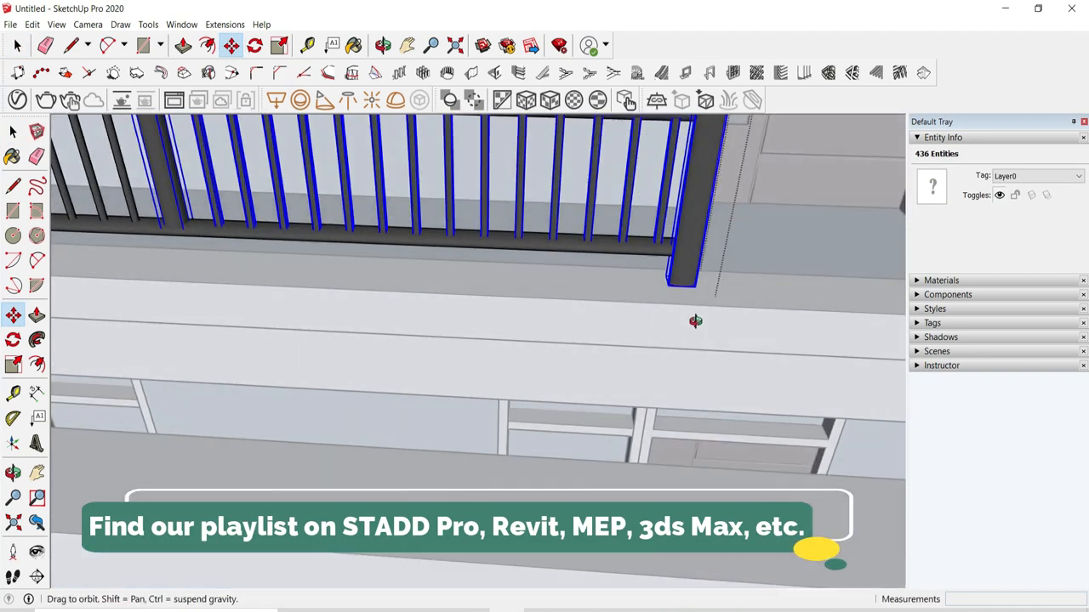
pyautogui.scroll(-6, 695, 321)
pyautogui.moveTo(491, 318); pyautogui.dragTo(564, 330, button='middle')
pyautogui.click(566, 330)
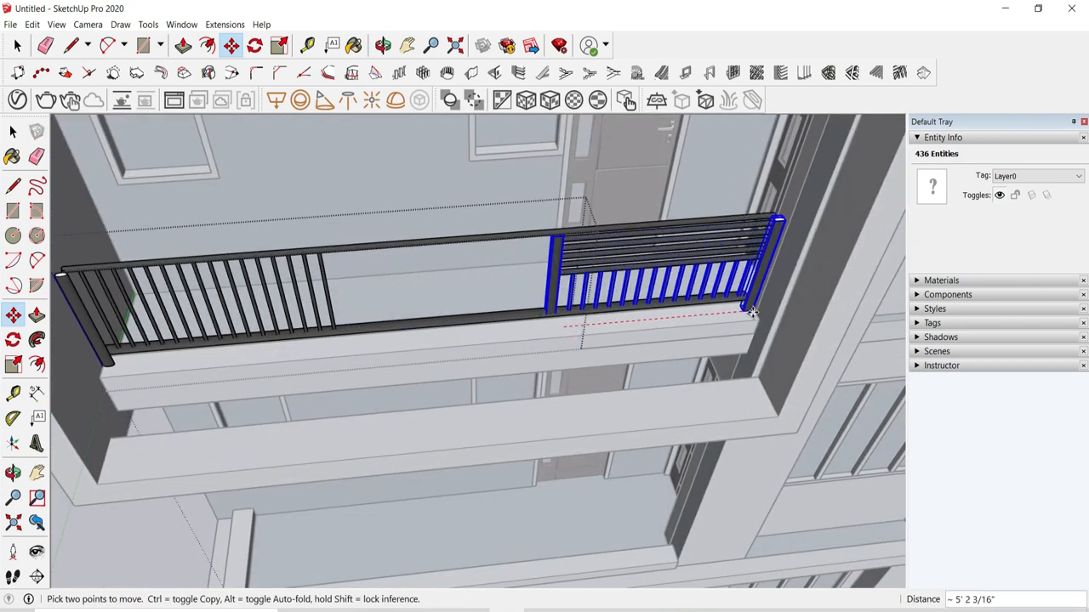
# Step: Copy the 16 vertical bars 5' 4 1/8" along the railing to fill the gap before the middle post
pyautogui.click(353, 211)
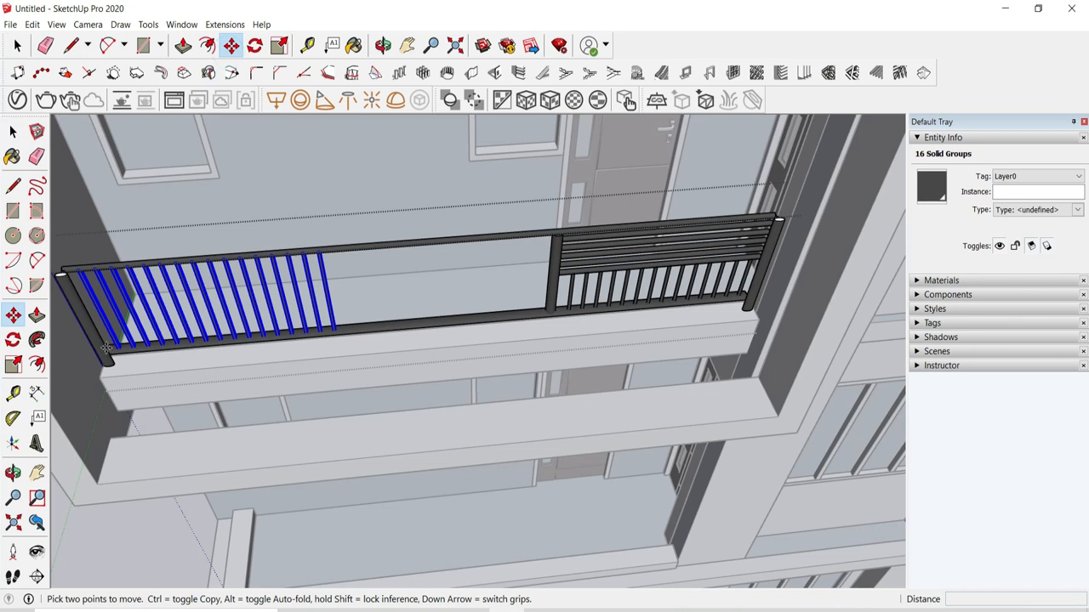
pyautogui.scroll(2, 107, 347)
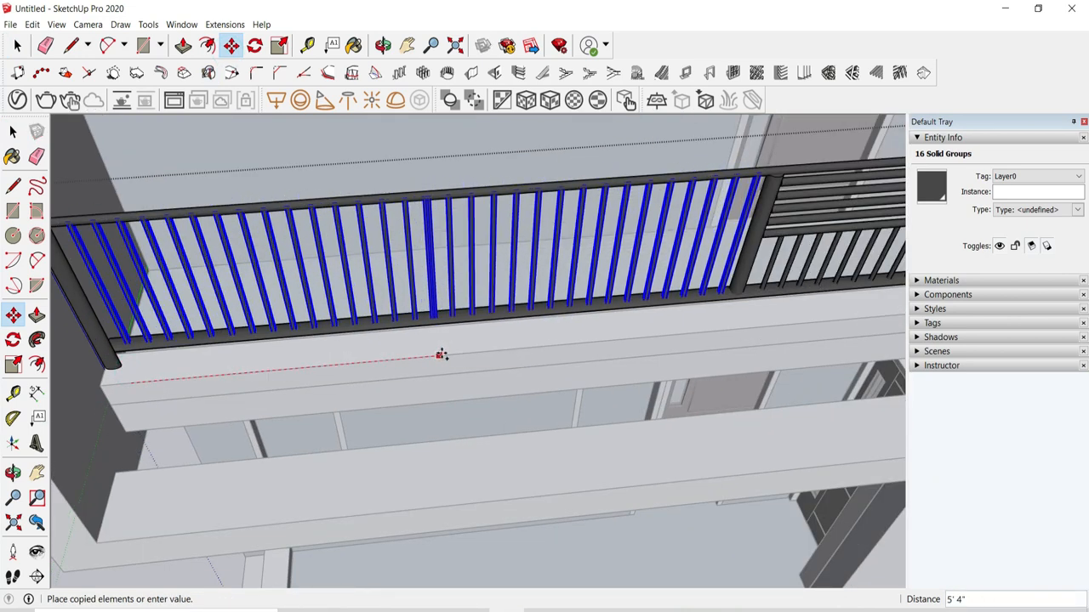
pyautogui.click(441, 355)
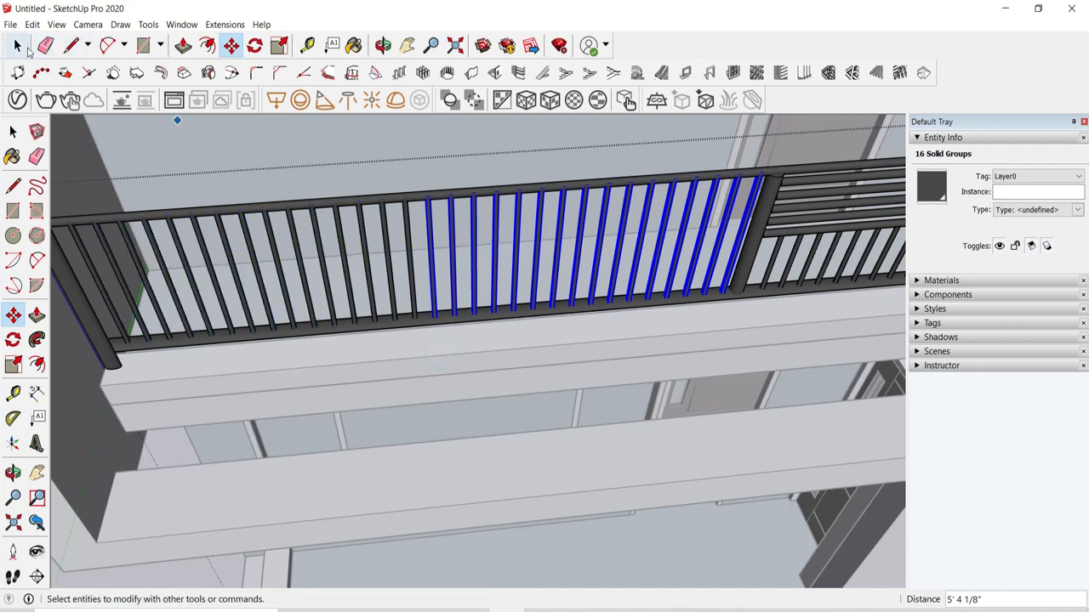
pyautogui.scroll(2, 442, 272)
pyautogui.click(429, 271)
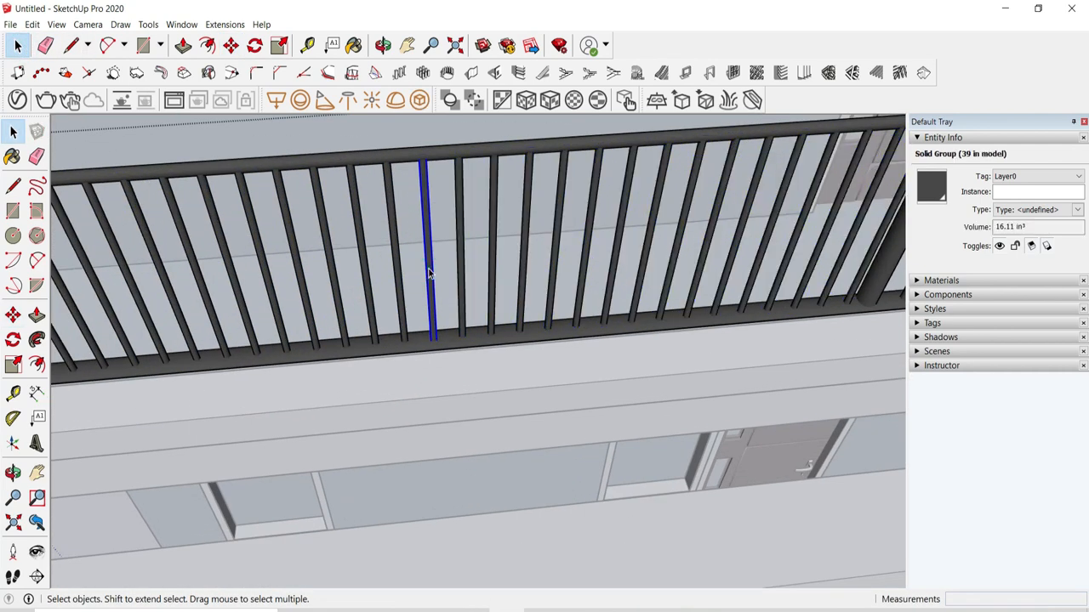
pyautogui.scroll(-4, 436, 308)
pyautogui.moveTo(443, 425); pyautogui.dragTo(460, 474)
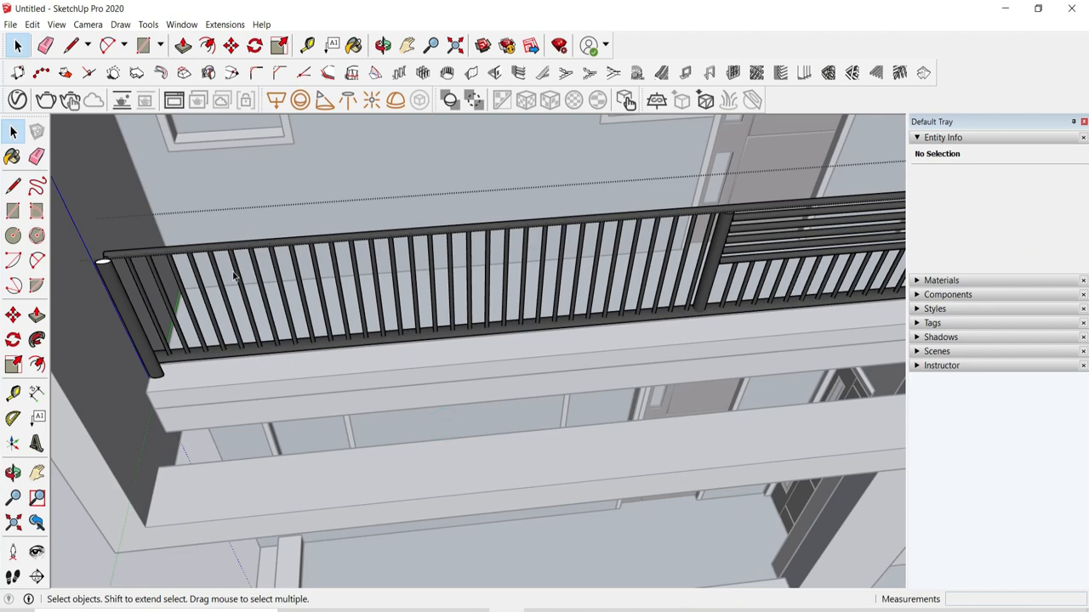
# Step: Copy the lengthened railing from the upper framed balcony down onto the parapet of the open balcony below
pyautogui.scroll(-3, 299, 332)
pyautogui.moveTo(359, 403); pyautogui.dragTo(361, 282, button='middle')
pyautogui.scroll(2, 406, 220)
pyautogui.click(397, 155)
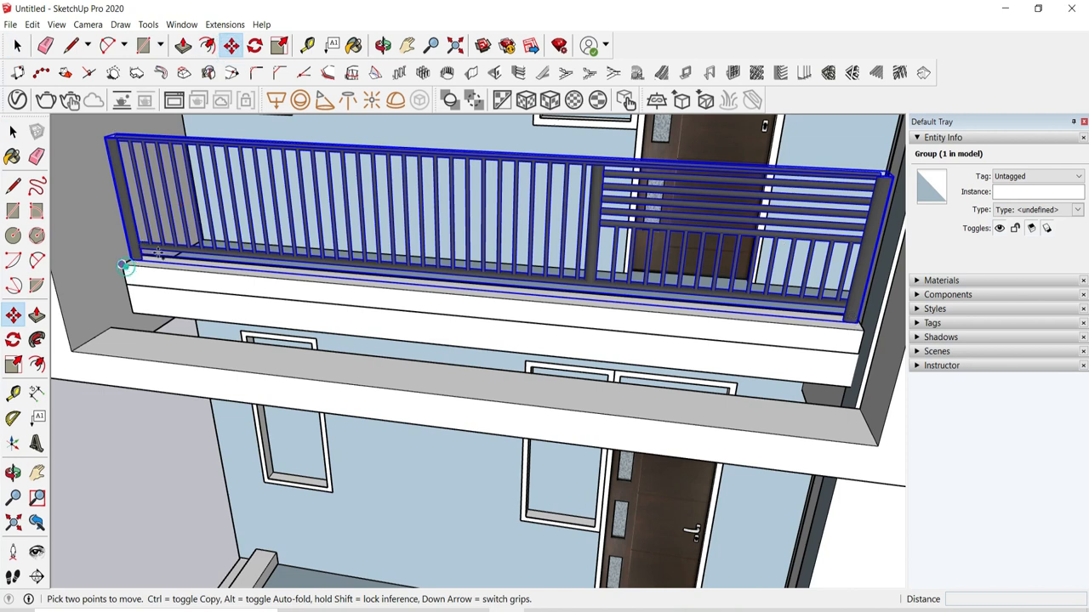
pyautogui.click(123, 266)
pyautogui.press('ctrl')
pyautogui.scroll(-5, 123, 266)
pyautogui.scroll(4, 253, 390)
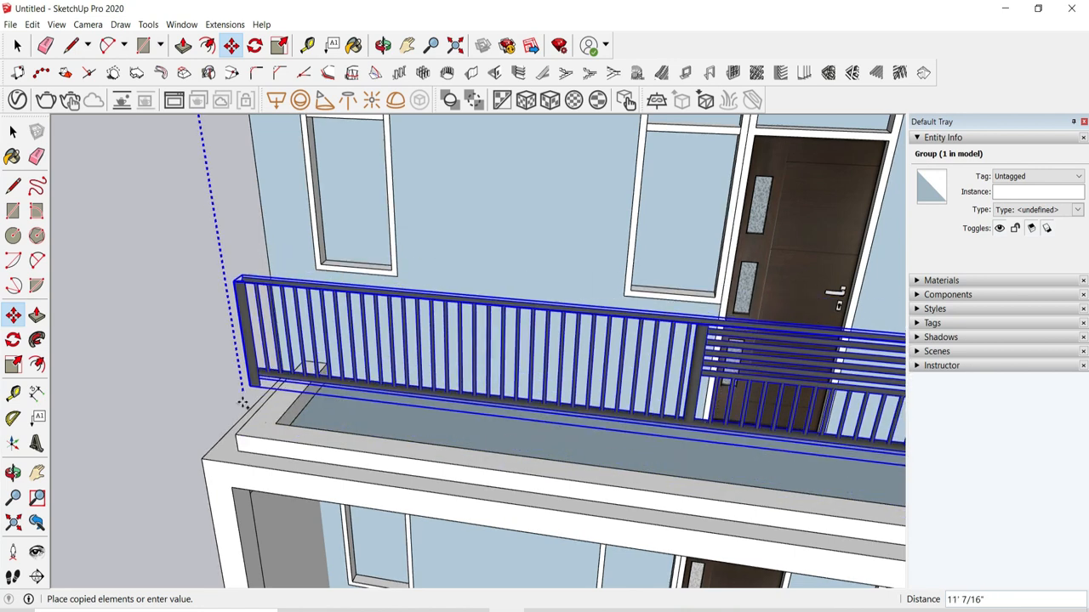
pyautogui.click(248, 434)
# Step: Move the copied railing closer to the outer corner of the open balcony's parapet
pyautogui.moveTo(243, 437); pyautogui.dragTo(487, 408, button='middle')
pyautogui.scroll(-3, 486, 408)
pyautogui.moveTo(333, 403); pyautogui.dragTo(496, 445, button='middle')
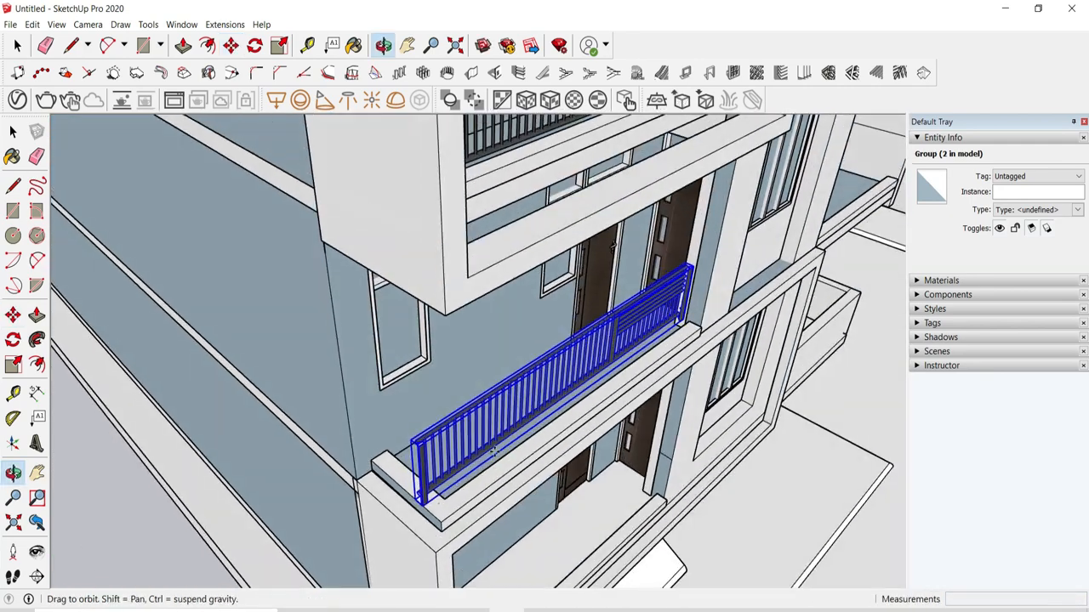
pyautogui.scroll(3, 502, 445)
pyautogui.scroll(3, 431, 511)
pyautogui.click(375, 549)
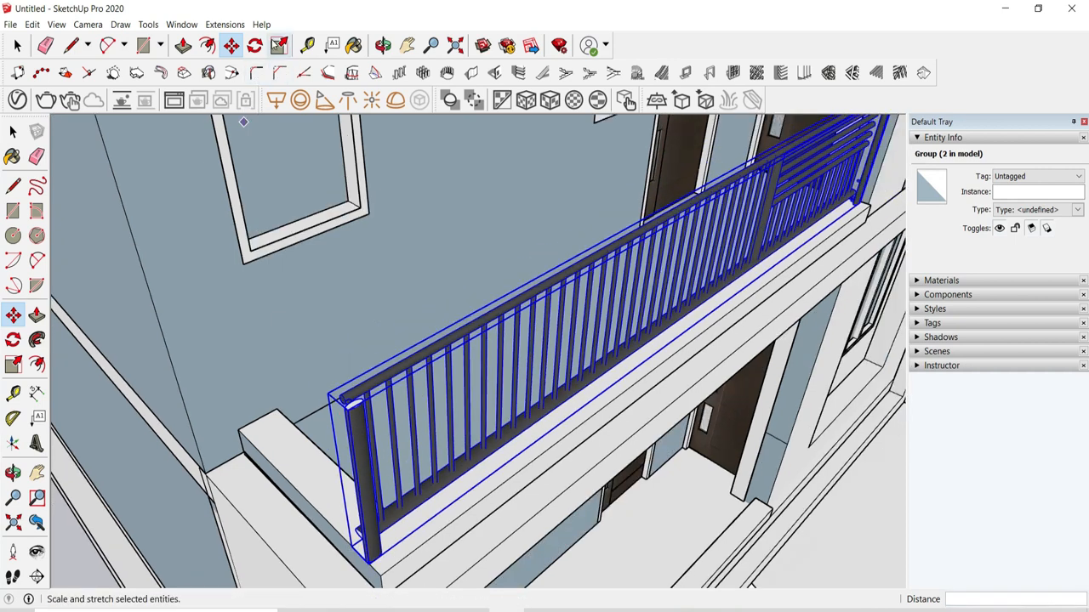
# Step: Scale the copied railing slightly at its outer end on the open balcony
pyautogui.click(280, 44)
pyautogui.scroll(3, 413, 272)
pyautogui.moveTo(364, 401); pyautogui.dragTo(385, 397)
pyautogui.click(17, 49)
# Step: Make a rotated copy of the railing about its corner end, running along the open balcony's short side parapet
pyautogui.scroll(-3, 415, 260)
pyautogui.scroll(3, 404, 366)
pyautogui.moveTo(374, 370); pyautogui.dragTo(492, 423, button='middle')
pyautogui.scroll(1, 495, 426)
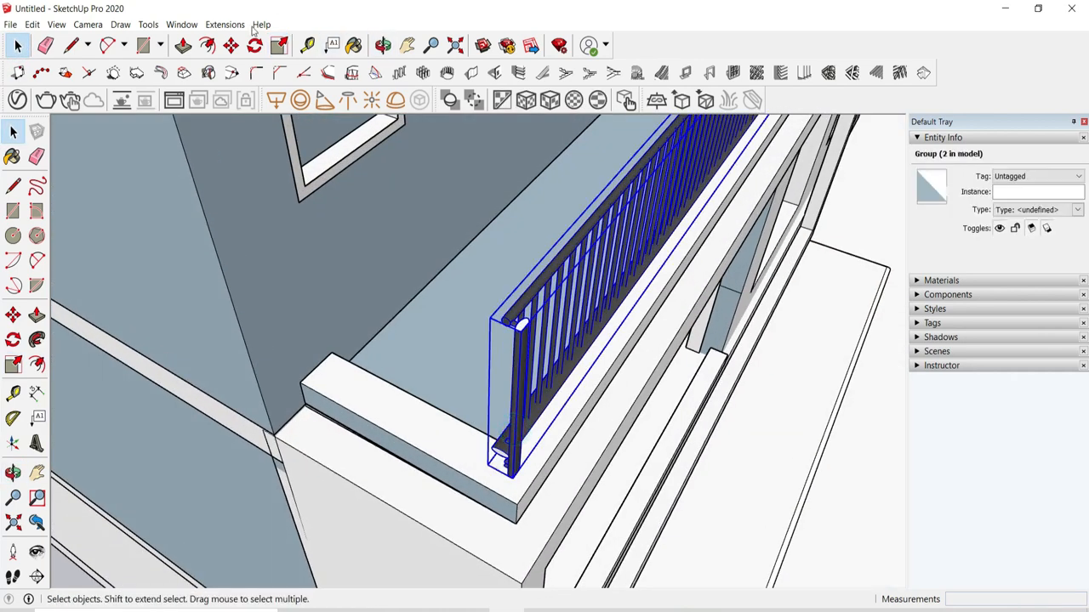
pyautogui.scroll(5, 511, 483)
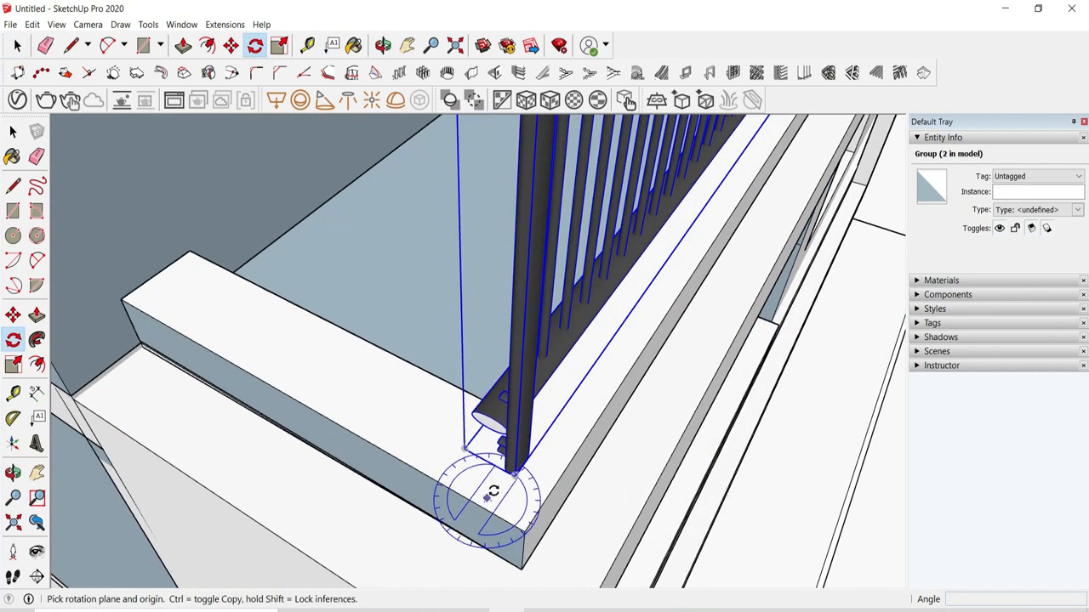
pyautogui.click(514, 478)
pyautogui.scroll(-2, 518, 480)
pyautogui.scroll(2, 564, 501)
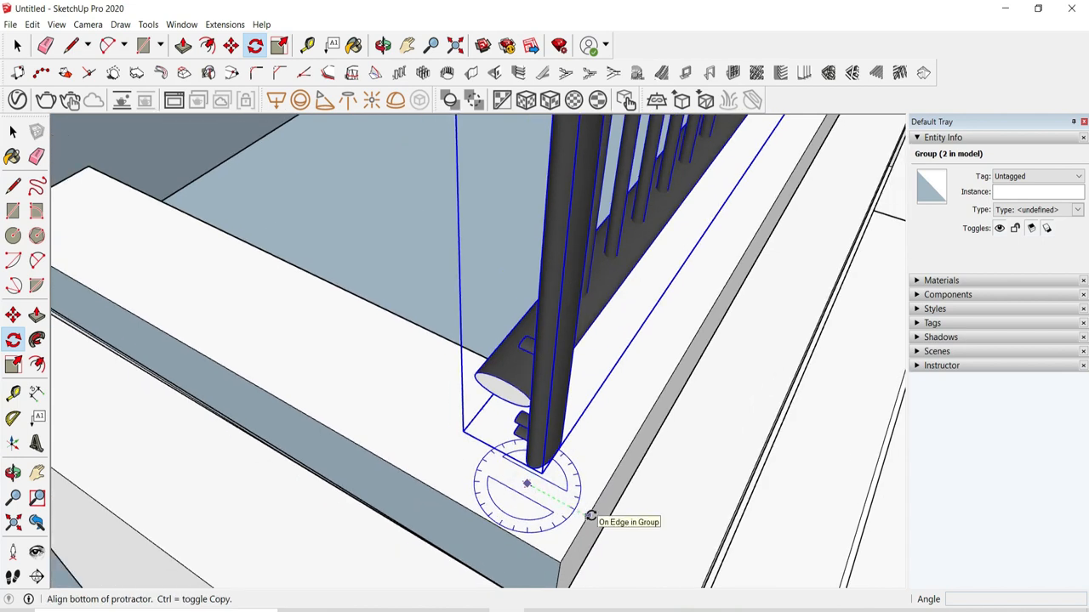
pyautogui.click(576, 405)
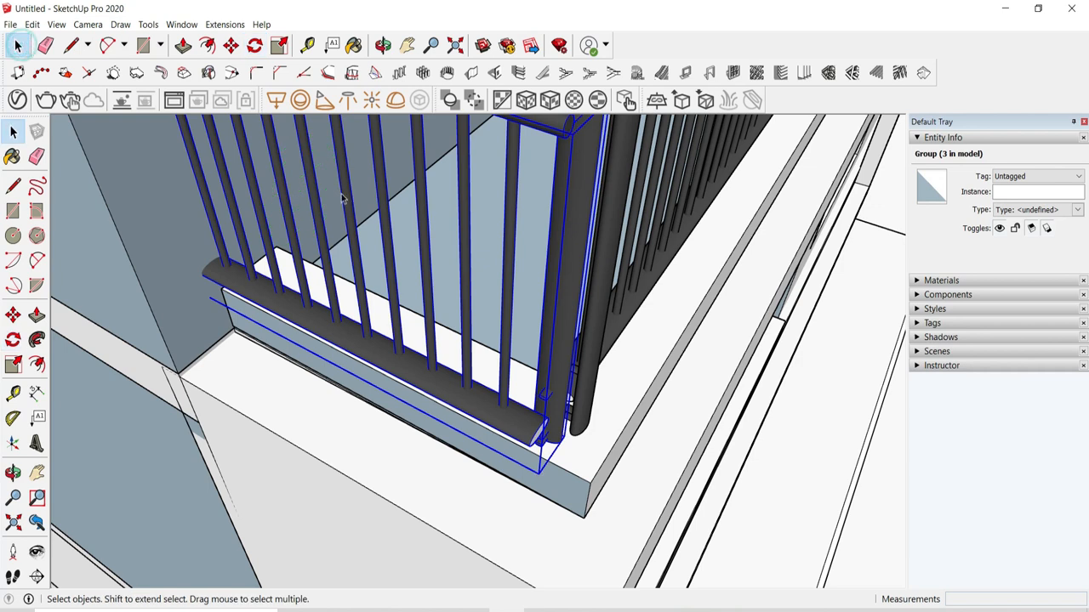
# Step: Hide all building geometry except the railing on the open balcony's short side
pyautogui.click(310, 186)
pyautogui.scroll(-8, 301, 185)
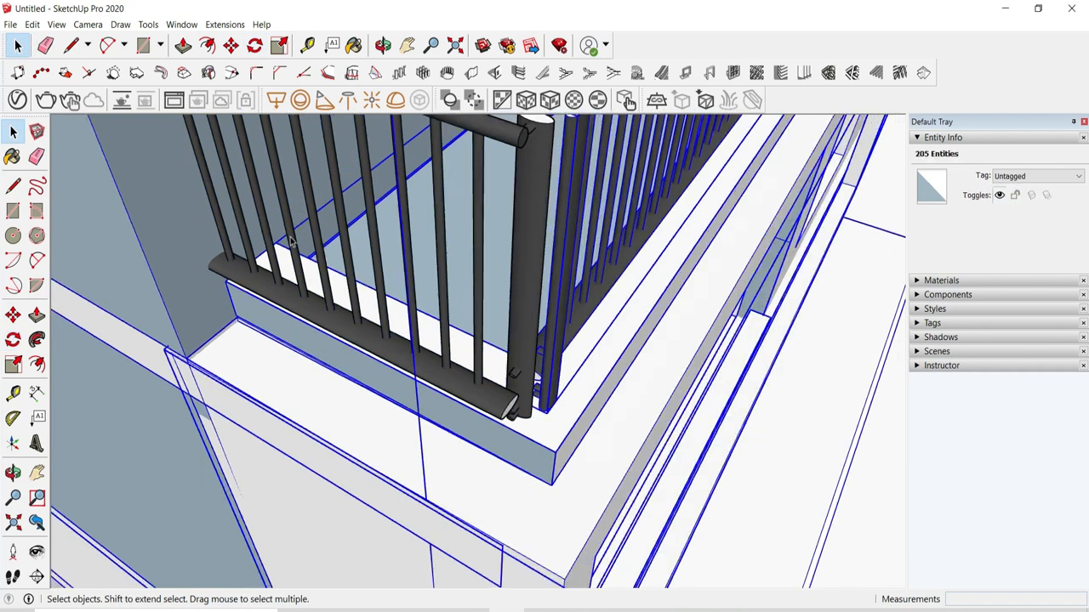
pyautogui.rightClick(289, 176)
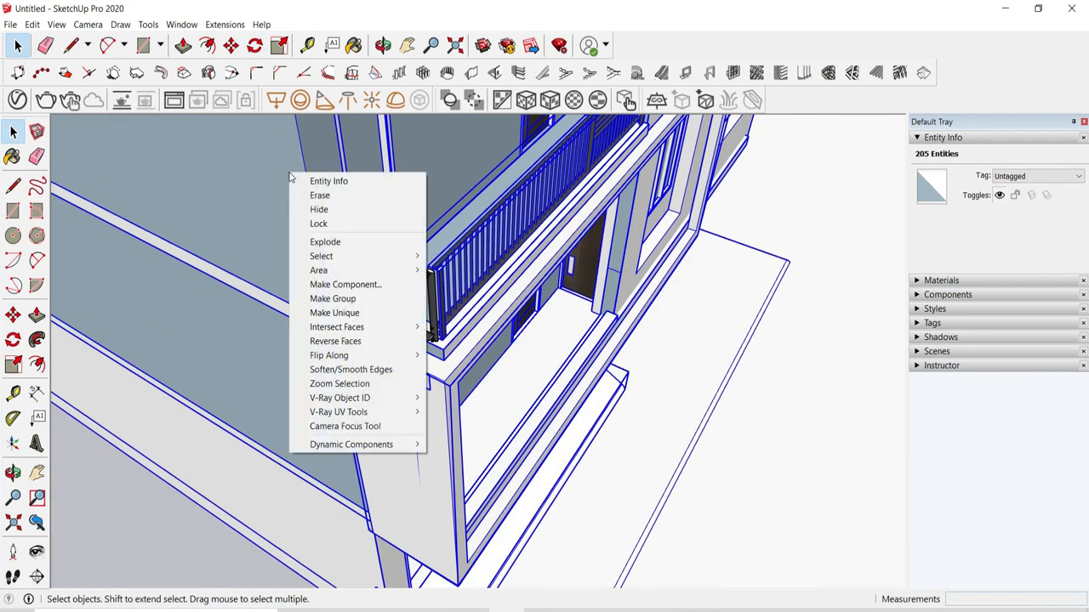
pyautogui.click(323, 211)
pyautogui.moveTo(555, 260); pyautogui.dragTo(212, 267, button='middle')
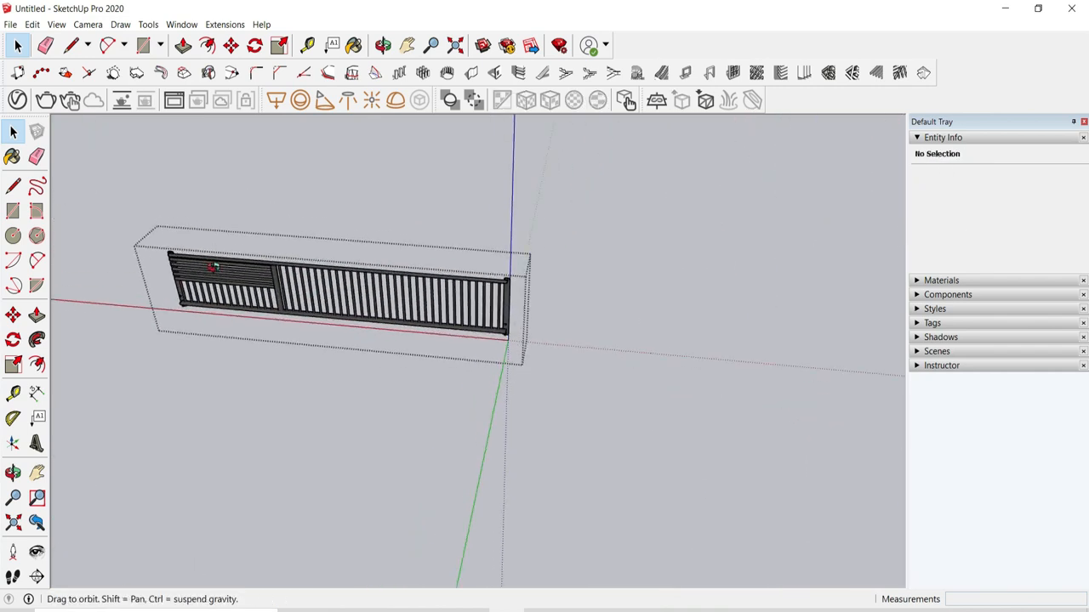
# Step: Remove the slatted end section of the short-side railing and pull its top and bottom rail ends inward to shorten it
pyautogui.scroll(4, 176, 281)
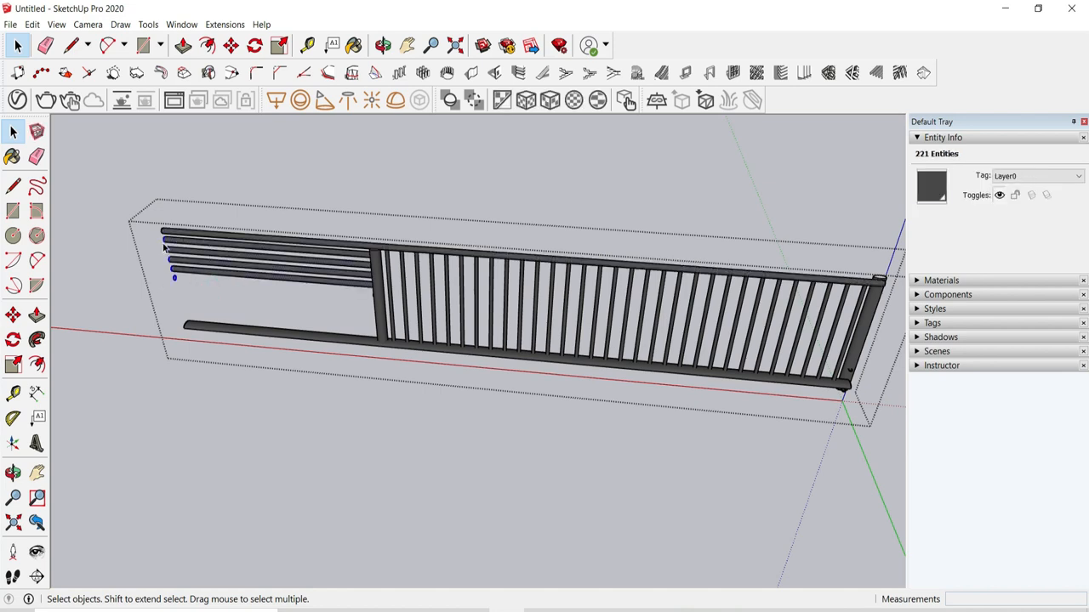
pyautogui.moveTo(139, 205); pyautogui.dragTo(243, 455)
pyautogui.click(187, 223)
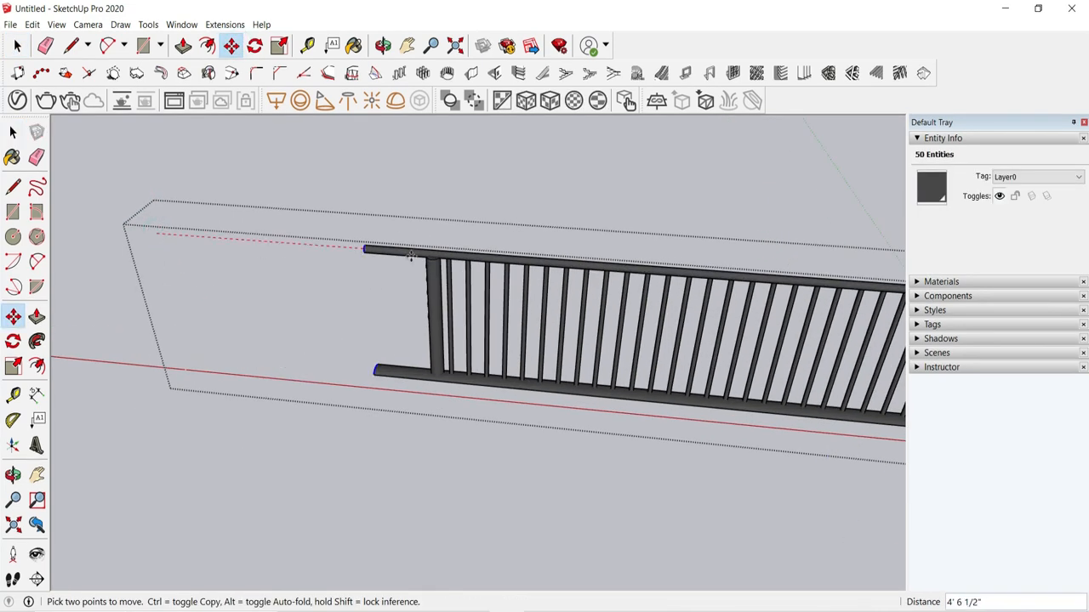
pyautogui.click(18, 46)
pyautogui.scroll(2, 629, 329)
pyautogui.click(671, 347)
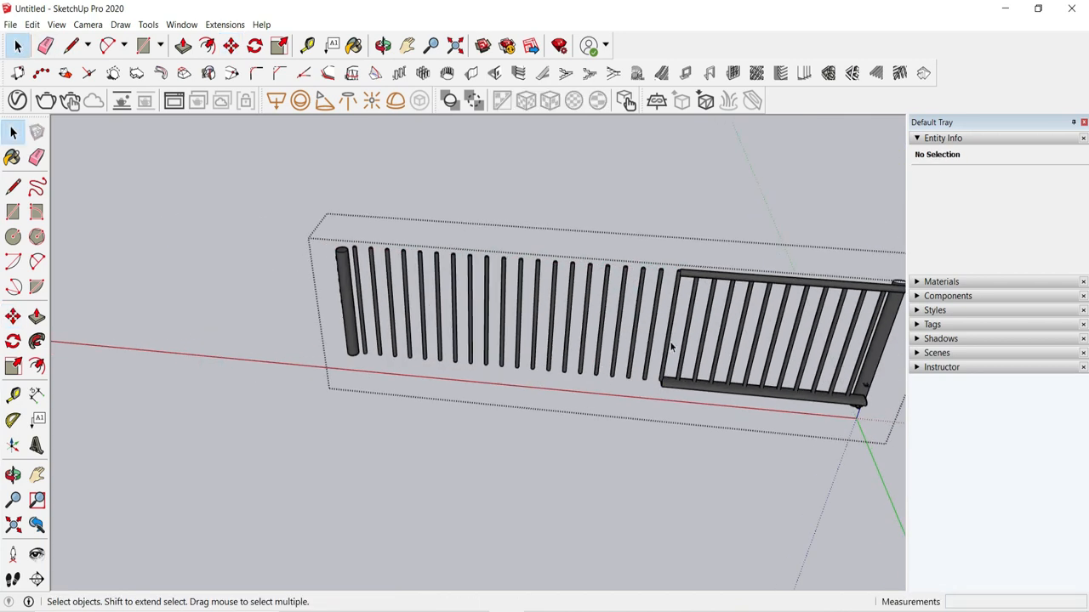
# Step: Delete the surplus balusters, move the end post to the shortened rail ends and delete the leftover slat ends
pyautogui.moveTo(362, 317); pyautogui.dragTo(338, 264)
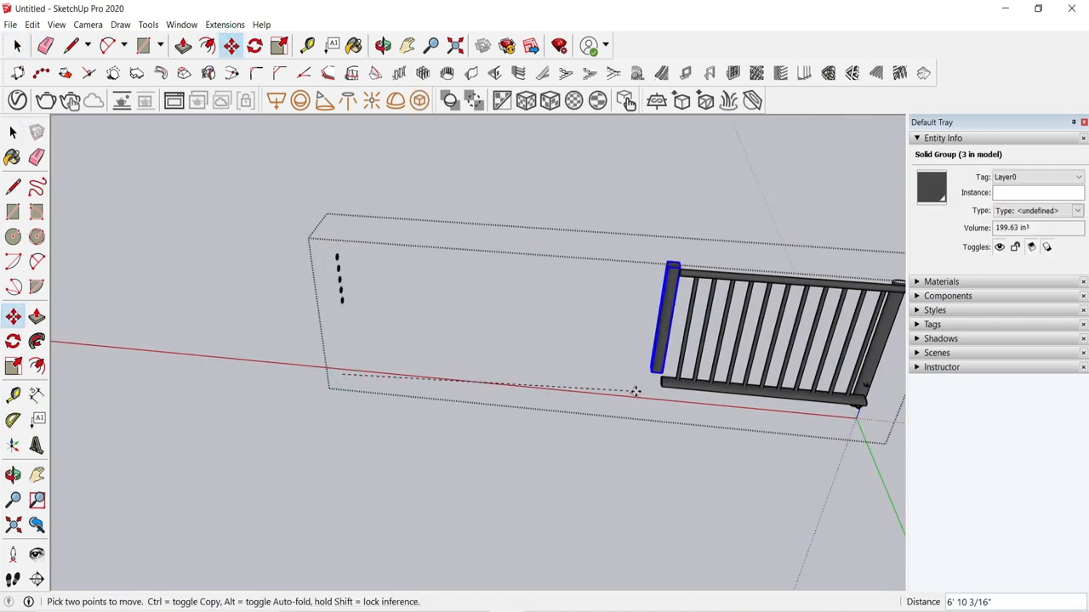
pyautogui.press('Delete')
pyautogui.scroll(-5, 356, 352)
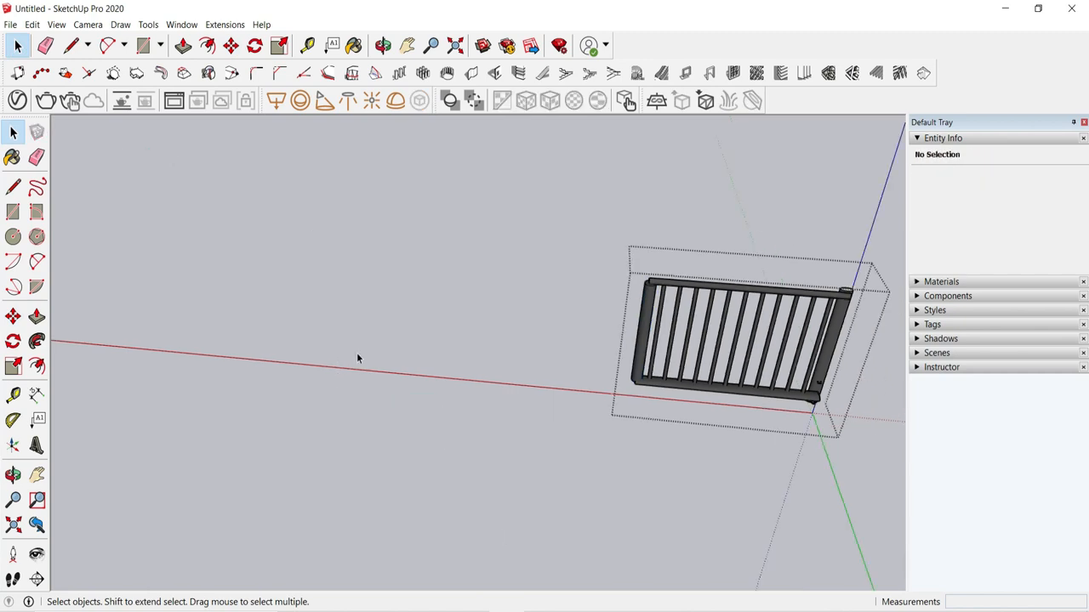
pyautogui.click(356, 352)
pyautogui.scroll(1, 485, 301)
# Step: Unhide all of the hidden building geometry around the shortened railing
pyautogui.click(33, 25)
pyautogui.moveTo(85, 223)
pyautogui.click(274, 256)
pyautogui.scroll(-1, 799, 366)
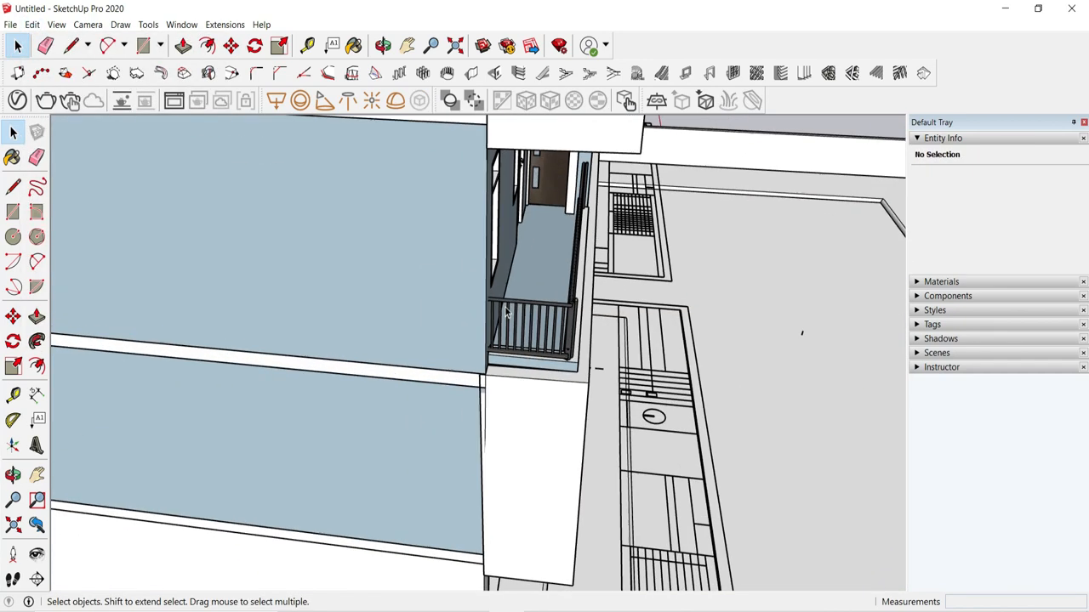
# Step: Examine the fit of the shortened railing at the open balcony's corner and the surrounding facade
pyautogui.scroll(4, 509, 310)
pyautogui.click(391, 429)
pyautogui.scroll(6, 434, 308)
pyautogui.moveTo(425, 311); pyautogui.dragTo(638, 361, button='middle')
pyautogui.click(378, 529)
pyautogui.scroll(-8, 391, 333)
pyautogui.click(88, 178)
pyautogui.press('space')
pyautogui.click(709, 269)
pyautogui.scroll(-3, 709, 269)
pyautogui.scroll(-3, 688, 474)
pyautogui.moveTo(686, 474); pyautogui.dragTo(454, 365, button='middle')
pyautogui.scroll(2, 459, 183)
# Step: Push/pull the ledge face in front of the framed balcony's railing by about 10 1/4"
pyautogui.click(459, 161)
pyautogui.moveTo(451, 183); pyautogui.dragTo(96, 208, button='middle')
pyautogui.scroll(6, 227, 195)
pyautogui.doubleClick(228, 212)
pyautogui.click(183, 46)
pyautogui.click(295, 204)
pyautogui.moveTo(349, 212); pyautogui.dragTo(371, 179, button='middle')
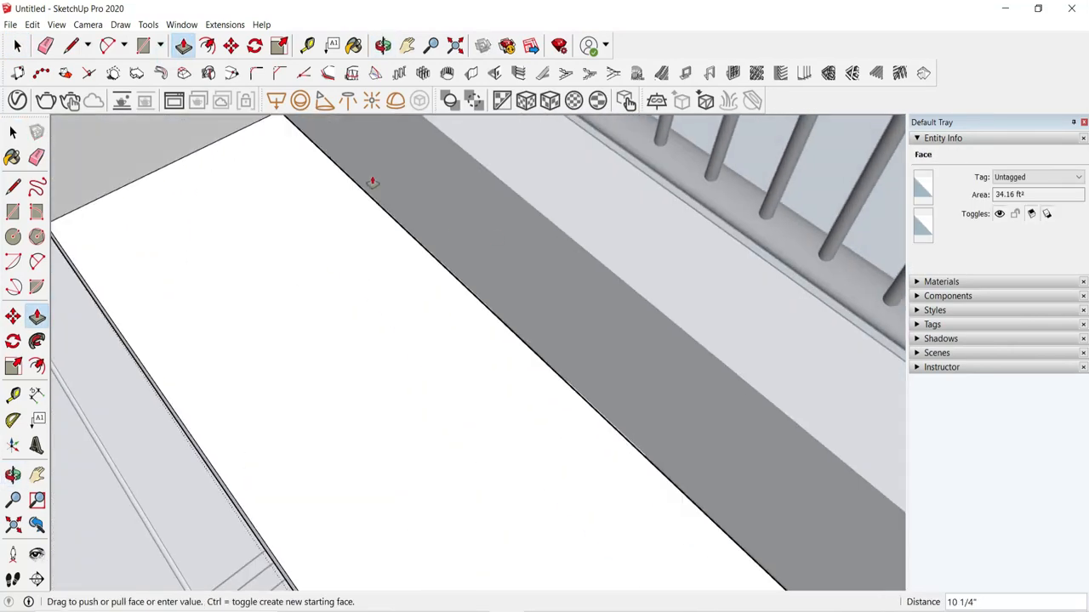
pyautogui.scroll(-4, 459, 212)
pyautogui.click(17, 47)
# Step: Copy the upper framed balcony's railing about 23' 4" straight down onto the lower framed balcony's parapet
pyautogui.click(170, 256)
pyautogui.moveTo(425, 255); pyautogui.dragTo(530, 175, button='middle')
pyautogui.click(530, 175)
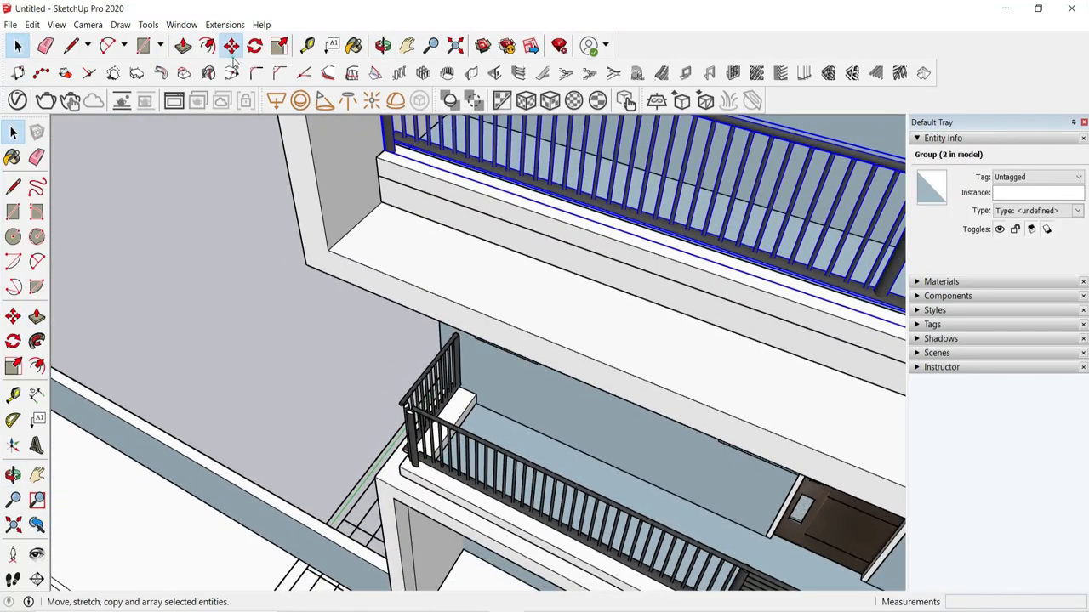
pyautogui.click(230, 46)
pyautogui.press('ctrl')
pyautogui.click(425, 170)
pyautogui.scroll(5, 444, 460)
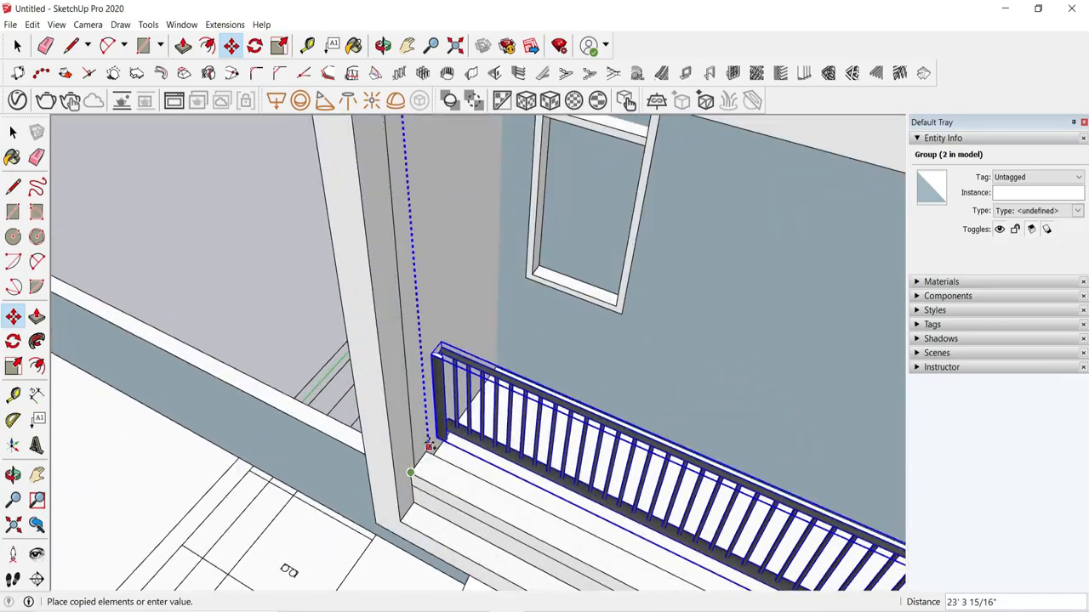
pyautogui.scroll(-5, 151, 205)
pyautogui.moveTo(151, 205); pyautogui.dragTo(289, 247, button='middle')
pyautogui.click(17, 47)
pyautogui.click(204, 195)
pyautogui.moveTo(340, 221); pyautogui.dragTo(103, 274, button='middle')
pyautogui.doubleClick(362, 175)
pyautogui.click(17, 46)
pyautogui.click(212, 196)
# Step: Copy the upper framed balcony's railing about 30' 4" across the facade onto the upper balcony beside the building corner
pyautogui.scroll(-2, 391, 294)
pyautogui.moveTo(391, 293); pyautogui.dragTo(537, 321, button='middle')
pyautogui.scroll(-2, 552, 335)
pyautogui.scroll(4, 442, 202)
pyautogui.scroll(2, 443, 201)
pyautogui.click(441, 201)
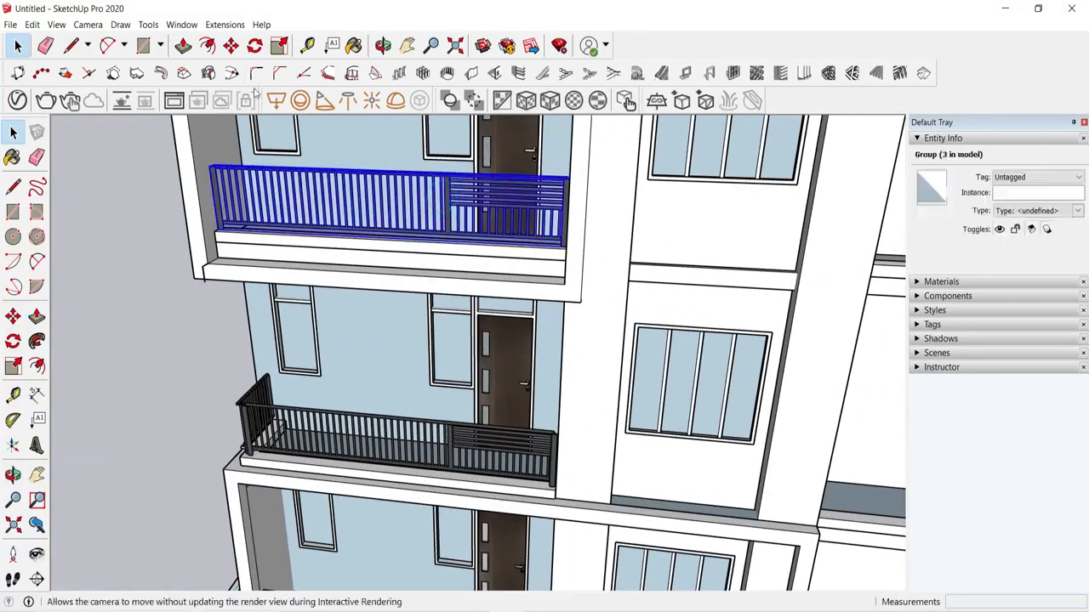
pyautogui.click(230, 46)
pyautogui.scroll(4, 212, 228)
pyautogui.click(202, 242)
pyautogui.press('ctrl')
pyautogui.scroll(-7, 162, 258)
pyautogui.moveTo(183, 246); pyautogui.dragTo(170, 281, button='middle')
pyautogui.scroll(7, 356, 263)
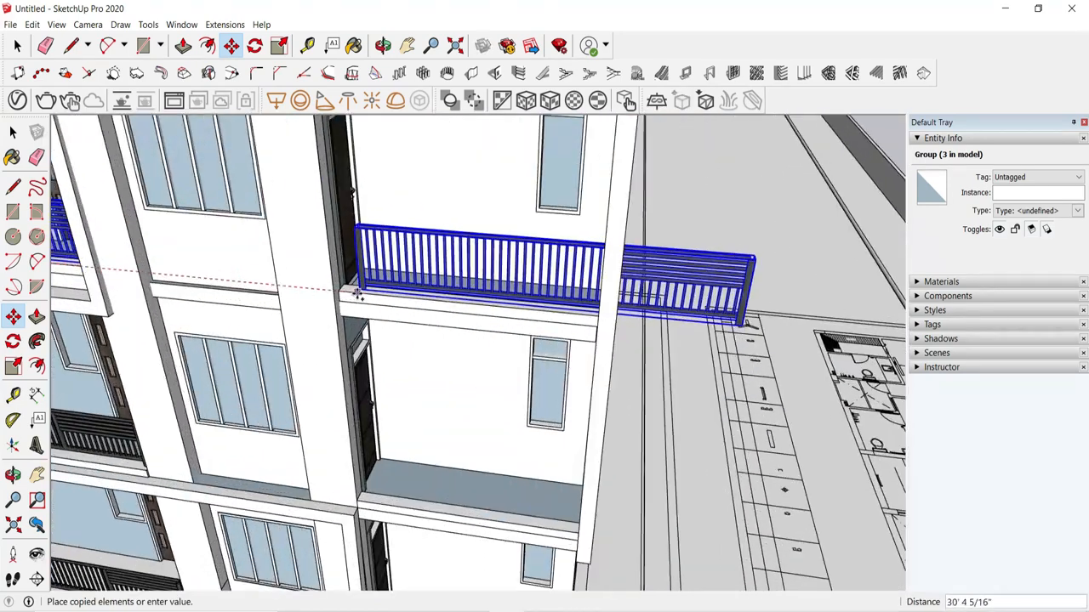
pyautogui.click(331, 290)
# Step: Clear the balusters beside the door-side end post of the copied railing and hide that post
pyautogui.scroll(-3, 408, 302)
pyautogui.doubleClick(473, 222)
pyautogui.scroll(1, 455, 241)
pyautogui.moveTo(451, 245); pyautogui.dragTo(370, 247)
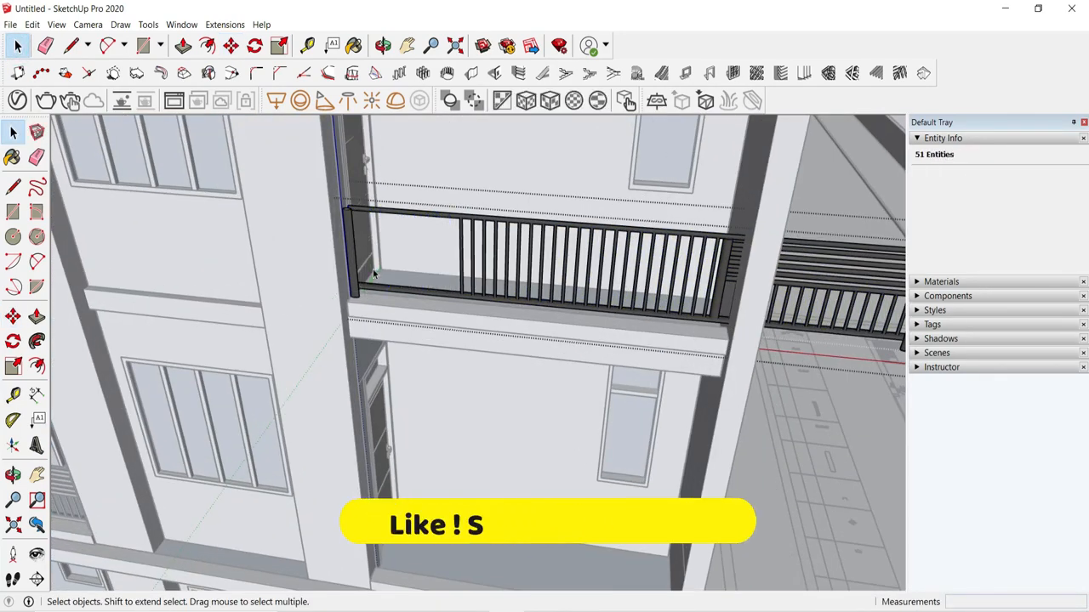
pyautogui.scroll(5, 350, 213)
pyautogui.rightClick(336, 236)
pyautogui.click(366, 272)
# Step: Pull the copied railing's top and bottom rail ends inward from the door side and delete the surplus balusters
pyautogui.scroll(-2, 341, 218)
pyautogui.moveTo(303, 175); pyautogui.dragTo(392, 423)
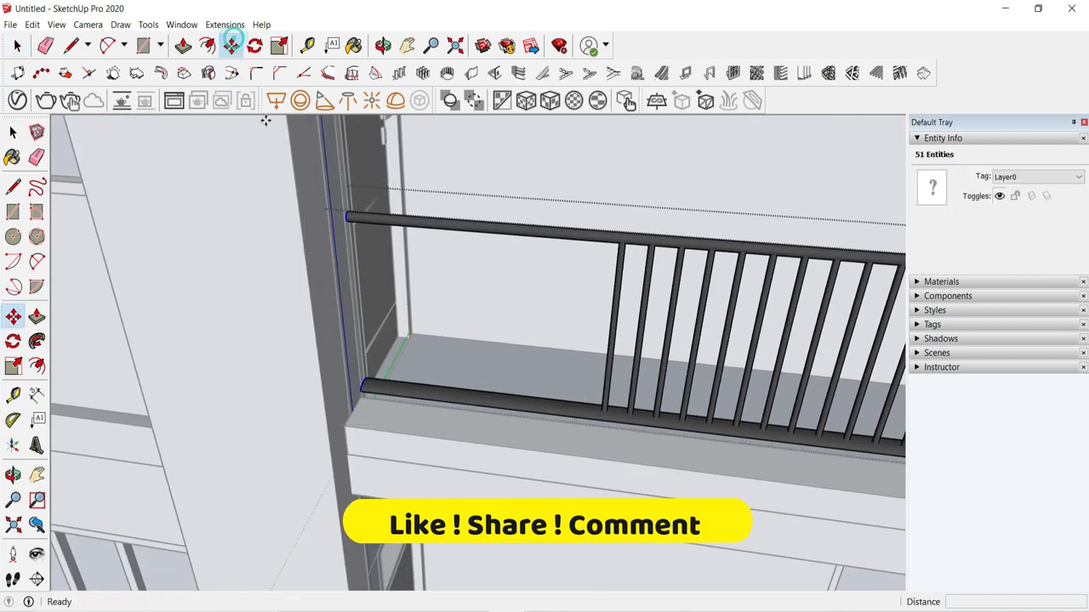
pyautogui.scroll(-3, 348, 344)
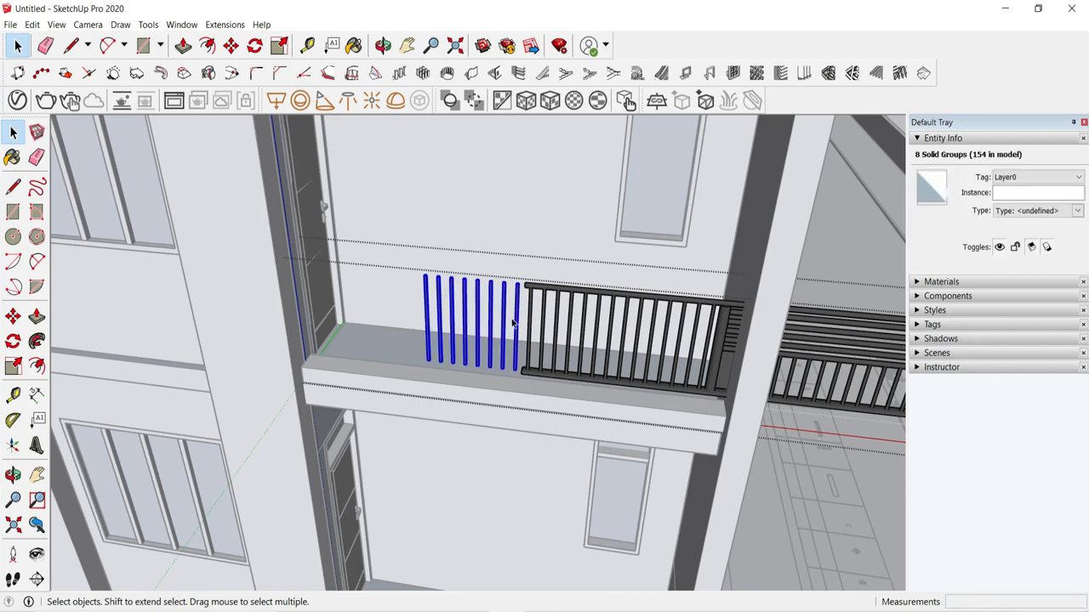
pyautogui.scroll(-5, 627, 334)
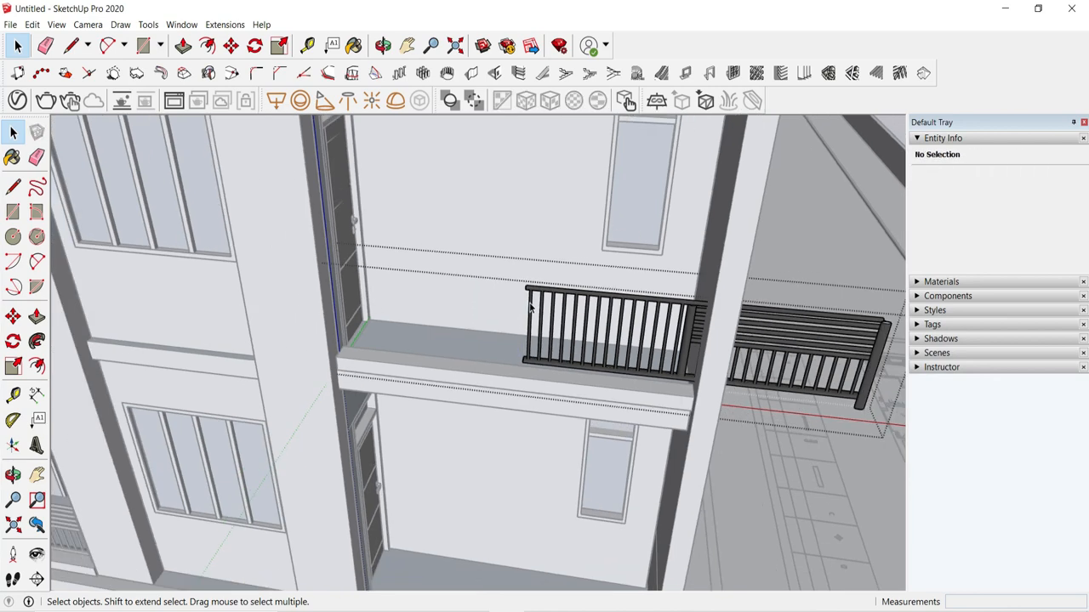
# Step: Unhide the end post and move the remaining railing parts toward it so the railing fits between the balcony's walls
pyautogui.click(32, 25)
pyautogui.click(97, 224)
pyautogui.click(285, 239)
pyautogui.click(685, 250)
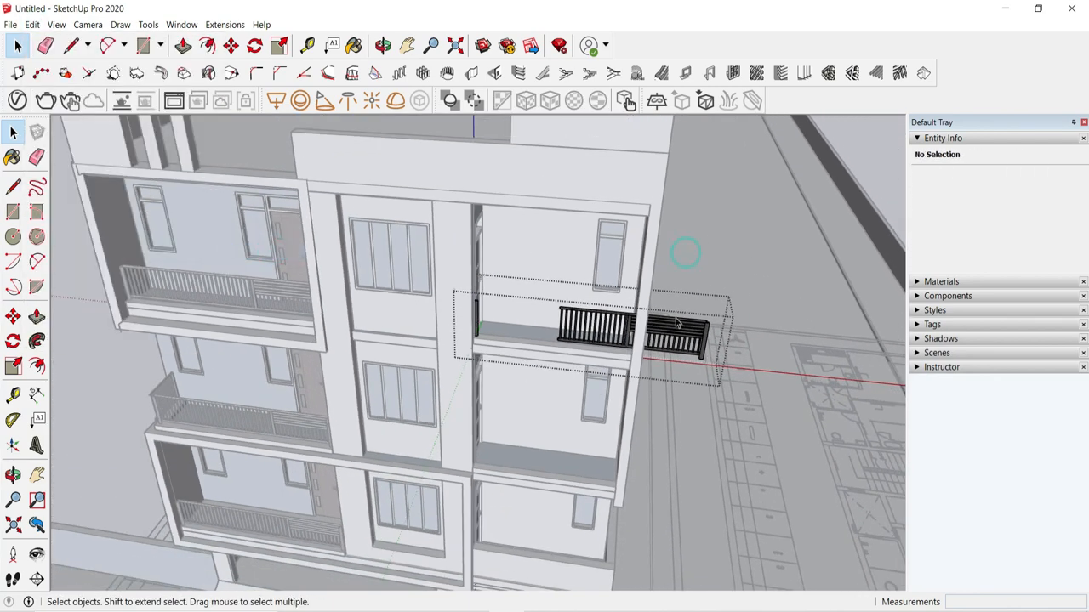
pyautogui.doubleClick(673, 320)
pyautogui.scroll(1, 661, 326)
pyautogui.tripleClick(661, 332)
pyautogui.click(231, 48)
pyautogui.scroll(4, 542, 354)
pyautogui.click(562, 375)
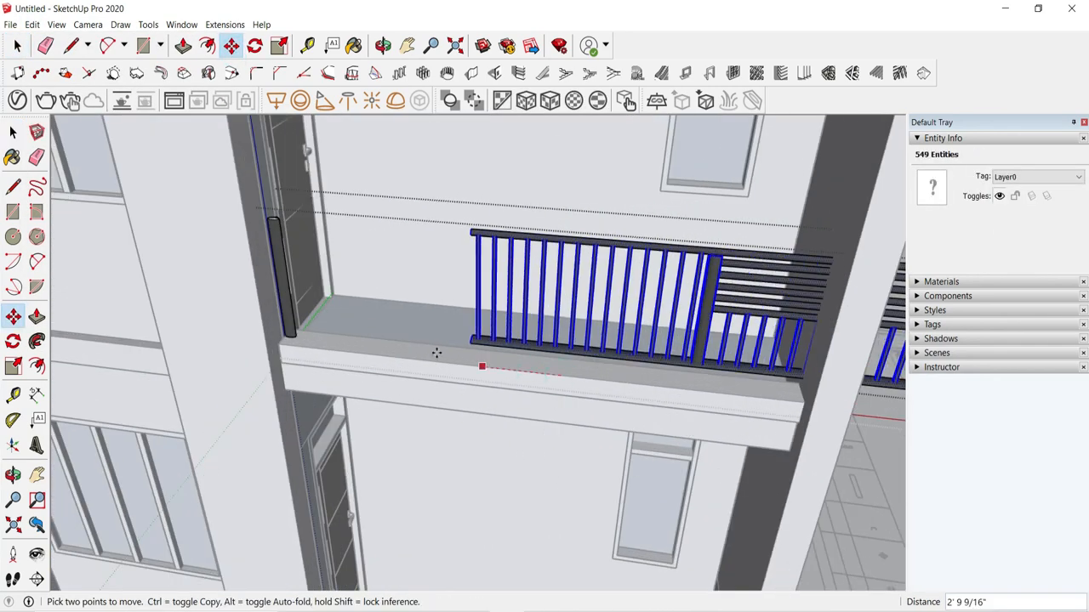
pyautogui.click(331, 350)
pyautogui.press('space')
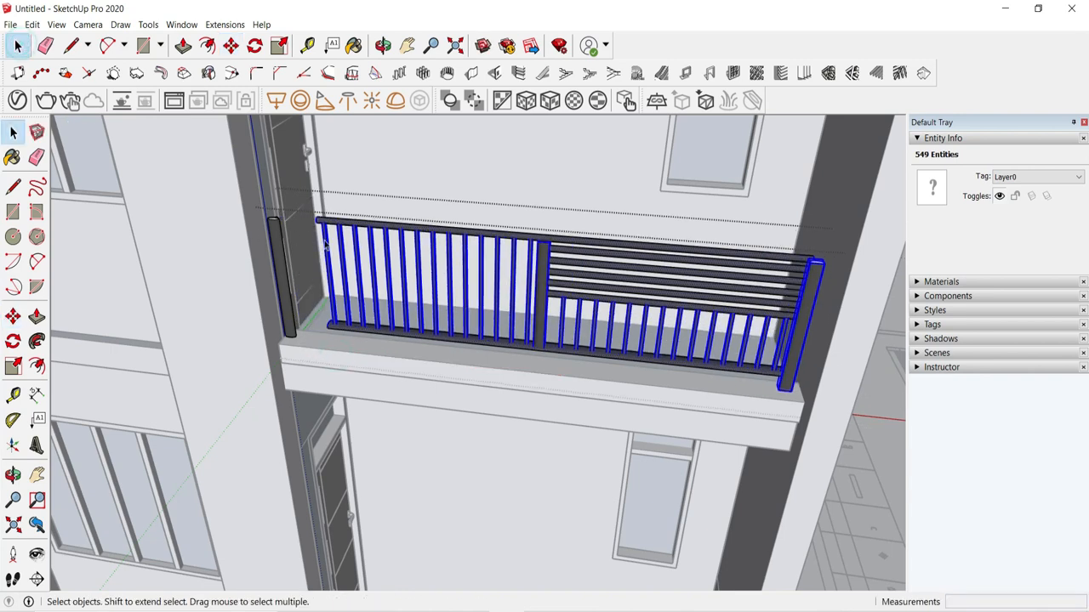
# Step: Extend the top and bottom rail ends of the fitted railing to meet the door-side end post
pyautogui.scroll(3, 325, 230)
pyautogui.click(321, 218)
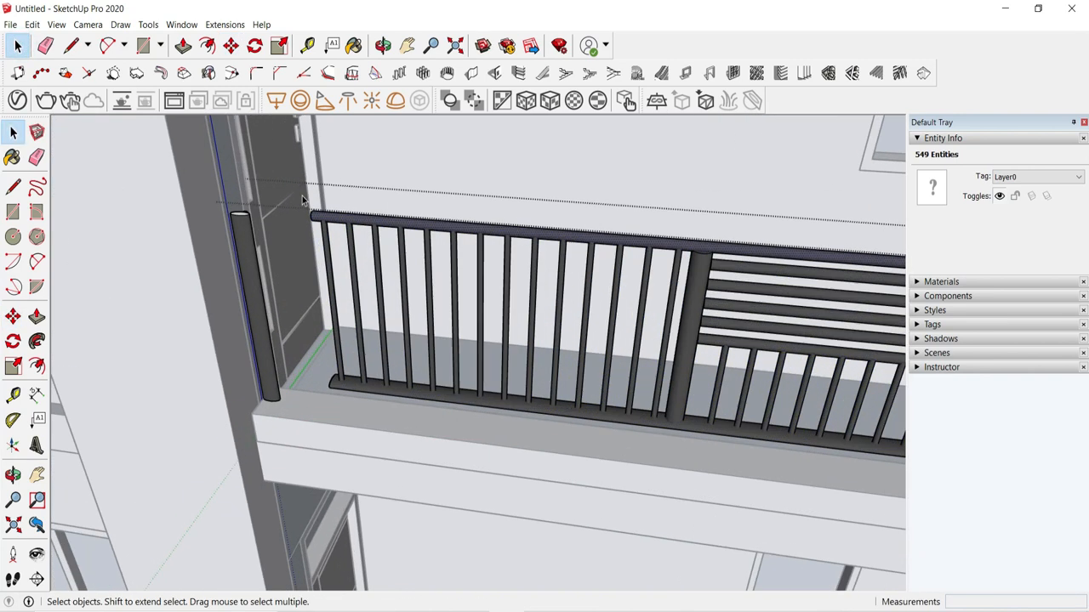
pyautogui.click(379, 11)
pyautogui.press('m')
pyautogui.press('space')
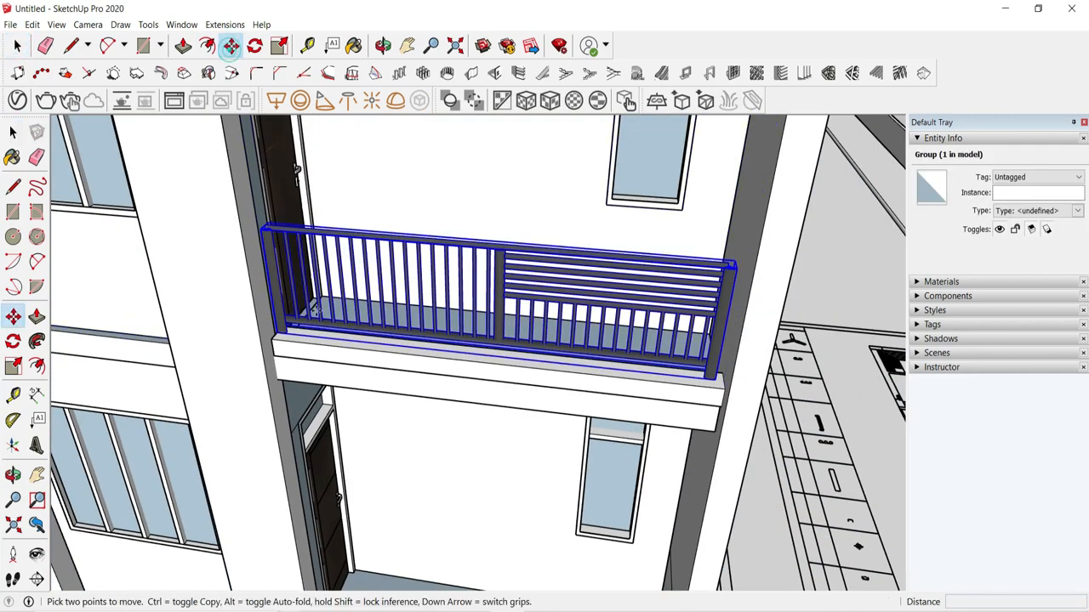
# Step: Copy the fitted railing 11' 9" down onto the parapet of the balcony directly below
pyautogui.click(273, 340)
pyautogui.press('ctrl')
pyautogui.scroll(-5, 346, 276)
pyautogui.scroll(4, 334, 464)
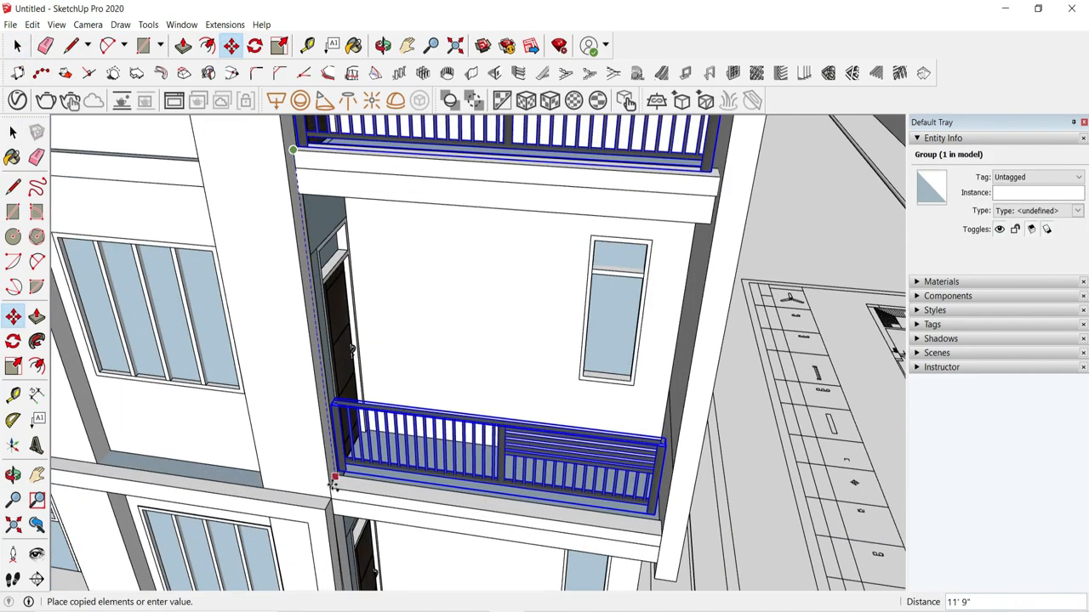
pyautogui.click(332, 482)
pyautogui.scroll(-5, 391, 397)
pyautogui.moveTo(392, 396); pyautogui.dragTo(154, 179, button='middle')
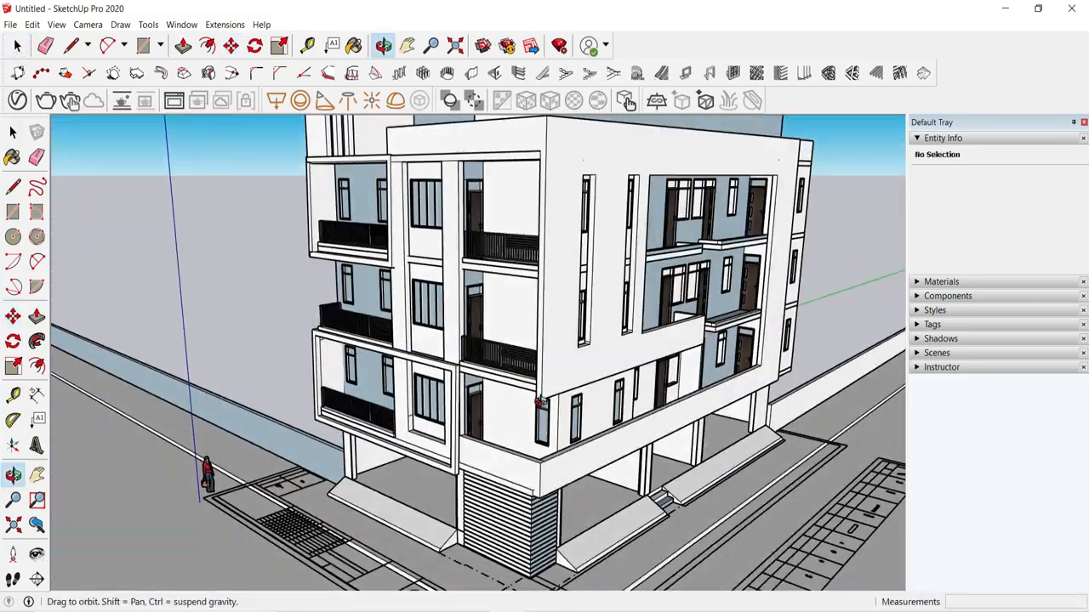
# Step: Group the open balcony's long and short railings into one L-shaped railing
pyautogui.moveTo(476, 349); pyautogui.dragTo(408, 348, button='middle')
pyautogui.scroll(10, 332, 281)
pyautogui.rightClick(331, 273)
pyautogui.press('Escape')
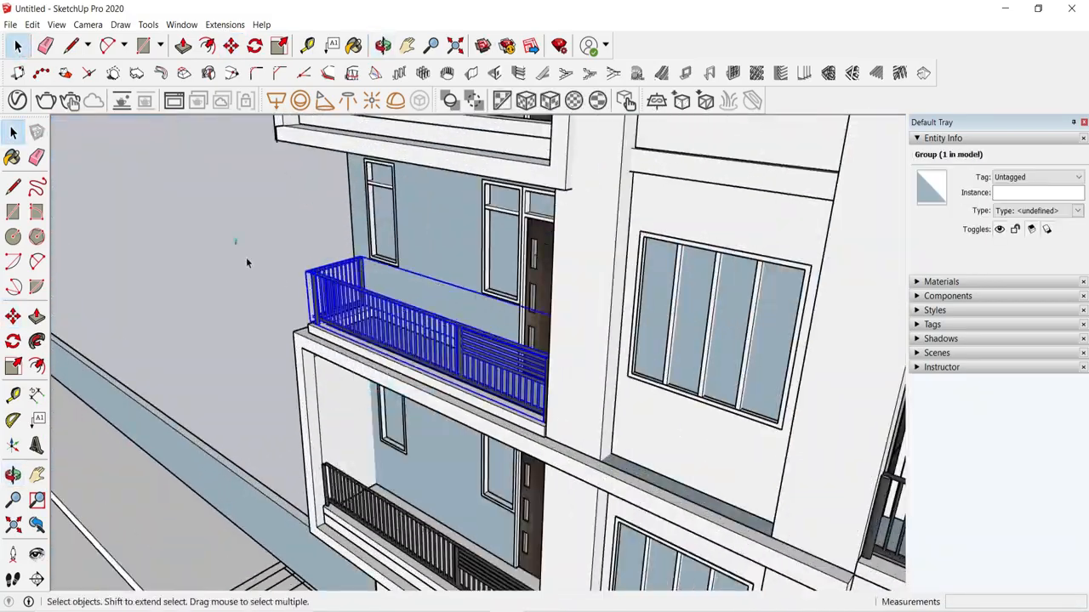
# Step: Copy the L-shaped railing to a parapet corner on the other facade's recessed balconies and rotate it 270° about its corner
pyautogui.scroll(3, 425, 298)
pyautogui.click(12, 317)
pyautogui.scroll(3, 238, 247)
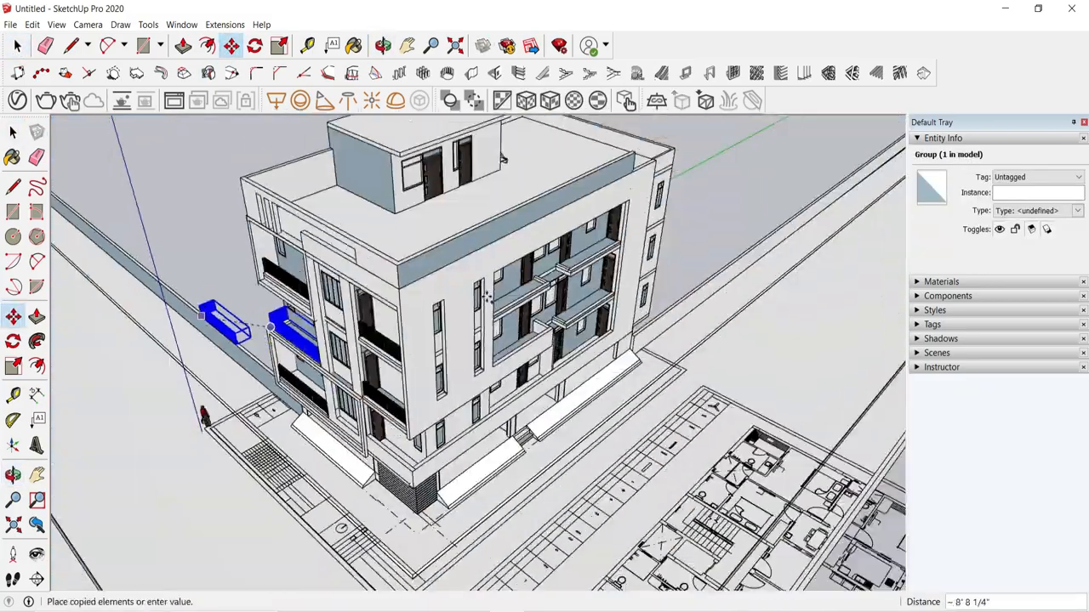
pyautogui.click(270, 325)
pyautogui.scroll(10, 272, 327)
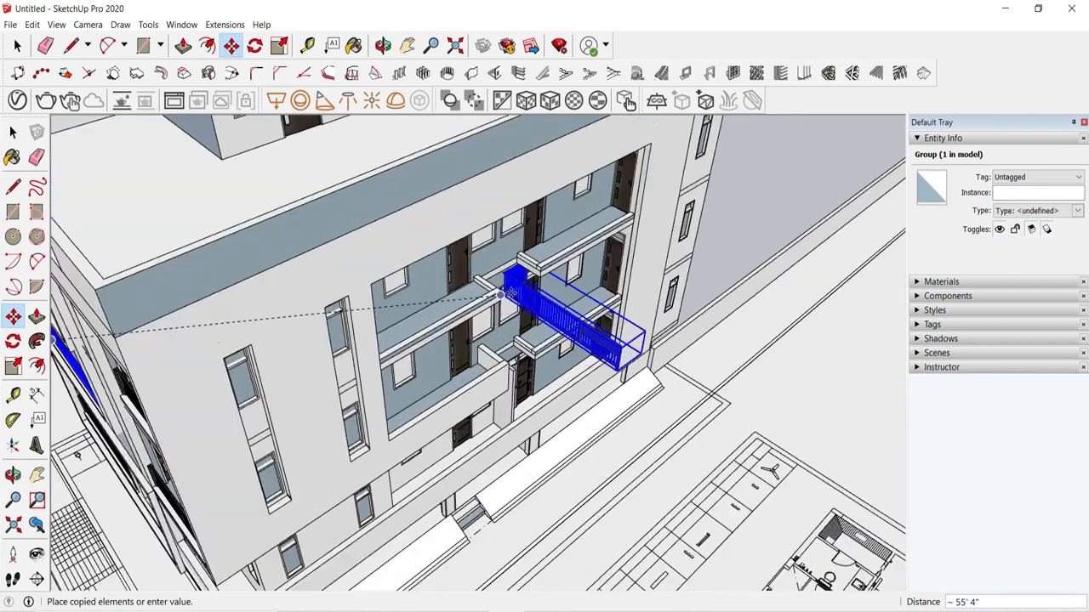
pyautogui.press('q')
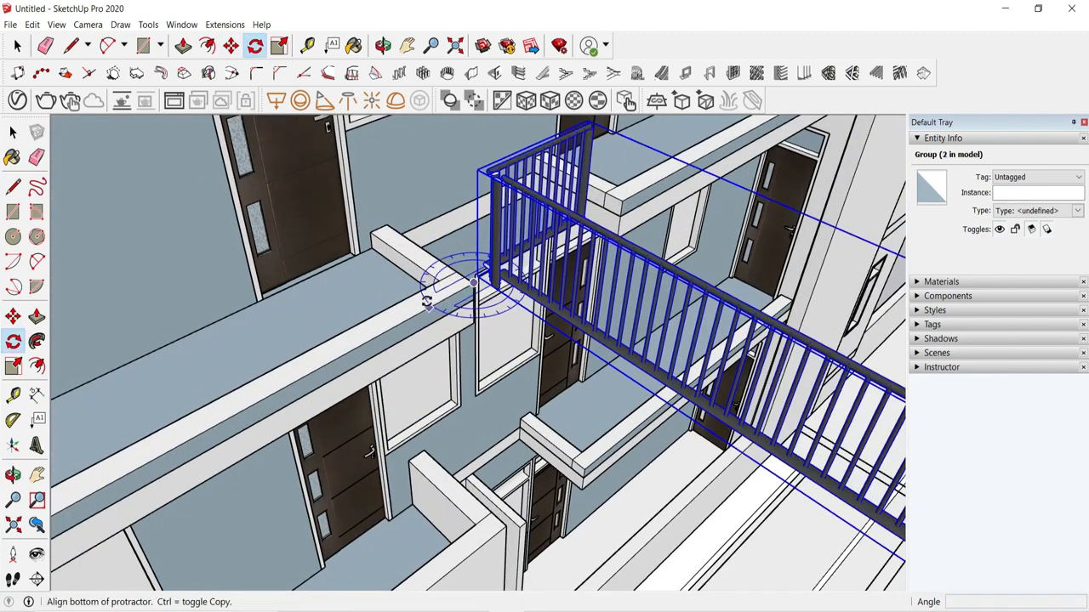
pyautogui.click(392, 325)
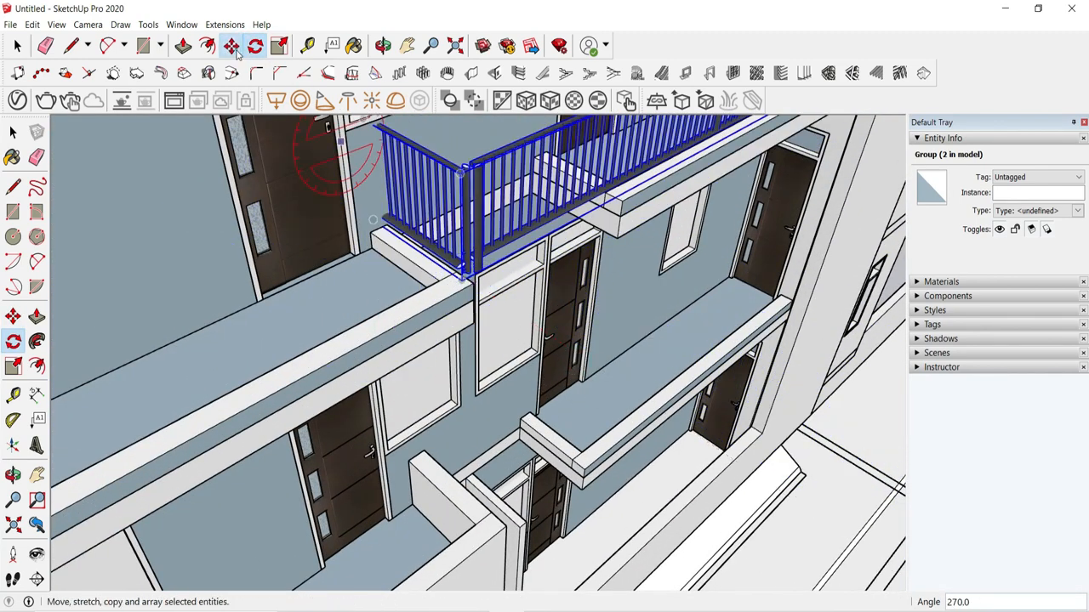
# Step: Align the rotated L-shaped railing with the parapet below it, shifting it by 1 7/8"
pyautogui.click(466, 279)
pyautogui.scroll(-4, 468, 279)
pyautogui.moveTo(524, 277); pyautogui.dragTo(460, 302, button='middle')
pyautogui.click(457, 304)
pyautogui.scroll(6, 759, 204)
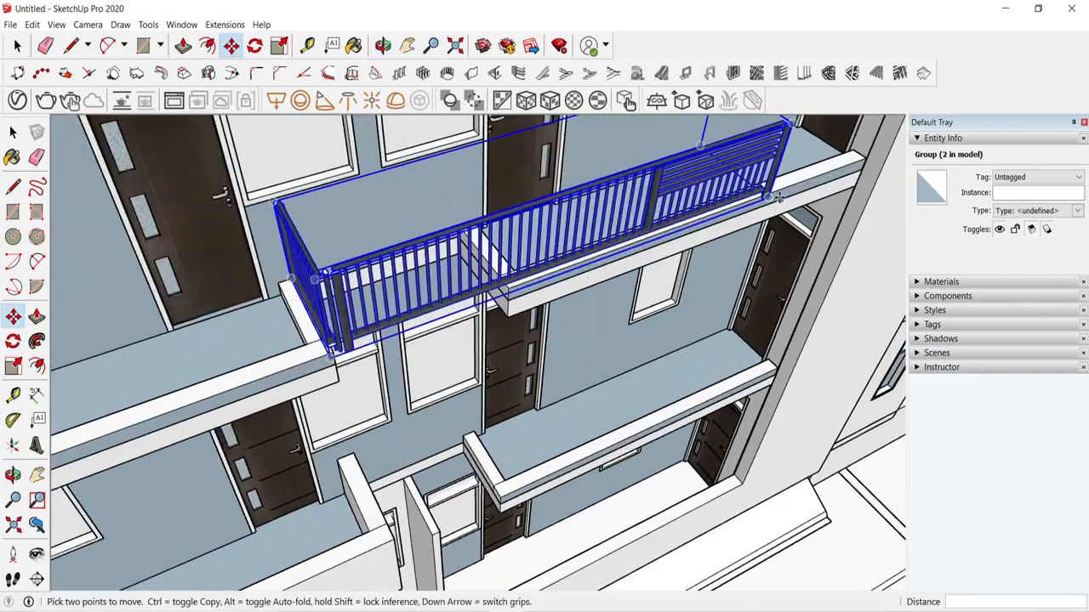
pyautogui.click(756, 197)
pyautogui.scroll(-2, 757, 197)
pyautogui.scroll(3, 756, 195)
pyautogui.click(744, 191)
pyautogui.scroll(-7, 747, 190)
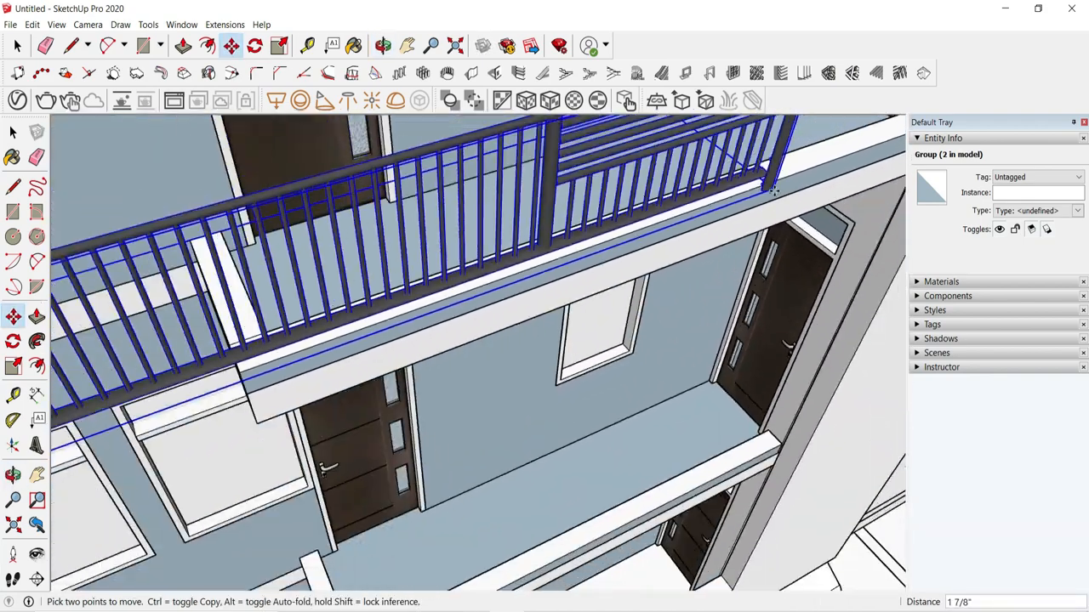
# Step: Move the L-shaped railing 16' 11 3/8" along the facade so its slatted end meets the neighbouring balcony's parapet corner
pyautogui.moveTo(521, 261); pyautogui.dragTo(491, 266, button='middle')
pyautogui.scroll(7, 416, 316)
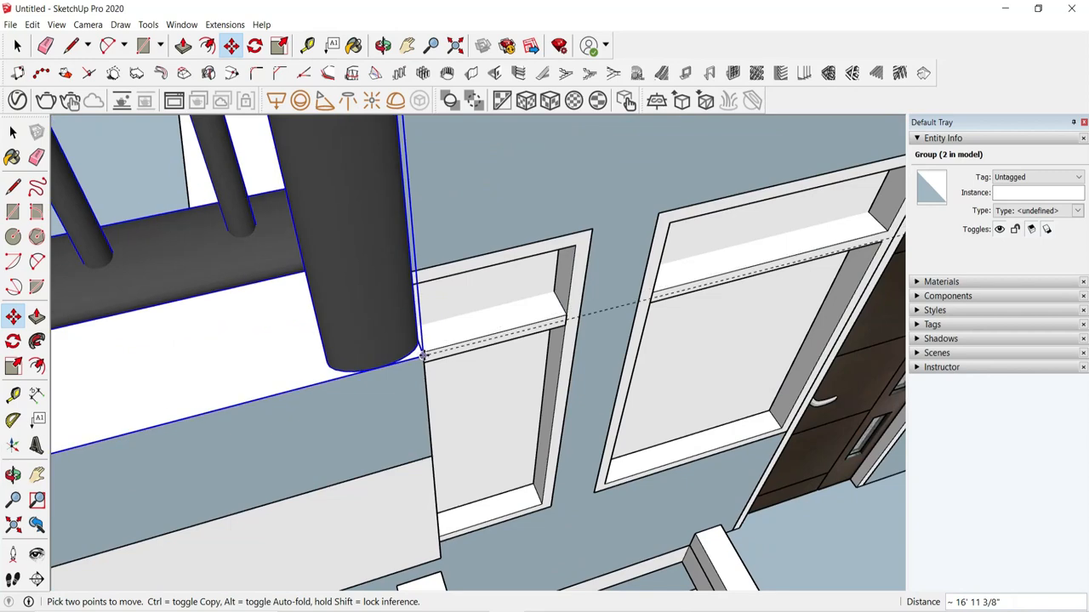
pyautogui.click(419, 351)
pyautogui.scroll(-4, 419, 351)
pyautogui.moveTo(425, 350); pyautogui.dragTo(738, 317, button='middle')
pyautogui.scroll(-5, 738, 317)
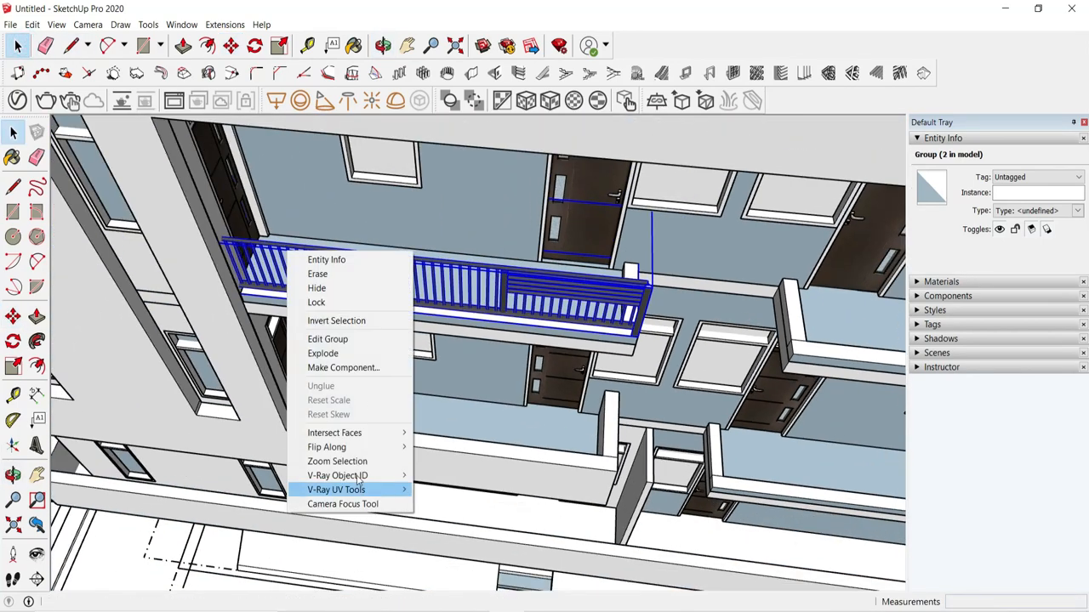
# Step: Flip the L-shaped railing so its slatted panel sits at the wall end of the recessed balcony
pyautogui.click(462, 459)
pyautogui.hotkey('ctrl', 'z')
pyautogui.rightClick(456, 277)
pyautogui.moveTo(537, 473)
pyautogui.click(629, 486)
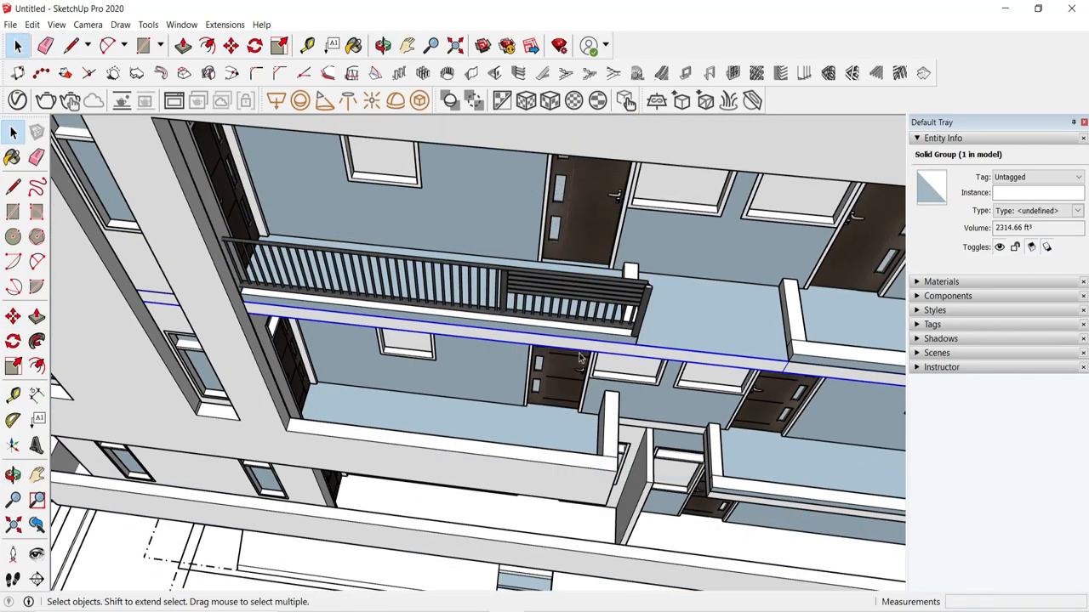
pyautogui.rightClick(629, 303)
pyautogui.click(692, 494)
pyautogui.click(794, 495)
pyautogui.moveTo(639, 384); pyautogui.dragTo(586, 327, button='middle')
pyautogui.scroll(1, 579, 290)
# Step: Move the flipped railing so its slatted end meets the parapet corner beside the wall
pyautogui.click(232, 48)
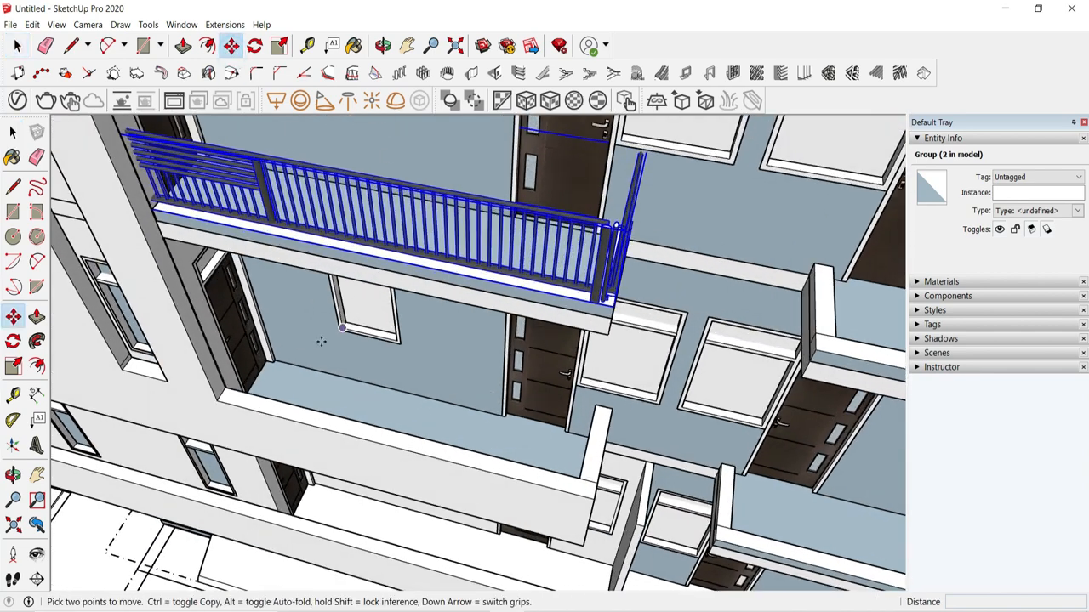
pyautogui.scroll(2, 214, 210)
pyautogui.click(209, 228)
pyautogui.click(110, 201)
pyautogui.scroll(-2, 297, 263)
# Step: Scale the flipped railing lengthwise to end at the balcony parapet's open corner
pyautogui.click(279, 46)
pyautogui.moveTo(613, 255); pyautogui.dragTo(459, 204, button='middle')
pyautogui.click(656, 238)
pyautogui.click(21, 49)
pyautogui.click(110, 340)
pyautogui.scroll(-2, 544, 298)
pyautogui.moveTo(545, 302); pyautogui.dragTo(655, 278, button='middle')
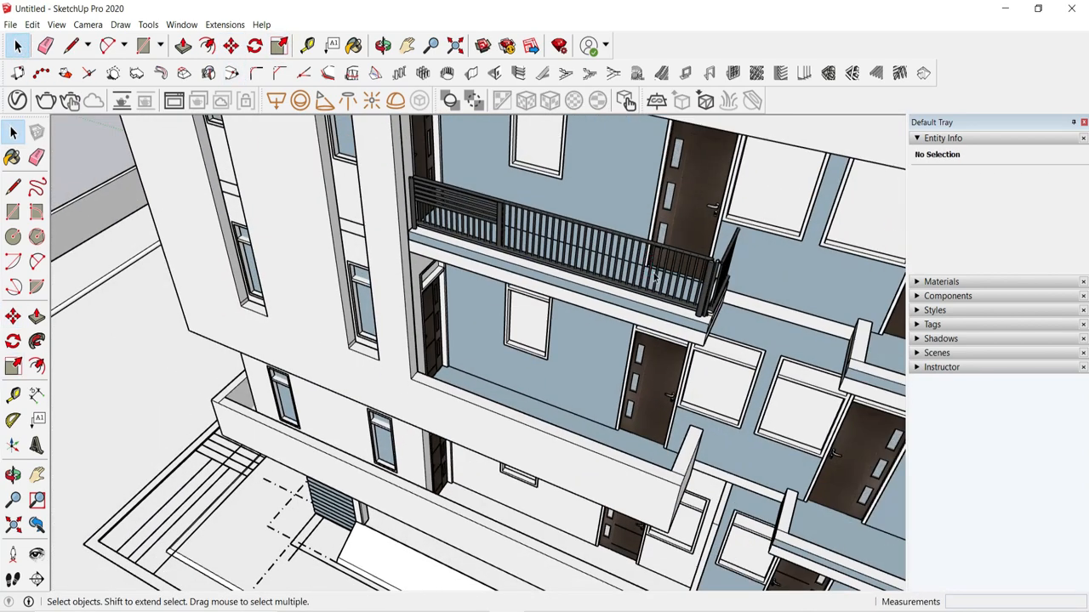
# Step: Copy the fitted L-shaped railing along the facade to the neighbouring recessed balcony
pyautogui.click(410, 250)
pyautogui.press('ctrl')
pyautogui.scroll(-3, 328, 364)
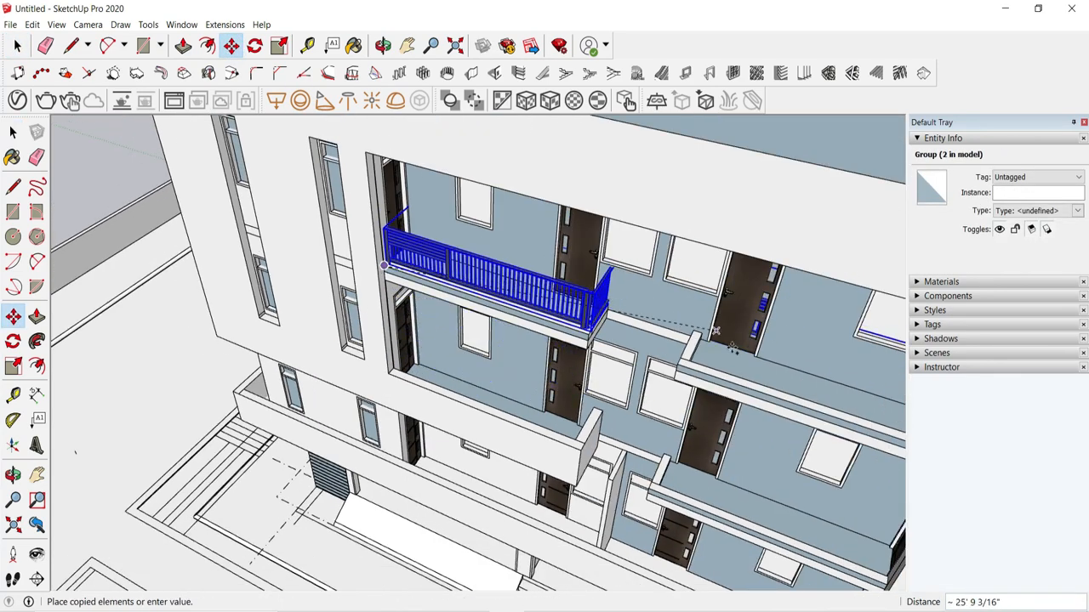
pyautogui.scroll(4, 738, 370)
pyautogui.click(656, 392)
pyautogui.click(17, 46)
pyautogui.scroll(-1, 247, 223)
# Step: Shift the neighbouring balcony's railing slightly to line up with its parapet corner
pyautogui.moveTo(308, 295); pyautogui.dragTo(778, 304, button='middle')
pyautogui.click(921, 490)
pyautogui.moveTo(613, 358); pyautogui.dragTo(791, 361, button='middle')
pyautogui.click(231, 46)
pyautogui.scroll(7, 570, 302)
pyautogui.click(413, 370)
pyautogui.click(416, 389)
# Step: Scale the neighbouring balcony's railing so its end stops at the parapet's edge
pyautogui.scroll(-3, 417, 390)
pyautogui.moveTo(451, 379); pyautogui.dragTo(680, 358, button='middle')
pyautogui.scroll(3, 413, 178)
pyautogui.moveTo(425, 187); pyautogui.dragTo(629, 98, button='middle')
pyautogui.moveTo(558, 239); pyautogui.dragTo(573, 307, button='middle')
pyautogui.scroll(2, 595, 293)
pyautogui.click(603, 296)
pyautogui.scroll(-4, 573, 307)
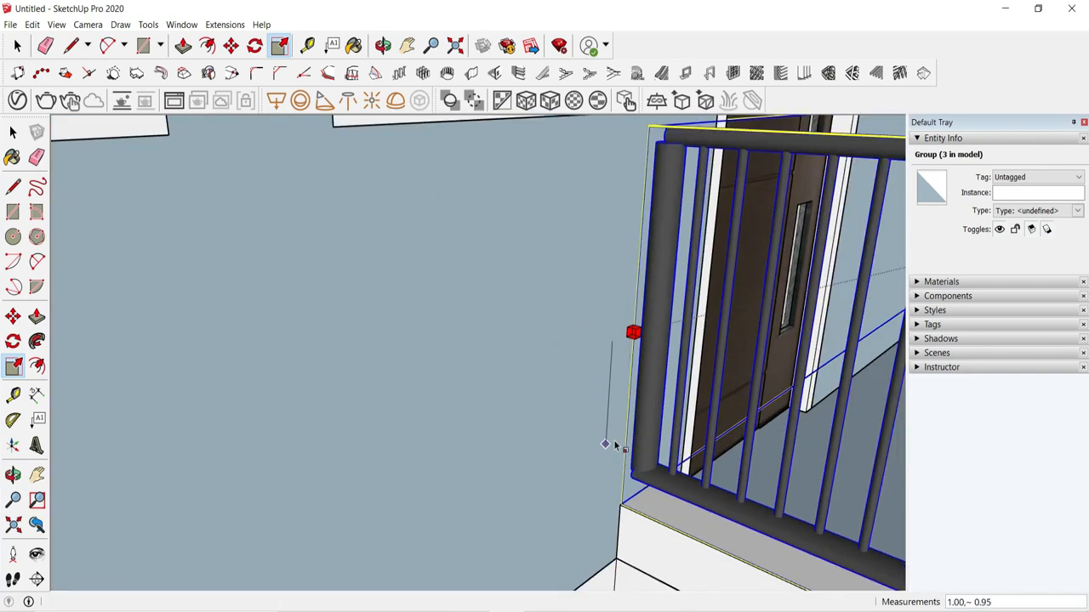
pyautogui.click(621, 506)
# Step: Scale the L-shaped railing across the gap so its short side fits the balcony's parapet return
pyautogui.scroll(-3, 621, 506)
pyautogui.moveTo(621, 502); pyautogui.dragTo(601, 450, button='middle')
pyautogui.scroll(-3, 601, 449)
pyautogui.click(547, 477)
pyautogui.scroll(1, 360, 382)
pyautogui.click(360, 382)
pyautogui.scroll(3, 340, 370)
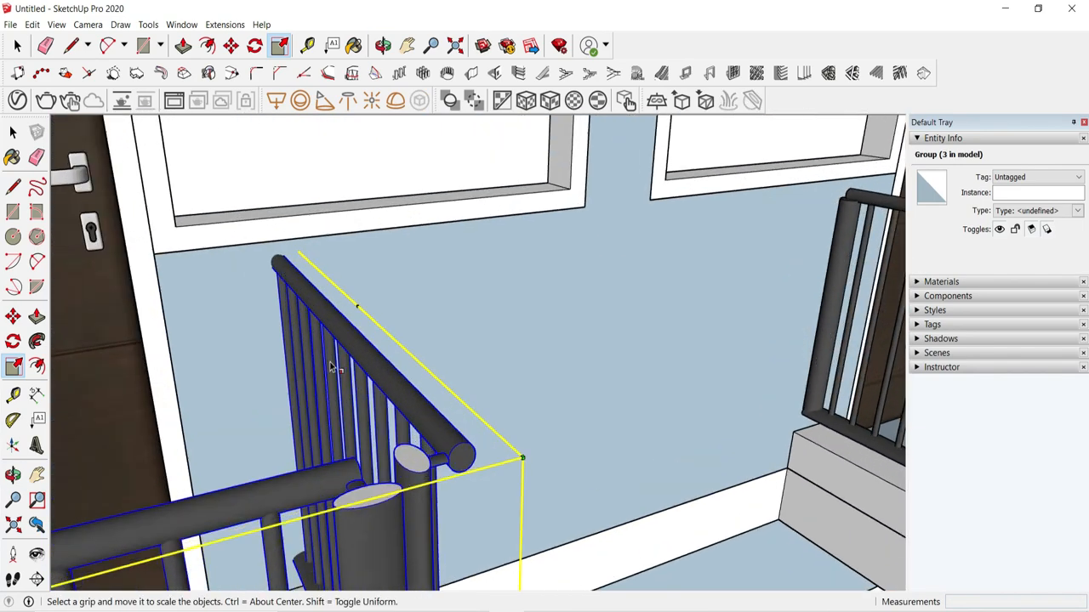
pyautogui.moveTo(331, 367); pyautogui.dragTo(171, 344, button='middle')
pyautogui.moveTo(748, 340); pyautogui.dragTo(385, 361, button='middle')
pyautogui.moveTo(651, 582); pyautogui.dragTo(619, 366, button='middle')
pyautogui.click(646, 534)
# Step: Copy the neighbouring balcony's L-shaped railing down to the matching parapet corner on the floor below
pyautogui.click(17, 46)
pyautogui.click(505, 273)
pyautogui.scroll(-4, 504, 273)
pyautogui.moveTo(504, 272); pyautogui.dragTo(646, 255, button='middle')
pyautogui.scroll(2, 763, 373)
pyautogui.click(763, 371)
pyautogui.click(238, 48)
pyautogui.scroll(1, 710, 374)
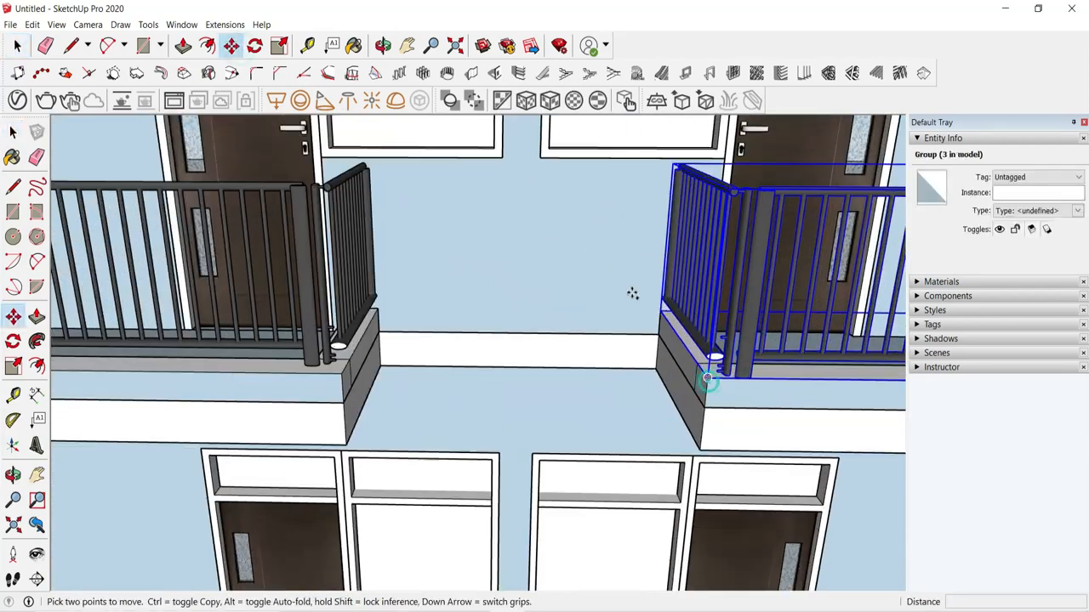
pyautogui.click(710, 382)
pyautogui.press('ctrl')
pyautogui.scroll(-5, 694, 391)
pyautogui.click(649, 447)
pyautogui.click(17, 46)
# Step: Paste the low L-shaped baluster railing onto the solid parapet of the lower-floor balcony beside the wall
pyautogui.scroll(-3, 666, 374)
pyautogui.moveTo(666, 374); pyautogui.dragTo(616, 345, button='middle')
pyautogui.scroll(2, 298, 281)
pyautogui.hotkey('ctrl', 'v')
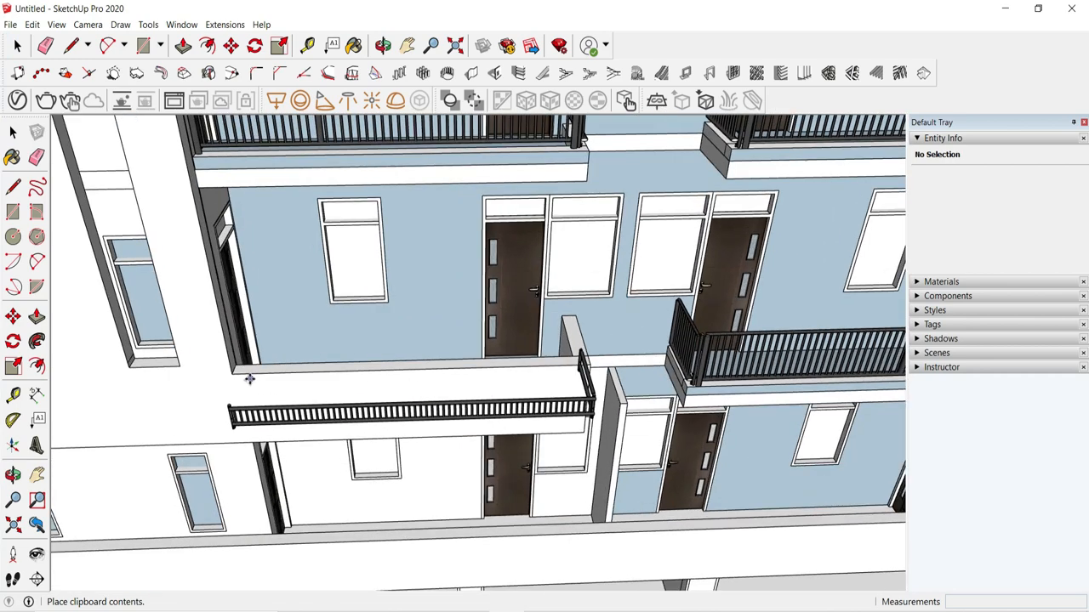
pyautogui.scroll(2, 240, 374)
pyautogui.click(233, 374)
# Step: Align the low railing's wall end with the solid parapet's corner
pyautogui.scroll(2, 238, 425)
pyautogui.click(188, 446)
pyautogui.scroll(2, 219, 396)
pyautogui.scroll(2, 235, 353)
pyautogui.click(236, 317)
pyautogui.moveTo(235, 319); pyautogui.dragTo(230, 353, button='middle')
pyautogui.scroll(2, 246, 319)
pyautogui.click(206, 362)
pyautogui.click(216, 342)
pyautogui.scroll(-2, 226, 353)
pyautogui.scroll(-4, 214, 354)
# Step: Scale the low railing to fit the solid parapet up to its open corner
pyautogui.click(279, 46)
pyautogui.moveTo(663, 399); pyautogui.dragTo(562, 383, button='middle')
pyautogui.moveTo(478, 322); pyautogui.dragTo(547, 356)
pyautogui.press('space')
pyautogui.scroll(5, 559, 418)
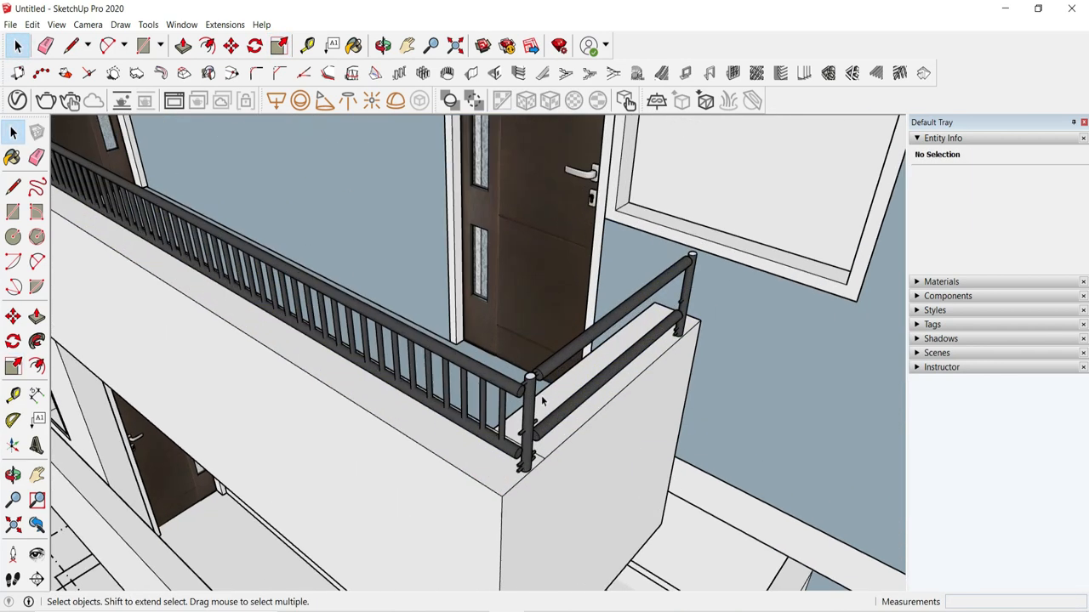
# Step: Open the low railing group and explode the subgroup of balusters on its long side
pyautogui.doubleClick(532, 410)
pyautogui.doubleClick(472, 428)
pyautogui.doubleClick(474, 428)
pyautogui.click(474, 429)
pyautogui.press('Escape')
pyautogui.rightClick(478, 422)
pyautogui.click(473, 381)
pyautogui.rightClick(472, 393)
pyautogui.click(510, 206)
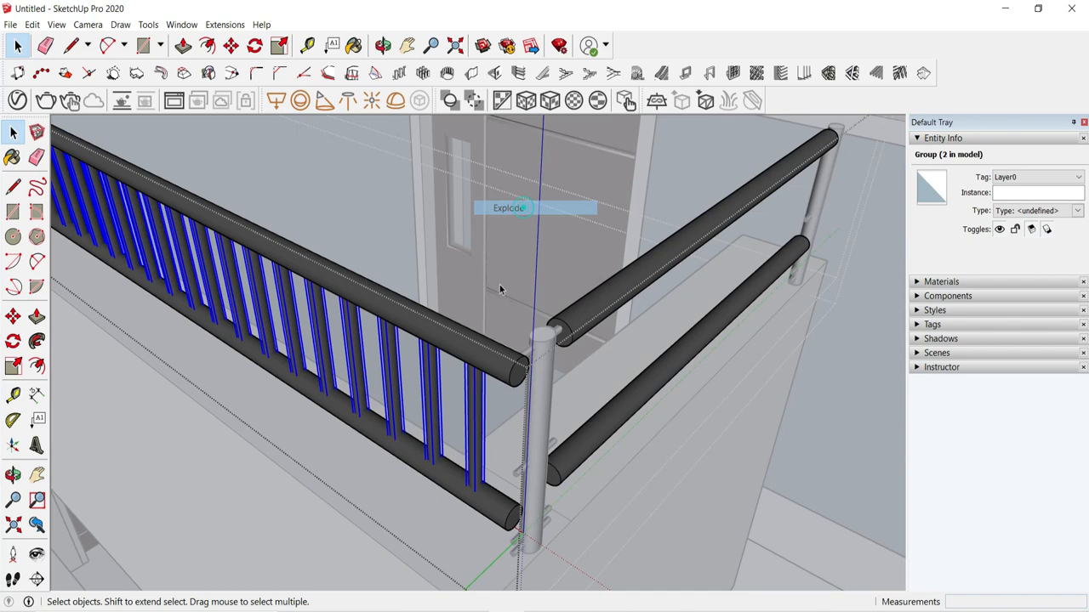
# Step: Fill the low railing's empty short side with copies of a baluster between its two rails
pyautogui.click(475, 385)
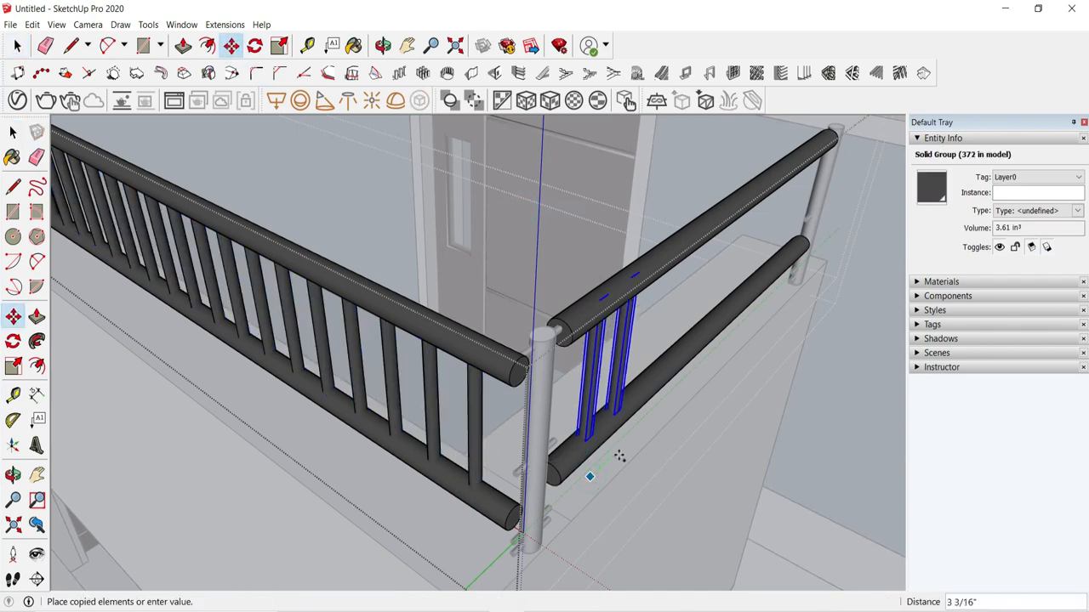
pyautogui.click(660, 430)
pyautogui.moveTo(659, 430); pyautogui.dragTo(538, 422, button='middle')
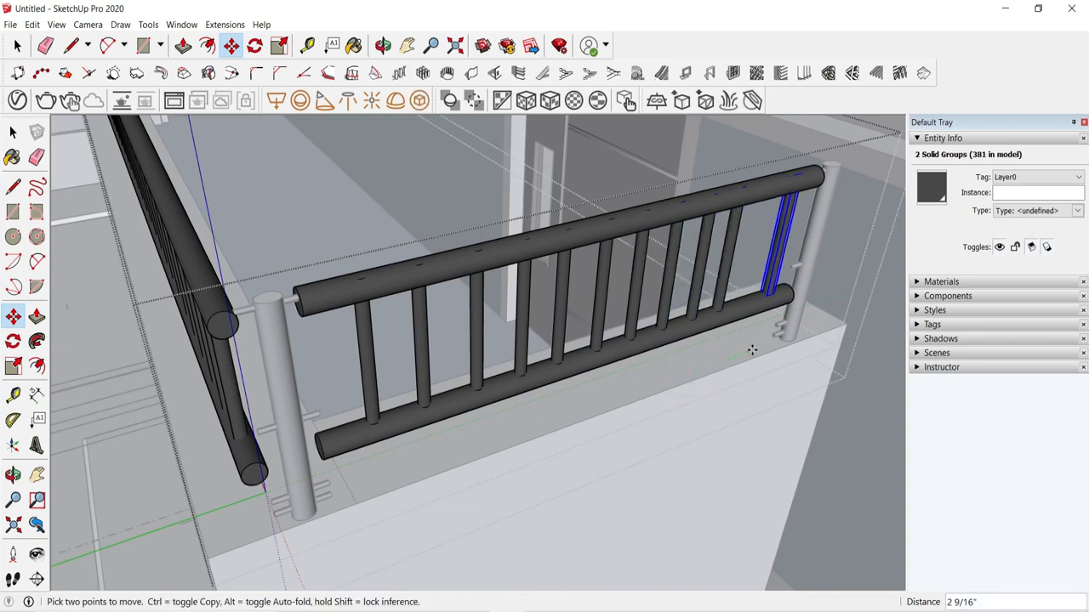
pyautogui.press('space')
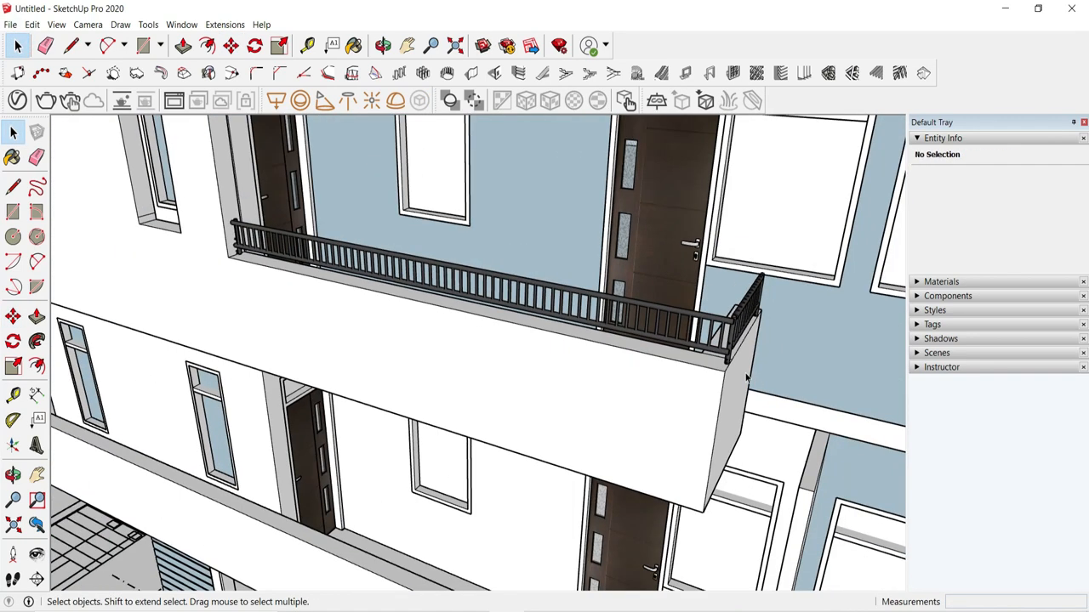
pyautogui.click(659, 221)
pyautogui.click(230, 45)
pyautogui.scroll(2, 699, 362)
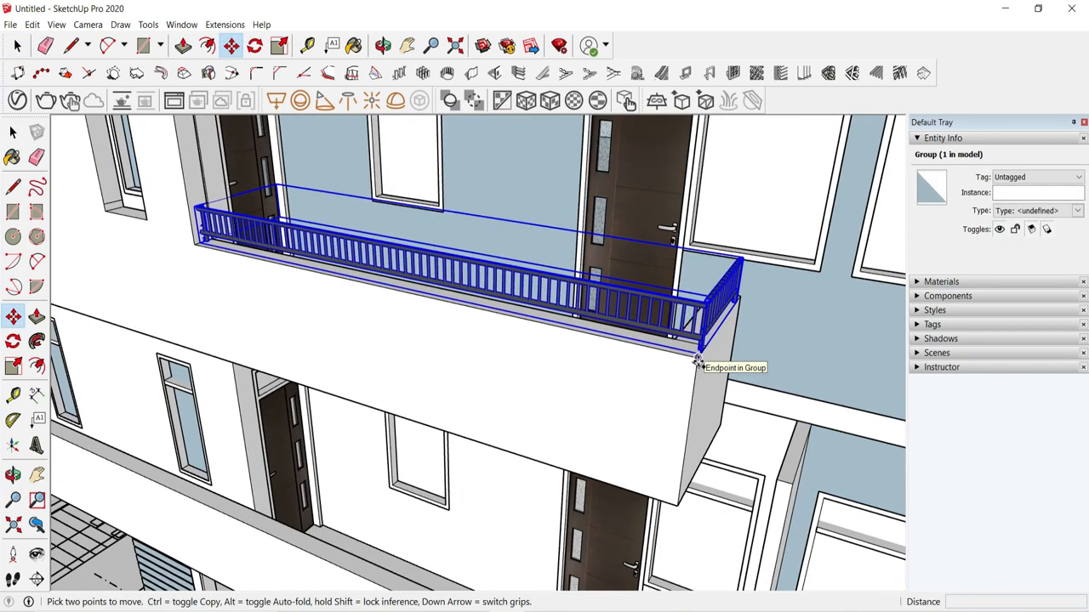
pyautogui.moveTo(697, 362); pyautogui.dragTo(722, 418, button='middle')
pyautogui.scroll(2, 721, 417)
pyautogui.click(723, 419)
pyautogui.press('ctrl')
pyautogui.scroll(-1, 766, 398)
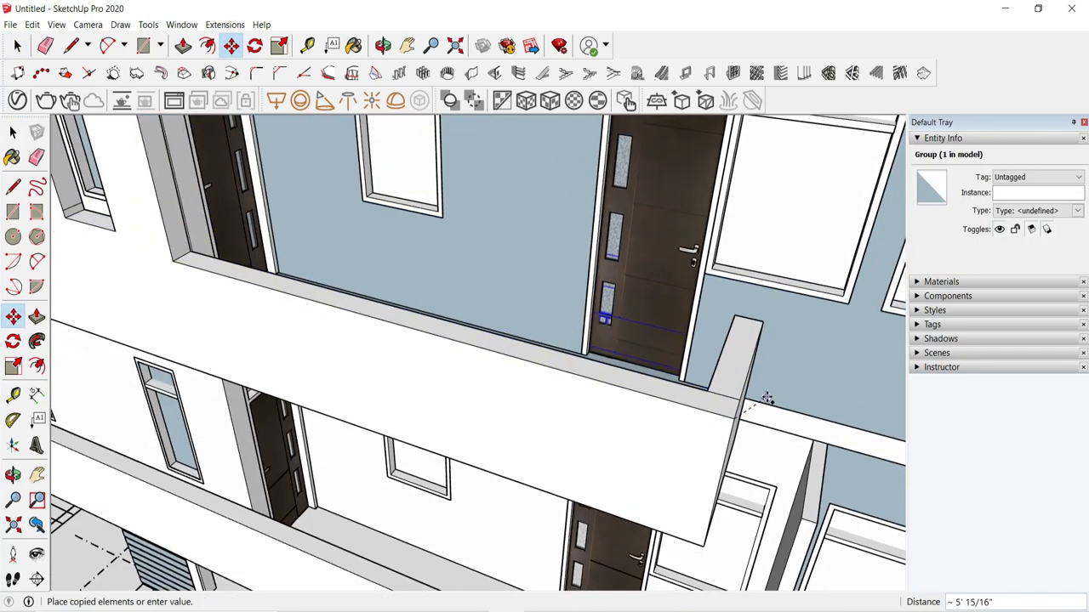
pyautogui.scroll(-2, 765, 398)
pyautogui.scroll(3, 730, 381)
# Step: Scale the low railing slightly to match the outer edge of the solid parapet
pyautogui.press('s')
pyautogui.moveTo(730, 381); pyautogui.dragTo(625, 340, button='middle')
pyautogui.click(664, 305)
pyautogui.click(658, 304)
# Step: Copy the low L-shaped railing from its parapet corner to the lowest parapet at the building's street corner
pyautogui.click(600, 383)
pyautogui.press('ctrl')
pyautogui.scroll(-4, 712, 273)
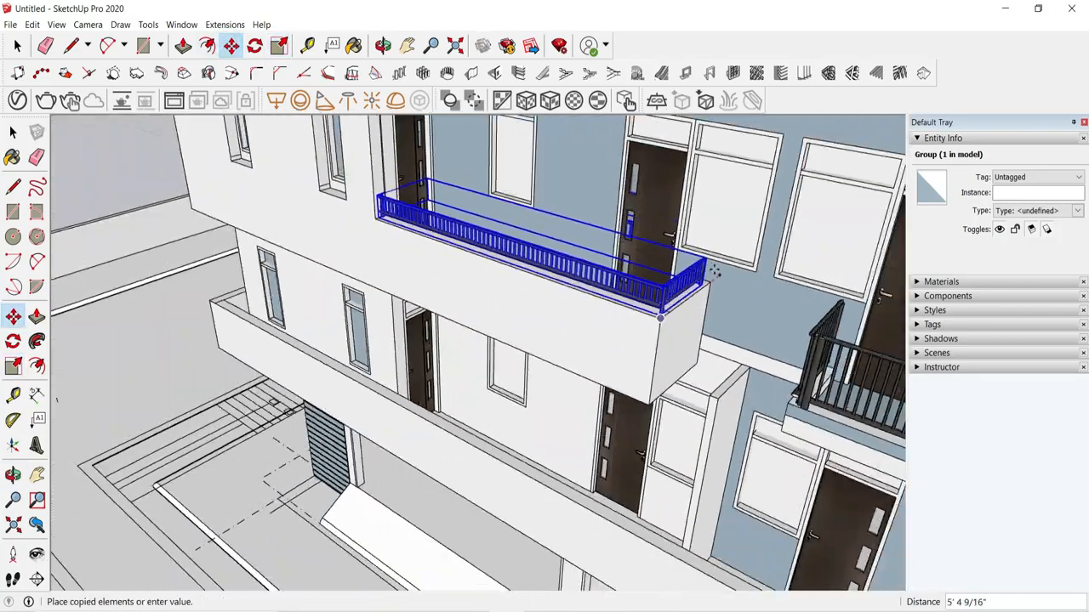
pyautogui.moveTo(681, 289); pyautogui.dragTo(731, 315, button='middle')
pyautogui.scroll(-3, 695, 362)
pyautogui.moveTo(489, 366)
pyautogui.mouseDown(button='middle')
pyautogui.moveTo(952, 403)
pyautogui.moveTo(485, 344)
pyautogui.mouseUp(button='middle')
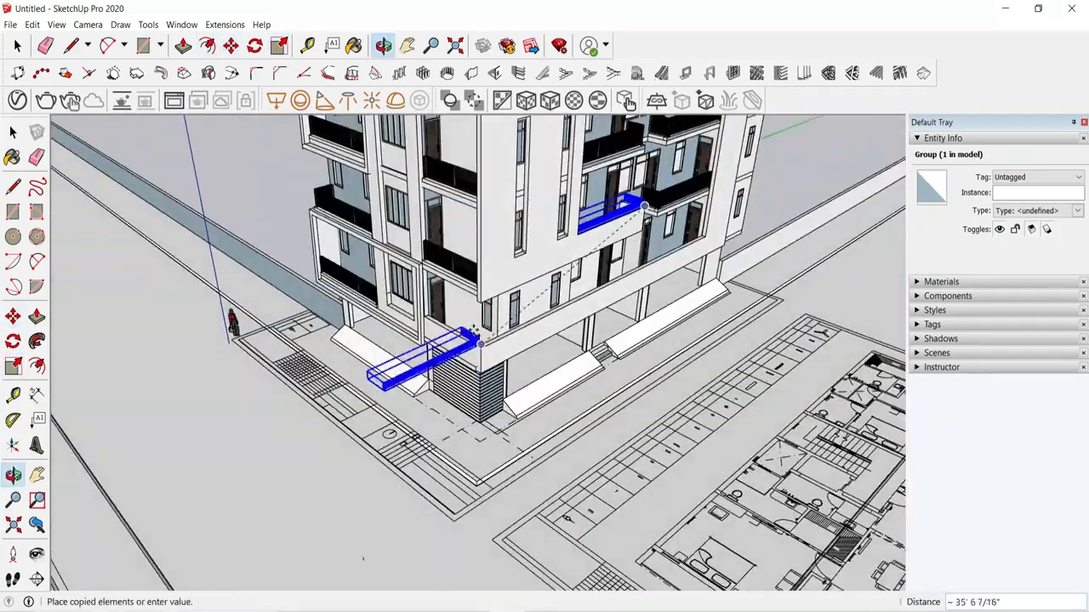
pyautogui.scroll(5, 481, 350)
pyautogui.click(482, 363)
# Step: Flip the copied low railing at the building's corner along its group's red axis
pyautogui.press('q')
pyautogui.moveTo(545, 396); pyautogui.dragTo(506, 370, button='middle')
pyautogui.scroll(6, 520, 381)
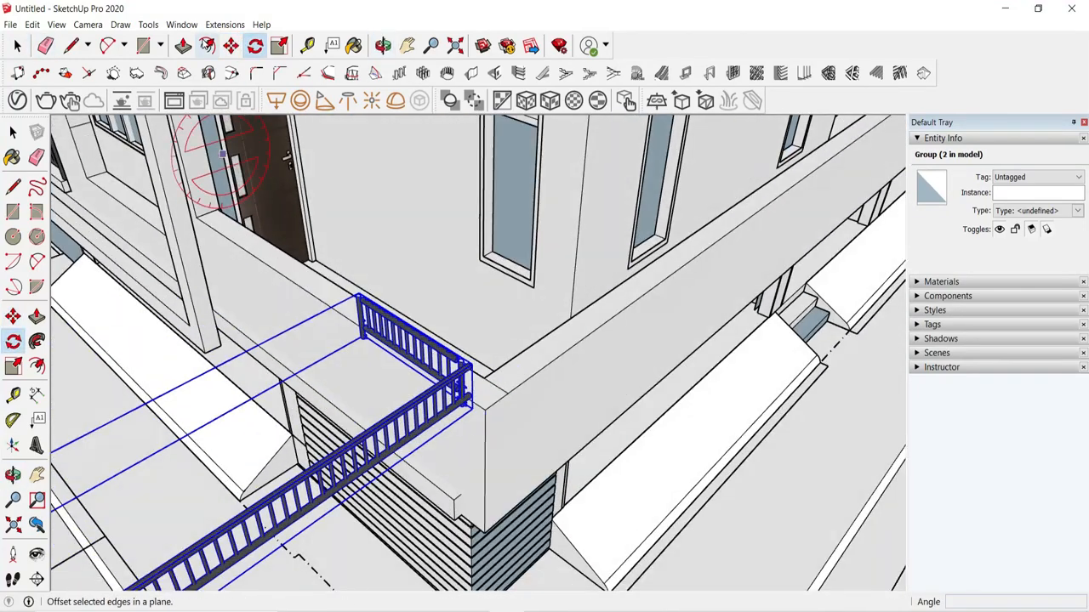
pyautogui.rightClick(225, 280)
pyautogui.click(303, 477)
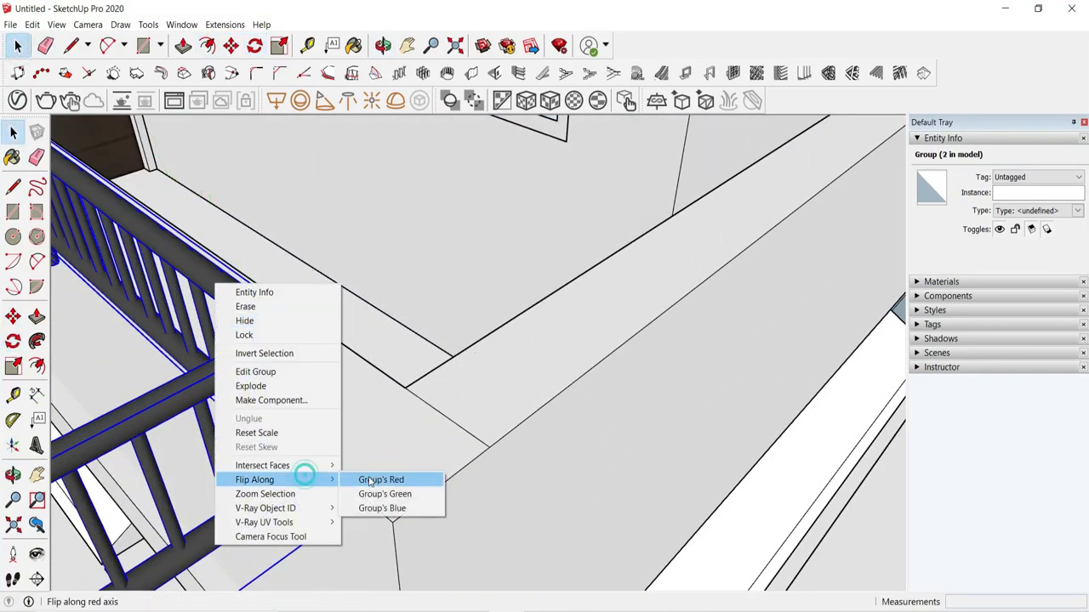
pyautogui.click(371, 481)
pyautogui.scroll(-4, 437, 421)
# Step: Rotate the flipped railing to run along the side parapet and move it to the building's parapet corner
pyautogui.press('q')
pyautogui.scroll(3, 462, 415)
pyautogui.moveTo(460, 418); pyautogui.dragTo(435, 418, button='middle')
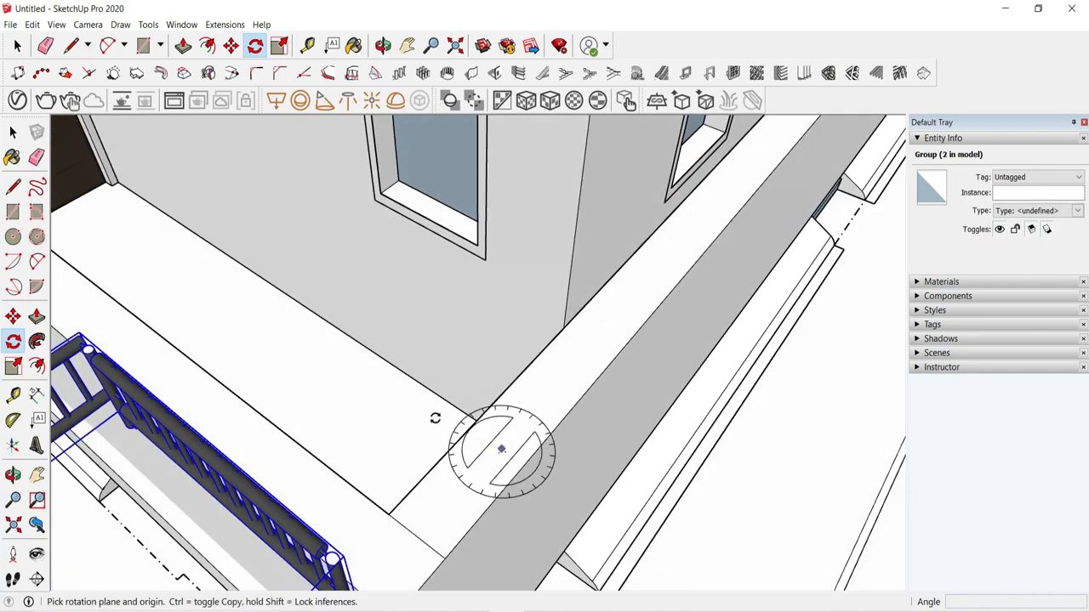
pyautogui.scroll(-4, 324, 294)
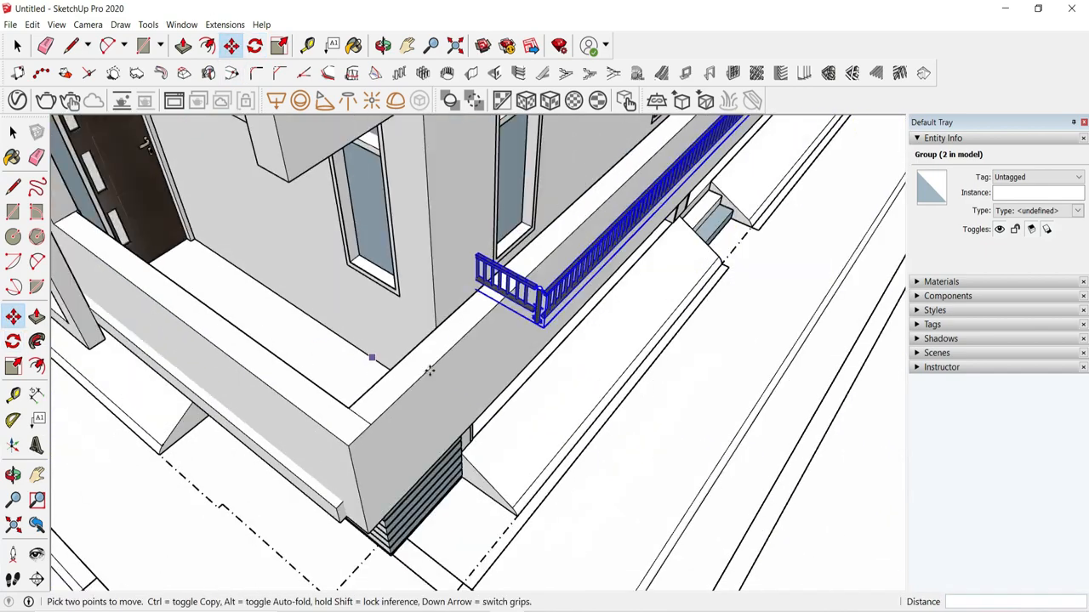
pyautogui.scroll(1, 539, 327)
pyautogui.click(541, 331)
pyautogui.click(279, 467)
# Step: Flip the corner railing again to swap the end that carries its short side
pyautogui.moveTo(281, 466); pyautogui.dragTo(43, 115, button='middle')
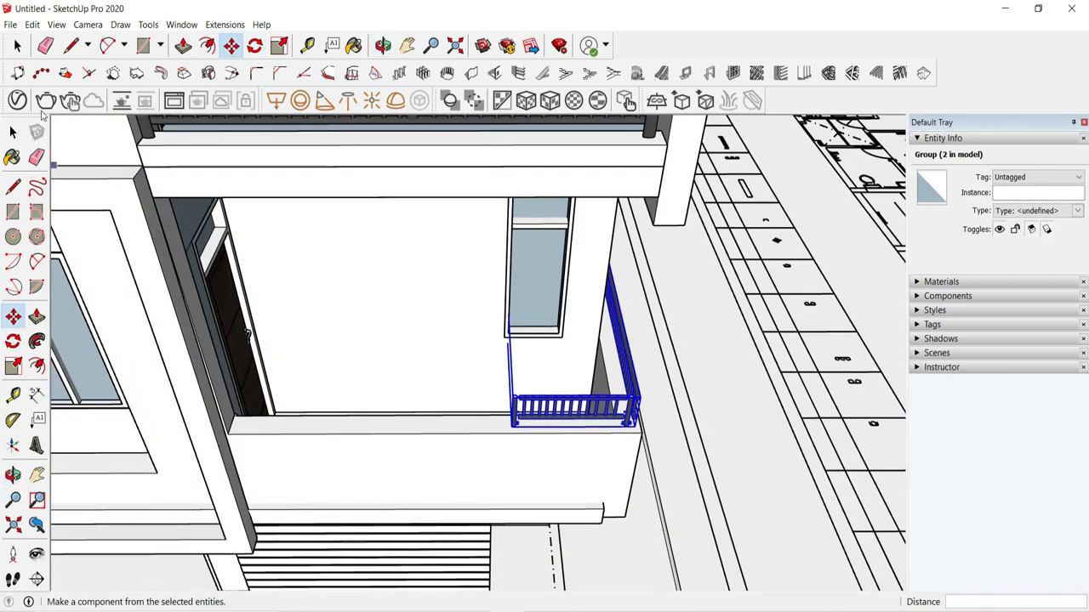
pyautogui.moveTo(750, 440); pyautogui.dragTo(614, 464, button='middle')
pyautogui.scroll(2, 357, 309)
pyautogui.rightClick(357, 309)
pyautogui.moveTo(404, 503)
pyautogui.click(509, 518)
pyautogui.moveTo(476, 456); pyautogui.dragTo(443, 411, button='middle')
pyautogui.rightClick(443, 411)
pyautogui.click(595, 341)
# Step: Rotate the corner railing in the horizontal plane away from the side parapet, towards the adjoining facade
pyautogui.click(255, 46)
pyautogui.moveTo(341, 298); pyautogui.dragTo(366, 423, button='middle')
pyautogui.scroll(3, 439, 513)
pyautogui.moveTo(318, 246); pyautogui.dragTo(328, 214, button='middle')
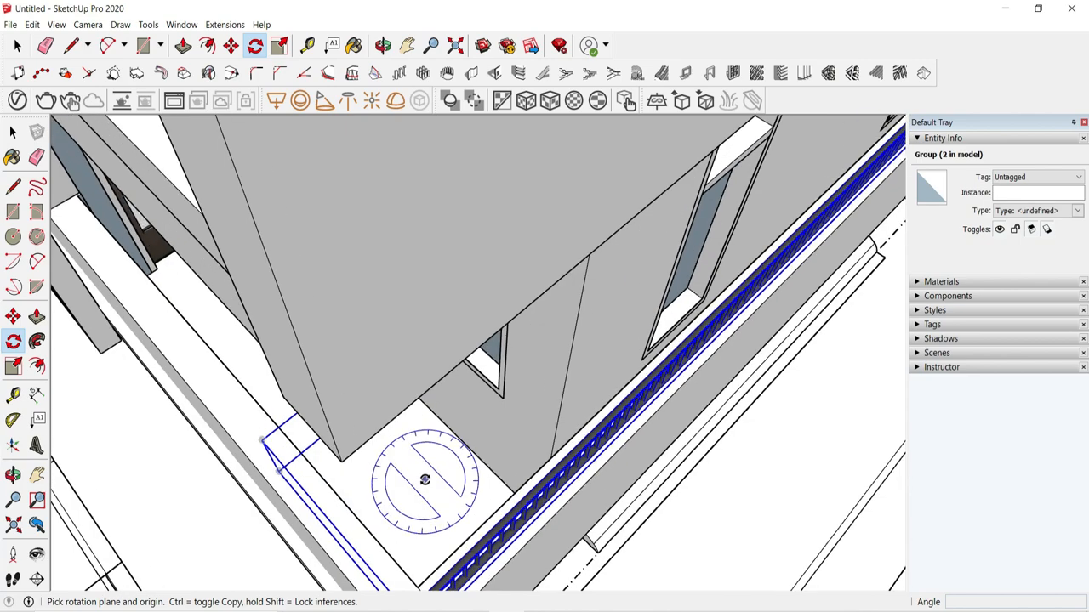
pyautogui.click(416, 482)
pyautogui.click(450, 451)
pyautogui.click(384, 506)
# Step: Flip the selected corner railing along one of its group's axes
pyautogui.scroll(-5, 383, 506)
pyautogui.moveTo(383, 506); pyautogui.dragTo(283, 522, button='middle')
pyautogui.scroll(3, 362, 513)
pyautogui.rightClick(273, 356)
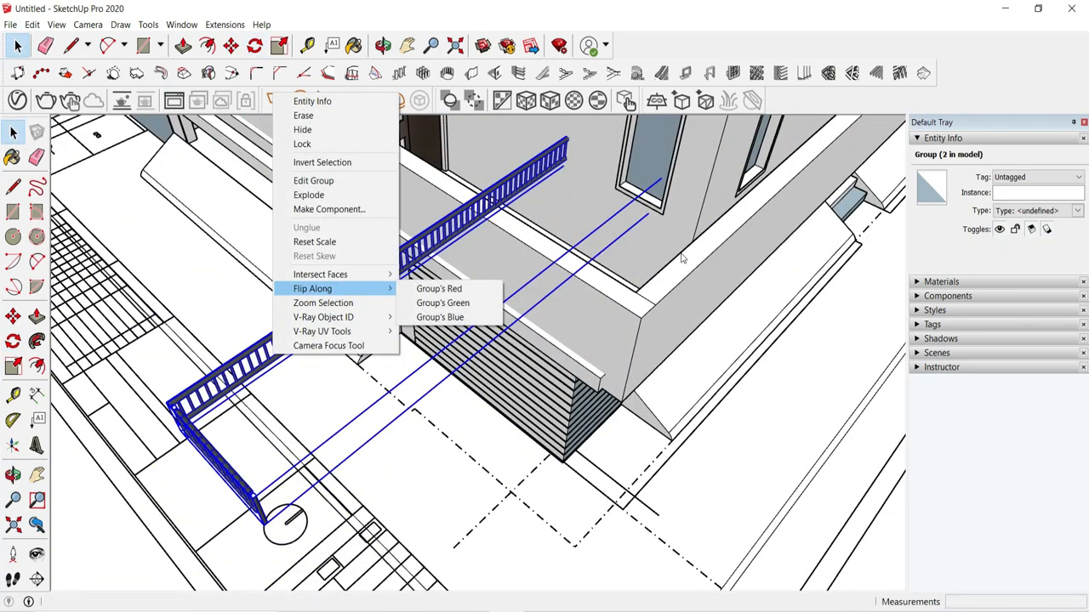
pyautogui.click(630, 259)
pyautogui.moveTo(631, 259); pyautogui.dragTo(596, 357, button='middle')
# Step: Rotate the flipped corner railing in the horizontal plane to run along the parapet above the slatted wall and position it there
pyautogui.click(375, 320)
pyautogui.click(254, 46)
pyautogui.scroll(7, 600, 310)
pyautogui.click(579, 360)
pyautogui.click(618, 330)
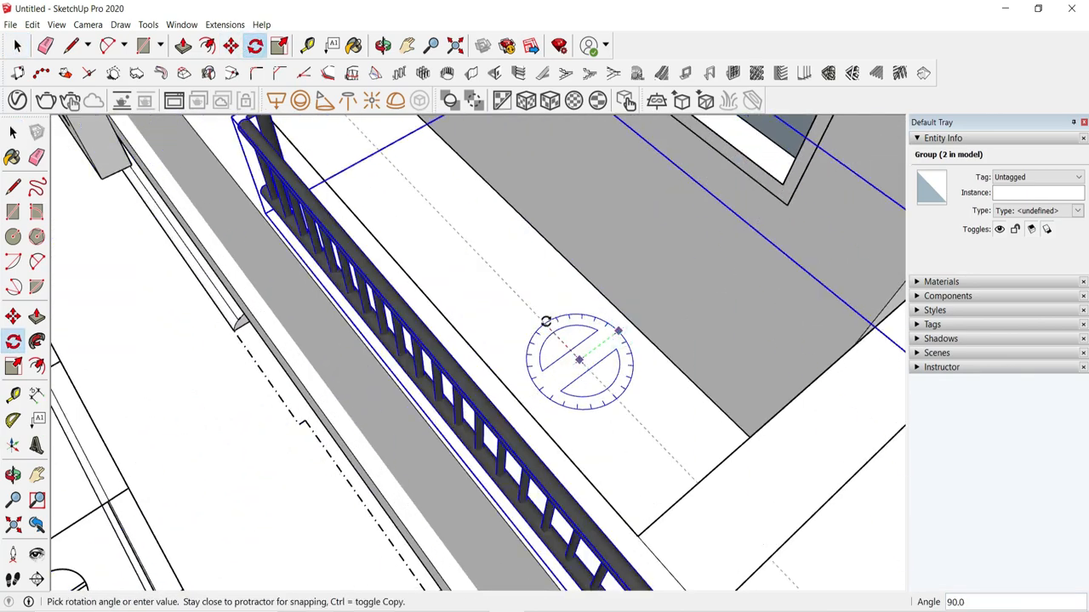
pyautogui.scroll(-5, 416, 196)
pyautogui.moveTo(416, 196); pyautogui.dragTo(608, 336, button='middle')
pyautogui.click(568, 323)
pyautogui.scroll(3, 371, 203)
pyautogui.click(368, 205)
pyautogui.scroll(-4, 466, 255)
pyautogui.scroll(3, 547, 265)
# Step: Open the corner railing group and select the balusters of its short end section overhanging the parapet
pyautogui.doubleClick(547, 264)
pyautogui.scroll(2, 806, 285)
pyautogui.moveTo(672, 328); pyautogui.dragTo(576, 159, button='middle')
pyautogui.doubleClick(808, 277)
pyautogui.click(810, 281)
pyautogui.click(809, 280)
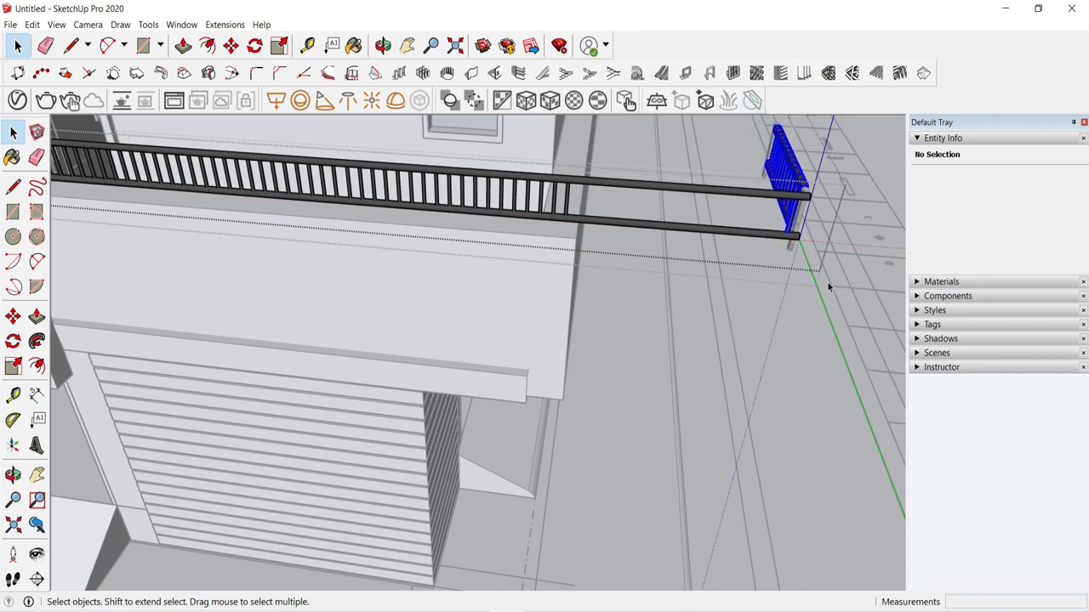
pyautogui.press('m')
pyautogui.click(557, 268)
pyautogui.press('Escape')
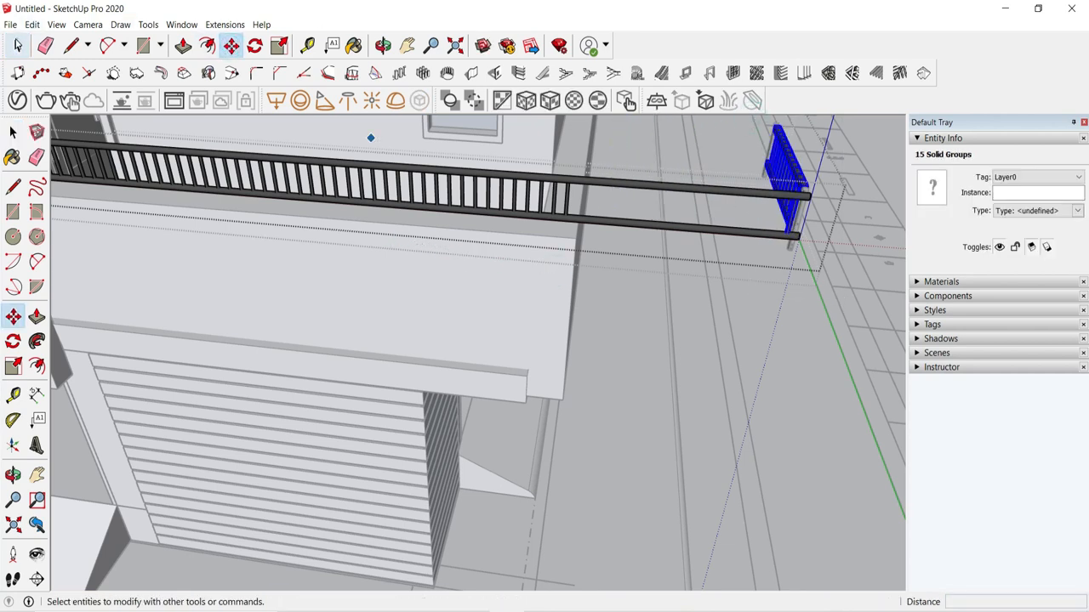
pyautogui.click(17, 46)
pyautogui.press('Escape')
# Step: Move the railing's whole short end section, with its posts and balusters, back along the rails to the parapet corner
pyautogui.rightClick(793, 201)
pyautogui.click(836, 294)
pyautogui.moveTo(739, 119); pyautogui.dragTo(838, 323)
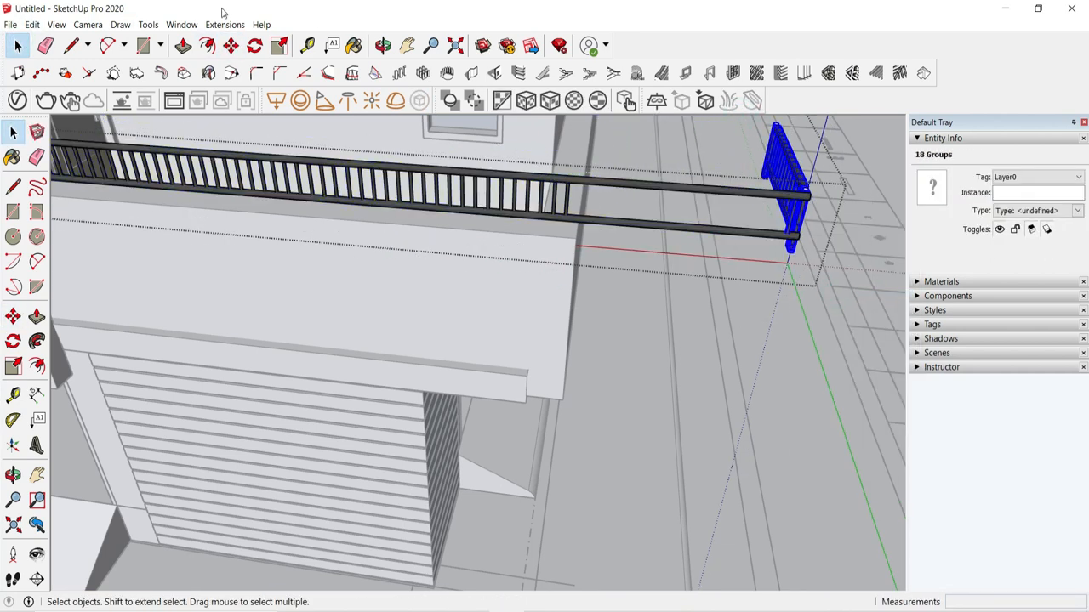
pyautogui.press('m')
pyautogui.click(522, 296)
pyautogui.click(334, 279)
pyautogui.moveTo(723, 280); pyautogui.dragTo(595, 311, button='middle')
pyautogui.scroll(-5, 511, 256)
pyautogui.scroll(5, 462, 218)
pyautogui.moveTo(462, 219); pyautogui.dragTo(500, 274, button='middle')
# Step: Explode the overhanging upper and lower rails and pull their ends back to the corner post
pyautogui.press('Escape')
pyautogui.click(20, 46)
pyautogui.click(791, 308)
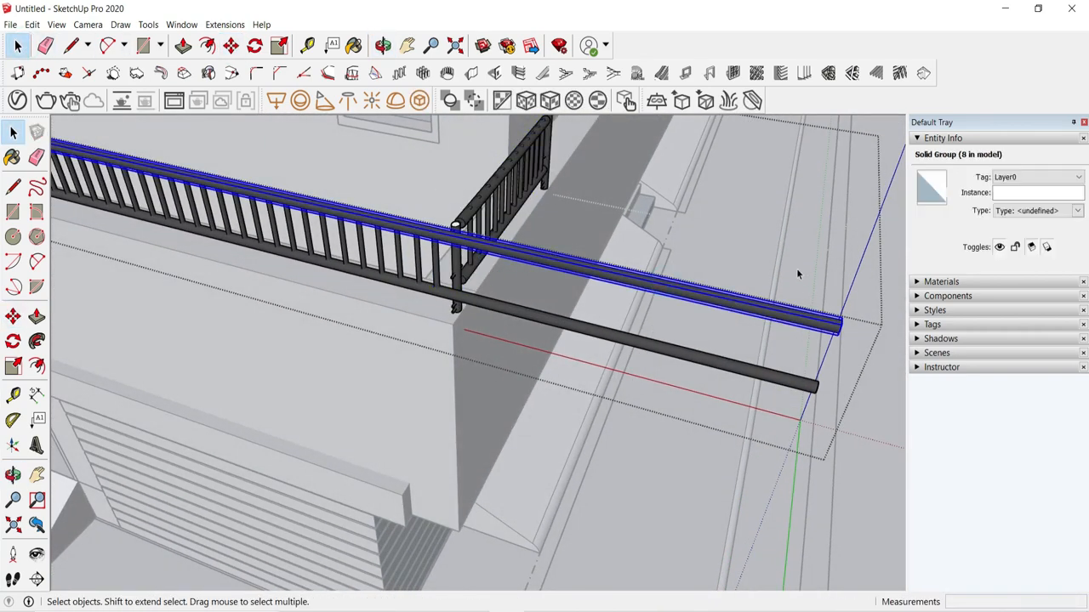
pyautogui.rightClick(807, 321)
pyautogui.rightClick(802, 382)
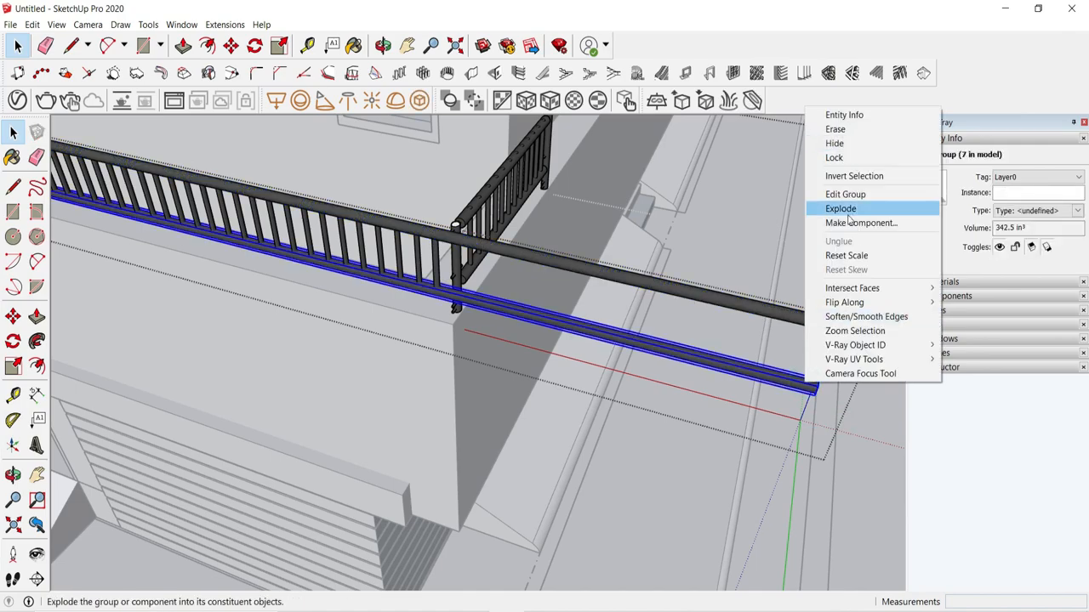
pyautogui.click(841, 209)
pyautogui.click(236, 53)
pyautogui.click(437, 380)
pyautogui.click(210, 317)
pyautogui.click(404, 394)
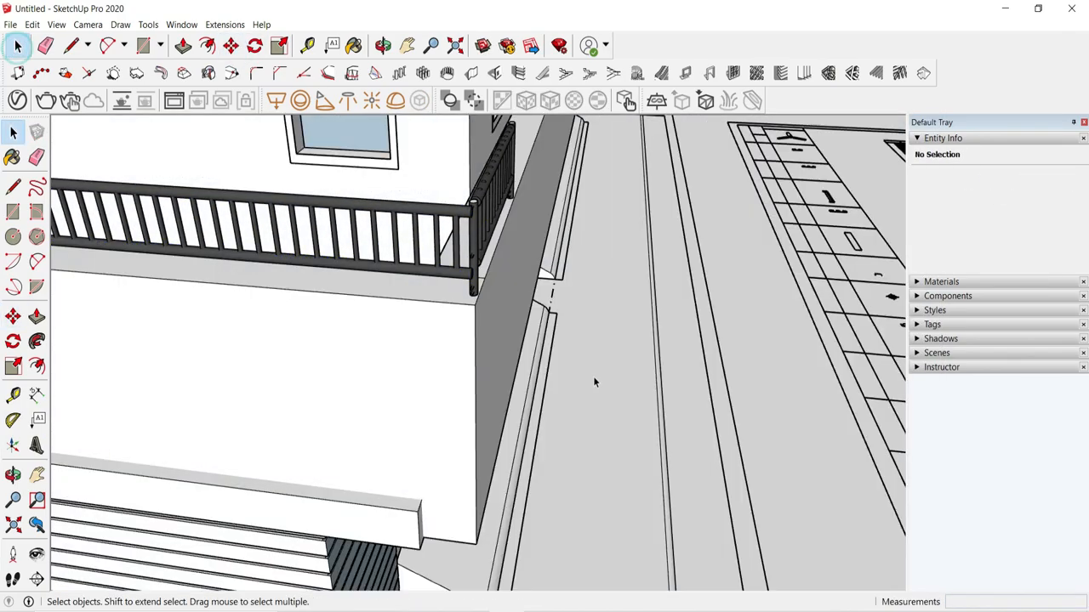
# Step: Copy the upper-floor balcony railing straight down onto the long first-floor parapet
pyautogui.scroll(-5, 593, 376)
pyautogui.moveTo(593, 376); pyautogui.dragTo(422, 411, button='middle')
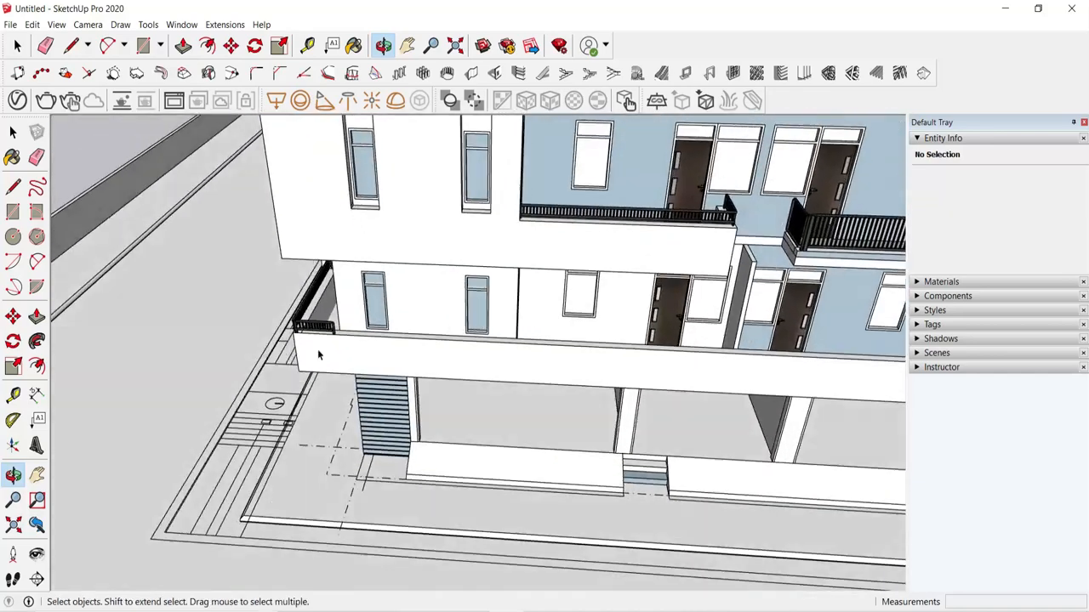
pyautogui.scroll(3, 426, 255)
pyautogui.click(510, 209)
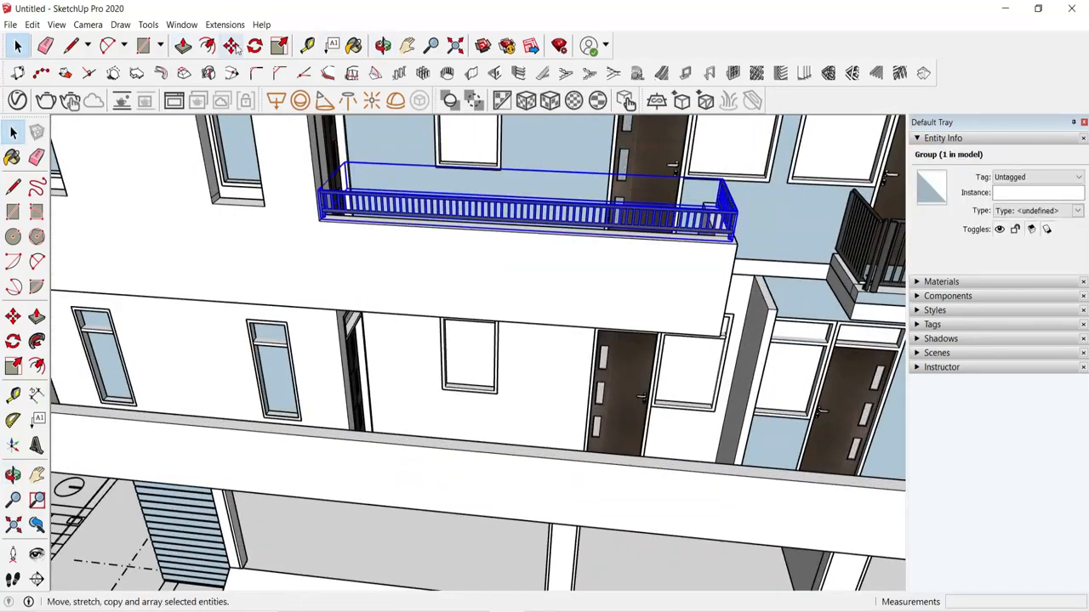
pyautogui.press('m')
pyautogui.click(320, 223)
pyautogui.press('ctrl')
pyautogui.scroll(-3, 332, 248)
pyautogui.scroll(3, 348, 362)
pyautogui.click(342, 362)
# Step: Delete the short return section of the copied railing, leaving the straight run along the parapet
pyautogui.click(18, 45)
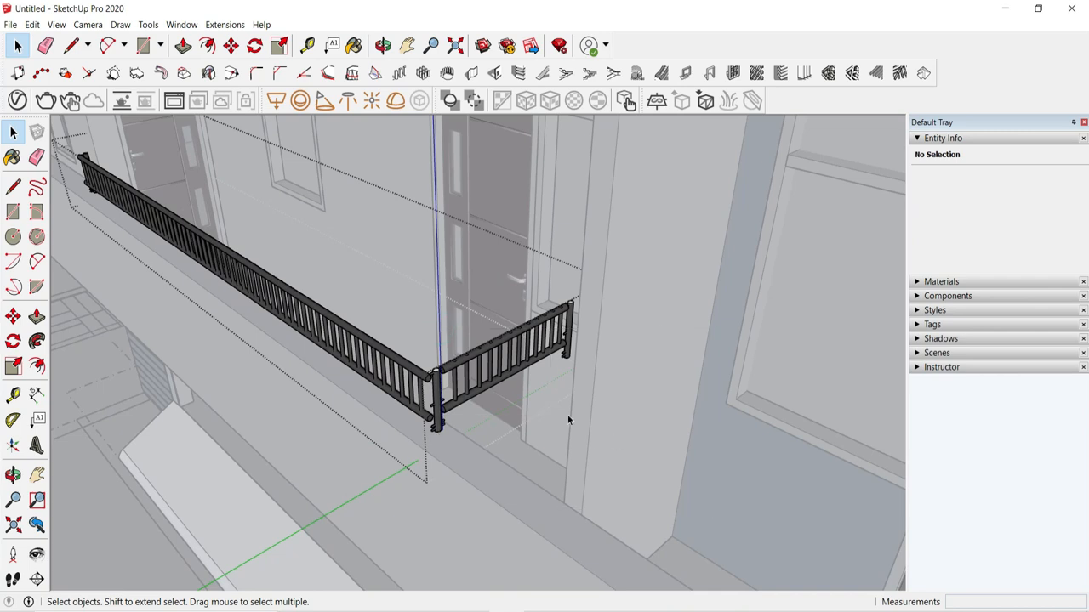
pyautogui.scroll(3, 567, 415)
pyautogui.click(416, 375)
pyautogui.click(390, 259)
pyautogui.click(491, 361)
pyautogui.press('Delete')
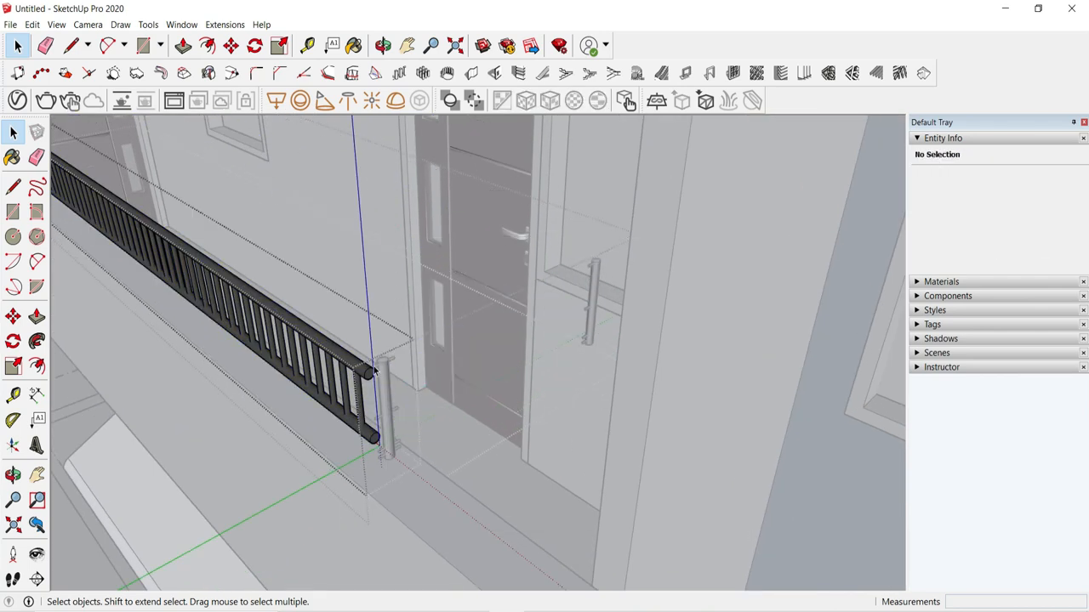
# Step: Copy the railing's end post along the parapet to its far end at the side wall
pyautogui.click(578, 377)
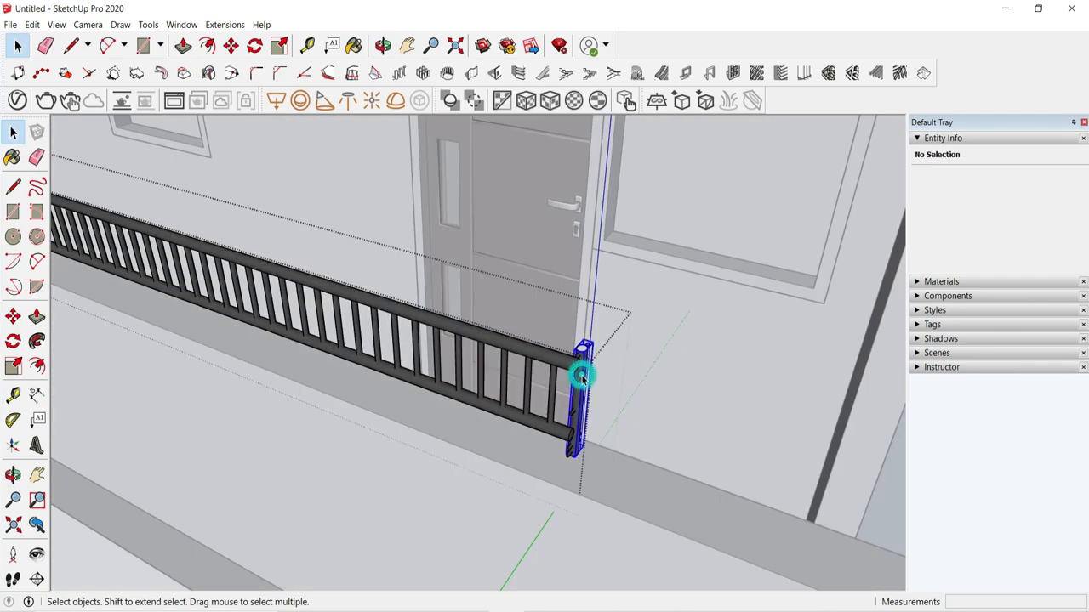
pyautogui.click(231, 45)
pyautogui.click(554, 399)
pyautogui.press('ctrl')
pyautogui.scroll(-8, 566, 400)
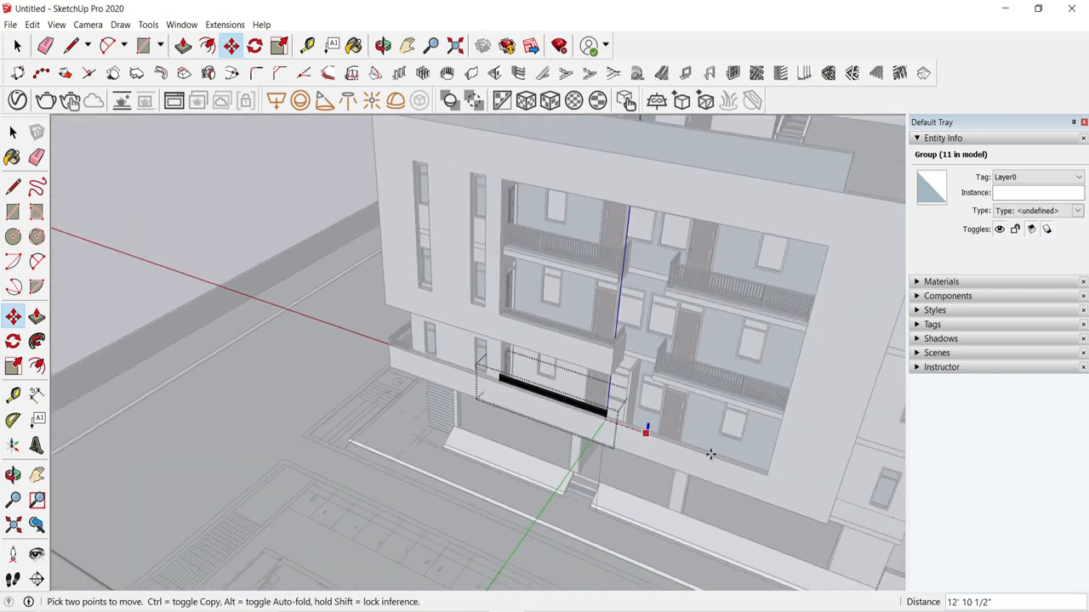
pyautogui.scroll(6, 708, 453)
pyautogui.click(810, 486)
pyautogui.press('space')
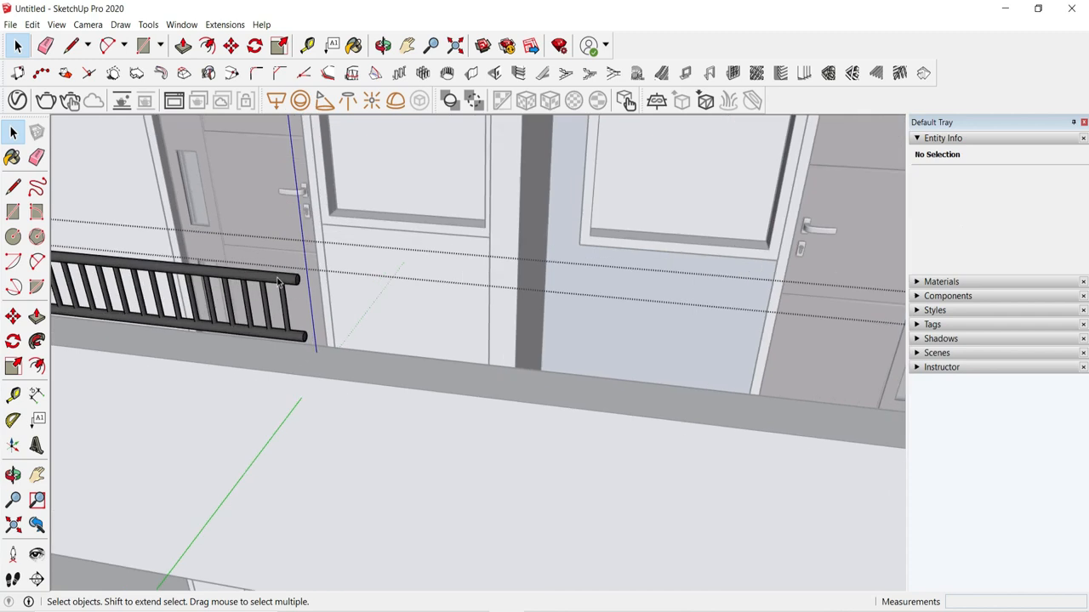
# Step: Explode the copied railing's upper and lower rails and stretch their ends to the far post
pyautogui.click(276, 281)
pyautogui.moveTo(287, 259); pyautogui.dragTo(464, 455)
pyautogui.moveTo(285, 340); pyautogui.dragTo(344, 256, button='middle')
pyautogui.rightClick(371, 272)
pyautogui.click(408, 374)
pyautogui.rightClick(391, 350)
pyautogui.click(426, 176)
pyautogui.click(230, 45)
pyautogui.scroll(-5, 267, 369)
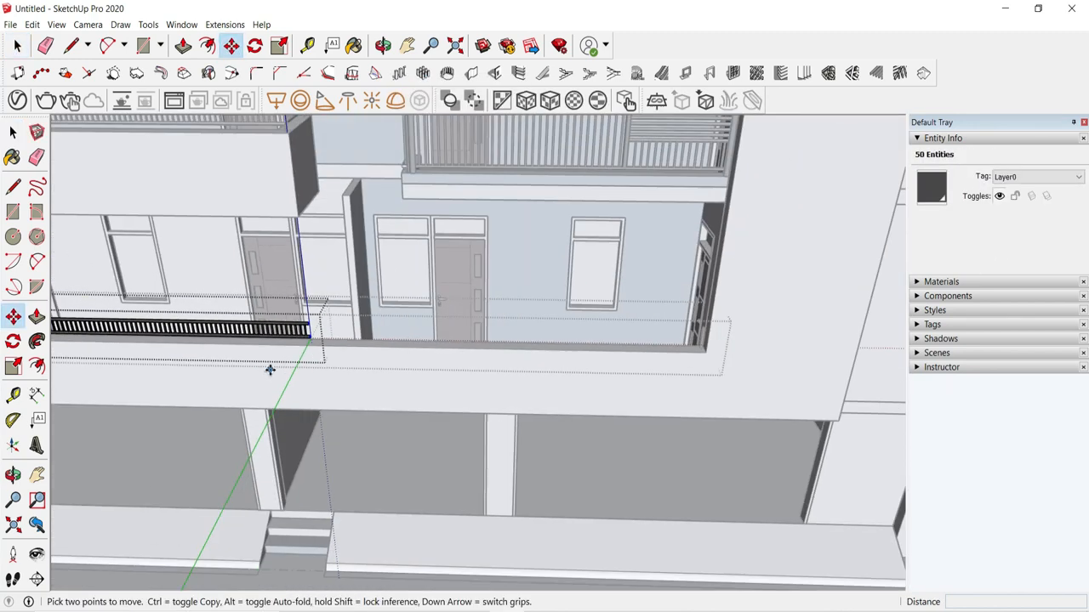
pyautogui.press('space')
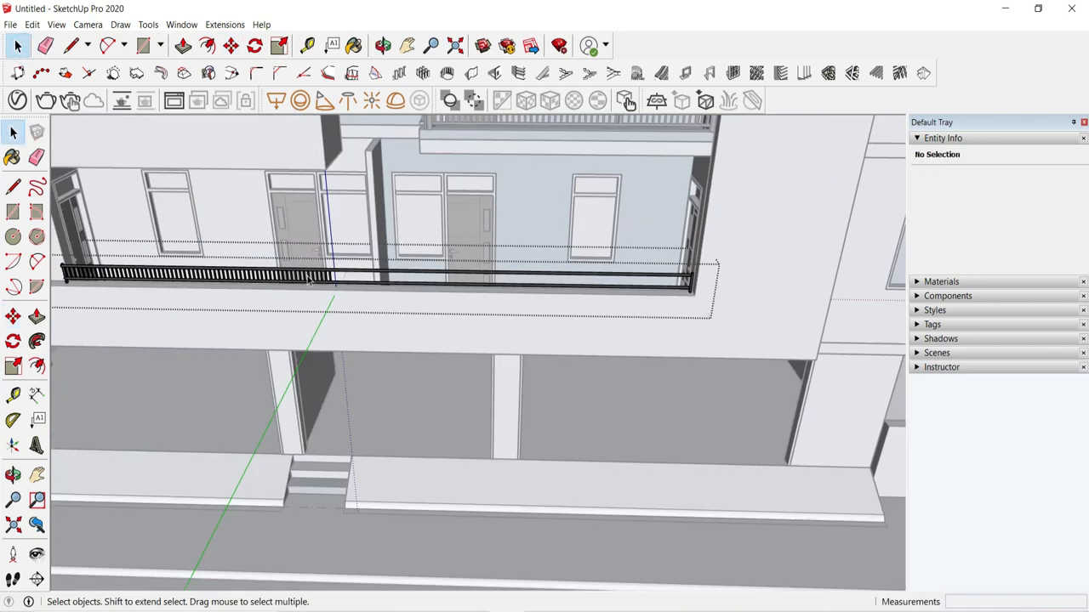
# Step: Copy the existing balusters along the extended rails, continuing from the last baluster
pyautogui.doubleClick(157, 271)
pyautogui.moveTo(182, 253); pyautogui.dragTo(433, 413)
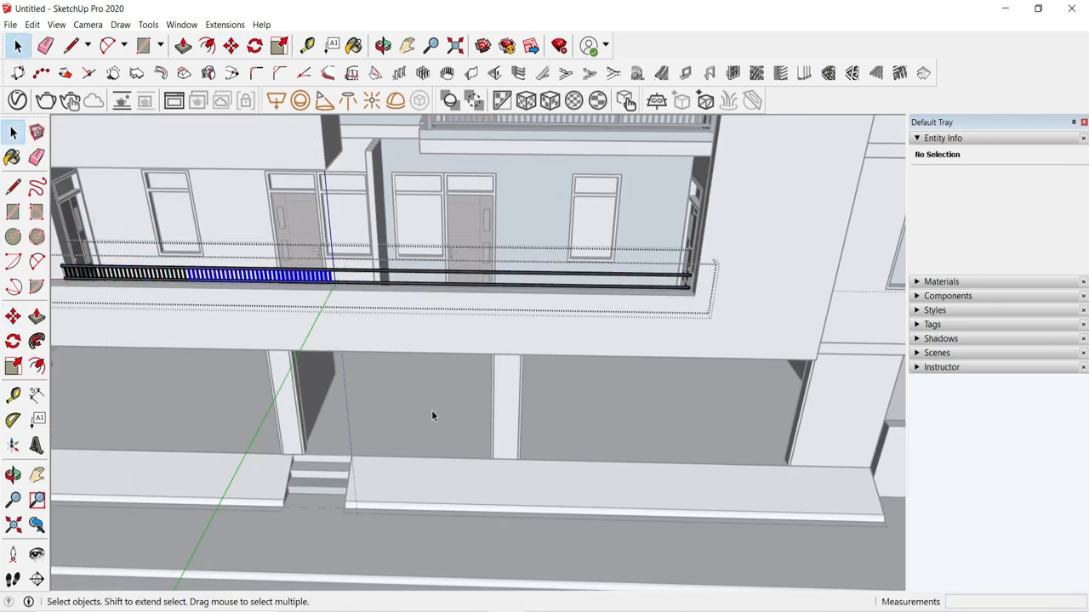
pyautogui.keyDown('shift'); pyautogui.click(178, 280); pyautogui.keyUp('shift')
pyautogui.click(231, 46)
pyautogui.click(99, 312)
pyautogui.press('ctrl')
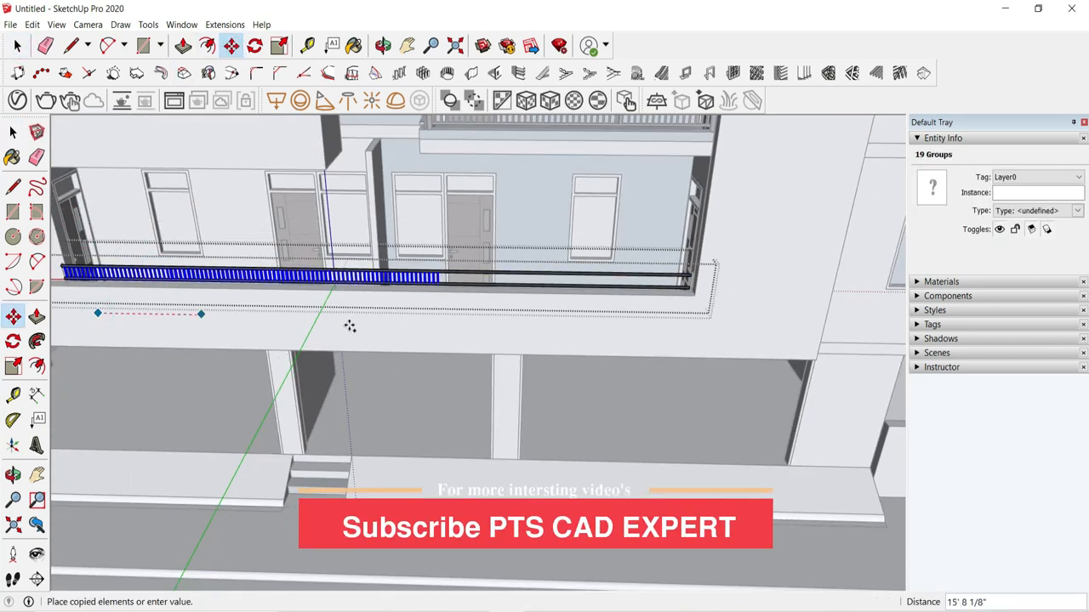
pyautogui.scroll(4, 358, 315)
pyautogui.click(347, 309)
pyautogui.scroll(-2, 340, 304)
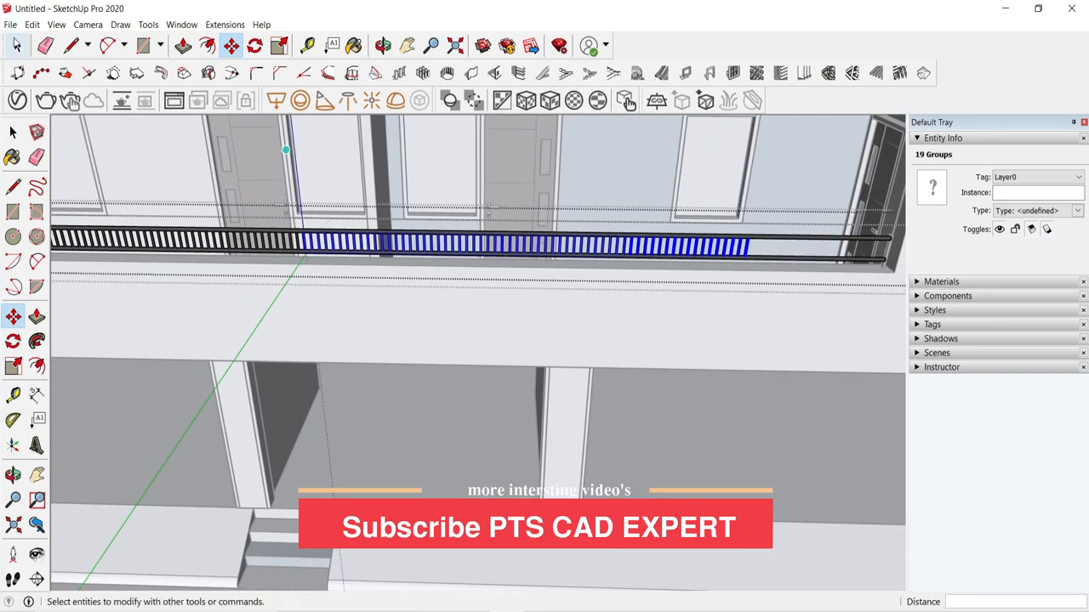
pyautogui.click(17, 47)
pyautogui.click(404, 229)
pyautogui.click(232, 48)
pyautogui.click(340, 298)
pyautogui.press('ctrl')
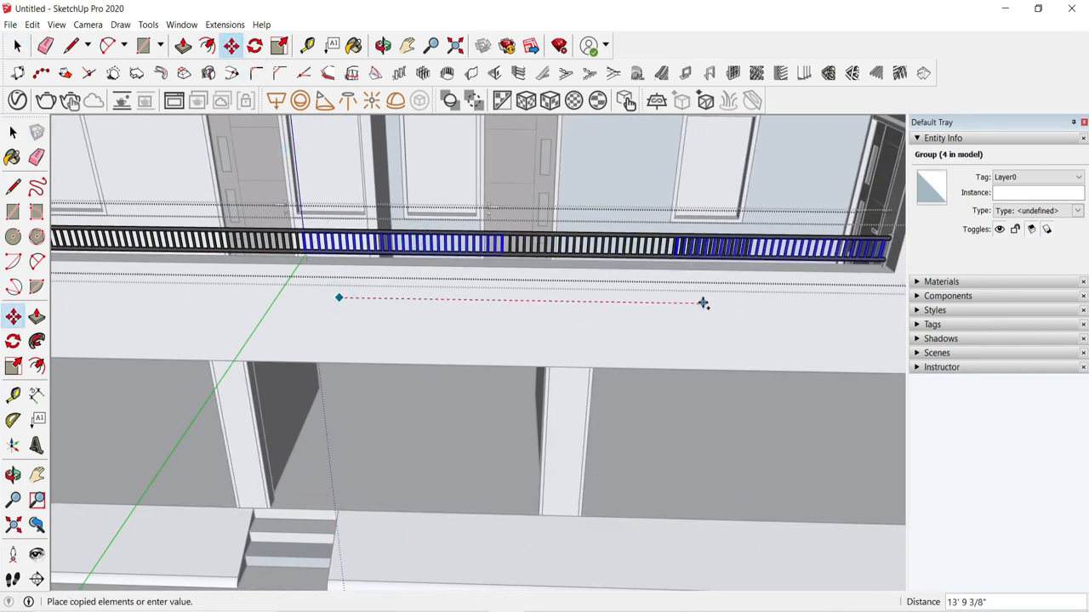
pyautogui.press('Escape')
# Step: Copy 17 balusters further along the rails to fill the gap towards the far post
pyautogui.click(232, 45)
pyautogui.click(614, 294)
pyautogui.press('ctrl')
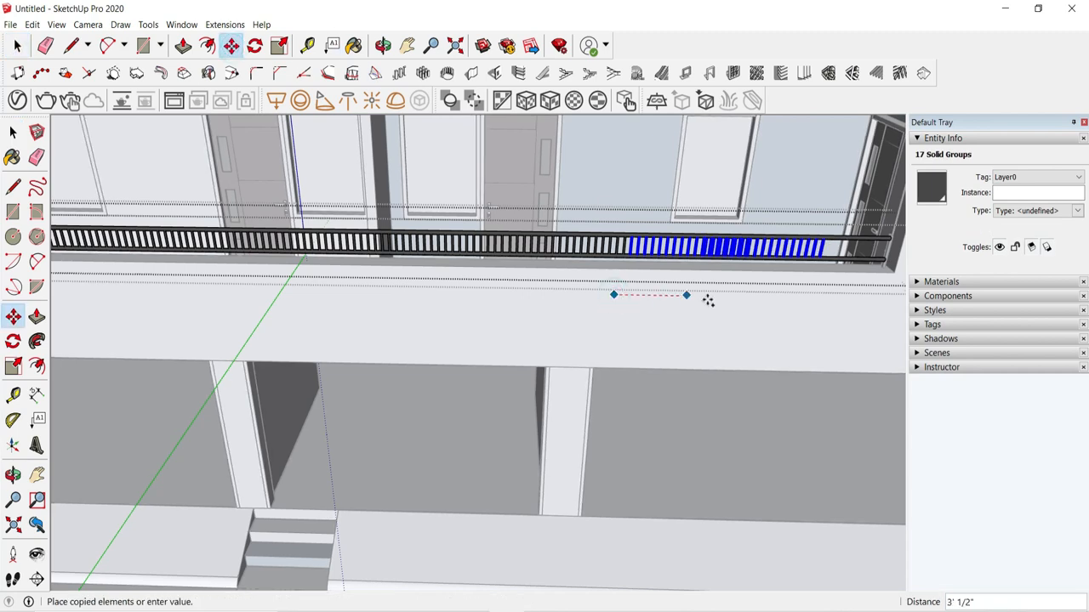
pyautogui.click(731, 301)
pyautogui.press('space')
pyautogui.click(732, 265)
pyautogui.scroll(2, 873, 255)
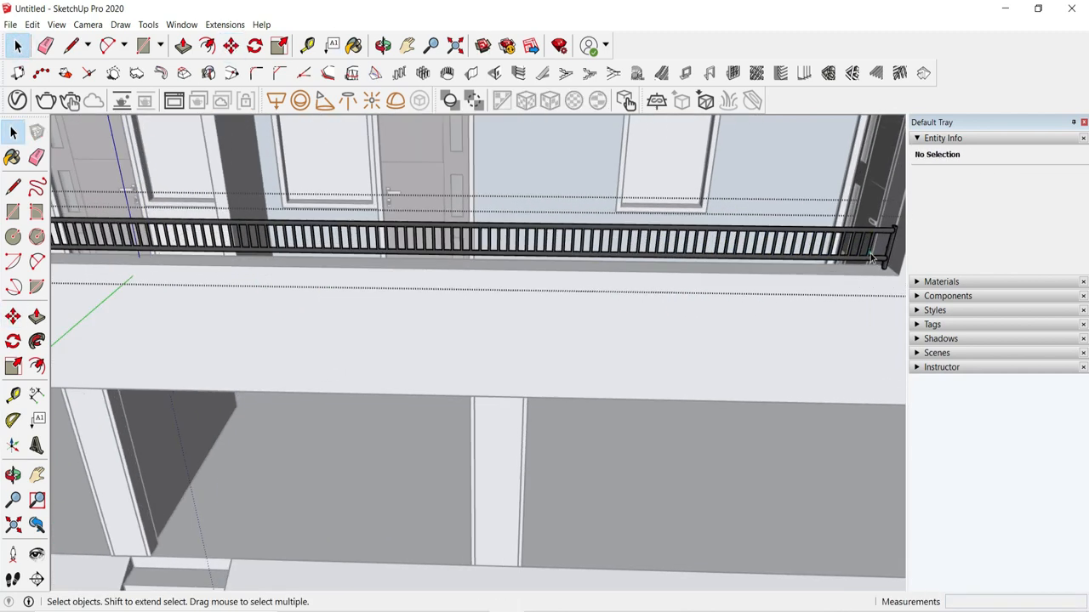
# Step: Copy the last two balusters beside the far post to close the remaining gap, and leave the railing group
pyautogui.click(868, 254)
pyautogui.click(828, 316)
pyautogui.press('ctrl')
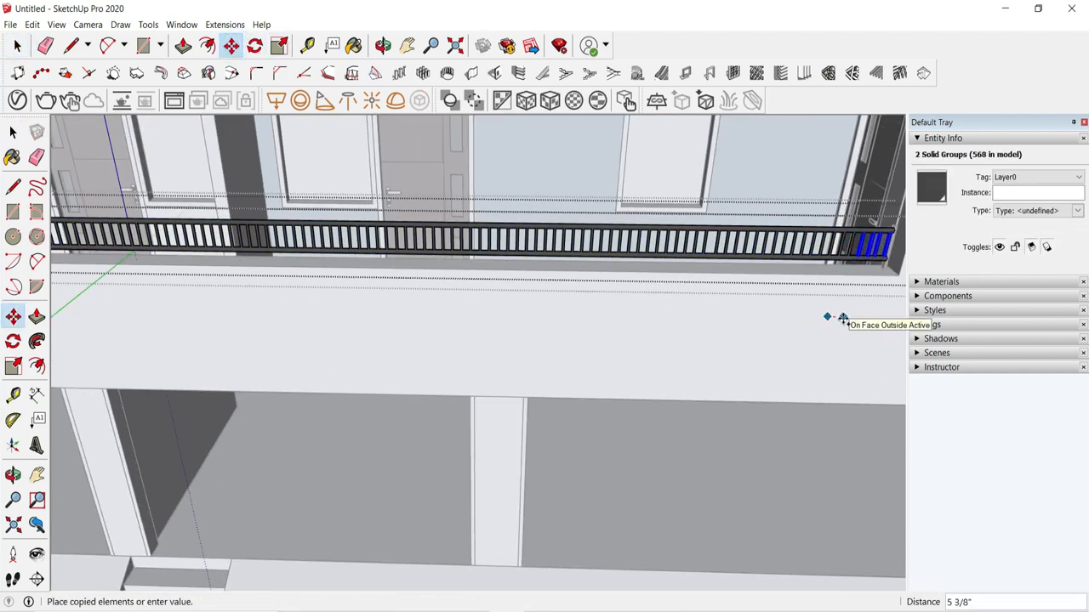
pyautogui.click(842, 318)
pyautogui.click(17, 45)
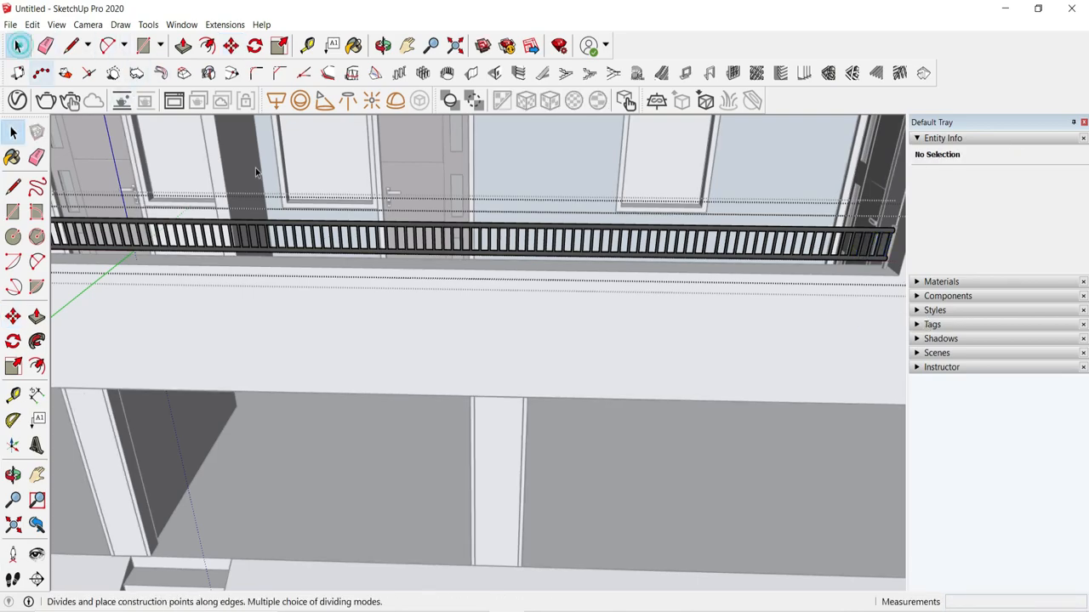
pyautogui.click(785, 341)
pyautogui.click(785, 340)
pyautogui.click(785, 340)
# Step: Draw a ground rectangle of about 432' x 457' behind the building, starting at the boundary wall corner
pyautogui.scroll(-2, 785, 341)
pyautogui.moveTo(481, 386); pyautogui.dragTo(545, 399, button='middle')
pyautogui.scroll(-4, 615, 367)
pyautogui.click(615, 366)
pyautogui.scroll(-2, 558, 485)
pyautogui.moveTo(524, 441); pyautogui.dragTo(837, 464, button='middle')
pyautogui.moveTo(595, 459); pyautogui.dragTo(876, 502, button='middle')
pyautogui.click(143, 45)
pyautogui.scroll(4, 610, 453)
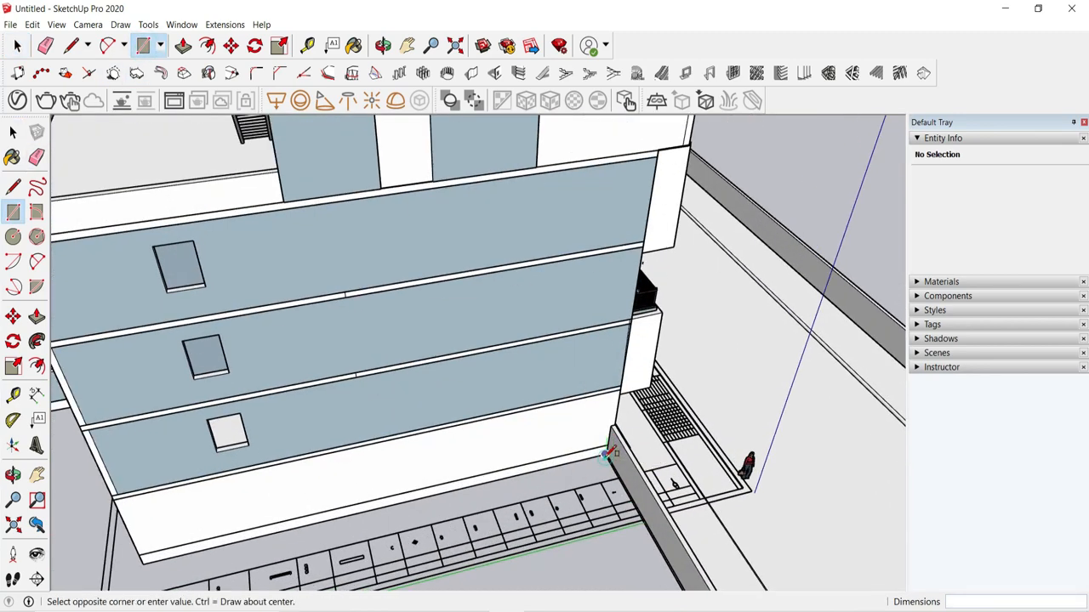
pyautogui.scroll(-10, 504, 271)
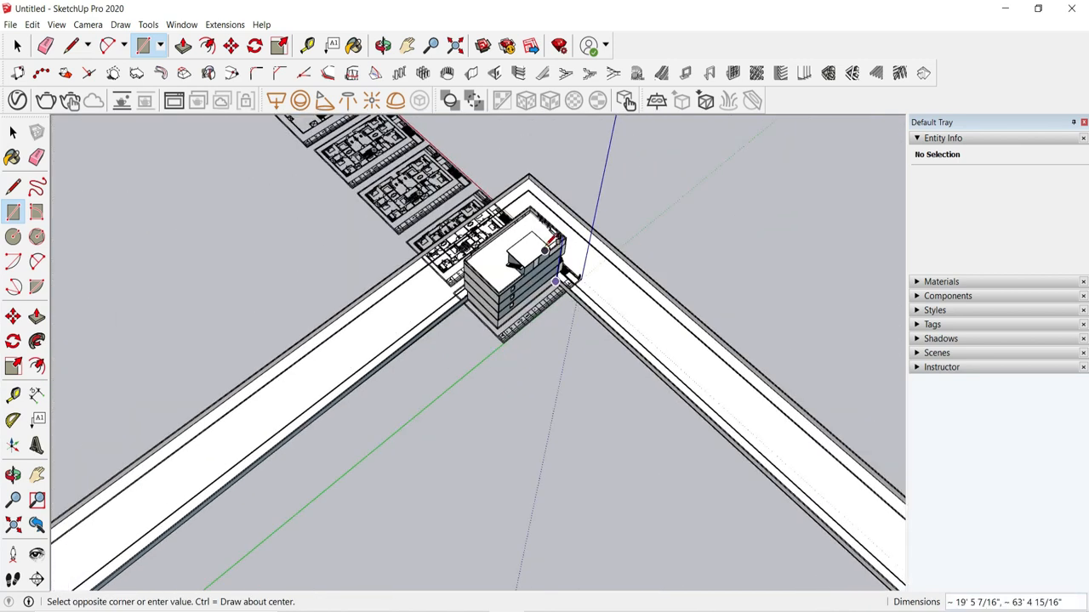
pyautogui.scroll(-4, 559, 225)
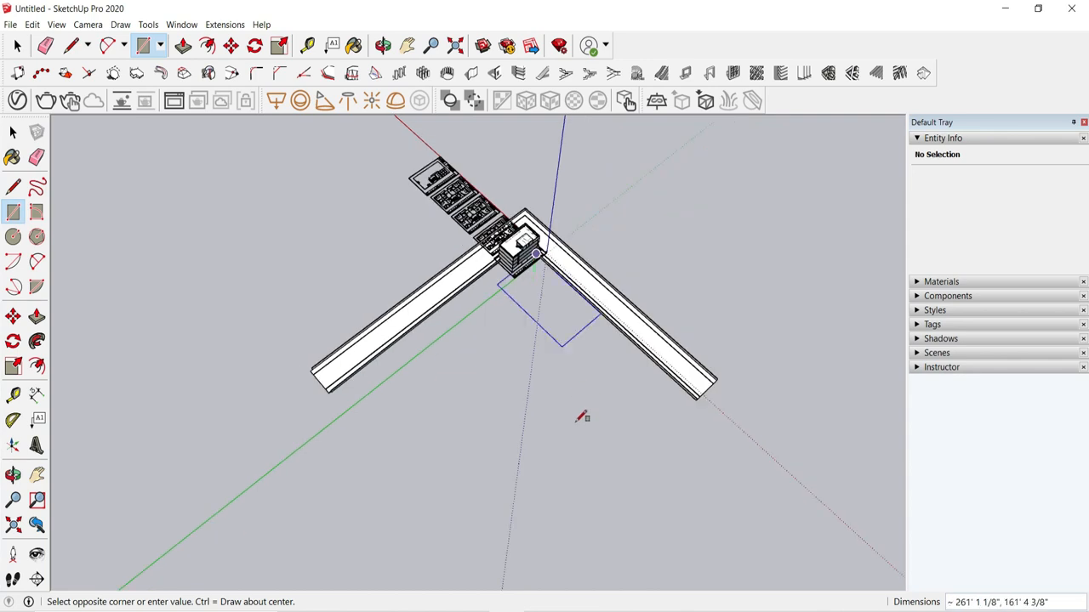
pyautogui.click(524, 561)
# Step: Draw a second rectangle filling the strip between the large ground face and the other road's boundary wall
pyautogui.scroll(5, 502, 298)
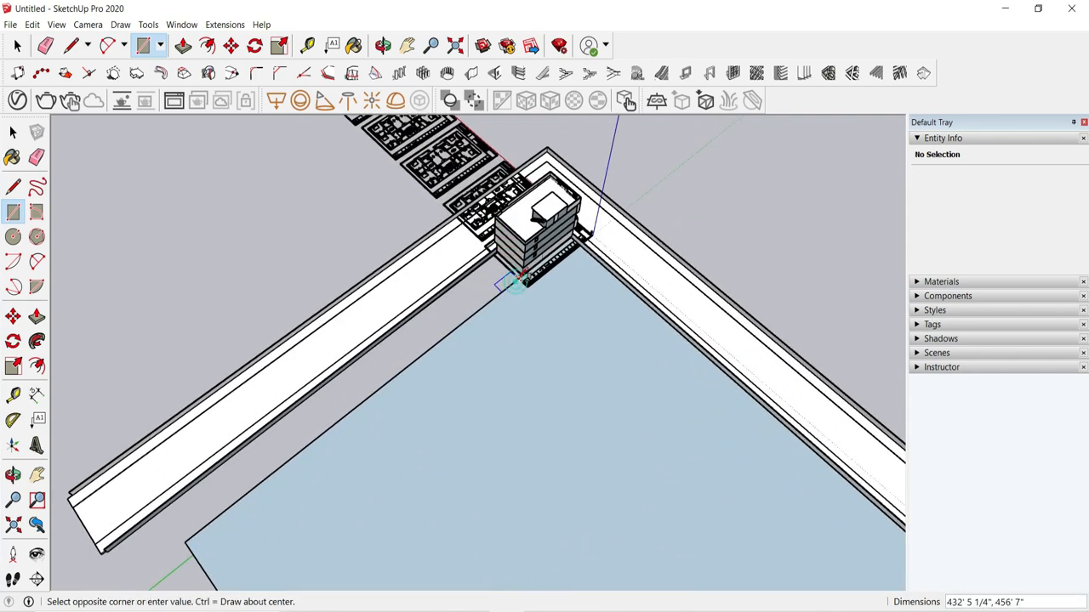
pyautogui.scroll(-2, 515, 282)
pyautogui.scroll(1, 194, 501)
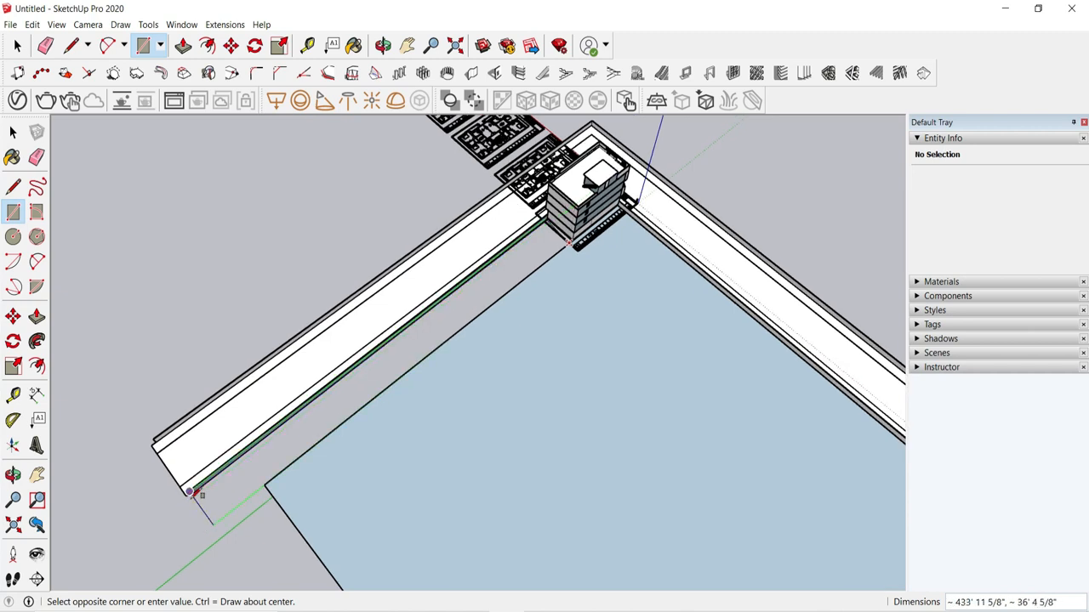
pyautogui.moveTo(264, 439); pyautogui.dragTo(277, 299, button='middle')
pyautogui.click(291, 354)
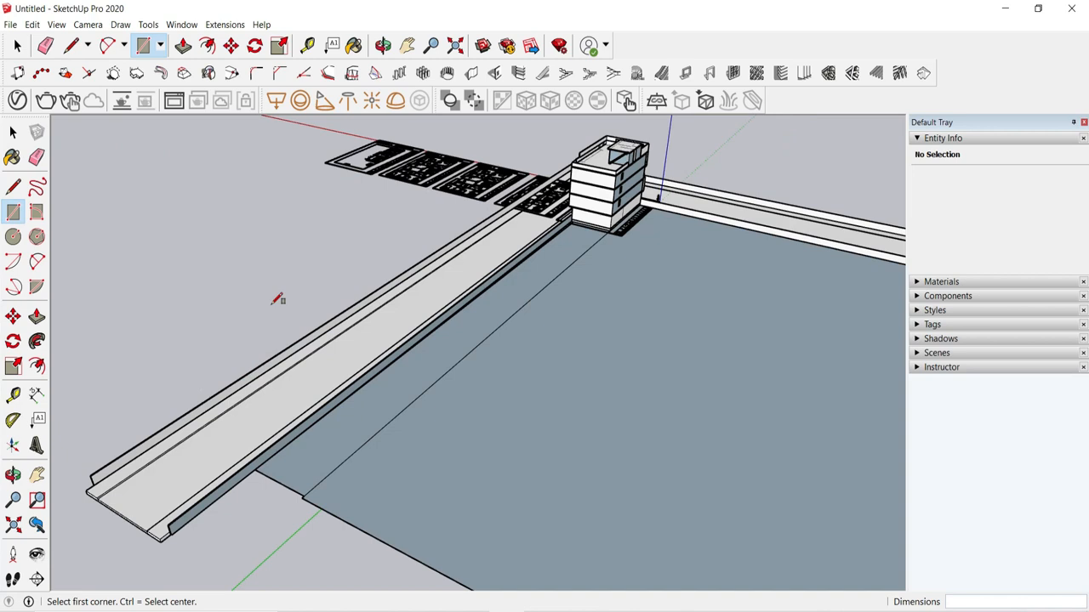
# Step: Push/pull the narrow ground strip beside the boundary wall by 3 and extrude the adjoining large ground face likewise
pyautogui.moveTo(448, 400); pyautogui.dragTo(496, 214, button='middle')
pyautogui.moveTo(593, 199); pyautogui.dragTo(555, 517, button='middle')
pyautogui.scroll(8, 556, 518)
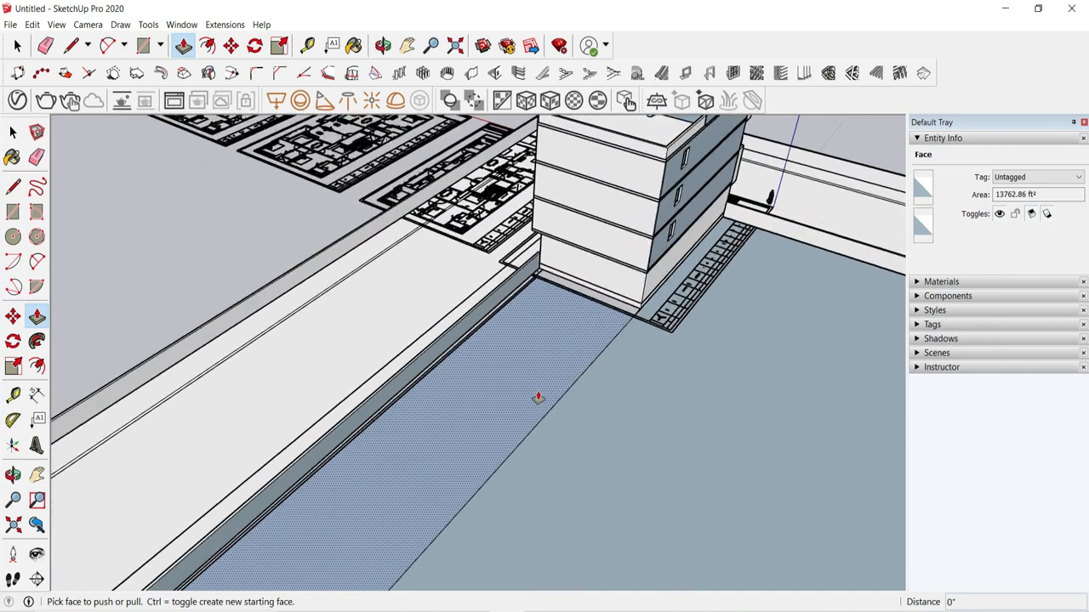
pyautogui.moveTo(538, 397); pyautogui.dragTo(541, 418)
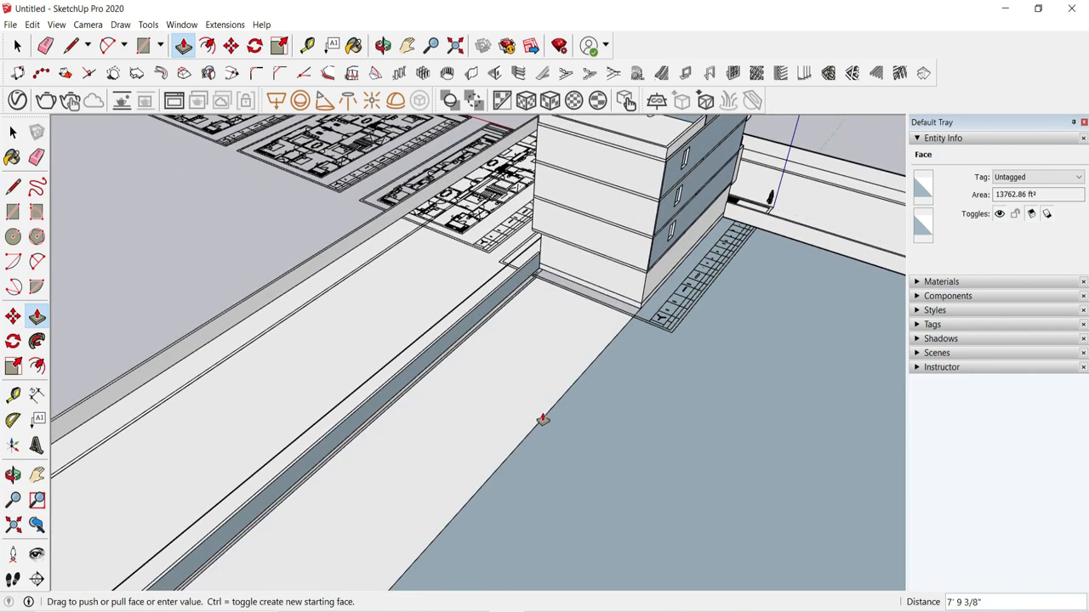
pyautogui.write('3')
pyautogui.press('Return')
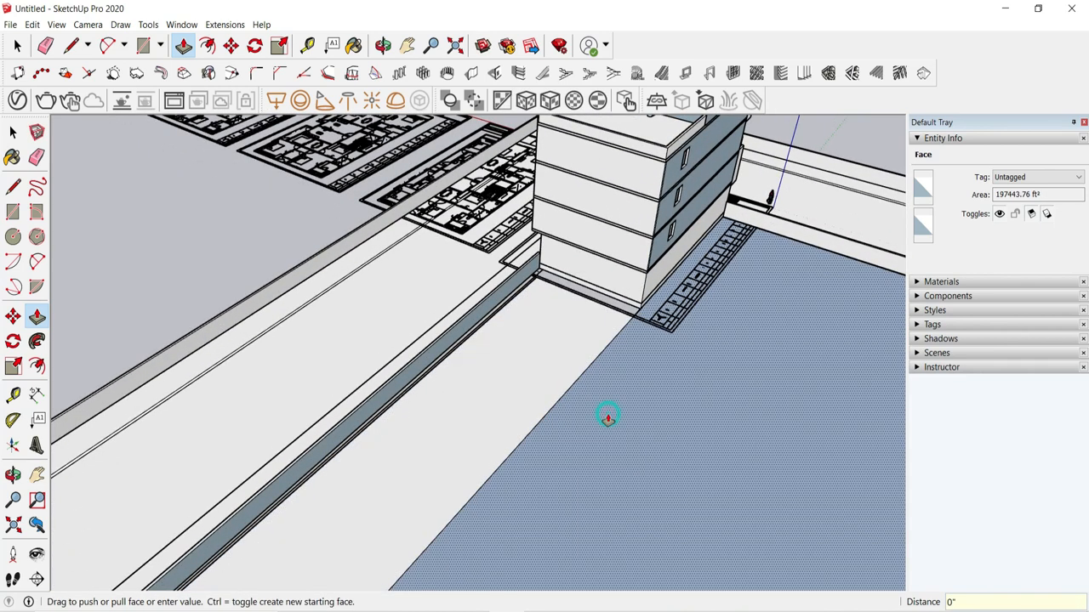
pyautogui.moveTo(624, 428); pyautogui.dragTo(497, 350, button='middle')
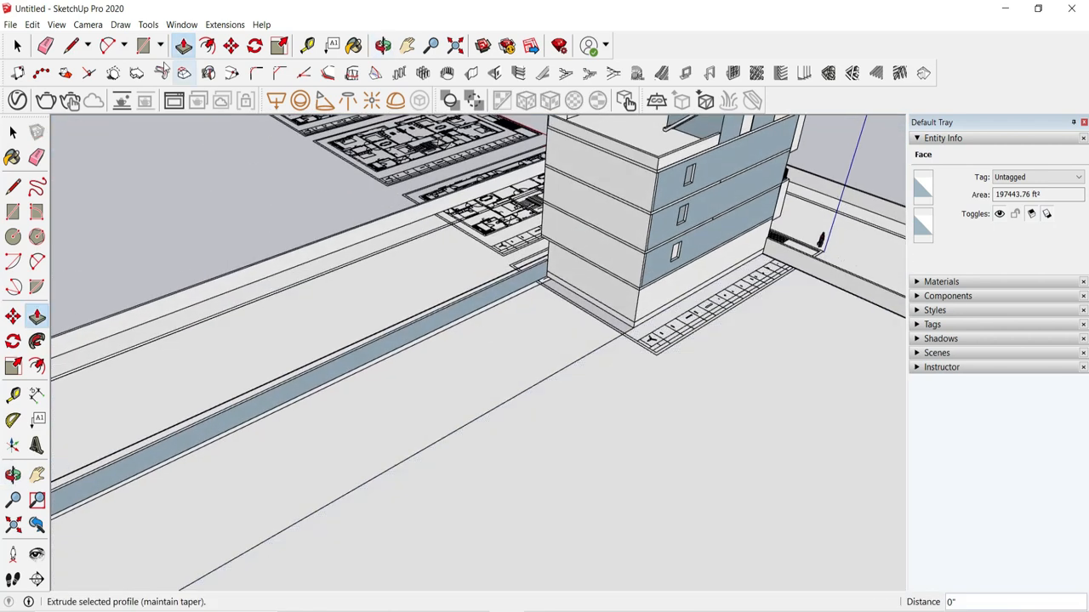
# Step: Group the ground faces behind the building with their edges and open the new group for editing
pyautogui.press('space')
pyautogui.doubleClick(494, 353)
pyautogui.rightClick(495, 352)
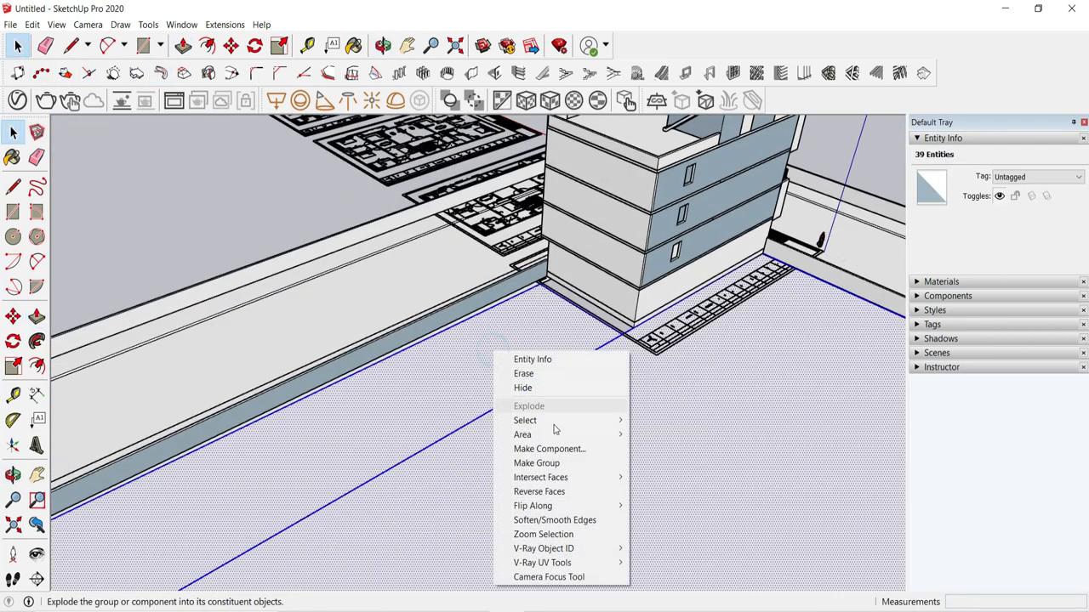
pyautogui.click(556, 464)
pyautogui.doubleClick(574, 425)
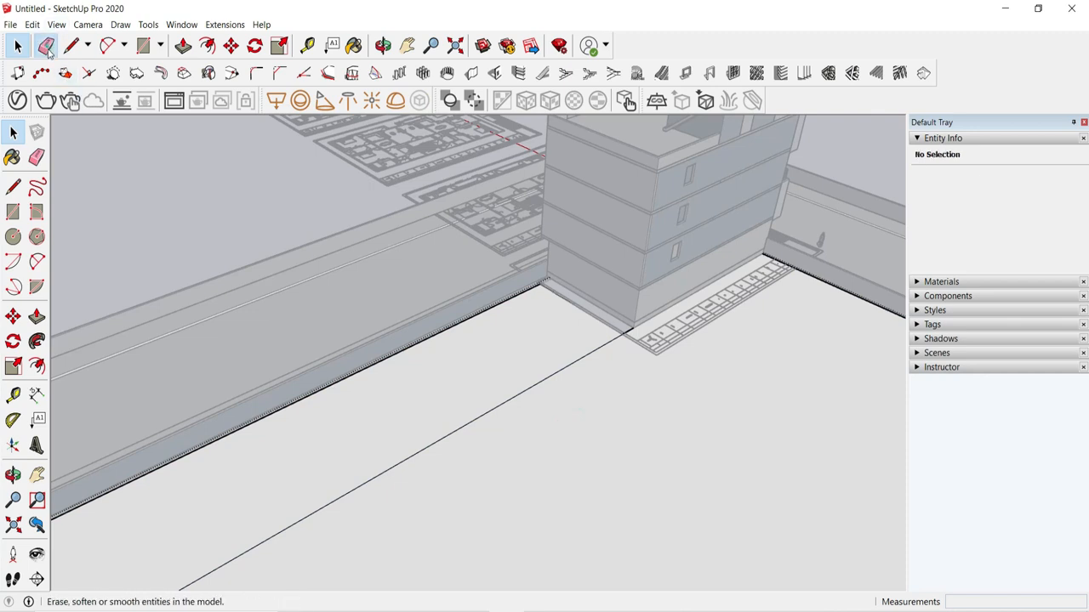
# Step: Push/pull the small stepped side face at the far end of the ground slab by about 5' 3" to even out the notch
pyautogui.scroll(-8, 662, 248)
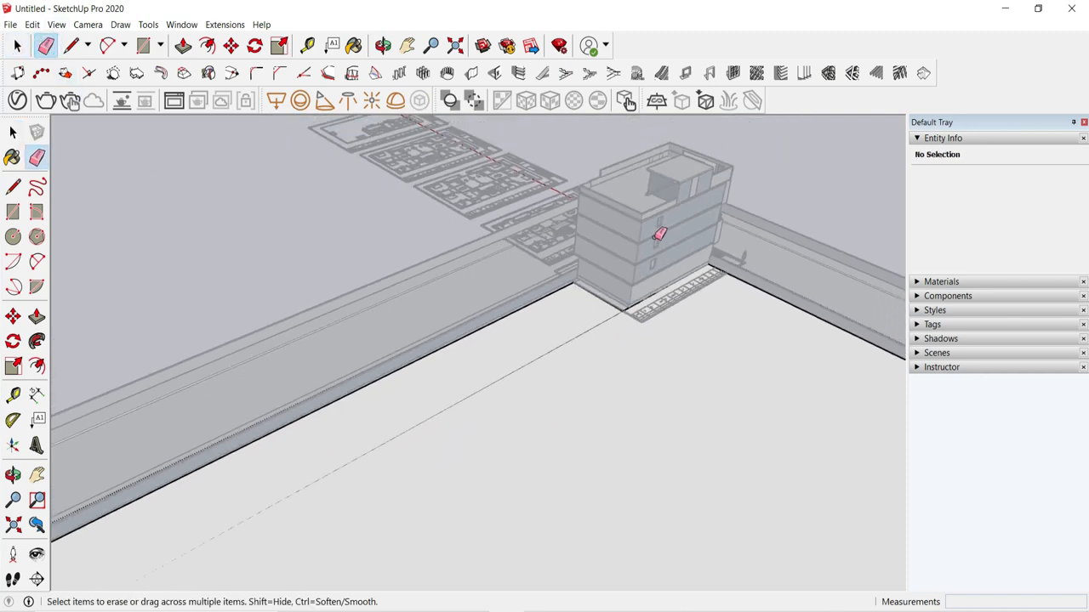
pyautogui.scroll(1, 140, 319)
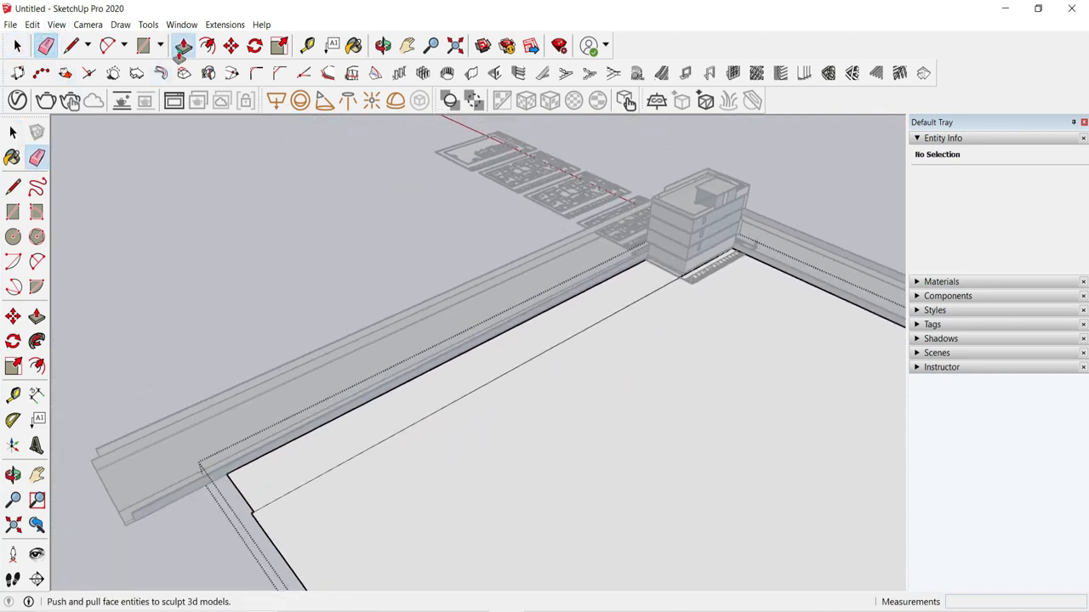
pyautogui.click(183, 47)
pyautogui.scroll(5, 255, 515)
pyautogui.moveTo(250, 522); pyautogui.dragTo(357, 390, button='middle')
pyautogui.scroll(1, 331, 400)
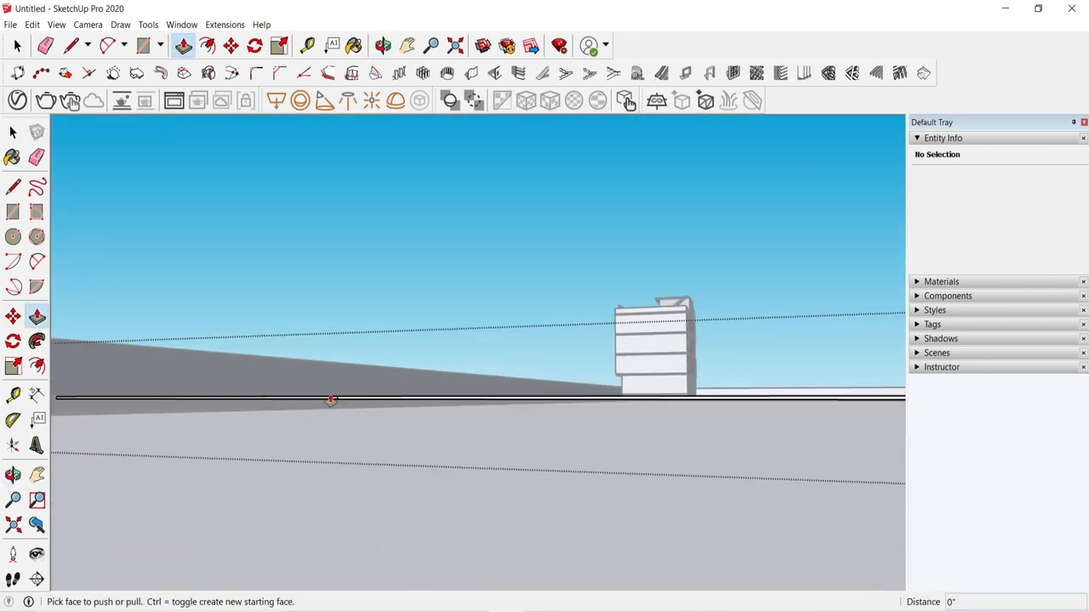
pyautogui.scroll(-1, 323, 435)
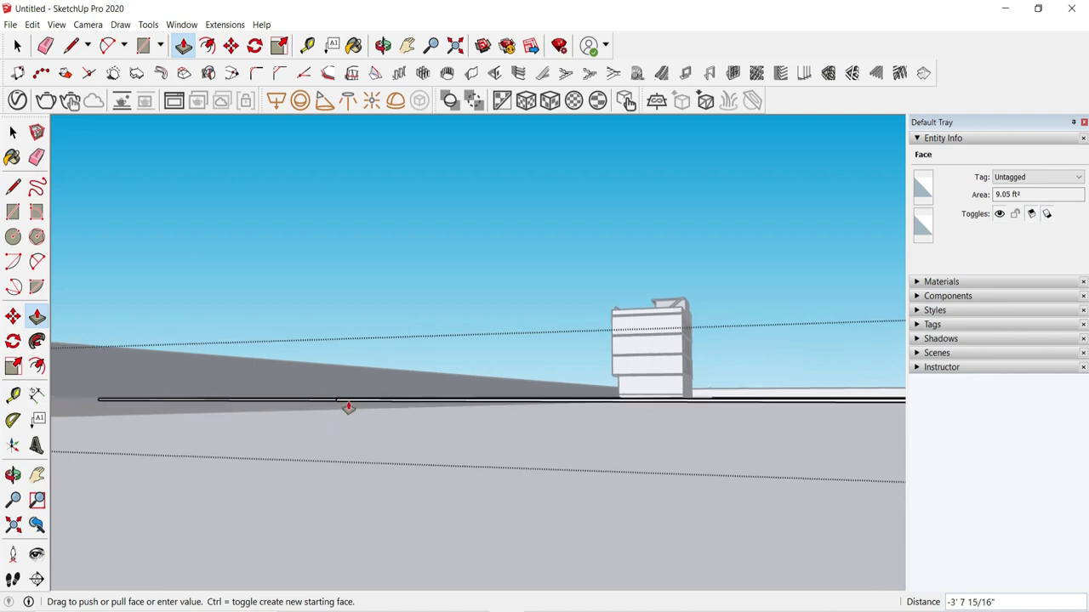
pyautogui.moveTo(337, 502); pyautogui.dragTo(350, 551, button='middle')
pyautogui.scroll(-5, 349, 367)
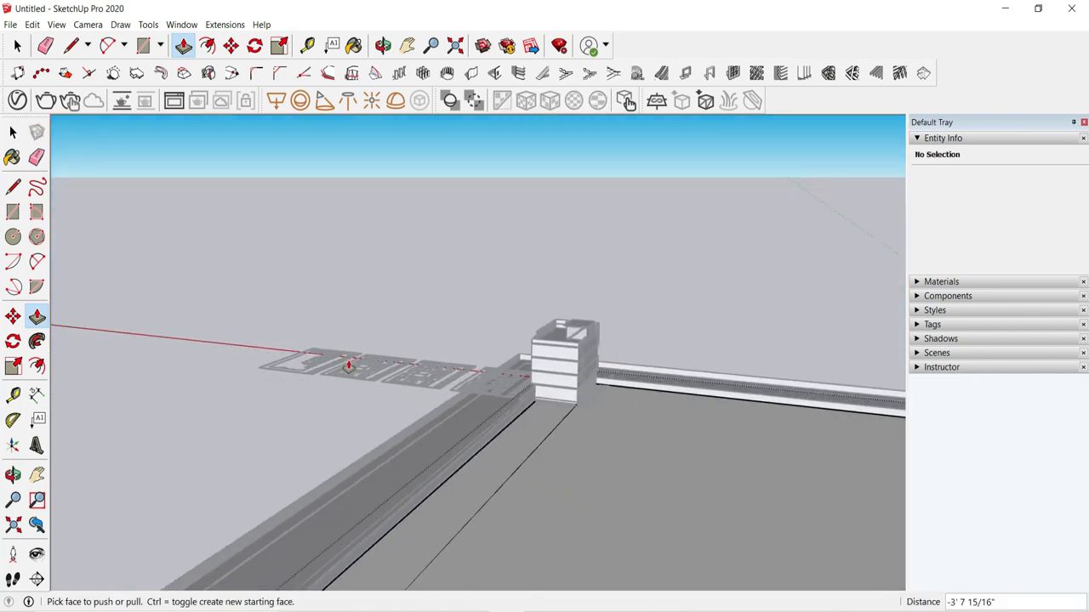
pyautogui.scroll(5, 374, 513)
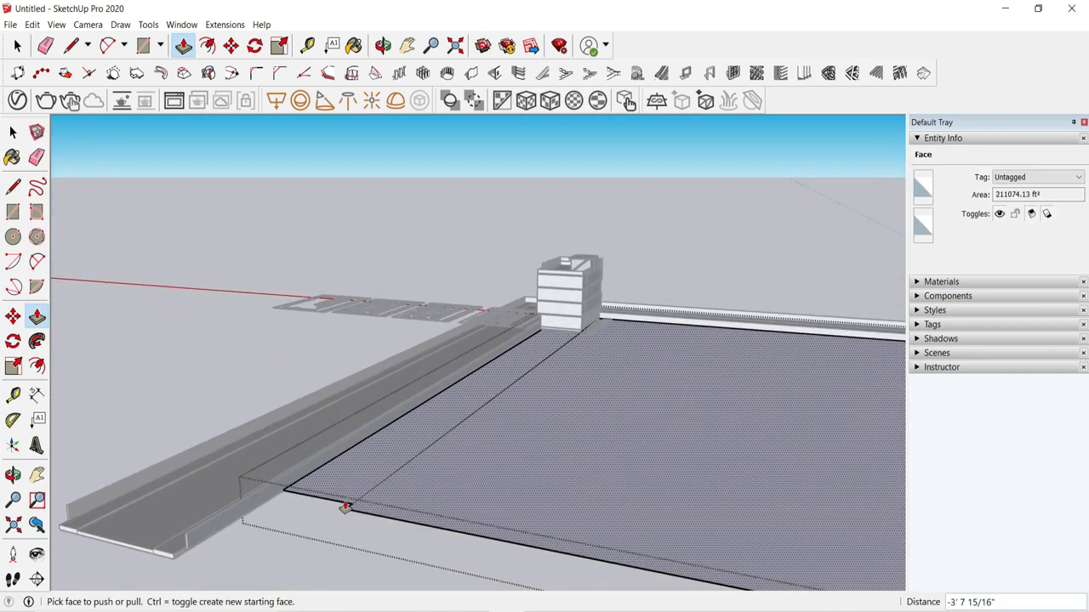
pyautogui.scroll(5, 351, 510)
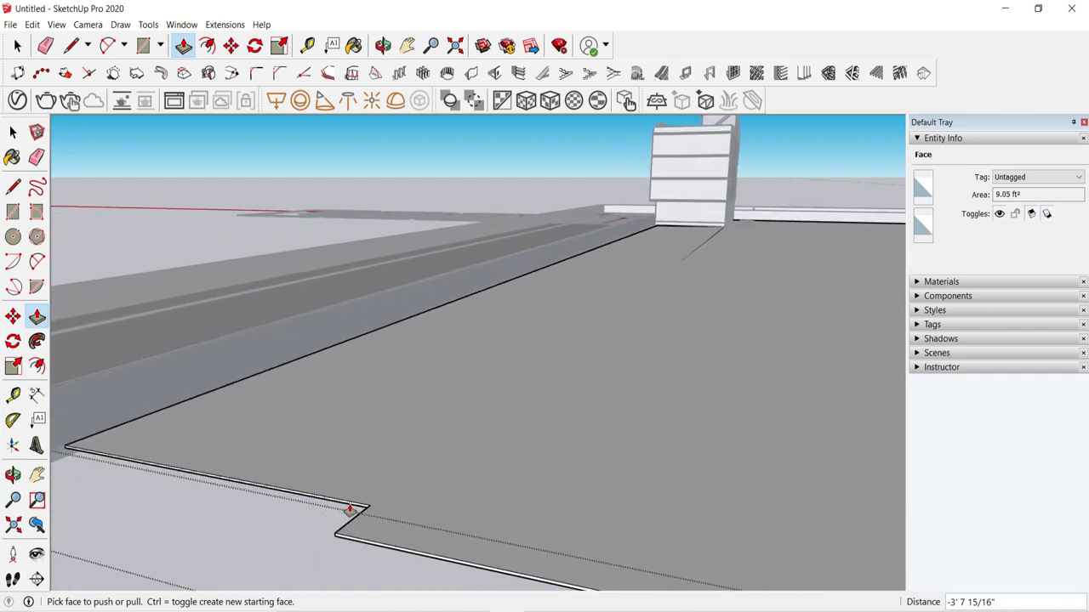
pyautogui.click(351, 508)
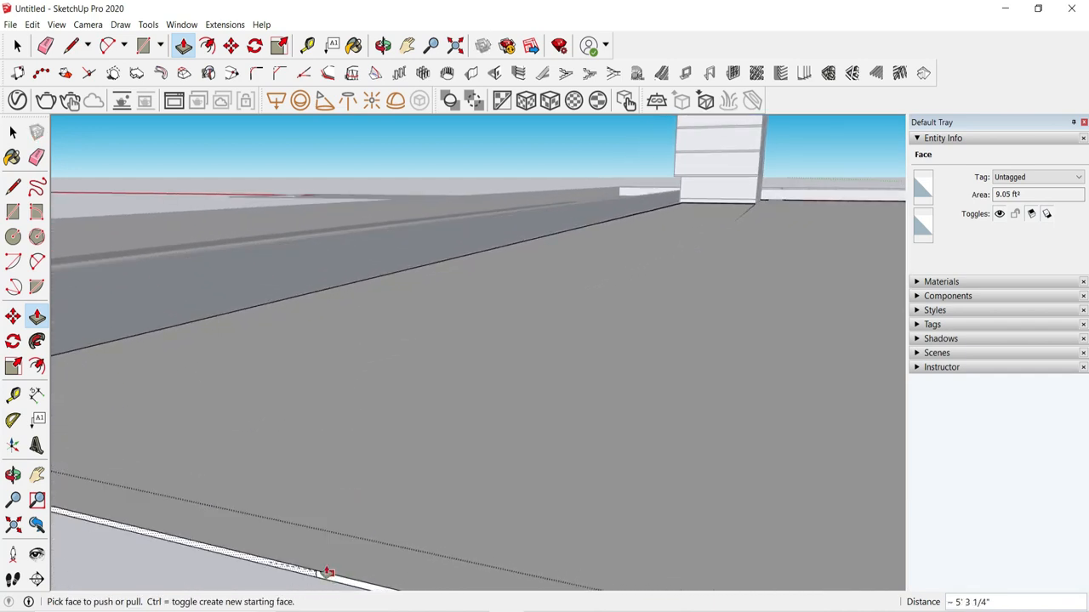
# Step: Erase the leftover seam on the slab's end face and extrude that face about 52' to the end corner of the boundary wall
pyautogui.click(46, 45)
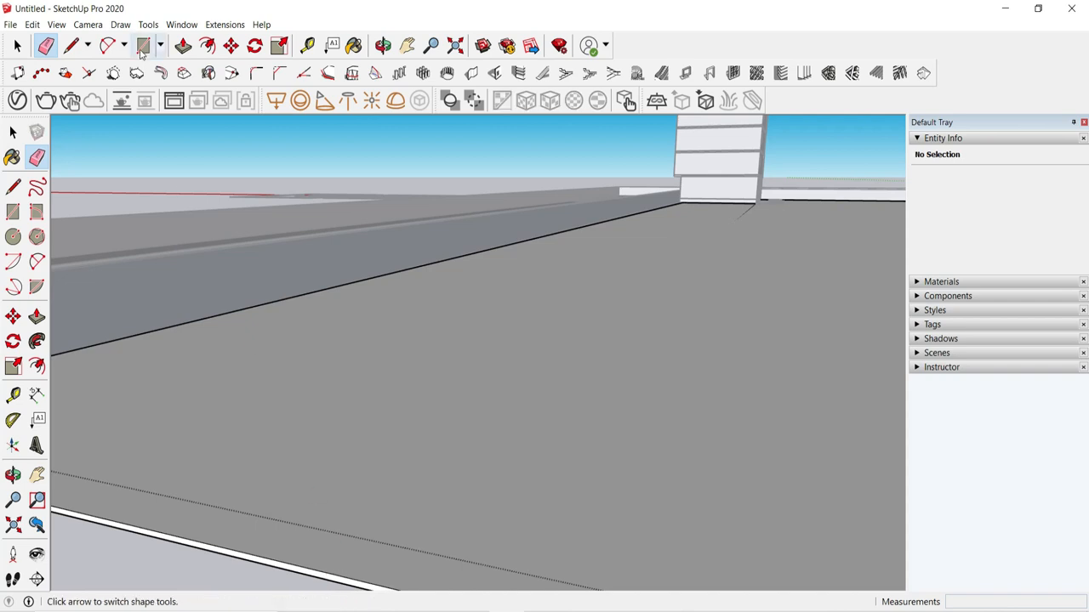
pyautogui.click(182, 45)
pyautogui.click(182, 550)
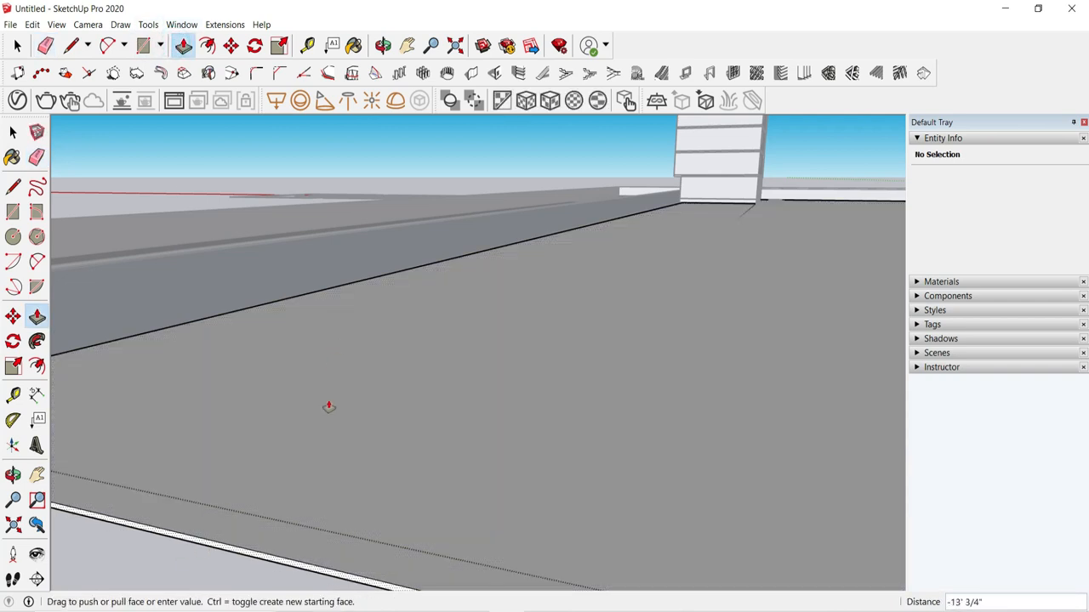
pyautogui.scroll(-5, 168, 496)
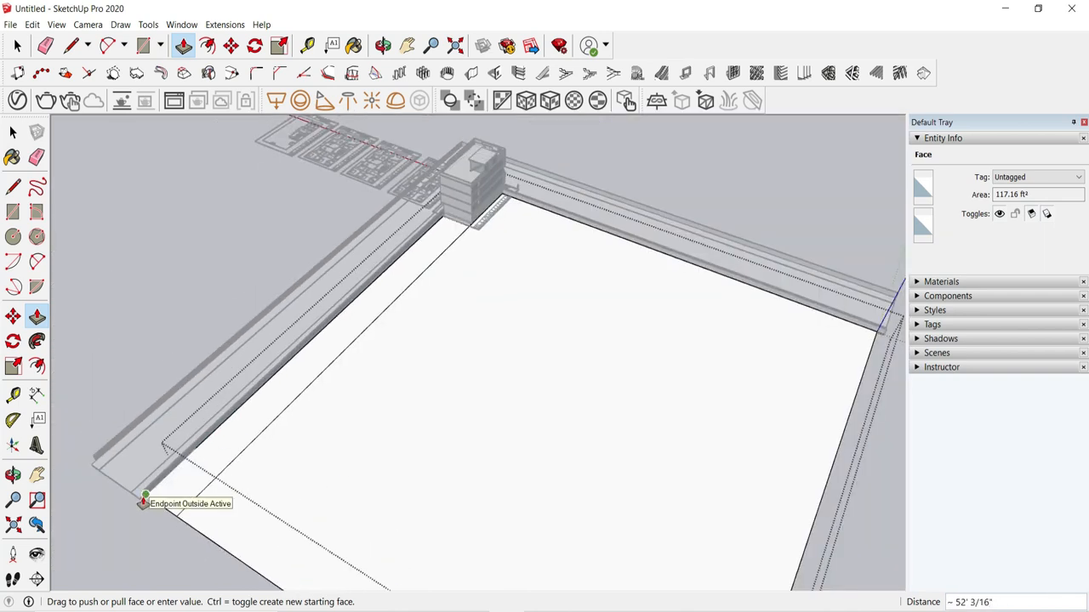
pyautogui.click(145, 495)
# Step: Copy the ground slab group across the road to the side with the floor plans
pyautogui.click(19, 49)
pyautogui.moveTo(304, 278); pyautogui.dragTo(655, 367, button='middle')
pyautogui.click(230, 46)
pyautogui.scroll(-3, 559, 370)
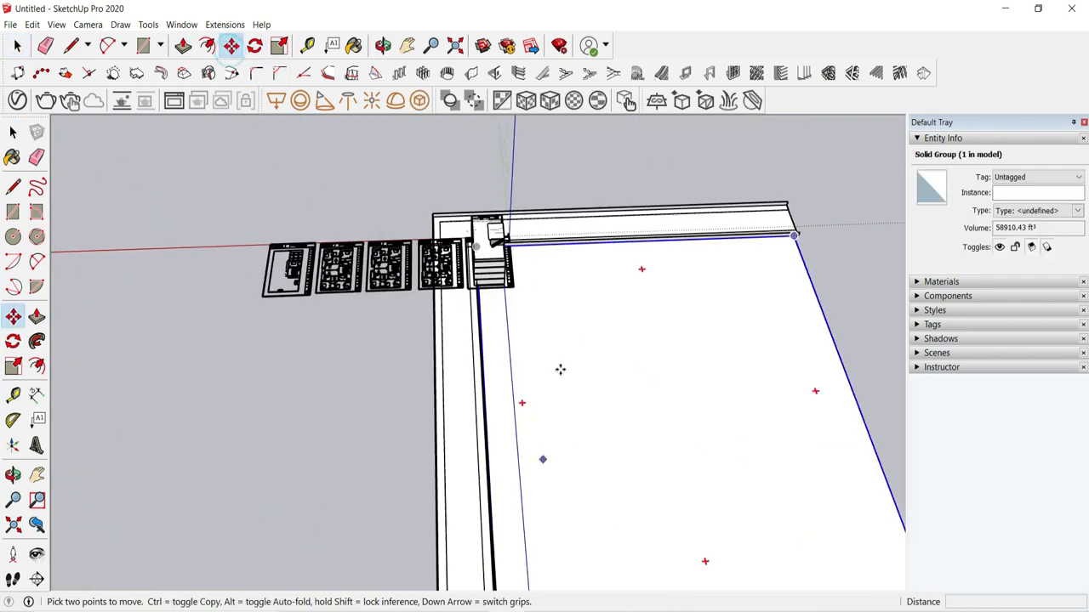
pyautogui.press('ctrl')
pyautogui.click(615, 194)
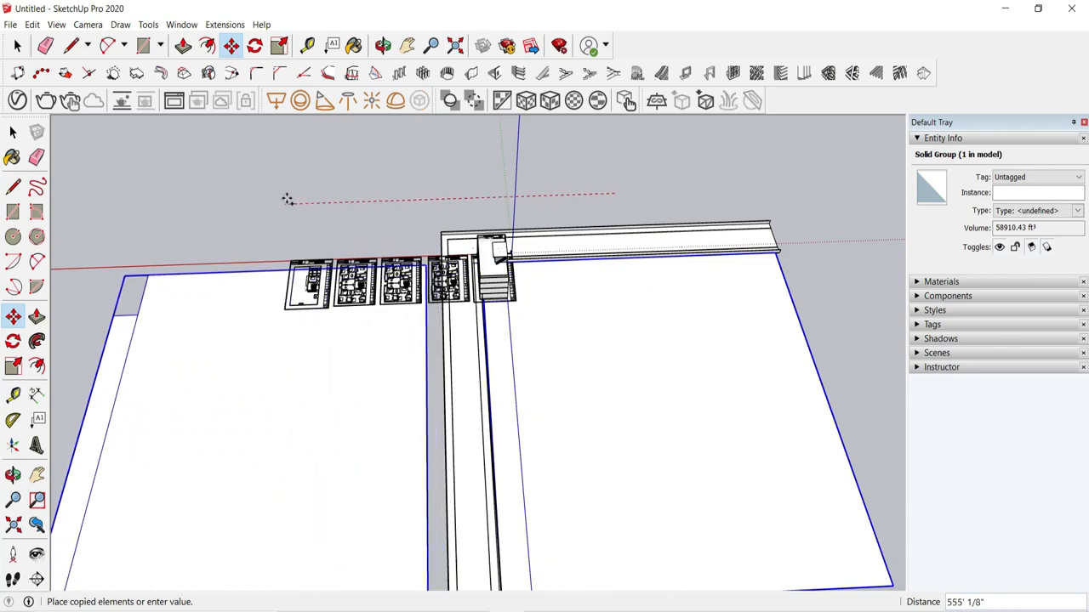
pyautogui.click(369, 240)
# Step: Move the copied ground slab about 13' 5" by its corner so it meets the road's outer boundary wall
pyautogui.scroll(2, 424, 273)
pyautogui.scroll(6, 422, 272)
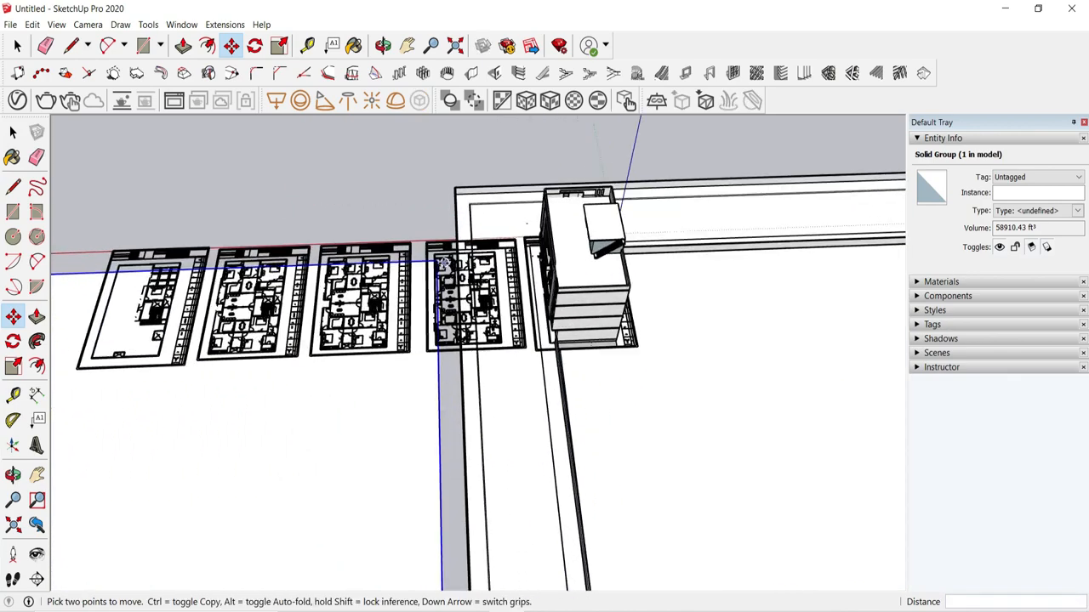
pyautogui.scroll(8, 437, 261)
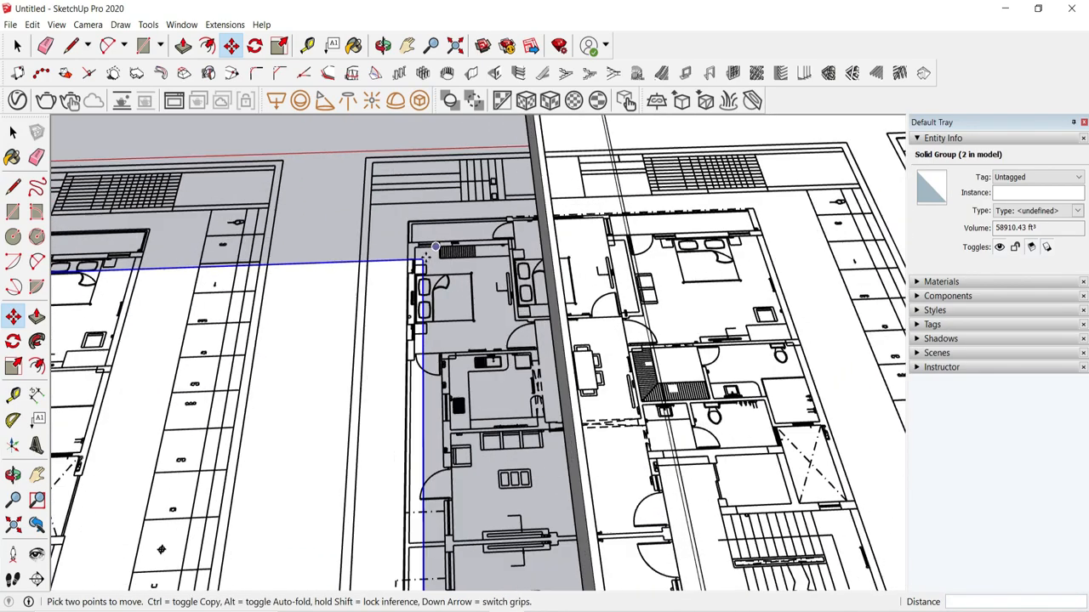
pyautogui.click(423, 257)
pyautogui.scroll(5, 422, 257)
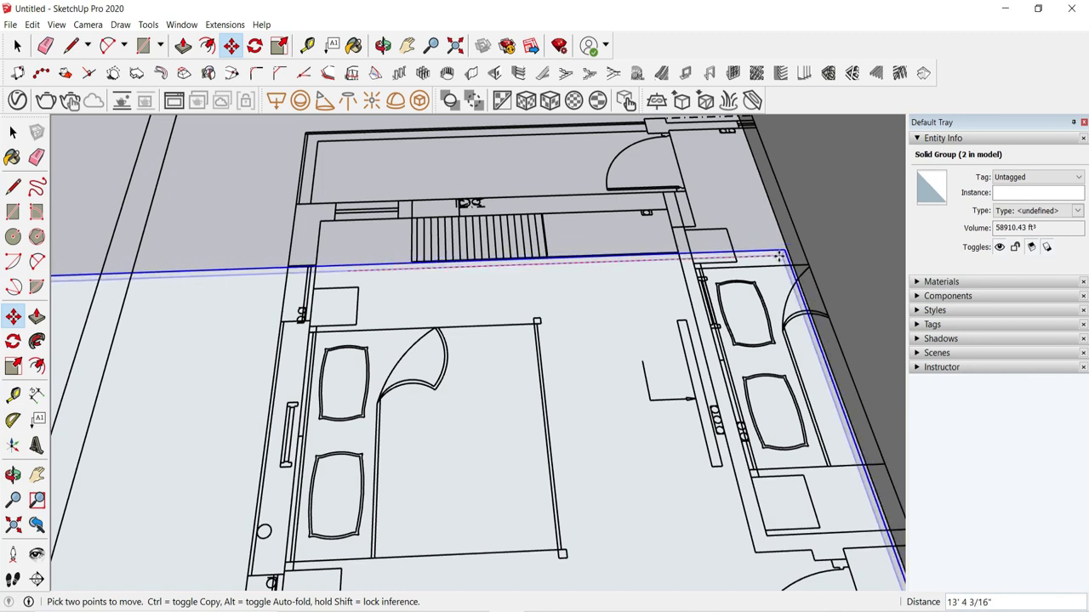
pyautogui.click(783, 258)
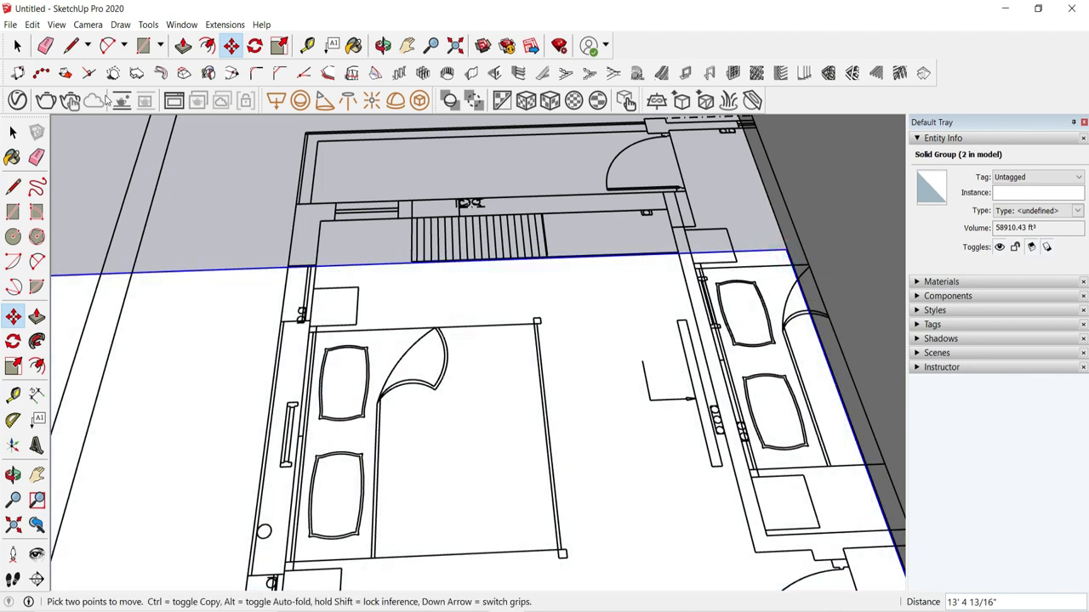
pyautogui.click(17, 46)
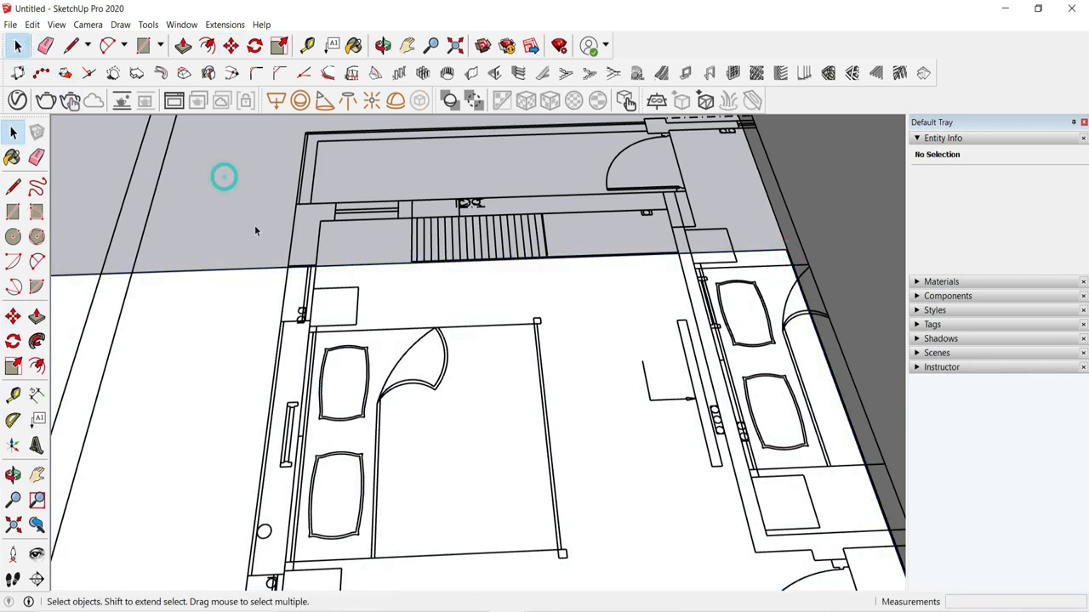
pyautogui.scroll(-4, 299, 283)
pyautogui.click(232, 45)
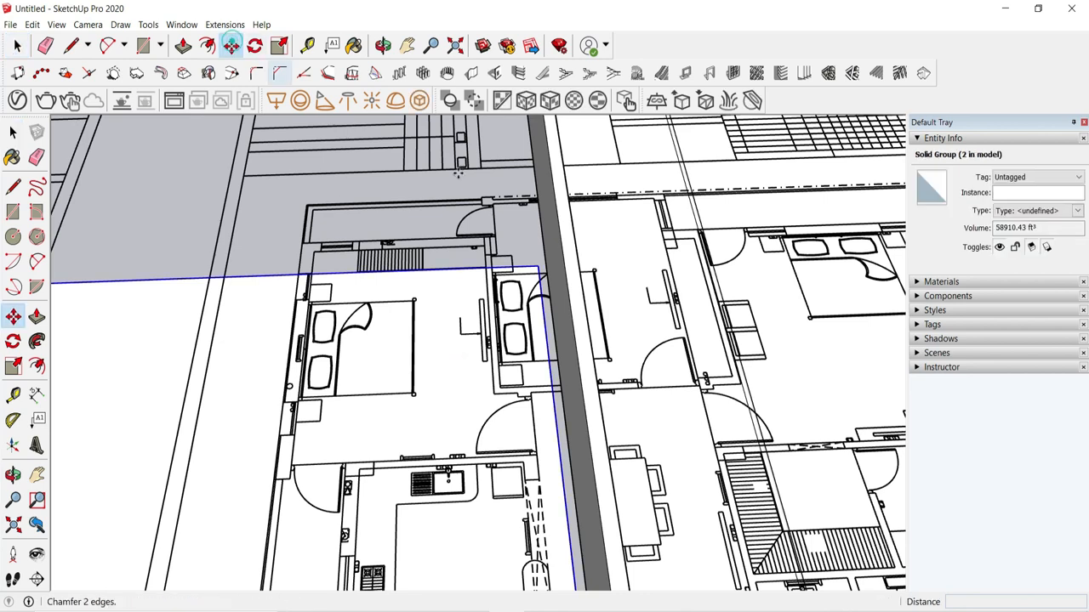
pyautogui.scroll(-5, 317, 451)
pyautogui.scroll(-5, 334, 478)
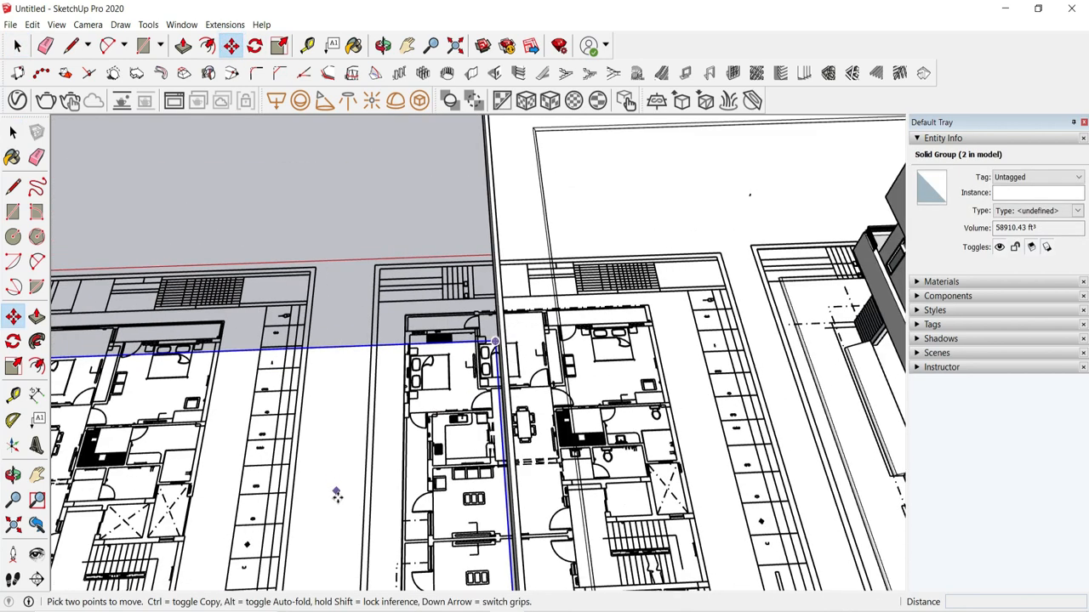
# Step: Open the copied ground group, stretch its end edges about 206' 11" outward past the floor plans, and leave the group
pyautogui.click(17, 46)
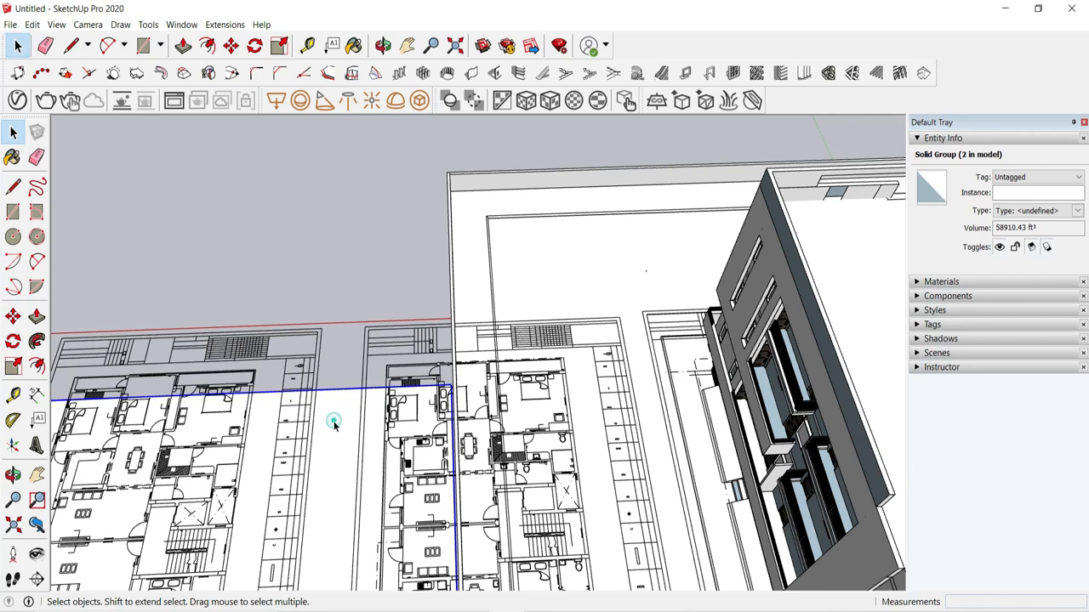
pyautogui.doubleClick(334, 423)
pyautogui.scroll(-7, 216, 345)
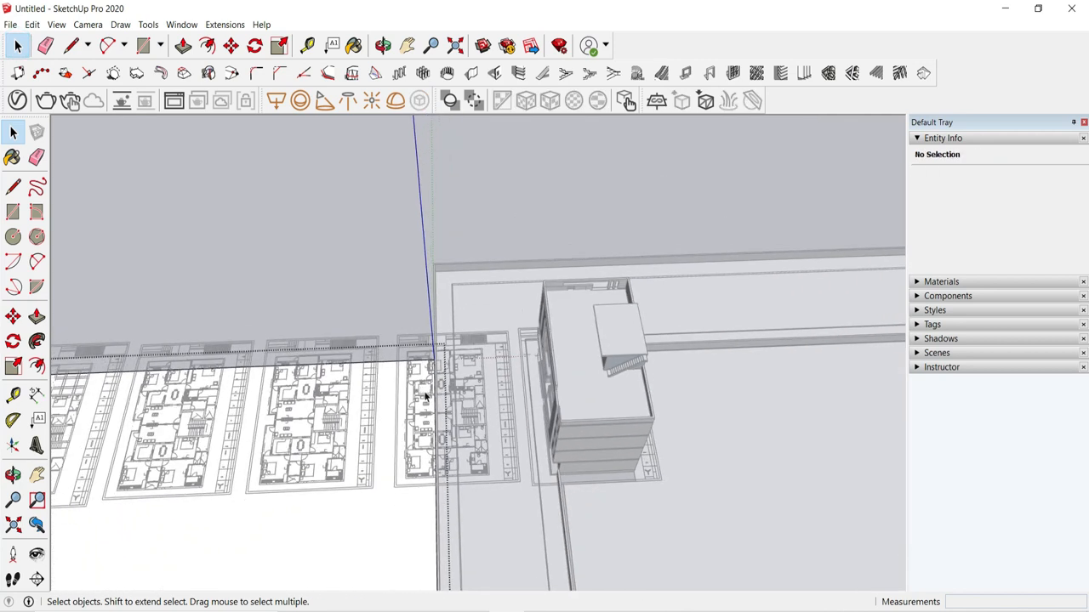
pyautogui.scroll(-8, 426, 396)
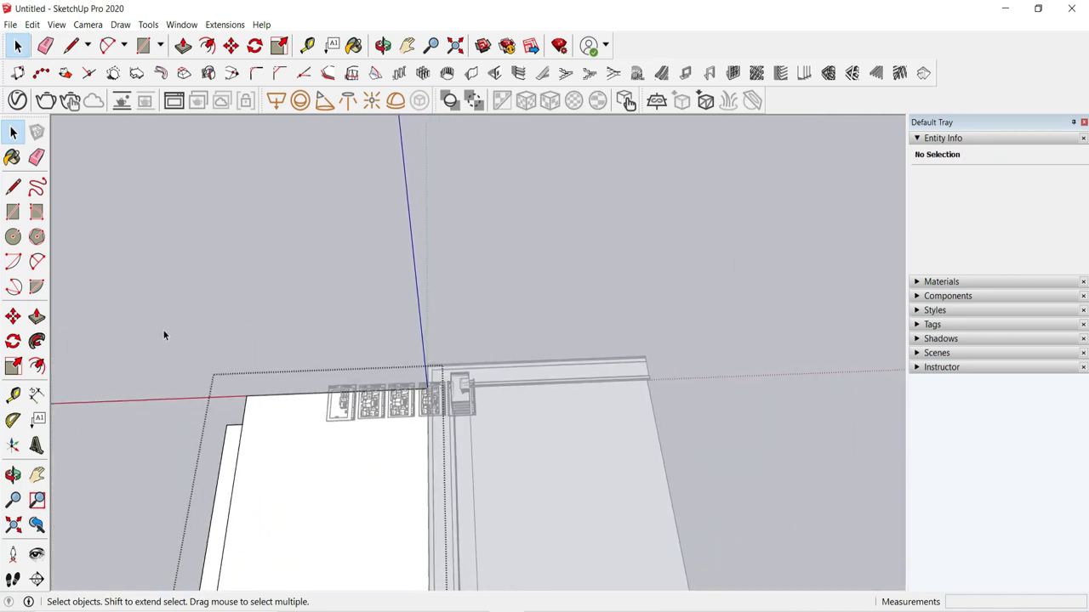
pyautogui.moveTo(415, 440); pyautogui.dragTo(445, 442)
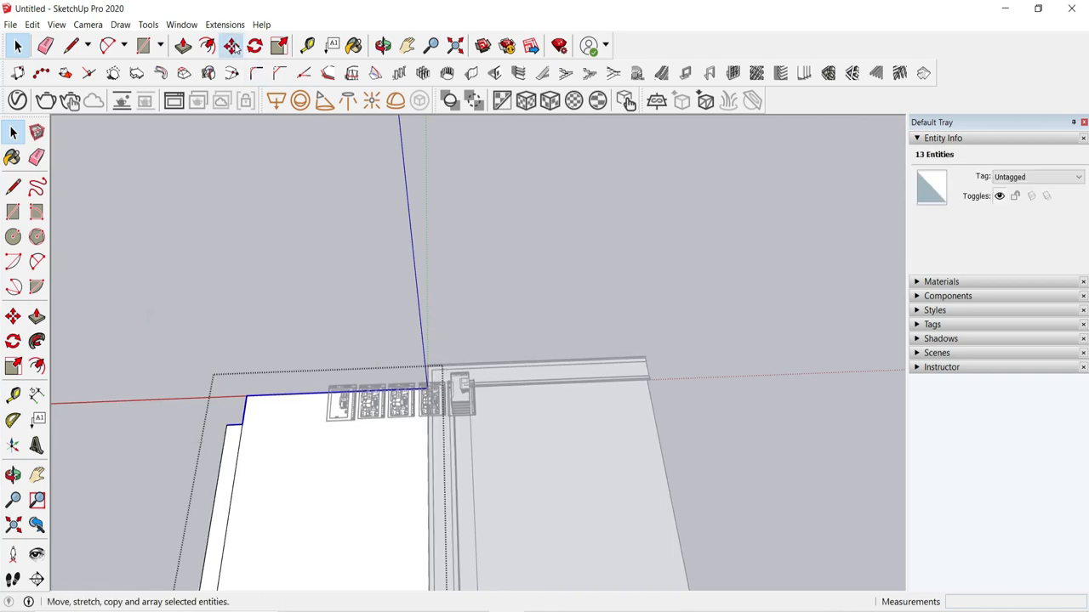
pyautogui.click(231, 45)
pyautogui.click(347, 475)
pyautogui.click(349, 395)
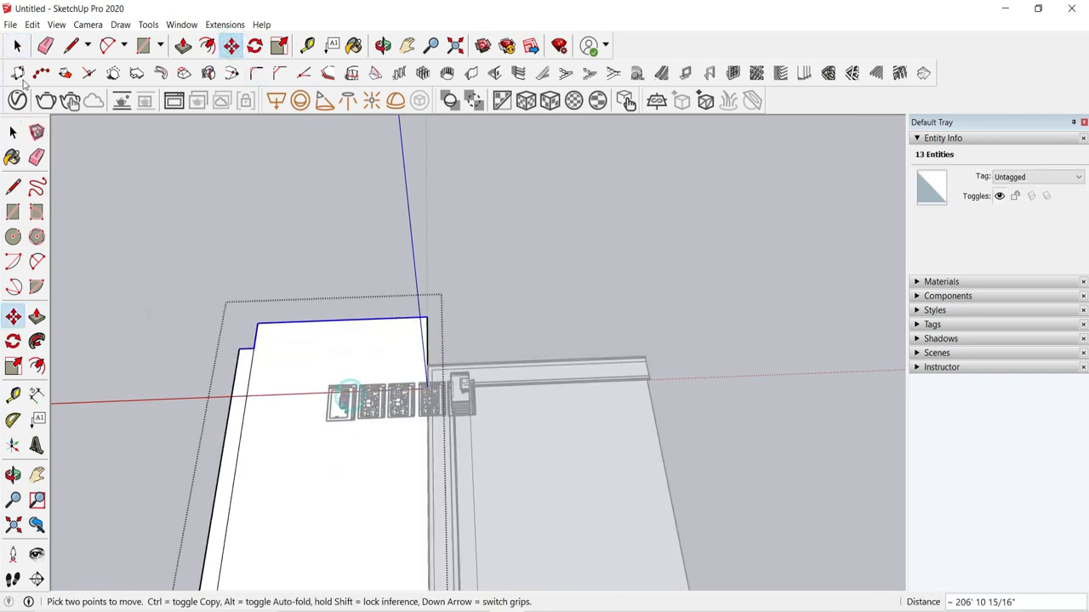
pyautogui.click(17, 45)
pyautogui.click(126, 172)
# Step: Examine the overall ground layout and the building's front and side facades from several angles
pyautogui.scroll(-1, 589, 364)
pyautogui.moveTo(588, 361); pyautogui.dragTo(58, 269, button='middle')
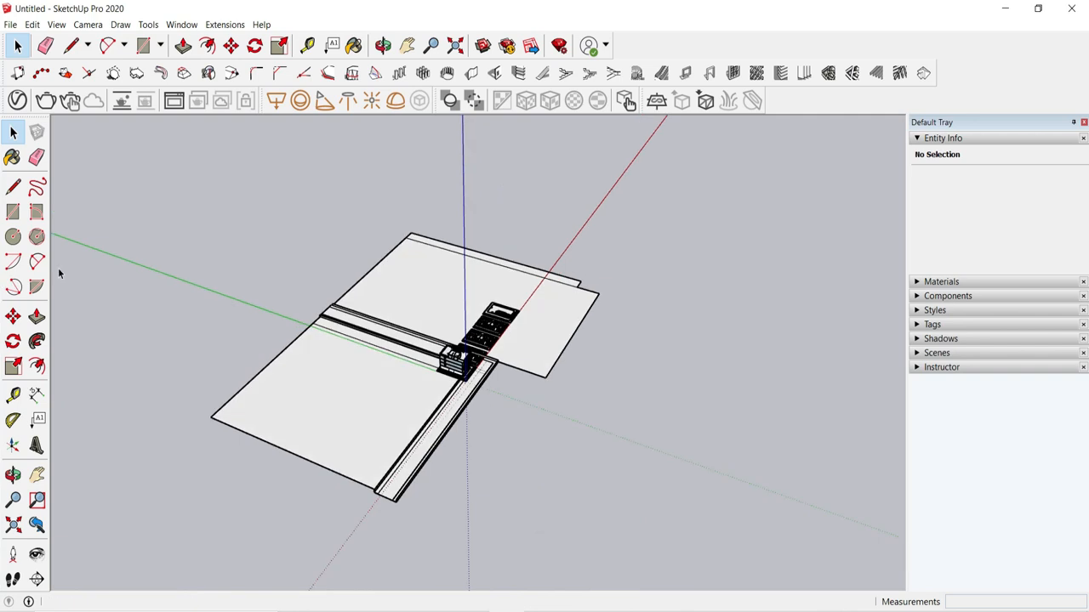
pyautogui.scroll(2, 578, 358)
pyautogui.scroll(2, 543, 354)
pyautogui.moveTo(543, 354); pyautogui.dragTo(272, 451, button='middle')
pyautogui.scroll(-1, 398, 432)
pyautogui.scroll(6, 329, 291)
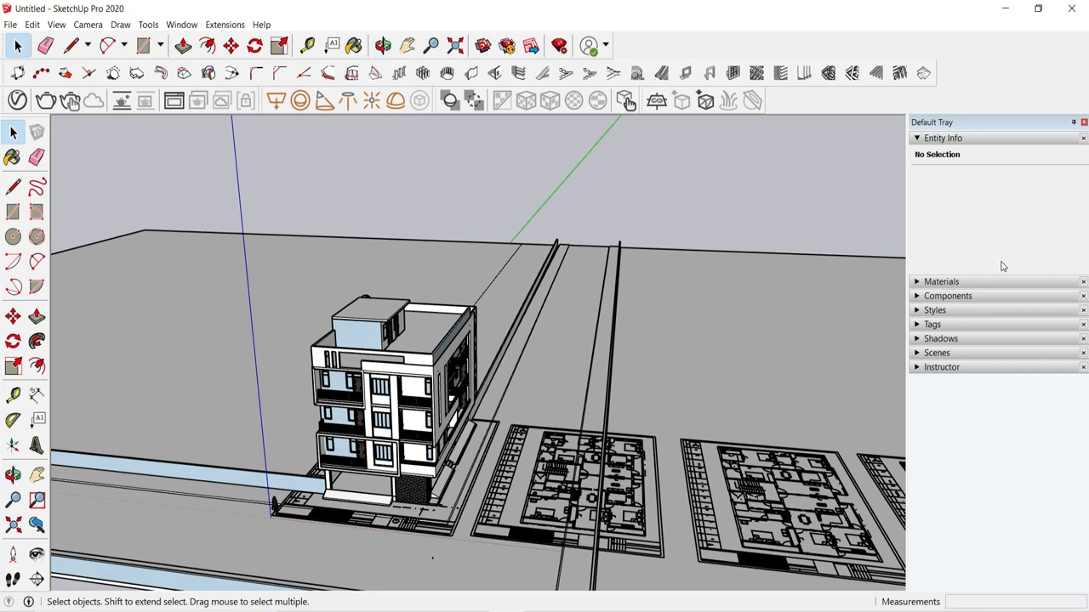
pyautogui.moveTo(381, 426); pyautogui.dragTo(311, 425, button='middle')
pyautogui.scroll(6, 432, 396)
pyautogui.moveTo(432, 395); pyautogui.dragTo(445, 319, button='middle')
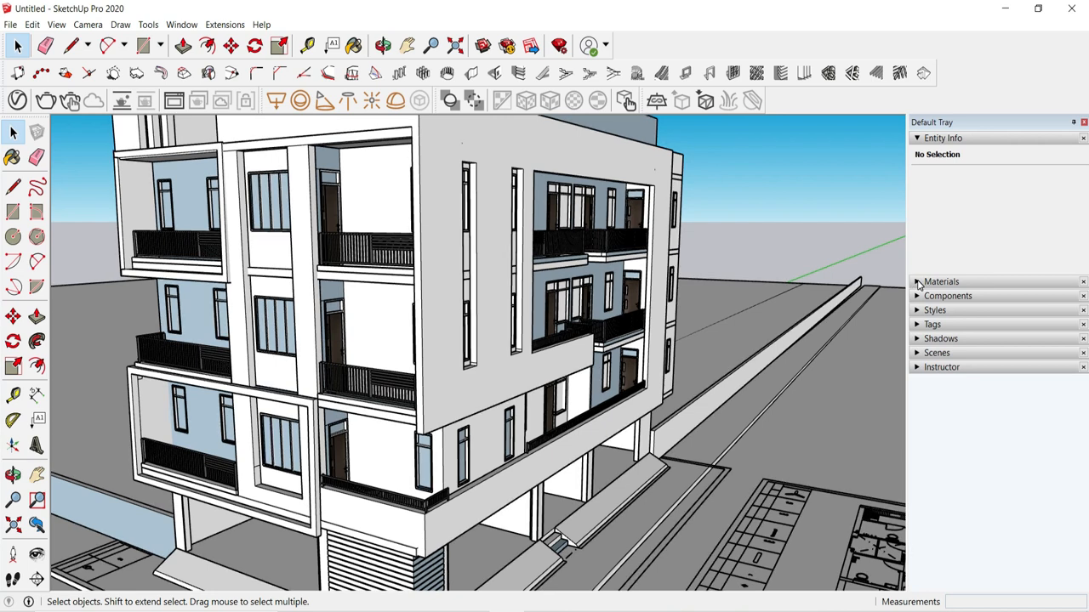
# Step: Start creating a new material
pyautogui.click(940, 281)
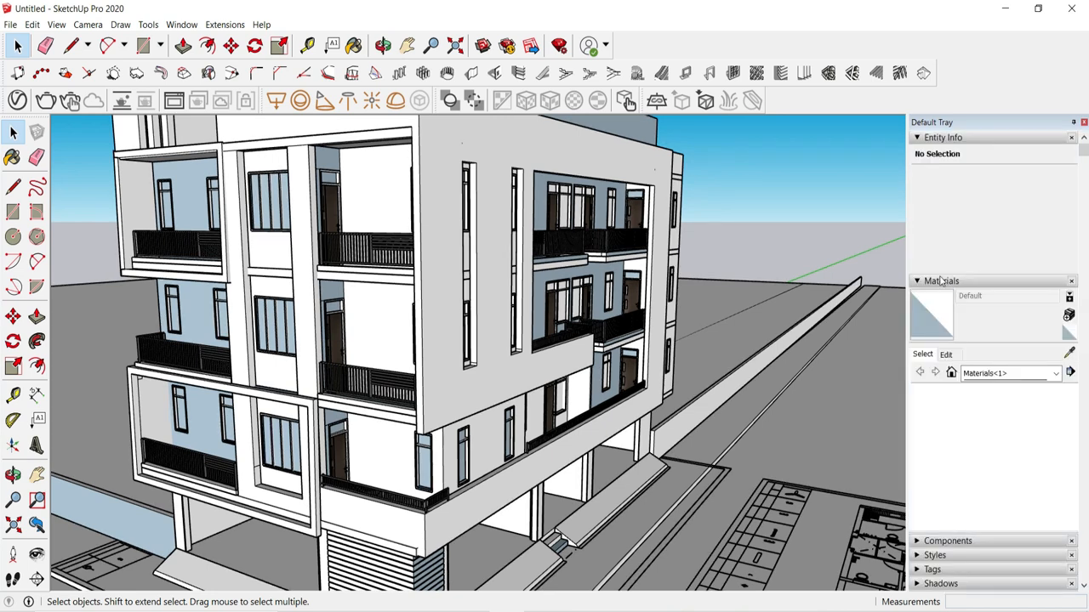
pyautogui.click(1068, 315)
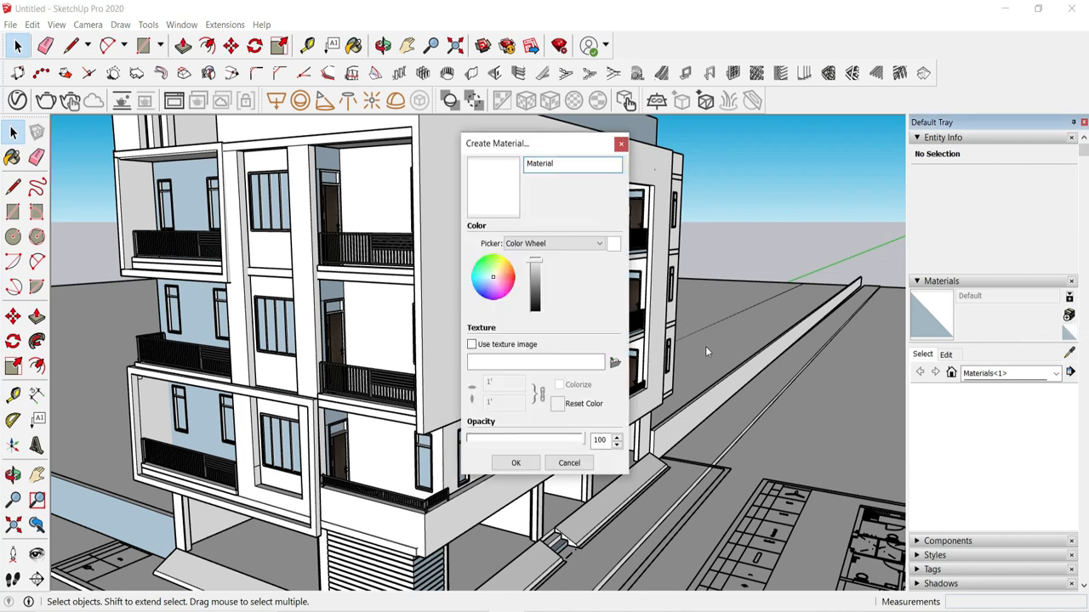
pyautogui.click(616, 362)
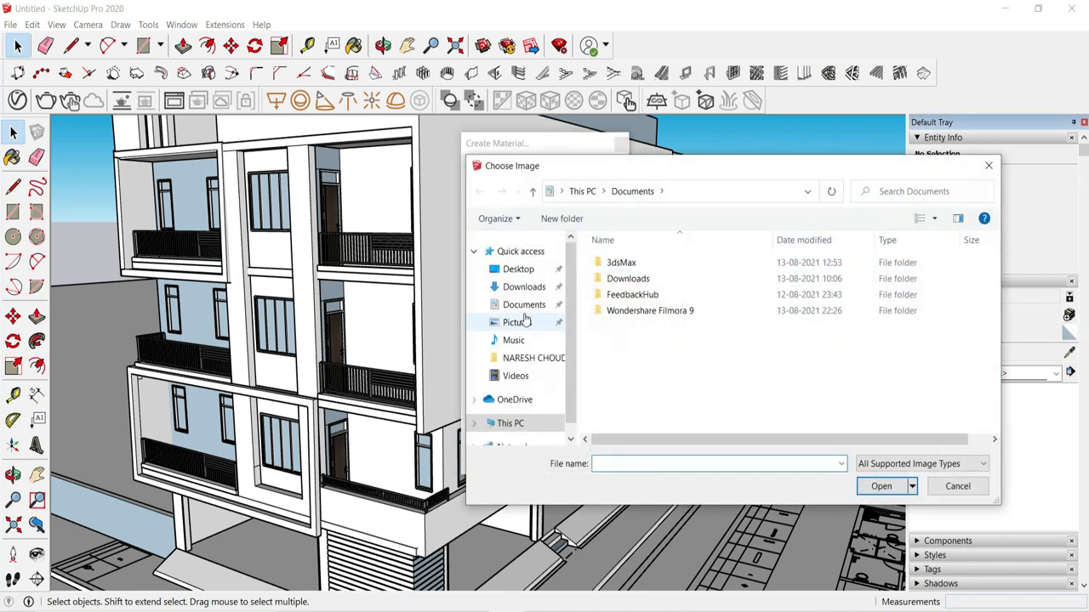
pyautogui.click(530, 272)
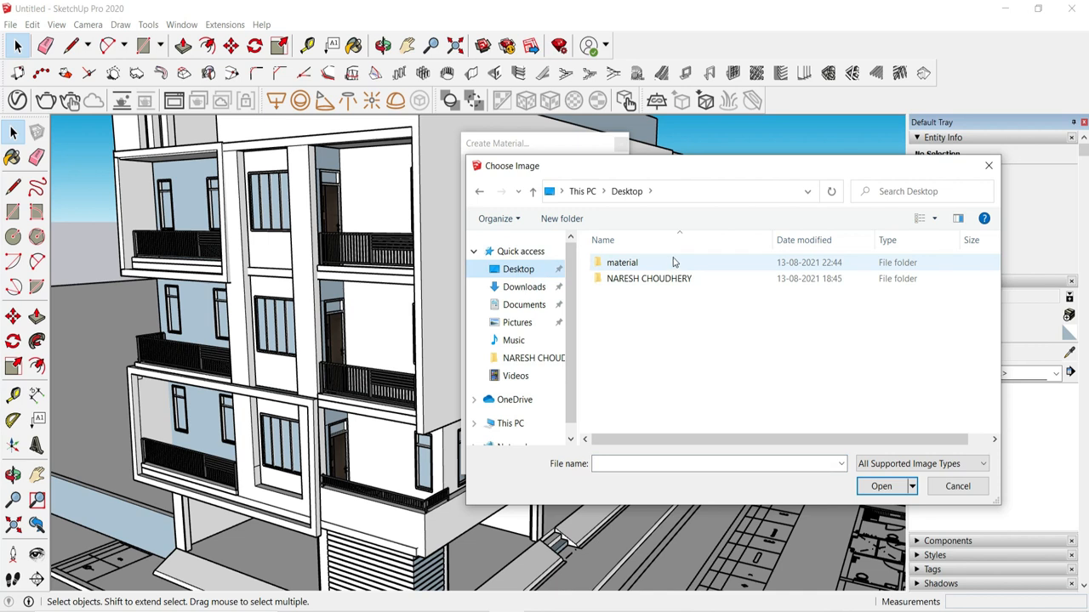
pyautogui.click(989, 165)
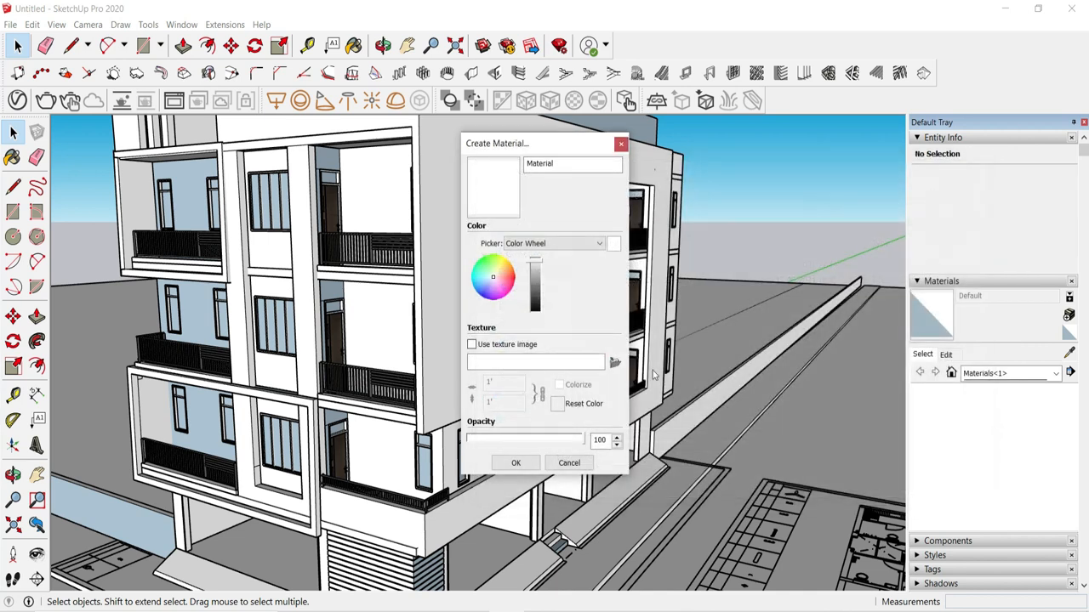
# Step: Use the Asphalt_New image from the desktop's material > Untitled folder as the new material's texture and create the material
pyautogui.click(613, 361)
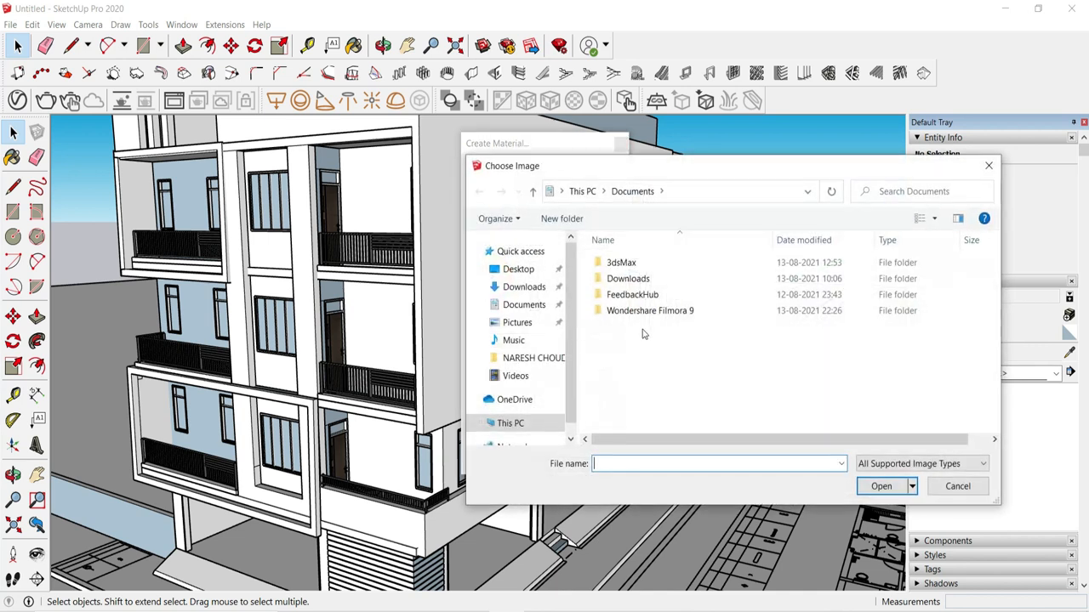
pyautogui.click(518, 269)
pyautogui.doubleClick(625, 262)
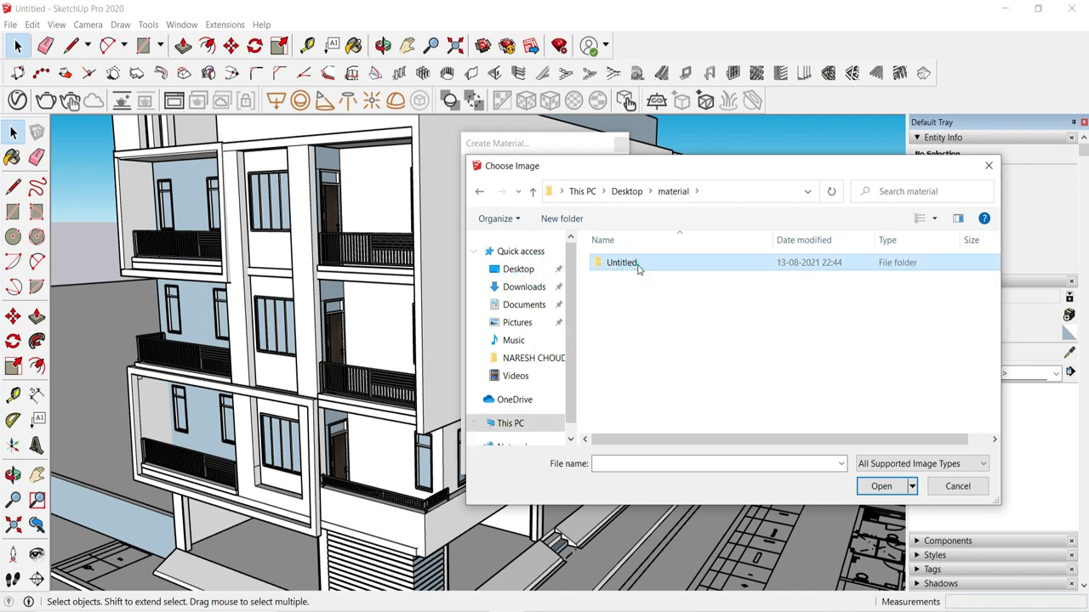
pyautogui.doubleClick(621, 263)
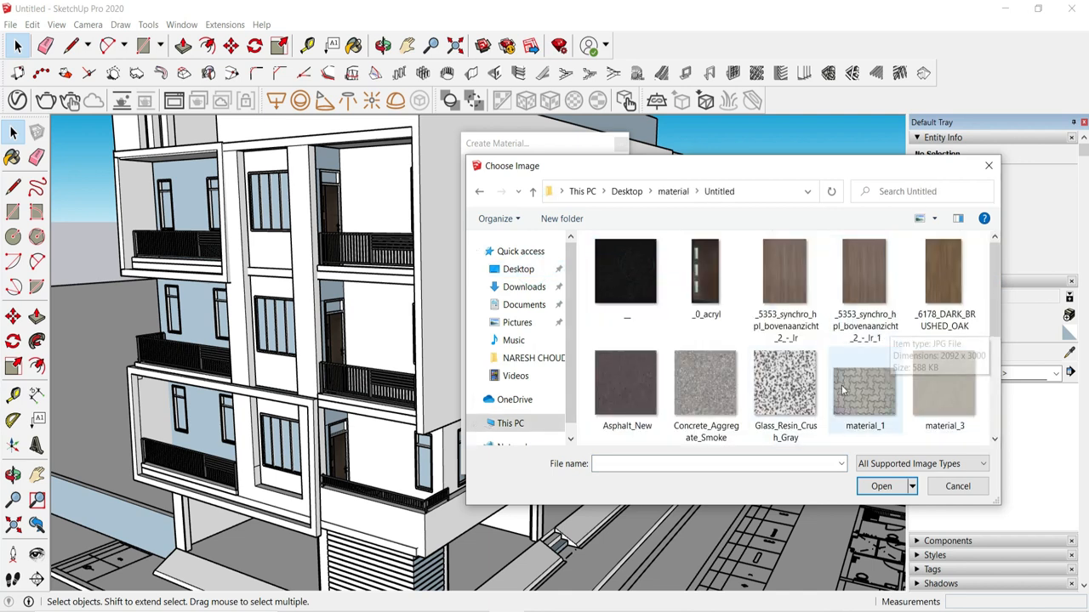
pyautogui.scroll(-2, 692, 369)
pyautogui.scroll(2, 693, 367)
pyautogui.click(625, 383)
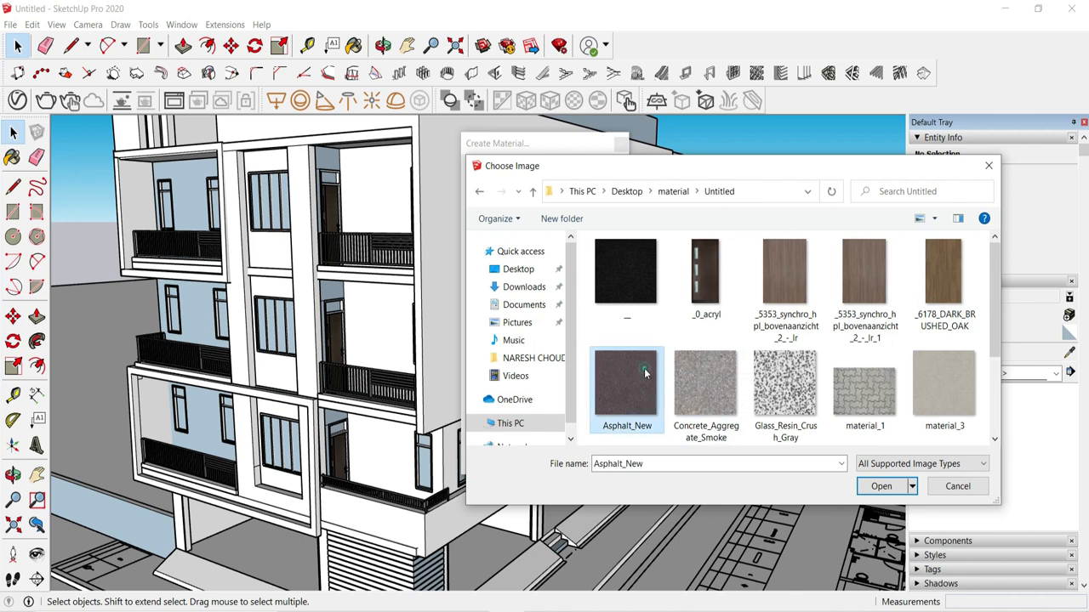
pyautogui.click(881, 485)
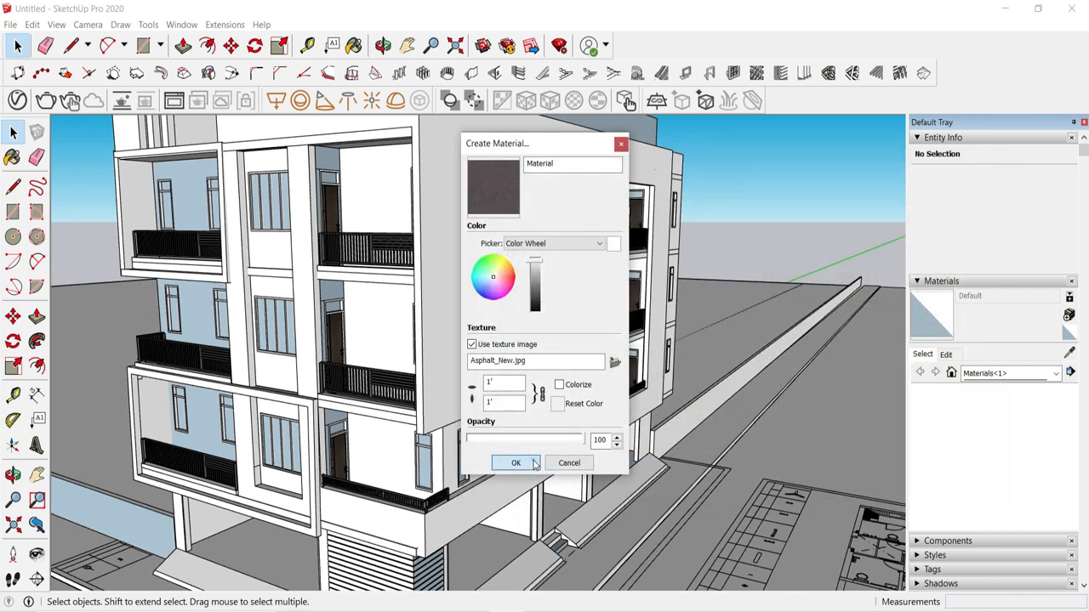
pyautogui.click(534, 464)
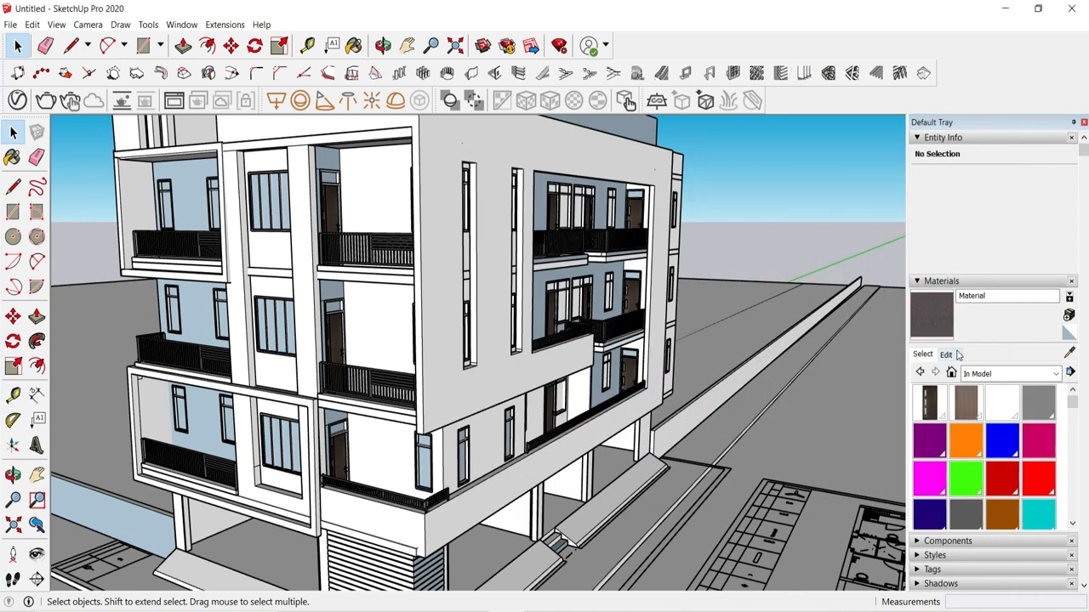
# Step: Open the front corner of the site to view and paint the road surface with the new asphalt material
pyautogui.scroll(-10, 766, 373)
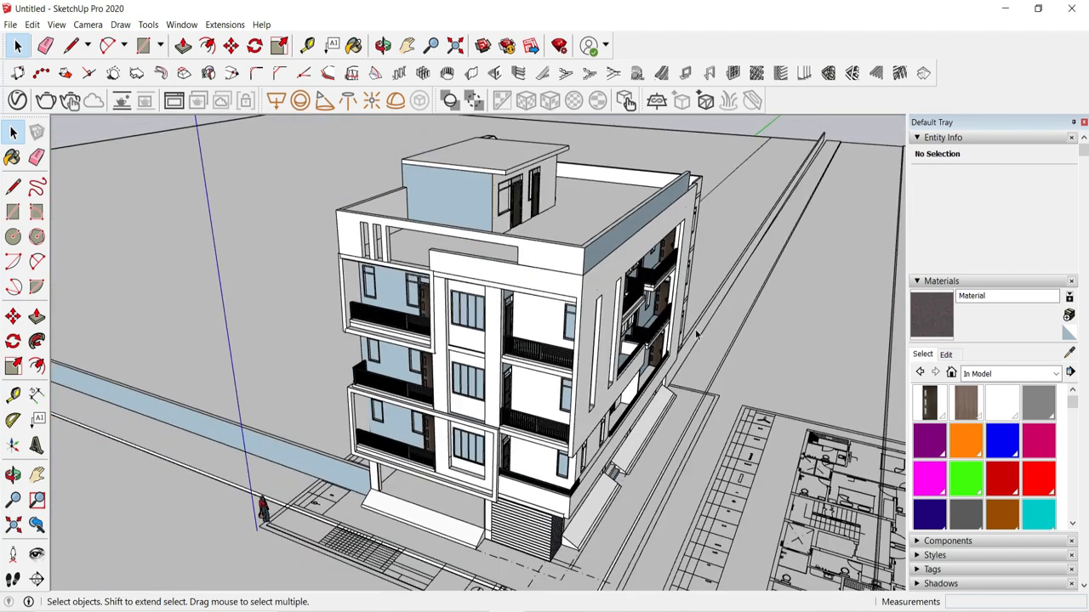
pyautogui.moveTo(482, 351); pyautogui.dragTo(513, 384, button='middle')
pyautogui.scroll(3, 515, 386)
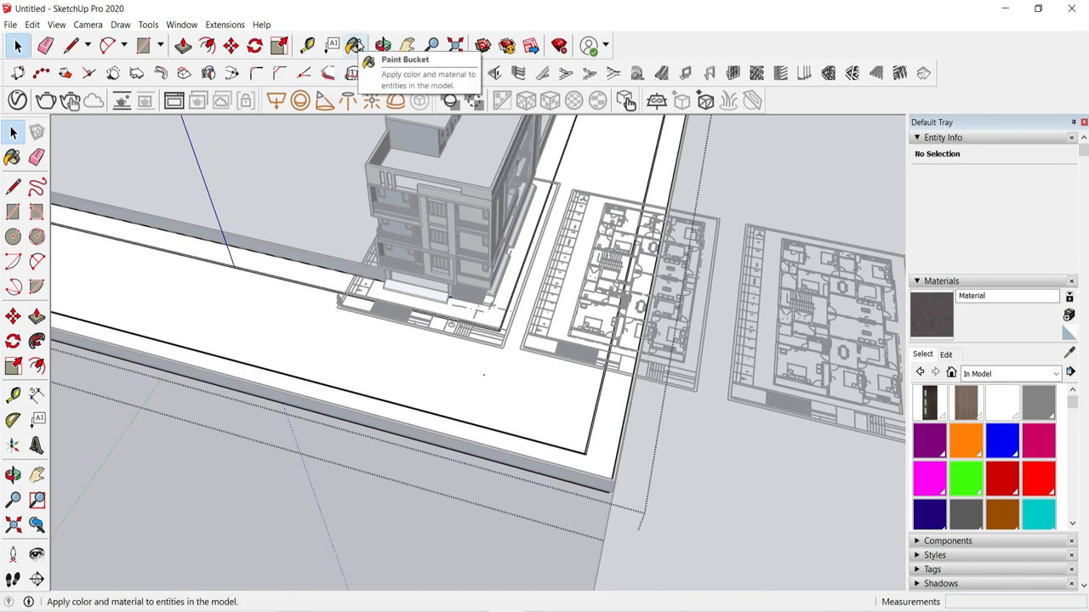
pyautogui.click(356, 46)
pyautogui.scroll(2, 560, 399)
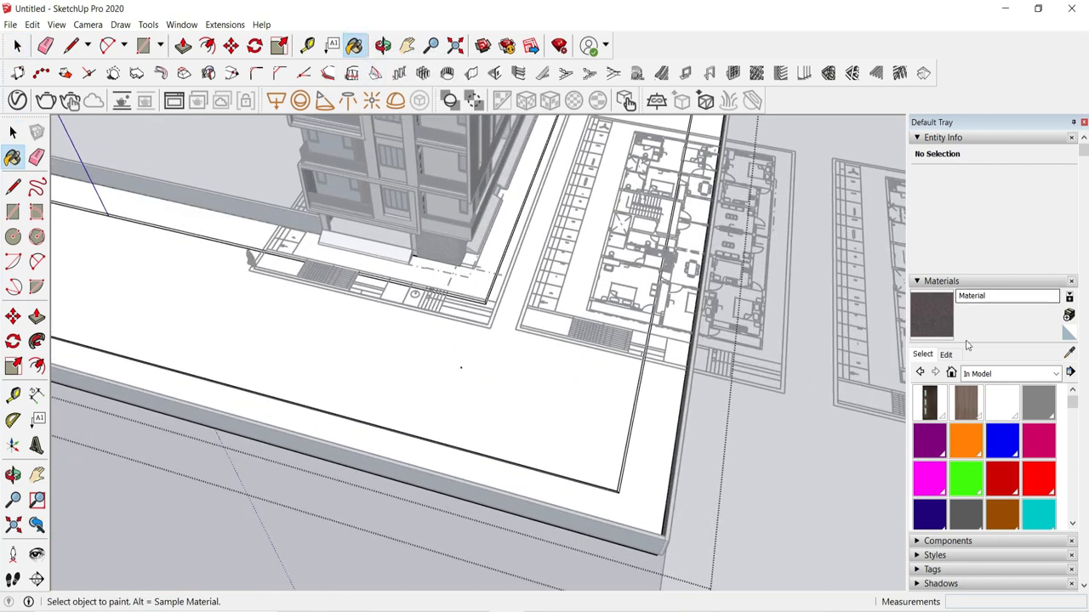
pyautogui.click(504, 334)
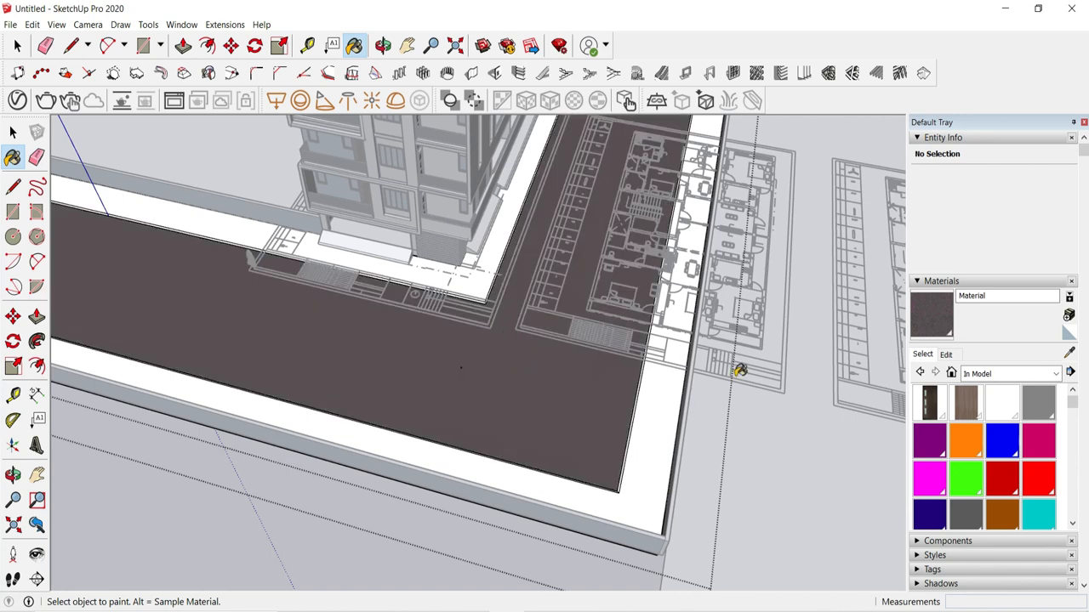
# Step: Set the road's asphalt texture size to 10'
pyautogui.scroll(6, 466, 337)
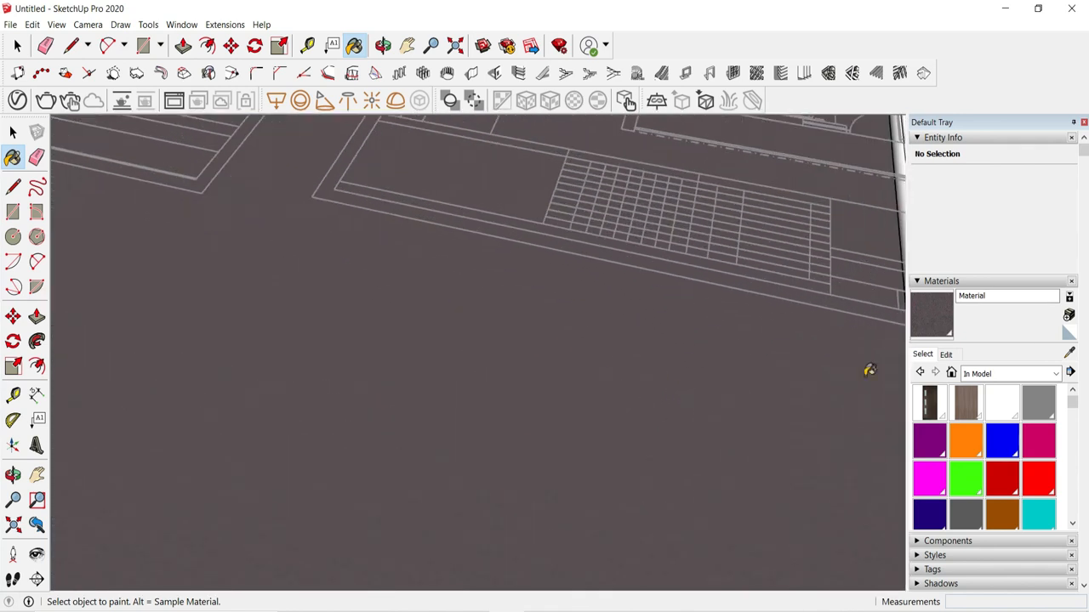
pyautogui.click(946, 354)
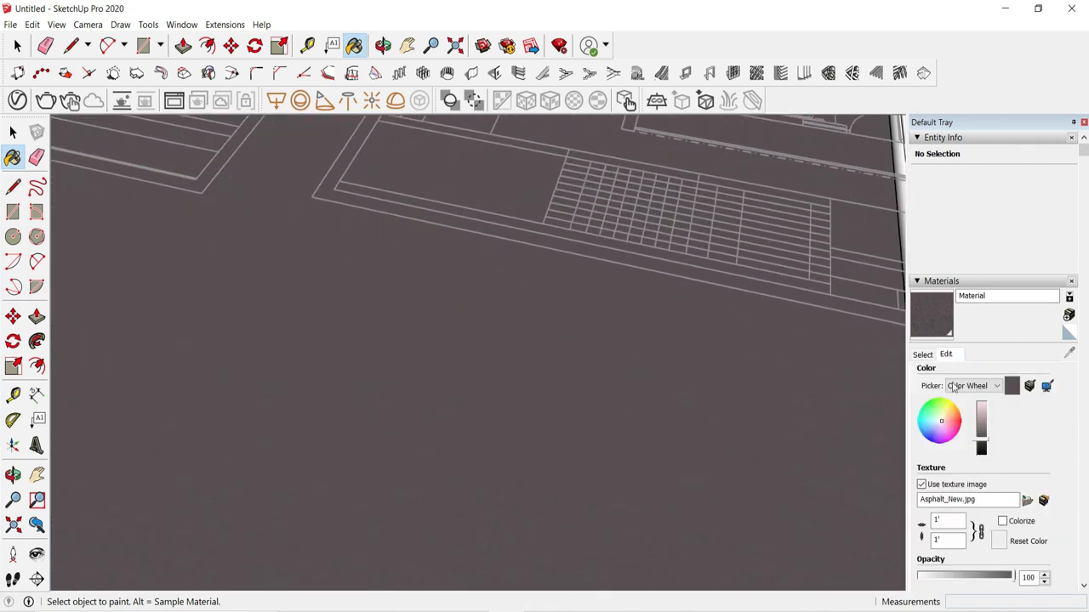
pyautogui.doubleClick(947, 522)
pyautogui.write("10'")
pyautogui.press('Return')
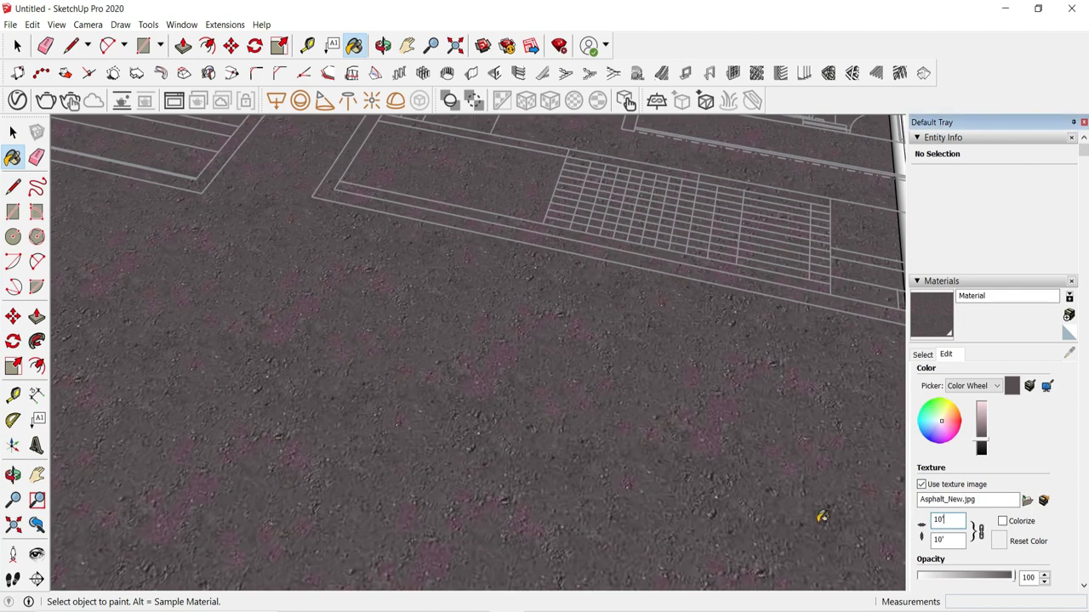
pyautogui.scroll(-6, 814, 509)
pyautogui.scroll(3, 360, 437)
pyautogui.moveTo(365, 451); pyautogui.dragTo(408, 477, button='middle')
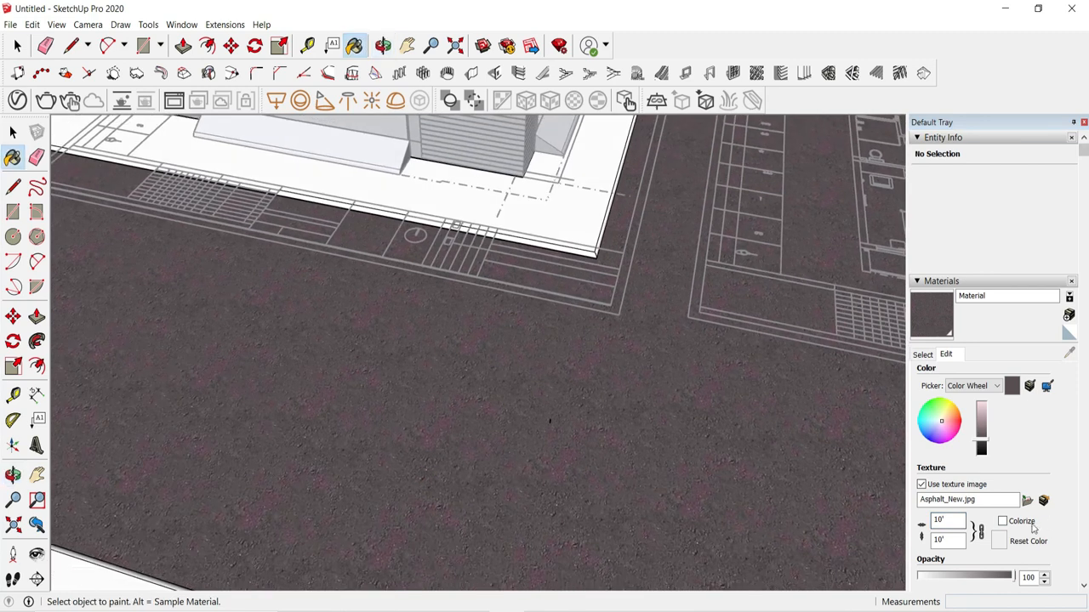
# Step: Set the road's asphalt texture size to 5' and leave the road group
pyautogui.doubleClick(945, 520)
pyautogui.write('5')
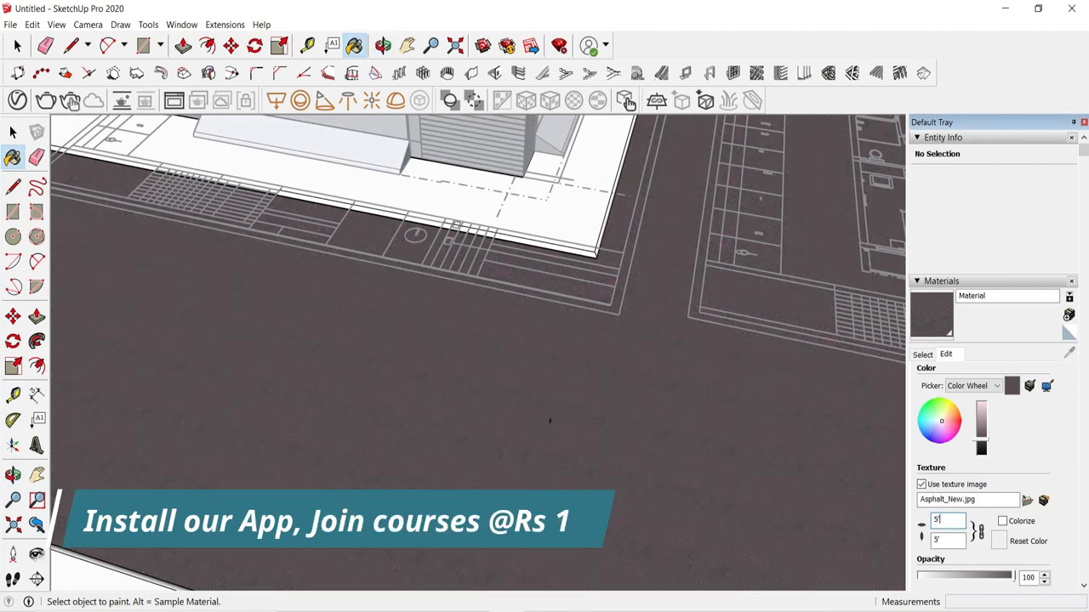
pyautogui.scroll(1, 829, 482)
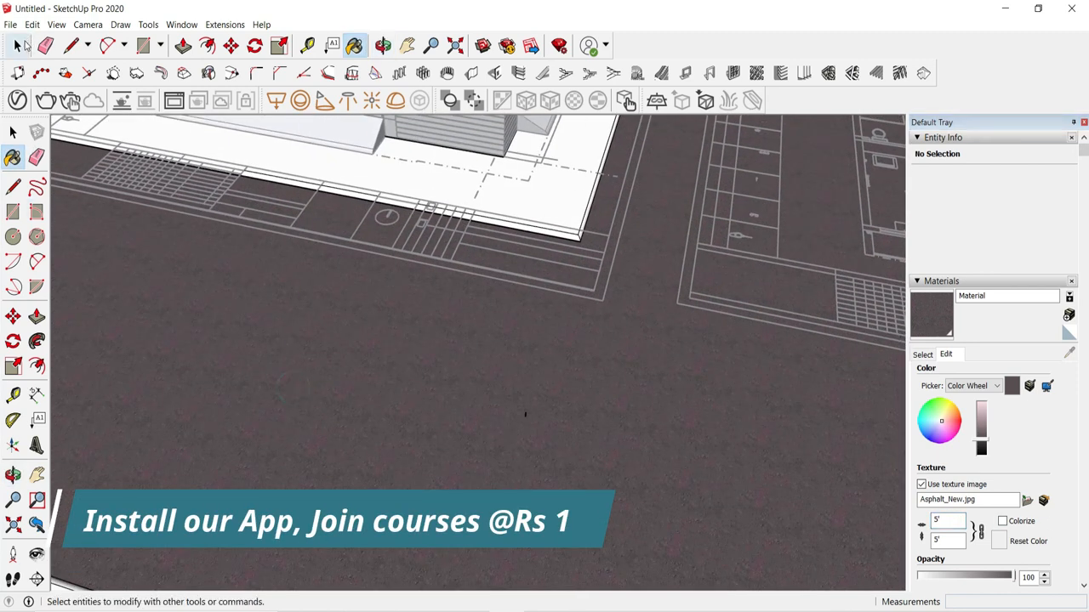
pyautogui.click(24, 45)
pyautogui.click(386, 336)
pyautogui.scroll(-4, 449, 379)
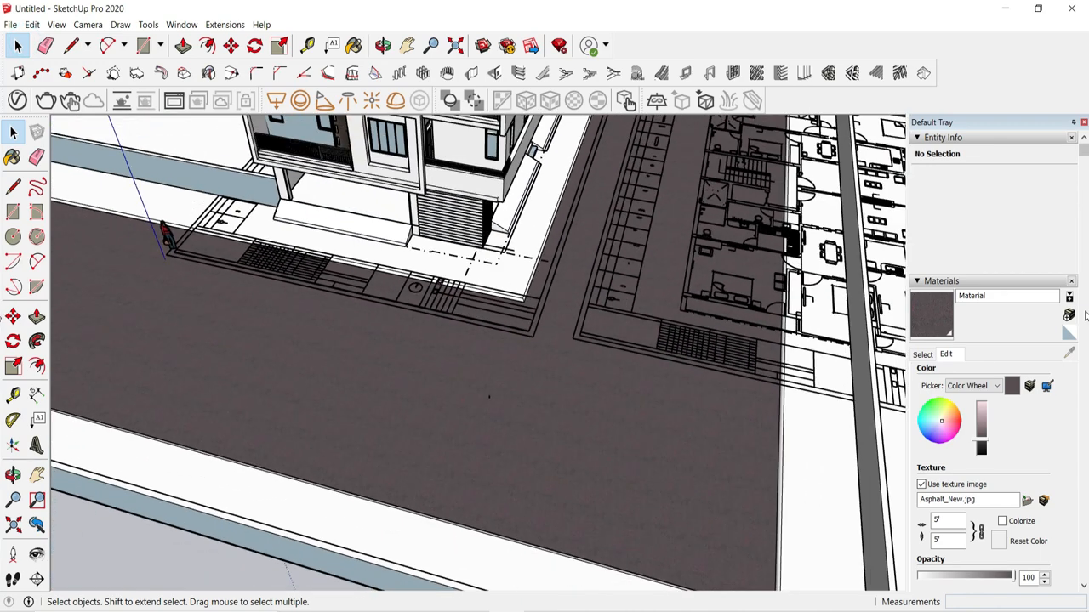
# Step: Create a second material textured with the wood image _5353_synchro_hpl_bovenaanzicht_2_-_lr
pyautogui.click(1069, 316)
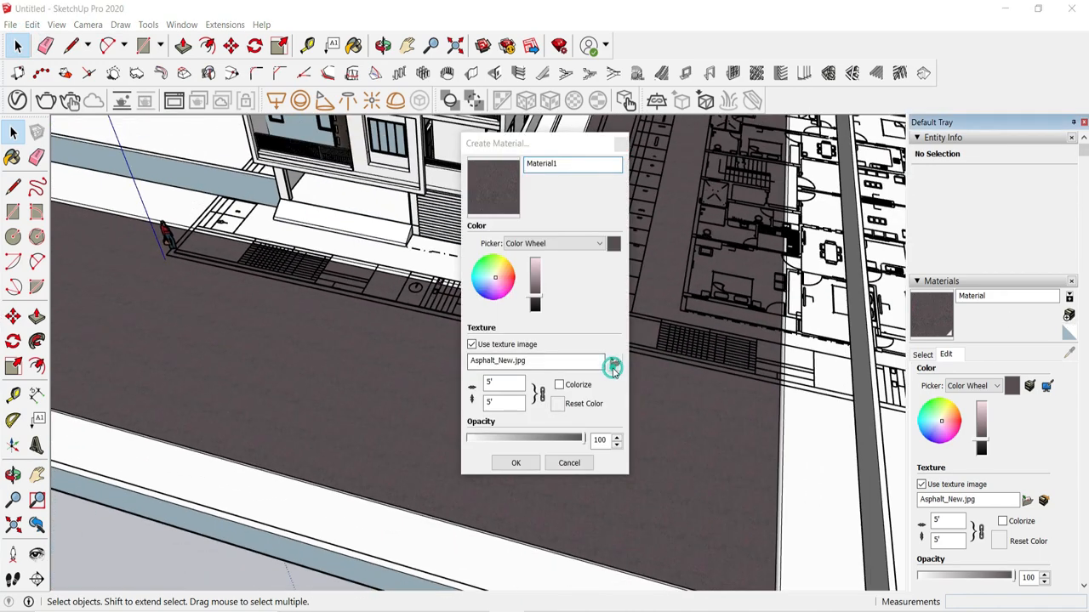
pyautogui.click(613, 365)
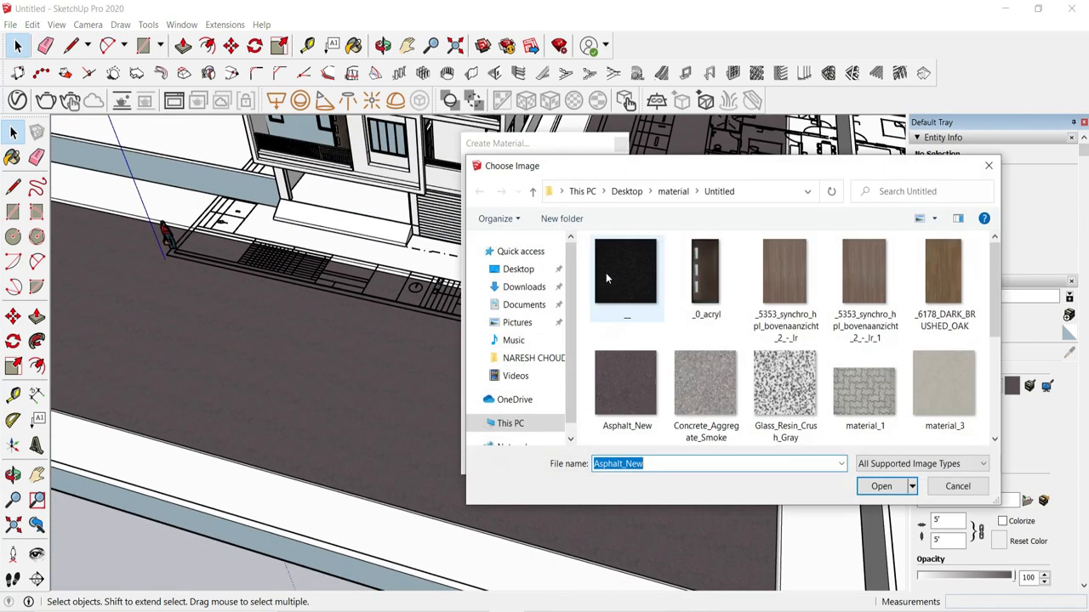
pyautogui.click(792, 283)
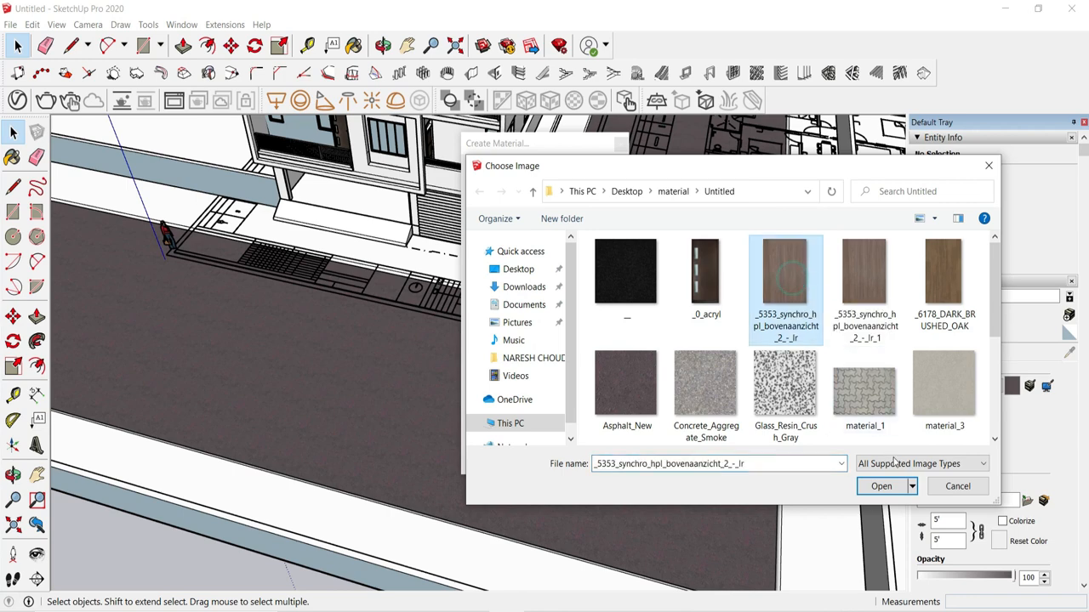
pyautogui.click(881, 485)
pyautogui.click(503, 469)
# Step: Open the balcony window frame group, paint all of its geometry with the new wood material, and leave the group
pyautogui.moveTo(581, 491); pyautogui.dragTo(688, 540, button='middle')
pyautogui.scroll(-3, 688, 539)
pyautogui.scroll(1, 392, 174)
pyautogui.scroll(10, 392, 174)
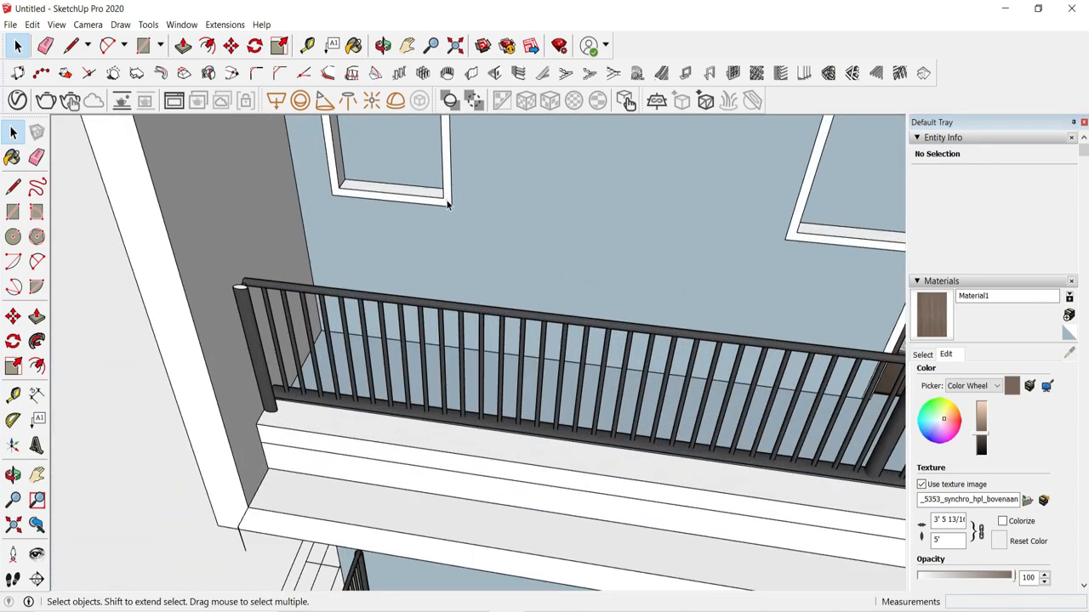
pyautogui.doubleClick(449, 204)
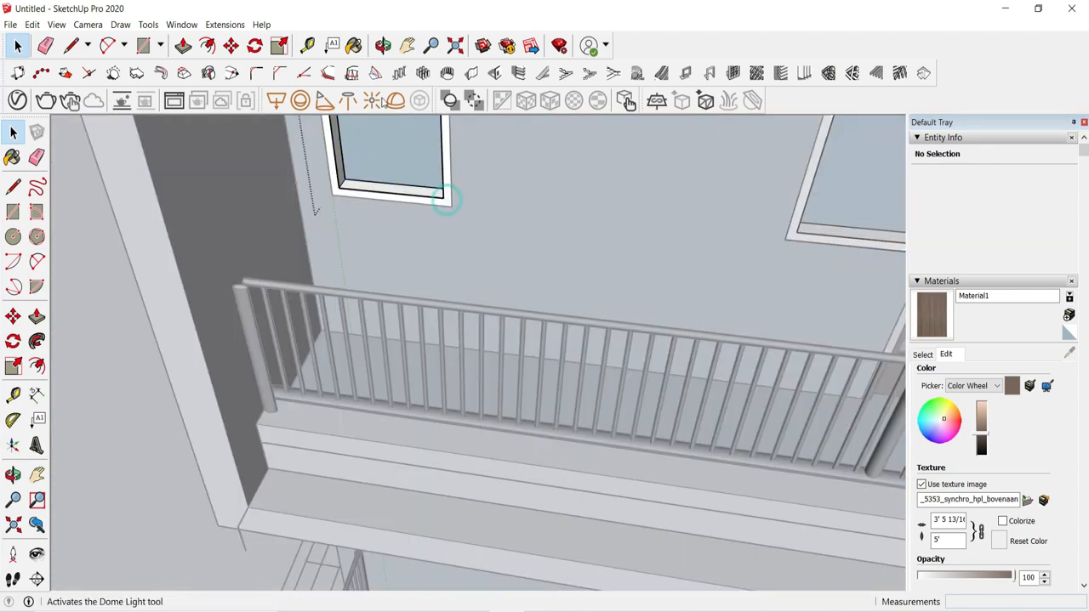
pyautogui.click(18, 45)
pyautogui.click(418, 165)
pyautogui.scroll(-2, 480, 309)
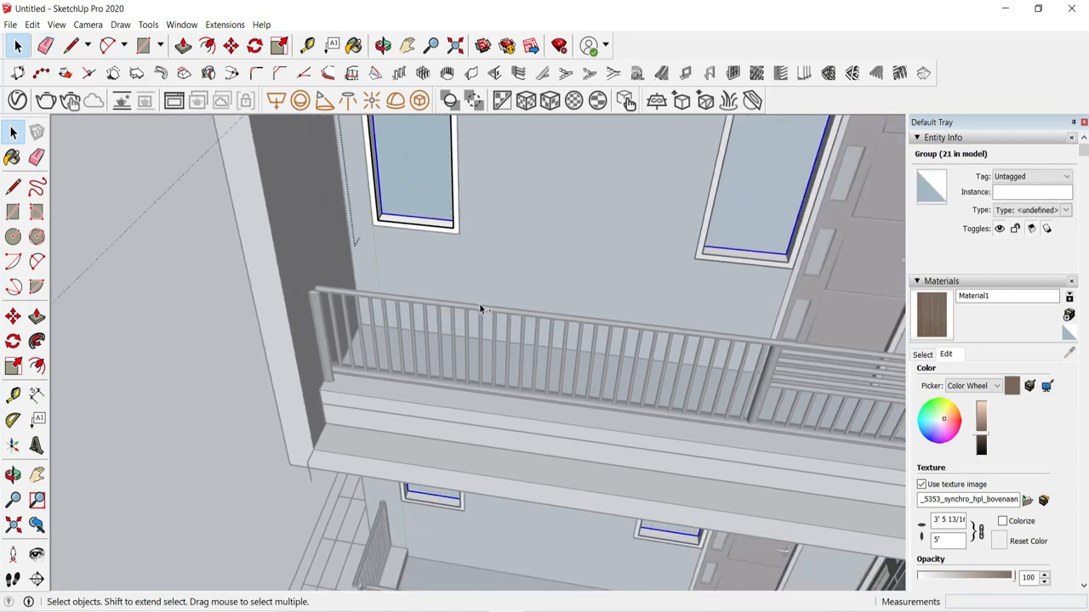
pyautogui.hotkey('ctrl', 'a')
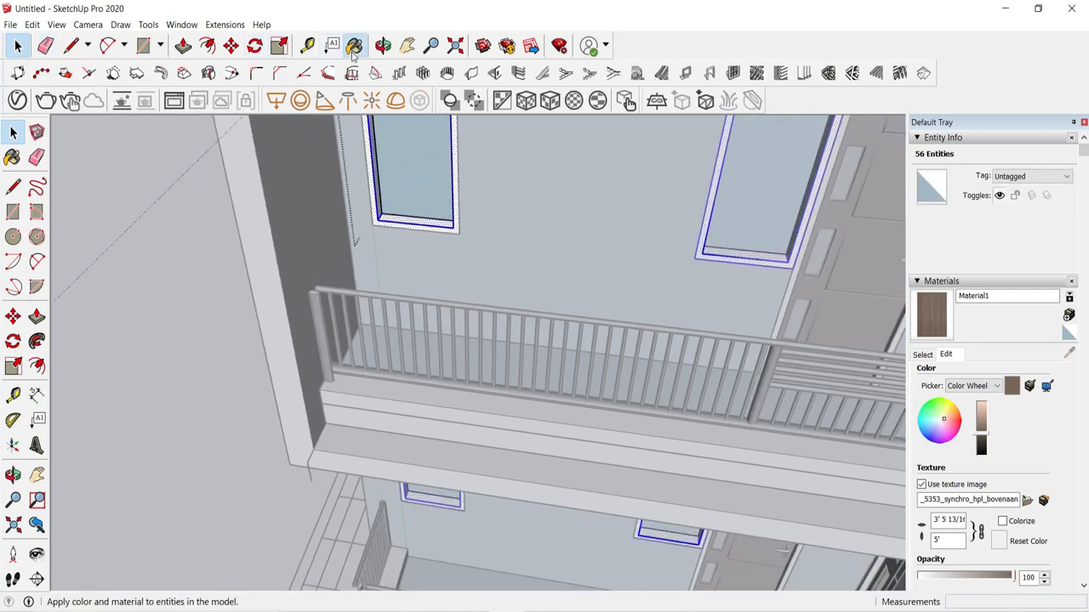
pyautogui.click(354, 45)
pyautogui.click(432, 228)
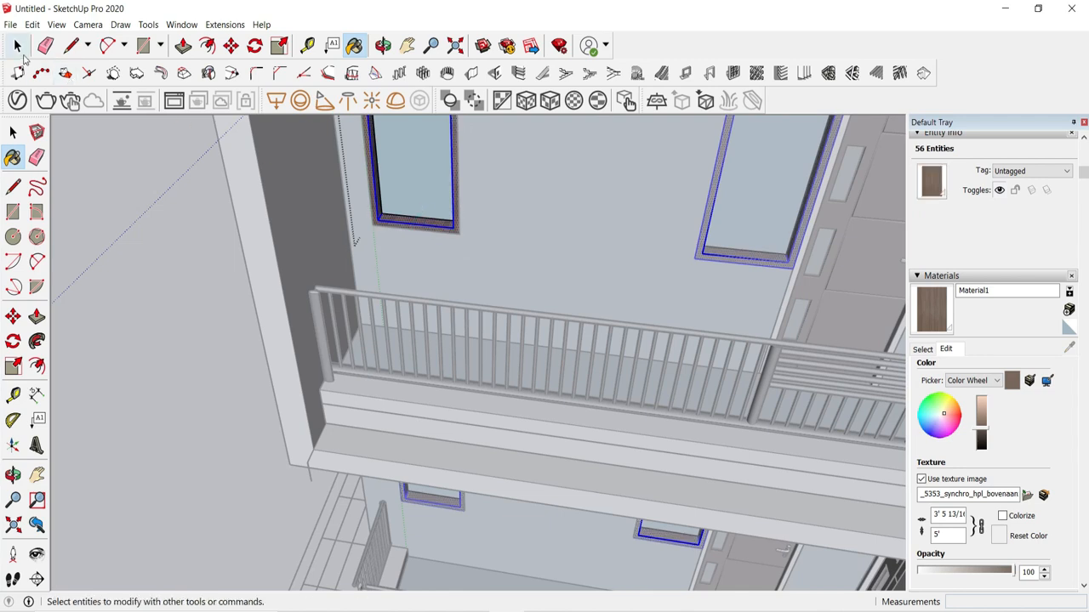
pyautogui.click(18, 45)
pyautogui.click(490, 263)
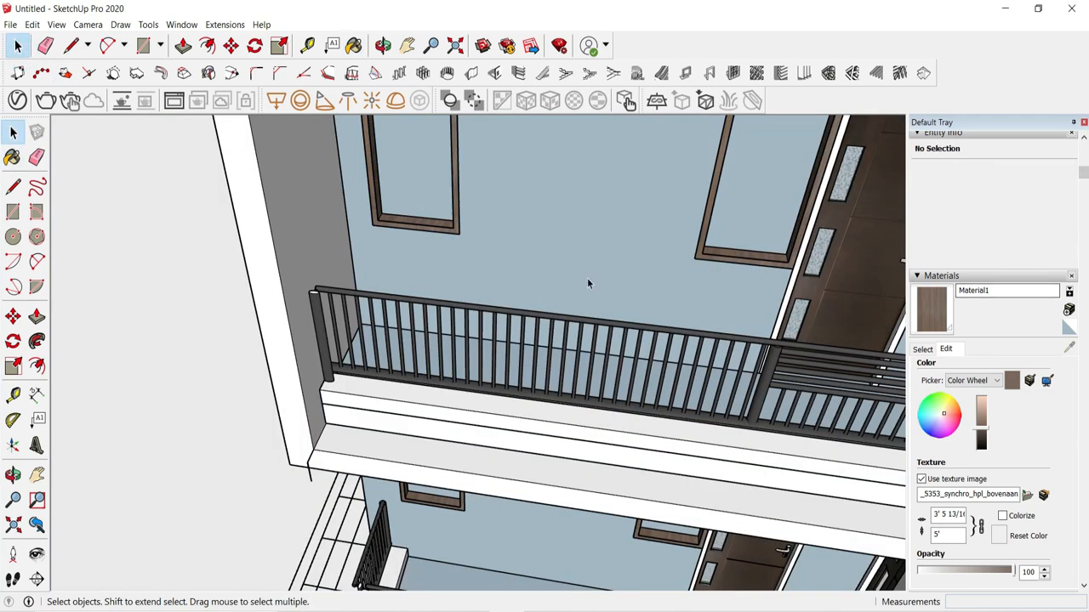
# Step: Darken the window frames' wood material by matching its colour to the dark brown balcony door
pyautogui.scroll(5, 843, 262)
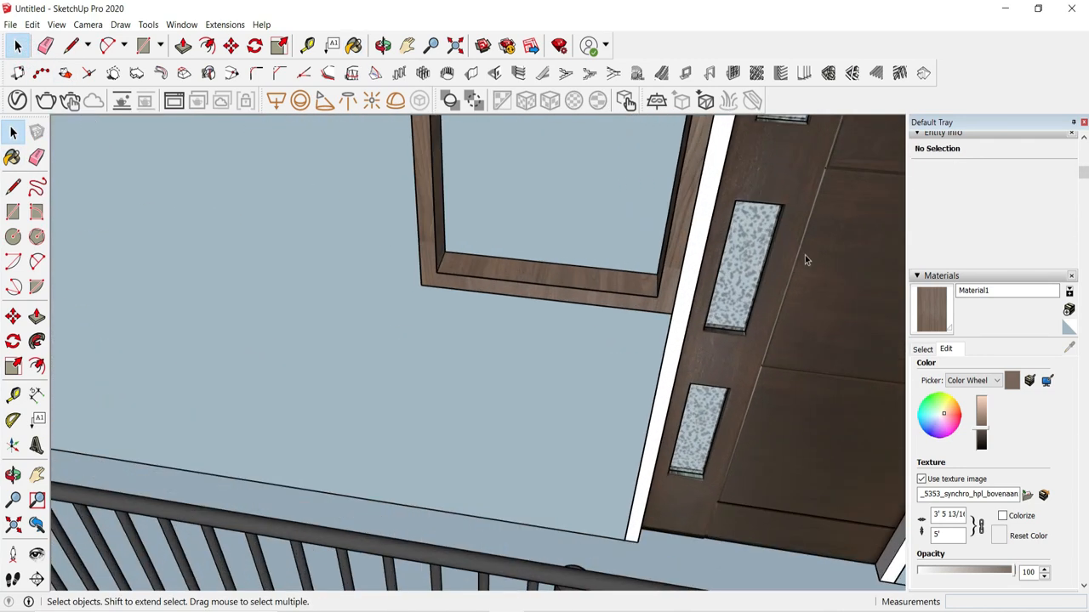
pyautogui.click(984, 432)
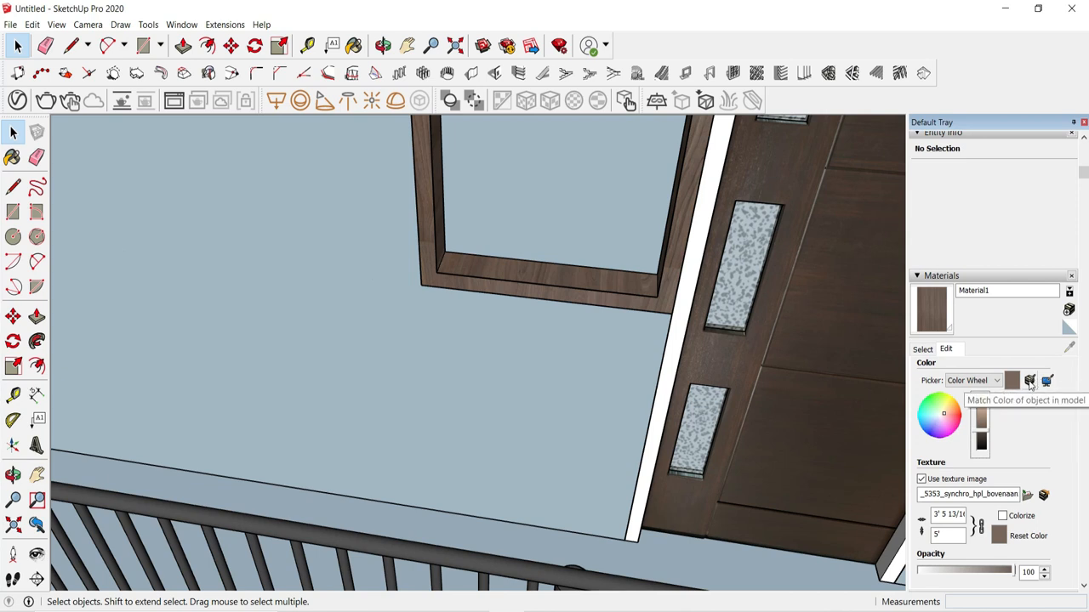
pyautogui.click(1029, 381)
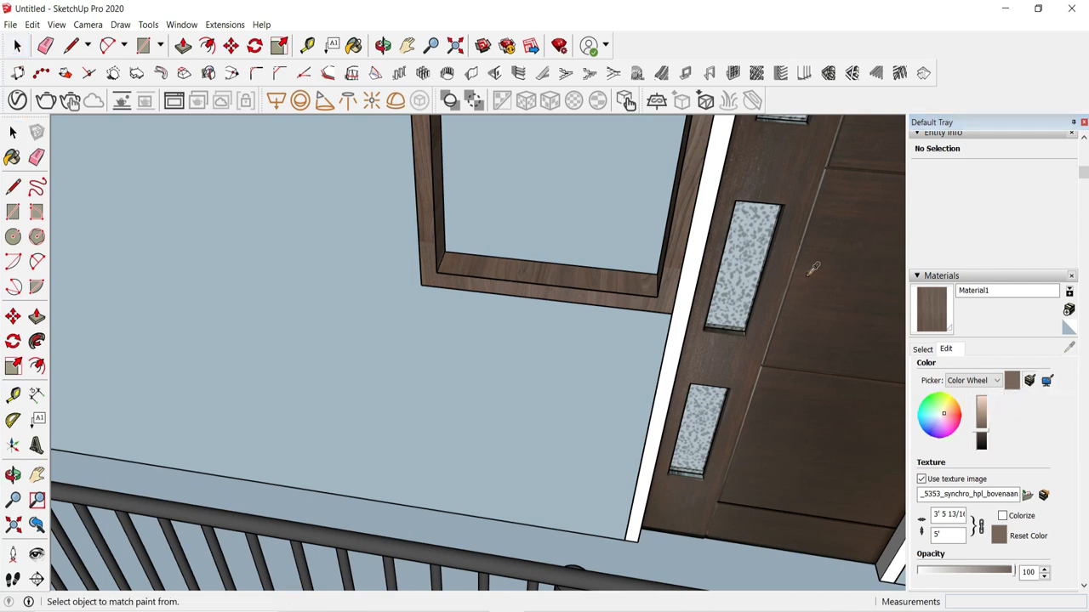
pyautogui.click(810, 276)
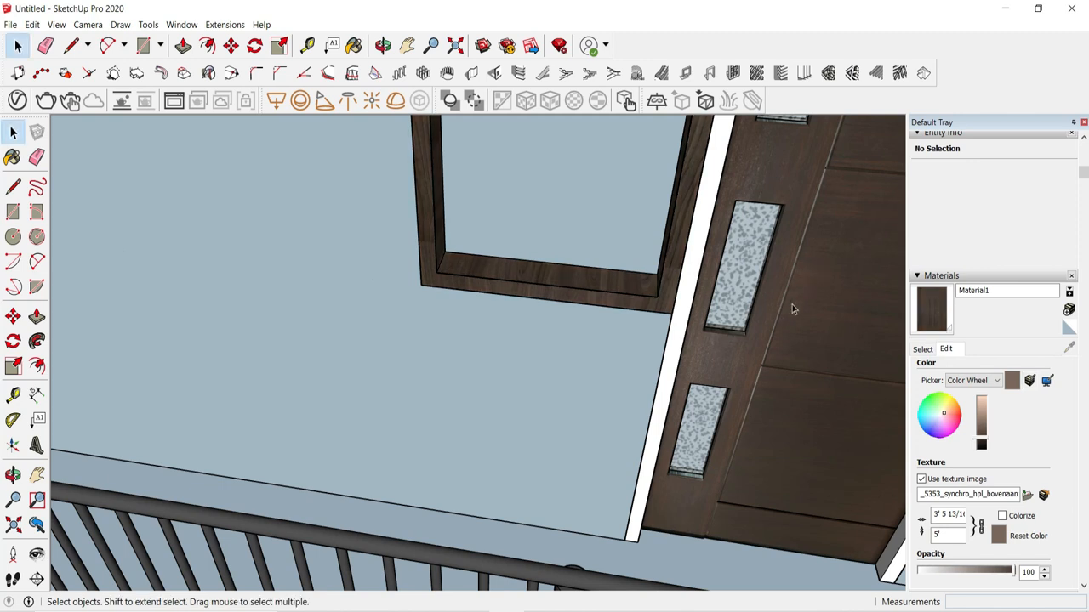
# Step: Fine-tune the brightness of the window frames' wood material so it blends with the dark brown balcony door
pyautogui.click(986, 437)
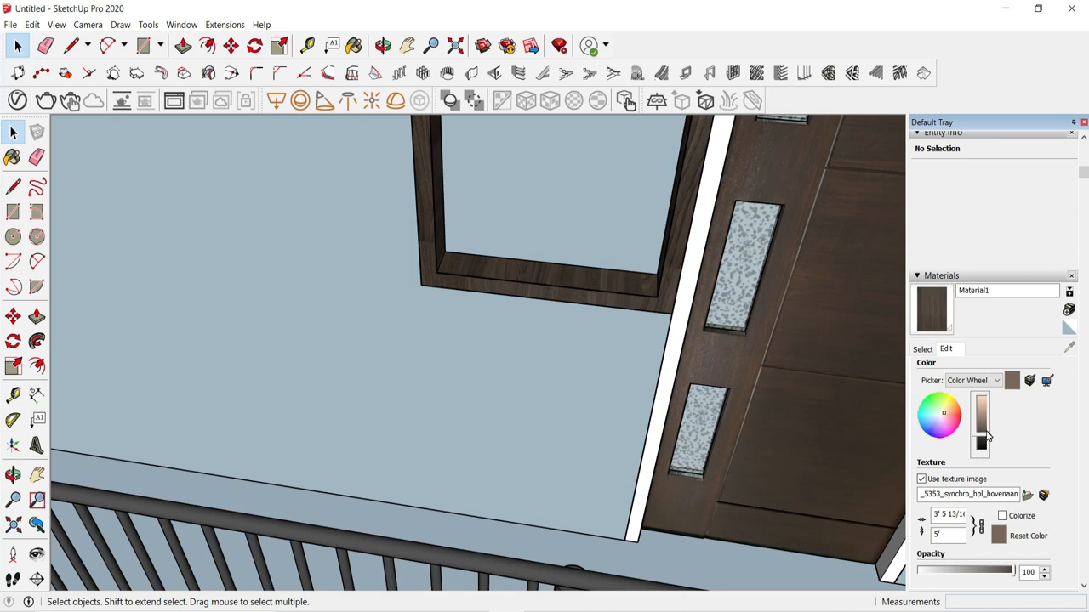
pyautogui.click(984, 438)
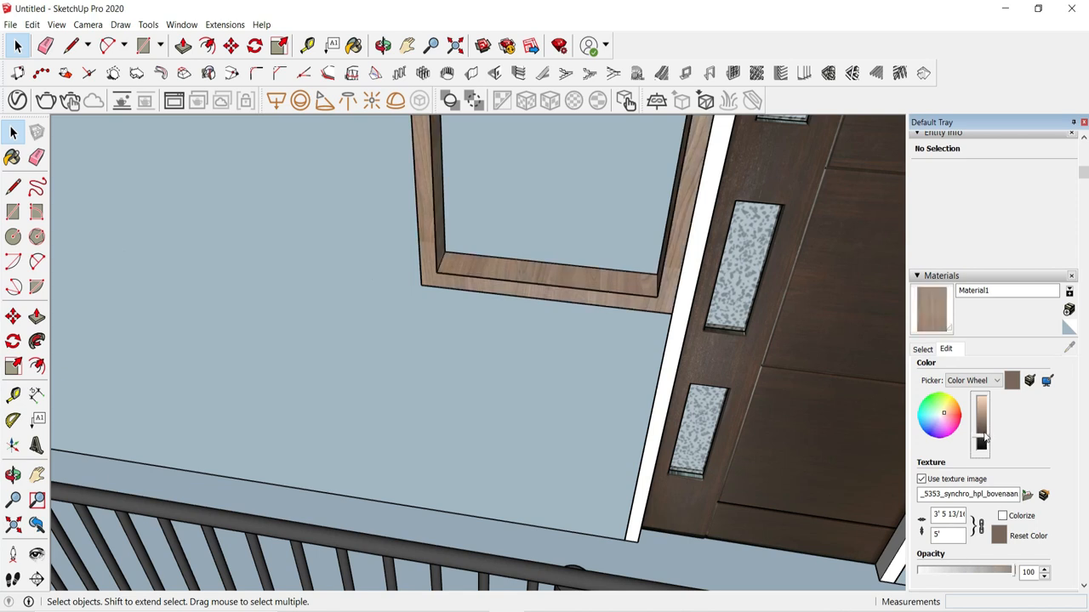
pyautogui.click(1003, 517)
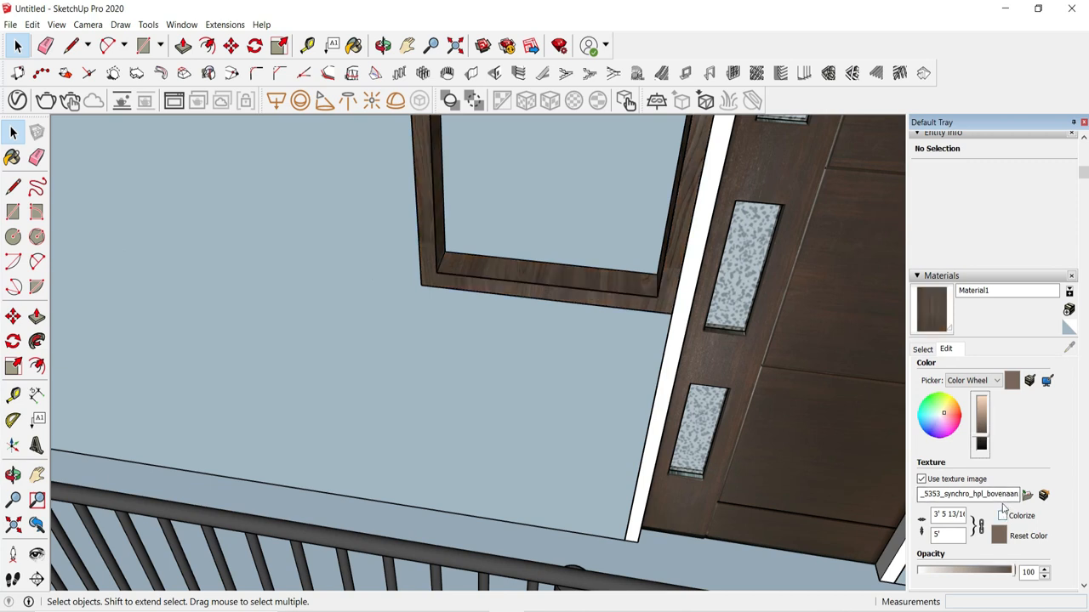
pyautogui.click(985, 435)
pyautogui.moveTo(355, 360); pyautogui.dragTo(515, 226, button='middle')
pyautogui.scroll(-1, 504, 224)
pyautogui.scroll(6, 457, 180)
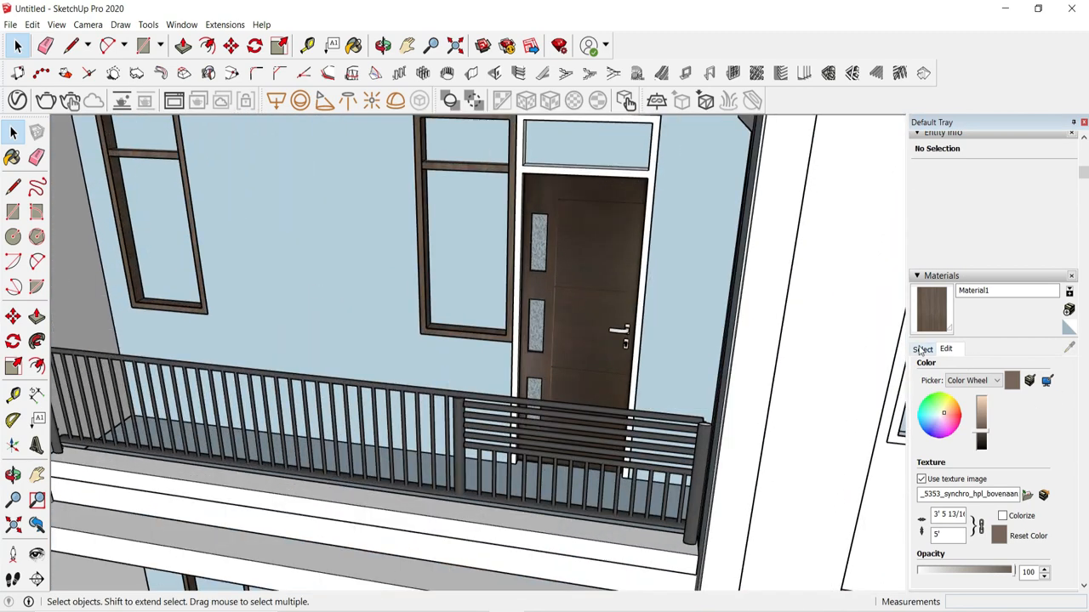
# Step: Open the balcony window group beside the door and paint its panes with Translucent Glass Gray from Glass and Mirrors
pyautogui.click(922, 350)
pyautogui.click(994, 370)
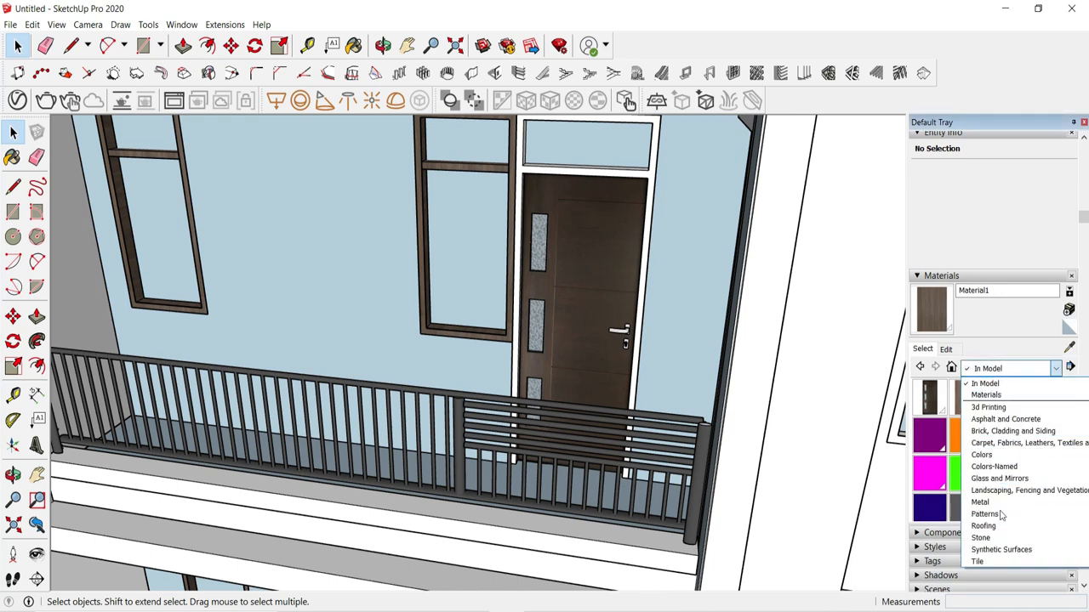
pyautogui.click(1007, 480)
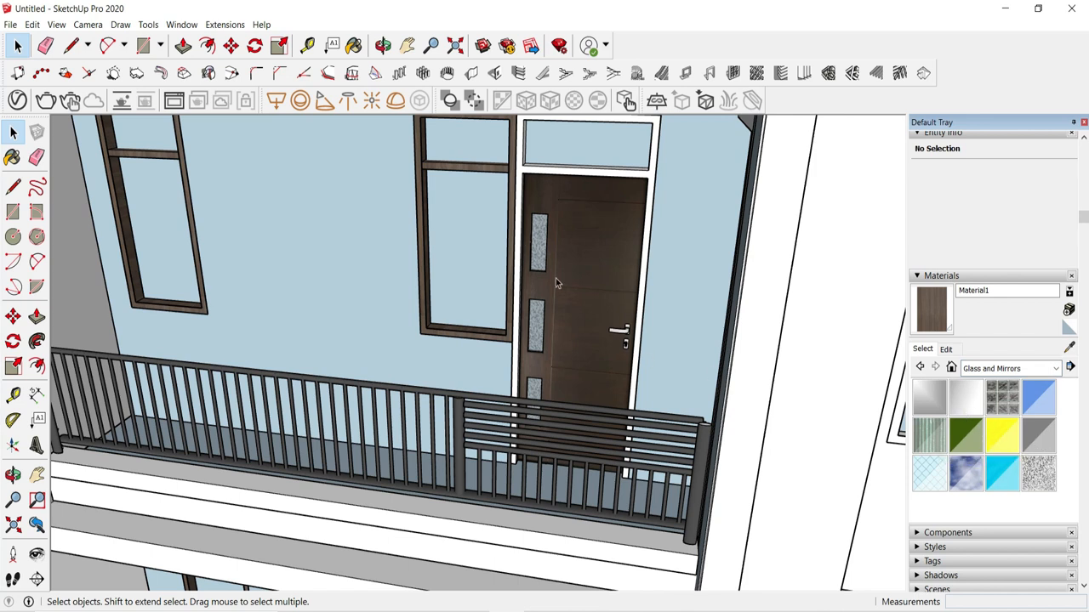
pyautogui.doubleClick(473, 225)
pyautogui.click(1047, 443)
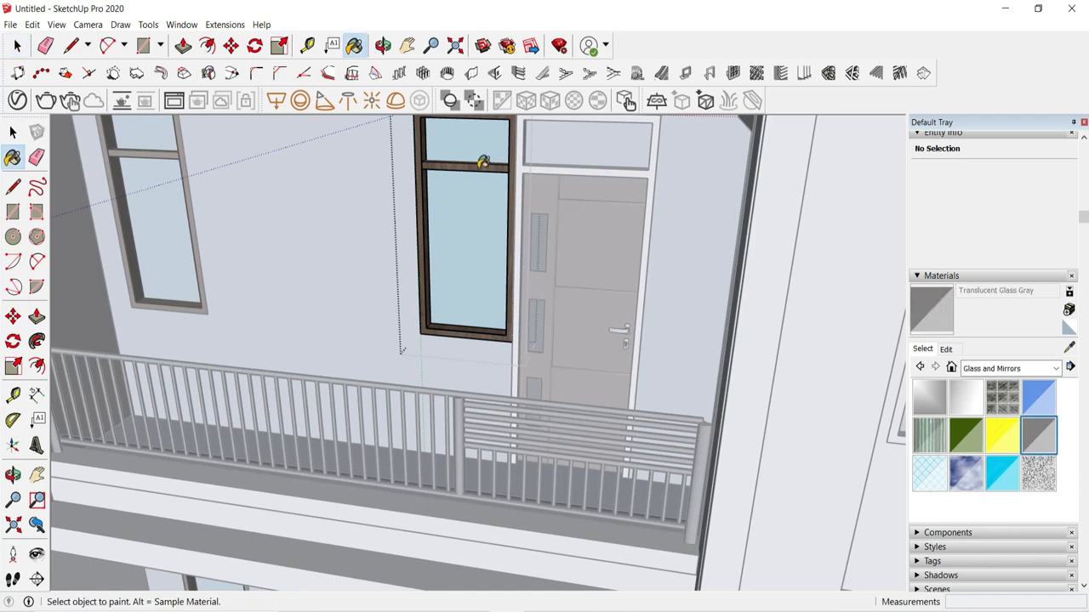
pyautogui.scroll(1, 459, 196)
pyautogui.click(452, 209)
pyautogui.scroll(-1, 748, 281)
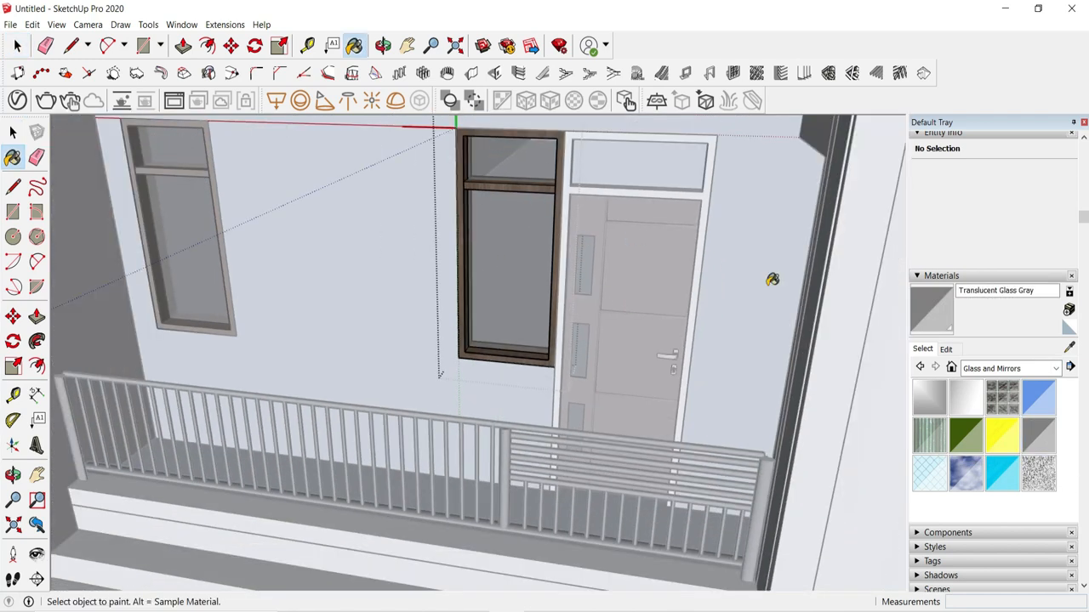
# Step: Lighten the Translucent Glass Gray material's colour to almost white and stop painting
pyautogui.click(948, 350)
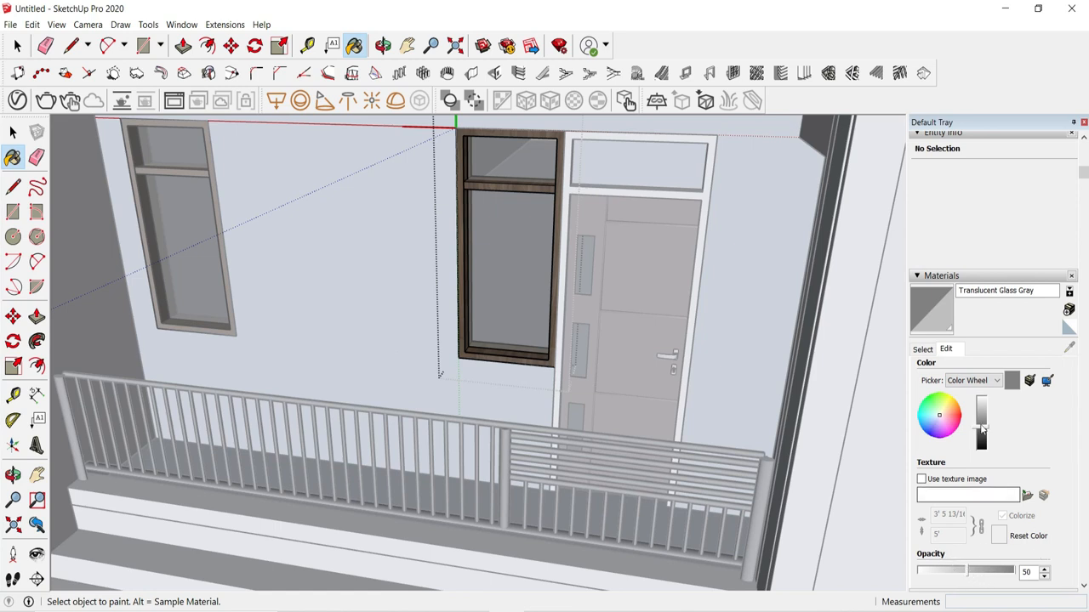
pyautogui.click(982, 422)
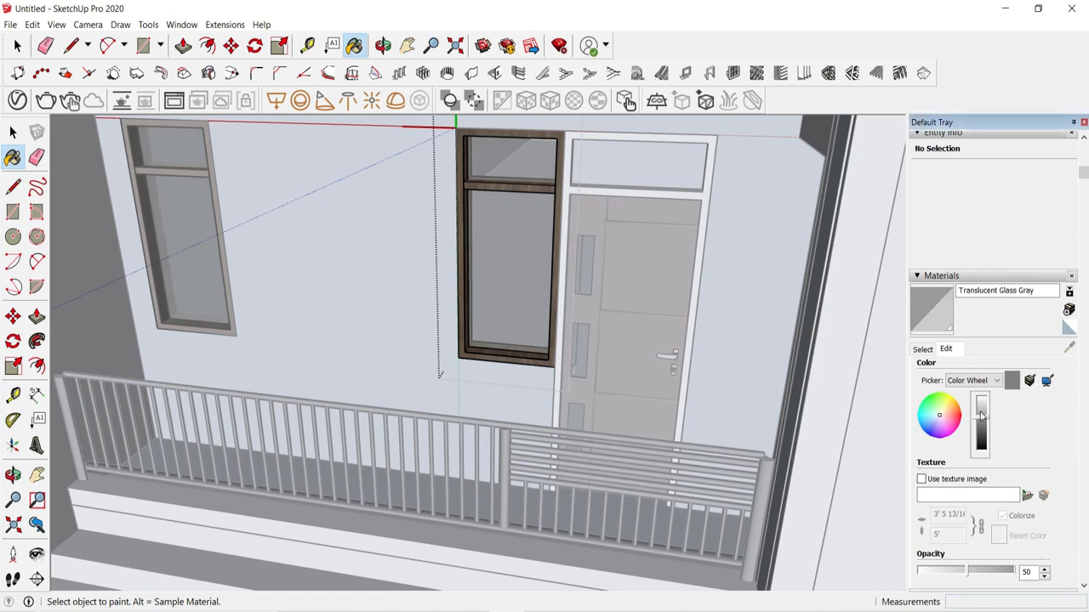
pyautogui.click(982, 416)
pyautogui.click(984, 401)
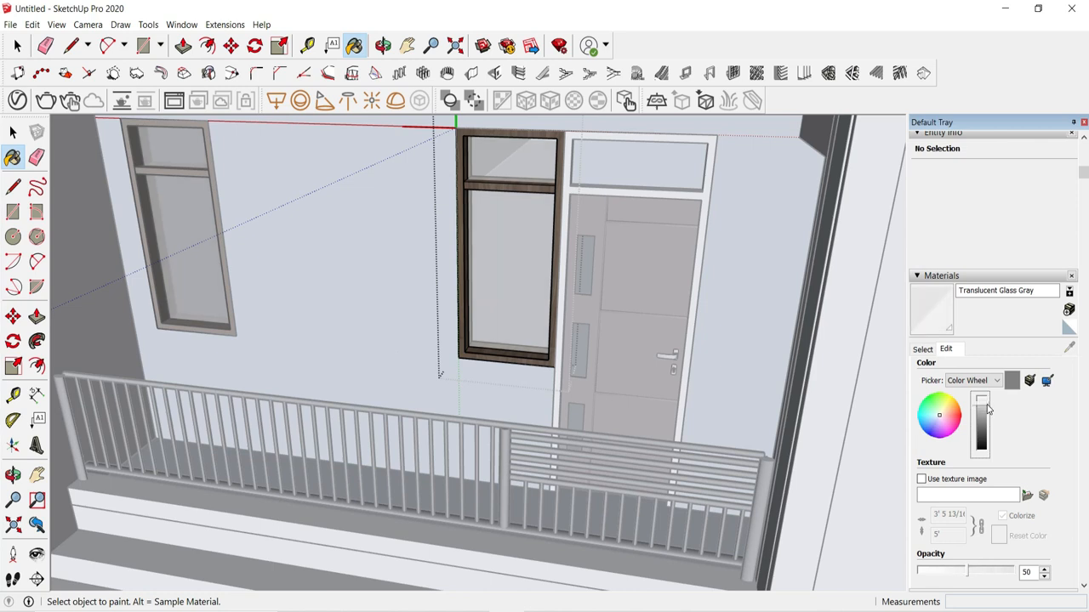
pyautogui.click(16, 48)
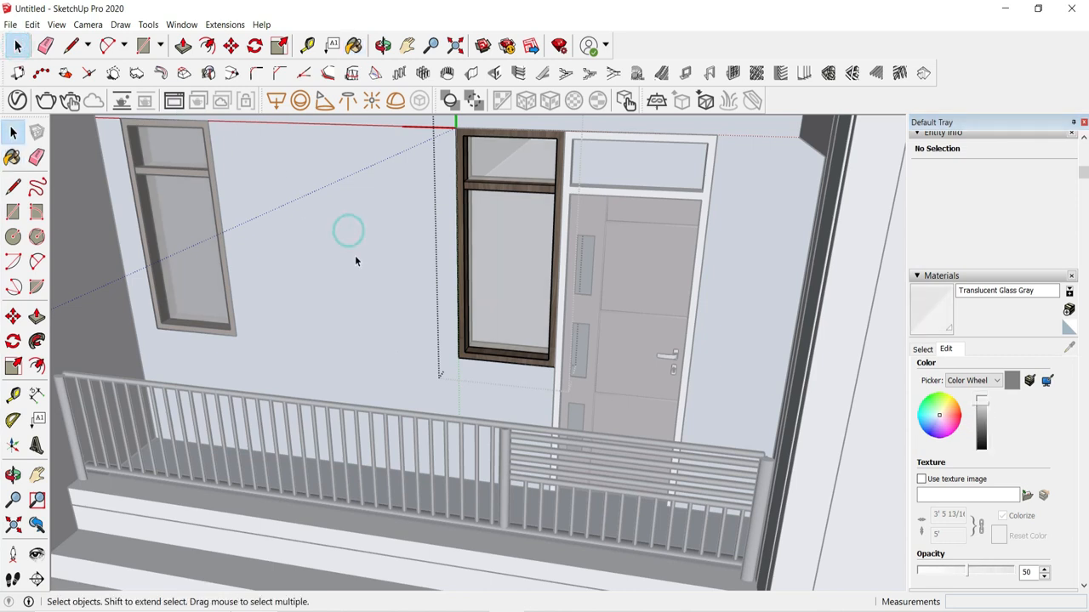
# Step: Open the balcony door frame group and paint its transom pane with the lightened Translucent Glass Gray
pyautogui.scroll(-5, 355, 255)
pyautogui.scroll(4, 448, 290)
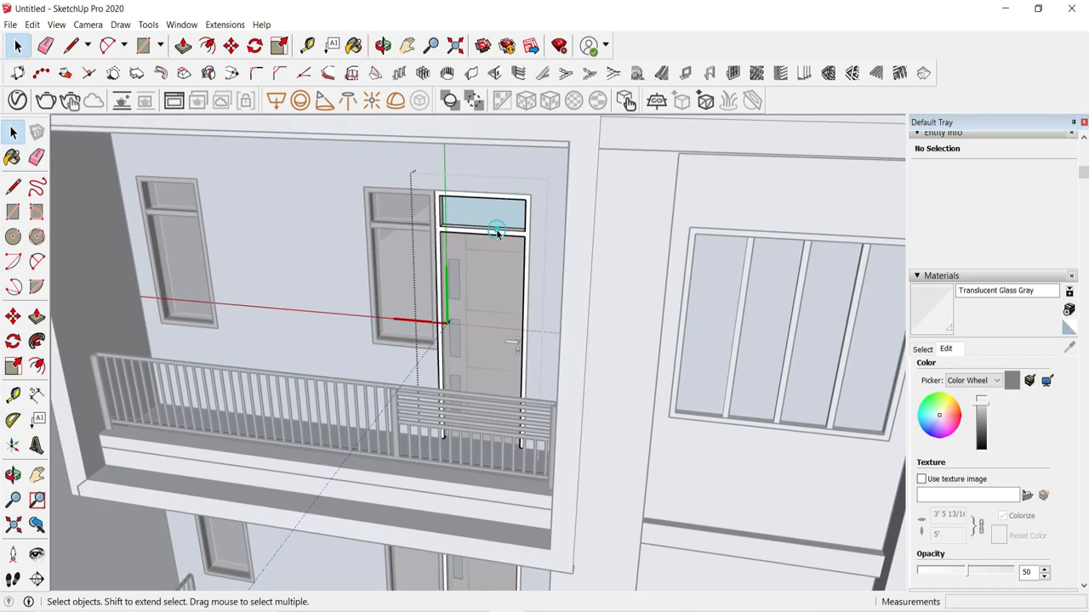
pyautogui.click(353, 45)
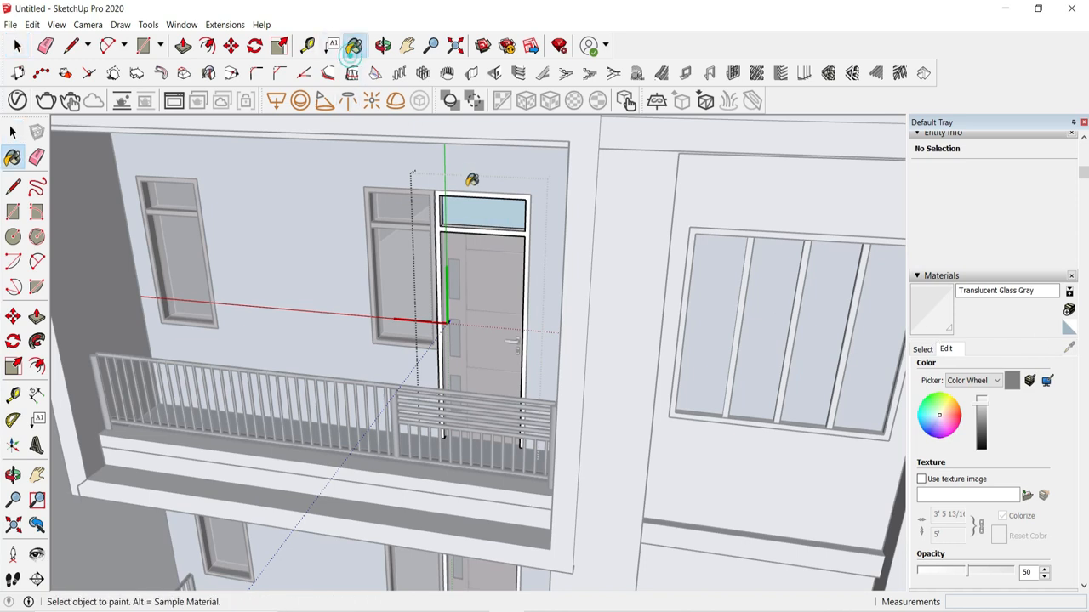
pyautogui.click(923, 349)
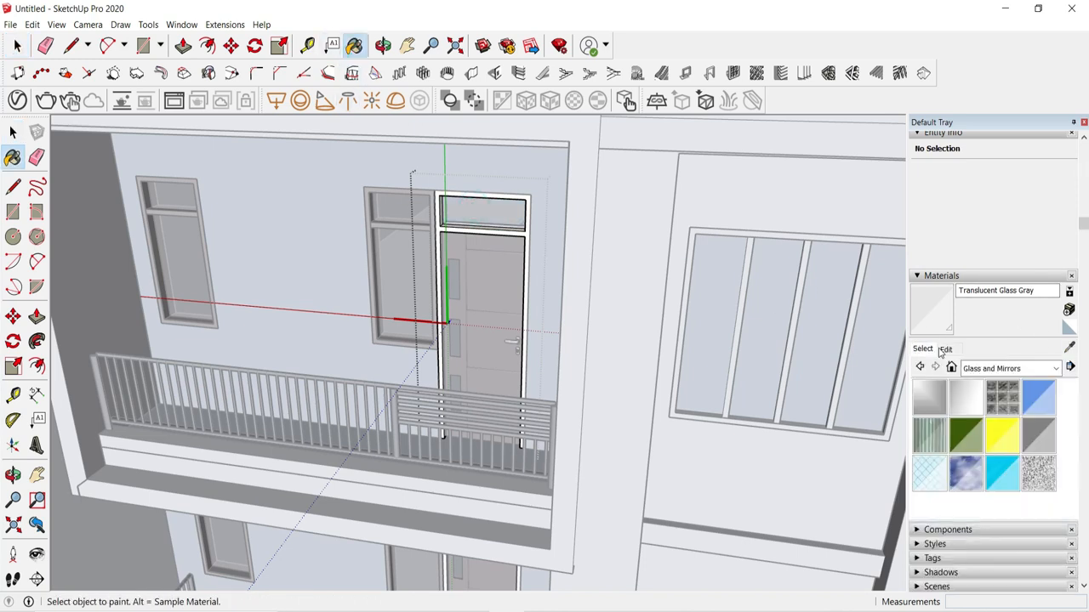
pyautogui.click(1069, 349)
pyautogui.scroll(2, 425, 182)
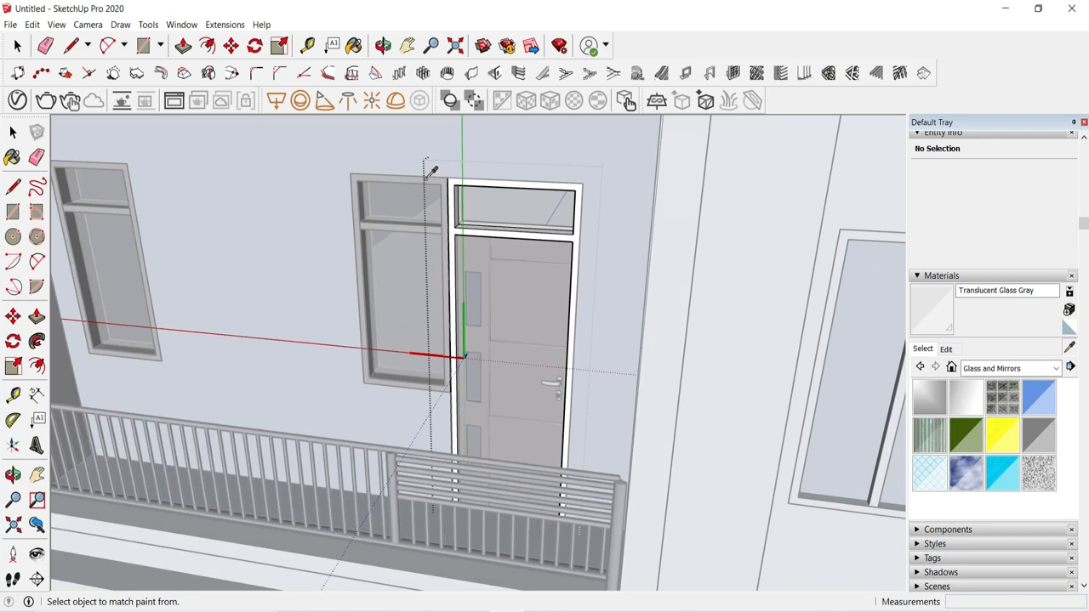
pyautogui.click(425, 179)
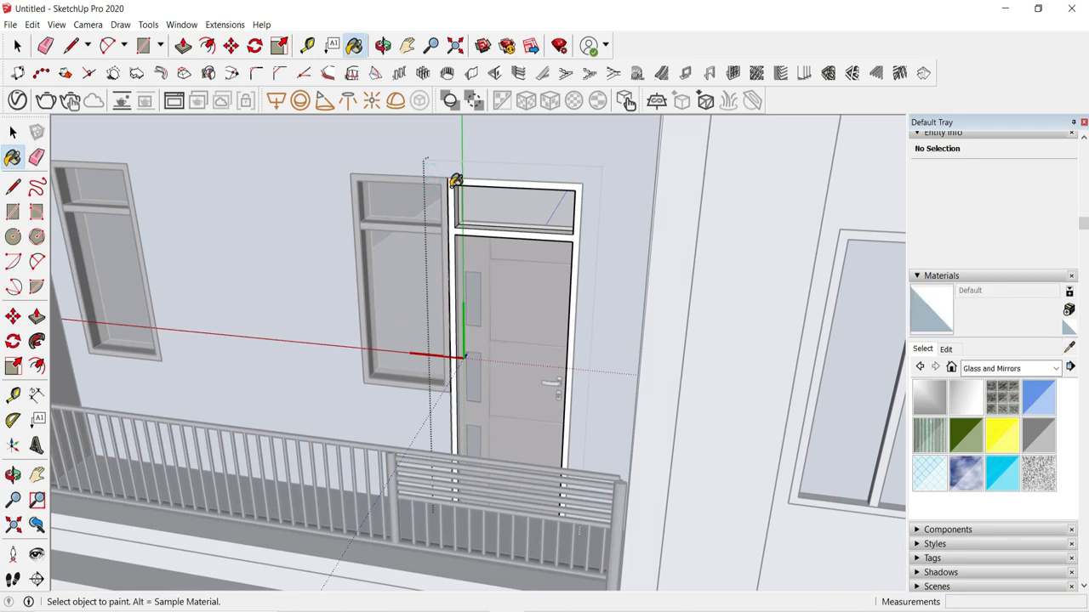
pyautogui.click(17, 45)
pyautogui.click(522, 214)
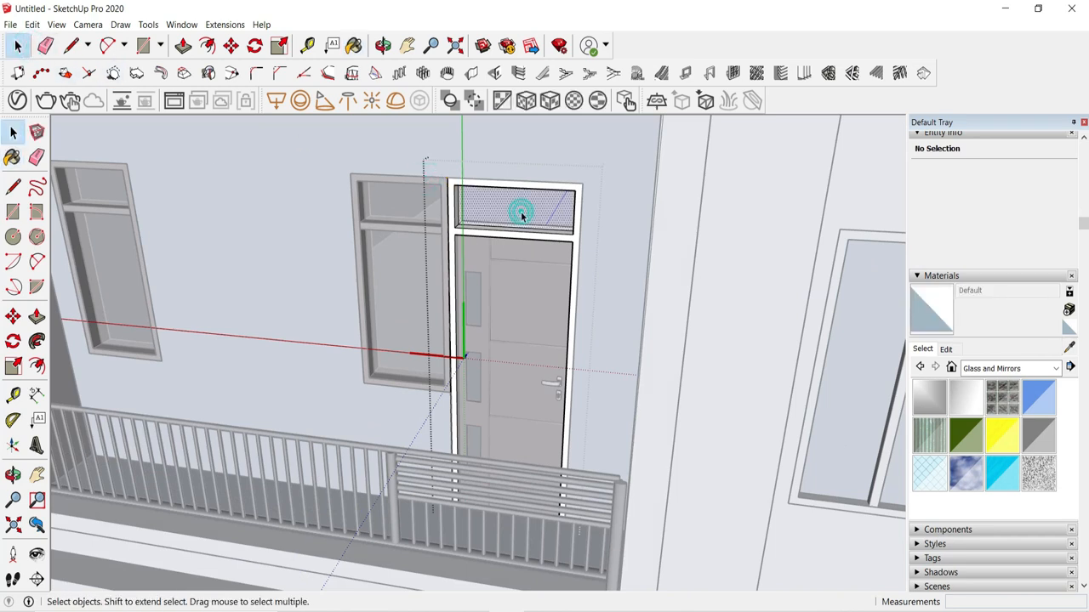
pyautogui.hotkey('ctrl', 'shift', 'i')
pyautogui.tripleClick(523, 213)
pyautogui.click(603, 243)
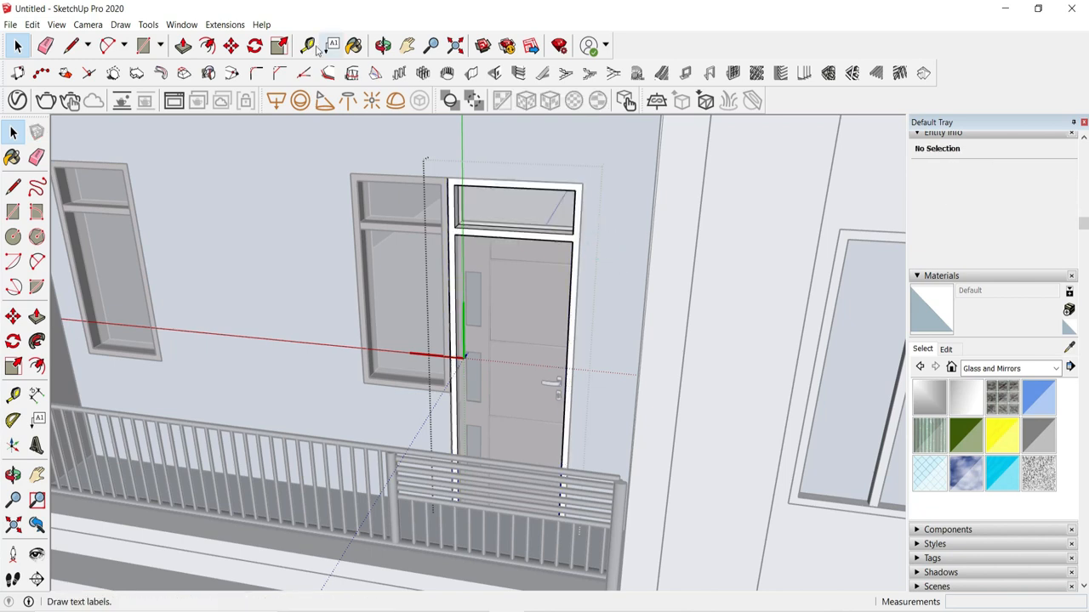
# Step: Sample the dark wood material from the adjacent window frame and paint the front face of the door frame
pyautogui.click(354, 45)
pyautogui.scroll(2, 473, 174)
pyautogui.scroll(3, 473, 173)
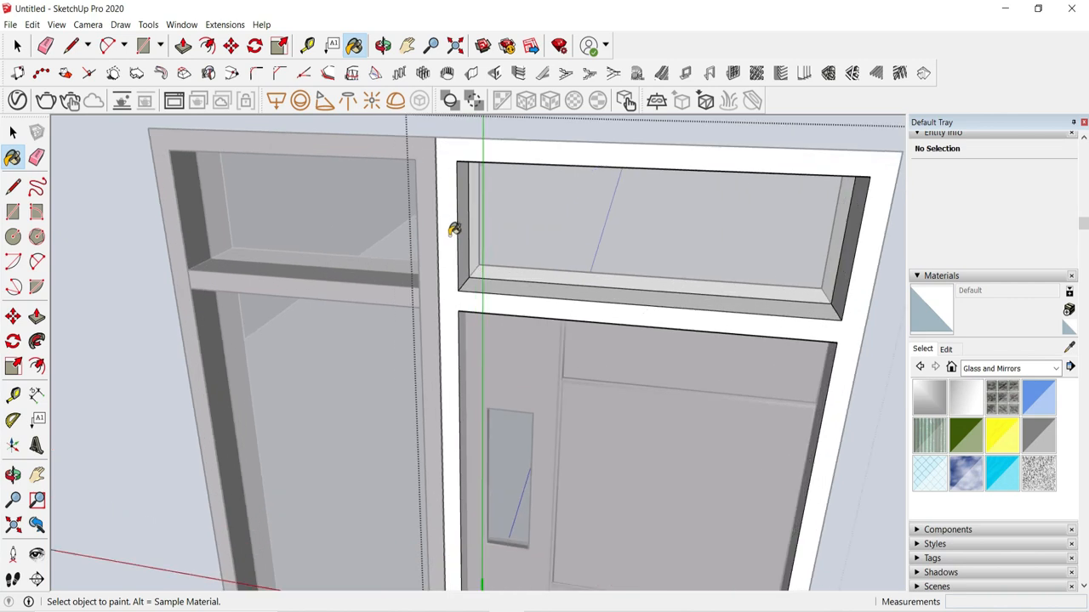
pyautogui.scroll(2, 467, 244)
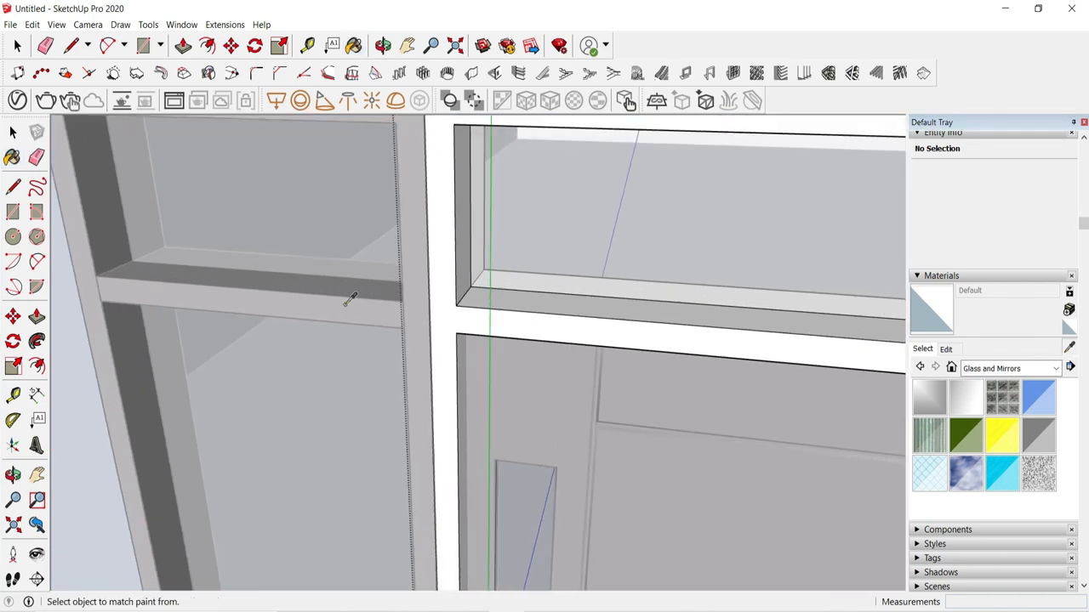
pyautogui.keyDown('alt'); pyautogui.click(439, 278); pyautogui.keyUp('alt')
pyautogui.click(463, 282)
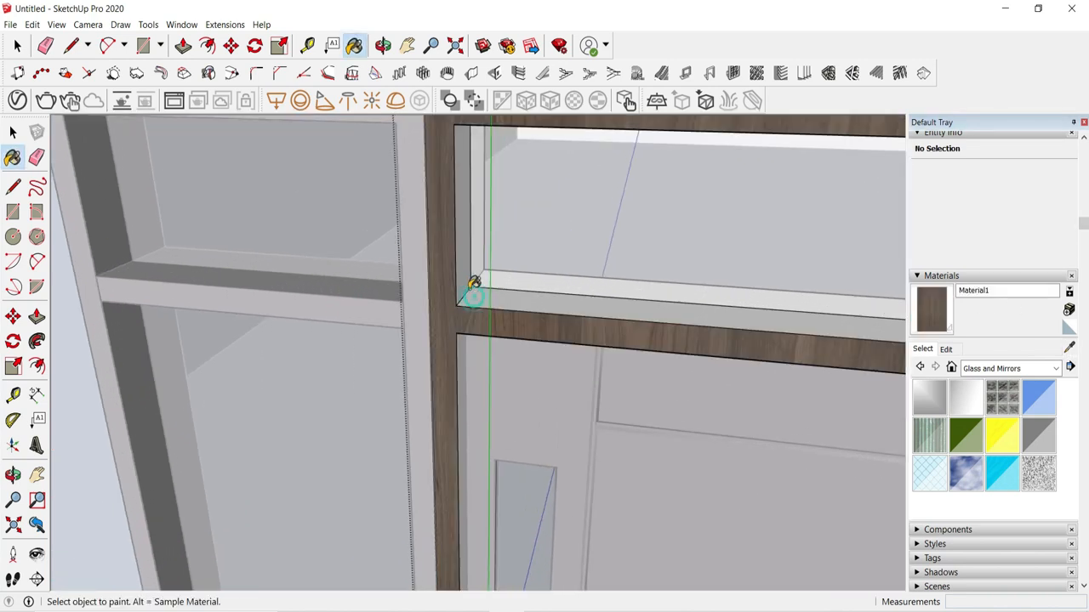
# Step: Paint the inner faces of the door frame's transom and door openings with the dark wood, keeping the glass, and leave the group
pyautogui.moveTo(517, 128)
pyautogui.mouseDown(button='middle')
pyautogui.moveTo(510, 85)
pyautogui.moveTo(476, 226)
pyautogui.moveTo(857, 74)
pyautogui.moveTo(808, 256)
pyautogui.mouseUp(button='middle')
pyautogui.click(780, 269)
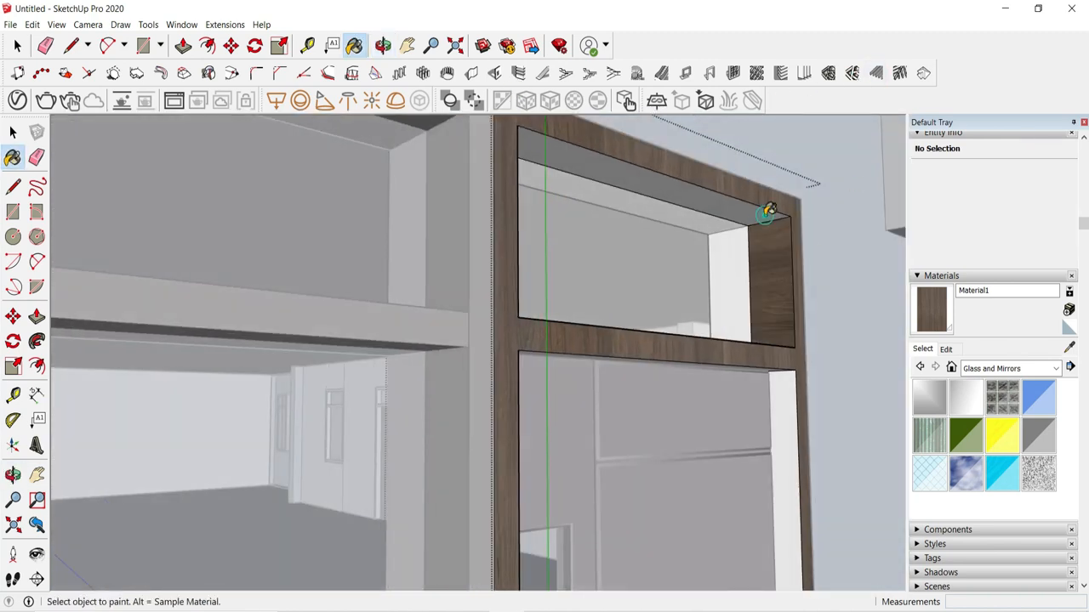
pyautogui.click(753, 223)
pyautogui.click(716, 223)
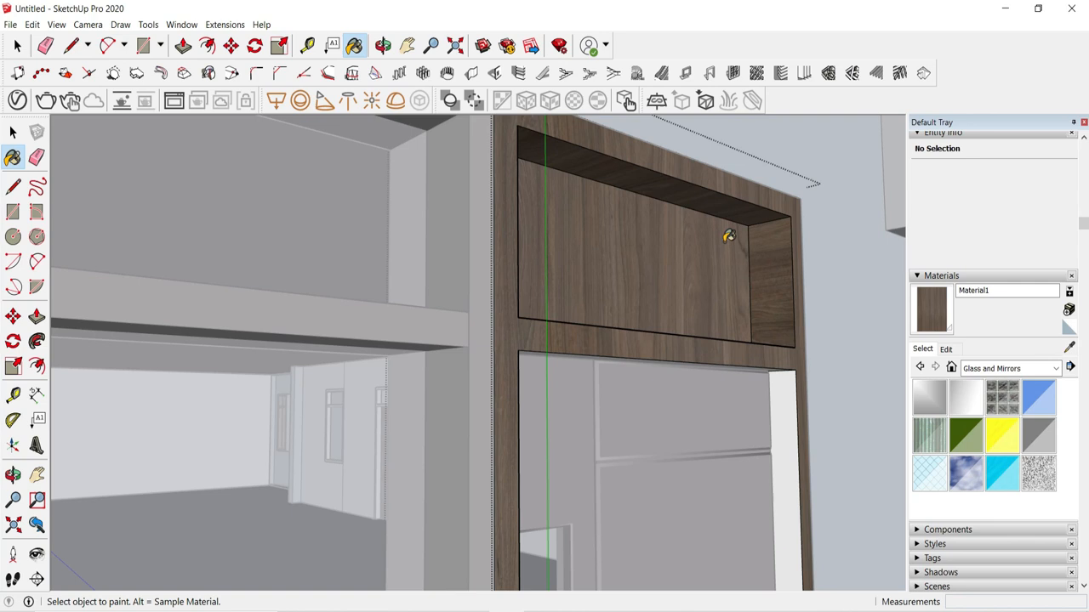
pyautogui.hotkey('ctrl', 'z')
pyautogui.moveTo(773, 345); pyautogui.dragTo(734, 337, button='middle')
pyautogui.moveTo(343, 335); pyautogui.dragTo(284, 335, button='middle')
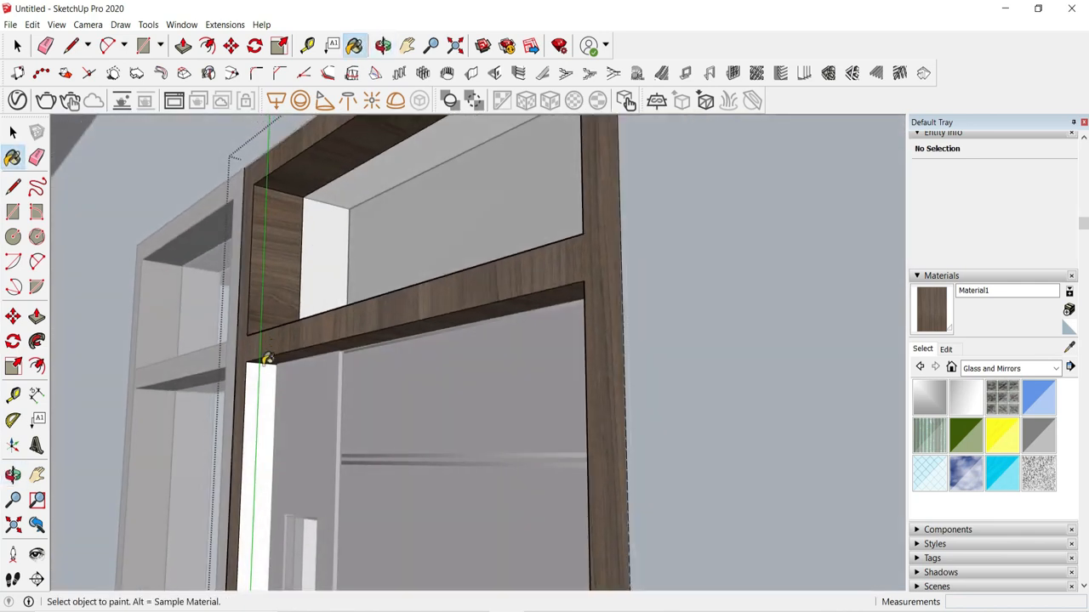
pyautogui.click(263, 357)
pyautogui.click(17, 45)
# Step: Open the four-pane window frame group between the balconies and paint all of its frame geometry with the dark wood material
pyautogui.scroll(5, 589, 347)
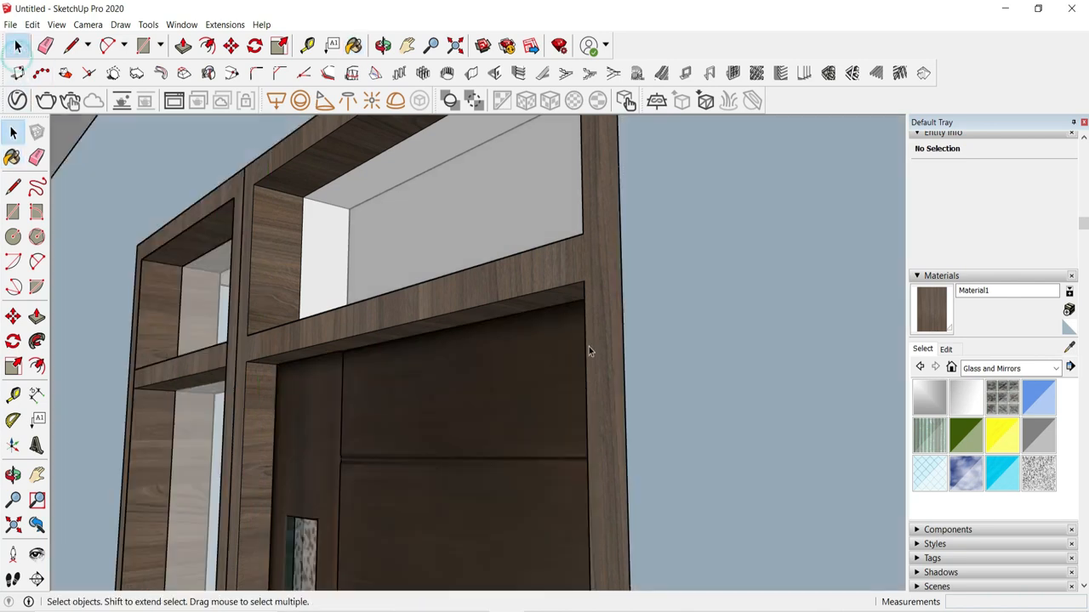
pyautogui.scroll(5, 291, 369)
pyautogui.moveTo(374, 385); pyautogui.dragTo(345, 371, button='middle')
pyautogui.scroll(-3, 345, 371)
pyautogui.scroll(-5, 191, 371)
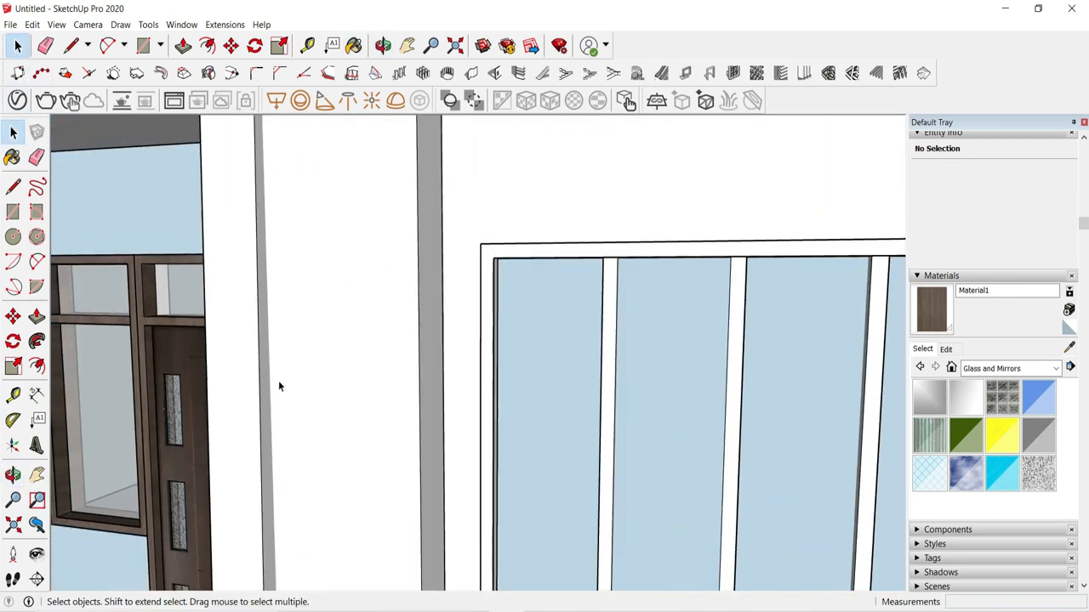
pyautogui.moveTo(278, 381); pyautogui.dragTo(404, 369, button='middle')
pyautogui.scroll(-4, 379, 323)
pyautogui.moveTo(379, 323); pyautogui.dragTo(426, 485, button='middle')
pyautogui.scroll(2, 427, 487)
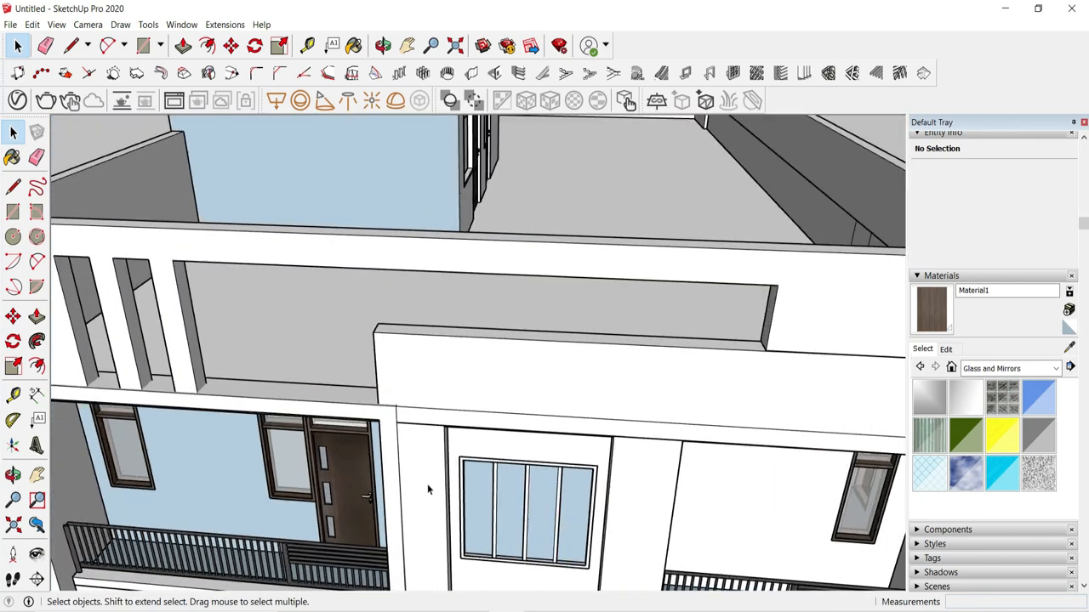
pyautogui.scroll(-4, 398, 368)
pyautogui.scroll(2, 418, 510)
pyautogui.moveTo(481, 536); pyautogui.dragTo(428, 391, button='middle')
pyautogui.scroll(5, 434, 369)
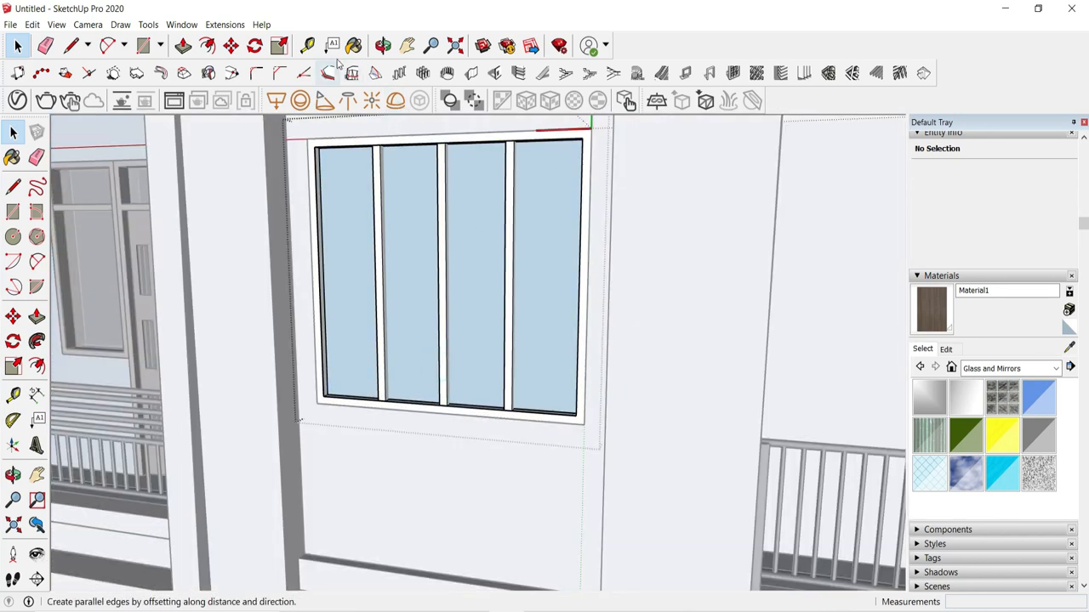
pyautogui.click(349, 196)
pyautogui.hotkey('ctrl', 'a')
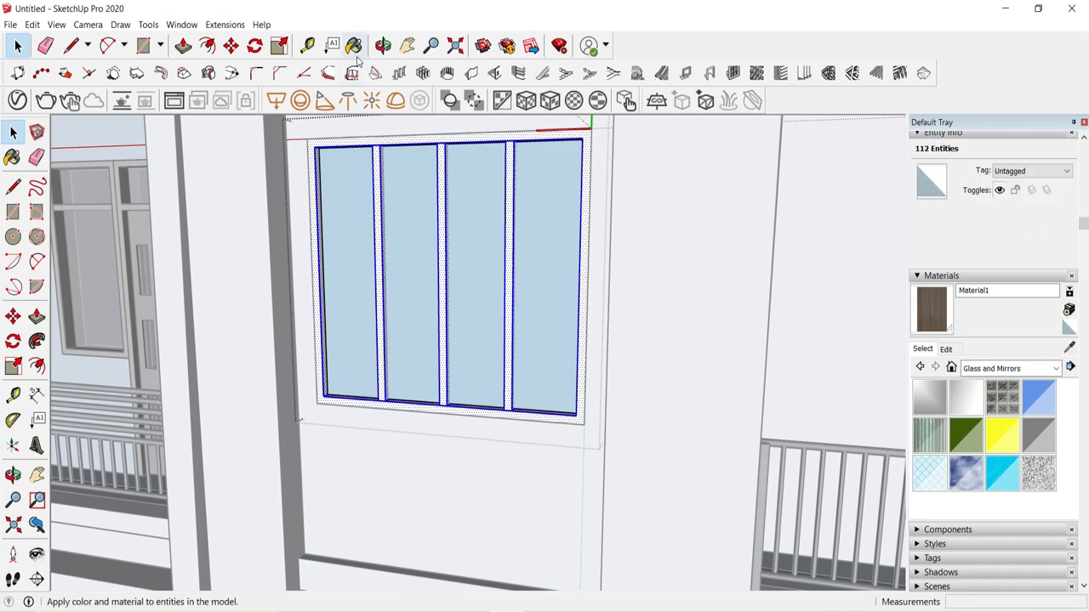
pyautogui.click(384, 189)
pyautogui.click(17, 46)
# Step: Sample the glass material from the finished balcony window, paint the four-pane window's panes with it, and leave the group
pyautogui.click(1069, 348)
pyautogui.click(92, 268)
pyautogui.click(17, 45)
pyautogui.doubleClick(476, 241)
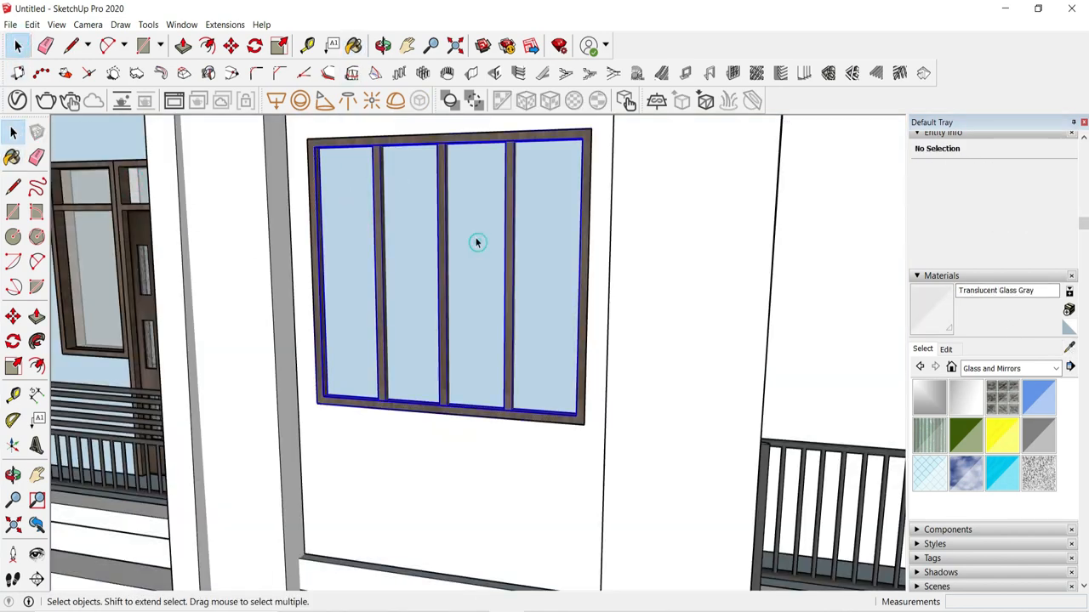
pyautogui.click(354, 46)
pyautogui.click(413, 204)
pyautogui.click(17, 46)
pyautogui.click(596, 252)
# Step: Open the door frame group on the top-floor balcony beside the four-pane window and select its transom pane face
pyautogui.scroll(-6, 592, 252)
pyautogui.moveTo(749, 383); pyautogui.dragTo(578, 479, button='middle')
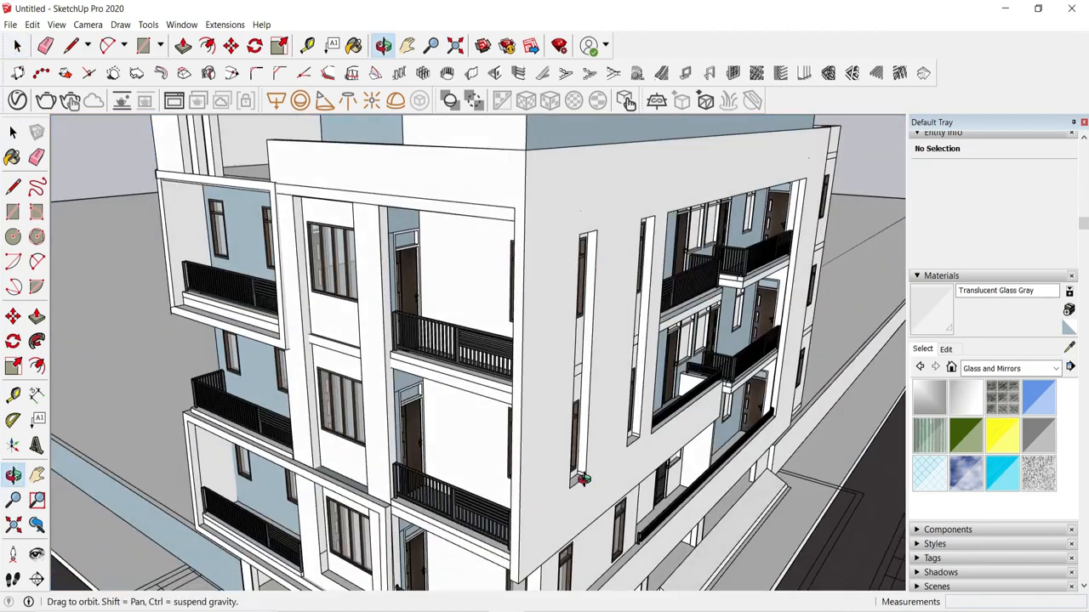
pyautogui.scroll(3, 422, 243)
pyautogui.scroll(5, 420, 243)
pyautogui.click(414, 221)
pyautogui.moveTo(413, 224); pyautogui.dragTo(699, 234, button='middle')
pyautogui.scroll(-5, 699, 234)
pyautogui.moveTo(569, 226); pyautogui.dragTo(552, 235, button='middle')
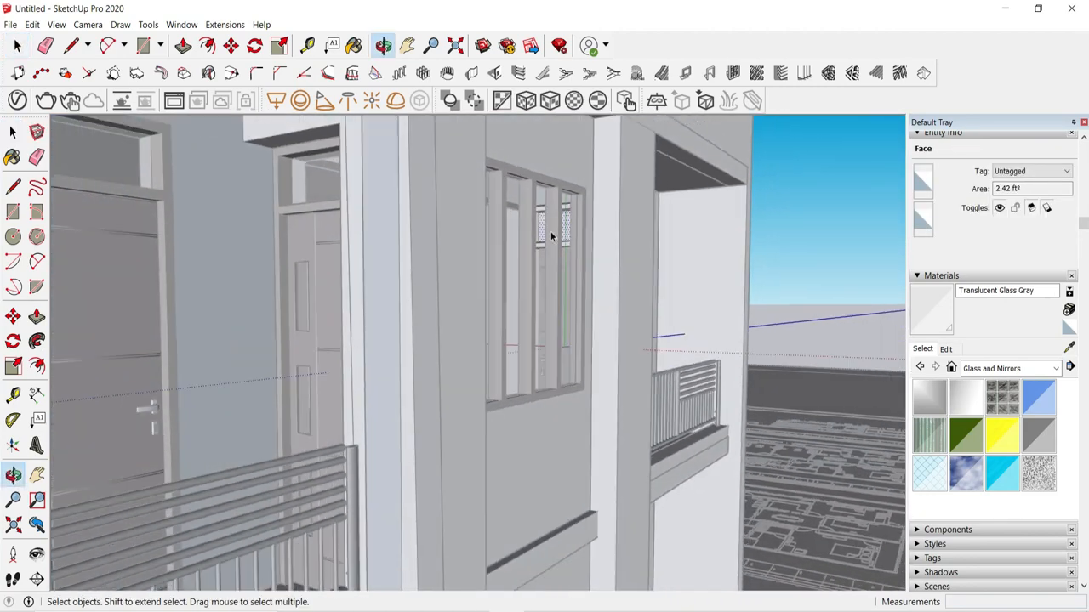
# Step: Invert the selection, paint the door frame with dark wood sampled from the adjacent four-pane window frame, and leave the group
pyautogui.scroll(5, 552, 236)
pyautogui.moveTo(465, 286); pyautogui.dragTo(333, 287, button='middle')
pyautogui.scroll(2, 389, 260)
pyautogui.scroll(-6, 465, 374)
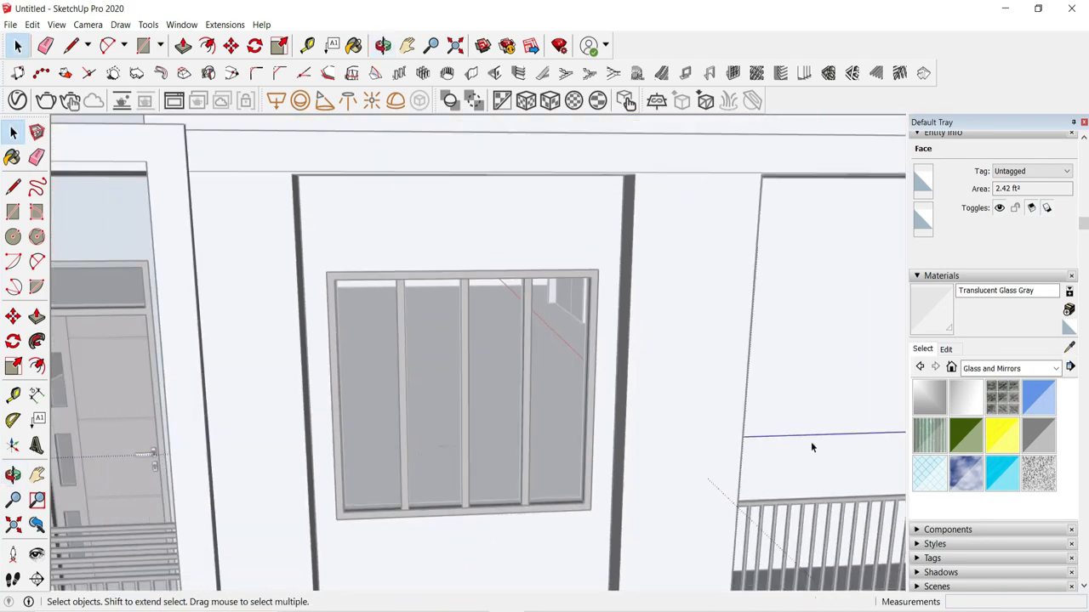
pyautogui.moveTo(811, 444); pyautogui.dragTo(547, 408, button='middle')
pyautogui.hotkey('ctrl', 'shift', 'i')
pyautogui.click(1069, 347)
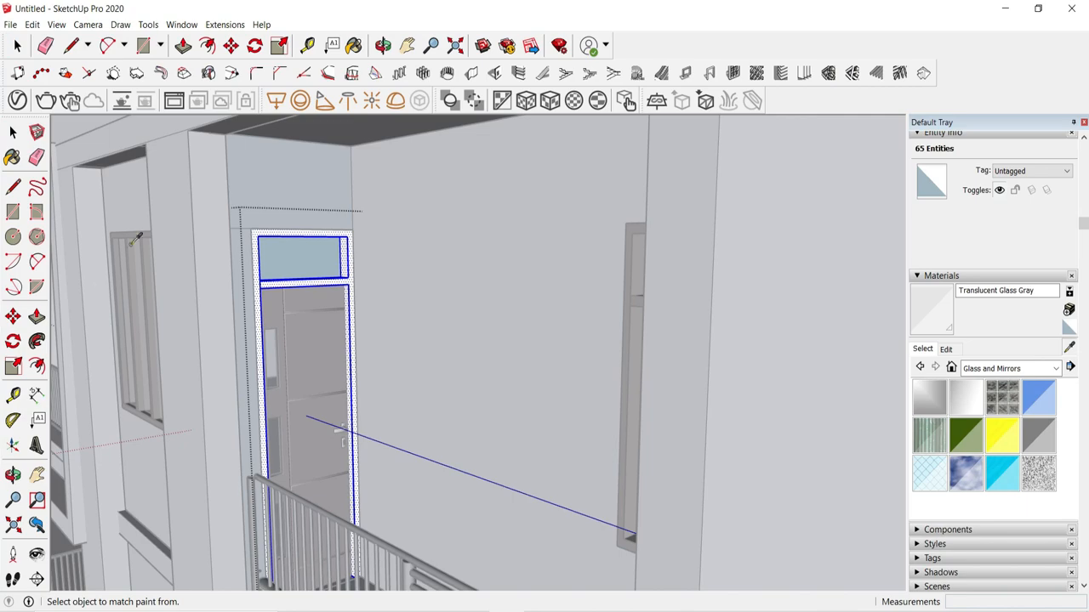
pyautogui.click(330, 233)
pyautogui.press('space')
pyautogui.click(430, 259)
pyautogui.scroll(-8, 430, 259)
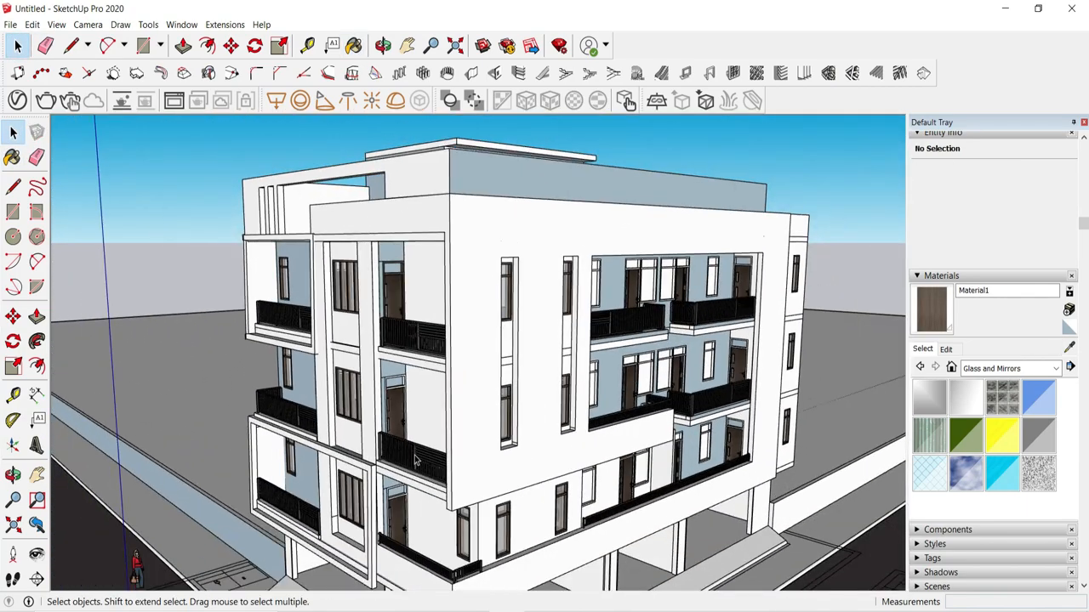
# Step: Delete the doors and their unpainted frames on the lower balconies beside the four-pane windows
pyautogui.scroll(9, 380, 362)
pyautogui.click(381, 362)
pyautogui.scroll(-4, 509, 254)
pyautogui.keyDown('ctrl'); pyautogui.click(453, 527); pyautogui.keyUp('ctrl')
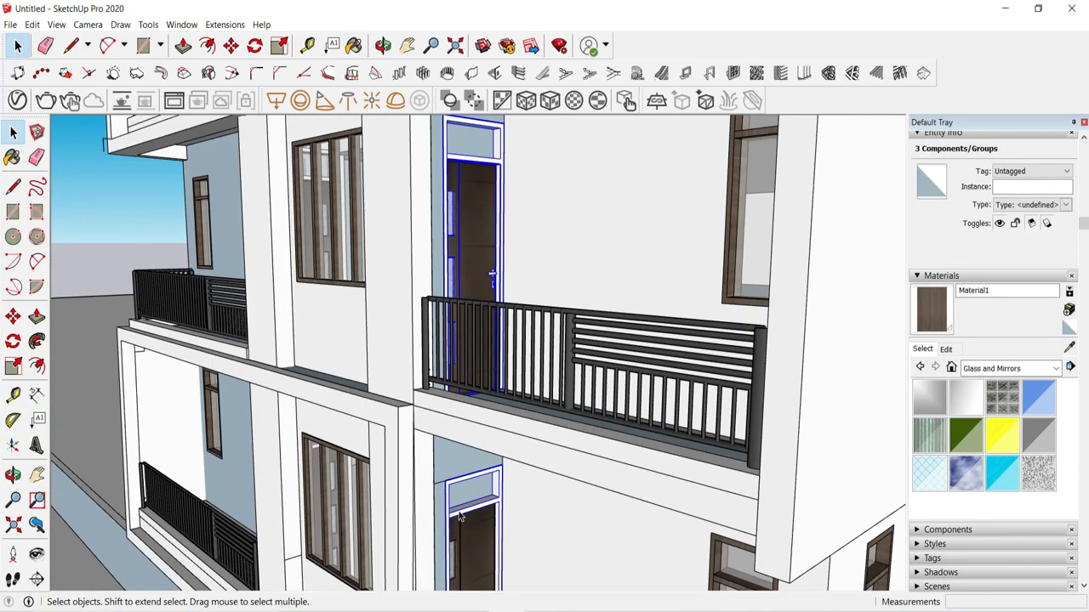
pyautogui.press('Delete')
pyautogui.scroll(-3, 459, 517)
pyautogui.click(472, 531)
pyautogui.press('Delete')
# Step: Open the remaining balcony door frame and paint its transom pane with Translucent Glass Gray sampled from the four-pane window
pyautogui.scroll(-4, 473, 532)
pyautogui.moveTo(474, 532); pyautogui.dragTo(481, 566, button='middle')
pyautogui.scroll(7, 459, 175)
pyautogui.click(459, 176)
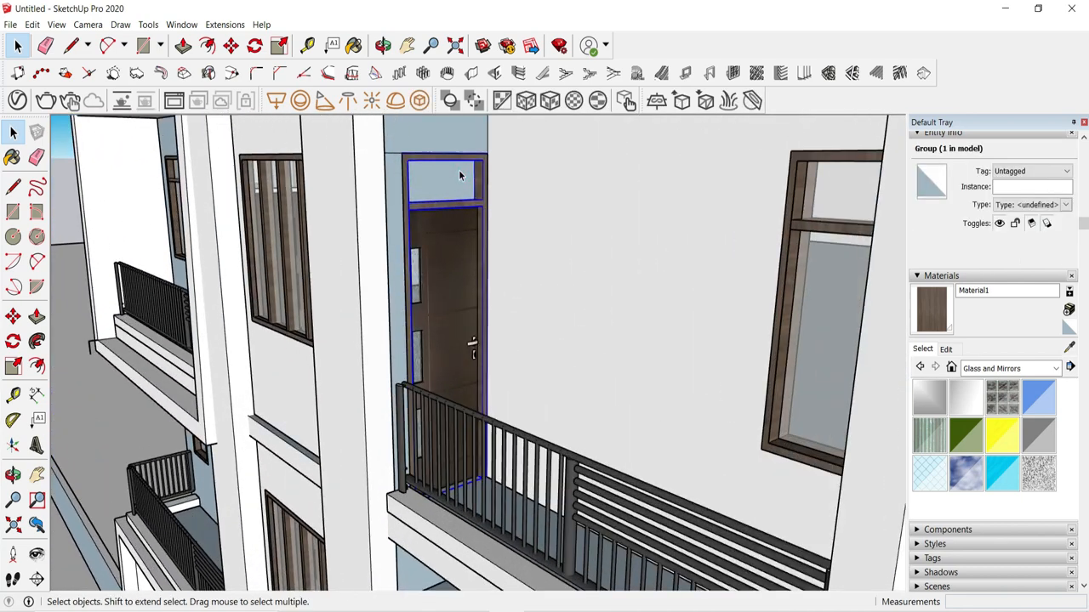
pyautogui.doubleClick(459, 175)
pyautogui.press('b')
pyautogui.keyDown('alt'); pyautogui.click(312, 229); pyautogui.keyUp('alt')
pyautogui.click(450, 188)
pyautogui.scroll(8, 452, 186)
pyautogui.moveTo(417, 193); pyautogui.dragTo(548, 248, button='middle')
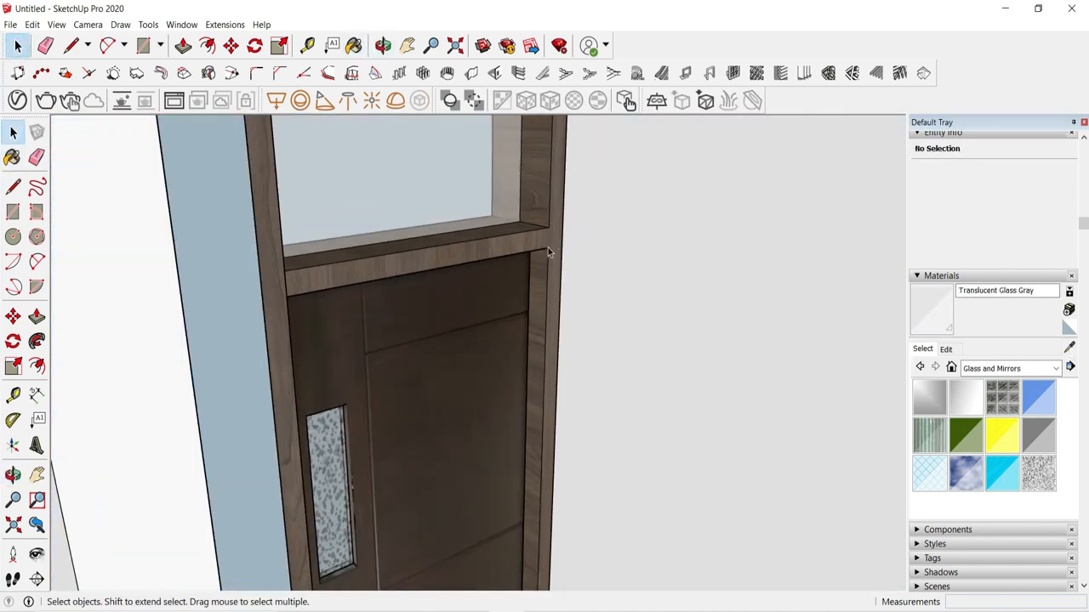
# Step: Copy the finished door and its frame straight down into the emptied door openings on the balconies below
pyautogui.scroll(-3, 548, 248)
pyautogui.click(473, 240)
pyautogui.keyDown('shift'); pyautogui.click(360, 170); pyautogui.keyUp('shift')
pyautogui.press('m')
pyautogui.scroll(-2, 299, 136)
pyautogui.click(329, 137)
pyautogui.press('ctrl')
pyautogui.scroll(-6, 360, 137)
pyautogui.scroll(5, 377, 443)
pyautogui.scroll(-5, 369, 323)
pyautogui.moveTo(370, 255); pyautogui.dragTo(408, 184, button='middle')
pyautogui.scroll(-4, 400, 255)
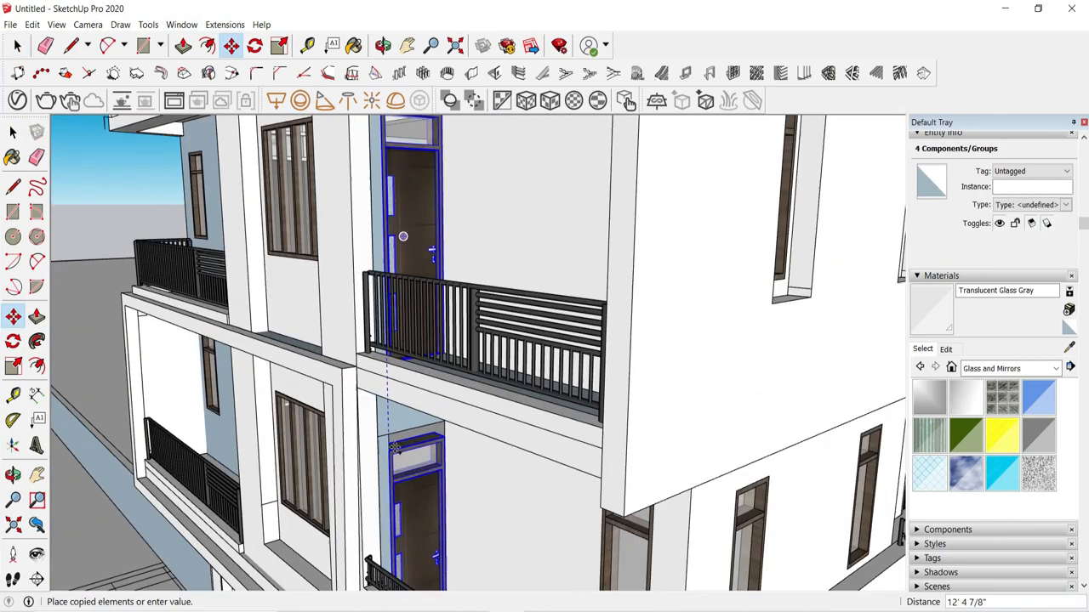
pyautogui.scroll(3, 380, 435)
pyautogui.click(379, 436)
pyautogui.click(17, 46)
pyautogui.click(78, 149)
# Step: Open the white door frame on the blue front wall and paint its transom pane with Translucent Glass Gray
pyautogui.scroll(-10, 408, 340)
pyautogui.moveTo(399, 357); pyautogui.dragTo(443, 522, button='middle')
pyautogui.scroll(8, 400, 174)
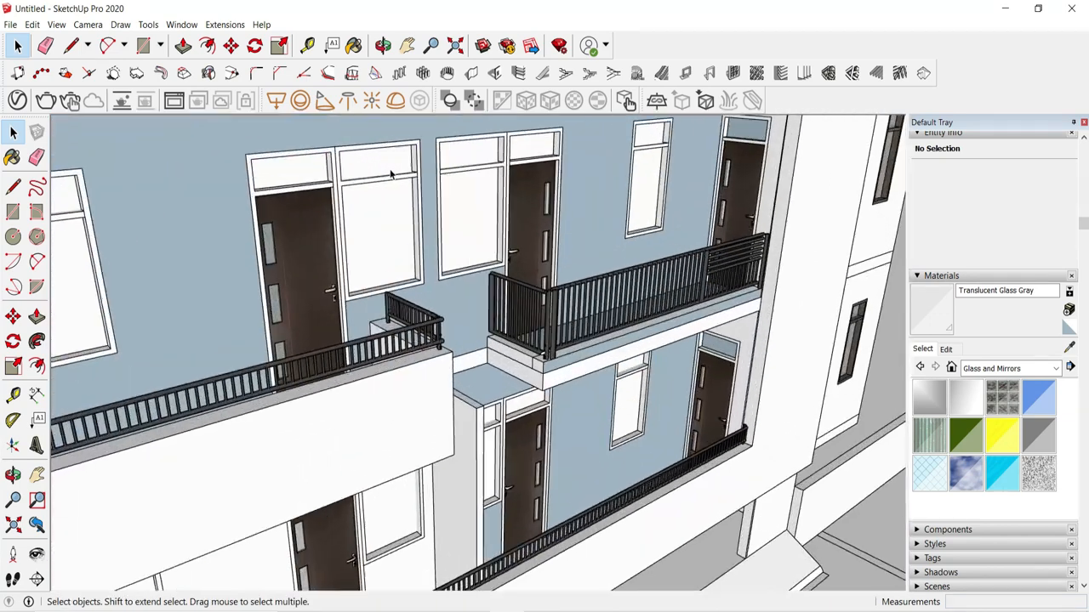
pyautogui.scroll(5, 390, 173)
pyautogui.click(354, 45)
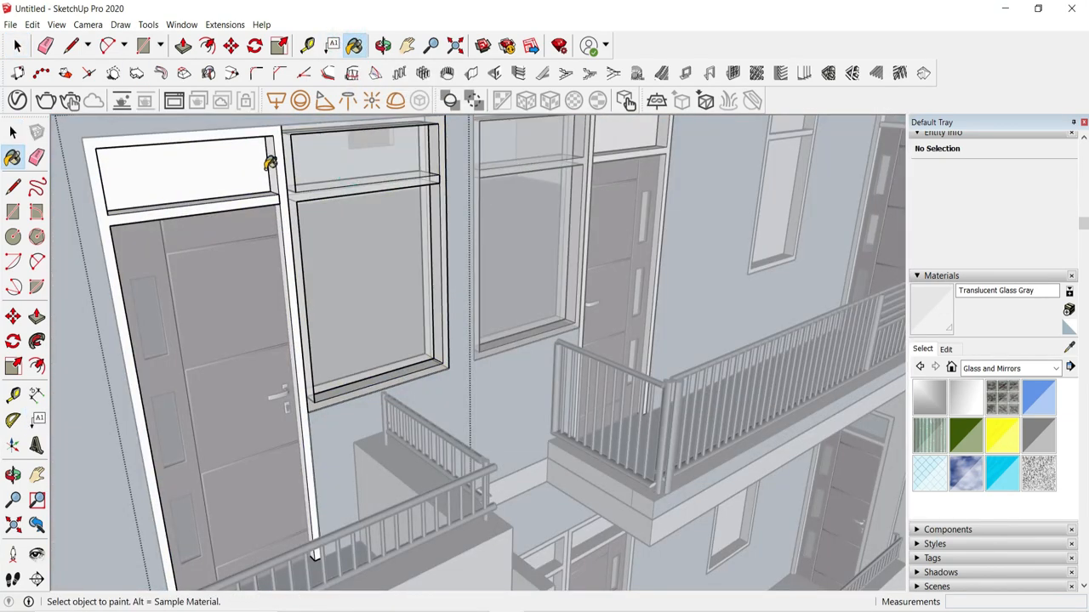
pyautogui.click(269, 163)
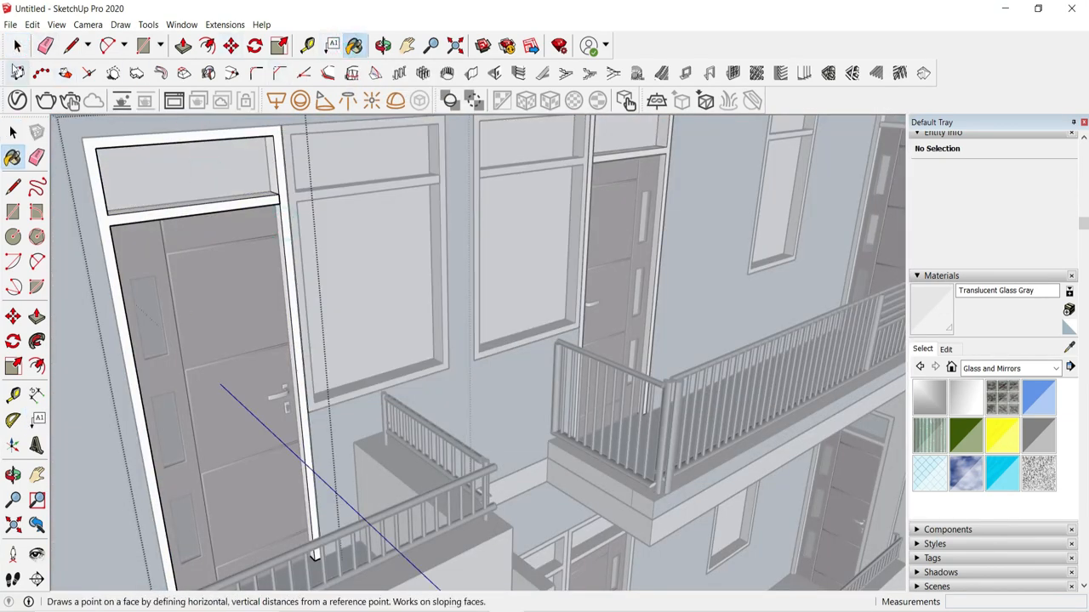
pyautogui.click(17, 46)
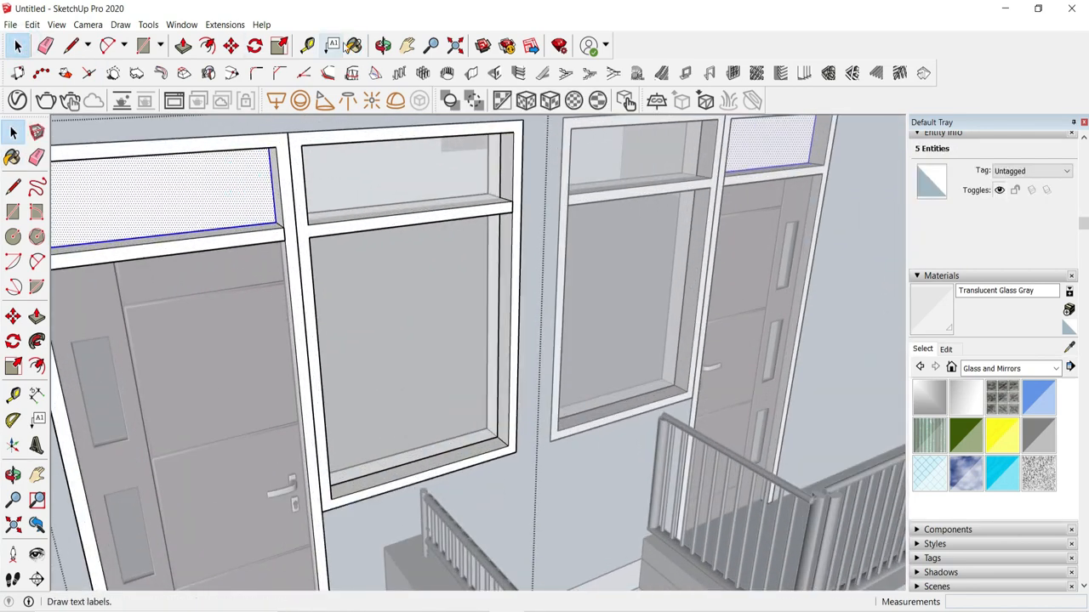
pyautogui.press('b')
# Step: Open the window frame adjoining the front-wall door and paint all of its frame geometry with the dark wood material
pyautogui.click(327, 214)
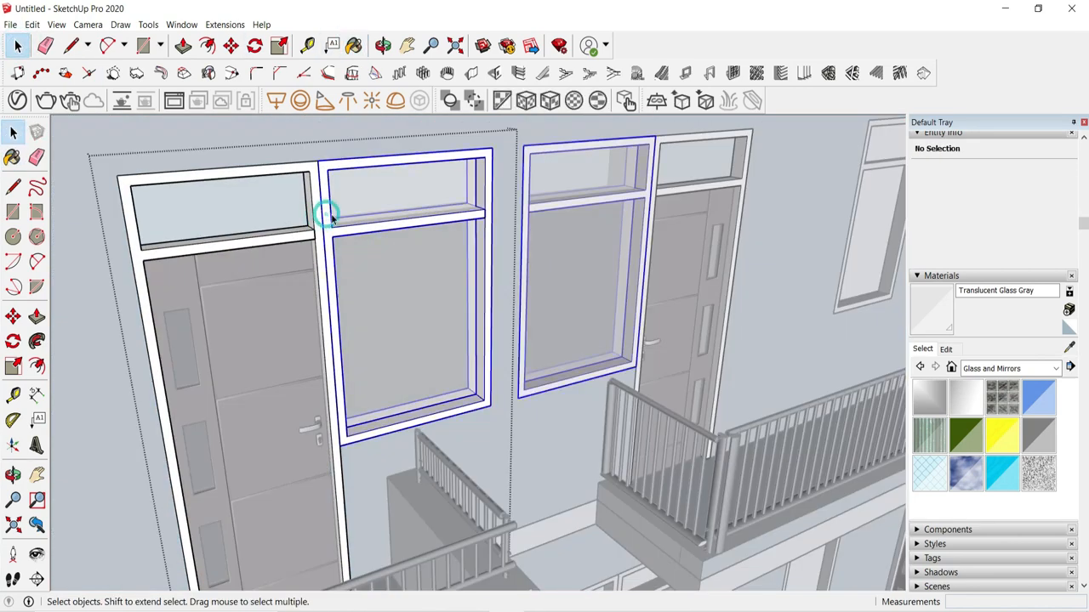
pyautogui.click(366, 199)
pyautogui.press('b')
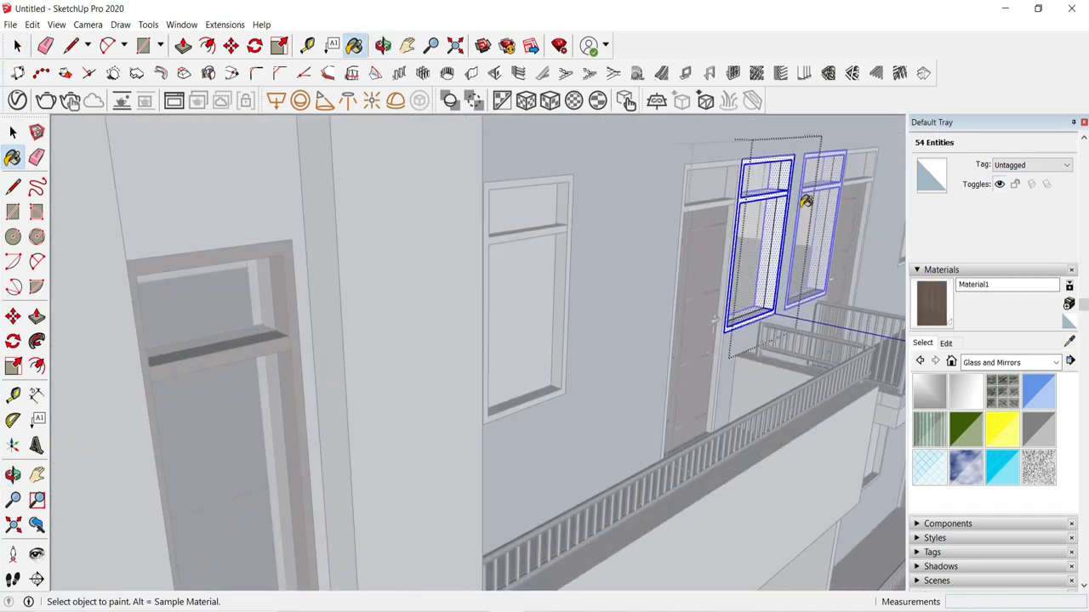
pyautogui.moveTo(808, 201); pyautogui.dragTo(770, 227, button='middle')
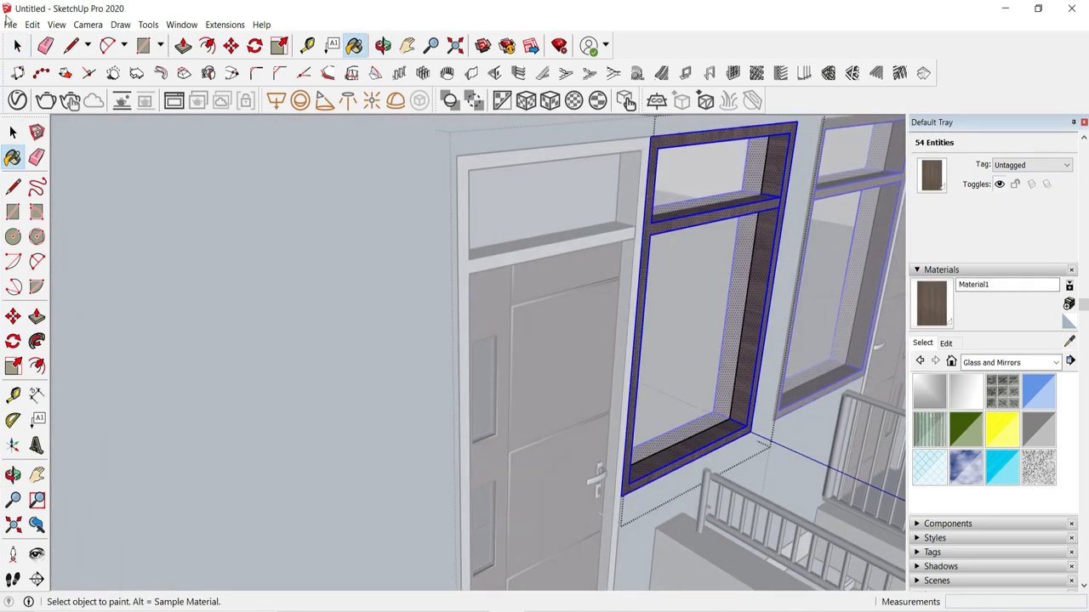
# Step: Select the front face of the adjoining door frame, paint it with the dark wood material, and leave the group
pyautogui.press('space')
pyautogui.click(622, 153)
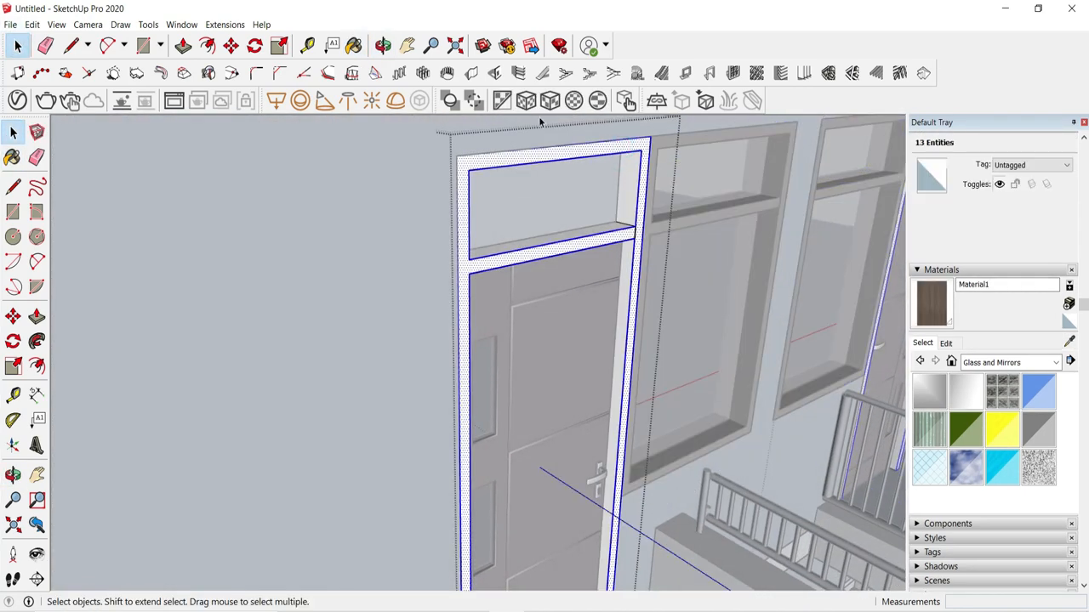
pyautogui.click(355, 44)
pyautogui.click(569, 139)
pyautogui.press('space')
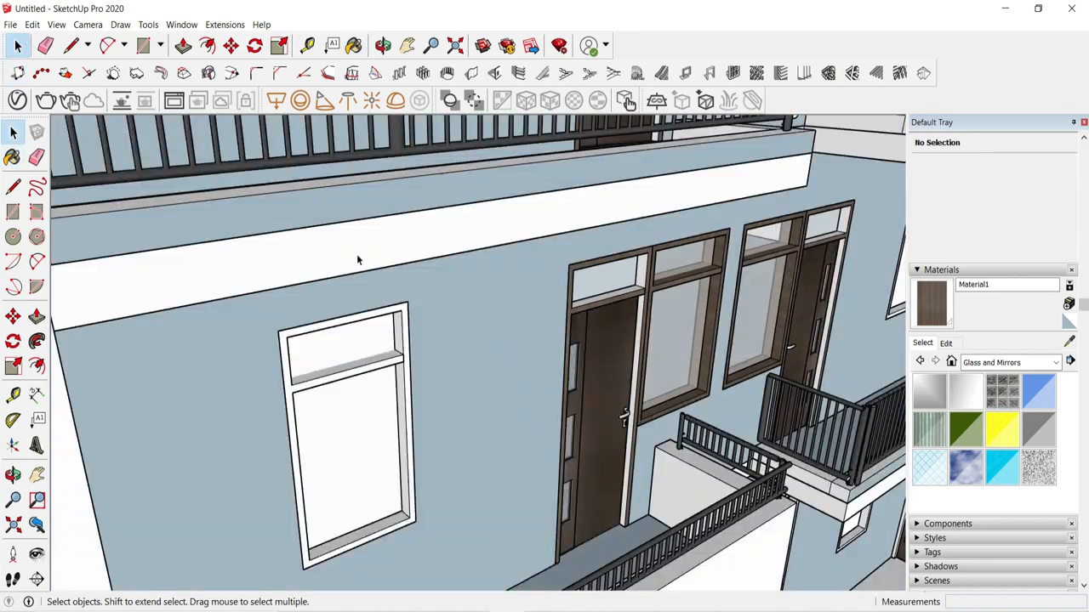
# Step: Paint the window frame adjoining the front door with the dark wood Material1
pyautogui.scroll(-5, 359, 261)
pyautogui.moveTo(359, 260); pyautogui.dragTo(510, 438, button='middle')
pyautogui.scroll(5, 510, 438)
pyautogui.doubleClick(472, 394)
pyautogui.scroll(3, 479, 360)
pyautogui.doubleClick(480, 349)
pyautogui.click(565, 304)
pyautogui.hotkey('ctrl', 'a')
pyautogui.click(354, 46)
pyautogui.click(457, 215)
pyautogui.hotkey('ctrl', 'z')
pyautogui.hotkey('ctrl', 'shift', 'i')
pyautogui.hotkey('ctrl', 'shift', 'i')
pyautogui.click(459, 210)
pyautogui.press('space')
# Step: Paint the door frame next to that window with the Material1 wood
pyautogui.click(147, 212)
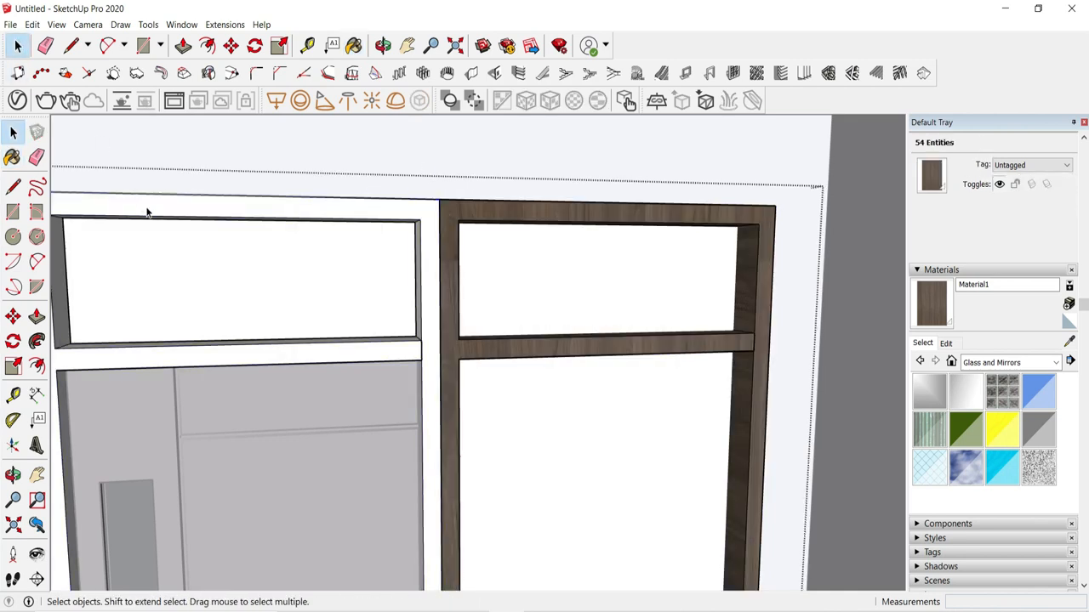
pyautogui.hotkey('ctrl', 'z')
pyautogui.click(146, 204)
pyautogui.click(262, 217)
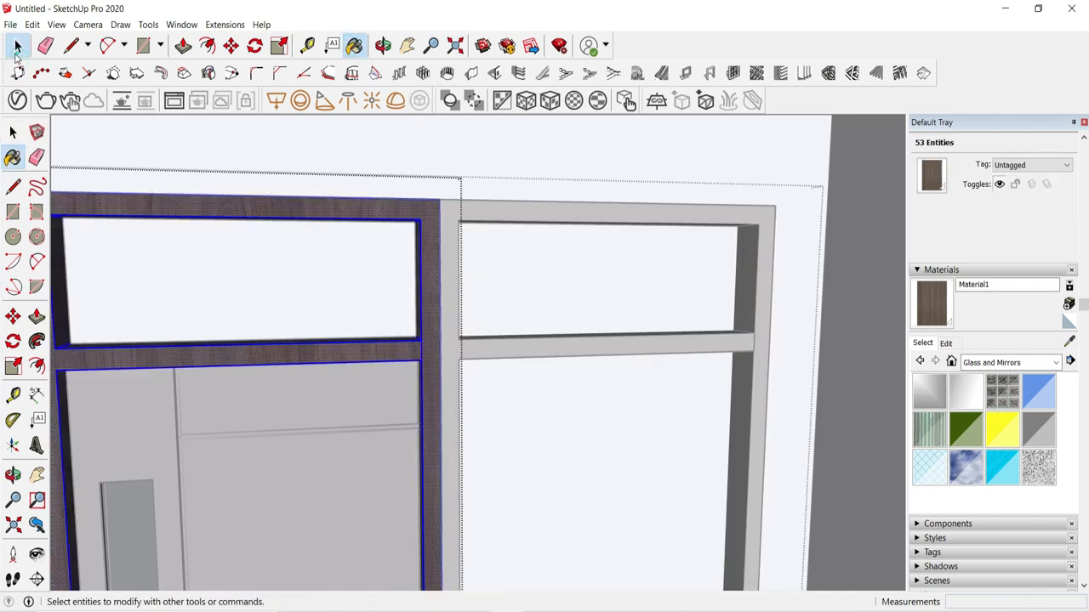
pyautogui.click(17, 45)
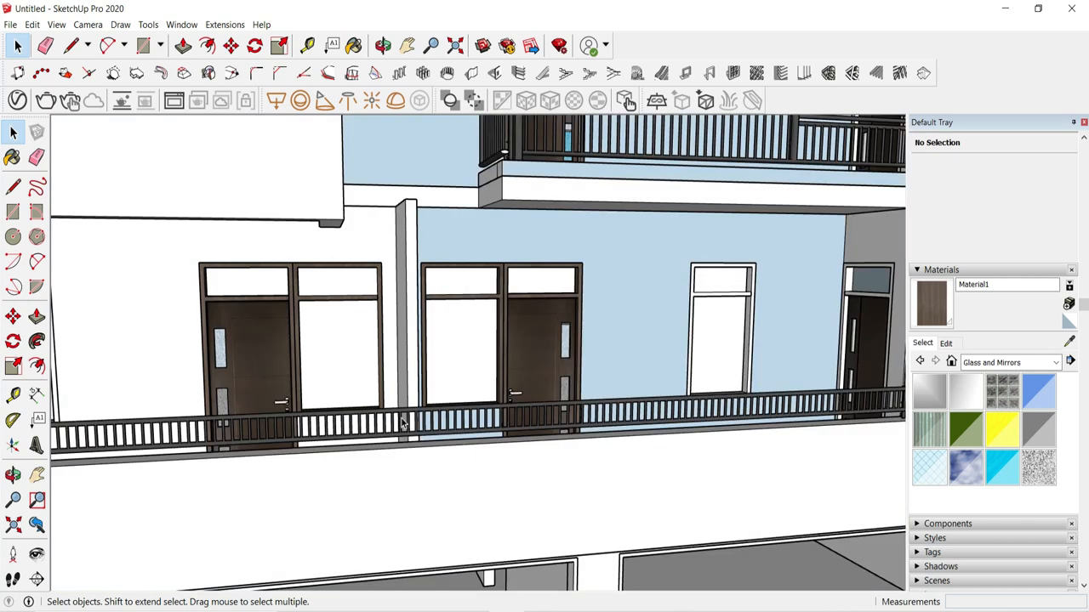
# Step: Paint the standalone window's frame on the lowest floor's blue wall with Material1
pyautogui.scroll(-3, 425, 393)
pyautogui.moveTo(442, 393); pyautogui.dragTo(572, 375, button='middle')
pyautogui.scroll(8, 590, 337)
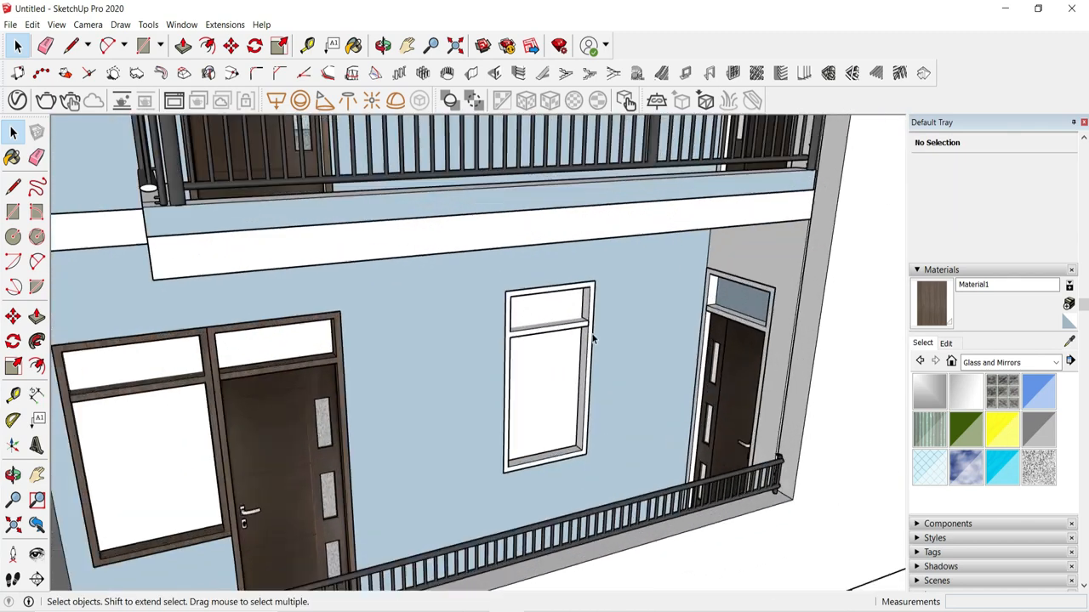
pyautogui.doubleClick(559, 302)
pyautogui.tripleClick(559, 321)
pyautogui.click(449, 259)
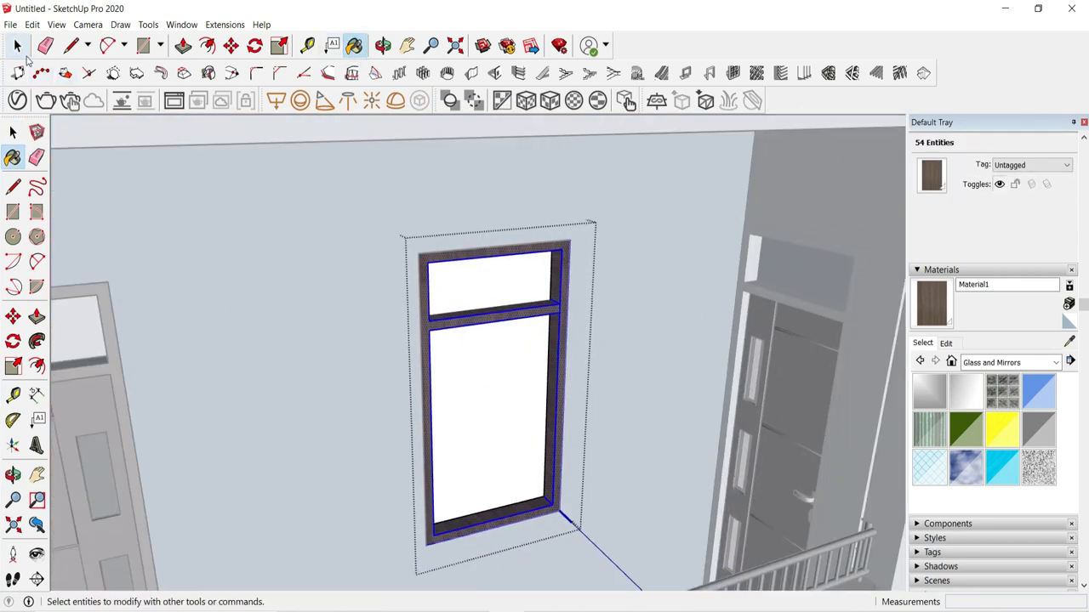
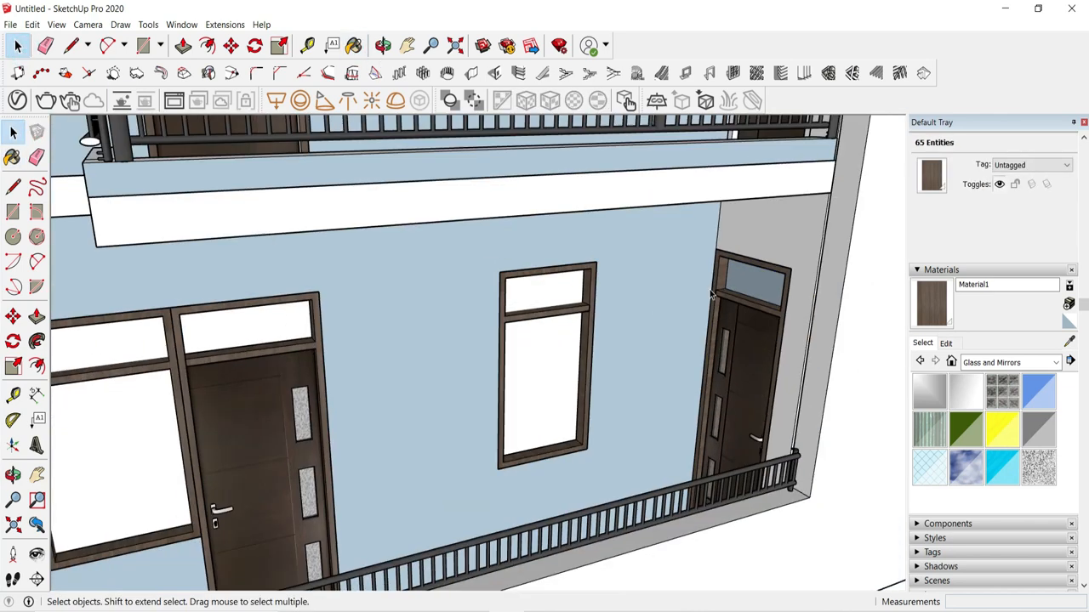
# Step: Try to delete the unpainted frame of the end door on the middle floor
pyautogui.scroll(-5, 729, 417)
pyautogui.moveTo(729, 417)
pyautogui.mouseDown(button='middle')
pyautogui.moveTo(868, 329)
pyautogui.moveTo(711, 305)
pyautogui.mouseUp(button='middle')
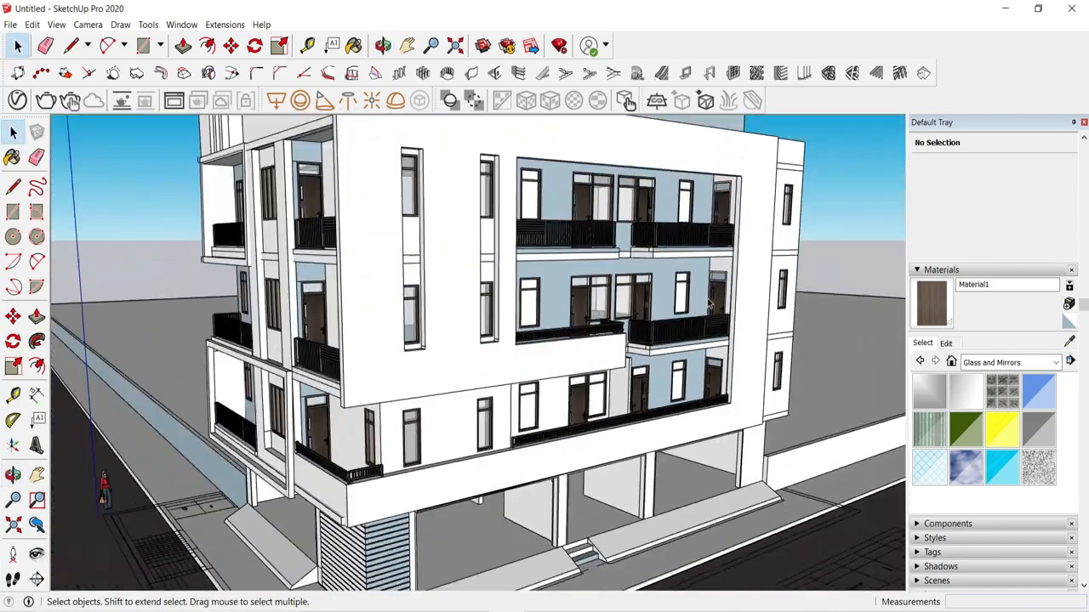
pyautogui.scroll(6, 723, 308)
pyautogui.click(727, 312)
pyautogui.press('Delete')
pyautogui.scroll(-1, 720, 394)
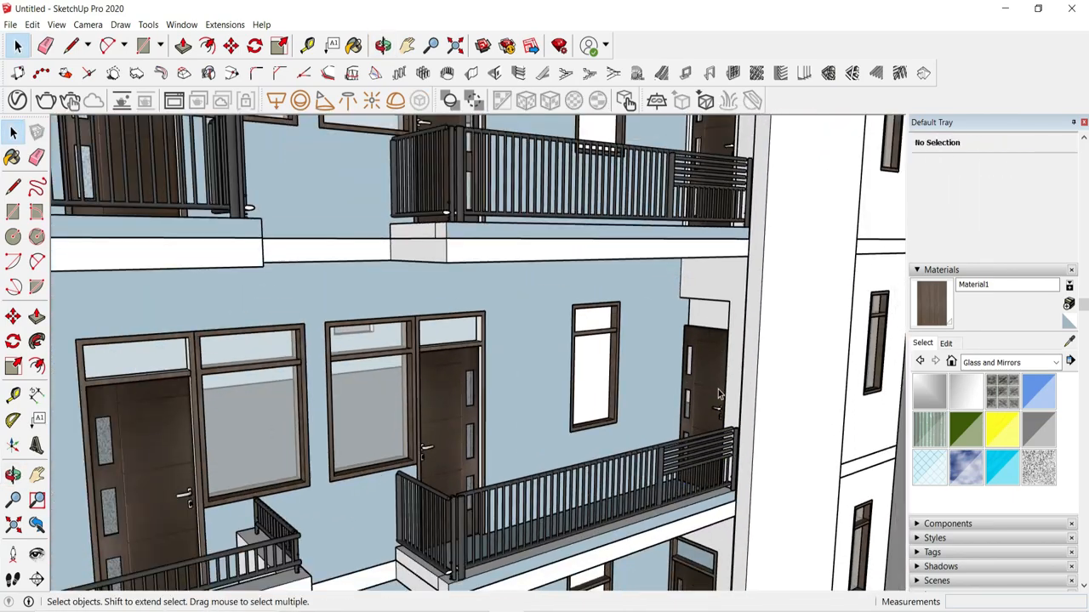
pyautogui.scroll(-3, 717, 285)
pyautogui.moveTo(721, 162); pyautogui.dragTo(772, 182, button='middle')
pyautogui.scroll(6, 697, 371)
pyautogui.click(699, 372)
pyautogui.scroll(-5, 698, 368)
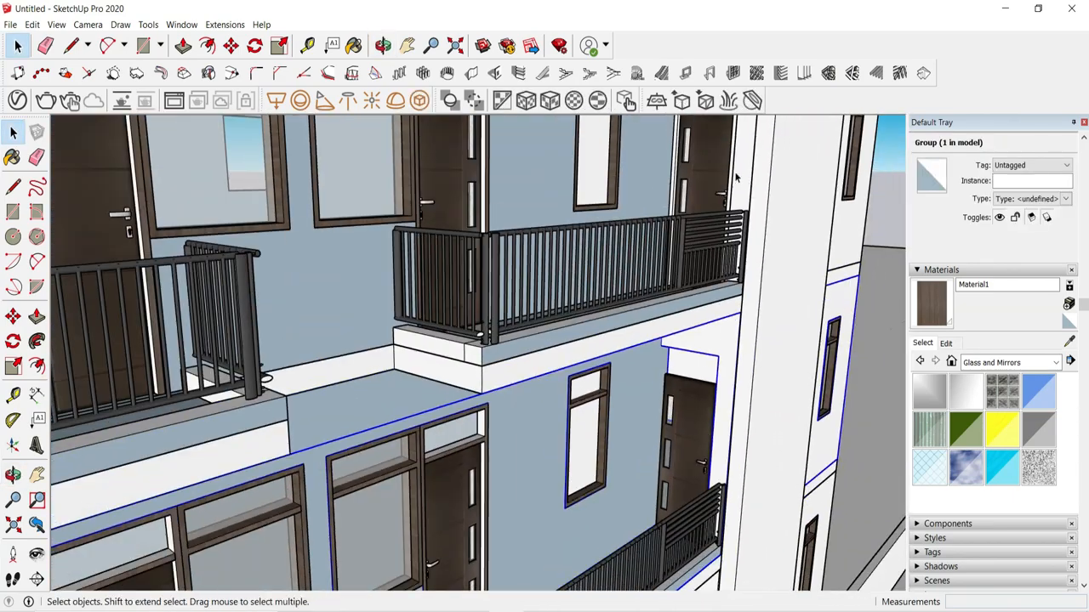
pyautogui.press('Delete')
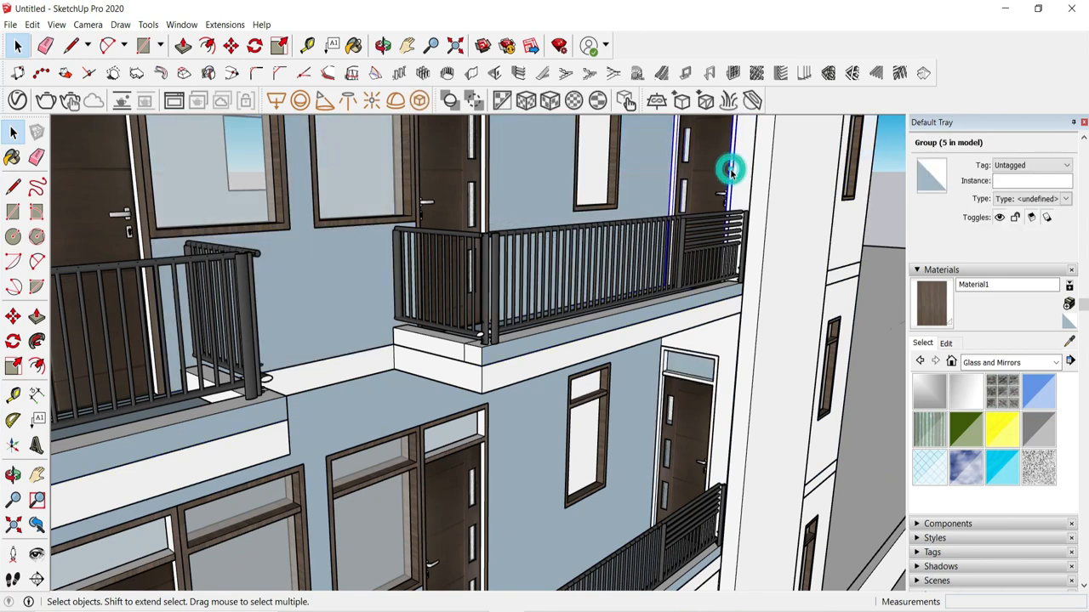
# Step: Delete the unpainted end door frames on the top and middle floors
pyautogui.press('Delete')
pyautogui.scroll(-4, 730, 170)
pyautogui.scroll(2, 704, 281)
pyautogui.click(705, 282)
pyautogui.press('Delete')
# Step: Copy the painted end door frame from the lowest floor up to the middle and top floors
pyautogui.scroll(-3, 704, 281)
pyautogui.scroll(4, 702, 459)
pyautogui.click(706, 461)
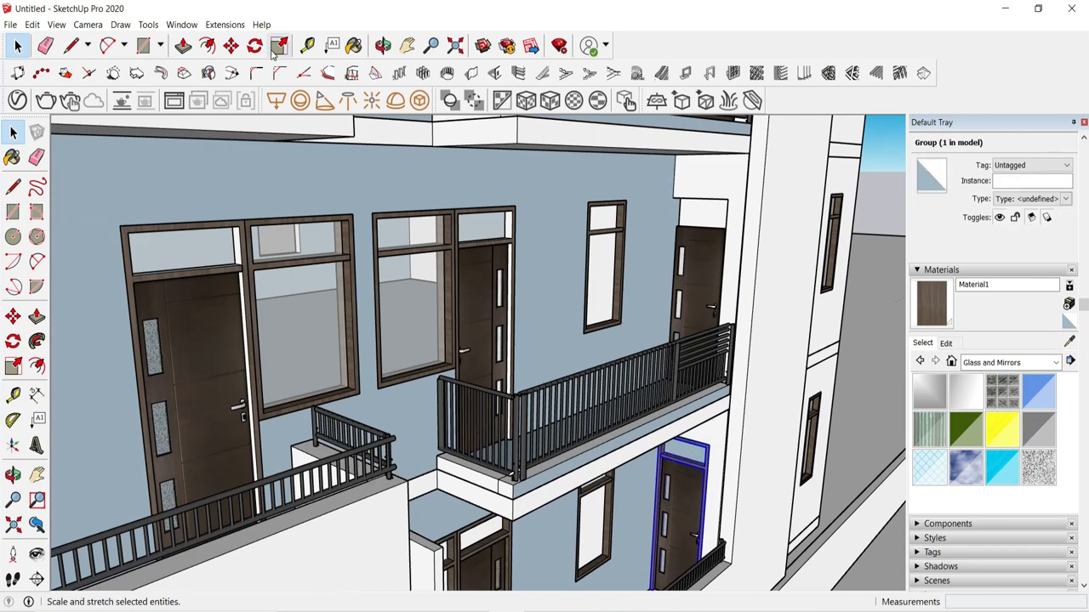
pyautogui.click(710, 446)
pyautogui.click(725, 204)
pyautogui.scroll(-3, 725, 425)
pyautogui.press('ctrl')
pyautogui.click(729, 432)
pyautogui.scroll(-2, 727, 438)
pyautogui.click(734, 197)
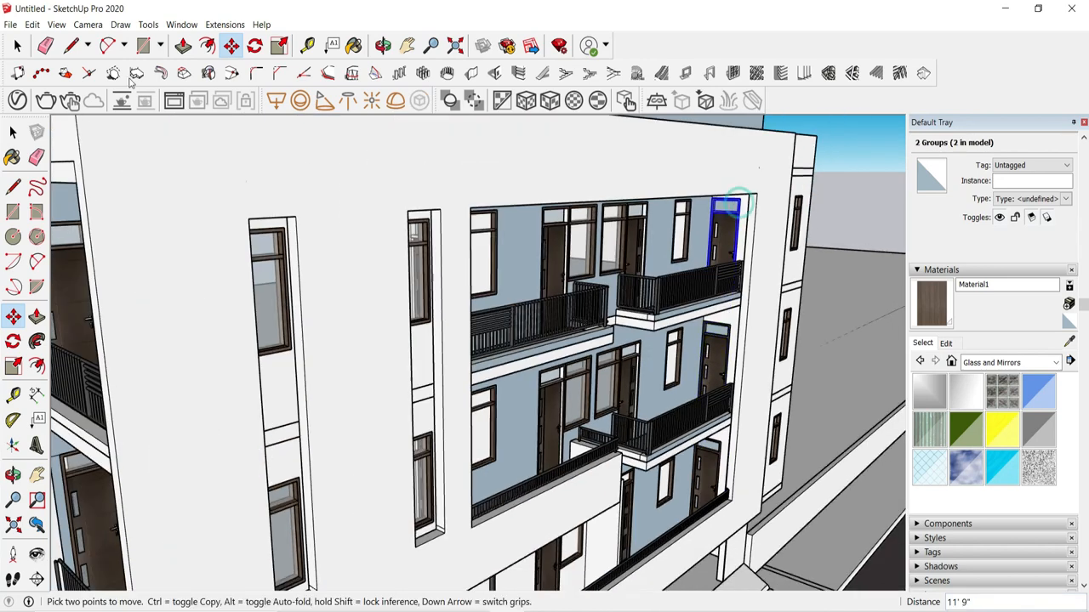
pyautogui.hotkey('ctrl', 't')
# Step: Paint the door frames of the rooftop room with Material1
pyautogui.scroll(-5, 769, 261)
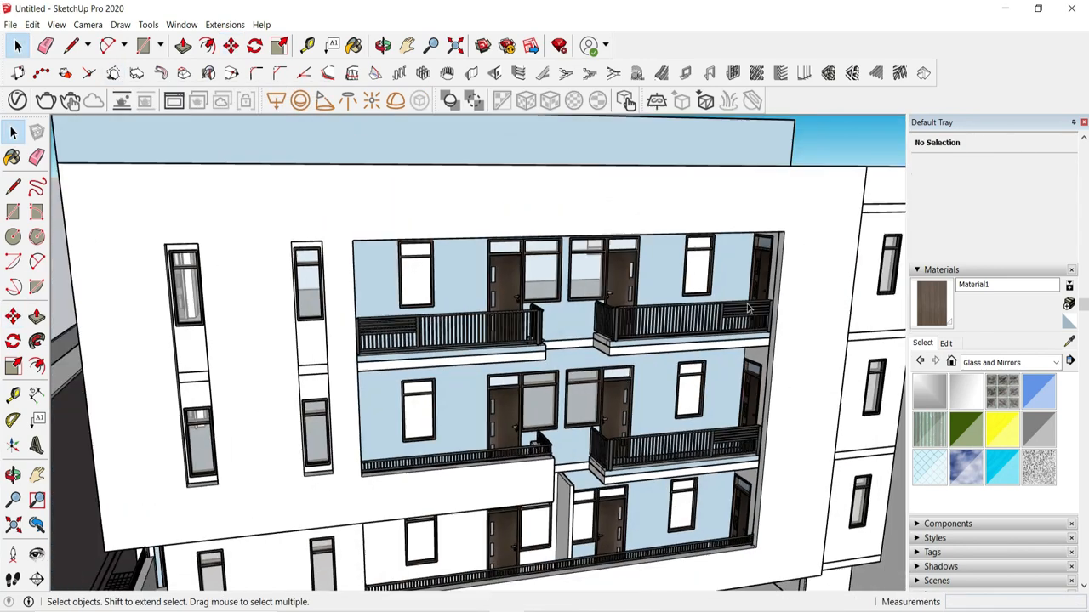
pyautogui.moveTo(596, 280); pyautogui.dragTo(503, 232, button='middle')
pyautogui.scroll(10, 504, 231)
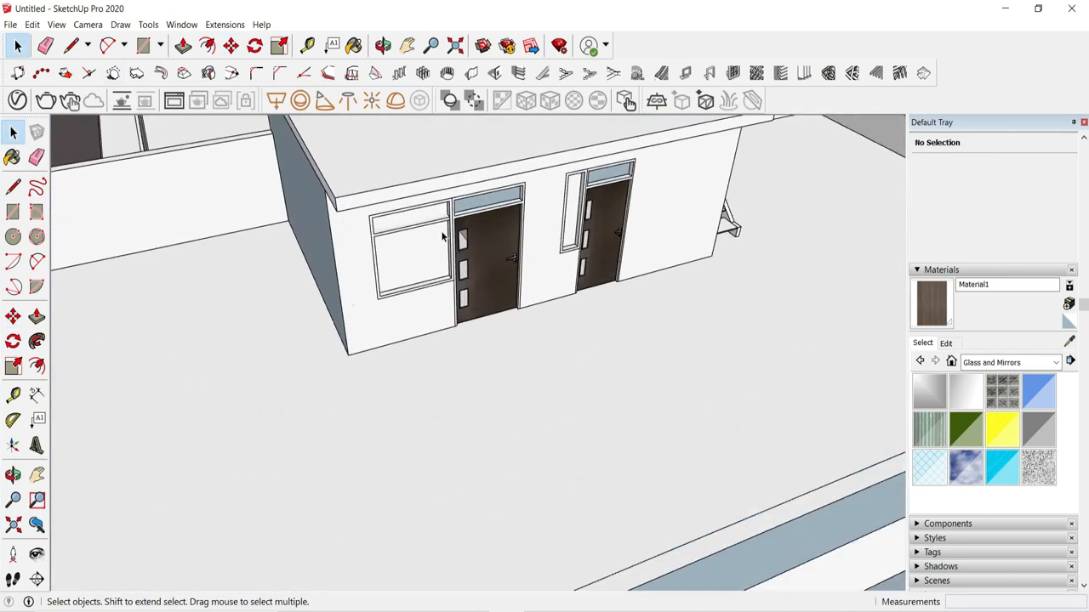
pyautogui.doubleClick(474, 199)
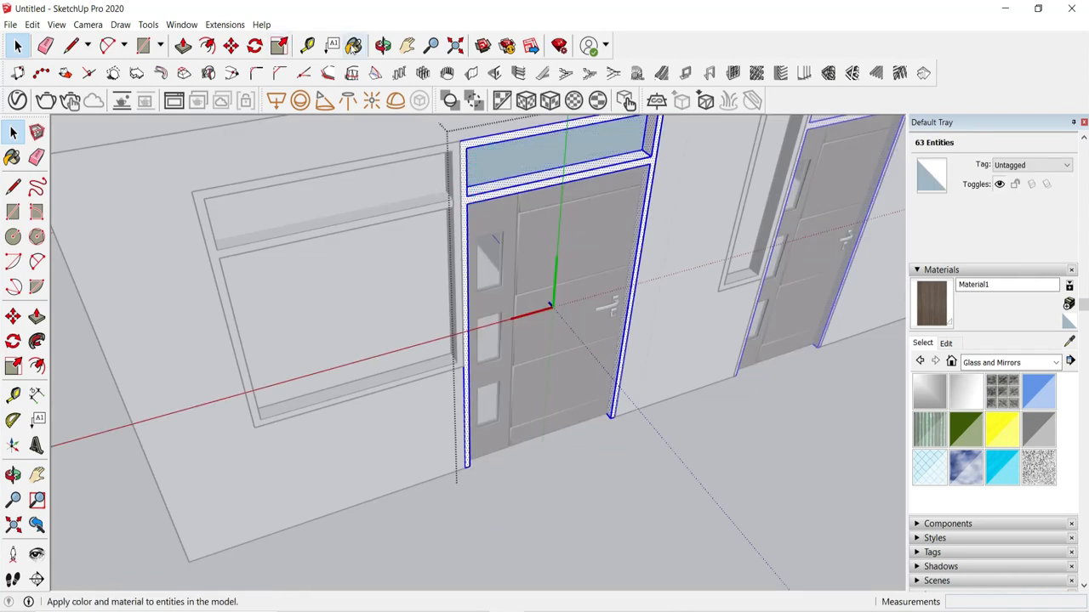
pyautogui.press('space')
# Step: Paint the frame of the large rooftop window beside the door with Material1
pyautogui.click(282, 230)
pyautogui.doubleClick(281, 213)
pyautogui.click(281, 211)
pyautogui.tripleClick(281, 229)
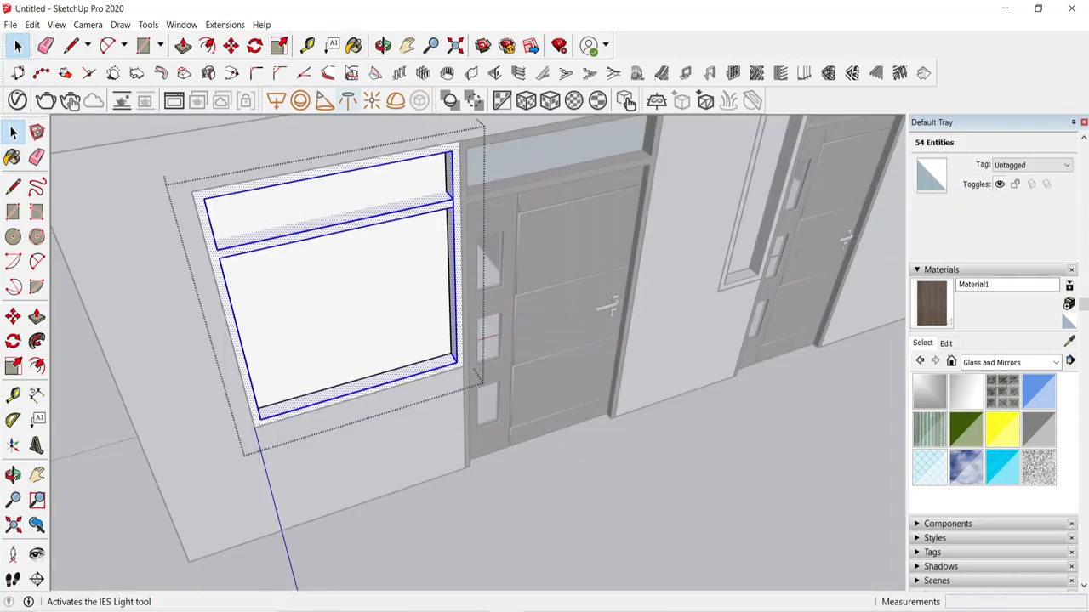
pyautogui.click(355, 46)
pyautogui.click(255, 185)
pyautogui.press('space')
pyautogui.click(168, 126)
pyautogui.scroll(-4, 705, 365)
# Step: Sample Translucent Glass Gray and apply it to the rooftop window panes and the door's transom
pyautogui.click(1069, 341)
pyautogui.scroll(-3, 382, 294)
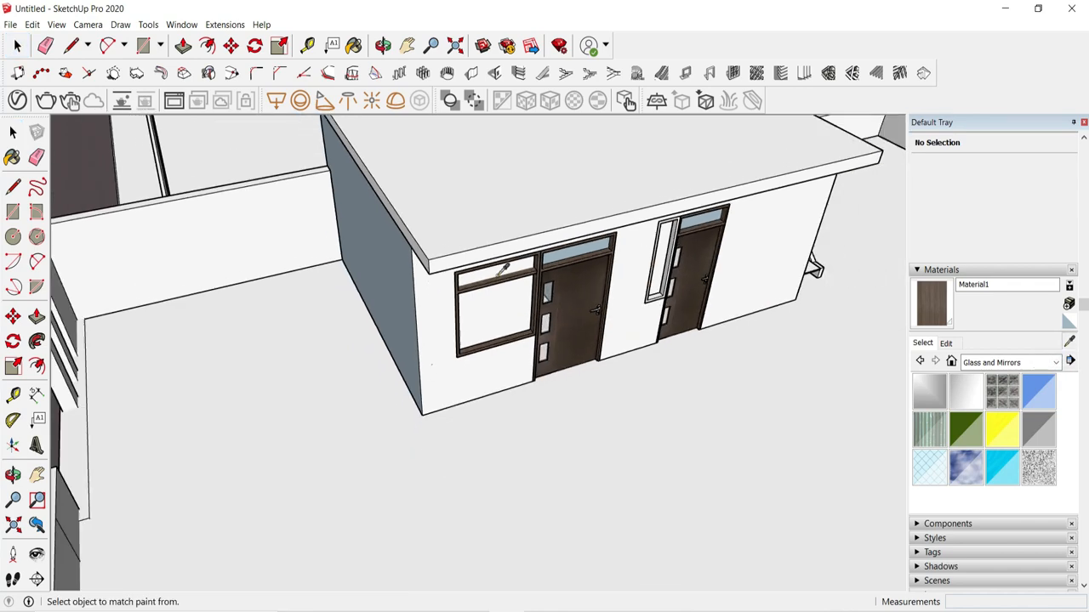
pyautogui.moveTo(380, 298); pyautogui.dragTo(340, 204, button='middle')
pyautogui.scroll(5, 408, 387)
pyautogui.click(409, 387)
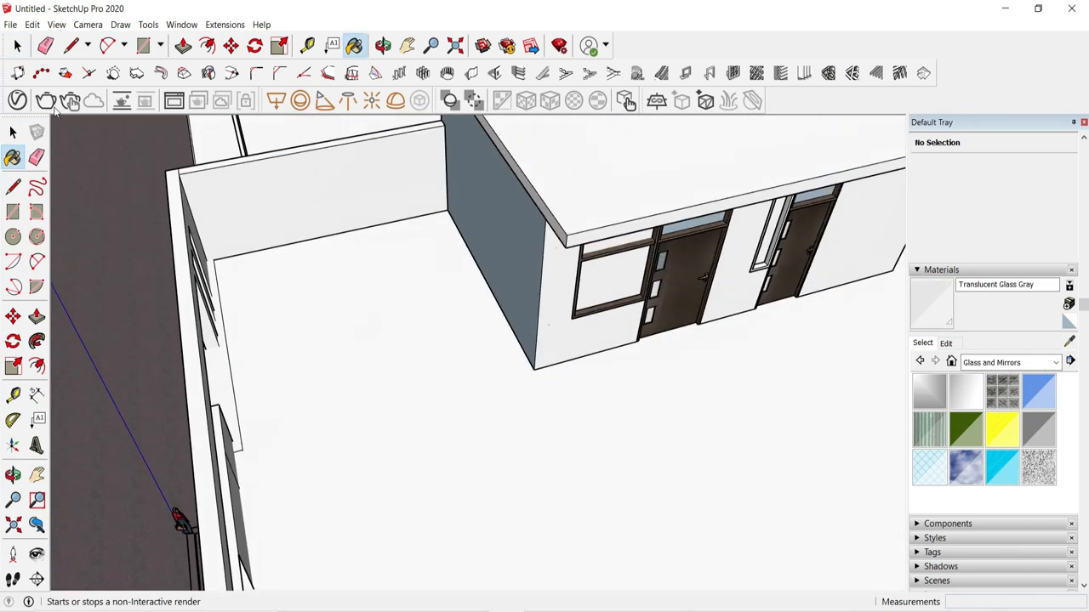
pyautogui.press('space')
pyautogui.doubleClick(603, 293)
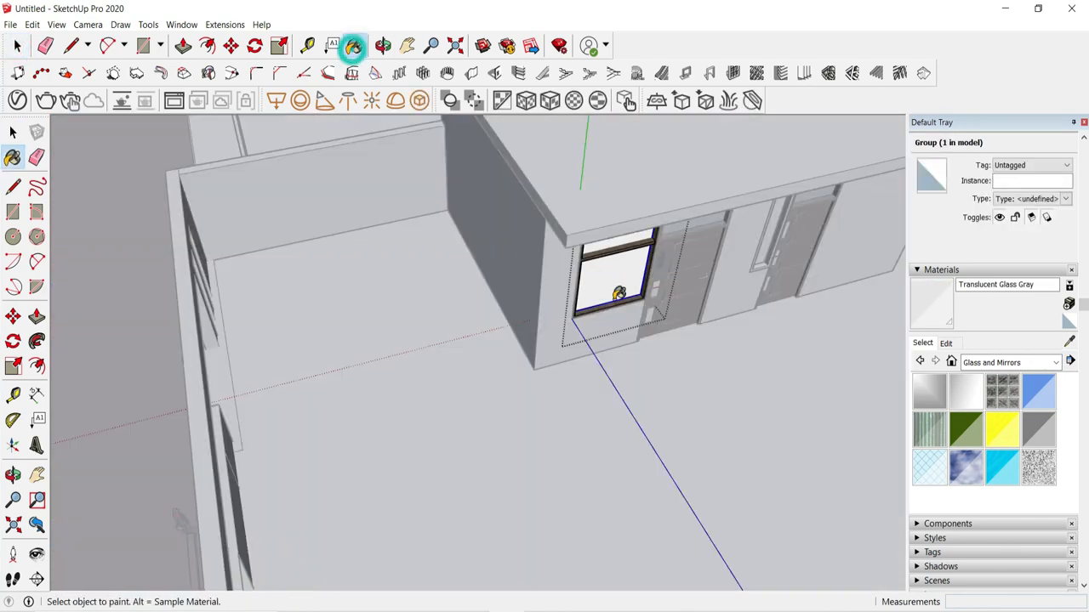
pyautogui.doubleClick(670, 198)
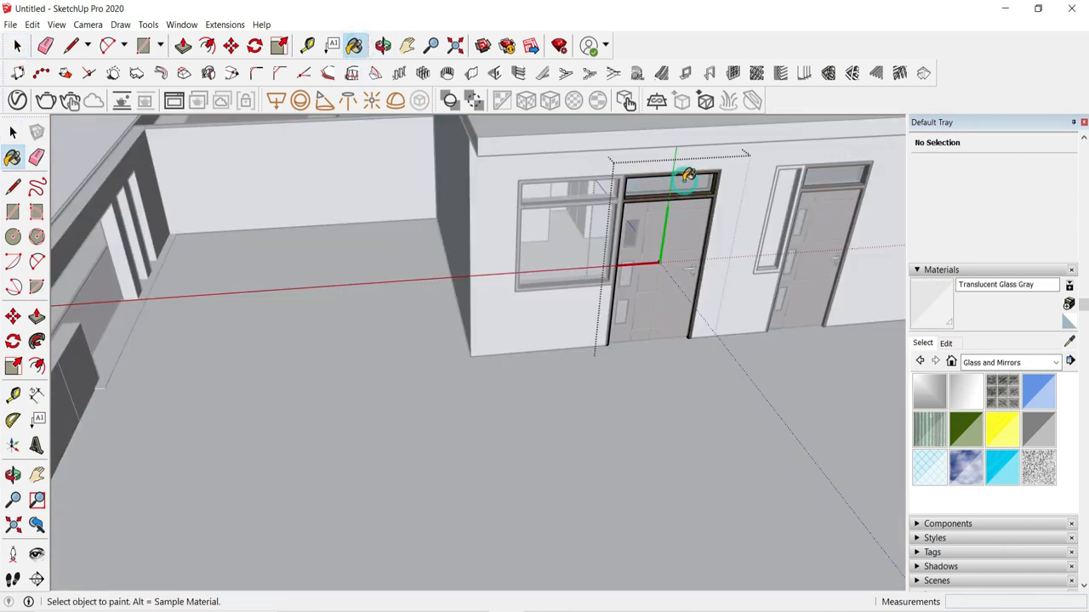
pyautogui.press('space')
# Step: Apply Translucent Glass Gray to the panes of the standalone window on the front facade's blue wall
pyautogui.scroll(-4, 396, 294)
pyautogui.moveTo(315, 268); pyautogui.dragTo(397, 359)
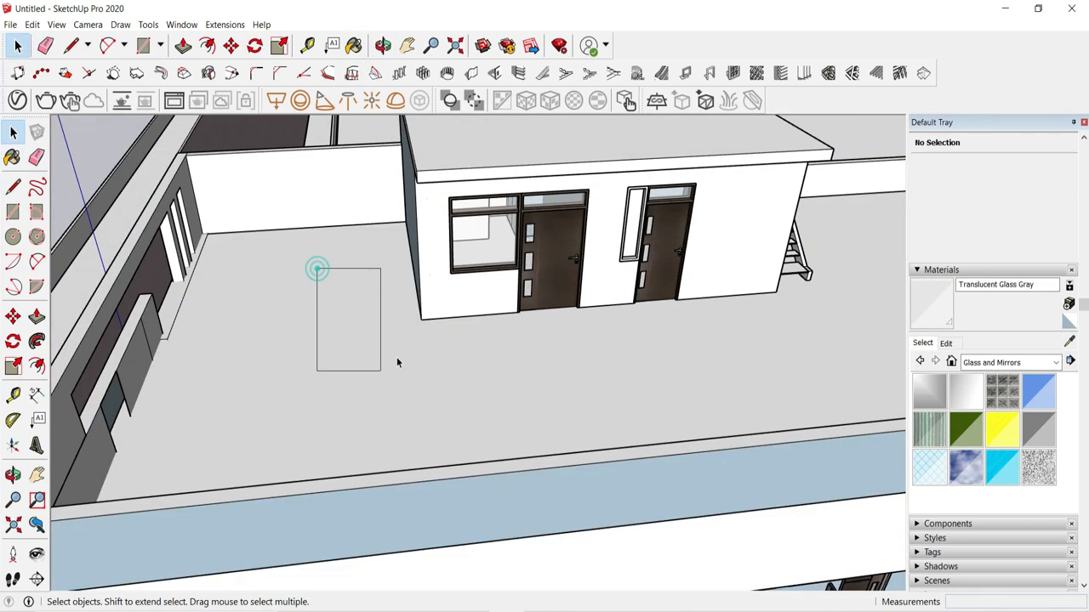
pyautogui.moveTo(397, 359); pyautogui.dragTo(374, 213, button='middle')
pyautogui.scroll(4, 570, 324)
pyautogui.doubleClick(571, 316)
pyautogui.click(577, 306)
pyautogui.press('space')
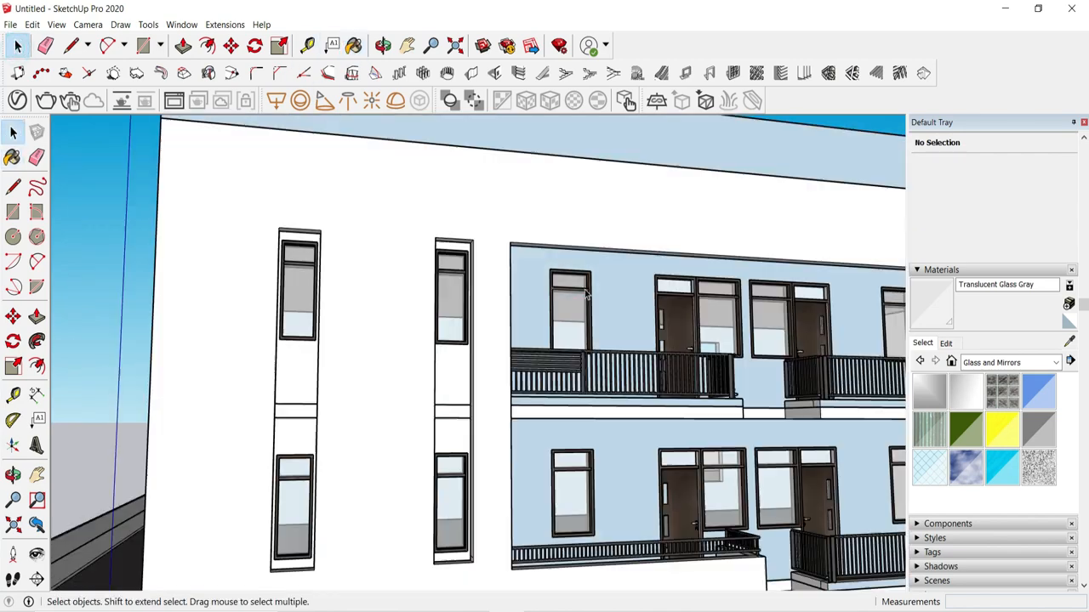
# Step: Apply Translucent Glass Gray to the panes of the lowest floor's combined door and window unit
pyautogui.scroll(-3, 572, 280)
pyautogui.scroll(3, 648, 489)
pyautogui.doubleClick(636, 415)
pyautogui.click(631, 401)
pyautogui.doubleClick(630, 401)
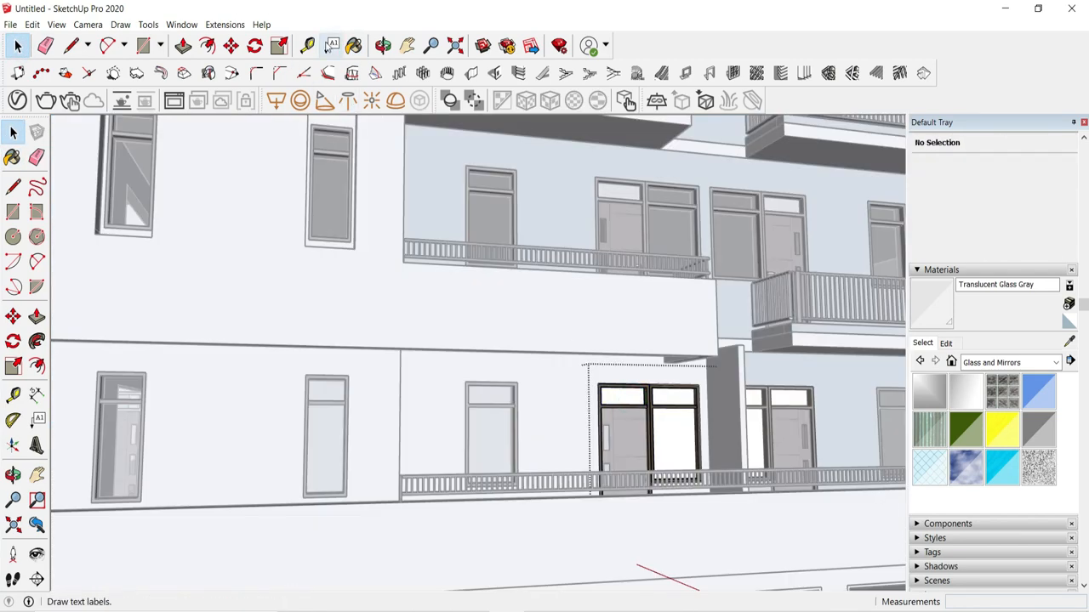
pyautogui.click(17, 46)
pyautogui.click(392, 248)
# Step: Apply Translucent Glass Gray to the transom above the door in the middle floor's combined unit
pyautogui.moveTo(537, 297); pyautogui.dragTo(476, 285, button='middle')
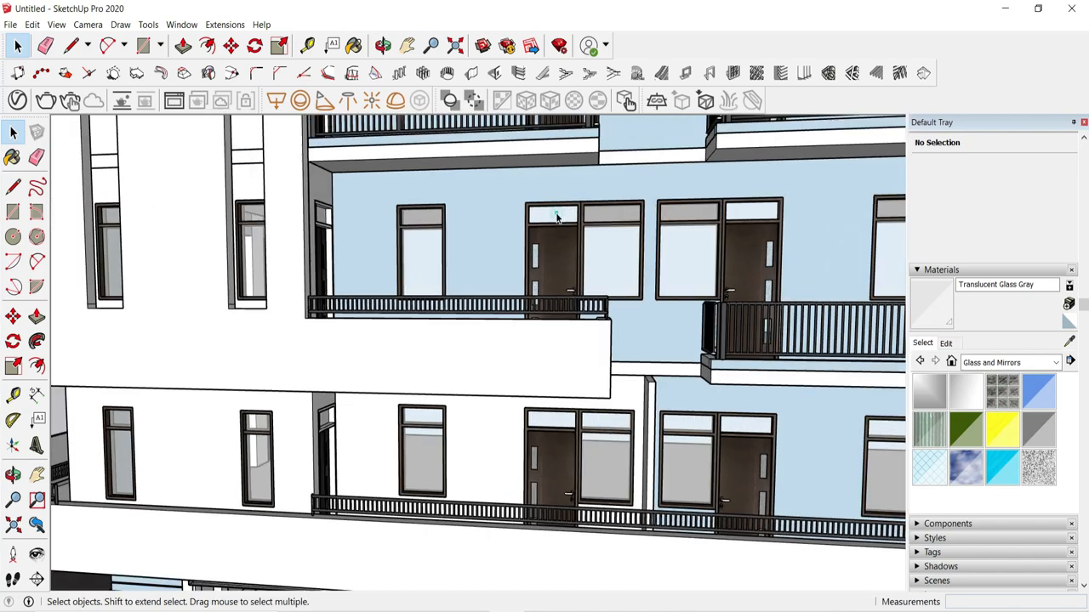
pyautogui.doubleClick(556, 215)
pyautogui.scroll(4, 556, 215)
pyautogui.scroll(2, 643, 296)
pyautogui.click(522, 188)
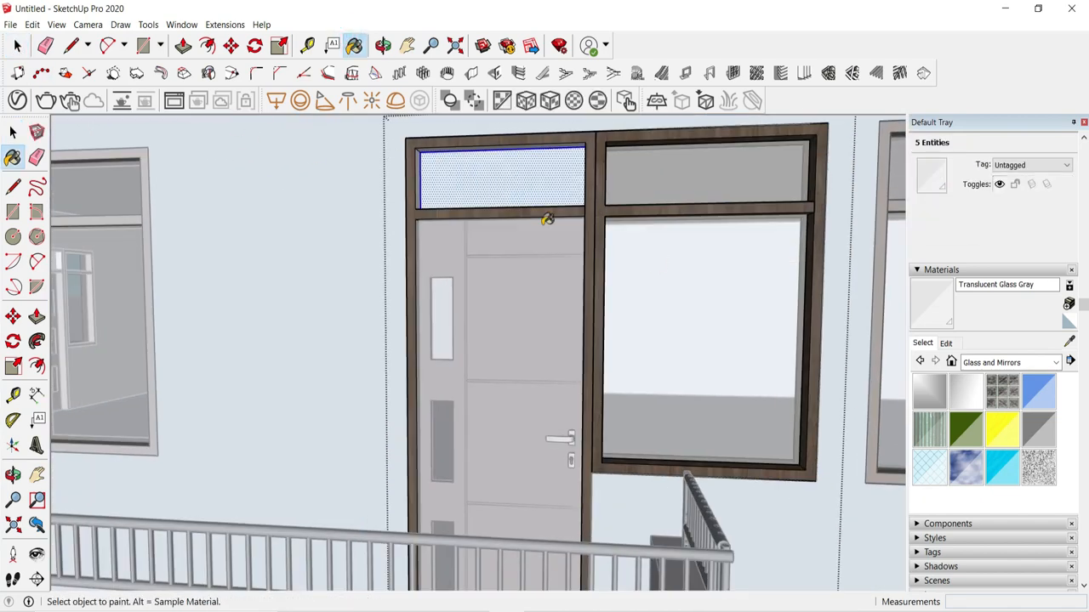
pyautogui.click(17, 46)
pyautogui.click(340, 205)
# Step: Paint the remaining white door frame beside the window of the combined unit with Material1
pyautogui.scroll(4, 460, 209)
pyautogui.moveTo(607, 224); pyautogui.dragTo(44, 287, button='middle')
pyautogui.doubleClick(414, 180)
pyautogui.doubleClick(415, 180)
pyautogui.click(391, 150)
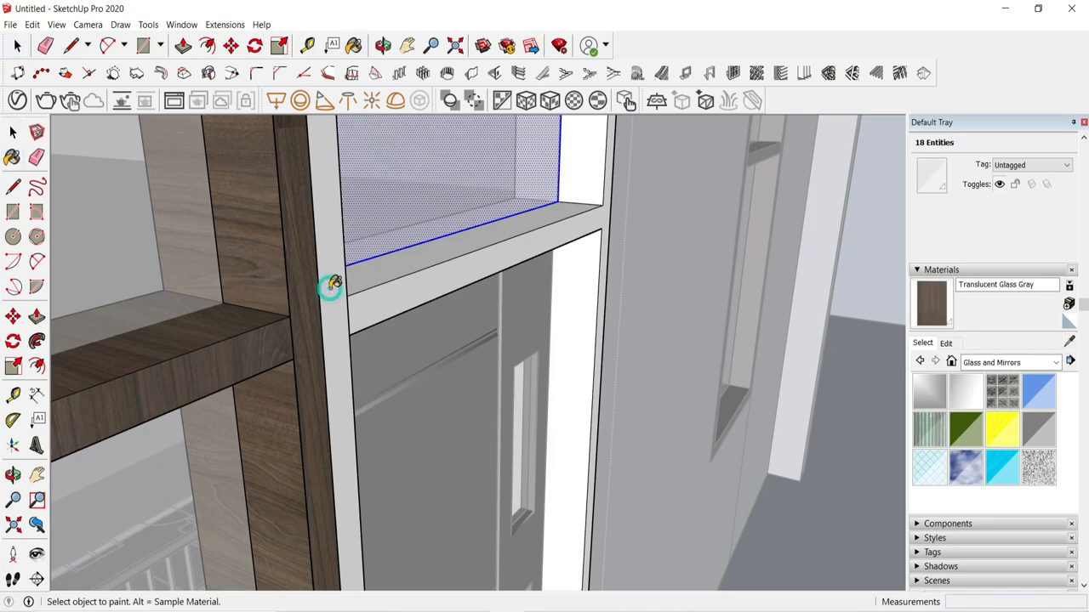
pyautogui.click(330, 289)
pyautogui.click(17, 45)
pyautogui.click(119, 213)
# Step: Paint the opposite end door's frame on the middle floor with Material1 and its transom pane with Translucent Glass Gray
pyautogui.moveTo(119, 213); pyautogui.dragTo(487, 263, button='middle')
pyautogui.scroll(-6, 445, 305)
pyautogui.moveTo(446, 306)
pyautogui.mouseDown(button='middle')
pyautogui.moveTo(551, 369)
pyautogui.moveTo(476, 477)
pyautogui.moveTo(442, 586)
pyautogui.moveTo(312, 335)
pyautogui.mouseUp(button='middle')
pyautogui.scroll(-6, 551, 368)
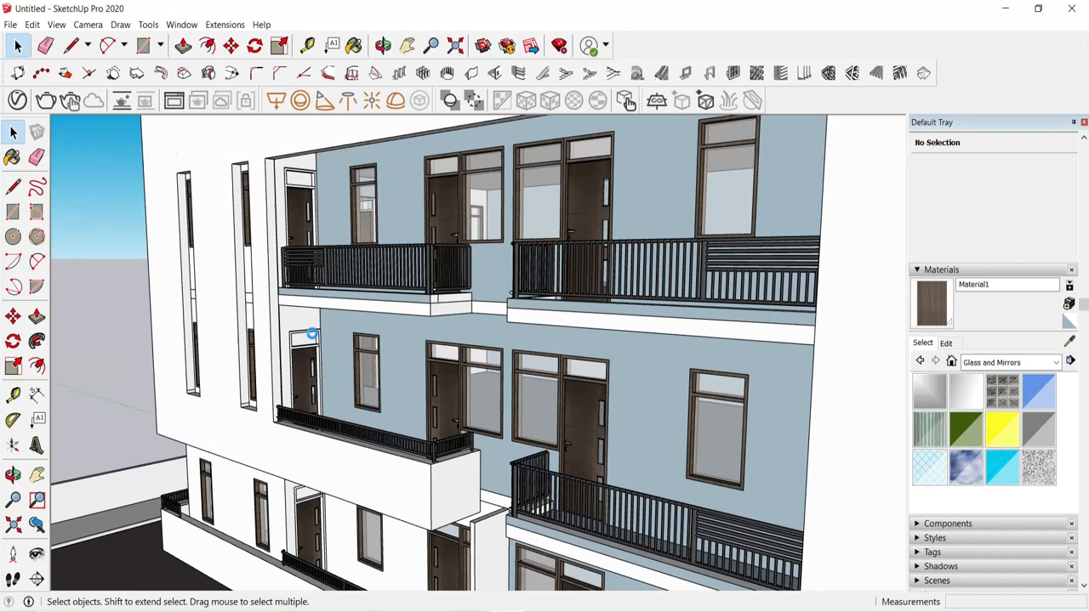
pyautogui.scroll(10, 311, 334)
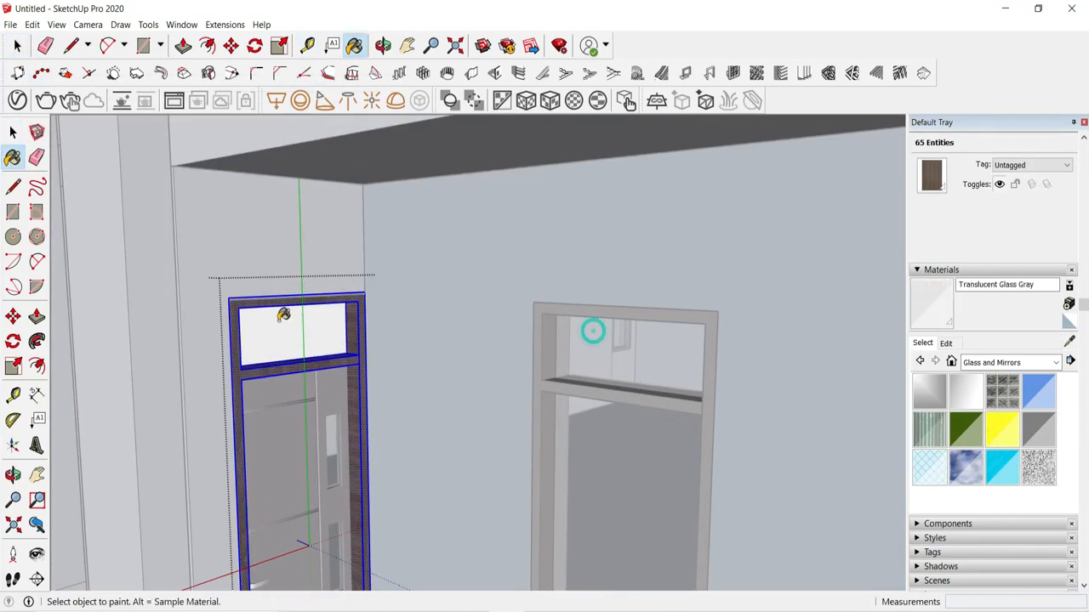
pyautogui.click(283, 315)
pyautogui.click(17, 46)
pyautogui.click(449, 288)
# Step: Delete the unpainted frames of the matching end doors on the other two floors
pyautogui.scroll(-6, 544, 358)
pyautogui.moveTo(544, 357)
pyautogui.mouseDown(button='middle')
pyautogui.moveTo(525, 412)
pyautogui.moveTo(578, 511)
pyautogui.mouseUp(button='middle')
pyautogui.scroll(1, 410, 259)
pyautogui.click(410, 260)
pyautogui.press('Delete')
pyautogui.scroll(-4, 510, 238)
pyautogui.scroll(5, 449, 430)
pyautogui.moveTo(485, 426); pyautogui.dragTo(425, 443, button='middle')
pyautogui.click(446, 425)
pyautogui.press('Delete')
# Step: Copy the finished end door frame from the middle floor to the lowest and top floors
pyautogui.rightClick(454, 141)
pyautogui.click(529, 254)
pyautogui.click(559, 473)
pyautogui.click(231, 46)
pyautogui.scroll(-3, 440, 289)
pyautogui.scroll(5, 451, 170)
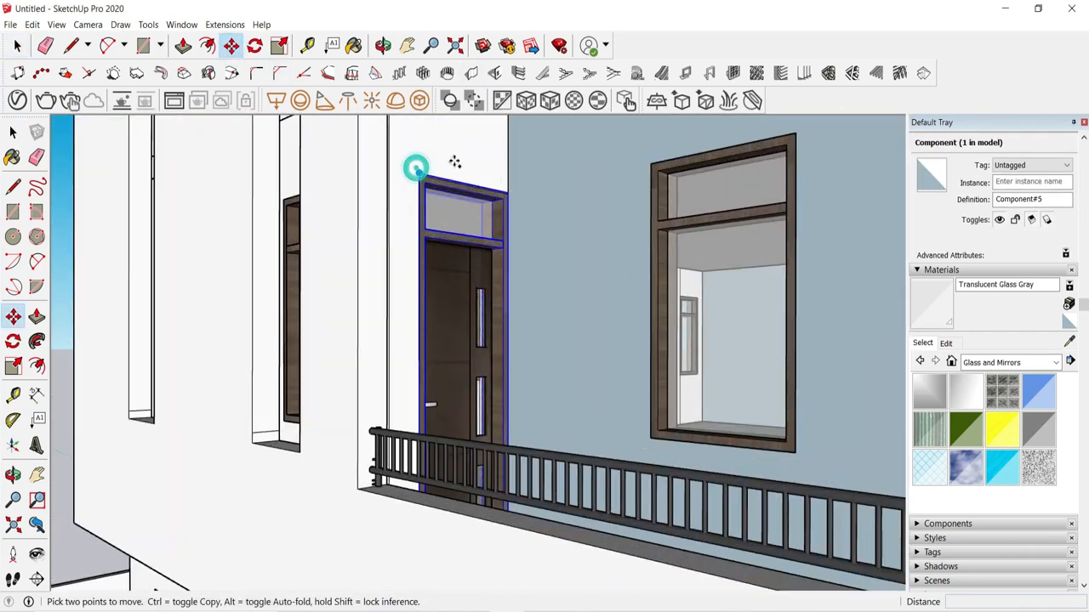
pyautogui.click(420, 174)
pyautogui.press('ctrl')
pyautogui.scroll(-4, 442, 196)
pyautogui.moveTo(455, 408); pyautogui.dragTo(450, 298, button='middle')
pyautogui.click(440, 380)
pyautogui.press('ctrl')
pyautogui.scroll(-4, 443, 383)
pyautogui.moveTo(455, 391); pyautogui.dragTo(493, 516, button='middle')
pyautogui.scroll(4, 463, 178)
pyautogui.moveTo(463, 183); pyautogui.dragTo(456, 238, button='middle')
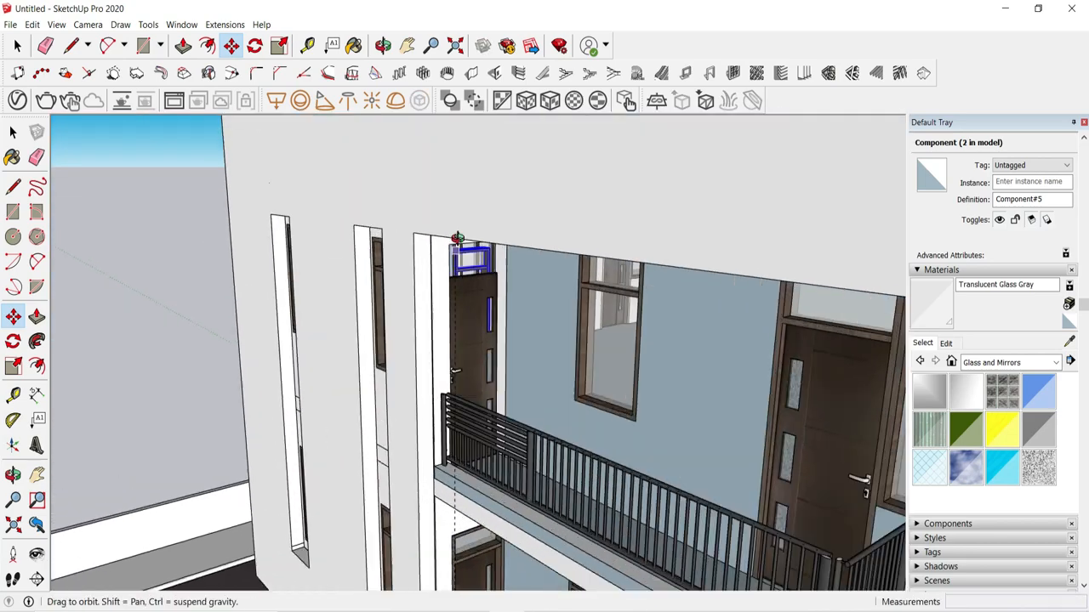
pyautogui.click(450, 207)
pyautogui.press('space')
# Step: Create a material from the Concrete_Aggregate_Smoke texture image and paint the sidewalk and its curb beside the road
pyautogui.scroll(-8, 257, 311)
pyautogui.moveTo(341, 327); pyautogui.dragTo(607, 296, button='middle')
pyautogui.scroll(5, 607, 295)
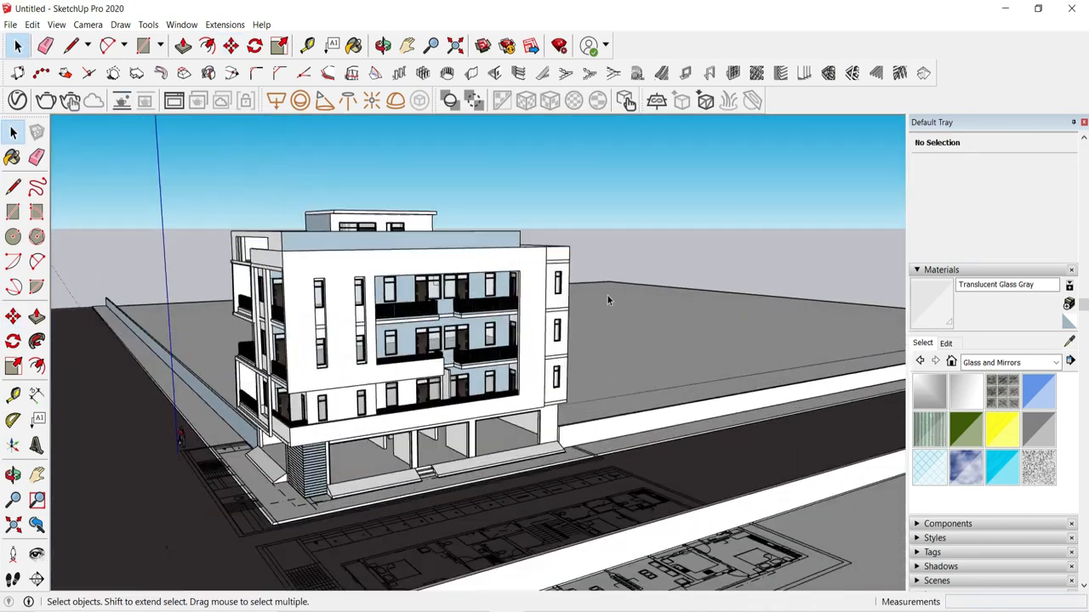
pyautogui.scroll(-5, 469, 287)
pyautogui.scroll(5, 474, 395)
pyautogui.moveTo(497, 444); pyautogui.dragTo(582, 438, button='middle')
pyautogui.scroll(4, 399, 416)
pyautogui.moveTo(393, 430); pyautogui.dragTo(802, 406, button='middle')
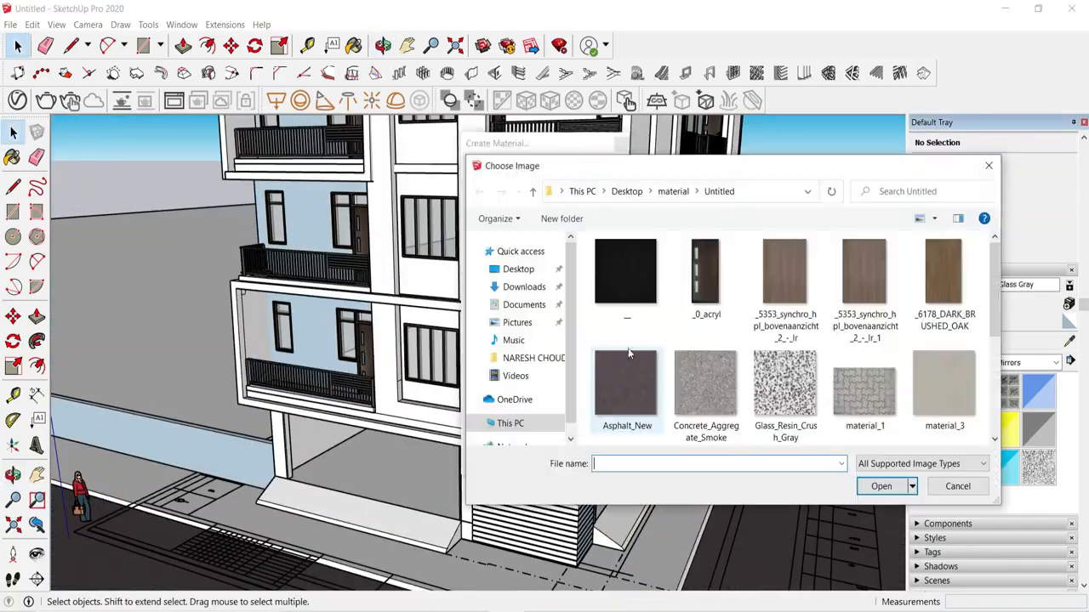
pyautogui.scroll(-3, 824, 373)
pyautogui.scroll(1, 774, 372)
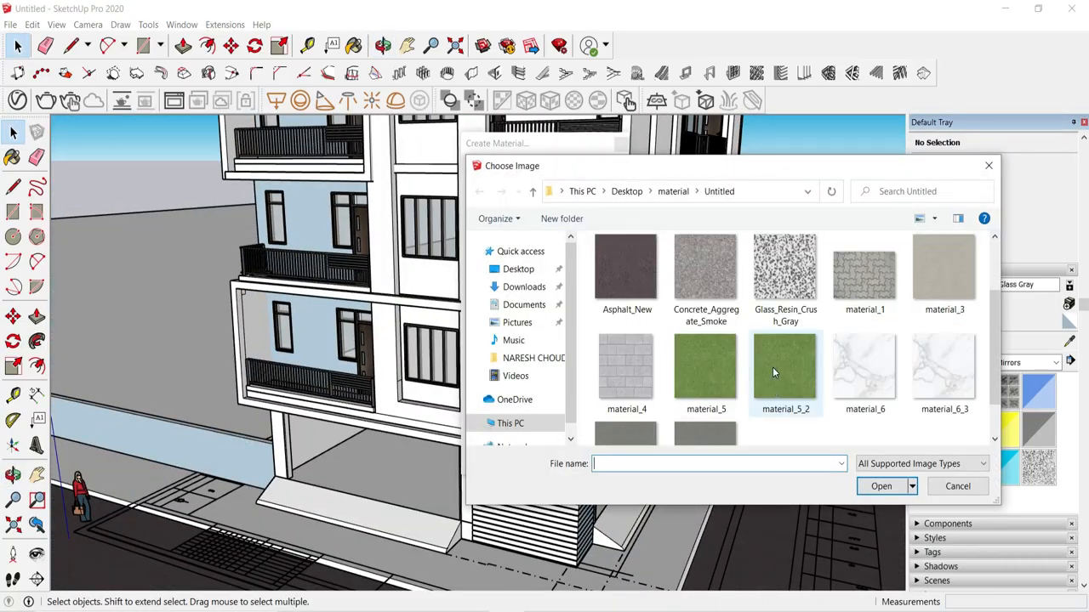
pyautogui.click(880, 486)
pyautogui.click(515, 464)
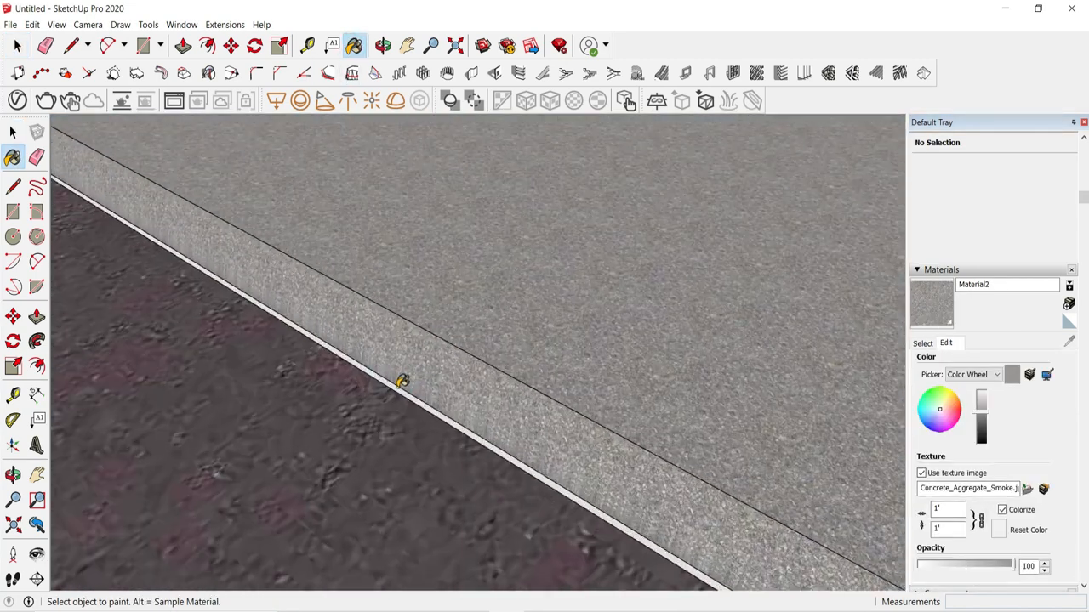
pyautogui.click(17, 45)
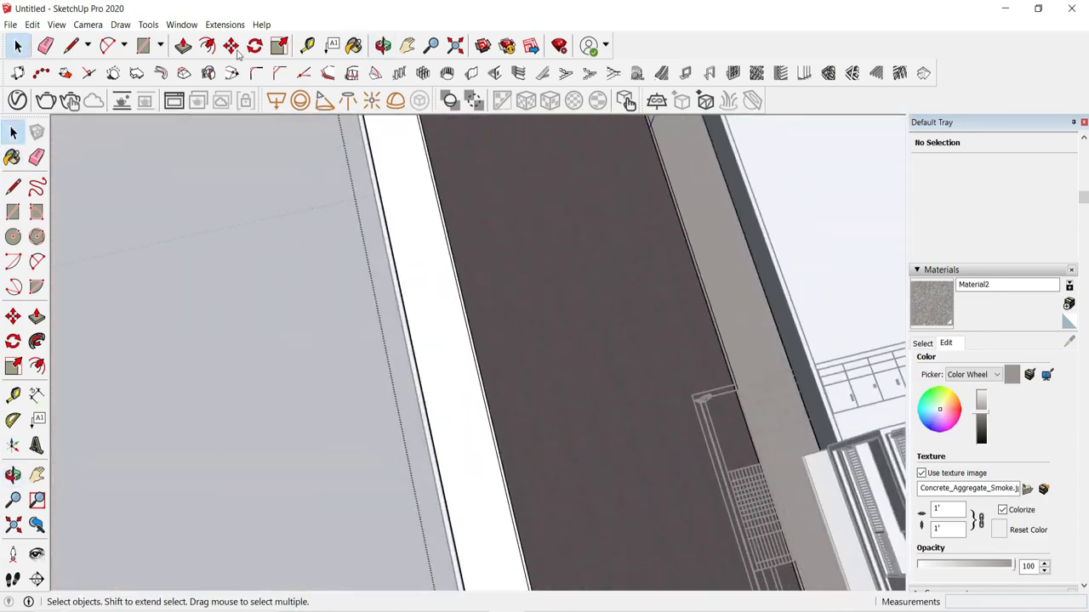
# Step: Paint the unpainted sidewalk and its curb on the opposite side of the road with the aggregate concrete material
pyautogui.click(354, 46)
pyautogui.moveTo(595, 366); pyautogui.dragTo(421, 406, button='middle')
pyautogui.click(421, 407)
pyautogui.scroll(3, 538, 404)
pyautogui.click(537, 403)
pyautogui.moveTo(539, 403)
pyautogui.mouseDown(button='middle')
pyautogui.moveTo(515, 448)
pyautogui.moveTo(814, 482)
pyautogui.mouseUp(button='middle')
# Step: Set the aggregate concrete material's texture width to 1' 6"
pyautogui.scroll(3, 510, 442)
pyautogui.click(500, 442)
pyautogui.write("1'")
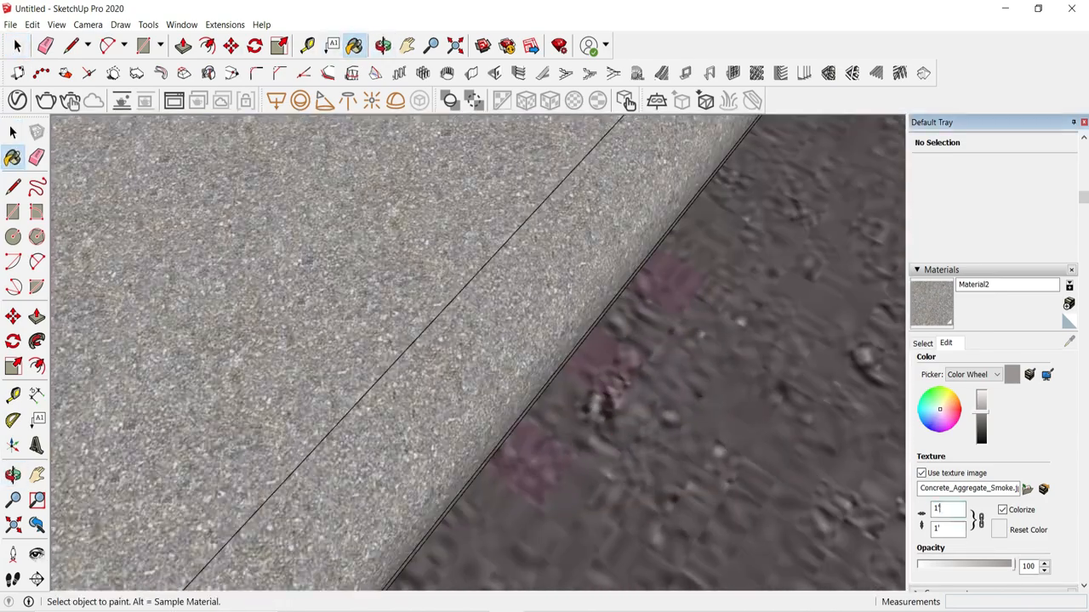
pyautogui.write('6"')
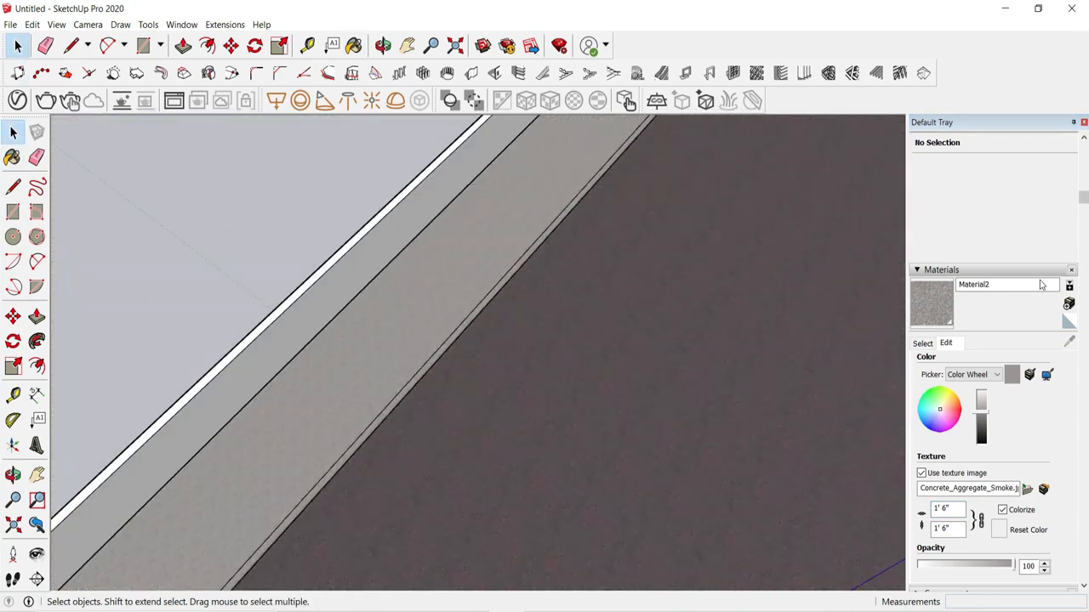
# Step: Create a new material from the material_1 paving texture image
pyautogui.click(1070, 306)
pyautogui.click(615, 363)
pyautogui.scroll(-2, 881, 388)
pyautogui.click(871, 274)
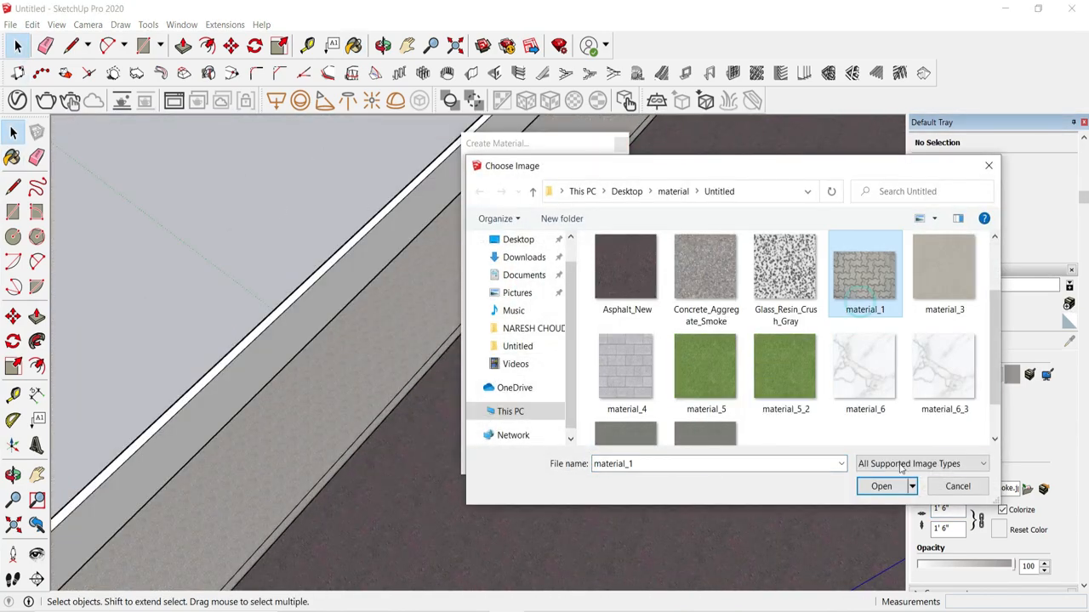
pyautogui.click(885, 485)
pyautogui.click(531, 465)
# Step: Paint the sloped ramps at the ground-floor openings with the paving material and set its texture width to 4'
pyautogui.scroll(-8, 454, 323)
pyautogui.moveTo(476, 374)
pyautogui.mouseDown(button='middle')
pyautogui.moveTo(454, 323)
pyautogui.moveTo(366, 459)
pyautogui.mouseUp(button='middle')
pyautogui.scroll(8, 532, 340)
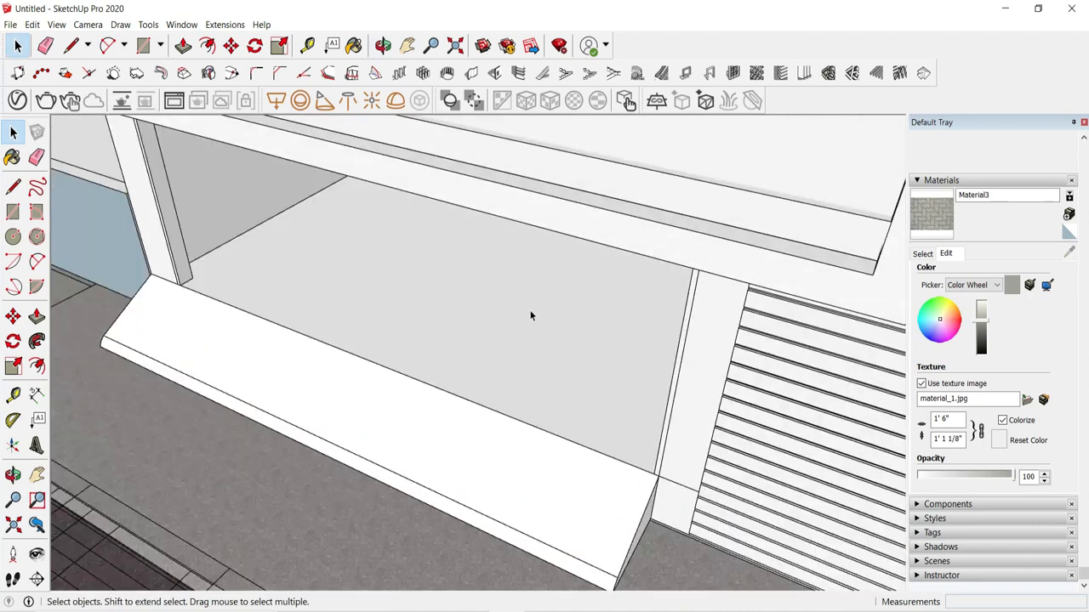
pyautogui.press('b')
pyautogui.click(529, 455)
pyautogui.moveTo(587, 463); pyautogui.dragTo(673, 474, button='middle')
pyautogui.scroll(-8, 674, 474)
pyautogui.scroll(4, 780, 399)
pyautogui.scroll(2, 1012, 425)
pyautogui.moveTo(956, 521); pyautogui.dragTo(925, 526)
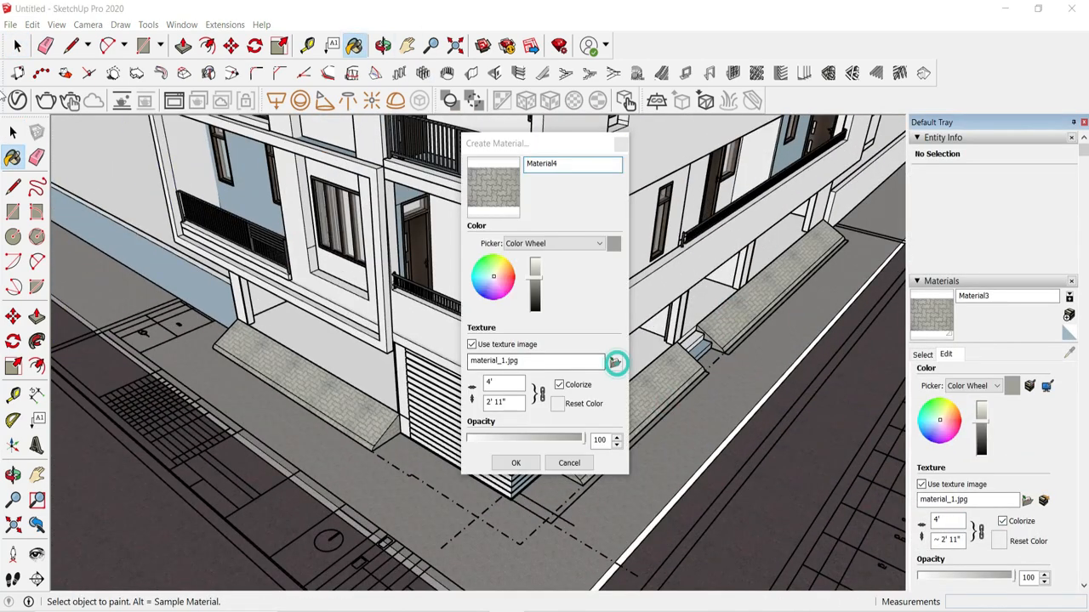
# Step: Create a new material from the material_4 block texture image
pyautogui.click(614, 363)
pyautogui.scroll(-2, 808, 370)
pyautogui.doubleClick(615, 404)
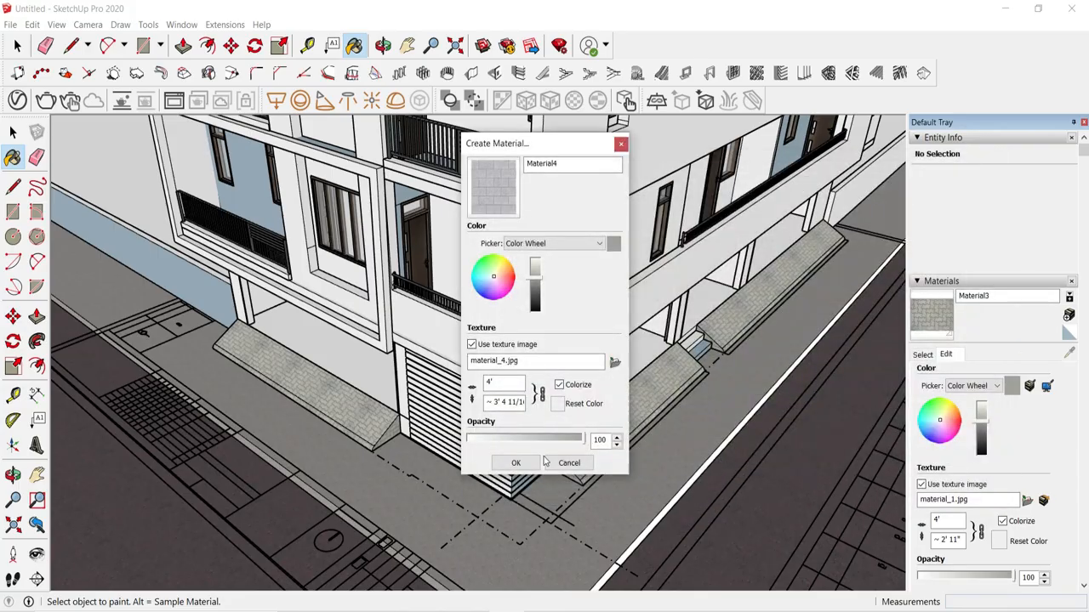
pyautogui.click(521, 463)
# Step: Paint the boundary wall behind the sidewalk with the block material and set its texture width to 5'
pyautogui.scroll(-3, 400, 358)
pyautogui.click(255, 291)
pyautogui.scroll(4, 281, 298)
pyautogui.moveTo(297, 294)
pyautogui.mouseDown(button='middle')
pyautogui.moveTo(432, 264)
pyautogui.moveTo(799, 379)
pyautogui.mouseUp(button='middle')
pyautogui.scroll(-8, 800, 379)
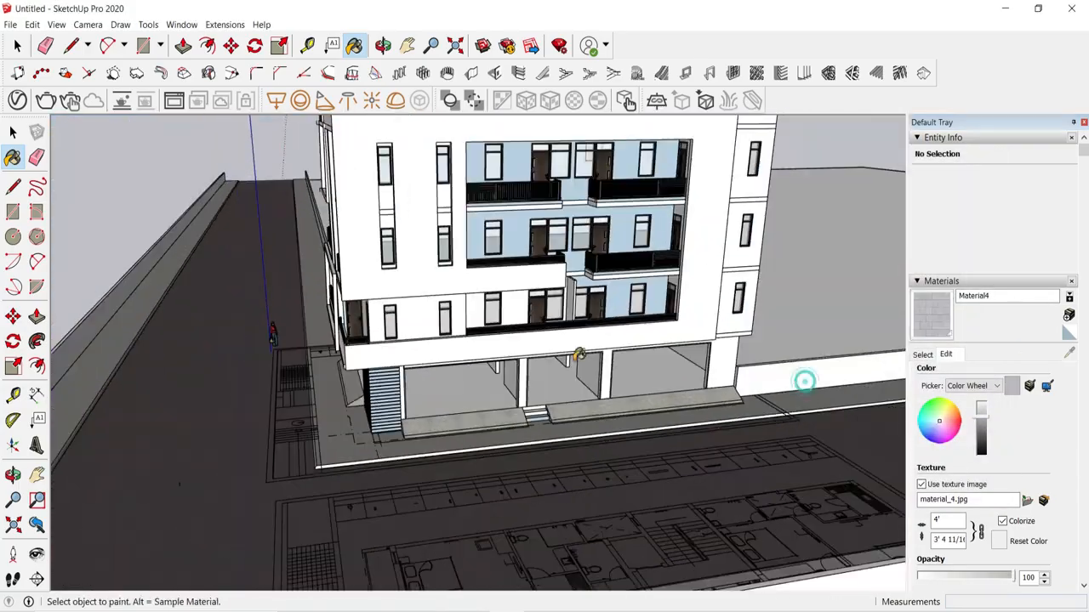
pyautogui.moveTo(578, 357); pyautogui.dragTo(772, 410, button='middle')
pyautogui.moveTo(764, 474); pyautogui.dragTo(936, 391, button='middle')
pyautogui.scroll(8, 248, 437)
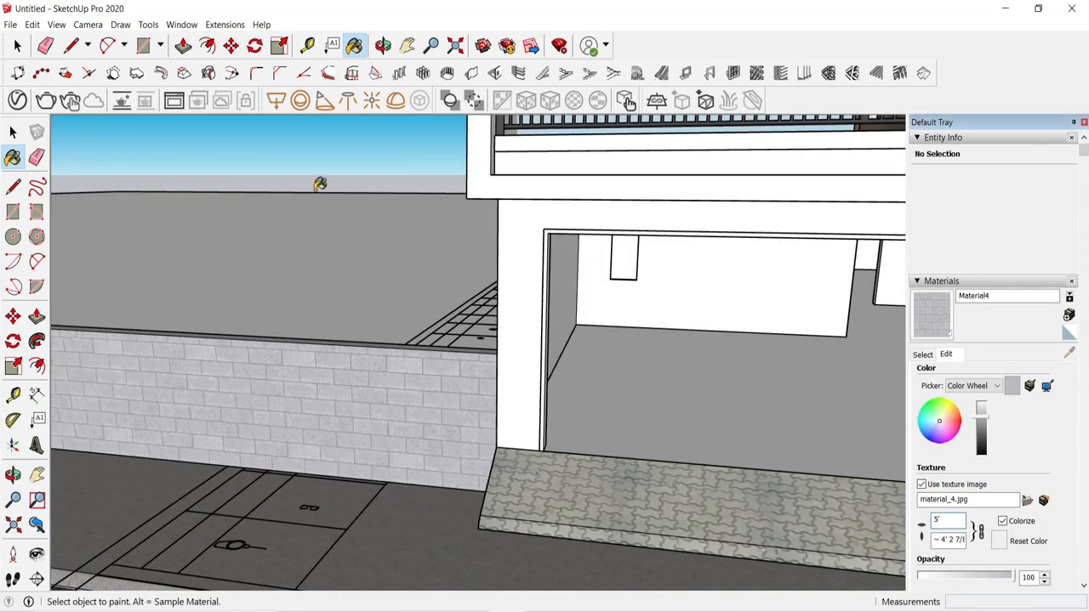
# Step: Create a new material from the material_5_2 grass texture image
pyautogui.click(312, 153)
pyautogui.scroll(-7, 341, 187)
pyautogui.moveTo(357, 255); pyautogui.dragTo(382, 298, button='middle')
pyautogui.click(614, 363)
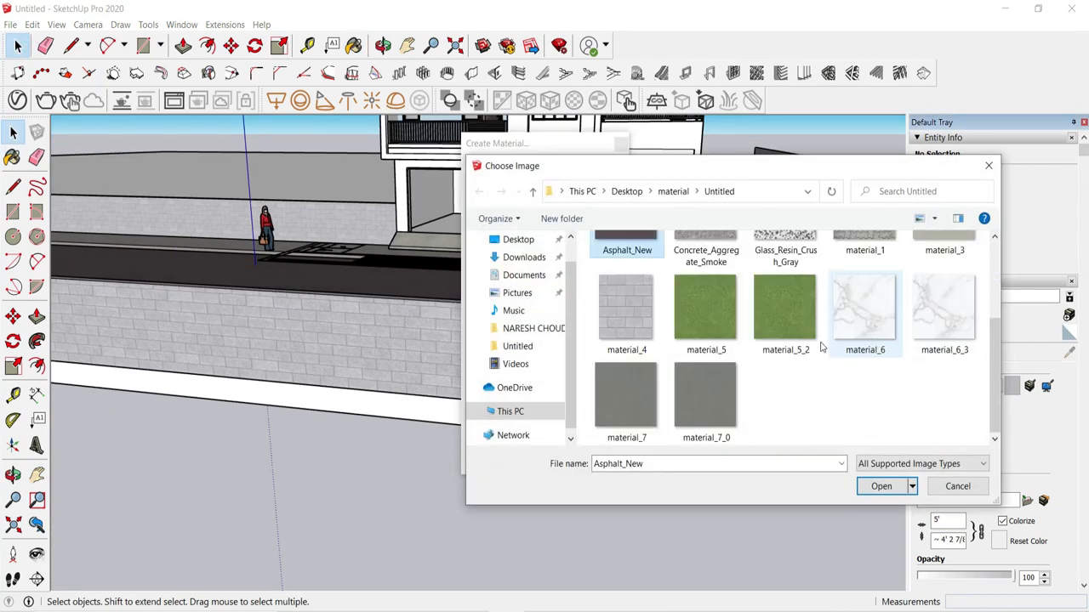
pyautogui.click(883, 492)
pyautogui.click(515, 464)
# Step: Open the ground area beside the building for editing and paint its face with the grass material
pyautogui.moveTo(511, 375); pyautogui.dragTo(644, 513, button='middle')
pyautogui.scroll(-2, 617, 485)
pyautogui.doubleClick(204, 229)
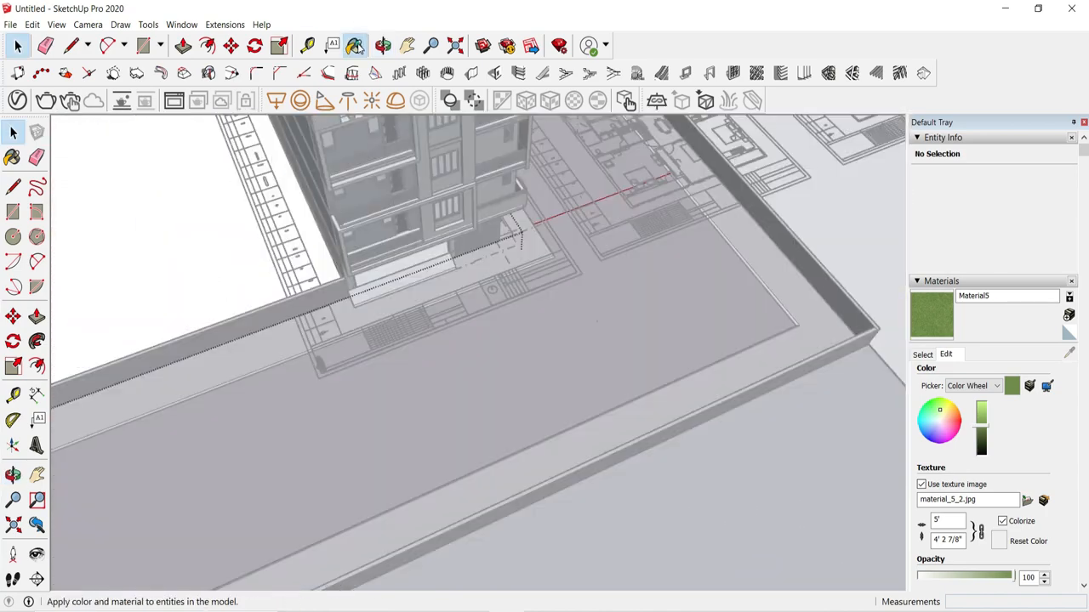
pyautogui.click(354, 46)
pyautogui.click(204, 246)
pyautogui.scroll(-2, 383, 391)
# Step: Open the ground area beyond the opposite boundary wall and paint its face with the grass material
pyautogui.click(17, 46)
pyautogui.click(409, 408)
pyautogui.scroll(-2, 391, 417)
pyautogui.doubleClick(740, 290)
pyautogui.click(354, 46)
pyautogui.click(731, 298)
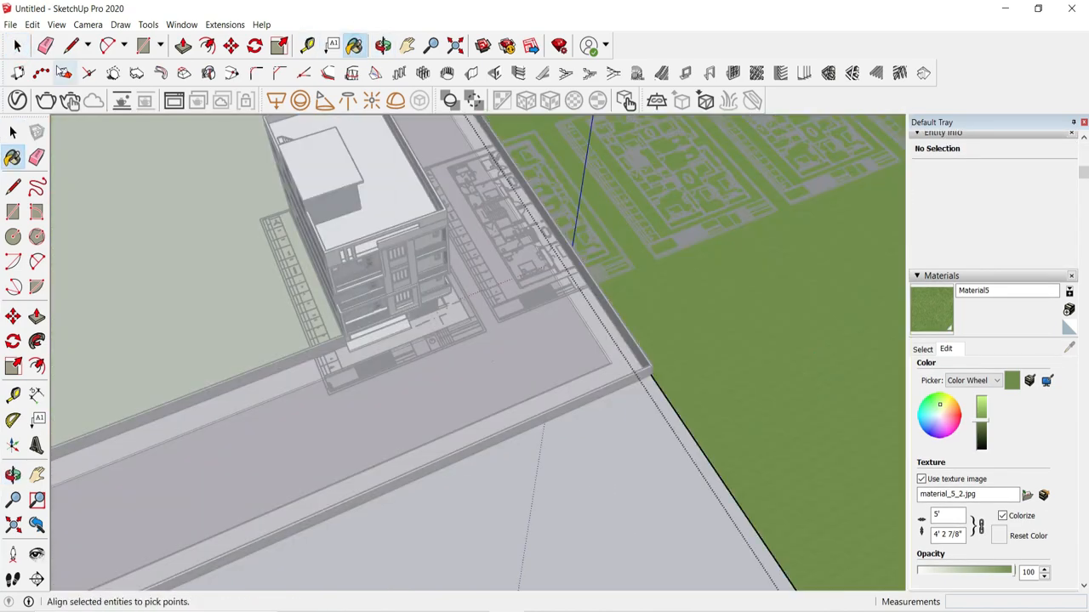
# Step: Set the grass material's texture width to 7'
pyautogui.click(17, 46)
pyautogui.moveTo(395, 445); pyautogui.dragTo(433, 490)
pyautogui.scroll(3, 209, 368)
pyautogui.scroll(3, 161, 398)
pyautogui.scroll(3, 317, 493)
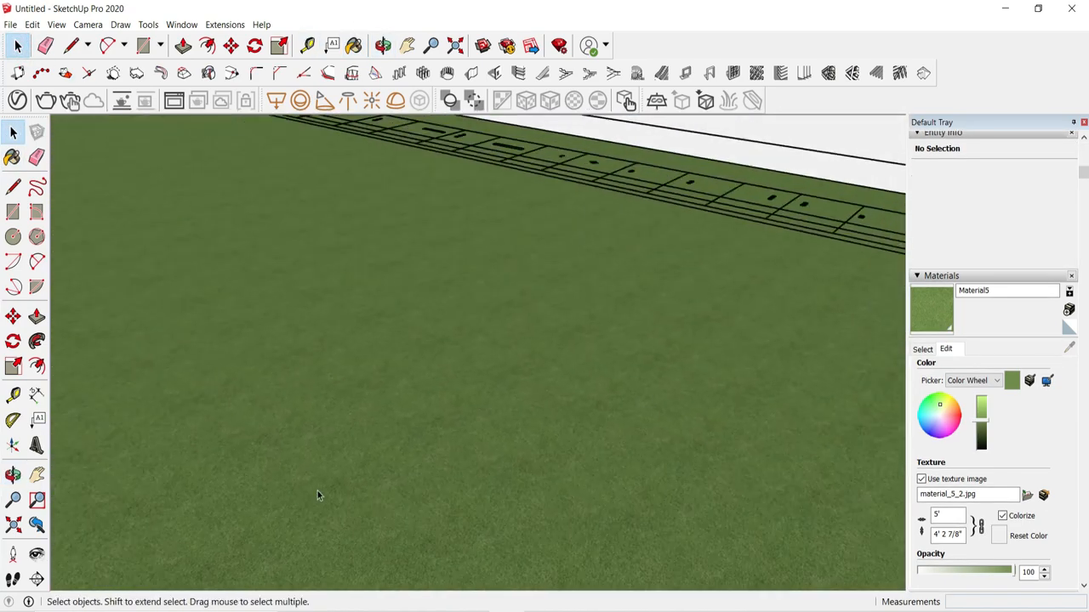
pyautogui.scroll(-3, 437, 389)
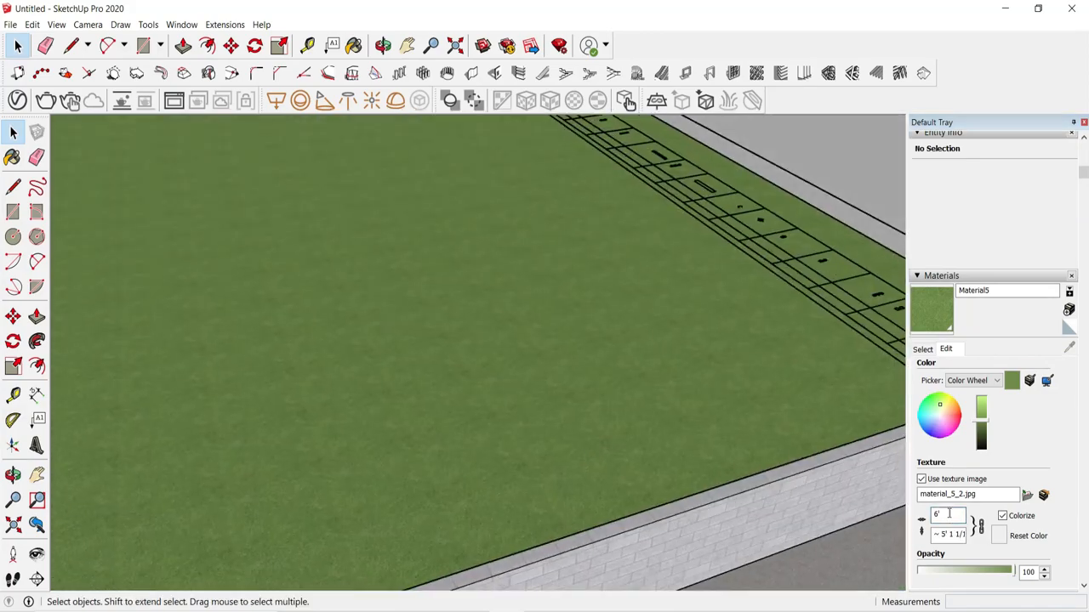
pyautogui.moveTo(389, 167); pyautogui.dragTo(683, 440, button='middle')
pyautogui.scroll(-5, 469, 375)
pyautogui.scroll(-2, 654, 460)
pyautogui.scroll(3, 683, 440)
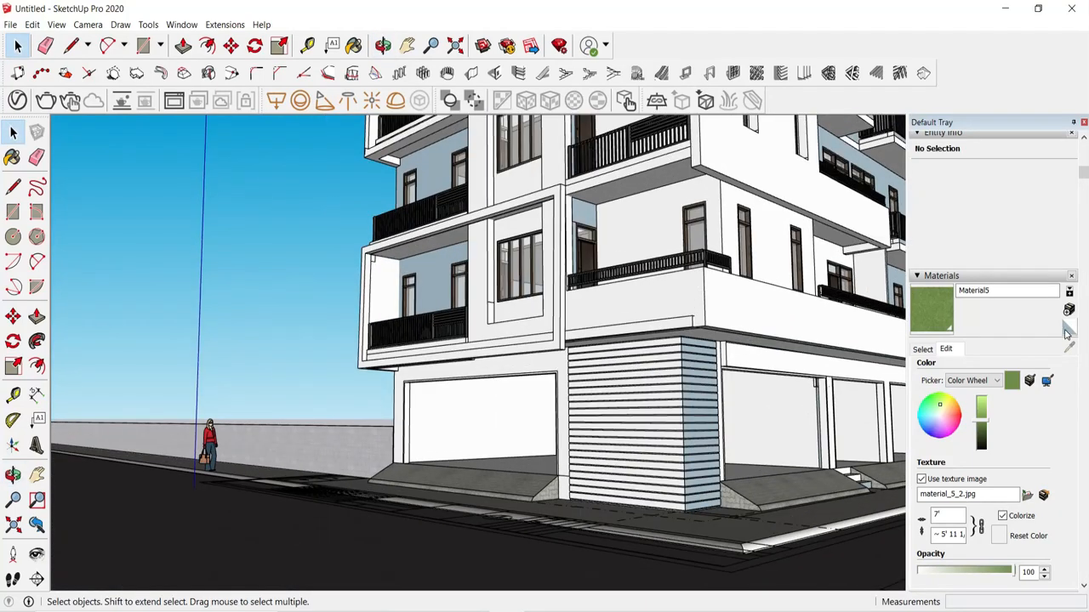
# Step: Create a new material from the material_6 marble texture image
pyautogui.click(1068, 311)
pyautogui.click(619, 364)
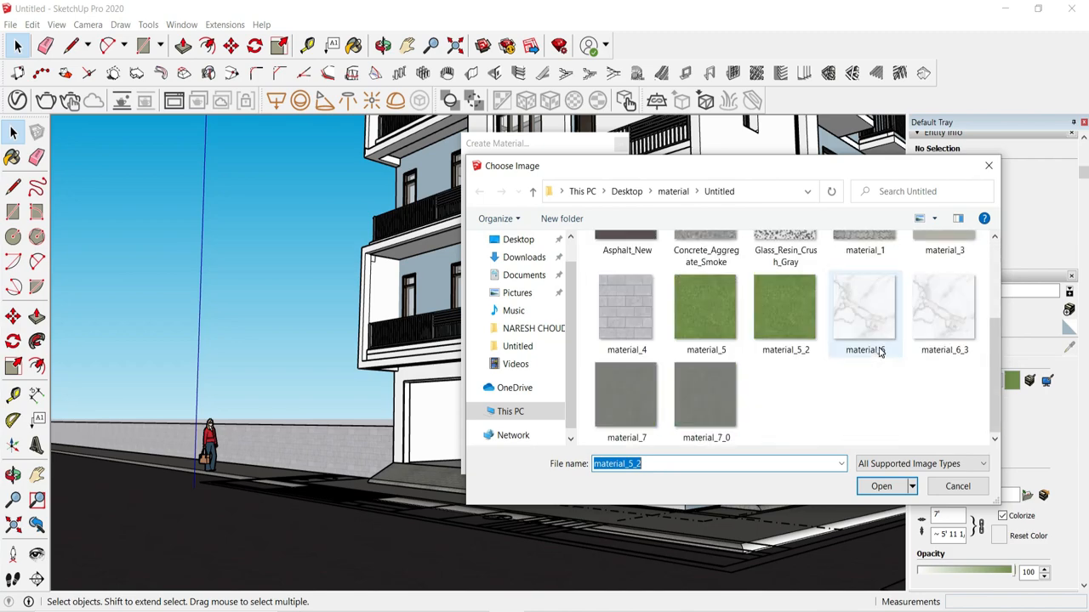
pyautogui.scroll(2, 881, 352)
pyautogui.click(884, 489)
pyautogui.click(515, 460)
# Step: Draw a rectangle on top of the roof parapet and push/pull it 2" to start a coping slab
pyautogui.moveTo(500, 381); pyautogui.dragTo(557, 557, button='middle')
pyautogui.scroll(5, 491, 260)
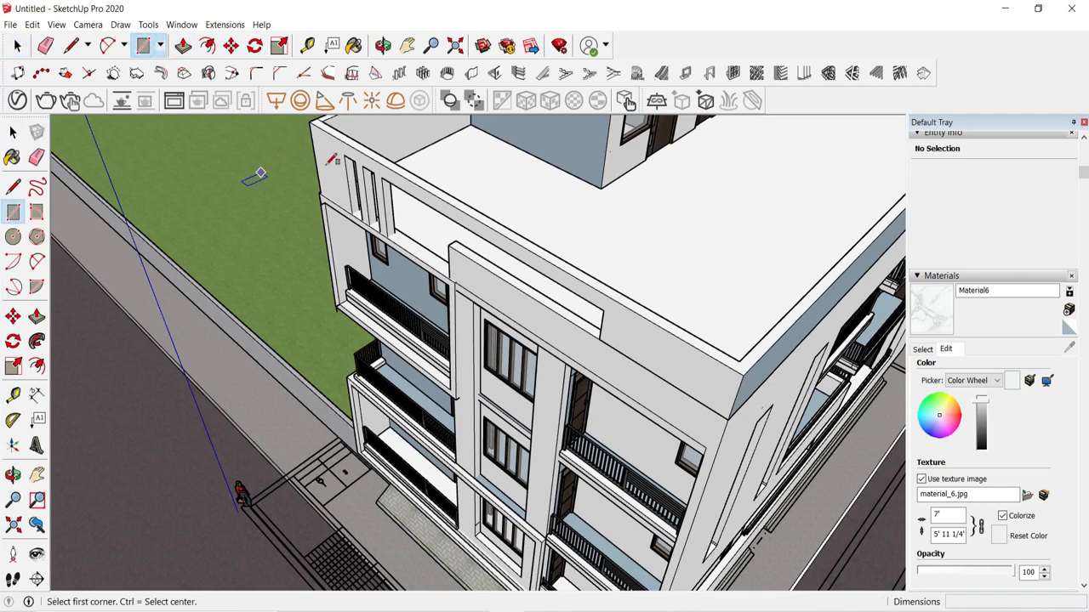
pyautogui.scroll(-1, 327, 164)
pyautogui.click(318, 143)
pyautogui.scroll(2, 642, 328)
pyautogui.scroll(1, 473, 234)
pyautogui.click(481, 236)
pyautogui.write('2"')
pyautogui.press('Return')
# Step: Push/pull the coping slab's faces at the parapet's front corner
pyautogui.scroll(4, 629, 327)
pyautogui.click(713, 385)
pyautogui.write('9')
pyautogui.press('Return')
pyautogui.moveTo(800, 380); pyautogui.dragTo(653, 385, button='middle')
pyautogui.click(658, 382)
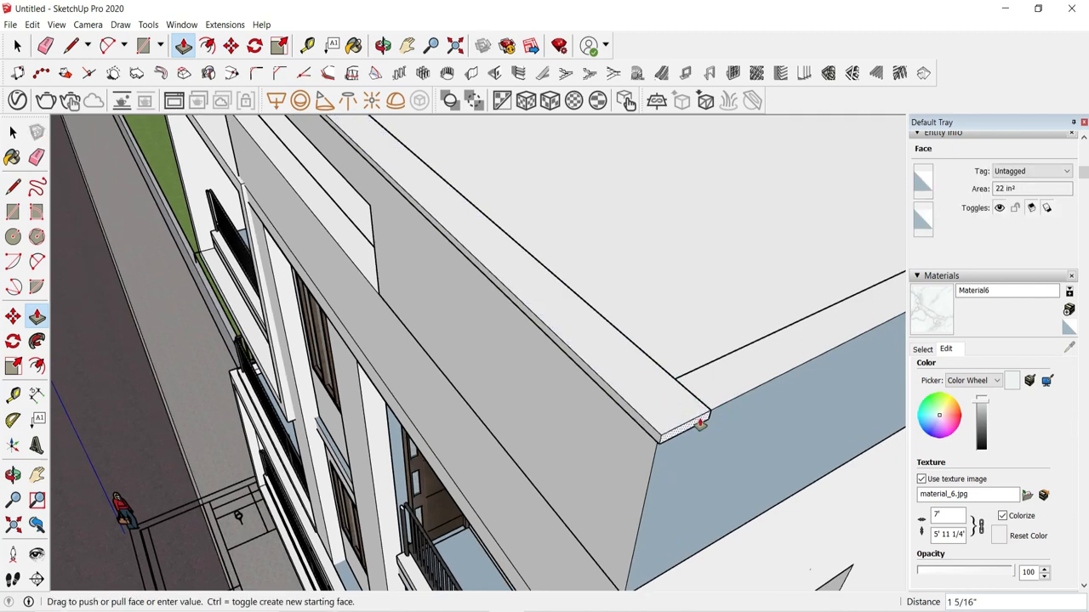
# Step: Push/pull the coping slab from the corner along the adjoining long parapet to its end
pyautogui.click(683, 379)
pyautogui.moveTo(683, 379); pyautogui.dragTo(417, 445, button='middle')
pyautogui.click(417, 445)
pyautogui.moveTo(562, 511); pyautogui.dragTo(214, 346, button='middle')
pyautogui.scroll(-5, 214, 346)
pyautogui.scroll(-4, 214, 346)
pyautogui.scroll(9, 552, 406)
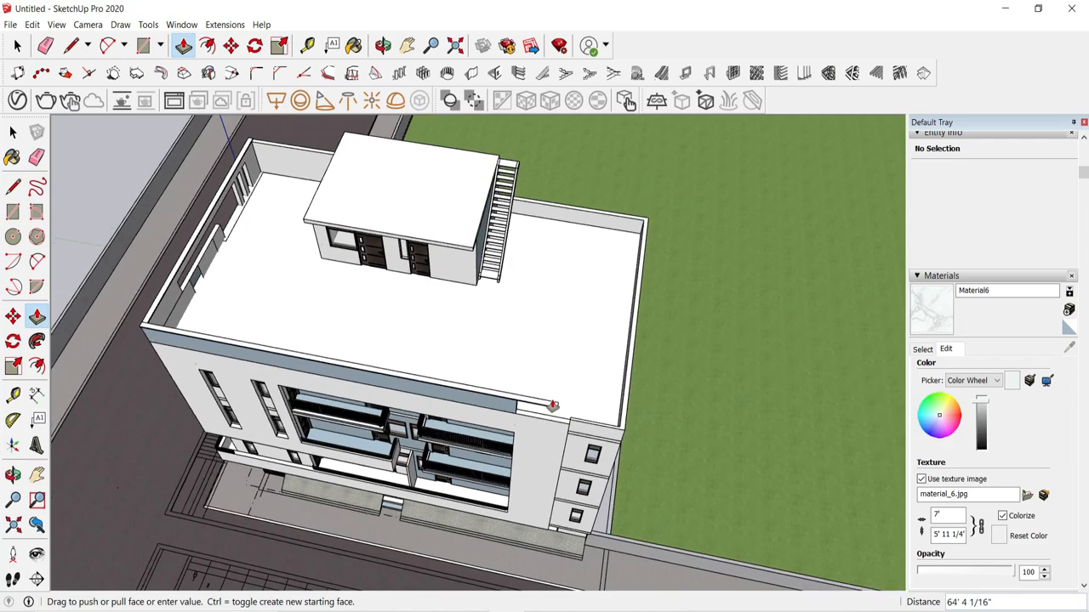
pyautogui.click(490, 403)
pyautogui.moveTo(490, 403); pyautogui.dragTo(389, 363, button='middle')
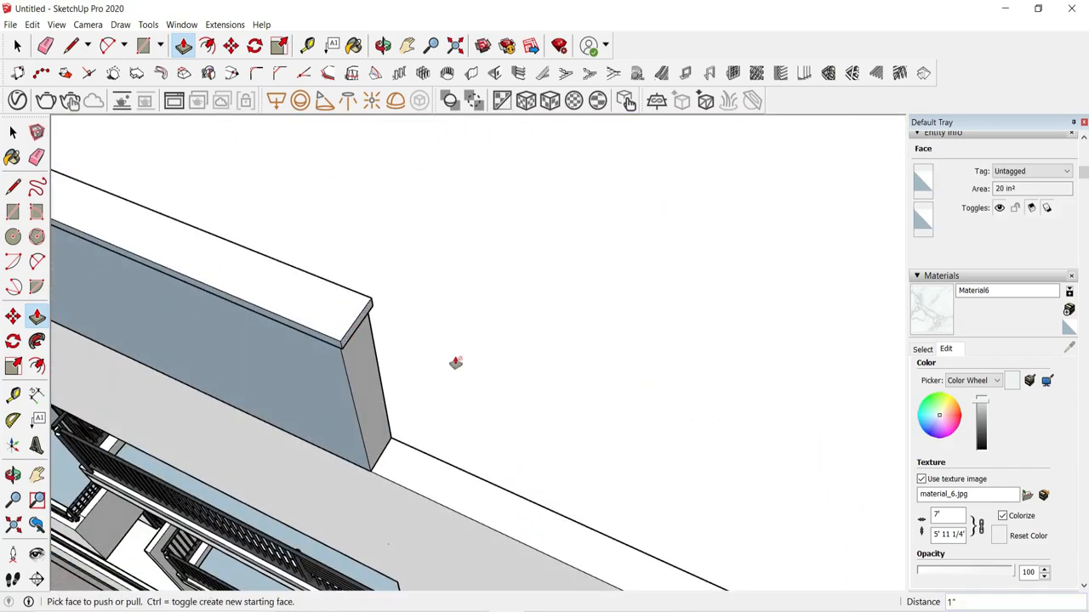
# Step: Extend the coping slab with Push/Pull along the remaining roof parapet sections
pyautogui.scroll(-5, 455, 363)
pyautogui.moveTo(455, 363); pyautogui.dragTo(726, 372, button='middle')
pyautogui.scroll(-4, 727, 372)
pyautogui.moveTo(393, 361); pyautogui.dragTo(672, 398, button='middle')
pyautogui.scroll(5, 445, 409)
pyautogui.moveTo(426, 406); pyautogui.dragTo(557, 400, button='middle')
pyautogui.scroll(5, 557, 400)
pyautogui.scroll(-5, 595, 374)
pyautogui.moveTo(680, 340); pyautogui.dragTo(776, 320, button='middle')
pyautogui.scroll(4, 783, 342)
pyautogui.click(761, 319)
pyautogui.scroll(-3, 423, 325)
pyautogui.click(162, 278)
# Step: Erase the leftover edges between the coping sections on top of the parapet
pyautogui.moveTo(578, 340); pyautogui.dragTo(366, 375, button='middle')
pyautogui.press('e')
pyautogui.click(362, 389)
pyautogui.moveTo(444, 404)
pyautogui.mouseDown(button='middle')
pyautogui.moveTo(278, 324)
pyautogui.moveTo(227, 372)
pyautogui.mouseUp(button='middle')
pyautogui.scroll(3, 277, 323)
pyautogui.scroll(-5, 590, 273)
pyautogui.scroll(6, 508, 176)
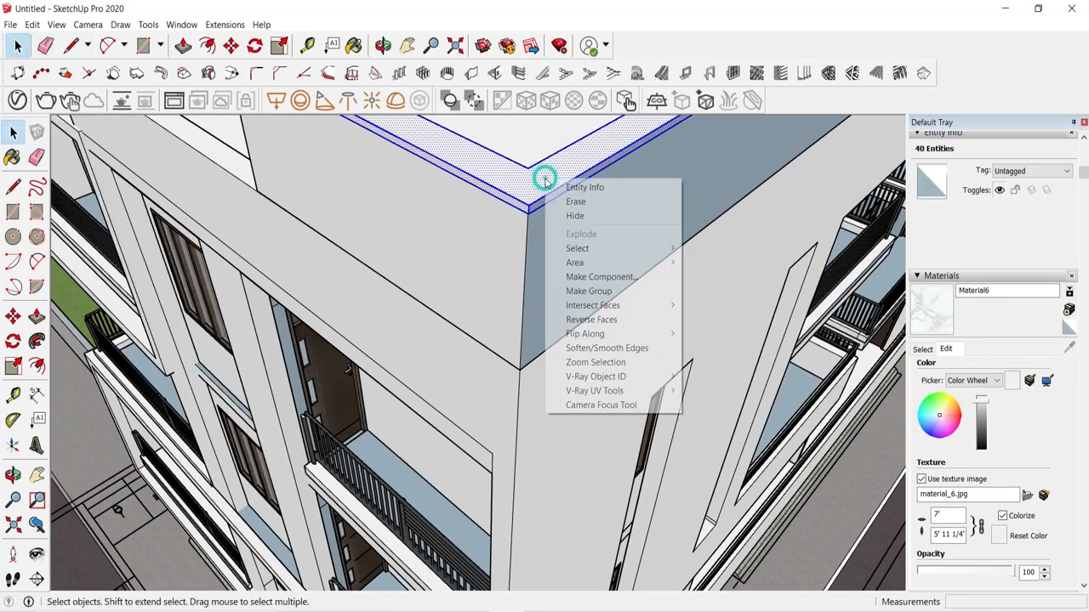
# Step: Make the selected parapet coping a group and paint it with the marble material
pyautogui.click(588, 290)
pyautogui.moveTo(535, 231); pyautogui.dragTo(591, 294, button='middle')
pyautogui.click(17, 46)
pyautogui.click(654, 212)
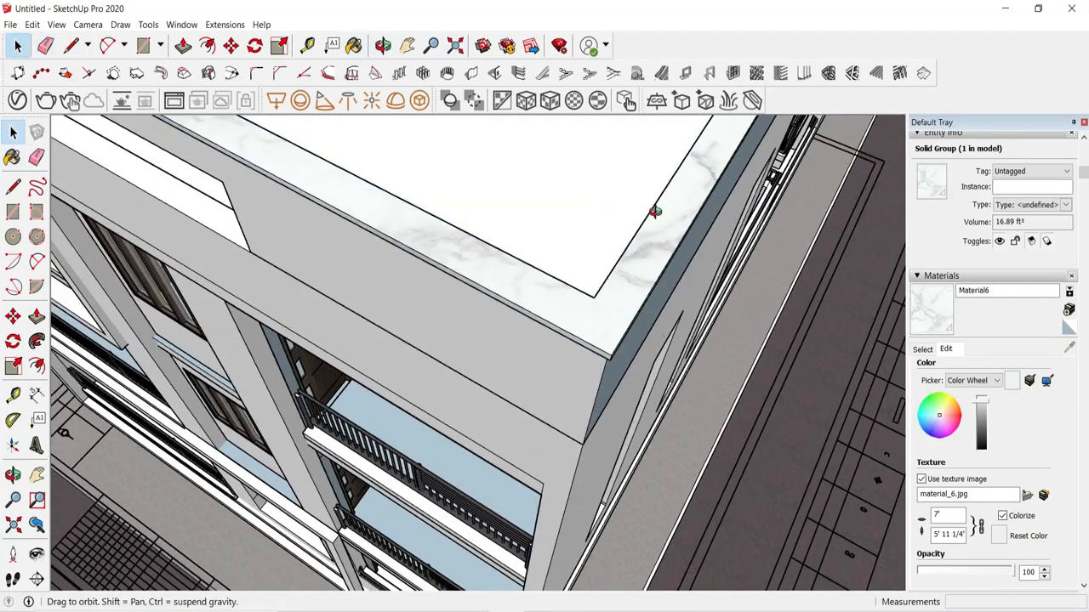
pyautogui.moveTo(654, 212); pyautogui.dragTo(510, 170, button='middle')
pyautogui.scroll(-4, 527, 391)
pyautogui.moveTo(527, 391)
pyautogui.mouseDown(button='middle')
pyautogui.moveTo(660, 309)
pyautogui.moveTo(749, 373)
pyautogui.mouseUp(button='middle')
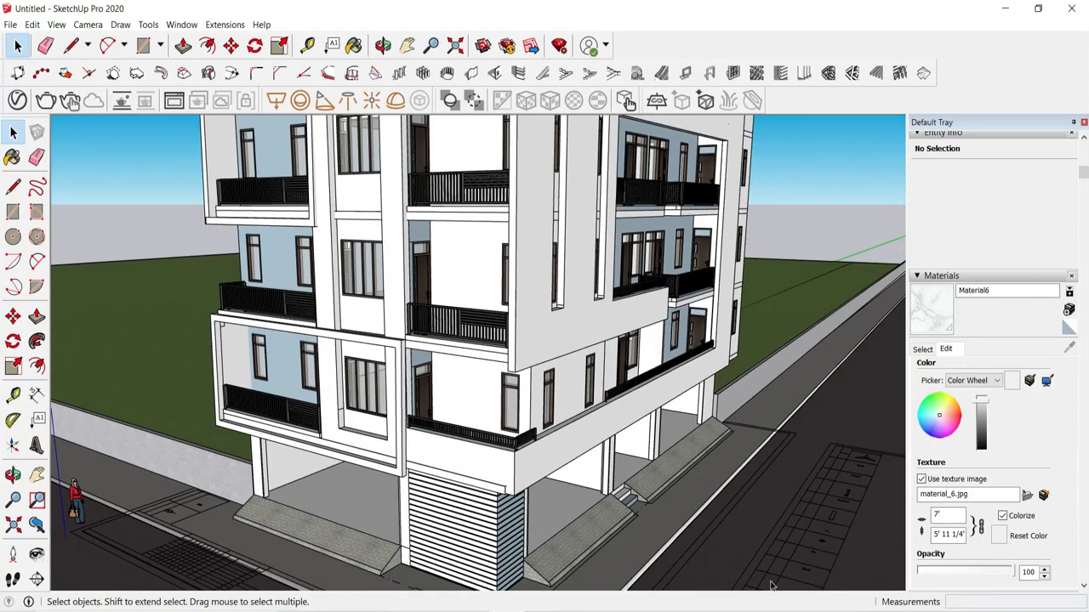
pyautogui.click(1069, 311)
pyautogui.click(615, 363)
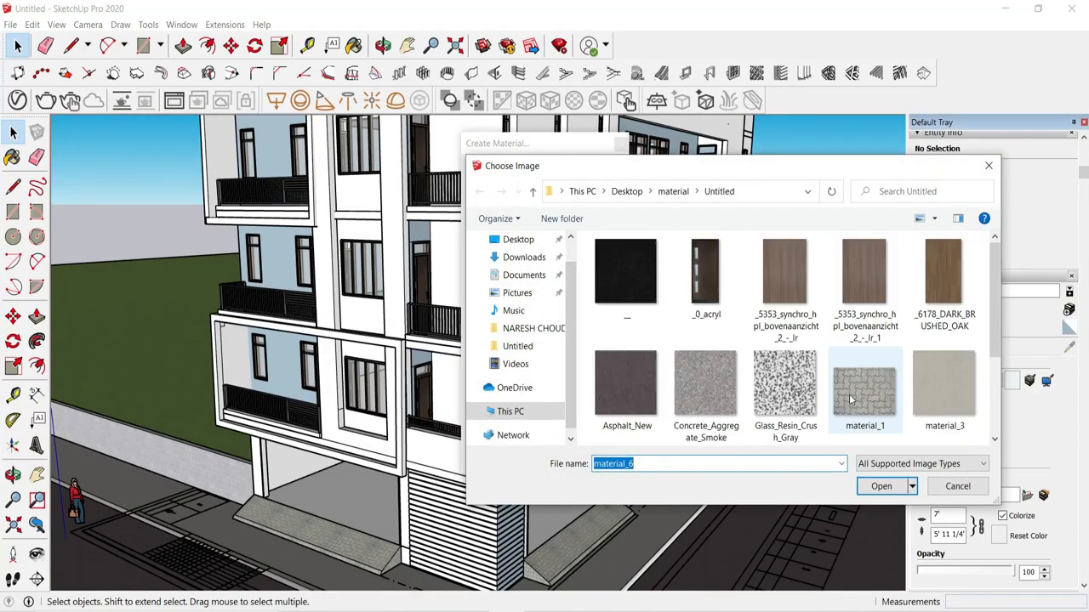
pyautogui.click(988, 166)
pyautogui.click(622, 144)
pyautogui.scroll(-3, 625, 255)
pyautogui.moveTo(625, 255); pyautogui.dragTo(578, 349, button='middle')
# Step: Paint the horizontal slat cladding at the ground-floor corner with Color M05 from the Colors collection
pyautogui.click(923, 350)
pyautogui.click(985, 369)
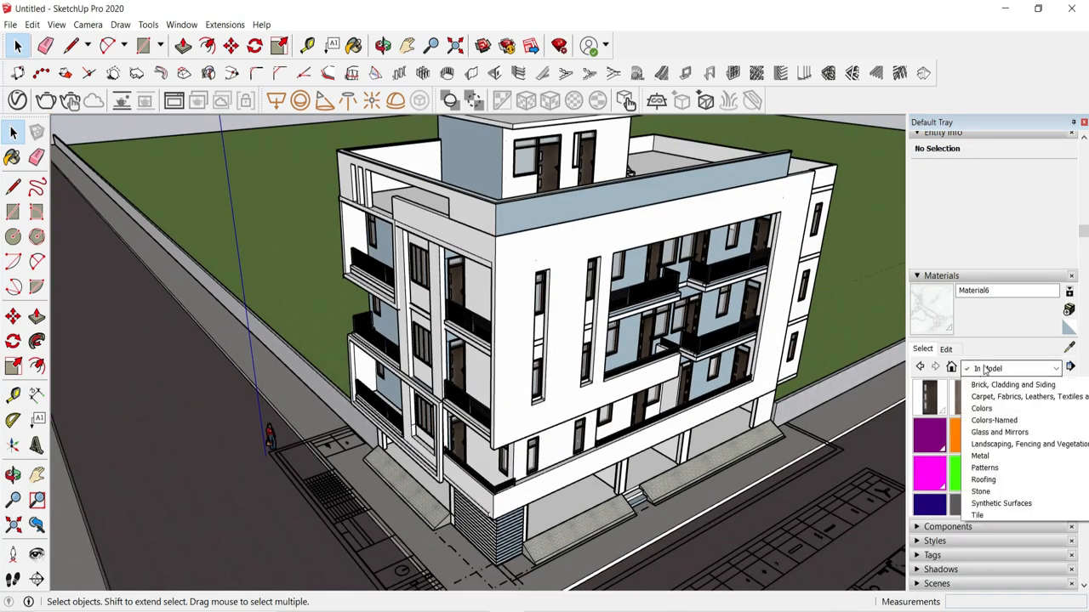
pyautogui.click(982, 450)
pyautogui.scroll(-5, 982, 451)
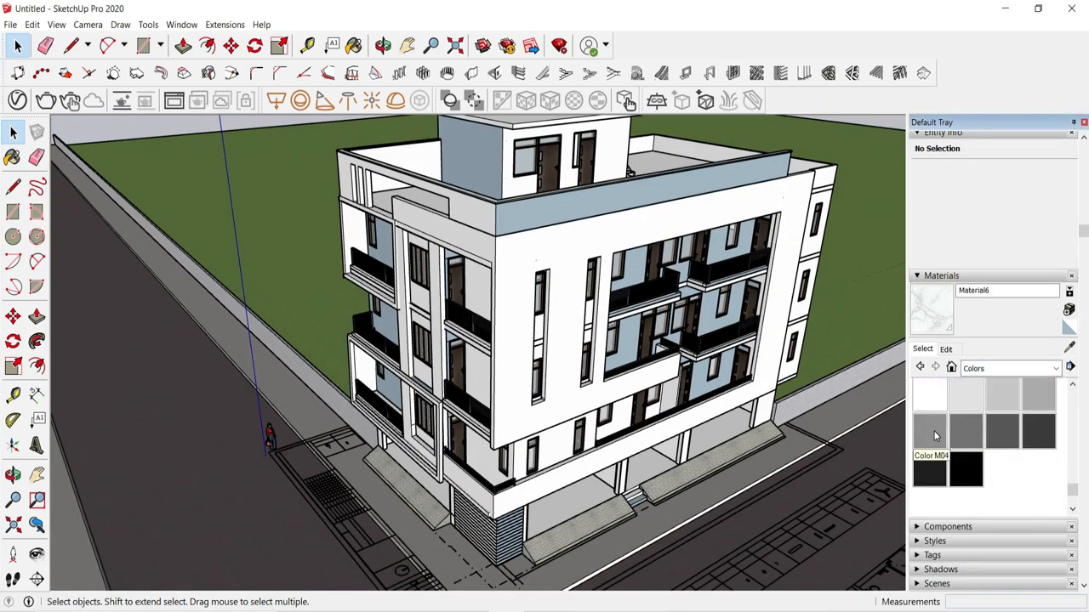
pyautogui.click(965, 433)
pyautogui.moveTo(625, 510); pyautogui.dragTo(688, 464, button='middle')
pyautogui.scroll(12, 527, 527)
pyautogui.click(535, 496)
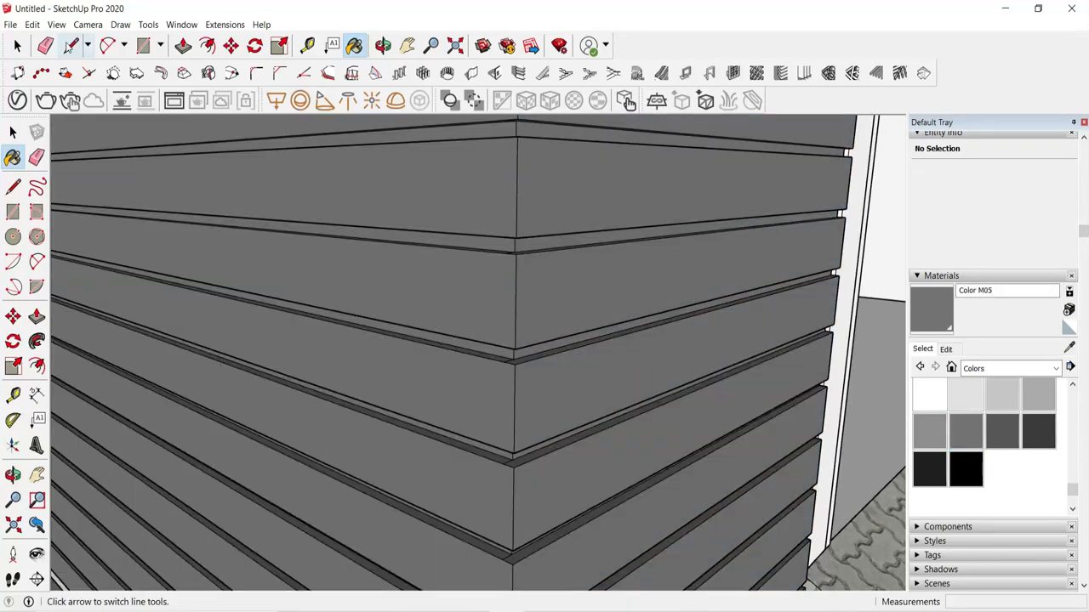
pyautogui.click(17, 46)
pyautogui.moveTo(342, 253); pyautogui.dragTo(553, 297, button='middle')
pyautogui.scroll(4, 519, 255)
pyautogui.click(528, 247)
pyautogui.keyDown('shift'); pyautogui.click(493, 242); pyautogui.keyUp('shift')
pyautogui.moveTo(502, 340); pyautogui.dragTo(511, 256, button='middle')
pyautogui.keyDown('shift'); pyautogui.click(518, 238); pyautogui.keyUp('shift')
pyautogui.moveTo(559, 162); pyautogui.dragTo(557, 136, button='middle')
pyautogui.keyDown('shift'); pyautogui.click(584, 277); pyautogui.keyUp('shift')
pyautogui.keyDown('shift'); pyautogui.click(516, 277); pyautogui.keyUp('shift')
pyautogui.moveTo(521, 256); pyautogui.dragTo(568, 341, button='middle')
pyautogui.keyDown('shift'); pyautogui.click(544, 246); pyautogui.keyUp('shift')
pyautogui.keyDown('shift'); pyautogui.click(586, 242); pyautogui.keyUp('shift')
pyautogui.moveTo(589, 221); pyautogui.dragTo(597, 118, button='middle')
# Step: Erase the leftover short edges on the ledges between slats at the lower part of the cladding corner
pyautogui.click(46, 46)
pyautogui.scroll(3, 581, 276)
pyautogui.click(529, 286)
pyautogui.scroll(-6, 510, 264)
pyautogui.scroll(4, 519, 281)
pyautogui.click(493, 343)
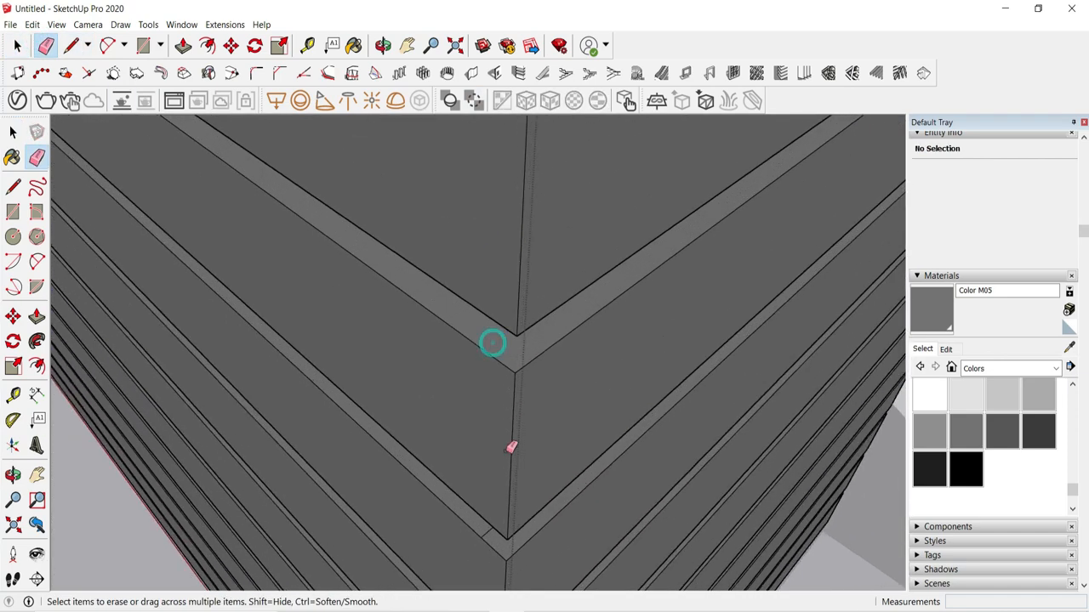
pyautogui.click(487, 534)
pyautogui.scroll(-4, 644, 271)
pyautogui.scroll(3, 545, 519)
pyautogui.click(583, 408)
pyautogui.scroll(-3, 637, 277)
pyautogui.scroll(4, 561, 519)
pyautogui.click(650, 329)
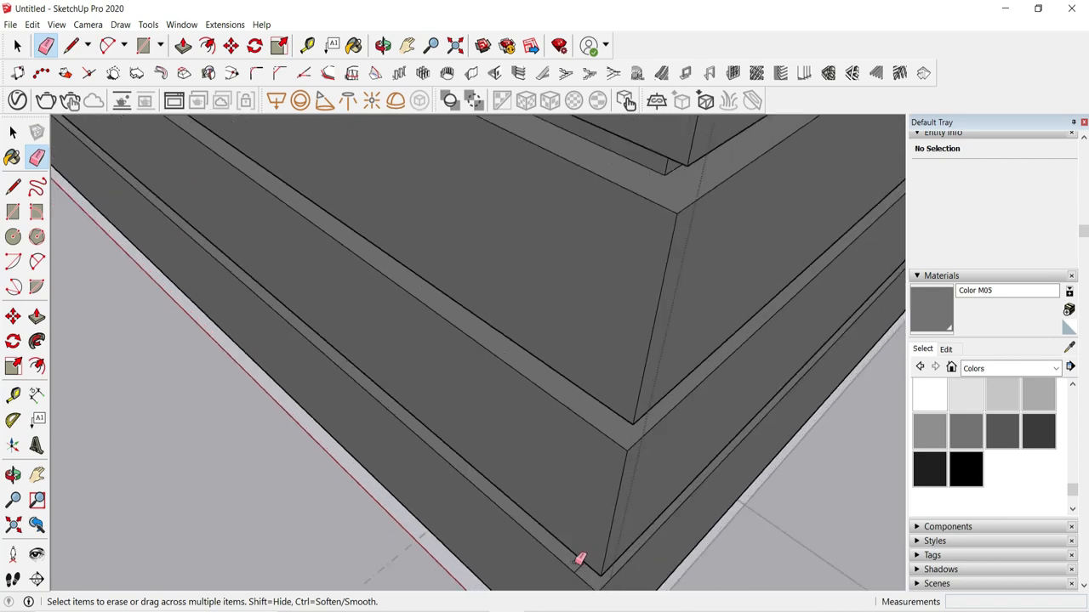
# Step: Erase the leftover short edges on the undersides of the upper slats at the cladding corner
pyautogui.scroll(-4, 519, 510)
pyautogui.scroll(4, 533, 469)
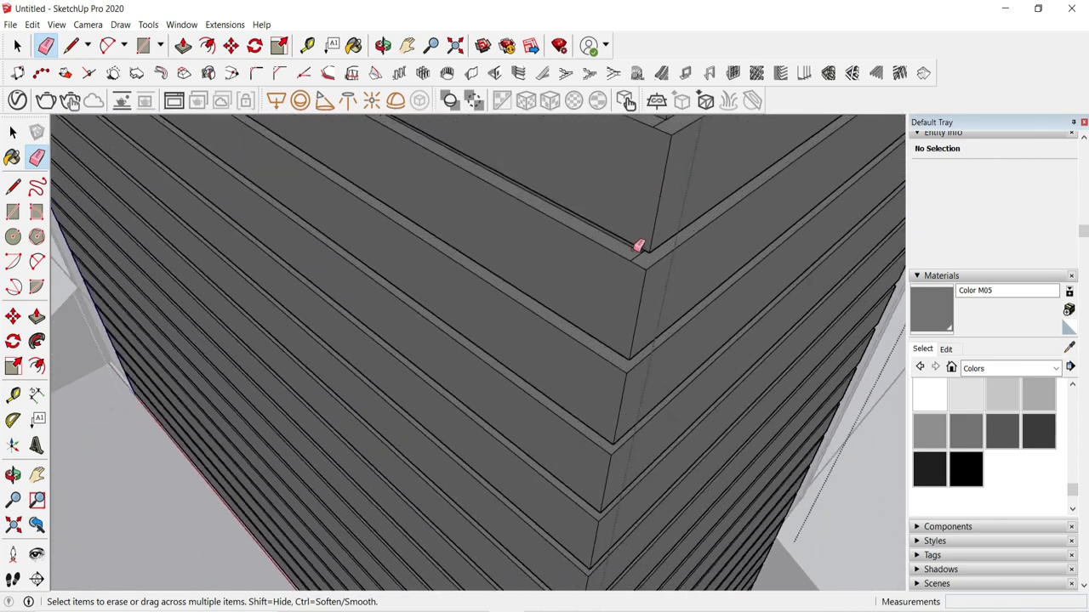
pyautogui.moveTo(661, 181); pyautogui.dragTo(558, 306, button='middle')
pyautogui.scroll(-4, 558, 306)
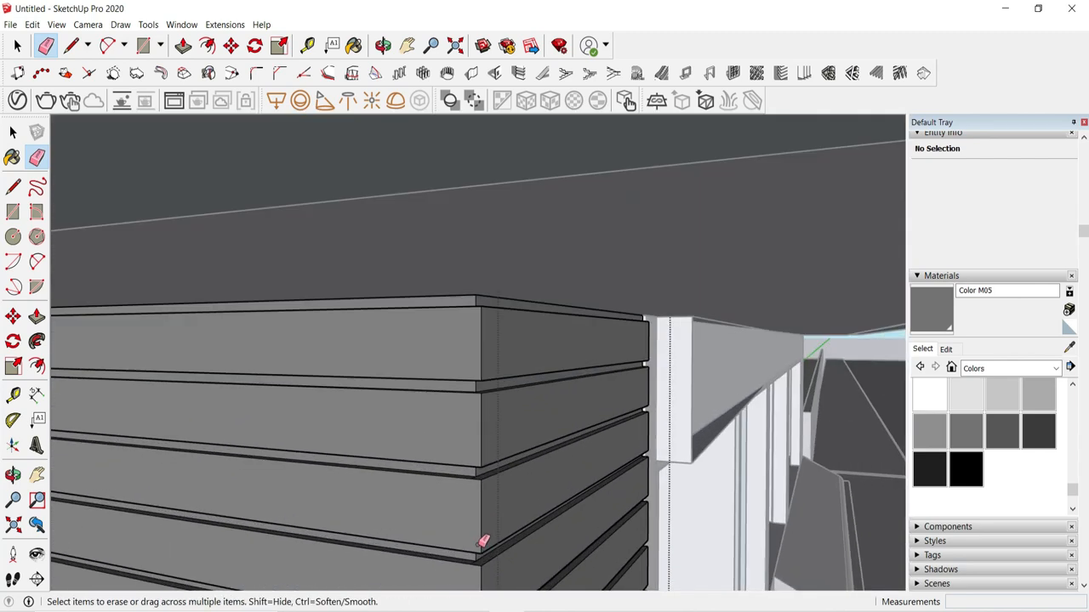
pyautogui.scroll(3, 484, 542)
pyautogui.moveTo(484, 289); pyautogui.dragTo(488, 171, button='middle')
pyautogui.moveTo(516, 259); pyautogui.dragTo(493, 410, button='middle')
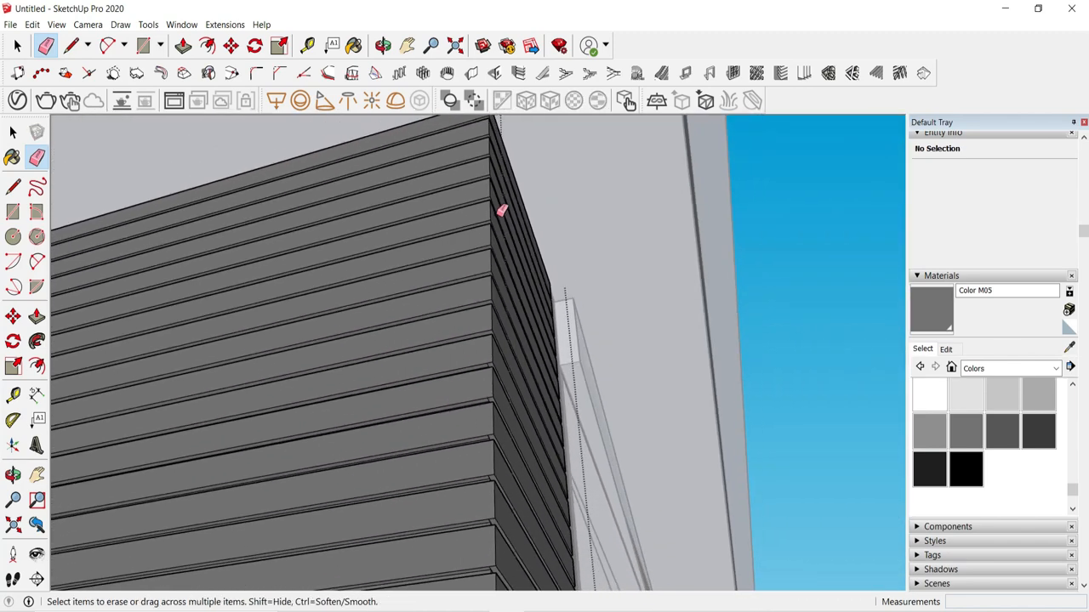
pyautogui.moveTo(502, 211); pyautogui.dragTo(541, 456, button='middle')
pyautogui.moveTo(500, 316); pyautogui.dragTo(526, 154, button='middle')
pyautogui.moveTo(513, 205)
pyautogui.mouseDown(button='middle')
pyautogui.moveTo(505, 260)
pyautogui.moveTo(524, 348)
pyautogui.moveTo(532, 204)
pyautogui.mouseUp(button='middle')
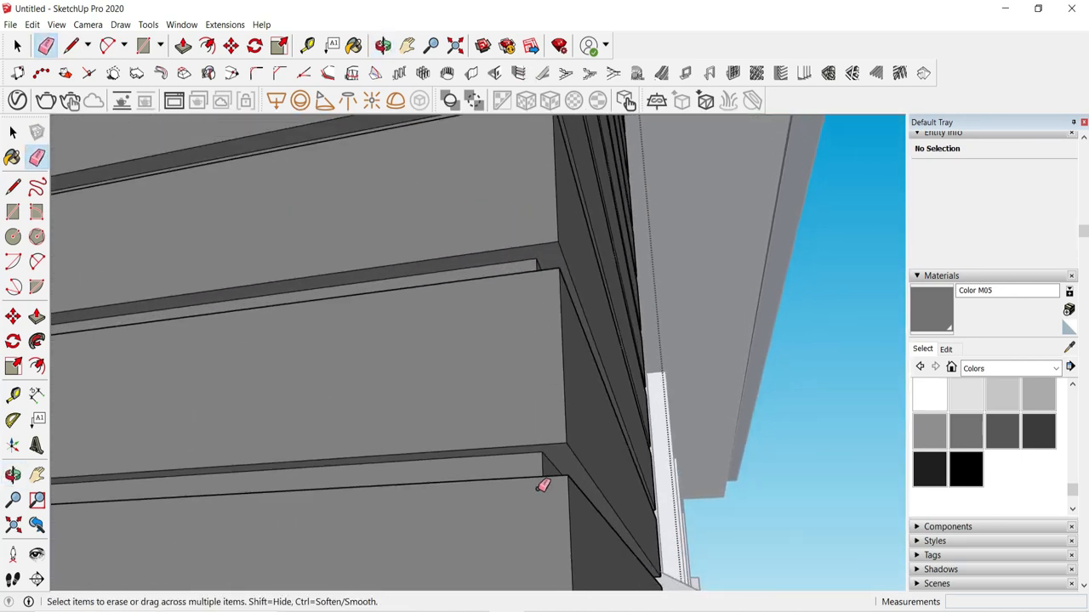
pyautogui.scroll(3, 537, 162)
pyautogui.click(535, 279)
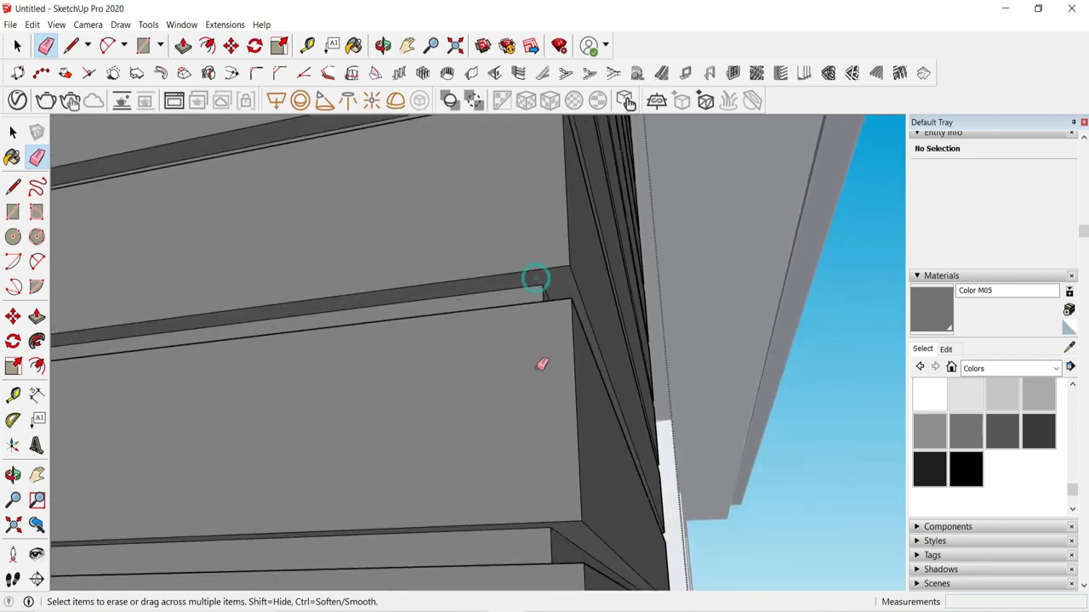
pyautogui.scroll(-3, 542, 364)
pyautogui.scroll(3, 537, 150)
pyautogui.click(537, 150)
pyautogui.scroll(-4, 554, 457)
pyautogui.scroll(2, 538, 167)
pyautogui.scroll(-1, 537, 166)
pyautogui.scroll(2, 535, 131)
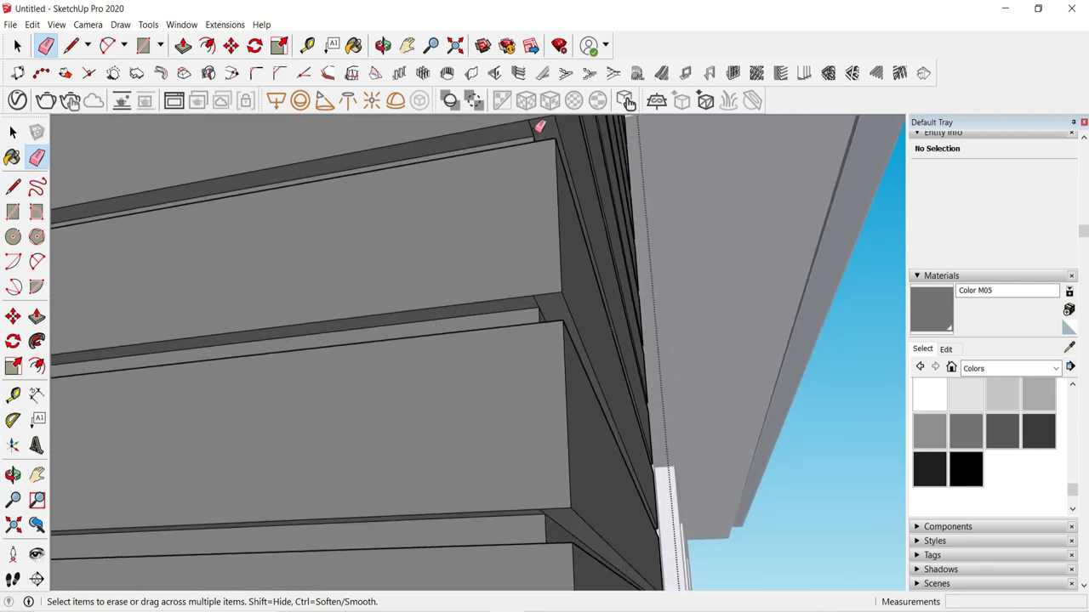
pyautogui.scroll(2, 546, 512)
pyautogui.click(547, 513)
# Step: Erase the remaining leftover edges in the grooves partway up the cladding corner
pyautogui.scroll(-4, 551, 511)
pyautogui.scroll(-2, 598, 340)
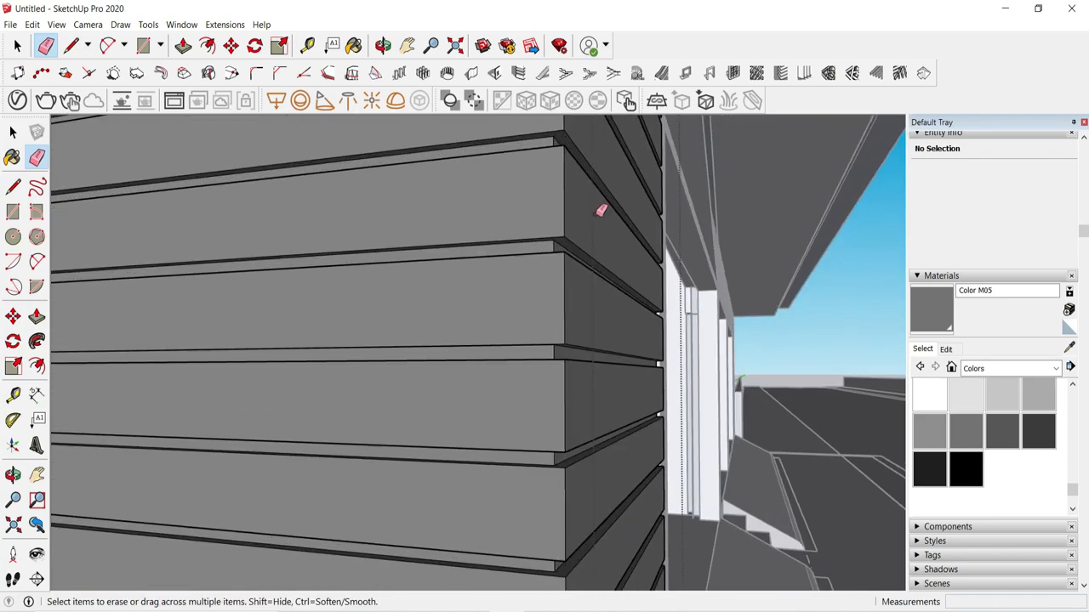
pyautogui.scroll(3, 595, 221)
pyautogui.scroll(-3, 569, 425)
pyautogui.scroll(3, 528, 303)
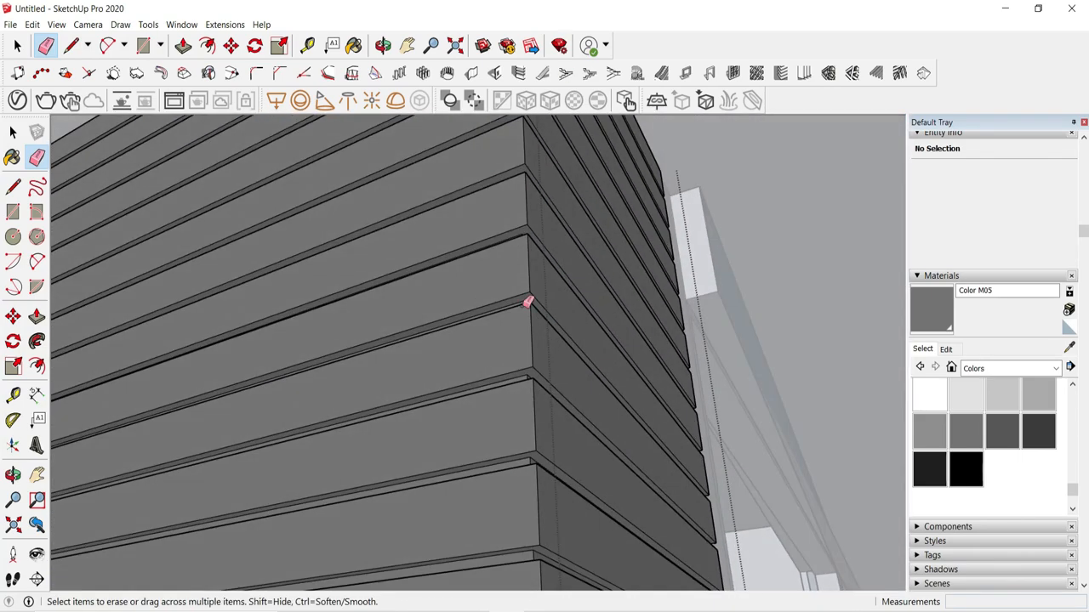
pyautogui.scroll(-3, 543, 387)
pyautogui.scroll(2, 547, 141)
pyautogui.scroll(-2, 544, 147)
pyautogui.moveTo(530, 153); pyautogui.dragTo(518, 462, button='middle')
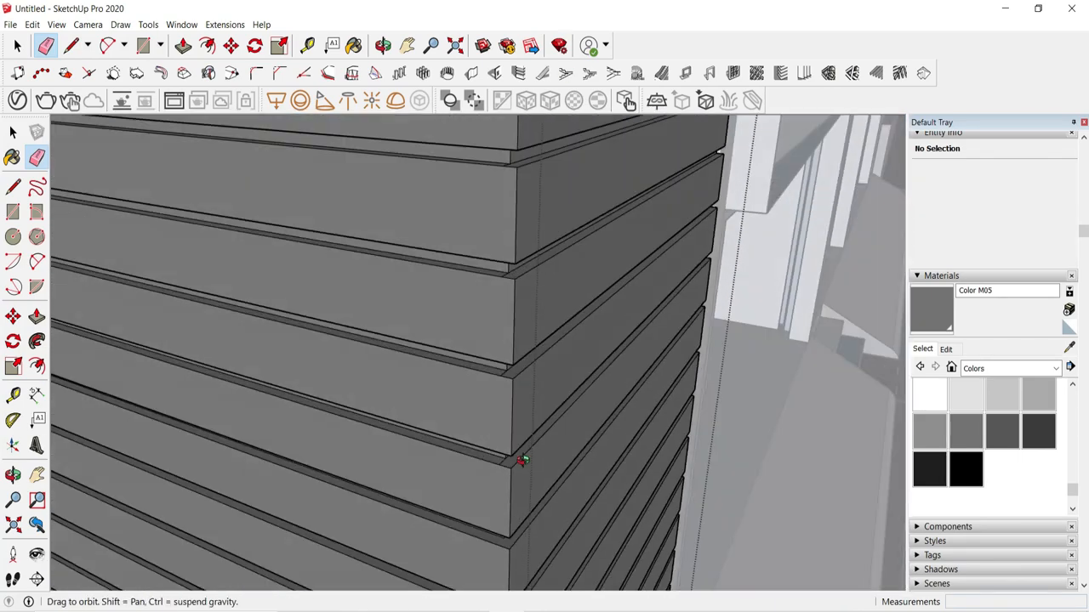
pyautogui.scroll(3, 512, 373)
pyautogui.scroll(2, 503, 462)
pyautogui.click(502, 341)
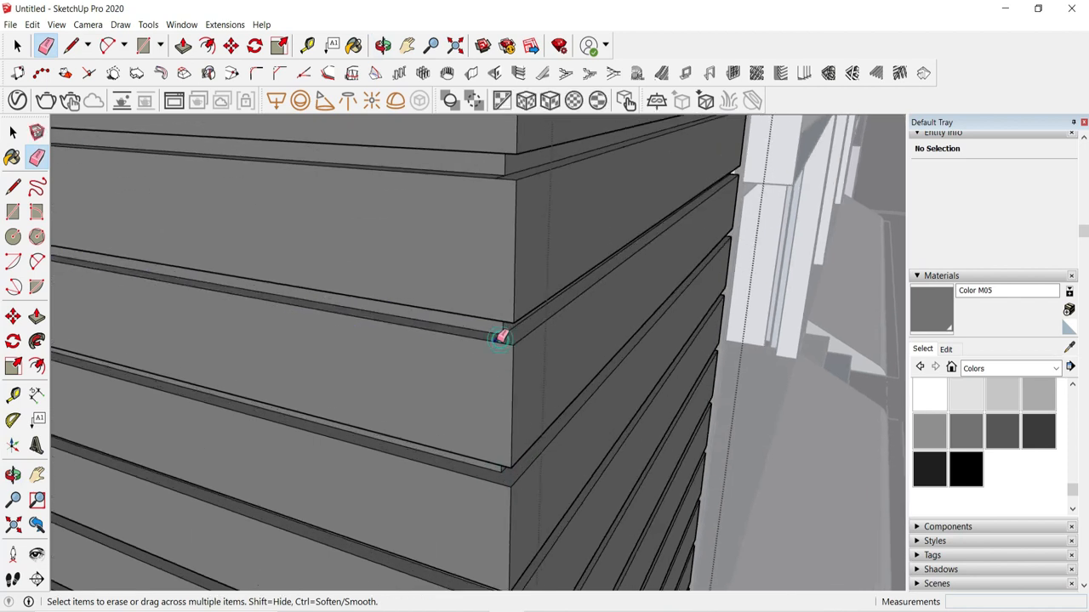
pyautogui.scroll(-1, 508, 174)
pyautogui.scroll(-3, 529, 234)
pyautogui.moveTo(529, 240); pyautogui.dragTo(529, 175, button='middle')
pyautogui.scroll(4, 537, 375)
pyautogui.click(513, 410)
# Step: Try to paint the grooves with Color M06 by selecting the slats' front faces and inverting the selection
pyautogui.press('space')
pyautogui.scroll(-4, 521, 340)
pyautogui.moveTo(523, 254)
pyautogui.mouseDown(button='middle')
pyautogui.moveTo(687, 358)
pyautogui.moveTo(576, 343)
pyautogui.mouseUp(button='middle')
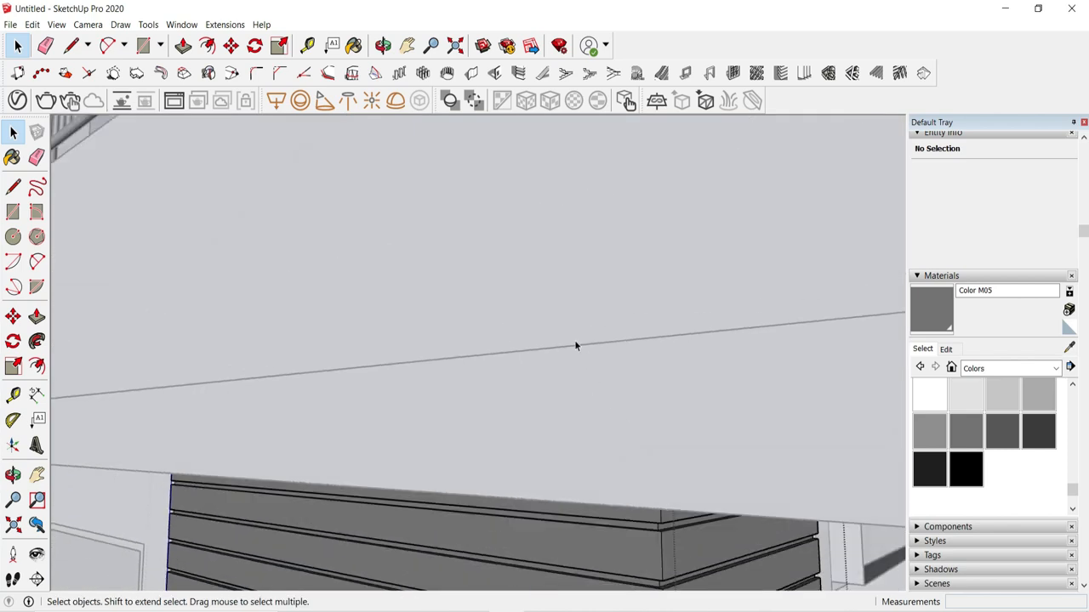
pyautogui.scroll(-3, 576, 343)
pyautogui.click(629, 445)
pyautogui.keyDown('shift'); pyautogui.click(647, 445); pyautogui.keyUp('shift')
pyautogui.scroll(1, 625, 476)
pyautogui.keyDown('shift'); pyautogui.click(644, 489); pyautogui.keyUp('shift')
pyautogui.keyDown('shift'); pyautogui.click(622, 496); pyautogui.keyUp('shift')
pyautogui.scroll(-3, 578, 299)
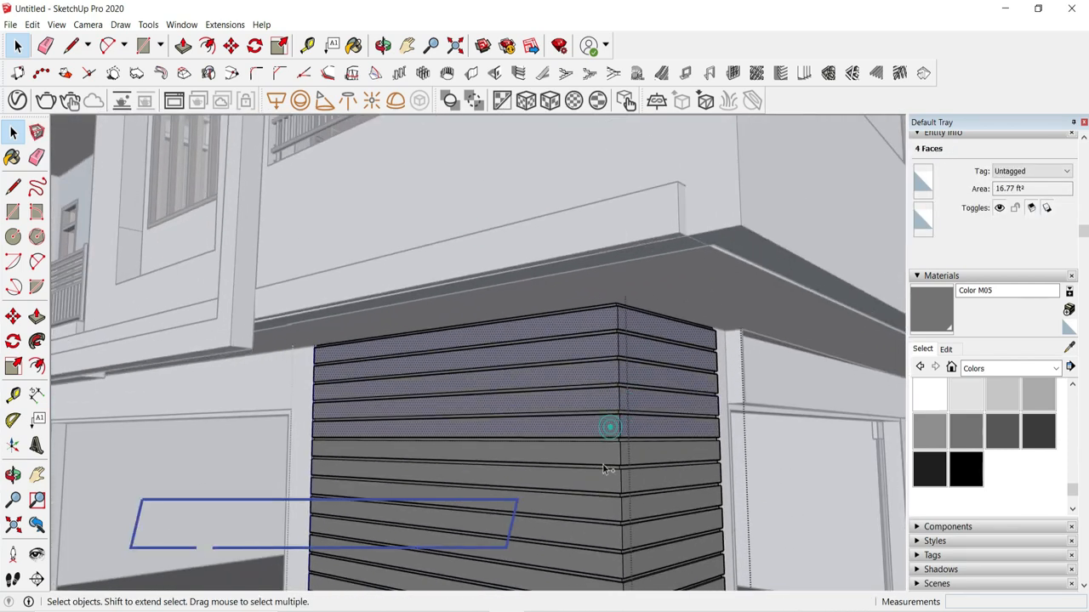
pyautogui.keyDown('shift'); pyautogui.click(633, 506); pyautogui.keyUp('shift')
pyautogui.keyDown('shift'); pyautogui.click(607, 509); pyautogui.keyUp('shift')
pyautogui.scroll(-4, 595, 167)
pyautogui.scroll(2, 630, 516)
pyautogui.keyDown('shift'); pyautogui.click(636, 516); pyautogui.keyUp('shift')
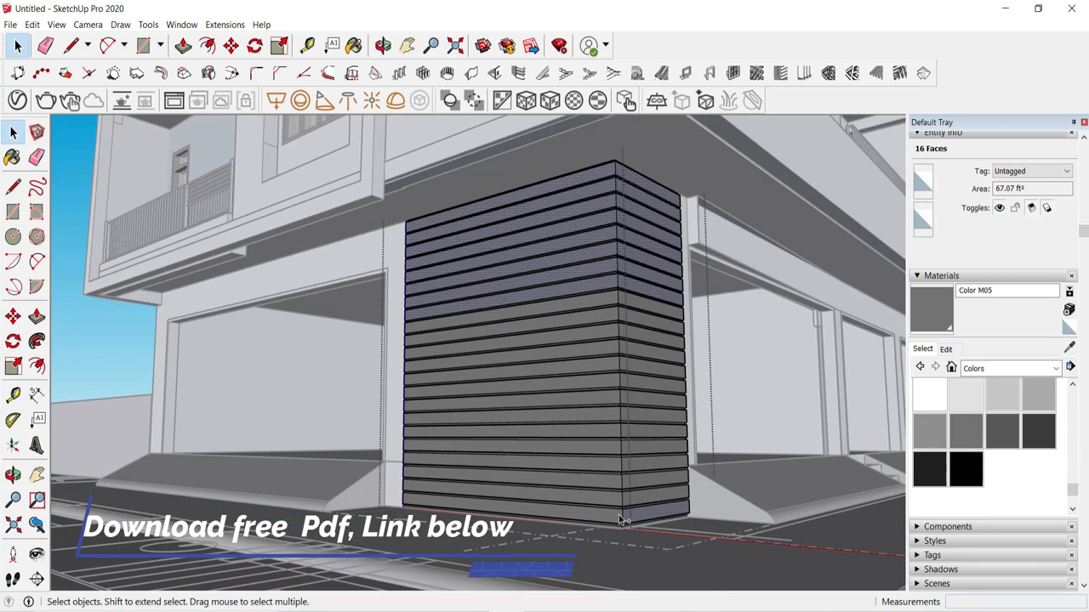
pyautogui.scroll(5, 621, 332)
pyautogui.keyDown('shift'); pyautogui.click(618, 349); pyautogui.keyUp('shift')
pyautogui.click(1012, 432)
pyautogui.scroll(5, 602, 209)
pyautogui.click(603, 202)
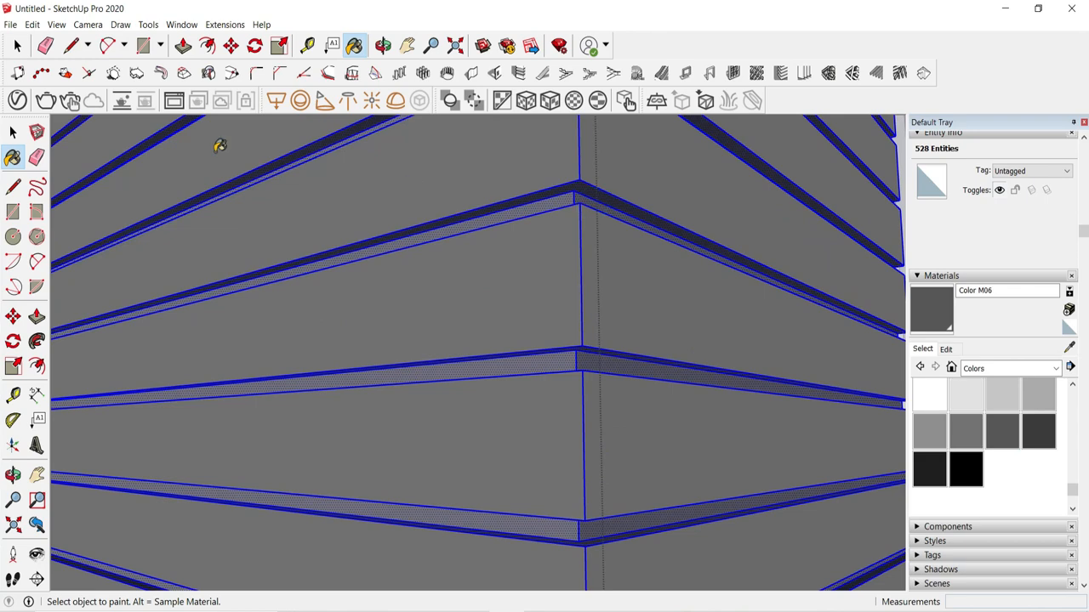
# Step: Clear the cladding selection and darken Color M06
pyautogui.click(13, 133)
pyautogui.scroll(-3, 433, 289)
pyautogui.click(433, 289)
pyautogui.click(946, 350)
pyautogui.moveTo(982, 436); pyautogui.dragTo(981, 439)
# Step: Select every slat's front face on both sides of the corner, invert the selection and paint the grooves with Color M06
pyautogui.moveTo(710, 434); pyautogui.dragTo(670, 472, button='middle')
pyautogui.doubleClick(550, 381)
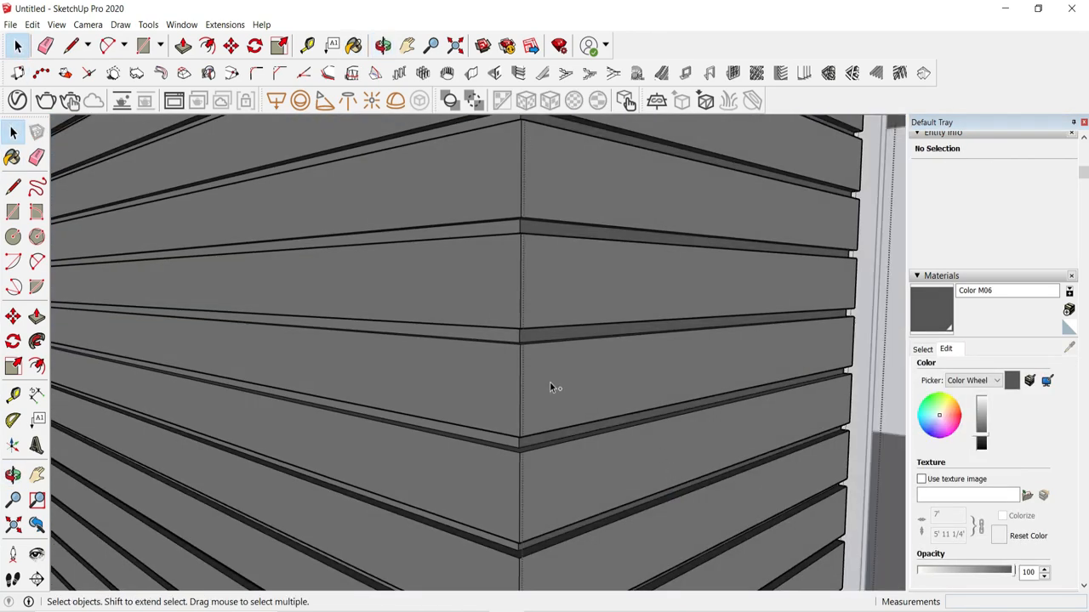
pyautogui.click(549, 381)
pyautogui.keyDown('shift'); pyautogui.click(500, 297); pyautogui.keyUp('shift')
pyautogui.keyDown('shift'); pyautogui.click(496, 179); pyautogui.keyUp('shift')
pyautogui.keyDown('shift'); pyautogui.click(523, 476); pyautogui.keyUp('shift')
pyautogui.scroll(-1, 544, 502)
pyautogui.keyDown('shift'); pyautogui.click(557, 502); pyautogui.keyUp('shift')
pyautogui.scroll(-3, 554, 476)
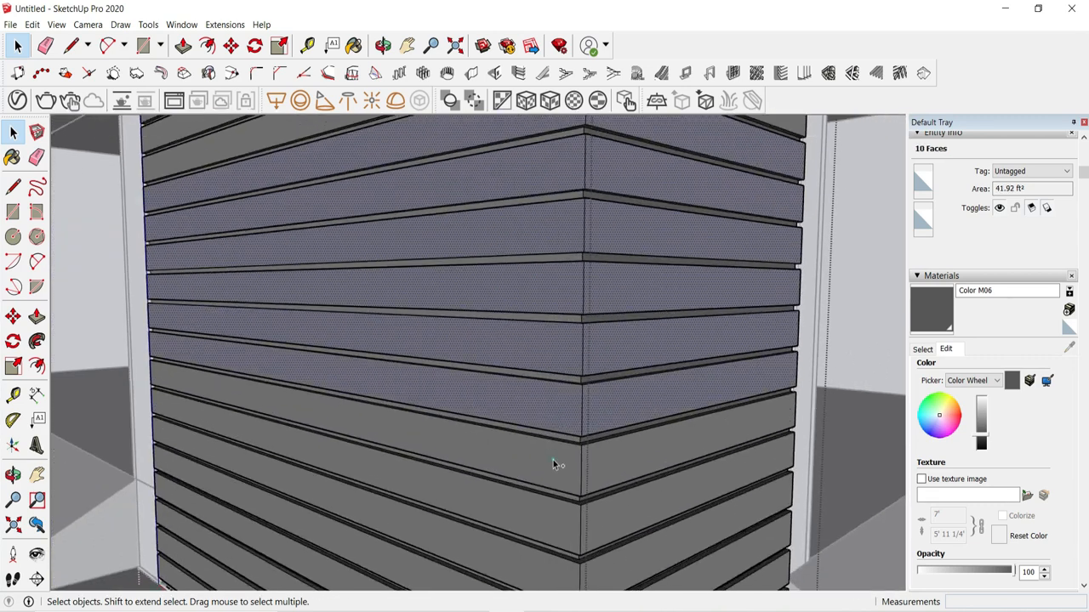
pyautogui.keyDown('shift'); pyautogui.click(550, 529); pyautogui.keyUp('shift')
pyautogui.scroll(-5, 572, 477)
pyautogui.scroll(3, 578, 468)
pyautogui.keyDown('shift'); pyautogui.click(577, 490); pyautogui.keyUp('shift')
pyautogui.keyDown('shift'); pyautogui.click(593, 350); pyautogui.keyUp('shift')
pyautogui.keyDown('shift'); pyautogui.click(564, 311); pyautogui.keyUp('shift')
pyautogui.scroll(-4, 626, 517)
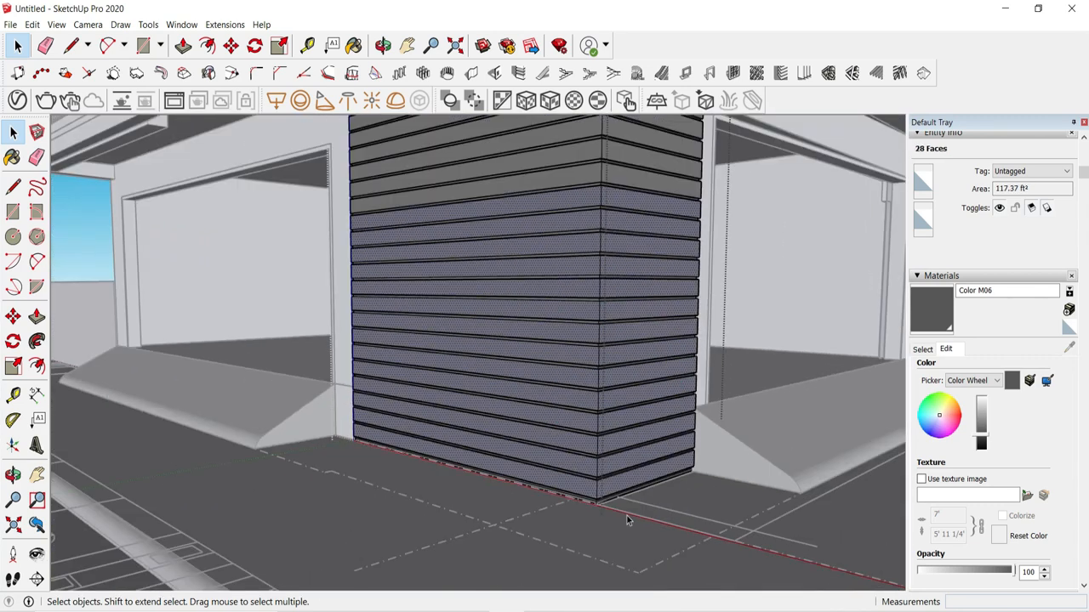
pyautogui.scroll(2, 595, 136)
pyautogui.keyDown('shift'); pyautogui.click(594, 135); pyautogui.keyUp('shift')
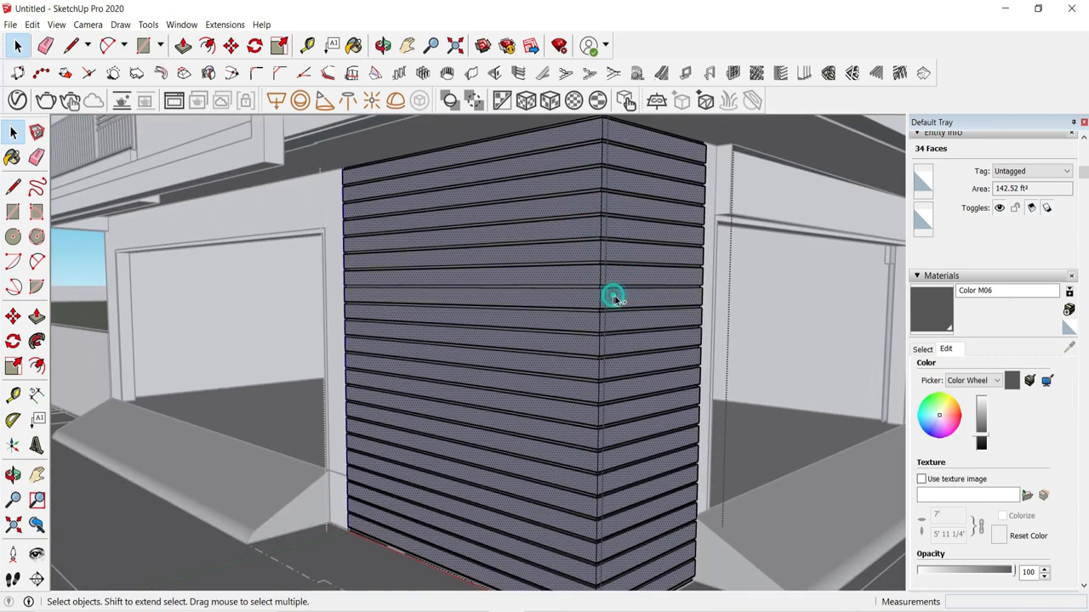
pyautogui.scroll(7, 602, 315)
pyautogui.hotkey('ctrl', 'shift', 'i')
pyautogui.press('b')
pyautogui.scroll(2, 613, 377)
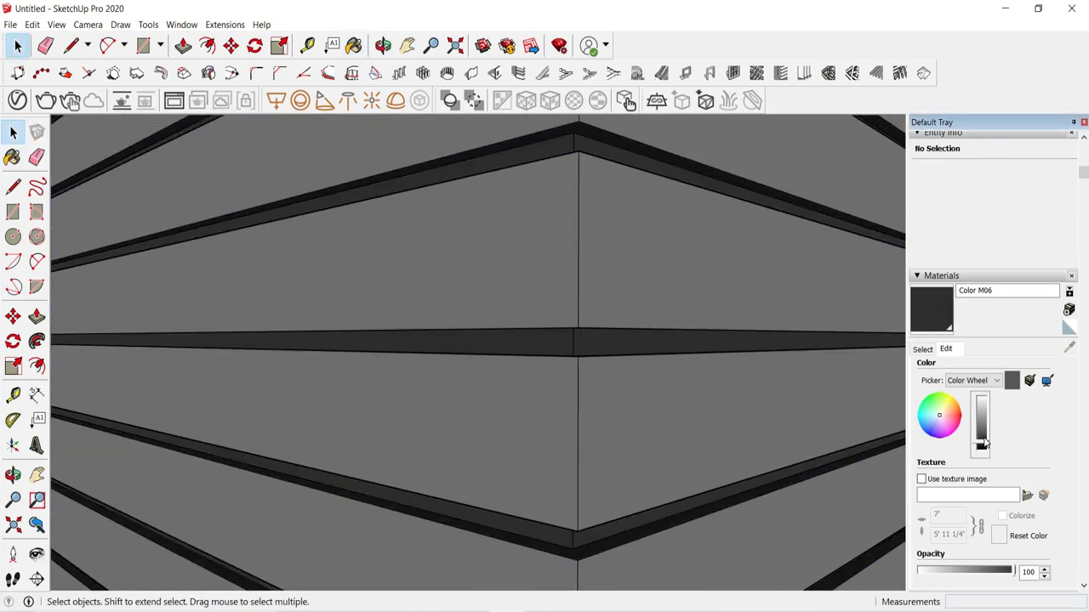
# Step: Open the facade group and draw a rectangle about 11' 8" by 9" on the white ledge strip above the corner cladding
pyautogui.scroll(-10, 673, 265)
pyautogui.moveTo(675, 280); pyautogui.dragTo(633, 348, button='middle')
pyautogui.scroll(-3, 663, 216)
pyautogui.scroll(-2, 663, 216)
pyautogui.moveTo(663, 216); pyautogui.dragTo(613, 264, button='middle')
pyautogui.scroll(5, 627, 387)
pyautogui.doubleClick(625, 274)
pyautogui.click(143, 45)
pyautogui.scroll(2, 419, 291)
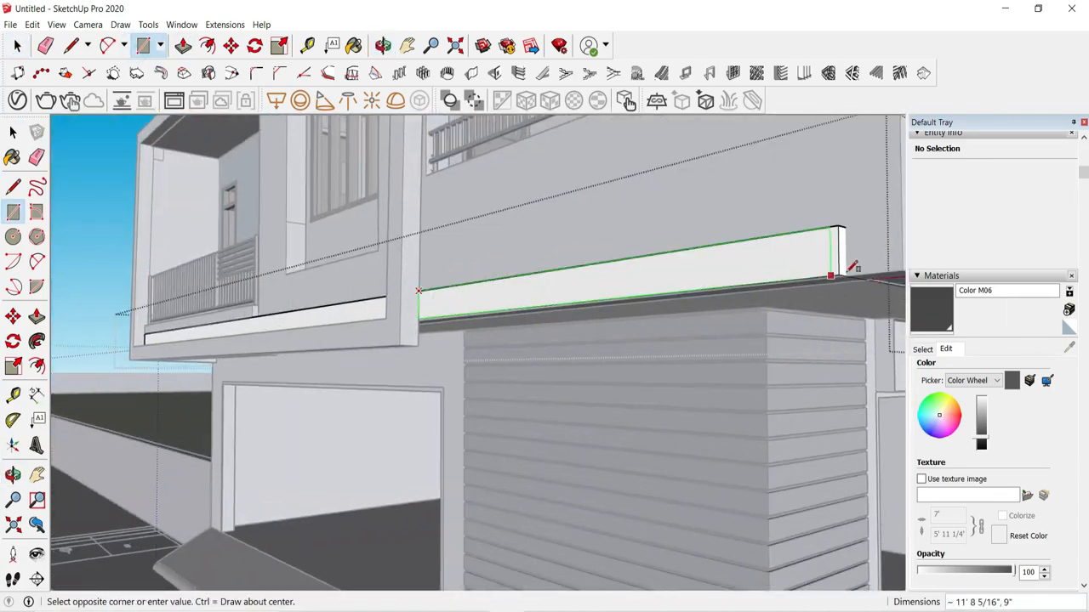
pyautogui.click(504, 227)
# Step: Push/Pull the end face of the white ledge strip below the balcony railing until it meets the adjoining wall
pyautogui.moveTo(505, 226); pyautogui.dragTo(587, 365, button='middle')
pyautogui.click(20, 53)
pyautogui.click(362, 340)
pyautogui.scroll(-3, 459, 324)
pyautogui.scroll(5, 451, 319)
pyautogui.doubleClick(420, 315)
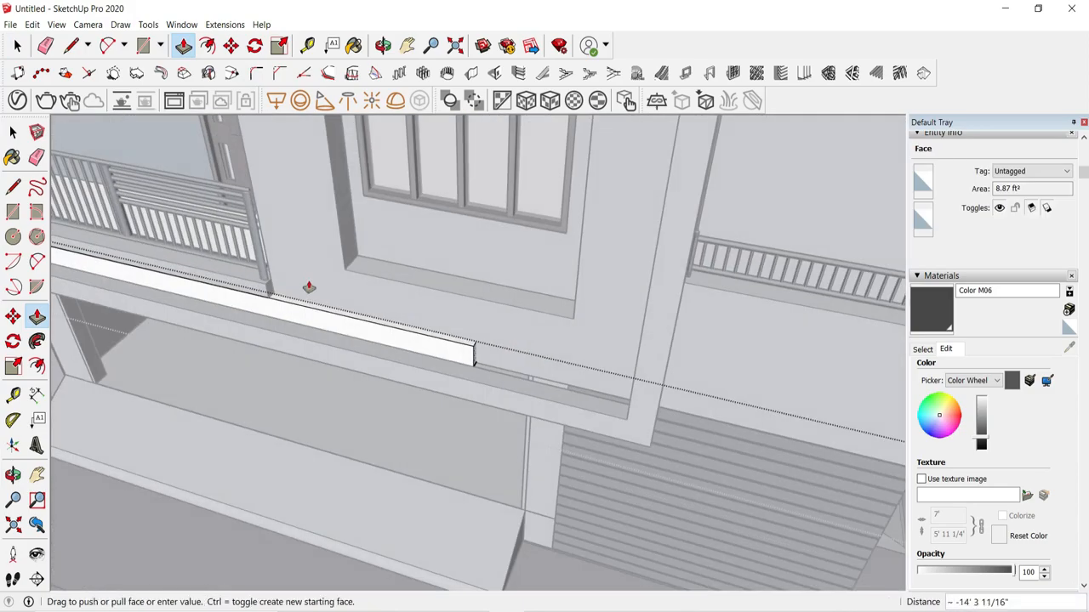
pyautogui.scroll(3, 309, 287)
pyautogui.click(389, 295)
pyautogui.scroll(4, 382, 347)
pyautogui.click(404, 336)
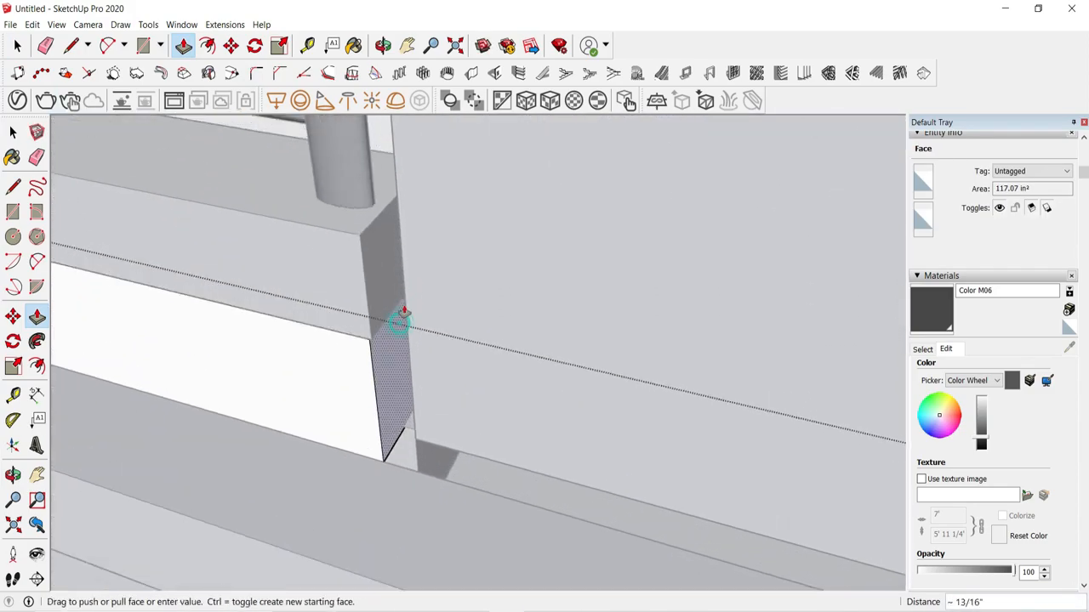
pyautogui.click(400, 316)
pyautogui.press('space')
pyautogui.click(440, 280)
# Step: Create a new material from the texture image Concrete_Aggregate_Smoke.jpg, checking the image file's properties before loading it
pyautogui.scroll(-8, 402, 361)
pyautogui.moveTo(376, 394); pyautogui.dragTo(386, 358, button='middle')
pyautogui.scroll(-5, 385, 358)
pyautogui.moveTo(659, 378); pyautogui.dragTo(520, 501, button='middle')
pyautogui.scroll(-4, 519, 501)
pyautogui.scroll(4, 654, 421)
pyautogui.moveTo(680, 417); pyautogui.dragTo(754, 315, button='middle')
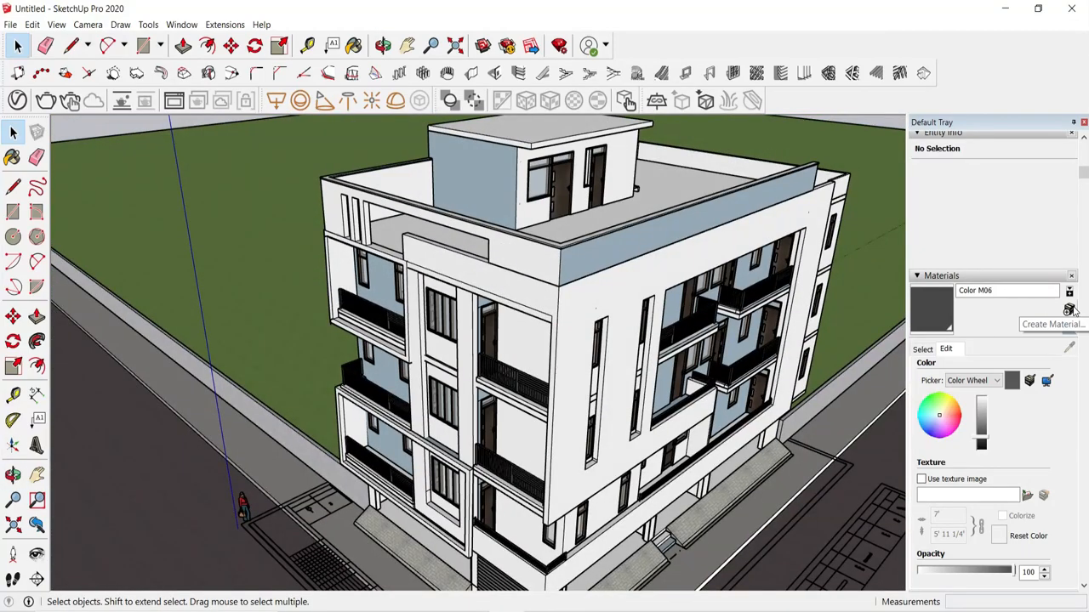
pyautogui.click(1069, 310)
pyautogui.click(614, 363)
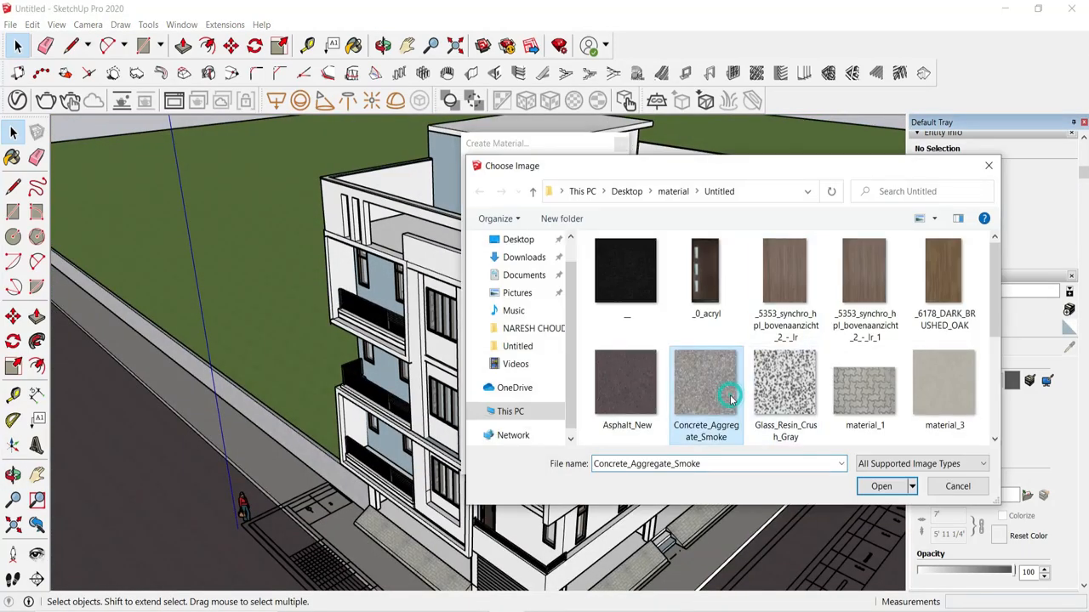
pyautogui.rightClick(735, 443)
pyautogui.click(773, 602)
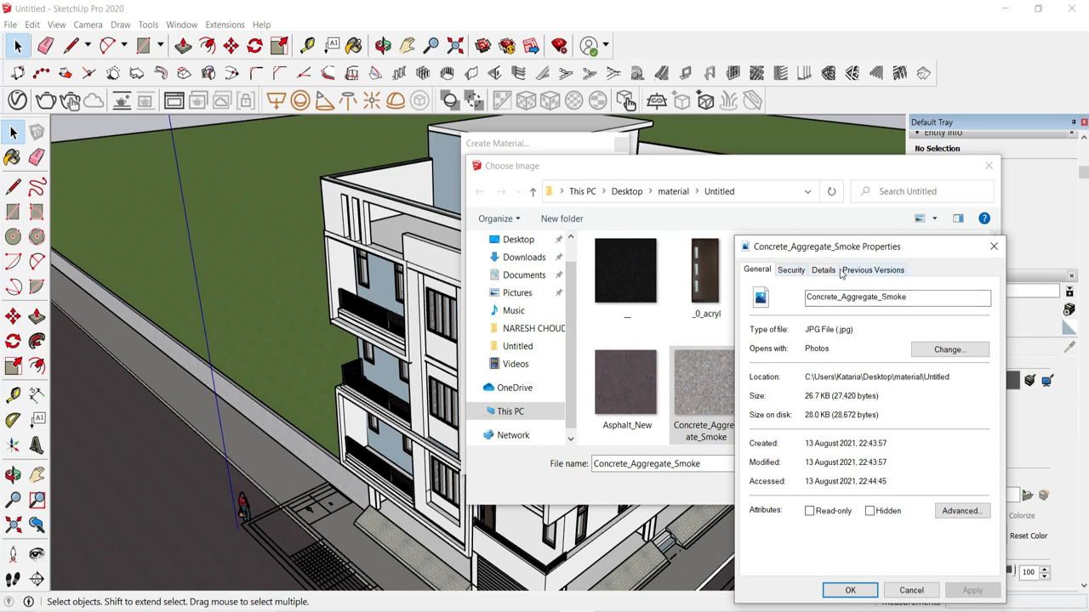
pyautogui.click(835, 270)
pyautogui.click(992, 246)
pyautogui.click(880, 486)
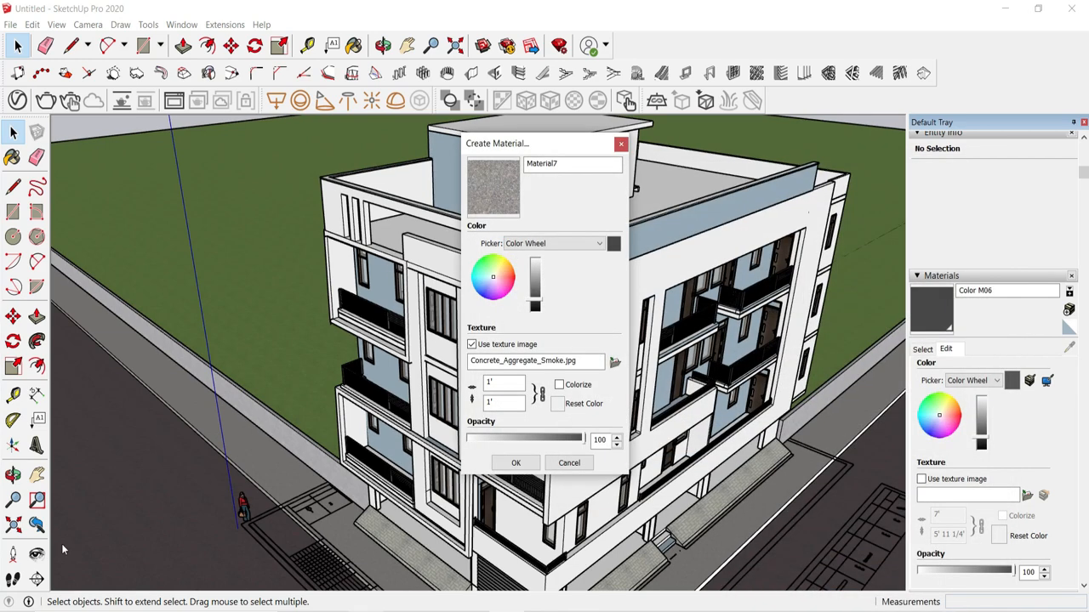
pyautogui.click(515, 463)
pyautogui.scroll(2, 575, 394)
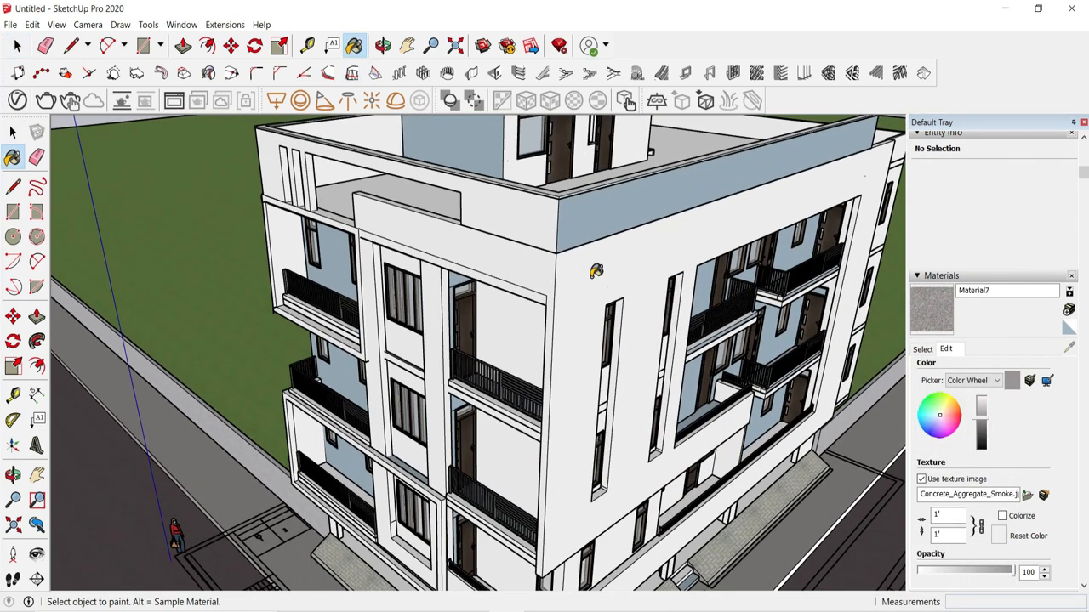
# Step: Paint the facade frame with the Concrete_Aggregate_Smoke material and set its texture size to 8'
pyautogui.click(596, 271)
pyautogui.scroll(3, 579, 375)
pyautogui.write('400')
pyautogui.press('BackSpace')
pyautogui.press('BackSpace')
pyautogui.write("20'")
pyautogui.press('BackSpace')
pyautogui.press('BackSpace')
pyautogui.press('BackSpace')
pyautogui.write("10'")
pyautogui.press('BackSpace')
pyautogui.press('BackSpace')
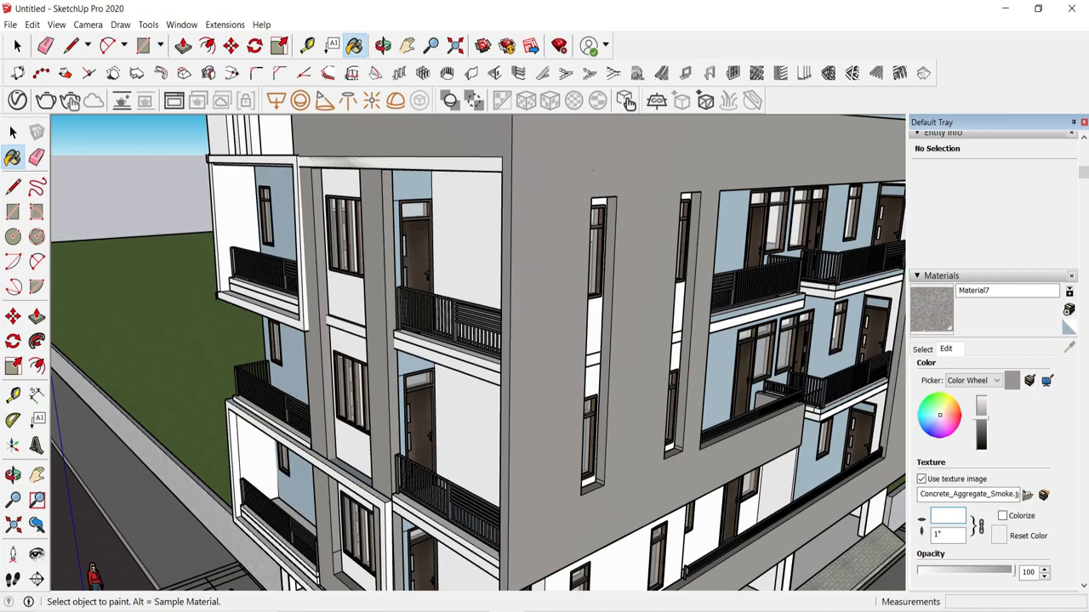
pyautogui.write("'")
pyautogui.moveTo(130, 139); pyautogui.dragTo(663, 368, button='middle')
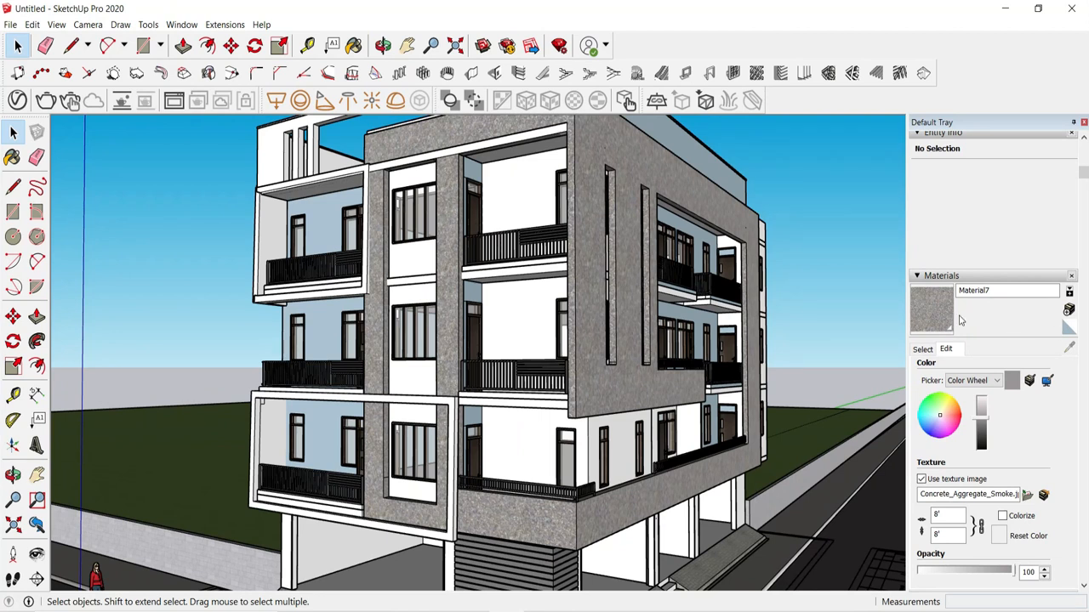
# Step: Choose Color M01 from the Colors collection and paint the building's unpainted blue walls
pyautogui.click(922, 349)
pyautogui.click(1008, 367)
pyautogui.click(996, 465)
pyautogui.scroll(-6, 996, 477)
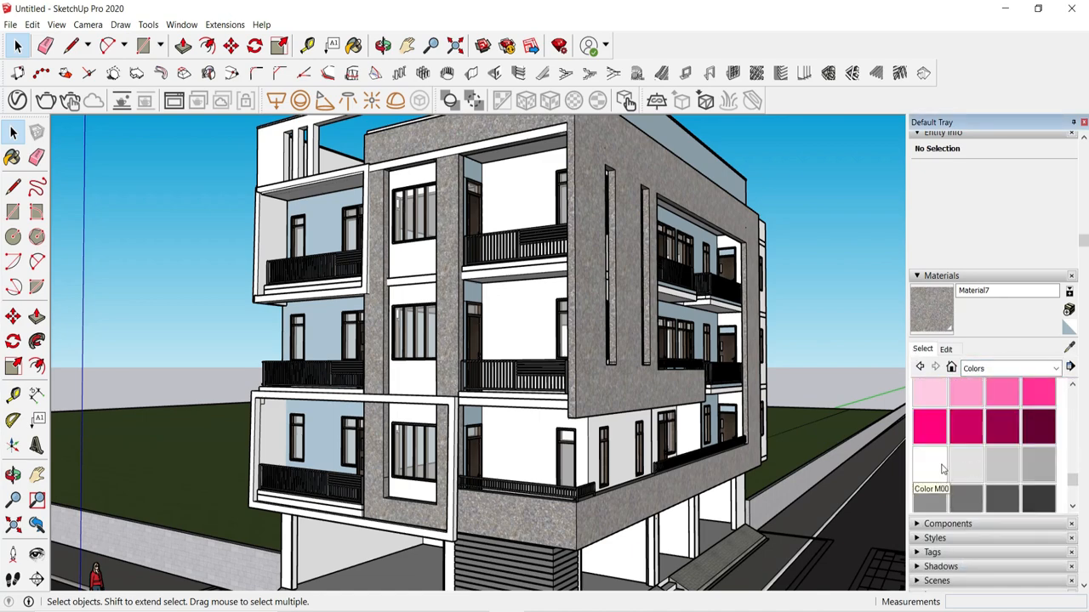
pyautogui.click(942, 469)
pyautogui.click(946, 348)
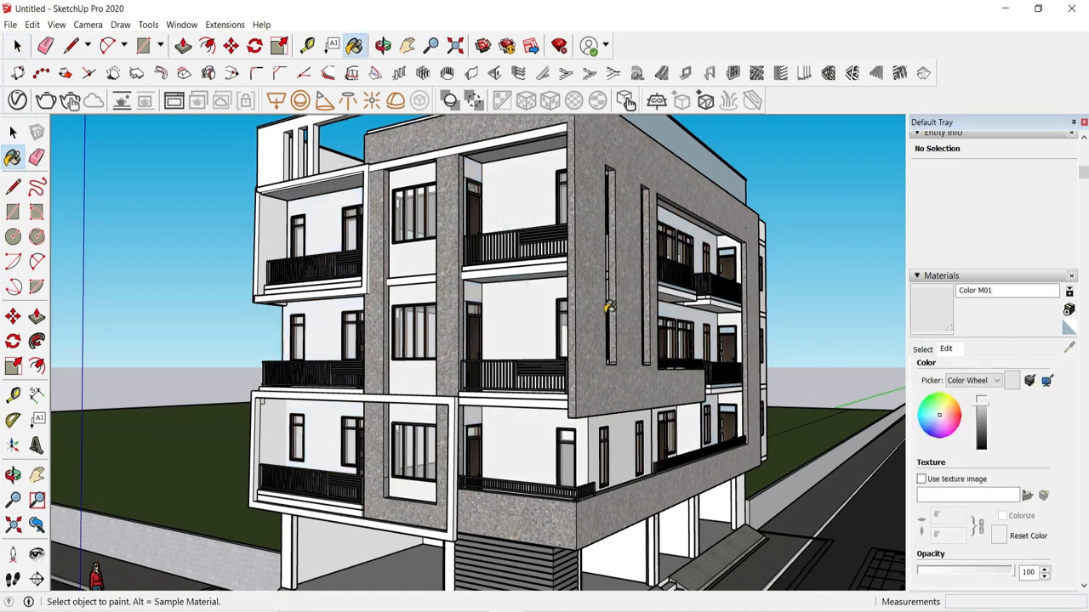
# Step: Check the painted roof, parapet and walls and lighten Color M01 to near white
pyautogui.moveTo(609, 306); pyautogui.dragTo(565, 317, button='middle')
pyautogui.click(655, 557)
pyautogui.moveTo(487, 174); pyautogui.dragTo(479, 302, button='middle')
pyautogui.scroll(1, 479, 303)
pyautogui.click(490, 269)
pyautogui.click(479, 316)
pyautogui.scroll(2, 479, 316)
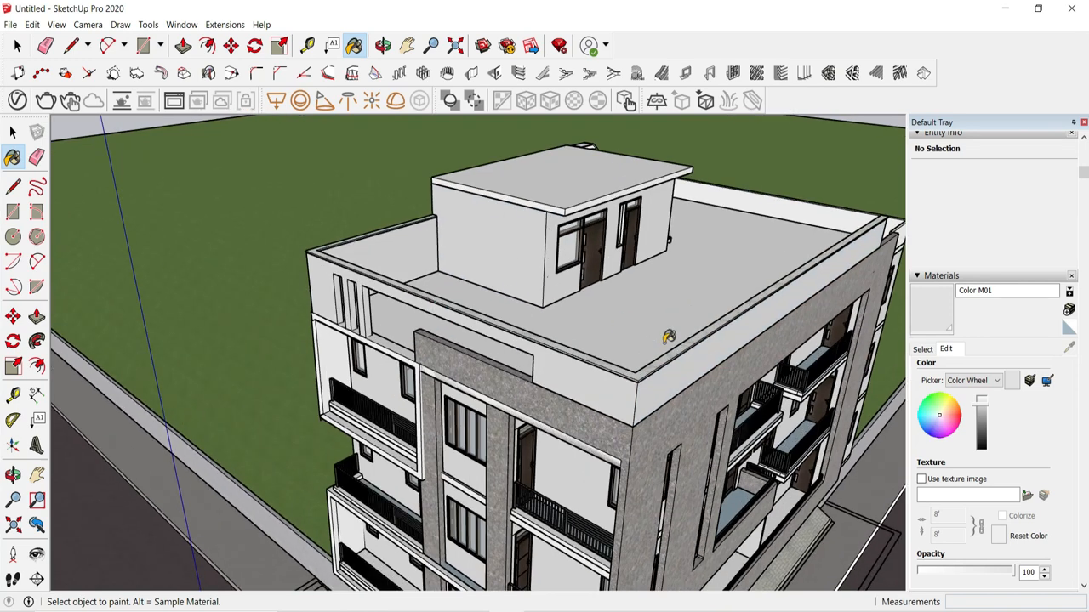
pyautogui.moveTo(984, 410); pyautogui.dragTo(985, 406)
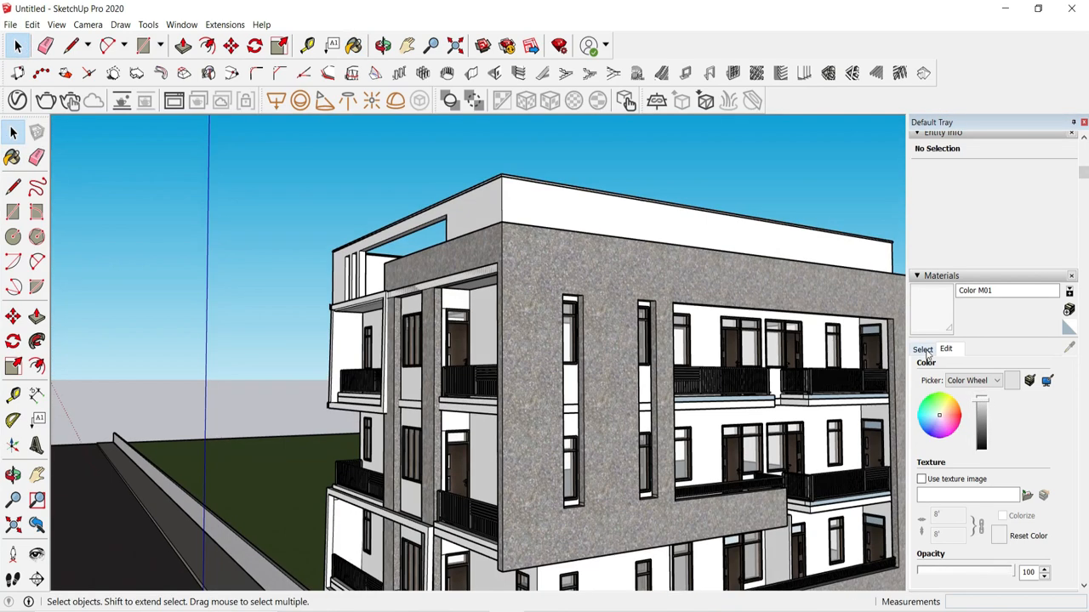
# Step: Choose 0035_Tan from the Colors-Named collection as the paint colour
pyautogui.click(922, 348)
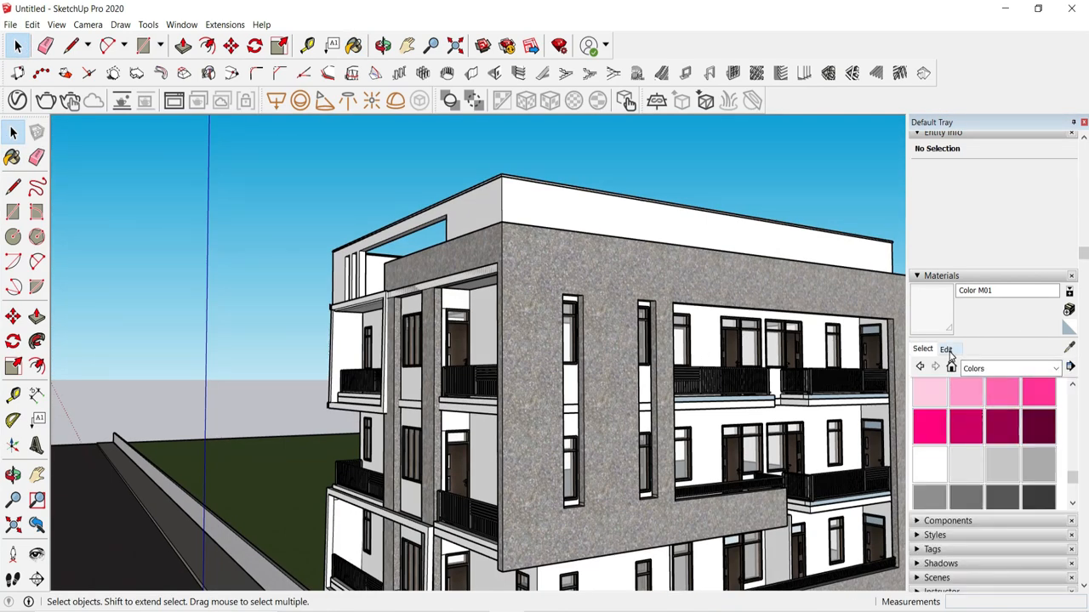
pyautogui.scroll(8, 987, 400)
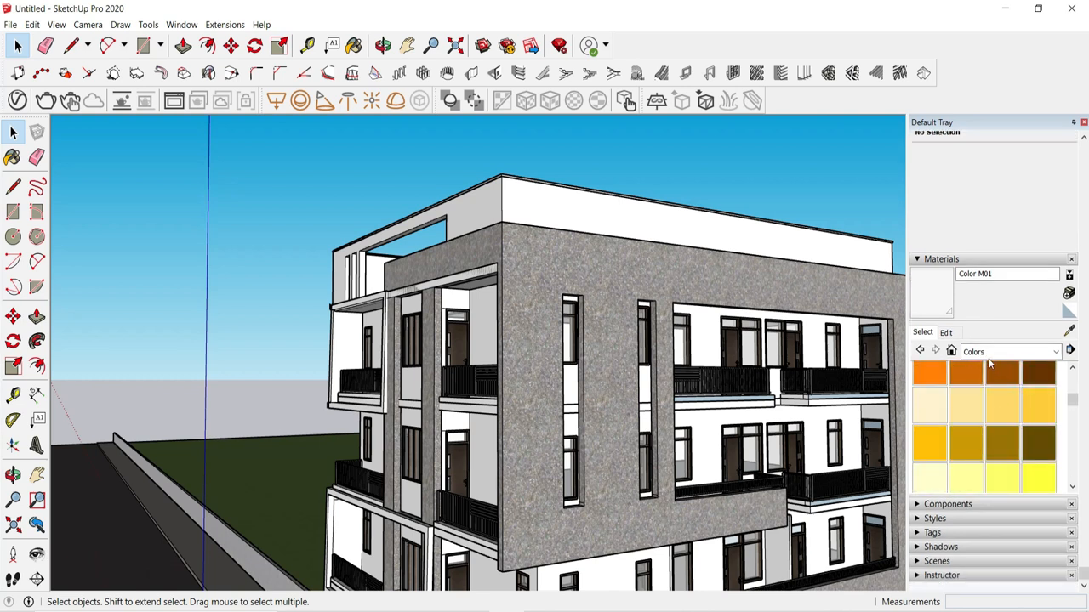
pyautogui.click(991, 353)
pyautogui.click(984, 428)
pyautogui.scroll(-1, 995, 436)
pyautogui.scroll(1, 1025, 442)
pyautogui.scroll(1, 1005, 430)
pyautogui.scroll(-1, 987, 468)
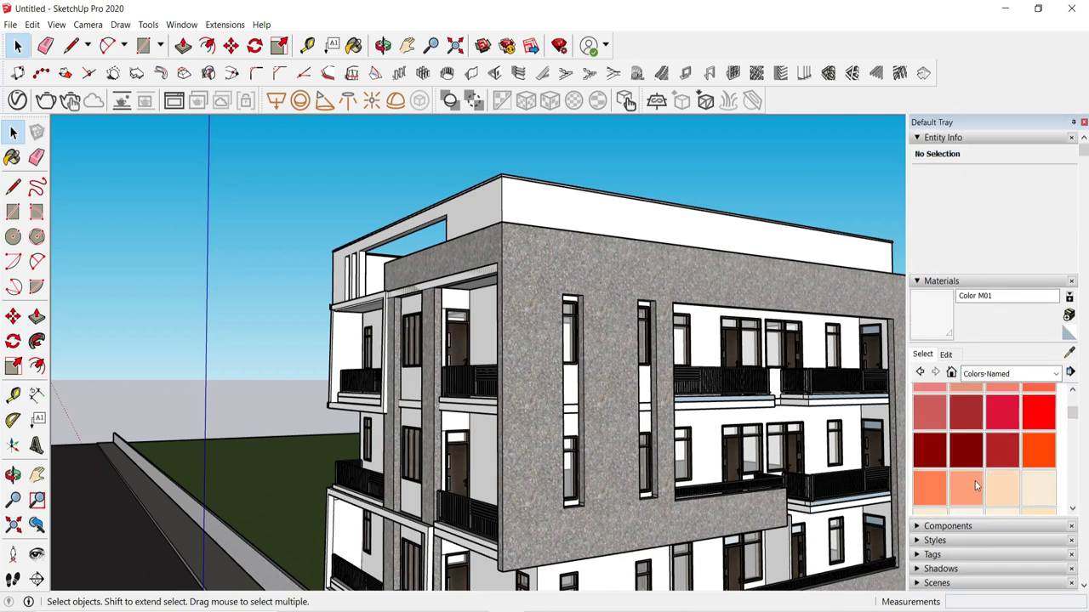
pyautogui.scroll(-2, 987, 480)
pyautogui.click(996, 426)
# Step: Open the top-floor wall group and paint the walls behind the side balconies with 0035_Tan
pyautogui.moveTo(712, 382); pyautogui.dragTo(703, 385, button='middle')
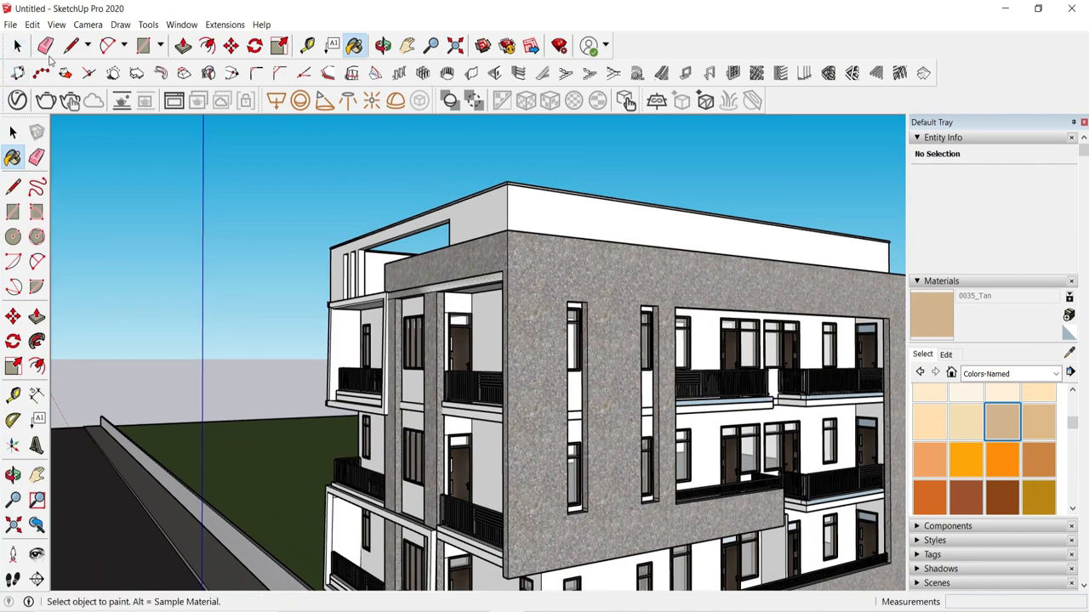
pyautogui.doubleClick(697, 364)
pyautogui.moveTo(562, 361); pyautogui.dragTo(219, 393, button='middle')
pyautogui.scroll(3, 455, 363)
pyautogui.moveTo(602, 378)
pyautogui.mouseDown(button='middle')
pyautogui.moveTo(804, 383)
pyautogui.moveTo(826, 348)
pyautogui.mouseUp(button='middle')
pyautogui.scroll(-1, 804, 382)
pyautogui.scroll(-4, 826, 348)
pyautogui.scroll(5, 826, 348)
pyautogui.click(871, 342)
pyautogui.press('space')
pyautogui.click(624, 229)
# Step: Open the wall group one floor below and paint its recessed side balcony walls with 0035_Tan
pyautogui.click(643, 412)
pyautogui.moveTo(628, 459)
pyautogui.mouseDown(button='middle')
pyautogui.moveTo(643, 400)
pyautogui.moveTo(482, 440)
pyautogui.moveTo(116, 419)
pyautogui.mouseUp(button='middle')
pyautogui.doubleClick(643, 413)
pyautogui.press('b')
pyautogui.click(601, 417)
pyautogui.click(114, 418)
pyautogui.scroll(-2, 116, 416)
pyautogui.click(24, 52)
pyautogui.click(536, 317)
pyautogui.scroll(-3, 536, 317)
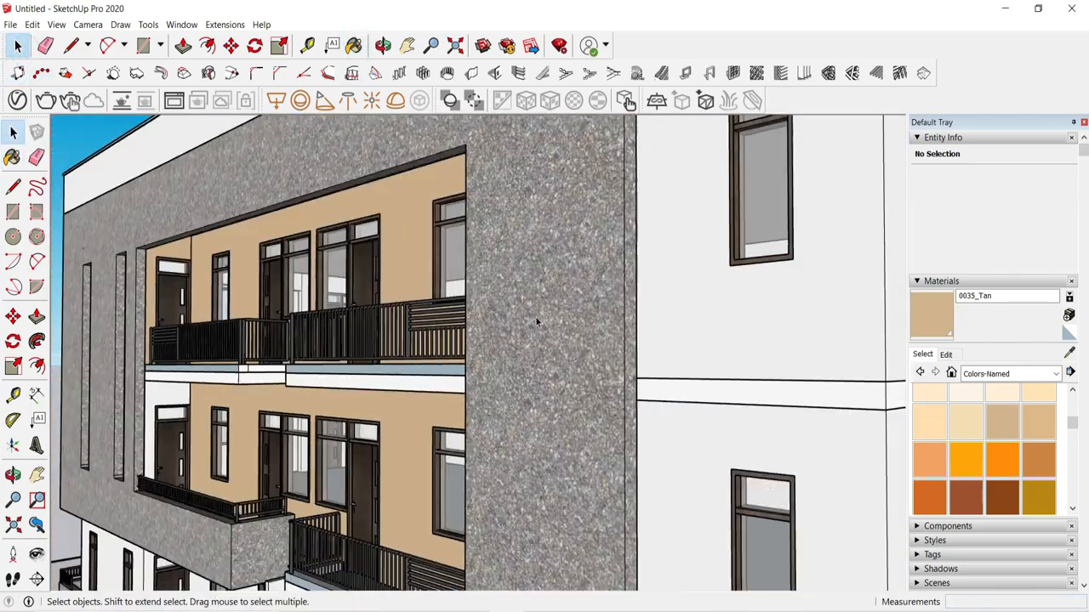
# Step: Open the lowest balcony floor's wall group and paint its recessed walls with 0035_Tan
pyautogui.moveTo(536, 317); pyautogui.dragTo(549, 247, button='middle')
pyautogui.scroll(1, 481, 503)
pyautogui.doubleClick(487, 500)
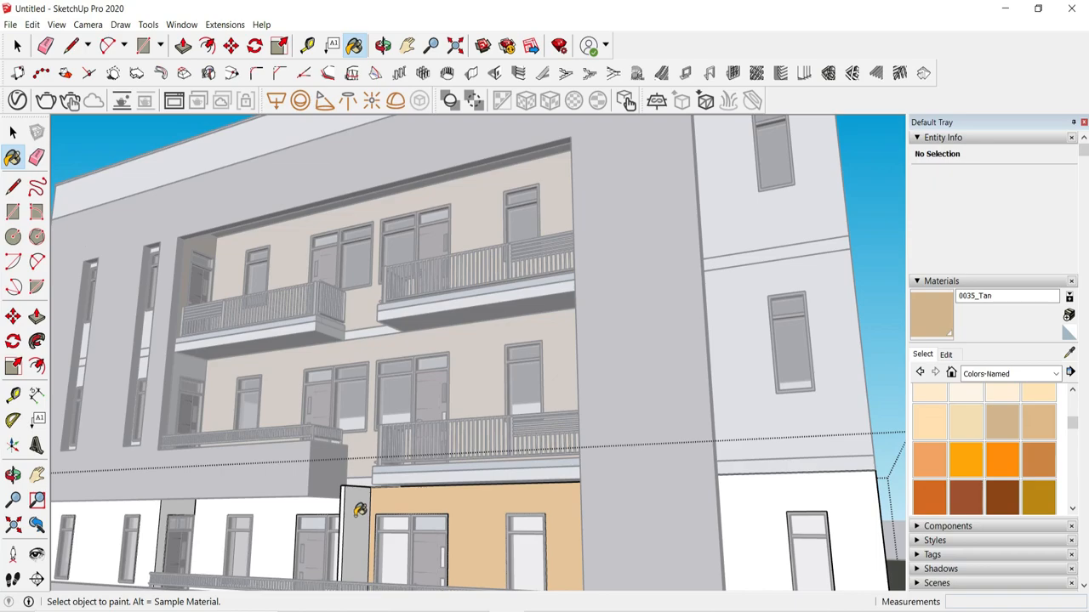
pyautogui.moveTo(359, 509); pyautogui.dragTo(413, 517, button='middle')
pyautogui.scroll(3, 504, 532)
pyautogui.moveTo(515, 500); pyautogui.dragTo(815, 412, button='middle')
pyautogui.press('space')
pyautogui.click(706, 341)
# Step: Paint the wall behind the top-floor front balcony inside the white frame with 0035_Tan
pyautogui.scroll(-3, 706, 341)
pyautogui.moveTo(706, 340)
pyautogui.mouseDown(button='middle')
pyautogui.moveTo(646, 277)
pyautogui.moveTo(612, 281)
pyautogui.mouseUp(button='middle')
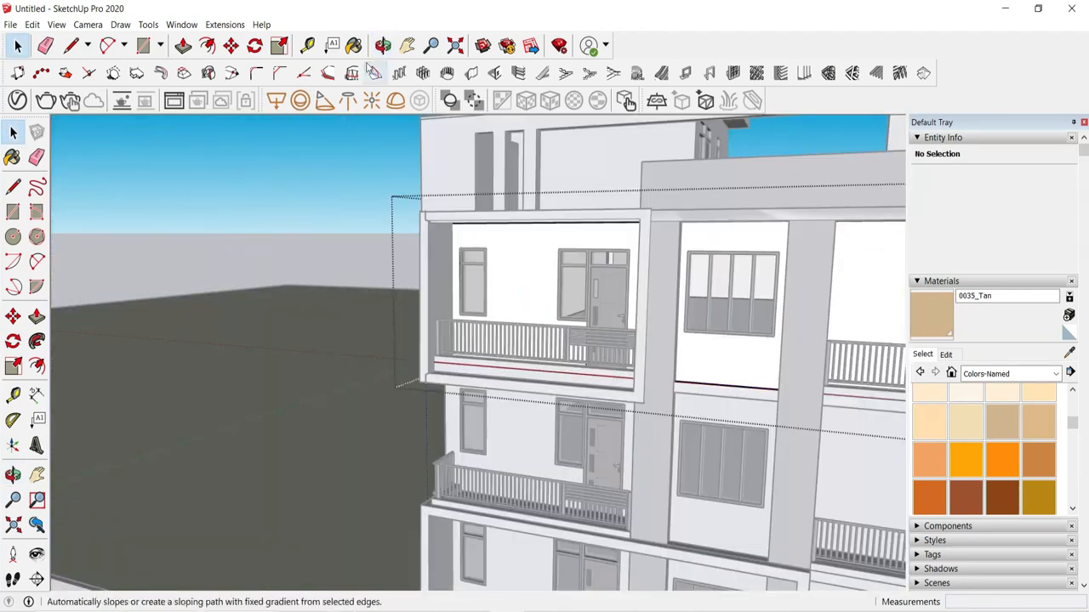
pyautogui.click(354, 44)
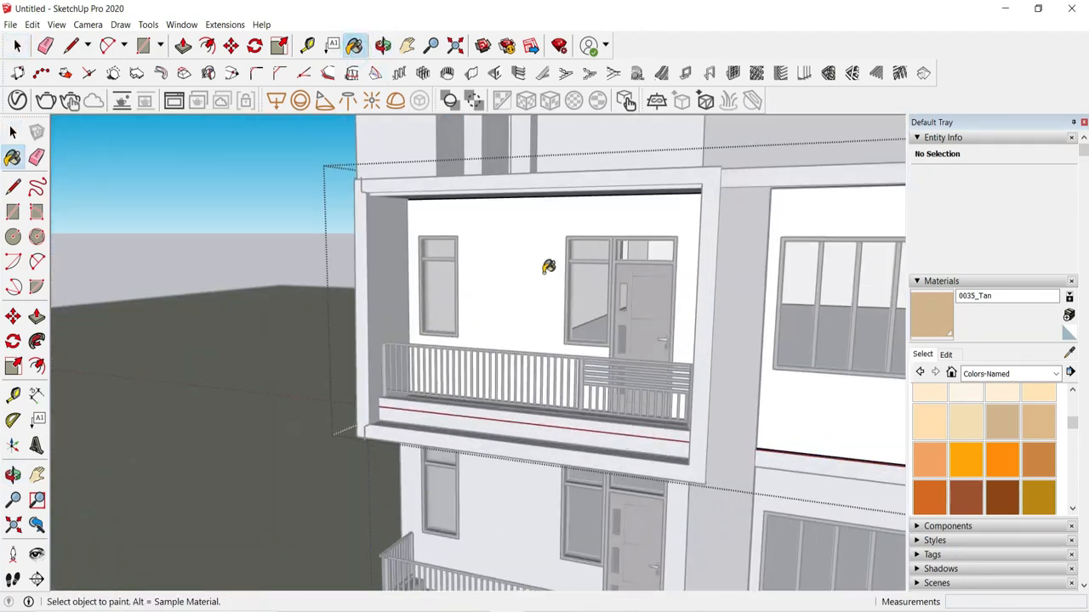
pyautogui.click(550, 264)
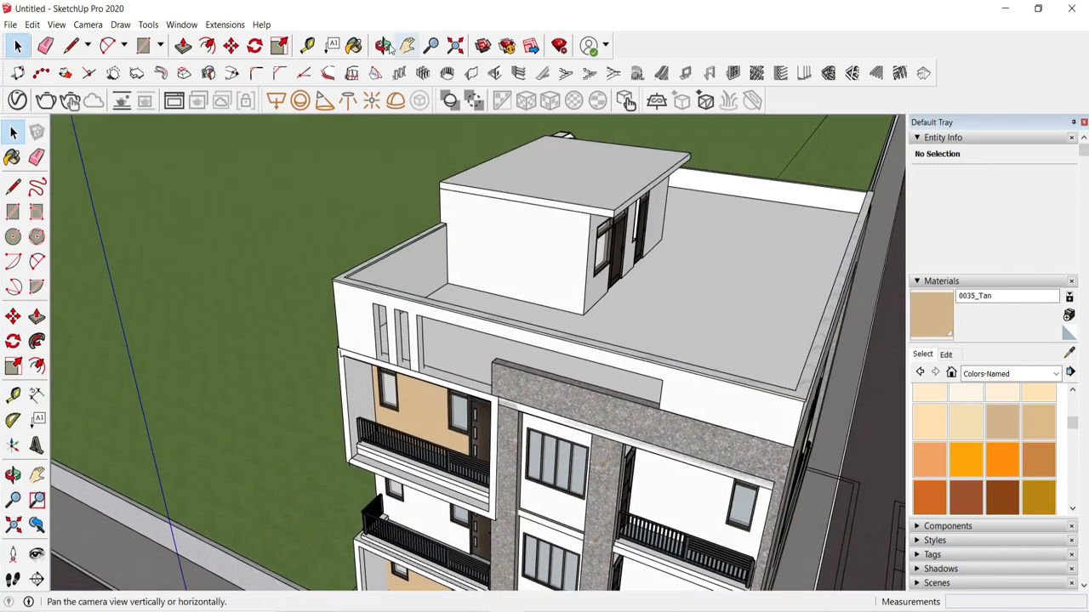
# Step: Paint the outer walls of the rooftop stair room with 0035_Tan
pyautogui.click(354, 45)
pyautogui.click(514, 256)
pyautogui.moveTo(572, 425); pyautogui.dragTo(582, 227, button='middle')
pyautogui.scroll(-1, 668, 442)
pyautogui.moveTo(668, 455); pyautogui.dragTo(678, 396, button='middle')
pyautogui.press('space')
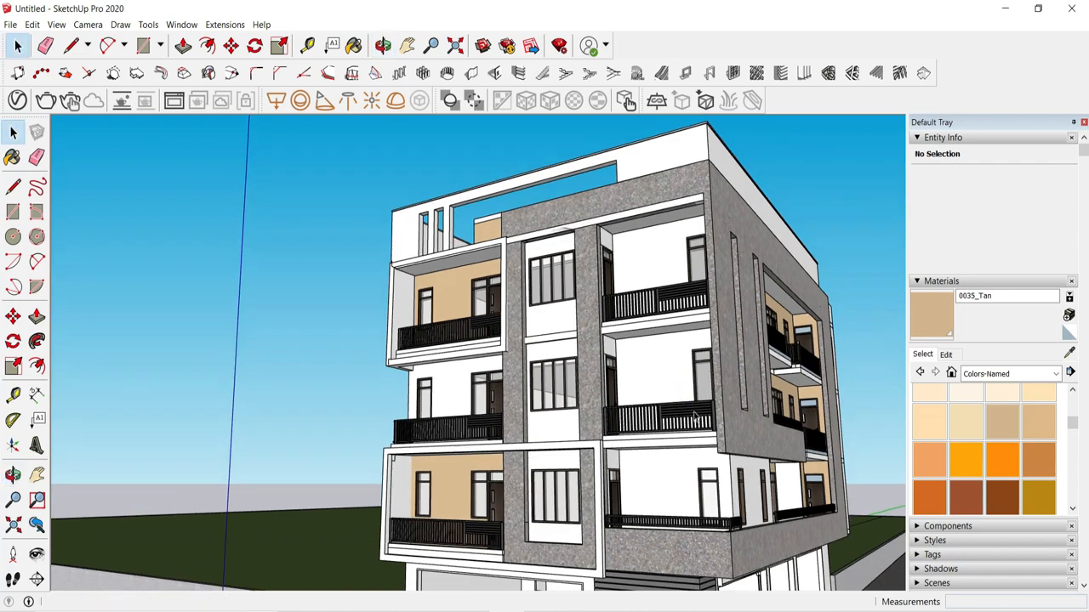
# Step: Create a new material from the texture image _6178_DARK_BRUSHED_OAK
pyautogui.click(1069, 315)
pyautogui.click(615, 362)
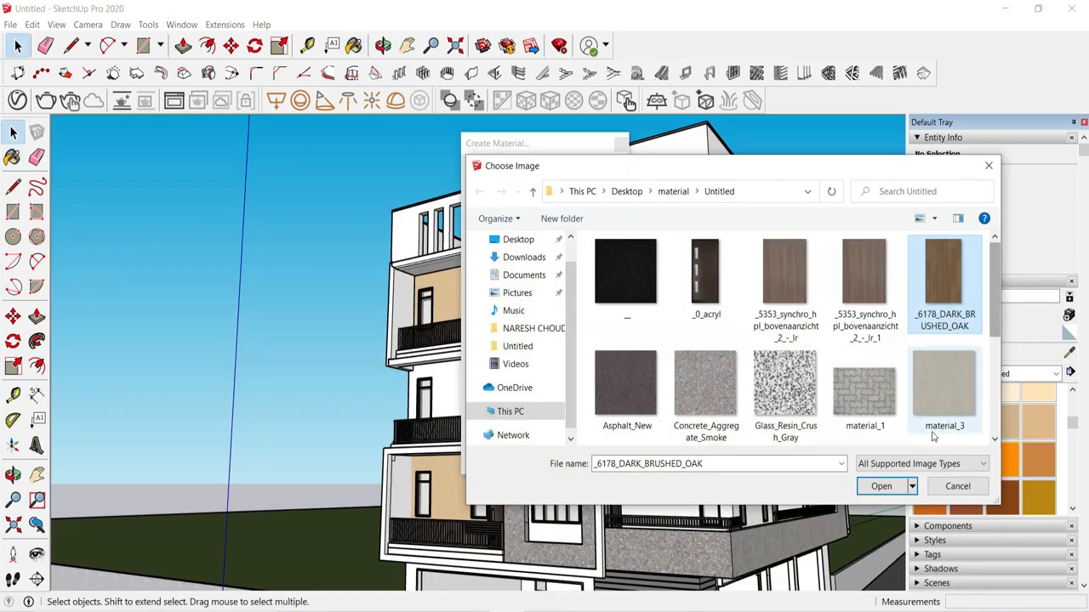
pyautogui.click(883, 488)
pyautogui.click(513, 462)
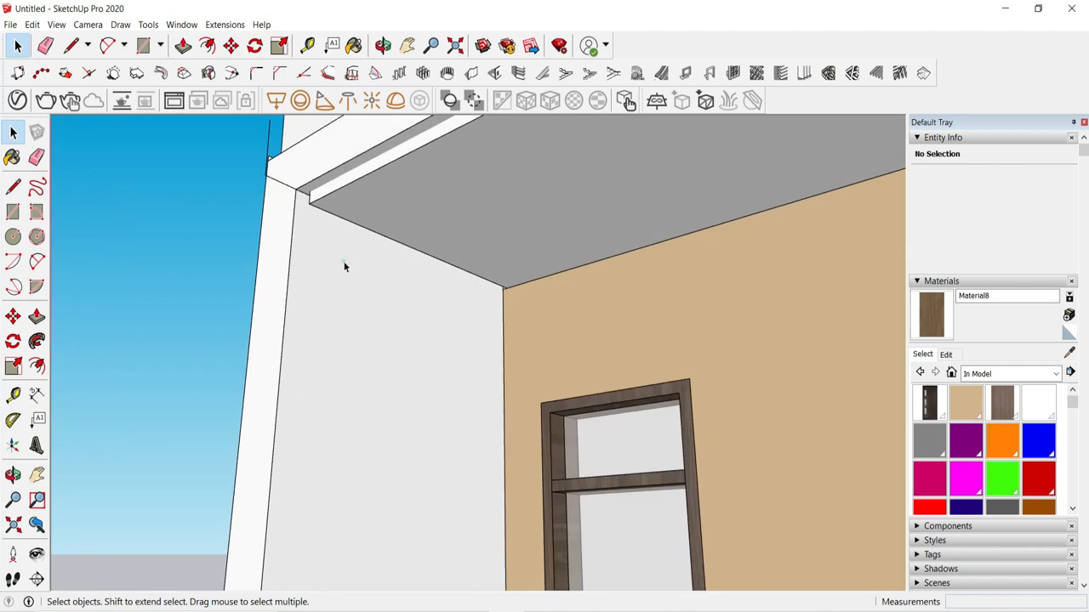
# Step: Paint the inner side wall of the framed top-floor balcony with the oak material and rotate its texture position
pyautogui.click(354, 45)
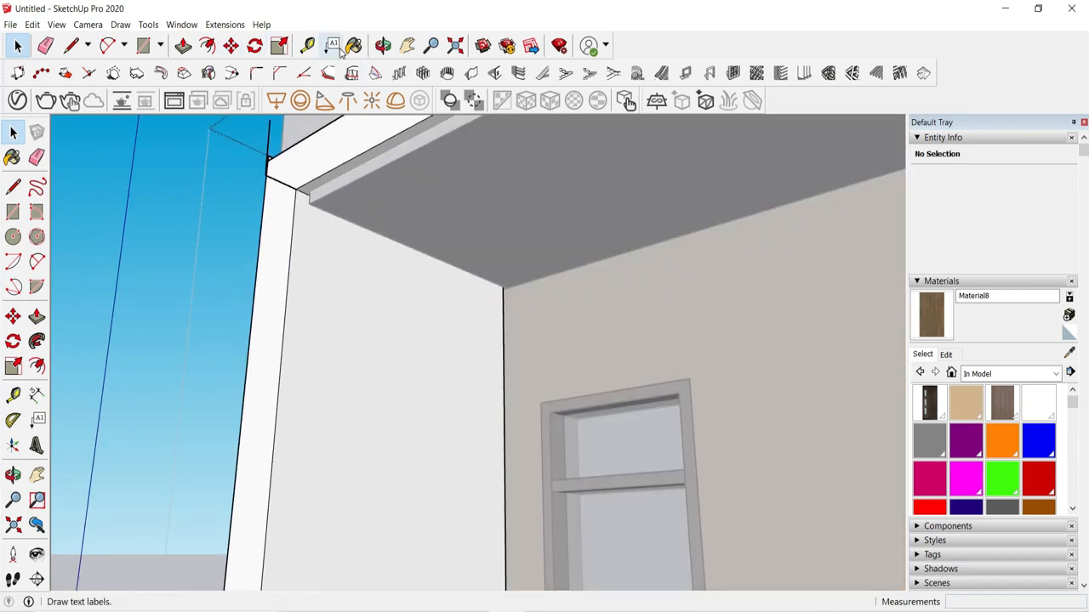
pyautogui.click(400, 275)
pyautogui.click(17, 45)
pyautogui.rightClick(423, 328)
pyautogui.moveTo(482, 500)
pyautogui.click(585, 498)
pyautogui.scroll(-2, 476, 338)
pyautogui.moveTo(456, 343); pyautogui.dragTo(433, 408)
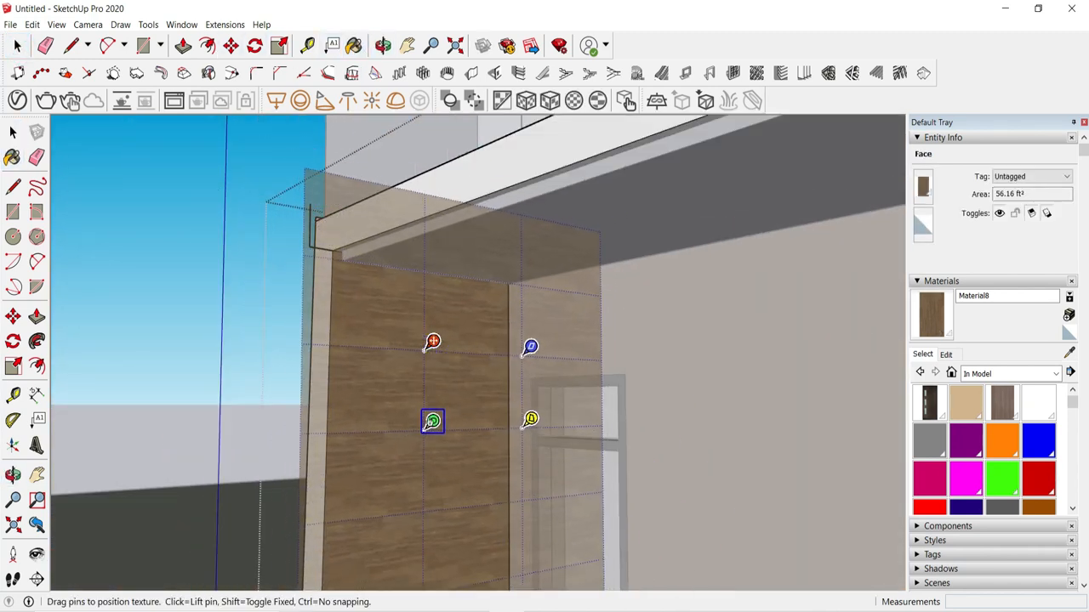
pyautogui.press('Return')
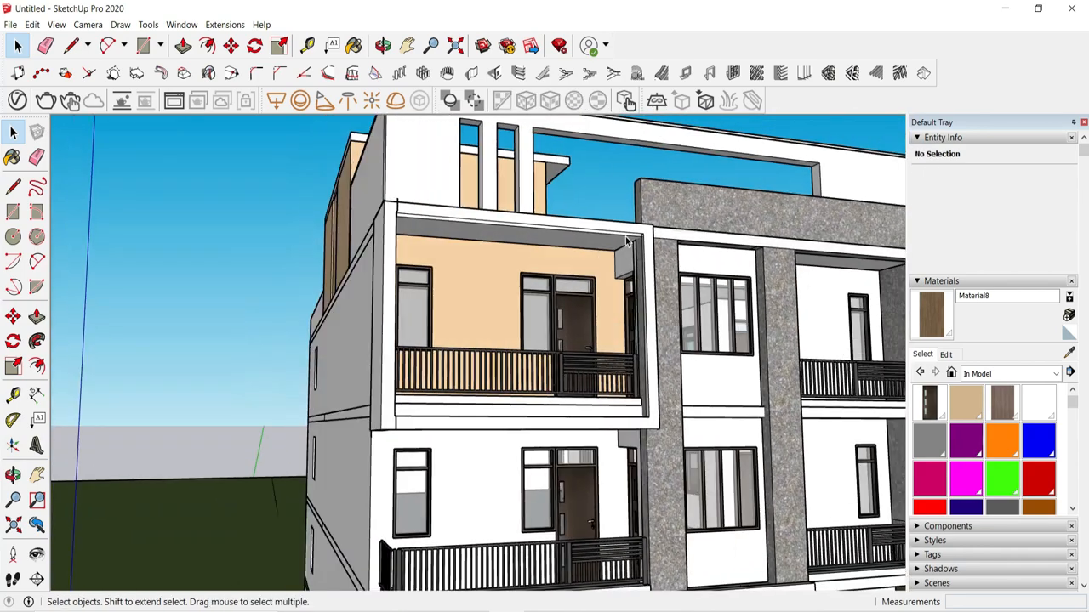
# Step: Draw a rectangle about 23' 6" by 9" on the white strip below the front parapet and Push/Pull it inward
pyautogui.scroll(5, 711, 231)
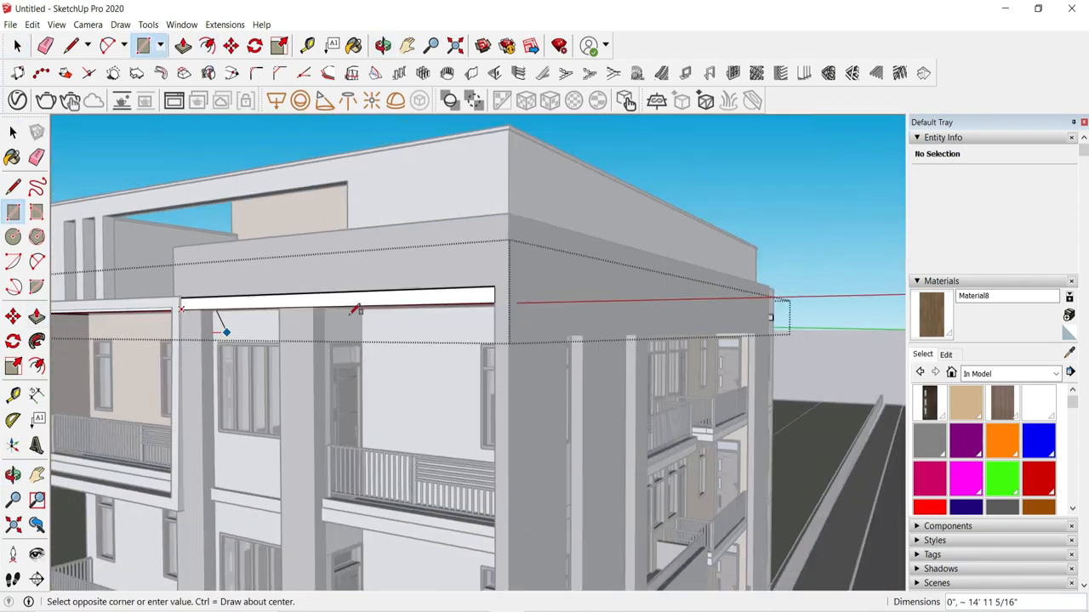
pyautogui.click(520, 282)
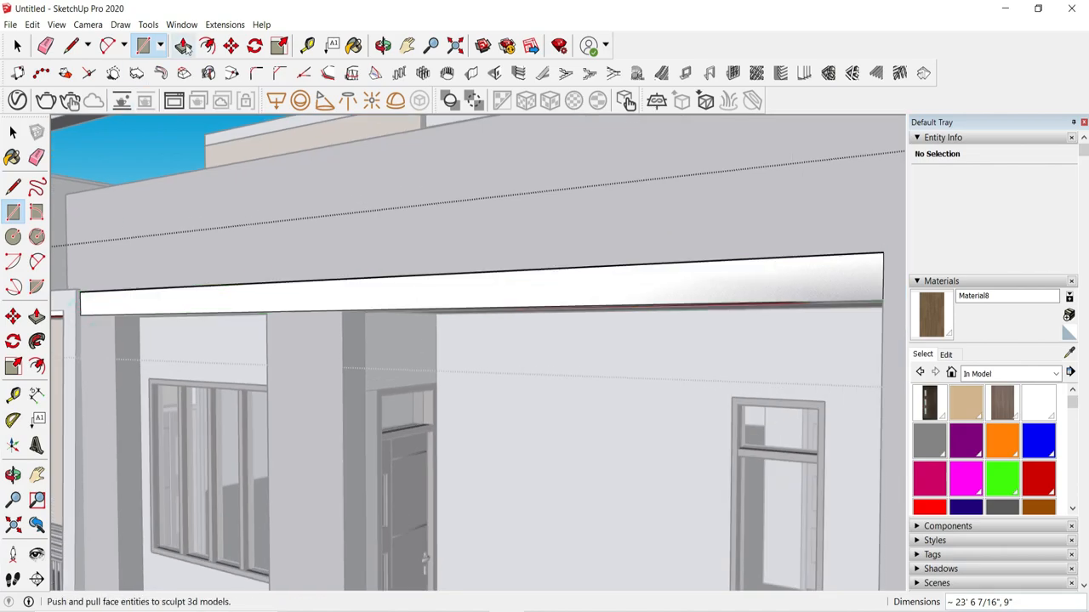
pyautogui.moveTo(117, 308); pyautogui.dragTo(227, 507, button='middle')
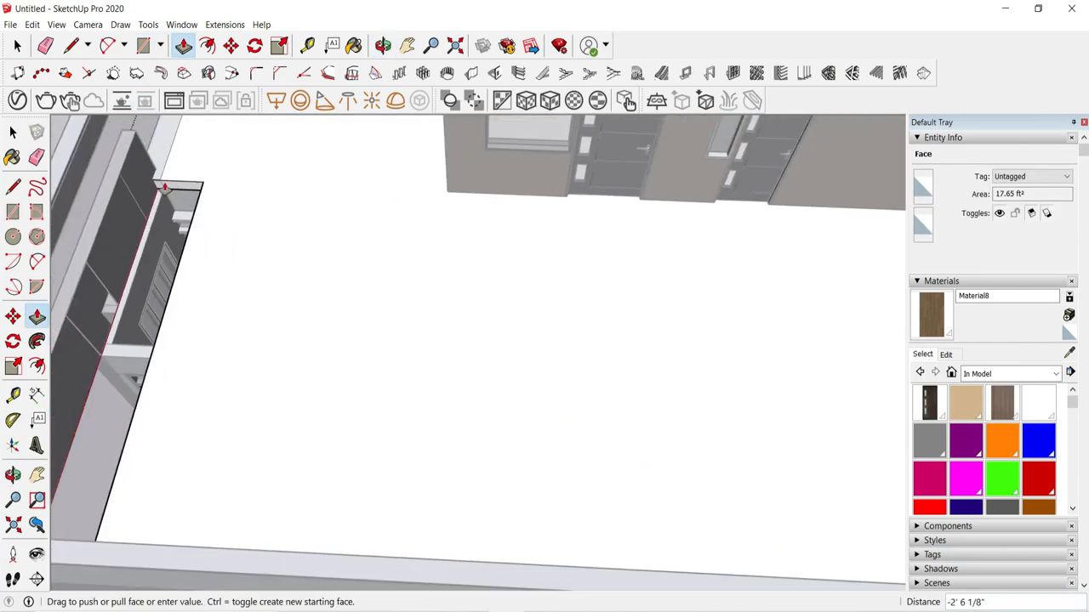
pyautogui.press('space')
pyautogui.click(197, 223)
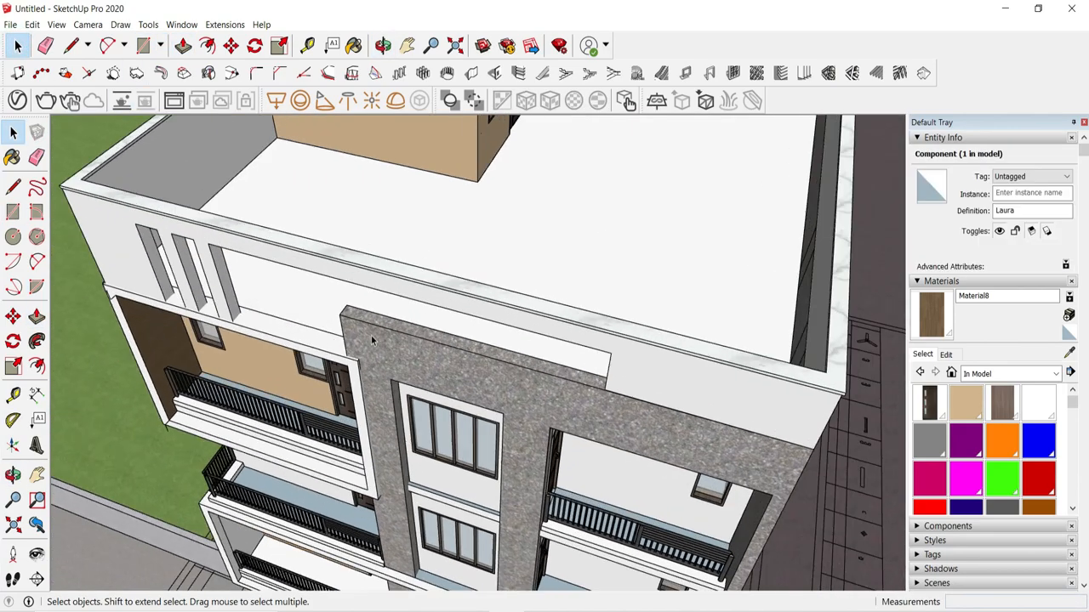
# Step: Compare the facade with the finished reference model and set the concrete aggregate texture size to 4'
pyautogui.moveTo(340, 212); pyautogui.dragTo(612, 427, button='middle')
pyautogui.scroll(-1, 608, 427)
pyautogui.moveTo(340, 425); pyautogui.dragTo(432, 399, button='middle')
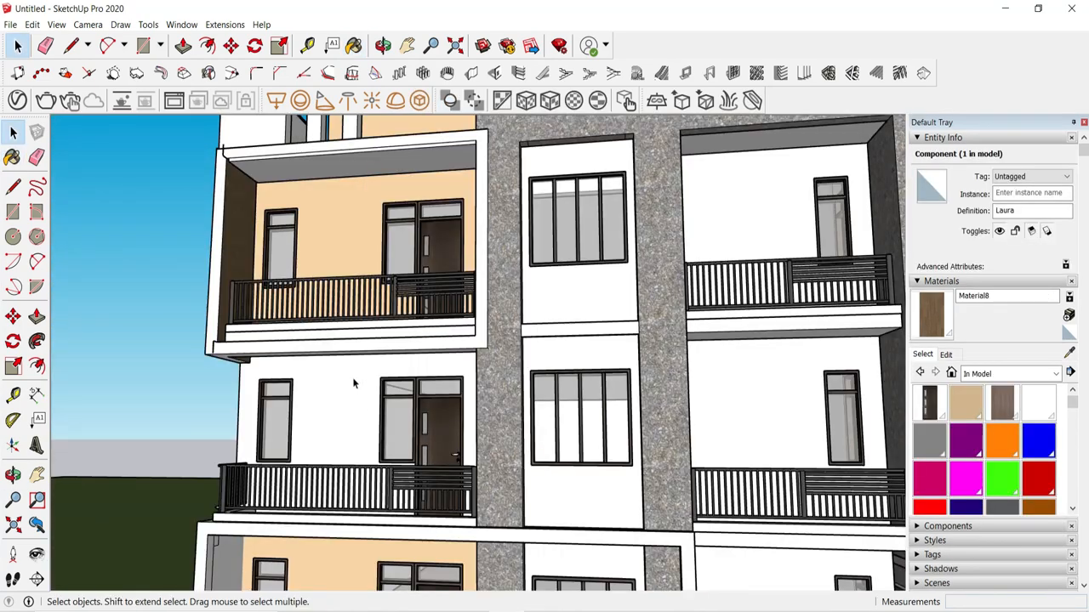
pyautogui.moveTo(352, 382); pyautogui.dragTo(598, 527, button='middle')
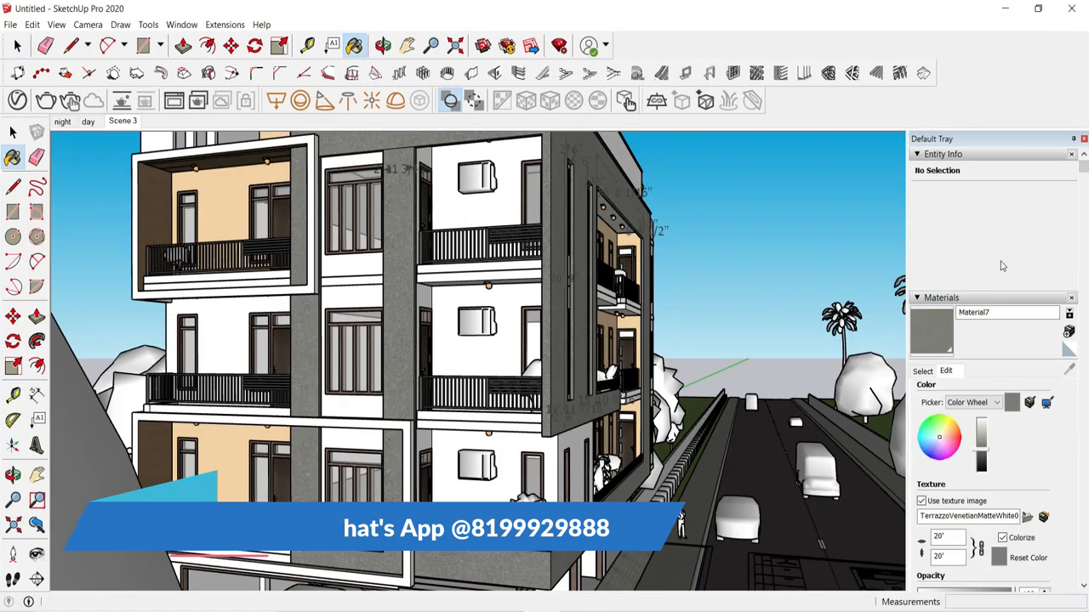
pyautogui.scroll(10, 440, 302)
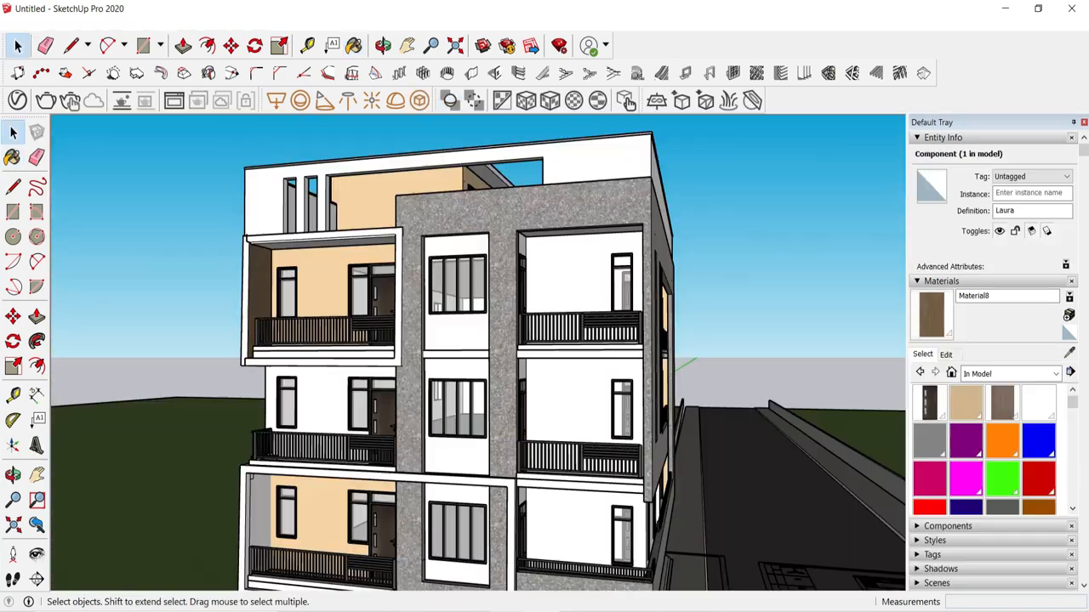
pyautogui.moveTo(425, 417); pyautogui.dragTo(464, 425, button='middle')
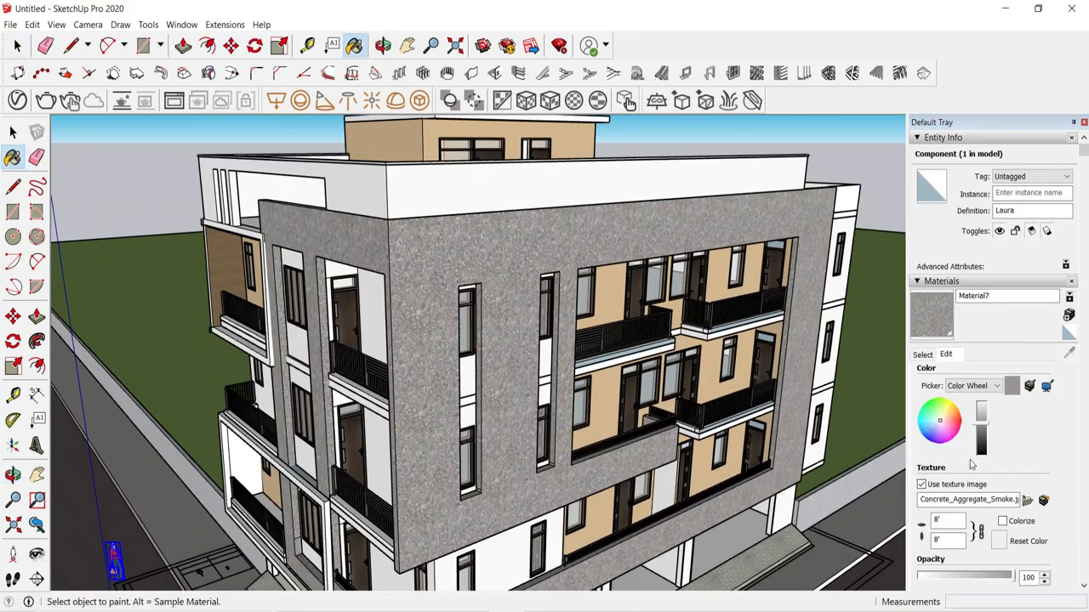
pyautogui.write("'")
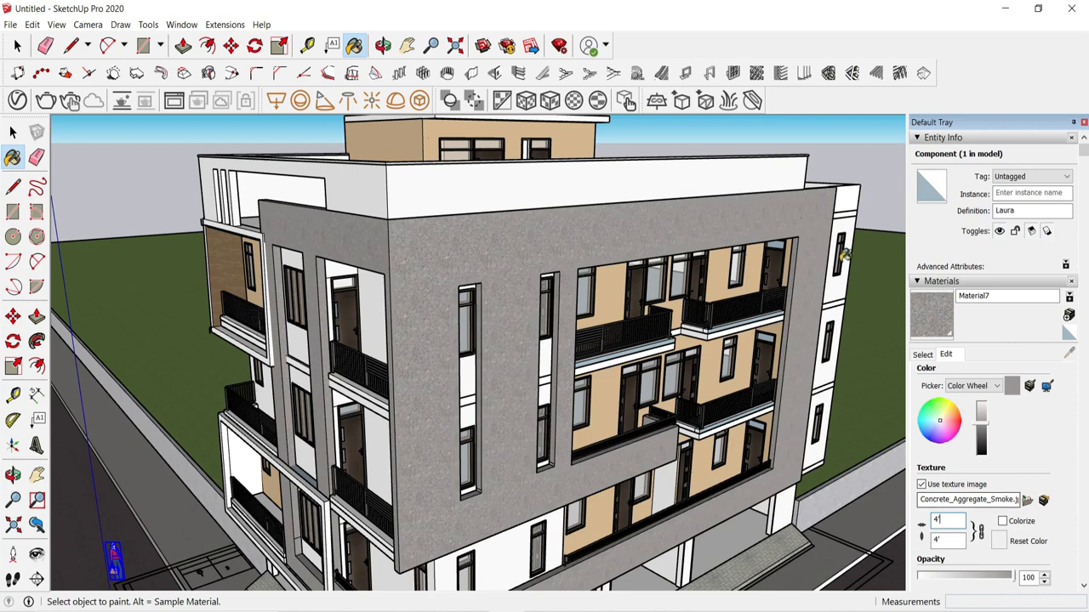
# Step: Darken the facade's concrete aggregate material slightly and check it across the building
pyautogui.scroll(3, 440, 331)
pyautogui.moveTo(982, 424); pyautogui.dragTo(985, 432)
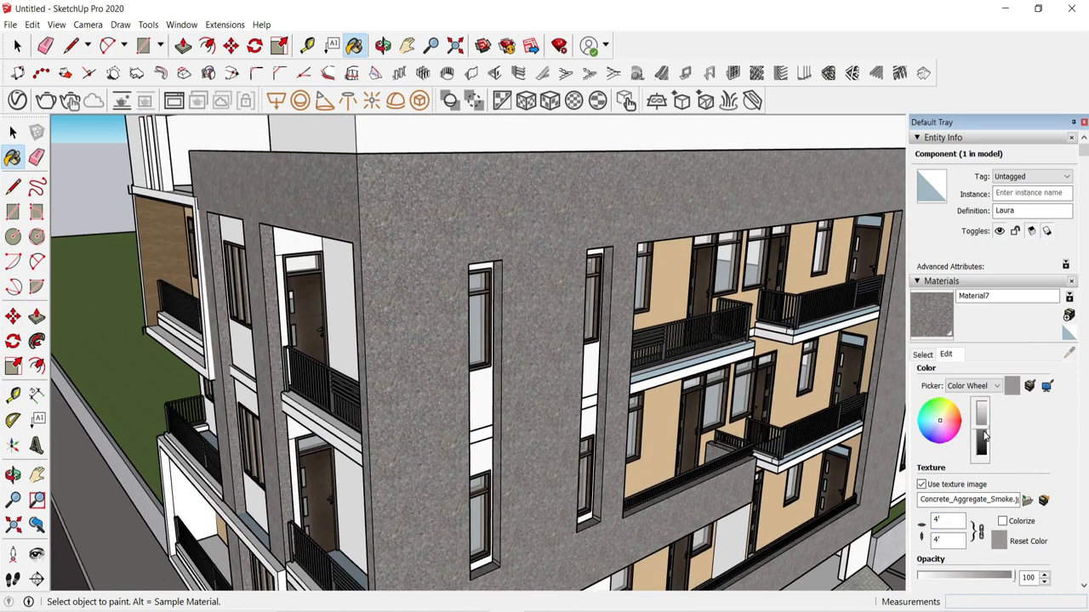
pyautogui.scroll(-5, 451, 337)
pyautogui.moveTo(451, 337); pyautogui.dragTo(510, 341, button='middle')
pyautogui.scroll(3, 553, 282)
pyautogui.scroll(-5, 554, 282)
pyautogui.moveTo(374, 298); pyautogui.dragTo(358, 202, button='middle')
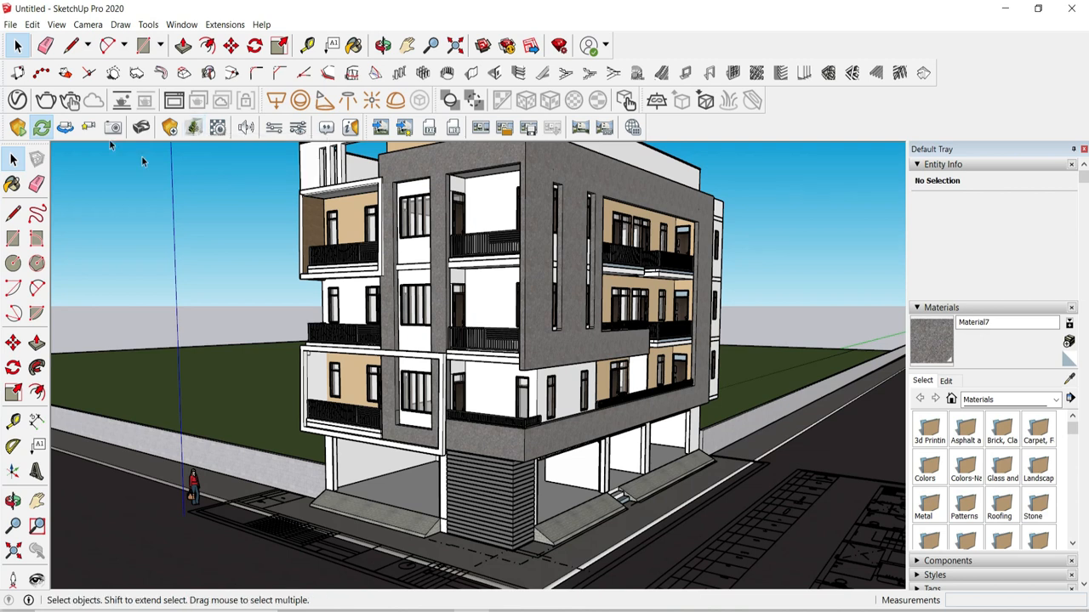
# Step: Place the Enscape Ash 03 tree from the Vegetation assets on the lawn beside the building
pyautogui.click(195, 128)
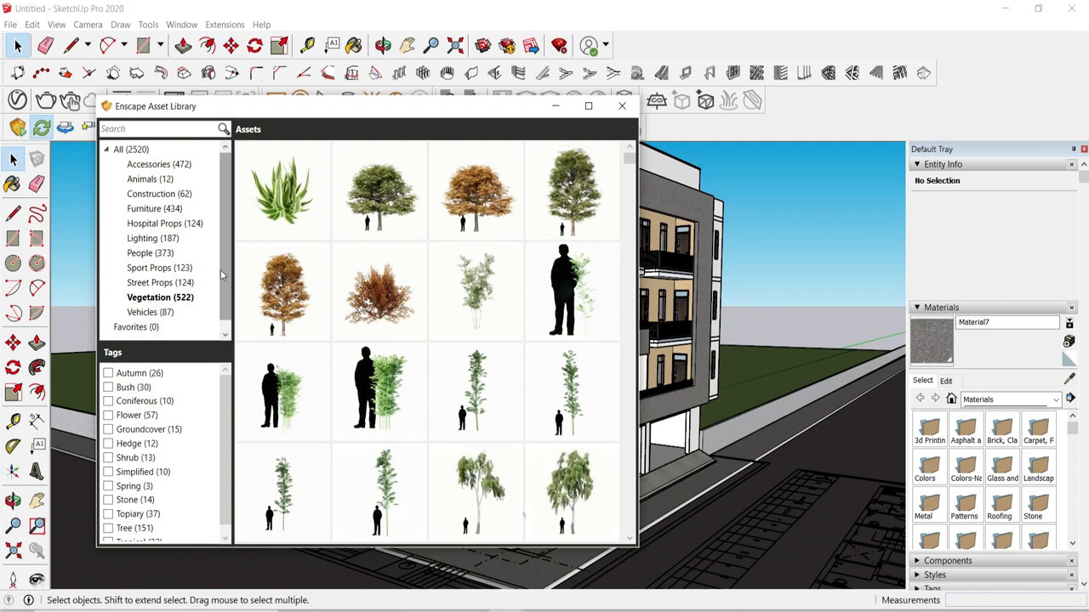
pyautogui.moveTo(365, 206)
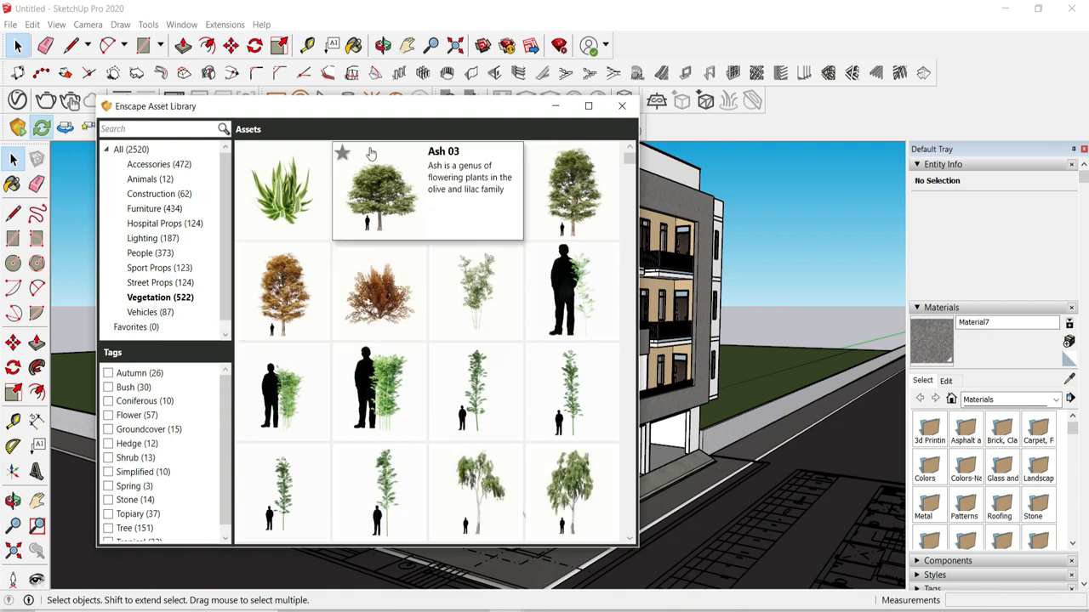
pyautogui.click(377, 220)
pyautogui.moveTo(255, 464); pyautogui.dragTo(484, 485, button='middle')
pyautogui.scroll(-6, 491, 464)
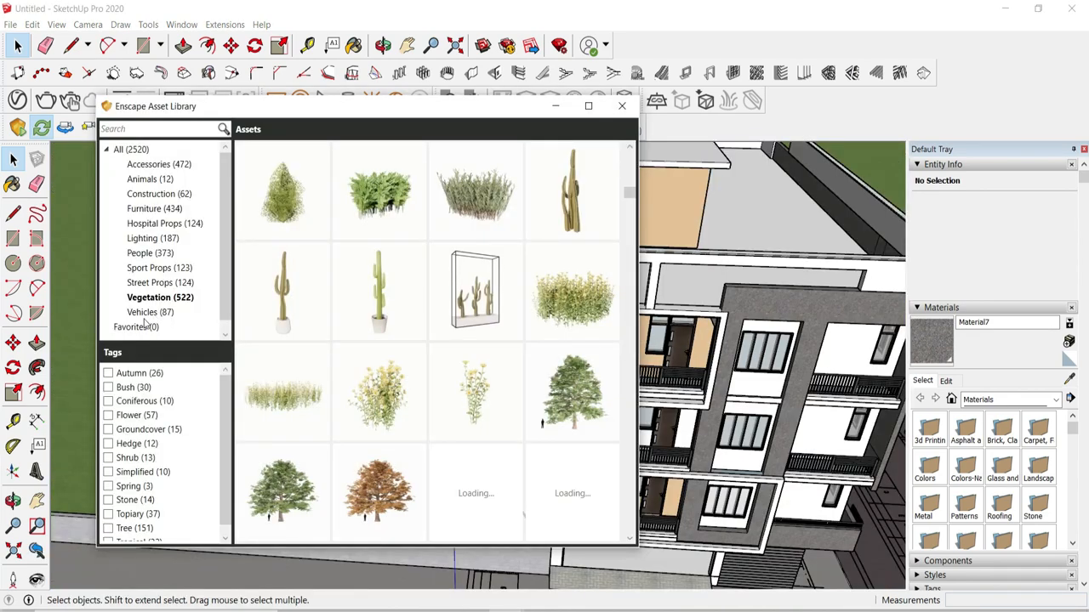
# Step: Place the Car 45 asset from the Enscape vehicles on the side road near the building
pyautogui.click(144, 313)
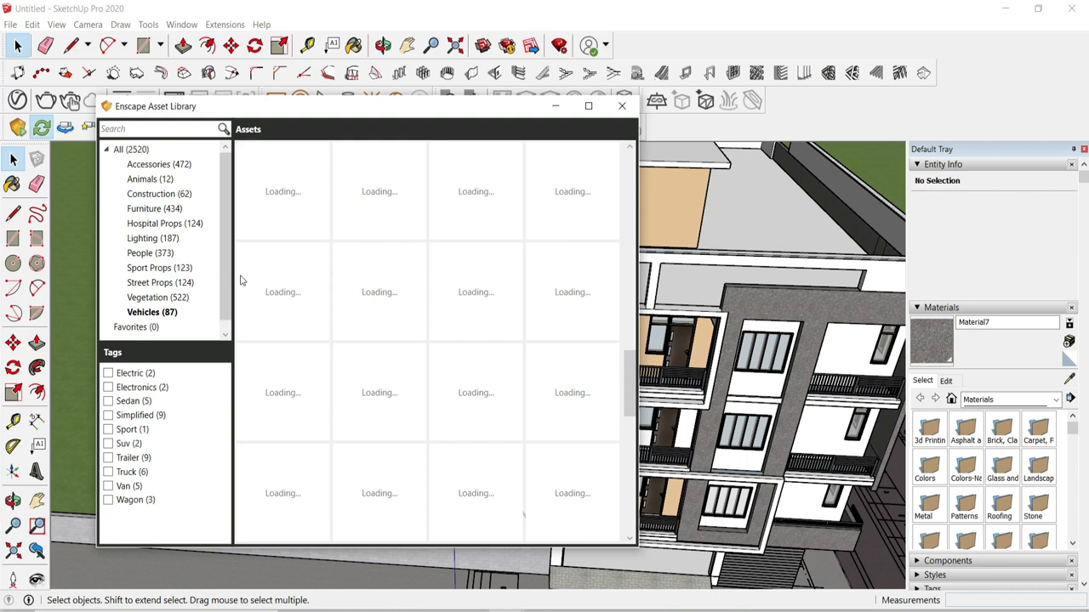
pyautogui.moveTo(251, 280)
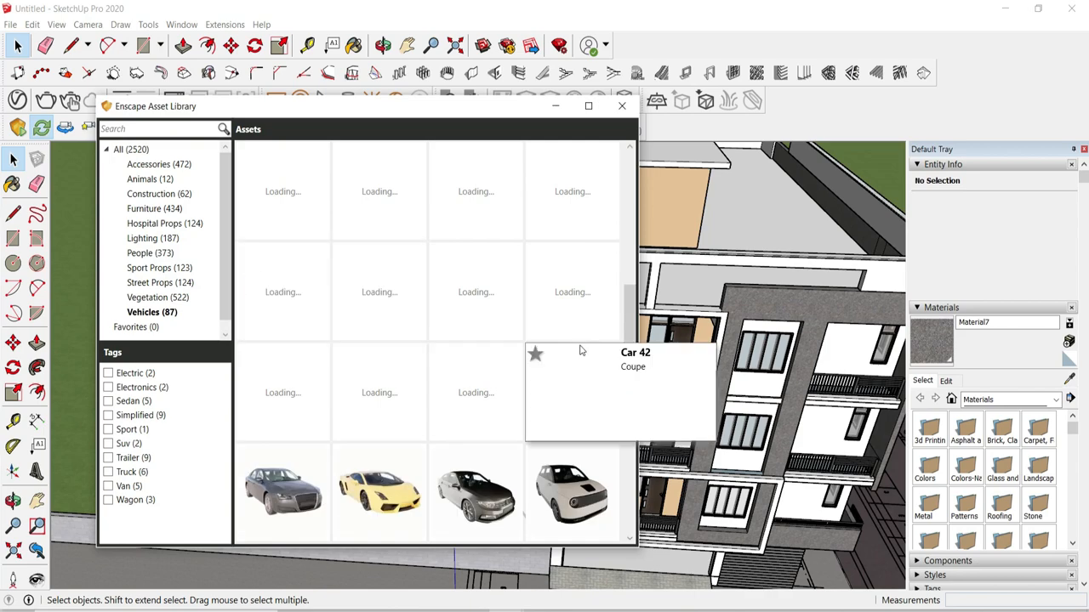
pyautogui.click(478, 491)
pyautogui.scroll(-4, 379, 340)
pyautogui.moveTo(379, 341); pyautogui.dragTo(323, 365, button='middle')
pyautogui.scroll(-3, 323, 425)
pyautogui.scroll(3, 607, 241)
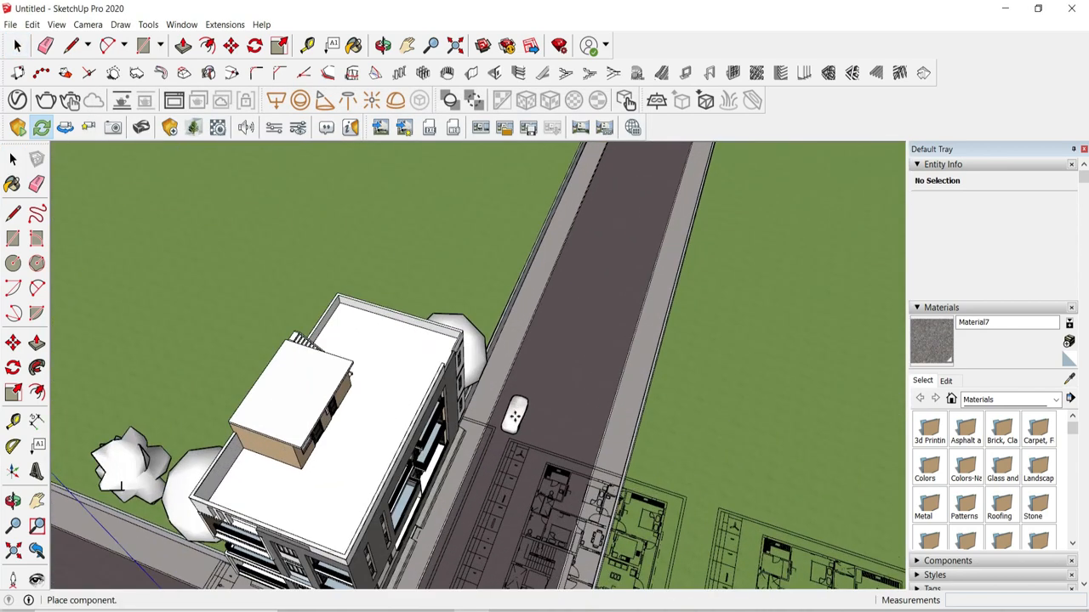
# Step: Place the School Bus vehicle farther along the side road, in the lane nearest the building's lawn
pyautogui.click(194, 128)
pyautogui.moveTo(576, 344)
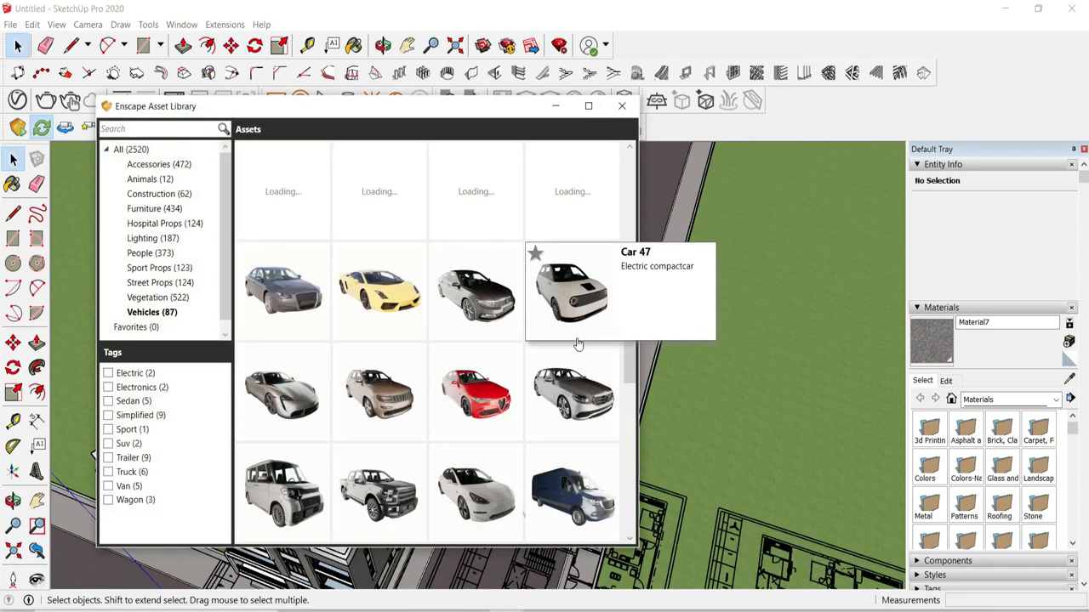
pyautogui.scroll(-5, 522, 385)
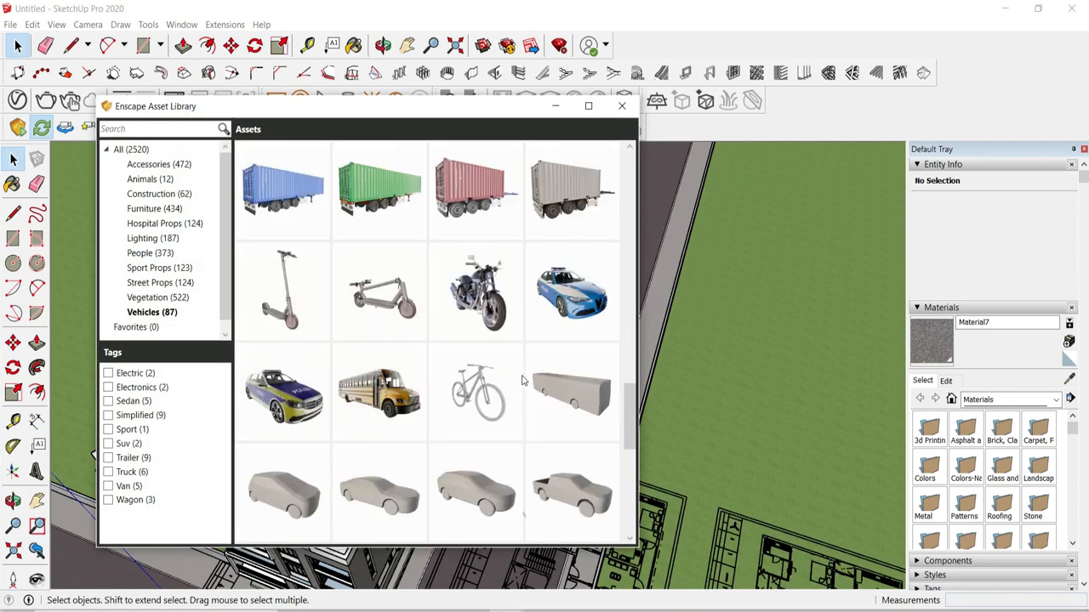
pyautogui.click(381, 384)
pyautogui.moveTo(609, 350); pyautogui.dragTo(489, 418, button='middle')
pyautogui.scroll(-3, 489, 419)
pyautogui.scroll(-3, 489, 419)
pyautogui.scroll(3, 642, 334)
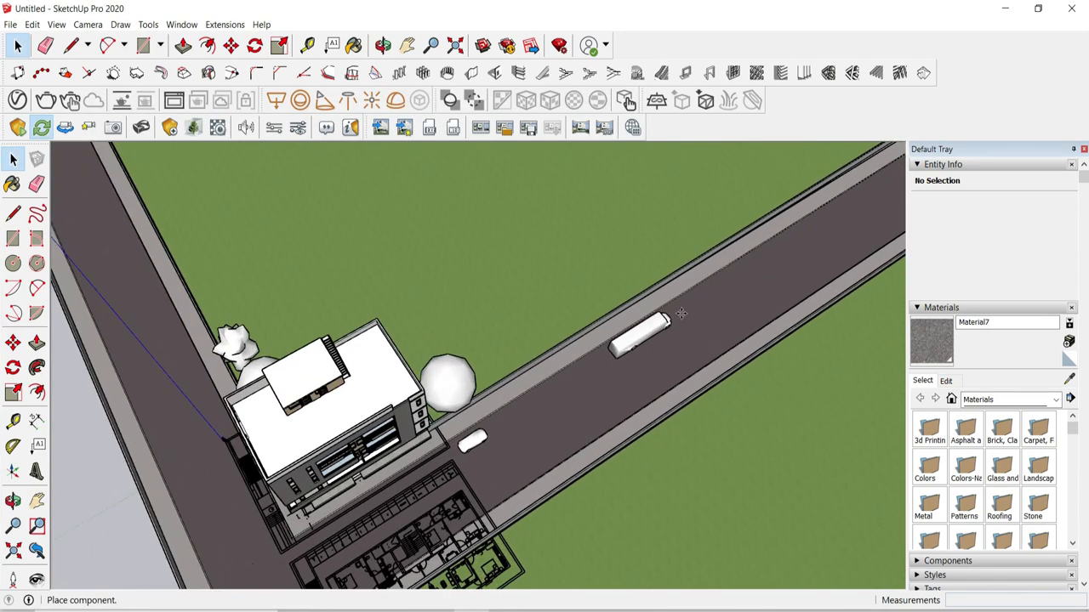
pyautogui.click(702, 299)
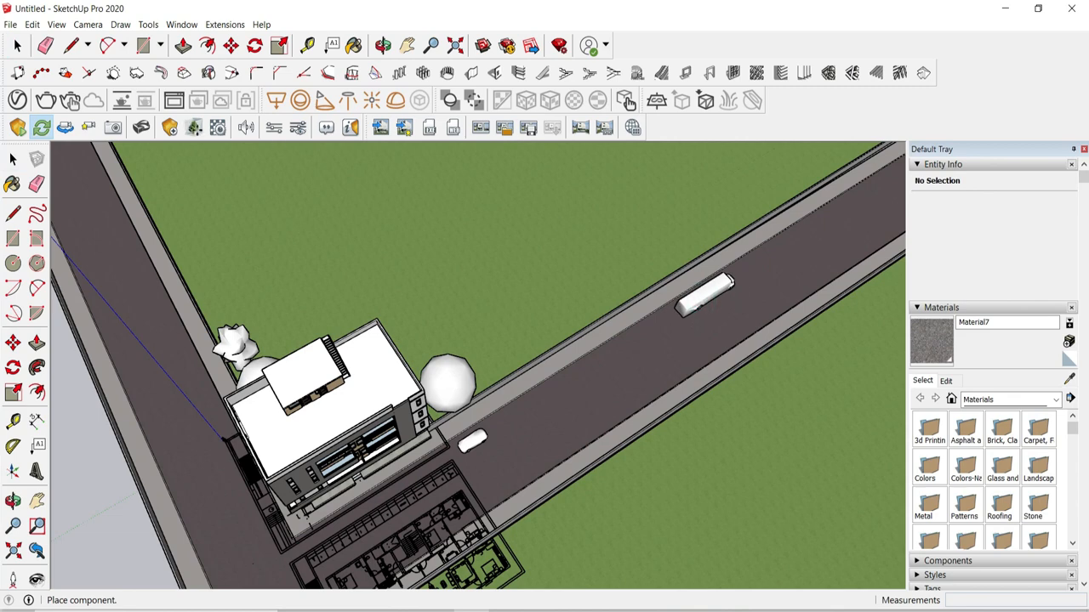
# Step: Place the white Car 54 sedan inside the building's open ground-floor parking
pyautogui.click(194, 127)
pyautogui.moveTo(535, 344)
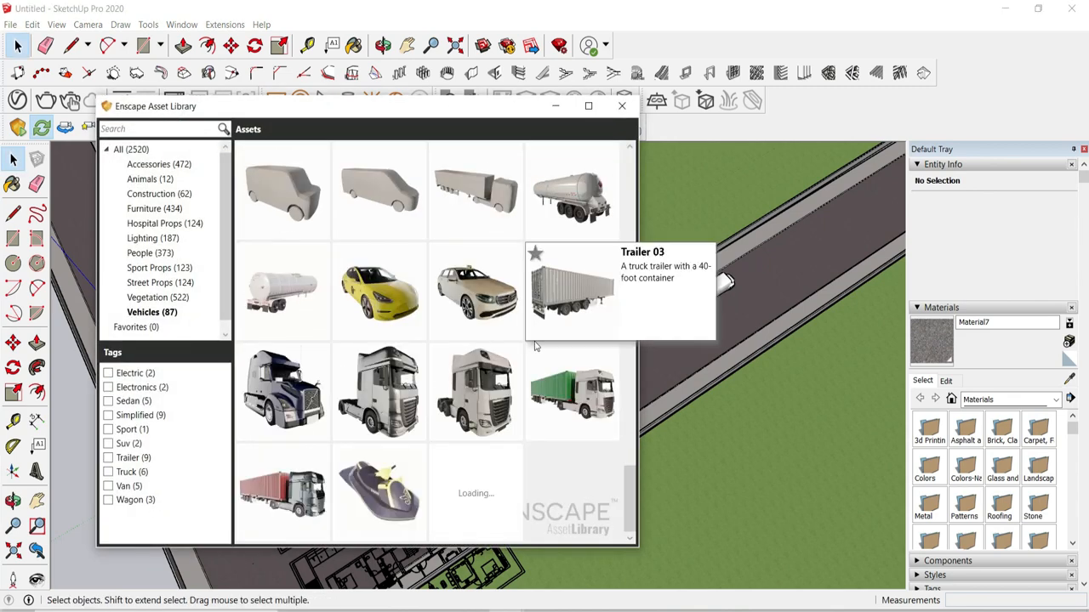
pyautogui.scroll(10, 534, 344)
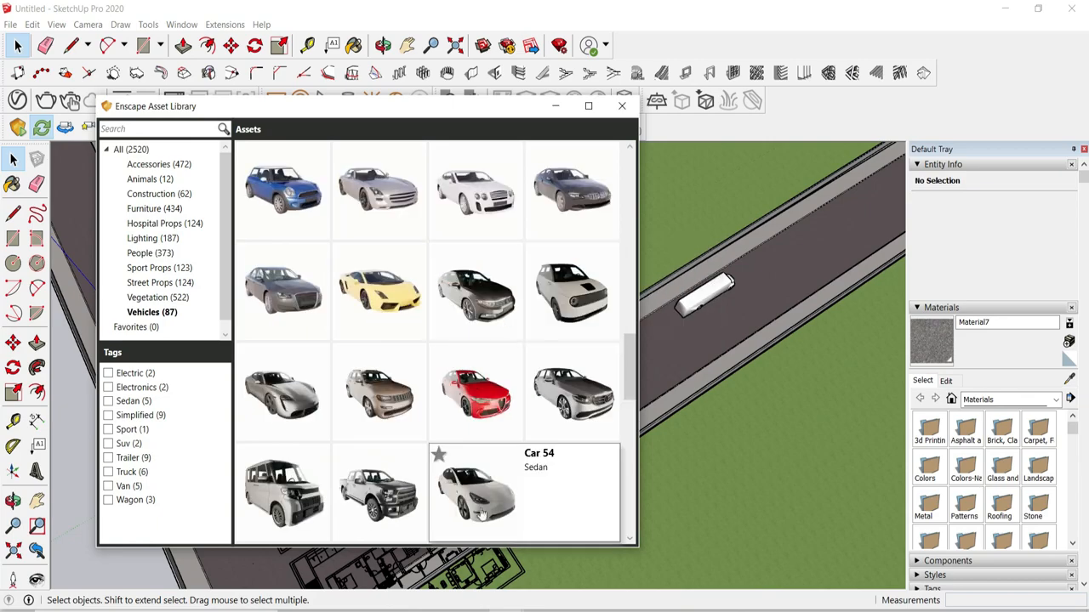
pyautogui.click(481, 513)
pyautogui.scroll(-1, 687, 371)
pyautogui.moveTo(391, 431); pyautogui.dragTo(443, 340, button='middle')
pyautogui.scroll(5, 451, 464)
pyautogui.moveTo(451, 464); pyautogui.dragTo(502, 451, button='middle')
pyautogui.scroll(4, 341, 481)
pyautogui.moveTo(343, 481); pyautogui.dragTo(383, 426, button='middle')
pyautogui.scroll(4, 386, 422)
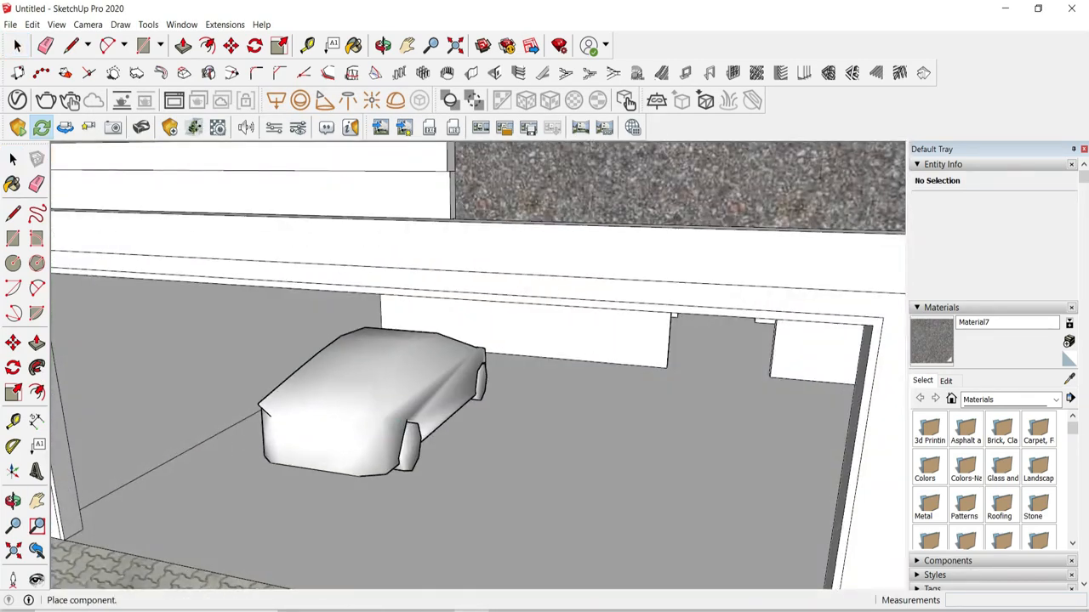
# Step: Place the Car 32 vehicle on the front road near the parking entrance
pyautogui.click(194, 127)
pyautogui.scroll(-8, 515, 358)
pyautogui.scroll(9, 514, 357)
pyautogui.scroll(1, 414, 366)
pyautogui.click(418, 307)
pyautogui.scroll(-6, 522, 333)
pyautogui.moveTo(536, 336); pyautogui.dragTo(502, 383, button='middle')
pyautogui.scroll(-3, 476, 379)
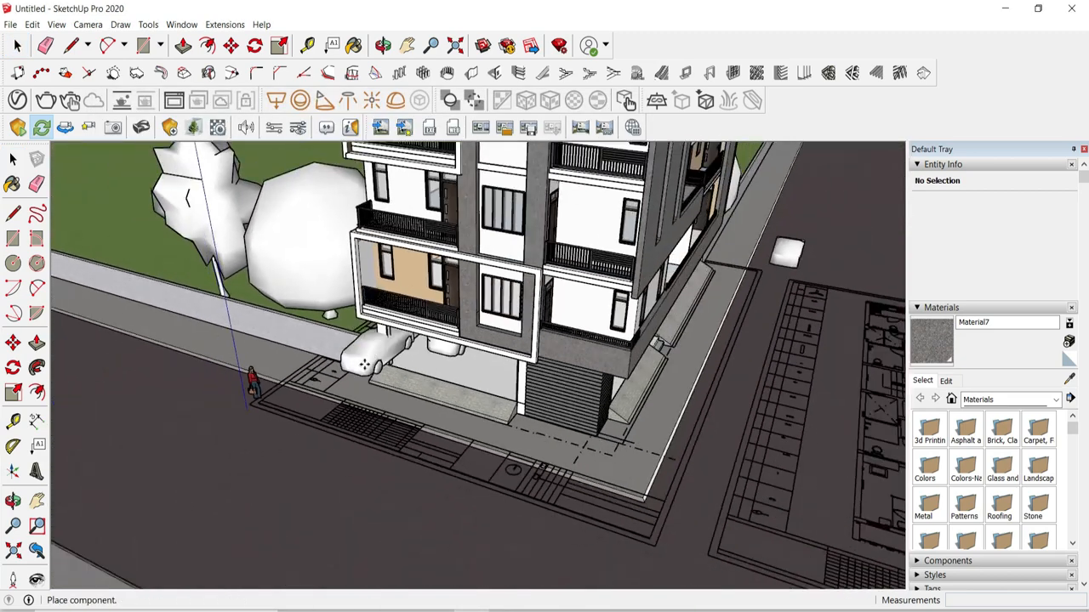
pyautogui.scroll(2, 364, 365)
pyautogui.click(12, 41)
# Step: Delete the human scale figure standing at the edge of the front road
pyautogui.scroll(2, 255, 392)
pyautogui.click(249, 379)
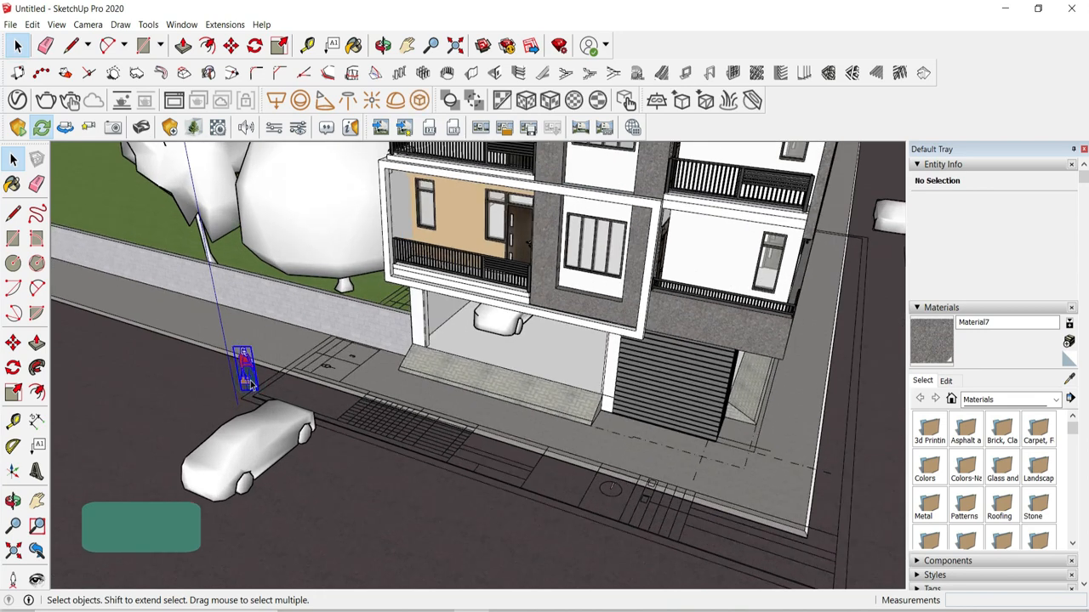
pyautogui.press('Delete')
# Step: Rotate Car 32 parallel to the front road and move it about 26' 3" along the road, away from the corner
pyautogui.click(255, 442)
pyautogui.press('q')
pyautogui.click(322, 464)
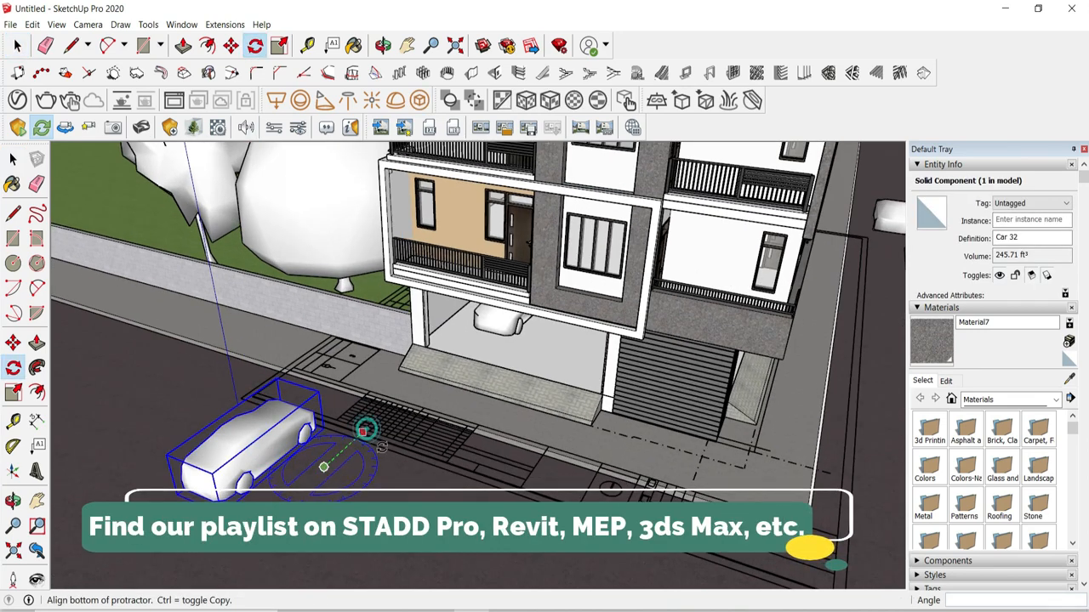
pyautogui.click(363, 432)
pyautogui.click(394, 479)
pyautogui.press('m')
pyautogui.click(336, 466)
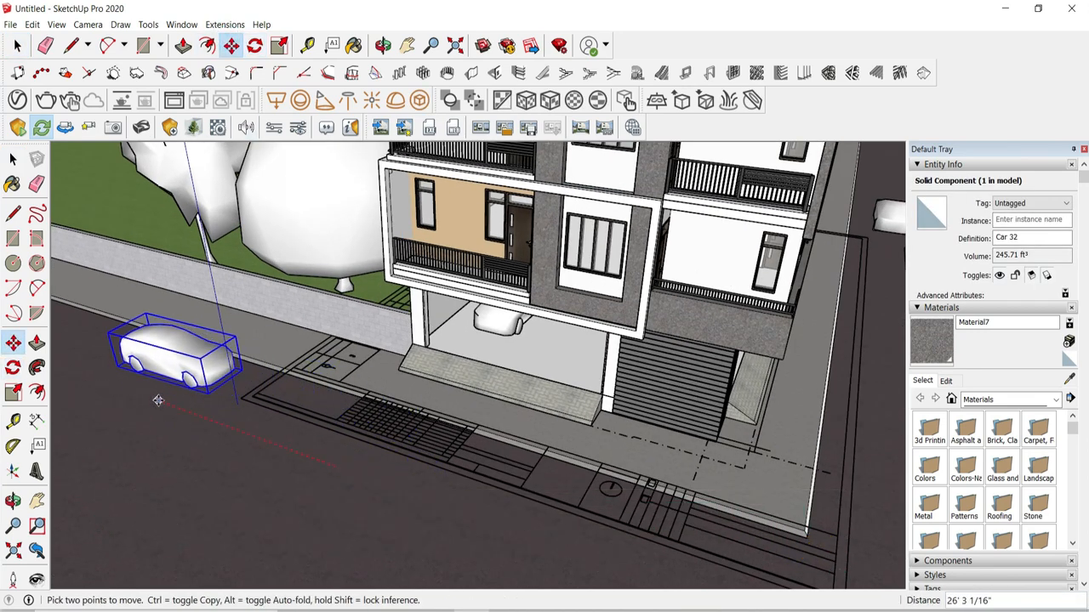
pyautogui.click(158, 400)
pyautogui.click(262, 423)
pyautogui.click(238, 437)
pyautogui.press('Escape')
# Step: Place the Car 04 SUV in the far lane of the side road, beyond the first car
pyautogui.click(193, 127)
pyautogui.scroll(-3, 502, 379)
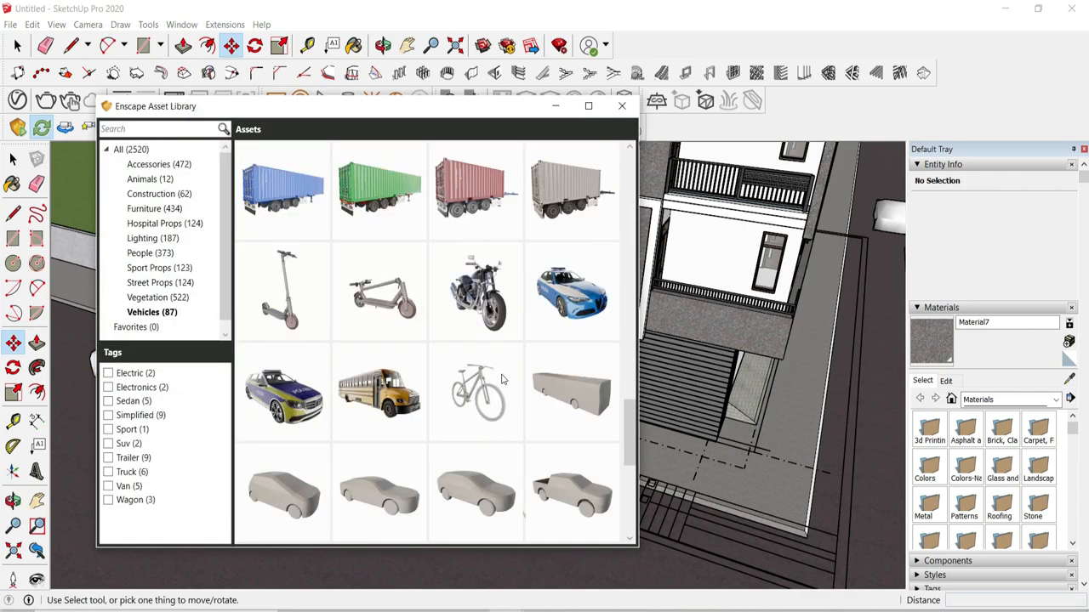
pyautogui.scroll(5, 502, 379)
pyautogui.moveTo(469, 313)
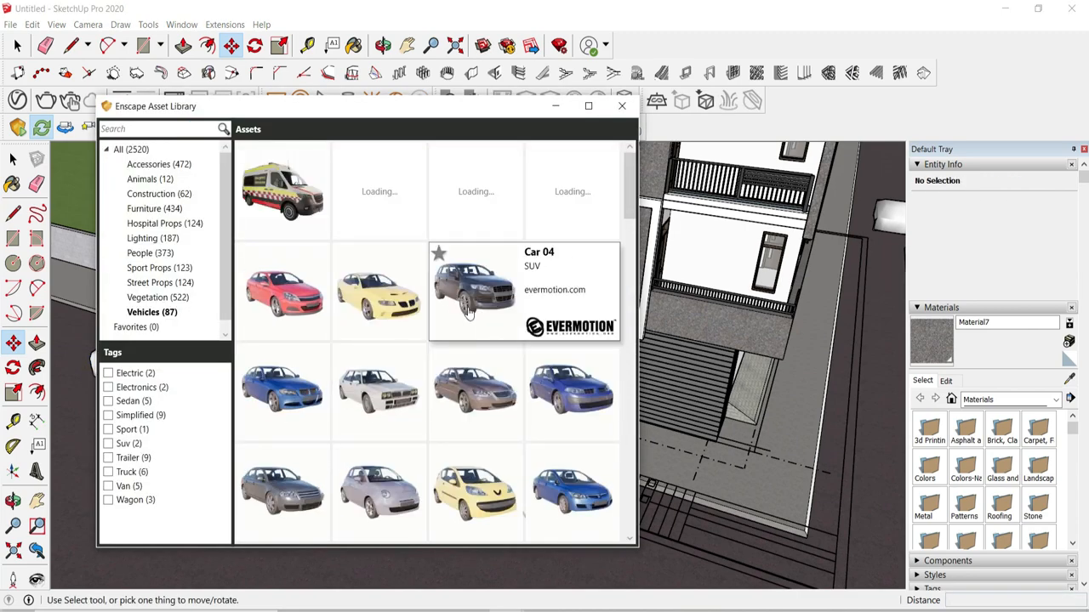
pyautogui.click(469, 313)
pyautogui.scroll(-5, 477, 317)
pyautogui.moveTo(358, 366); pyautogui.dragTo(479, 372, button='middle')
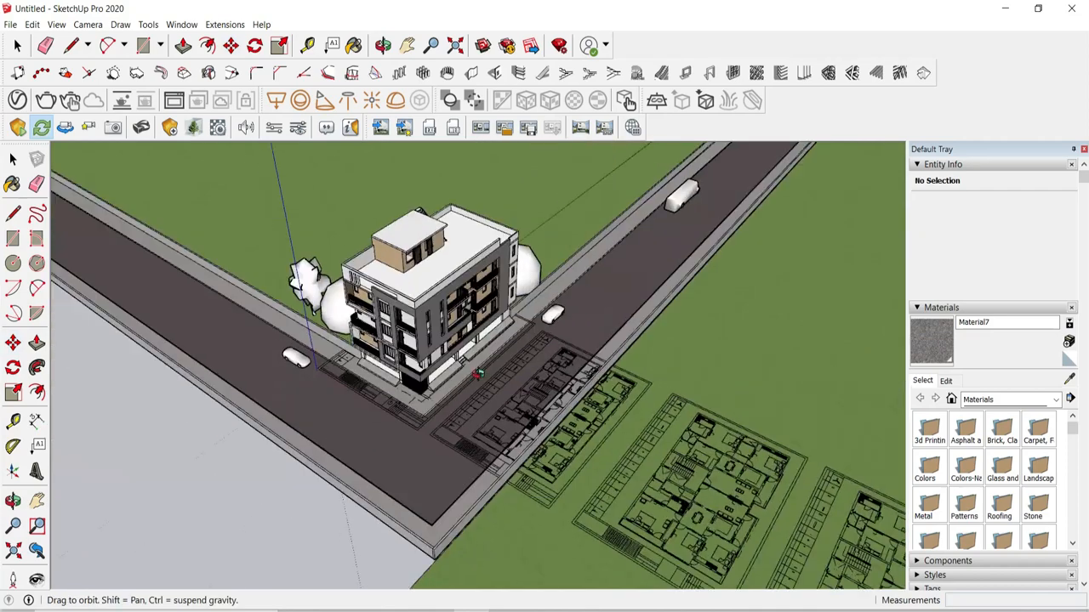
pyautogui.scroll(5, 647, 279)
pyautogui.scroll(2, 647, 279)
pyautogui.click(660, 272)
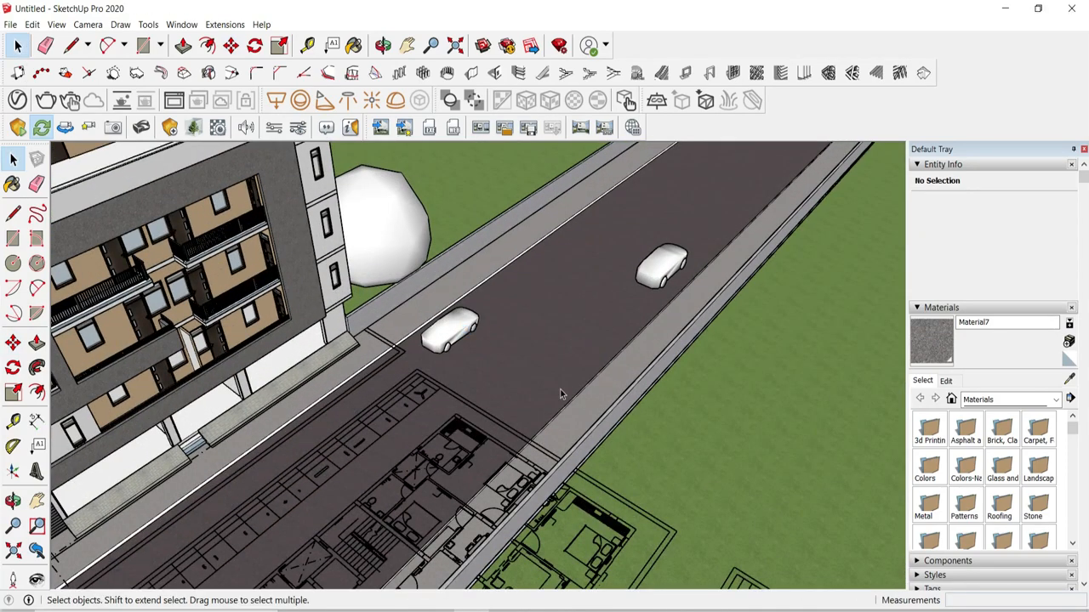
# Step: Rotate Car 45 on the side road so it lines up with the lane
pyautogui.scroll(2, 621, 293)
pyautogui.click(335, 360)
pyautogui.click(255, 46)
pyautogui.click(434, 305)
pyautogui.click(497, 251)
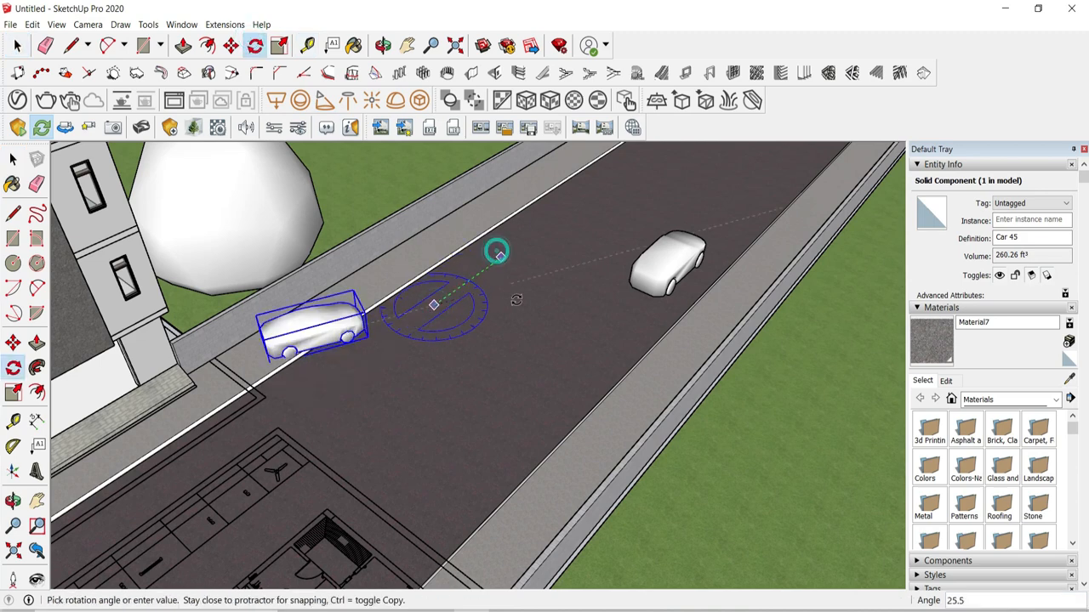
pyautogui.click(350, 365)
pyautogui.press('space')
pyautogui.click(477, 400)
# Step: Rotate the School Bus 180° and move it farther up the side road, away from the cars
pyautogui.scroll(-4, 527, 417)
pyautogui.moveTo(483, 459); pyautogui.dragTo(520, 328, button='middle')
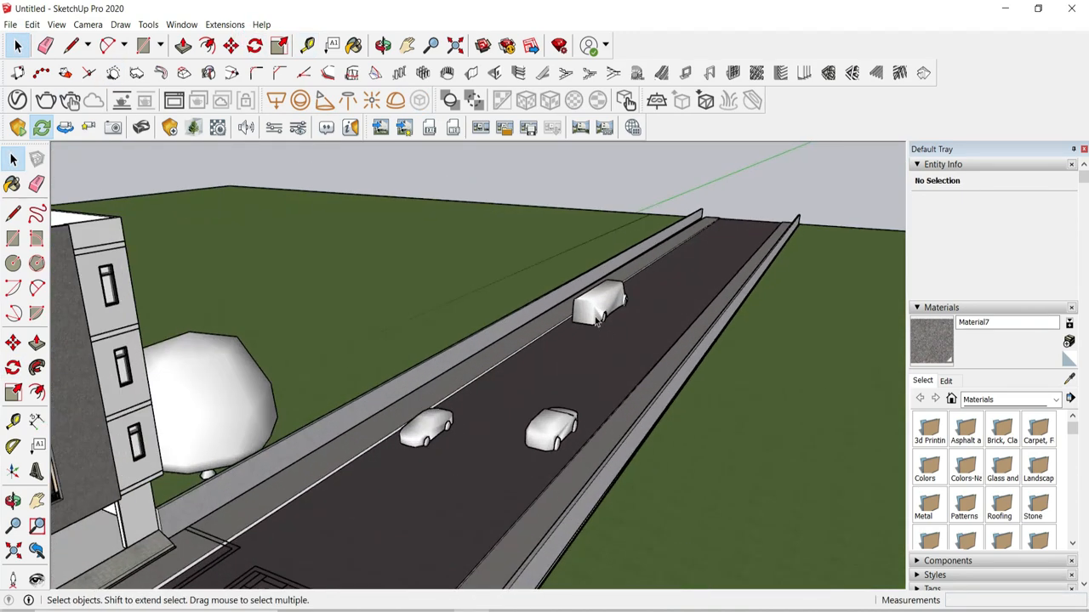
pyautogui.scroll(3, 598, 307)
pyautogui.click(601, 307)
pyautogui.click(255, 45)
pyautogui.click(577, 339)
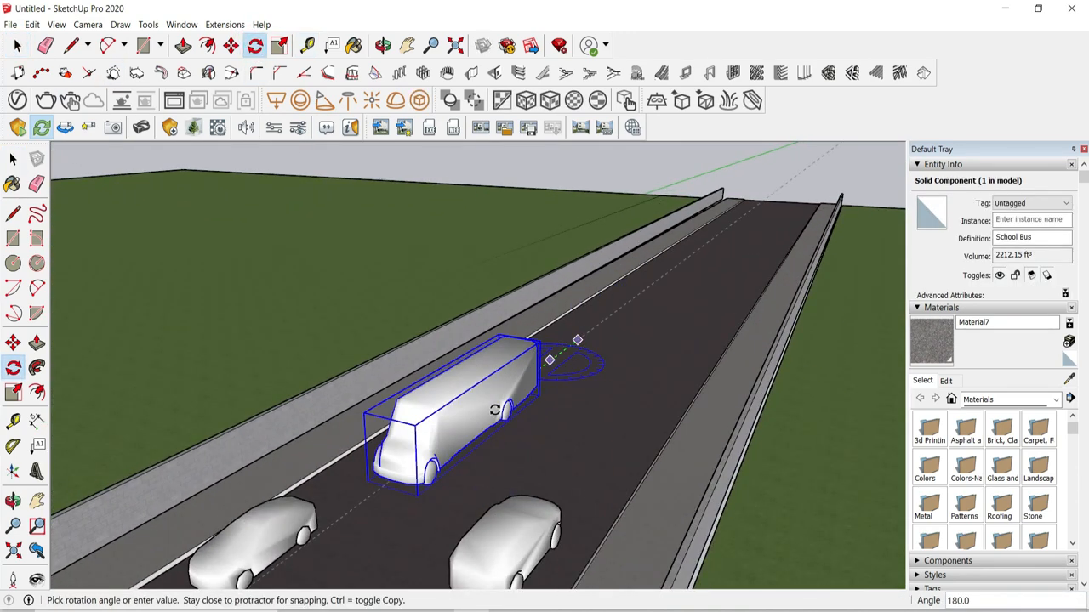
pyautogui.click(496, 411)
pyautogui.click(231, 46)
pyautogui.click(518, 452)
pyautogui.click(614, 360)
pyautogui.press('space')
pyautogui.click(561, 156)
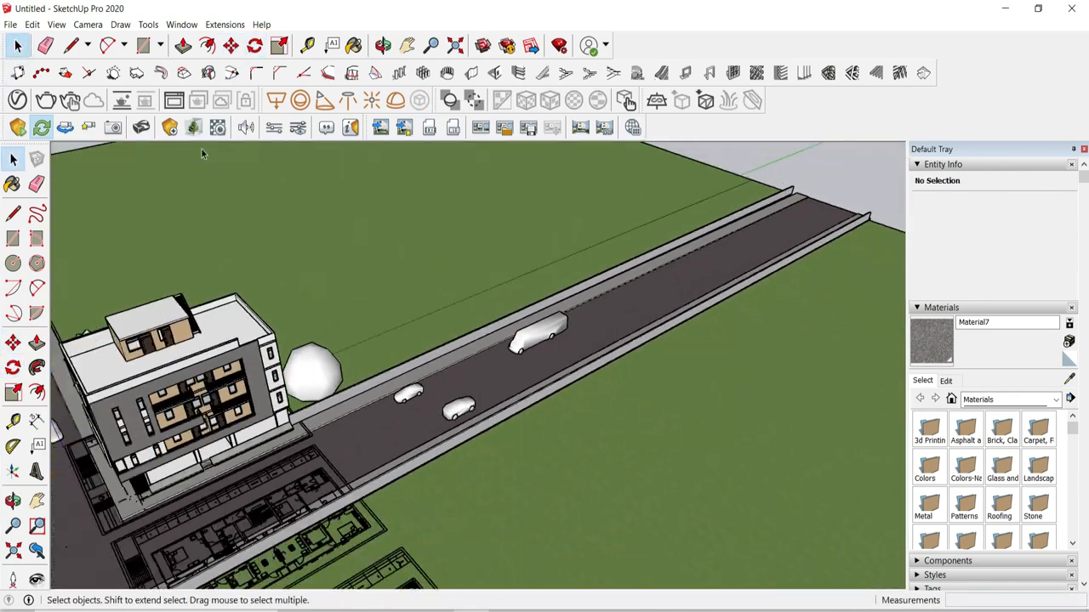
# Step: Place a flat-roofed family house from the Street Props assets on the lawn behind the trees along the front road
pyautogui.click(193, 128)
pyautogui.moveTo(504, 314)
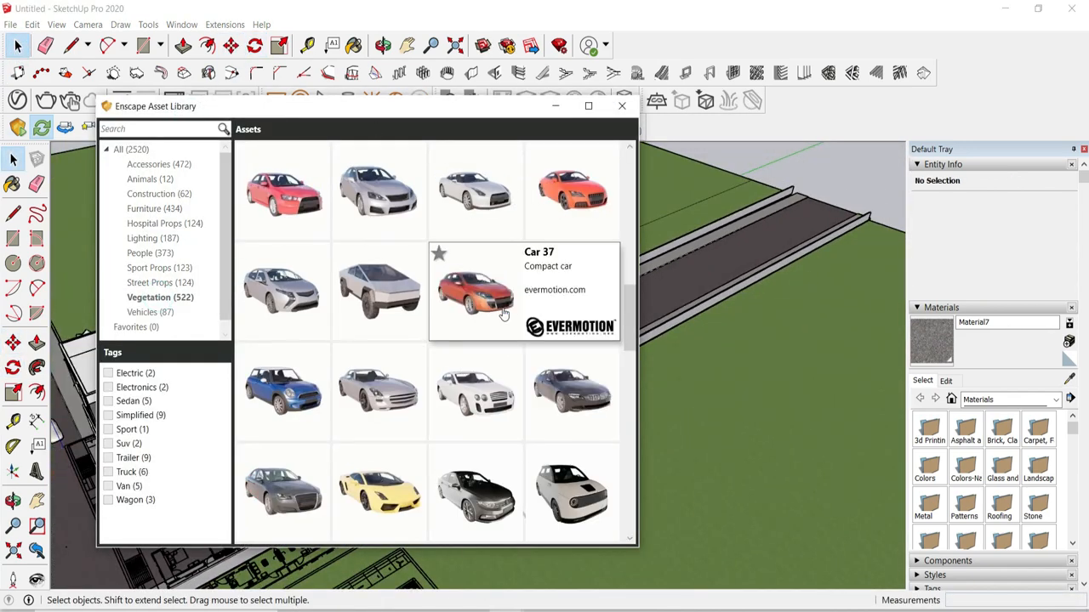
pyautogui.scroll(2, 504, 314)
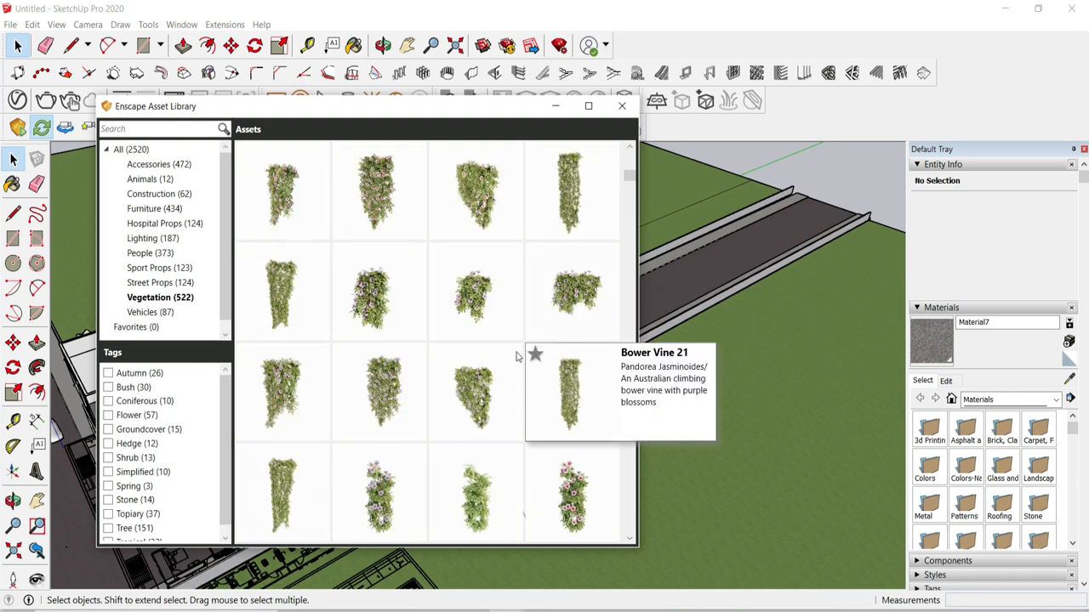
pyautogui.click(161, 282)
pyautogui.moveTo(489, 323)
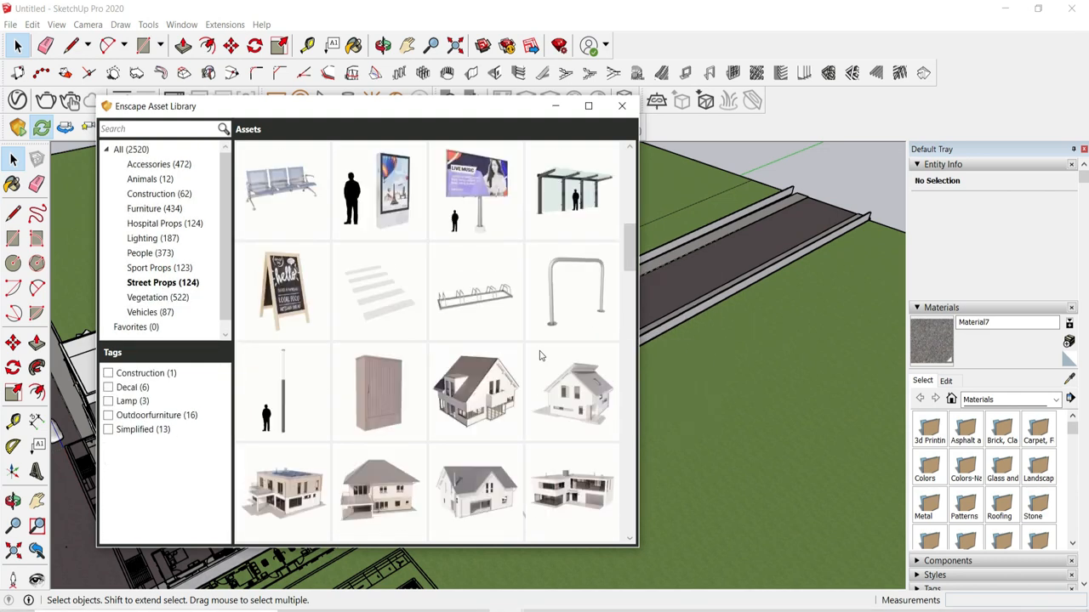
pyautogui.scroll(-1, 541, 354)
pyautogui.moveTo(572, 315)
pyautogui.click(573, 386)
pyautogui.scroll(-5, 608, 357)
pyautogui.moveTo(607, 358); pyautogui.dragTo(681, 371, button='middle')
pyautogui.scroll(5, 374, 374)
pyautogui.moveTo(340, 353); pyautogui.dragTo(360, 412, button='middle')
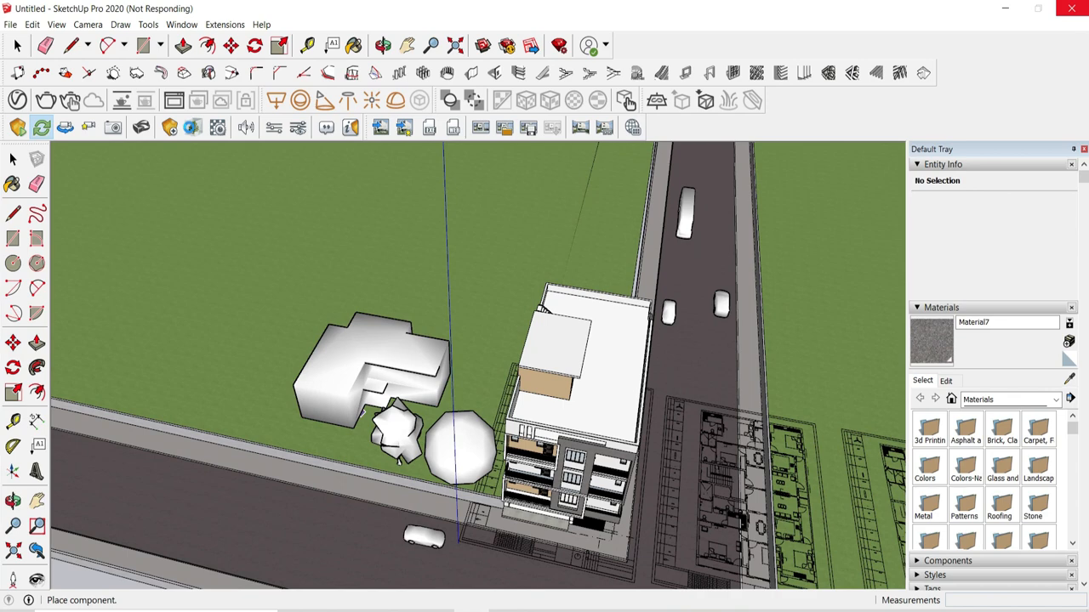
# Step: Place a second family house from the Street Props on the lawn alongside the side road, opposite the bus
pyautogui.click(195, 127)
pyautogui.scroll(-2, 536, 440)
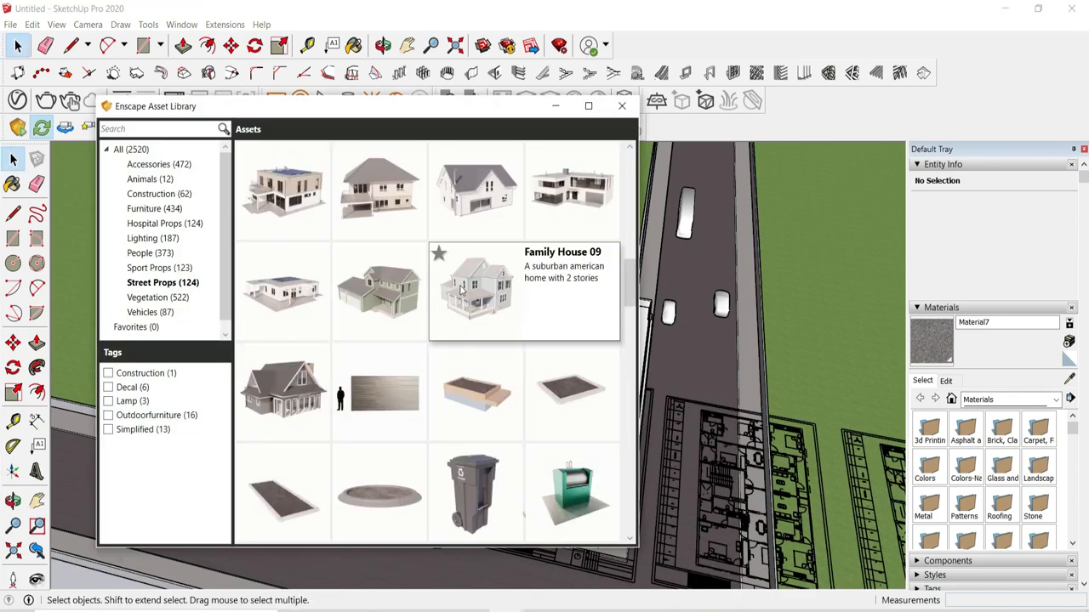
pyautogui.click(566, 296)
pyautogui.moveTo(701, 322); pyautogui.dragTo(494, 293, button='middle')
pyautogui.scroll(-5, 493, 328)
pyautogui.scroll(5, 484, 336)
pyautogui.moveTo(493, 332); pyautogui.dragTo(549, 365, button='middle')
pyautogui.click(579, 358)
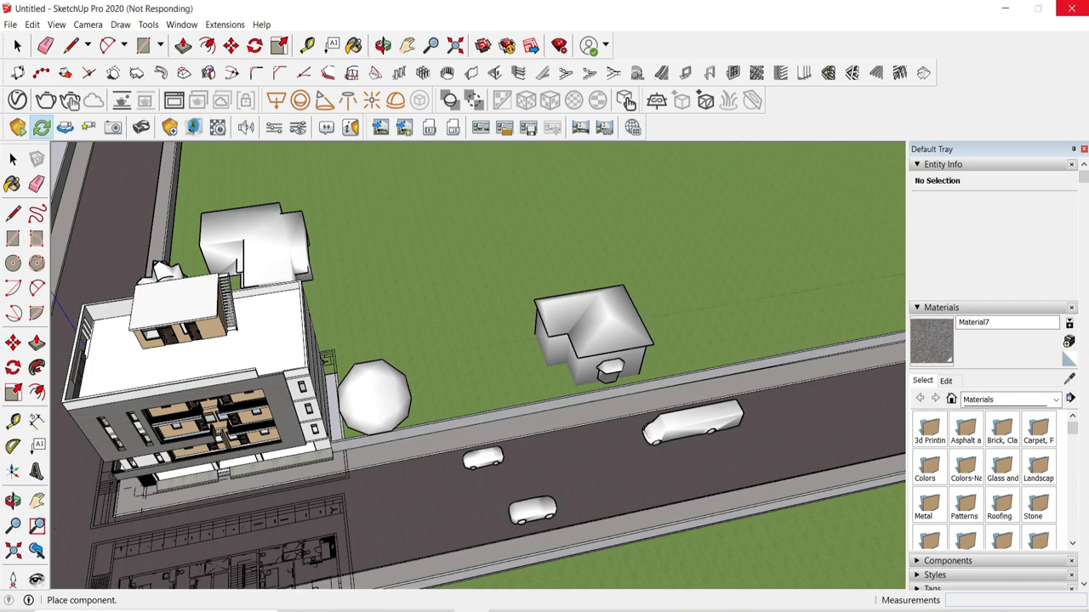
# Step: Place an Enscape Air Conditioner asset on the white wall of the lowest corner balcony, between the door and window
pyautogui.click(195, 126)
pyautogui.click(289, 191)
pyautogui.moveTo(579, 311); pyautogui.dragTo(723, 285, button='middle')
pyautogui.scroll(-3, 545, 357)
pyautogui.scroll(5, 463, 408)
pyautogui.moveTo(459, 510); pyautogui.dragTo(470, 425, button='middle')
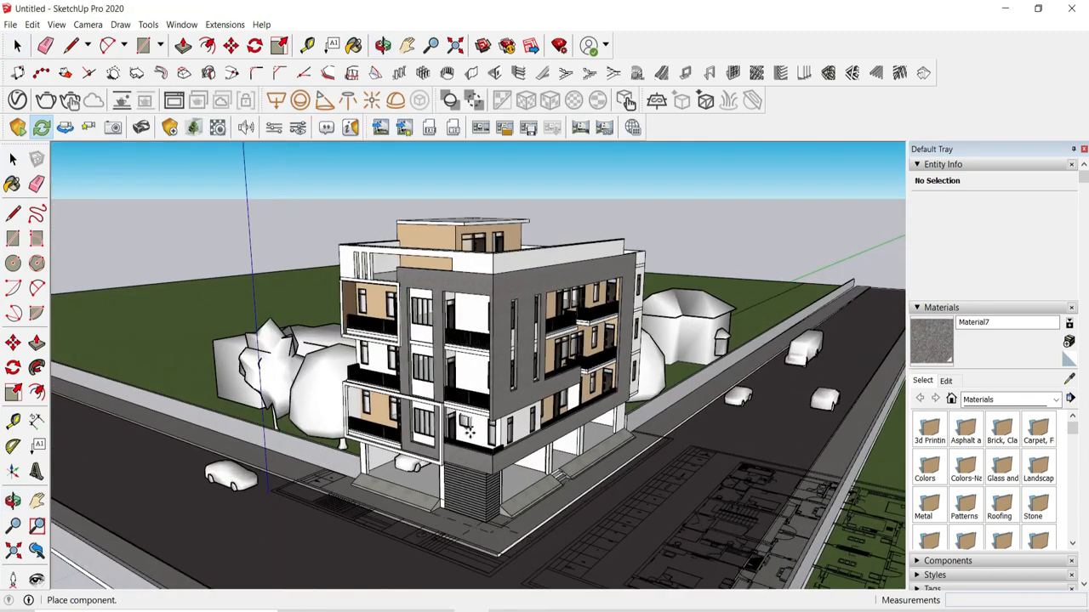
pyautogui.scroll(10, 470, 432)
pyautogui.moveTo(482, 494); pyautogui.dragTo(438, 439, button='middle')
pyautogui.scroll(-5, 467, 514)
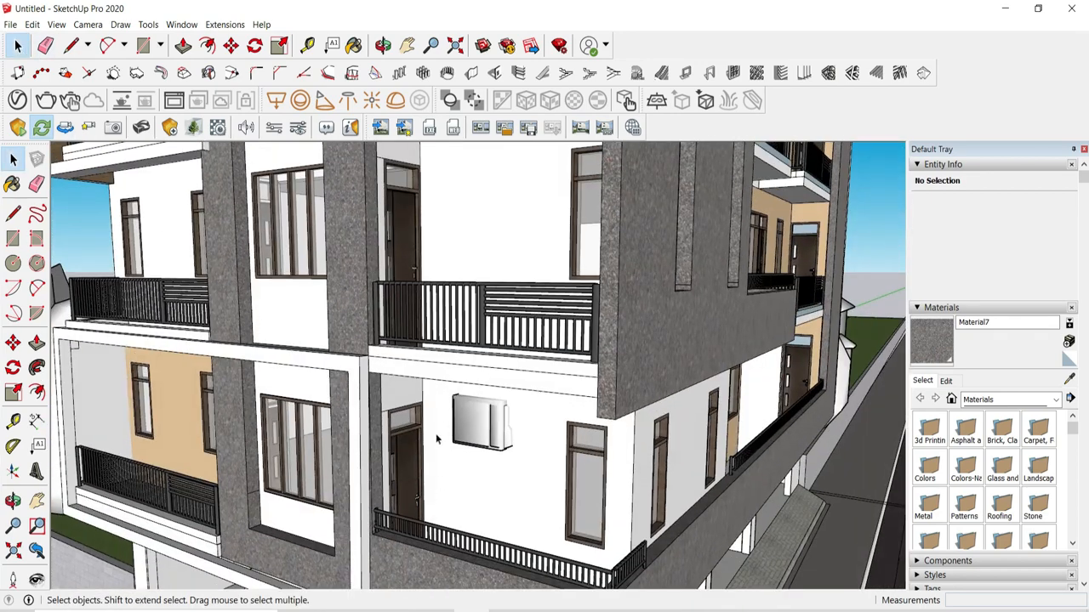
# Step: Move the air conditioner on the lowest corner balcony so that its back sits flush against the white wall
pyautogui.click(466, 430)
pyautogui.scroll(6, 464, 463)
pyautogui.press('m')
pyautogui.moveTo(450, 484); pyautogui.dragTo(429, 408, button='middle')
pyautogui.click(255, 253)
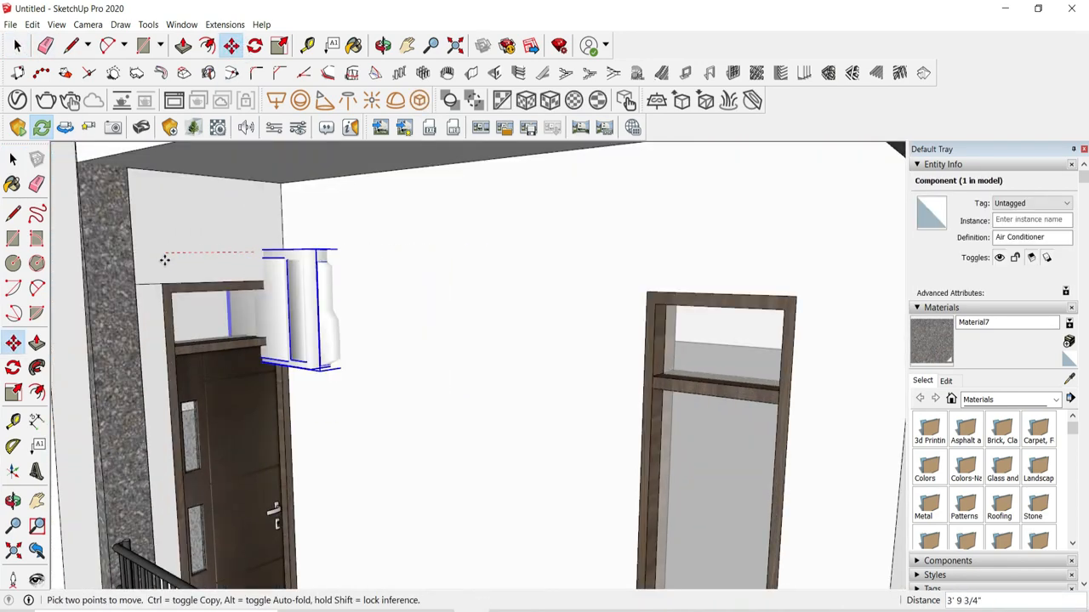
pyautogui.click(427, 412)
pyautogui.scroll(2, 417, 384)
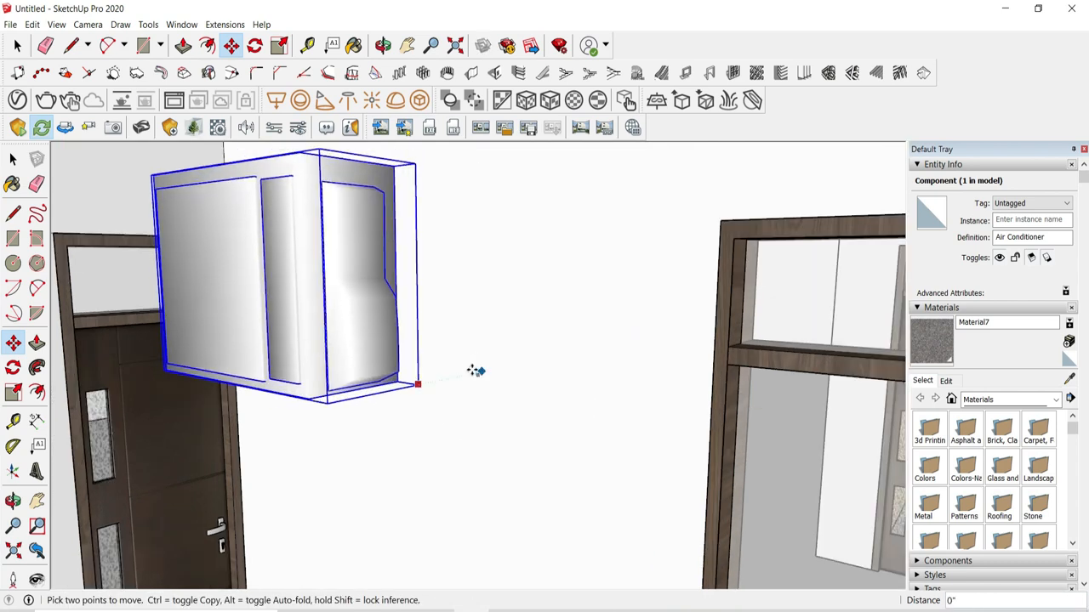
pyautogui.scroll(-3, 518, 383)
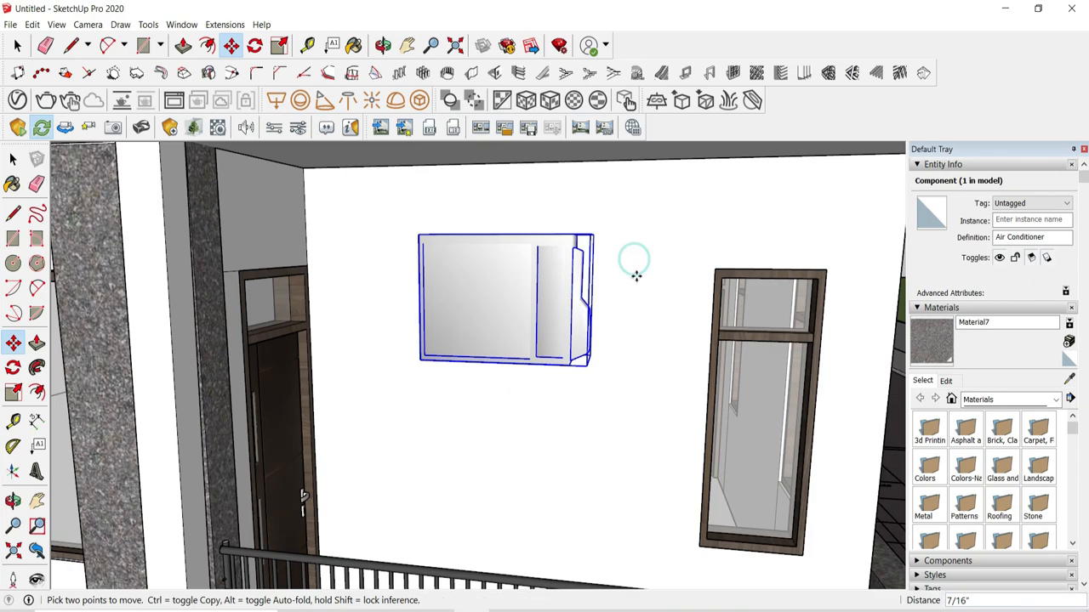
# Step: Copy the air conditioner up to the matching corner balcony walls on the floors above
pyautogui.scroll(-5, 629, 340)
pyautogui.press('ctrl')
pyautogui.scroll(-2, 503, 483)
pyautogui.scroll(2, 425, 181)
pyautogui.click(422, 179)
pyautogui.click(420, 177)
pyautogui.press('ctrl')
pyautogui.scroll(-5, 479, 434)
pyautogui.scroll(4, 478, 287)
pyautogui.click(438, 170)
pyautogui.moveTo(479, 387); pyautogui.dragTo(486, 434, button='middle')
pyautogui.press('space')
pyautogui.click(774, 254)
# Step: Open the Enscape Asset Library and switch from the Street Props to the People category
pyautogui.scroll(-3, 545, 306)
pyautogui.moveTo(545, 306); pyautogui.dragTo(536, 383, button='middle')
pyautogui.click(194, 128)
pyautogui.scroll(-10, 433, 323)
pyautogui.scroll(-10, 470, 399)
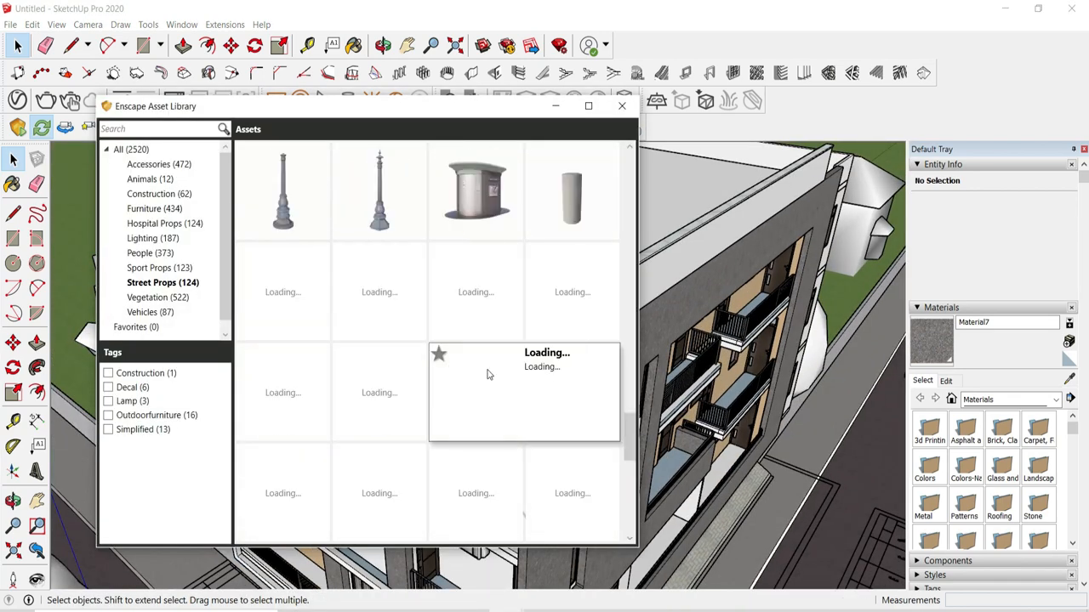
pyautogui.scroll(5, 486, 357)
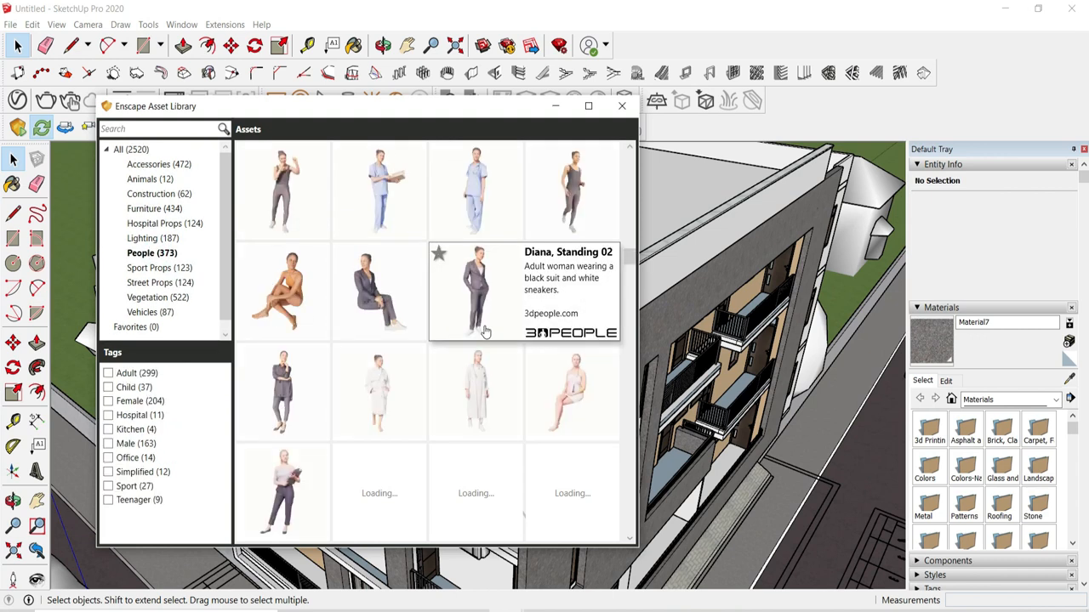
# Step: Place the walking adult man in a leather jacket from the People assets on the sidewalk along the side road
pyautogui.scroll(-3, 484, 331)
pyautogui.scroll(-2, 626, 375)
pyautogui.scroll(2, 597, 379)
pyautogui.scroll(-4, 598, 380)
pyautogui.scroll(6, 598, 381)
pyautogui.scroll(-6, 536, 439)
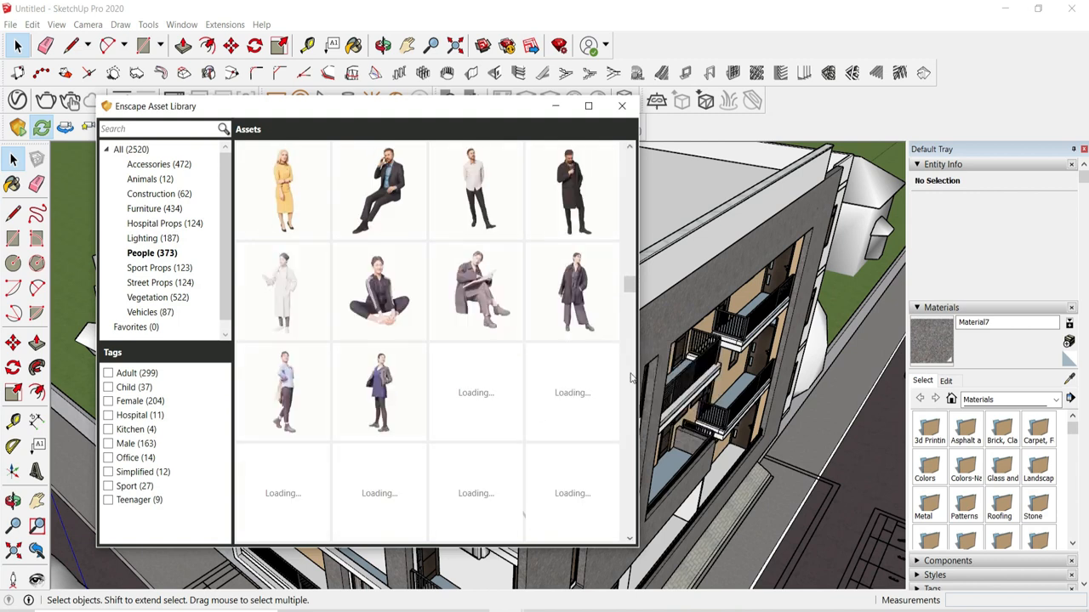
pyautogui.scroll(-2, 630, 377)
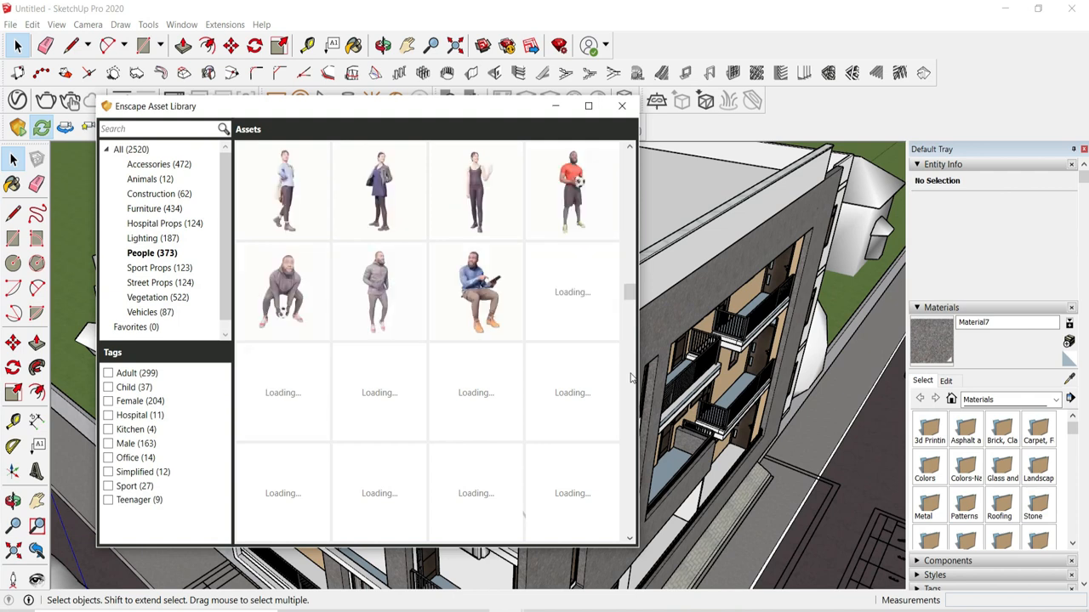
pyautogui.scroll(-1, 630, 377)
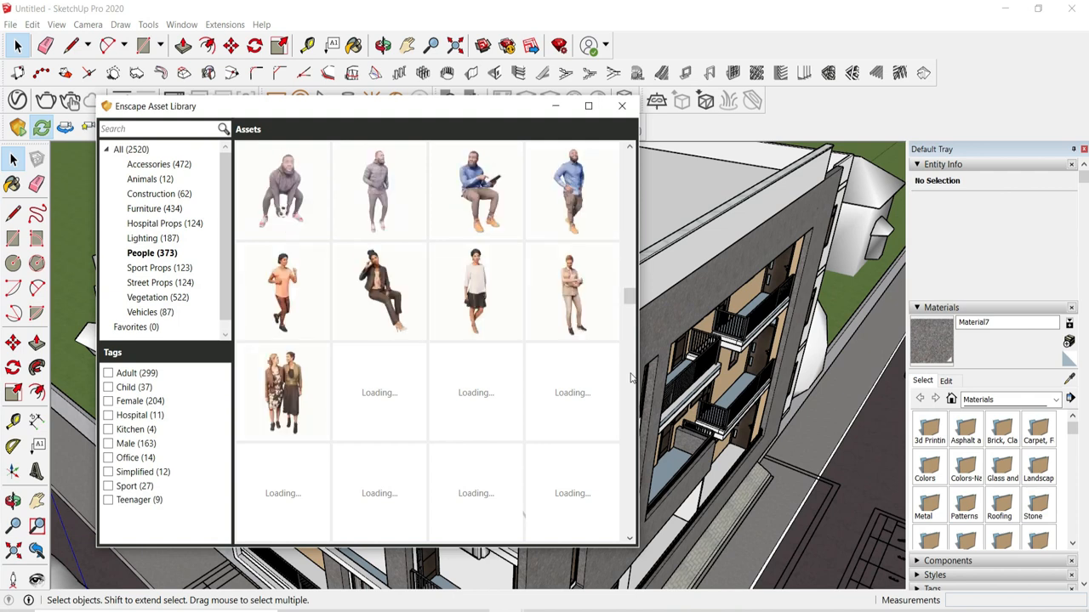
pyautogui.scroll(-3, 630, 377)
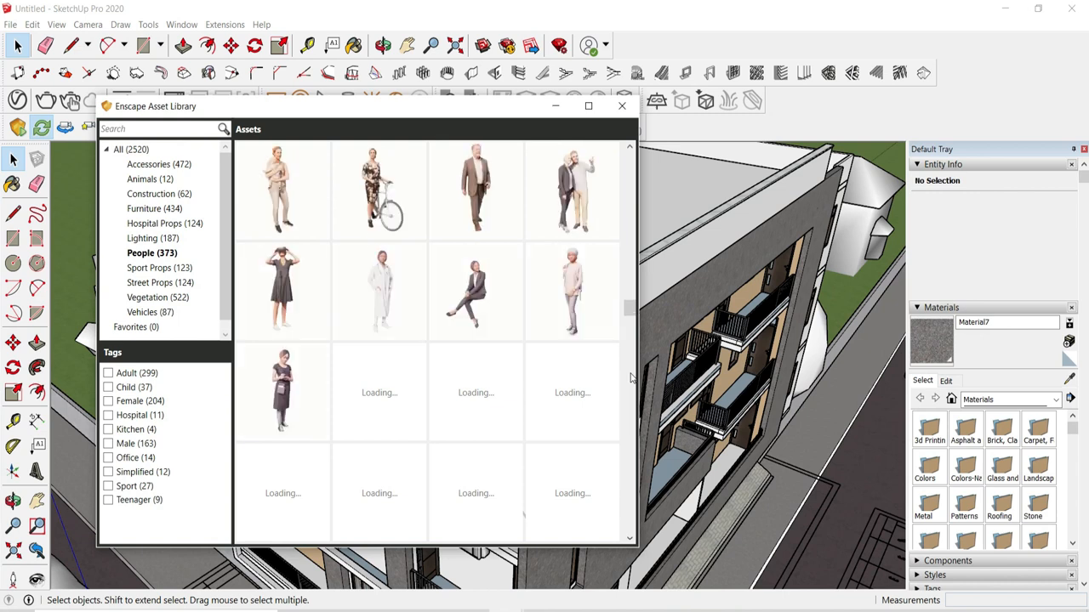
pyautogui.scroll(-2, 630, 377)
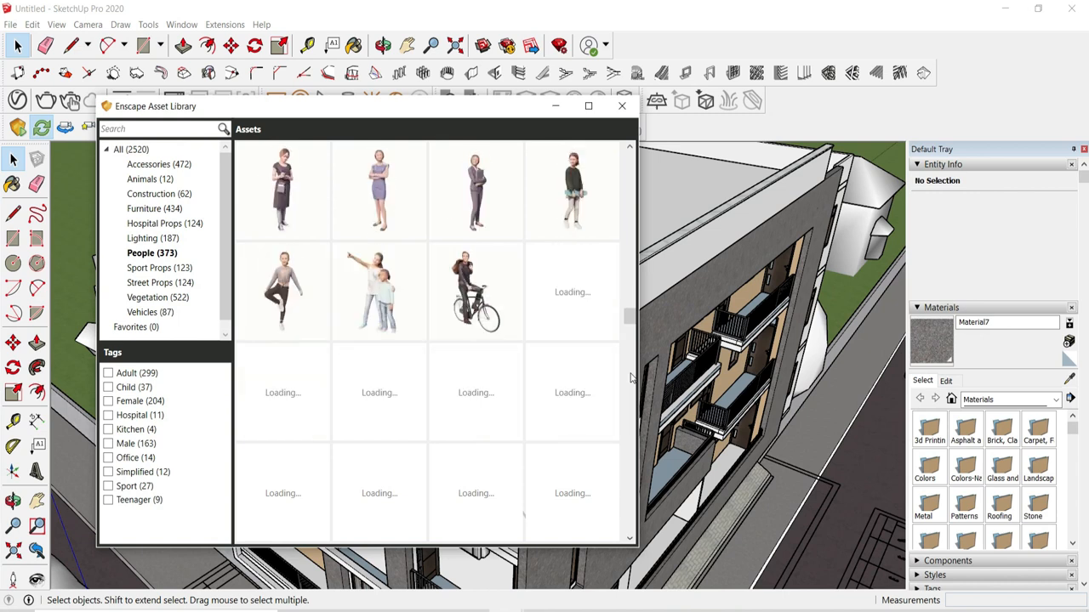
pyautogui.scroll(-1, 630, 377)
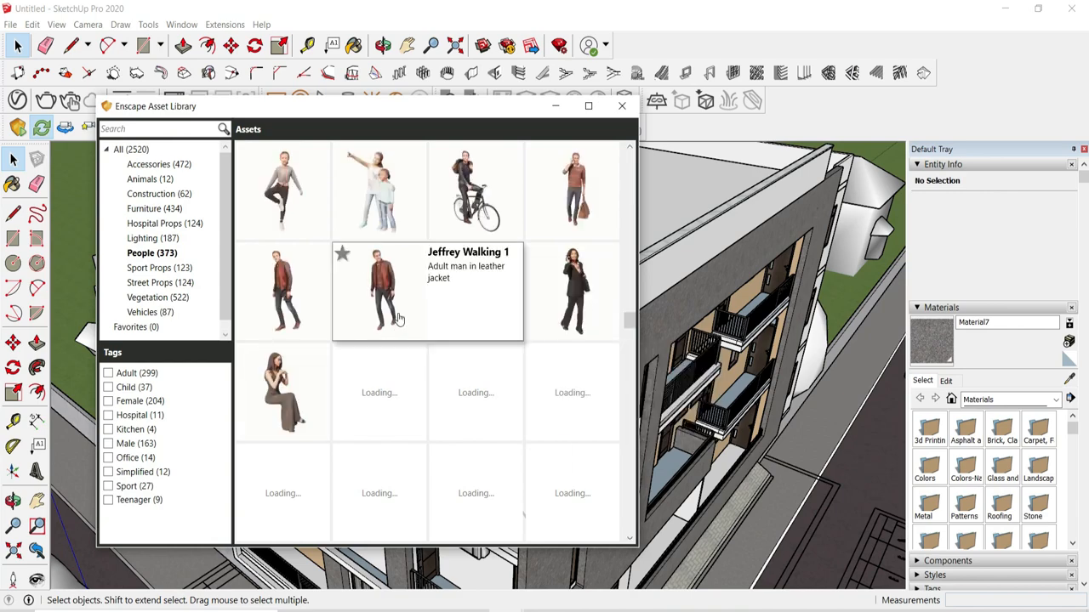
pyautogui.click(382, 290)
pyautogui.scroll(-4, 405, 366)
pyautogui.moveTo(587, 416); pyautogui.dragTo(650, 421, button='middle')
pyautogui.scroll(5, 681, 391)
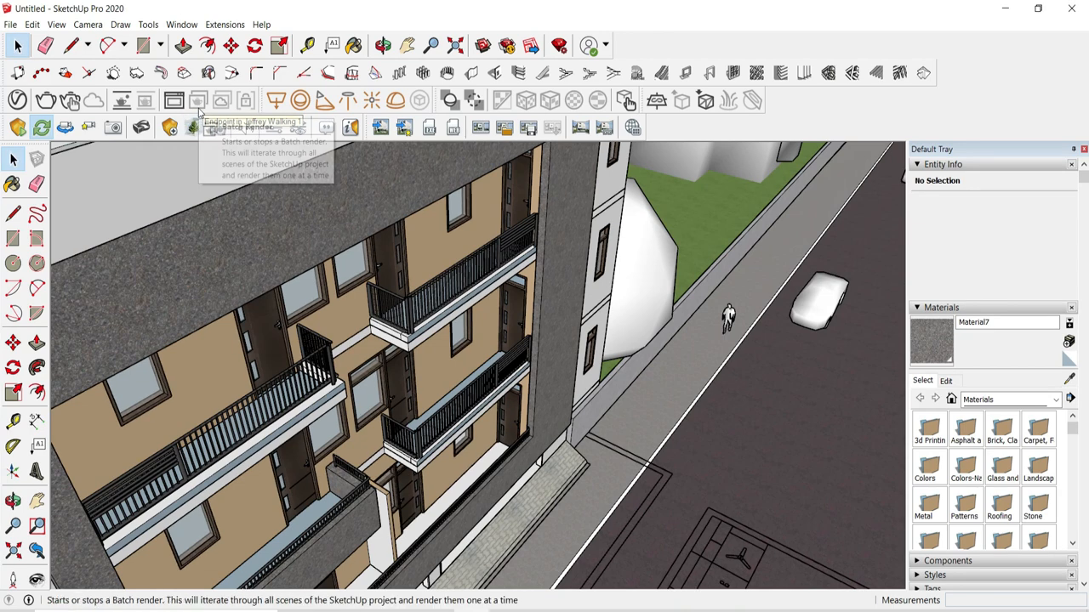
# Step: Place the walking young man from the People assets on the lower balcony, in front of the dark door
pyautogui.scroll(-8, 461, 290)
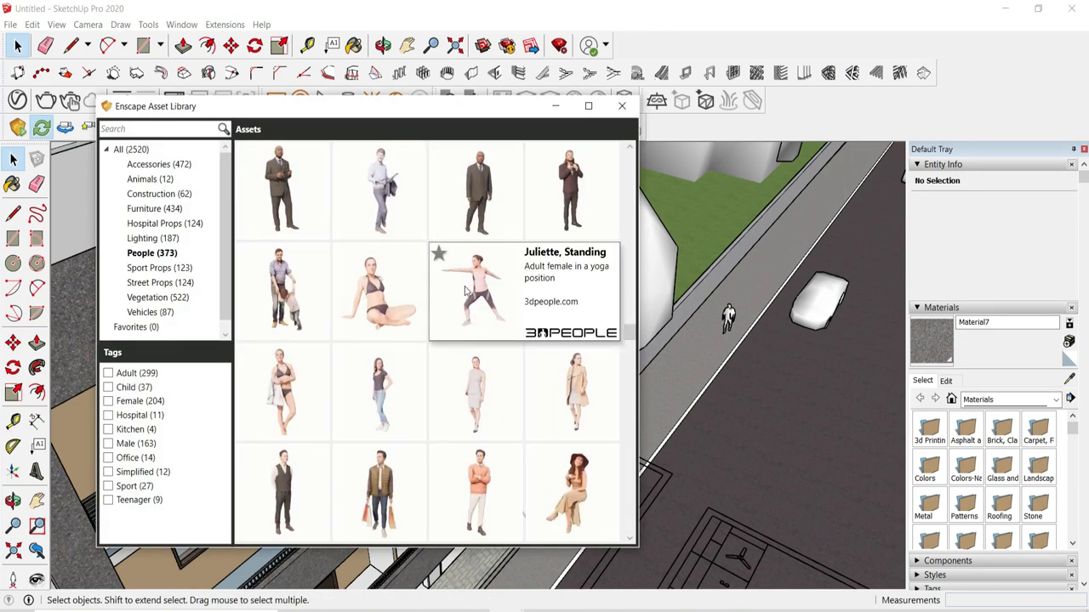
pyautogui.scroll(-3, 627, 278)
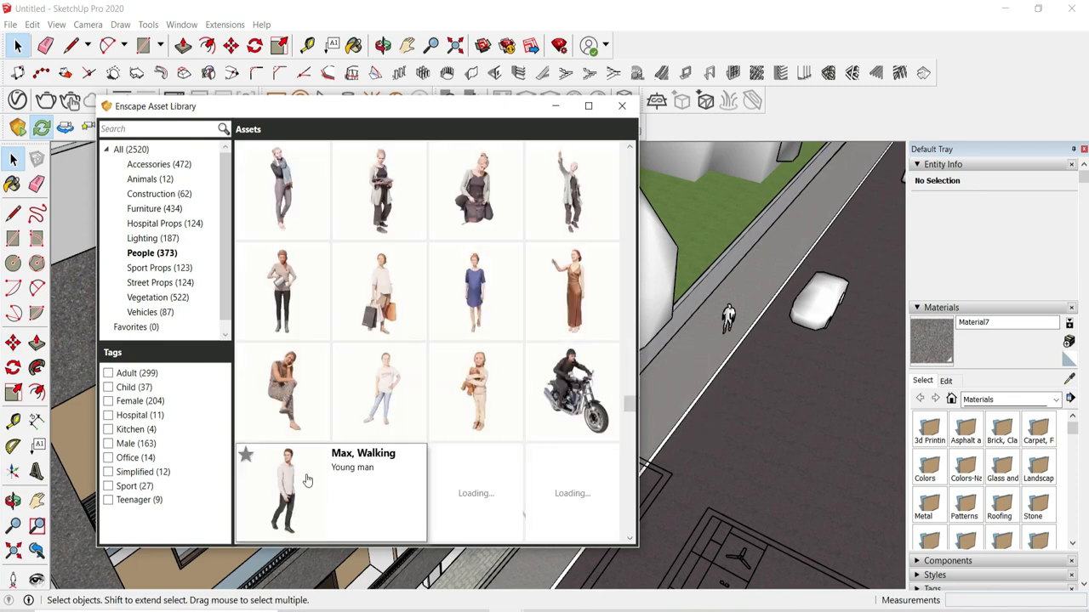
pyautogui.click(303, 481)
pyautogui.moveTo(392, 457); pyautogui.dragTo(234, 466, button='middle')
pyautogui.scroll(5, 314, 478)
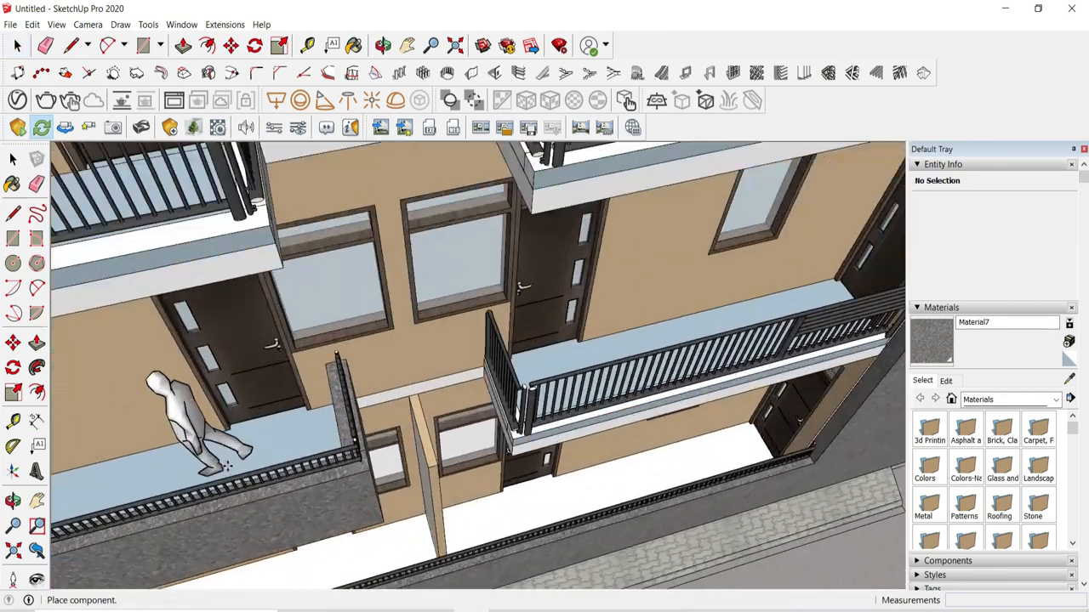
pyautogui.scroll(4, 255, 502)
pyautogui.click(287, 535)
# Step: Rotate the walking young man on the balcony by 90°
pyautogui.click(19, 45)
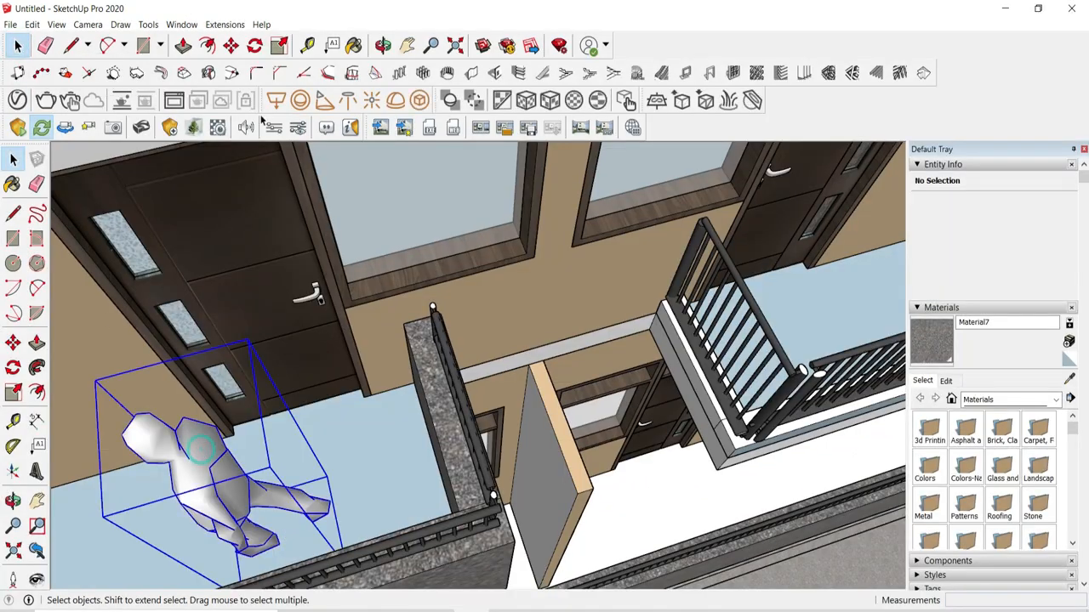
pyautogui.click(255, 46)
pyautogui.click(356, 483)
pyautogui.click(375, 476)
pyautogui.click(347, 449)
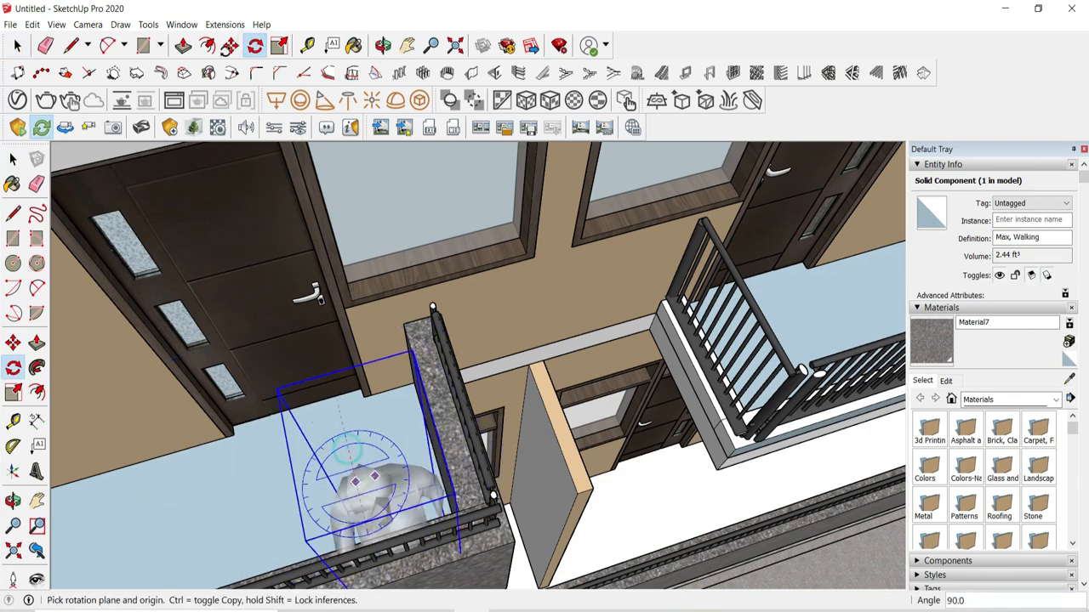
# Step: Move the walking young man along the balcony floor so that he stands inside the railing
pyautogui.click(231, 46)
pyautogui.click(242, 533)
pyautogui.click(225, 459)
pyautogui.click(263, 504)
pyautogui.click(235, 508)
# Step: Place another figure from the Enscape People assets on the ground-level paving in front of the building
pyautogui.click(194, 128)
pyautogui.scroll(-10, 473, 292)
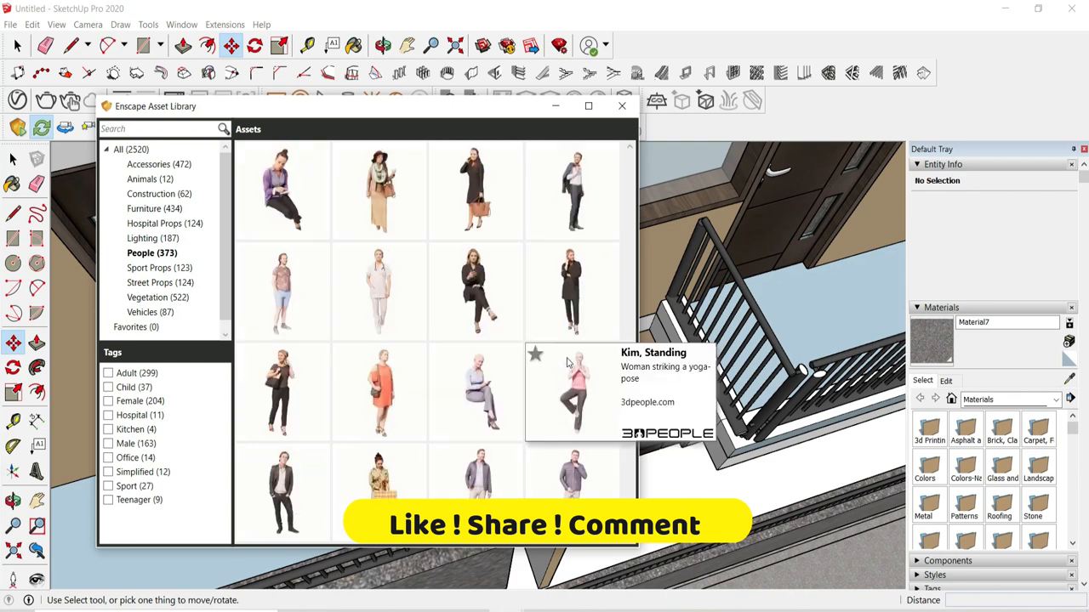
pyautogui.scroll(-5, 568, 363)
pyautogui.scroll(10, 527, 429)
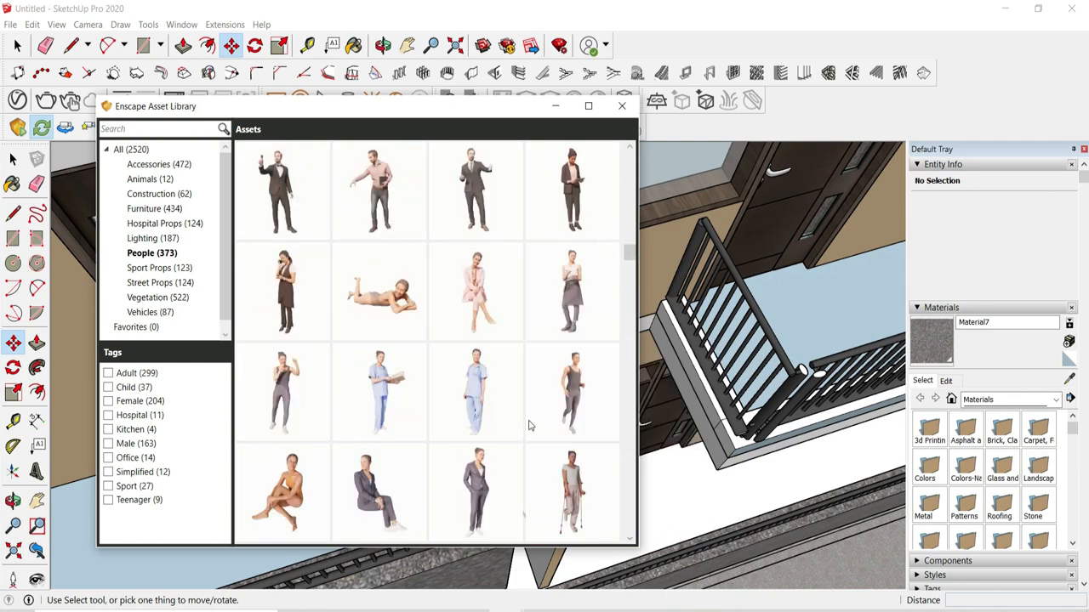
pyautogui.scroll(5, 529, 426)
pyautogui.scroll(5, 531, 417)
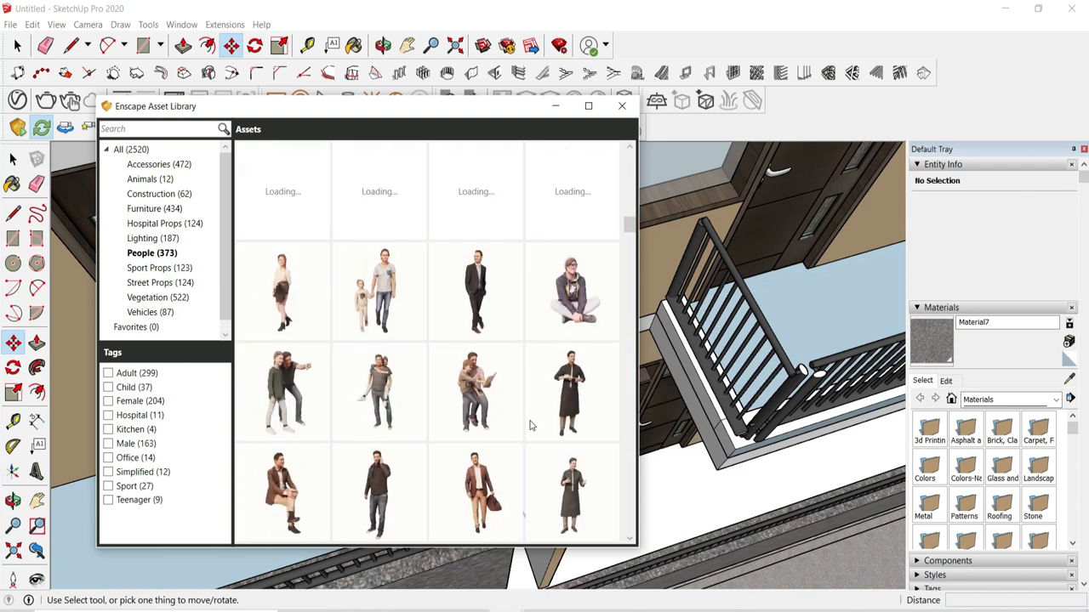
pyautogui.scroll(-8, 628, 328)
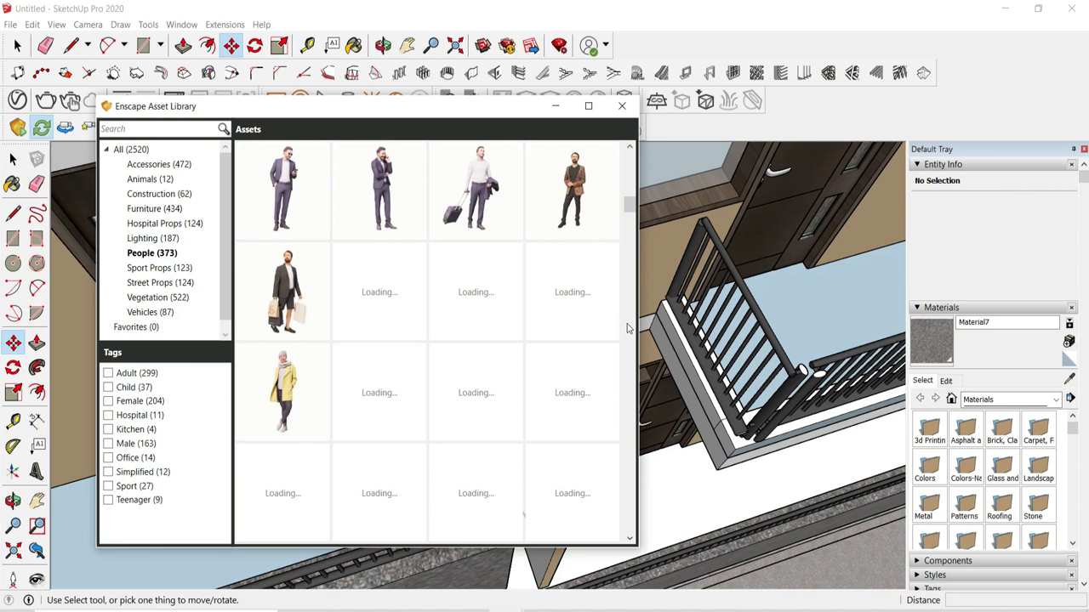
pyautogui.scroll(-3, 628, 328)
pyautogui.scroll(5, 627, 328)
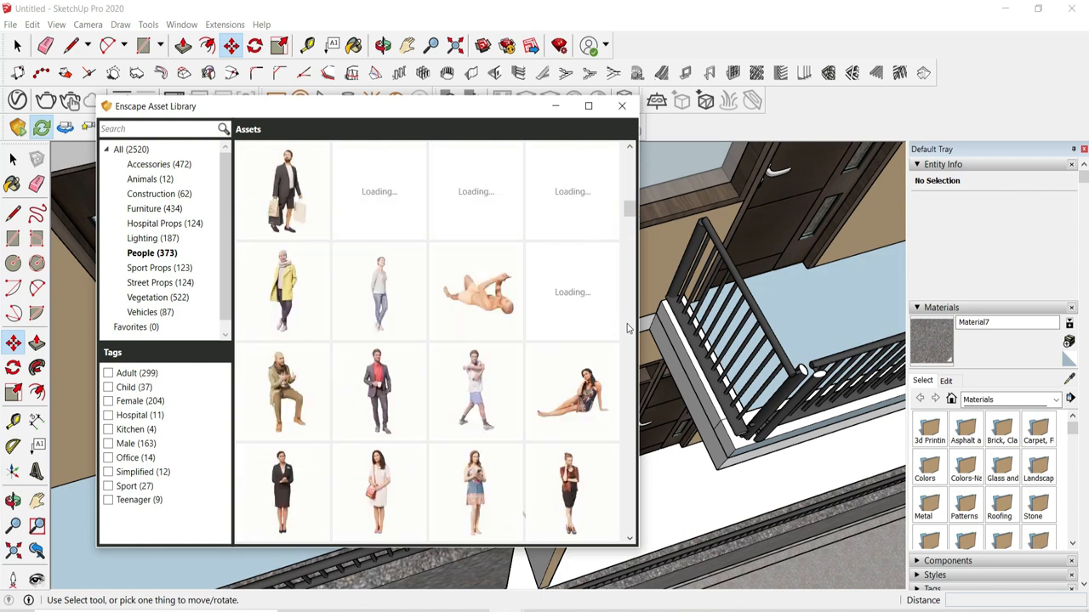
pyautogui.scroll(3, 627, 328)
pyautogui.scroll(-1, 627, 328)
pyautogui.scroll(2, 627, 328)
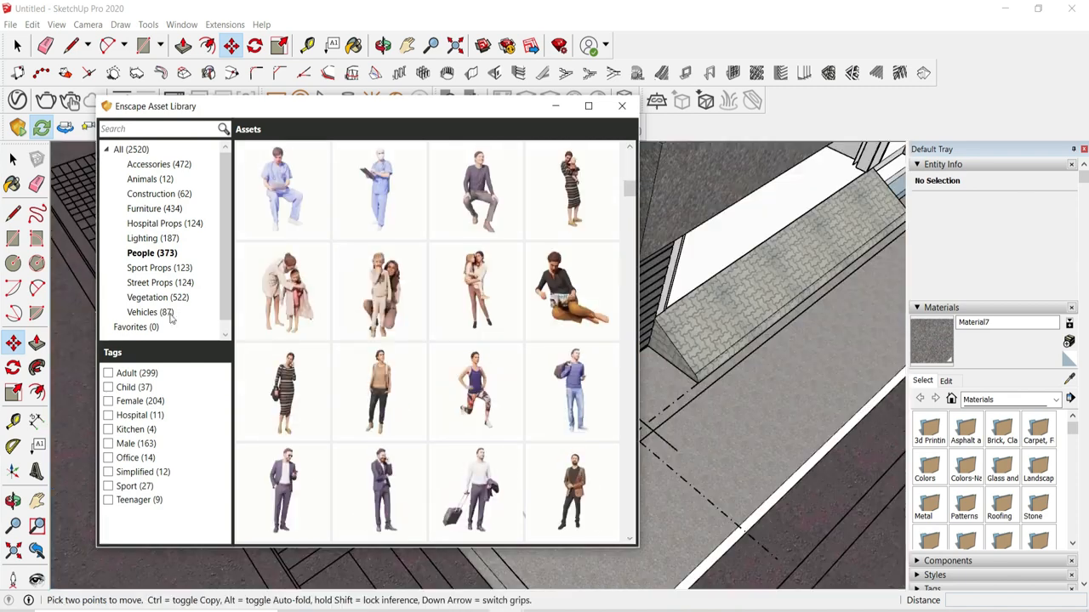
# Step: Place a vehicle from the Enscape Vehicles assets over the floor plan drawing beside the building
pyautogui.click(170, 315)
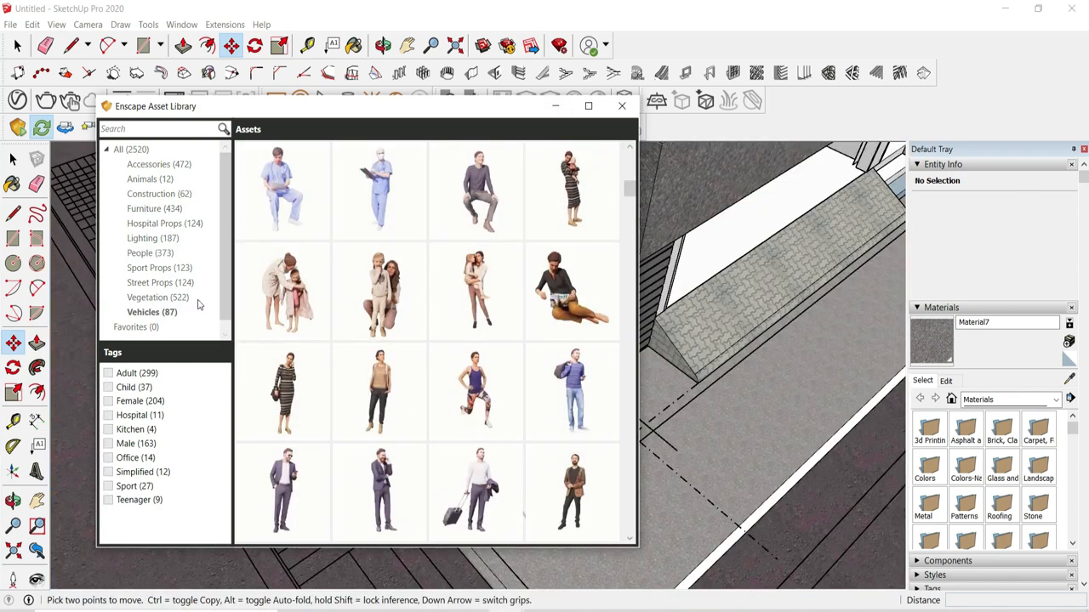
pyautogui.scroll(-15, 529, 272)
pyautogui.scroll(5, 563, 146)
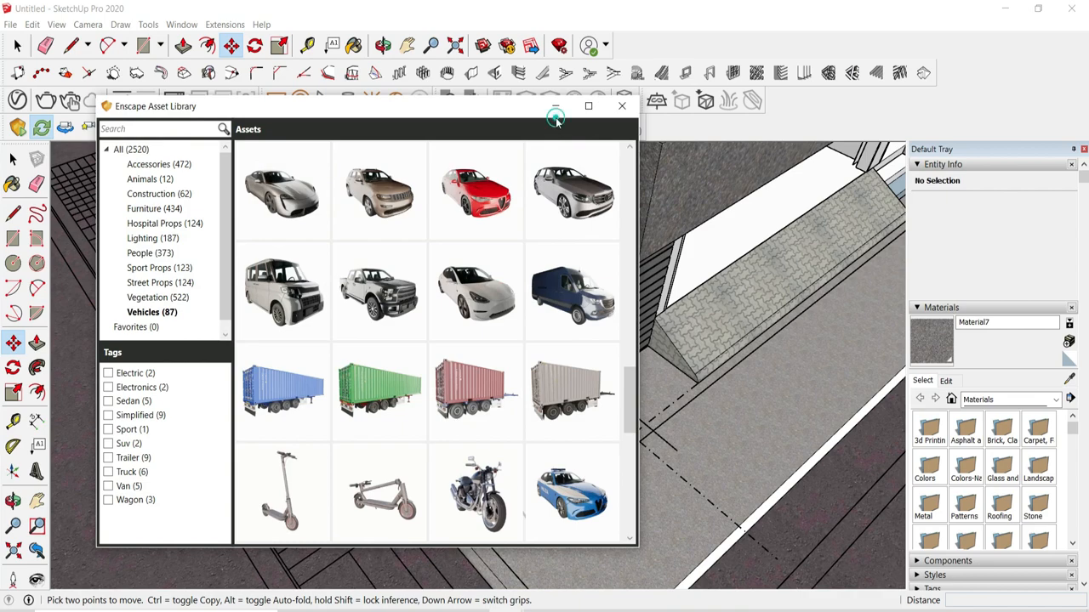
pyautogui.click(556, 107)
pyautogui.scroll(-7, 376, 303)
pyautogui.scroll(5, 521, 374)
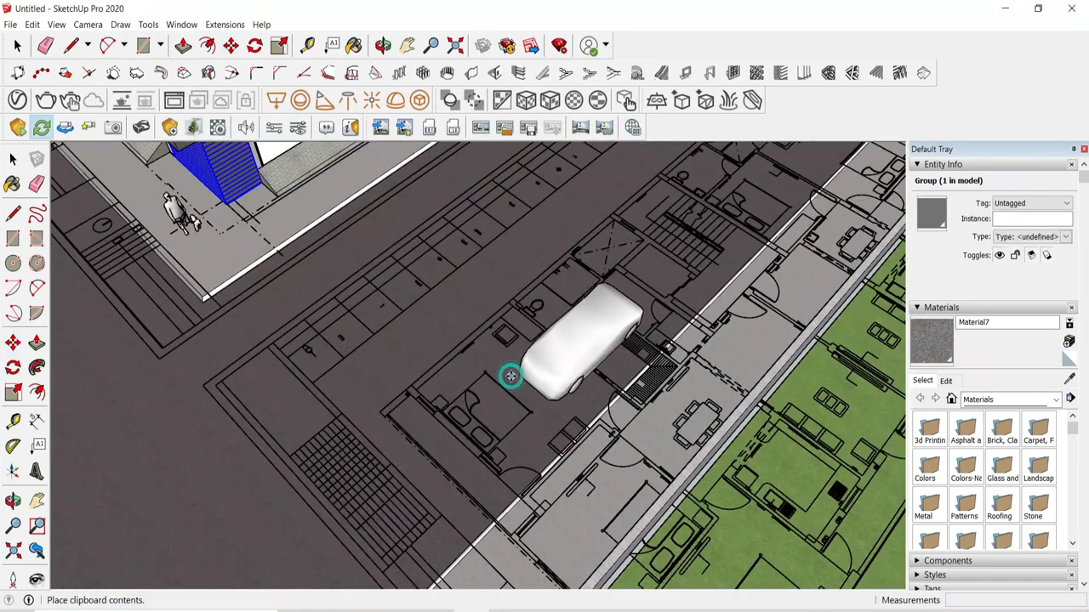
# Step: Place two Coconut Palm 02 trees from the Vegetation assets on the front lawn, before the flat-roofed house
pyautogui.click(196, 127)
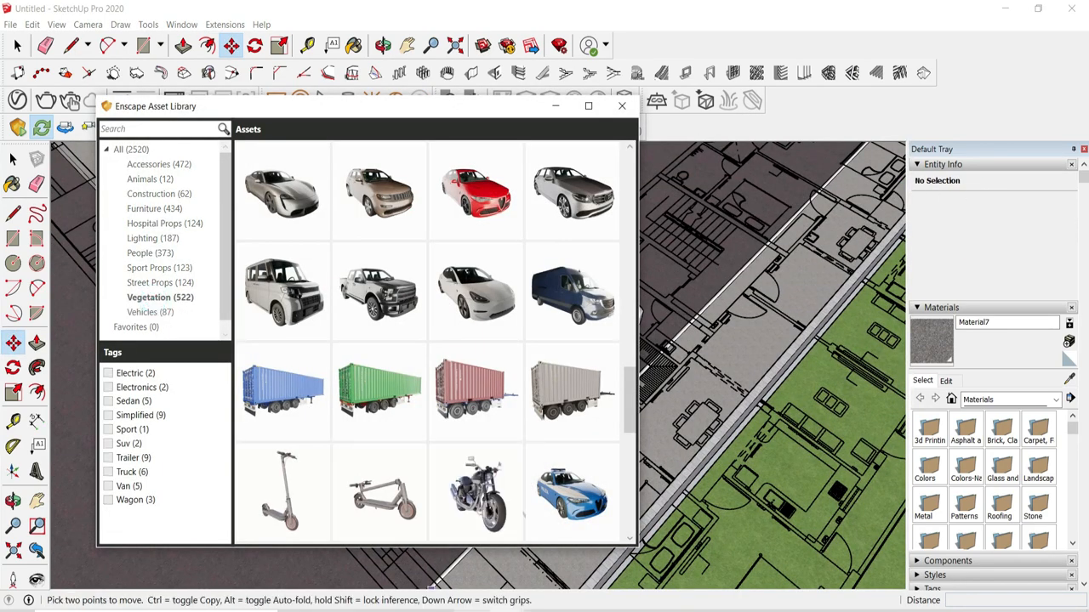
pyautogui.click(464, 474)
pyautogui.click(556, 106)
pyautogui.moveTo(85, 451); pyautogui.dragTo(194, 433, button='middle')
pyautogui.scroll(-3, 194, 433)
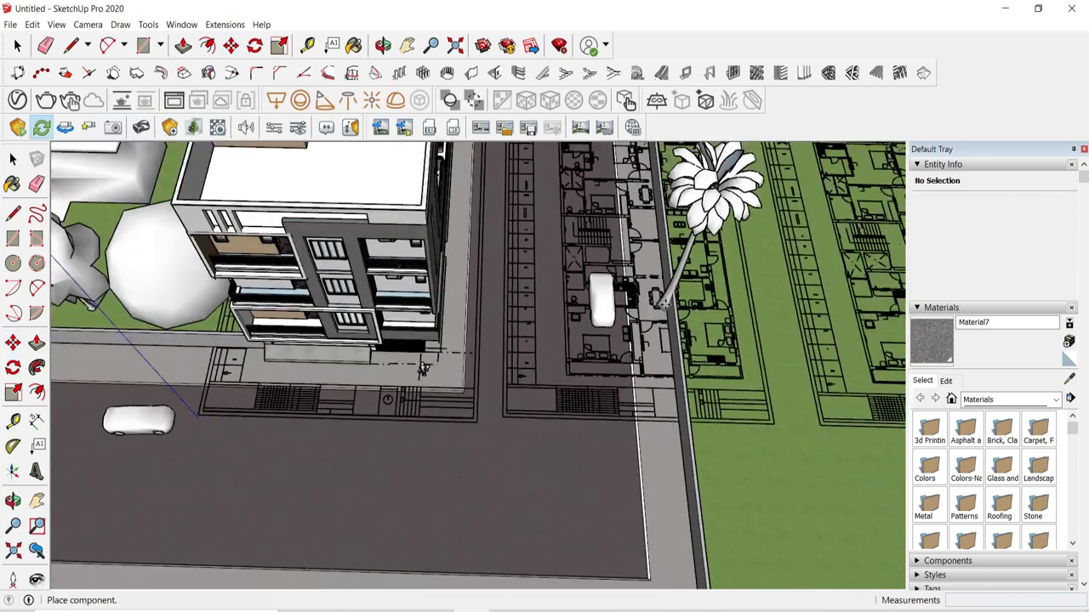
pyautogui.moveTo(374, 374); pyautogui.dragTo(517, 379, button='middle')
pyautogui.scroll(3, 204, 398)
pyautogui.scroll(-4, 238, 429)
pyautogui.scroll(3, 143, 465)
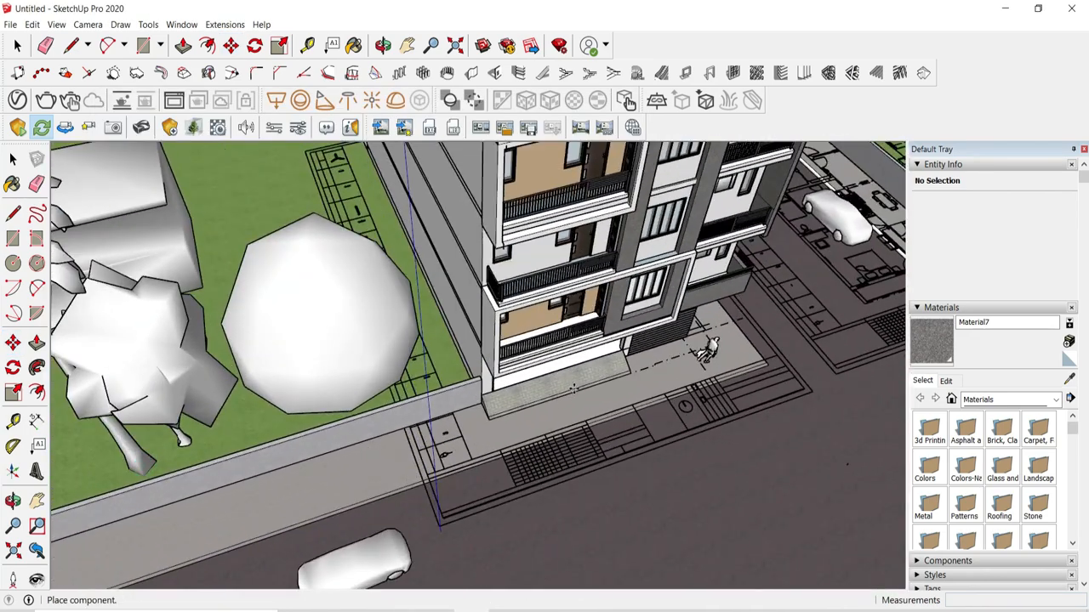
pyautogui.scroll(-3, 706, 350)
pyautogui.press('space')
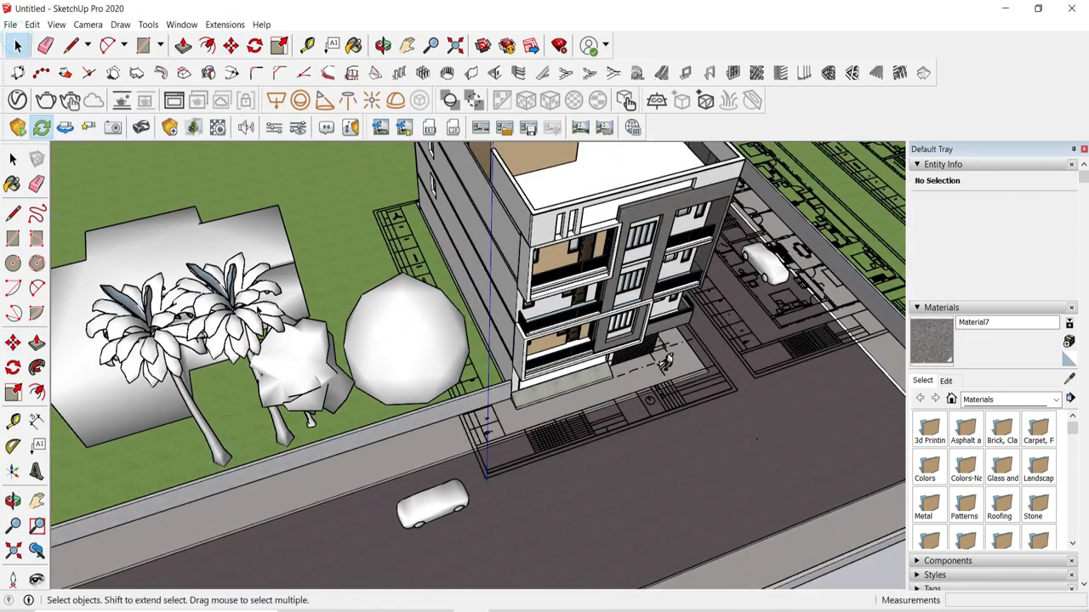
# Step: Scale down the two coconut palms on the front lawn
pyautogui.click(253, 305)
pyautogui.moveTo(68, 268); pyautogui.dragTo(132, 315)
pyautogui.click(266, 343)
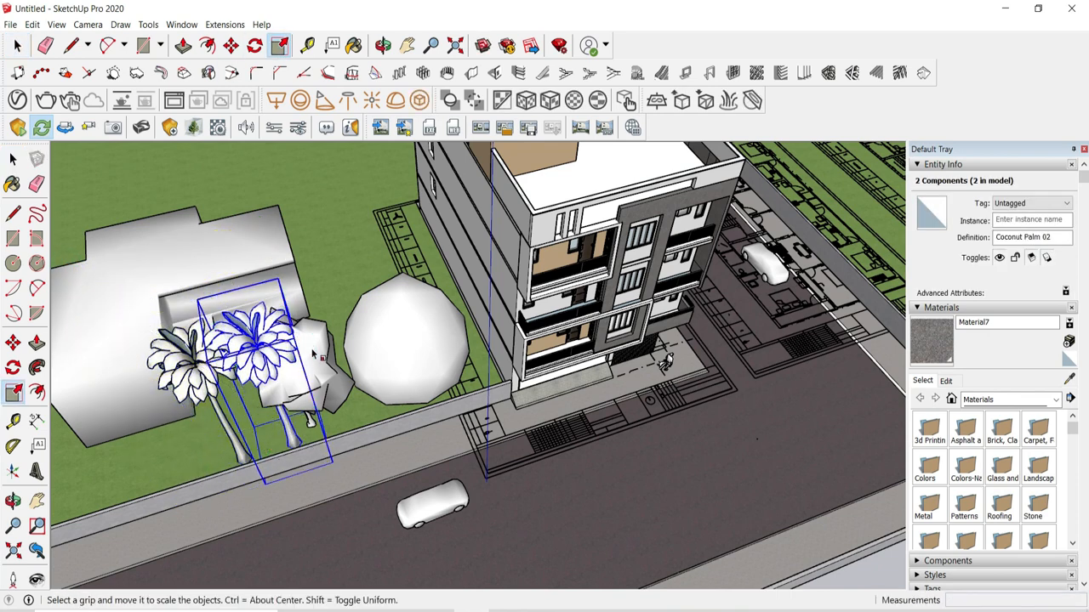
# Step: Move the Birch 03 tree along the front lawn to the far side of the palms, away from the building
pyautogui.click(231, 46)
pyautogui.click(337, 289)
pyautogui.moveTo(417, 247); pyautogui.dragTo(255, 357, button='middle')
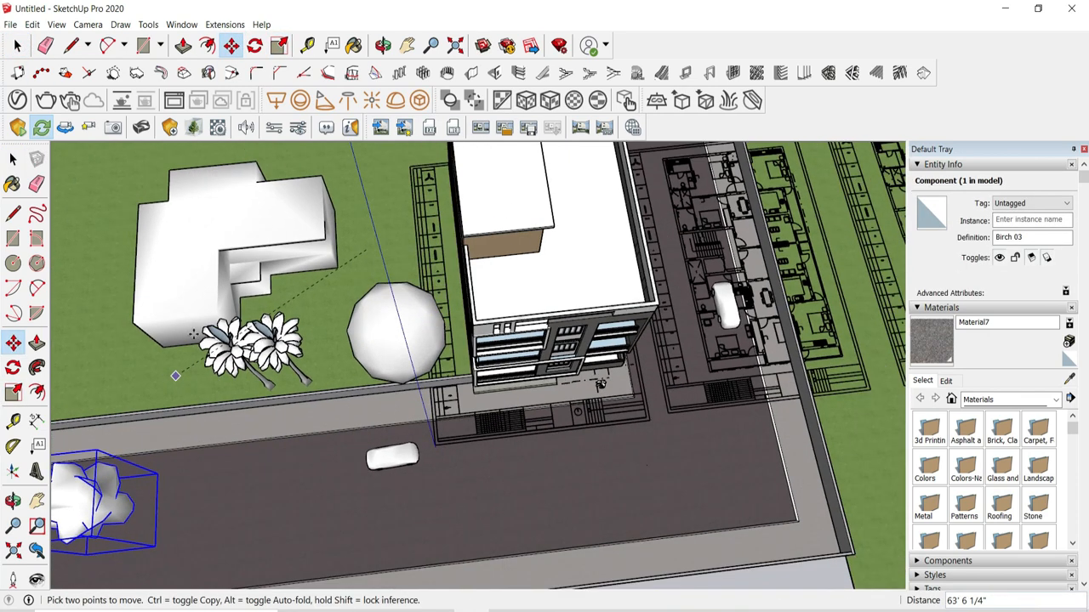
pyautogui.scroll(-3, 427, 318)
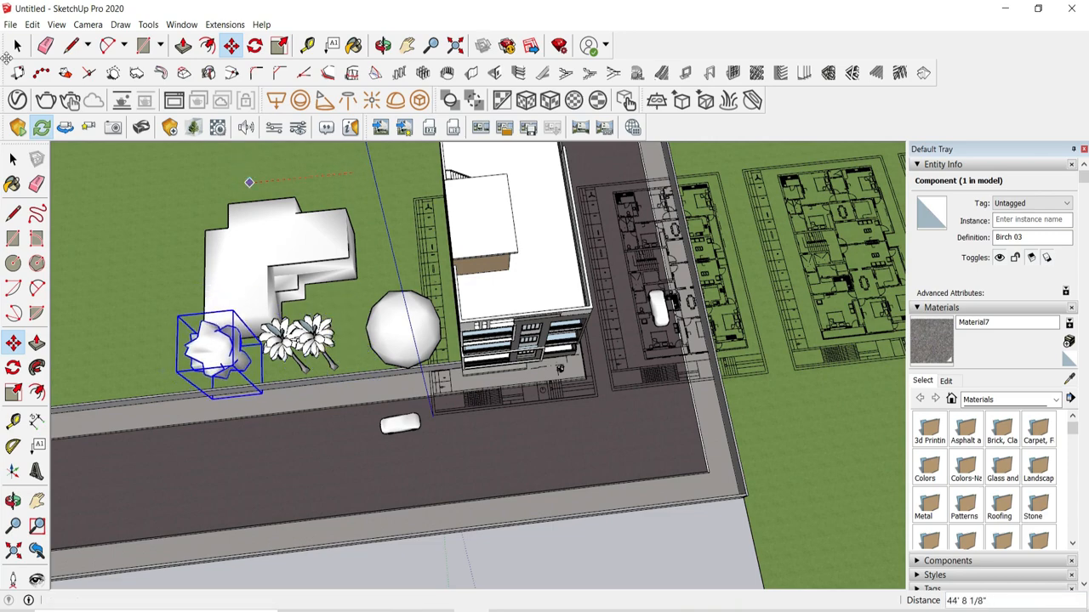
# Step: Move the round Ash 03 tree from the front lawn to the side road lawn, beyond the second house
pyautogui.click(17, 46)
pyautogui.click(388, 340)
pyautogui.click(232, 46)
pyautogui.click(397, 238)
pyautogui.moveTo(442, 247); pyautogui.dragTo(281, 332, button='middle')
pyautogui.scroll(-3, 408, 323)
pyautogui.scroll(2, 608, 259)
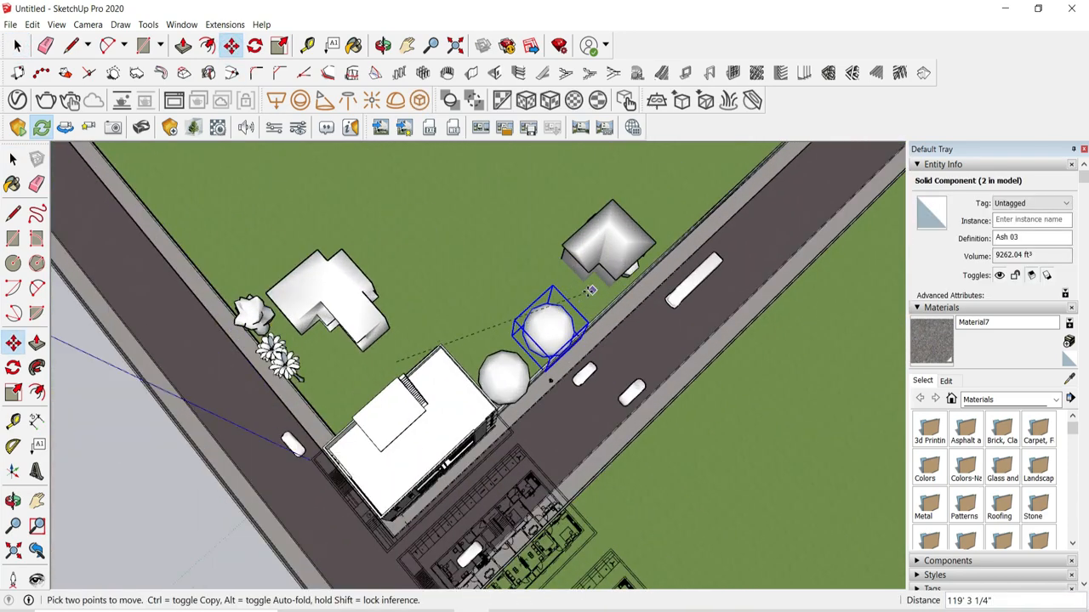
pyautogui.moveTo(591, 290); pyautogui.dragTo(528, 297, button='middle')
pyautogui.scroll(-2, 596, 281)
pyautogui.click(632, 277)
# Step: Paste a Cutleaf European Beech tree onto the lawn across the road, beside the floor plans facing the building
pyautogui.moveTo(425, 459); pyautogui.dragTo(502, 341, button='middle')
pyautogui.scroll(-3, 536, 345)
pyautogui.hotkey('ctrl', 'v')
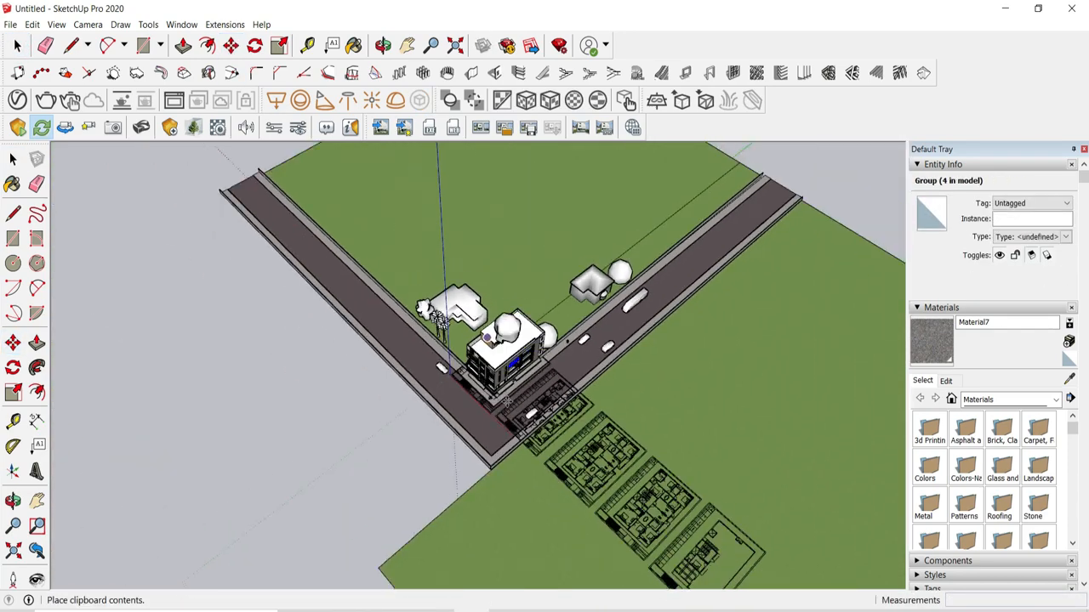
pyautogui.moveTo(507, 402); pyautogui.dragTo(432, 409, button='middle')
pyautogui.scroll(4, 432, 434)
pyautogui.scroll(-1, 431, 451)
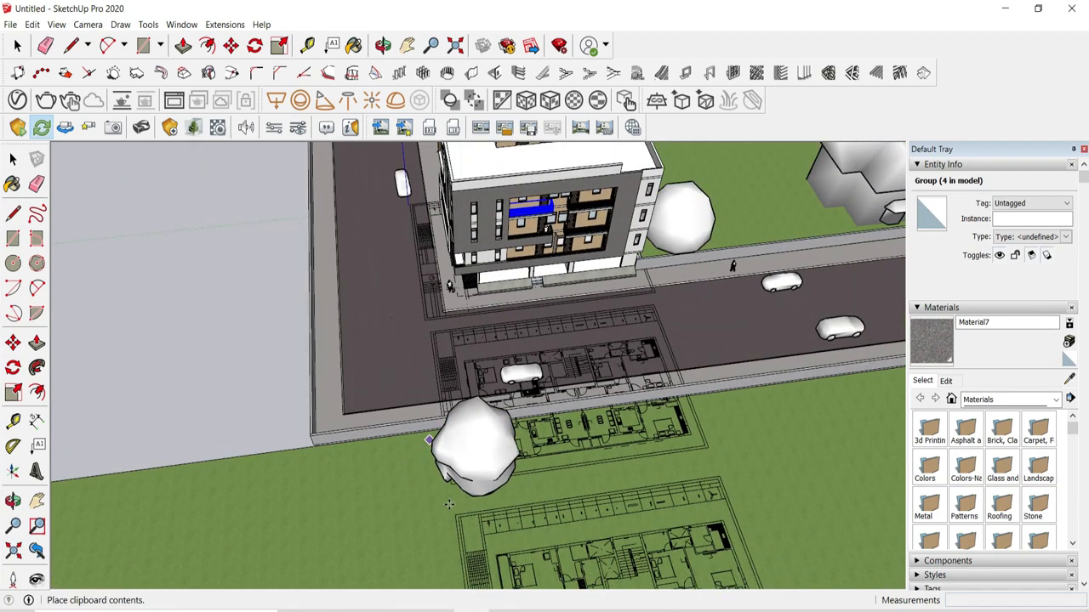
pyautogui.moveTo(449, 505); pyautogui.dragTo(417, 519, button='middle')
pyautogui.click(416, 478)
# Step: Copy the beech tree three times along the road edge to form a row of four opposite the building
pyautogui.click(231, 46)
pyautogui.click(570, 493)
pyautogui.press('ctrl')
pyautogui.click(599, 494)
pyautogui.click(539, 501)
pyautogui.press('ctrl')
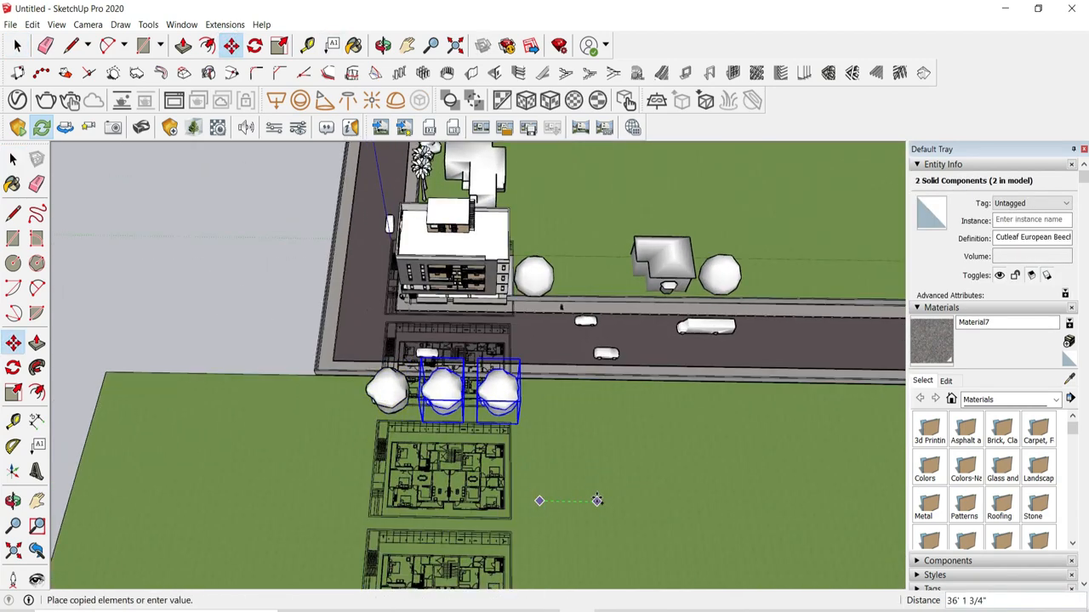
pyautogui.click(597, 500)
pyautogui.click(547, 501)
pyautogui.press('ctrl')
pyautogui.click(614, 503)
# Step: Copy the last beech of the row farther along the road, to the lawn opposite the bus
pyautogui.moveTo(489, 451); pyautogui.dragTo(587, 340, button='middle')
pyautogui.click(577, 411)
pyautogui.press('ctrl')
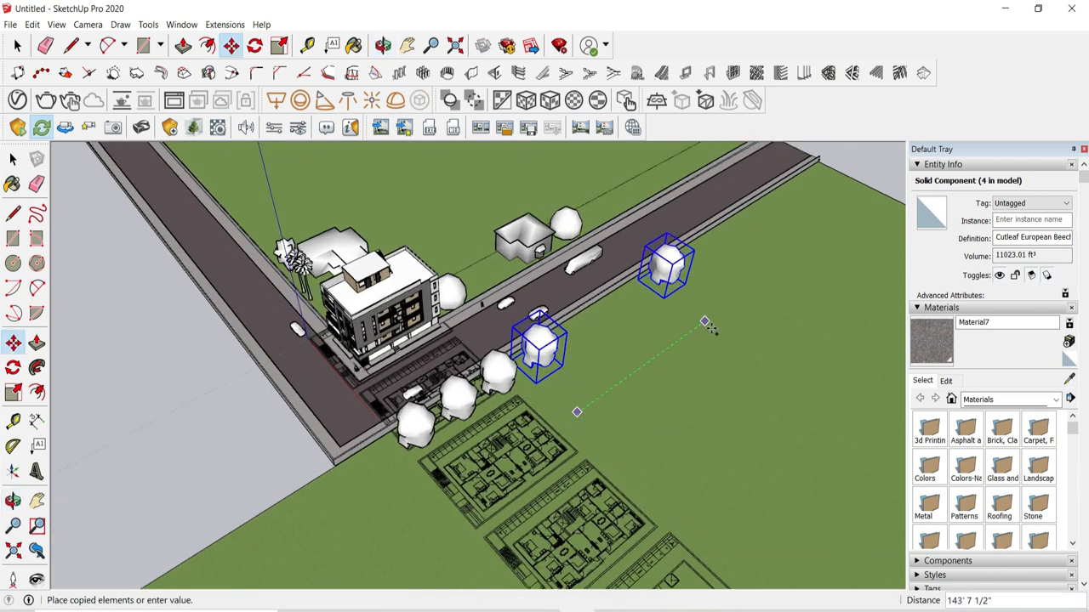
pyautogui.click(704, 323)
# Step: Place a Garlic plant 07 from the Vegetation assets at the foot of the dark clad wall, beside the paved ramp
pyautogui.click(193, 126)
pyautogui.scroll(-4, 379, 339)
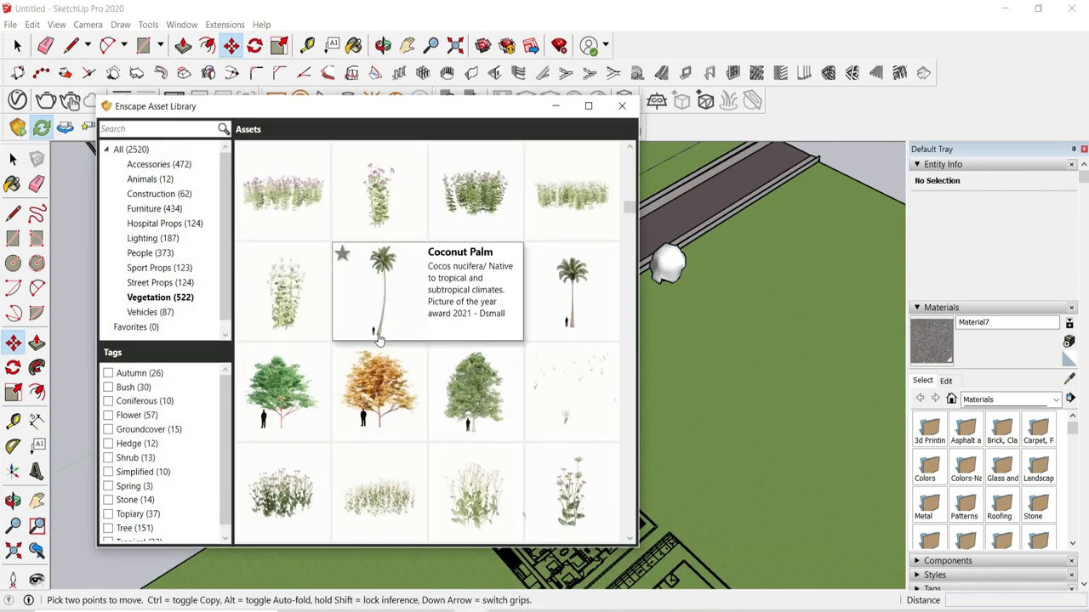
pyautogui.scroll(10, 477, 315)
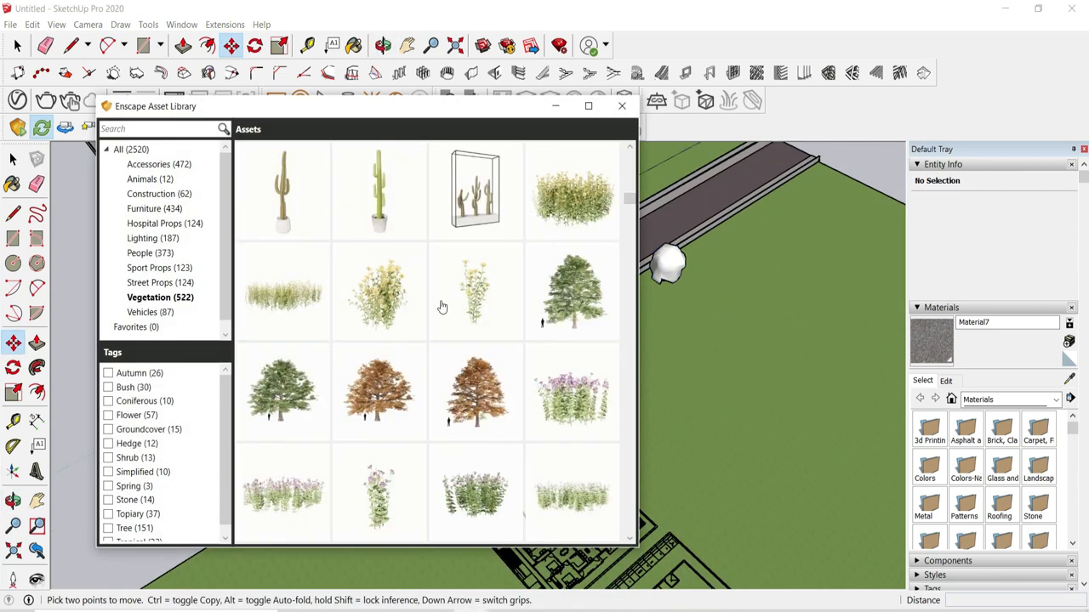
pyautogui.scroll(-6, 553, 352)
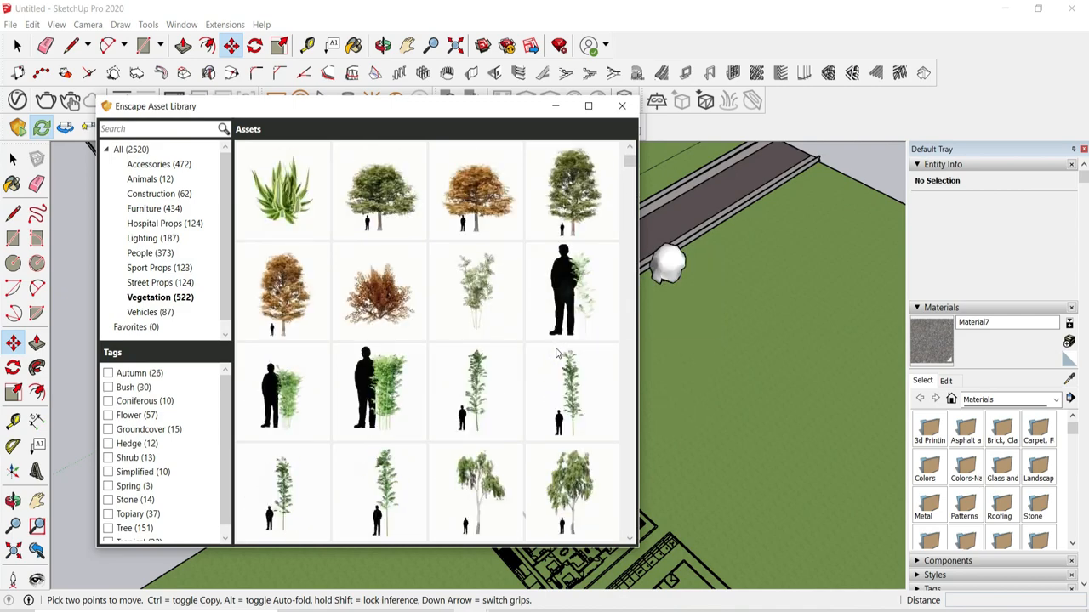
pyautogui.scroll(-8, 460, 377)
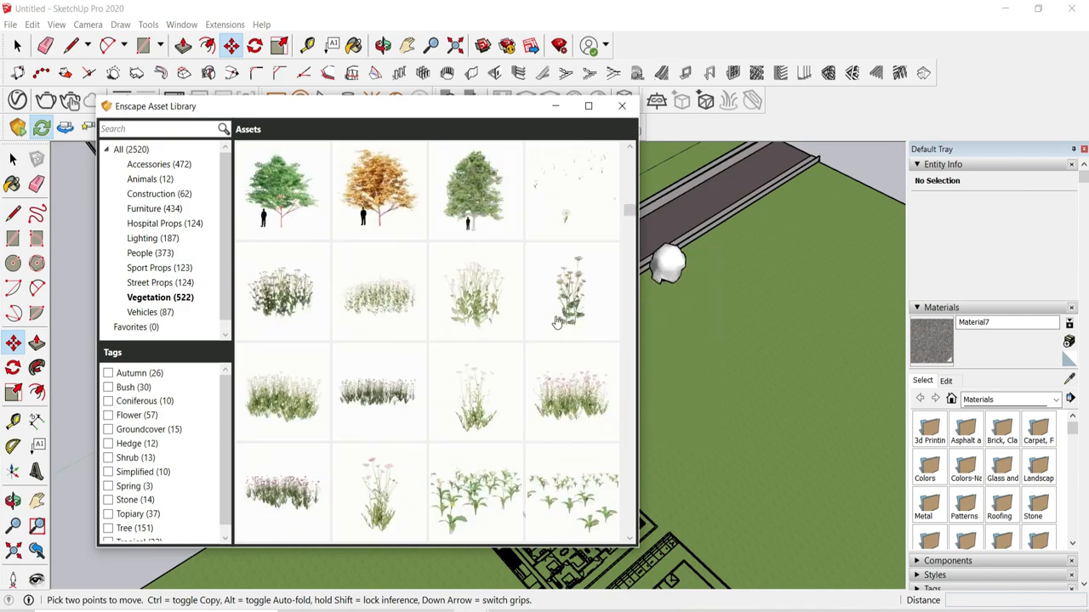
pyautogui.scroll(-6, 432, 321)
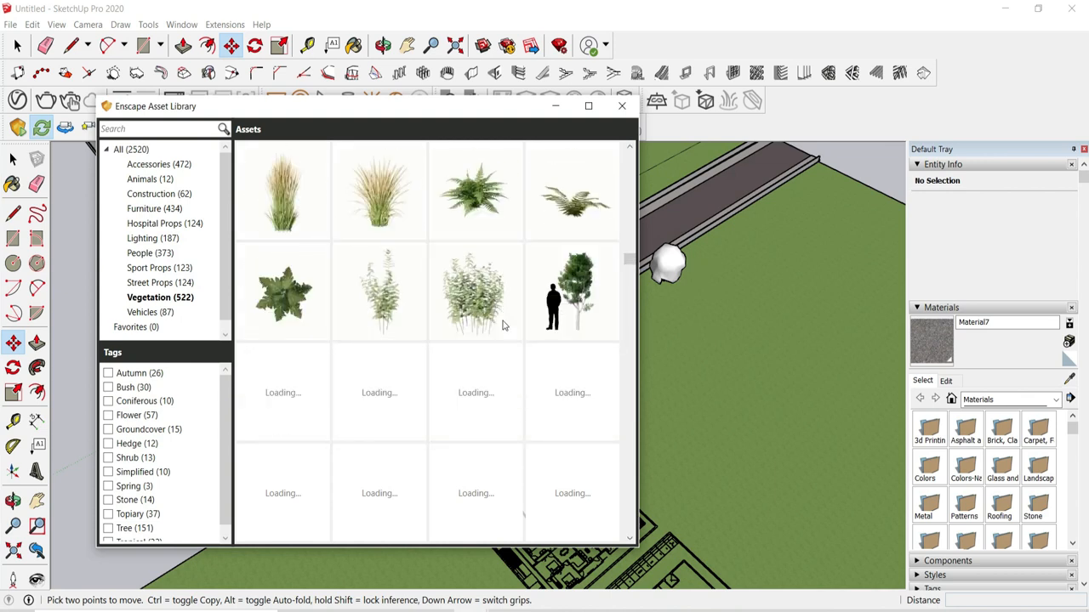
pyautogui.scroll(-1, 503, 325)
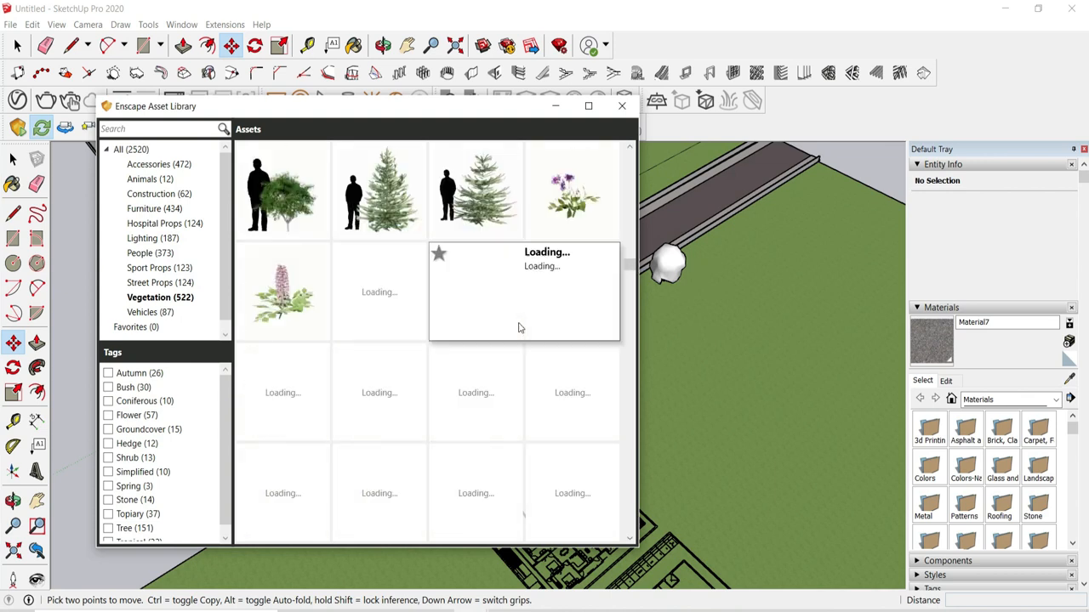
pyautogui.scroll(-1, 620, 372)
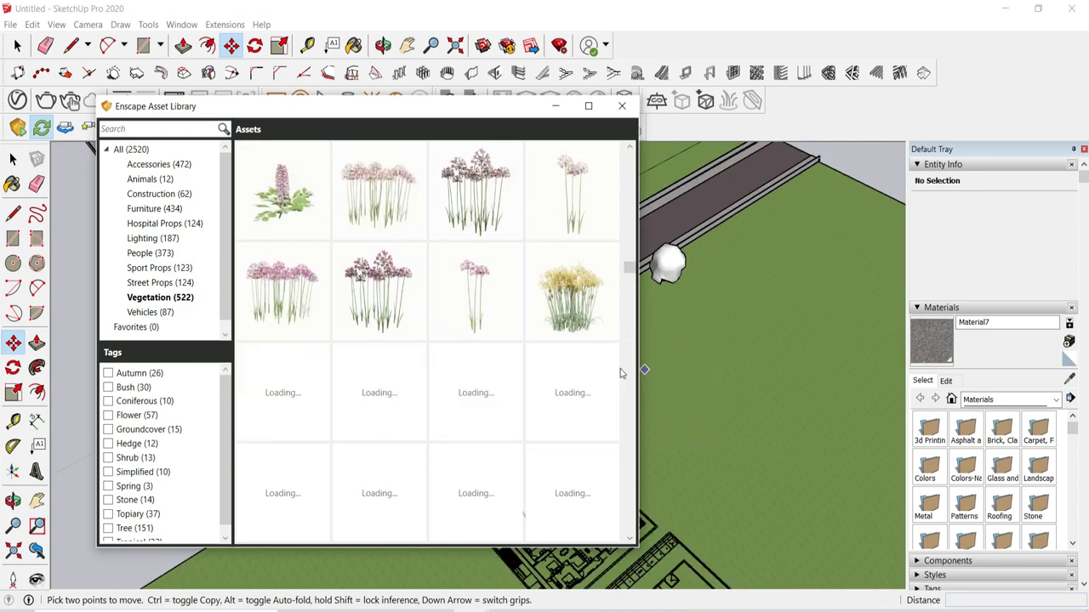
pyautogui.click(584, 308)
pyautogui.scroll(15, 330, 367)
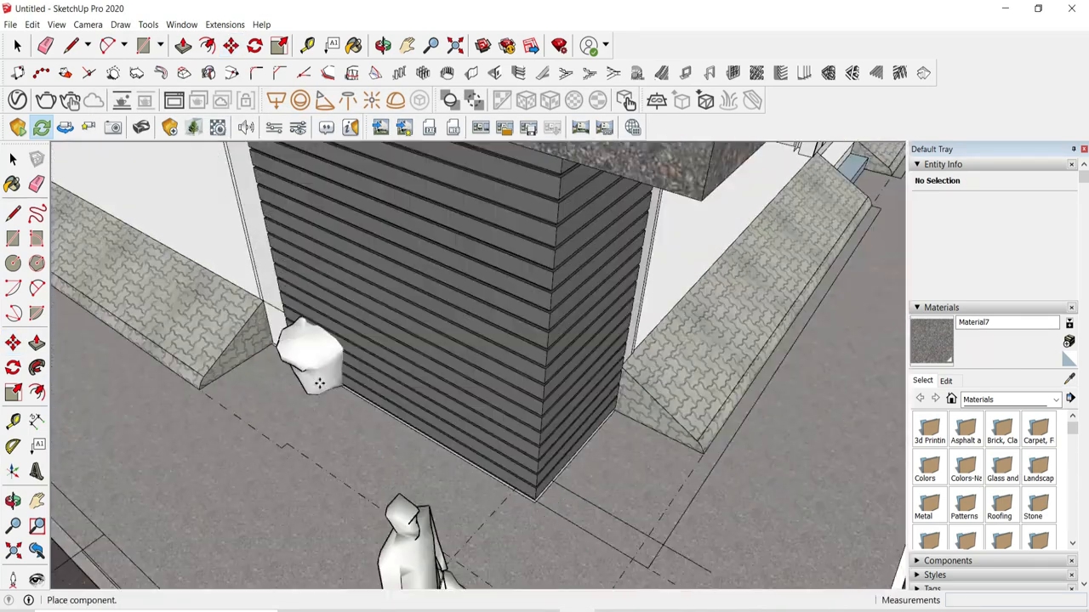
pyautogui.scroll(2, 319, 382)
# Step: Open the pavement group and draw a planting rectangle about 5' 2" by 3' 5" at the clad wall's corner
pyautogui.click(13, 159)
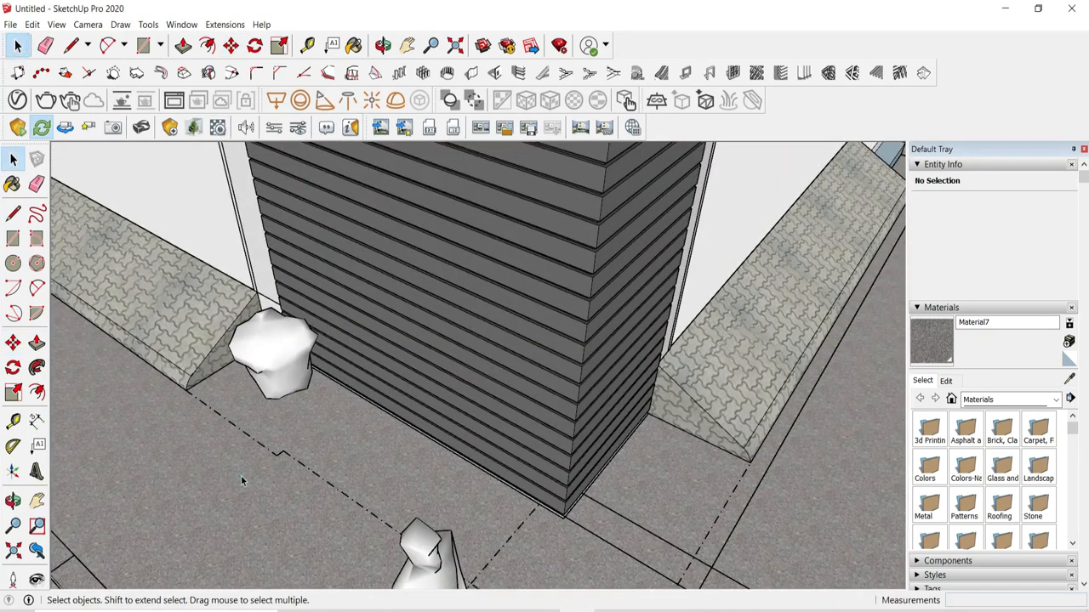
pyautogui.doubleClick(243, 479)
pyautogui.press('r')
pyautogui.scroll(-2, 265, 309)
pyautogui.scroll(1, 501, 472)
pyautogui.click(454, 442)
pyautogui.scroll(2, 609, 398)
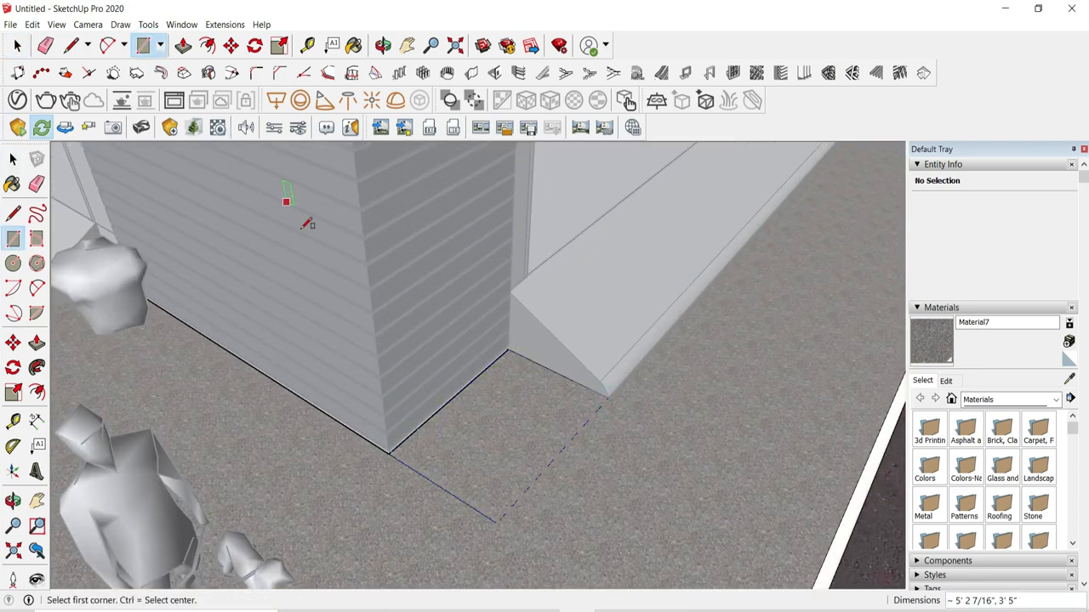
# Step: Sample the lawn's grass material and paint the planting patch and strip around the clad wall with it
pyautogui.click(1069, 379)
pyautogui.scroll(-6, 760, 418)
pyautogui.moveTo(760, 417); pyautogui.dragTo(522, 452, button='middle')
pyautogui.scroll(-3, 518, 451)
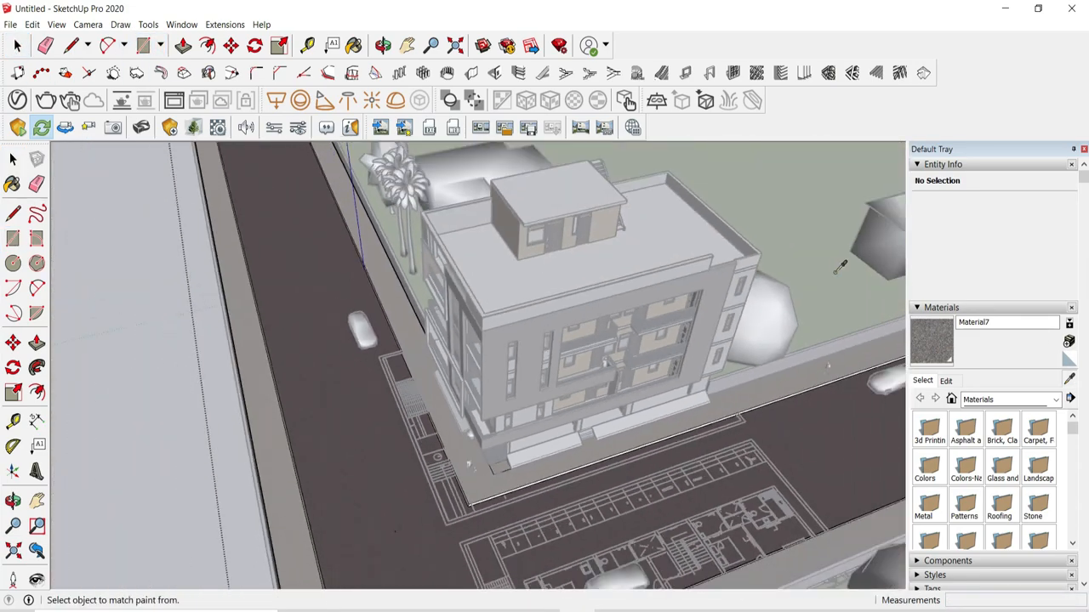
pyautogui.click(841, 267)
pyautogui.scroll(2, 489, 460)
pyautogui.click(489, 460)
pyautogui.scroll(10, 477, 459)
pyautogui.press('space')
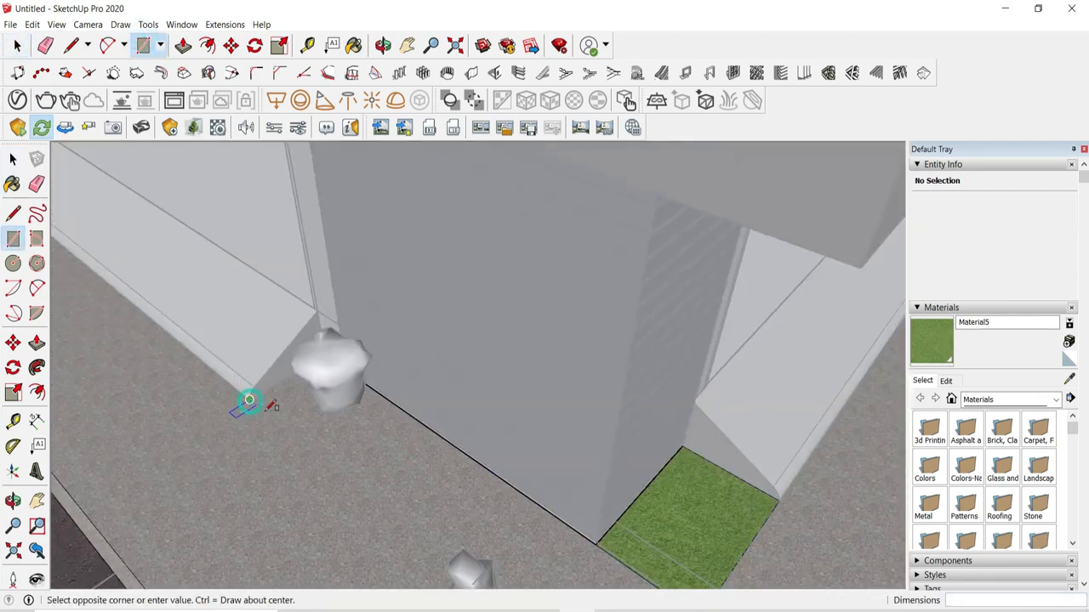
pyautogui.scroll(-2, 249, 401)
pyautogui.click(612, 565)
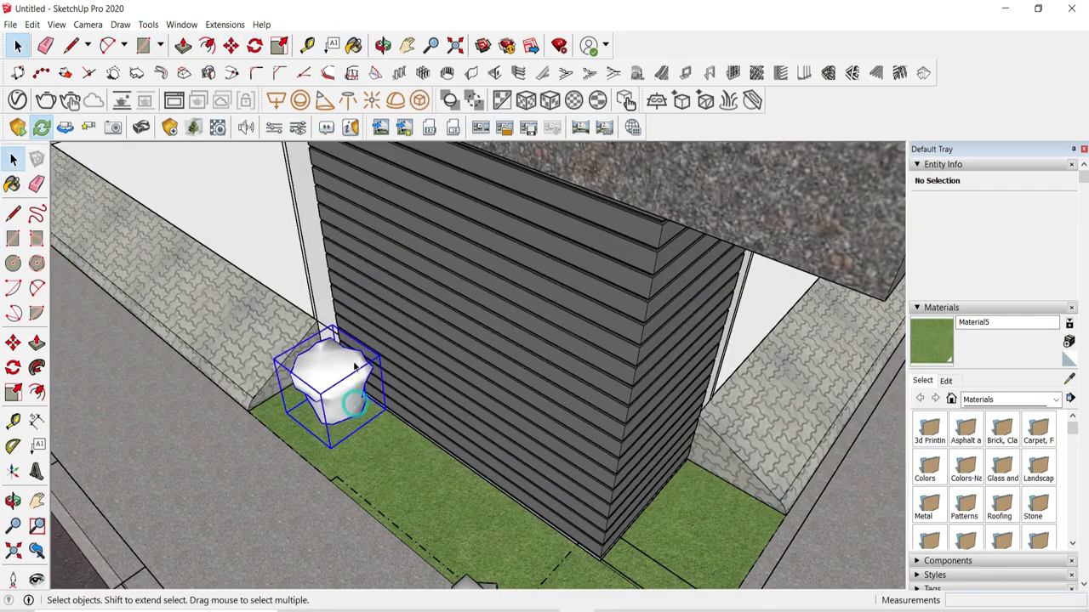
# Step: Copy the Garlic plant 07 repeatedly along the grass strip to line the clad wall's long side
pyautogui.click(340, 357)
pyautogui.press('m')
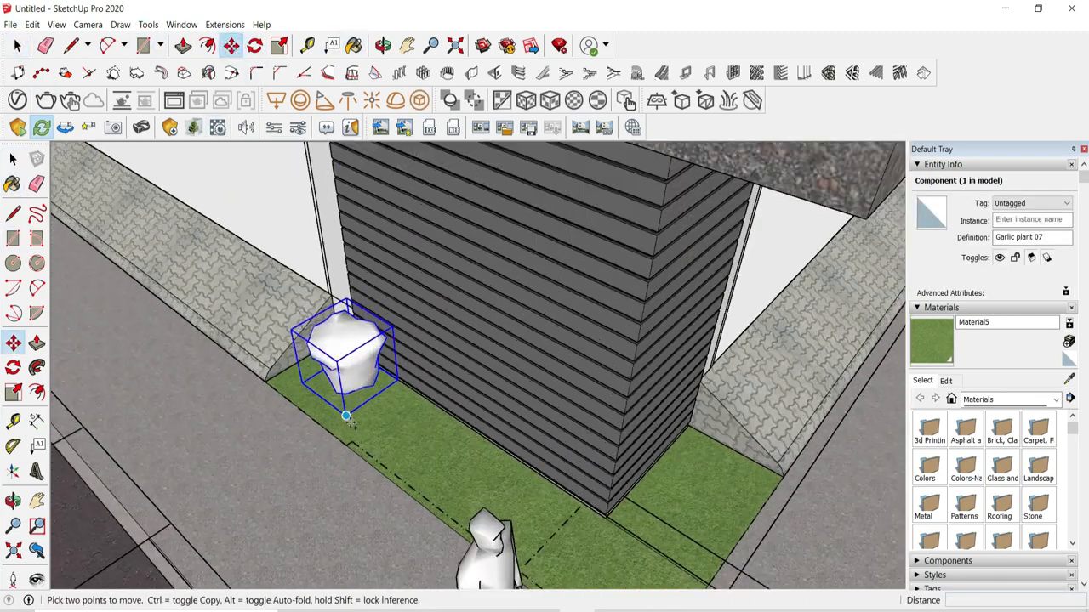
pyautogui.click(330, 423)
pyautogui.press('ctrl')
pyautogui.click(451, 510)
pyautogui.scroll(-2, 463, 476)
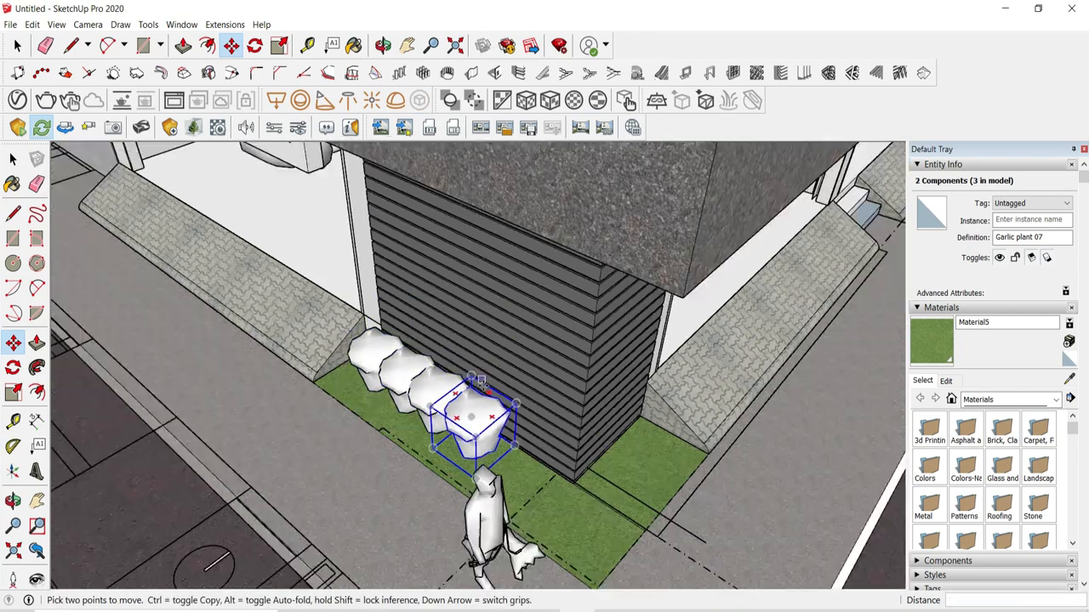
pyautogui.moveTo(494, 417); pyautogui.dragTo(463, 485, button='middle')
pyautogui.click(464, 489)
pyautogui.press('ctrl')
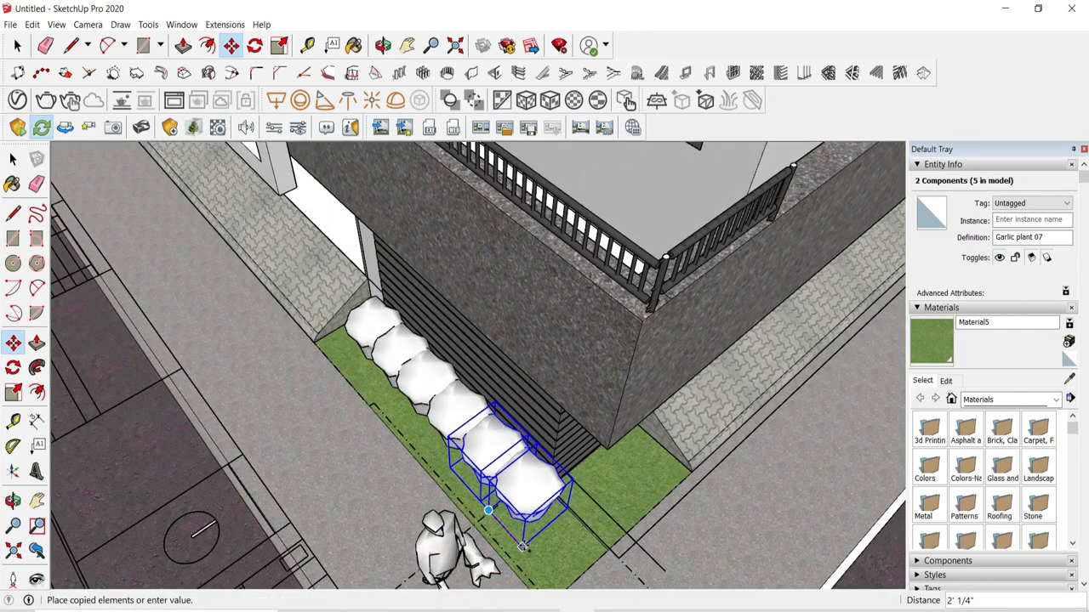
pyautogui.click(522, 547)
pyautogui.scroll(2, 510, 547)
pyautogui.click(529, 583)
# Step: Copy two garlic plants around the corner along the clad wall's short side
pyautogui.scroll(-2, 529, 579)
pyautogui.moveTo(529, 572); pyautogui.dragTo(443, 544, button='middle')
pyautogui.scroll(1, 442, 546)
pyautogui.click(442, 546)
pyautogui.press('ctrl')
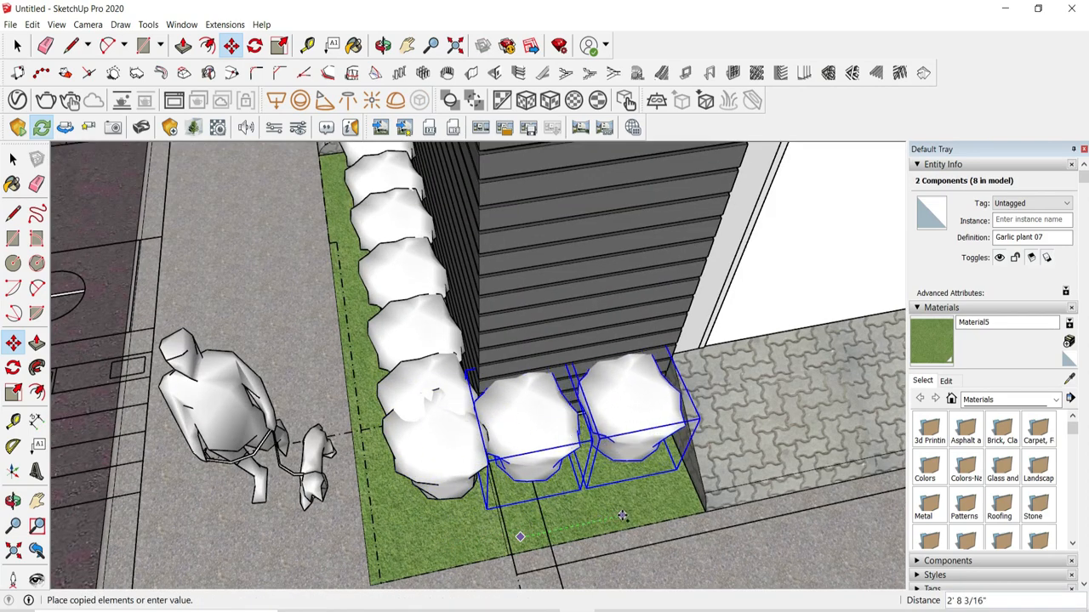
pyautogui.click(22, 53)
pyautogui.click(351, 338)
# Step: Place a broad-leaved potted plant from the Vegetation assets on the upper front balcony
pyautogui.moveTo(350, 337); pyautogui.dragTo(485, 272, button='middle')
pyautogui.scroll(-5, 476, 289)
pyautogui.moveTo(459, 374); pyautogui.dragTo(357, 391, button='middle')
pyautogui.scroll(-2, 358, 391)
pyautogui.click(190, 127)
pyautogui.scroll(-8, 623, 337)
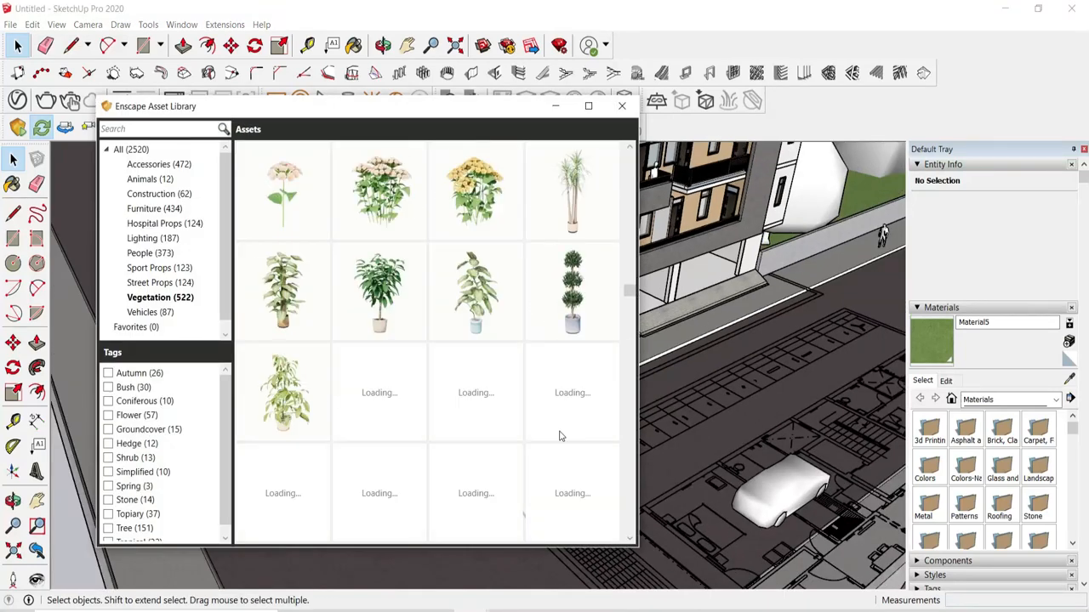
pyautogui.scroll(-1, 527, 406)
pyautogui.scroll(3, 510, 421)
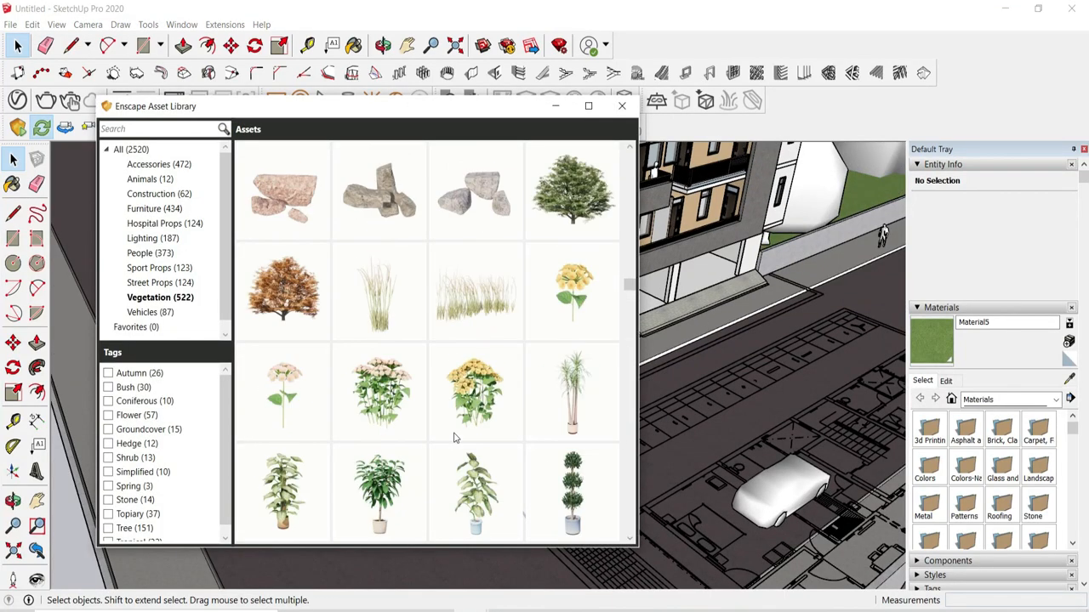
pyautogui.scroll(-3, 446, 407)
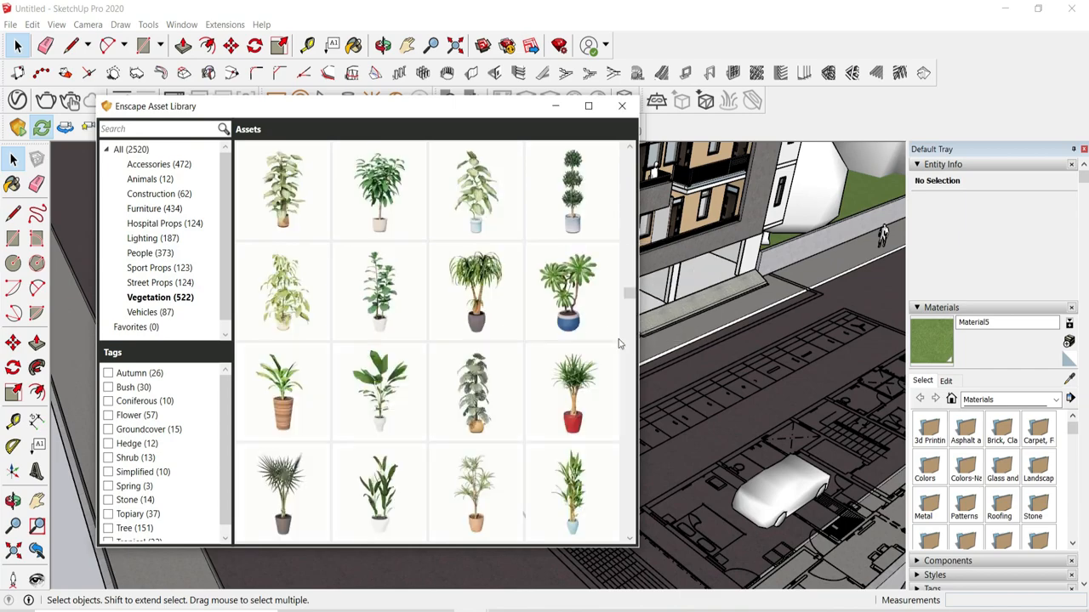
pyautogui.click(400, 413)
pyautogui.moveTo(615, 489); pyautogui.dragTo(634, 544, button='middle')
pyautogui.scroll(5, 652, 309)
pyautogui.moveTo(648, 313); pyautogui.dragTo(621, 425, button='middle')
pyautogui.scroll(5, 625, 343)
pyautogui.press('space')
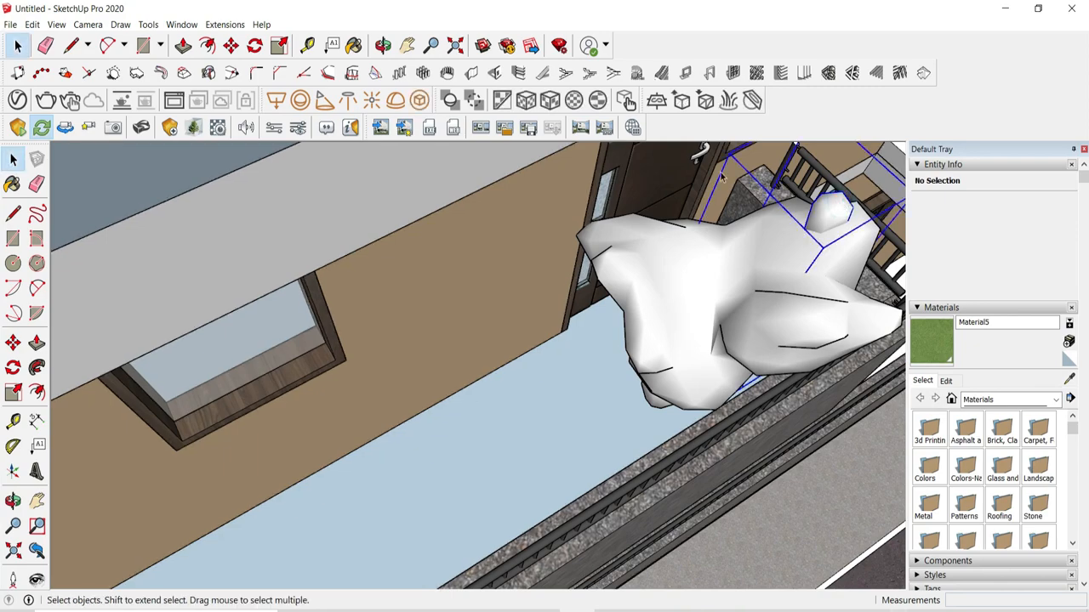
# Step: Move the potted plant to a new position on the upper front balcony
pyautogui.press('m')
pyautogui.click(554, 372)
pyautogui.moveTo(630, 145); pyautogui.dragTo(676, 425, button='middle')
pyautogui.click(676, 425)
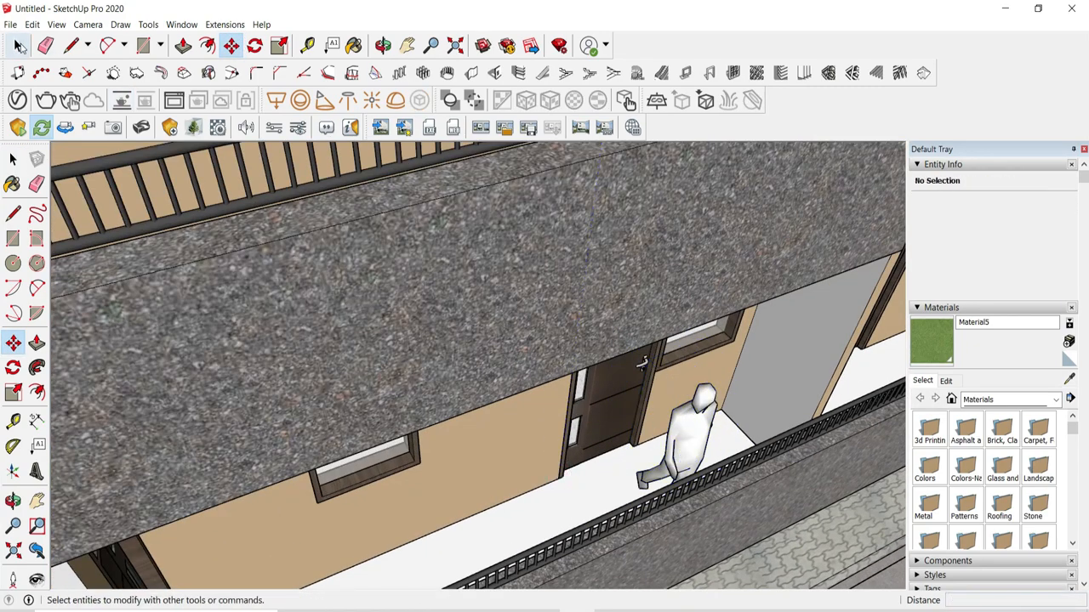
pyautogui.click(20, 47)
# Step: Place another potted plant from the Vegetation assets at the railing corner of the upper side balcony with the air conditioner
pyautogui.moveTo(477, 281); pyautogui.dragTo(519, 400, button='middle')
pyautogui.click(194, 128)
pyautogui.scroll(-10, 549, 366)
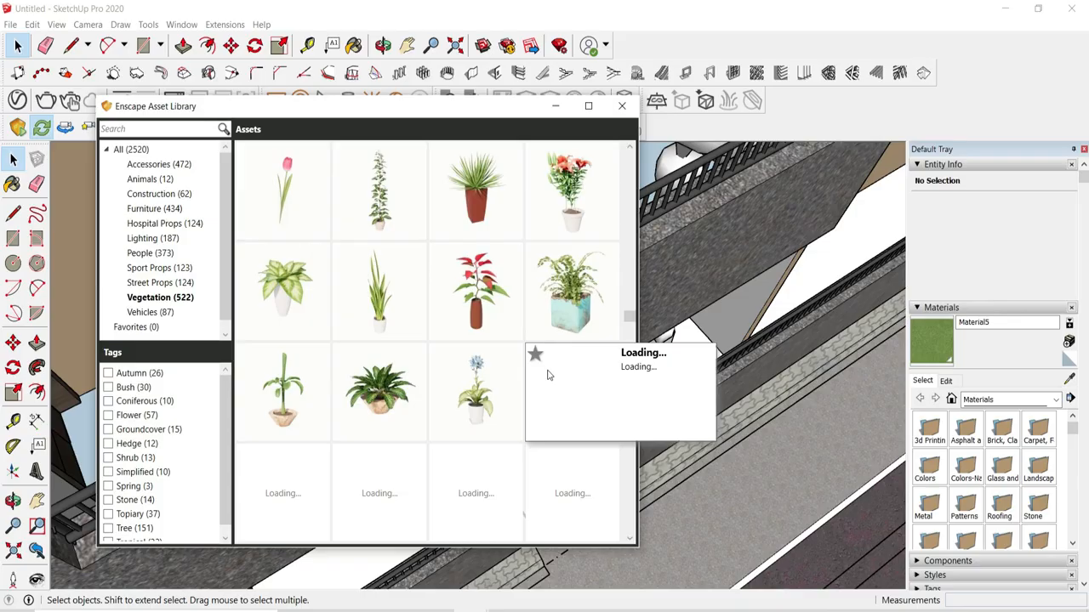
pyautogui.click(549, 371)
pyautogui.scroll(-8, 672, 370)
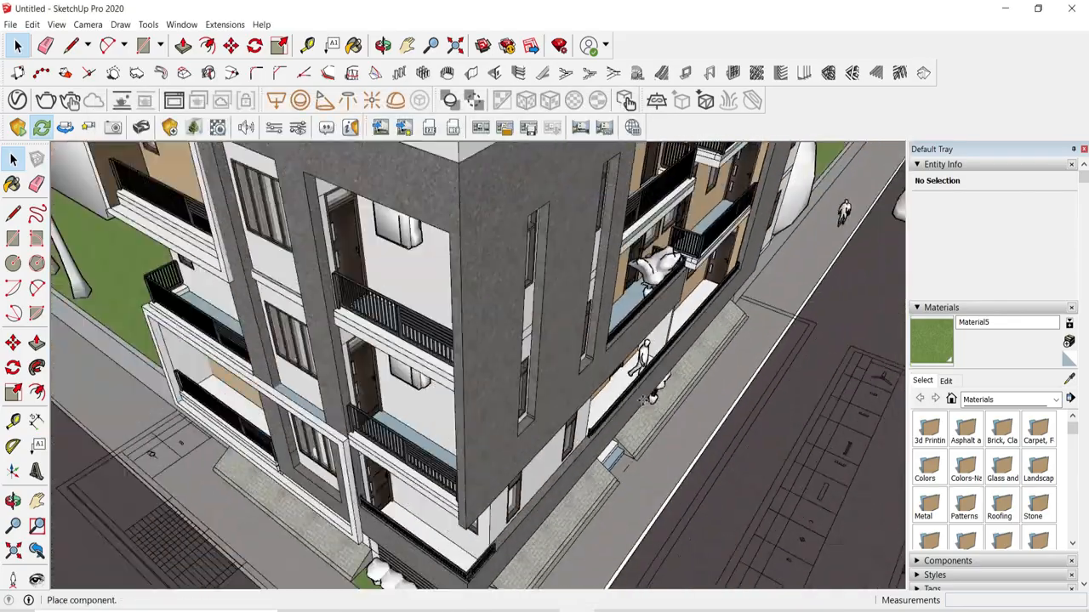
pyautogui.moveTo(637, 360); pyautogui.dragTo(567, 561, button='middle')
pyautogui.scroll(8, 625, 443)
pyautogui.moveTo(625, 408); pyautogui.dragTo(611, 424, button='middle')
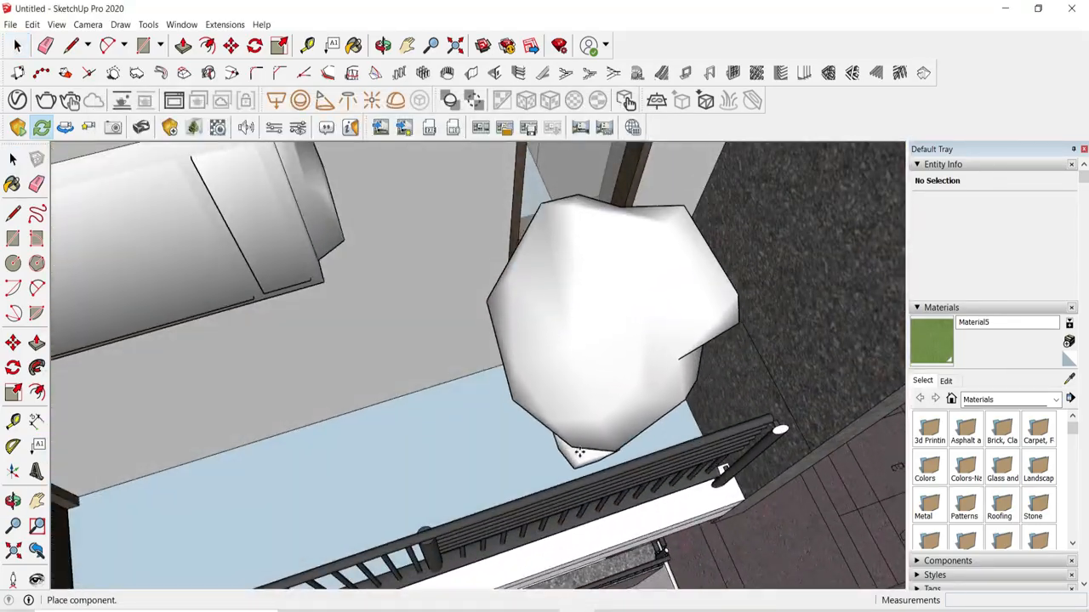
# Step: Place an Interior Plant 17 at the corner of the white-floored balcony above the grass strip
pyautogui.click(194, 127)
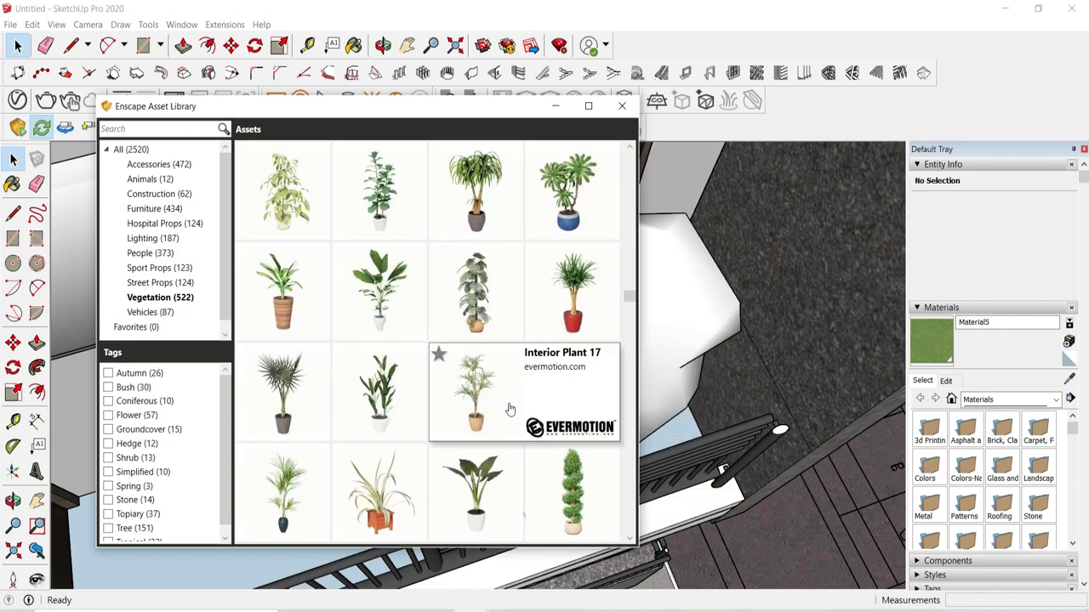
pyautogui.click(476, 426)
pyautogui.scroll(-6, 661, 477)
pyautogui.scroll(6, 554, 419)
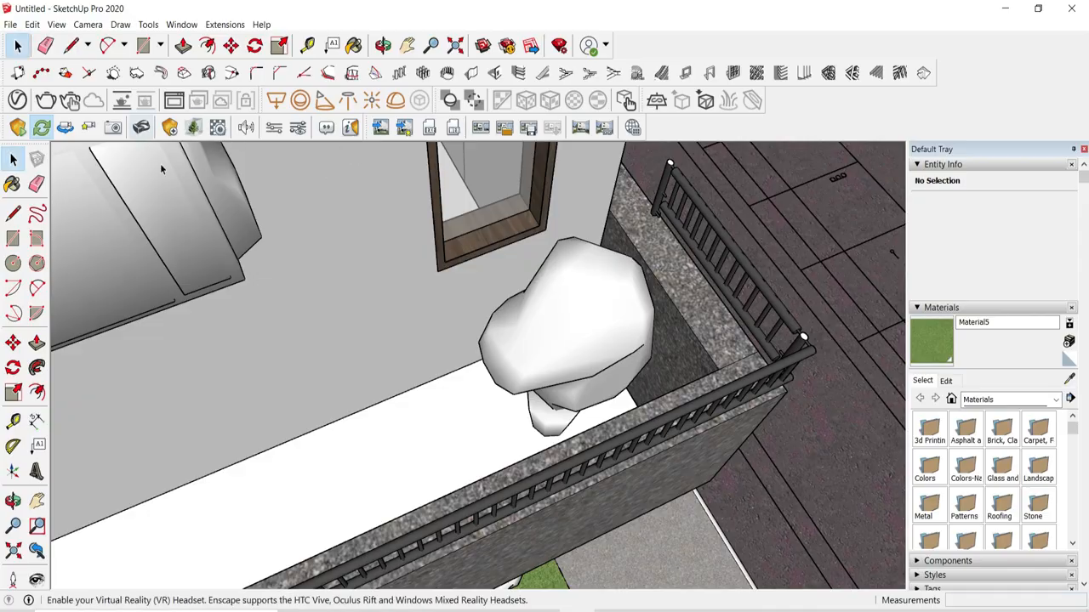
# Step: Place an Interior Plant 08 on the top tan-walled side balcony and adjust its position near the railing
pyautogui.scroll(-4, 479, 308)
pyautogui.moveTo(527, 327); pyautogui.dragTo(353, 292, button='middle')
pyautogui.scroll(-6, 511, 266)
pyautogui.hotkey('ctrl', 'v')
pyautogui.scroll(7, 355, 217)
pyautogui.moveTo(387, 217); pyautogui.dragTo(551, 286, button='middle')
pyautogui.click(289, 216)
pyautogui.scroll(-6, 528, 319)
pyautogui.moveTo(447, 354); pyautogui.dragTo(380, 310, button='middle')
pyautogui.scroll(7, 390, 297)
pyautogui.click(394, 308)
pyautogui.click(144, 231)
pyautogui.click(159, 279)
pyautogui.click(294, 348)
pyautogui.press('space')
# Step: Place a large tree from the asset library on the lawn at the road corner, beyond the row of beeches
pyautogui.scroll(-6, 380, 310)
pyautogui.scroll(-4, 380, 309)
pyautogui.scroll(-6, 287, 309)
pyautogui.click(193, 127)
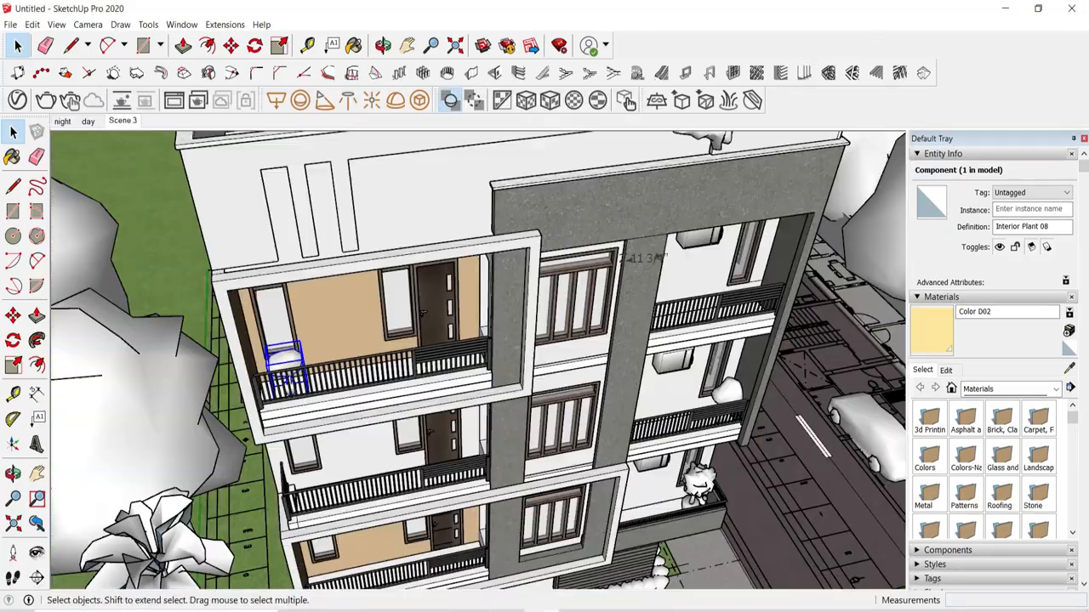
pyautogui.scroll(-8, 323, 369)
pyautogui.moveTo(375, 425); pyautogui.dragTo(399, 476, button='middle')
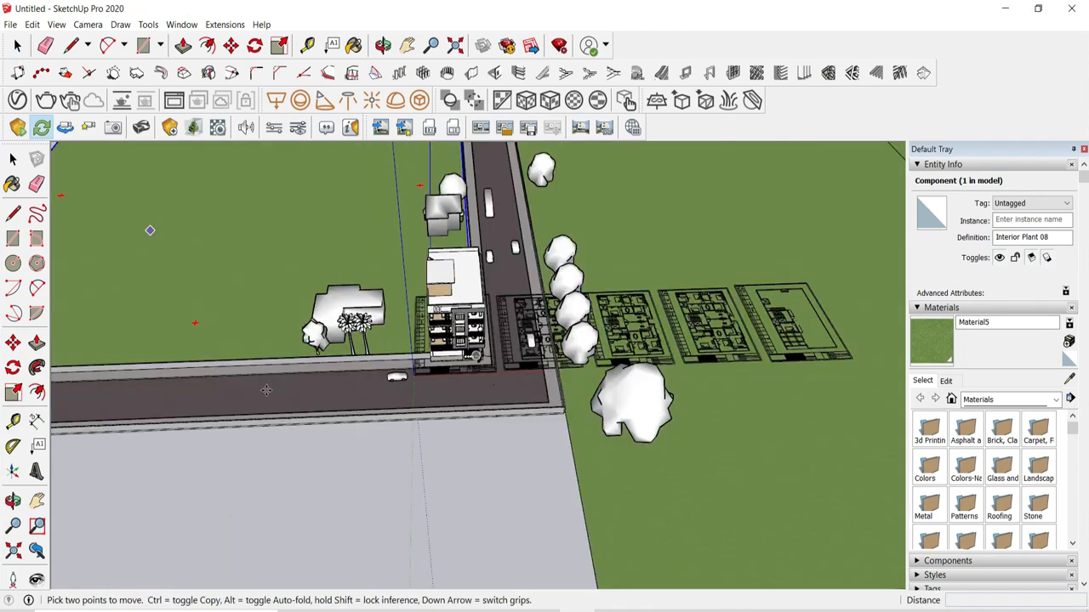
pyautogui.press('space')
# Step: Draw a ground rectangle about 553' by 183' from the road corner along the road's outer side and paint it with the grass material
pyautogui.moveTo(294, 429); pyautogui.dragTo(400, 400, button='middle')
pyautogui.click(141, 51)
pyautogui.scroll(5, 595, 425)
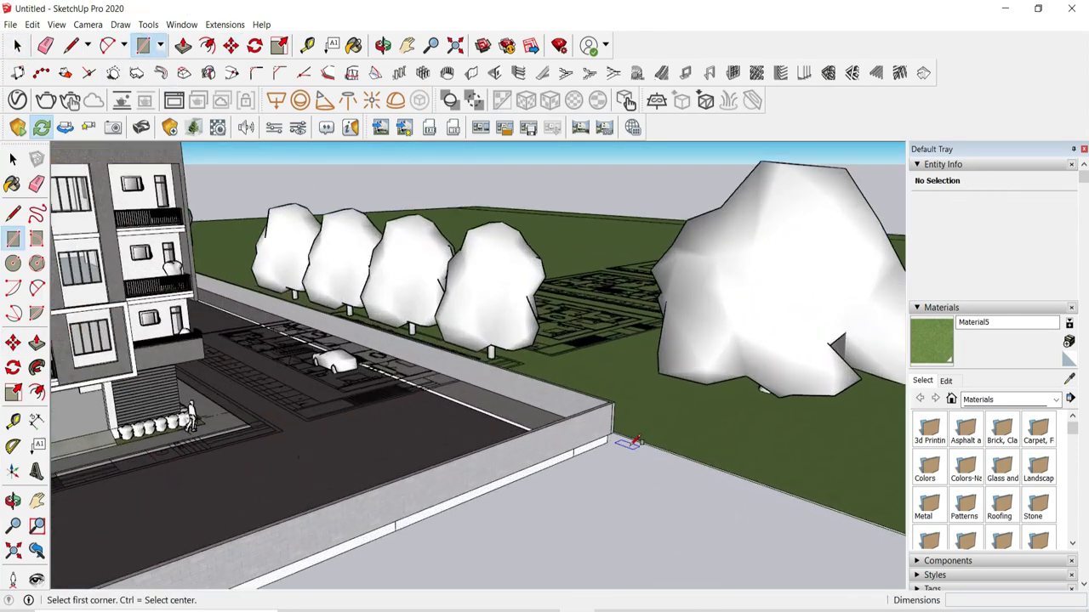
pyautogui.click(605, 428)
pyautogui.scroll(-8, 604, 428)
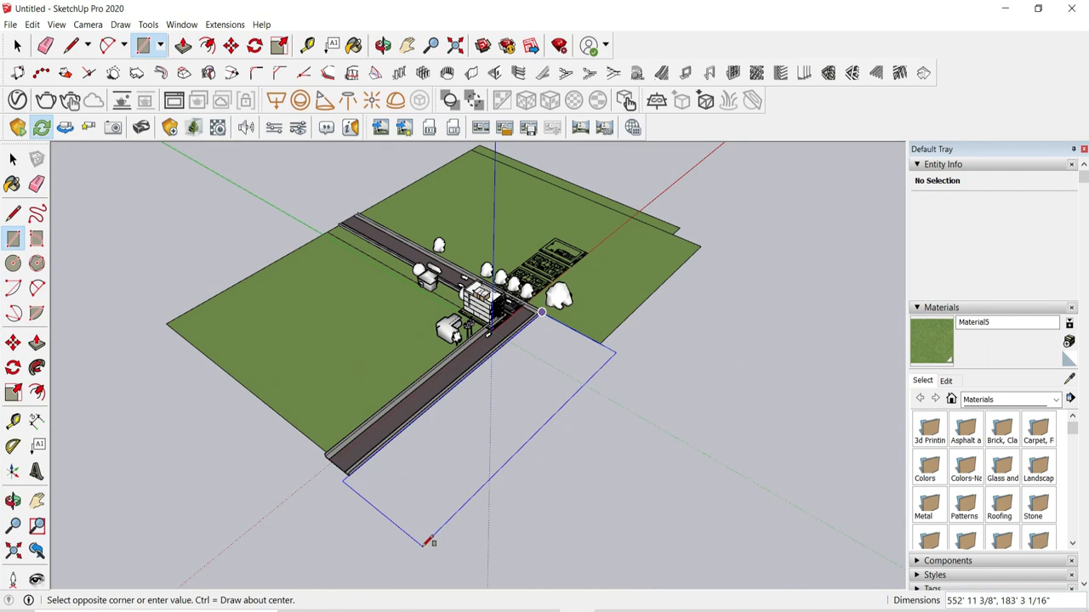
pyautogui.click(425, 542)
pyautogui.click(552, 411)
pyautogui.press('space')
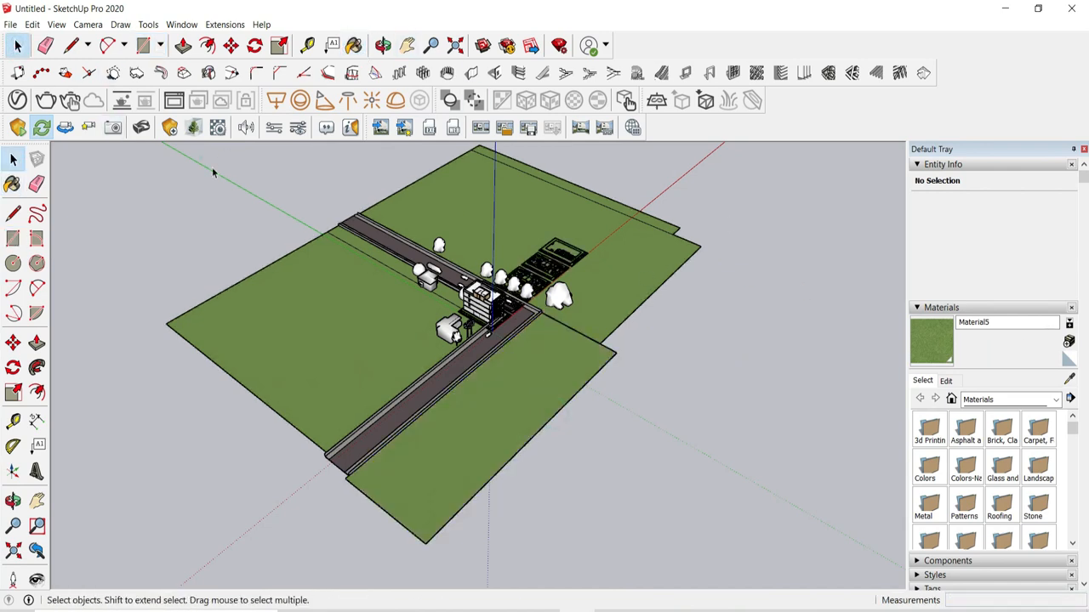
# Step: Move the large tree from the road corner onto the new lawn across the road from the building
pyautogui.scroll(3, 563, 289)
pyautogui.click(553, 302)
pyautogui.press('m')
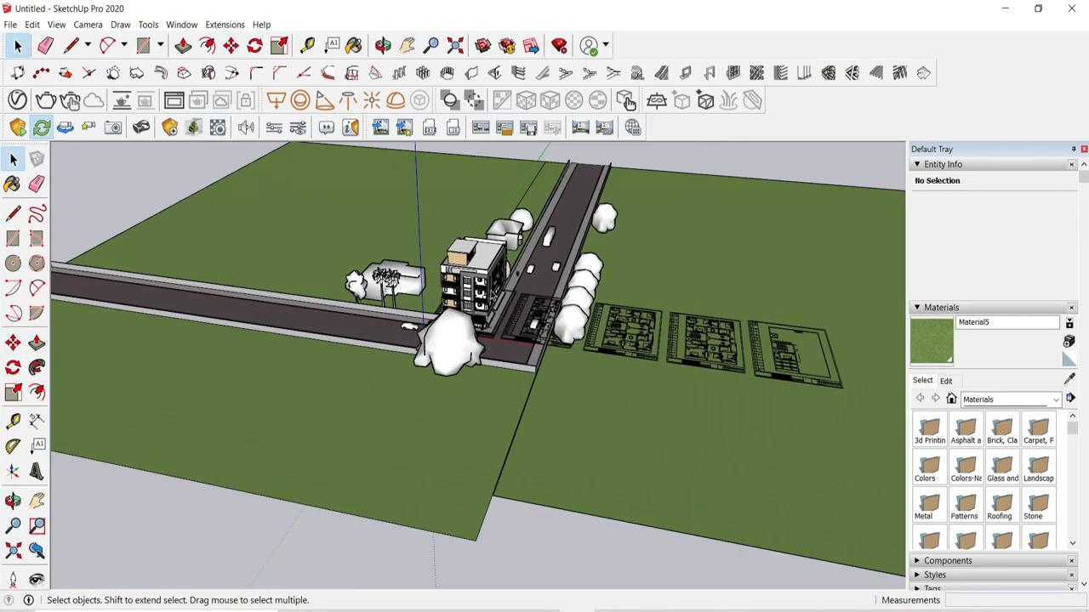
pyautogui.scroll(10, 450, 238)
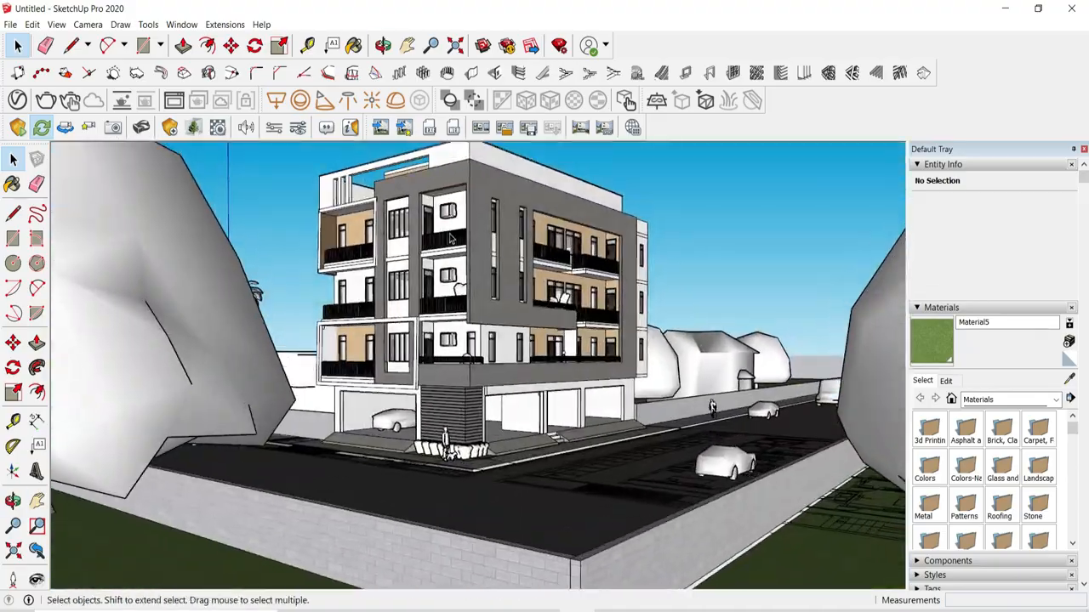
pyautogui.scroll(3, 451, 239)
# Step: Paste three tree components on the lawn behind the building and shift them towards the road wall, beside the neighbouring house
pyautogui.scroll(-5, 485, 391)
pyautogui.moveTo(519, 327); pyautogui.dragTo(545, 477, button='middle')
pyautogui.scroll(-5, 545, 476)
pyautogui.moveTo(477, 511); pyautogui.dragTo(527, 357, button='middle')
pyautogui.hotkey('ctrl', 'v')
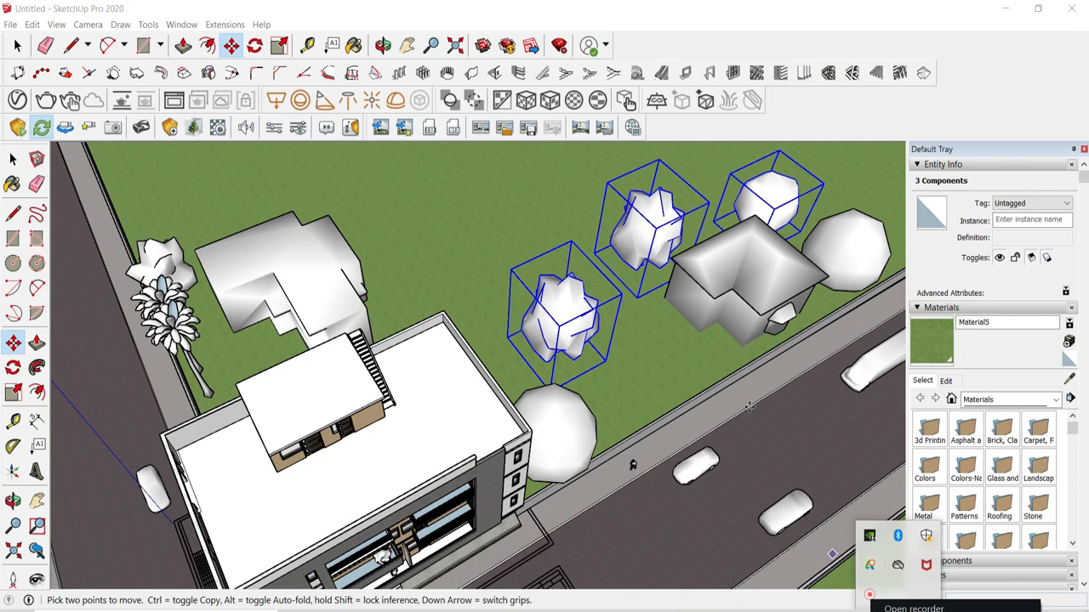
pyautogui.click(750, 407)
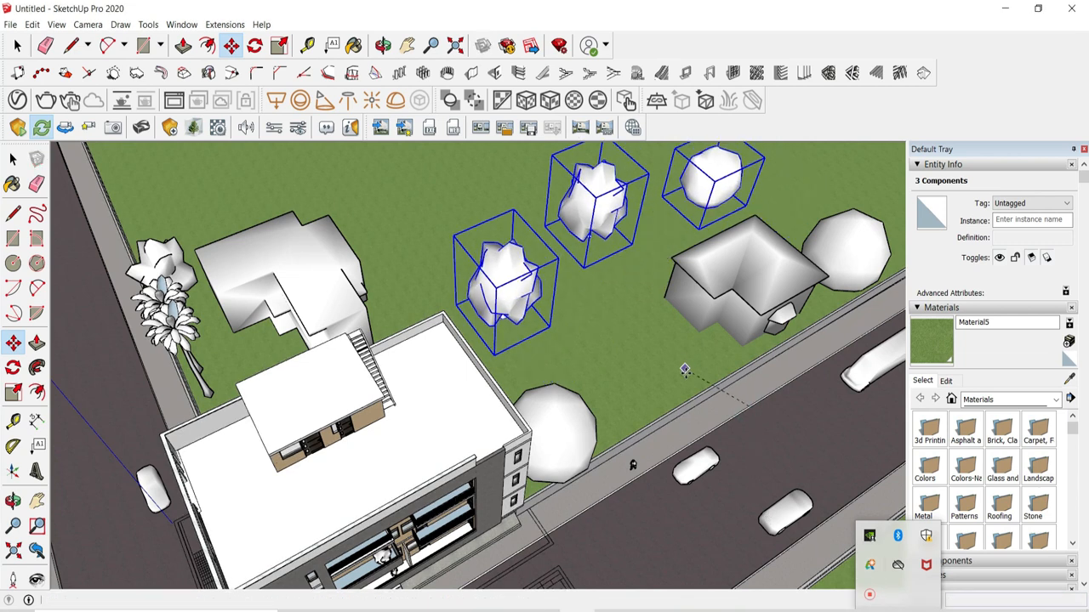
pyautogui.press('Escape')
pyautogui.click(631, 313)
pyautogui.click(681, 360)
pyautogui.click(602, 266)
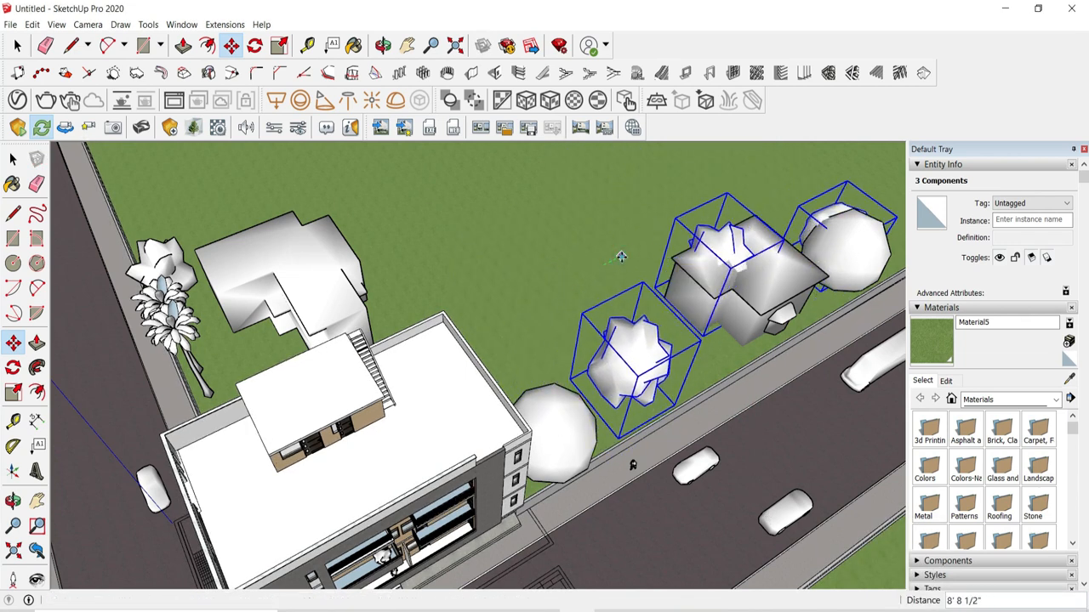
pyautogui.click(619, 223)
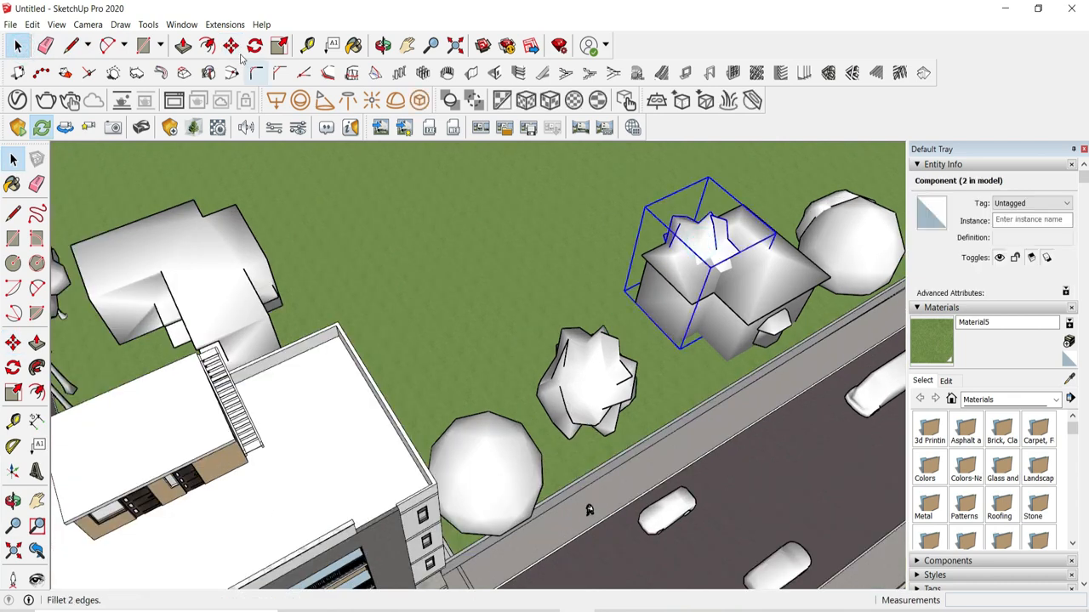
# Step: Move the tree overlapping the neighbouring house's roof to the open lawn between that house and the building
pyautogui.click(230, 45)
pyautogui.click(599, 225)
pyautogui.click(533, 255)
pyautogui.click(17, 46)
# Step: Copy the Ash 03 tree at the far end of the row to a spot directly beside the neighbouring house
pyautogui.scroll(-3, 651, 376)
pyautogui.moveTo(748, 442); pyautogui.dragTo(646, 408, button='middle')
pyautogui.click(749, 374)
pyautogui.click(704, 299)
pyautogui.press('ctrl')
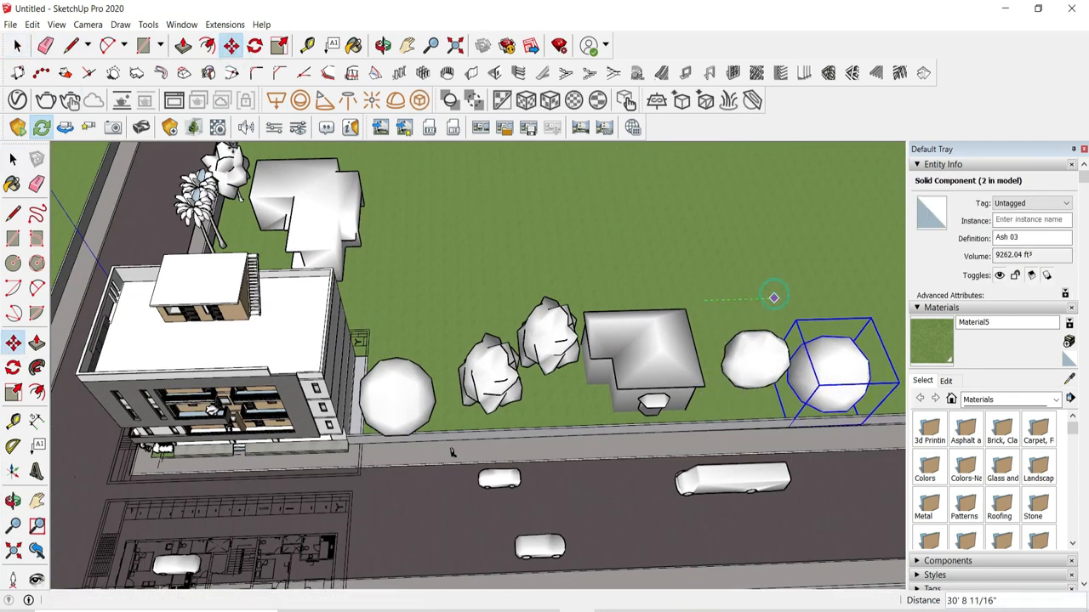
pyautogui.click(722, 306)
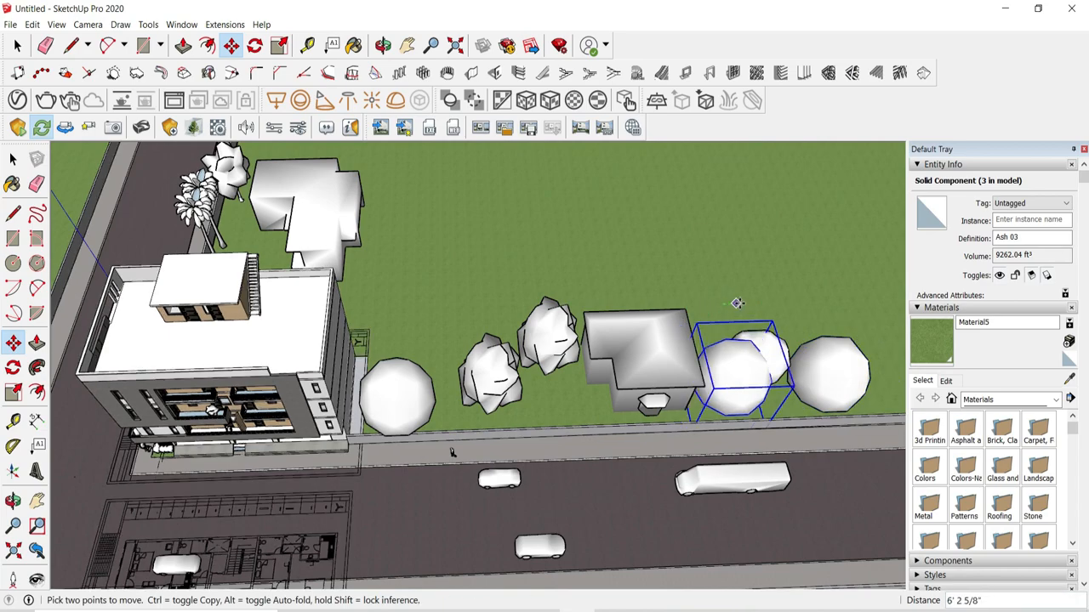
pyautogui.click(17, 46)
# Step: Examine the building's facades, balconies and surrounding trees from street level, close up and from a distance
pyautogui.moveTo(629, 332); pyautogui.dragTo(723, 170, button='middle')
pyautogui.scroll(4, 481, 347)
pyautogui.moveTo(481, 347); pyautogui.dragTo(587, 357, button='middle')
pyautogui.scroll(-4, 425, 399)
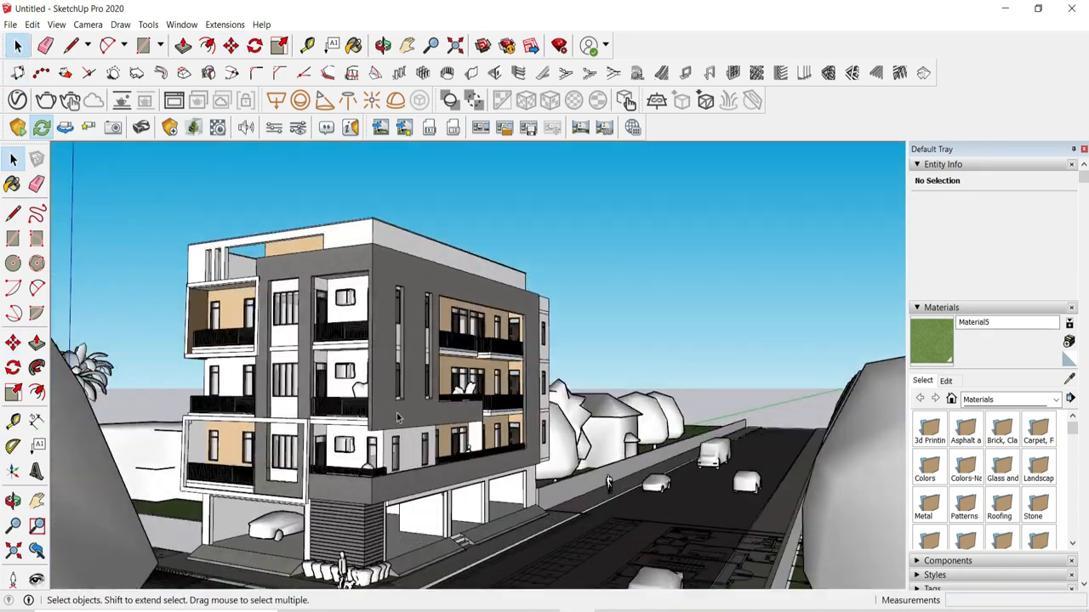
pyautogui.scroll(2, 409, 396)
pyautogui.moveTo(408, 395); pyautogui.dragTo(451, 383, button='middle')
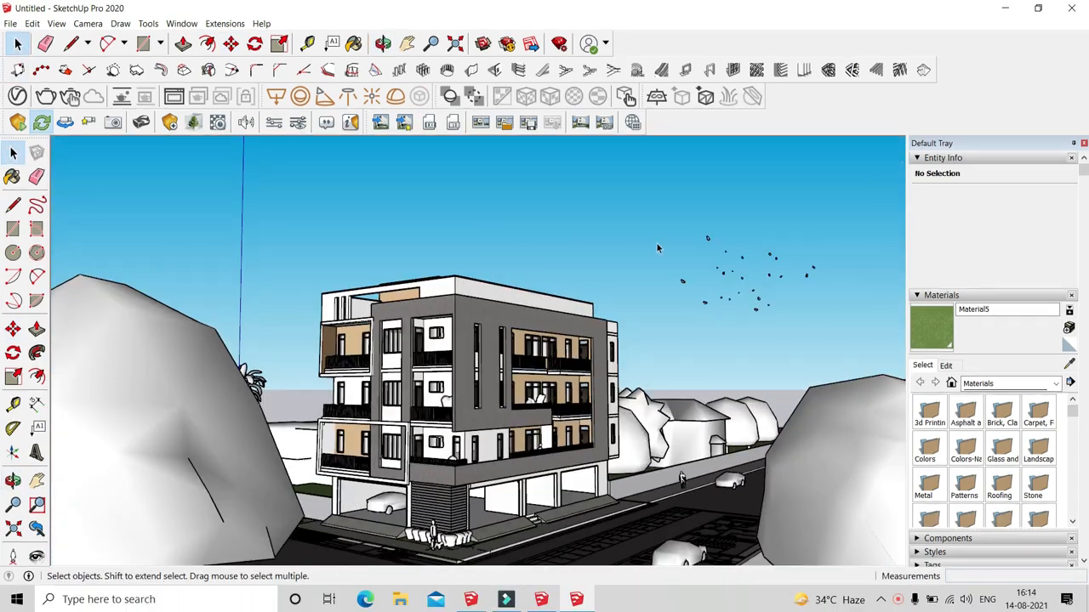
pyautogui.moveTo(656, 248); pyautogui.dragTo(651, 340, button='middle')
pyautogui.scroll(4, 450, 442)
pyautogui.moveTo(451, 493); pyautogui.dragTo(443, 388, button='middle')
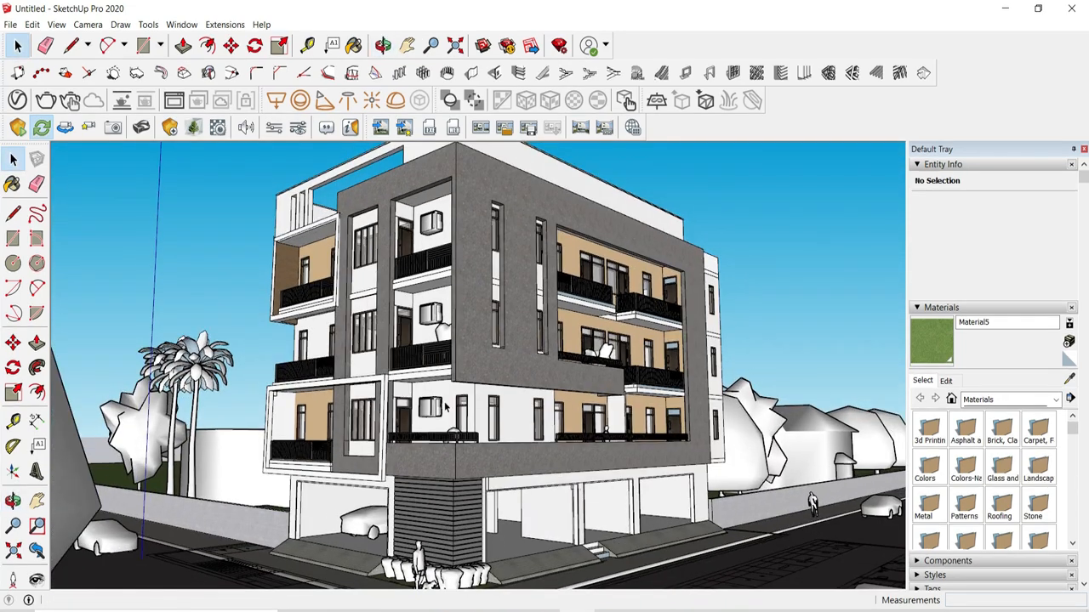
pyautogui.moveTo(446, 407); pyautogui.dragTo(444, 502, button='middle')
pyautogui.moveTo(478, 384); pyautogui.dragTo(474, 272, button='middle')
pyautogui.scroll(3, 484, 413)
pyautogui.scroll(2, 498, 377)
pyautogui.scroll(3, 276, 338)
pyautogui.moveTo(275, 337); pyautogui.dragTo(403, 509, button='middle')
pyautogui.scroll(6, 233, 406)
pyautogui.scroll(-2, 289, 402)
pyautogui.scroll(-6, 289, 402)
pyautogui.scroll(-5, 442, 500)
pyautogui.scroll(-5, 475, 490)
pyautogui.scroll(2, 372, 193)
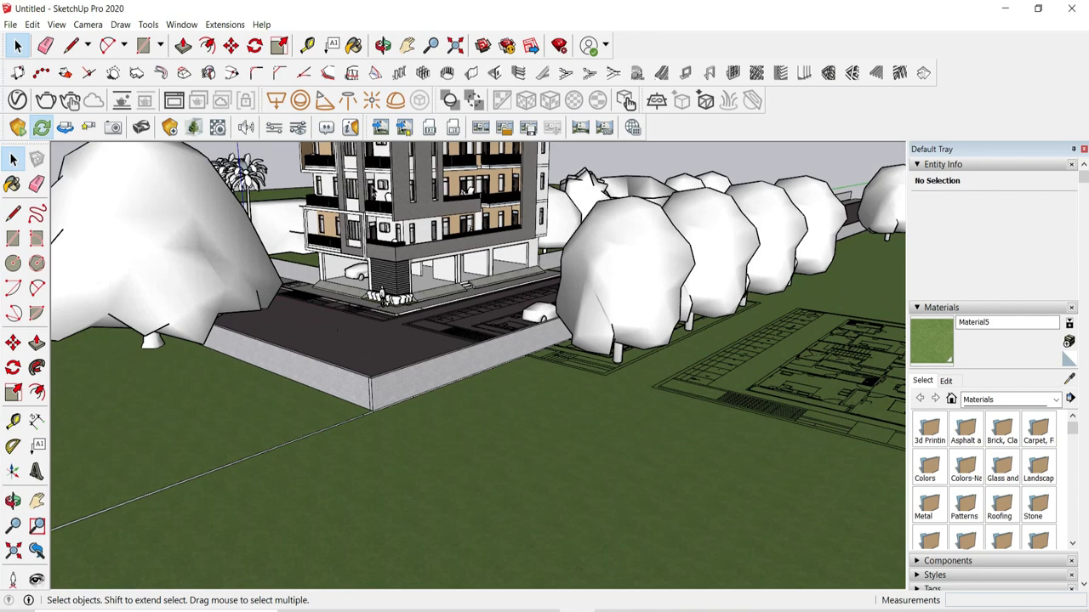
# Step: Draw a line about 11' 11" long across the ceiling of the lowest corner balcony, above the air conditioner
pyautogui.scroll(8, 392, 223)
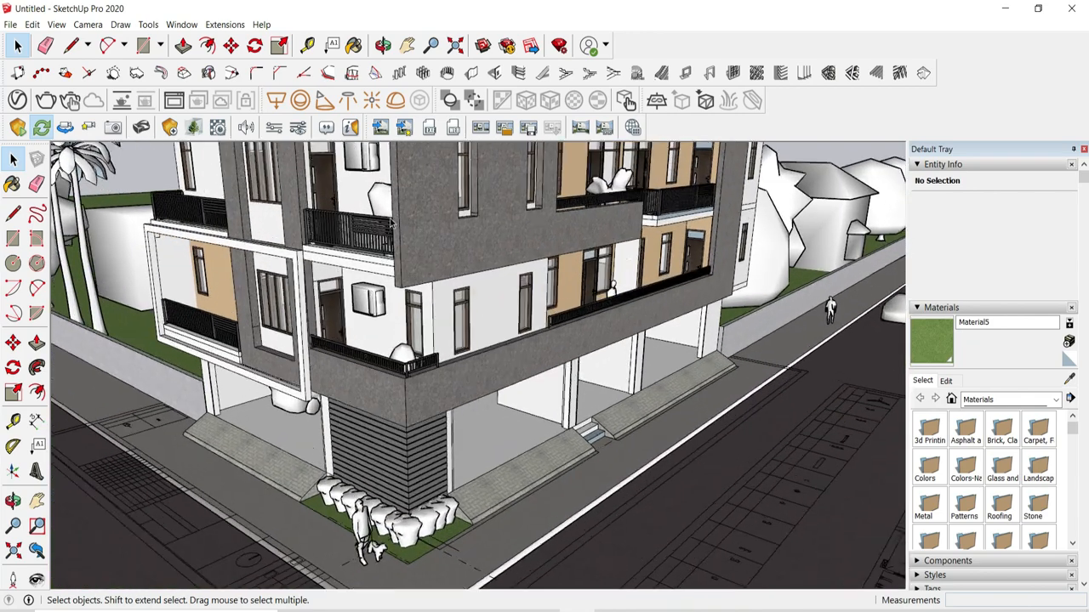
pyautogui.moveTo(391, 224); pyautogui.dragTo(502, 175, button='middle')
pyautogui.scroll(3, 407, 189)
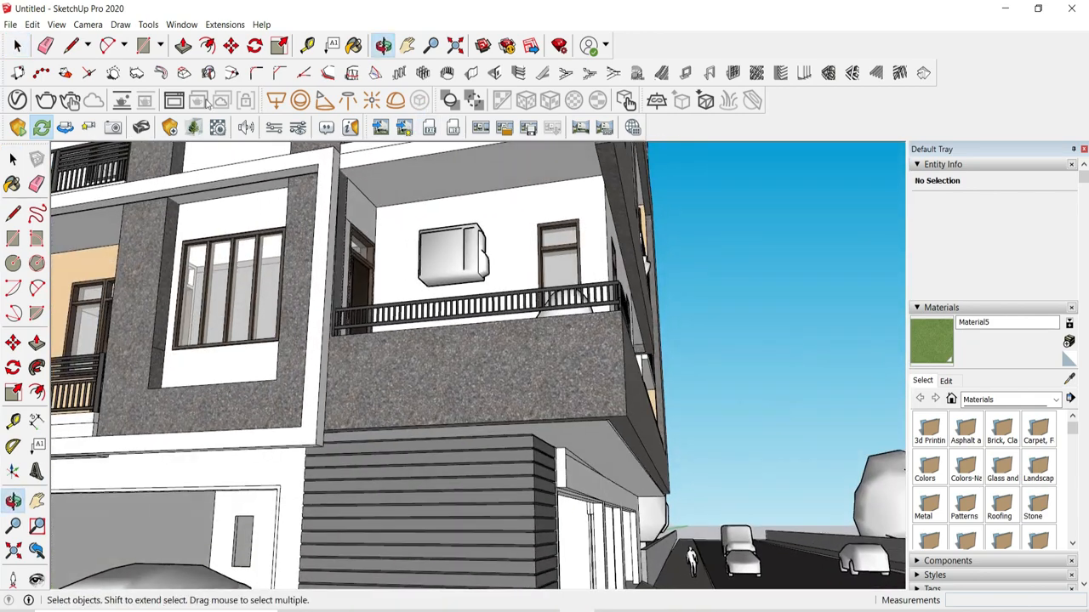
pyautogui.scroll(6, 357, 191)
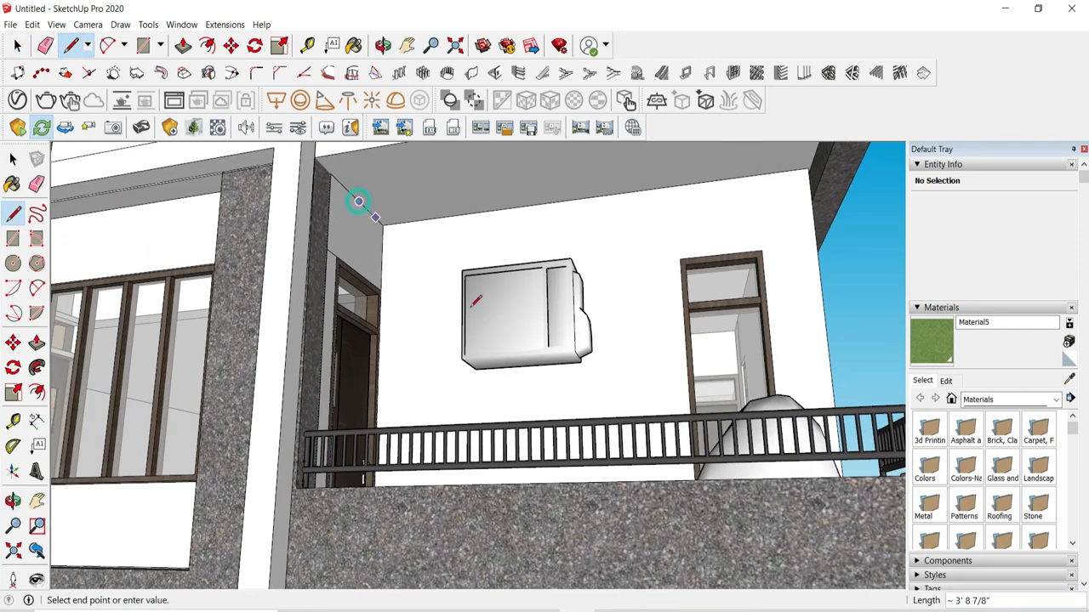
pyautogui.moveTo(358, 202); pyautogui.dragTo(738, 218, button='middle')
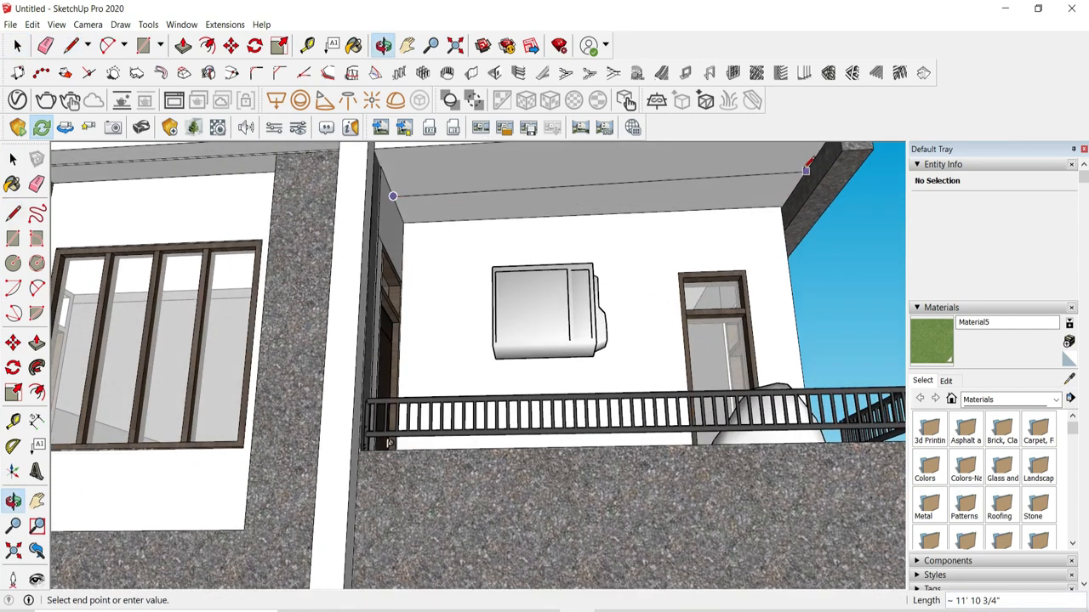
pyautogui.click(801, 177)
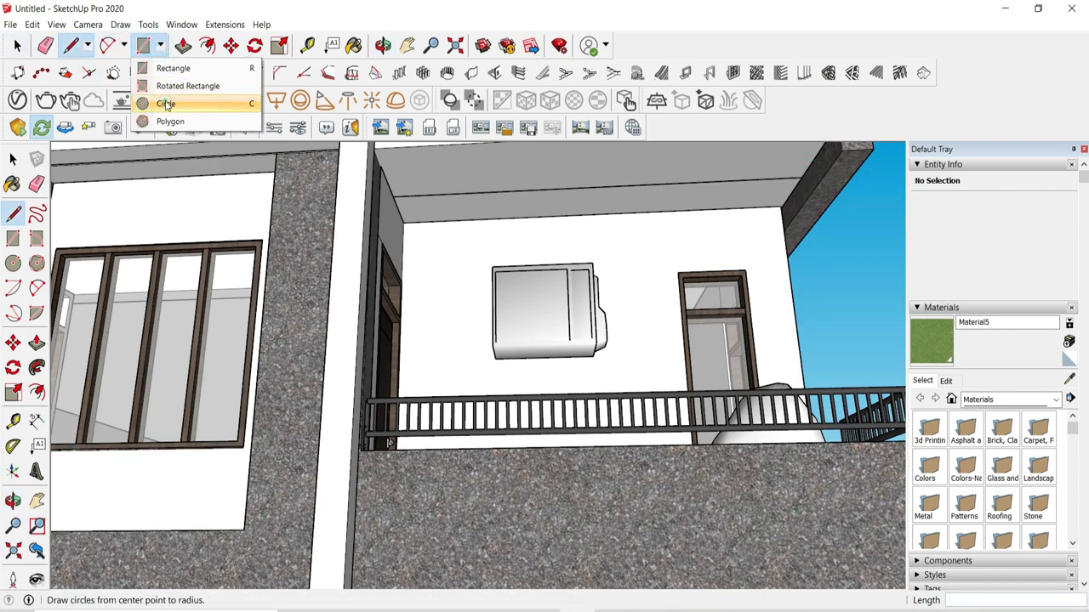
# Step: Draw a circle with a 3" radius centred on the balcony ceiling line
pyautogui.click(167, 105)
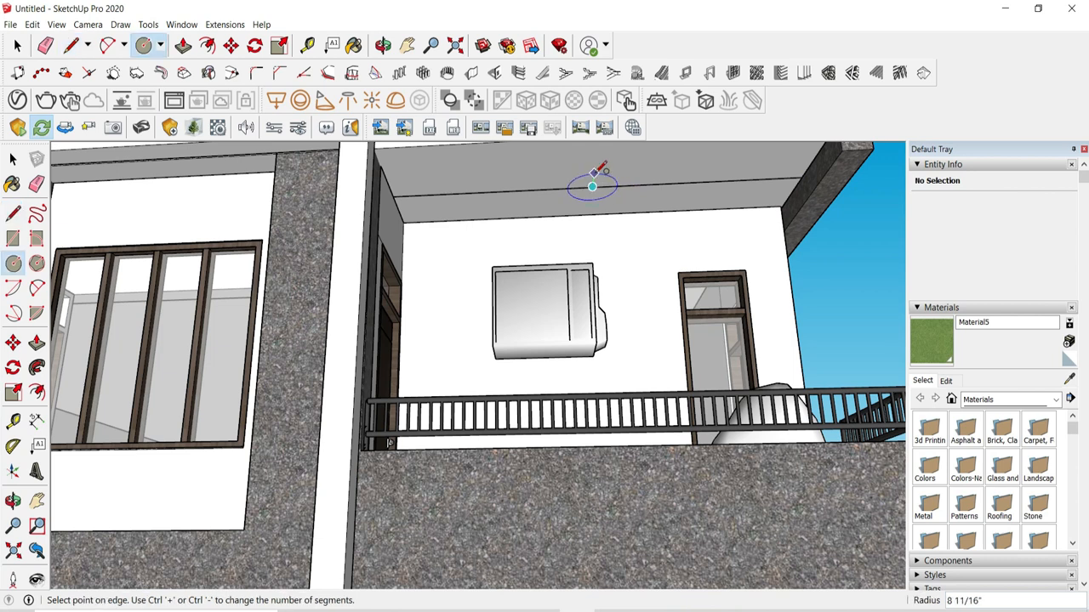
pyautogui.press('Return')
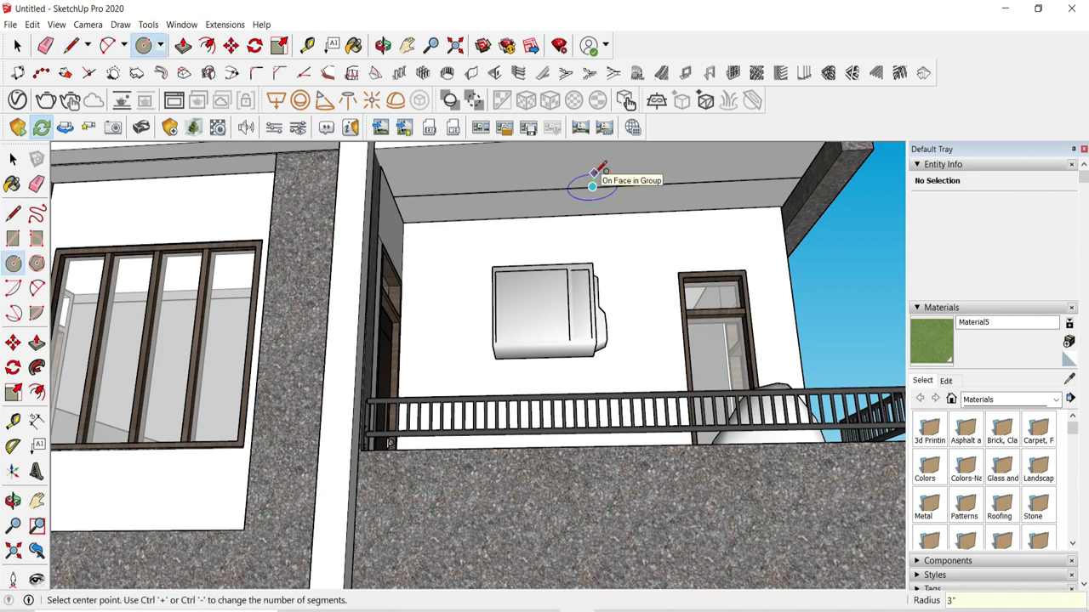
pyautogui.scroll(5, 587, 170)
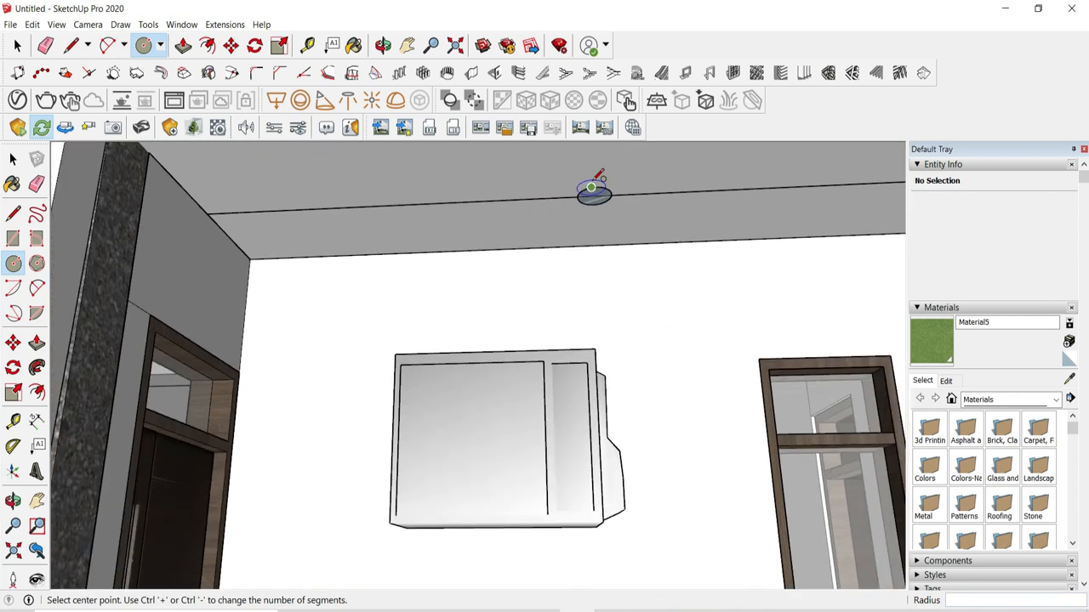
pyautogui.scroll(3, 614, 189)
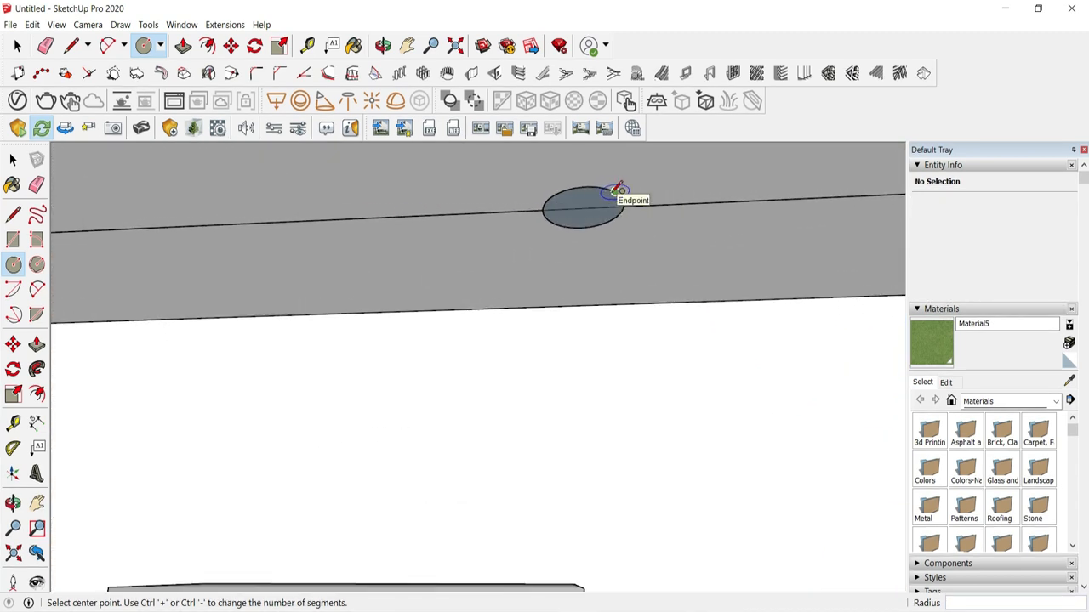
pyautogui.click(207, 46)
pyautogui.scroll(1, 578, 198)
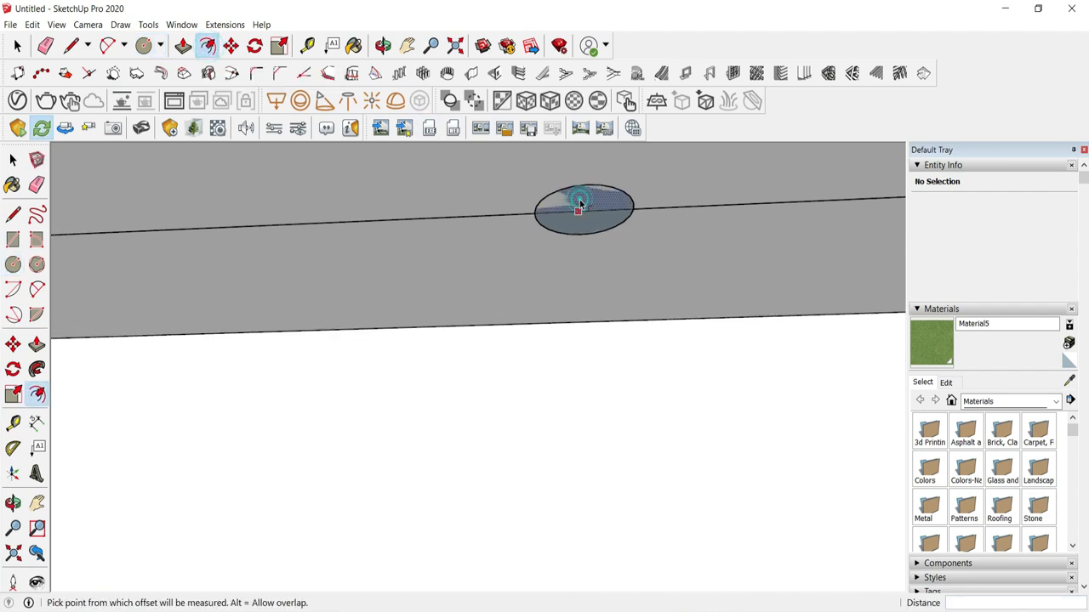
pyautogui.click(578, 202)
pyautogui.press('Escape')
# Step: Erase the line segment crossing the ceiling circle and offset the circle's edge 1" inward
pyautogui.click(48, 46)
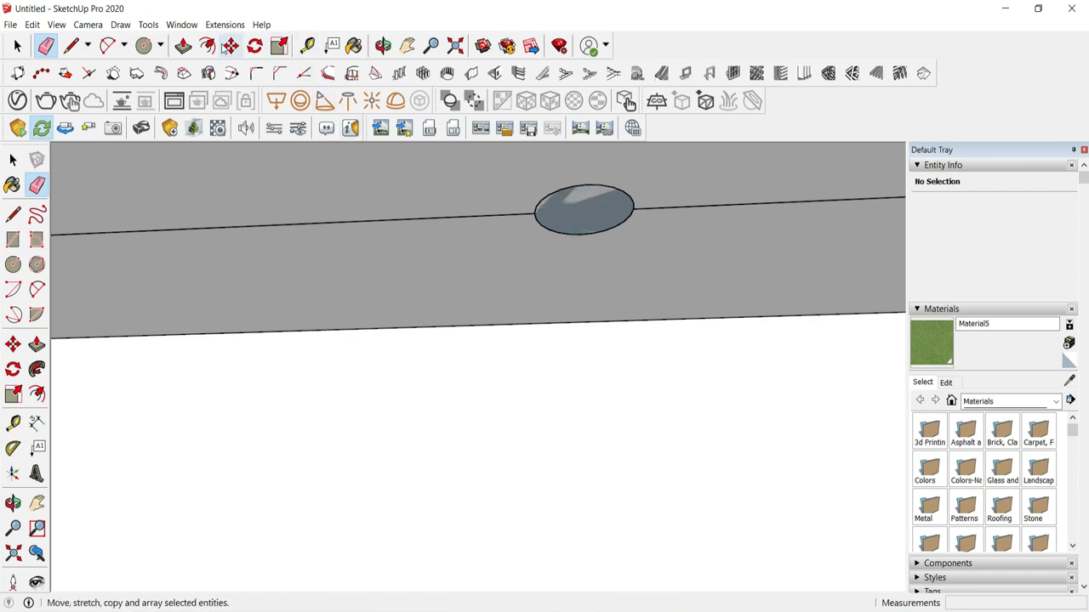
pyautogui.click(207, 46)
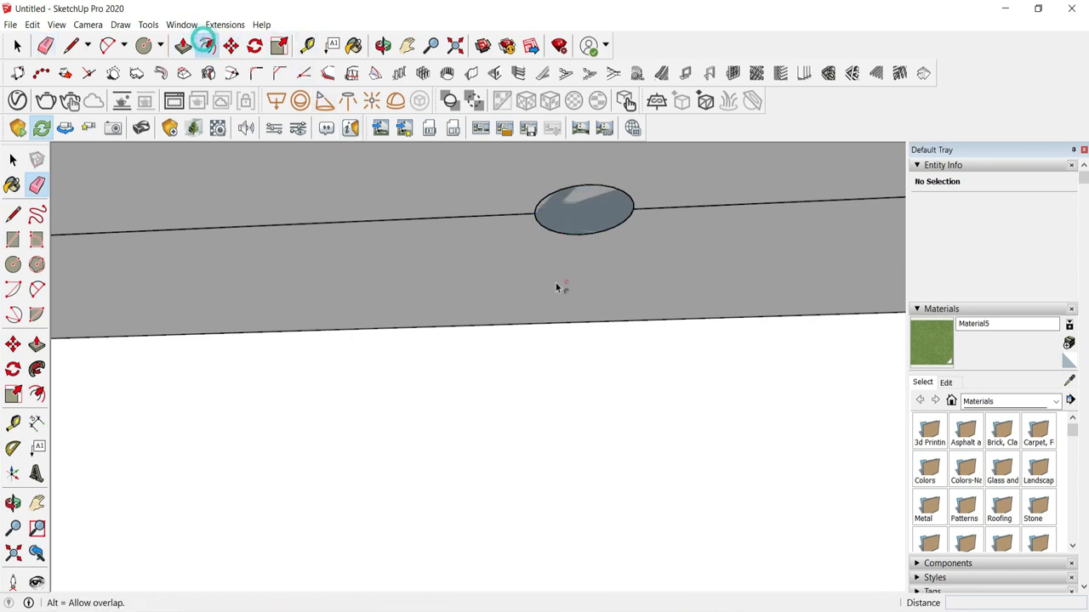
pyautogui.click(583, 204)
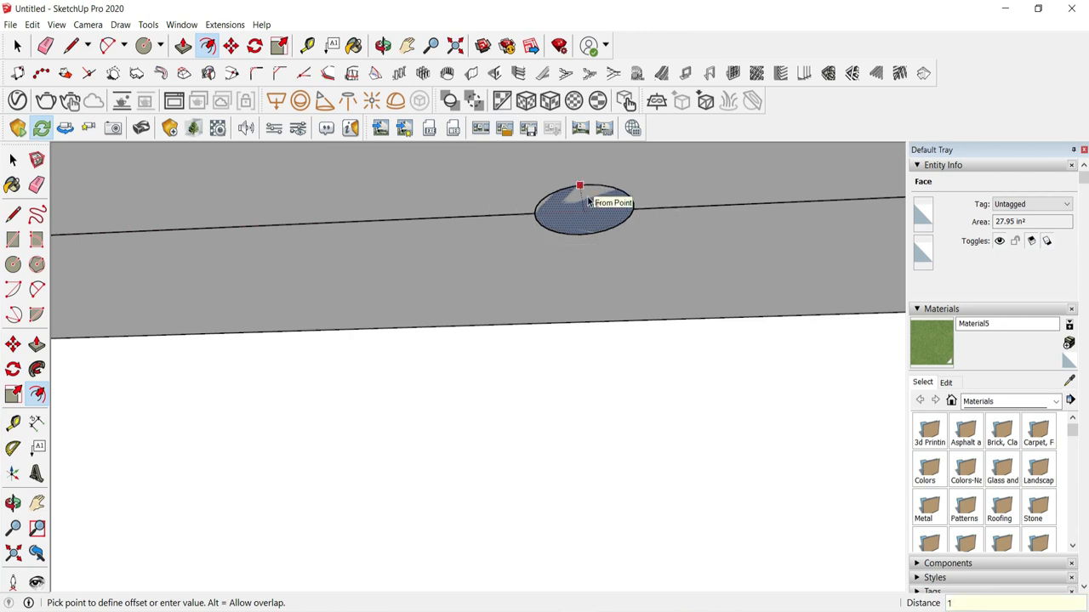
pyautogui.click(588, 201)
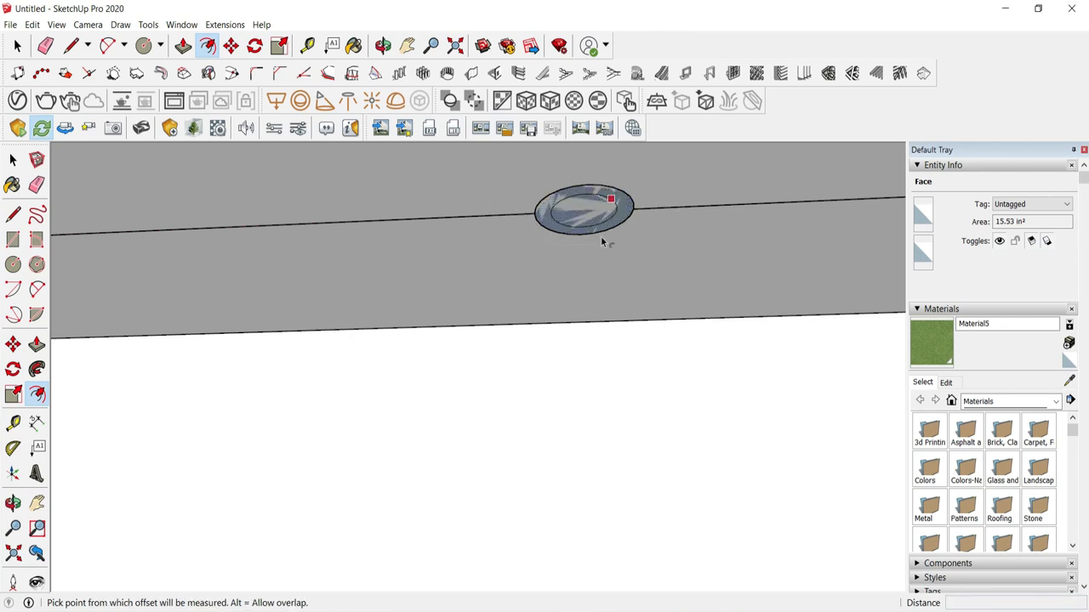
# Step: Pull the outer ring 2" down from the balcony ceiling and the inner disc 1.5" to form a ceiling light
pyautogui.click(183, 45)
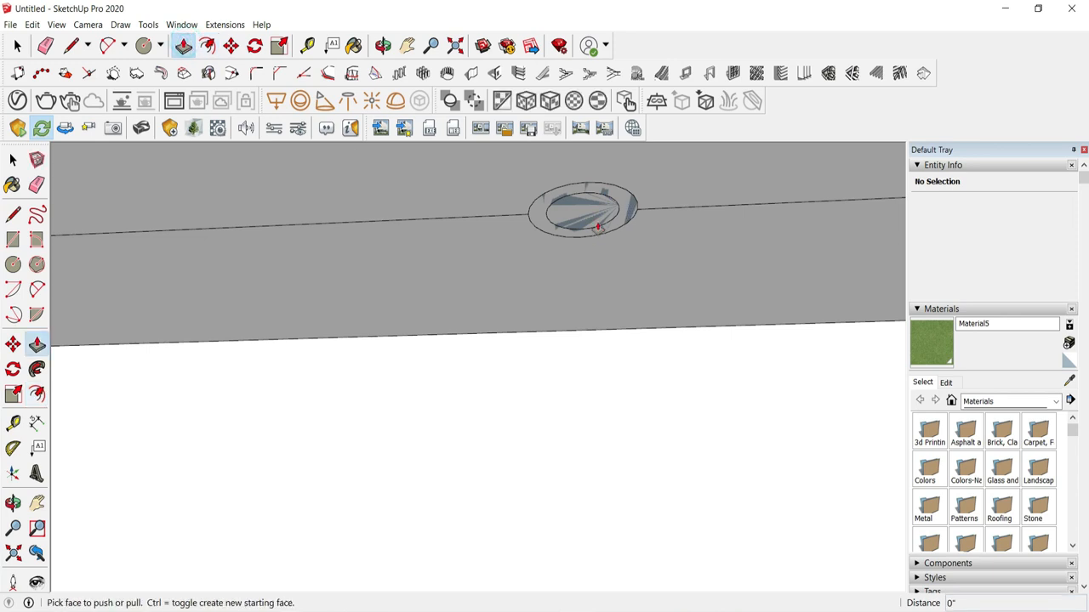
pyautogui.click(568, 187)
pyautogui.hotkey('ctrl', 'z')
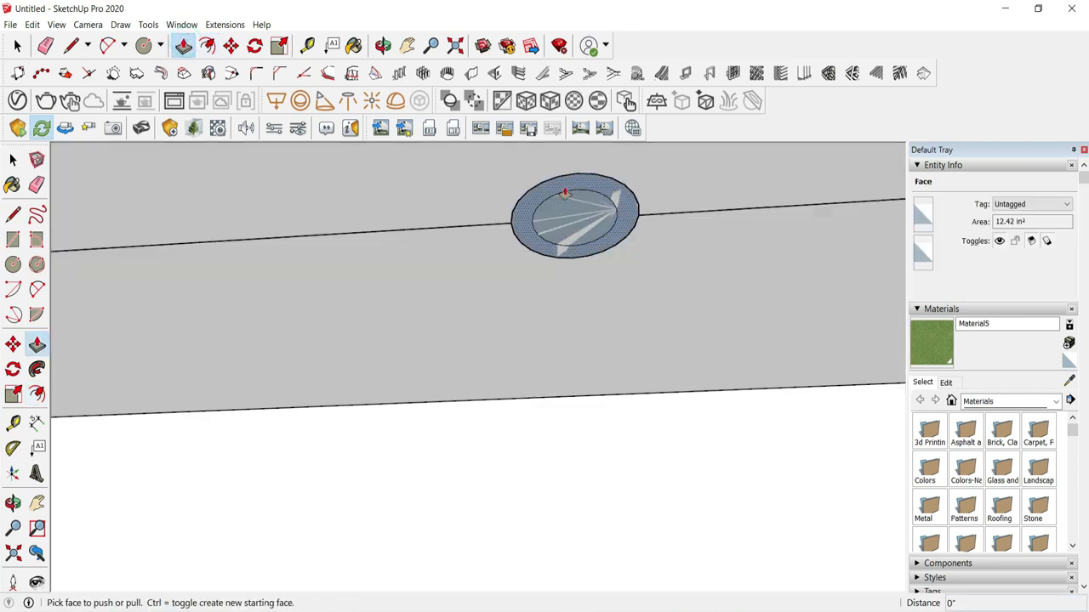
pyautogui.click(564, 194)
pyautogui.write('2')
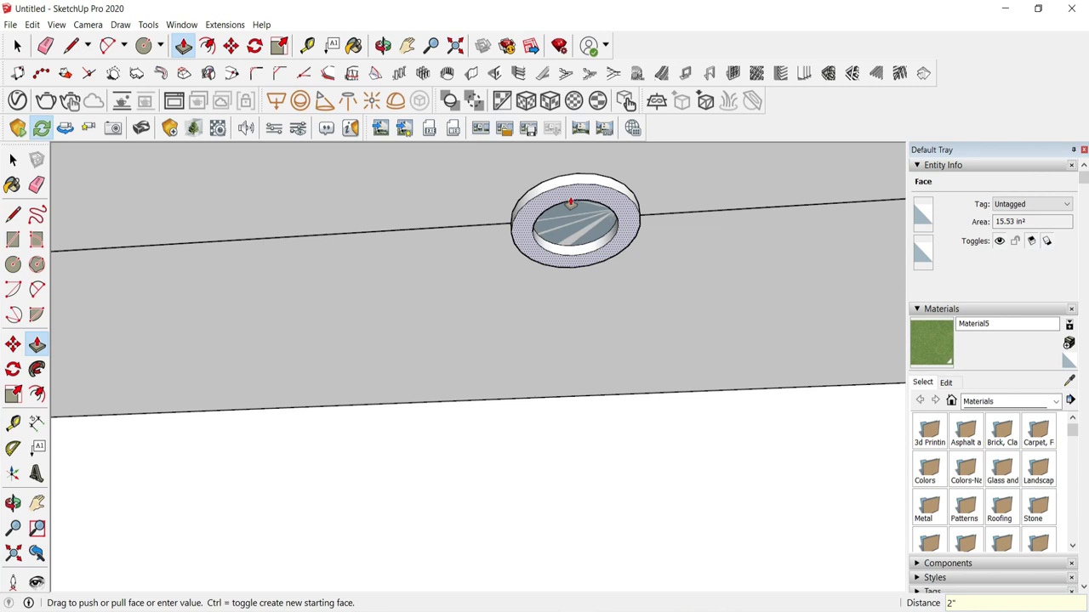
pyautogui.press('Return')
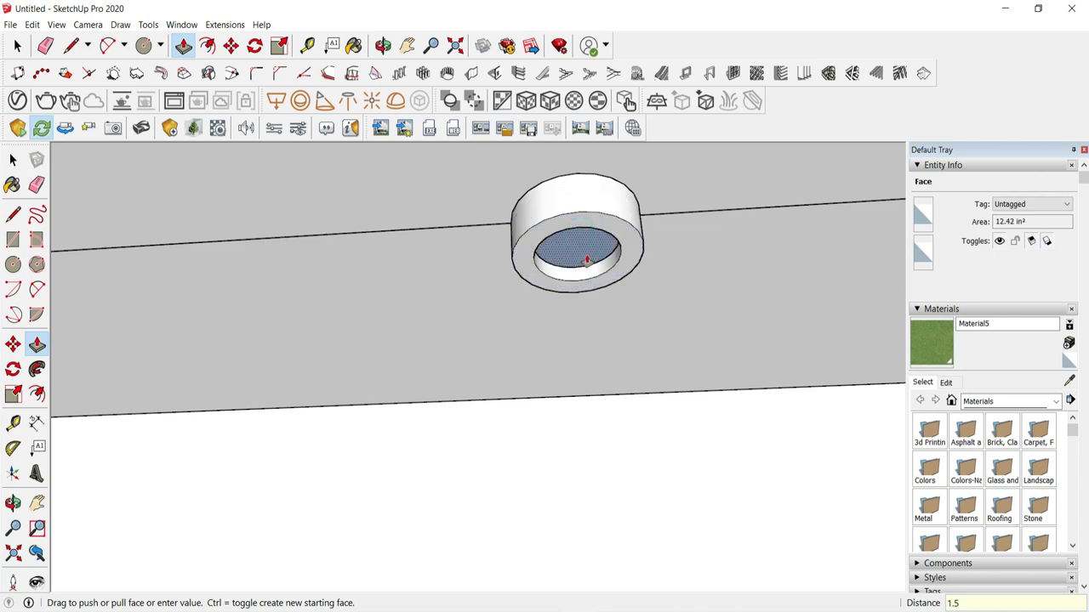
pyautogui.press('Return')
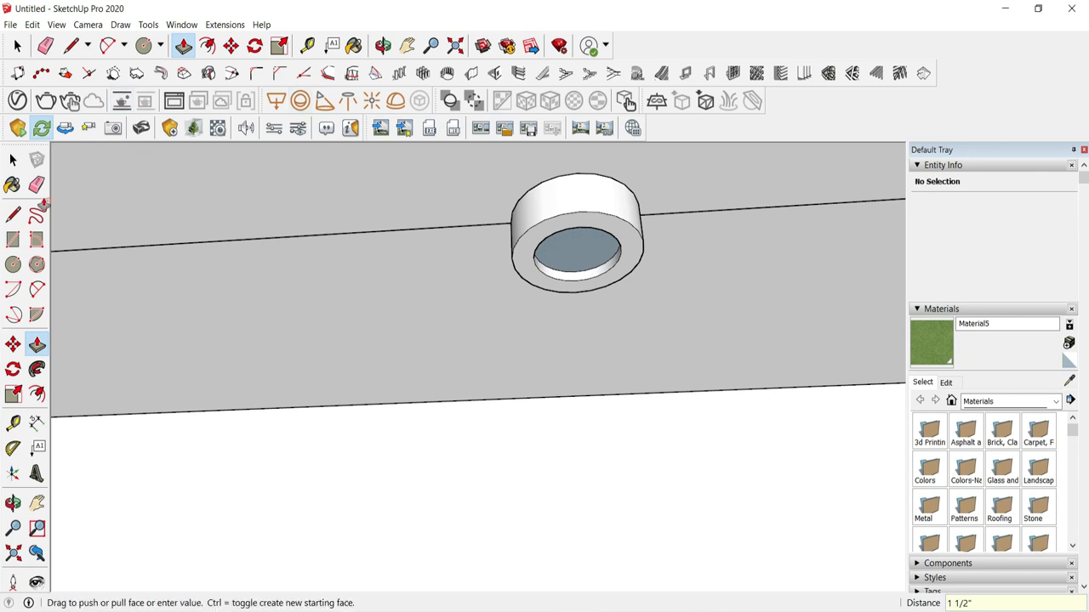
# Step: Erase the guide line segments remaining on both sides of the ceiling light
pyautogui.click(17, 45)
pyautogui.tripleClick(619, 227)
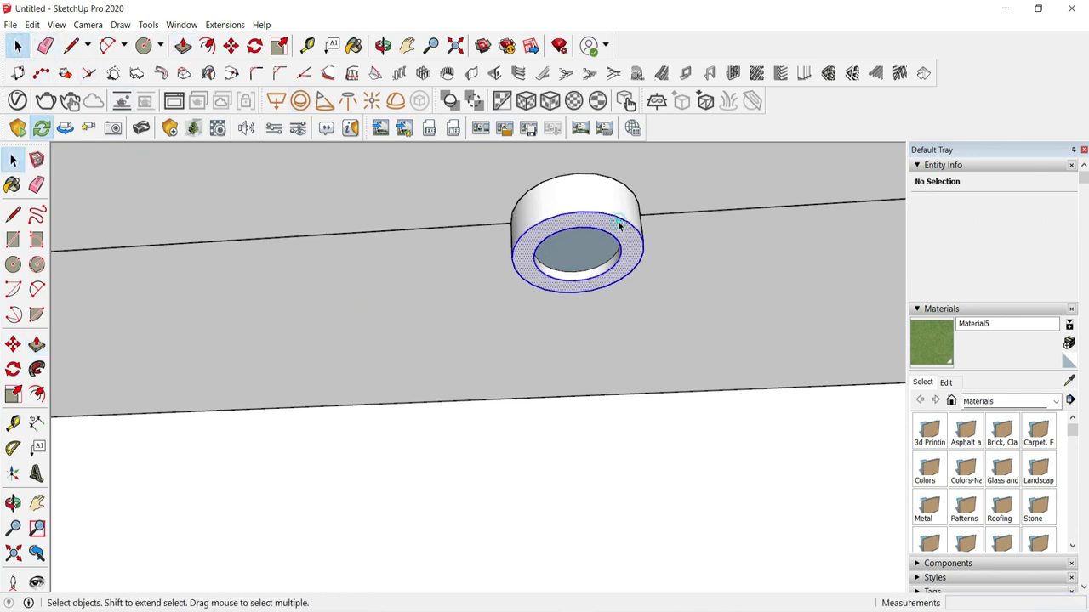
pyautogui.click(45, 45)
pyautogui.click(266, 235)
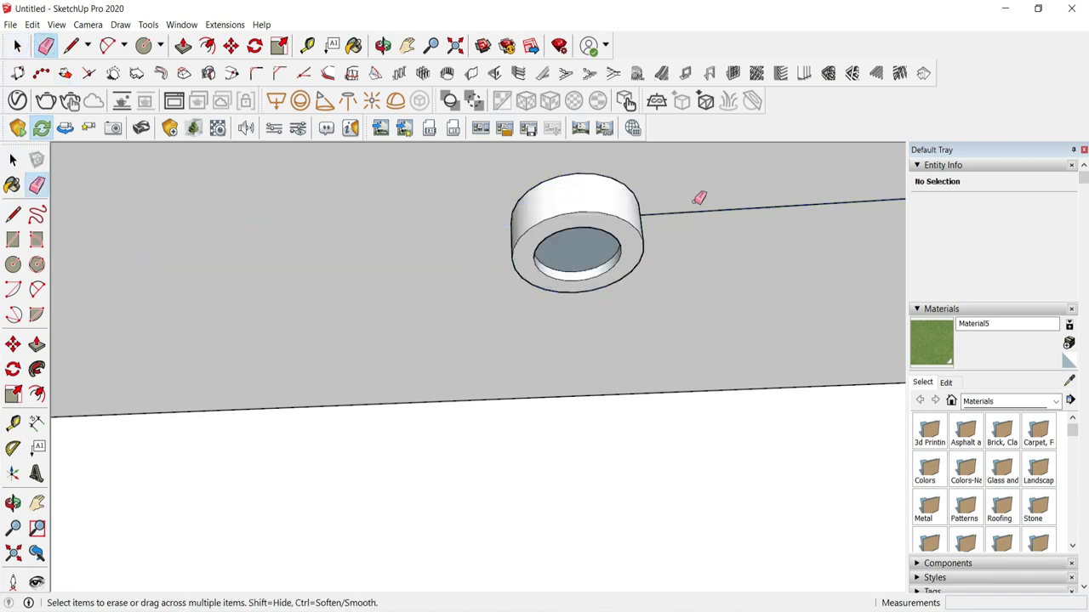
pyautogui.click(668, 213)
pyautogui.press('space')
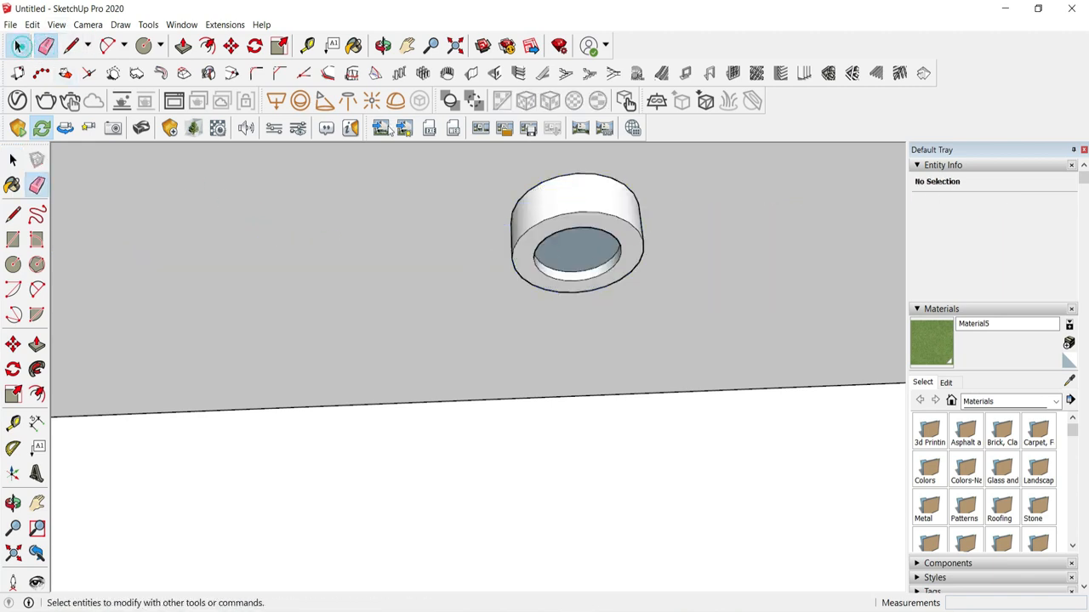
# Step: Make the whole ceiling light a component named "light"
pyautogui.tripleClick(564, 194)
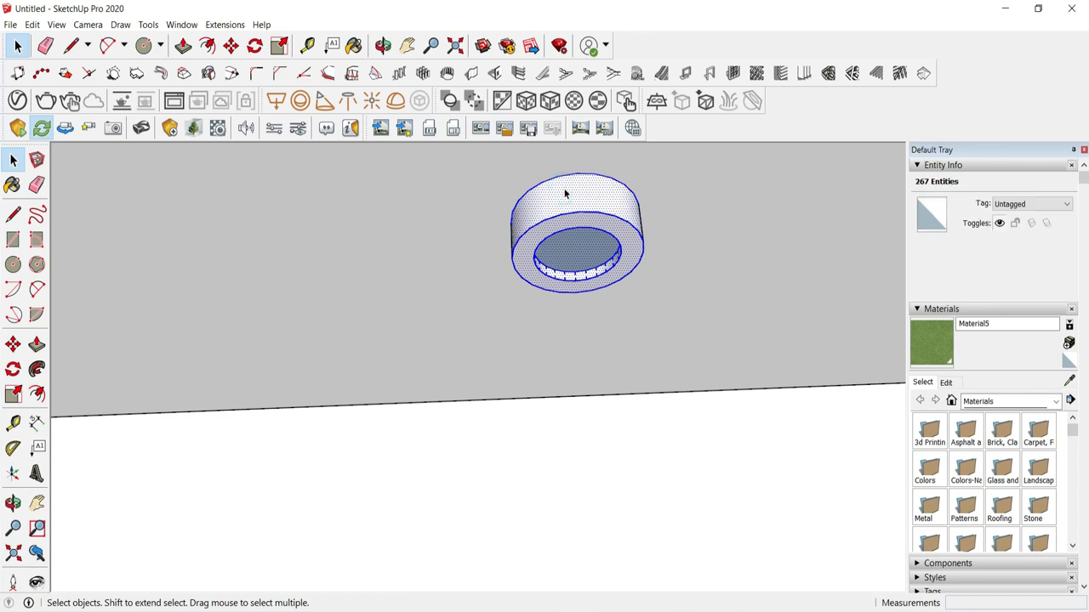
pyautogui.tripleClick(565, 194)
pyautogui.rightClick(564, 194)
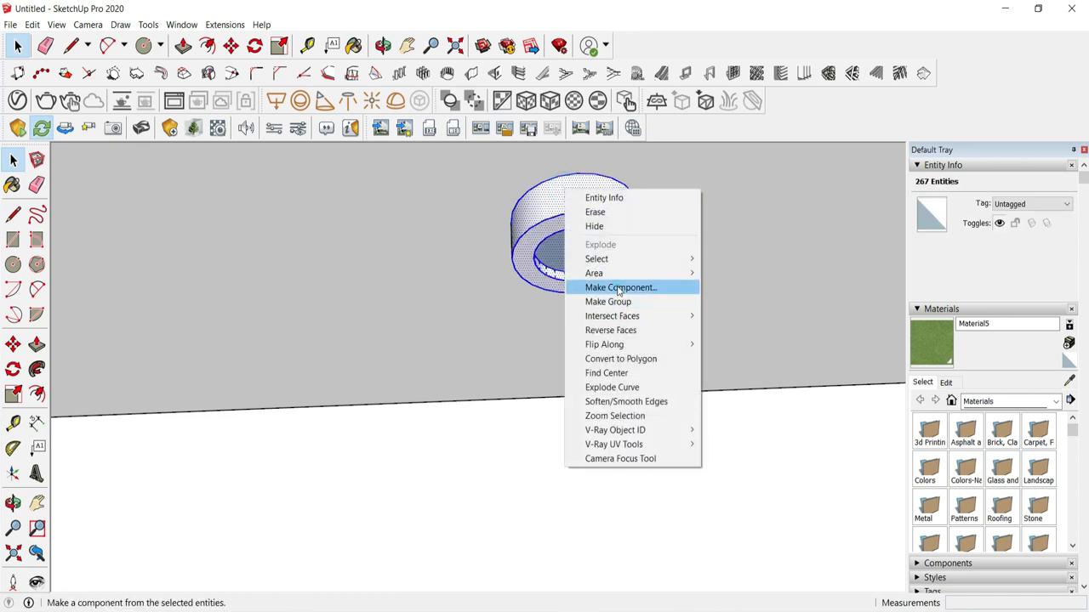
pyautogui.click(620, 287)
pyautogui.write('I')
pyautogui.press('Return')
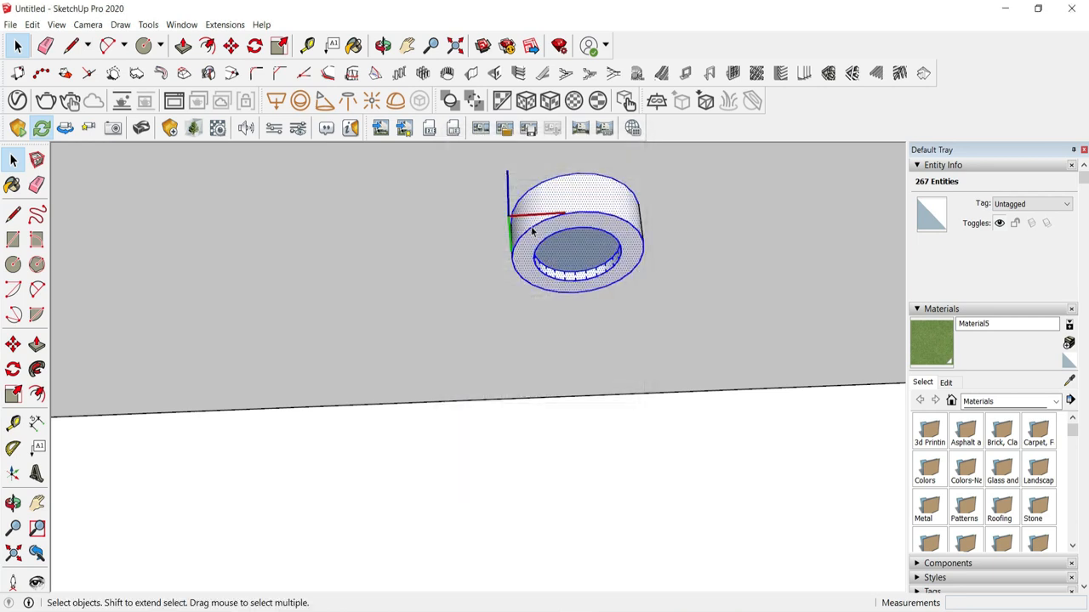
pyautogui.click(722, 295)
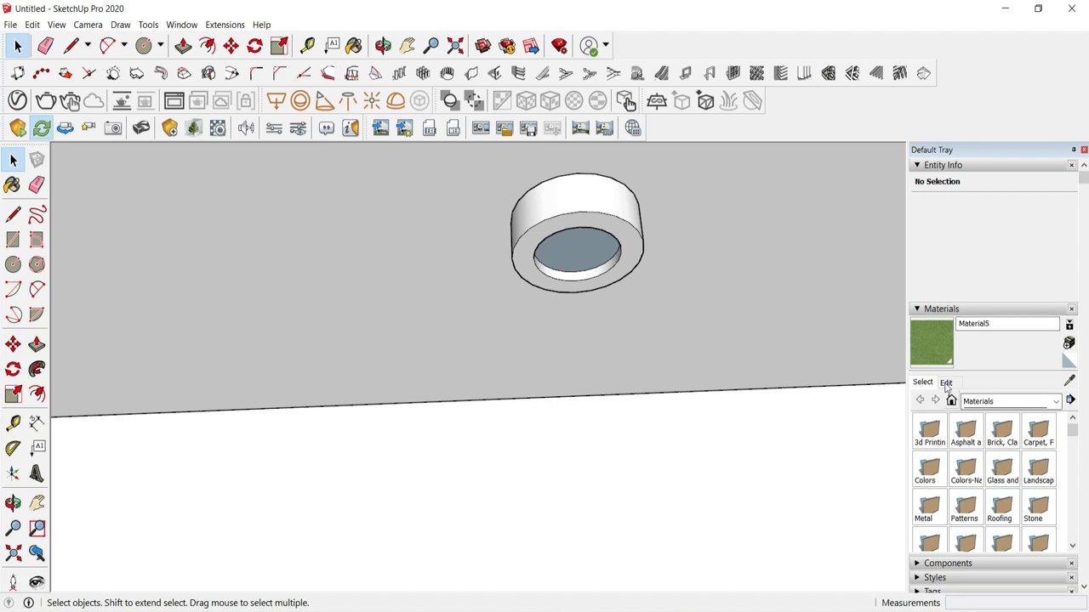
# Step: Paint the ring and sides inside the light component with Color E02 from the Colors collection
pyautogui.click(983, 404)
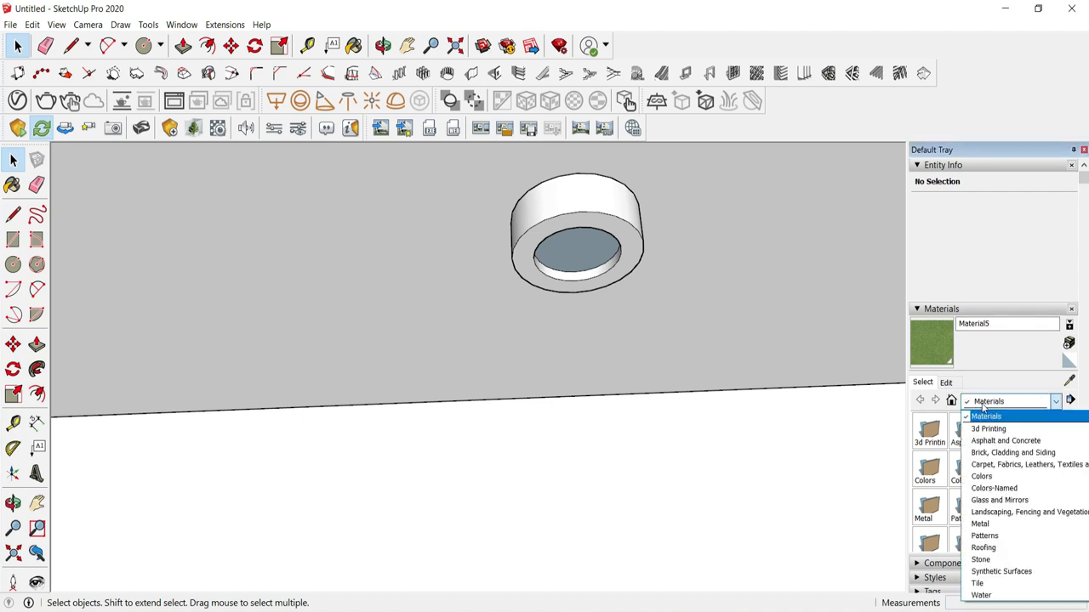
pyautogui.click(990, 486)
pyautogui.scroll(-6, 995, 502)
pyautogui.scroll(2, 986, 493)
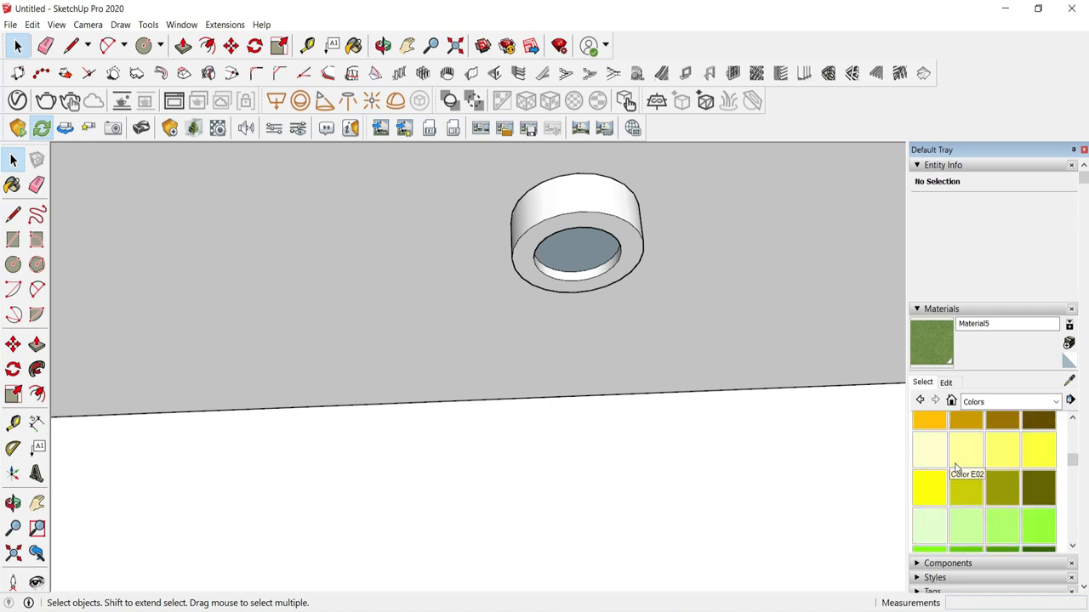
pyautogui.click(962, 462)
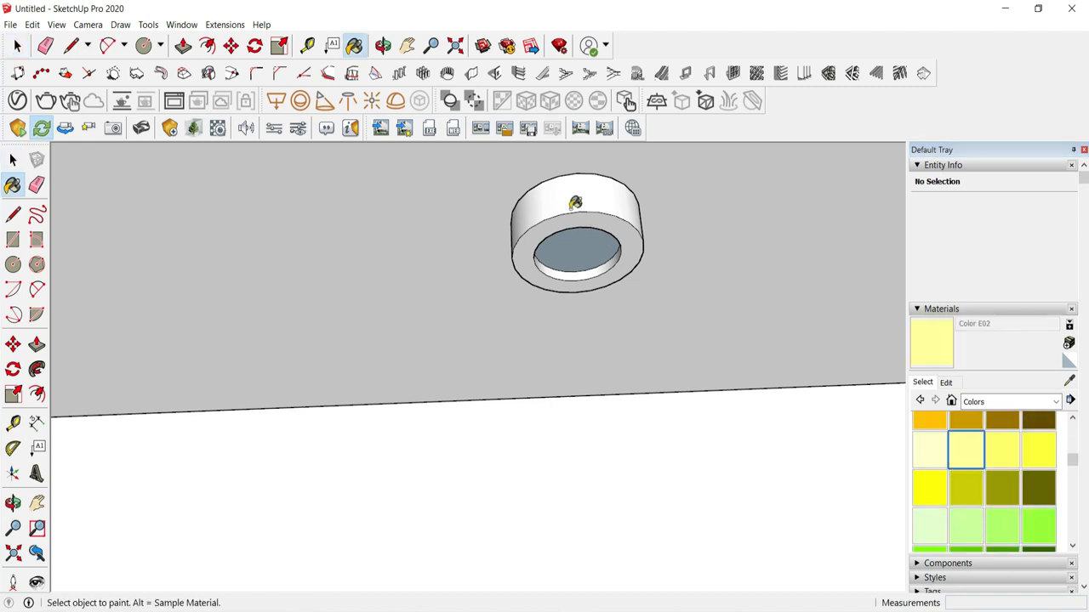
pyautogui.click(18, 45)
pyautogui.doubleClick(600, 226)
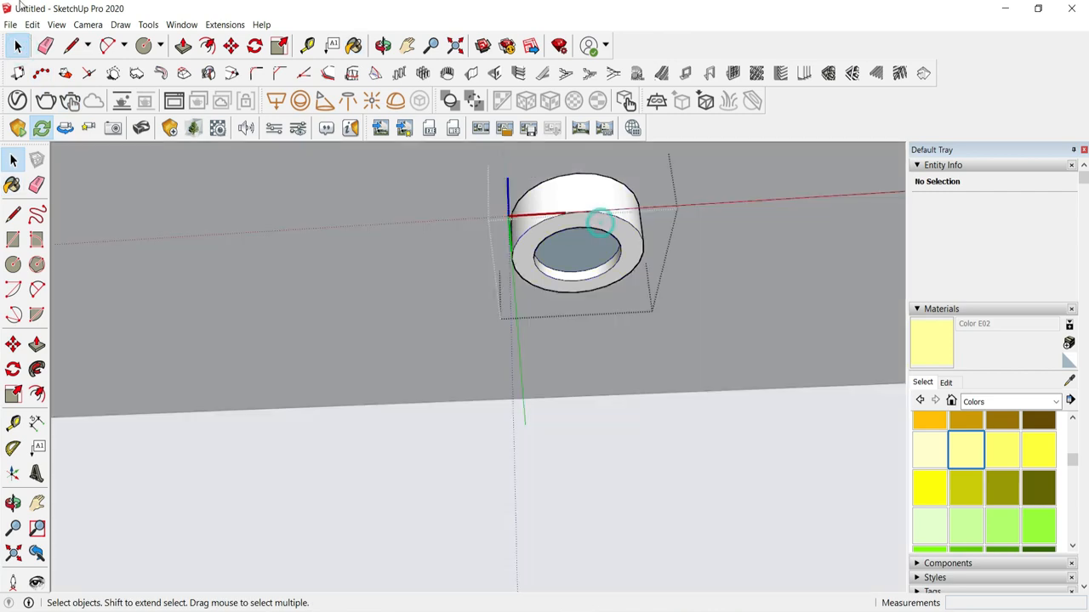
pyautogui.click(602, 251)
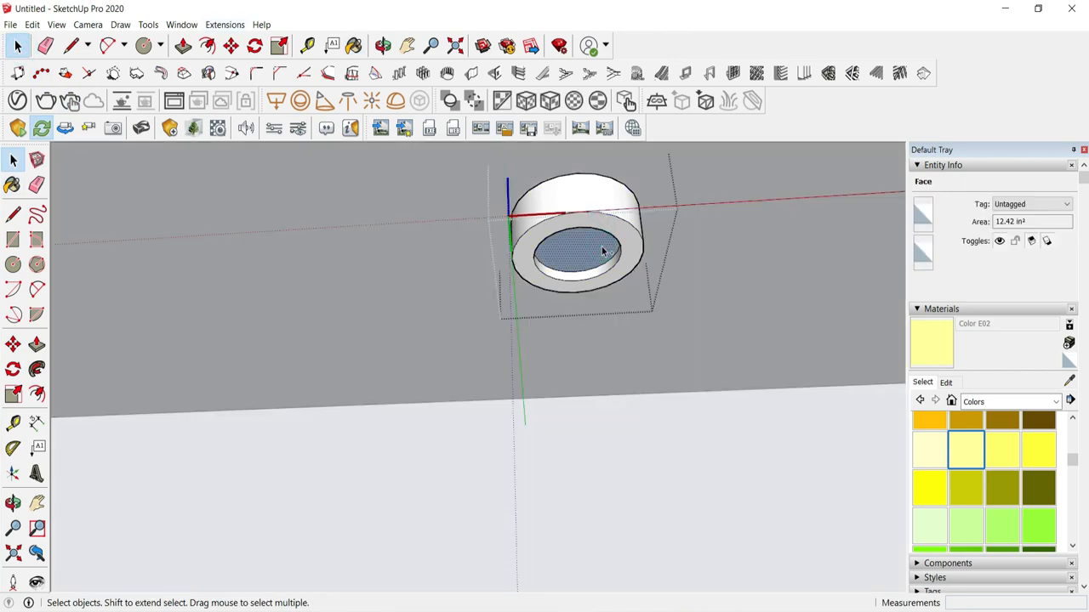
pyautogui.hotkey('ctrl', 'a')
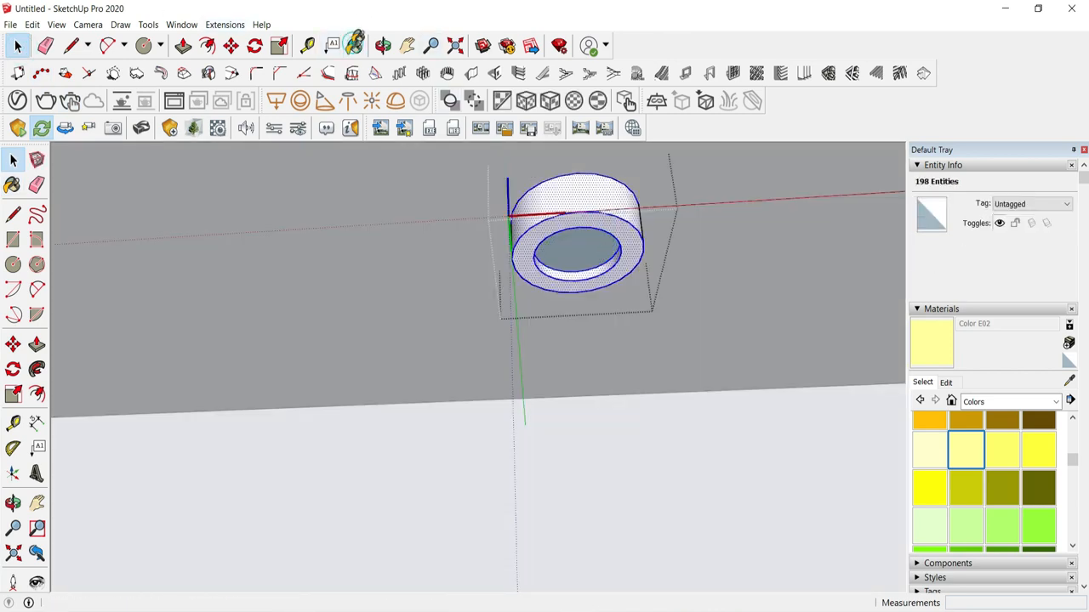
pyautogui.click(354, 45)
pyautogui.click(614, 226)
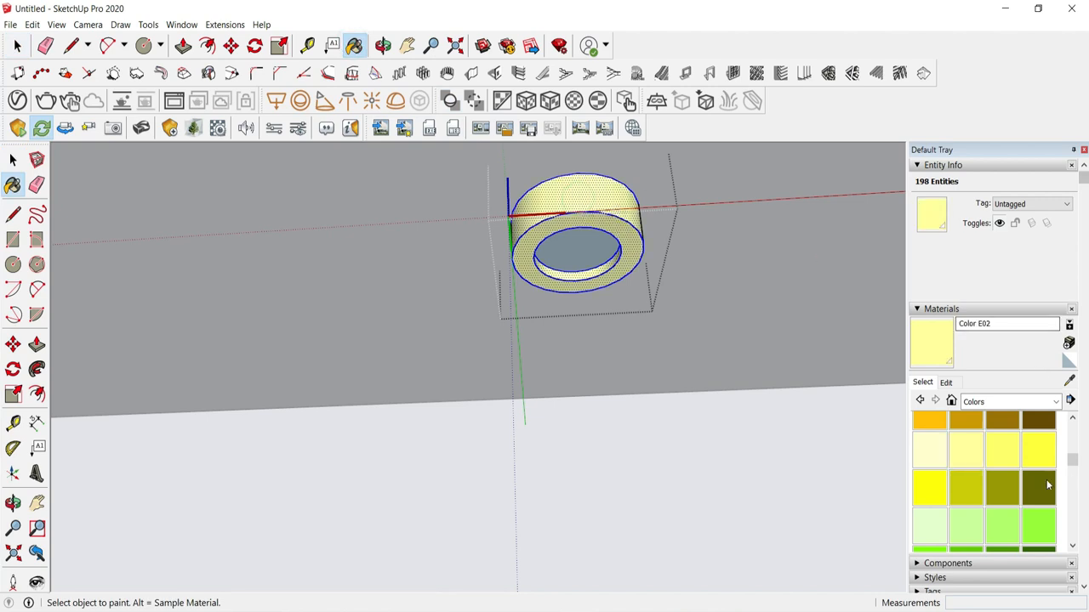
# Step: Paint the recessed inner disc of the light component with Color E03 and leave the component
pyautogui.click(957, 450)
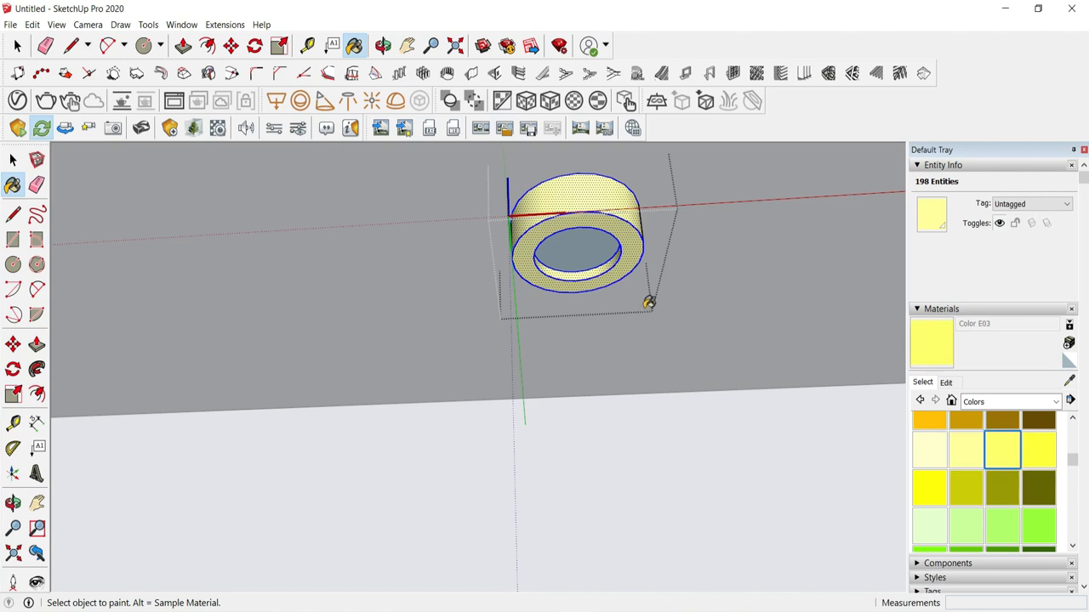
pyautogui.hotkey('ctrl', 'shift')
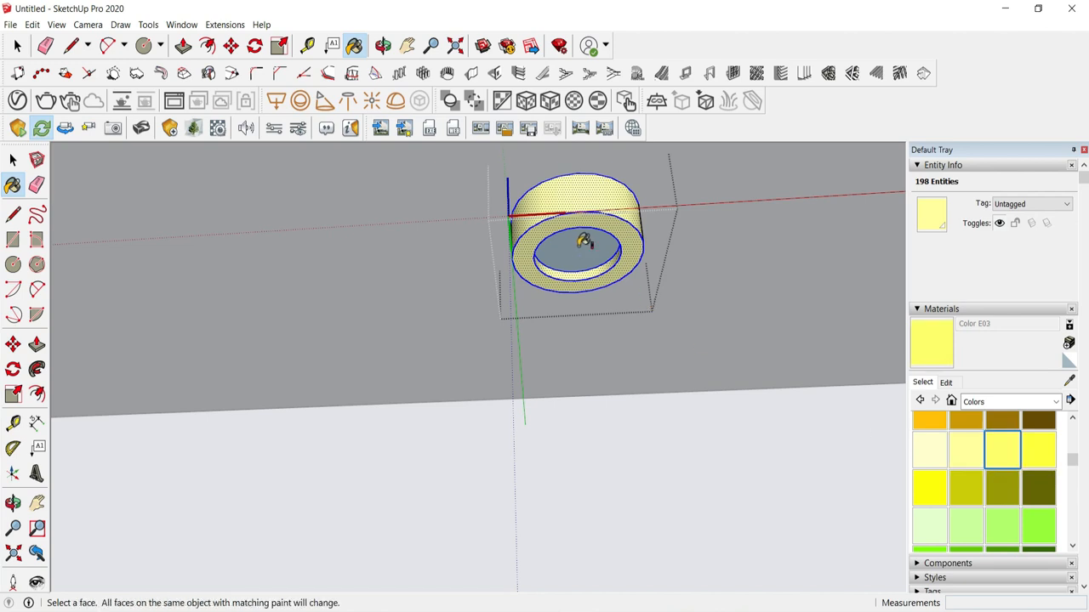
pyautogui.hotkey('ctrl', 'shift', 'i')
pyautogui.click(584, 241)
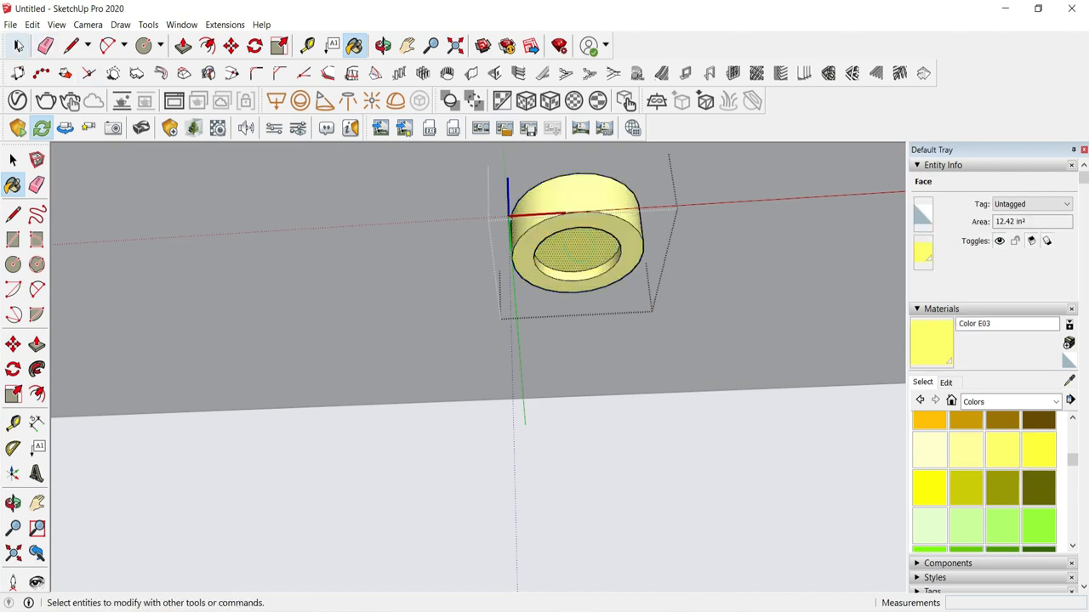
pyautogui.click(19, 45)
pyautogui.click(342, 258)
# Step: Sample the inner disc's Color E03 and enable its Enscape self-illumination with a golden yellow emission colour and luminance of about 4267 cd/m²
pyautogui.moveTo(671, 250); pyautogui.dragTo(607, 306, button='middle')
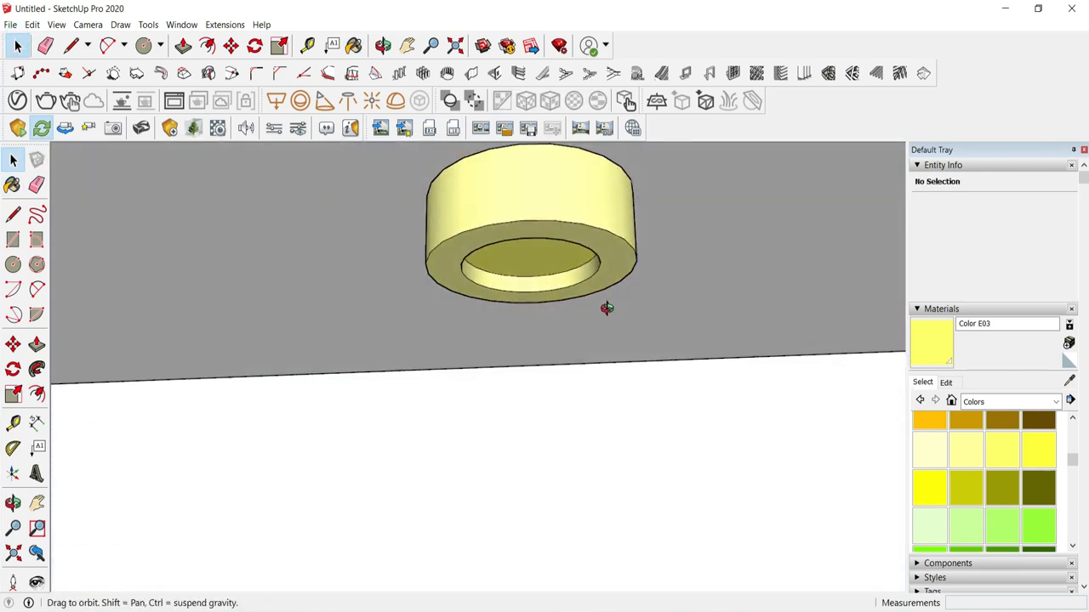
pyautogui.doubleClick(551, 257)
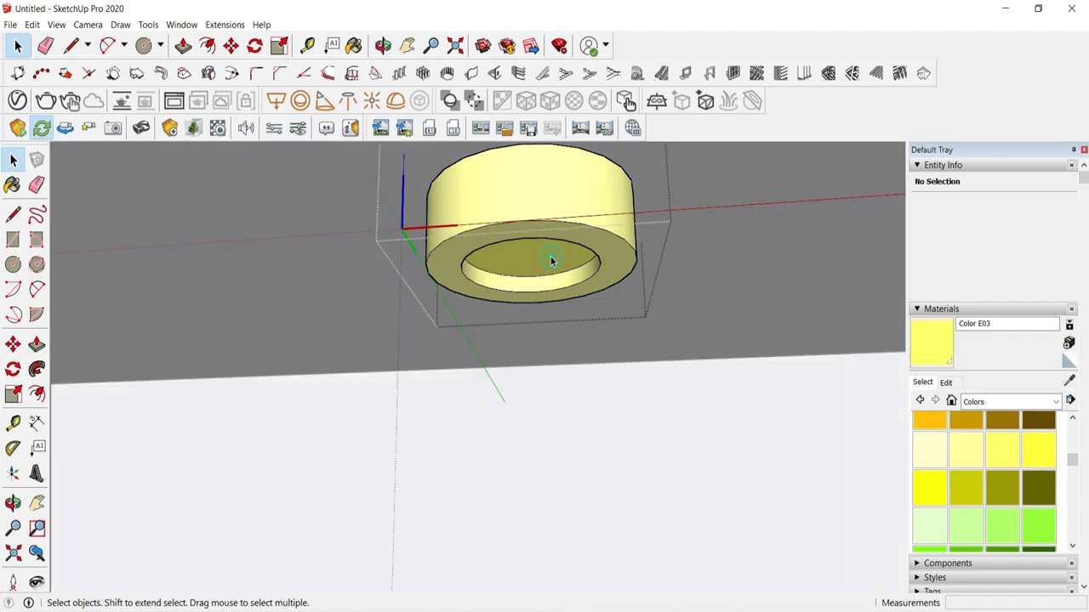
pyautogui.click(1069, 376)
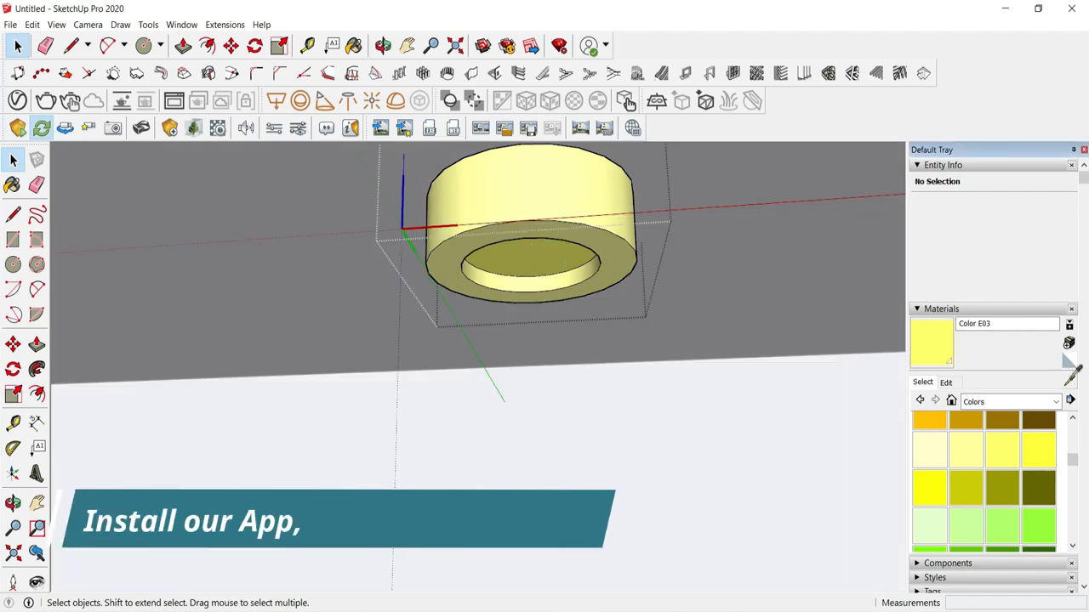
pyautogui.click(552, 254)
pyautogui.moveTo(553, 255); pyautogui.dragTo(564, 231, button='middle')
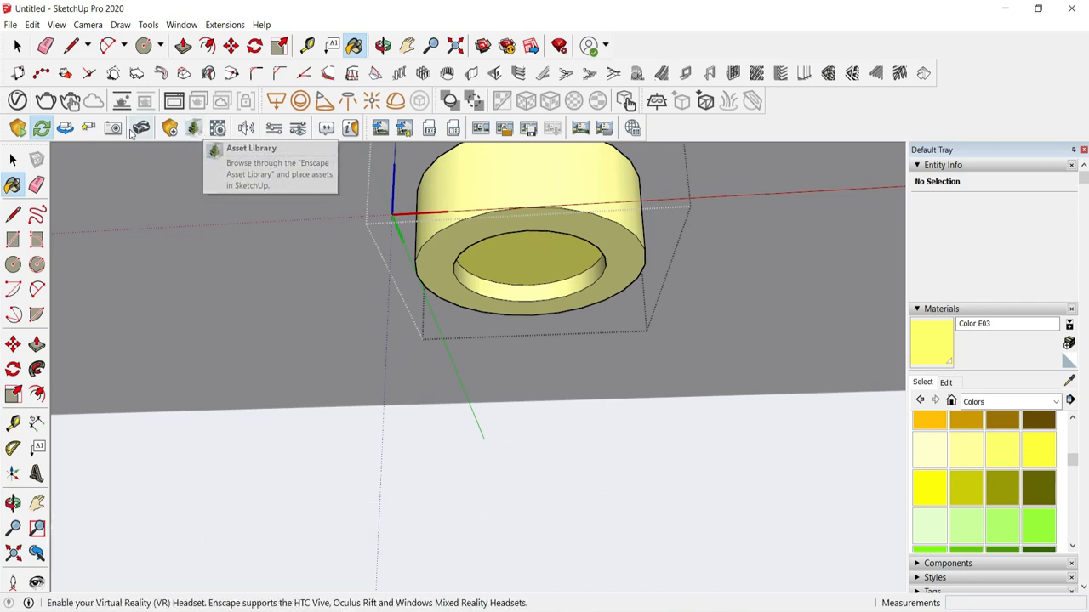
pyautogui.click(221, 127)
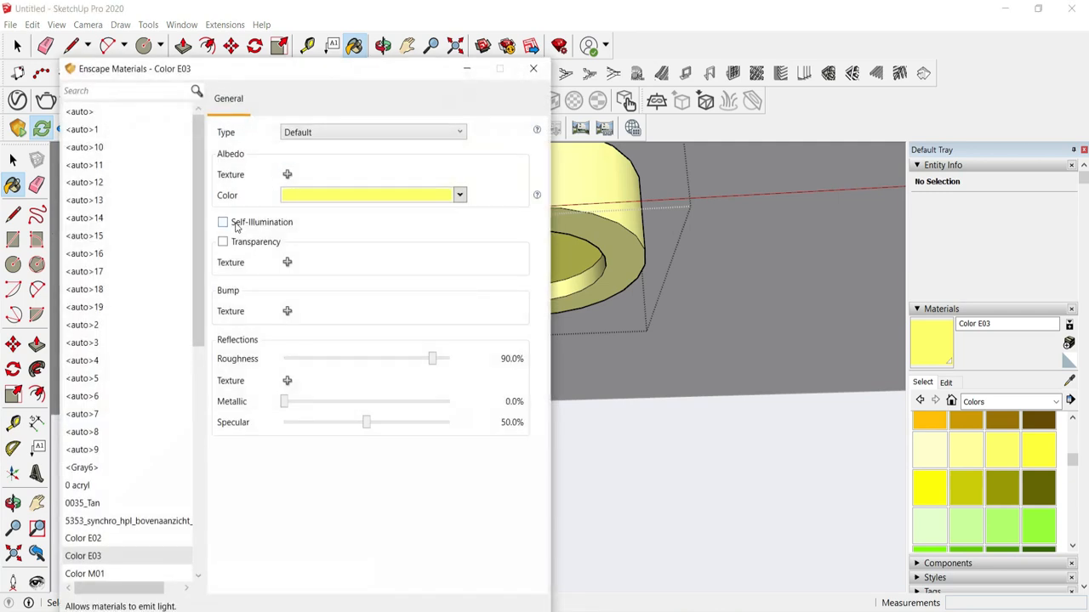
pyautogui.click(224, 223)
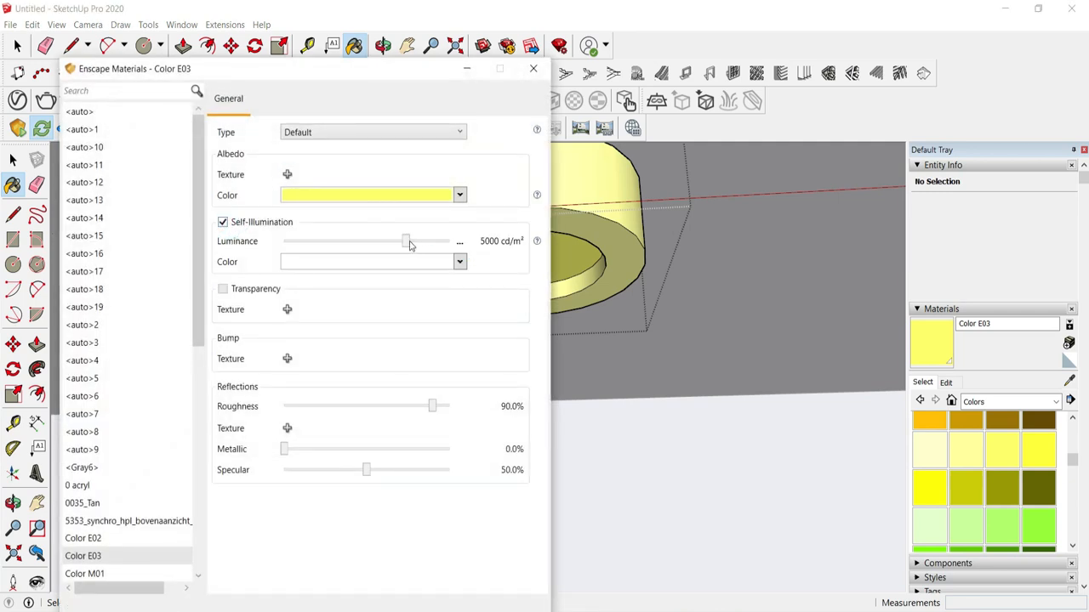
pyautogui.click(459, 262)
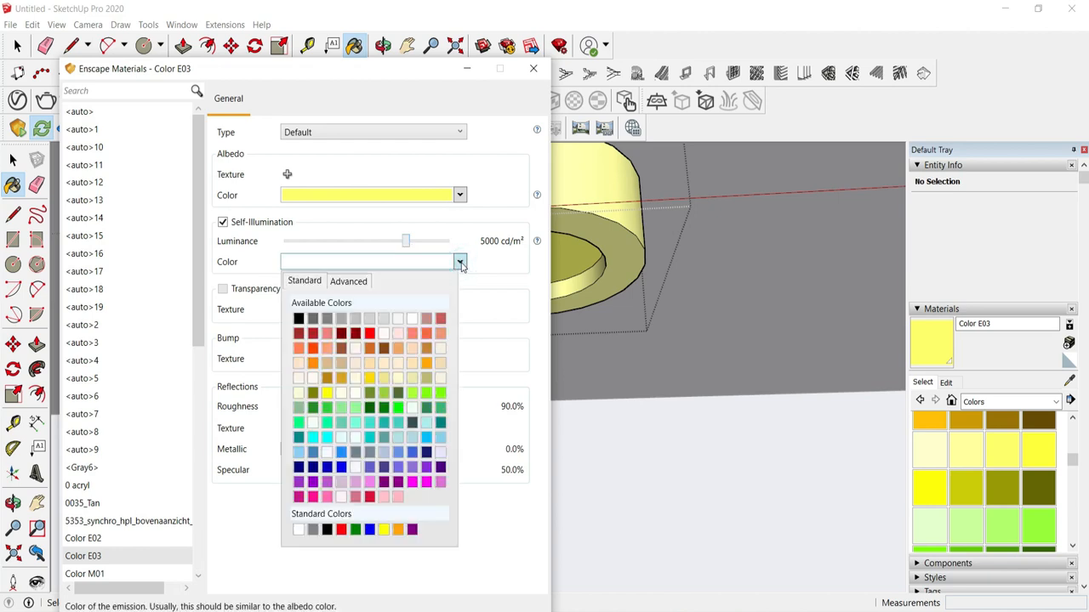
pyautogui.click(369, 378)
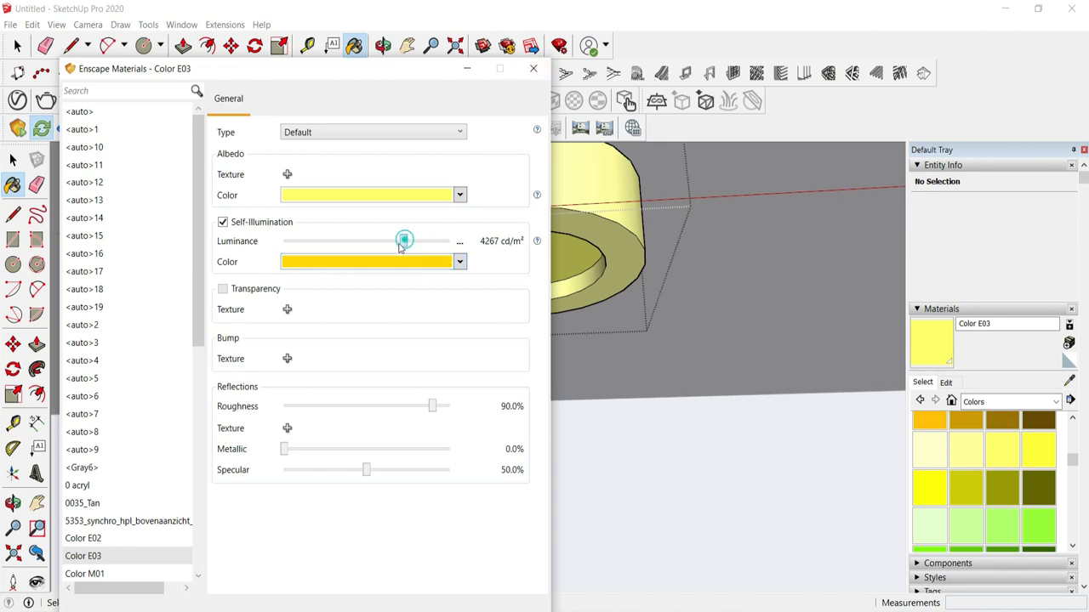
pyautogui.click(536, 68)
pyautogui.press('space')
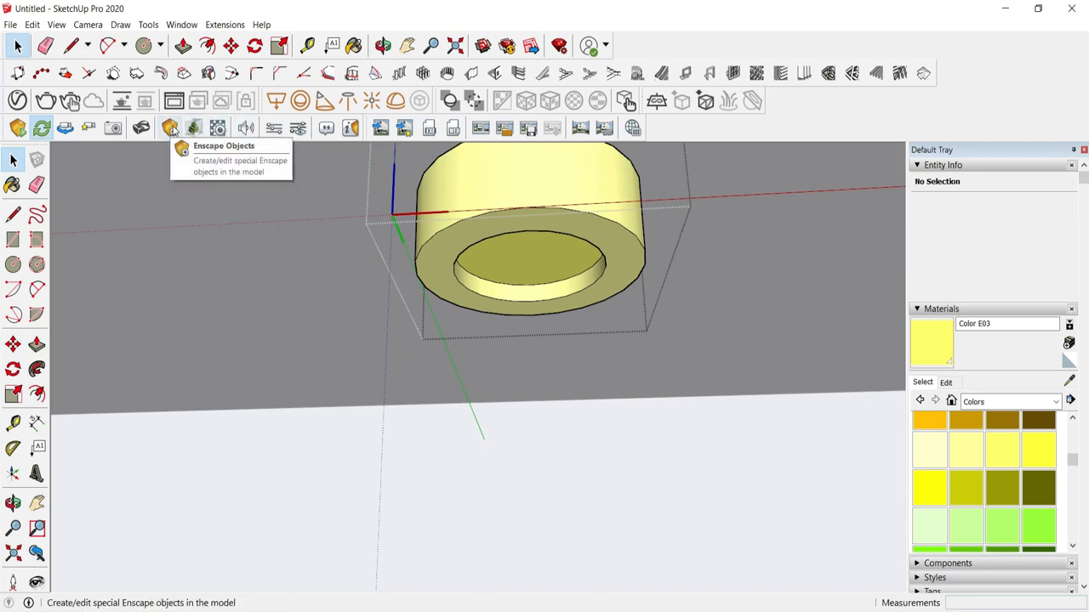
# Step: Place an Enscape sphere light at the centre of the disc inside the light component, slightly offset from its face
pyautogui.click(171, 128)
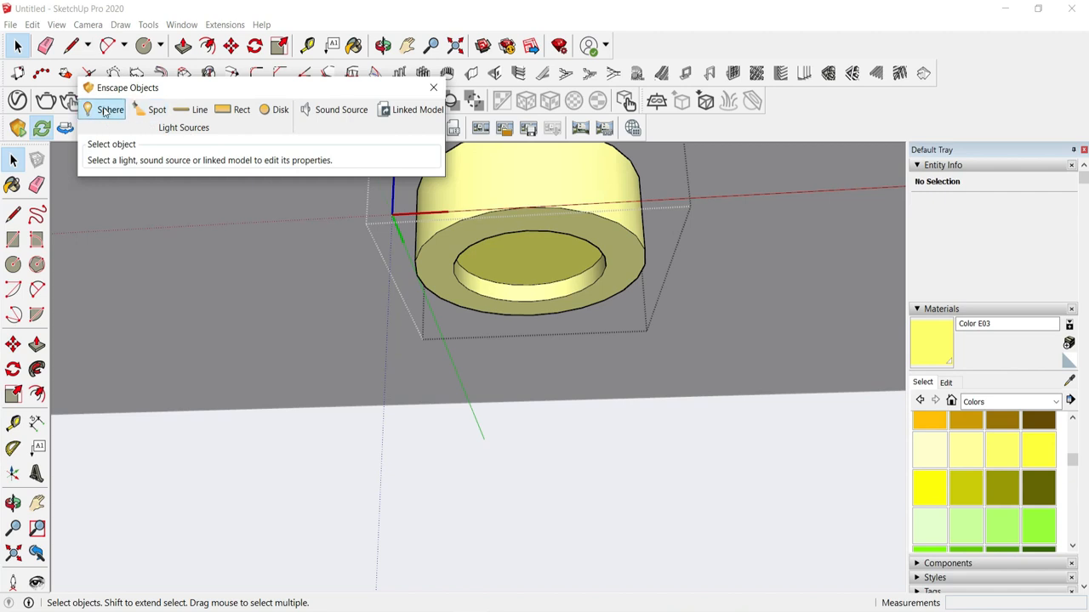
pyautogui.click(121, 119)
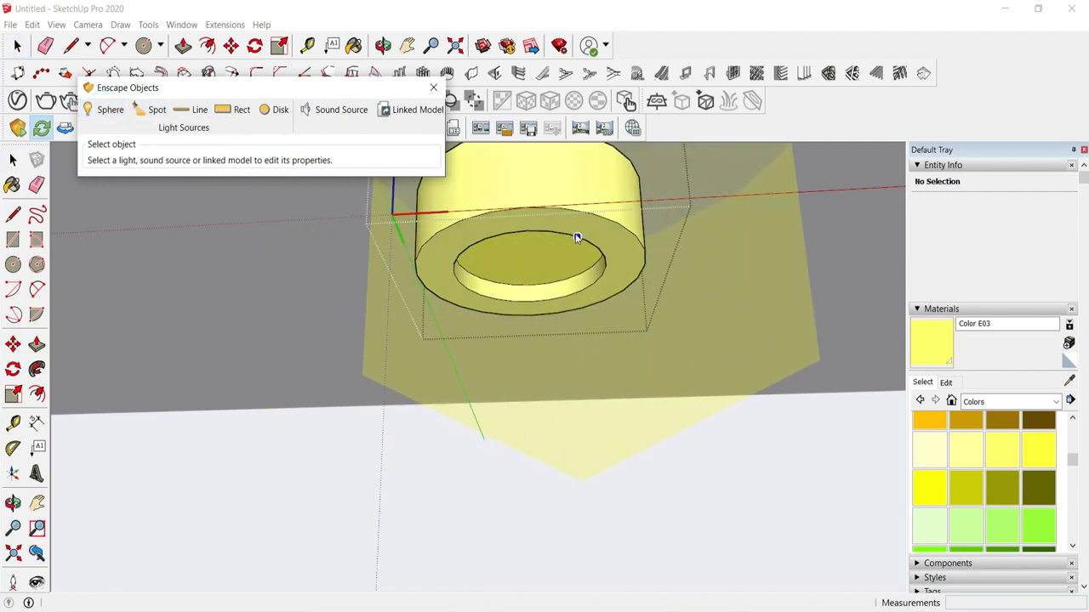
pyautogui.click(528, 271)
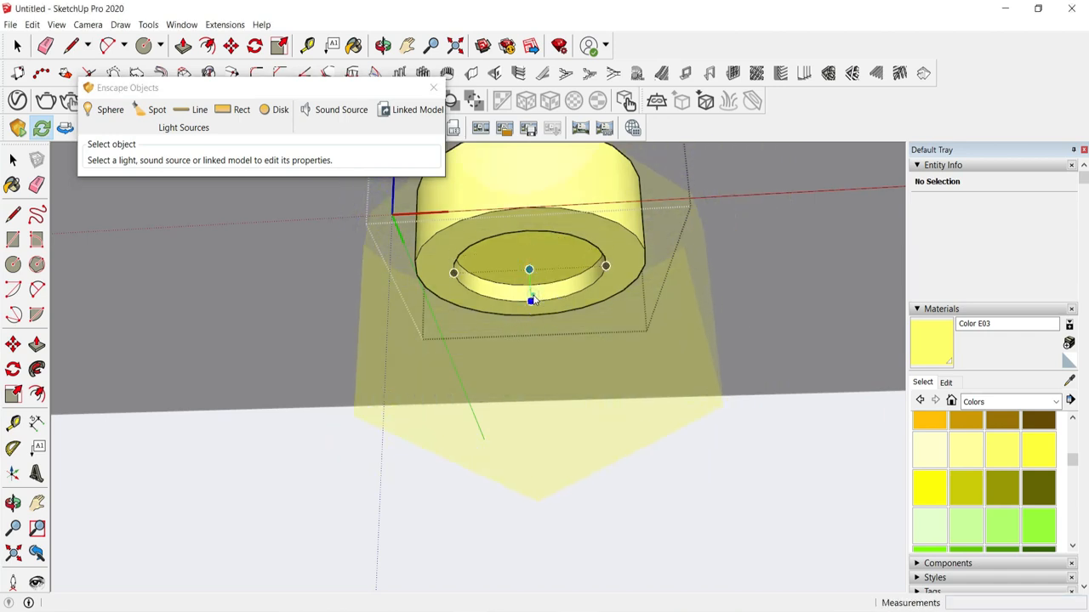
pyautogui.click(533, 300)
pyautogui.moveTo(529, 331); pyautogui.dragTo(696, 343, button='middle')
pyautogui.scroll(-5, 367, 441)
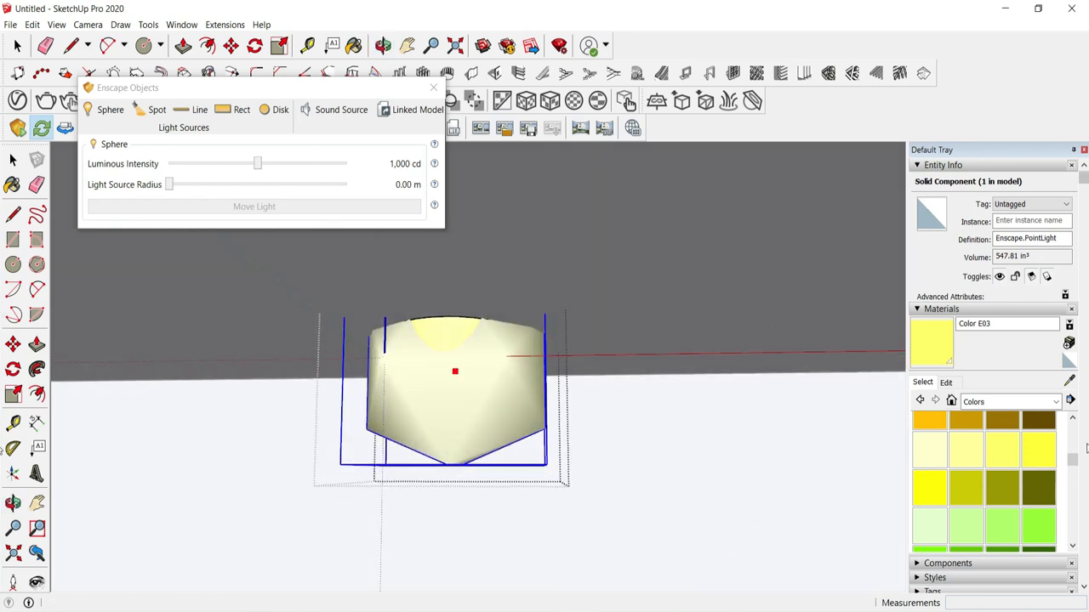
# Step: Paint the Enscape sphere light with the orange Color C03, then leave the component and close the Enscape object settings
pyautogui.scroll(-2, 998, 492)
pyautogui.scroll(5, 1003, 494)
pyautogui.scroll(-1, 1003, 494)
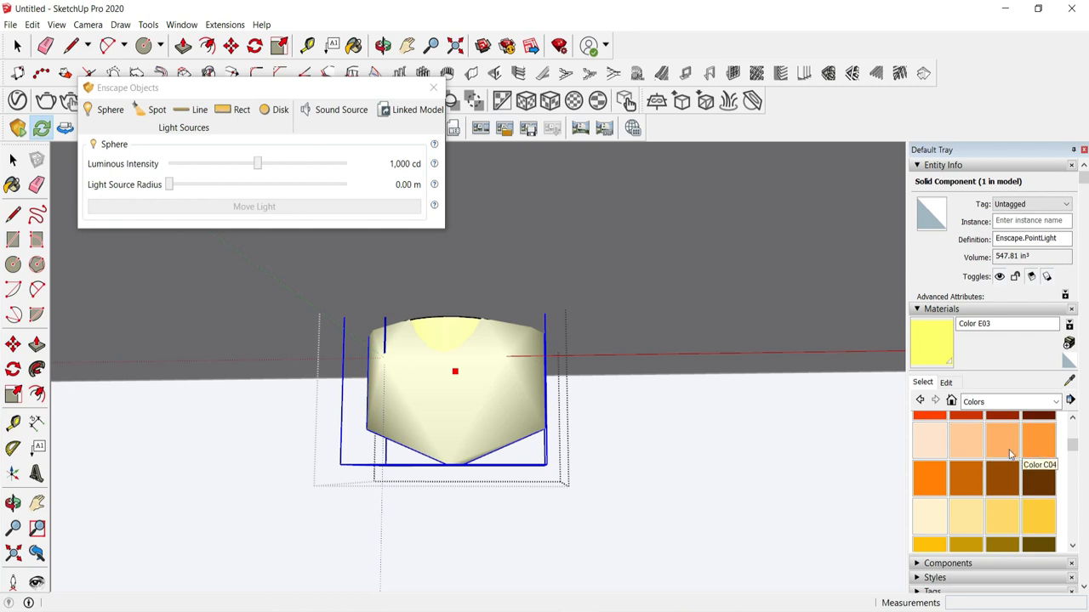
pyautogui.click(1000, 448)
pyautogui.click(461, 380)
pyautogui.press('space')
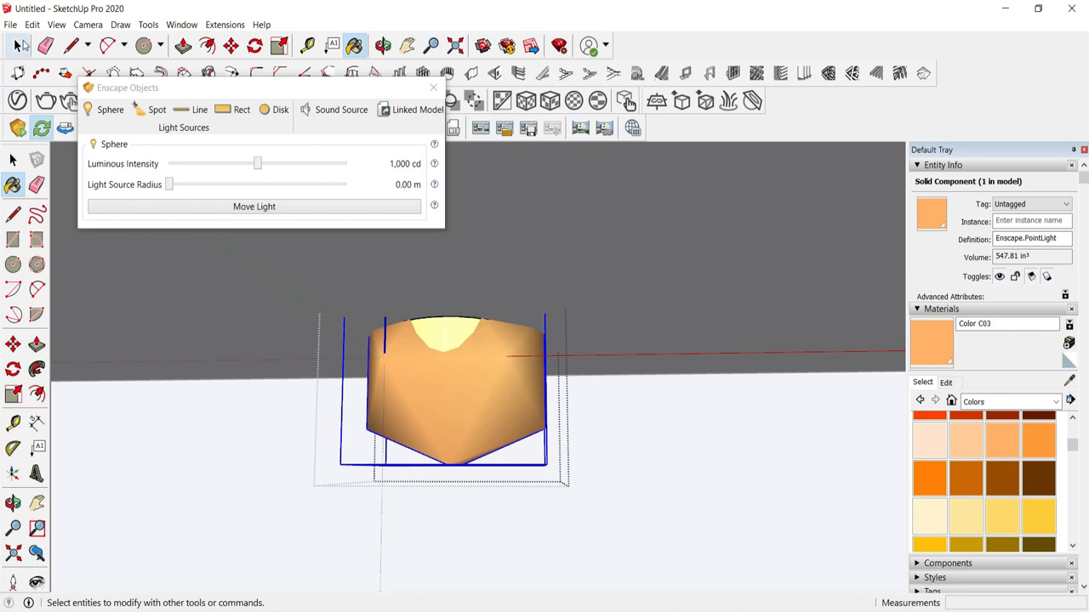
pyautogui.click(671, 270)
pyautogui.click(433, 88)
# Step: Copy the light component 11' 9" straight up to the ceiling of the corner balcony one storey above
pyautogui.moveTo(588, 357); pyautogui.dragTo(496, 319, button='middle')
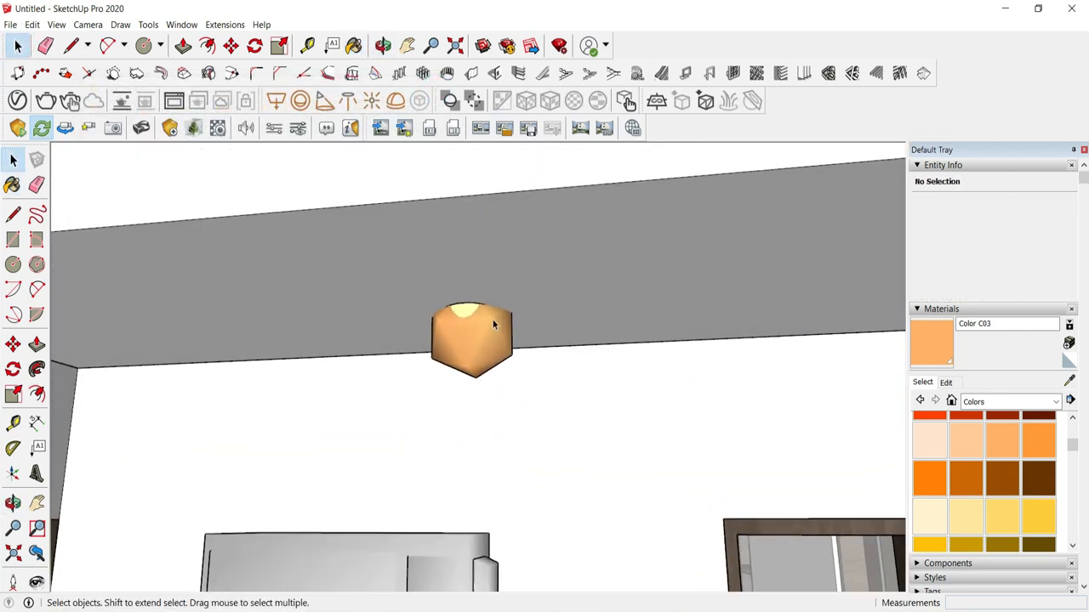
pyautogui.scroll(2, 482, 320)
pyautogui.click(481, 320)
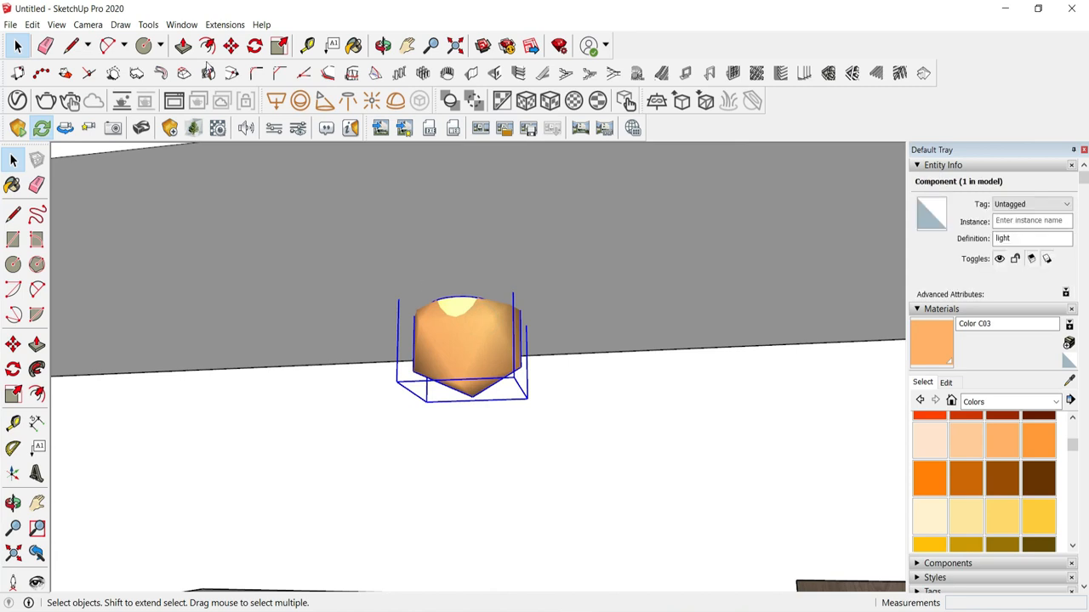
pyautogui.click(230, 45)
pyautogui.scroll(-2, 406, 357)
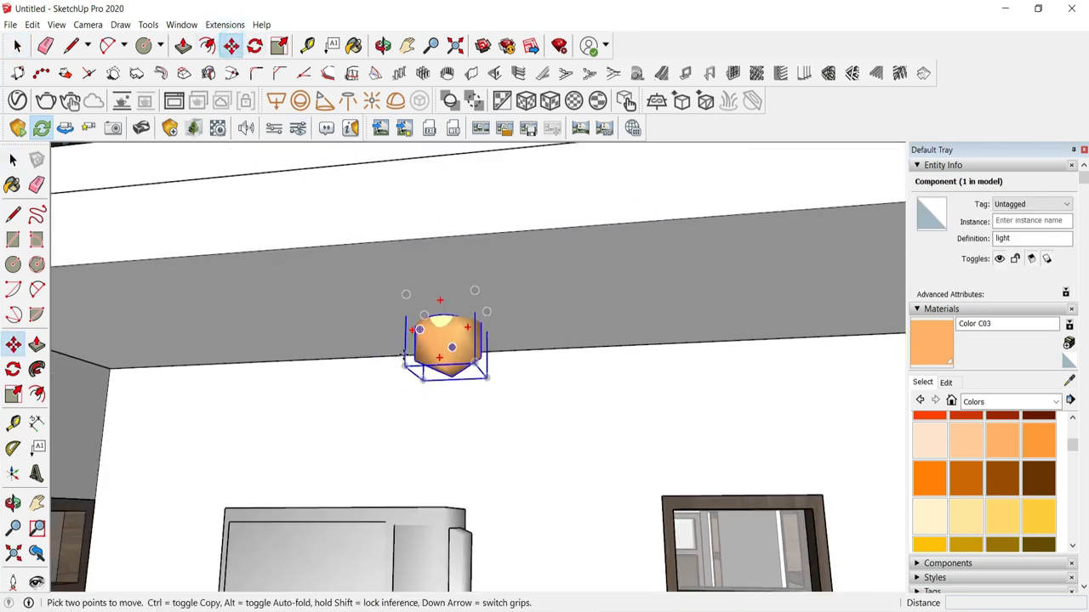
pyautogui.click(109, 369)
pyautogui.moveTo(285, 398); pyautogui.dragTo(390, 484, button='middle')
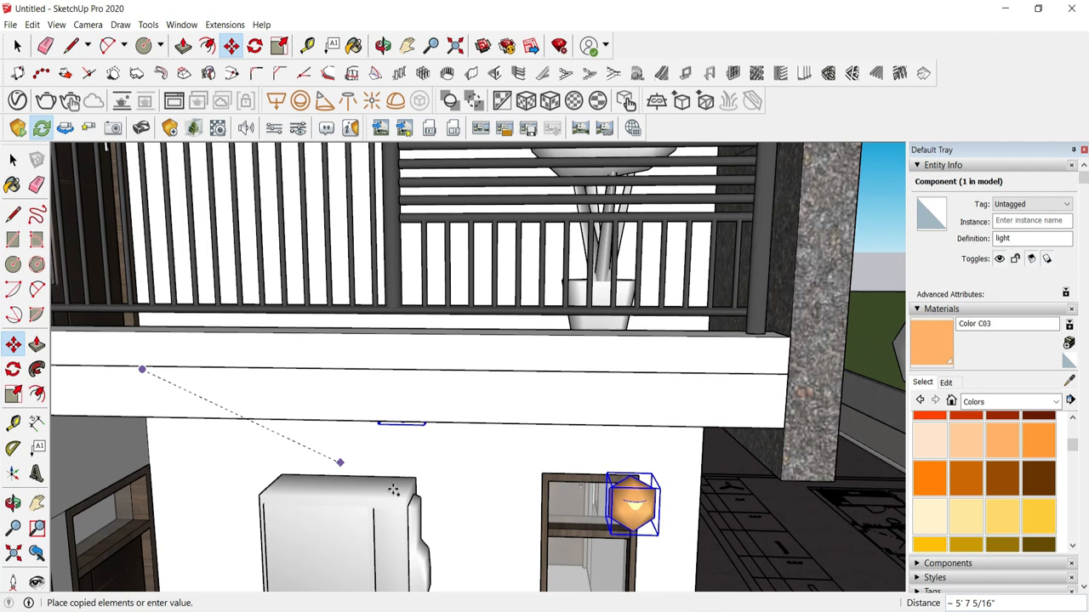
pyautogui.scroll(-6, 397, 490)
pyautogui.scroll(3, 288, 239)
pyautogui.moveTo(288, 239); pyautogui.dragTo(332, 350, button='middle')
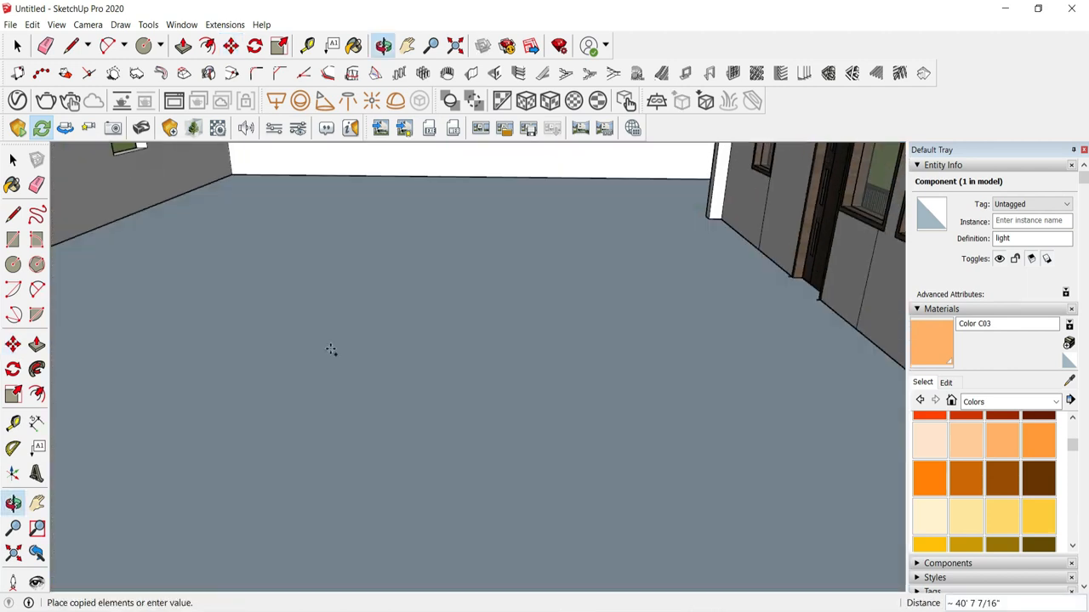
pyautogui.scroll(5, 414, 306)
pyautogui.moveTo(444, 369); pyautogui.dragTo(502, 374, button='middle')
pyautogui.scroll(-2, 509, 340)
pyautogui.moveTo(510, 337); pyautogui.dragTo(596, 404, button='middle')
pyautogui.scroll(-3, 661, 398)
pyautogui.moveTo(660, 399); pyautogui.dragTo(613, 314, button='middle')
pyautogui.scroll(3, 688, 172)
pyautogui.moveTo(664, 182); pyautogui.dragTo(487, 53, button='middle')
pyautogui.click(484, 187)
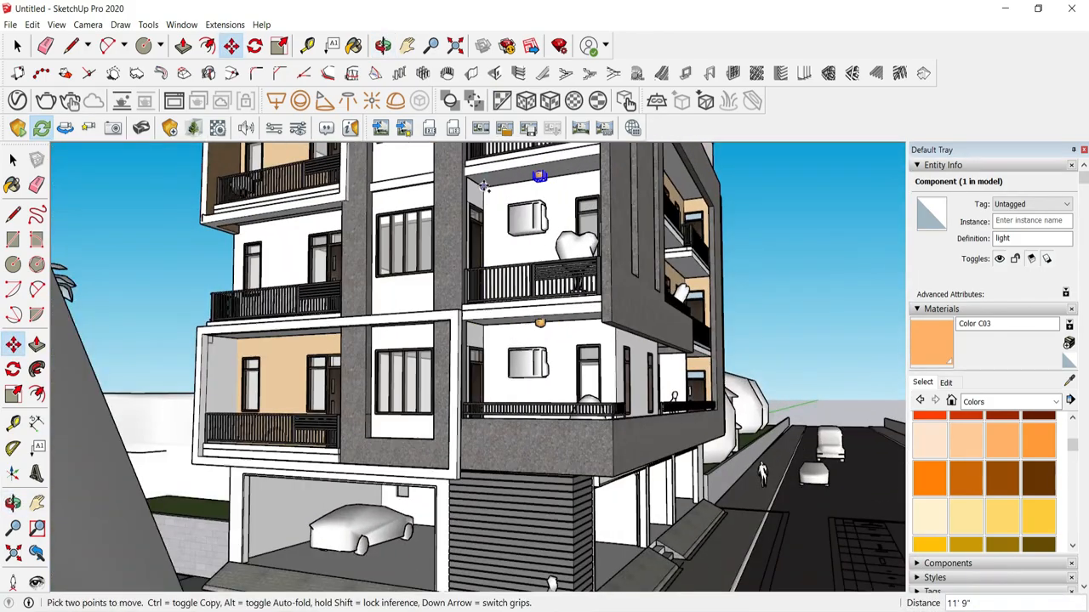
# Step: Copy the light up one more storey to the ceiling of the top corner balcony
pyautogui.click(482, 187)
pyautogui.press('ctrl')
pyautogui.scroll(-3, 527, 408)
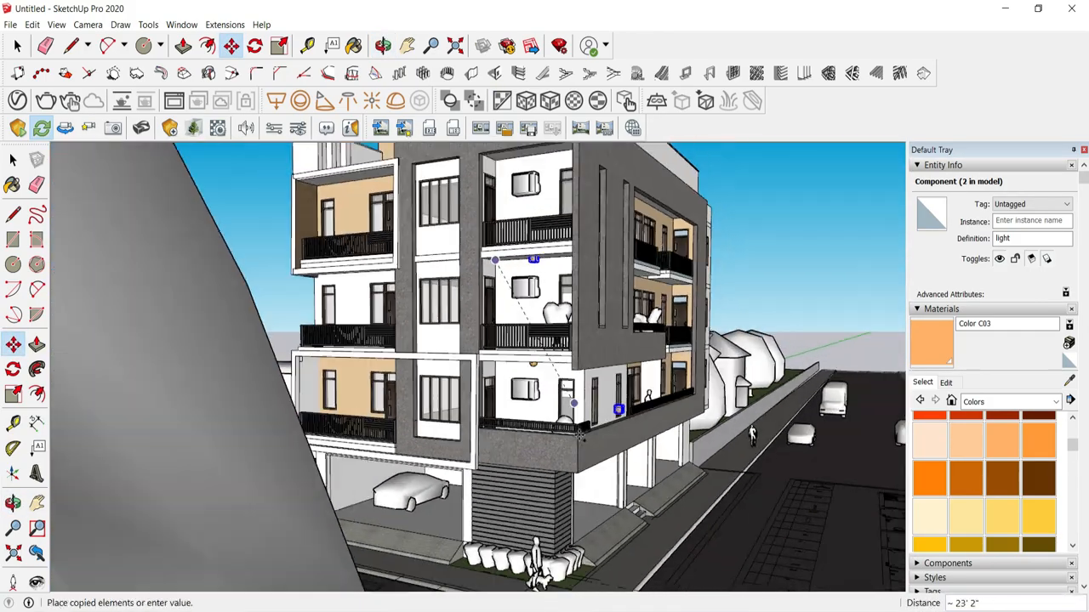
pyautogui.scroll(5, 491, 170)
pyautogui.moveTo(499, 221); pyautogui.dragTo(504, 205, button='middle')
pyautogui.click(503, 199)
pyautogui.click(20, 44)
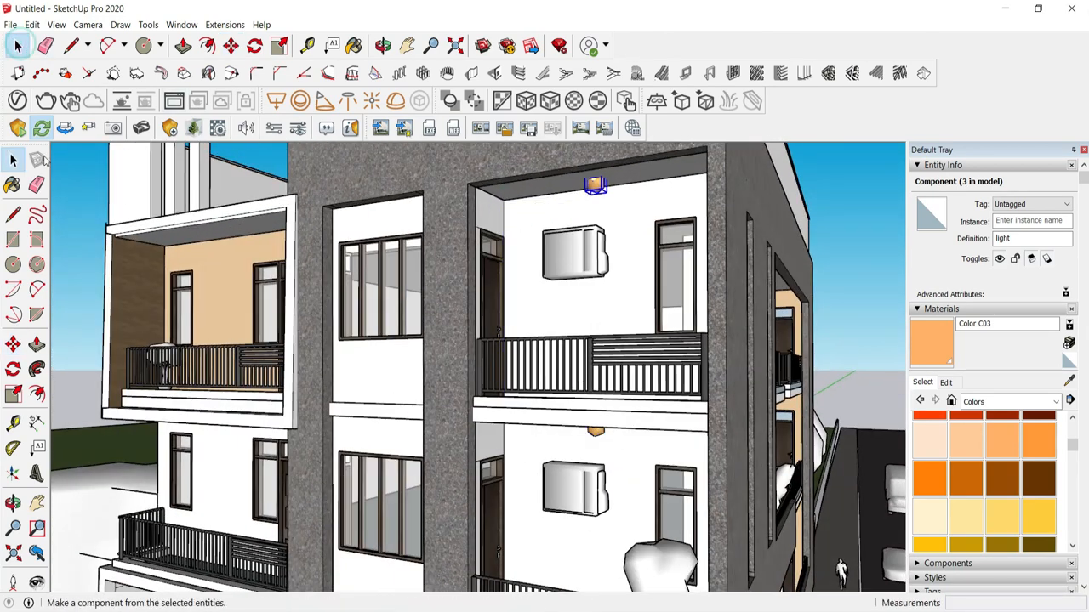
# Step: Draw a guide line about 16' 11" long along the middle of the framed top-floor front balcony's ceiling
pyautogui.click(78, 191)
pyautogui.moveTo(102, 198); pyautogui.dragTo(226, 209, button='middle')
pyautogui.scroll(3, 155, 175)
pyautogui.press('l')
pyautogui.scroll(2, 155, 192)
pyautogui.click(154, 172)
pyautogui.moveTo(411, 388); pyautogui.dragTo(613, 375, button='middle')
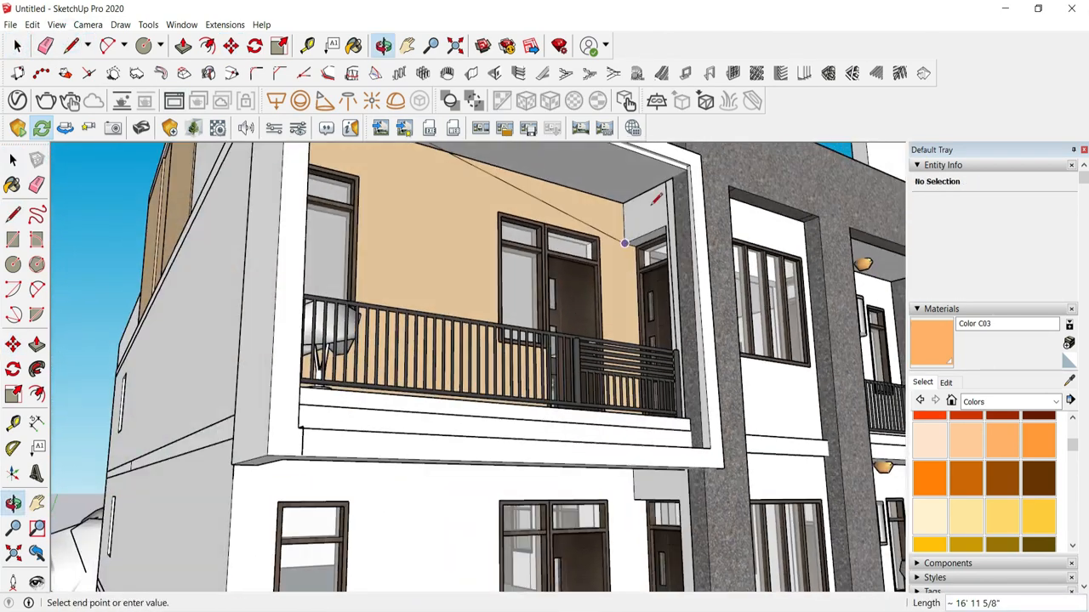
pyautogui.click(656, 185)
pyautogui.moveTo(450, 357); pyautogui.dragTo(502, 362, button='middle')
pyautogui.scroll(-1, 508, 363)
# Step: Divide the ceiling guide line into three equal segments and delete the middle segment
pyautogui.press('space')
pyautogui.scroll(2, 508, 363)
pyautogui.click(490, 226)
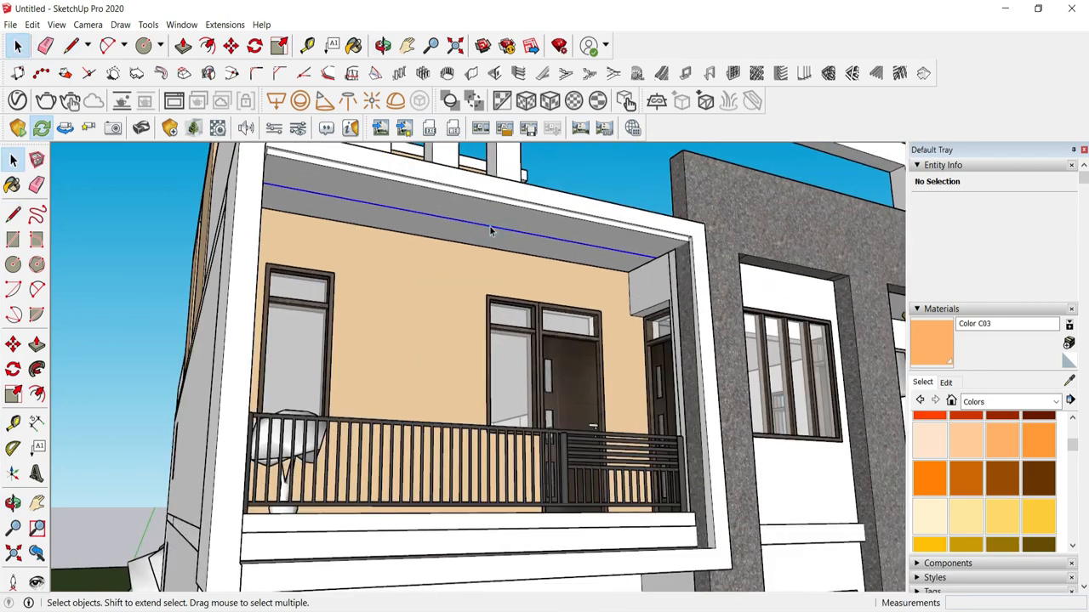
pyautogui.rightClick(490, 227)
pyautogui.click(506, 285)
pyautogui.click(524, 293)
pyautogui.click(500, 229)
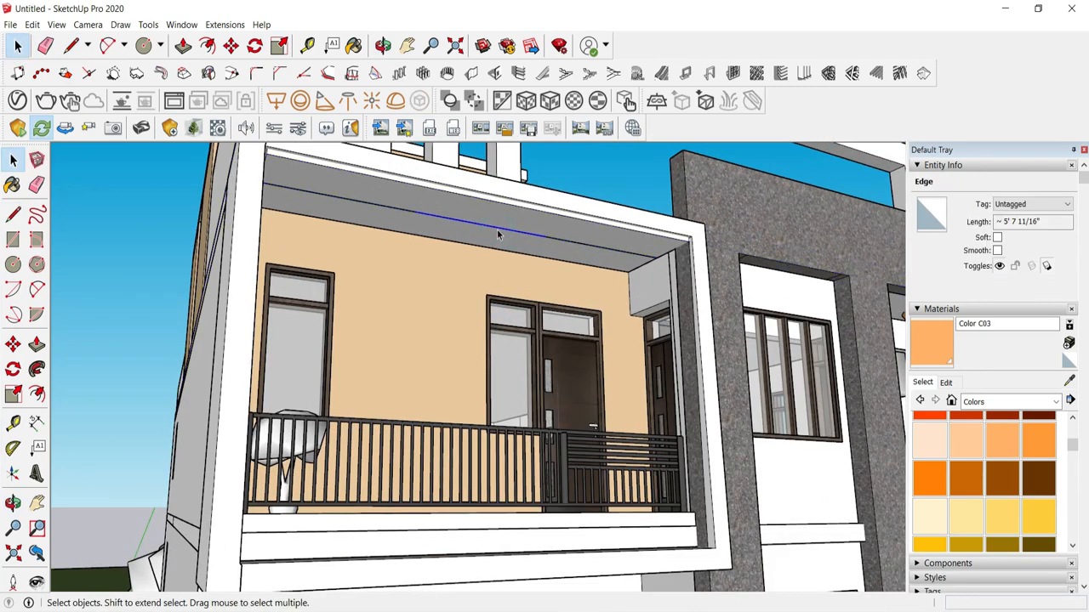
pyautogui.press('Delete')
pyautogui.scroll(-5, 503, 243)
pyautogui.moveTo(525, 394); pyautogui.dragTo(767, 432, button='middle')
pyautogui.scroll(-5, 767, 432)
pyautogui.moveTo(367, 345); pyautogui.dragTo(451, 383, button='middle')
pyautogui.click(712, 389)
pyautogui.press('Delete')
# Step: Copy the top corner balcony's light to the inner end of a guide segment on the framed front balcony's ceiling
pyautogui.moveTo(505, 428); pyautogui.dragTo(297, 207, button='middle')
pyautogui.scroll(3, 384, 306)
pyautogui.scroll(-3, 384, 308)
pyautogui.moveTo(476, 366); pyautogui.dragTo(409, 340, button='middle')
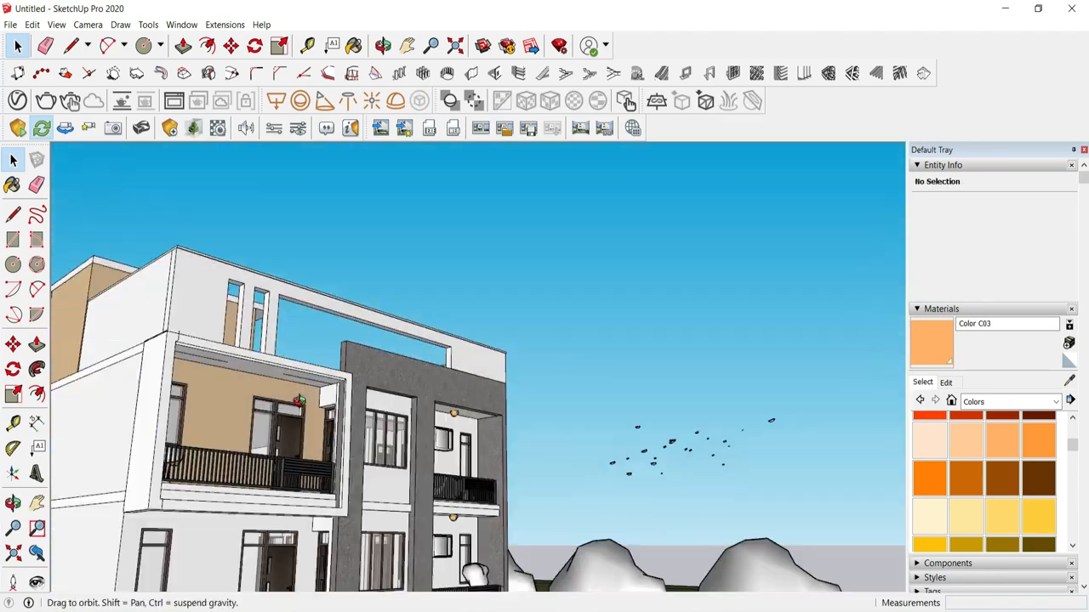
pyautogui.scroll(4, 454, 415)
pyautogui.click(456, 417)
pyautogui.click(234, 47)
pyautogui.scroll(7, 459, 416)
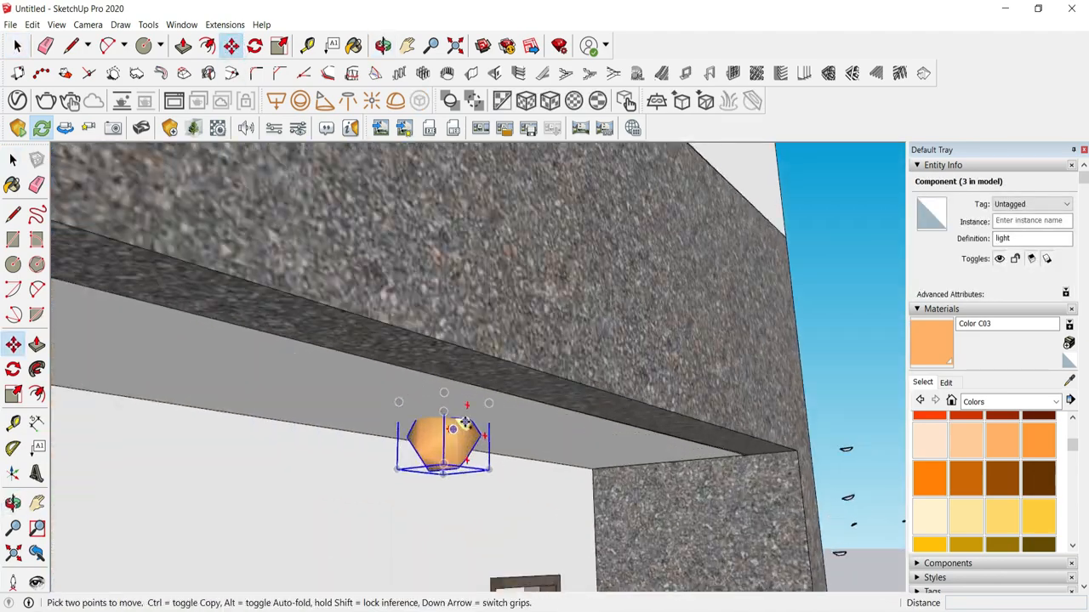
pyautogui.click(467, 418)
pyautogui.press('ctrl')
pyautogui.scroll(-6, 685, 376)
pyautogui.scroll(-3, 432, 385)
pyautogui.scroll(6, 206, 312)
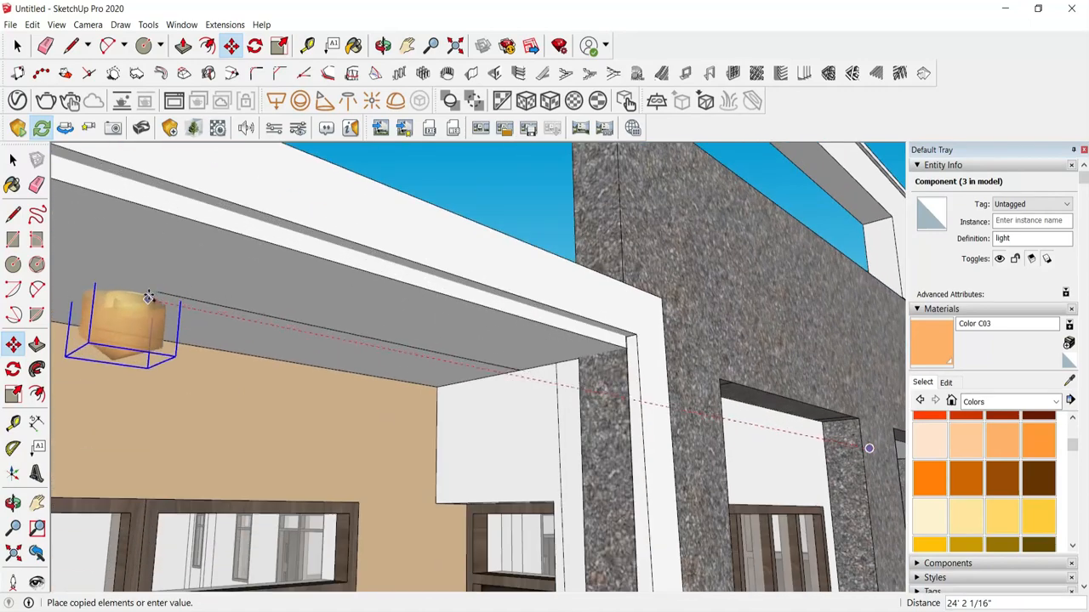
pyautogui.click(158, 294)
# Step: Copy the light to the other third point of the framed balcony's ceiling and erase the leftover guide line
pyautogui.click(158, 294)
pyautogui.press('ctrl')
pyautogui.scroll(-3, 433, 344)
pyautogui.scroll(-3, 496, 358)
pyautogui.click(384, 337)
pyautogui.click(17, 45)
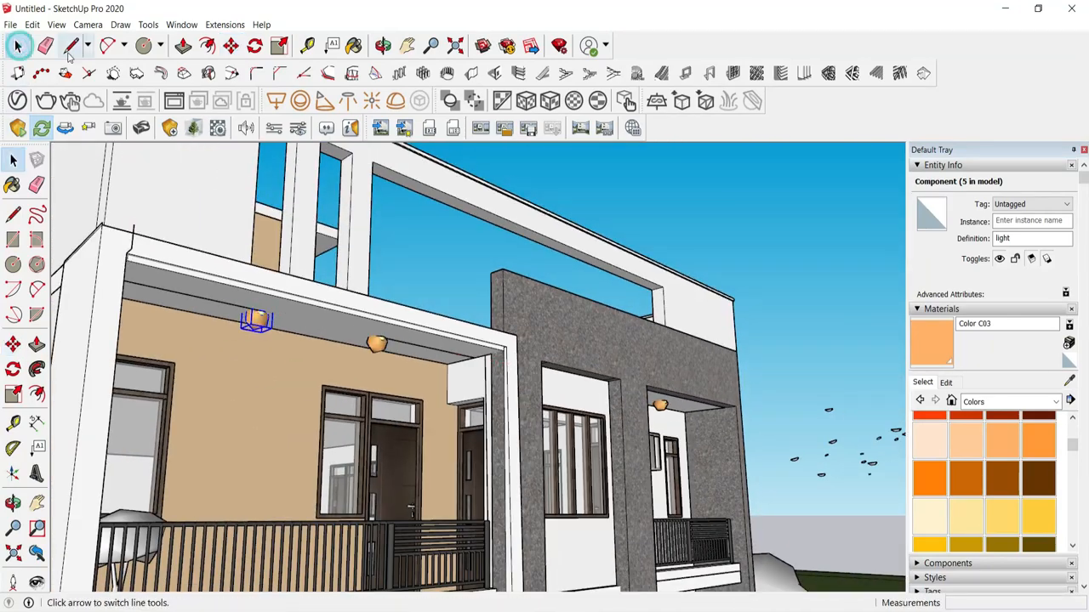
pyautogui.click(46, 46)
pyautogui.click(429, 353)
# Step: Copy the framed balcony's two ceiling lights together 11' 9" down to the front balcony below
pyautogui.click(17, 46)
pyautogui.click(257, 320)
pyautogui.keyDown('shift'); pyautogui.click(377, 344); pyautogui.keyUp('shift')
pyautogui.click(231, 46)
pyautogui.moveTo(490, 312); pyautogui.dragTo(464, 492, button='middle')
pyautogui.scroll(-6, 528, 539)
pyautogui.moveTo(527, 540); pyautogui.dragTo(529, 276, button='middle')
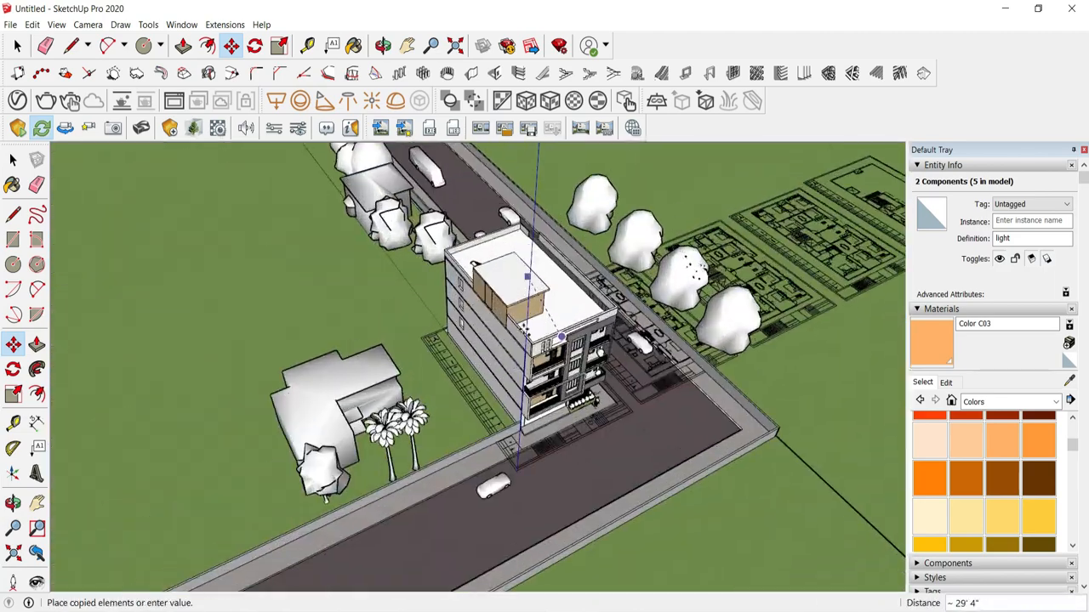
pyautogui.scroll(4, 529, 277)
pyautogui.moveTo(529, 340); pyautogui.dragTo(549, 256, button='middle')
pyautogui.scroll(4, 561, 324)
pyautogui.moveTo(566, 323); pyautogui.dragTo(587, 227, button='middle')
pyautogui.scroll(4, 582, 229)
pyautogui.click(579, 231)
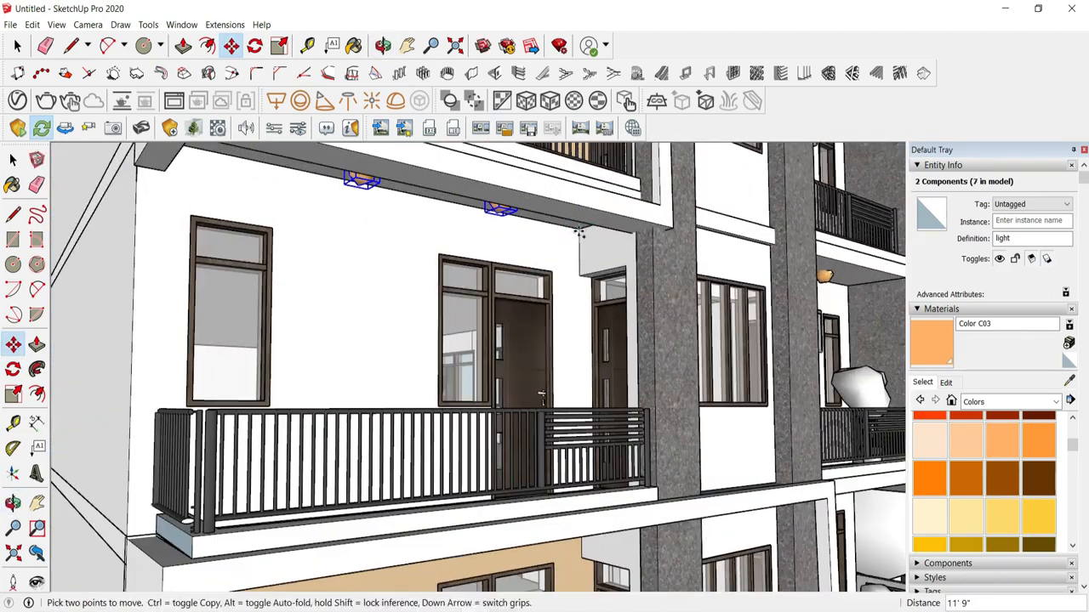
# Step: Copy the two lights another 11' 9" down to the lowest framed front balcony's ceiling and clear the selection
pyautogui.scroll(8, 579, 231)
pyautogui.moveTo(554, 308); pyautogui.dragTo(440, 383, button='middle')
pyautogui.scroll(-6, 439, 383)
pyautogui.moveTo(440, 304); pyautogui.dragTo(524, 263, button='middle')
pyautogui.scroll(-4, 615, 462)
pyautogui.scroll(-5, 524, 264)
pyautogui.moveTo(524, 336); pyautogui.dragTo(512, 296, button='middle')
pyautogui.click(521, 302)
pyautogui.press('ctrl')
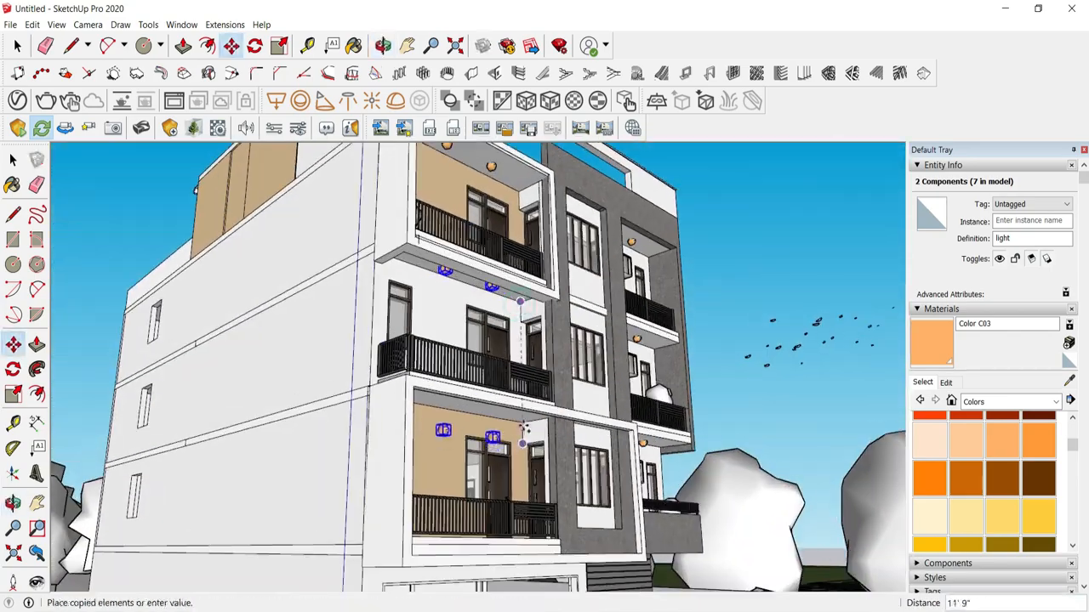
pyautogui.click(523, 424)
pyautogui.click(17, 46)
pyautogui.click(127, 175)
pyautogui.moveTo(536, 399); pyautogui.dragTo(107, 396, button='middle')
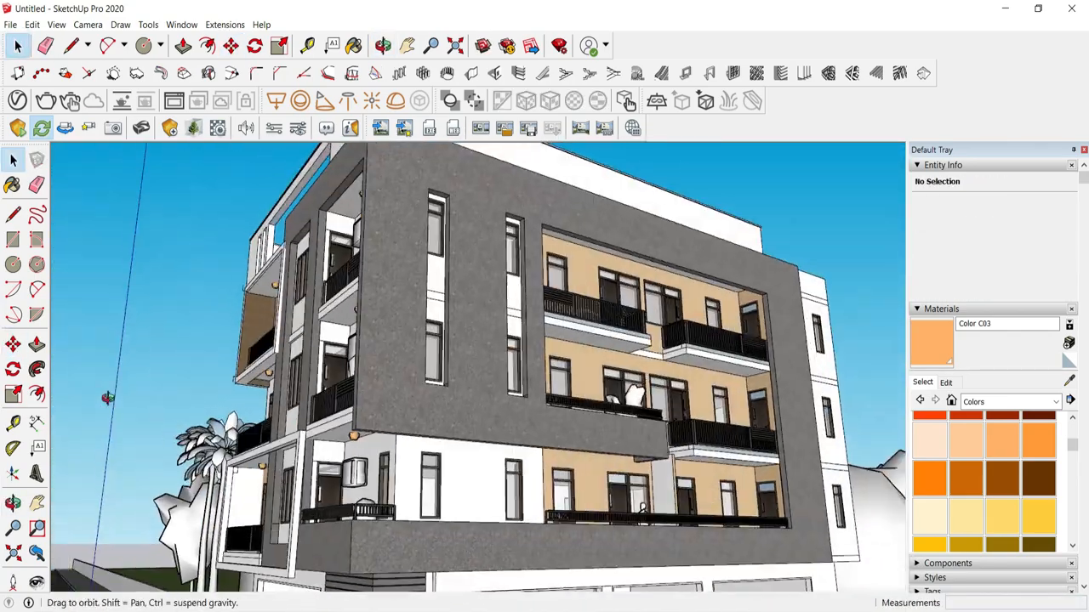
pyautogui.scroll(4, 621, 340)
pyautogui.moveTo(621, 340); pyautogui.dragTo(663, 196, button='middle')
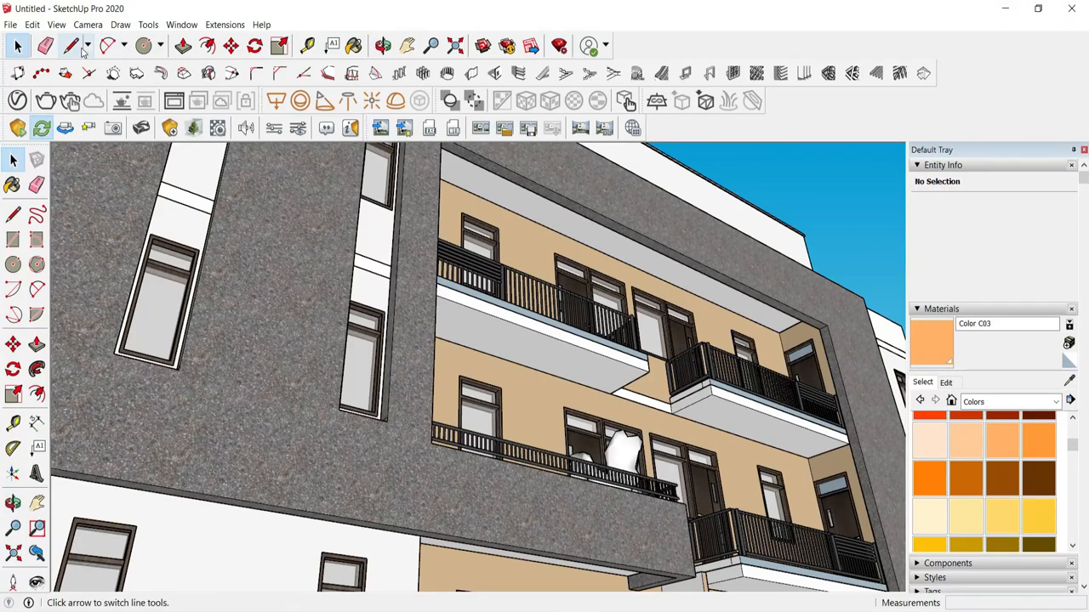
pyautogui.click(73, 48)
pyautogui.moveTo(769, 285); pyautogui.dragTo(795, 226, button='middle')
pyautogui.scroll(4, 791, 347)
pyautogui.moveTo(749, 330); pyautogui.dragTo(566, 295, button='middle')
pyautogui.scroll(6, 566, 295)
pyautogui.scroll(-3, 341, 488)
pyautogui.scroll(-3, 341, 487)
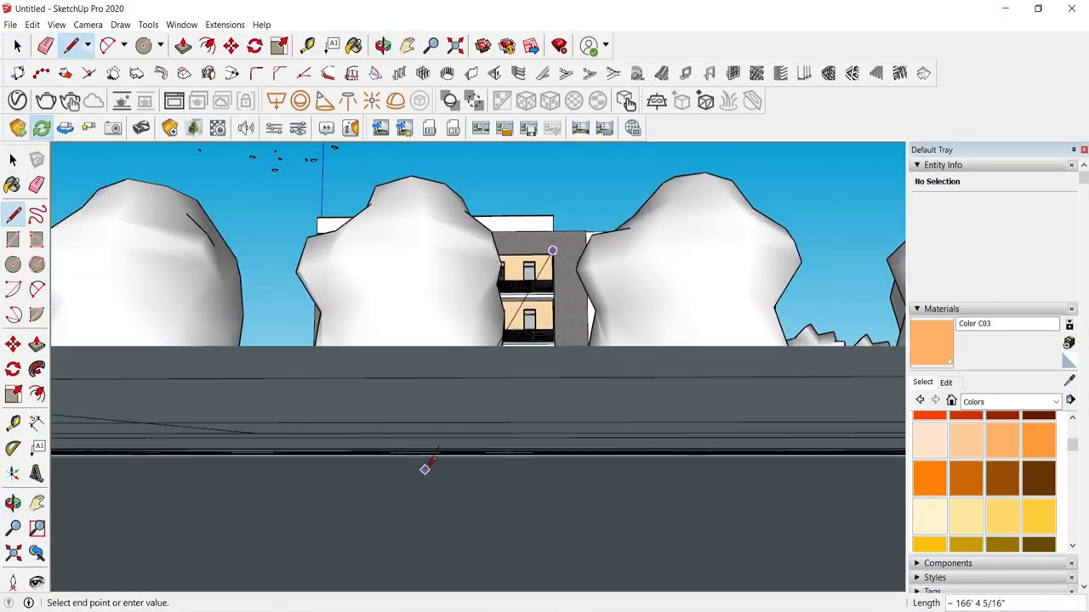
pyautogui.press('Escape')
# Step: Draw a 16' 3" guide line along the middle of the lower side balcony slab's underside and divide it into equal segments
pyautogui.moveTo(508, 263); pyautogui.dragTo(489, 375, button='middle')
pyautogui.scroll(4, 438, 181)
pyautogui.moveTo(438, 181); pyautogui.dragTo(700, 381, button='middle')
pyautogui.scroll(4, 425, 319)
pyautogui.moveTo(442, 366); pyautogui.dragTo(533, 314, button='middle')
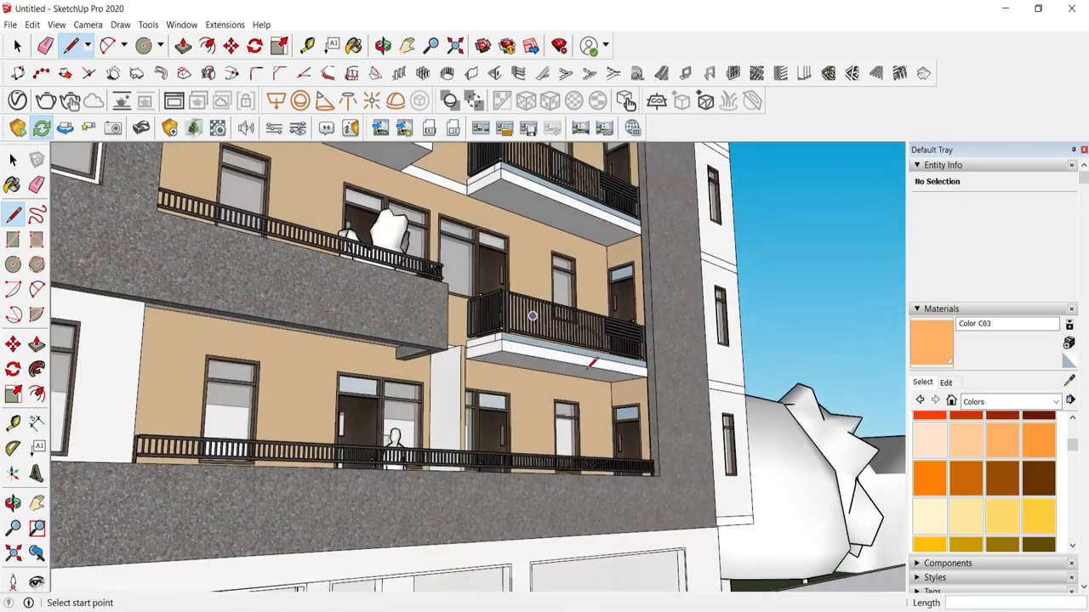
pyautogui.scroll(4, 597, 364)
pyautogui.click(650, 377)
pyautogui.click(179, 302)
pyautogui.rightClick(242, 308)
pyautogui.click(307, 385)
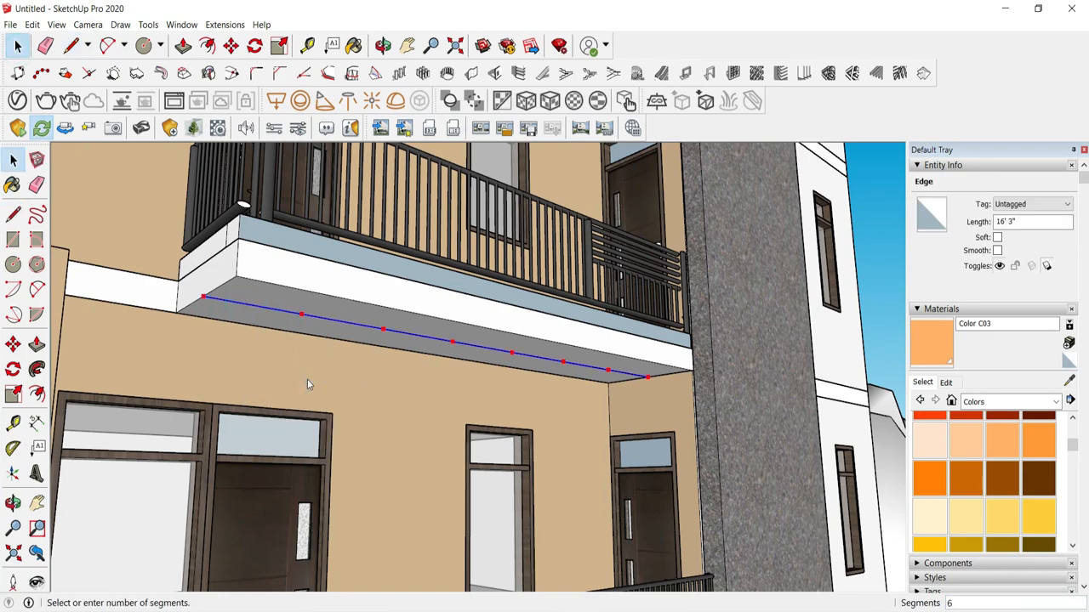
# Step: Copy a front balcony light to the inner end of a guide segment under the lower side balcony slab
pyautogui.moveTo(482, 351); pyautogui.dragTo(281, 449, button='middle')
pyautogui.scroll(4, 370, 424)
pyautogui.click(368, 423)
pyautogui.press('m')
pyautogui.scroll(4, 369, 424)
pyautogui.scroll(-6, 281, 449)
pyautogui.scroll(9, 625, 457)
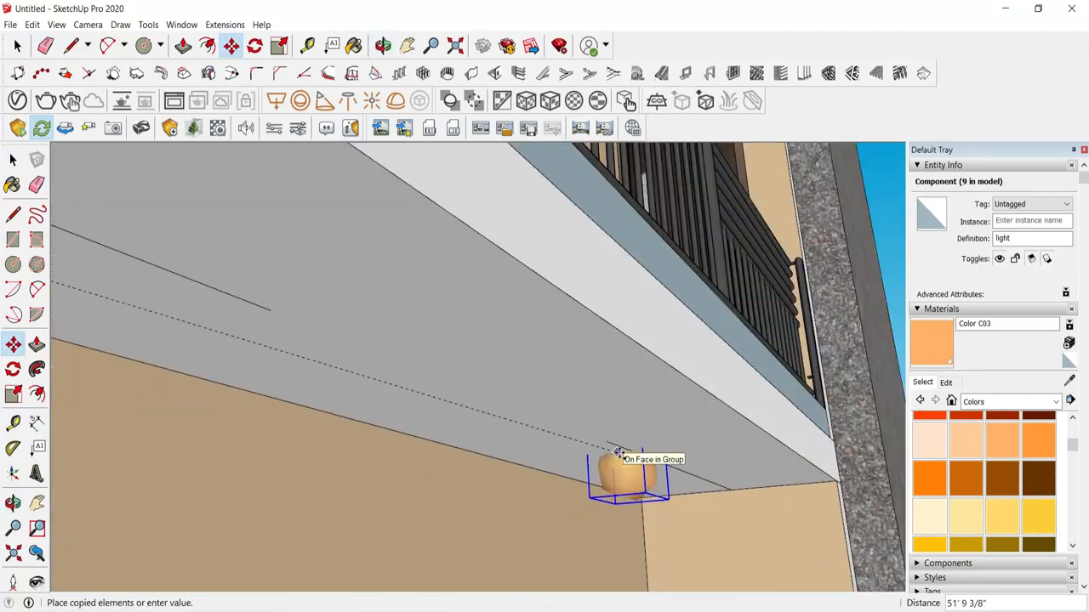
pyautogui.click(606, 443)
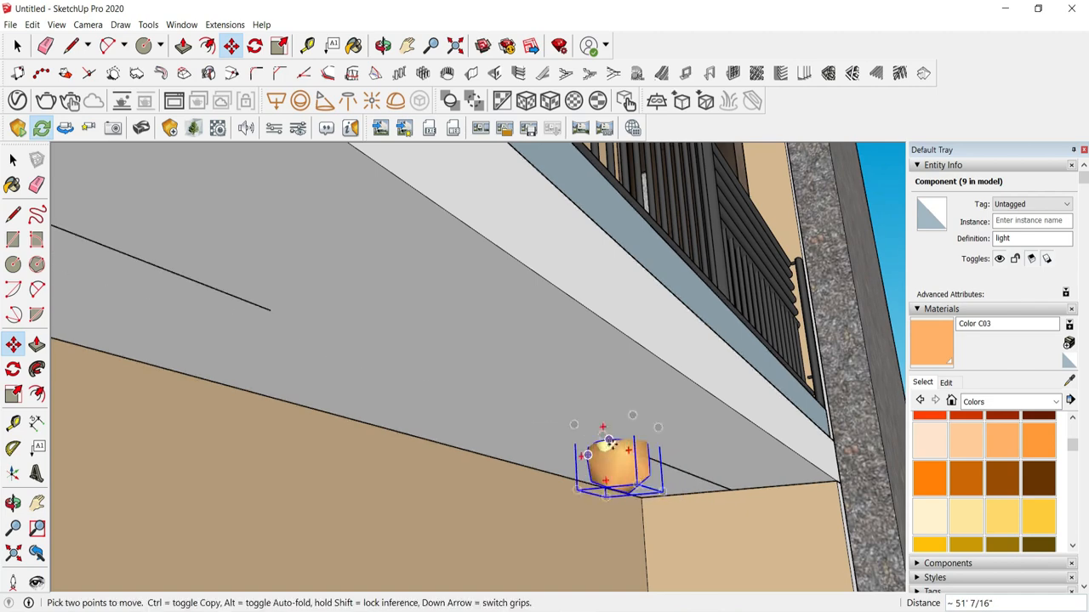
# Step: Copy the light to the inner end of the other guide segment under the same side balcony slab
pyautogui.click(607, 443)
pyautogui.press('ctrl')
pyautogui.click(269, 311)
pyautogui.scroll(-5, 606, 444)
pyautogui.moveTo(606, 444); pyautogui.dragTo(527, 472, button='middle')
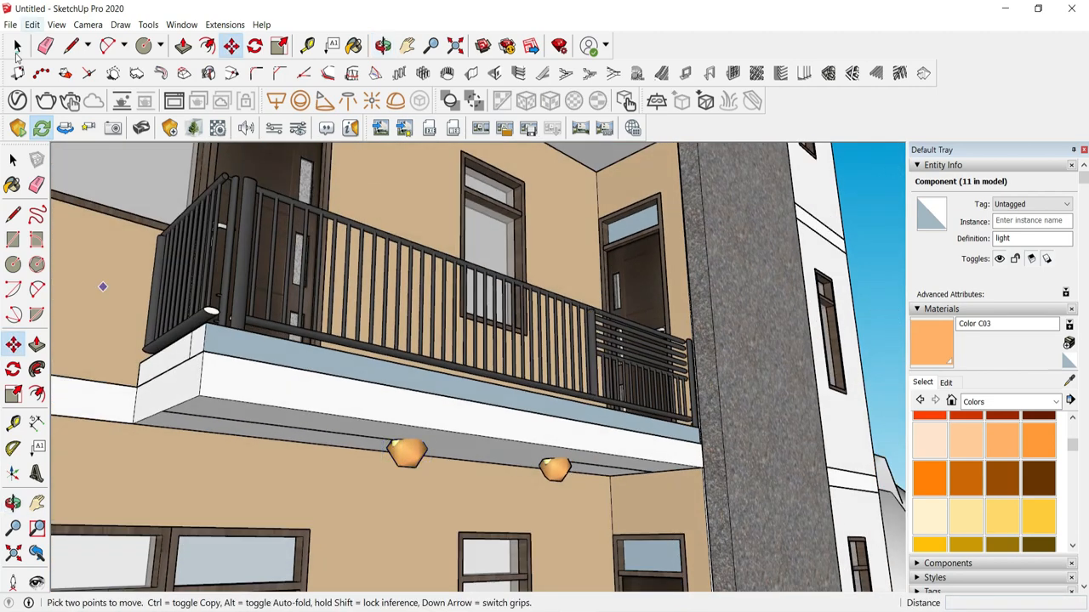
# Step: Select both lights under the side balcony slab and copy them up to the underside of the balcony above
pyautogui.click(17, 46)
pyautogui.click(409, 453)
pyautogui.keyDown('shift'); pyautogui.click(556, 472); pyautogui.keyUp('shift')
pyautogui.click(201, 396)
pyautogui.press('ctrl')
pyautogui.scroll(-6, 325, 438)
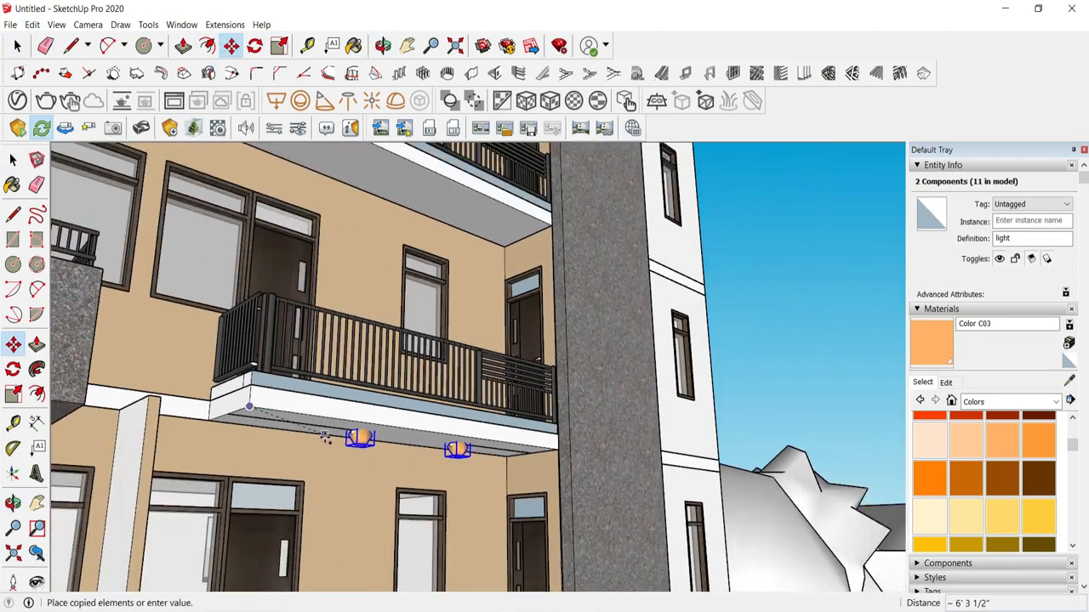
pyautogui.moveTo(341, 340); pyautogui.dragTo(339, 367, button='middle')
pyautogui.scroll(2, 310, 256)
pyautogui.click(309, 249)
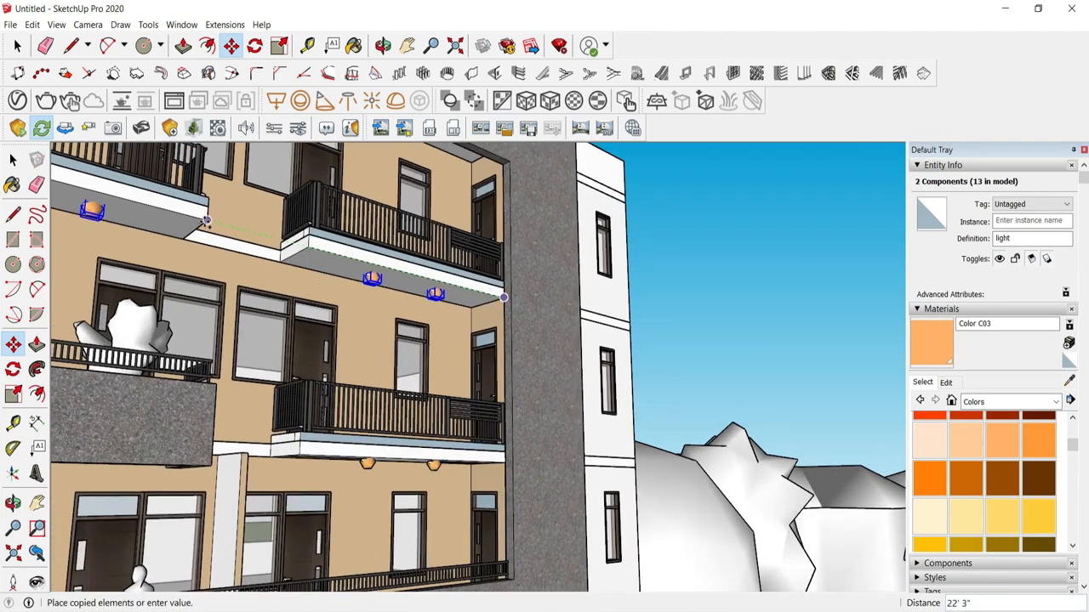
# Step: Copy the upper pair of lights along the side facade to the underside of the neighbouring balcony slab
pyautogui.moveTo(183, 517); pyautogui.dragTo(365, 391, button='middle')
pyautogui.scroll(6, 459, 361)
pyautogui.moveTo(460, 359); pyautogui.dragTo(417, 366, button='middle')
pyautogui.scroll(1, 527, 350)
pyautogui.click(528, 351)
# Step: Hide the dark stone facade frame group around the side balconies to expose the roof soffit
pyautogui.scroll(-5, 527, 352)
pyautogui.scroll(-4, 418, 366)
pyautogui.moveTo(460, 223); pyautogui.dragTo(466, 109, button='middle')
pyautogui.click(13, 160)
pyautogui.rightClick(345, 151)
pyautogui.click(376, 184)
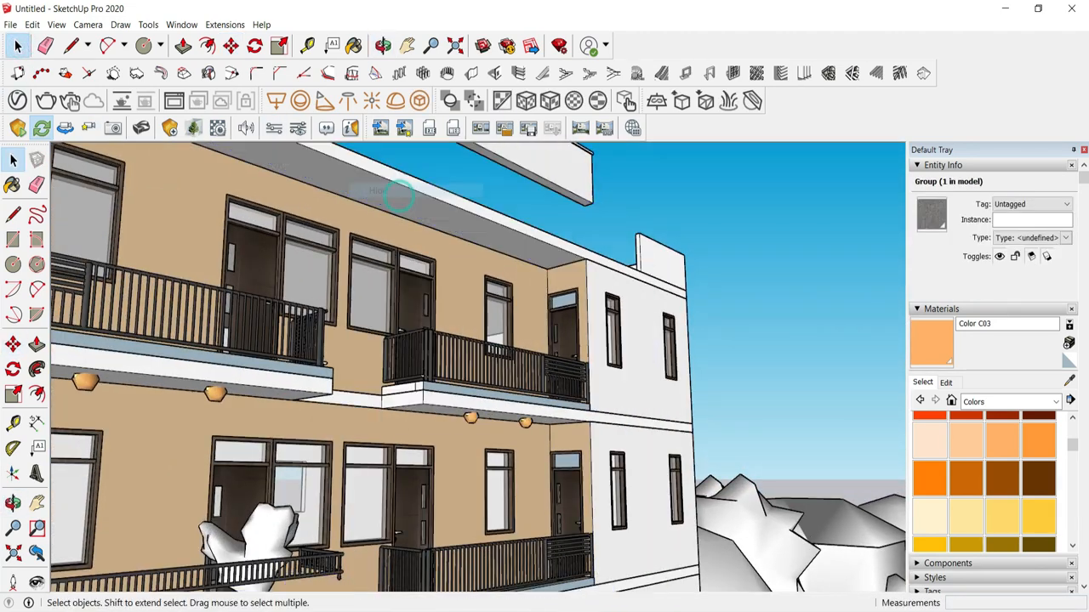
# Step: Draw a guide line along the full length of the roof soffit above the side balconies
pyautogui.click(75, 51)
pyautogui.scroll(3, 569, 259)
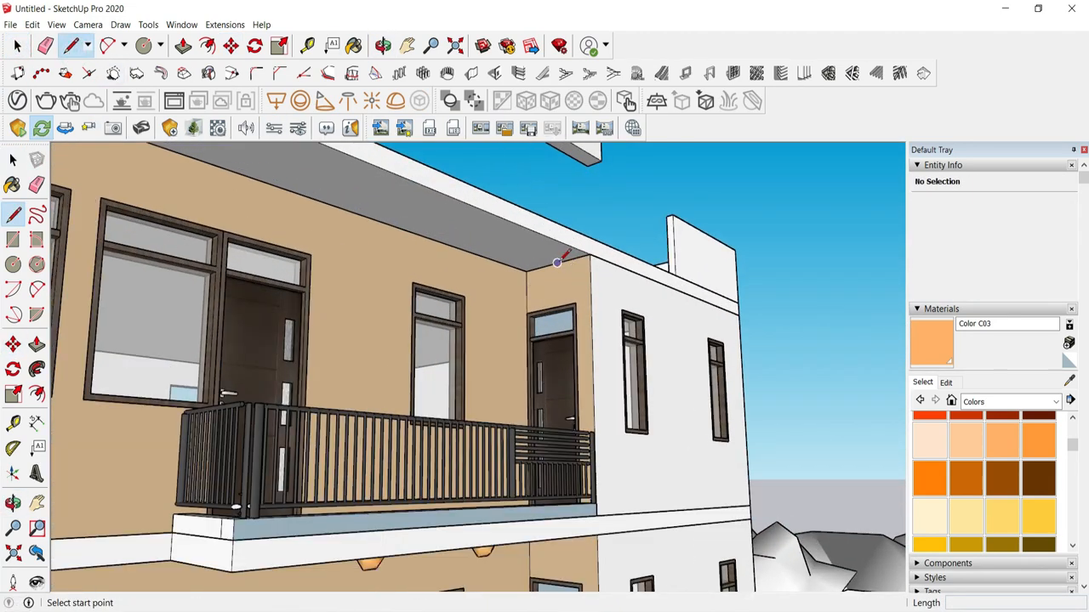
pyautogui.click(585, 261)
pyautogui.scroll(-3, 587, 264)
pyautogui.moveTo(700, 349); pyautogui.dragTo(564, 318, button='middle')
pyautogui.scroll(-2, 671, 331)
pyautogui.moveTo(671, 331); pyautogui.dragTo(306, 355, button='middle')
pyautogui.scroll(3, 311, 360)
pyautogui.scroll(-5, 313, 360)
pyautogui.scroll(5, 392, 438)
pyautogui.moveTo(369, 439); pyautogui.dragTo(323, 392, button='middle')
pyautogui.scroll(3, 319, 387)
# Step: Divide the roof soffit guide line into 6 equal segments and delete alternate segments
pyautogui.click(17, 47)
pyautogui.rightClick(352, 385)
pyautogui.click(399, 464)
pyautogui.scroll(-2, 402, 463)
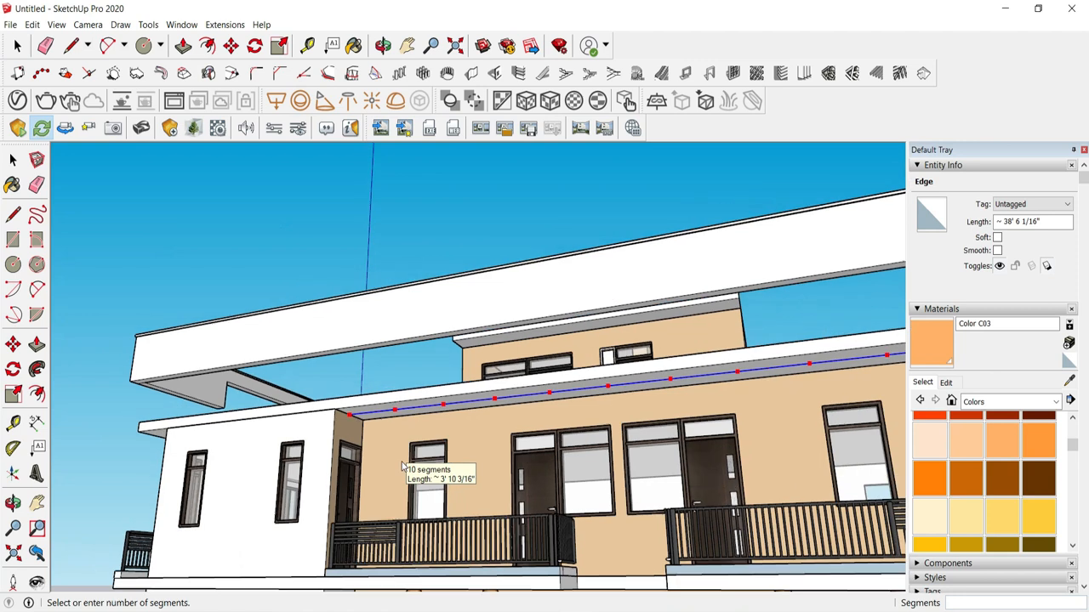
pyautogui.write('7')
pyautogui.scroll(-1, 431, 460)
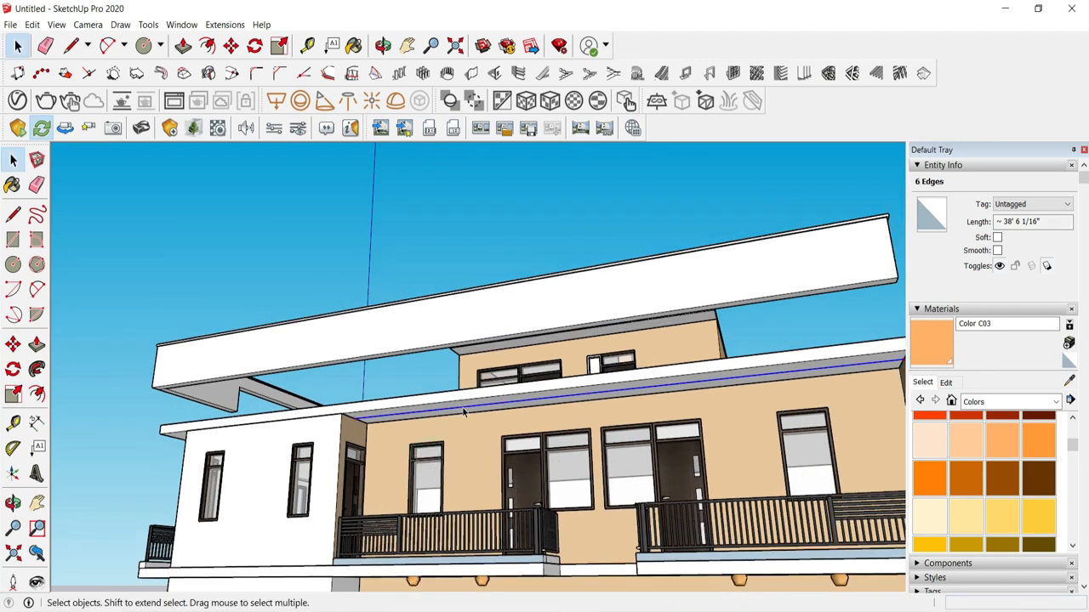
pyautogui.press('Delete')
pyautogui.click(660, 387)
pyautogui.press('Delete')
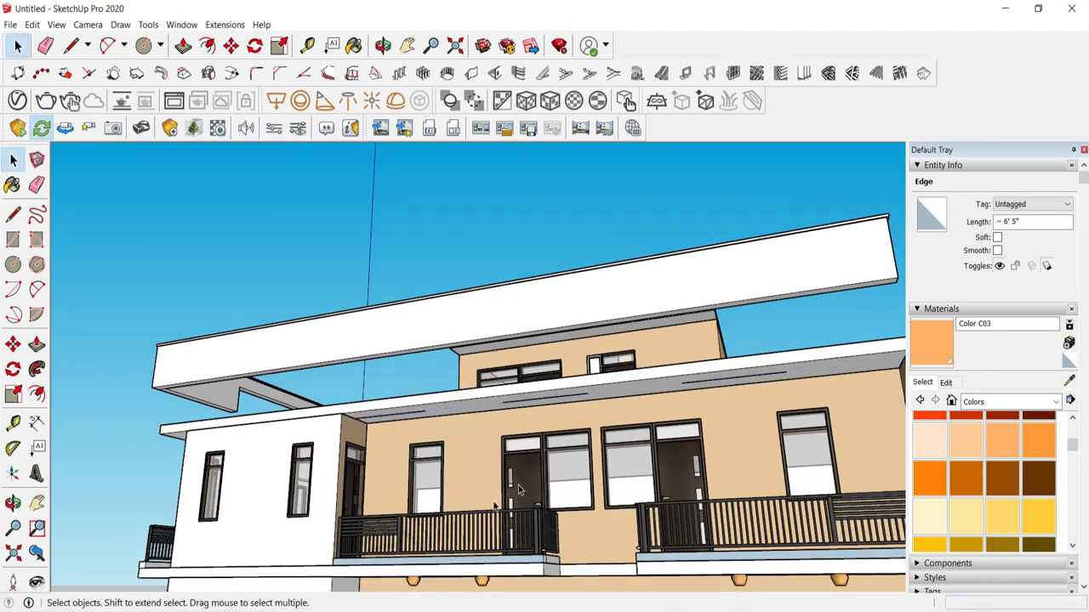
# Step: Try to copy the two lights under the side balcony slab up to the roof soffit
pyautogui.click(413, 579)
pyautogui.moveTo(581, 524); pyautogui.dragTo(572, 466, button='middle')
pyautogui.click(404, 555)
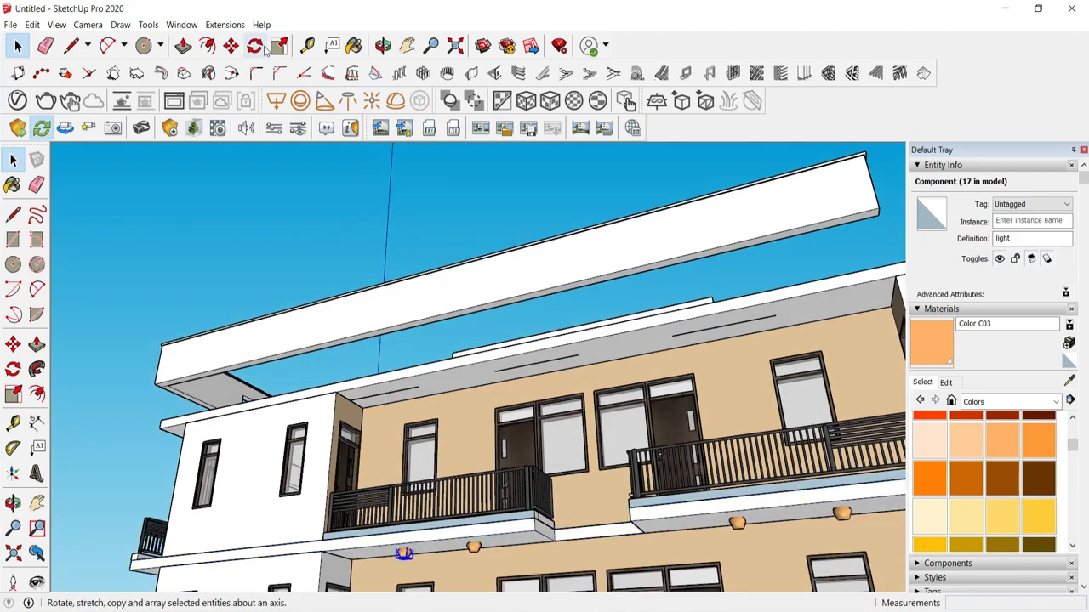
pyautogui.click(232, 48)
pyautogui.scroll(6, 473, 542)
pyautogui.moveTo(357, 521); pyautogui.dragTo(340, 495, button='middle')
pyautogui.scroll(-3, 359, 463)
pyautogui.moveTo(365, 459); pyautogui.dragTo(425, 344, button='middle')
pyautogui.click(23, 55)
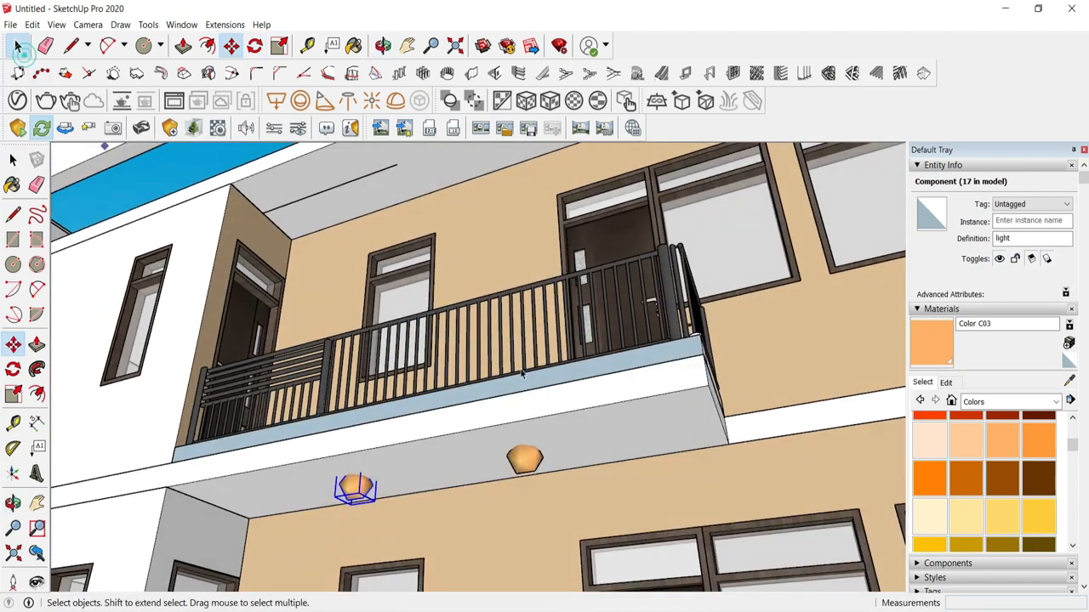
pyautogui.click(242, 52)
pyautogui.moveTo(705, 381); pyautogui.dragTo(383, 275, button='middle')
pyautogui.scroll(2, 690, 497)
pyautogui.click(745, 494)
pyautogui.press('ctrl')
pyautogui.moveTo(745, 494); pyautogui.dragTo(706, 285, button='middle')
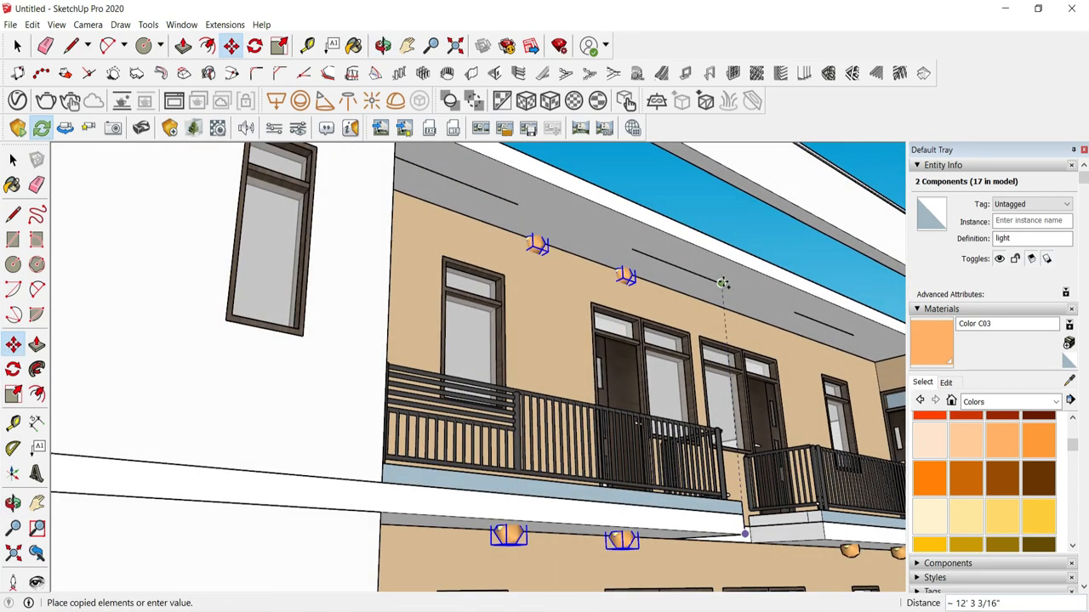
pyautogui.moveTo(559, 430); pyautogui.dragTo(545, 357, button='middle')
# Step: Copy a light from under the side balcony slab to a guide segment end on the roof soffit
pyautogui.click(627, 525)
pyautogui.press('ctrl')
pyautogui.moveTo(608, 477); pyautogui.dragTo(535, 353, button='middle')
pyautogui.scroll(3, 506, 277)
pyautogui.click(481, 266)
# Step: Copy the roof soffit light successively to the remaining interior ends of the guide segments
pyautogui.click(691, 294)
pyautogui.click(690, 294)
pyautogui.press('ctrl')
pyautogui.click(858, 315)
pyautogui.click(859, 316)
pyautogui.press('ctrl')
pyautogui.scroll(-3, 629, 351)
pyautogui.click(849, 325)
pyautogui.click(850, 325)
pyautogui.press('ctrl')
pyautogui.moveTo(894, 329); pyautogui.dragTo(829, 353, button='middle')
pyautogui.scroll(-2, 823, 355)
pyautogui.scroll(4, 795, 348)
pyautogui.click(792, 347)
pyautogui.press('space')
pyautogui.click(687, 295)
# Step: Hide the ground-level site group alongside the building
pyautogui.moveTo(687, 294); pyautogui.dragTo(705, 320, button='middle')
pyautogui.scroll(-6, 705, 320)
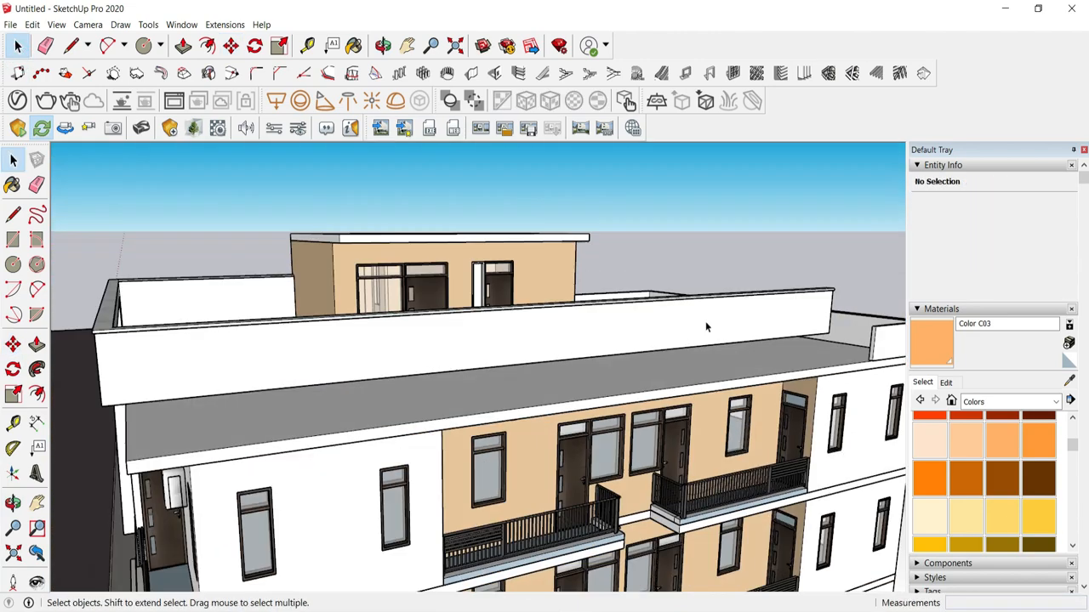
pyautogui.moveTo(629, 462); pyautogui.dragTo(822, 563, button='middle')
pyautogui.scroll(-1, 820, 560)
pyautogui.rightClick(806, 551)
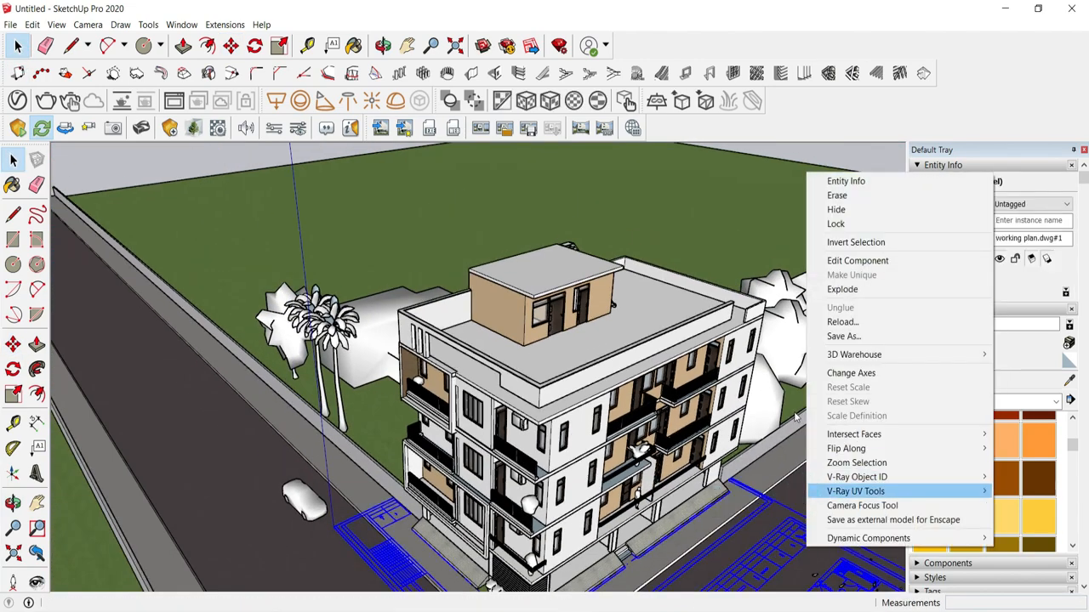
pyautogui.click(804, 491)
pyautogui.rightClick(823, 491)
pyautogui.click(852, 247)
# Step: Draw a short reference edge on the underside of the projecting first-floor slab at the building corner
pyautogui.moveTo(846, 340); pyautogui.dragTo(858, 222, button='middle')
pyautogui.scroll(4, 601, 519)
pyautogui.moveTo(600, 552); pyautogui.dragTo(606, 484, button='middle')
pyautogui.click(813, 365)
pyautogui.scroll(2, 607, 514)
pyautogui.moveTo(463, 476); pyautogui.dragTo(450, 433, button='middle')
pyautogui.scroll(4, 449, 436)
pyautogui.click(438, 435)
pyautogui.click(499, 412)
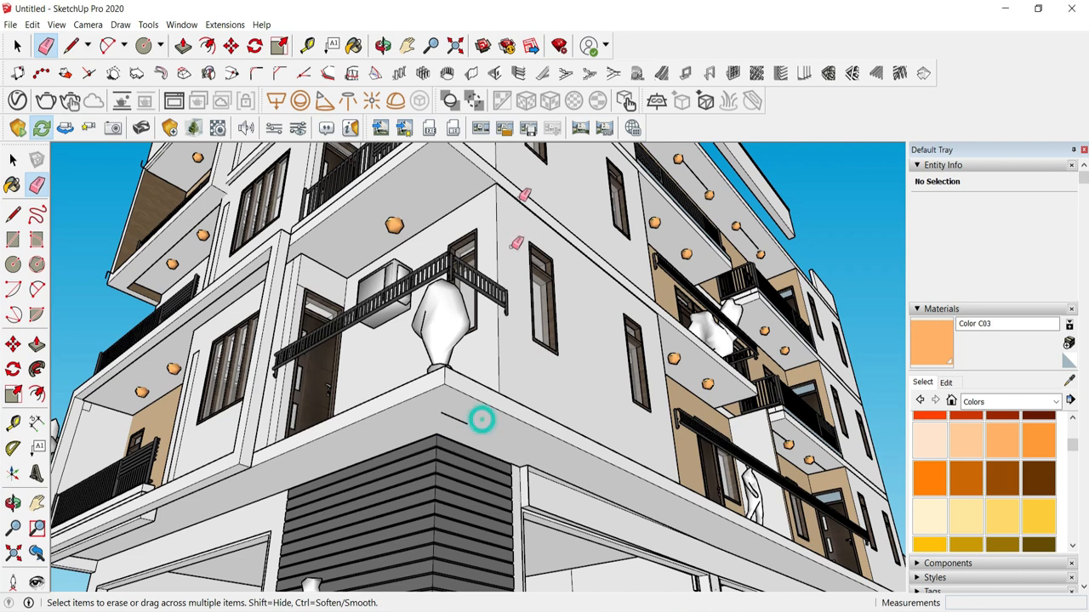
# Step: Draw guide lines from the corner along the front and side slab undersides, about 39' 5 3/4" and 72' 1 1/2" long
pyautogui.moveTo(89, 554); pyautogui.dragTo(93, 549, button='middle')
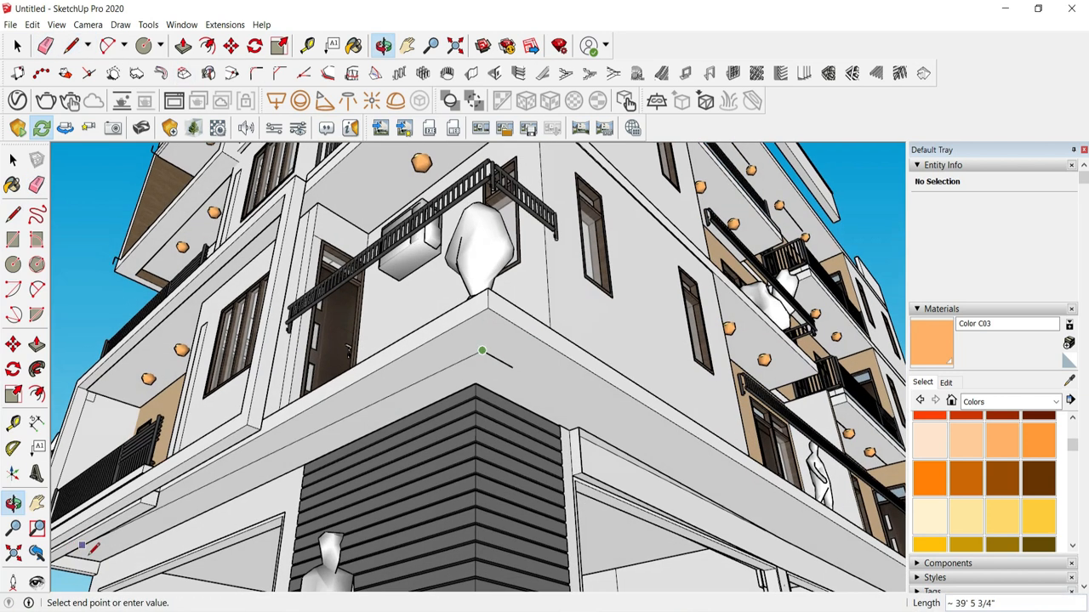
pyautogui.press('e')
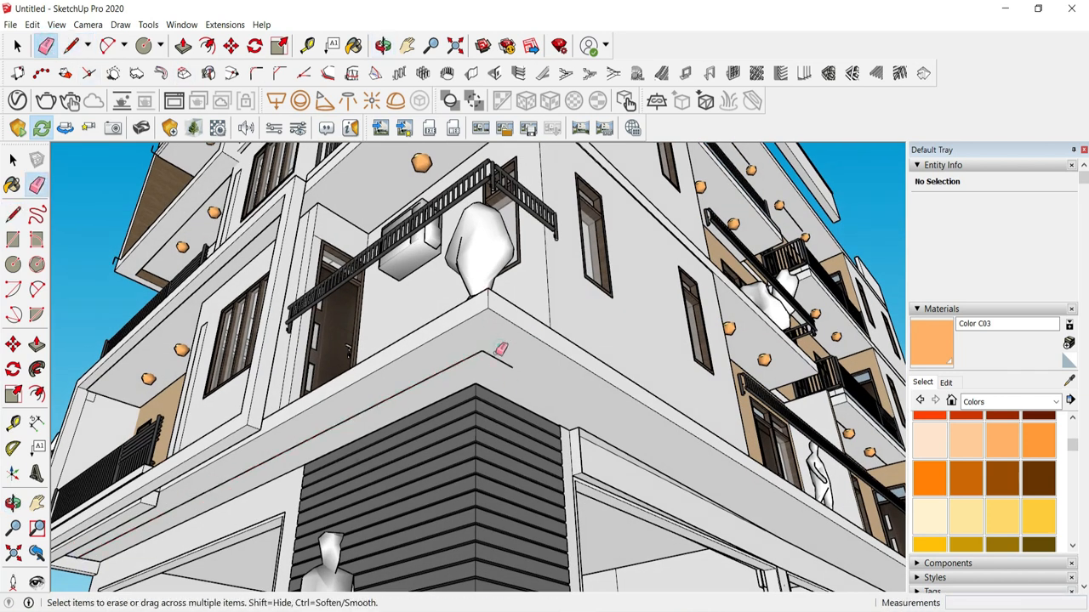
pyautogui.moveTo(538, 374); pyautogui.dragTo(789, 551, button='middle')
pyautogui.click(830, 571)
# Step: Divide the front and side guide lines under the first-floor slab into 5 equal segments each
pyautogui.click(18, 46)
pyautogui.scroll(1, 614, 481)
pyautogui.rightClick(559, 424)
pyautogui.click(583, 499)
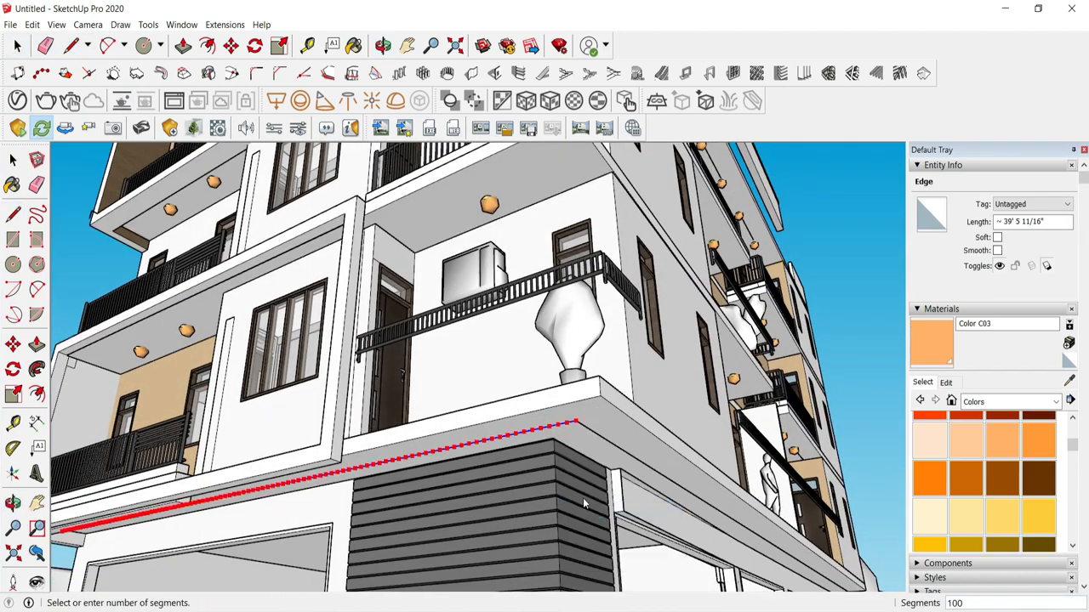
pyautogui.rightClick(602, 439)
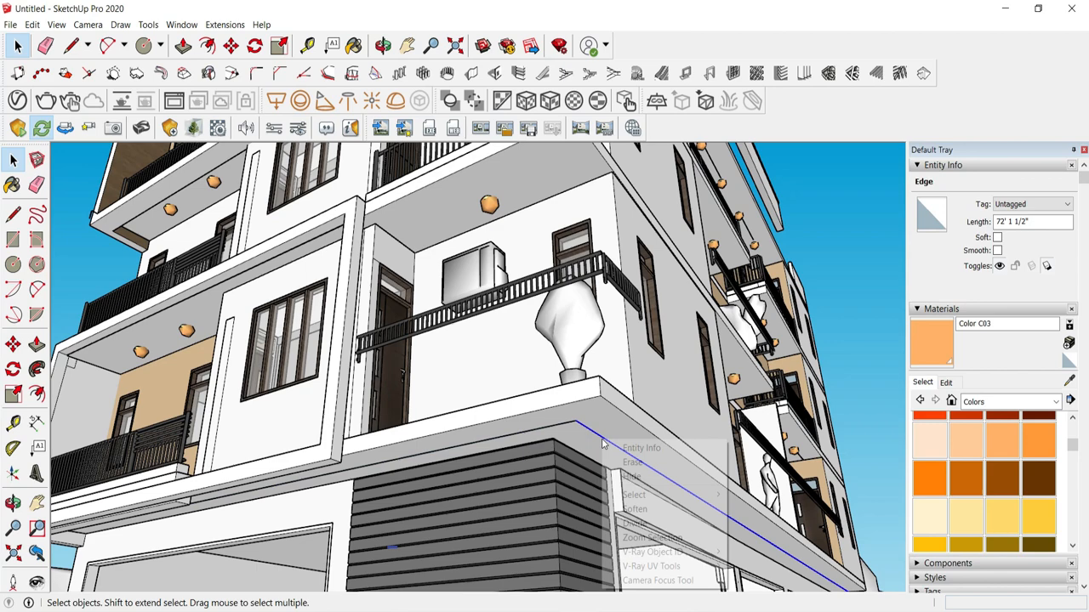
pyautogui.click(632, 512)
pyautogui.scroll(-3, 672, 529)
pyautogui.click(672, 529)
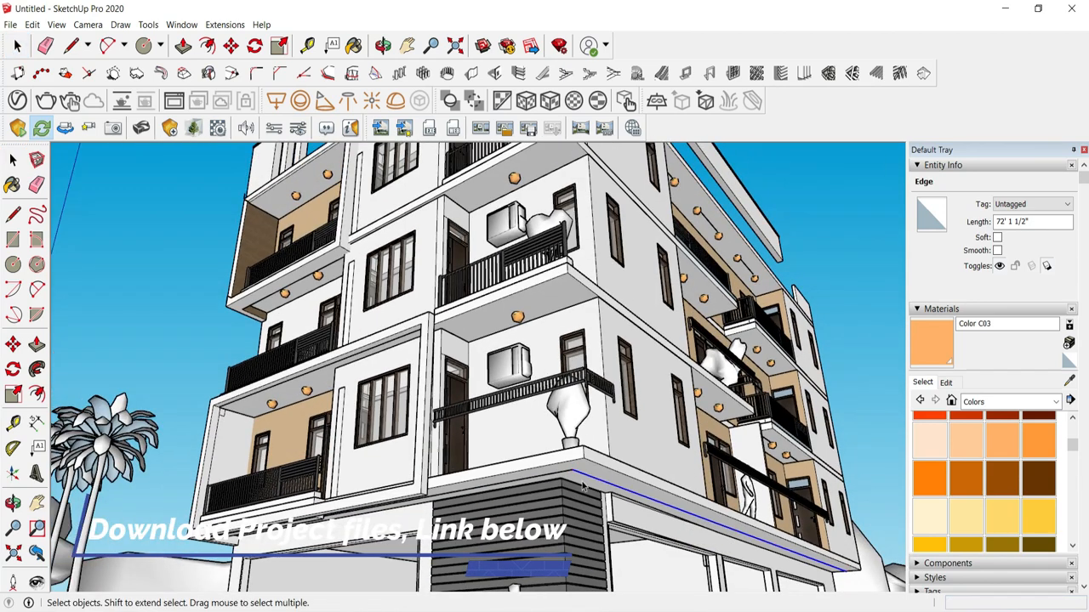
# Step: Delete alternate segments of the front and side guide lines under the first-floor slab
pyautogui.moveTo(548, 529); pyautogui.dragTo(507, 471, button='middle')
pyautogui.moveTo(282, 514); pyautogui.dragTo(354, 425, button='middle')
pyautogui.click(287, 499)
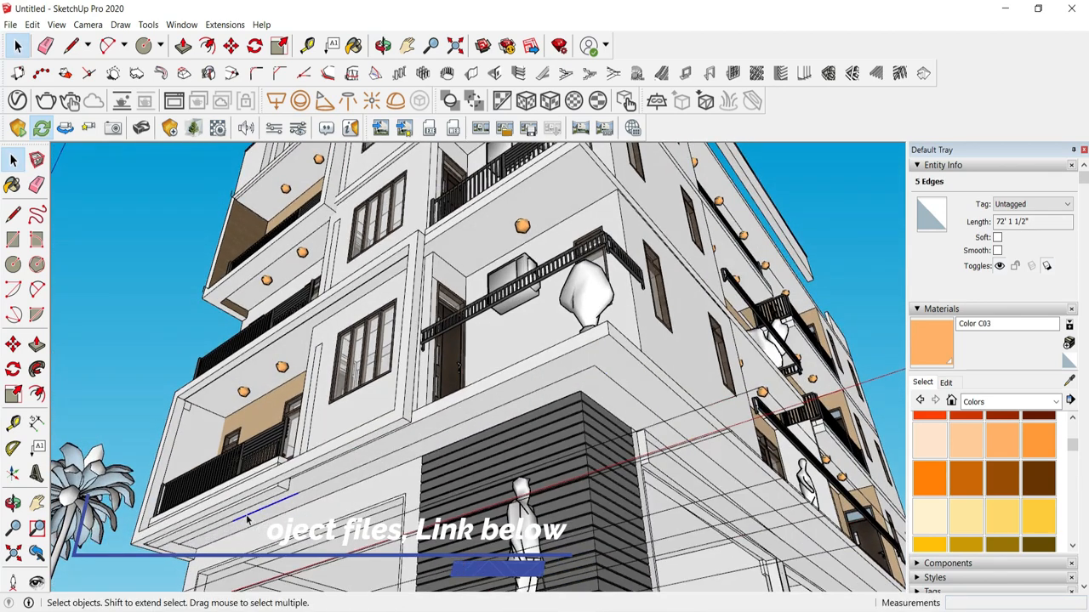
pyautogui.press('Delete')
pyautogui.click(388, 456)
pyautogui.press('Delete')
pyautogui.click(664, 425)
pyautogui.press('Delete')
pyautogui.moveTo(666, 425); pyautogui.dragTo(665, 440, button='middle')
pyautogui.click(793, 538)
pyautogui.press('Delete')
pyautogui.moveTo(794, 537); pyautogui.dragTo(886, 541, button='middle')
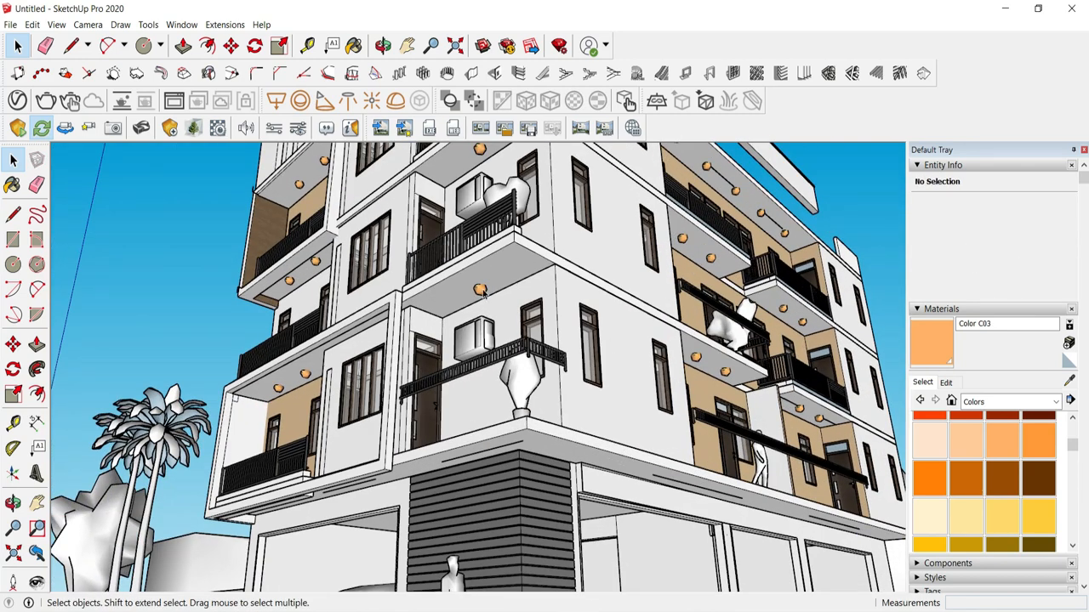
# Step: Copy the corner balcony's ceiling light down to the guide line corner under the first-floor slab
pyautogui.click(480, 291)
pyautogui.press('ctrl')
pyautogui.click(479, 287)
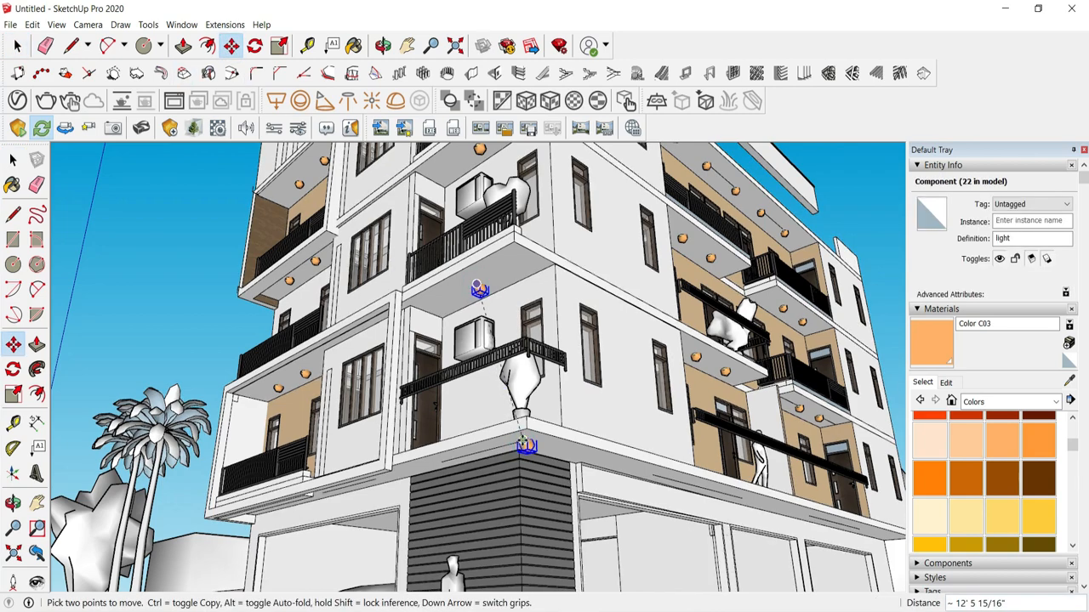
pyautogui.scroll(6, 523, 442)
pyautogui.press('ctrl')
pyautogui.click(520, 451)
# Step: Copy the corner light along the front slab underside to four guide segment ends, spaced about 7' 10 3/4" apart
pyautogui.click(287, 504)
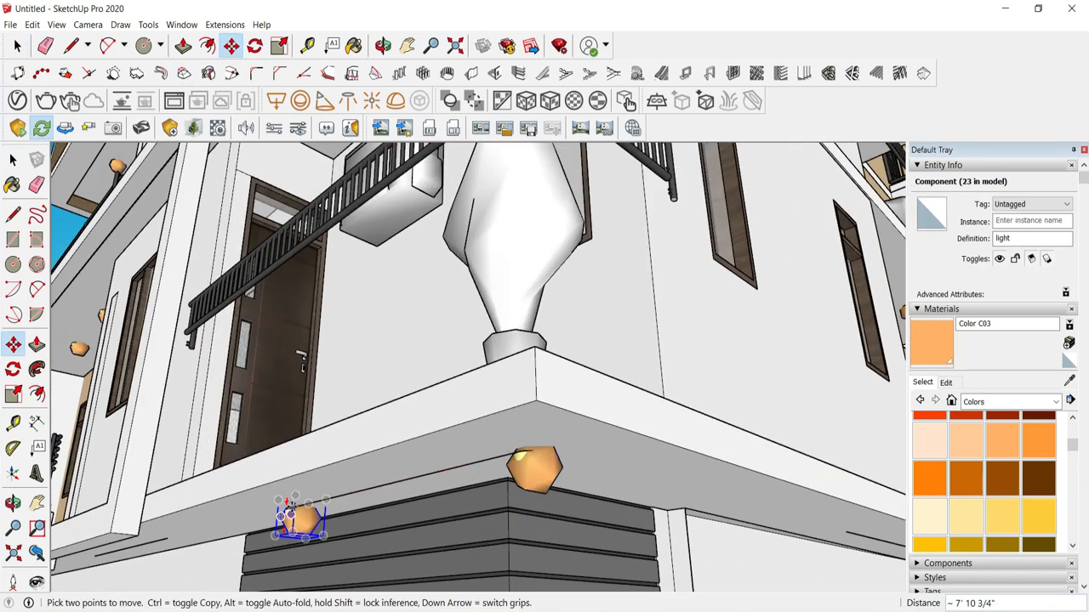
pyautogui.press('ctrl')
pyautogui.click(287, 504)
pyautogui.scroll(-1, 609, 434)
pyautogui.scroll(-3, 610, 436)
pyautogui.scroll(6, 294, 505)
pyautogui.click(292, 503)
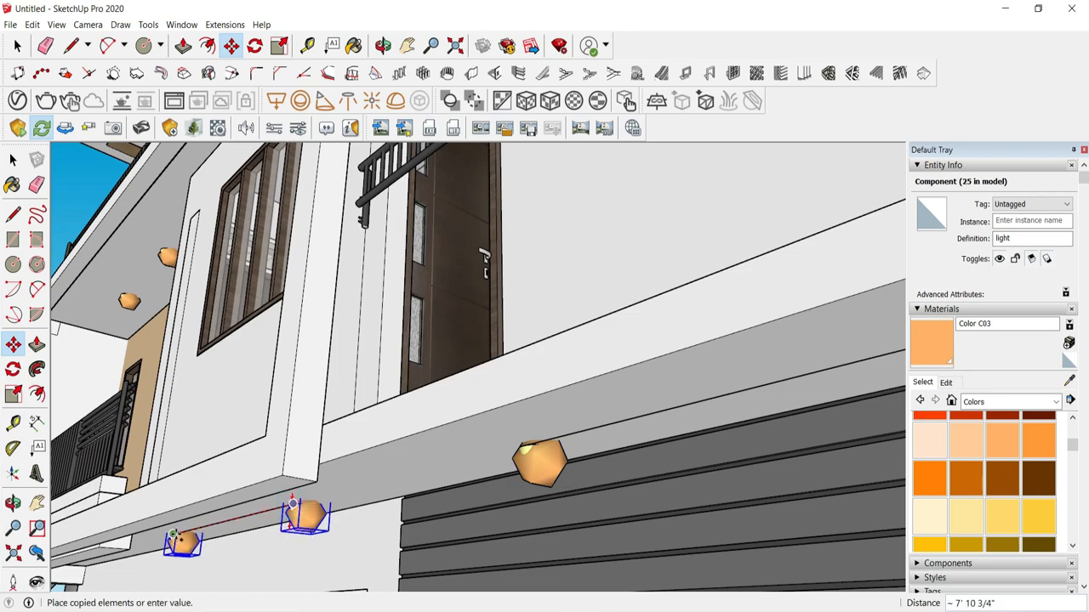
pyautogui.click(174, 535)
pyautogui.press('ctrl')
pyautogui.click(173, 535)
pyautogui.moveTo(610, 413); pyautogui.dragTo(680, 323, button='middle')
pyautogui.click(239, 529)
pyautogui.scroll(-5, 239, 529)
pyautogui.moveTo(239, 255); pyautogui.dragTo(223, 327, button='middle')
pyautogui.scroll(-5, 253, 324)
# Step: Copy the corner light about 7' 2 9/16" along the side guide line under the first-floor slab
pyautogui.click(17, 46)
pyautogui.scroll(5, 359, 362)
pyautogui.moveTo(359, 362); pyautogui.dragTo(328, 285, button='middle')
pyautogui.click(284, 295)
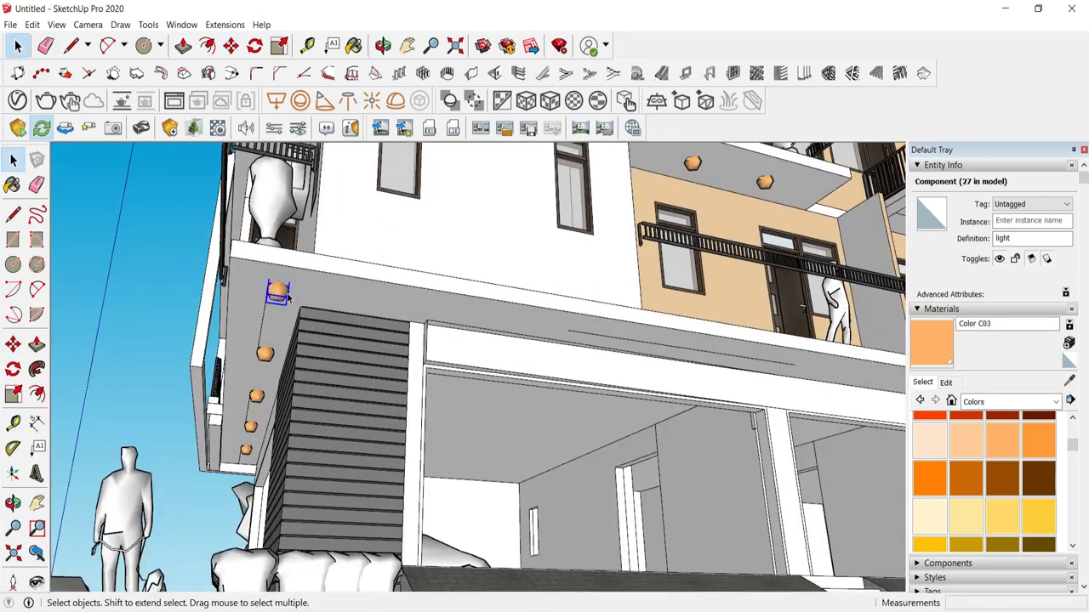
pyautogui.press('ctrl')
pyautogui.click(569, 324)
pyautogui.click(793, 365)
pyautogui.write('/2')
pyautogui.press('Return')
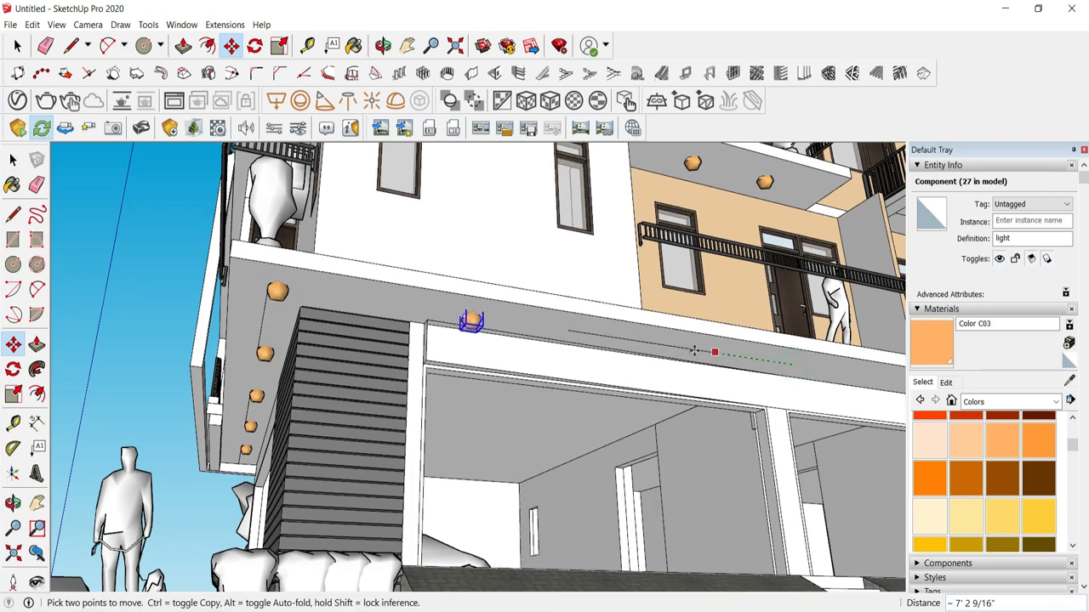
# Step: Repeat the light along the side slab underside above the garage openings at about 7' 2 9/16" spacing
pyautogui.moveTo(341, 341)
pyautogui.mouseDown(button='middle')
pyautogui.moveTo(442, 344)
pyautogui.moveTo(418, 347)
pyautogui.moveTo(519, 328)
pyautogui.moveTo(353, 336)
pyautogui.moveTo(372, 356)
pyautogui.moveTo(332, 353)
pyautogui.mouseUp(button='middle')
pyautogui.press('ctrl')
pyautogui.click(615, 355)
pyautogui.click(704, 375)
pyautogui.press('ctrl')
pyautogui.click(704, 375)
pyautogui.click(776, 393)
pyautogui.press('ctrl')
pyautogui.click(644, 374)
pyautogui.scroll(4, 765, 385)
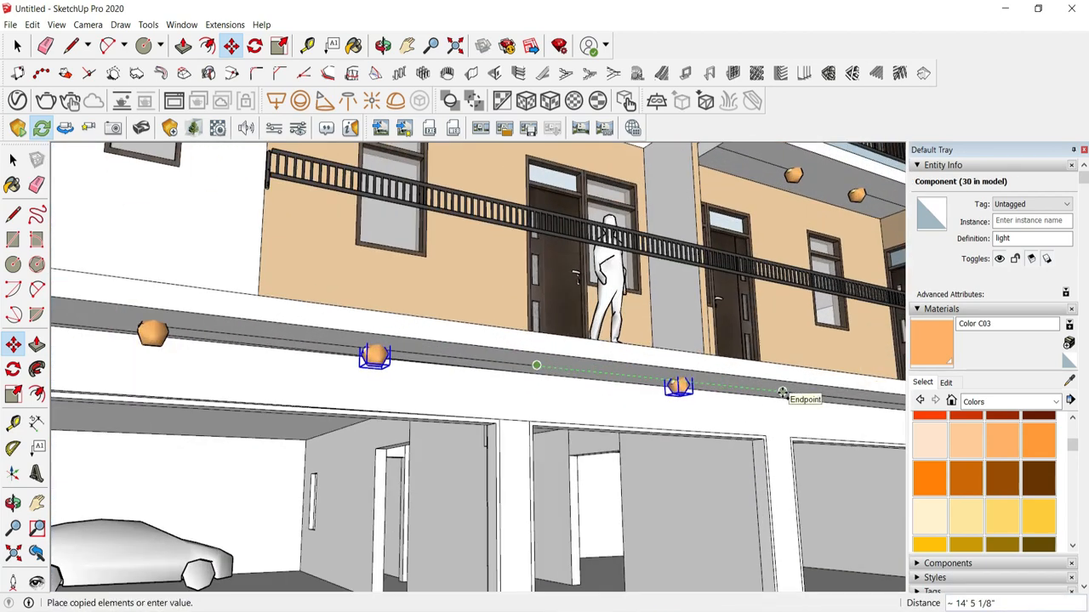
pyautogui.click(782, 392)
pyautogui.scroll(-3, 274, 303)
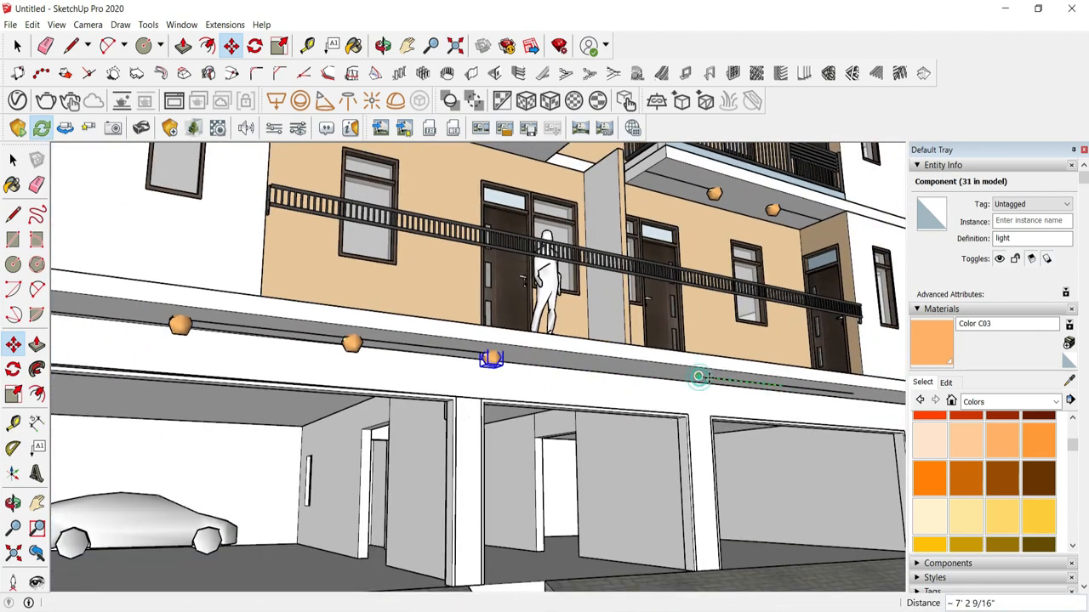
# Step: Continue copying the light toward the far end of the side slab, placing the last copy 6' 10 1/4" onward
pyautogui.press('ctrl')
pyautogui.click(699, 376)
pyautogui.click(782, 386)
pyautogui.press('ctrl')
pyautogui.click(700, 376)
pyautogui.click(782, 386)
pyautogui.click(853, 393)
pyautogui.moveTo(853, 393); pyautogui.dragTo(714, 380, button='middle')
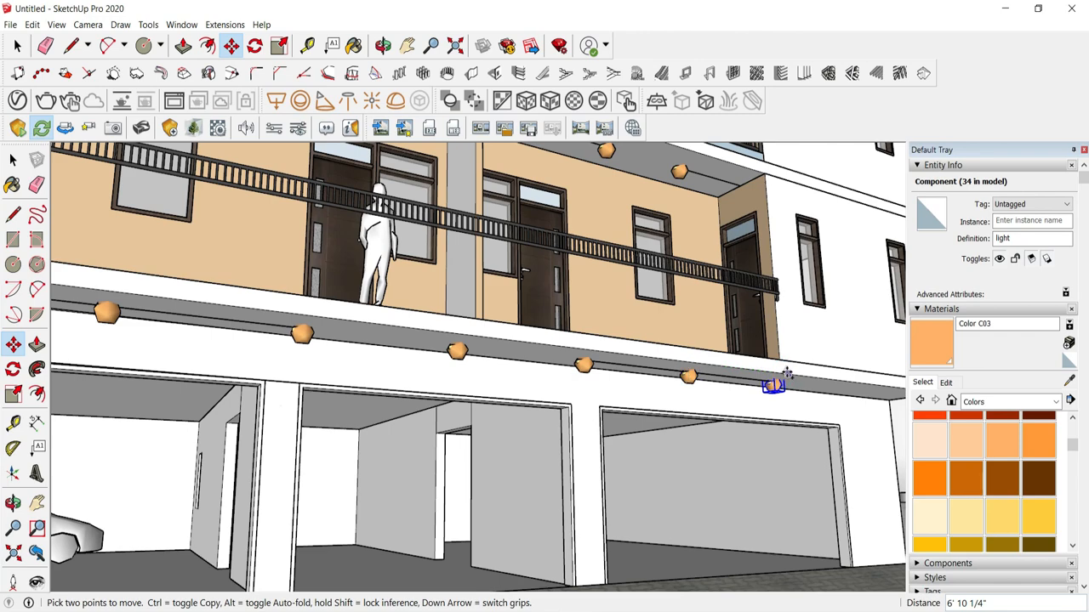
# Step: Delete the guide lines along the first-floor slab underside and unhide all hidden geometry
pyautogui.click(868, 384)
pyautogui.press('space')
pyautogui.press('Delete')
pyautogui.moveTo(651, 415); pyautogui.dragTo(526, 230, button='middle')
pyautogui.click(334, 357)
pyautogui.press('Delete')
pyautogui.scroll(-2, 510, 386)
pyautogui.scroll(-3, 284, 304)
pyautogui.scroll(3, 162, 327)
pyautogui.scroll(-1, 537, 314)
pyautogui.moveTo(137, 183); pyautogui.dragTo(162, 341, button='middle')
pyautogui.click(33, 25)
pyautogui.moveTo(81, 224)
pyautogui.click(262, 252)
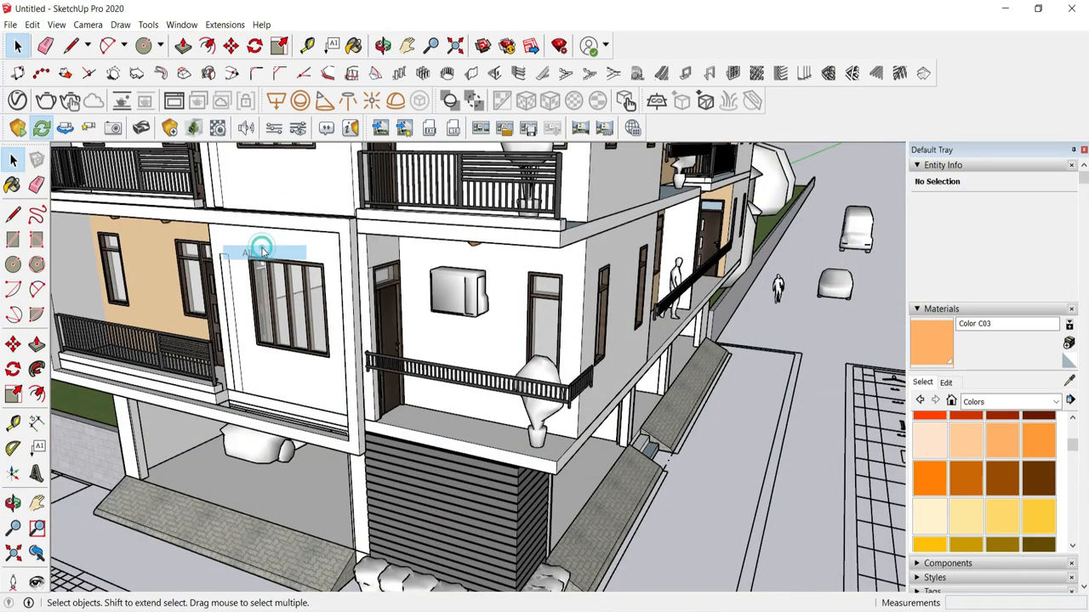
# Step: Frame the building's corner from street level and start the Enscape live render
pyautogui.moveTo(613, 459); pyautogui.dragTo(509, 297, button='middle')
pyautogui.press('space')
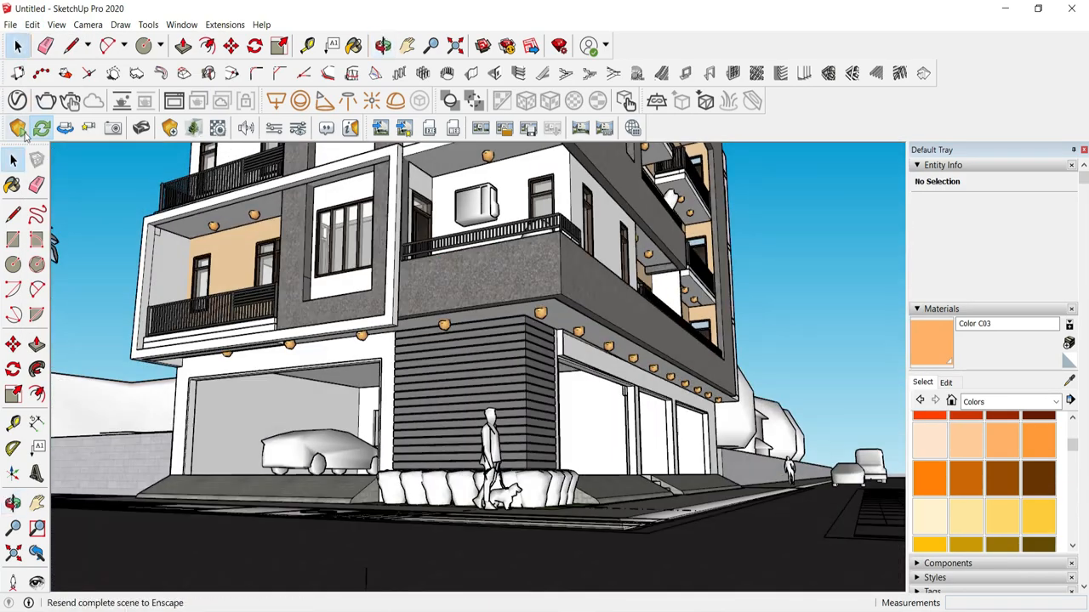
pyautogui.click(18, 127)
pyautogui.moveTo(966, 445); pyautogui.dragTo(934, 465)
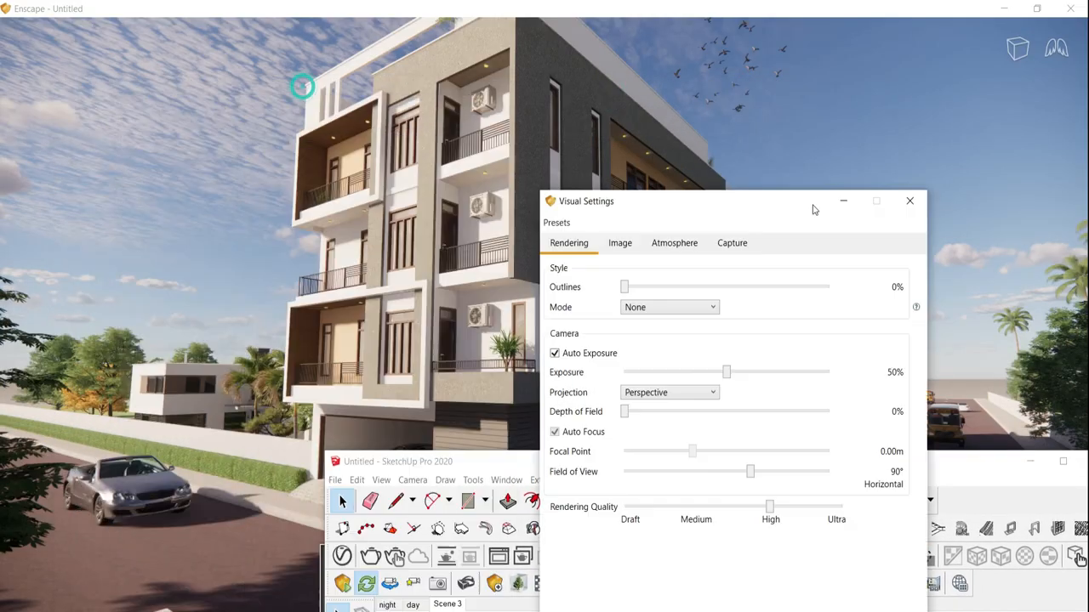
# Step: Set the render exposure to 48% and shift the time of day to dusk
pyautogui.moveTo(814, 209)
pyautogui.mouseDown()
pyautogui.moveTo(978, 122)
pyautogui.moveTo(866, 58)
pyautogui.mouseUp()
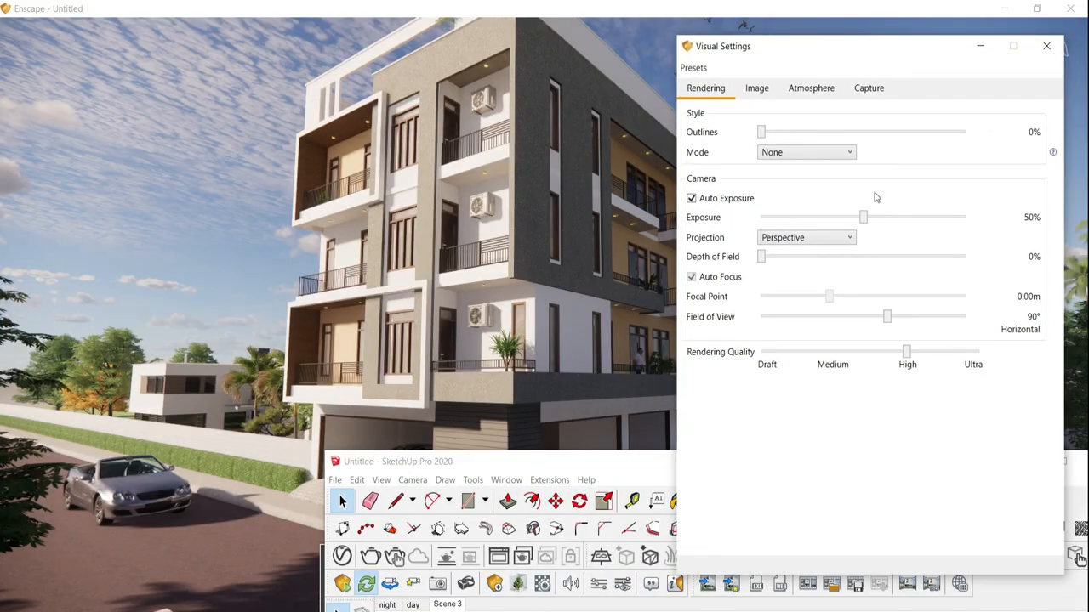
pyautogui.keyDown('shift'); pyautogui.moveTo(575, 197); pyautogui.dragTo(383, 255, button='right'); pyautogui.keyUp('shift')
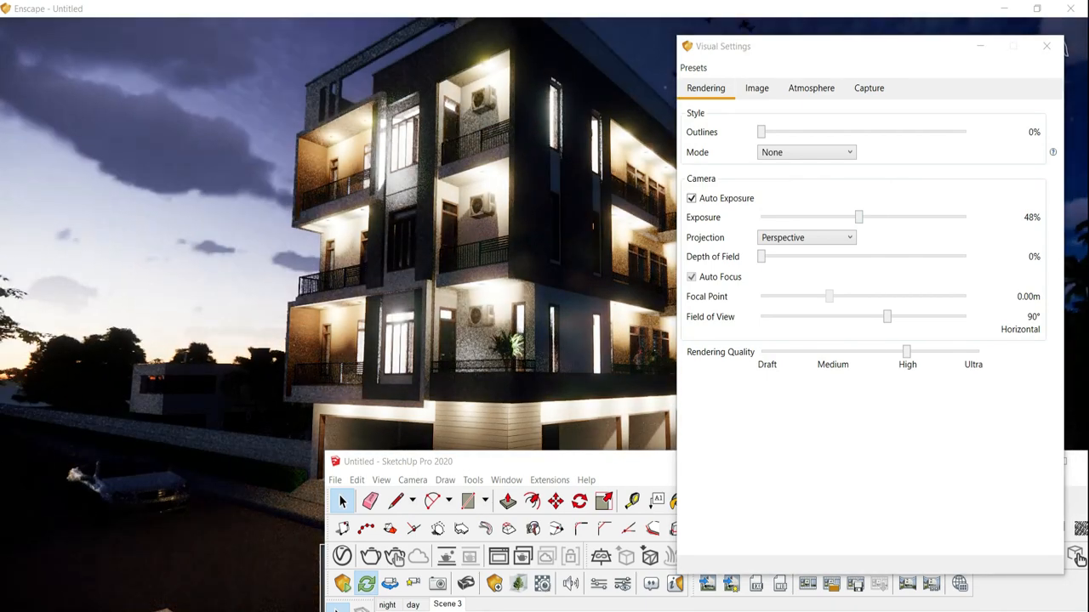
pyautogui.moveTo(631, 463); pyautogui.dragTo(549, 605)
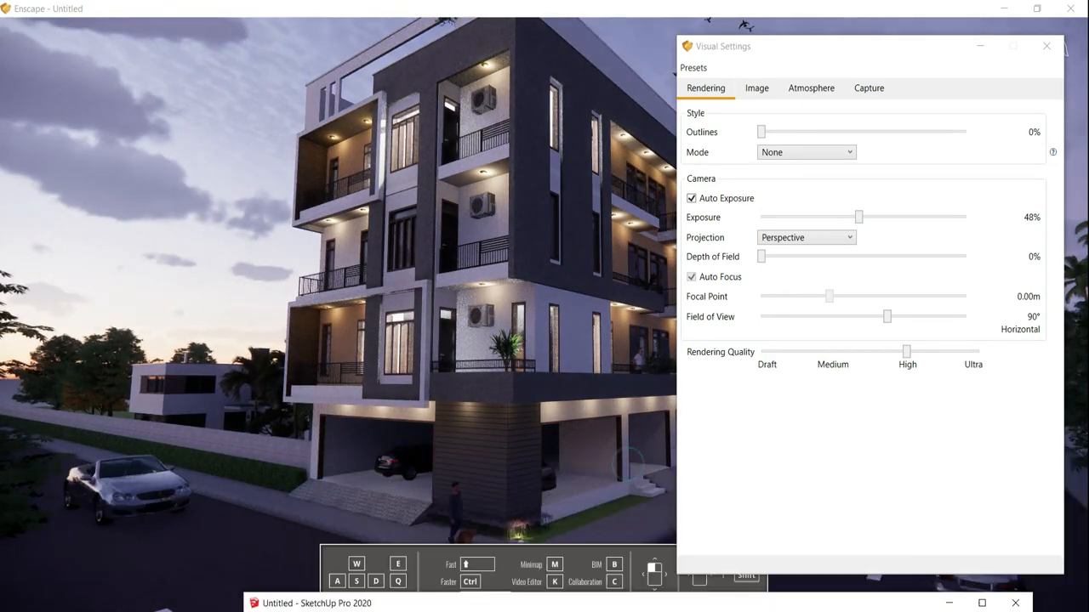
# Step: Adjust the atmosphere's clouds to 20% density, 51% variety, 79% cirrus amount and 2 contrails
pyautogui.moveTo(803, 48); pyautogui.dragTo(845, 97)
pyautogui.click(802, 142)
pyautogui.click(846, 140)
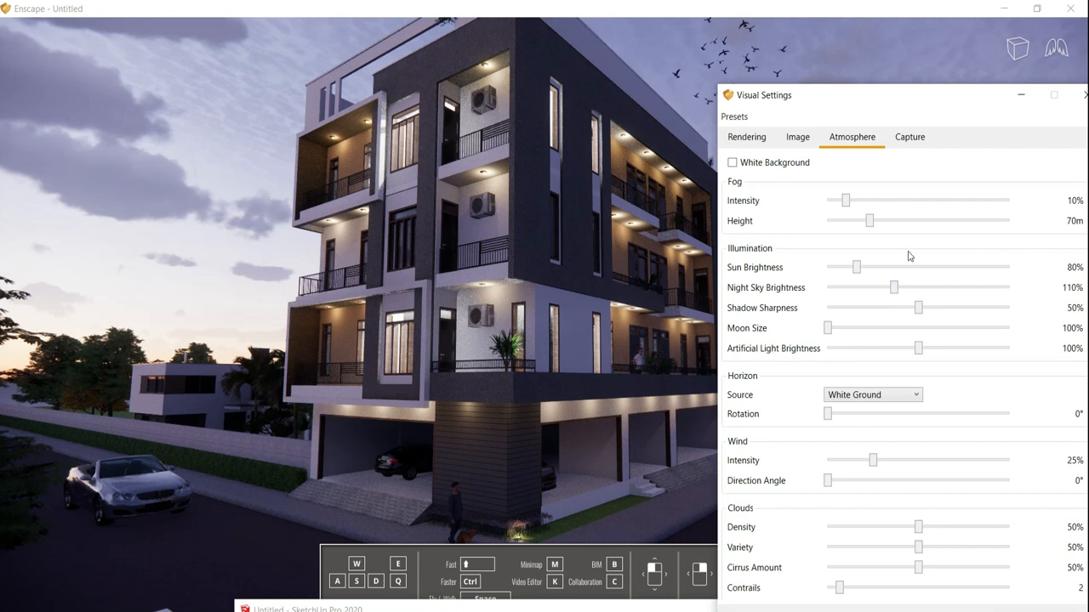
pyautogui.scroll(-2, 1009, 422)
pyautogui.moveTo(919, 489); pyautogui.dragTo(876, 500)
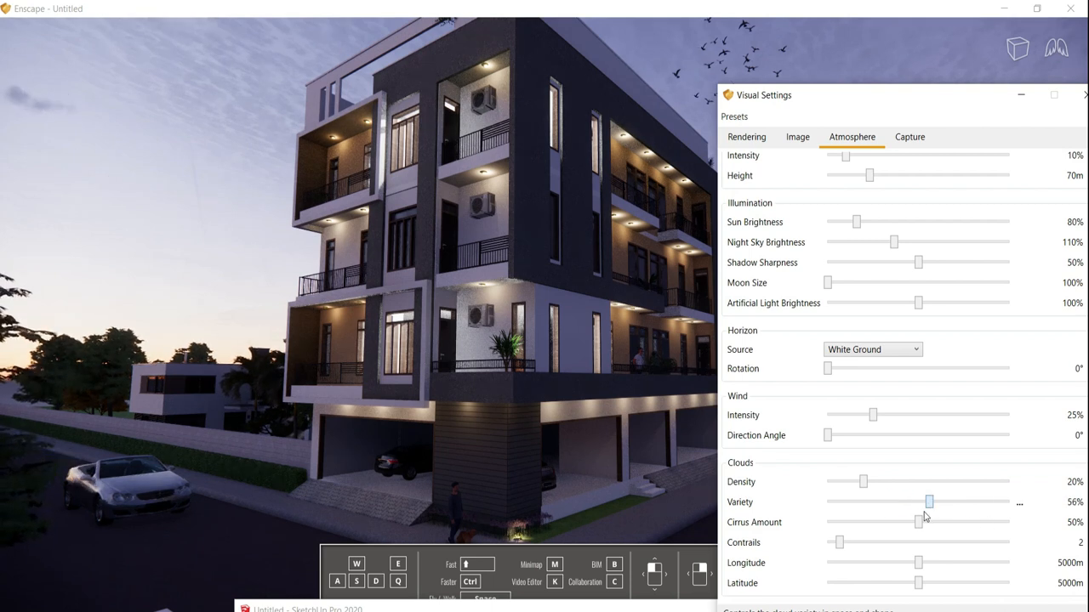
pyautogui.moveTo(976, 527); pyautogui.dragTo(733, 554)
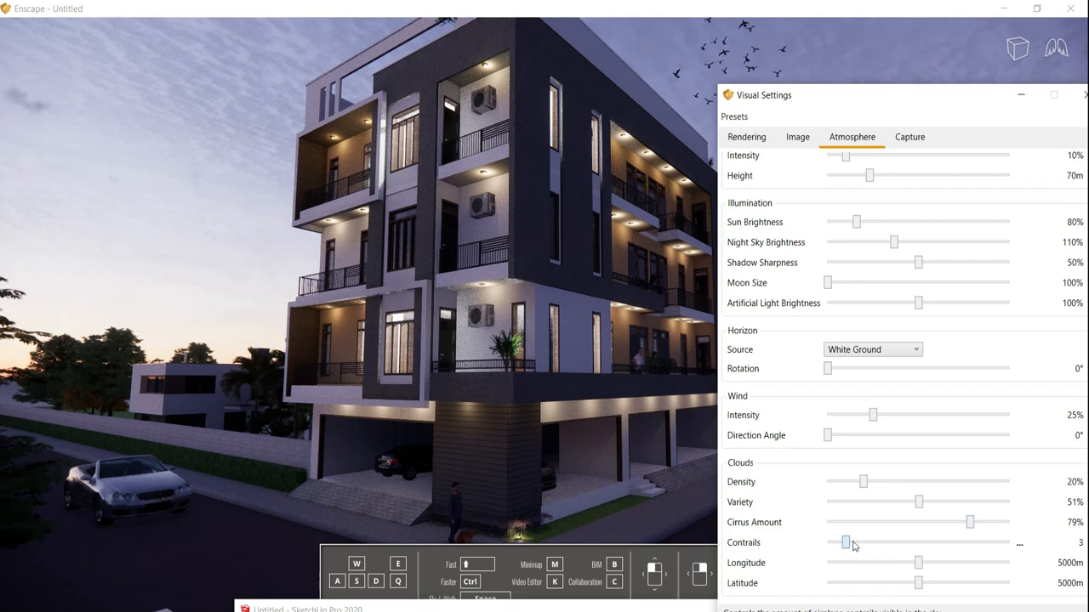
pyautogui.scroll(1, 1026, 579)
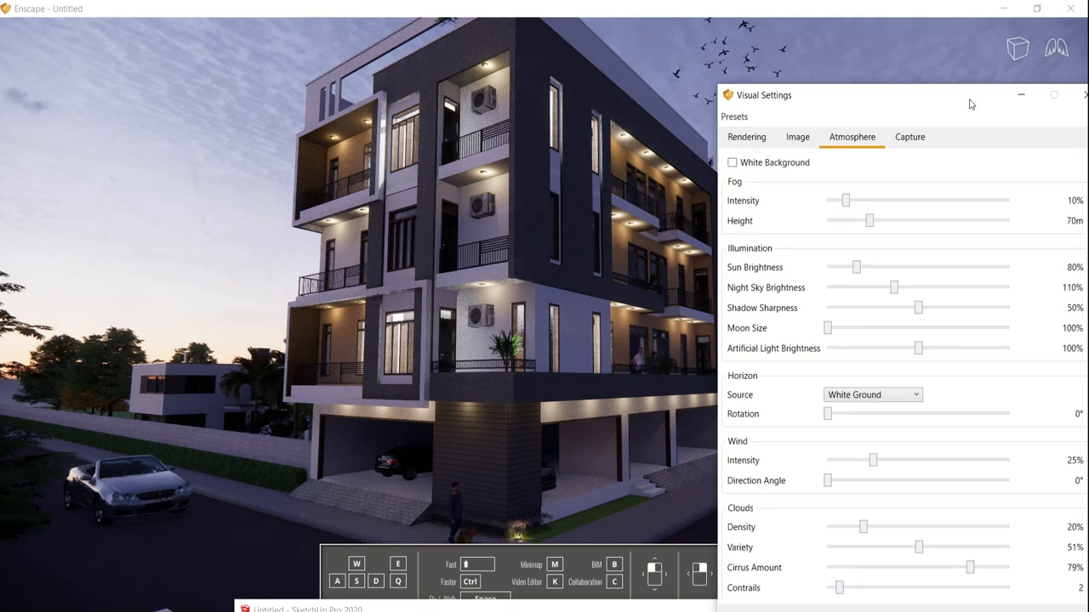
# Step: Use the Town horizon rotated to 123° and reduce the artificial light brightness to 66%
pyautogui.moveTo(969, 103); pyautogui.dragTo(904, 82)
pyautogui.click(842, 373)
pyautogui.click(776, 479)
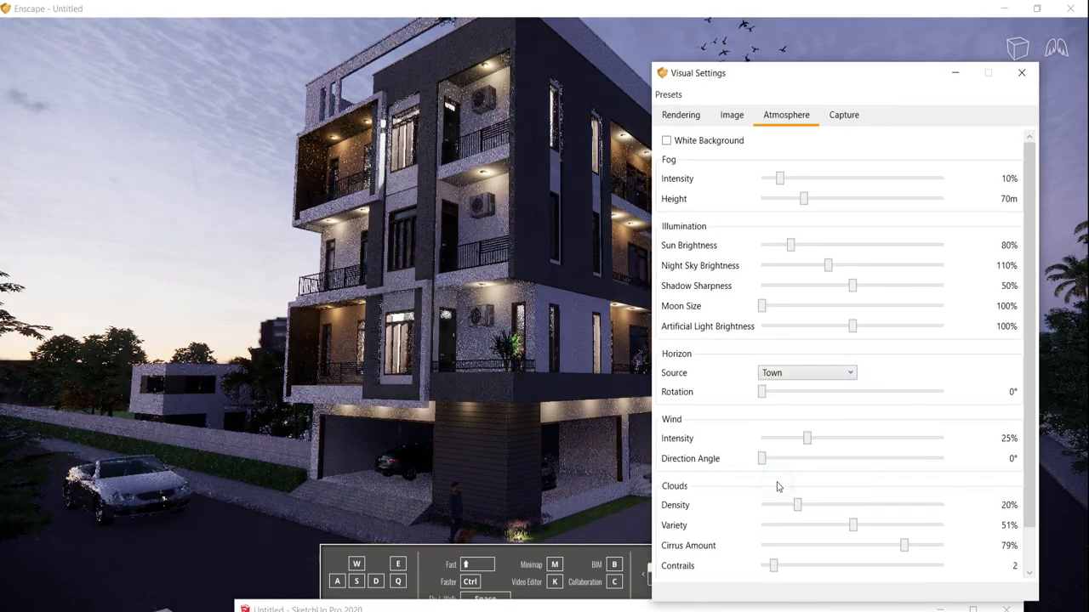
pyautogui.moveTo(763, 392); pyautogui.dragTo(831, 396)
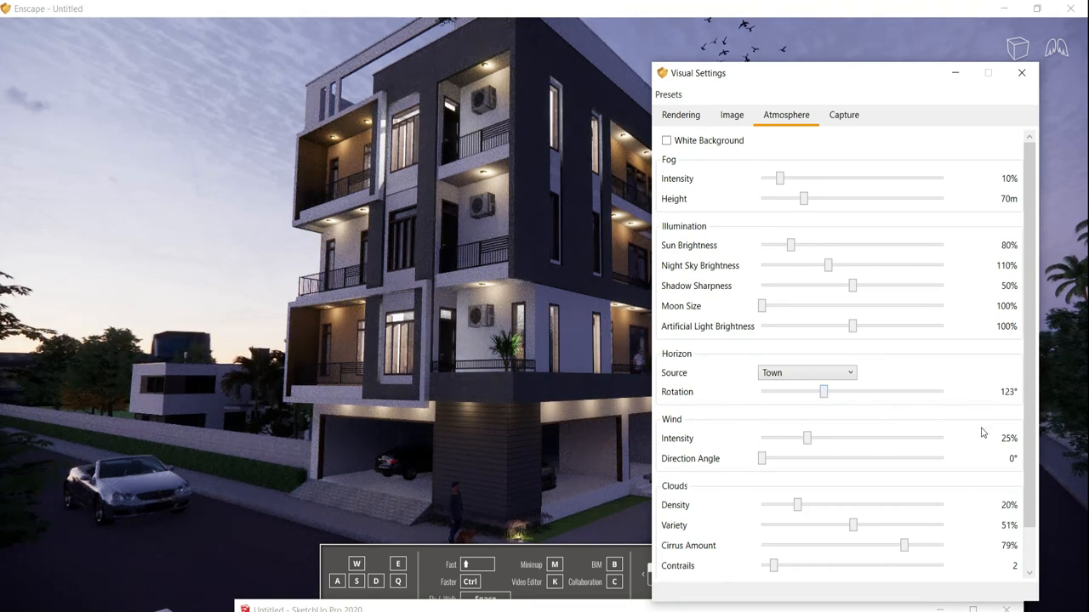
pyautogui.moveTo(852, 327); pyautogui.dragTo(820, 337)
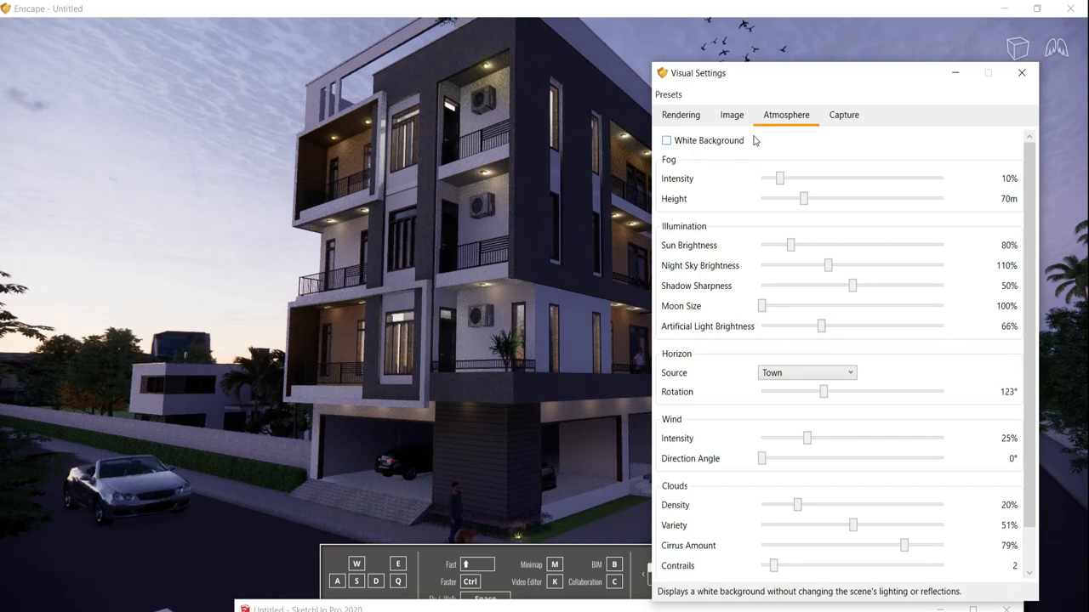
# Step: Render the dusk view of the building and save it as an image
pyautogui.click(464, 232)
pyautogui.moveTo(550, 610)
pyautogui.click(625, 541)
pyautogui.click(917, 376)
pyautogui.click(539, 609)
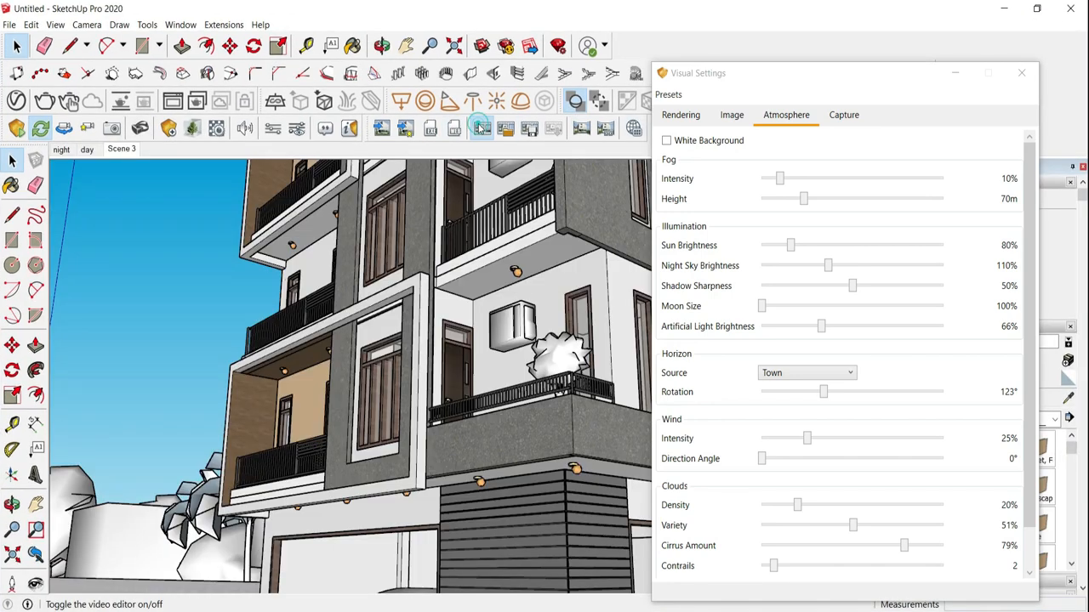
pyautogui.moveTo(763, 87); pyautogui.dragTo(685, 250)
pyautogui.click(381, 128)
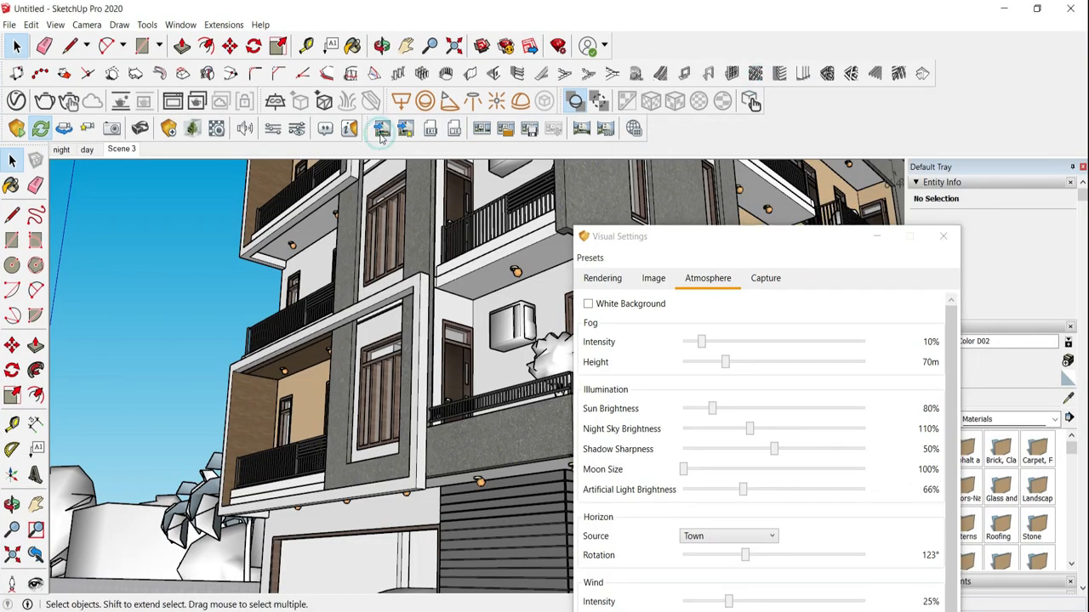
pyautogui.click(385, 221)
pyautogui.click(752, 440)
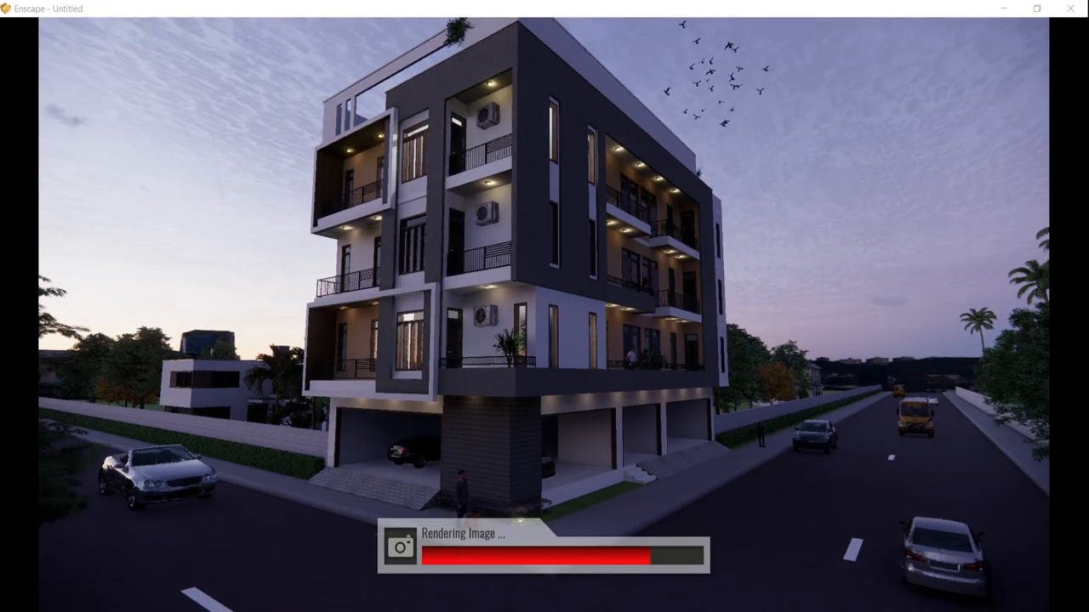
# Step: Shift the render's time of day to 08:20 and pull the camera back from the building
pyautogui.moveTo(542, 611)
pyautogui.click(530, 546)
pyautogui.moveTo(471, 611)
pyautogui.click(449, 559)
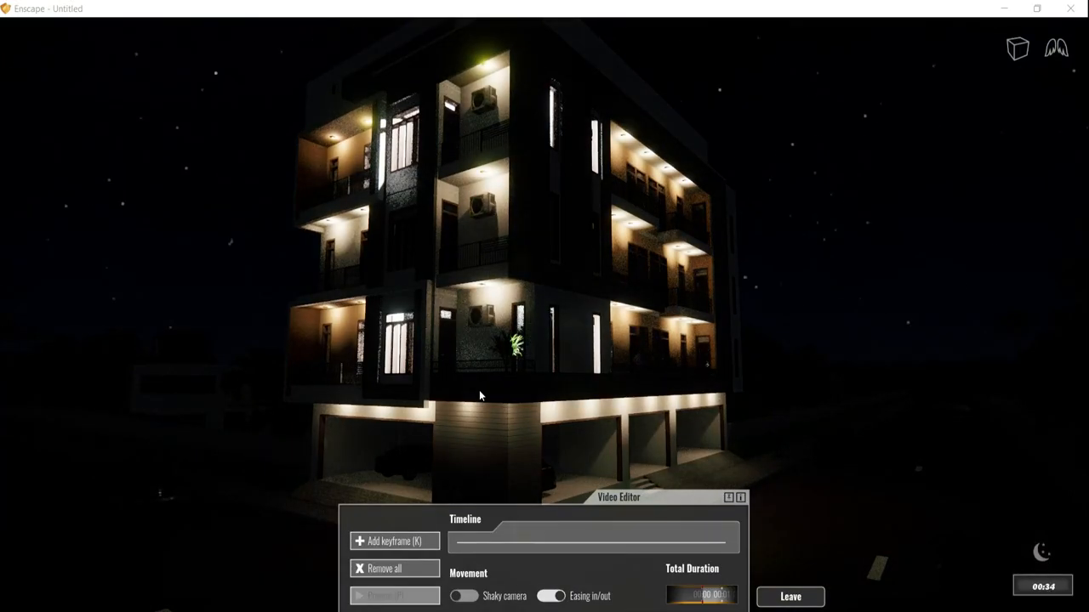
pyautogui.press('i')
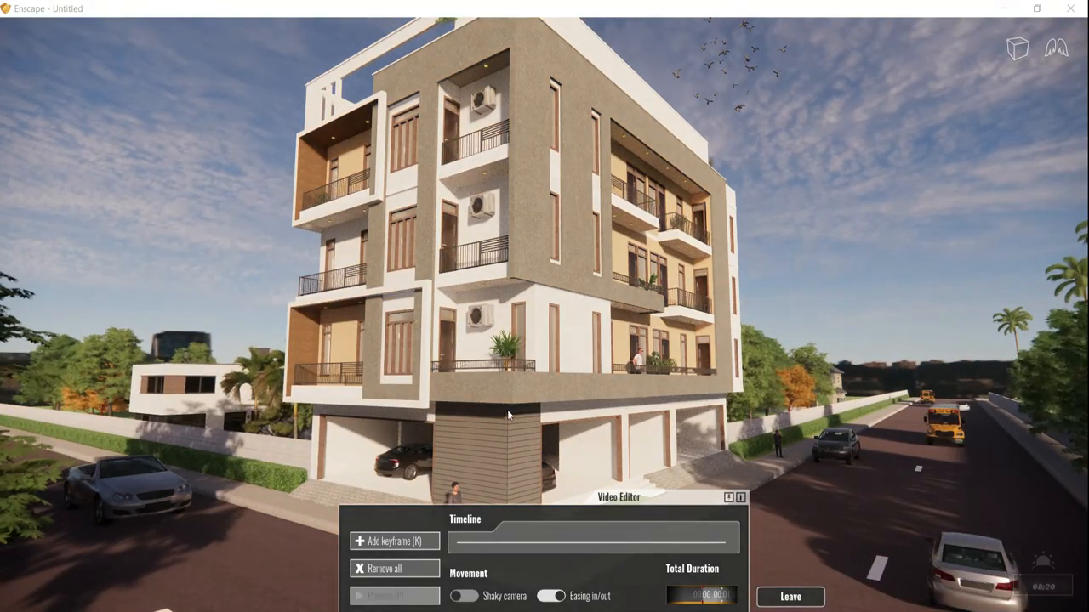
pyautogui.scroll(-2, 502, 403)
pyautogui.moveTo(500, 419); pyautogui.dragTo(501, 402)
pyautogui.scroll(-2, 502, 401)
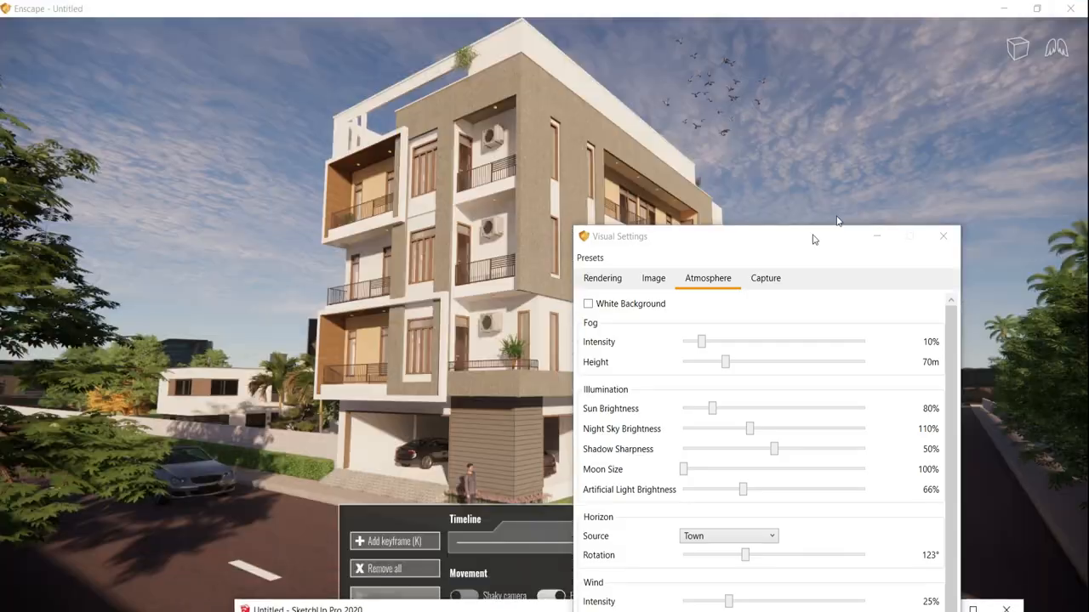
# Step: Tune the daytime visual settings to 24% sun brightness, 9% fog intensity, 115% saturation and 9031K color temperature
pyautogui.moveTo(712, 412); pyautogui.dragTo(708, 408)
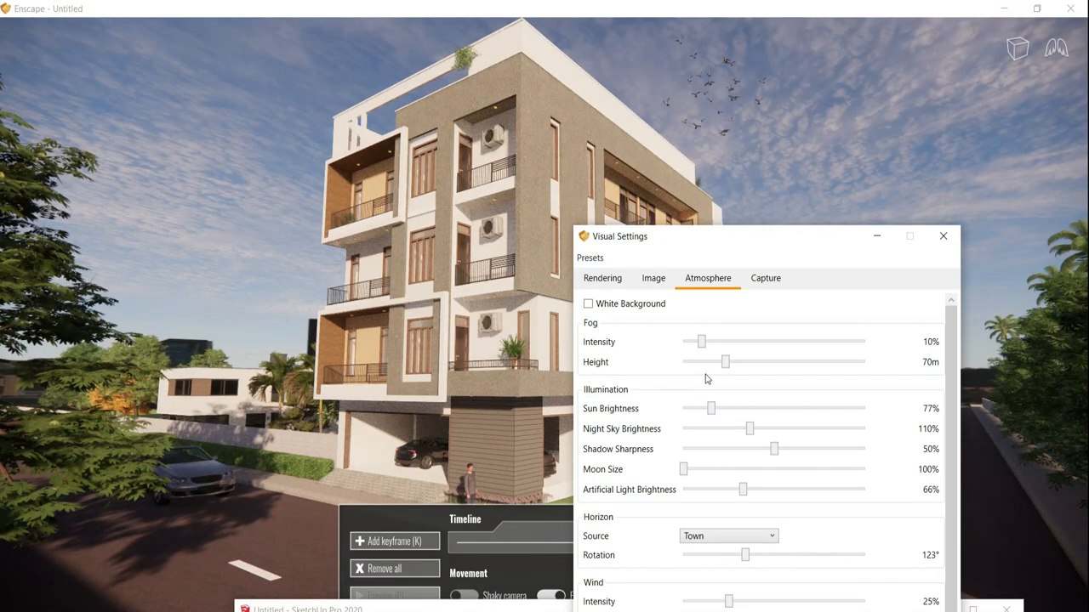
pyautogui.click(876, 236)
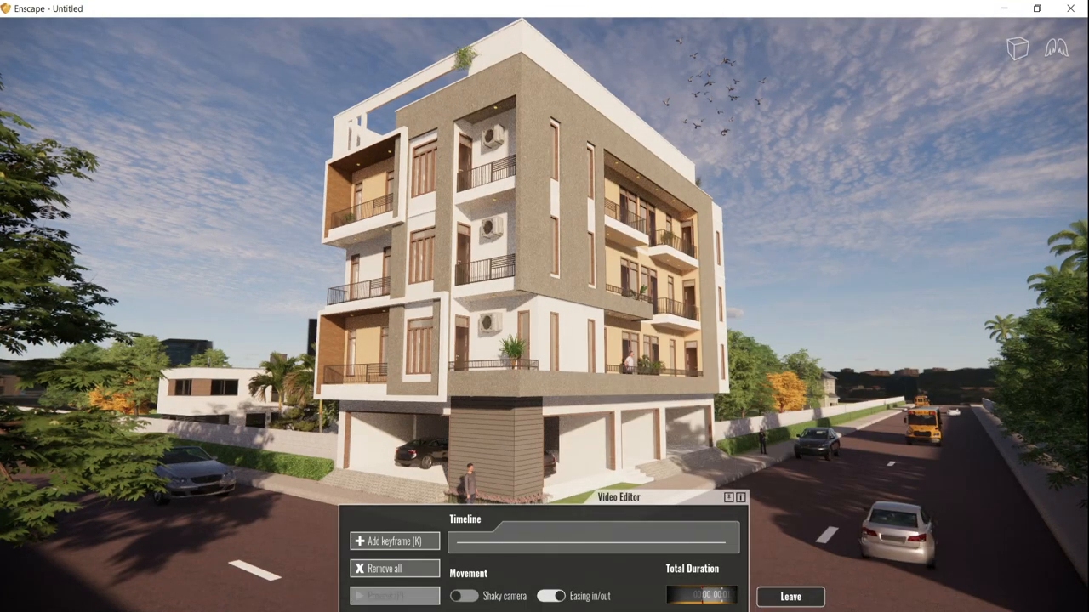
pyautogui.click(897, 610)
pyautogui.click(866, 601)
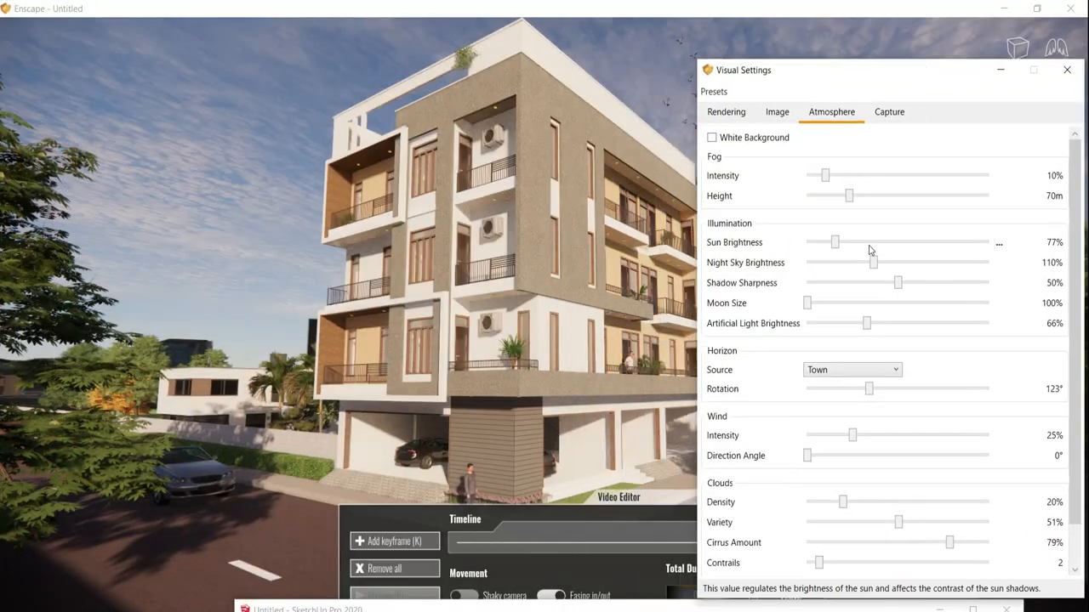
pyautogui.moveTo(836, 246); pyautogui.dragTo(817, 258)
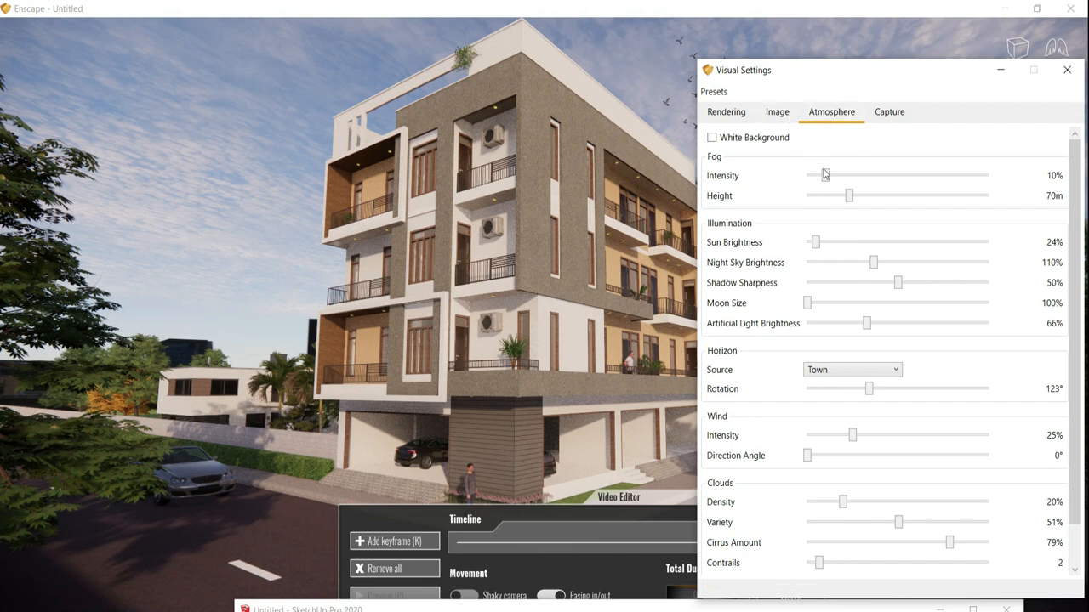
pyautogui.moveTo(824, 174); pyautogui.dragTo(823, 174)
pyautogui.scroll(-1, 987, 341)
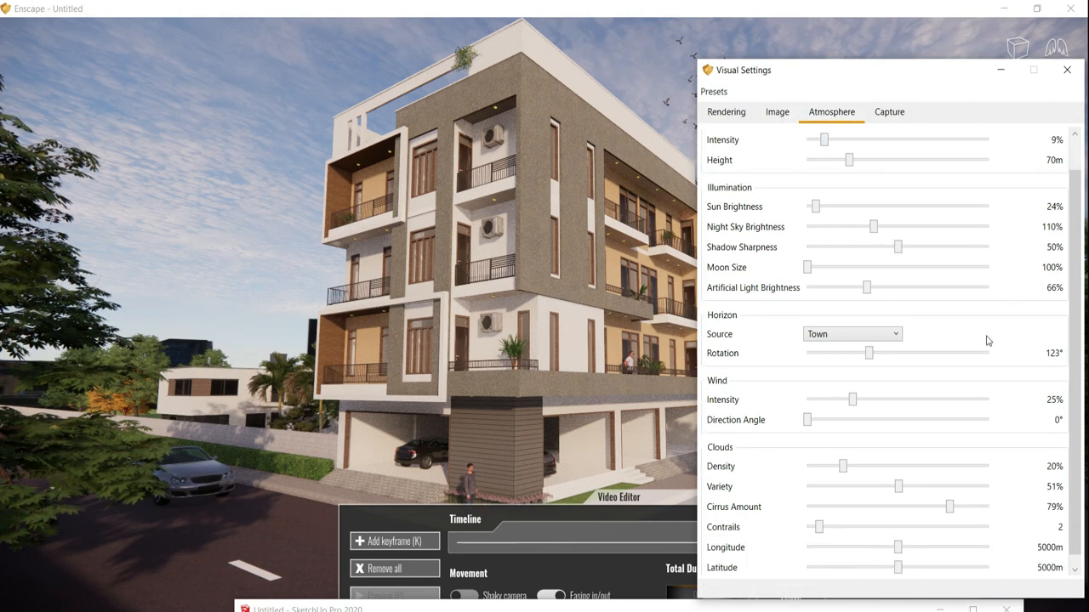
pyautogui.scroll(-1, 1007, 350)
pyautogui.scroll(2, 1027, 371)
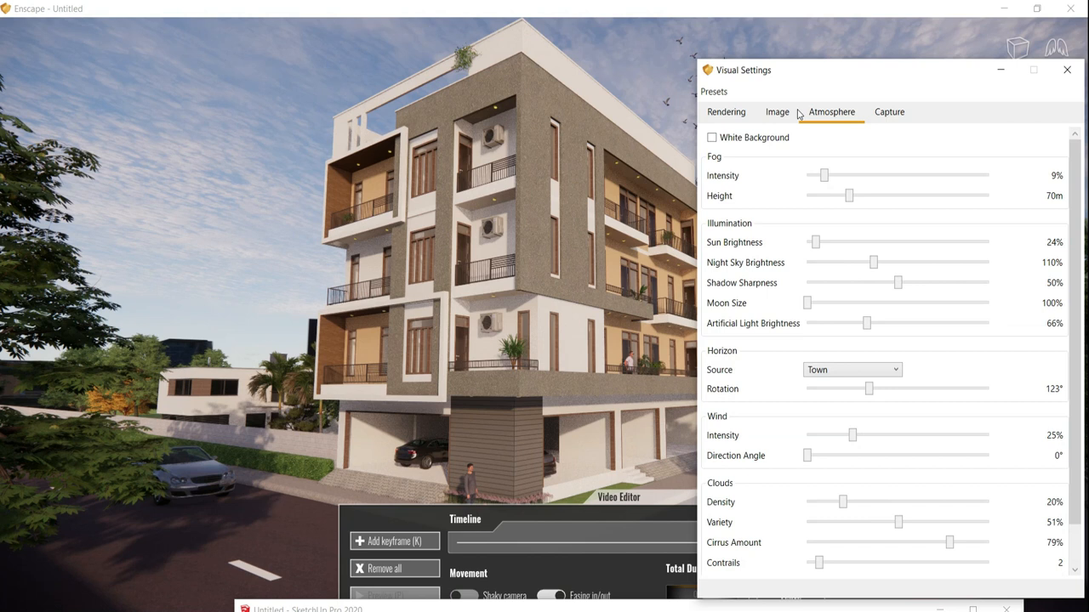
pyautogui.click(790, 112)
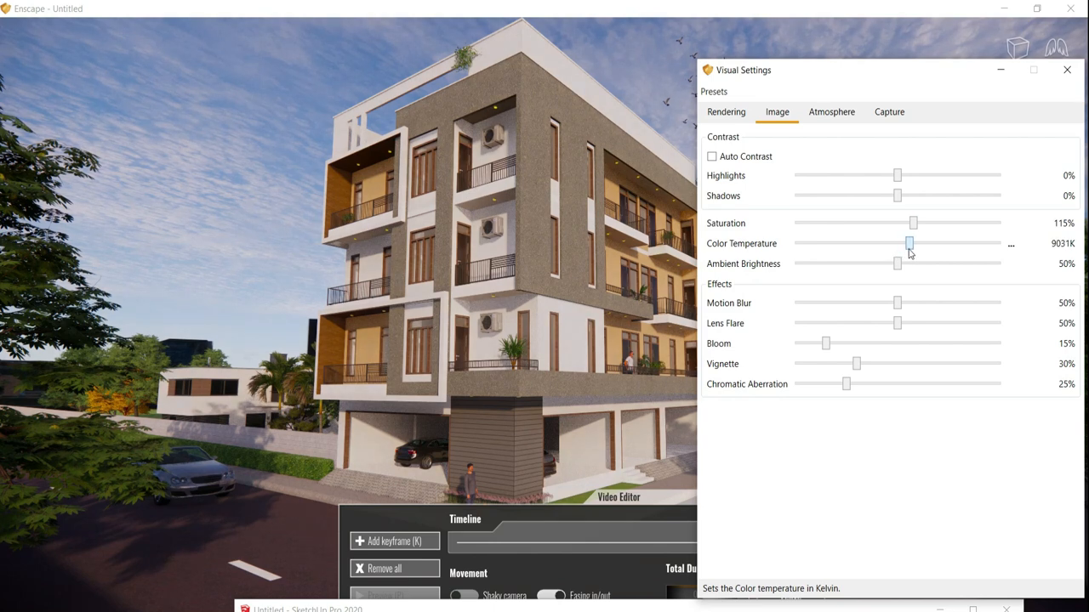
pyautogui.doubleClick(633, 609)
pyautogui.click(112, 129)
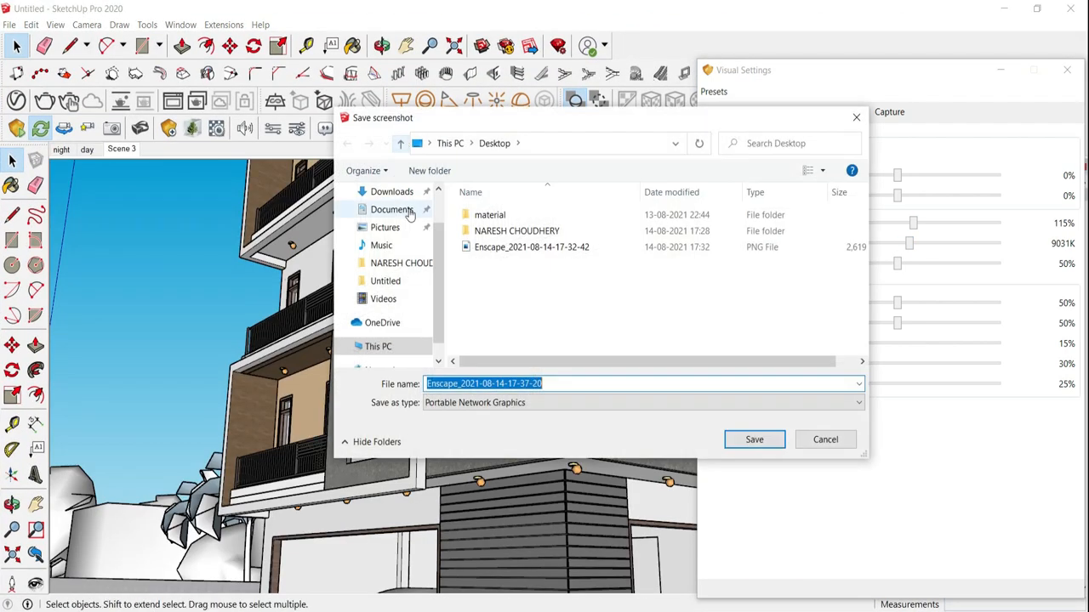
pyautogui.click(737, 441)
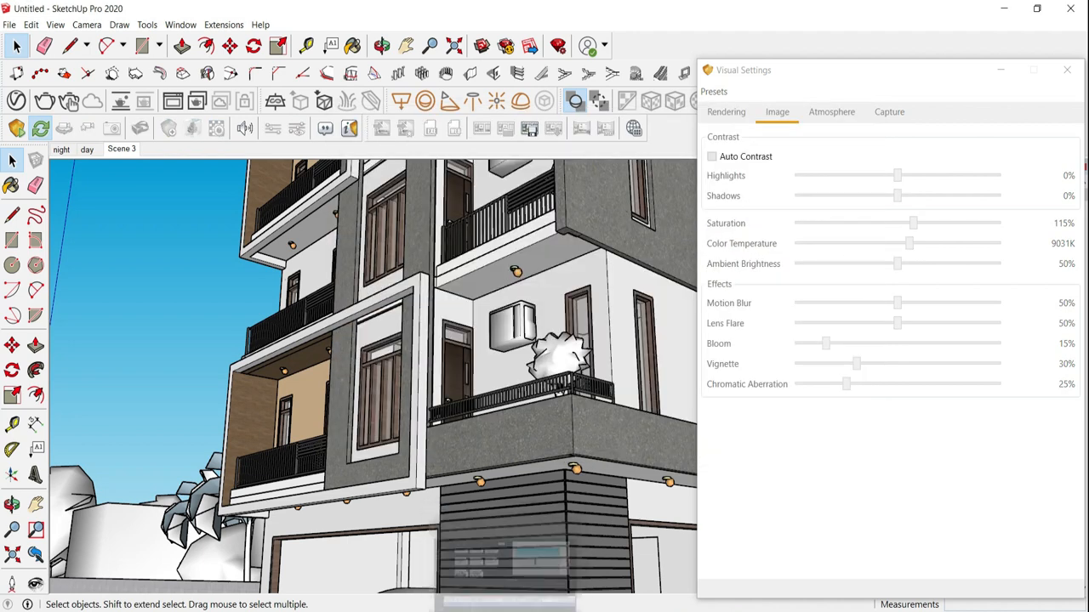
pyautogui.click(479, 583)
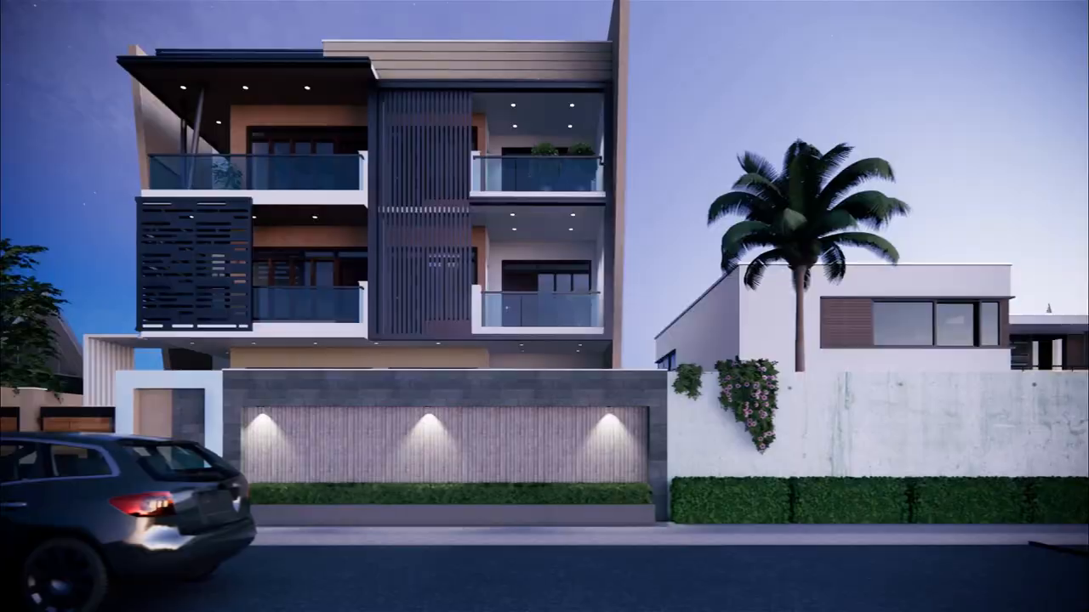